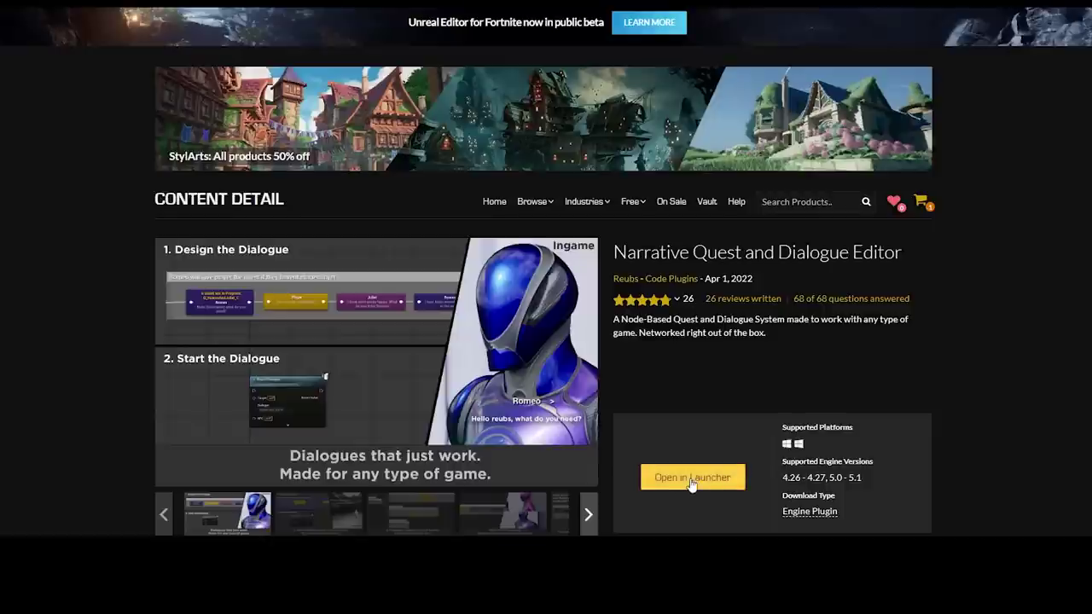
- Open the Narrative Quest and Dialogue Editor in the Epic Games Launcher and install the plugin to engine version 5.0
click(692, 478)
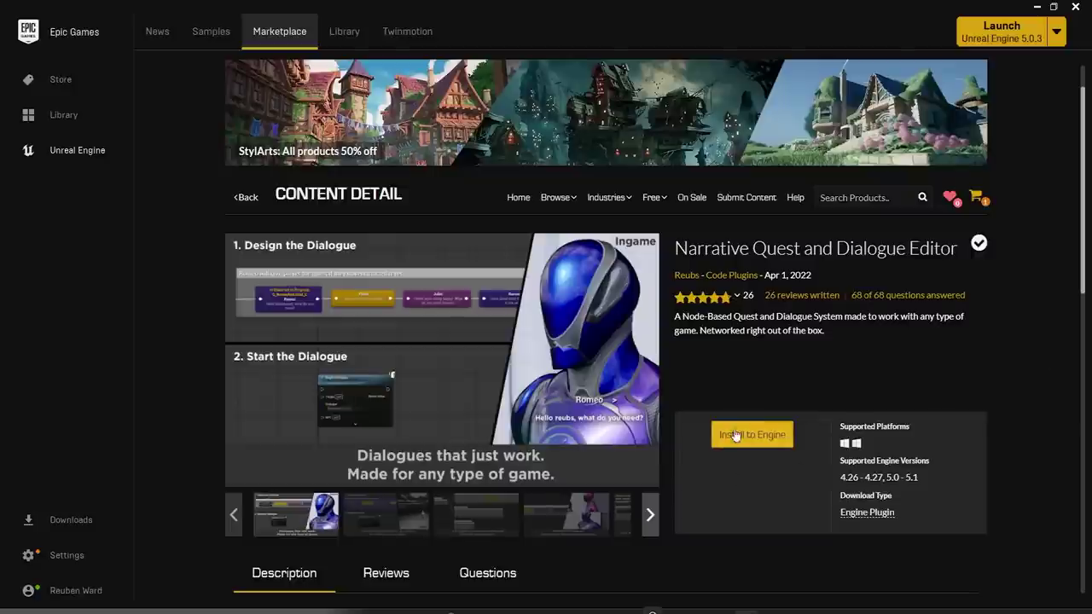
click(745, 437)
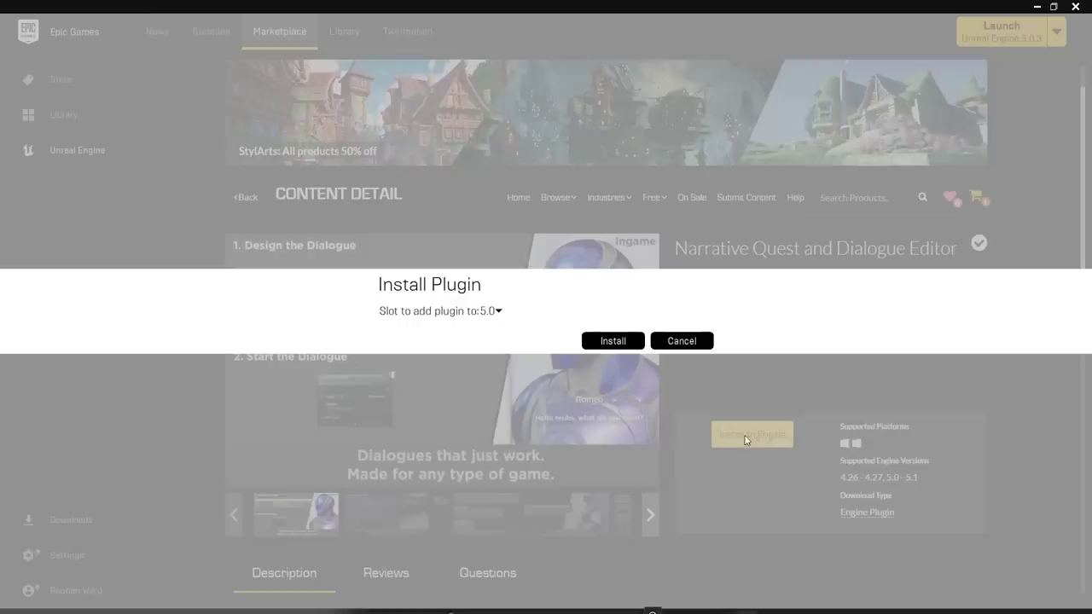
click(495, 311)
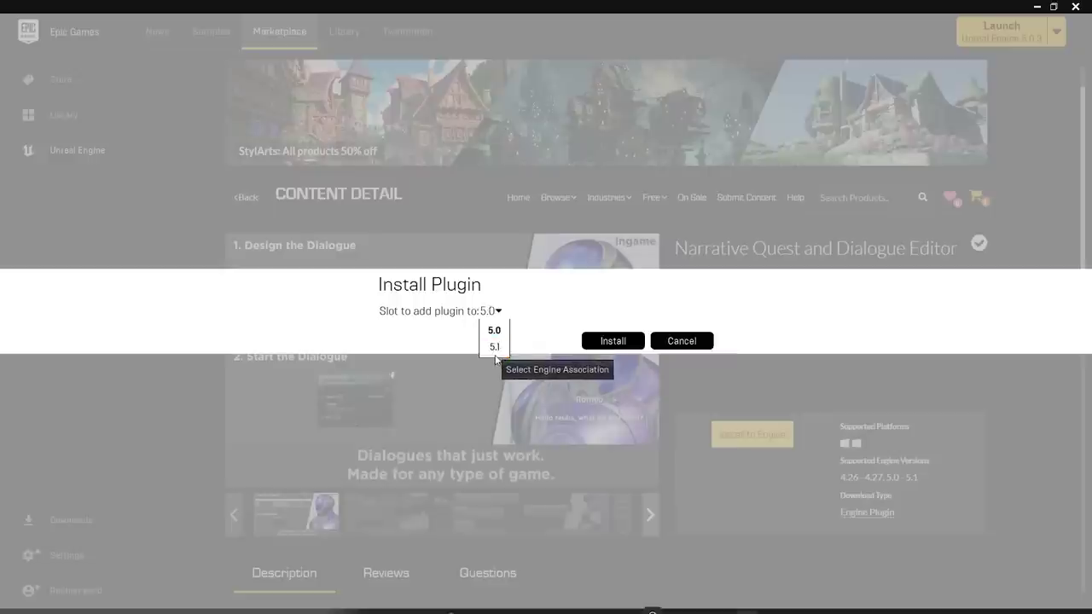
click(494, 331)
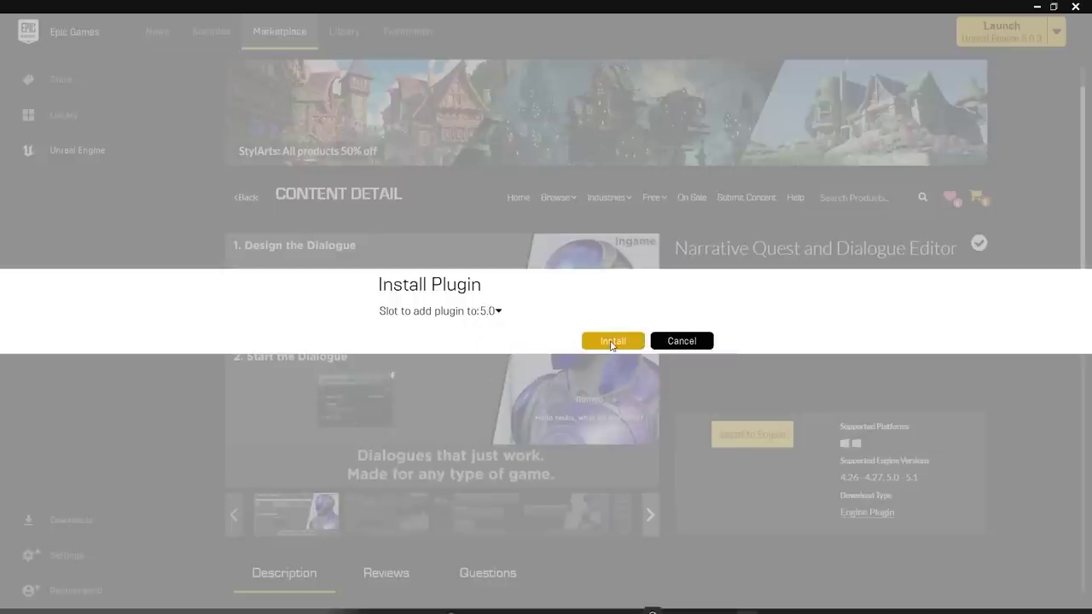
click(613, 341)
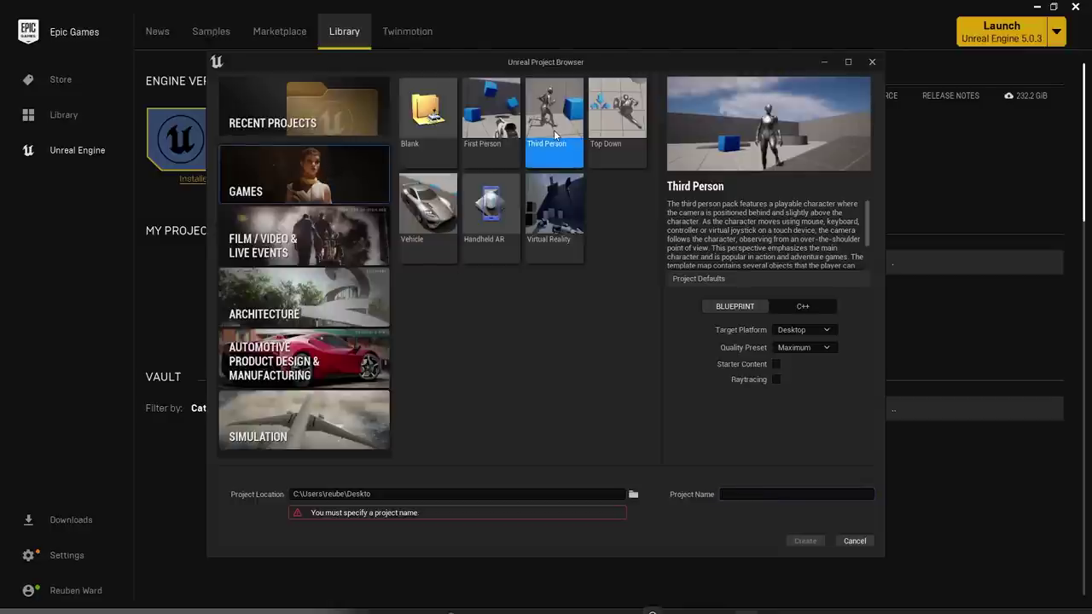
- Name the Third Person game project NarrativeTutorial and create it
click(734, 495)
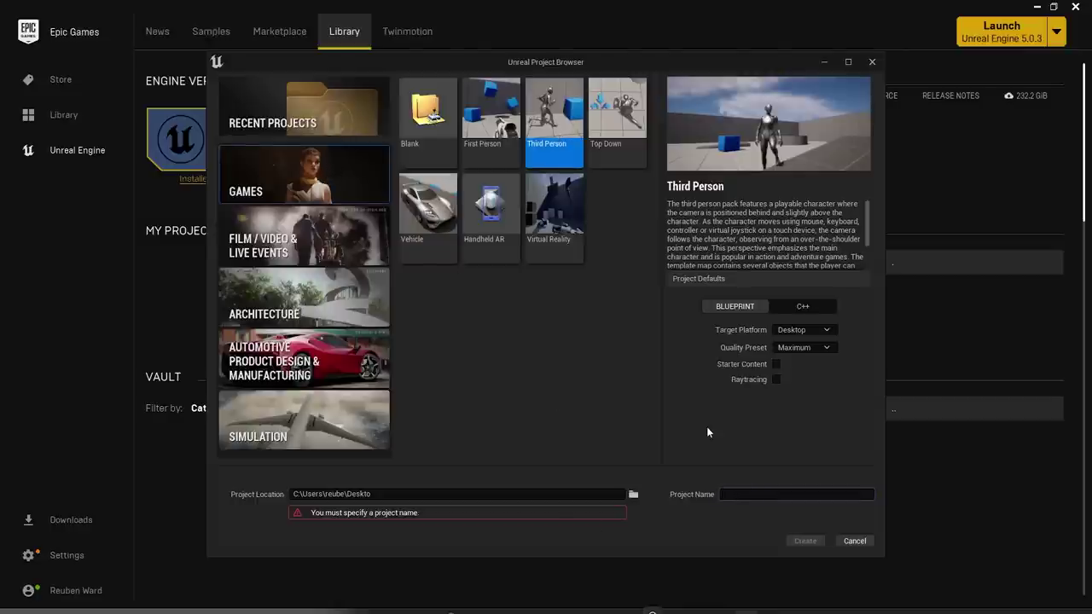
text(NarrativeTutorial)
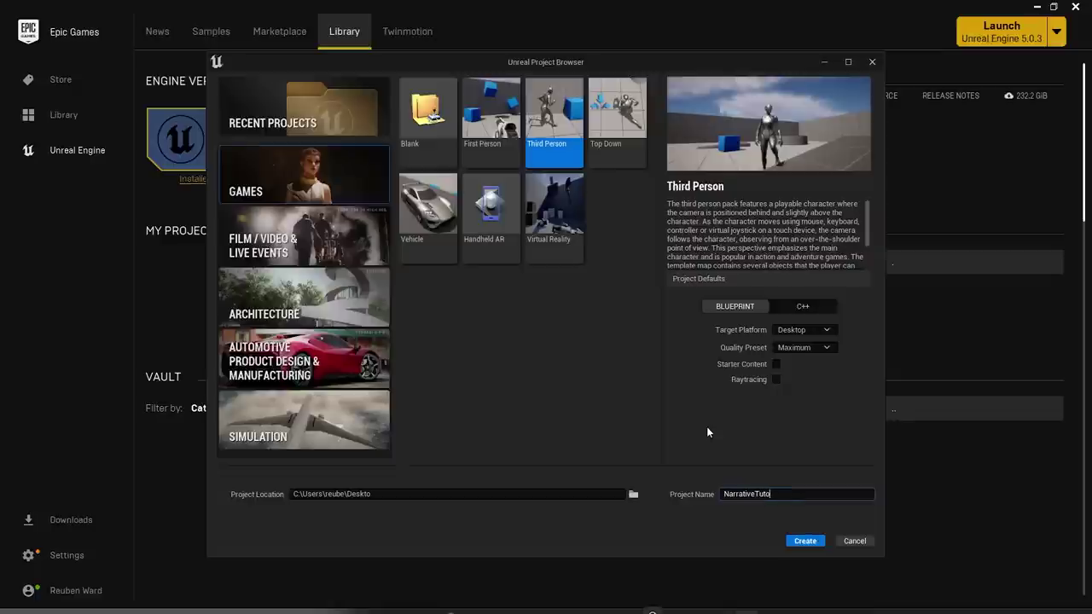
click(813, 544)
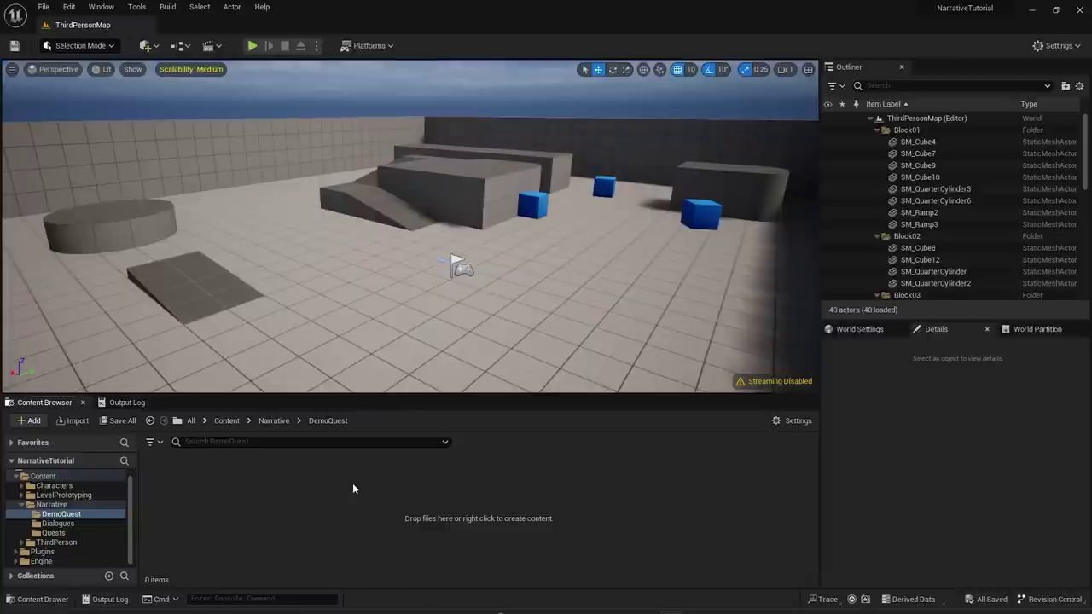
- Check the Narrative 3 plugin under the installed Quests & Dialogue plugins, and close the plugin list
click(66, 10)
click(94, 192)
click(66, 134)
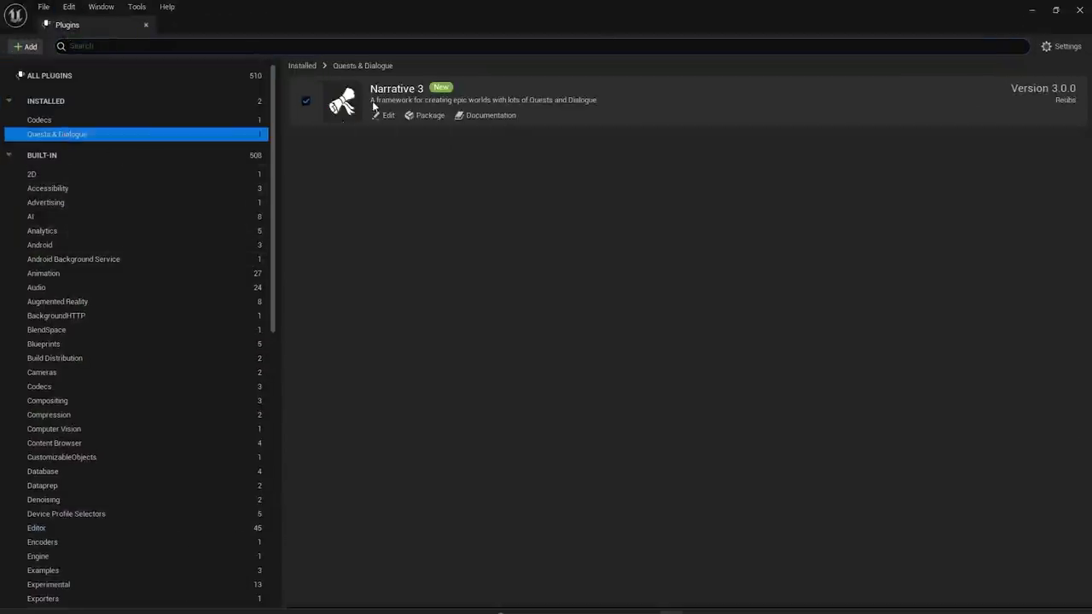
click(1080, 10)
- Create a Narrative Dialogue asset named D_Rick in the Narrative/Dialogues folder and open it for editing
click(58, 514)
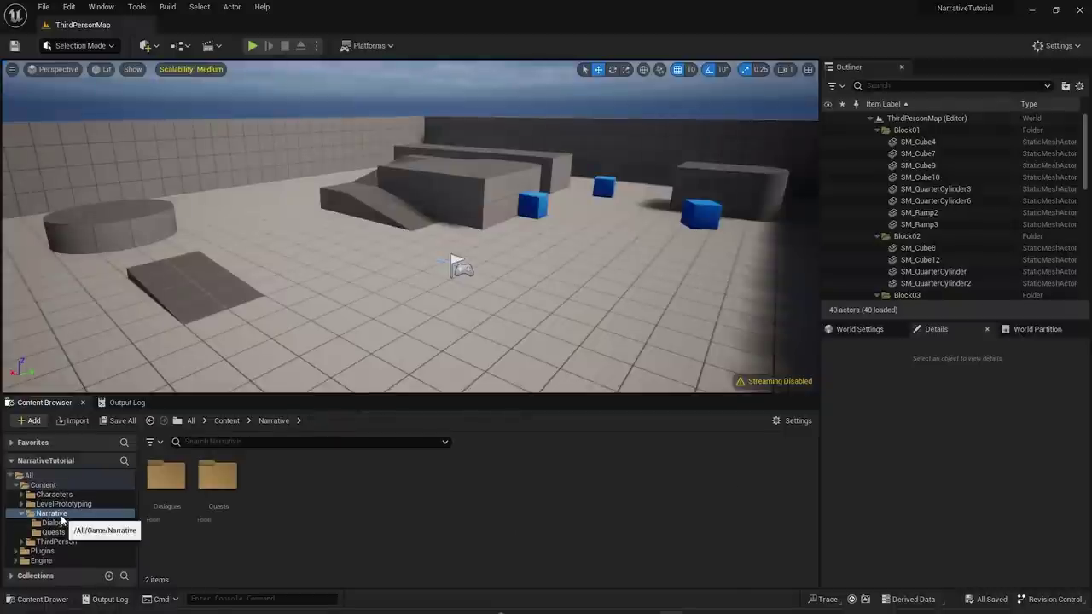
click(169, 492)
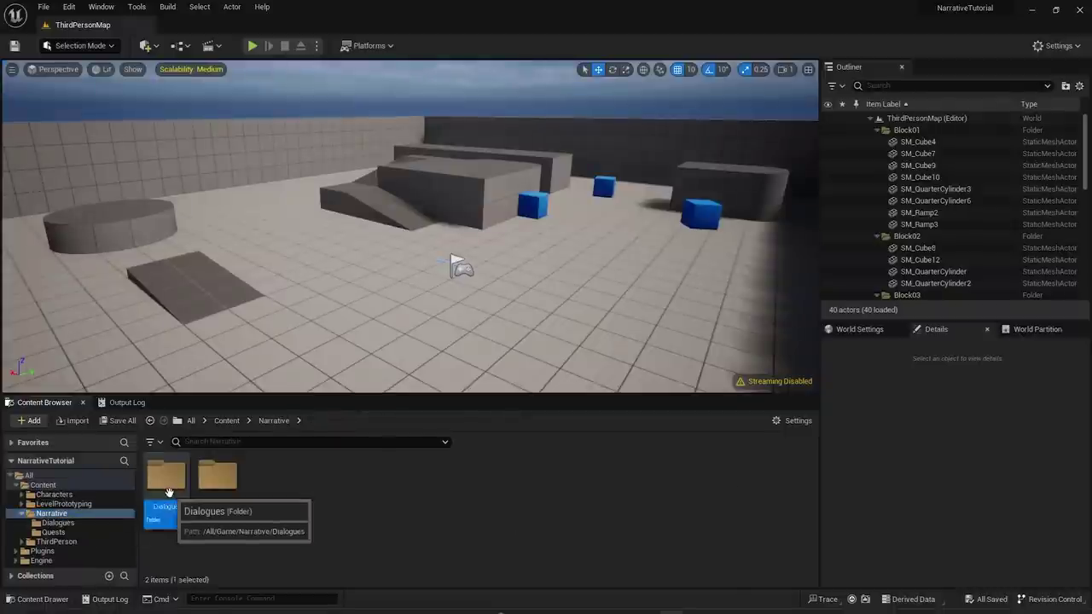
double_click(168, 492)
right_click(195, 510)
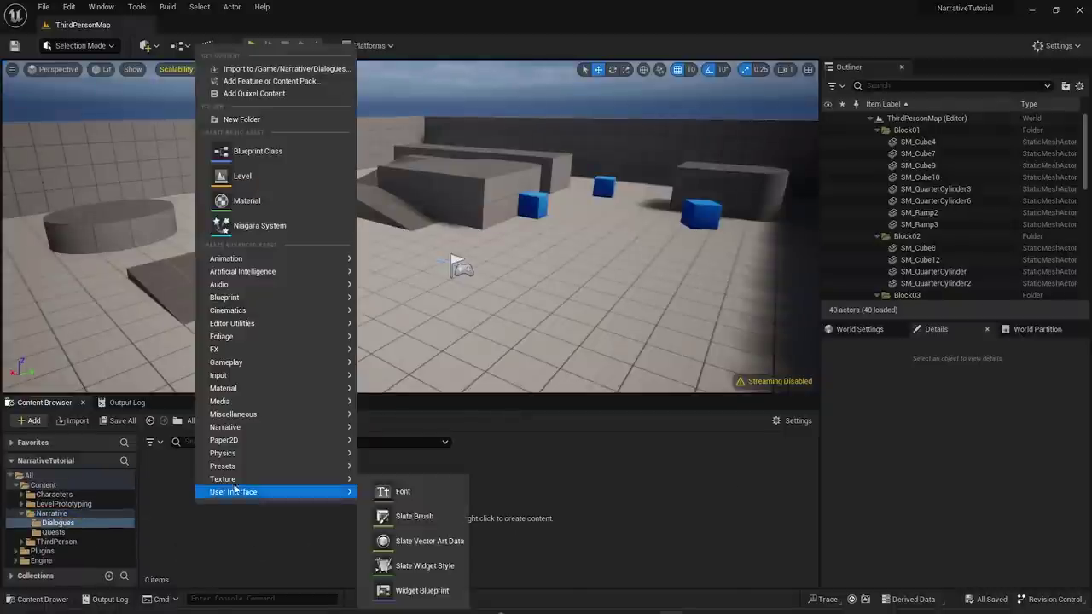
mouse_move(255, 431)
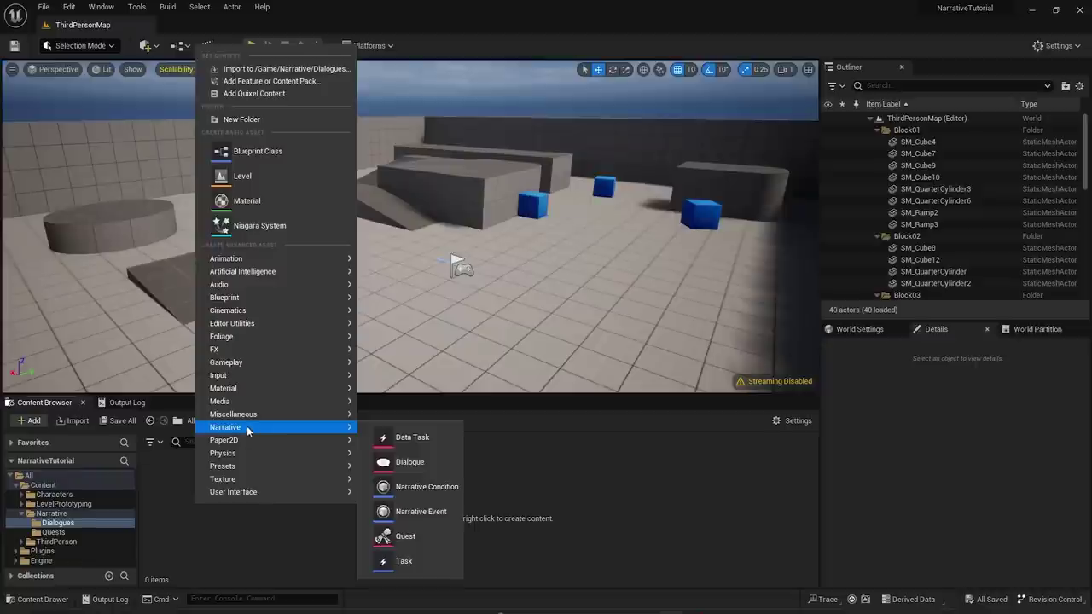
click(399, 463)
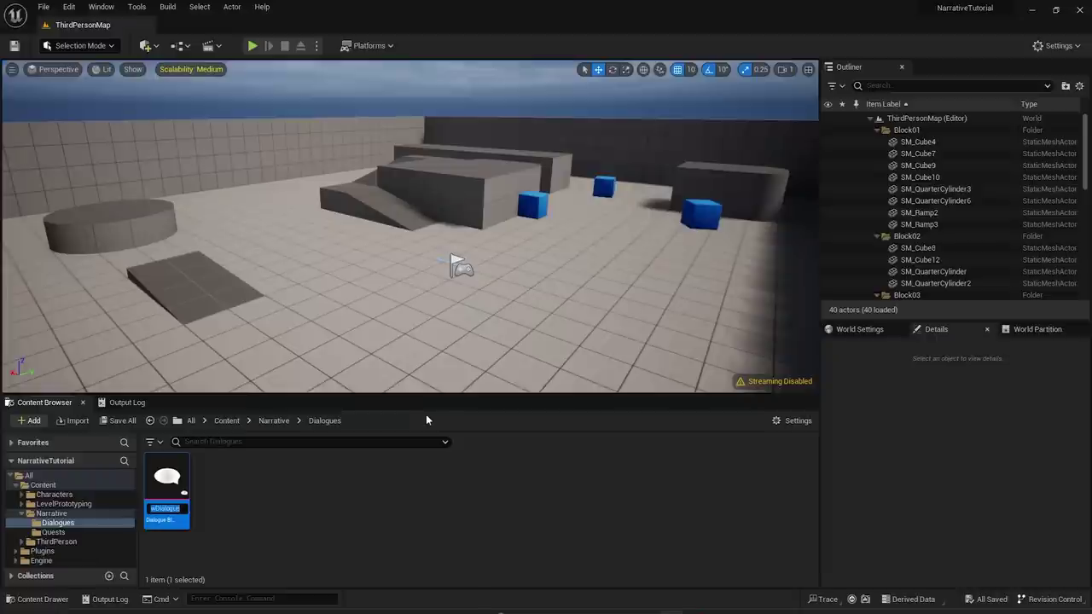
text(D_Rick)
key(Return)
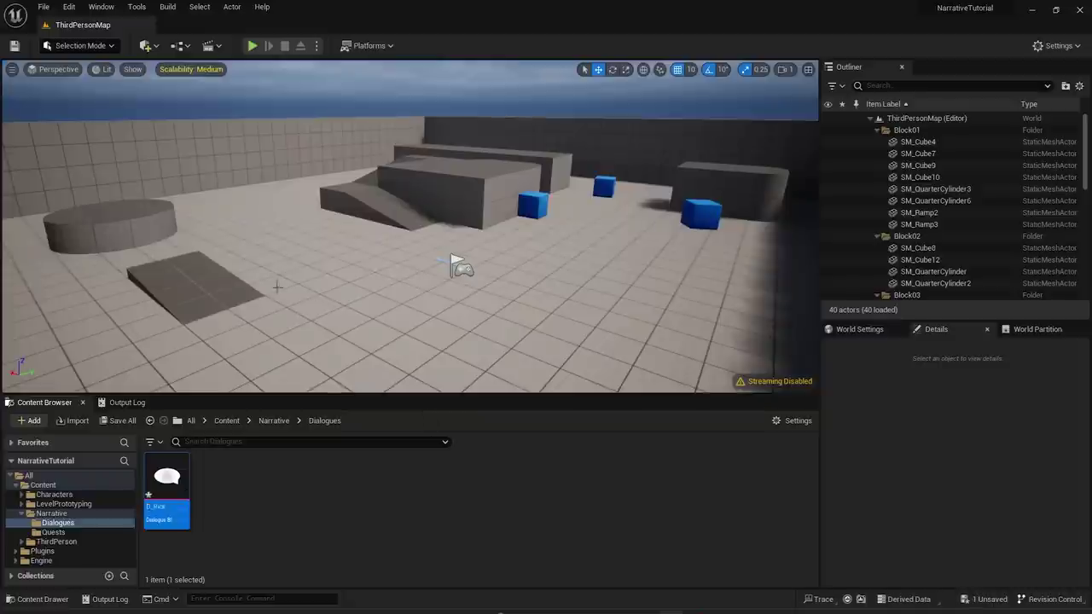
double_click(186, 519)
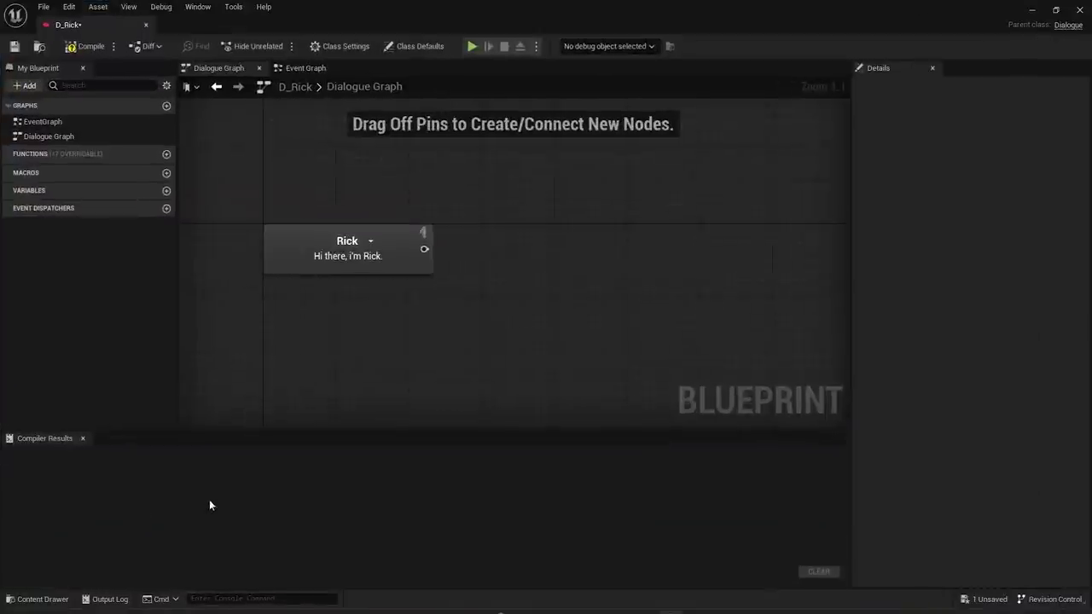
- Examine the dialogue's Event Graph, its Dialogue Graph and the properties of the starting Rick node
click(306, 68)
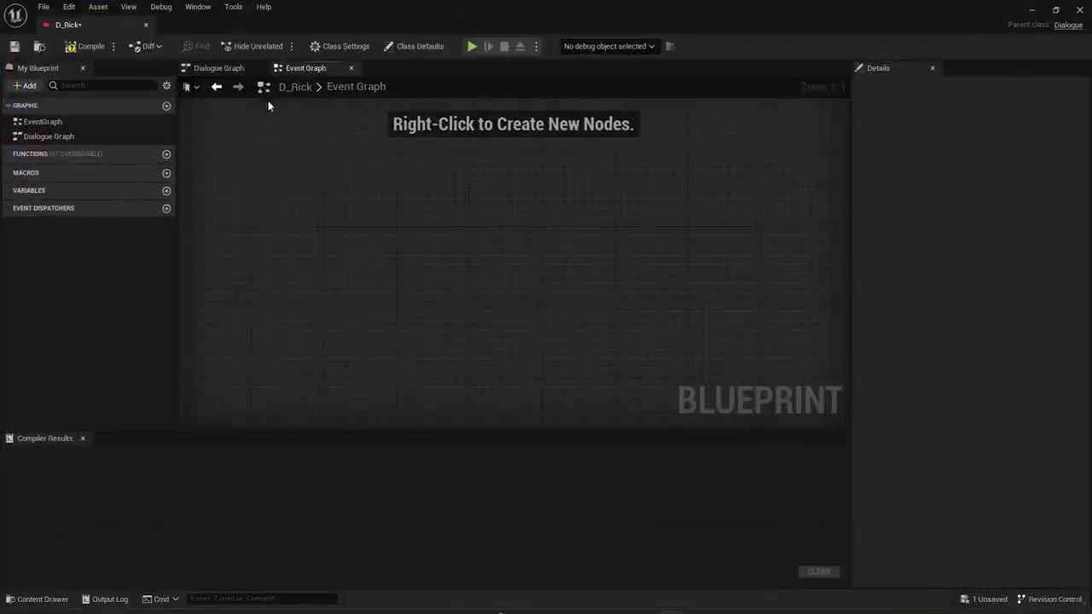
click(218, 68)
mouse_move(399, 166)
right_down()
mouse_move(372, 200)
mouse_move(407, 161)
right_up()
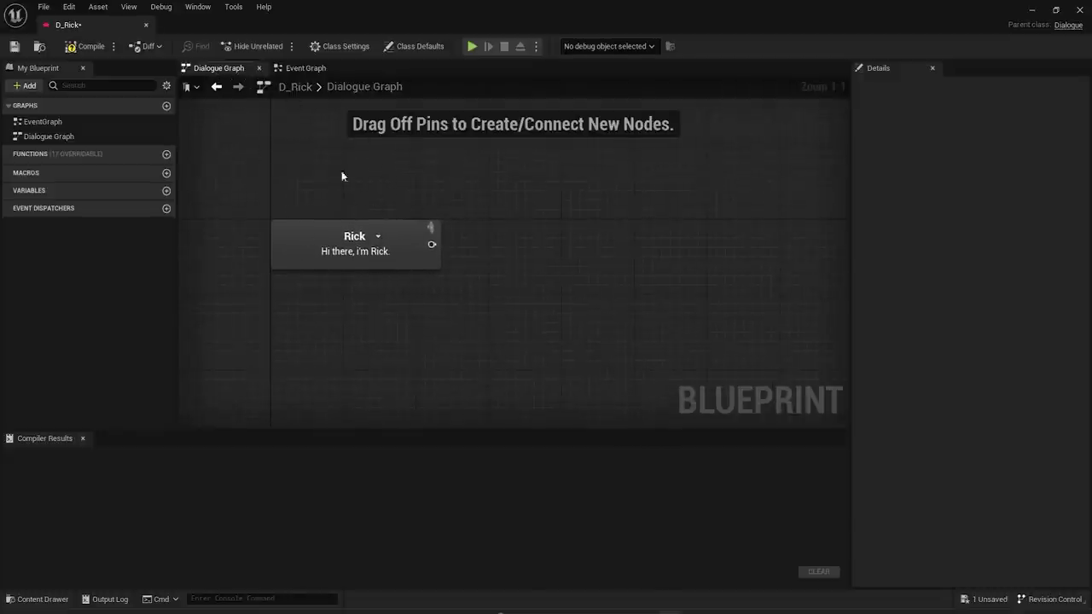
scroll(417, 226, down, 1)
click(397, 246)
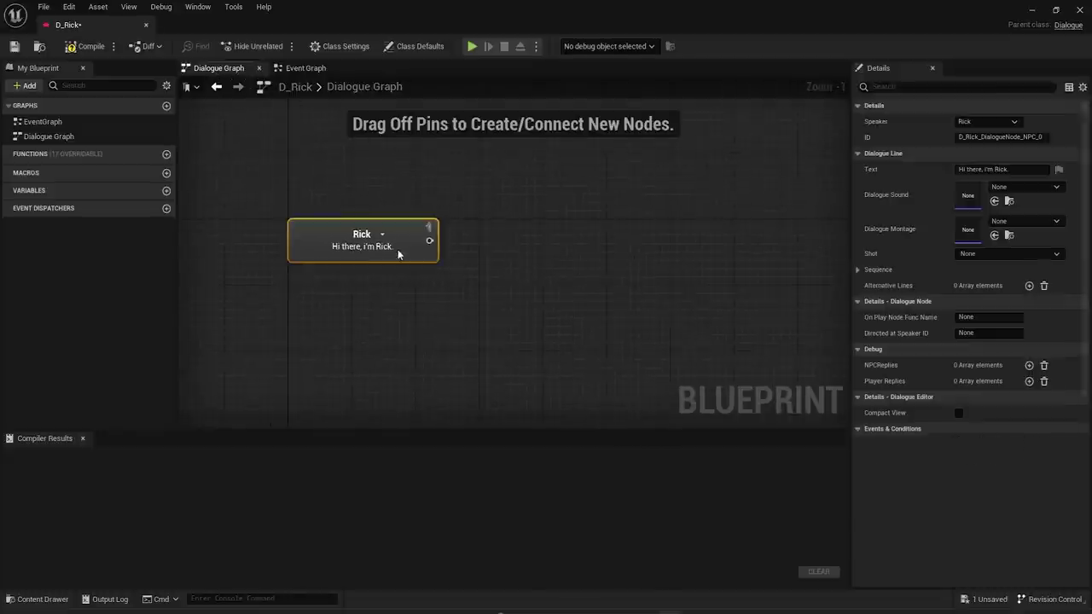
click(497, 271)
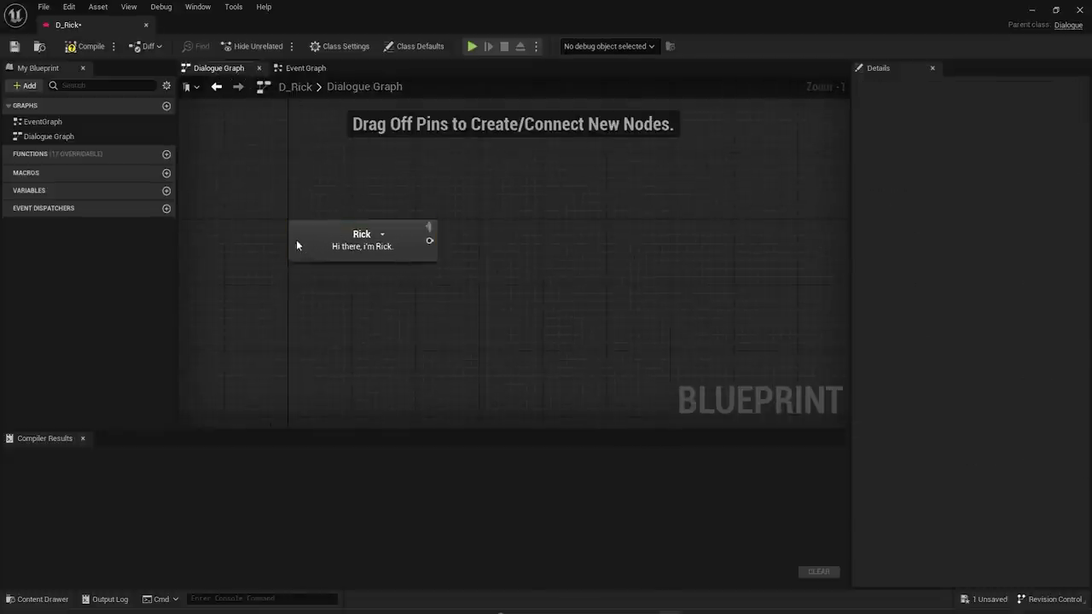
mouse_move(319, 246)
mouse_down()
mouse_move(273, 238)
mouse_move(298, 253)
mouse_move(320, 241)
mouse_move(327, 257)
mouse_up()
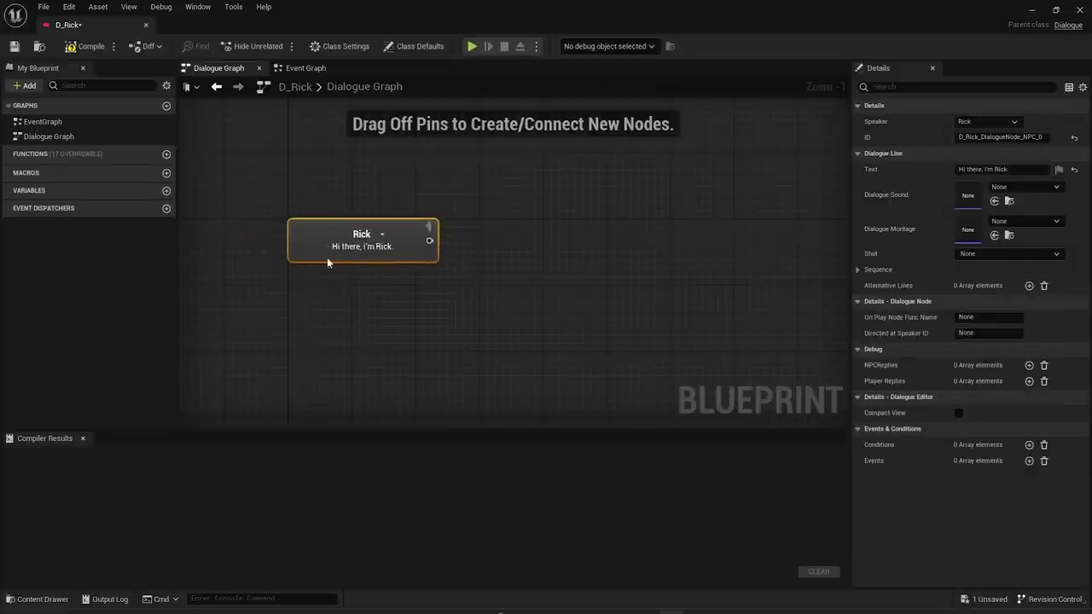
click(524, 265)
- In the dialogue's class defaults, set the Rick speaker's node color to a dark purple, hex sRGB 51417CFF
click(420, 46)
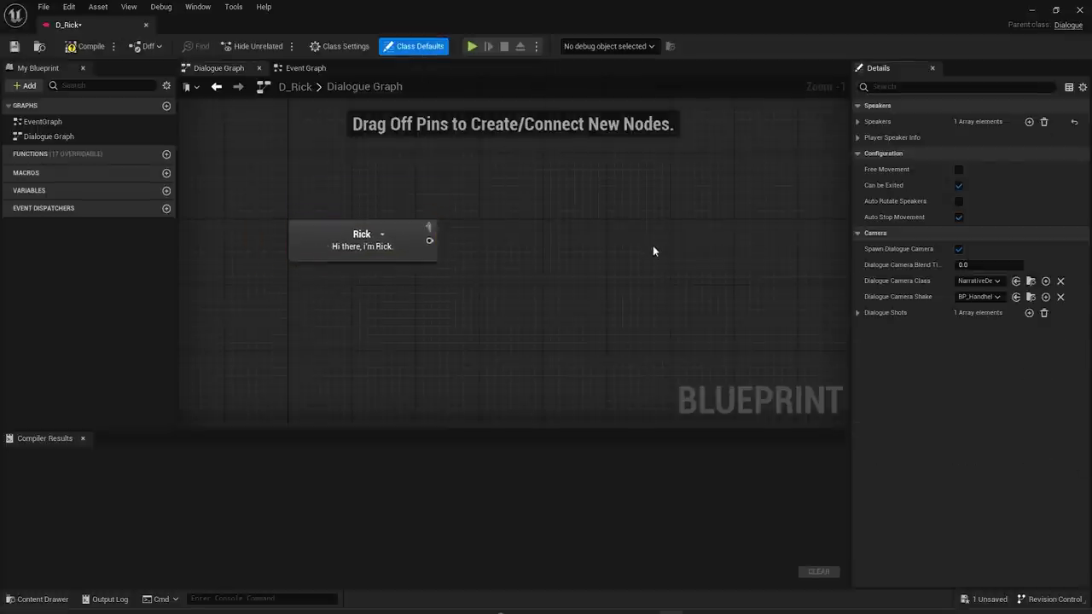
click(859, 137)
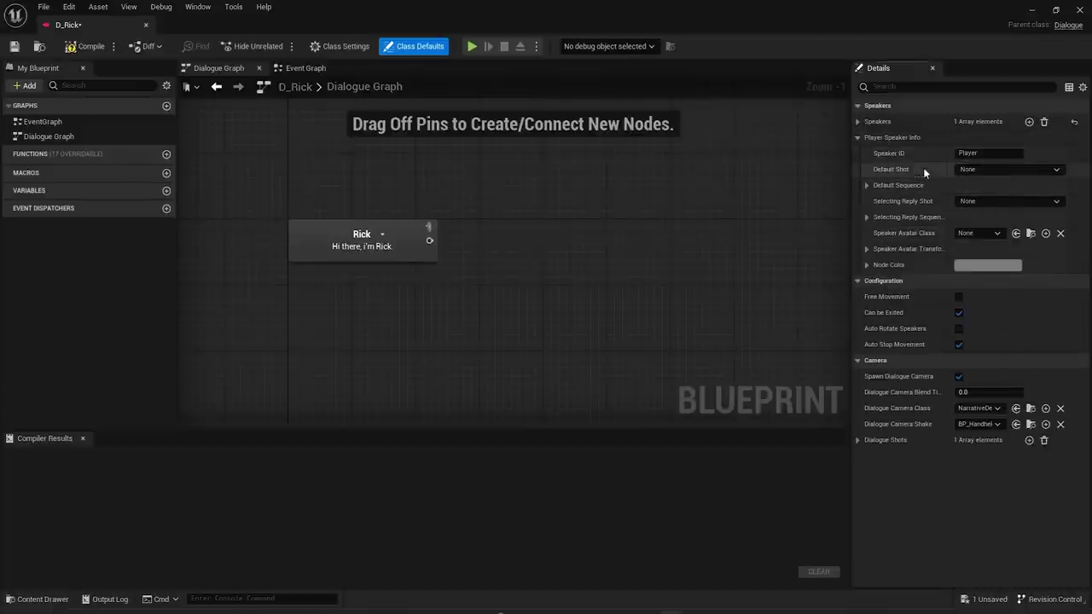
click(857, 122)
click(868, 138)
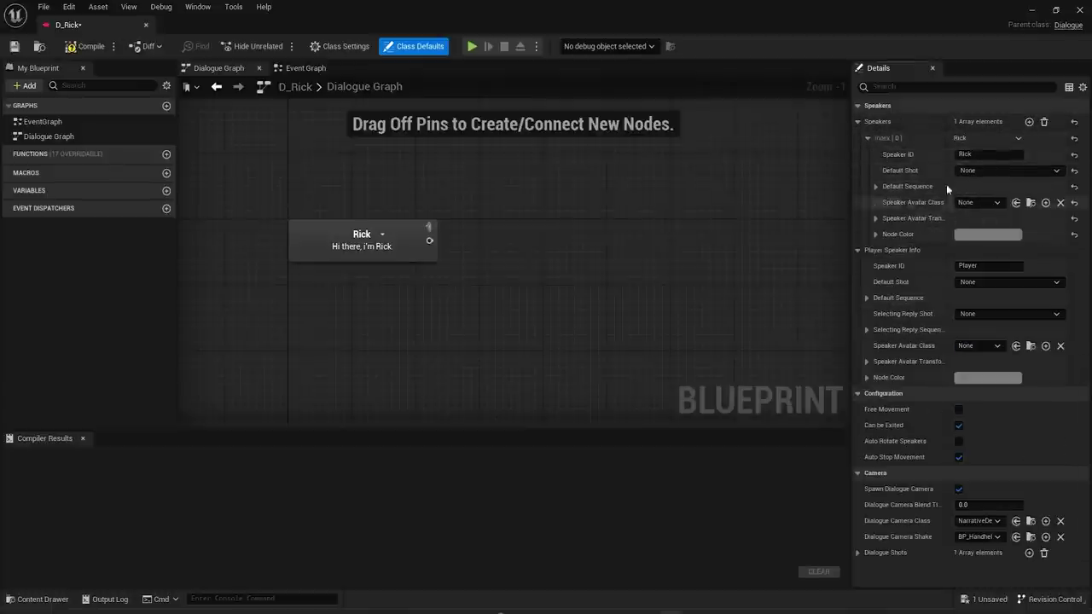
click(982, 155)
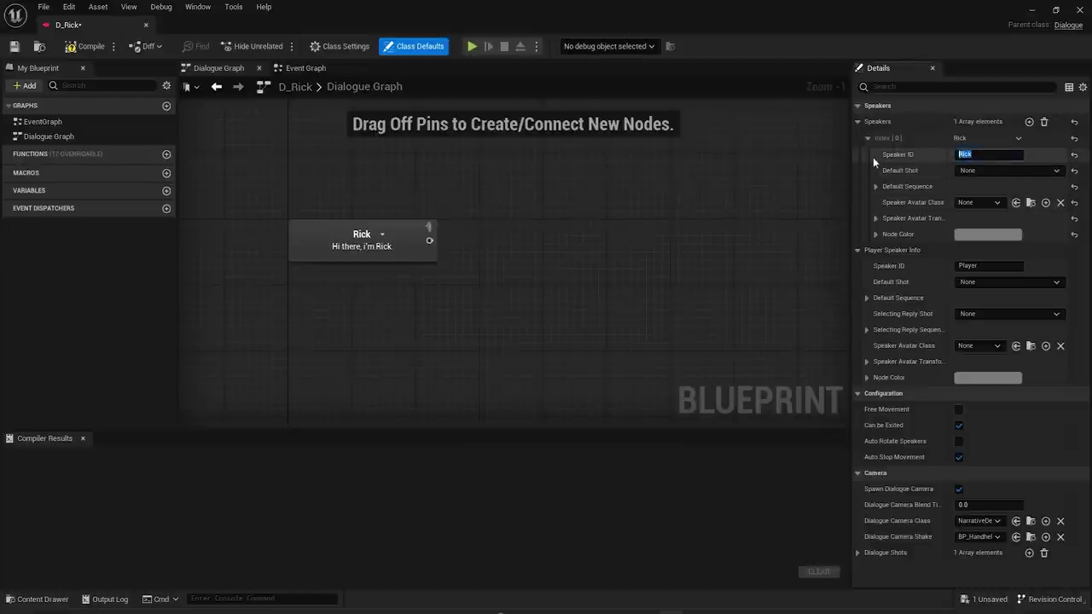
click(979, 157)
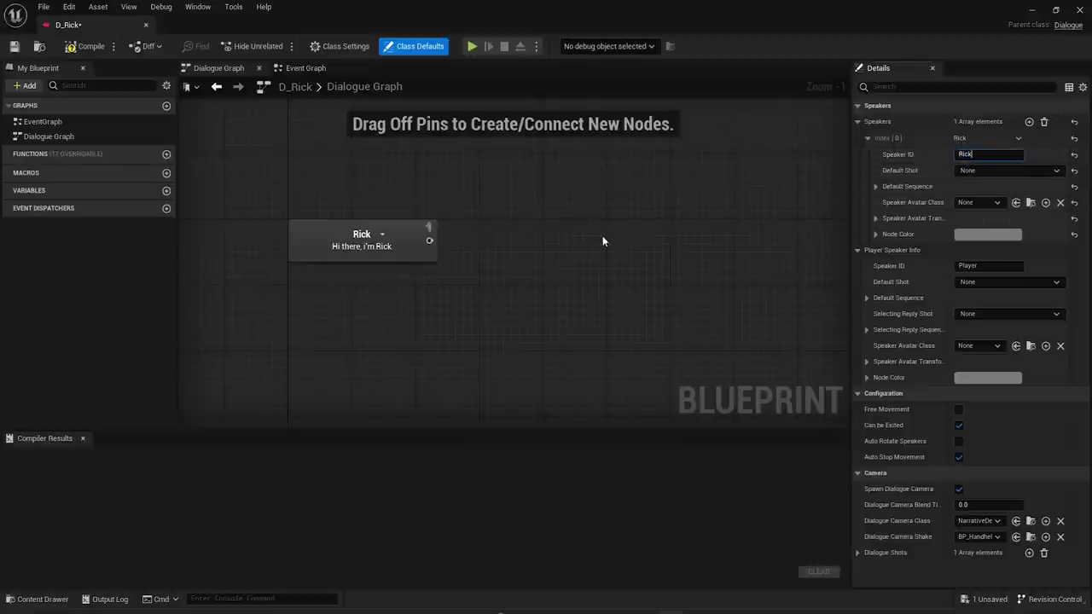
drag(986, 155, 532, 161)
click(974, 233)
drag(818, 331, 780, 303)
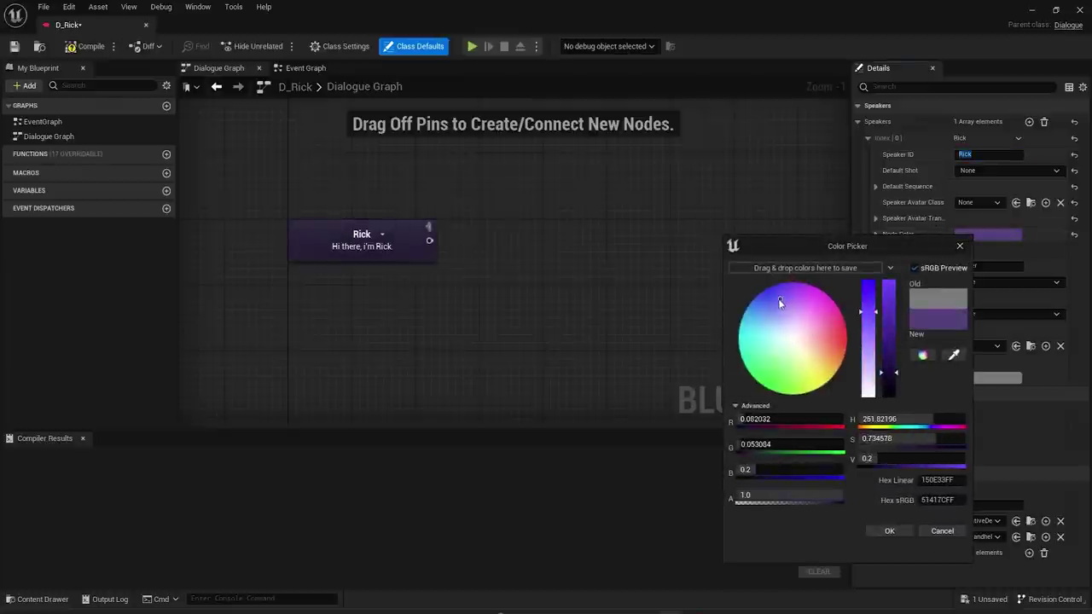
click(890, 531)
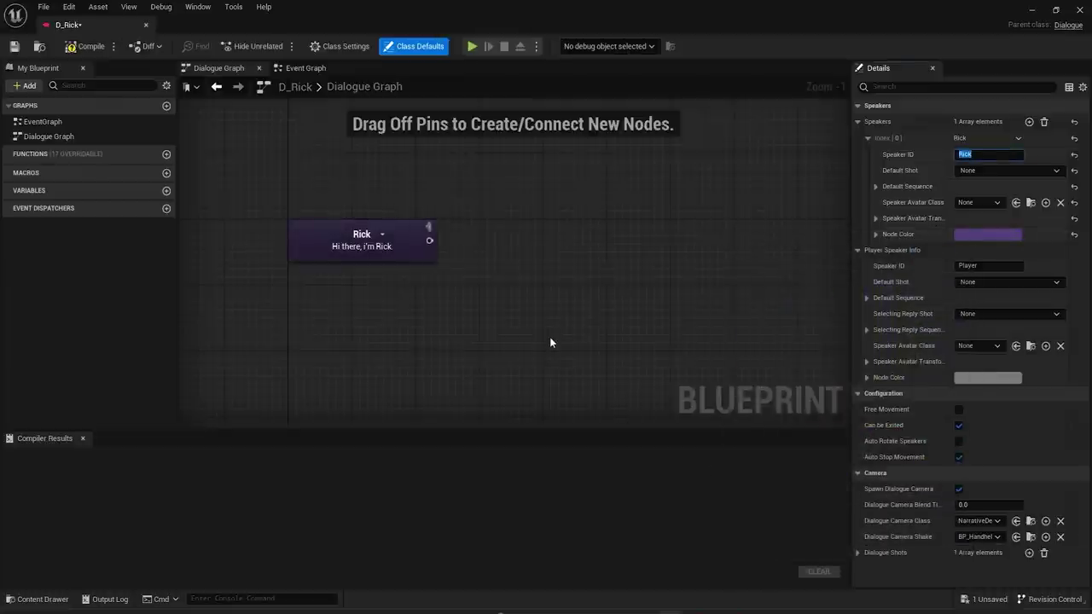
- Clear the dialogue text of the starting Rick node so the root line is empty
click(388, 265)
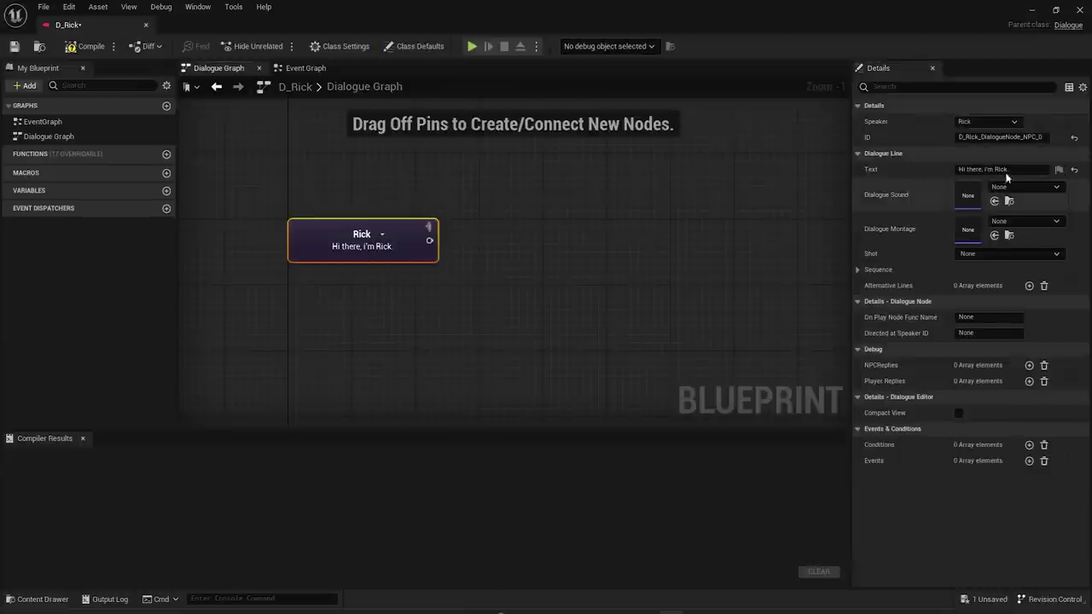
click(990, 169)
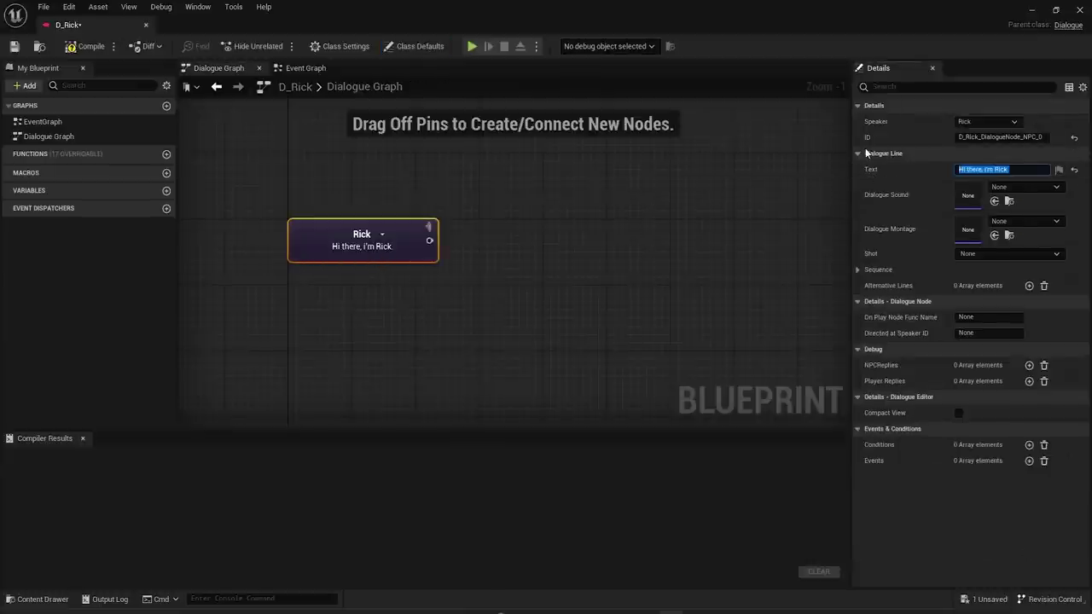
key(BackSpace)
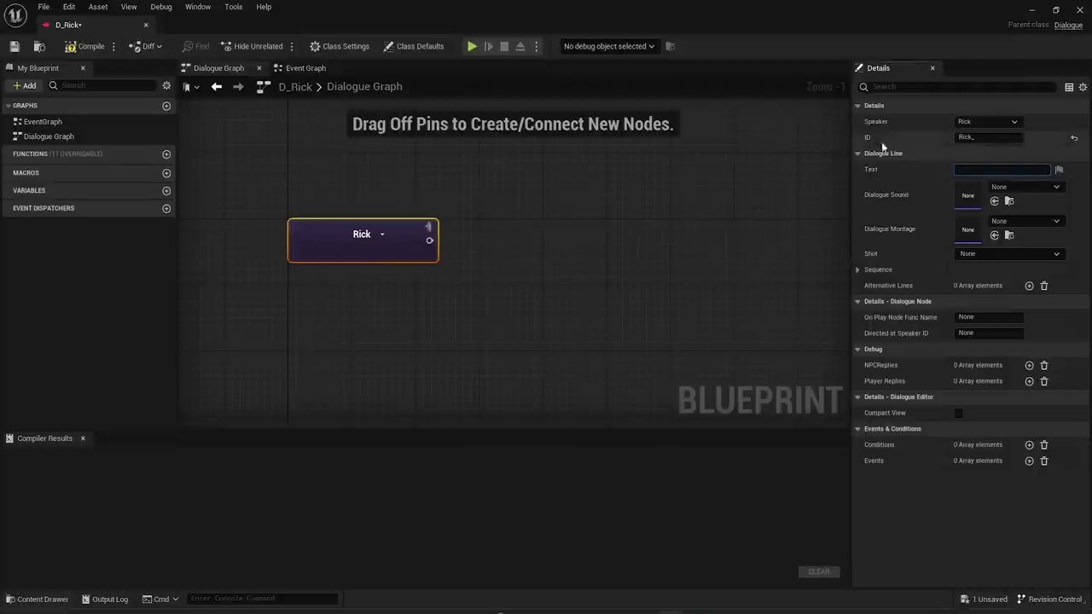
mouse_move(418, 265)
mouse_down()
mouse_move(415, 244)
mouse_move(402, 249)
mouse_move(415, 249)
mouse_up()
- Add a connected dialogue line for Rick after the starting node, with the text "Hi, i'm rick."
right_drag(441, 276, 393, 305)
drag(386, 266, 484, 247)
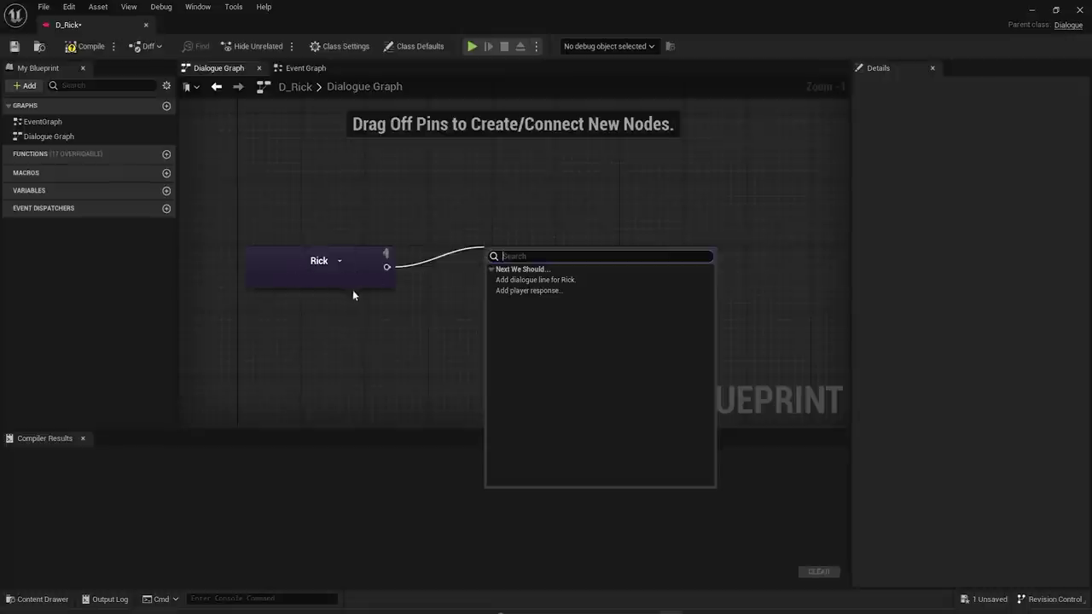
click(537, 282)
drag(538, 285, 499, 283)
click(981, 171)
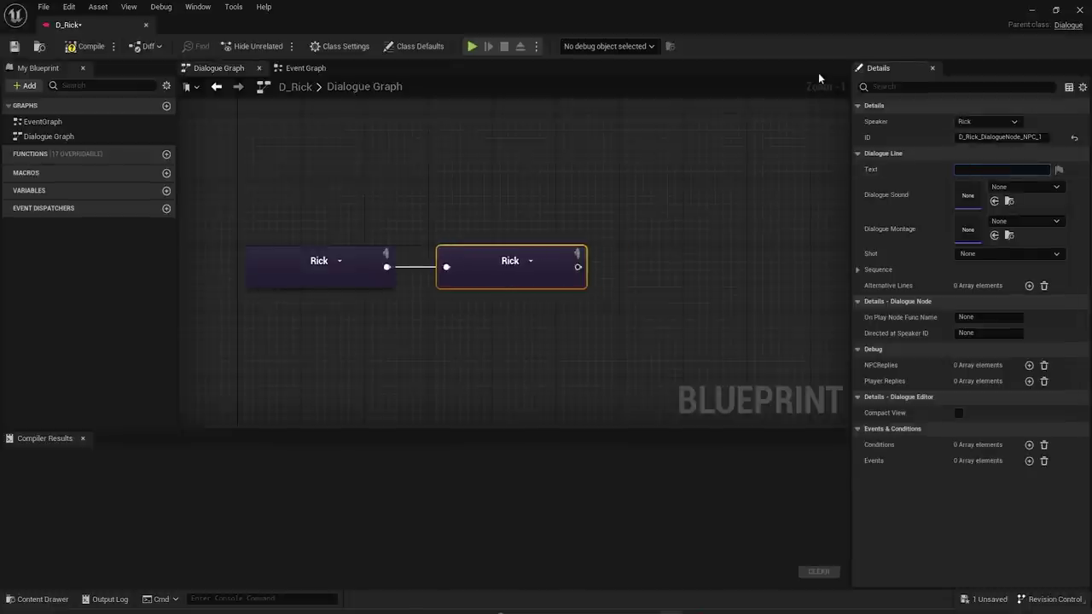
text(Hi, i'm rick)
key(Return)
- Compile and save the D_Rick dialogue, and inspect the compiler warning about the new line's missing audio
click(86, 46)
click(14, 47)
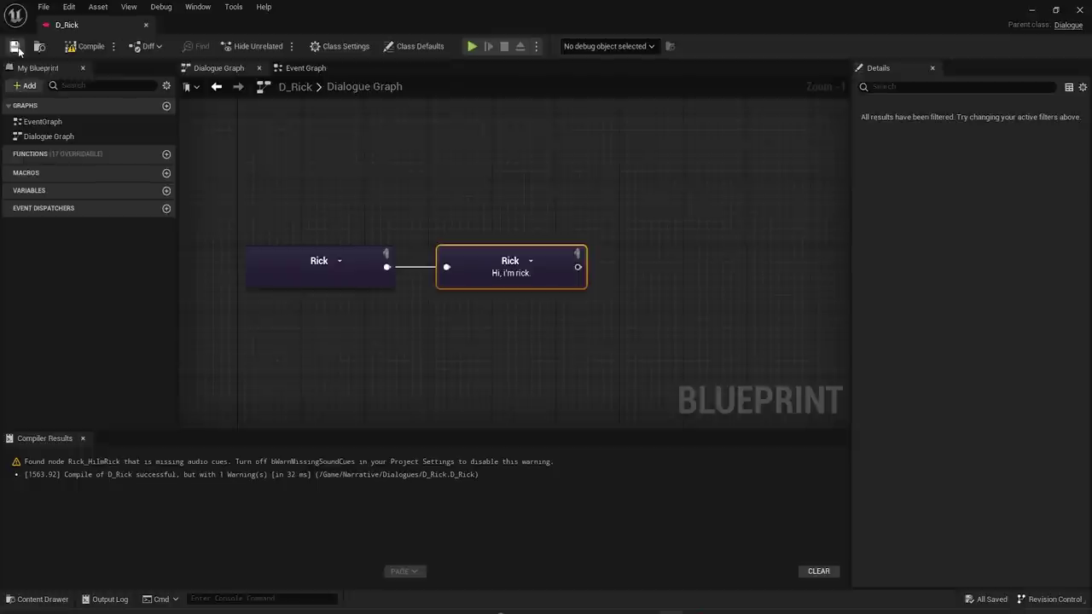
click(118, 466)
click(548, 269)
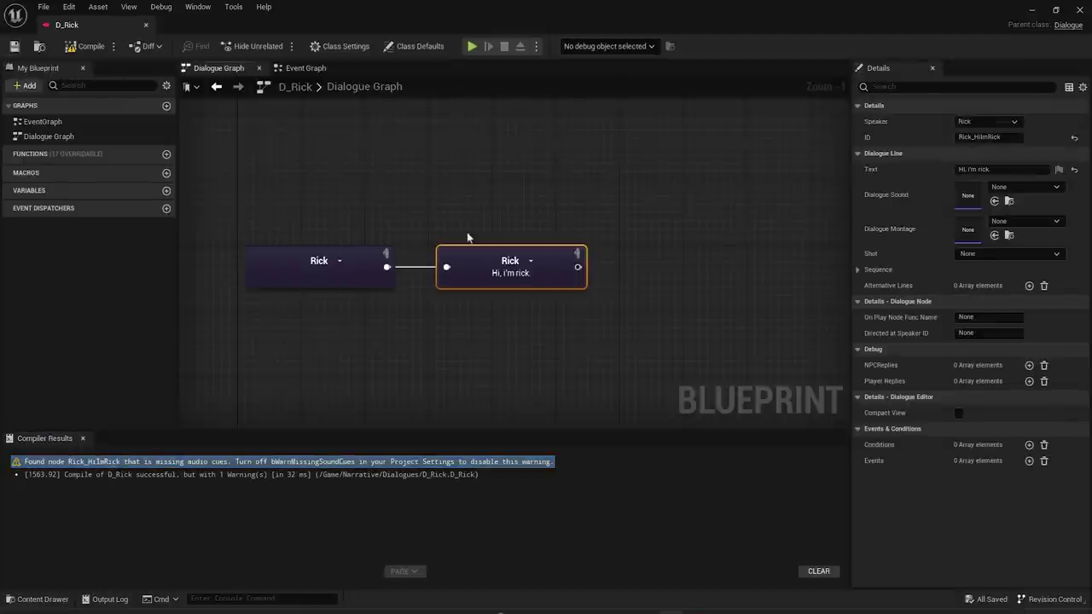
- Turn off Warn Missing Sound Cues in the project settings for Narrative Dialogues - Editor, and close the settings
click(69, 7)
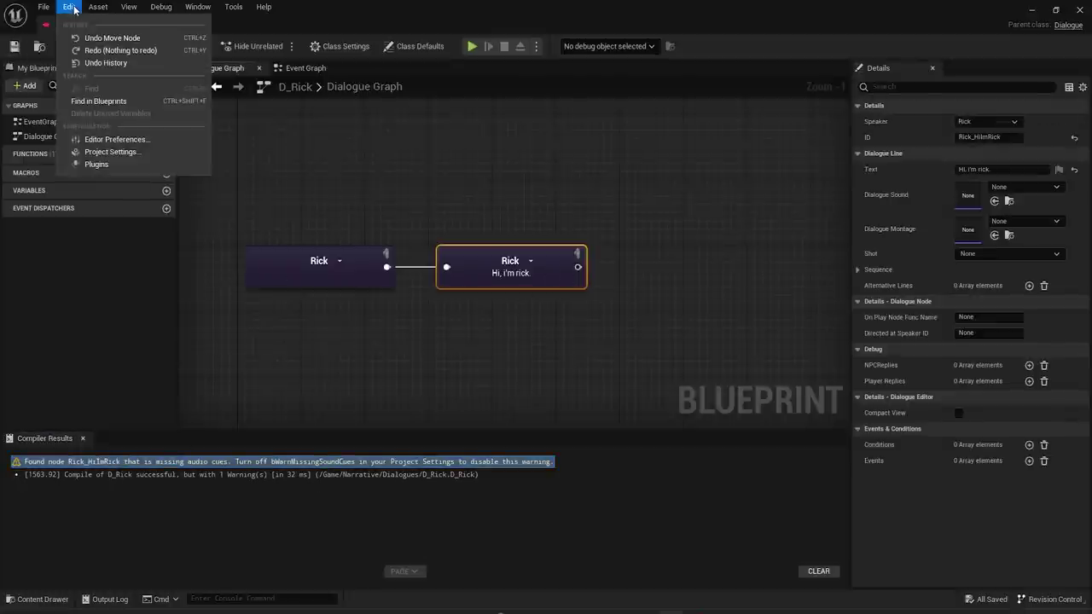
click(113, 154)
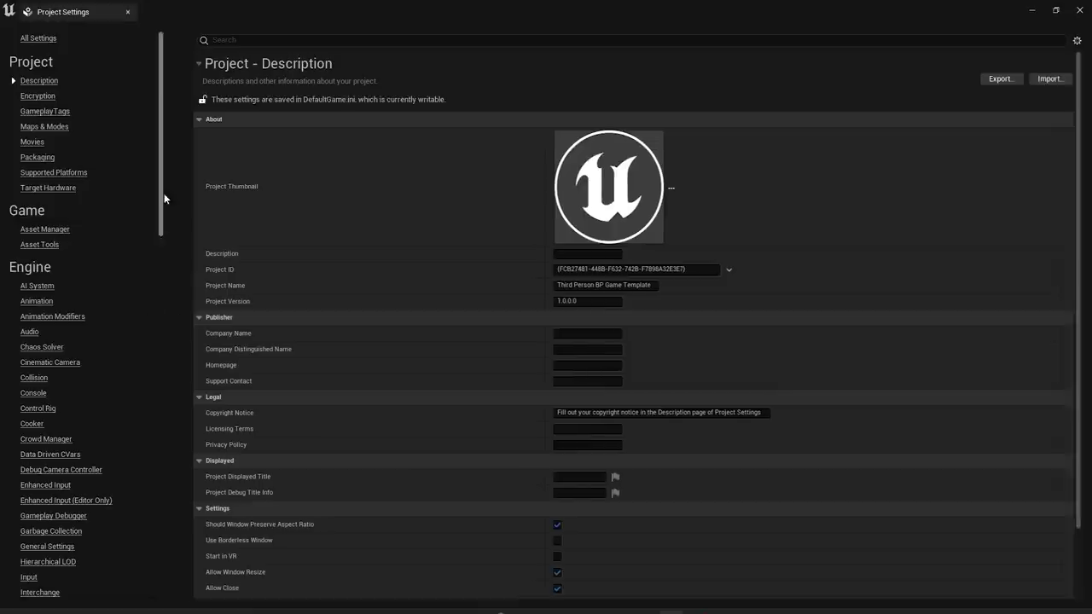
drag(164, 193, 160, 538)
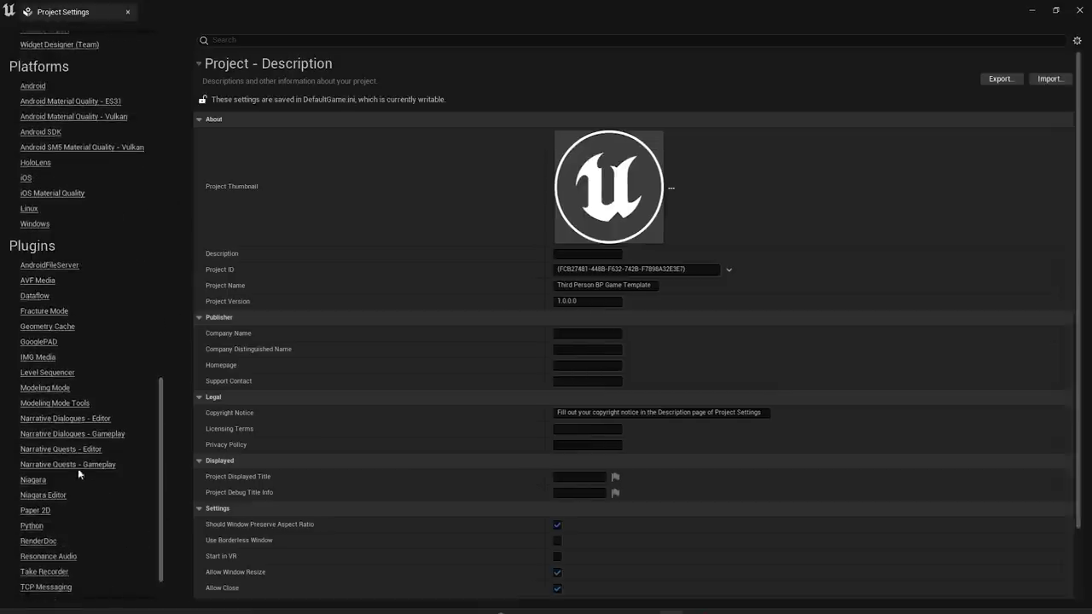
click(74, 419)
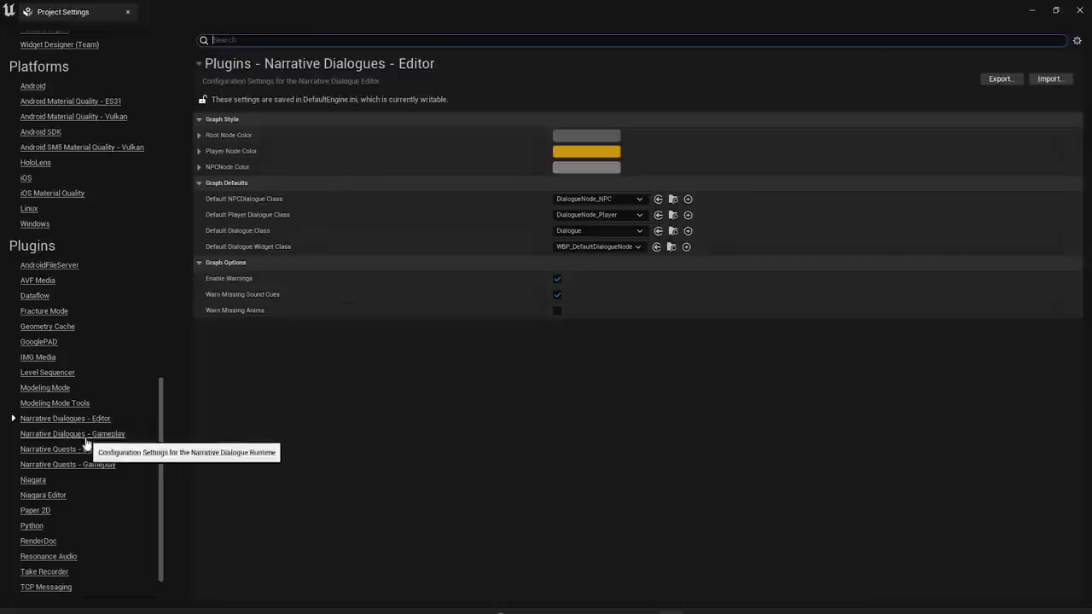
click(557, 294)
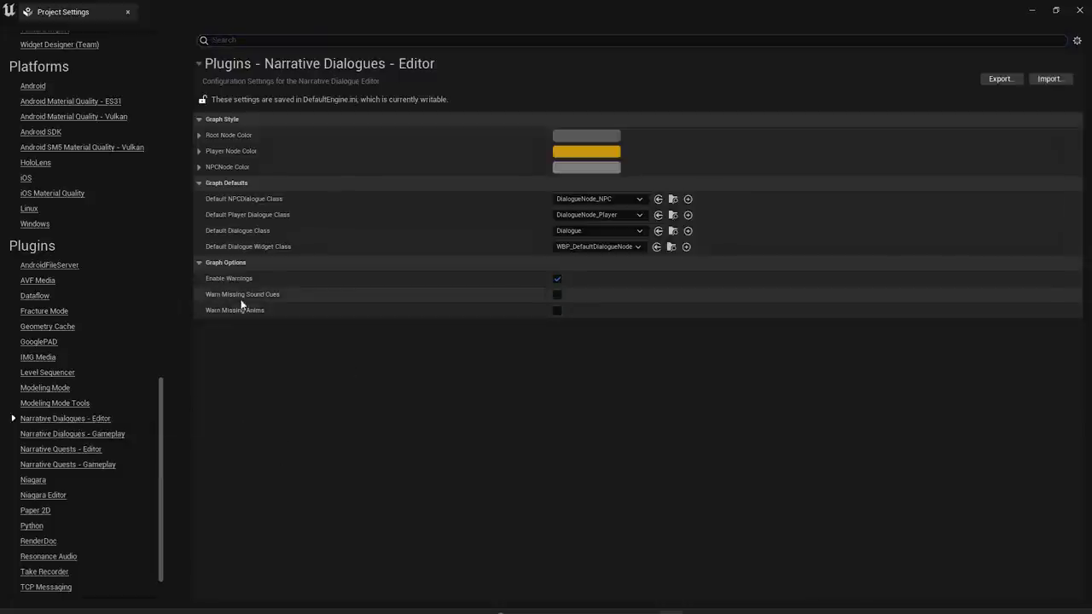
click(1080, 10)
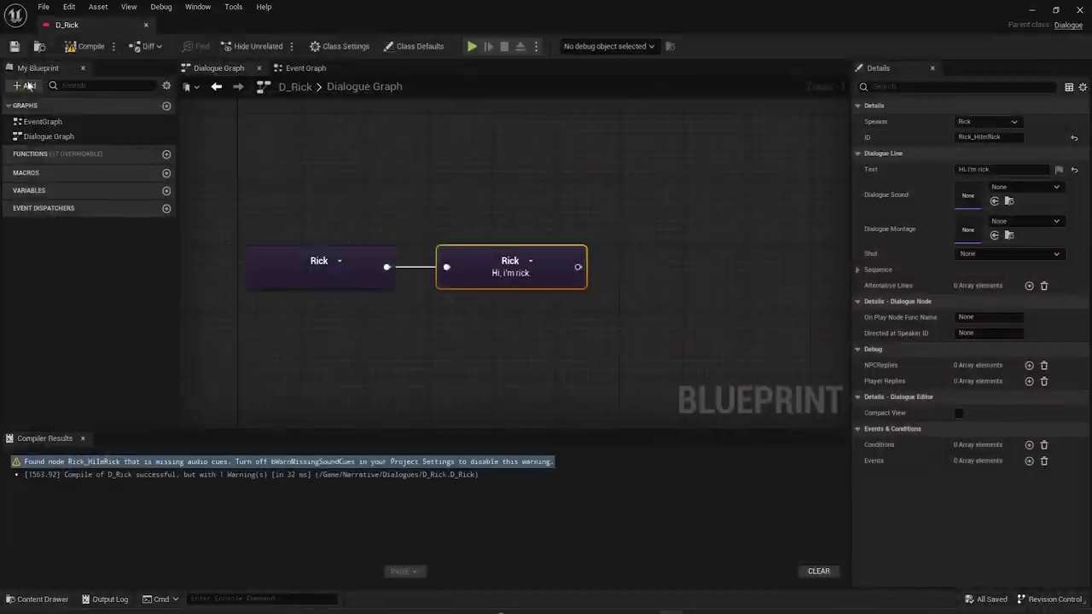
- Recompile and save the D_Rick dialogue, and return to the level editor
click(69, 48)
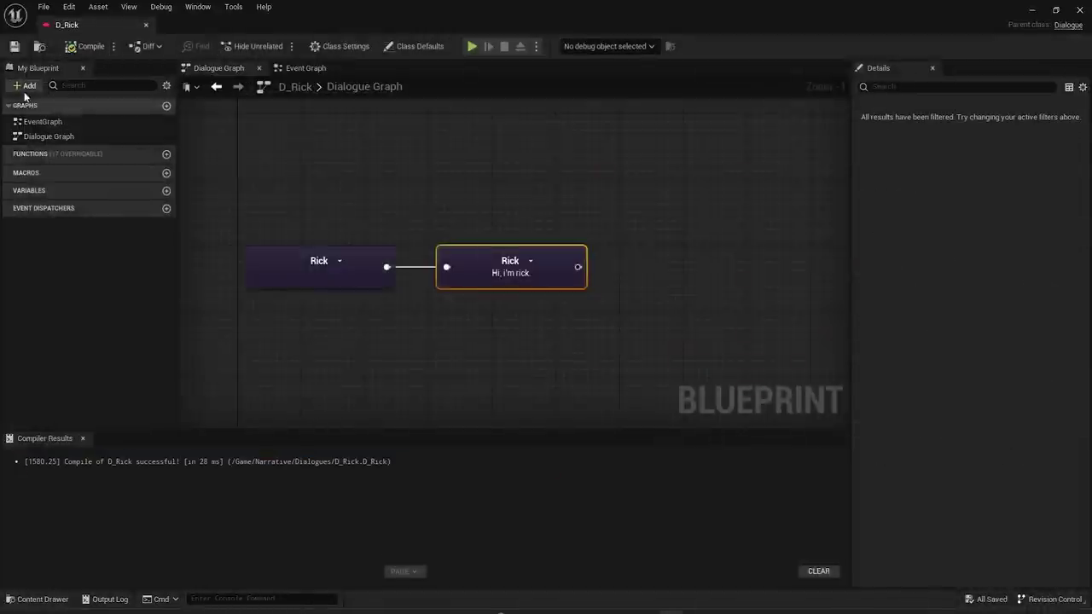
click(15, 47)
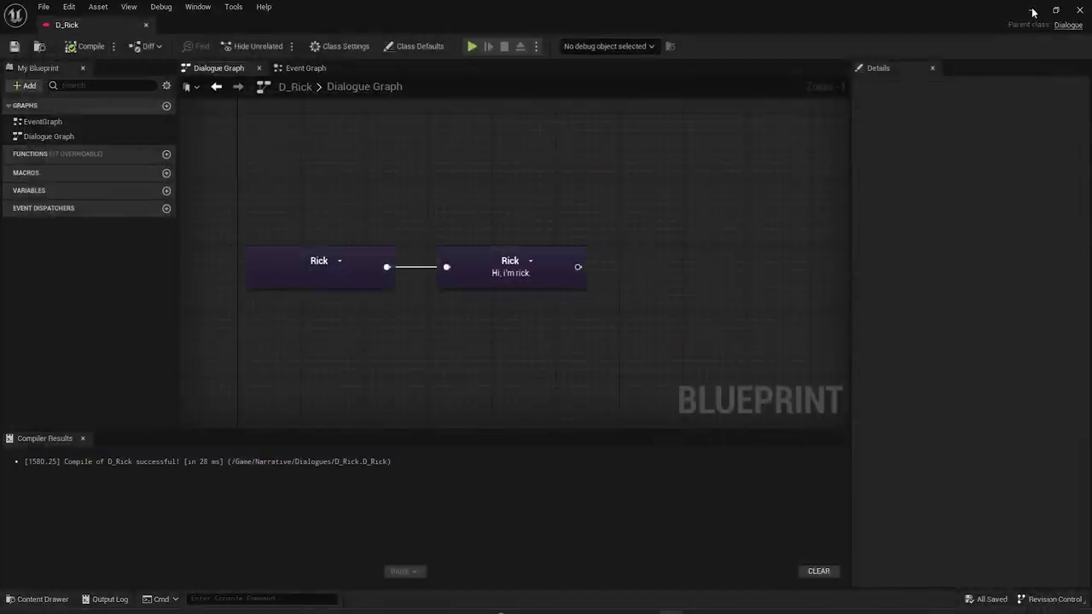
click(1031, 10)
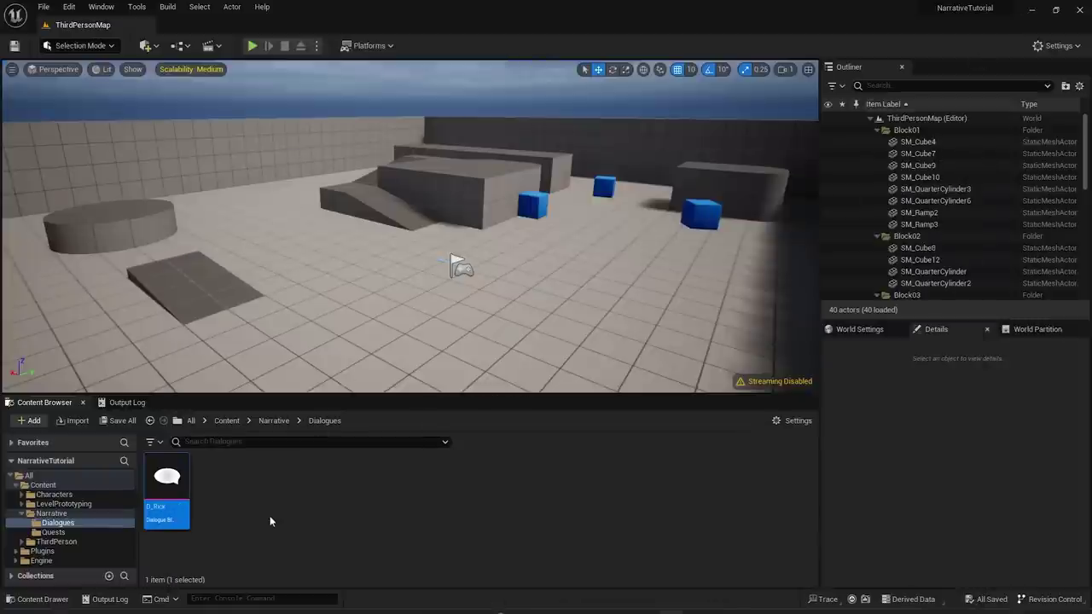
- Create a Player Controller blueprint named BP_NarrativePC in the ThirdPerson Blueprints folder
click(54, 486)
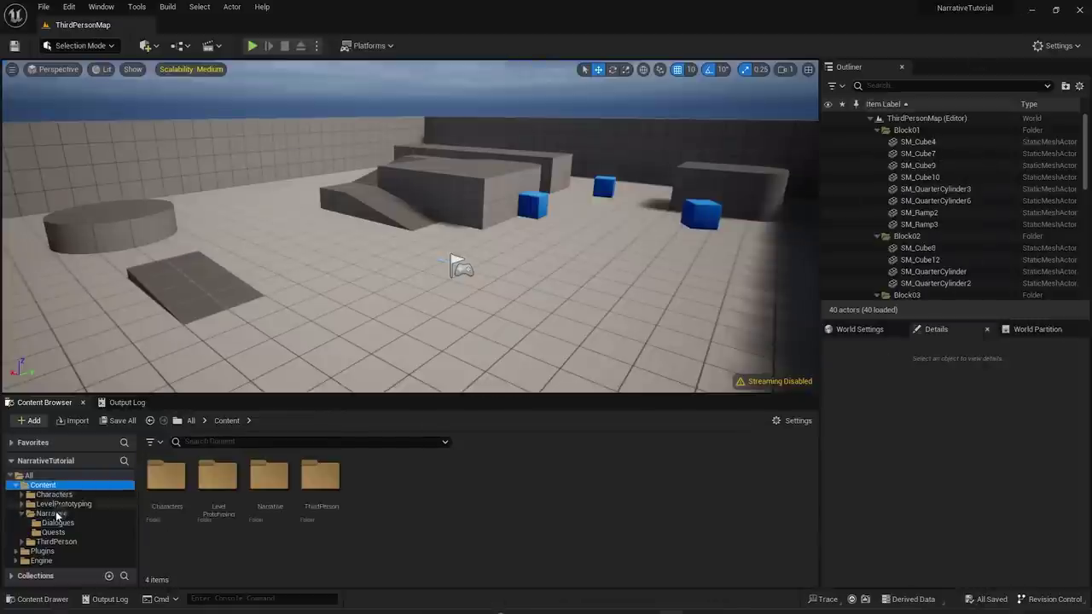
click(57, 541)
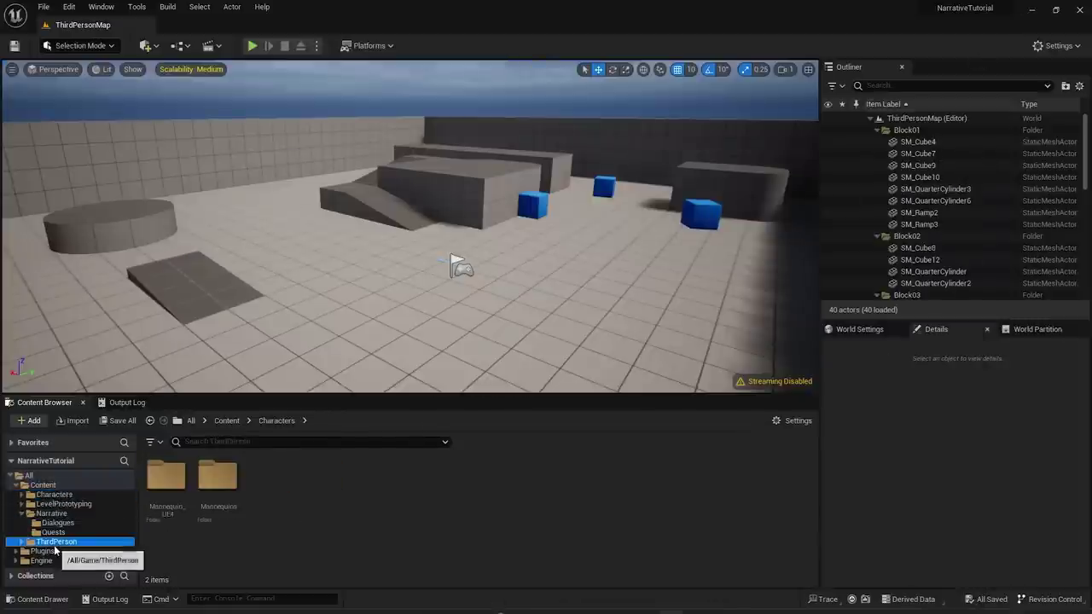
double_click(152, 503)
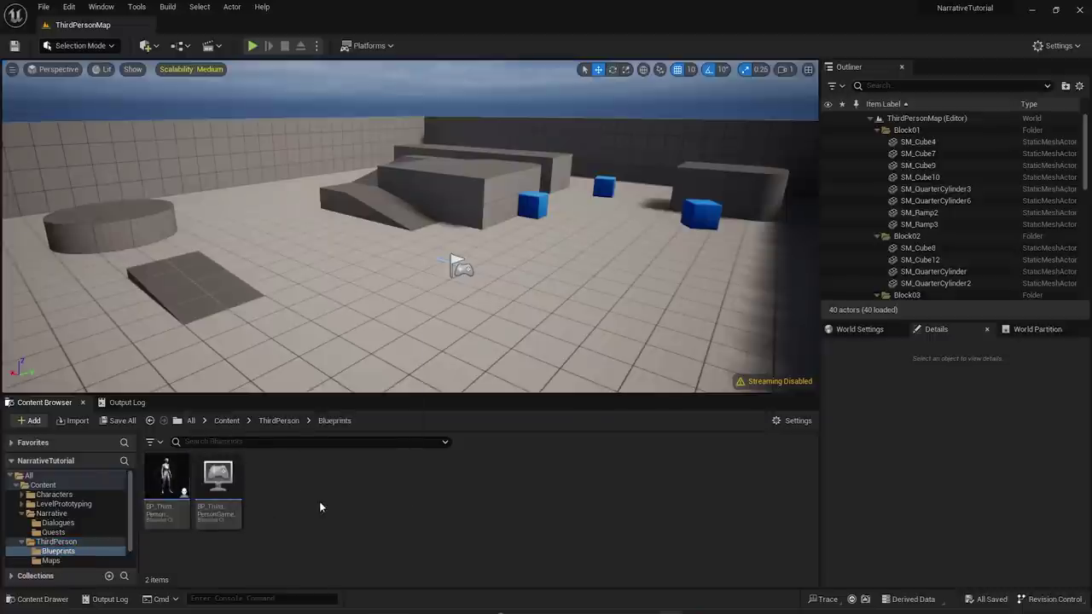
right_click(285, 499)
mouse_move(358, 292)
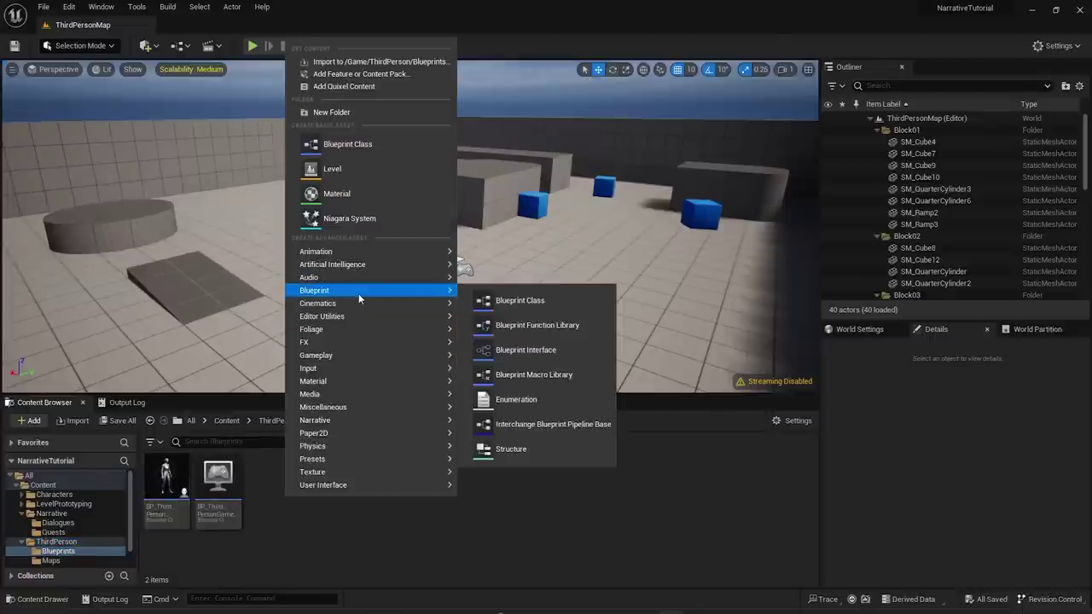
click(527, 300)
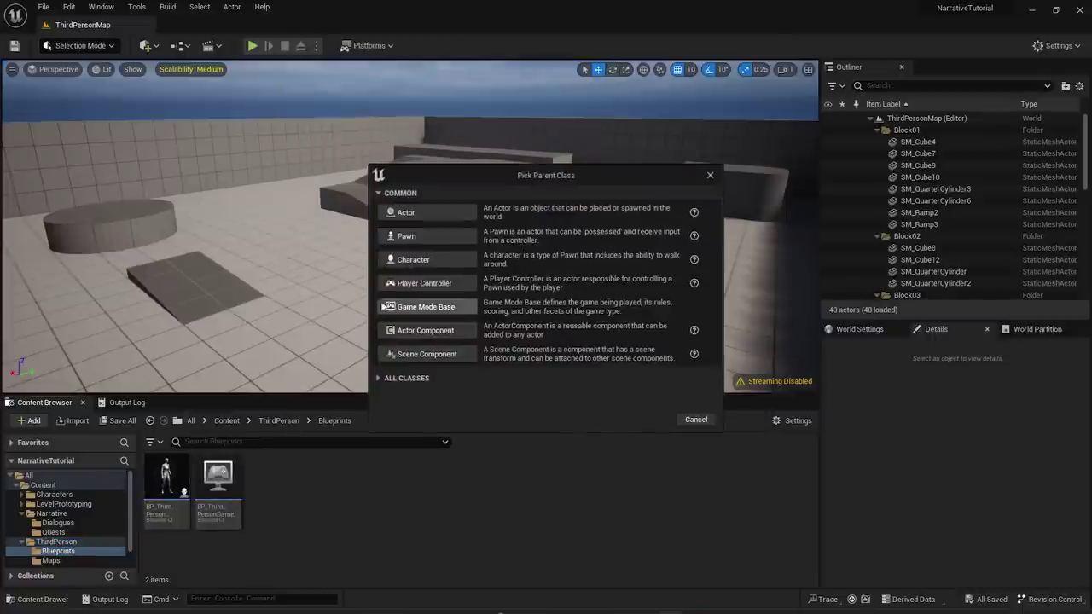
click(425, 290)
text(BP_)
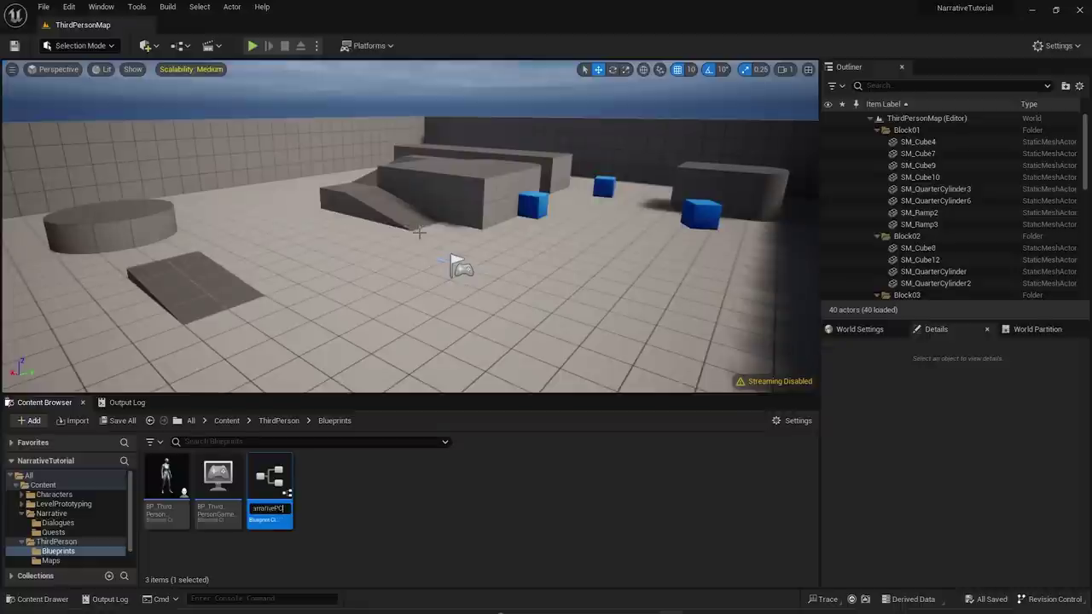
text(NarrativePC)
key(Return)
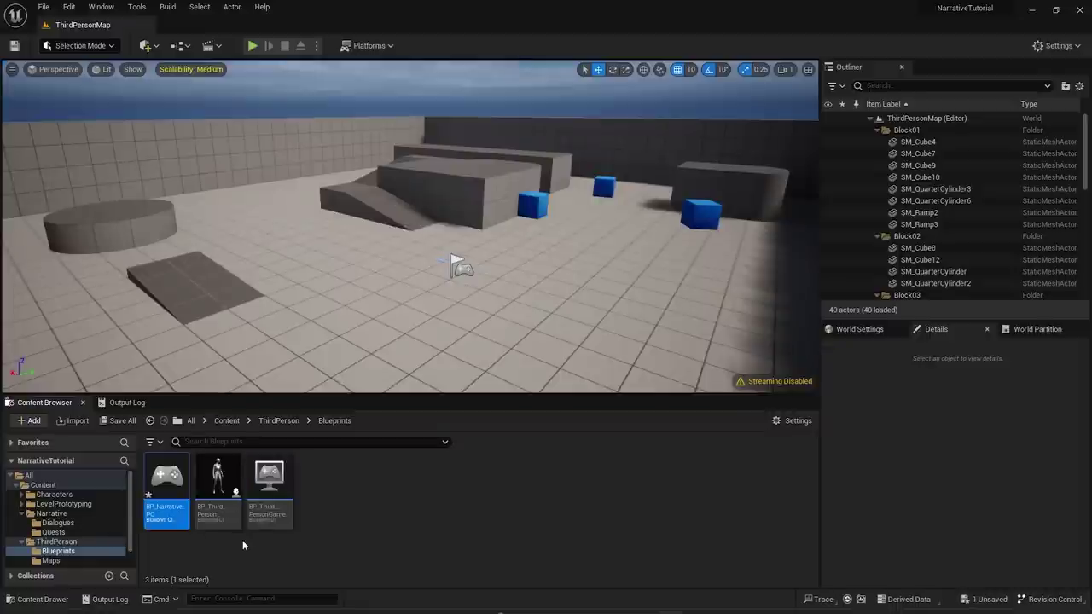
- Set the Player Controller Class of BP_ThirdPersonGameMode to BP_NarrativePC, and return to the level editor
double_click(280, 512)
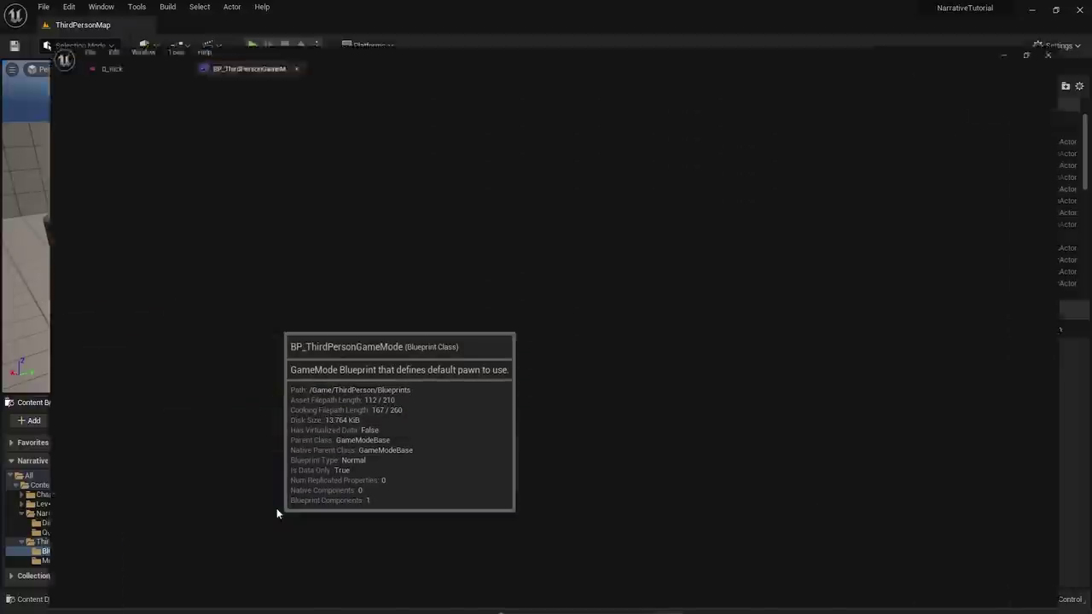
click(386, 233)
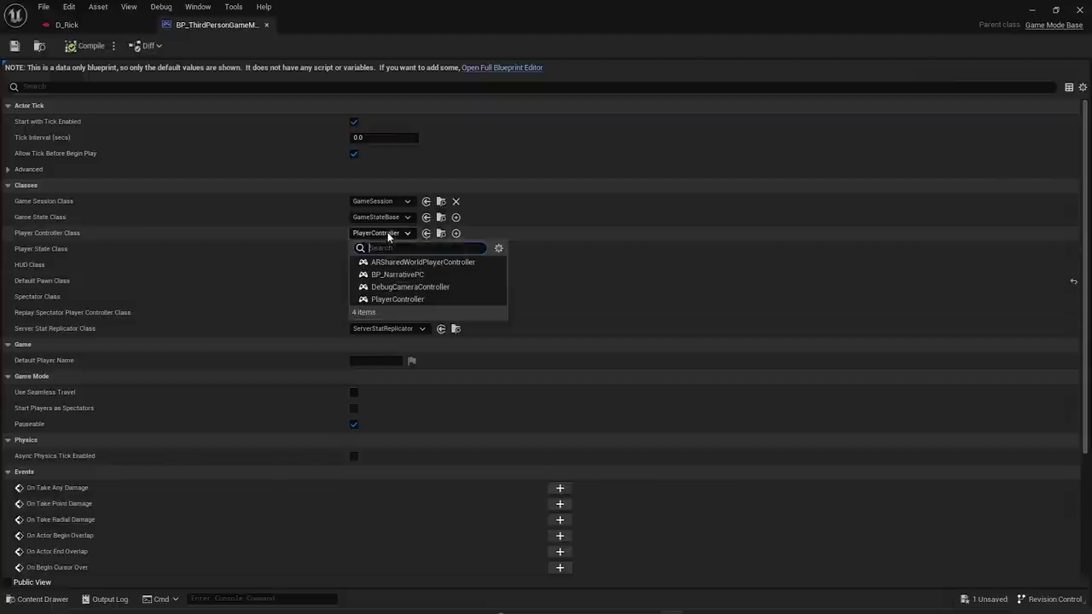
click(397, 274)
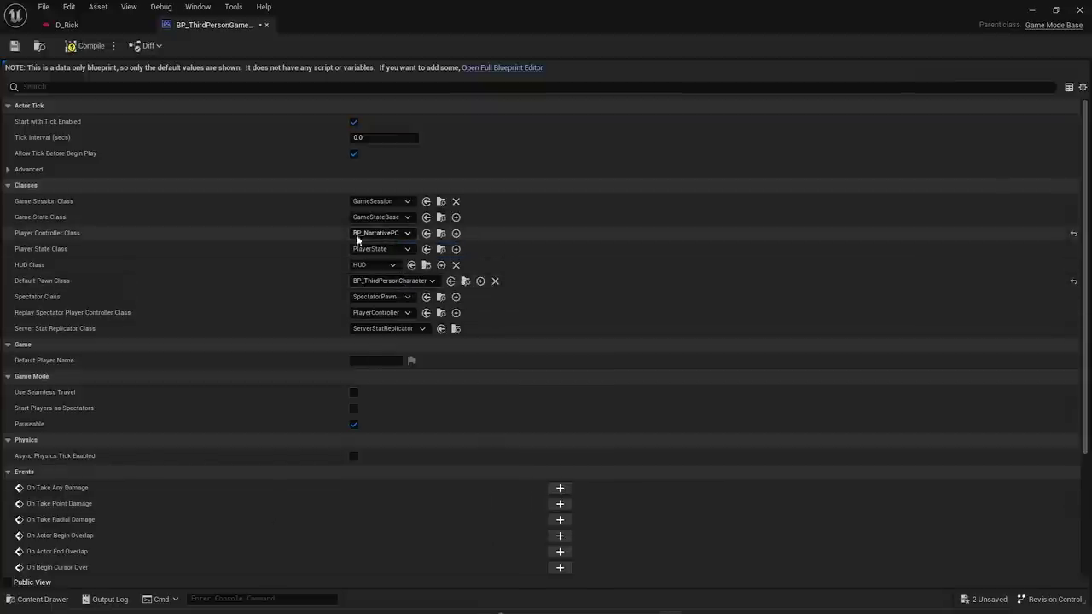
click(1031, 11)
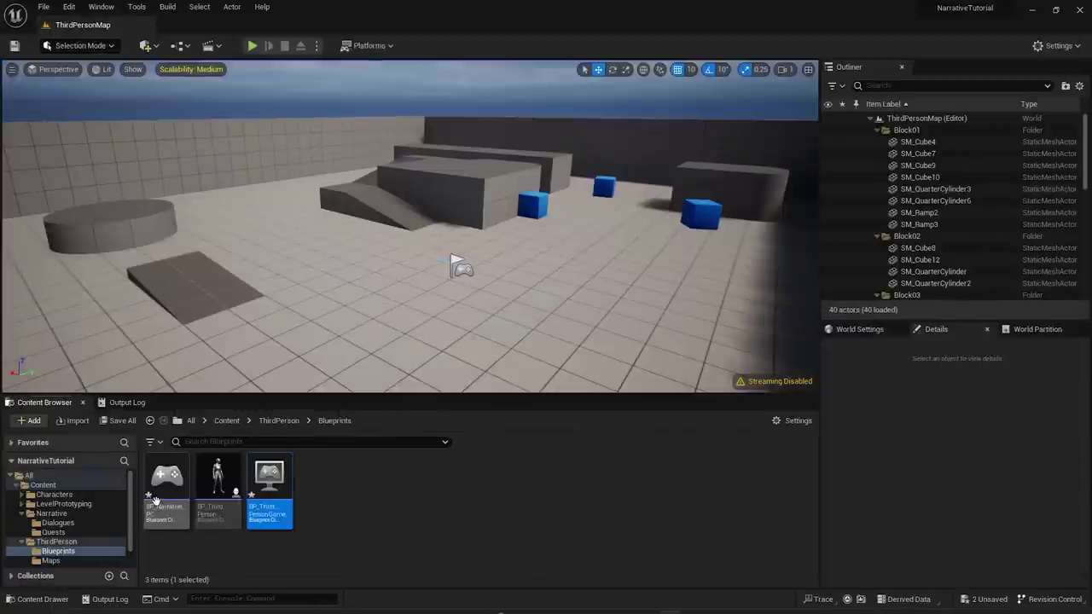
- Add a Narrative Component to BP_NarrativePC, keeping the name Narrative, and compile and save the blueprint
double_click(157, 502)
click(34, 82)
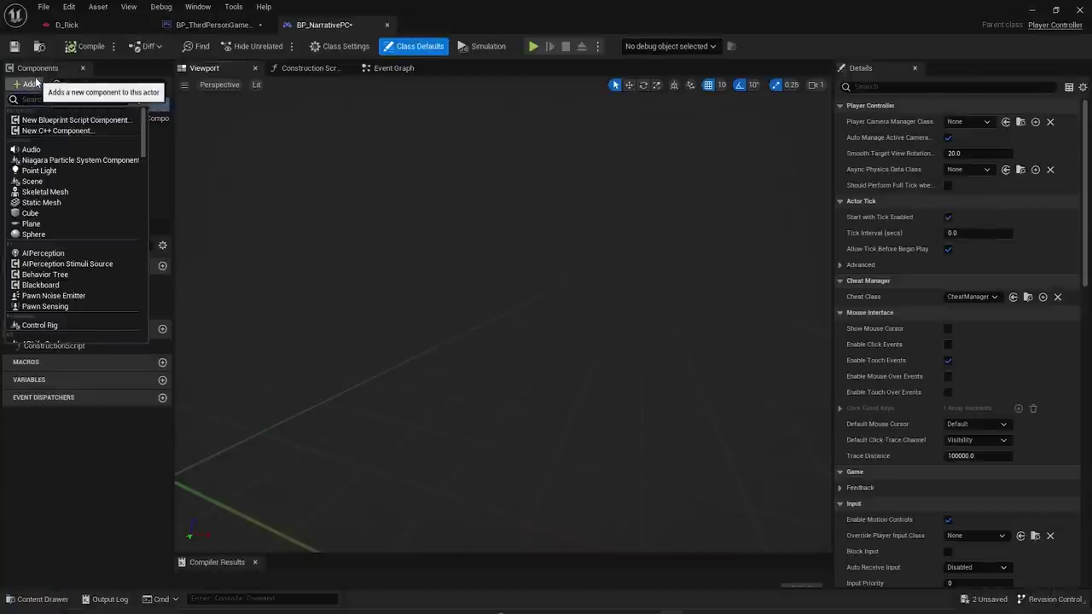
text(narrative)
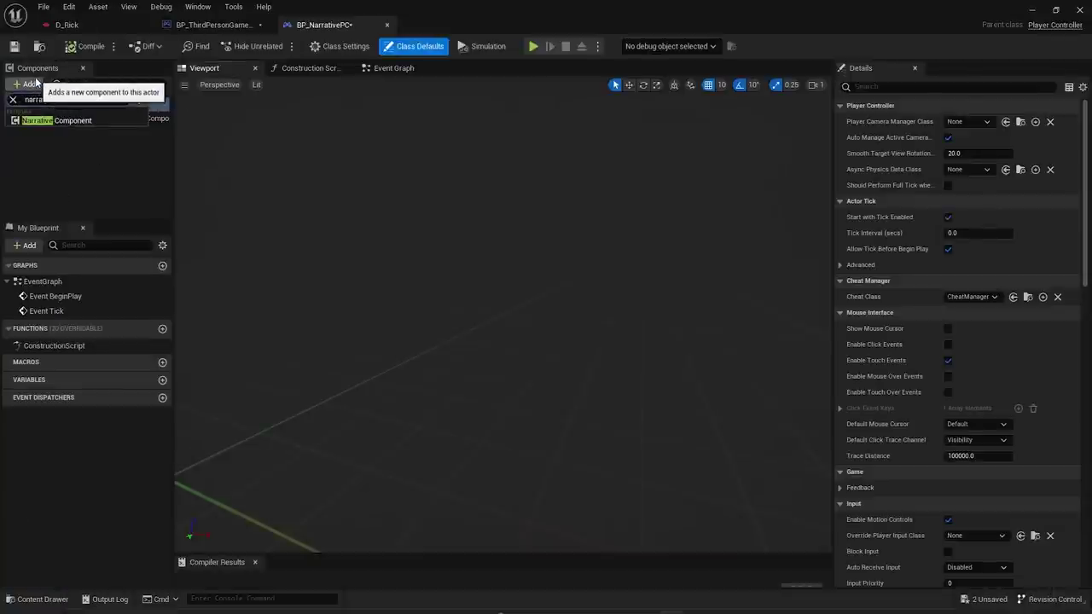
click(73, 121)
click(92, 171)
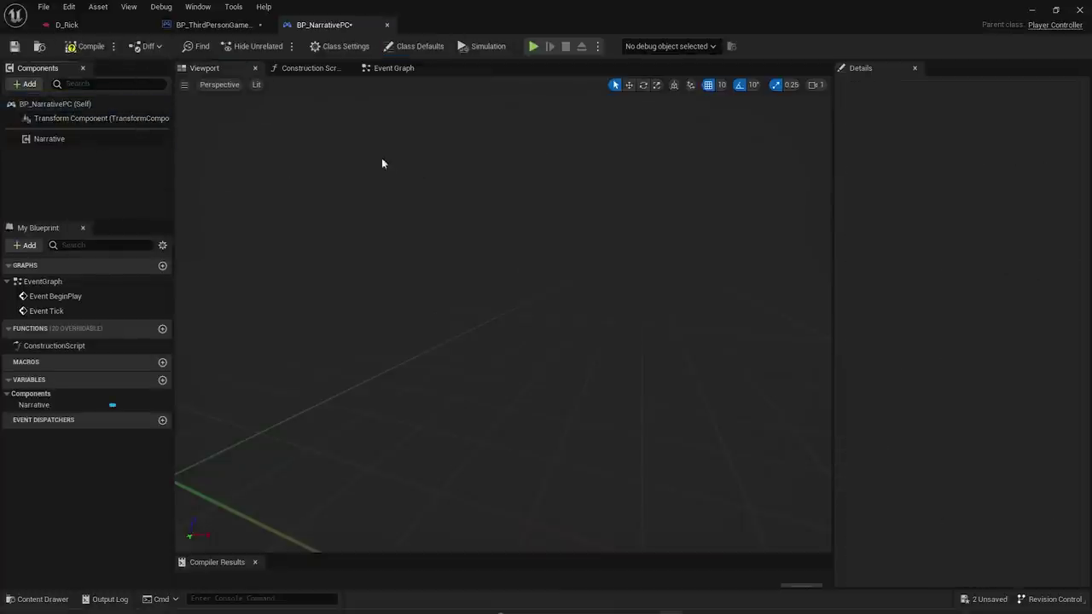
click(70, 138)
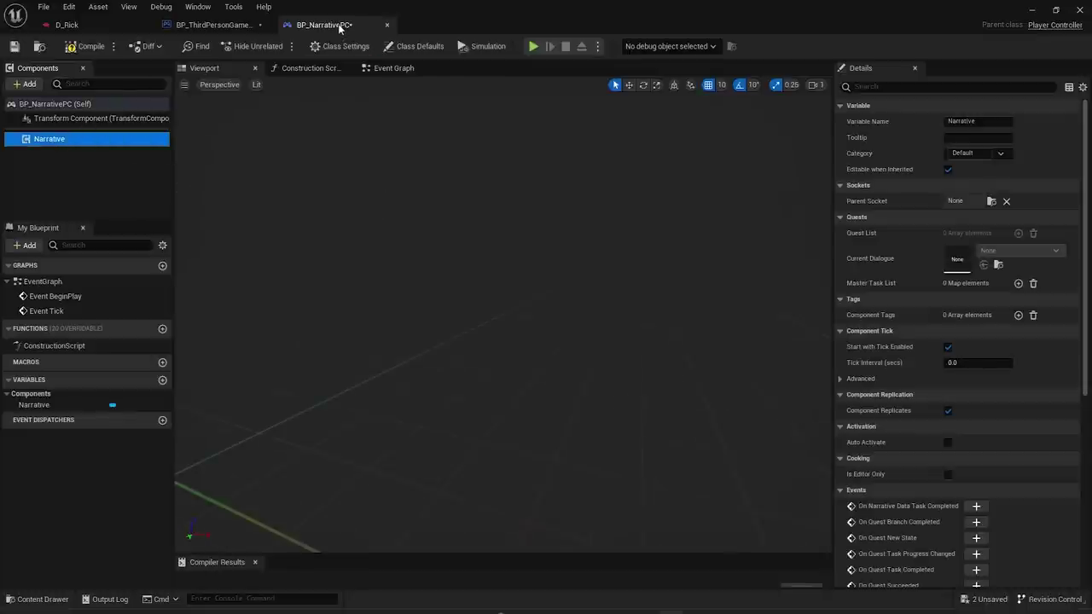
click(82, 48)
click(14, 46)
click(111, 139)
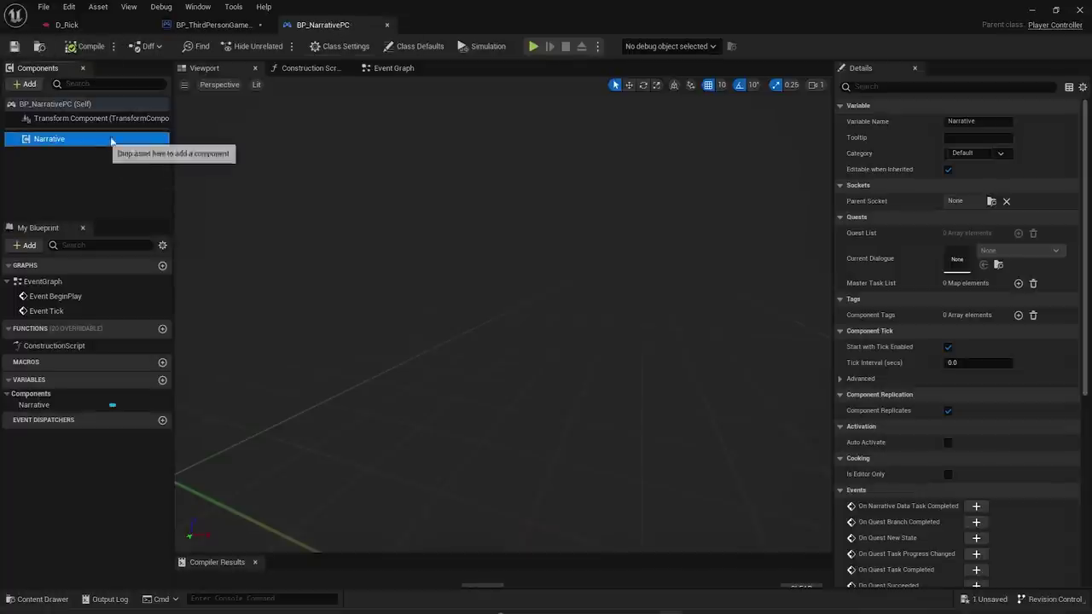
- In BP_NarrativePC's event graph, place a Narrative component reference and connect it as the target of a new Begin Dialogue node
click(397, 67)
right_drag(461, 287, 246, 193)
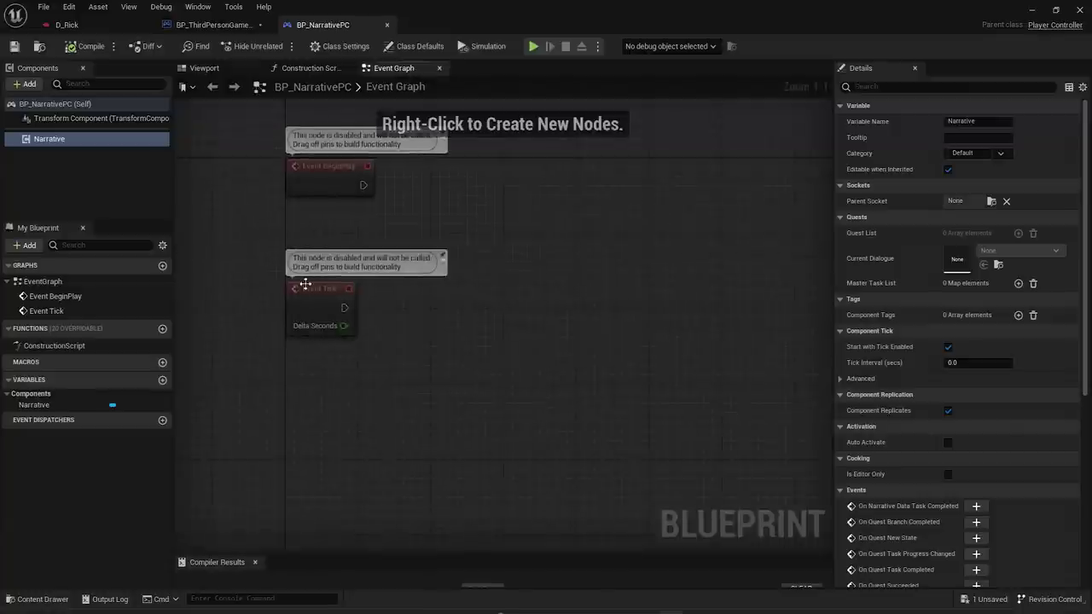
drag(309, 312, 306, 402)
click(291, 252)
drag(48, 139, 295, 255)
right_drag(343, 280, 306, 354)
drag(267, 333, 474, 270)
text(begin dialogue)
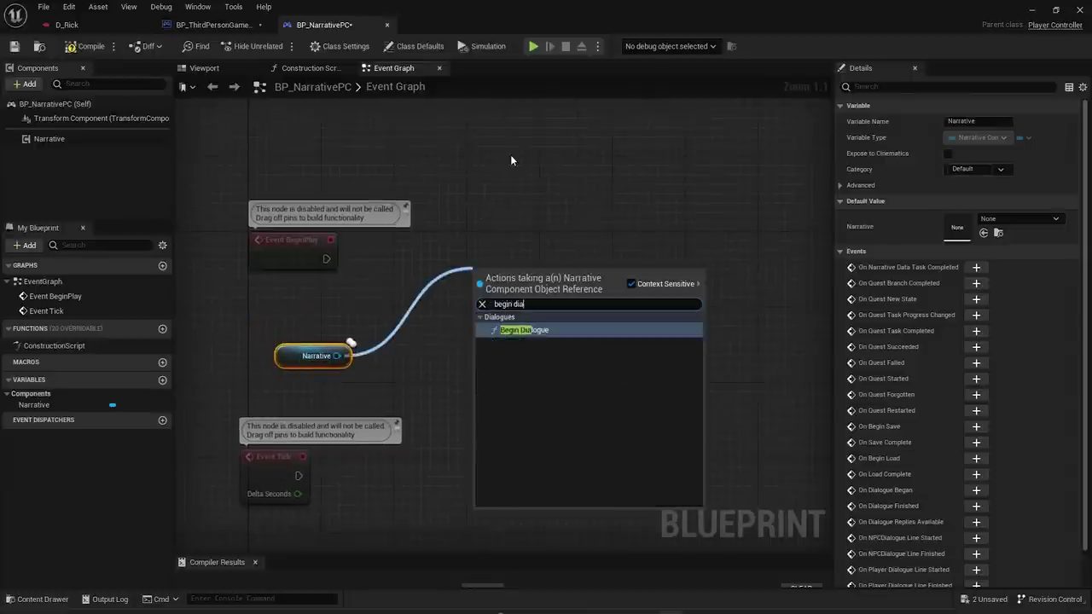
key(Return)
drag(590, 301, 645, 235)
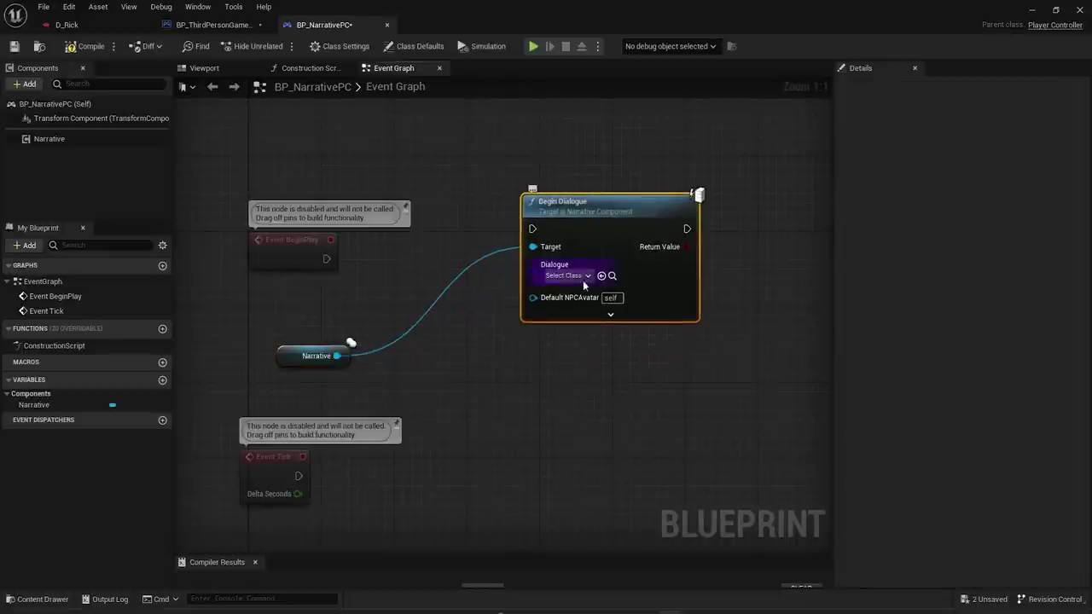
- Choose D_Rick as the Begin Dialogue node's dialogue, and connect Event BeginPlay to the node's execution input
click(580, 275)
click(589, 321)
drag(326, 259, 532, 229)
- Move the Begin Dialogue and Narrative nodes away from Event BeginPlay to make room for another node between them
drag(322, 360, 500, 368)
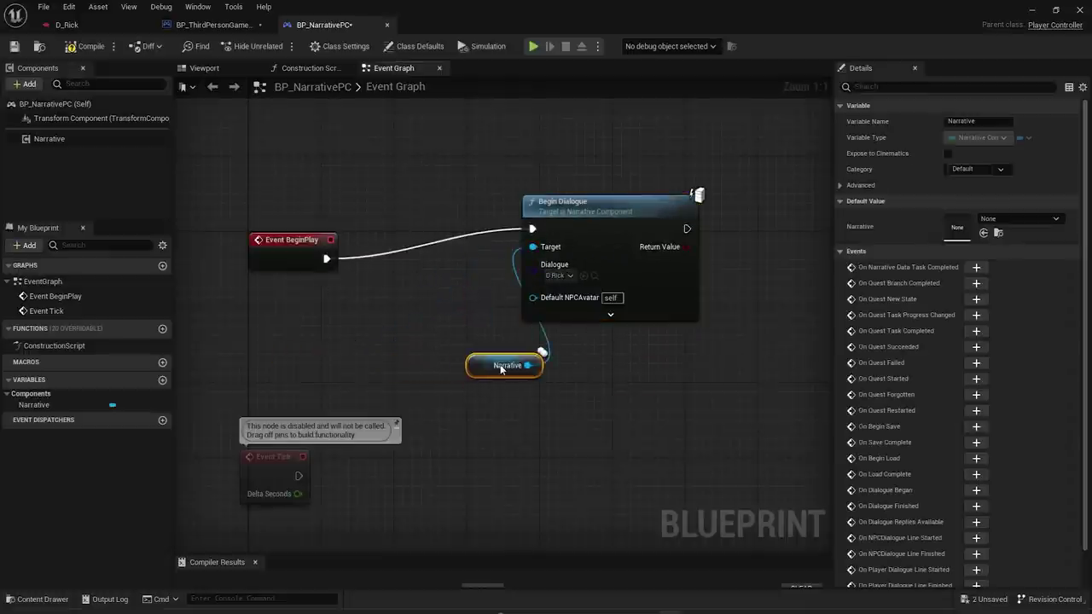
scroll(500, 369, down, 2)
drag(480, 264, 669, 281)
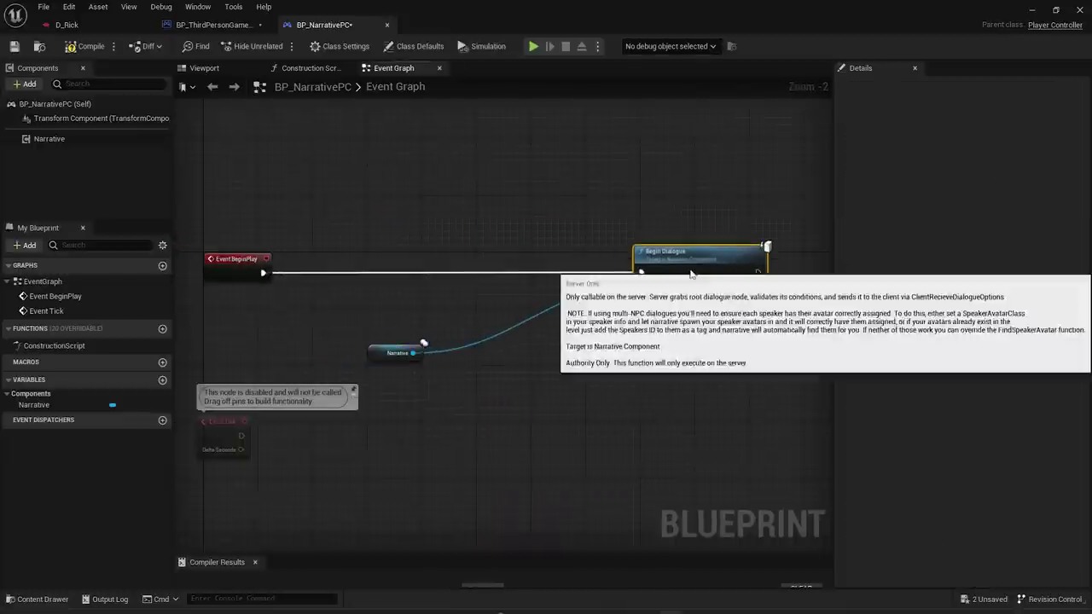
click(370, 354)
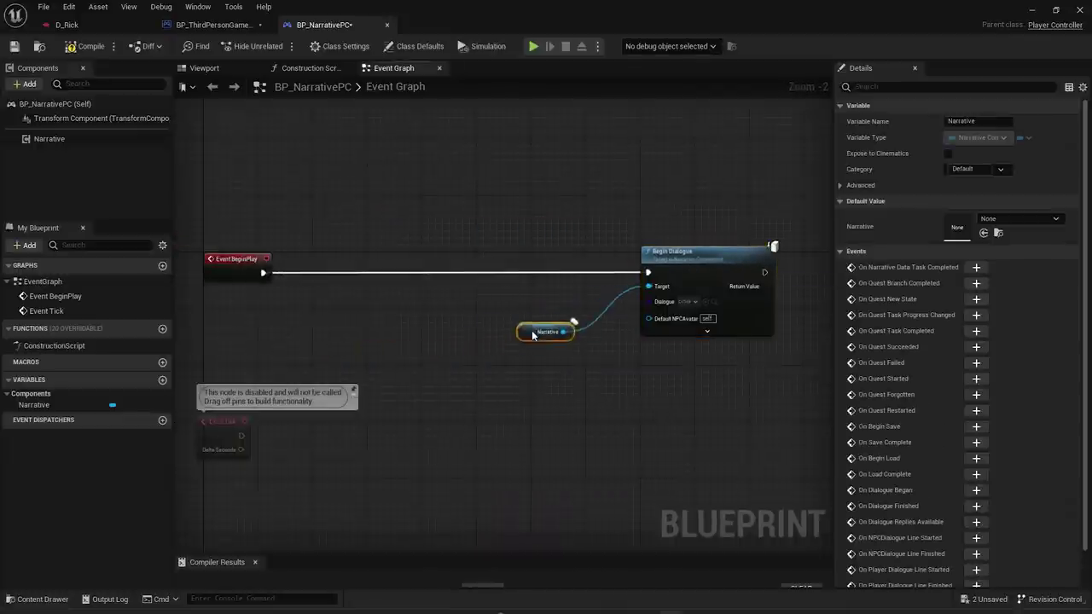
- Insert a Create Widget node between Event BeginPlay and Begin Dialogue, with BP_NarrativeDefaultUI as its class
scroll(346, 309, up, 1)
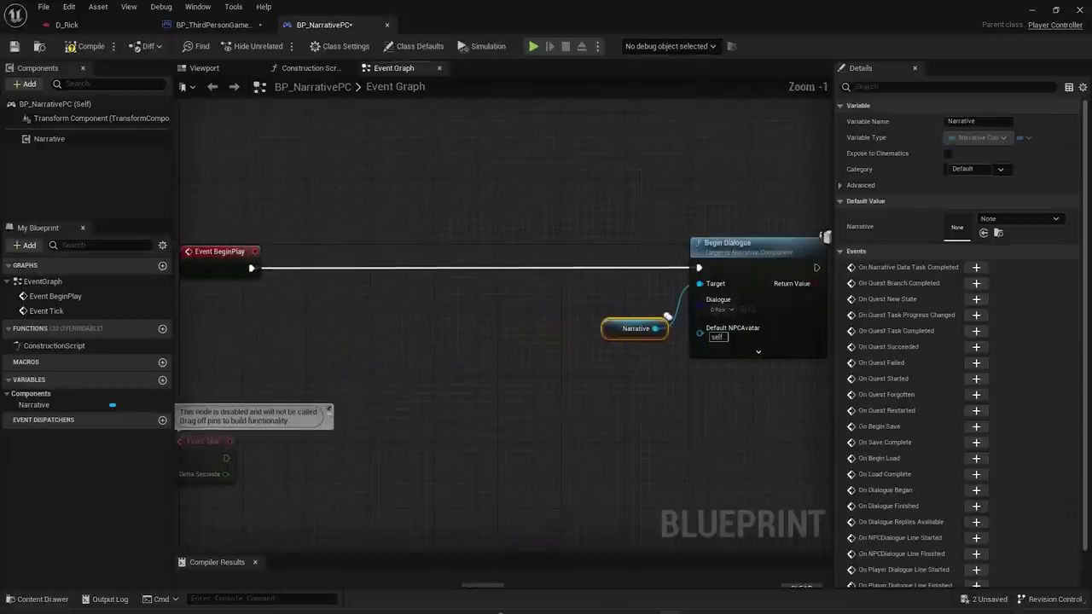
right_drag(271, 302, 324, 297)
drag(303, 263, 376, 273)
text(create widget)
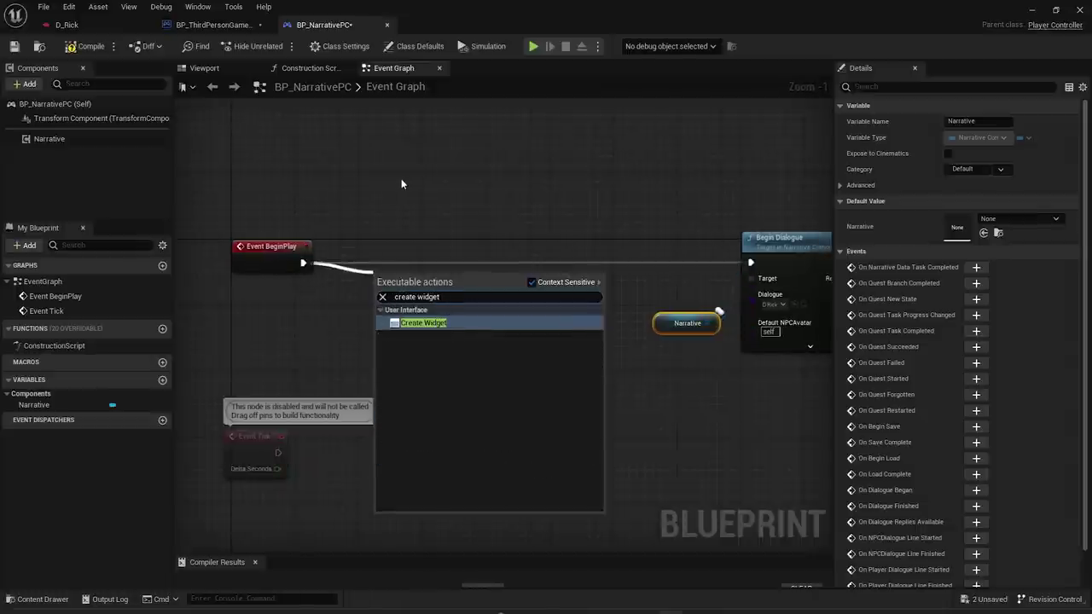
key(Return)
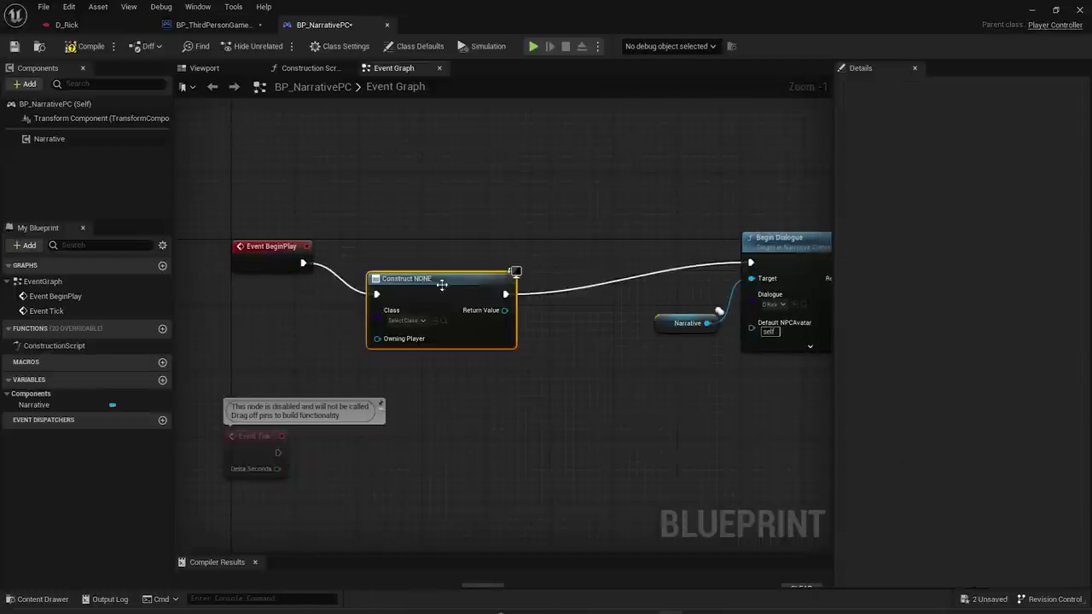
click(375, 287)
text(narrative)
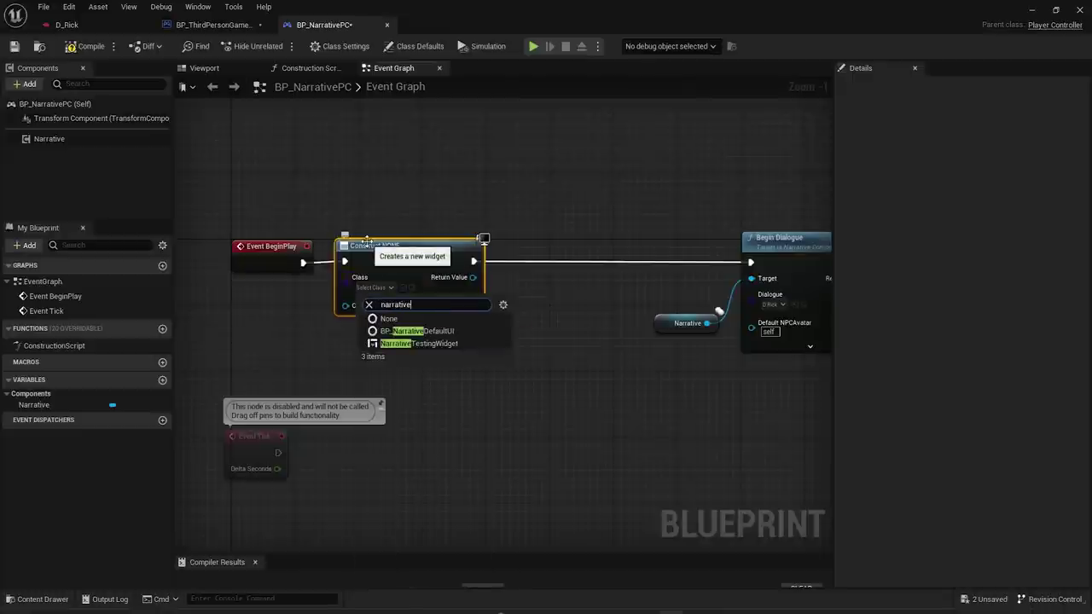
click(402, 331)
click(344, 372)
- Place a Narrative component reference in the graph and connect it to the widget node's Narrative Component input
right_drag(308, 312, 343, 295)
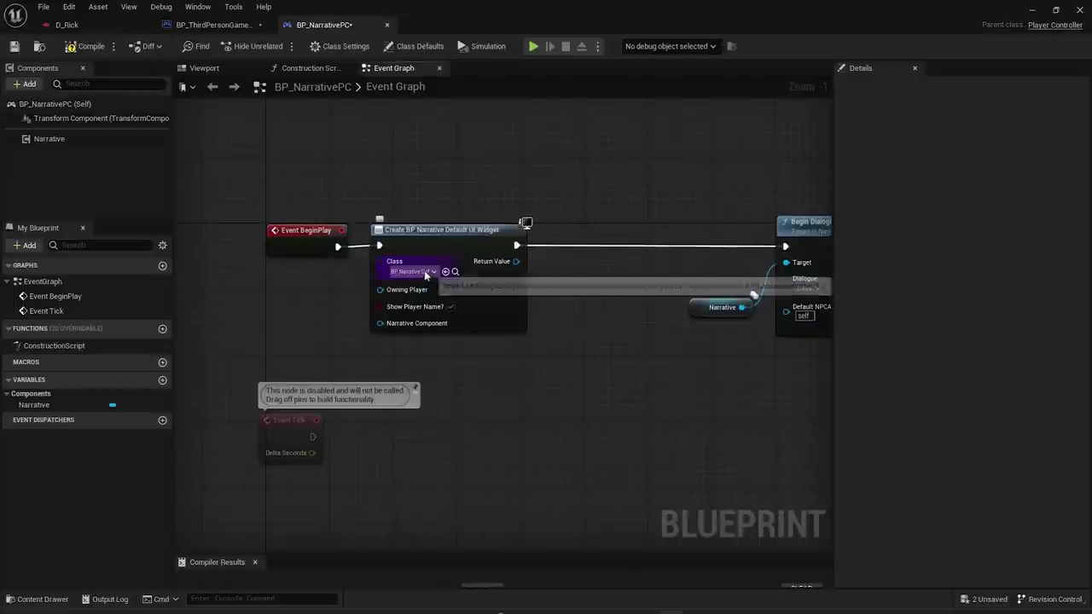
drag(60, 144, 176, 319)
drag(264, 326, 382, 324)
click(413, 357)
- Add an Add to Viewport node for the created widget, wire it in before Begin Dialogue, and save the blueprint
right_drag(591, 309, 500, 312)
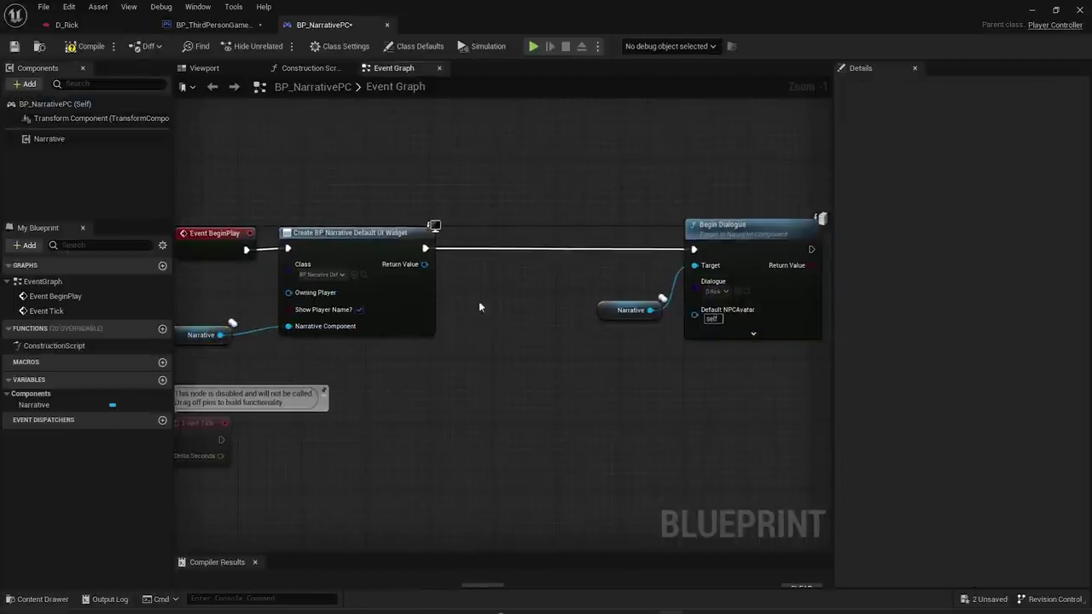
drag(424, 264, 495, 273)
text(add to view)
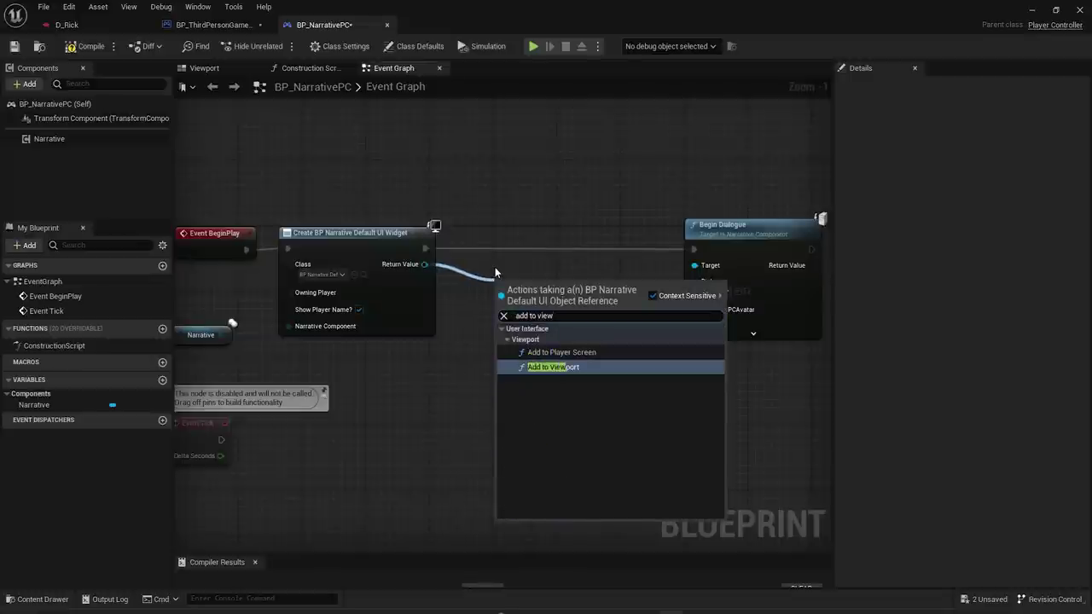
key(Return)
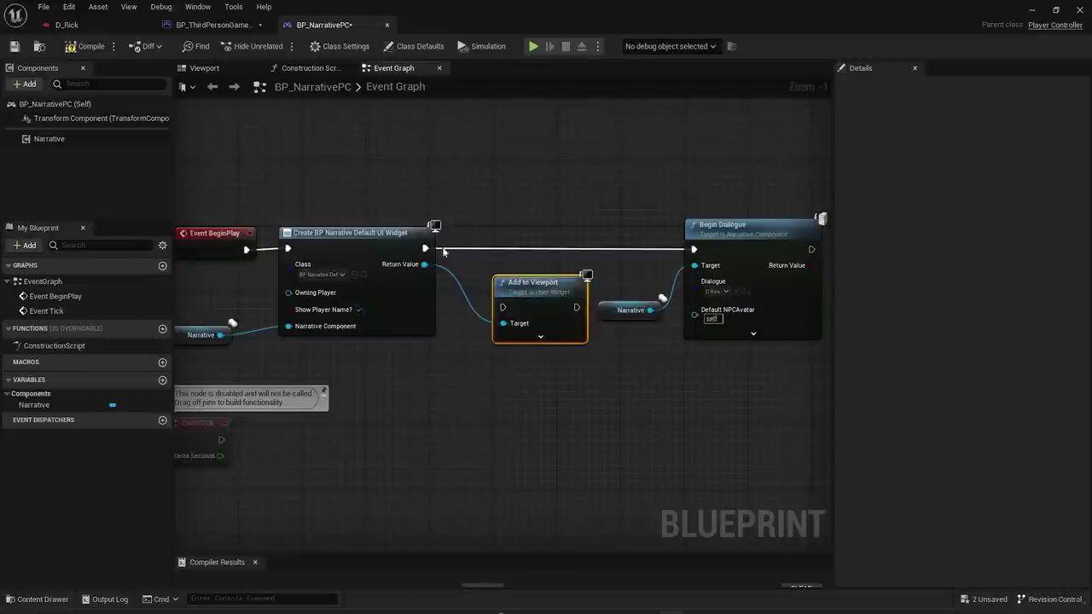
drag(424, 248, 694, 249)
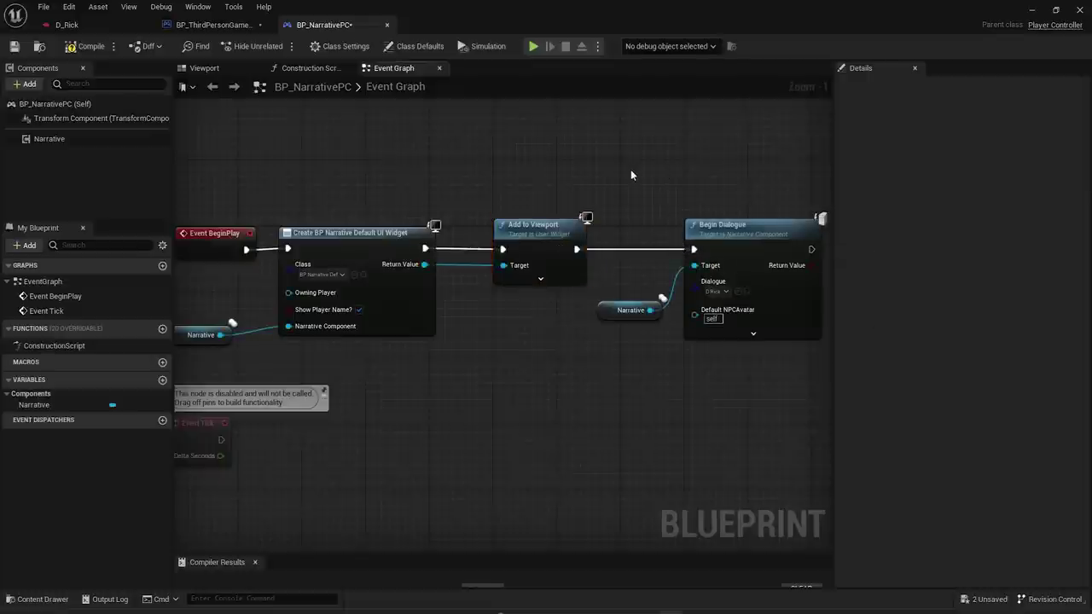
click(11, 50)
- Play the ThirdPersonMap level and walk the character around to test Rick's dialogue, then stop playing
click(1029, 12)
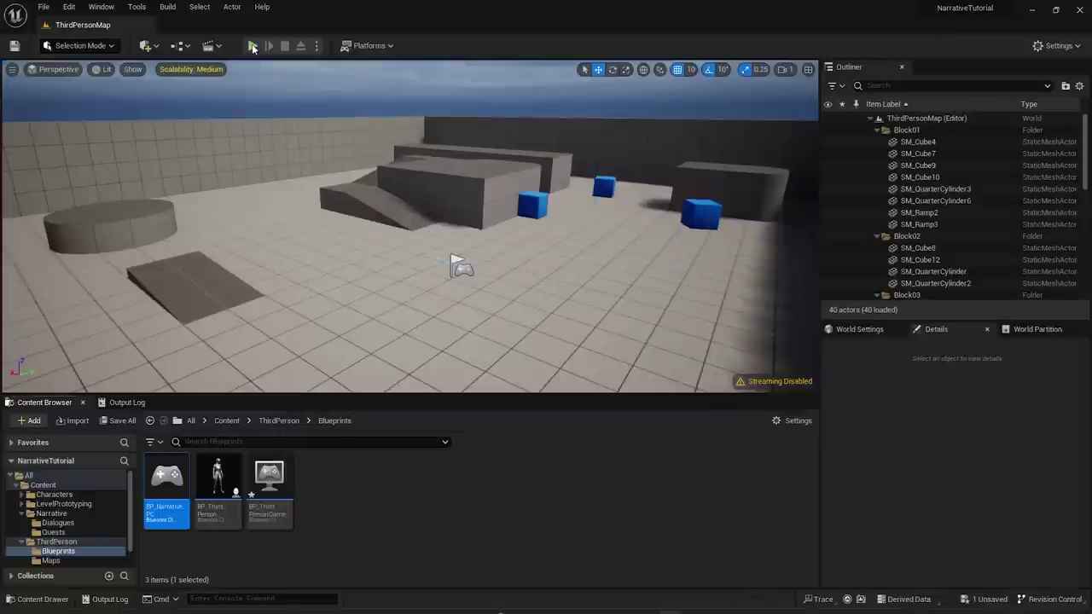
click(253, 46)
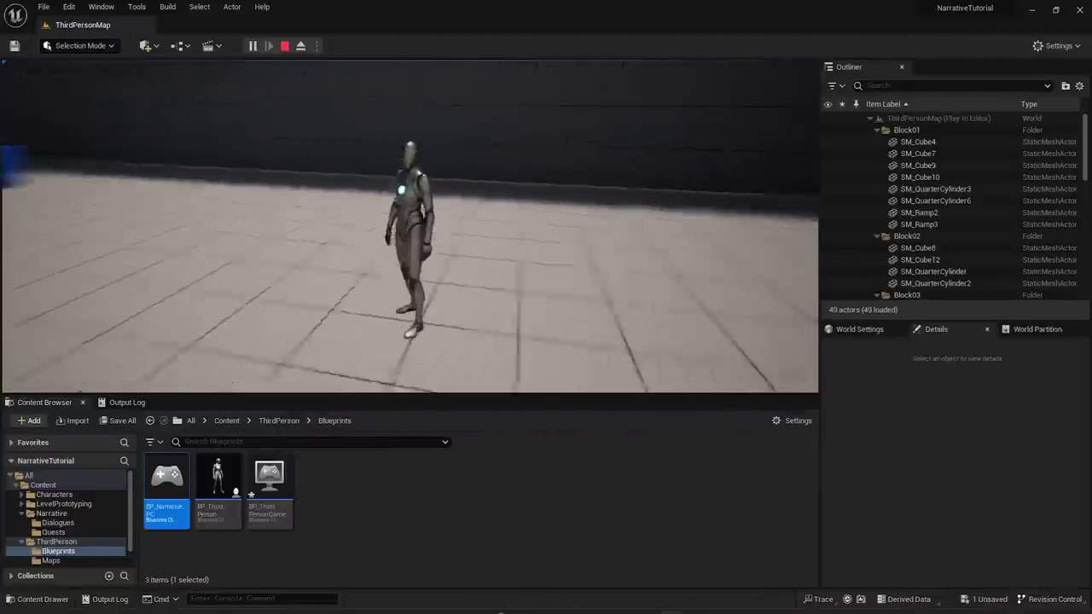
key(a)
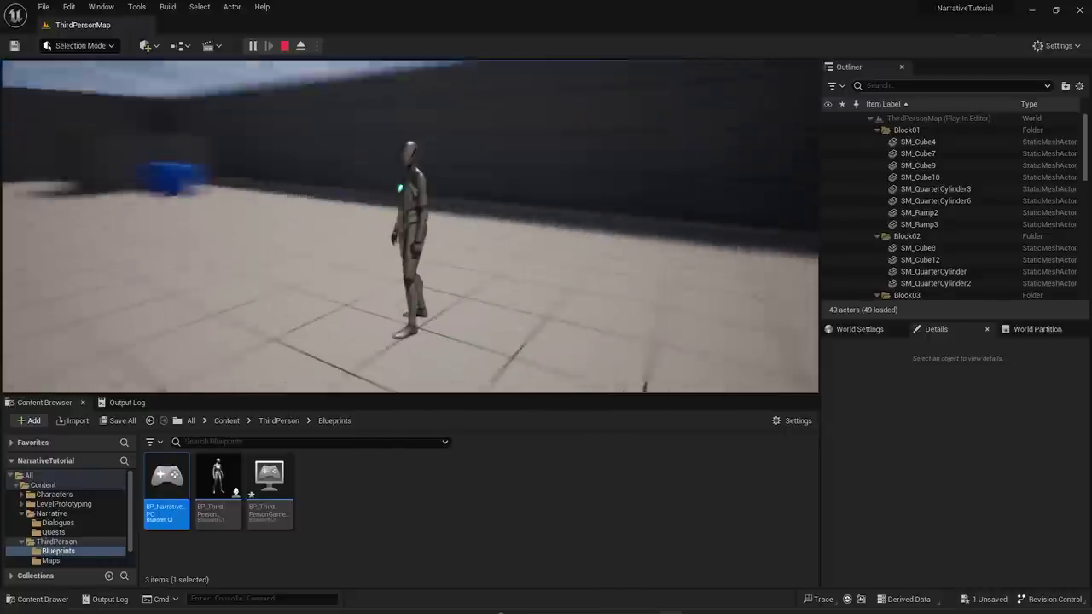
key(w)
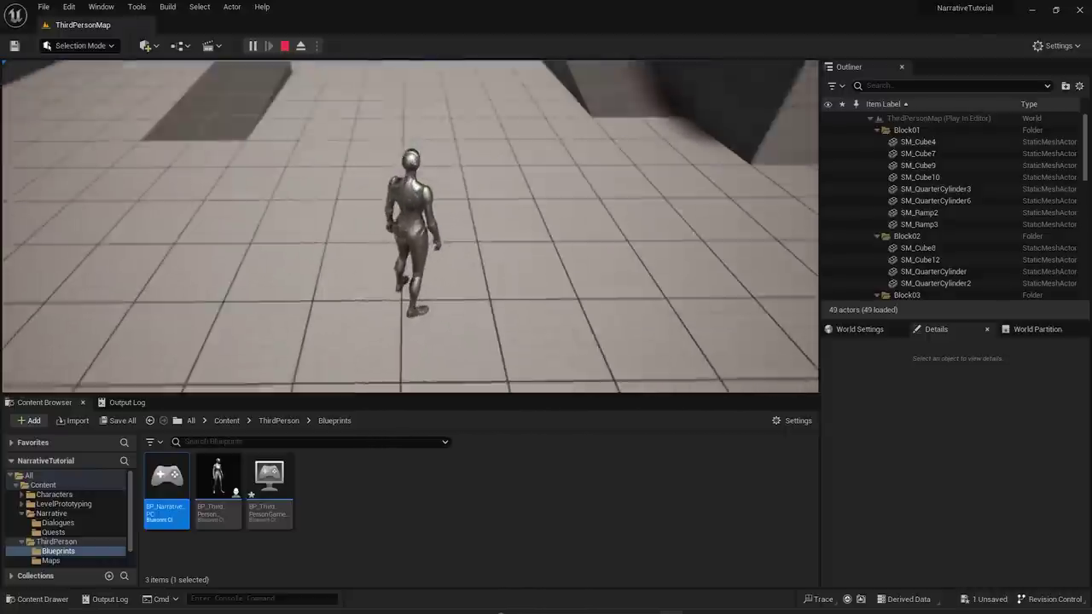
key(d)
key(w)
key(d)
key(s)
key(w)
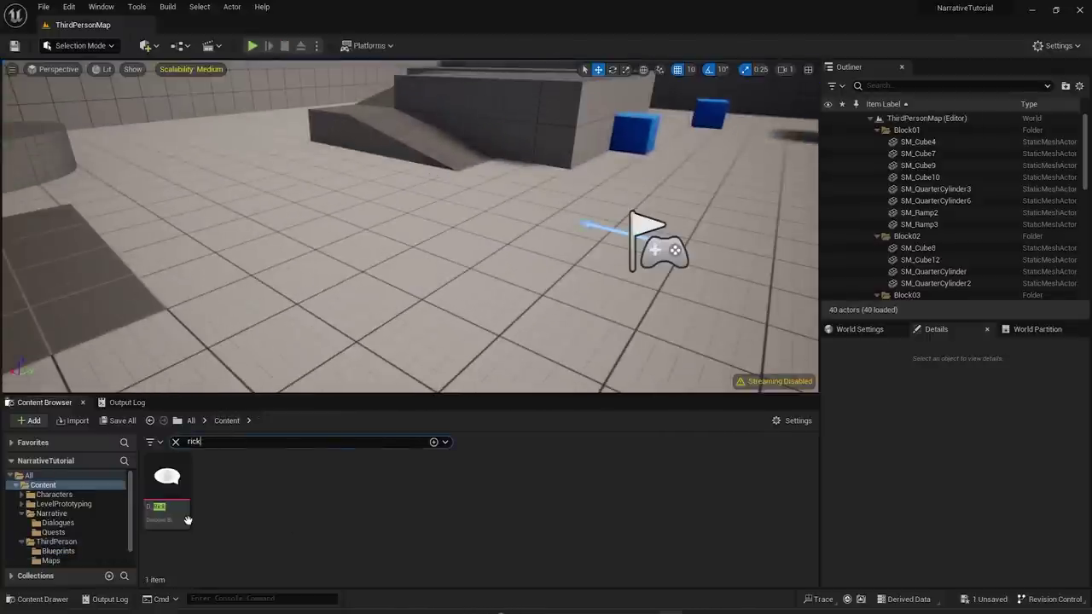
- Open D_Rick and add a player response node after the line "Hi, i'm rick.", placed above and beyond it
double_click(186, 517)
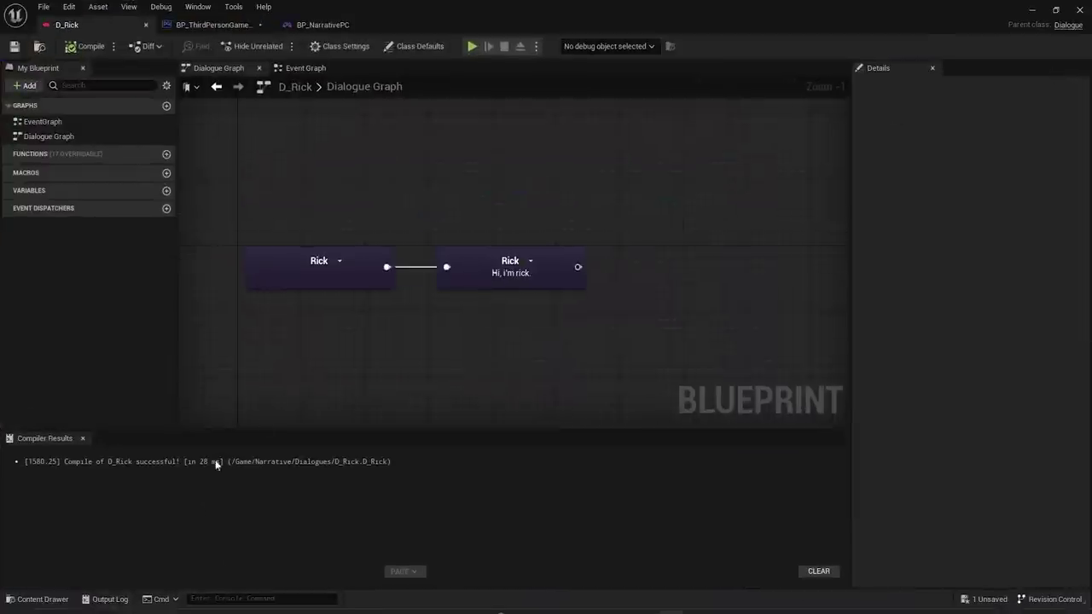
right_drag(540, 322, 514, 314)
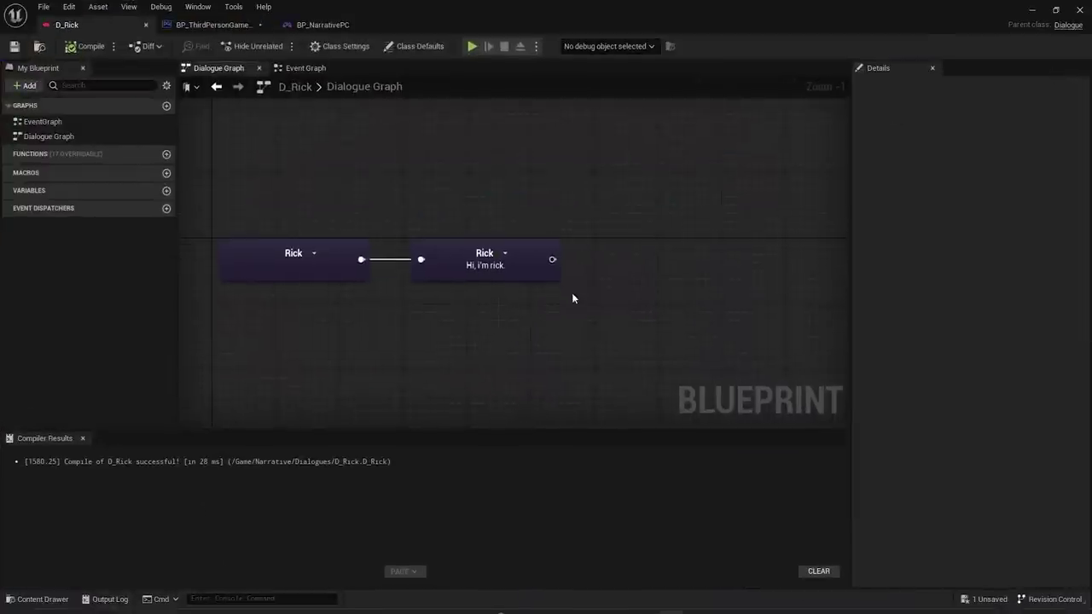
right_drag(500, 322, 462, 324)
drag(480, 274, 598, 175)
key(q)
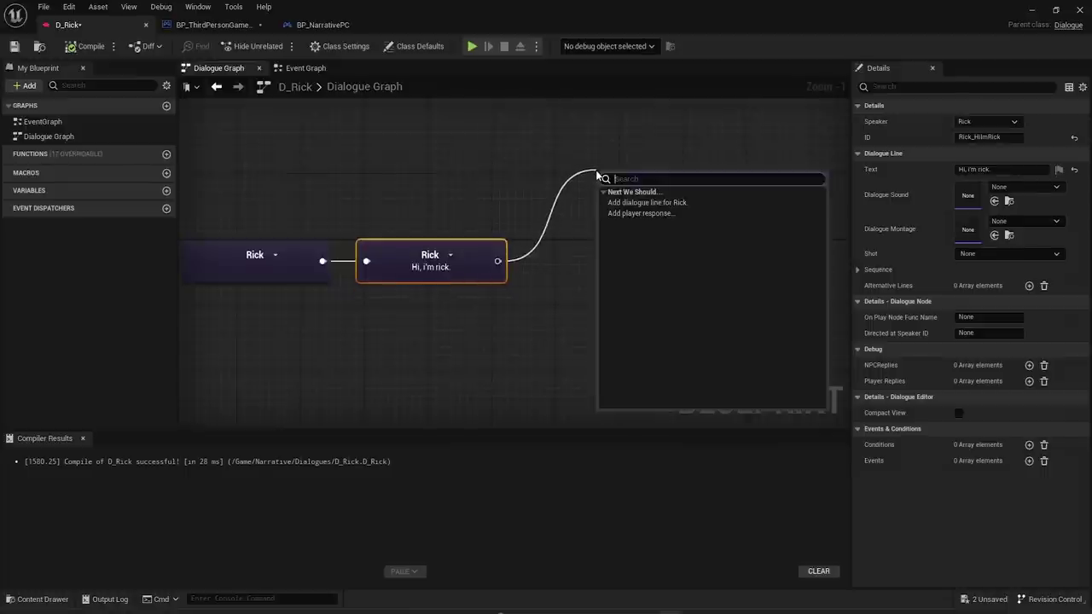
click(636, 214)
drag(708, 196, 644, 212)
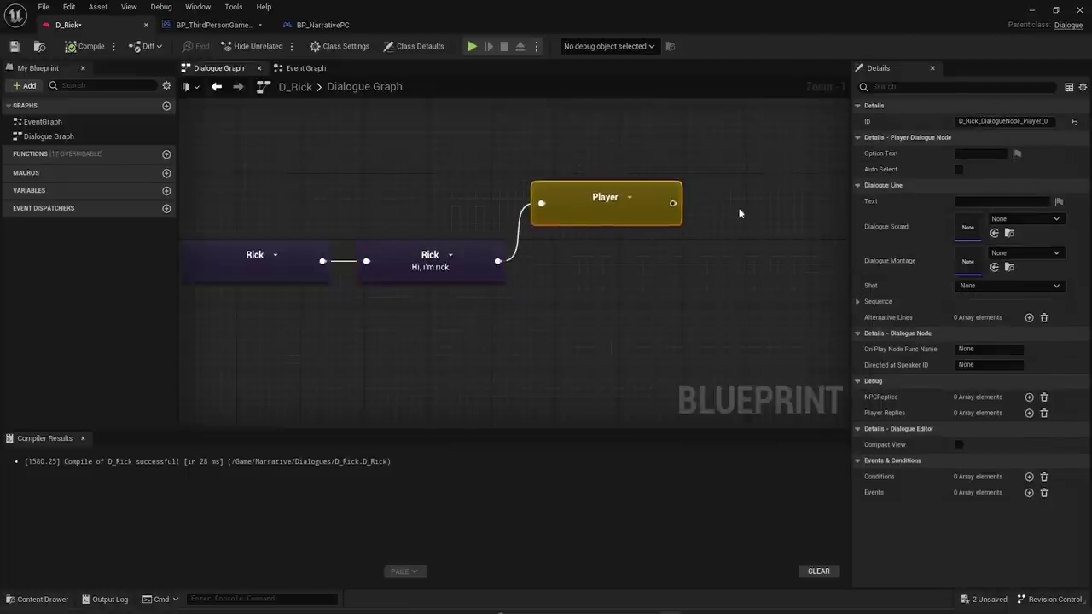
- Set the player response's dialogue text to "How are you rick?" and compile D_Rick
click(984, 202)
text(How)
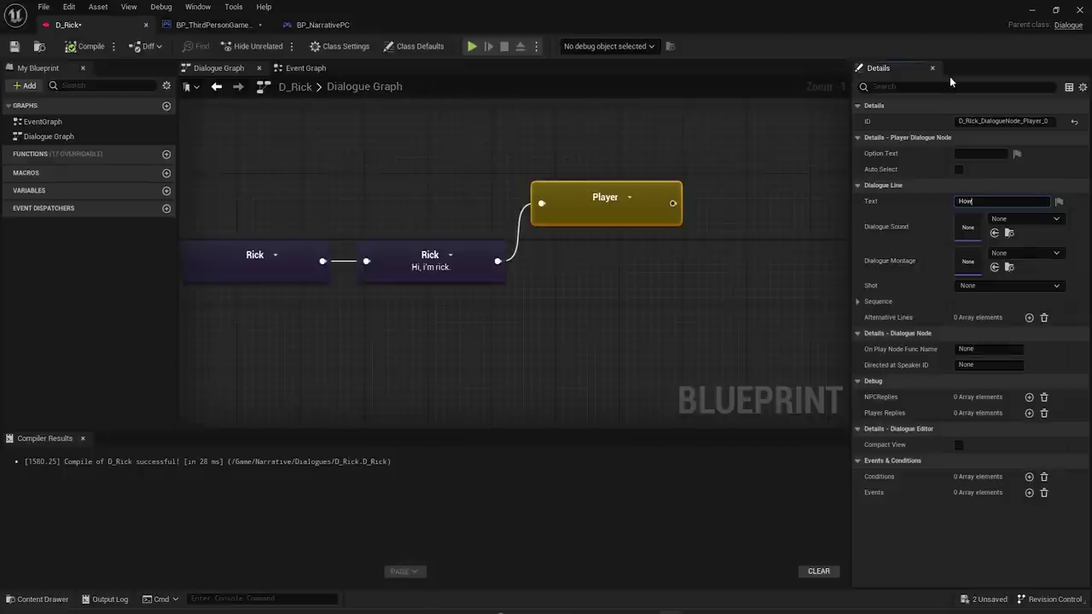
text( are you rick?)
key(Return)
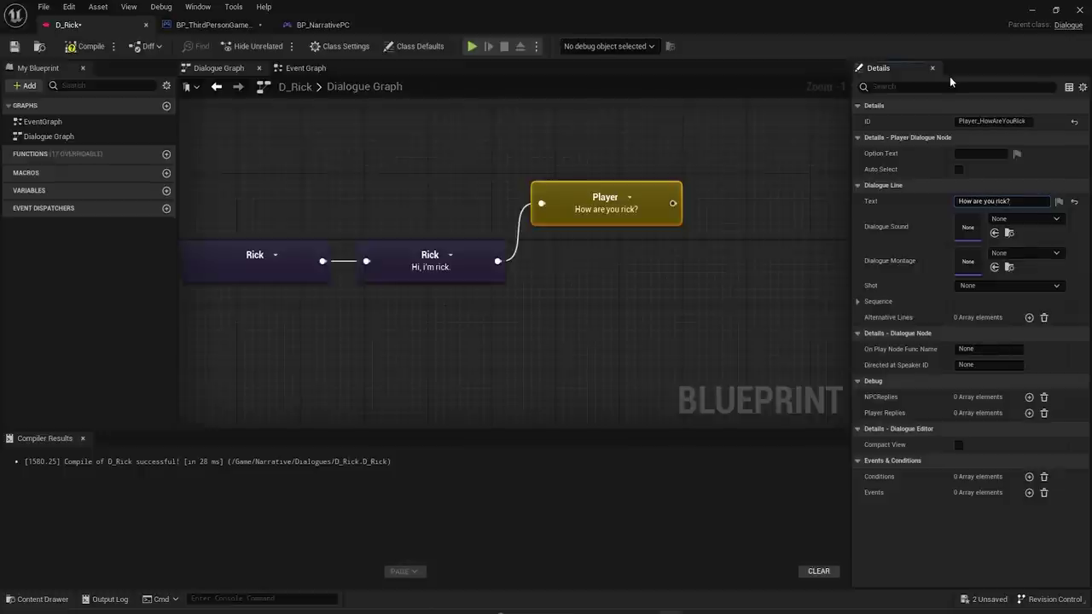
click(85, 47)
- Play the level, choose the reply "How are you rick?", move the character once the dialogue ends, and stop playing
click(1031, 11)
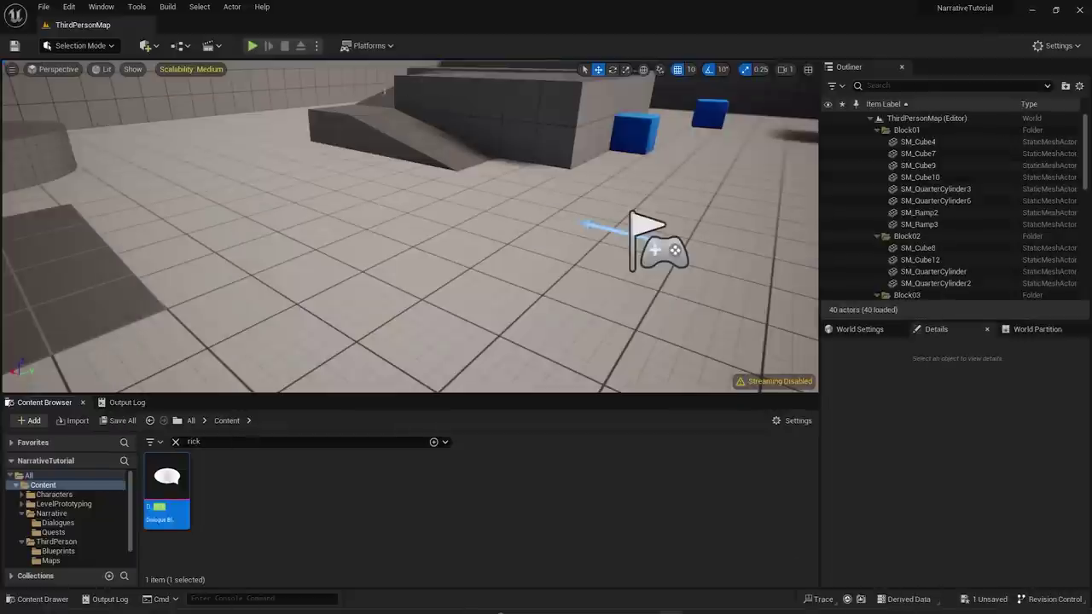
click(254, 46)
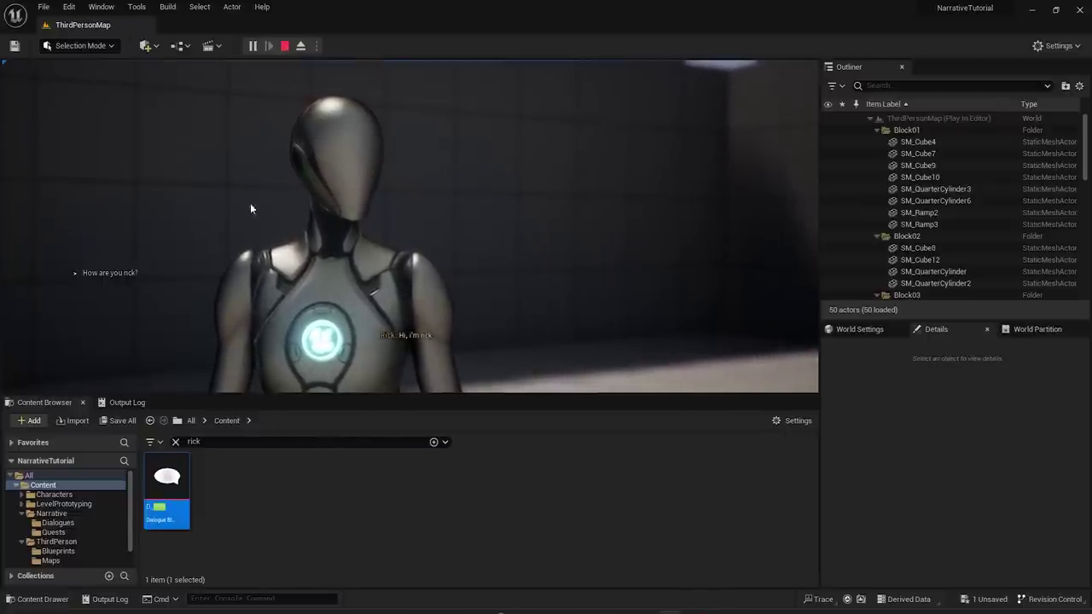
click(123, 273)
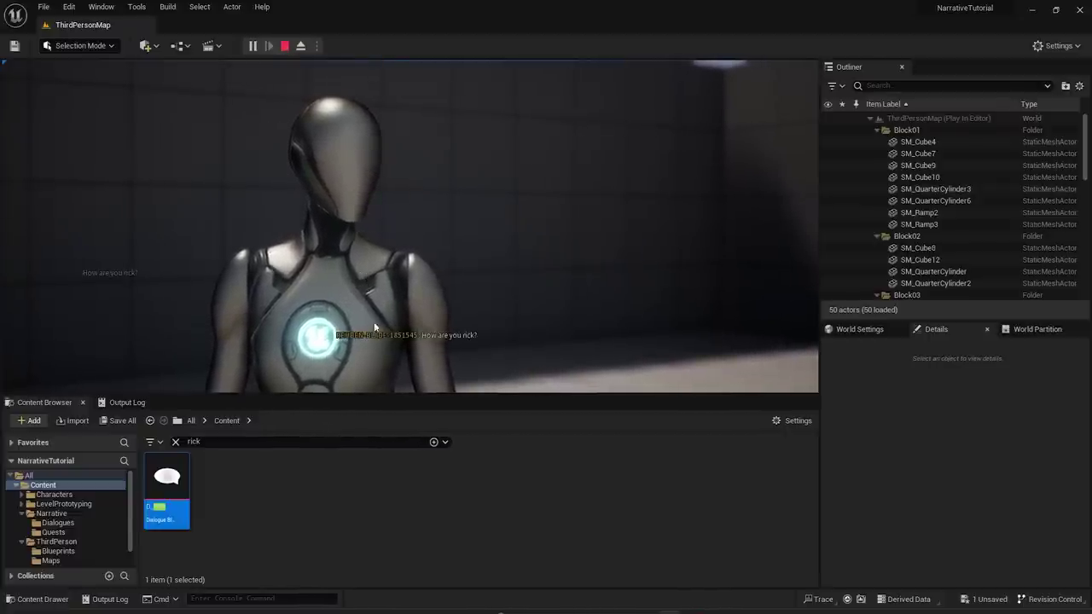
key(w)
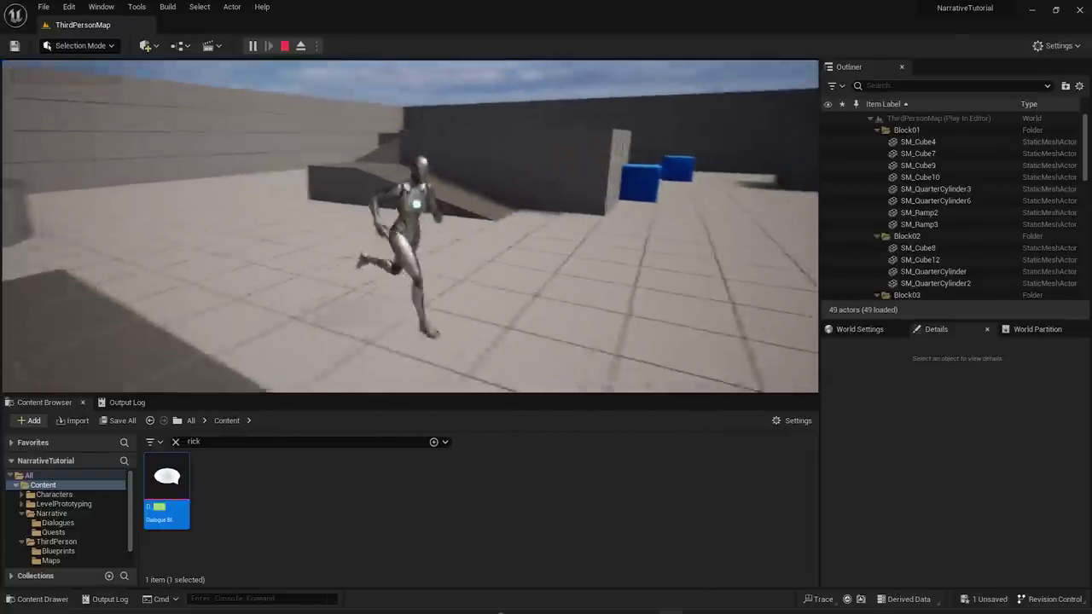
key(Escape)
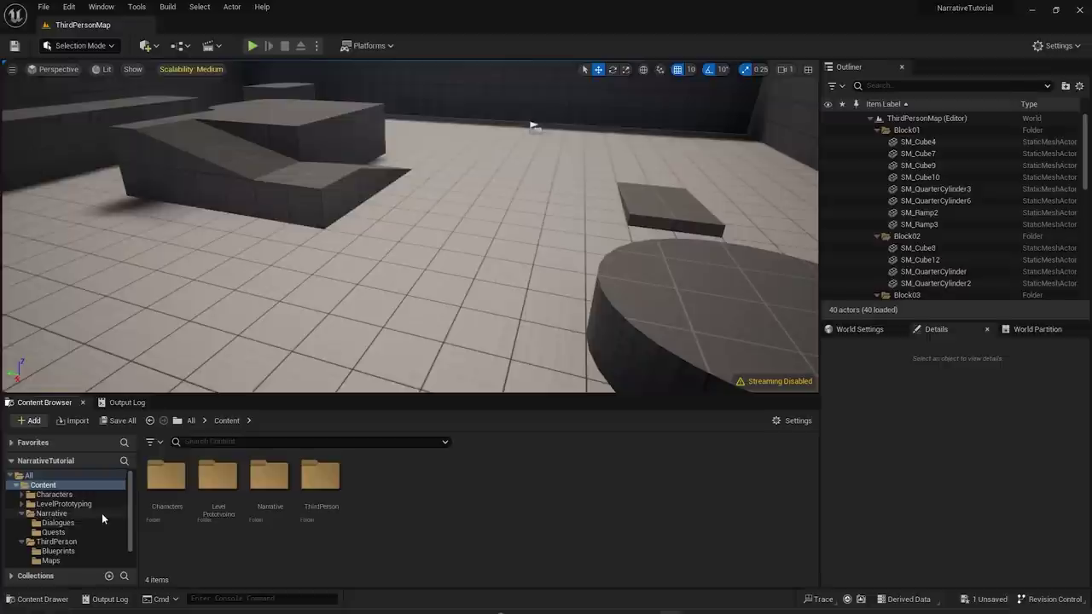
- Create an Actor blueprint class named BP_DialogueTrigger in the ThirdPerson/Blueprints folder
click(55, 542)
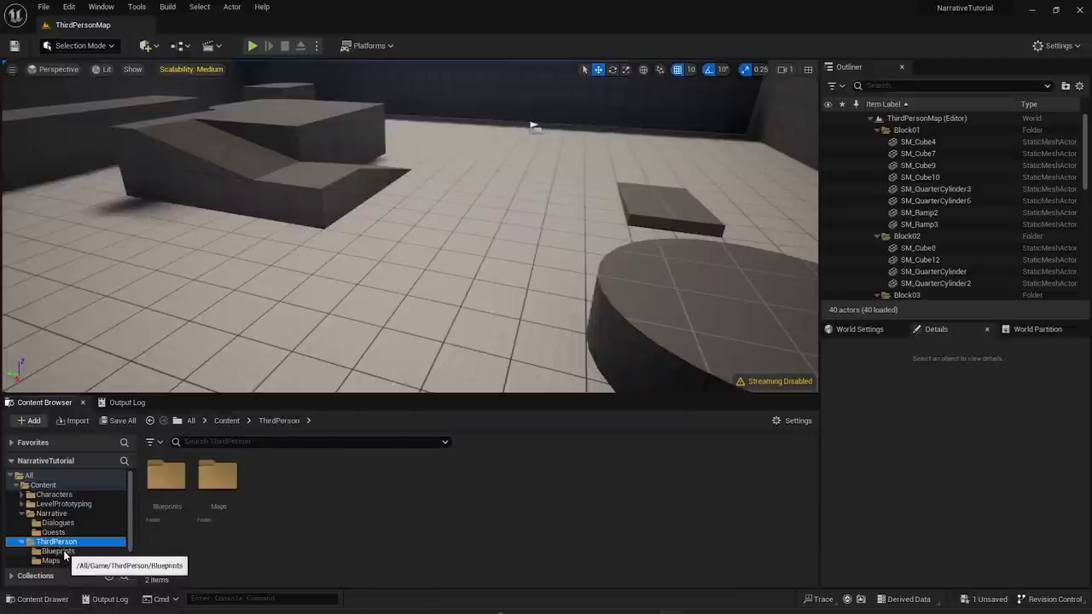
click(63, 553)
right_click(375, 495)
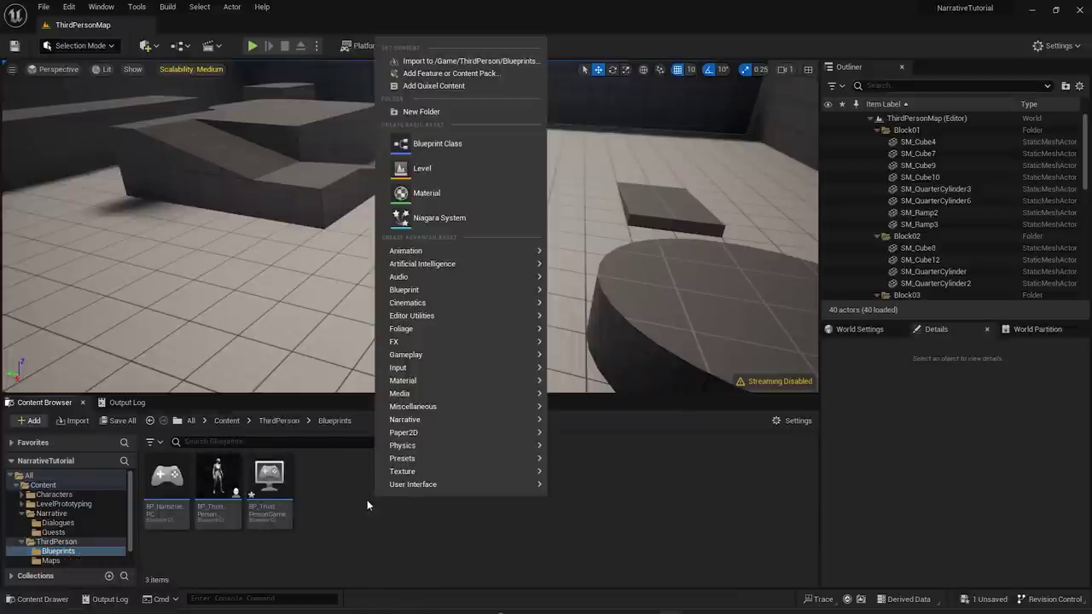
click(444, 147)
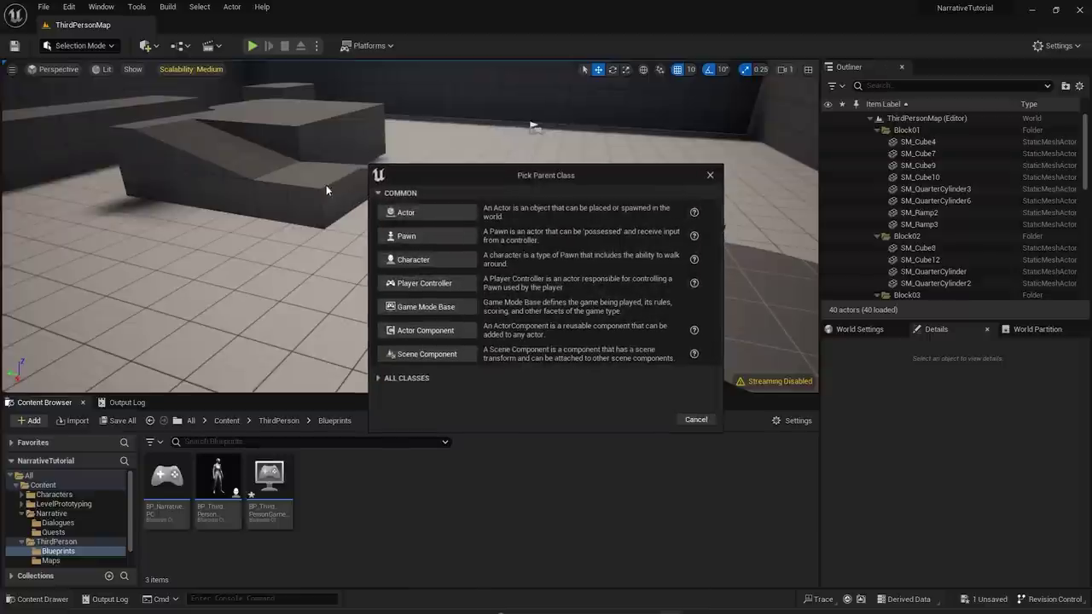
click(408, 214)
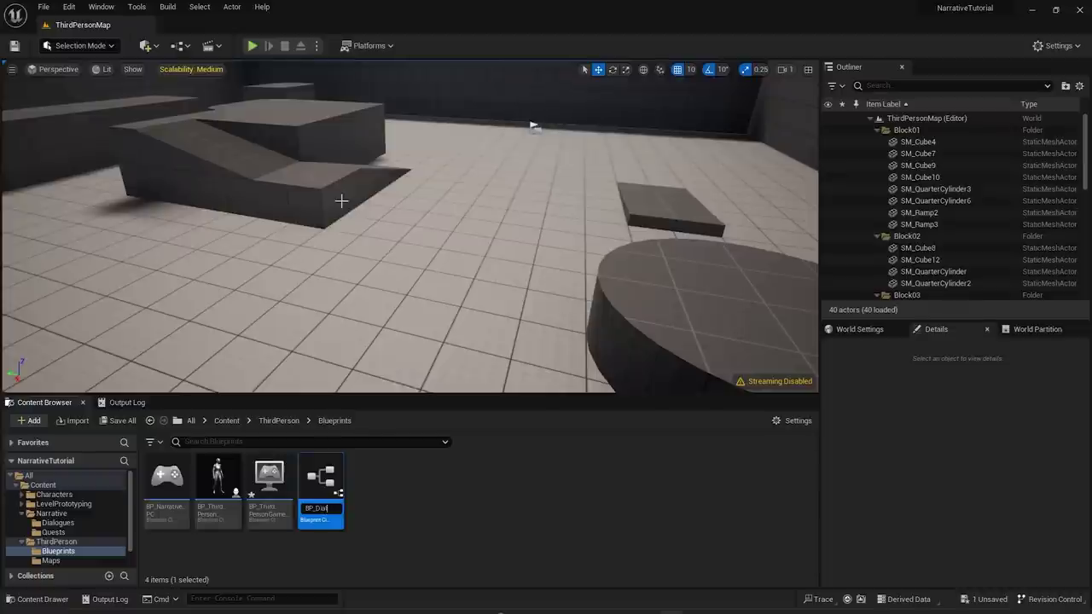
text(BP_DialogueTrigger)
key(Return)
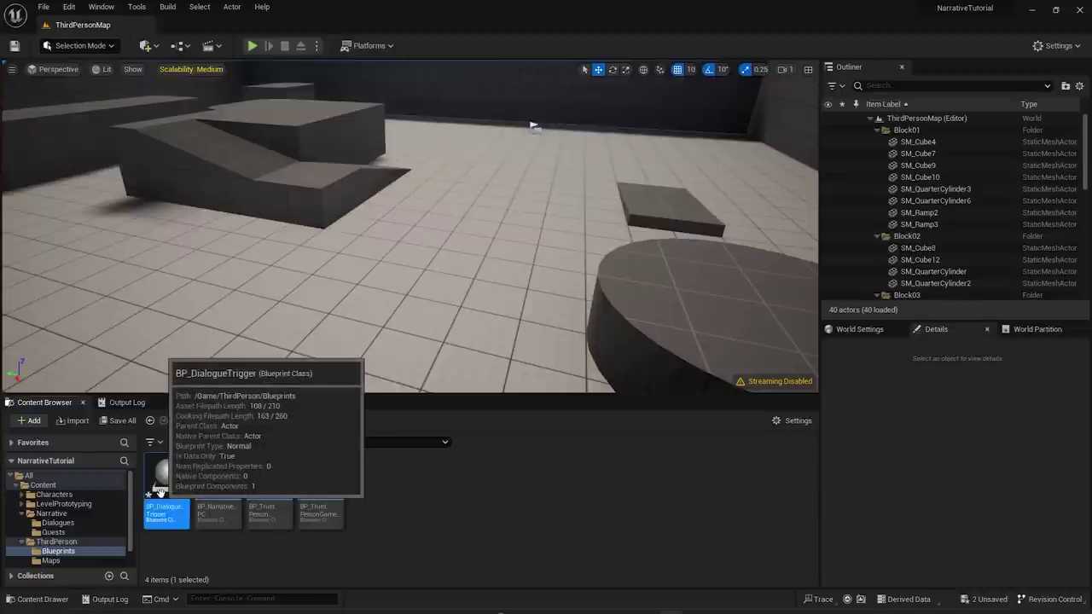
- Open the BP_DialogueTrigger blueprint and add a Sphere Collision component to it
double_click(160, 498)
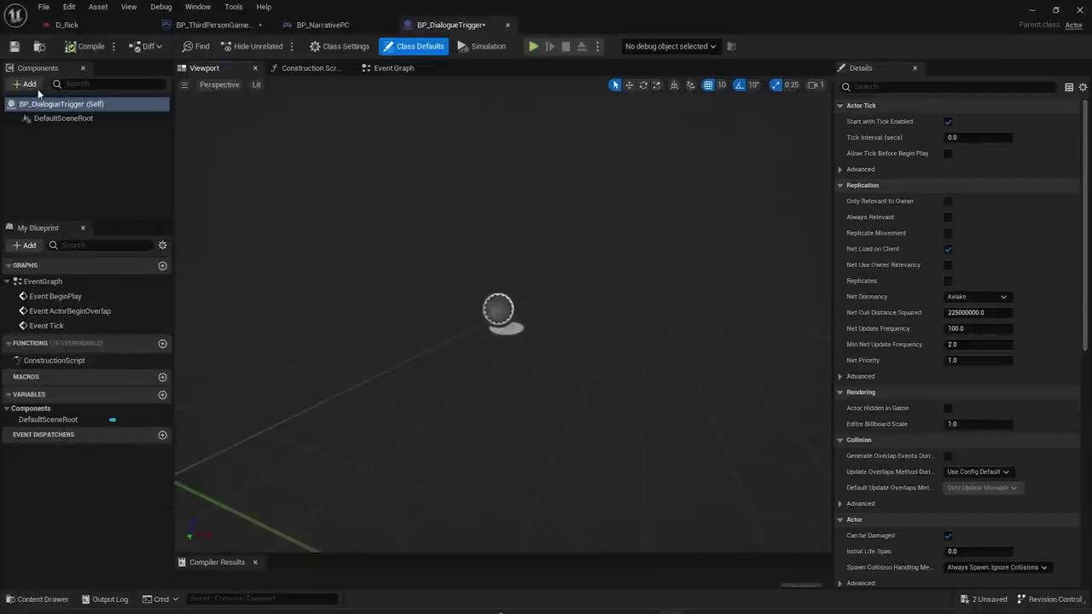
click(30, 84)
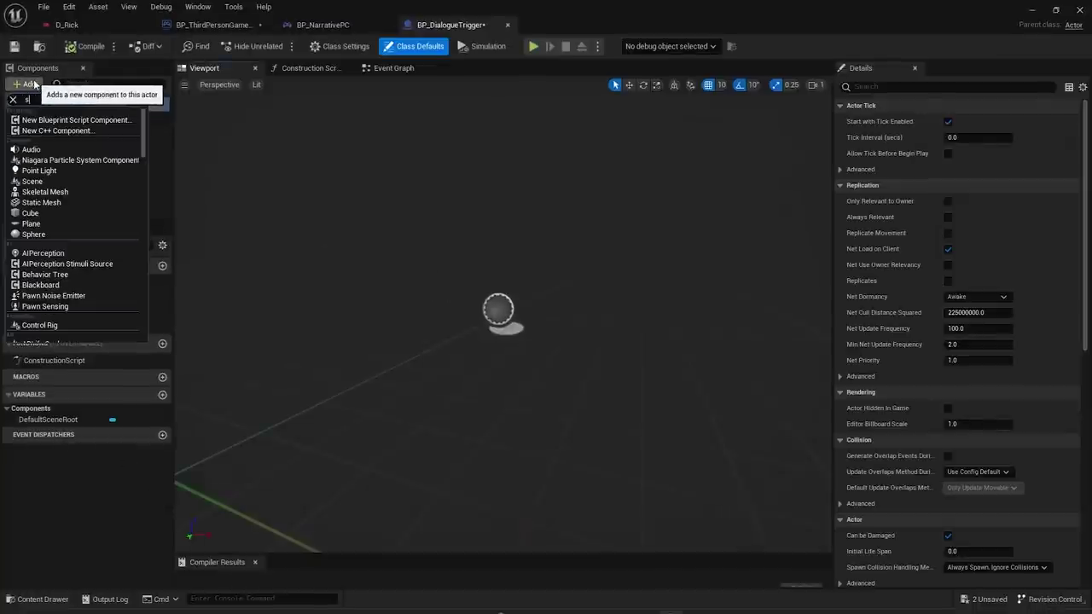
text(sphere)
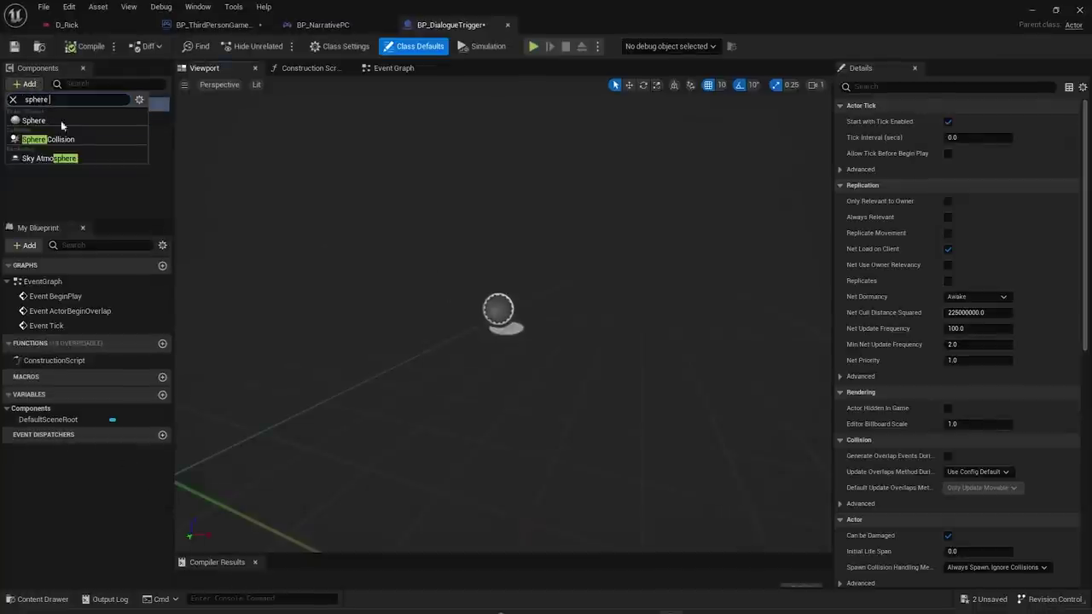
click(86, 141)
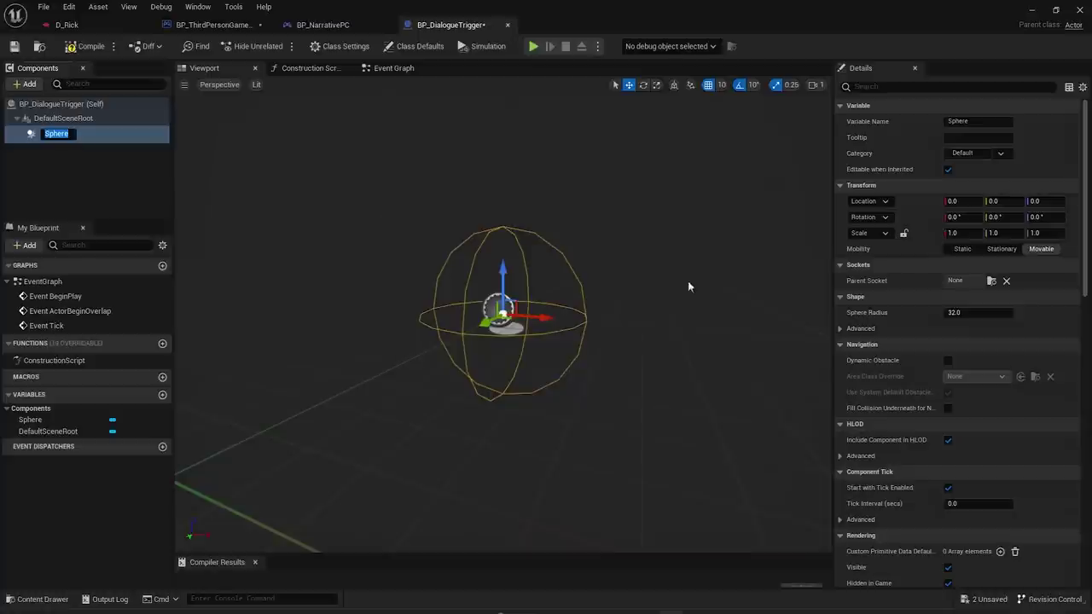
- Set the collision sphere's radius to 150 and save the blueprint
click(972, 313)
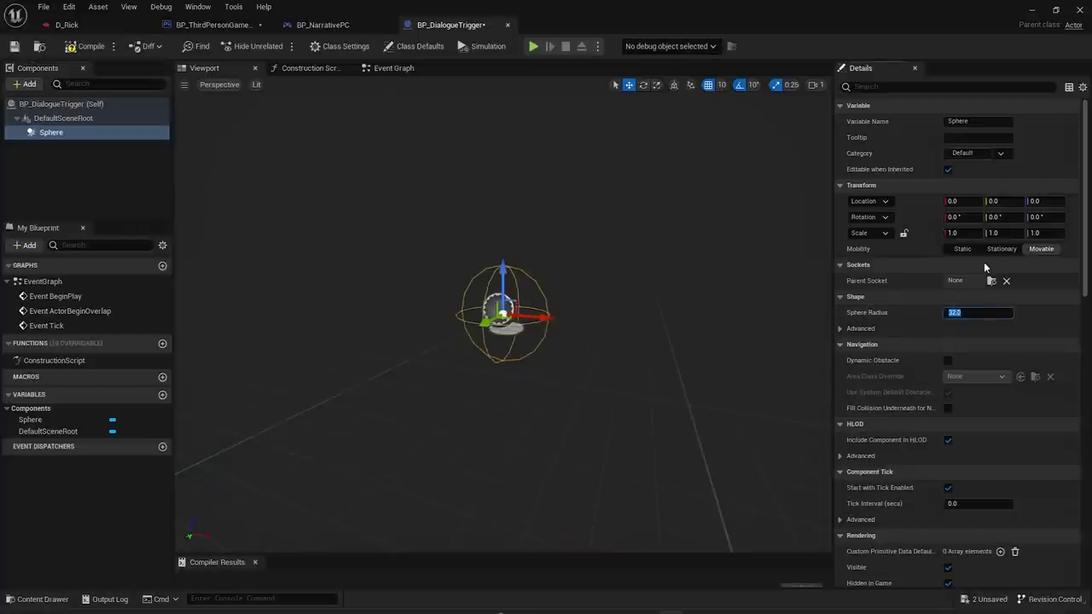
text(150)
key(Return)
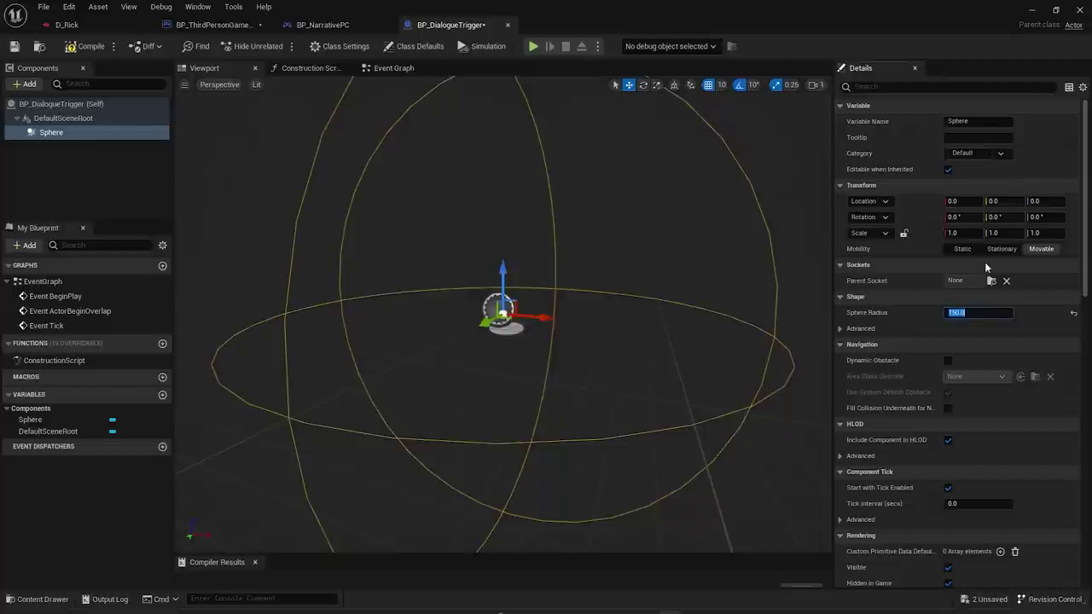
click(14, 46)
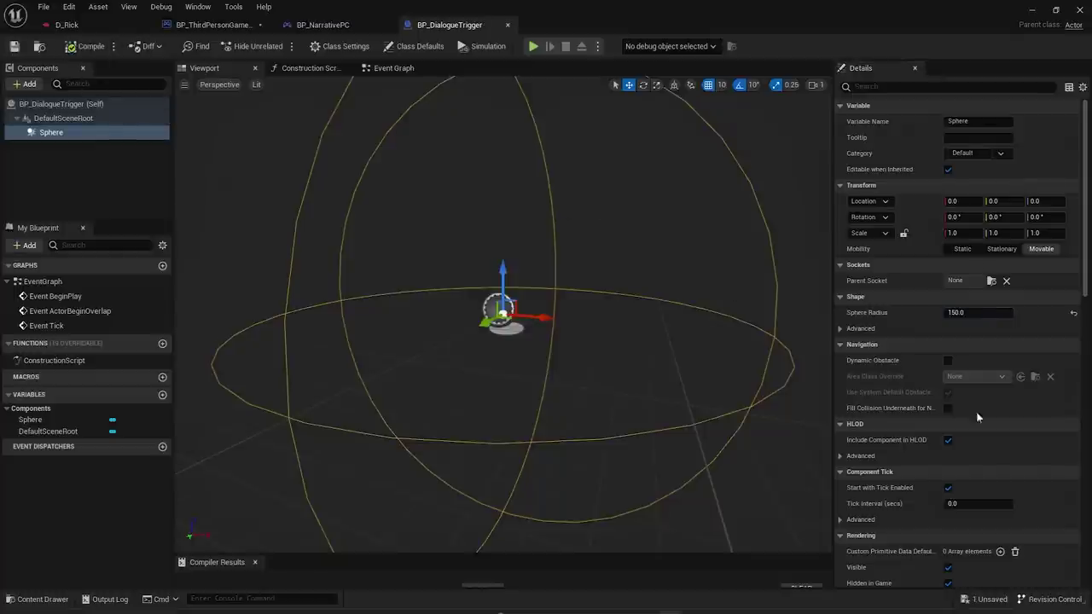
- Set the sphere's collision preset to OverlapOnlyPawn and add its On Component Begin Overlap event
scroll(1084, 267, down, 3)
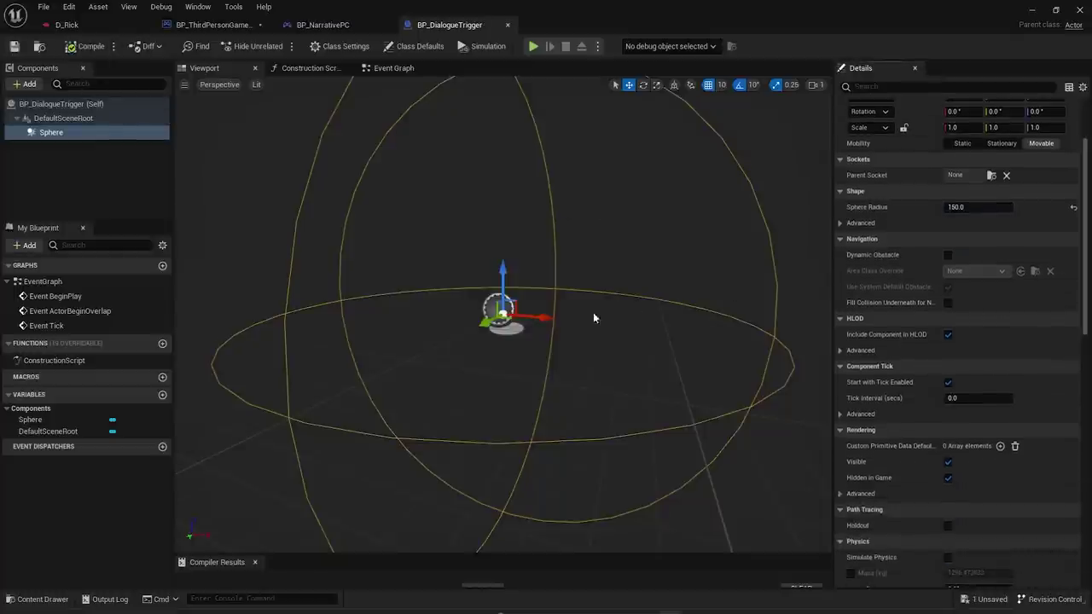
scroll(688, 356, down, 4)
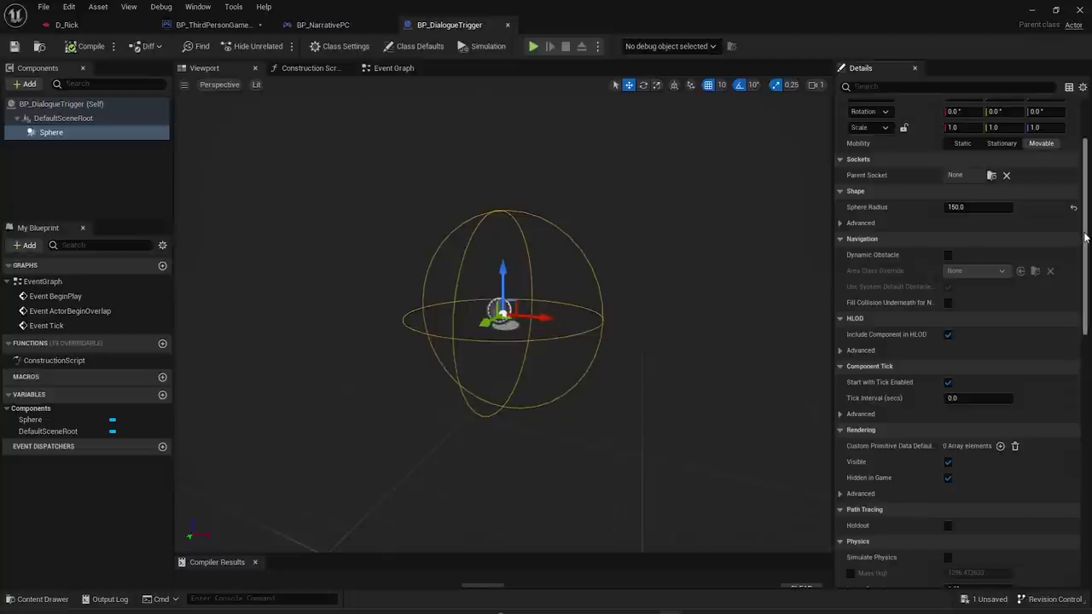
drag(1086, 242, 1083, 443)
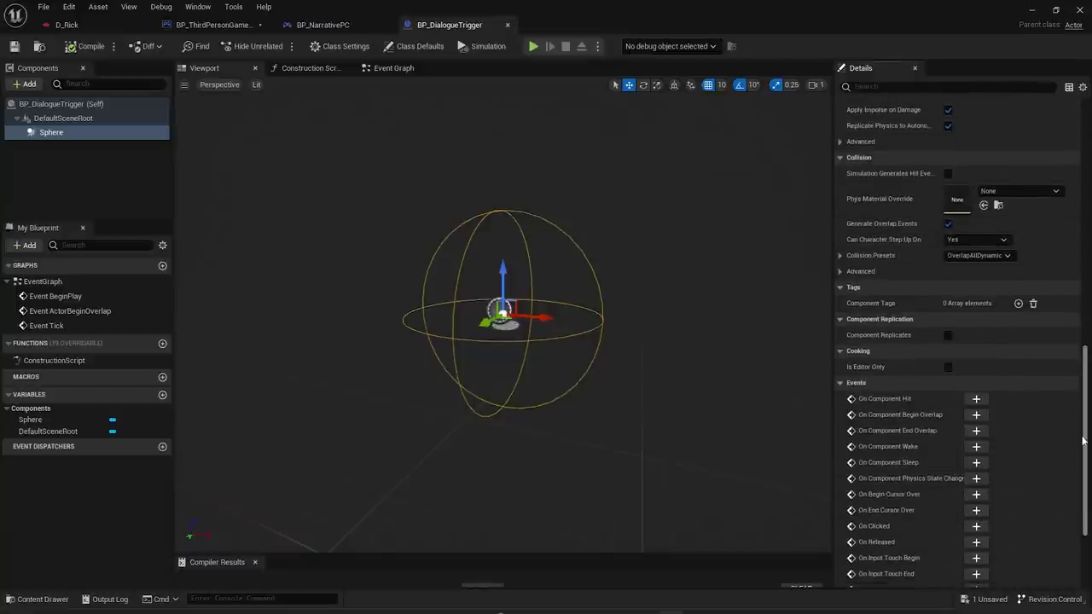
click(962, 257)
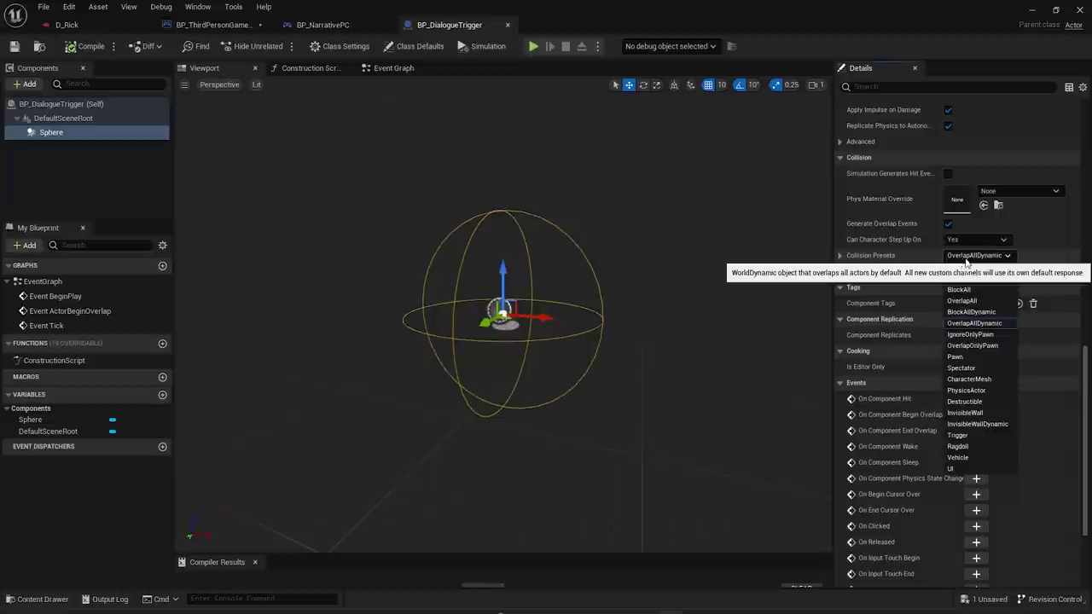
click(973, 346)
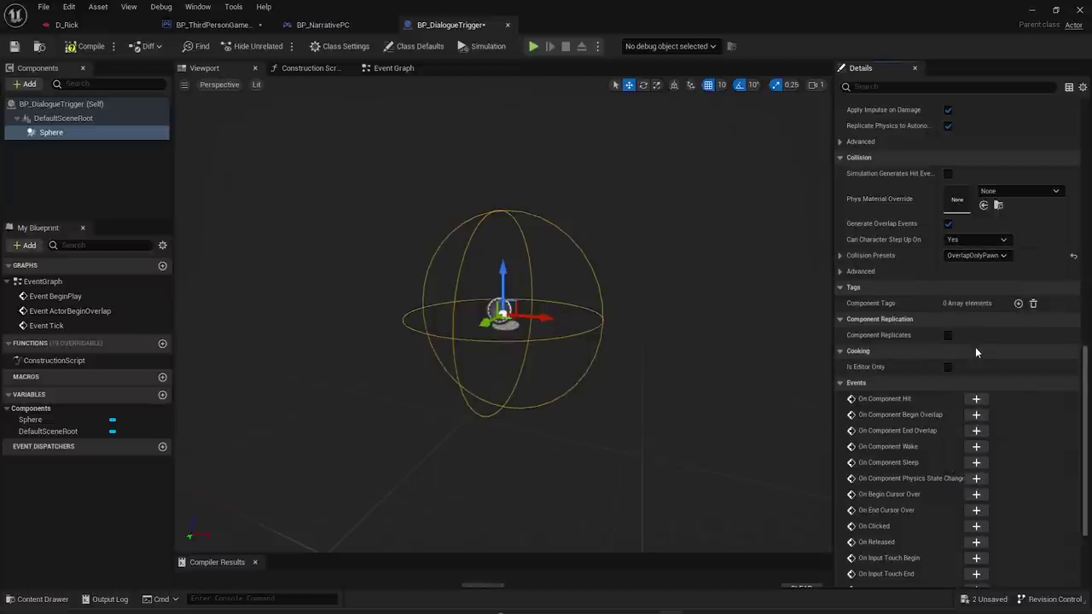
click(841, 255)
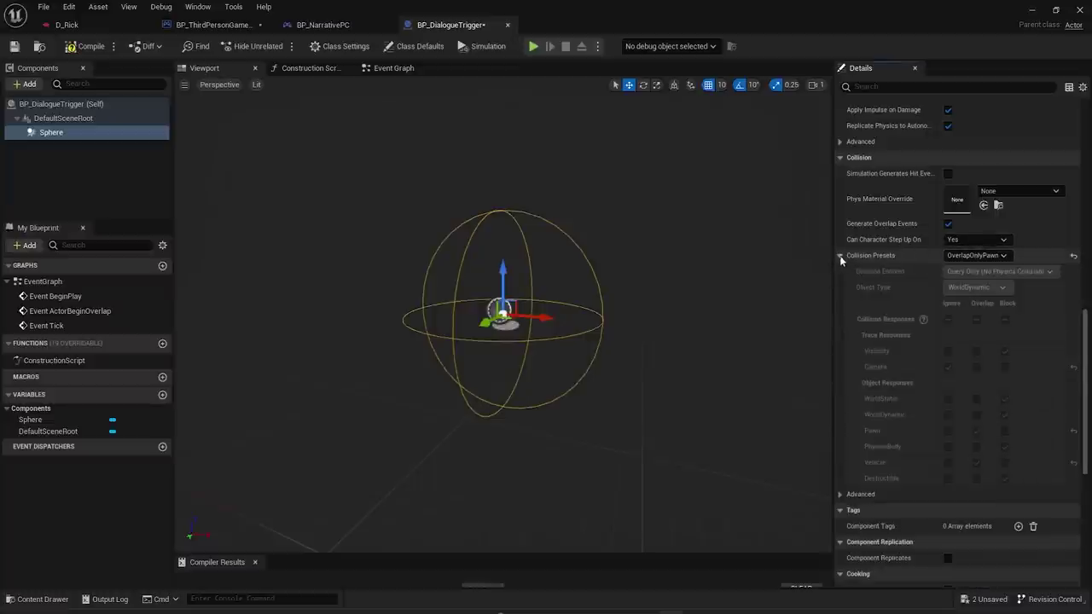
click(841, 255)
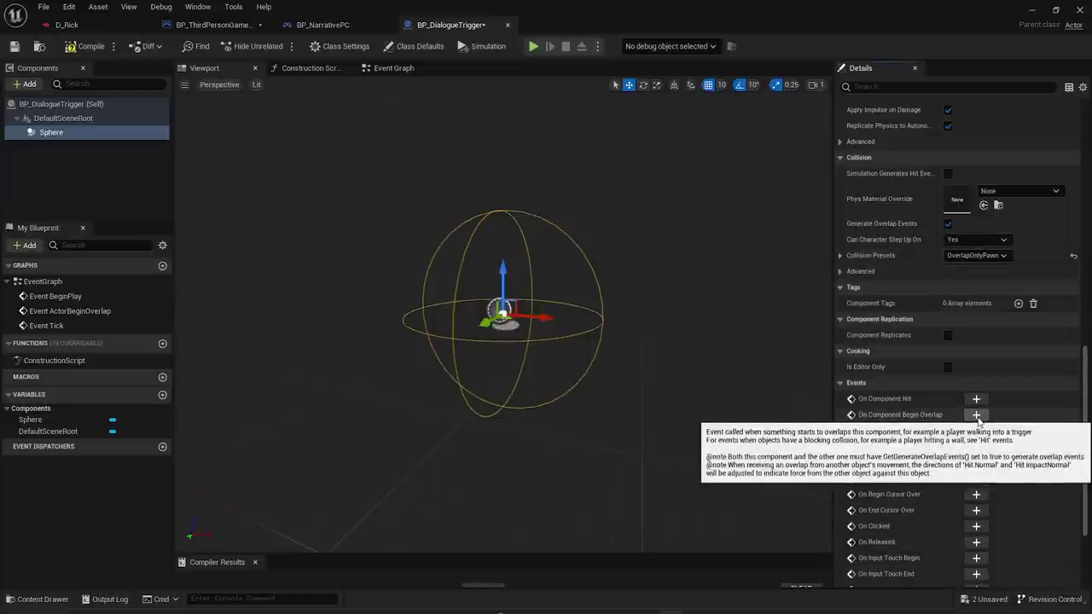
click(976, 416)
drag(463, 322, 460, 323)
drag(559, 316, 560, 316)
text(cast to thirdper)
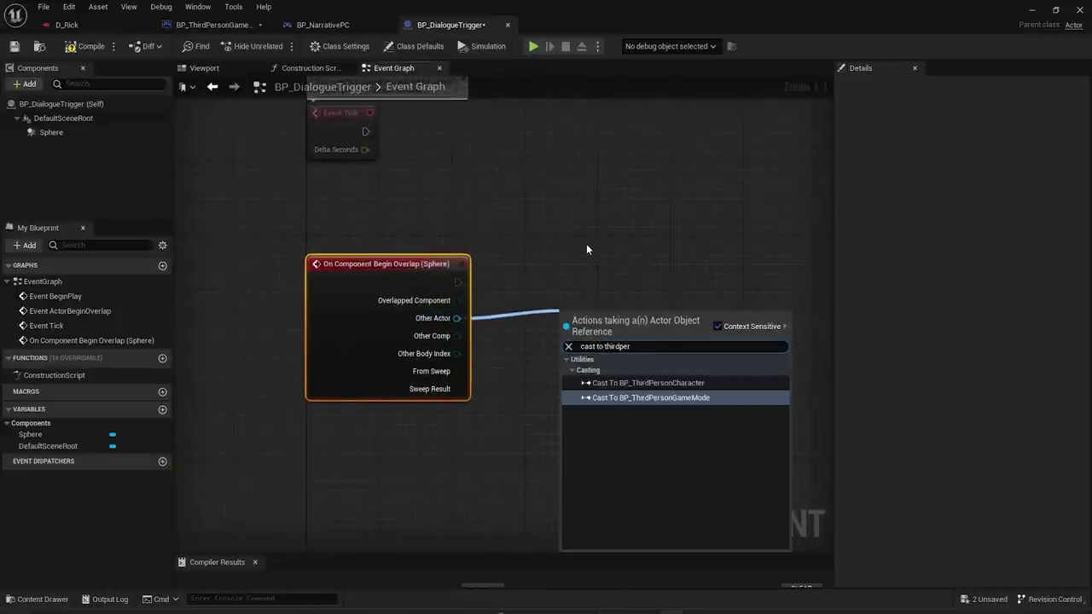
key(Up)
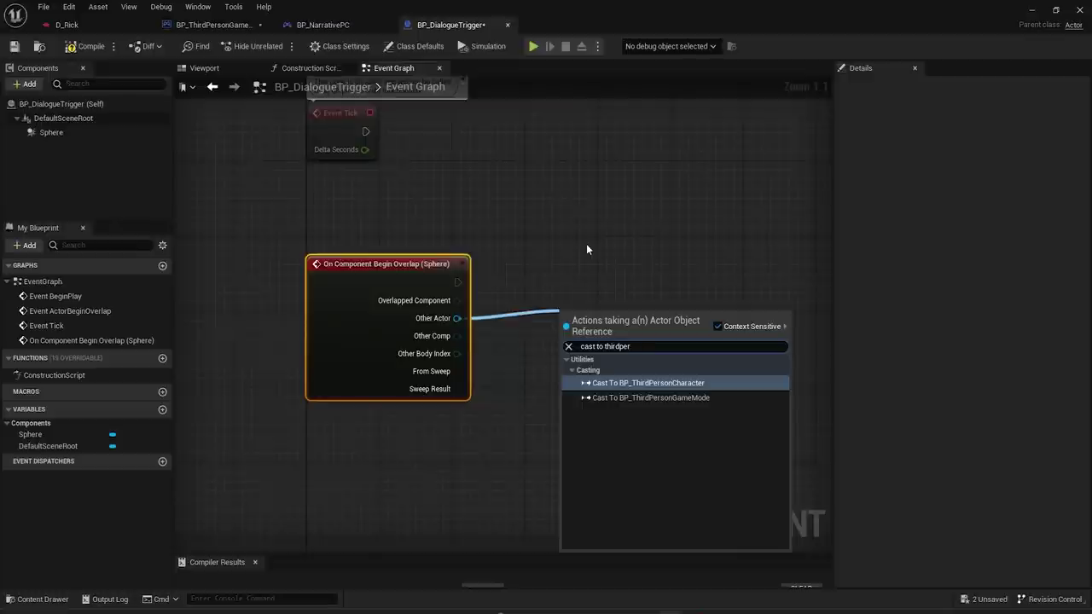
- Add a Get Narrative Component from Target node fed by the overlap event's Other Actor and place it beside the event
drag(458, 318, 549, 366)
text(get narrat)
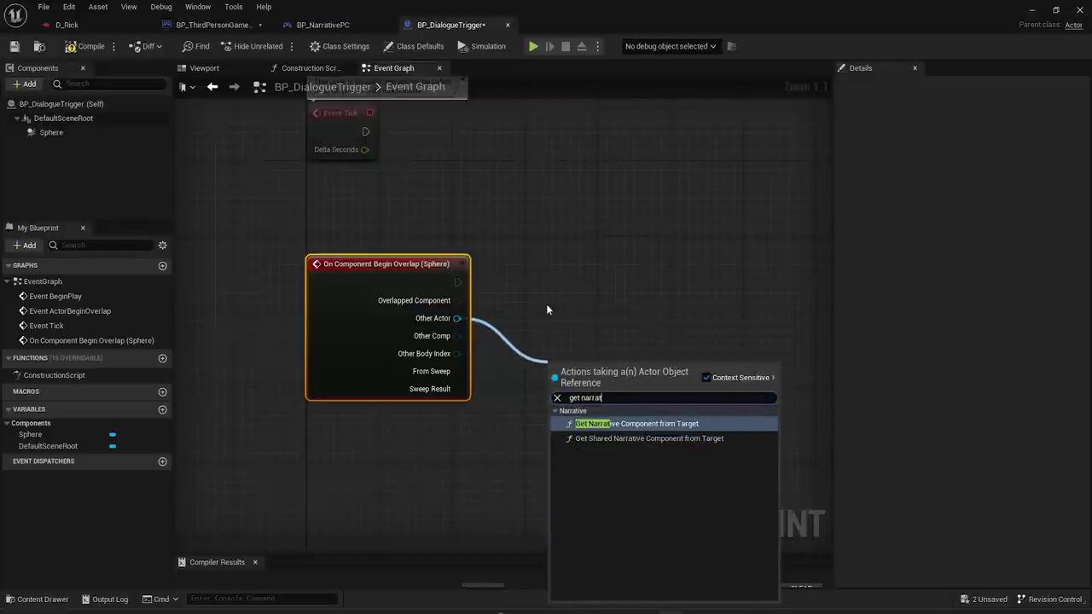
key(Return)
drag(559, 367, 523, 330)
- Add a Begin Dialogue node targeting the narrative component, connect its execution to the overlap event, and line up the nodes
drag(452, 321, 715, 275)
text(begin di)
key(Return)
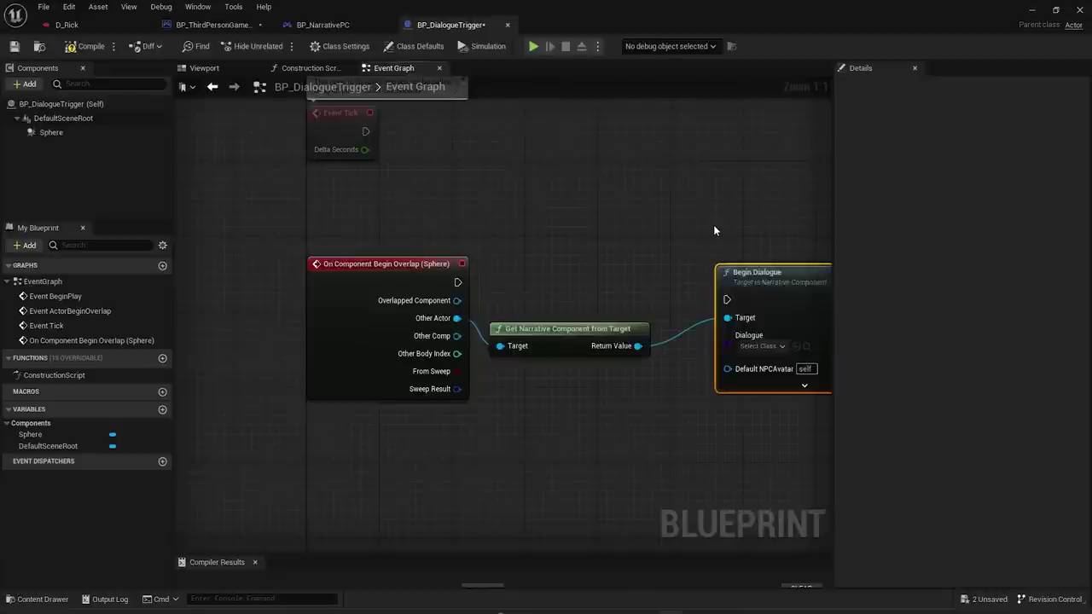
drag(459, 282, 750, 278)
drag(458, 318, 546, 441)
right_drag(503, 239, 404, 222)
drag(470, 324, 487, 315)
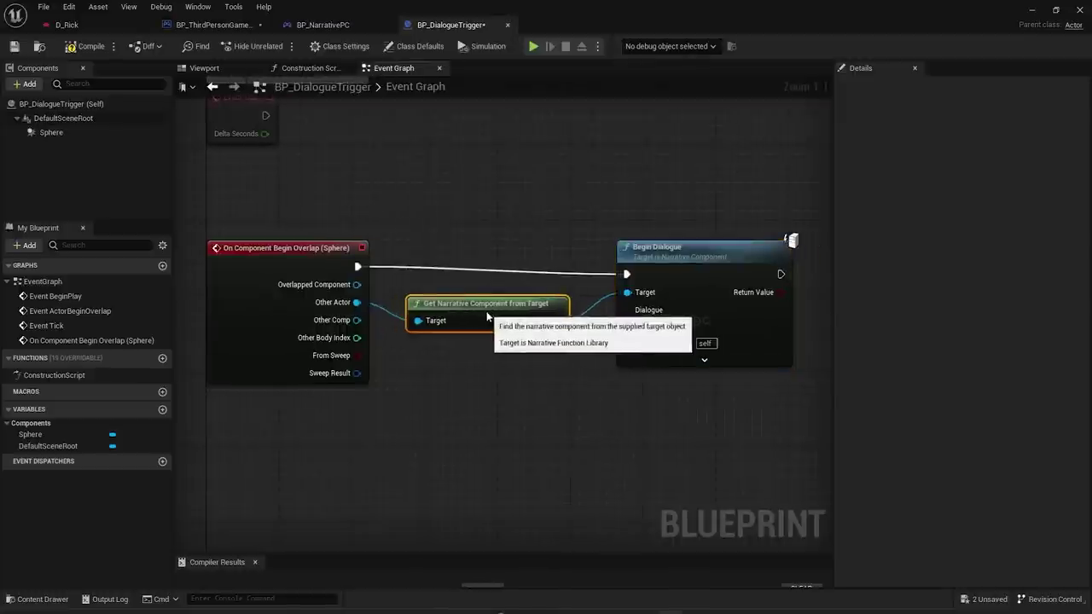
drag(693, 276, 693, 266)
- Choose D_Rick as the Begin Dialogue node's dialogue class and compile BP_DialogueTrigger
click(667, 312)
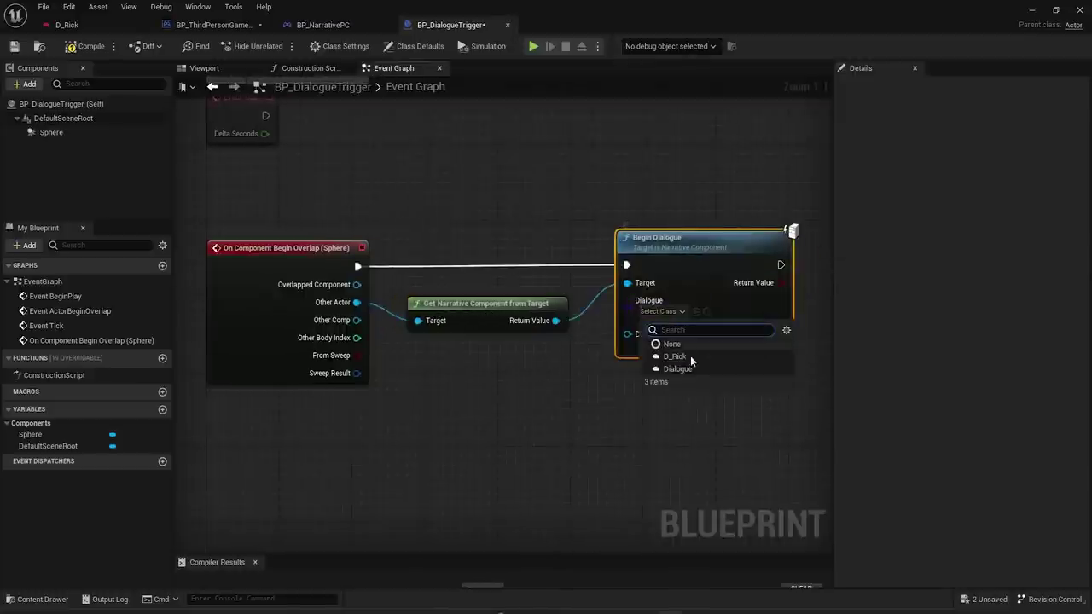
click(674, 353)
click(594, 378)
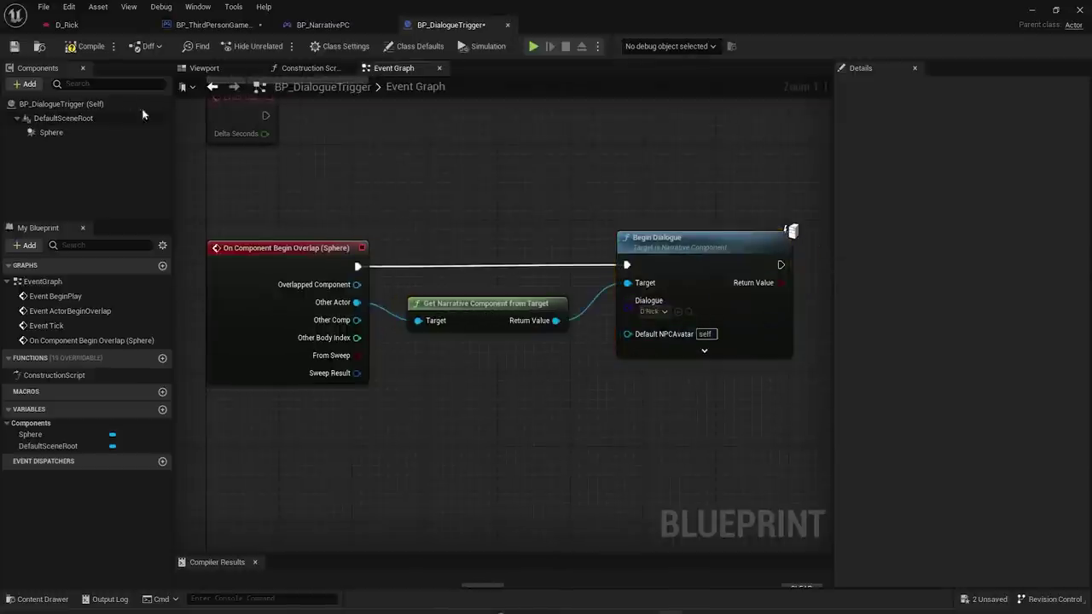
click(90, 47)
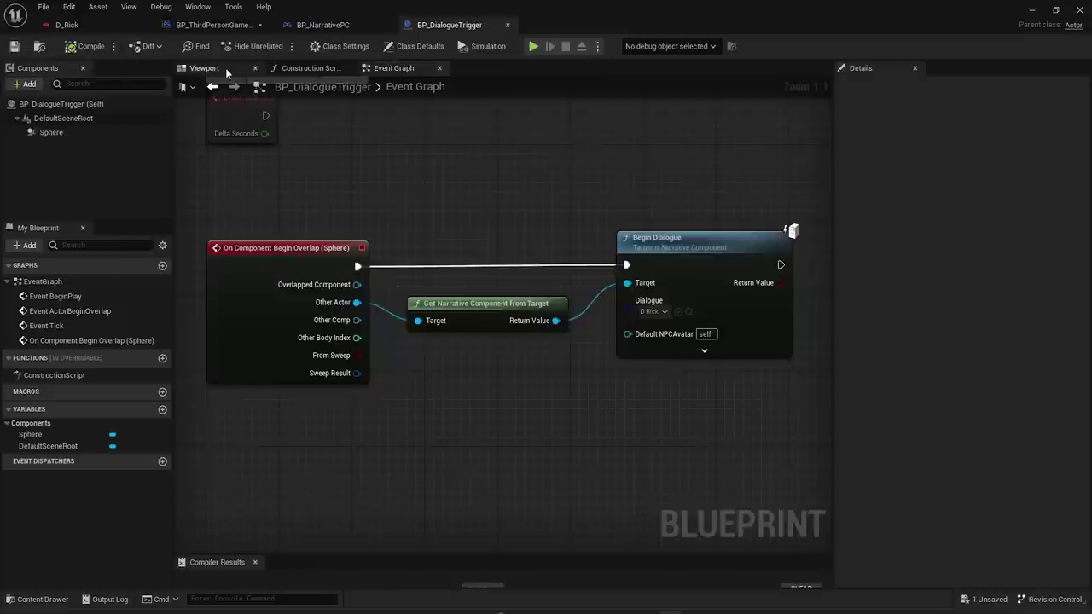
- Add a Skeletal Mesh component to BP_DialogueTrigger and assign it the SKM_Manny mesh
click(204, 68)
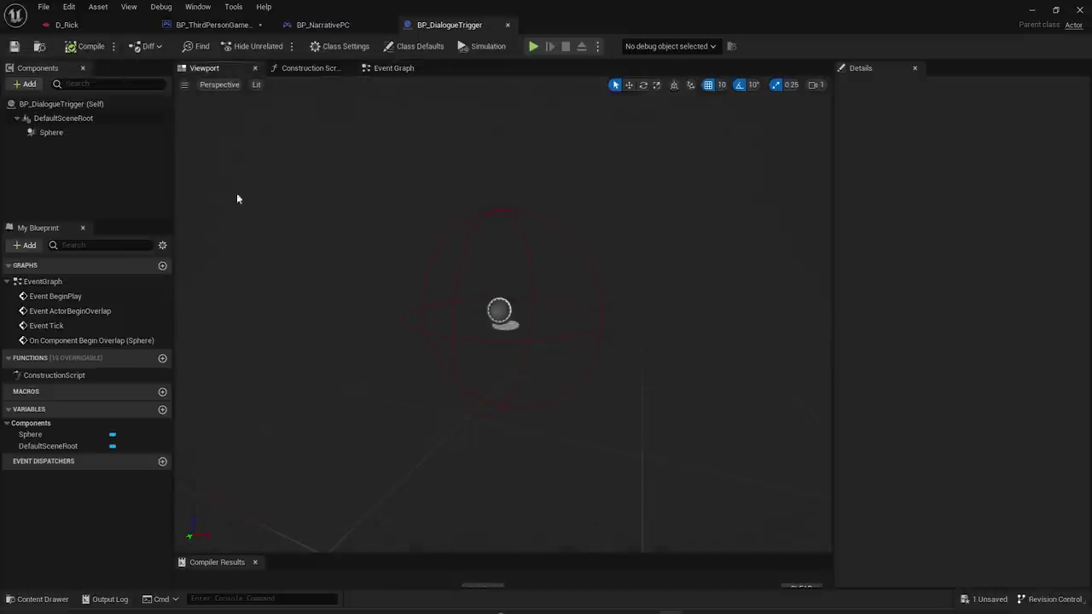
click(25, 84)
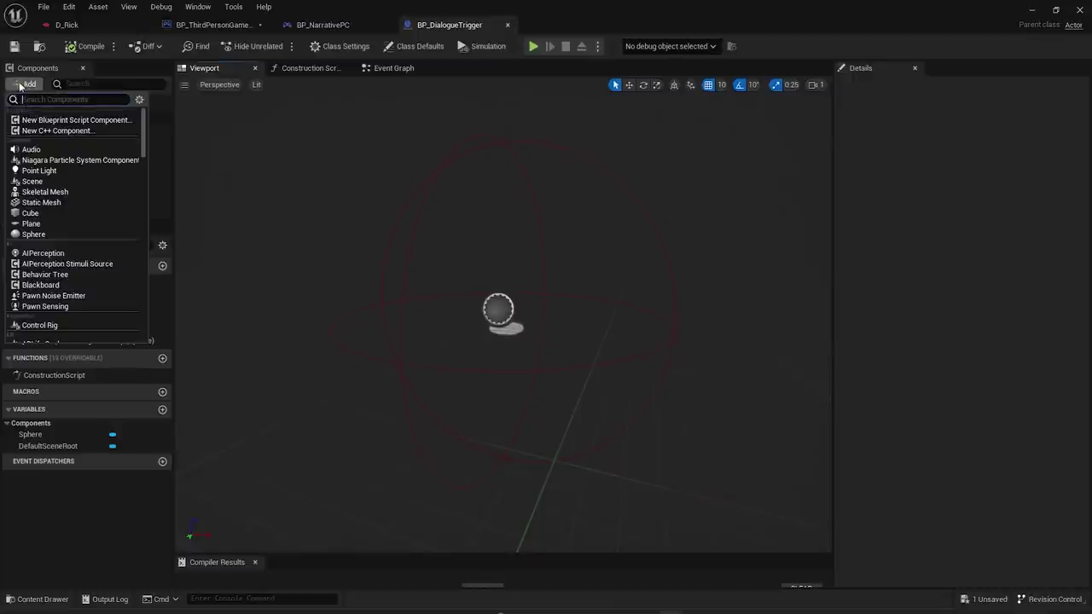
click(43, 192)
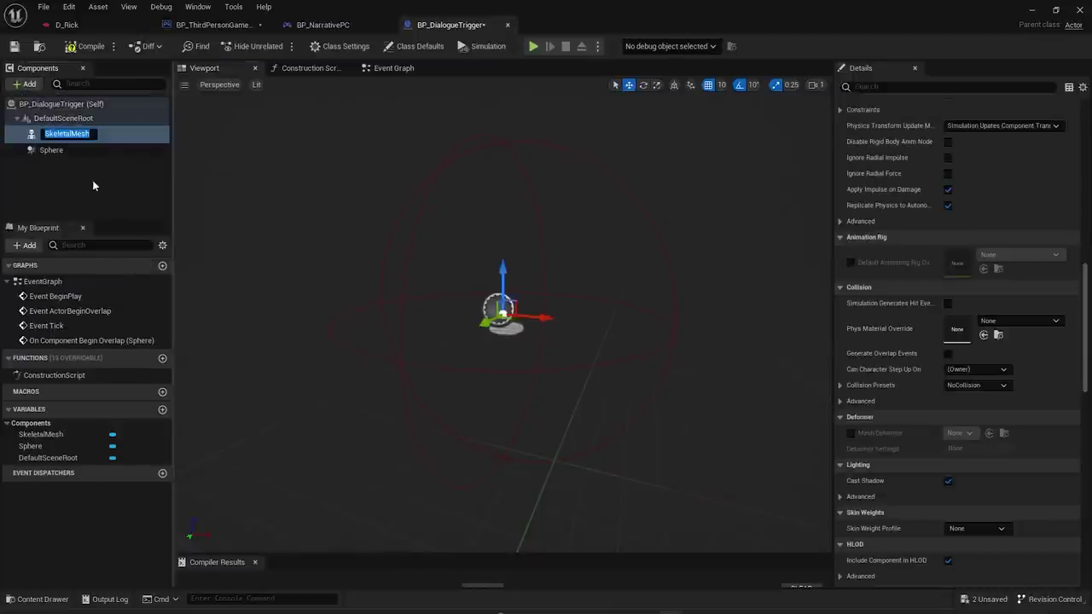
click(61, 133)
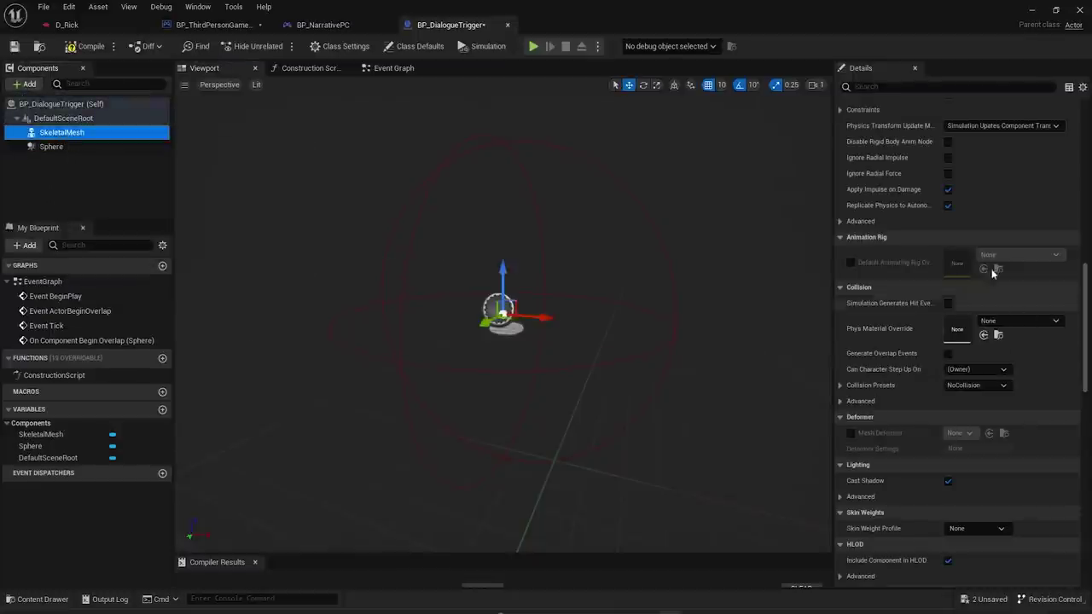
scroll(990, 286, up, 10)
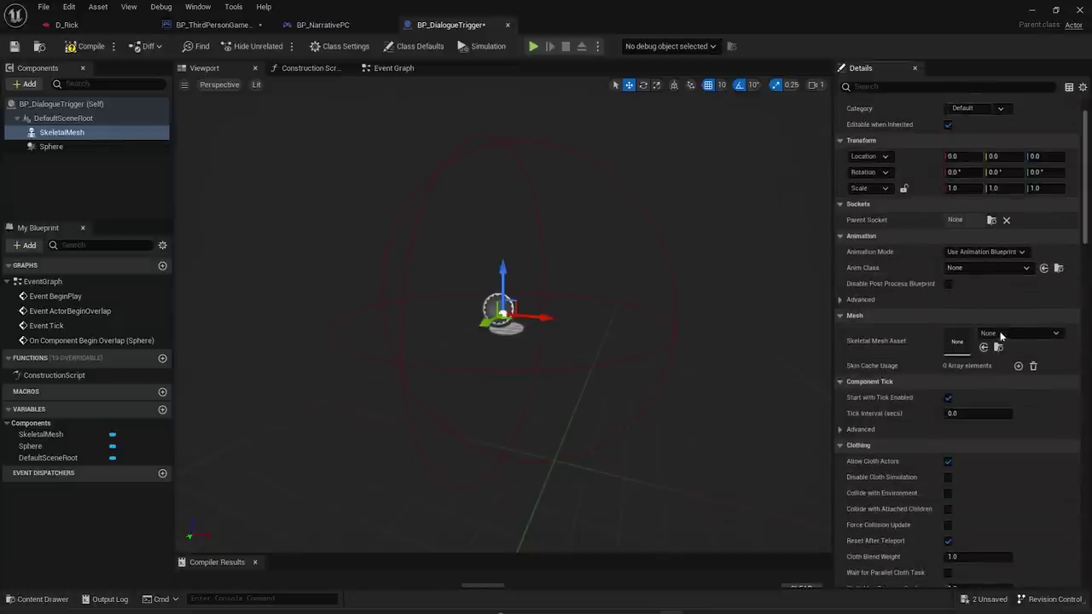
click(1002, 335)
scroll(1004, 477, down, 2)
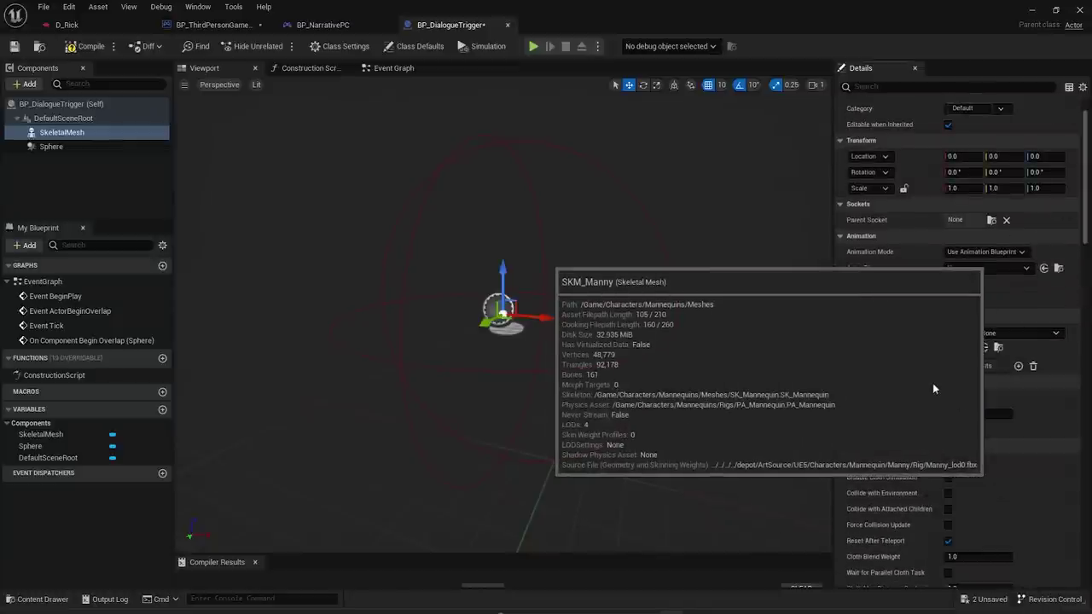
click(934, 388)
- Rotate the skeletal mesh component -90 degrees about the Z axis
key(e)
mouse_move(490, 403)
mouse_down()
mouse_move(555, 370)
mouse_move(552, 383)
mouse_move(475, 399)
mouse_up()
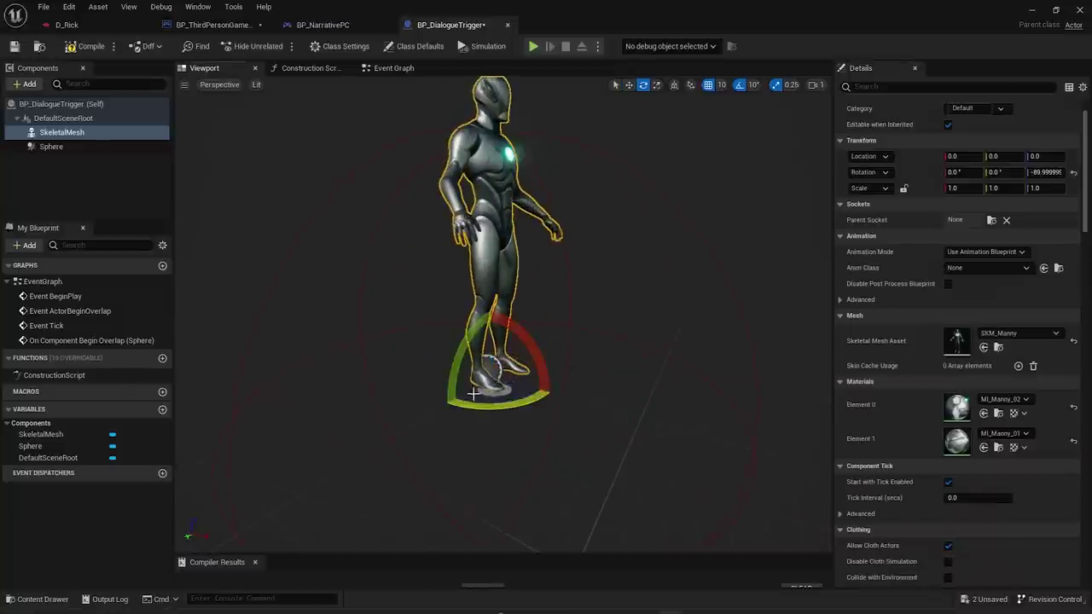
right_drag(427, 342, 350, 300)
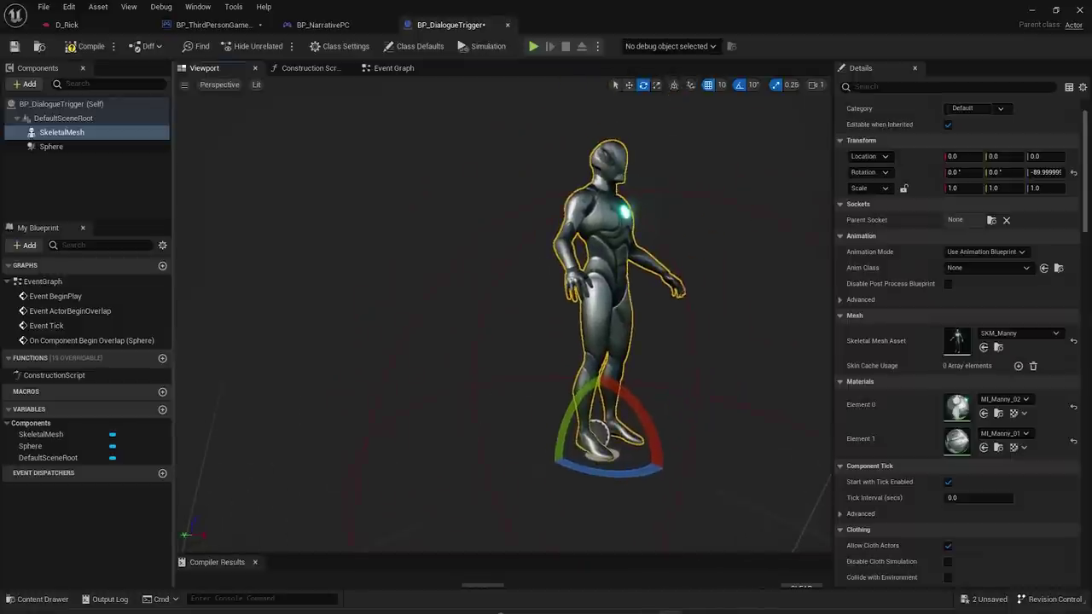
- Switch the mesh's animation mode to Use Animation Asset, choose MM_Idle as the animation to play, and save the blueprint
click(986, 251)
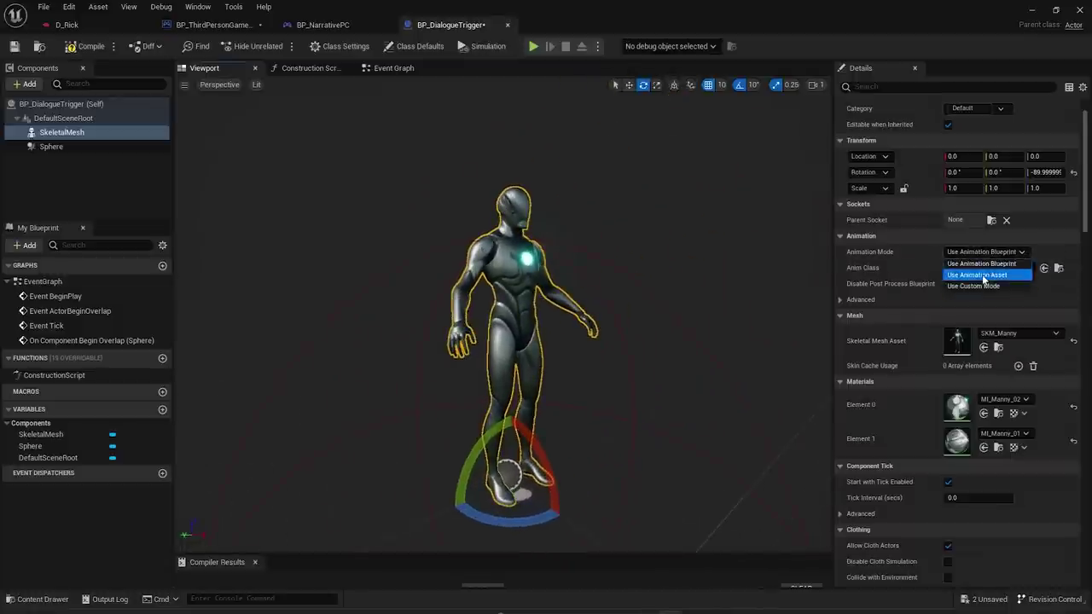
click(986, 276)
click(997, 273)
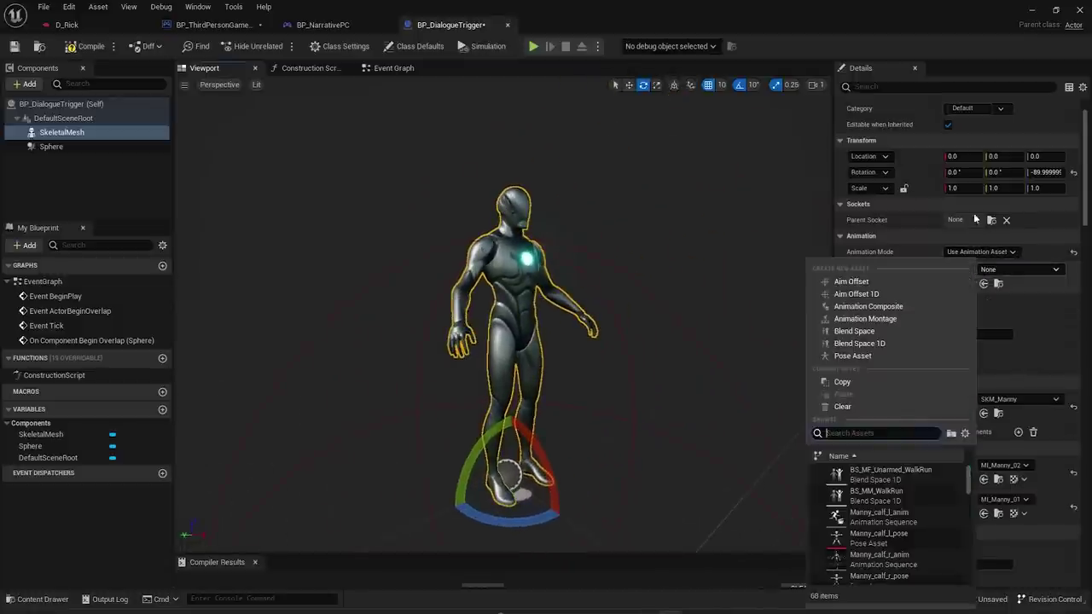
text(mm_idle)
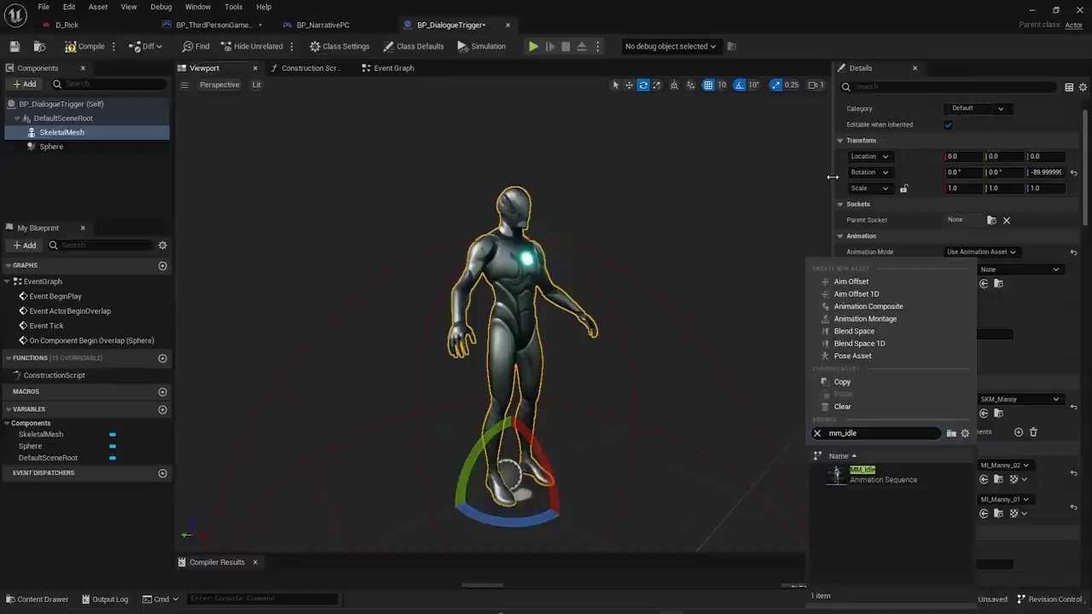
click(893, 474)
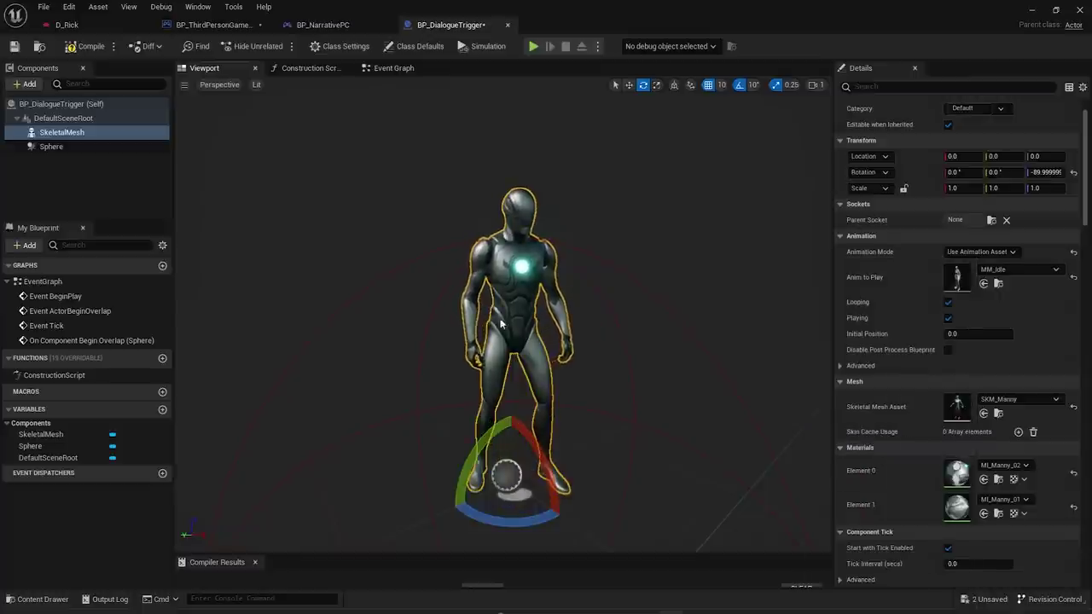
click(14, 46)
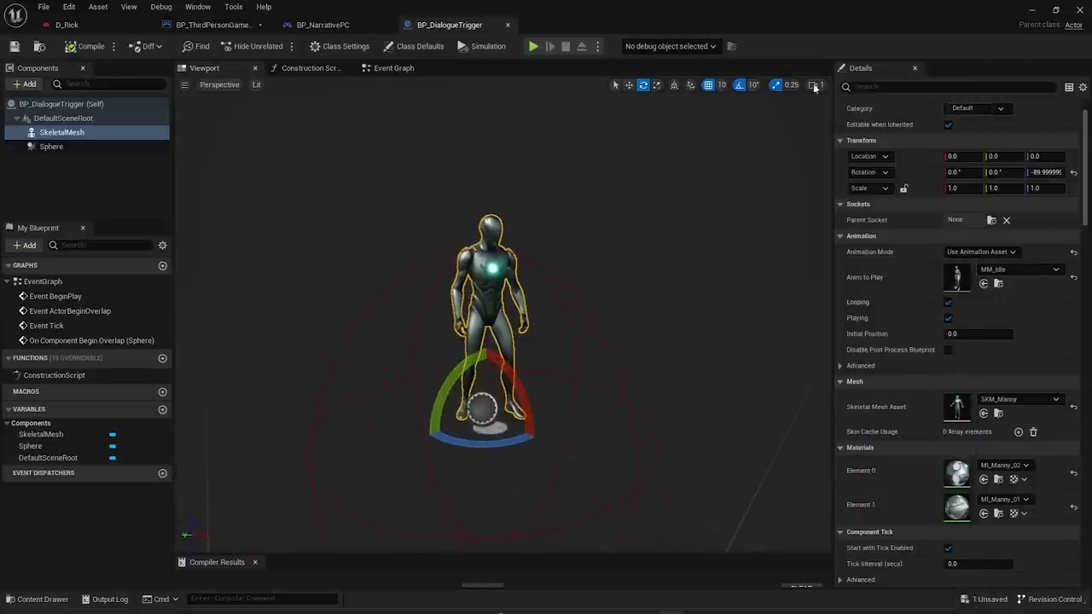
- Place a BP_DialogueTrigger actor on the level floor at about X 2340, Y 1210, rotated about 170 degrees around Z
click(1035, 12)
right_drag(485, 307, 411, 325)
drag(167, 488, 446, 252)
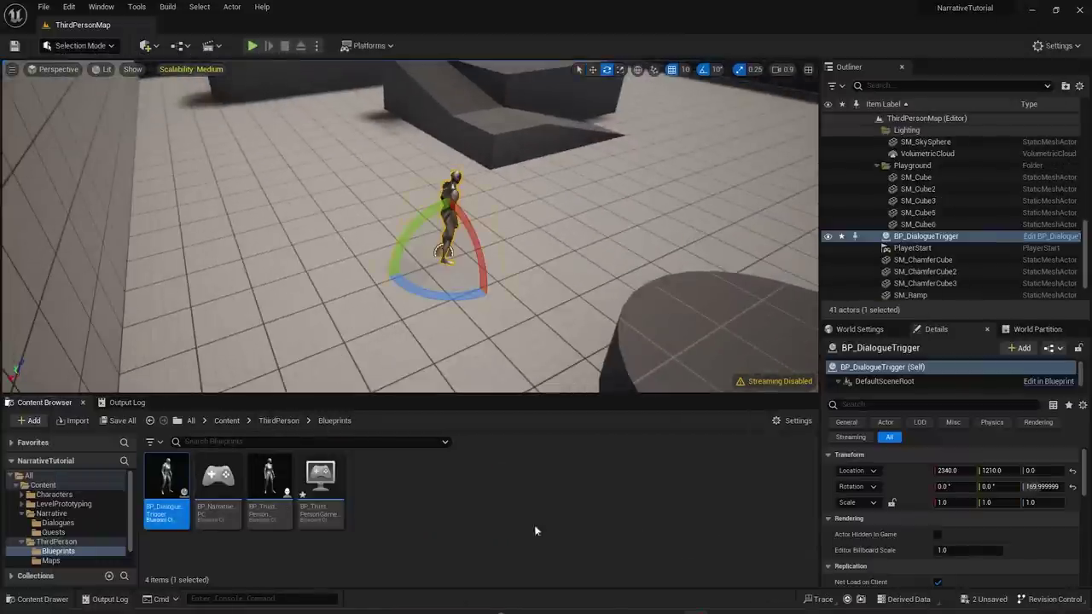
- Delete the Begin Dialogue node and its Narrative reference from BP_NarrativePC's event graph, and save the blueprint
double_click(217, 482)
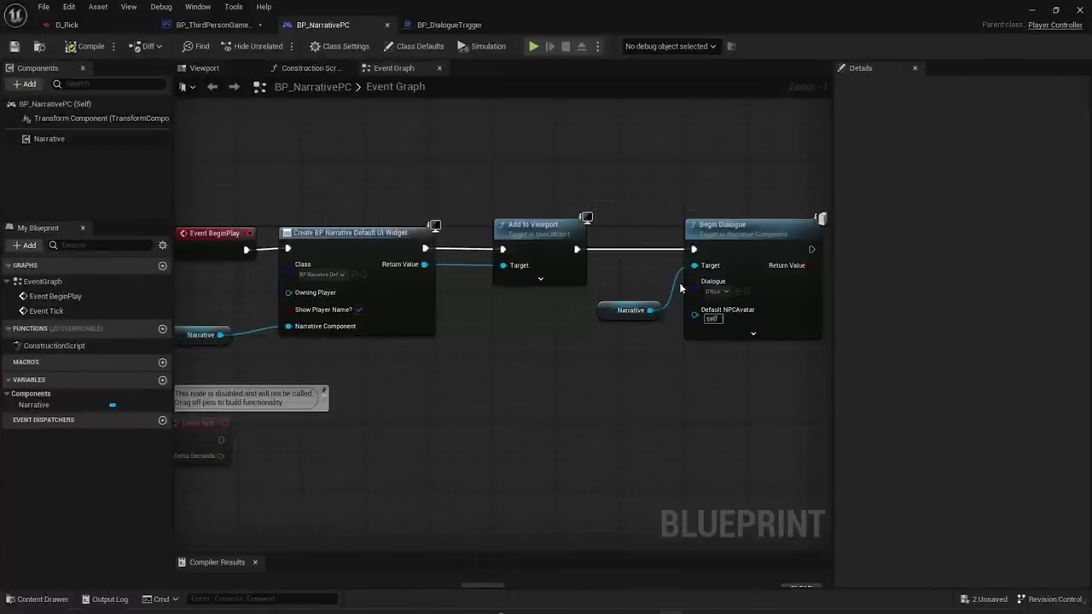
right_drag(681, 284, 579, 289)
drag(518, 368, 610, 286)
key(Delete)
right_drag(270, 209, 447, 209)
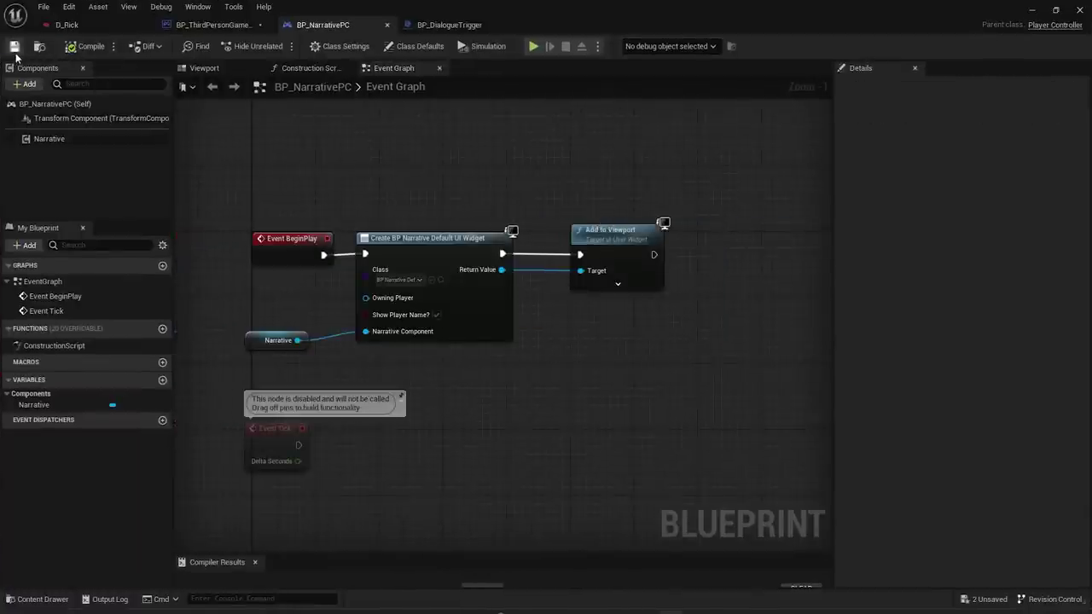
click(1034, 9)
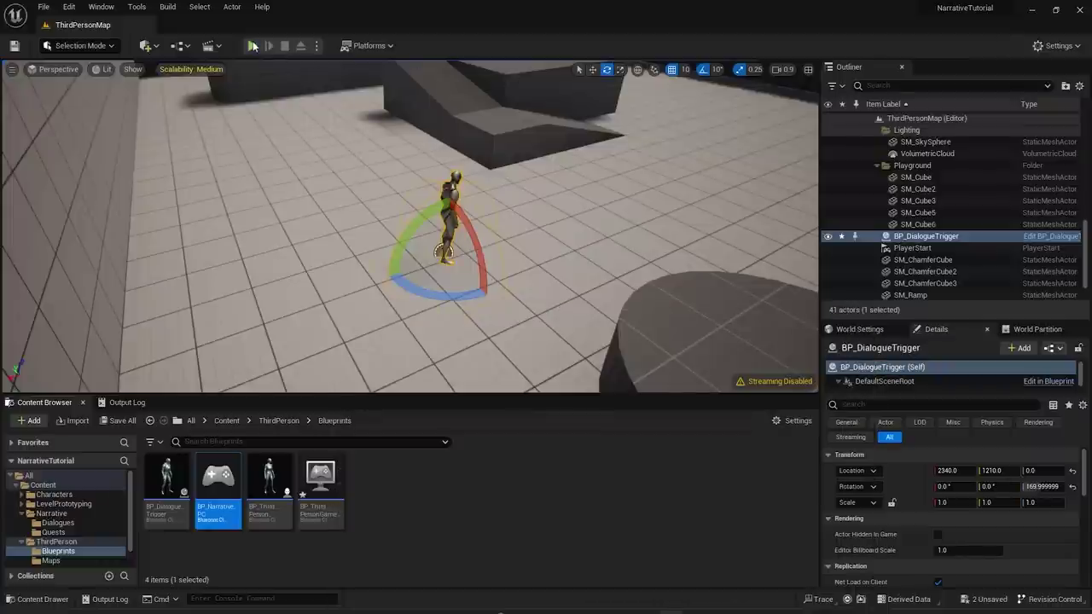
- Playtest the level by running the character into the NPC and choosing the "How are you rick?" reply
click(253, 45)
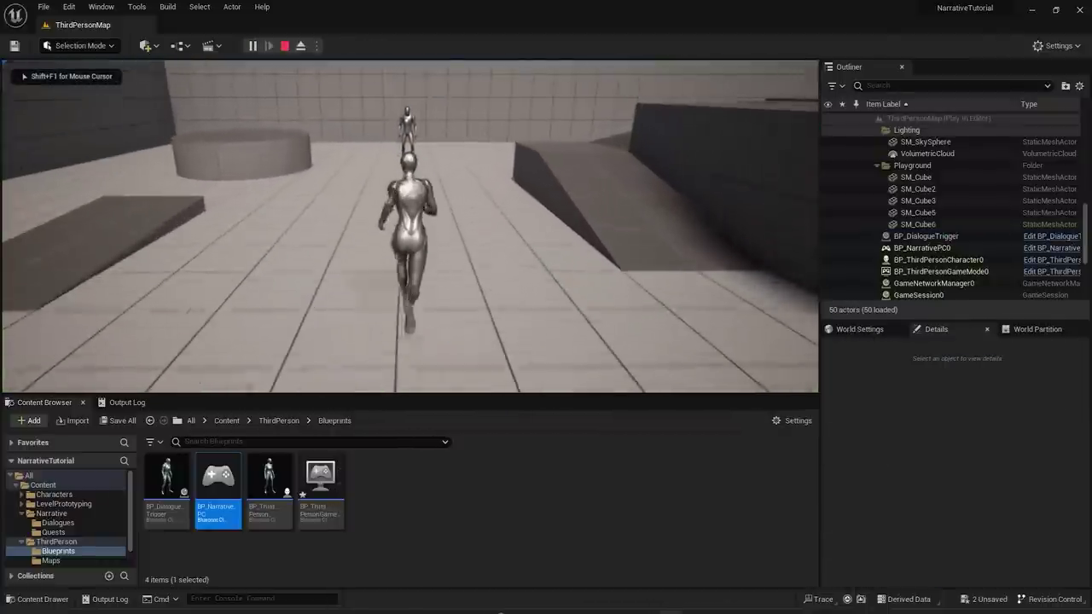
key(w)
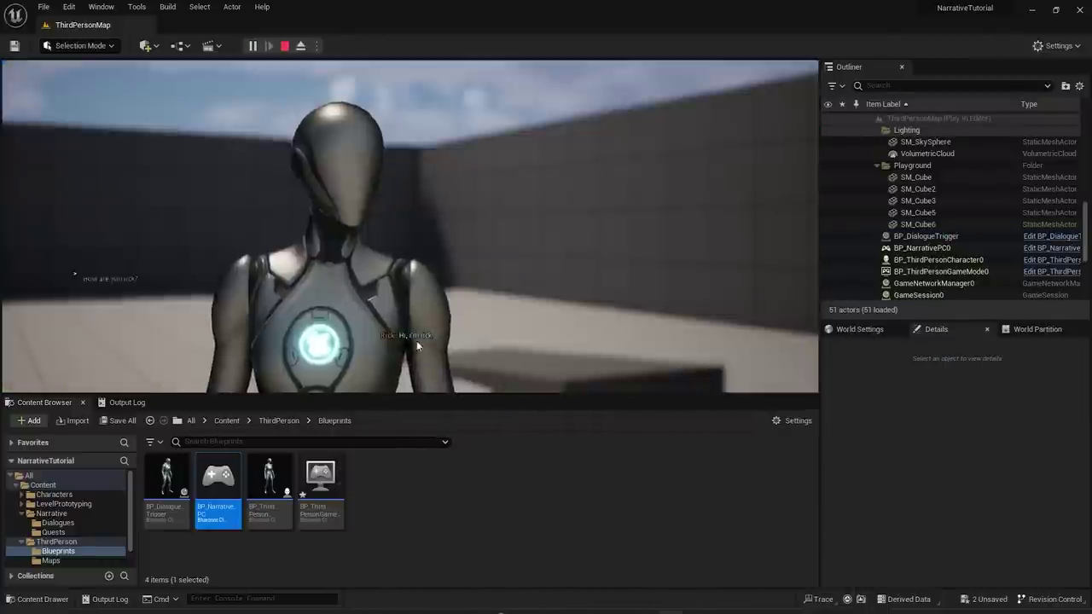
click(102, 273)
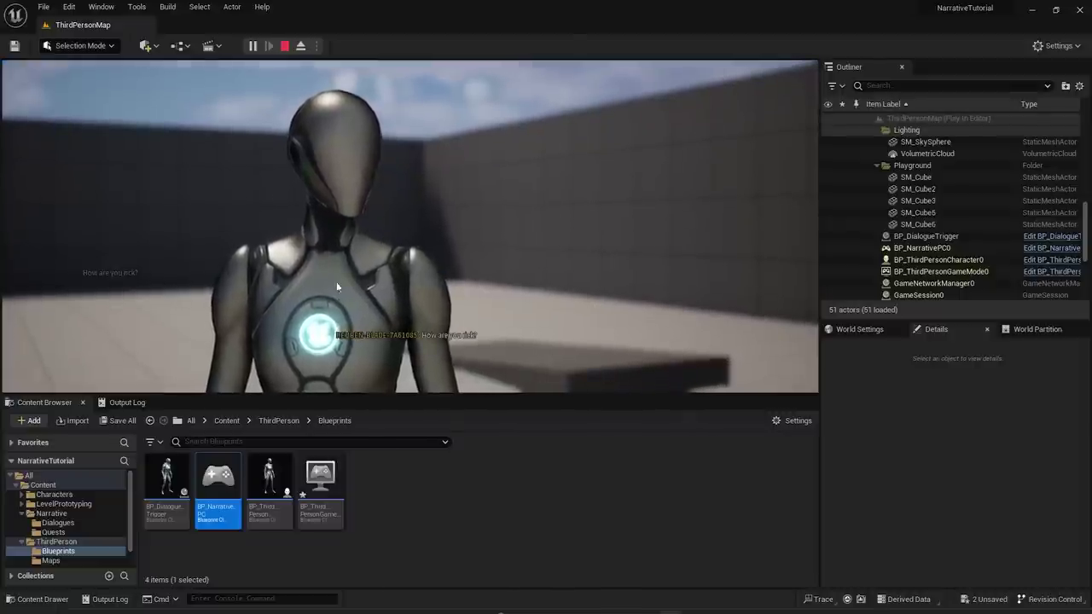
key(s)
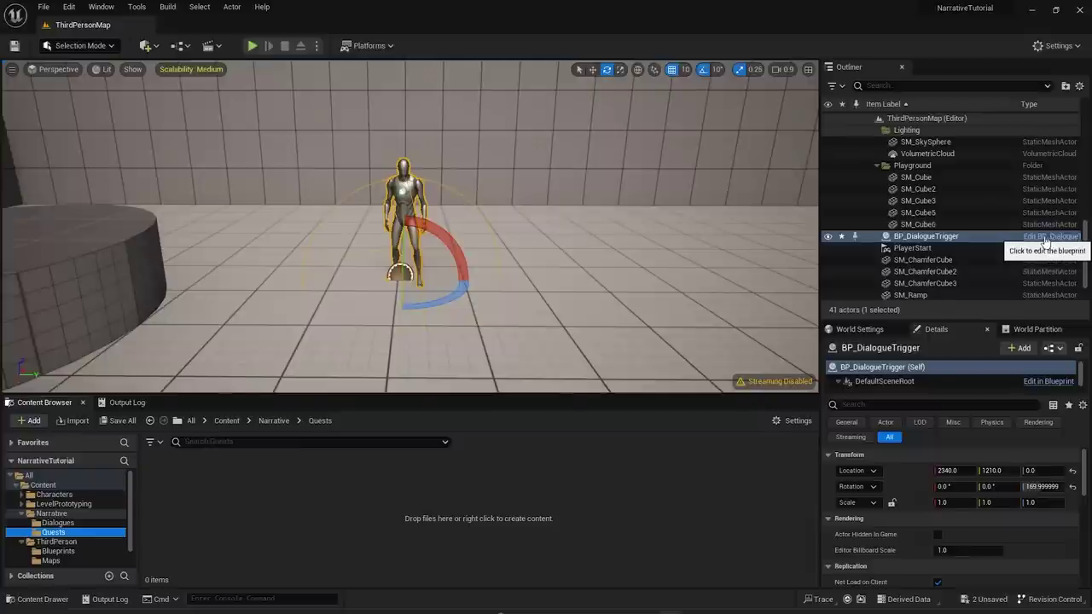
- Promote the Begin Dialogue node's Dialogue input in BP_DialogueTrigger to a variable named Dialogue, and place its node below the Narrative component getter
click(1045, 238)
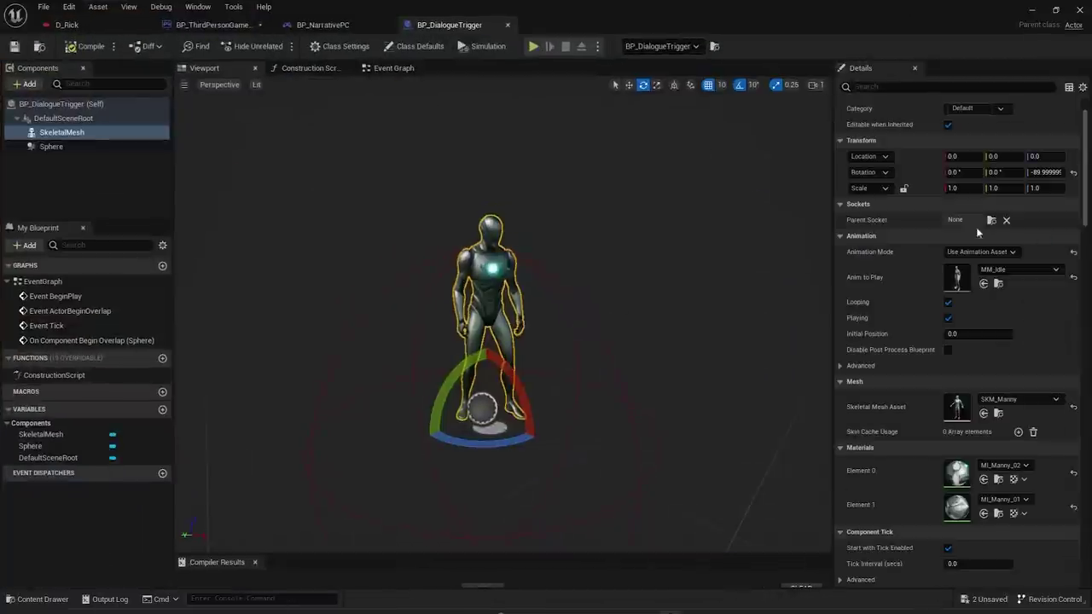
click(384, 68)
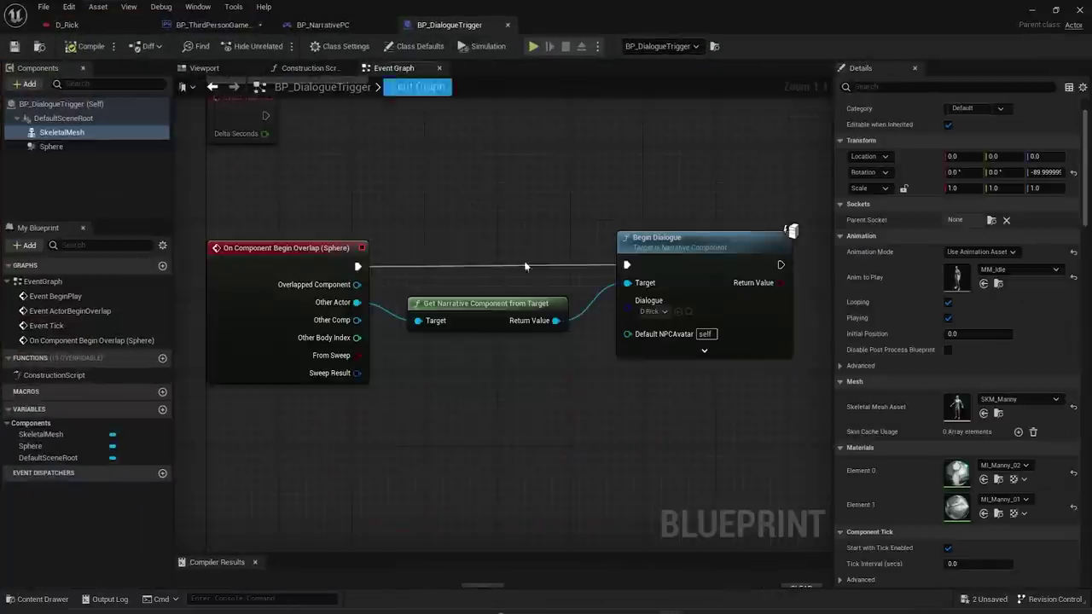
right_click(628, 314)
click(674, 328)
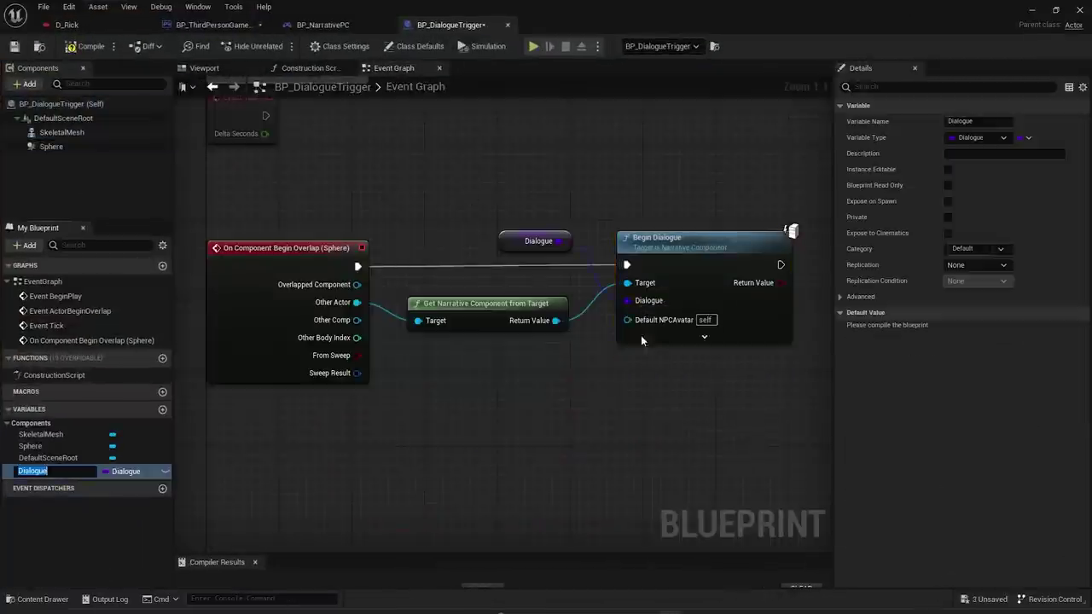
drag(502, 241, 510, 354)
- Make the Dialogue variable instance editable, save BP_DialogueTrigger, and return to the level
click(141, 483)
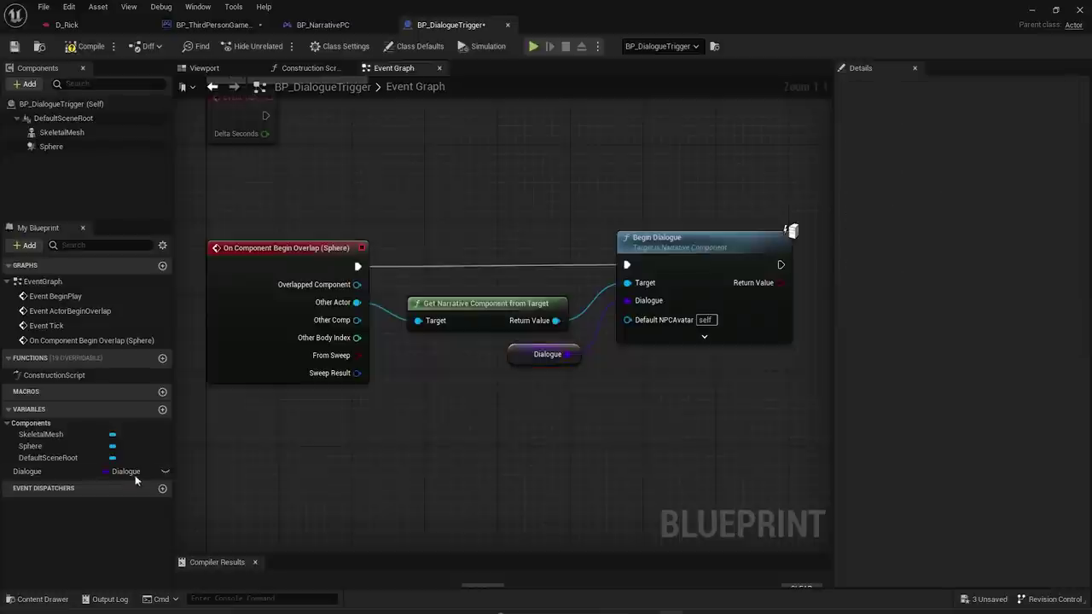
click(165, 473)
click(14, 48)
click(1033, 11)
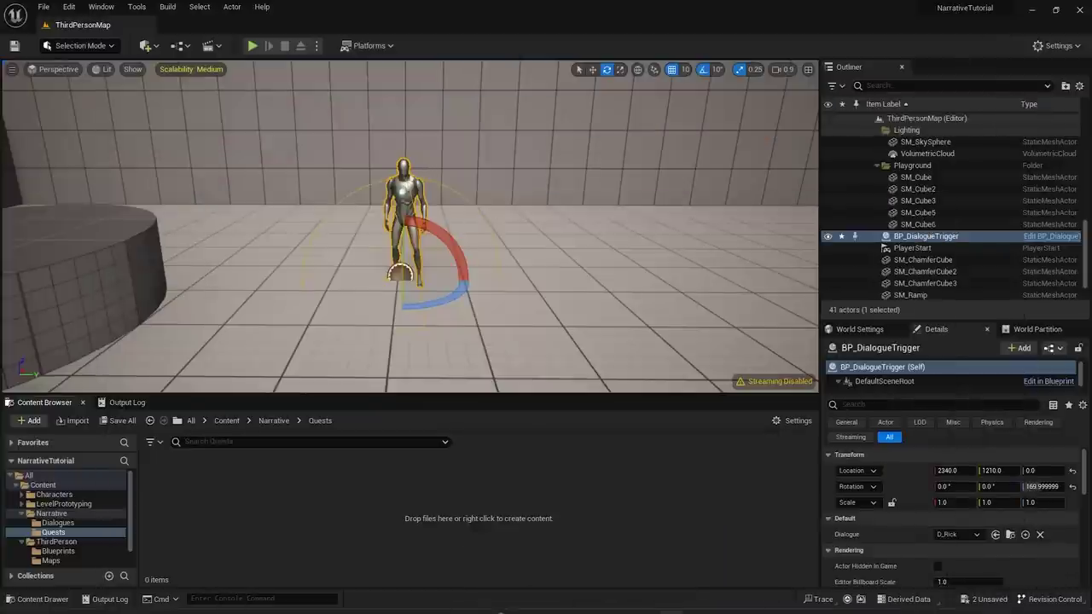
- Review the Dialogue class choices on the placed BP_DialogueTrigger, and open its assigned D_Rick dialogue asset
click(960, 535)
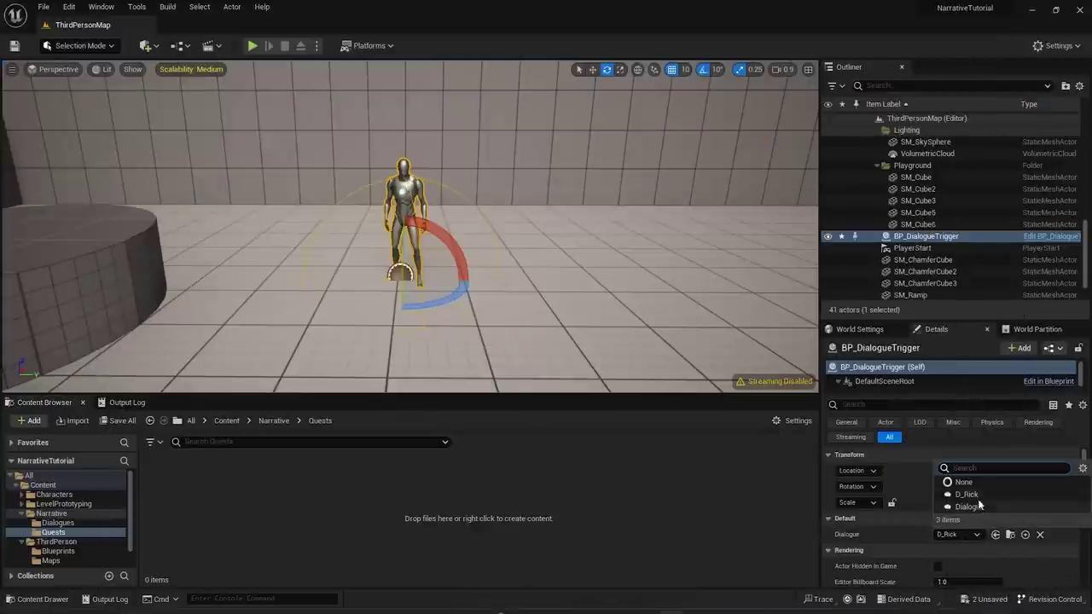
click(604, 523)
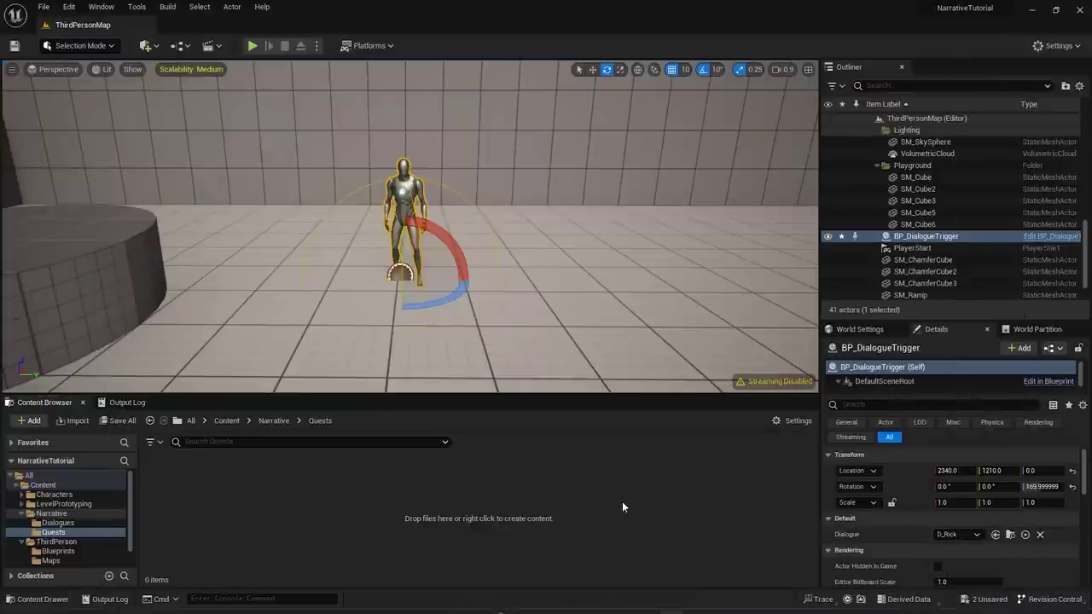
click(1011, 535)
double_click(182, 485)
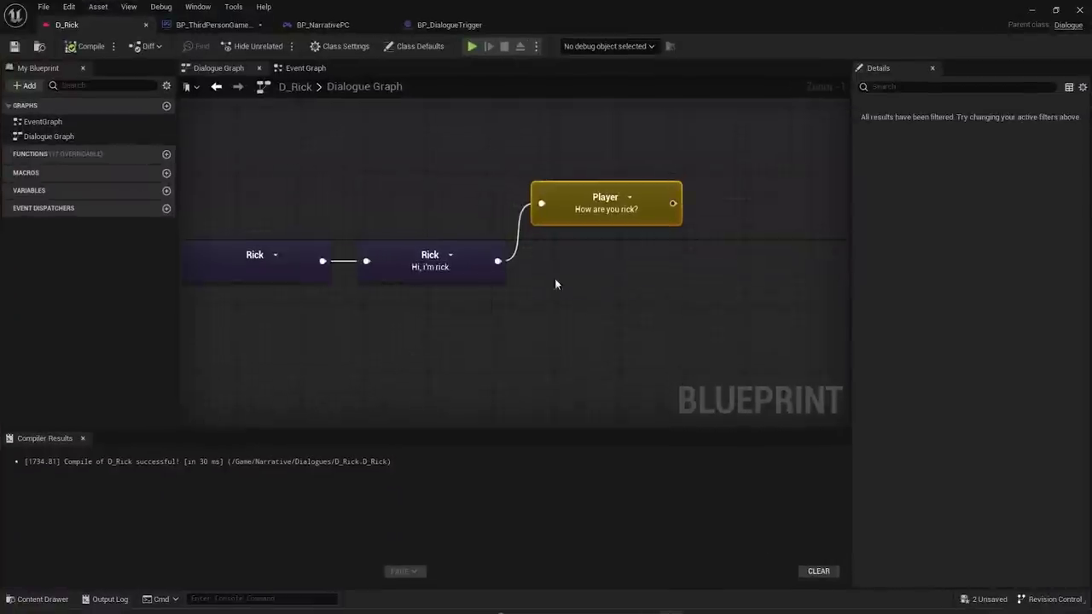
- Add a second player response to Rick's "Hi, i'm rick." line with the text "Heard any rumours?"
scroll(559, 282, down, 1)
right_drag(598, 272, 536, 282)
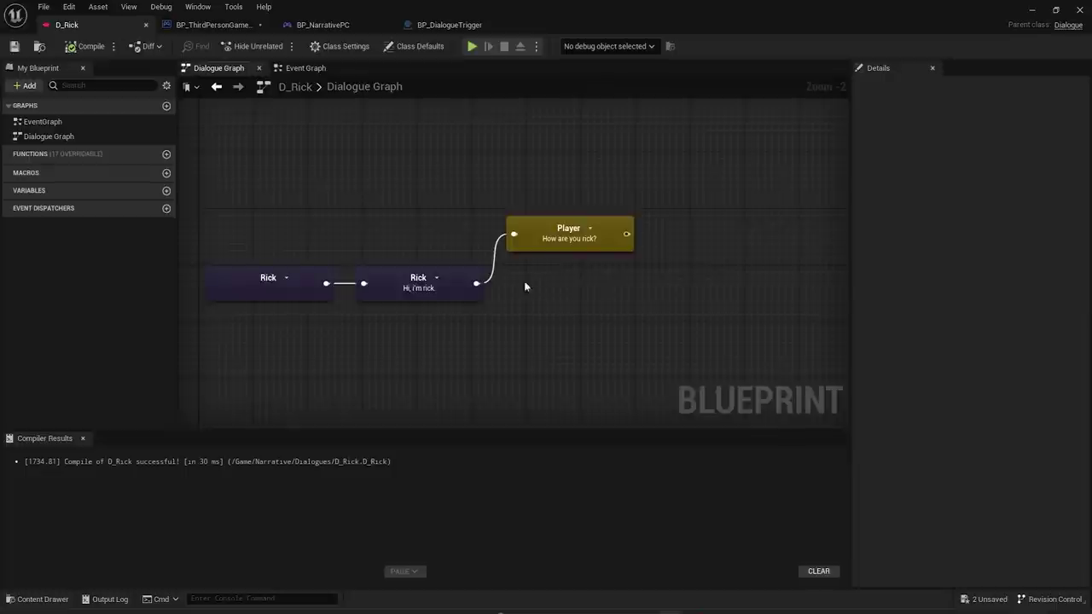
drag(476, 284, 523, 302)
click(577, 343)
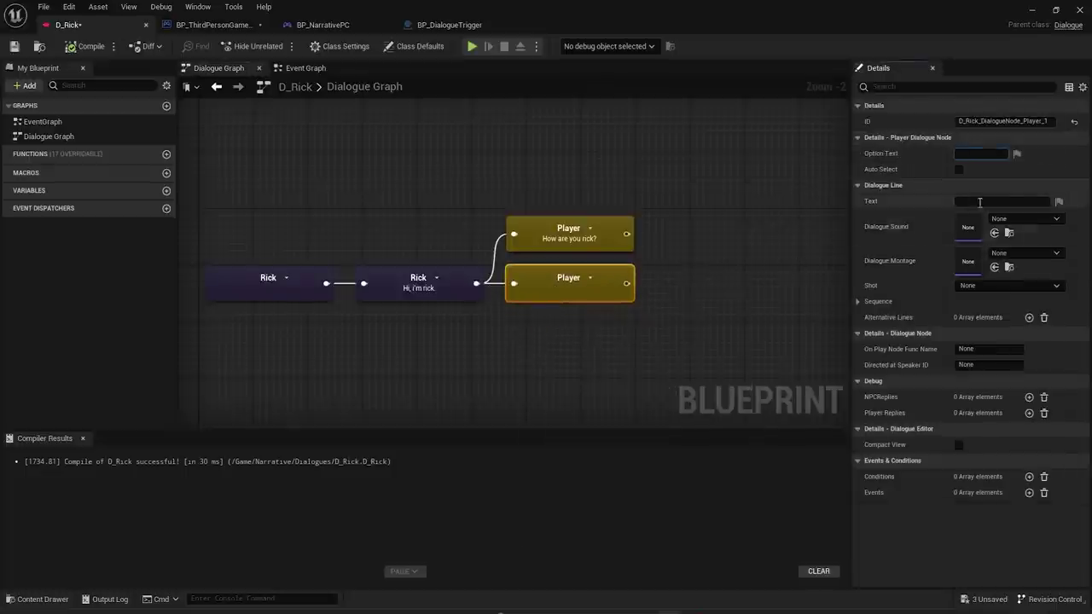
text(Heard any rumo)
key(Return)
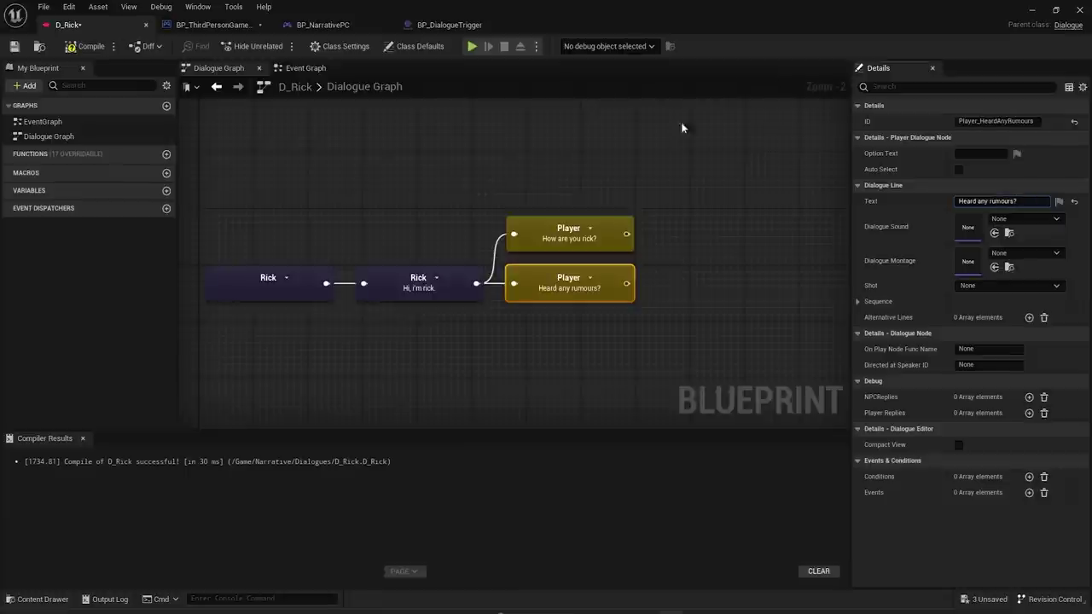
- Add a third player response to the "Hi, i'm rick." line with the text "Goodbye."
click(486, 322)
drag(497, 326, 496, 346)
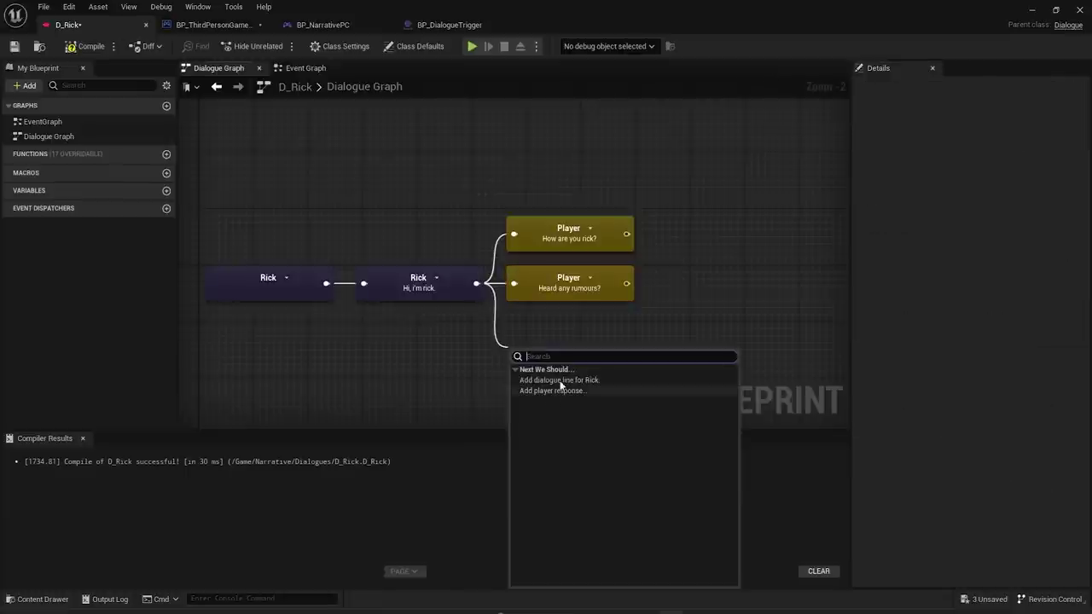
click(555, 391)
click(987, 201)
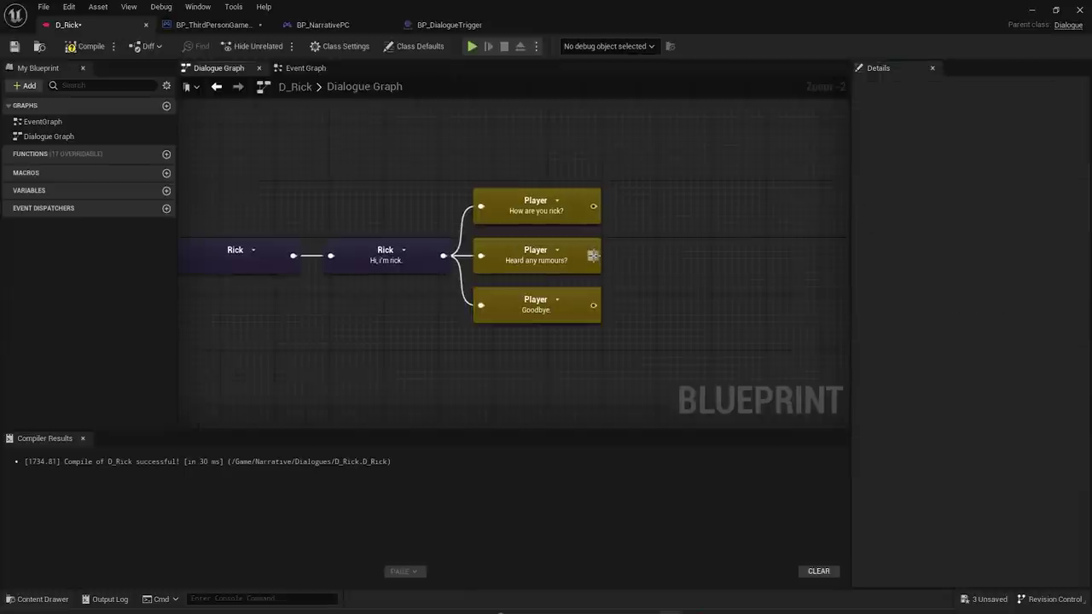
- Add a Rick dialogue line after "Heard any rumours?" with the text "I have not."
drag(617, 254, 620, 255)
click(660, 285)
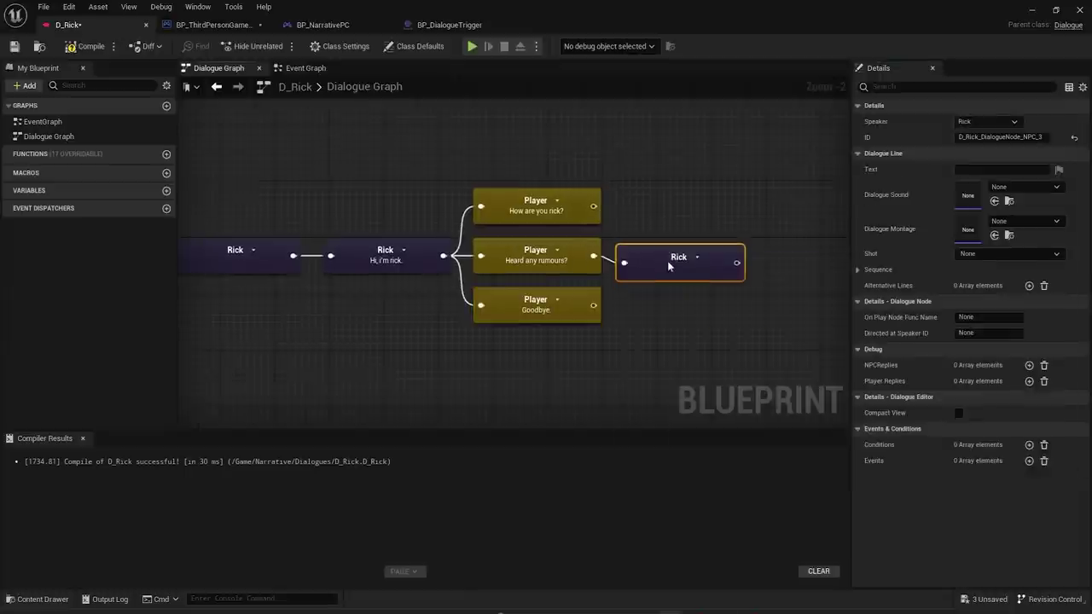
click(982, 169)
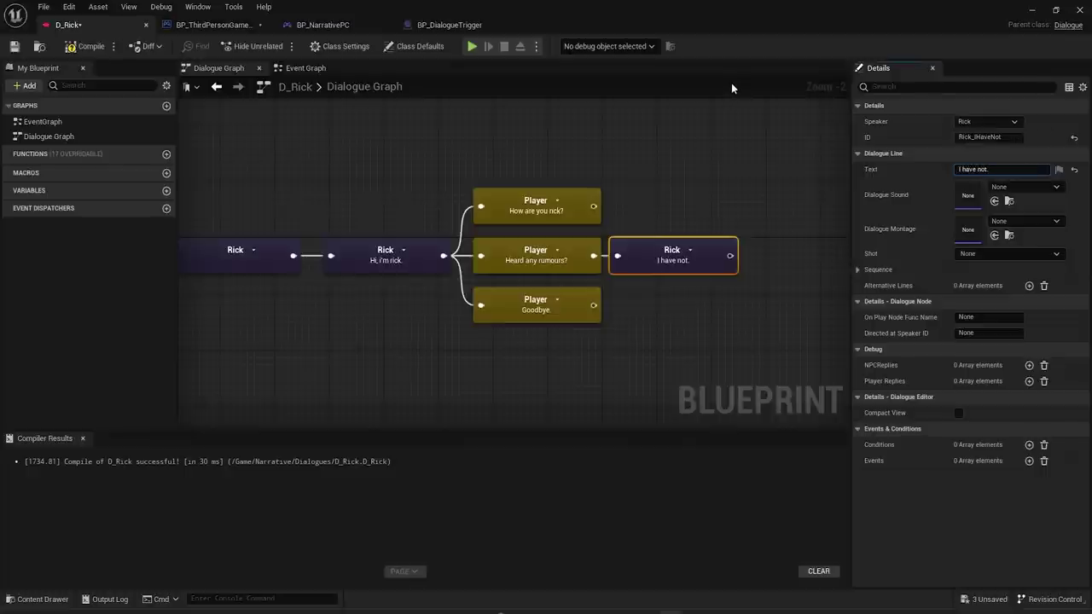
click(683, 203)
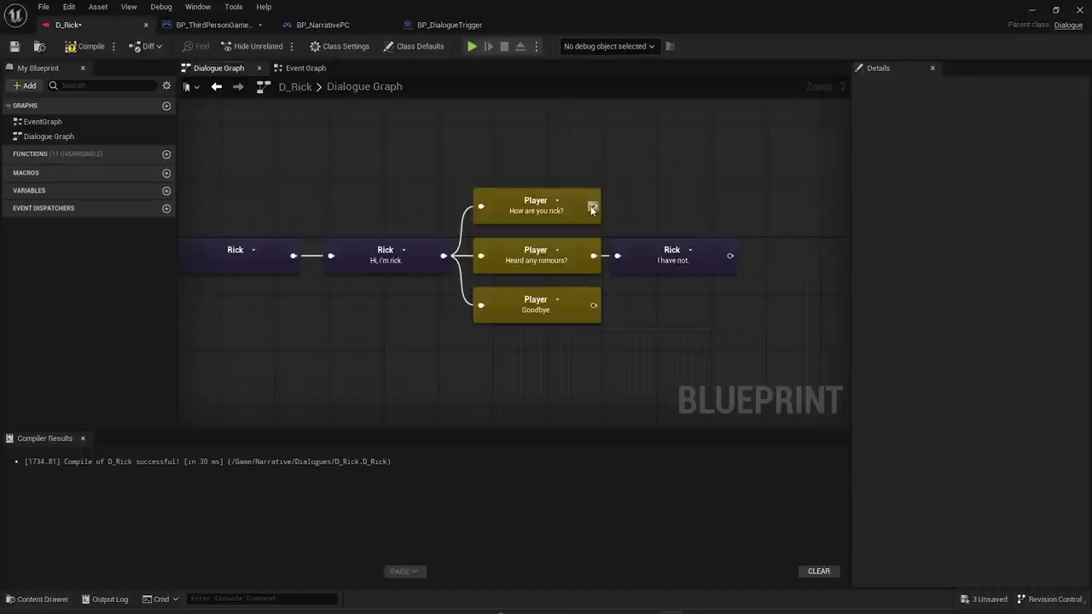
- Add a Rick dialogue line after "How are you rick?" with the text "im just swell partner!"
drag(629, 200, 630, 202)
click(673, 225)
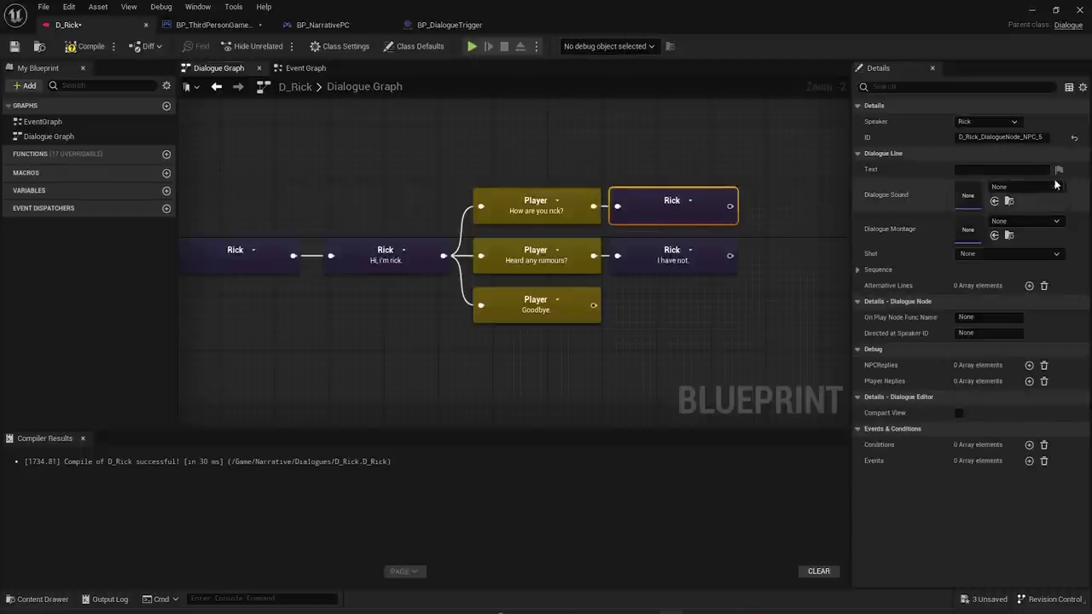
text(im jus)
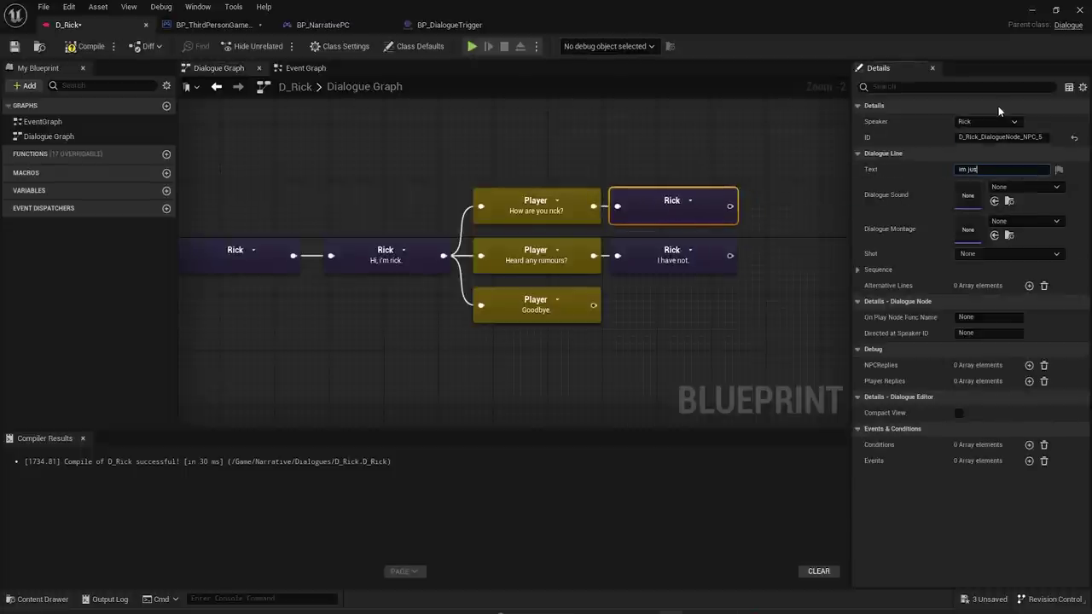
text(t swell partner!)
key(Return)
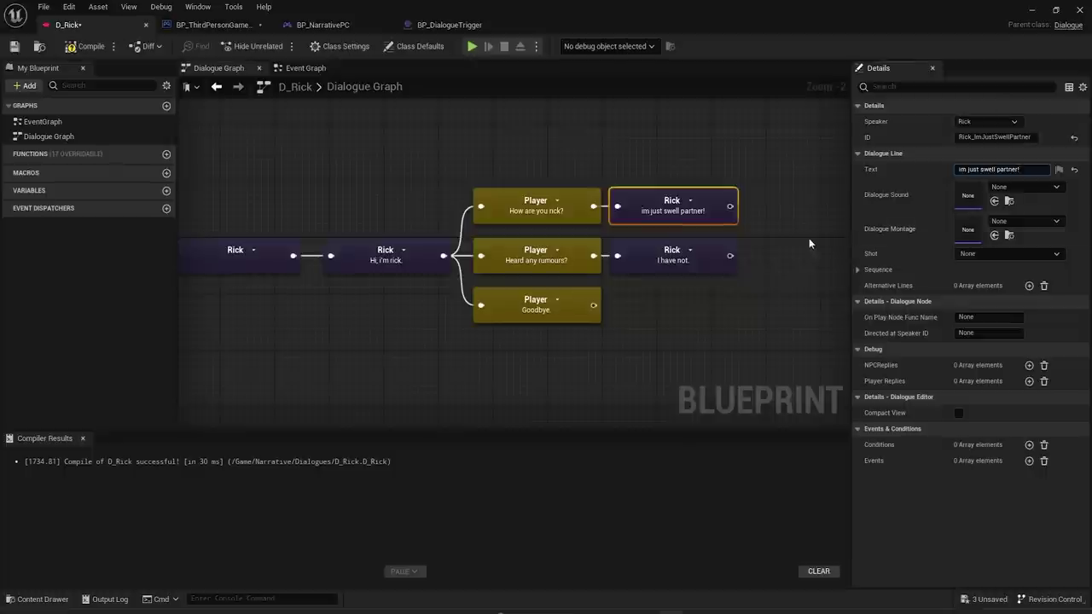
click(740, 253)
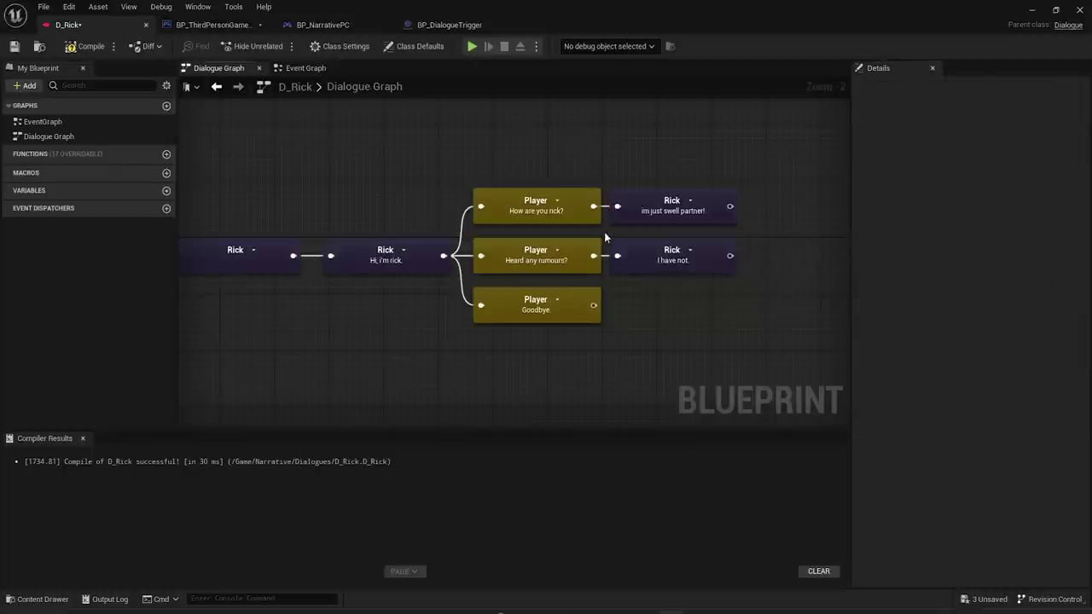
- Space the player responses and their answers away from Rick's opening lines, and break the links from "Hi, i'm rick." to the responses
right_drag(584, 231, 585, 235)
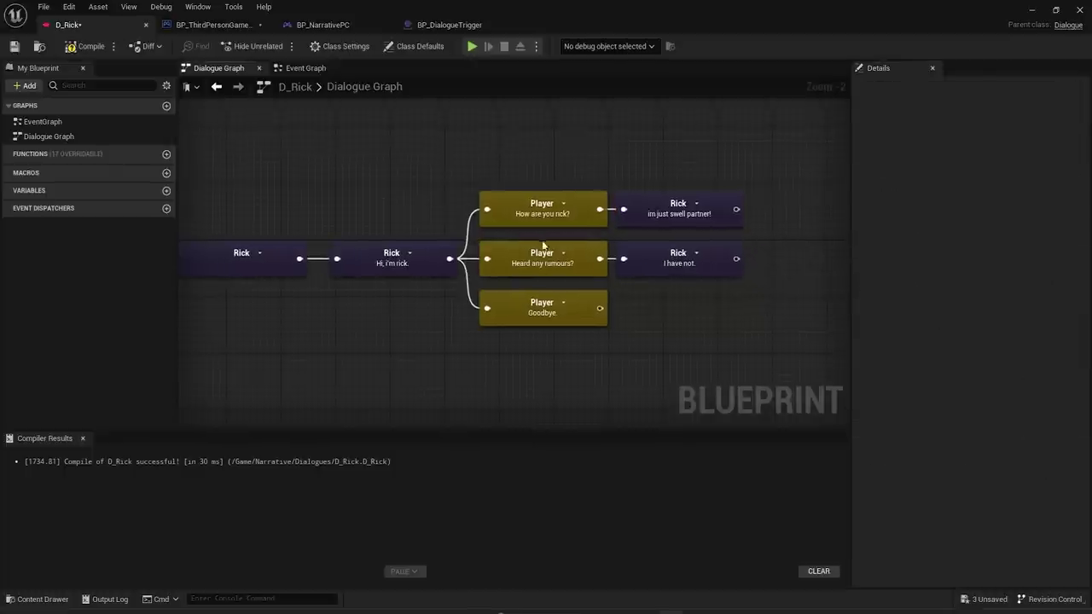
right_drag(494, 286, 443, 284)
drag(683, 216, 772, 216)
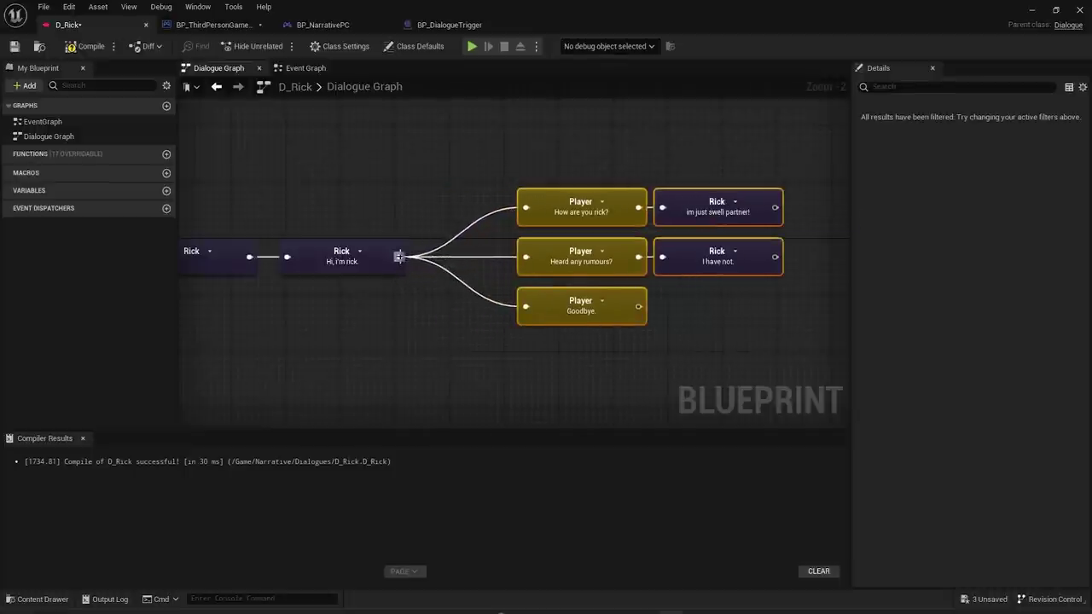
click(416, 281)
right_drag(416, 282, 495, 284)
drag(302, 297, 390, 260)
drag(391, 260, 364, 264)
click(424, 299)
- Add an empty Rick dialogue line after "Hi, i'm rick." and shift the Rick nodes clear of the player responses
drag(453, 258, 480, 257)
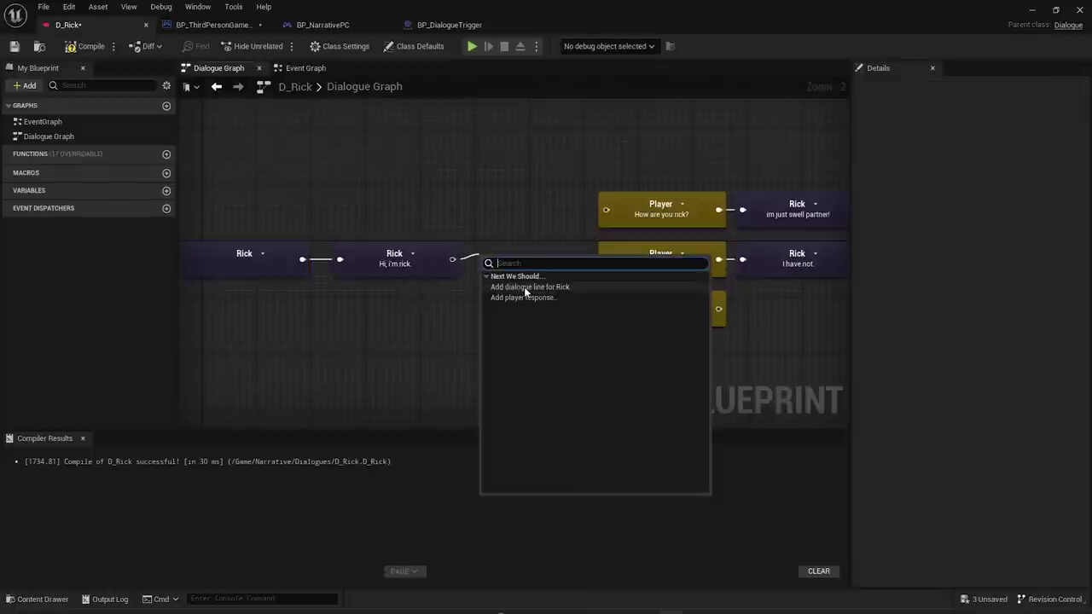
click(528, 288)
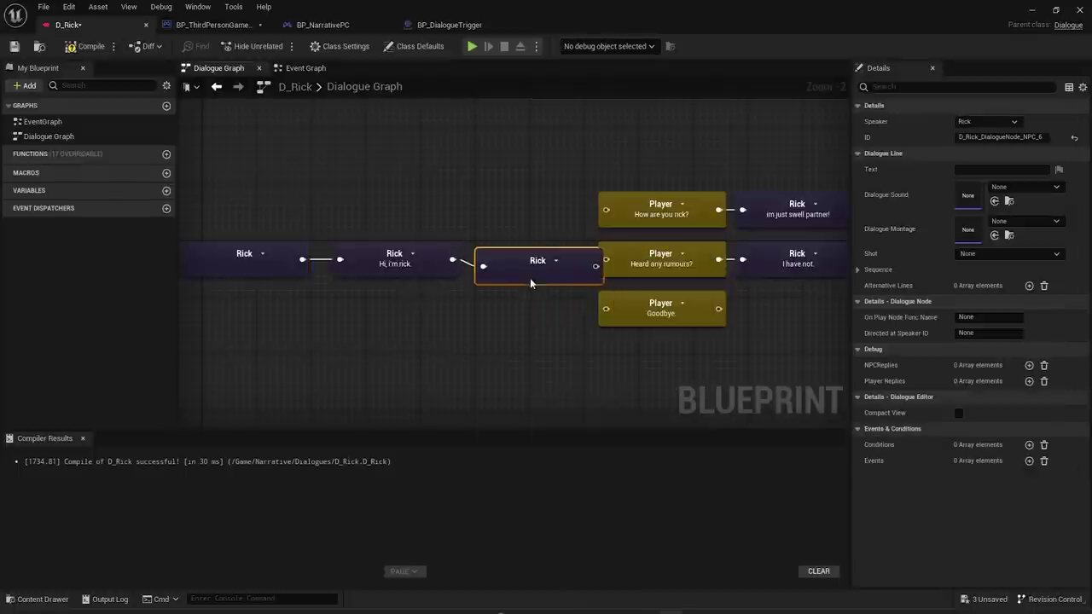
drag(234, 300, 476, 271)
click(497, 298)
- Connect the empty Rick line to the "How are you rick?" and "Heard any rumours?" responses, and center it in the gap
drag(548, 259, 619, 214)
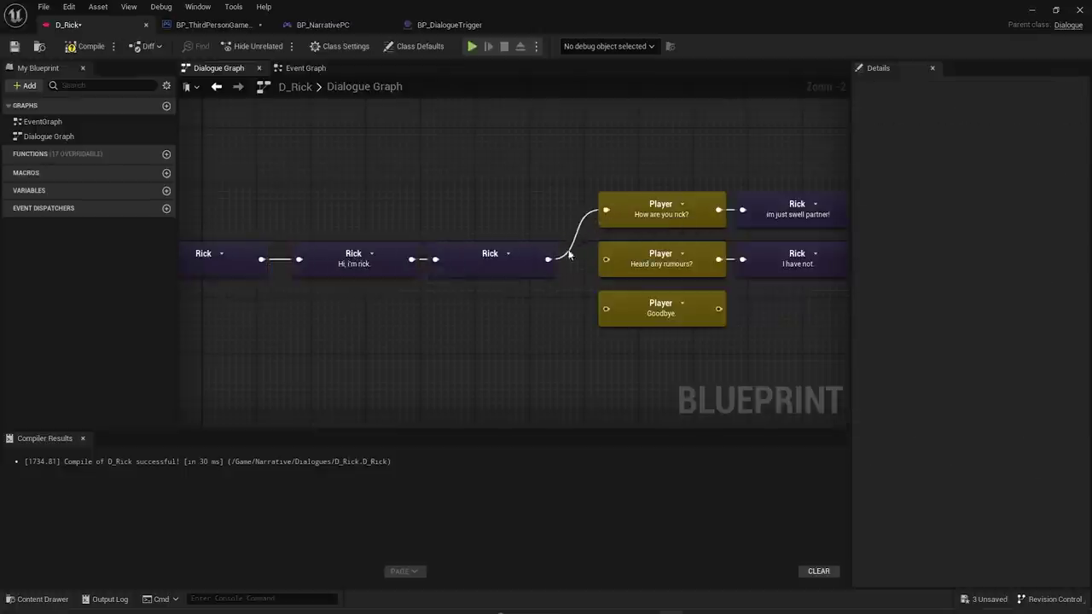
drag(548, 260, 608, 265)
click(503, 267)
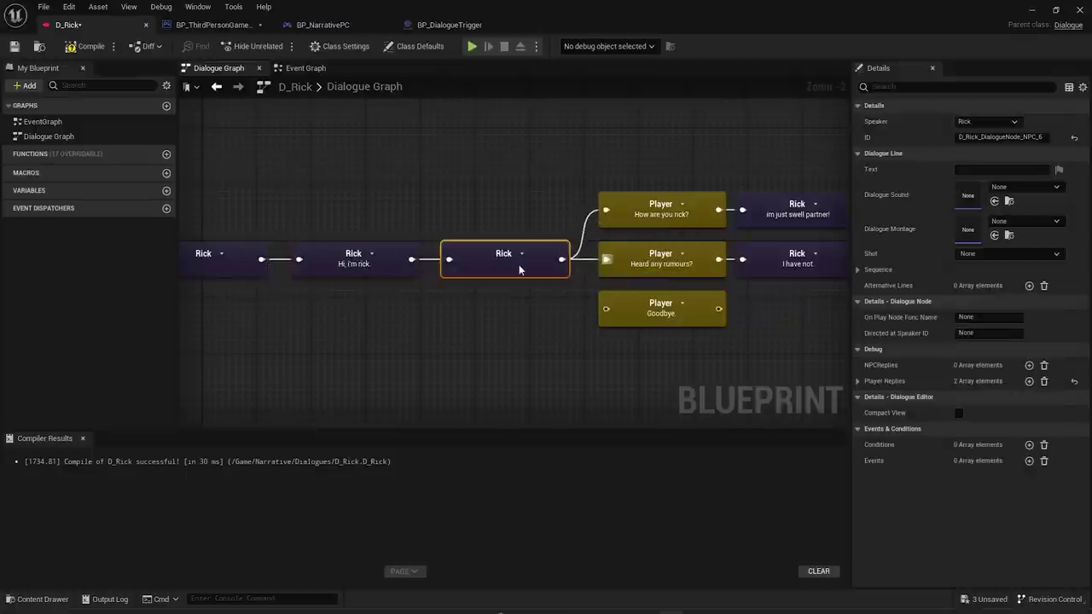
scroll(512, 304, down, 1)
click(676, 305)
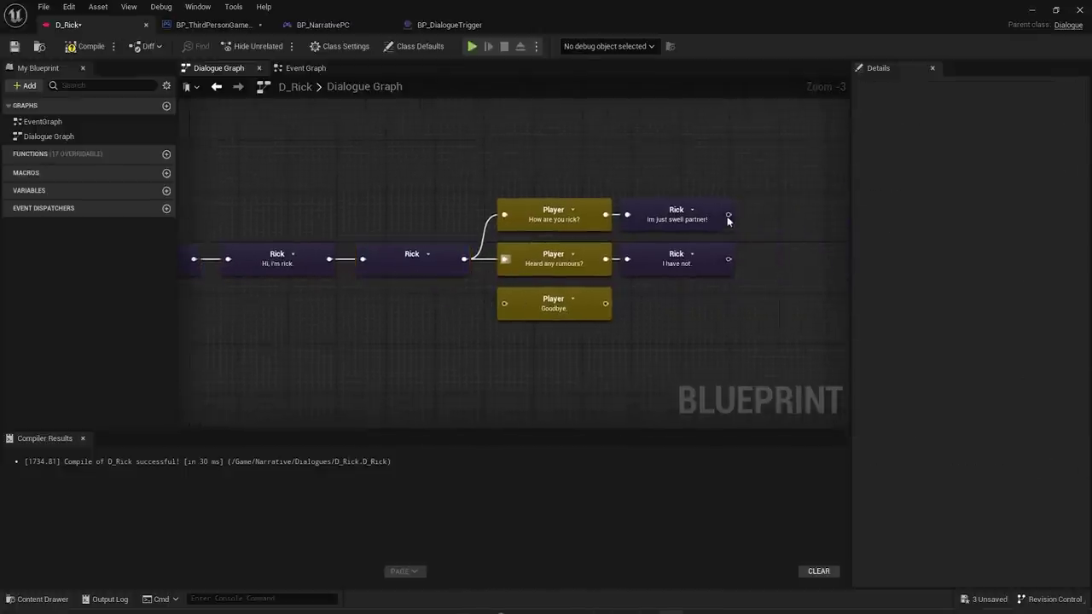
- Link Rick's "im just swell partner!" and "I have not." answers back to the empty Rick line
drag(727, 214, 362, 258)
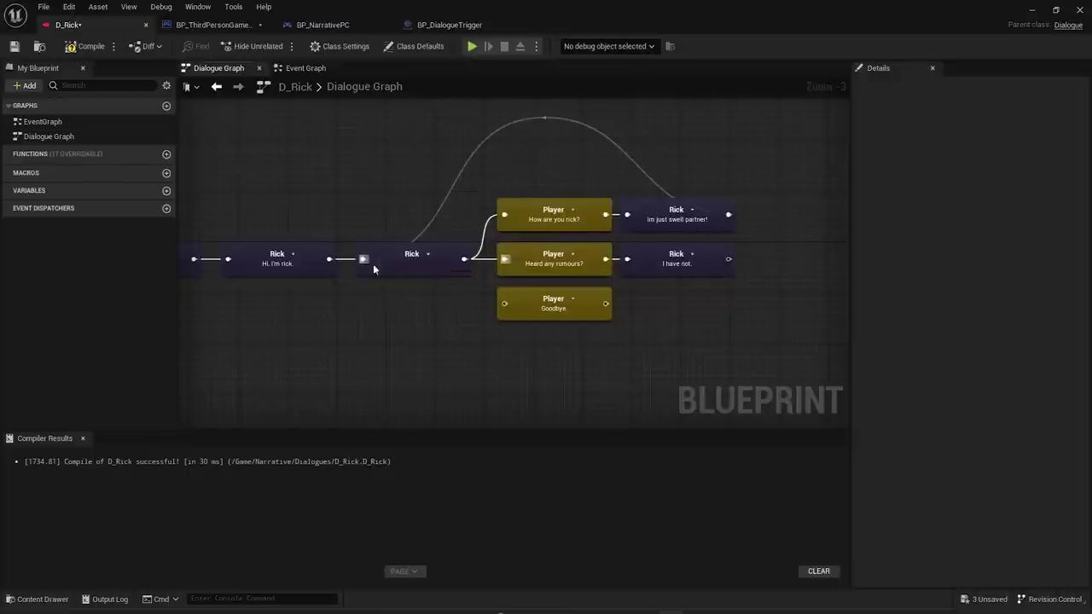
drag(728, 261, 364, 261)
click(669, 209)
click(668, 254)
click(675, 213)
click(440, 264)
- Connect the empty Rick line to the player's "Goodbye" response, and compile and save the D_Rick dialogue
click(555, 215)
click(551, 254)
click(549, 211)
click(463, 225)
drag(463, 259, 505, 304)
click(15, 46)
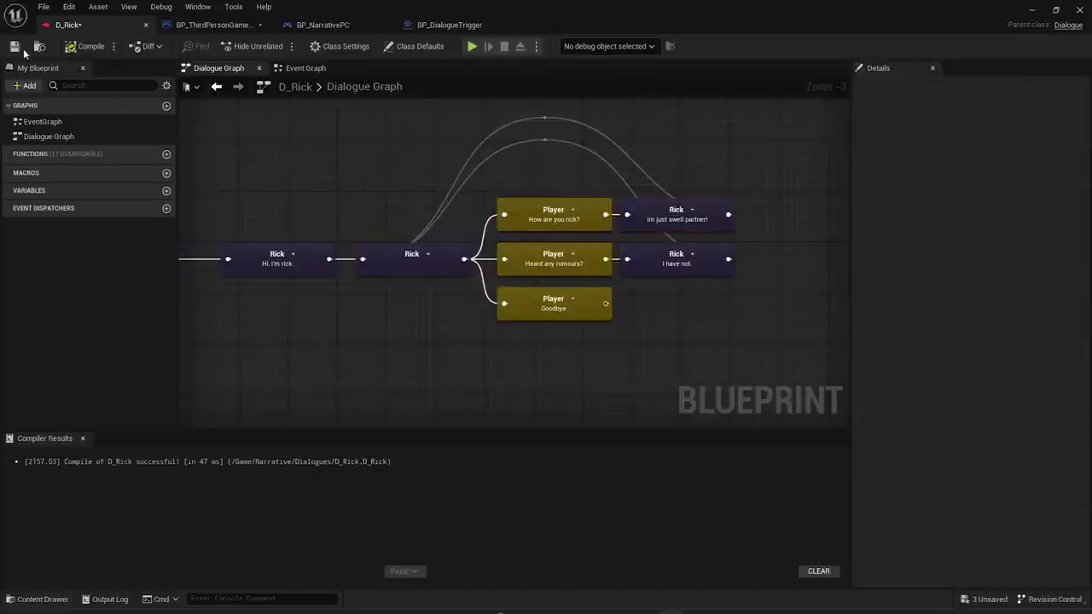
- Play-test the level by walking up to Rick and choosing "How are you rick?" repeatedly, and stop the simulation
click(1034, 11)
click(254, 46)
key(w)
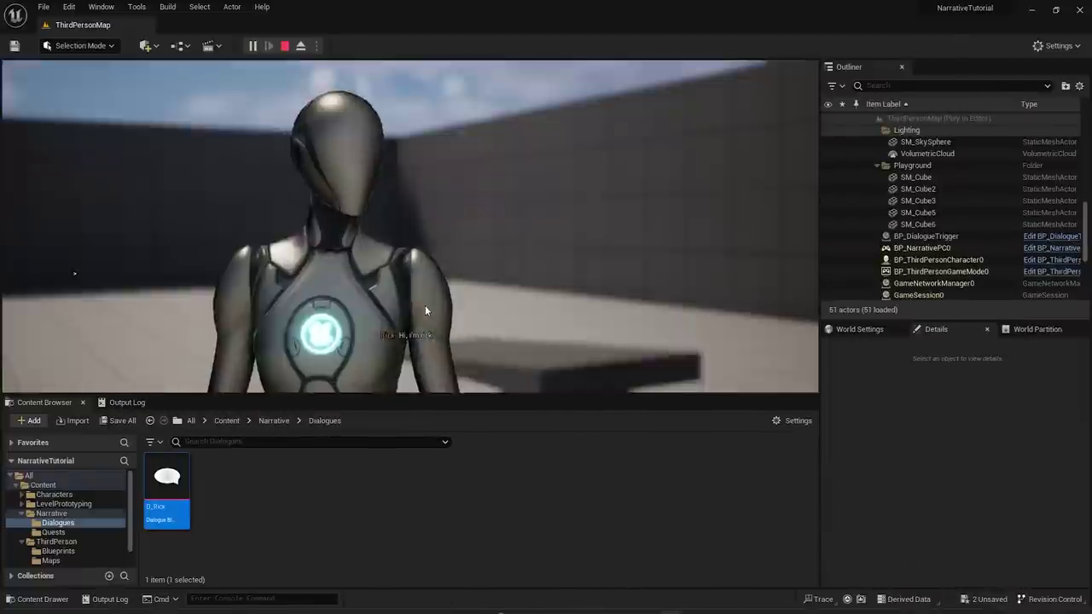
click(111, 273)
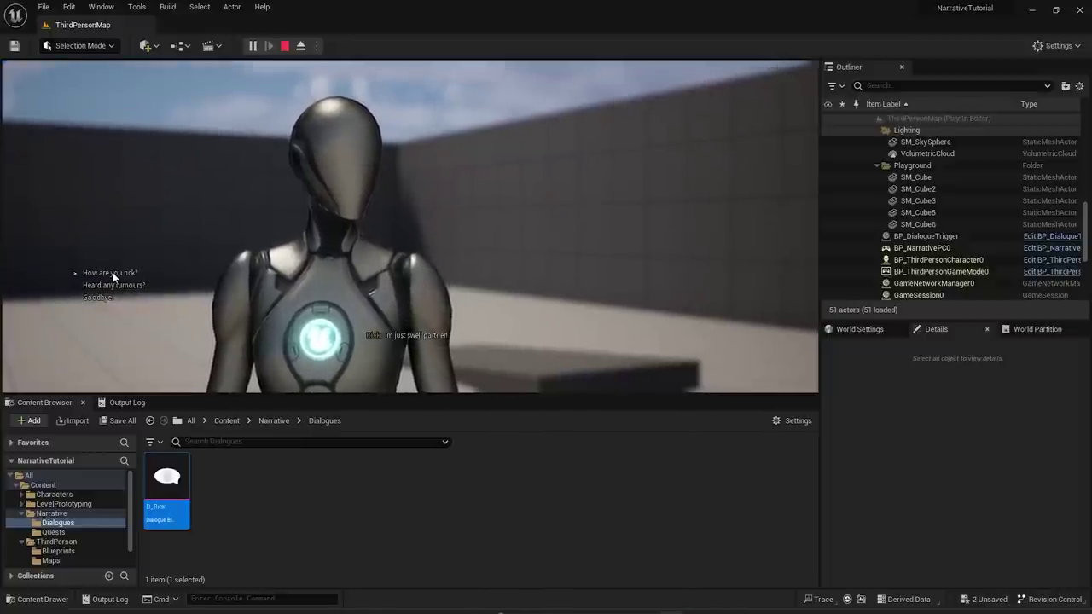
click(113, 272)
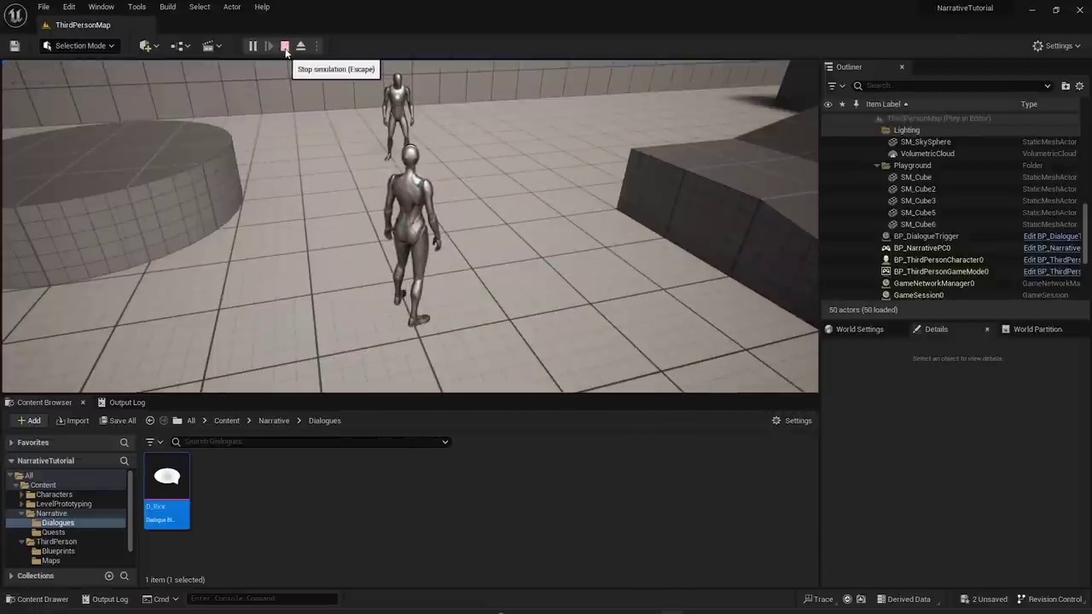
click(285, 46)
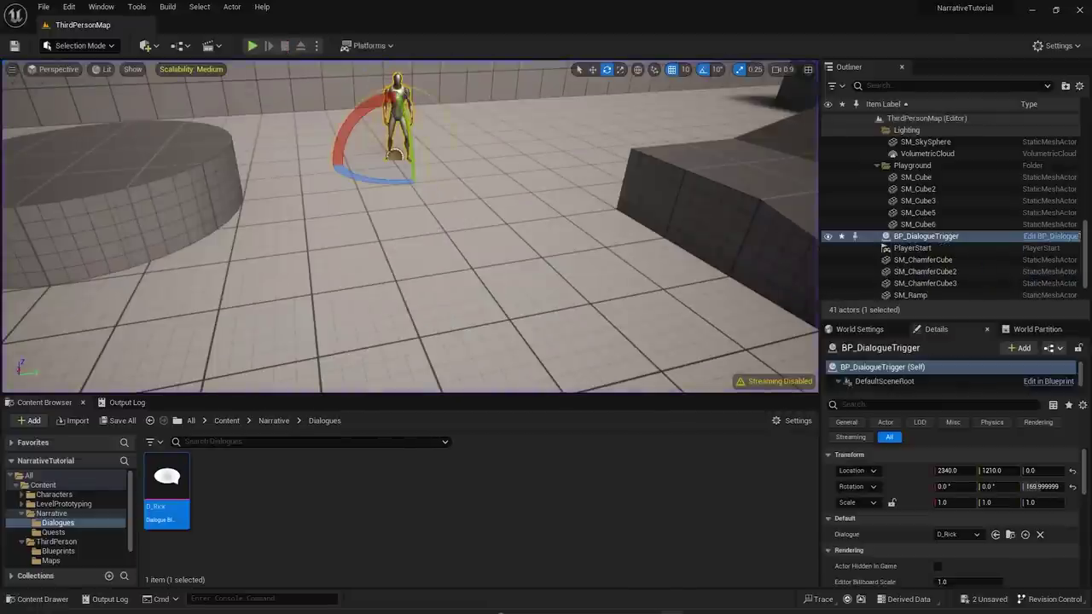
- Open the graph of the BP_NarrativeDefaultUI widget from the Narrative 3 plugin's NarrativeUI/Widgets folder
scroll(52, 547, down, 1)
click(43, 552)
click(219, 493)
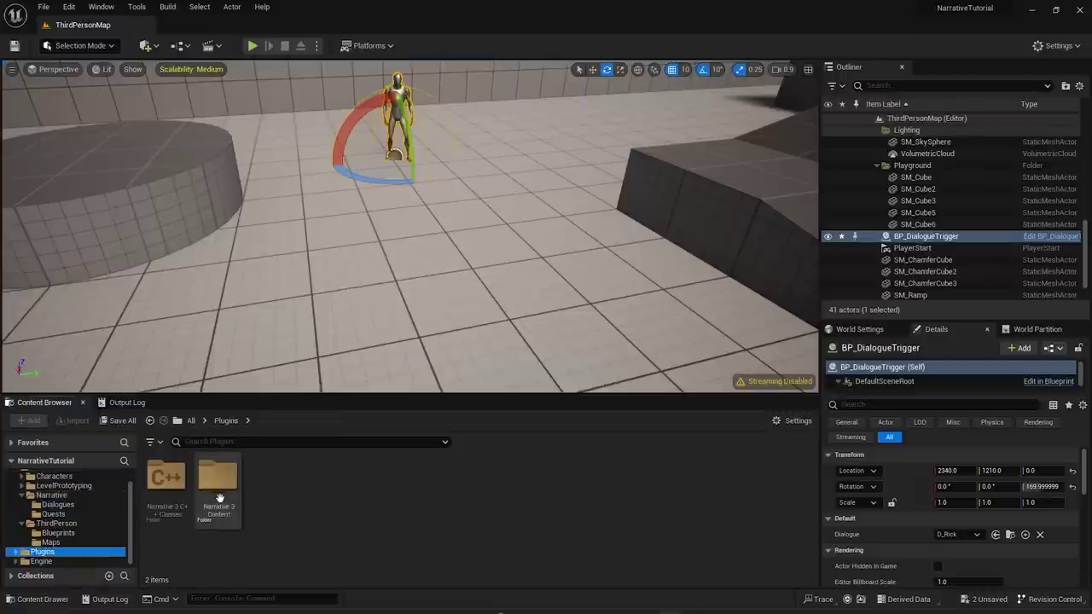
double_click(219, 493)
double_click(424, 486)
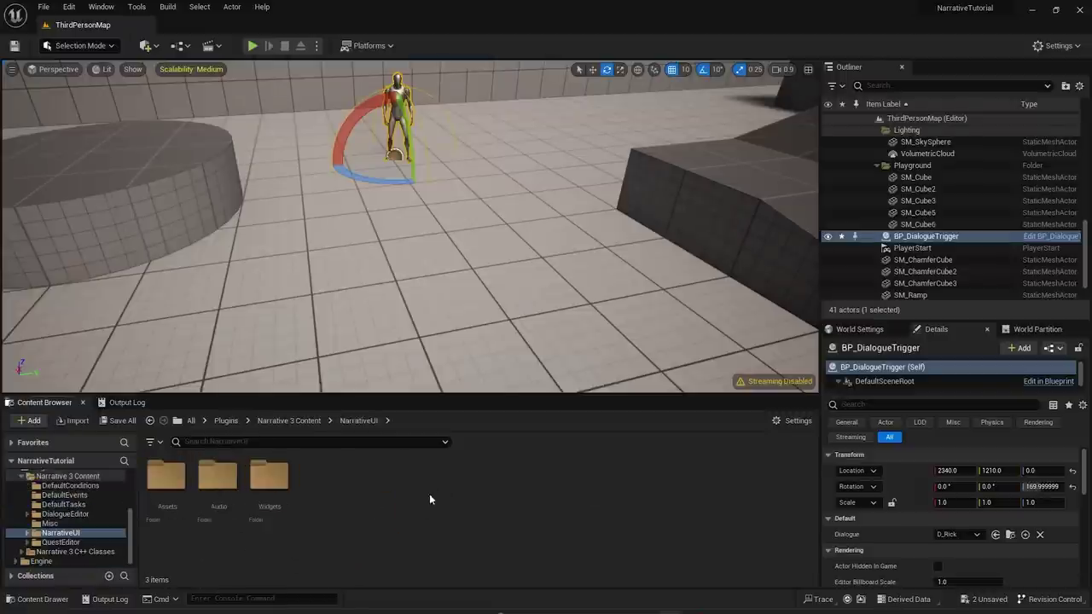
double_click(267, 490)
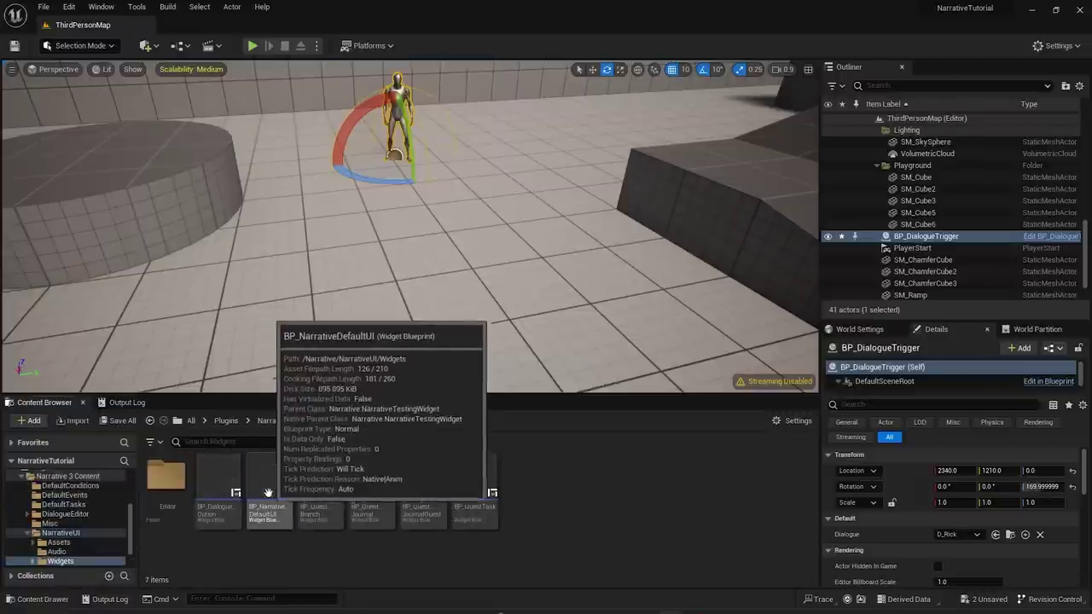
double_click(267, 486)
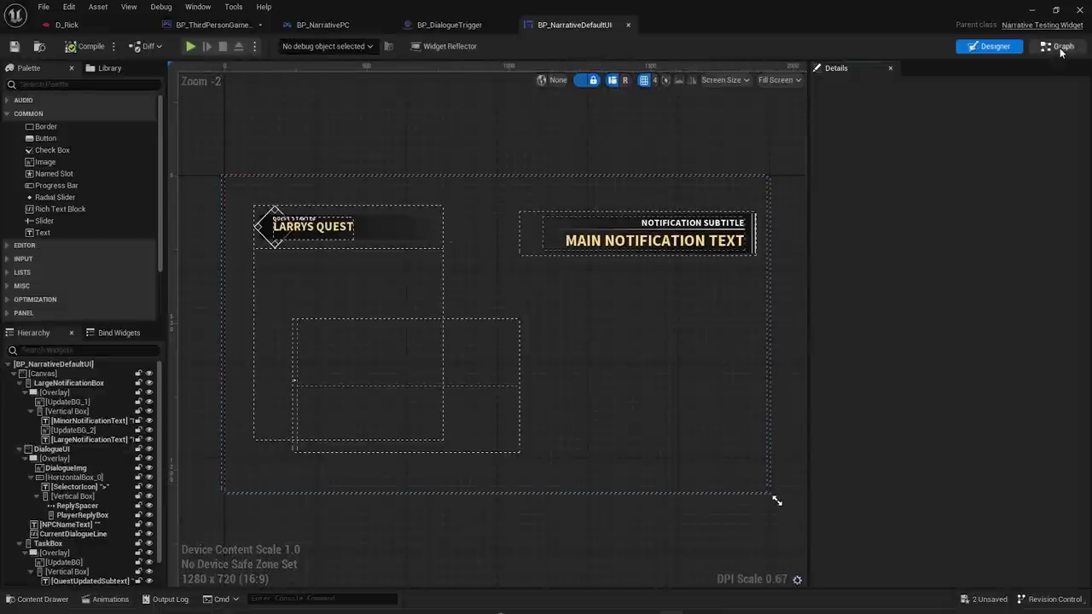
click(1060, 46)
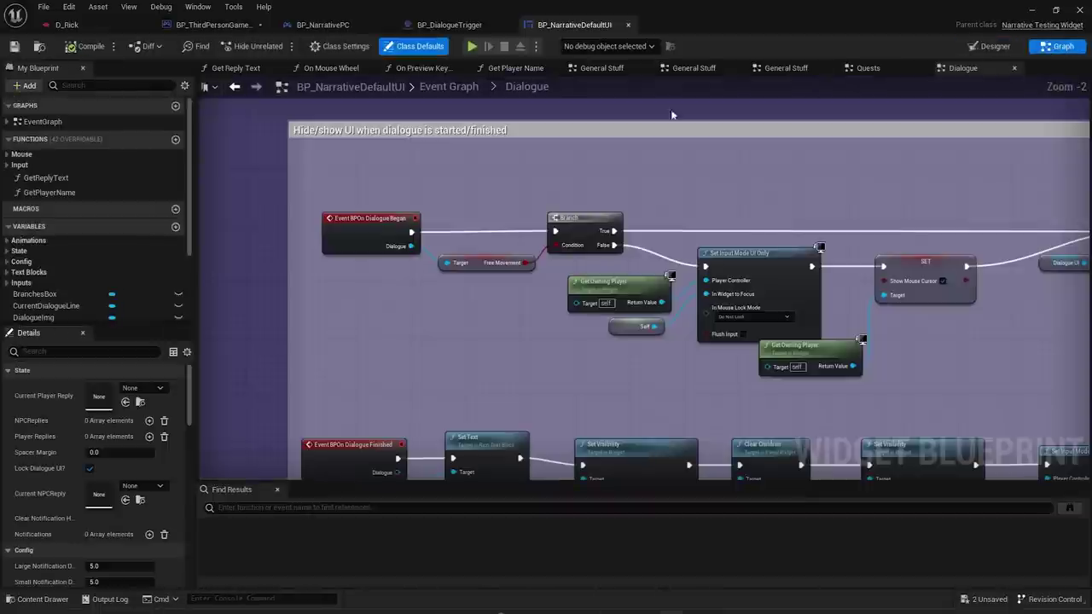
- In the GetPlayerName function, disconnect the player-state name from the Return Node and enter the player's name as a fixed Return Value
double_click(49, 192)
drag(321, 373, 631, 345)
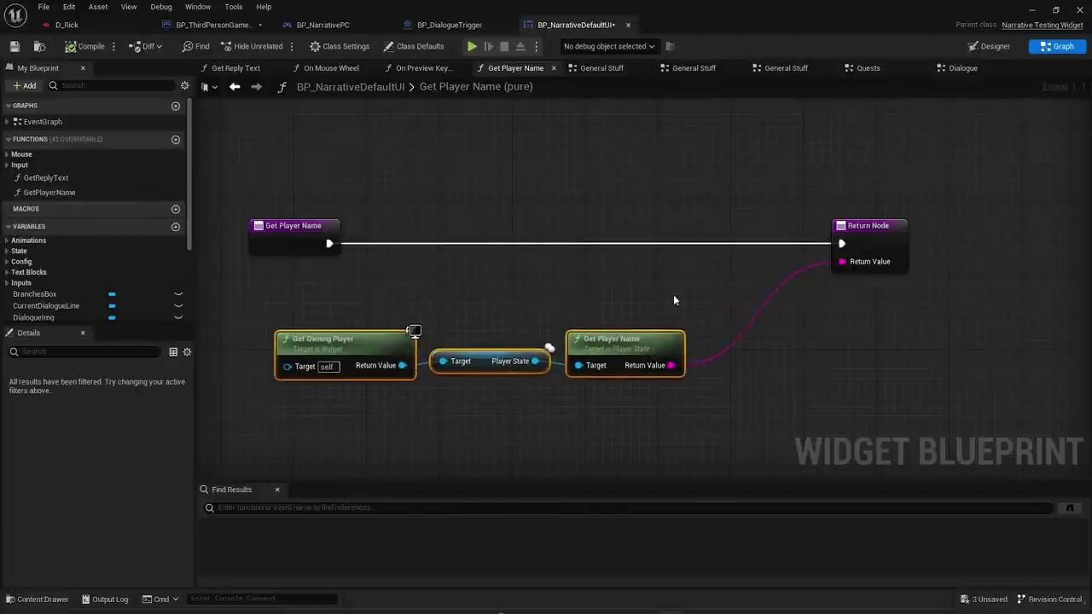
right_drag(849, 273, 792, 264)
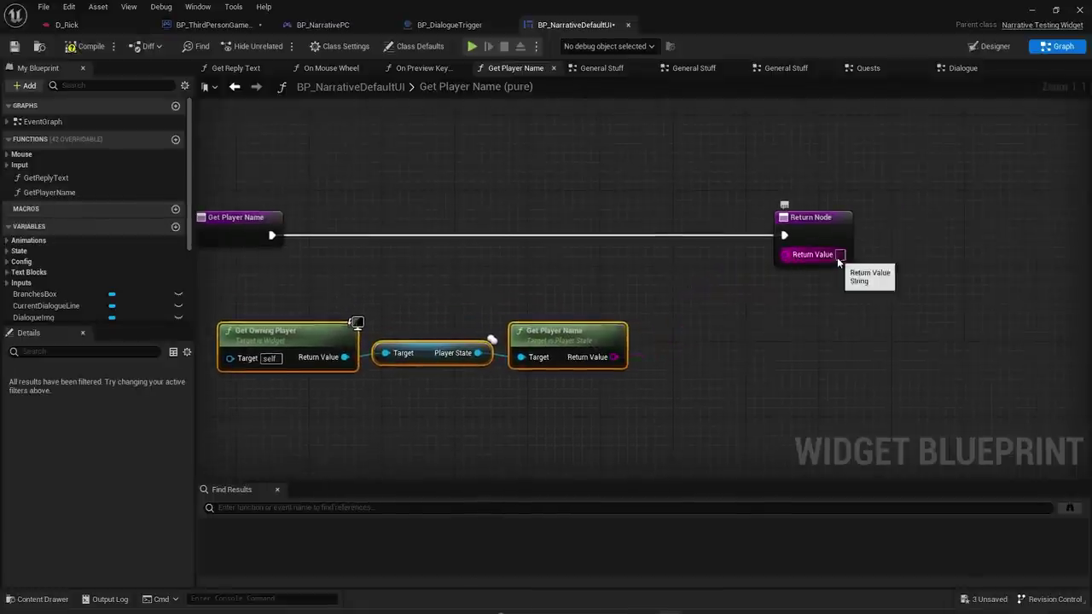
text(Reubs)
key(Return)
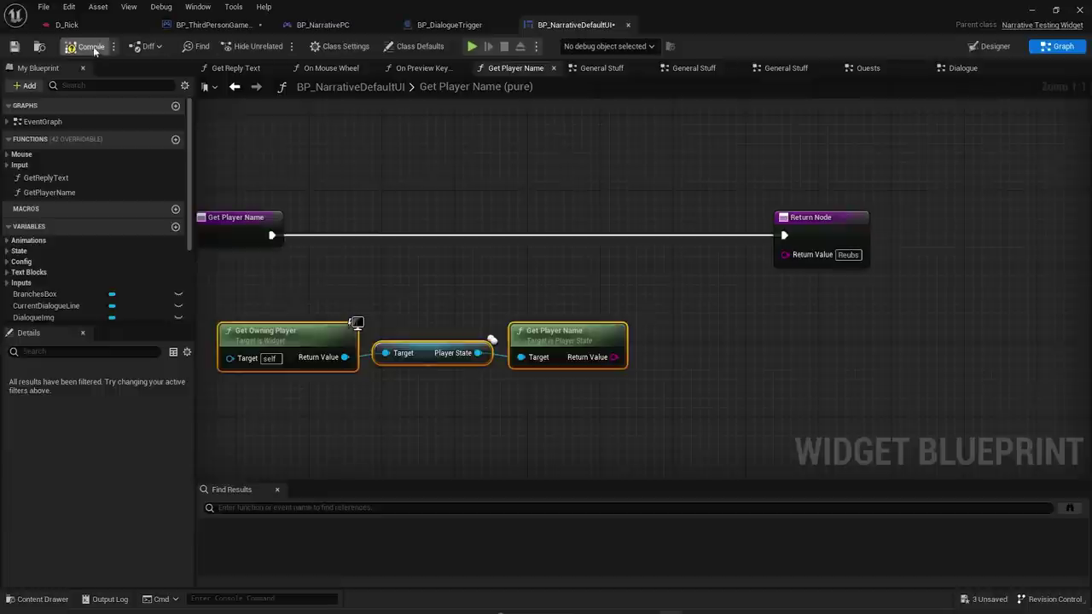
- Play-test Rick's dialogue with the fixed player name and stop the simulation
click(1035, 10)
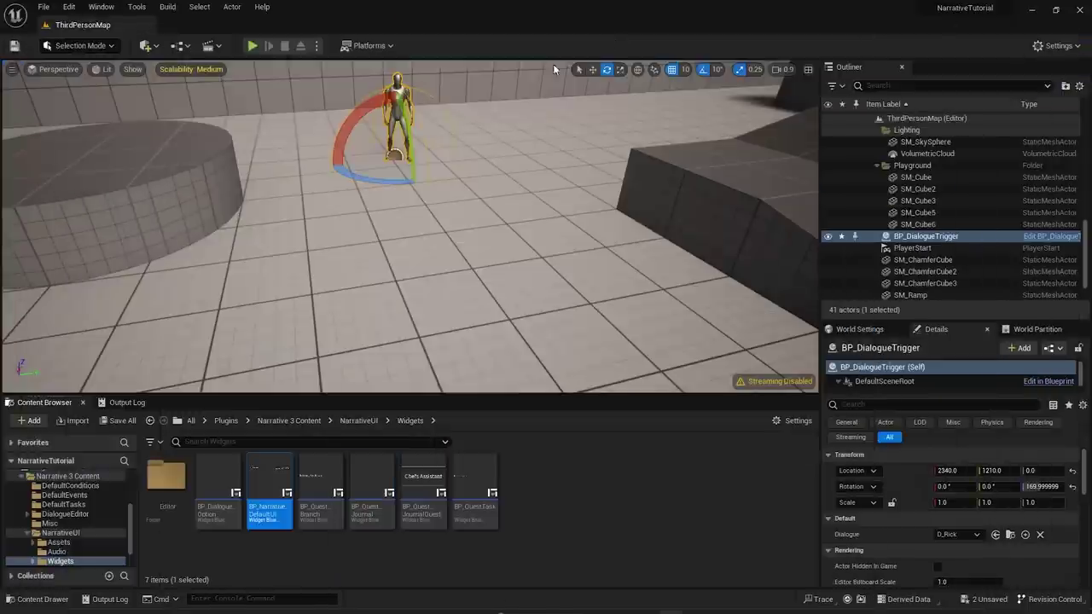
click(253, 46)
key(w)
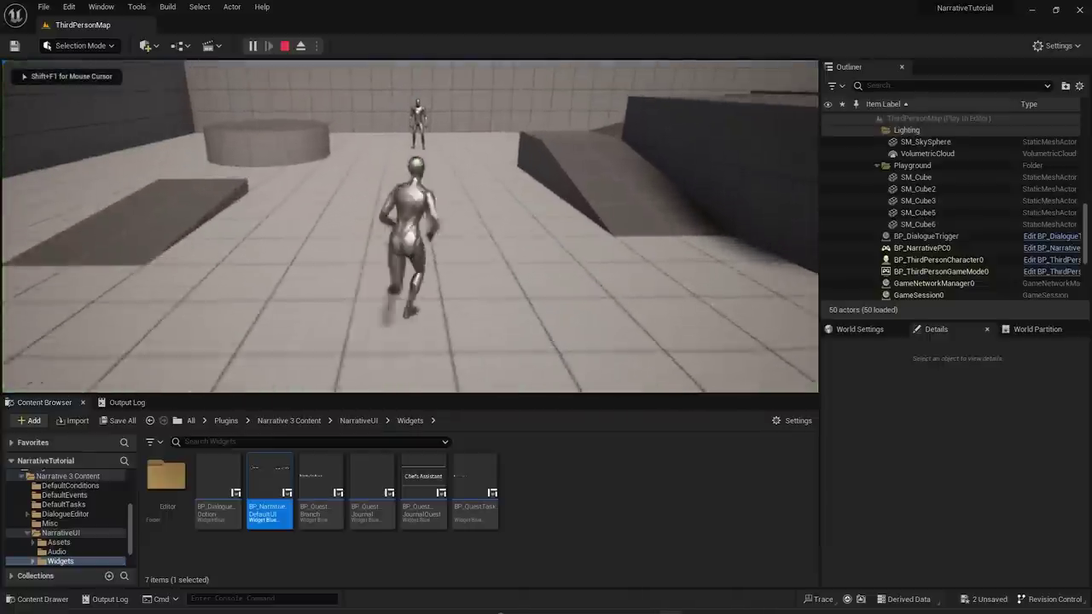
key(space)
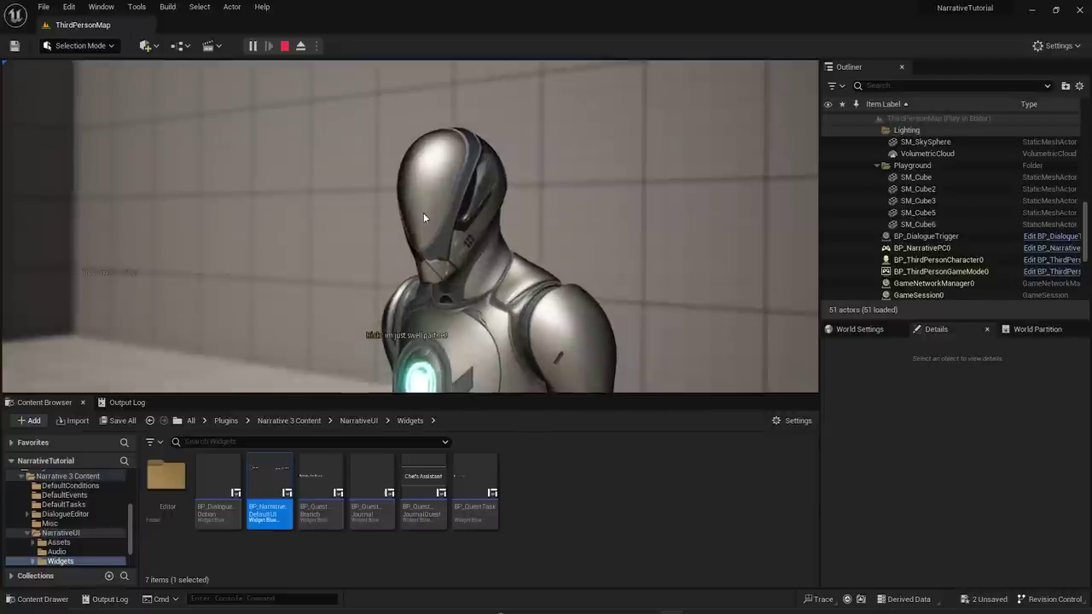
key(Escape)
- Reopen BP_NarrativeDefaultUI and examine the quest, notification and dialogue elements in its designer layout
double_click(270, 510)
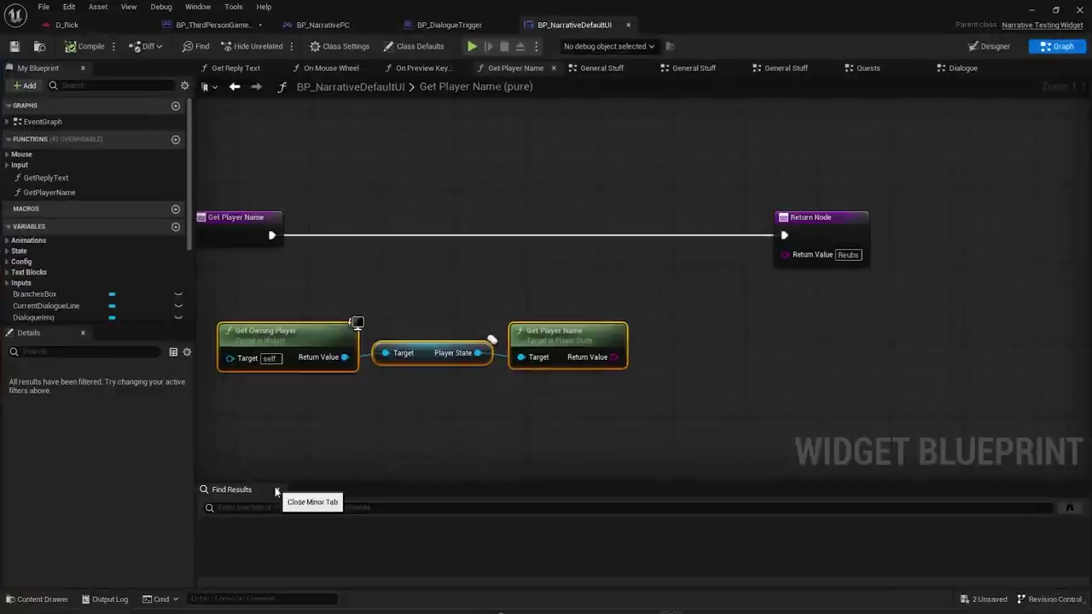
click(992, 47)
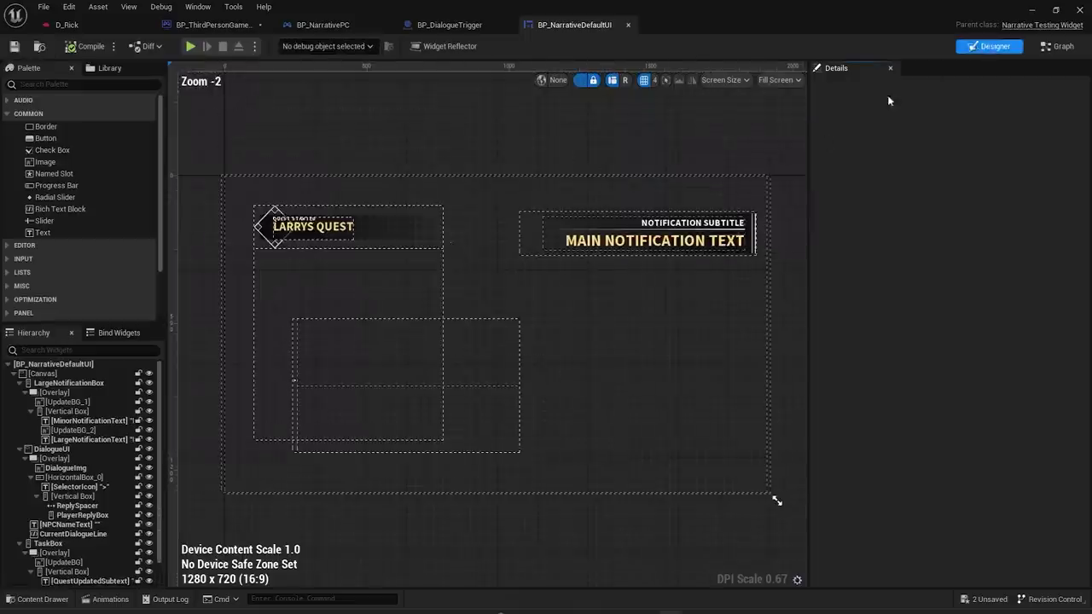
scroll(342, 265, up, 4)
scroll(350, 208, down, 1)
click(340, 204)
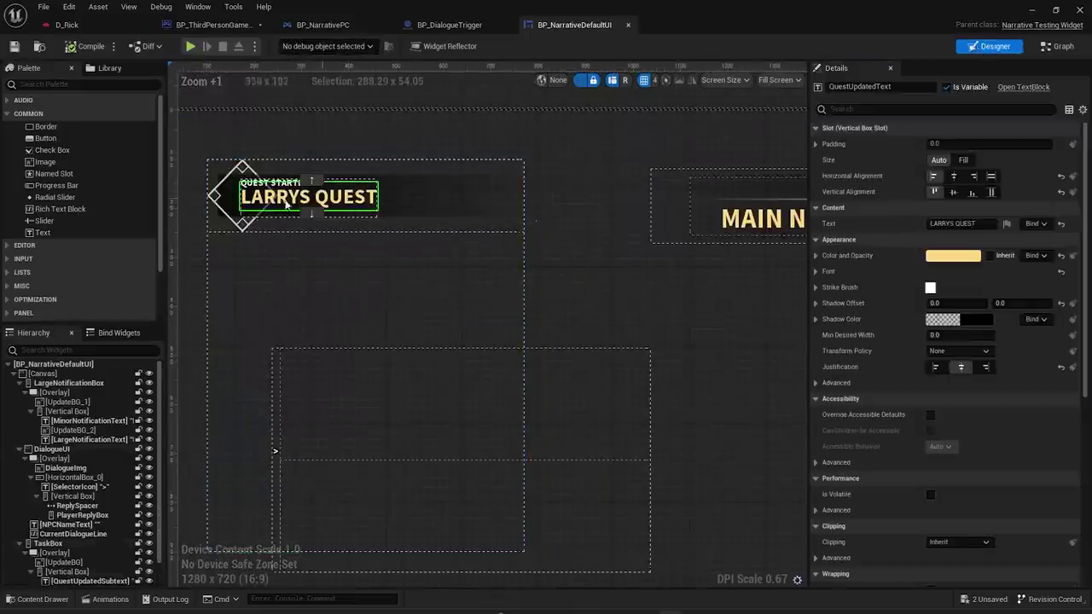
click(628, 267)
right_drag(702, 282, 585, 272)
scroll(585, 277, down, 2)
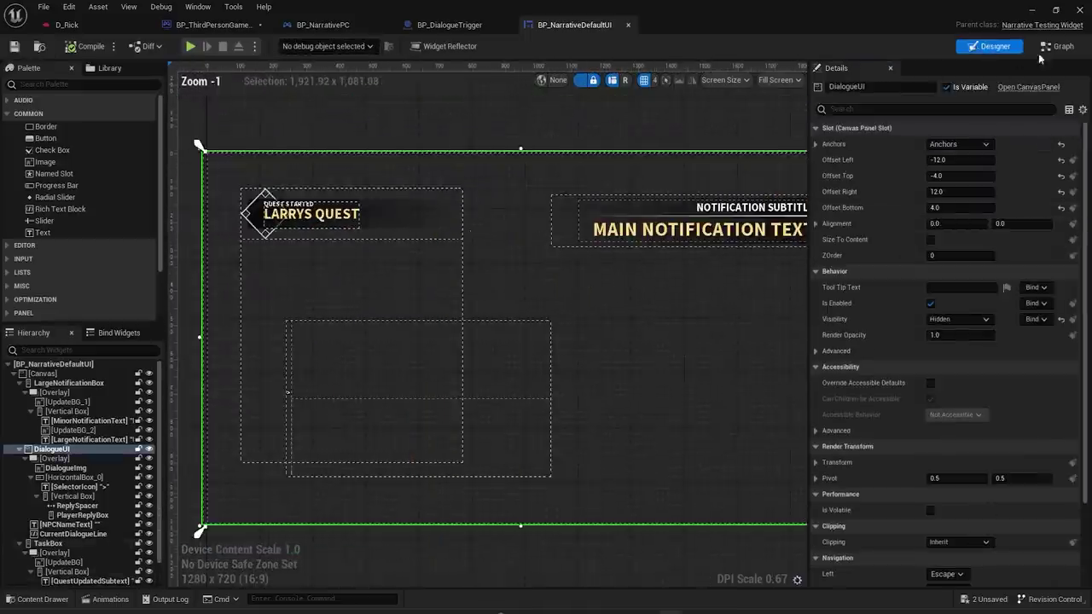
- Examine the Quests section of the BP_NarrativeDefaultUI event graph
click(1059, 46)
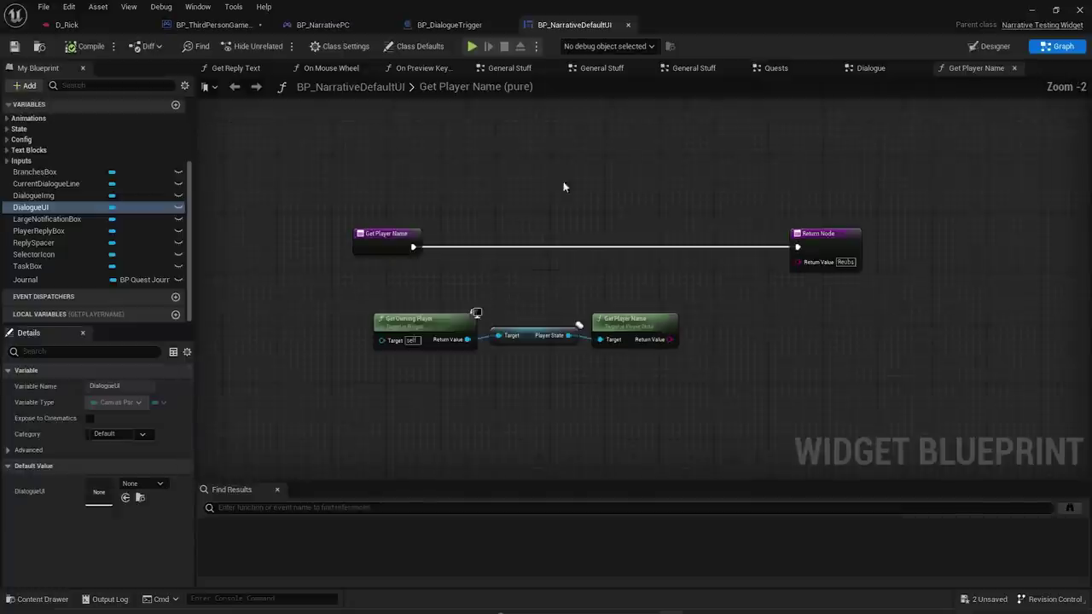
click(777, 69)
scroll(564, 288, up, 2)
scroll(583, 274, down, 1)
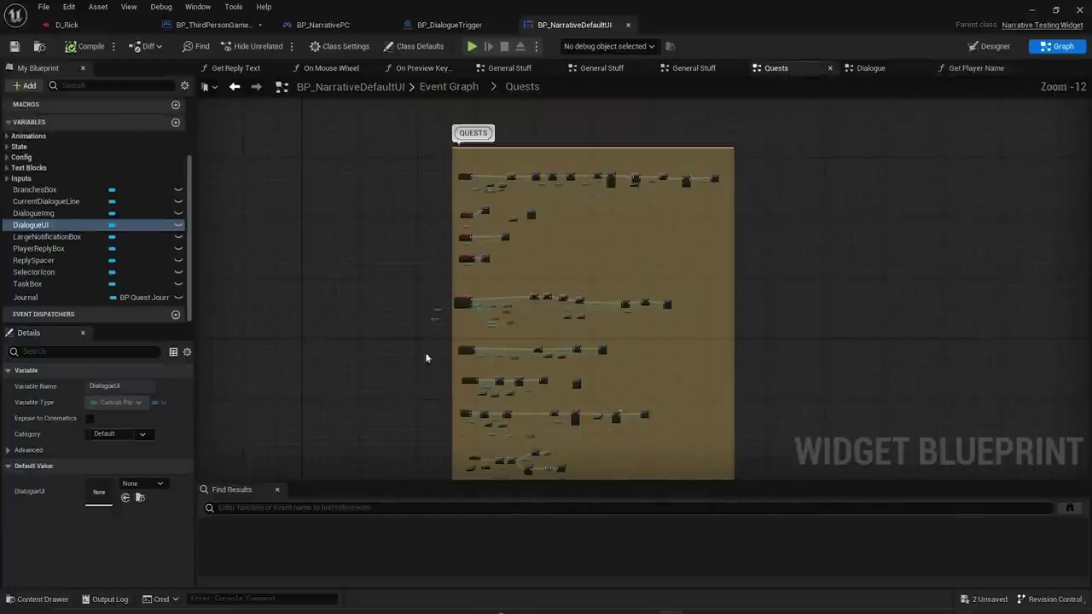
- Return to the widget's designer layout and inspect the "LARRYS QUEST" title text up close
click(992, 46)
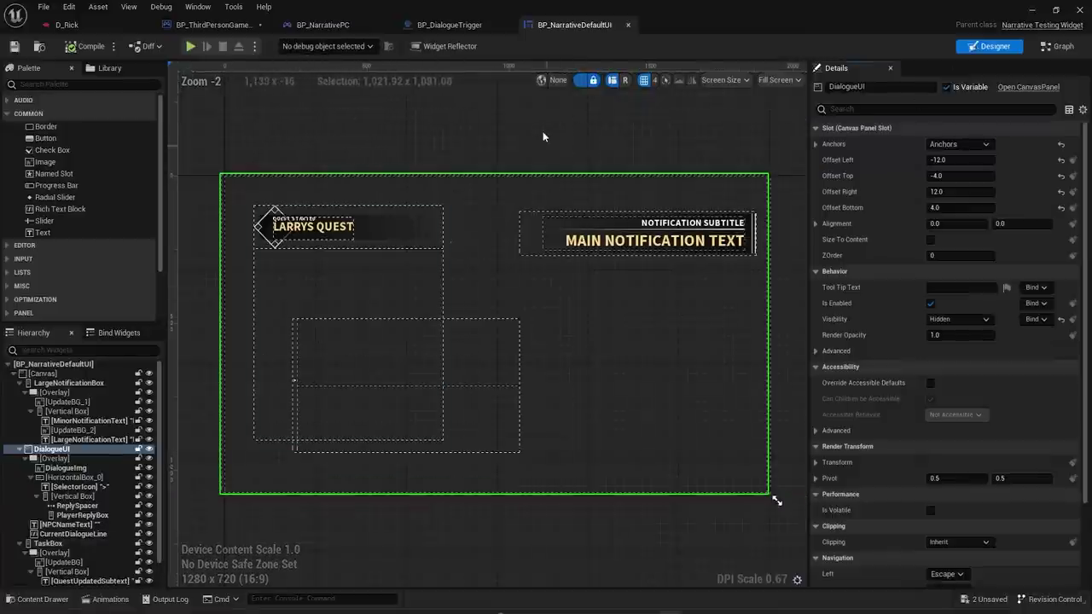
click(518, 153)
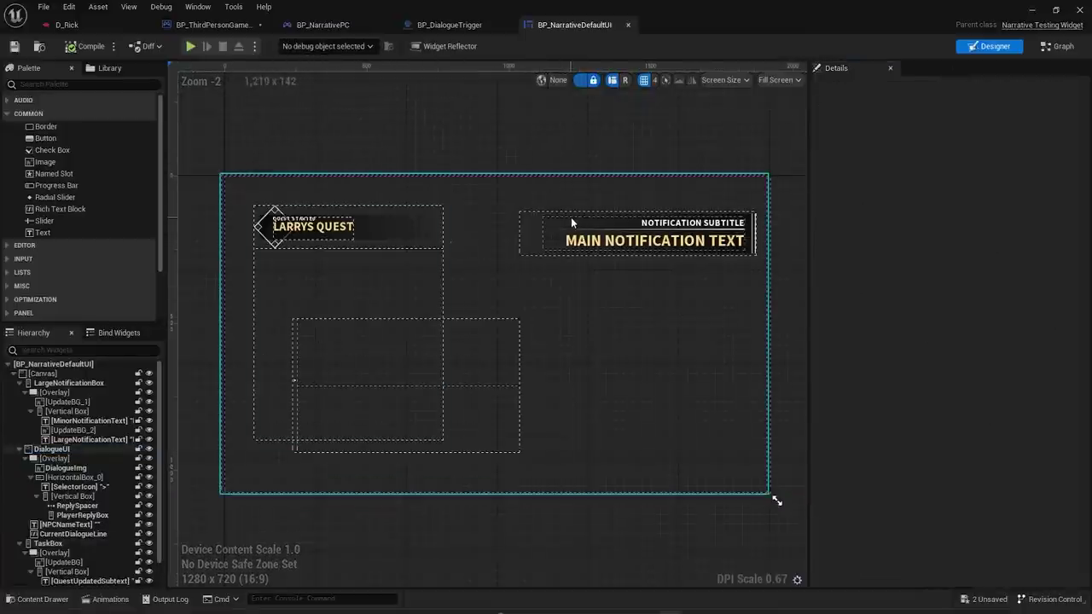
scroll(322, 222, up, 5)
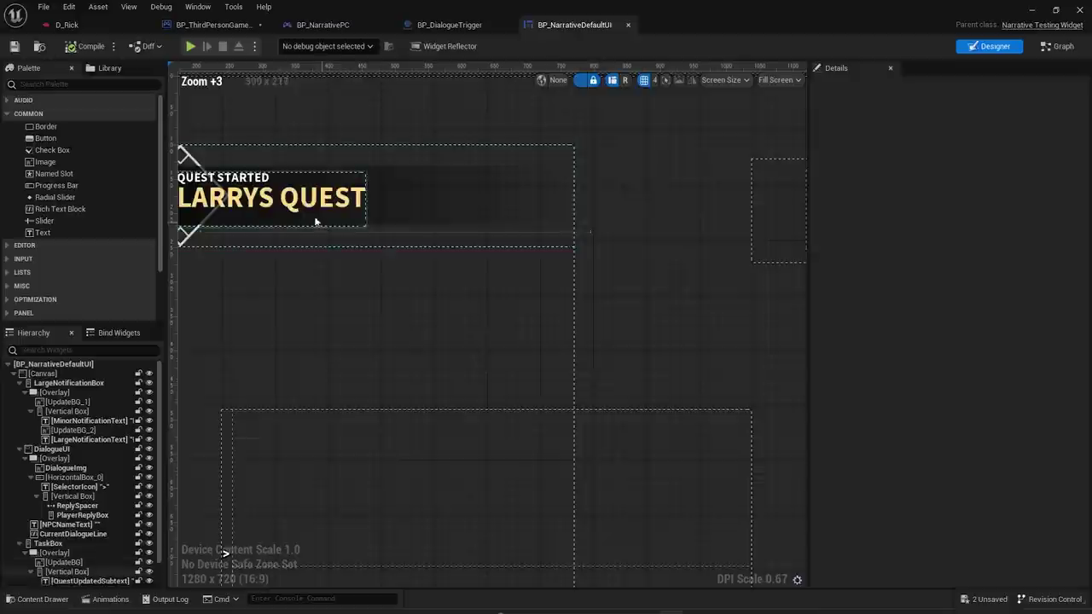
click(304, 205)
scroll(415, 256, down, 3)
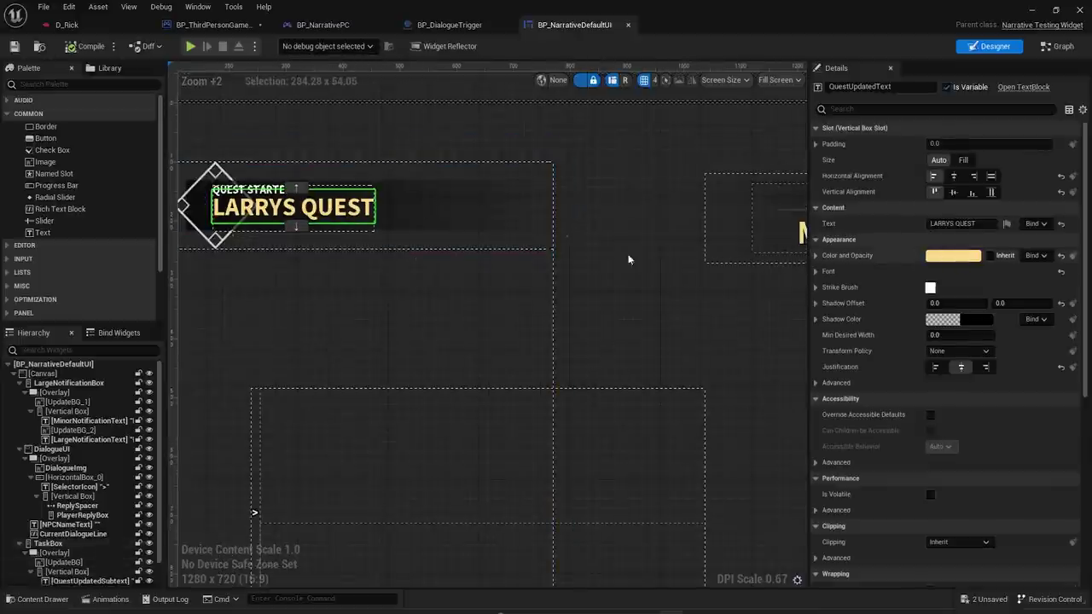
right_drag(632, 254, 573, 247)
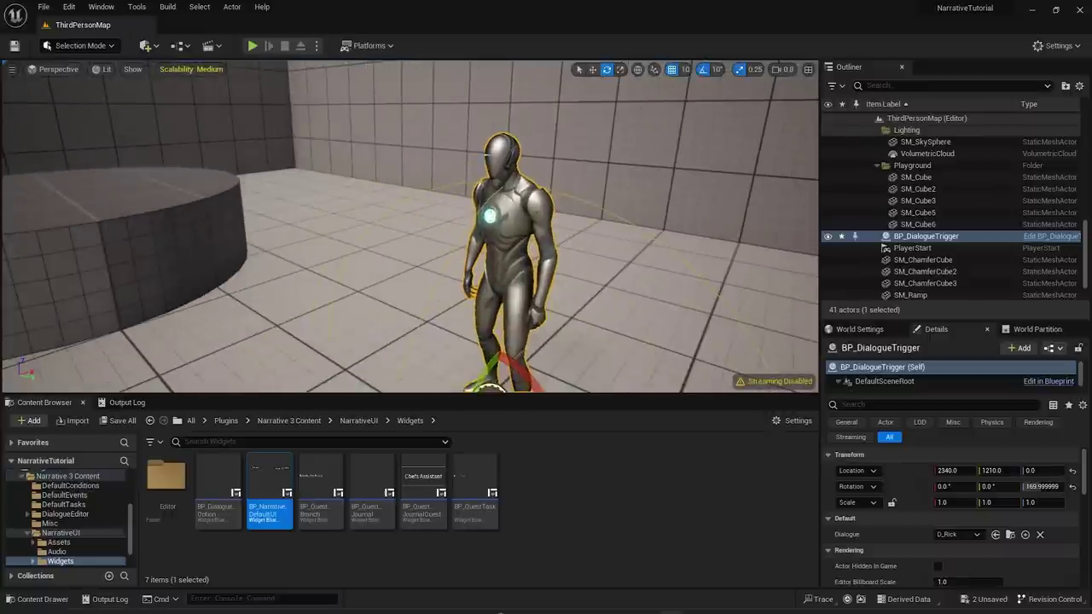
- Open the BP_DialogueTrigger event graph and move the Get Narrative Component from Target and Dialogue nodes slightly up
click(1034, 236)
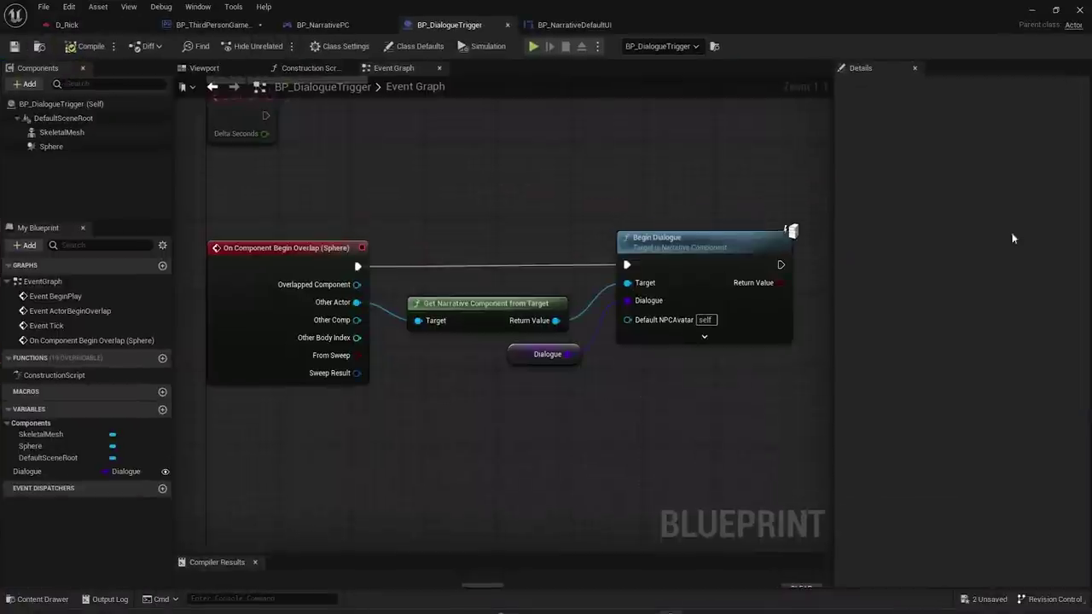
click(552, 357)
shift+drag(528, 315, 523, 304)
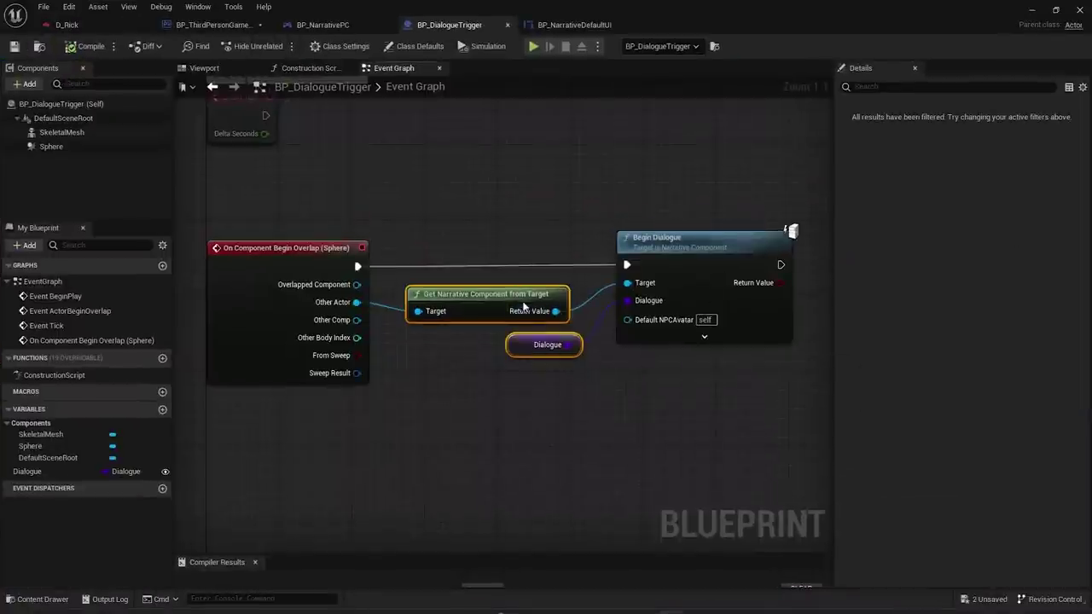
click(648, 350)
drag(628, 320, 571, 424)
click(533, 431)
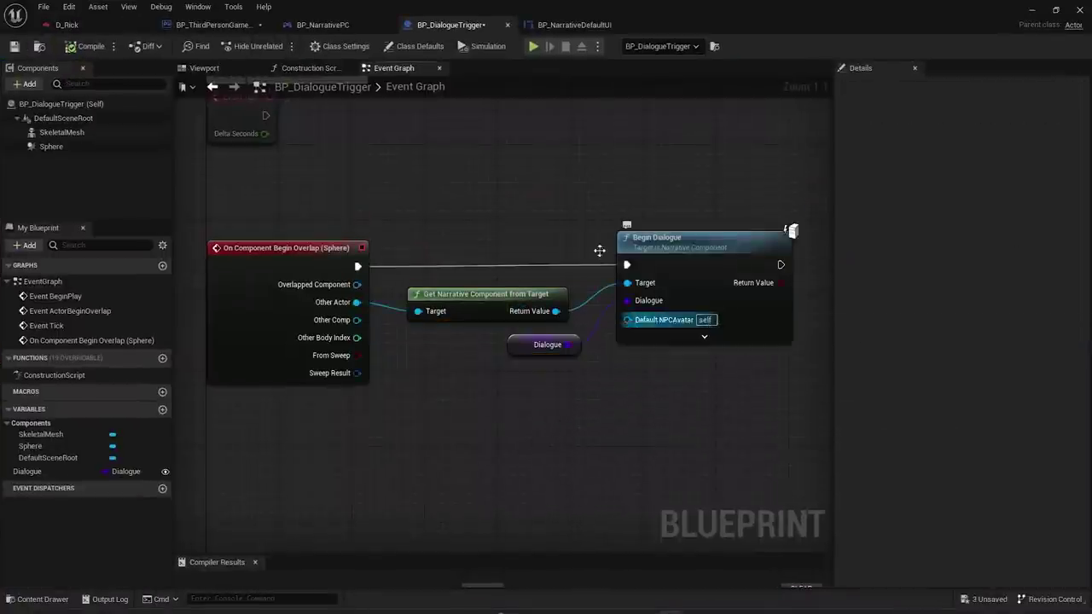
- Inspect the NPC's SkeletalMesh in the BP_DialogueTrigger viewport and the placed BP_DialogueTrigger actor in the level
click(204, 69)
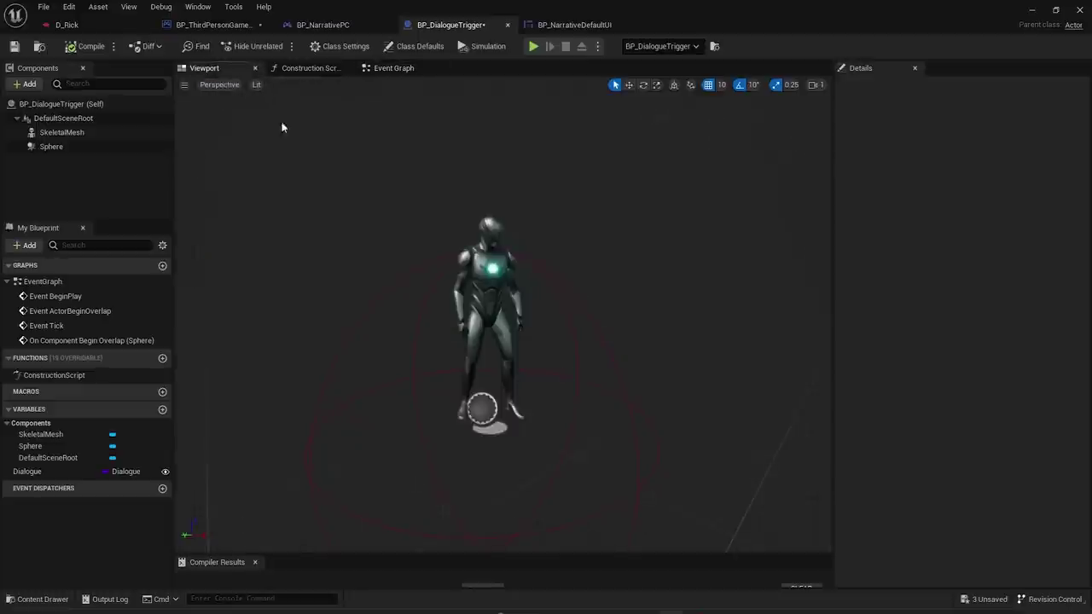
click(476, 277)
scroll(538, 303, up, 5)
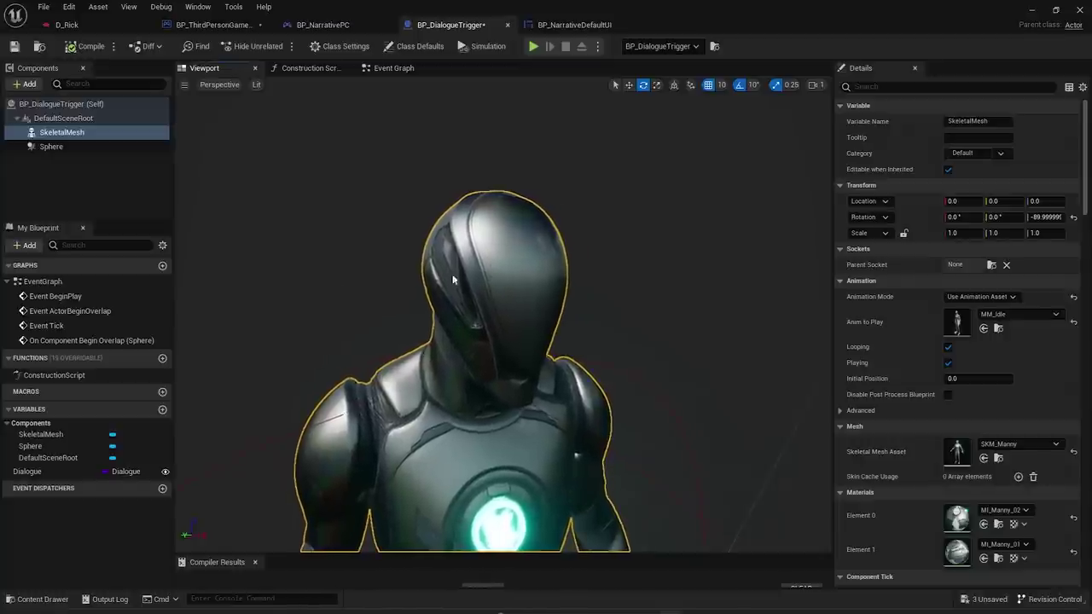
scroll(506, 292, down, 5)
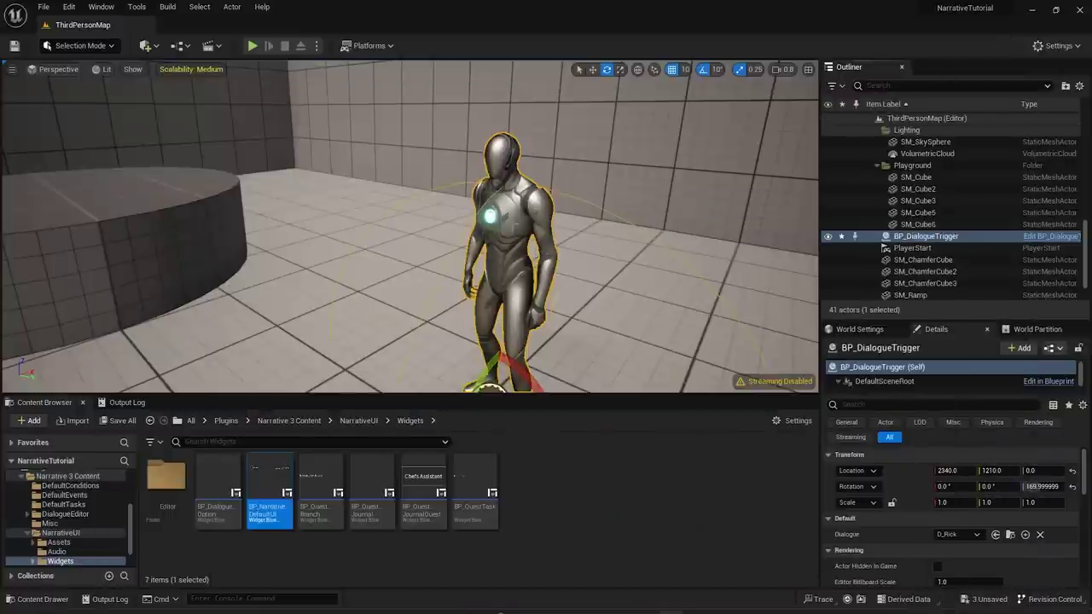
right_drag(481, 265, 515, 249)
scroll(410, 226, down, 3)
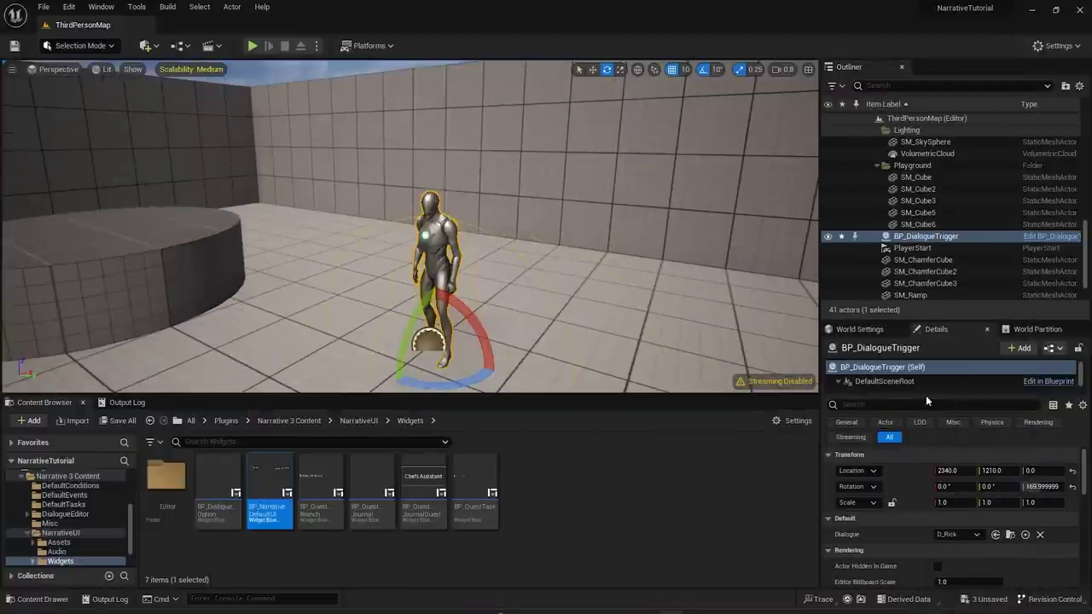
- Locate the D_Rick dialogue assigned to the BP_DialogueTrigger actor, open it, and show its class defaults
scroll(915, 494, down, 1)
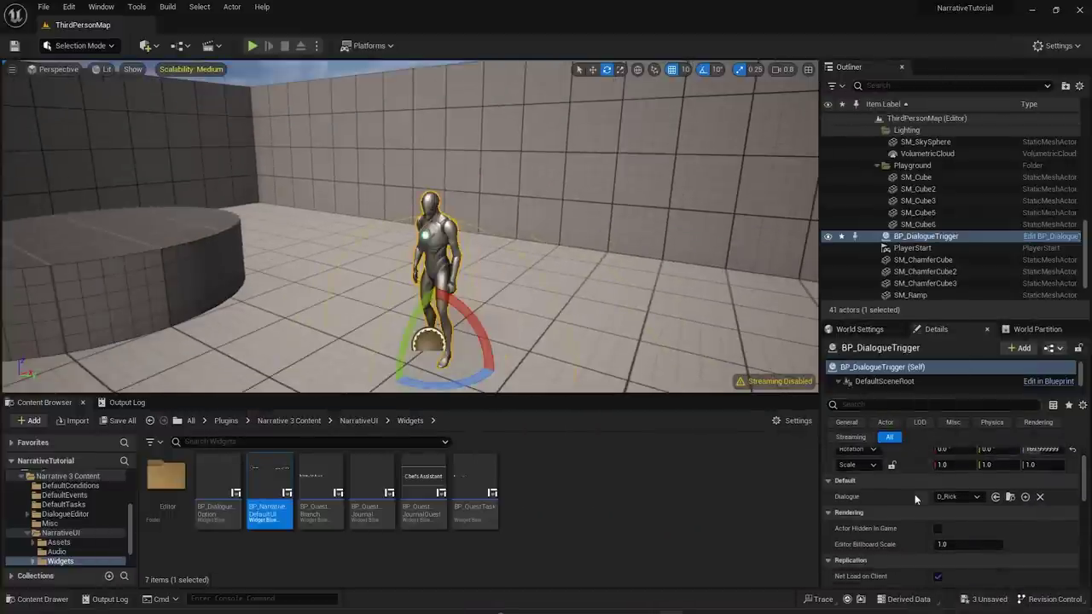
click(1010, 497)
double_click(165, 495)
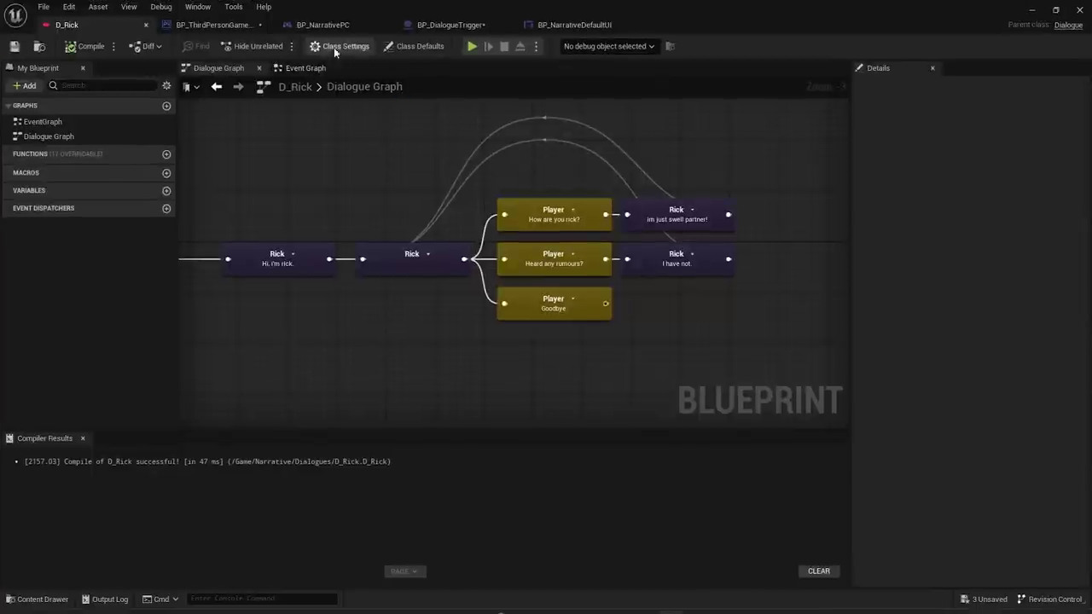
click(413, 46)
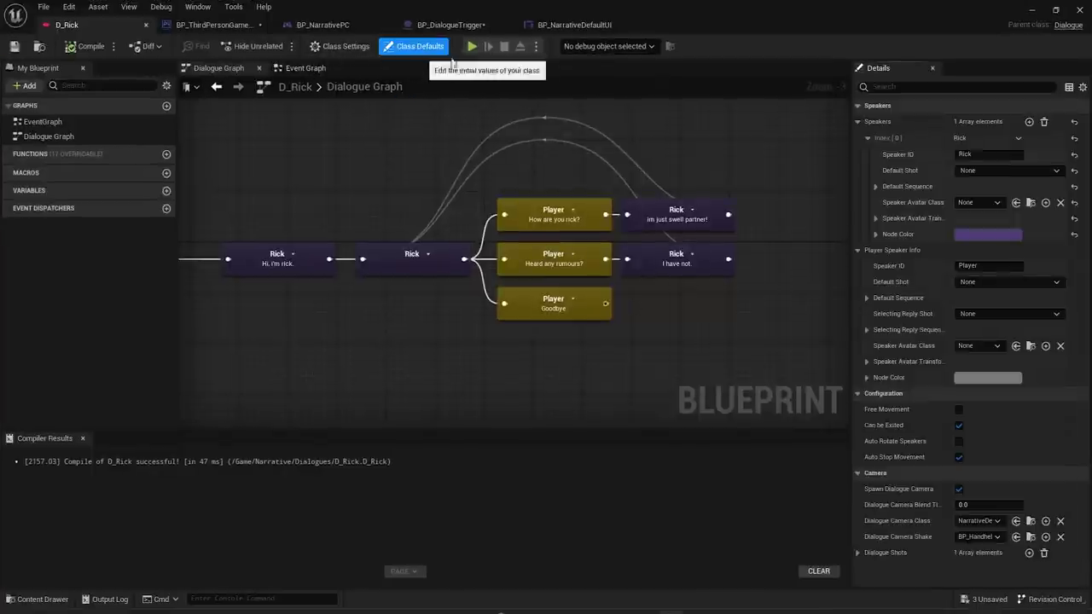
- Add a second speaker to the dialogue with the speaker ID Larry and a green node color
click(1029, 122)
click(867, 251)
click(989, 267)
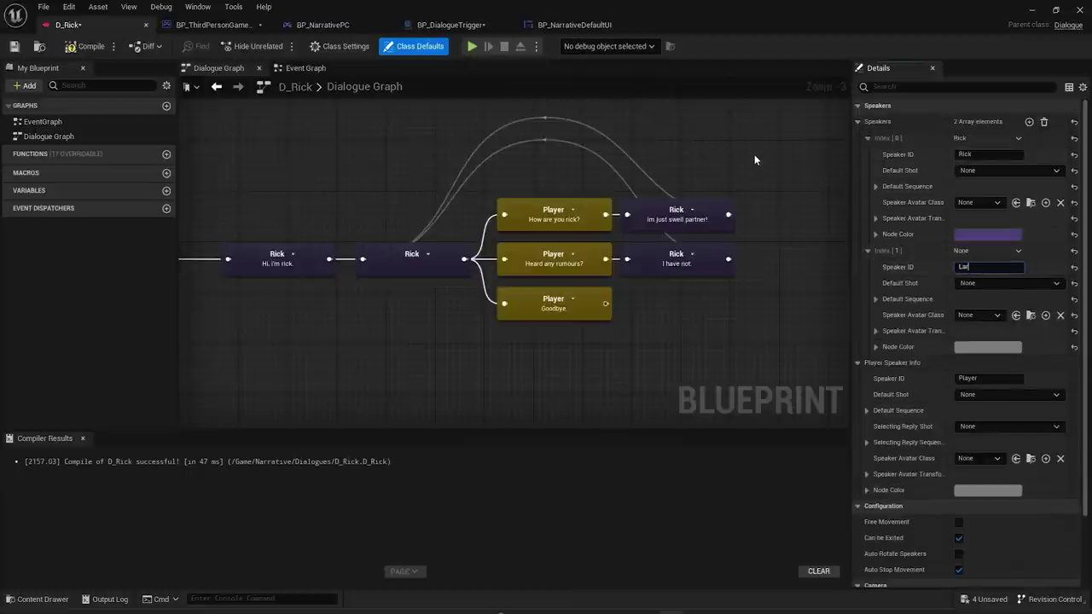
click(971, 347)
click(783, 437)
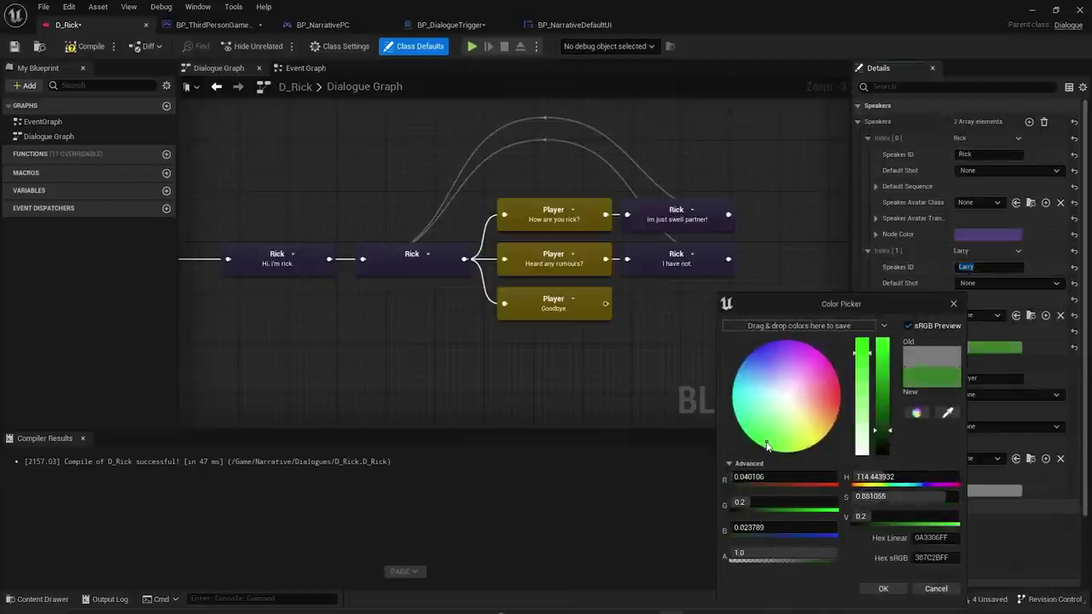
click(883, 589)
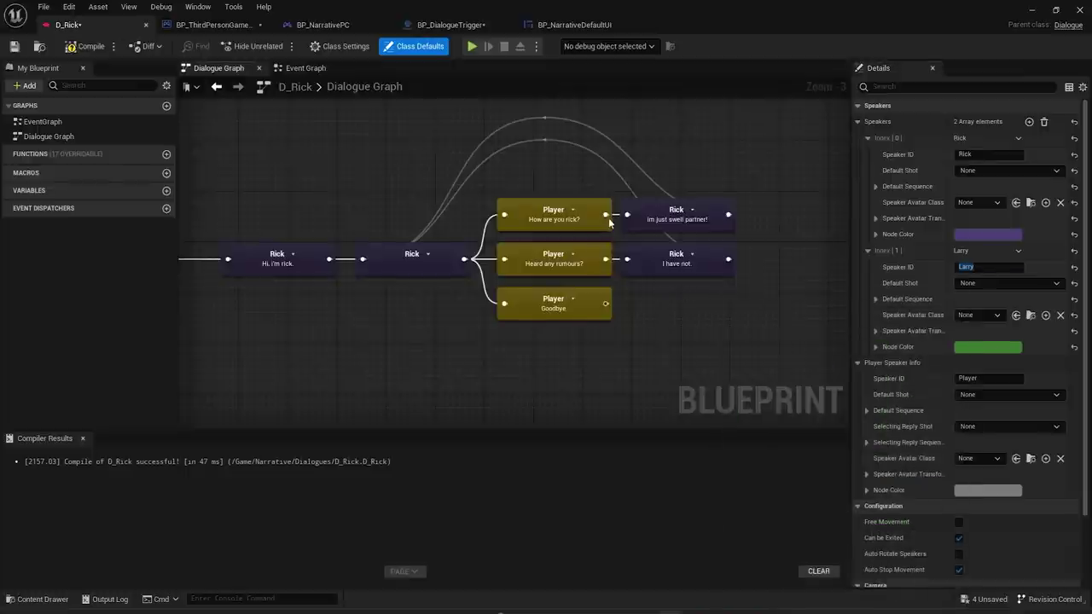
drag(605, 215, 642, 148)
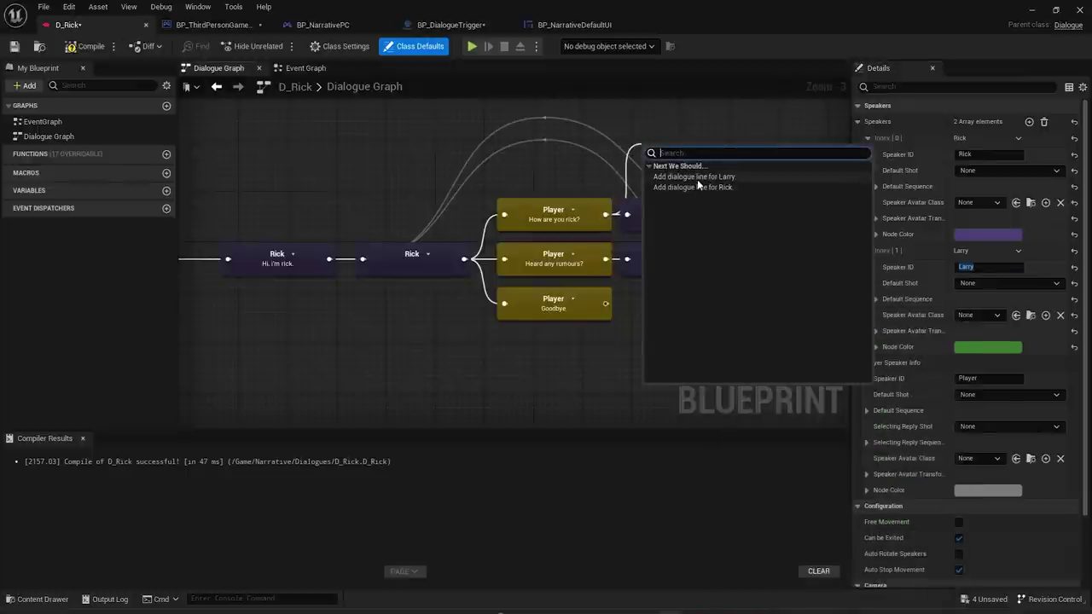
click(660, 189)
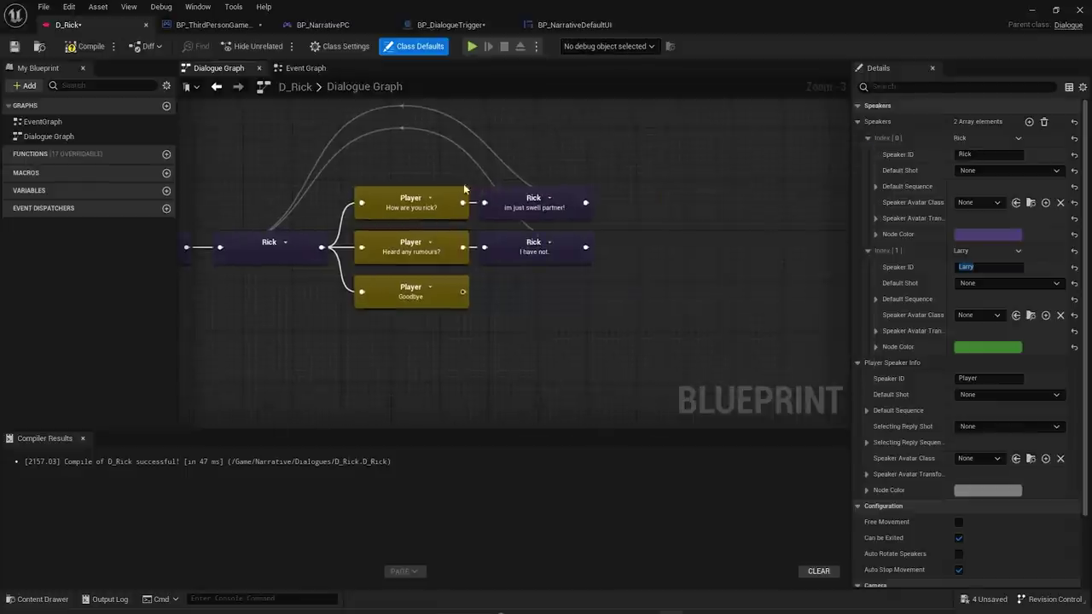
scroll(489, 212, up, 1)
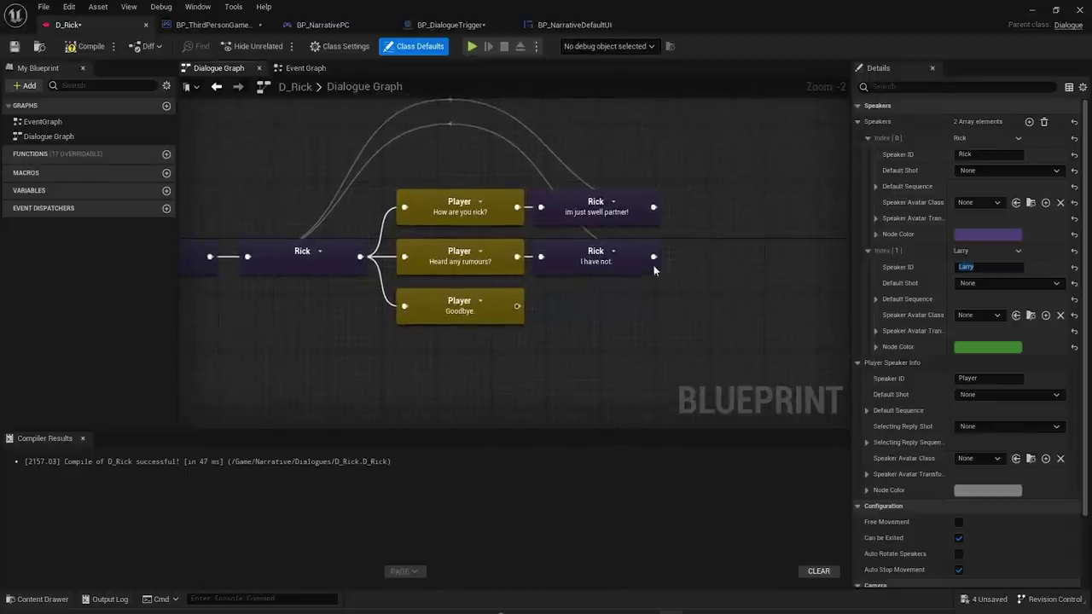
scroll(636, 264, up, 2)
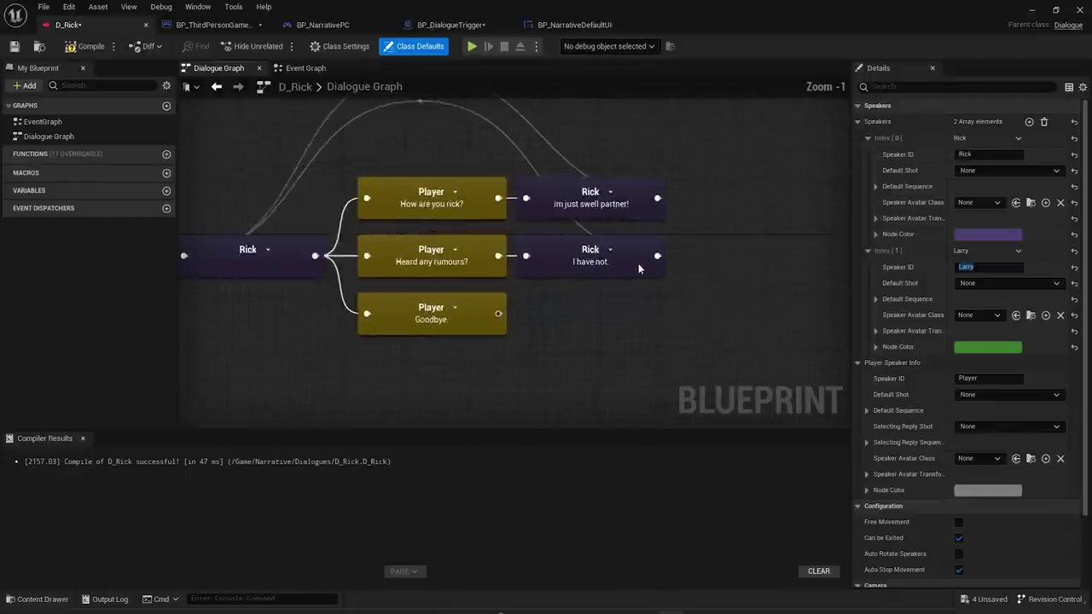
- Add a Larry dialogue line after Rick's "I have not." node with the text "I have! I heard rick smells!"
click(577, 285)
drag(662, 255, 717, 254)
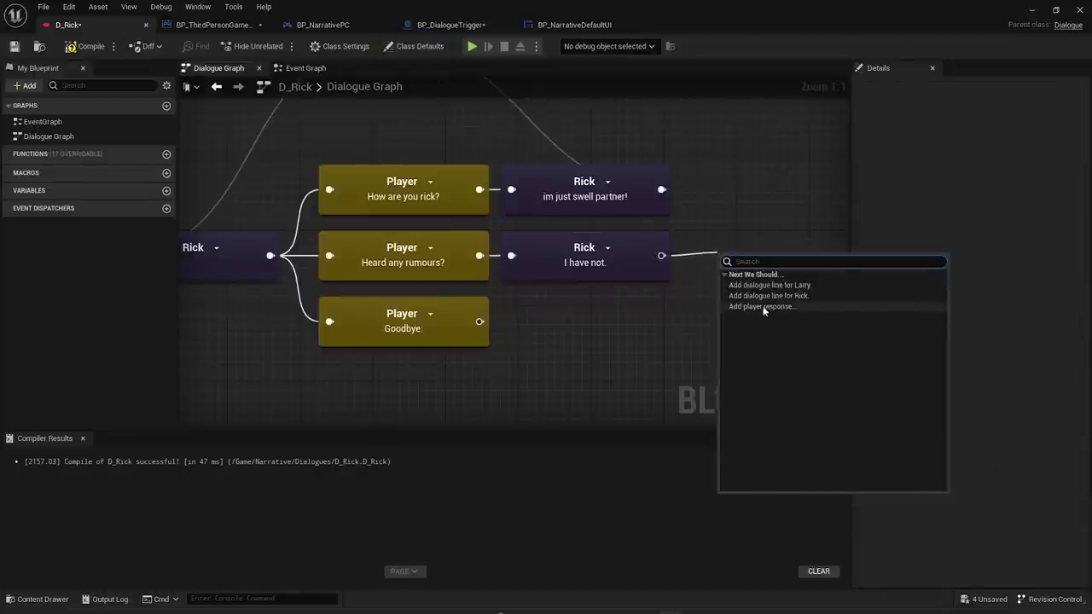
click(773, 286)
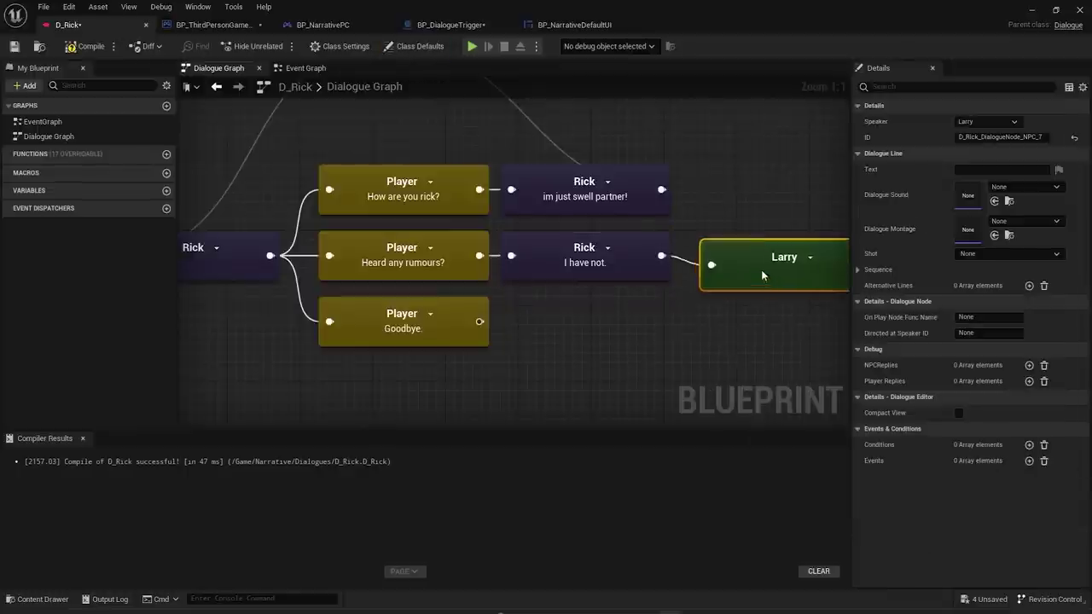
click(978, 168)
text(I have)
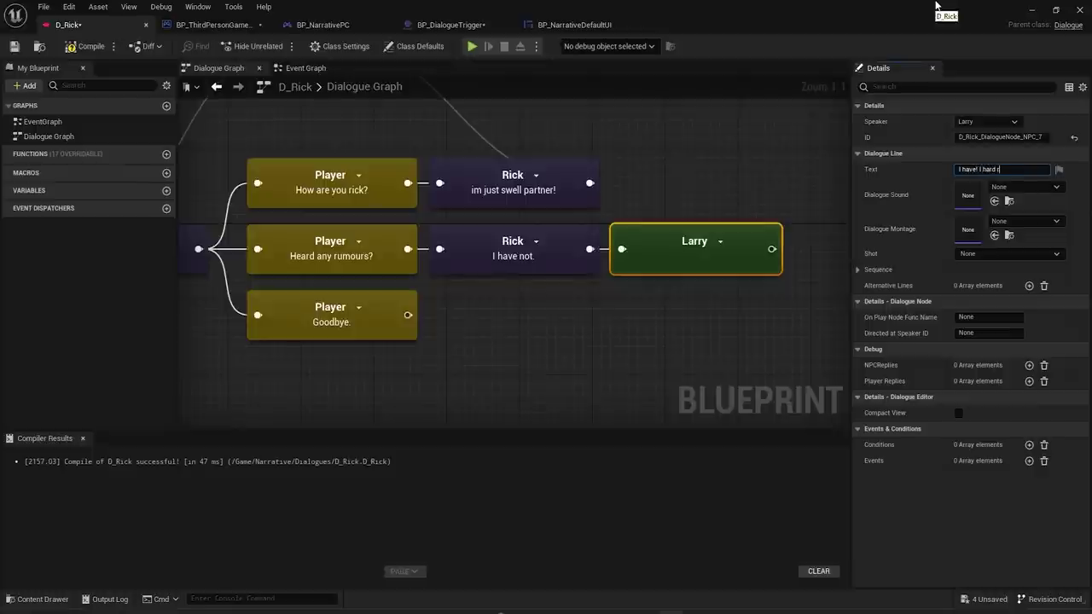
text(! I heard rick smells!)
key(Return)
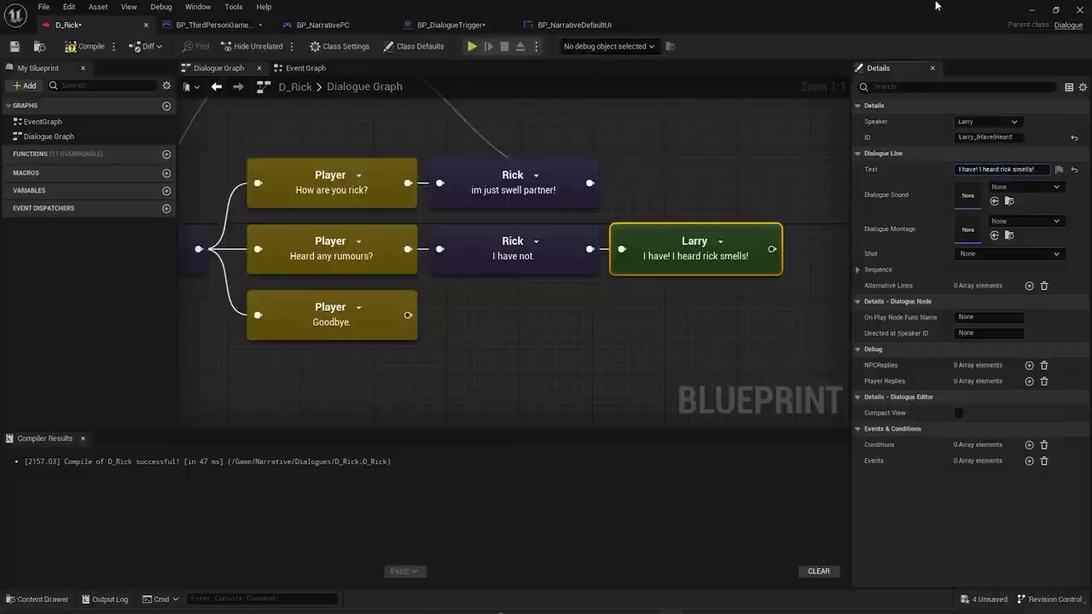
- Add a Rick dialogue line following Larry's node with the text "Shut up larry!"
scroll(248, 158, down, 1)
drag(706, 238, 756, 234)
click(795, 276)
text(Shut up larry!)
key(Return)
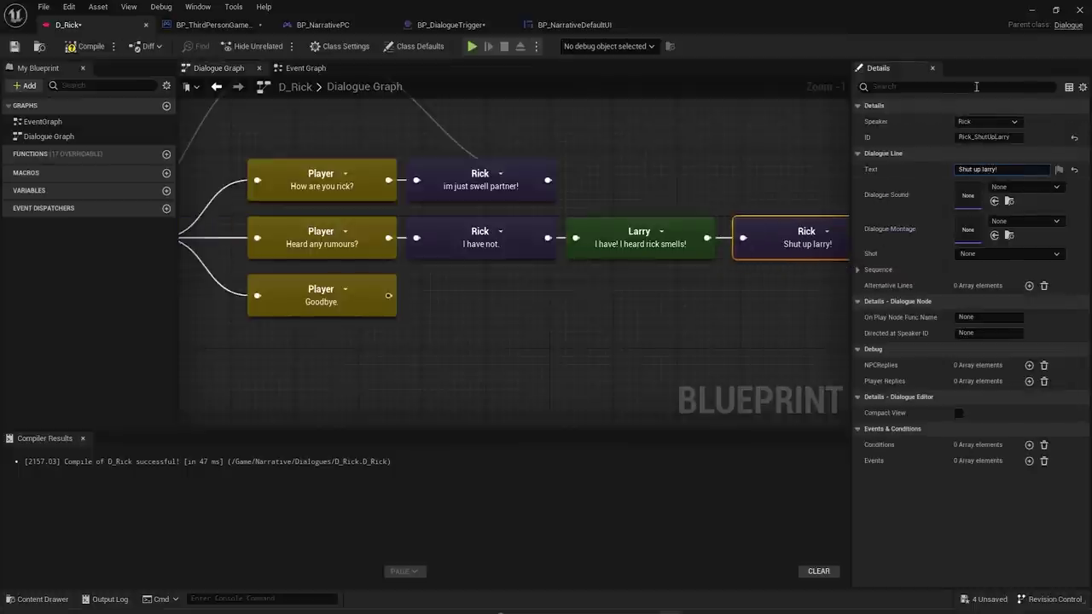
- Link the "Shut up larry!" node back to Rick's empty dialogue node to loop the conversation
right_drag(676, 241, 663, 241)
scroll(666, 260, down, 1)
drag(832, 247, 400, 255)
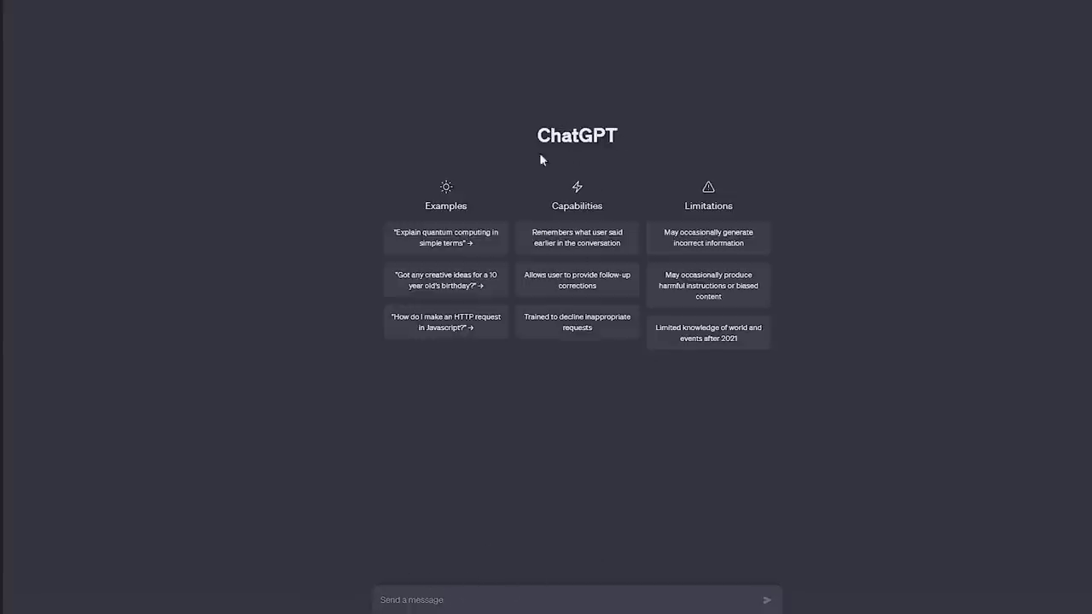
- Switch to ChatGPT and submit the prompt "Generate a conversation between two characters, rick and larry"
text(Generate a conversation between two characters, rick and larry)
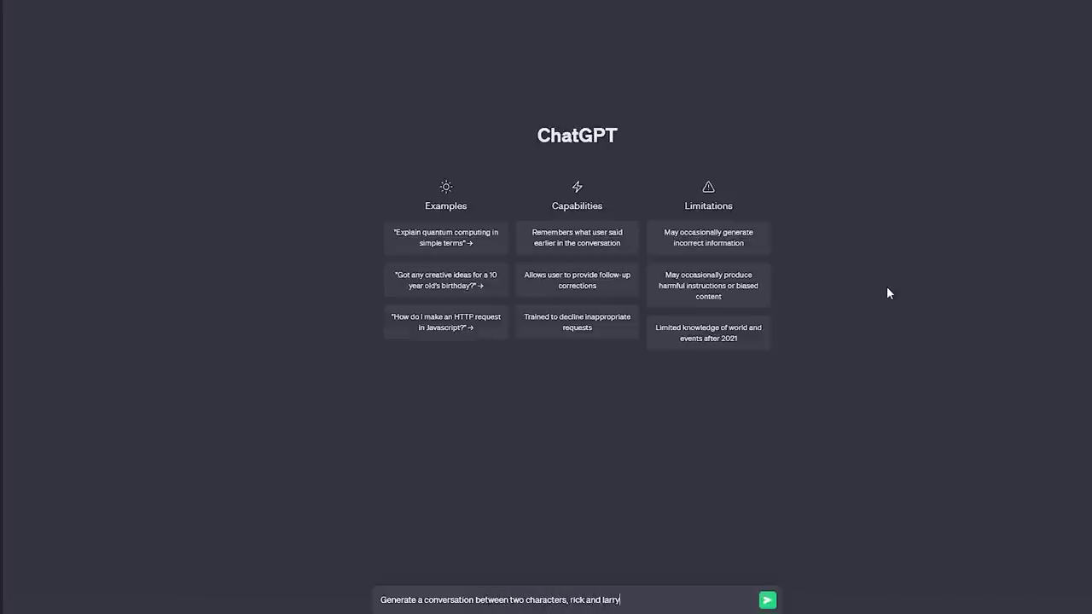
key(Return)
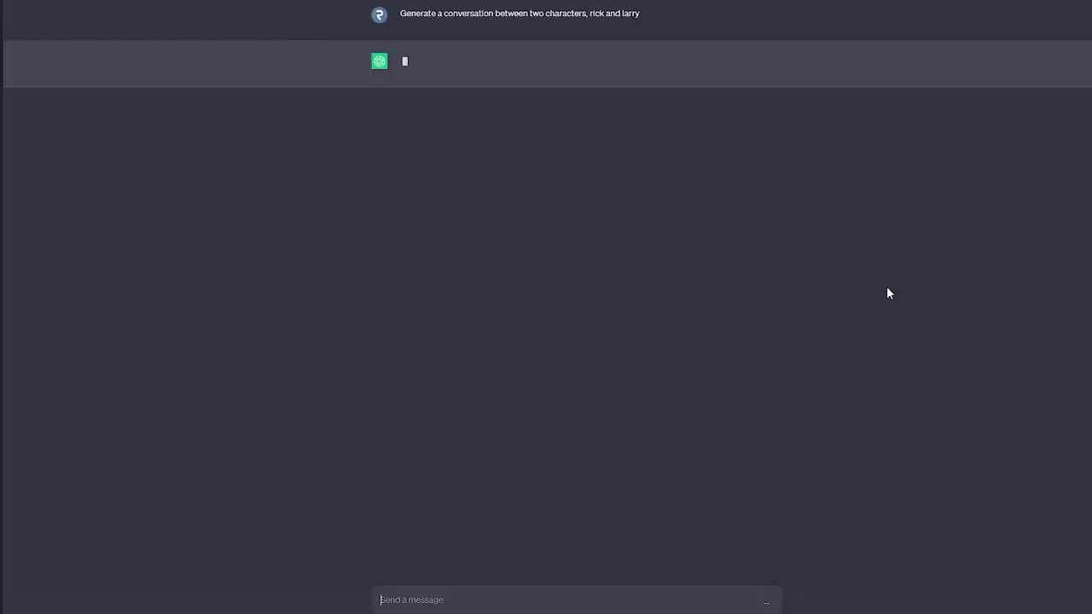
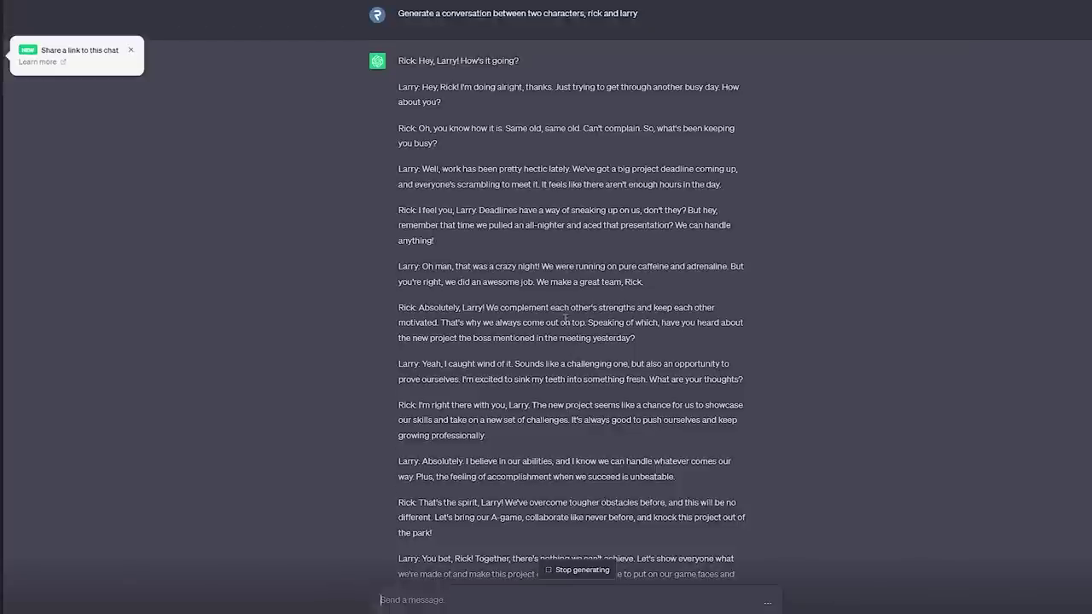
scroll(517, 157, up, 2)
scroll(497, 338, down, 3)
- Copy the entire generated conversation between Rick and Larry from the ChatGPT response
drag(637, 512, 391, 65)
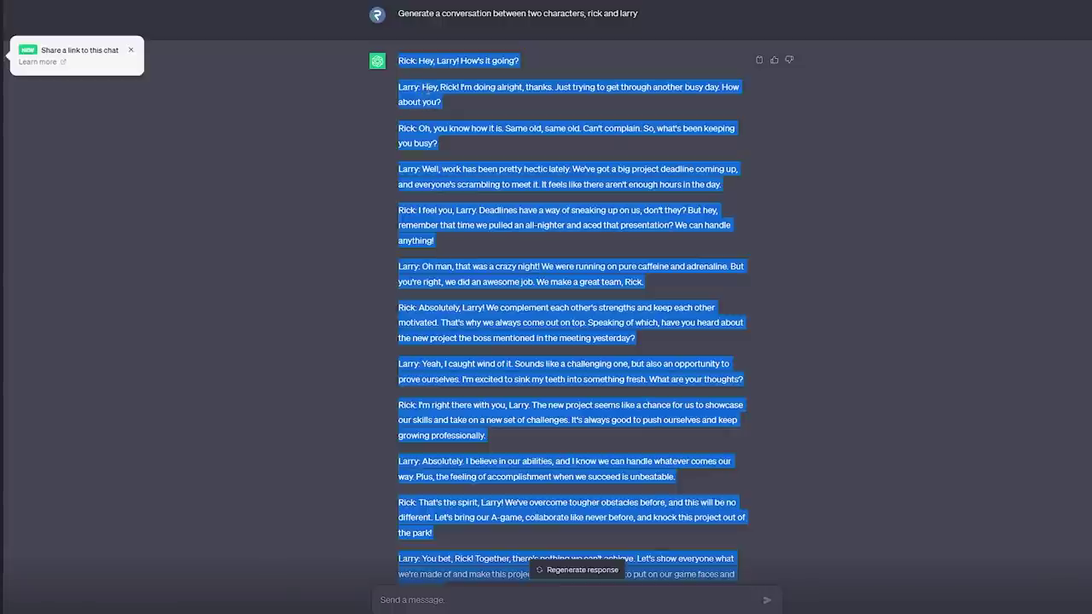
right_click(423, 84)
click(445, 104)
click(413, 86)
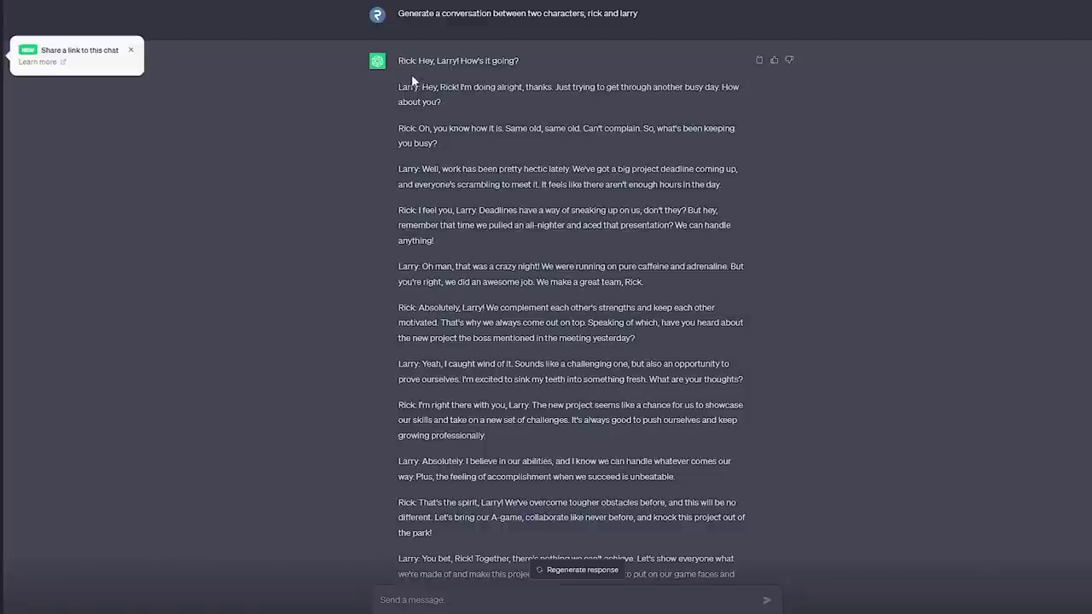
click(418, 61)
drag(510, 61, 398, 61)
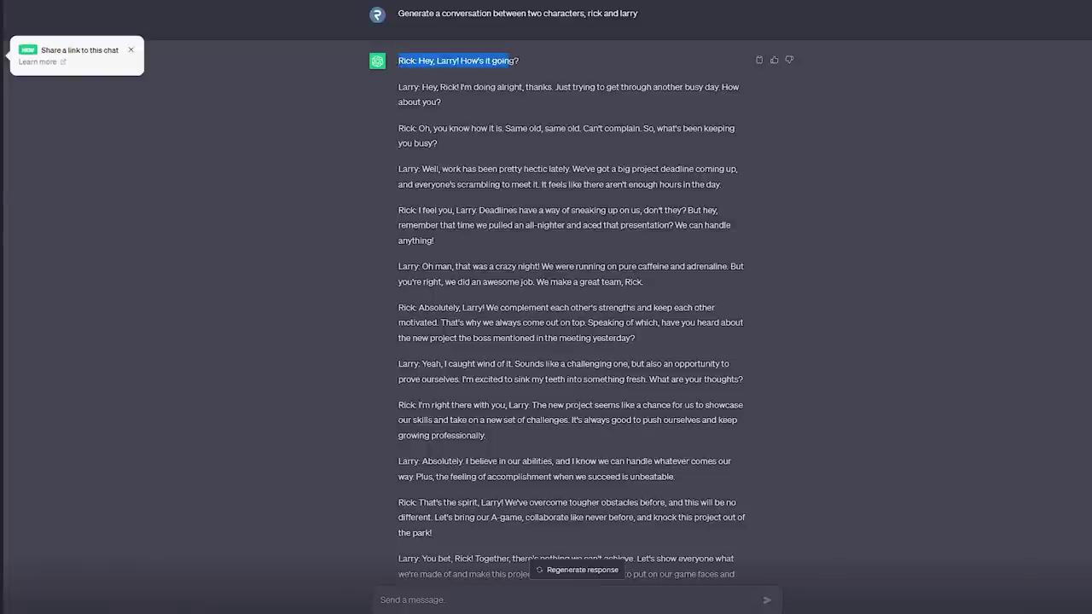
click(734, 586)
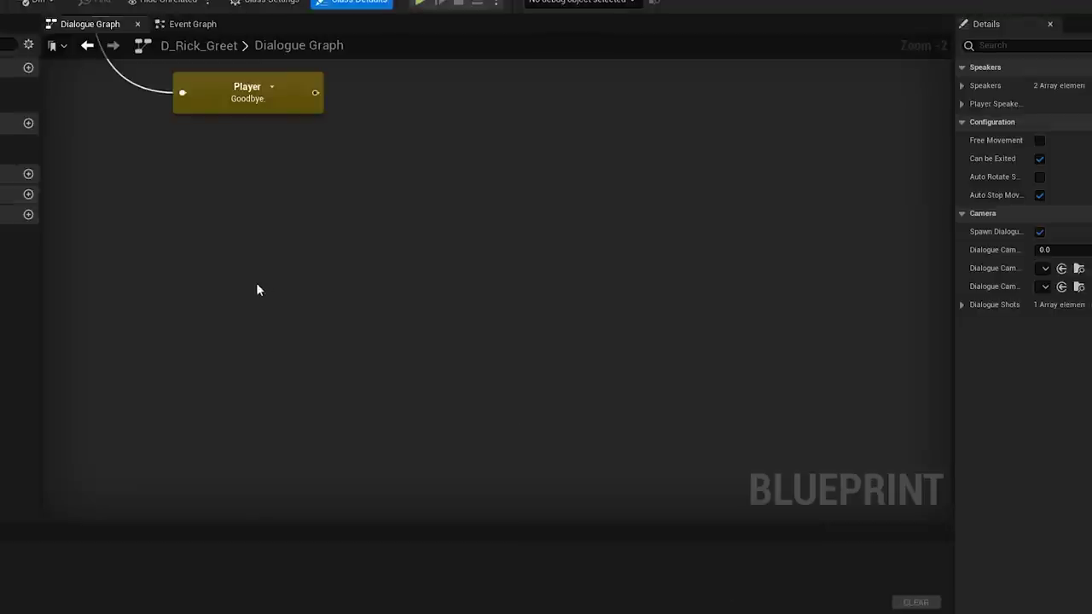
- Paste the copied conversation into the D_Rick_Greet dialogue graph in Unreal Editor, below the player's "Goodbye." node
right_drag(257, 285, 360, 282)
scroll(291, 293, down, 2)
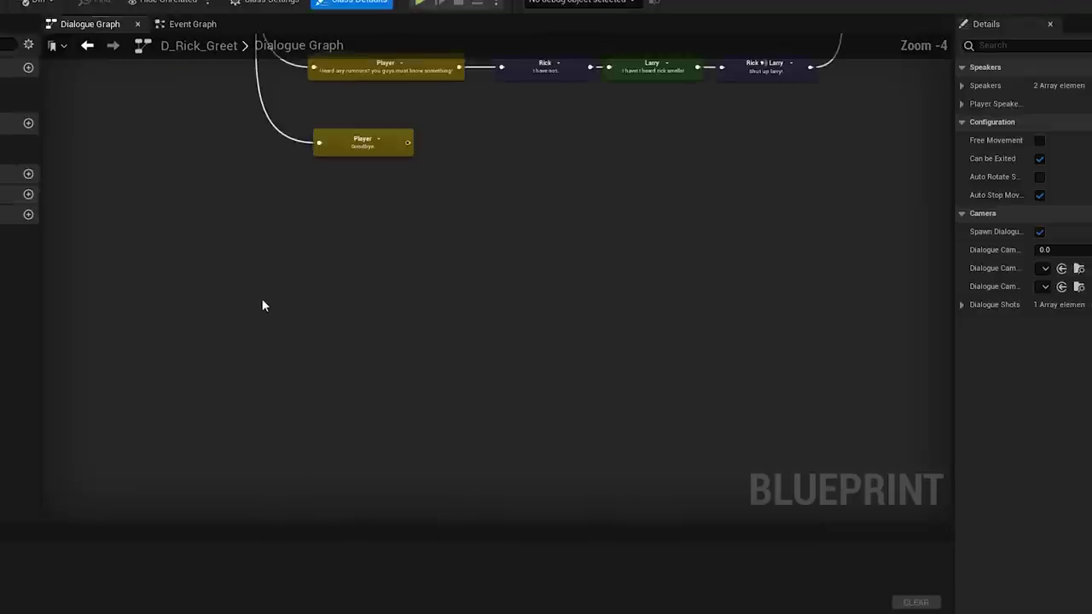
key(ctrl+v)
- Spread out the overlapping Rick and Larry nodes at the start of the pasted conversation
drag(312, 321, 226, 332)
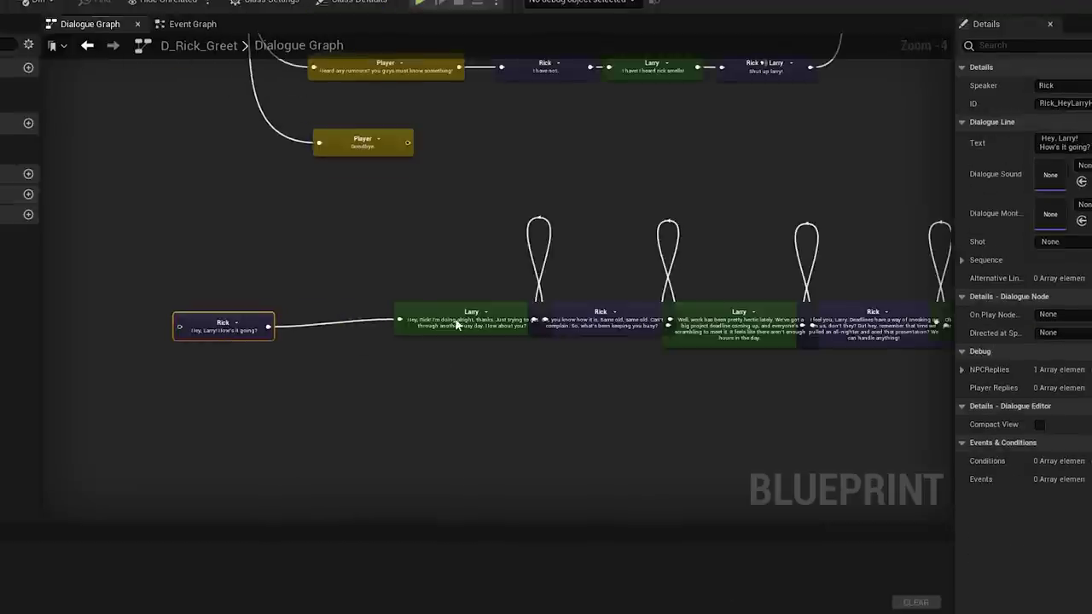
drag(455, 321, 348, 326)
drag(586, 321, 531, 327)
drag(726, 332, 704, 332)
right_drag(807, 356, 365, 376)
right_drag(589, 380, 312, 405)
scroll(314, 404, down, 1)
drag(323, 408, 928, 321)
drag(396, 370, 417, 370)
click(424, 436)
click(420, 391)
- Space out the remaining overlapping nodes toward the end of the pasted conversation into a row
scroll(229, 388, down, 2)
drag(228, 388, 562, 361)
drag(309, 391, 584, 327)
drag(558, 368, 601, 371)
click(626, 386)
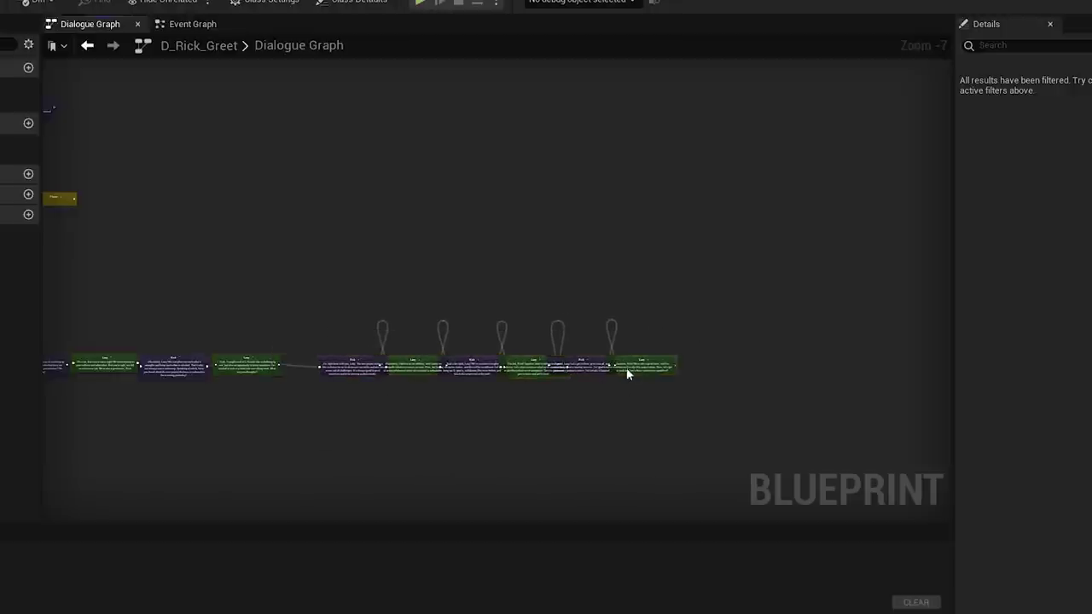
drag(358, 383, 331, 382)
click(418, 372)
click(488, 378)
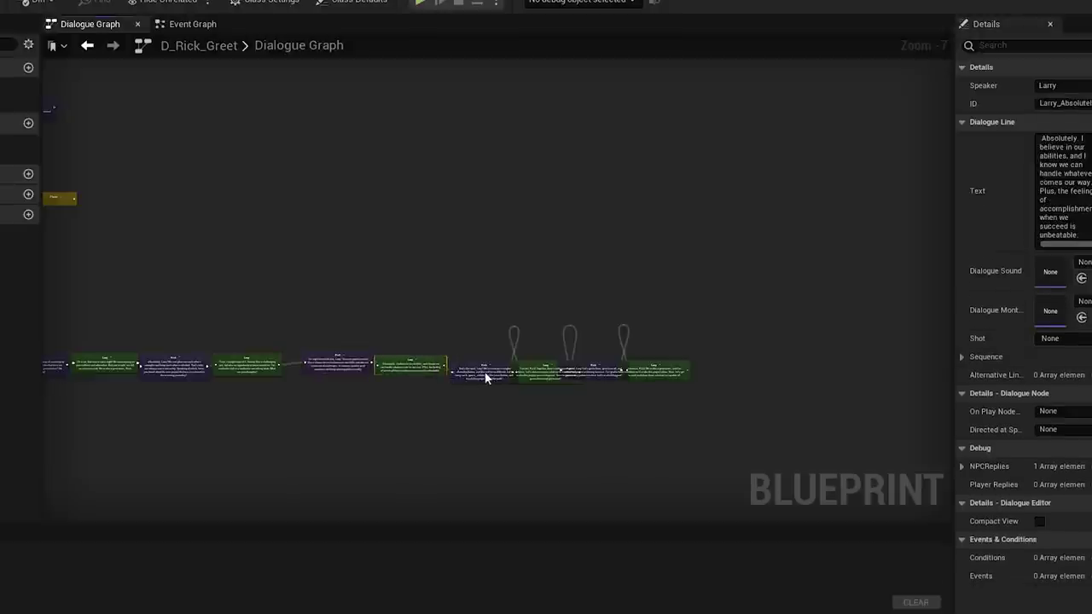
click(545, 378)
drag(612, 385, 673, 365)
drag(656, 372, 708, 374)
- Examine the pasted dialogue chain from Rick's opening line through the Larry and Rick nodes that follow
right_drag(385, 423, 731, 404)
scroll(342, 345, up, 4)
right_drag(333, 343, 832, 317)
scroll(567, 317, down, 2)
click(621, 313)
right_drag(645, 310, 476, 336)
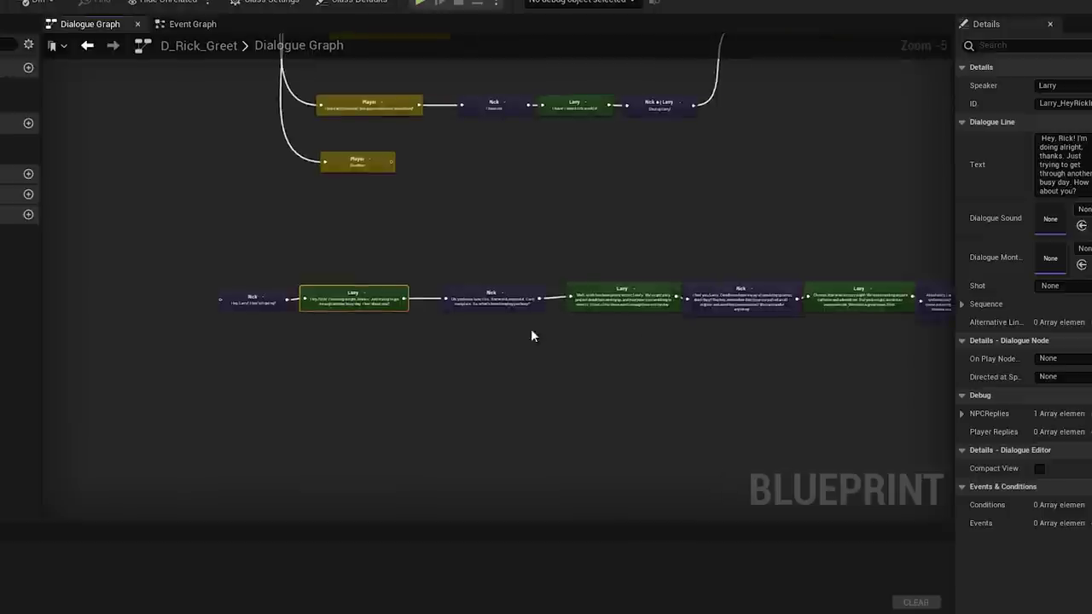
scroll(475, 336, up, 3)
scroll(447, 325, down, 2)
right_drag(669, 331, 445, 352)
click(569, 311)
right_drag(568, 312, 576, 258)
click(576, 258)
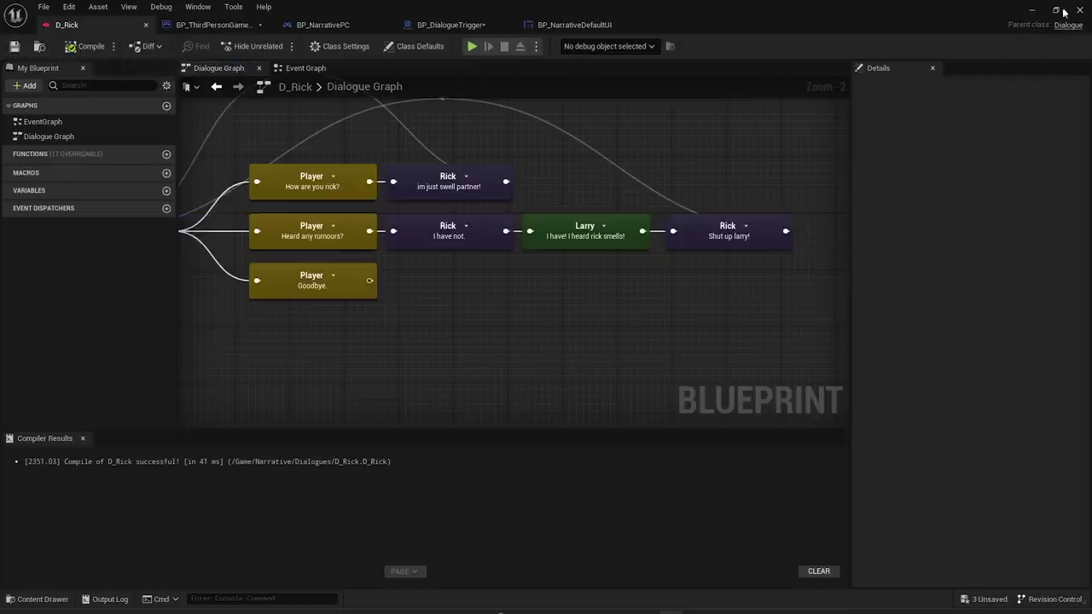
- Return to the level and inspect the placed BP_DialogueTrigger NPC from several angles
click(1032, 9)
scroll(437, 246, up, 4)
right_drag(452, 237, 465, 275)
scroll(373, 222, down, 2)
right_drag(373, 222, 398, 185)
scroll(467, 213, down, 2)
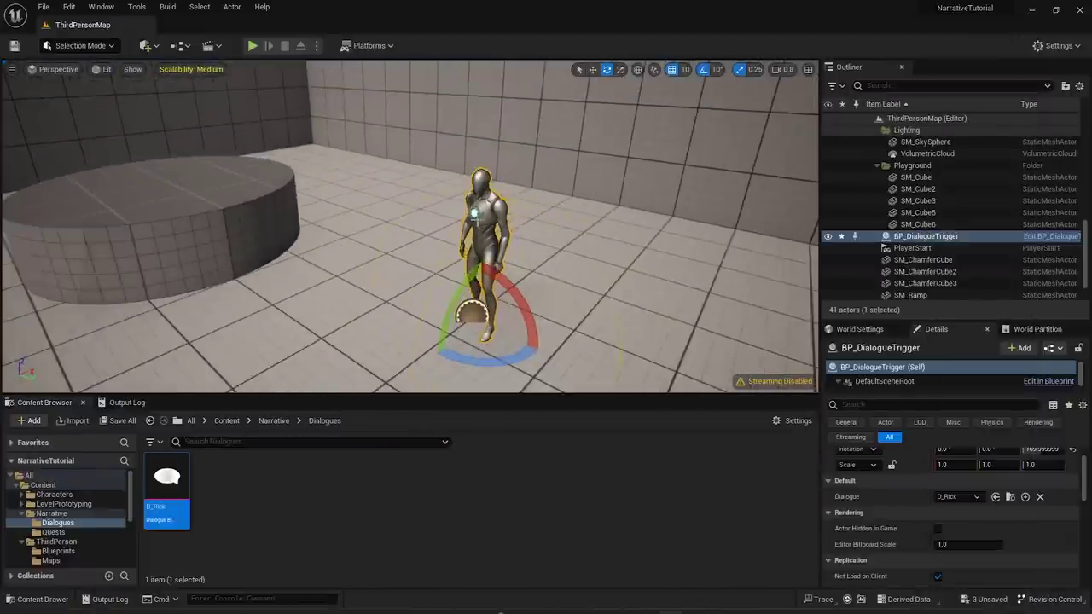
right_drag(470, 215, 480, 255)
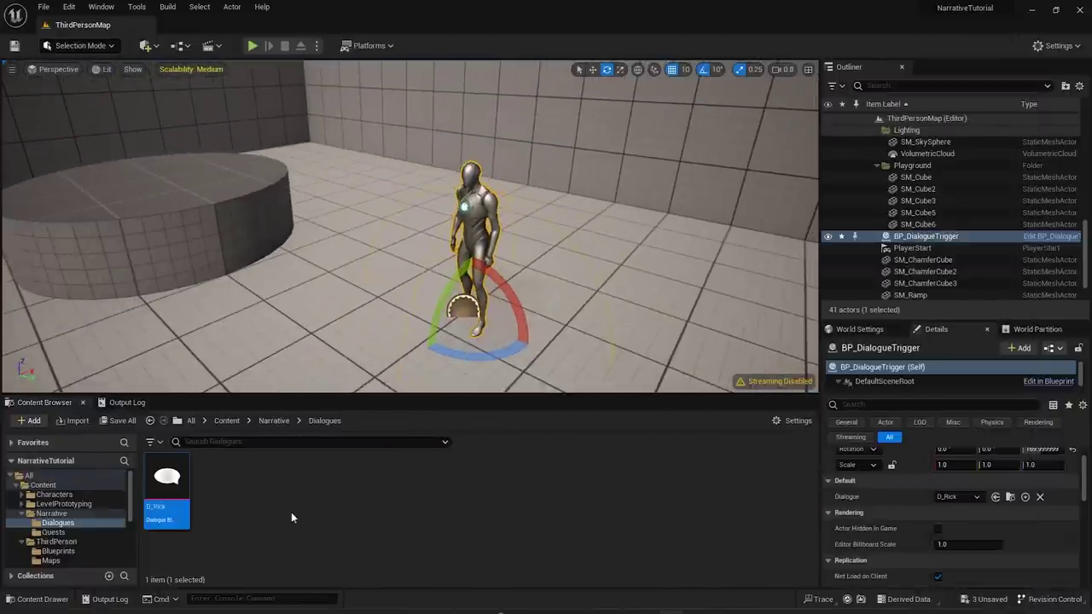
- Review Rick's Speaker Avatar Class and Speaker Avatar Transform settings in the D_Rick class defaults, and return to the level
key(alt+Tab)
click(418, 50)
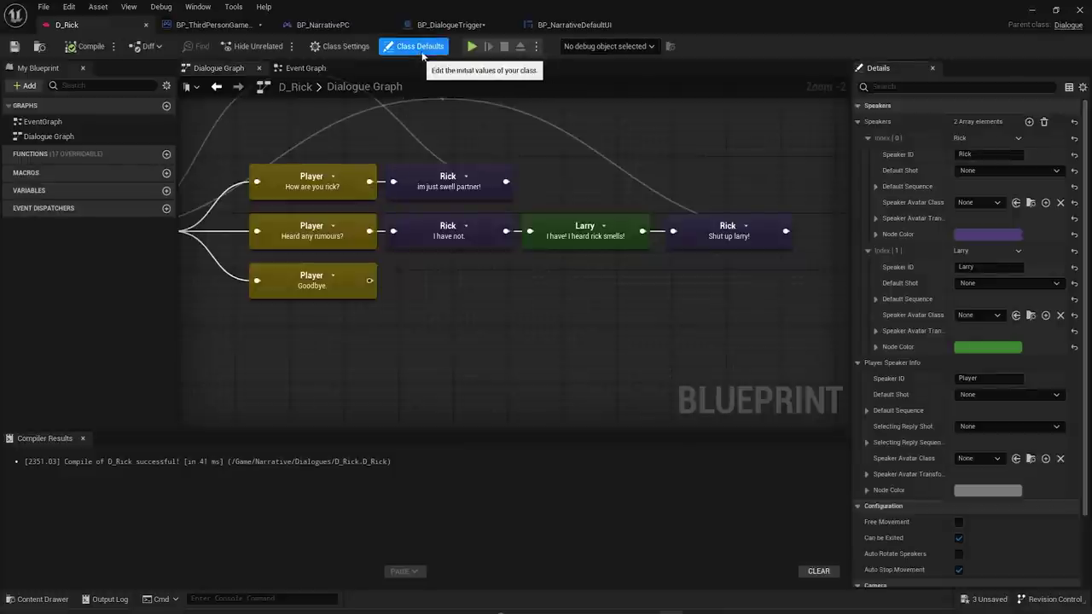
click(968, 205)
click(899, 223)
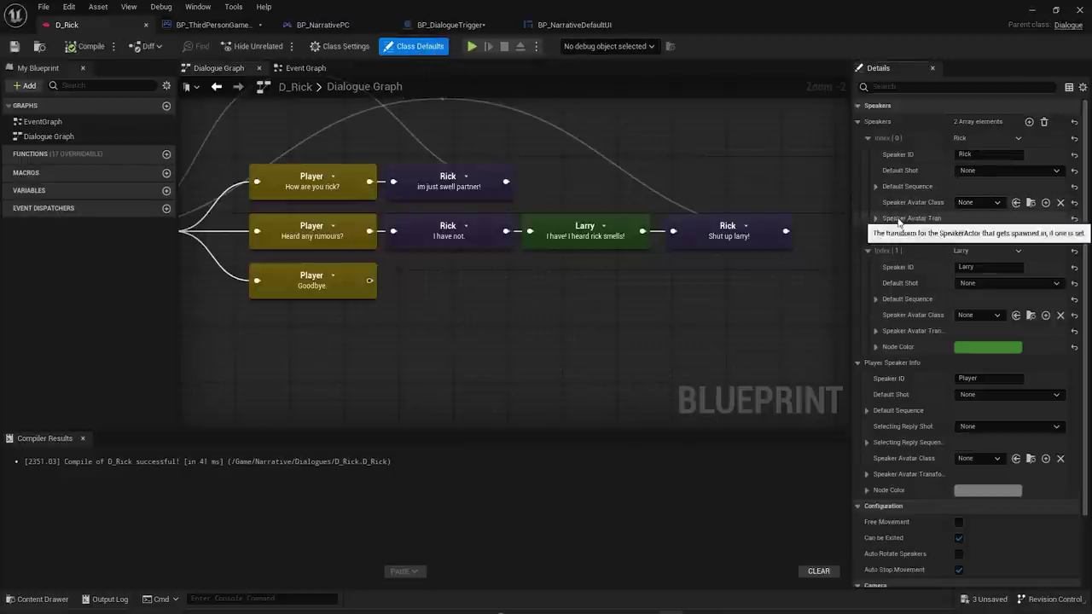
click(875, 218)
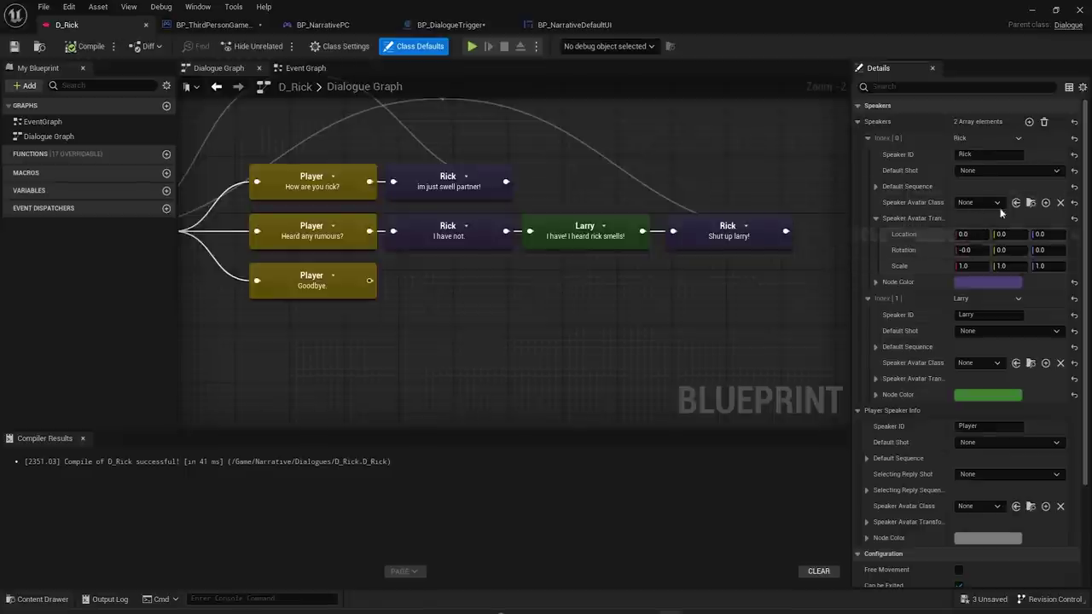
click(1032, 10)
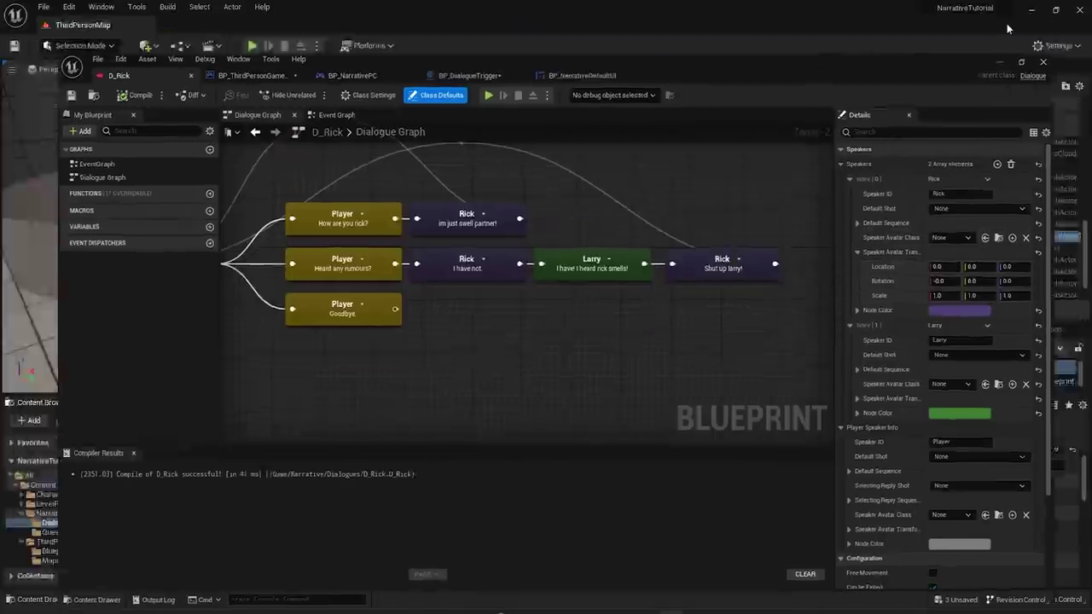
- Open the BP_DialogueTrigger blueprint and copy its SkeletalMesh component
click(244, 515)
key(ctrl+e)
scroll(374, 213, down, 4)
right_drag(375, 212, 374, 243)
right_click(64, 134)
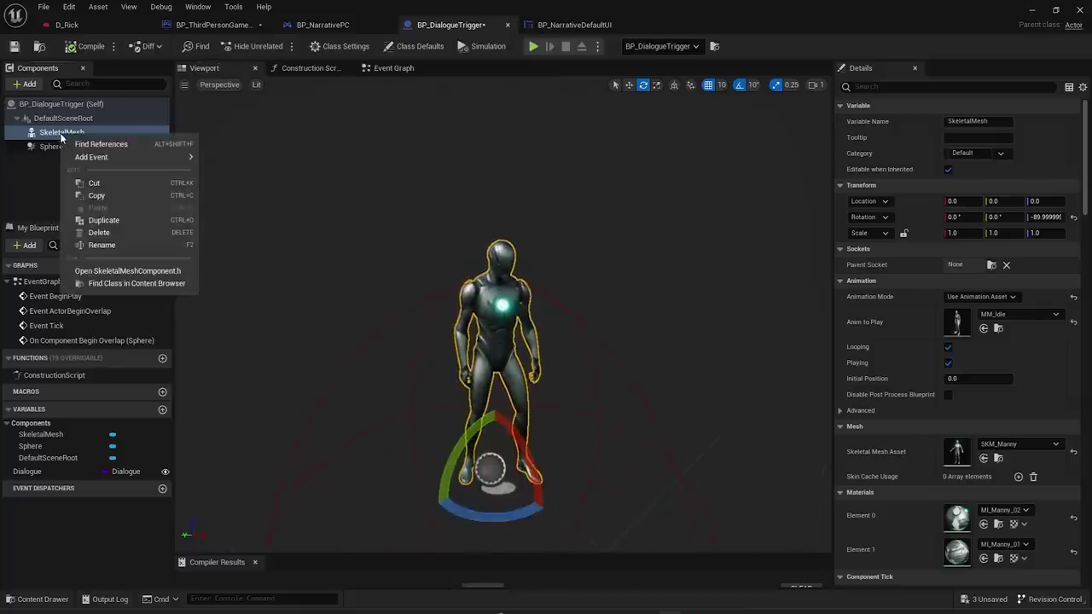
click(96, 195)
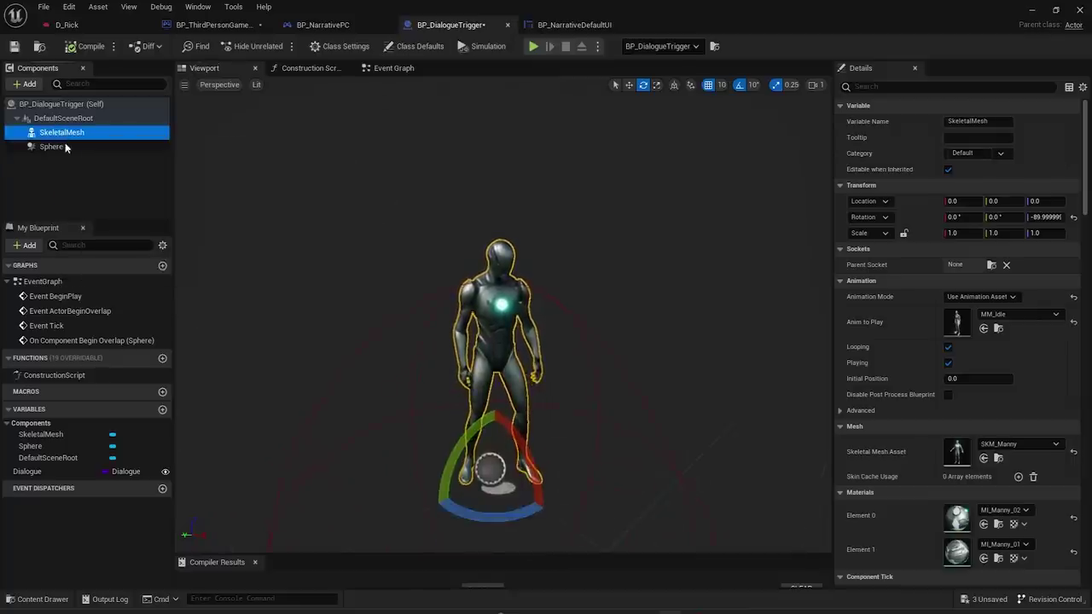
- Create an Actor blueprint named BP_DialogueAvatar in the ThirdPerson Blueprints folder and open it for editing
click(1032, 11)
right_click(380, 497)
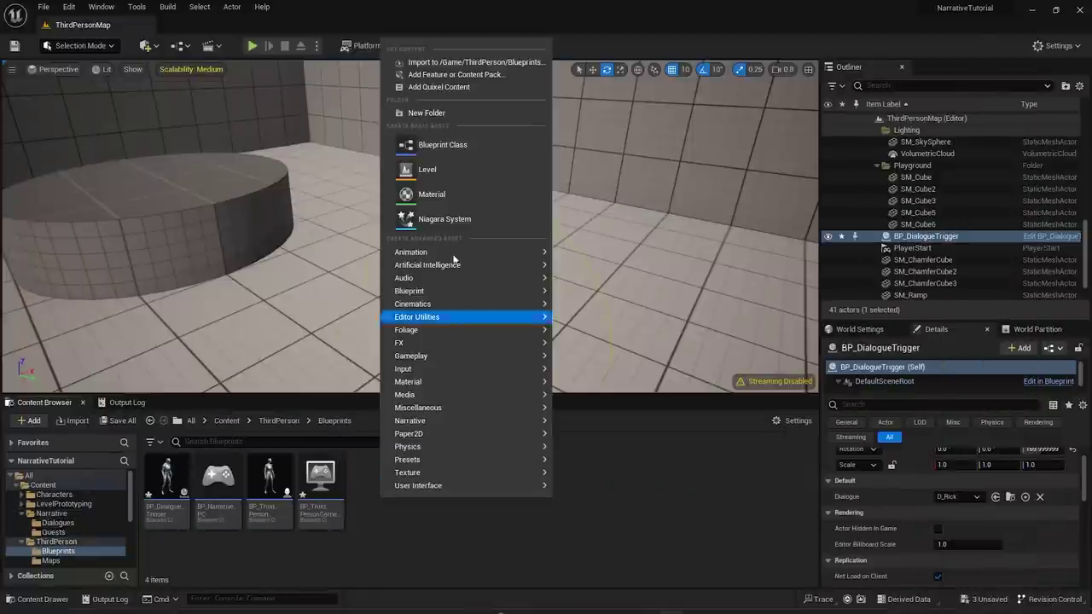
click(439, 148)
click(407, 213)
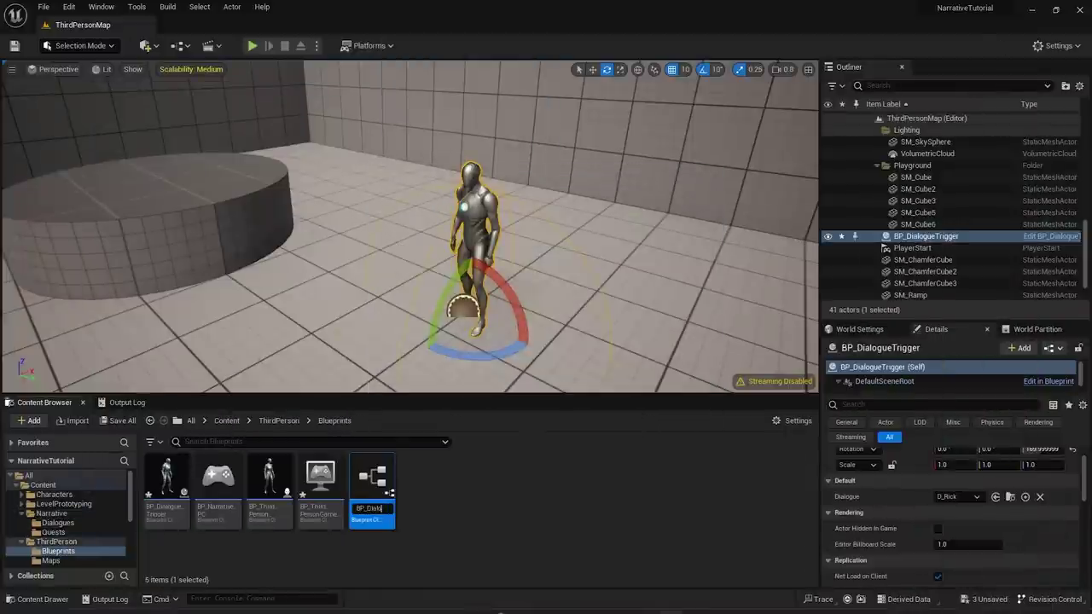
key(Return)
double_click(166, 480)
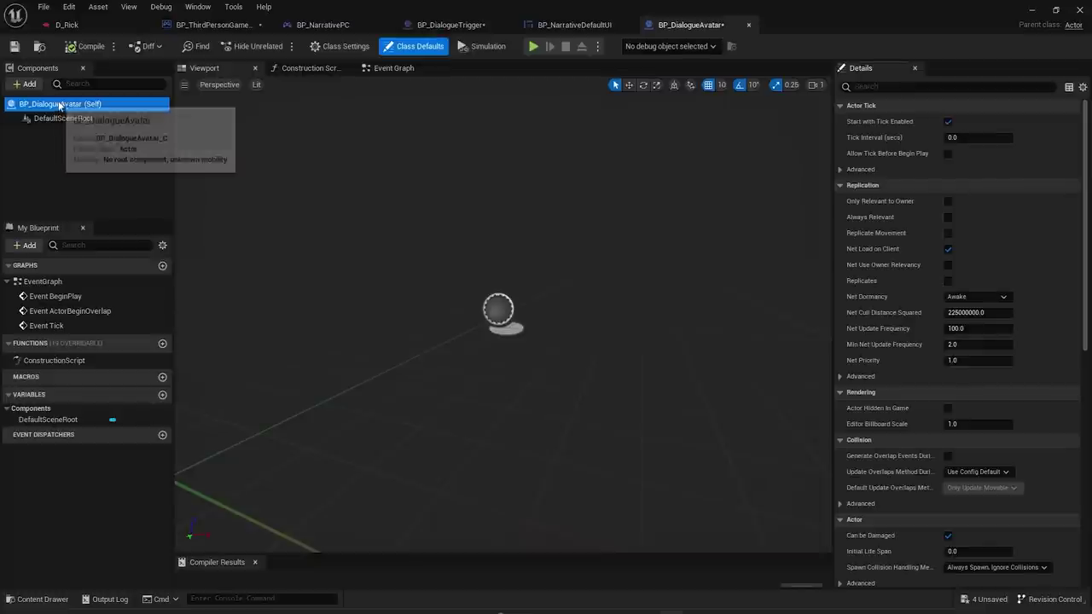
- Paste the copied SkeletalMesh component into BP_DialogueAvatar, compile and save the blueprint, and return to the level
right_click(59, 105)
click(92, 125)
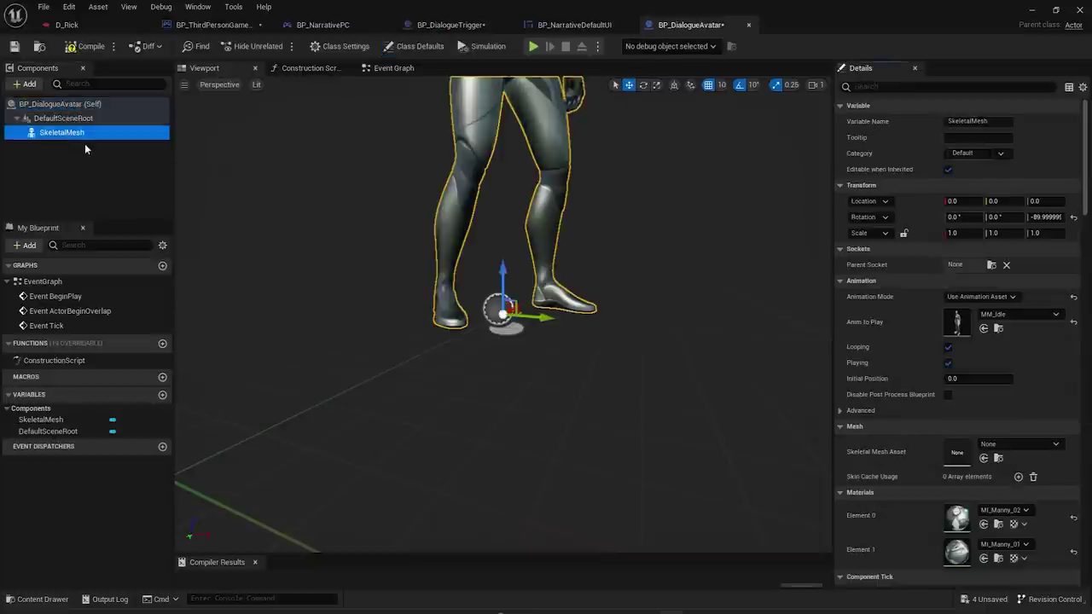
scroll(530, 239, down, 5)
right_drag(530, 239, 529, 192)
key(w)
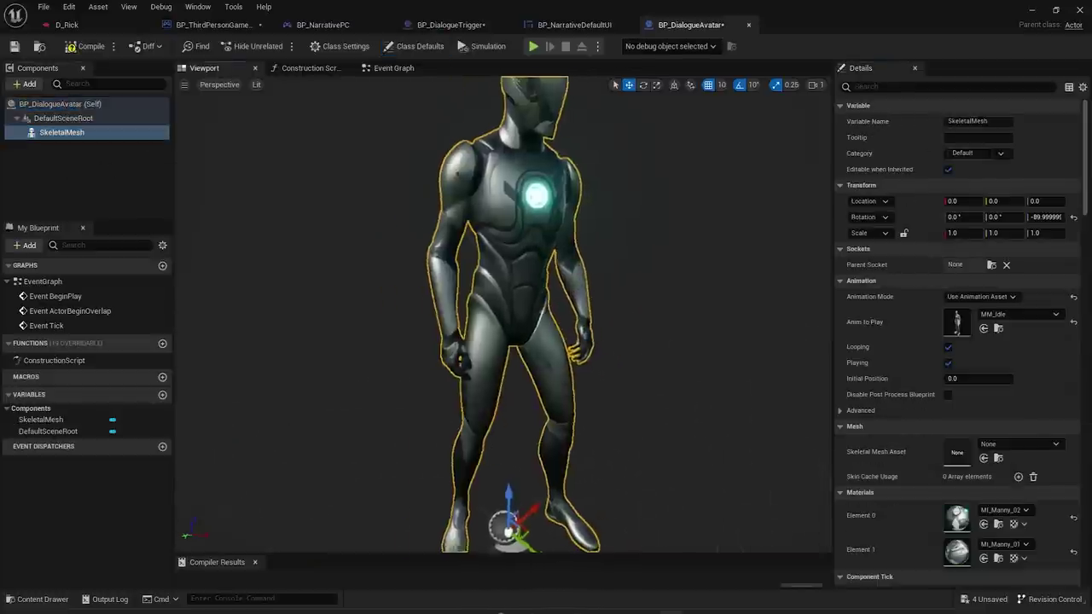
scroll(531, 270, down, 4)
click(90, 46)
click(14, 46)
click(1031, 11)
click(1029, 12)
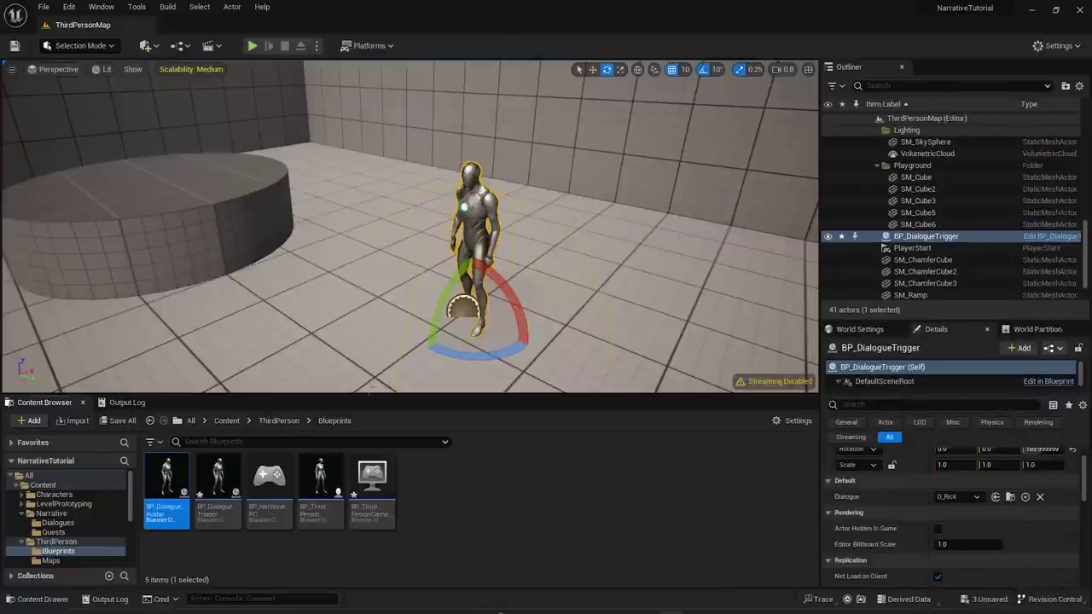
- Place two BP_DialogueAvatar actors in the level, one on each side of the dialogue trigger, and rotate both to face the play area
drag(167, 490, 422, 283)
drag(427, 321, 357, 313)
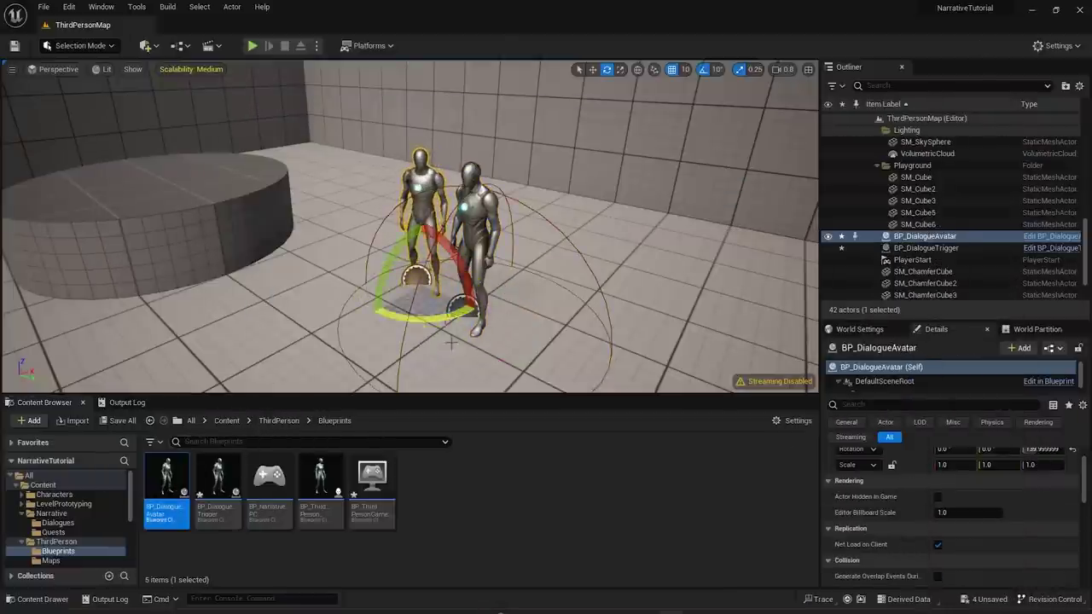
drag(178, 500, 575, 345)
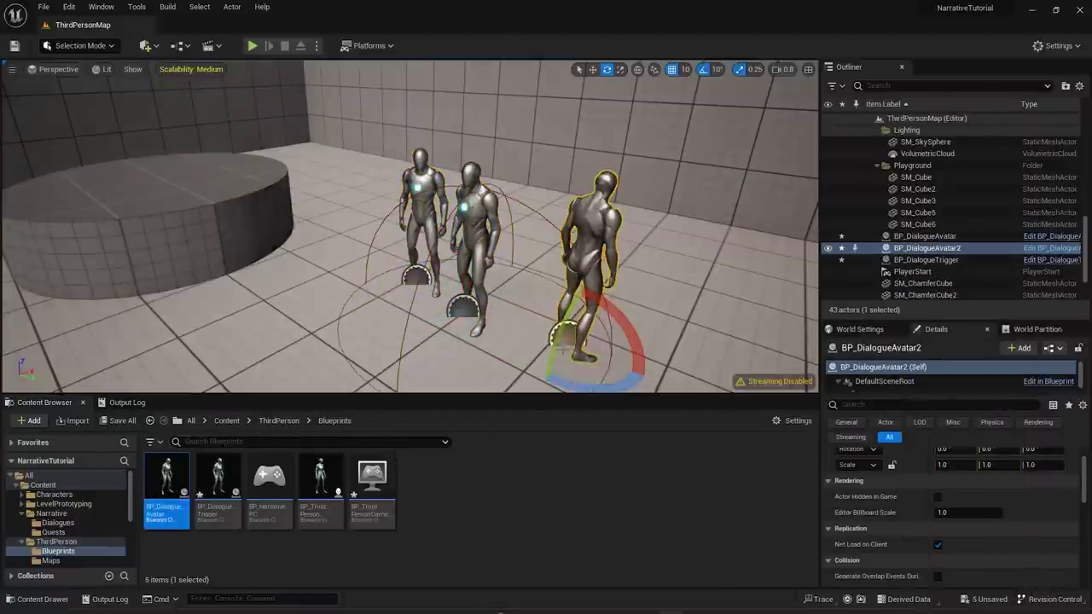
drag(584, 392, 506, 377)
key(s)
right_drag(505, 377, 541, 369)
- Delete the SkeletalMesh component from the BP_DialogueTrigger blueprint and return to the level
click(981, 260)
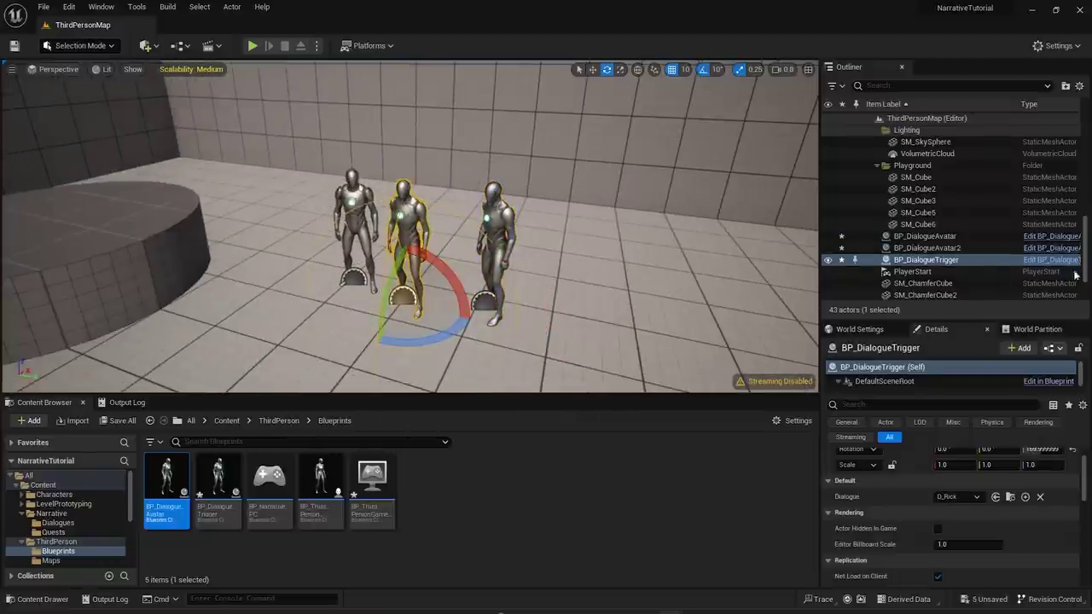
click(1055, 259)
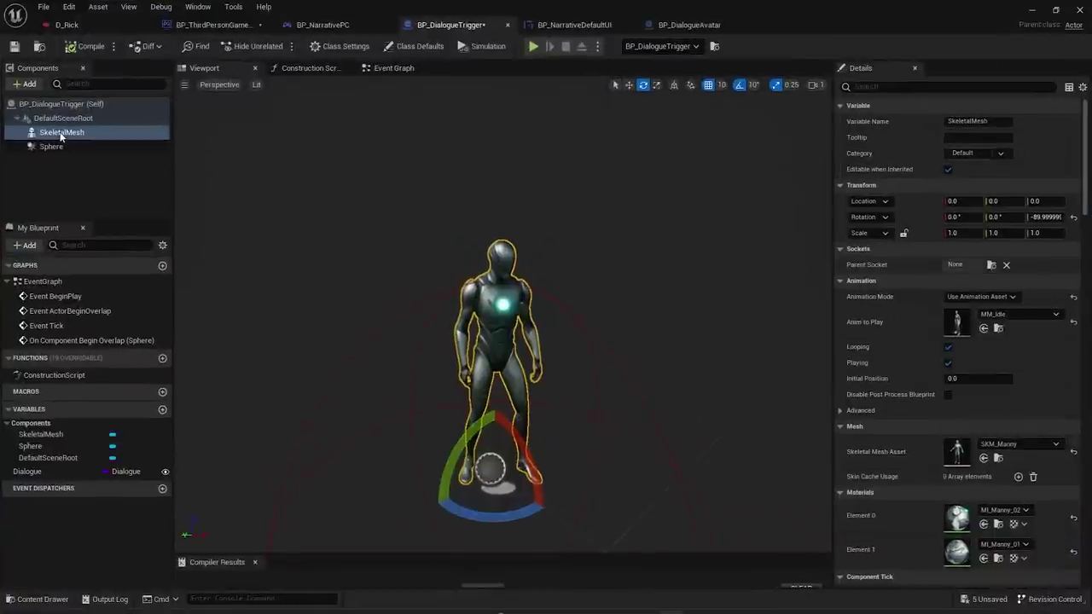
key(Delete)
right_drag(523, 371, 511, 395)
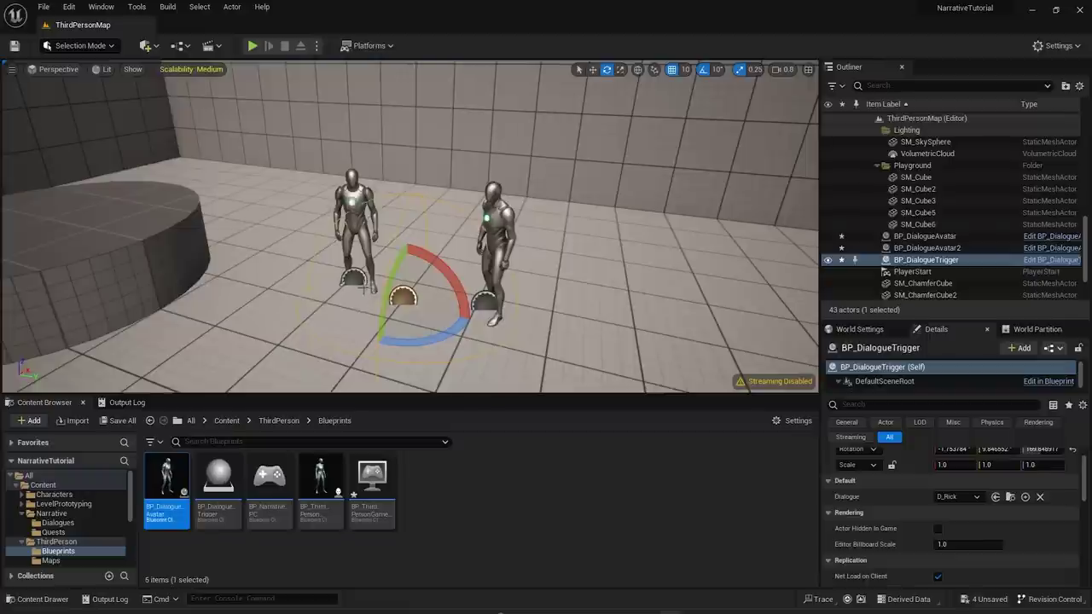
- Move the first dialogue avatar slightly closer to the dialogue trigger along its Y axis
right_drag(365, 289, 338, 285)
click(411, 208)
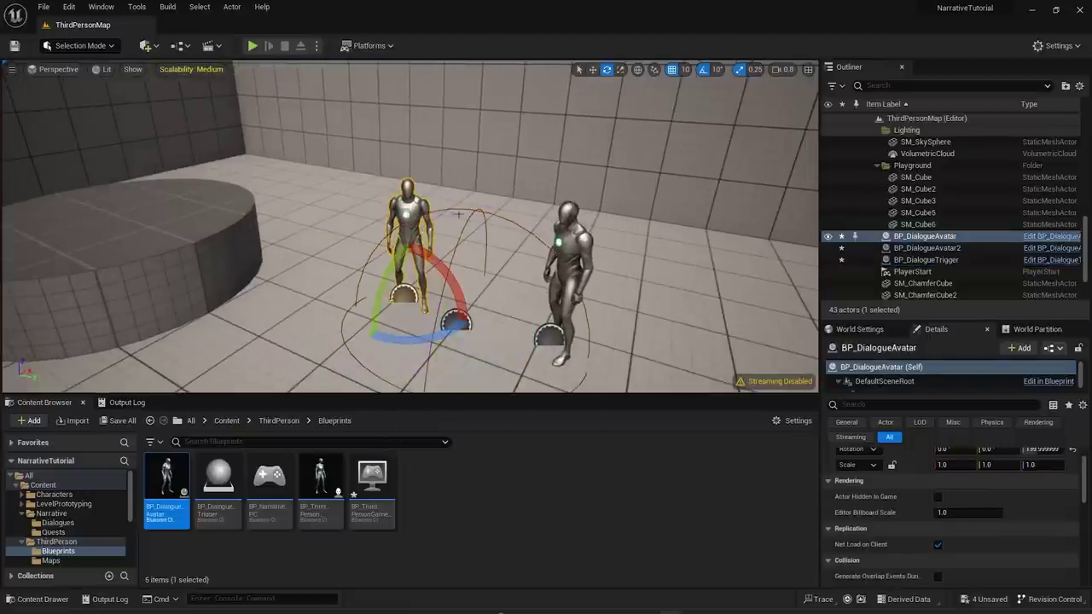
click(571, 240)
click(411, 211)
key(w)
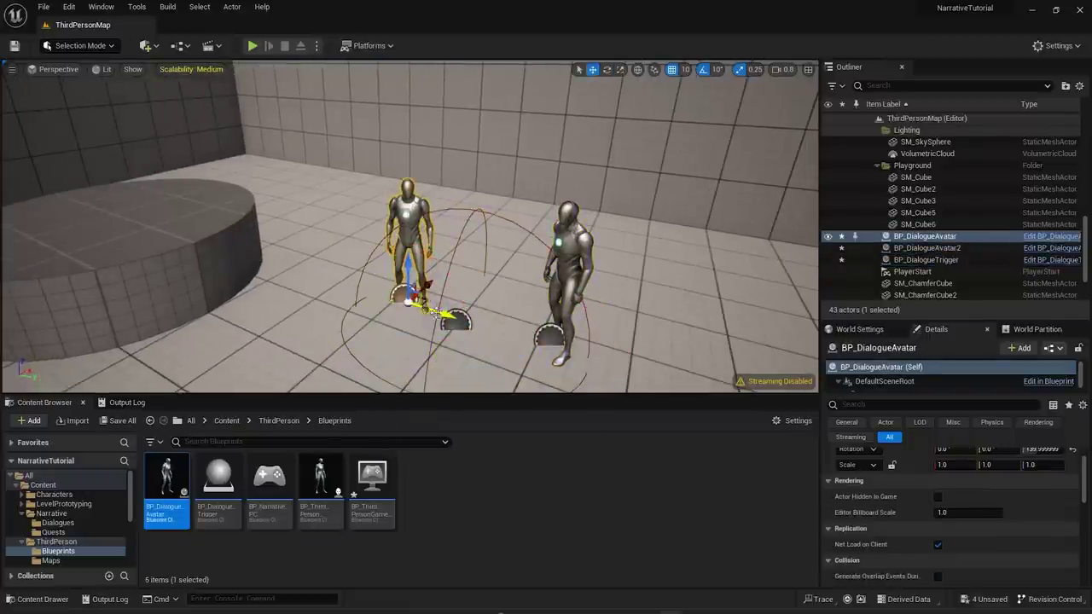
drag(442, 314, 453, 314)
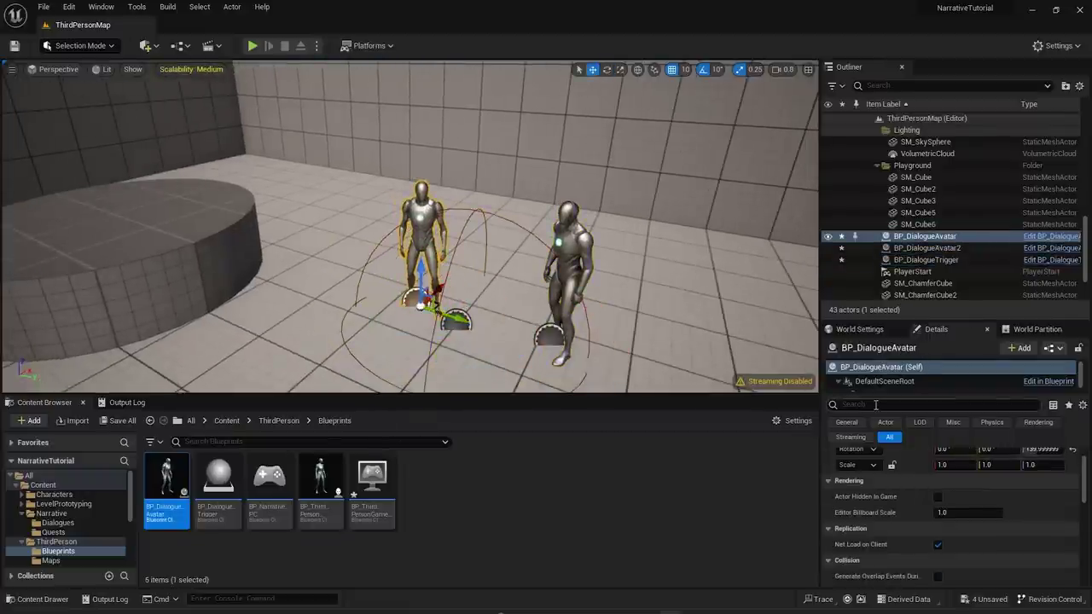
- Add the actor tag Rick to the first dialogue avatar and Larry to the second, and save all changes
click(1008, 486)
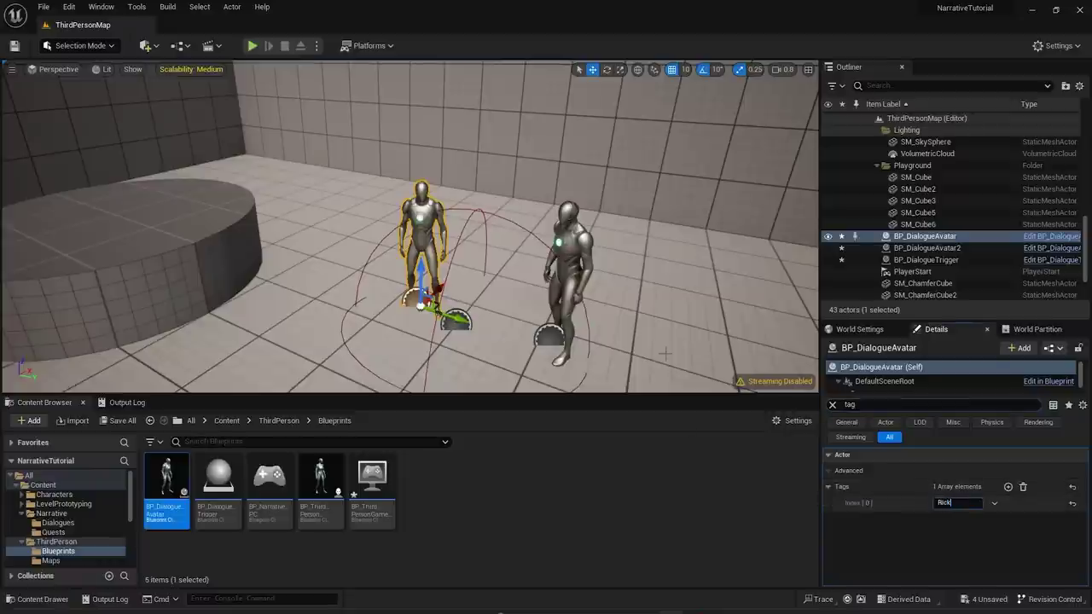
click(580, 267)
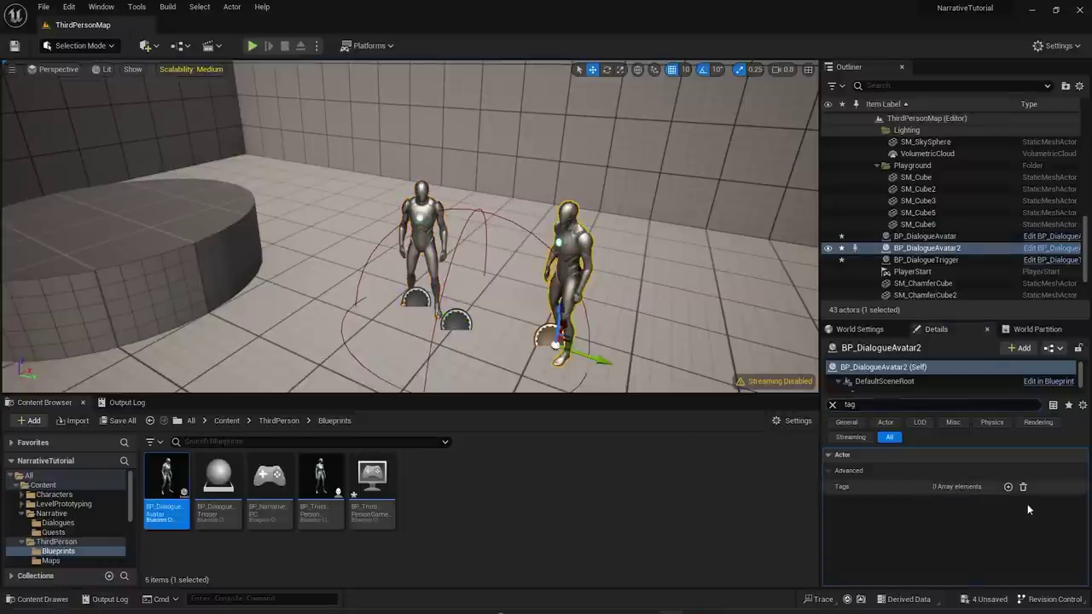
click(1008, 487)
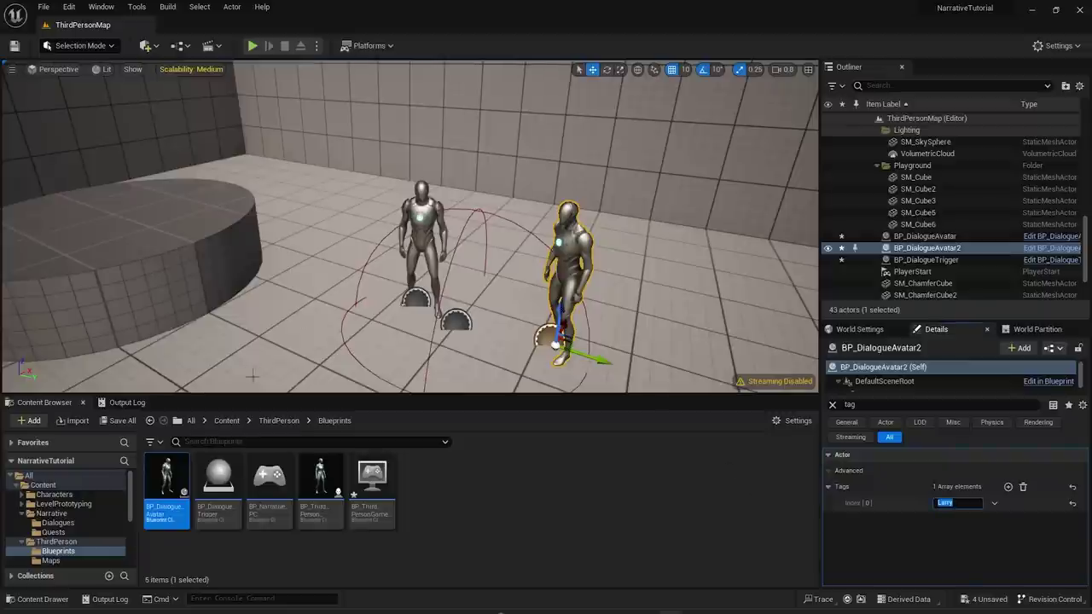
click(124, 423)
click(637, 444)
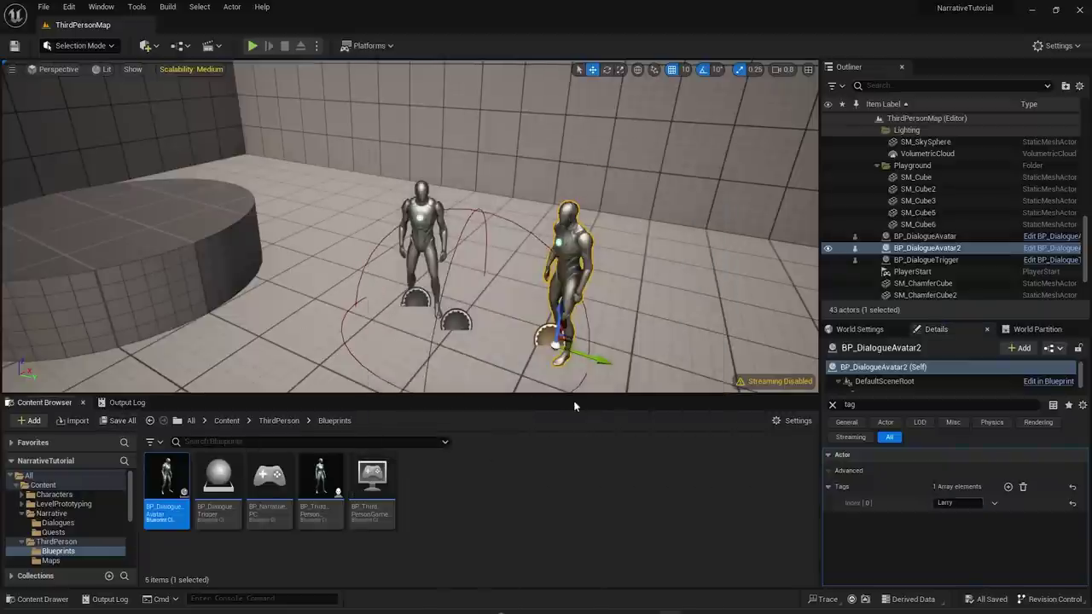
- Play-test the level by running up to the two avatars and choosing dialogue replies such as "How are you rick?", and stop playing
click(253, 46)
key(w)
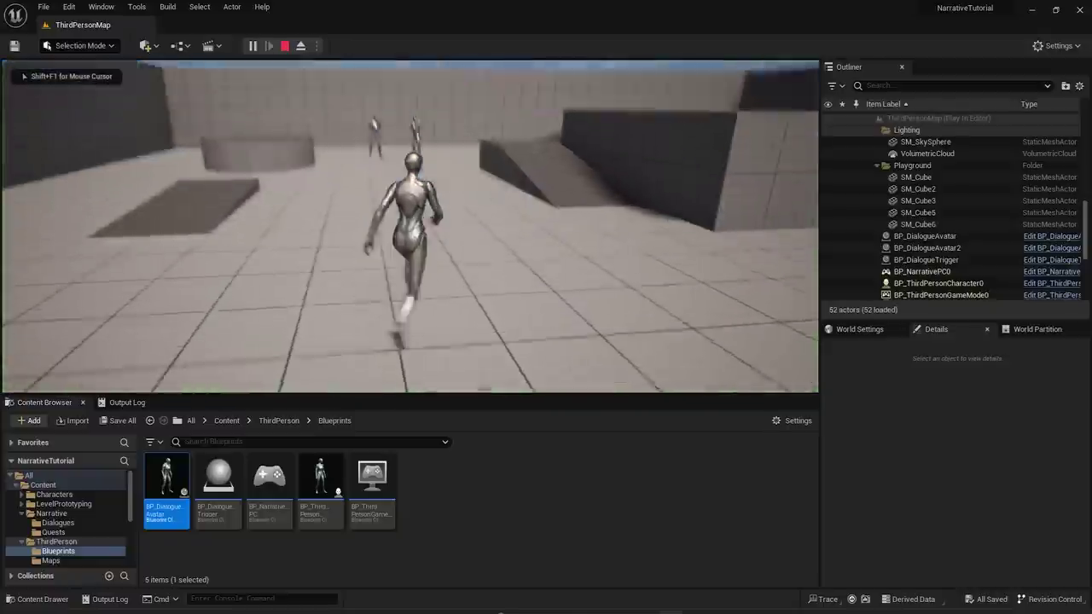
key(space)
key(w)
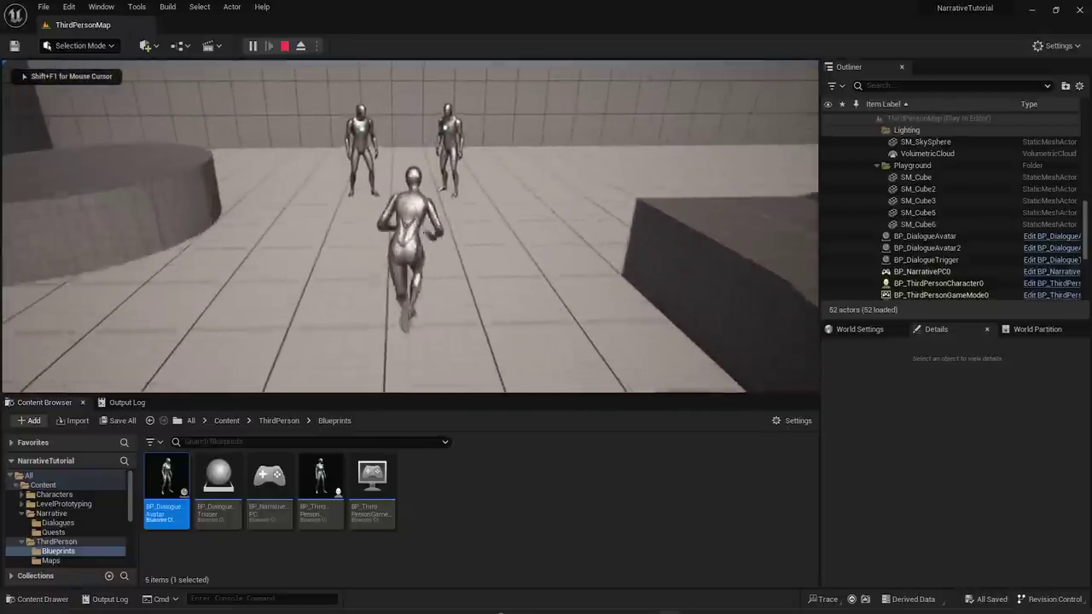
key(e)
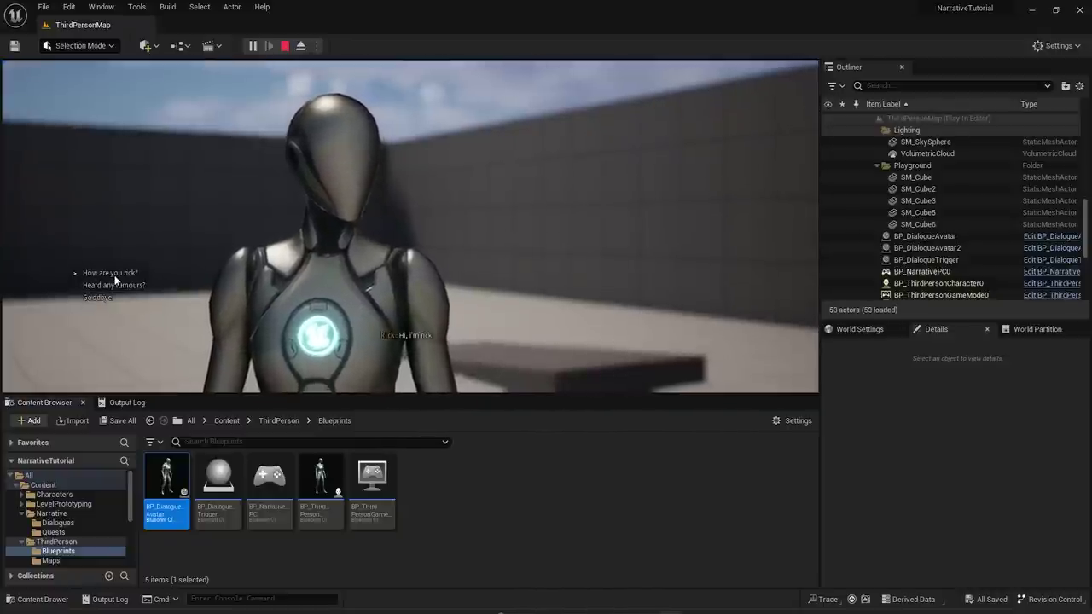
click(111, 272)
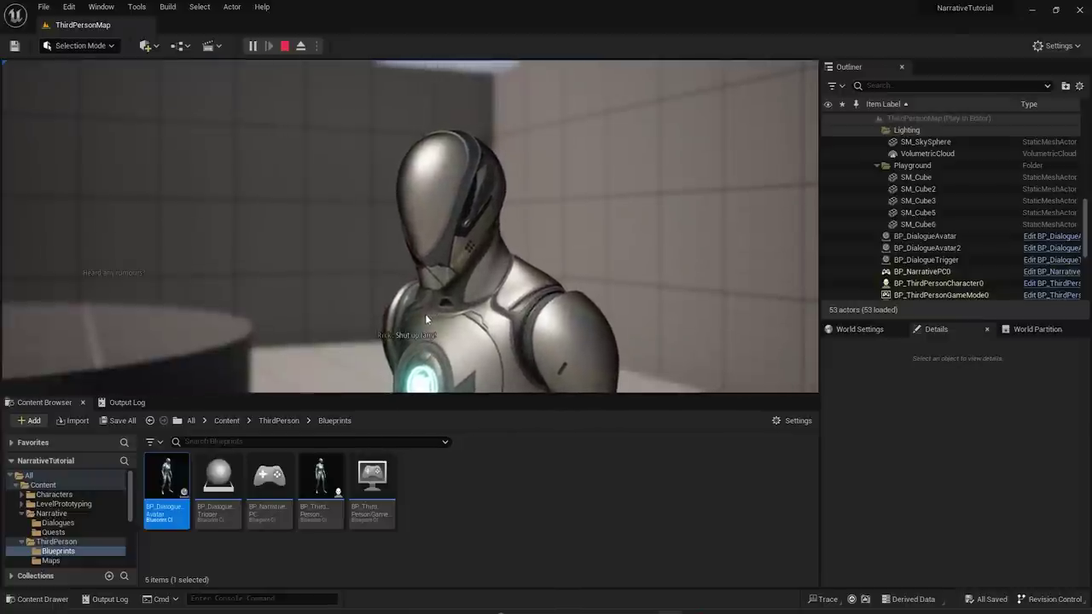
key(Escape)
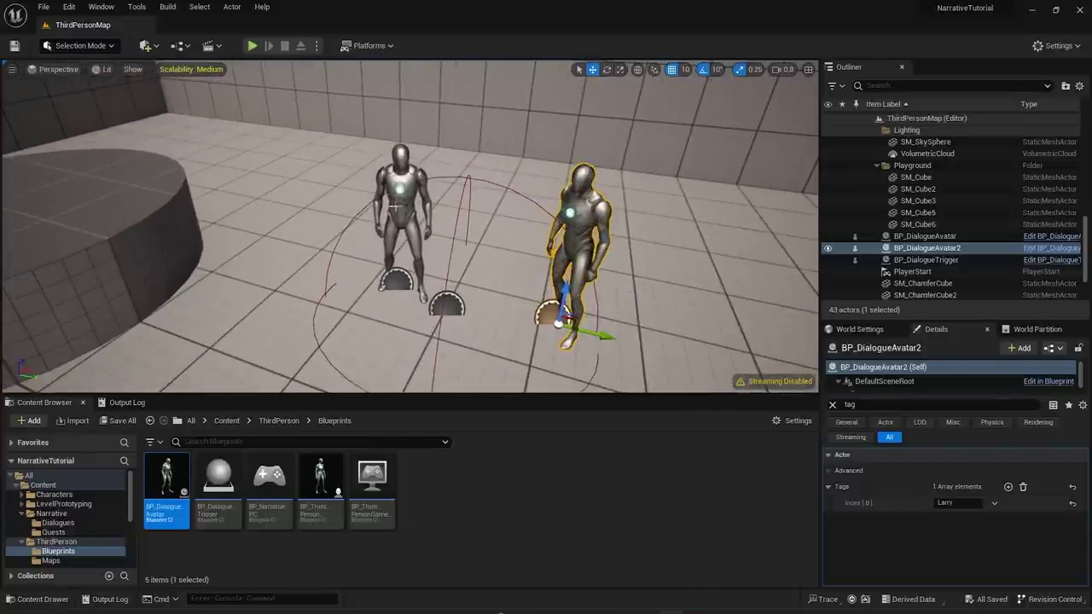
- In BP_DialogueAvatar's Construction Script, add a Create Dynamic Material Instance node targeting the Skeletal Mesh and connect it to the entry node
click(400, 189)
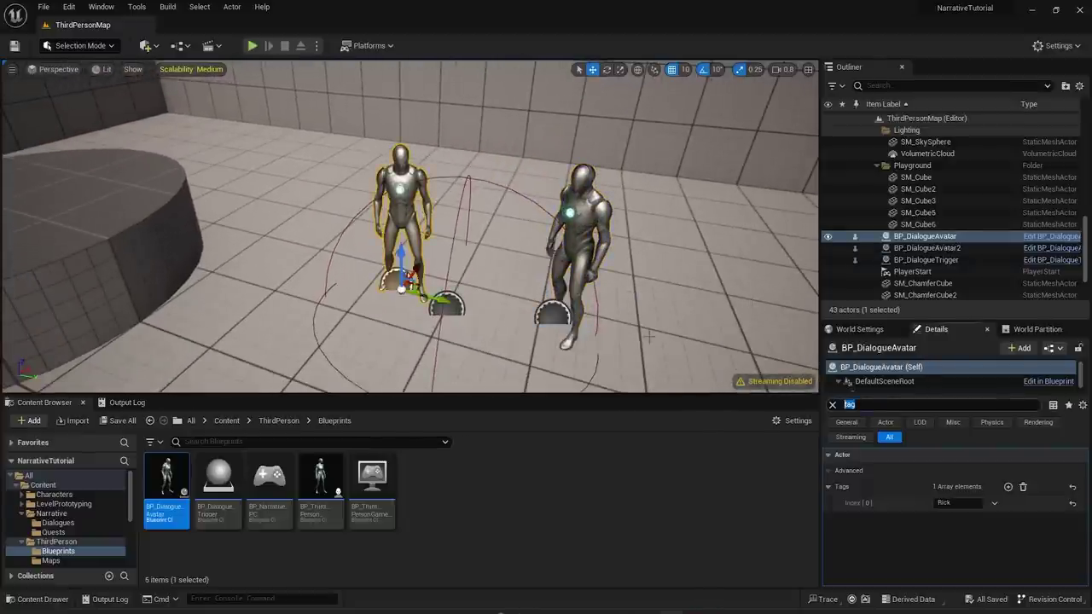
key(ctrl+e)
click(315, 70)
click(392, 69)
click(305, 68)
drag(50, 137, 549, 307)
text(dynamic)
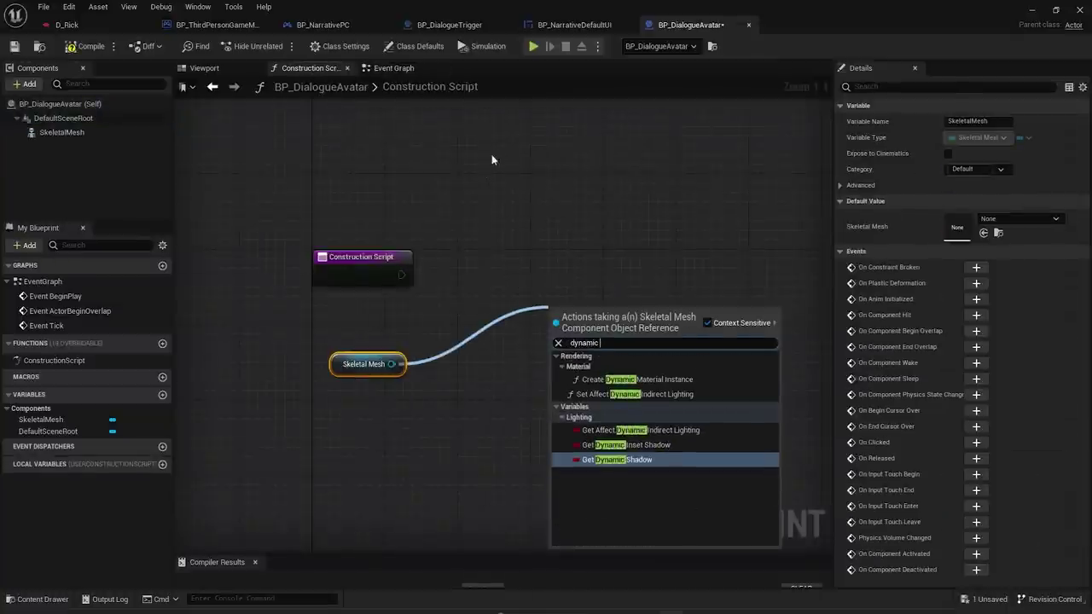
click(651, 383)
drag(593, 328, 546, 263)
drag(402, 274, 507, 274)
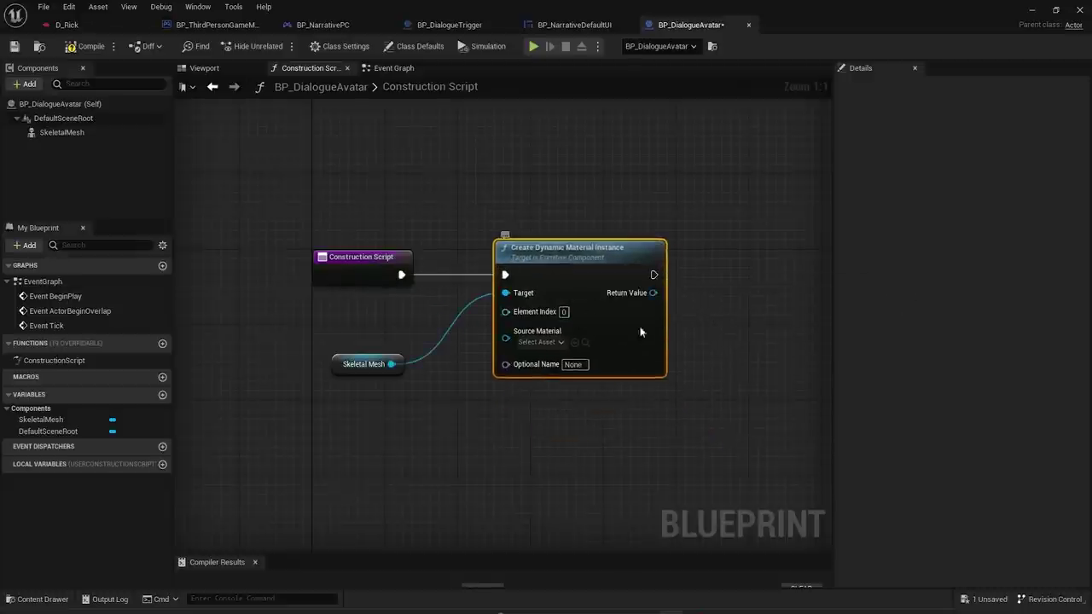
- Promote the dynamic material instance's return value to a variable named BodyMat and align its Set node
right_drag(651, 332, 544, 334)
right_click(546, 295)
click(593, 315)
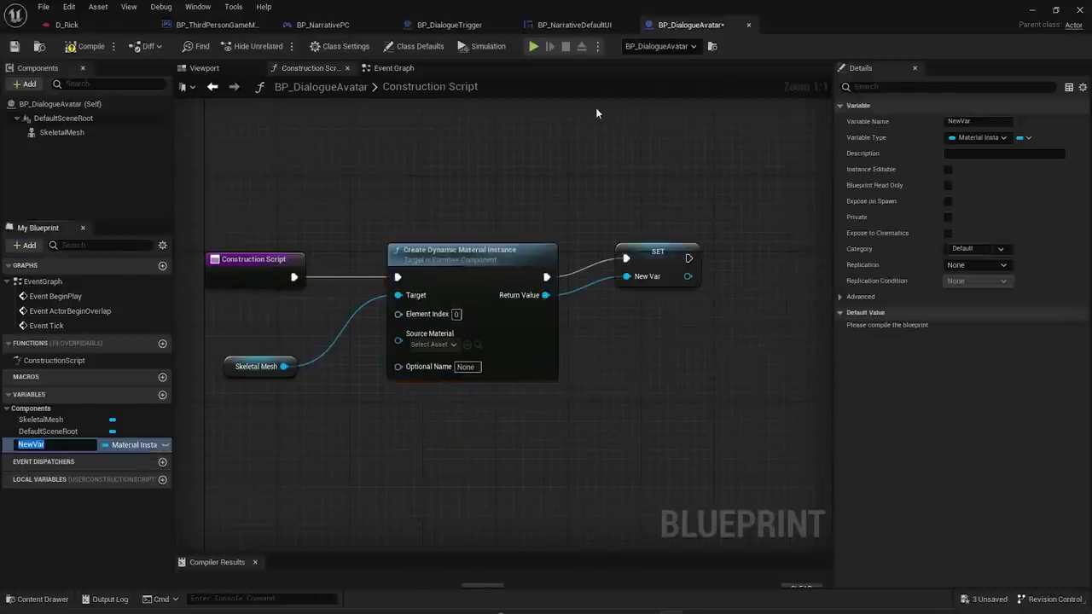
text(BodyMat)
key(Return)
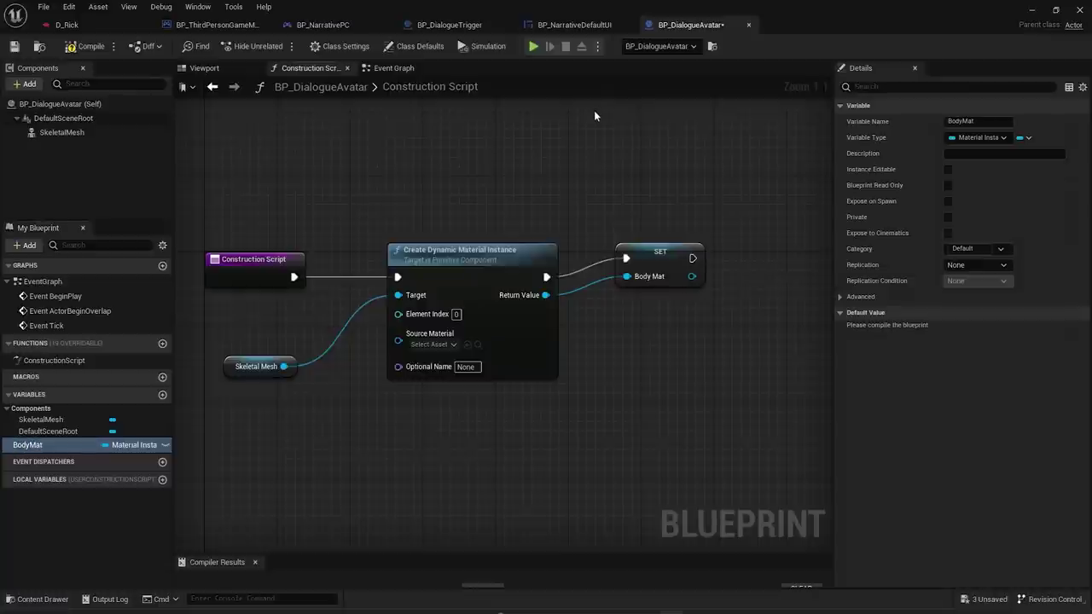
click(644, 262)
- Add a Set Vector Parameter Value node targeting Body Mat, with the parameter name Tint
right_drag(704, 311, 472, 312)
drag(461, 300, 563, 333)
text(set vector)
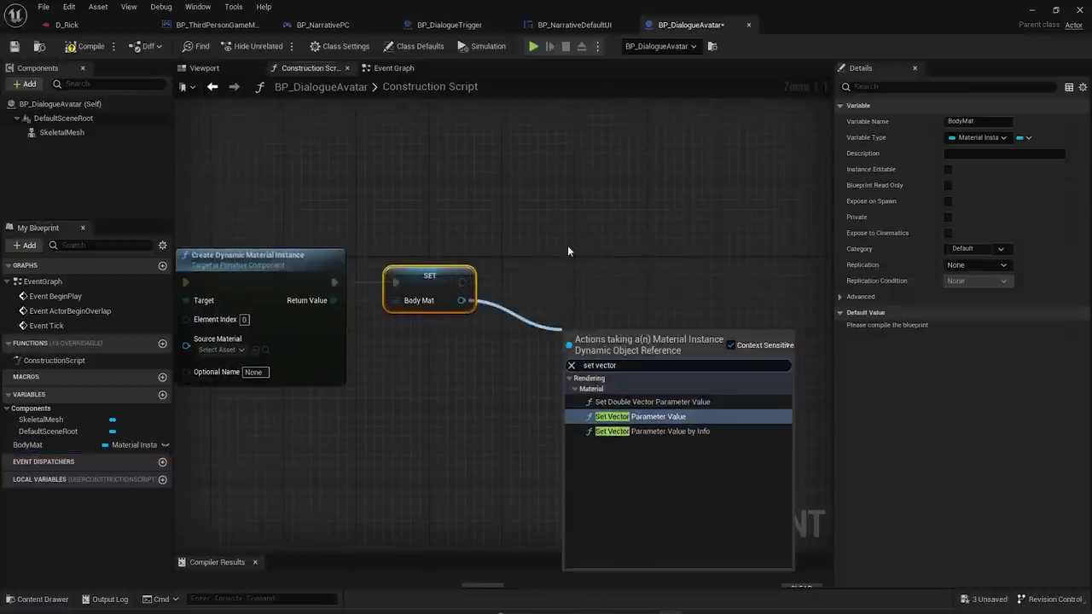
key(Return)
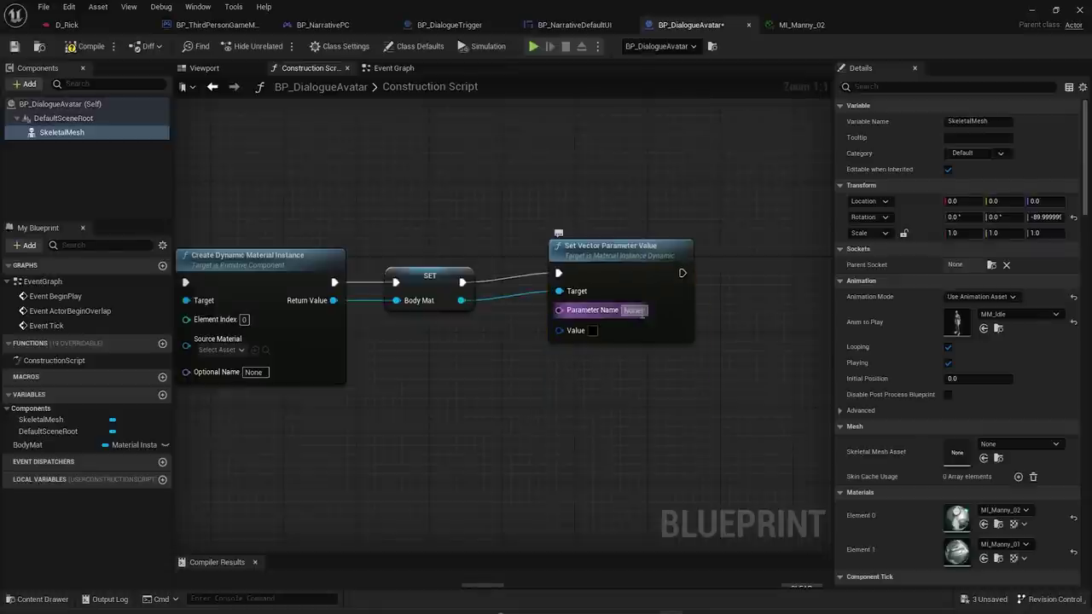
text(Tint)
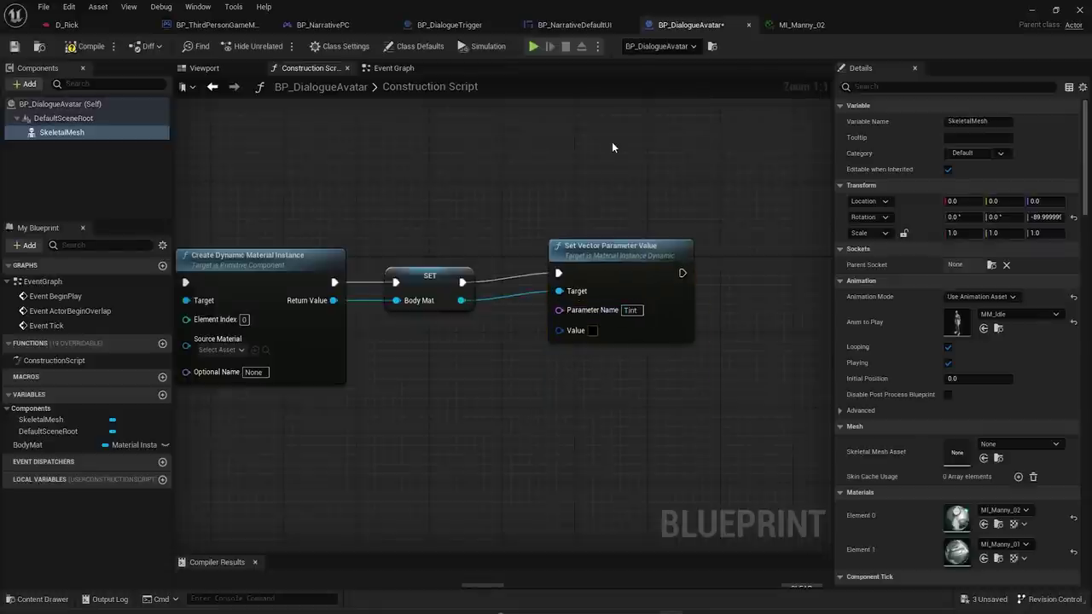
- Promote the Value input of the Tint parameter node to a variable and place its getter below the Body Mat node
right_click(561, 332)
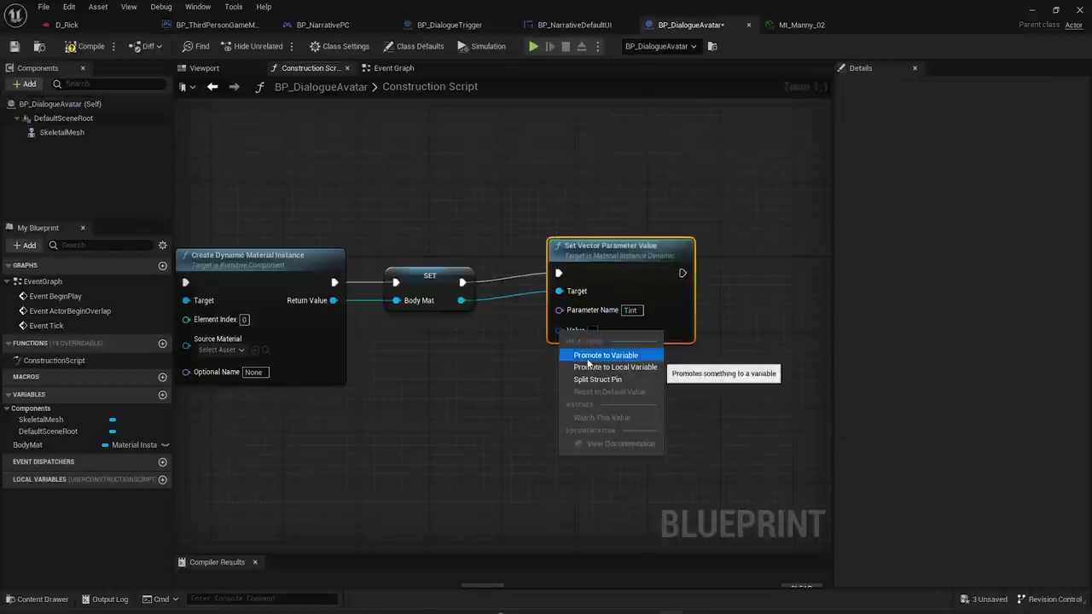
click(601, 357)
drag(446, 246, 430, 380)
click(378, 217)
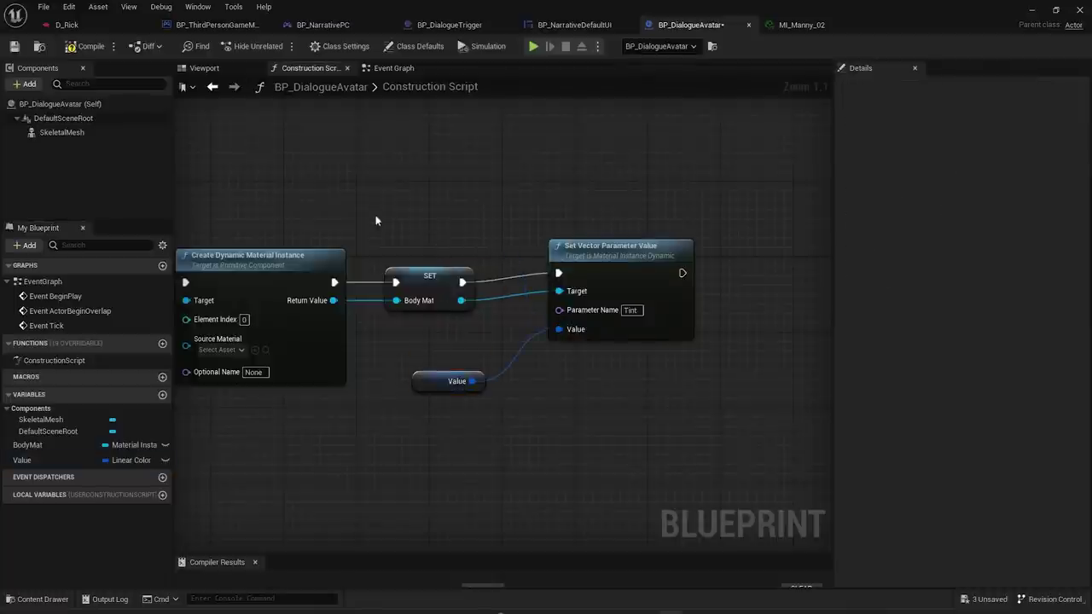
- Rename the Value linear color variable to BodyColor, make it instance editable, and compile BP_DialogueAvatar
click(430, 386)
click(51, 460)
key(F2)
text(BodyColor)
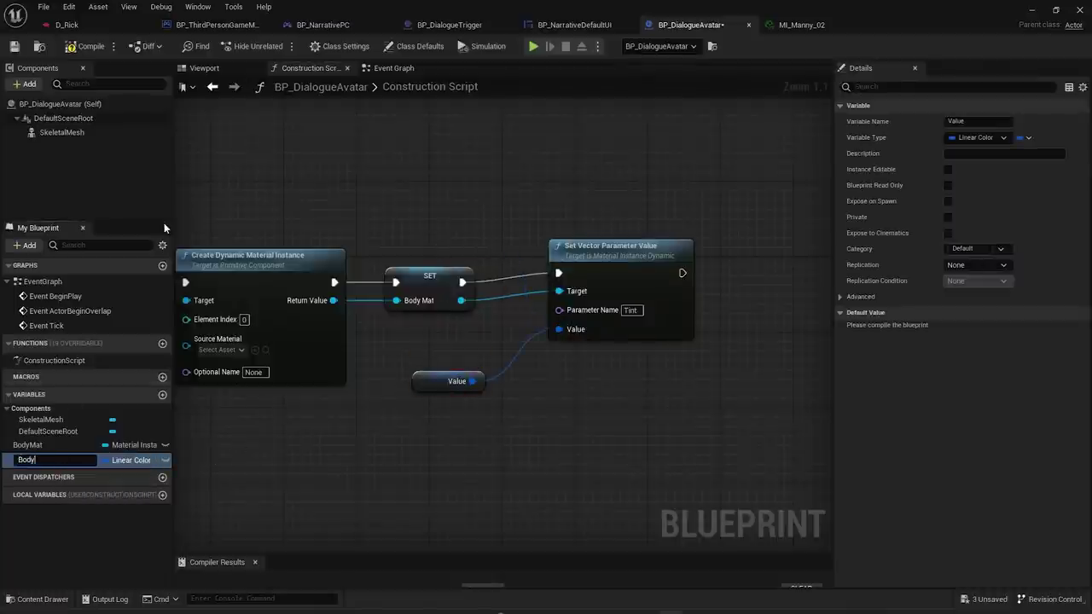
key(Return)
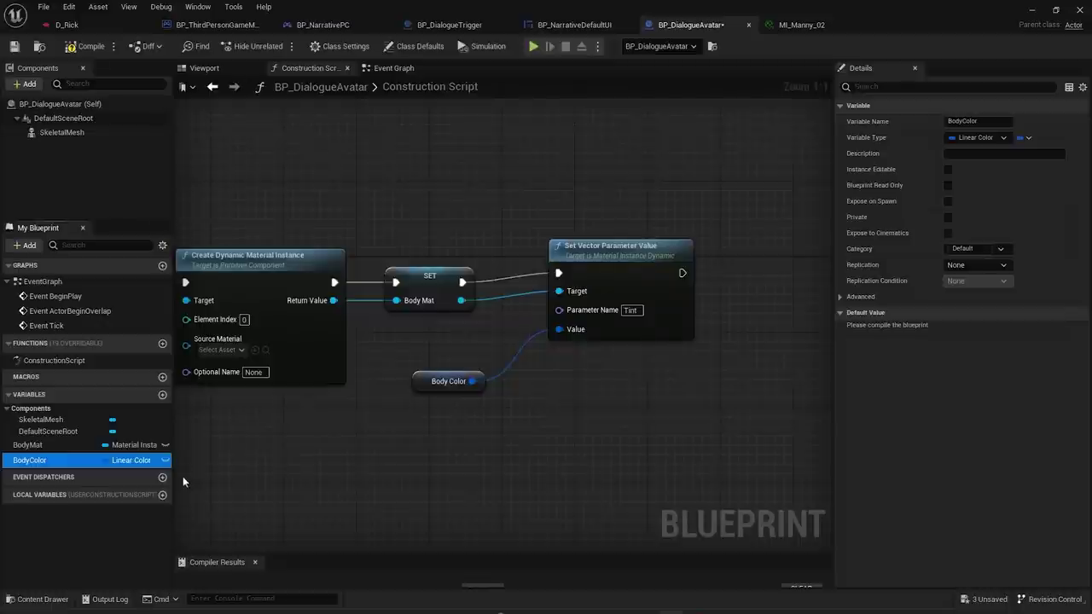
click(165, 461)
click(87, 47)
- In the level, set the Body Color of BP_DialogueAvatar2 to bright red
click(1032, 9)
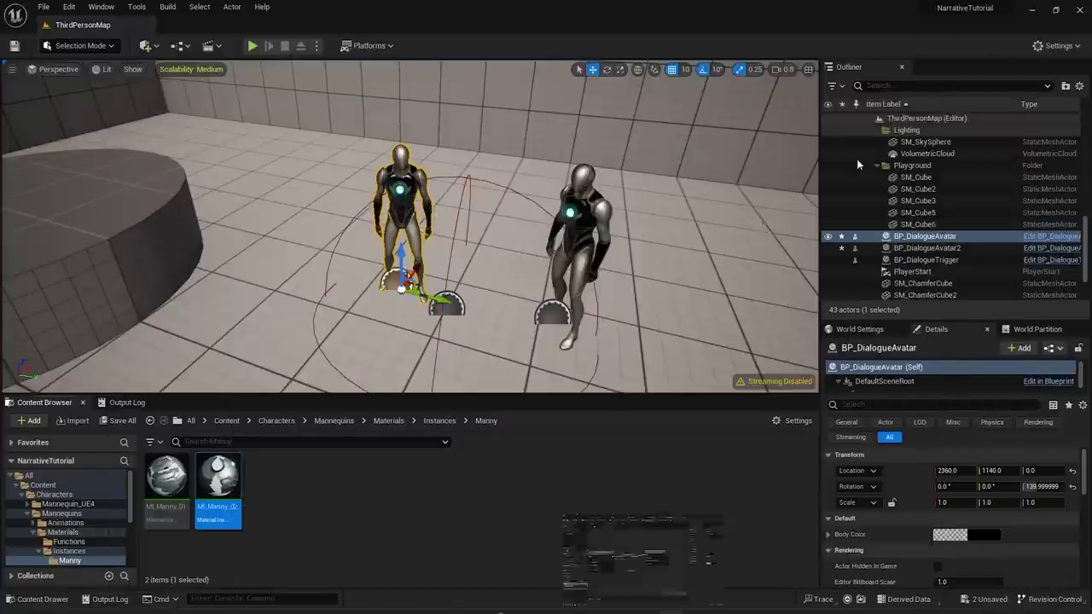
click(583, 200)
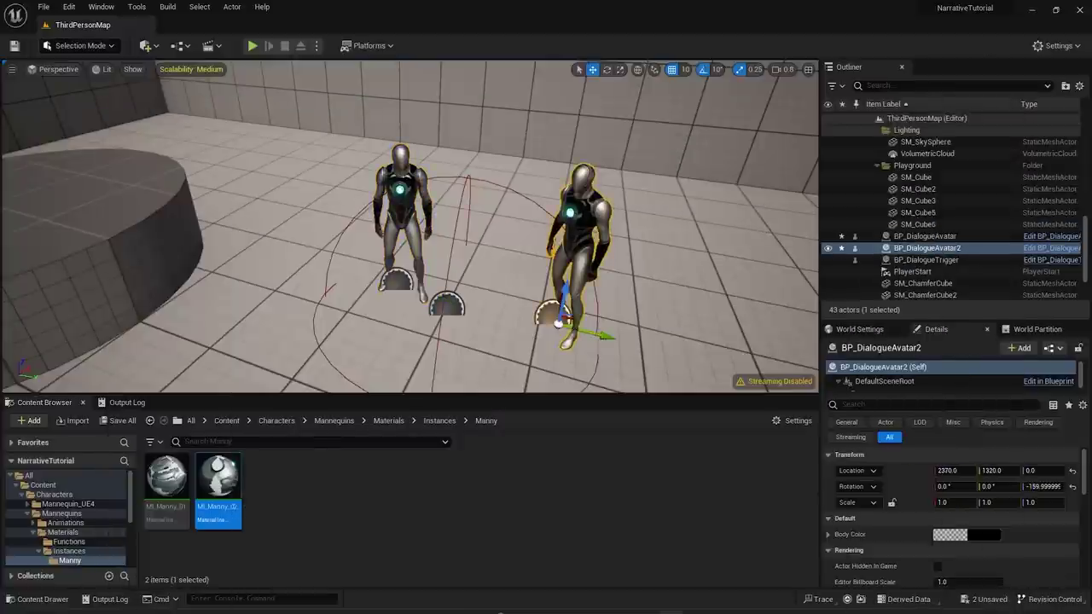
click(983, 533)
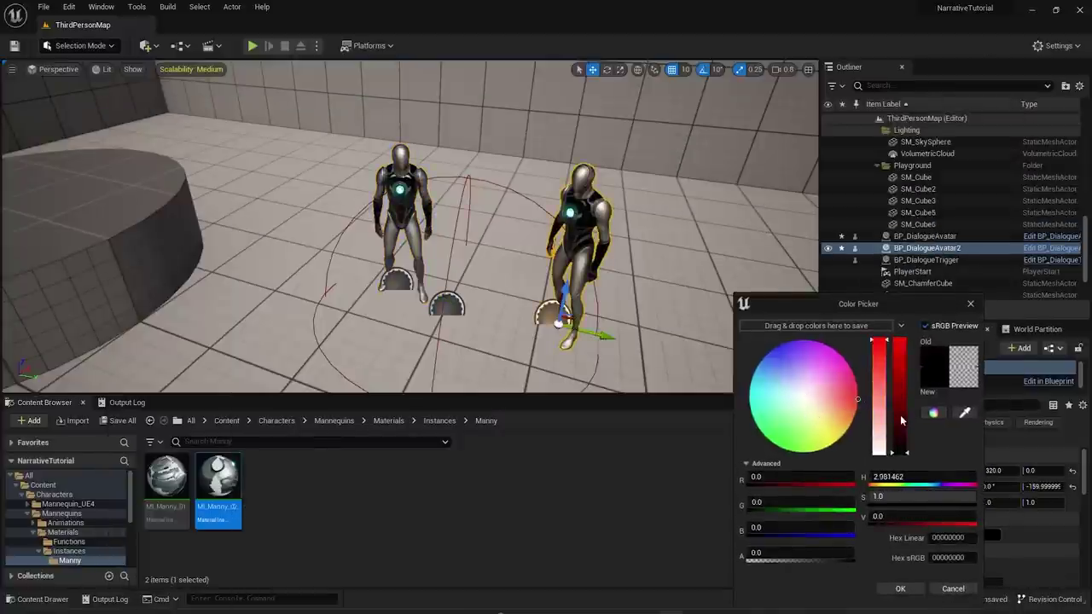
drag(898, 420, 898, 340)
click(901, 589)
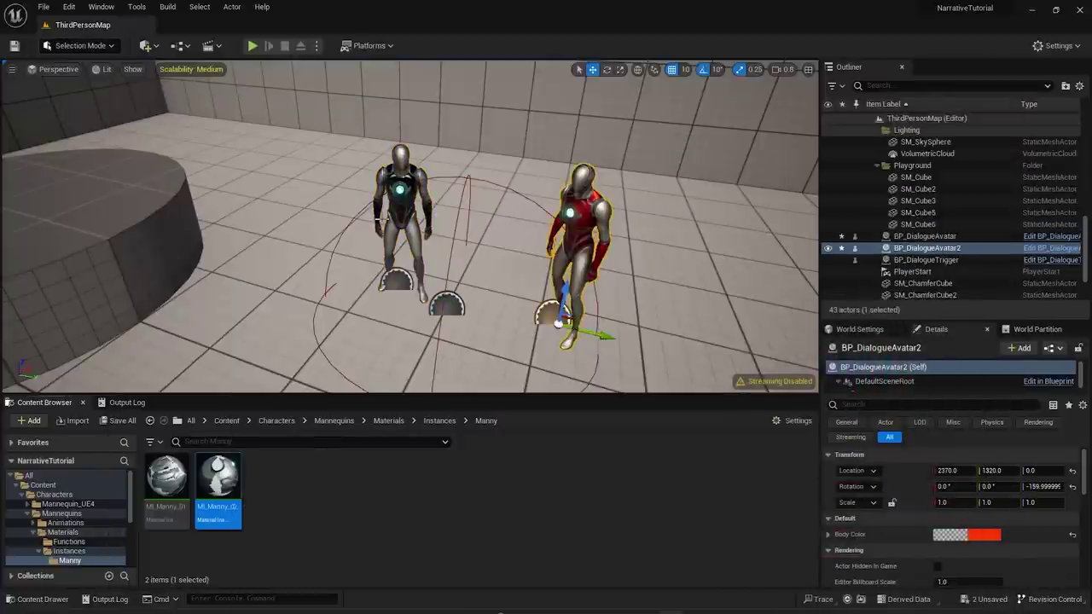
- Set the Body Color of BP_DialogueAvatar to blue, sRGB hex 3500FF, and save the level
click(926, 235)
click(969, 536)
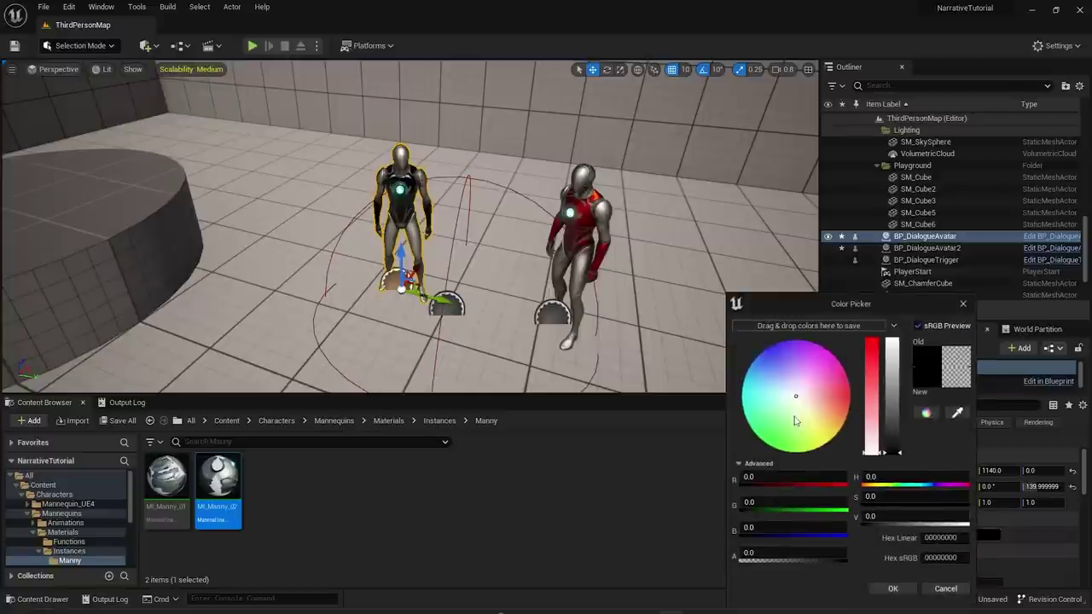
click(771, 346)
drag(897, 435, 898, 340)
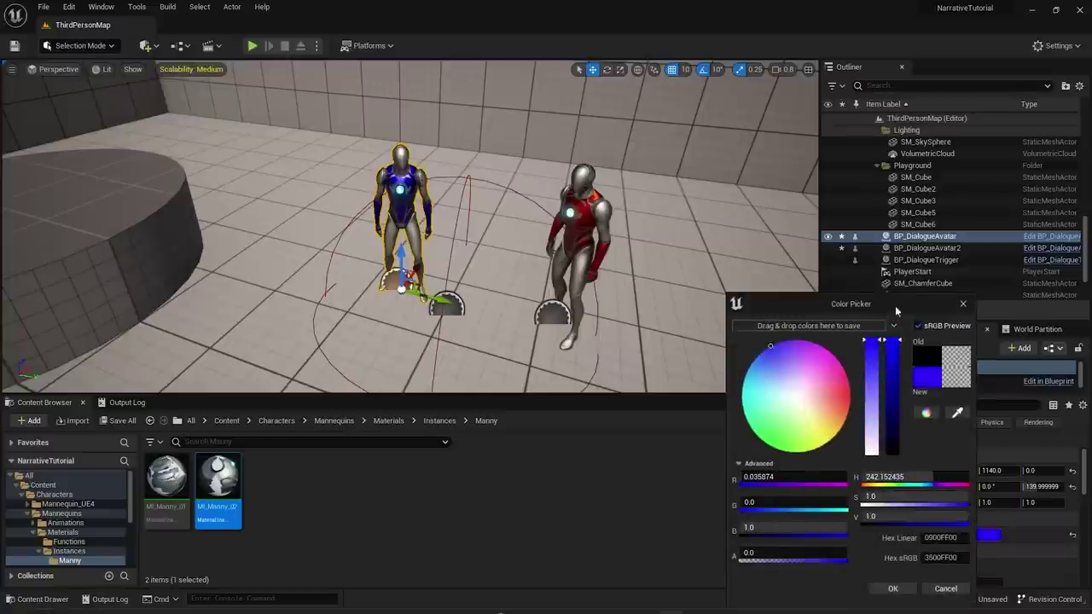
click(901, 589)
mouse_move(512, 222)
right_down()
mouse_move(538, 128)
mouse_move(512, 141)
mouse_move(516, 209)
right_up()
click(512, 128)
key(w)
key(s)
key(ctrl+s)
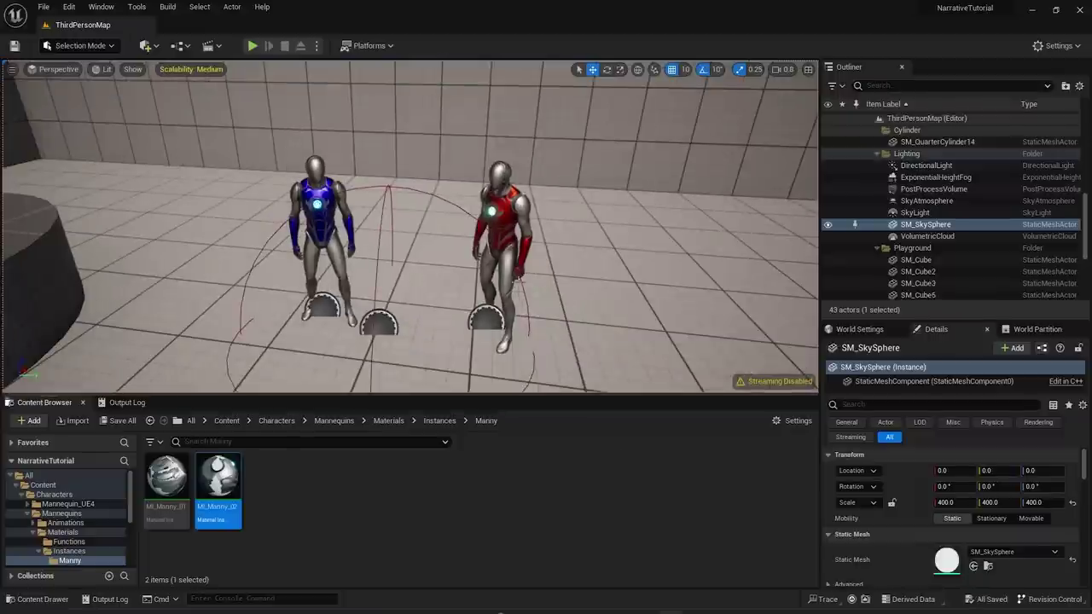
- Look up the actor tags of the blue avatar and the red avatar in the level
right_drag(501, 273, 485, 265)
key(s)
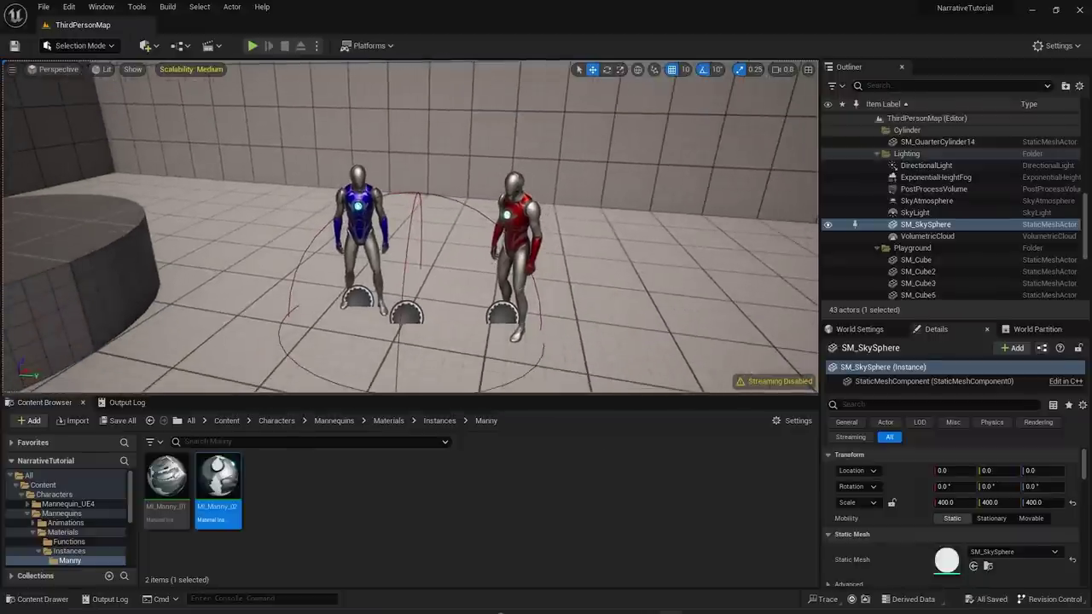
click(356, 193)
key(w)
mouse_move(415, 249)
right_down()
mouse_move(389, 238)
mouse_move(379, 260)
mouse_move(384, 234)
mouse_move(399, 250)
right_up()
key(w)
key(w)
key(s)
click(873, 405)
click(853, 404)
text(tag)
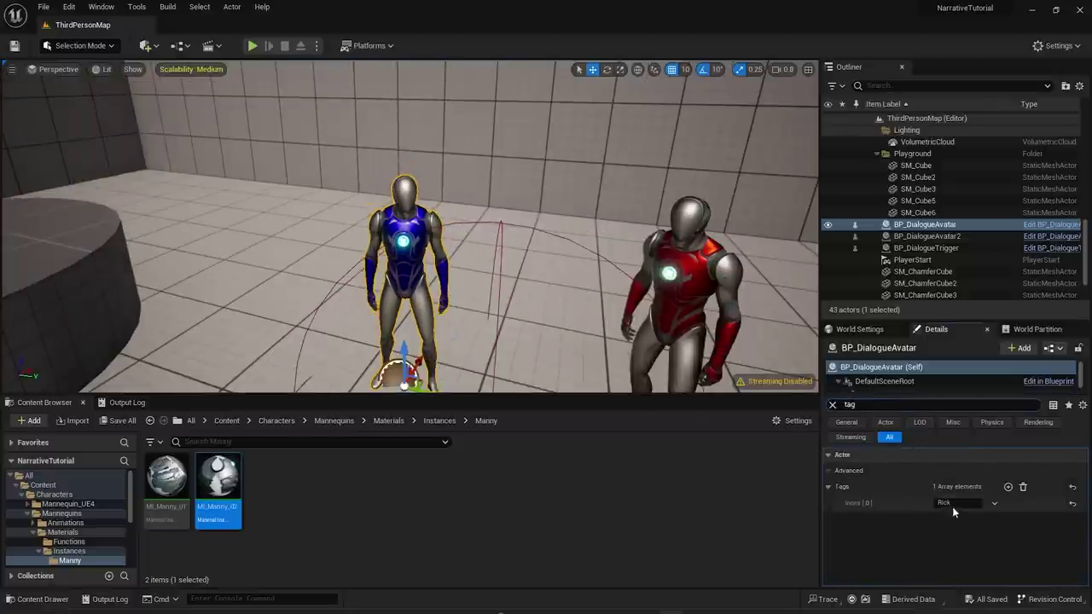
click(669, 248)
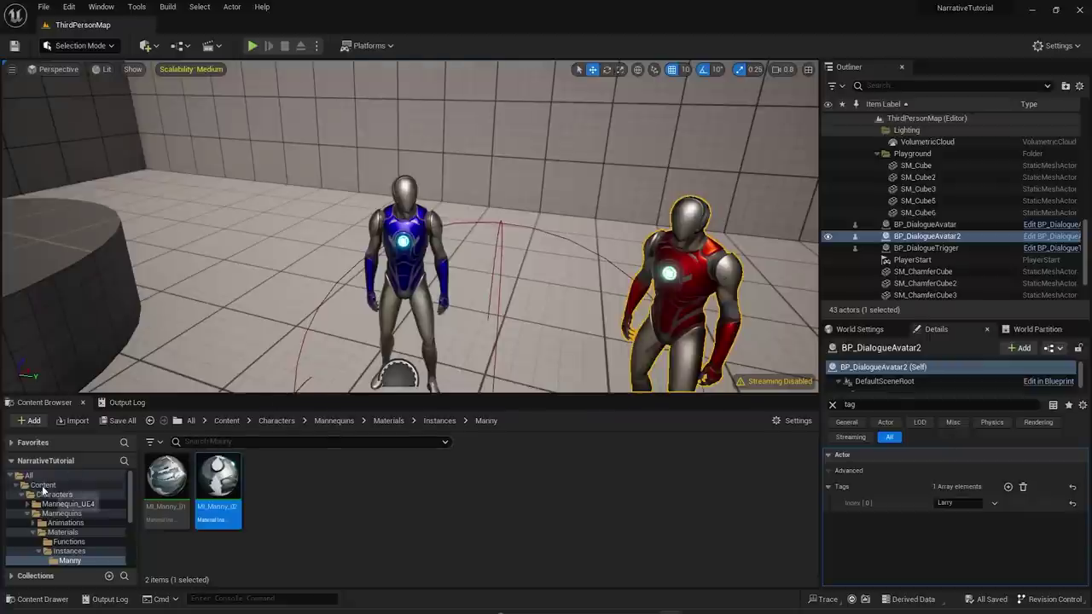
- In ThirdPerson/Blueprints, create a child Blueprint class of BP_DialogueAvatar named BP_DialogueAvatar_Rick
click(43, 485)
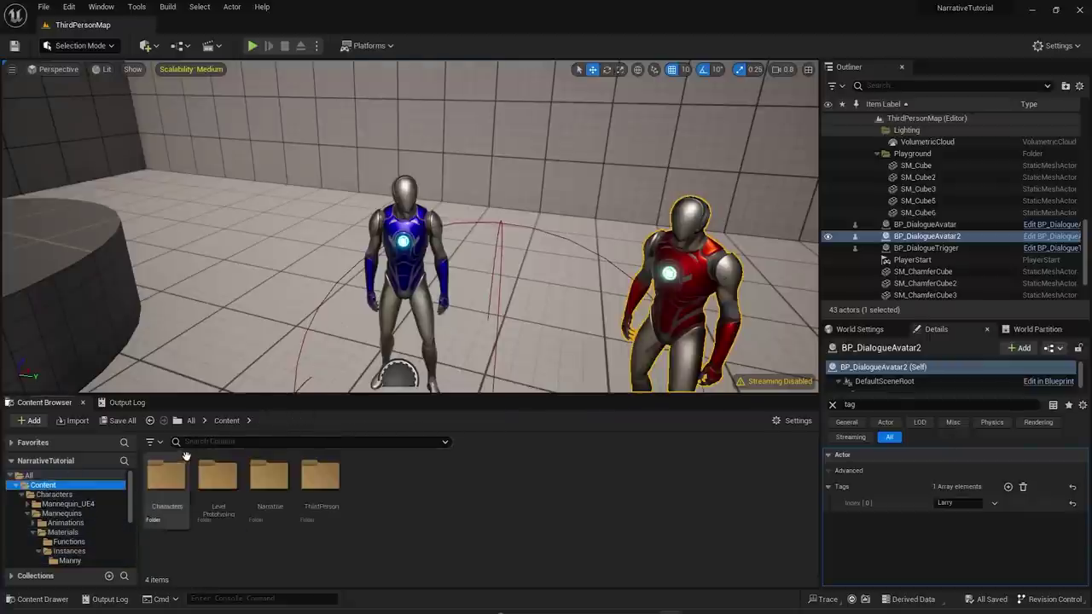
drag(184, 459, 191, 453)
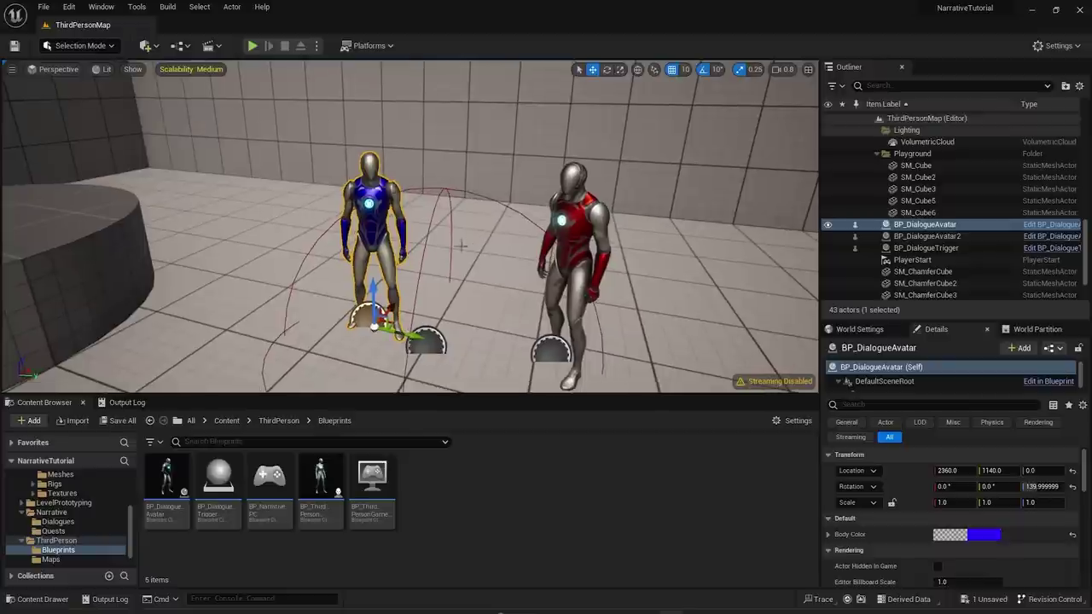
right_click(159, 516)
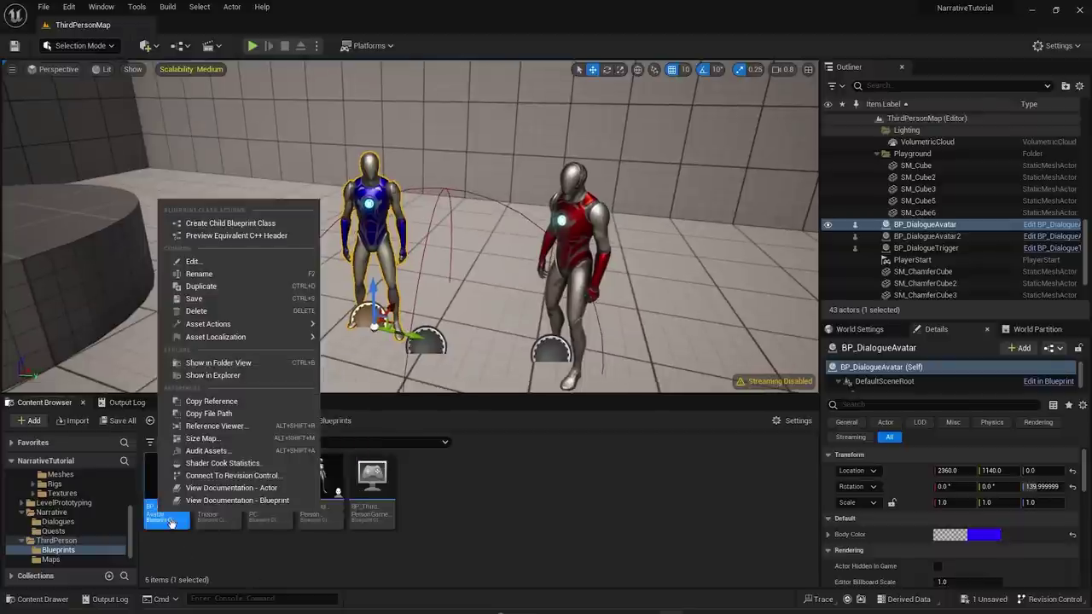
click(262, 224)
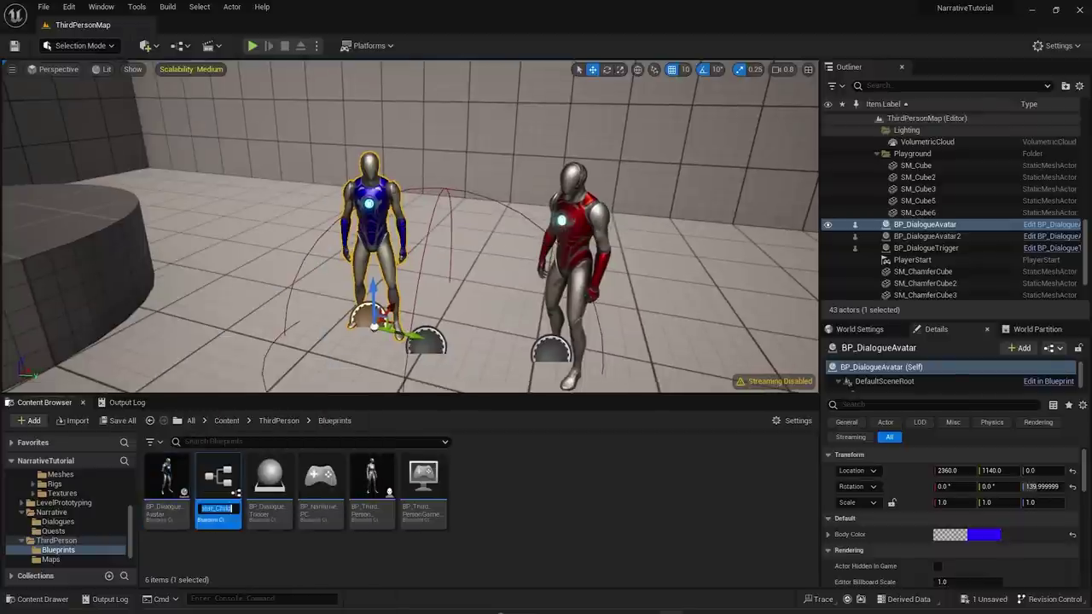
key(BackSpace)
key(BackSpace)
key(BackSpace)
text(_B)
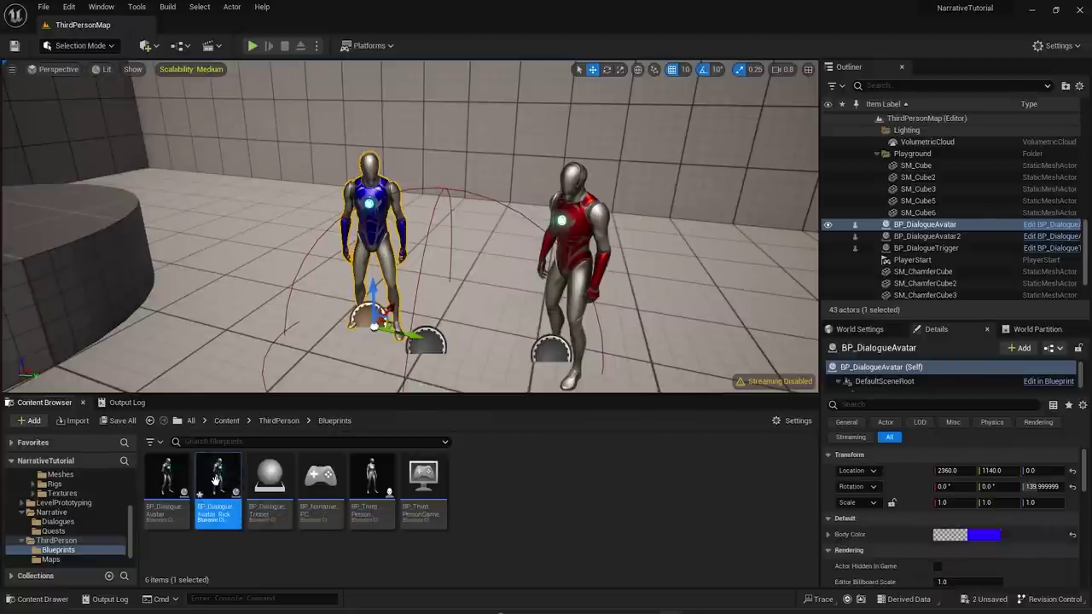
- Open BP_DialogueAvatar_Rick and paste the placed avatar's blue into its default Body Color
double_click(218, 484)
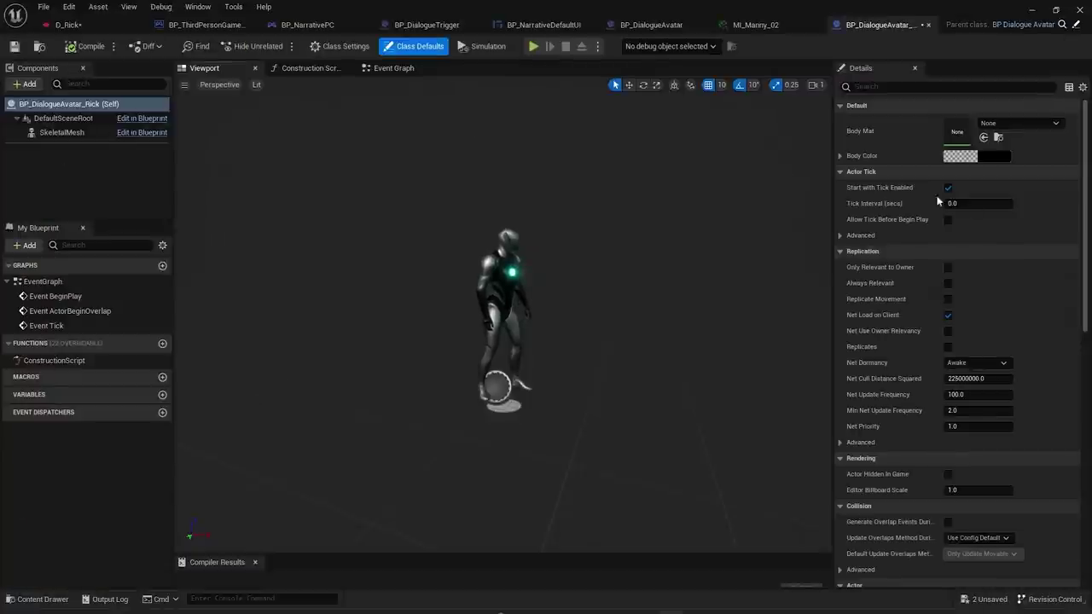
shift+click(865, 156)
scroll(508, 262, up, 5)
scroll(507, 262, down, 3)
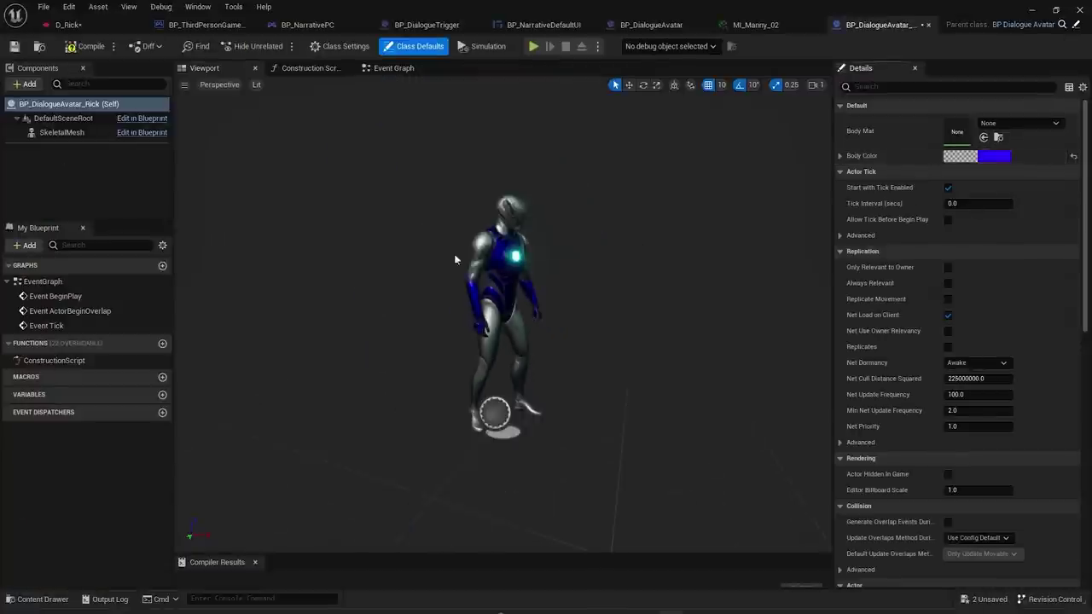
- In the D_Rick dialogue, set the Rick speaker's Speaker Avatar Class to BP_DialogueAvatar_Rick
click(70, 27)
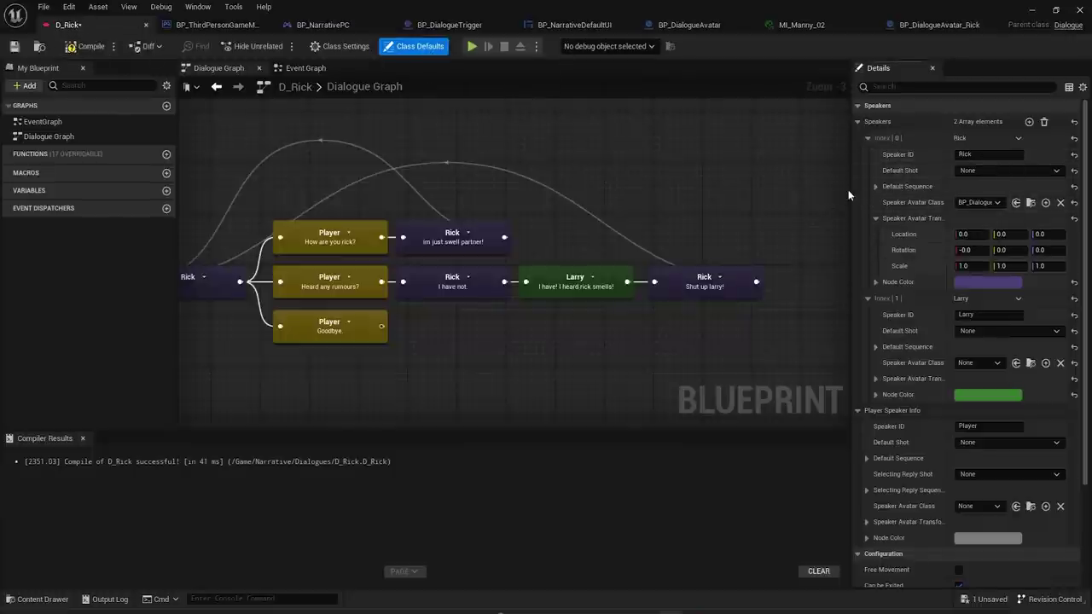
drag(849, 189, 800, 190)
click(952, 203)
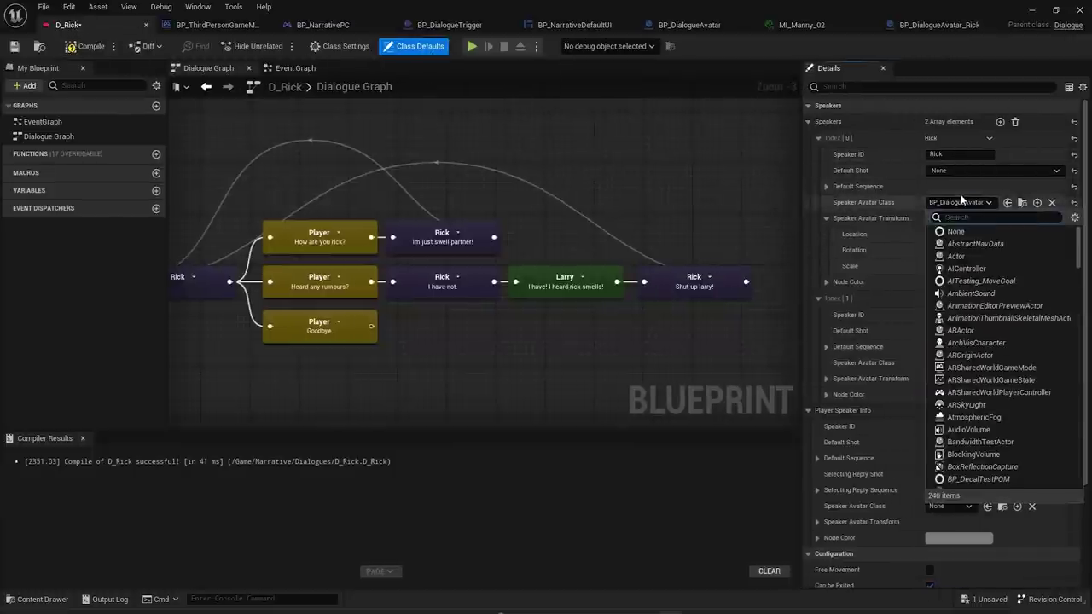
text(rick)
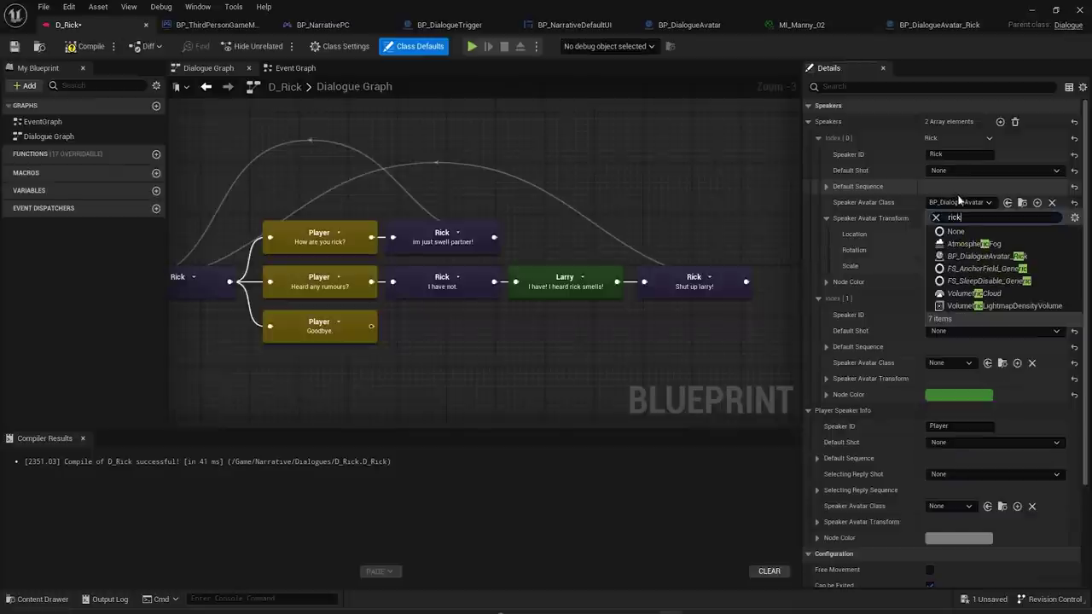
click(982, 242)
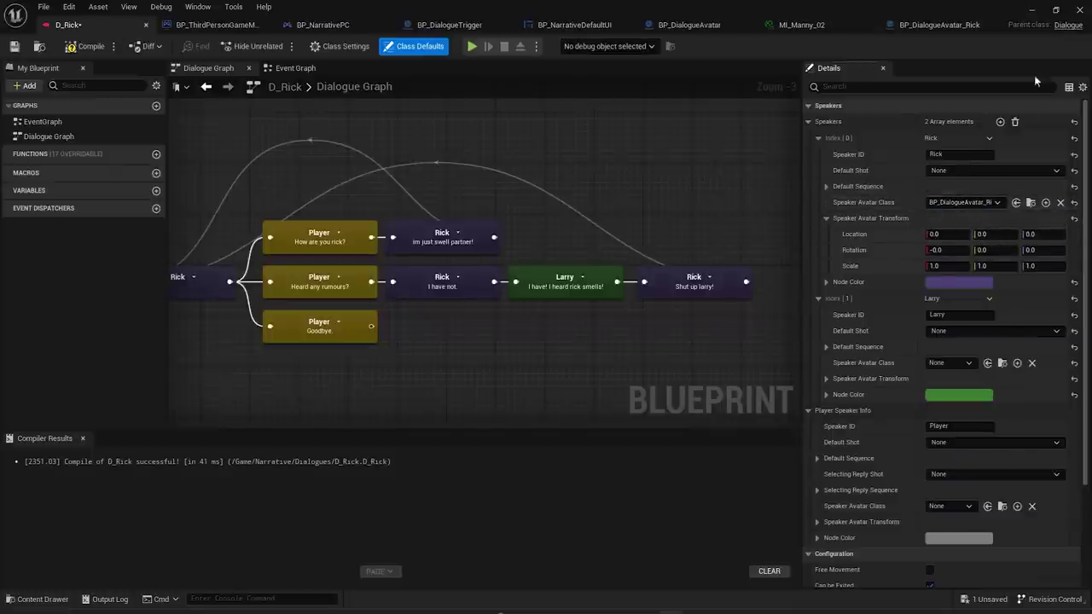
- Copy the blue avatar's location 2360, 1140, 0 and Z rotation 139.999999 into Rick's Speaker Avatar Transform, then compile and save D_Rick
click(1033, 10)
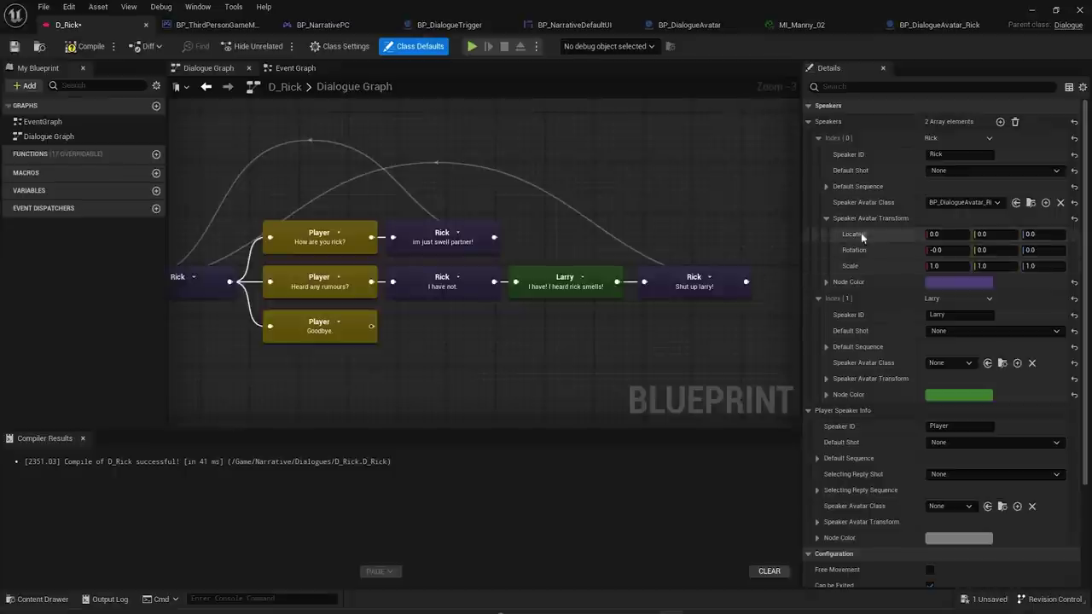
shift+click(873, 236)
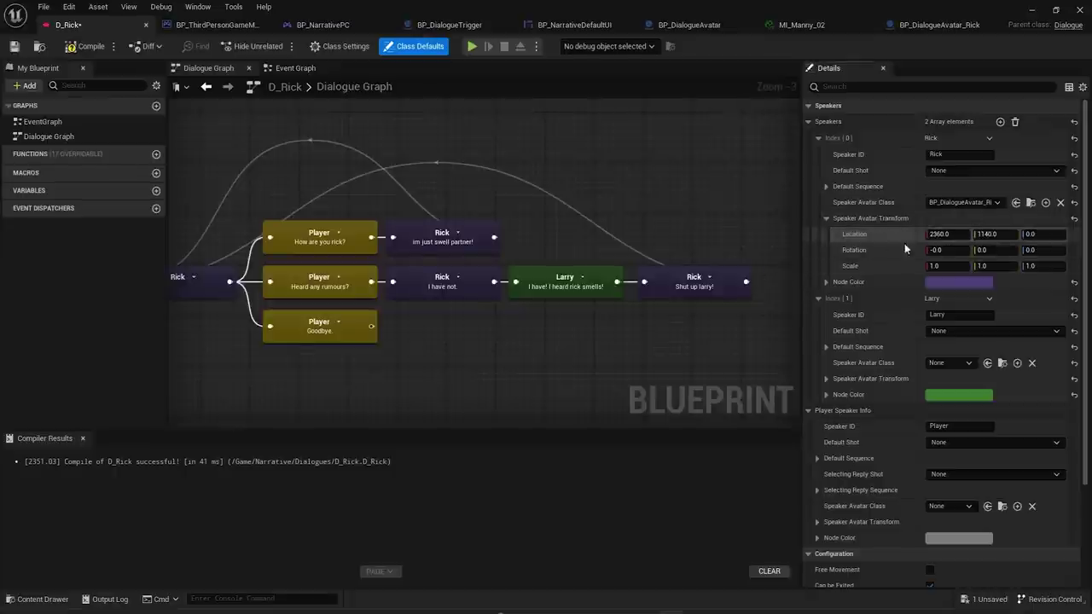
click(1034, 11)
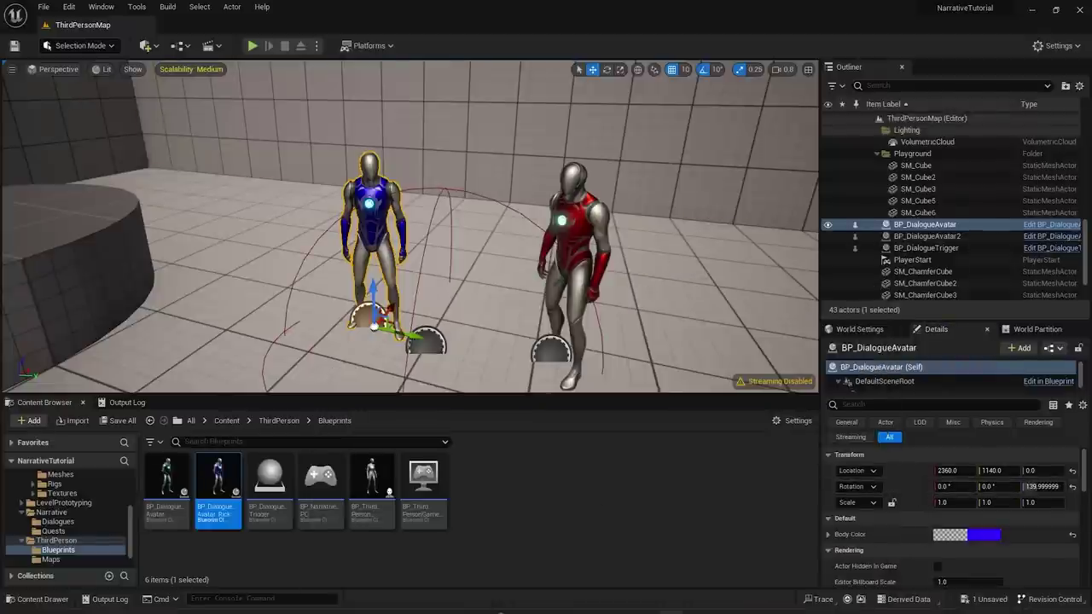
key(alt+Tab)
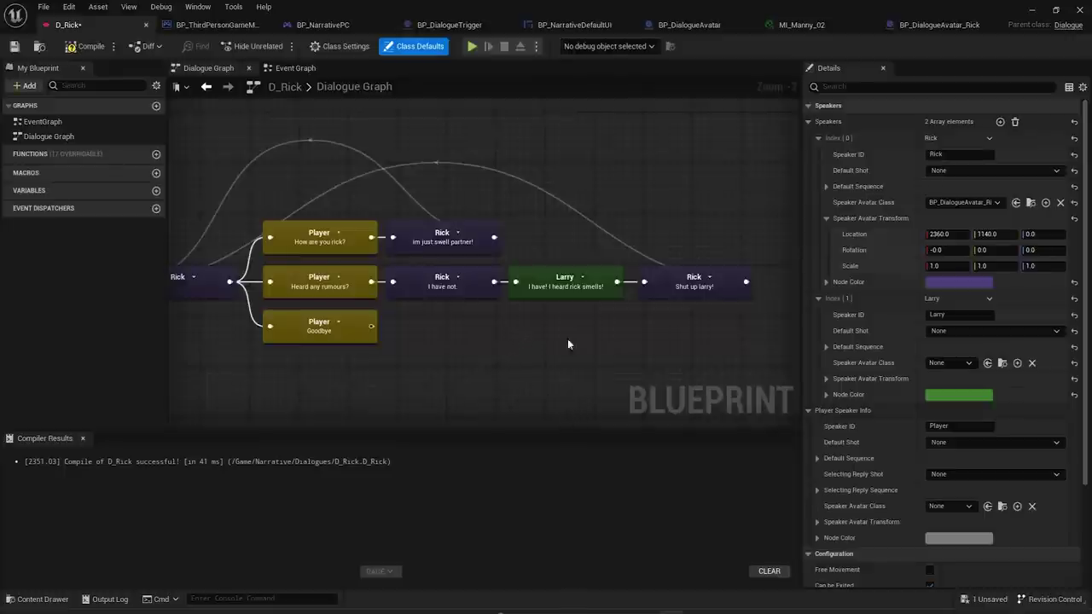
text(139.999999)
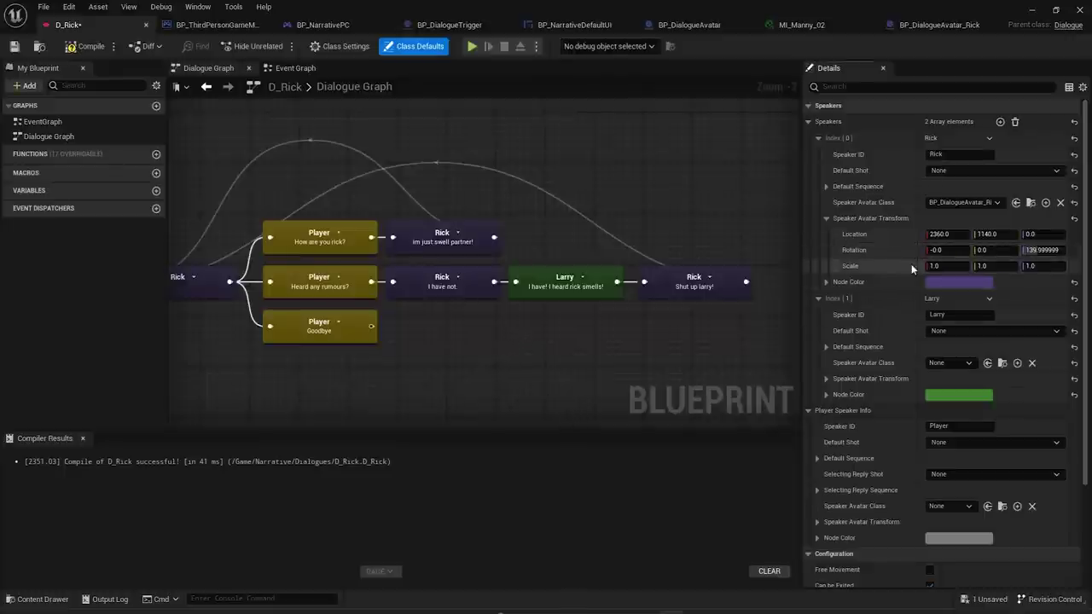
click(13, 49)
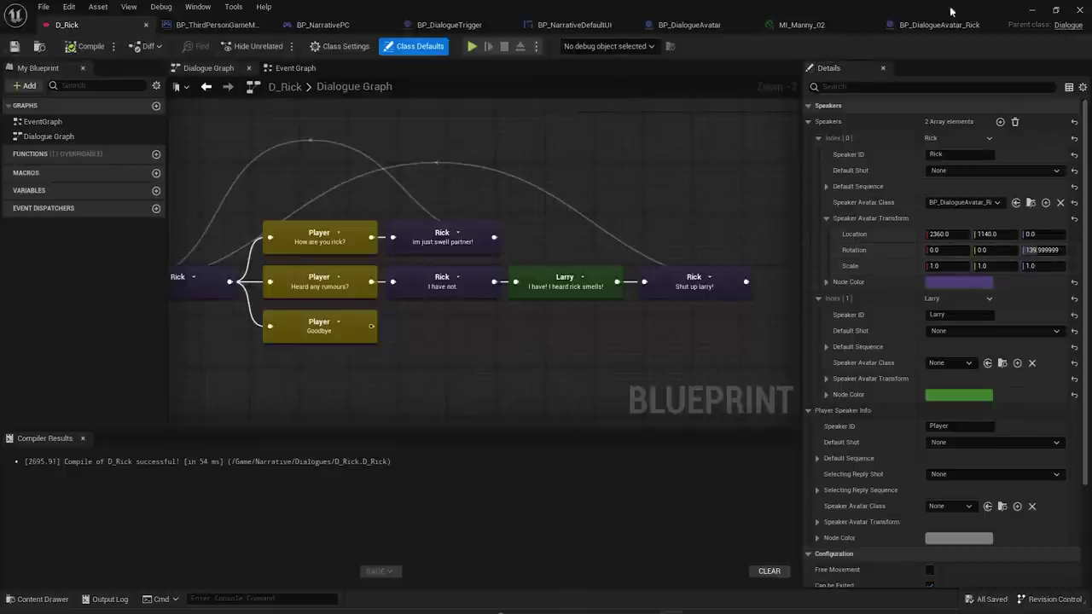
- Delete the blue BP_DialogueAvatar actor from the level
click(1030, 10)
click(375, 217)
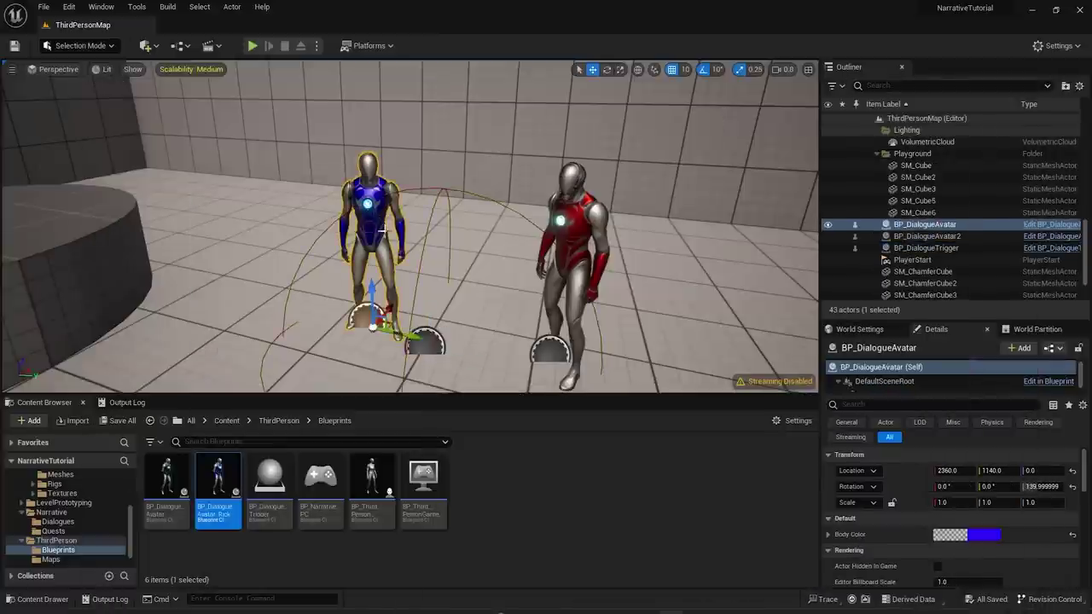
key(Delete)
scroll(386, 244, down, 2)
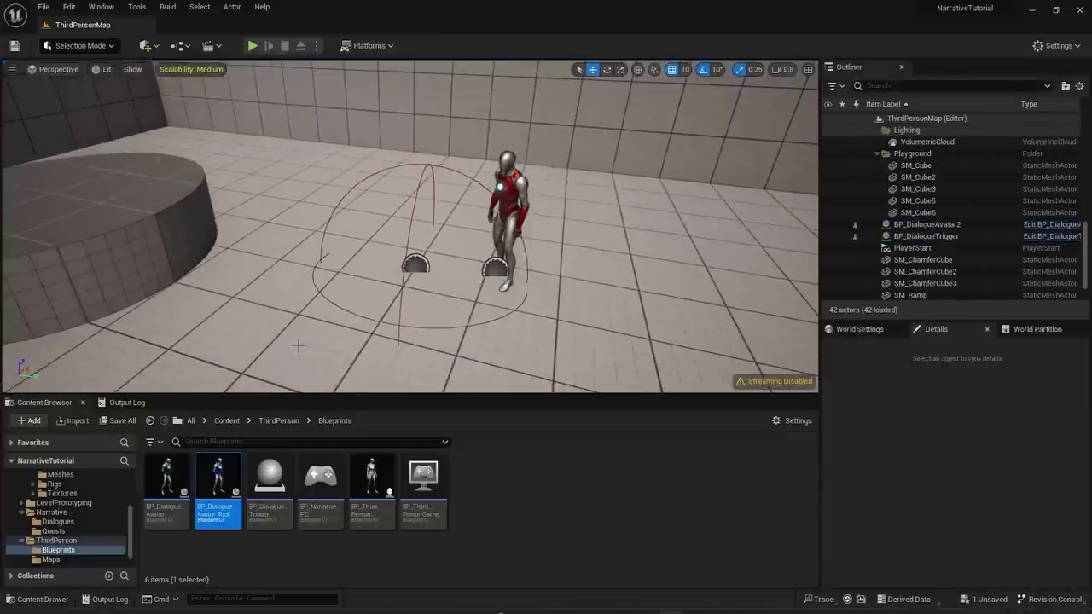
- Play the level, run into the dialogue trigger to test Rick's spawned avatar, and end the conversation with Goodbye
click(254, 47)
key(w)
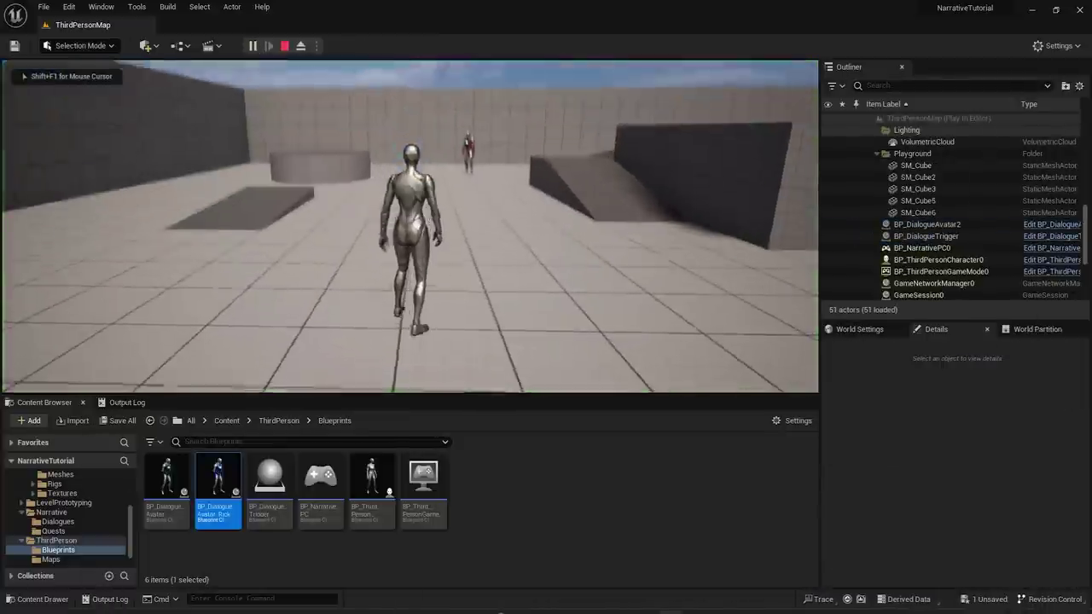
key(w)
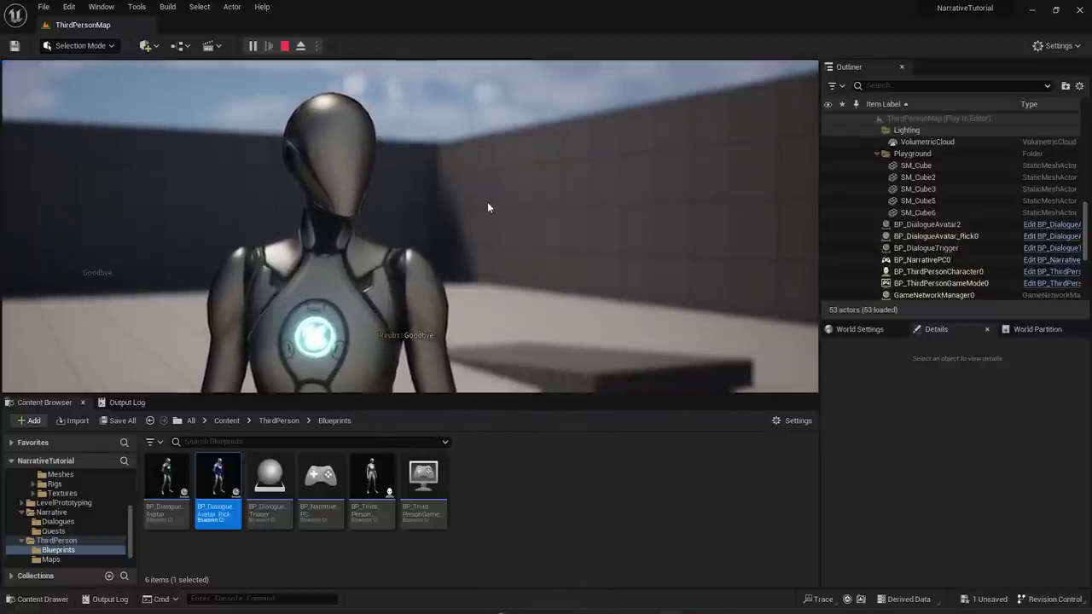
key(w)
key(a)
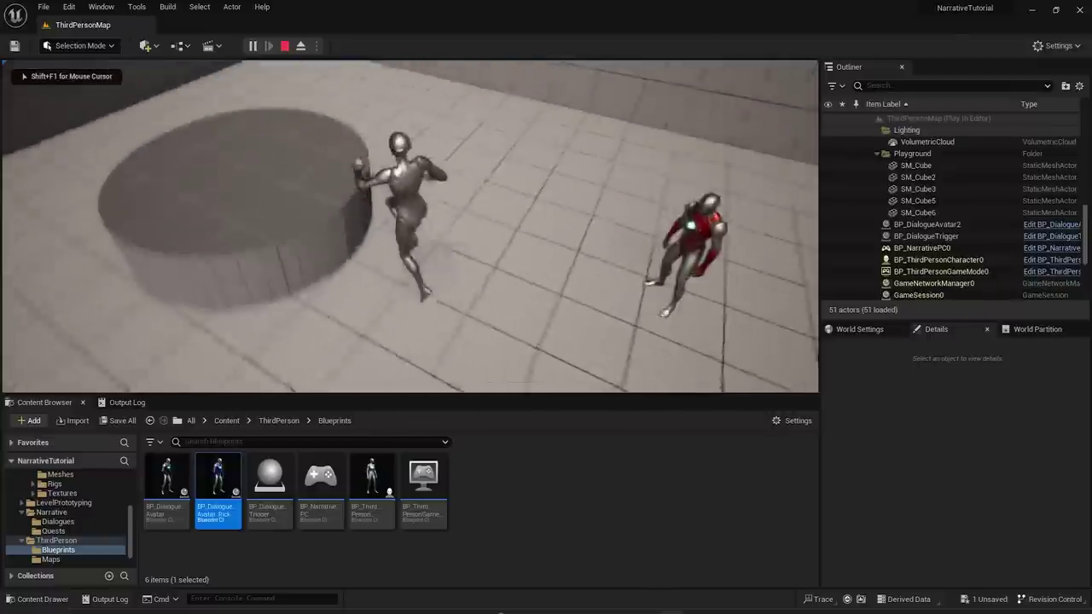
key(space)
key(d)
key(space)
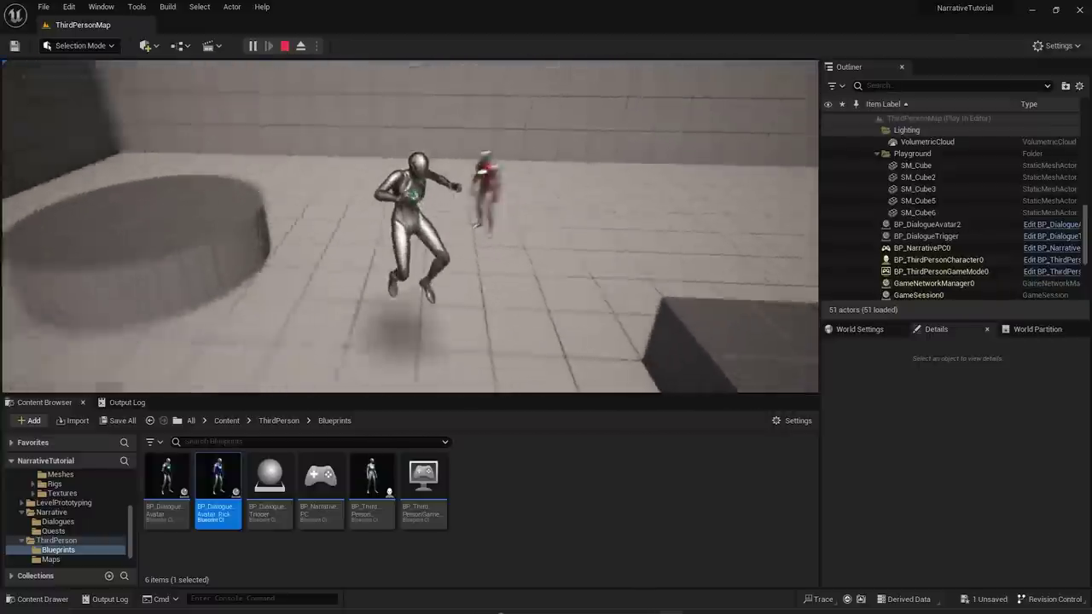
- Run and jump around the level to view the remaining red avatar after the conversation
key(w)
key(w)
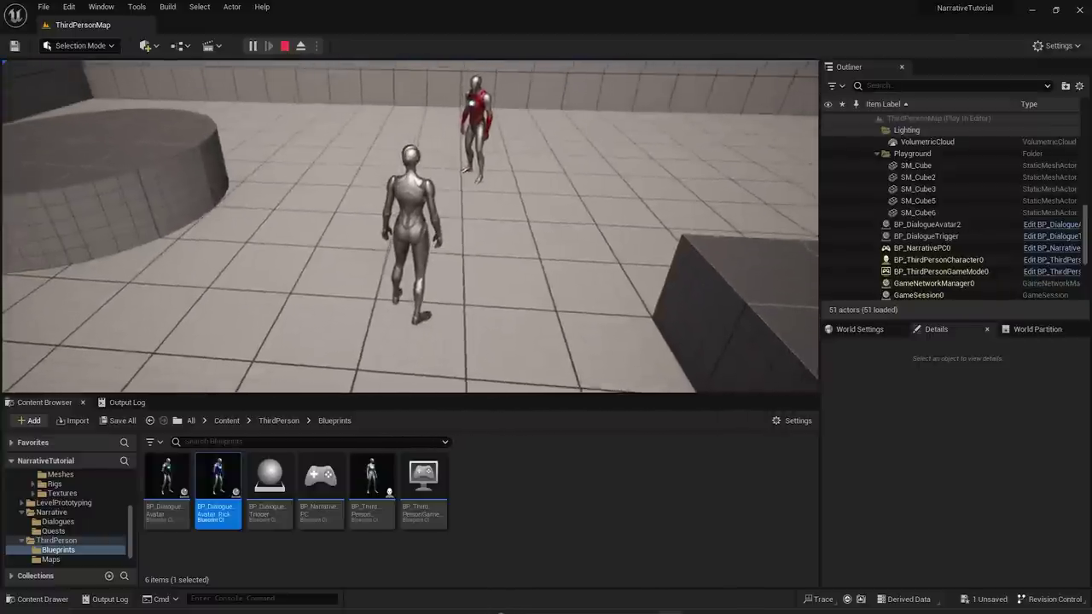
key(w)
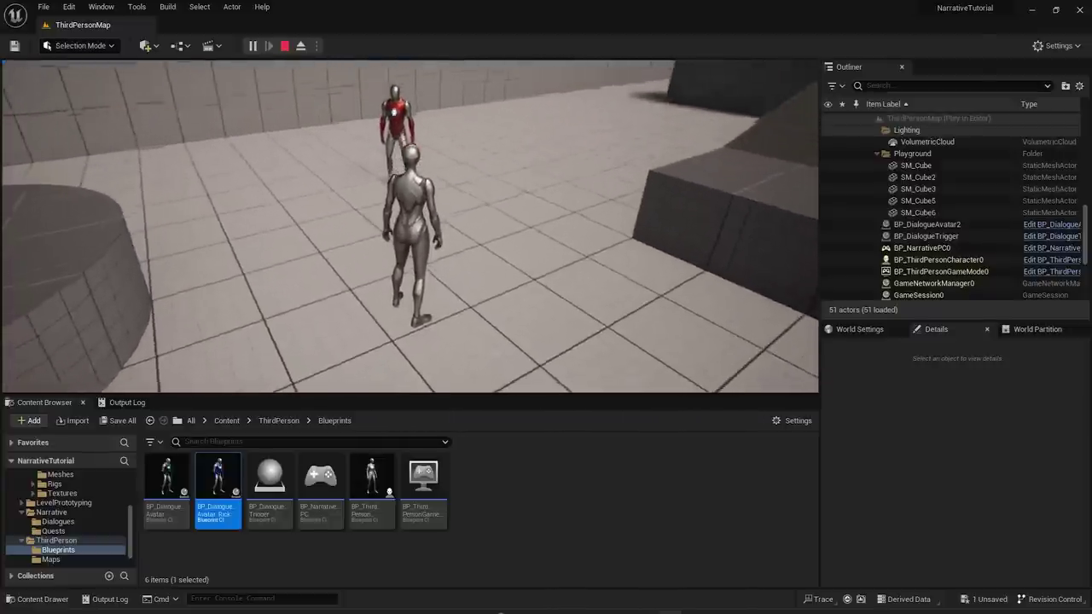
key(w)
key(space)
key(w)
key(space)
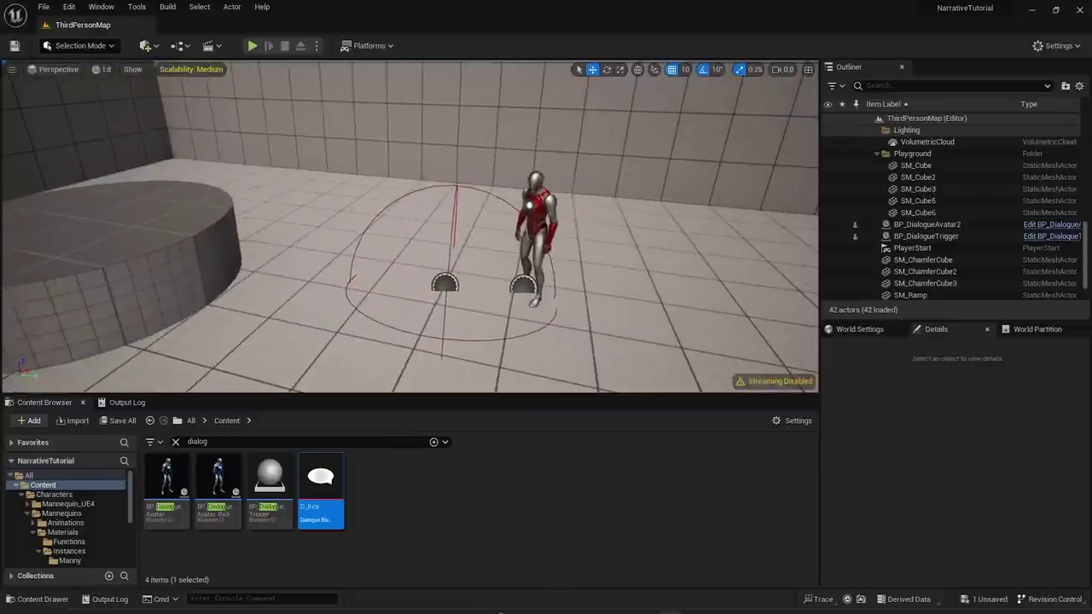
- Restore the deleted blue BP_DialogueAvatar actor and reset Rick's Speaker Avatar Class to None in D_Rick
key(ctrl+z)
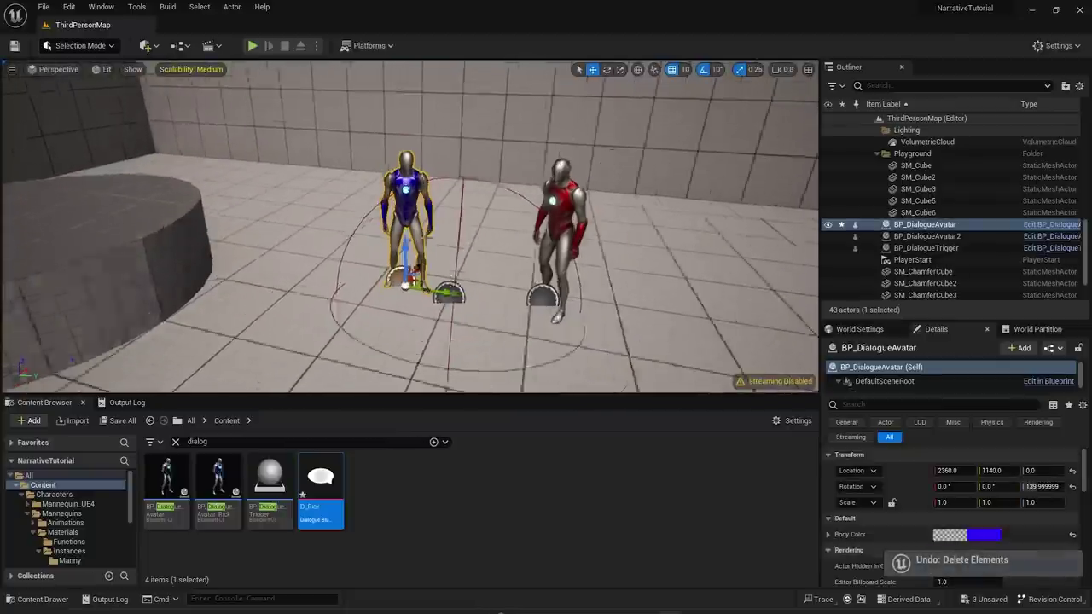
double_click(322, 490)
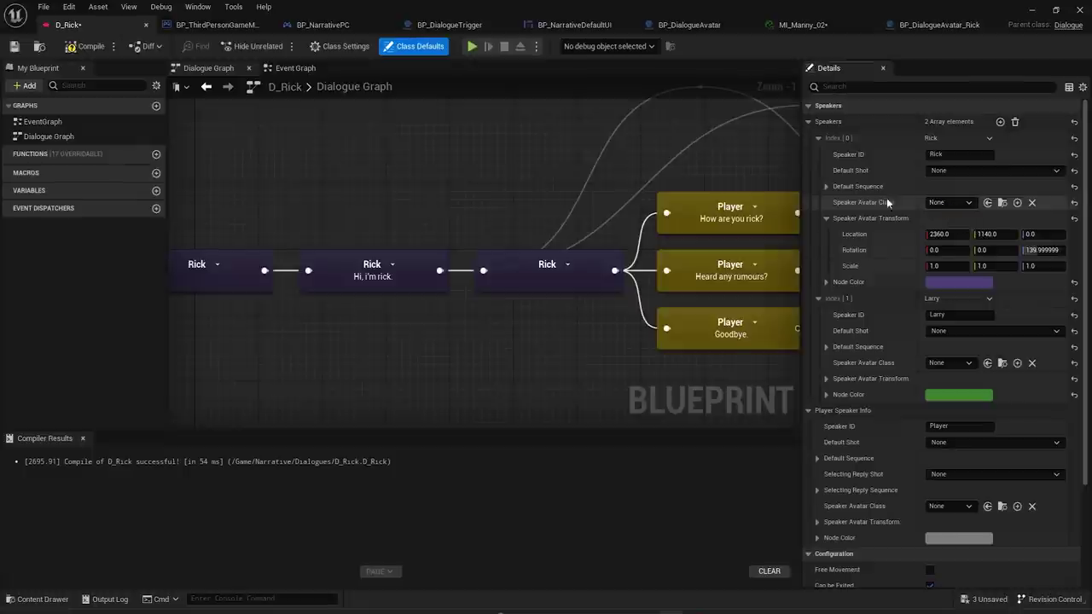
click(826, 219)
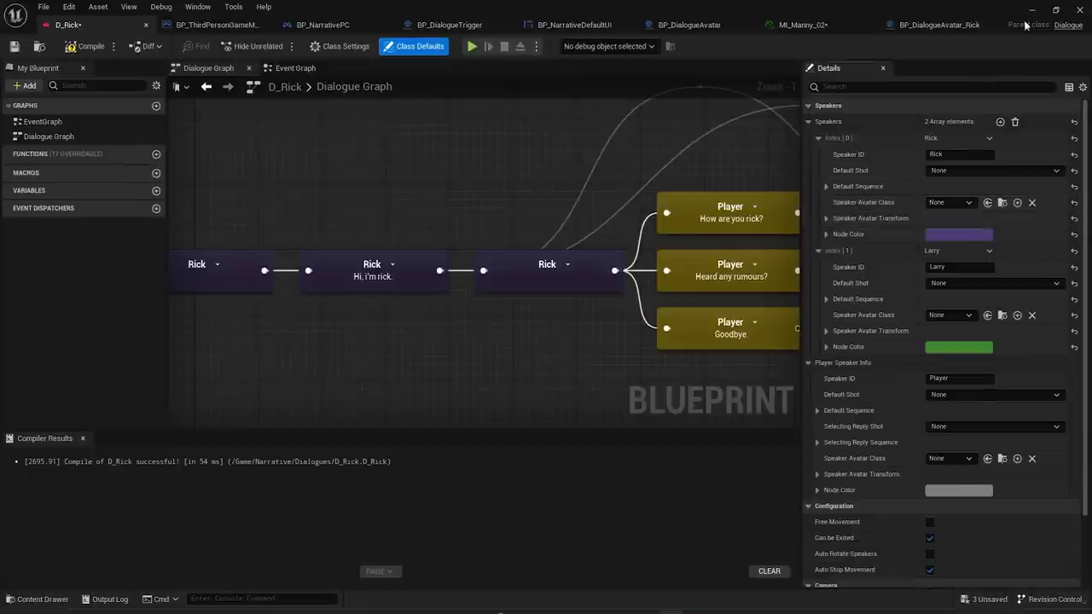
- Return to the level and save all modified assets, including the restored avatar
click(1034, 9)
key(s)
right_drag(403, 199, 423, 186)
click(120, 422)
click(636, 444)
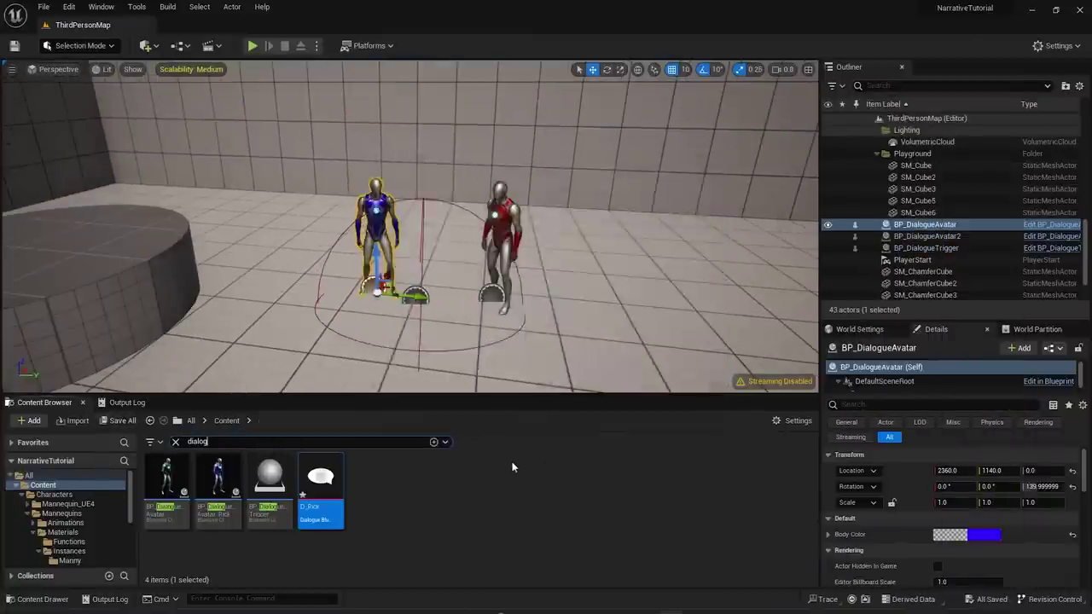
- Examine the Larry speaker's Speaker Avatar Class options in D_Rick, then return to the level
double_click(321, 491)
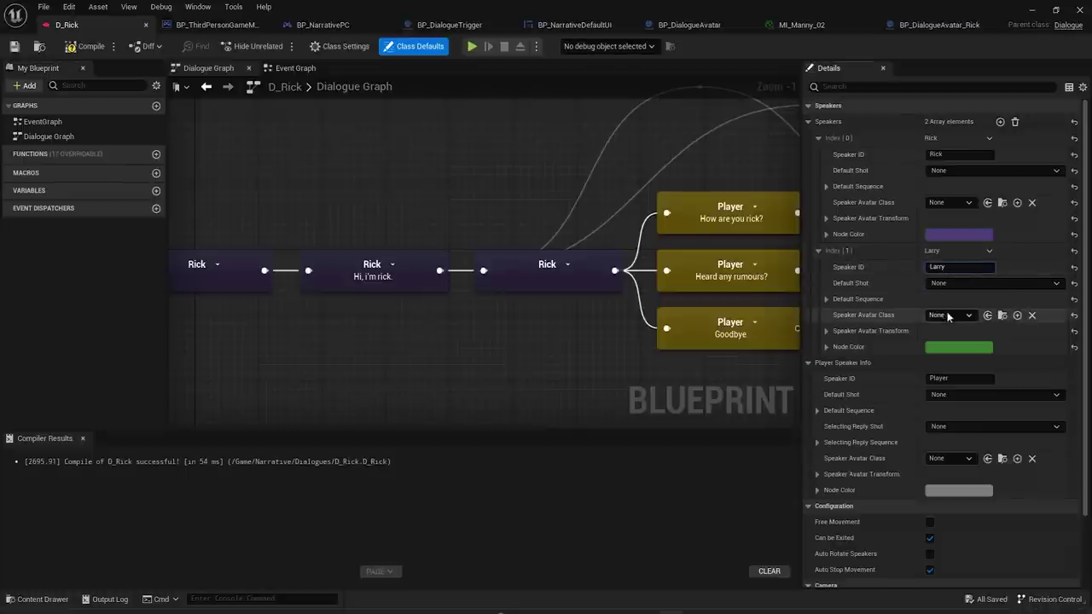
click(948, 315)
click(948, 316)
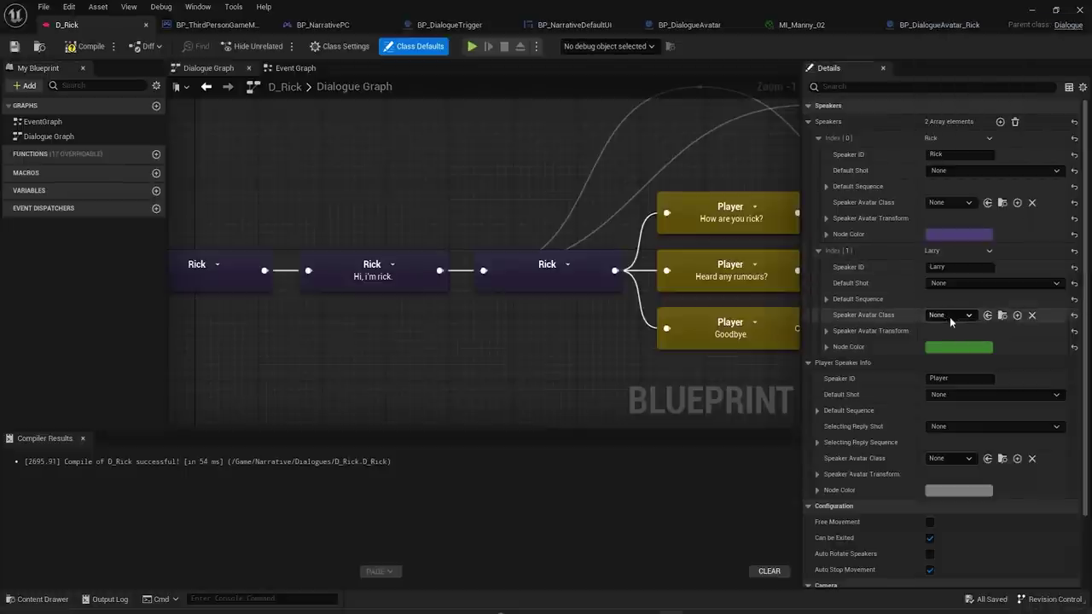
click(1031, 11)
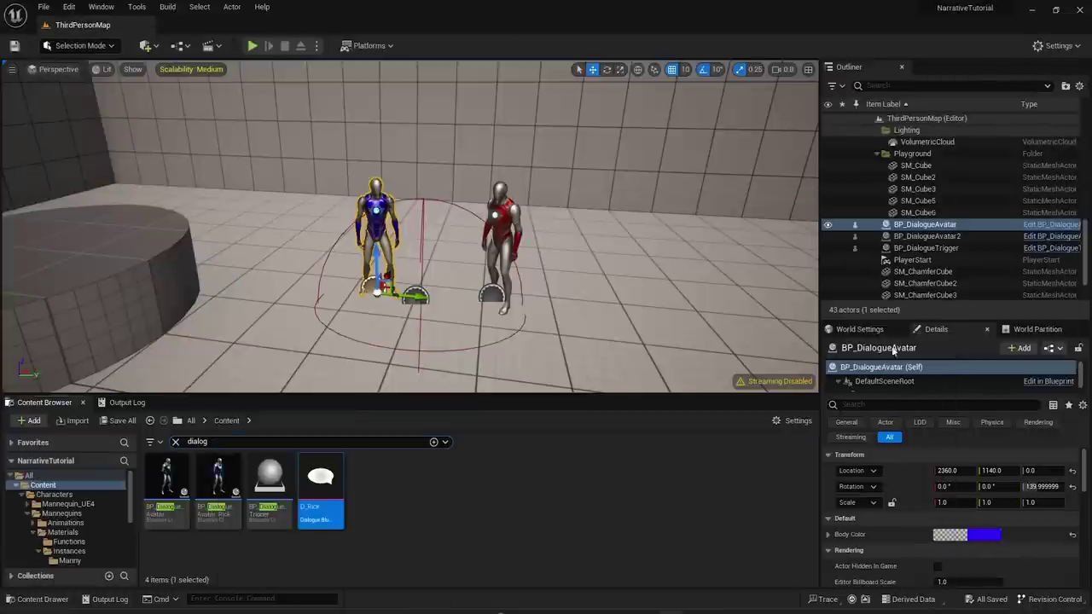
- Override the Link Speaker Avatar function in D_Rick, inspect its nodes, and delete the override again
double_click(328, 509)
click(132, 154)
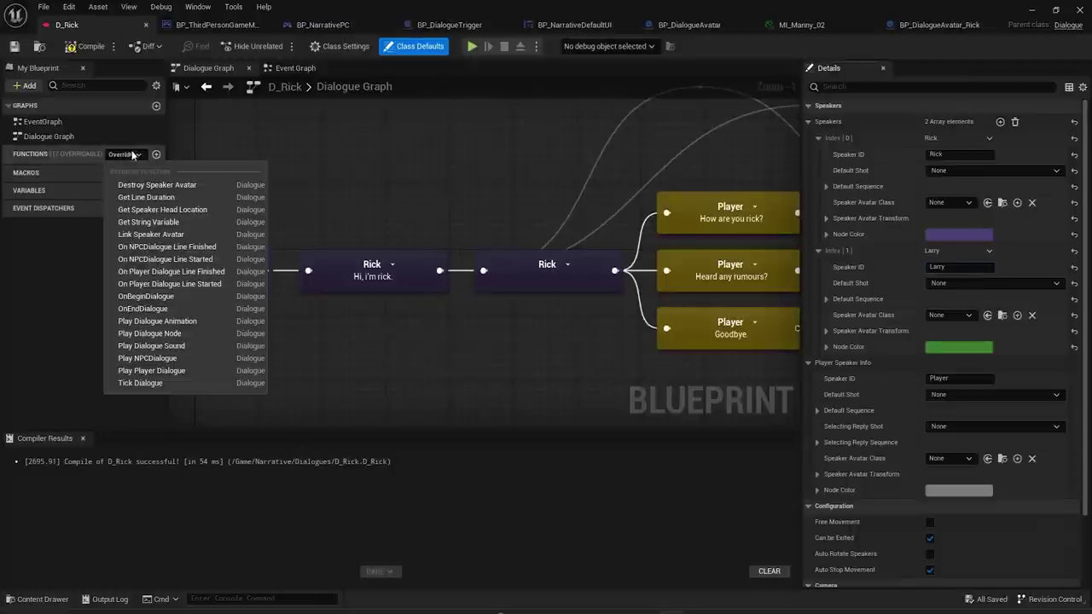
click(157, 233)
drag(378, 314, 512, 286)
drag(424, 268, 185, 270)
scroll(373, 353, down, 3)
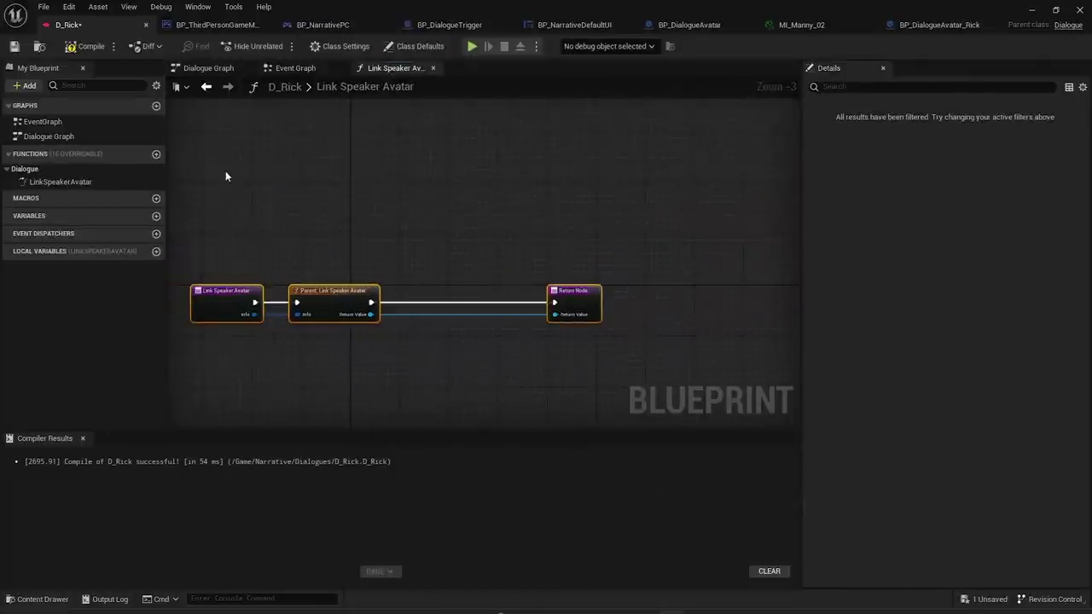
click(61, 183)
key(Delete)
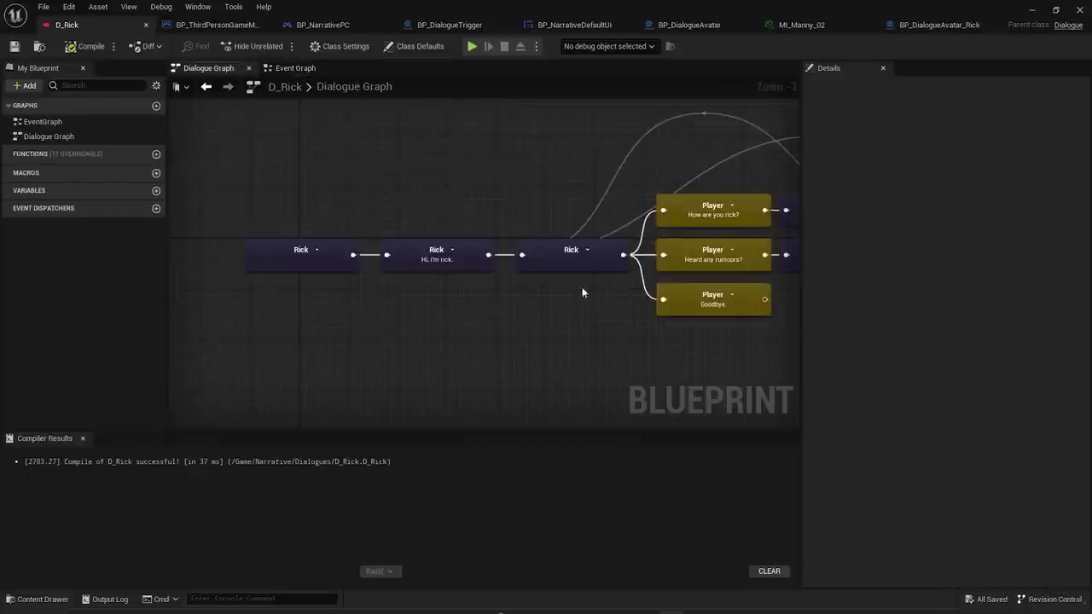
- Play the level, enter the dialogue trigger, choose "How are you rick?" to test the placed avatars, and stop playing
right_drag(580, 293, 418, 303)
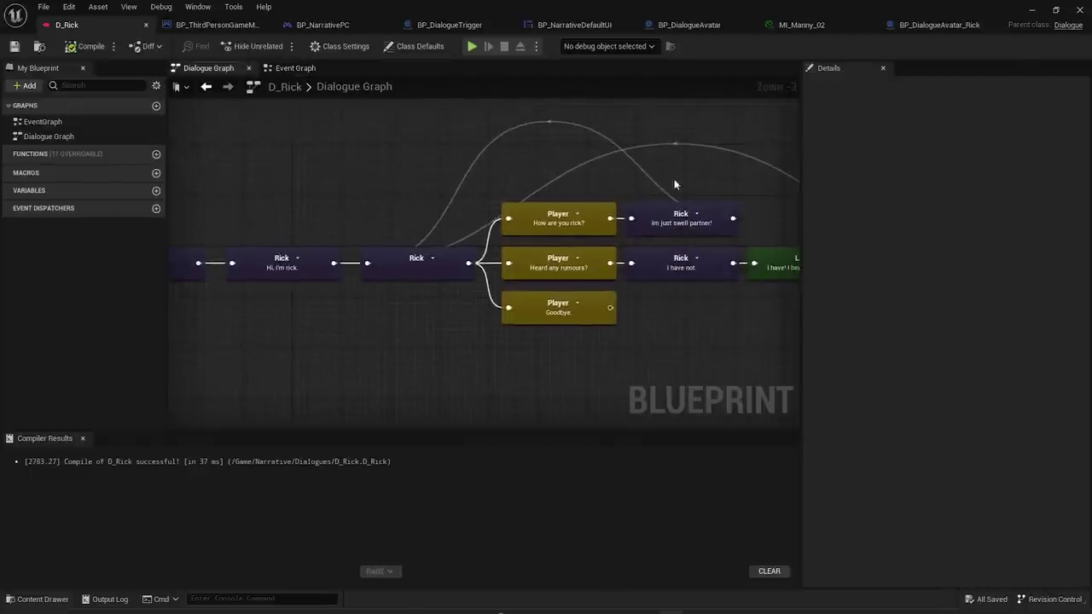
click(1030, 11)
click(252, 46)
key(w)
key(space)
key(w)
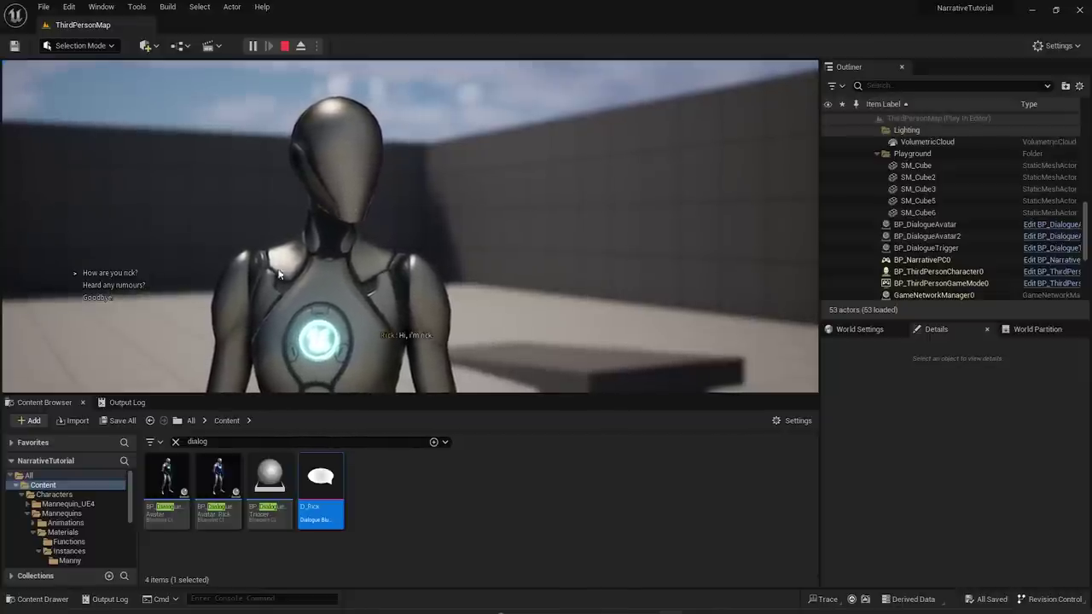
click(116, 271)
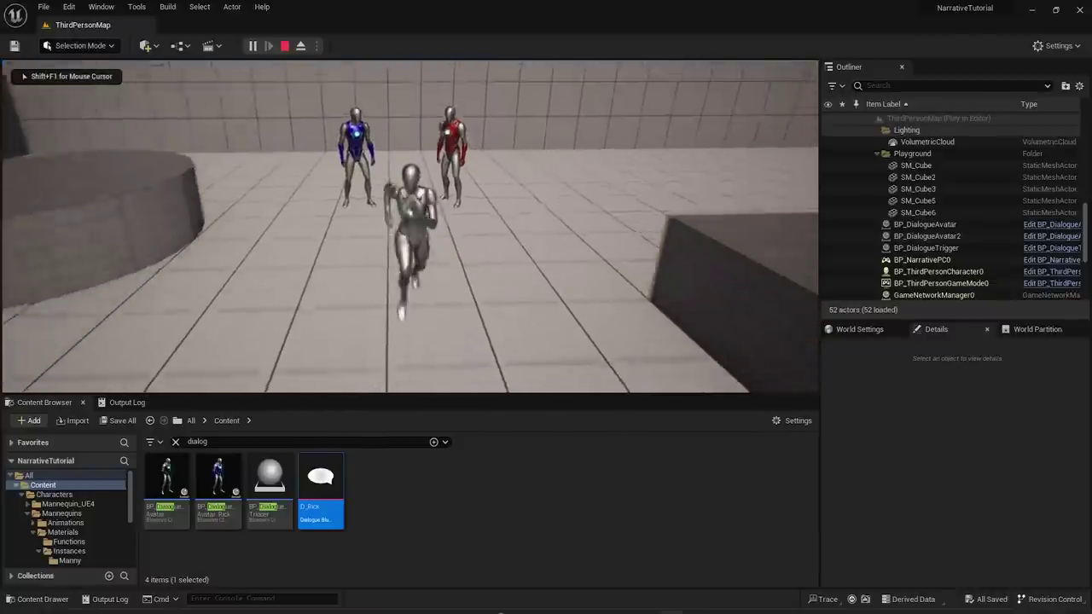
key(Escape)
- In the D_Rick dialogue graph, set the Shot of Rick's "Shut up larry!" node to DS Speaker
double_click(340, 479)
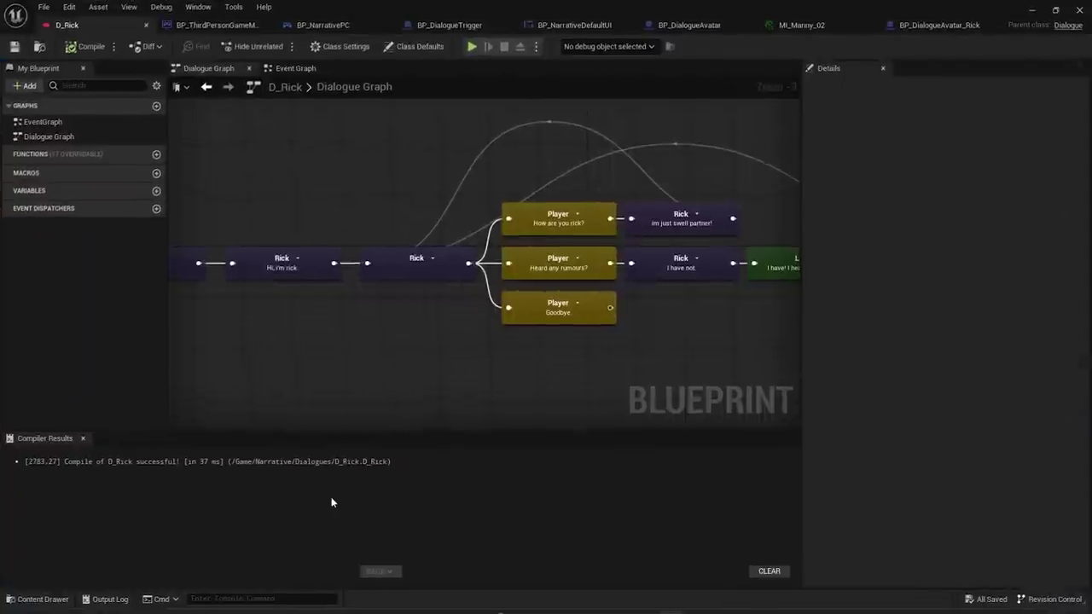
right_drag(679, 333, 431, 318)
scroll(525, 289, up, 3)
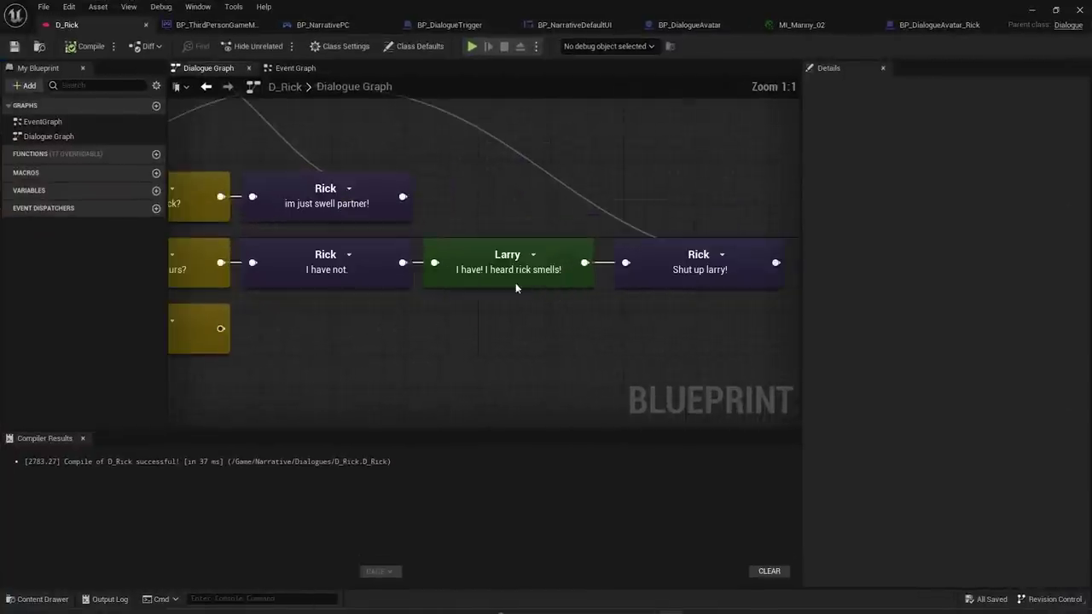
click(686, 279)
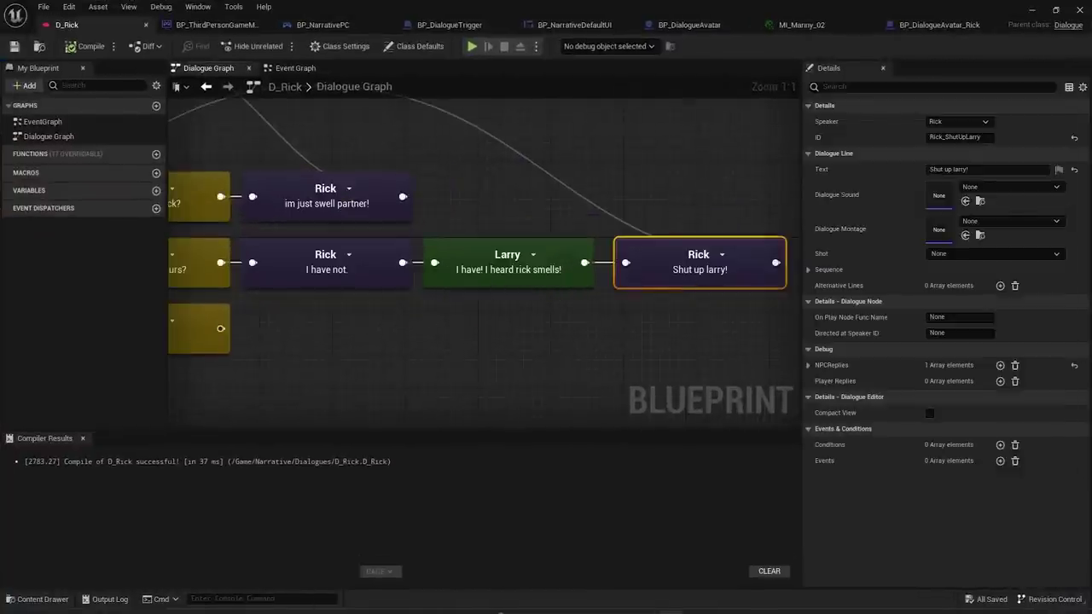
right_drag(687, 278, 532, 289)
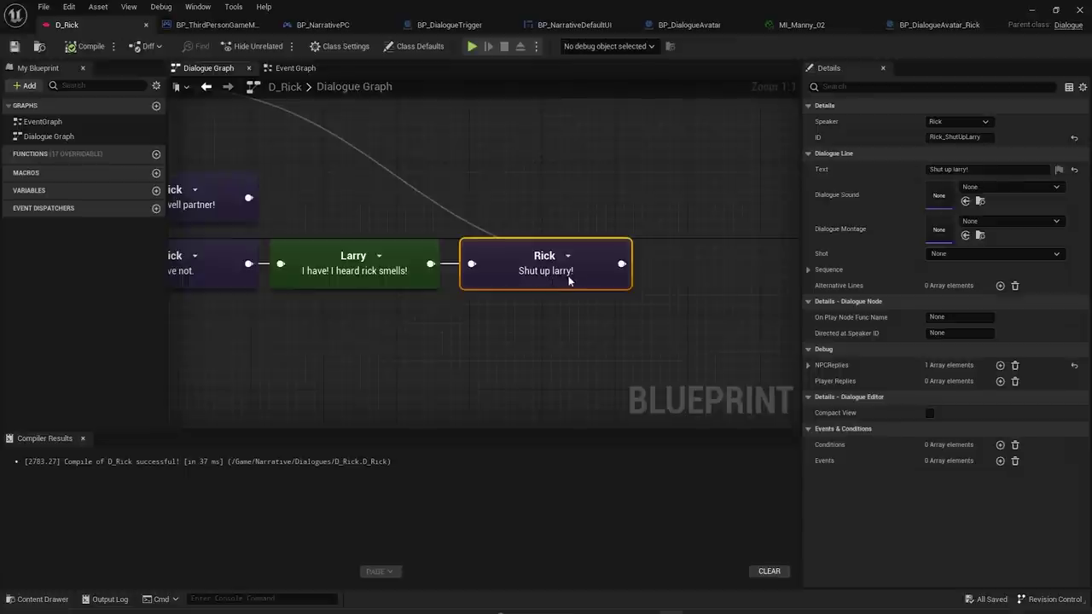
click(953, 254)
click(969, 320)
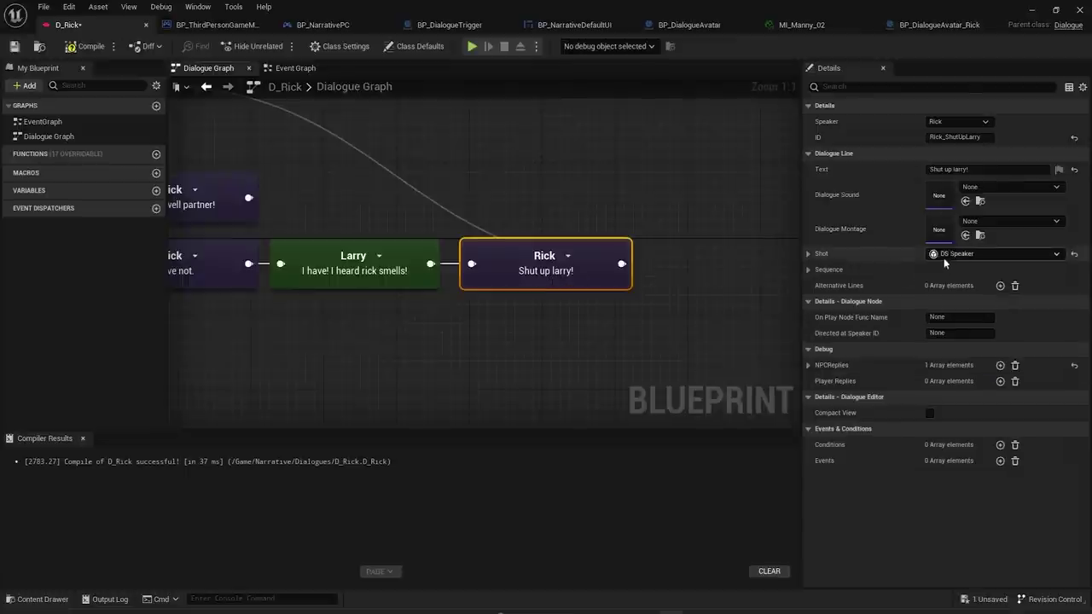
- Set the "Shut up larry!" shot's Speaker Offset to 100, 0, 0 and Tilt Yaw Degrees to 0, then compile and save D_Rick
click(809, 254)
click(817, 270)
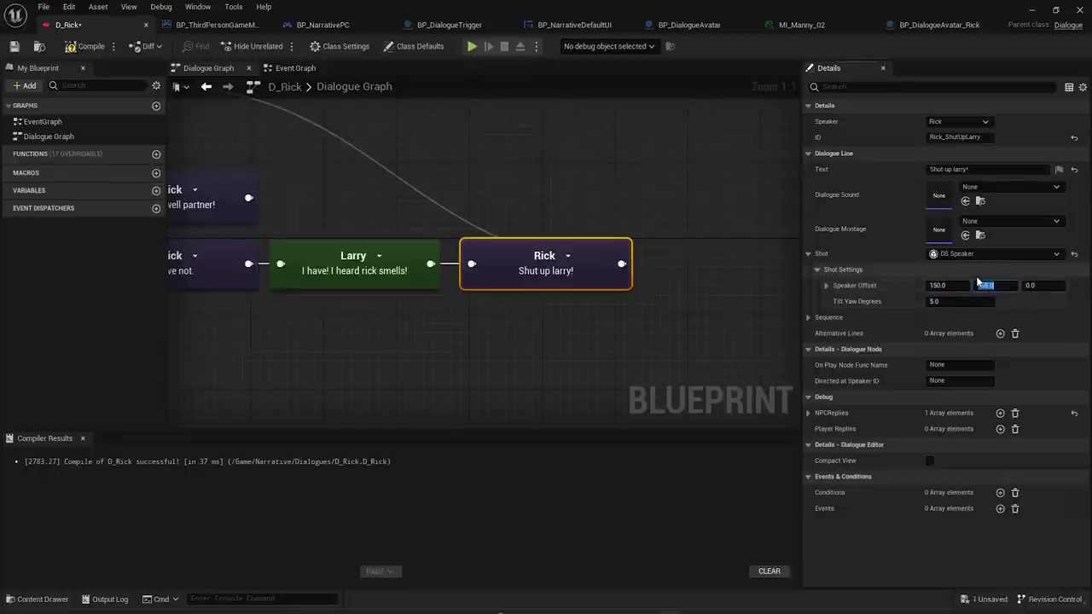
click(948, 285)
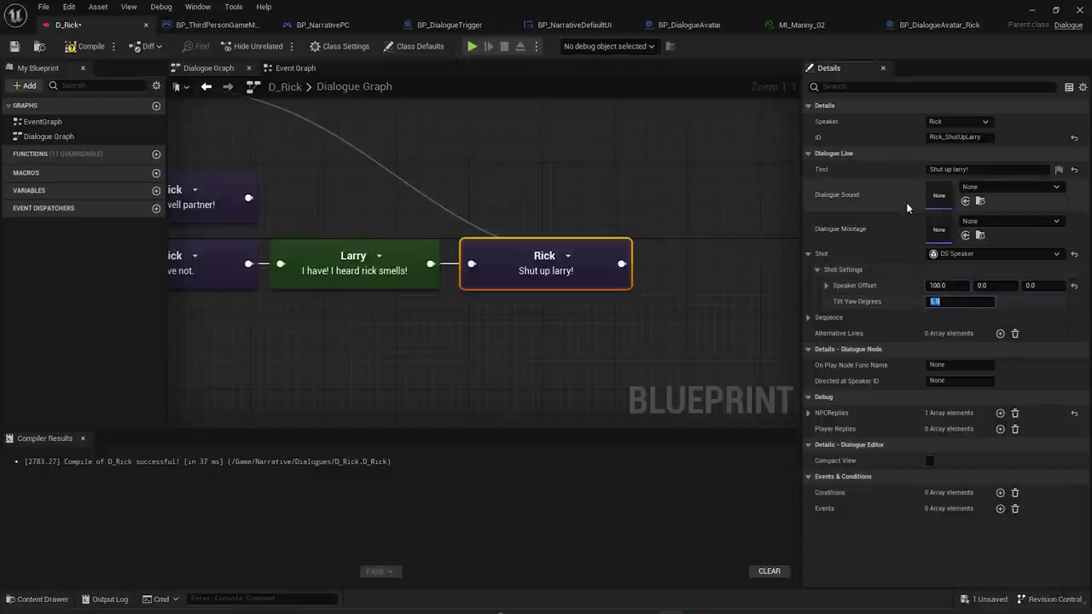
text(0)
key(Return)
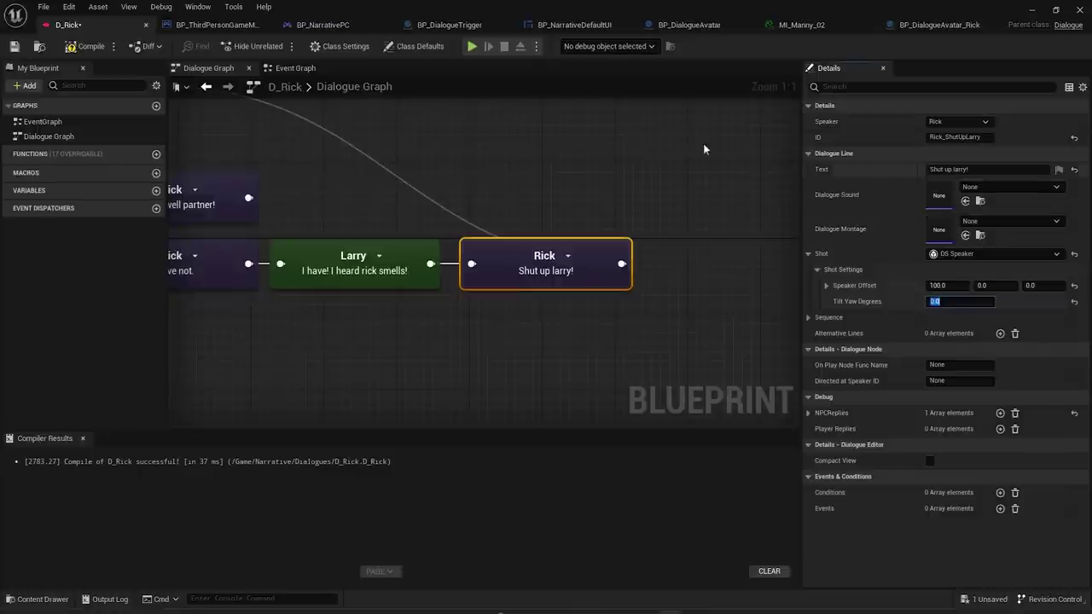
click(81, 47)
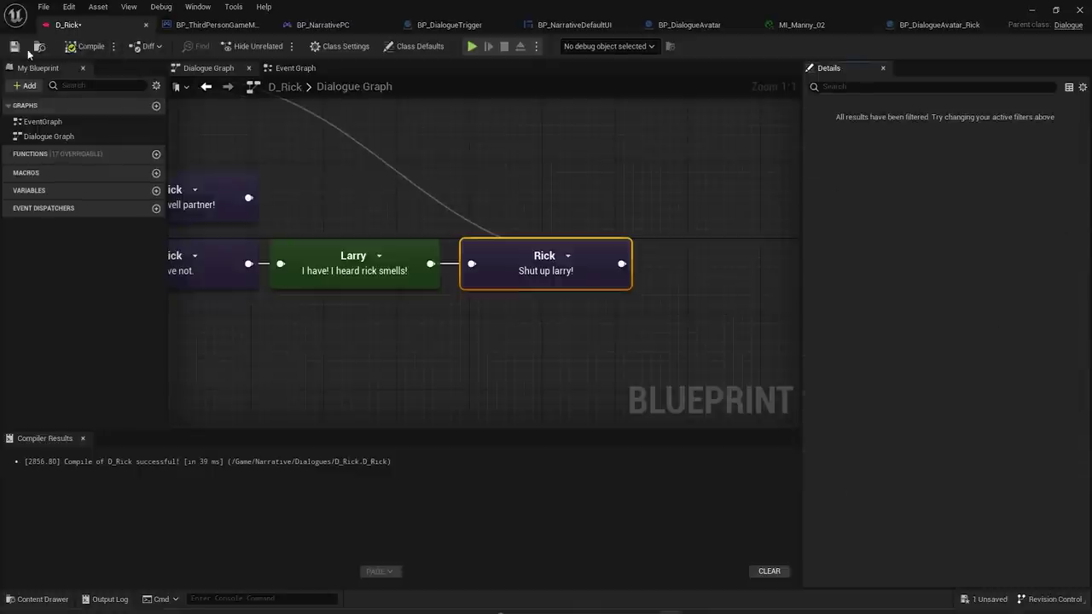
- Play the level, run into the trigger, choose "Heard any rumours?" to test the "Shut up larry!" shot, and stop playing
click(1031, 9)
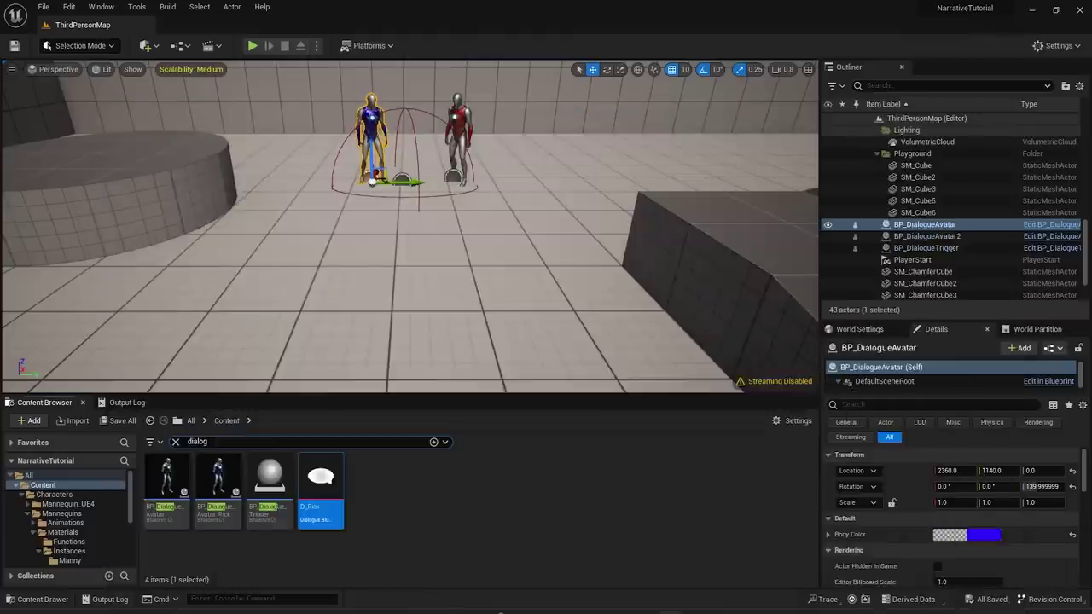
click(252, 47)
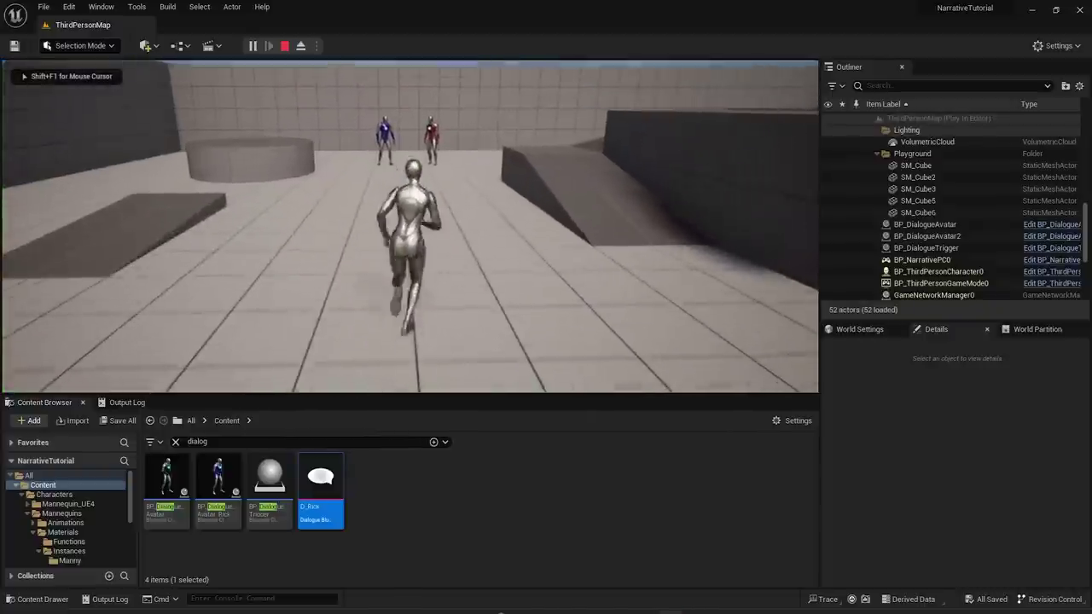
key(w)
key(space)
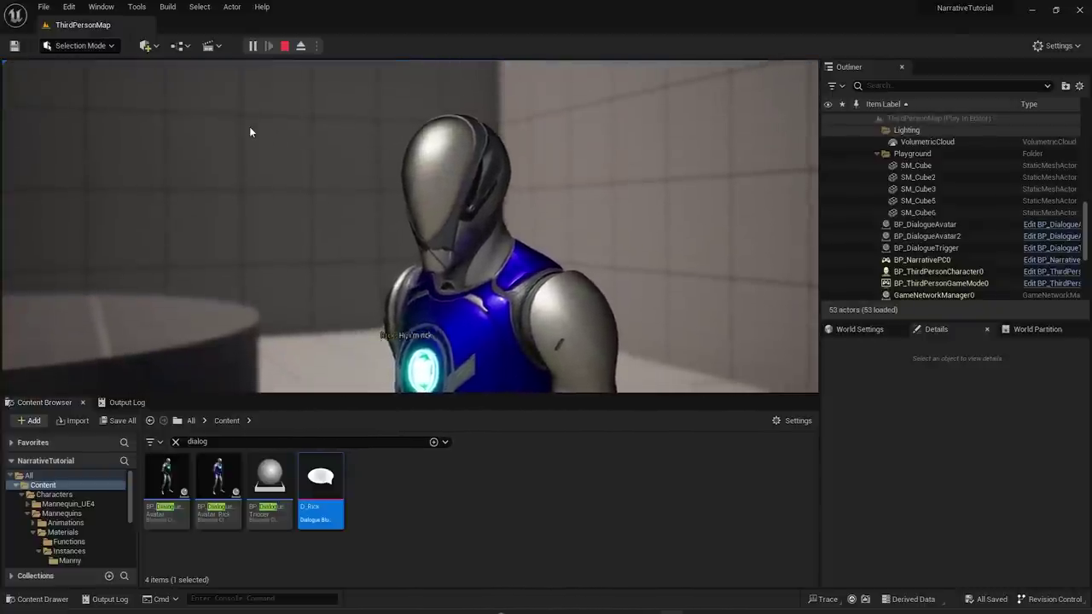
key(Down)
key(Return)
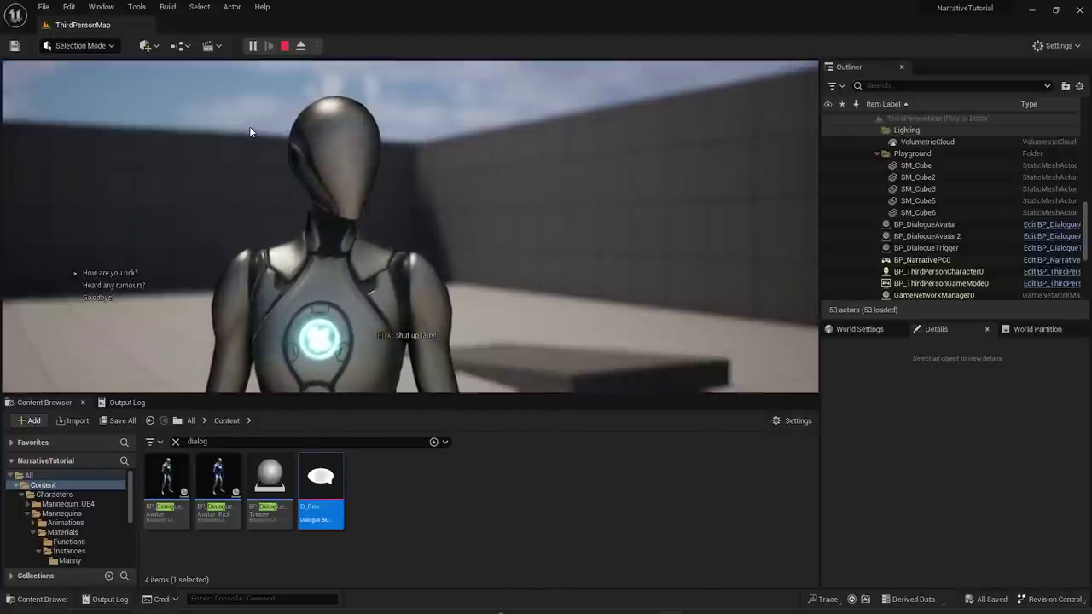
click(284, 46)
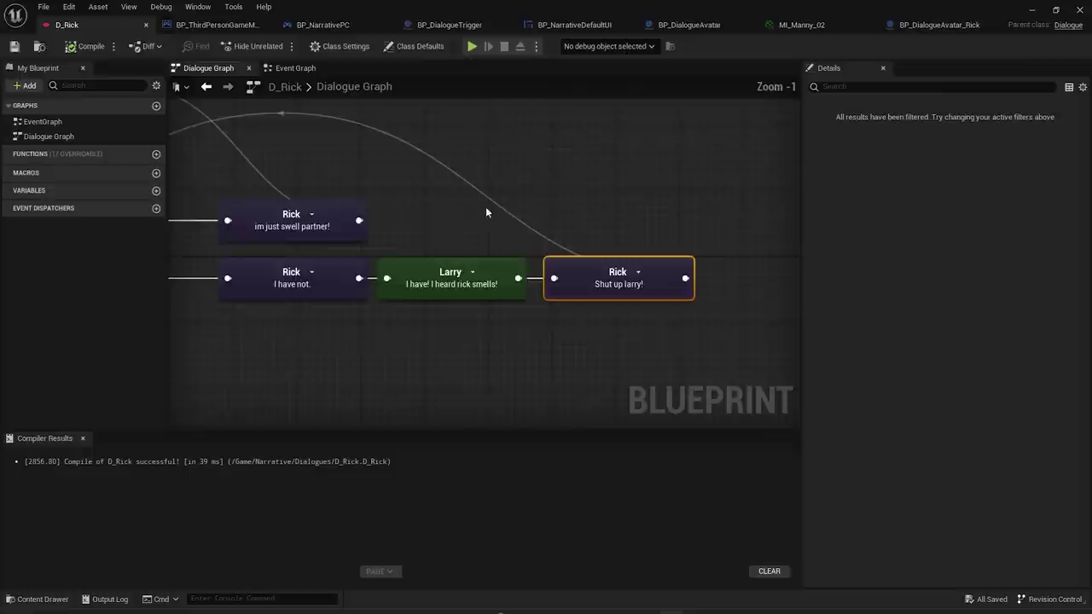
- In D_Rick's class defaults, add a second Dialogue Shots entry, set it to DS Over Shoulder, then compile and save
click(417, 48)
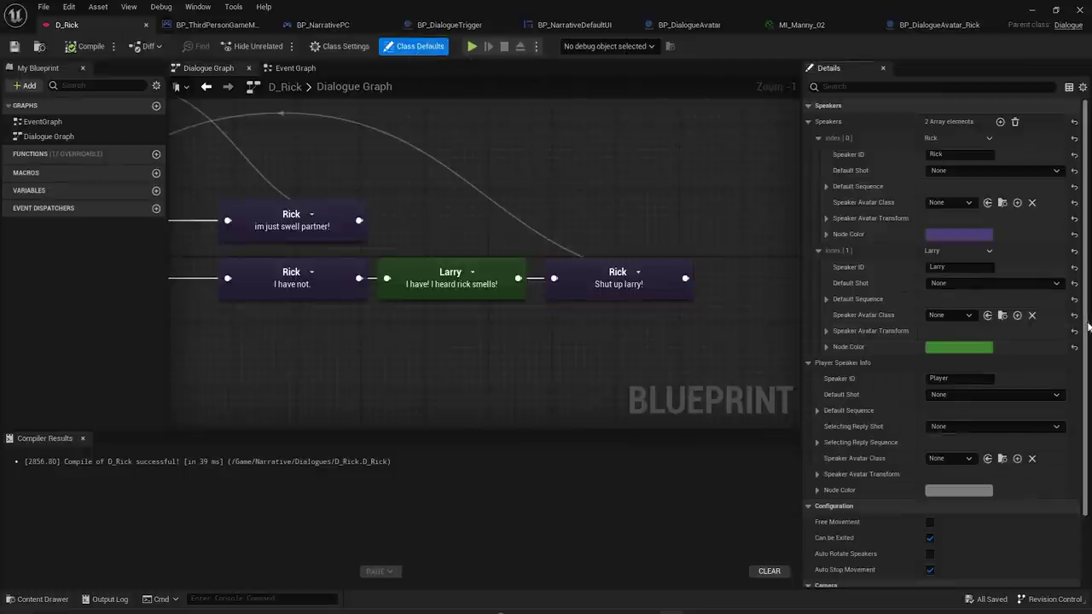
scroll(1050, 506, down, 3)
click(808, 581)
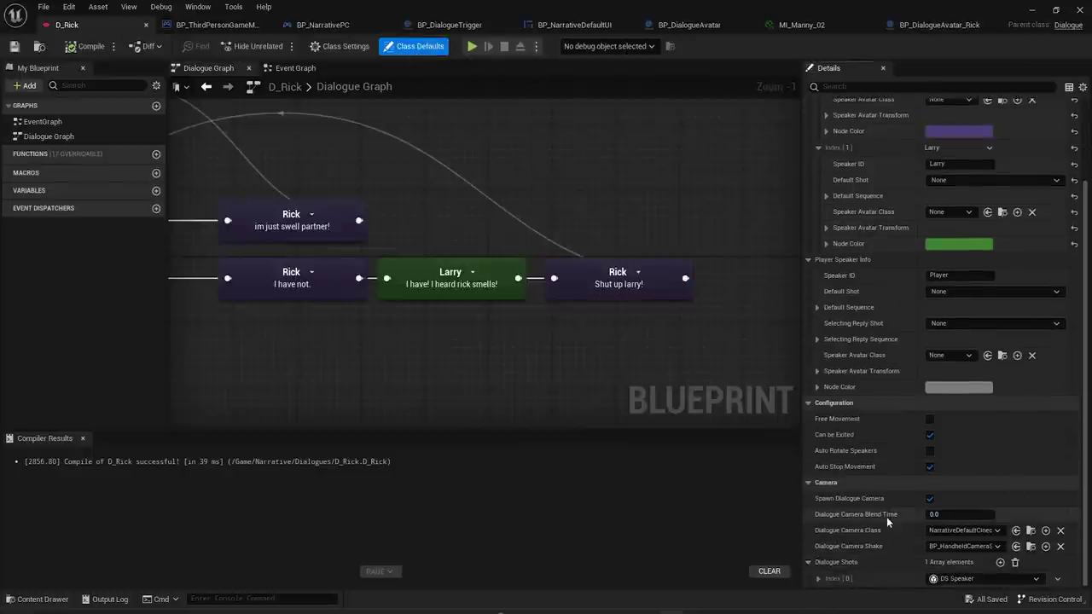
click(819, 580)
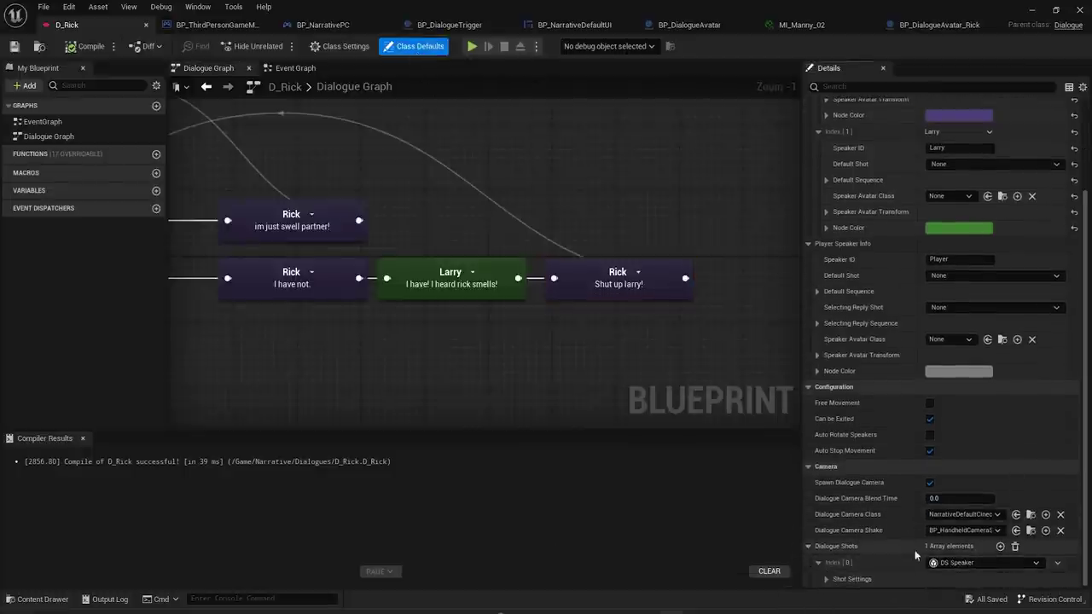
scroll(917, 566, down, 1)
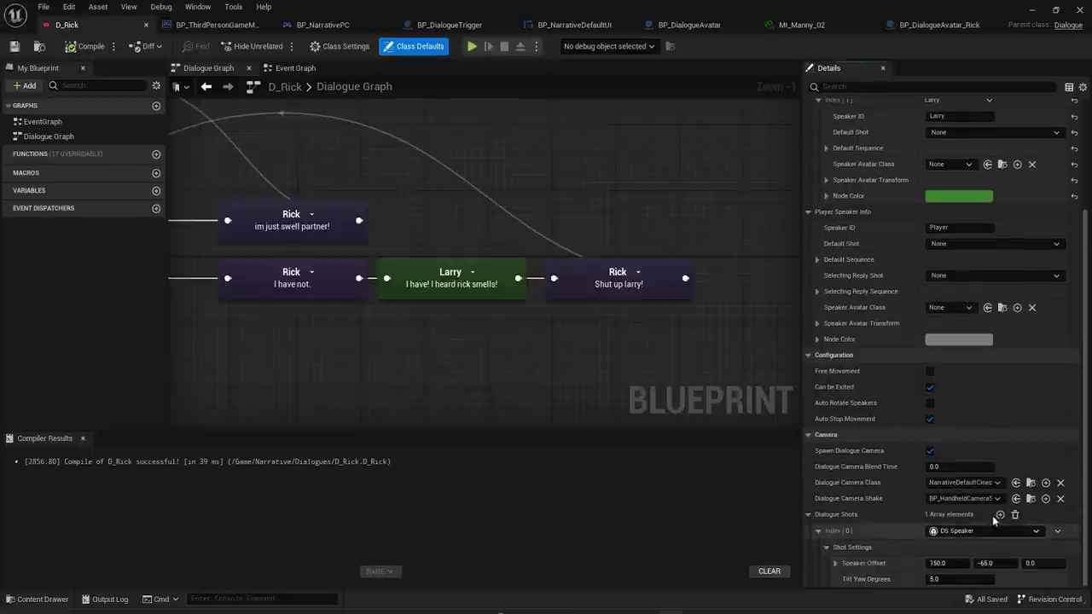
scroll(963, 546, down, 1)
click(955, 580)
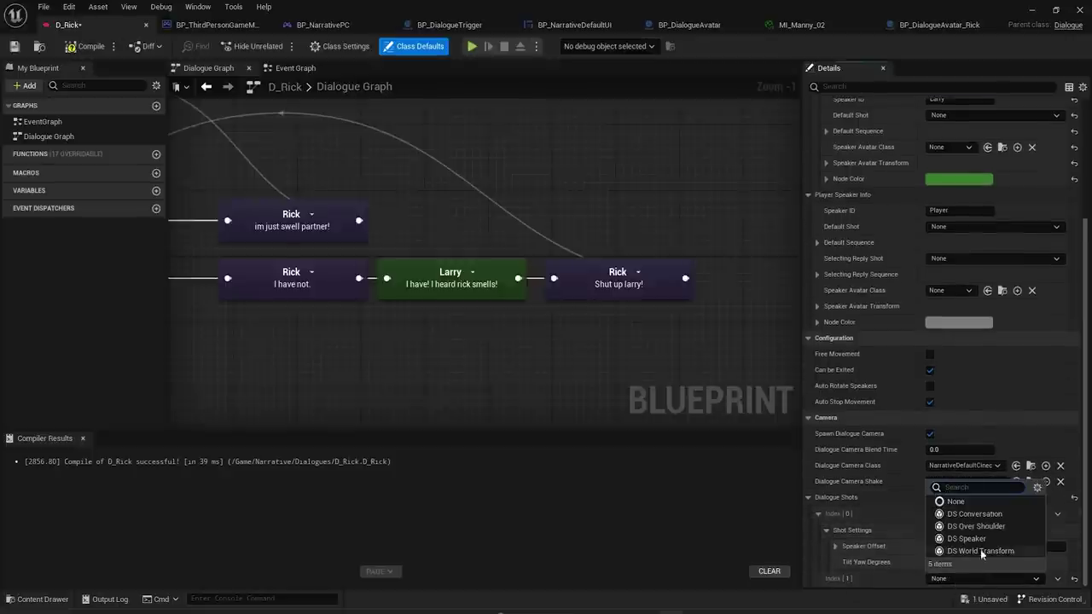
click(973, 527)
click(819, 578)
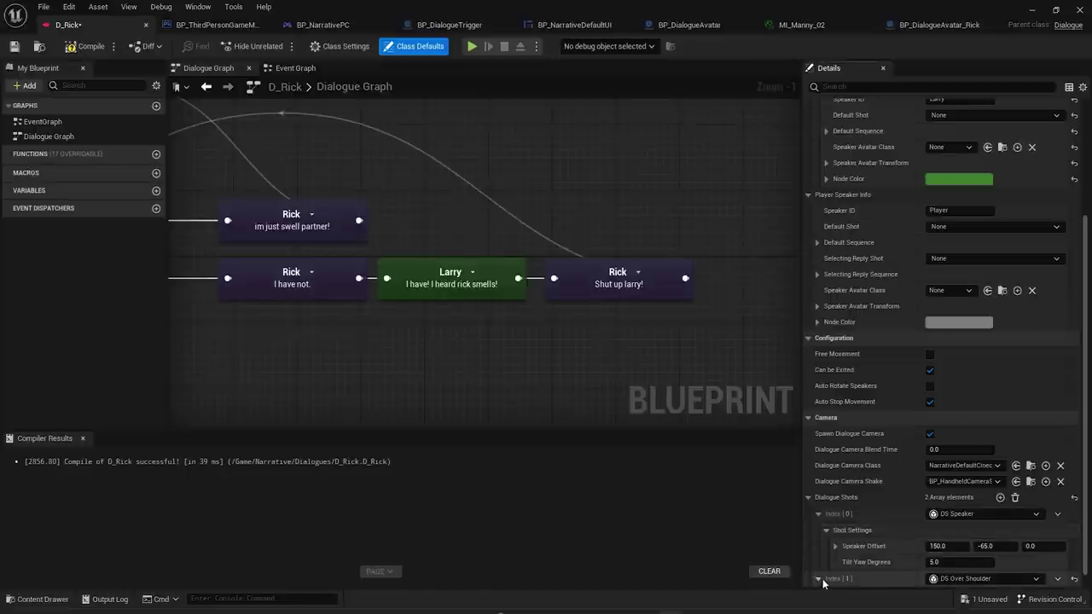
scroll(896, 542, down, 1)
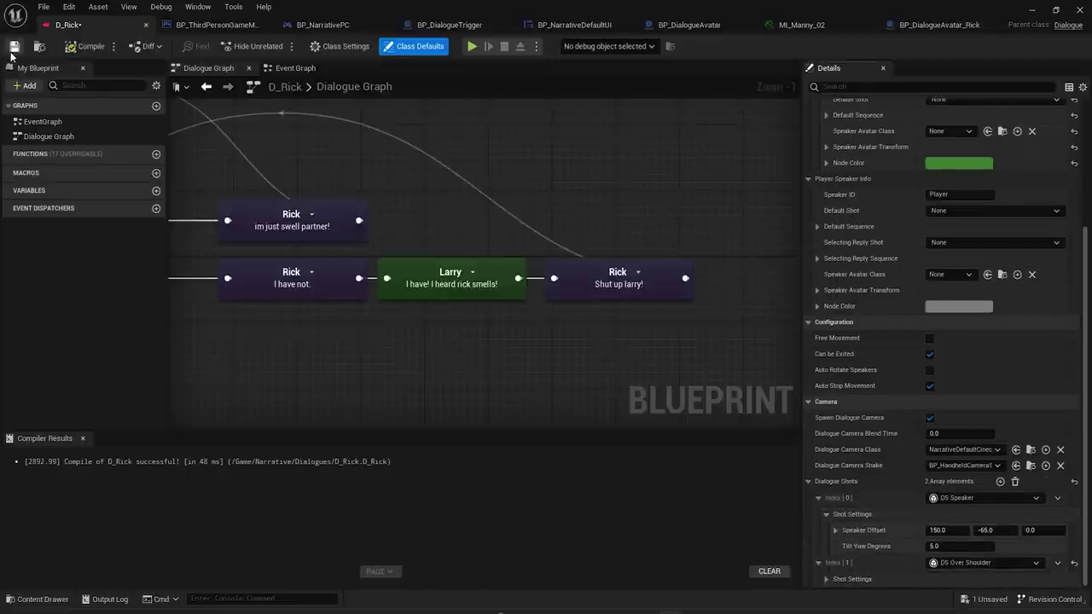
- Play the level, run into the dialogue trigger, choose "Heard any rumours?" to test the over-shoulder shots, and stop playing
click(1034, 10)
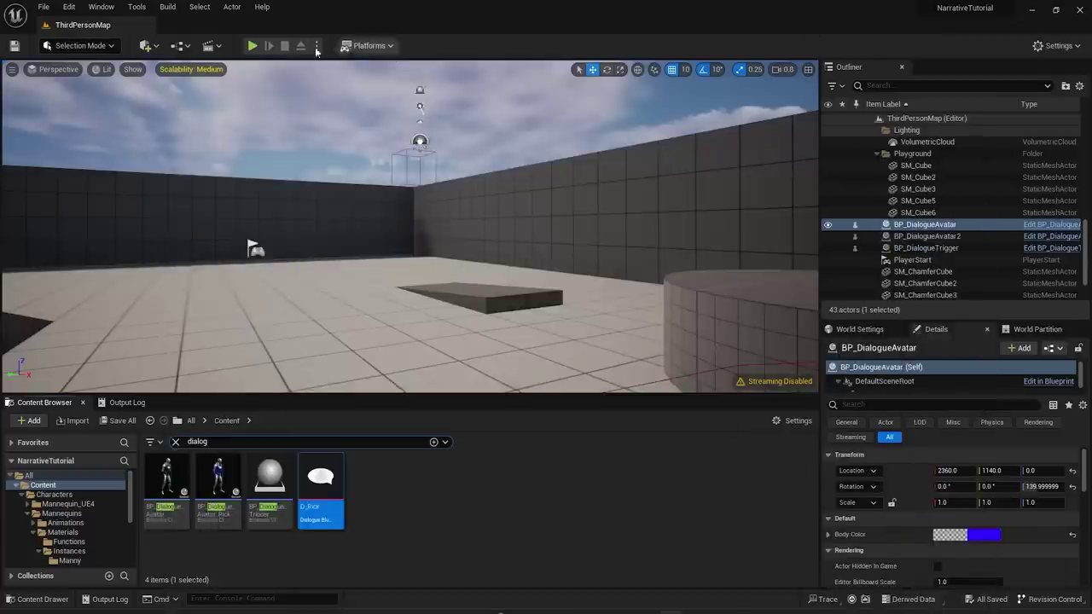
click(253, 45)
key(w)
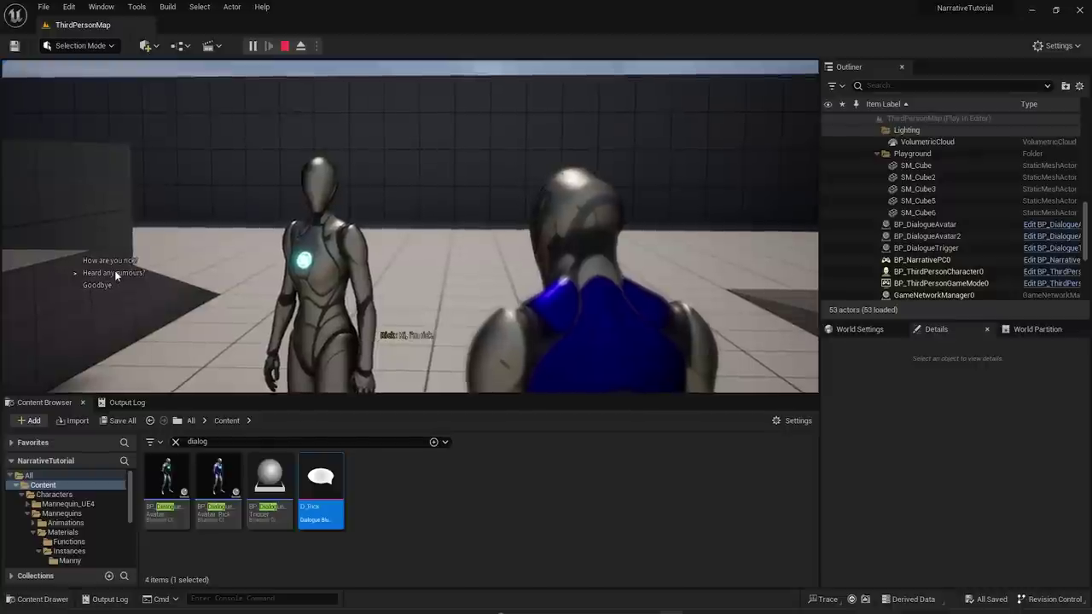
click(115, 273)
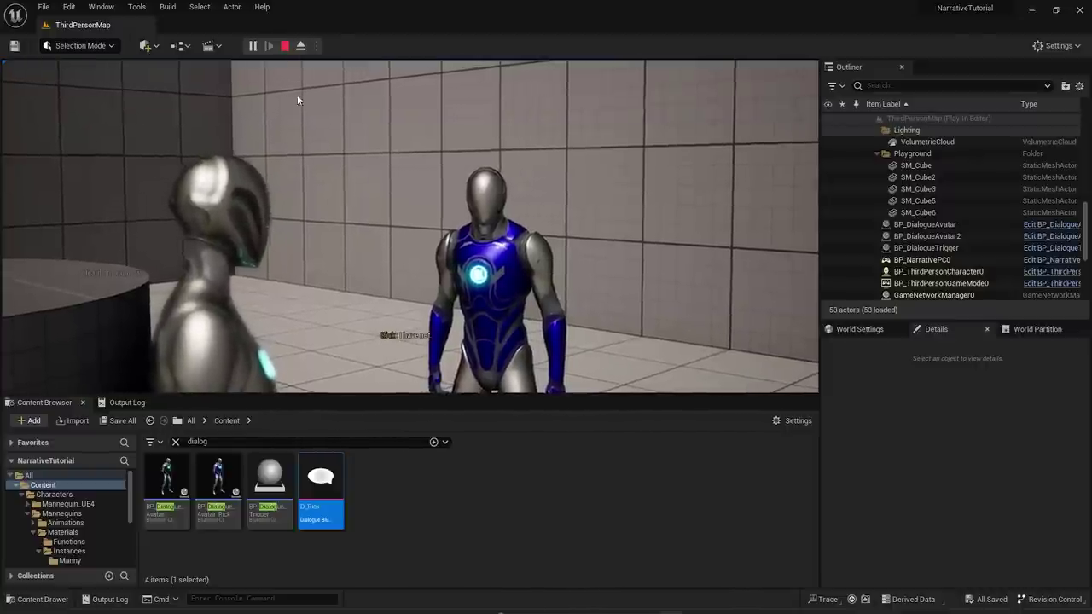
click(285, 46)
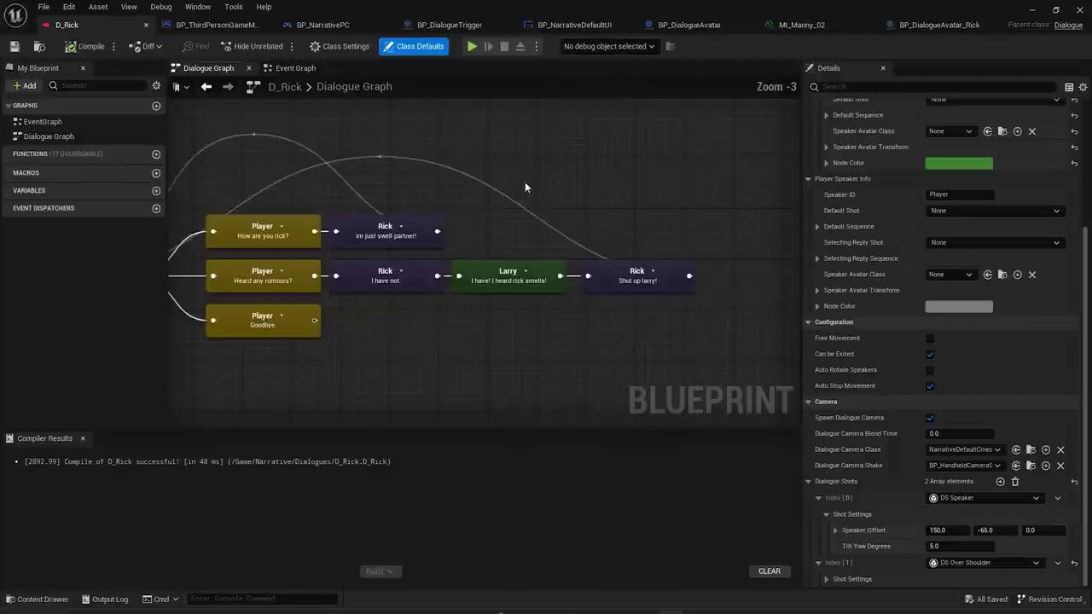
- Set Rick's speaker Default Shot to DS Over Shoulder, delete the DS Over Shoulder entry from Dialogue Shots, then compile and save D_Rick
scroll(876, 230, up, 3)
scroll(902, 211, up, 1)
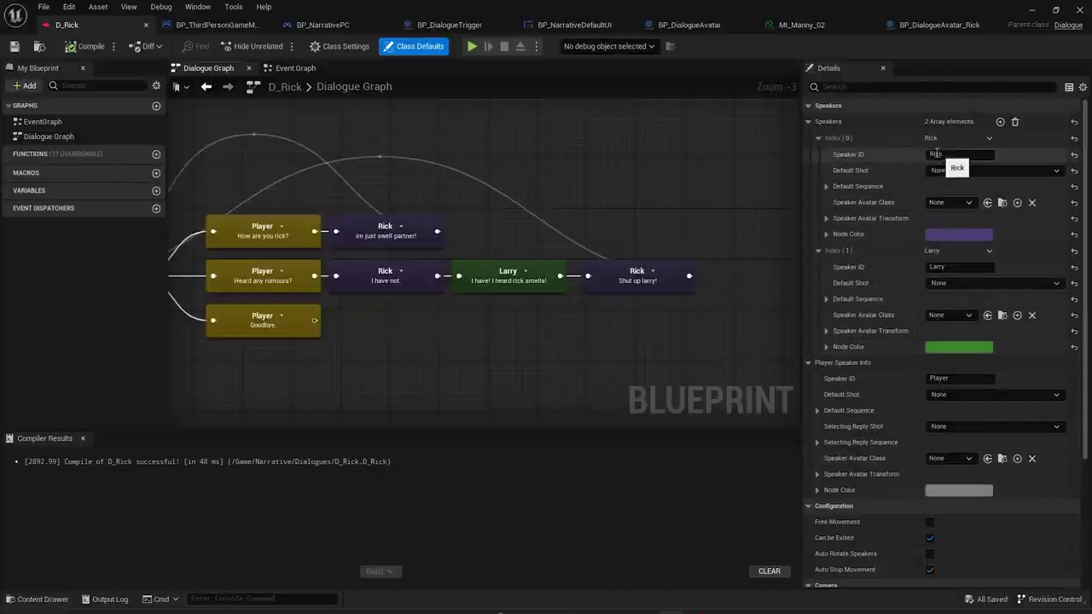
click(944, 170)
click(978, 227)
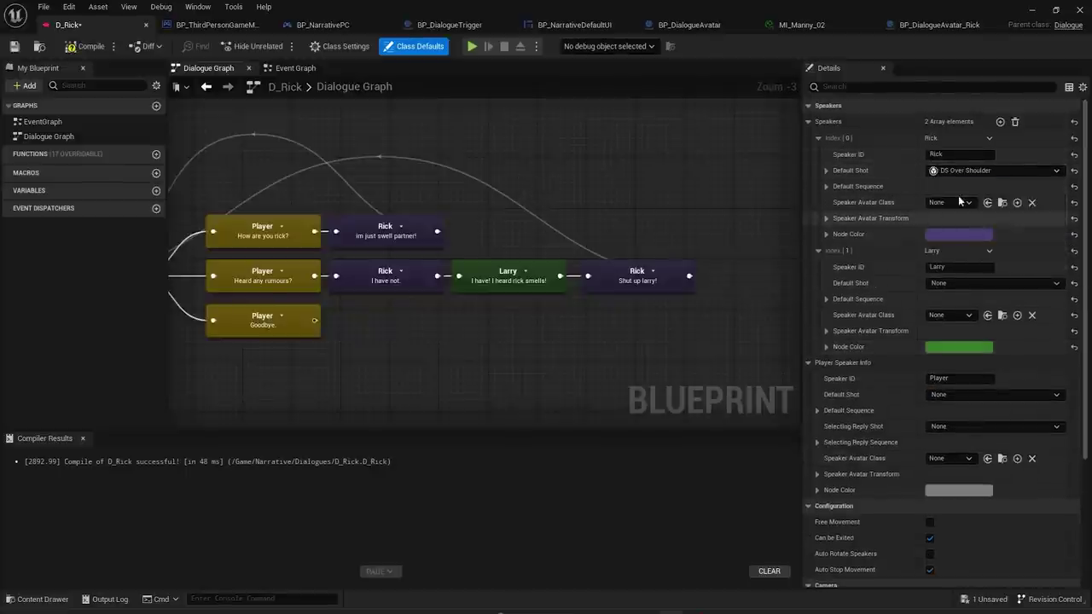
scroll(1029, 450, down, 4)
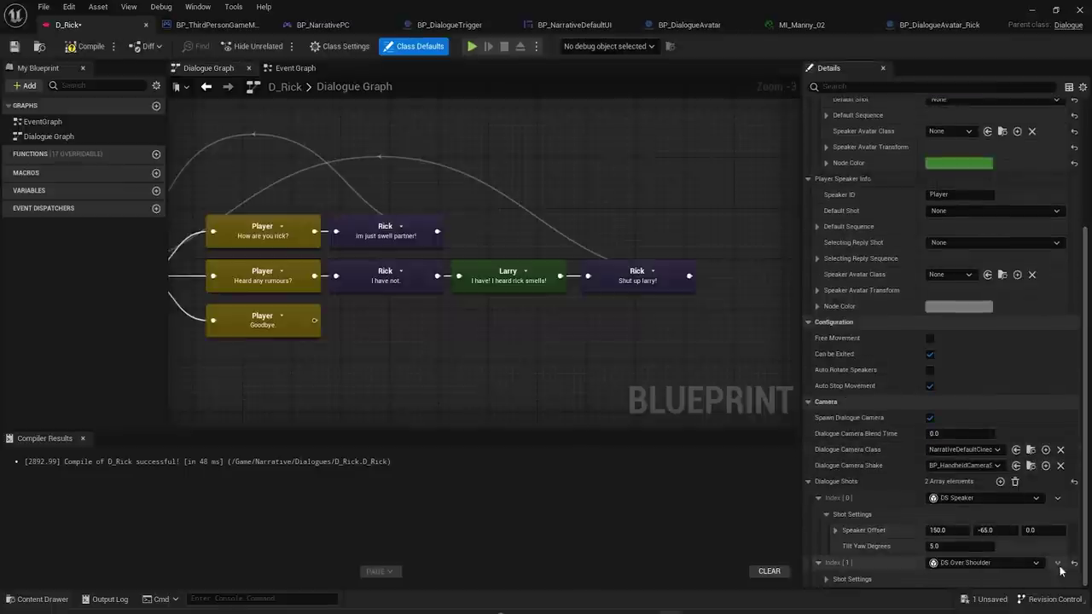
click(1067, 532)
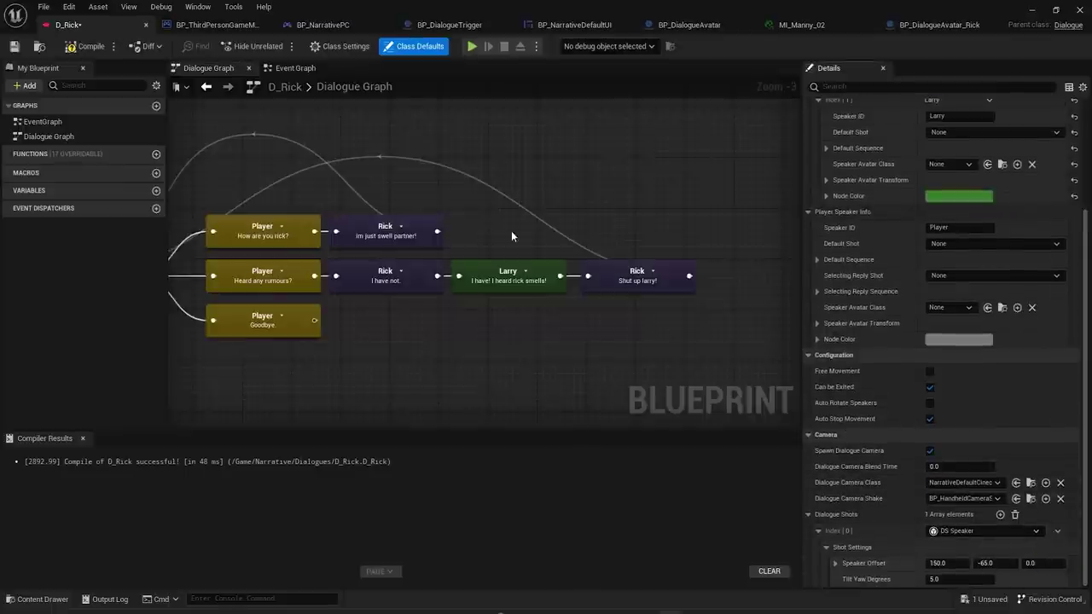
- Play the level, run into the trigger and go through the dialogue replies to test Rick's default shot, then stop playing
click(1033, 9)
click(253, 45)
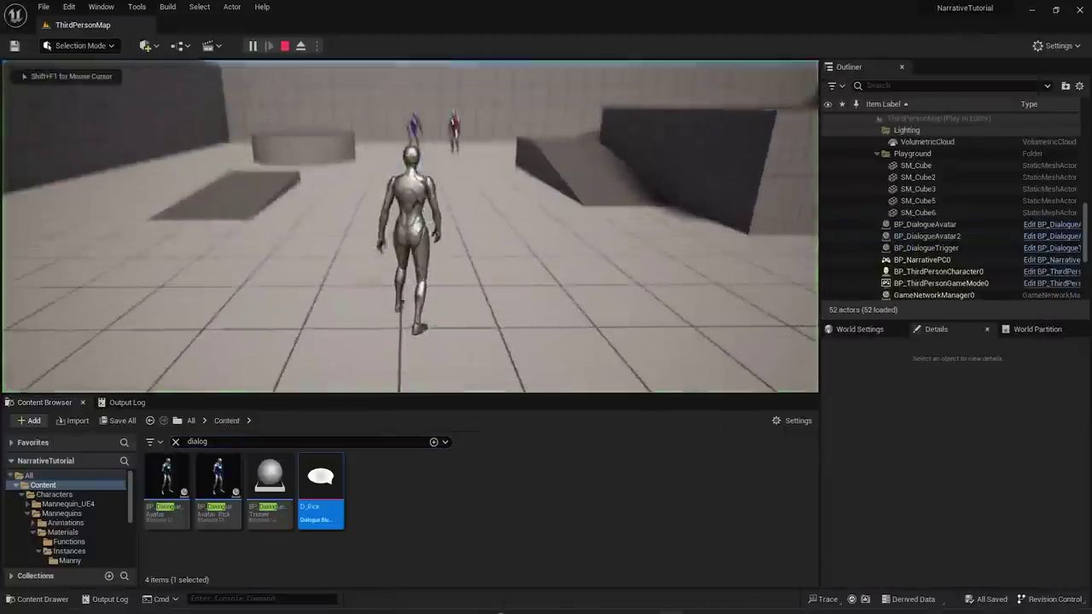
key(w)
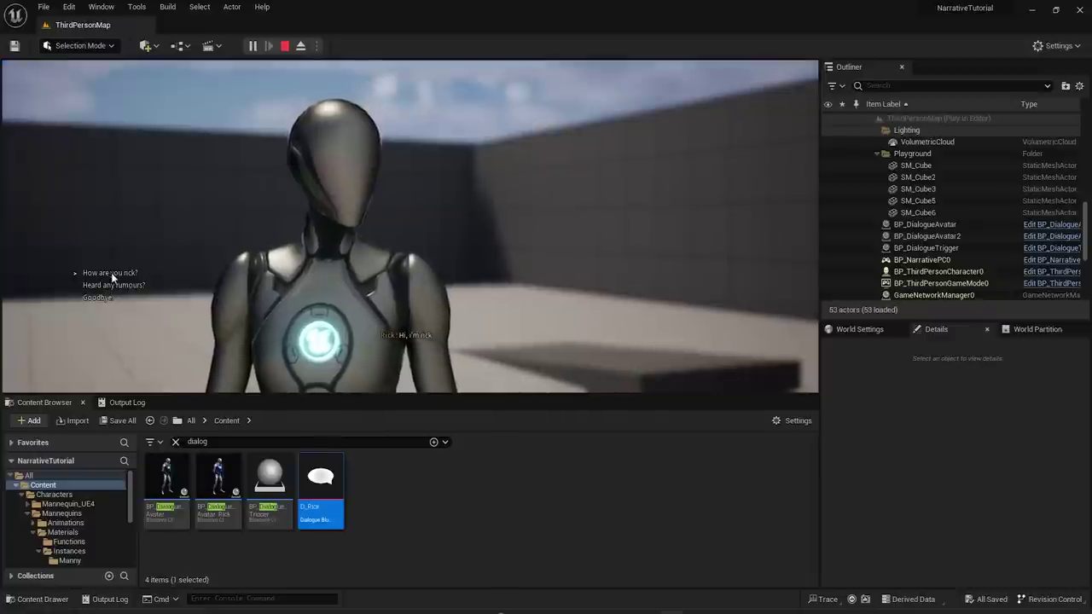
click(111, 273)
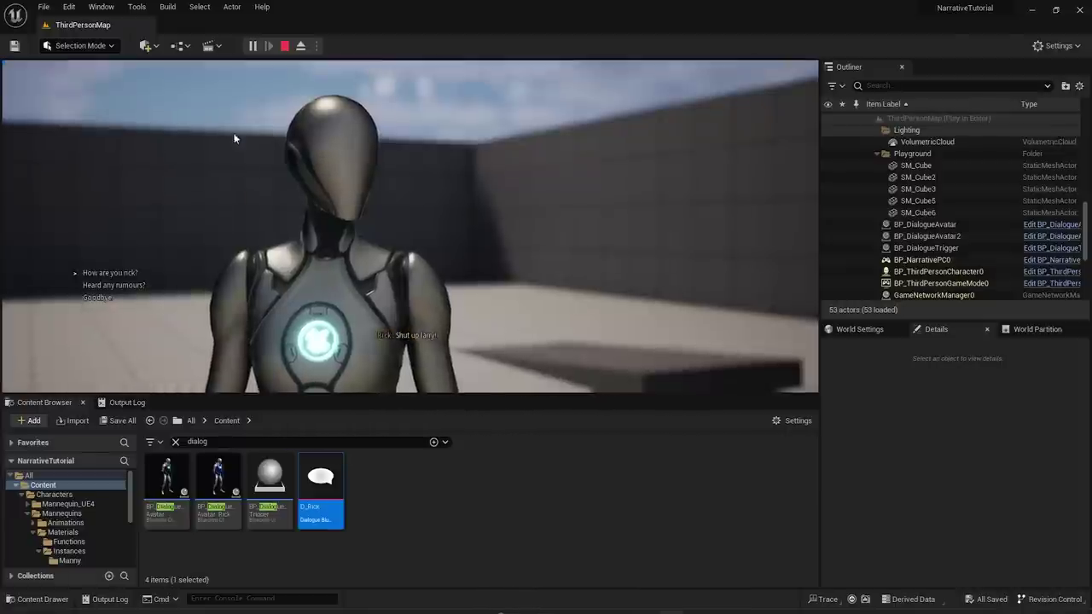
key(Escape)
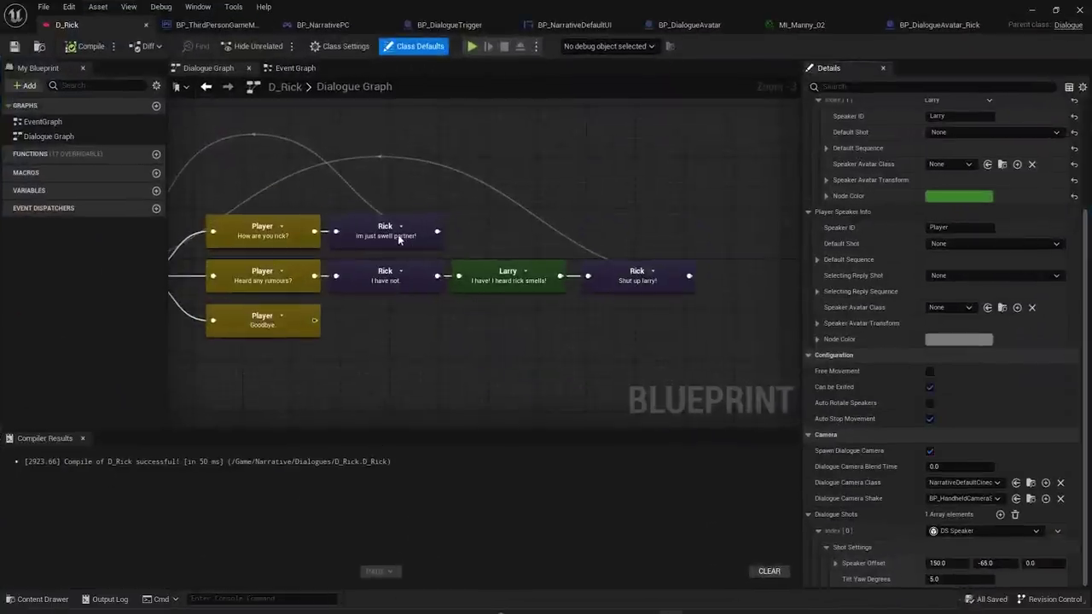
- Select Rick's "im just swell partner!" node in the dialogue graph and look through its available Shot types
click(405, 245)
right_drag(178, 264, 487, 291)
right_drag(552, 285, 497, 285)
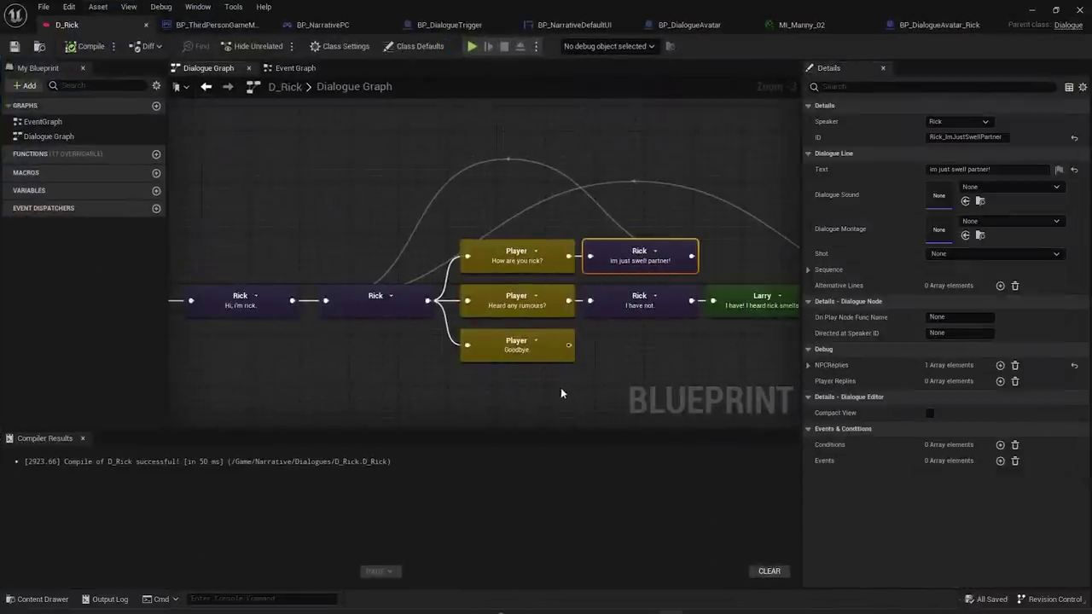
right_drag(608, 373, 478, 379)
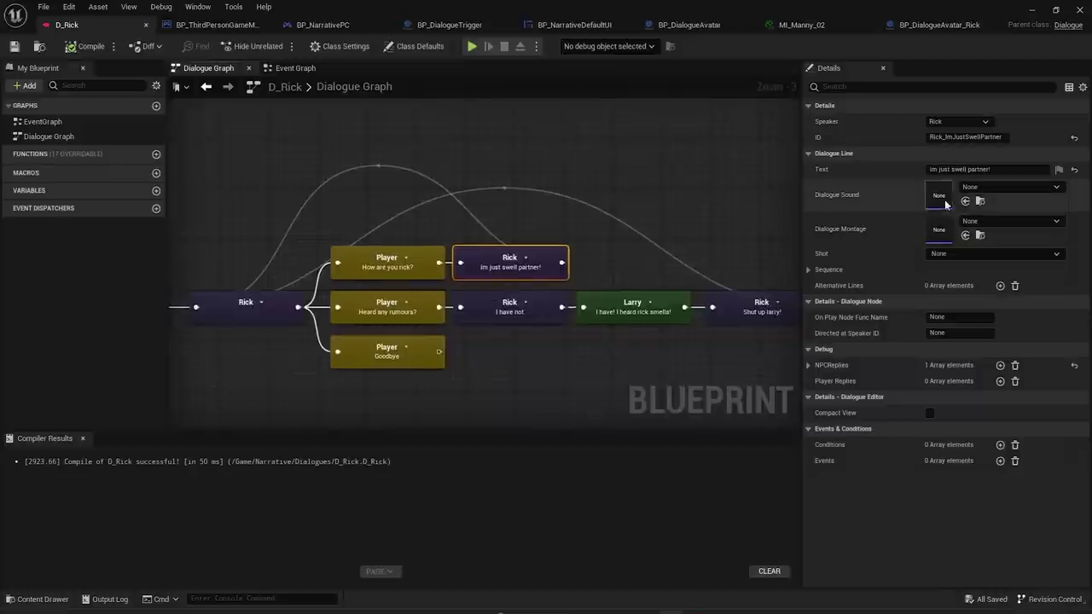
click(949, 255)
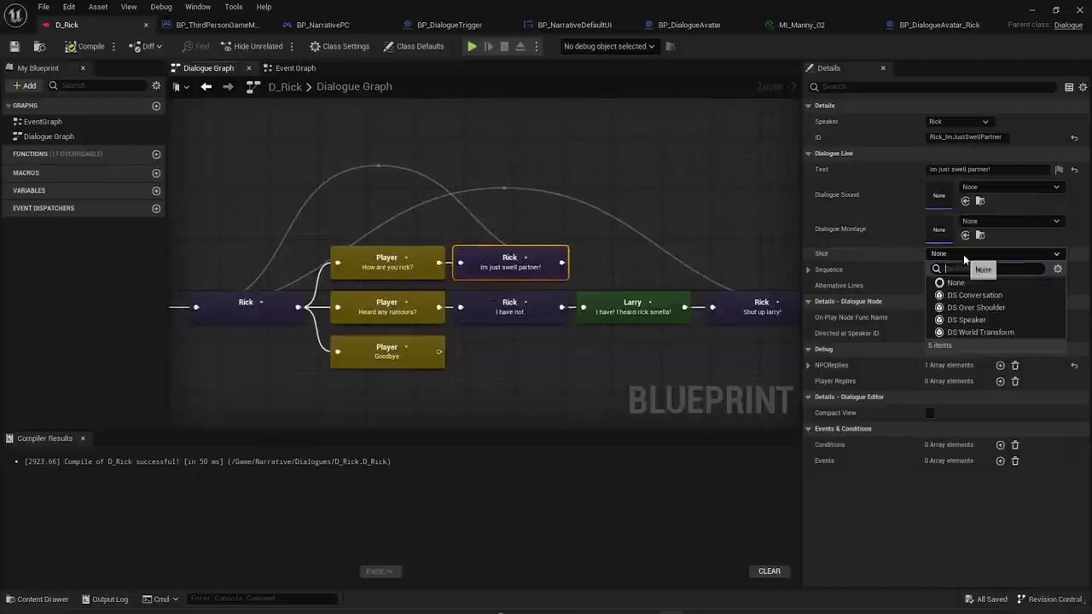
- Turn off Spawn Dialogue Camera in D_Rick's class defaults, then compile and save
click(416, 48)
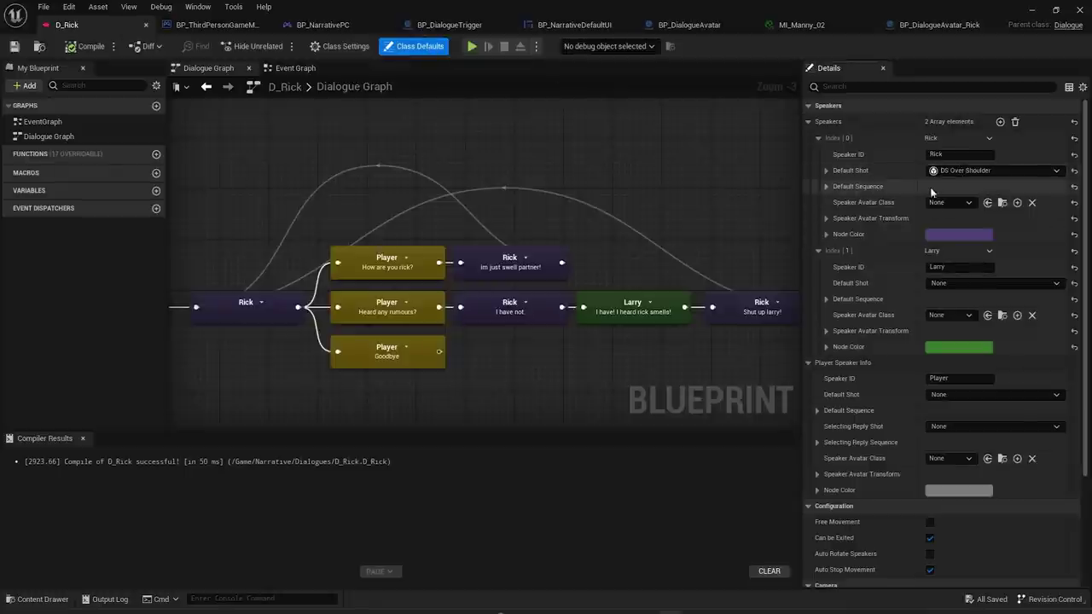
scroll(966, 545, down, 4)
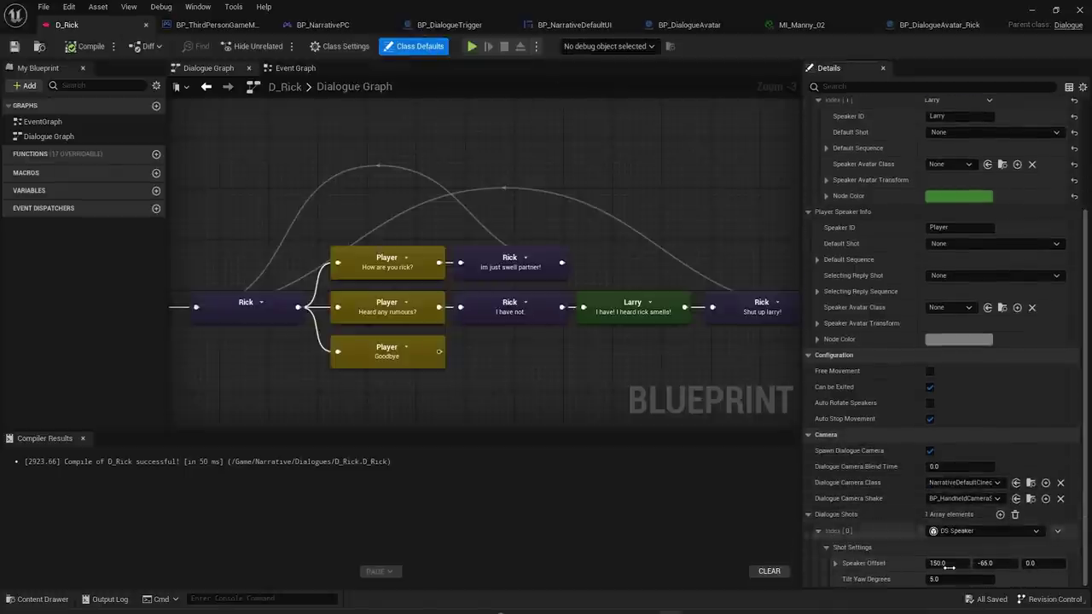
click(809, 515)
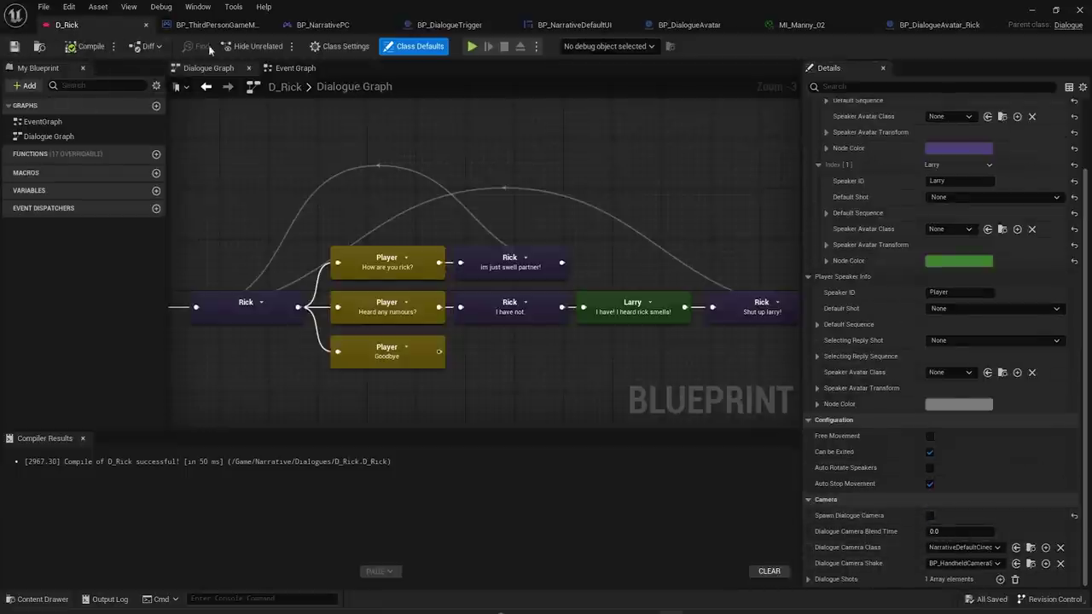
- Play the level to test the dialogue without a dialogue camera, stop playing, and turn on Free Movement in D_Rick's class defaults
click(1033, 10)
click(260, 45)
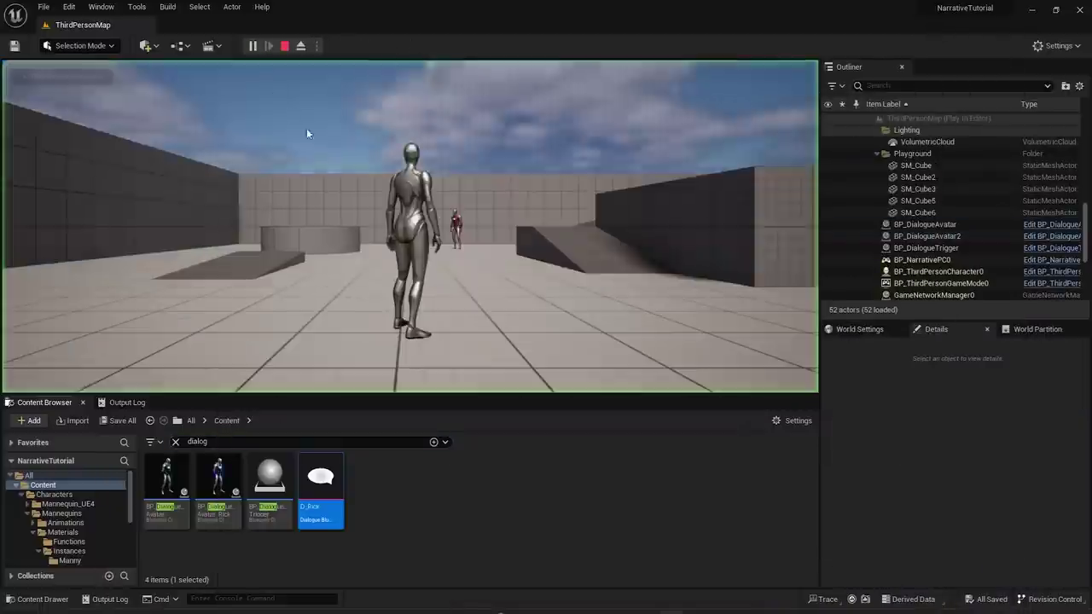
key(w)
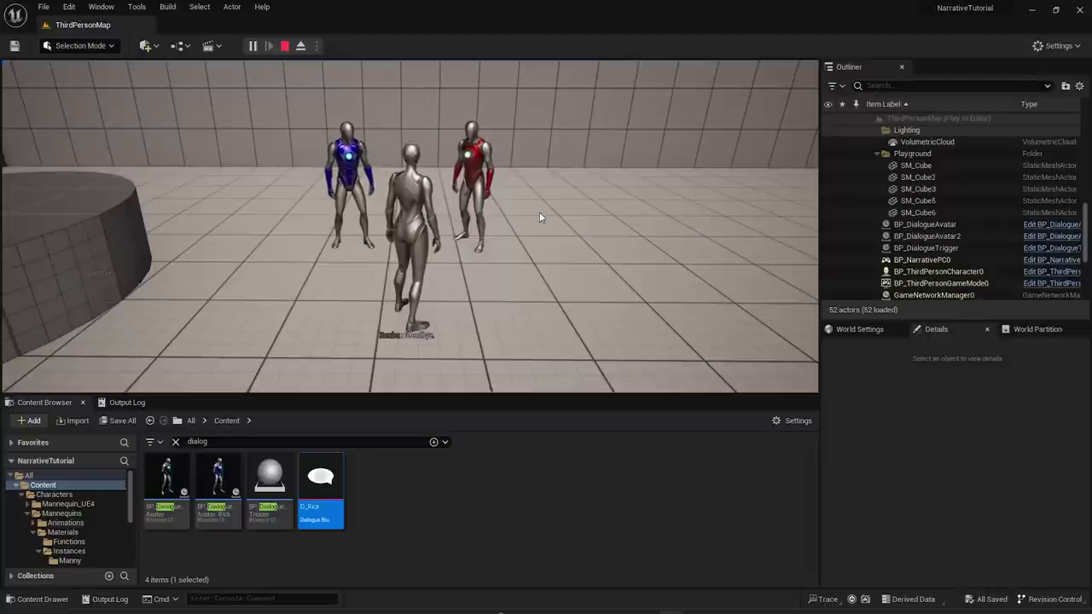
click(510, 210)
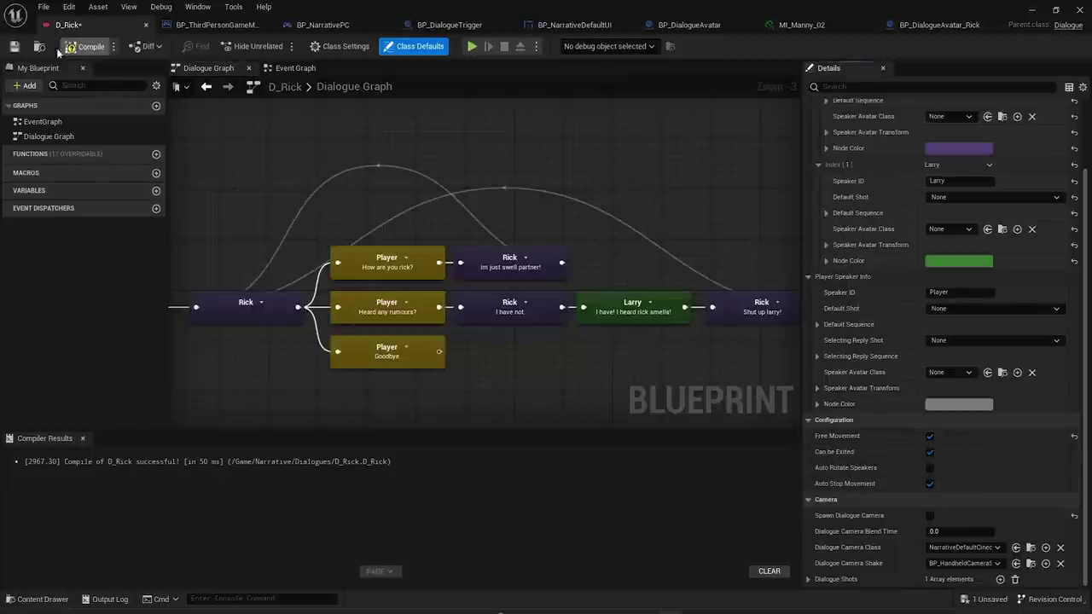
- Play the level, enter the trigger, run around and jump during the dialogue to test free movement, and stop playing
click(1043, 12)
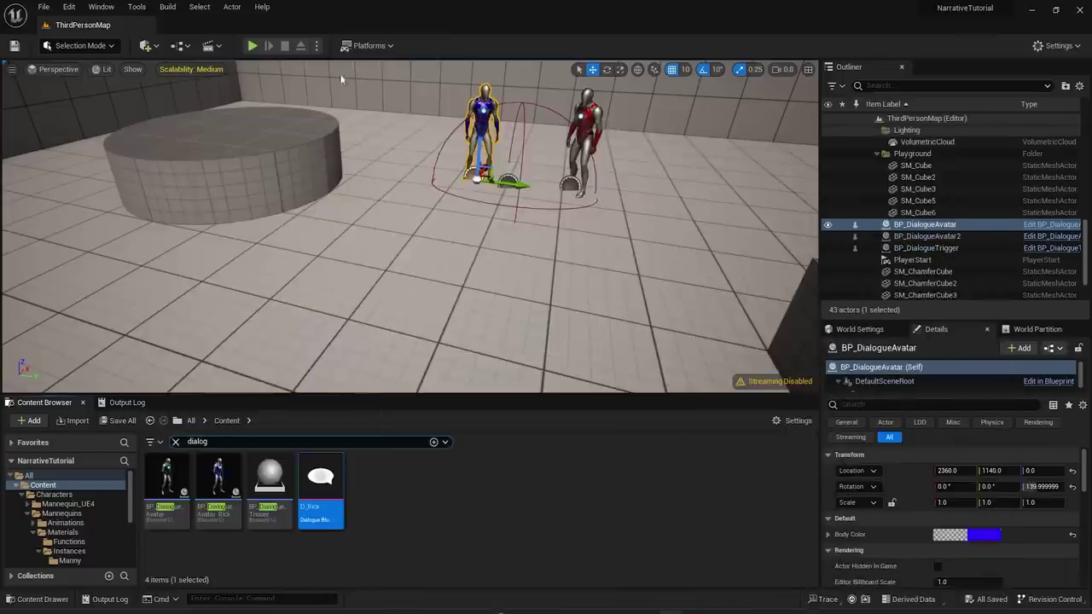
click(258, 47)
key(w)
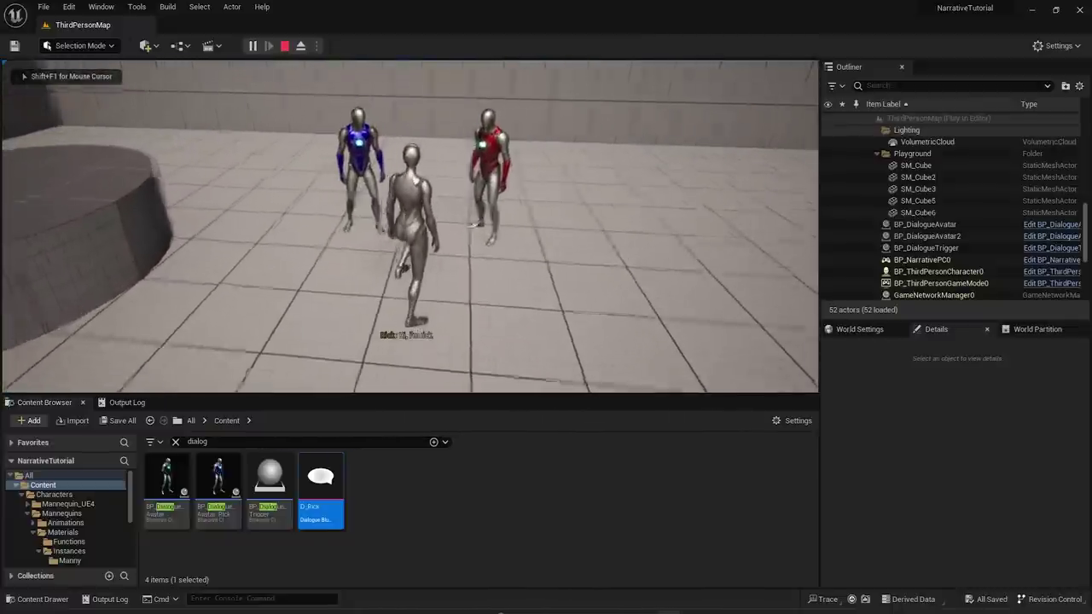
key(a)
key(s)
key(d)
key(s)
key(w)
key(space)
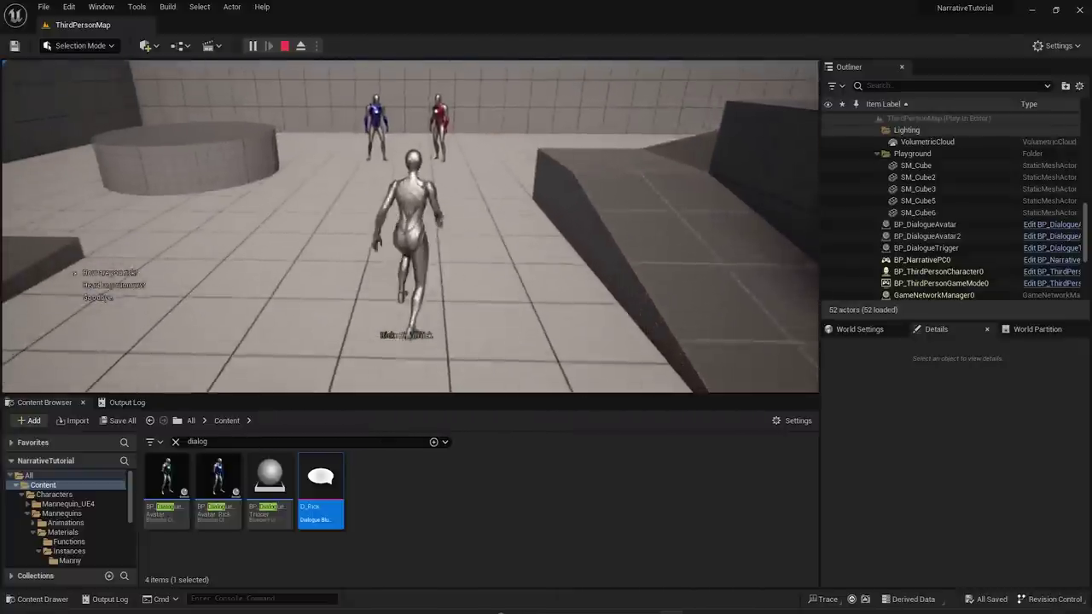
key(Escape)
- Reopen D_Rick and select the three player reply nodes "How are you rick?", "Heard any rumours?" and "Goodbye" for a closer look
double_click(322, 493)
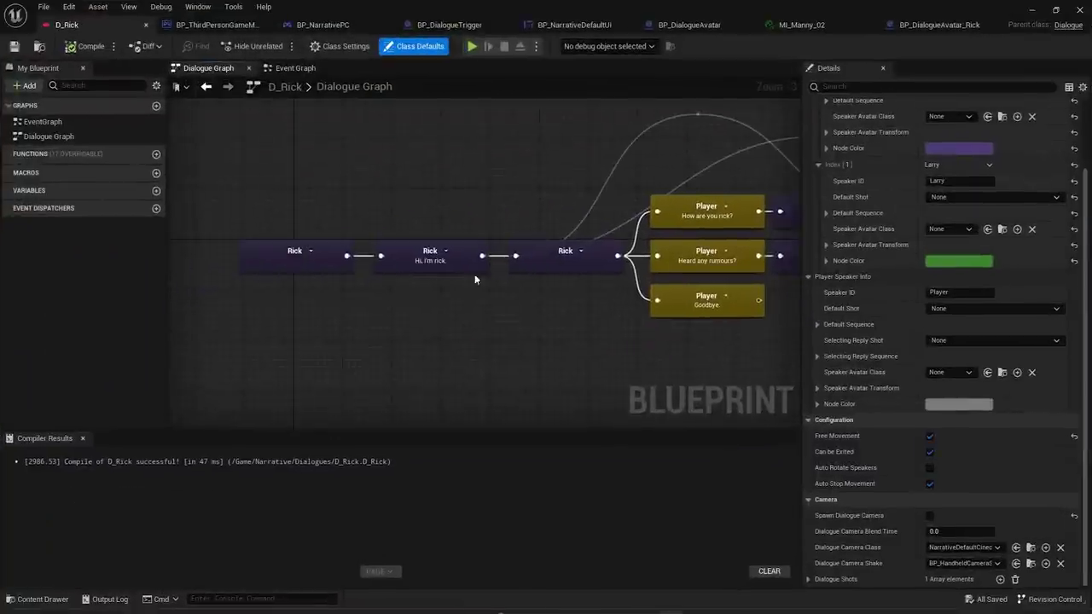
right_drag(660, 295, 519, 292)
drag(563, 341, 608, 130)
scroll(522, 297, up, 3)
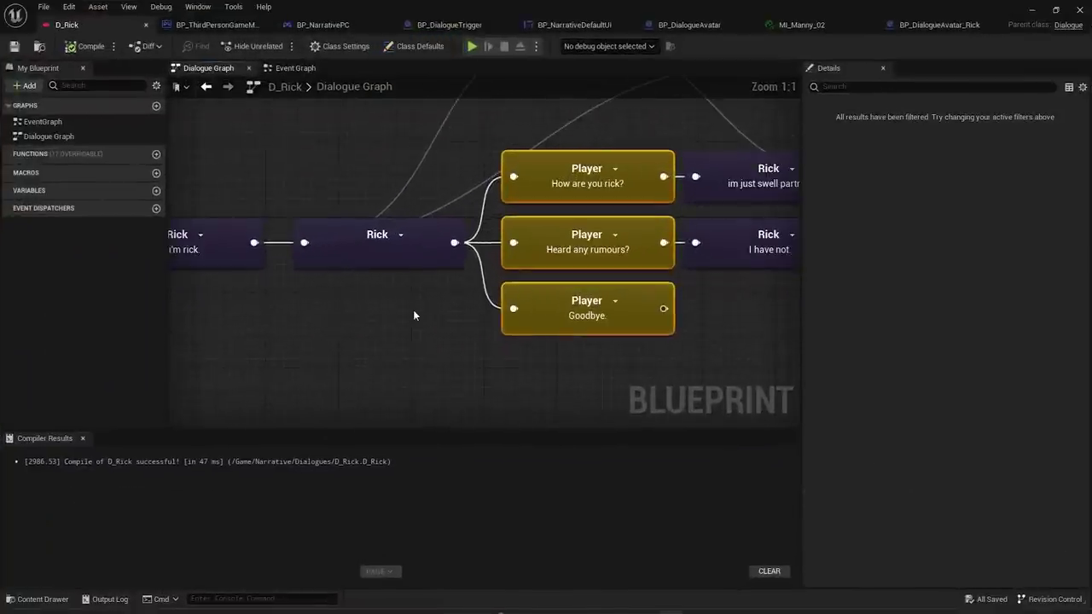
- Enable Auto Select on the player's "Heard any rumours?" node, and compile and save the dialogue
scroll(369, 306, down, 3)
click(483, 267)
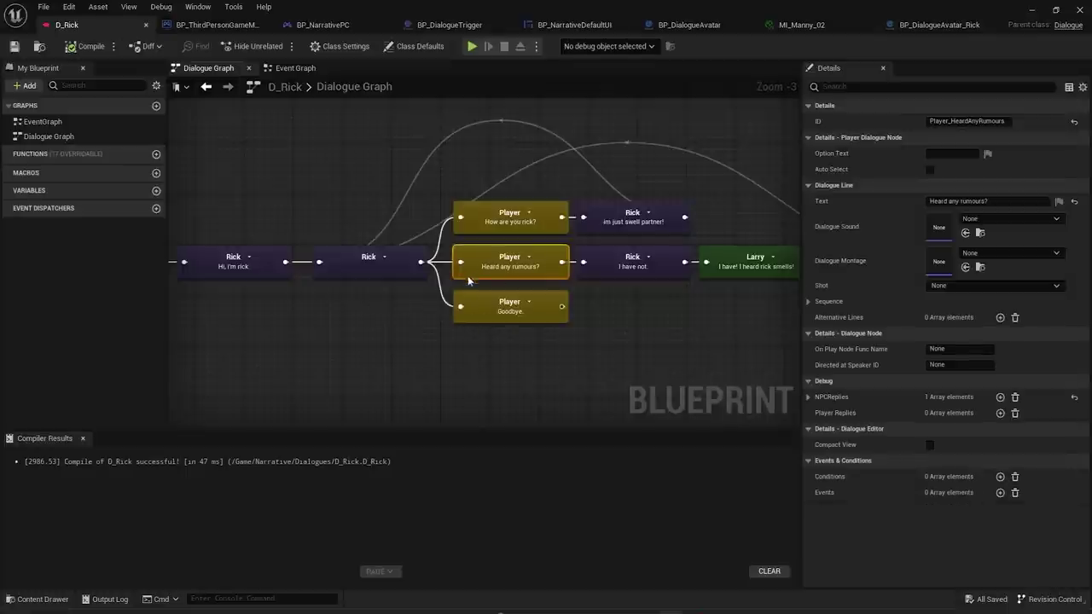
click(930, 170)
click(85, 47)
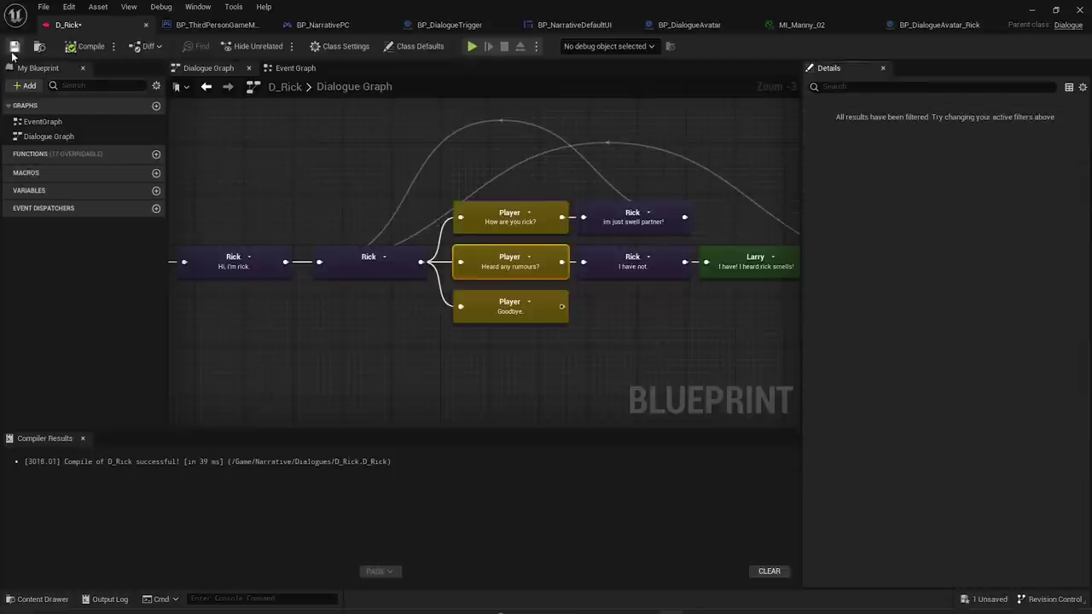
- Play-test the level, walking the character up to and around the blue and red avatars while the dialogue runs
click(1032, 9)
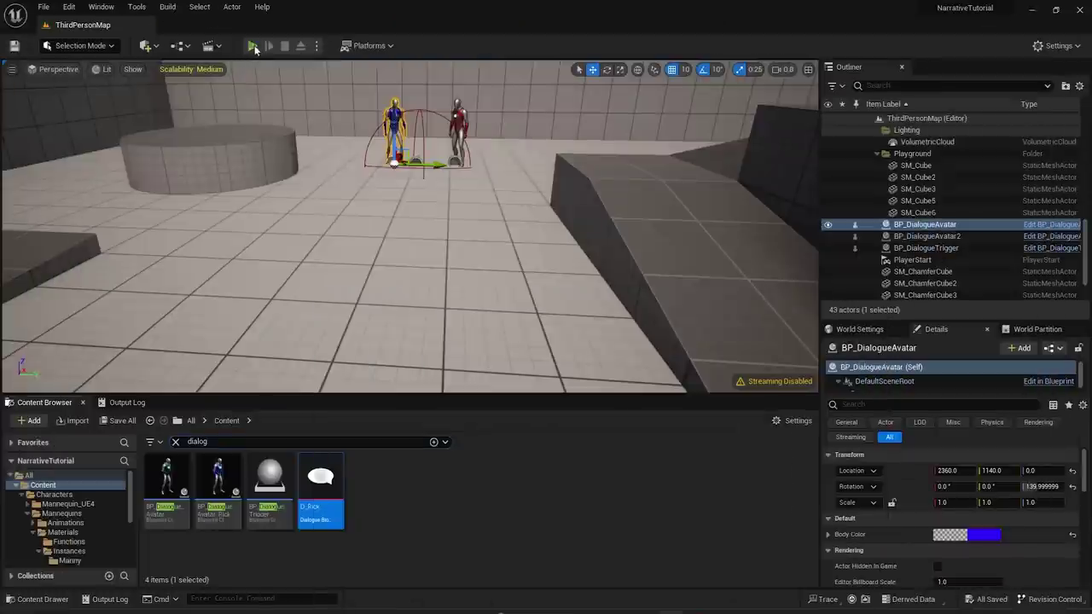
click(254, 46)
key(w)
key(w)
key(d)
key(s)
key(w)
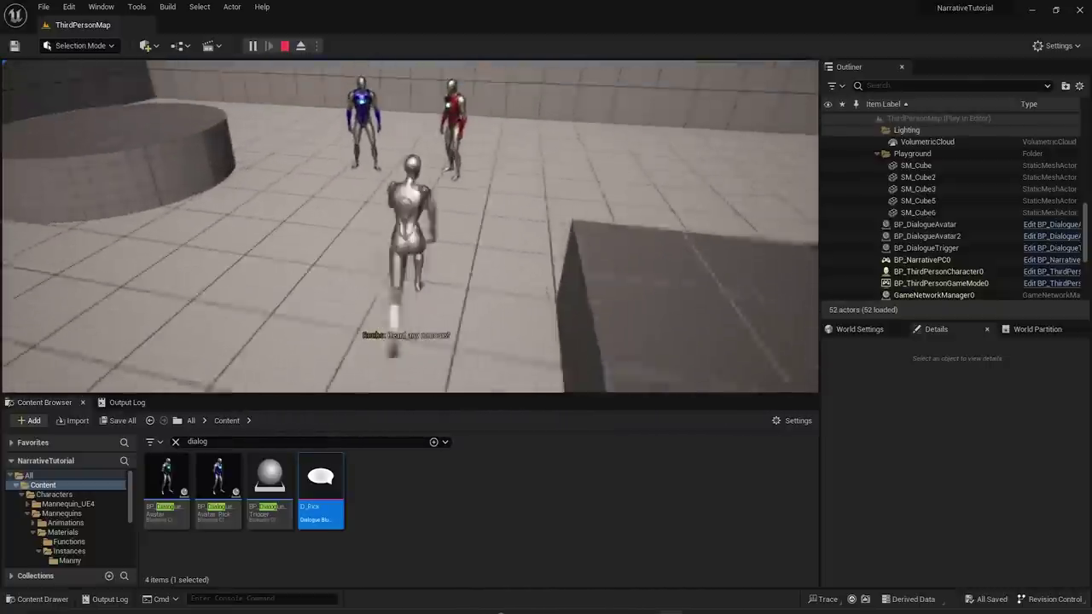
key(w)
key(a)
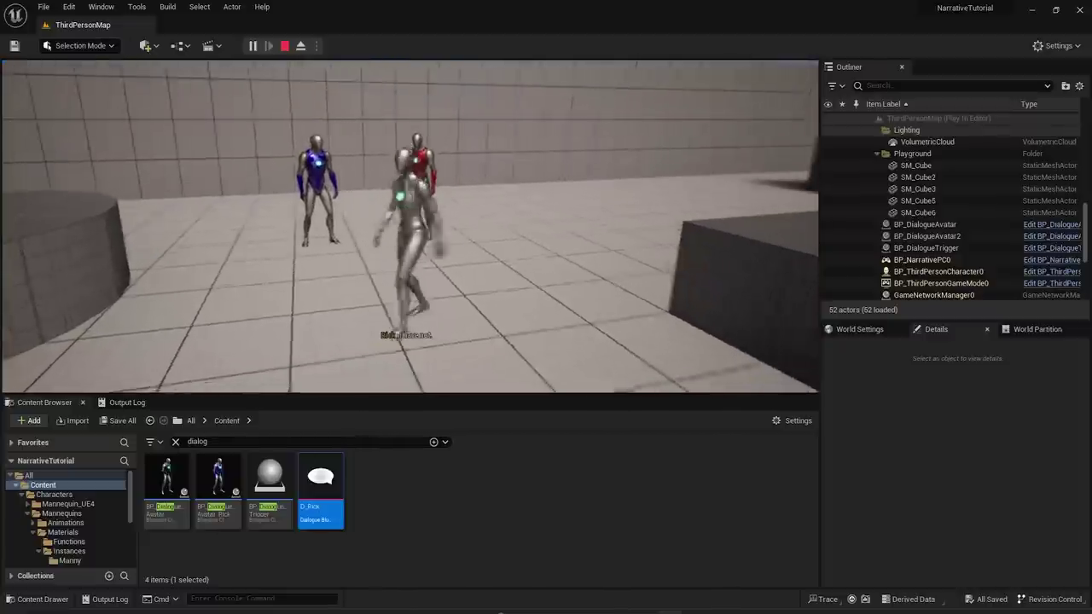
key(s)
key(a)
key(w)
key(w)
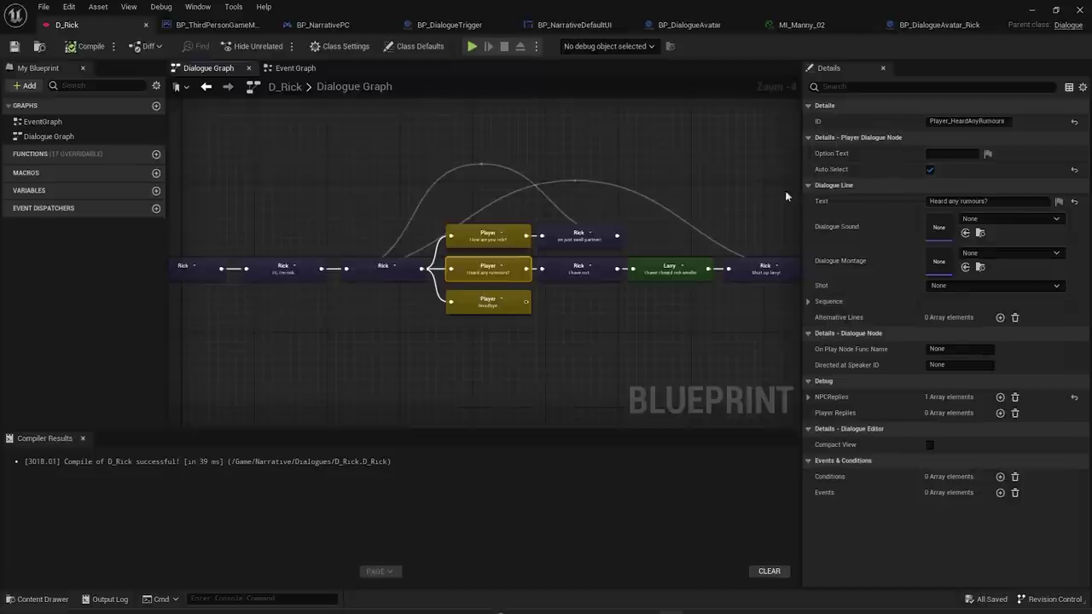
- Turn off Auto Select on the player's "Heard any rumours?" node in the D_Rick dialogue
click(930, 171)
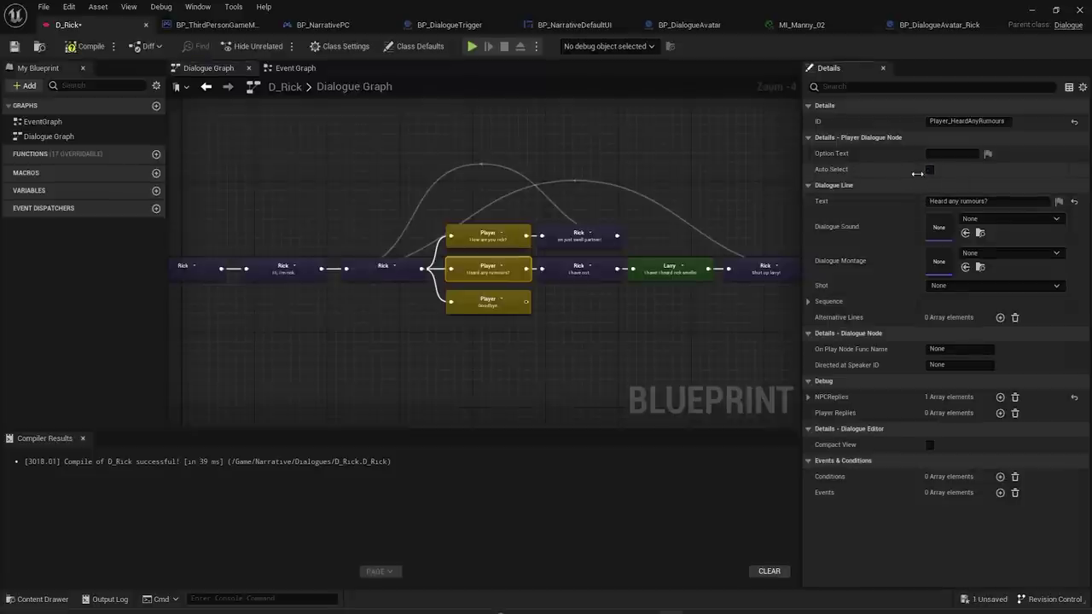
scroll(538, 275, up, 1)
right_drag(539, 275, 560, 280)
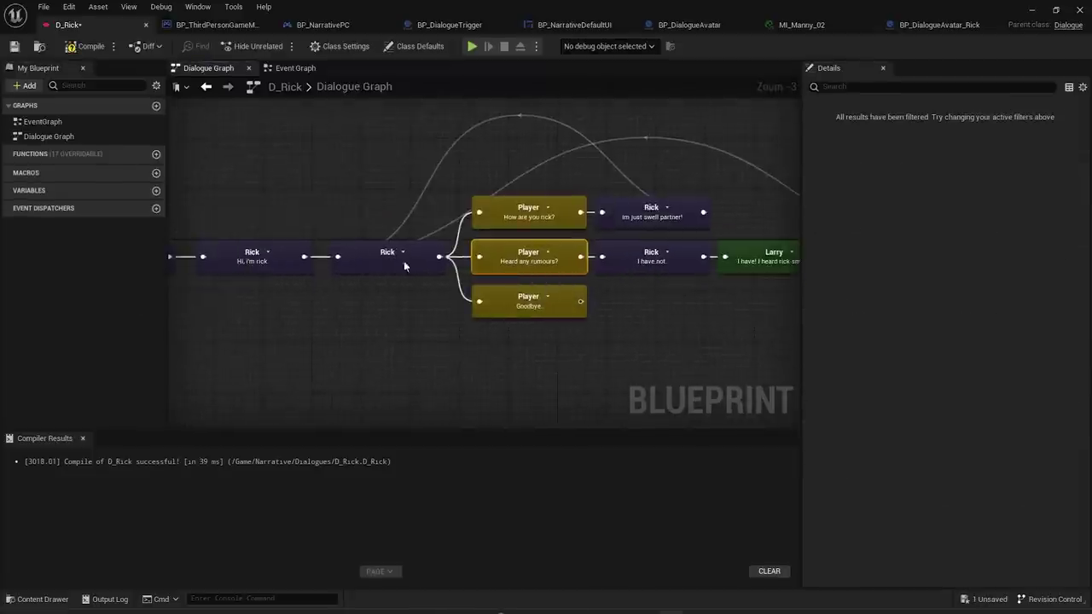
scroll(623, 270, down, 3)
scroll(542, 279, up, 4)
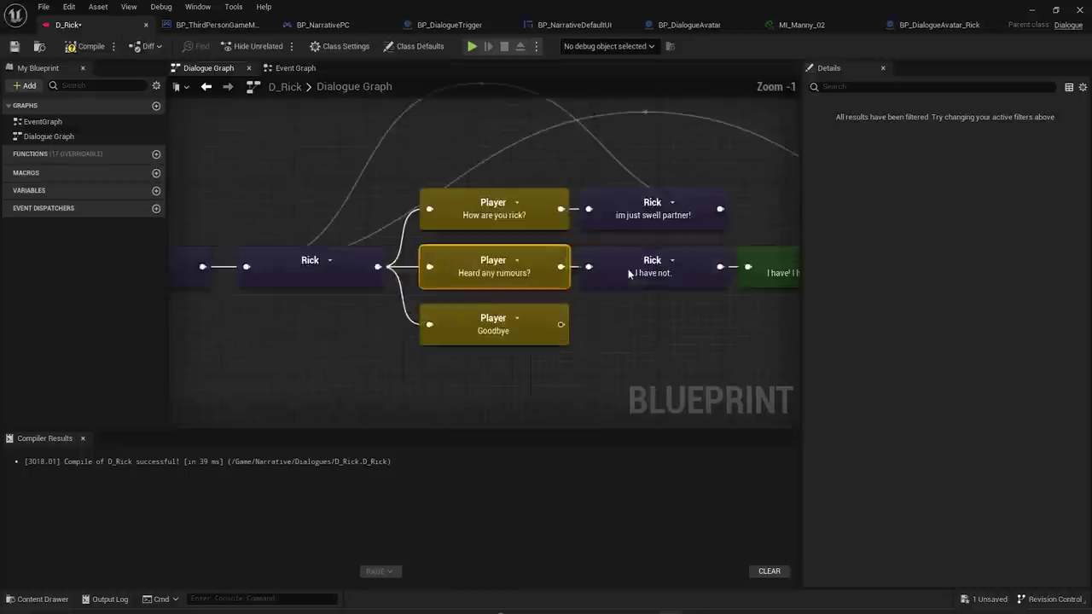
- Change the text of the player's rumours node to "Heard any rumours? you guys must know something!"
click(477, 275)
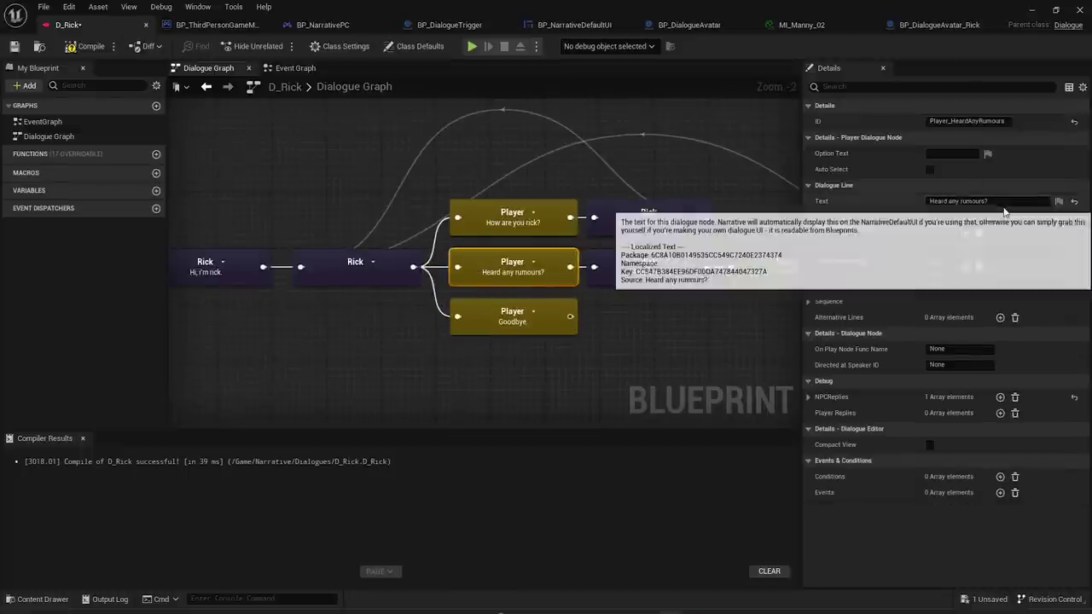
click(981, 202)
text(you g)
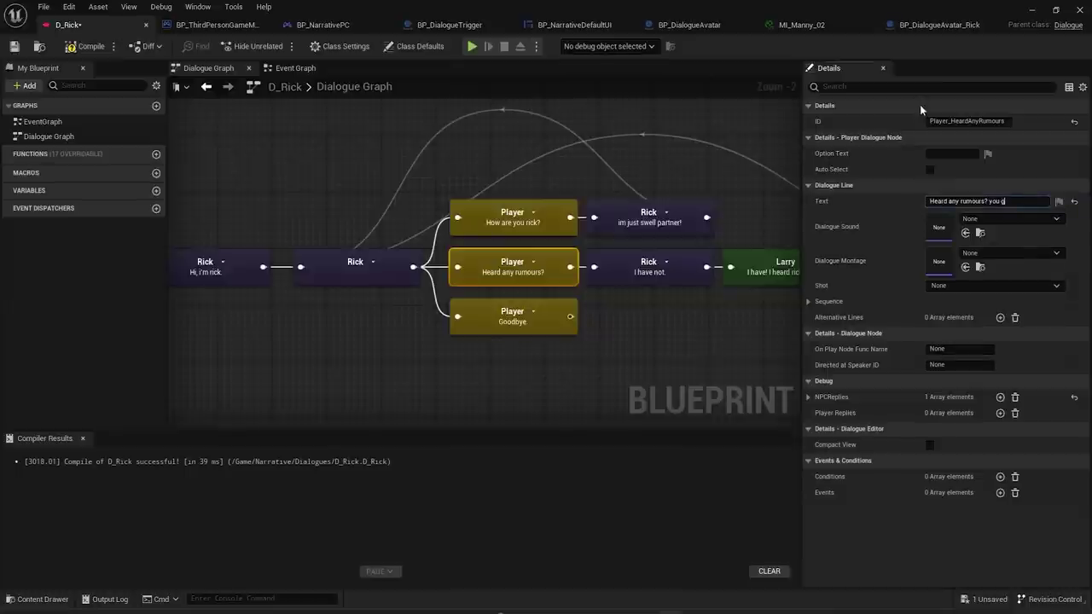
text(uys must know something!)
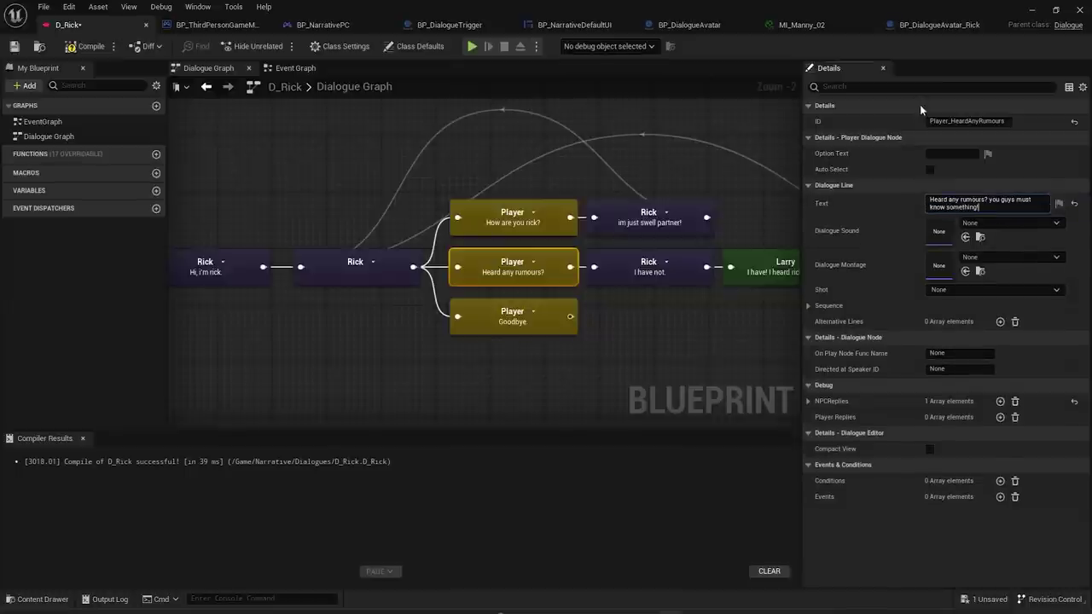
key(Return)
- Shift the reply nodes that follow the player's rumours line further along the graph, clearing space beside the widened node
right_drag(690, 303, 467, 305)
scroll(467, 306, down, 1)
drag(468, 304, 721, 278)
- Set the Option Text of the player's rumours node to "Heard any rumours?", copied from its dialogue line
click(406, 268)
scroll(514, 271, up, 1)
scroll(513, 272, up, 2)
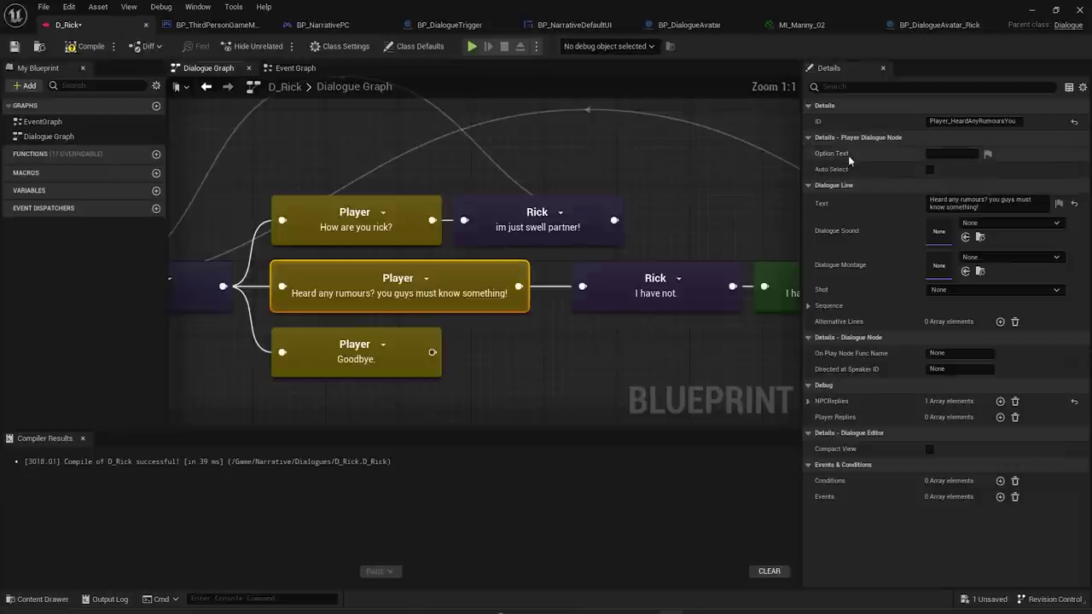
drag(988, 200, 906, 188)
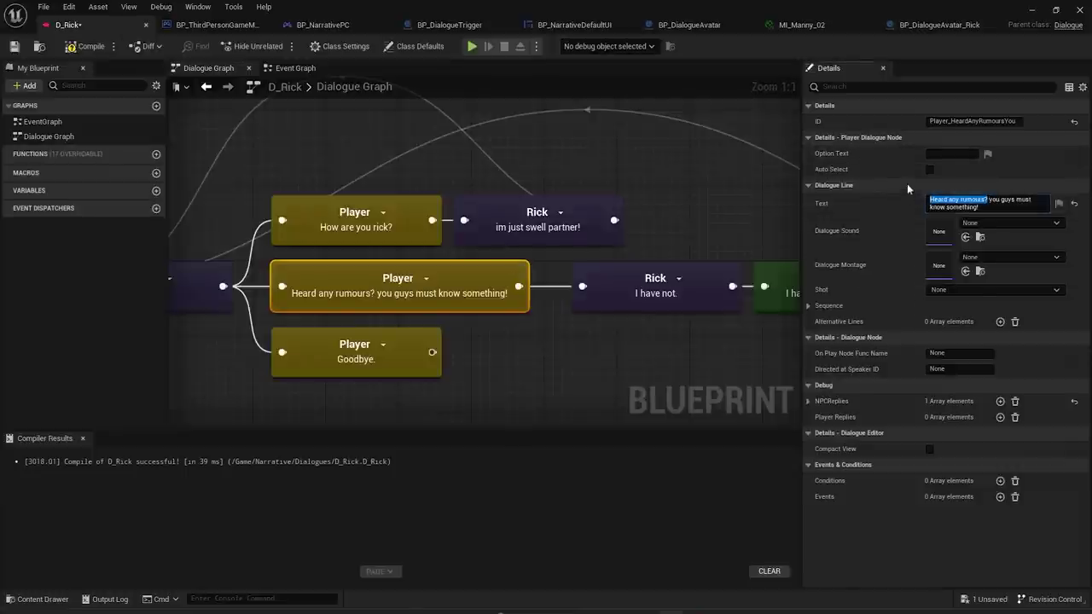
key(ctrl+c)
click(945, 152)
key(ctrl+v)
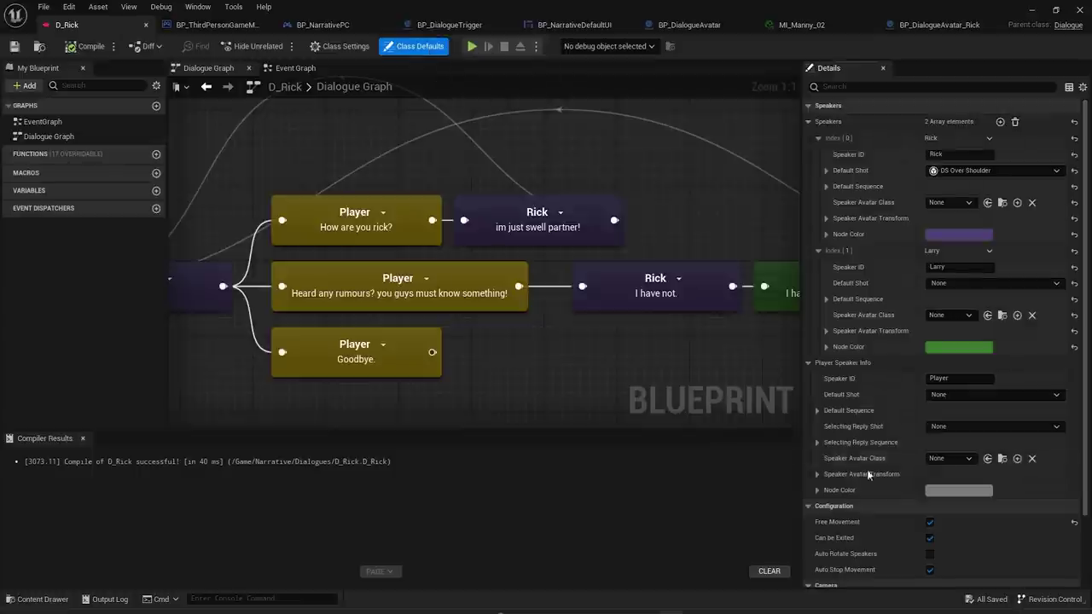
- In the class defaults of D_Rick, turn off Free Movement, enable Spawn Dialogue Camera, and compile and save
scroll(879, 471, down, 3)
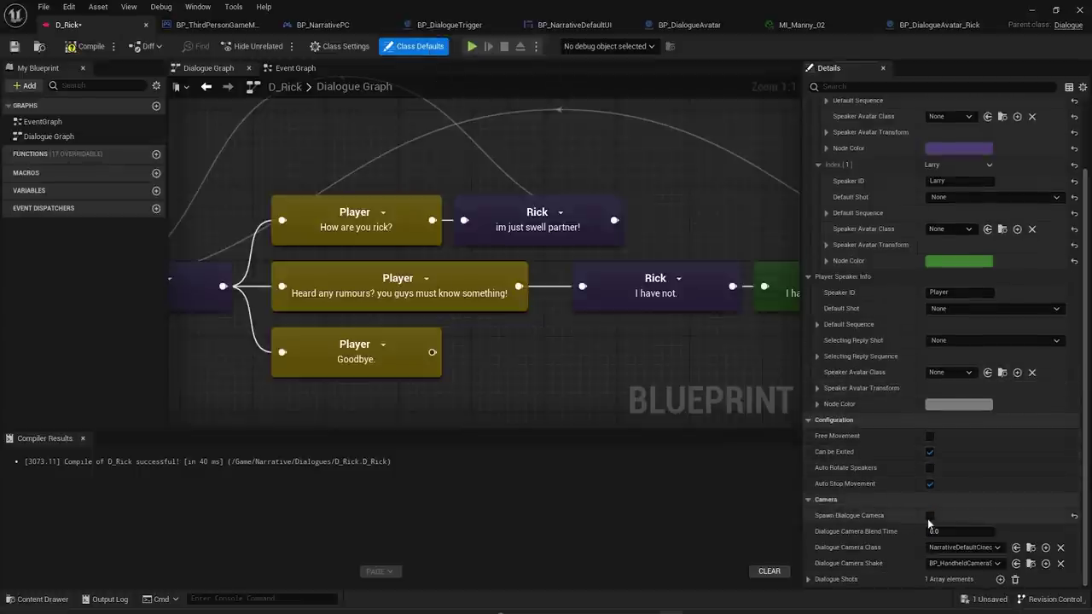
click(91, 47)
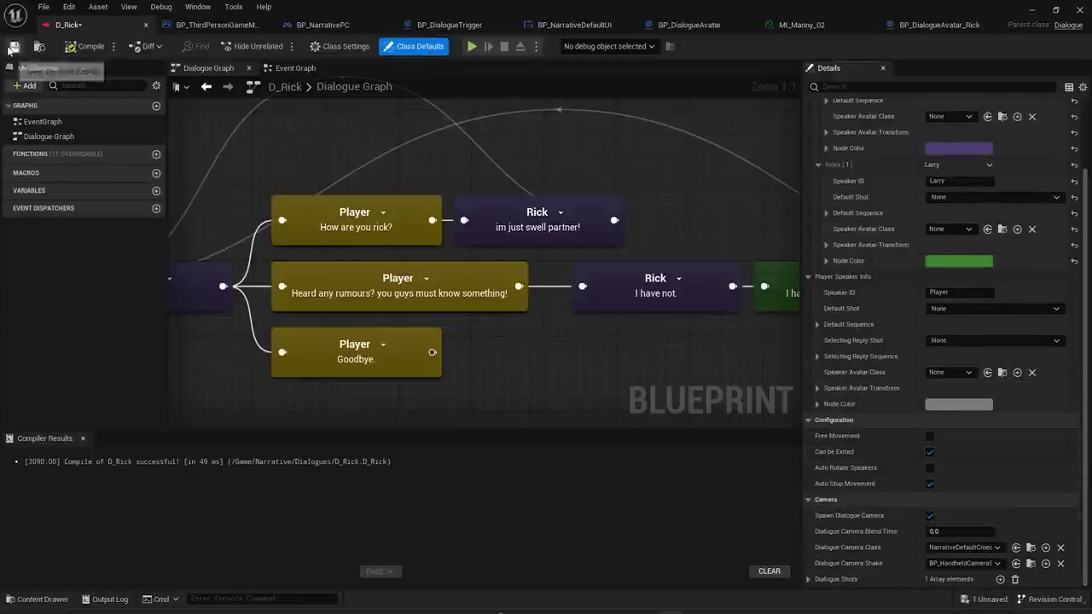
- Play-test the level with a larger viewport, walking to the avatars and choosing the "Heard any rumours?" reply
click(1030, 11)
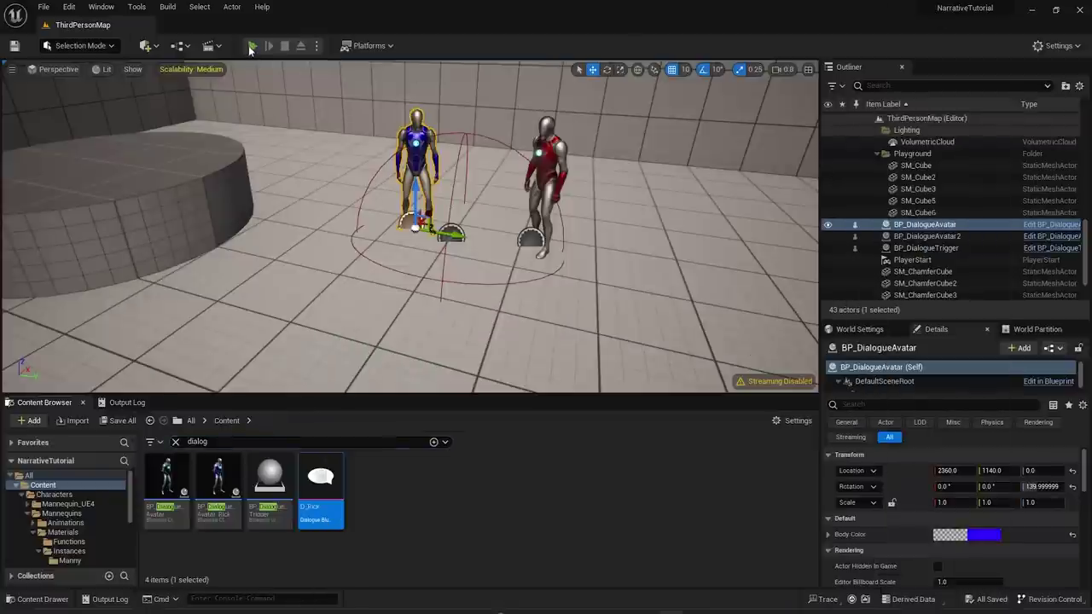
click(252, 46)
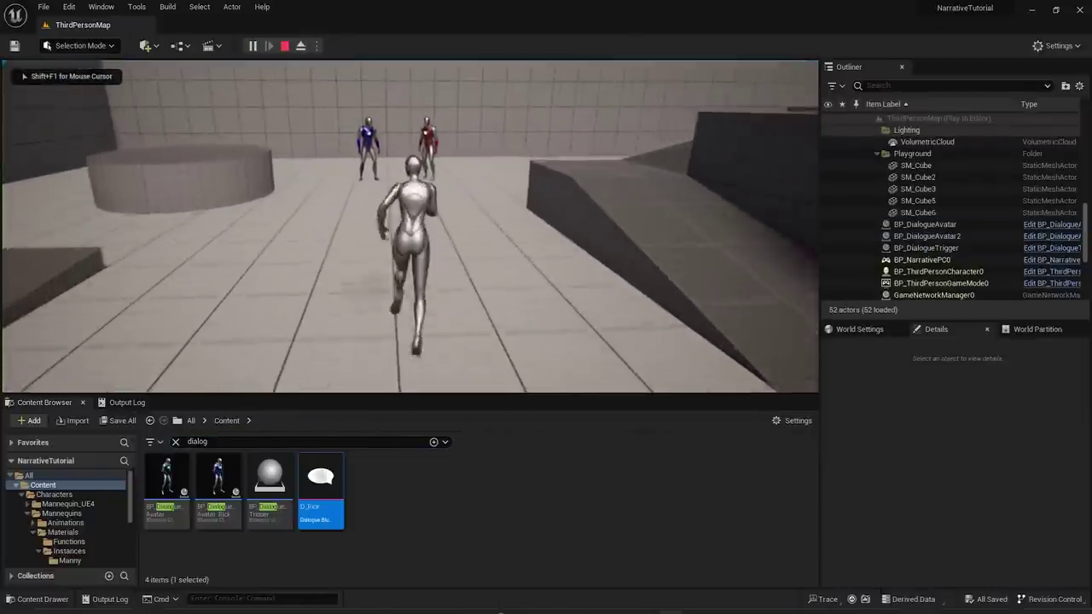
key(w)
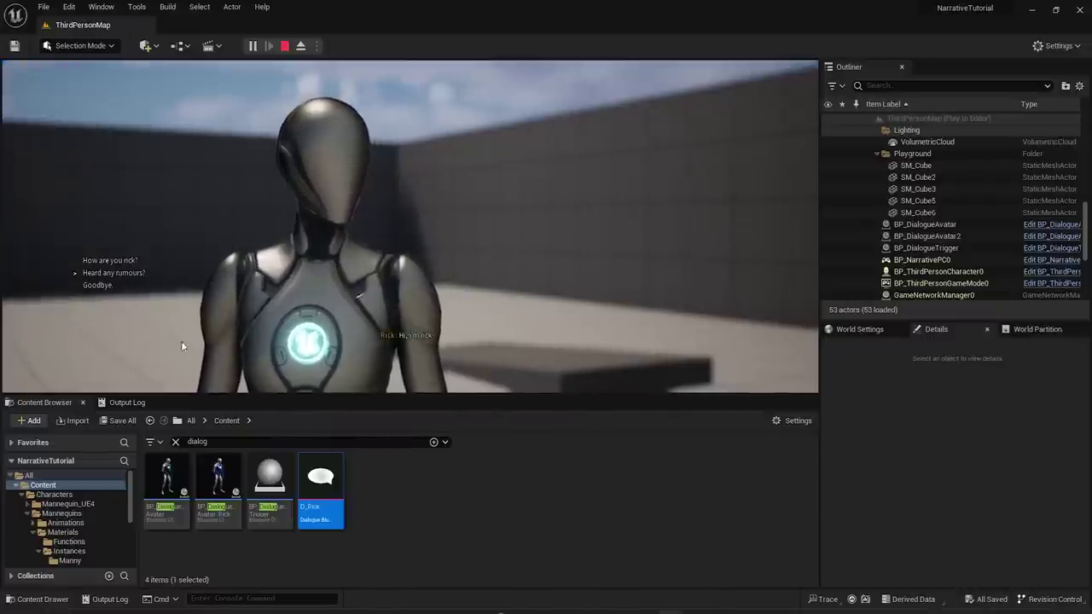
drag(263, 396, 264, 431)
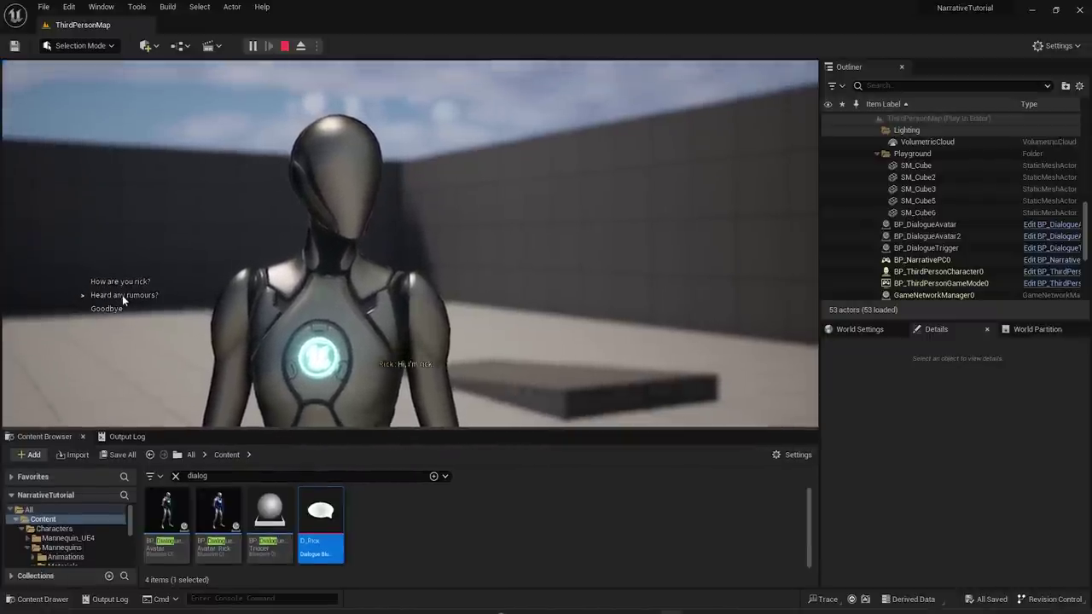
click(122, 295)
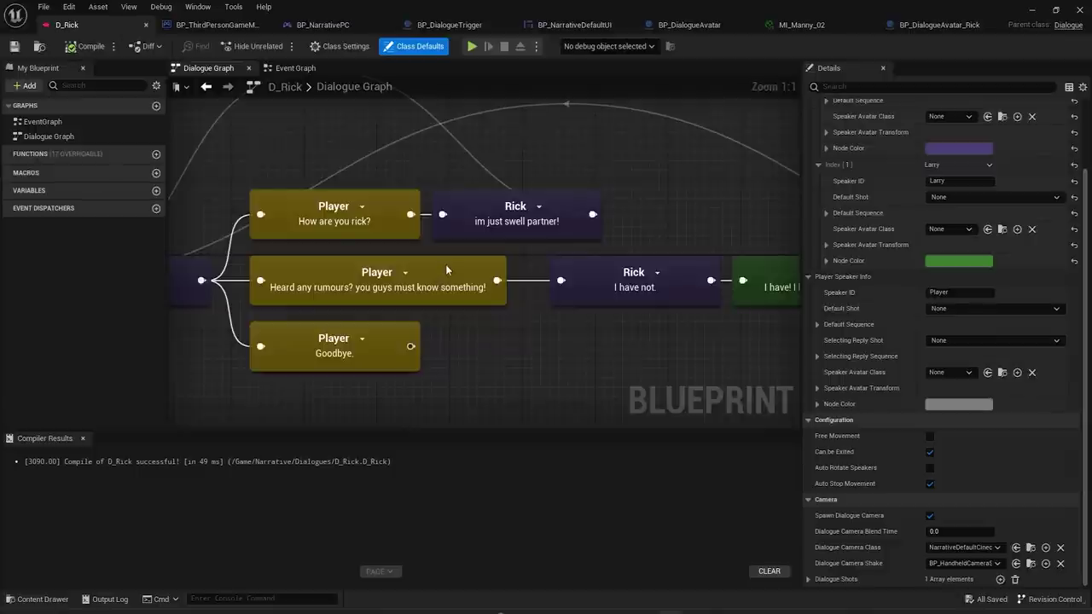
- Add an alternative line reading "Heard any rumours? lol" to the player's rumours node, and clear the Alternative Lines array again
click(445, 270)
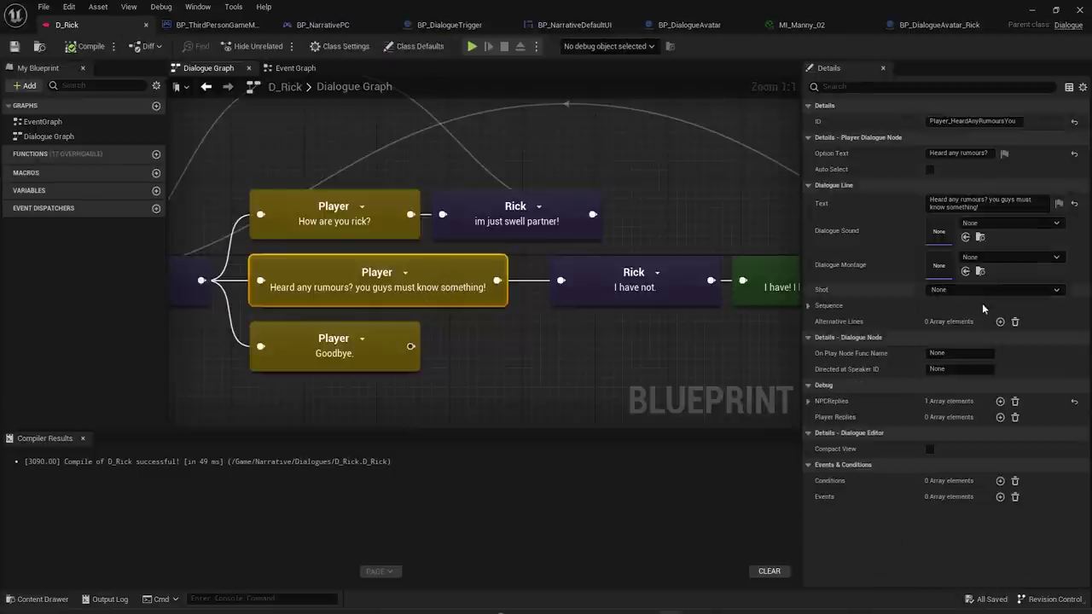
click(1000, 322)
click(819, 338)
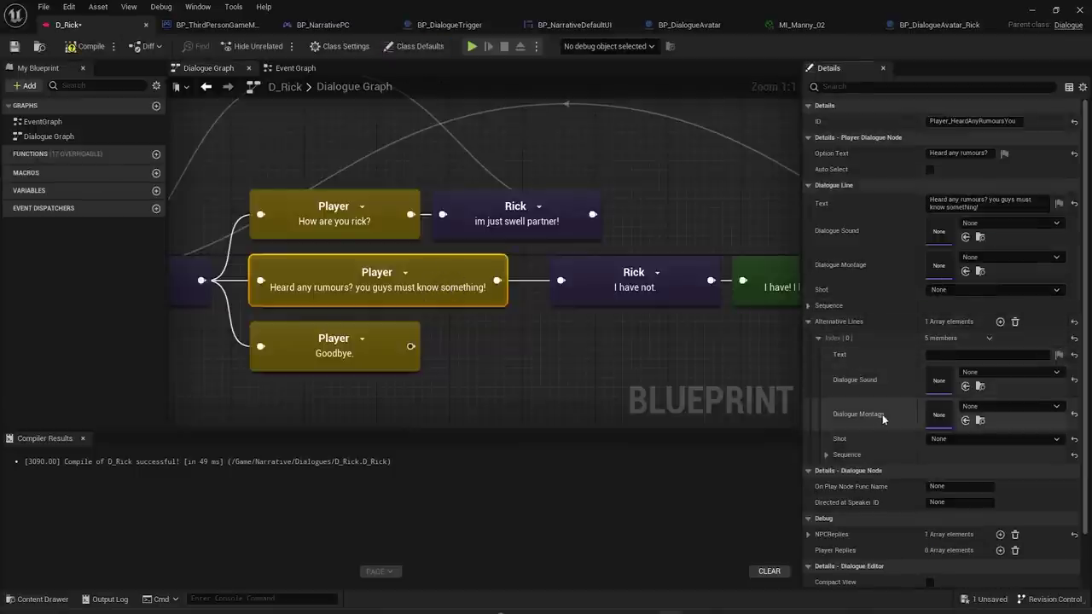
click(982, 203)
key(ctrl+c)
click(985, 355)
key(ctrl+v)
drag(985, 360, 989, 353)
key(BackSpace)
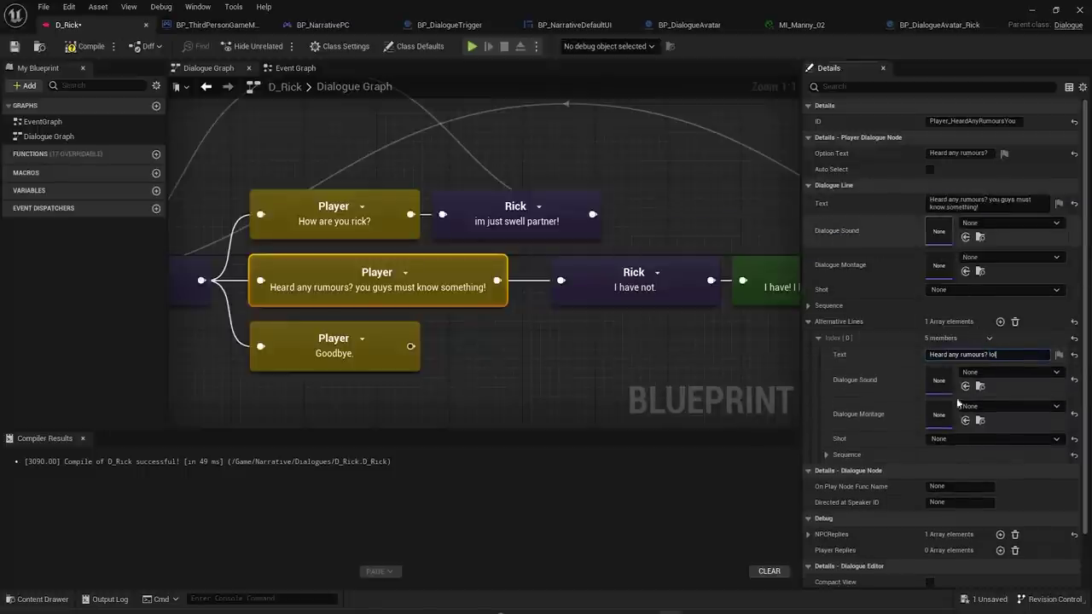
key(ctrl+a)
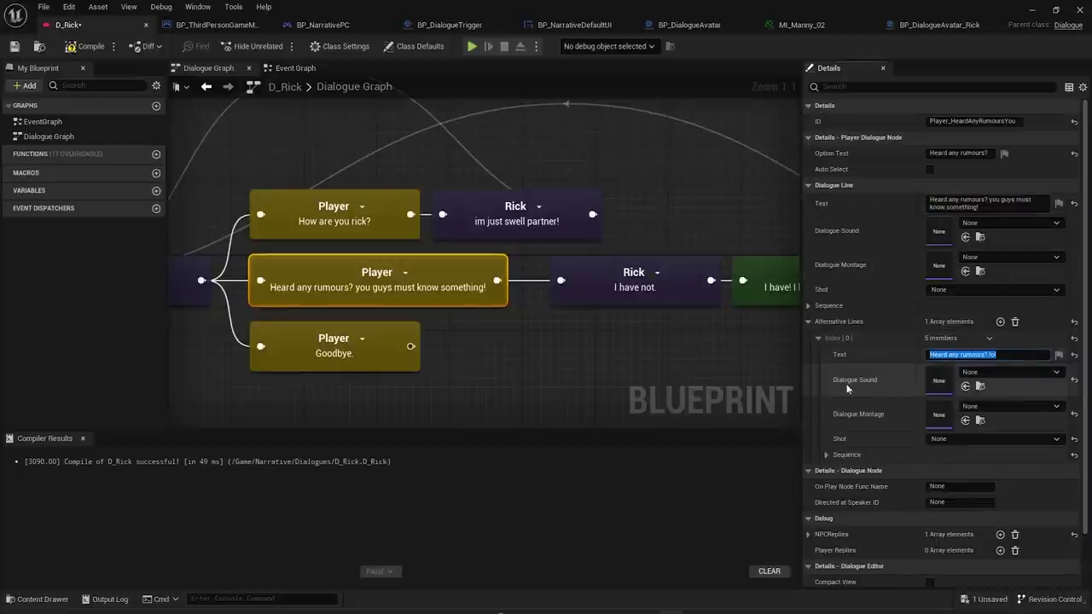
click(1014, 322)
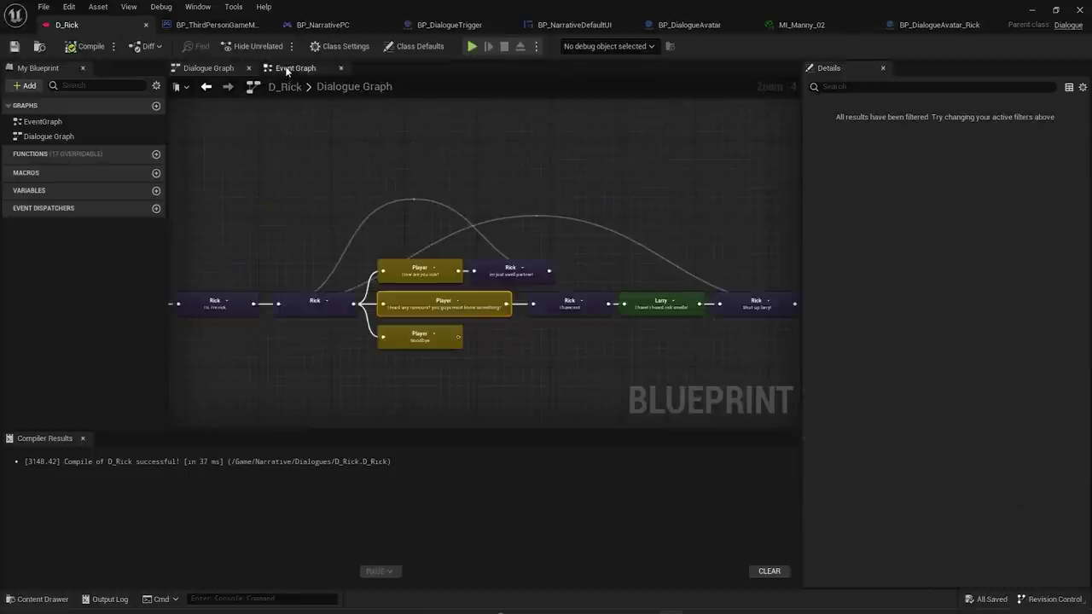
- Inspect the Event Graph of D_Rick and widen the graph area
click(288, 71)
click(206, 88)
click(286, 71)
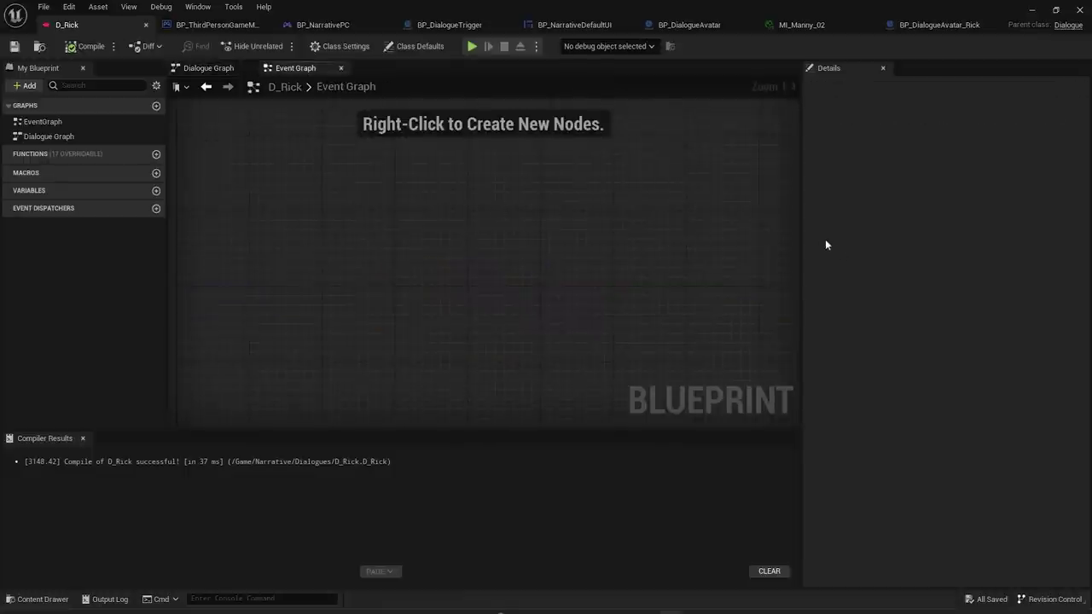
drag(801, 230, 849, 233)
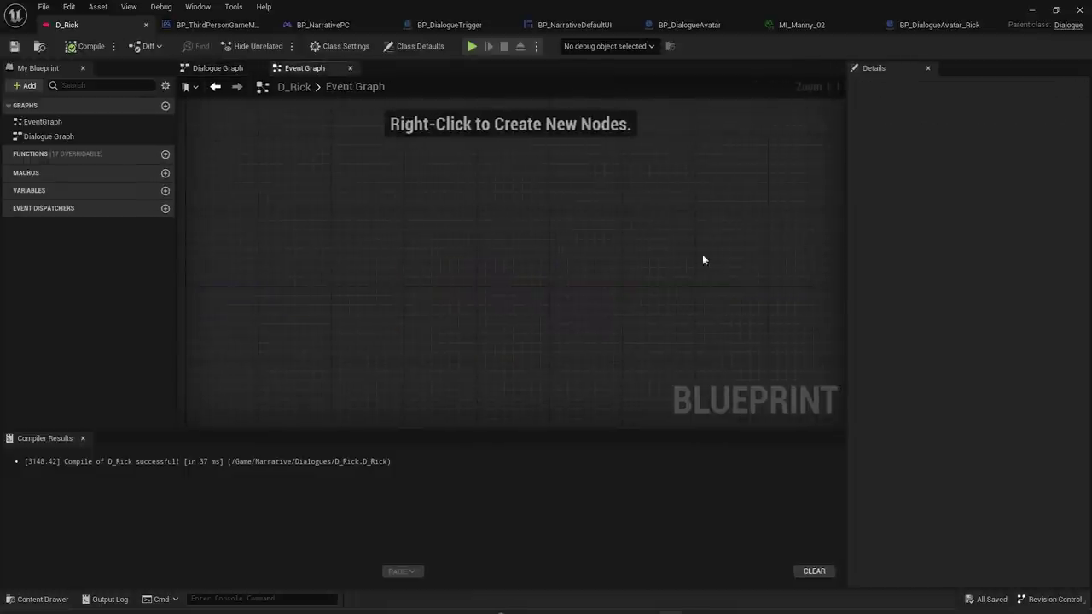
- Return to the Dialogue Graph and review the reply branches, including Larry's "I have! I heard rick smells!" node
click(218, 69)
scroll(488, 271, up, 3)
right_drag(488, 271, 683, 267)
scroll(512, 258, down, 1)
right_drag(576, 259, 388, 280)
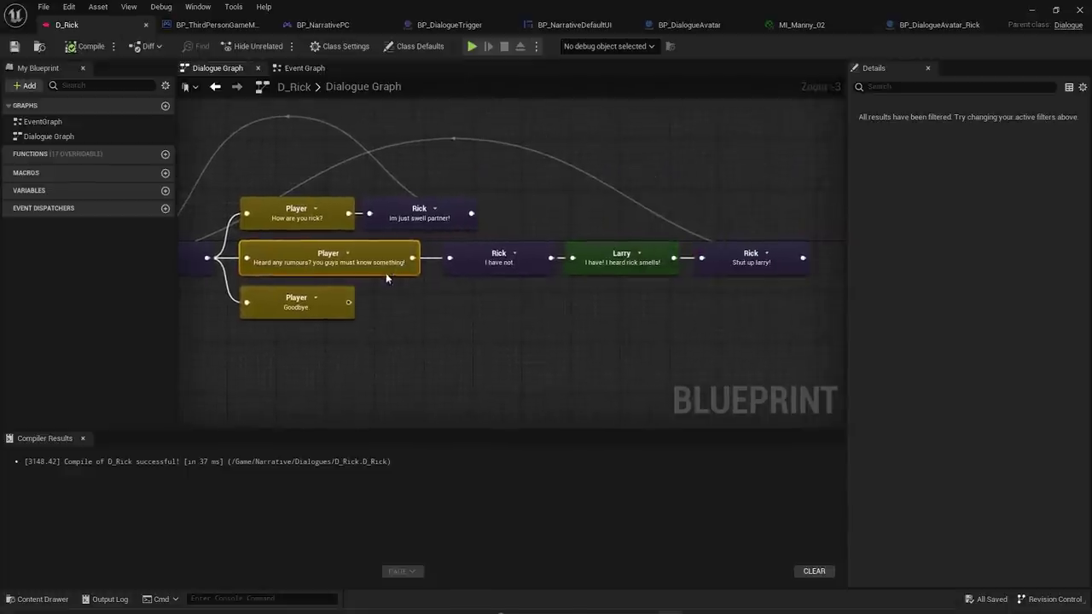
scroll(602, 275, up, 2)
click(623, 266)
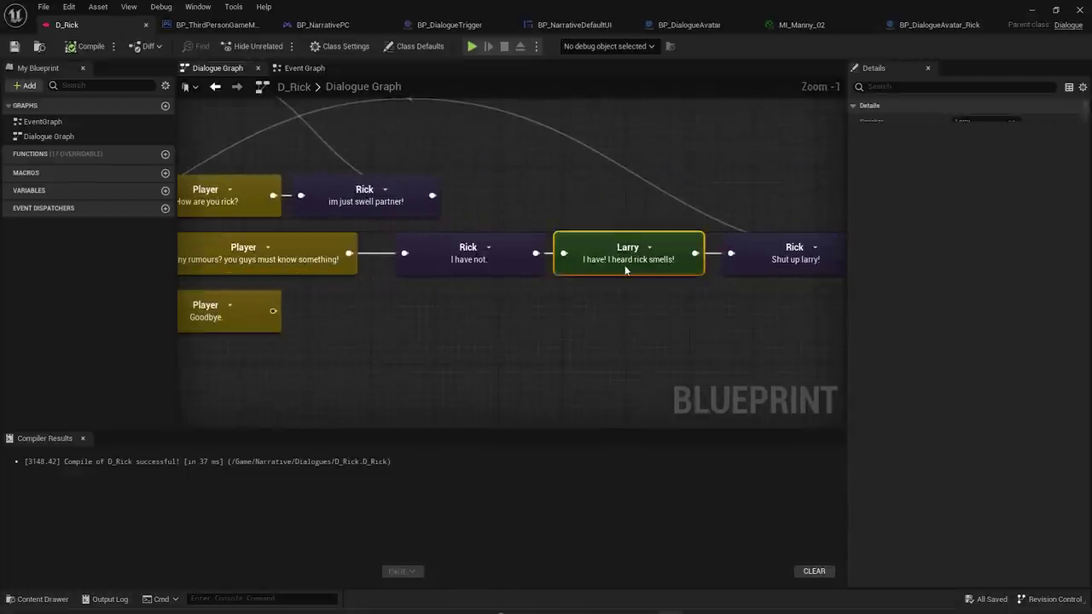
right_drag(585, 278, 712, 277)
right_drag(419, 311, 531, 348)
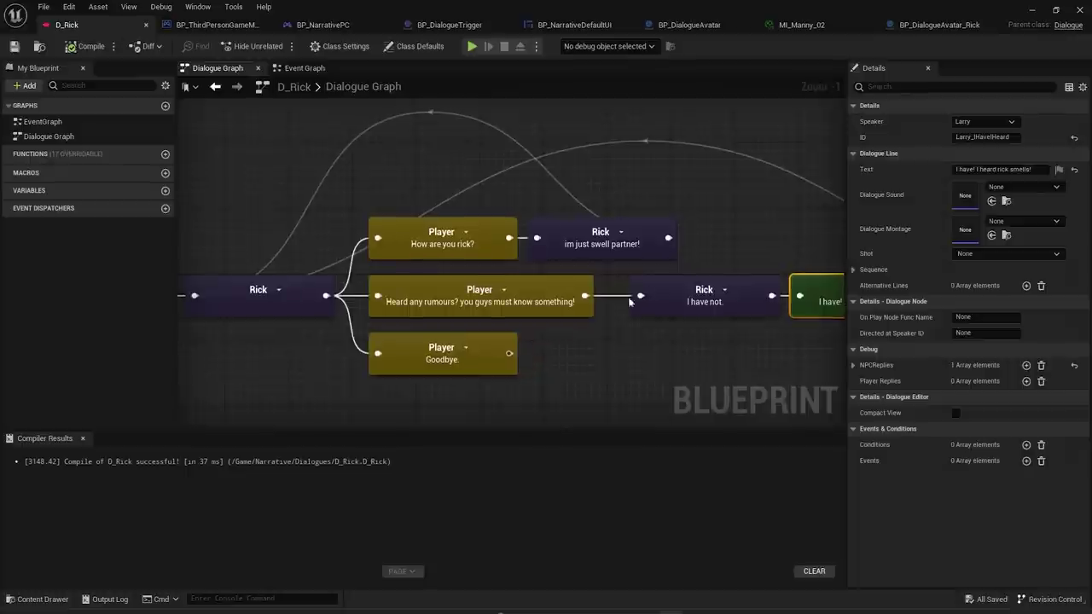
- Change Rick's swell partner line to "im just swell partner! Here, have a gold coin!" and move it and the "How are you rick?" node higher
right_drag(639, 293, 612, 346)
drag(537, 295, 554, 265)
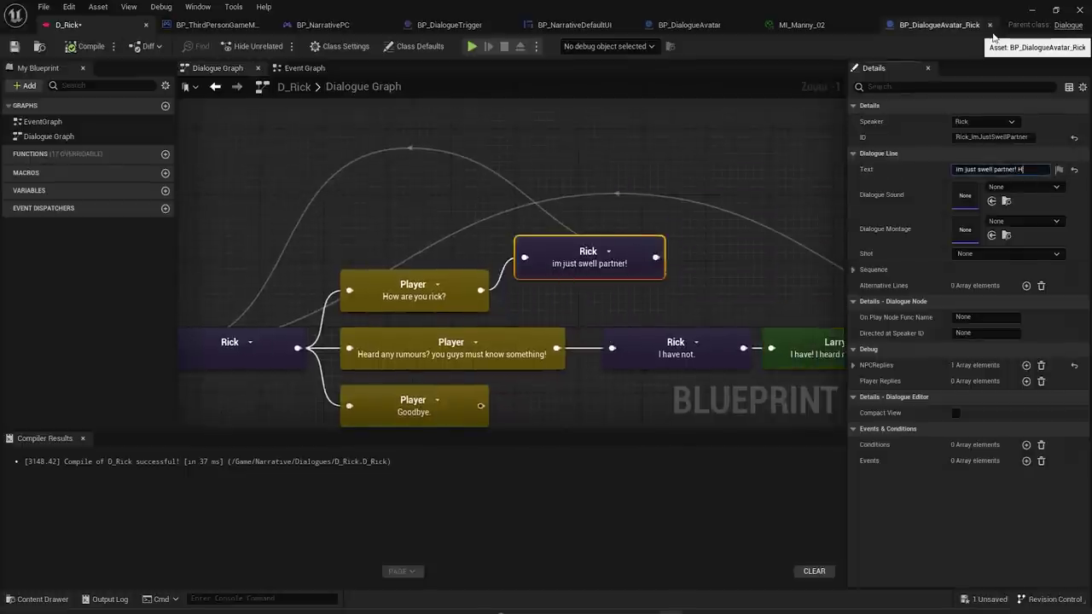
text(, have a)
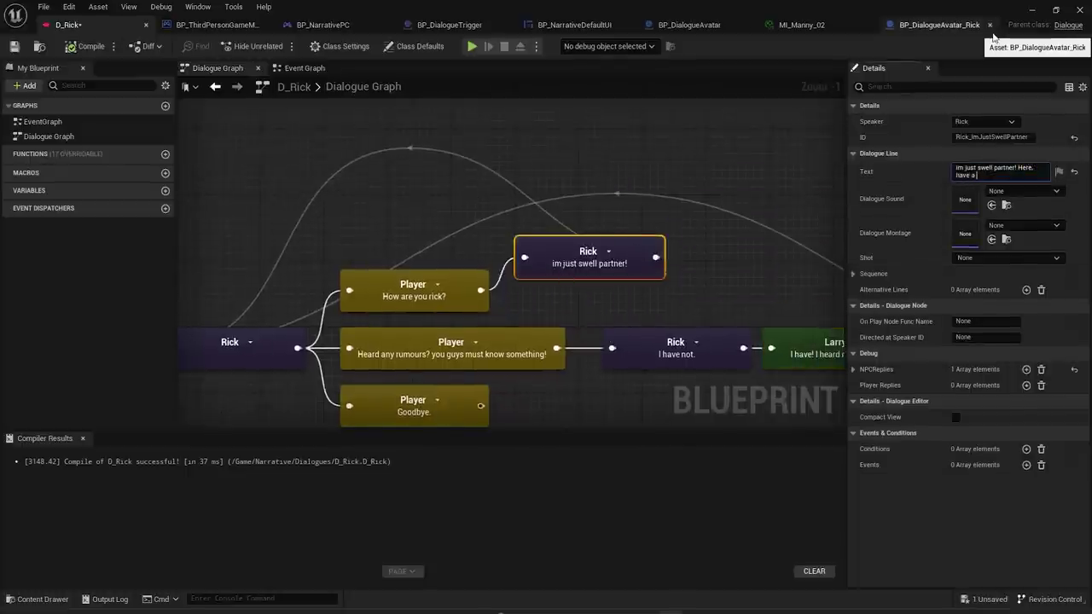
text( gold coin!)
key(Return)
drag(452, 303, 456, 272)
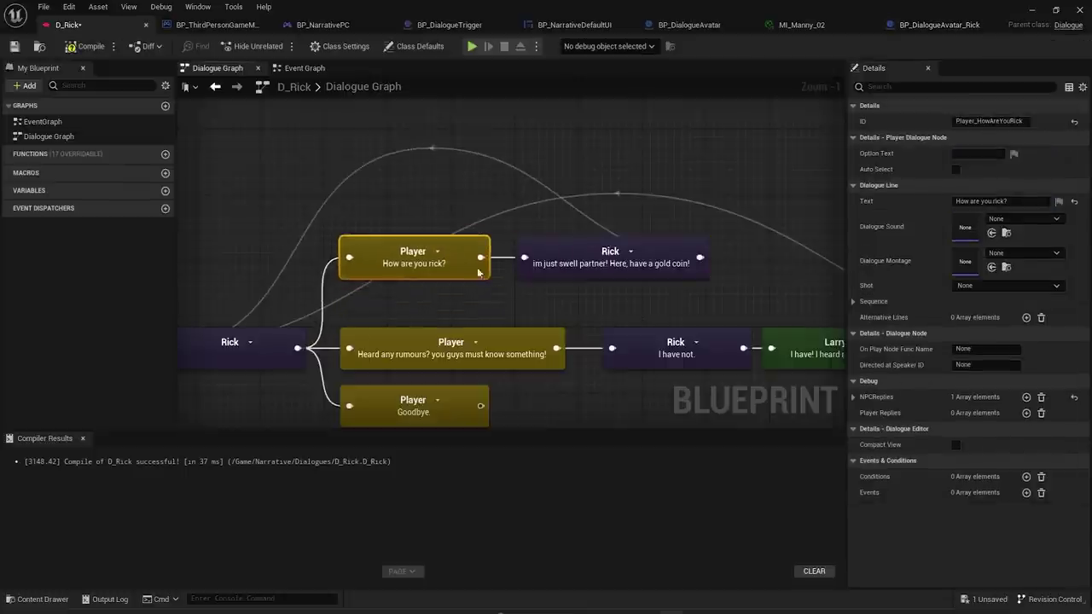
- Create the started/finished playing event for Rick's "im just swell partner! Here, have a gold coin!" line in the Event Graph
double_click(571, 248)
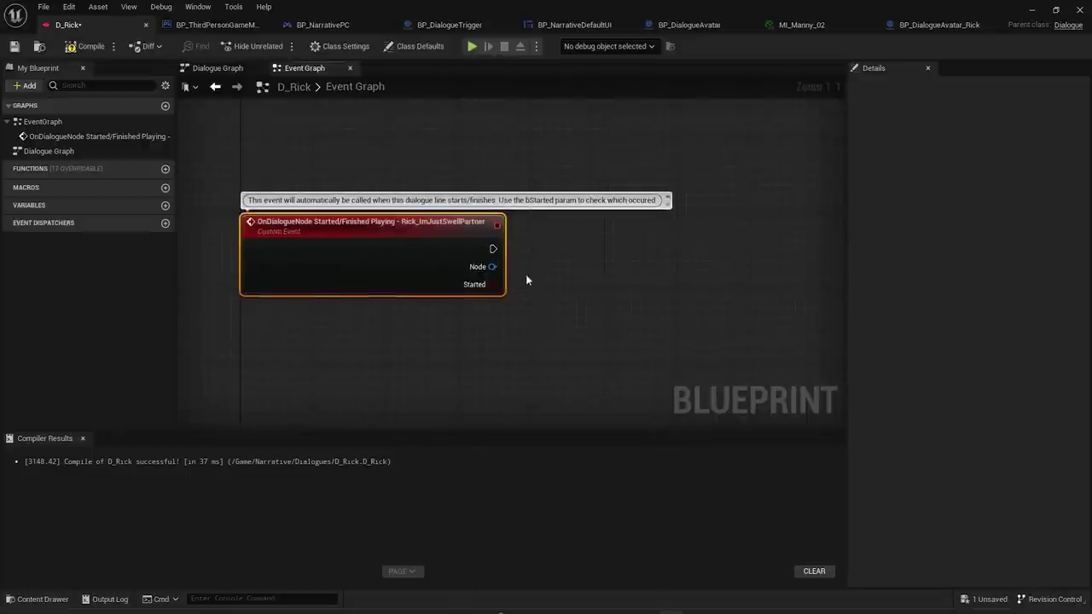
click(518, 331)
right_click(474, 355)
text(get owning)
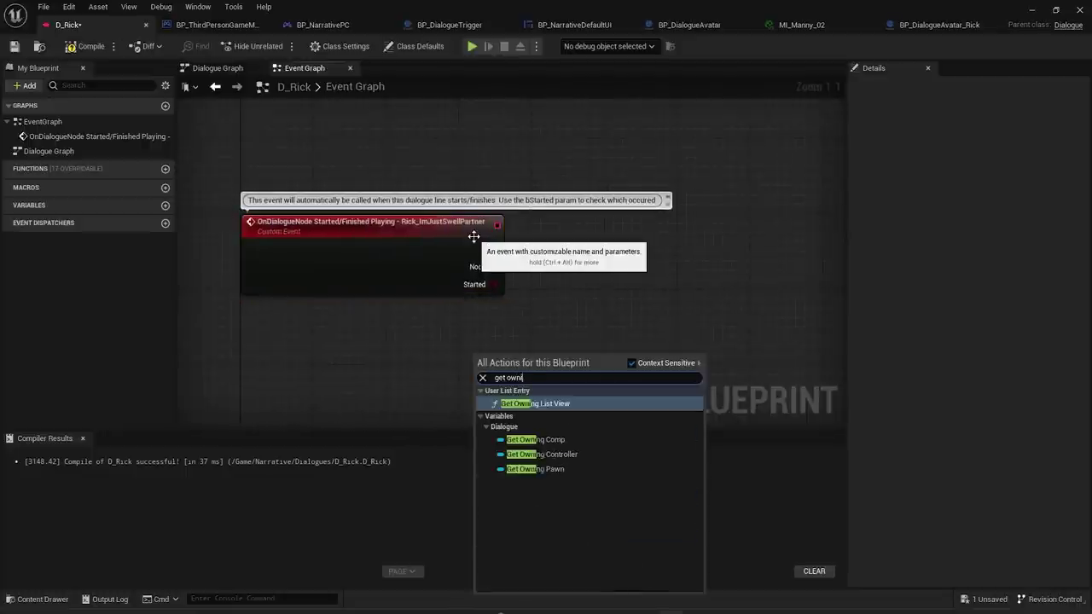
key(Down)
key(Down)
key(Return)
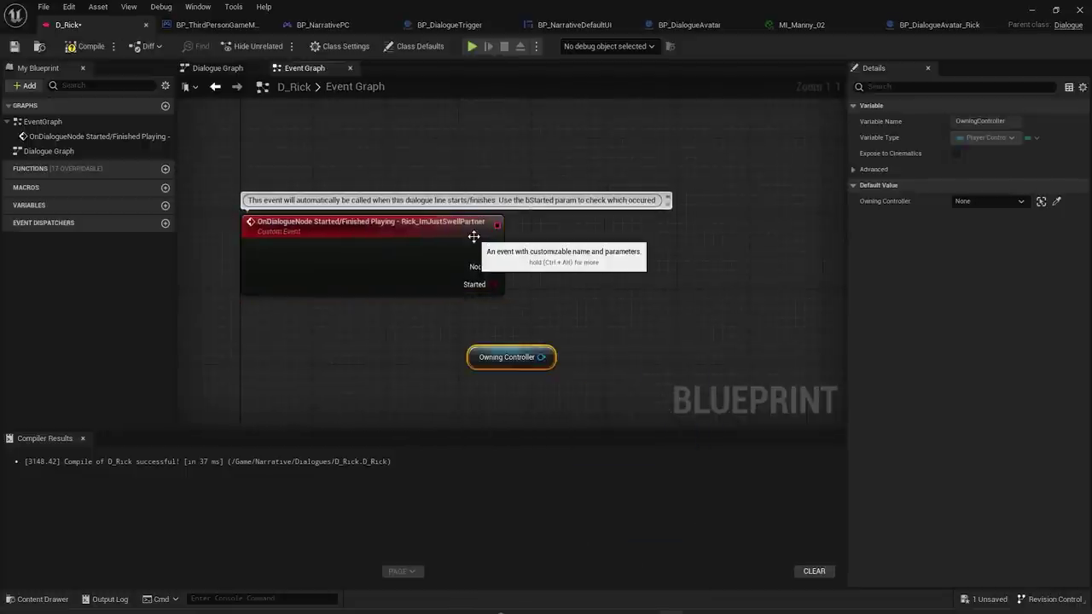
text(give coin)
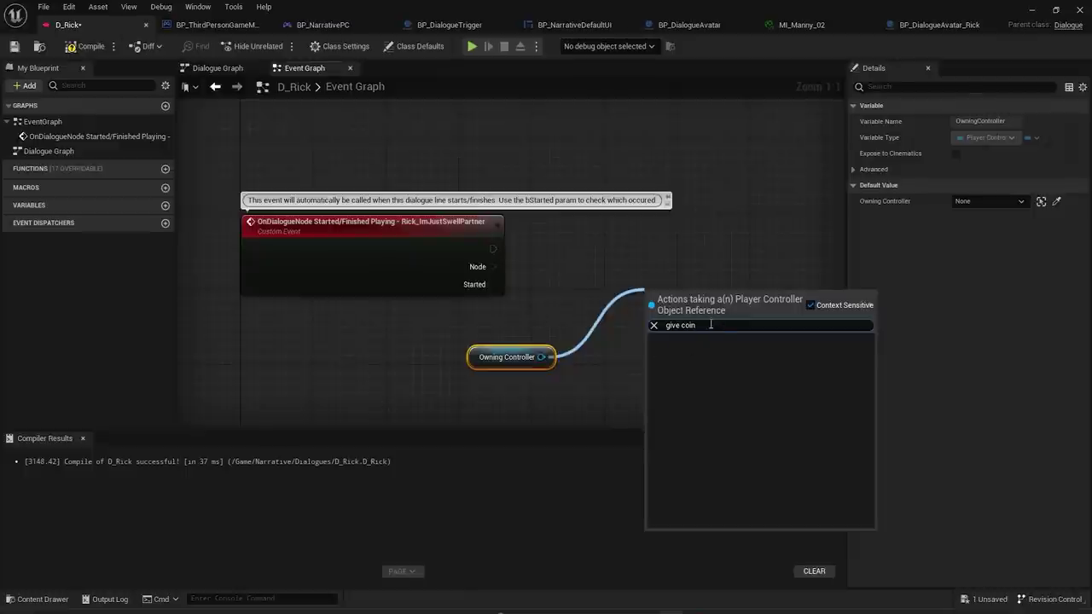
drag(318, 409, 391, 386)
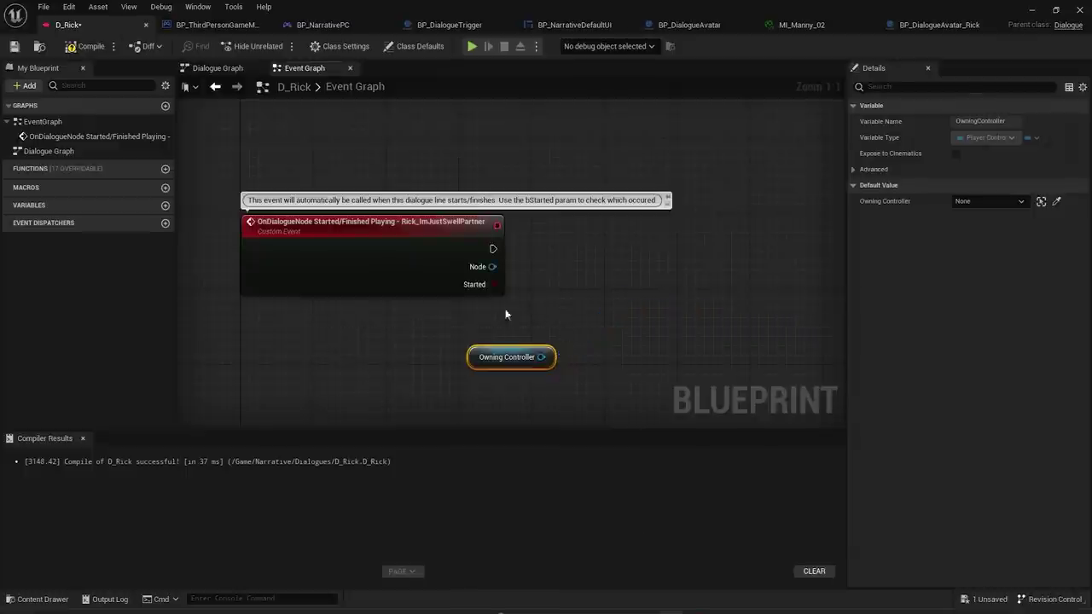
key(Delete)
- Connect a Print String reading "GIVE COIN" to the line's started/finished event and align the event node with it
drag(608, 253, 628, 236)
text(print string)
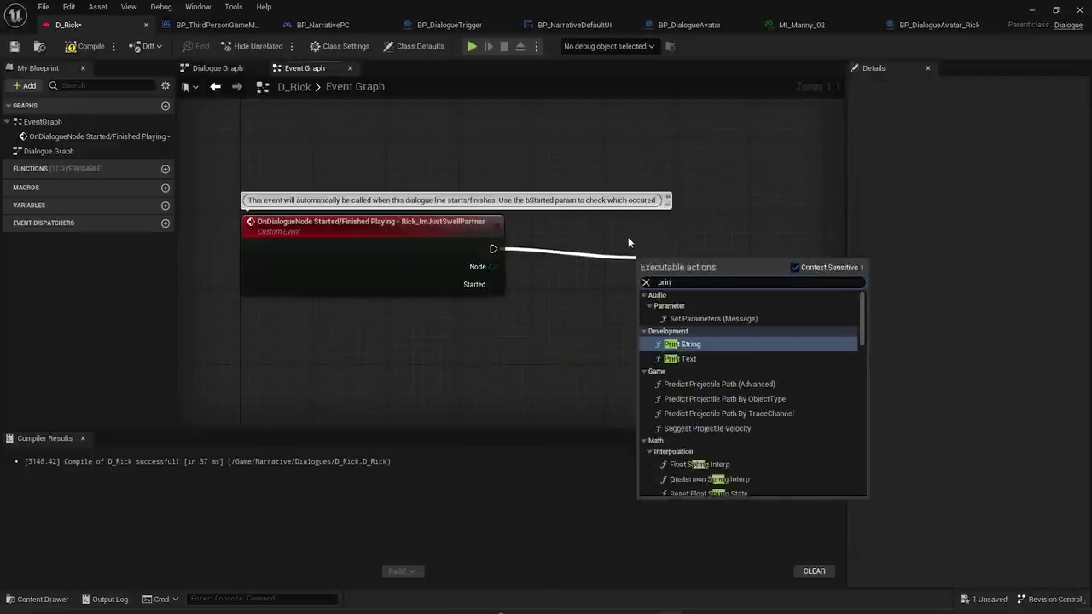
key(Return)
drag(689, 278, 734, 241)
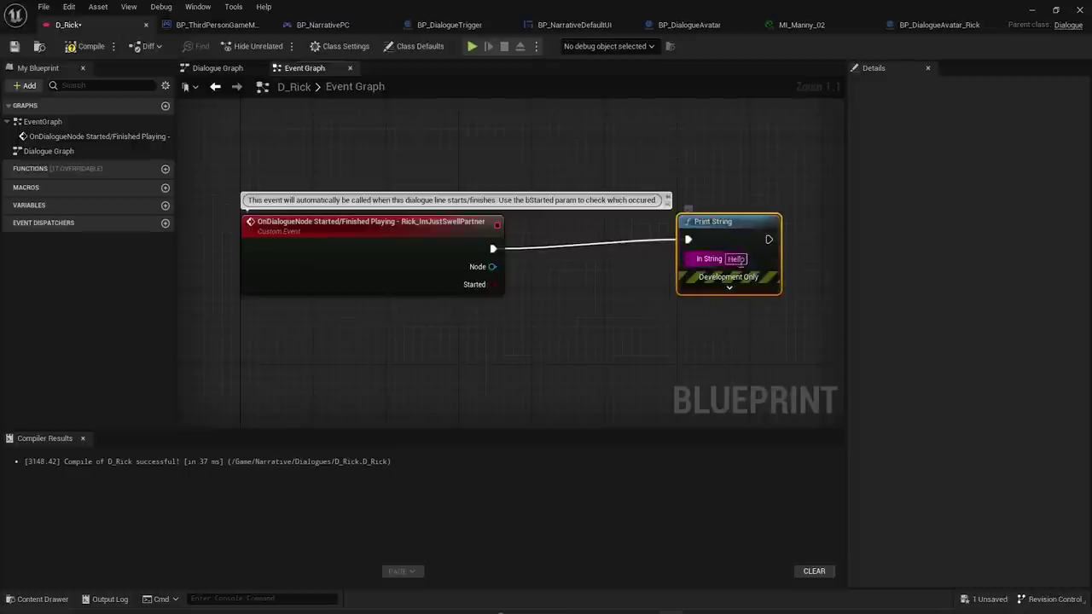
text(GIVE COIN)
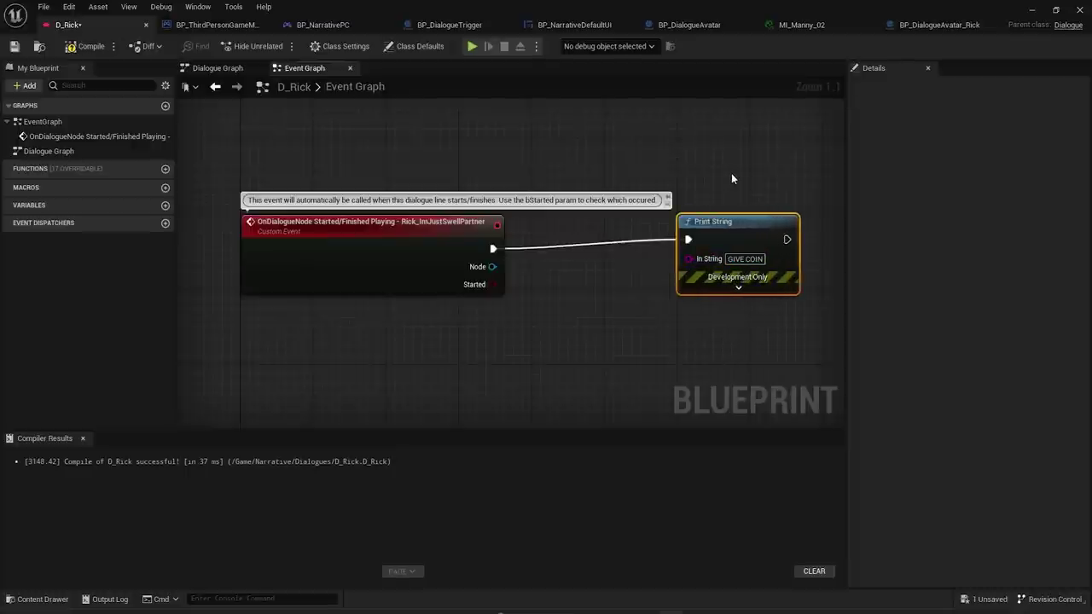
click(409, 269)
drag(365, 260, 363, 249)
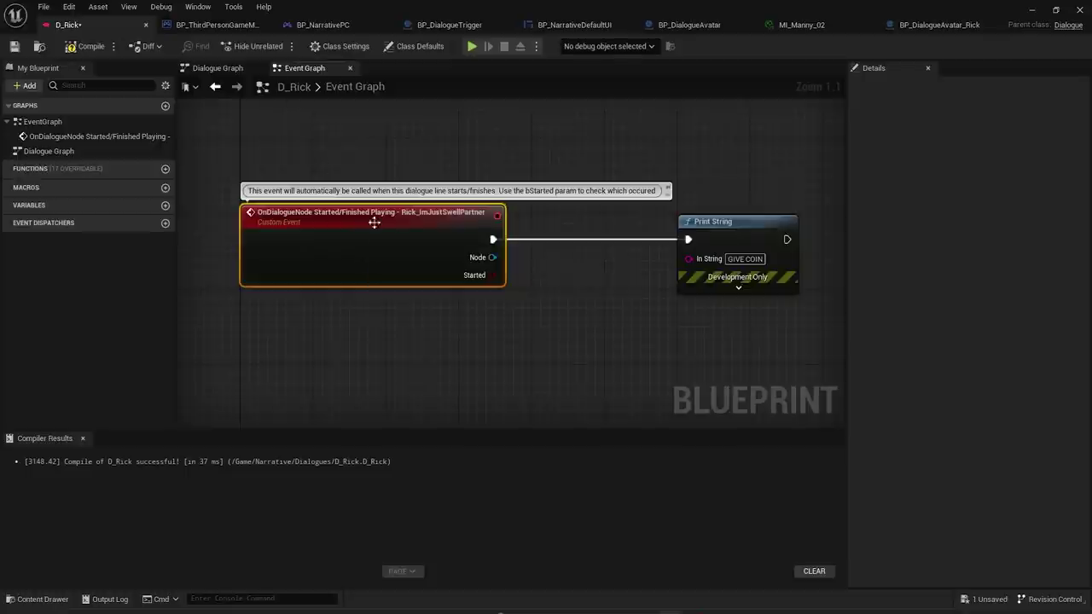
- Insert a Branch conditioned on Started between the event and the Print String, and compile and save D_Rick
click(217, 69)
click(577, 273)
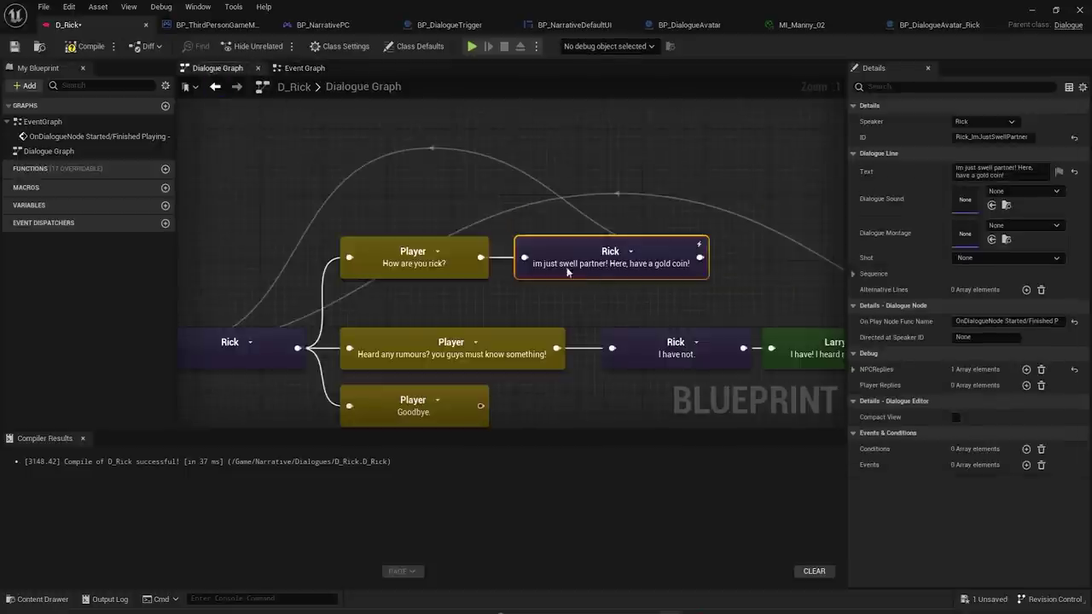
click(307, 68)
drag(492, 276, 571, 222)
text(branch)
key(Return)
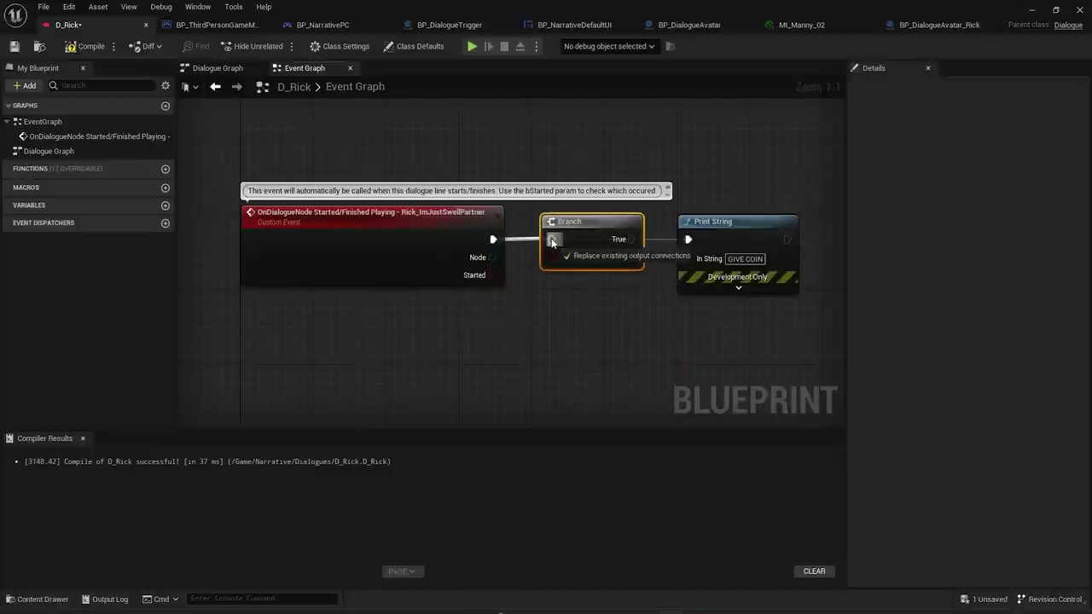
click(86, 47)
click(14, 47)
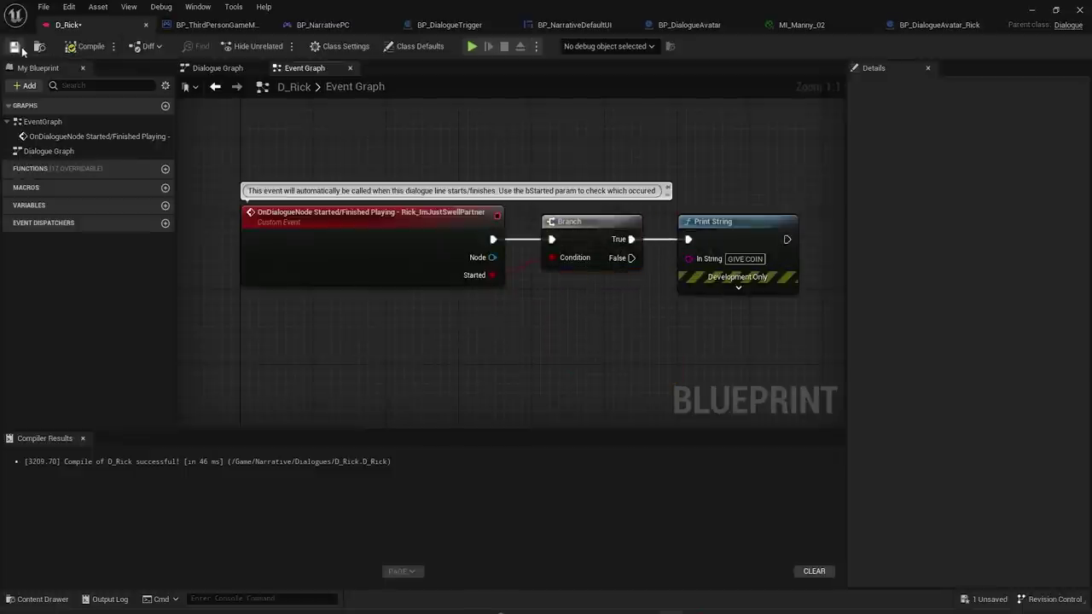
- Play-test Rick's gold coin line in the level, and stop the simulation
click(1033, 12)
click(247, 45)
key(w)
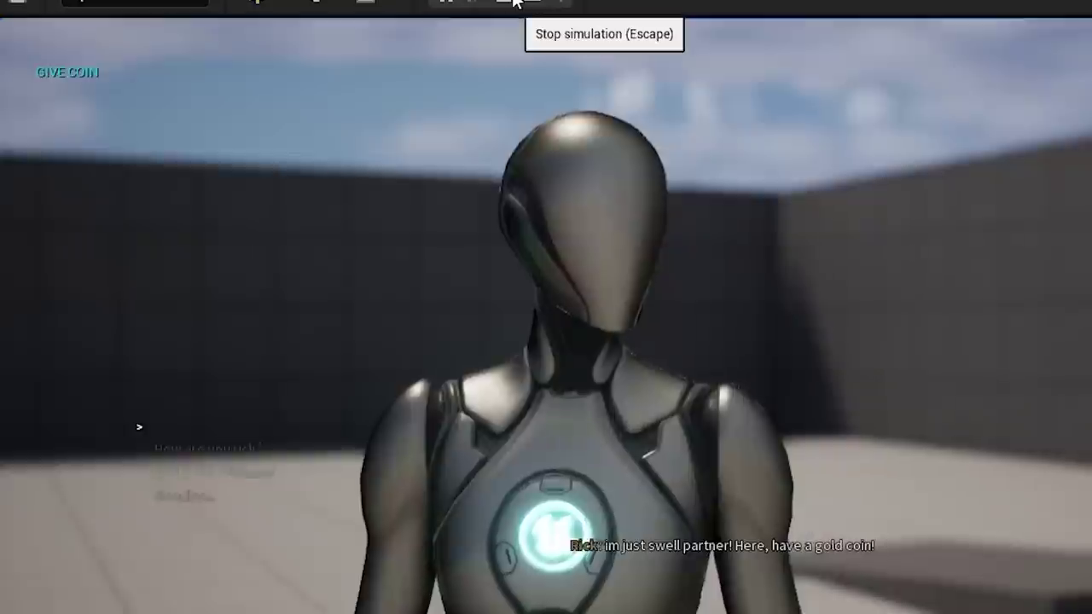
click(515, 2)
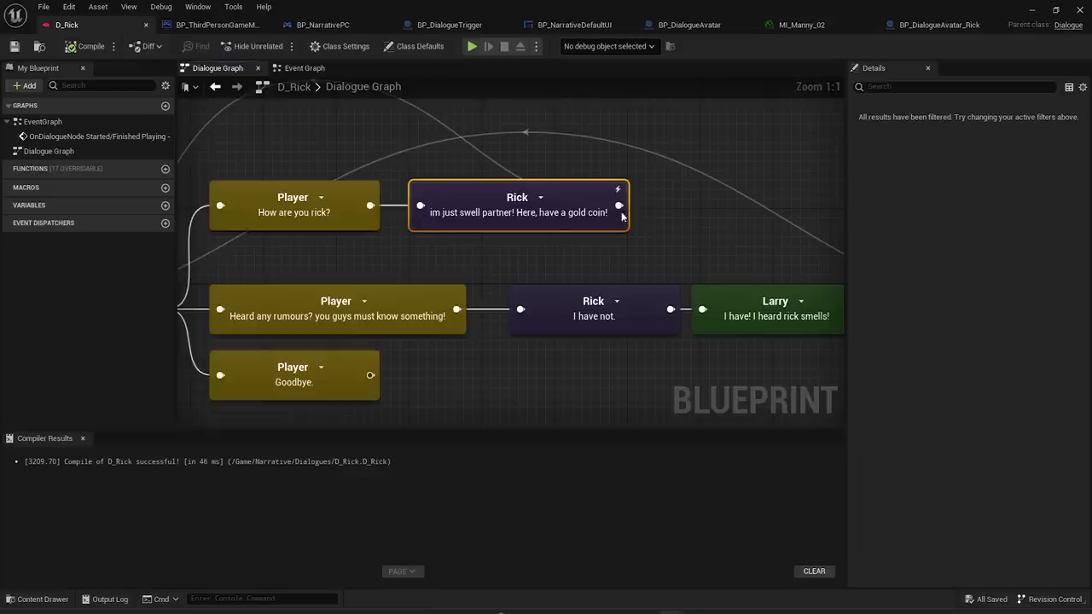
- Open the event bound to Rick's gold coin node, and return to the Dialogue Graph
mouse_move(619, 190)
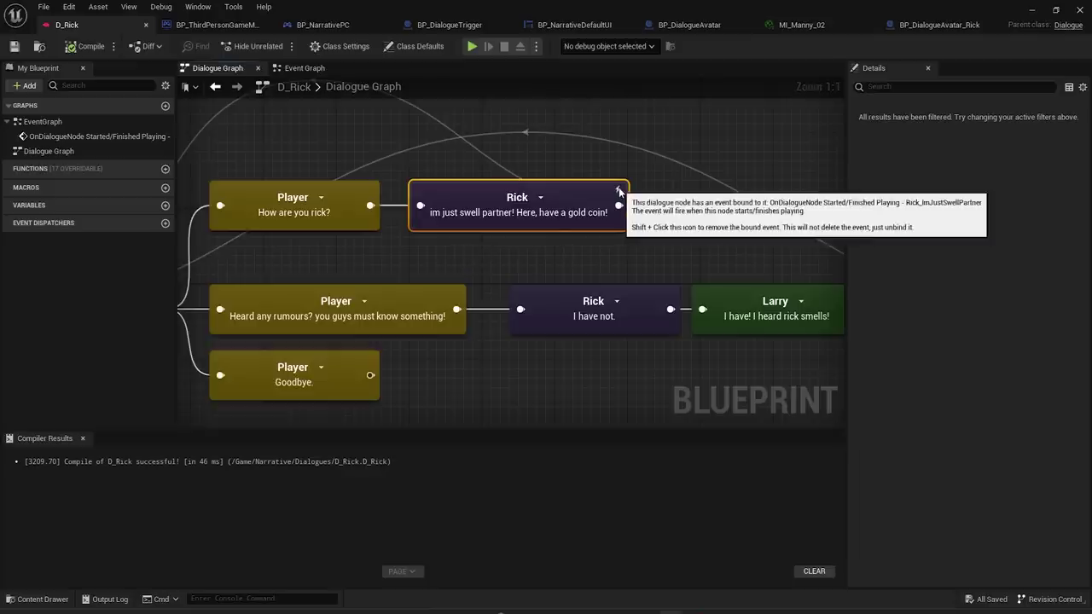
click(619, 190)
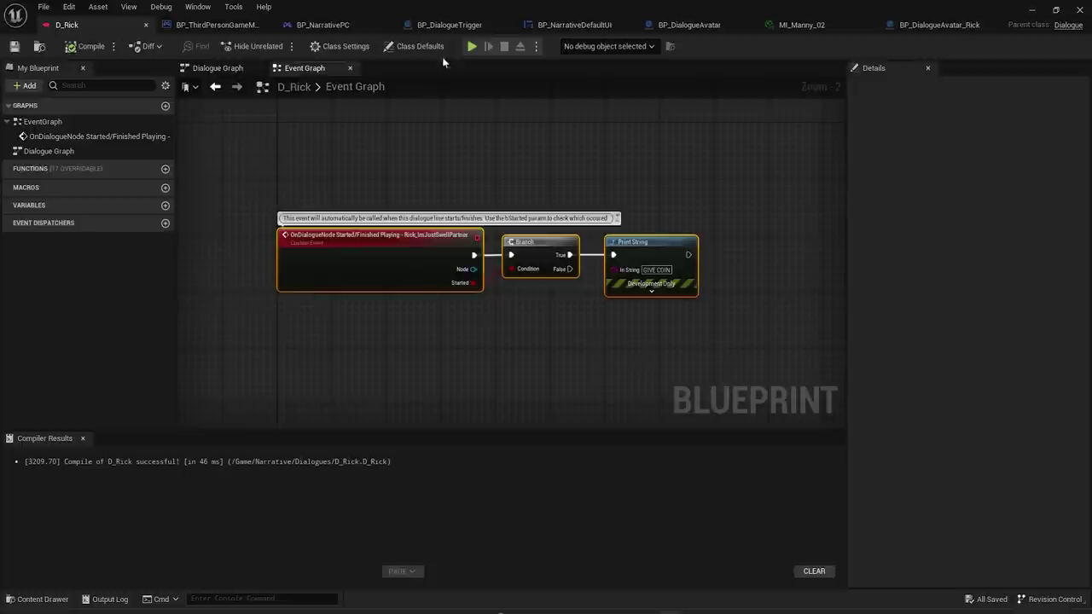
click(213, 67)
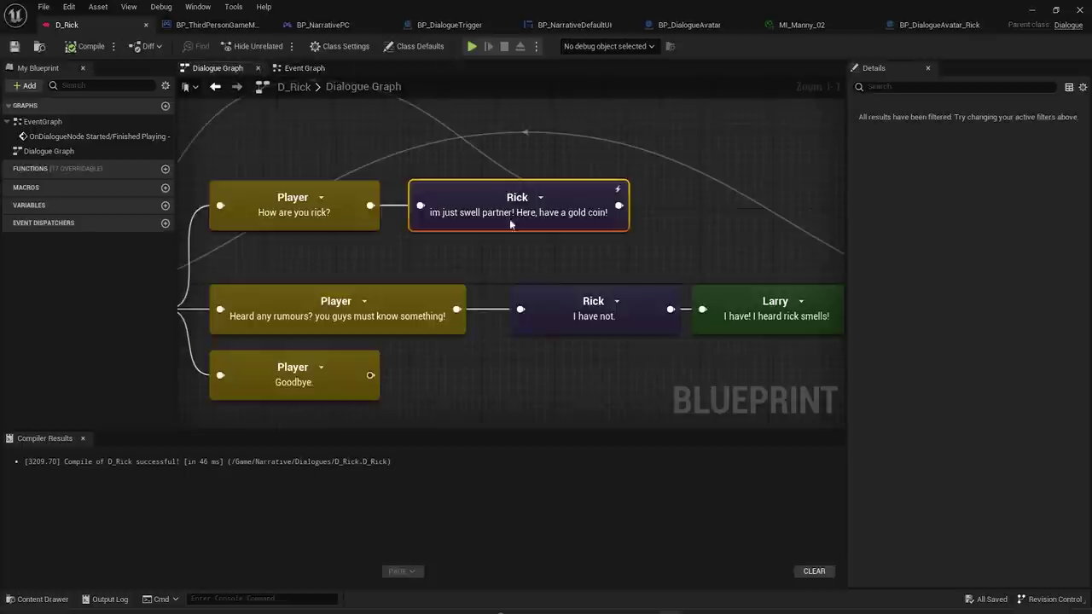
- Unbind the event from Rick's gold coin node, delete its Event Graph nodes, and save D_Rick
shift+click(619, 190)
click(307, 68)
mouse_move(437, 269)
mouse_down()
mouse_move(463, 264)
mouse_move(456, 270)
mouse_up()
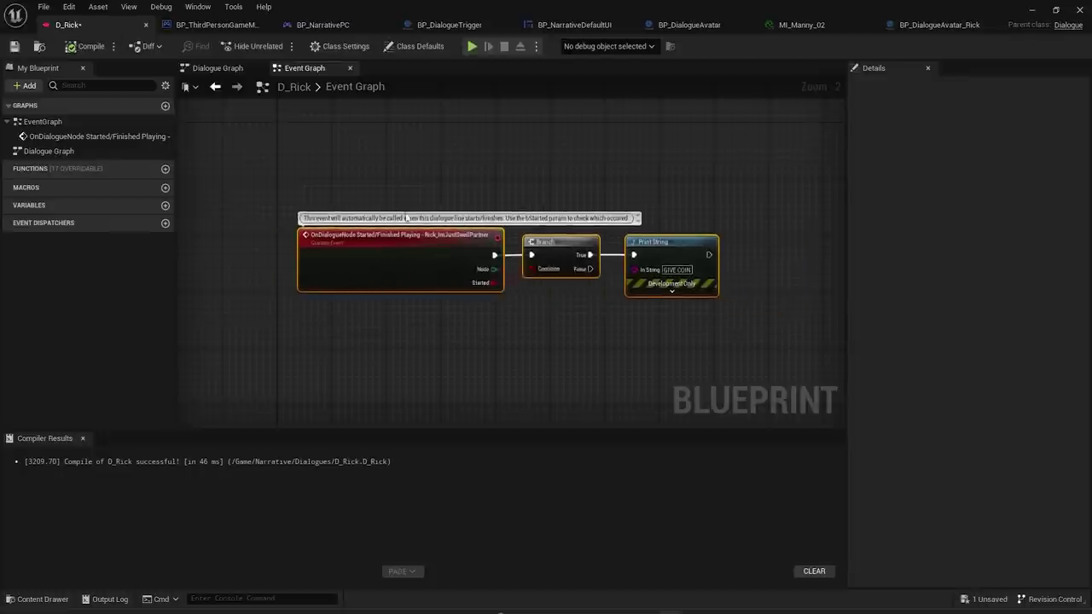
key(Delete)
click(215, 86)
key(ctrl+s)
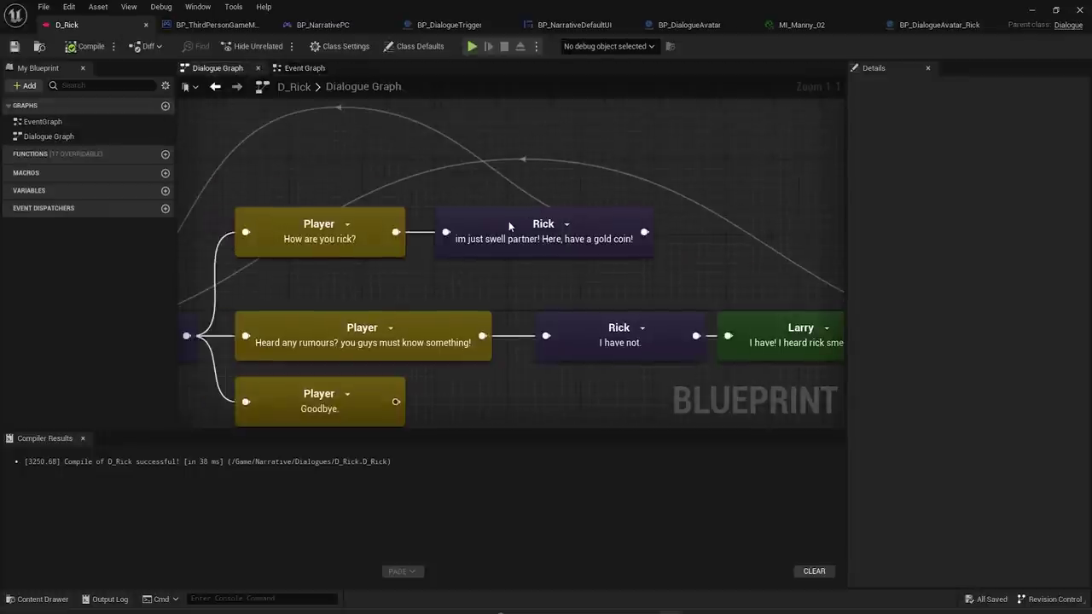
- Try recreating the bound event on Rick's gold coin node, and return to the Dialogue Graph
double_click(507, 220)
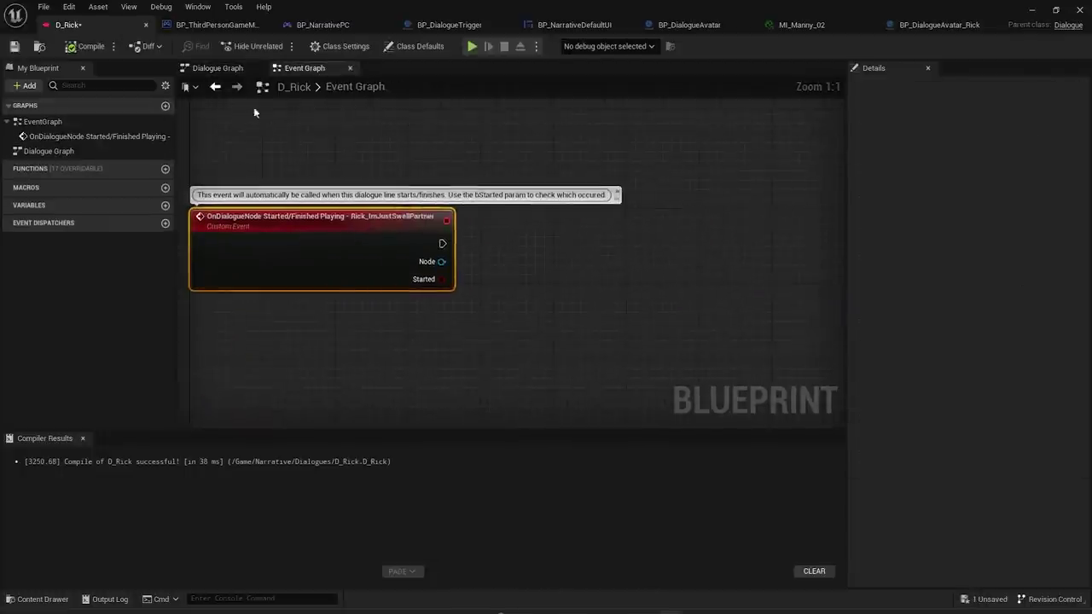
click(217, 68)
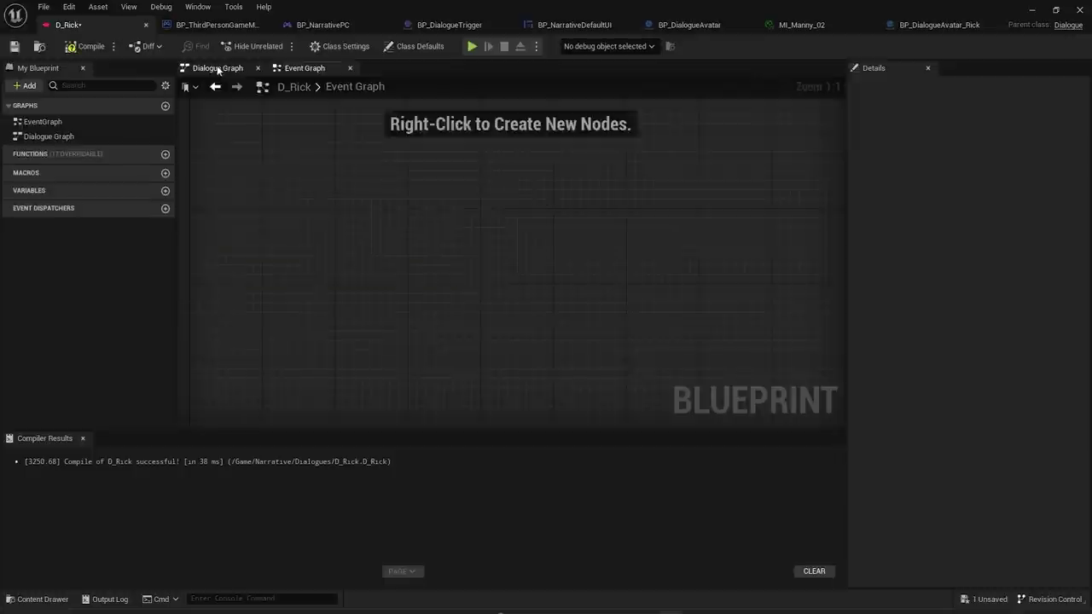
- Add a Begin Quest event to the Events array of Rick's gold coin node
click(554, 256)
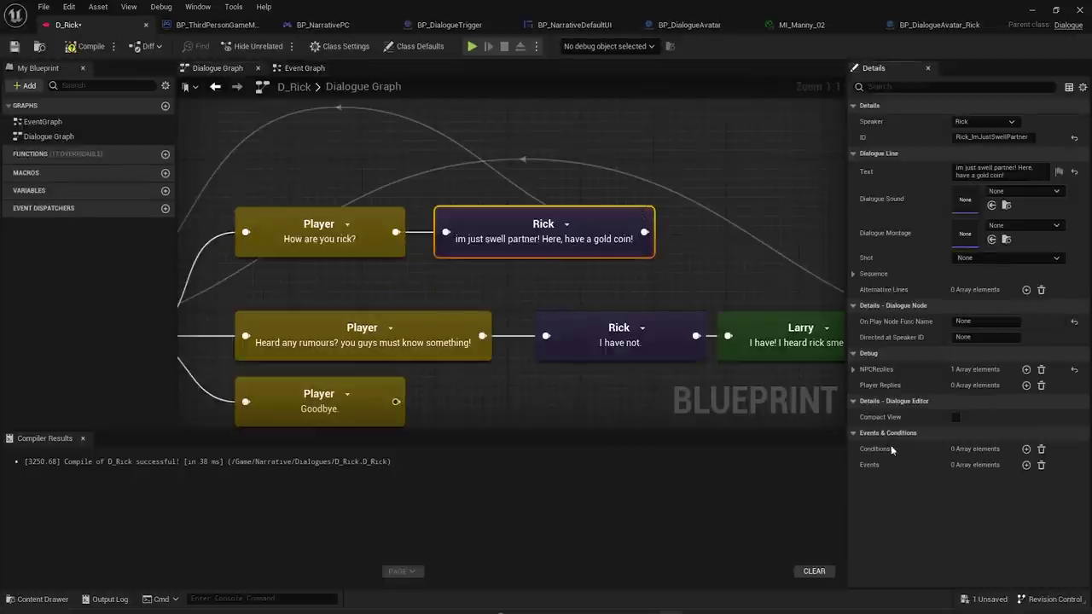
click(1027, 465)
drag(589, 265, 585, 247)
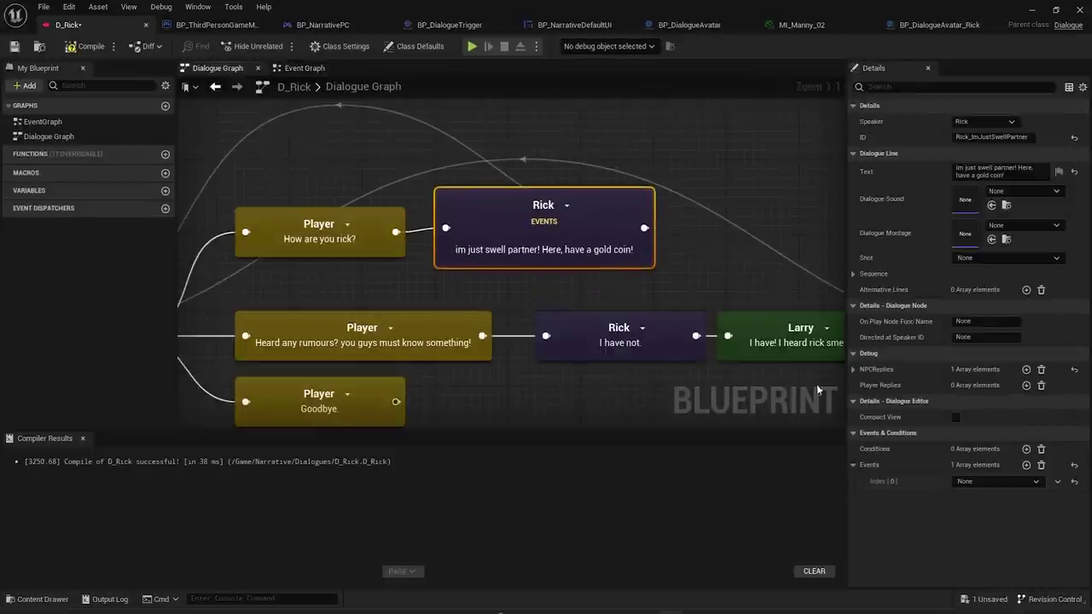
click(986, 481)
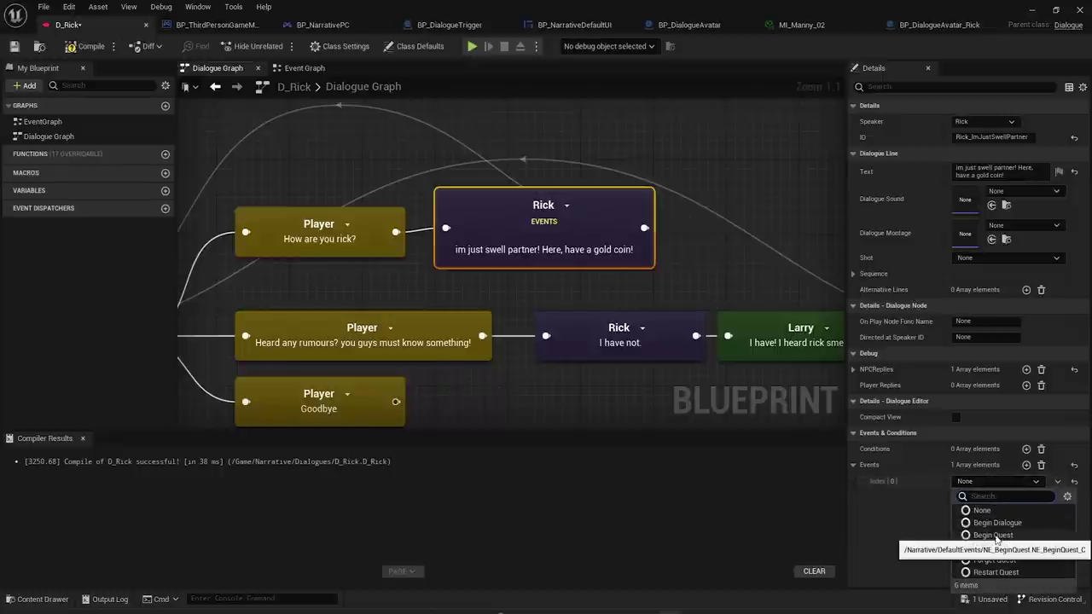
click(994, 535)
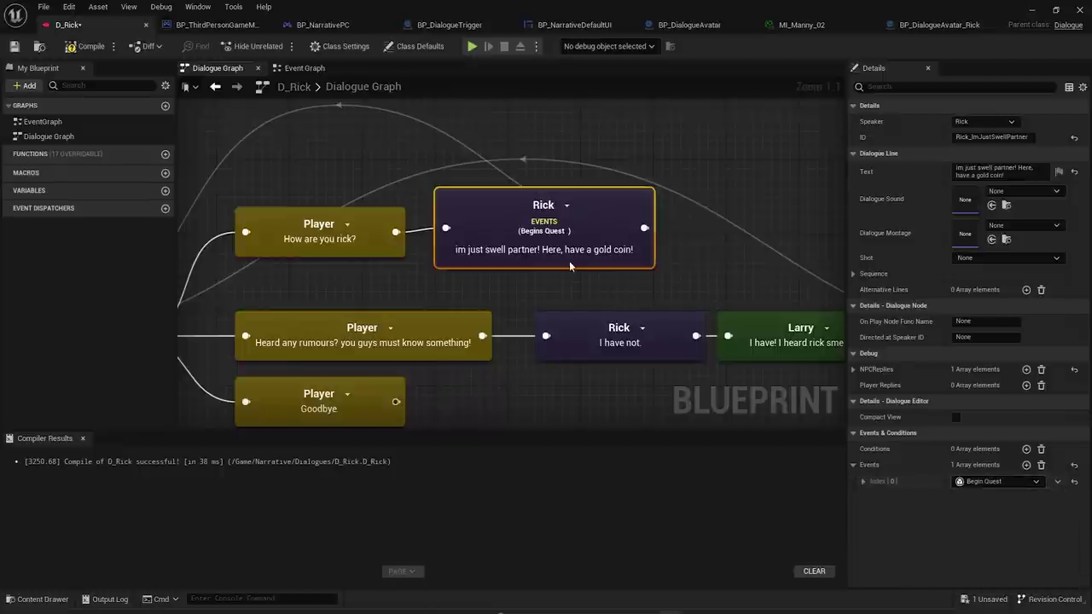
- Change Rick's line to "im just swell partner! Heres quest help me find my lost gold coin!"
drag(1007, 176, 1018, 167)
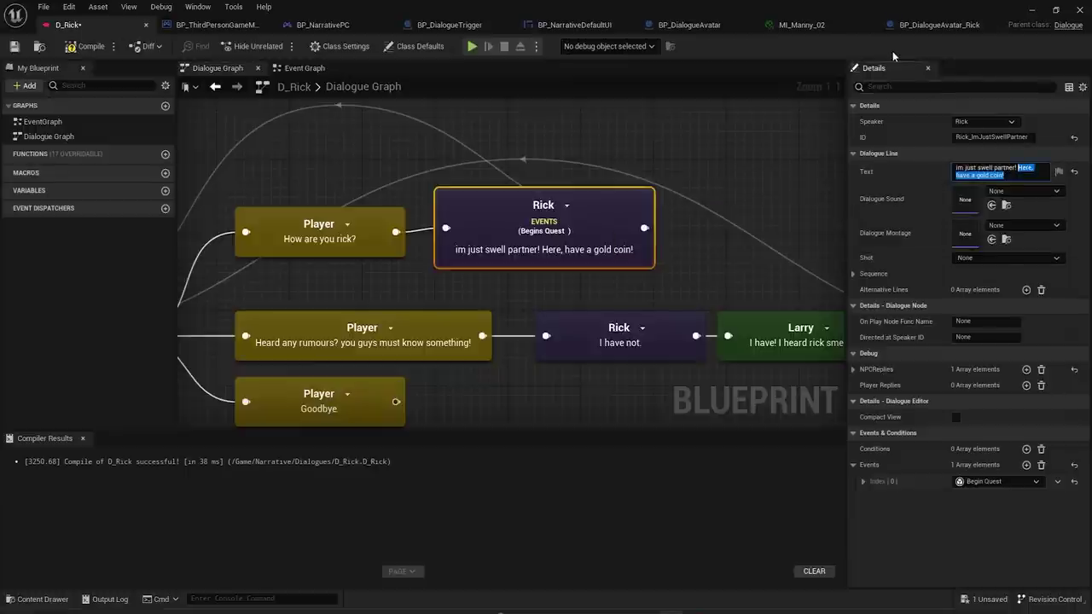
text(Heres g)
text(uest)
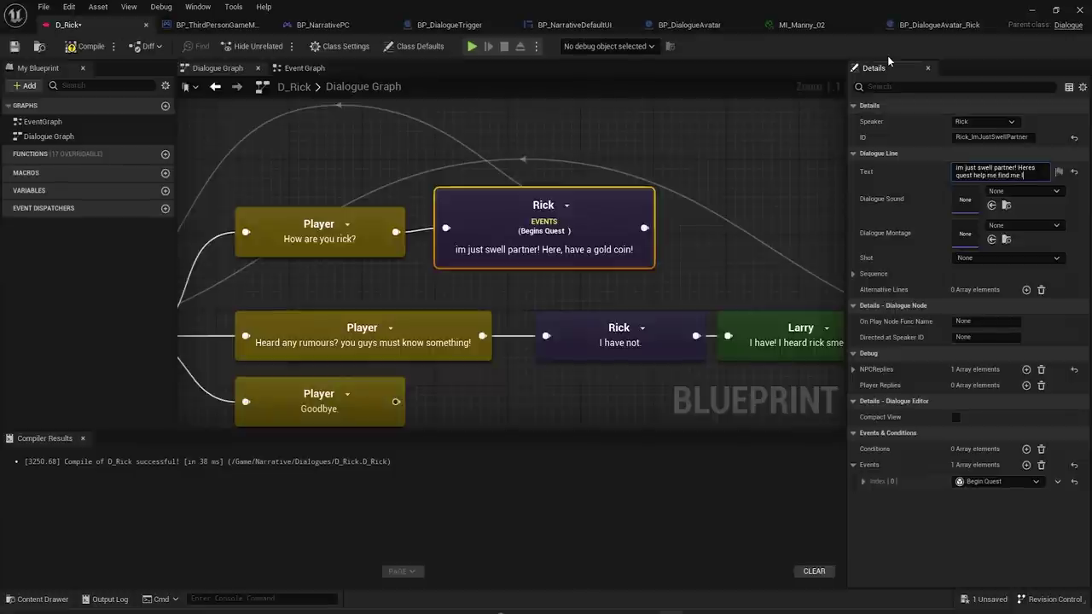
text(gol)
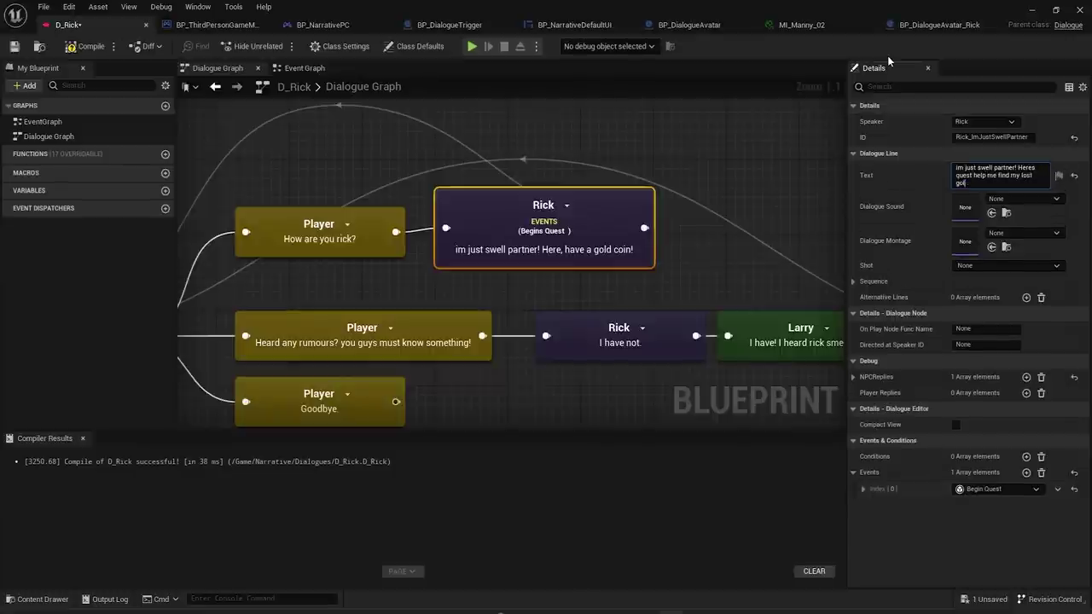
text(d coin!)
key(Return)
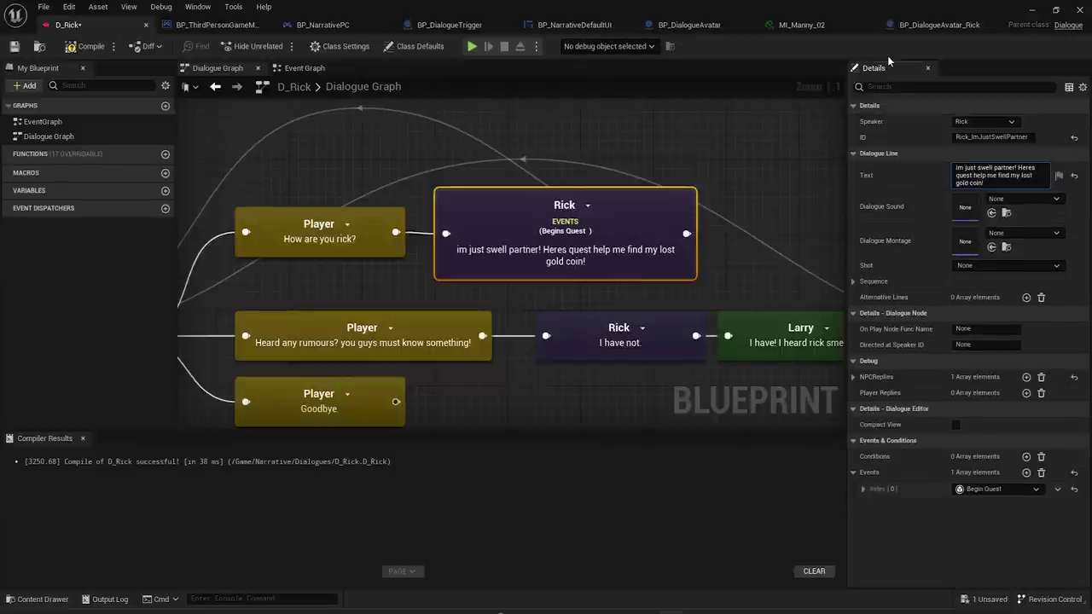
- Expand the Begin Quest event's settings and examine its available quests and remaining options
click(863, 488)
click(983, 523)
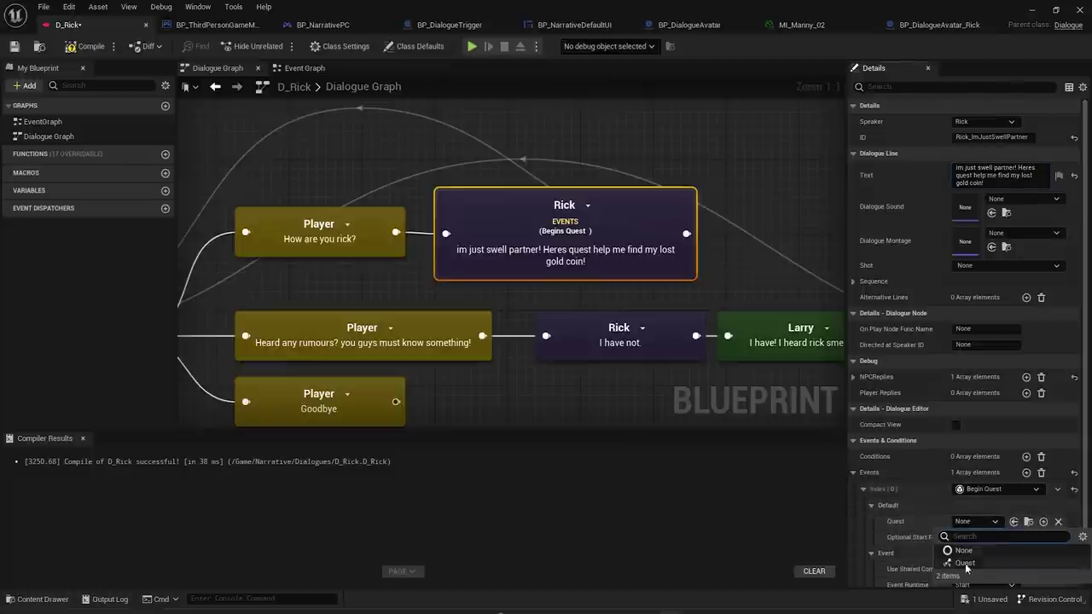
click(972, 525)
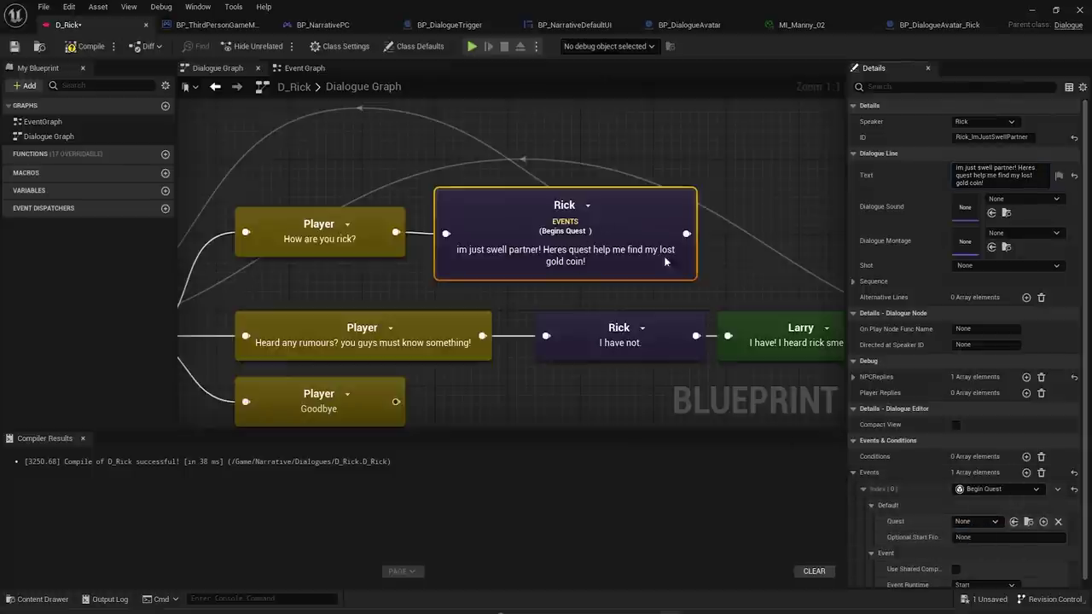
scroll(964, 572, down, 1)
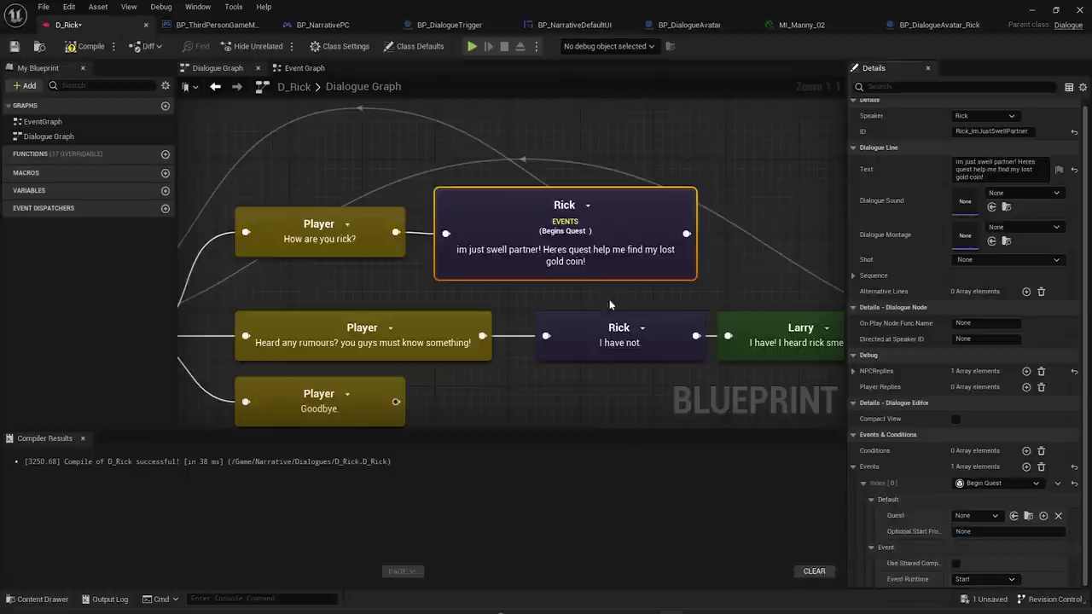
click(567, 225)
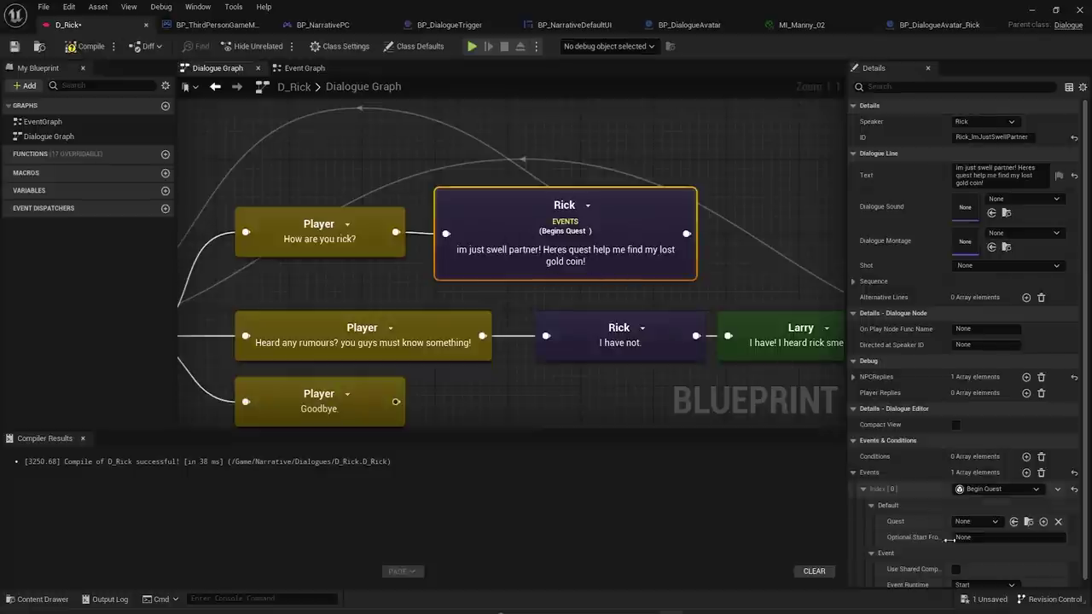
- Set the Begin Quest event's Event Runtime to Both
click(973, 585)
click(967, 563)
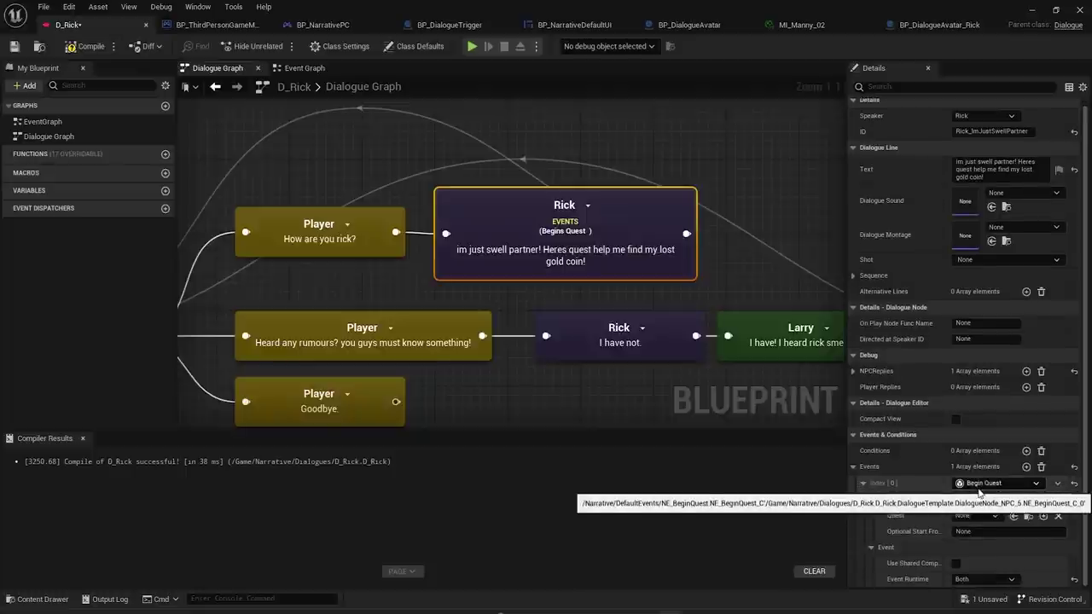
click(981, 484)
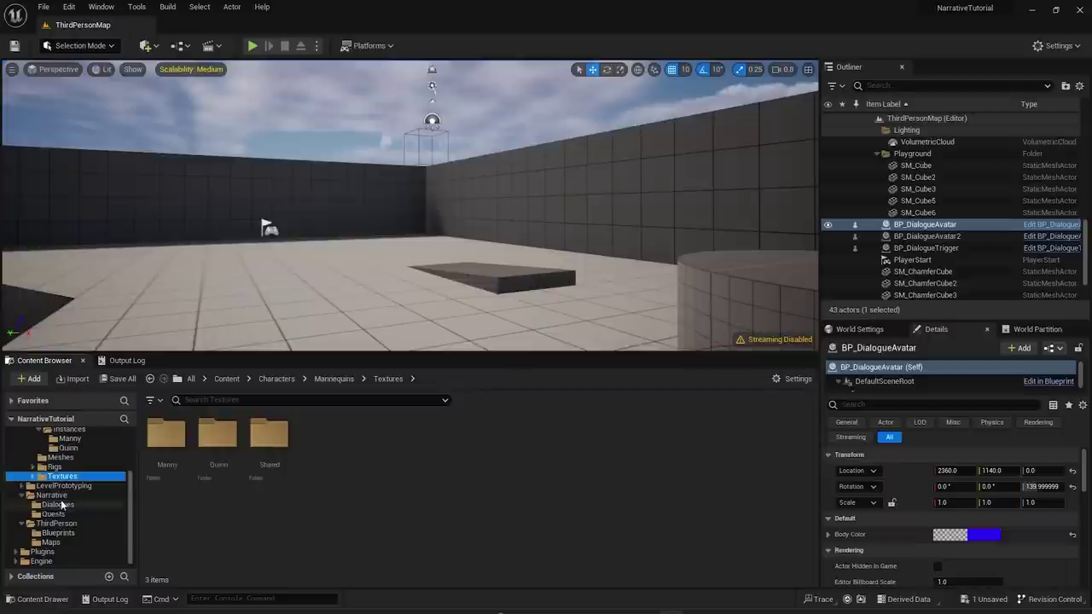
- Create a folder named Events inside the Narrative content folder
click(58, 504)
click(52, 495)
right_click(277, 464)
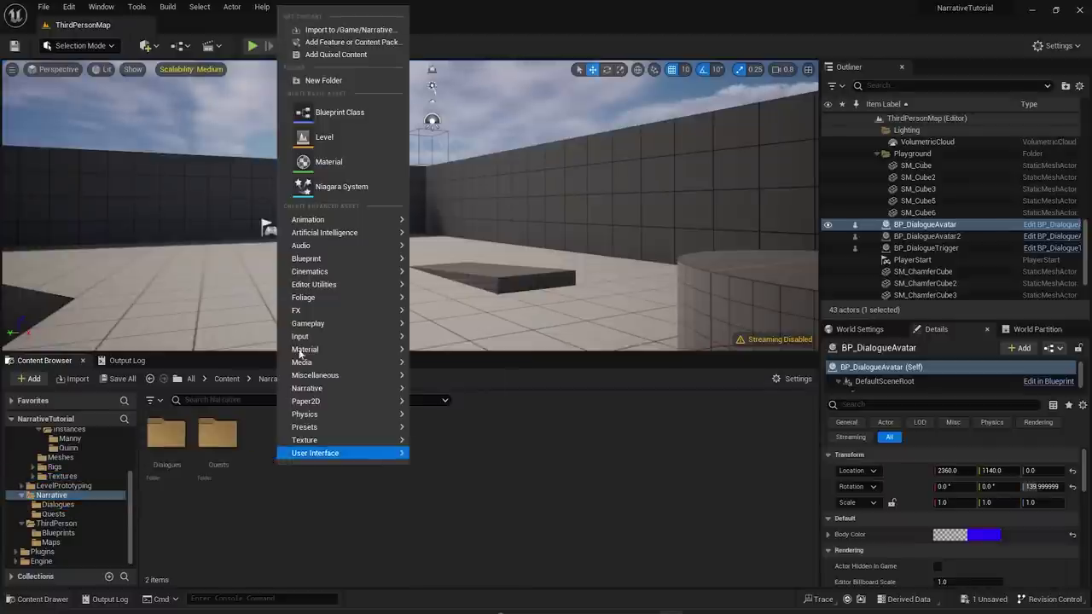
click(351, 82)
text(Even)
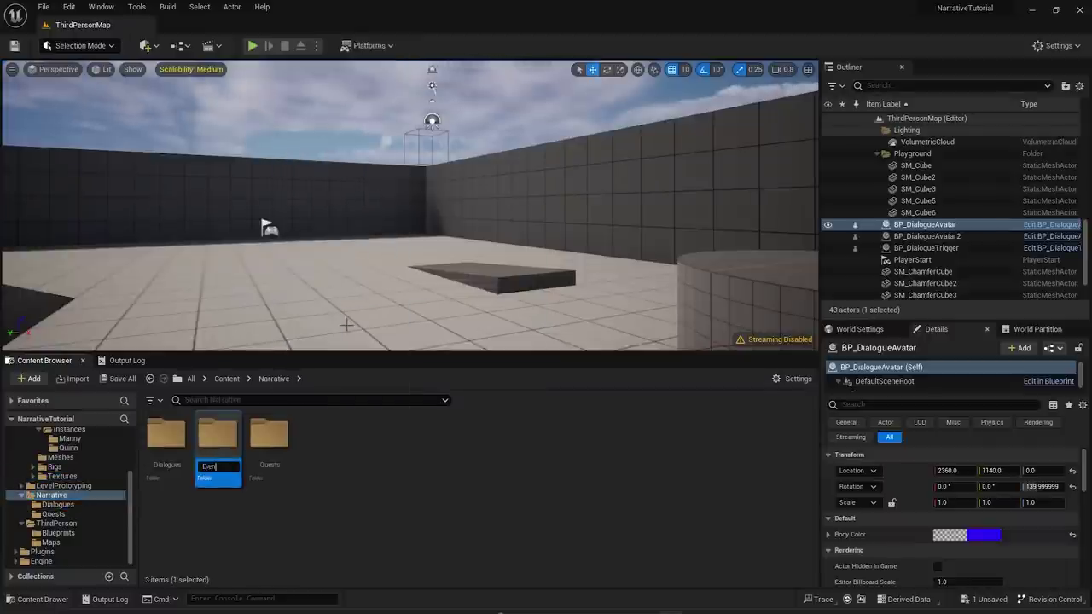
text(ts)
key(Return)
- Create a Narrative Event asset named NE_GiveItem inside the Events folder
double_click(221, 475)
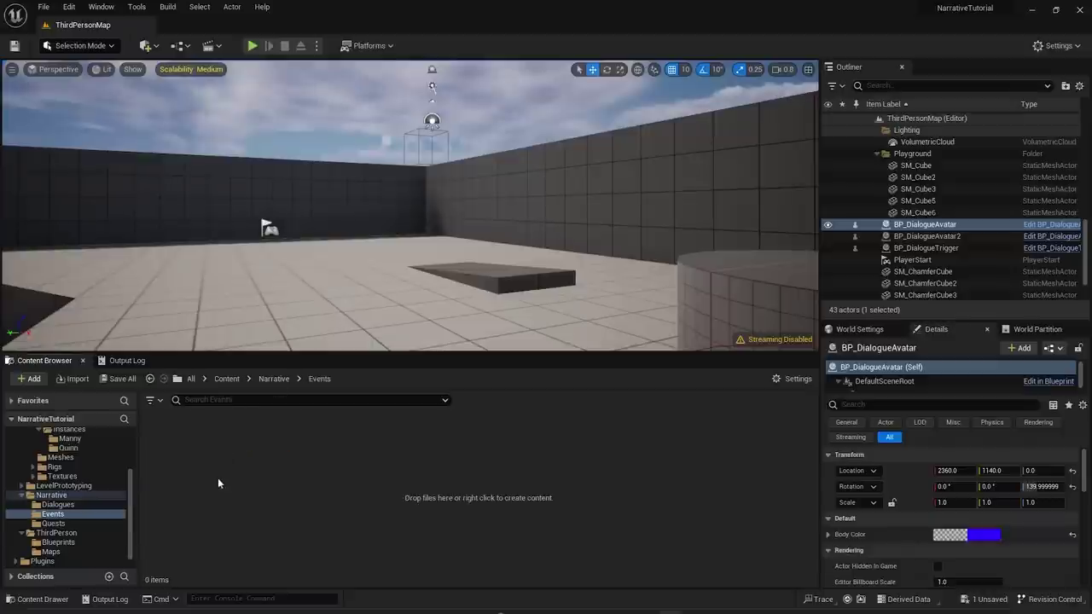
right_click(197, 463)
mouse_move(246, 402)
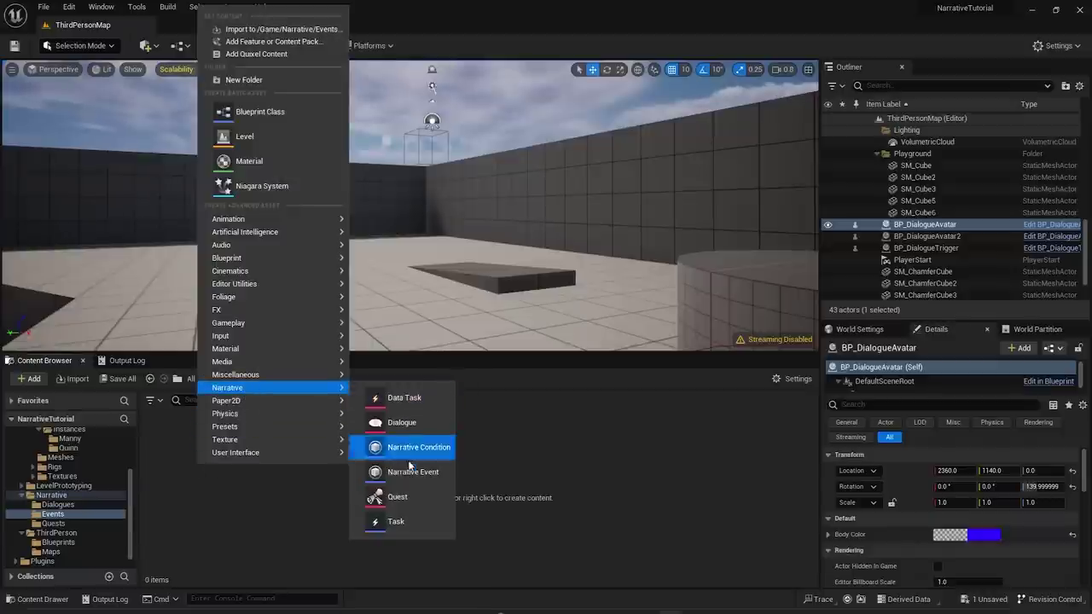
click(408, 478)
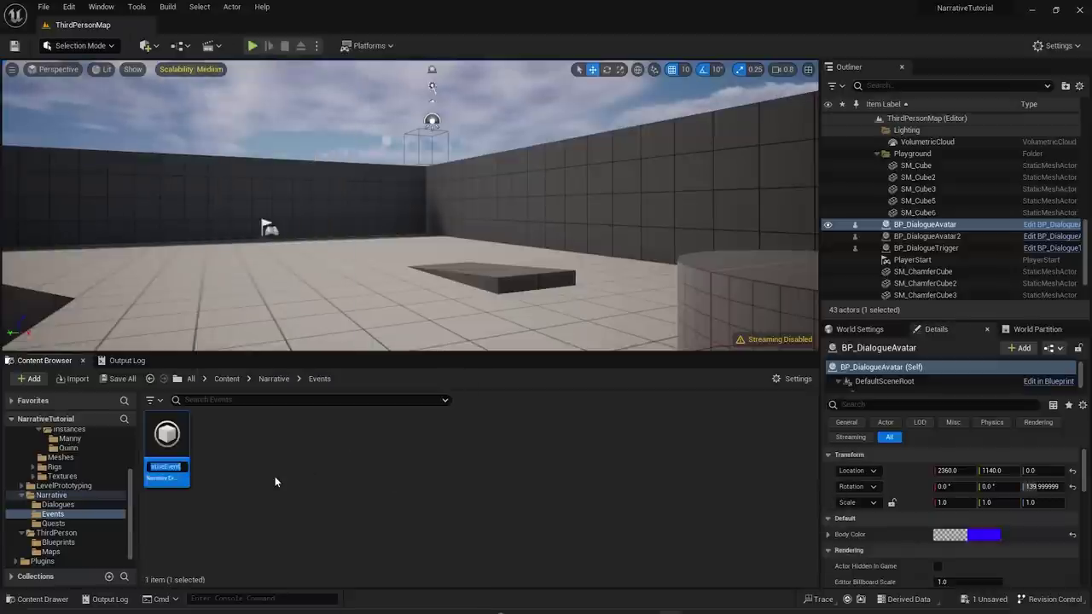
text(NE_)
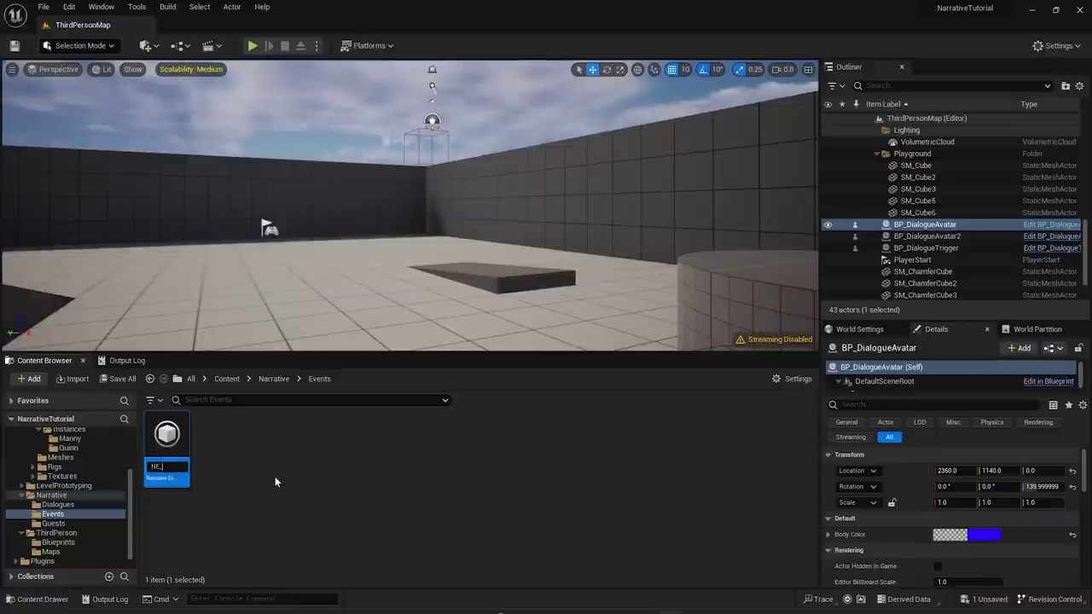
text(GiveItem)
key(Return)
- Override Execute Event in NE_GiveItem and insert a Print String node between its entry and return nodes
double_click(166, 453)
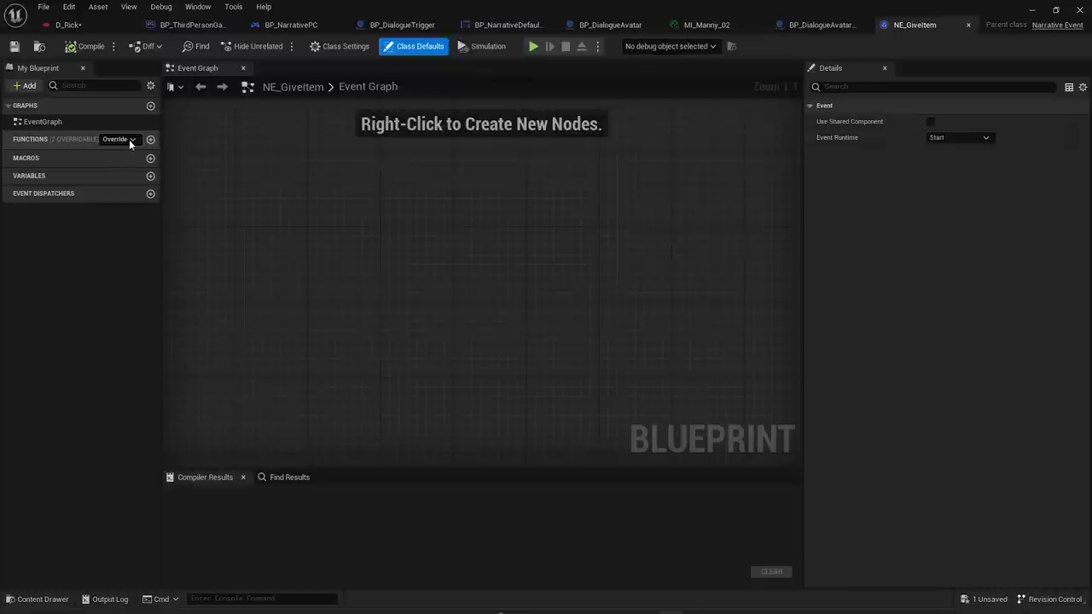
click(129, 139)
click(145, 173)
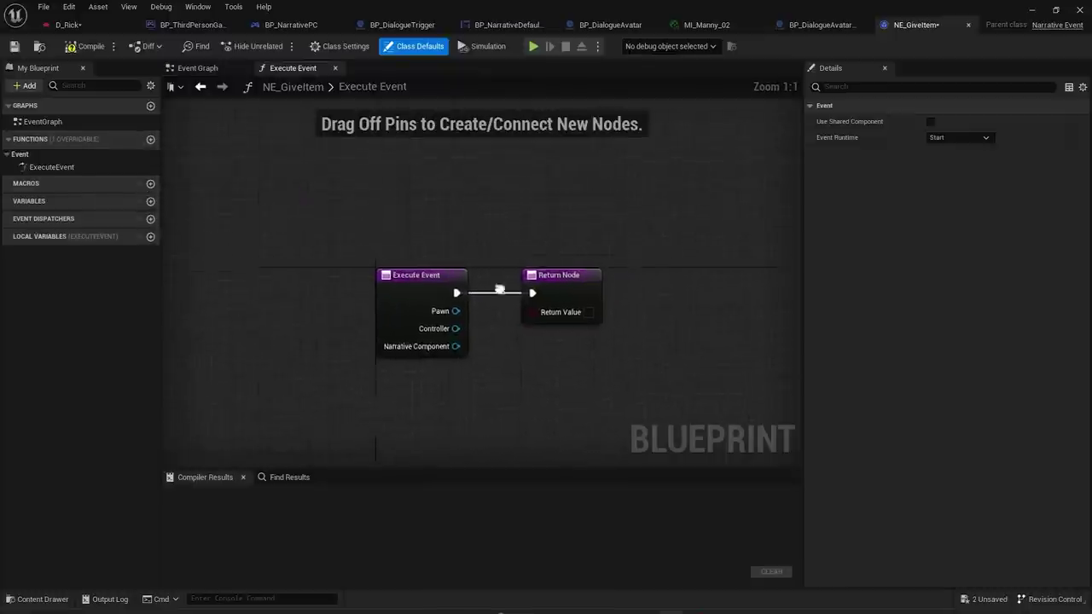
drag(288, 276, 386, 276)
text(print)
key(Return)
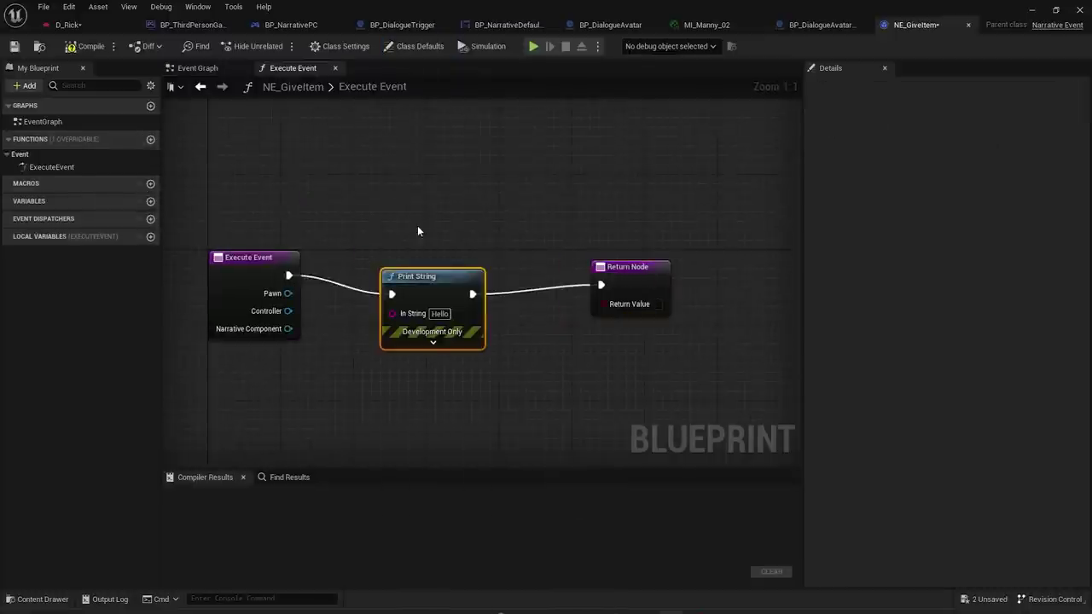
- Promote the Print String's In String input to a variable named ItemName and compile the blueprint
right_click(442, 307)
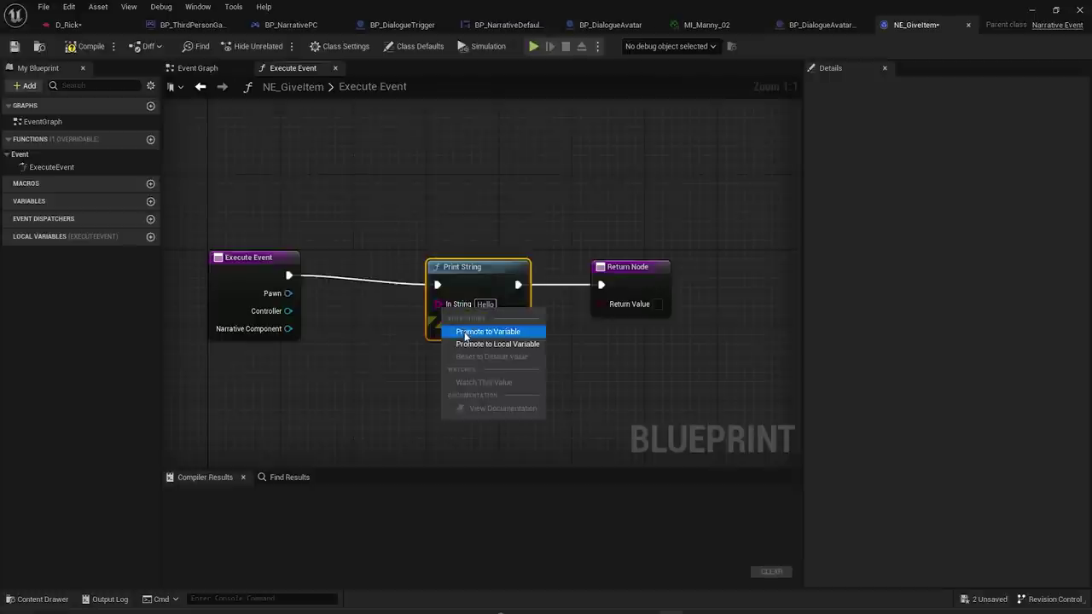
click(453, 332)
text(ItemName)
key(Return)
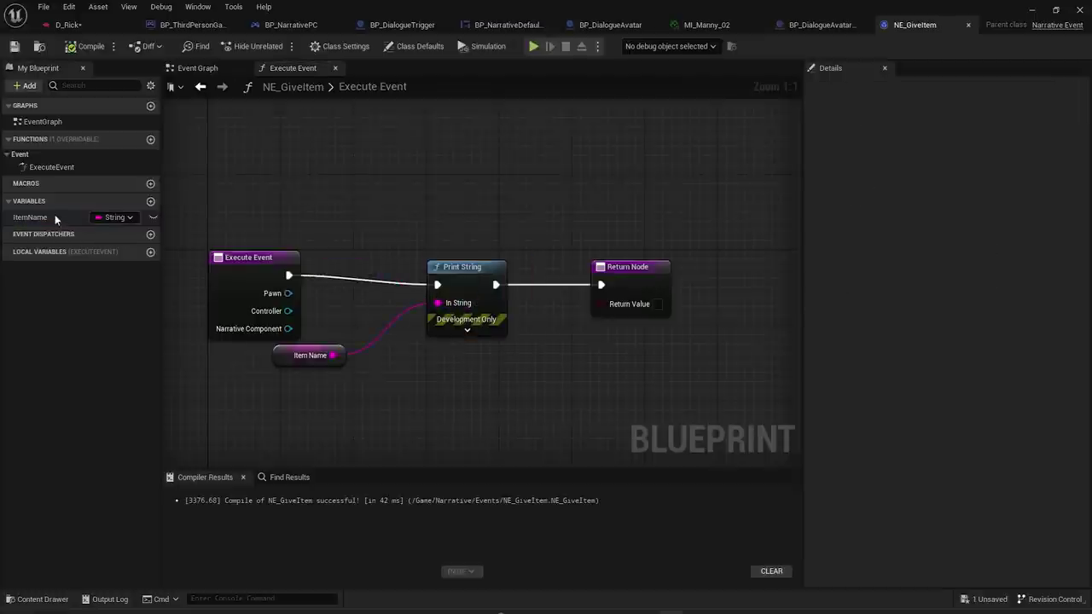
- Override Get Graph Display Text in NE_GiveItem and delete its parent function call node
click(119, 140)
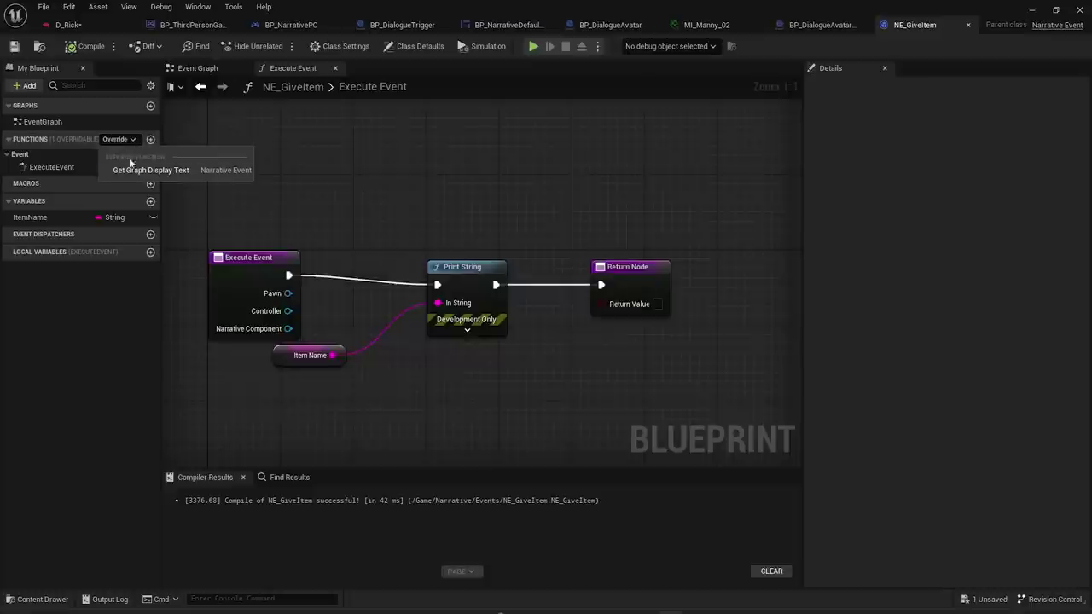
click(148, 170)
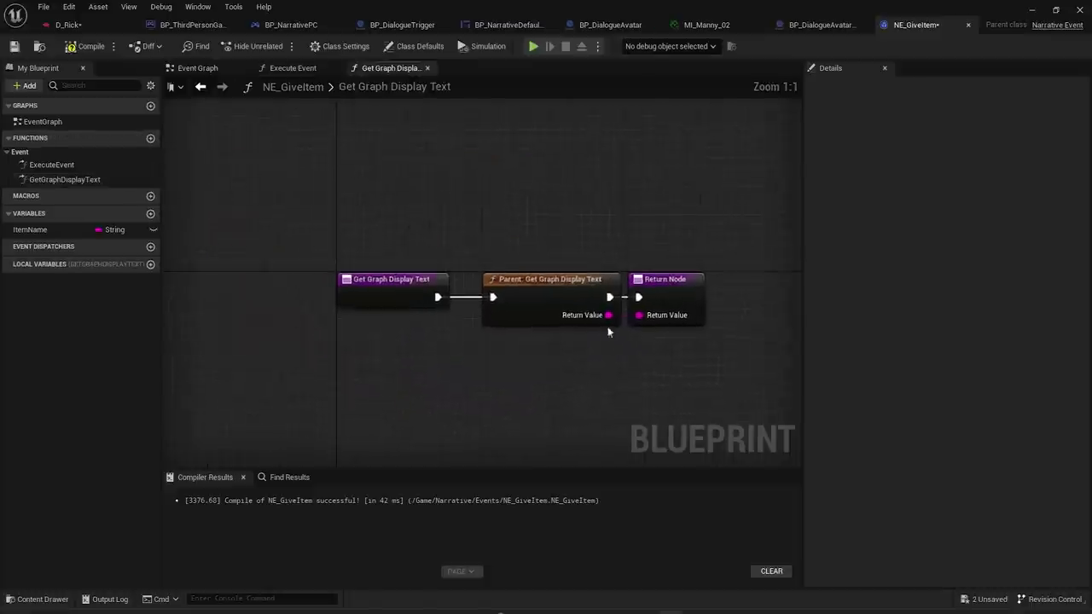
click(523, 290)
key(Delete)
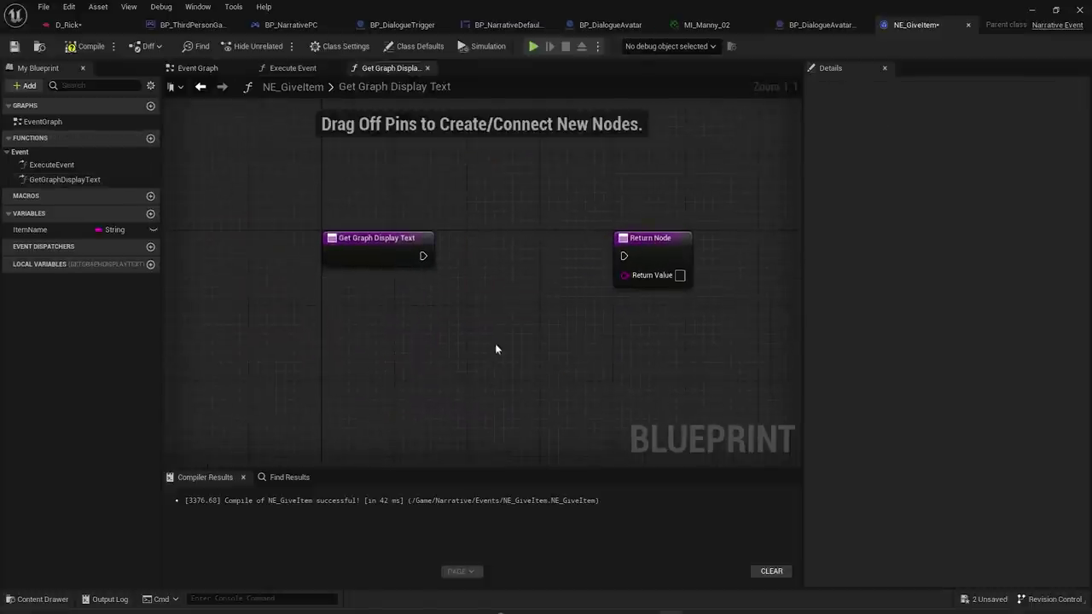
- Add a string Append node to the display text function and connect its result to the Return Node's Return Value
right_click(489, 353)
text(format)
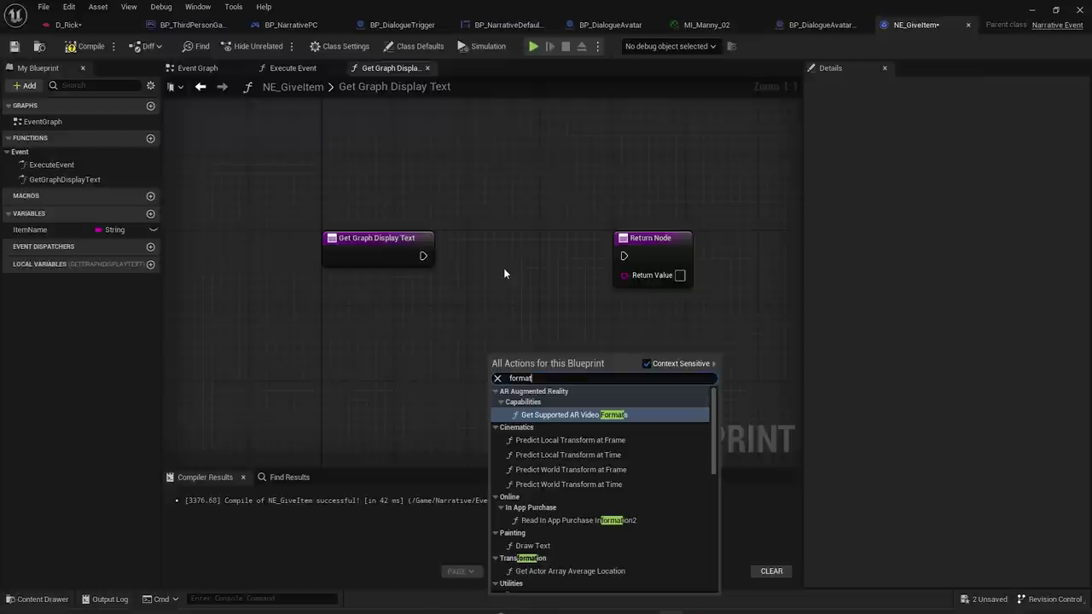
key(BackSpace)
key(BackSpace)
key(BackSpace)
key(BackSpace)
key(BackSpace)
key(BackSpace)
text(append str)
key(Return)
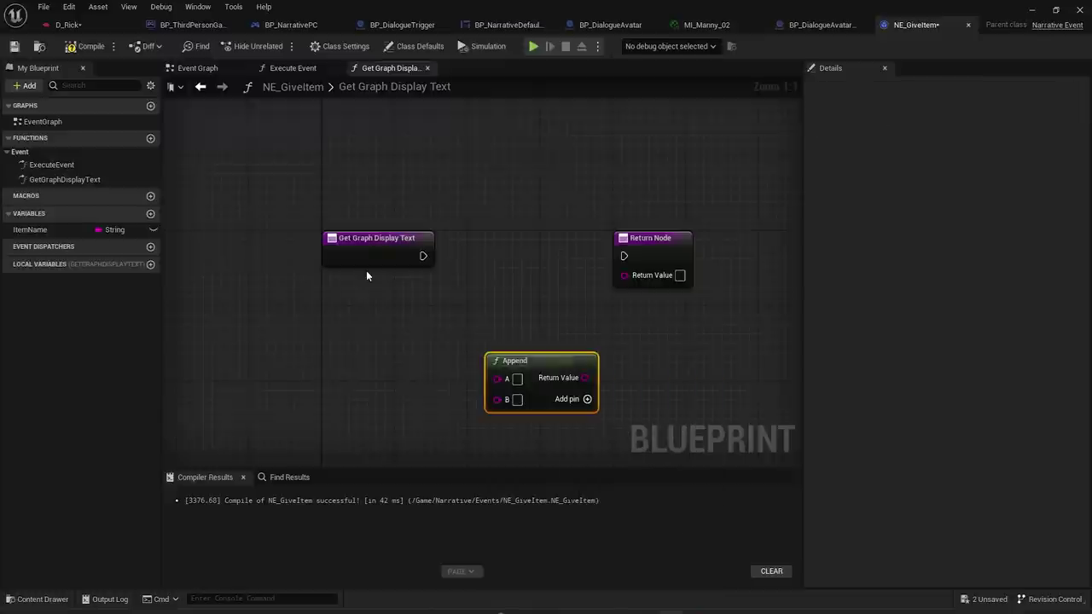
drag(584, 378, 680, 275)
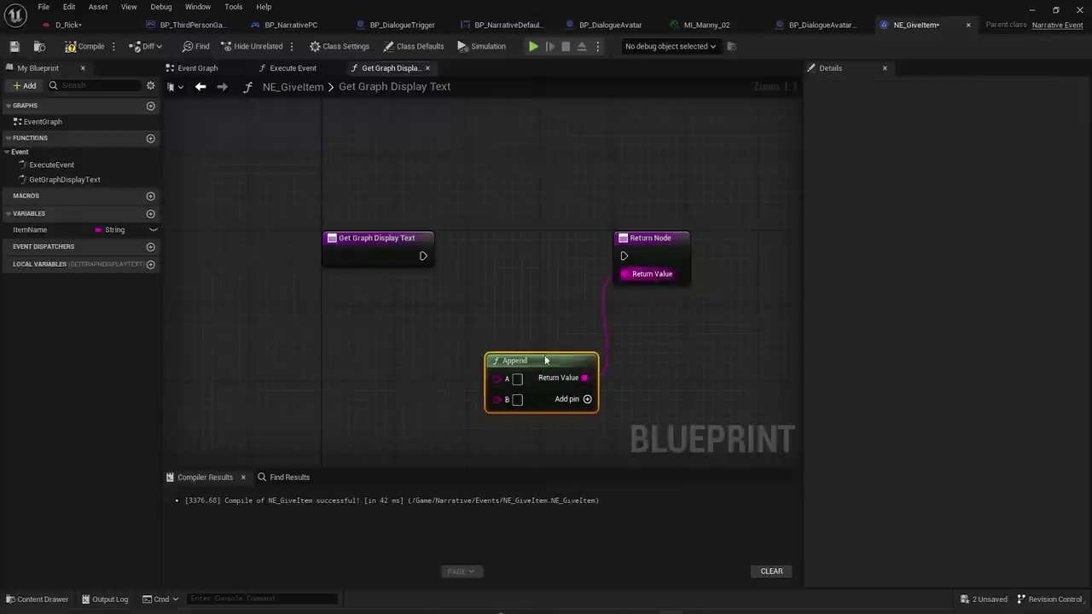
- Set the Append node's A input to "Give Item: " and feed the ItemName variable into B
click(517, 379)
text(Give Item:)
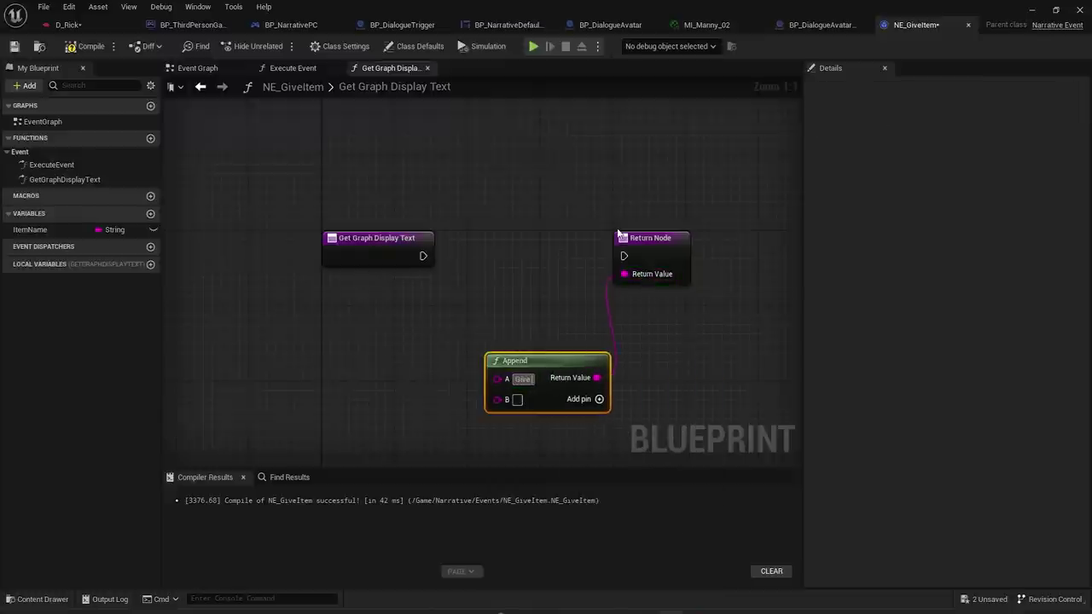
drag(29, 230, 238, 358)
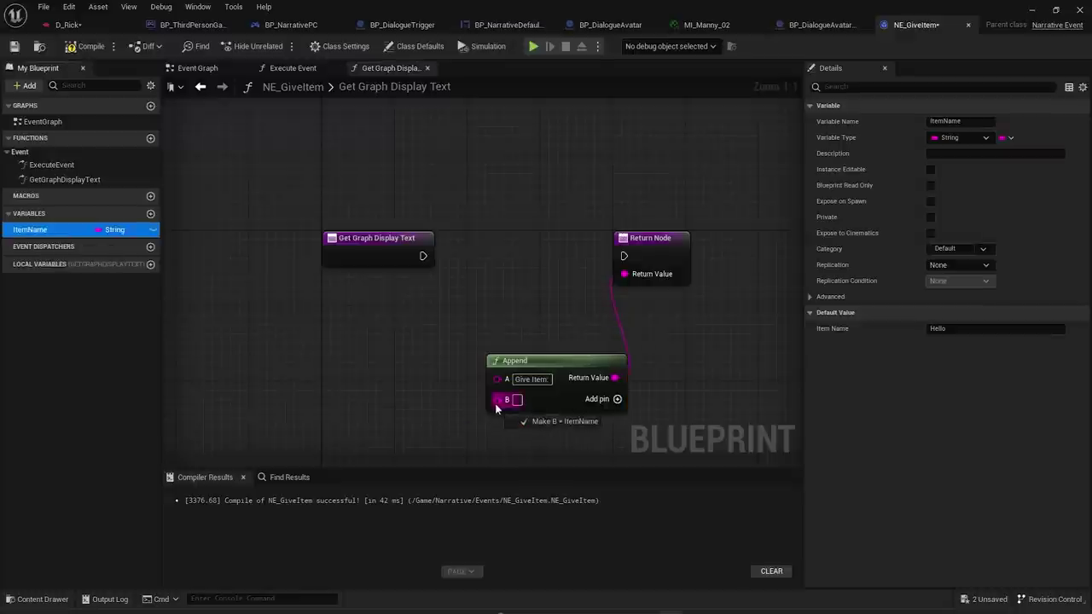
drag(495, 404, 496, 403)
- Connect the Get Graph Display Text entry's execution to the Return Node, and compile and save NE_GiveItem
click(431, 427)
drag(424, 257, 624, 256)
drag(407, 455, 509, 329)
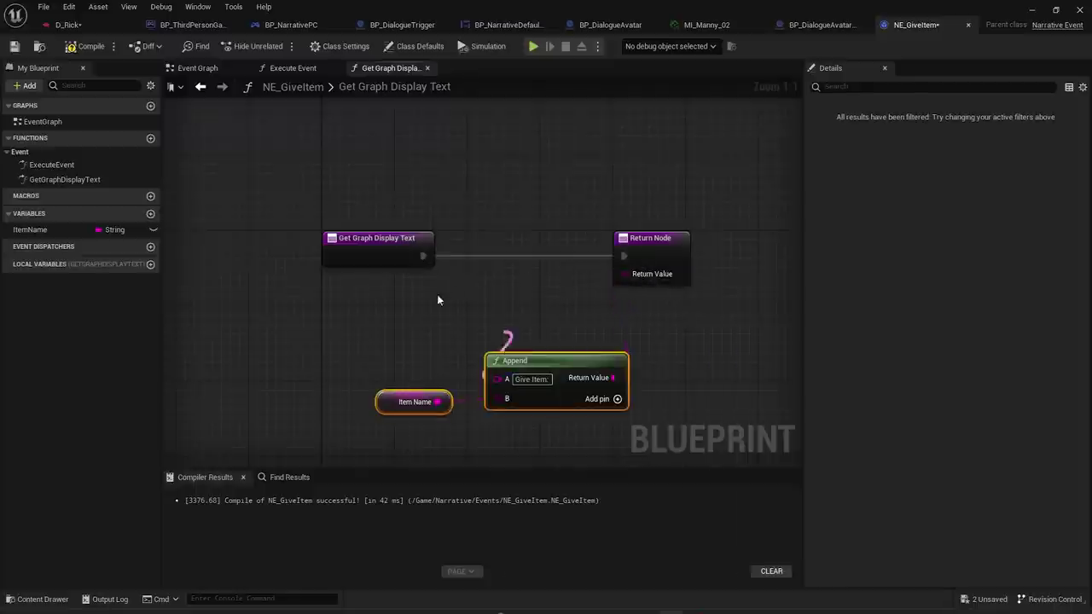
click(437, 297)
click(83, 47)
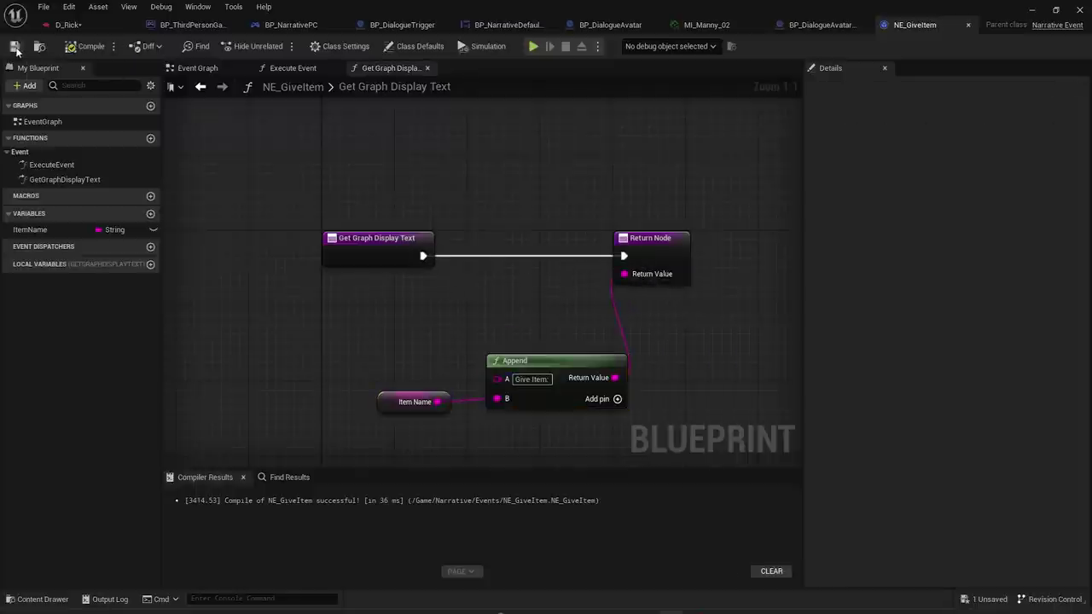
- In D_Rick, change Rick's quest line to "im just swell partner! Heres a gold coin"
click(69, 24)
right_drag(451, 224, 536, 242)
drag(1012, 184, 863, 170)
drag(1002, 183, 937, 176)
text(a ggold coin)
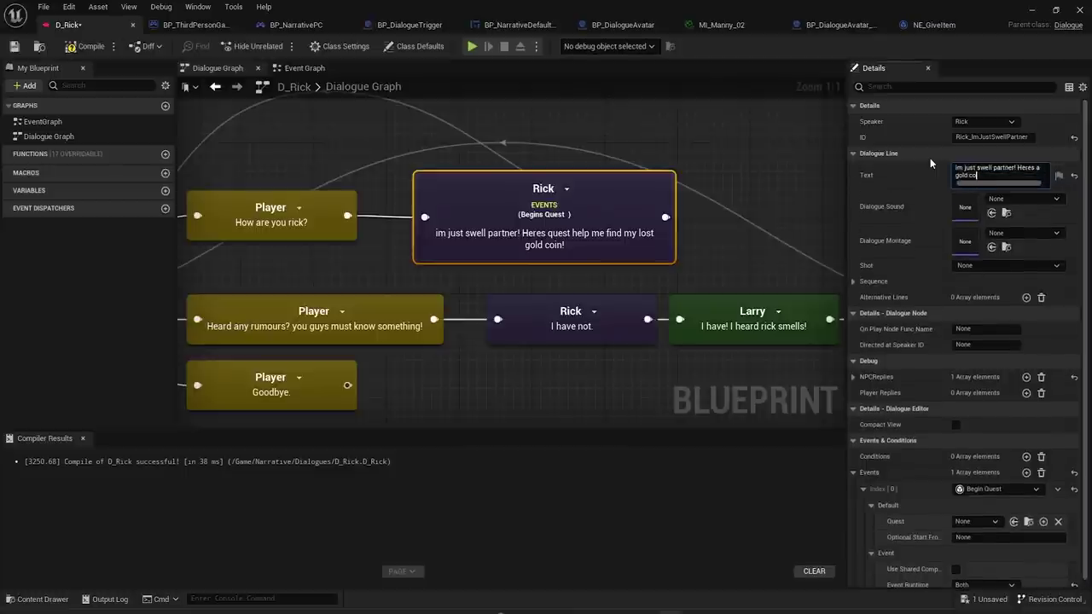
- Replace Rick's Begin Quest event with NE_GiveItem and set its Item Name to Coin
click(981, 489)
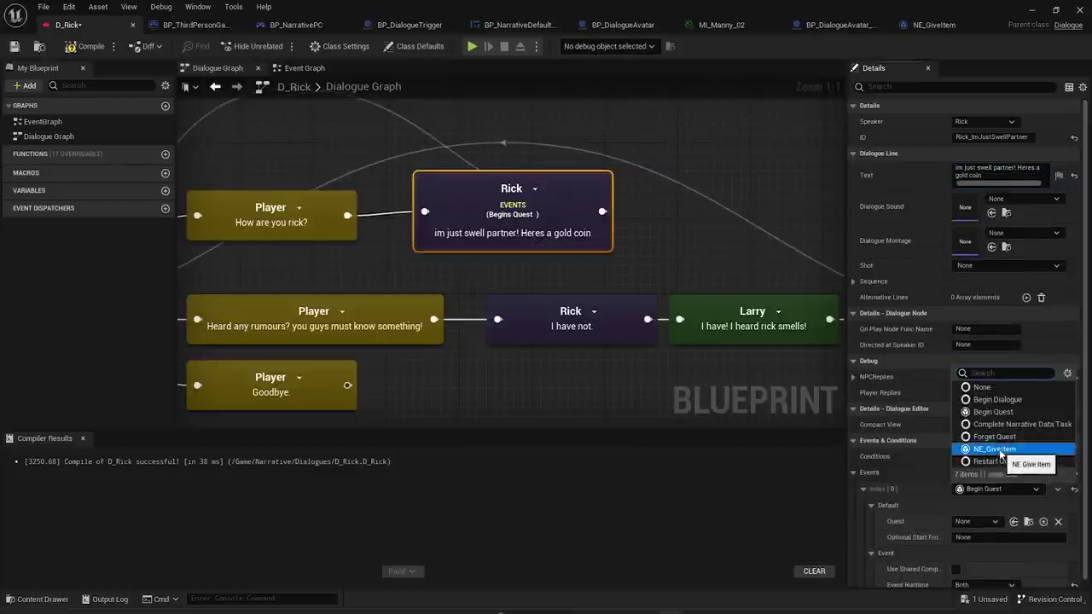
click(997, 449)
click(871, 514)
click(981, 530)
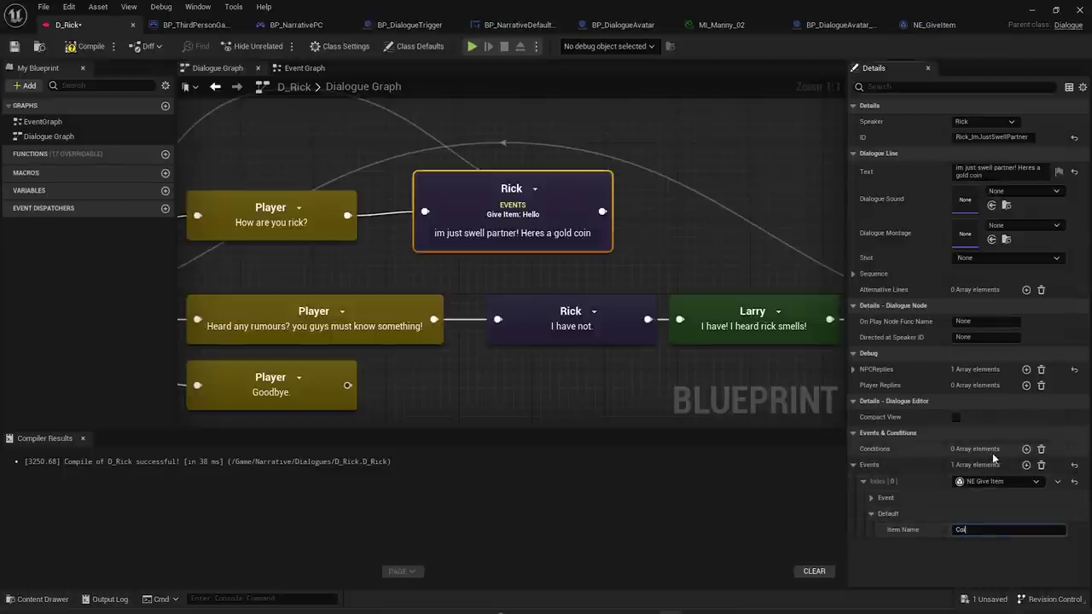
click(590, 271)
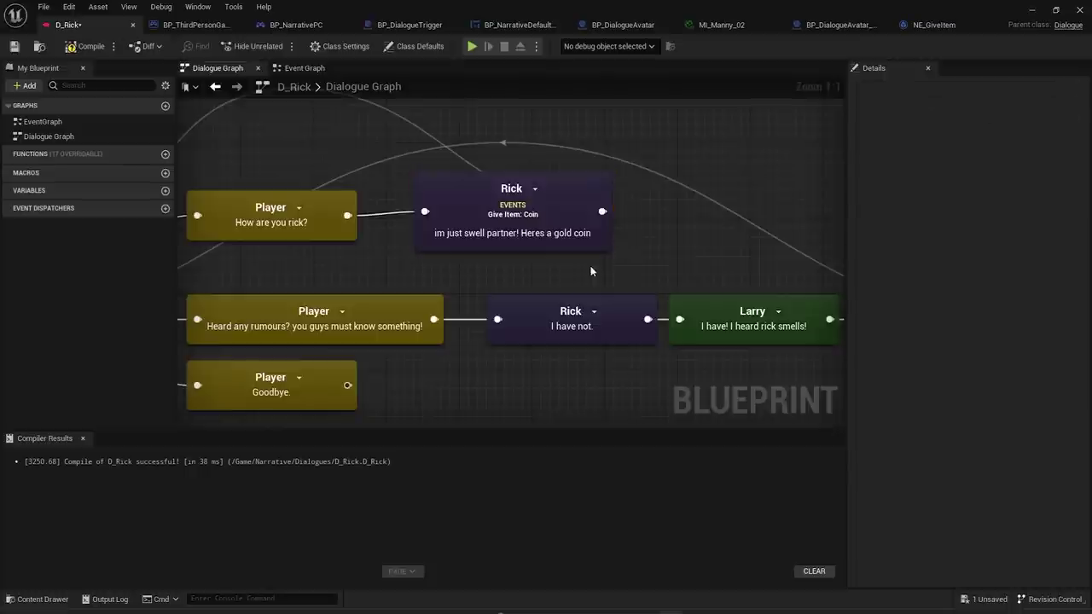
- Compare Rick's event label with NE_GiveItem's display text graph, and compile and save D_Rick
click(495, 233)
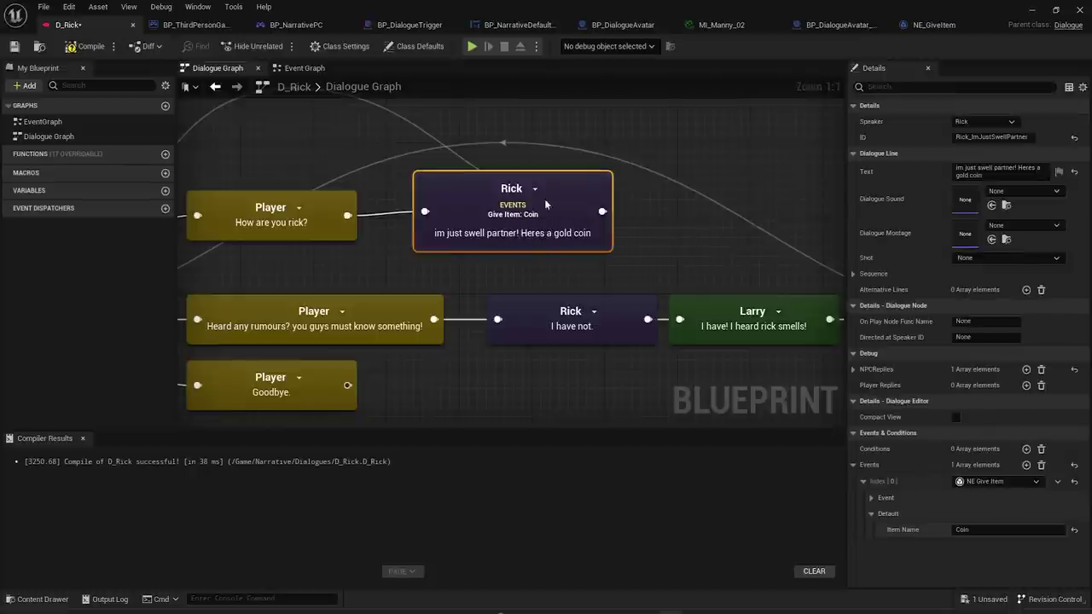
drag(293, 430, 714, 227)
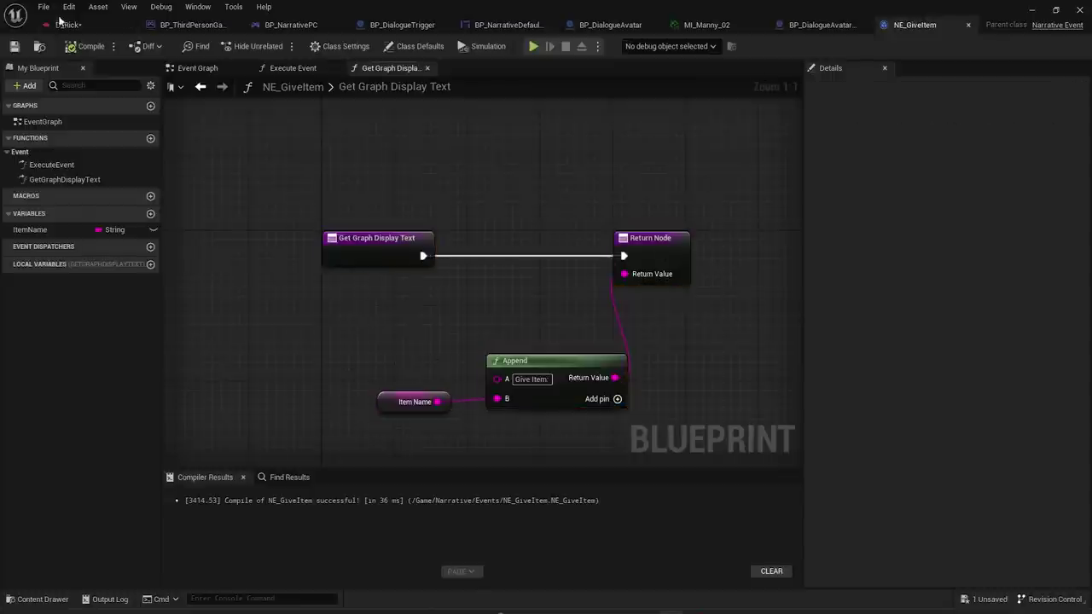
click(68, 25)
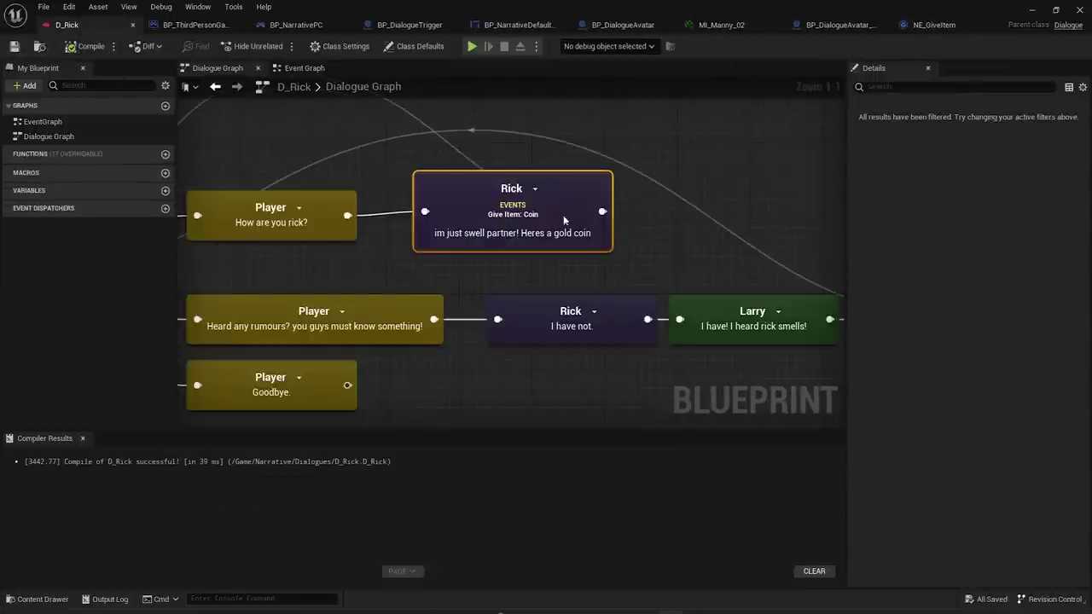
- Play-test the level by running to the characters and choosing "How are you rick?", and stop the session
click(1034, 10)
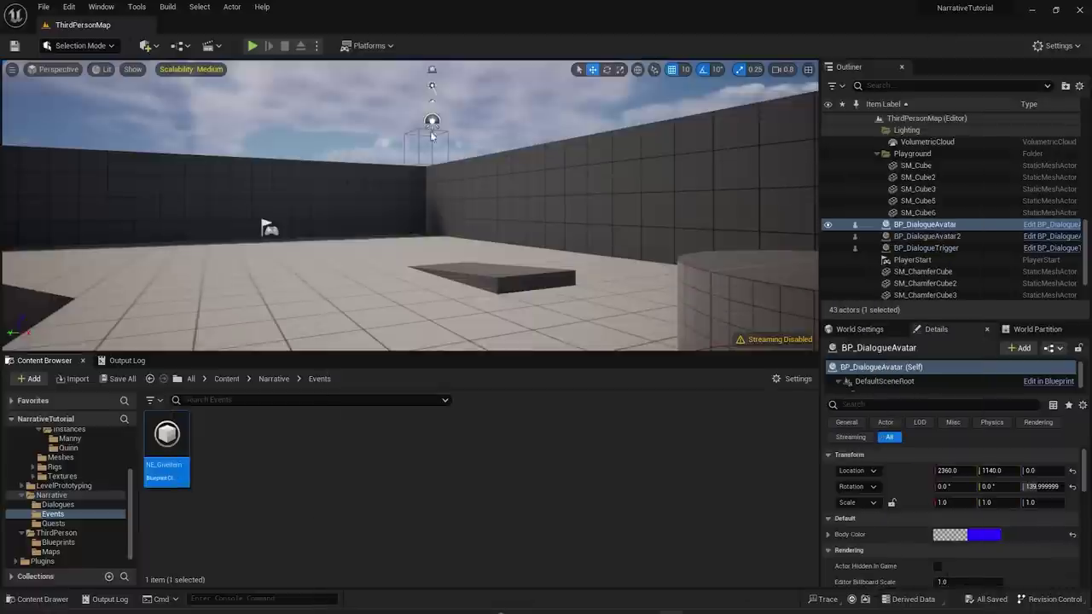
click(252, 46)
key(w)
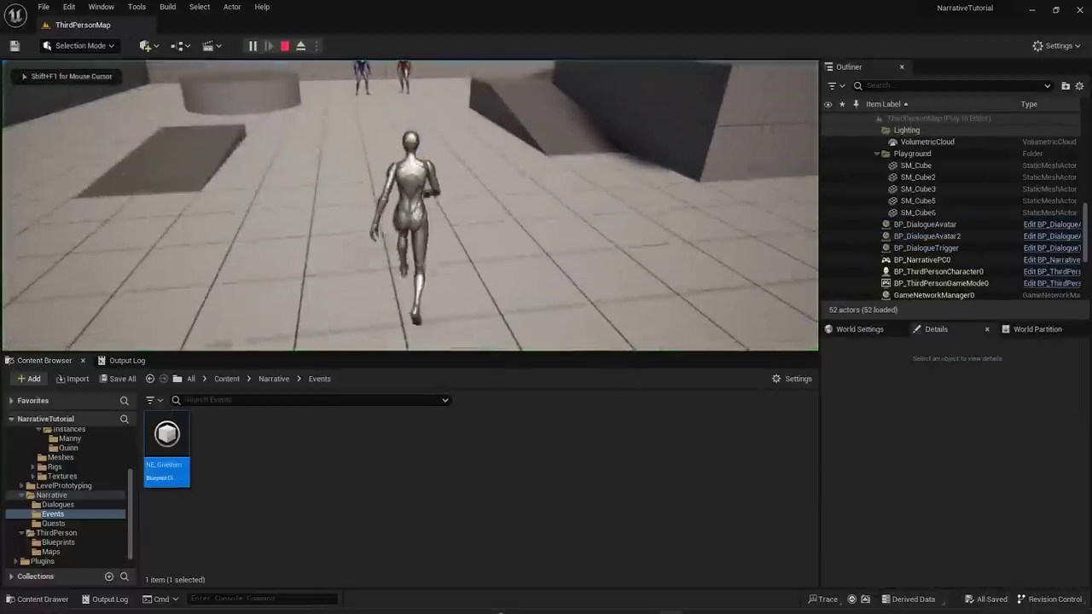
key(Return)
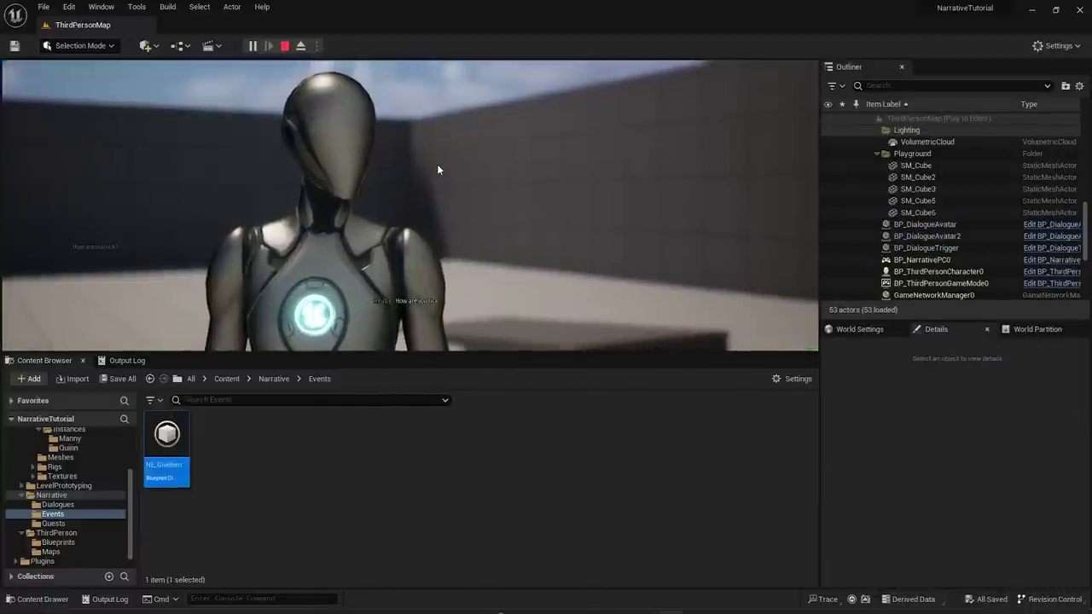
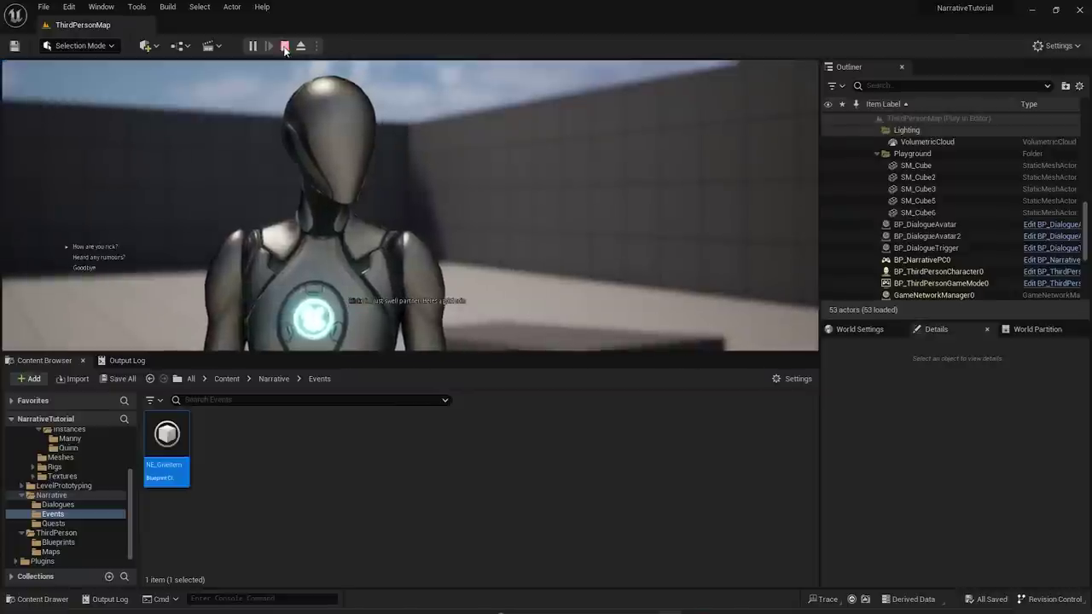
key(Escape)
- Line up the Item Name, Print String and Return nodes with the entry node in NE_GiveItem's Execute Event graph
double_click(181, 458)
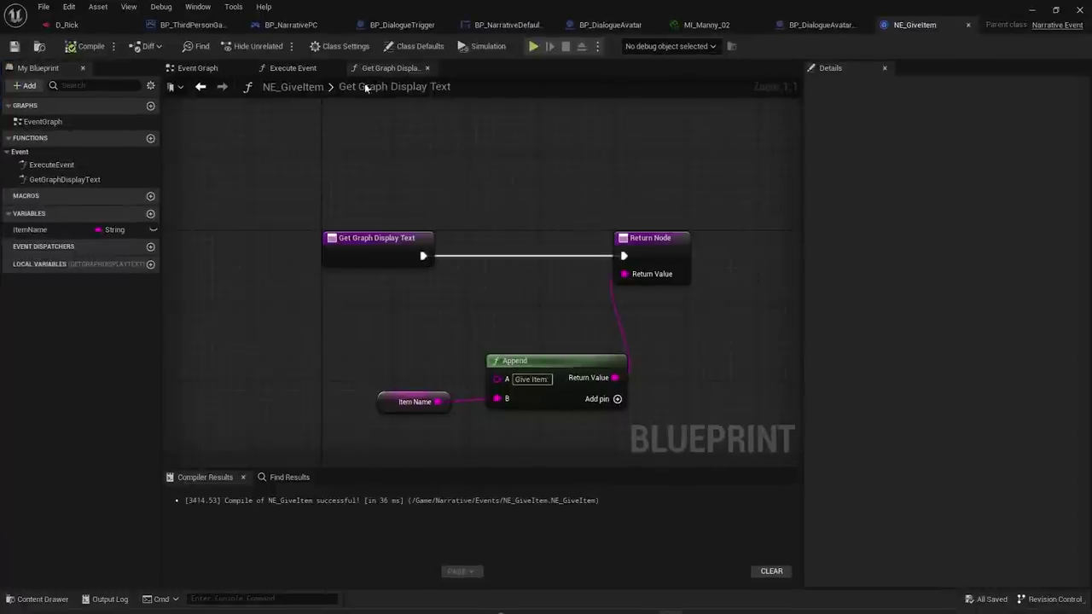
click(286, 68)
drag(308, 364, 353, 373)
drag(342, 411, 434, 317)
drag(470, 286, 470, 276)
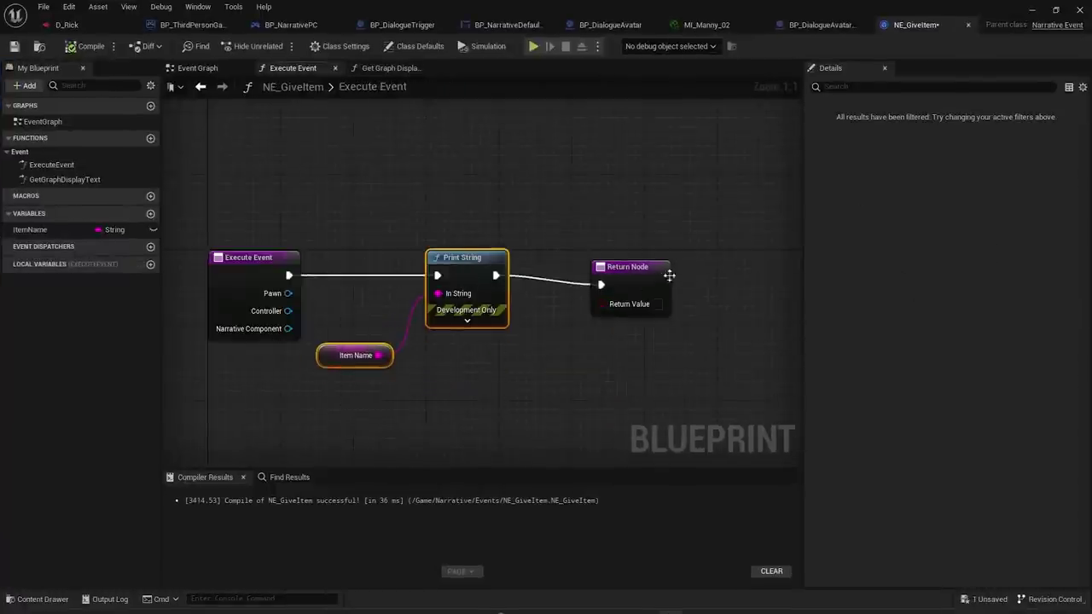
drag(644, 285, 651, 277)
click(563, 317)
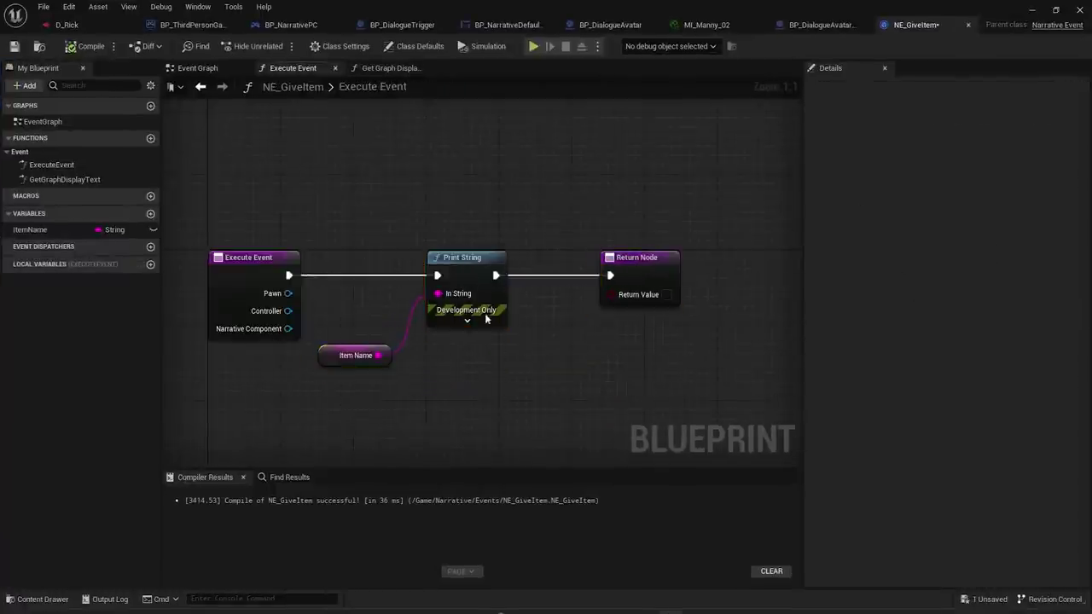
- Enable Return Value on NE_GiveItem's Return node, and nudge Rick's gold coin line closer to "How are you rick?" in D_Rick
click(667, 295)
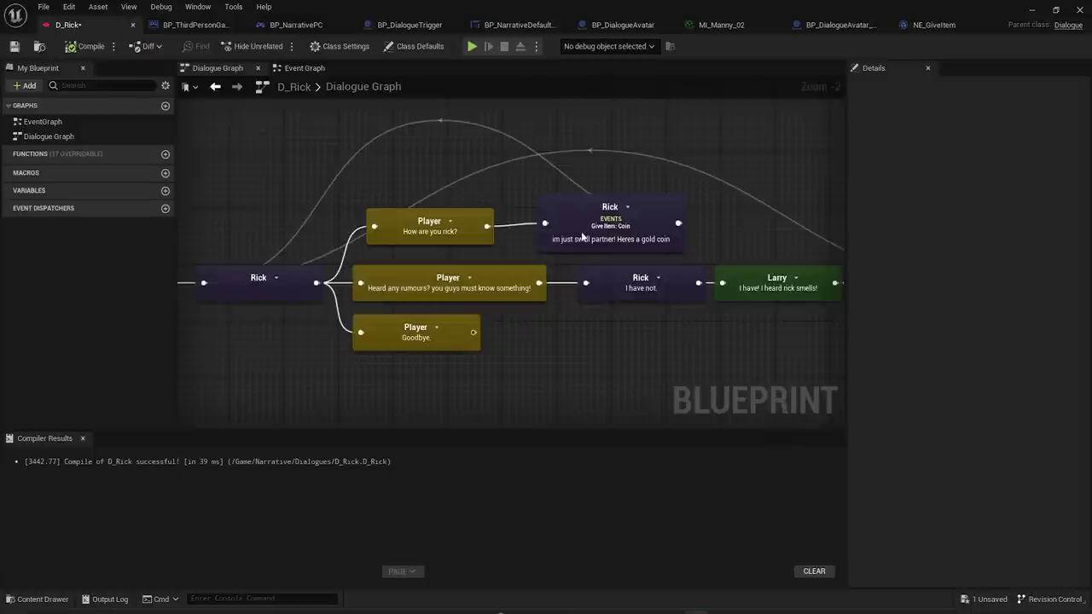
drag(586, 231, 571, 230)
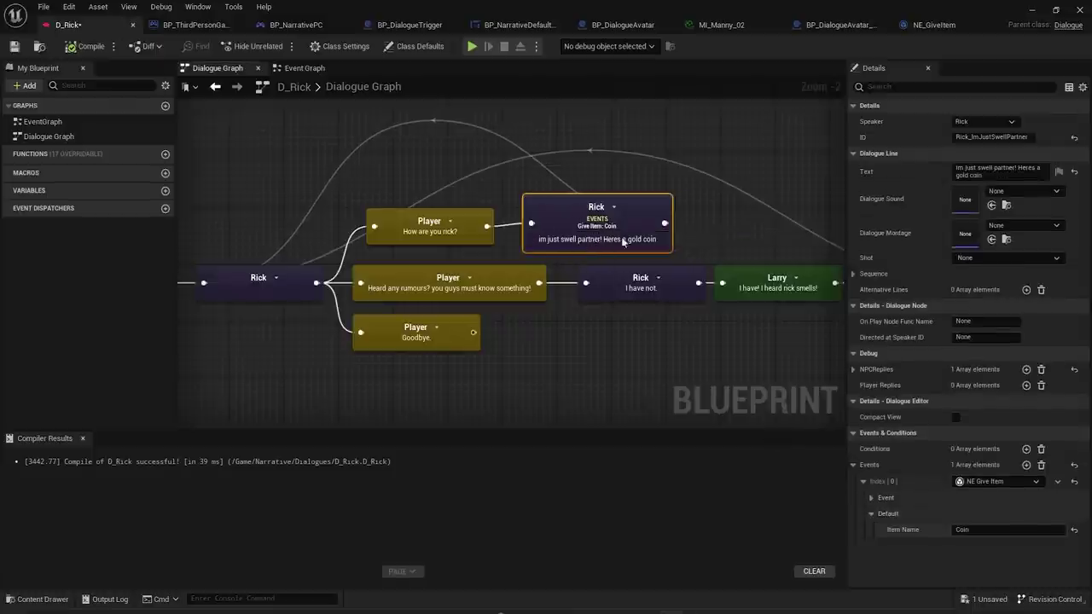
- Add a new player reply branching from Rick's blank line, placed above the "How are you rick?" reply
right_drag(161, 320, 512, 313)
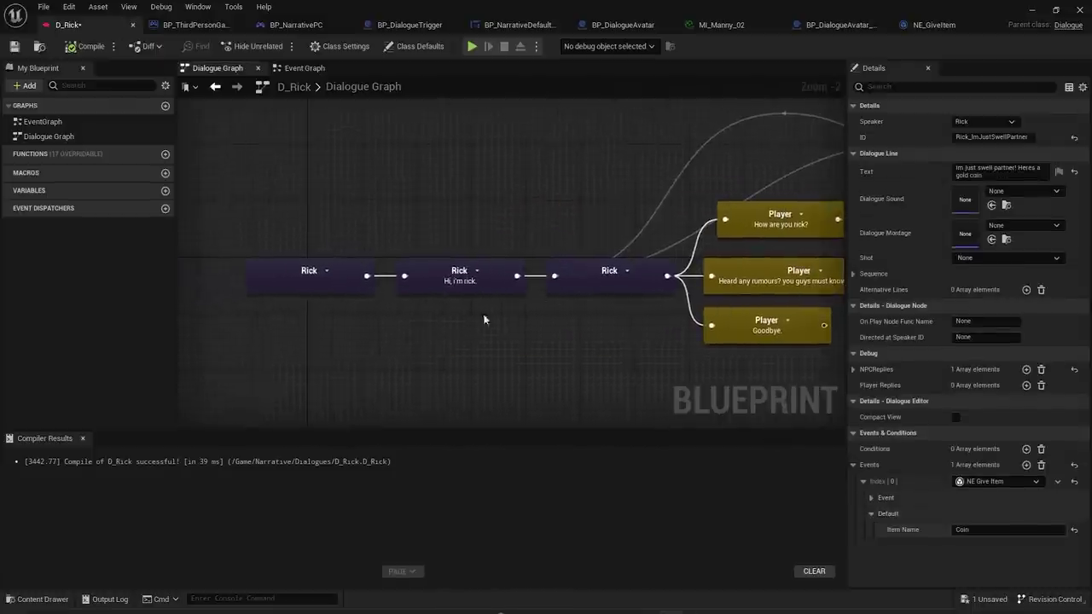
drag(544, 280, 605, 278)
right_drag(630, 295, 425, 335)
click(413, 331)
drag(376, 305, 468, 187)
click(522, 245)
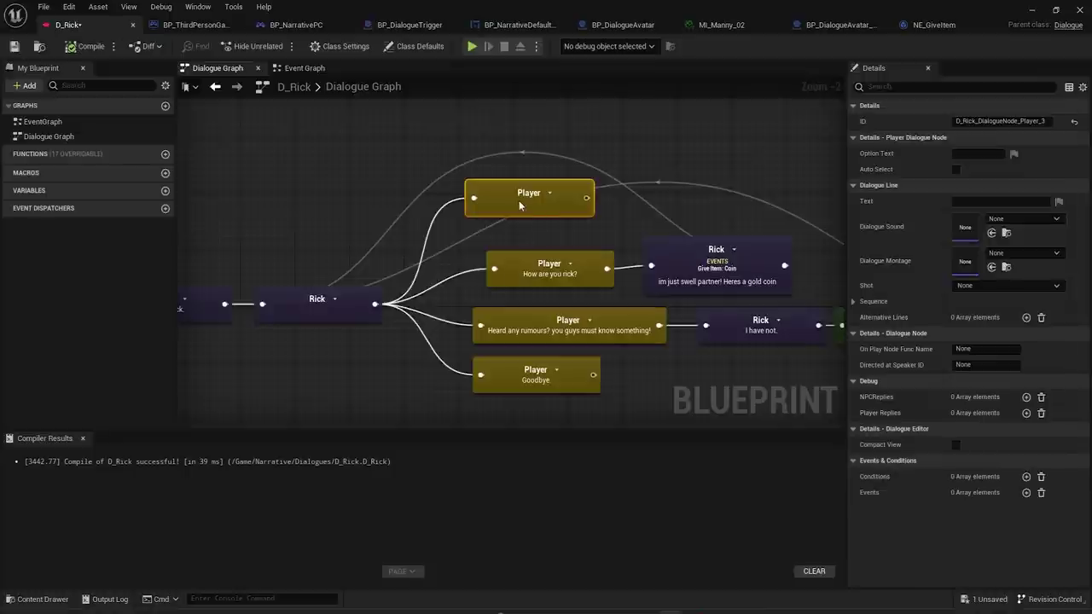
- Set the new player reply's text to "Thanks for the coin!" and move it slightly higher above the other replies
click(986, 201)
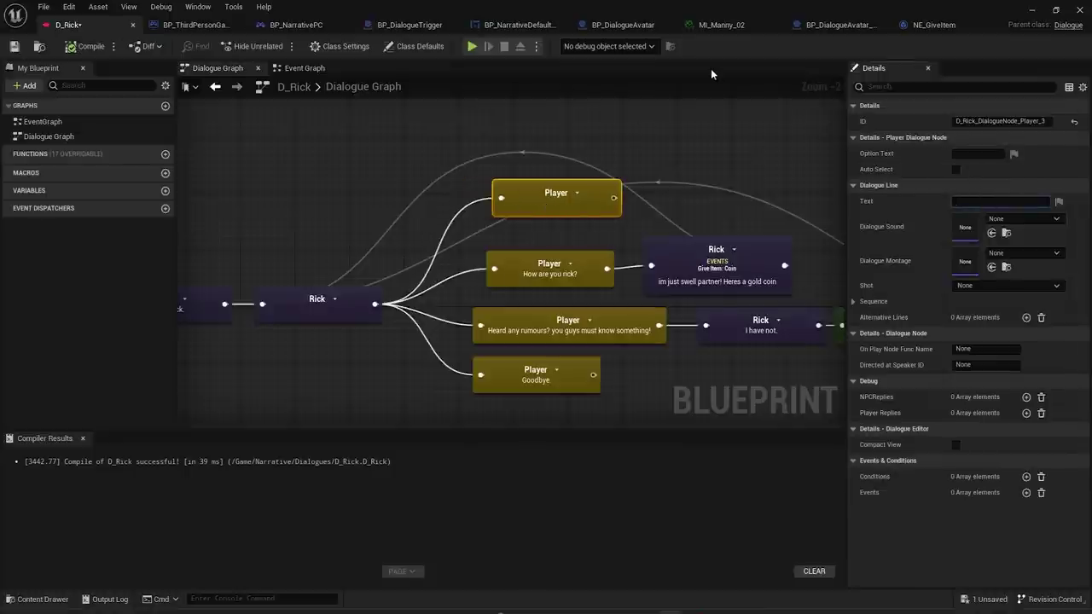
text(Thanks for the coin!)
key(Return)
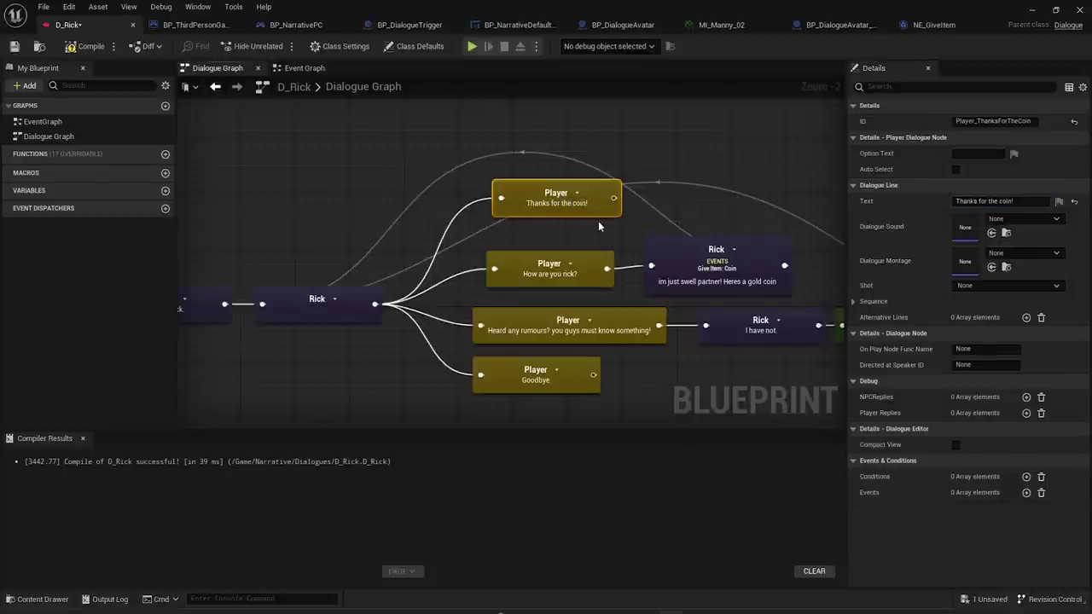
right_drag(593, 236, 563, 217)
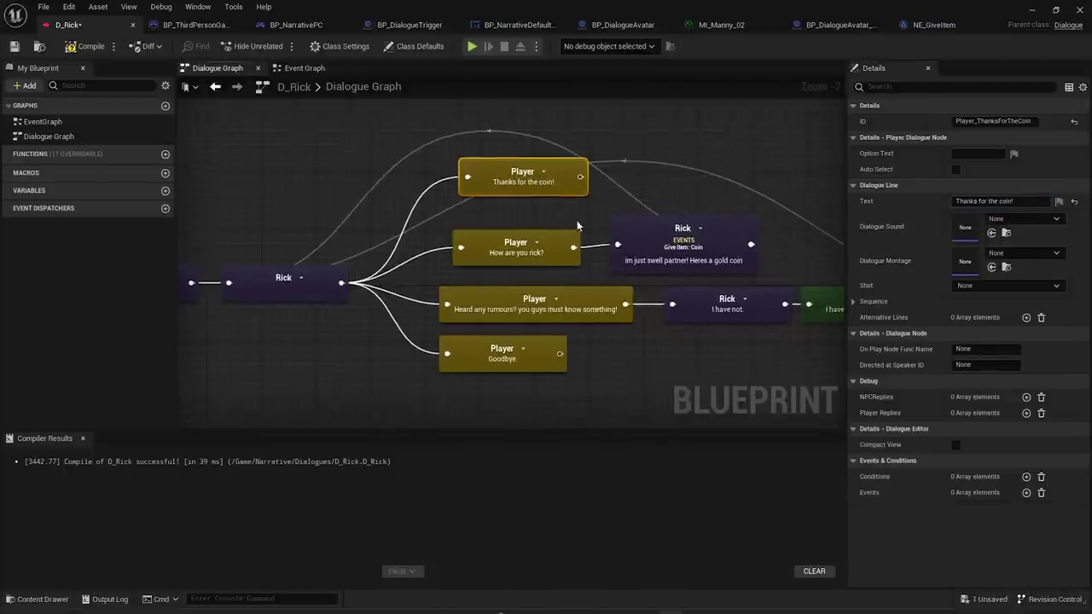
click(651, 253)
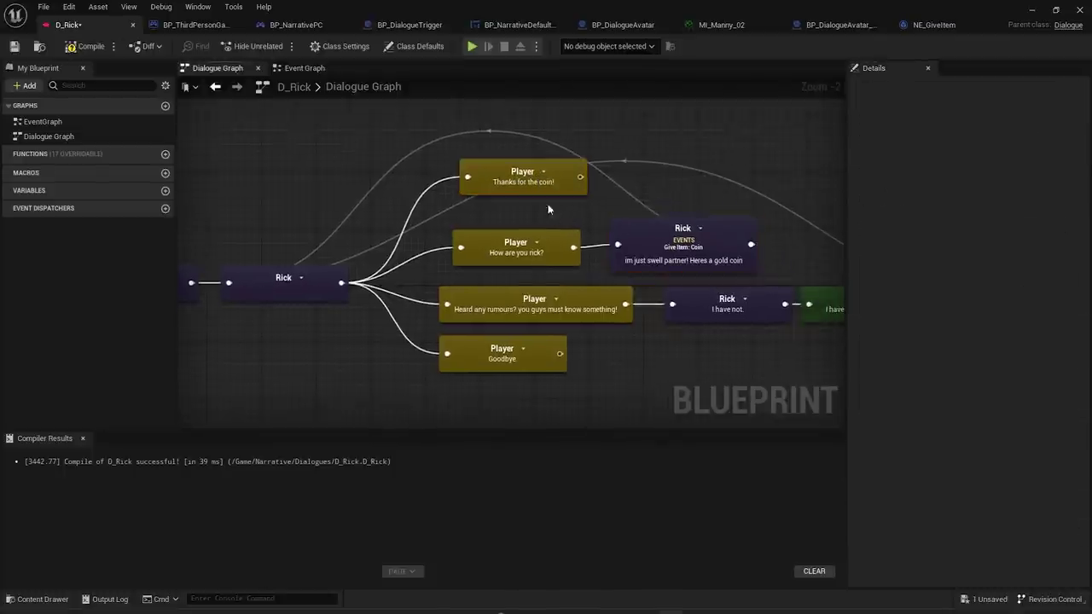
click(519, 188)
mouse_move(506, 186)
mouse_down()
mouse_move(485, 177)
mouse_move(500, 174)
mouse_up()
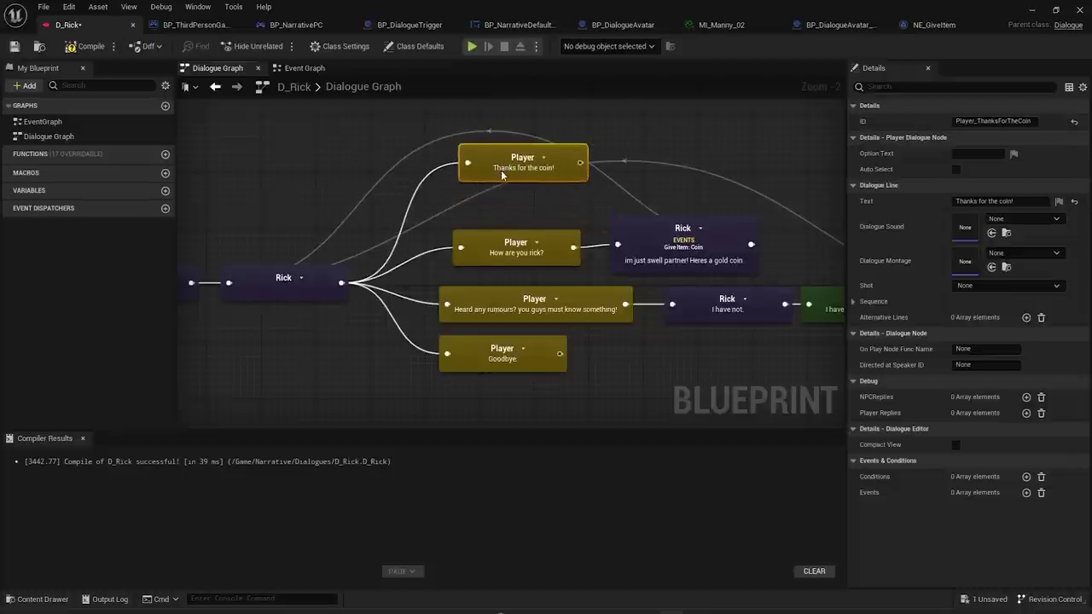
- Add a Has Dialogue Node Played condition to the "Thanks for the coin!" reply and shift the reply slightly upward
click(677, 268)
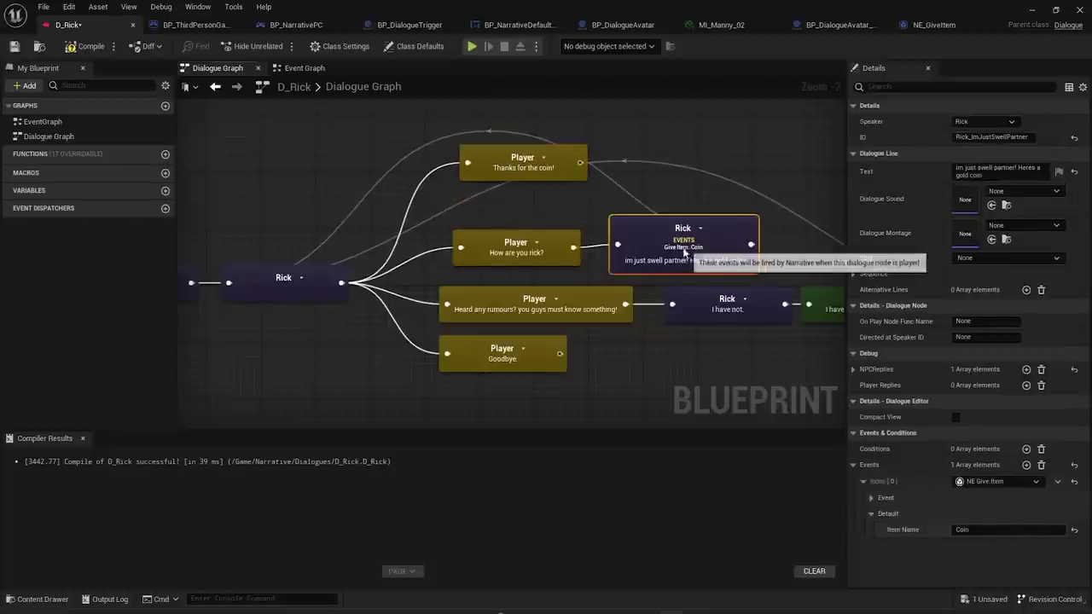
click(531, 194)
click(505, 172)
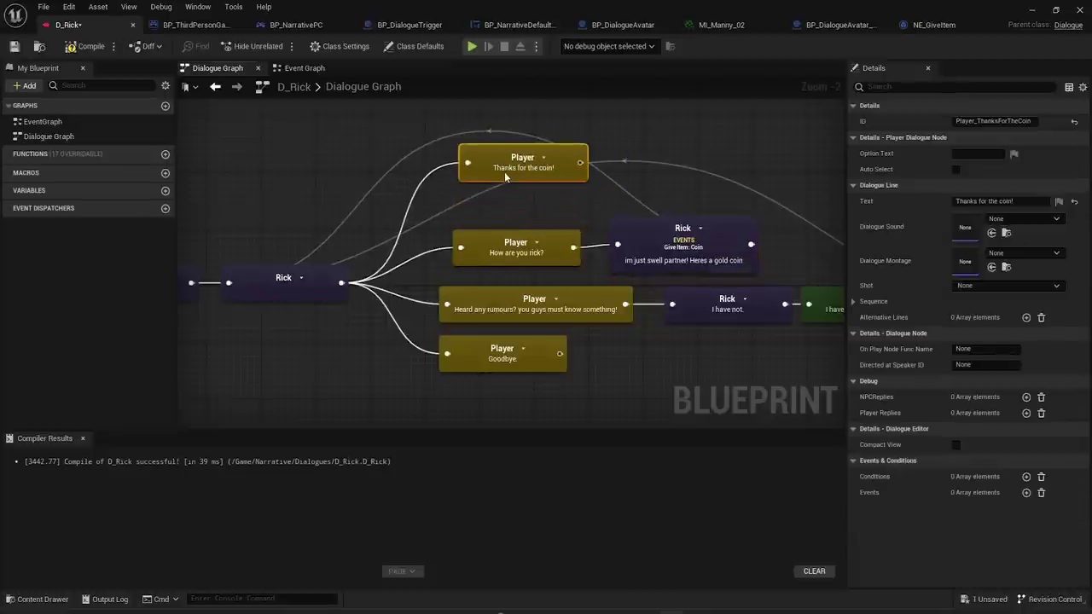
click(1027, 476)
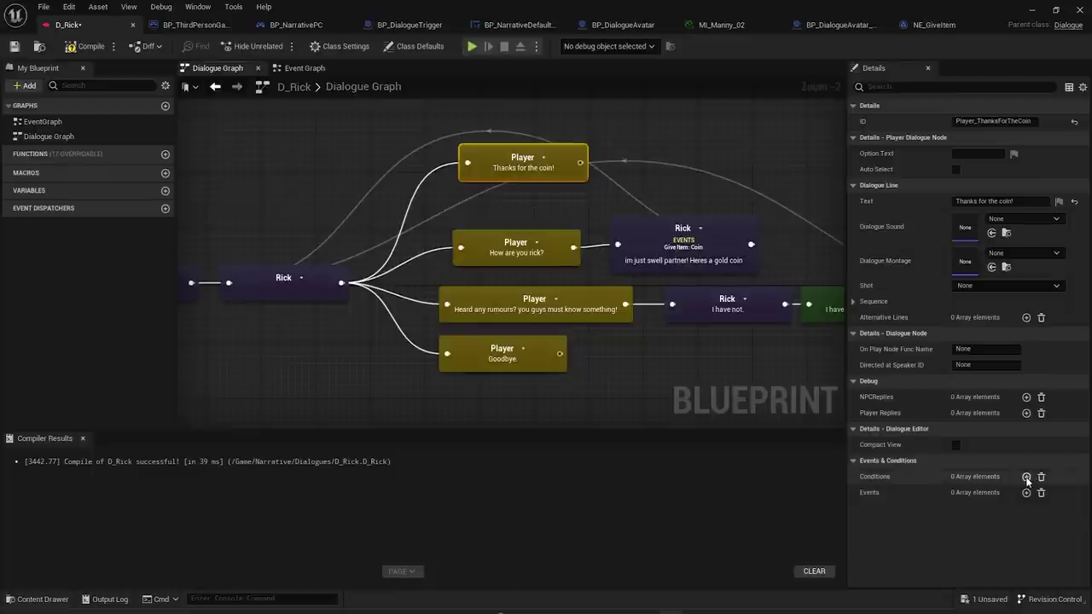
click(996, 493)
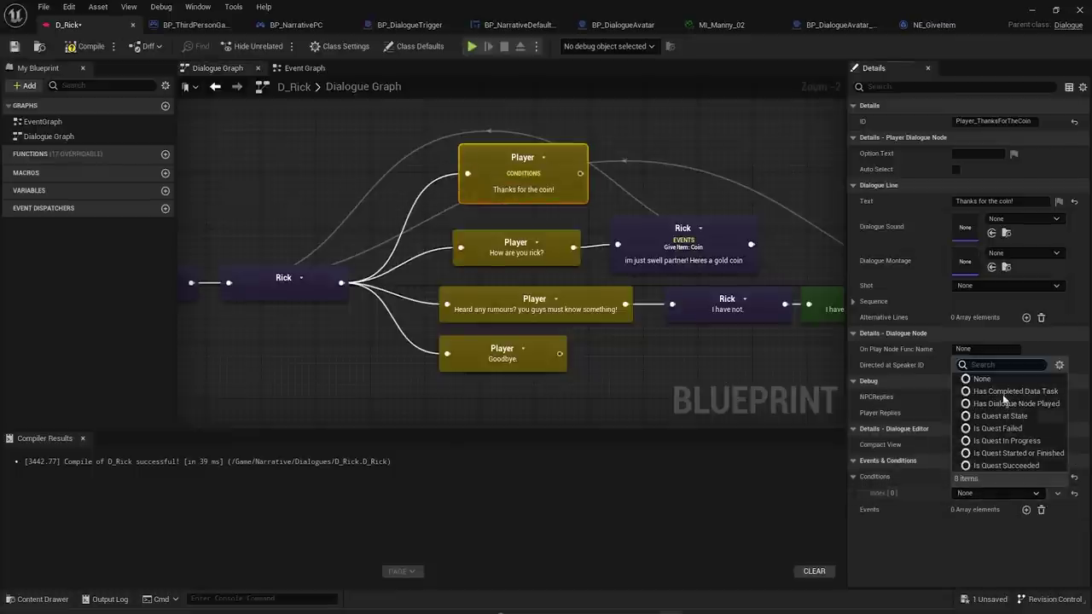
click(687, 261)
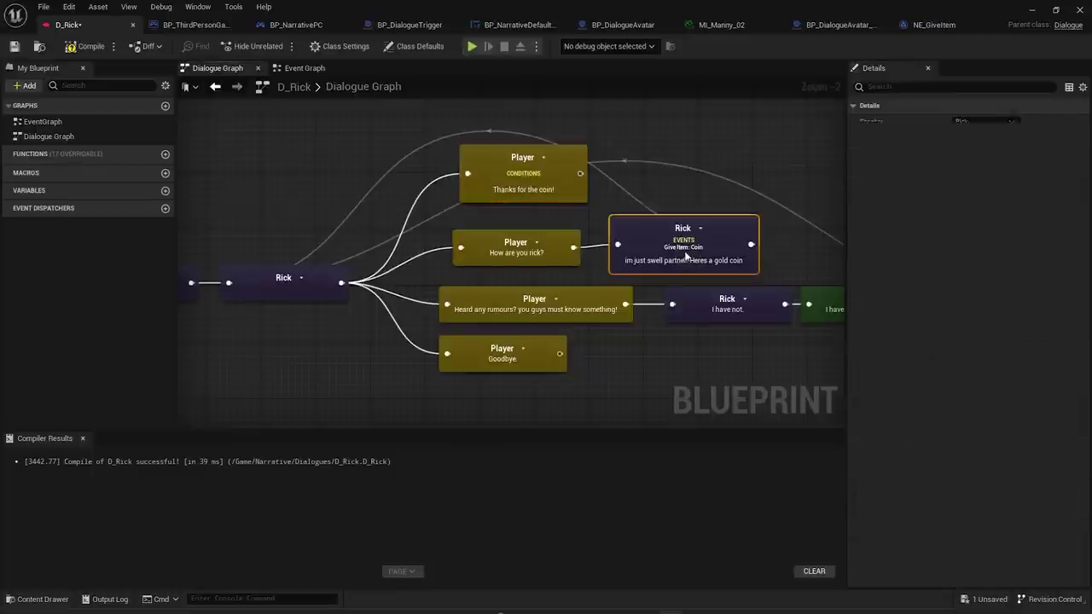
click(536, 189)
click(986, 494)
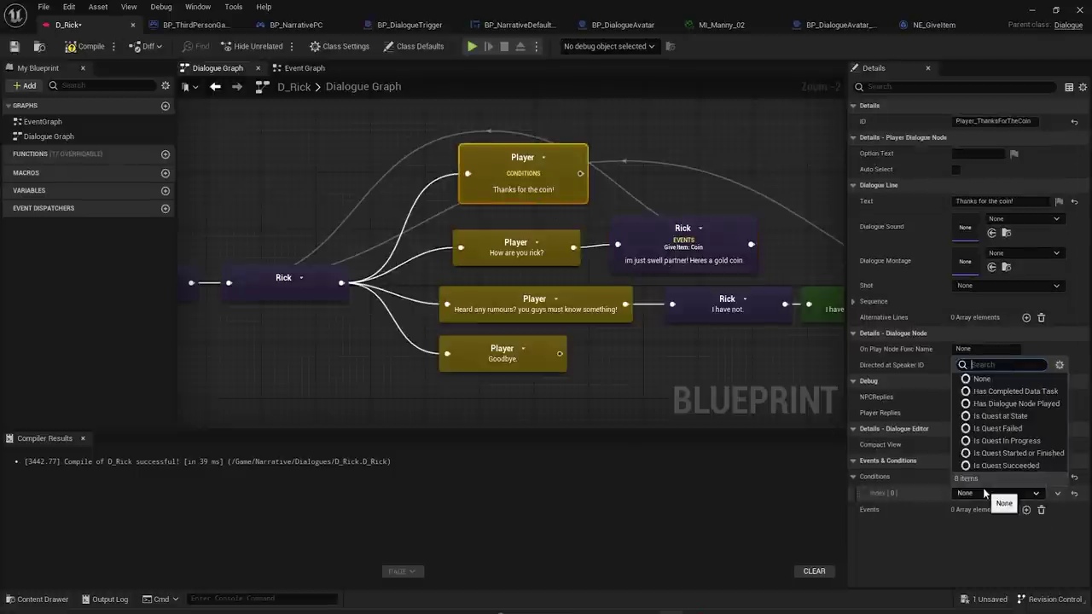
click(1016, 404)
drag(530, 198, 527, 183)
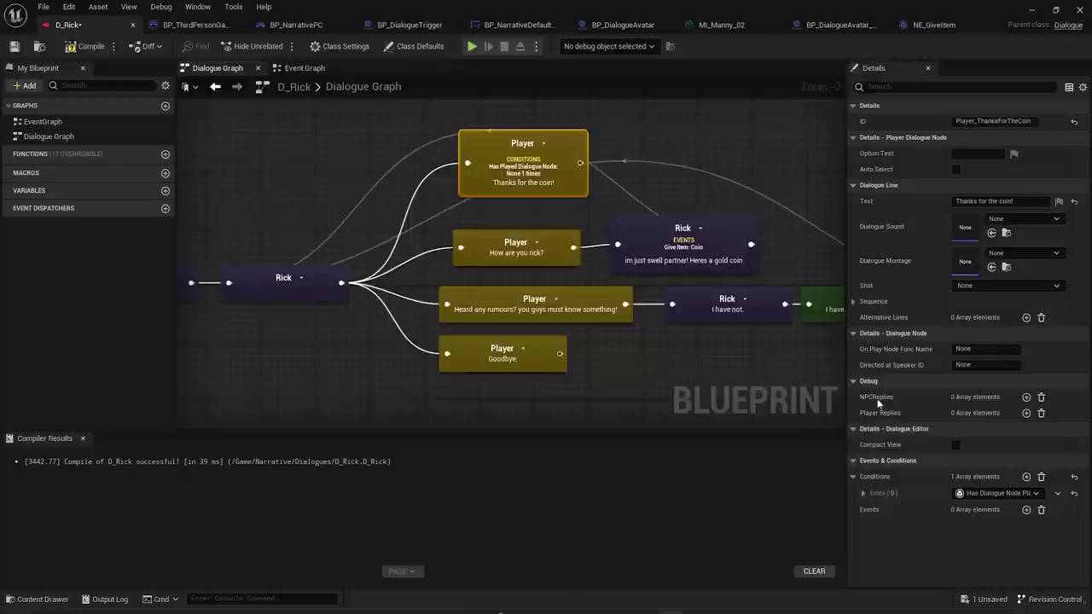
- Copy the gold coin line's ID, Rick_ImJustSwellPartner, into the Node ID of the "Thanks for the coin!" reply's condition
click(863, 493)
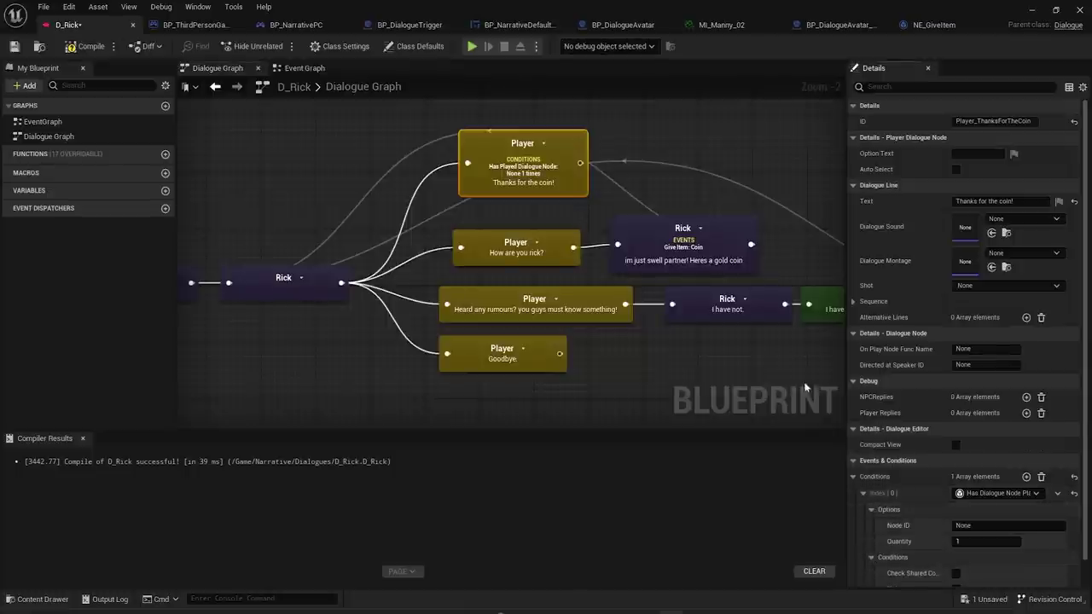
click(670, 250)
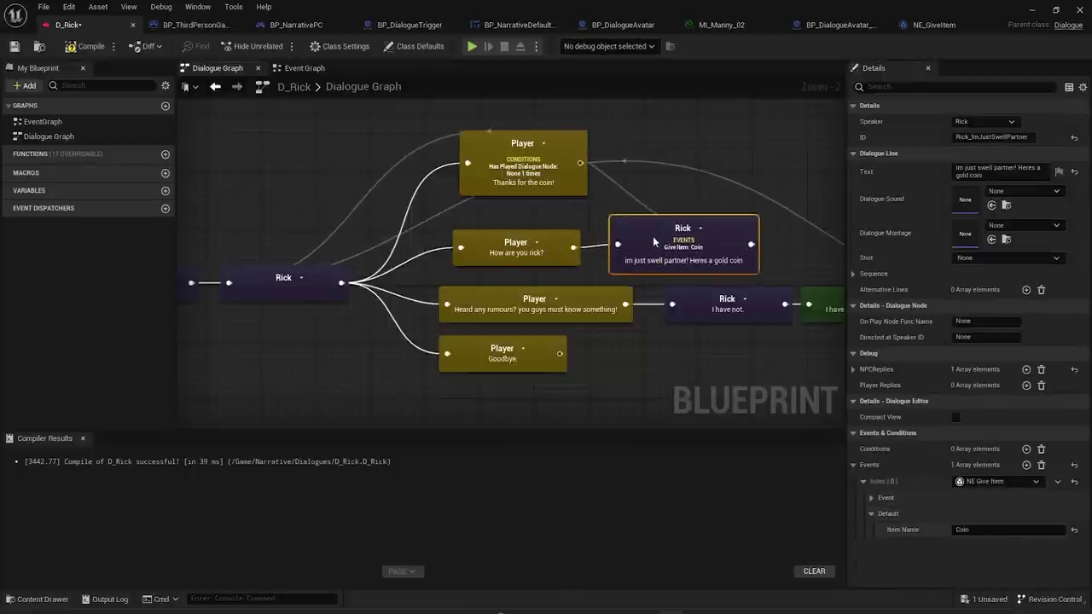
click(513, 190)
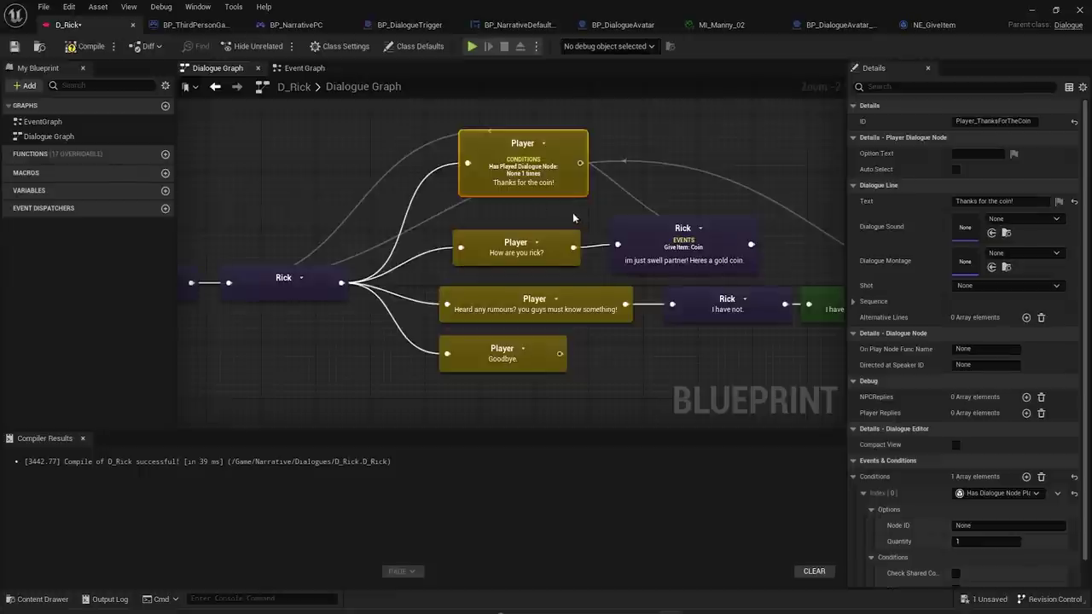
click(654, 225)
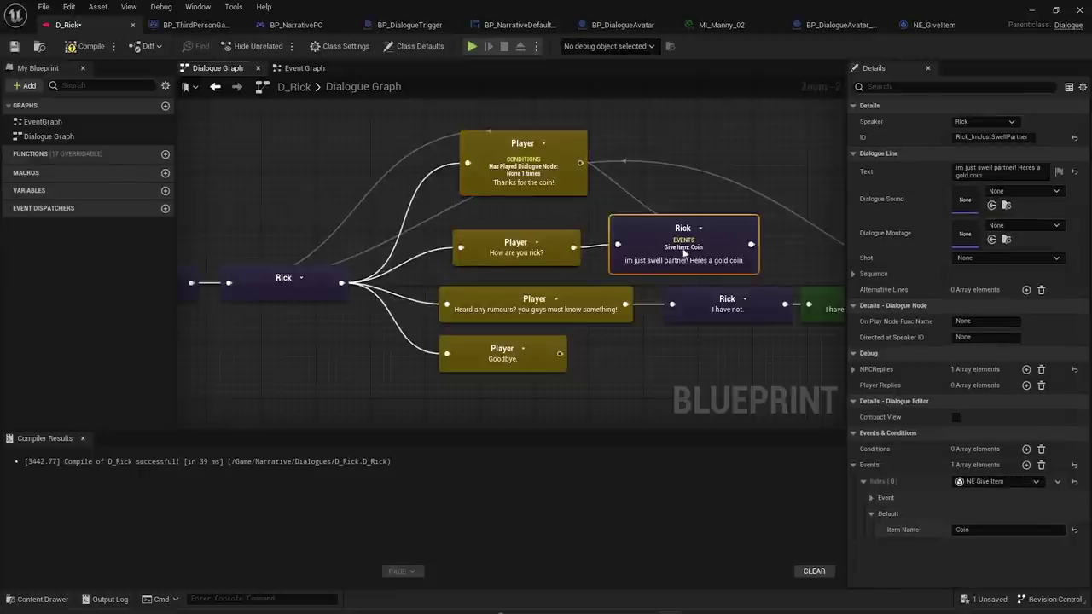
click(993, 138)
key(ctrl+c)
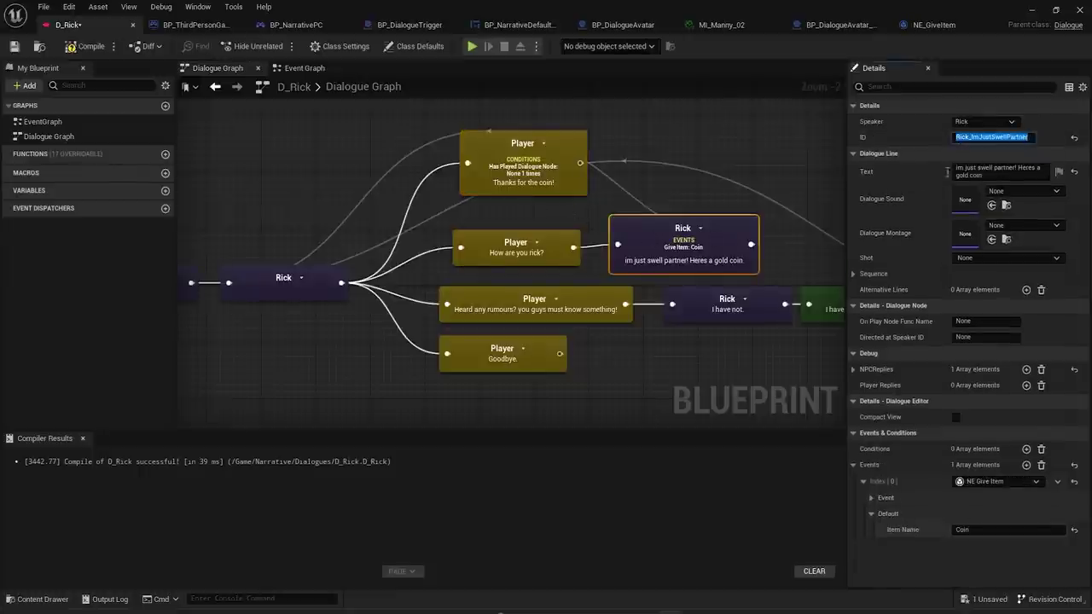
click(520, 175)
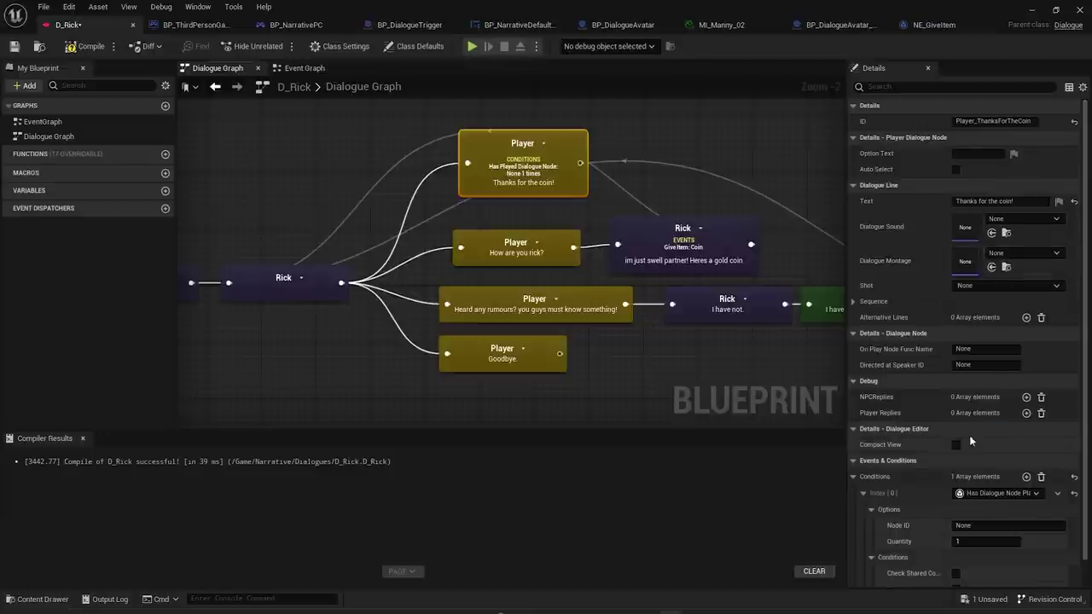
scroll(965, 441, down, 1)
click(990, 499)
key(ctrl+v)
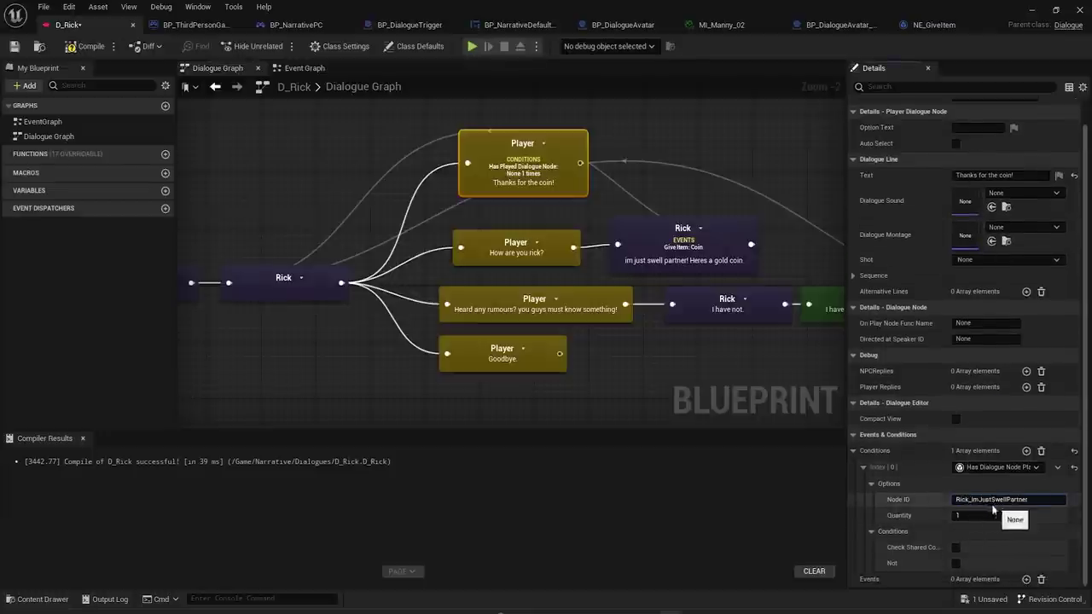
key(Return)
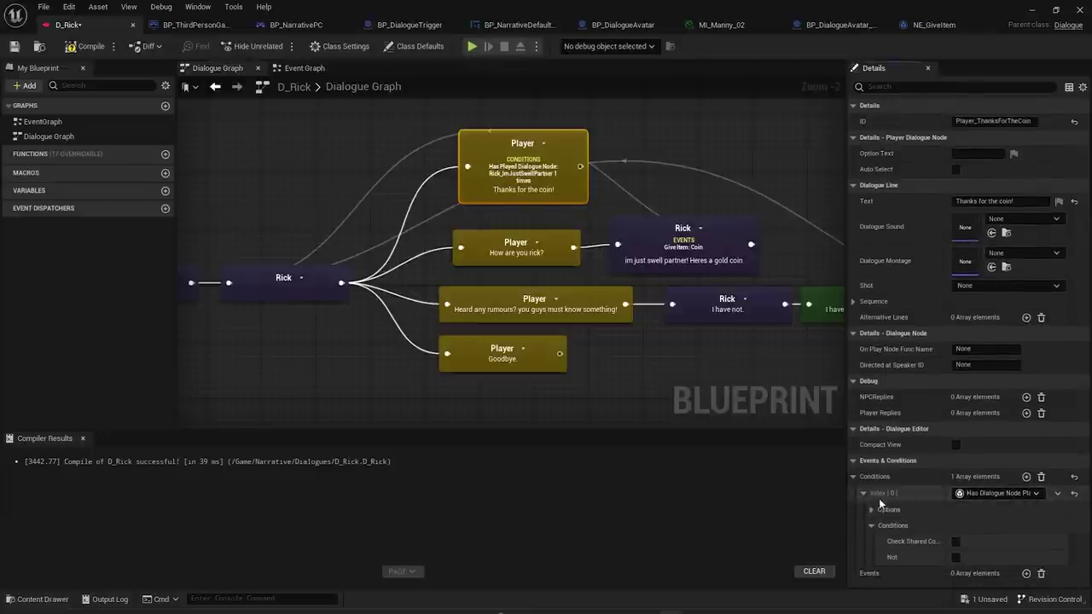
- Review the node ID and quantity of the condition on the "Thanks for the coin!" reply against Rick's gold coin line
click(871, 509)
scroll(510, 172, up, 2)
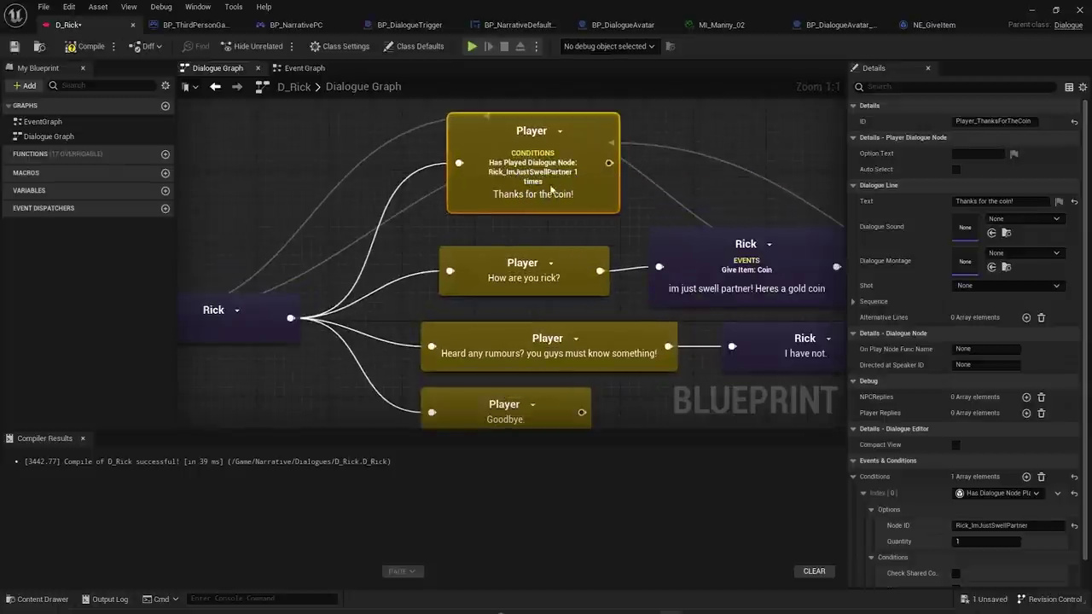
scroll(599, 222, down, 4)
scroll(690, 248, up, 3)
click(726, 229)
click(505, 172)
right_drag(558, 193, 576, 236)
click(979, 542)
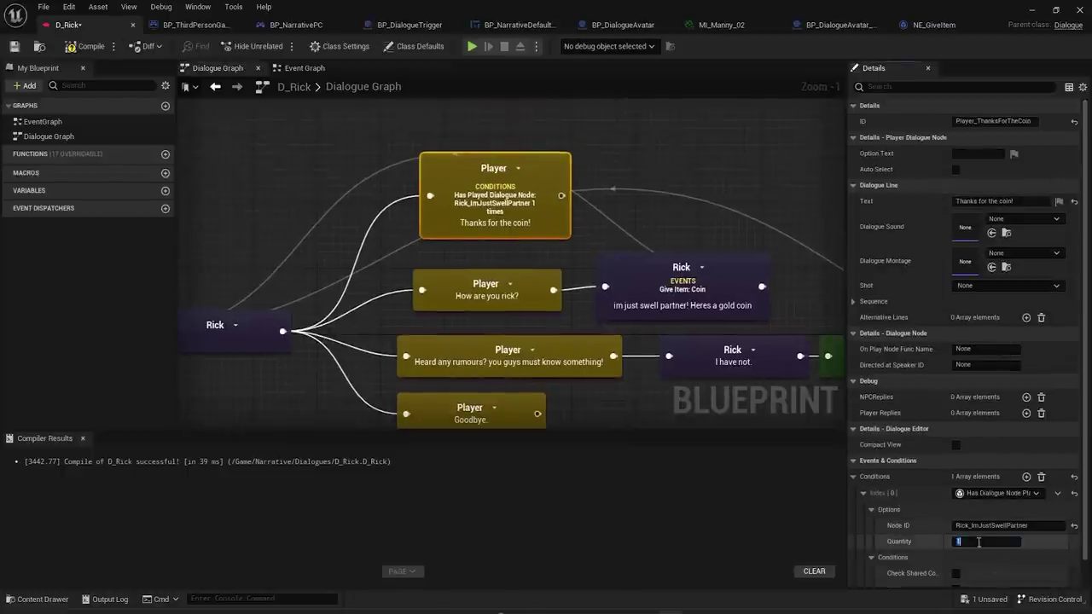
- Move the "Thanks for the coin!" reply higher and add a Rick line after it with the text "no worries!"
click(526, 220)
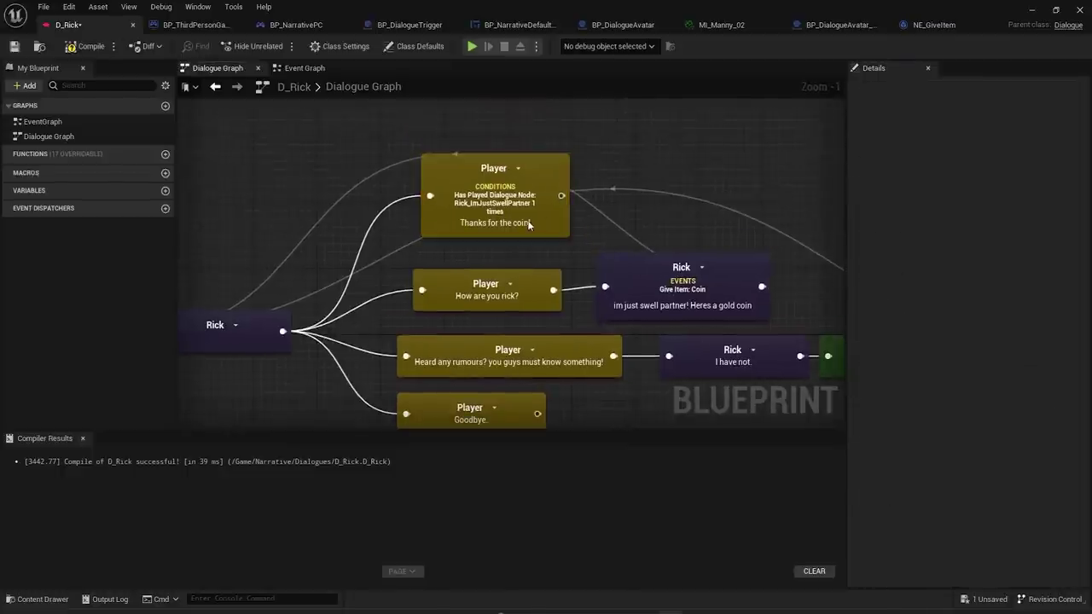
right_drag(551, 245, 540, 277)
drag(531, 258, 607, 164)
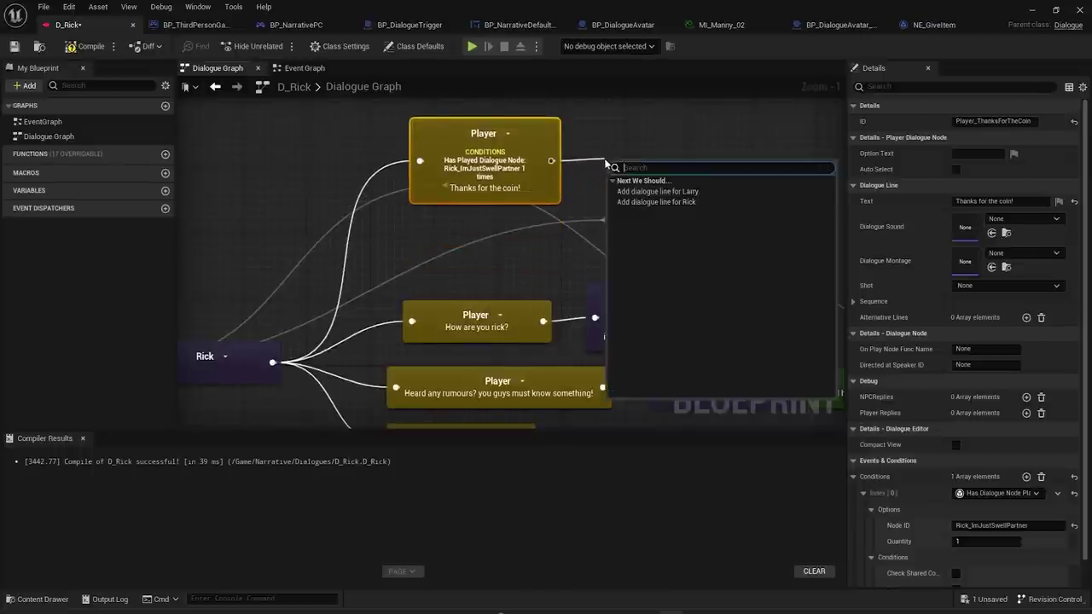
click(661, 202)
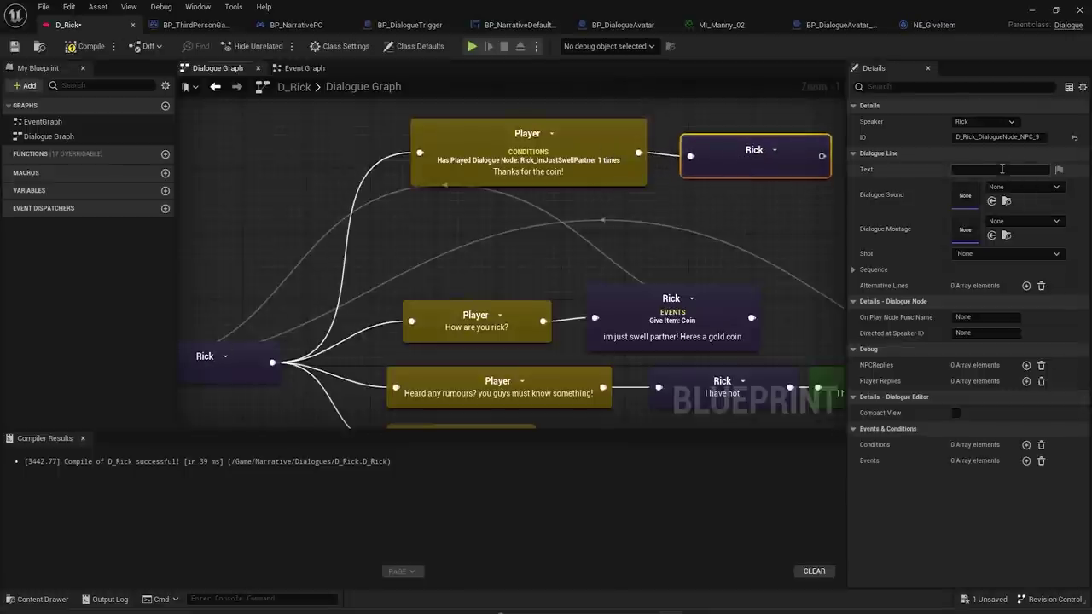
text(no worries!)
key(Return)
- Link Rick's "no worries!" line back to the blank Rick line that leads to the player replies
scroll(786, 103, down, 2)
click(585, 217)
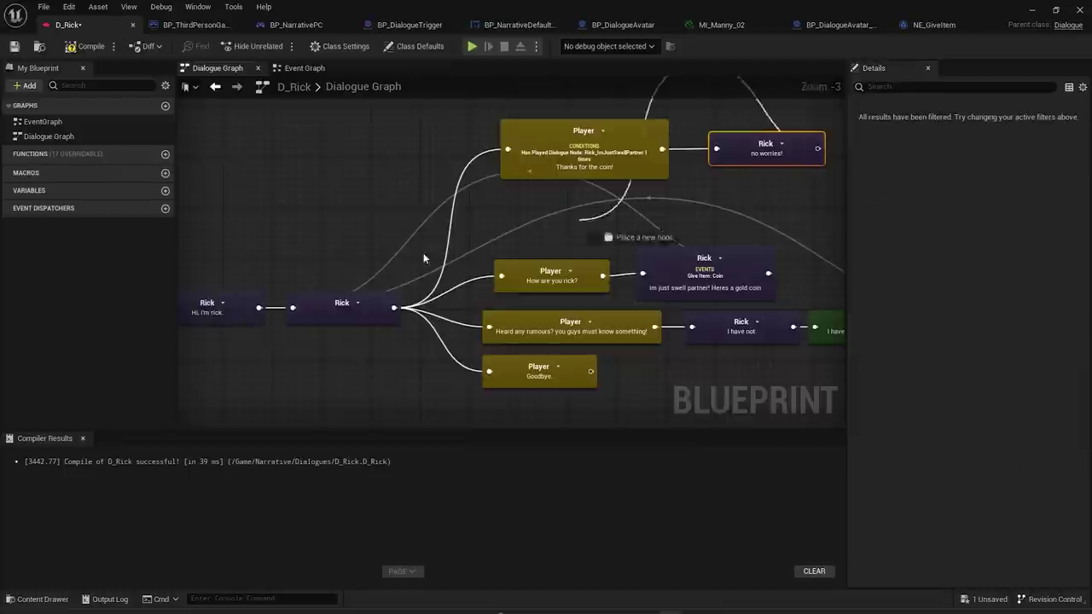
right_drag(572, 202, 444, 203)
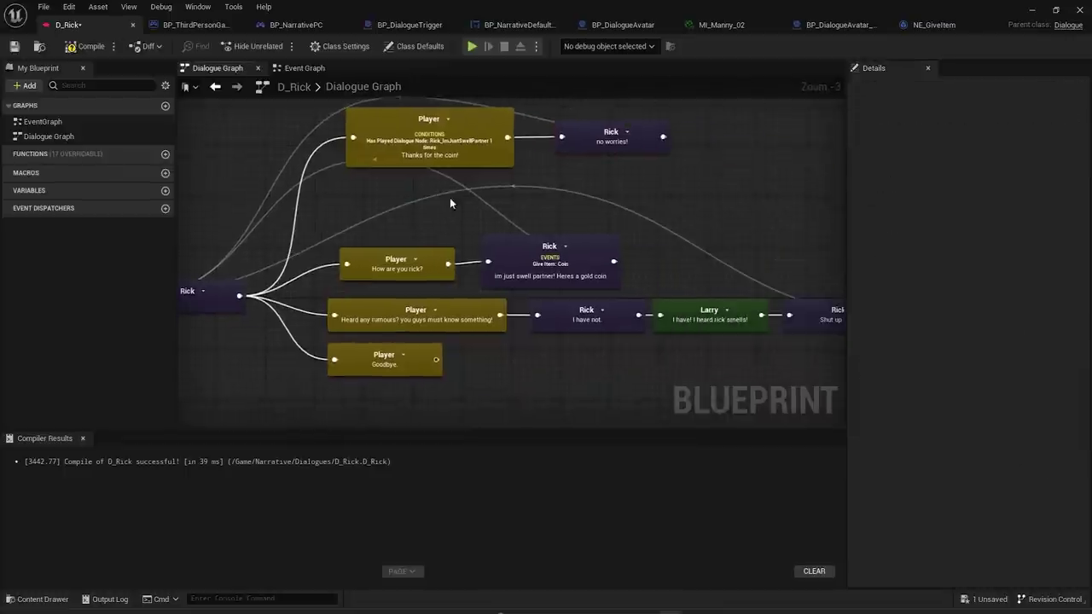
right_drag(540, 209, 482, 218)
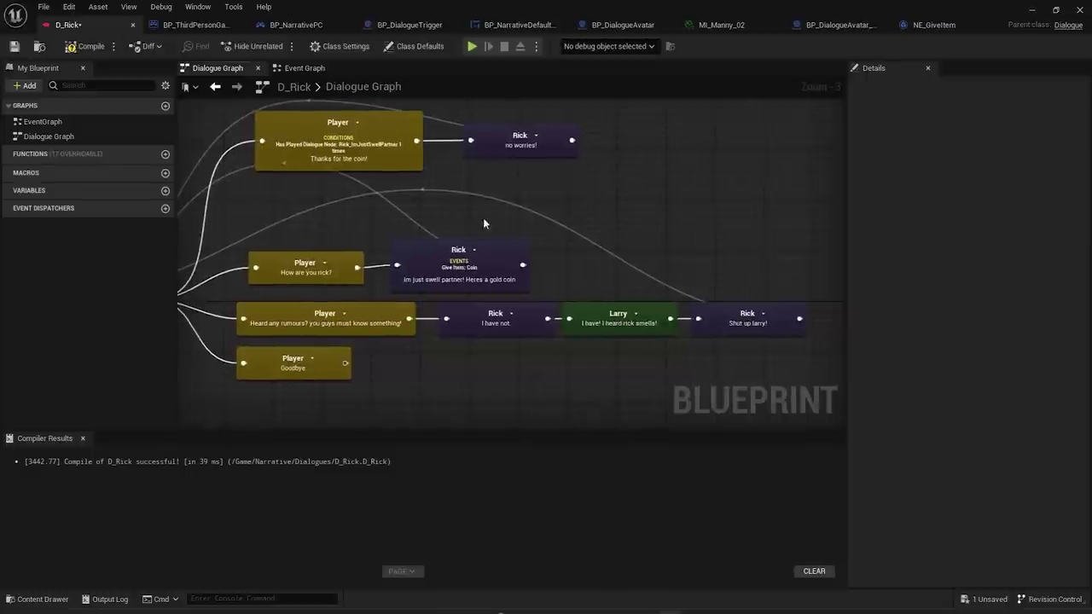
right_drag(374, 217, 492, 235)
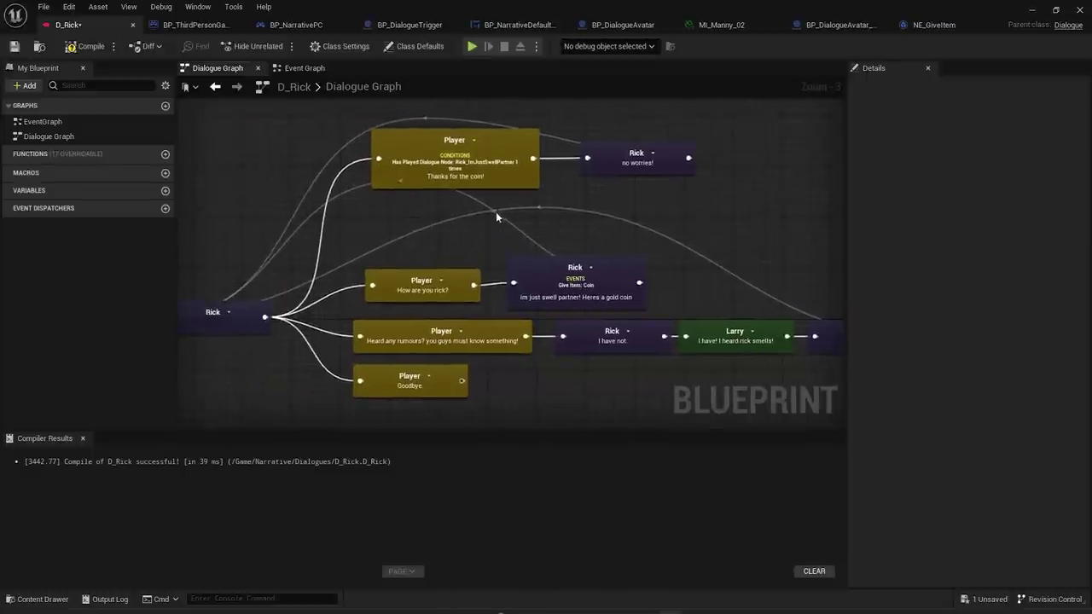
- Add a blank Rick line after the gold coin line and link "Shut up larry!" into it too
right_drag(522, 186, 464, 232)
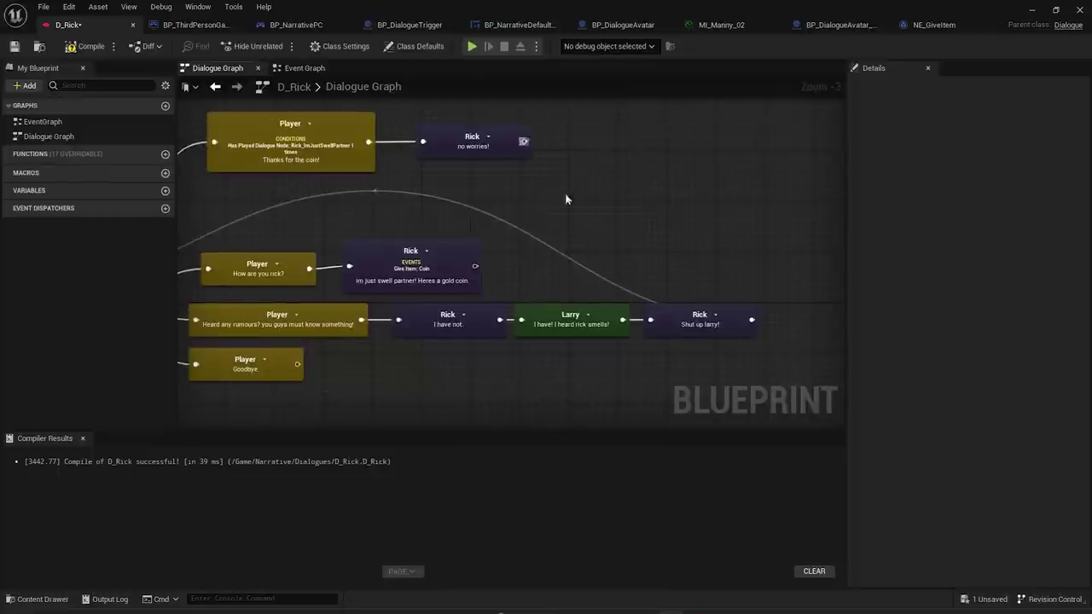
drag(412, 256, 447, 238)
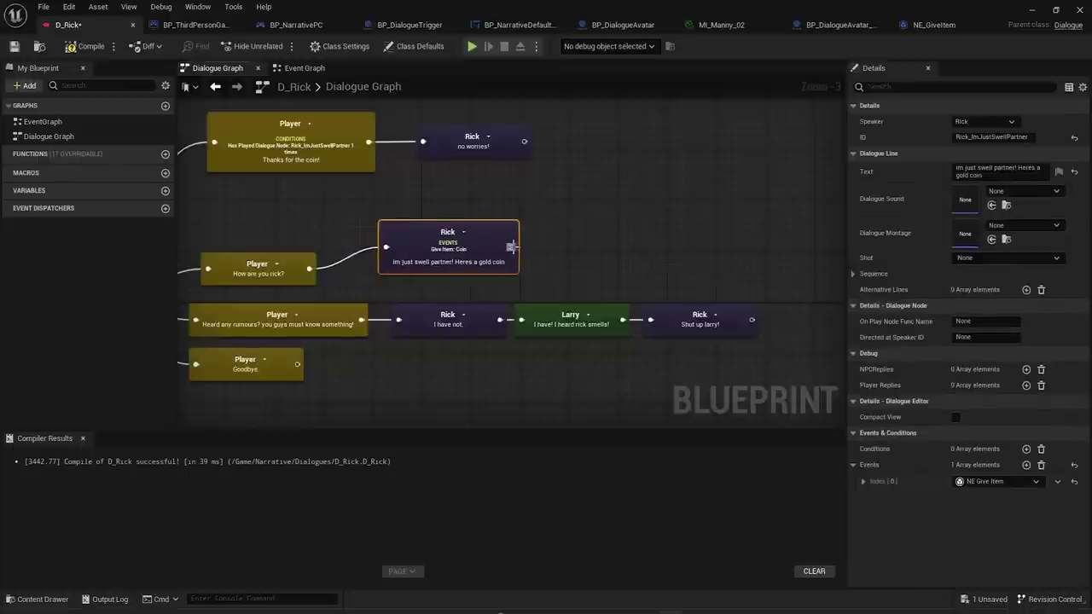
drag(512, 247, 730, 202)
click(779, 240)
drag(752, 321, 730, 211)
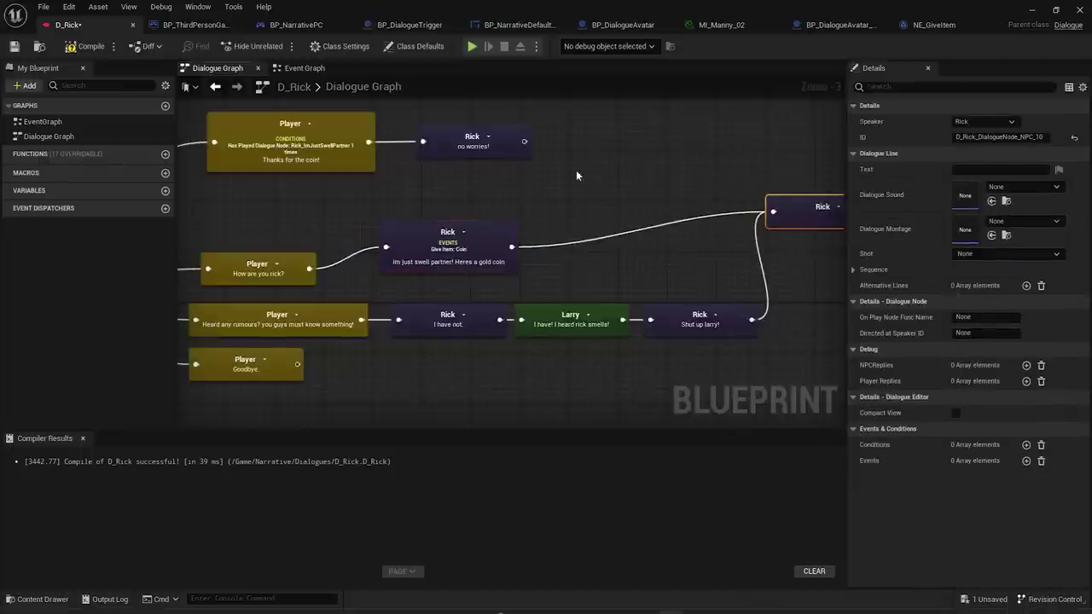
- Link "no worries!" into the shared blank Rick line and route that line back to the one before the player replies
drag(522, 143, 366, 293)
scroll(785, 235, down, 2)
click(697, 256)
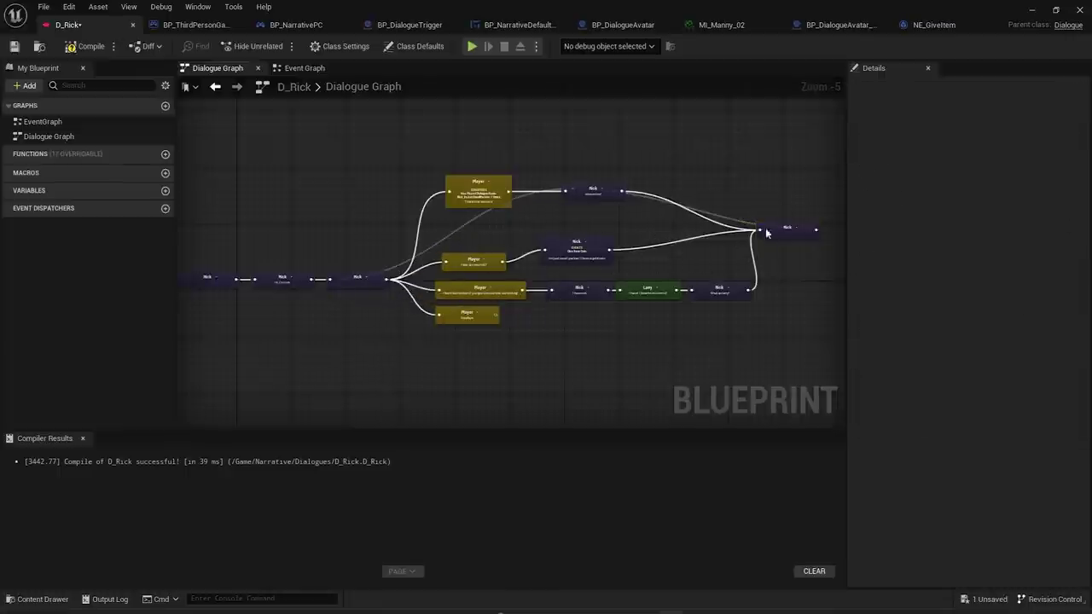
- Enable Compact View on the shared blank Rick line that collects the three branches and adjust its position
drag(756, 234, 768, 241)
scroll(737, 230, up, 2)
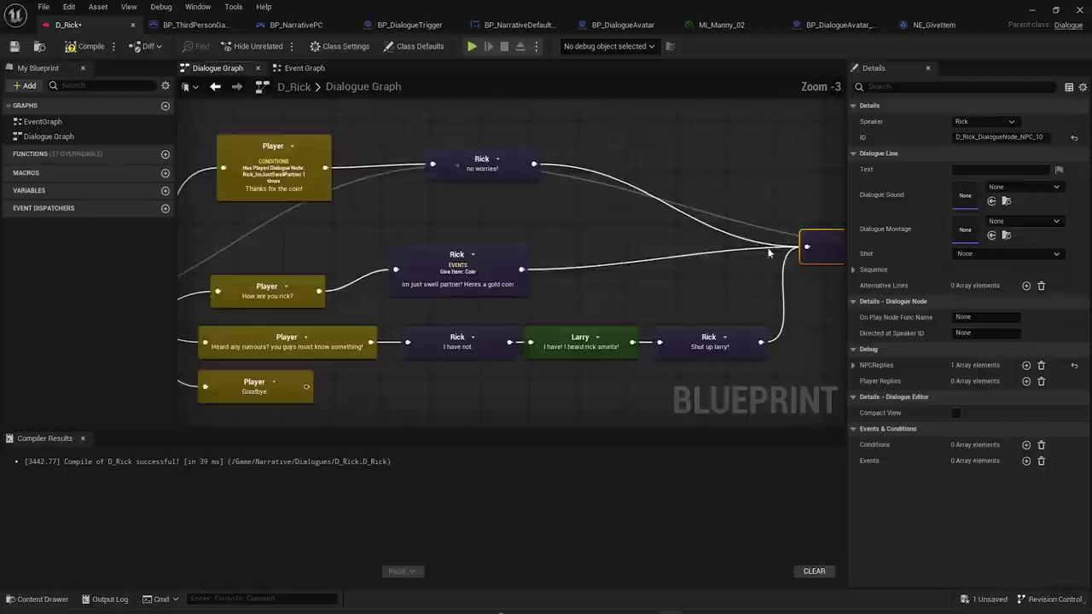
right_drag(759, 246, 476, 247)
drag(552, 251, 557, 246)
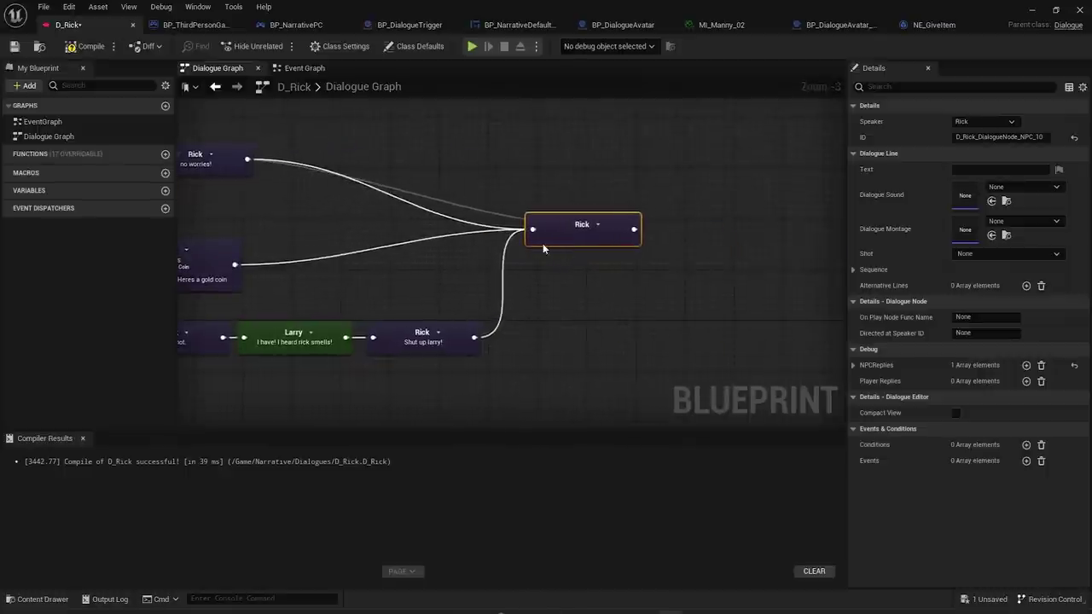
scroll(557, 246, up, 3)
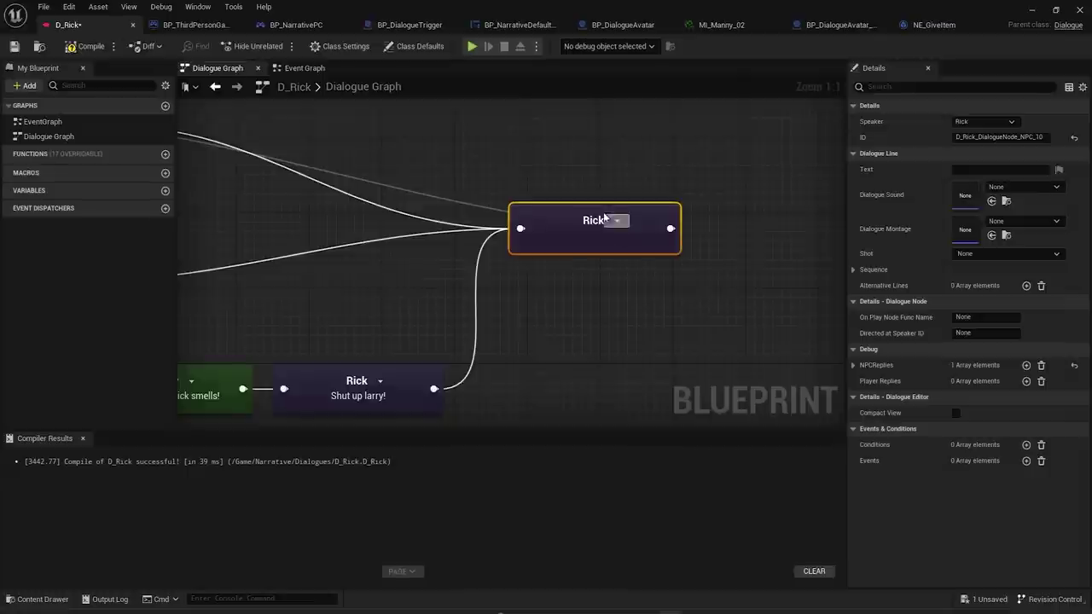
click(957, 415)
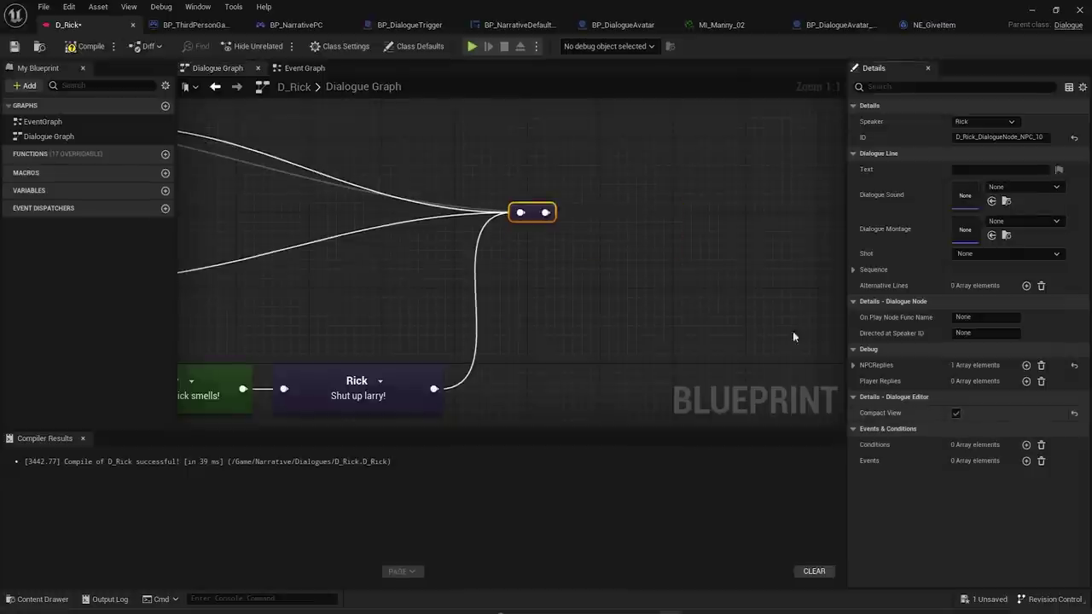
drag(539, 219, 553, 210)
scroll(541, 228, down, 2)
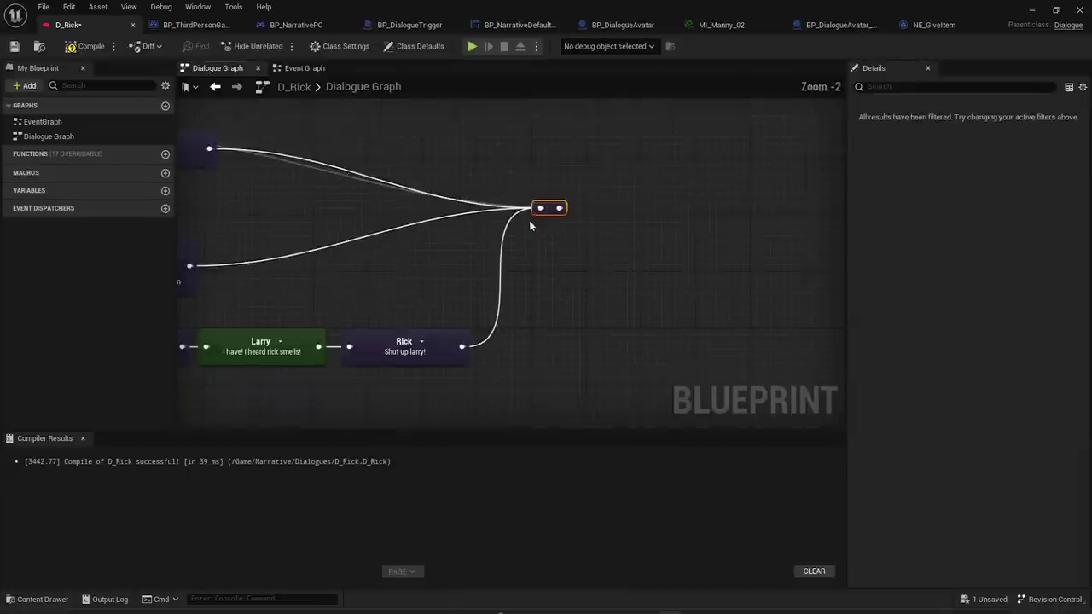
- Enable Compact View on the blank Rick line before the player replies and move it closer to them
right_drag(320, 234, 811, 239)
right_drag(313, 256, 481, 213)
scroll(318, 287, up, 2)
click(342, 303)
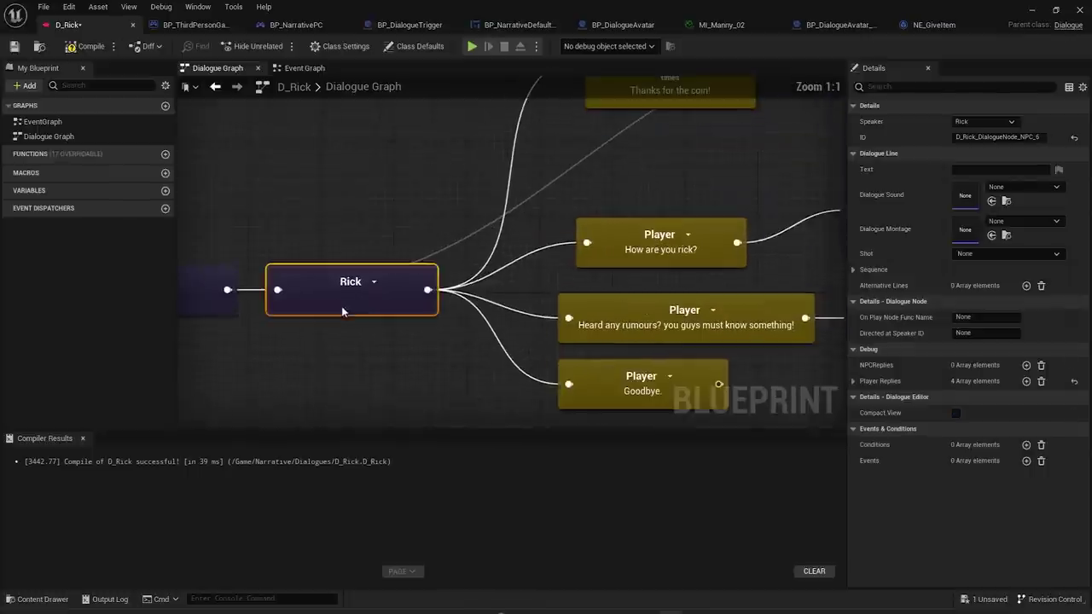
click(956, 415)
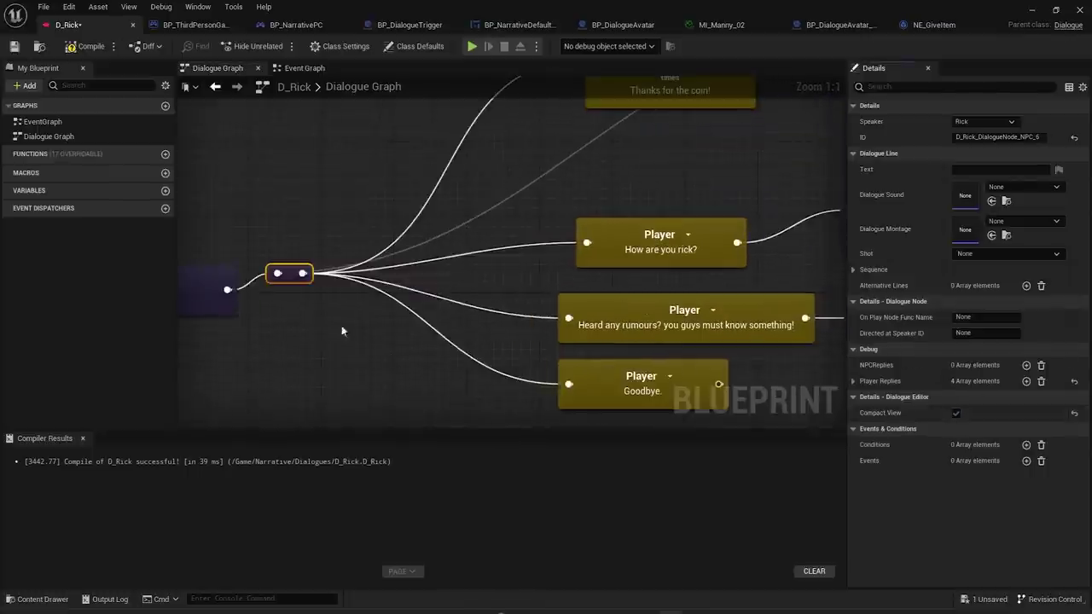
drag(293, 282, 363, 299)
right_drag(363, 300, 501, 296)
click(506, 295)
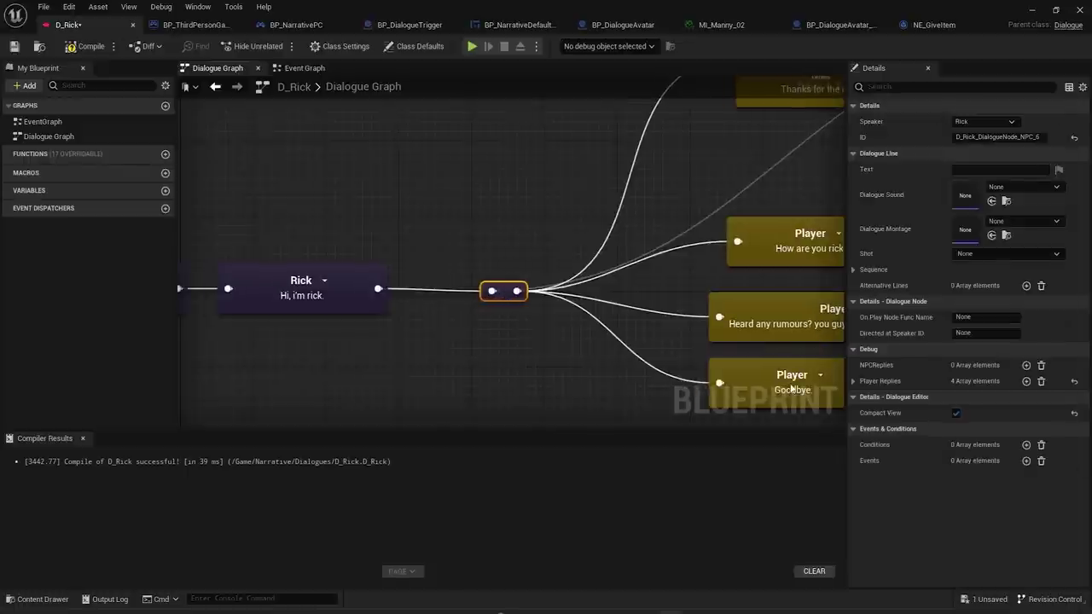
click(957, 415)
click(956, 414)
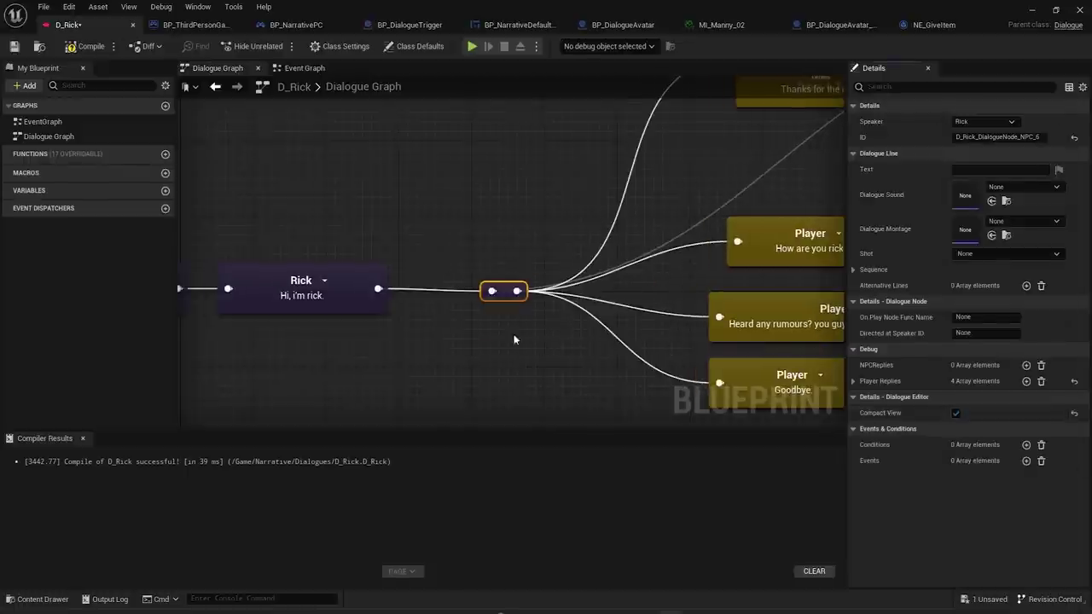
- Examine the blank Player line's Auto Select setting and how the branches return through it to the player replies
scroll(543, 343, down, 3)
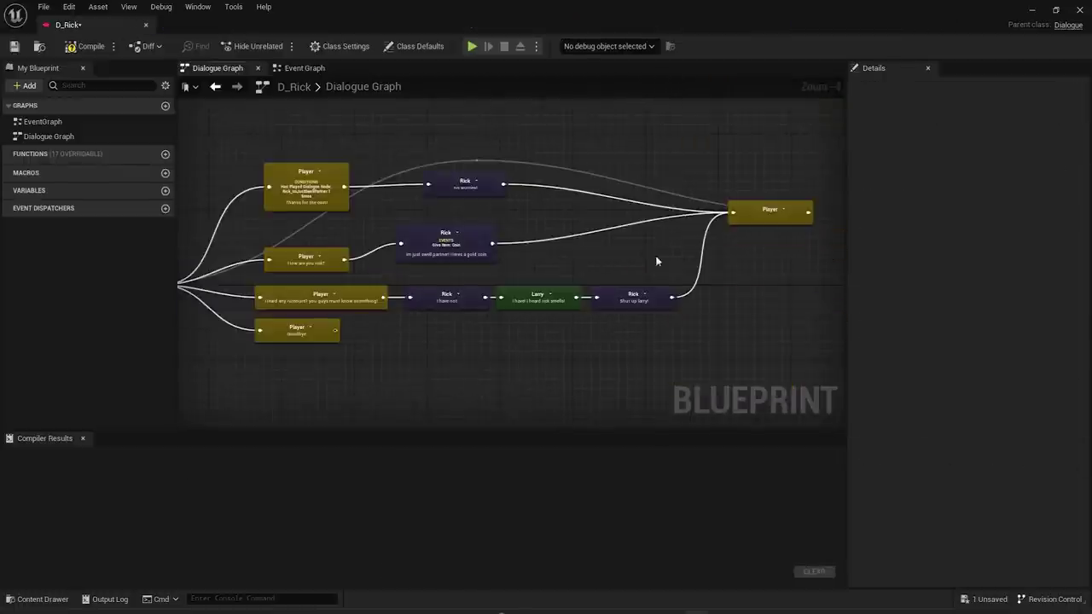
scroll(649, 248, up, 3)
click(677, 235)
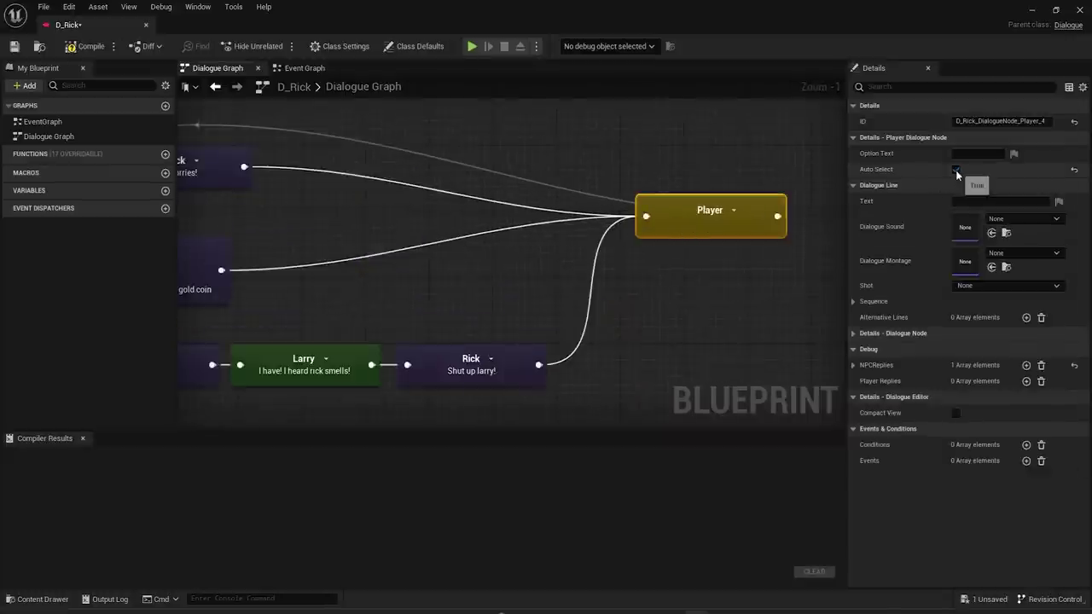
scroll(739, 230, down, 2)
right_drag(205, 304, 348, 288)
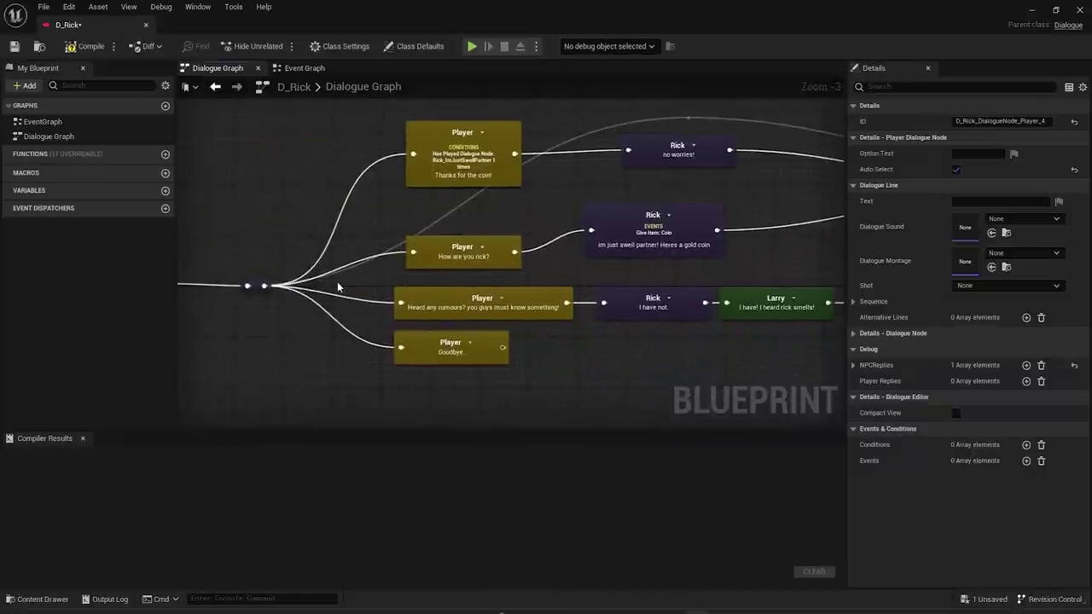
scroll(380, 298, down, 1)
right_drag(594, 296, 396, 305)
right_drag(716, 232, 557, 246)
scroll(556, 246, up, 4)
- Move the blank Player line slightly lower within the returning branches
mouse_move(497, 249)
mouse_down()
mouse_move(501, 266)
mouse_move(491, 250)
mouse_up()
scroll(461, 257, down, 2)
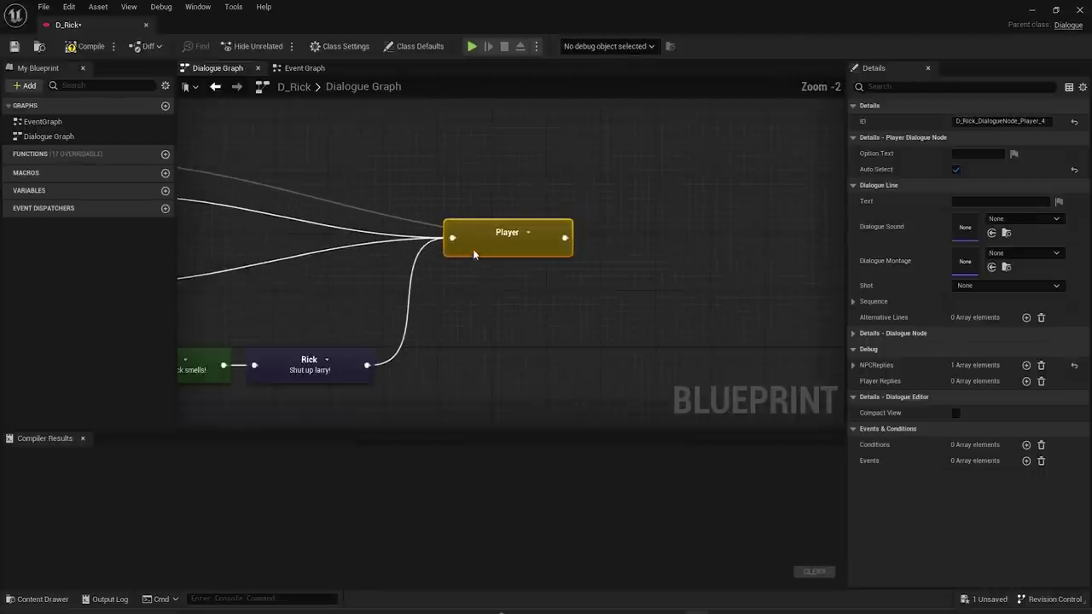
drag(471, 268, 454, 298)
right_drag(454, 298, 638, 307)
drag(638, 308, 631, 286)
right_drag(412, 308, 604, 299)
click(604, 299)
right_drag(825, 285, 1086, 277)
click(611, 276)
right_drag(365, 283, 419, 225)
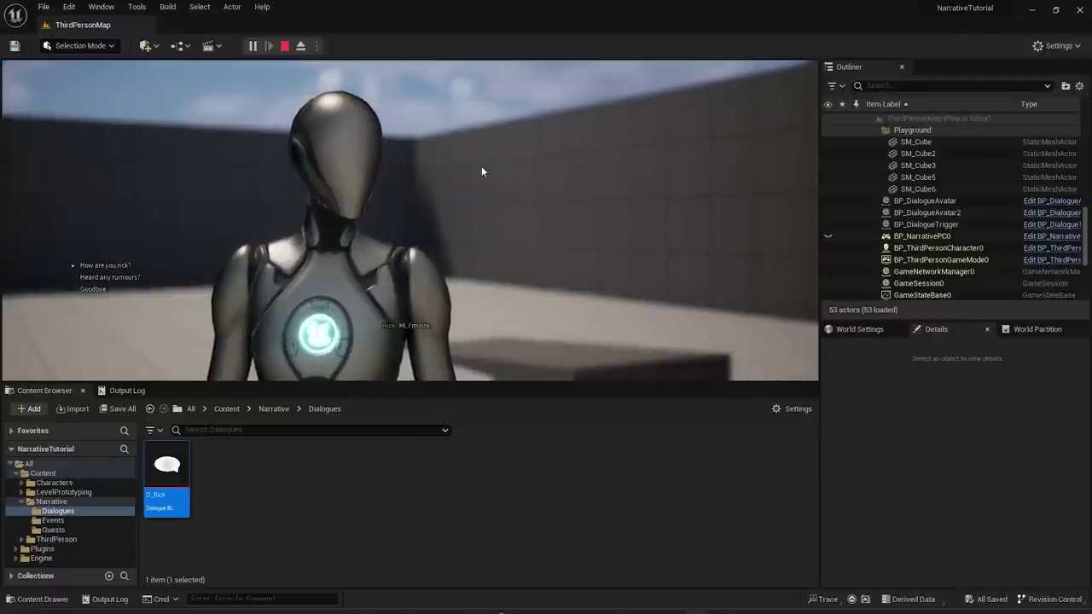
- Playtest the dialogue by choosing "How are you rick?" followed by "Thanks for the coin!"
key(Return)
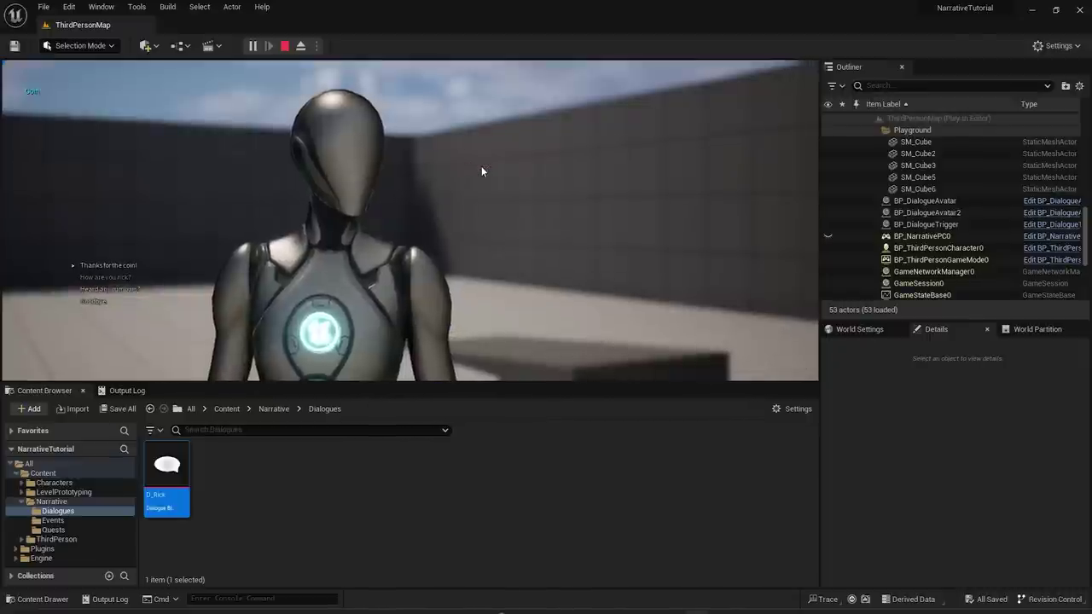
click(109, 264)
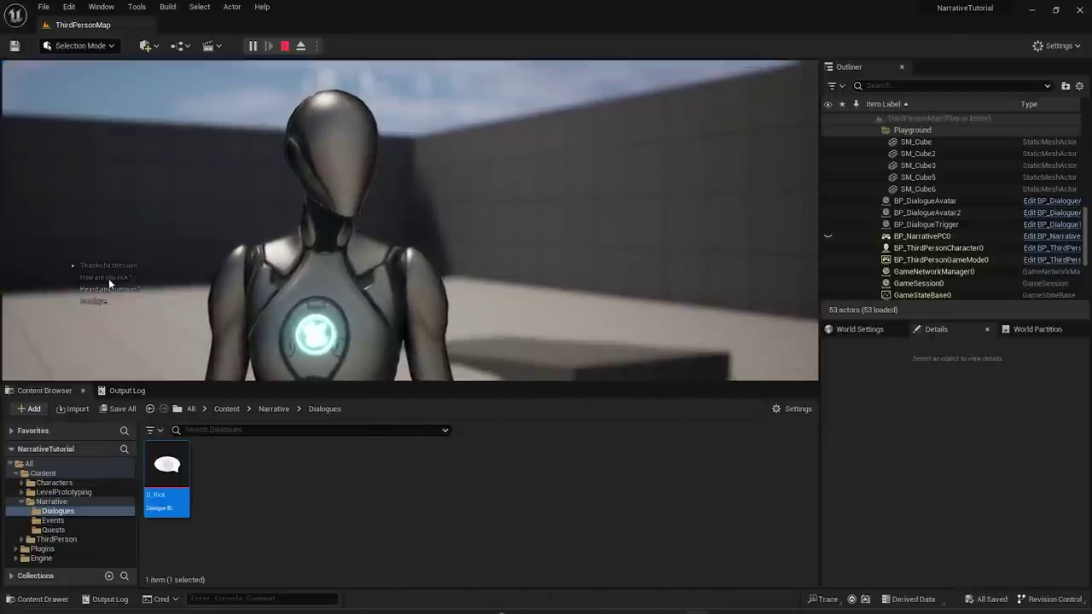
drag(238, 384, 238, 423)
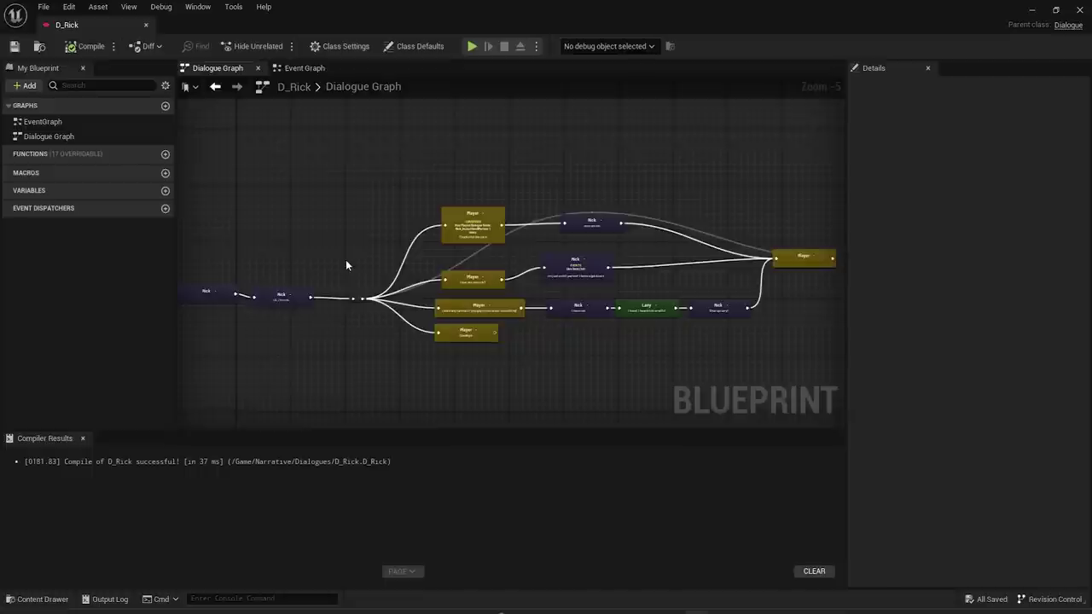
- Move the starting blank Rick line up and away from "Hi, i'm rick." to make room for another branch
right_drag(345, 259, 458, 237)
scroll(293, 289, up, 3)
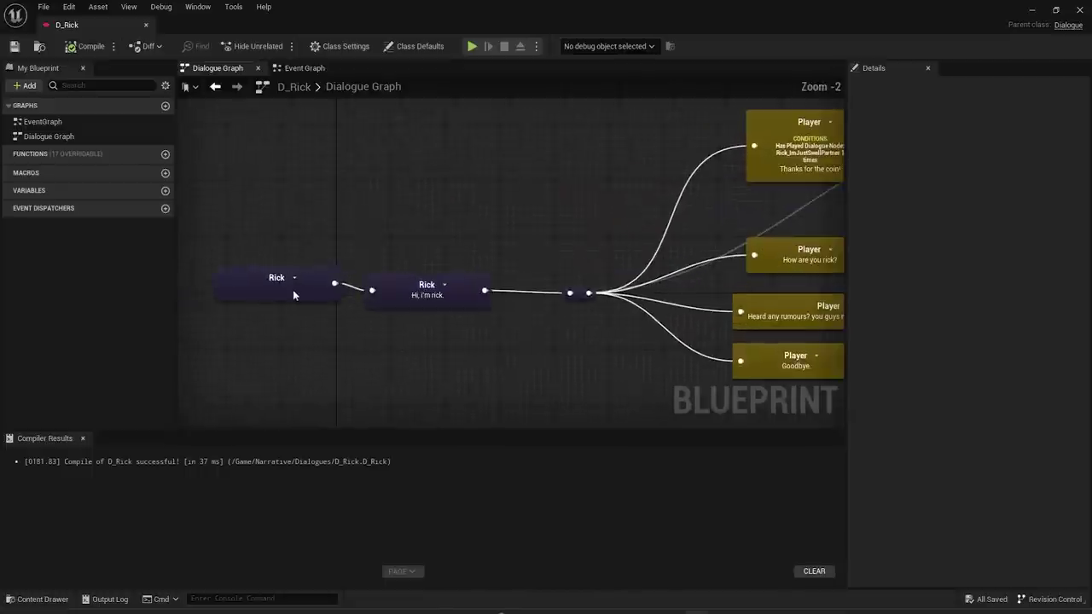
click(299, 291)
drag(300, 291, 263, 295)
right_drag(264, 298, 370, 316)
scroll(391, 331, down, 2)
drag(392, 331, 343, 261)
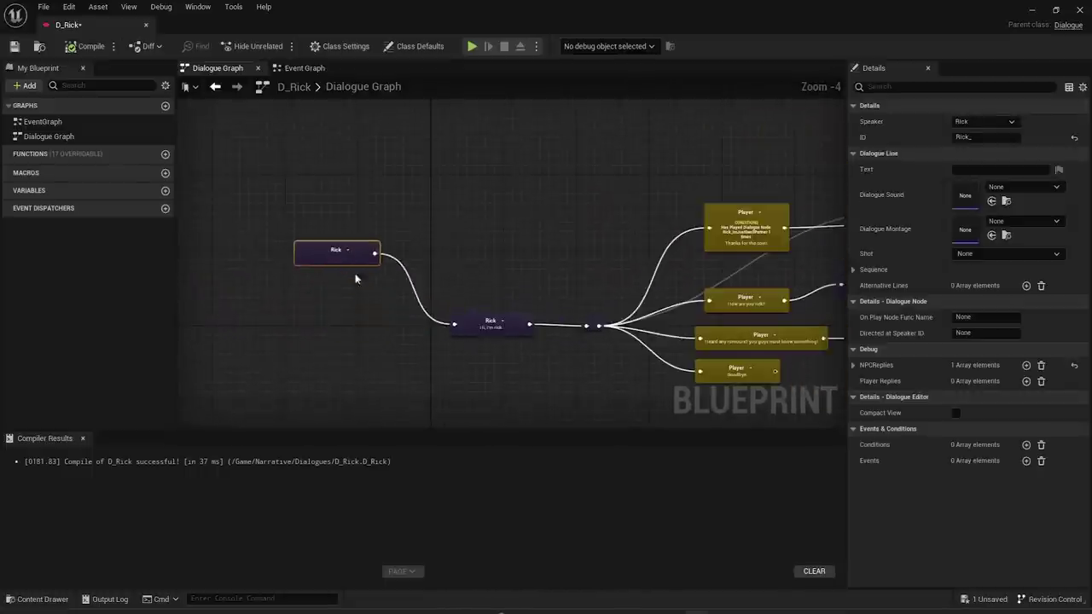
- Select "Hi, i'm rick." together with all the nodes that follow it and move them lower
click(484, 339)
scroll(390, 348, down, 2)
drag(389, 348, 780, 231)
drag(734, 286, 748, 315)
scroll(470, 300, up, 4)
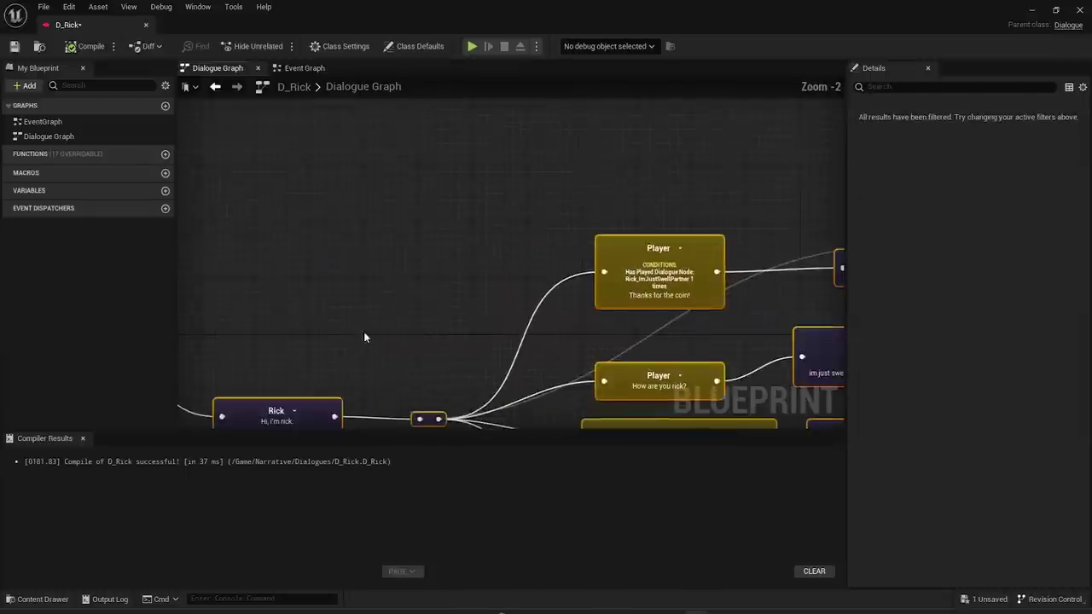
- Add a second Rick line from the starting blank Rick line with the text "How is the quest going?"
right_drag(336, 336, 507, 228)
click(507, 228)
right_drag(367, 204, 445, 266)
scroll(445, 266, down, 2)
drag(322, 219, 477, 116)
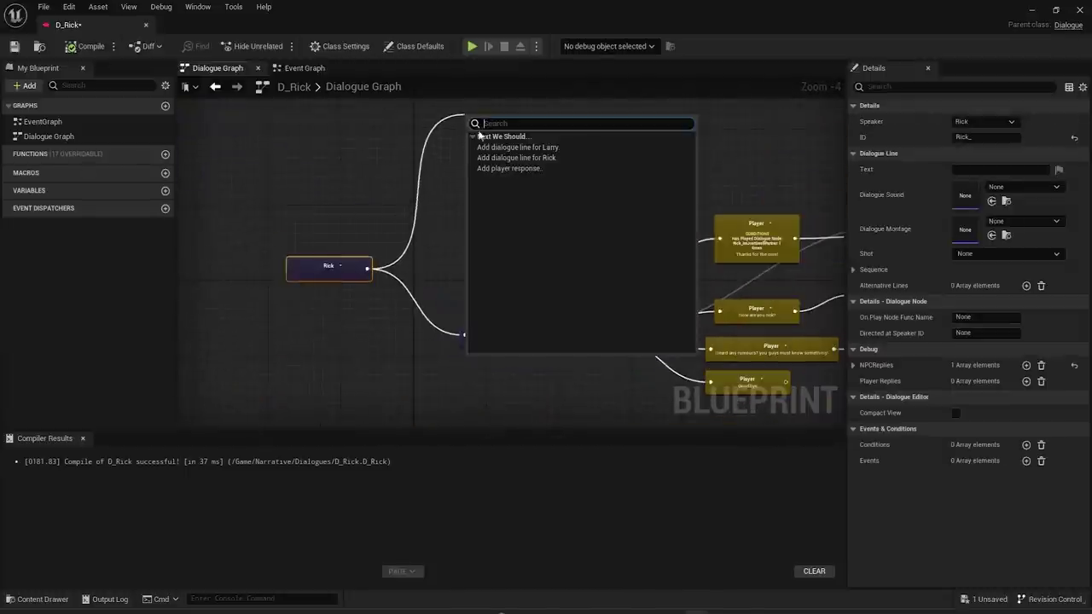
click(522, 160)
click(998, 169)
text(How is the quest go)
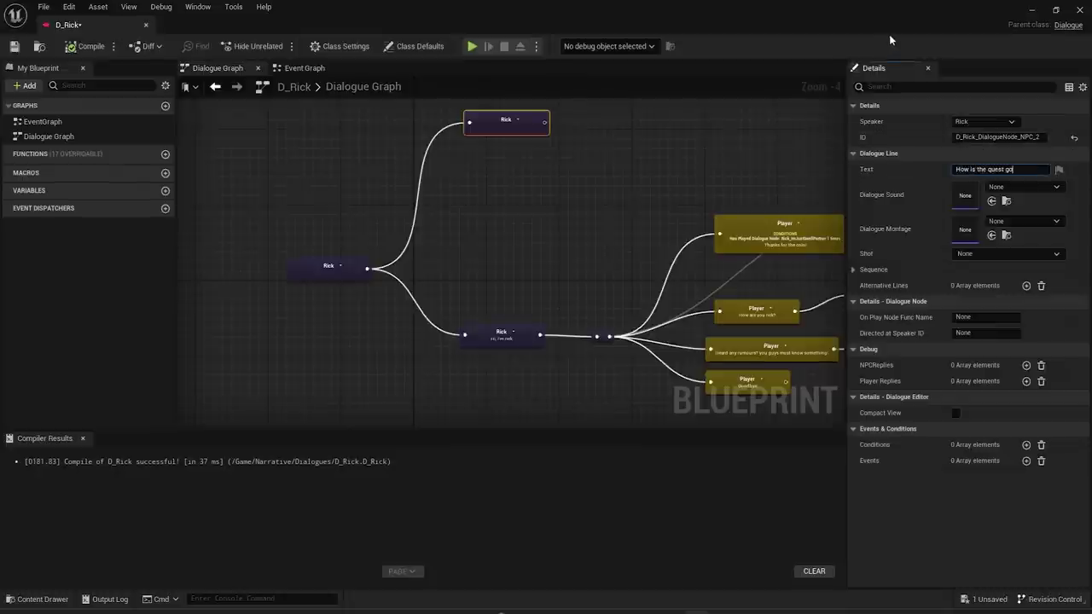
text(ing?)
key(Return)
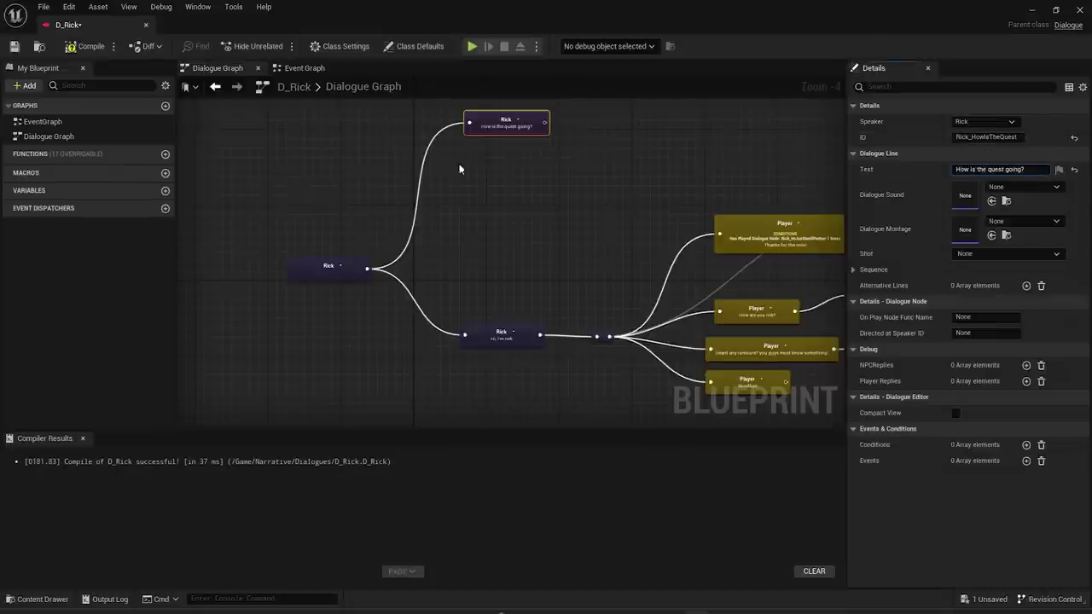
- Position "How is the quest going?" above "Hi, i'm rick." and compare the details of the two lines
drag(481, 124, 462, 190)
click(489, 338)
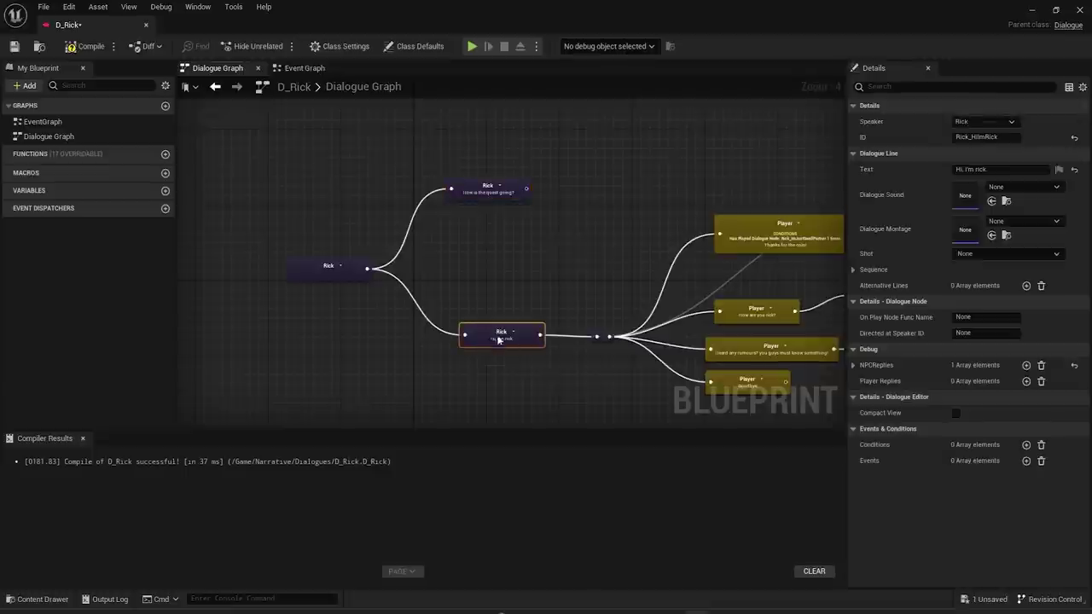
click(474, 188)
drag(459, 193, 478, 155)
click(501, 339)
click(493, 153)
click(489, 341)
click(488, 146)
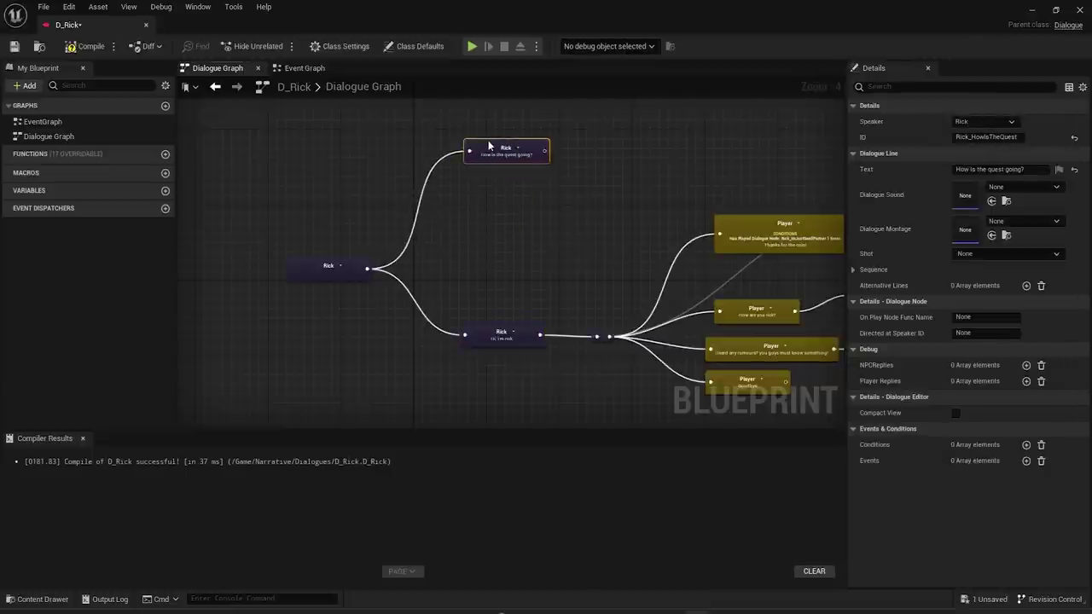
- Add an Is Quest In Progress condition to "How is the quest going?" and view the available choices for its Quest option
scroll(505, 154, up, 4)
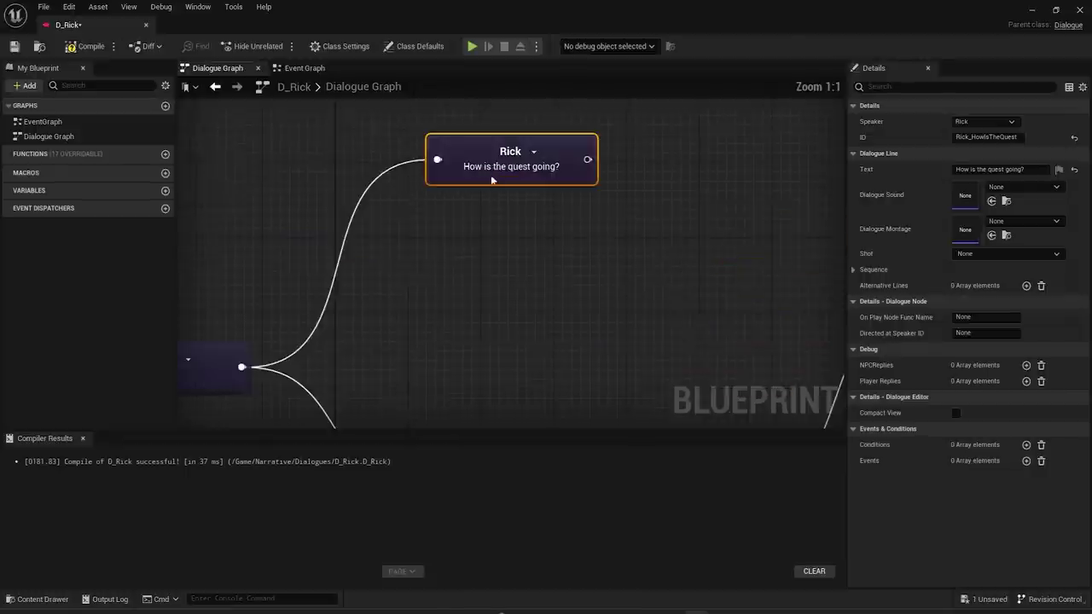
scroll(506, 162, down, 3)
click(1027, 445)
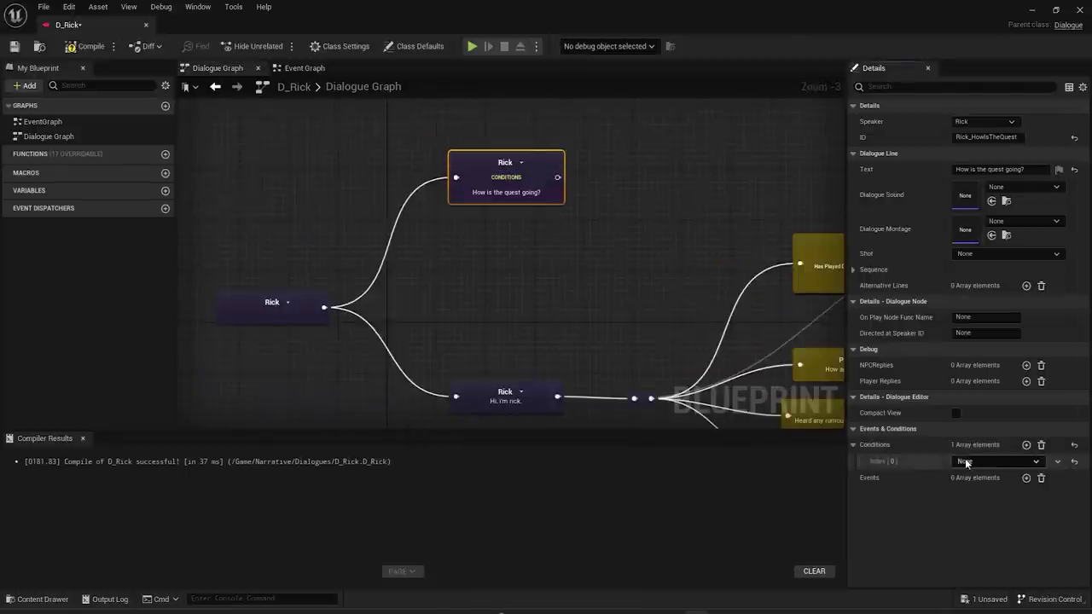
click(972, 461)
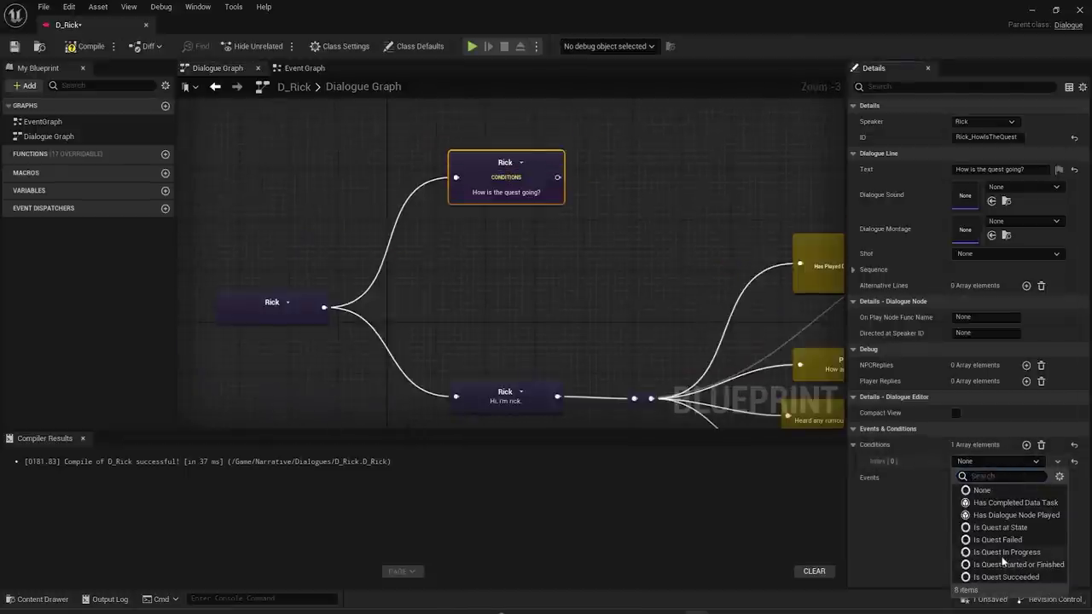
click(1007, 552)
click(863, 460)
click(871, 478)
click(872, 509)
click(977, 493)
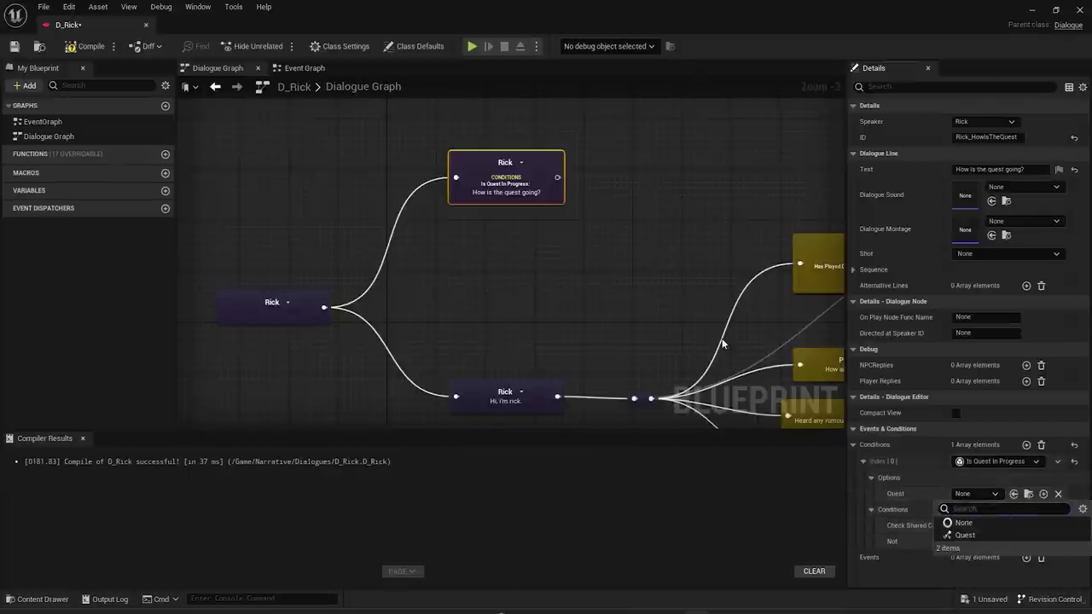
click(495, 256)
- Move the conditional "How is the quest going?" line slightly higher and select the starting blank Rick line
scroll(490, 233, down, 1)
drag(498, 200, 489, 180)
right_drag(406, 294, 438, 268)
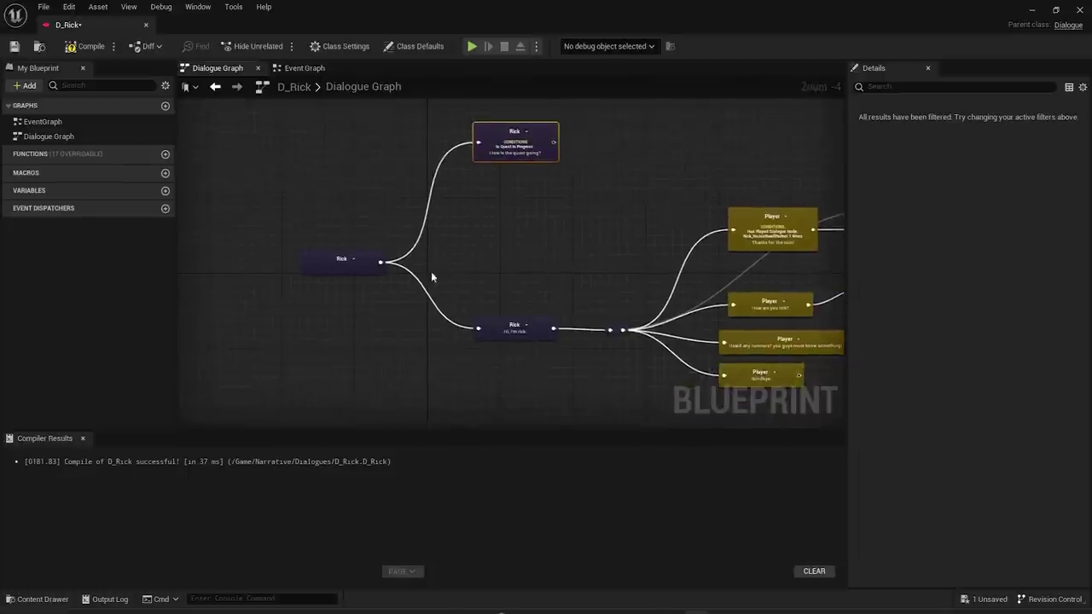
click(347, 264)
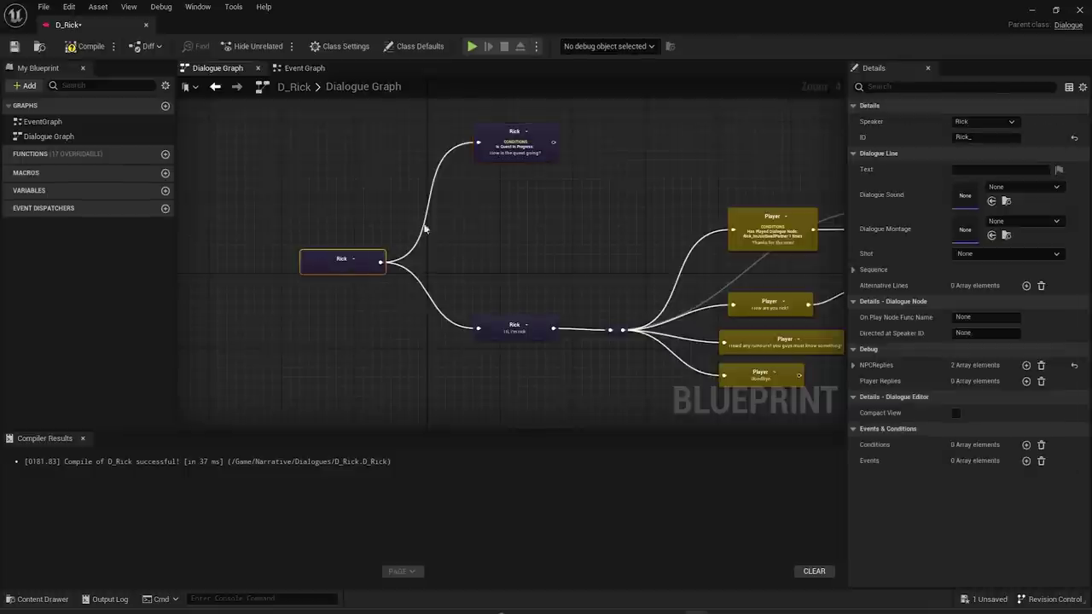
- Compare the conditional "How is the quest going?" line with the "Hi, i'm rick." branch and its player replies
click(509, 147)
drag(509, 147, 499, 168)
scroll(504, 169, up, 4)
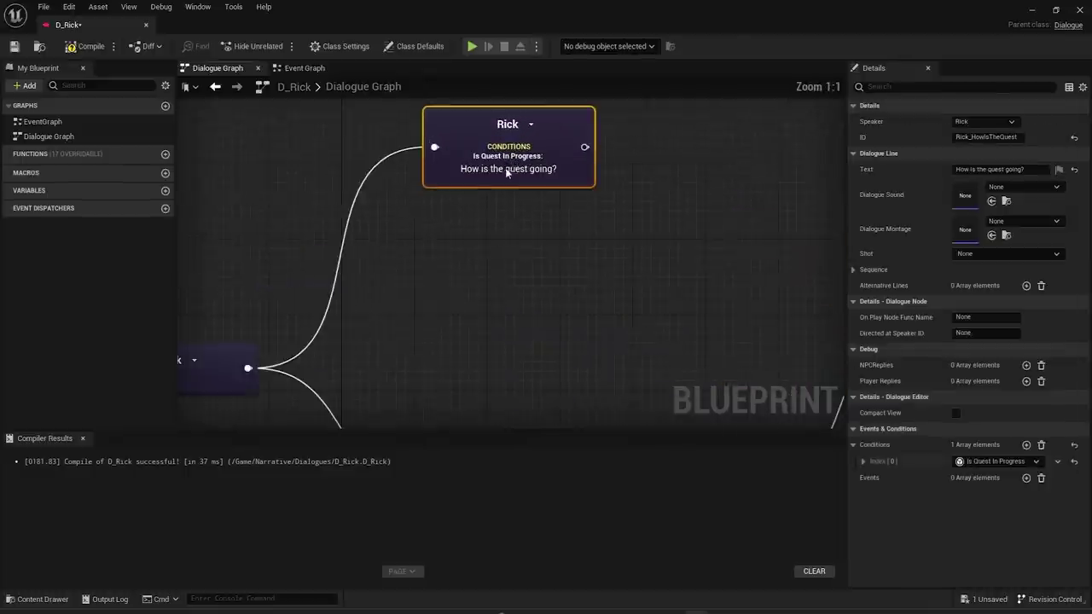
scroll(531, 173, down, 3)
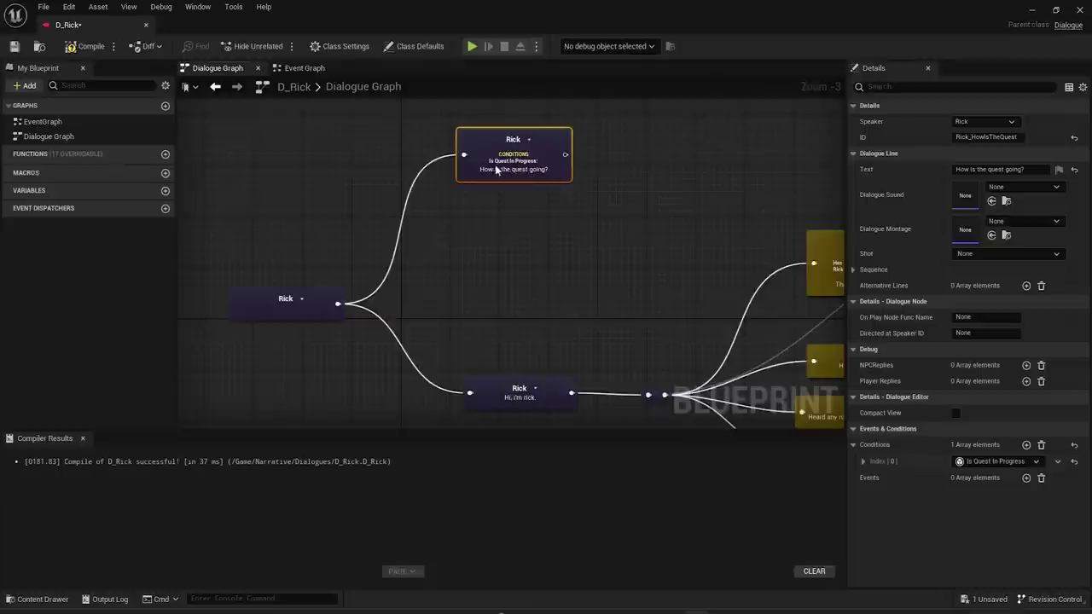
right_drag(514, 277, 497, 128)
click(503, 252)
right_drag(524, 209, 523, 362)
click(491, 174)
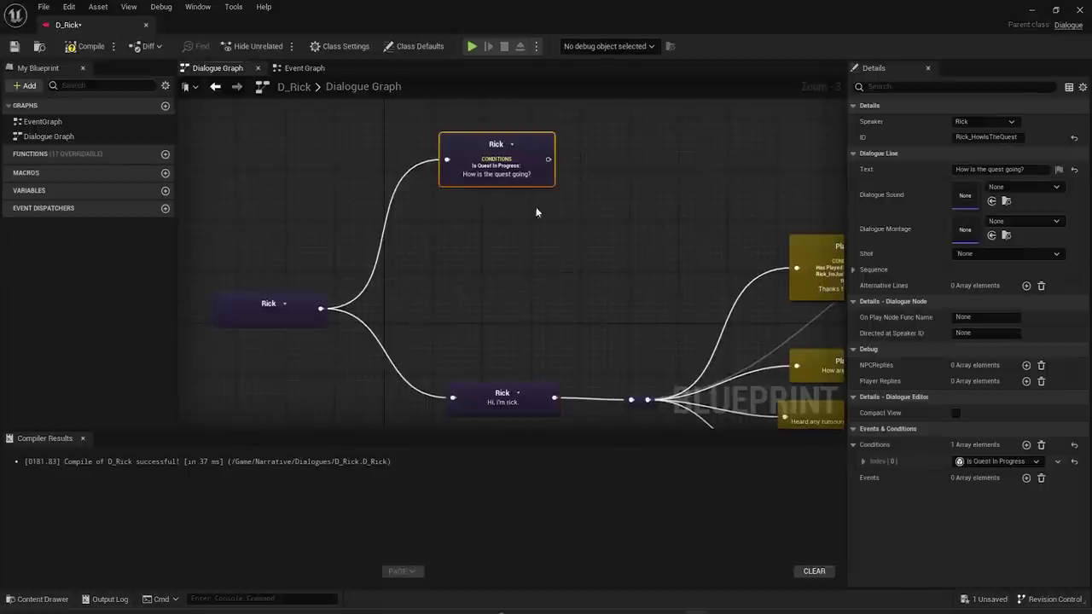
right_drag(664, 237, 379, 163)
click(562, 205)
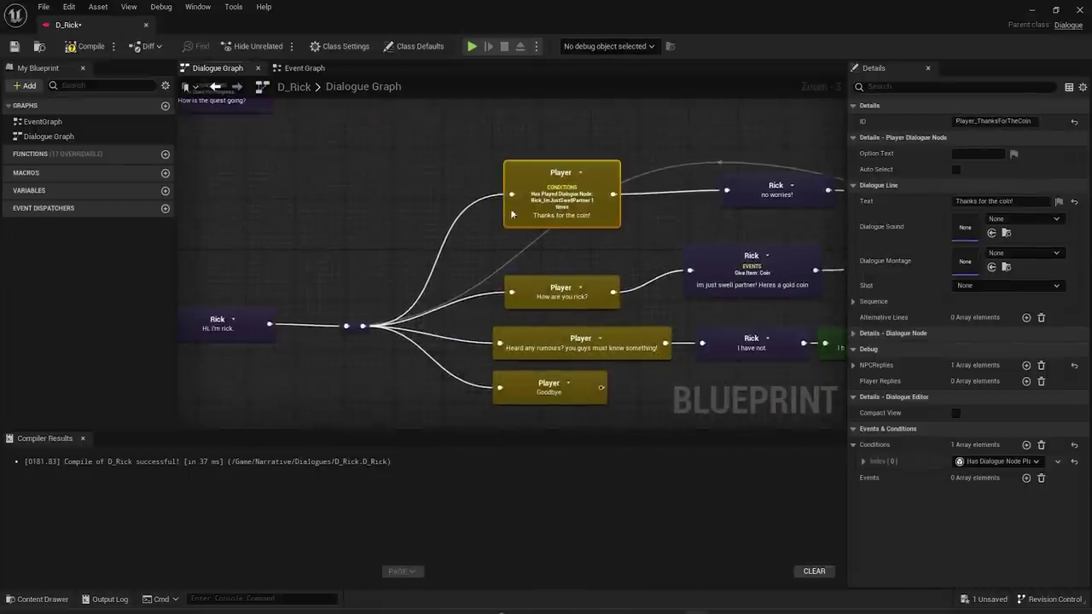
right_drag(415, 202, 626, 268)
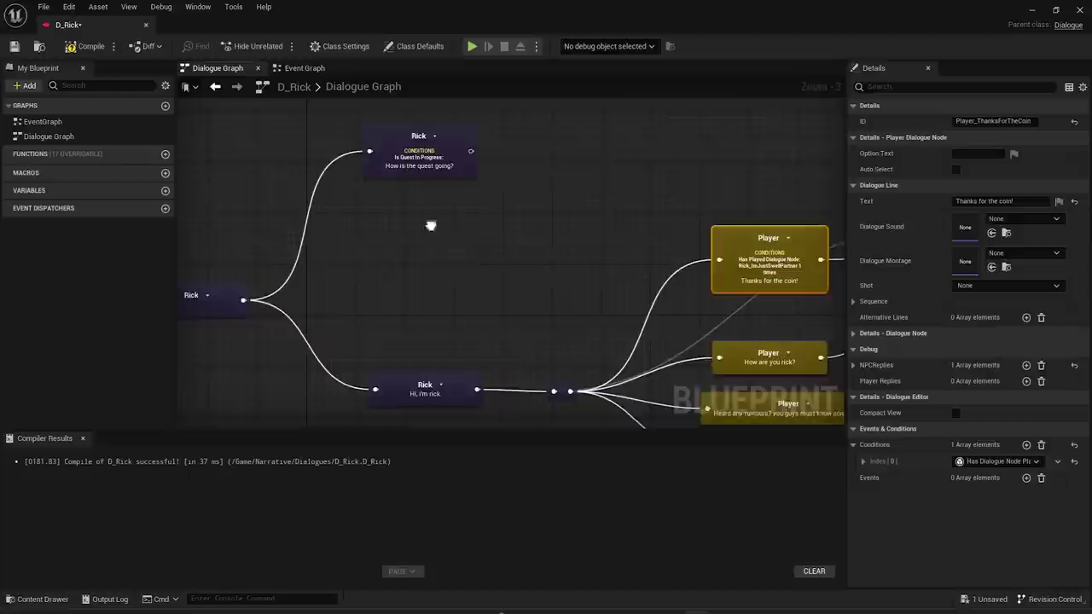
click(421, 163)
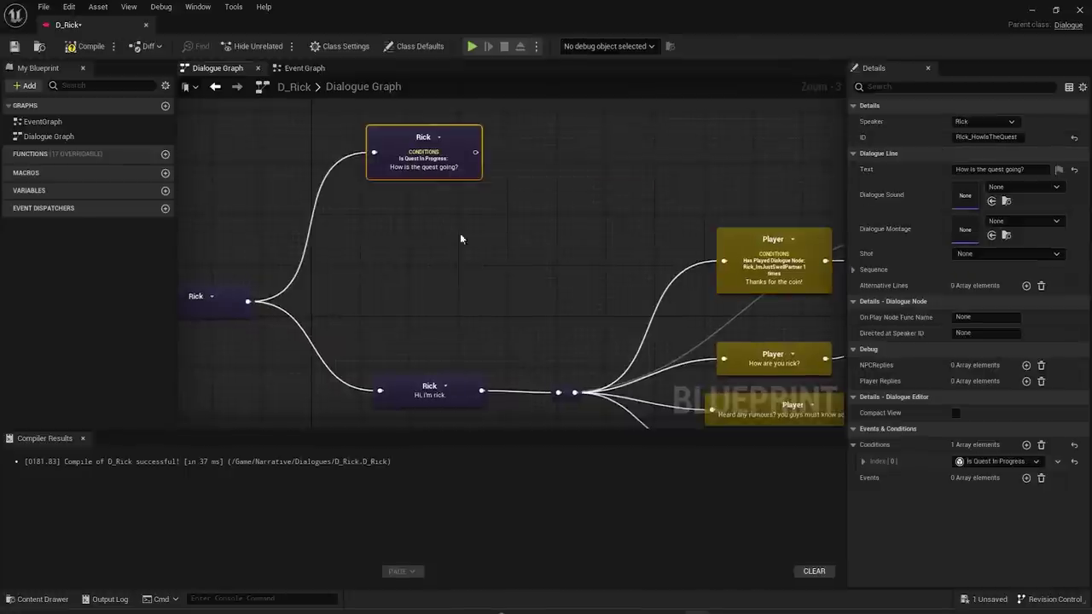
- Remove the condition from "How is the quest going?" and select all the lines that follow "Hi, i'm rick."
click(1042, 444)
click(419, 196)
scroll(455, 171, down, 2)
right_drag(455, 172, 316, 214)
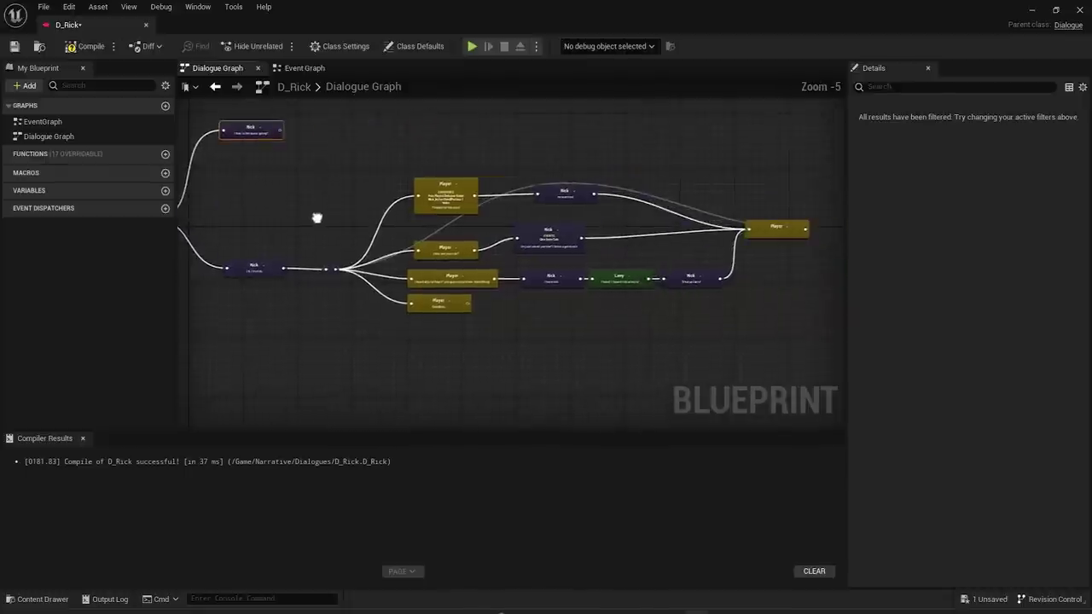
drag(372, 376, 809, 138)
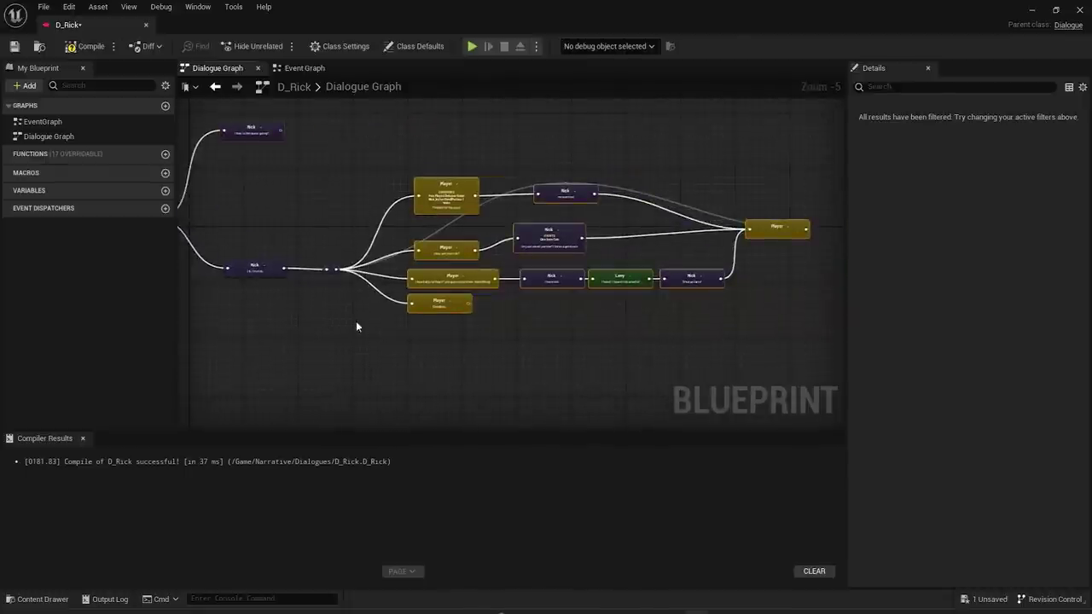
right_drag(308, 274, 447, 281)
- Locate the D_Rick dialogue among the project assets, duplicate it and name the copy D_Rick_Greet
click(40, 46)
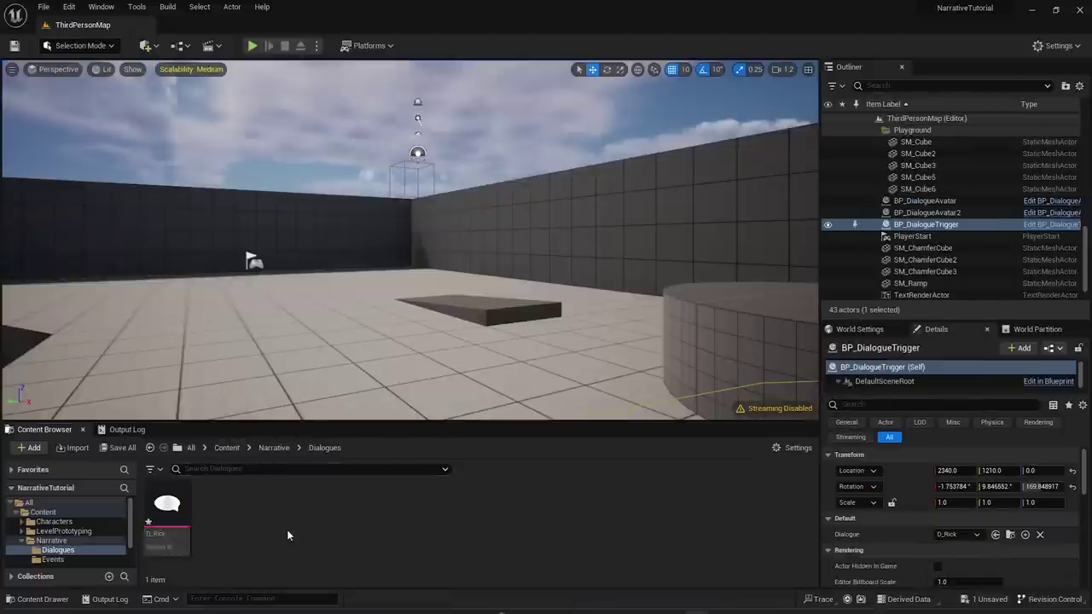
key(ctrl+d)
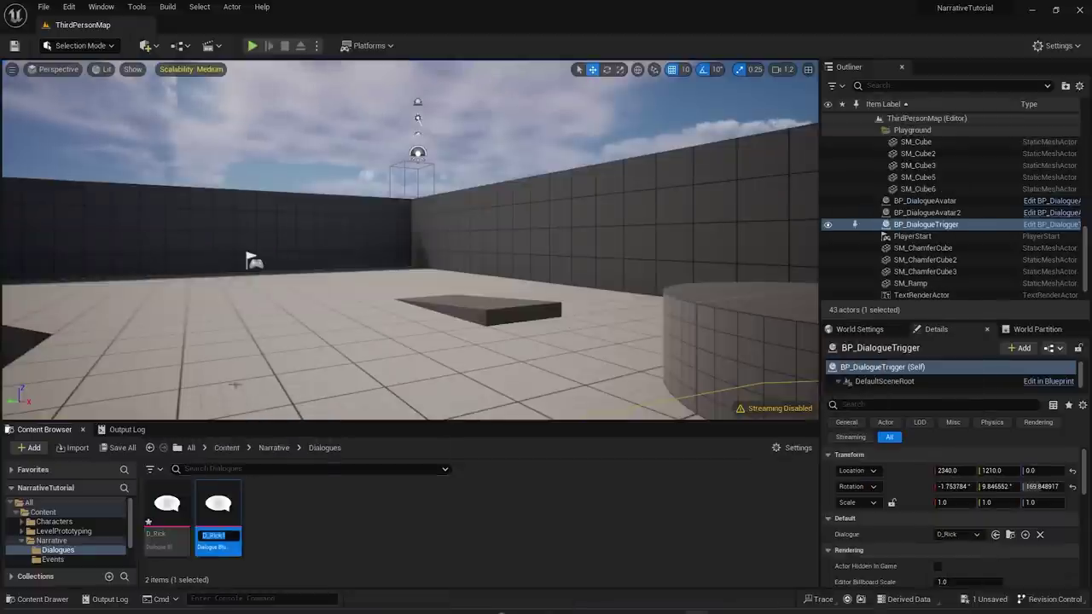
key(BackSpace)
text(_Greet)
key(Return)
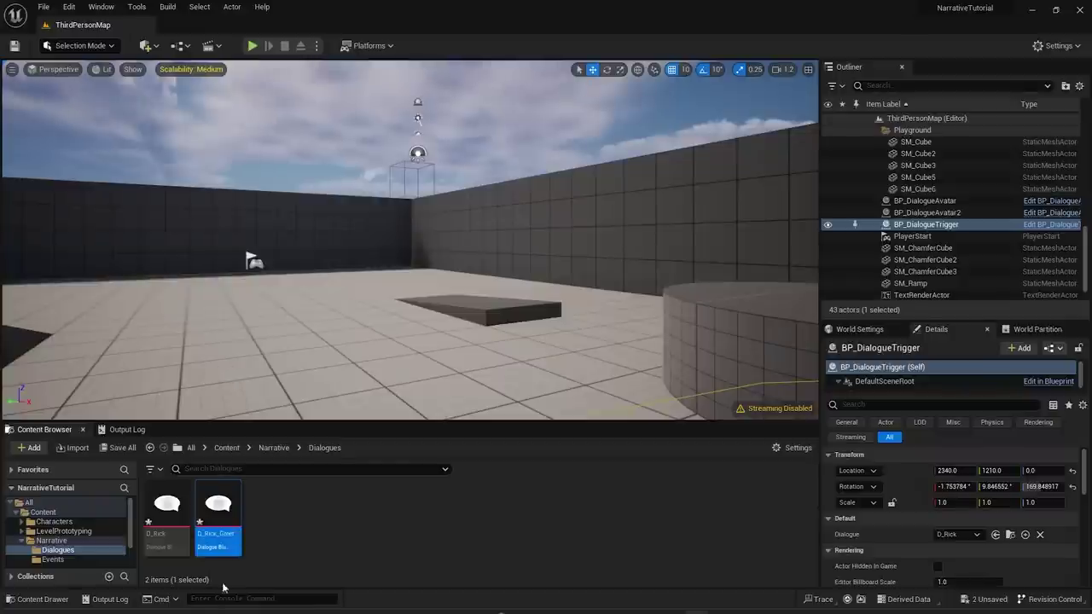
- In D_Rick_Greet's dialogue graph, delete the "How is the quest going?" line and move the starting blank Rick line beside "Hi, i'm rick."
double_click(212, 510)
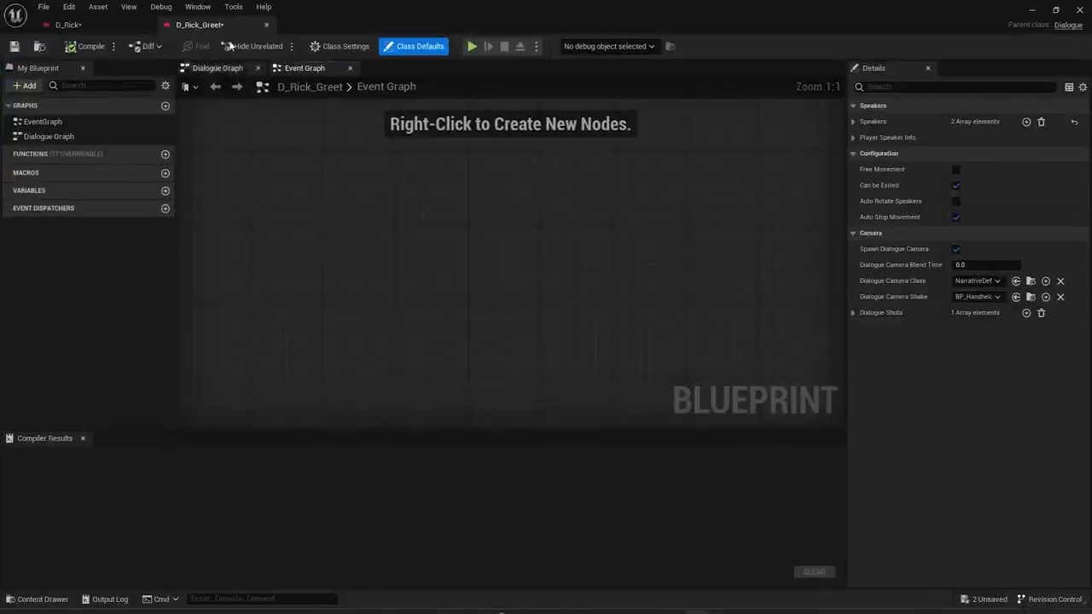
click(215, 68)
drag(414, 163, 416, 162)
key(Delete)
right_drag(313, 313, 362, 271)
drag(297, 260, 343, 307)
scroll(386, 314, up, 5)
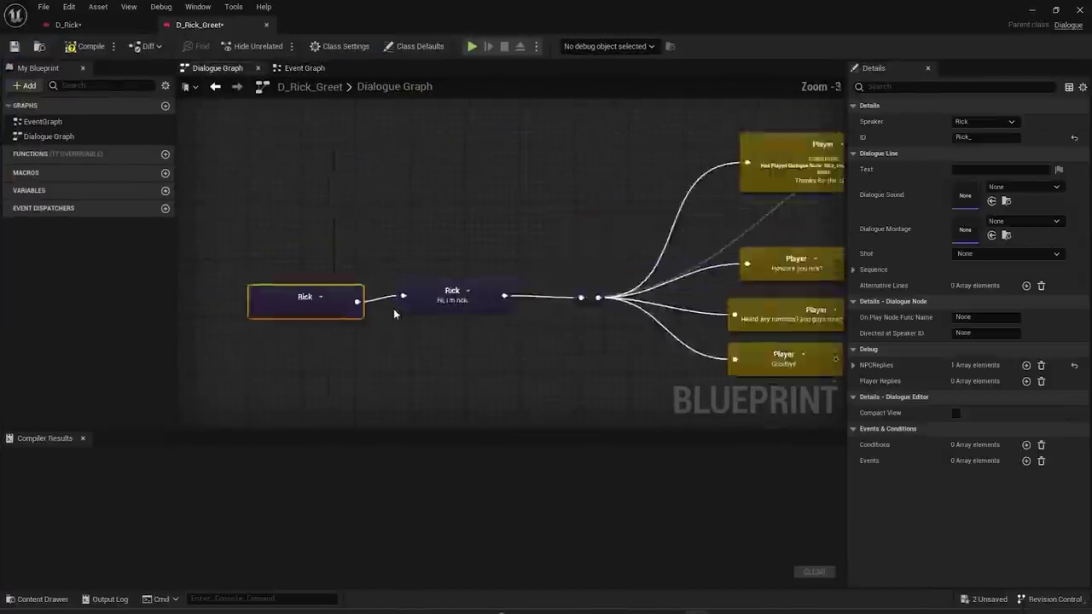
scroll(451, 307, down, 6)
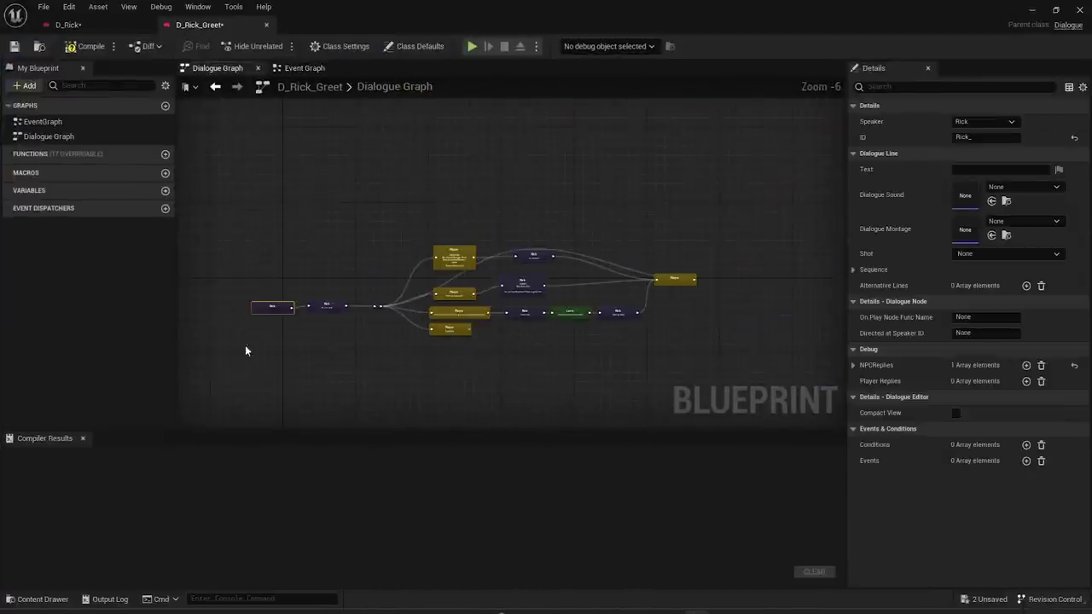
click(627, 192)
- In D_Rick, delete everything that follows the "Hi, i'm rick." line and clear that line's text
click(68, 25)
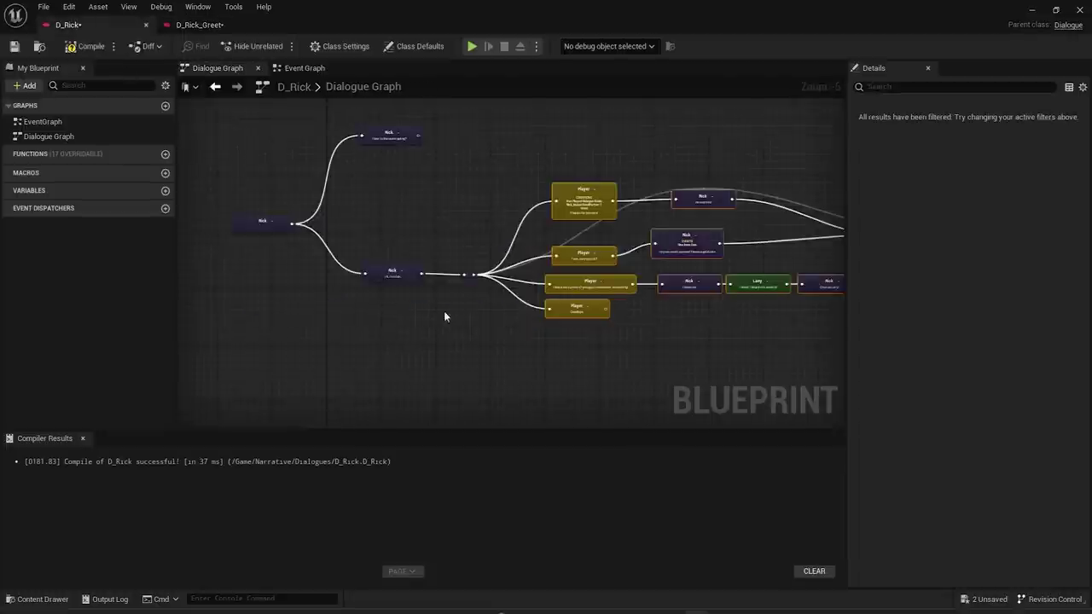
scroll(375, 317, down, 1)
drag(285, 339, 653, 230)
scroll(284, 309, up, 4)
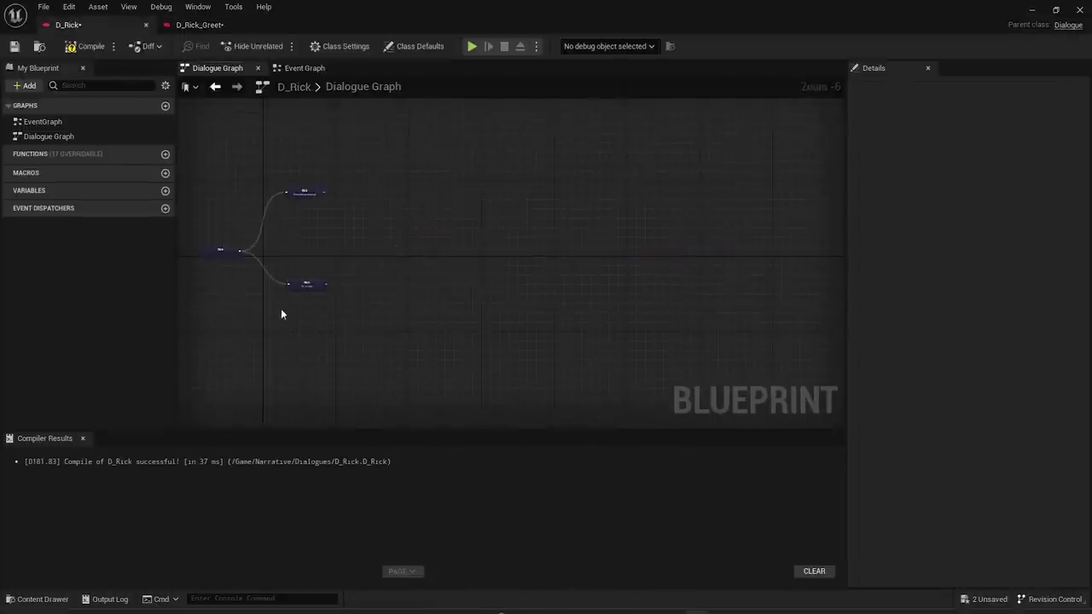
click(427, 292)
click(994, 169)
key(BackSpace)
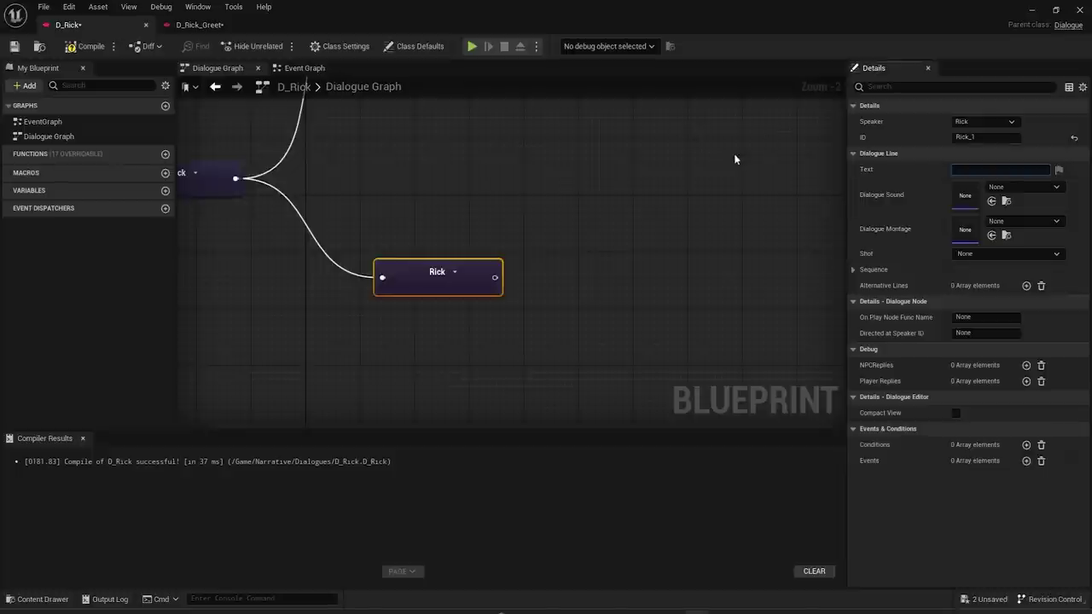
- Add a Begin Dialogue event to the emptied Rick line and set its Dialogue to D_Rick_Greet
click(1026, 460)
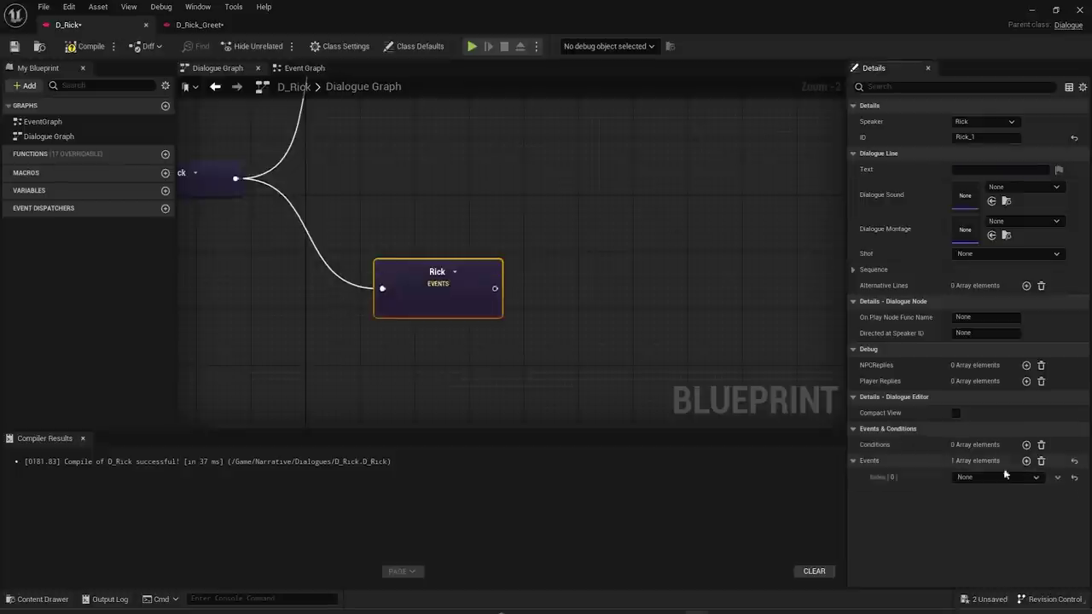
click(990, 477)
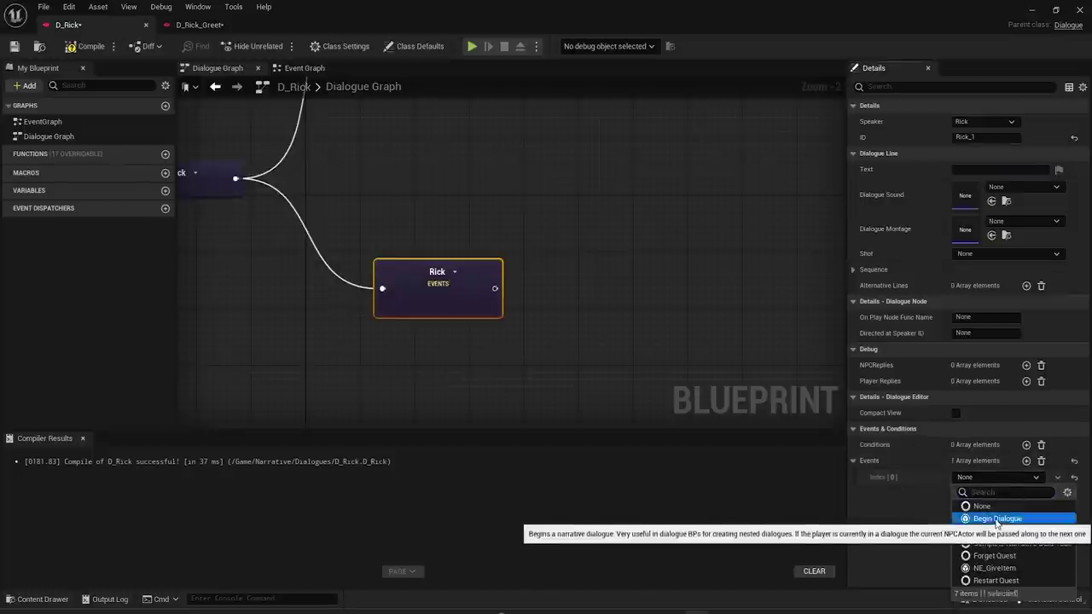
click(995, 519)
click(864, 478)
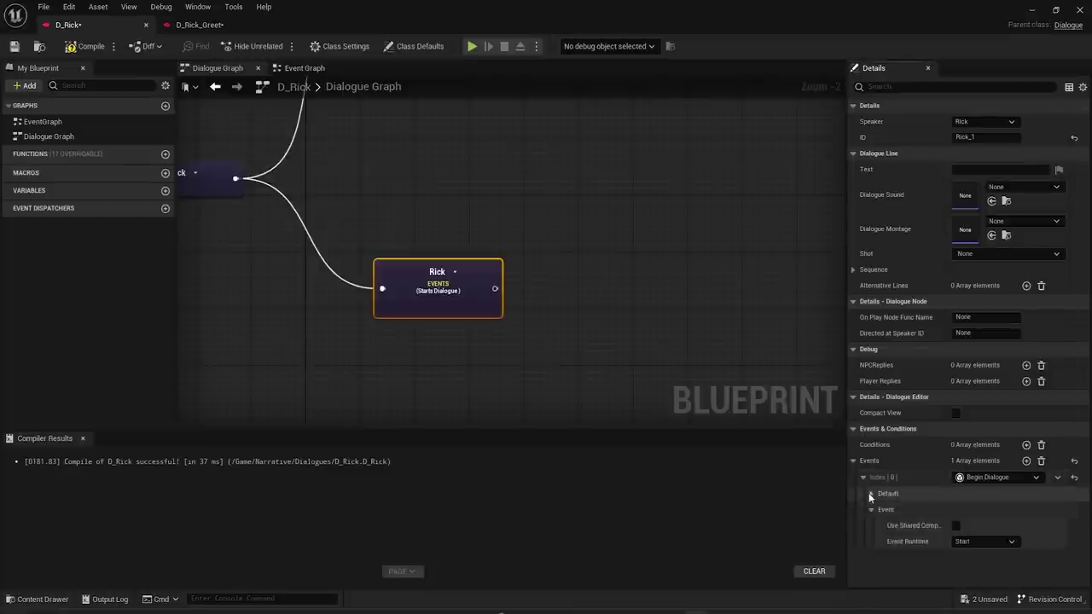
click(871, 493)
click(980, 510)
click(978, 565)
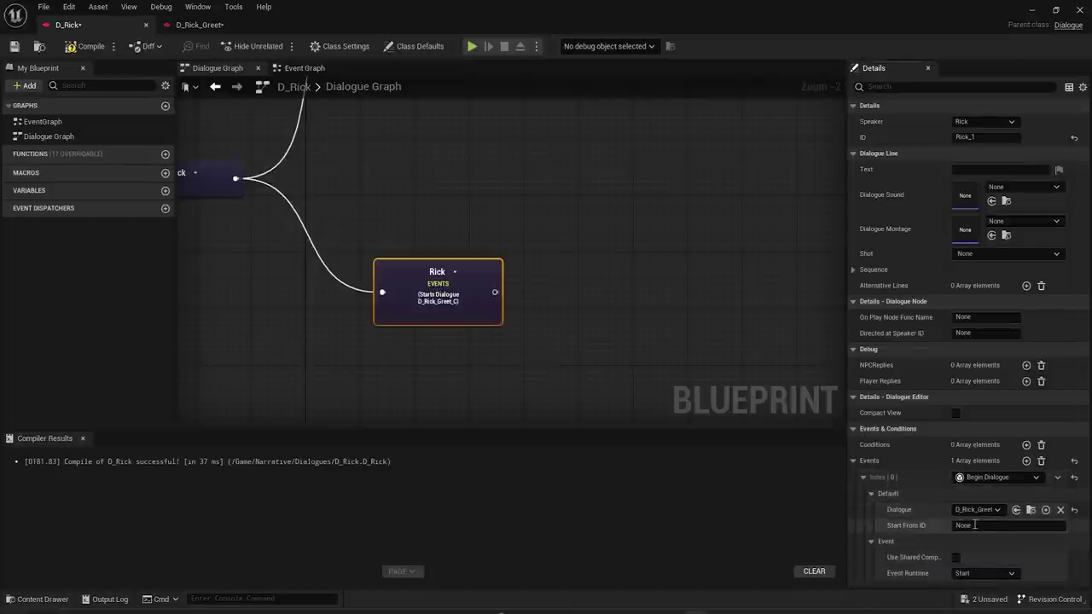
- Arrange the two opening Rick lines one above the other near the starting line, and compile and save D_Rick
right_drag(447, 316, 532, 391)
scroll(533, 391, down, 1)
drag(497, 367, 483, 312)
right_drag(520, 214, 540, 268)
drag(537, 162, 525, 284)
drag(535, 358, 528, 359)
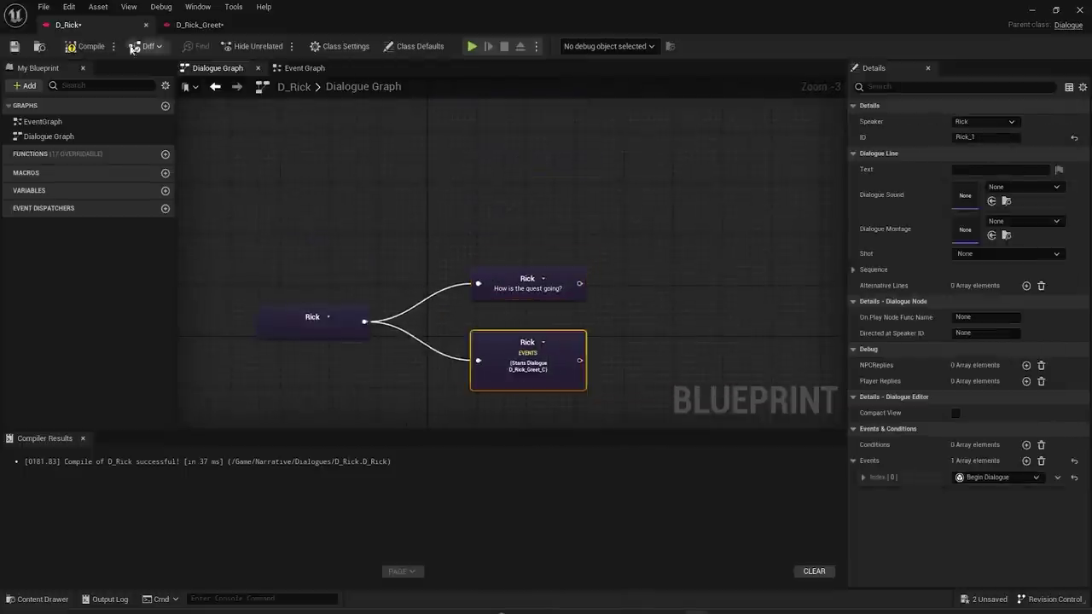
click(75, 50)
click(13, 48)
- Compile and save the D_Rick_Greet dialogue, and return to the level
click(202, 30)
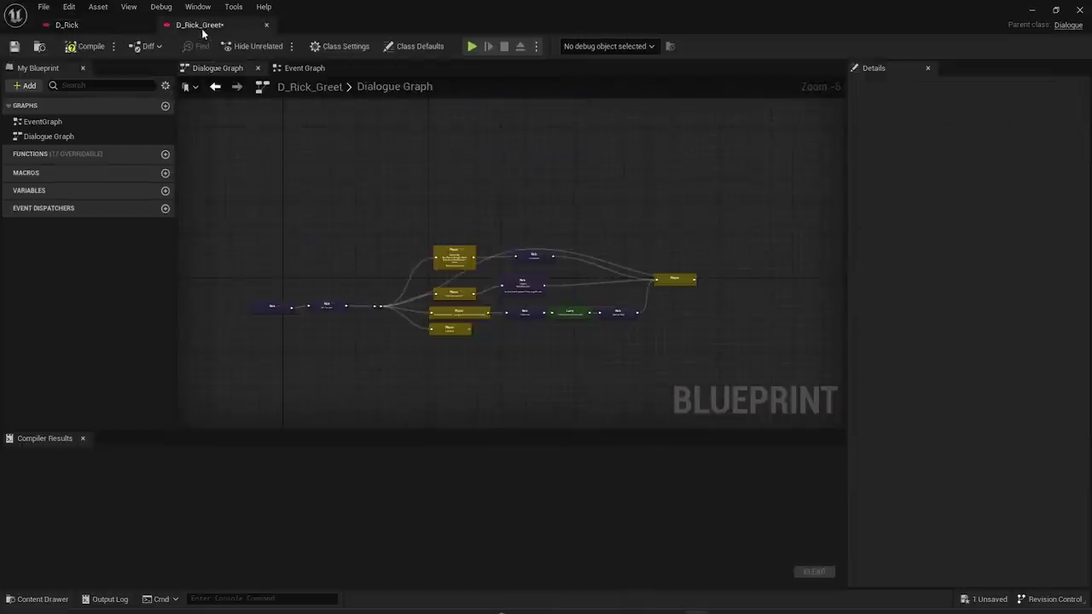
drag(265, 383, 741, 158)
click(404, 152)
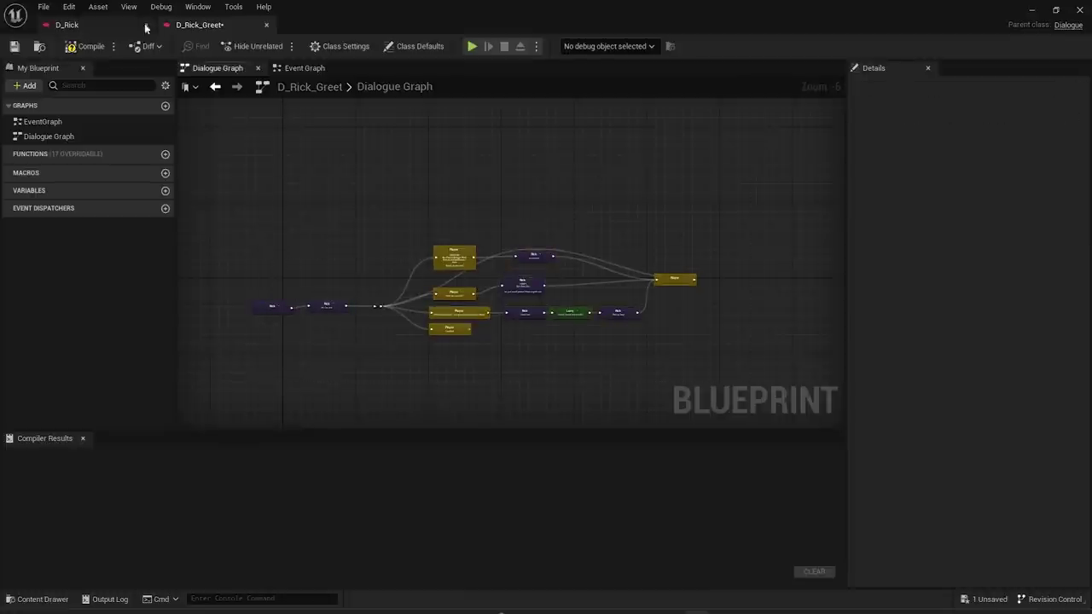
click(82, 46)
click(68, 26)
click(220, 24)
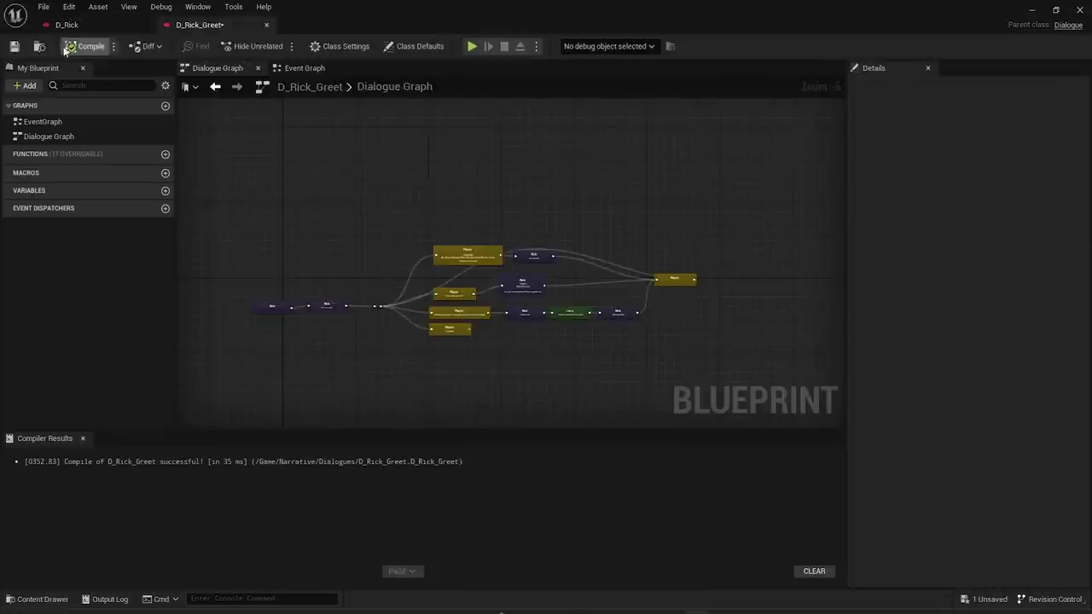
click(13, 46)
click(1079, 9)
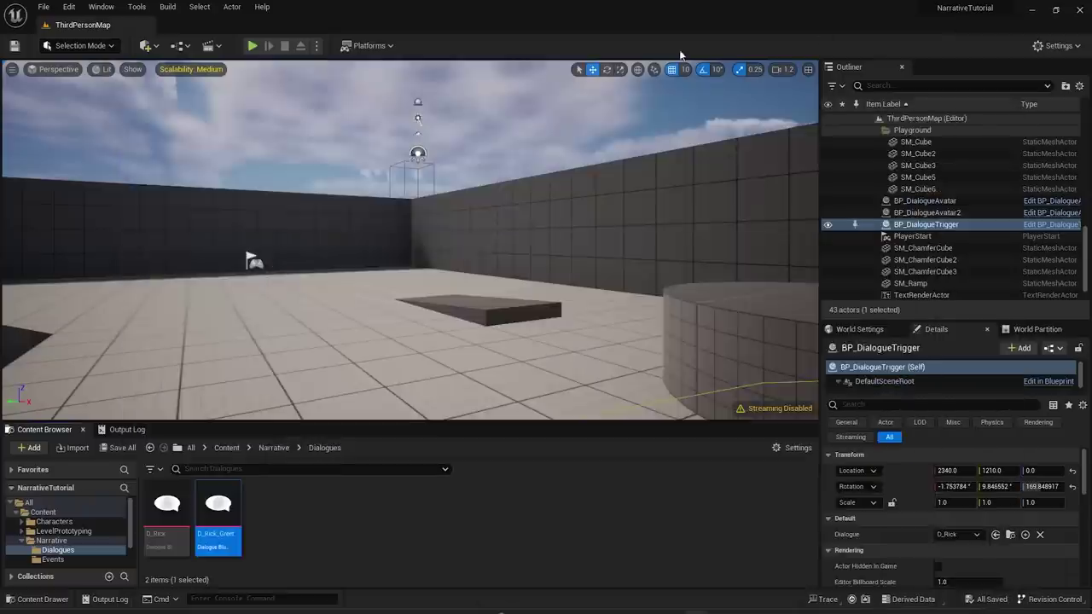
- Play the level, walk up to the two dialogue characters to test the conversation, and stop playing
click(253, 45)
key(w)
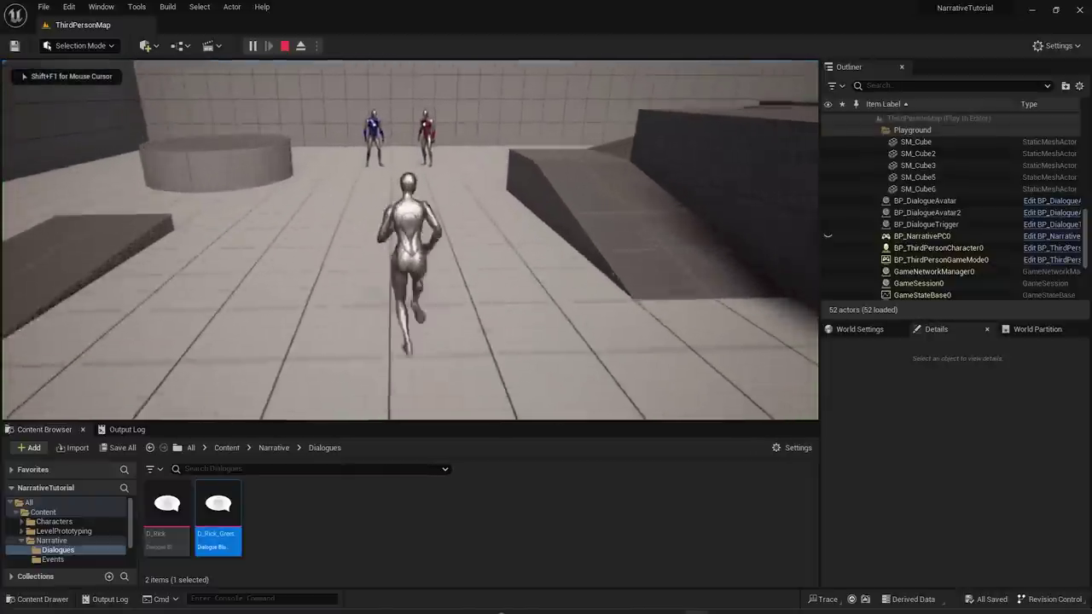
key(space)
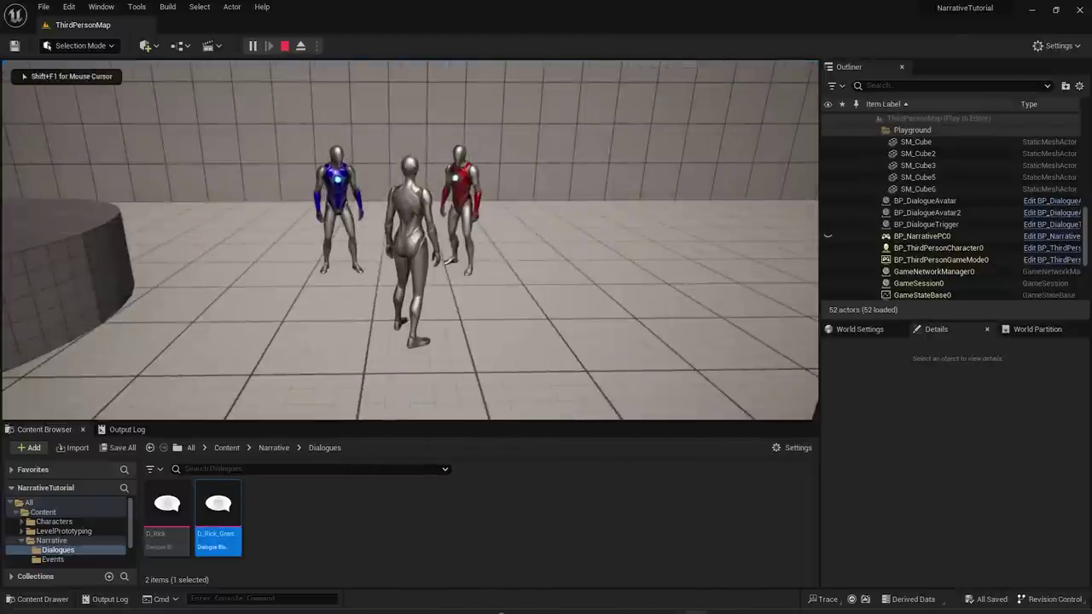
key(Escape)
- Delete the "How is the quest going?" line from D_Rick, save the dialogue and return to the level
double_click(167, 509)
scroll(309, 248, up, 3)
scroll(506, 213, down, 2)
click(508, 206)
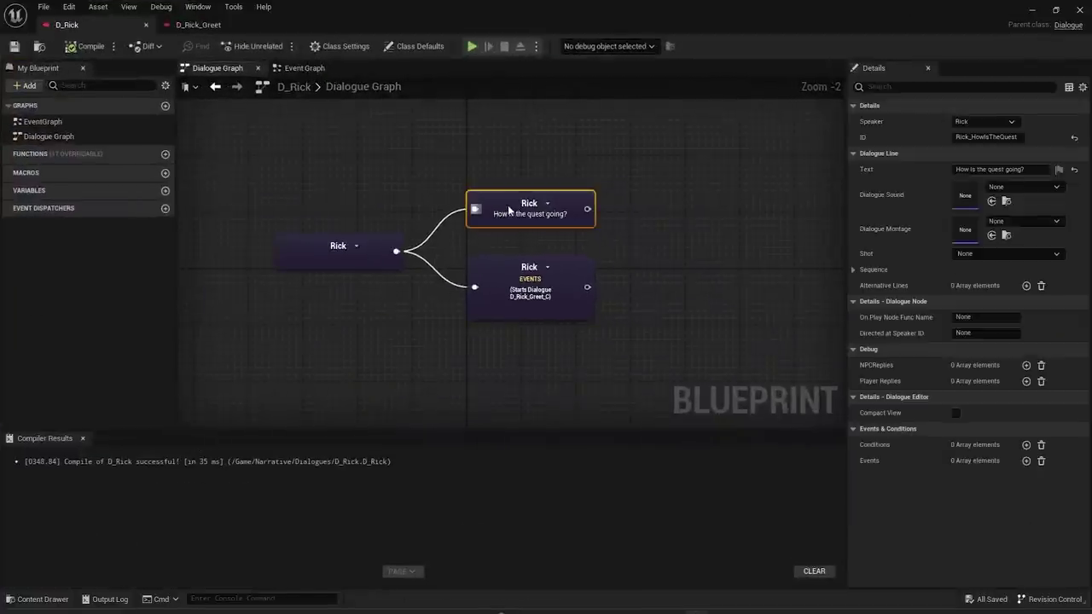
key(Delete)
click(14, 47)
click(1033, 11)
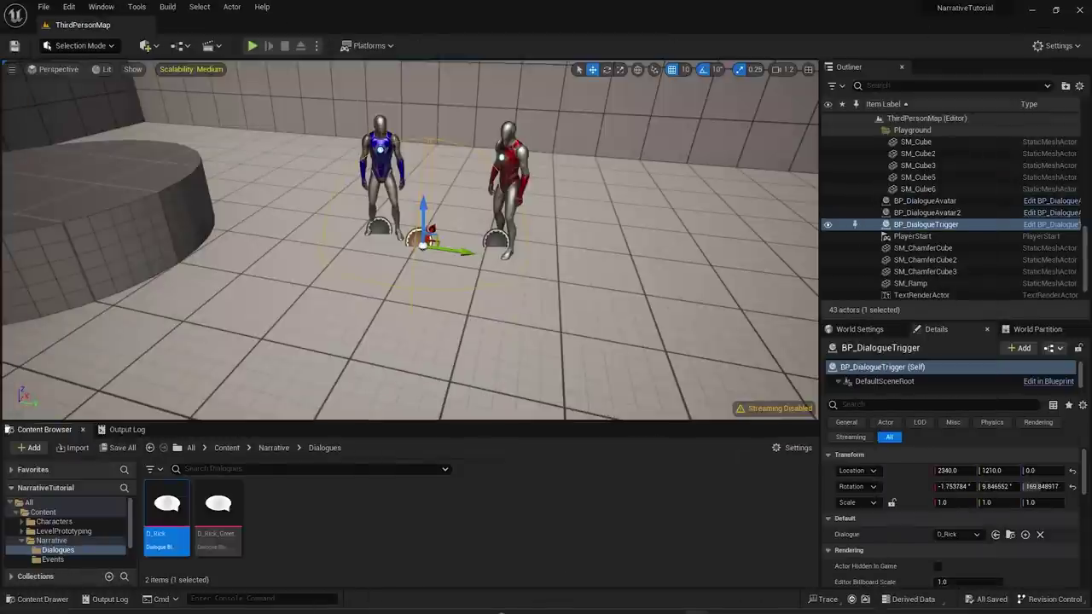
- Play the level again, approach Rick to test that the nested greeting dialogue starts, and stop playing
click(252, 46)
key(w)
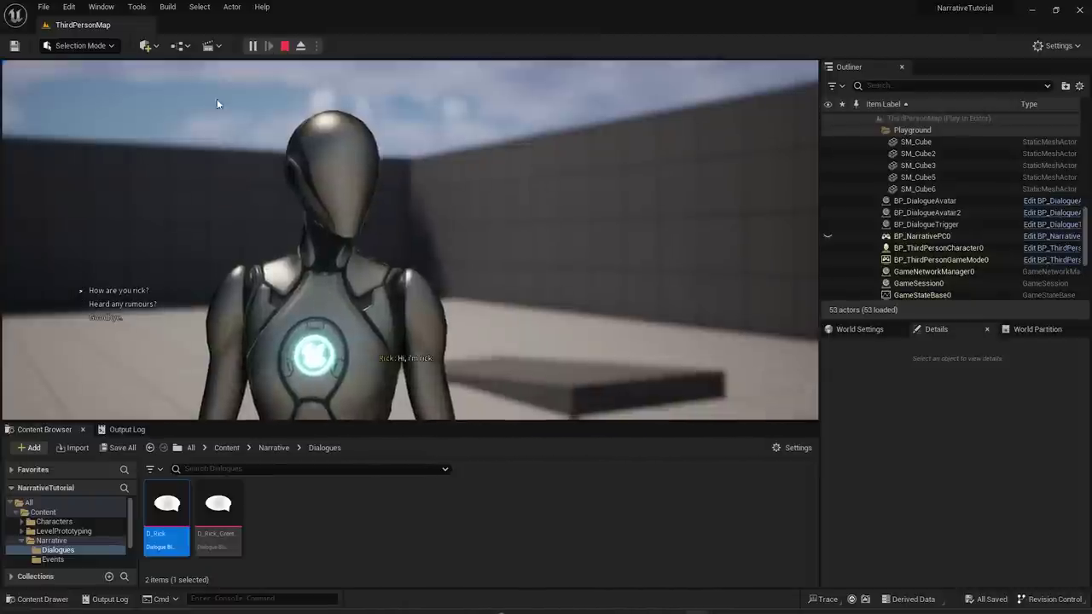
key(Escape)
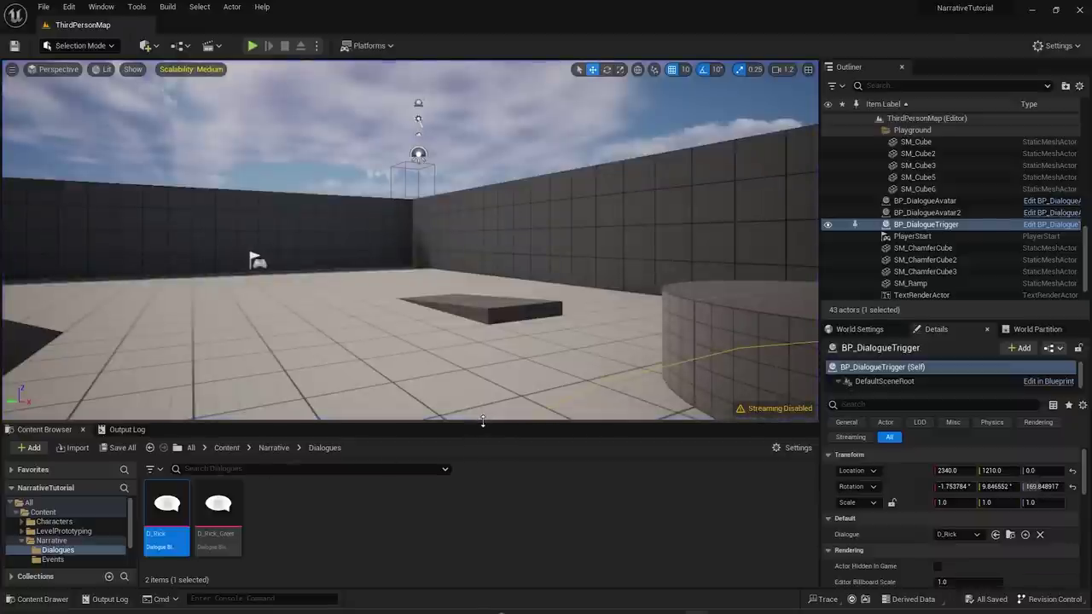
drag(483, 421, 481, 405)
right_drag(415, 324, 478, 333)
double_click(218, 491)
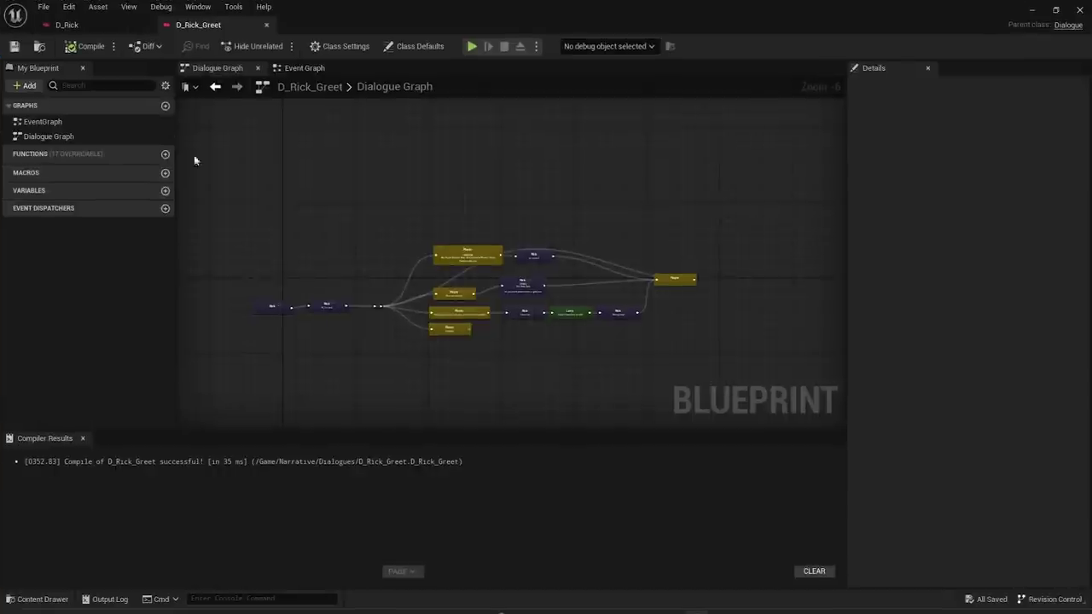
click(100, 28)
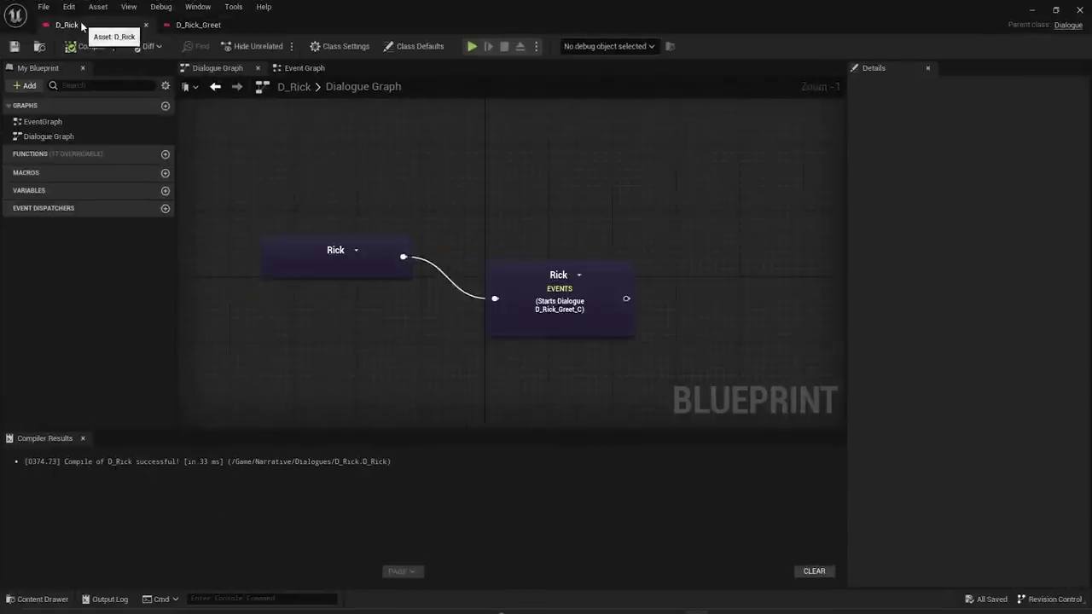
drag(401, 255, 484, 125)
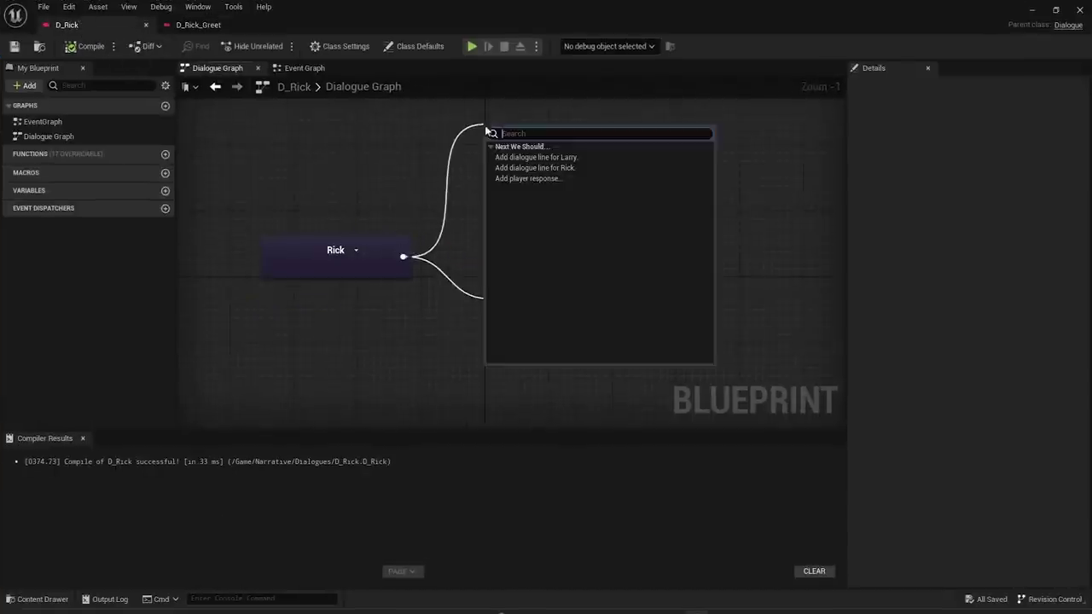
click(536, 157)
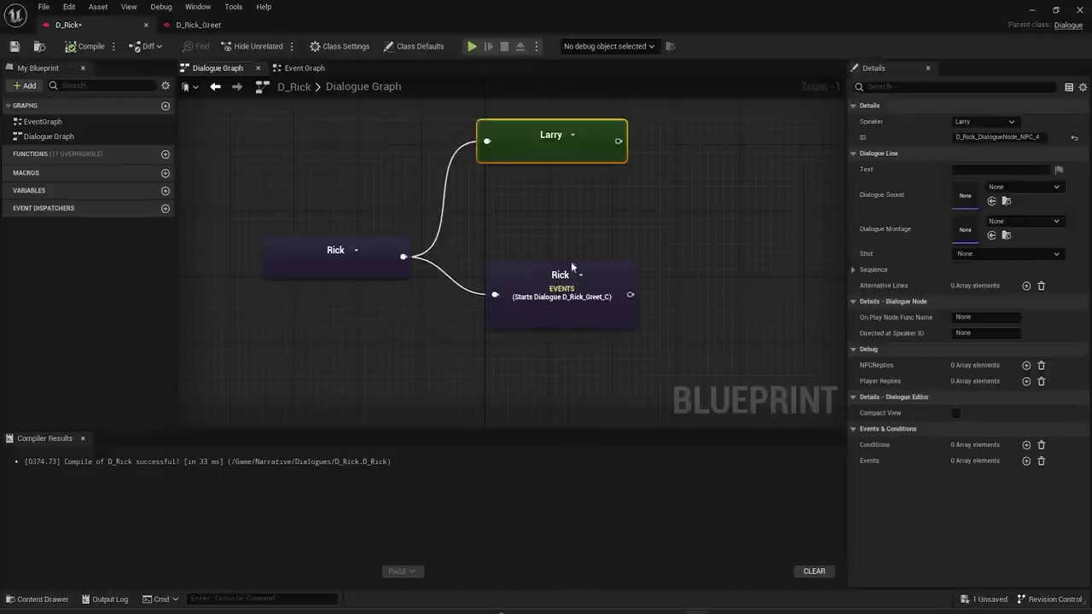
key(Delete)
- Examine the rumours branch in D_Rick_Greet, from Rick's "I have not." line to Larry's reply
click(520, 324)
drag(516, 280, 517, 220)
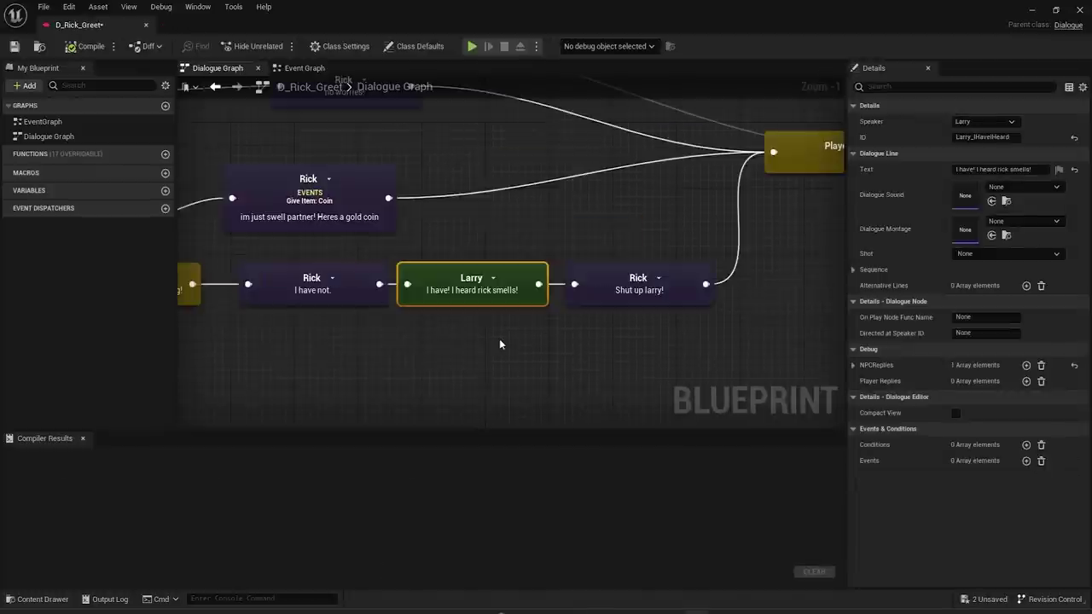
click(500, 339)
scroll(443, 341, down, 2)
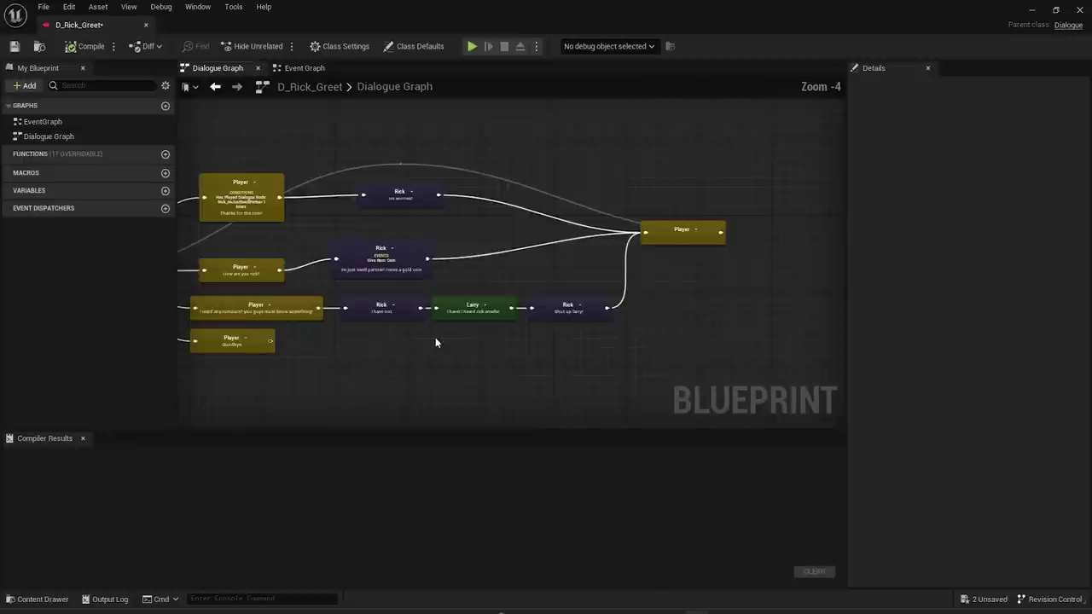
right_drag(394, 337, 508, 327)
scroll(411, 314, up, 4)
right_drag(667, 314, 324, 321)
scroll(550, 318, down, 1)
right_drag(425, 340, 568, 319)
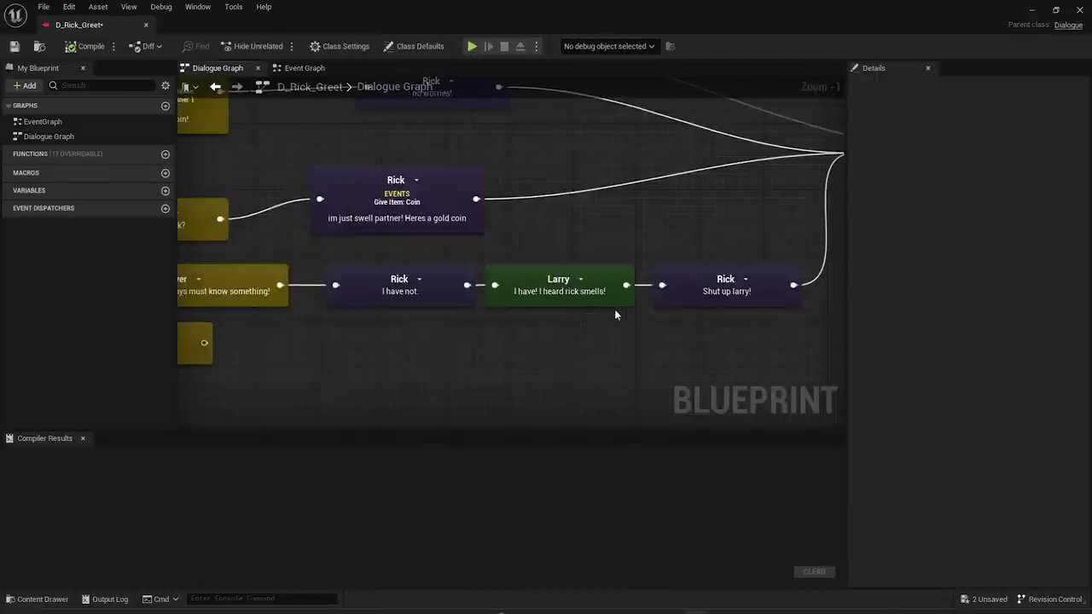
click(512, 300)
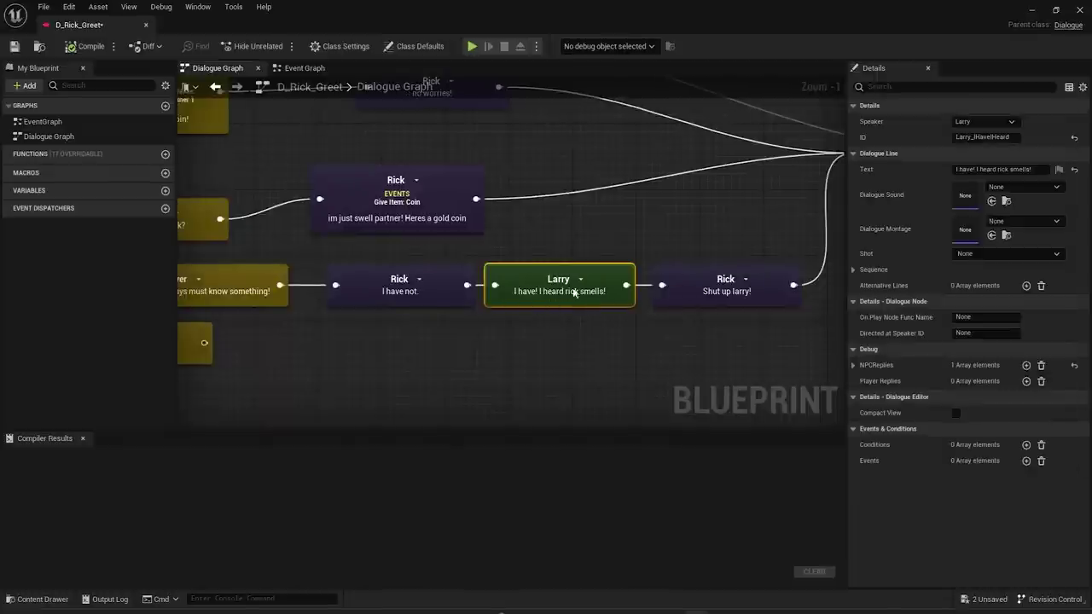
right_drag(630, 305, 459, 317)
- Direct Rick's "Shut up larry!" line at Larry by setting Larry as its target
click(550, 318)
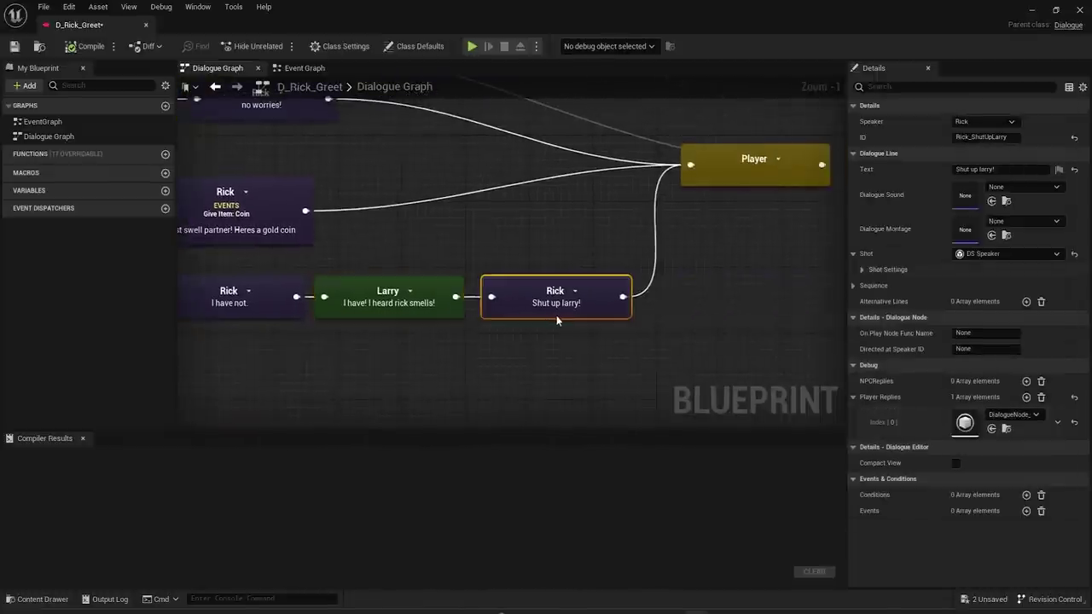
click(576, 291)
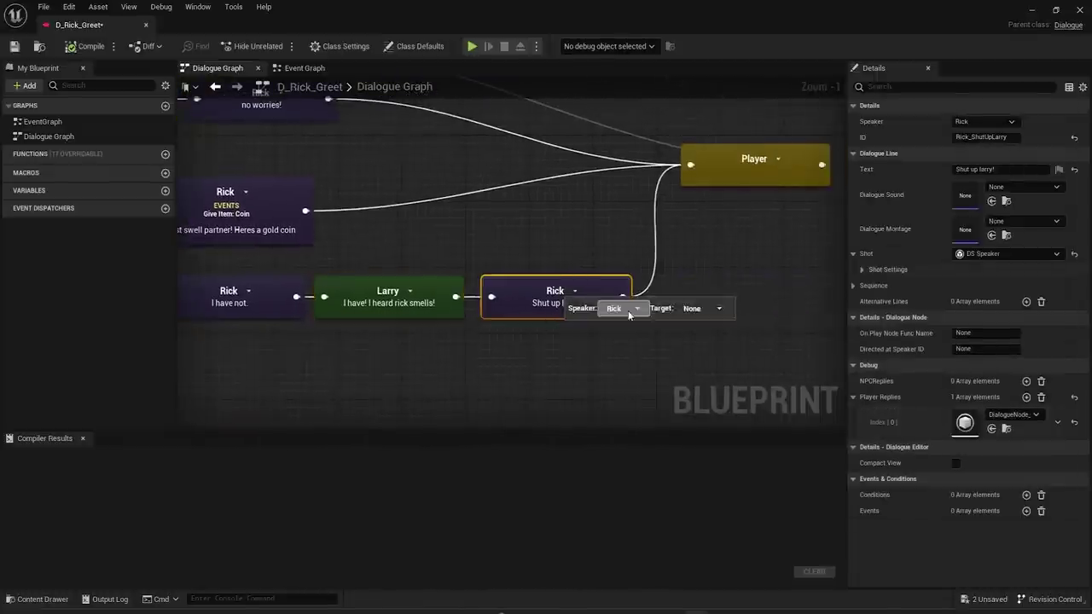
click(706, 309)
click(691, 341)
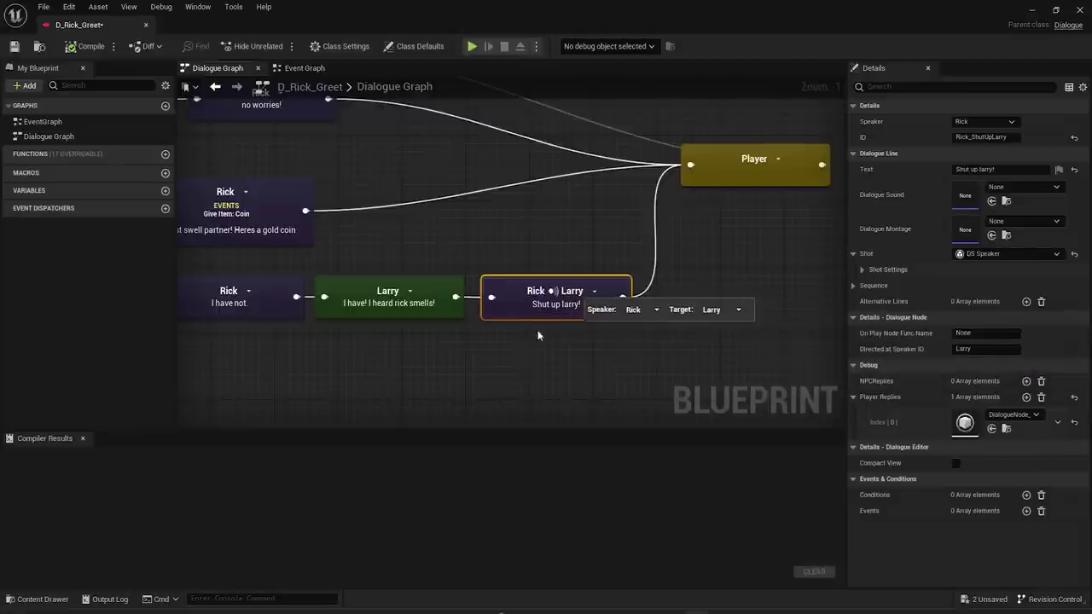
click(560, 324)
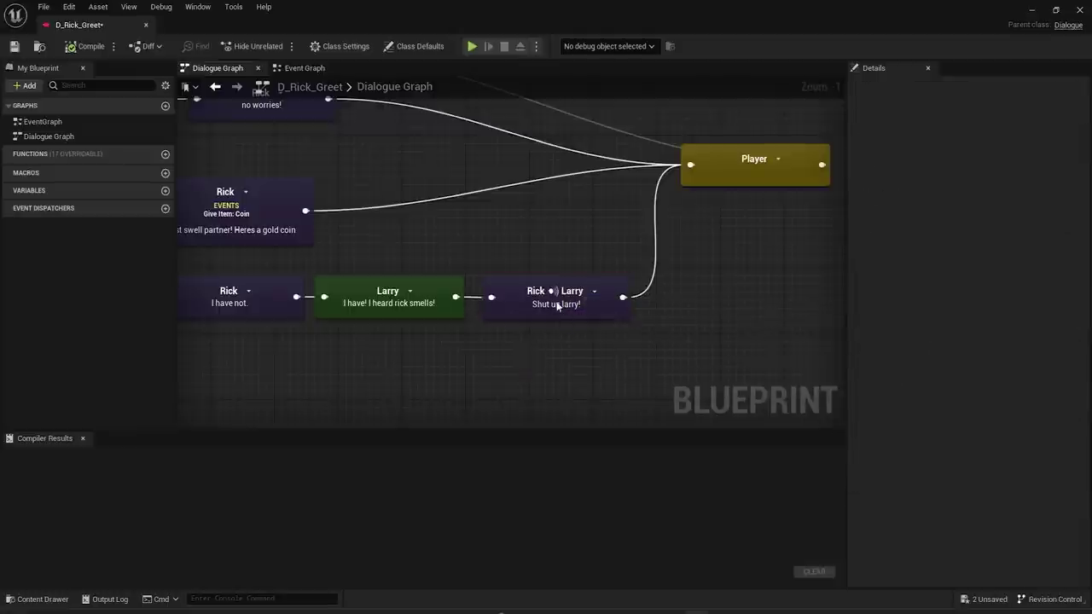
- Set the shot of the "Shut up larry!" line to DS Over Shoulder and expand its shot settings
click(551, 300)
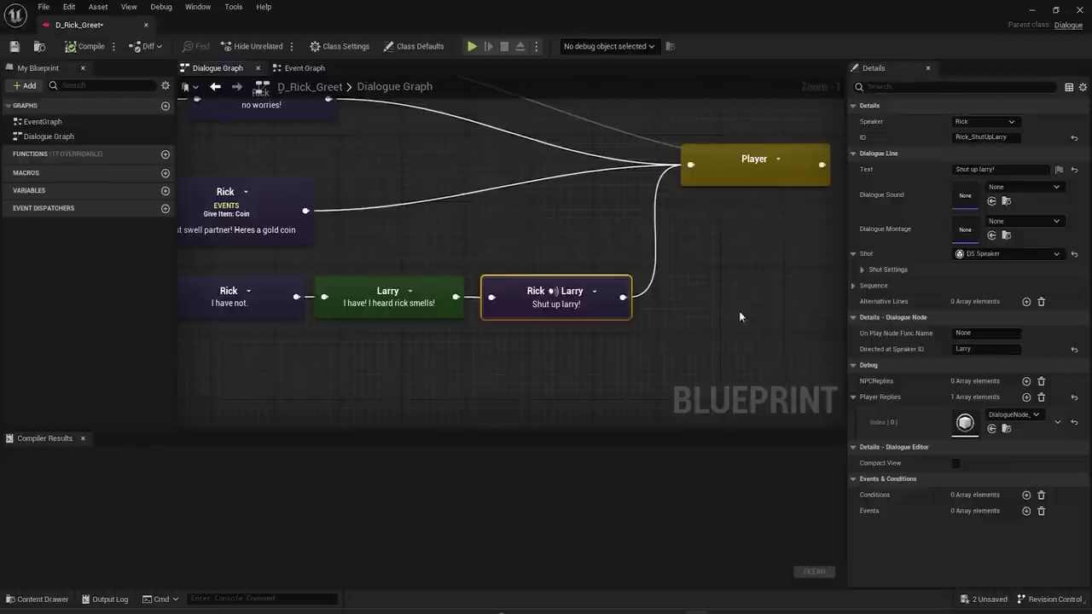
click(988, 253)
click(995, 312)
click(863, 270)
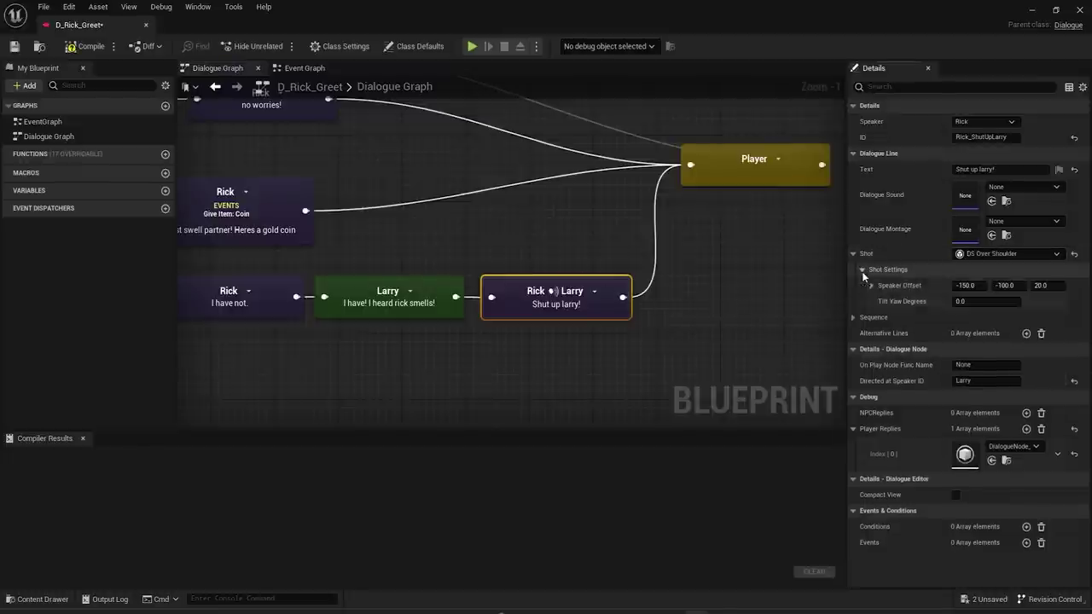
- Review the speaker and target choices of the "Shut up larry!" line and read the explanation of the target option
click(595, 292)
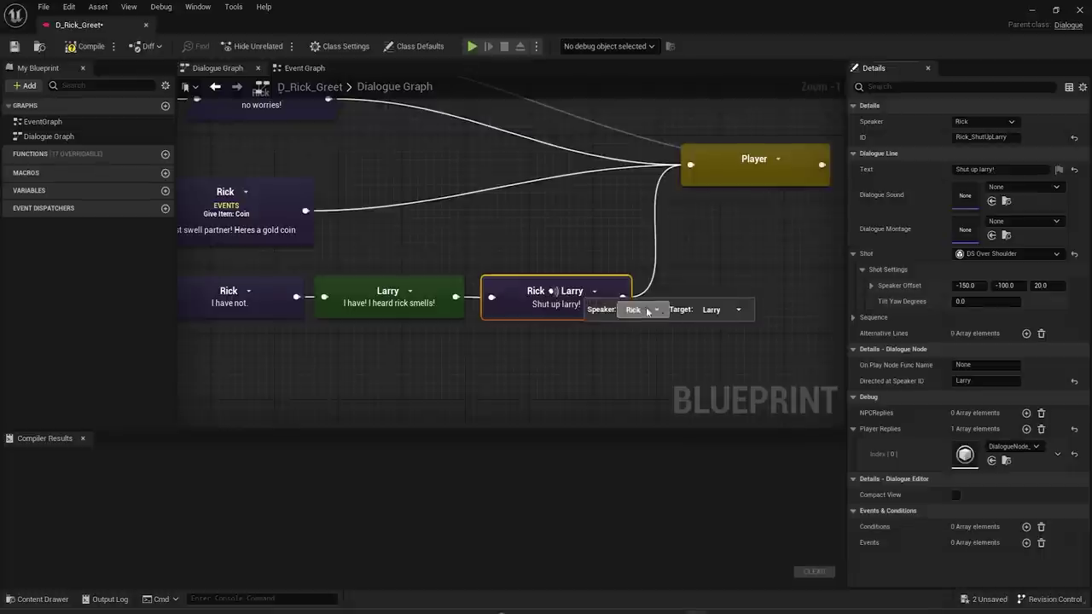
click(724, 310)
click(572, 355)
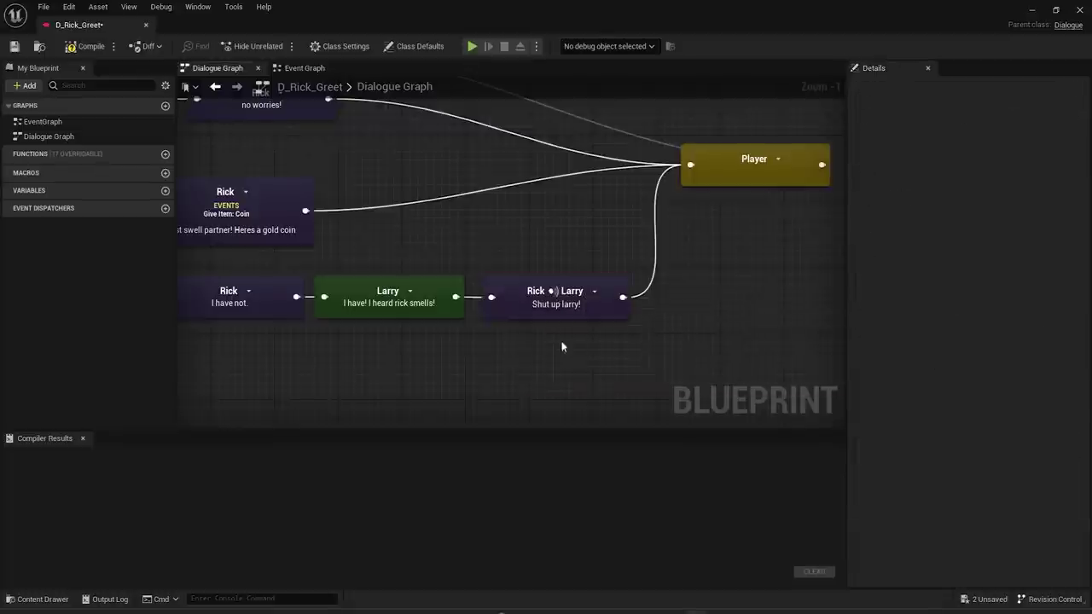
click(594, 293)
click(712, 310)
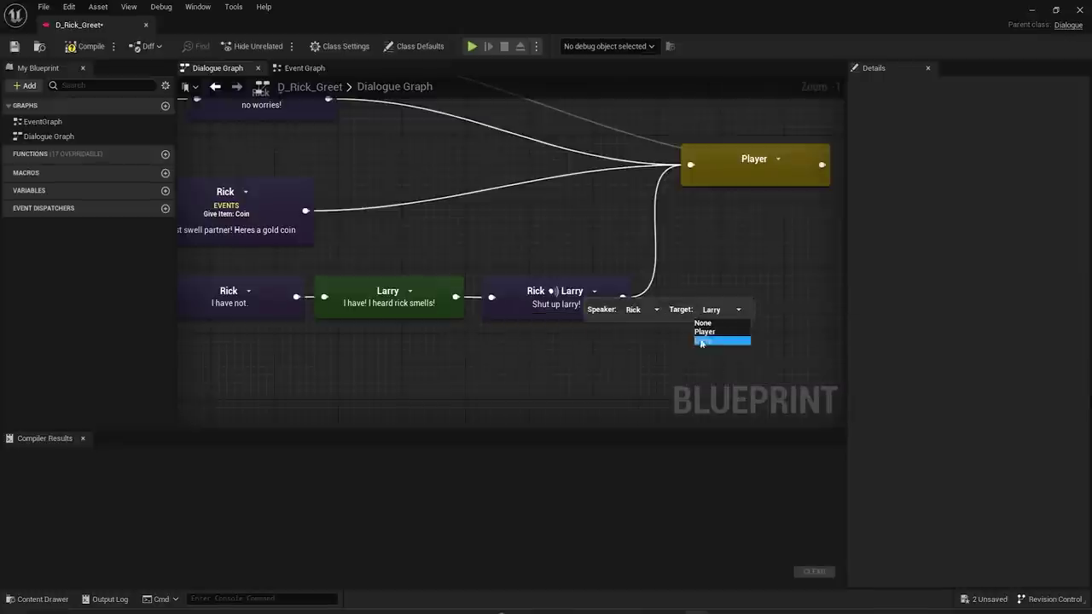
click(706, 341)
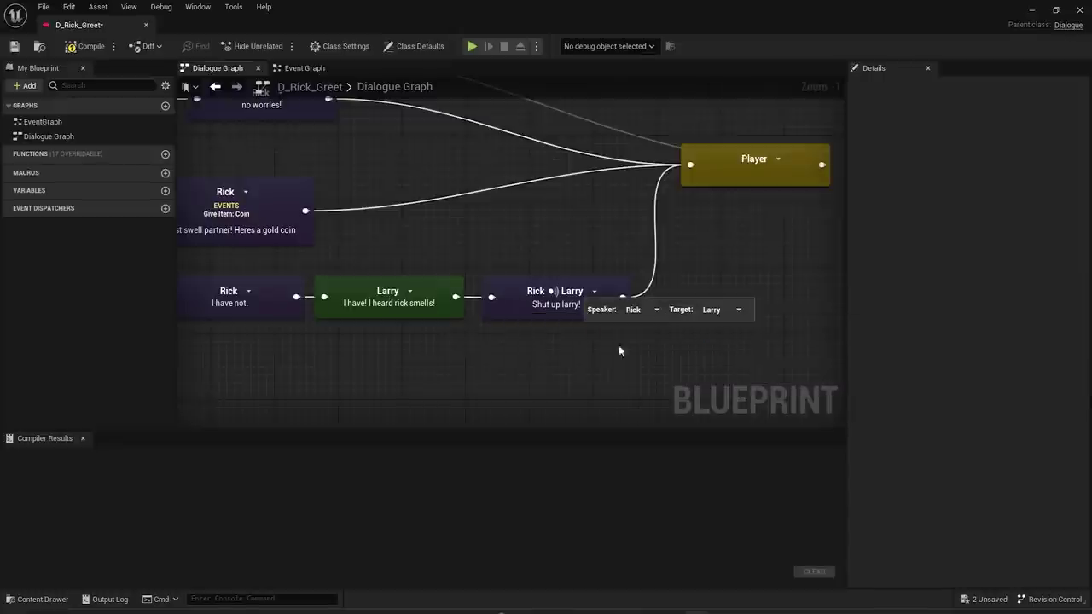
click(554, 332)
right_drag(465, 256, 504, 250)
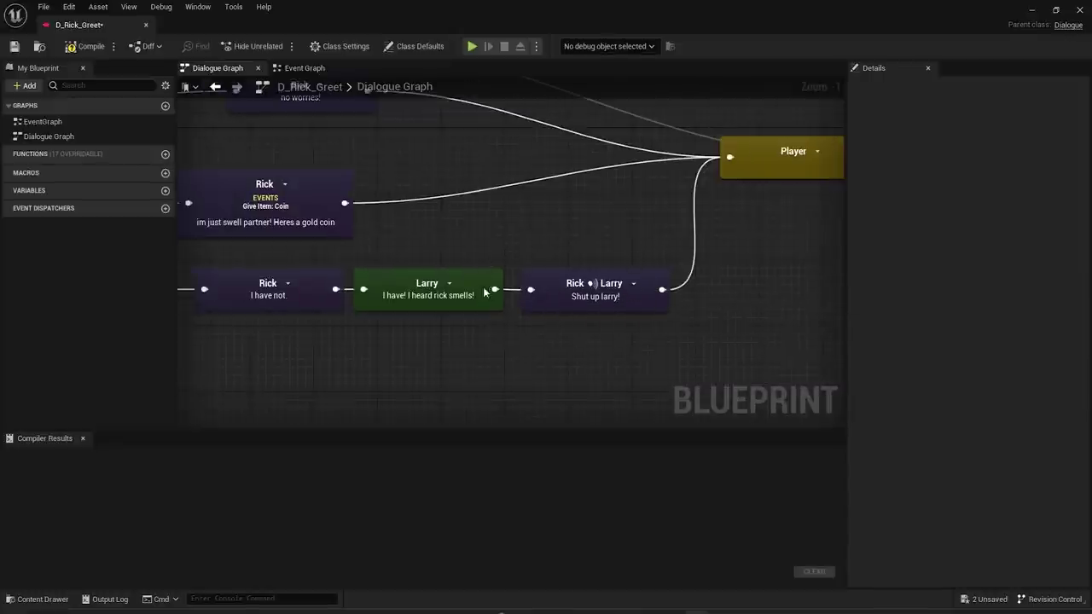
click(634, 287)
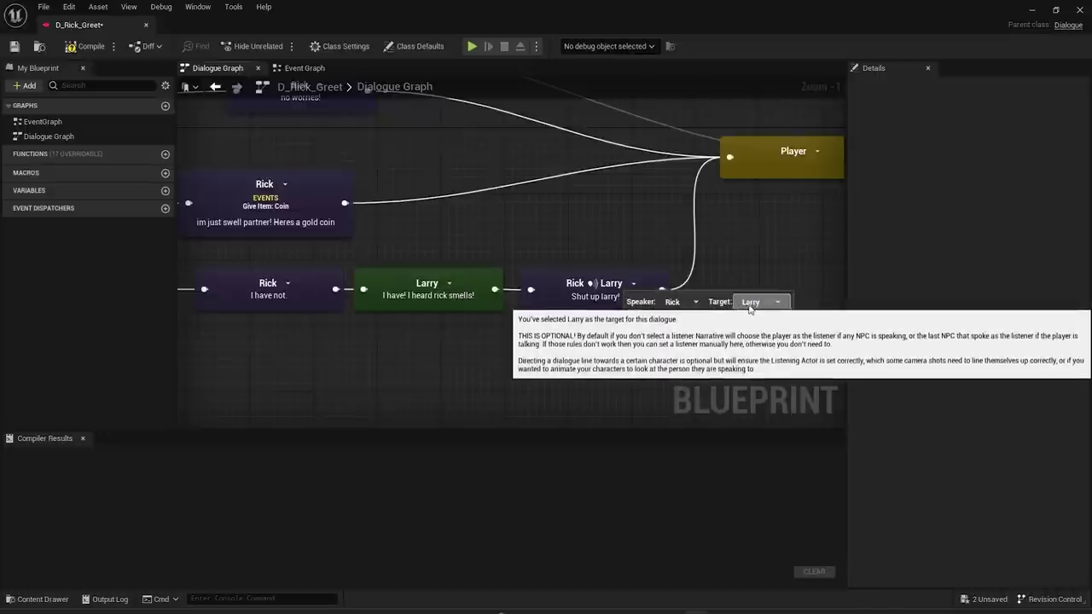
mouse_move(749, 304)
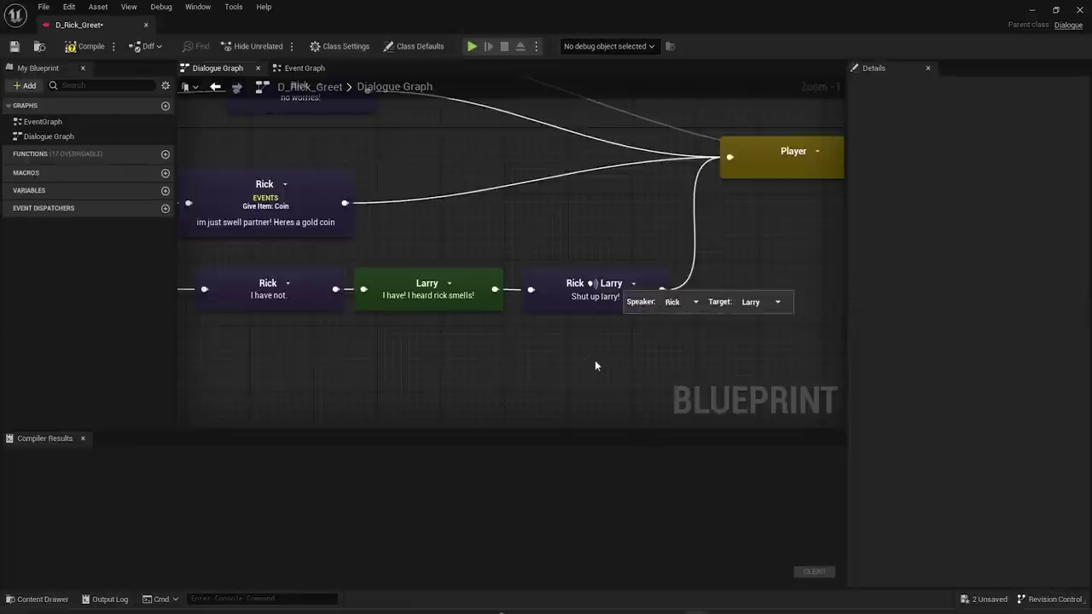
scroll(589, 329, down, 2)
right_drag(618, 350, 669, 347)
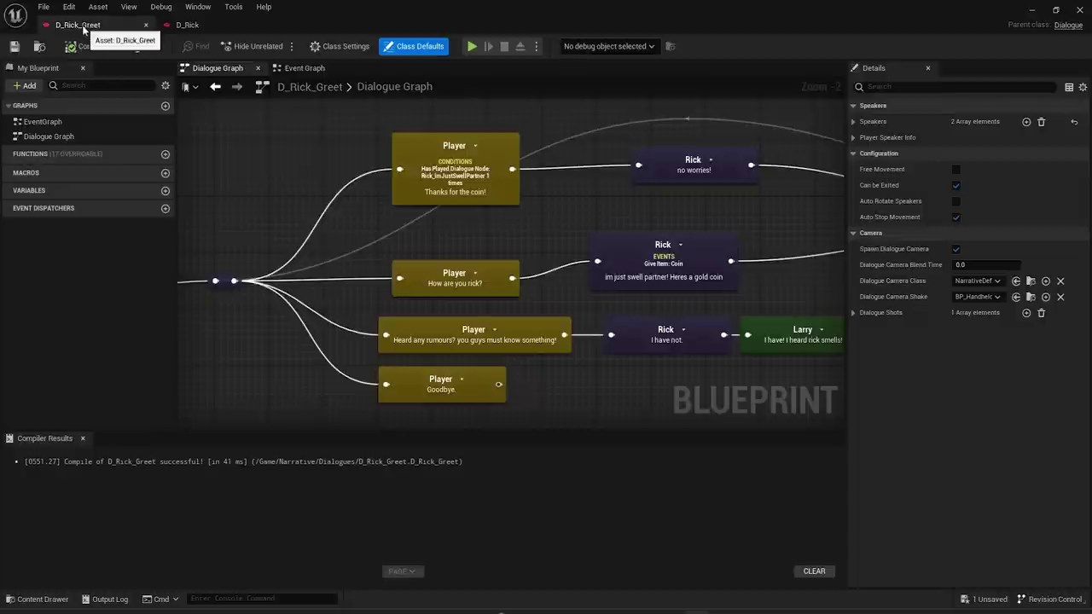
- Replace "partner" with the {playername} variable in Rick's gold coin line, and compile and save D_Rick_Greet
click(648, 272)
scroll(649, 284, up, 2)
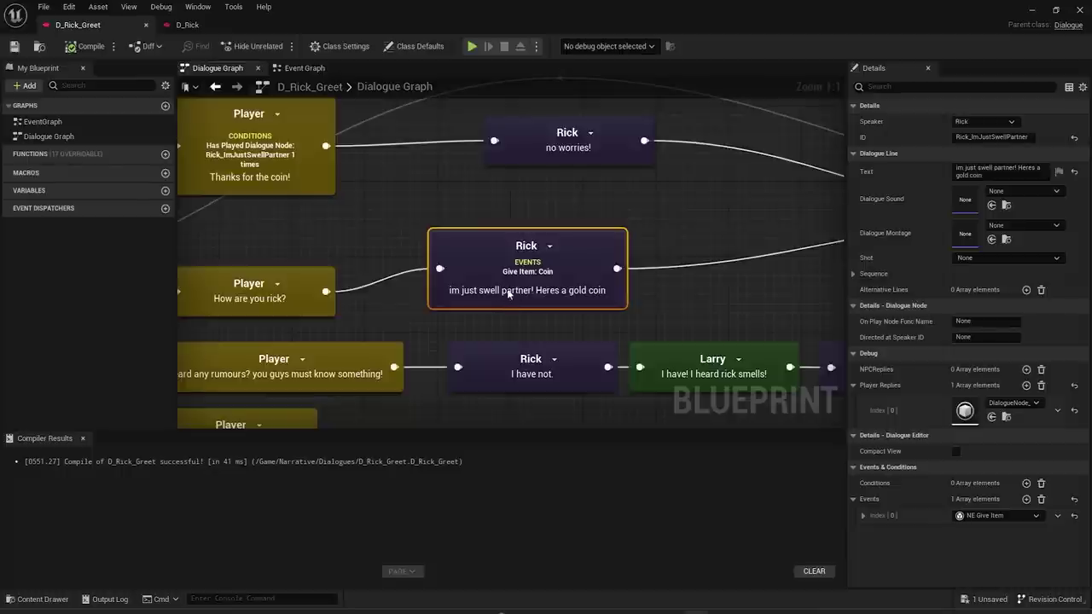
click(1013, 169)
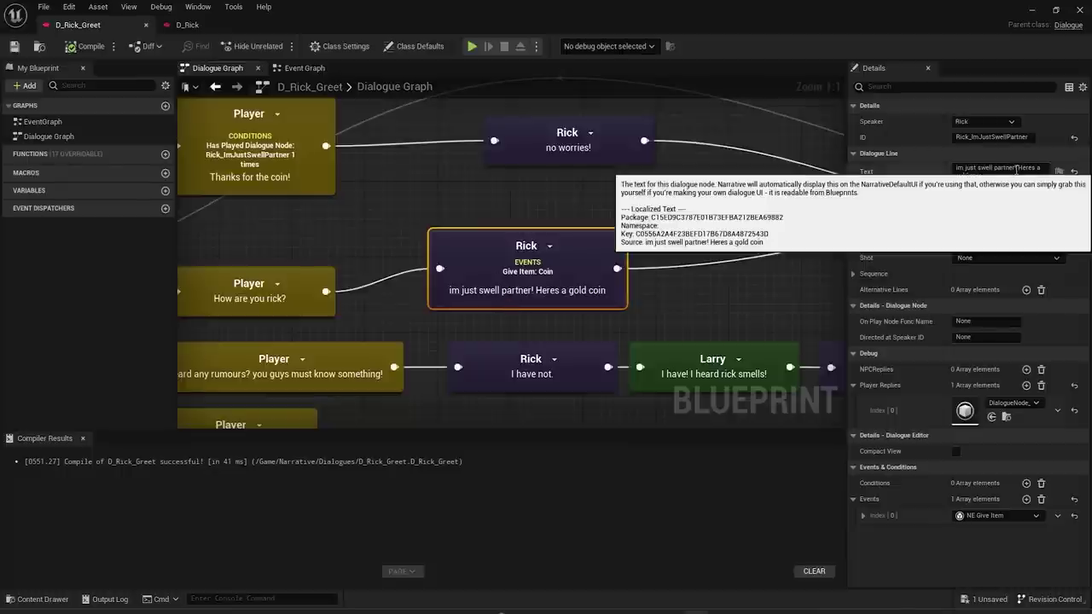
double_click(1011, 169)
text(p)
key(Left)
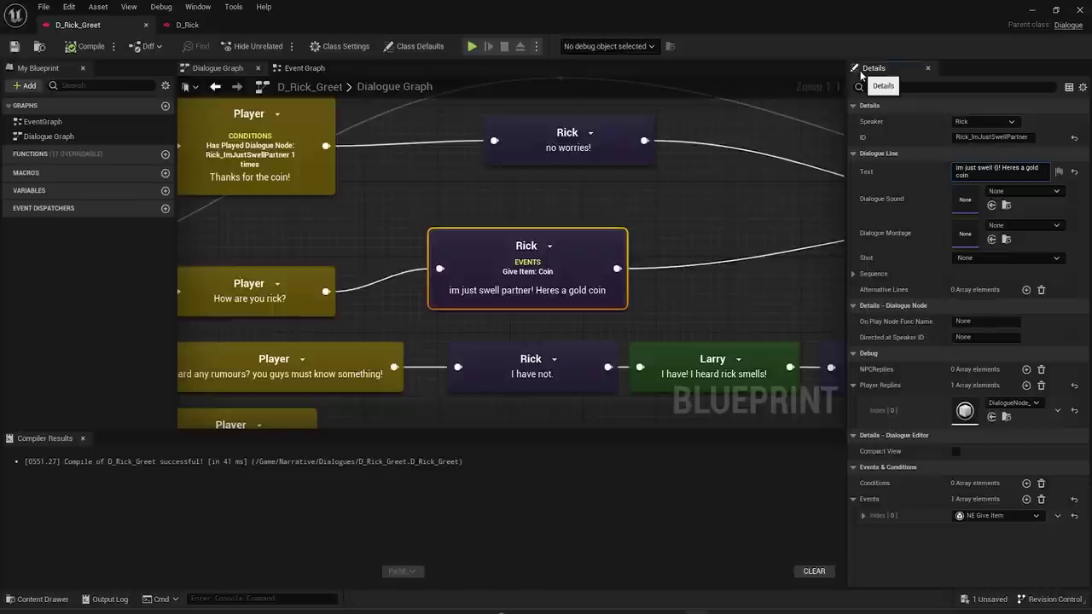
text(rname})
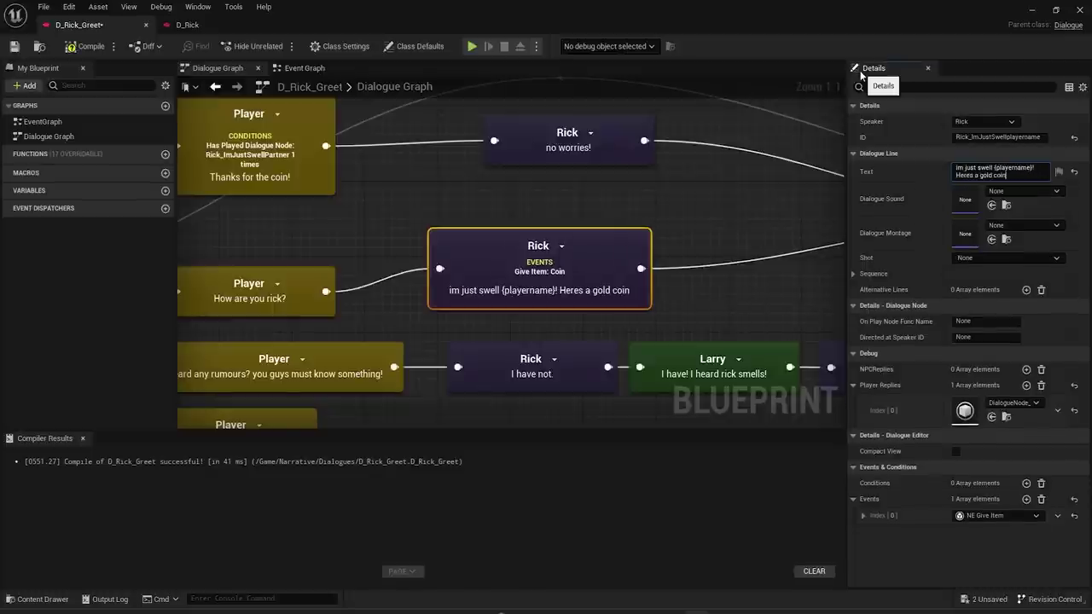
click(86, 46)
click(14, 46)
- Override the Get String Variable function in D_Rick_Greet and make room between its entry and return nodes
click(305, 67)
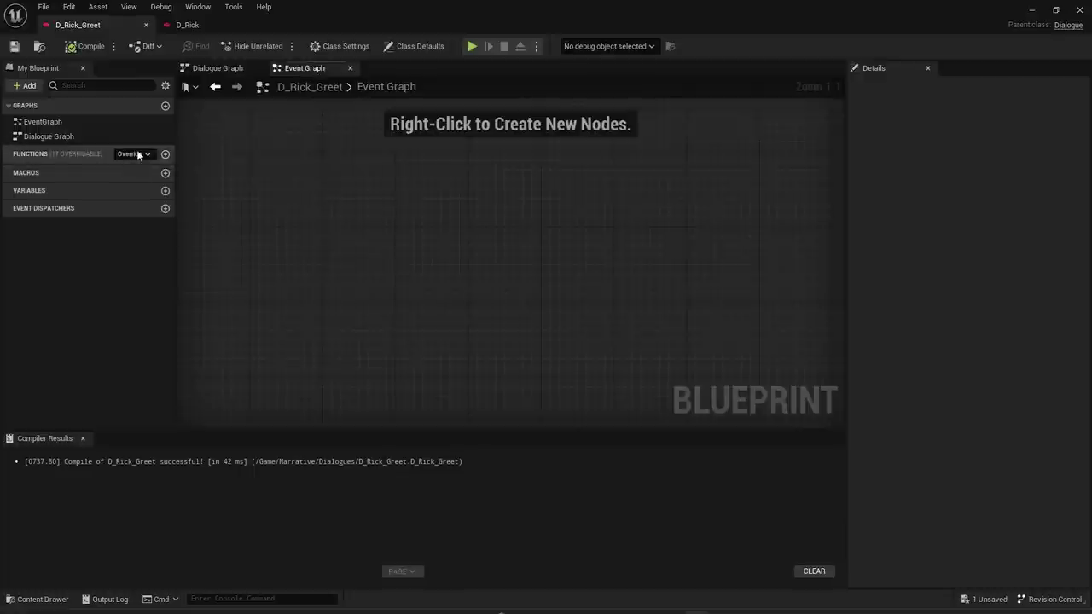
click(136, 153)
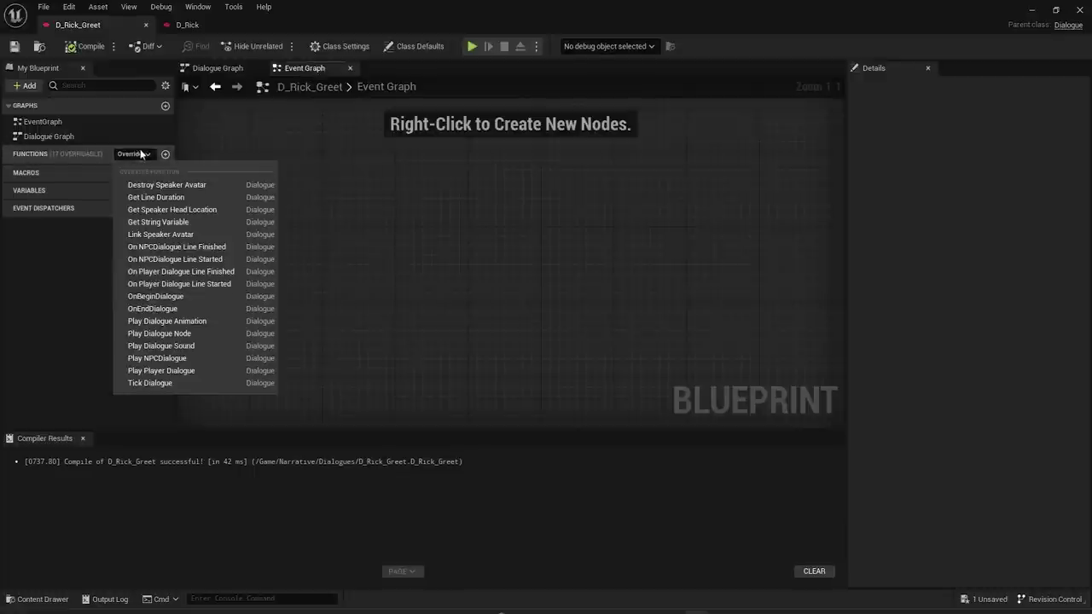
click(167, 222)
drag(487, 270, 252, 269)
right_drag(421, 354, 492, 322)
- Add a Switch on String node driven by Variable Name and connect the function entry's execution to it
drag(341, 305, 459, 312)
text(switch)
key(Return)
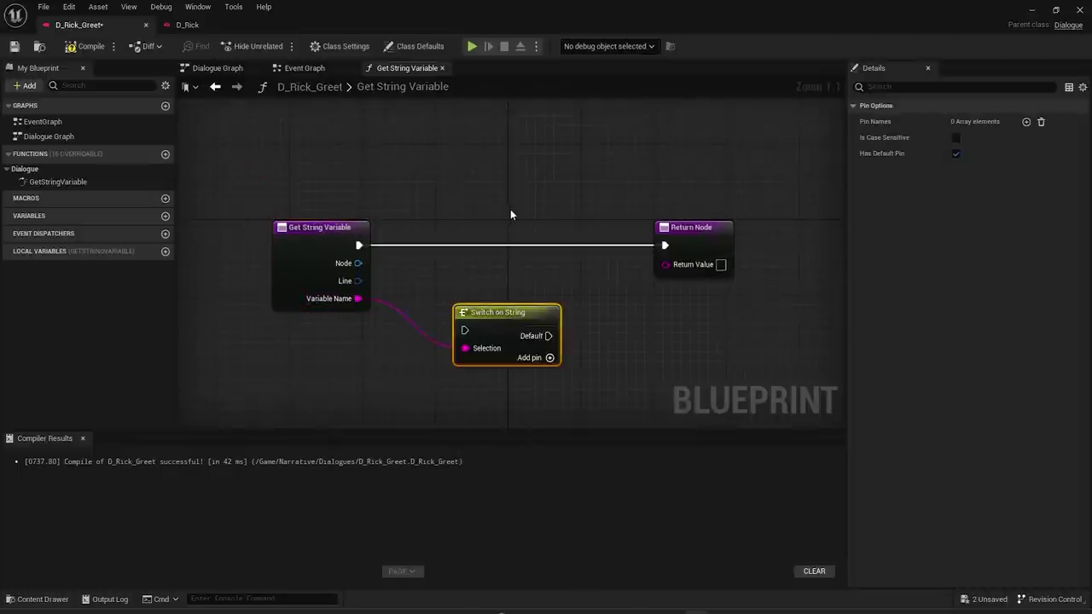
drag(508, 312, 489, 237)
drag(360, 246, 445, 252)
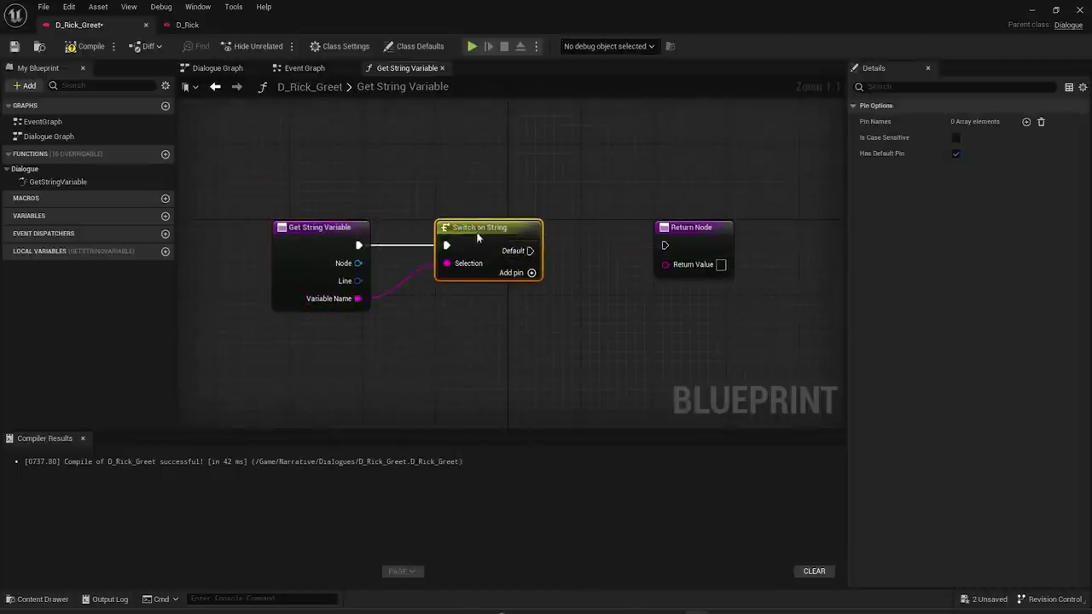
- Connect the switch's Default output to the return node, and wire a new case pin to a duplicated return node
click(316, 67)
click(407, 68)
drag(714, 272, 695, 329)
drag(530, 253, 647, 302)
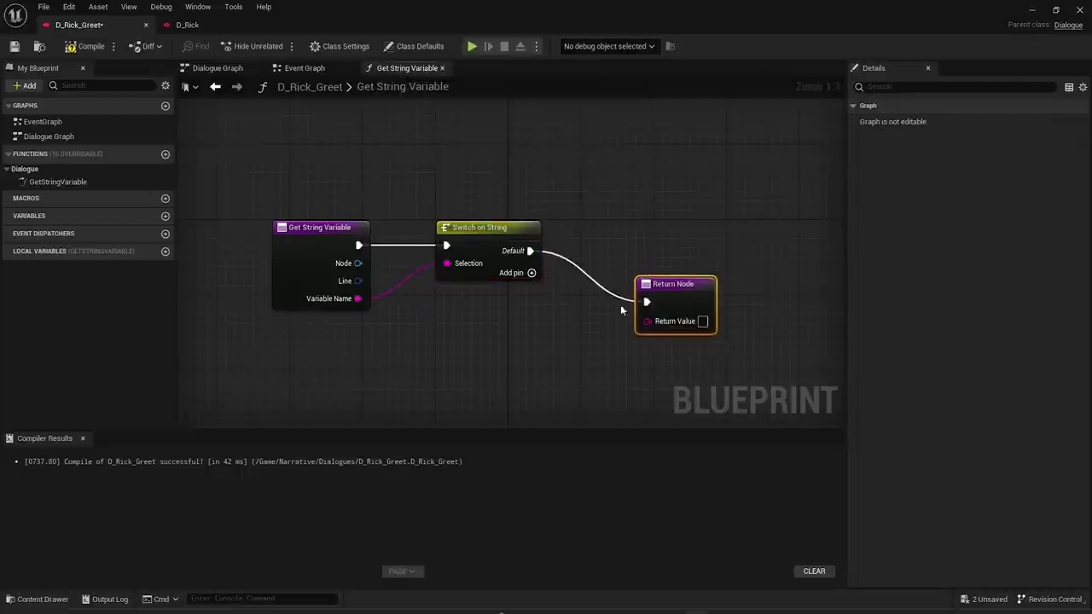
key(ctrl+d)
drag(673, 187, 673, 178)
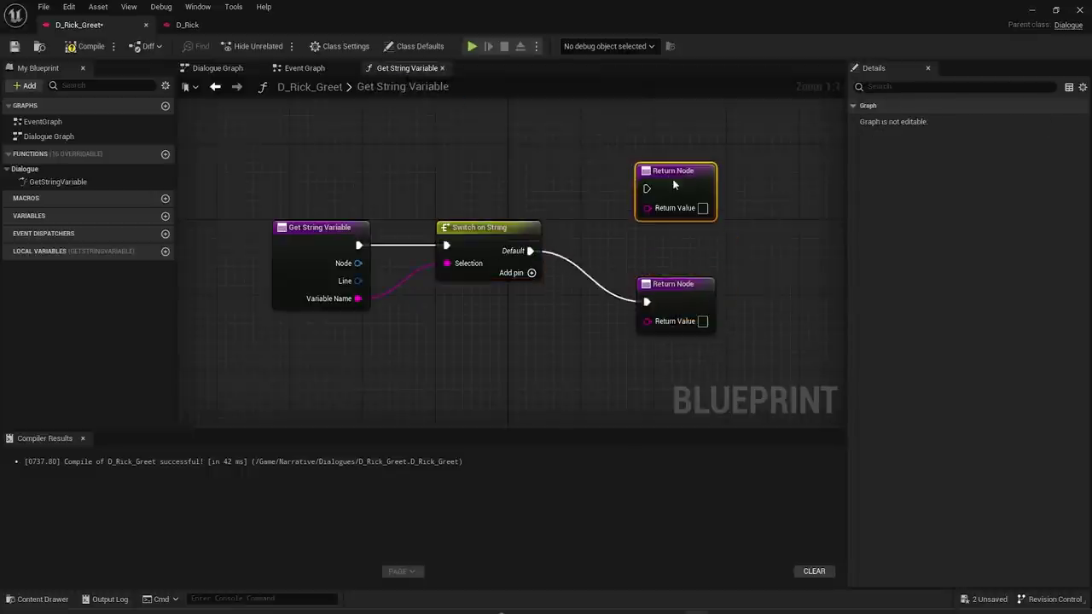
click(531, 273)
drag(529, 246, 647, 189)
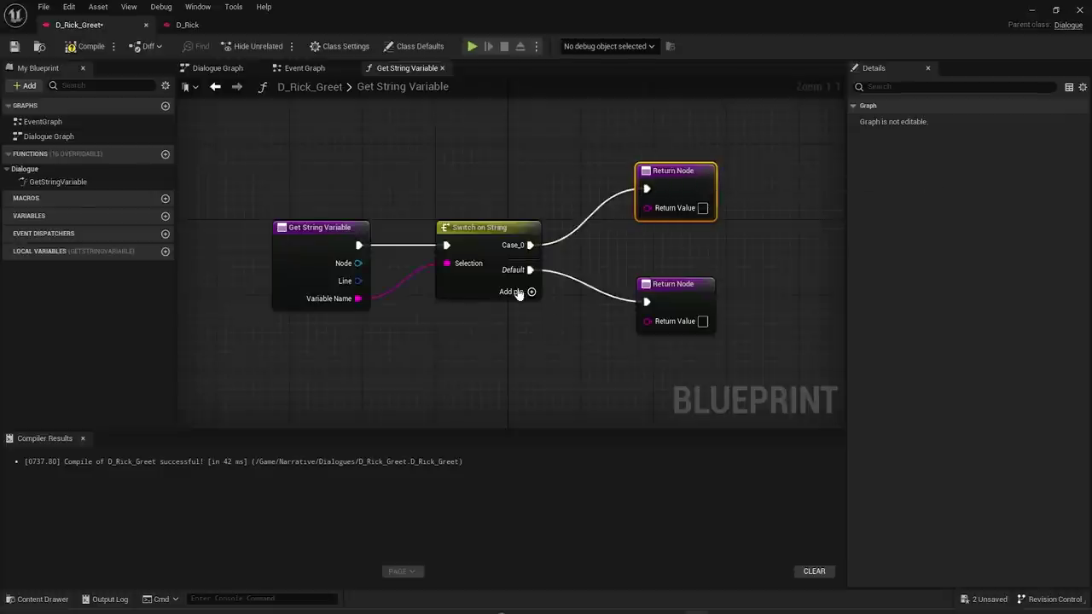
- Rename the Switch on String node's case pin to playername, matching the variable in Rick's gold coin line
click(476, 246)
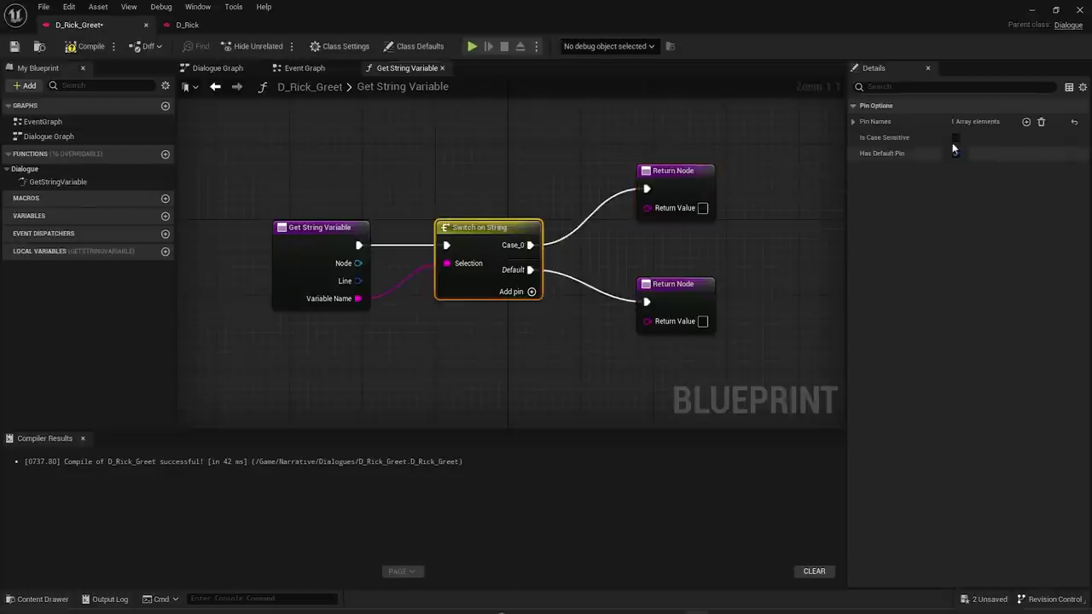
click(304, 67)
click(217, 67)
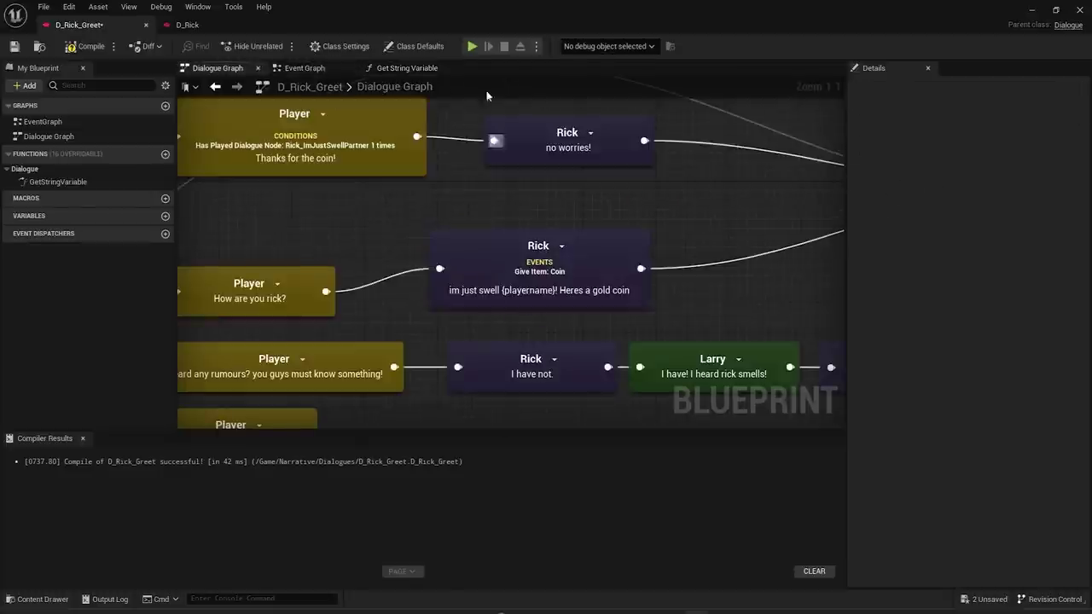
click(408, 68)
click(879, 121)
click(973, 137)
key(Return)
- Move the case's return node away to make room and add an Owning Controller getter to Get String Variable
right_drag(682, 214, 637, 220)
drag(654, 181, 809, 144)
right_drag(679, 222, 668, 225)
click(588, 229)
right_click(588, 229)
text(get owning con)
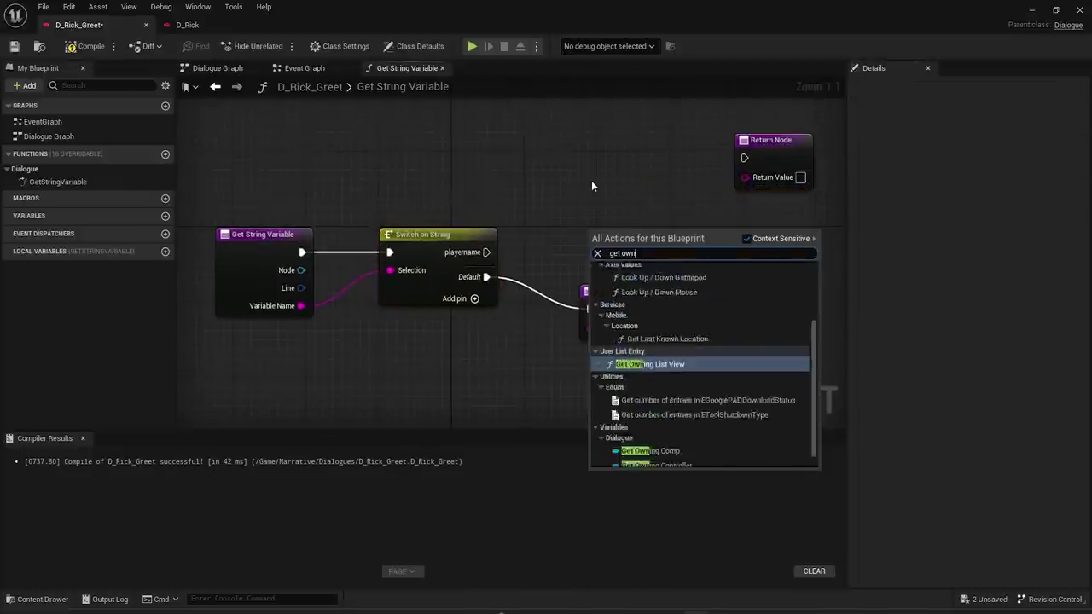
key(Return)
- Get the Player State from the Owning Controller and add a Get Player Name node fed by it
drag(629, 241, 465, 204)
text(get player state)
key(Return)
drag(646, 183, 498, 160)
text(get player na)
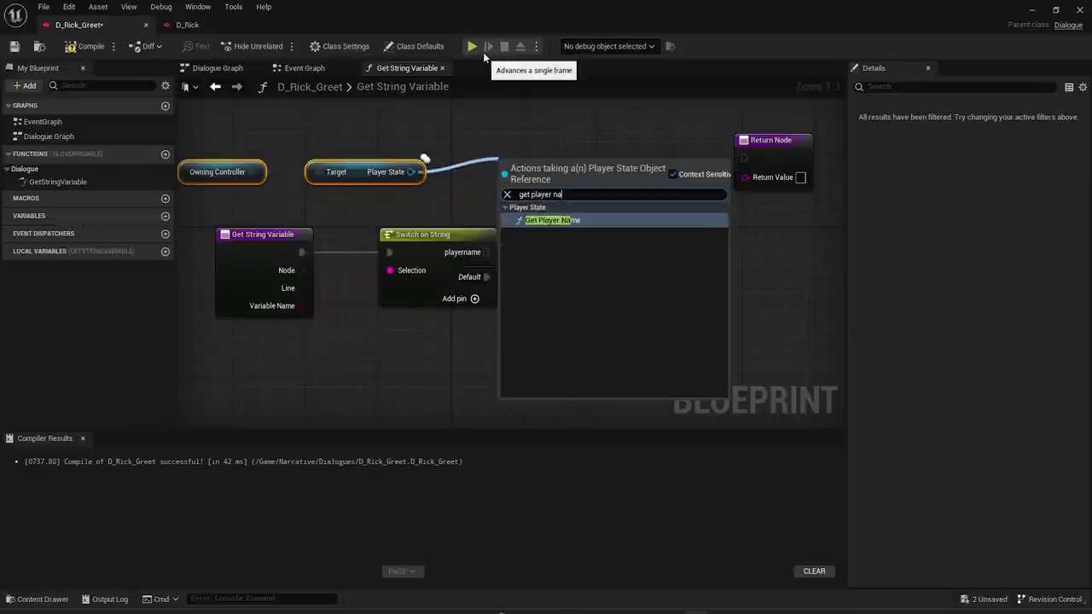
key(Return)
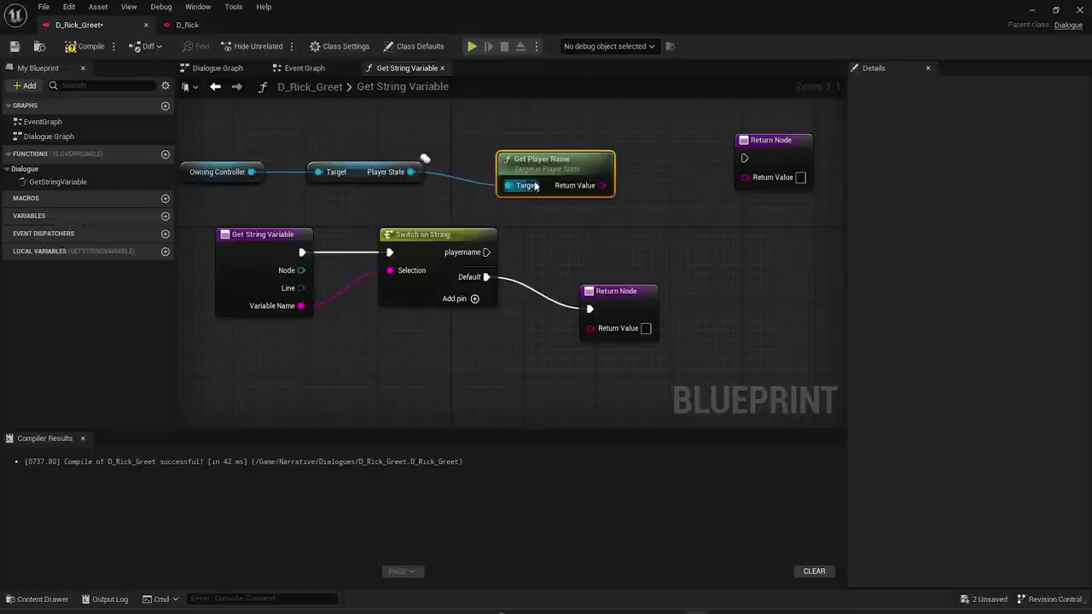
- Wire Get Player Name's result and the playername case to the same return node, and compile and save D_Rick_Greet
drag(602, 185, 487, 251)
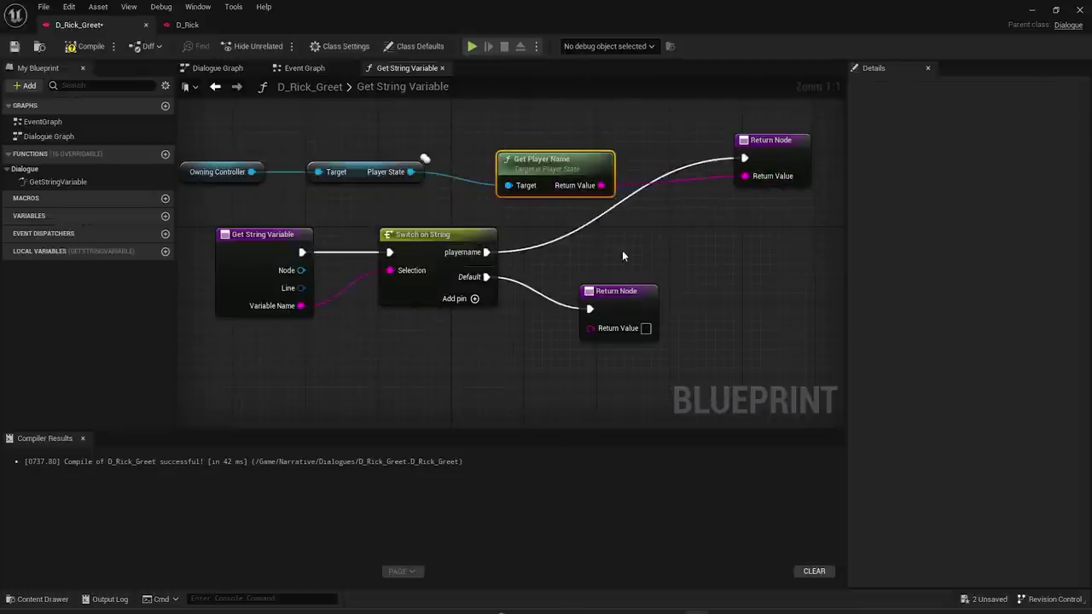
click(85, 47)
click(15, 47)
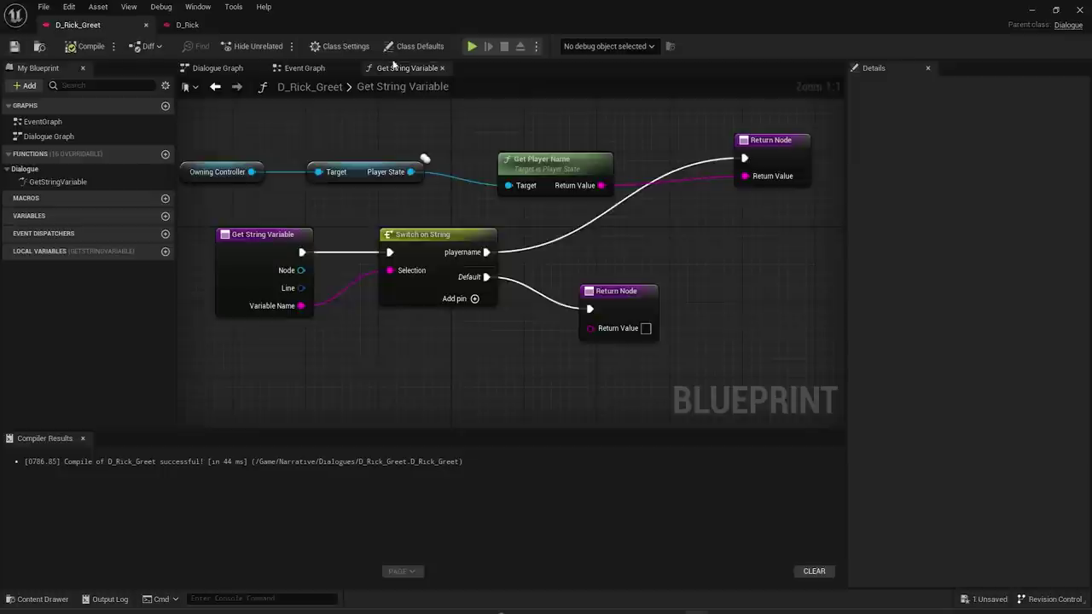
- Review Rick's gold coin line in the dialogue graph and playtest the level's conversation to check the player name substitution
click(294, 67)
click(218, 67)
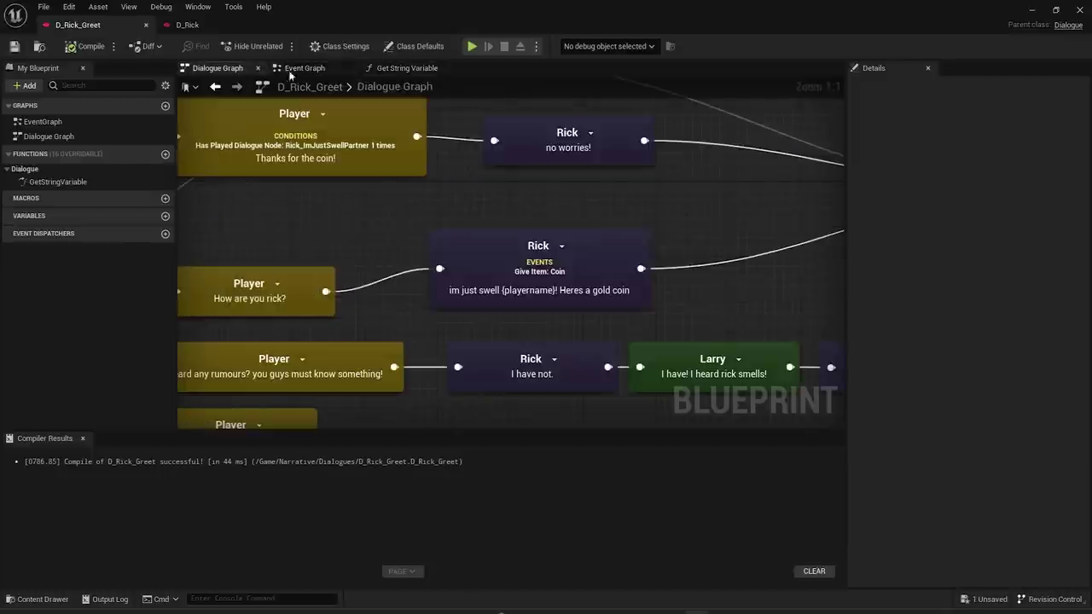
click(531, 296)
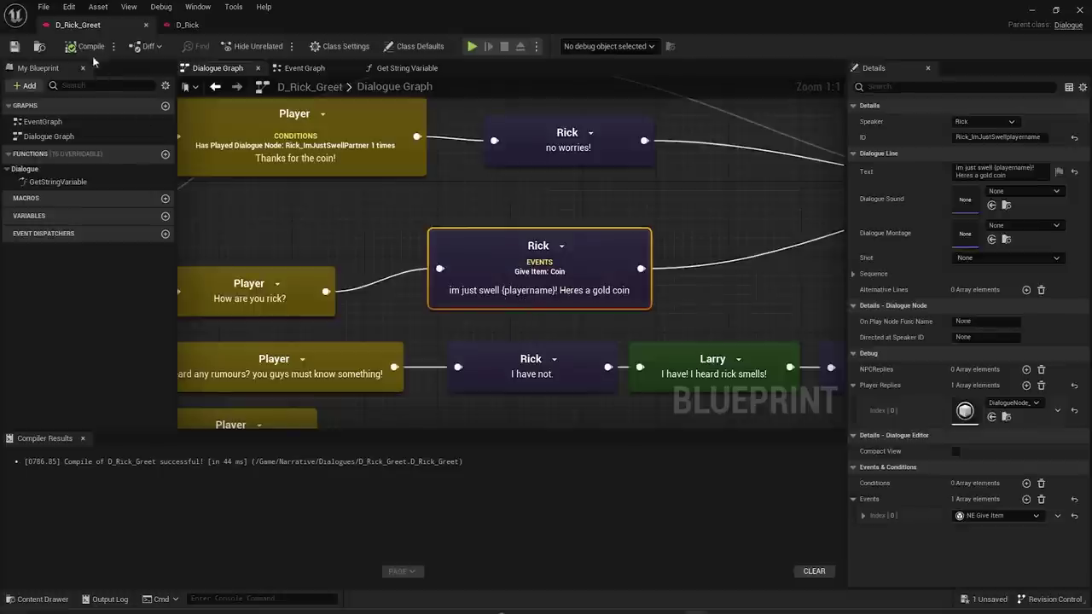
click(1035, 12)
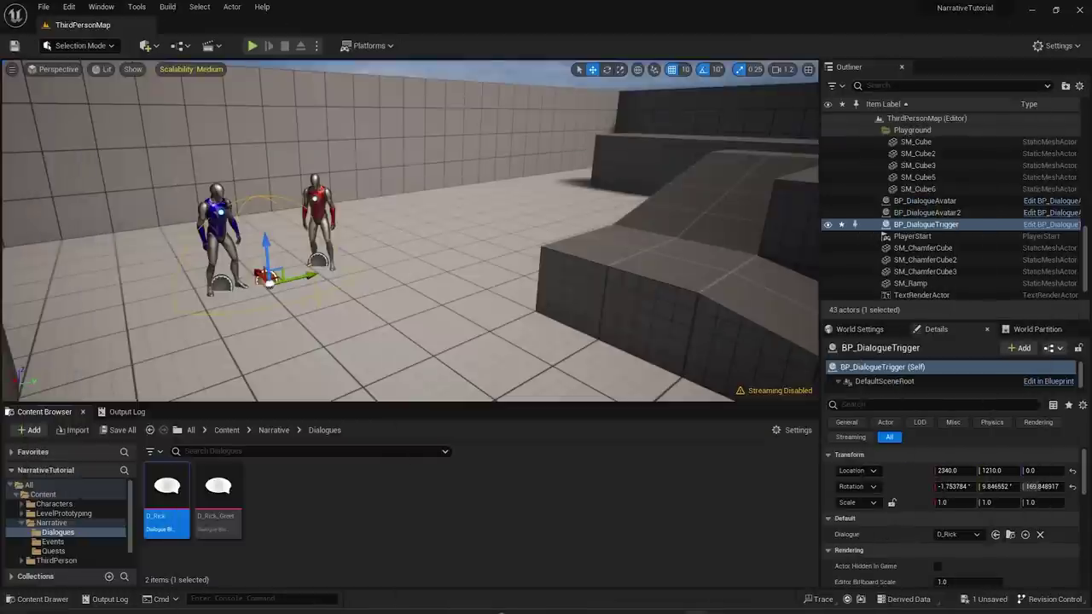
click(253, 46)
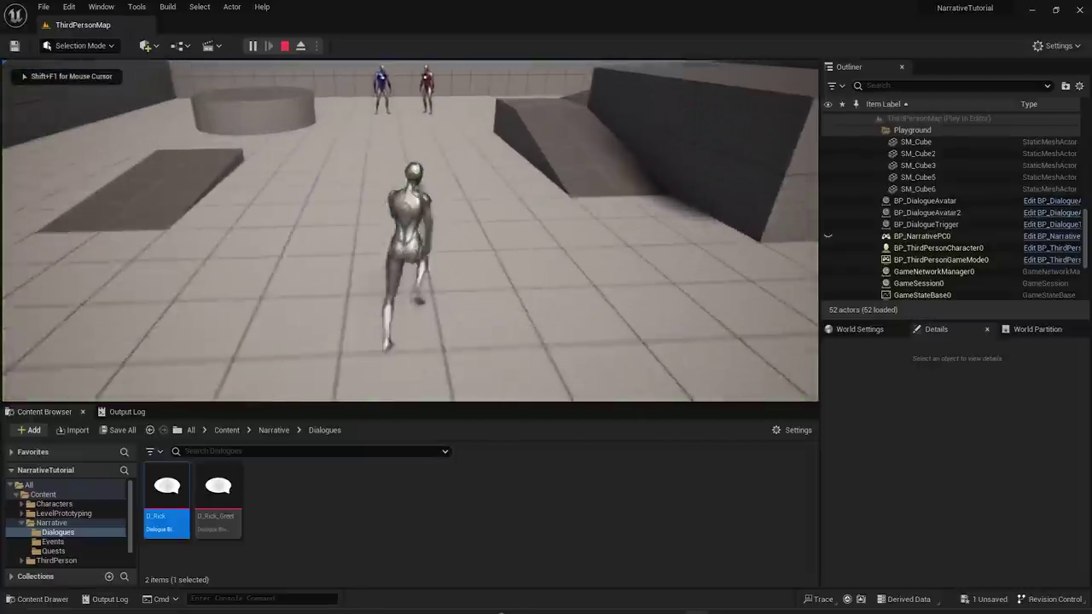
key(w)
key(space)
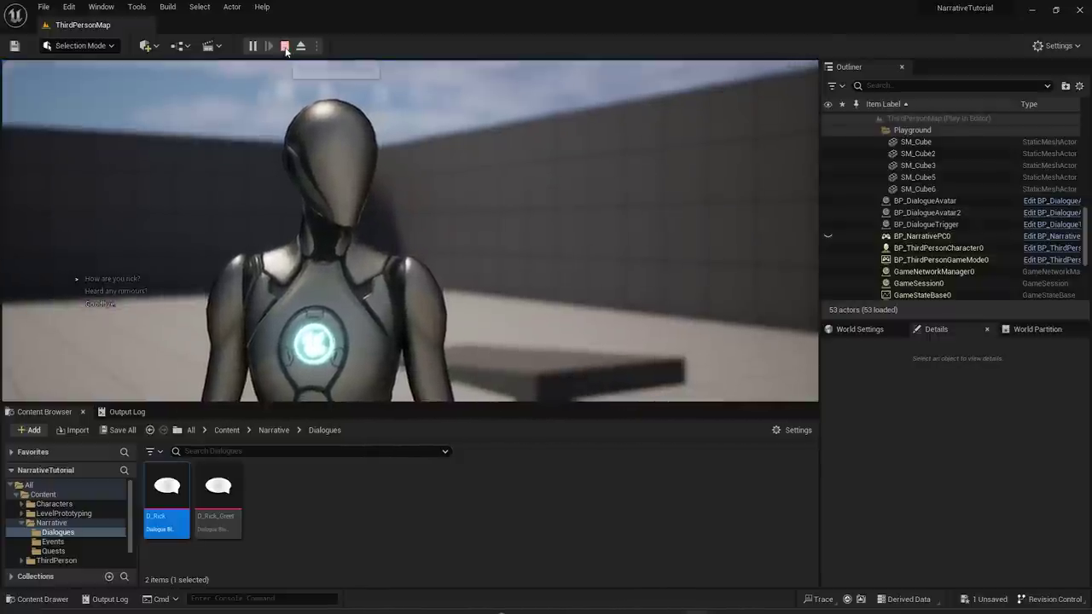
click(285, 45)
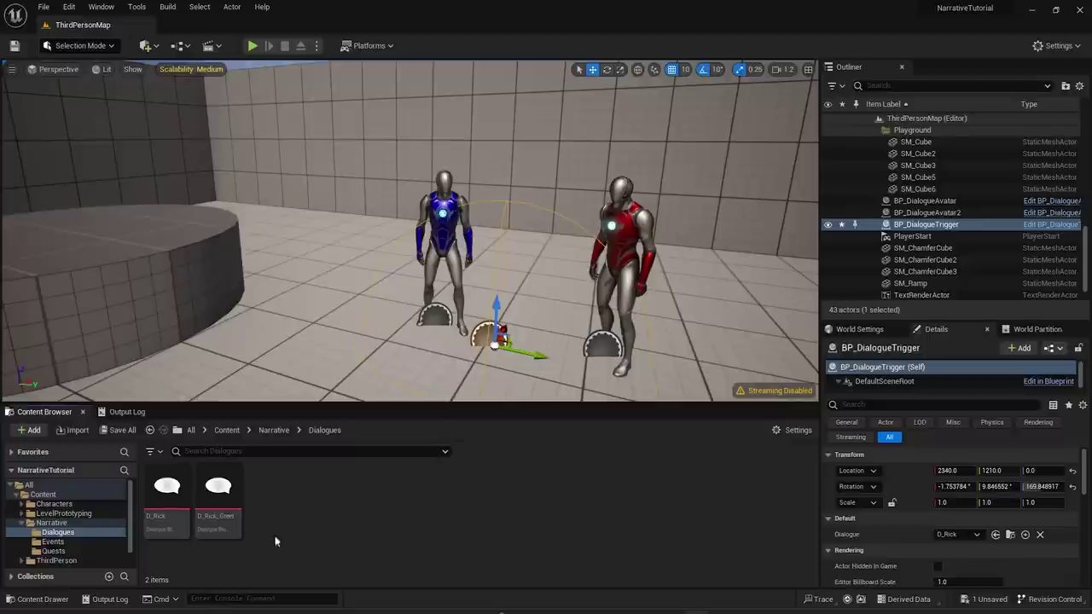
- Create a new Narrative dialogue asset named D_Larry in the Dialogues folder
double_click(218, 495)
drag(212, 365, 722, 151)
click(1033, 11)
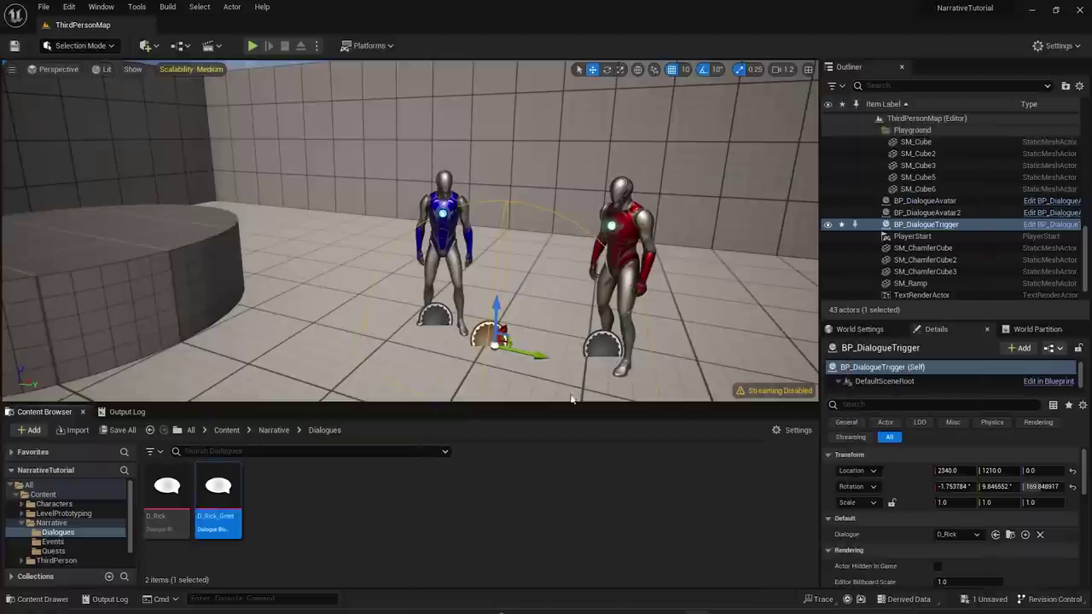
right_click(301, 501)
mouse_move(360, 425)
click(510, 461)
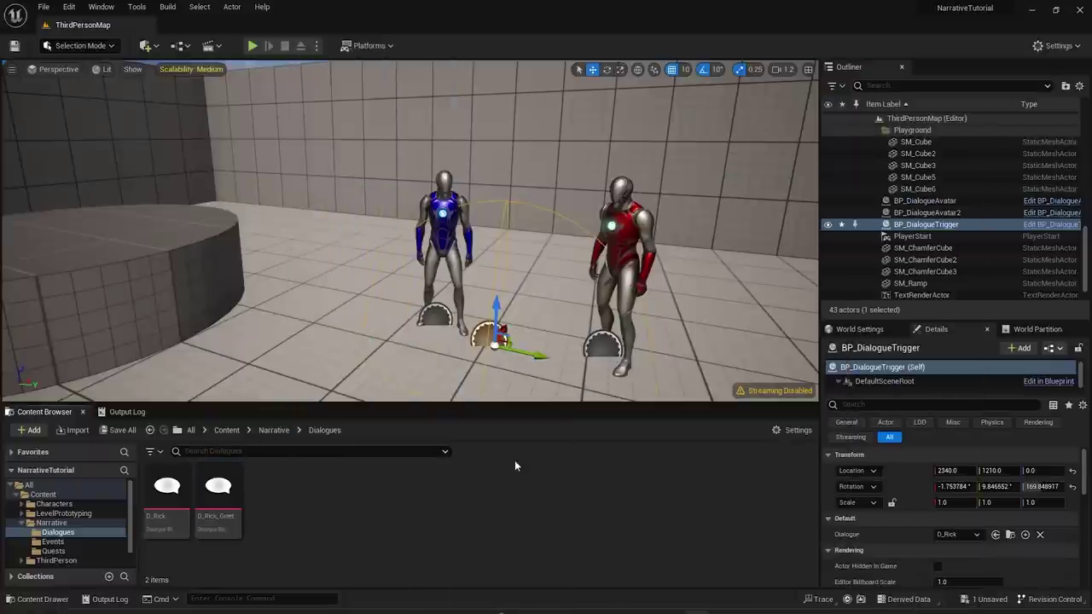
text(D_Larry)
key(Return)
- Open D_Larry's dialogue graph and change the Larry node's text to "Hi there {playername}"
double_click(169, 494)
click(213, 69)
click(592, 295)
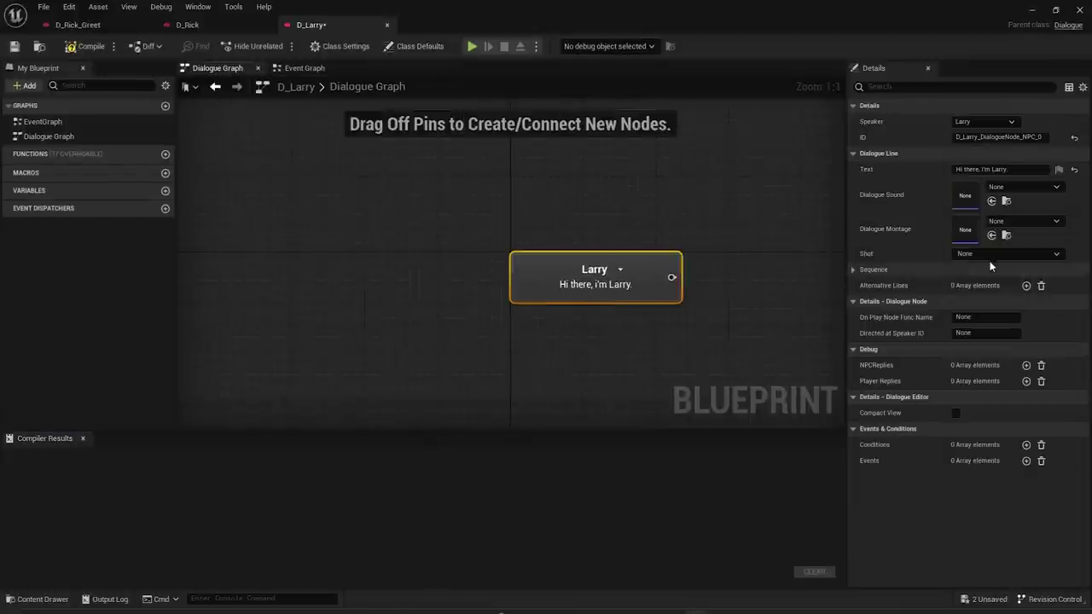
drag(1015, 170, 981, 170)
text((pla)
text(yername})
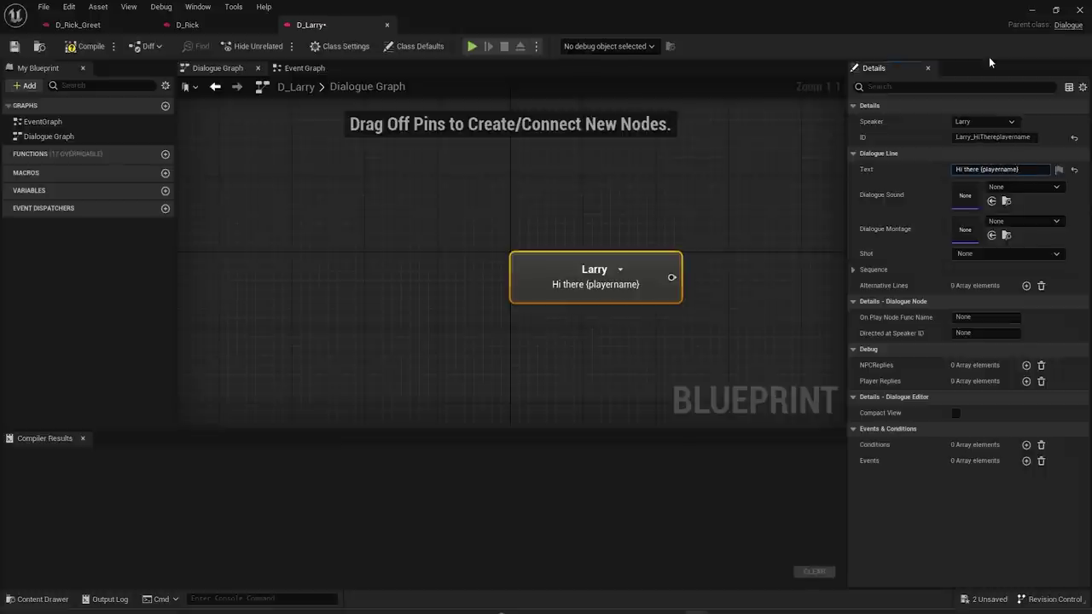
- Compare D_Rick_Greet's Get String Variable function with D_Larry's dialogue graph, placing the two assets side by side in the tab order
click(77, 24)
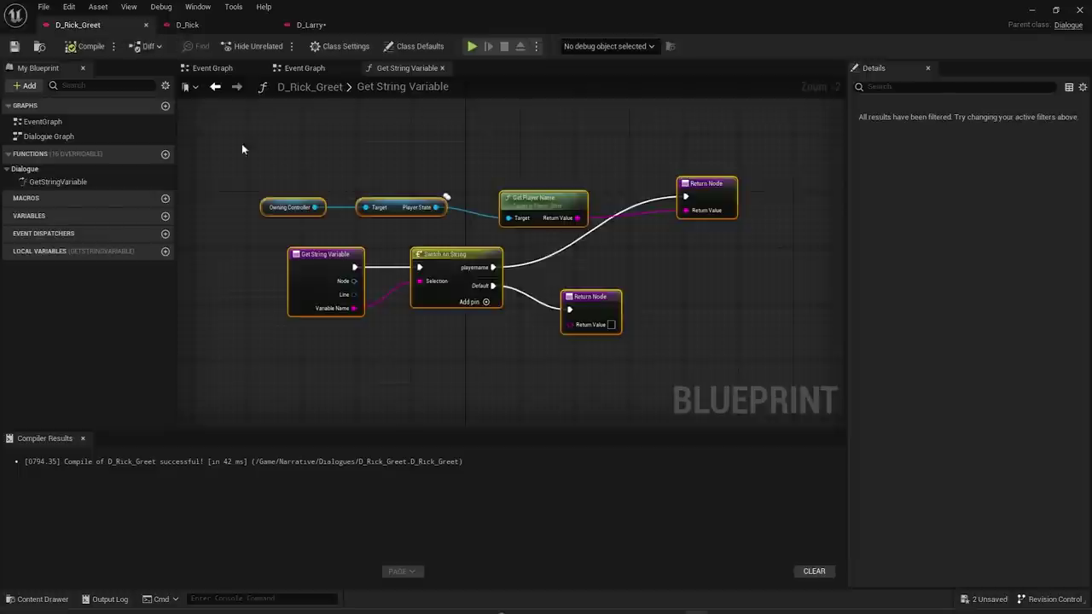
click(228, 358)
click(310, 26)
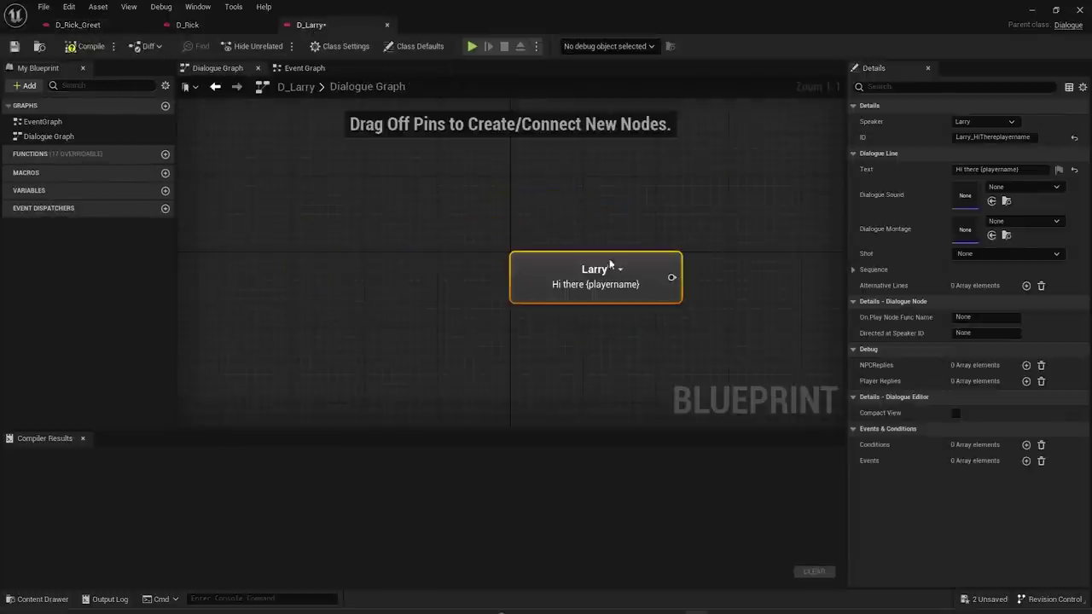
drag(324, 30, 200, 31)
click(98, 28)
click(197, 26)
click(477, 203)
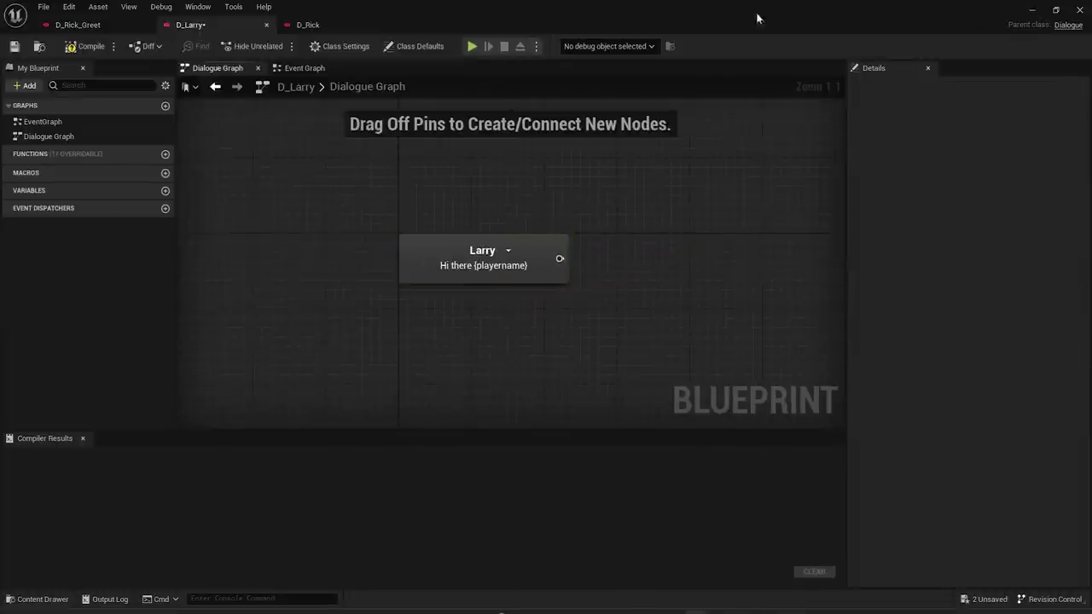
- Create another Narrative dialogue asset named D_Master in the Dialogues folder
click(1030, 11)
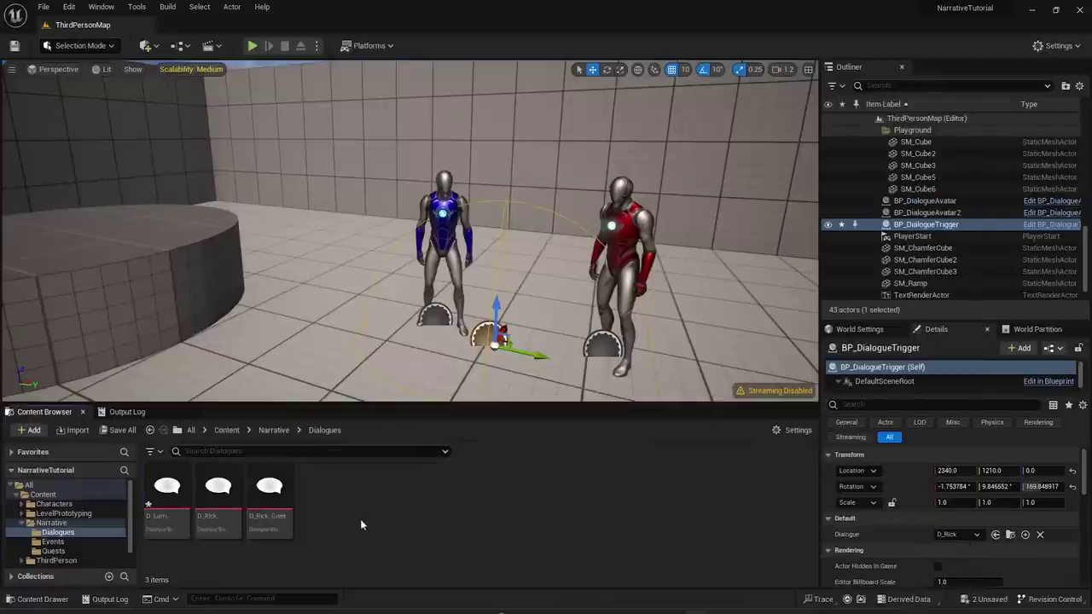
right_click(361, 525)
mouse_move(417, 444)
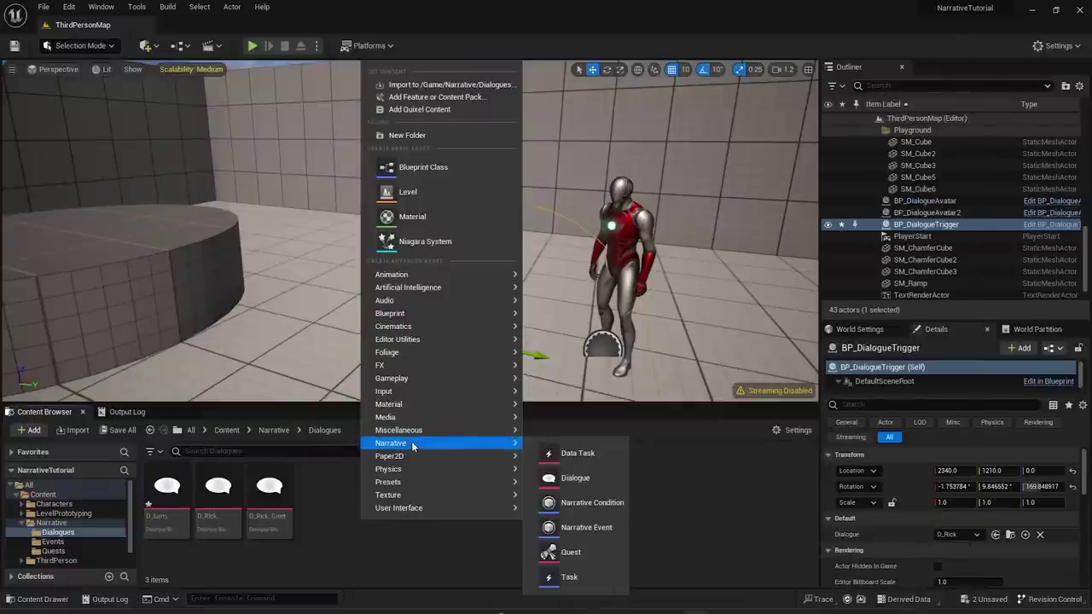
click(595, 487)
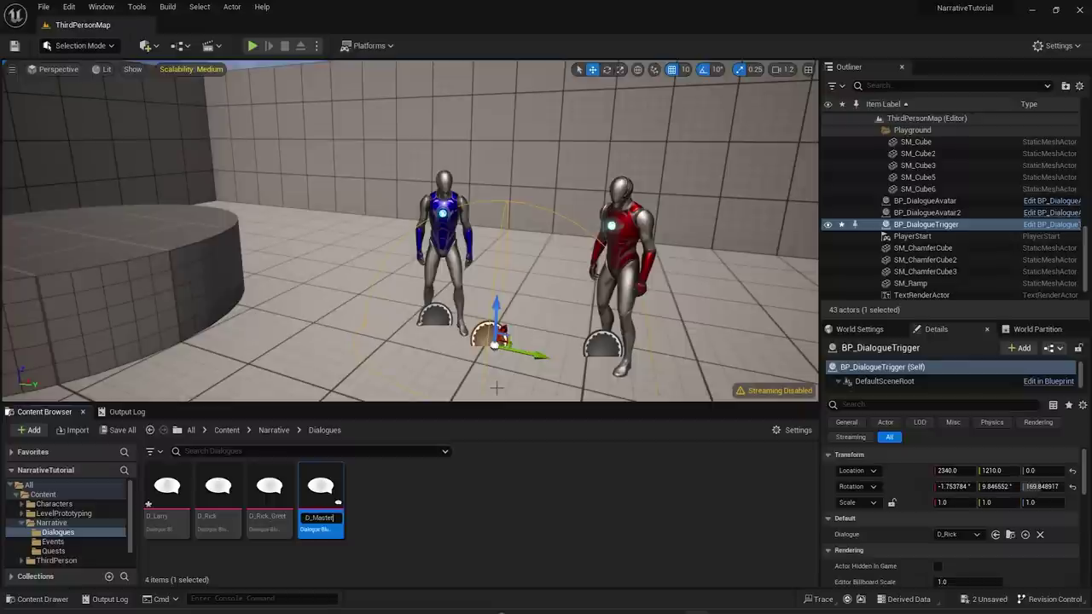
text(D_Master)
key(Return)
- Open D_Master and paste a copy of D_Rick_Greet's GetStringVariable function into it
double_click(217, 495)
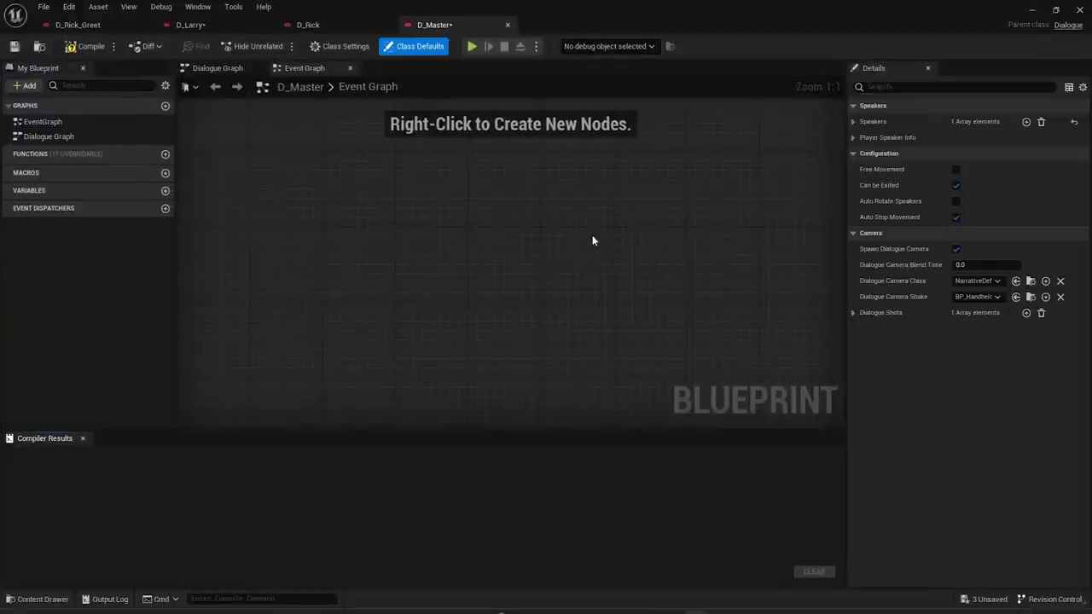
click(106, 26)
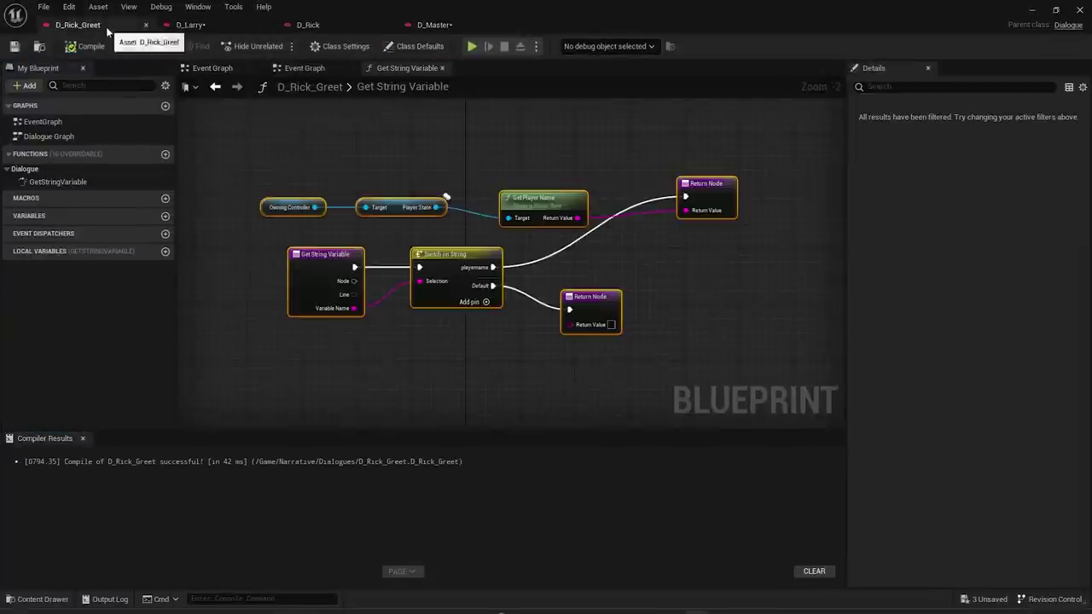
right_click(54, 182)
click(85, 250)
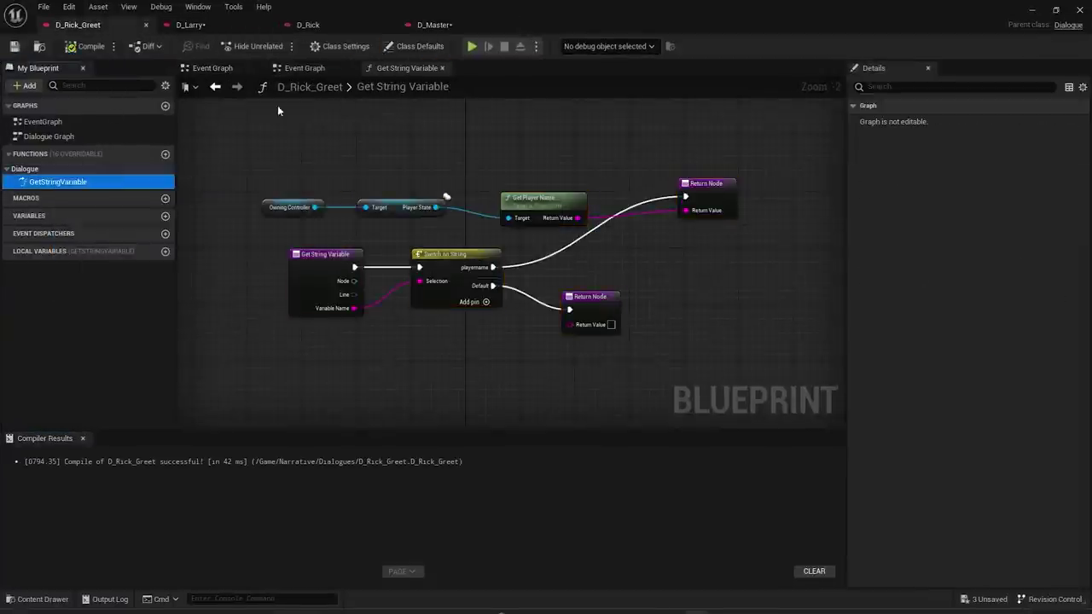
click(434, 25)
right_click(119, 153)
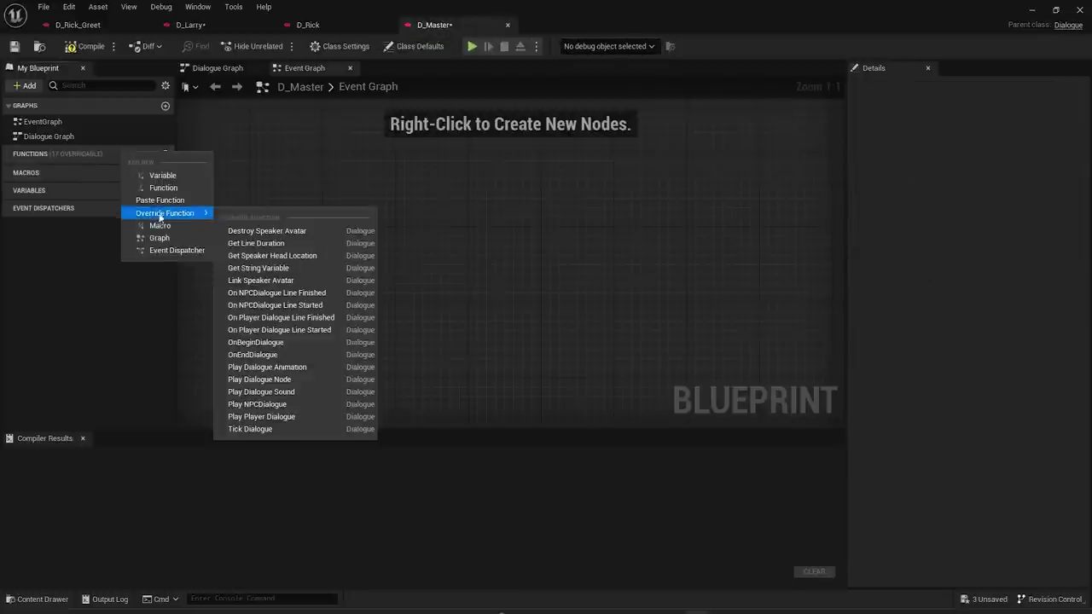
click(160, 200)
key(Return)
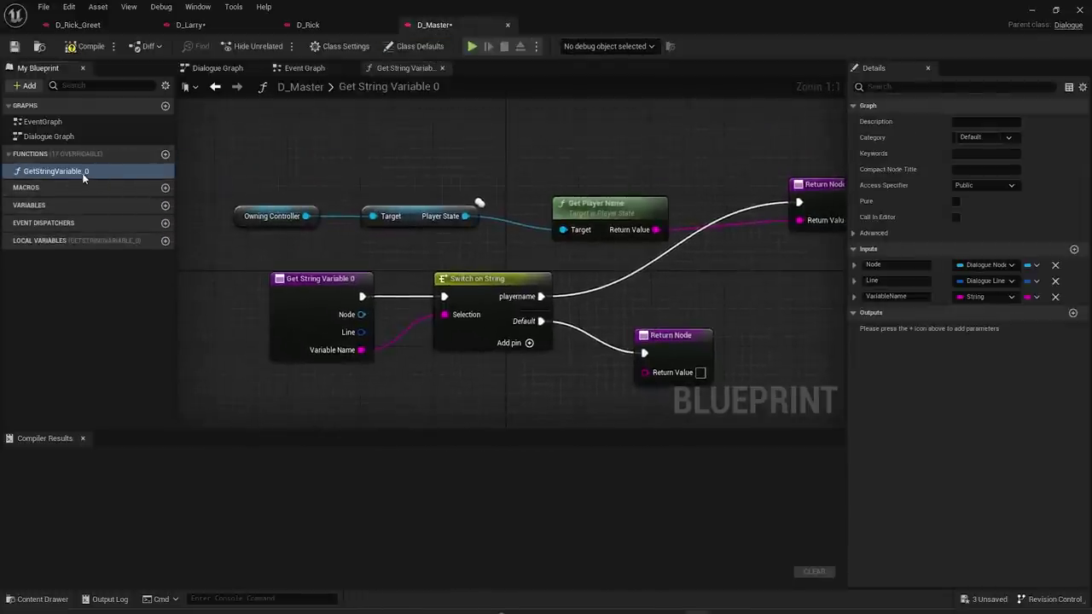
- Copy all nodes of the pasted GetStringVariable_0 function and delete that function from D_Master
scroll(352, 268, down, 4)
key(ctrl+a)
click(46, 155)
click(47, 155)
click(49, 173)
key(Delete)
- Override the Get String Variable function in D_Master and paste the copied nodes into its graph
click(141, 154)
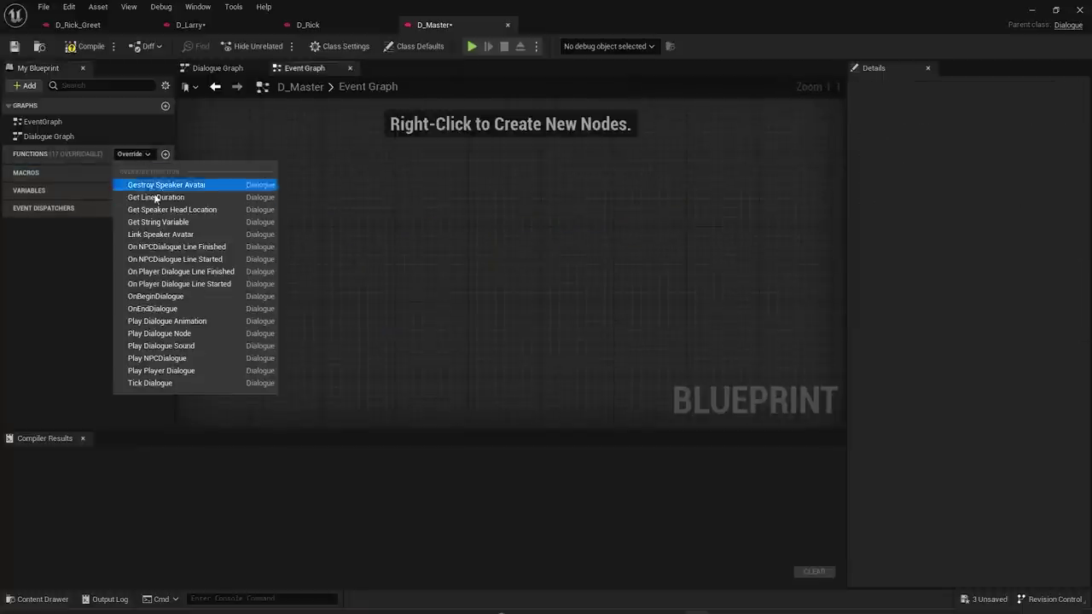
click(158, 222)
key(ctrl+v)
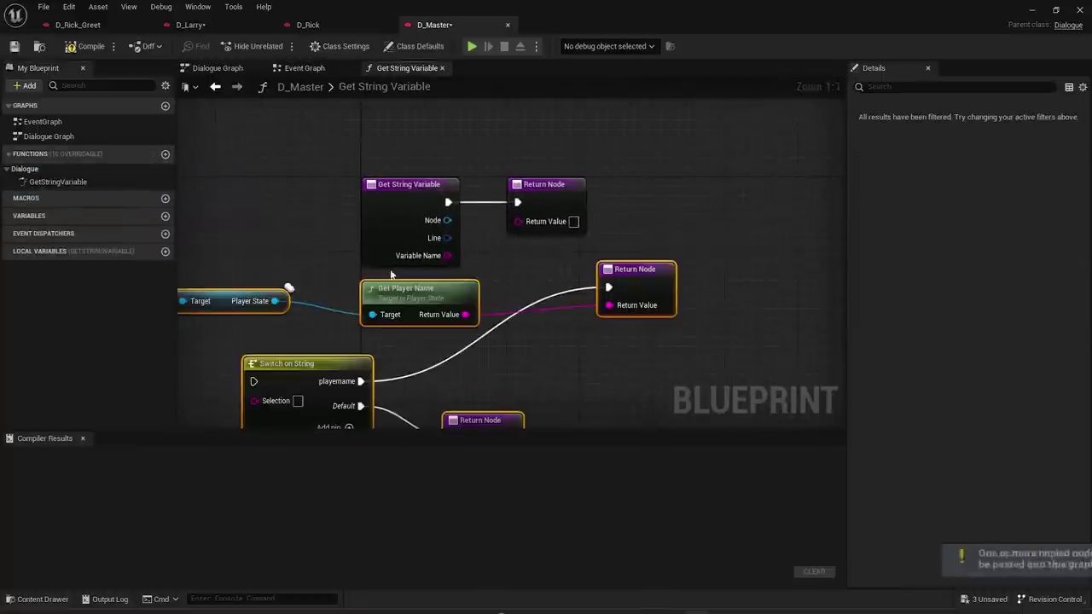
- Connect the function entry's execution and Variable Name to the pasted Switch on String node, and delete the spare return node
scroll(397, 260, down, 2)
drag(400, 231, 297, 349)
drag(259, 388, 297, 361)
drag(446, 265, 515, 210)
key(Delete)
- Compile and save D_Master
right_drag(399, 335, 473, 287)
scroll(473, 287, down, 1)
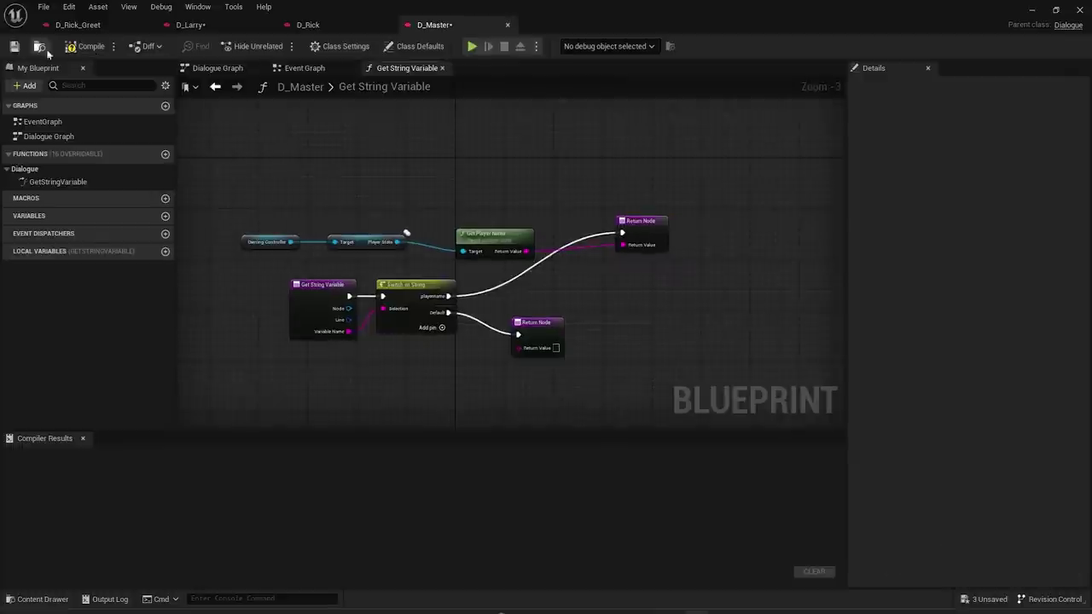
key(F7)
click(17, 48)
- Reparent D_Rick_Greet to D_Master in its class settings
click(77, 25)
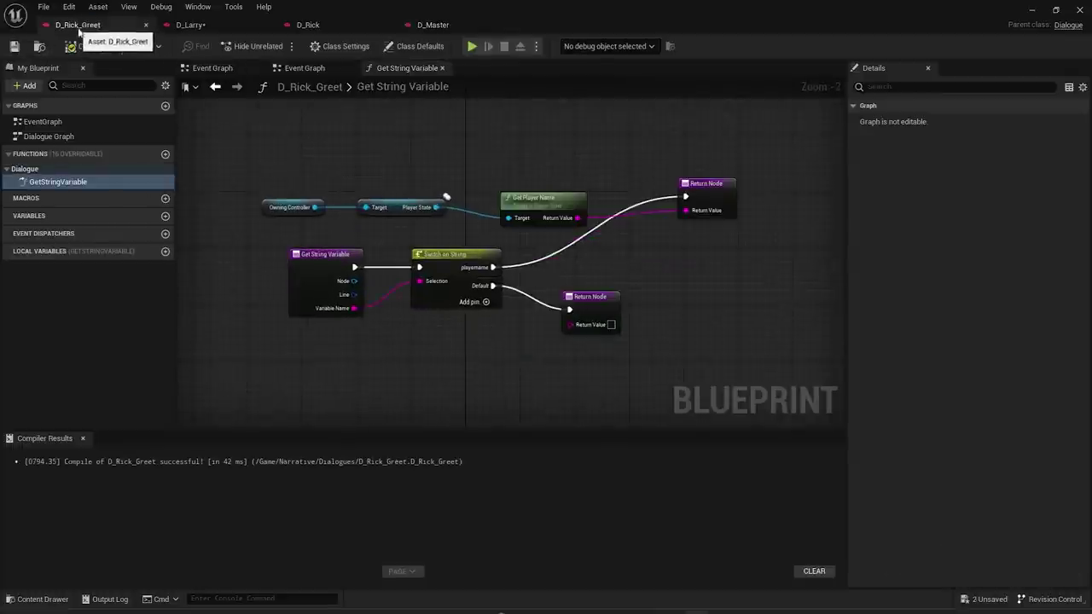
click(341, 46)
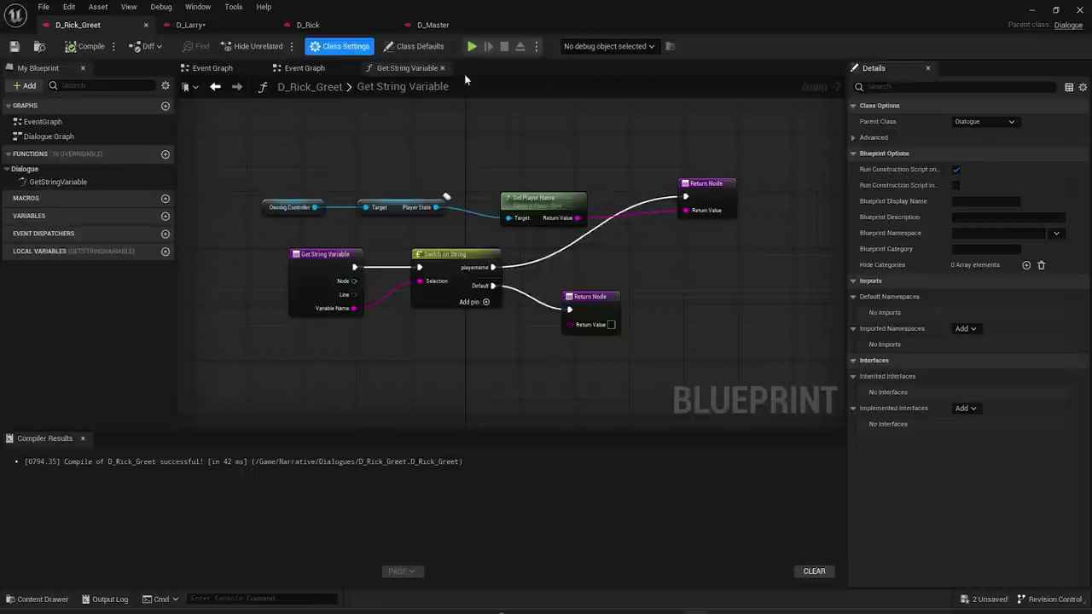
click(981, 121)
text(master)
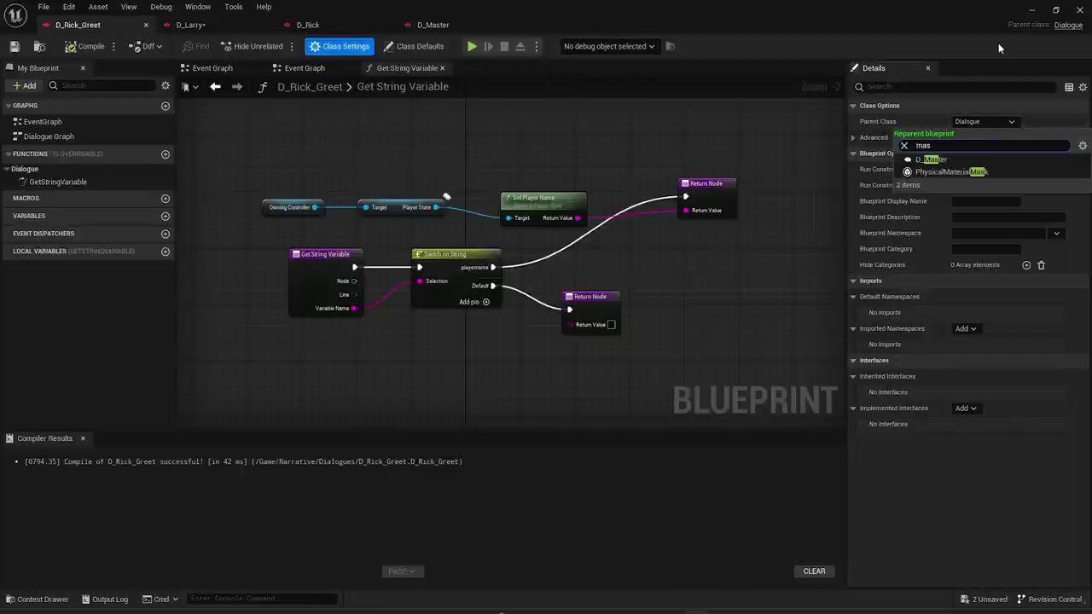
click(956, 160)
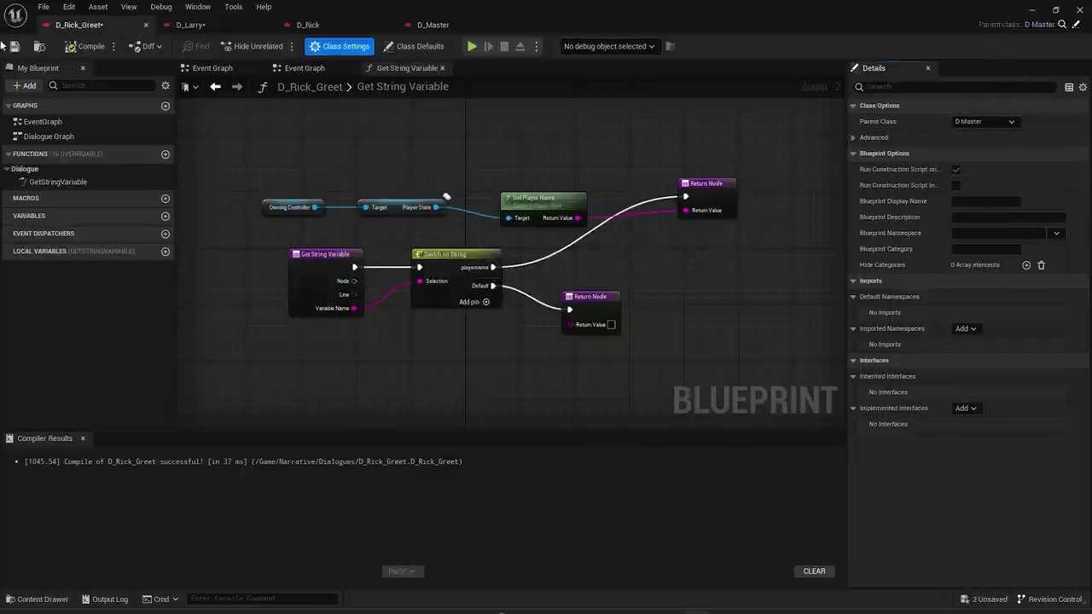
- Save D_Rick_Greet, and create and open a child blueprint of D_Master named D_Nicholas
click(73, 49)
click(1032, 9)
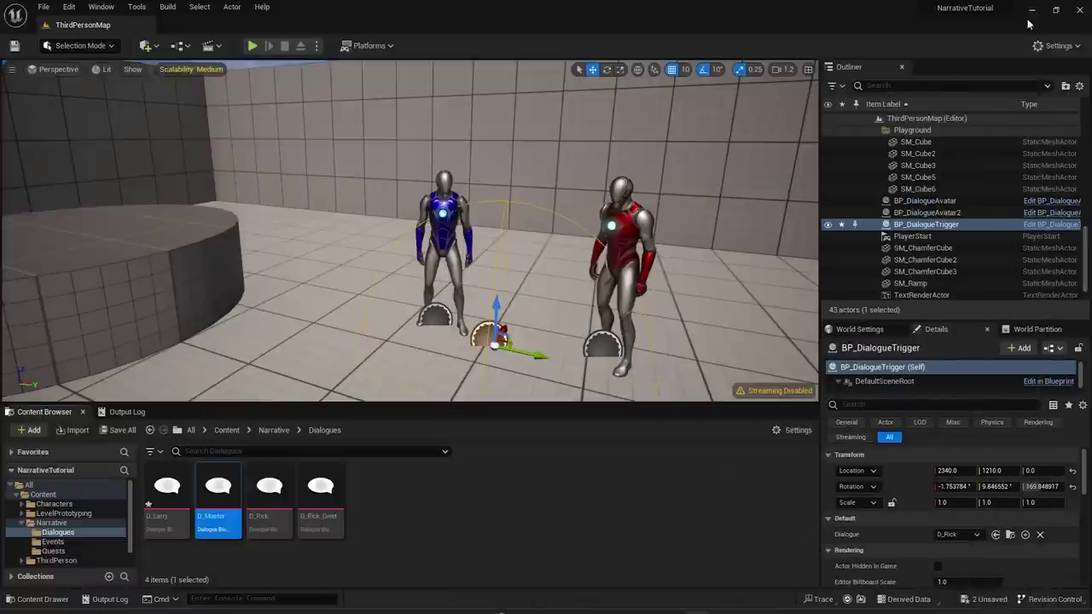
right_click(216, 516)
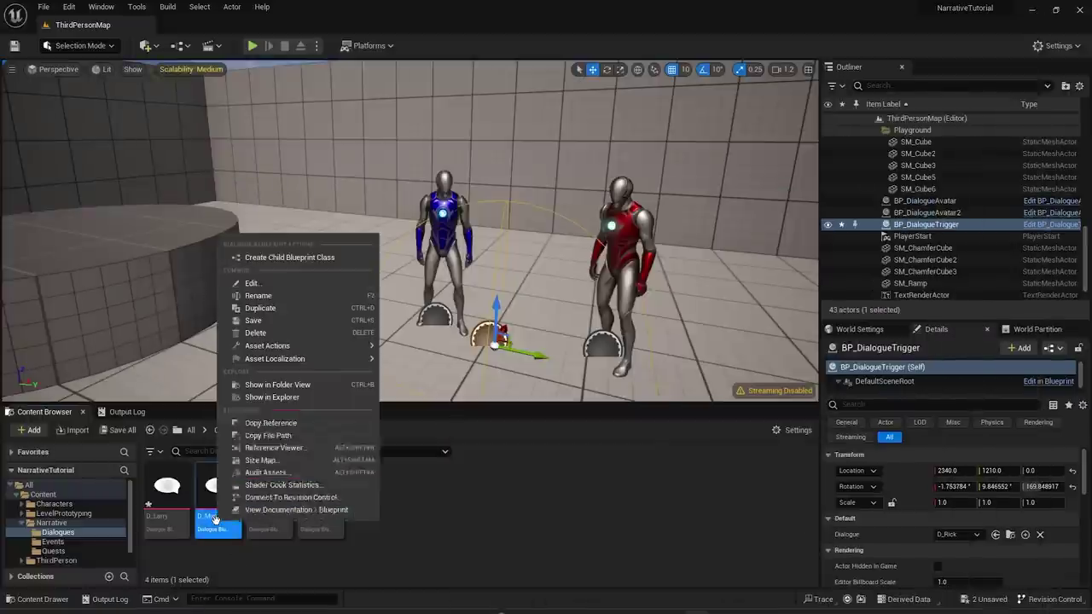
click(296, 259)
text(D_Larry)
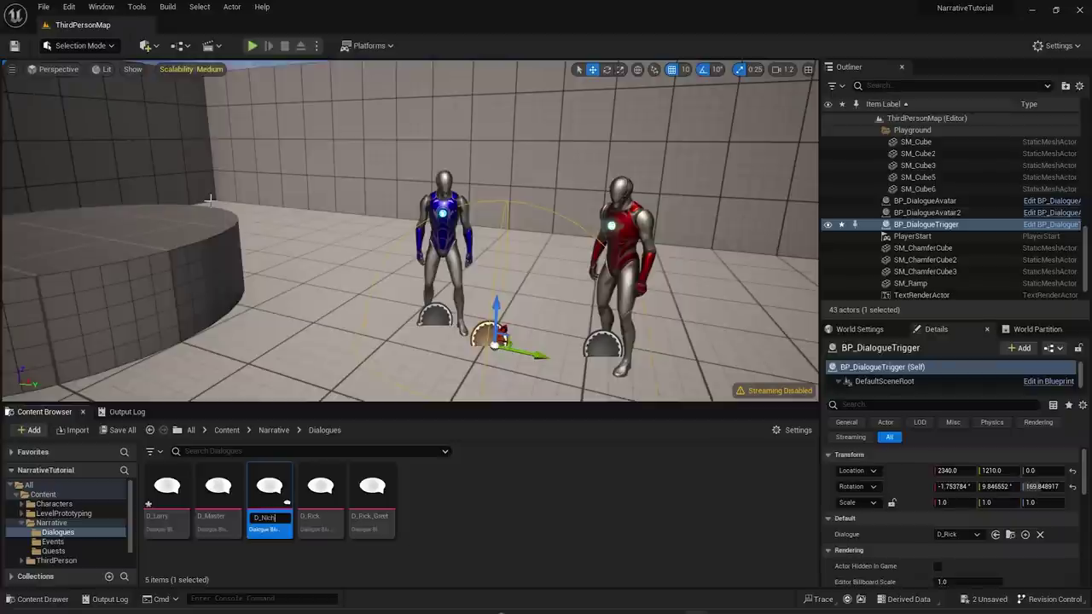
double_click(264, 495)
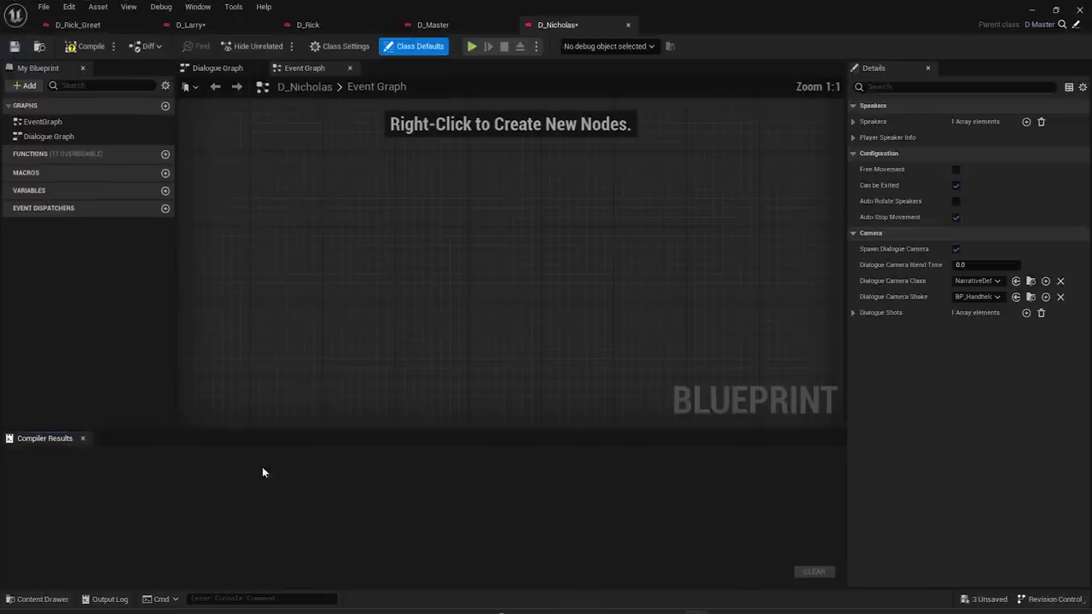
- Select all nodes in D_Master's Get String Variable graph and shift them slightly sideways
click(432, 25)
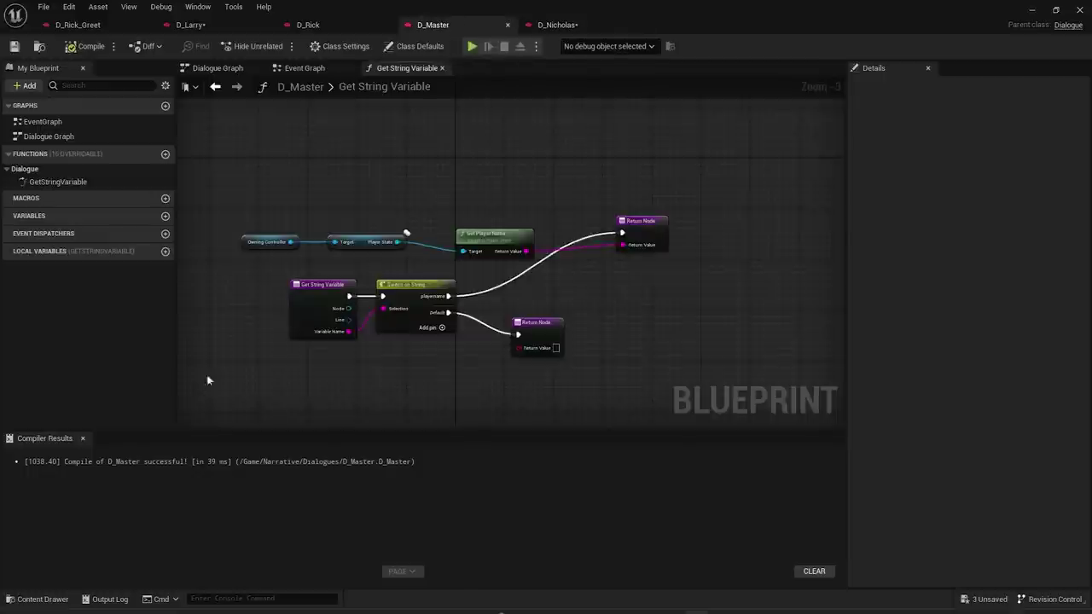
drag(200, 387, 700, 162)
drag(274, 375, 751, 165)
drag(422, 286, 435, 286)
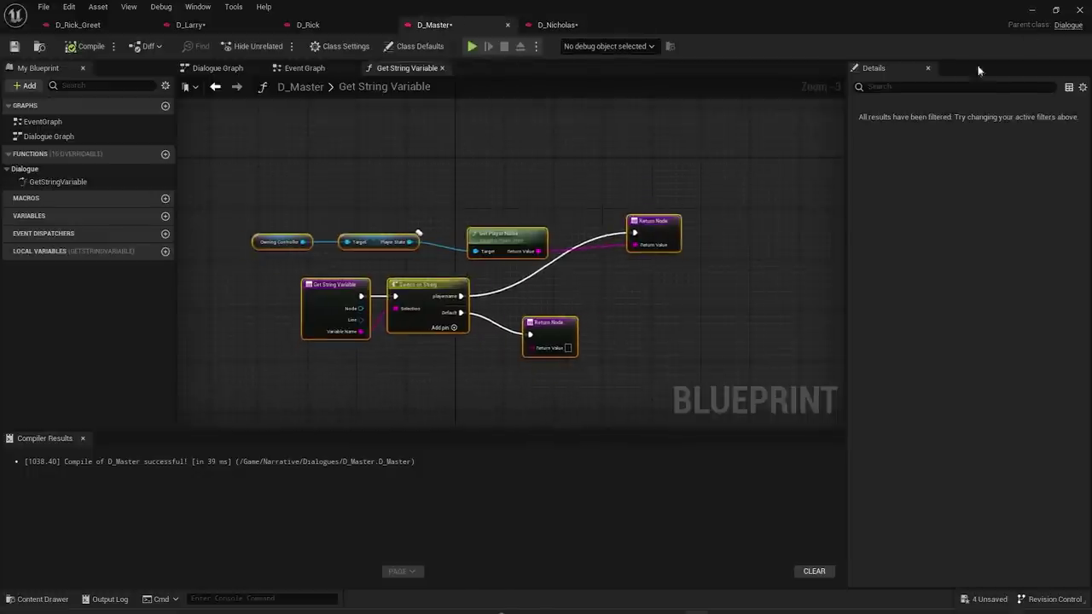
- Set the Default Dialogue Class to D_Master in the Narrative Dialogues - Editor project settings
click(1031, 12)
click(70, 9)
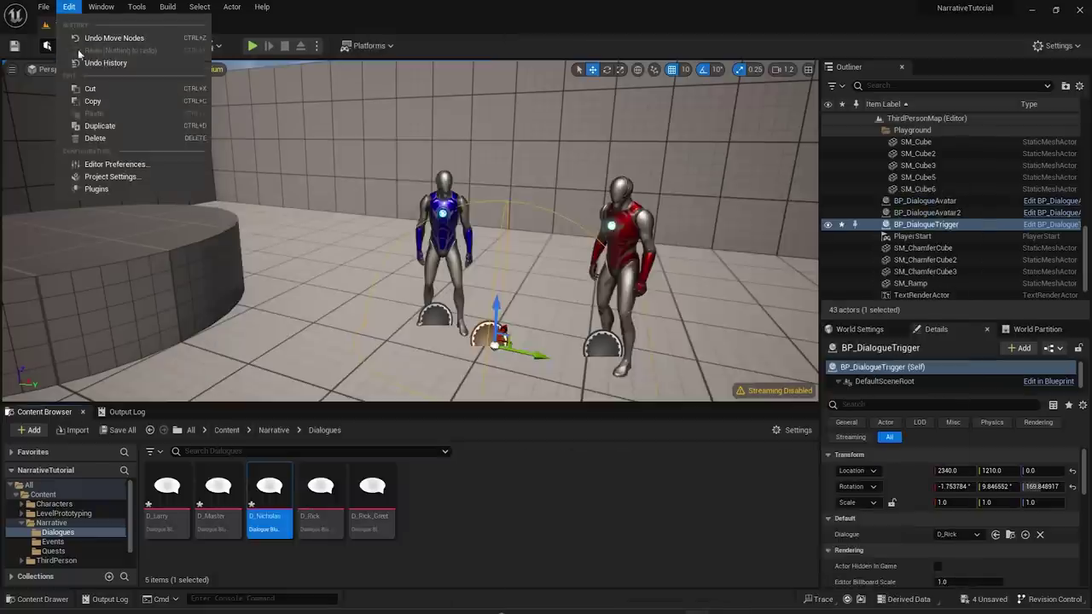
click(111, 175)
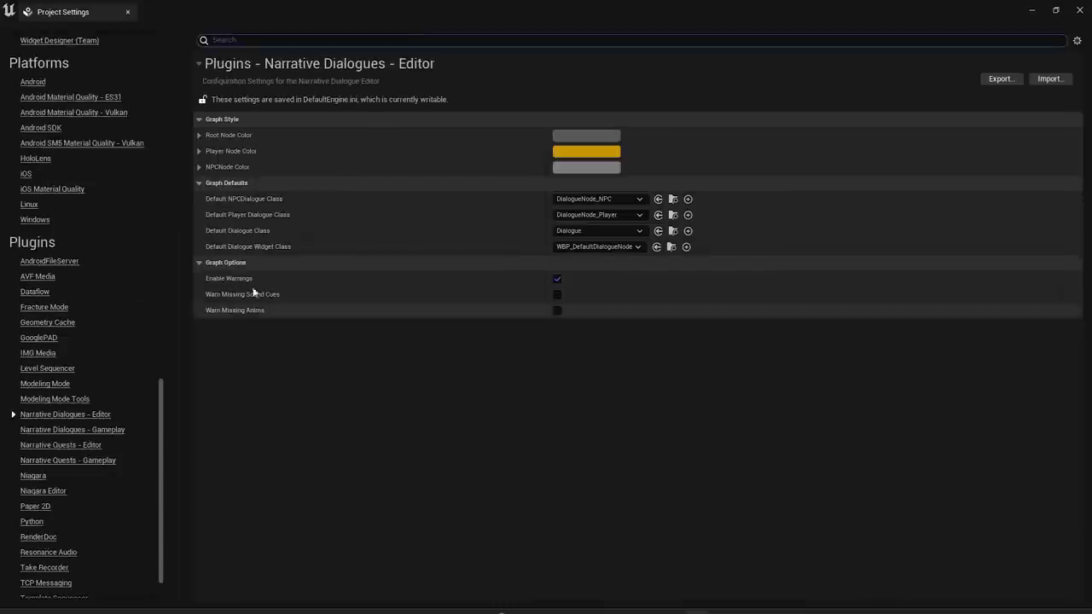
click(604, 231)
click(602, 273)
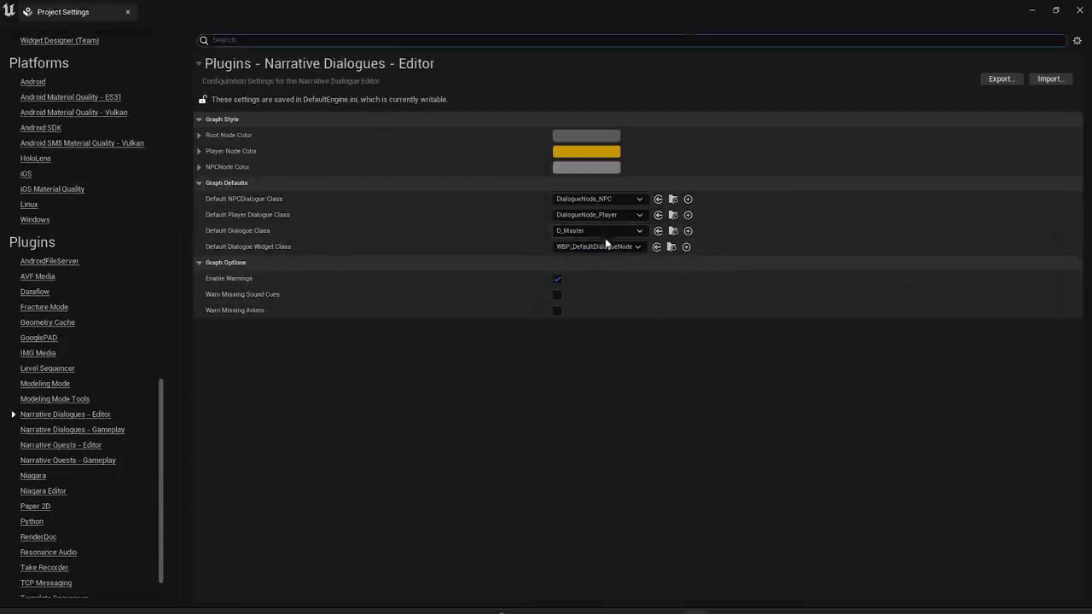
- Create a Narrative dialogue asset with the default name NewDialogue in the Dialogues folder and open it to check its parent class
click(1035, 12)
right_click(433, 509)
mouse_move(486, 447)
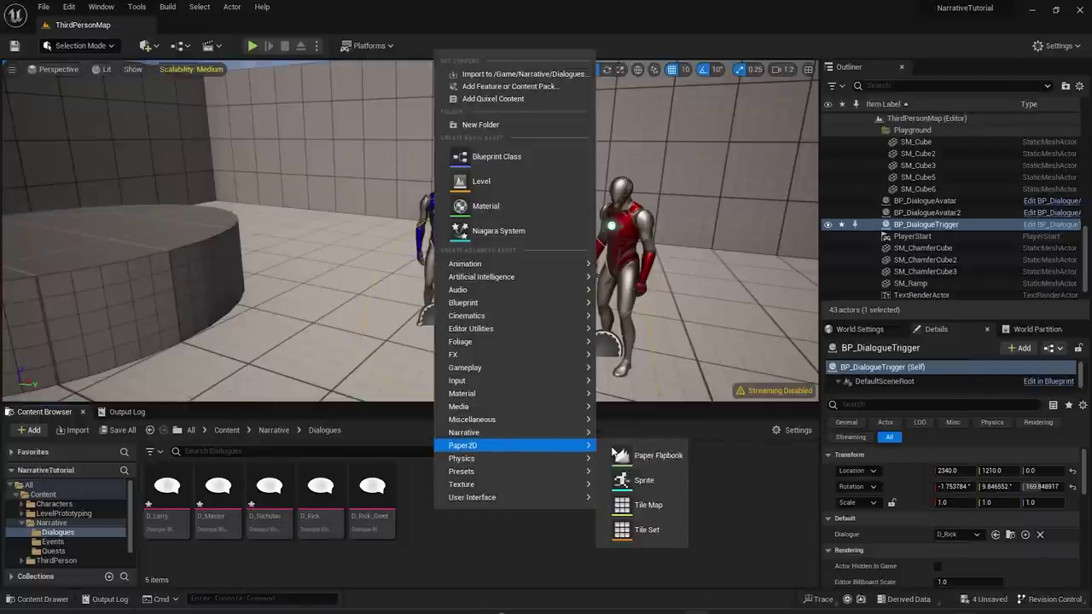
mouse_move(533, 433)
click(653, 465)
double_click(424, 495)
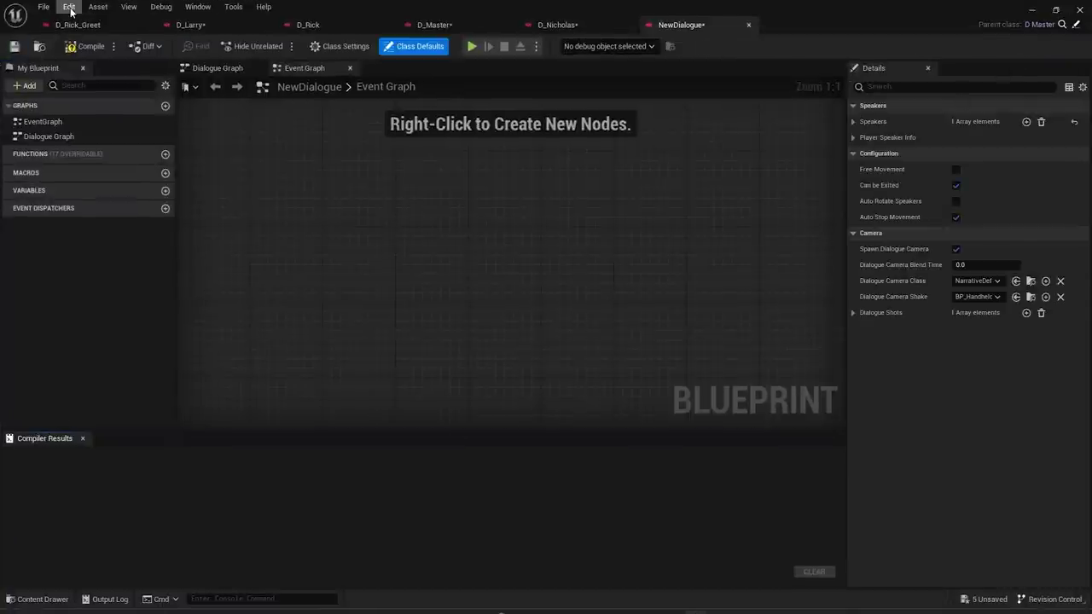
- Review the D_Master parent dialogue alongside its D_Nicholas child
click(1032, 9)
click(229, 513)
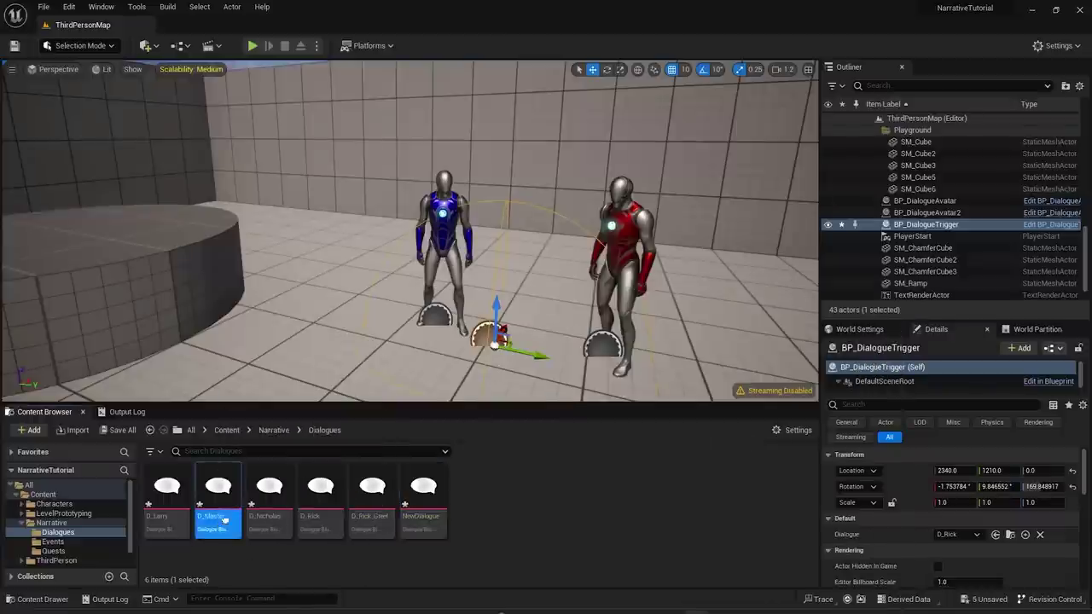
double_click(221, 505)
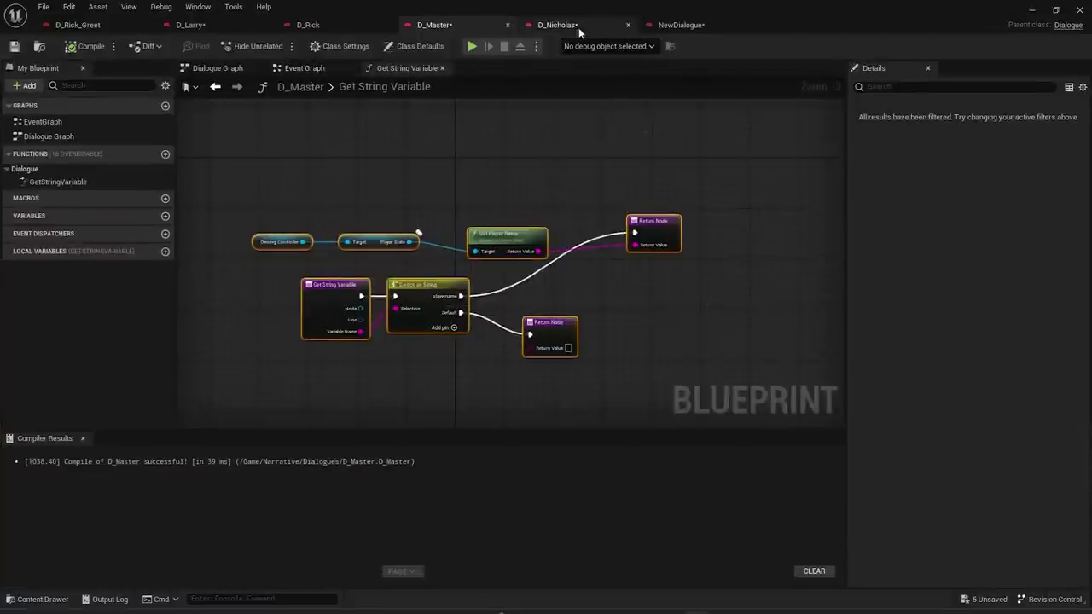
click(550, 25)
click(443, 25)
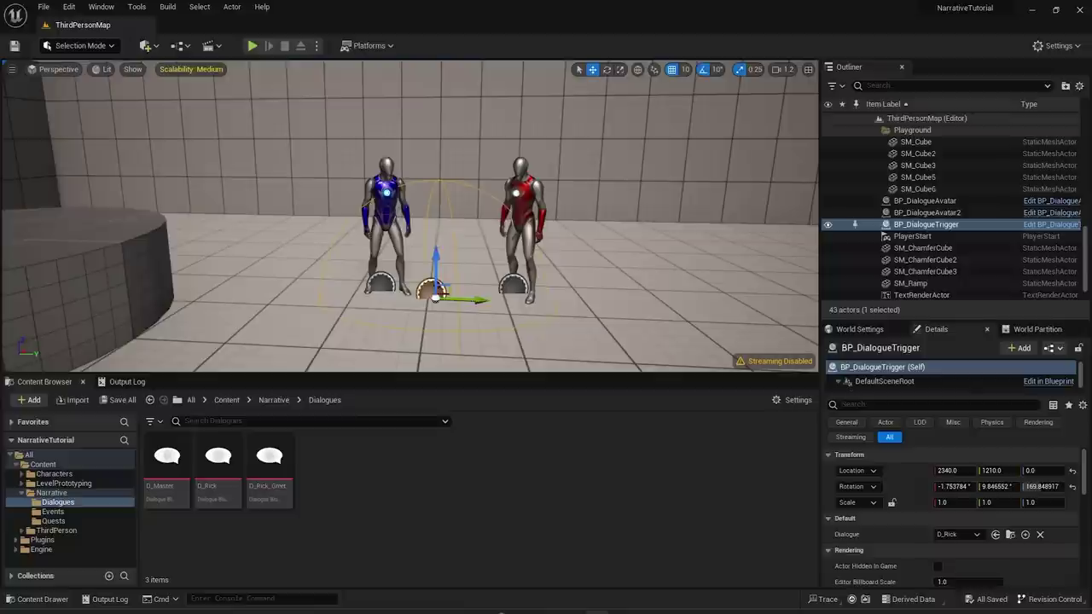
right_drag(449, 258, 478, 280)
key(w)
key(s)
key(w)
key(a)
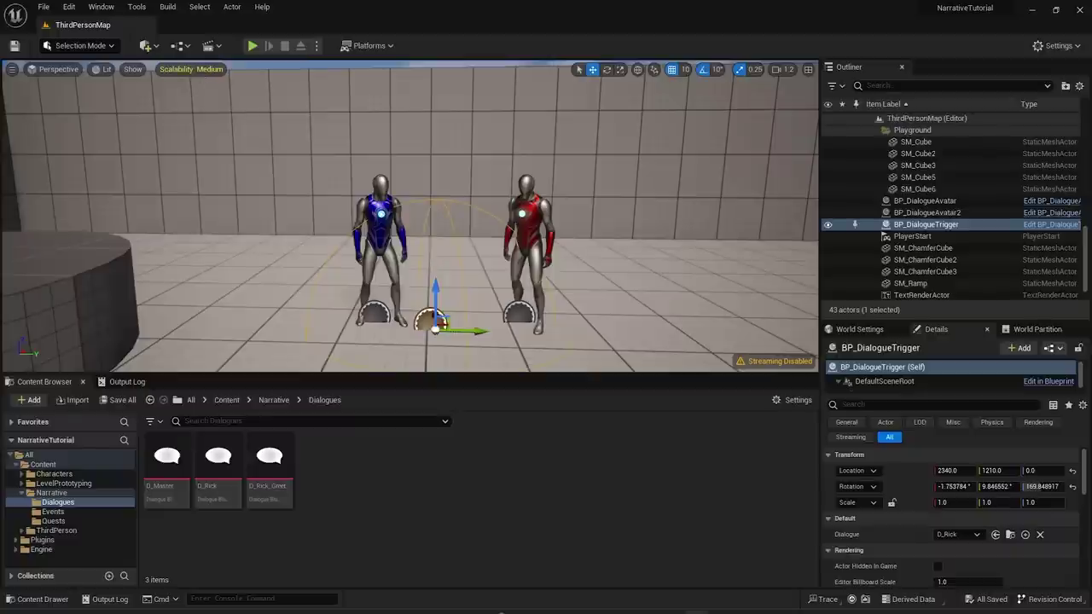
- Open Quixel Bridge and select the Gavin character from the MetaHuman presets
click(182, 52)
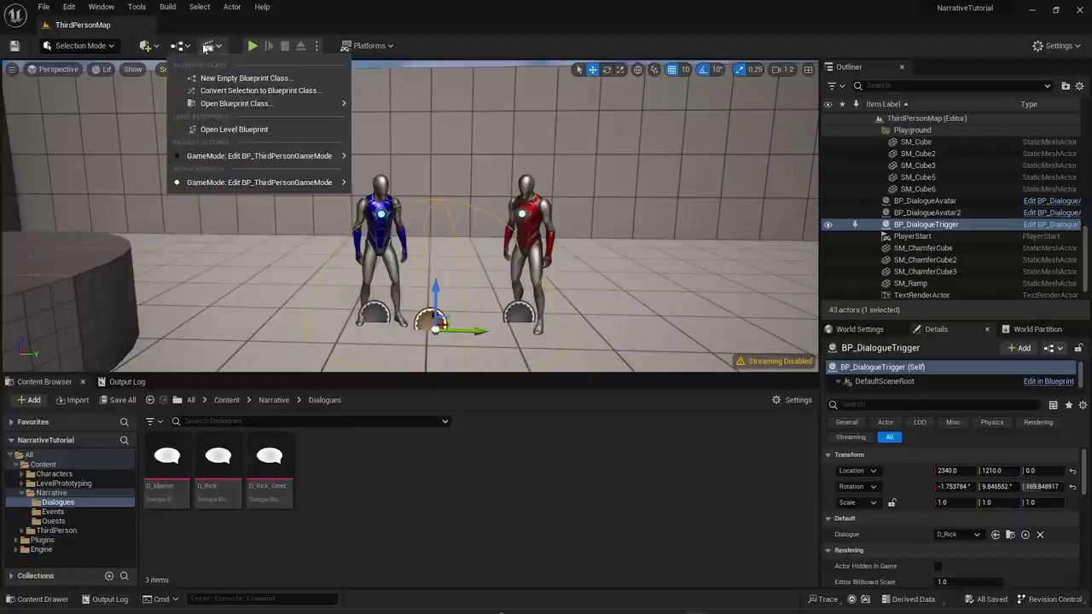
click(152, 48)
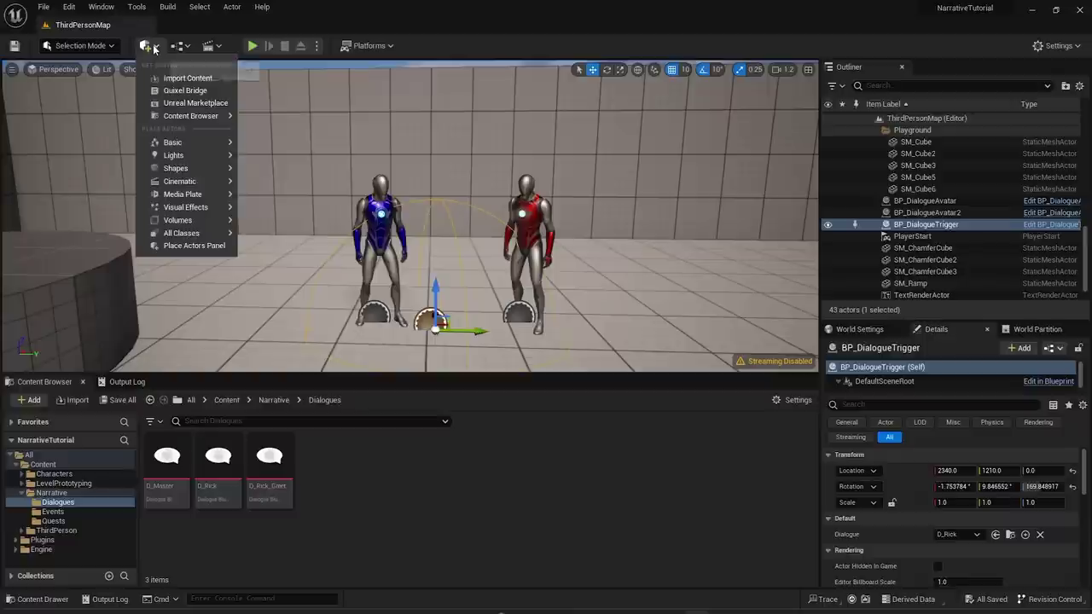
click(183, 90)
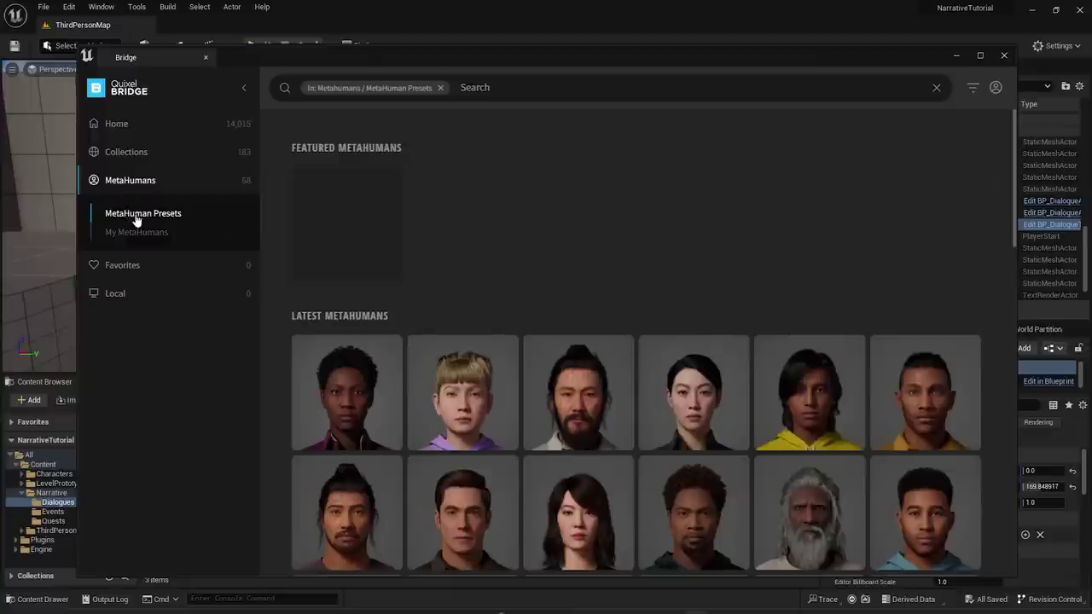
drag(1014, 205, 1016, 275)
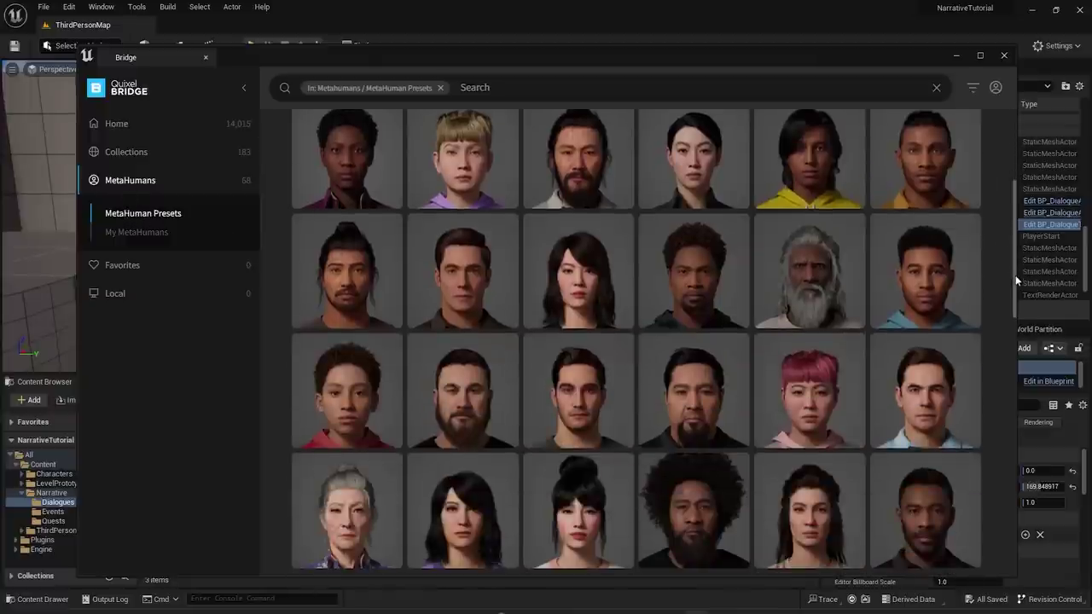
click(910, 390)
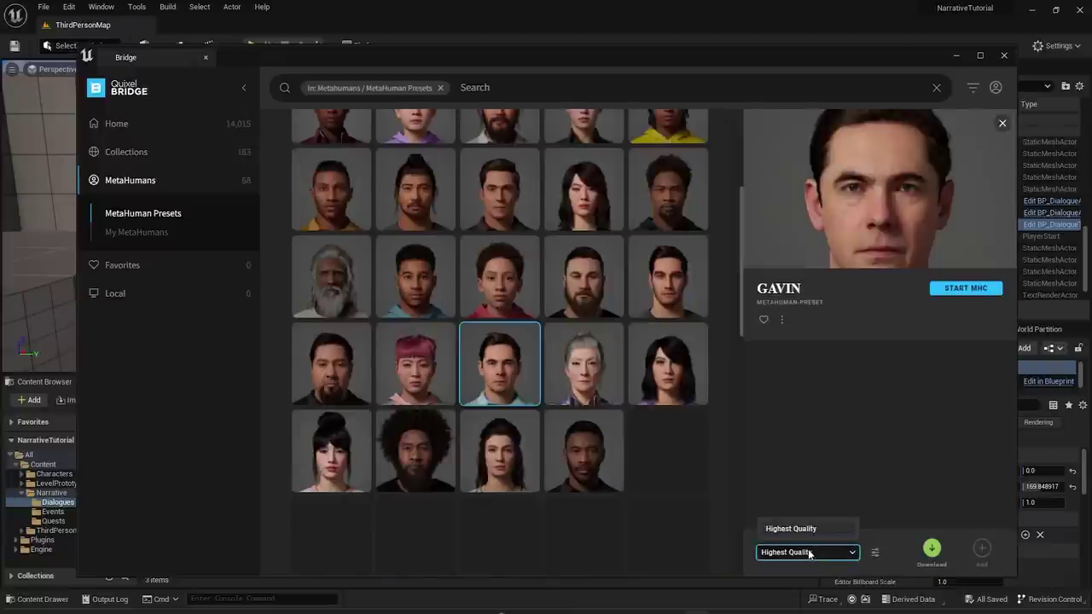
- Check the import settings and download the Gavin MetaHuman at Highest Quality
click(877, 556)
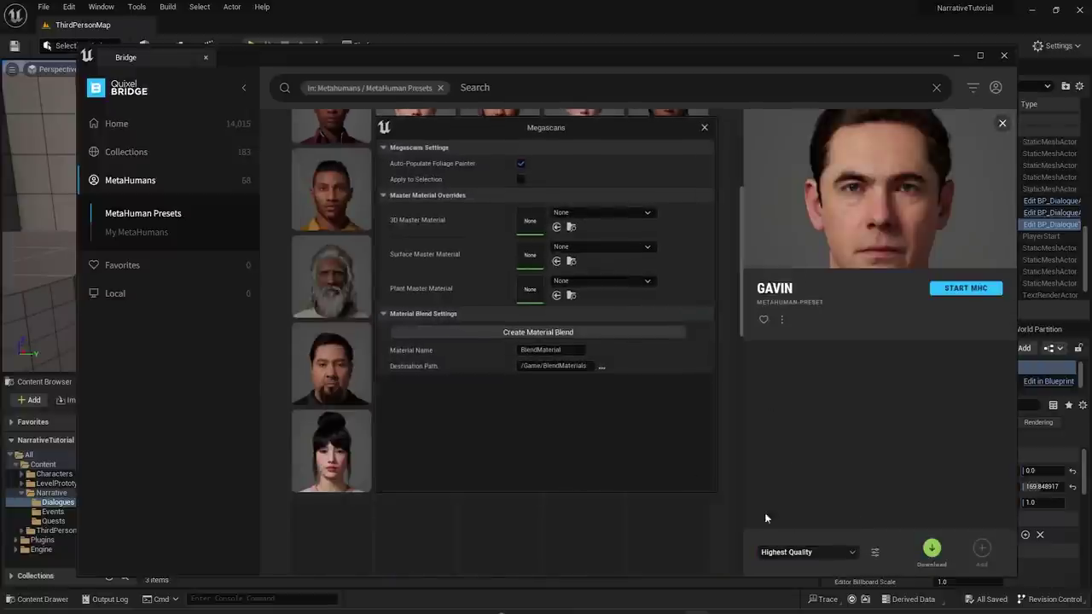
click(702, 129)
click(813, 553)
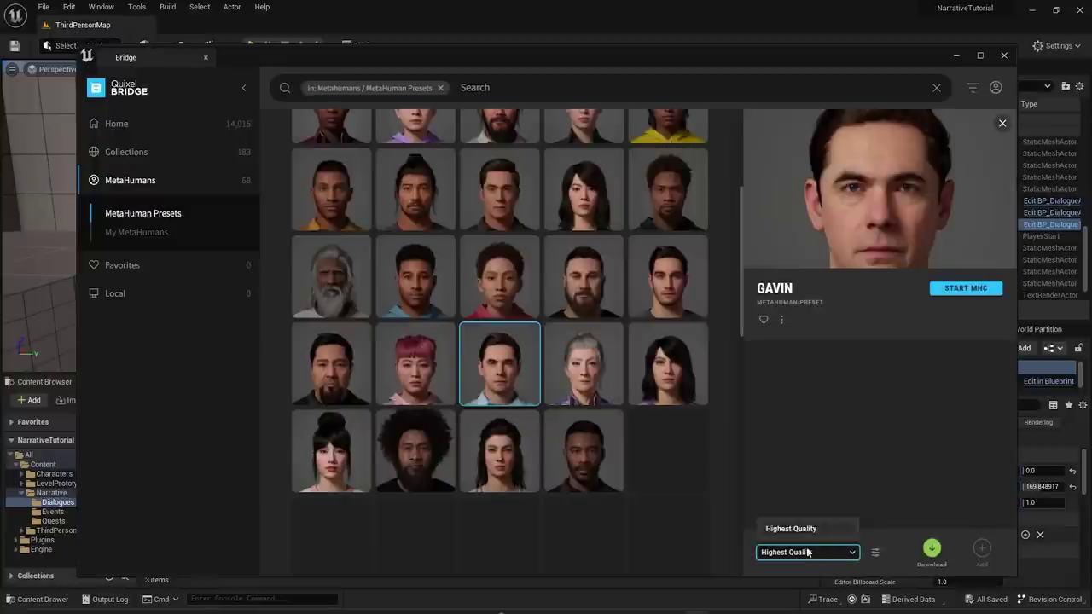
click(928, 516)
click(932, 549)
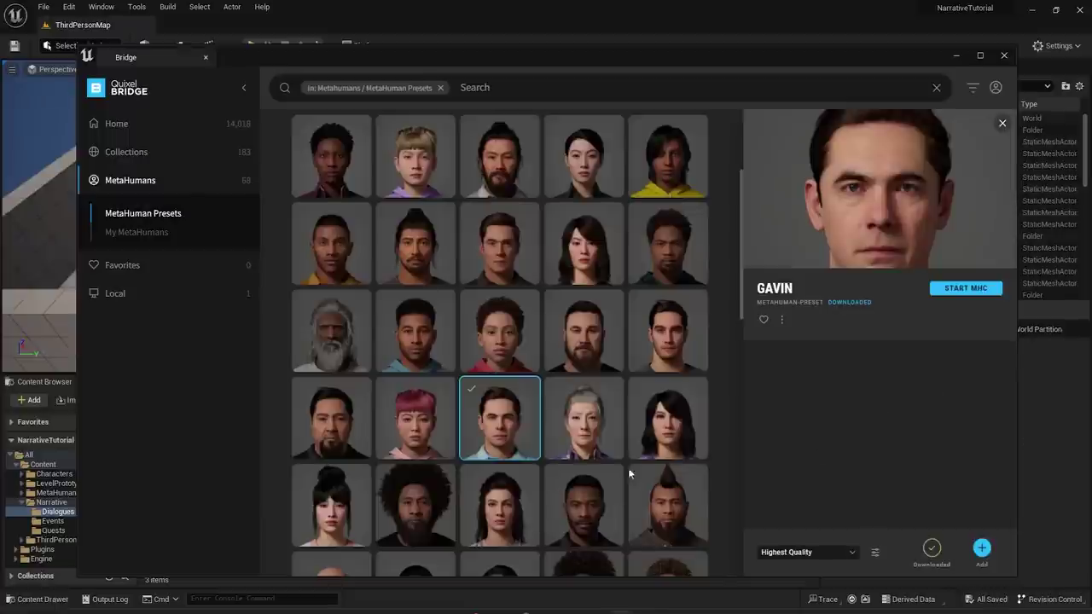
- Add Gavin to the project and enable all the missing plugins and project settings it needs
click(983, 550)
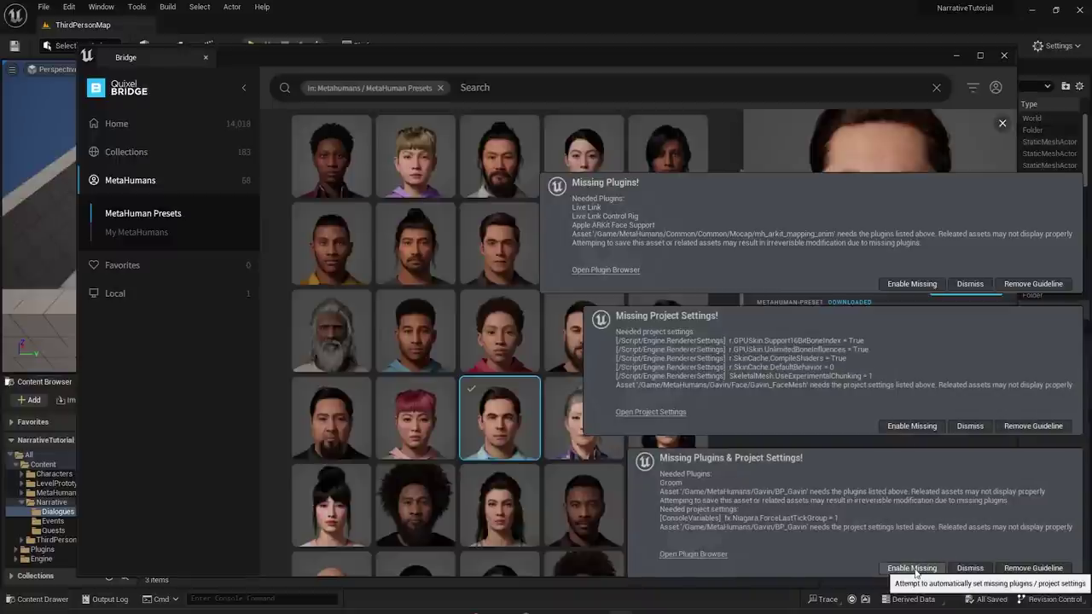
click(913, 568)
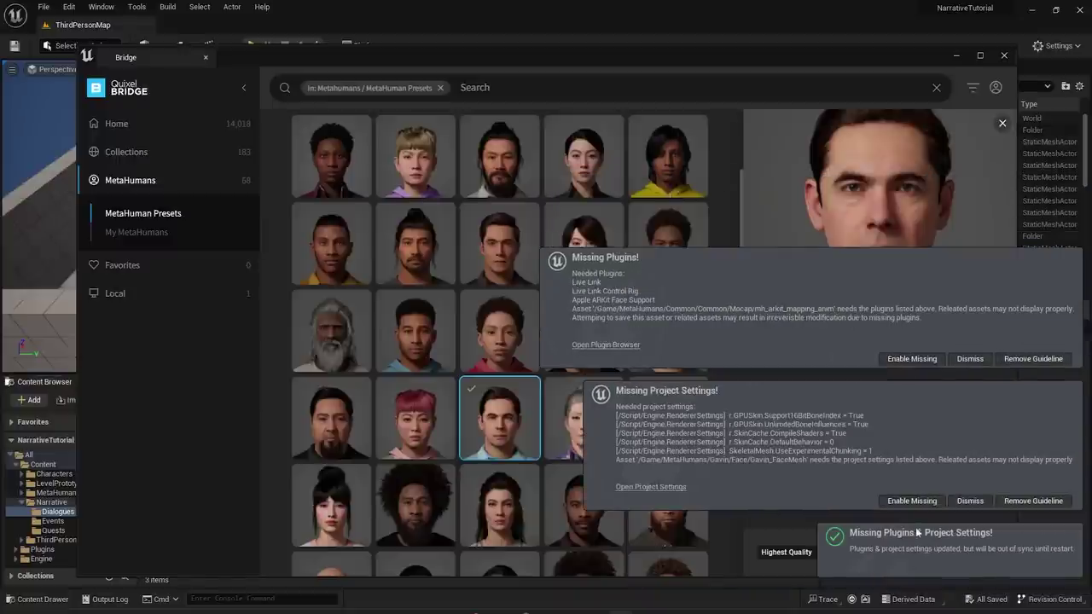
click(912, 568)
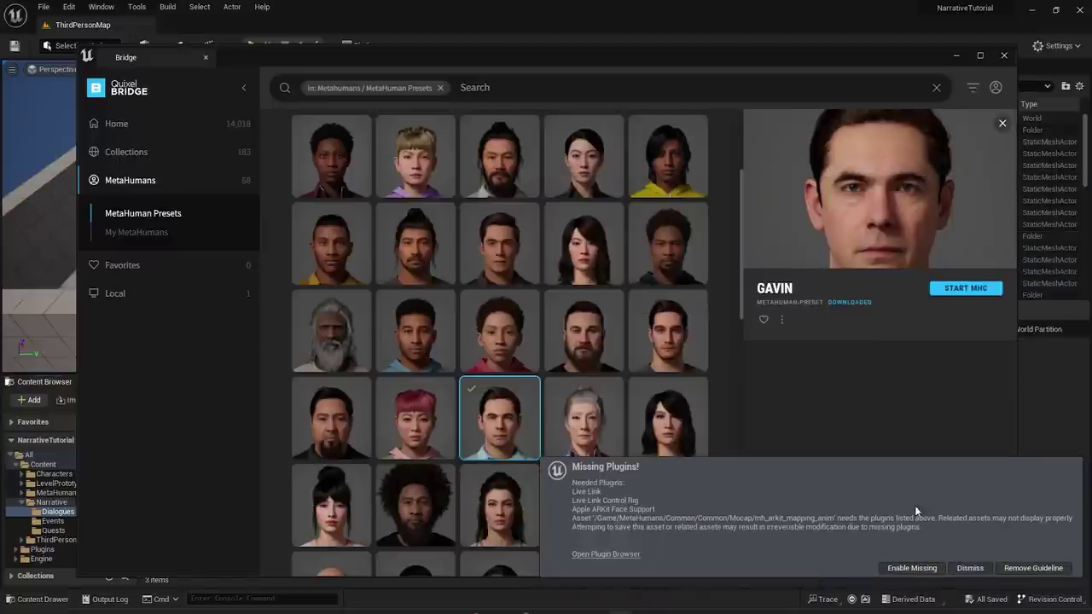
click(913, 569)
- Place BP_Gavin from the MetaHumans/Gavin folder into the level
key(w)
mouse_move(546, 273)
right_down()
mouse_move(521, 239)
mouse_move(521, 209)
mouse_move(524, 260)
mouse_move(549, 256)
right_up()
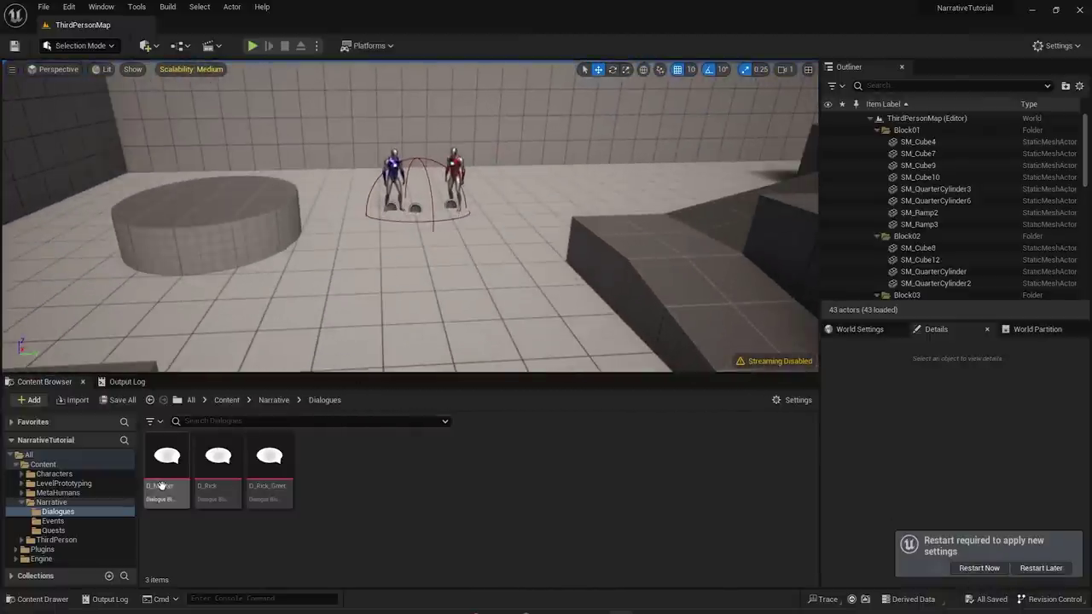
click(57, 493)
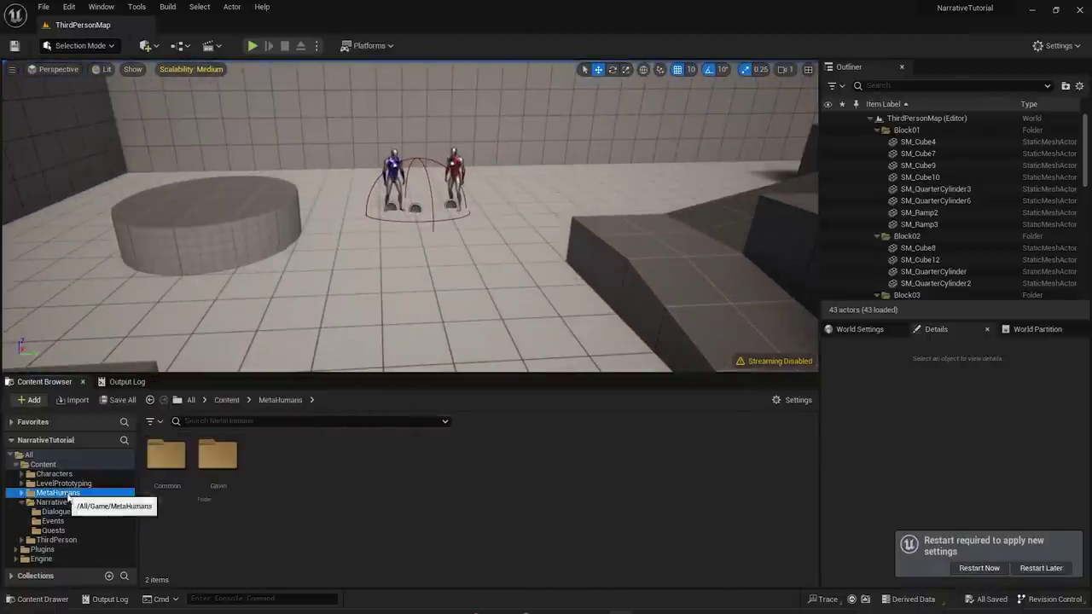
double_click(220, 469)
drag(577, 469, 537, 297)
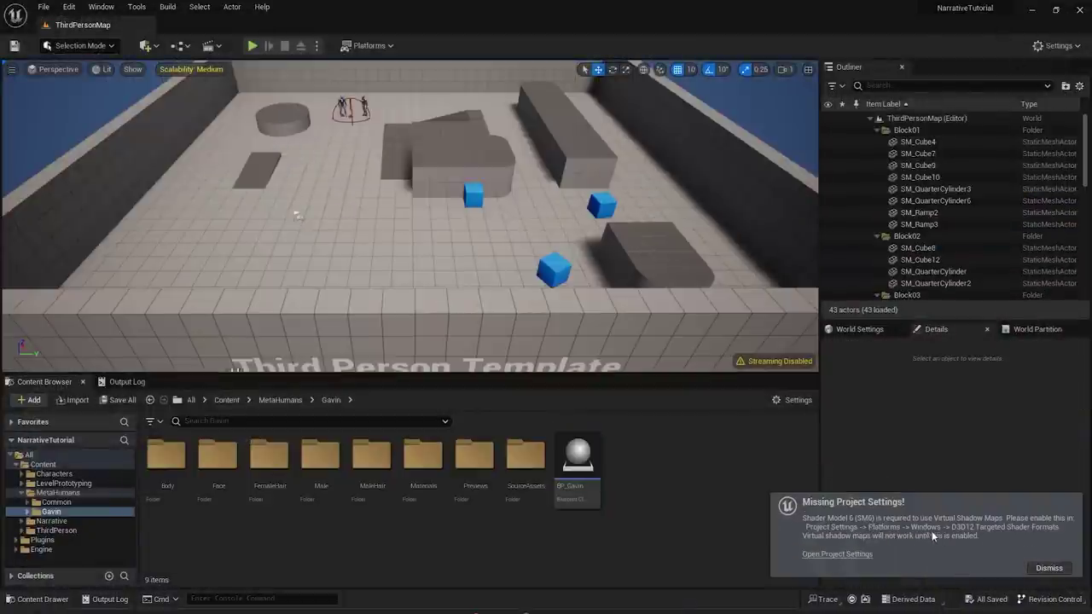
- Enable SM6 in the D3D12 Targeted Shader Formats of the project's Windows platform settings
click(77, 7)
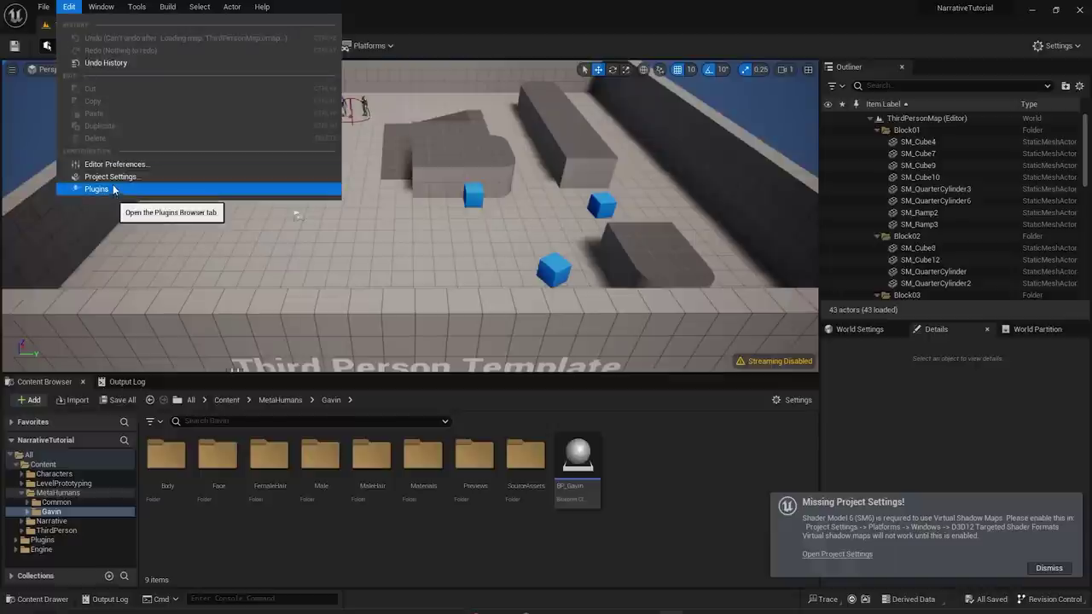
click(203, 176)
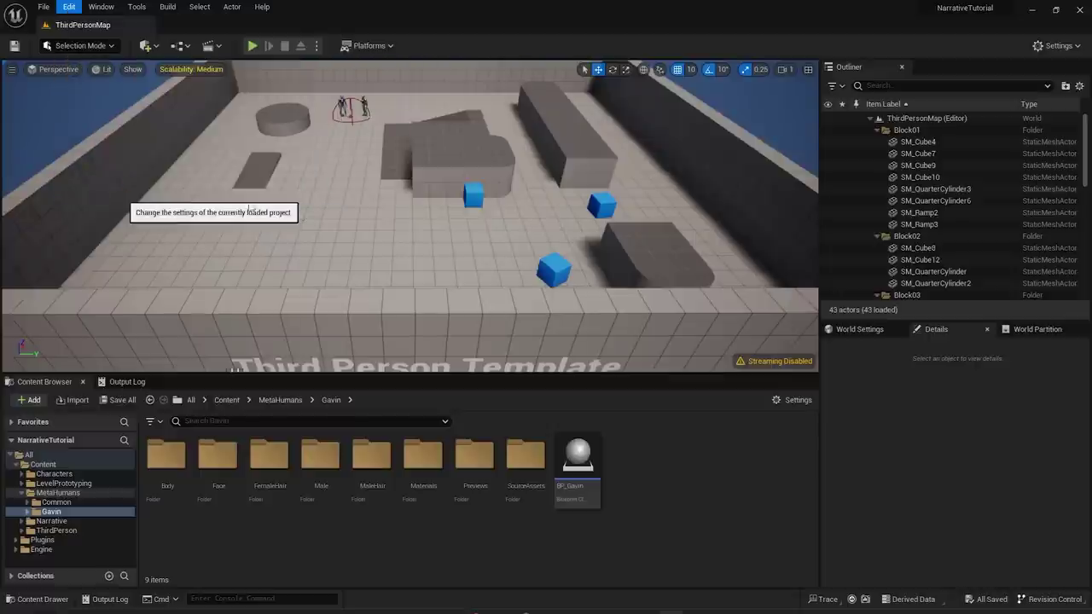
double_click(465, 213)
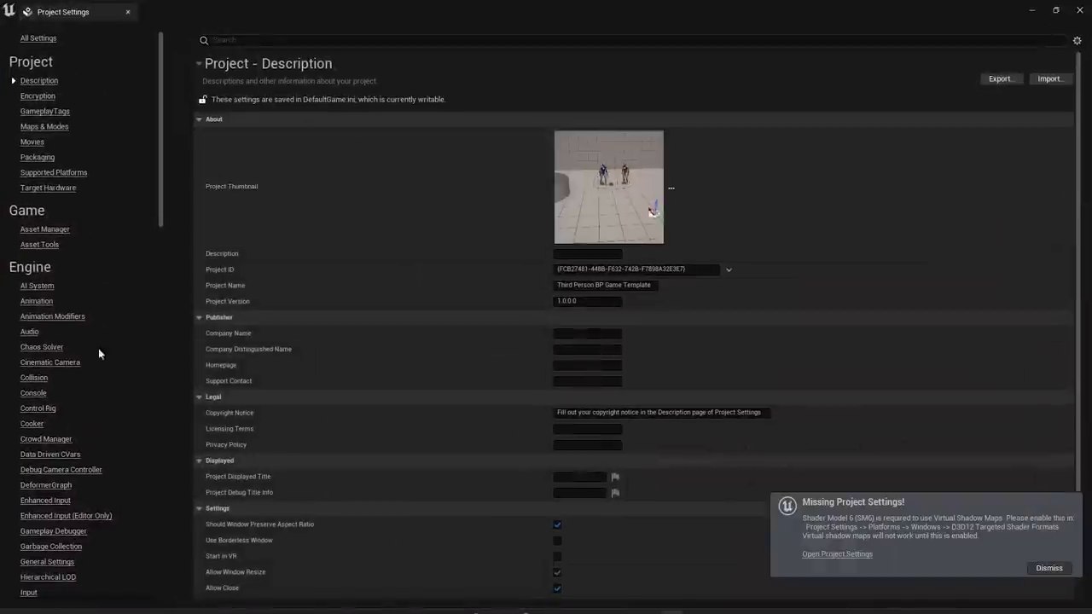
drag(156, 204, 176, 465)
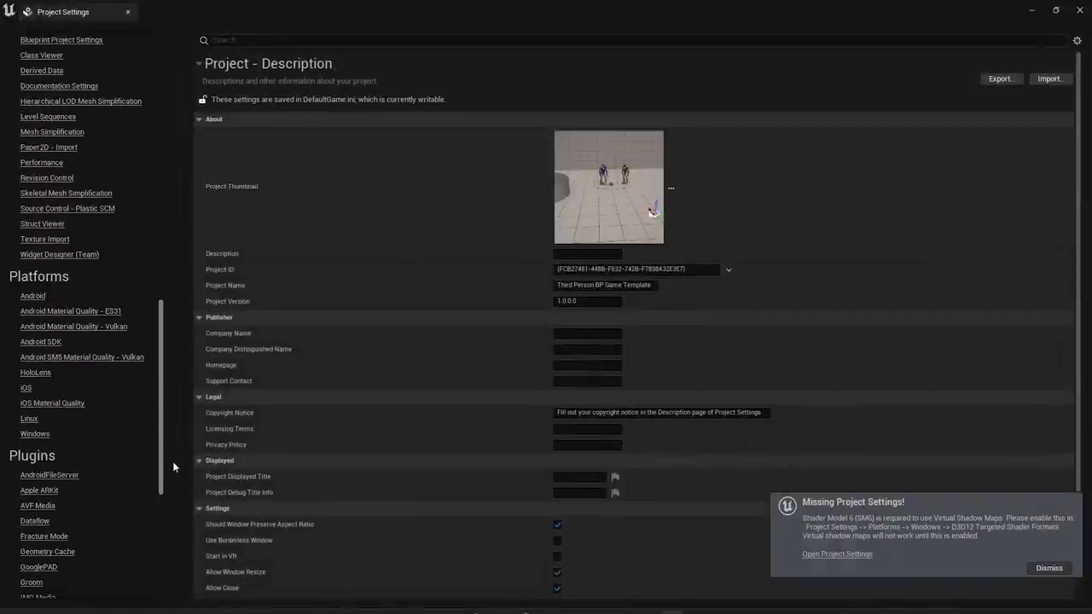
click(28, 437)
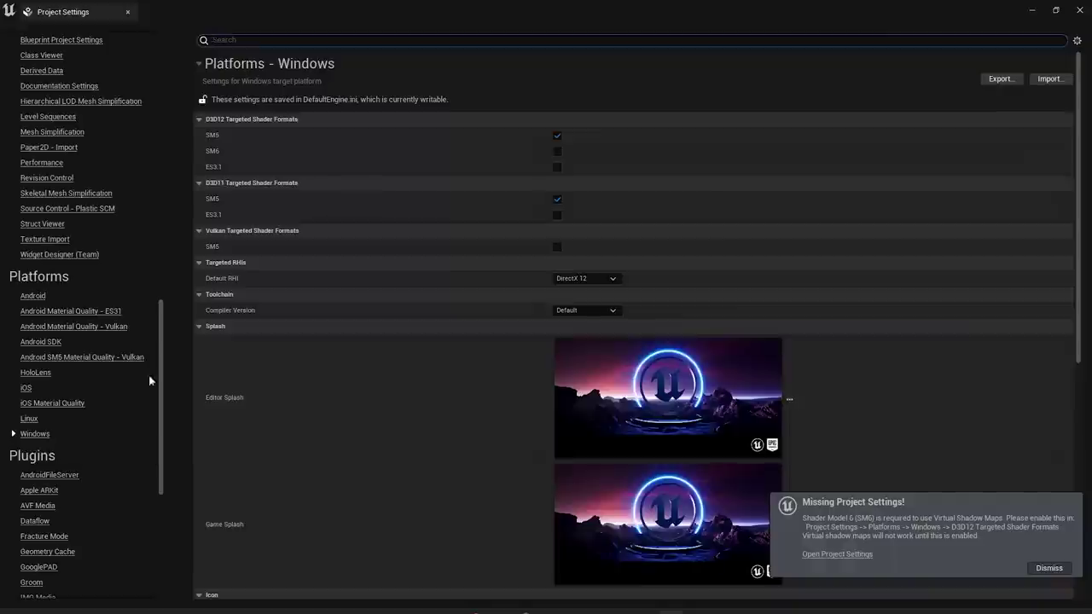
click(557, 151)
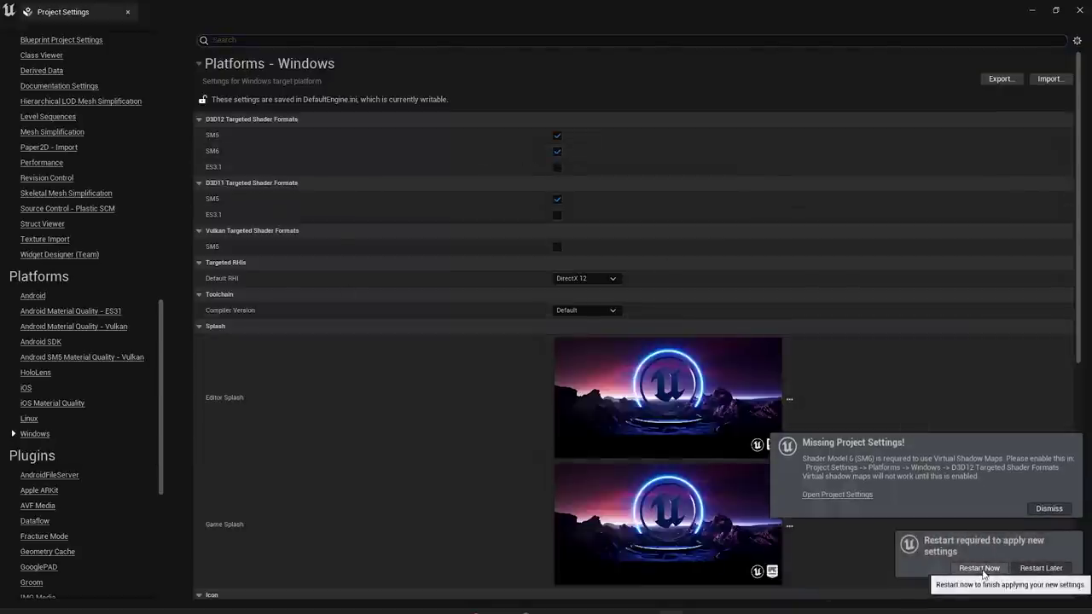
- Restart the editor to apply the new project settings and select the blue dialogue avatar in the level
click(979, 568)
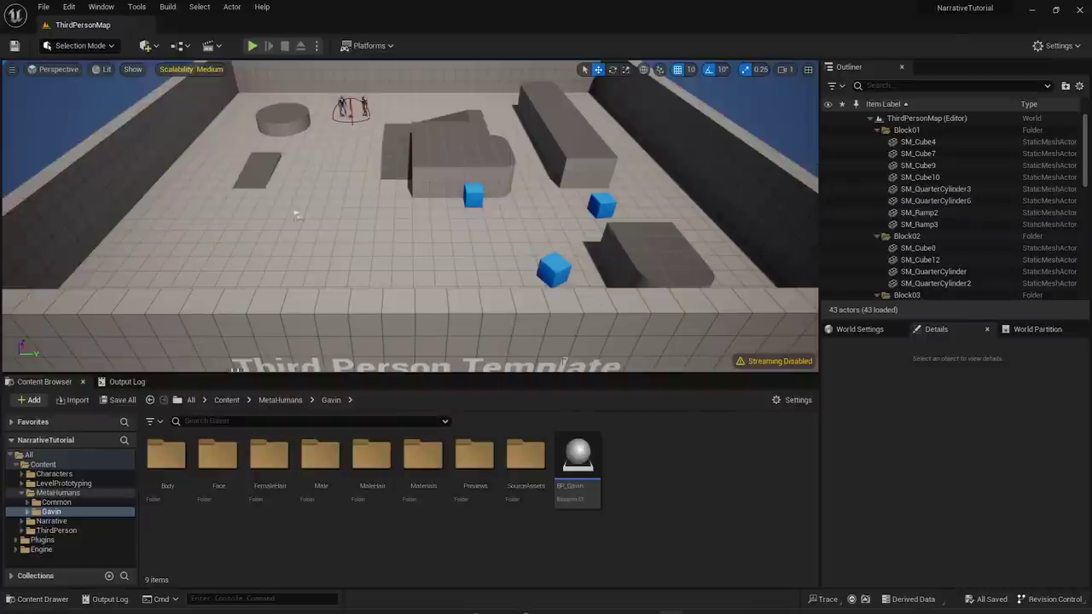
right_drag(456, 307, 425, 309)
key(w)
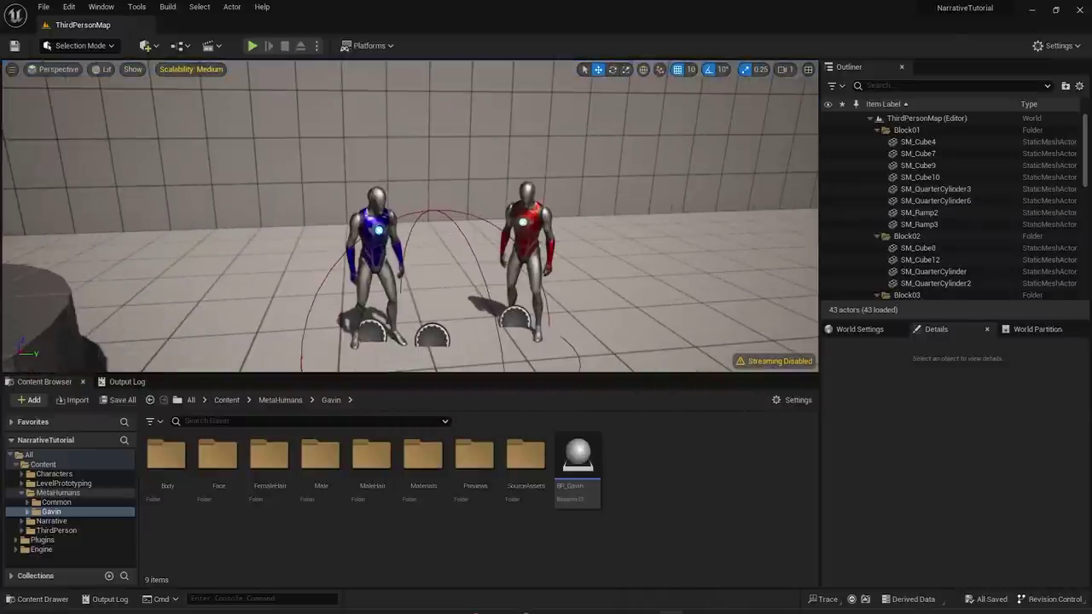
click(381, 263)
- Open the BP_Gavin blueprint and examine its Body, Torso, Legs and Feet components in the viewport
click(579, 491)
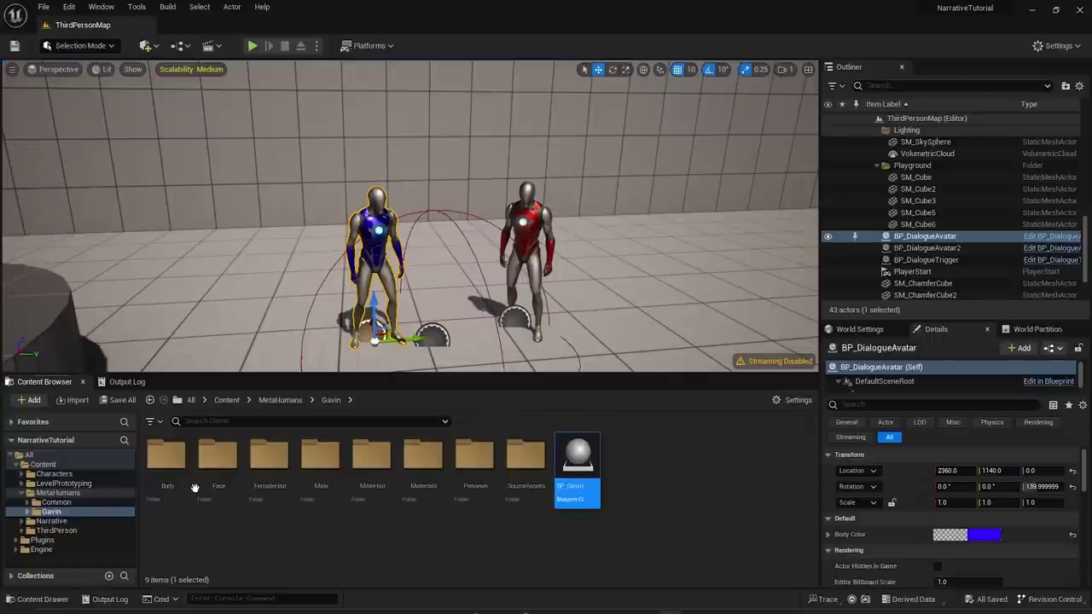
double_click(577, 474)
click(50, 133)
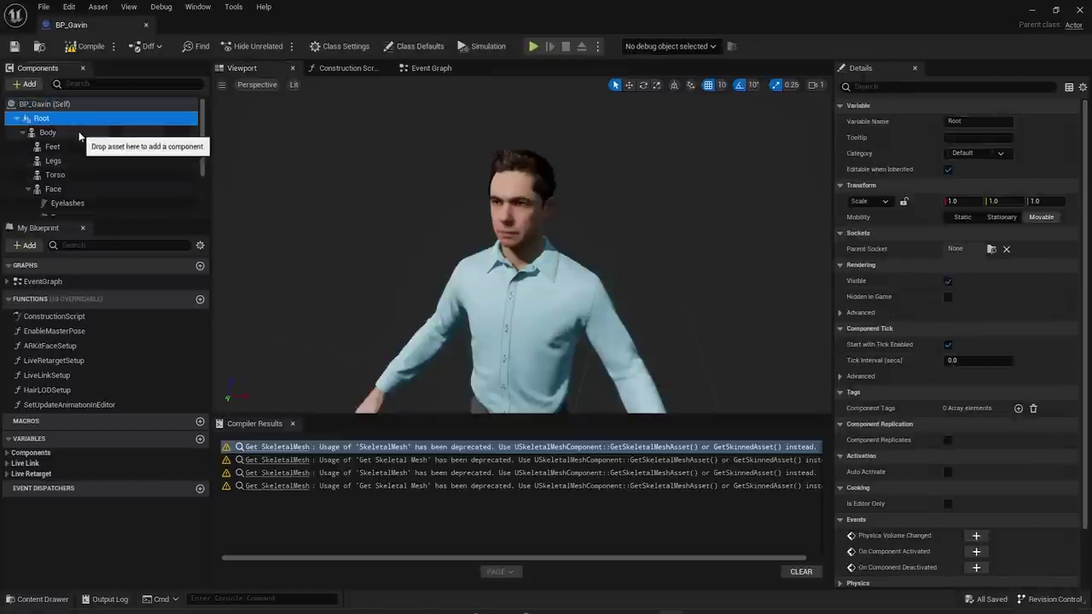
scroll(336, 262, down, 5)
right_drag(346, 268, 343, 290)
scroll(477, 257, up, 2)
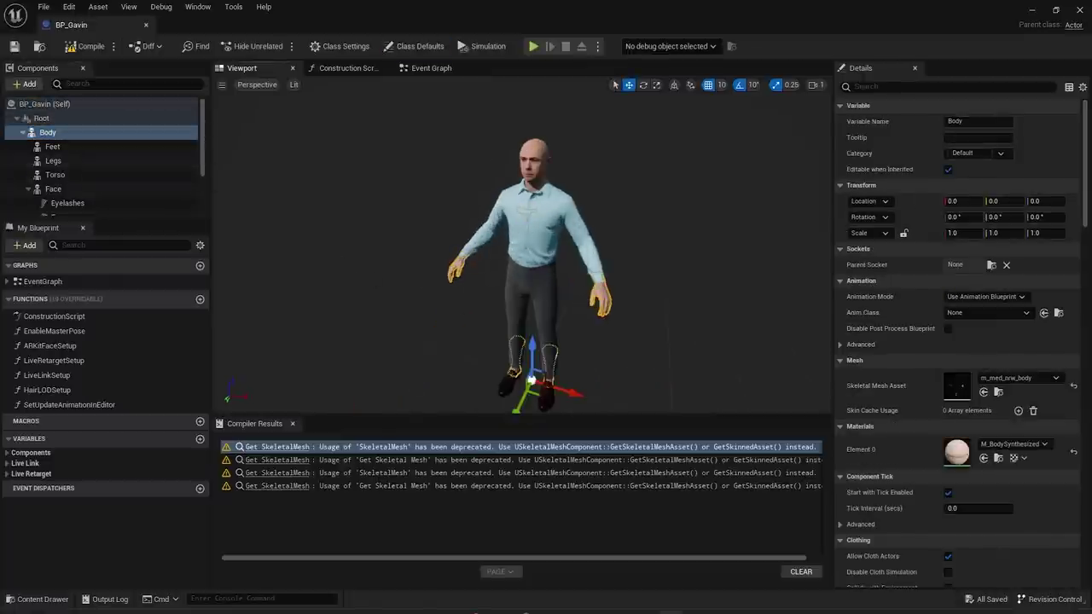
click(523, 239)
click(539, 330)
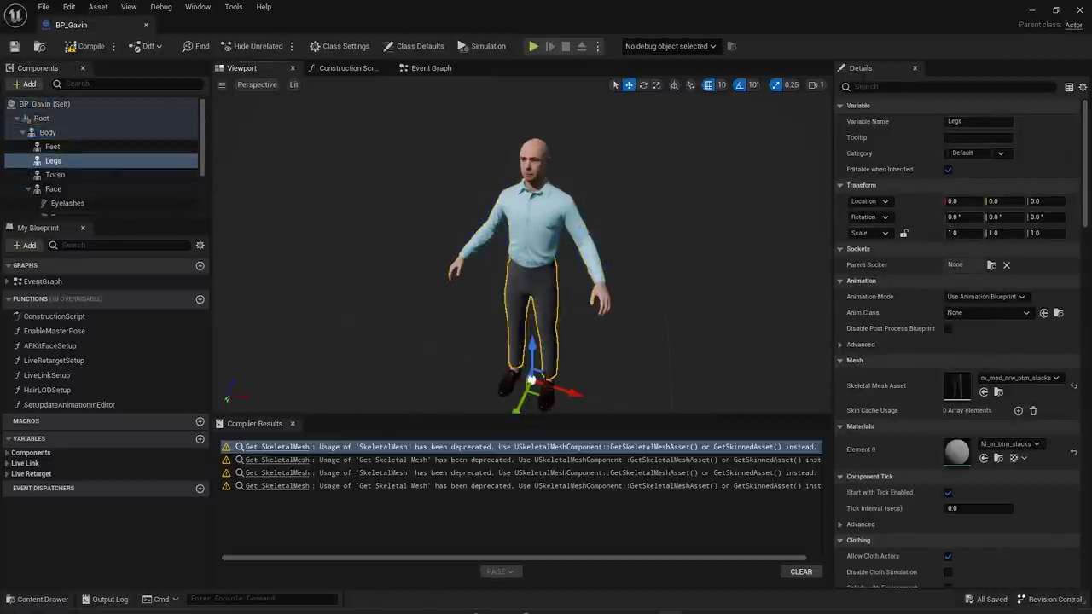
click(529, 383)
key(f)
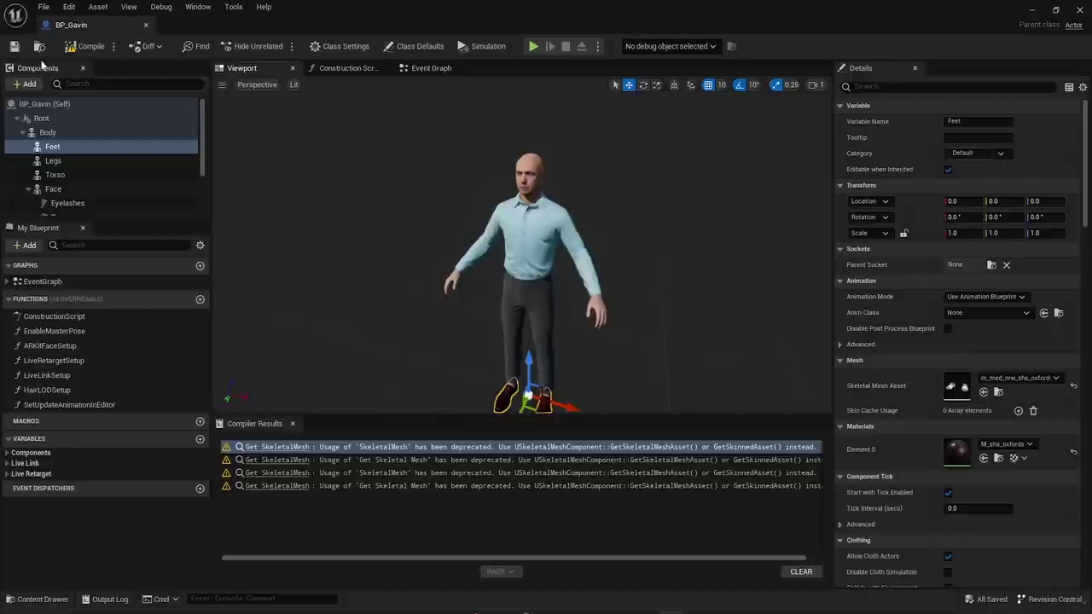
- Open the BP_DialogueAvatar blueprint alongside BP_Gavin with its character in view
click(1033, 12)
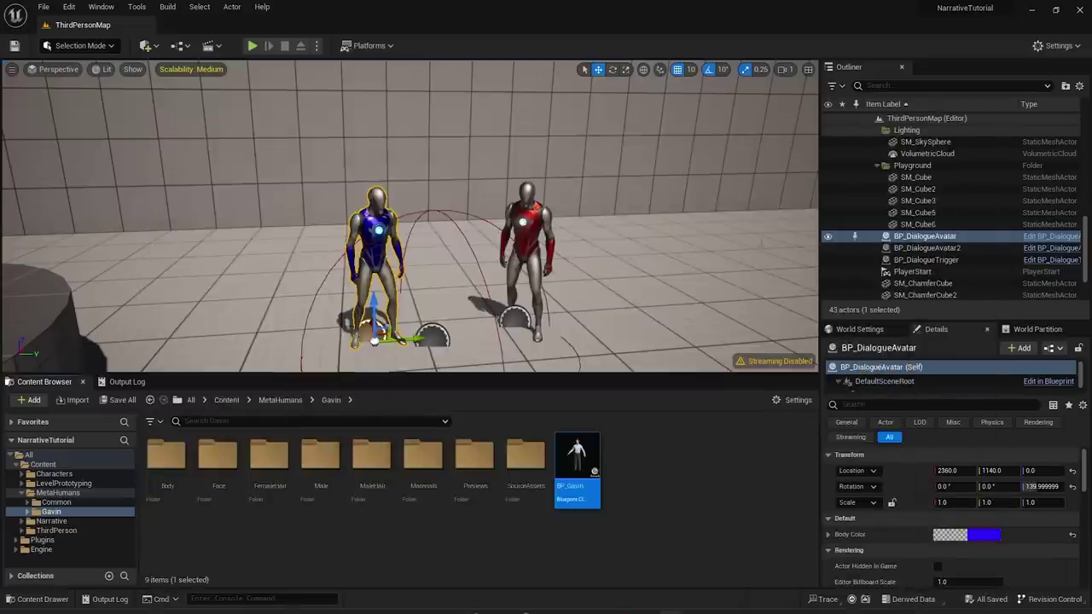
click(1051, 236)
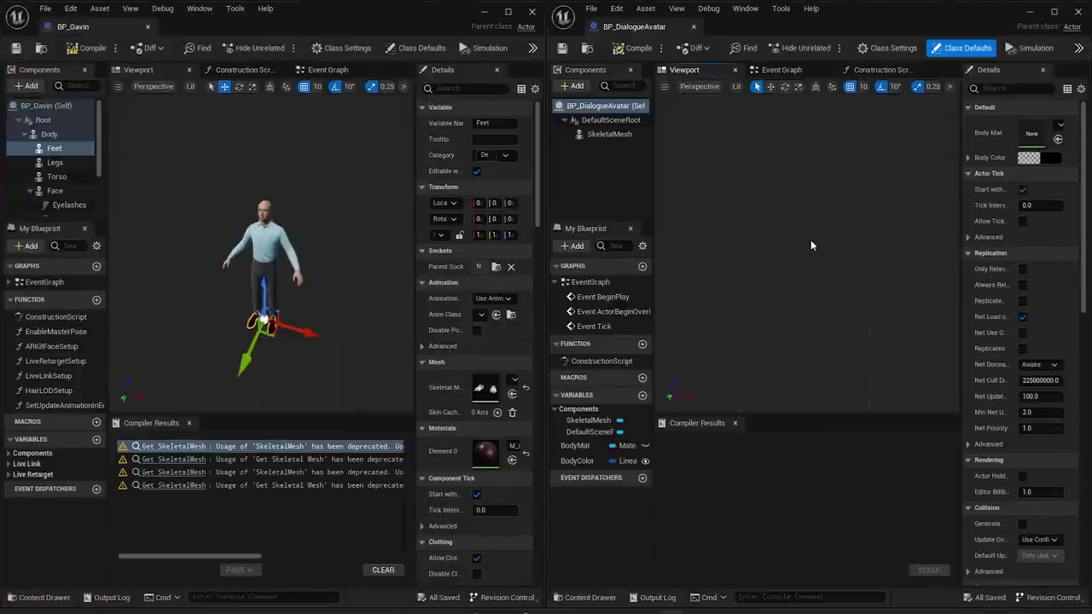
scroll(811, 240, up, 5)
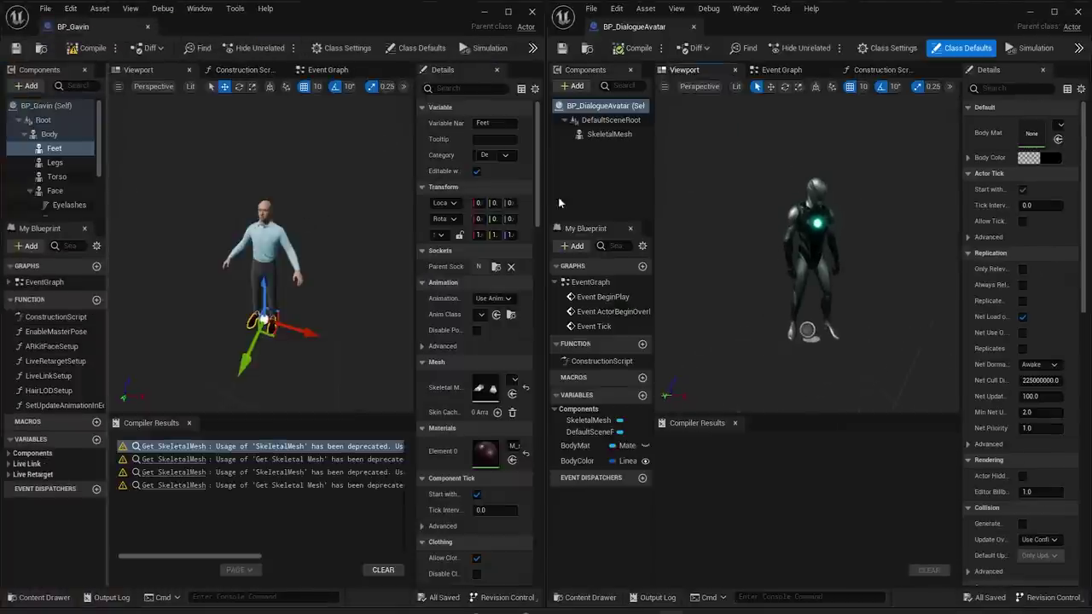
- Delete the SkeletalMesh component from BP_DialogueAvatar
click(606, 134)
key(F2)
click(605, 150)
click(604, 134)
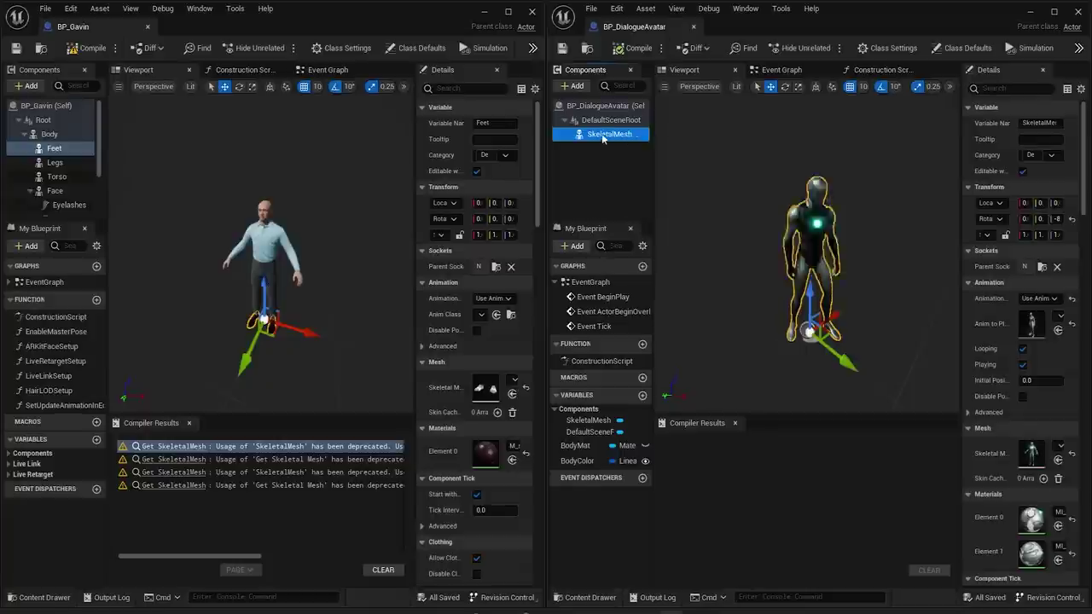
key(Delete)
- Copy the Body component from BP_Gavin and paste it under DefaultSceneRoot in BP_DialogueAvatar
click(47, 134)
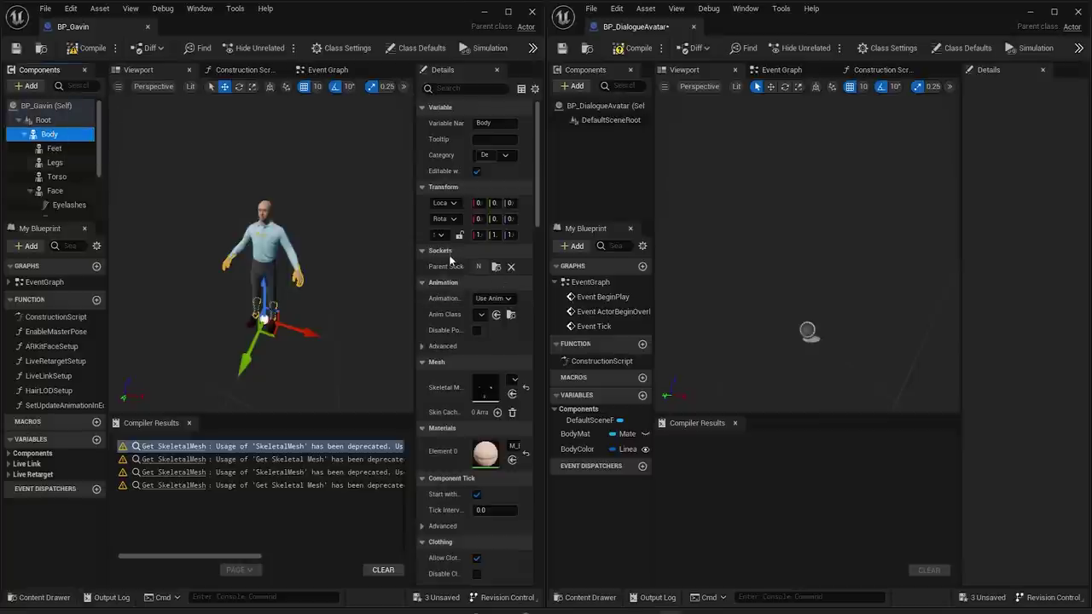
click(607, 123)
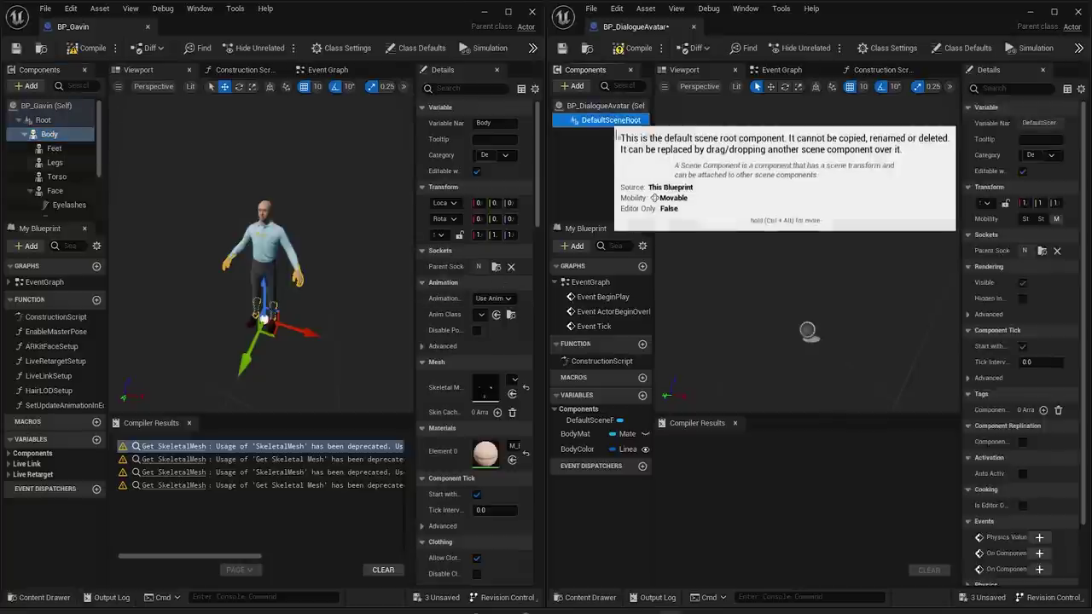
key(ctrl+v)
- Examine the groom components attached to the Face component of BP_Gavin
click(73, 150)
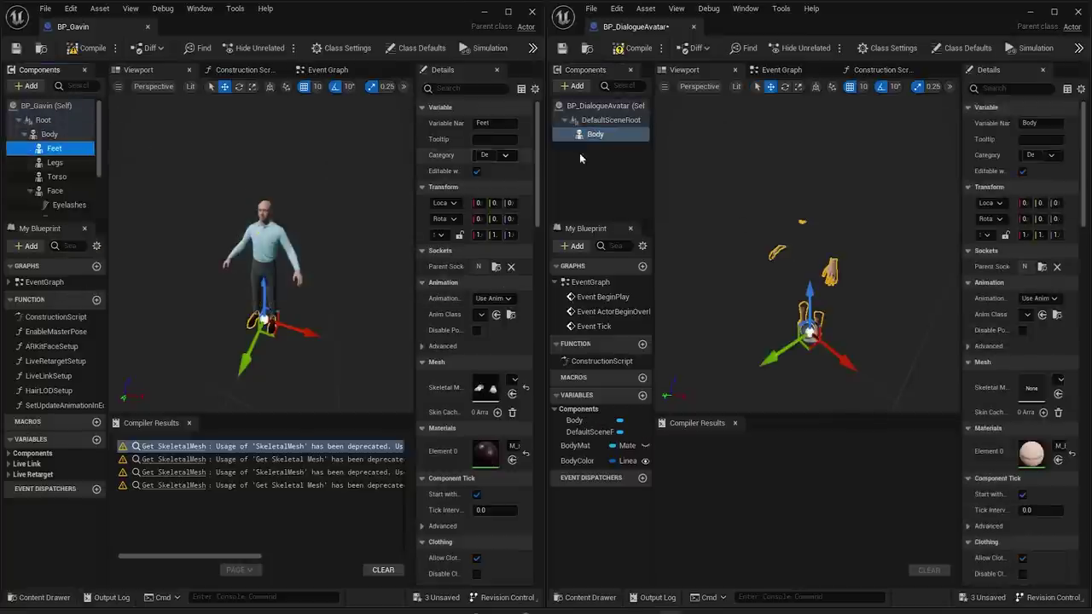
shift+click(55, 190)
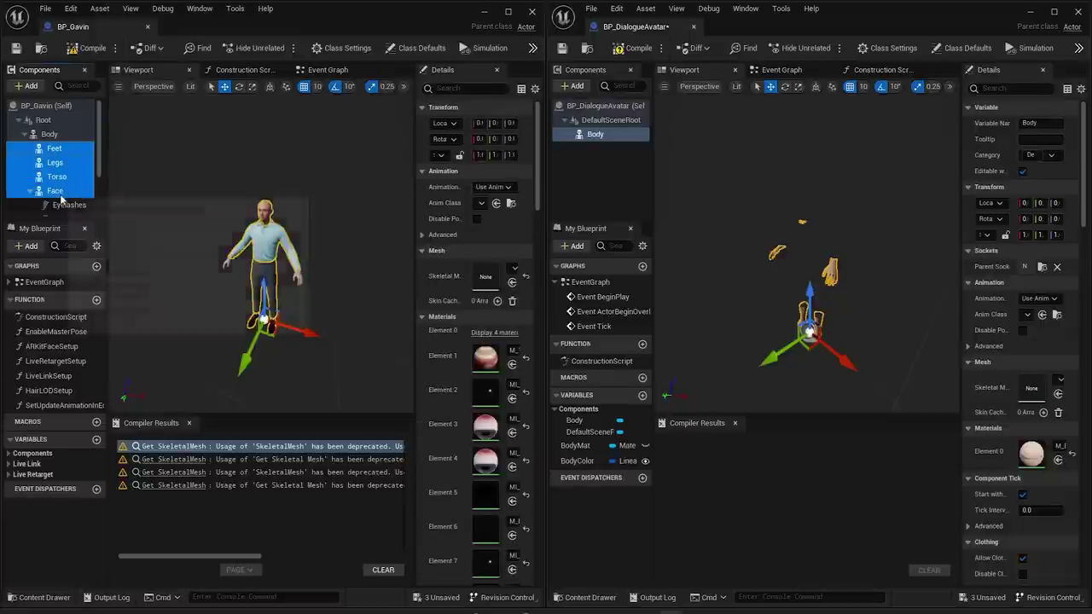
scroll(59, 179, down, 3)
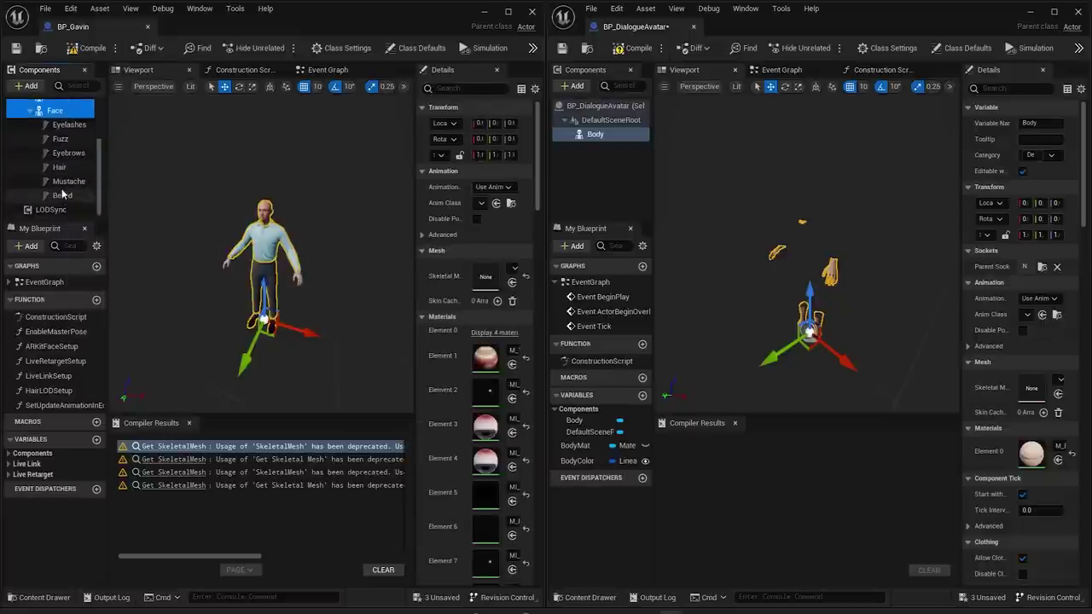
click(61, 182)
key(Up)
key(Up)
key(Up)
key(Up)
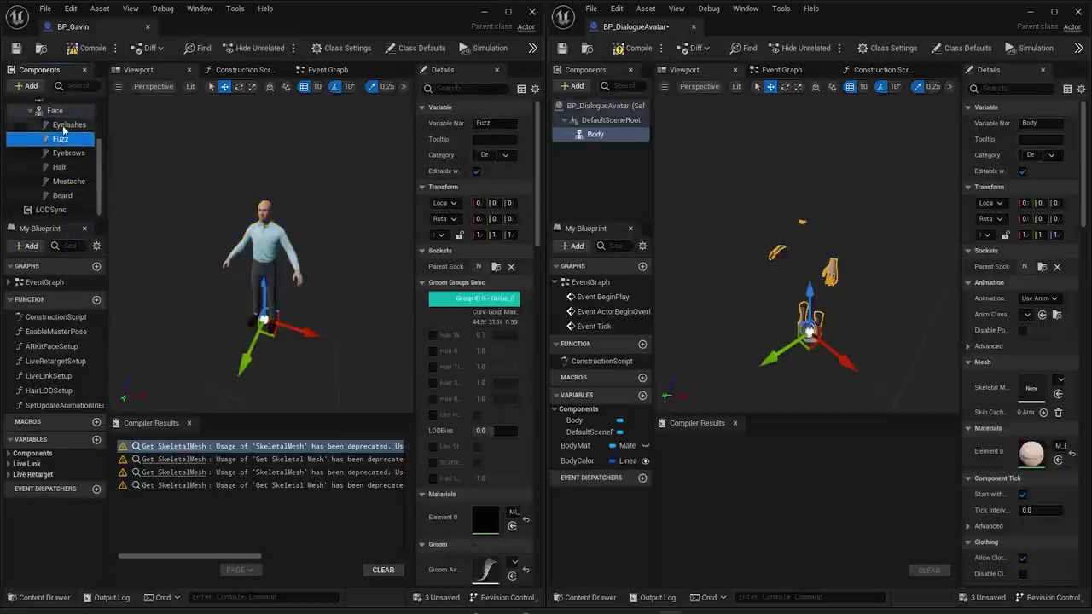
click(65, 193)
click(67, 180)
click(63, 141)
scroll(60, 142, up, 2)
- Copy the Feet, Legs, Torso and Face components from BP_Gavin and paste them into BP_DialogueAvatar
click(55, 170)
scroll(55, 171, up, 2)
shift+click(54, 148)
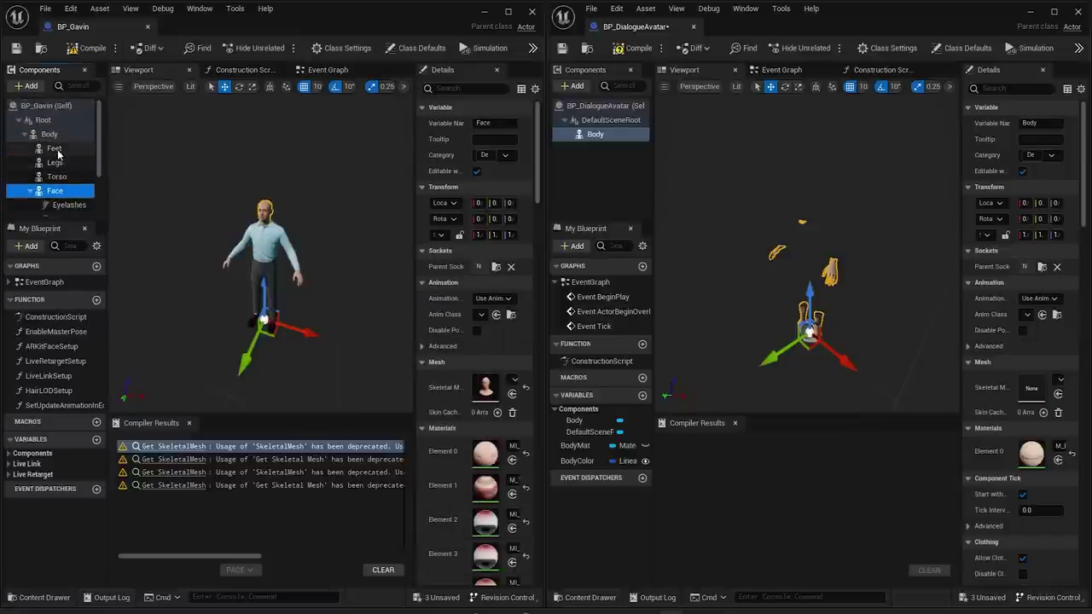
right_click(592, 134)
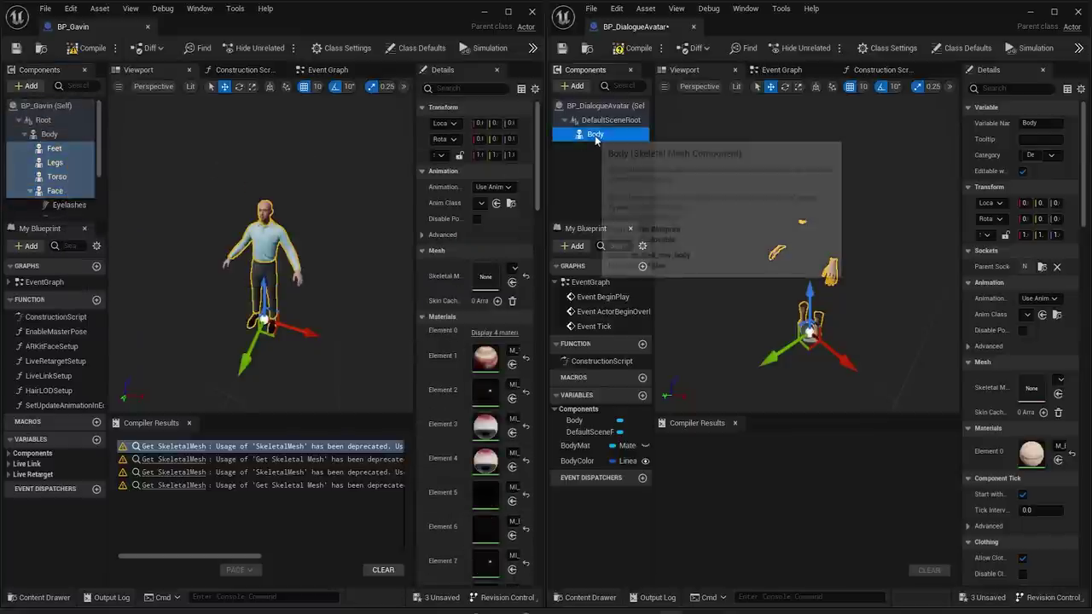
click(602, 168)
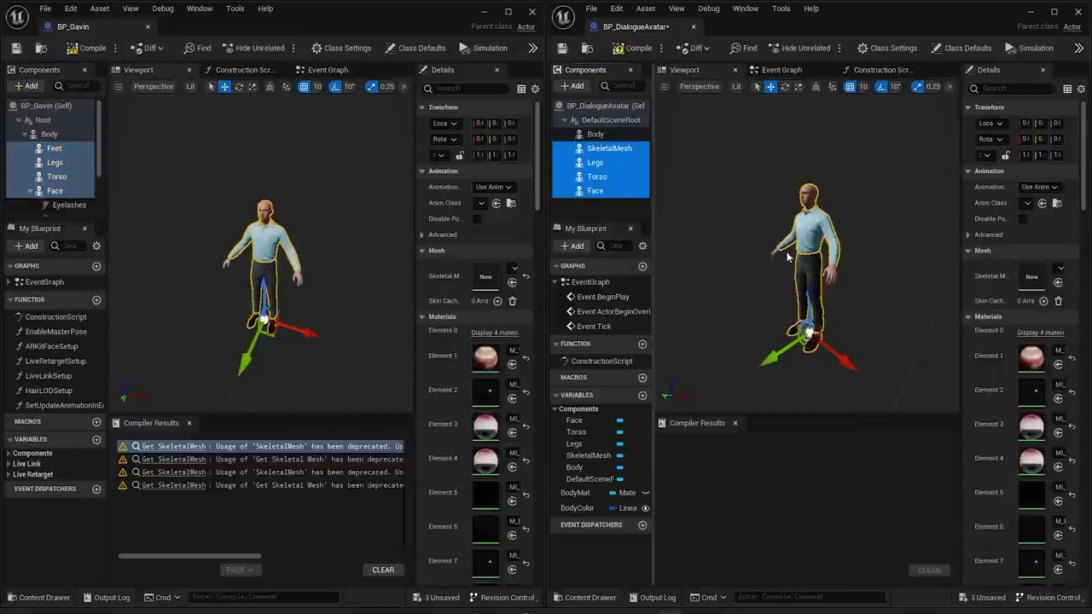
- Delete the pasted SkeletalMesh component that holds the shoes from BP_DialogueAvatar
click(594, 134)
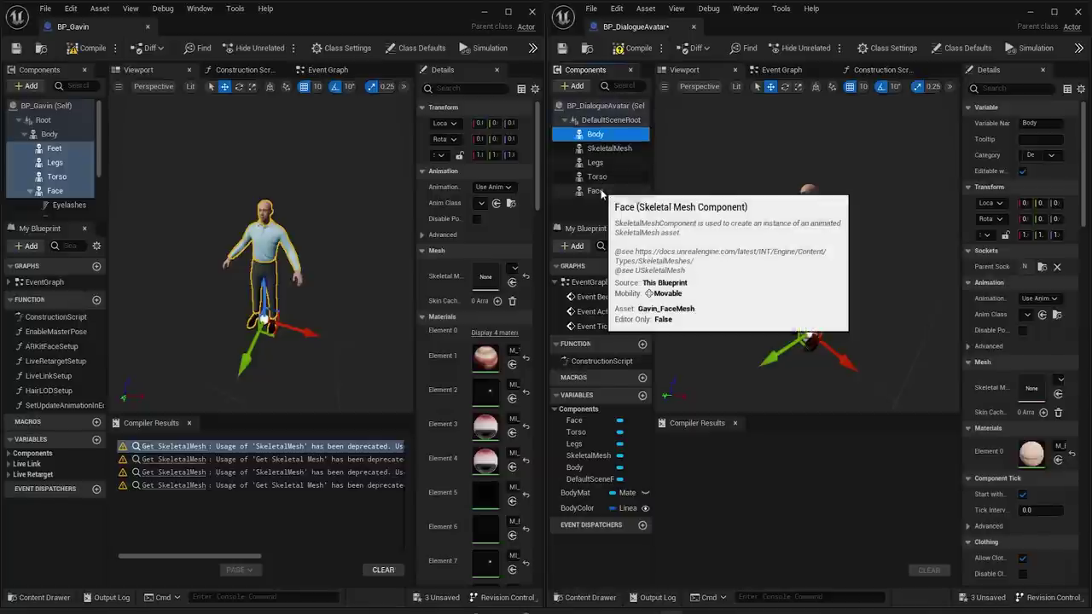
shift+click(597, 190)
click(606, 151)
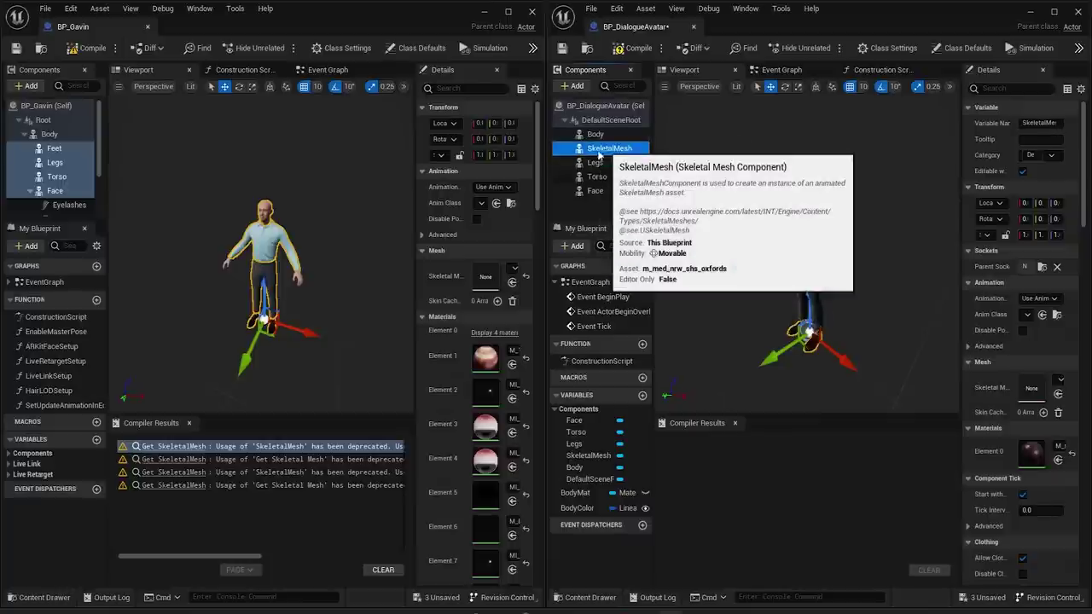
key(Delete)
- Copy BP_Gavin's Feet component into BP_DialogueAvatar under DefaultSceneRoot and rename the pasted component Feet
click(54, 192)
click(54, 148)
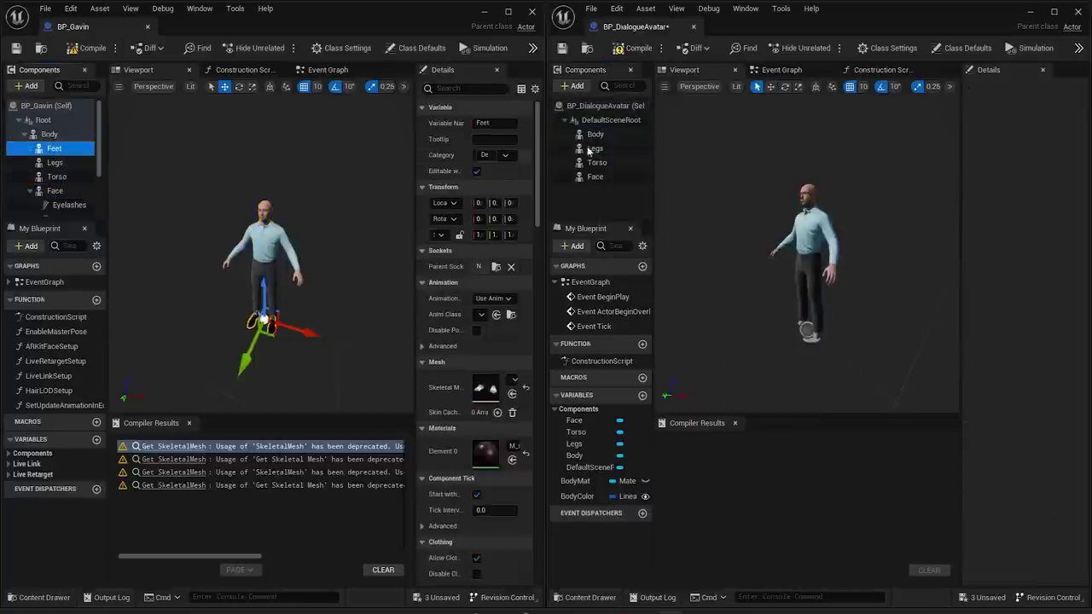
click(610, 120)
key(ctrl+v)
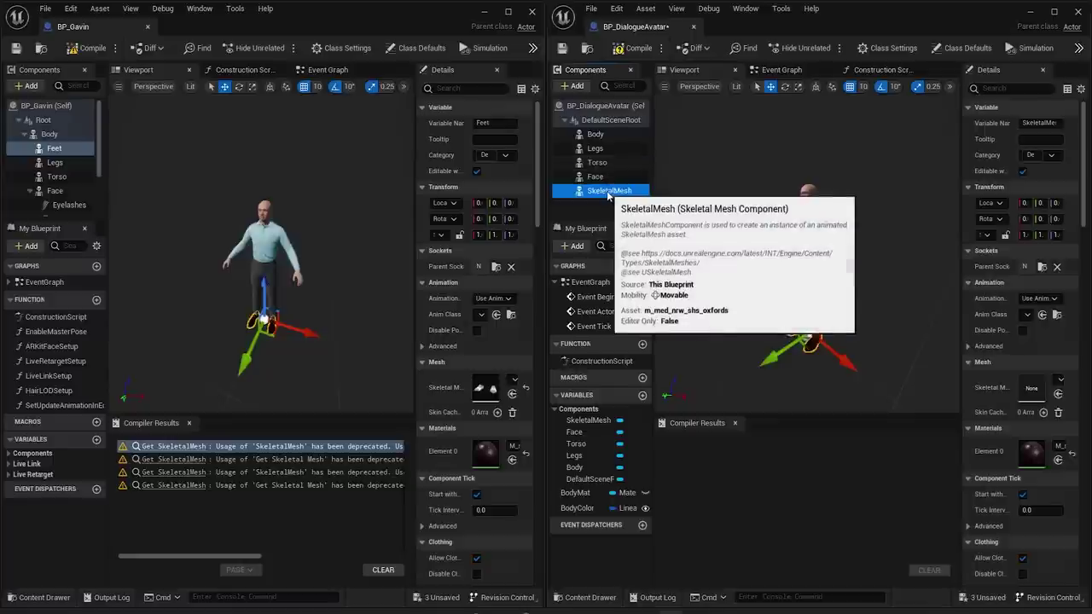
key(F2)
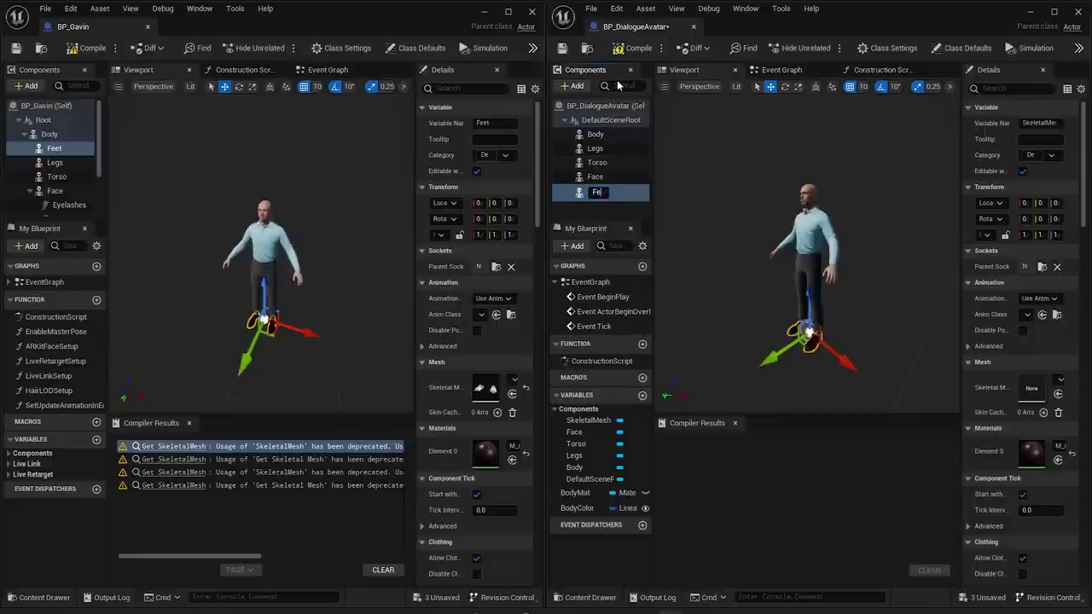
key(Return)
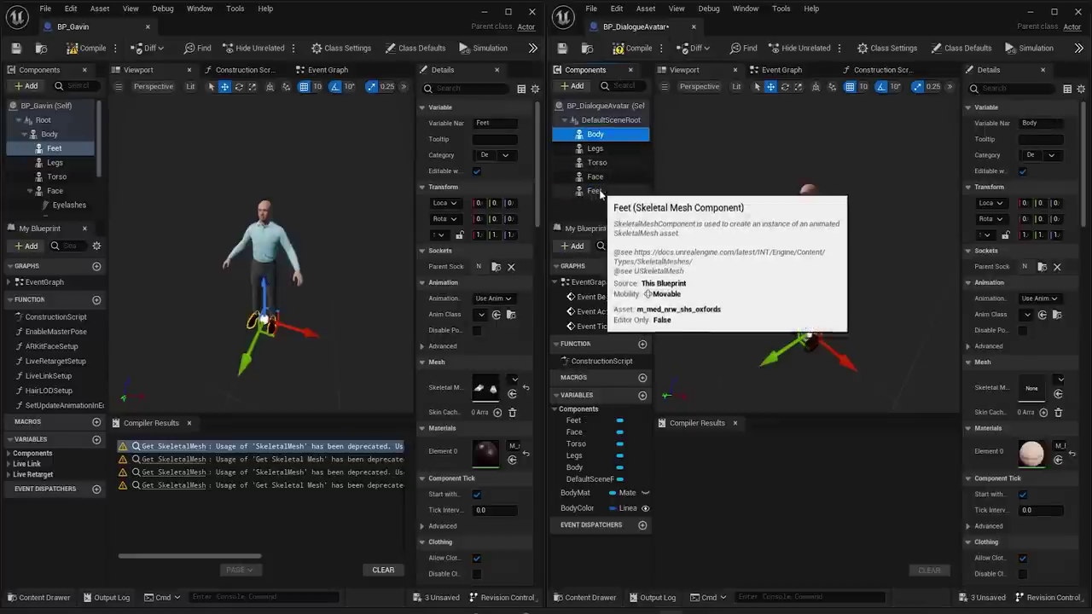
- Attach the Legs, Torso, Face and Feet components to Body in BP_DialogueAvatar
shift+click(597, 149)
shift+click(596, 137)
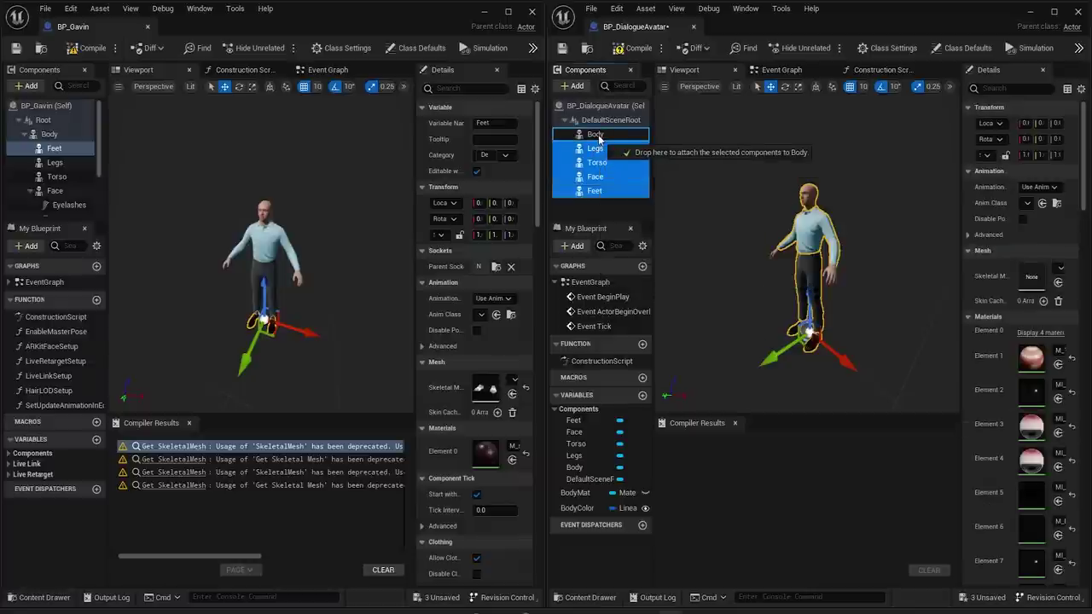
click(597, 136)
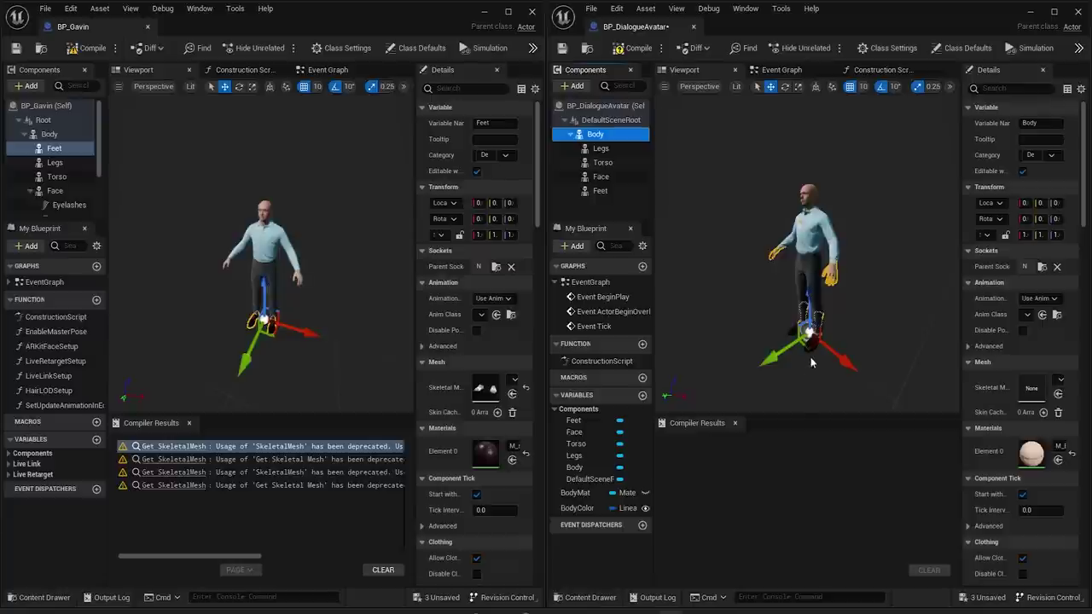
- Rotate the Body component about its vertical axis to face the avatar's forward direction, and save BP_DialogueAvatar
click(785, 88)
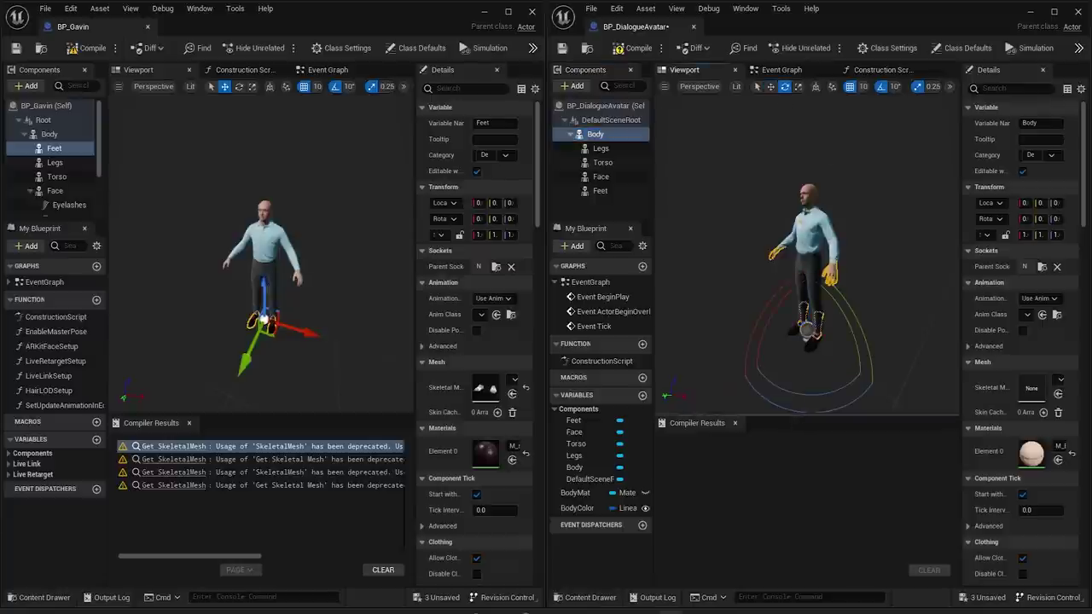
mouse_move(783, 396)
right_down()
mouse_move(841, 403)
mouse_move(792, 388)
right_up()
drag(745, 379, 832, 376)
drag(758, 318, 754, 320)
right_drag(812, 293, 778, 266)
scroll(812, 293, up, 5)
scroll(813, 293, down, 5)
middle_drag(813, 293, 854, 314)
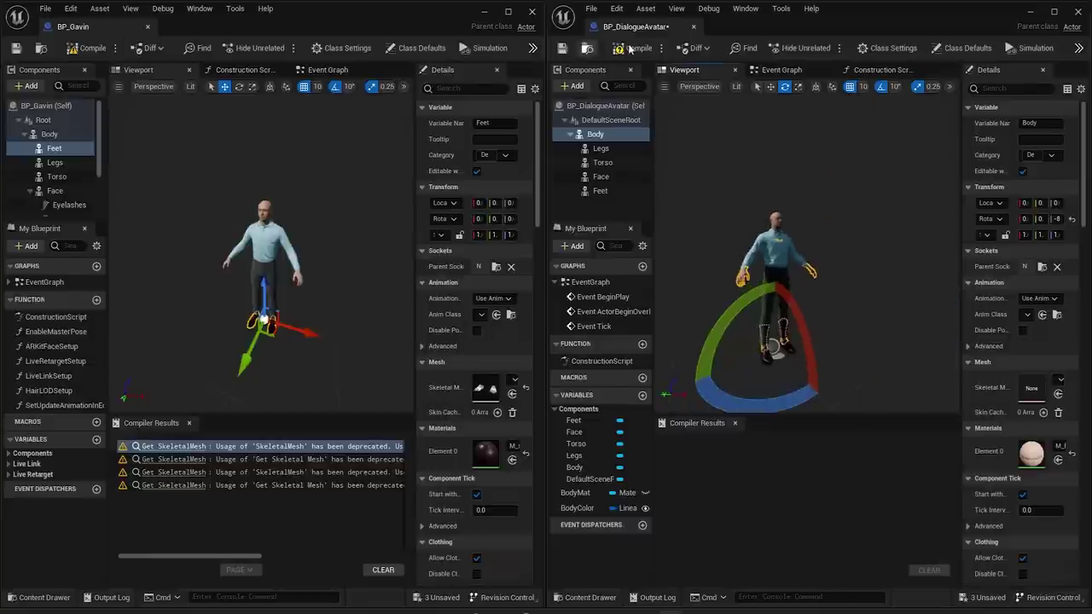
click(564, 49)
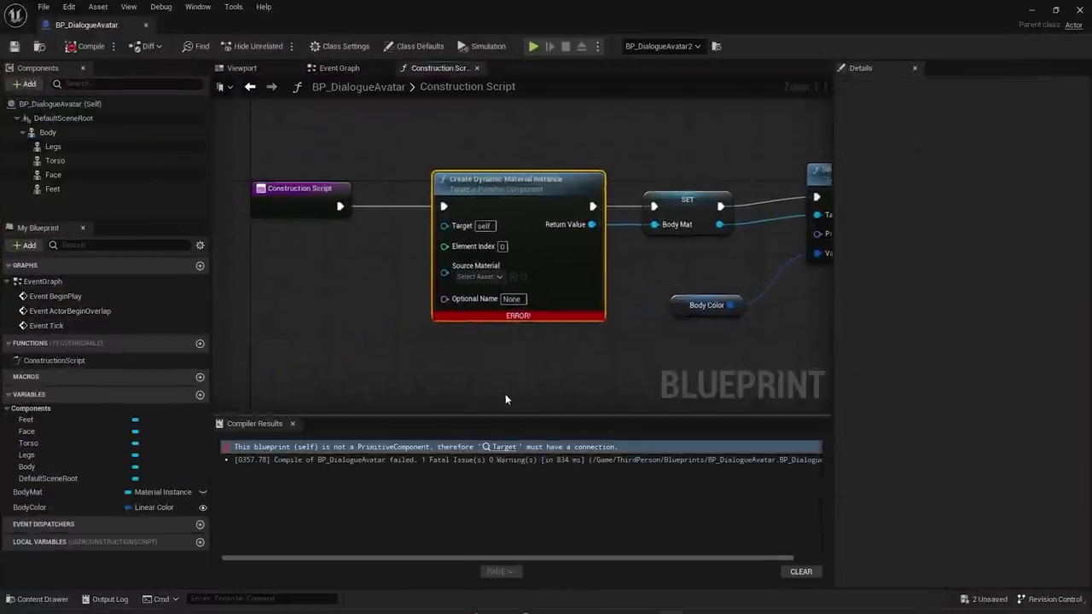
- Disconnect the Create Dynamic Material Instance node chain from the Construction Script entry, then compile and save BP_DialogueAvatar
scroll(502, 394, down, 4)
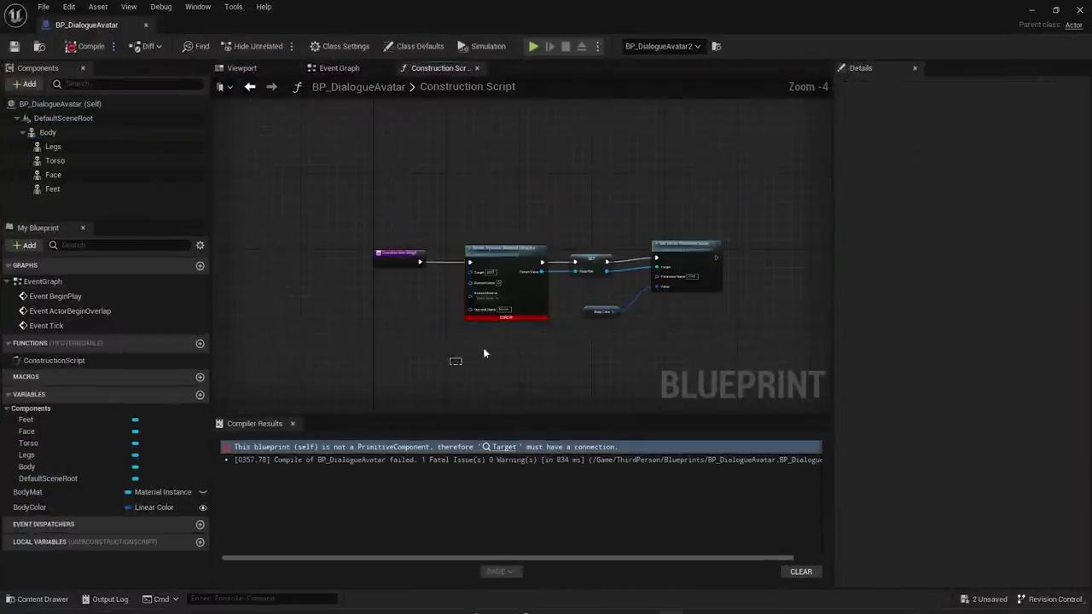
drag(457, 360, 691, 255)
scroll(456, 260, up, 4)
alt+click(485, 266)
click(85, 46)
click(14, 47)
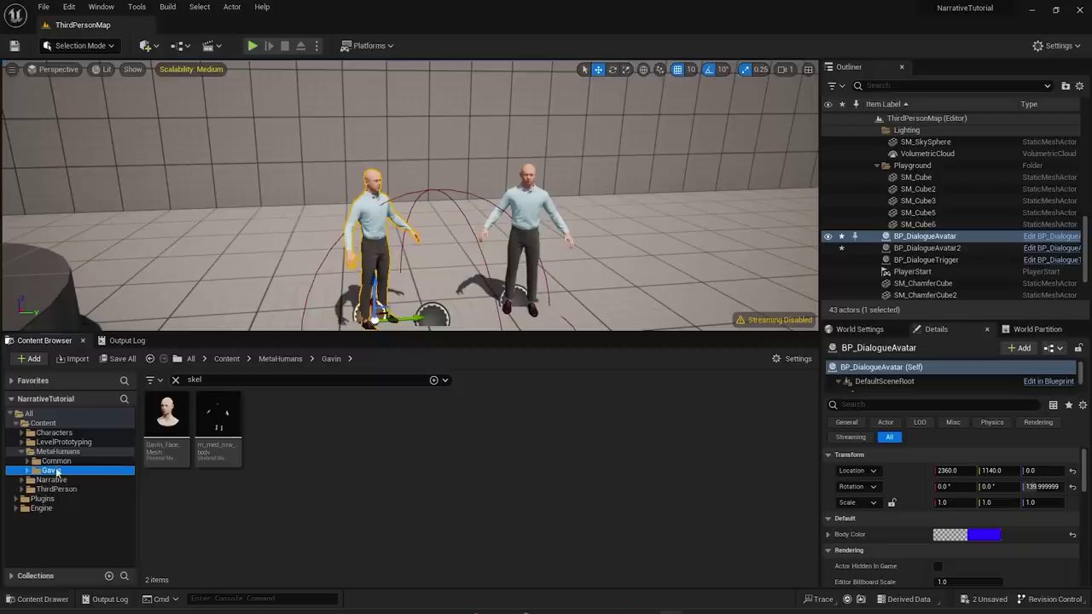
- Assign the SK_Mannequin skeleton to Gavin's m_med_nrw_body skeletal mesh and merge its additional bones into that skeleton
click(56, 460)
click(51, 471)
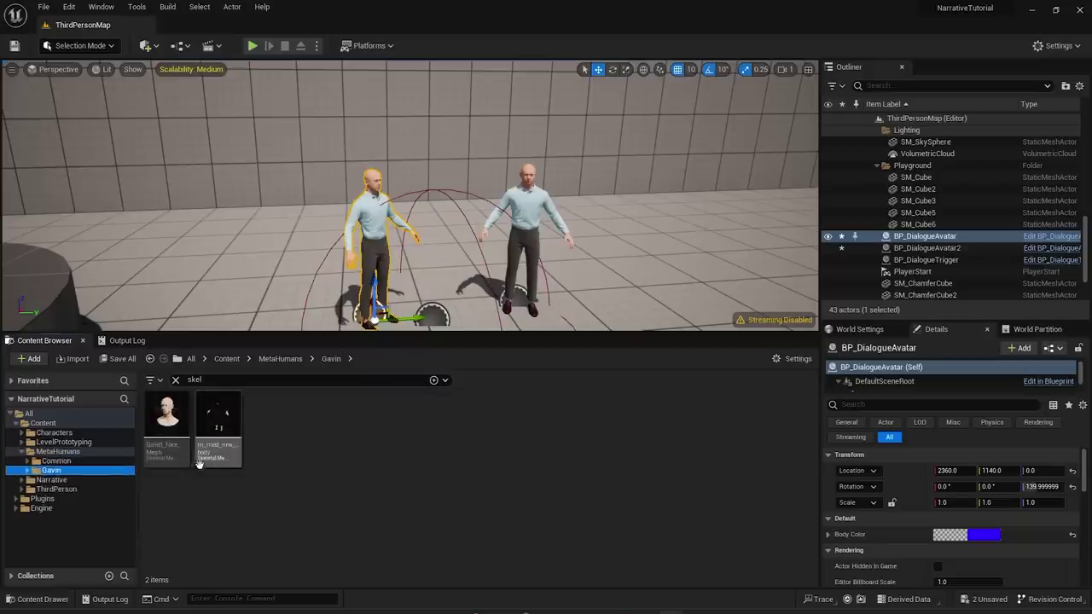
click(220, 458)
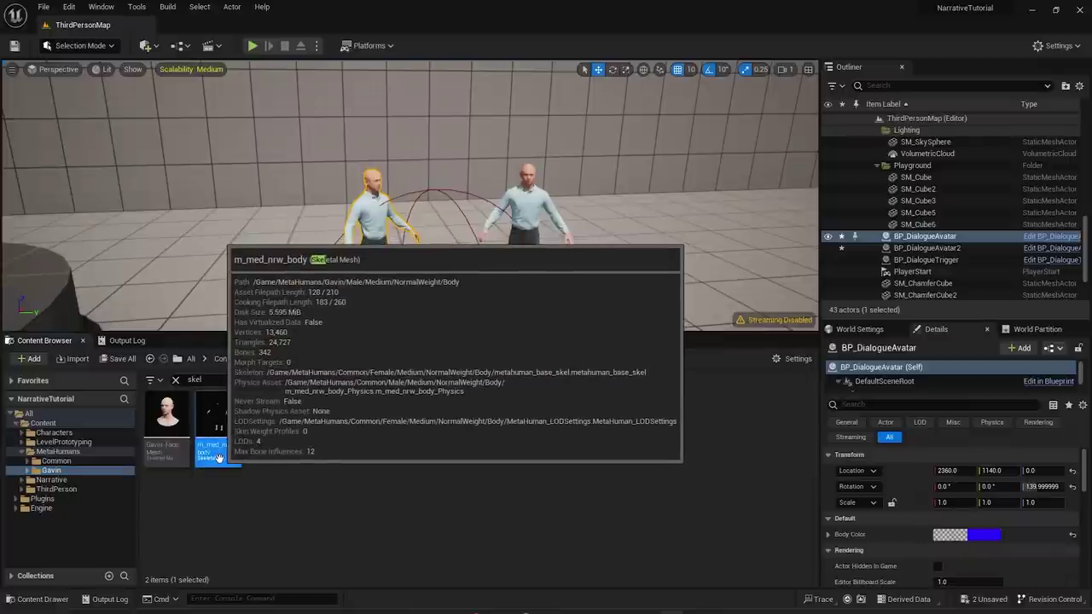
click(191, 455)
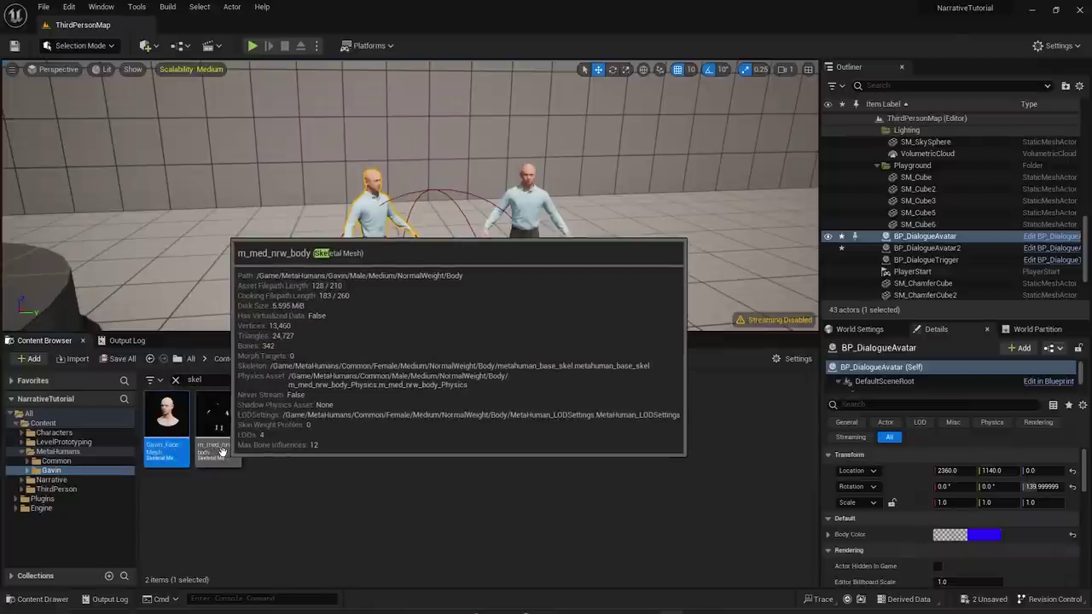
right_click(214, 451)
mouse_move(331, 99)
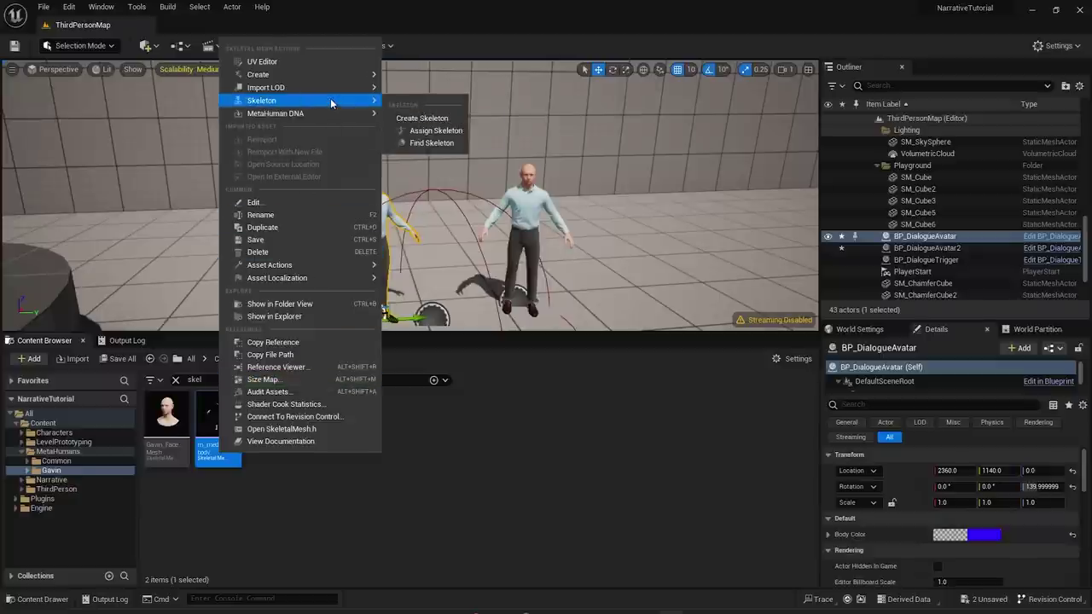
click(408, 128)
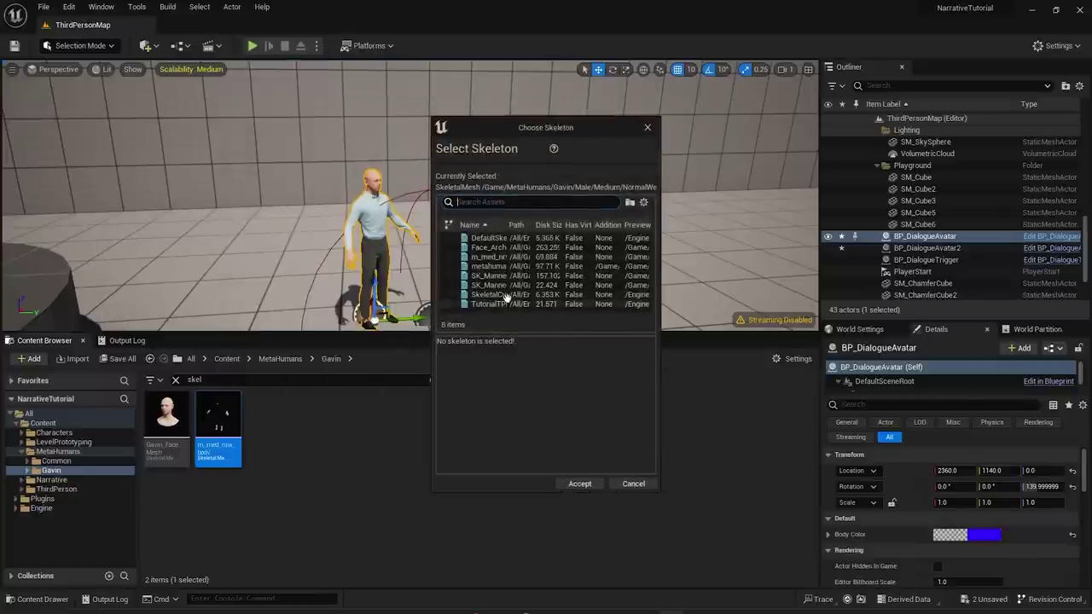
drag(661, 265, 870, 265)
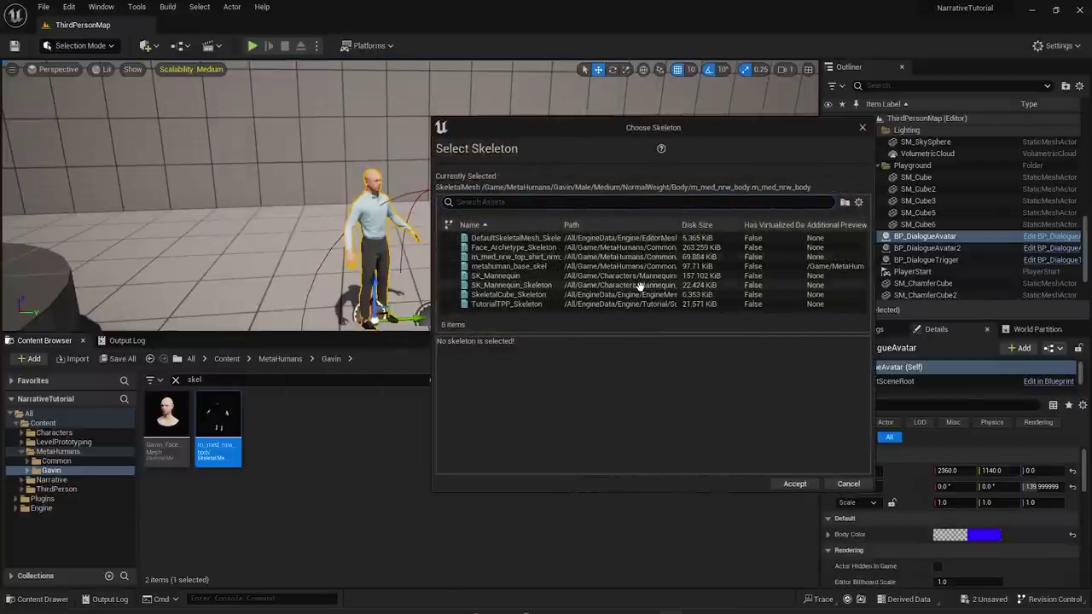
drag(432, 256, 312, 256)
click(598, 276)
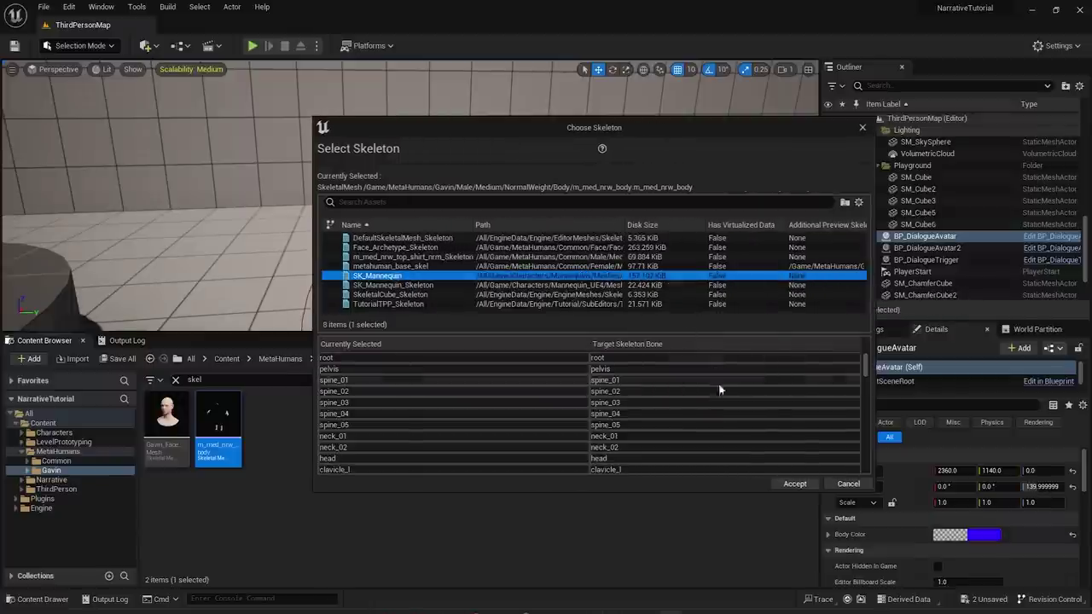
click(778, 484)
click(561, 451)
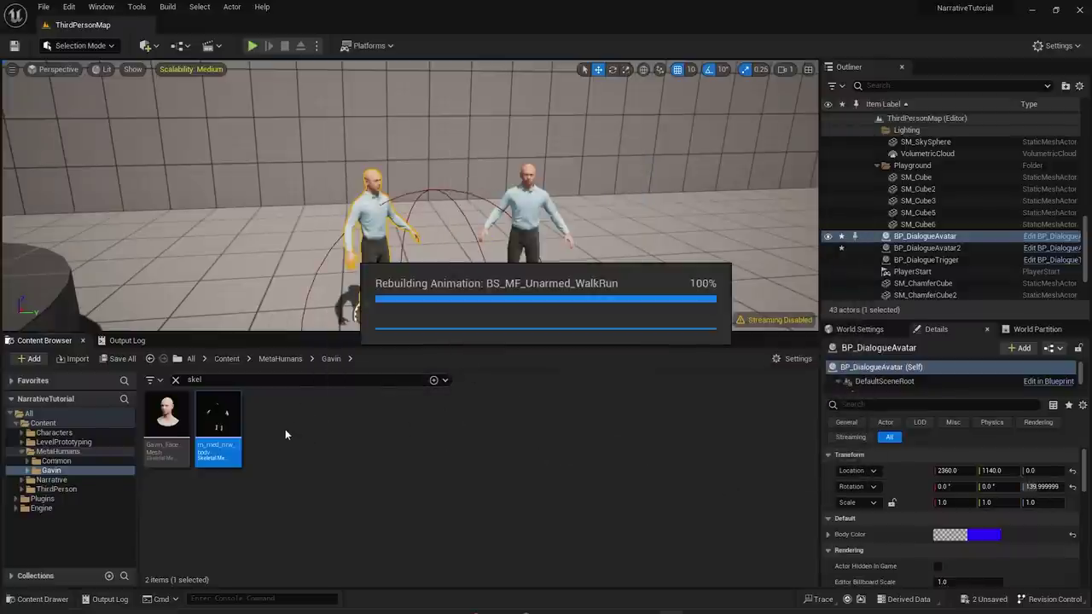
- Assign the SK_Mannequin skeleton to m_med_nrw_btm_slacks_nrm, m_med_nrw_shs_oxfords and m_med_nrw_top_shirt_nrm in MetaHumans/Common, merging the additional bones, and save all modified assets
click(586, 457)
shift+click(477, 445)
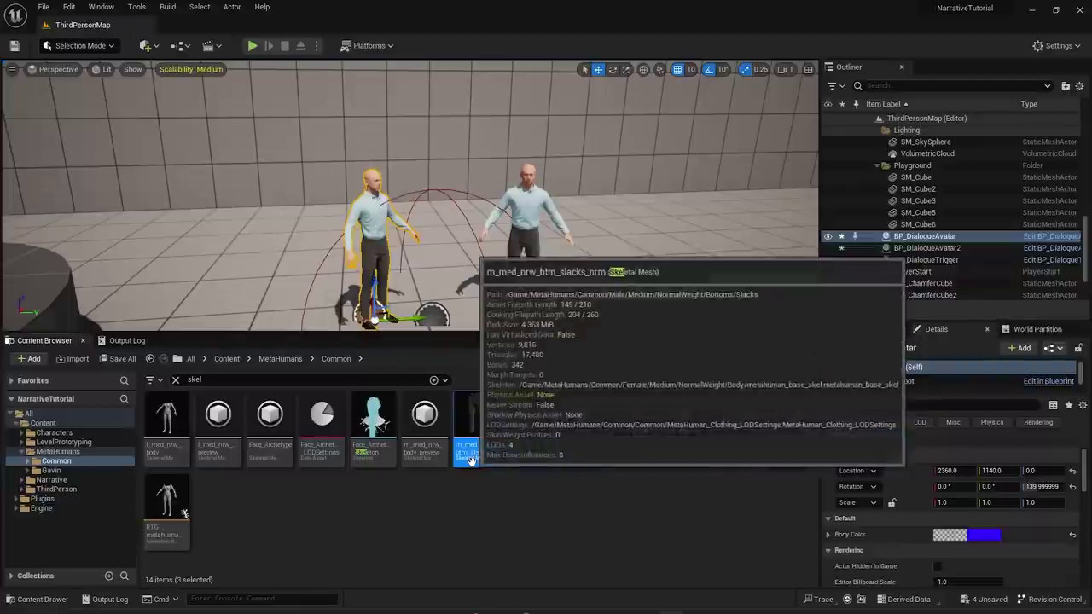
right_click(535, 454)
mouse_move(626, 114)
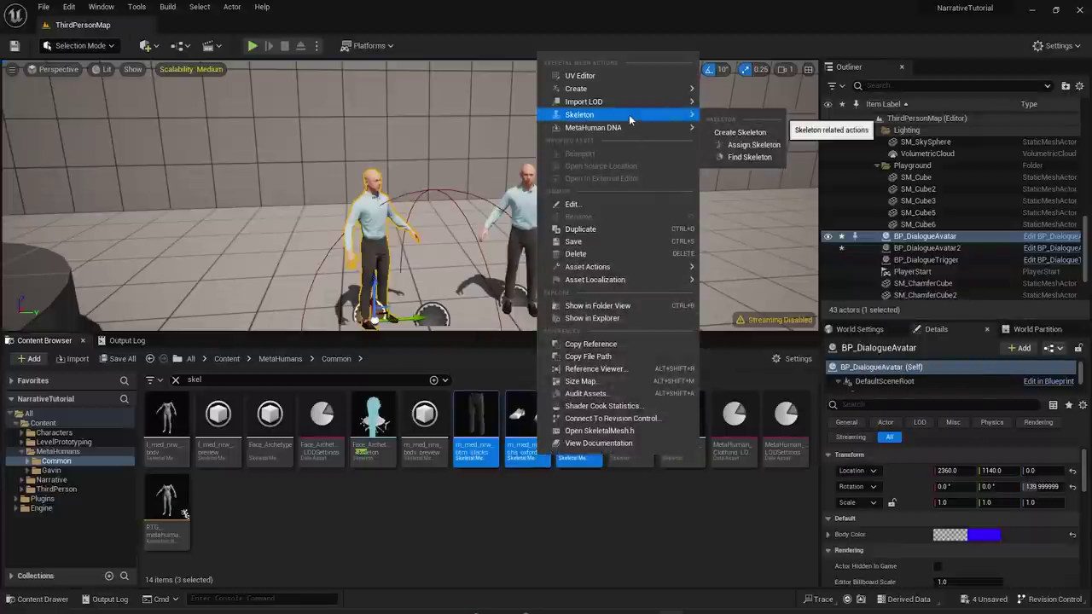
click(739, 146)
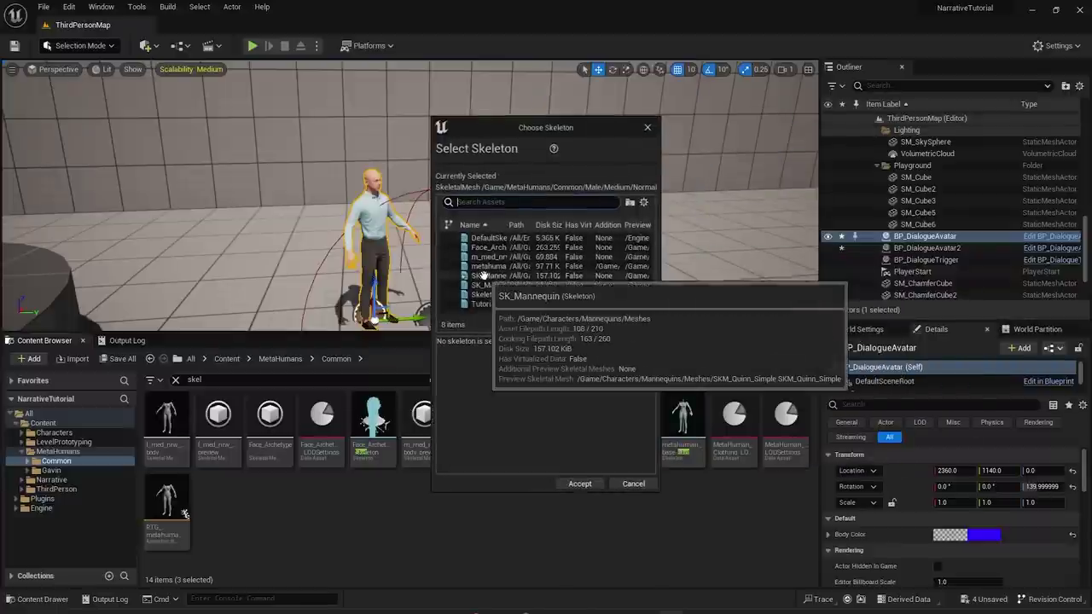
click(491, 276)
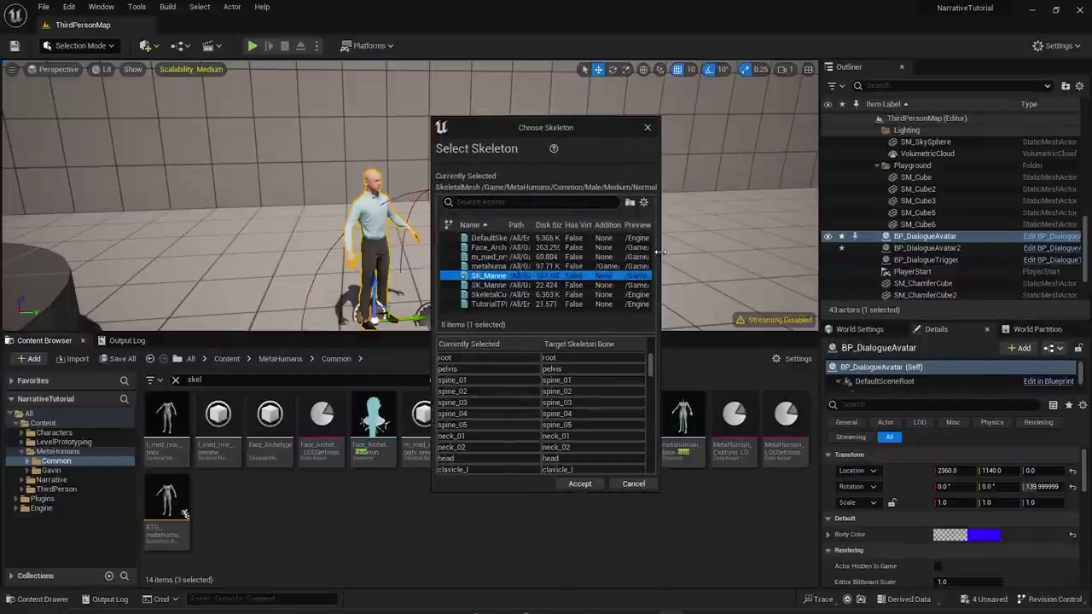
drag(660, 251, 812, 251)
click(739, 484)
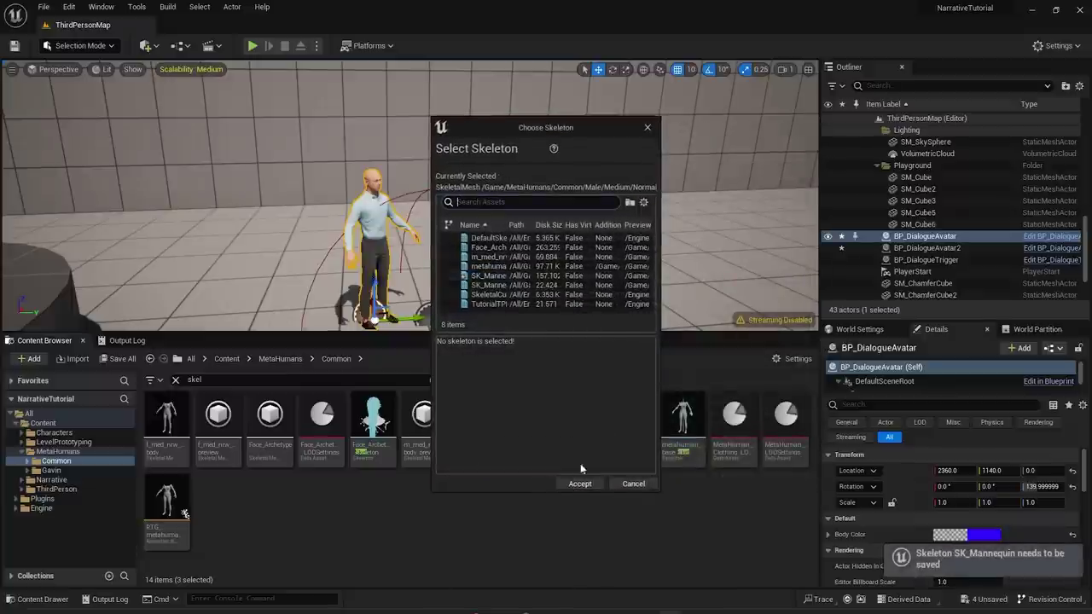
click(484, 276)
click(580, 484)
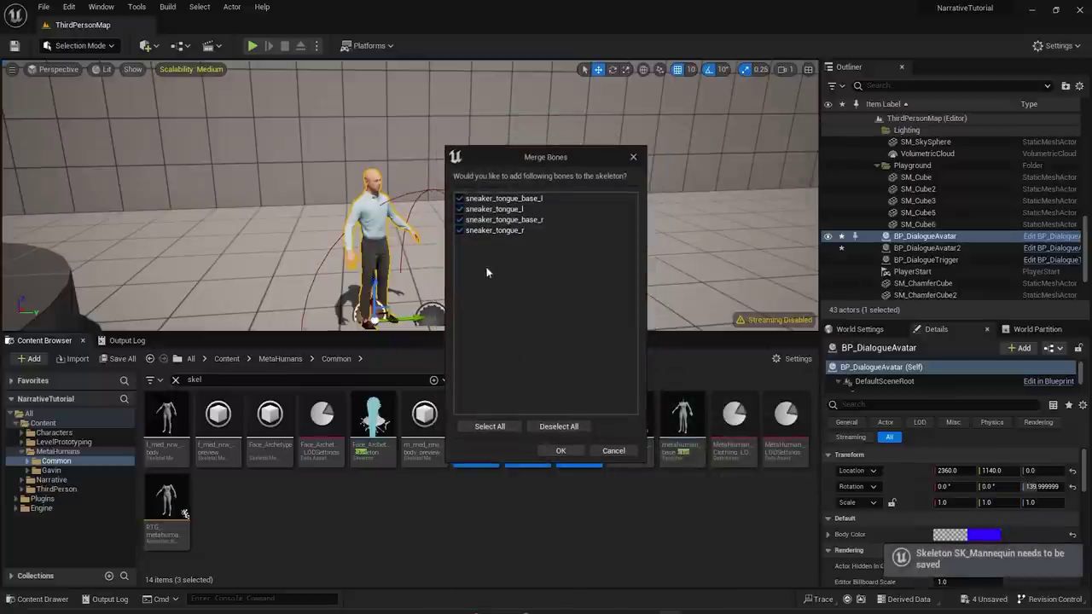
click(558, 450)
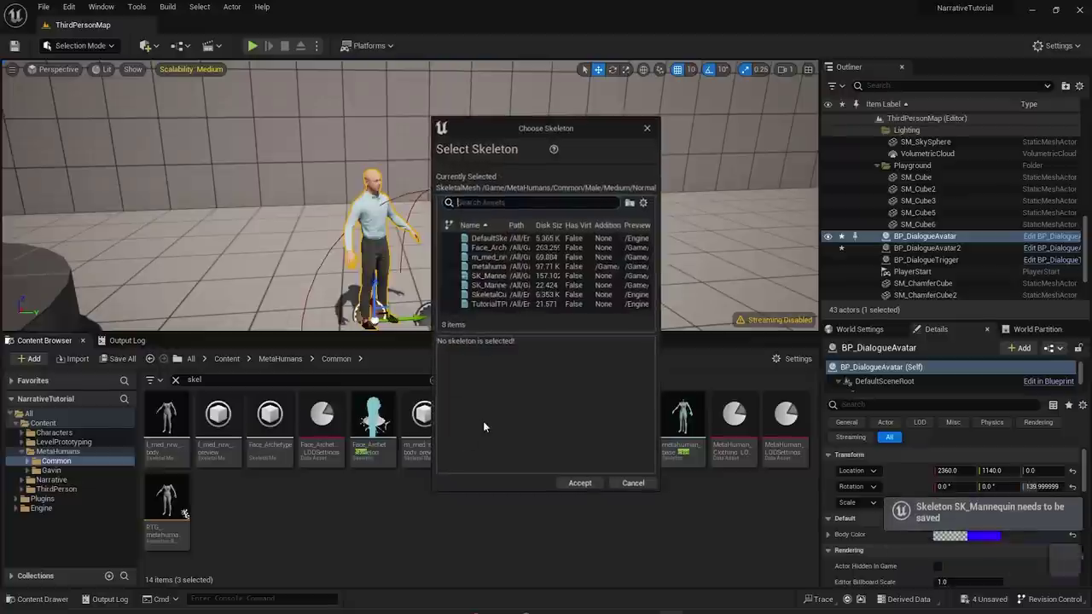
click(484, 276)
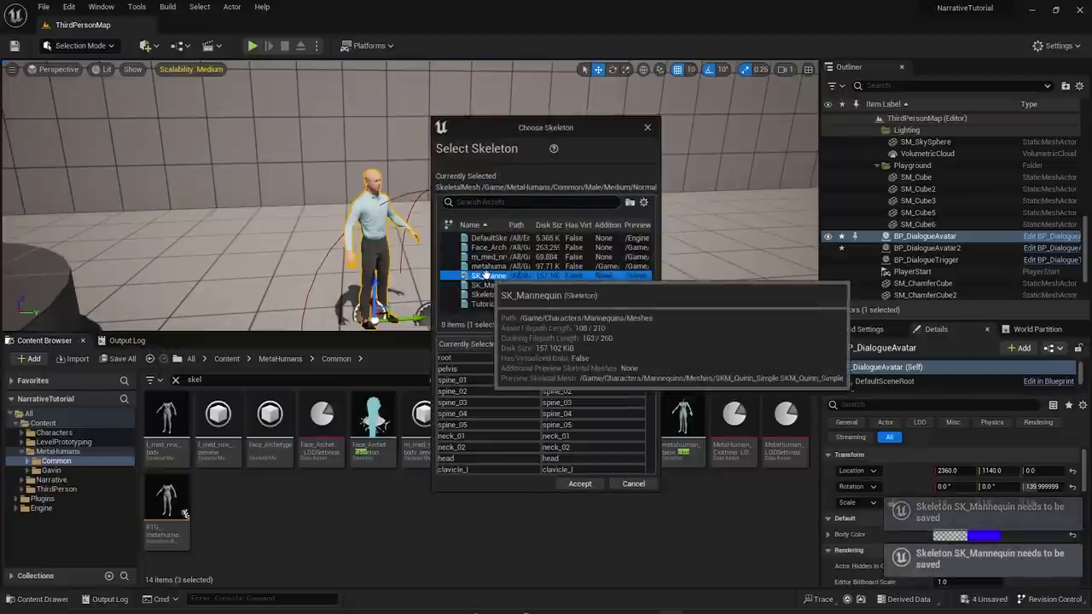
click(580, 484)
click(120, 358)
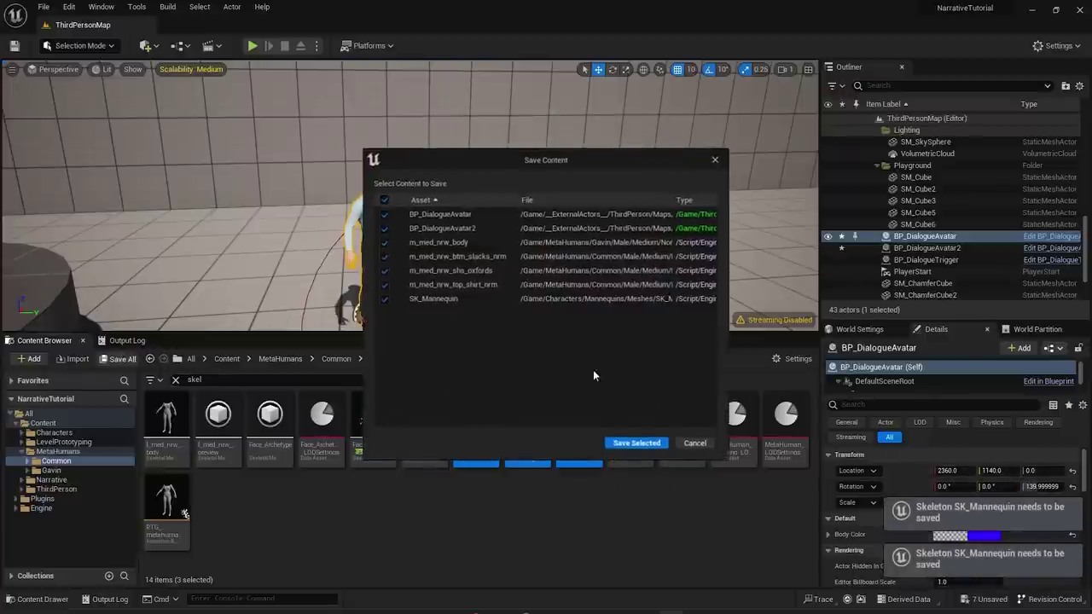
click(640, 447)
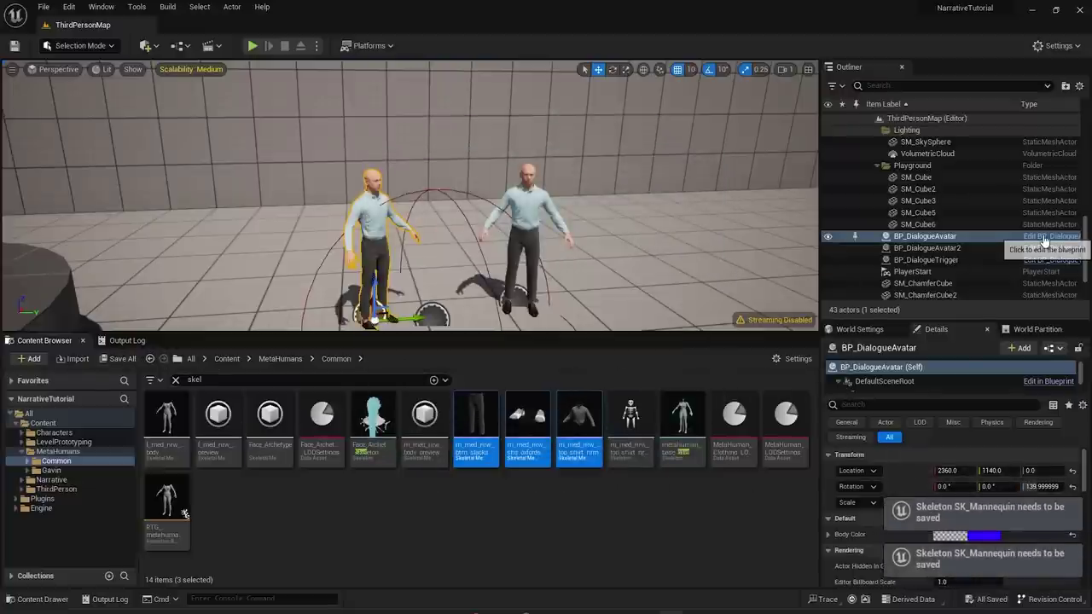
- Set the Body component of BP_DialogueAvatar to Use Animation Asset with MM_Idle as its animation, and compile and save the blueprint
click(1051, 240)
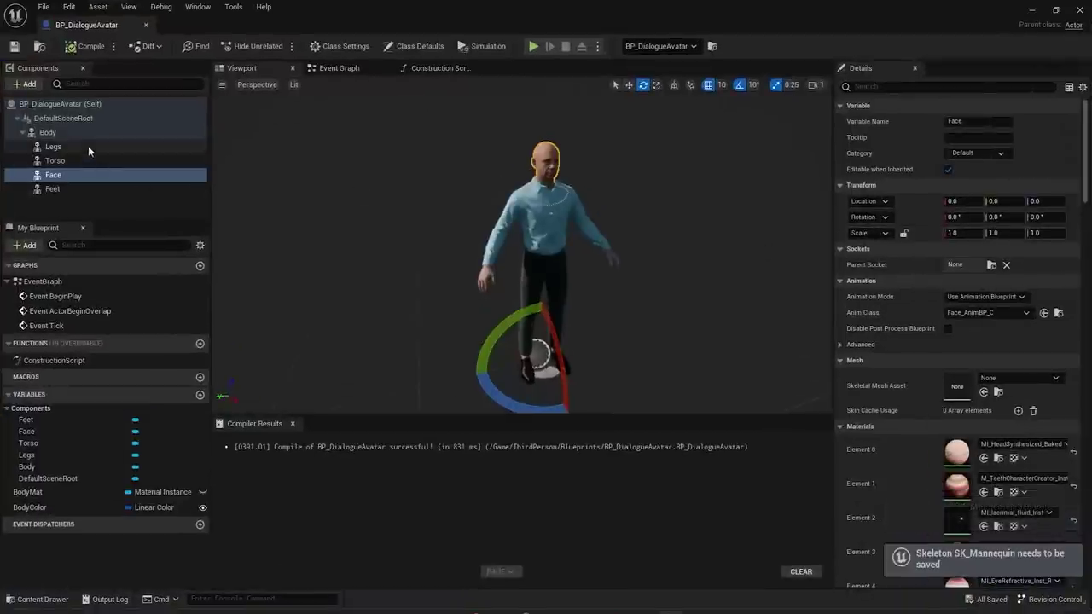
click(51, 132)
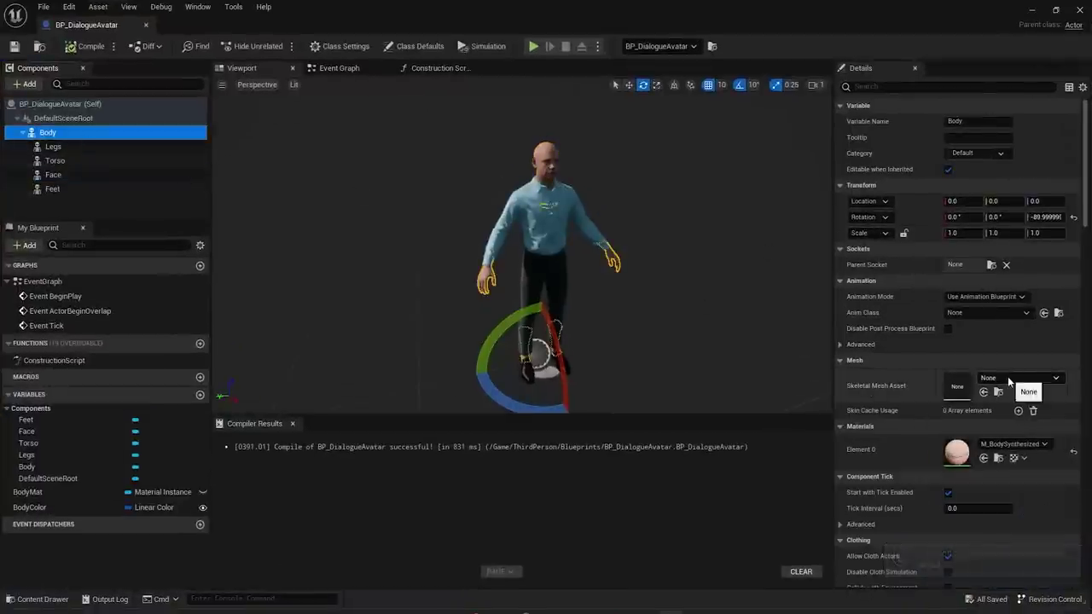
click(986, 296)
click(975, 320)
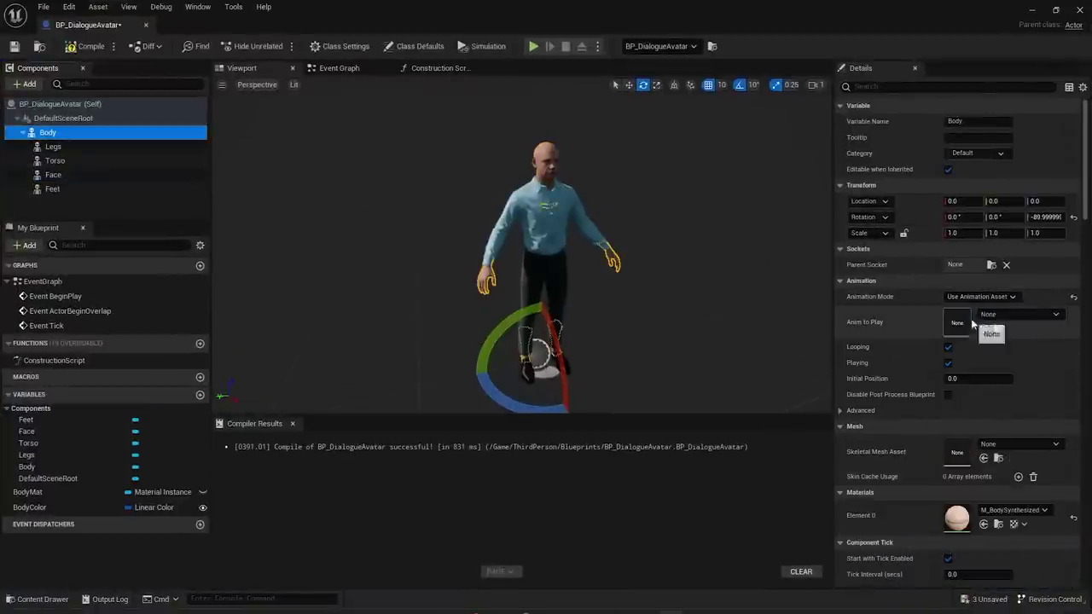
click(1007, 315)
text(mm_idle)
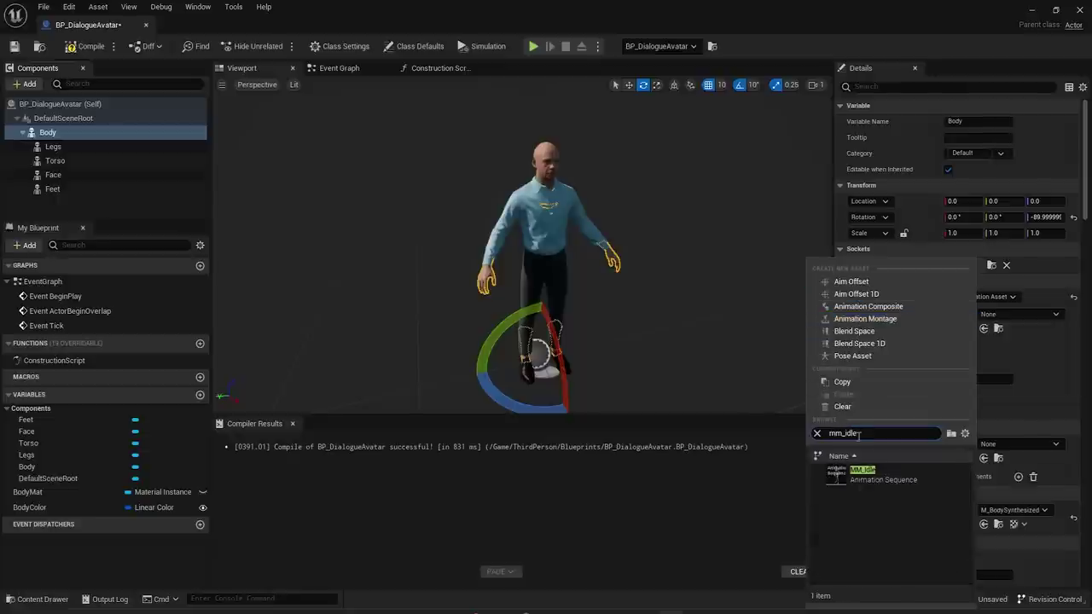
click(862, 471)
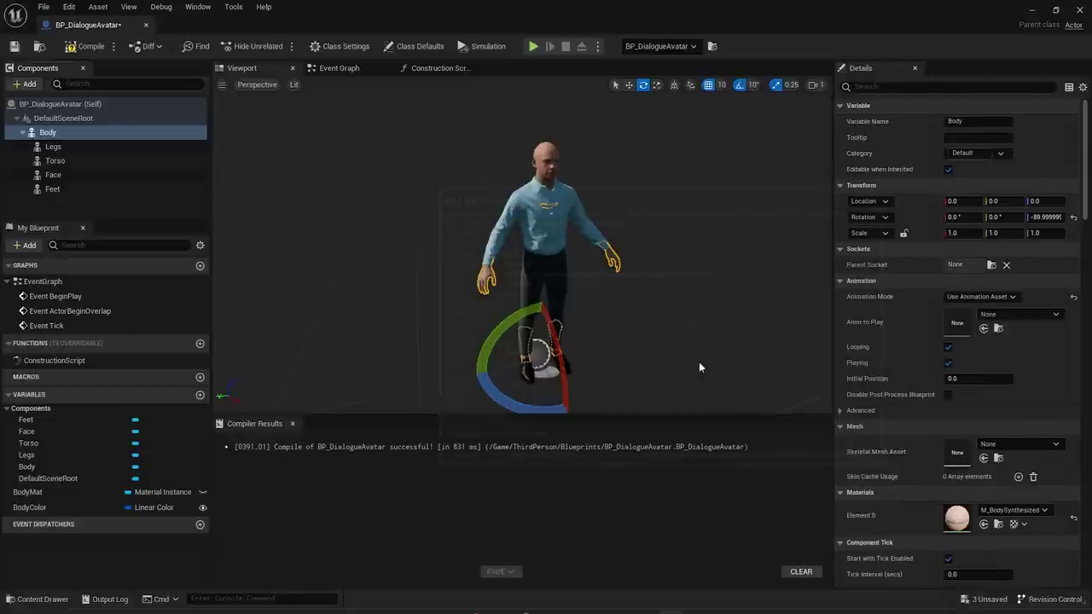
scroll(553, 245, up, 3)
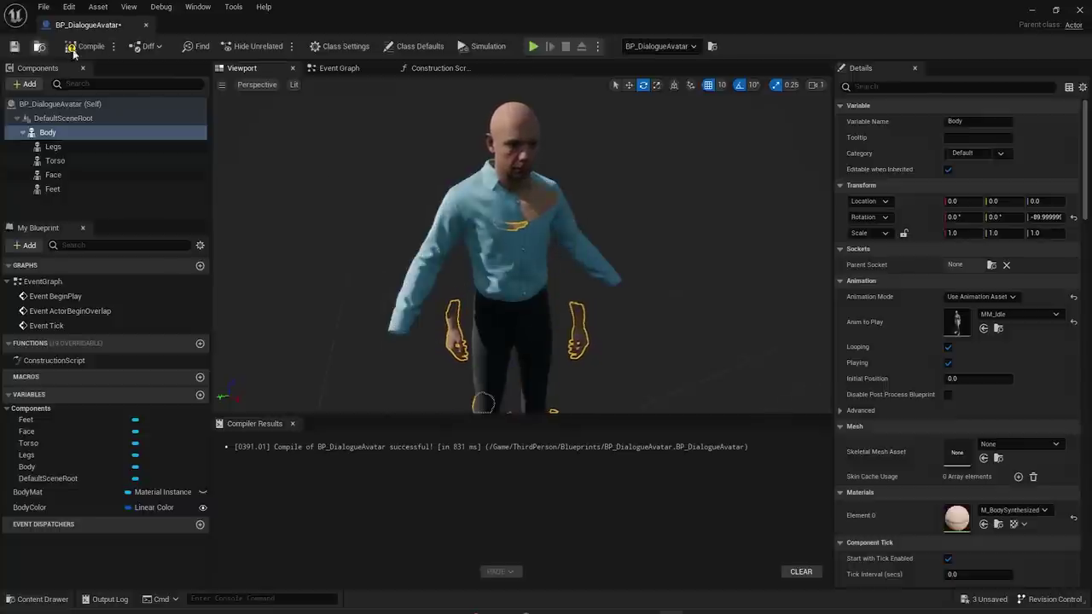
click(77, 48)
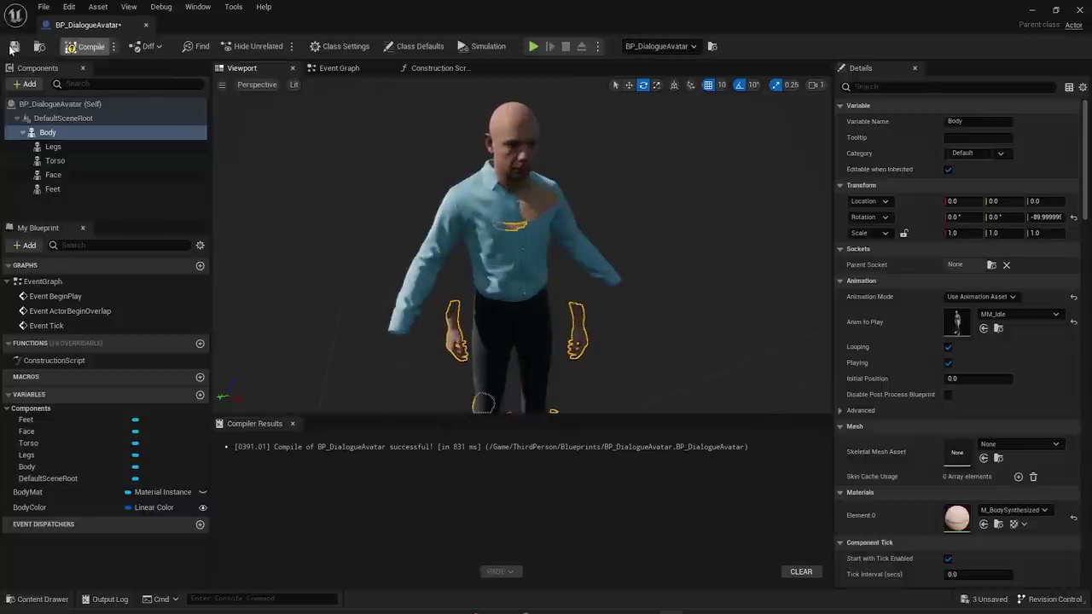
click(14, 46)
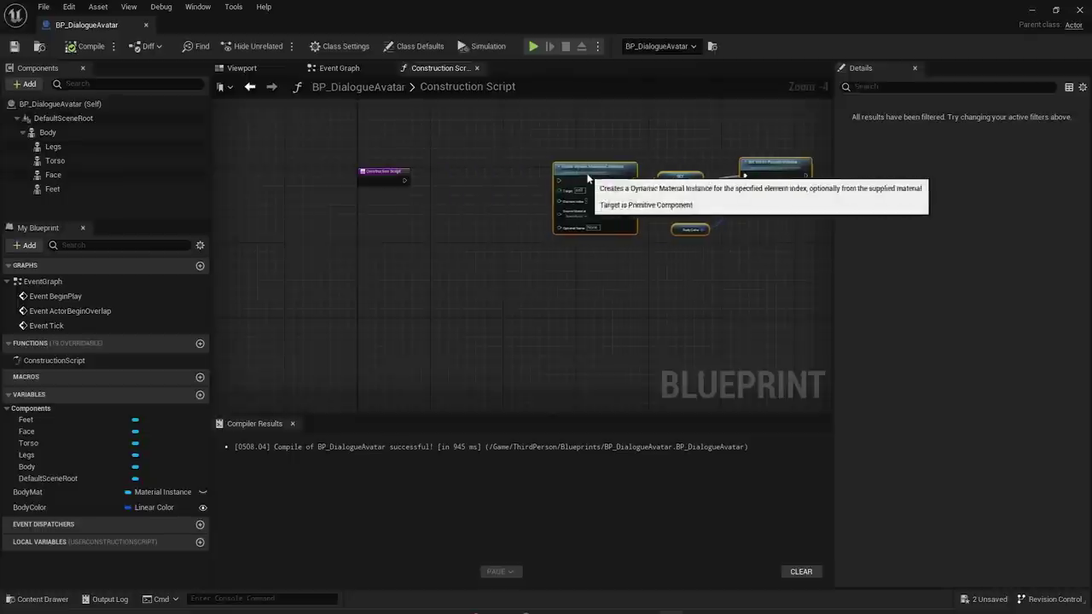
- Place references to the Legs, Torso, Face and Feet components in BP_DialogueAvatar's Construction Script below the entry node
scroll(392, 188, up, 4)
click(53, 147)
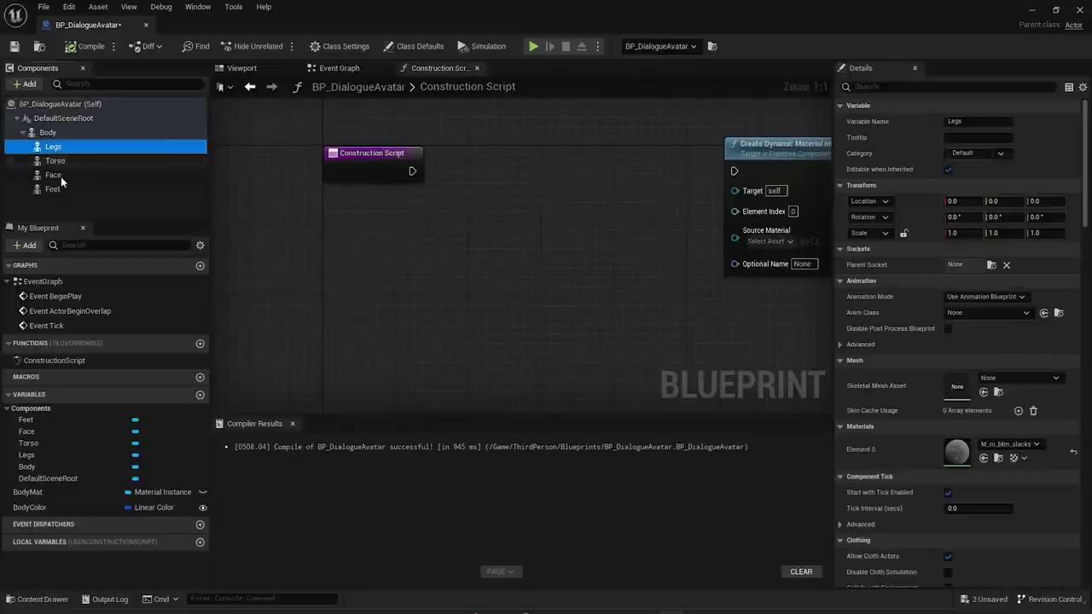
shift+click(53, 175)
shift+click(53, 189)
drag(427, 286, 426, 287)
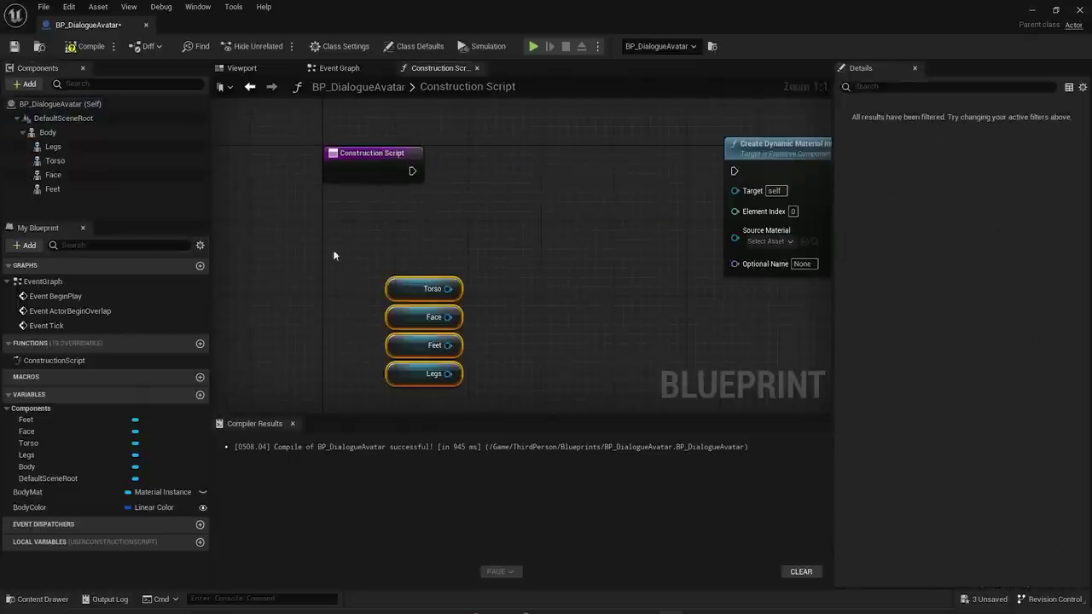
- Add a Body component reference to the Construction Script and search its available actions for "set master"
drag(48, 132, 527, 194)
text(set master)
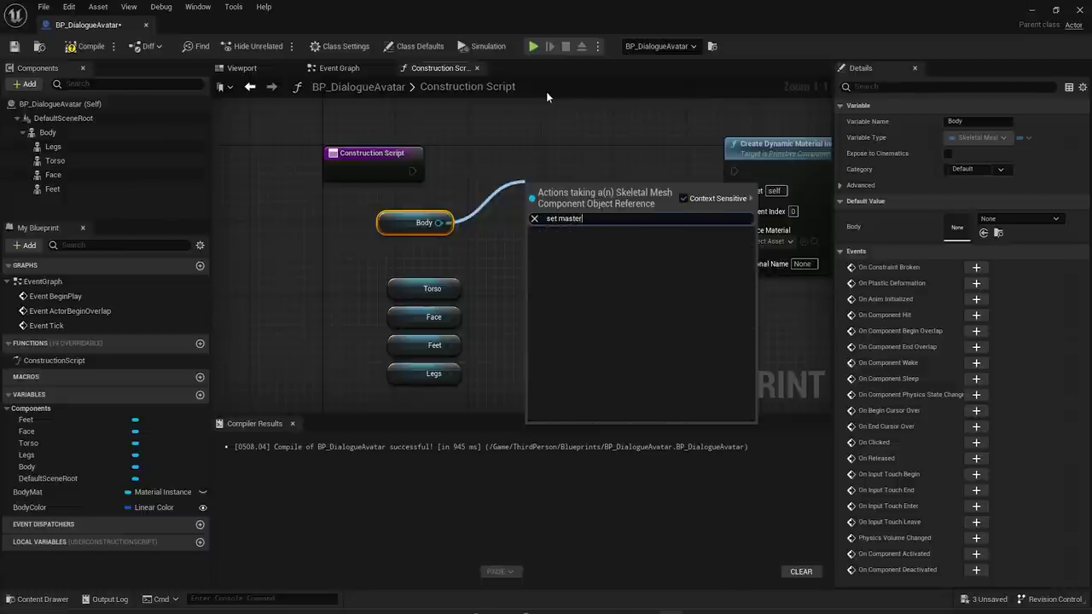
- Add a Set Leader Pose Component node from the Body reference in the Construction Script
key(BackSpace)
key(BackSpace)
key(BackSpace)
key(BackSpace)
key(BackSpace)
text(leader)
key(Return)
mouse_move(535, 245)
mouse_down()
mouse_move(465, 286)
mouse_move(447, 316)
mouse_move(531, 277)
mouse_move(535, 245)
mouse_up()
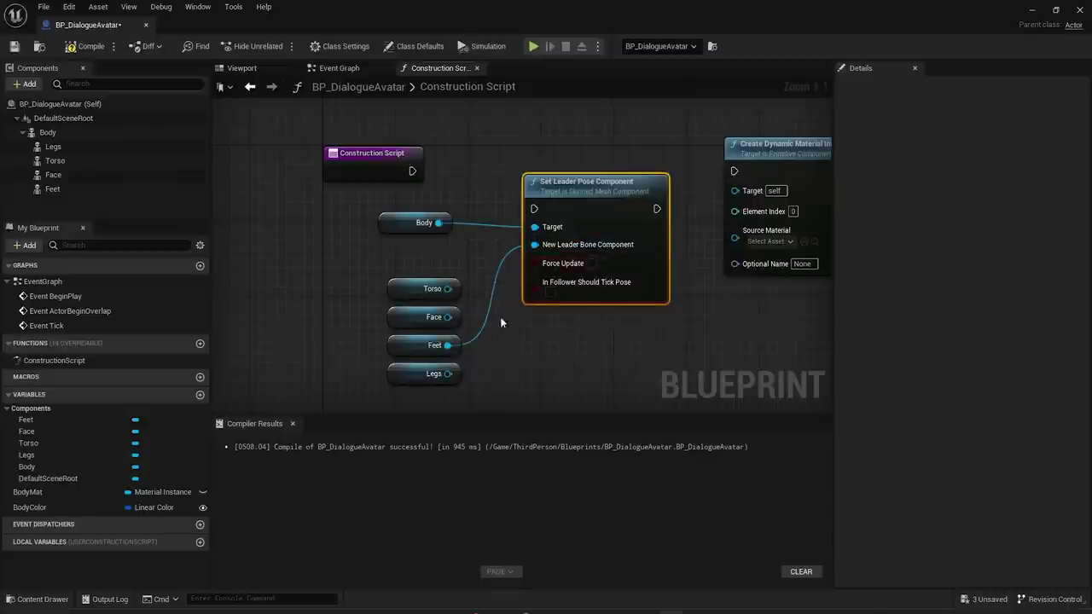
- Wire Body to New Leader Bone Component, the Torso, Face, Feet and Legs references to Target, and Construction Script's execution output to the node
drag(447, 289, 447, 317)
drag(535, 227, 447, 344)
drag(535, 227, 447, 374)
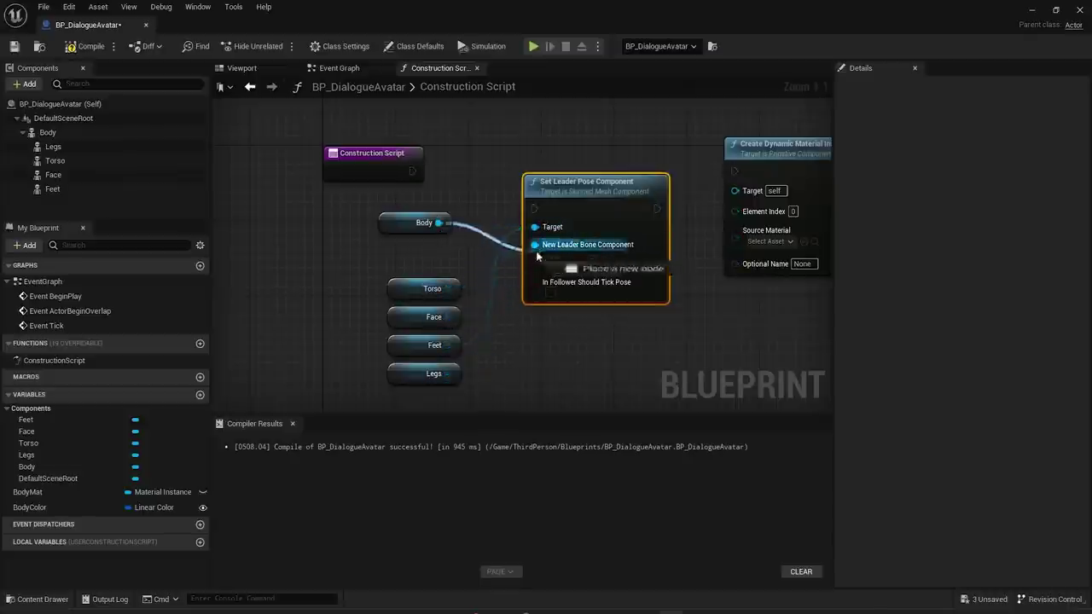
drag(535, 209, 412, 172)
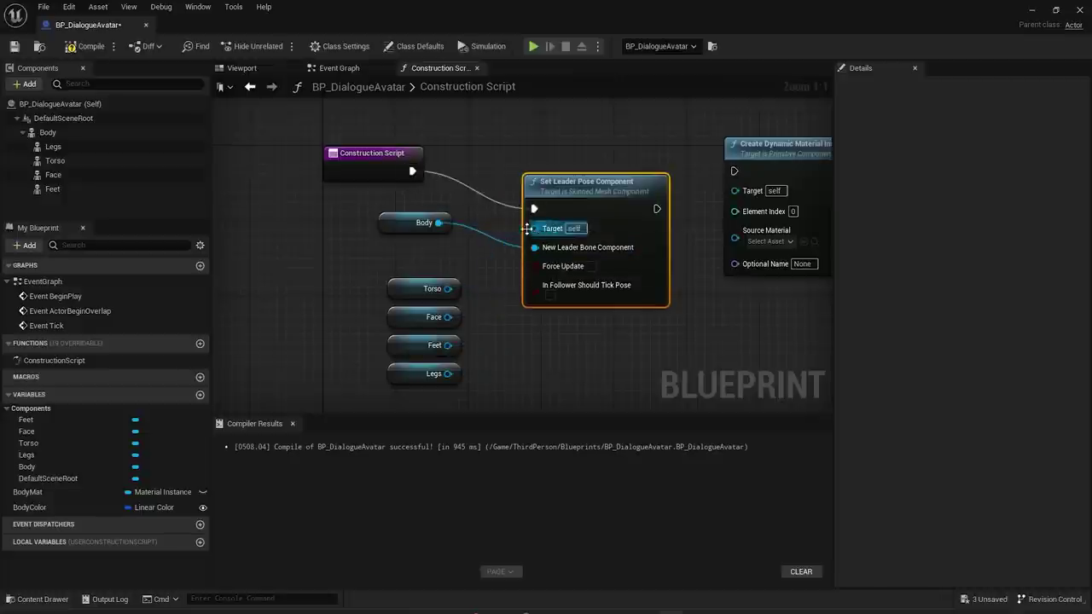
drag(438, 222, 515, 269)
key(Escape)
drag(477, 385, 534, 245)
drag(448, 317, 537, 228)
mouse_move(536, 228)
mouse_down()
mouse_move(448, 346)
mouse_move(533, 245)
mouse_up()
- Enable Force Update and In Follower Should Tick Pose on Set Leader Pose Component, and compile and save the Blueprint
click(507, 320)
click(592, 264)
click(550, 293)
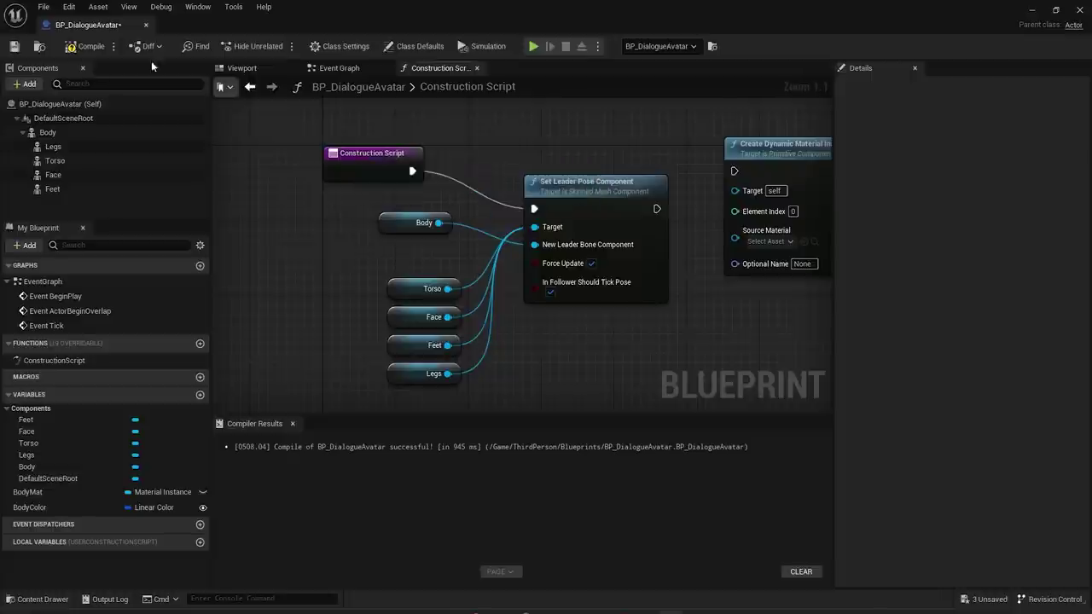
click(14, 46)
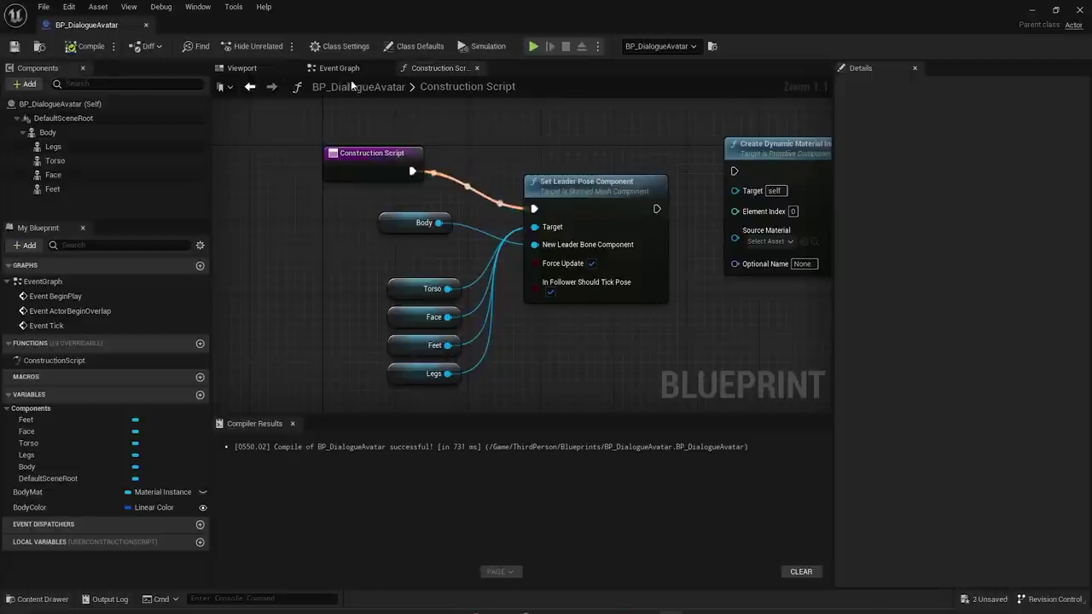
- Examine the assembled avatar and its torso, legs and face meshes in the Blueprint viewport
click(241, 67)
scroll(442, 200, down, 5)
right_drag(556, 257, 561, 235)
scroll(556, 257, up, 1)
scroll(556, 257, up, 3)
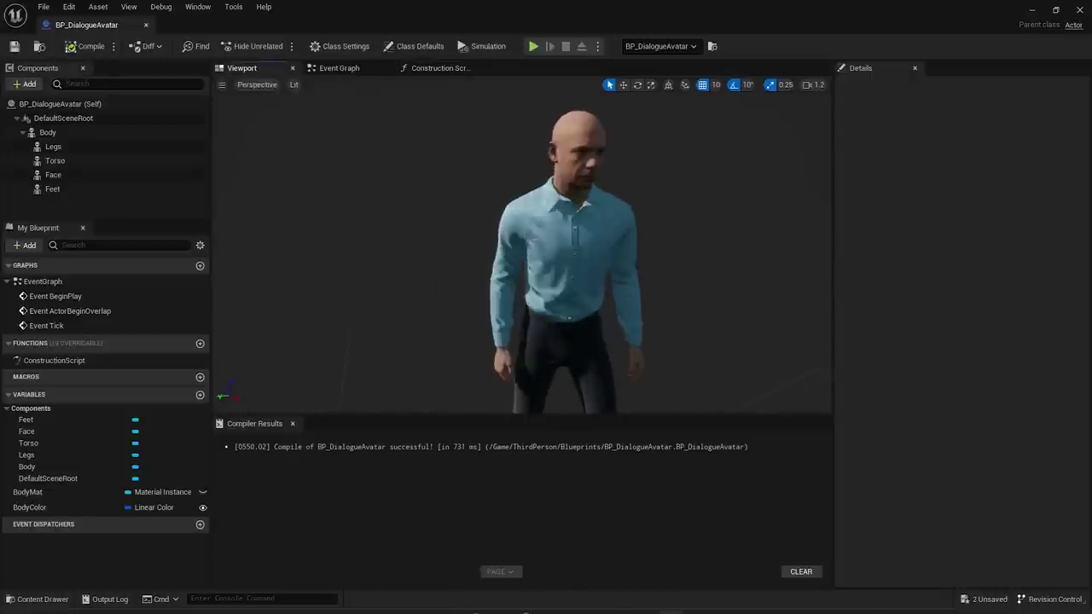
scroll(551, 252, down, 3)
click(546, 256)
key(e)
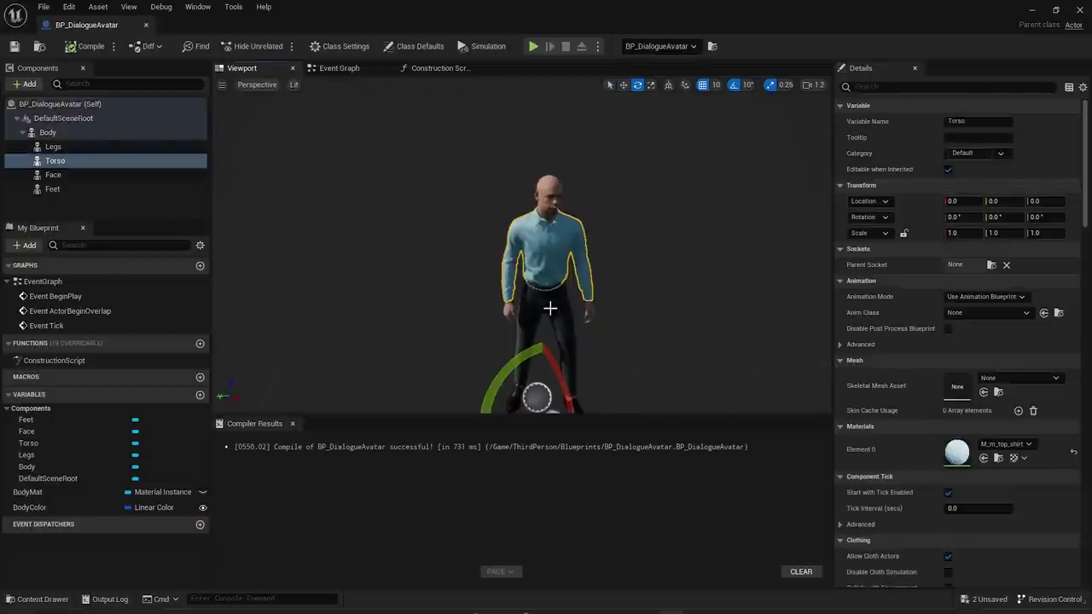
click(522, 302)
click(550, 236)
click(553, 187)
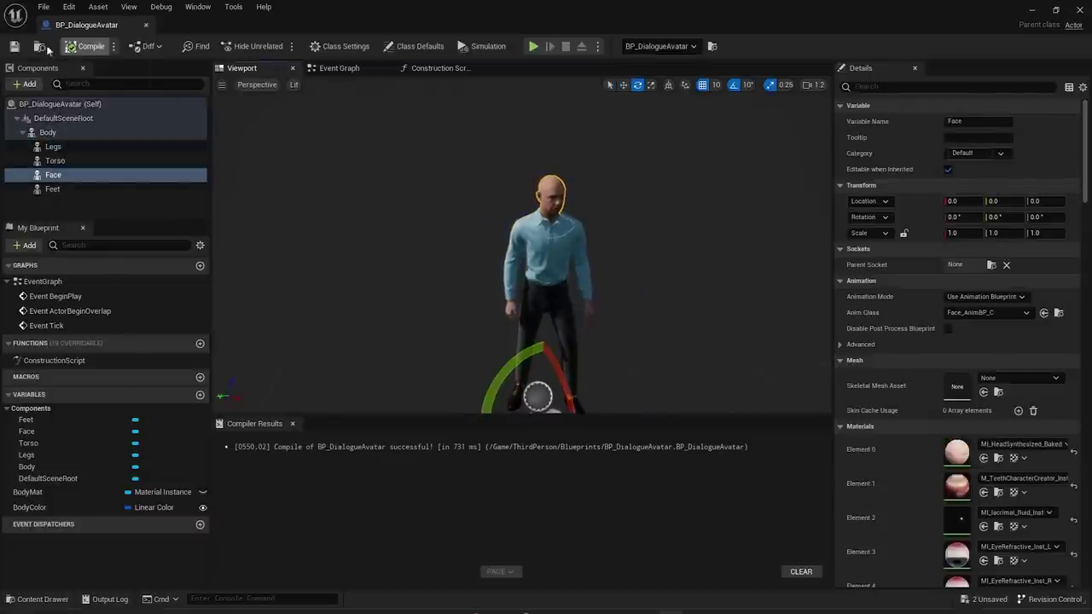
- Return to the level and examine the two dialogue avatars standing in ThirdPersonMap
click(1032, 9)
right_drag(499, 176, 504, 155)
key(w)
click(547, 159)
click(372, 155)
click(599, 160)
key(w)
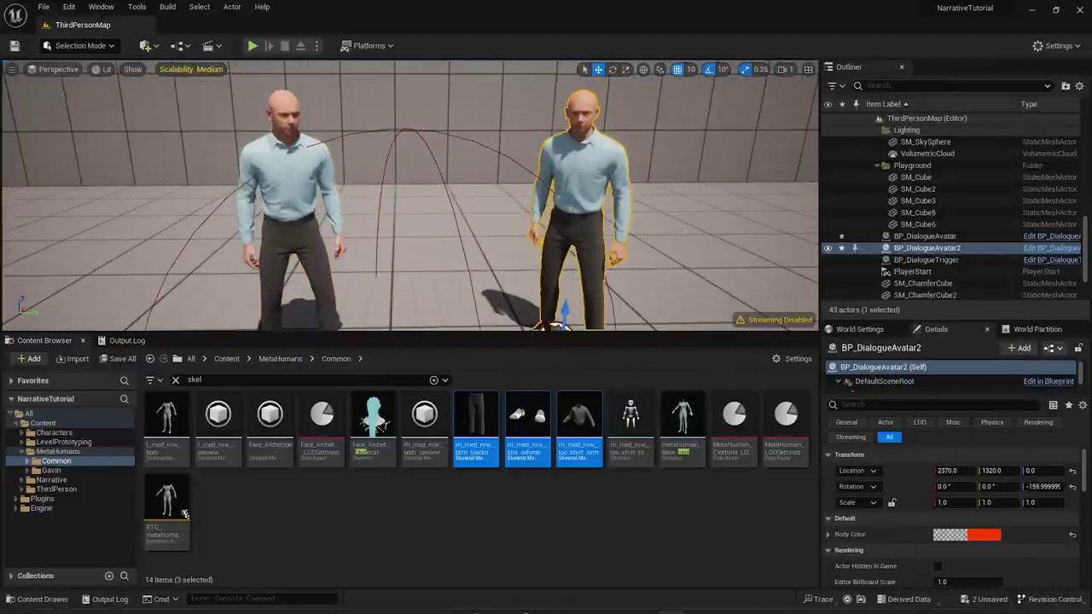
scroll(482, 224, down, 5)
key(s)
right_drag(437, 204, 432, 217)
- Play the level and test the avatar dialogue, choosing the first reply option and advancing through the lines
click(253, 46)
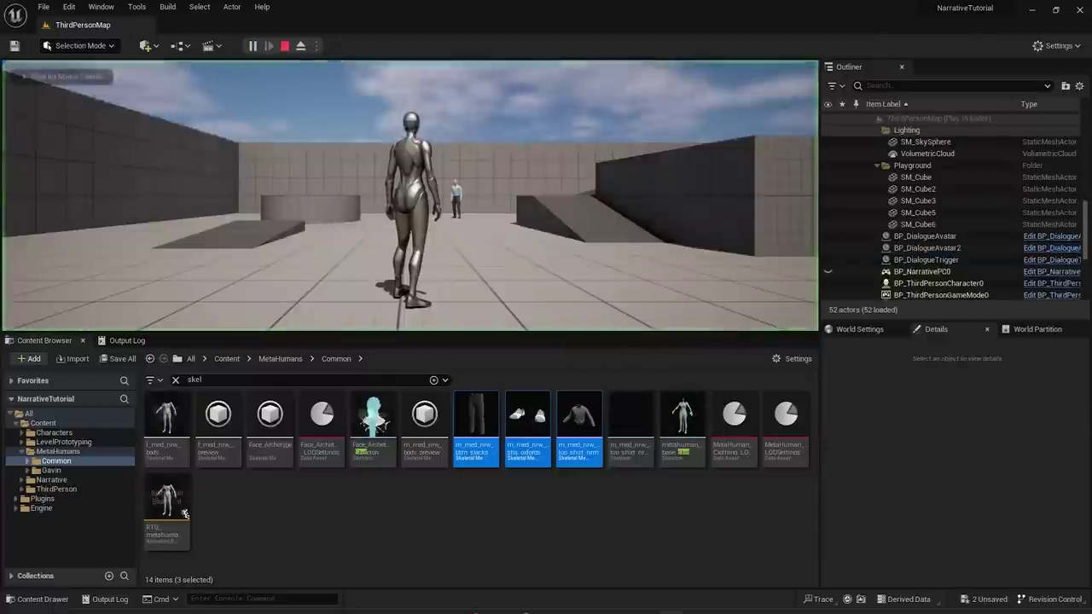
key(space)
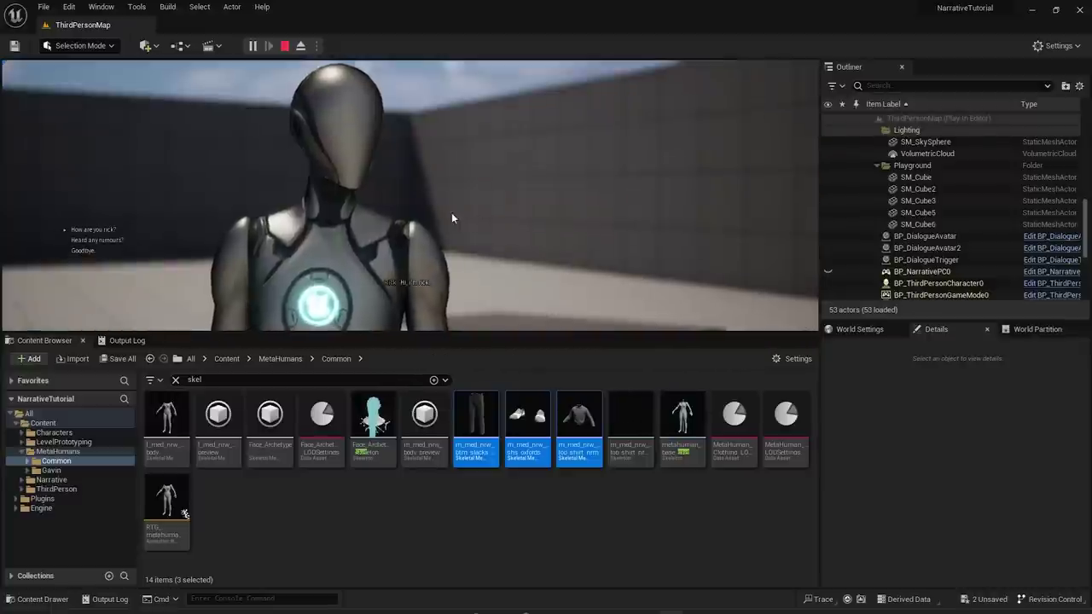
click(95, 228)
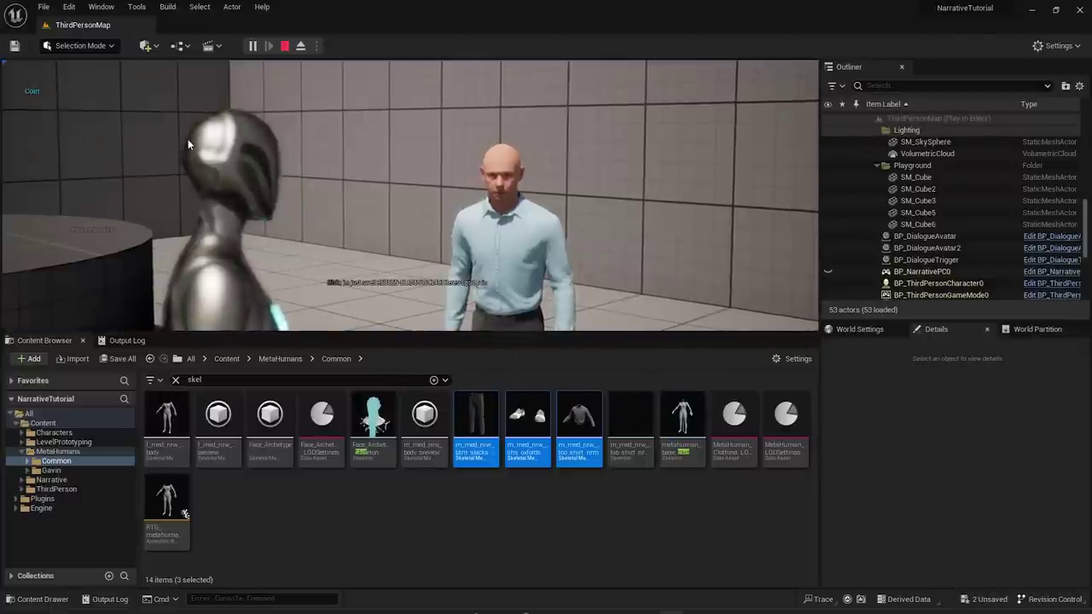
key(Return)
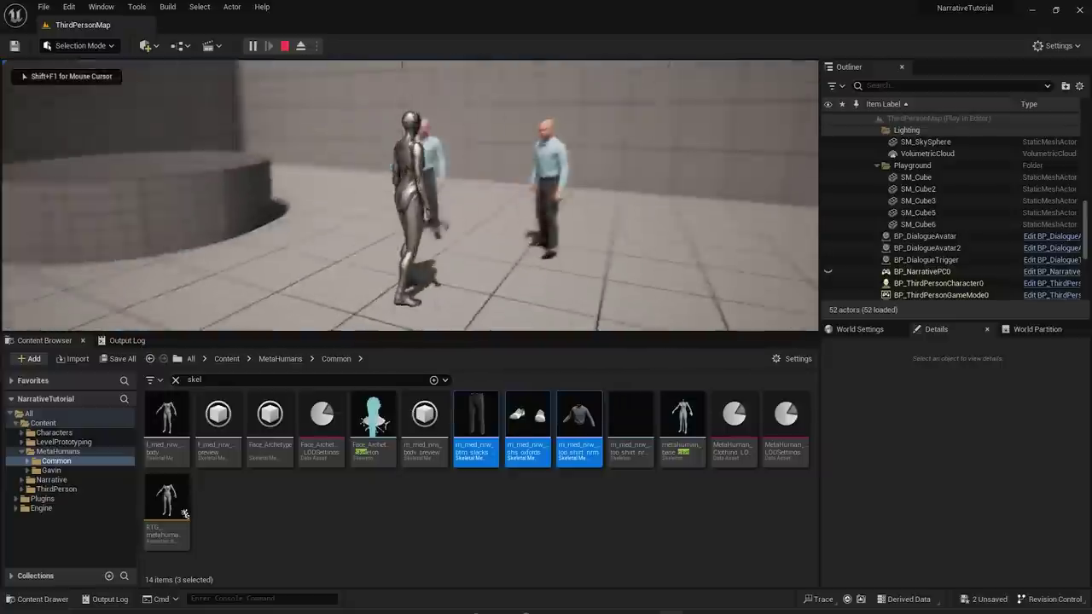
key(e)
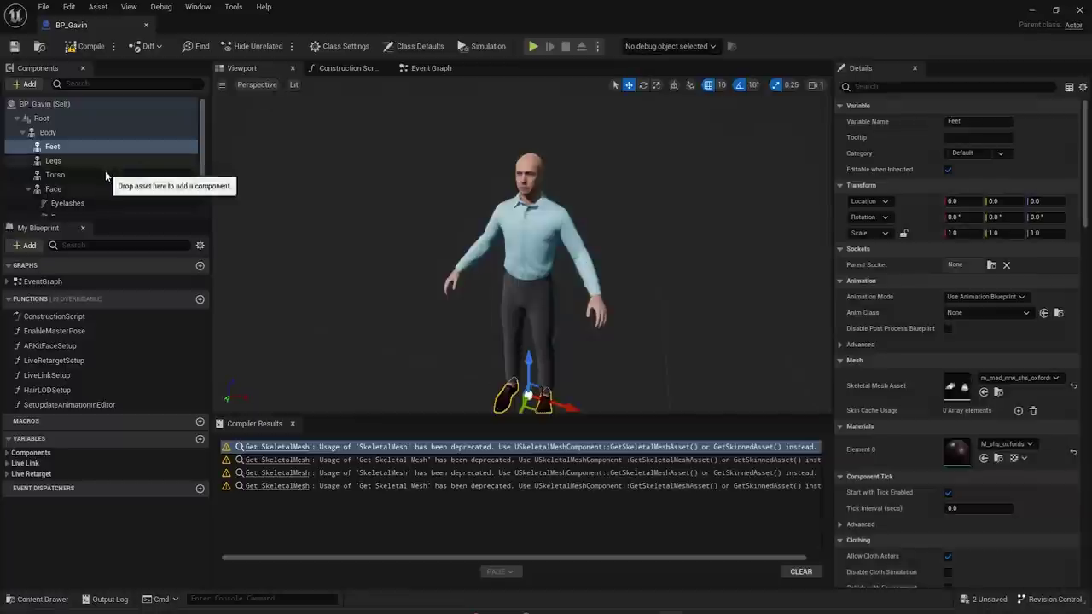
- Examine the groom components from Eyelashes to Beard under Face in the BP_Gavin Blueprint, and the LODSync component
scroll(102, 176, down, 2)
click(76, 167)
scroll(94, 174, down, 3)
shift+click(61, 195)
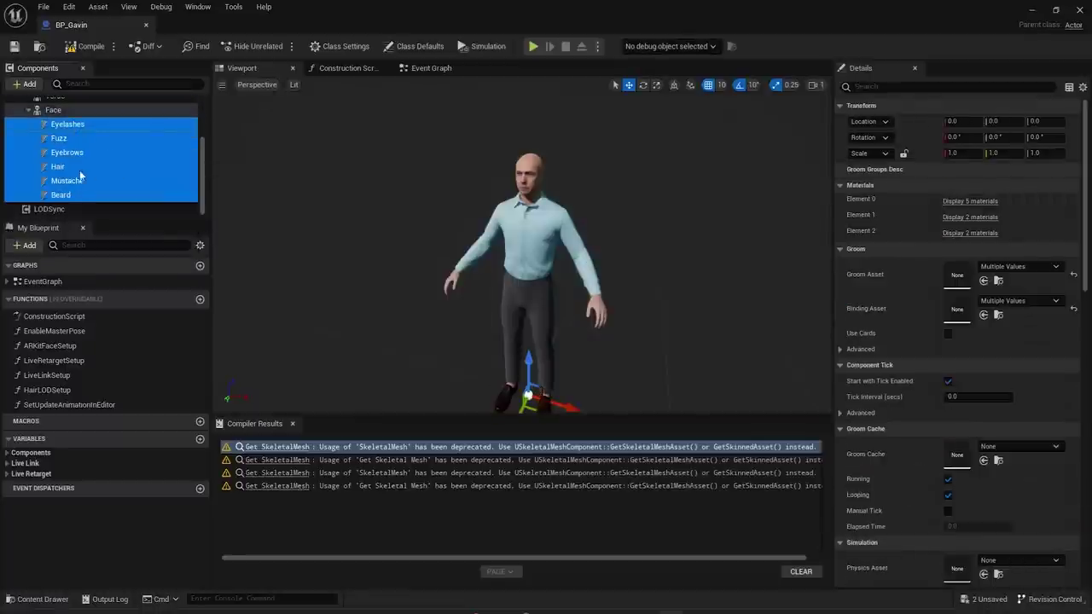
click(62, 209)
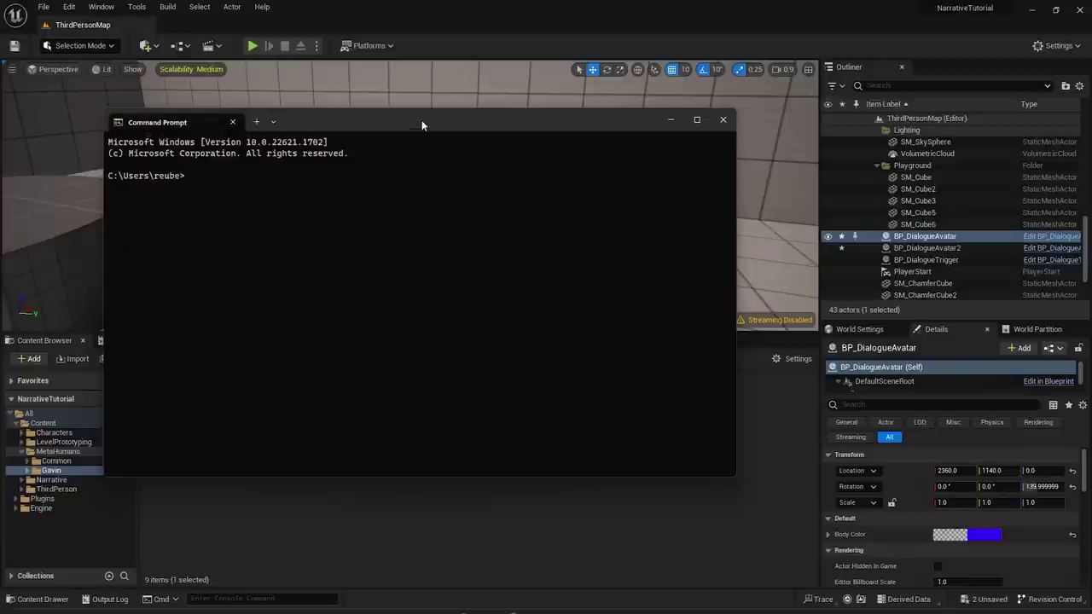
- Switch to Command Prompt and list the computer's network configuration to look up its IPv4 address
drag(421, 122, 589, 133)
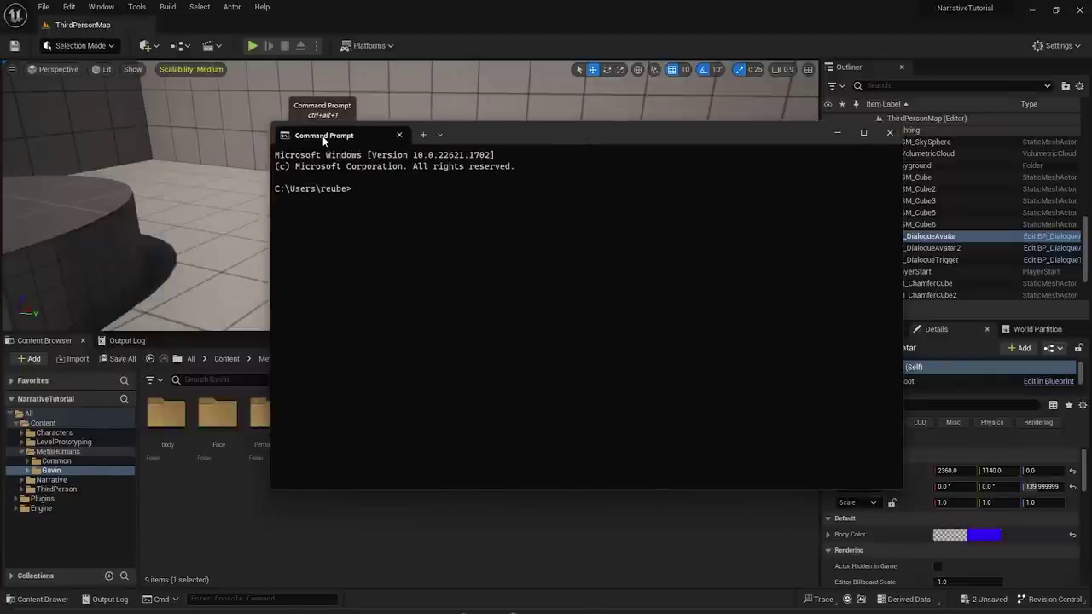
key(Return)
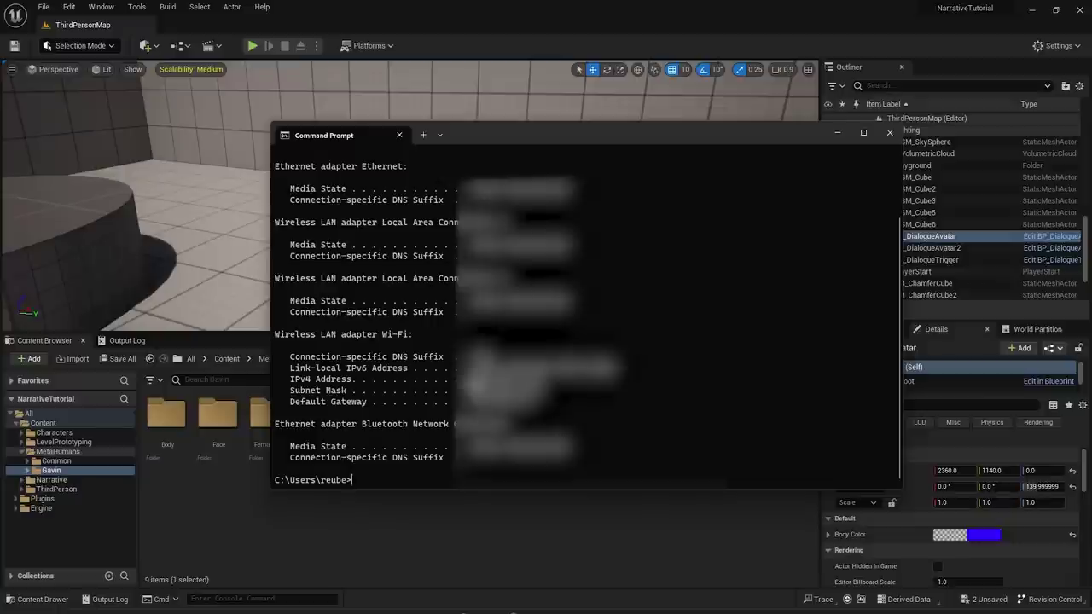
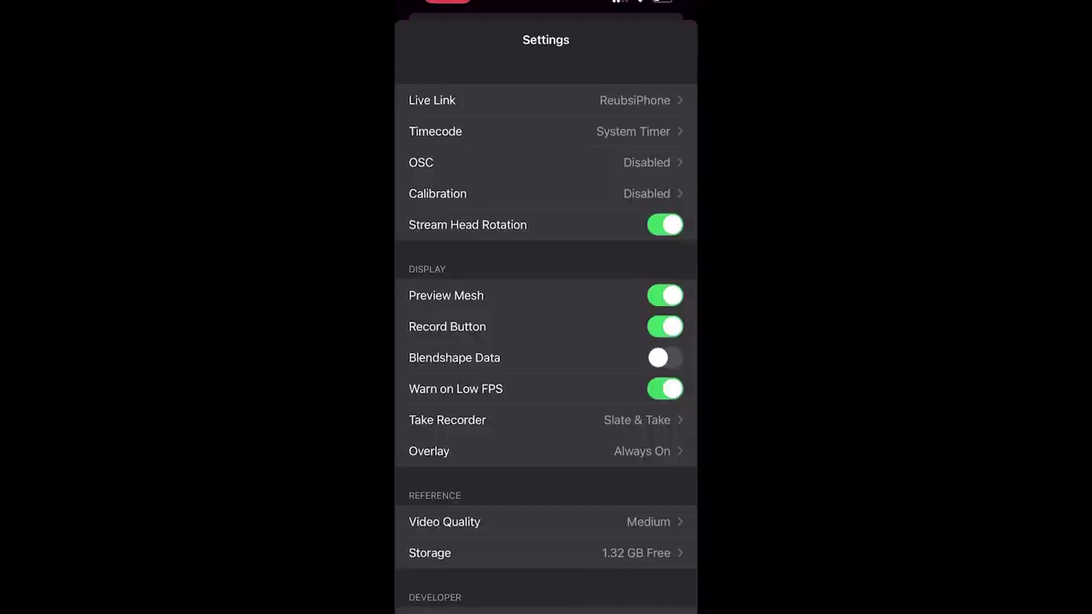
- Switch to the Live Link Face phone app and, in its Live Link settings, enter the computer's IP address for a new target
scroll(546, 342, down, 4)
scroll(546, 342, up, 4)
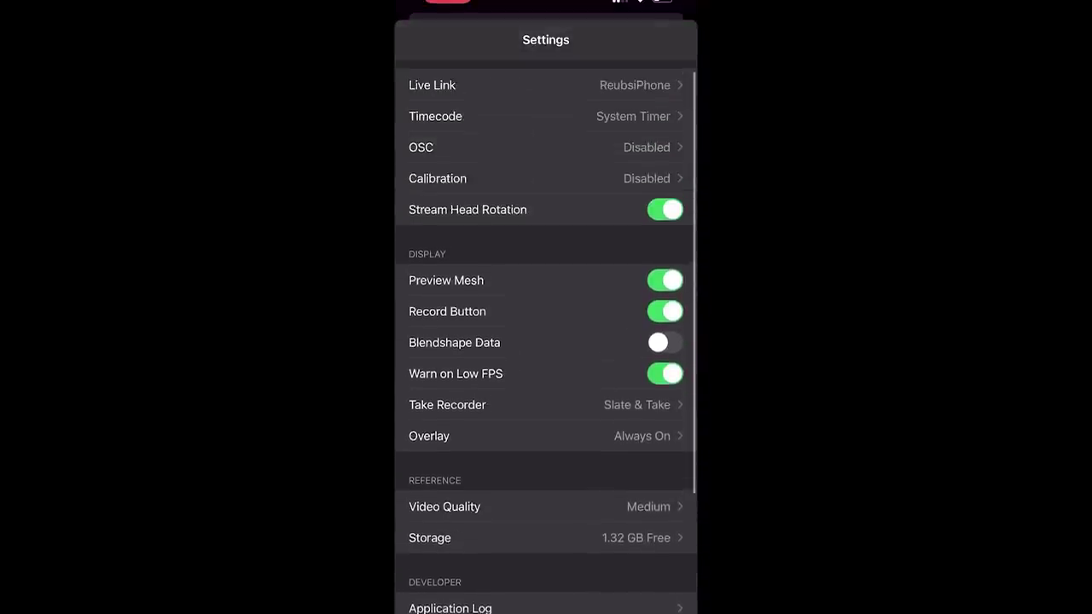
click(512, 100)
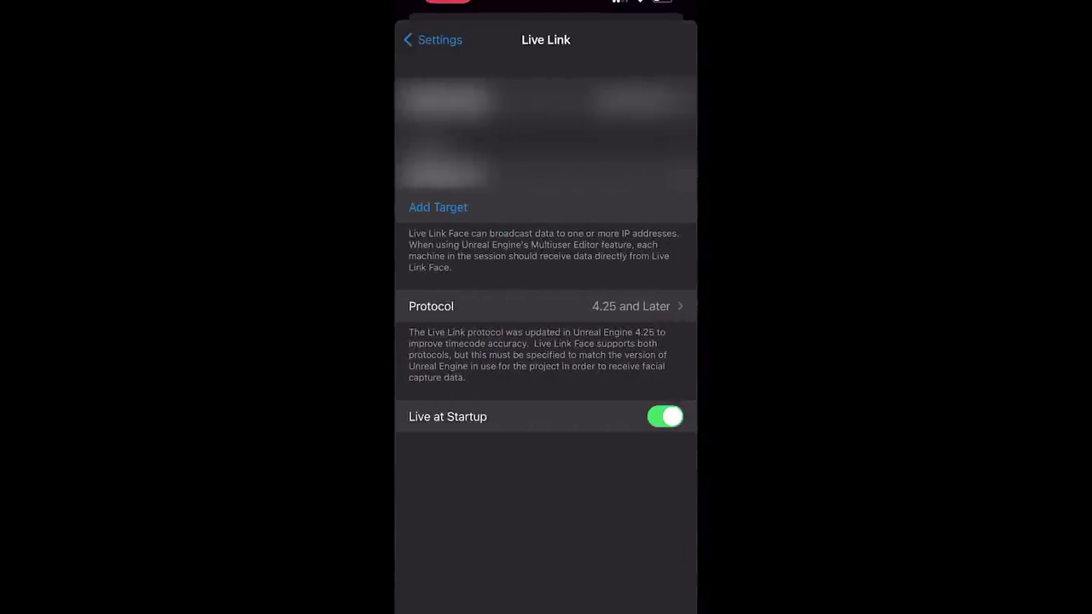
click(438, 207)
text(192)
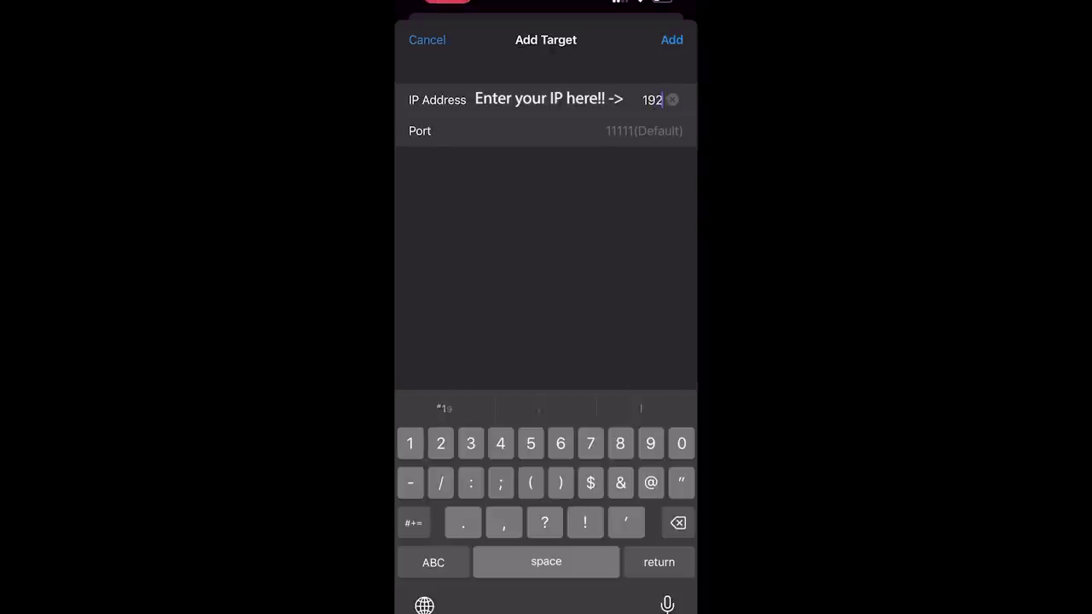
text(.168)
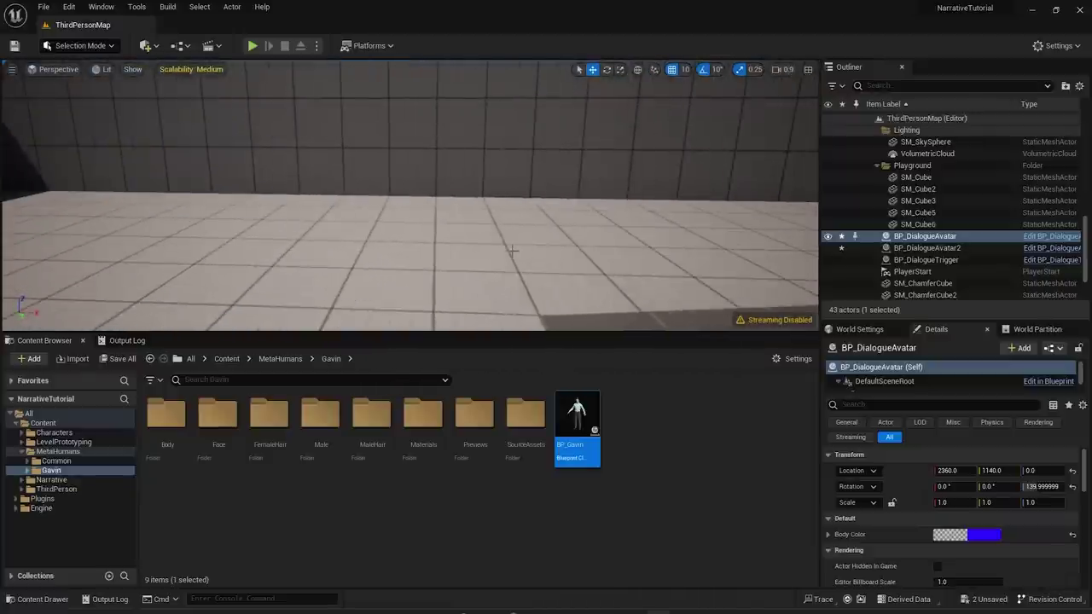
- Place a BP_Gavin MetaHuman from the MetaHumans Gavin folder on the floor of ThirdPersonMap
drag(577, 429, 355, 294)
right_drag(499, 271, 499, 271)
key(w)
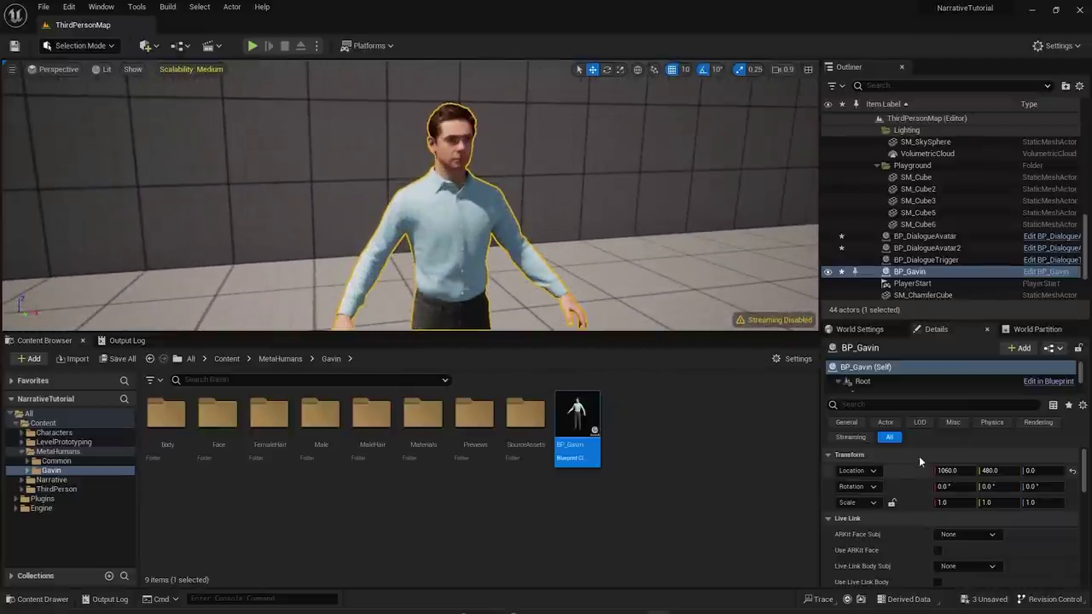
- Enable Use ARKit Face on BP_Gavin and set its ARKit Face Subj to the connected iPhone subject
drag(921, 322, 914, 232)
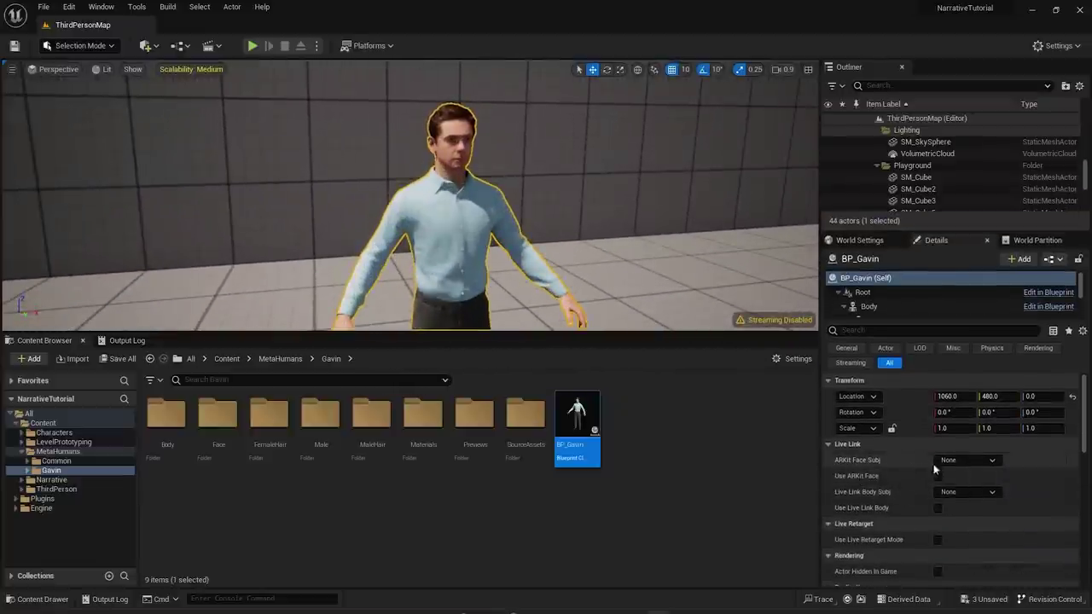
click(992, 461)
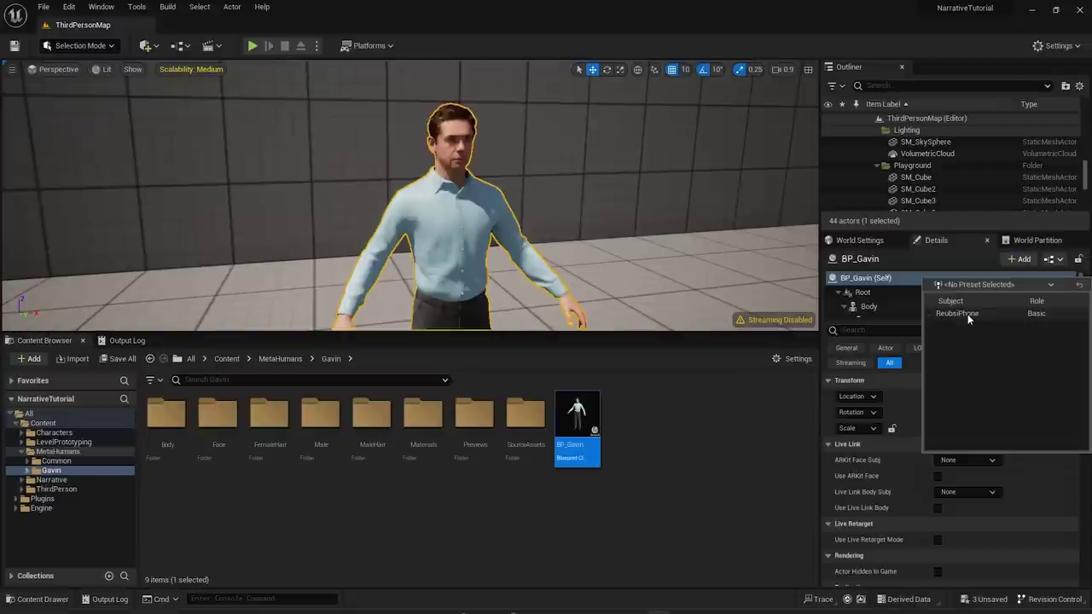
click(983, 495)
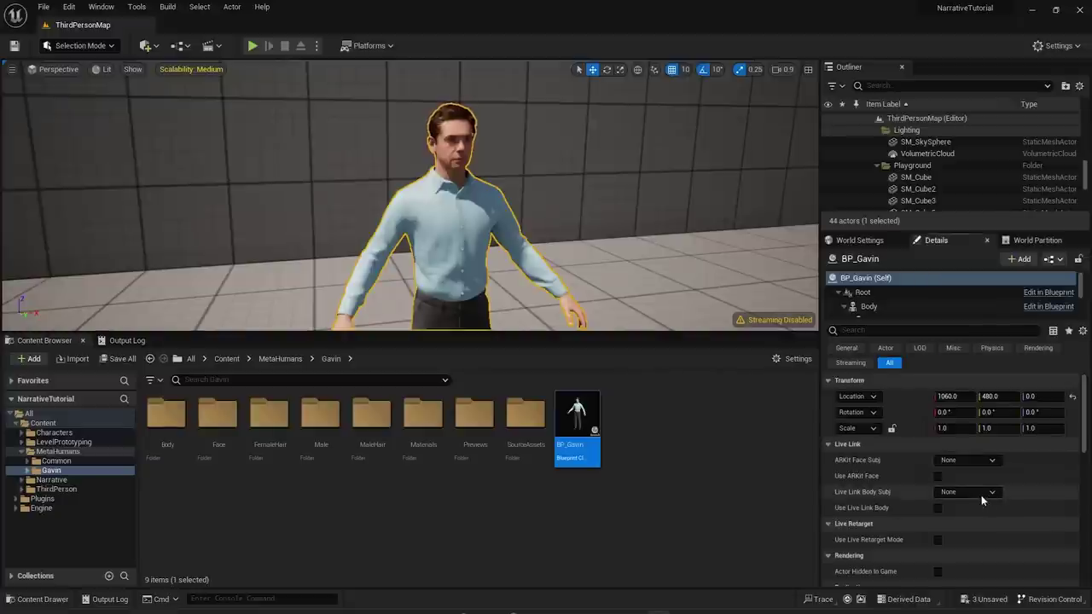
click(992, 495)
click(853, 461)
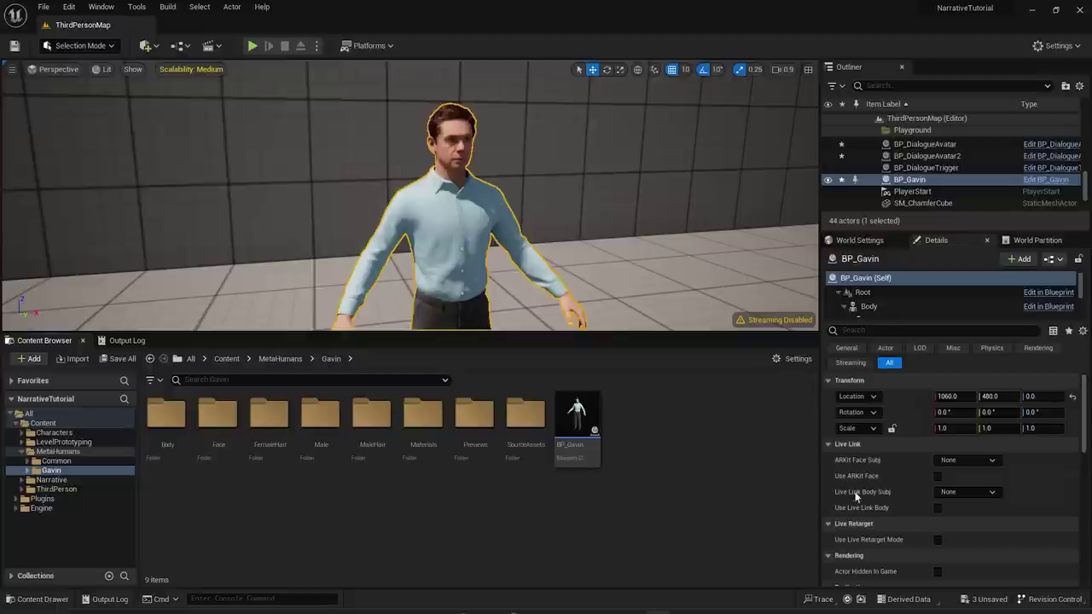
click(938, 477)
click(988, 461)
click(959, 314)
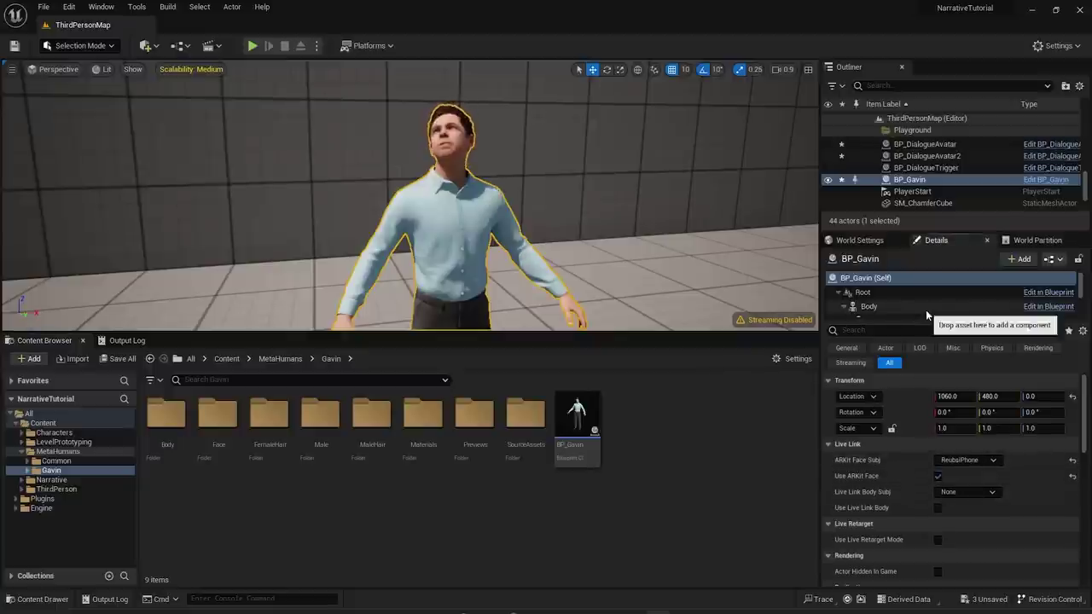
- Open the Take Recorder and make the level viewport taller for viewing BP_Gavin's face
scroll(410, 196, up, 4)
right_drag(563, 232, 514, 228)
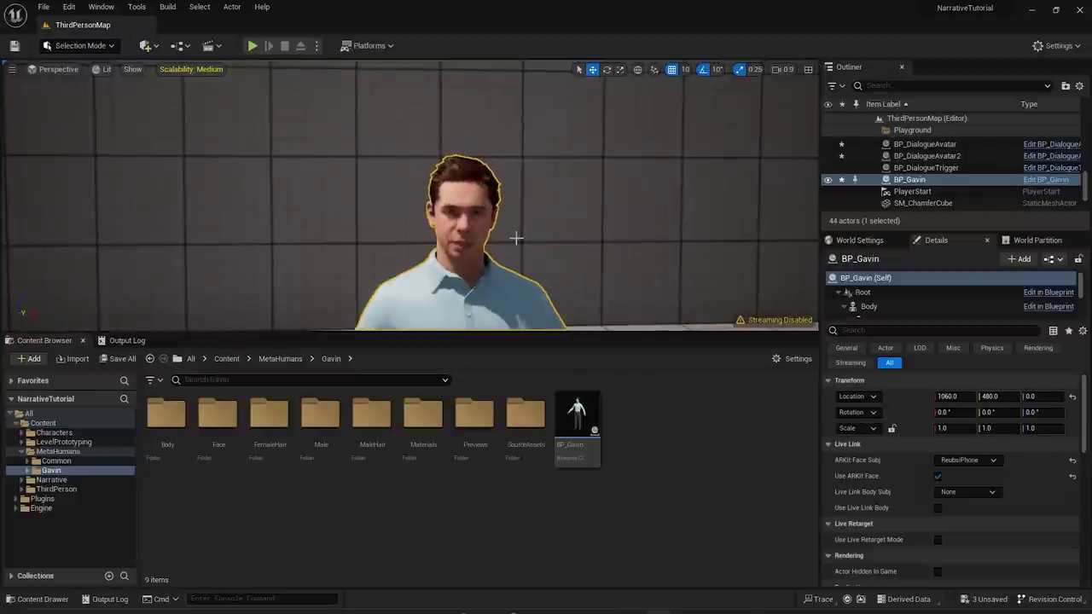
scroll(531, 254, up, 4)
right_drag(533, 247, 518, 250)
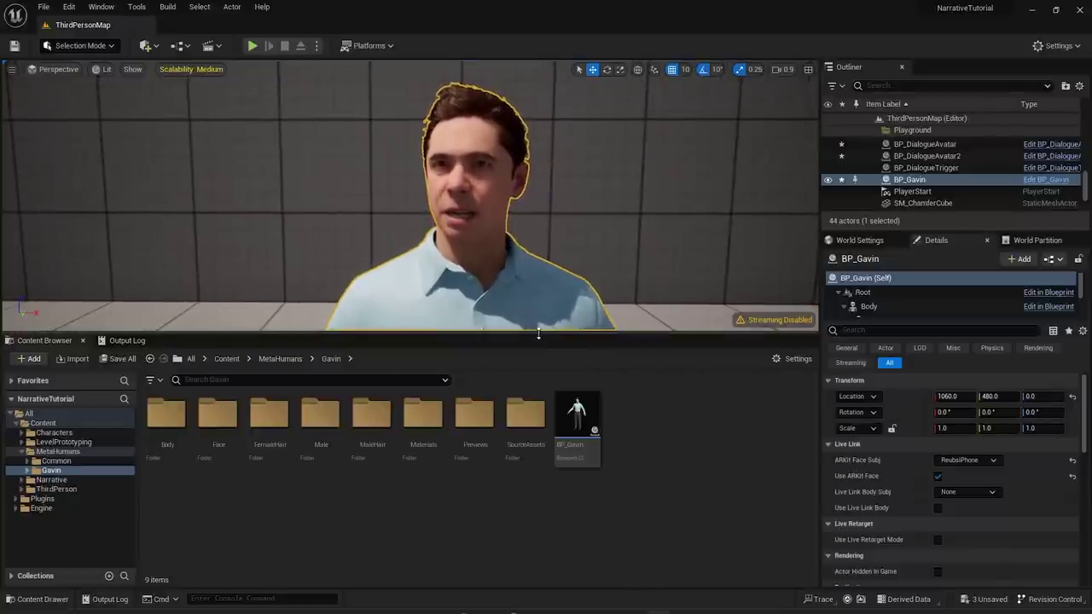
drag(540, 334, 540, 385)
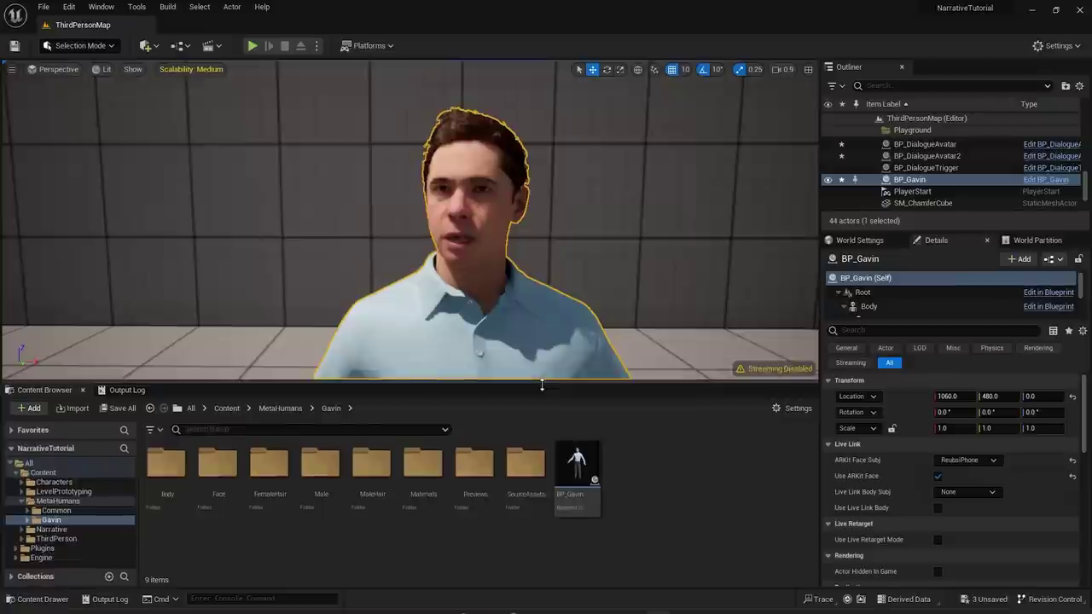
click(116, 9)
mouse_move(138, 40)
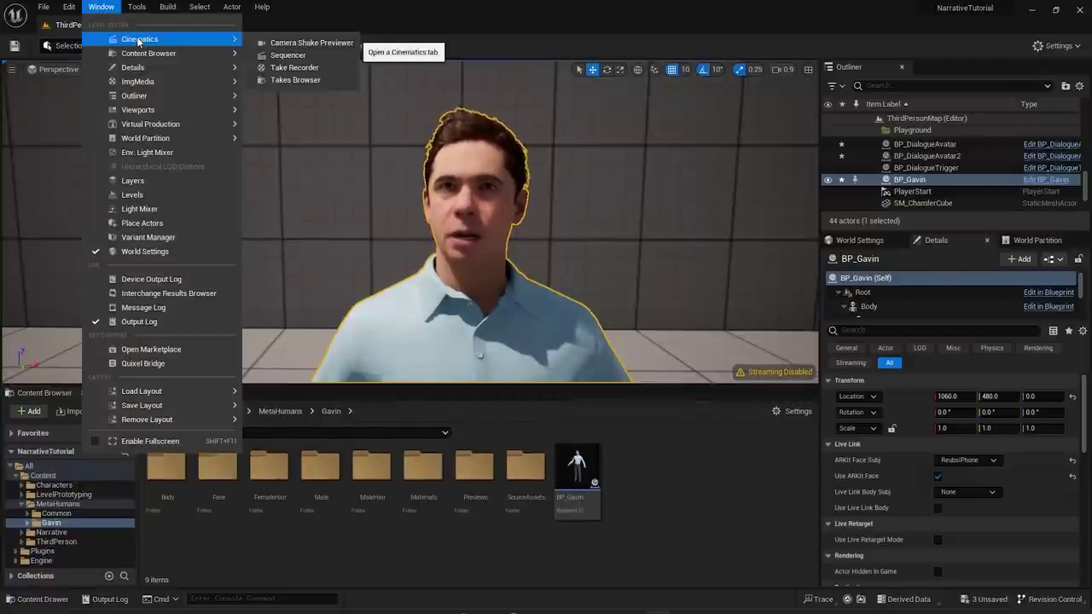
click(290, 68)
drag(483, 393, 483, 421)
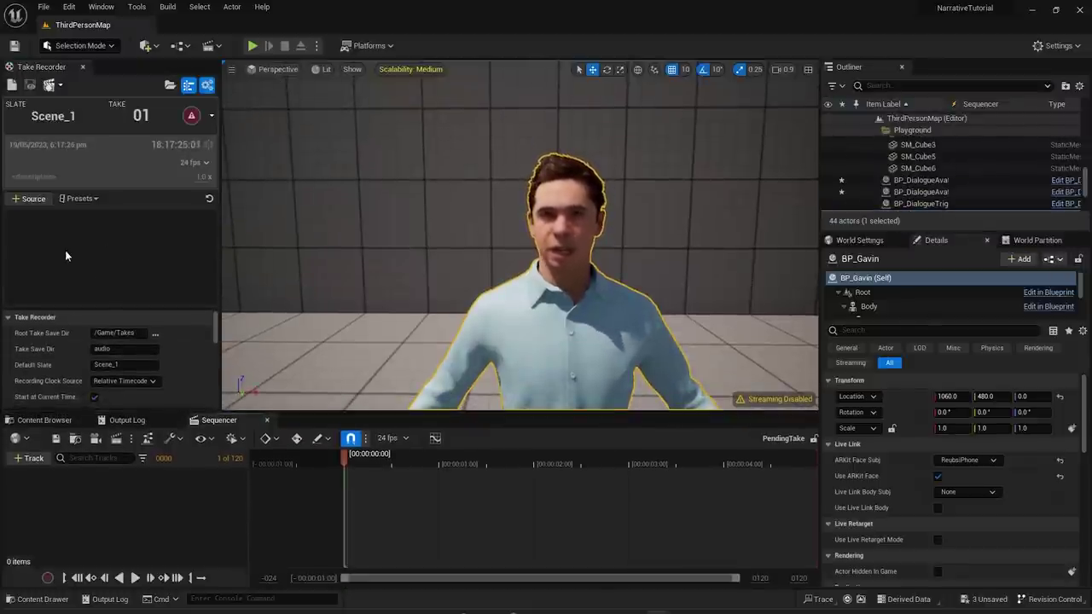
- Add Microphone Audio and the BP_Gavin actor as recording sources in the Take Recorder
click(38, 199)
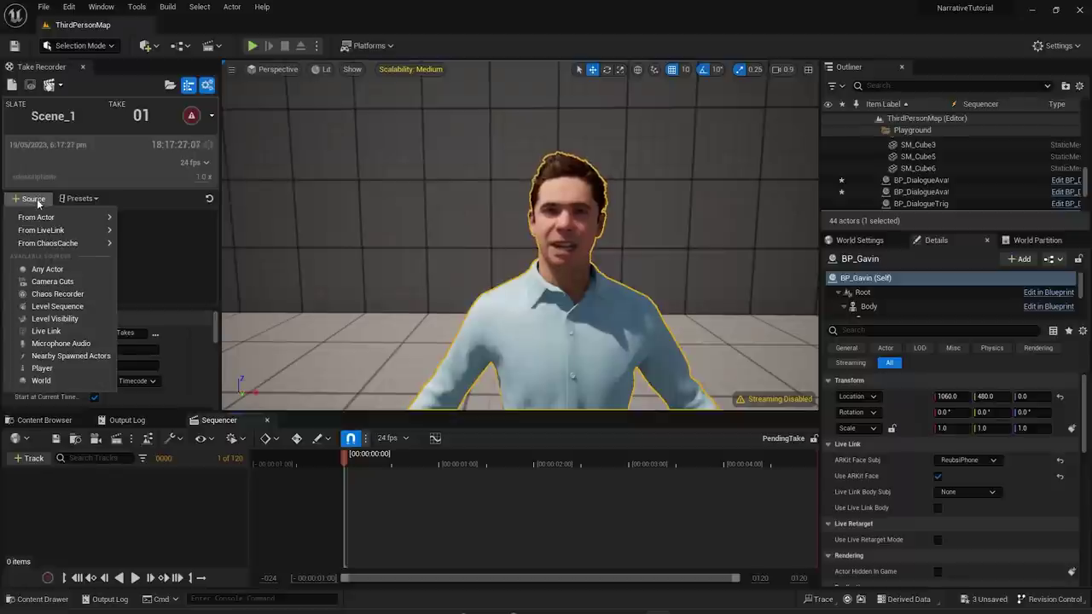
click(60, 343)
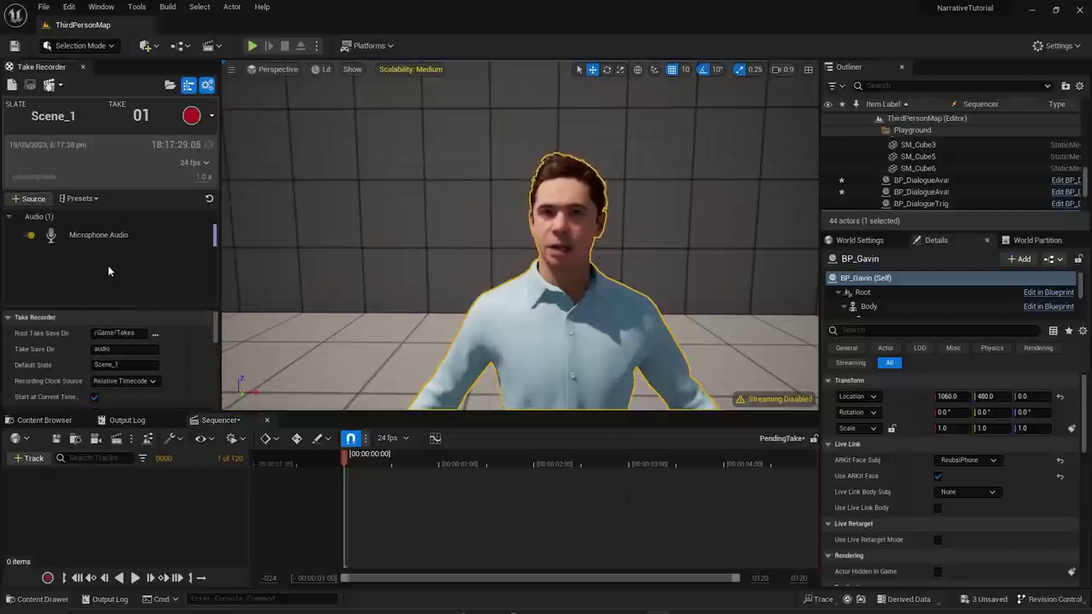
drag(219, 255, 229, 255)
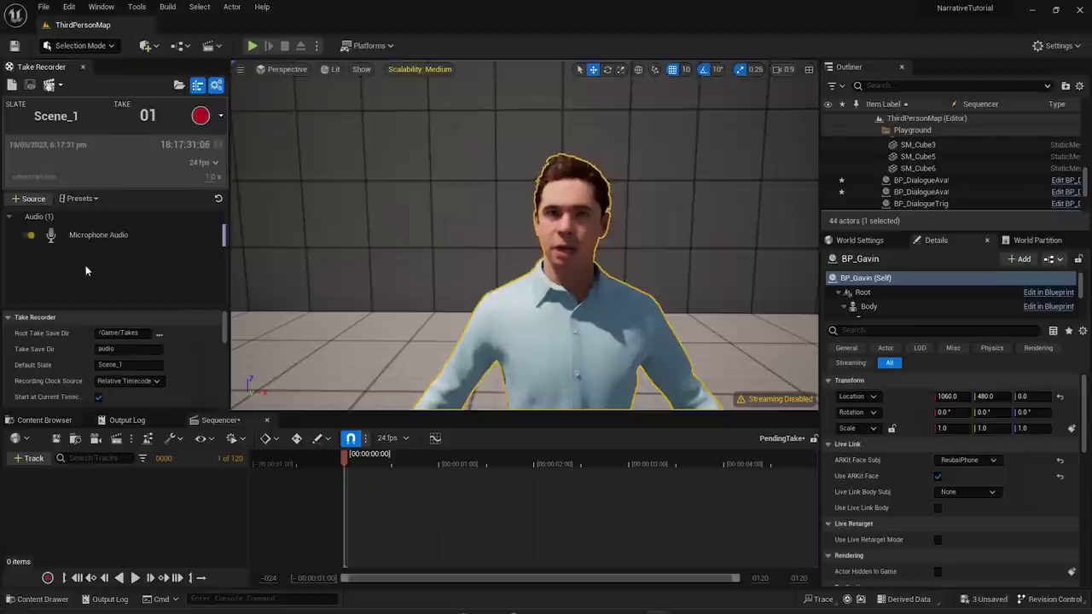
click(33, 200)
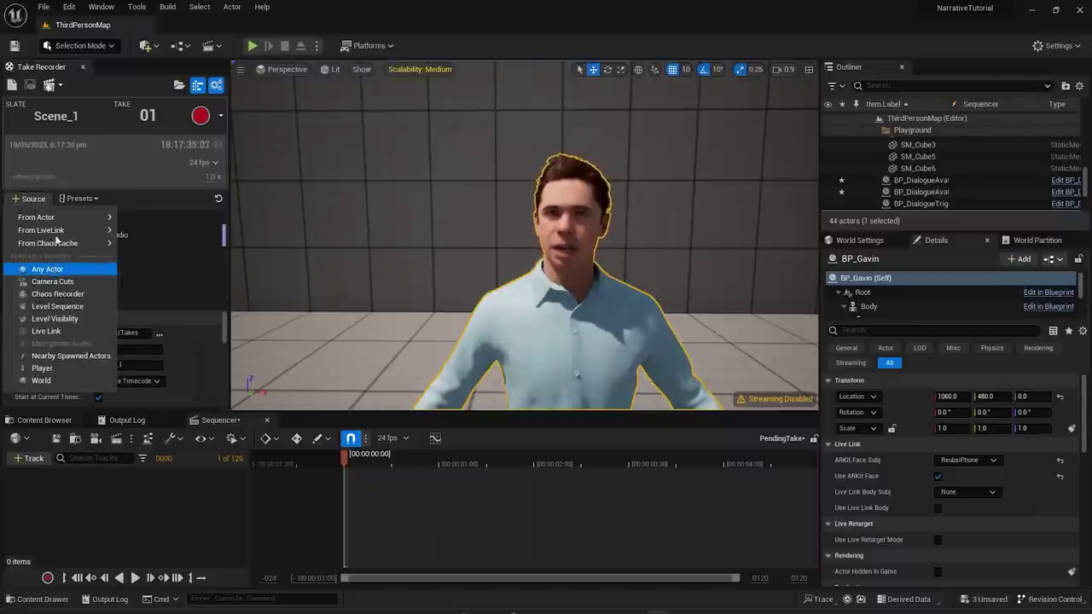
mouse_move(54, 217)
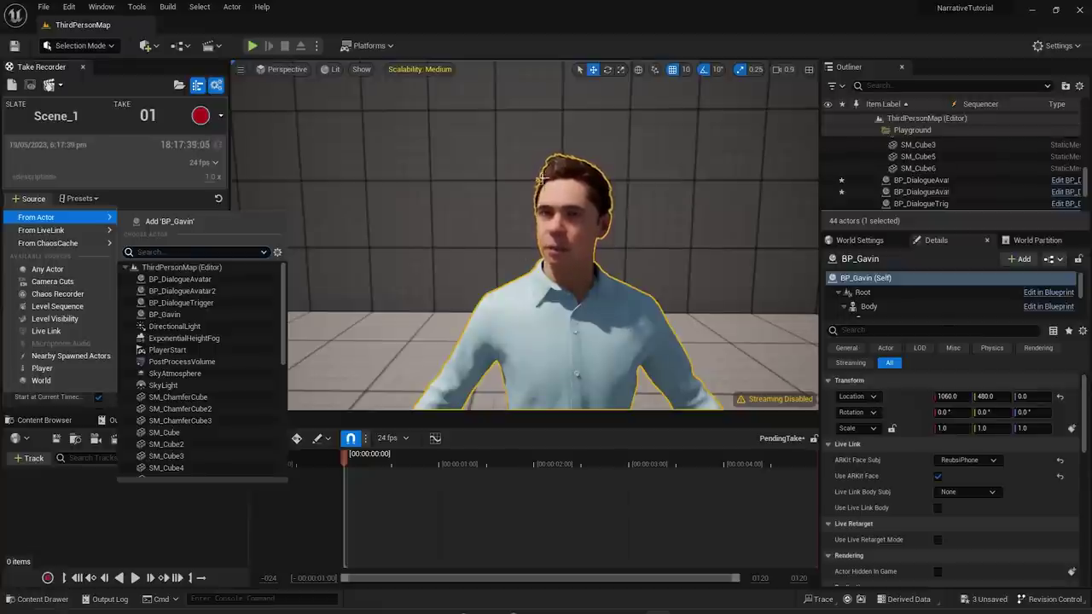
click(170, 314)
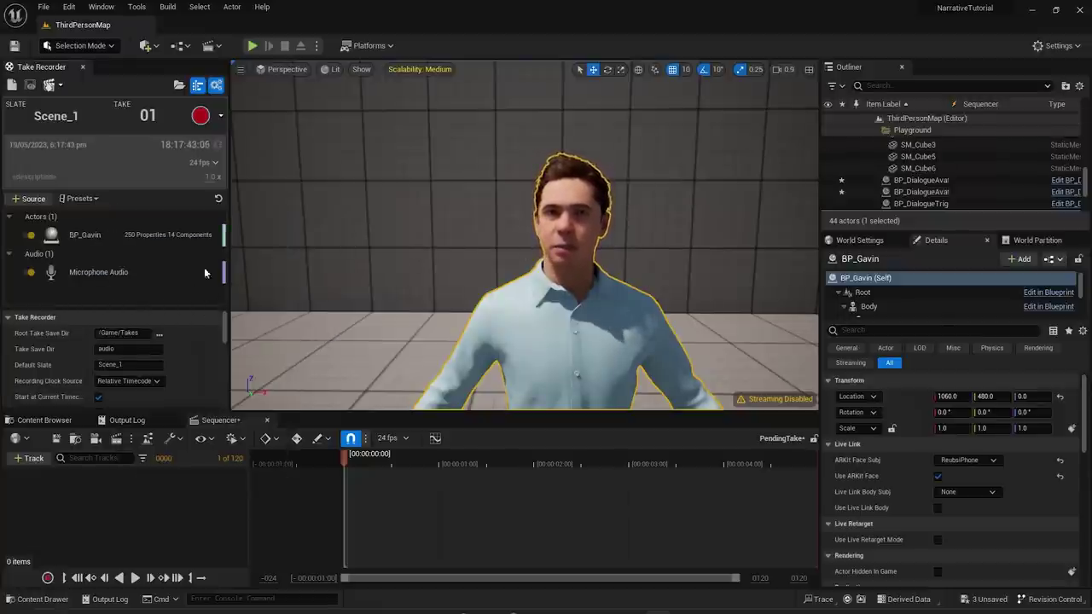
- Examine BP_Gavin's live facial animation in the level from close up and from further away
scroll(484, 242, down, 5)
scroll(512, 239, up, 5)
scroll(531, 227, up, 3)
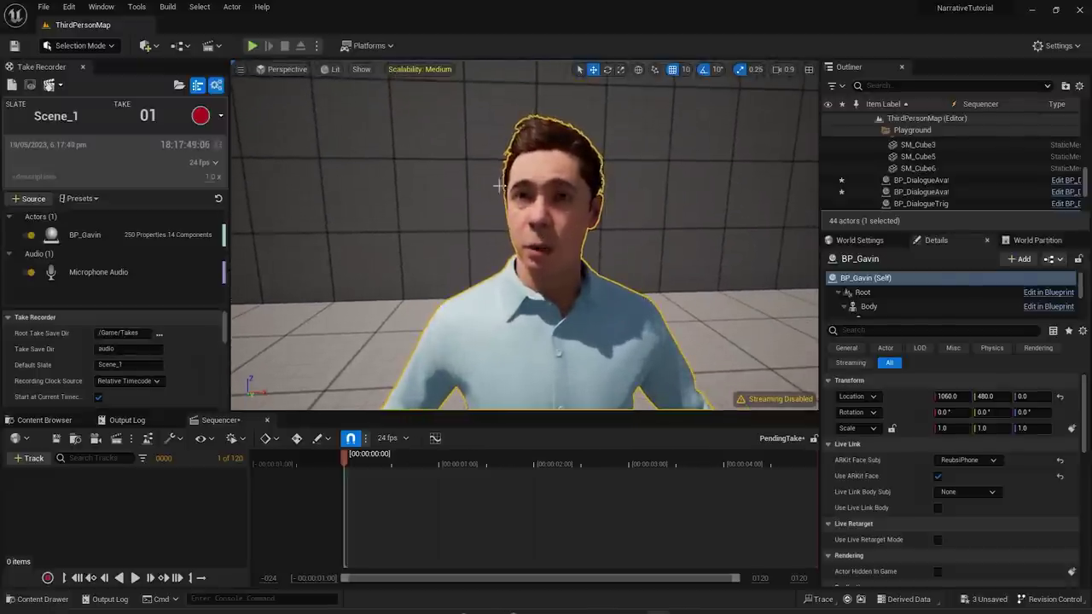
scroll(543, 222, down, 4)
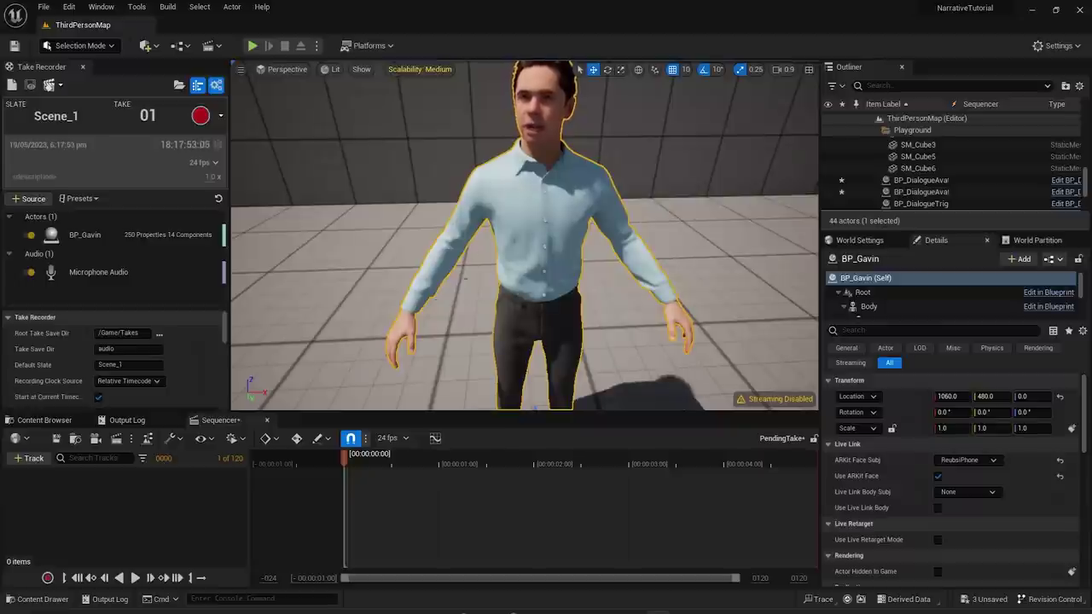
scroll(440, 299, up, 5)
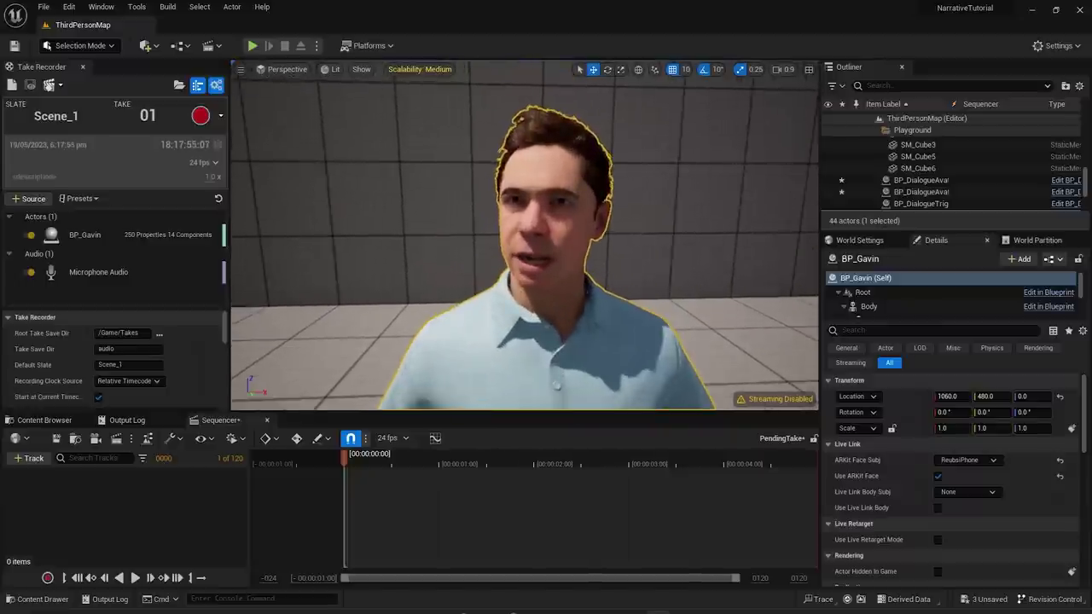
scroll(500, 228, down, 3)
scroll(500, 244, down, 3)
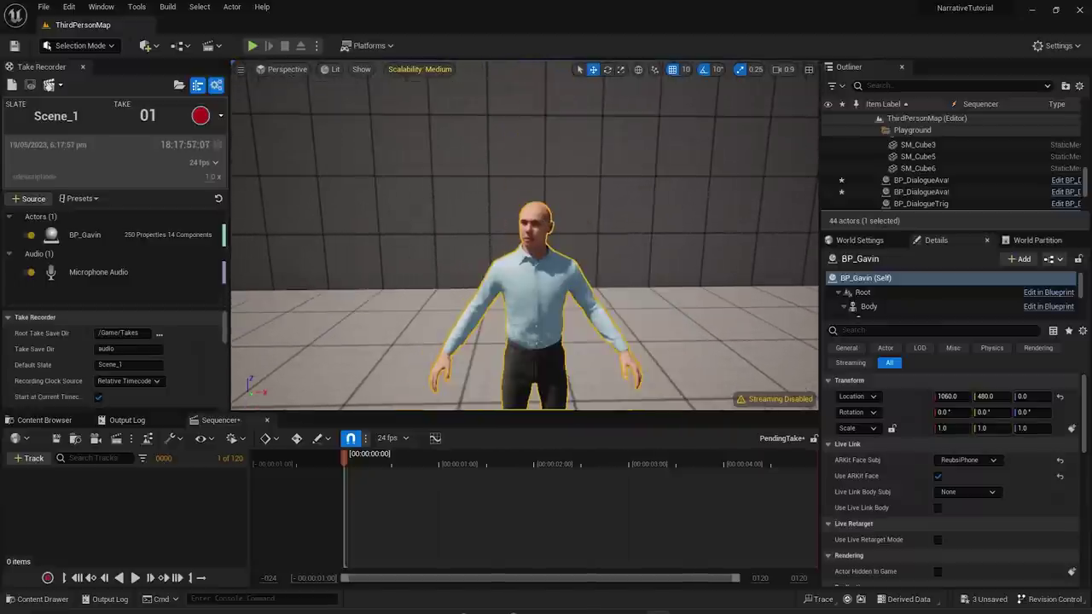
scroll(502, 242, up, 2)
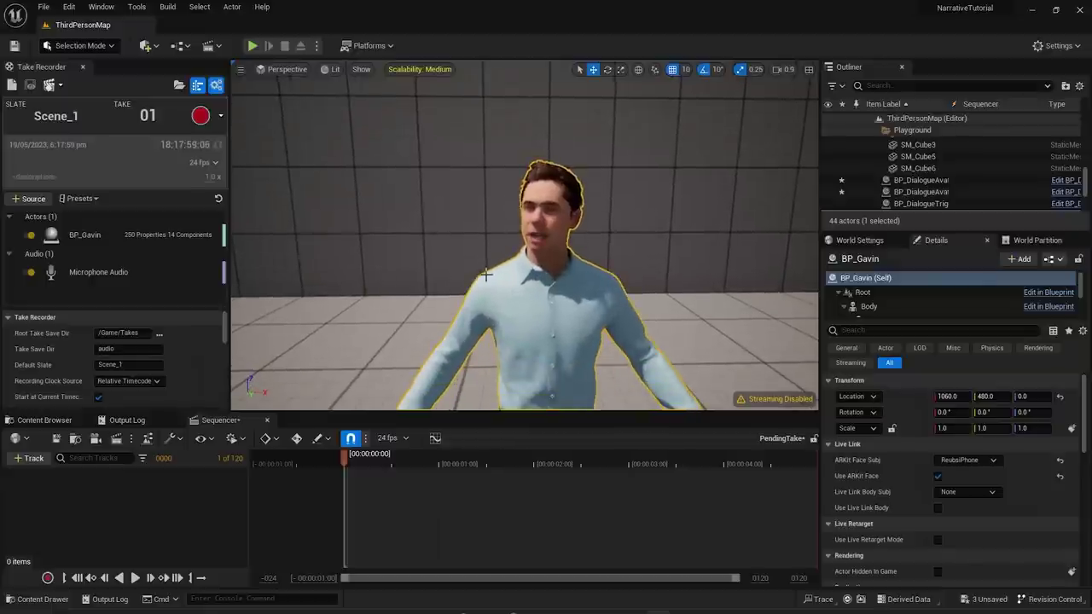
scroll(556, 265, down, 2)
scroll(546, 256, up, 2)
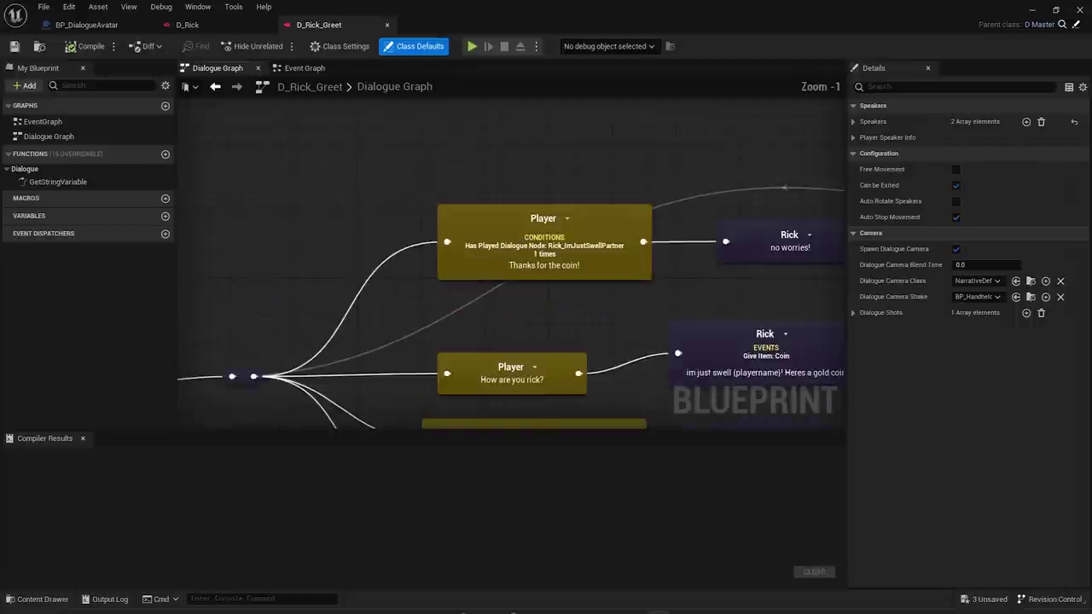
- Review Rick's opening line in the D_Rick_Greet dialogue graph and return to ThirdPersonMap
scroll(348, 279, down, 2)
right_drag(332, 279, 405, 303)
scroll(513, 275, up, 2)
click(519, 274)
scroll(401, 303, down, 2)
click(360, 229)
click(1033, 10)
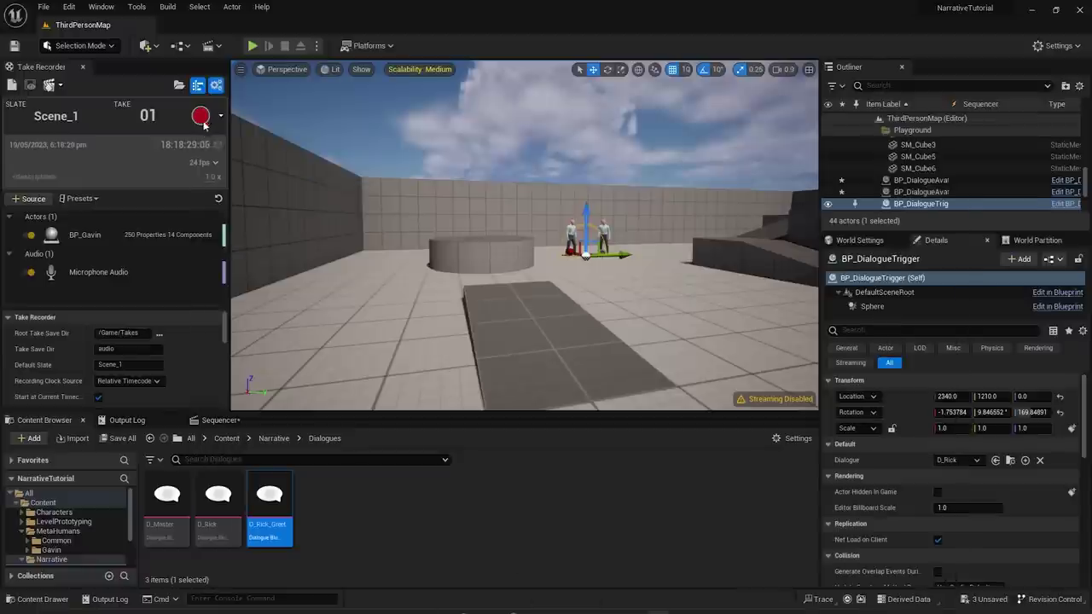
- Frame BP_Gavin's face in the level and record take 01 of Scene_1, stopping once the line is spoken
mouse_move(506, 275)
right_down()
mouse_move(394, 275)
mouse_move(525, 276)
right_up()
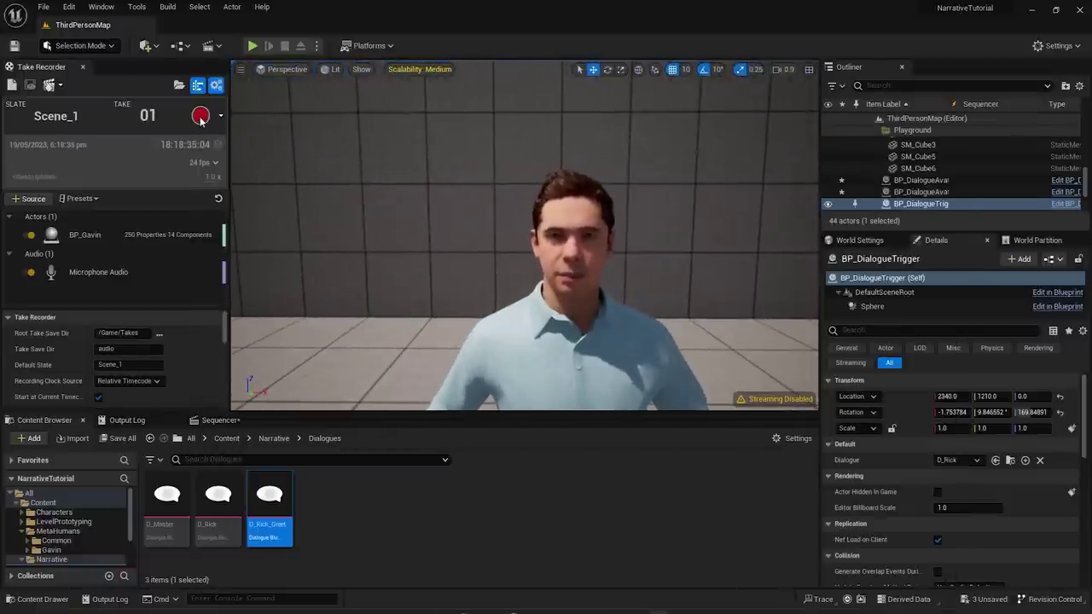
click(200, 117)
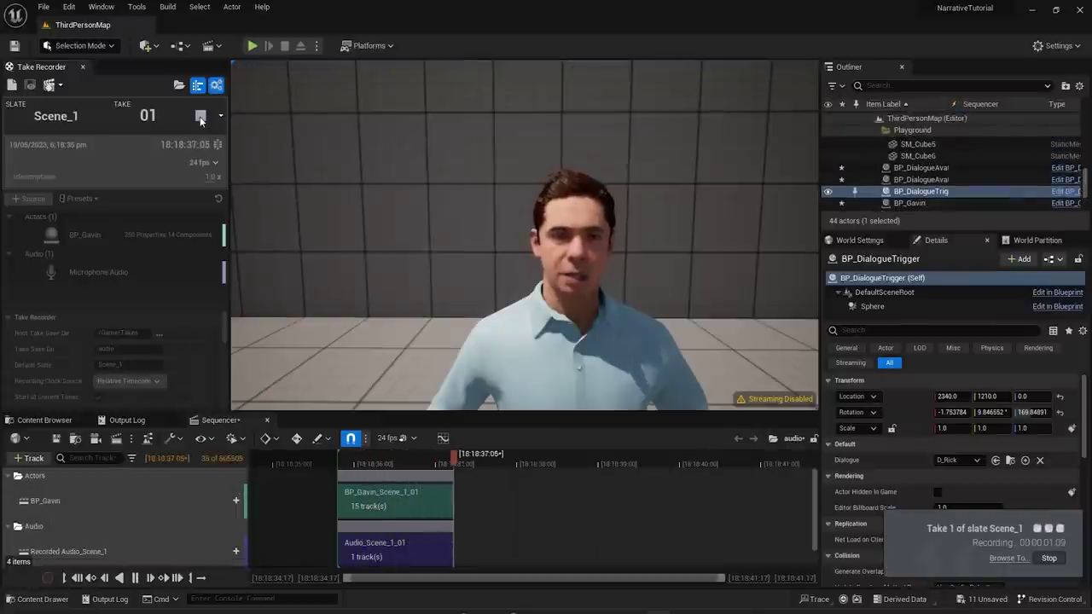
click(200, 117)
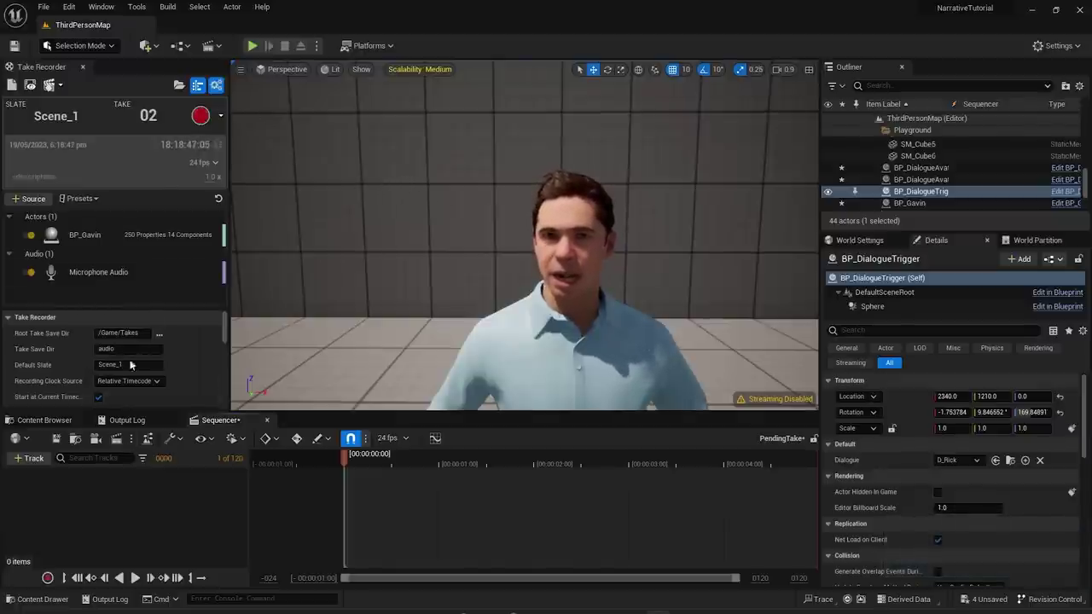
- Browse to the recorded assets in the audio_Subscenes folder under Takes
click(120, 332)
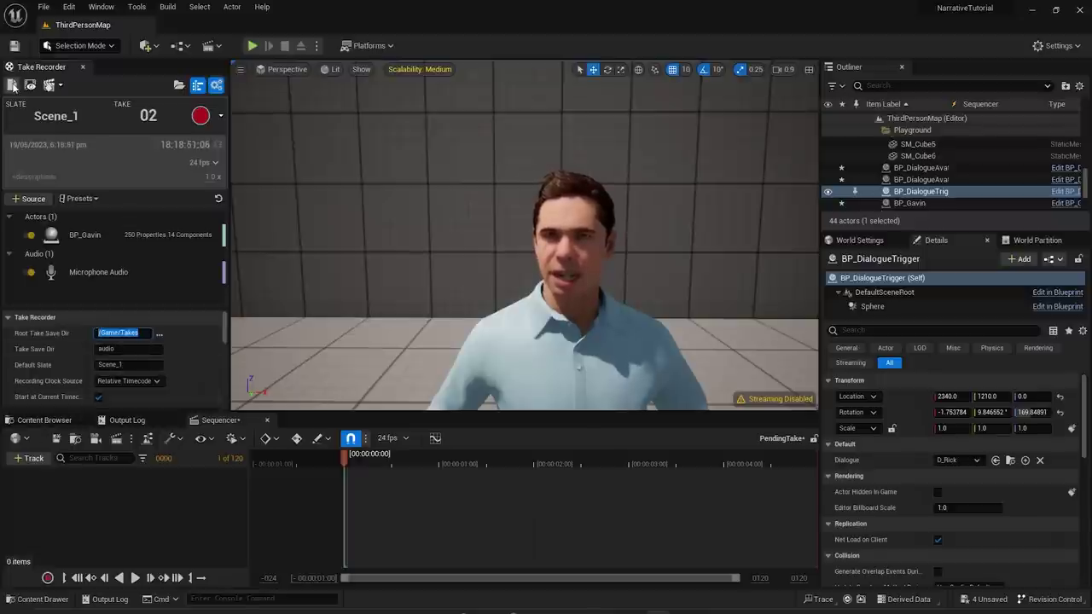
click(47, 419)
scroll(64, 536, down, 3)
click(46, 533)
click(167, 499)
double_click(167, 499)
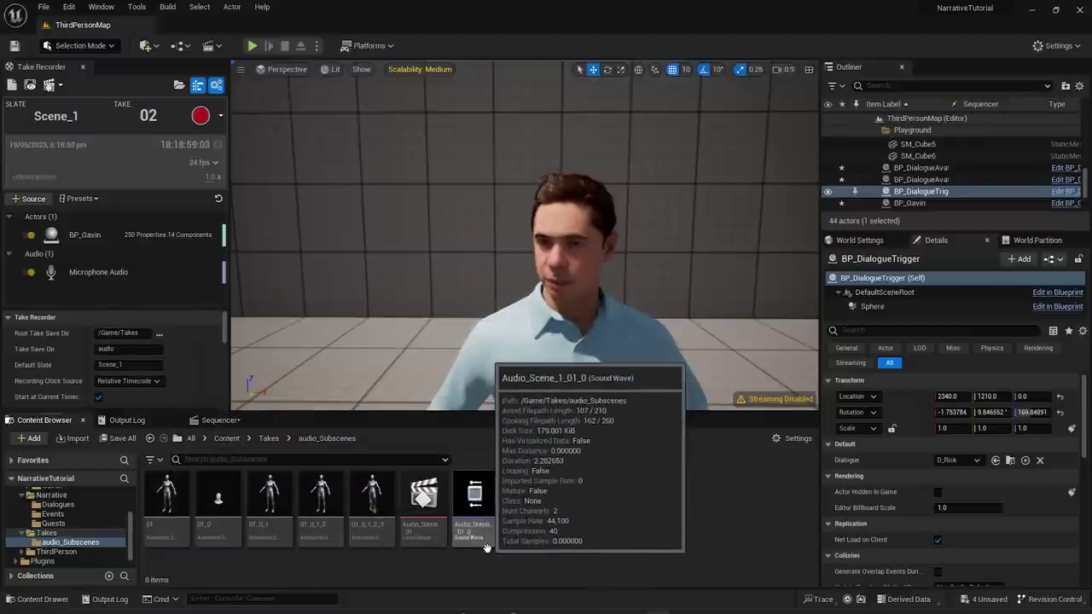
- Preview the recorded face animation 01_0 and return to the two dialogue avatars in the level
double_click(224, 511)
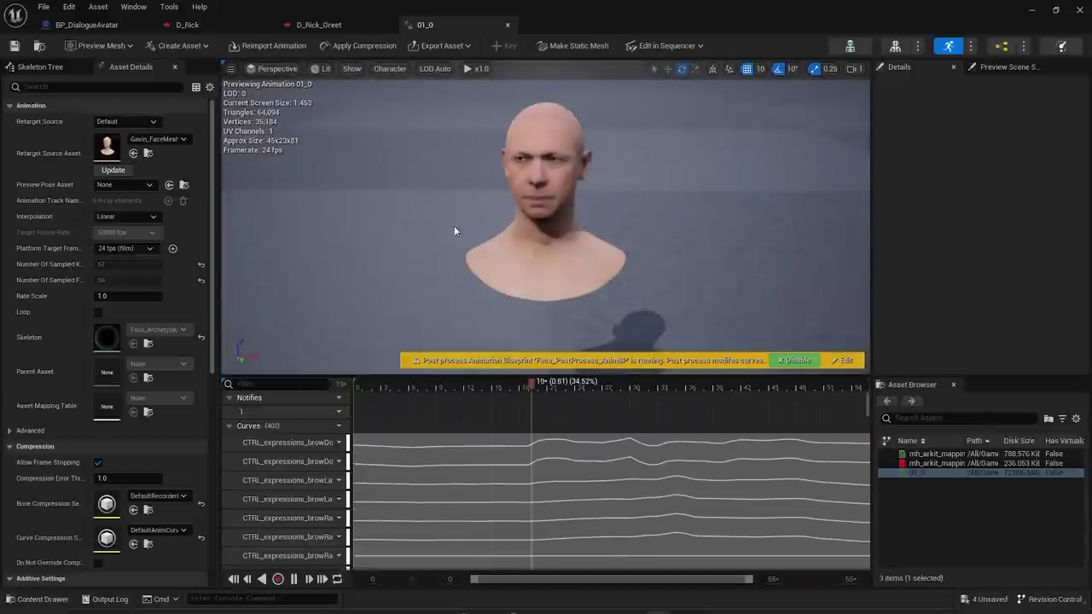
scroll(554, 205, up, 5)
scroll(546, 230, down, 5)
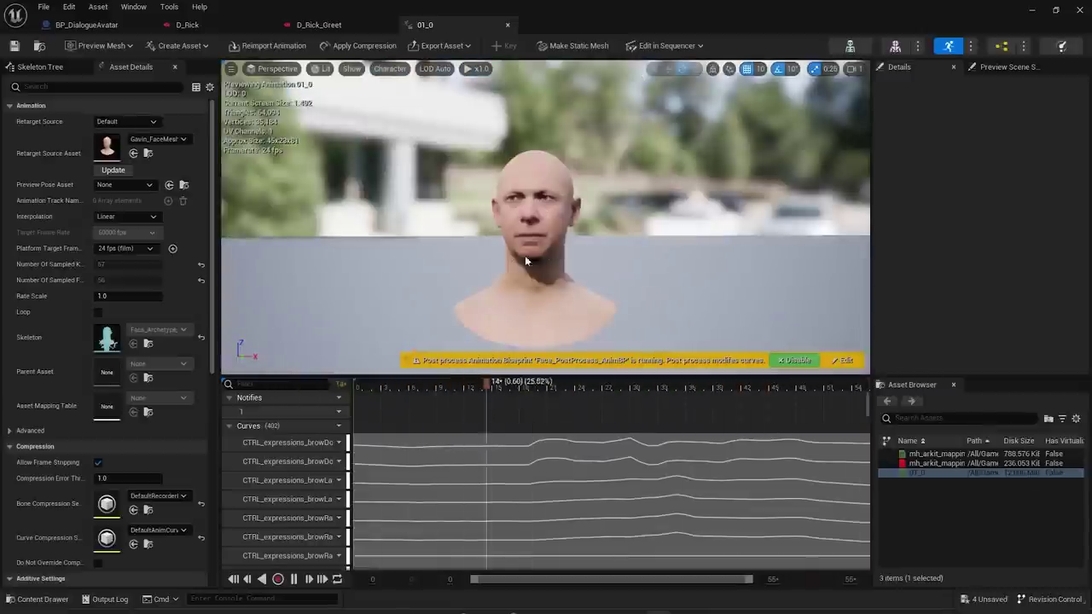
click(1031, 11)
right_drag(419, 281, 614, 285)
key(w)
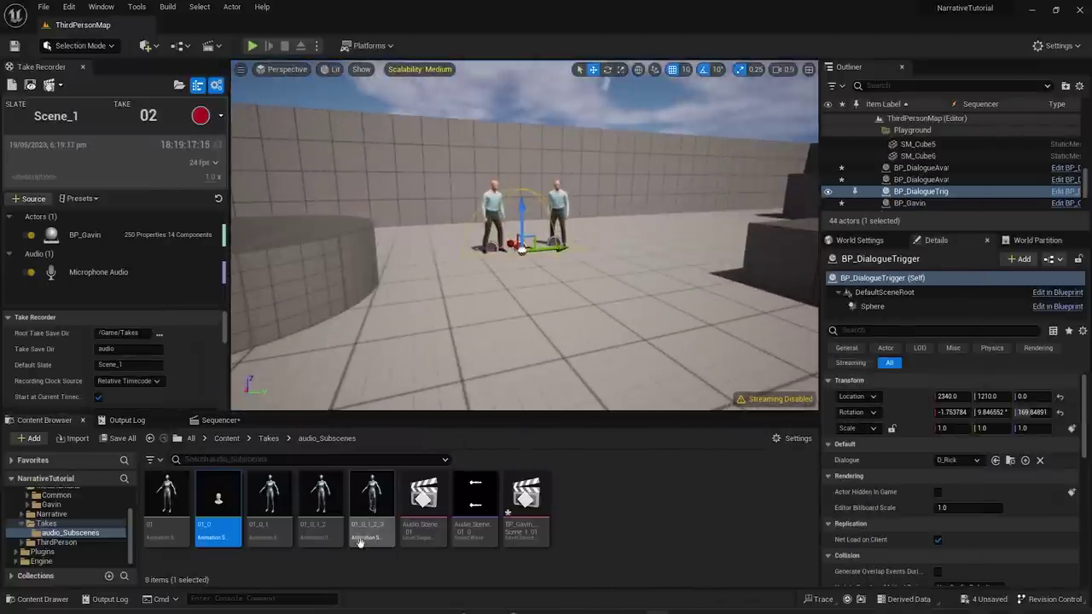
- Rename the recorded face animation 01_0 as A_HiImRick and create an AnimMontage from it
click(372, 504)
shift+click(270, 508)
ctrl+click(179, 525)
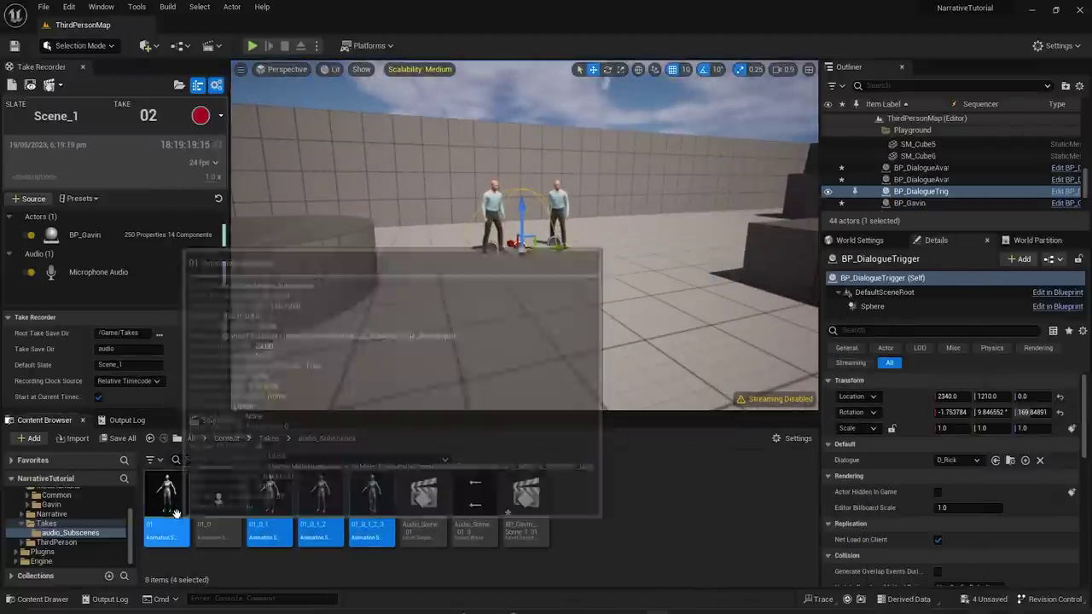
click(218, 503)
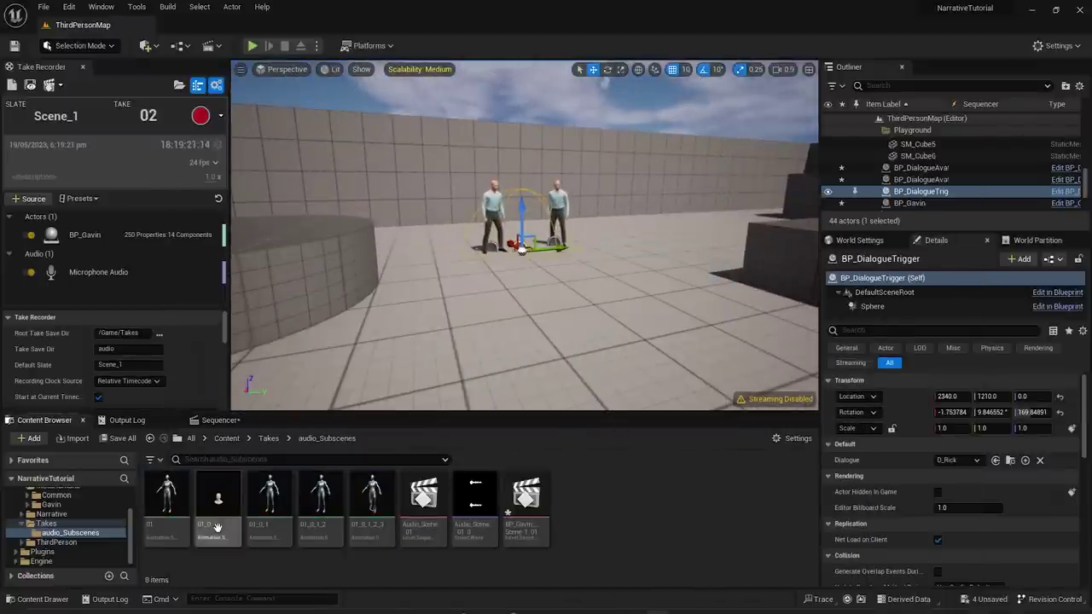
key(F2)
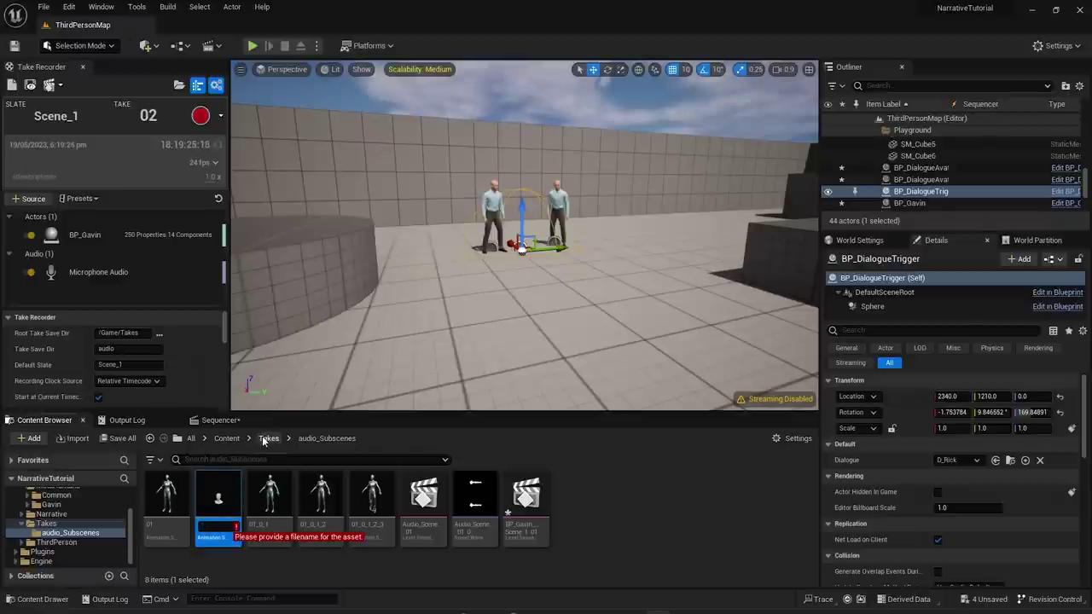
text(A)
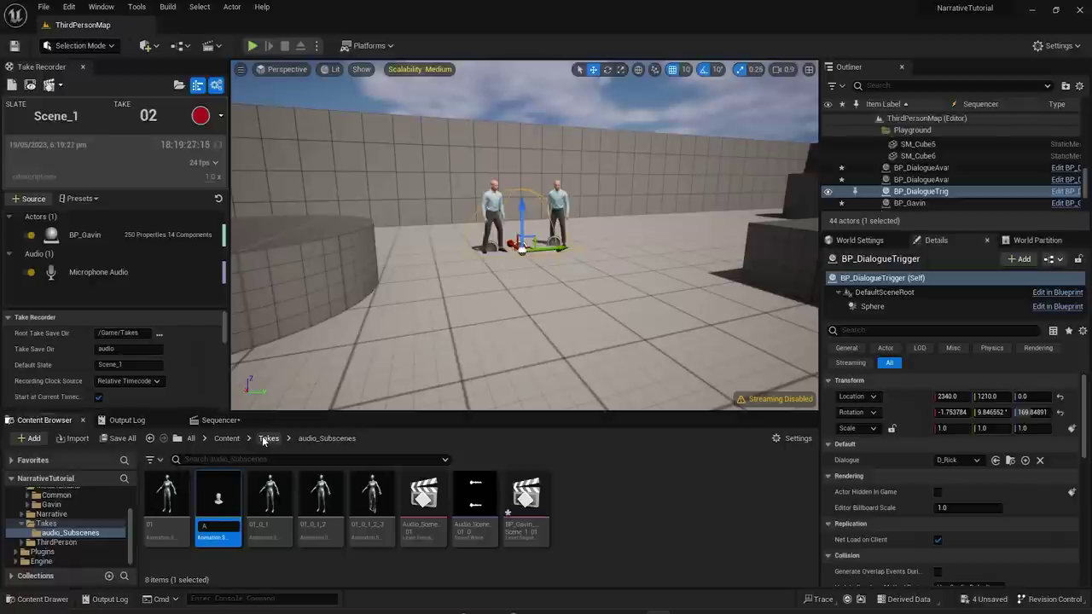
text(_HilmRick)
key(Return)
right_click(372, 503)
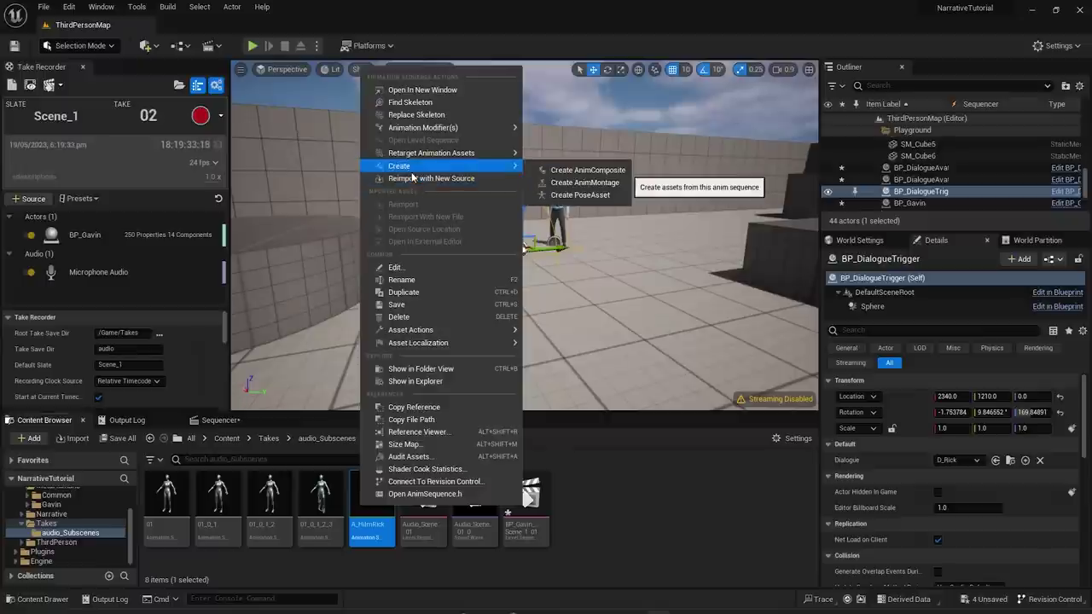
click(579, 188)
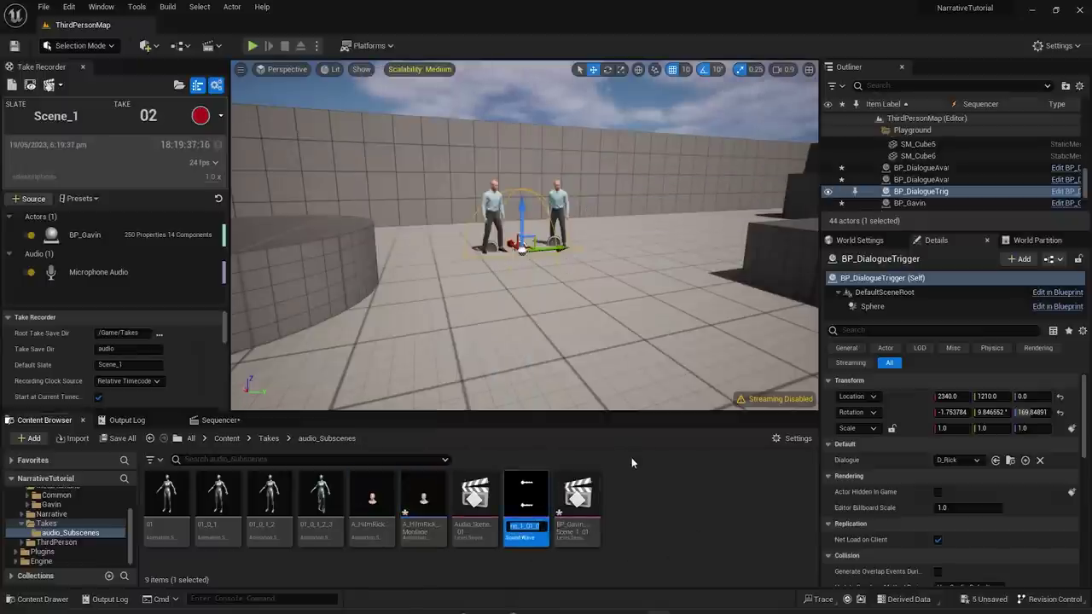
- Rename the recorded sound wave as S_HiImRick
text(S_)
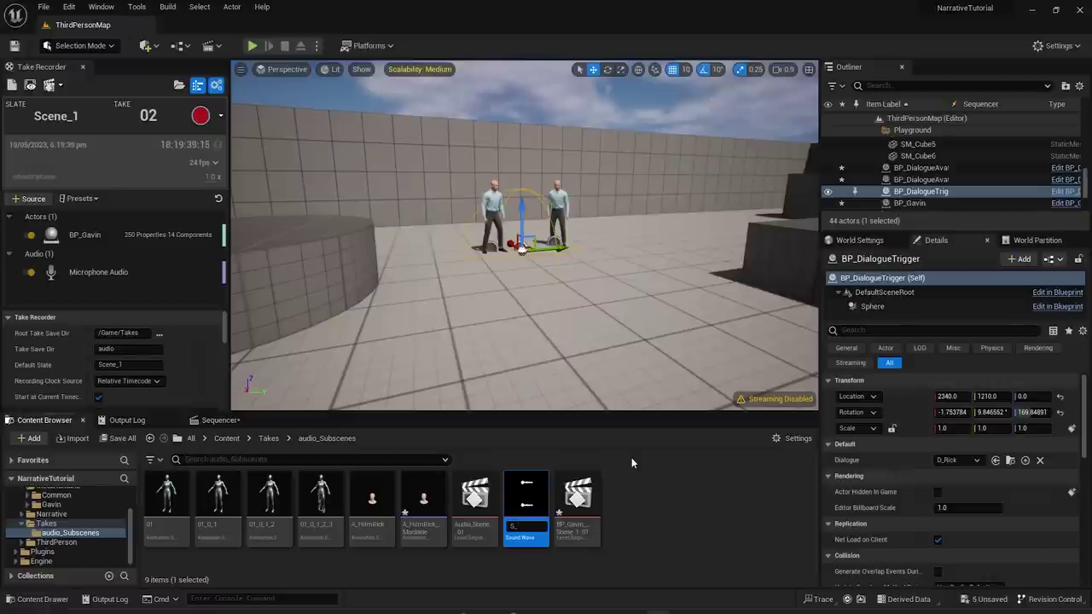
text(HilmRick)
key(Return)
- Find the dialogue trigger's D_Rick asset in the Dialogues folder and open D_Rick_Greet beside it
key(f)
click(1011, 460)
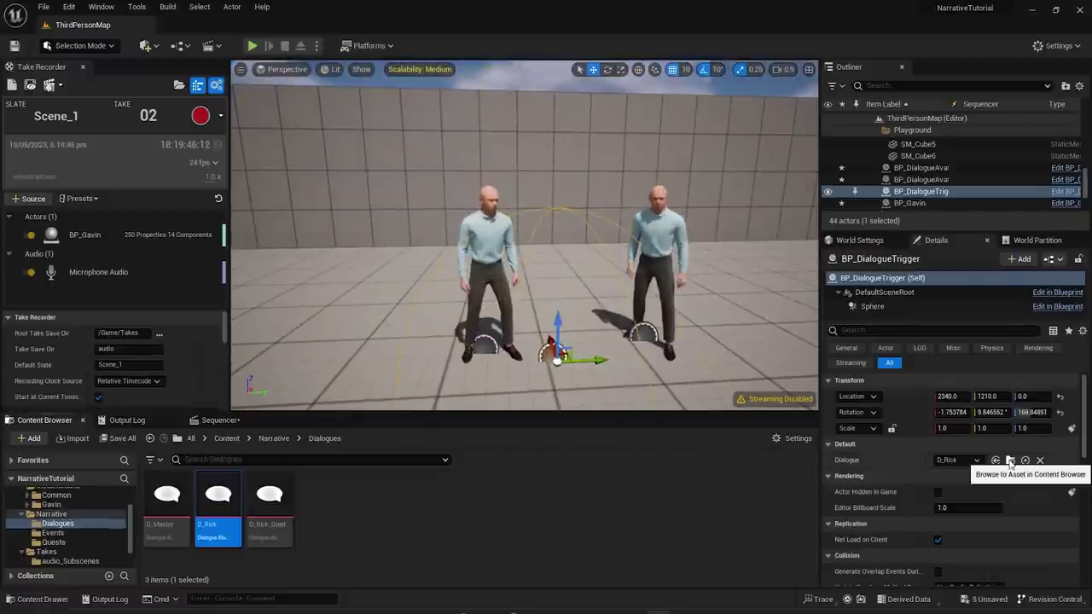
double_click(257, 523)
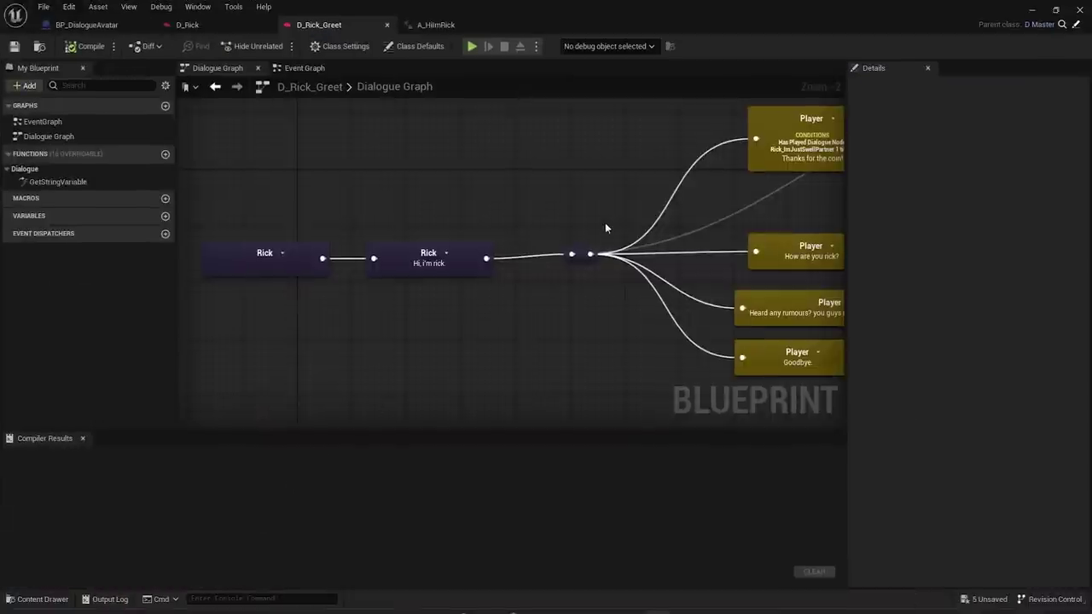
- Set the Dialogue Sound of Rick's "Hi, i'm rick." node to S_HiImRick and its Dialogue Montage to A_HiImRick_Montage
click(420, 271)
scroll(435, 268, up, 2)
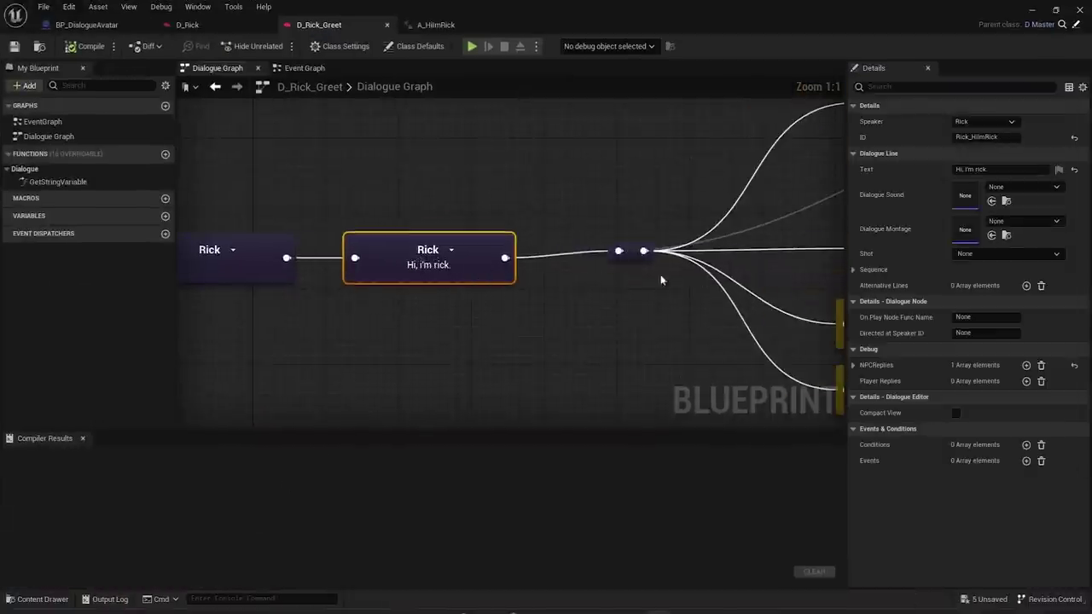
click(1007, 188)
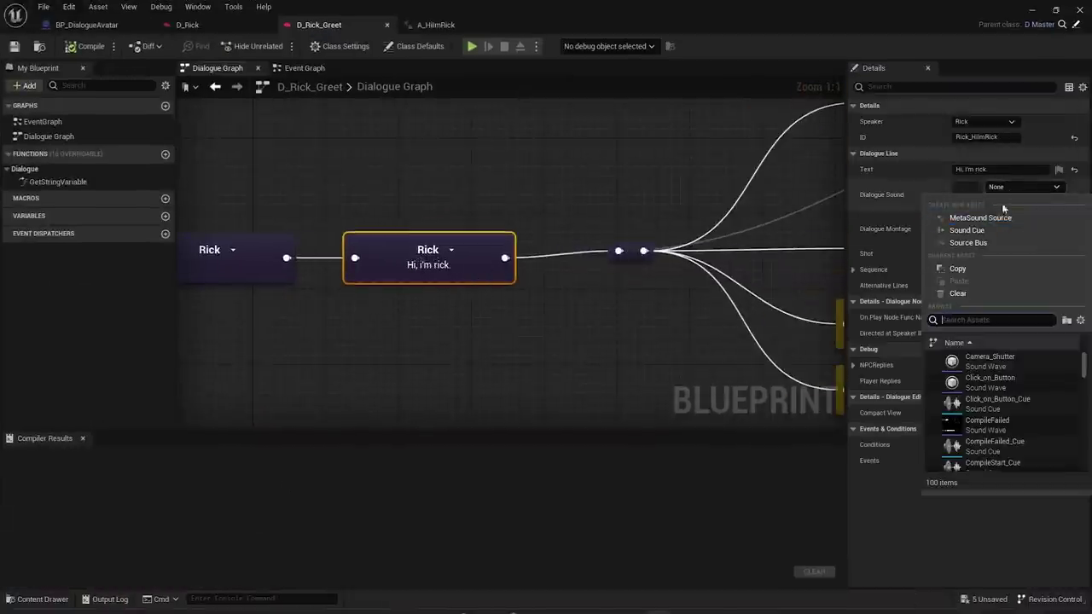
text(hilm)
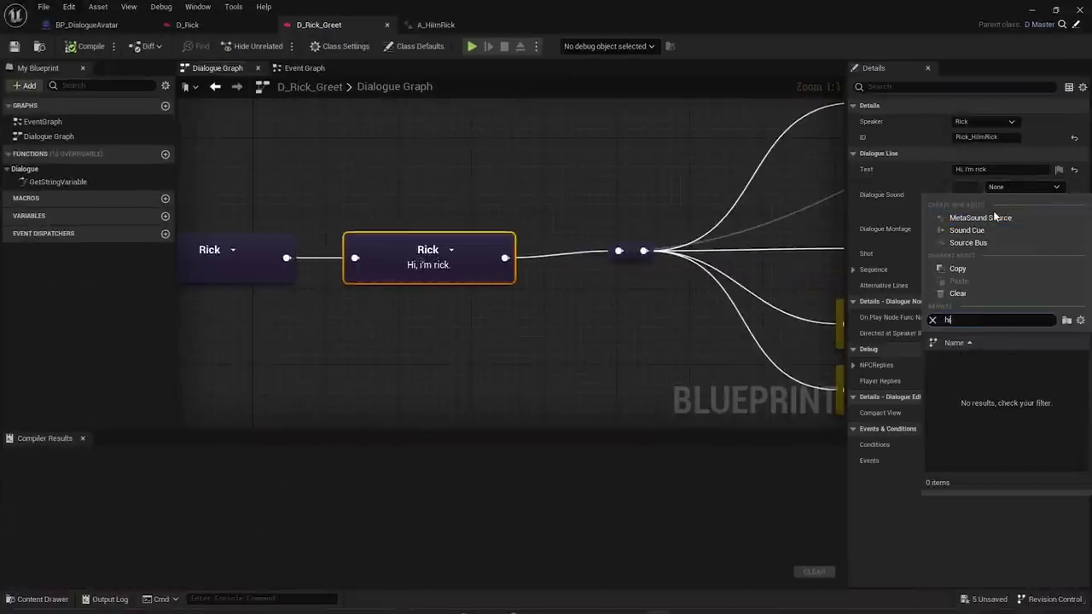
click(981, 359)
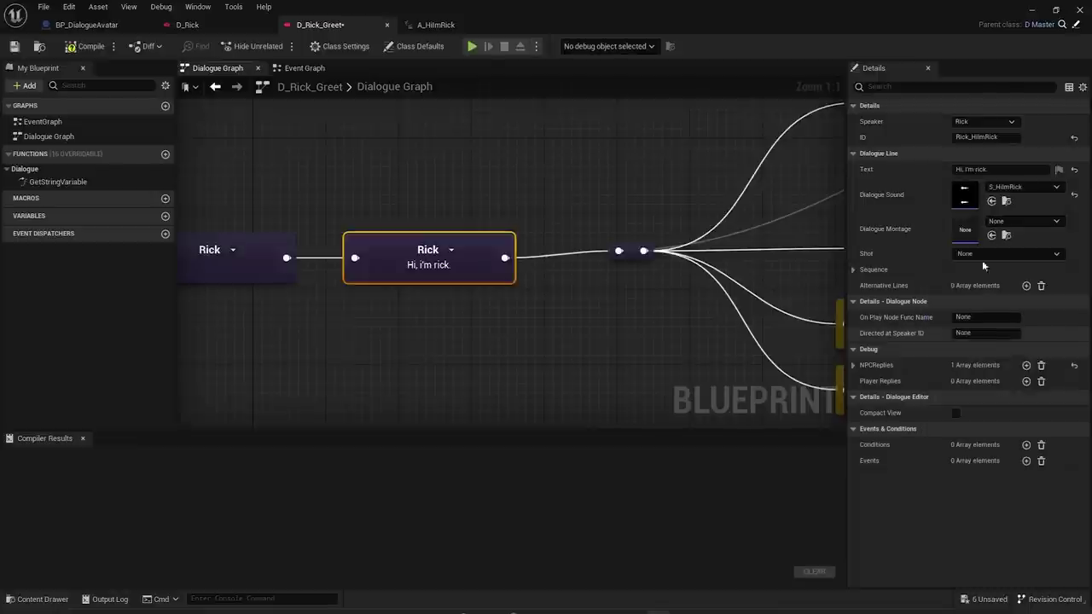
click(1012, 222)
click(998, 370)
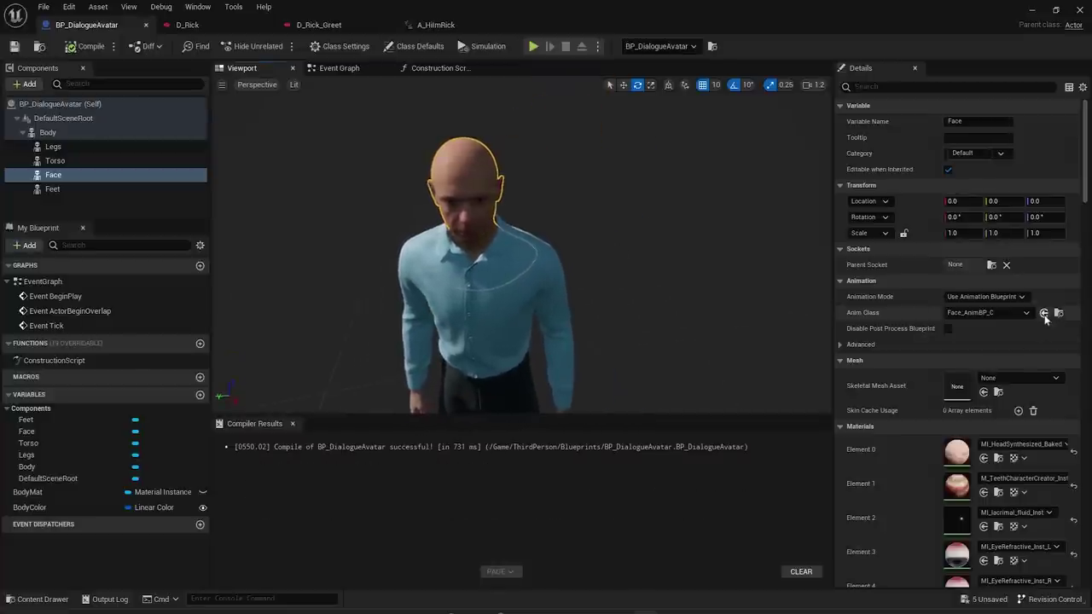
- Create an Animation Blueprint for Face_Archetype_Skeleton in the MetaHumans Common Face folder and name it AnimBP_LipSync
drag(687, 8, 762, 101)
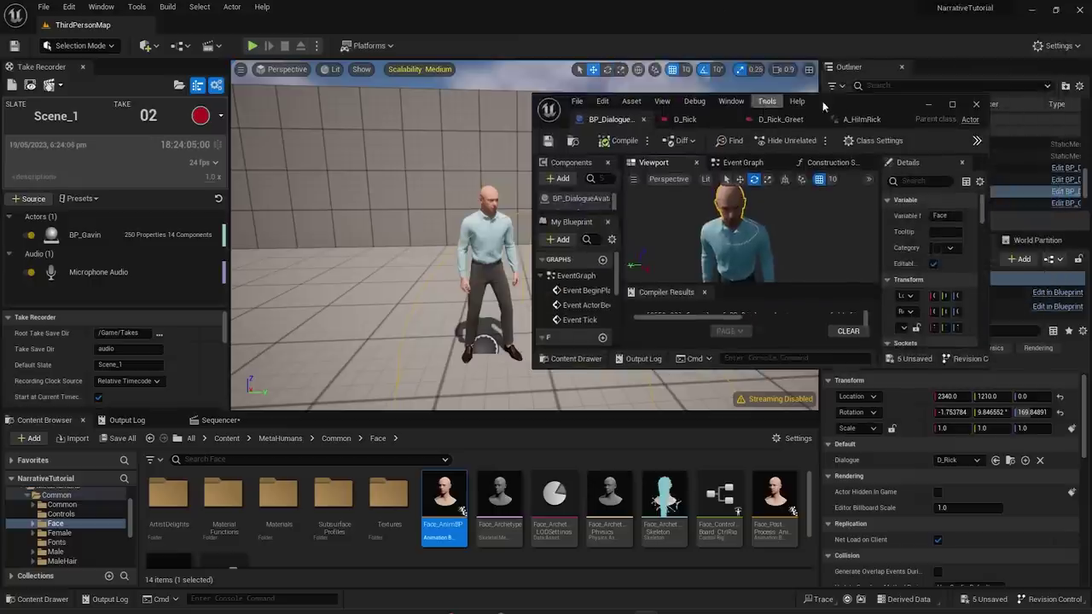
click(949, 107)
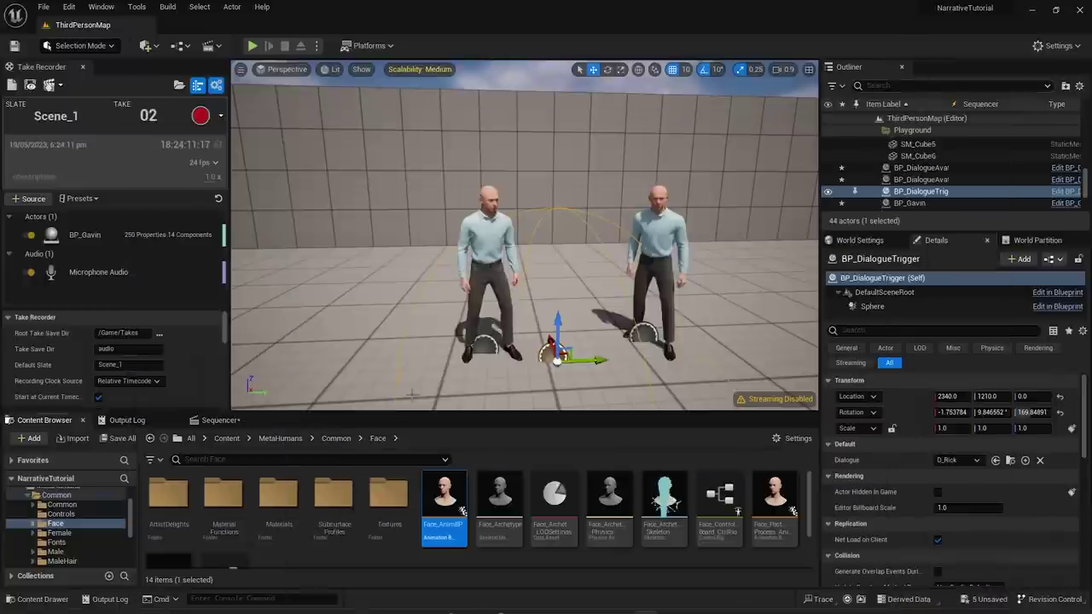
drag(494, 412, 493, 357)
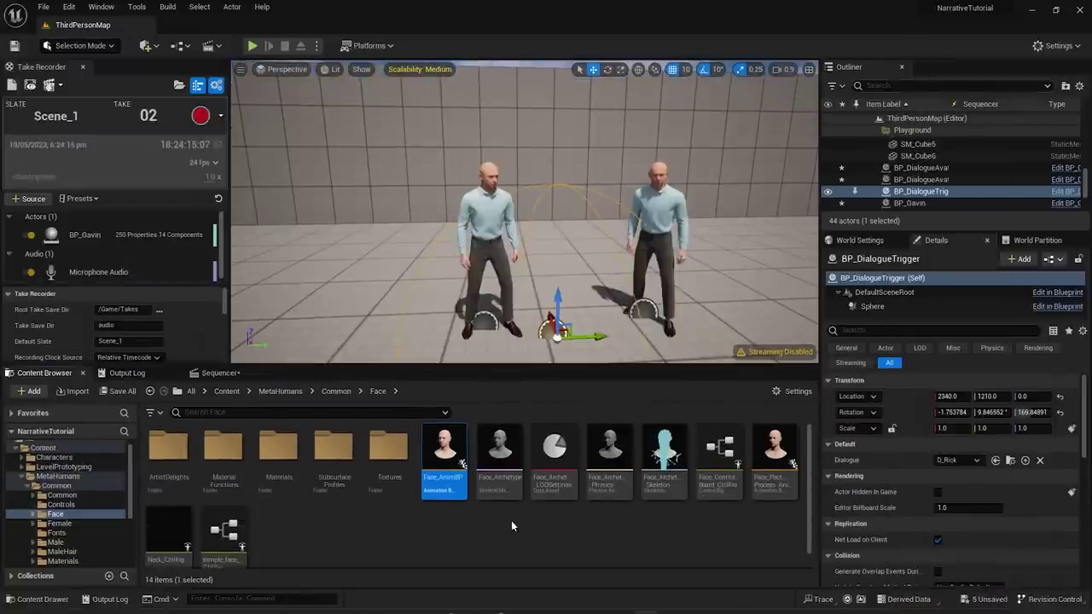
click(440, 536)
right_click(400, 535)
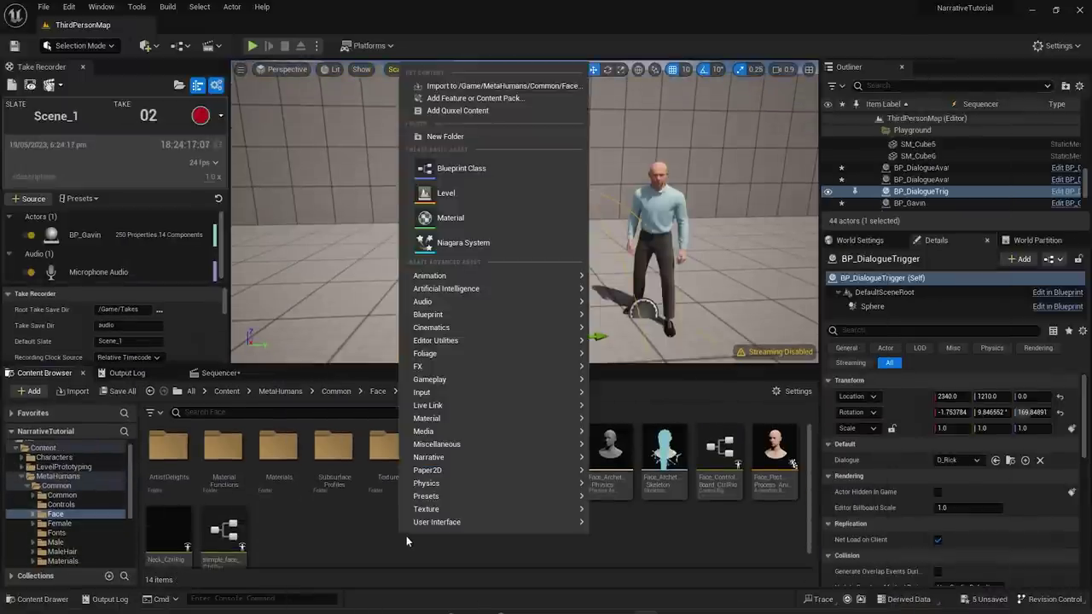
mouse_move(550, 280)
click(661, 314)
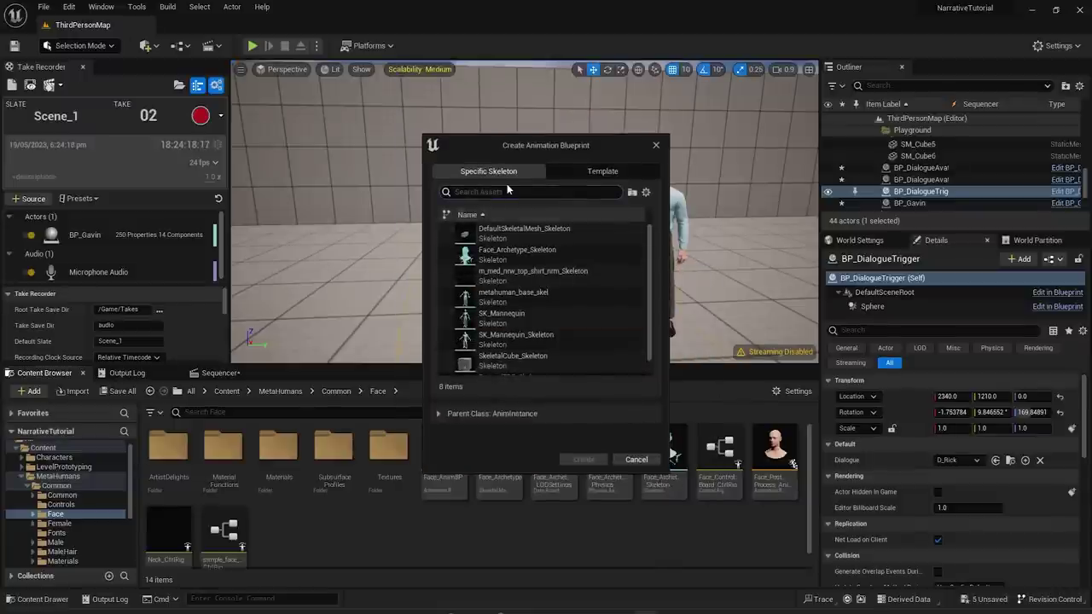
click(512, 252)
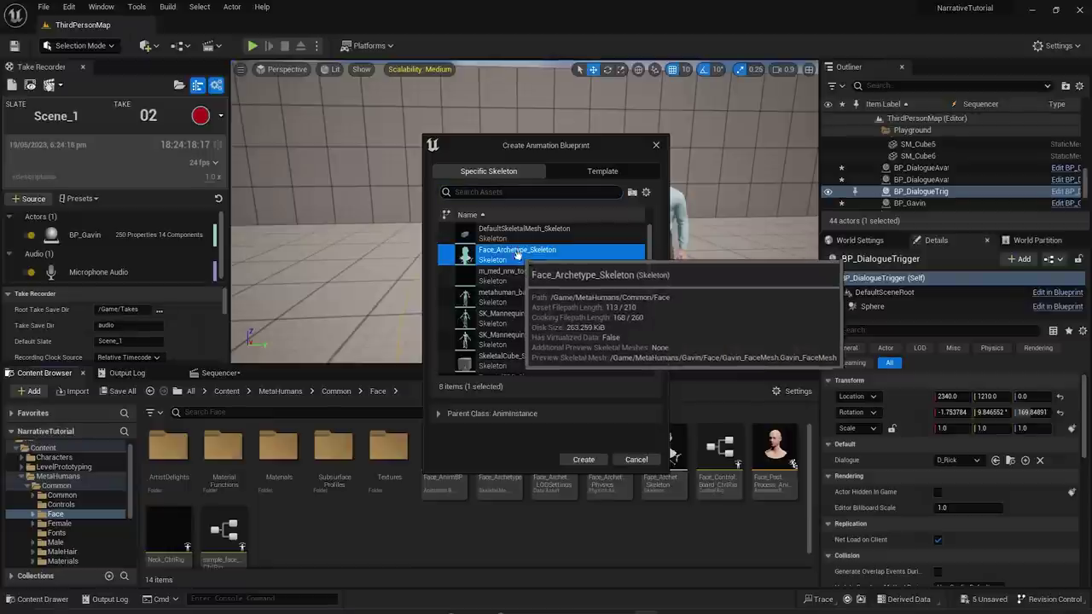
click(582, 460)
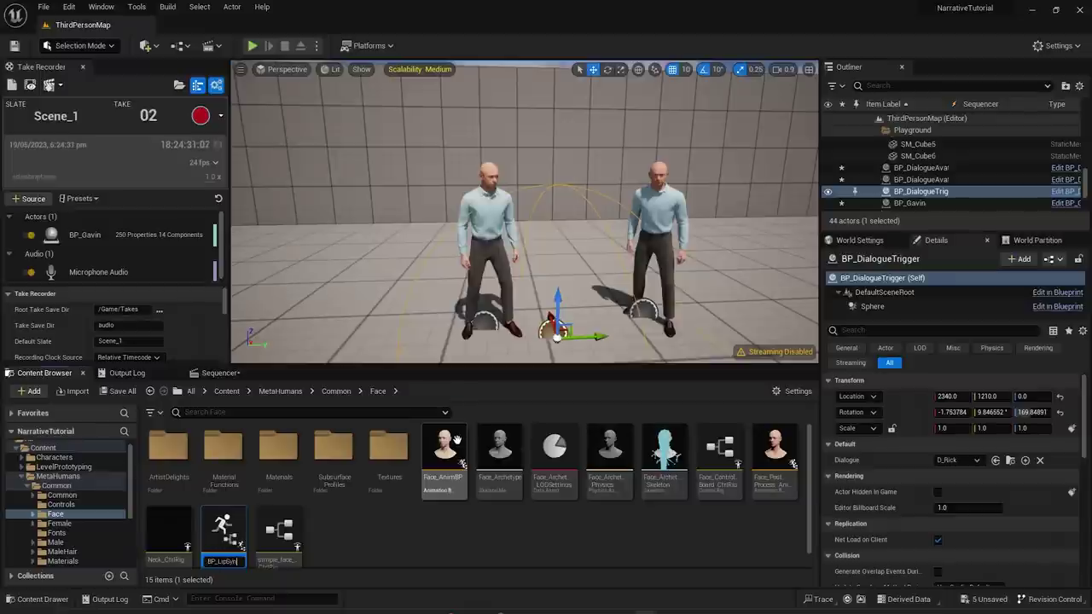
text(AnimBP_LipSync)
key(Return)
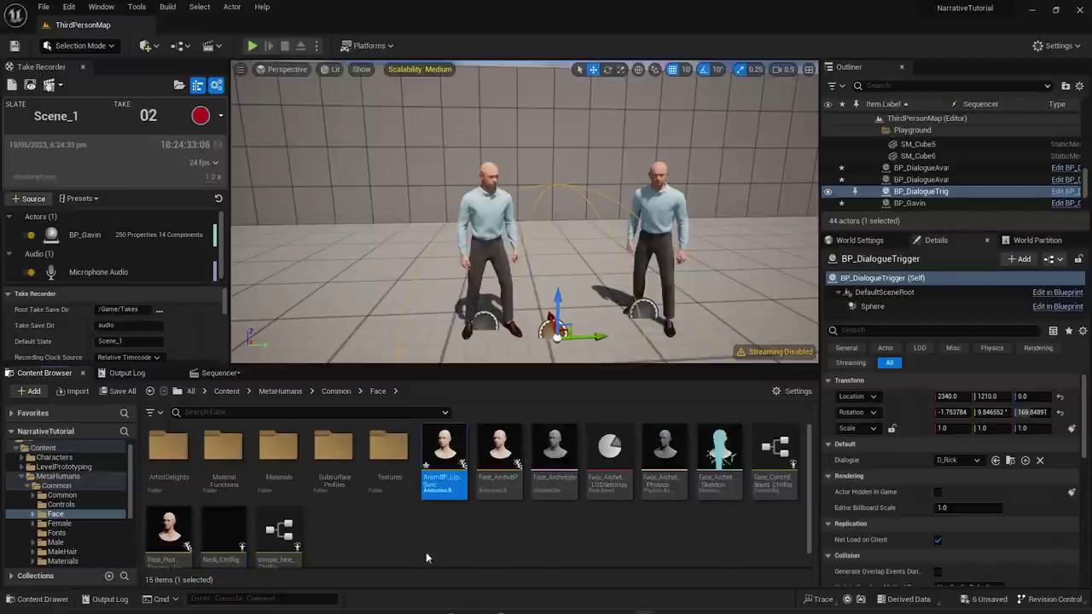
- In AnimBP_LipSync's Event Graph, cast Get Owning Actor to BP_DialogueAvatar and run the cast from Event Blueprint Update Animation
double_click(444, 483)
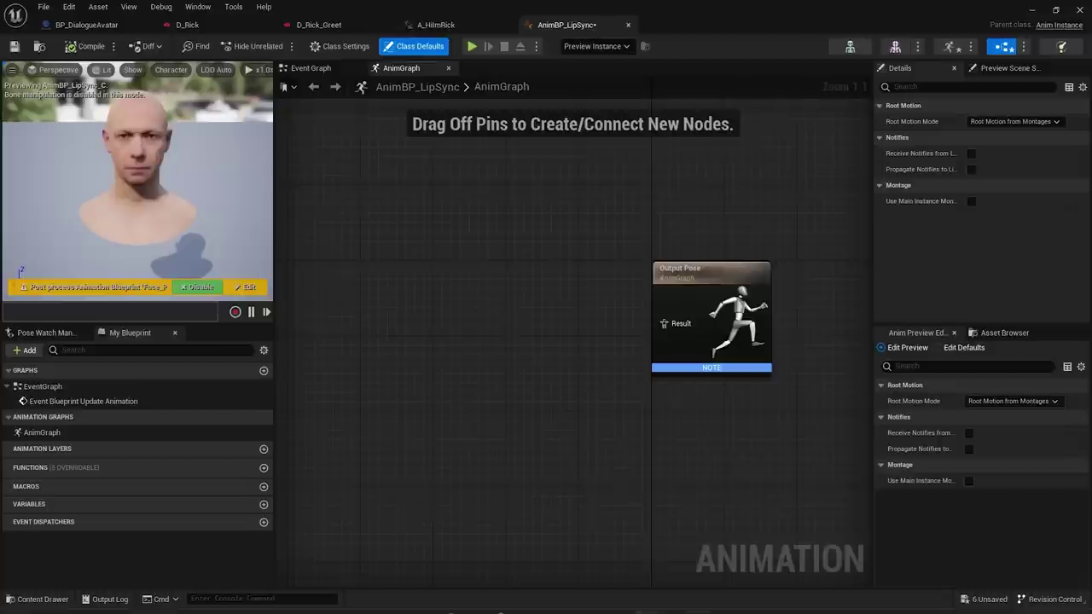
click(311, 68)
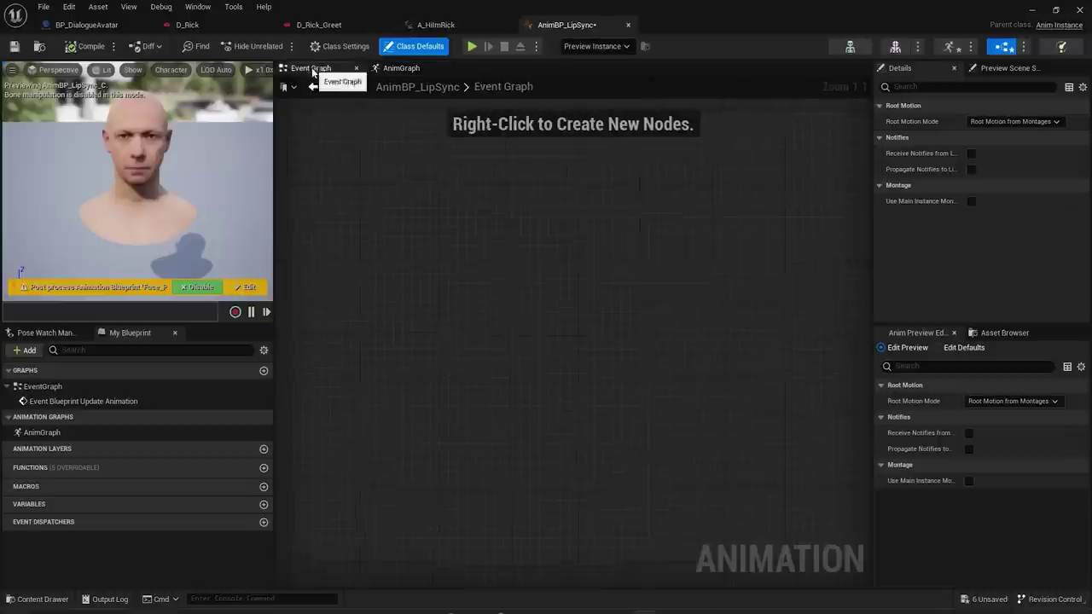
right_drag(465, 306, 412, 305)
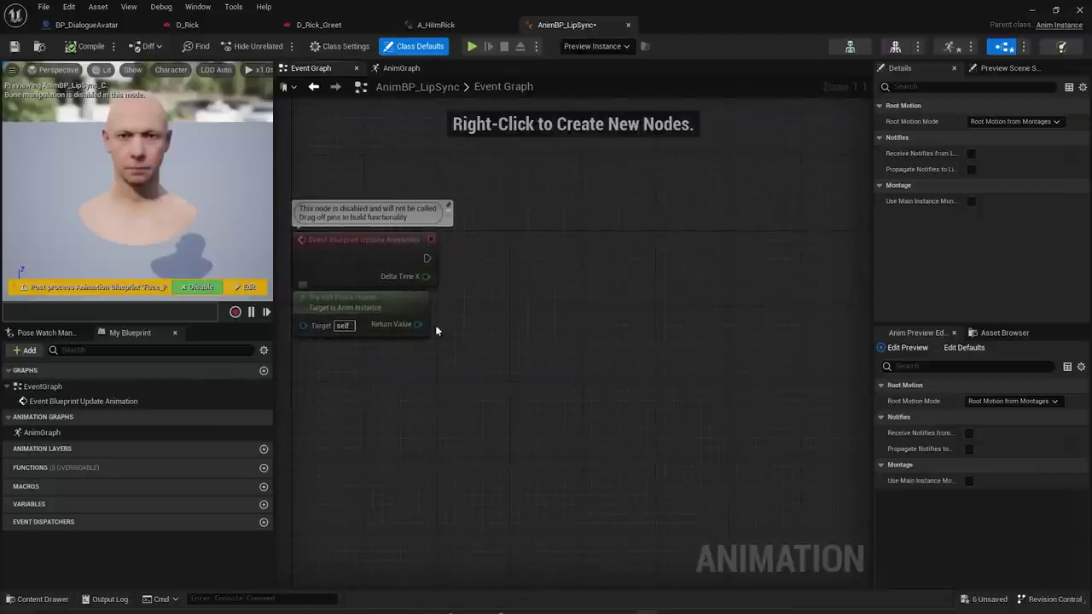
right_click(413, 274)
text(get owning)
key(Return)
drag(481, 445, 573, 263)
text(cast to dialog)
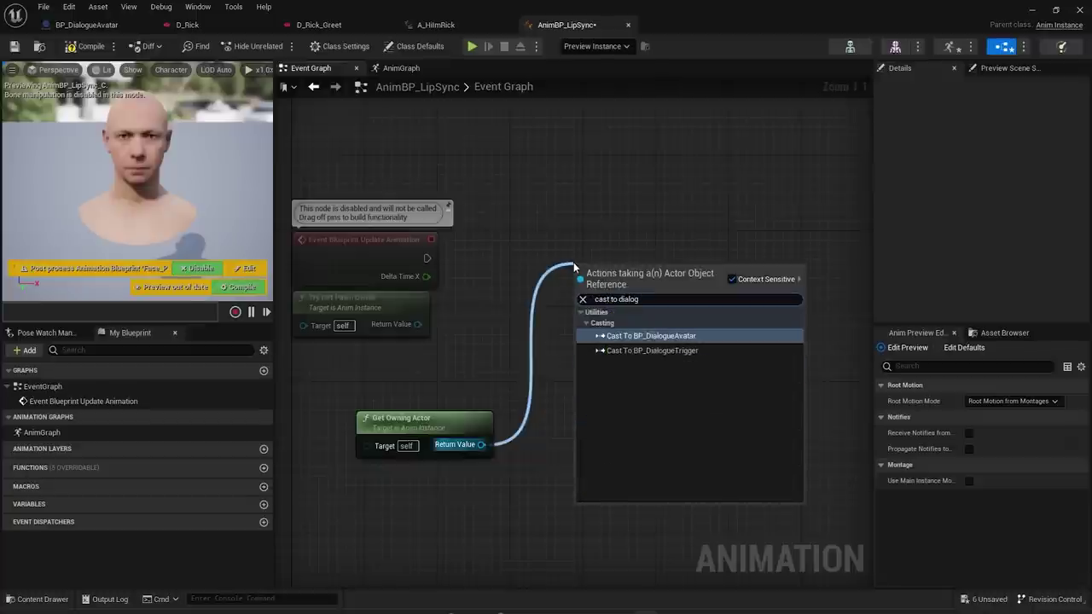
key(Return)
drag(427, 259, 576, 286)
drag(610, 275, 565, 258)
- Get the Body component from the cast avatar, promote it to a variable, and run its Set node after the successful cast
drag(651, 295, 713, 376)
text(get body)
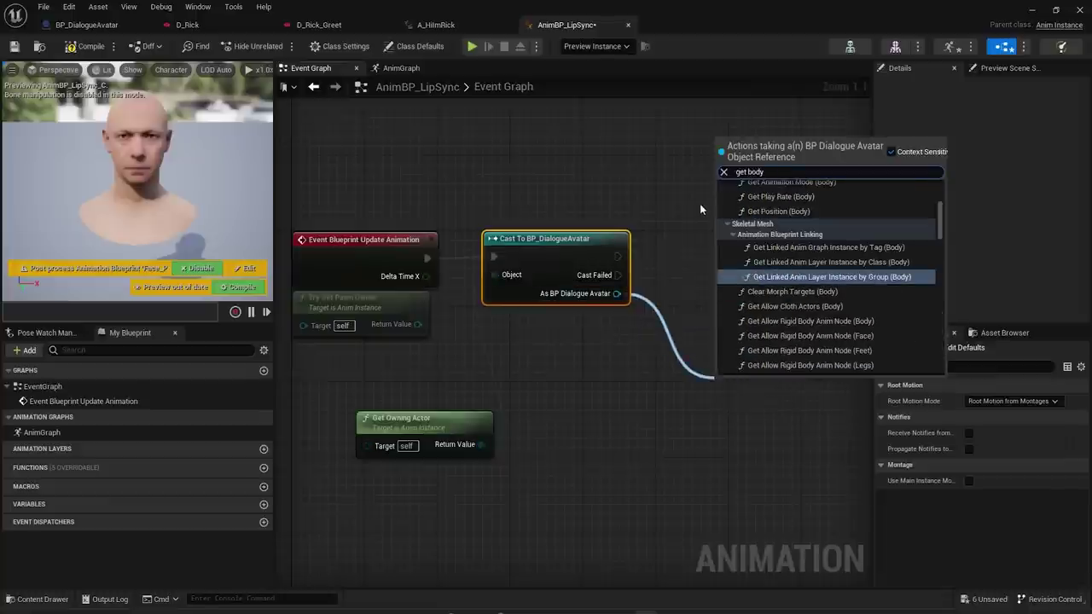
drag(940, 222, 939, 363)
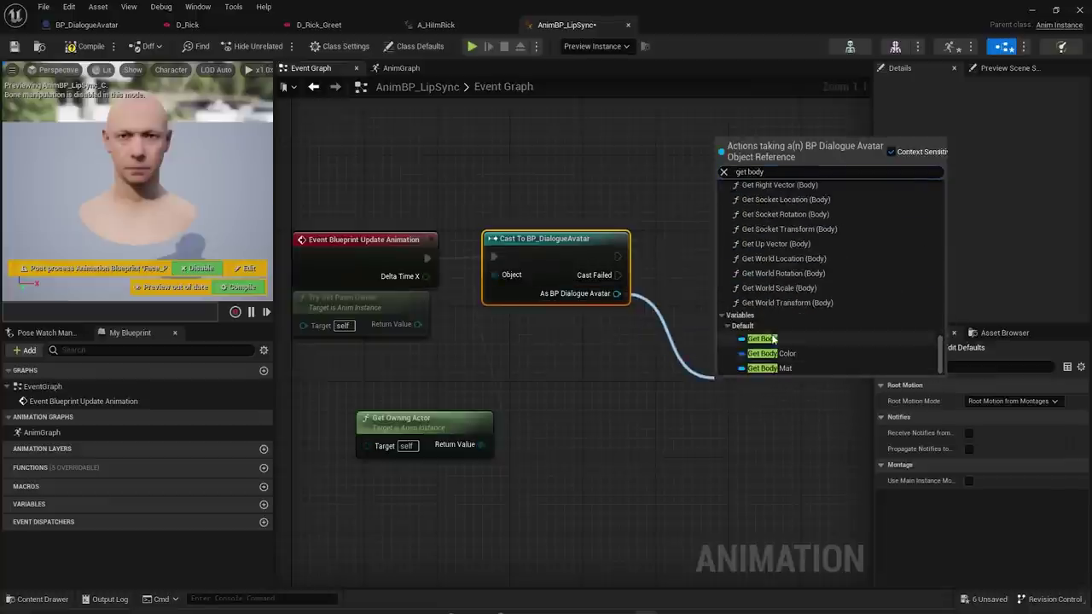
click(772, 340)
right_drag(792, 386, 644, 385)
right_click(648, 382)
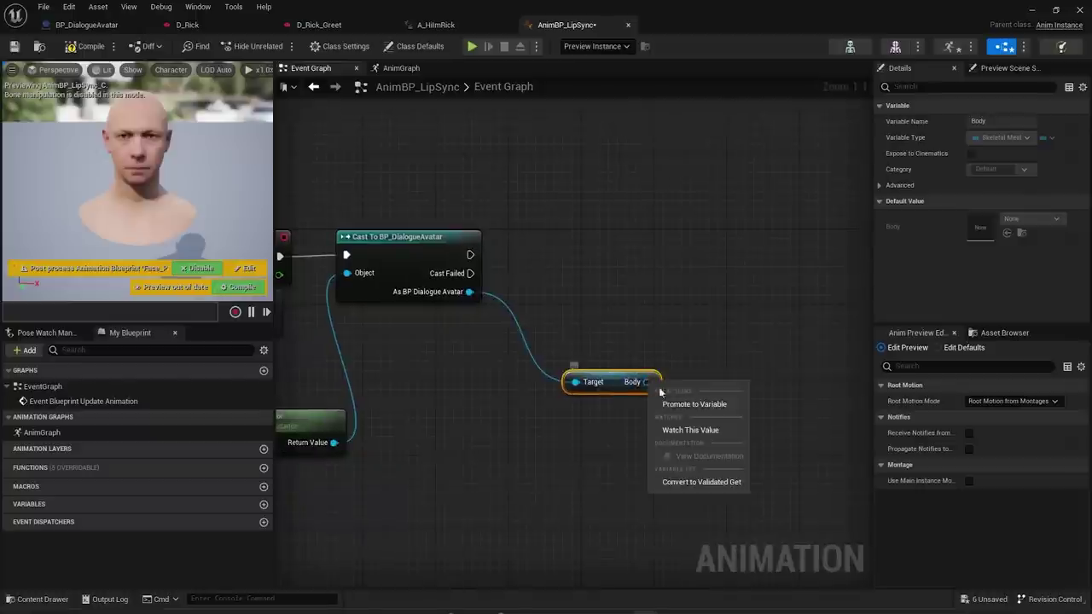
click(686, 404)
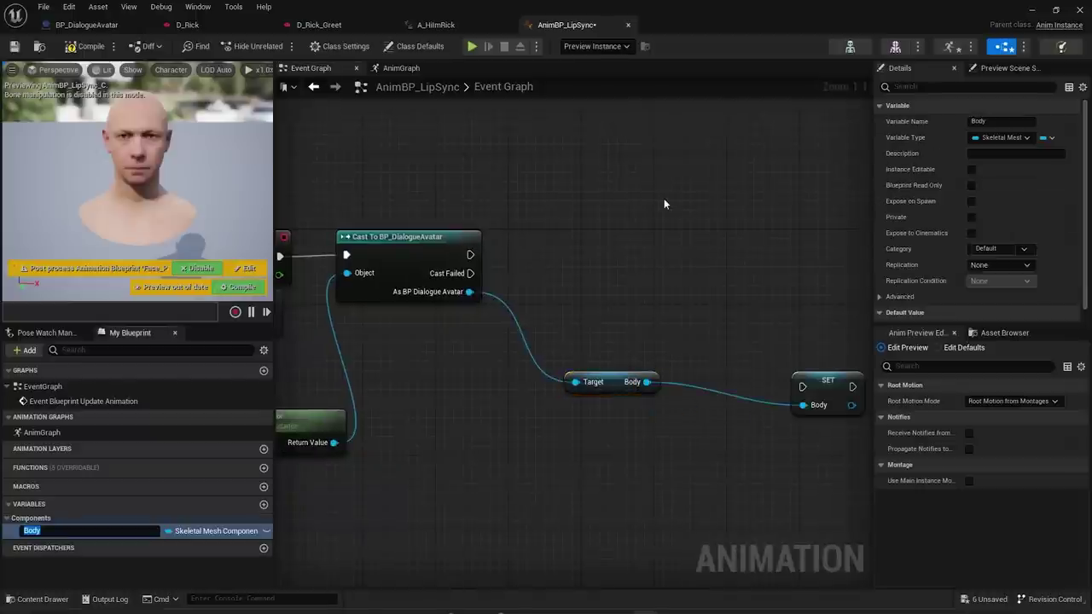
drag(837, 393, 720, 232)
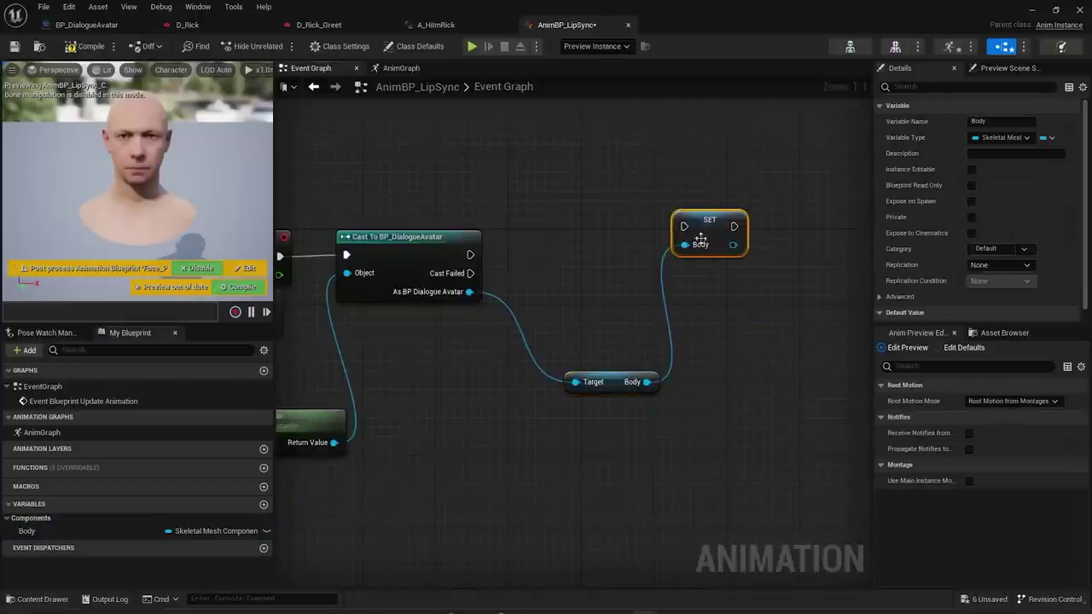
drag(469, 255, 683, 245)
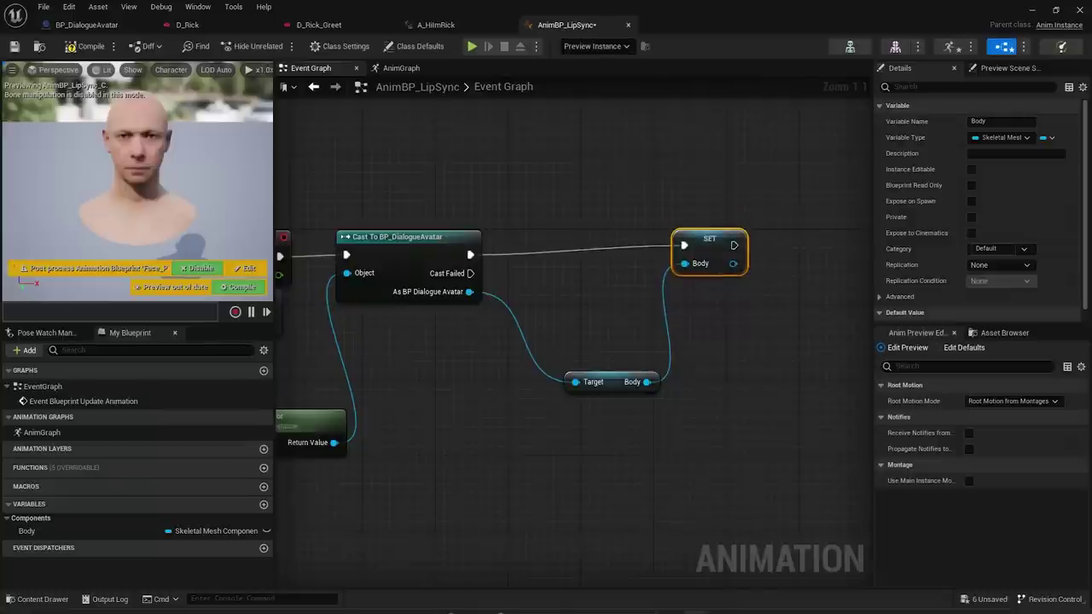
- In the AnimGraph, place a Body variable getter and connect it to a new Copy Pose From Mesh node
click(400, 68)
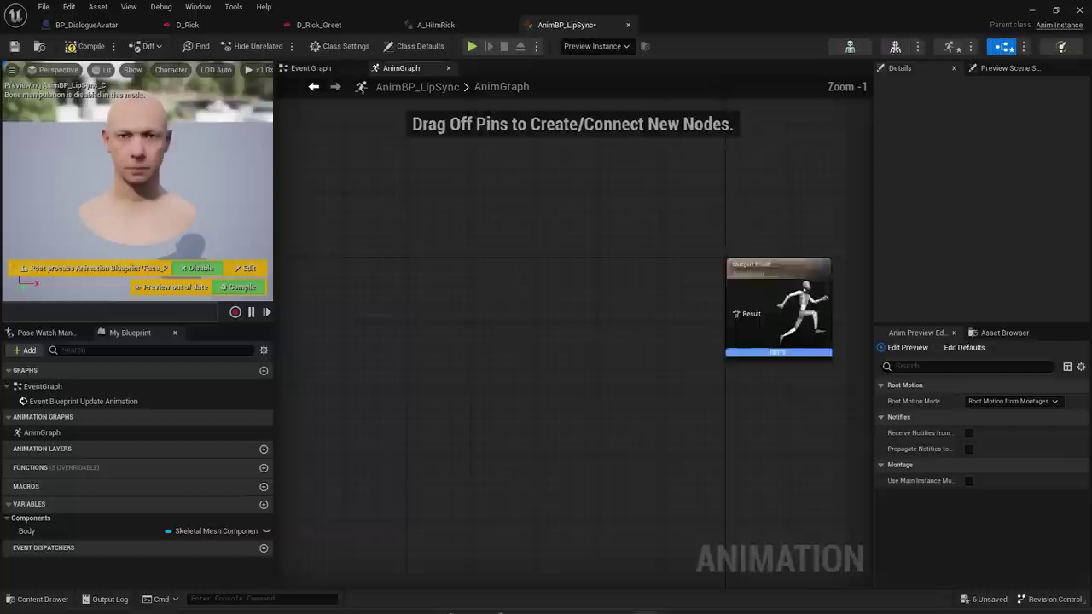
drag(93, 525, 507, 199)
click(398, 229)
text(copy pose)
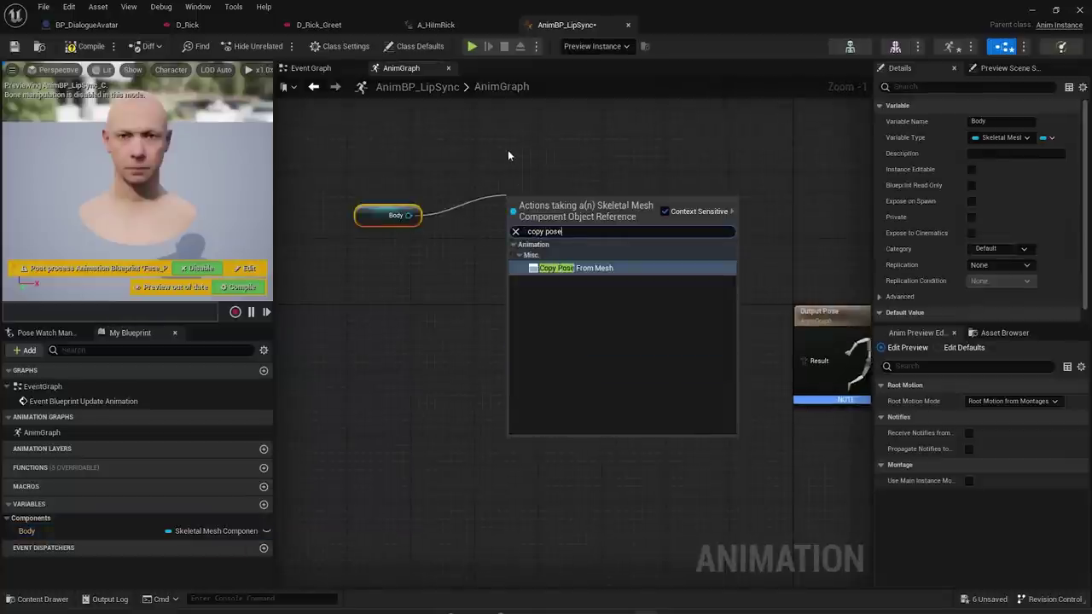
key(Return)
- Save the copied mesh pose as a cached pose named BodyPose
drag(614, 211, 705, 188)
text(save cached)
click(774, 262)
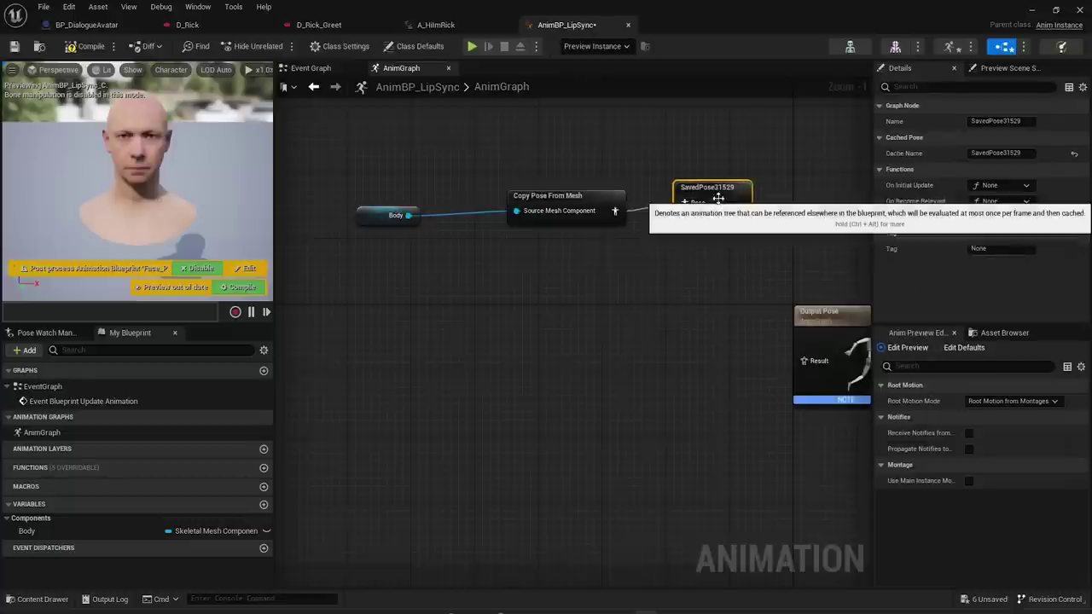
click(997, 120)
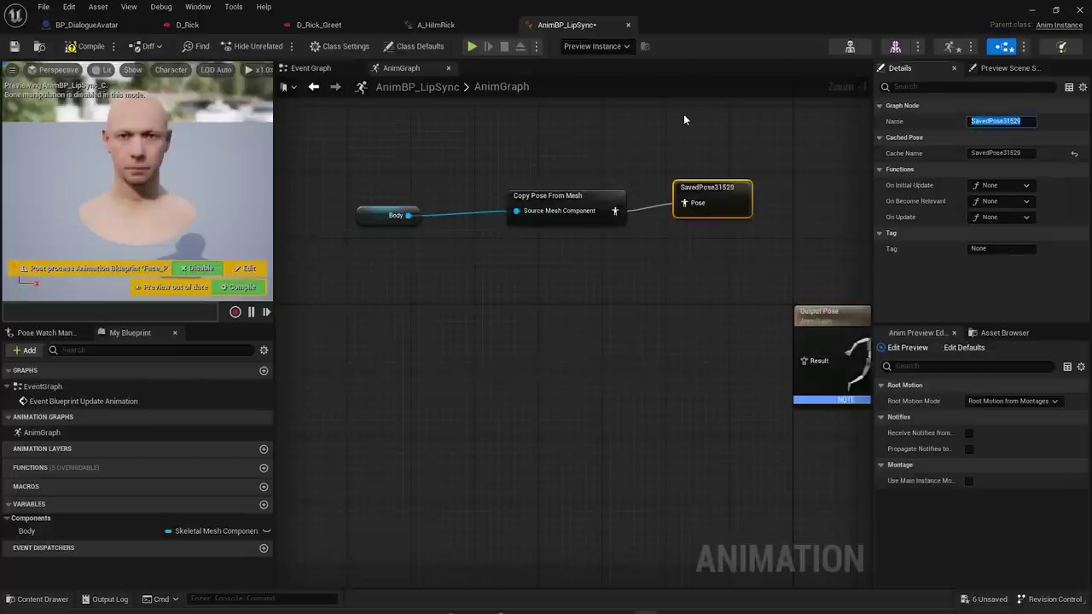
text(BodyPose)
key(Return)
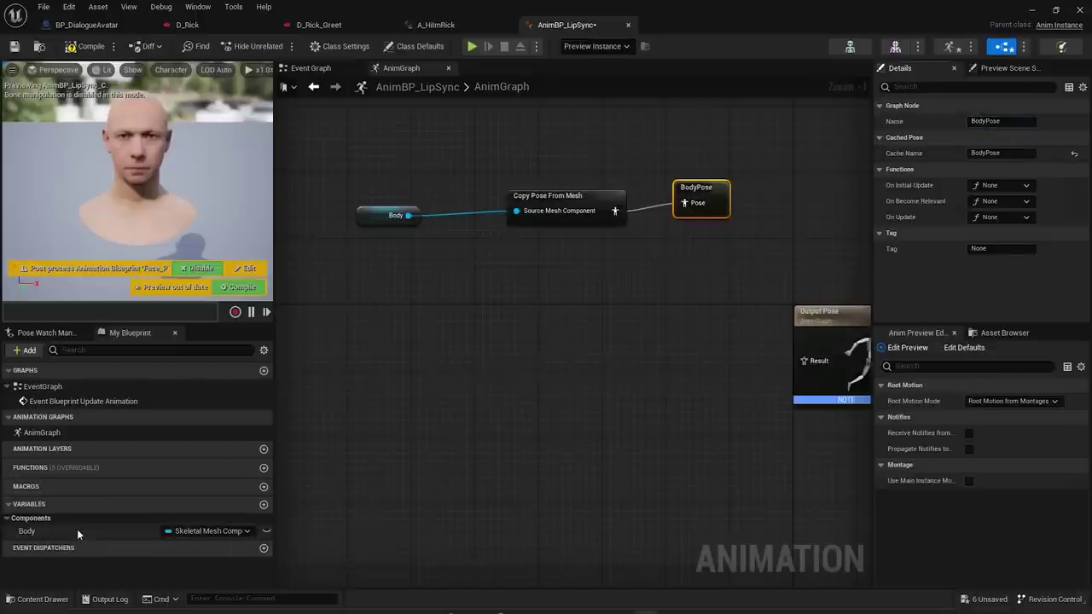
- Add a Use cached pose 'BodyPose' node and feed it into the Base Pose of a new Layered blend per bone node
click(518, 317)
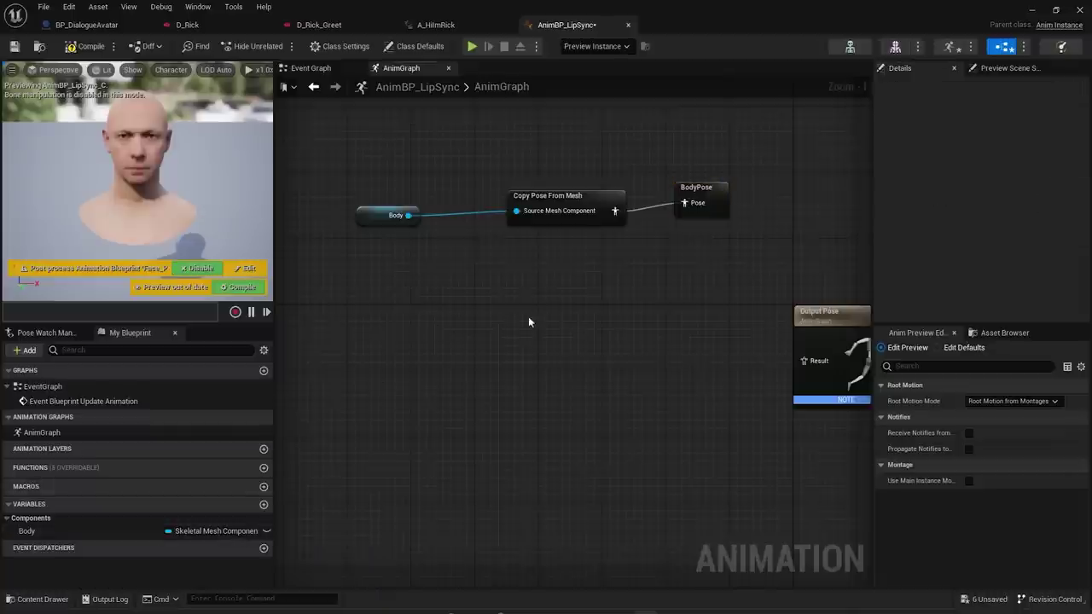
right_click(548, 312)
text(cached)
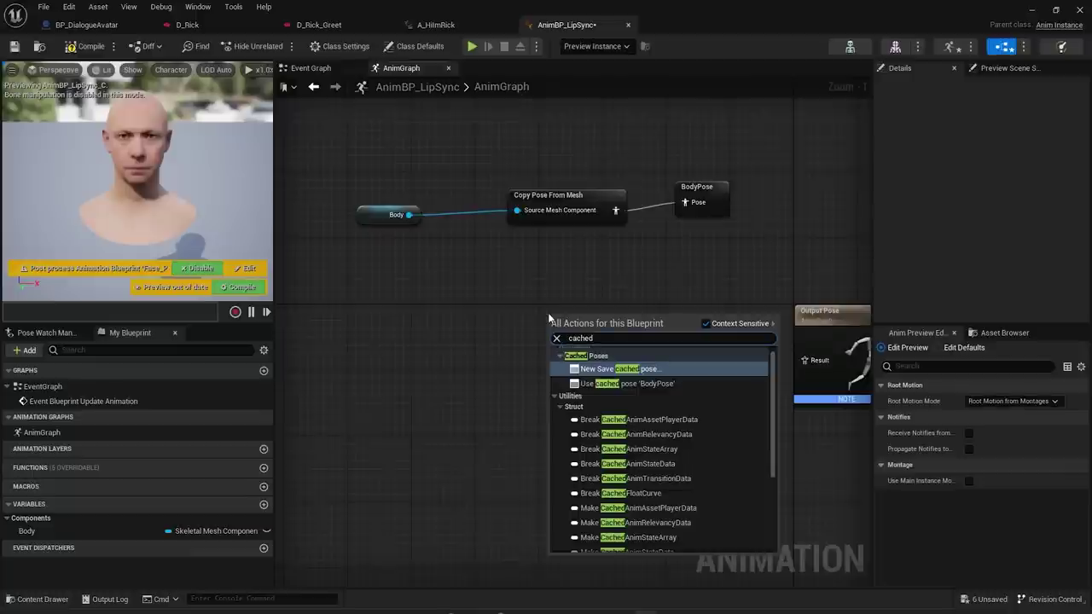
key(Down)
key(Return)
drag(563, 329, 414, 328)
drag(496, 326, 629, 350)
text(layered)
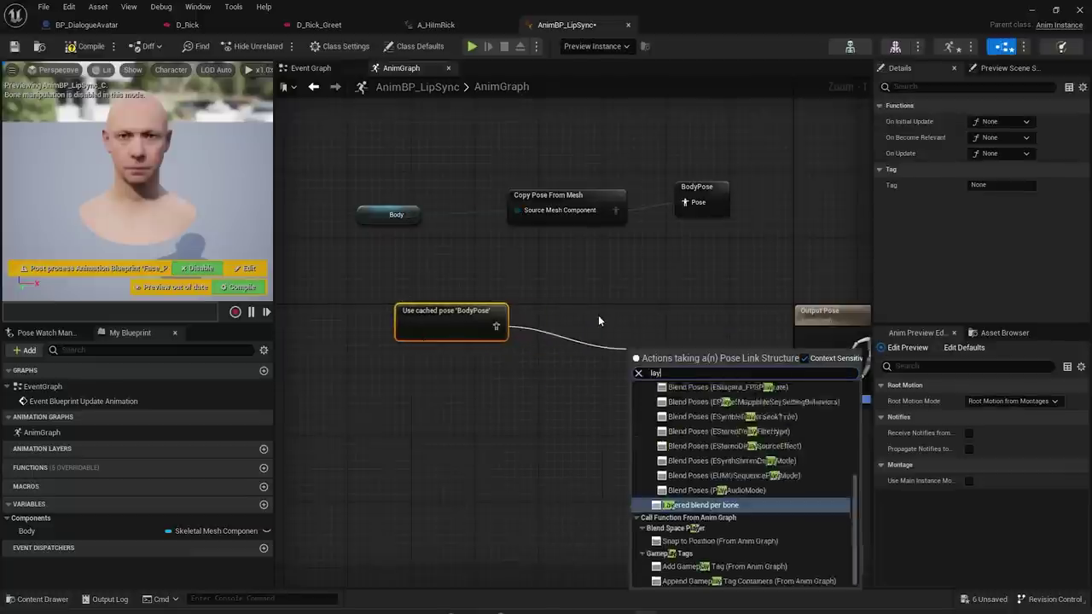
key(Return)
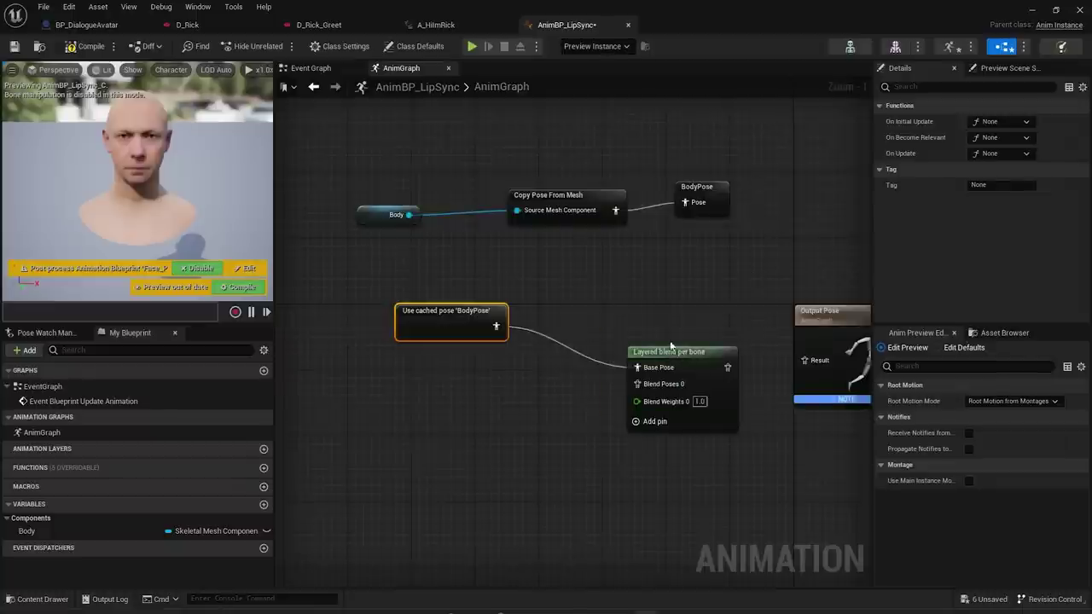
drag(683, 351, 633, 318)
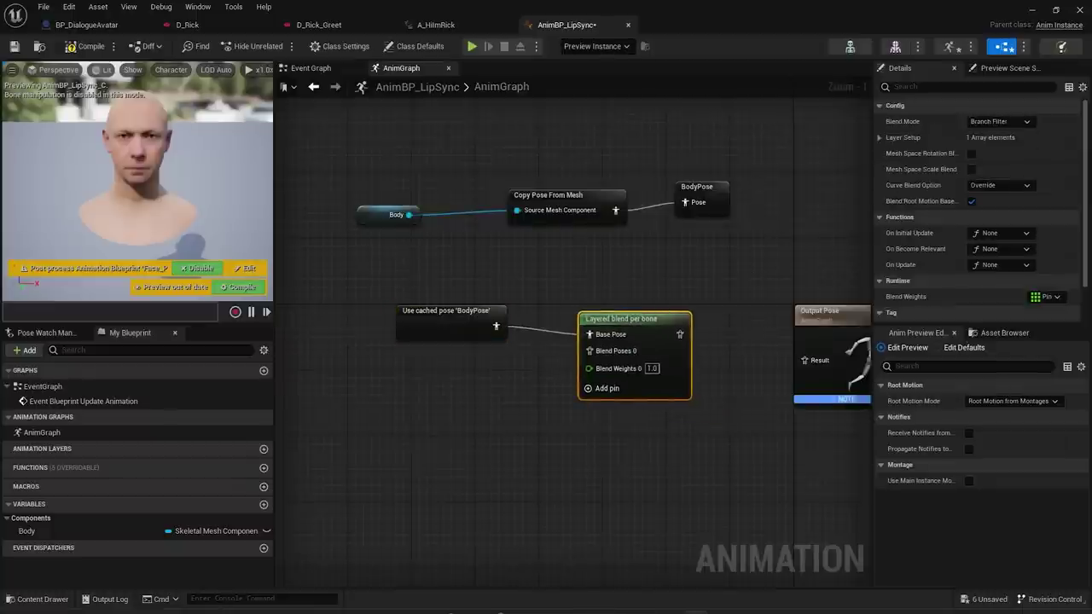
- Add three branch filters to the first Layer Setup entry of the Layered blend per bone node
click(879, 137)
click(890, 153)
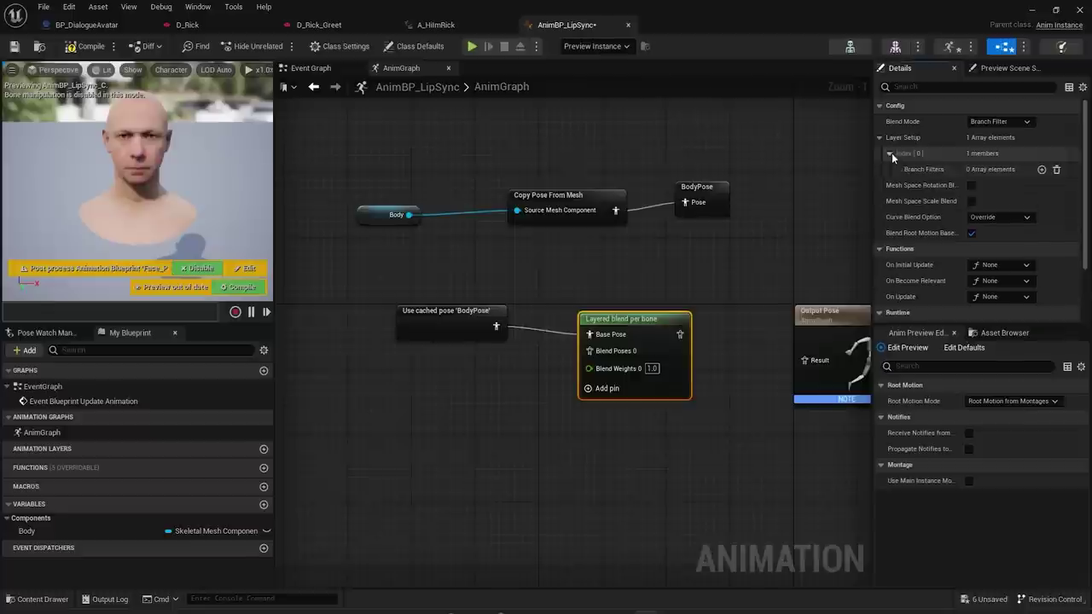
click(1042, 169)
click(1042, 170)
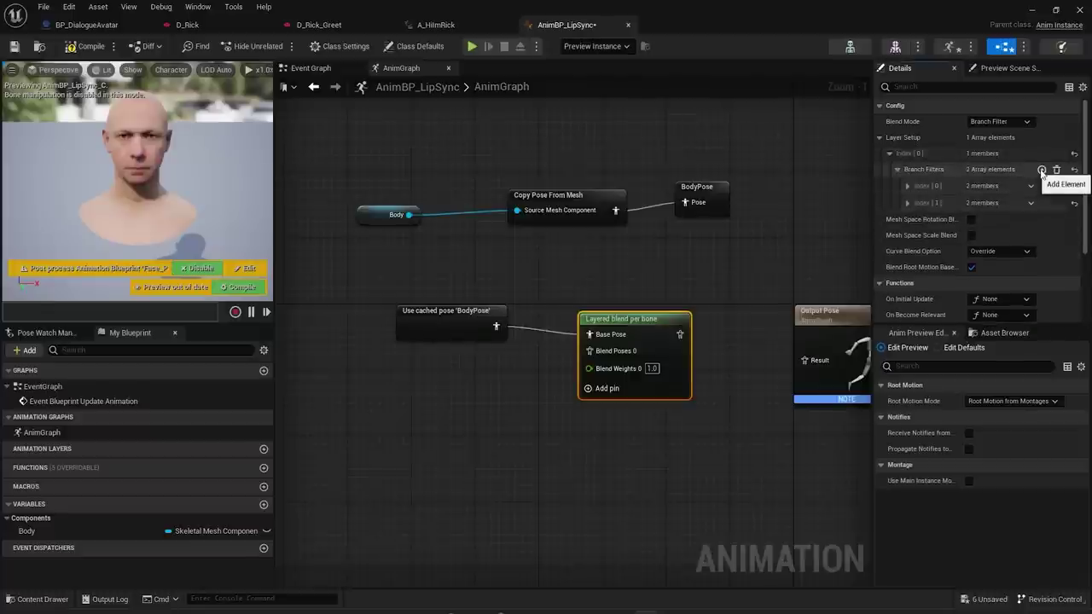
click(1042, 170)
scroll(918, 203, down, 1)
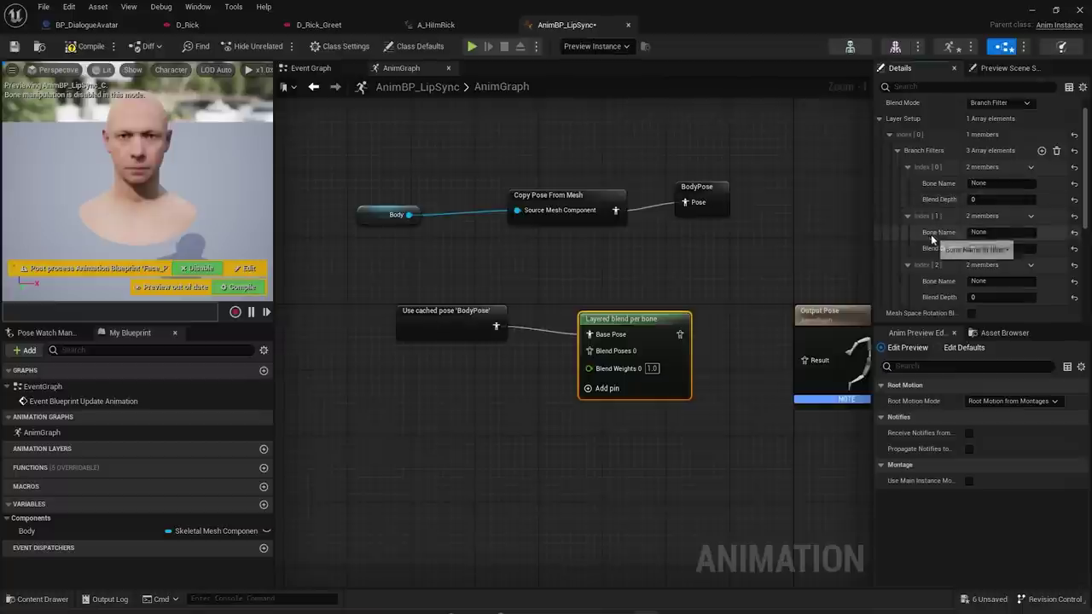
- Set the three branch filter bone names to FACIAL_C_FacialRoot, FACIAL_C_Neck2Root and FACIAL_C_Neck1Root, in that order
click(1003, 182)
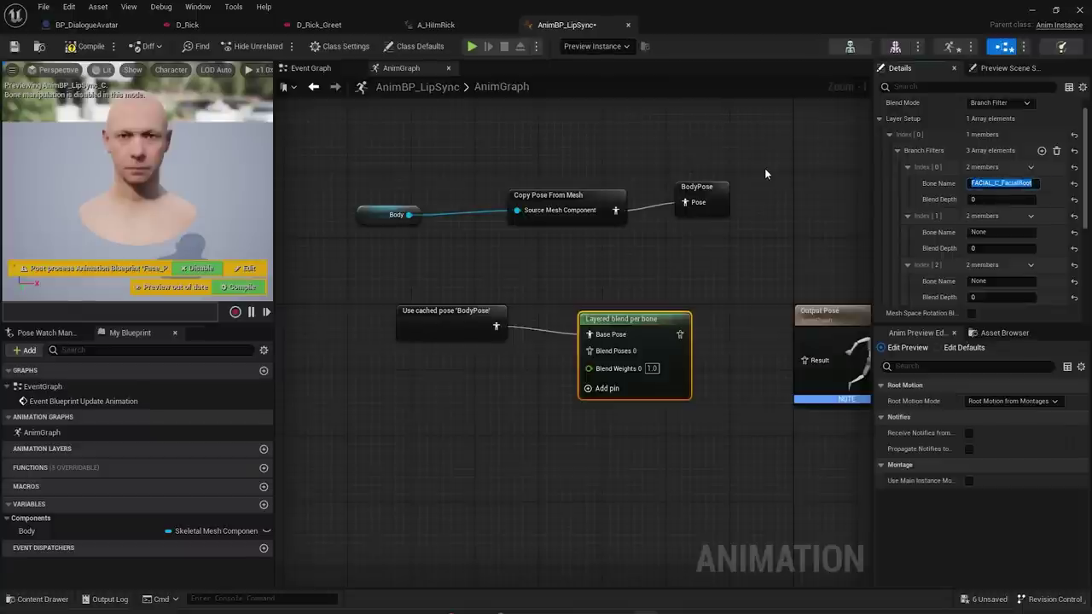
click(1003, 232)
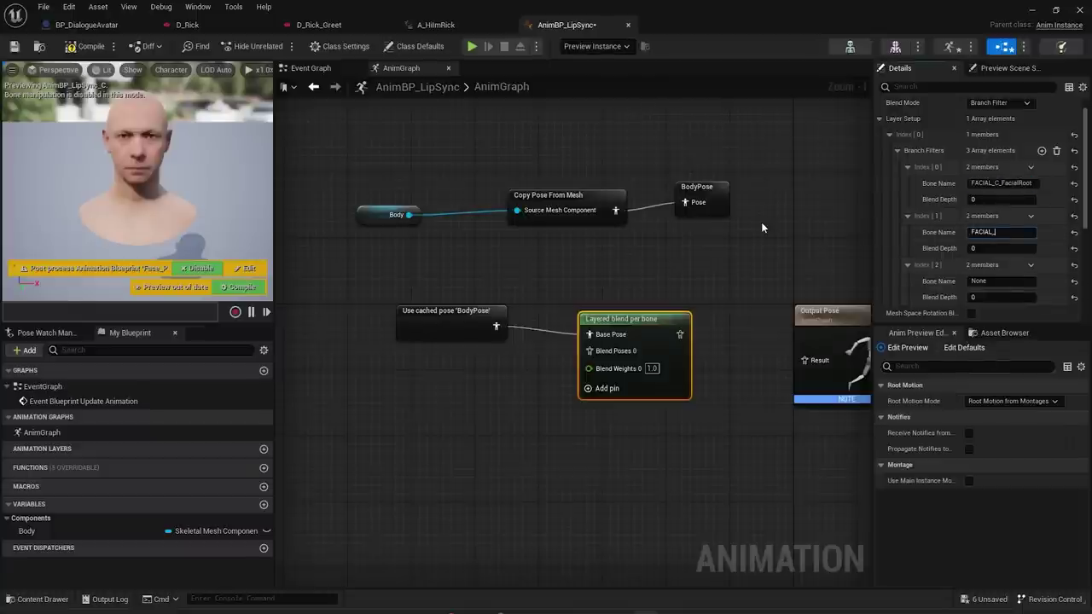
text(FACIAL_C_Neck2Root)
key(Return)
click(998, 281)
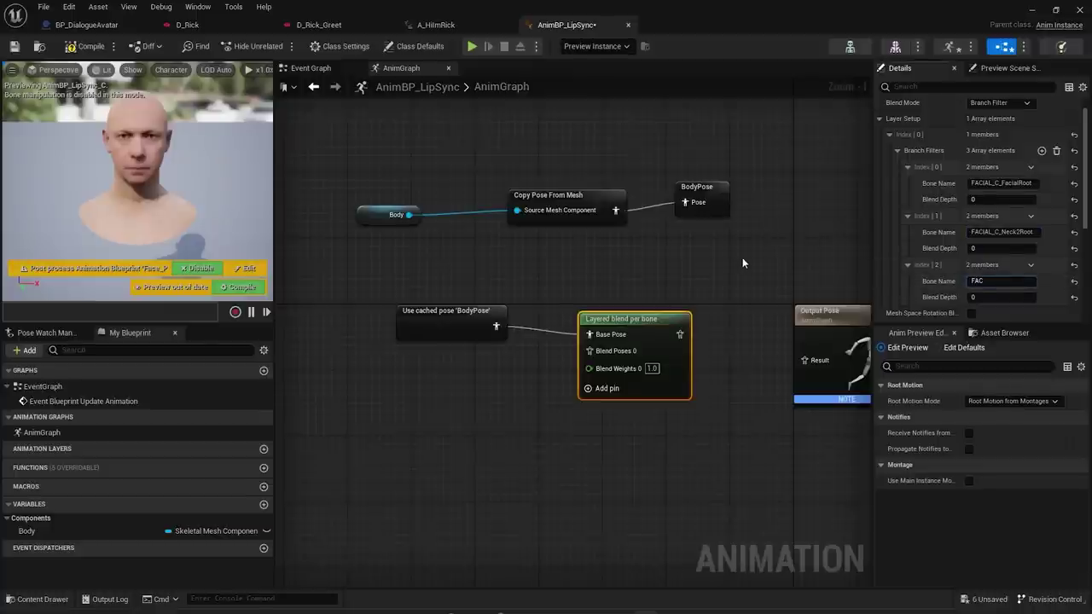
text(FACIAL_C_Neck1Root)
key(Return)
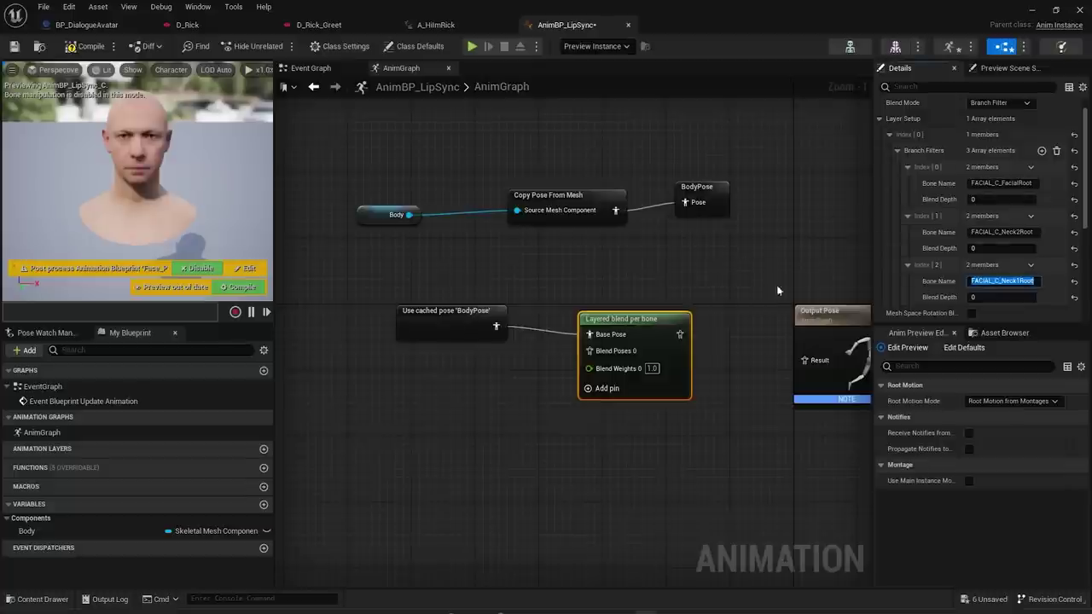
- Compile AnimBP_LipSync and connect the Layered blend per bone output to the Output Pose result
click(85, 46)
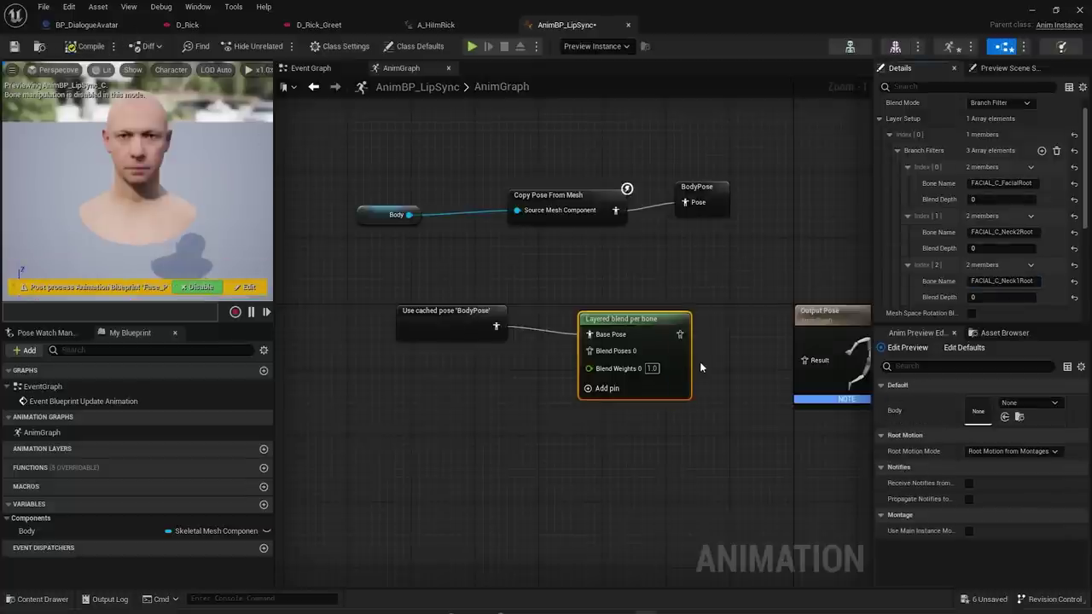
drag(681, 333, 808, 362)
click(628, 506)
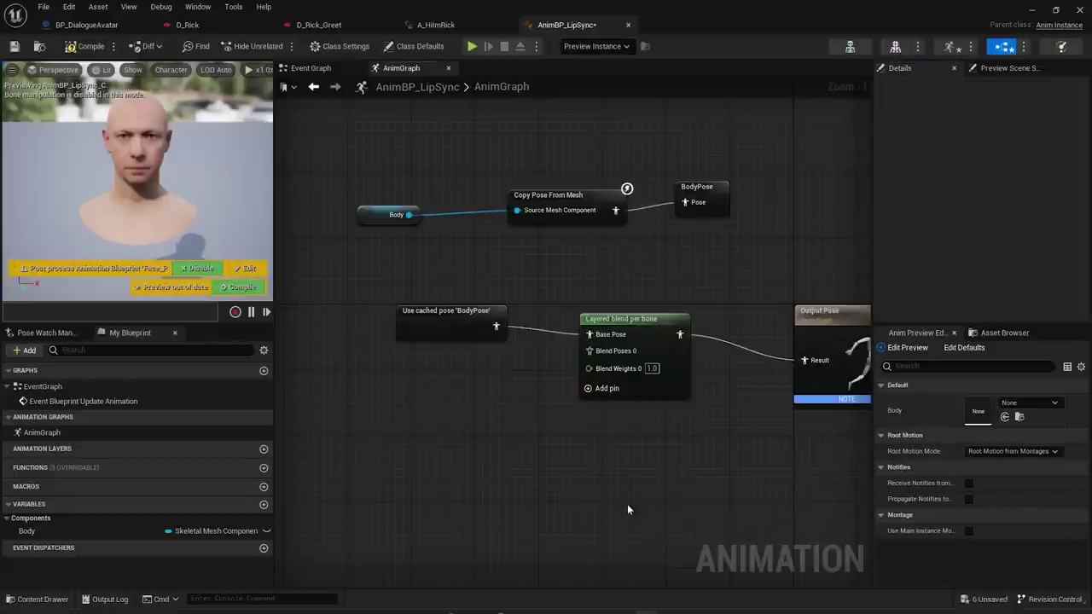
- Add a Slot 'DefaultSlot' node and feed it into Blend Poses 0 of the Layered blend per bone node
right_drag(545, 443, 655, 432)
right_click(532, 426)
click(477, 417)
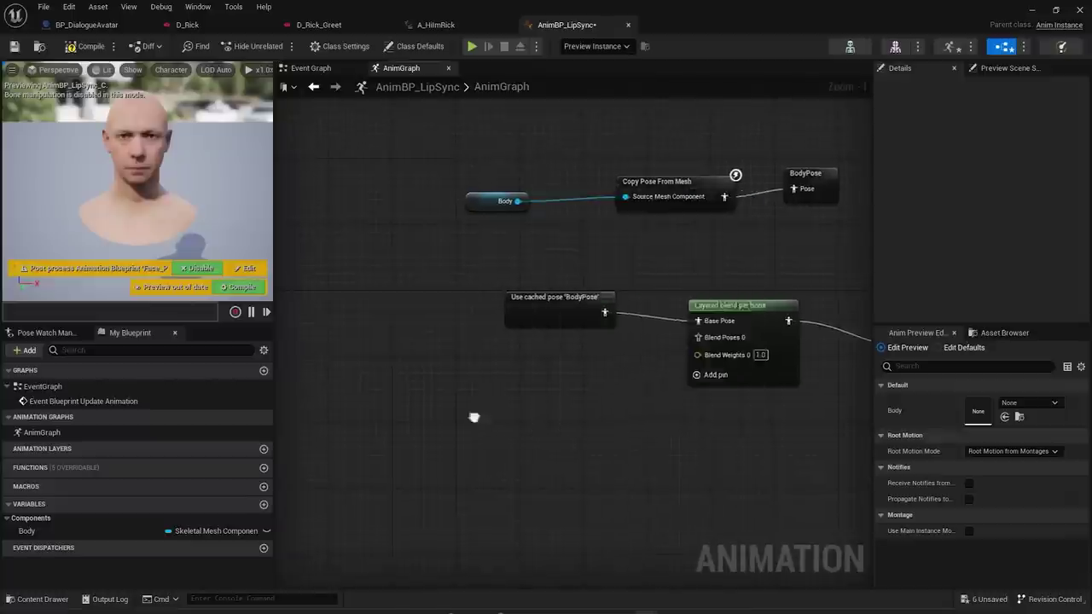
right_drag(476, 416, 314, 414)
drag(538, 335, 407, 392)
text(slot)
key(Return)
click(527, 460)
right_drag(527, 460, 571, 430)
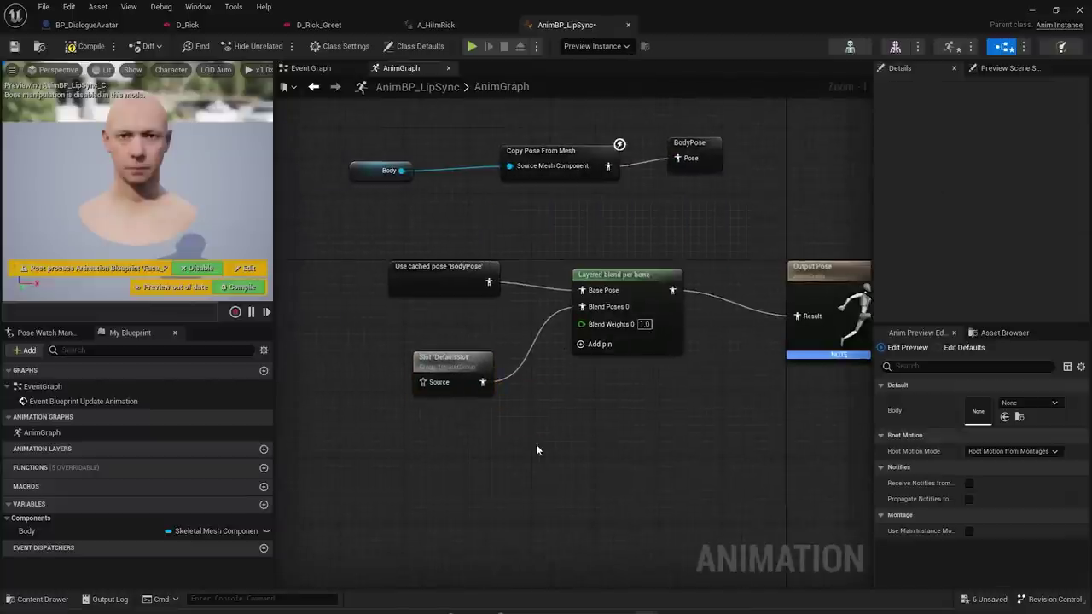
- Compile the Animation Blueprint and move the Slot 'DefaultSlot' node closer to the Layered blend per bone node
scroll(535, 451, down, 1)
click(86, 46)
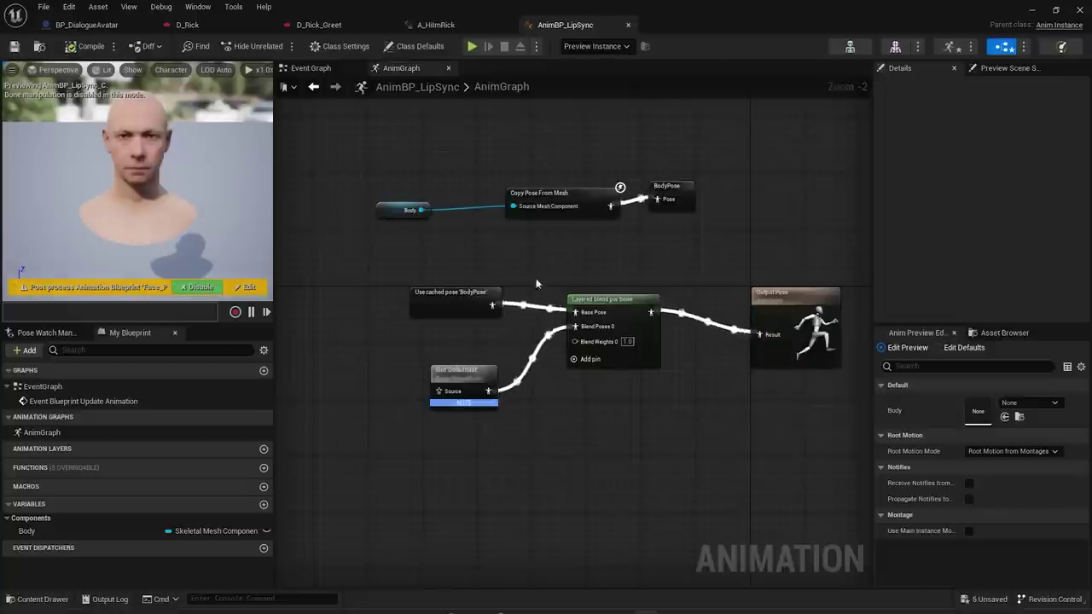
click(462, 404)
right_drag(458, 350, 511, 355)
drag(515, 385, 537, 377)
click(537, 426)
right_drag(501, 402, 462, 403)
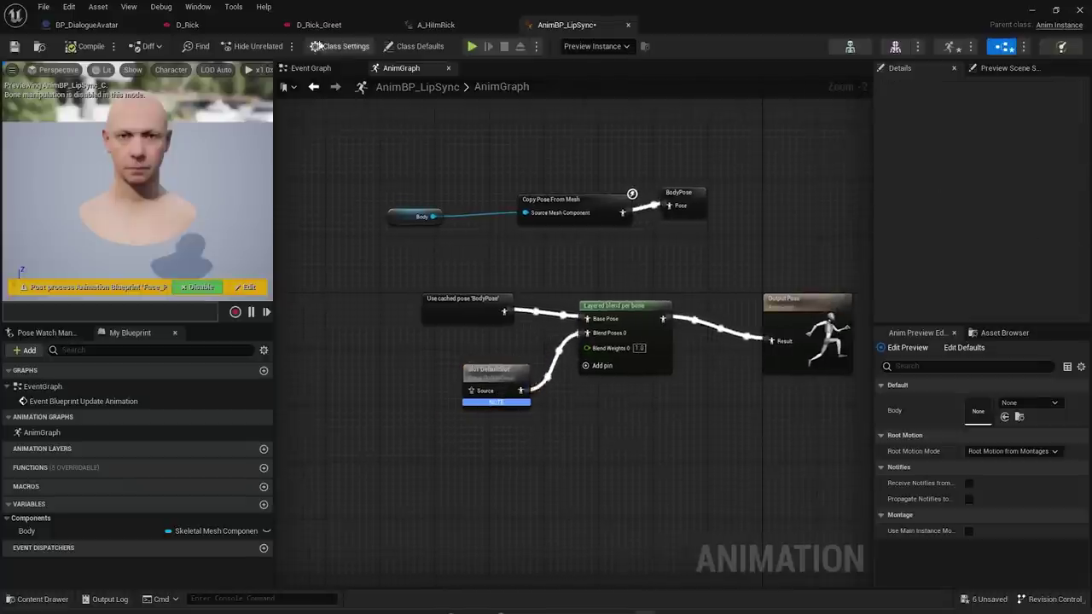
- Check Rick's greeting line in D_Rick_Greet and set the Face component's Anim Class in BP_DialogueAvatar to AnimBP_LipSync
click(176, 28)
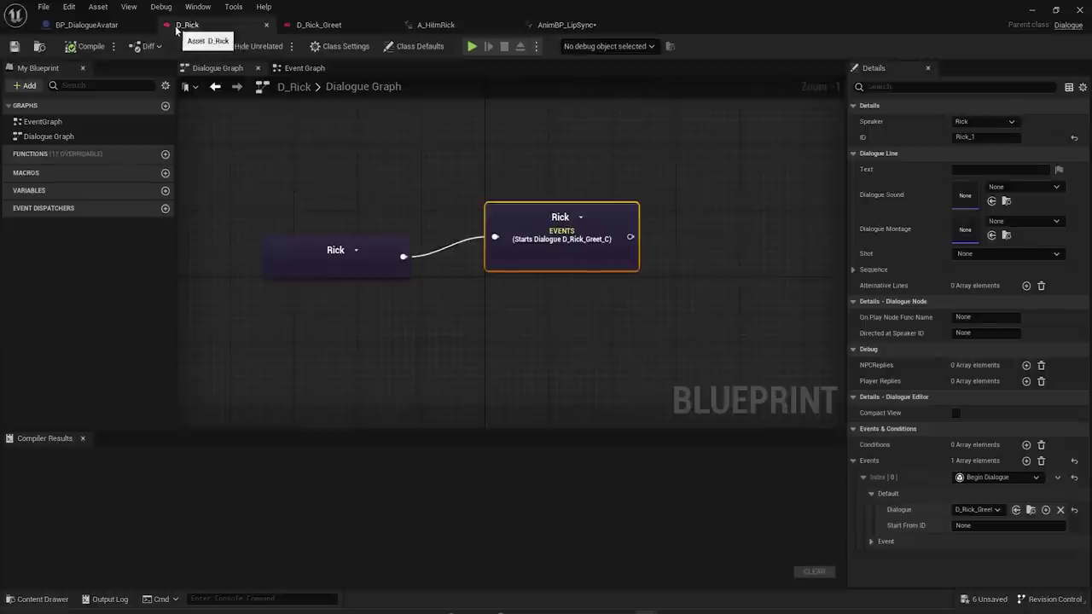
click(319, 25)
click(426, 270)
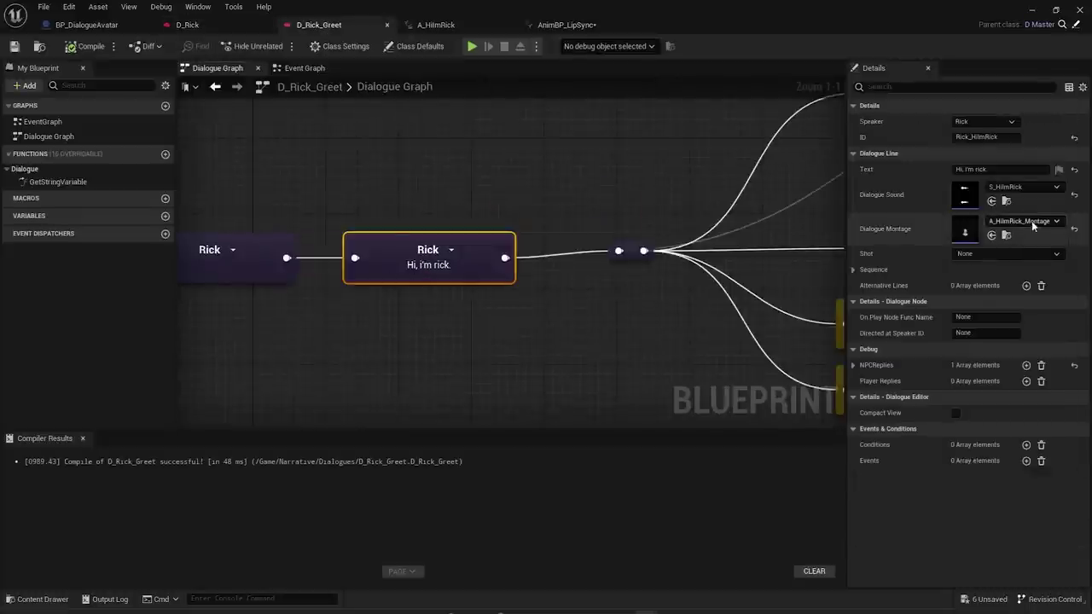
click(567, 25)
click(74, 28)
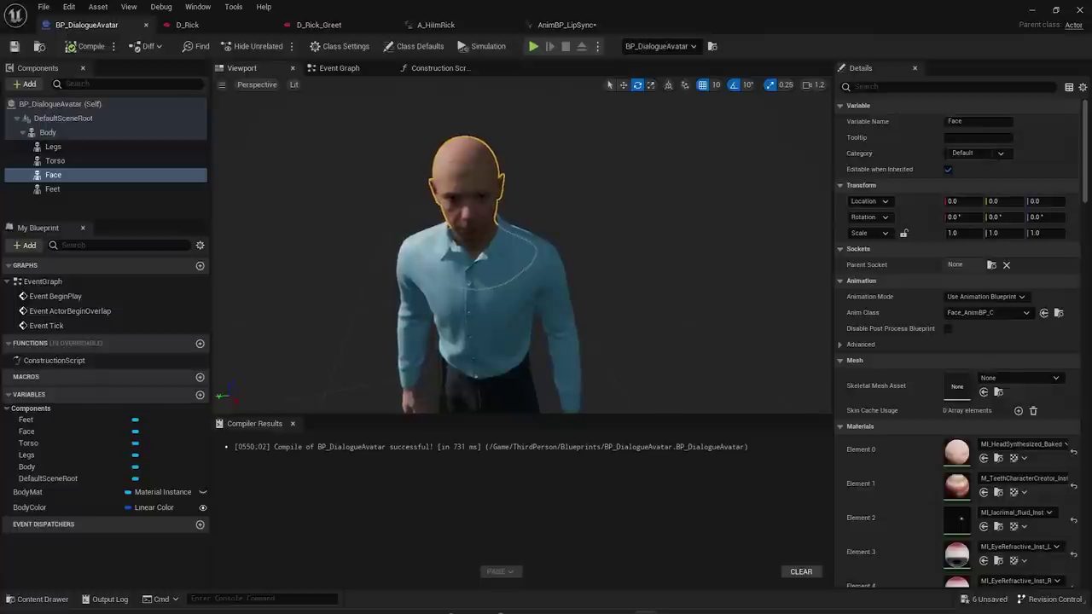
click(983, 313)
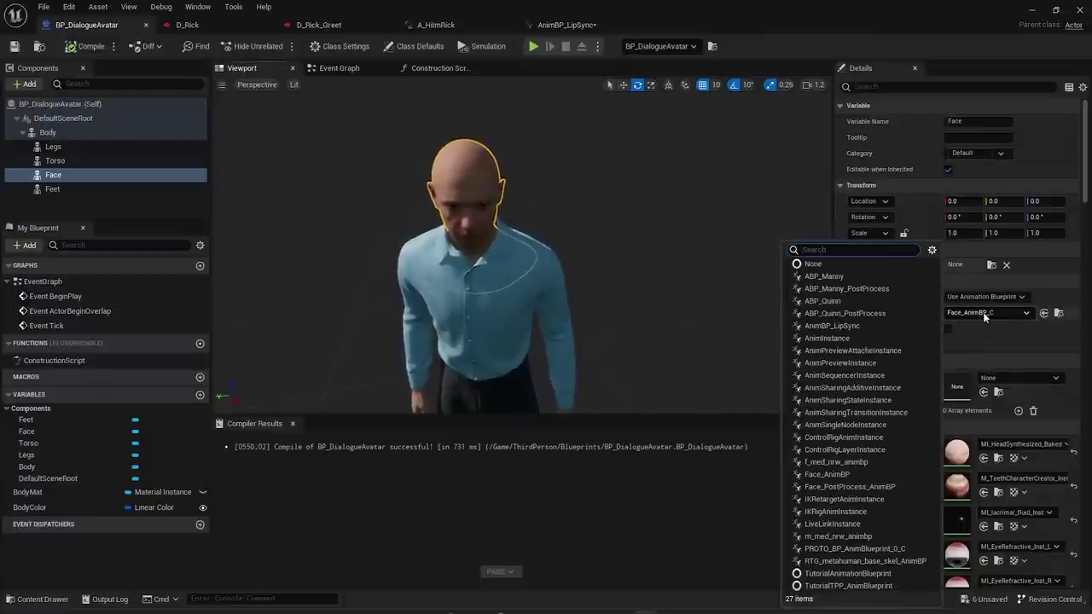
click(862, 326)
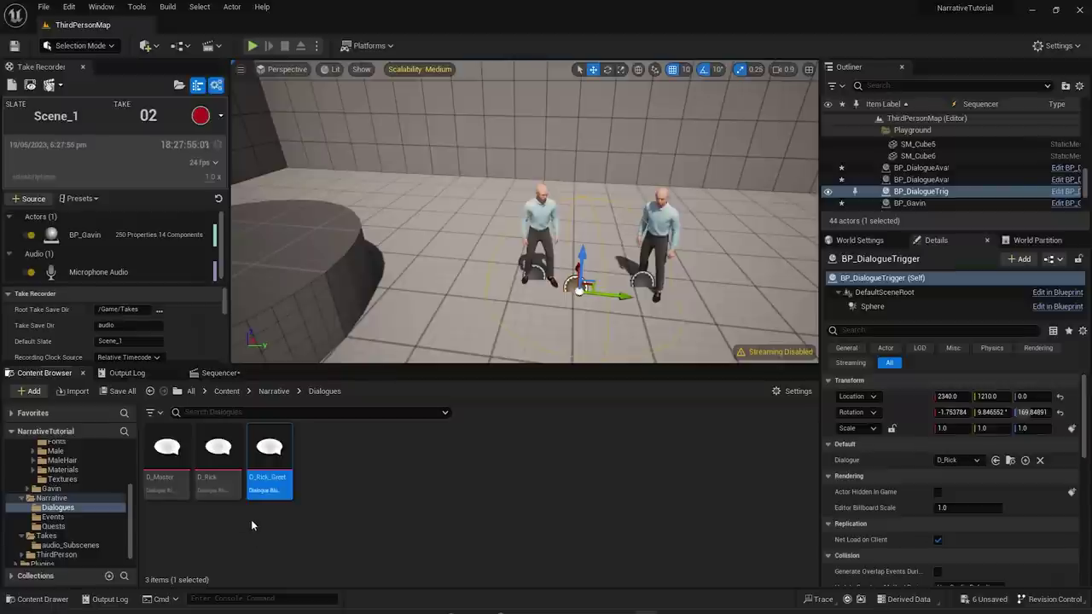
- Open the D_Master dialogue blueprint and override its Play Dialogue Animation function
double_click(167, 461)
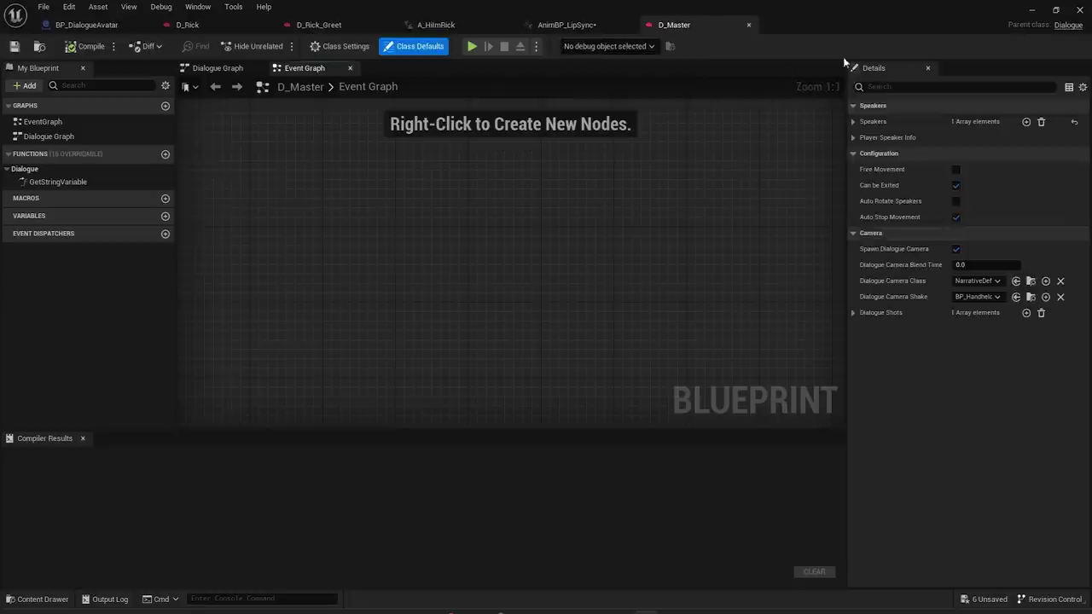
click(1031, 10)
double_click(168, 472)
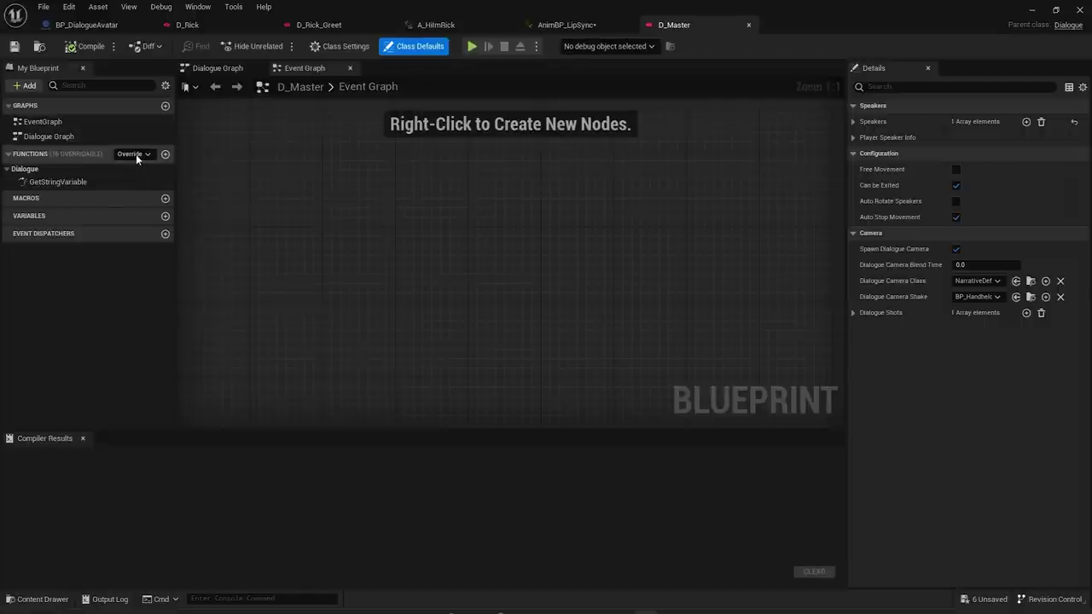
click(136, 155)
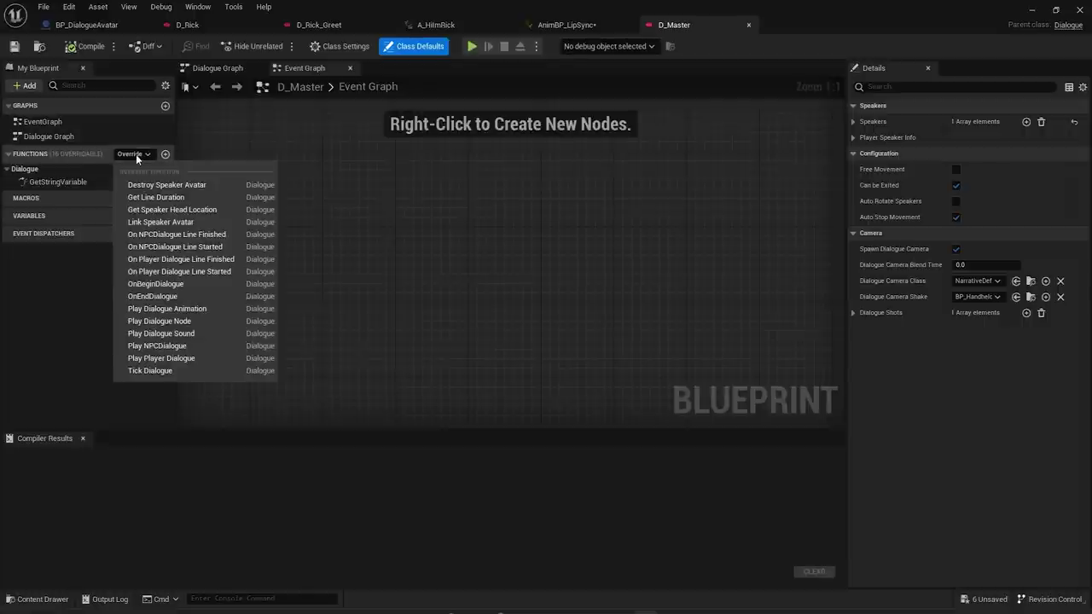
click(171, 309)
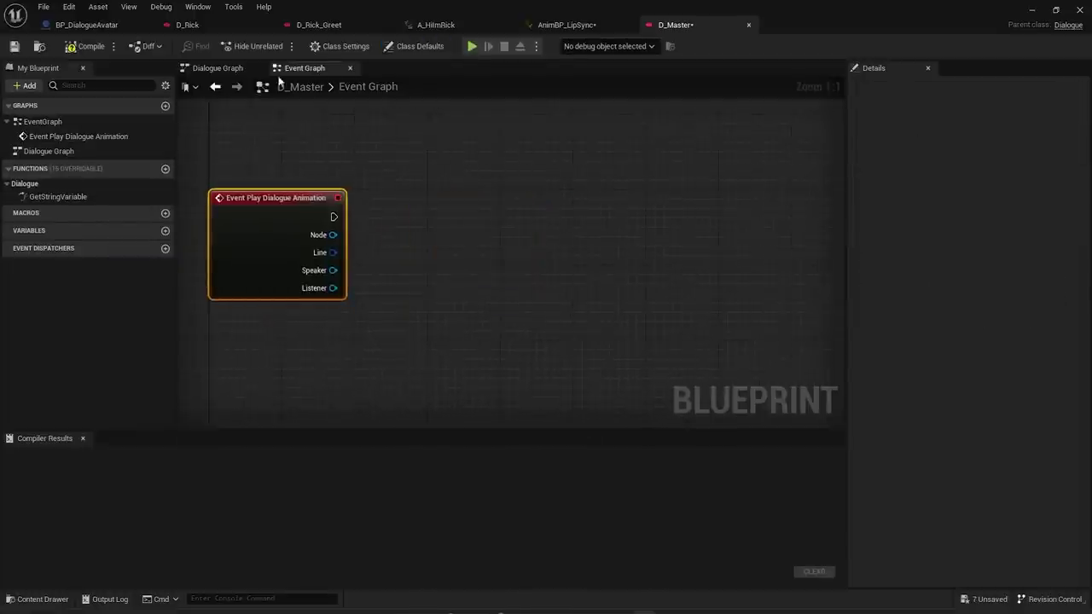
- Examine the Body, Legs, Torso, Feet and Face mesh components of BP_DialogueAvatar
click(87, 25)
scroll(462, 260, up, 3)
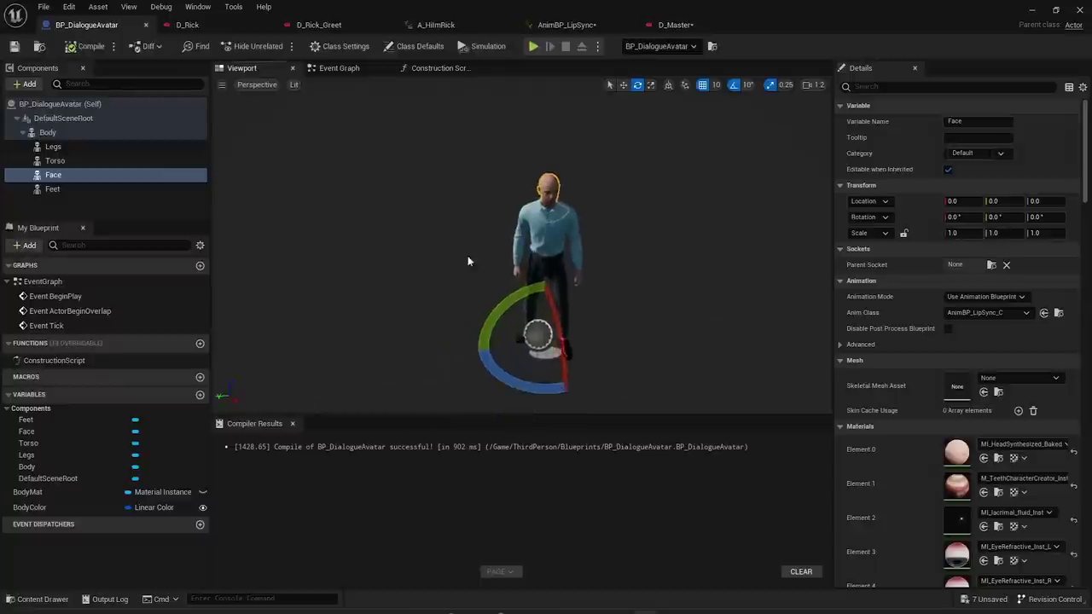
click(55, 160)
click(73, 135)
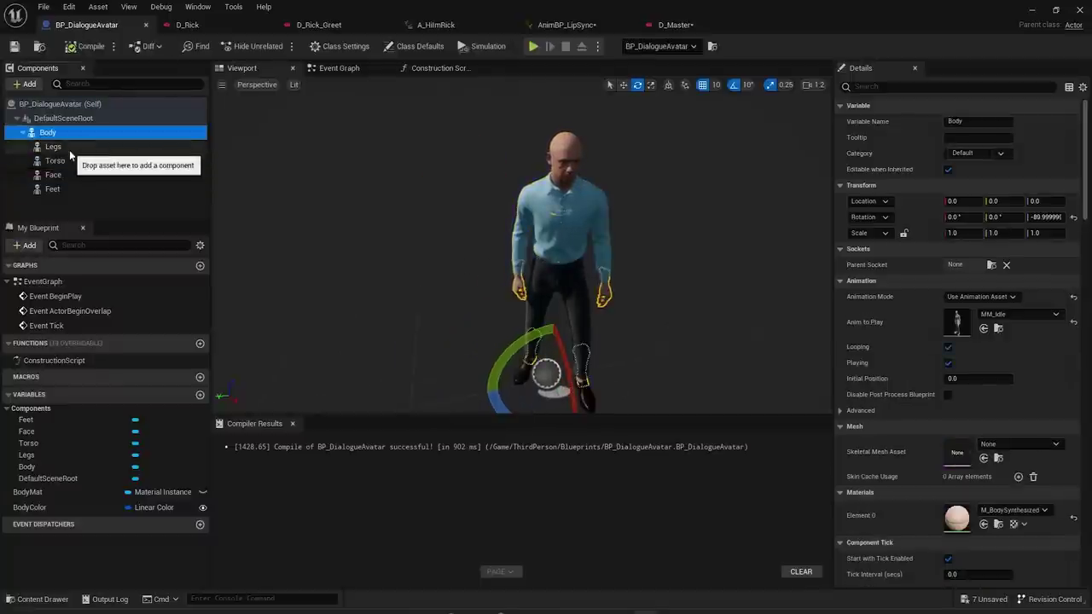
click(69, 150)
click(68, 162)
click(68, 188)
click(69, 176)
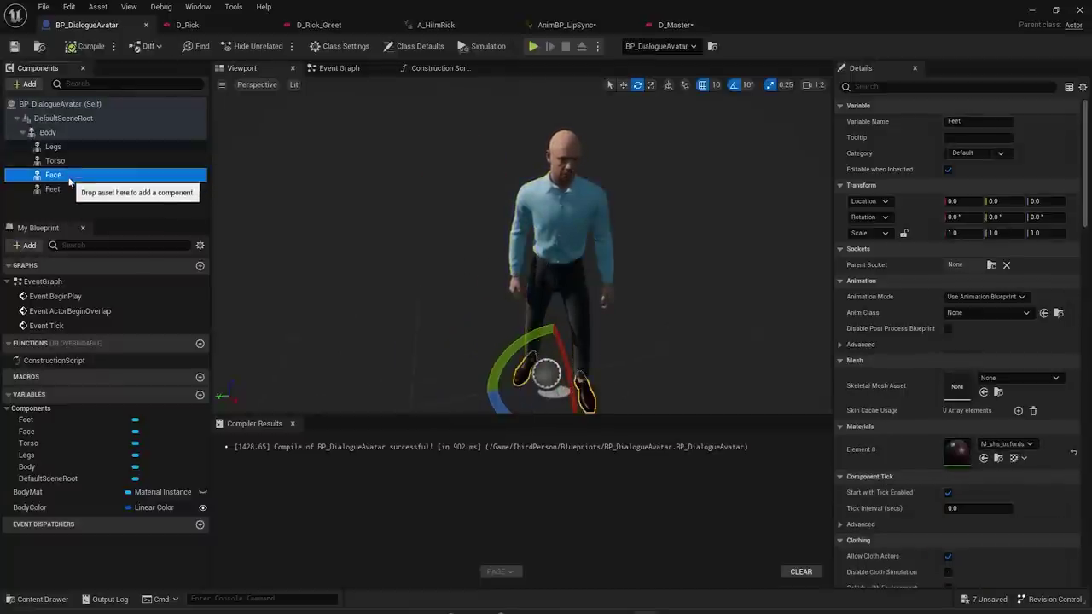
click(69, 162)
click(71, 178)
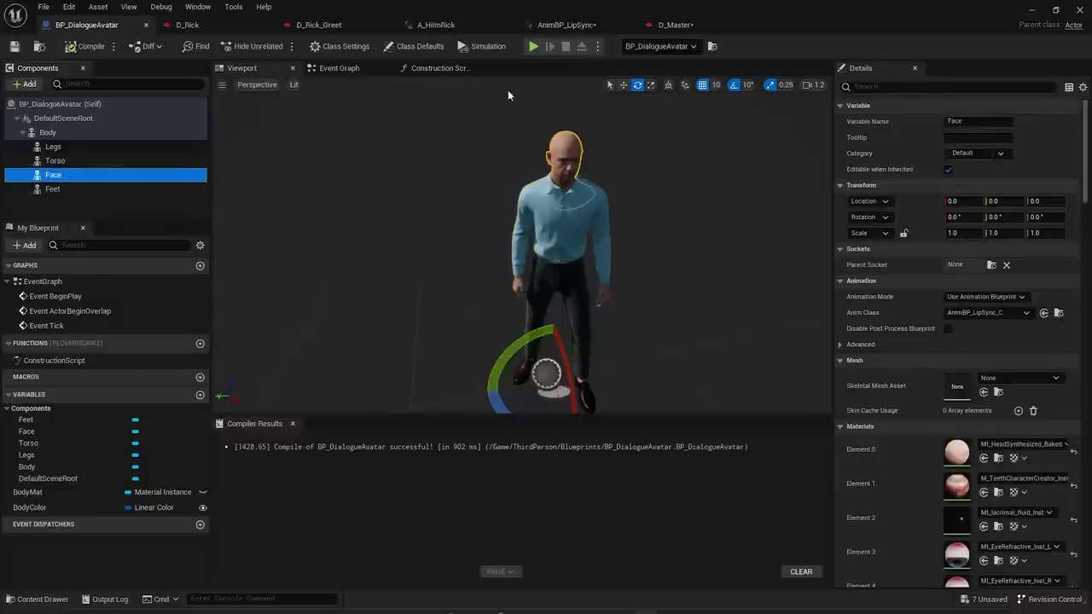
- In D_Master, cast the Speaker of Event Play Dialogue Animation to BP_DialogueAvatar and place the cast node beside the event
click(694, 25)
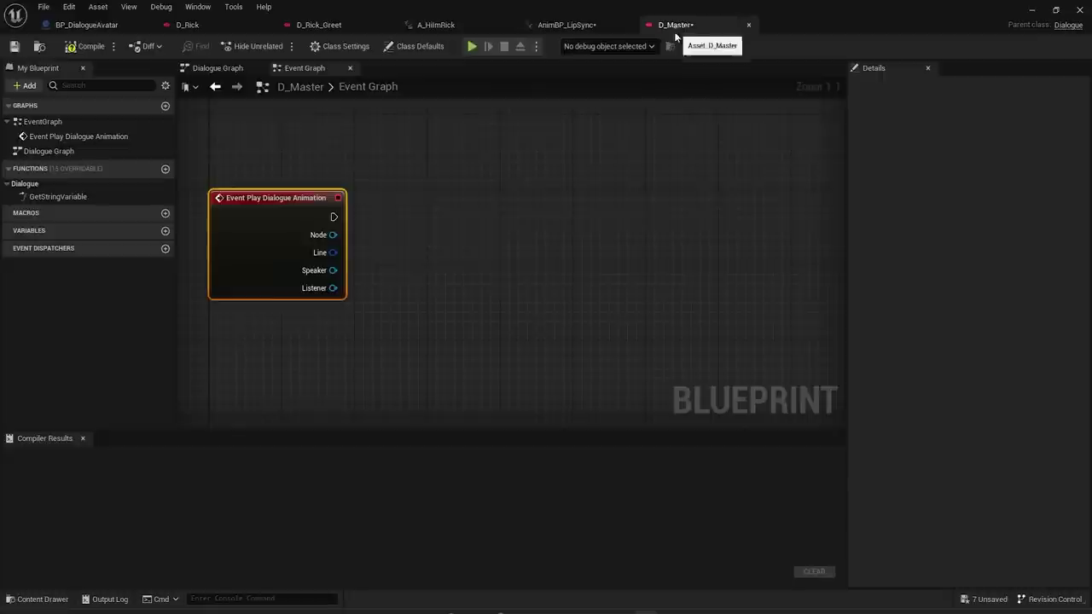
drag(333, 271, 529, 301)
text(cast t)
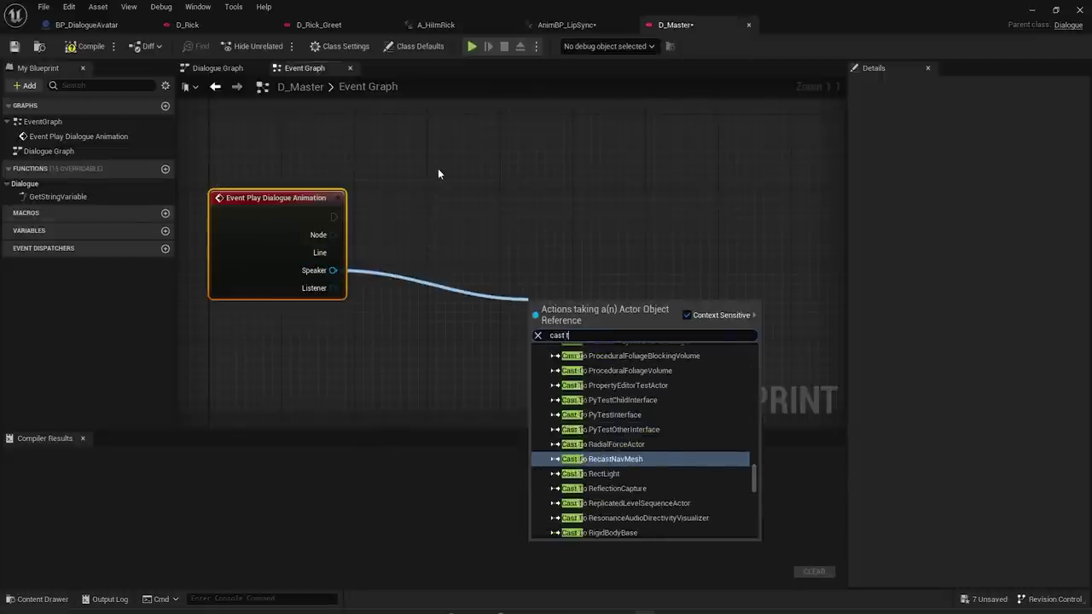
text(o dialo)
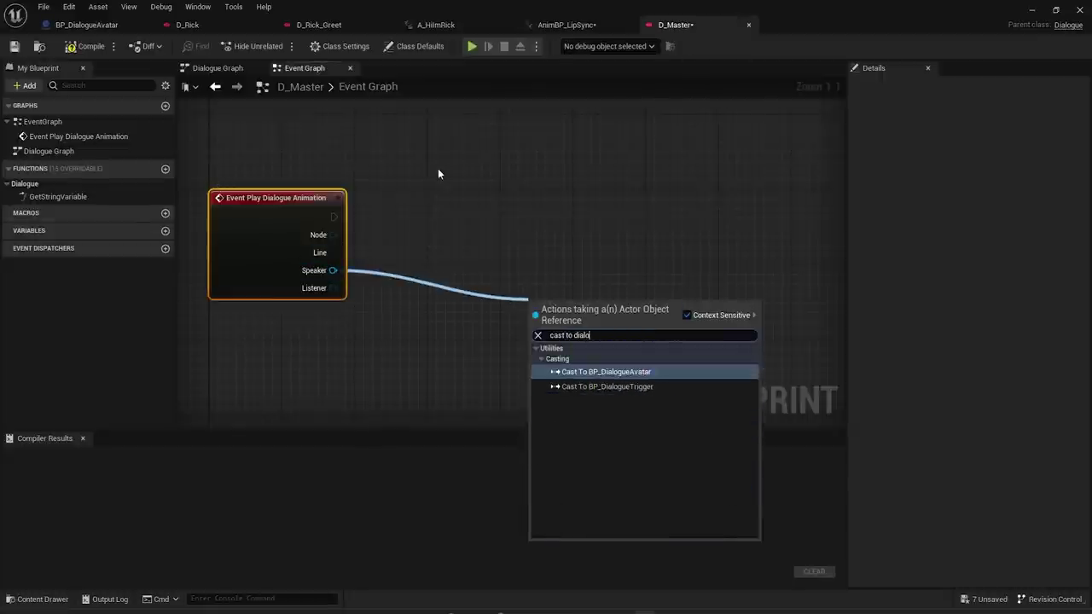
key(Return)
drag(578, 294, 468, 182)
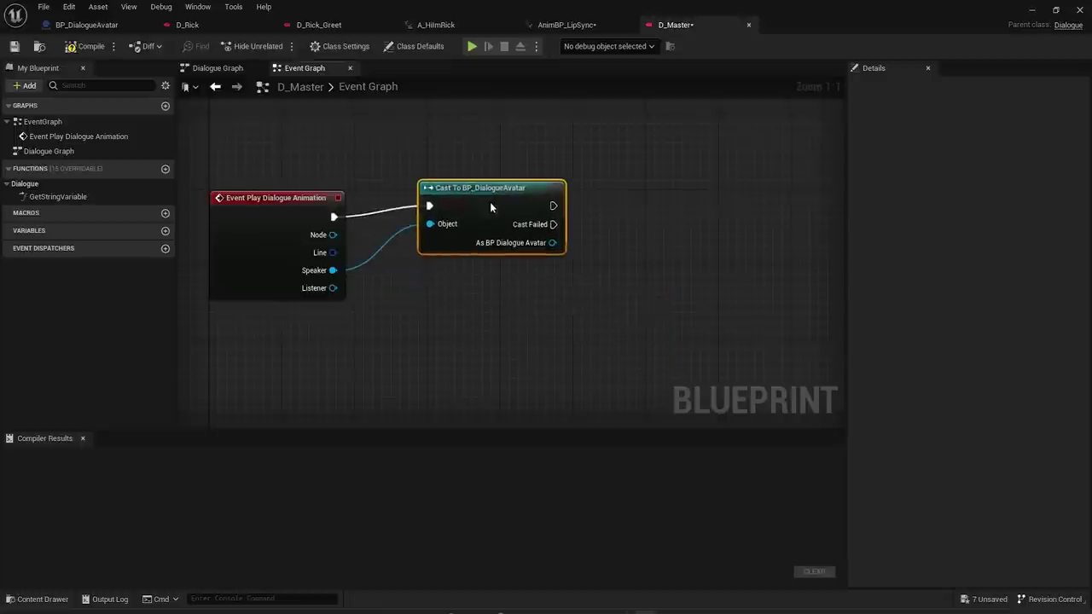
- Get the Face component from the As BP Dialogue Avatar output of the cast
drag(553, 242, 640, 275)
text(get face)
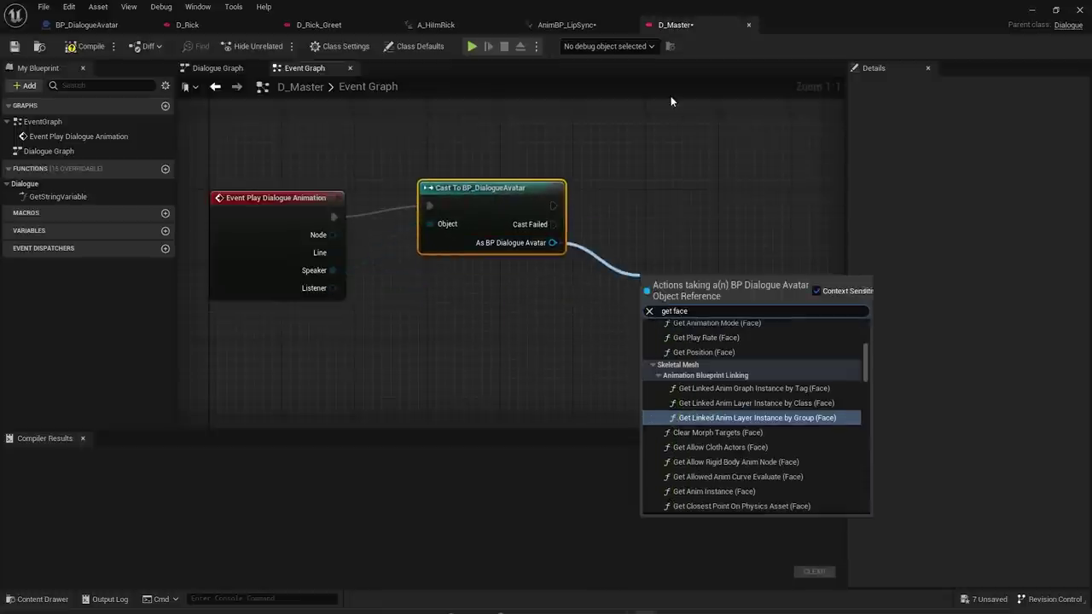
drag(867, 356, 873, 501)
click(690, 511)
- Add a Play Montage node using the Face as its skeletal mesh component and run it after the successful cast
drag(721, 286, 764, 202)
text(mont)
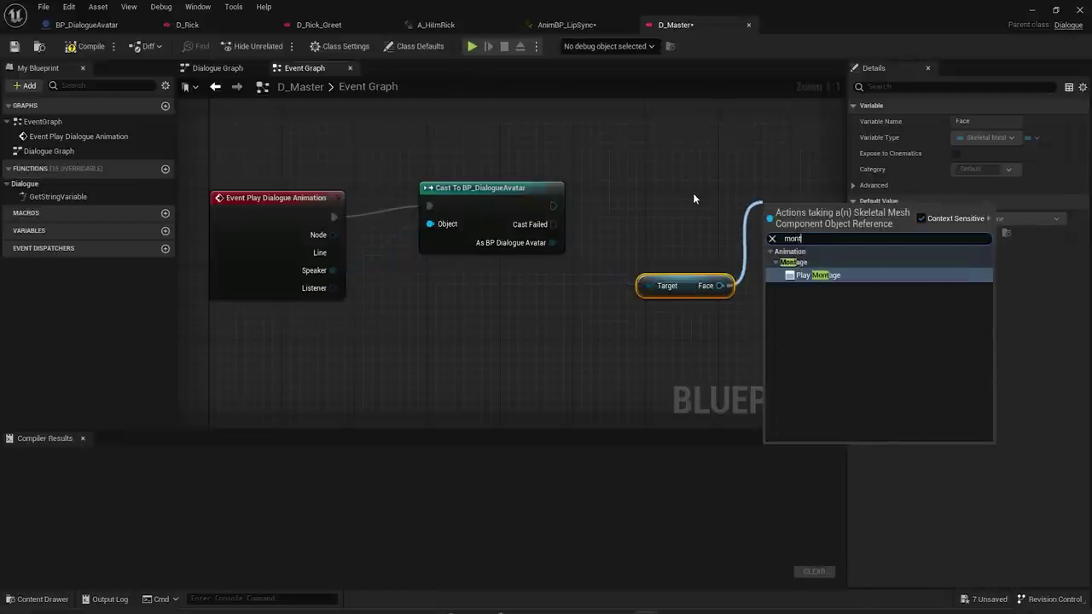
key(Return)
right_drag(782, 212, 703, 202)
drag(475, 196, 687, 214)
- Break the event's Line structure and connect its Dialogue Montage to the Play Montage node's Montage to Play input
drag(688, 256, 254, 308)
drag(255, 242, 376, 300)
text(break)
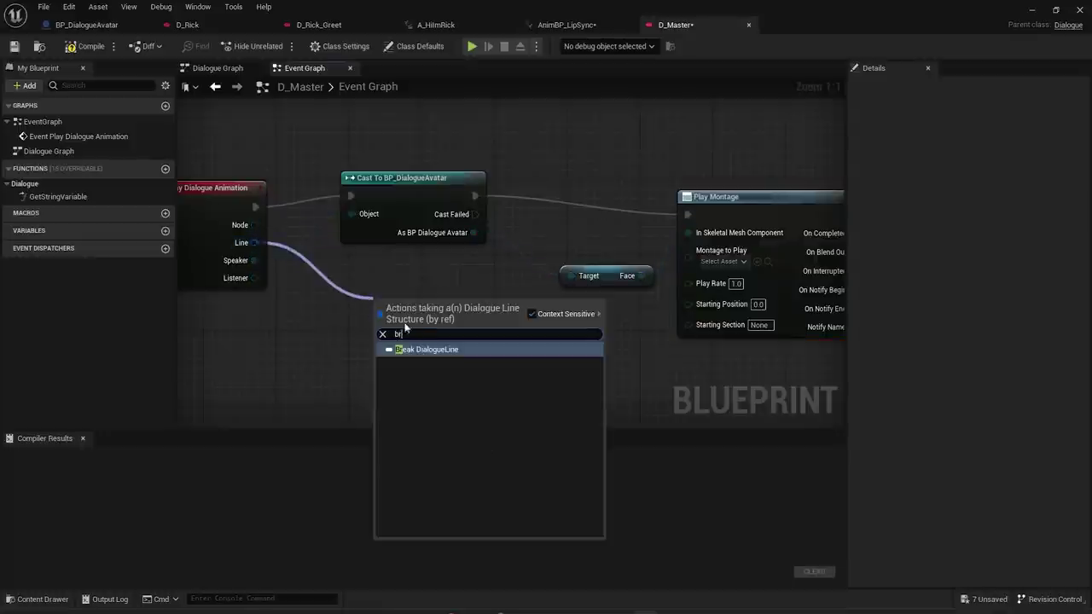
click(423, 350)
drag(489, 333, 688, 250)
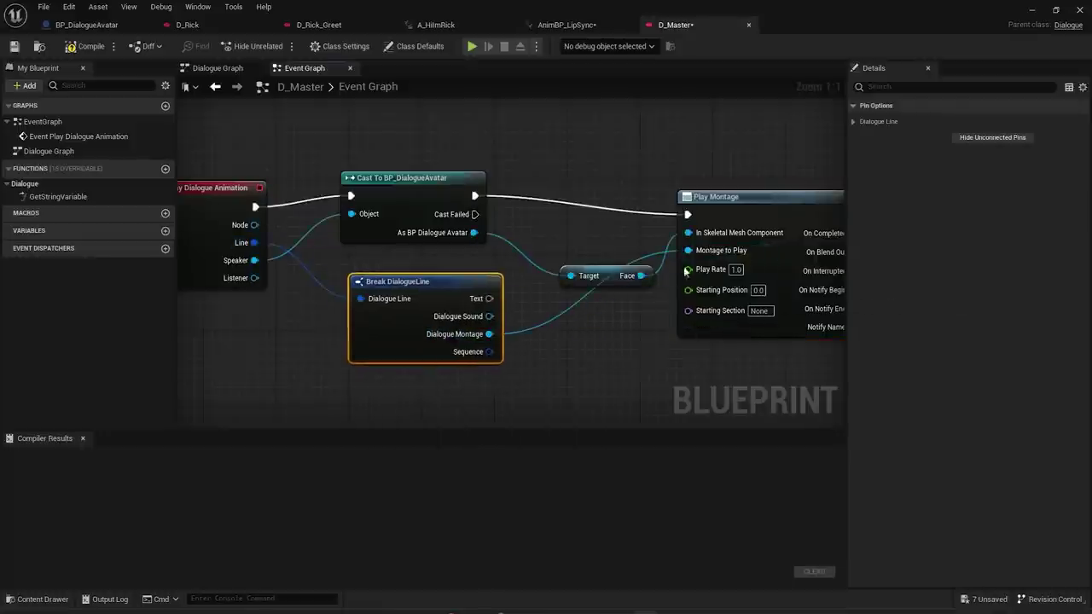
- Reposition the Face node between the cast and Play Montage nodes and compile D_Master
drag(597, 275, 569, 248)
click(618, 318)
scroll(617, 312, down, 2)
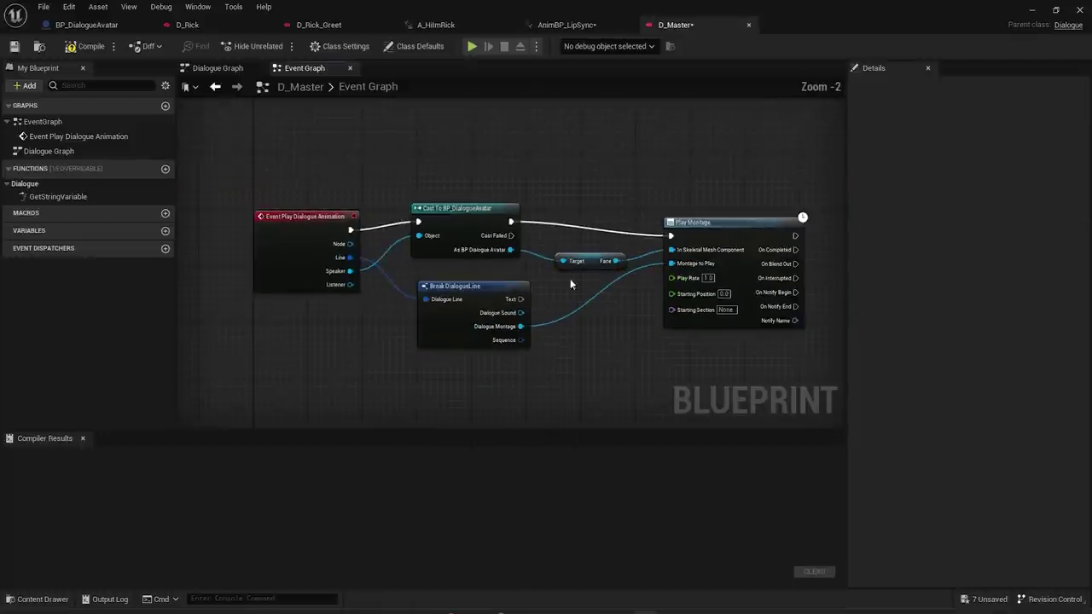
click(85, 47)
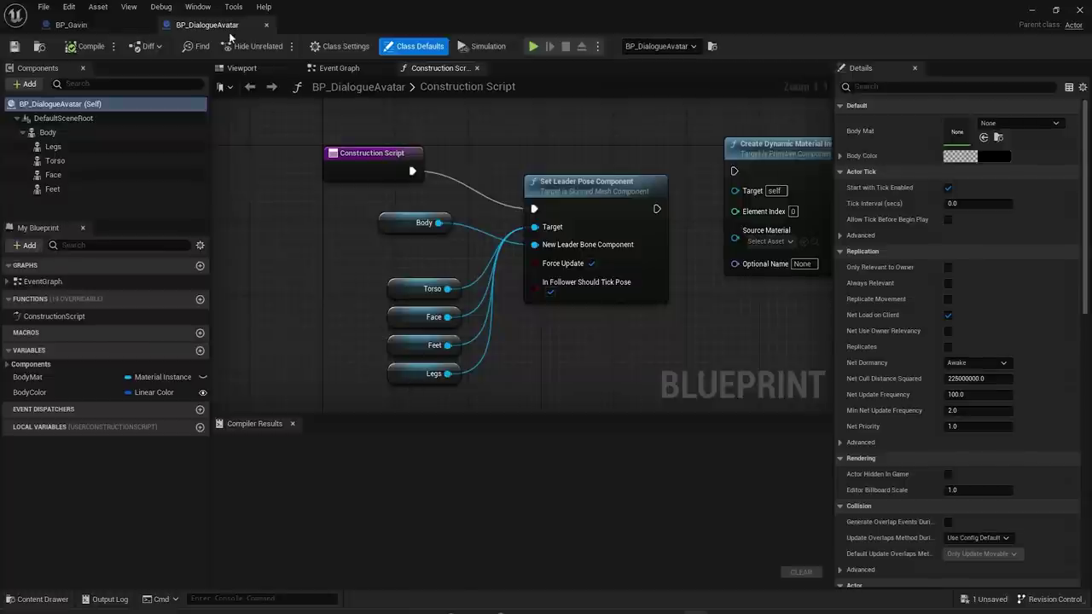
- Delete the Face reference from the Set Leader Pose Component targets in BP_DialogueAvatar's Construction Script and rearrange the remaining component nodes
click(414, 318)
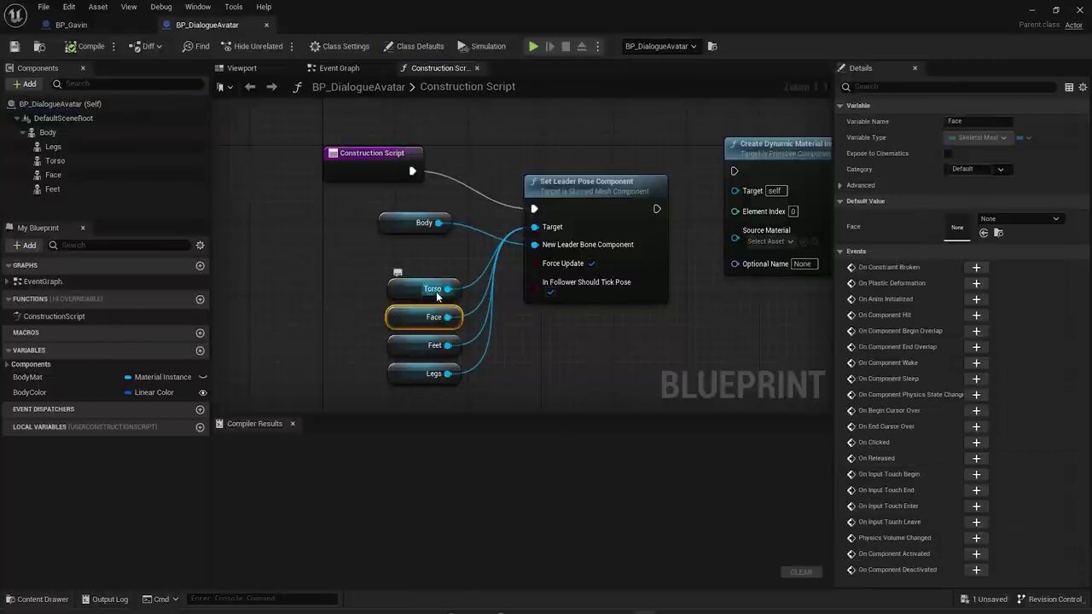
key(Delete)
drag(421, 396, 415, 320)
drag(401, 224, 443, 258)
drag(409, 309, 409, 234)
click(329, 272)
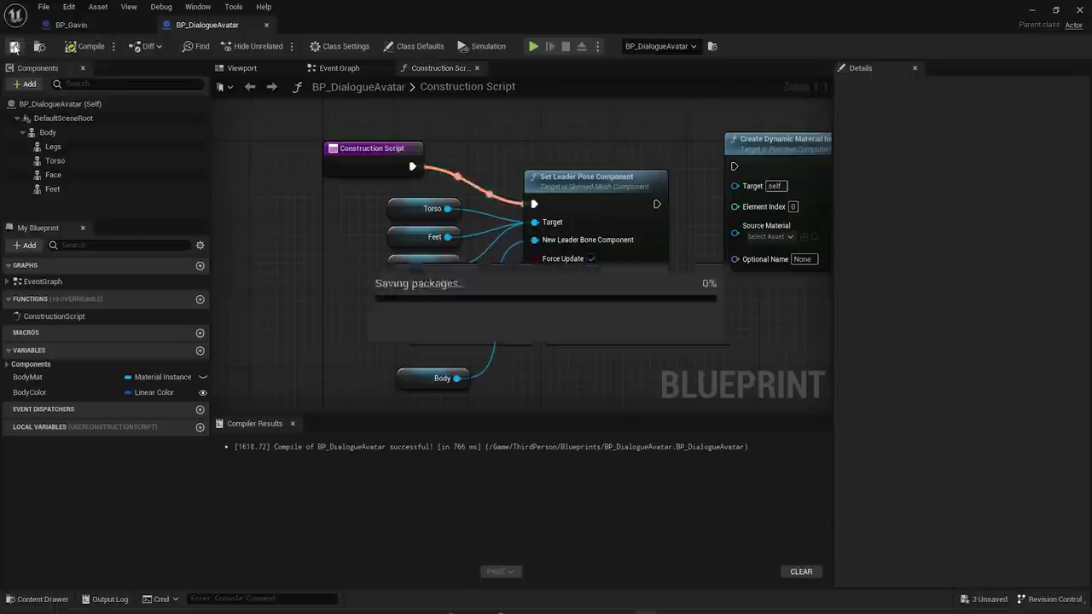
- Play the level, walk the character up to the two avatars and start the dialogue with Rick
click(1033, 12)
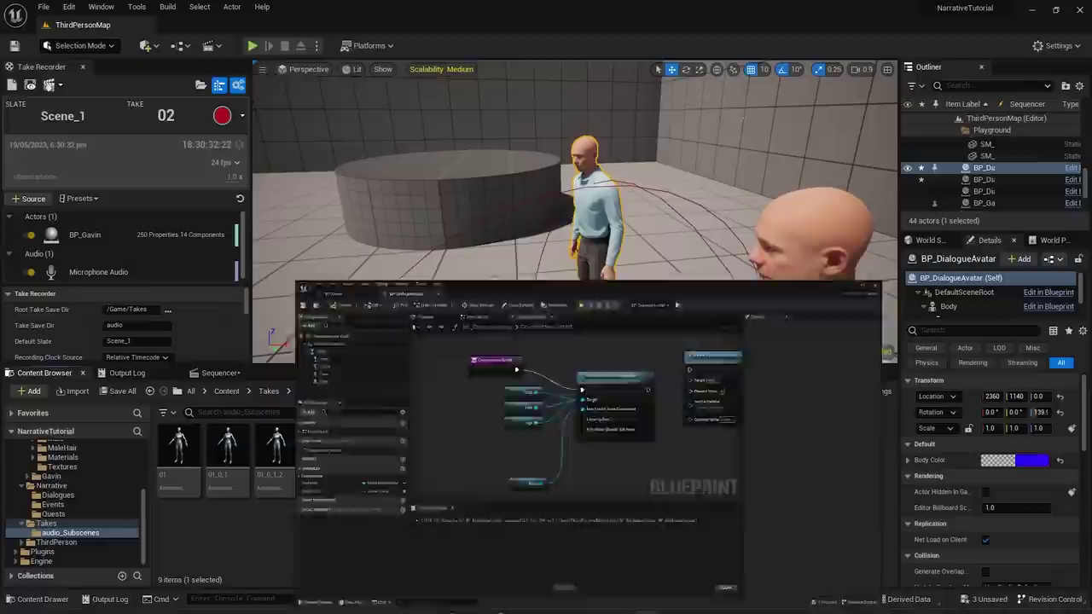
click(254, 46)
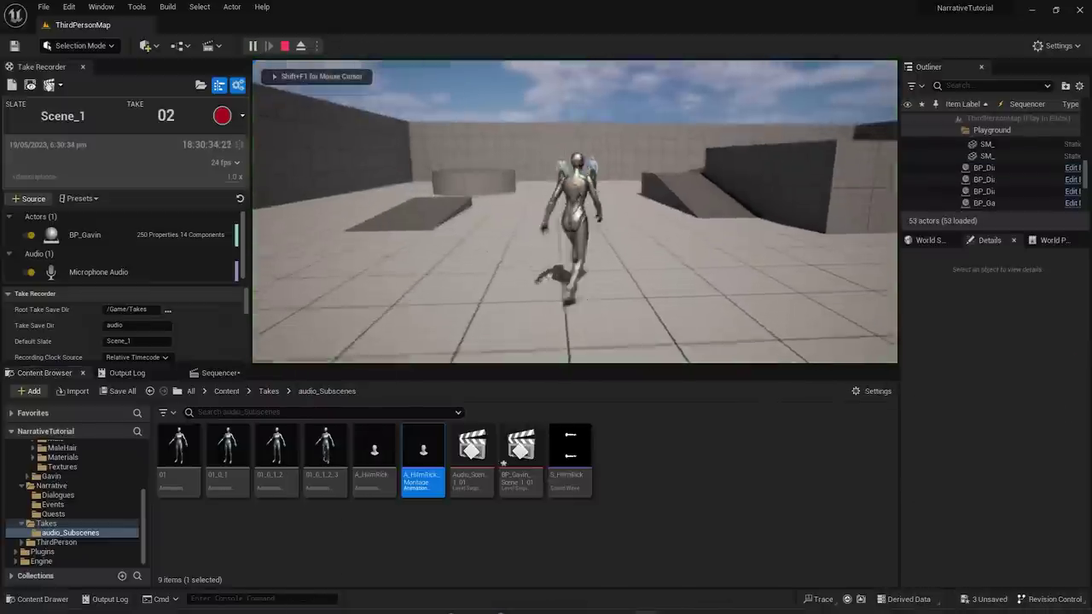
key(w)
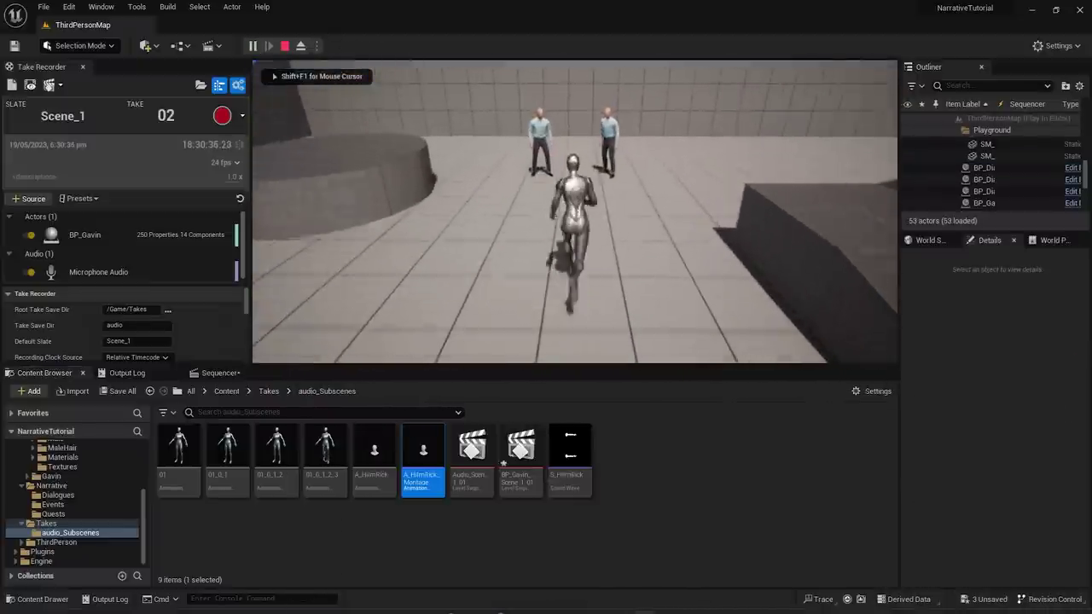
key(e)
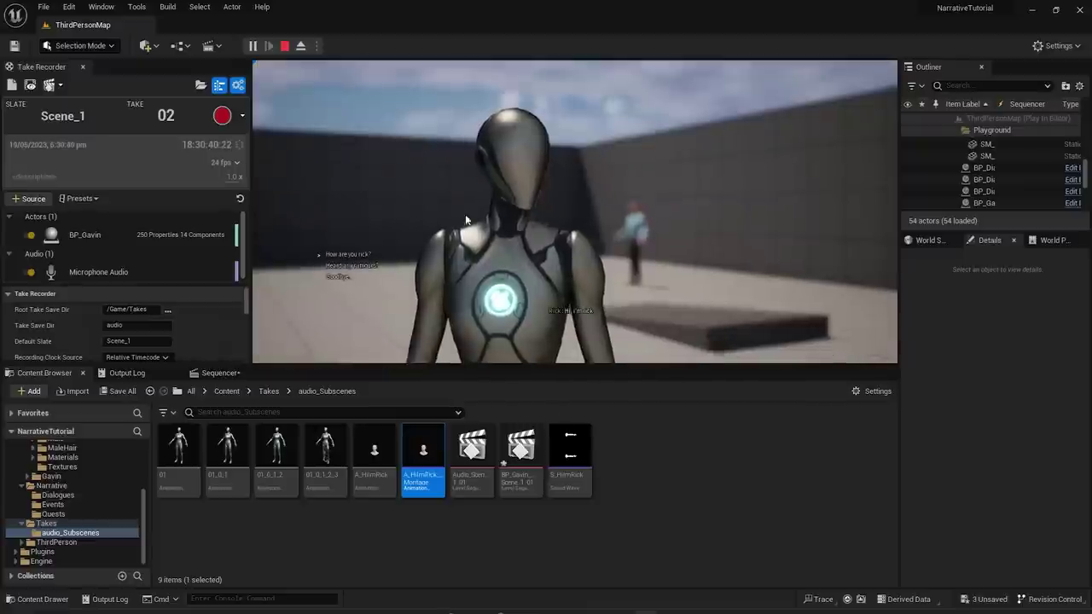
- Stop the play session and try to save all modified assets, dismissing the save dialog and message log
click(286, 46)
right_drag(523, 239, 572, 245)
right_drag(554, 178, 512, 162)
right_drag(560, 278, 328, 286)
right_drag(717, 183, 462, 331)
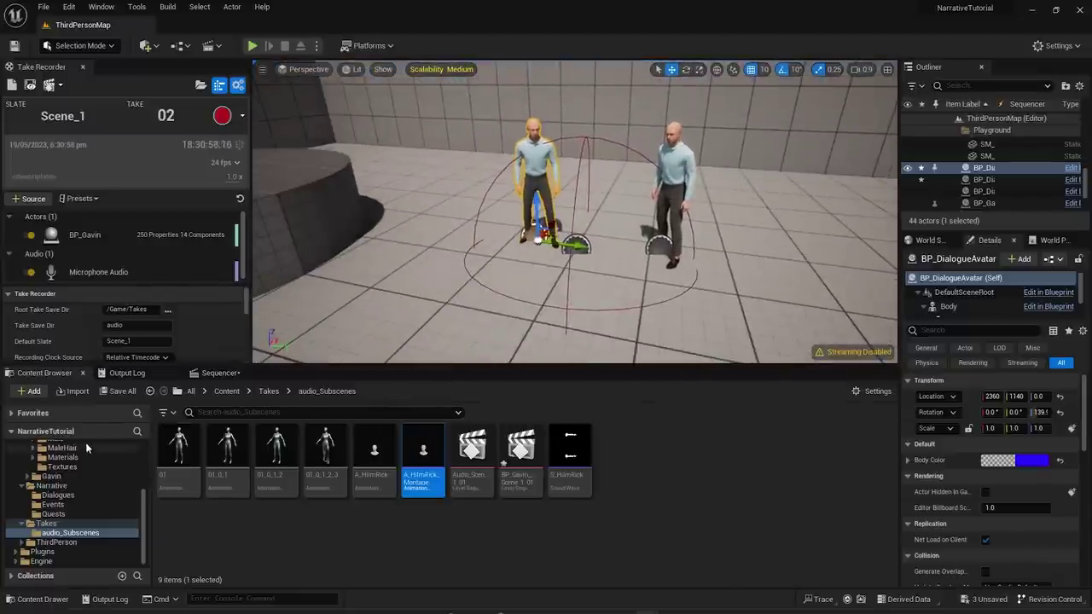
click(122, 391)
click(637, 443)
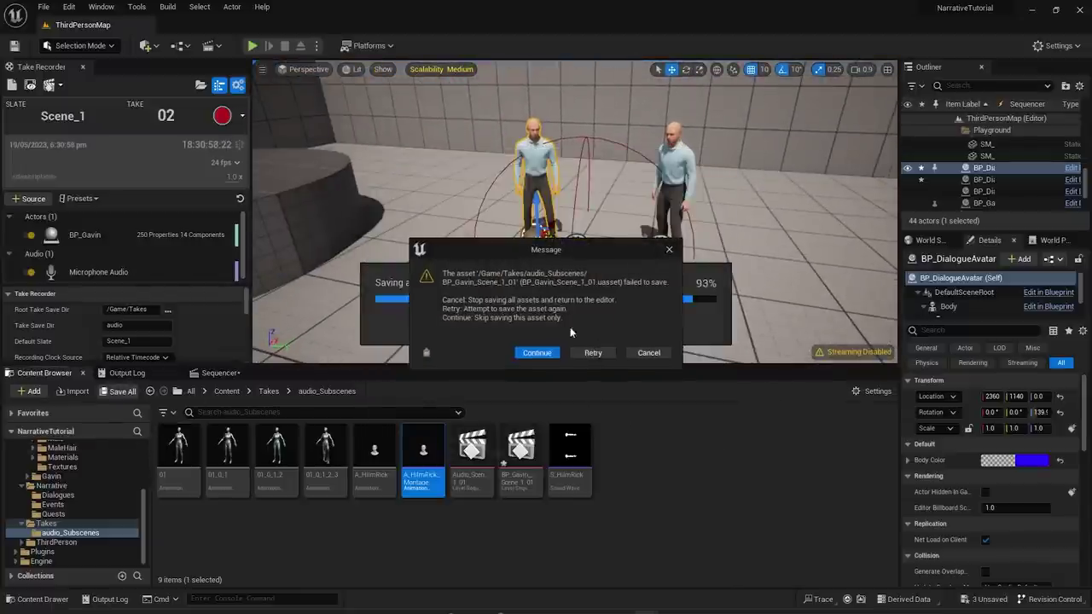
click(673, 252)
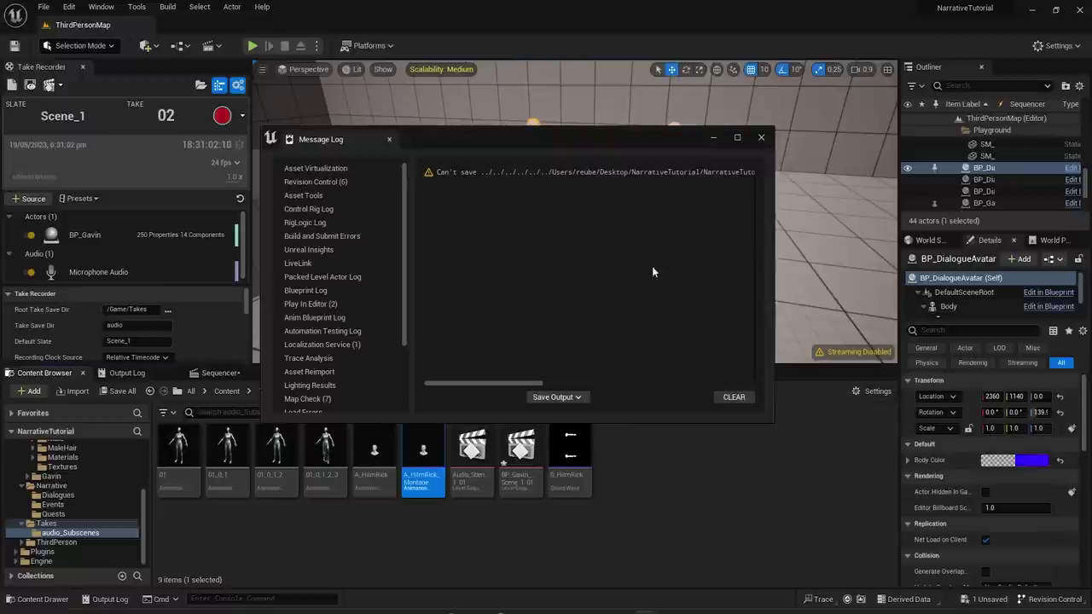
click(762, 139)
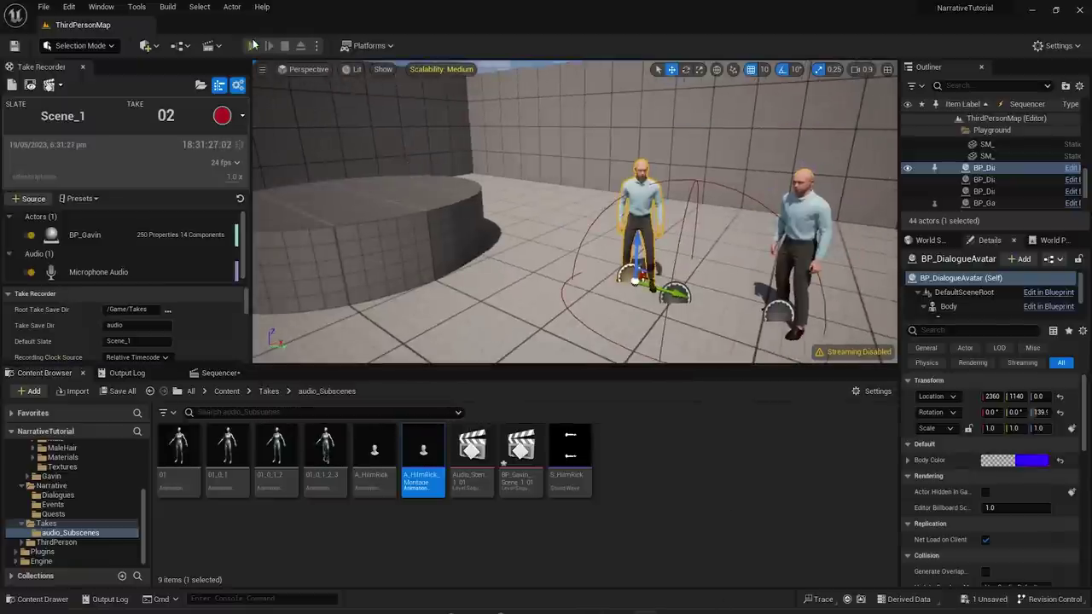
- Play the level, run and jump the character toward the two avatars, and end the play session
click(252, 45)
key(space)
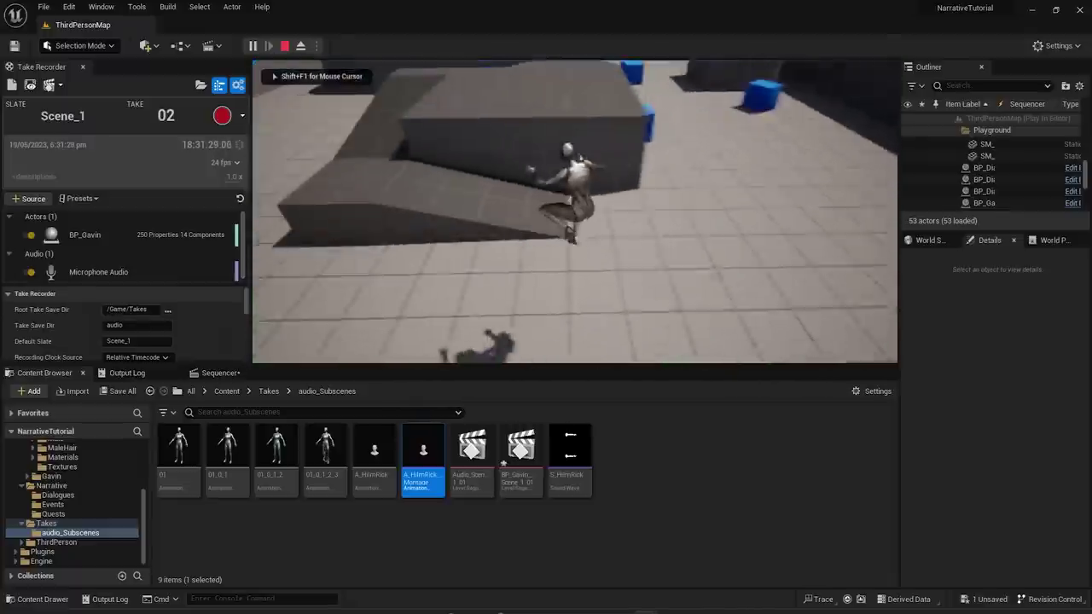
key(space)
key(space)
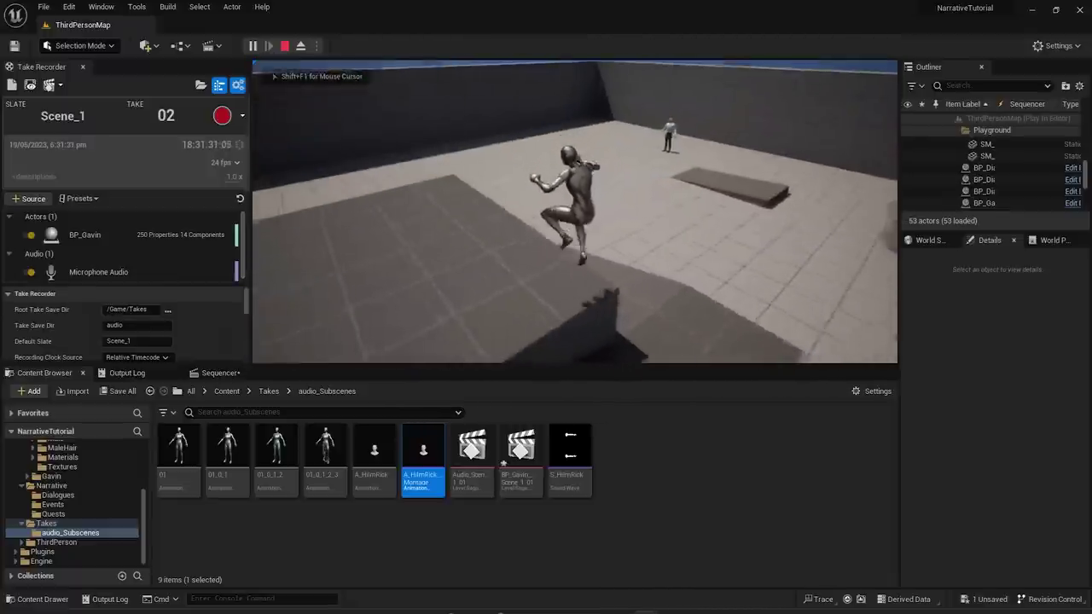
key(space)
key(w)
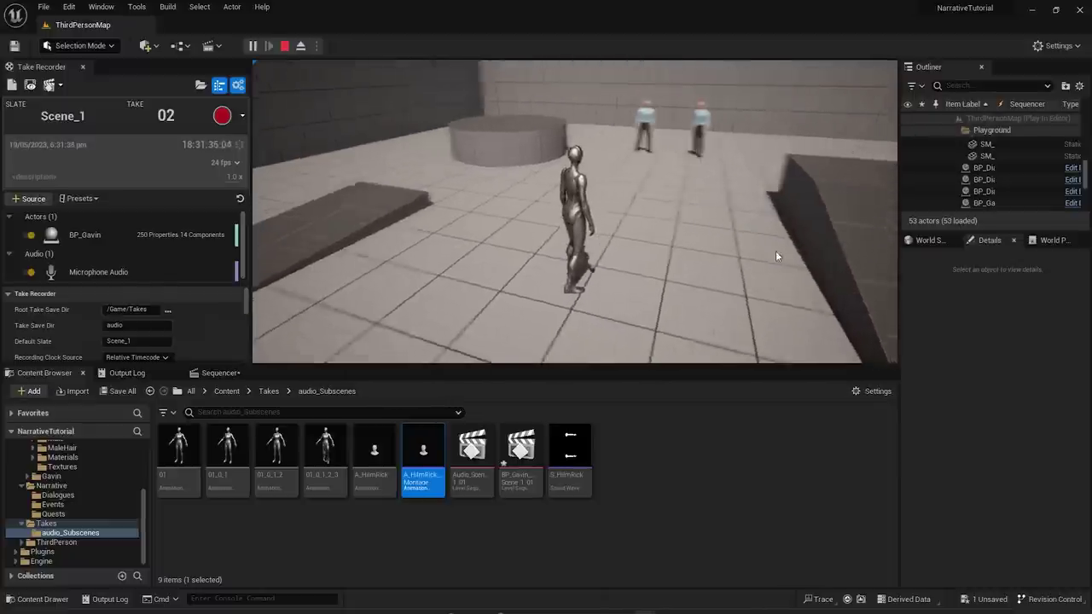
key(Escape)
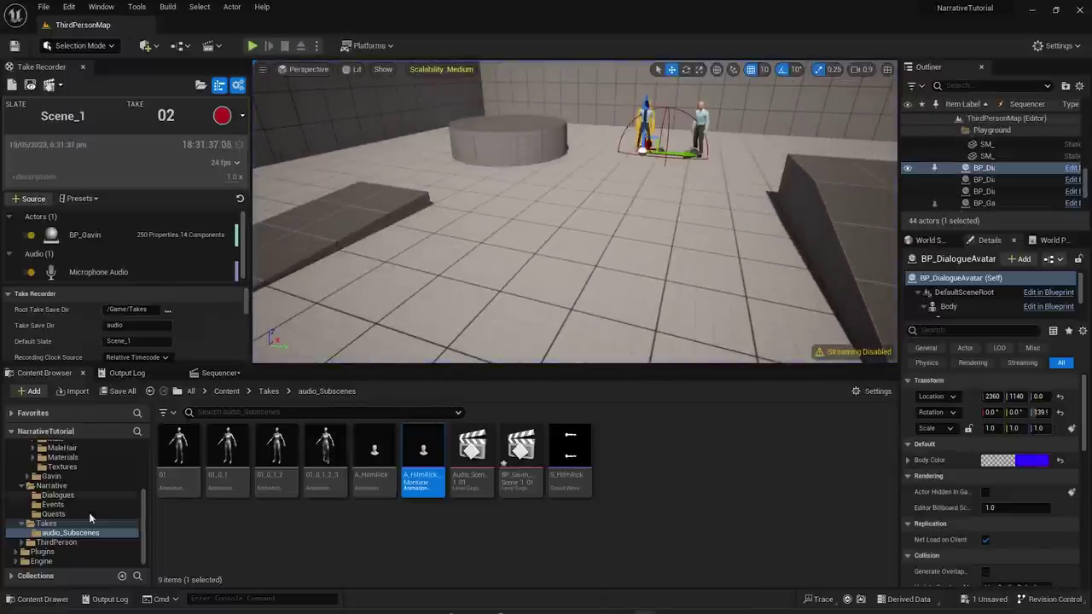
- Show the root Content folder and play the level again, walking the character forward
scroll(81, 485, up, 5)
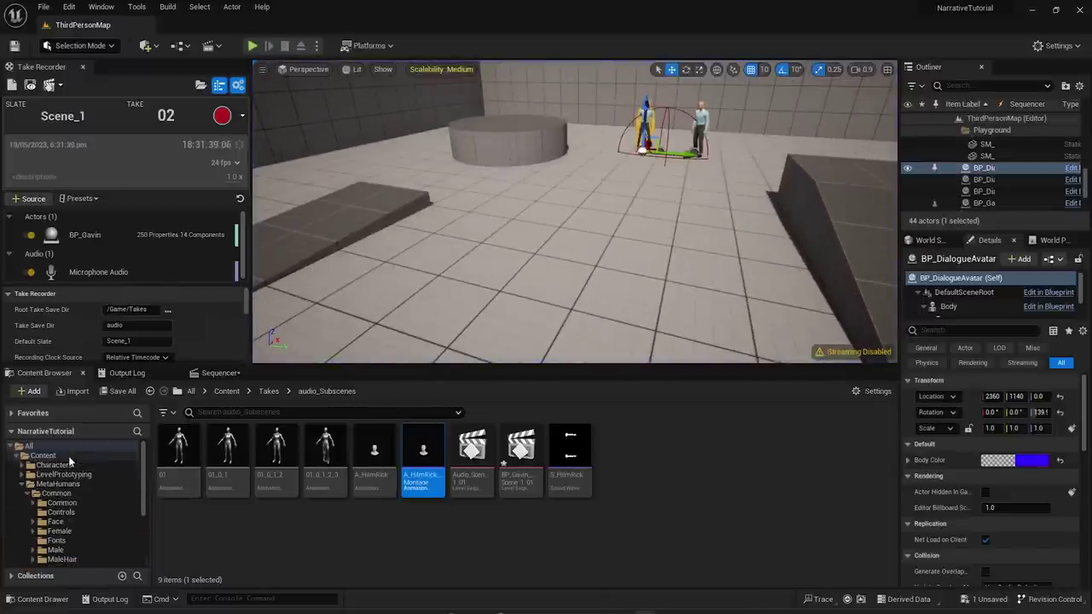
click(68, 457)
key(f)
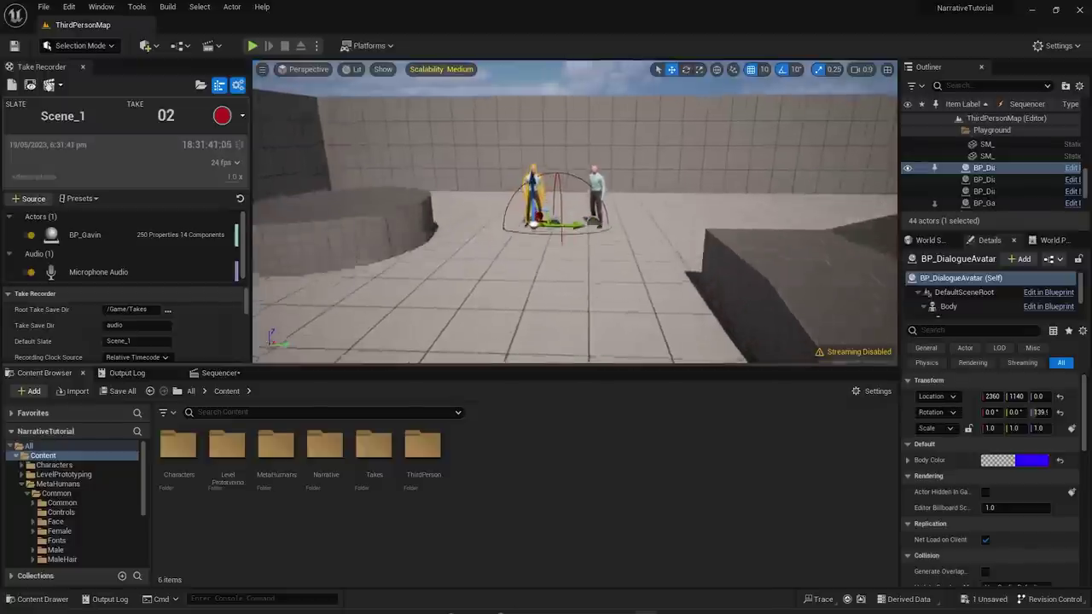
click(253, 45)
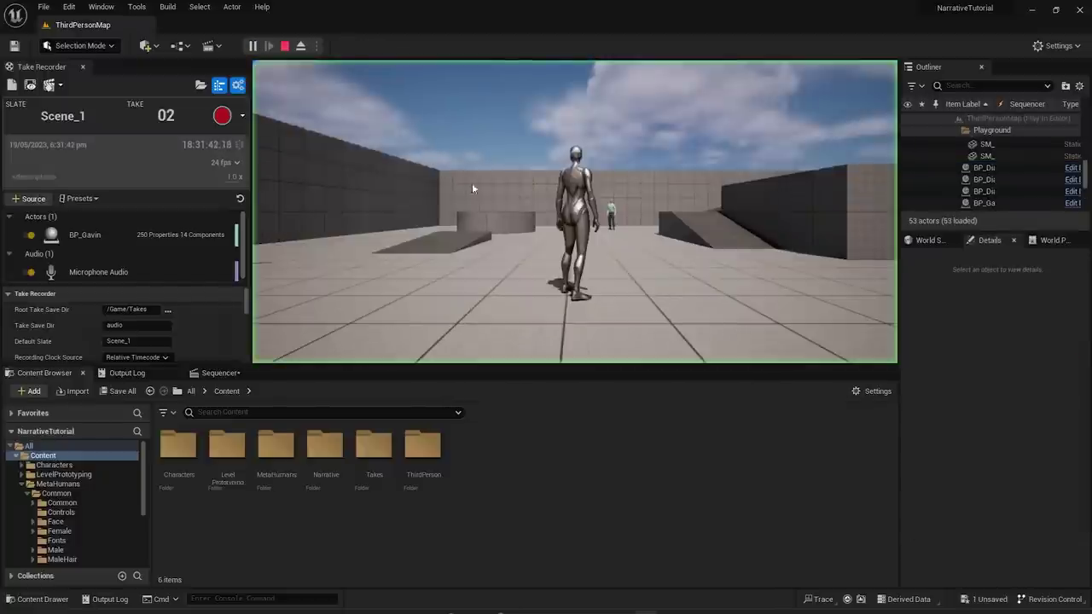
key(w)
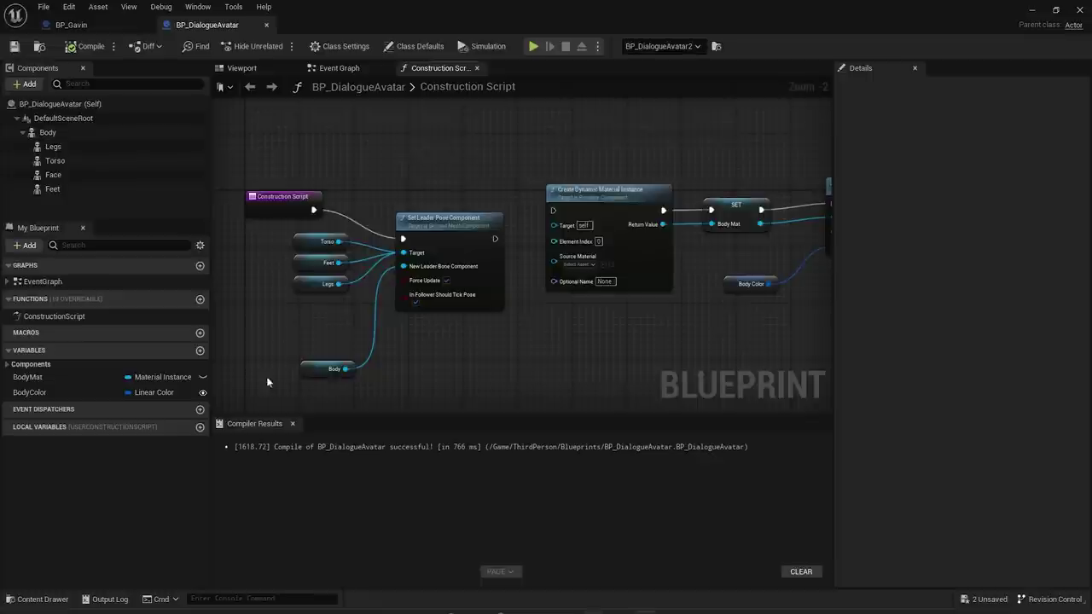
- Connect Set Leader Pose Component's execution output to Create Dynamic Material Instance and use a Torso reference as that node's Target
drag(268, 383, 555, 211)
click(447, 285)
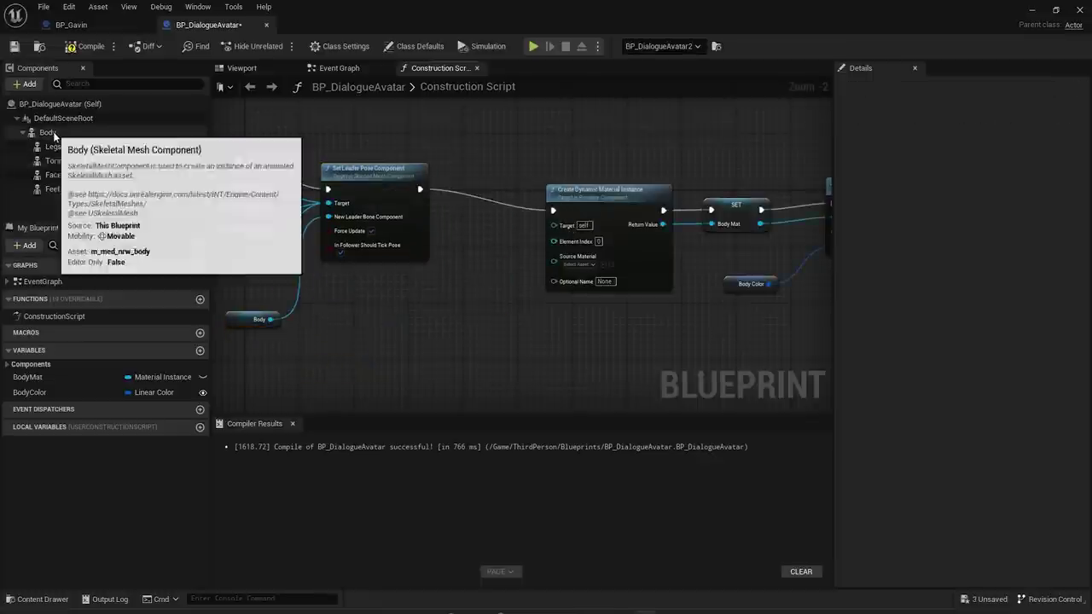
drag(55, 160, 554, 226)
drag(437, 289, 462, 239)
- Set the Parameter Name of the vector parameter node fed by Body Mat and Body Color to diffuse_color_1
click(507, 318)
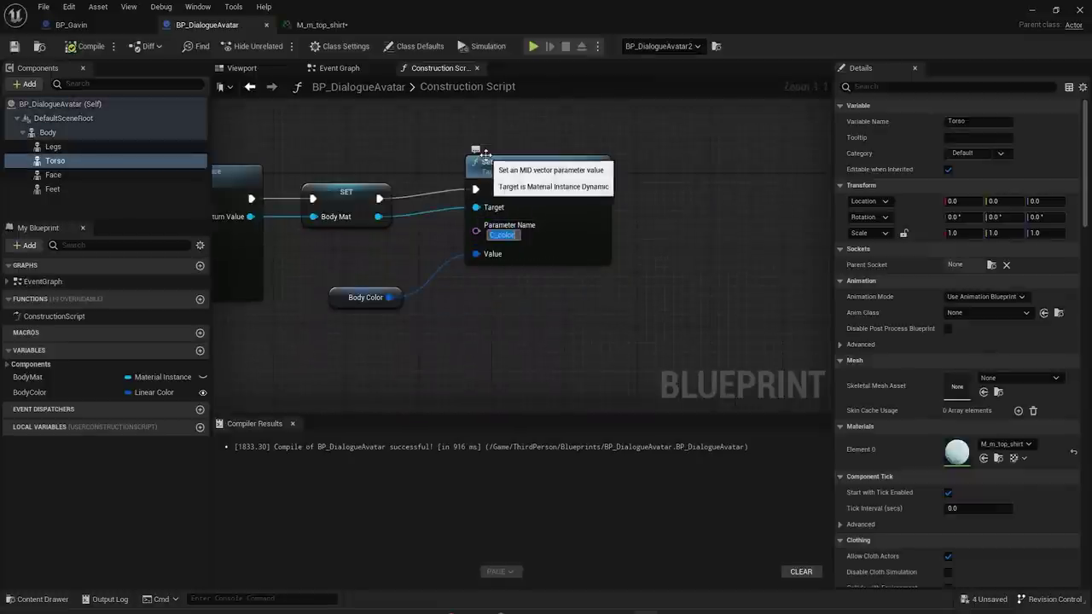
text(diff)
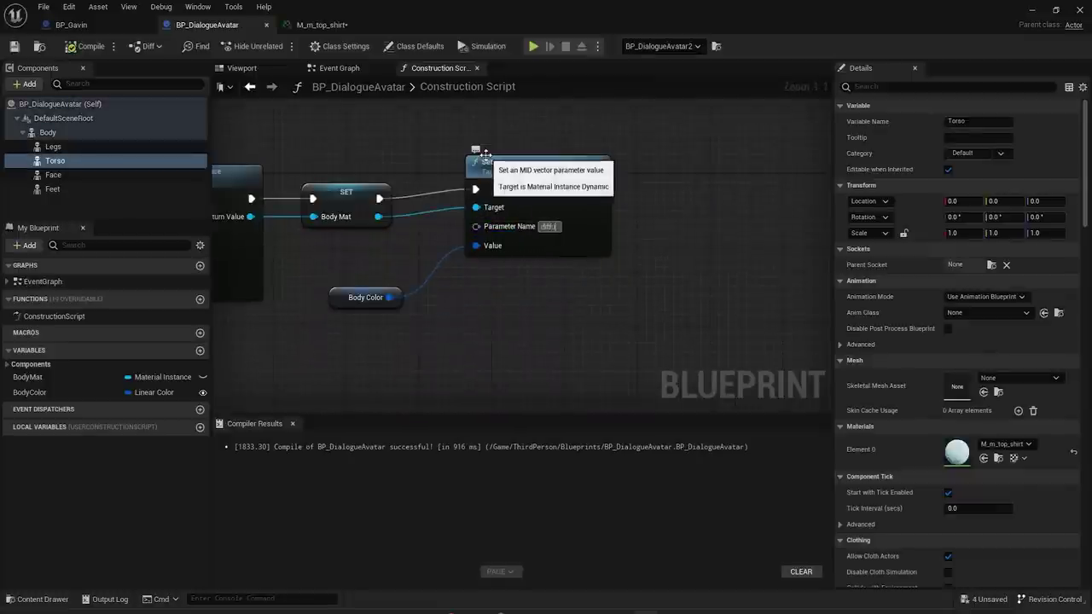
text(use_color_1)
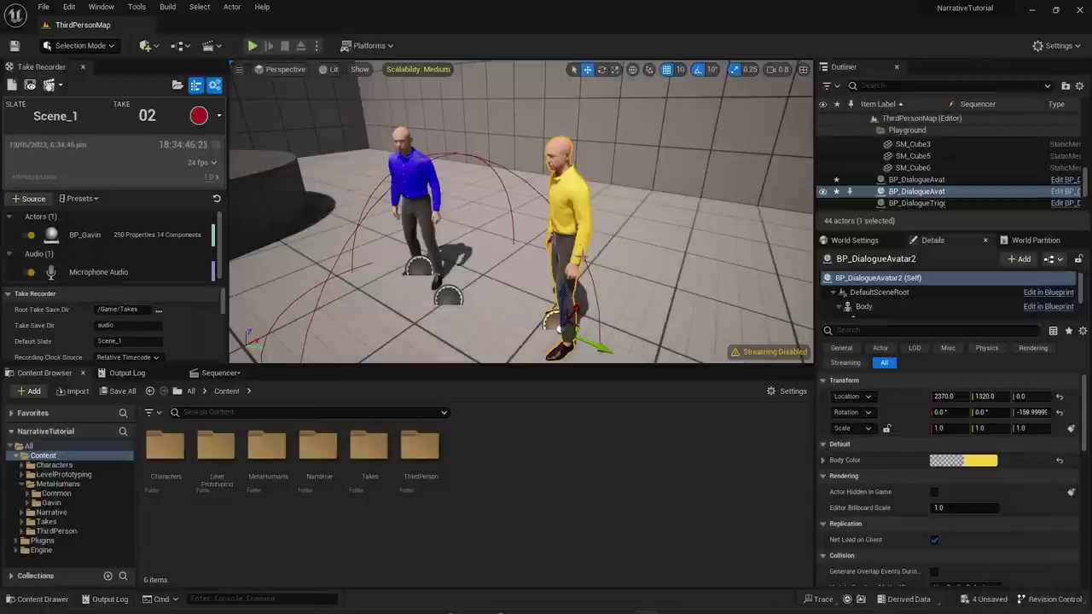
- Examine the shirt colours of both dialogue avatars in the level together with their Body Color settings and component lists
right_drag(583, 256, 575, 233)
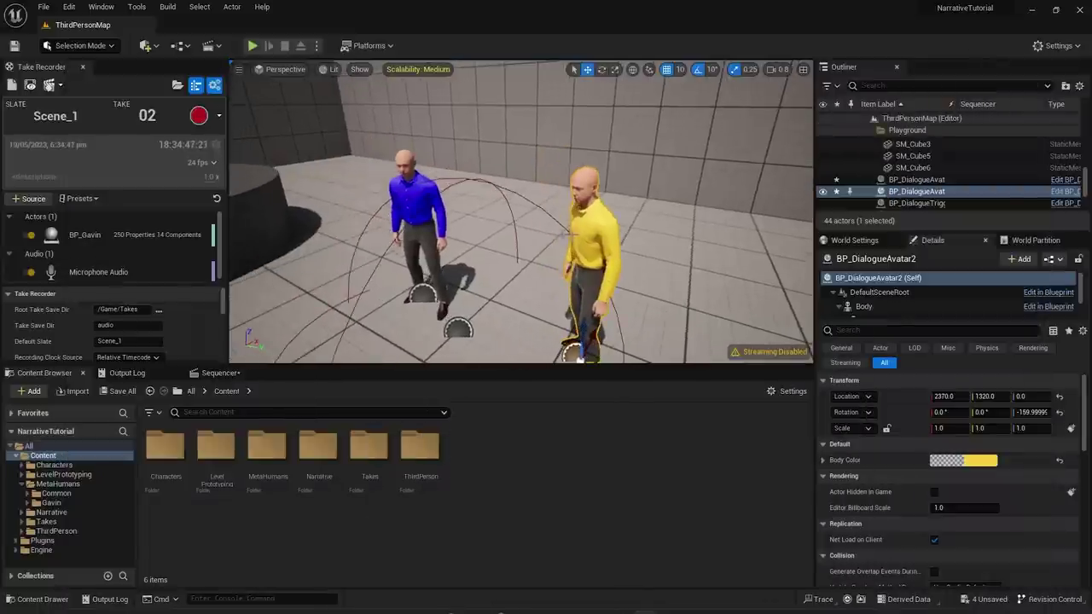
click(992, 462)
click(979, 307)
right_drag(665, 247, 708, 239)
right_drag(614, 248, 640, 309)
click(401, 208)
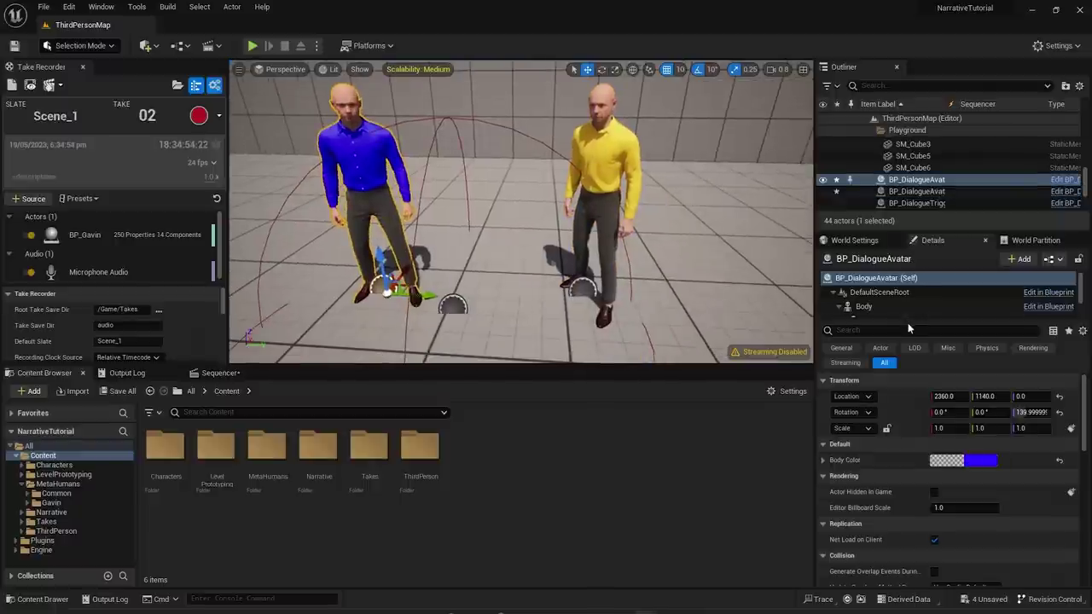
drag(905, 320, 904, 365)
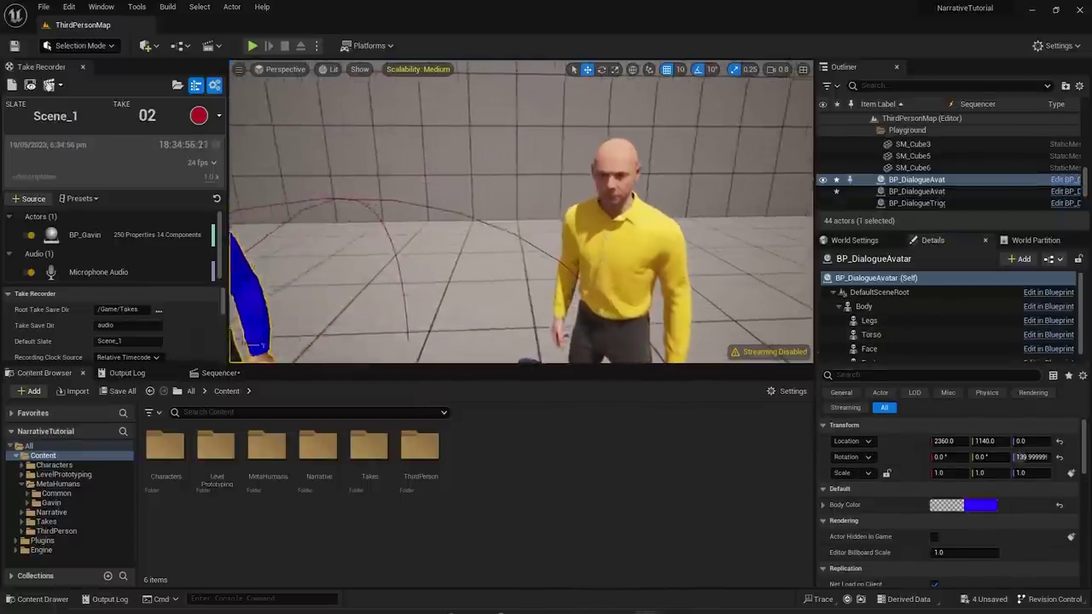
right_drag(517, 275, 532, 241)
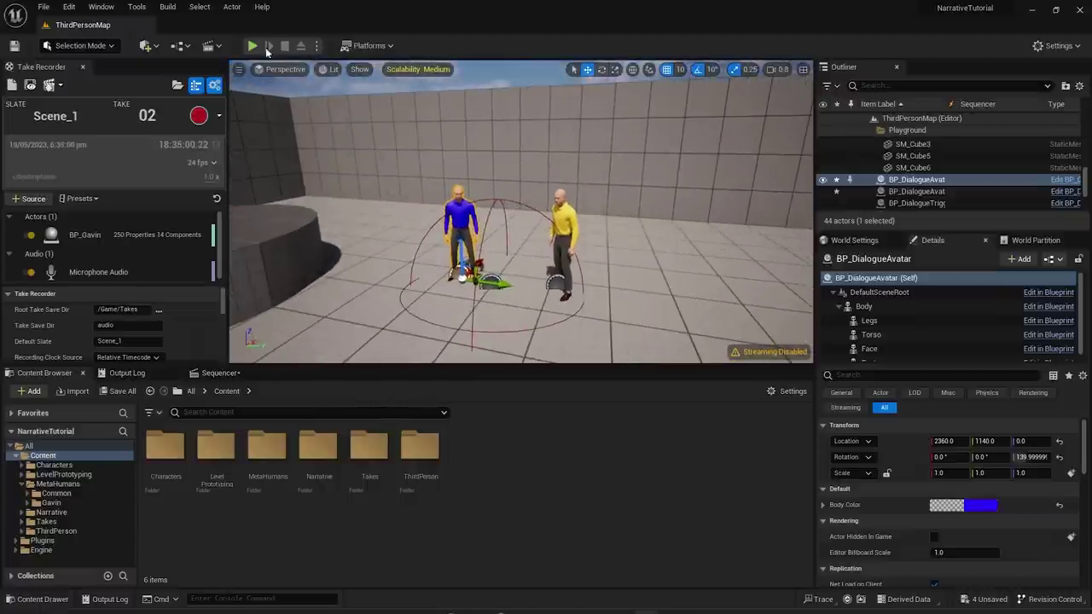
- Play the level, walk to the two avatars, start the dialogue with Rick and end it with the Goodbye reply
click(658, 227)
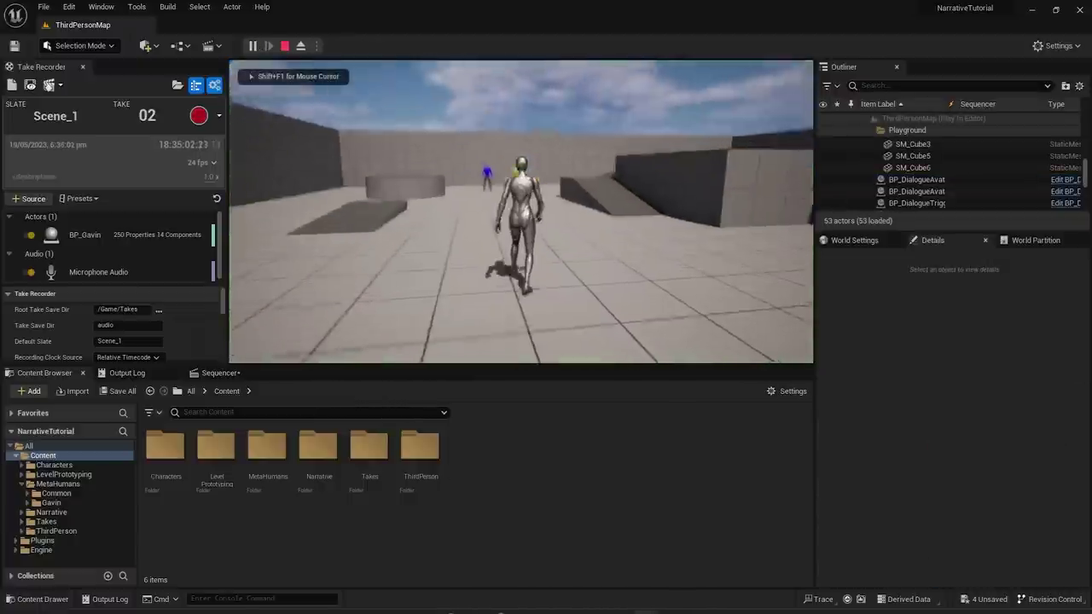
key(w)
key(space)
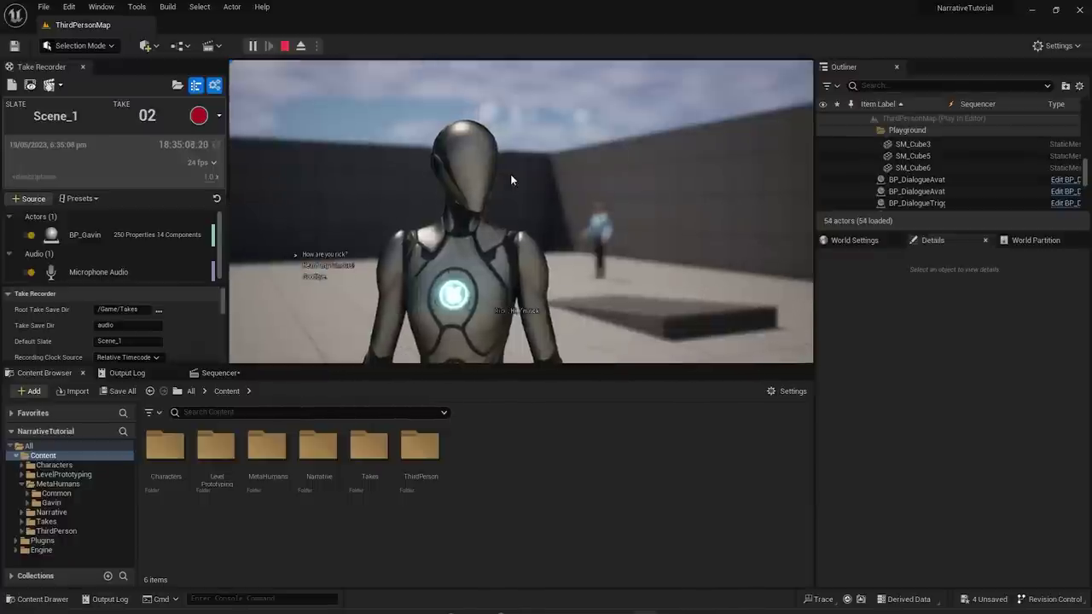
click(314, 276)
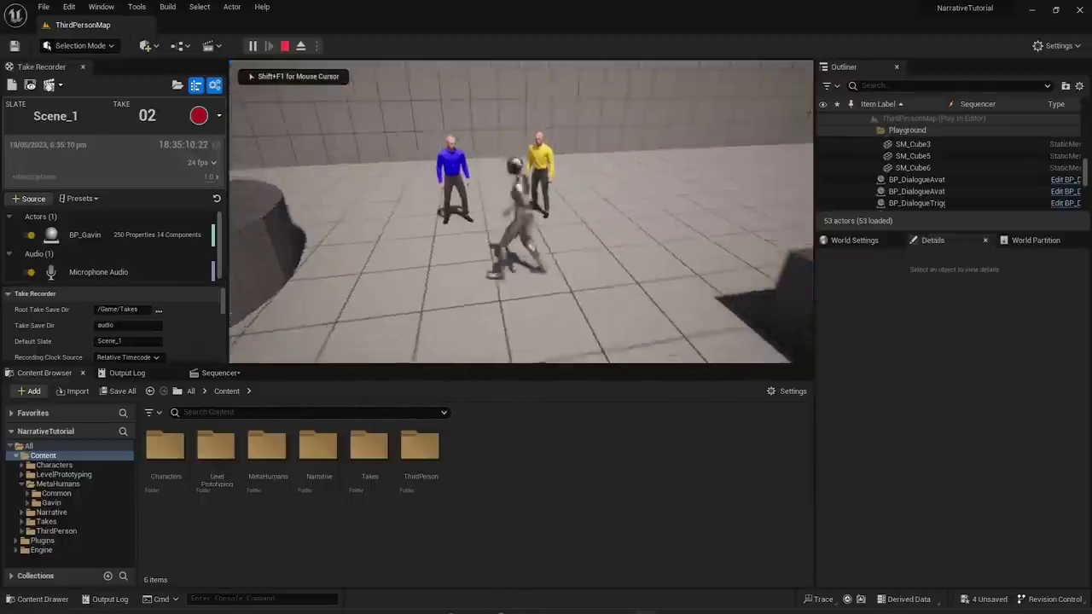
key(space)
key(space)
key(space)
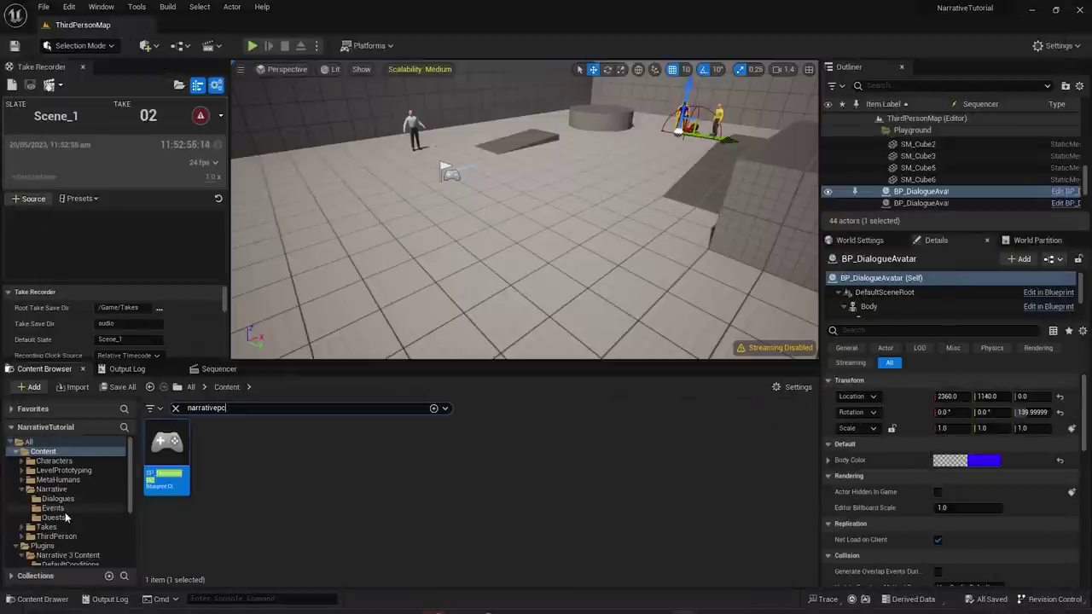
- Clear the asset search in the Narrative/Quests folder and create a Narrative Quest asset named Q_MasterQuest there
click(65, 517)
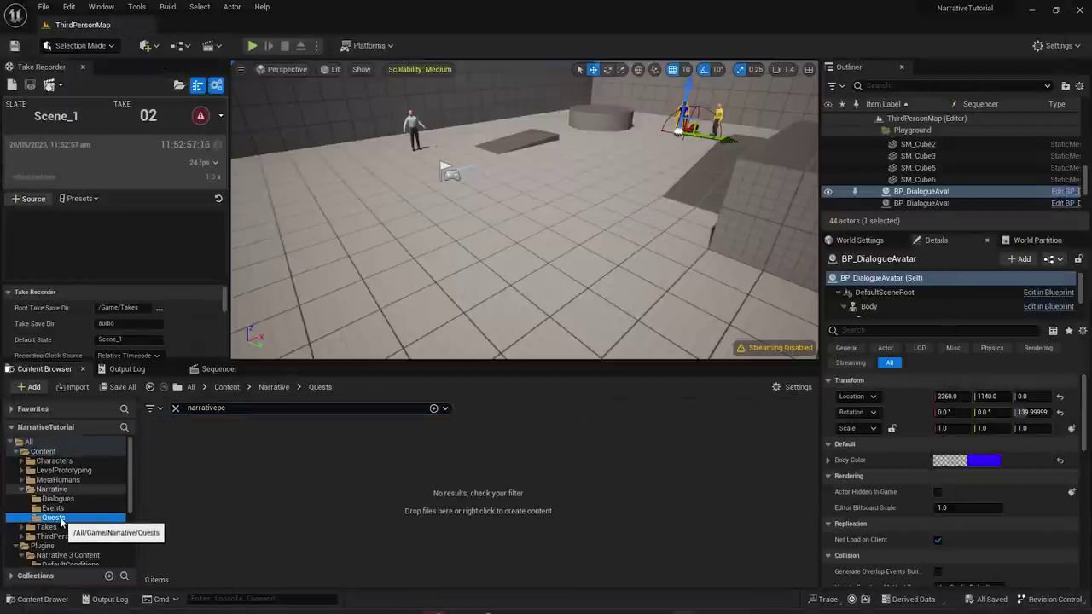
click(253, 409)
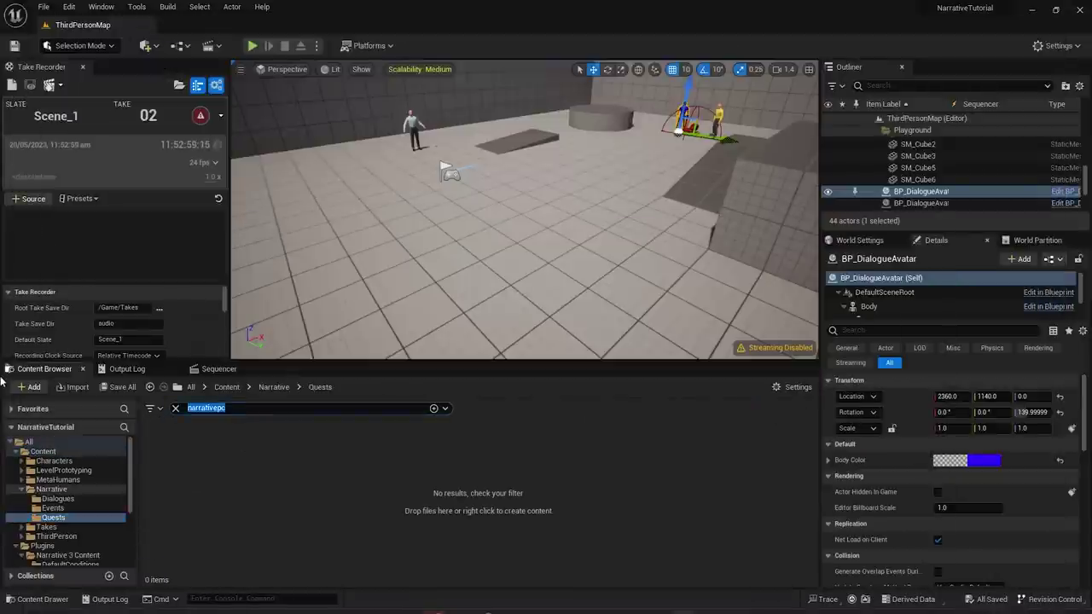
key(BackSpace)
right_click(198, 504)
mouse_move(193, 471)
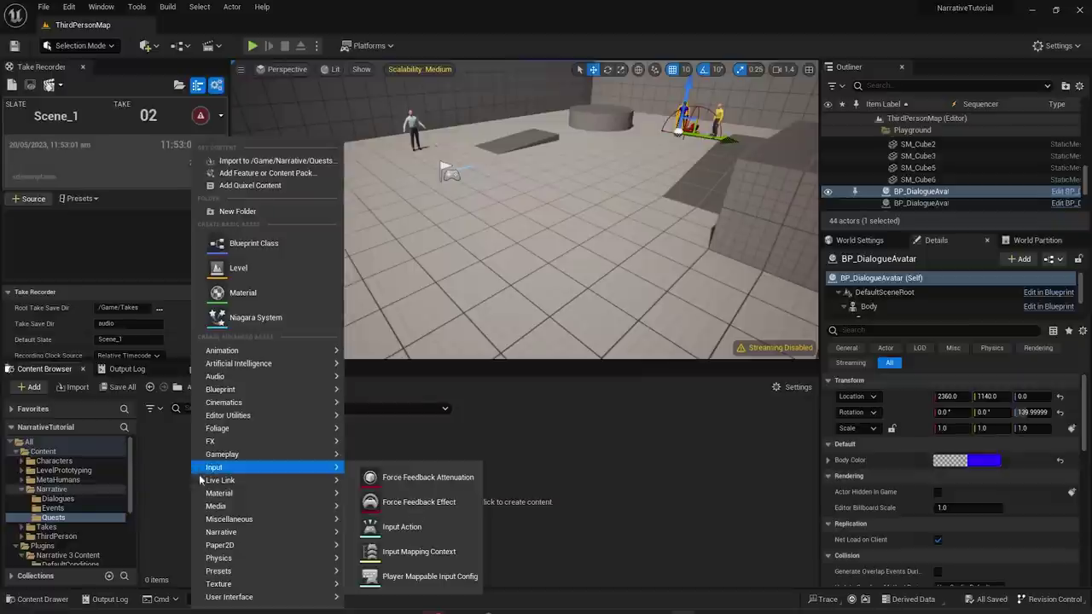
mouse_move(273, 533)
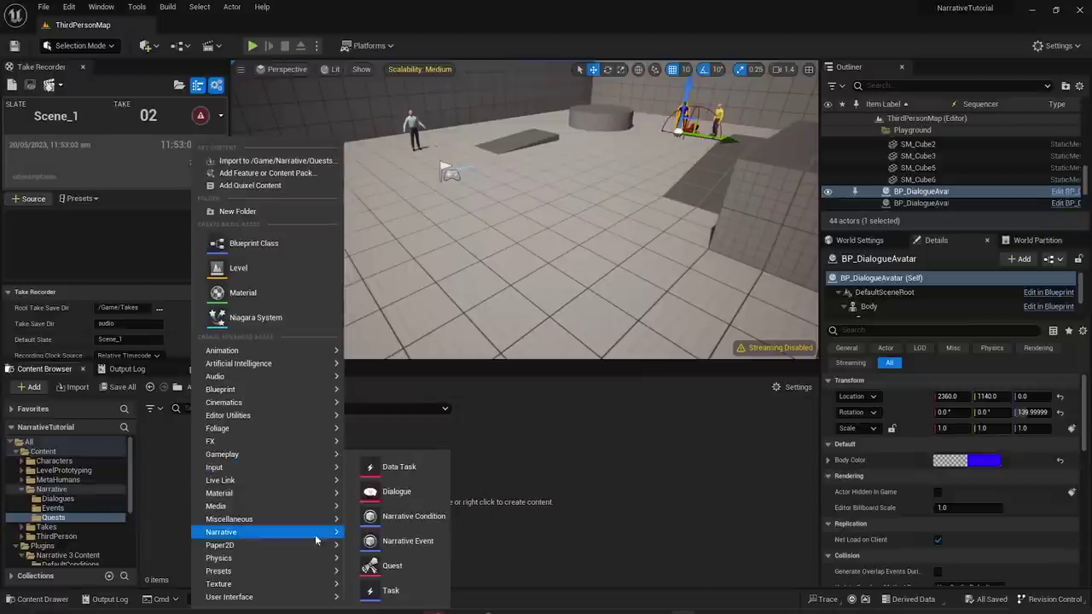
click(400, 569)
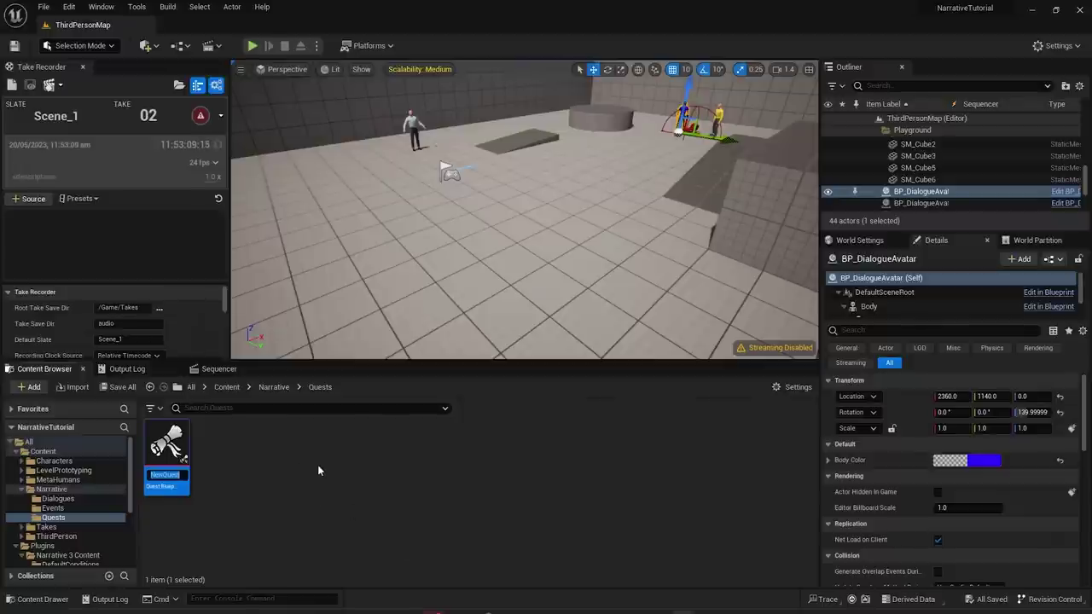
text(Q_)
text(Master)
click(407, 467)
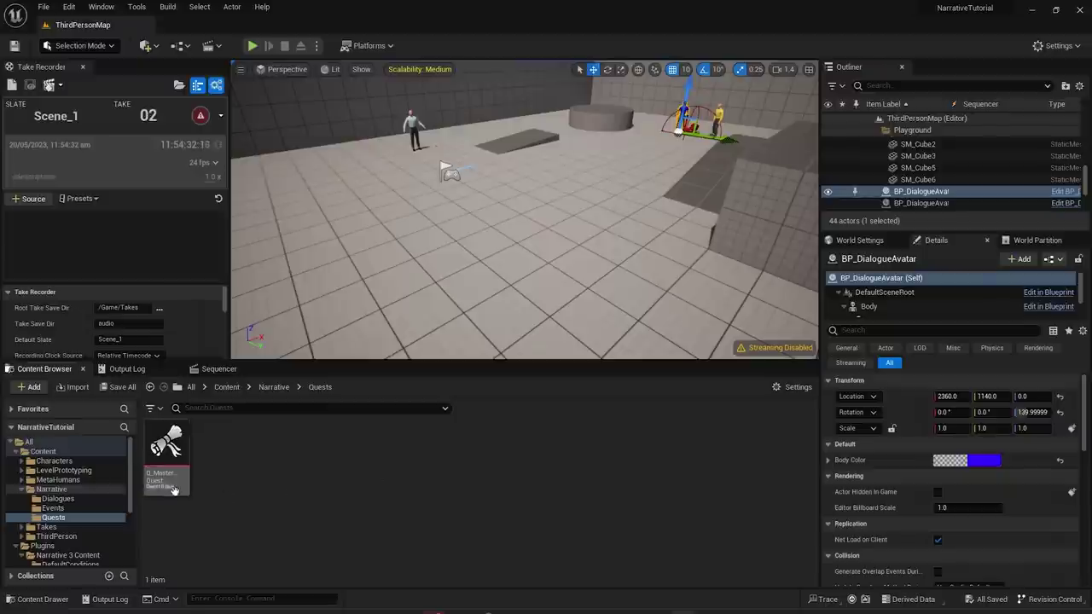
- Create a child Blueprint class of Q_MasterQuest named Q_MyFirstQuest
right_click(170, 474)
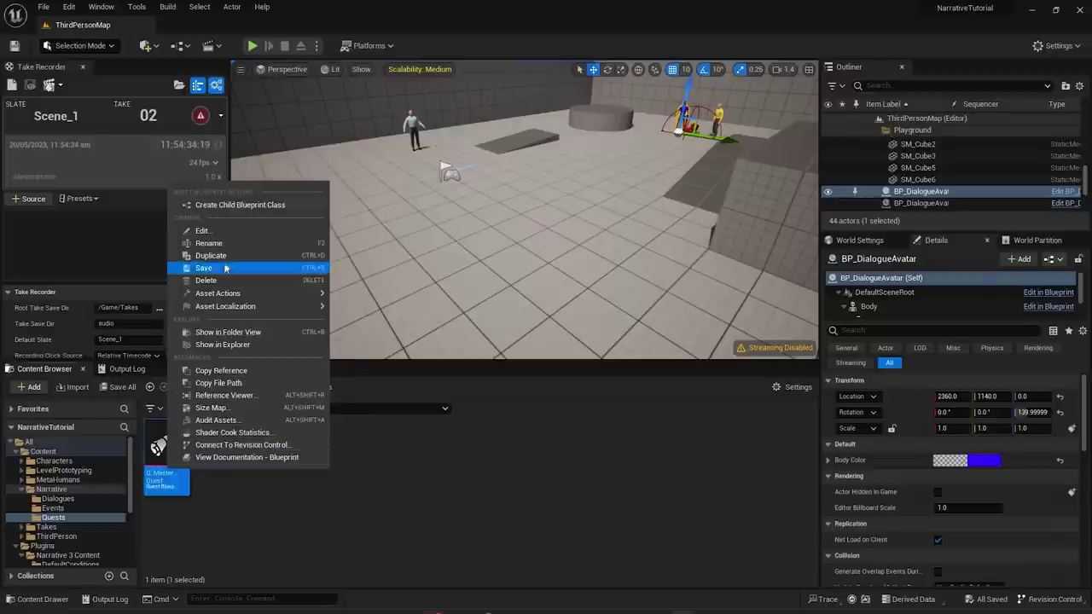
click(230, 206)
text(Q_My)
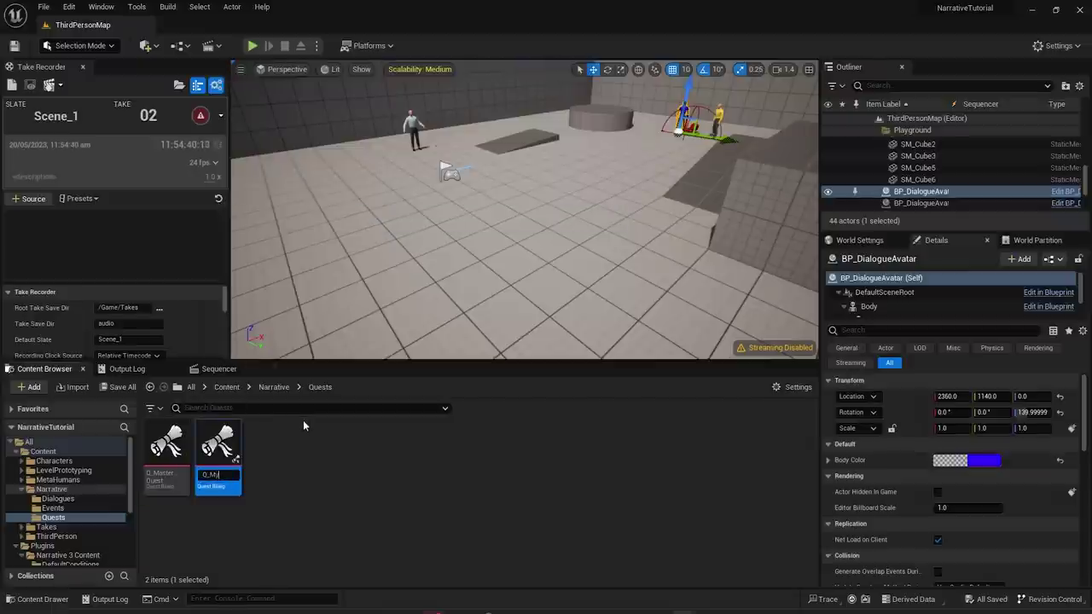
text(FirstQuest)
key(Return)
- Open Q_MyFirstQuest and set its Quest Name to My First Quest
double_click(223, 440)
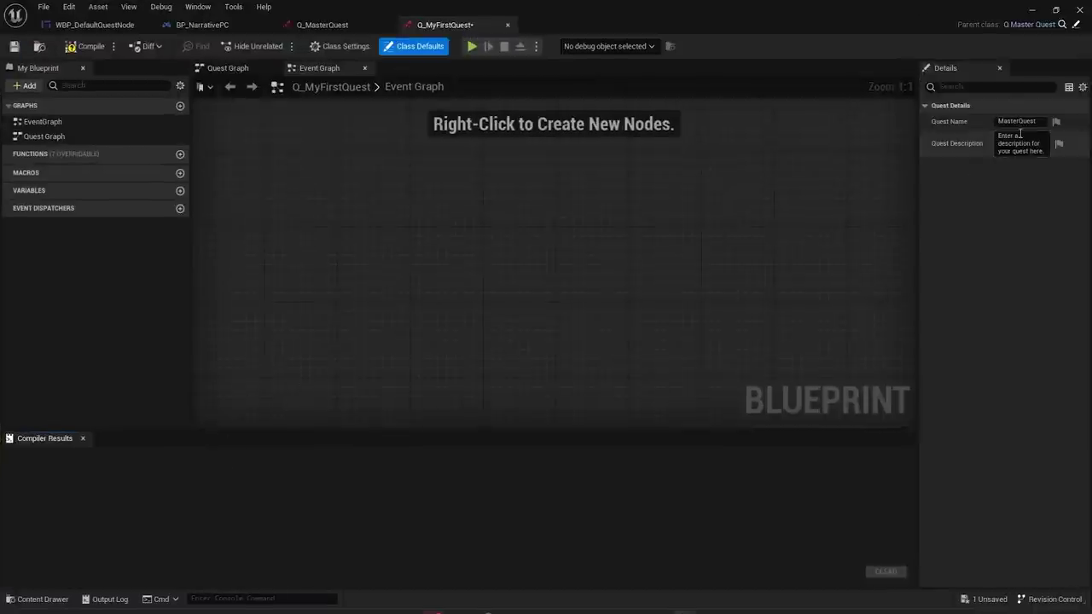
click(1034, 121)
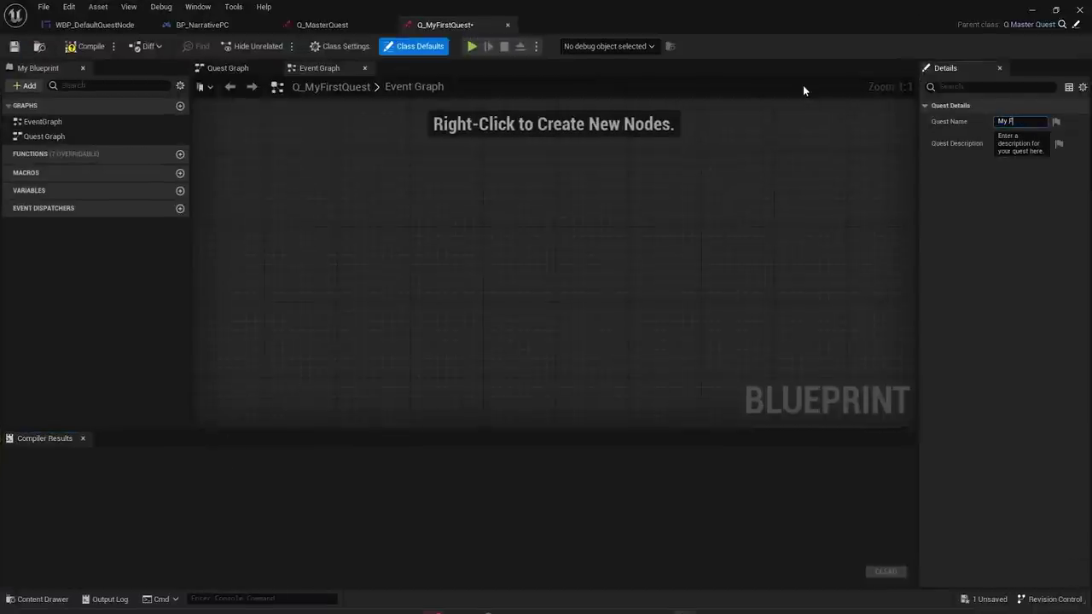
text(My First Quest)
key(Return)
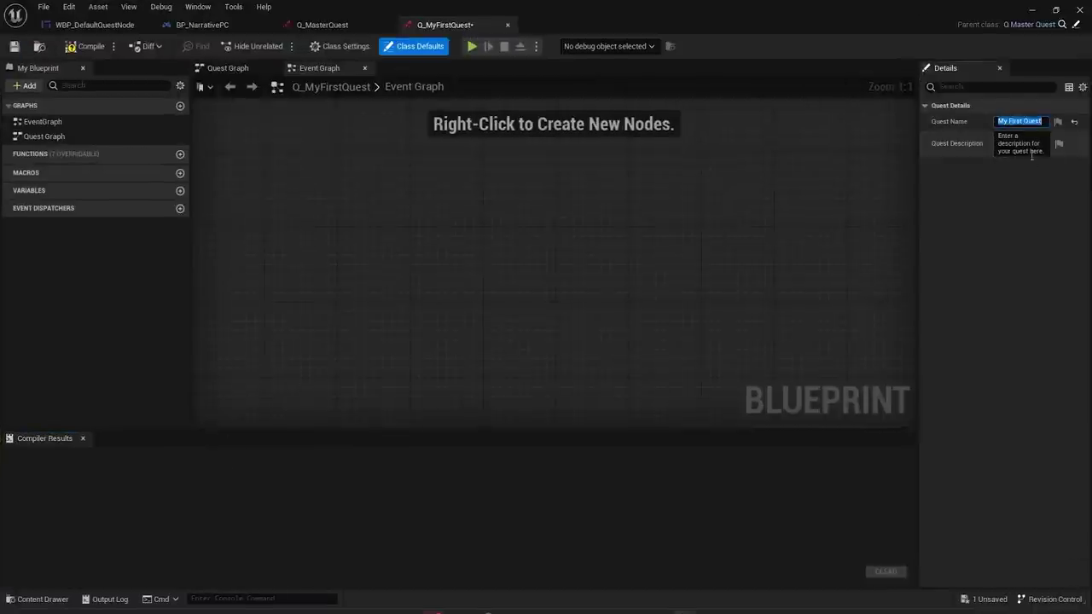
- Compile and save Q_MyFirstQuest with the default quest description, and close the Q_MasterQuest editor
click(1042, 151)
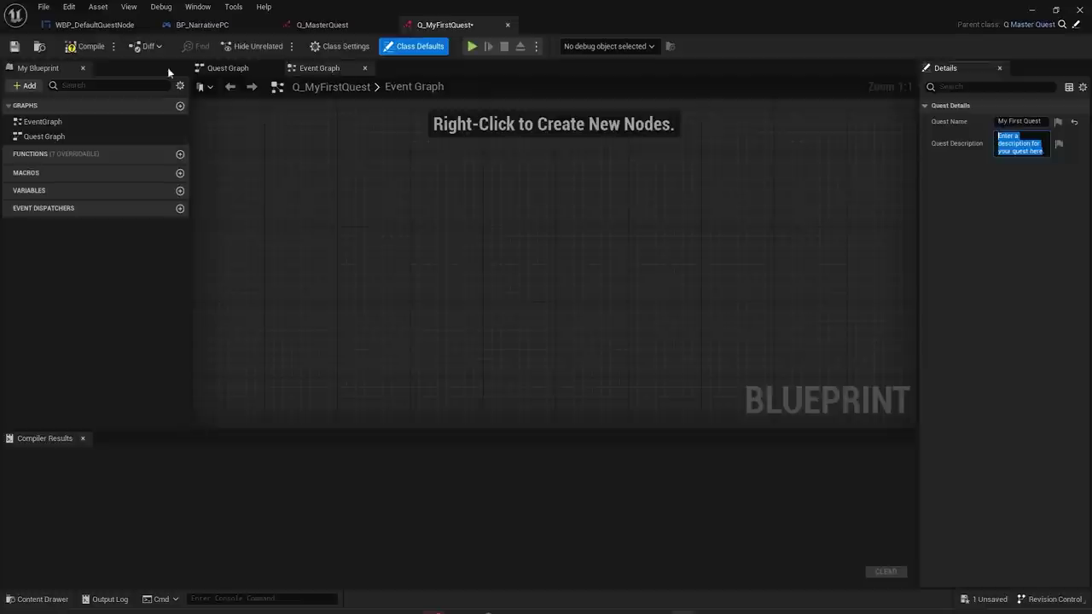
click(79, 48)
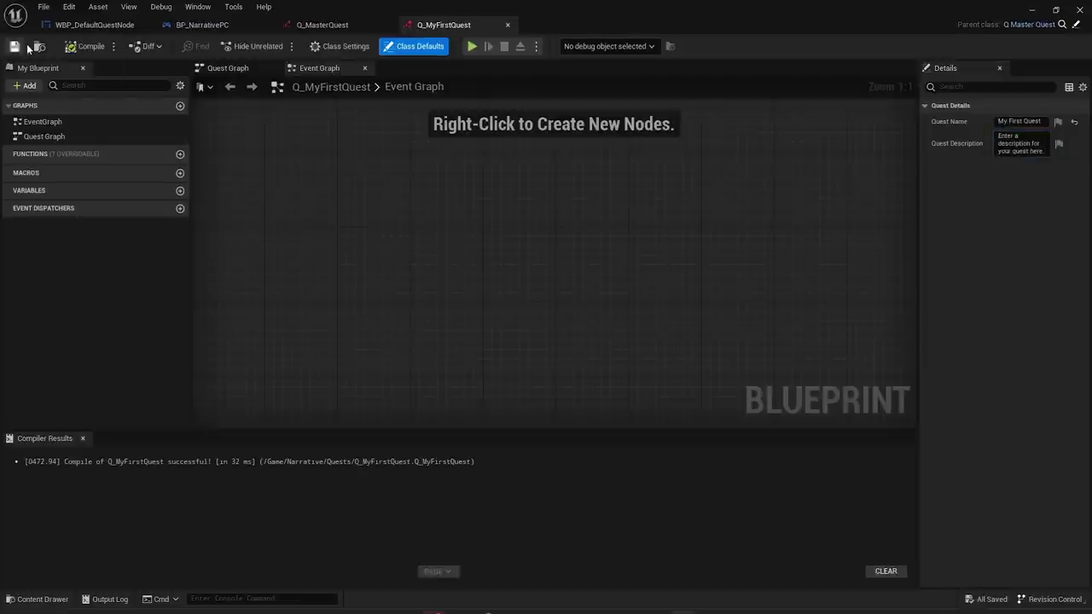
click(387, 26)
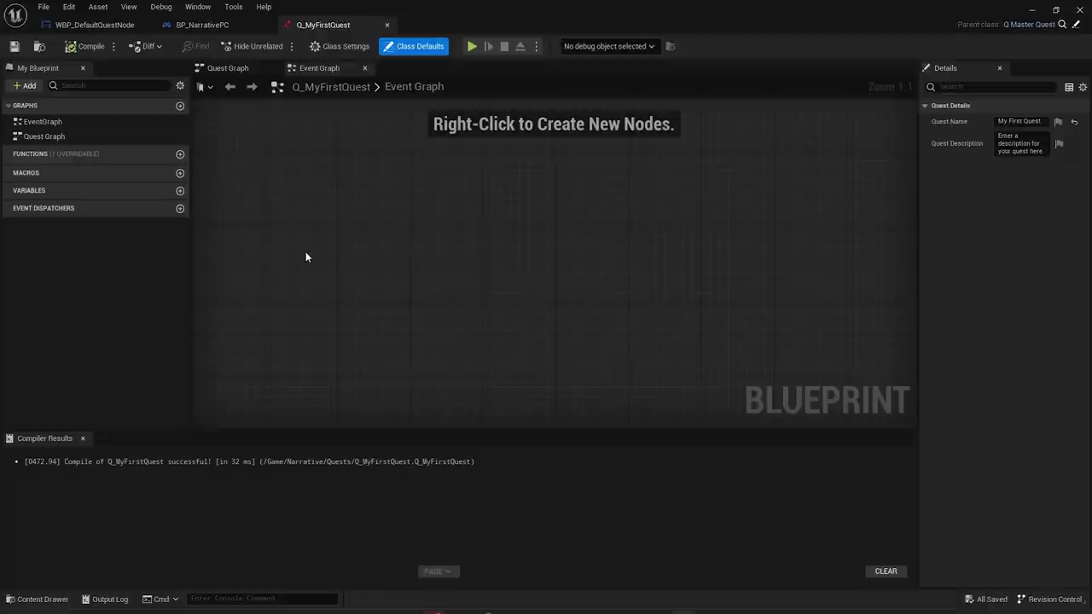
- Open the Quest Graph of Q_MyFirstQuest and select the QuestStart node
click(240, 70)
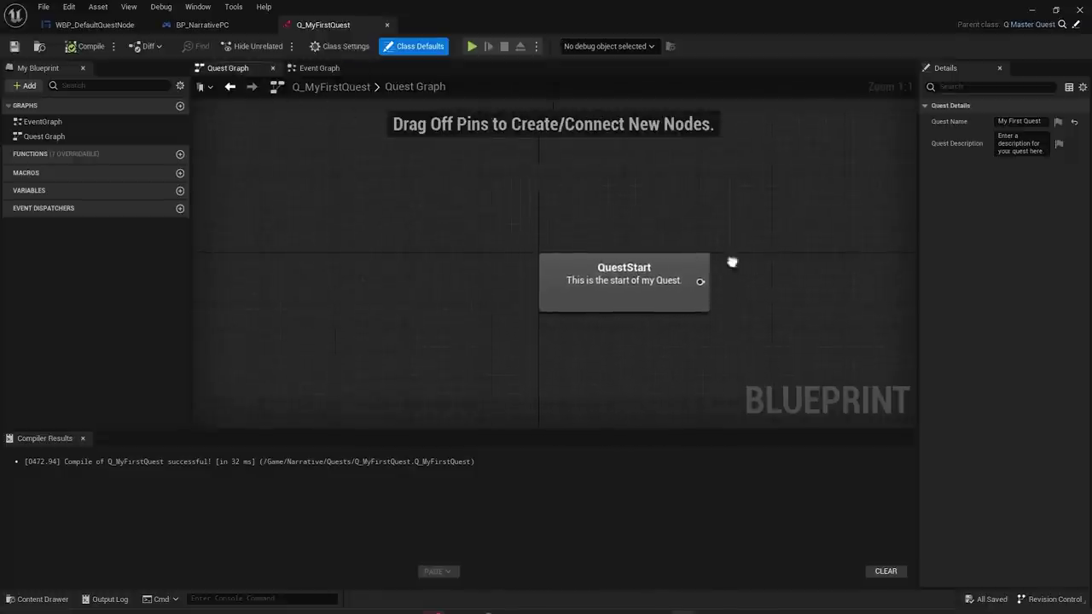
right_drag(770, 255, 529, 238)
drag(389, 290, 339, 310)
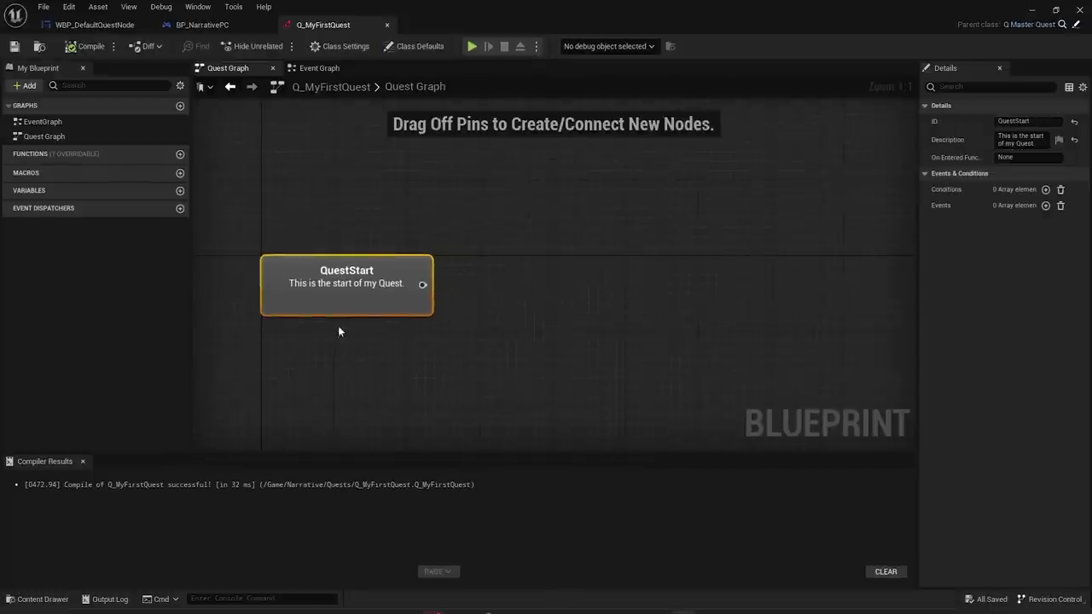
scroll(361, 307, down, 1)
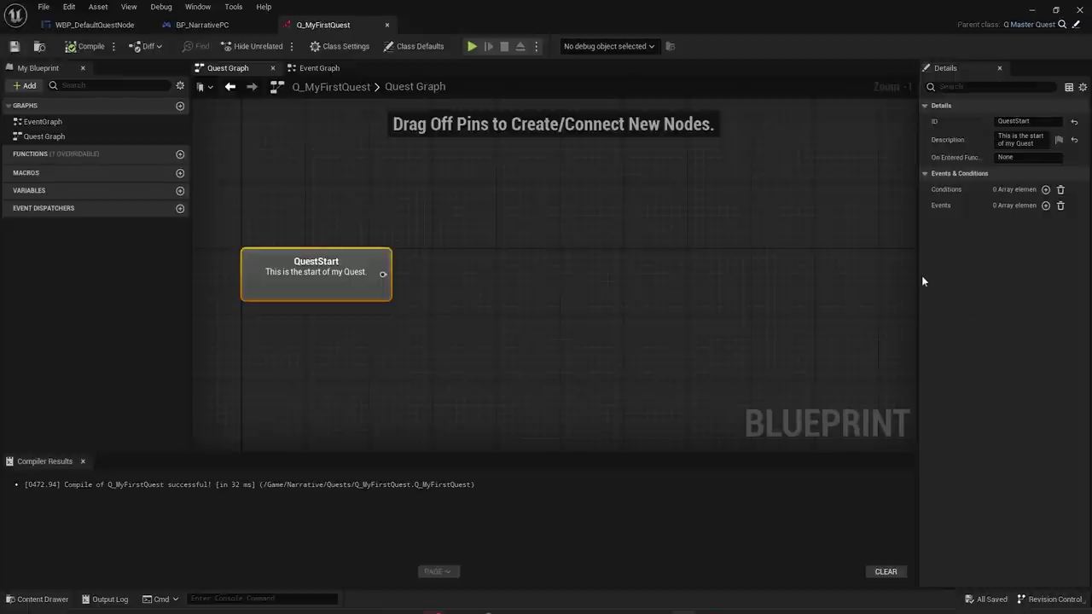
drag(919, 279, 914, 274)
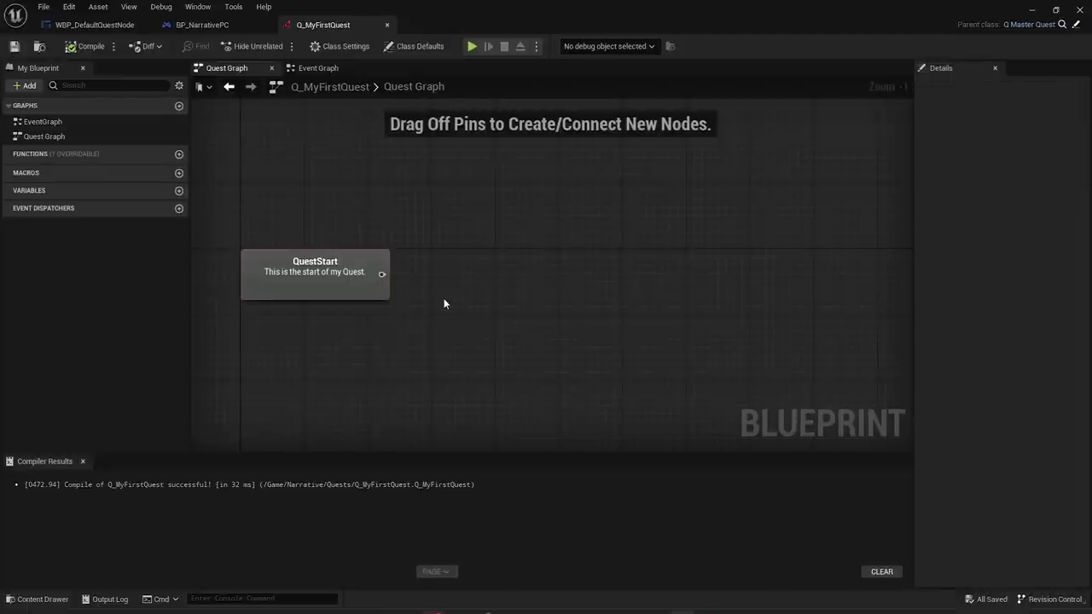
- Add a new state node to the Quest Graph and place it at a distance to the right of QuestStart
right_click(492, 255)
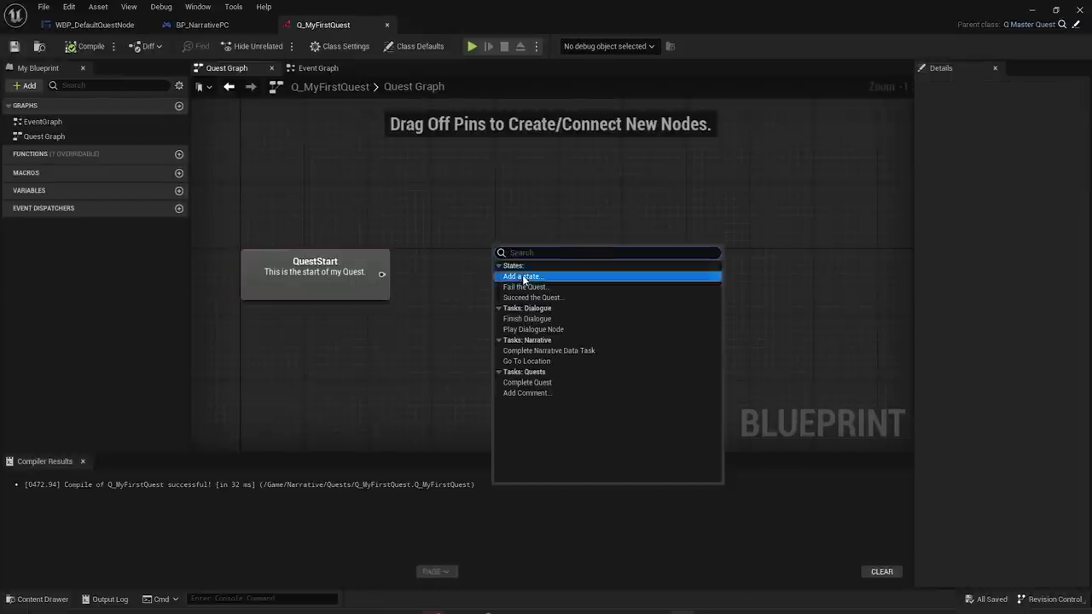
click(523, 277)
drag(552, 277, 596, 279)
right_drag(578, 299, 537, 303)
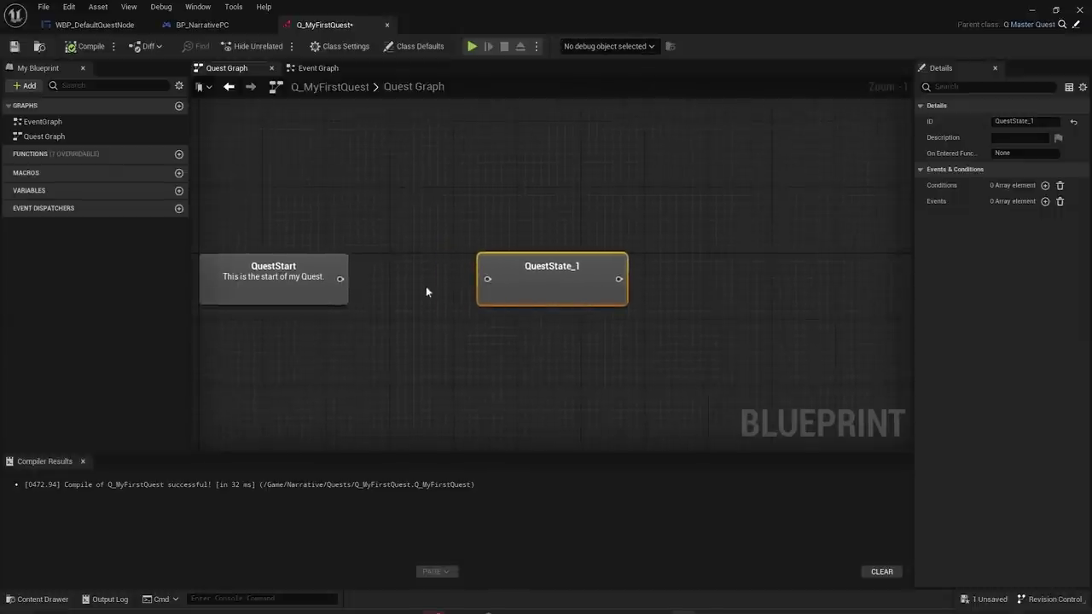
right_drag(370, 288, 423, 297)
click(368, 303)
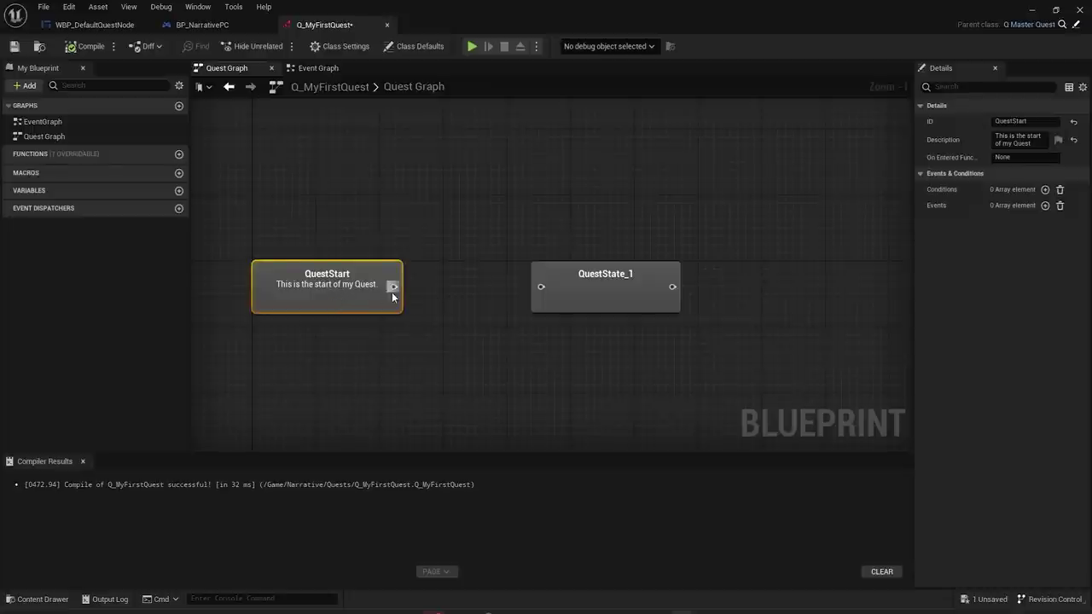
drag(328, 289, 299, 285)
- Set the ID of the unconnected quest state to FoundTrophy
click(590, 288)
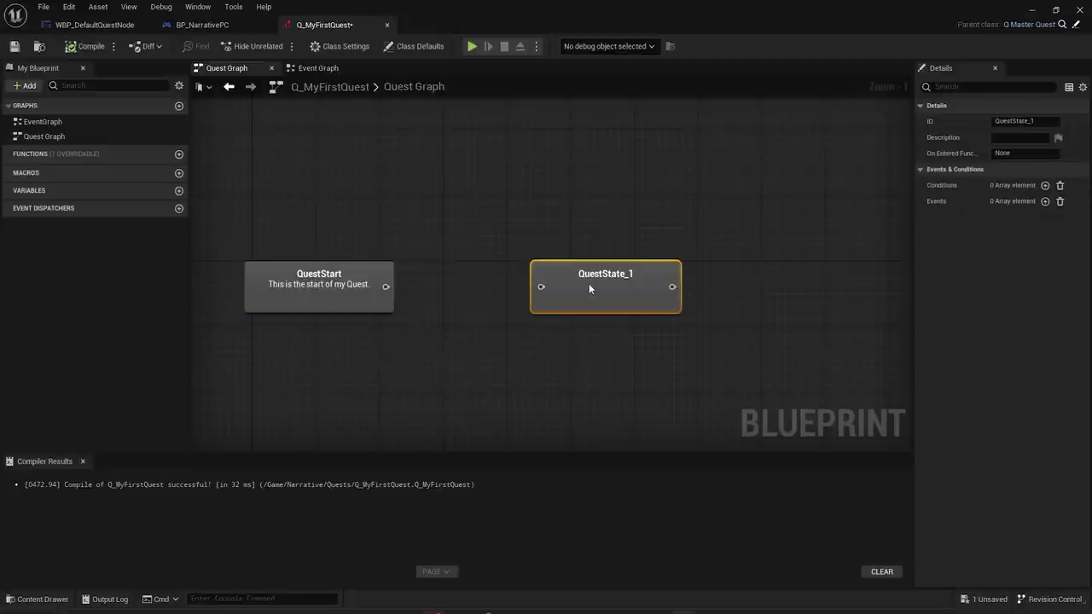
click(1026, 121)
text(FoundTrophy)
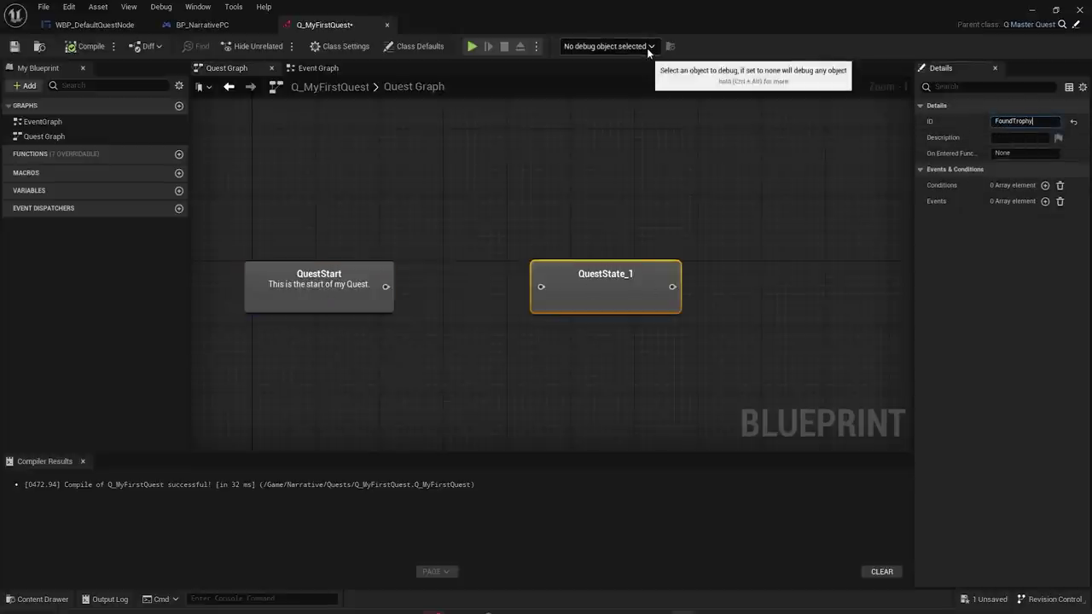
key(Return)
- Try to connect QuestStart directly to the FoundTrophy state, and space the two nodes further apart
drag(386, 287, 542, 287)
click(496, 340)
drag(629, 301, 693, 303)
click(539, 303)
drag(393, 317, 612, 207)
drag(386, 287, 467, 261)
click(717, 245)
click(724, 275)
drag(679, 288, 695, 291)
click(515, 292)
- Add a Go To Location task branch from QuestStart's output and shift the branch and its resulting state
drag(382, 294, 418, 232)
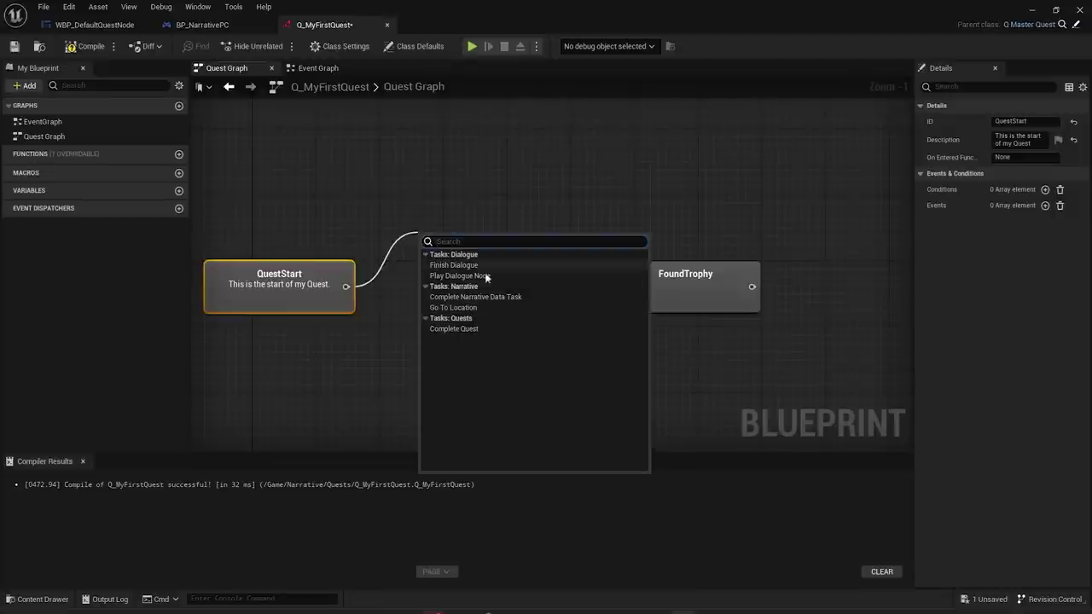
click(453, 308)
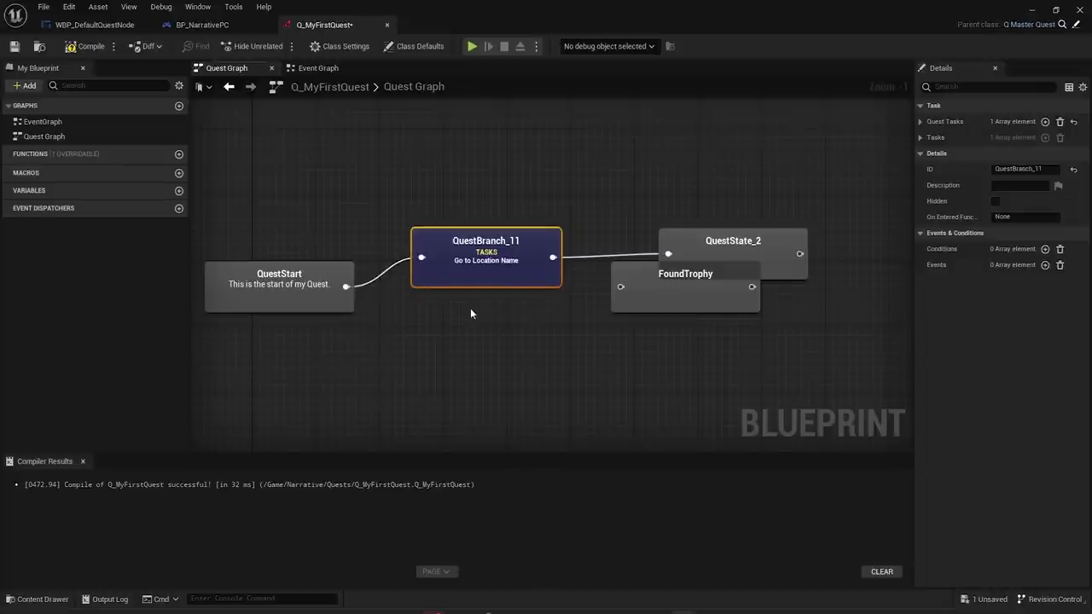
drag(492, 277, 464, 260)
drag(735, 253, 627, 236)
- Delete the FoundTrophy state and line up the Go To Location branch and its following state with QuestStart
drag(705, 298, 644, 317)
right_click(645, 292)
click(646, 314)
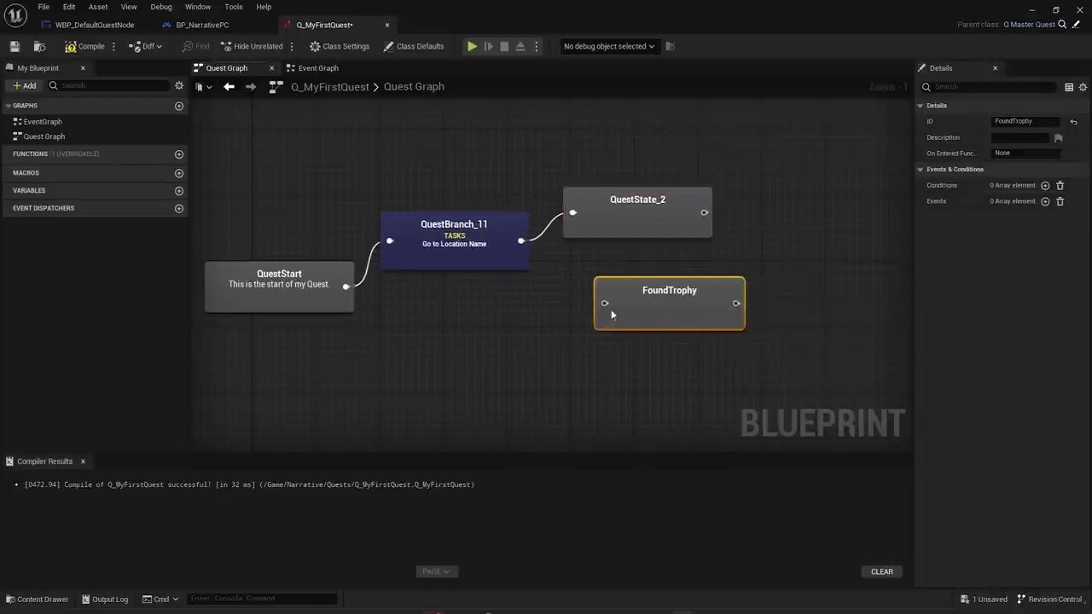
key(Delete)
drag(459, 253, 452, 288)
drag(631, 221, 617, 290)
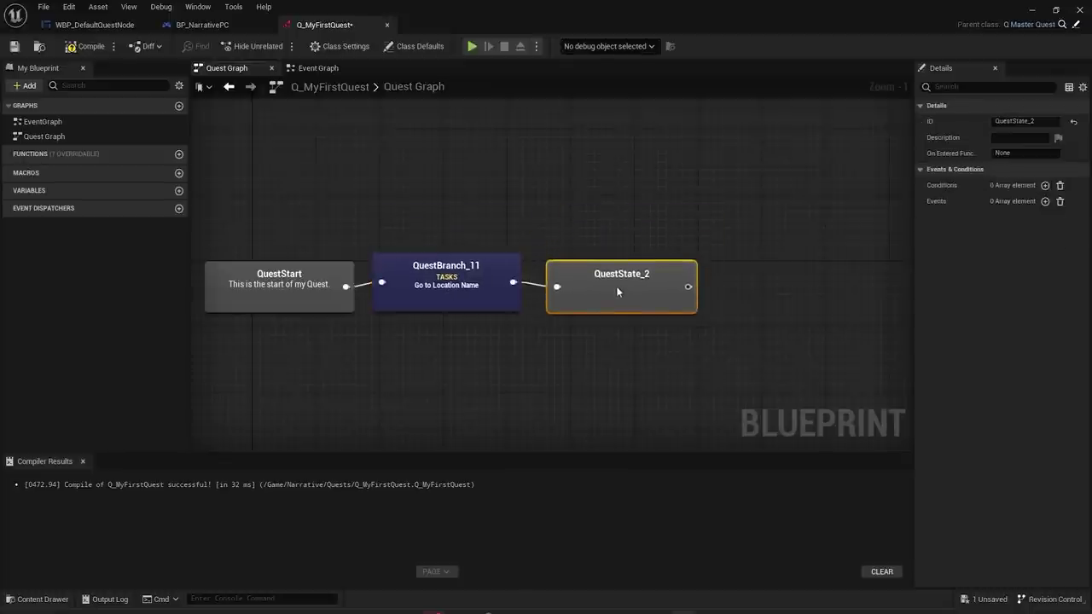
- Set the ID of the state following the Go To Location branch to WentToCube
click(1024, 121)
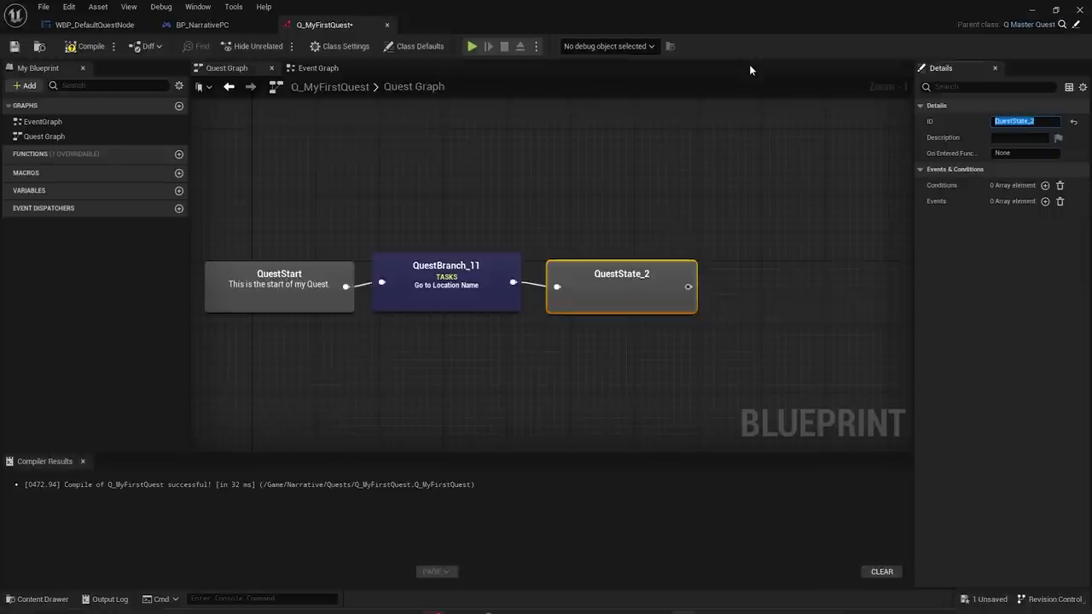
text(WentToCube)
key(Return)
- Select the far blue cube SM_ChamferCube2 in the level and copy its Location value
click(1032, 9)
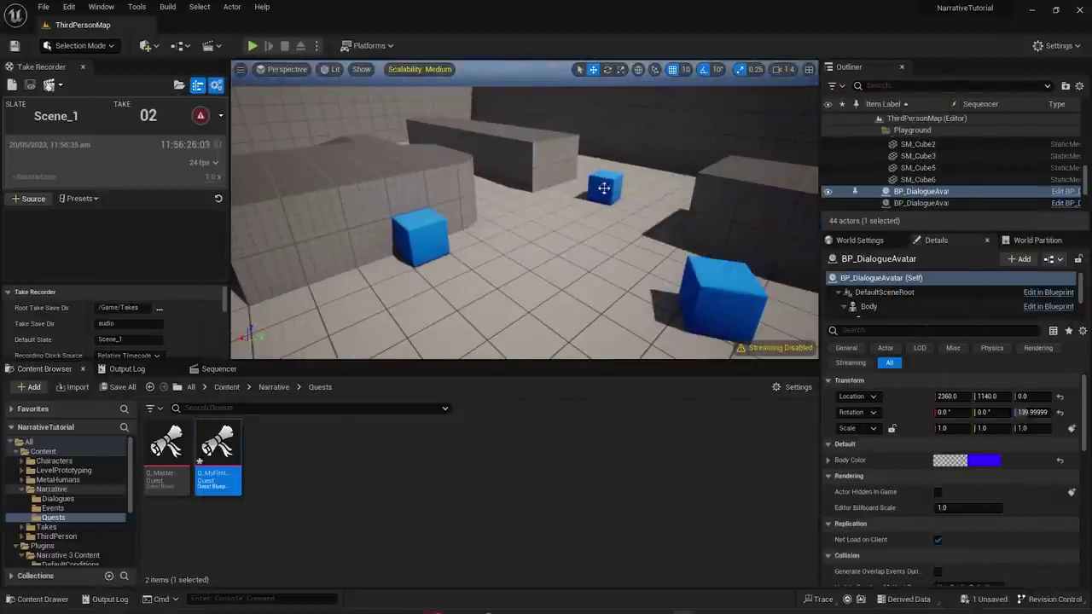
click(599, 187)
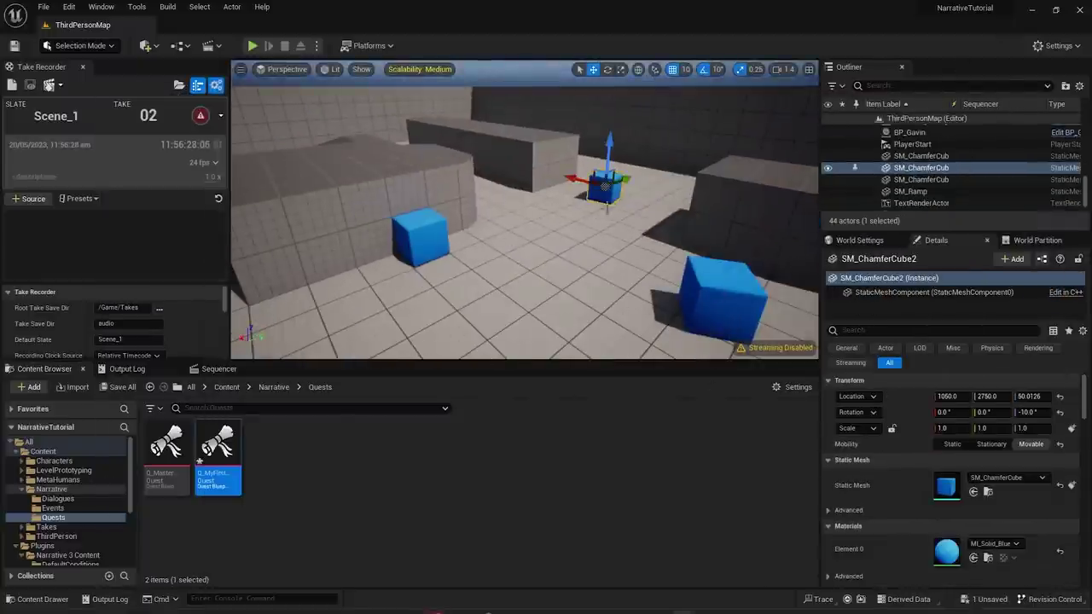
right_drag(596, 212, 624, 203)
shift+right_click(921, 400)
- Paste the copied cube location into the Goal Location of the Go To Location task in Q_MyFirstQuest's quest branch
double_click(219, 478)
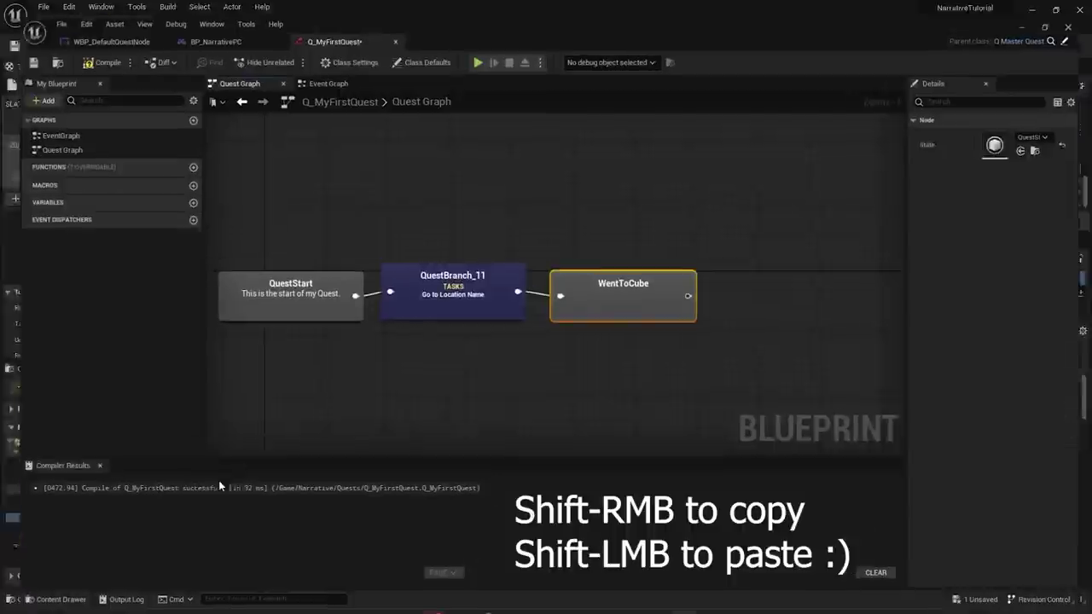
click(465, 289)
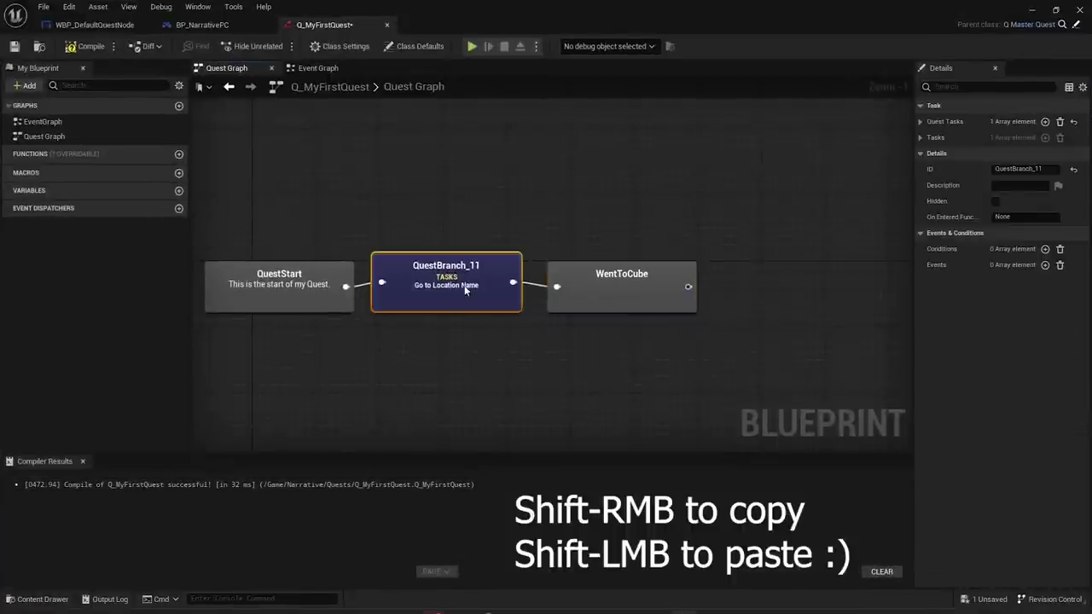
click(921, 121)
drag(914, 160, 837, 159)
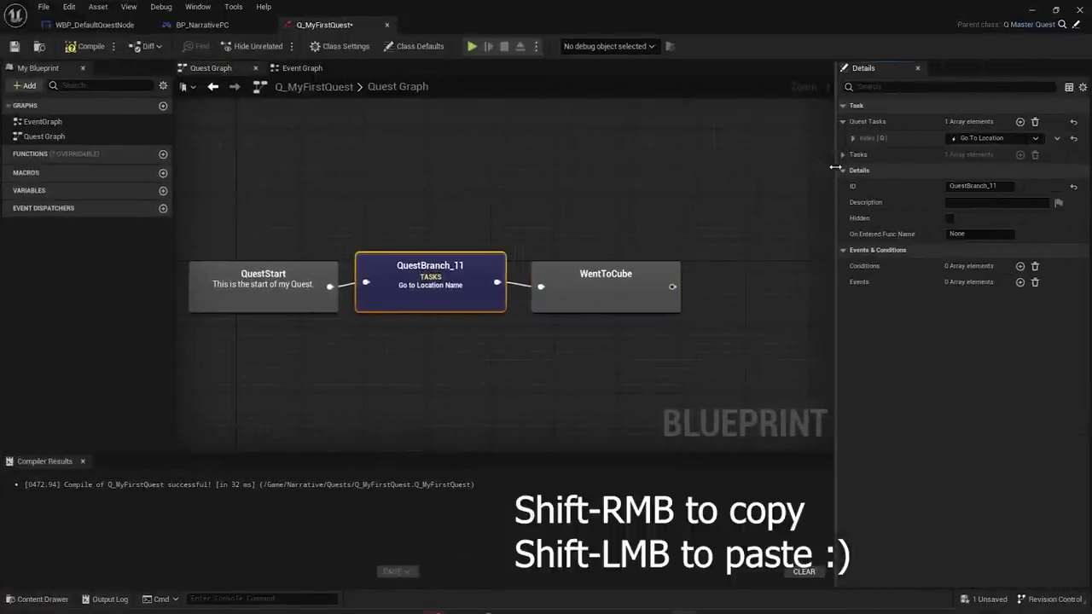
click(855, 139)
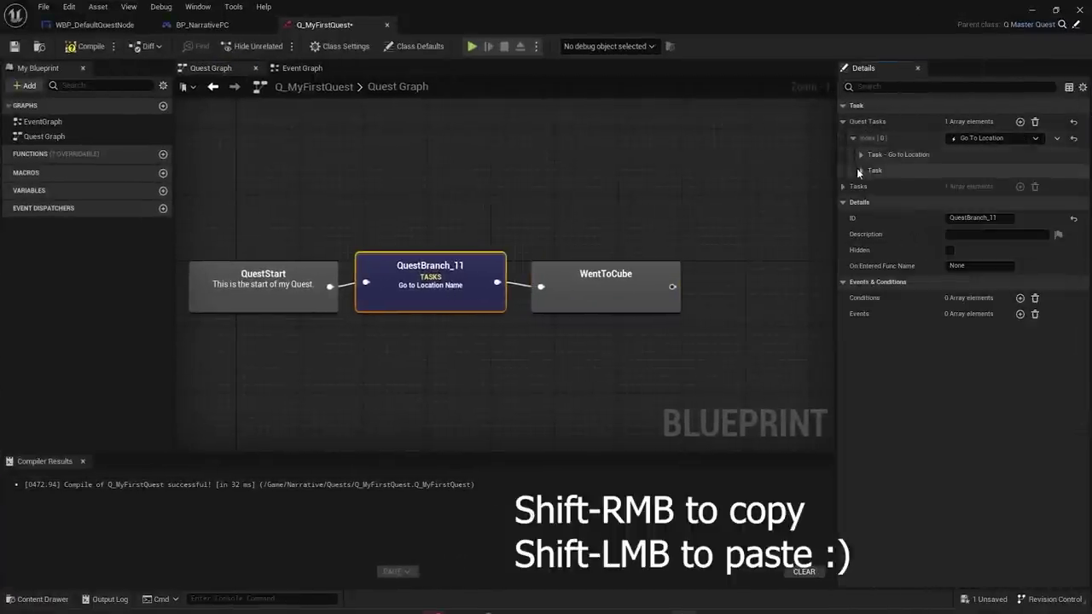
click(860, 170)
click(861, 154)
shift+click(906, 169)
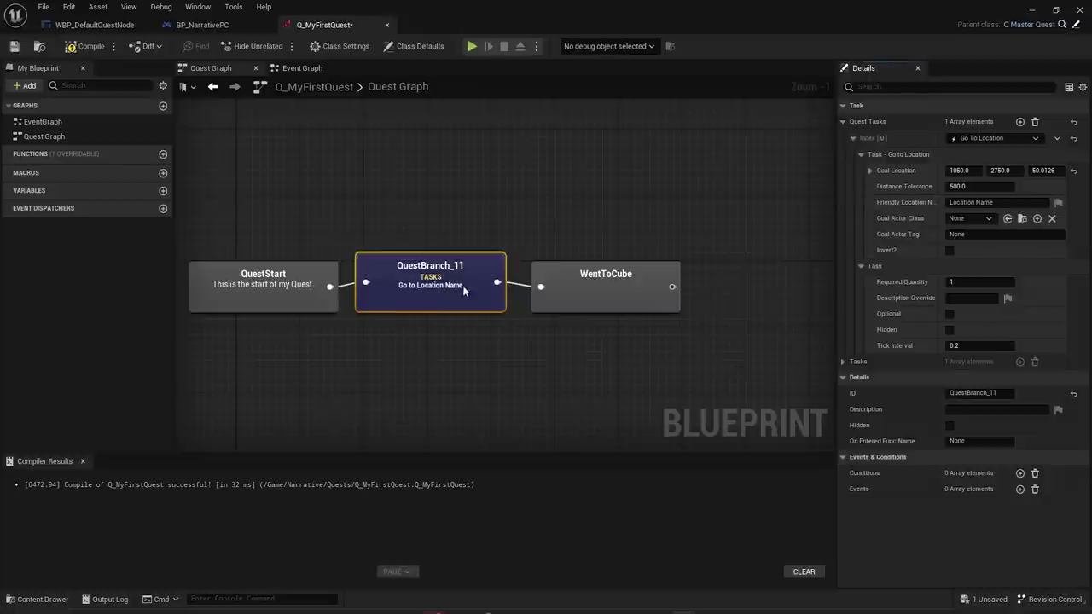
- Set the Go To Location task's Friendly Location Name to "the cube", and compile and save Q_MyFirstQuest
click(990, 202)
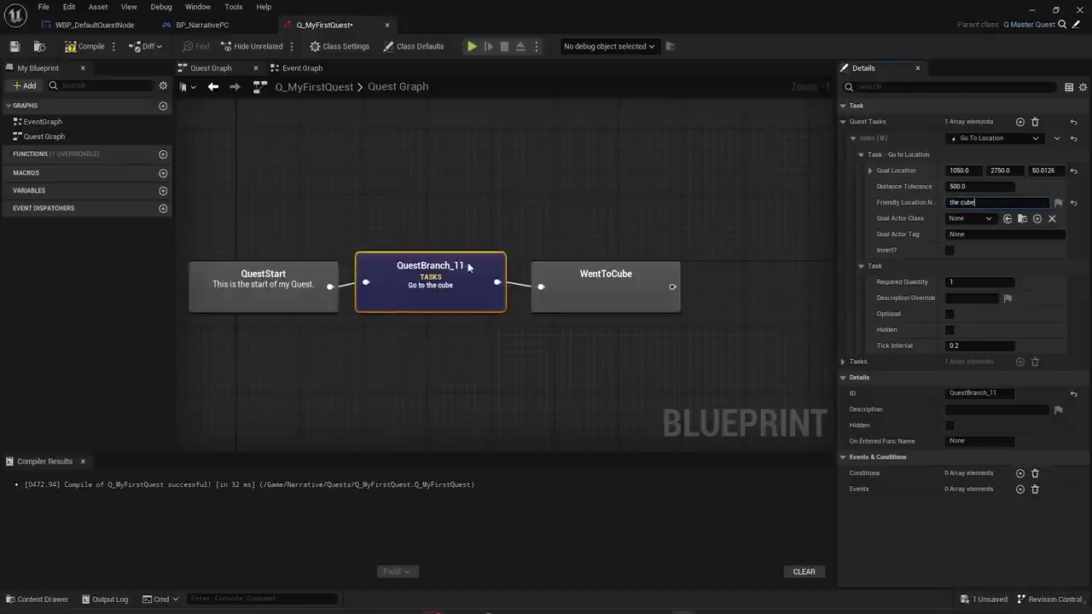
drag(455, 292, 458, 298)
click(454, 326)
right_drag(427, 308, 459, 293)
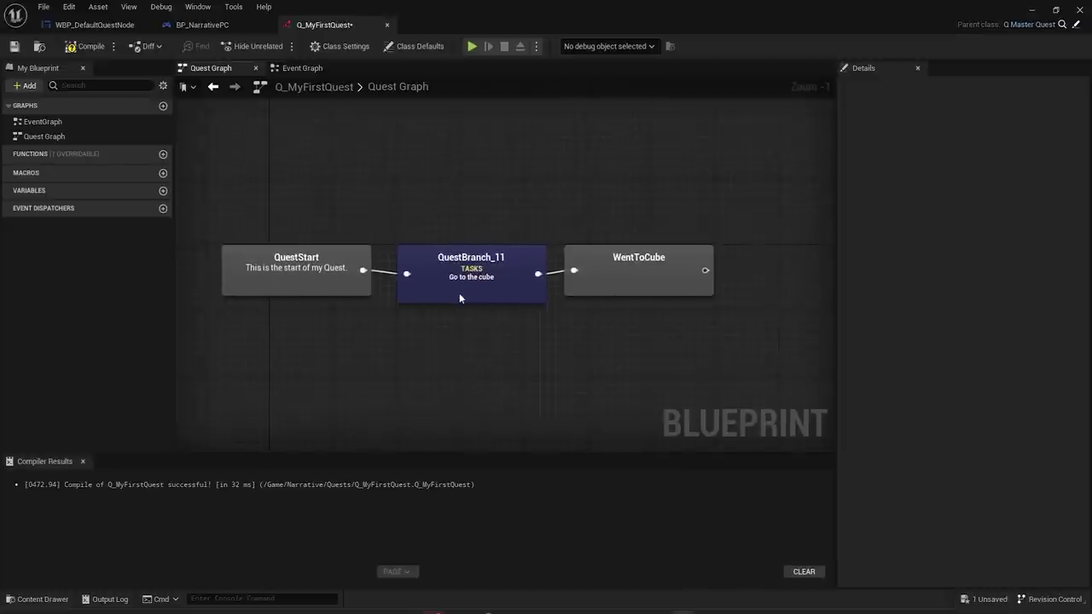
click(86, 47)
click(15, 48)
- Place a Narrative component reference in BP_NarrativePC's Event Graph and add a Begin Quest node targeting it
click(202, 26)
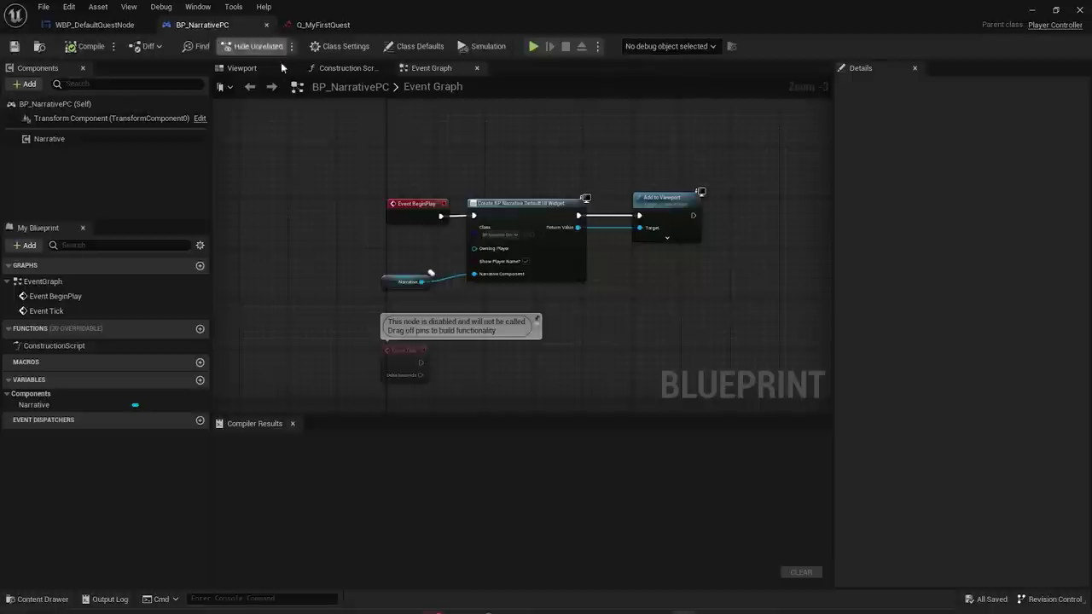
right_drag(627, 272, 564, 274)
drag(49, 138, 705, 232)
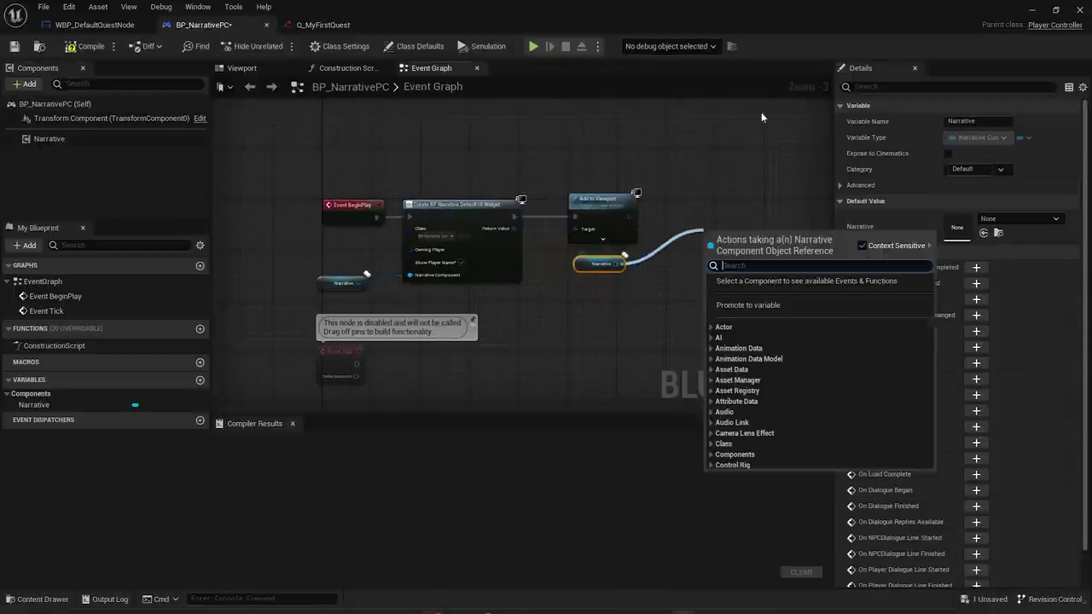
text(begin qu)
key(Return)
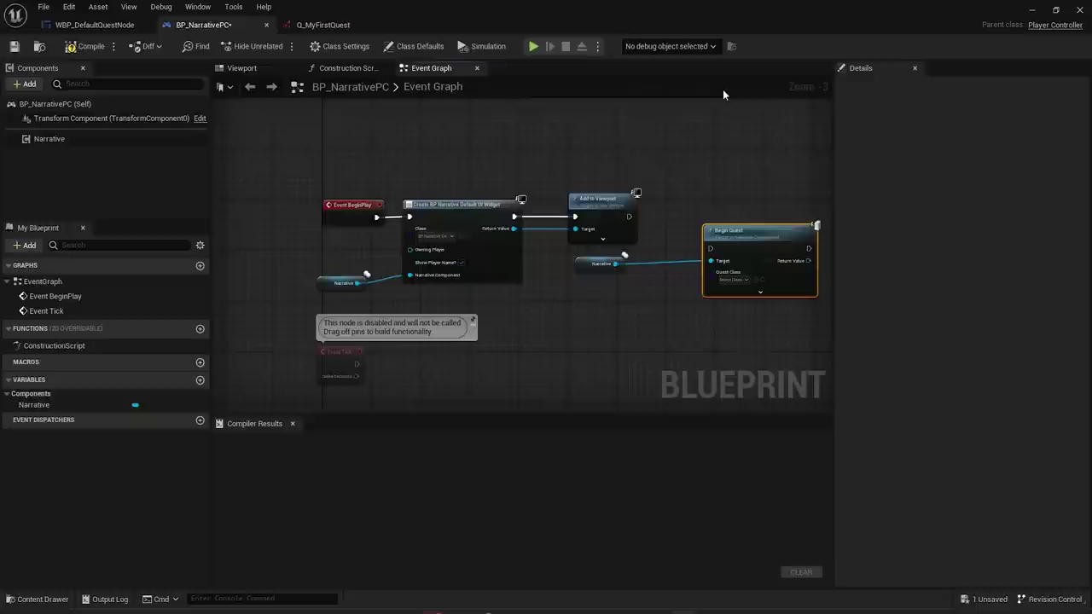
- Connect Begin Quest after Add to Viewport, set its Quest Class to Q_MyFirstQuest, and tidy the Narrative reference node
scroll(694, 178, up, 3)
drag(726, 283, 600, 236)
click(700, 283)
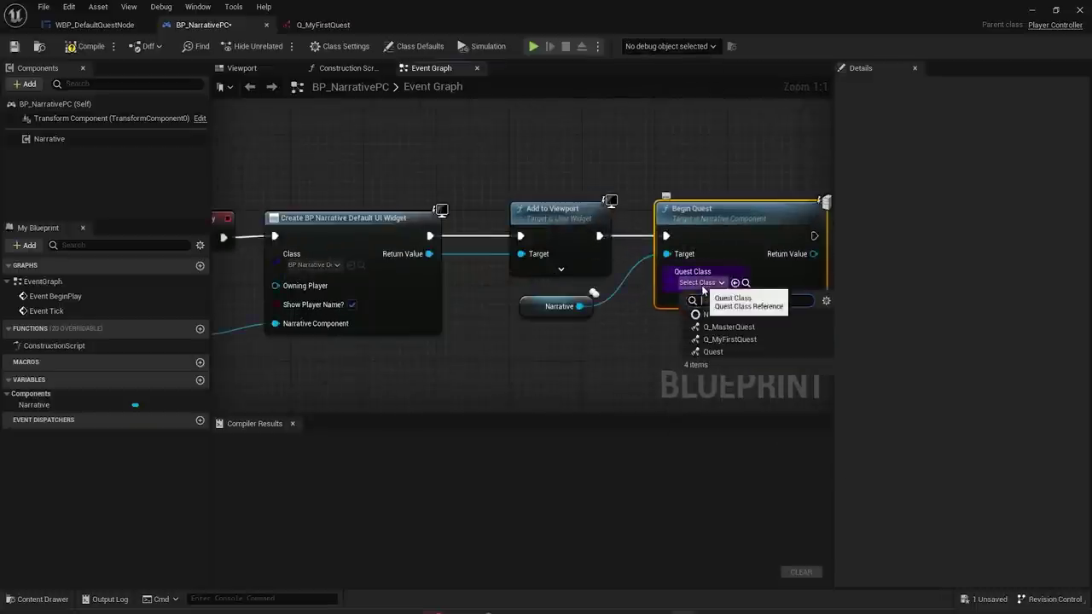
click(731, 337)
right_drag(657, 339, 687, 331)
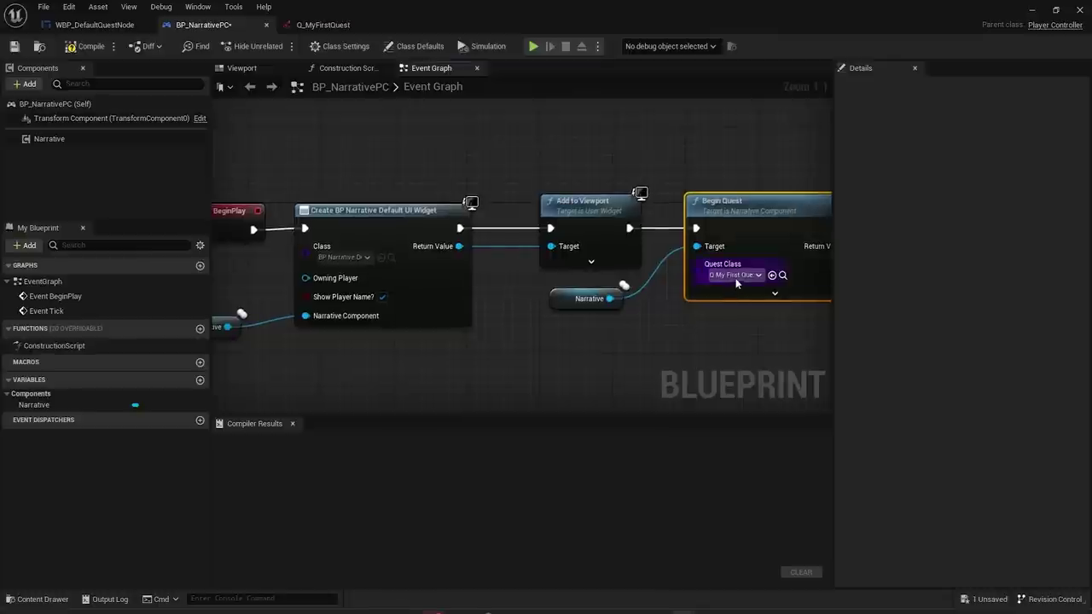
drag(576, 302, 595, 303)
click(592, 319)
- Compile BP_NarrativePC and play the level to test the quest's start
right_drag(454, 313, 524, 284)
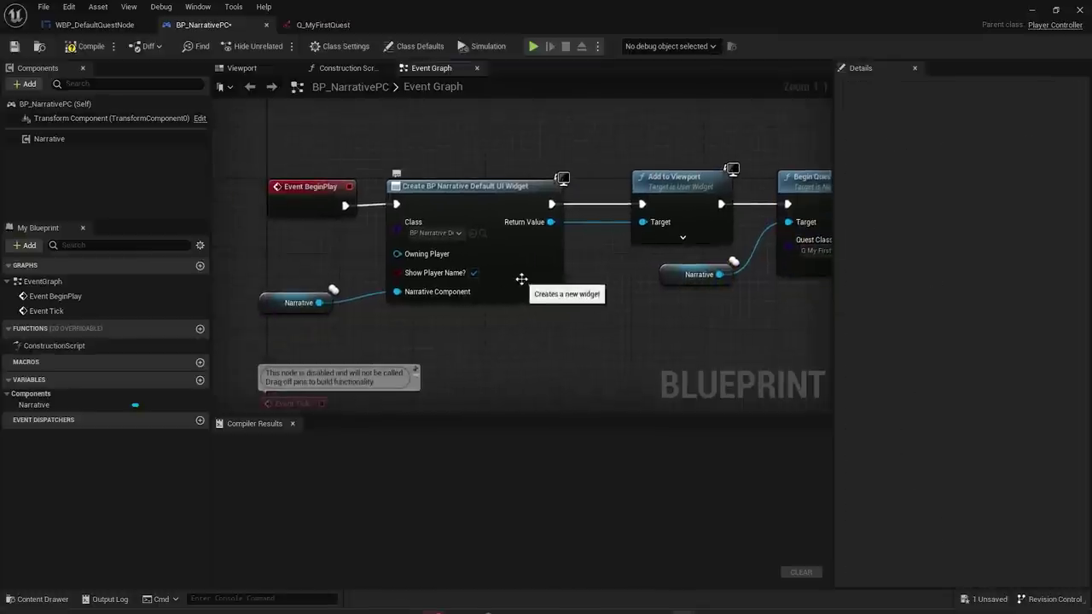
drag(478, 128, 651, 205)
click(394, 122)
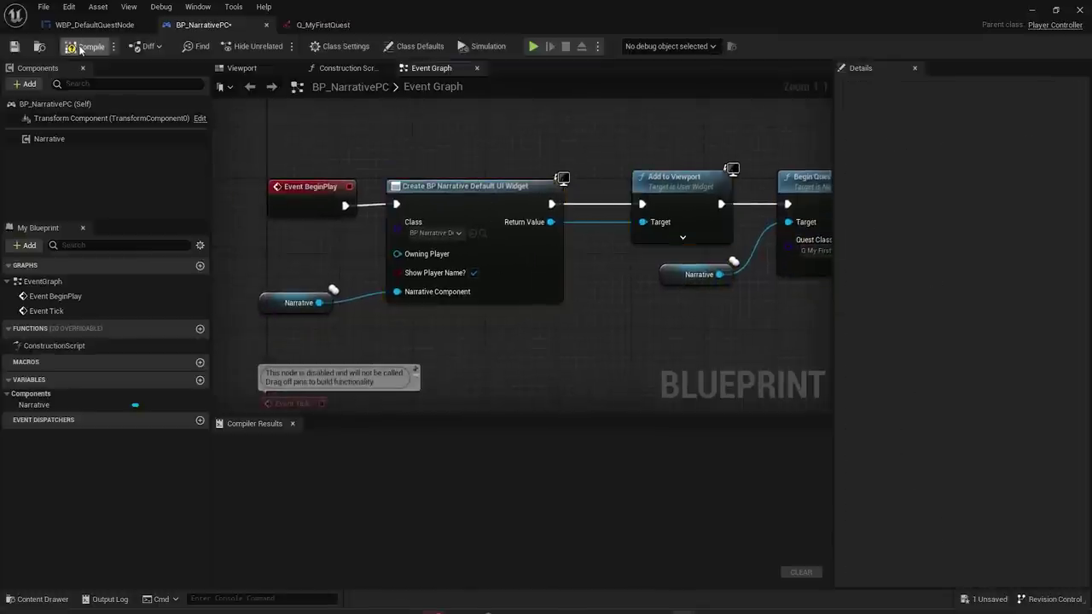
click(85, 46)
click(1032, 10)
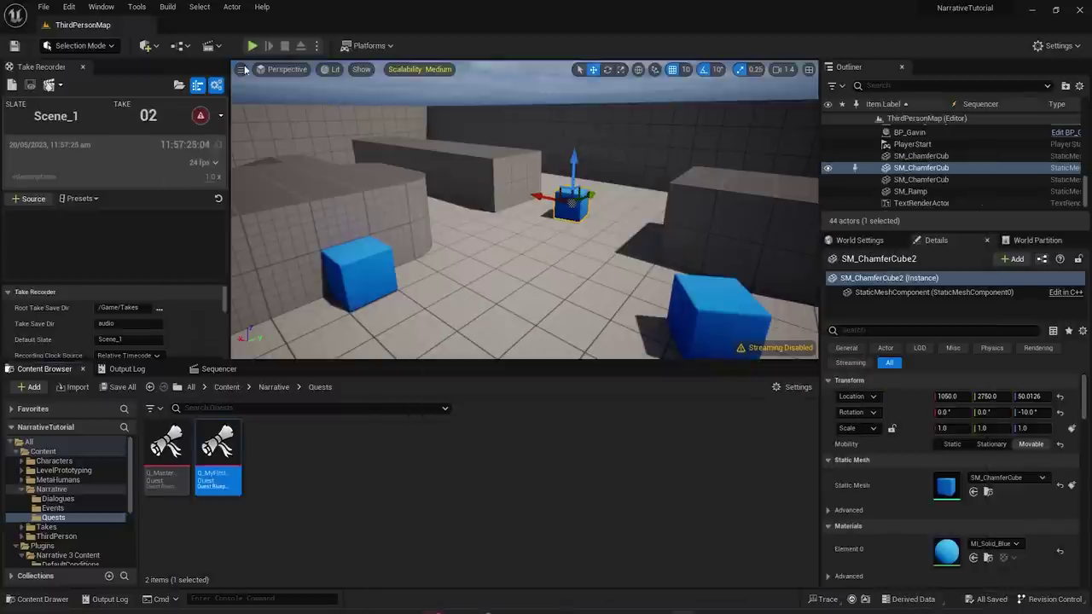
click(254, 45)
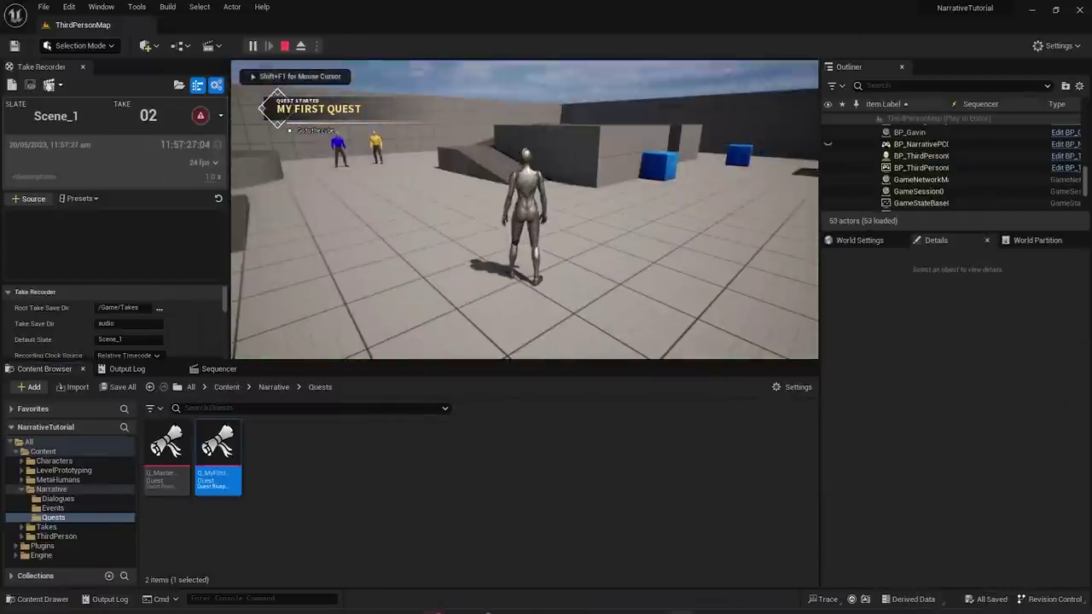
- Run the character to the blue cubes to test the quest's Go to the cube task, and end the play session
key(w)
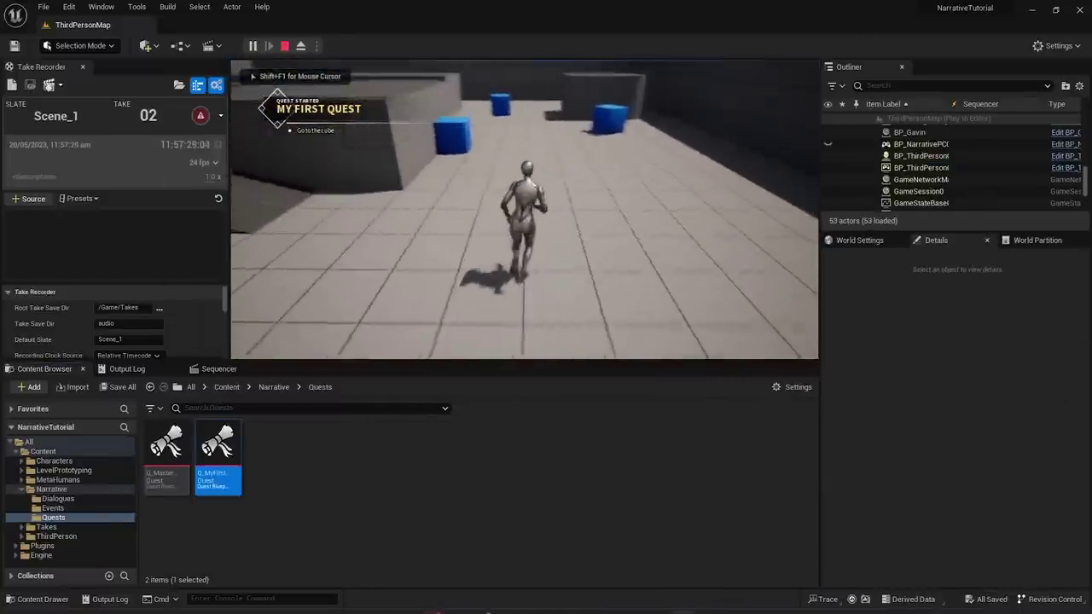
key(space)
key(w)
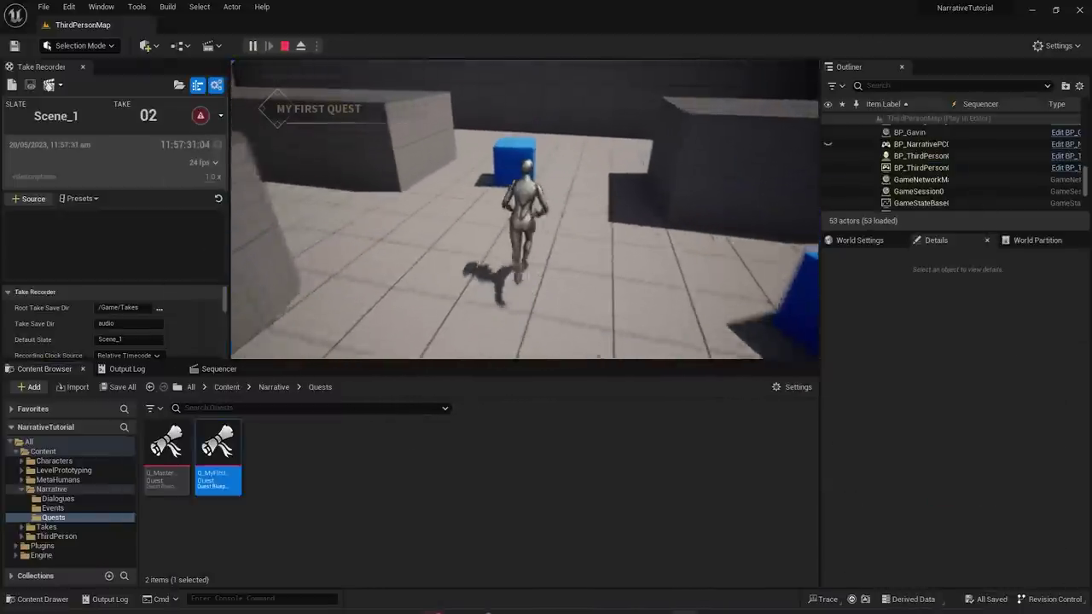
key(w)
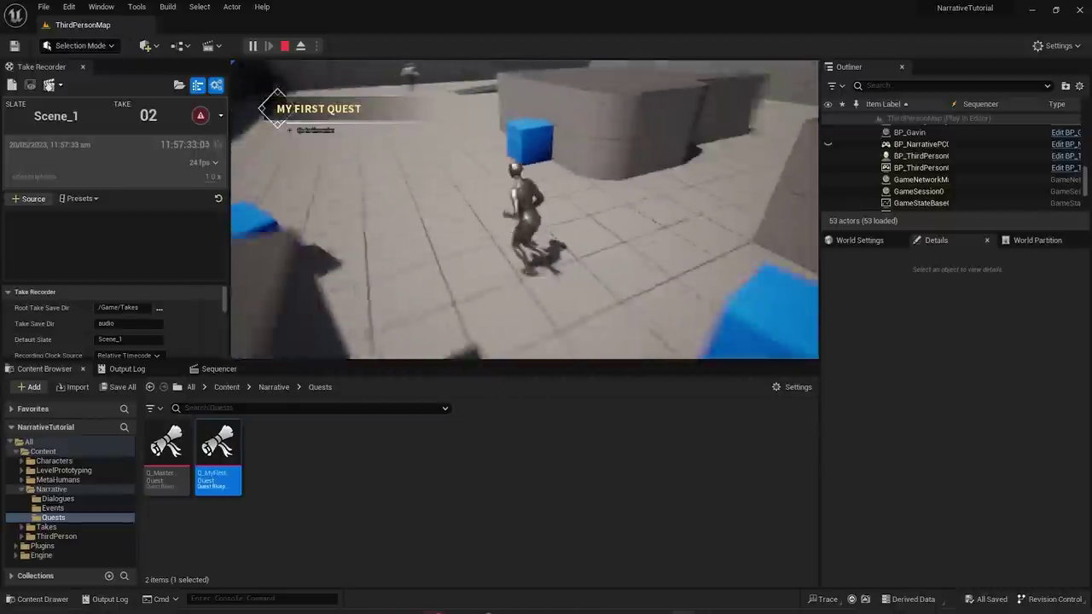
key(w)
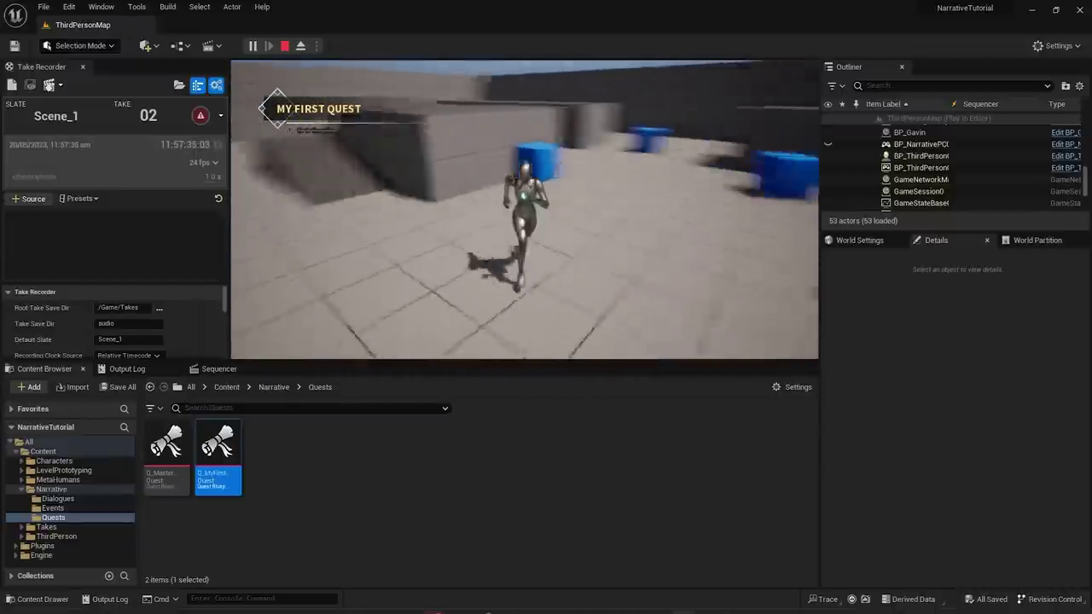
key(w)
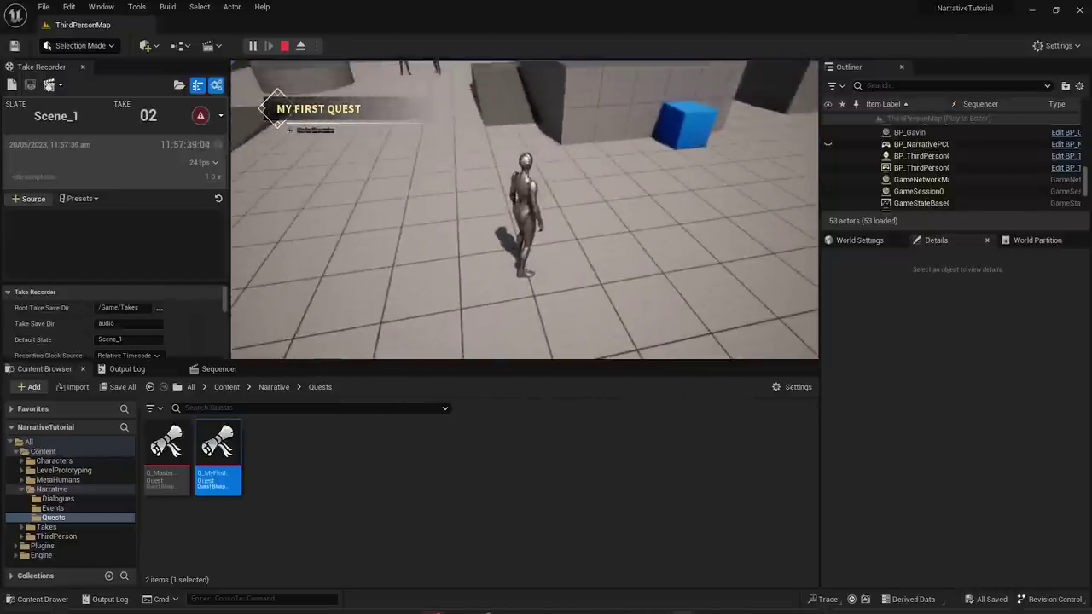
key(Escape)
- In Q_MyFirstQuest, move the WentToCube state aside and add a Succeed the Quest state after the Go to the cube branch
double_click(221, 472)
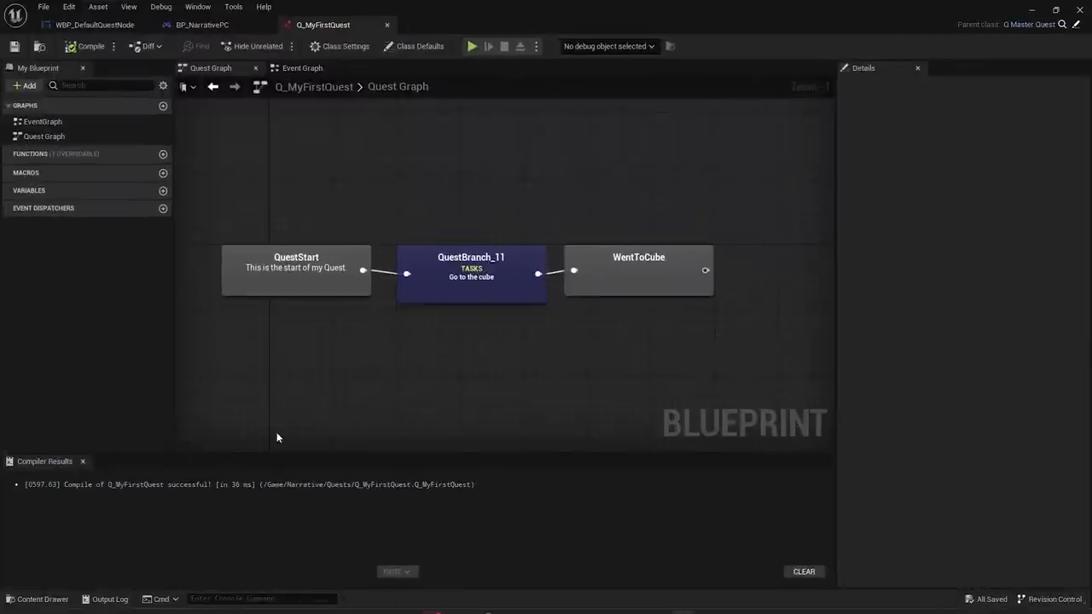
drag(623, 291, 658, 344)
click(613, 338)
click(634, 278)
click(563, 287)
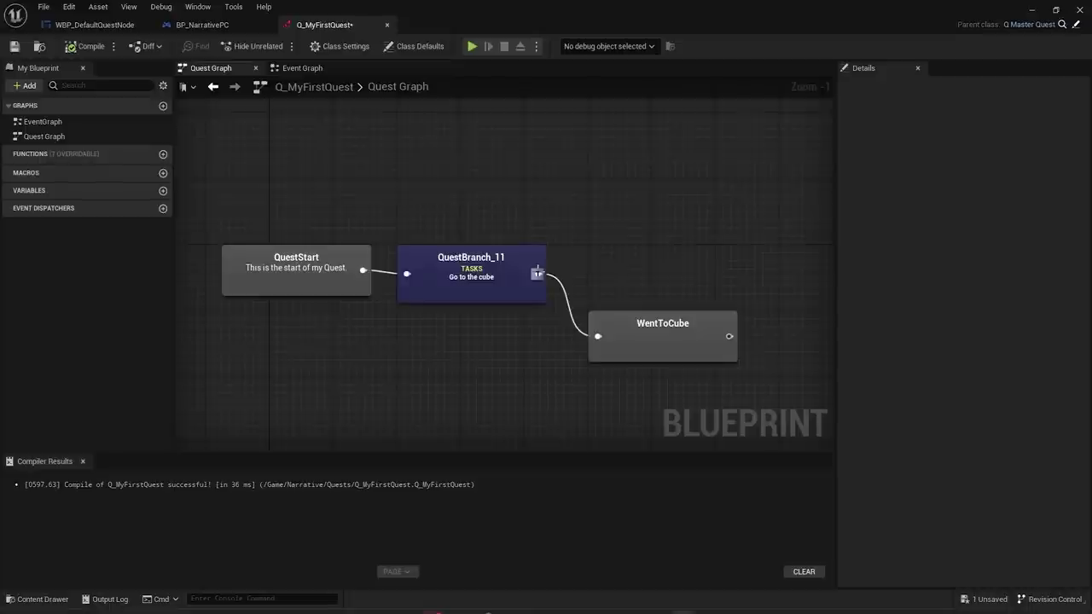
drag(537, 274, 607, 232)
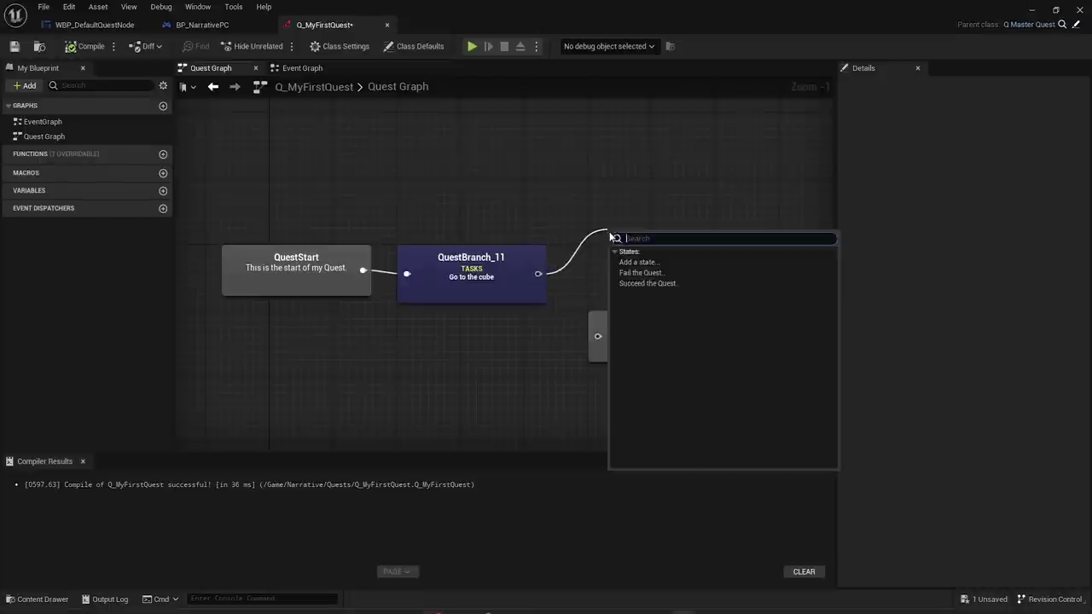
click(643, 283)
drag(630, 267, 657, 262)
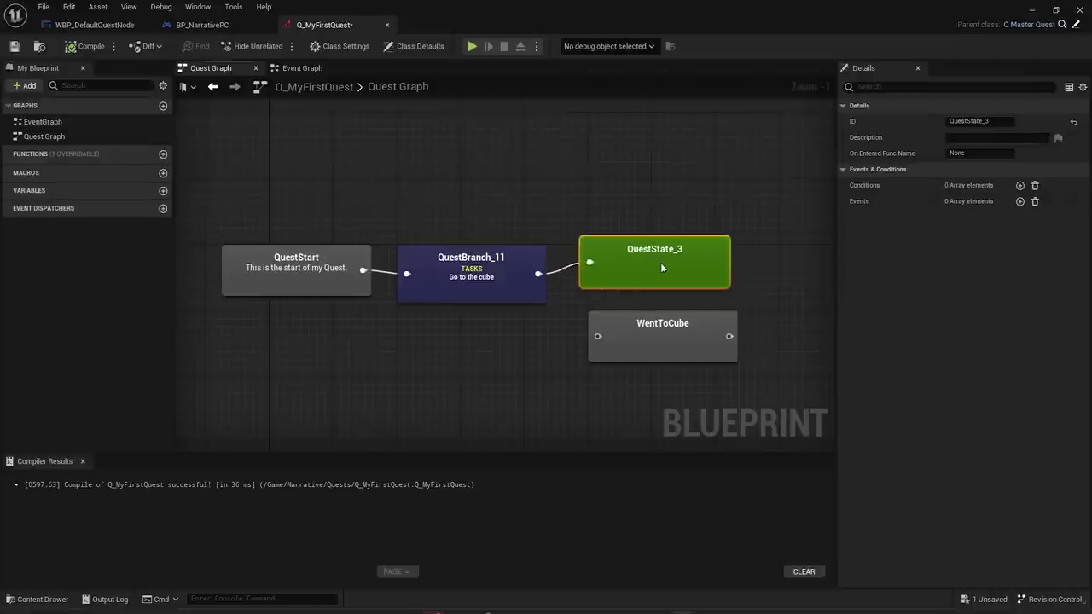
right_drag(712, 264, 556, 259)
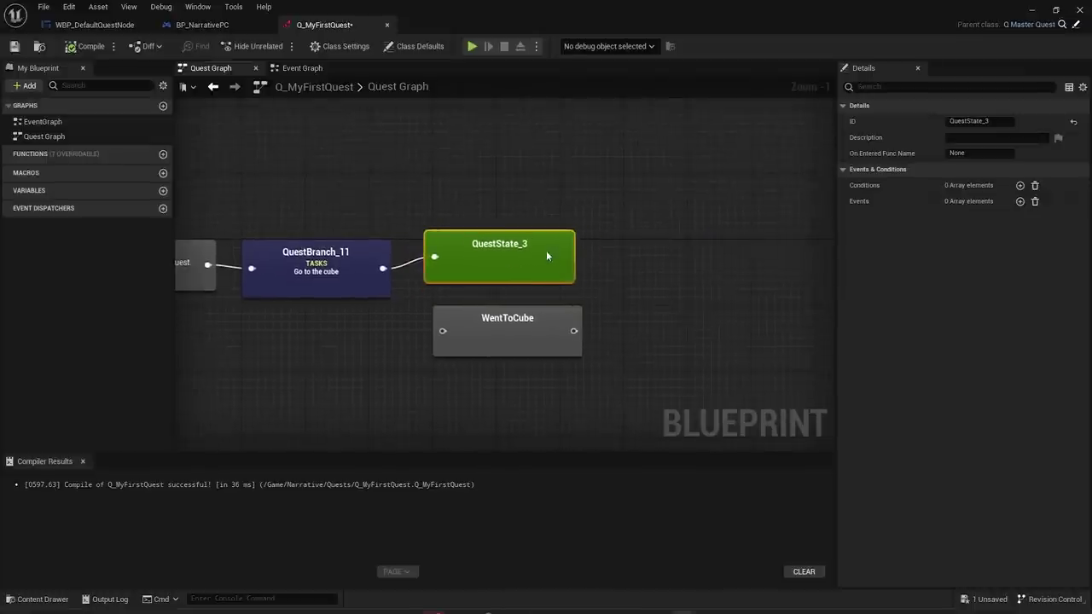
right_drag(421, 306, 493, 284)
drag(558, 312, 536, 371)
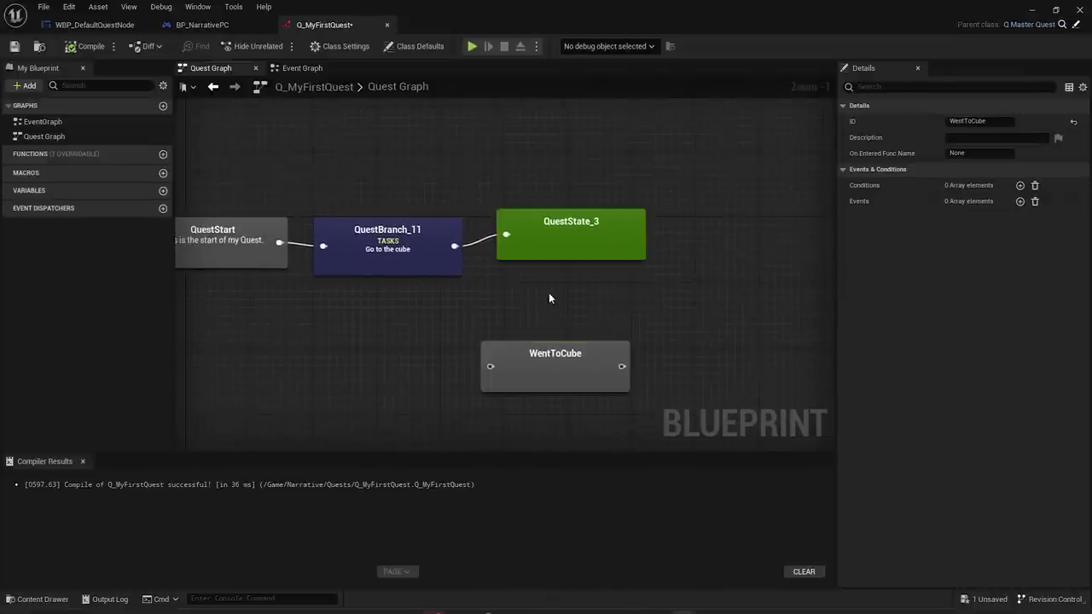
- Set the success state's ID to QuestComplete and its Description to "I've completed the quest!"
click(551, 296)
right_drag(553, 278, 591, 314)
click(606, 282)
drag(608, 283, 608, 291)
click(980, 121)
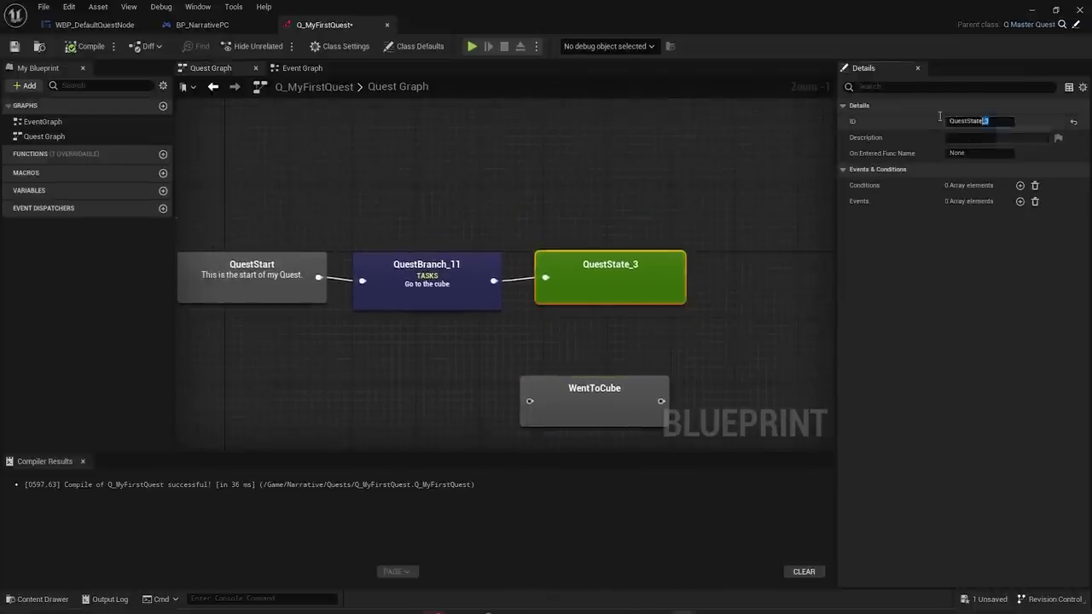
text(QuestComplete)
key(Return)
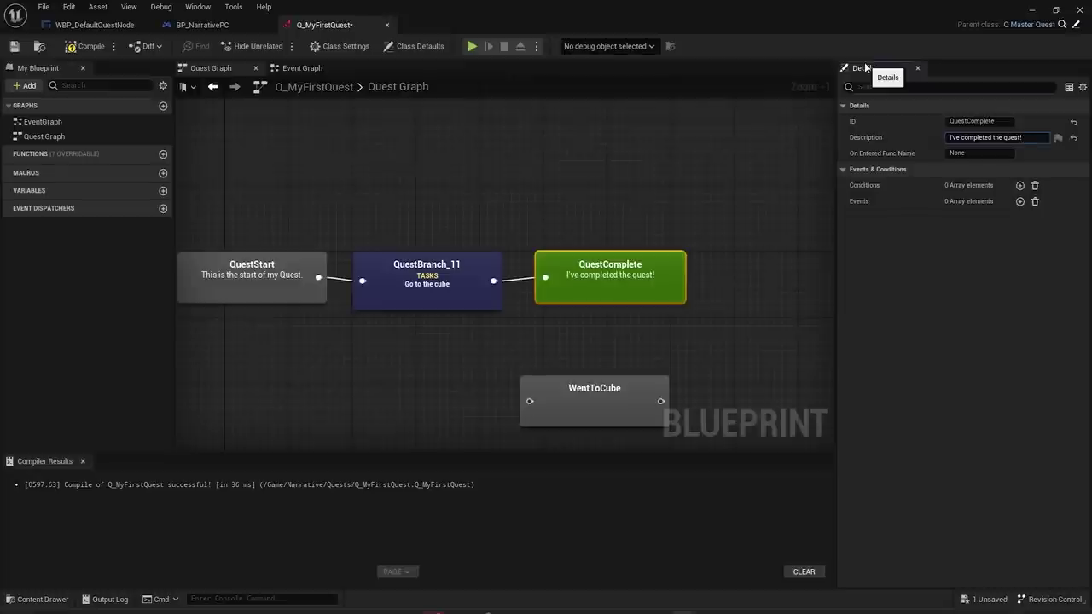
- Move QuestComplete down slightly and add a Fail the Quest state from the Go to the cube branch
drag(596, 266, 605, 291)
click(590, 259)
drag(493, 283, 558, 190)
click(598, 242)
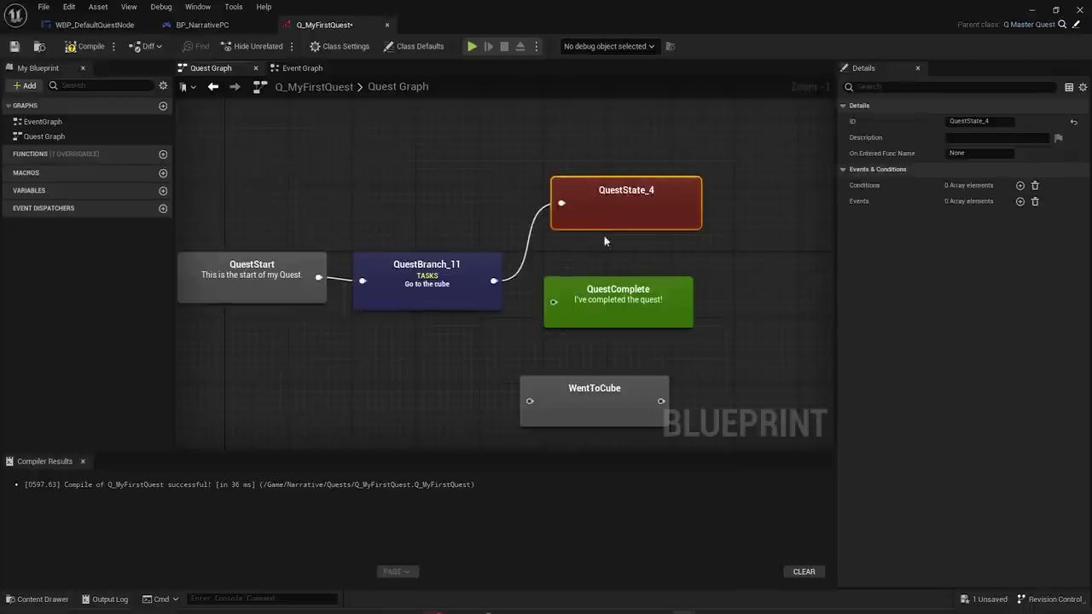
- Move the fail state higher up and reconnect the Go to the cube branch to QuestComplete
drag(607, 308, 631, 324)
click(605, 230)
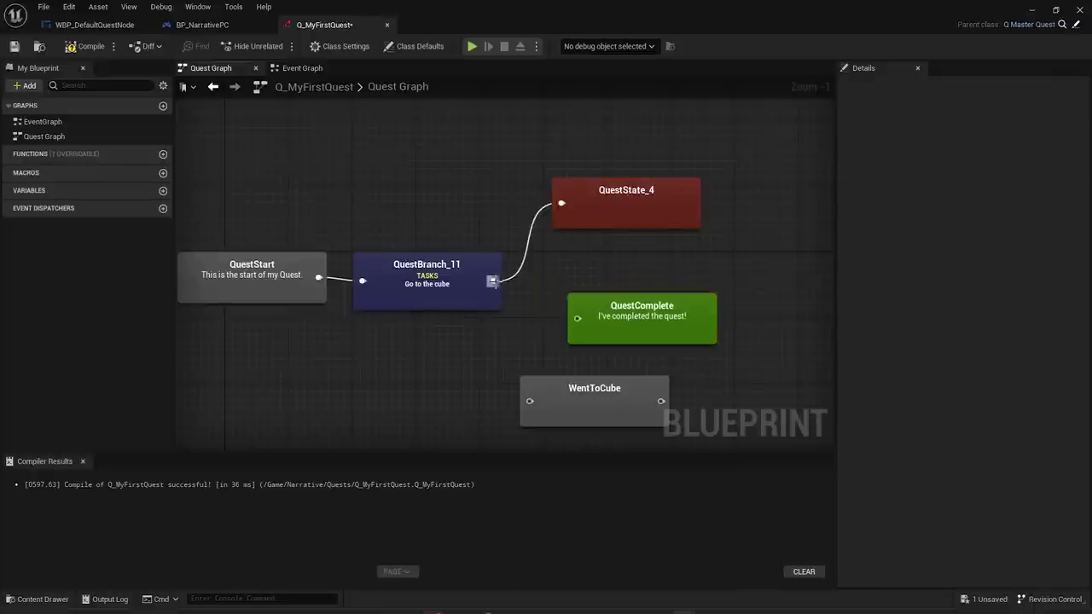
drag(613, 194, 605, 144)
drag(492, 282, 605, 270)
click(480, 222)
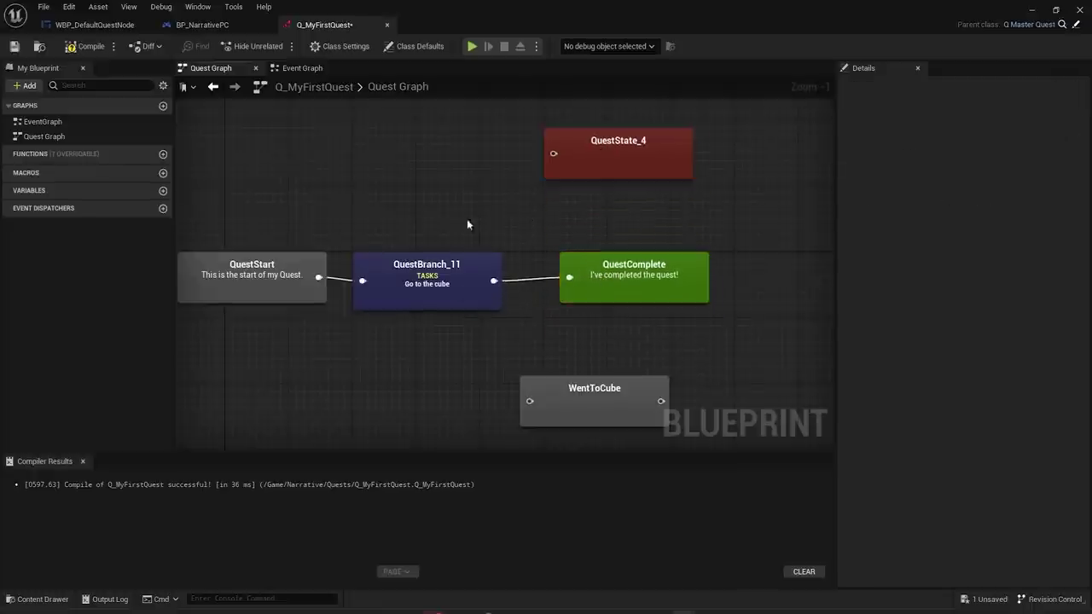
- Add a second Go To Location branch from QuestStart and place it above the Go to the cube branch
right_drag(481, 222, 631, 261)
drag(401, 317, 357, 309)
drag(429, 308, 505, 213)
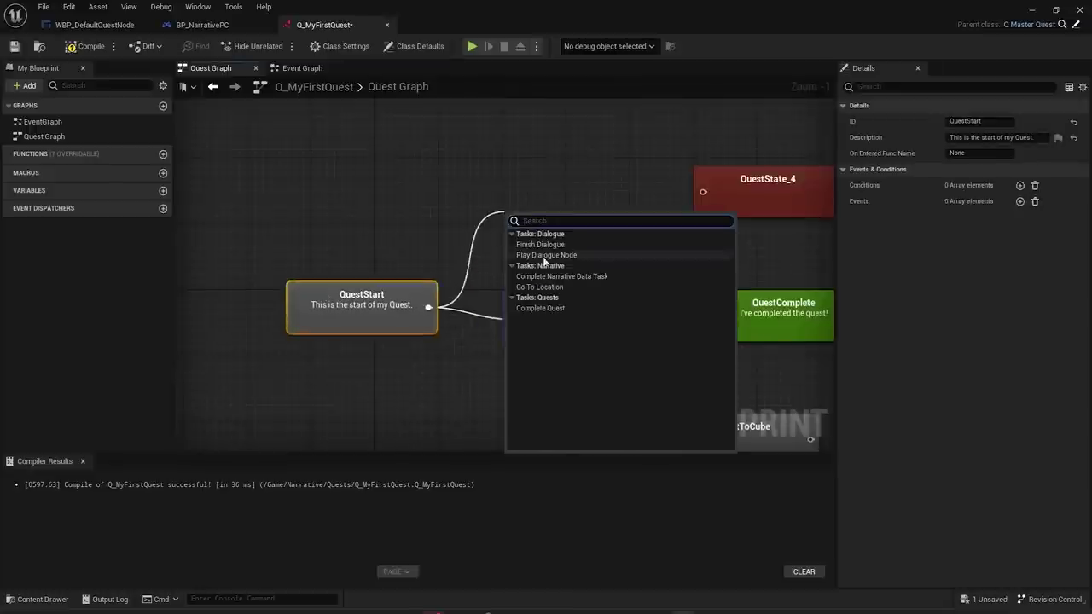
click(547, 287)
drag(570, 247, 556, 242)
click(791, 244)
right_drag(792, 244, 696, 258)
key(Delete)
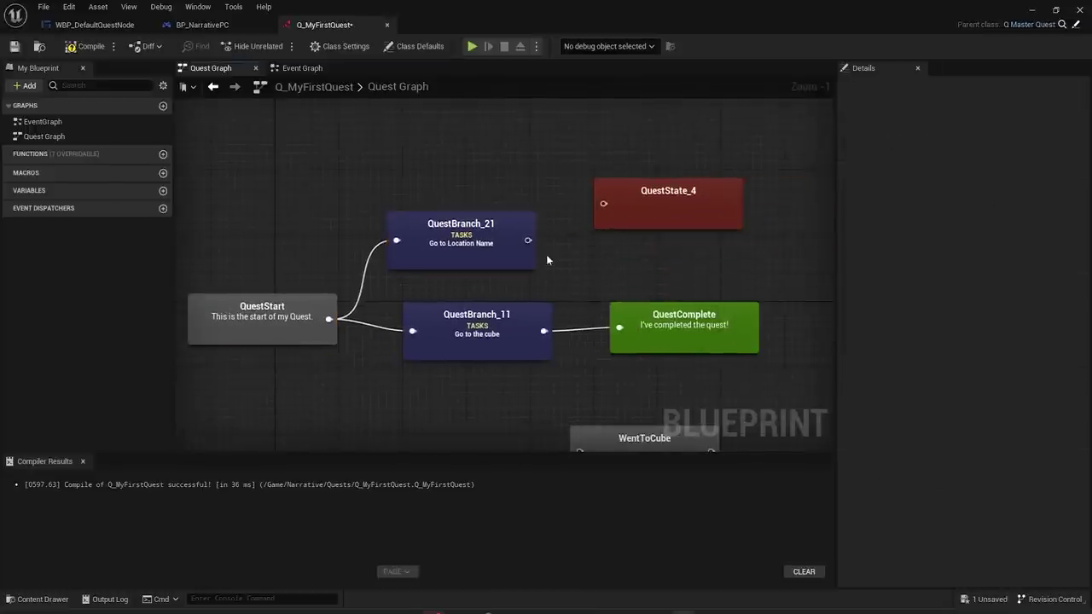
- Connect the new Go To Location branch to the fail state and line up the nodes
drag(529, 243, 610, 205)
drag(643, 205, 651, 238)
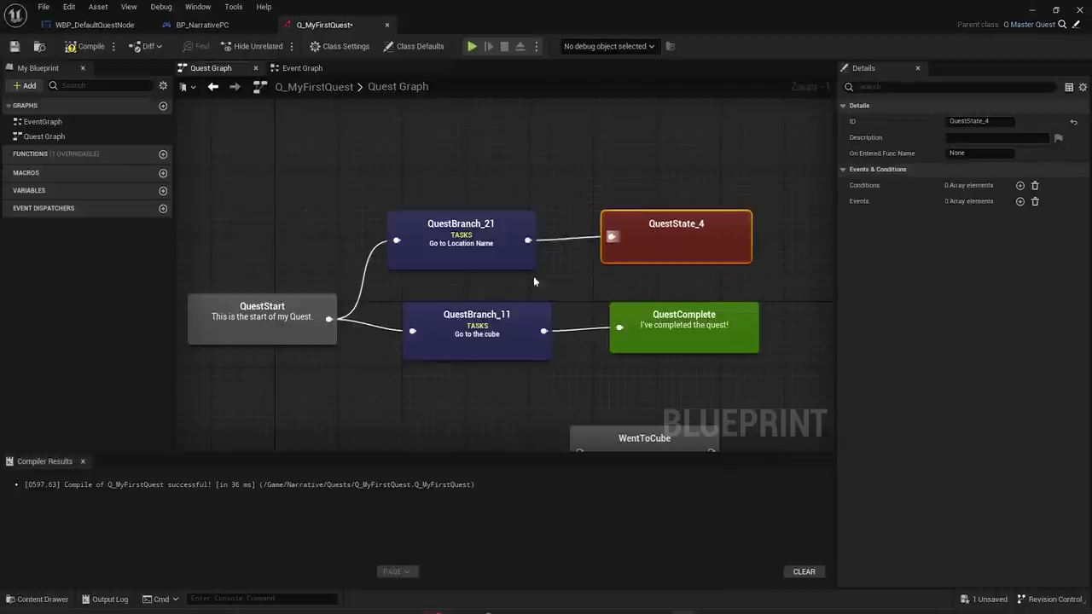
right_drag(512, 271, 565, 252)
drag(541, 227, 557, 212)
- Move the blue cube SM_ChamferCube3 in the level to location 320.0, 2340.0, 50.0126, near the side wall
click(1032, 15)
right_drag(486, 240, 551, 226)
click(570, 205)
drag(549, 204, 609, 208)
right_drag(551, 224, 580, 246)
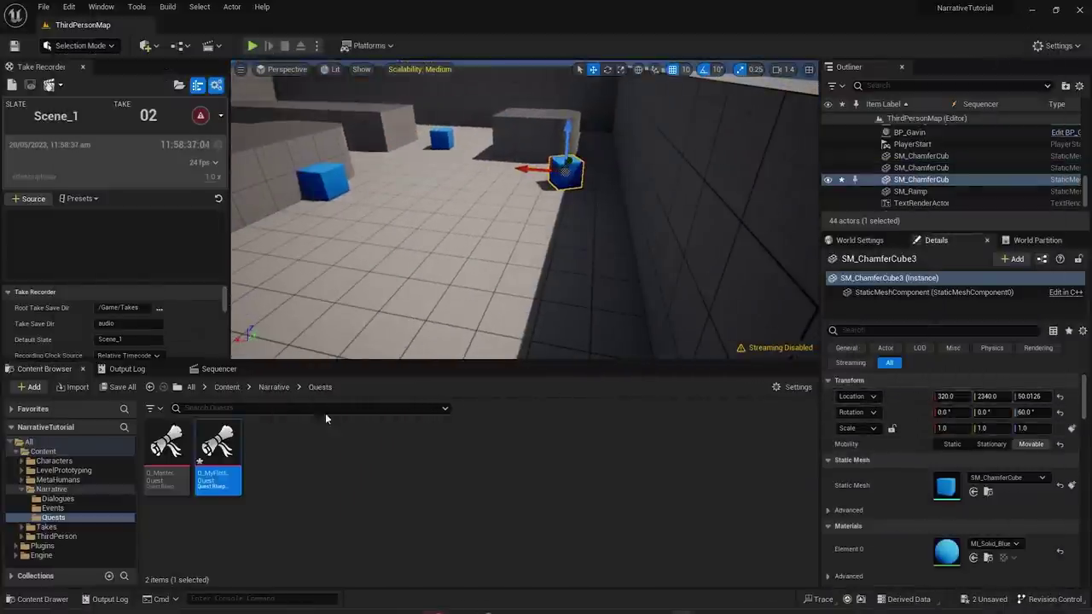
- Set the new branch's Goal Location to 320.0, 2340.0, 50.0126 and its Friendly Location Name to "the wrong cube"
double_click(218, 478)
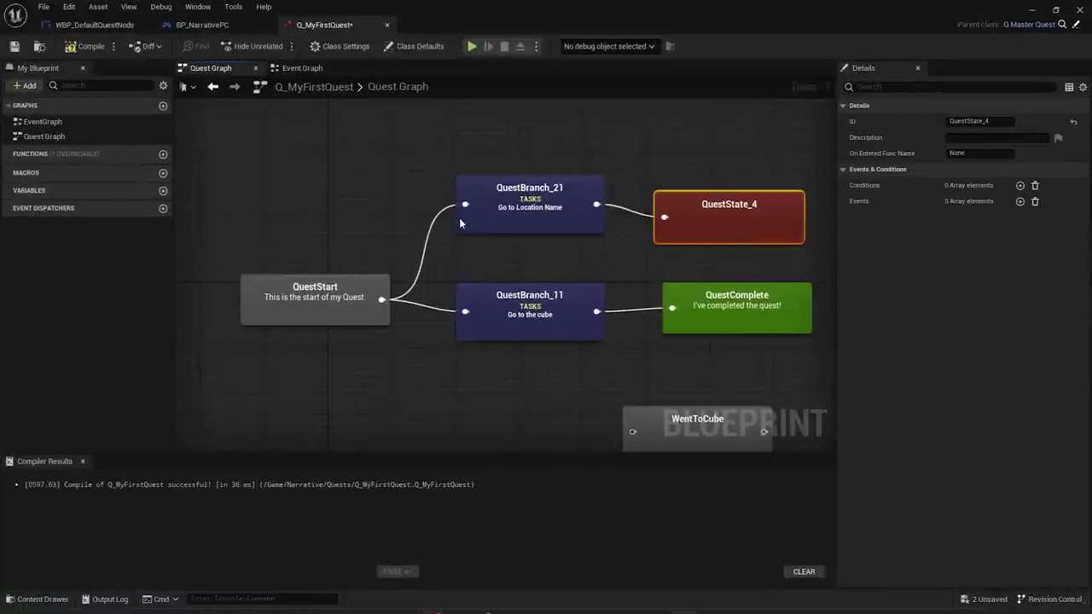
shift+click(919, 174)
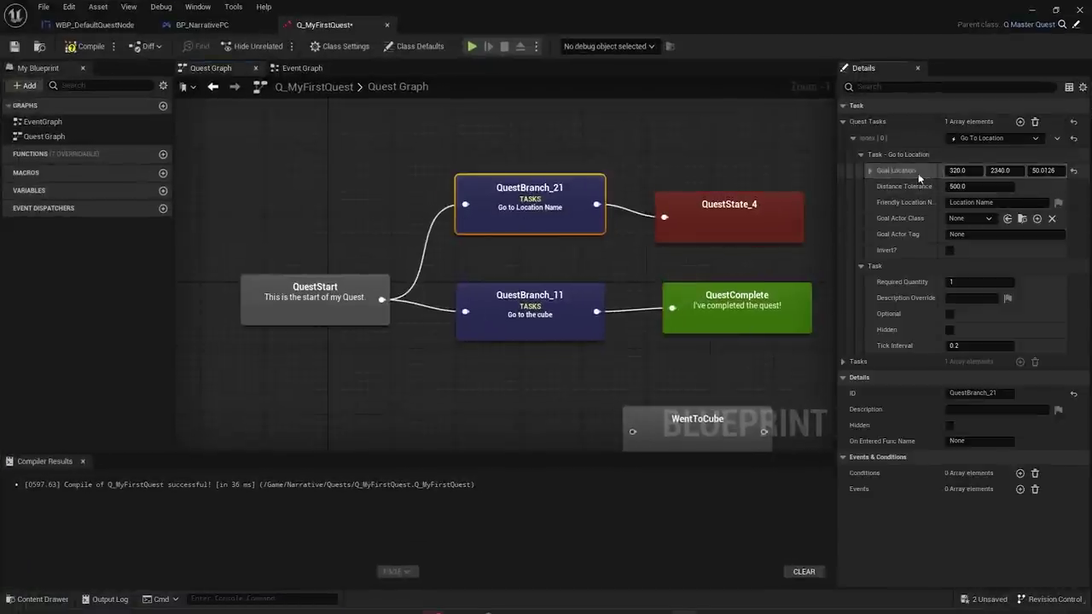
drag(1002, 203, 751, 165)
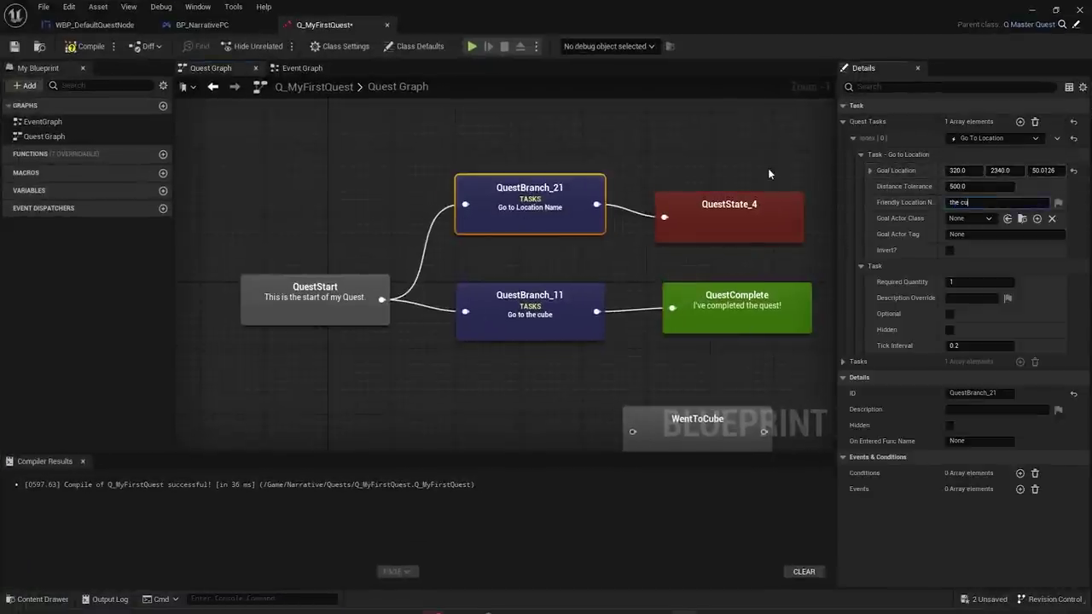
text(the cu)
key(BackSpace)
key(BackSpace)
text(wro)
click(679, 147)
- Set the fail state's ID to QuestFailed and its Description to "Oh no! I've failed the quest"
click(728, 234)
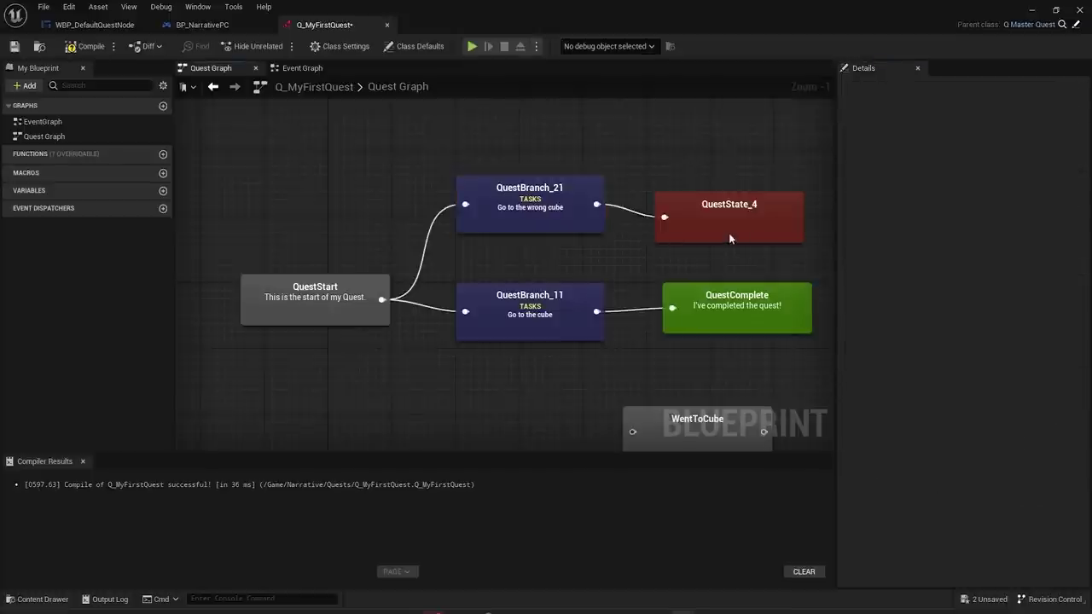
click(973, 120)
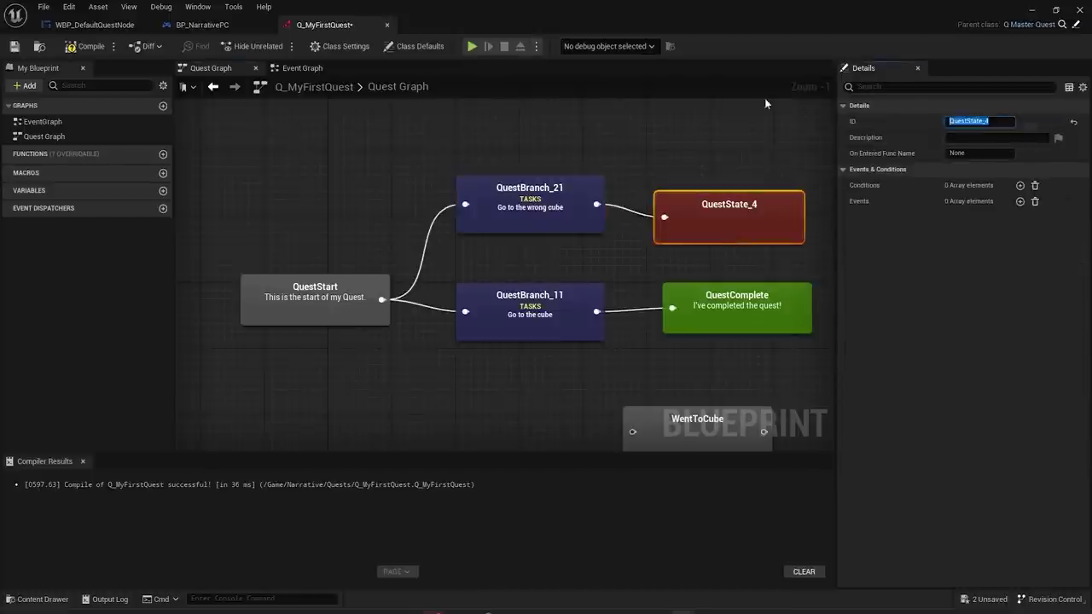
text(QuestFailed)
key(Return)
click(967, 137)
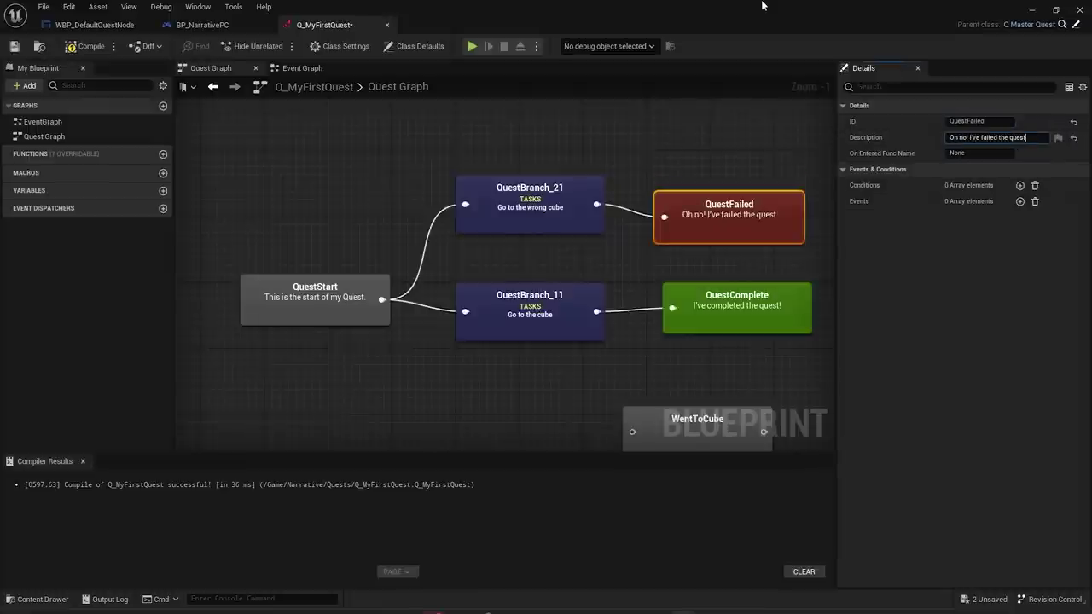
drag(1028, 137, 924, 135)
drag(1028, 137, 889, 140)
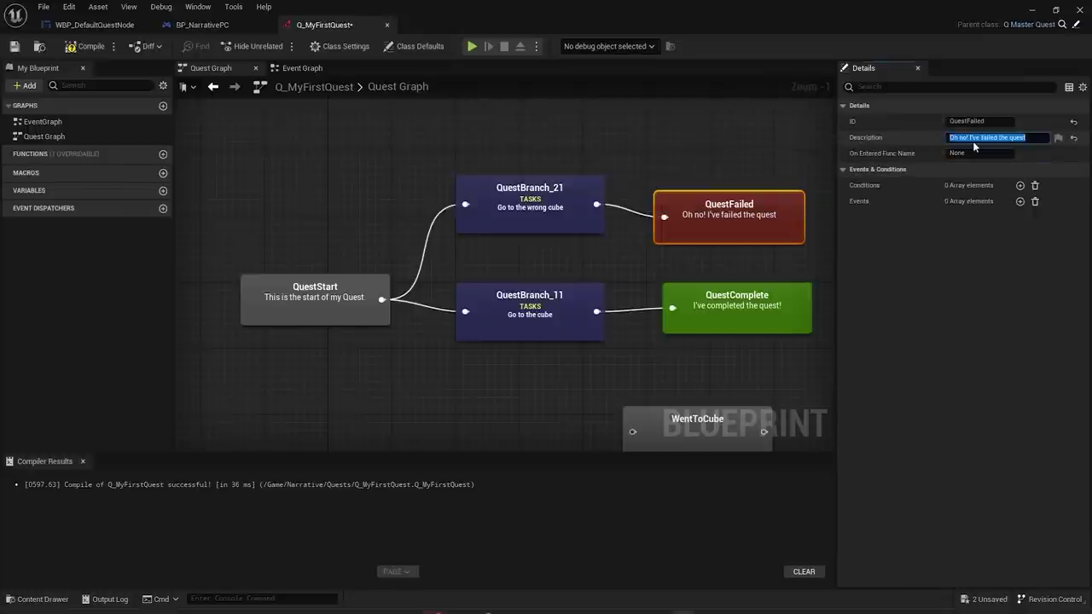
- Compile and save Q_MyFirstQuest
click(710, 317)
click(639, 263)
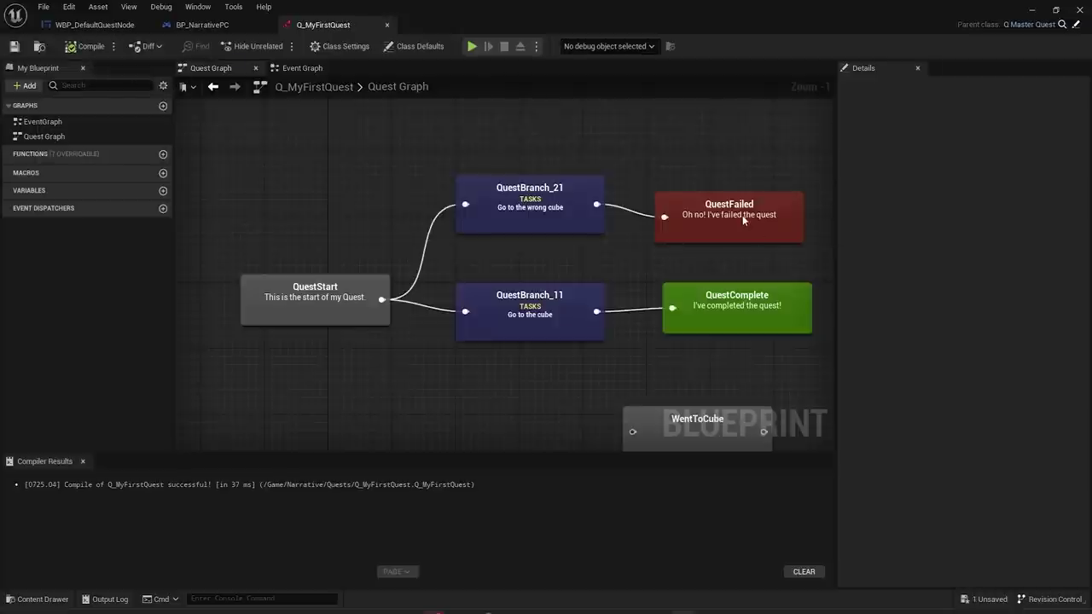
click(742, 215)
click(632, 239)
right_drag(511, 243, 453, 258)
right_drag(272, 372, 306, 364)
drag(284, 364, 793, 135)
click(792, 136)
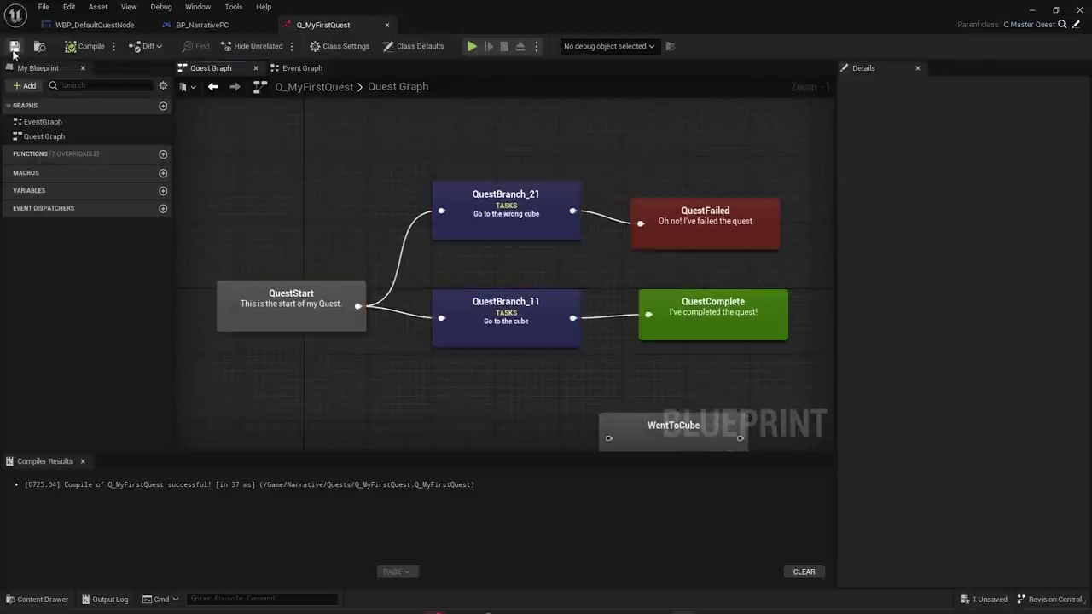
- Play the level and run the character to the correct cube to test the quest's success branch
click(1034, 10)
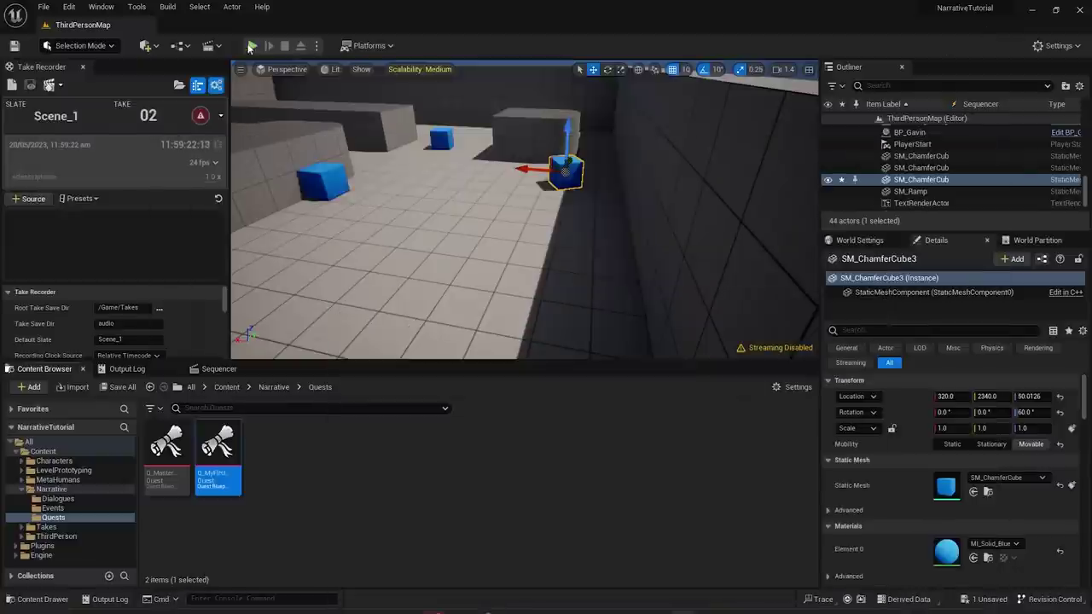
key(alt+p)
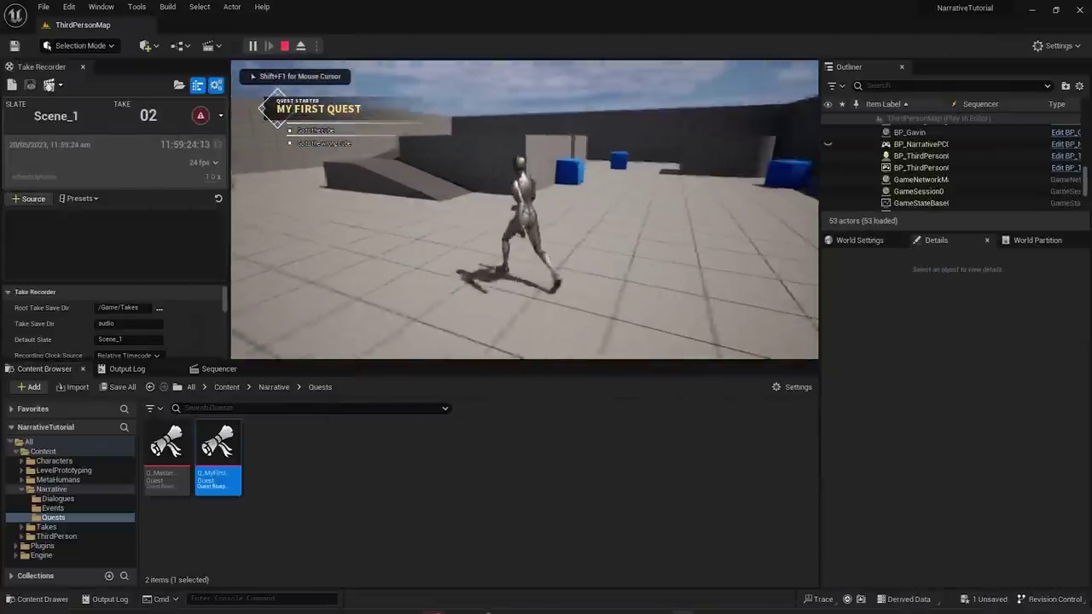
key(w)
key(space)
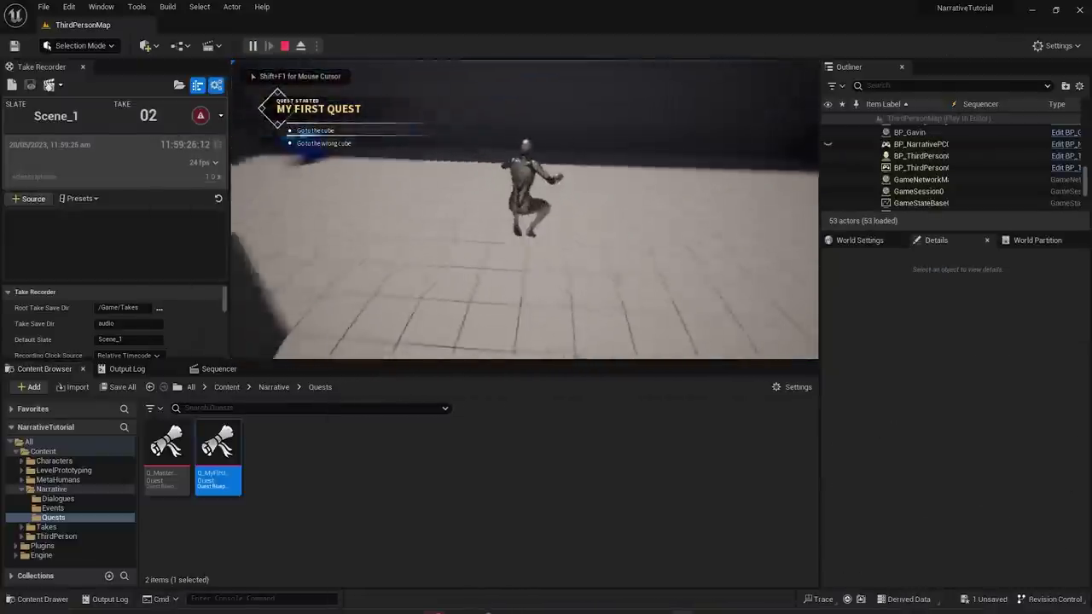
key(w)
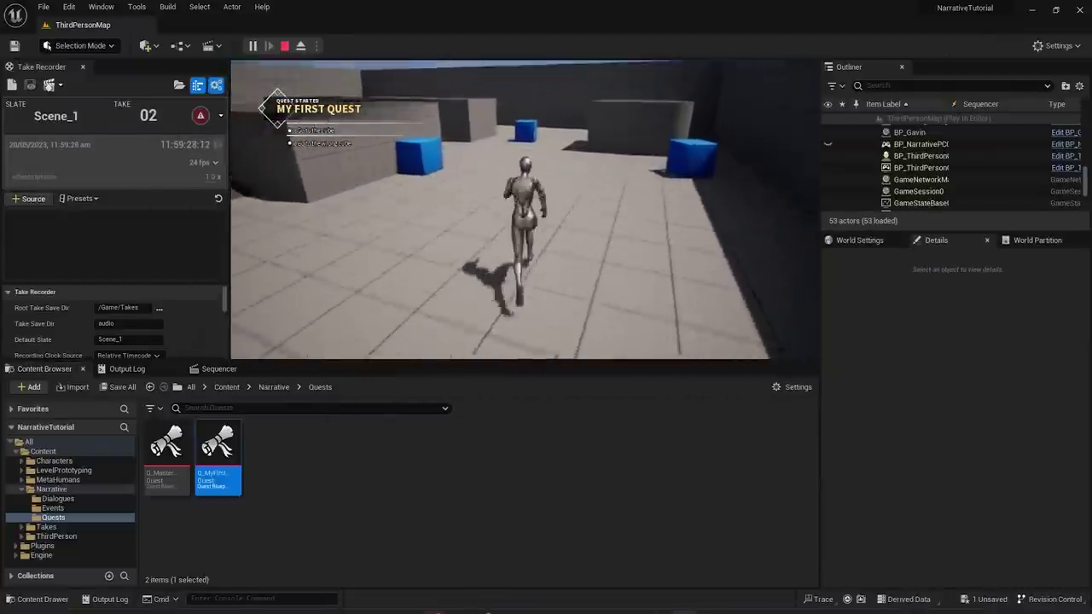
key(w)
key(space)
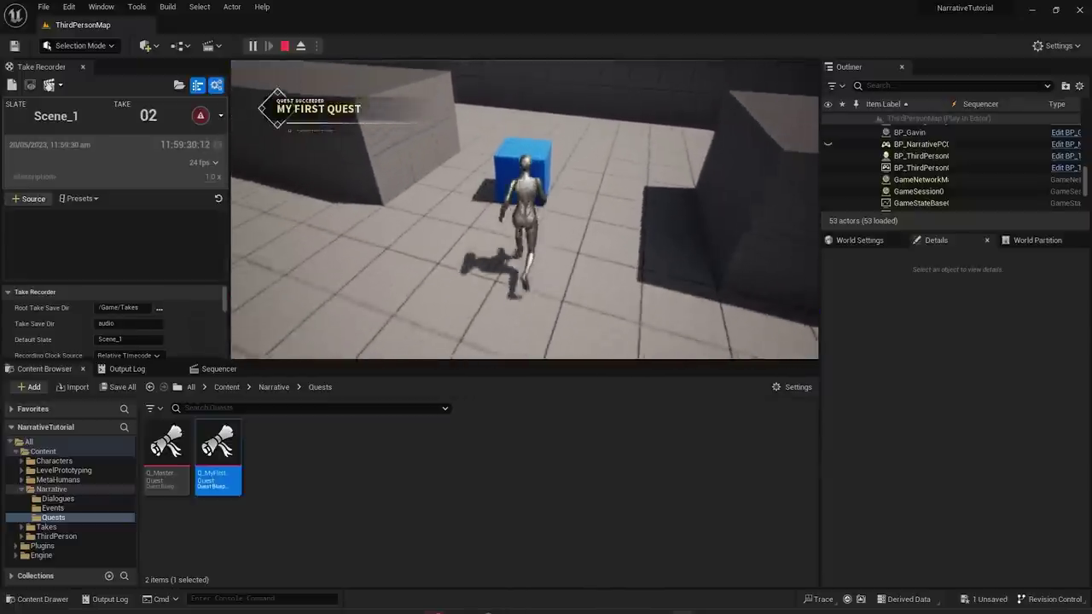
key(w)
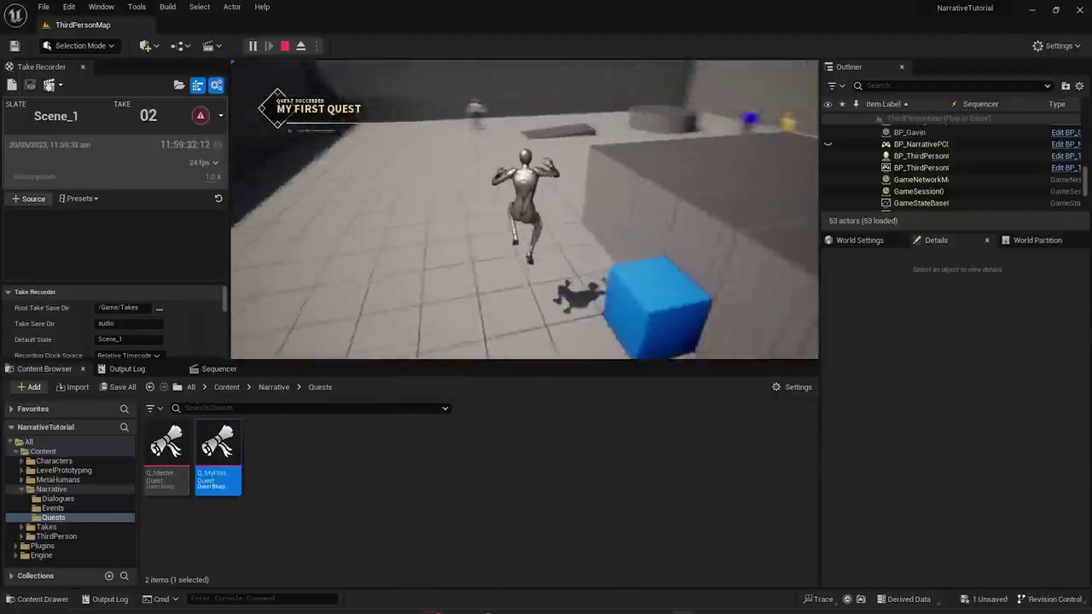
- Restart the level and run the character to the wrong cube to test the quest's failure branch, and end the play session
key(w)
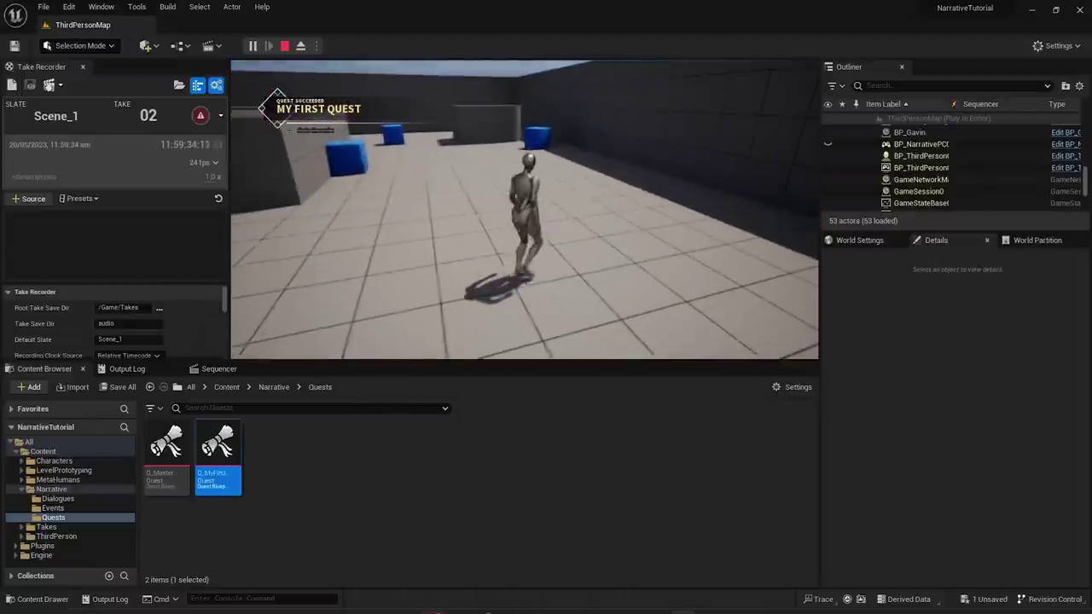
key(w)
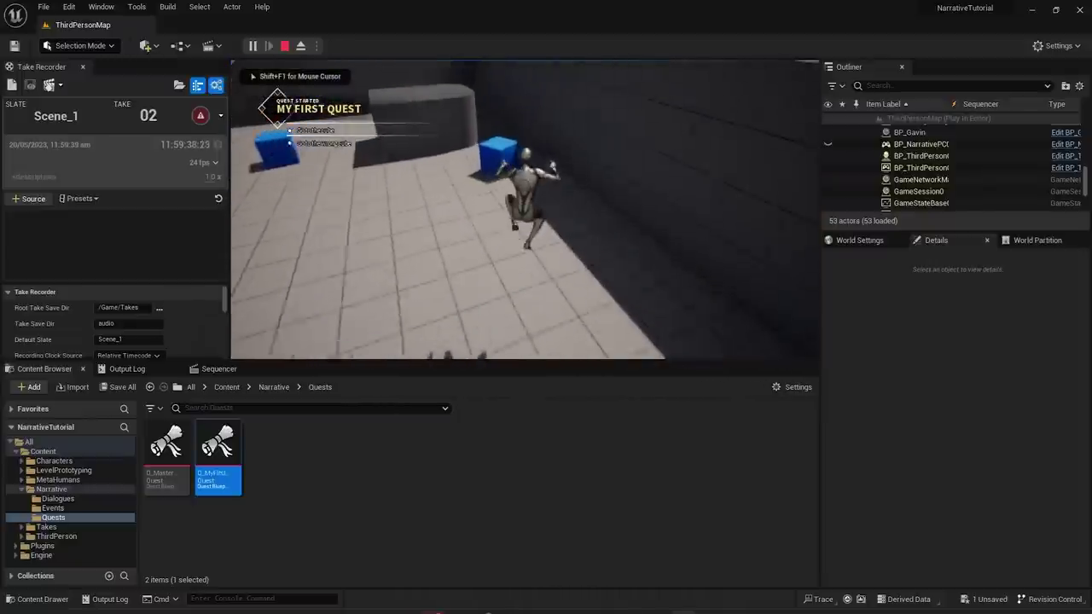
key(w)
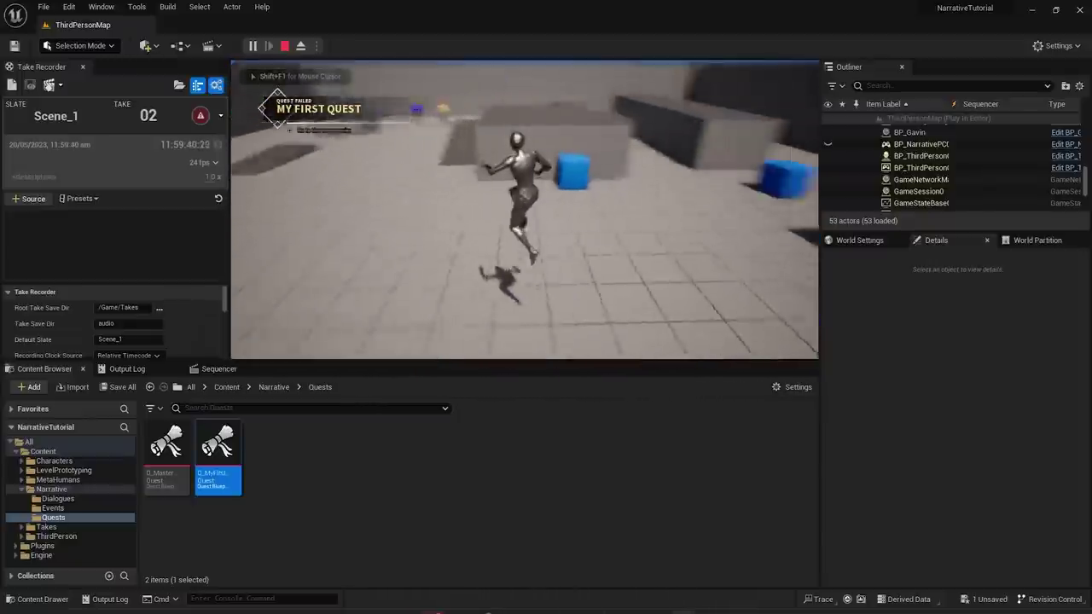
key(Escape)
- Open Q_MyFirstQuest, mark the wrong-cube branch QuestBranch_21 as Hidden, and compile and save the quest
double_click(210, 461)
mouse_move(501, 229)
mouse_down()
mouse_move(488, 243)
mouse_move(507, 222)
mouse_up()
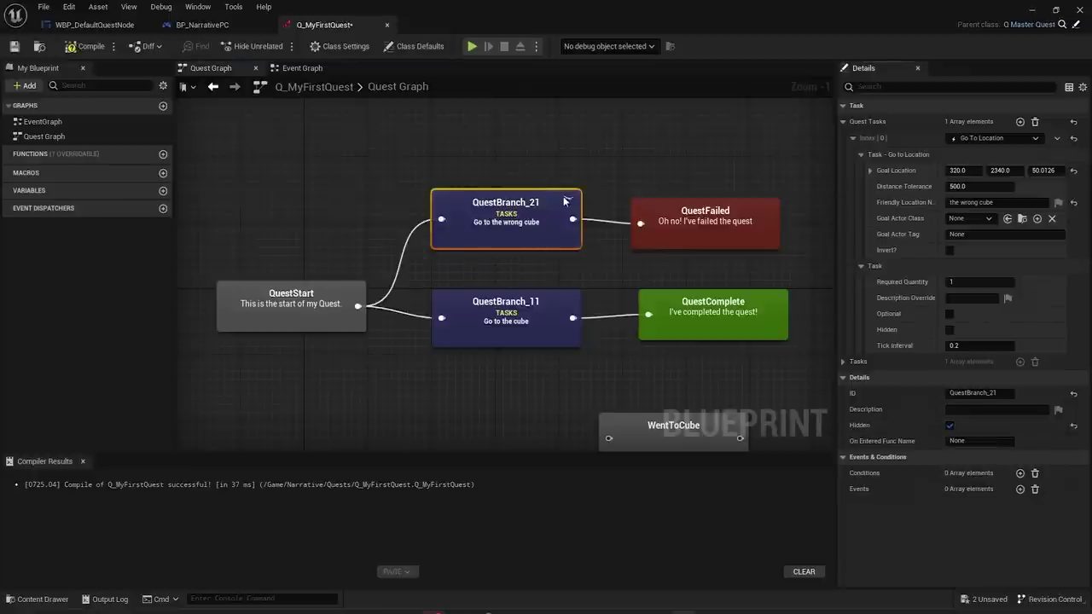
mouse_move(570, 199)
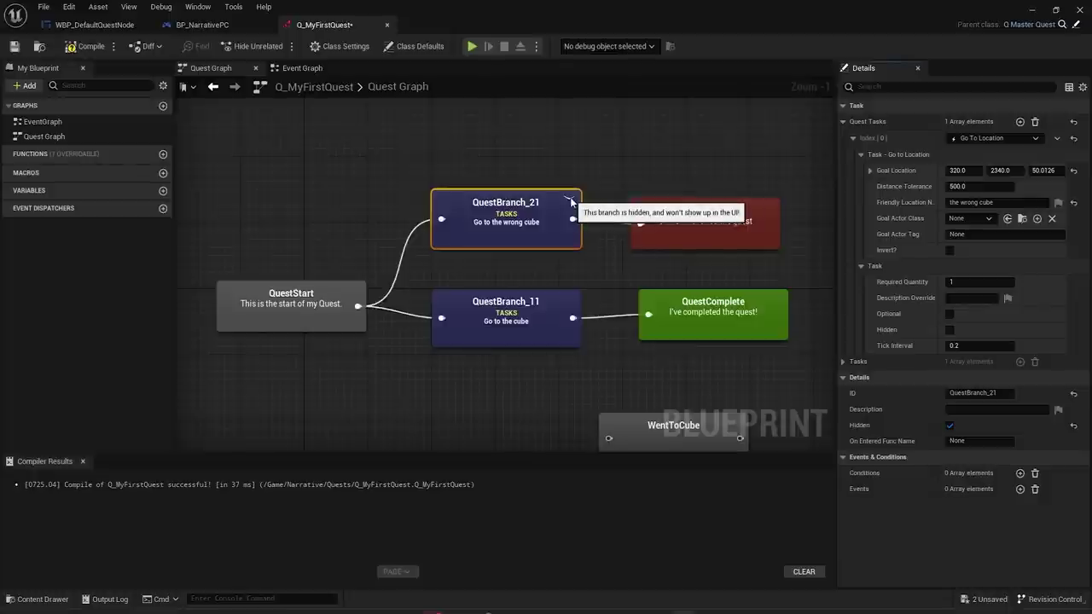
click(85, 46)
click(14, 47)
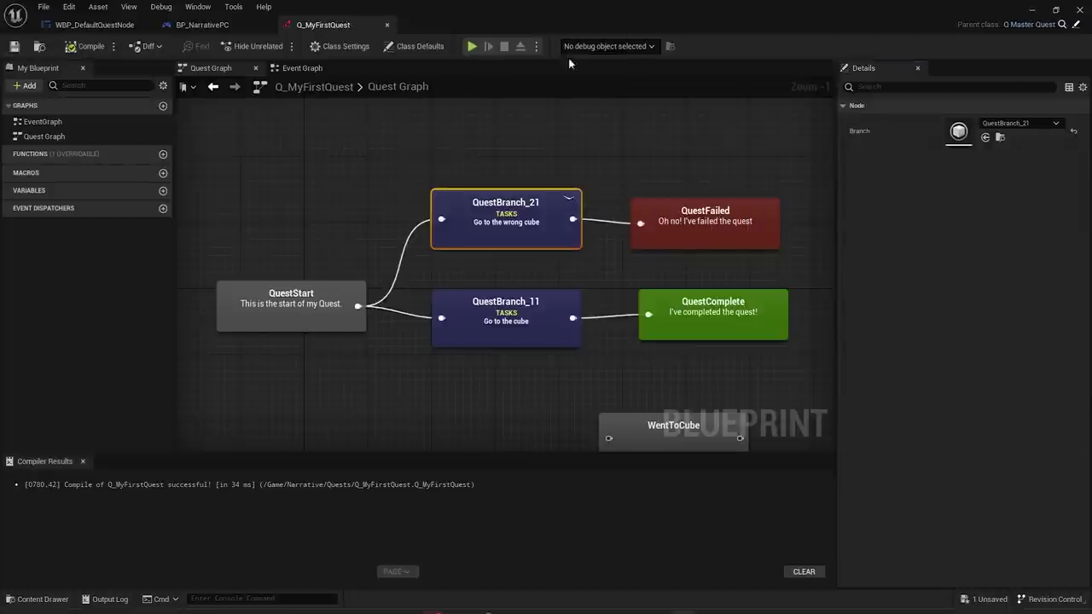
- Play the level and run the character toward the cubes to test the quest with its hidden wrong-cube branch
click(1036, 7)
click(253, 46)
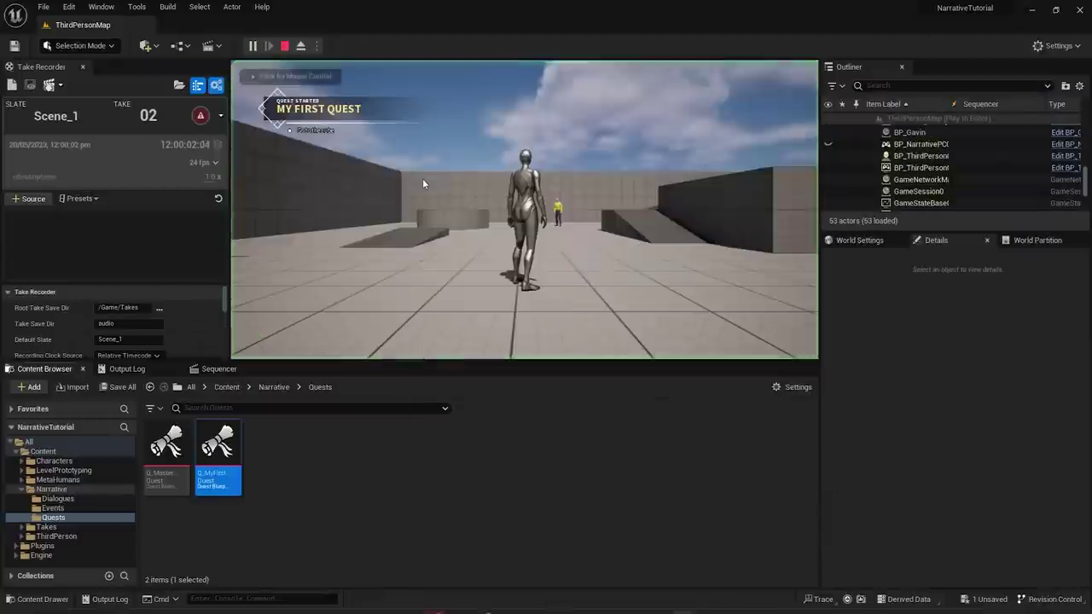
key(w)
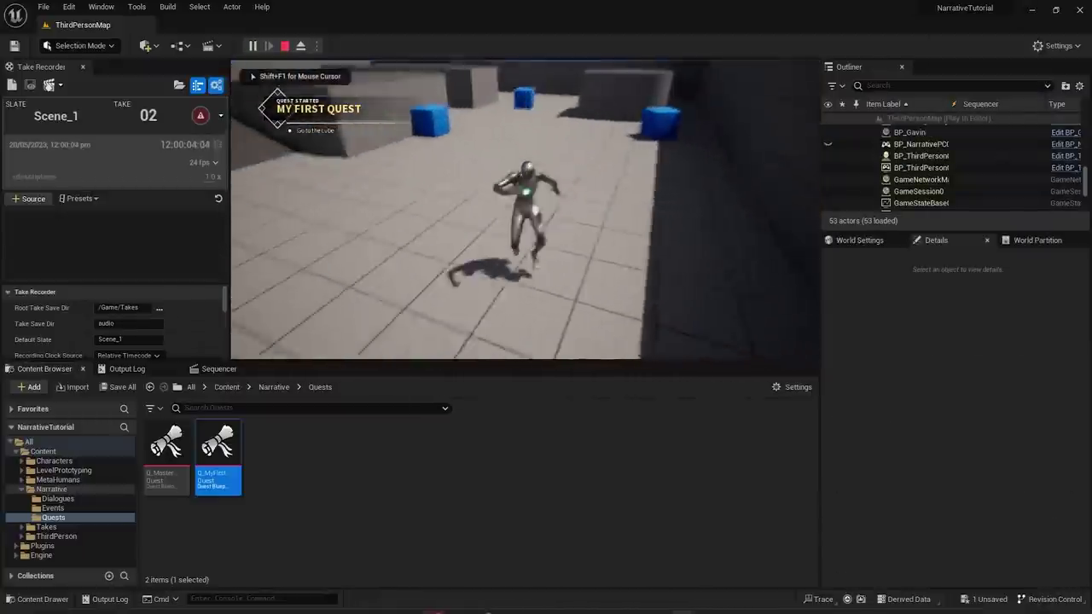
key(space)
key(w)
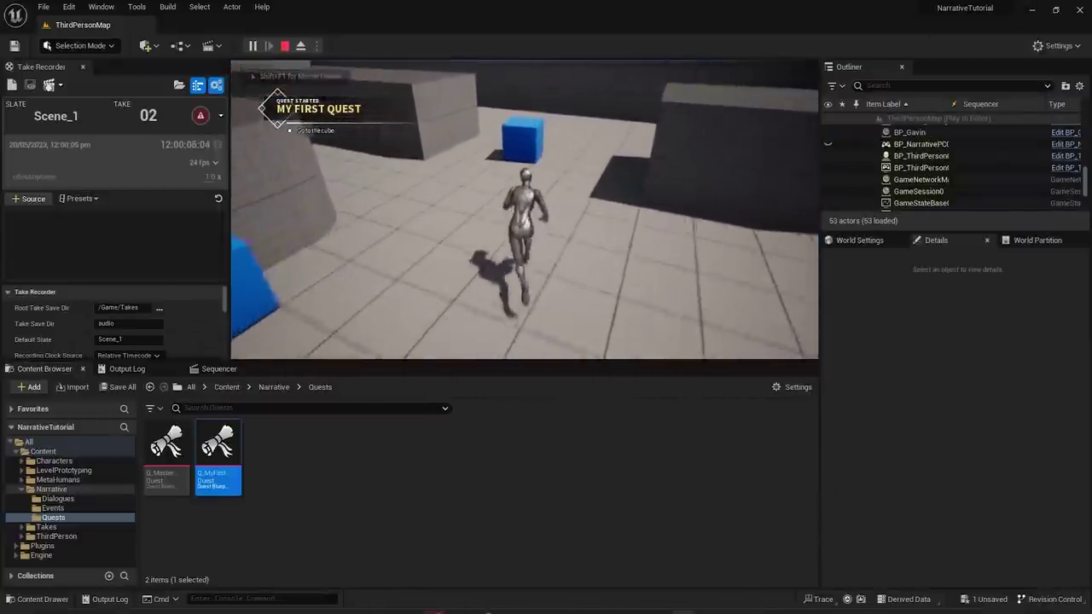
key(w)
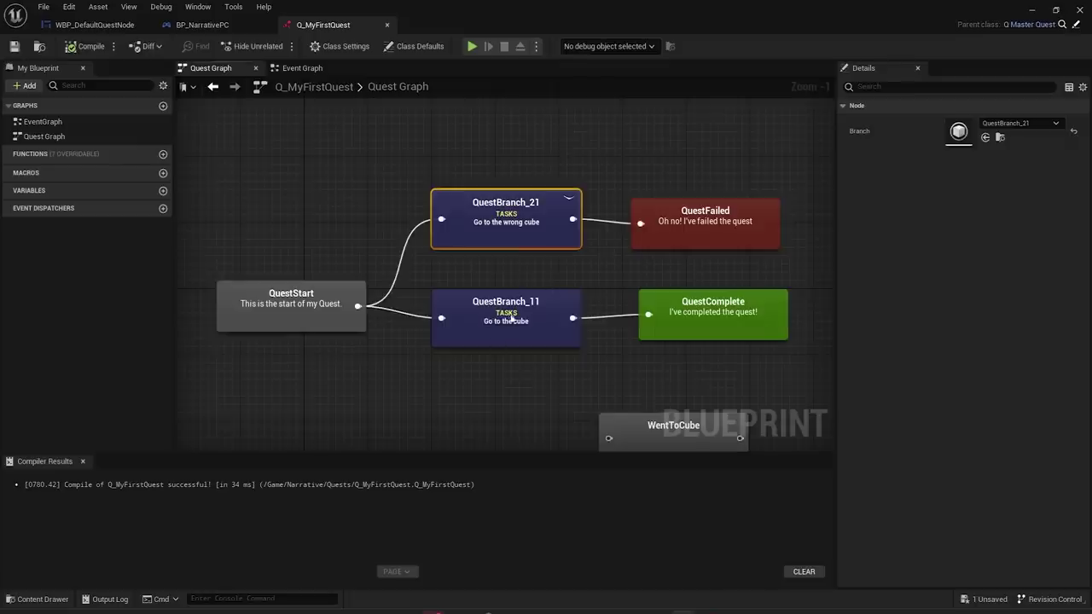
- Copy the wrong-cube branch's Go To Location task into QuestBranch_11 as a second quest task
right_drag(512, 324, 522, 272)
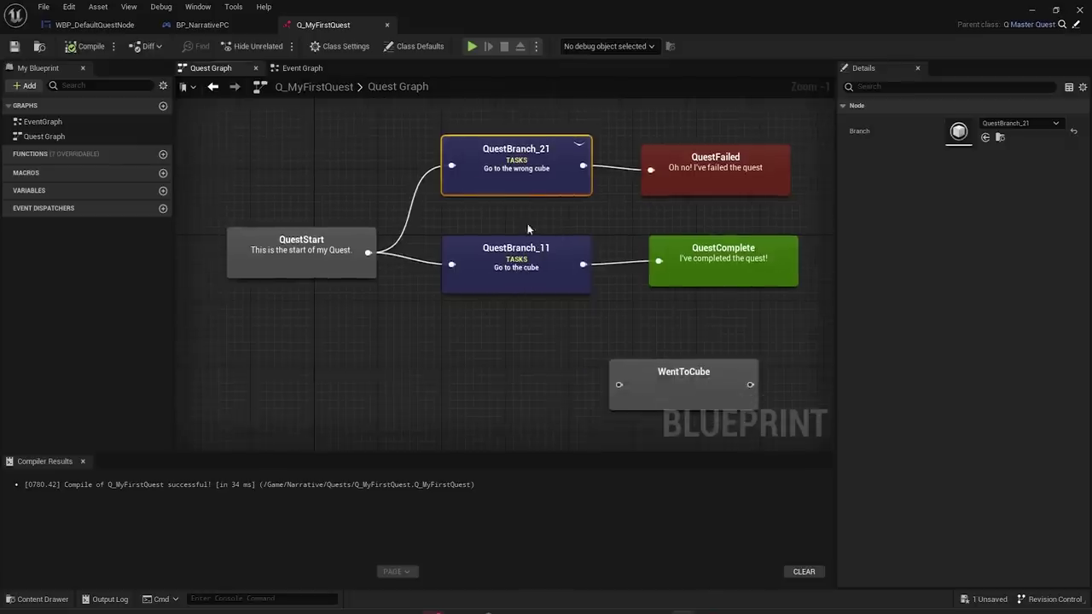
click(521, 176)
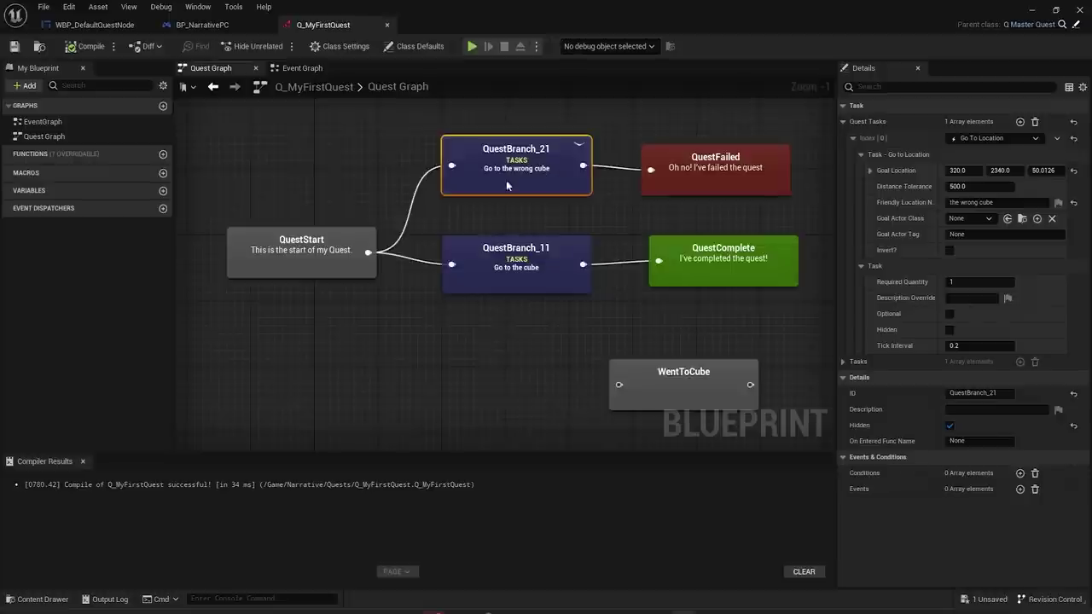
mouse_move(512, 173)
mouse_down()
mouse_move(495, 178)
mouse_move(510, 181)
mouse_up()
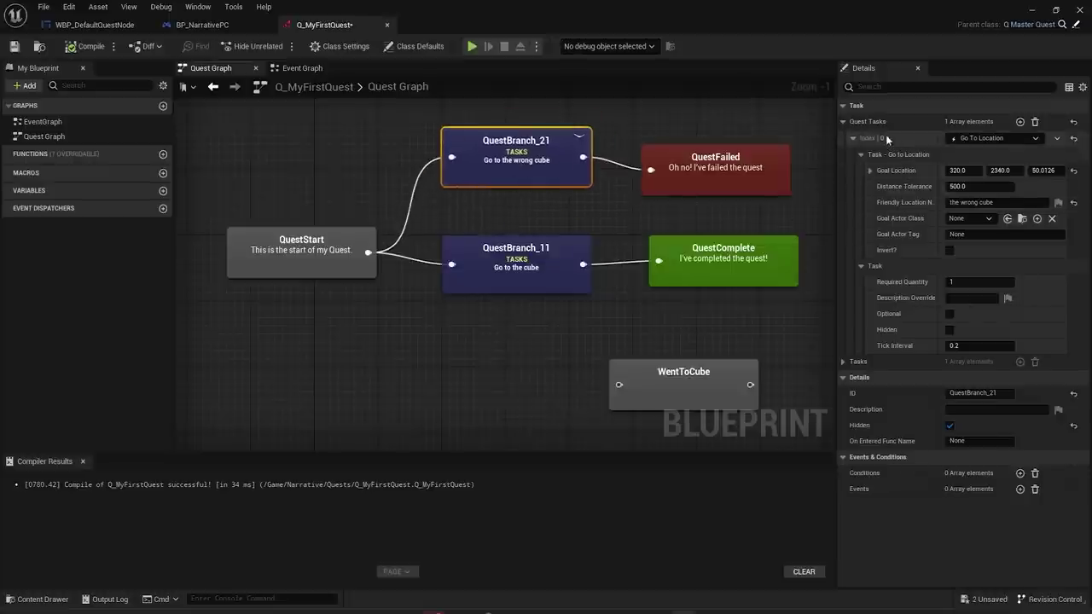
click(524, 273)
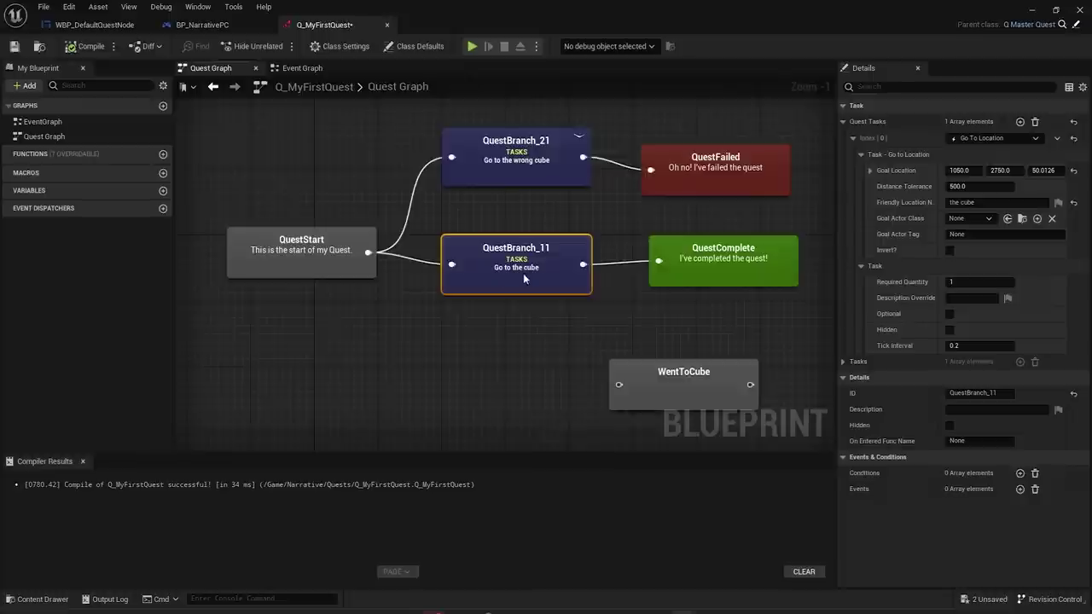
click(1021, 122)
shift+click(911, 364)
click(853, 363)
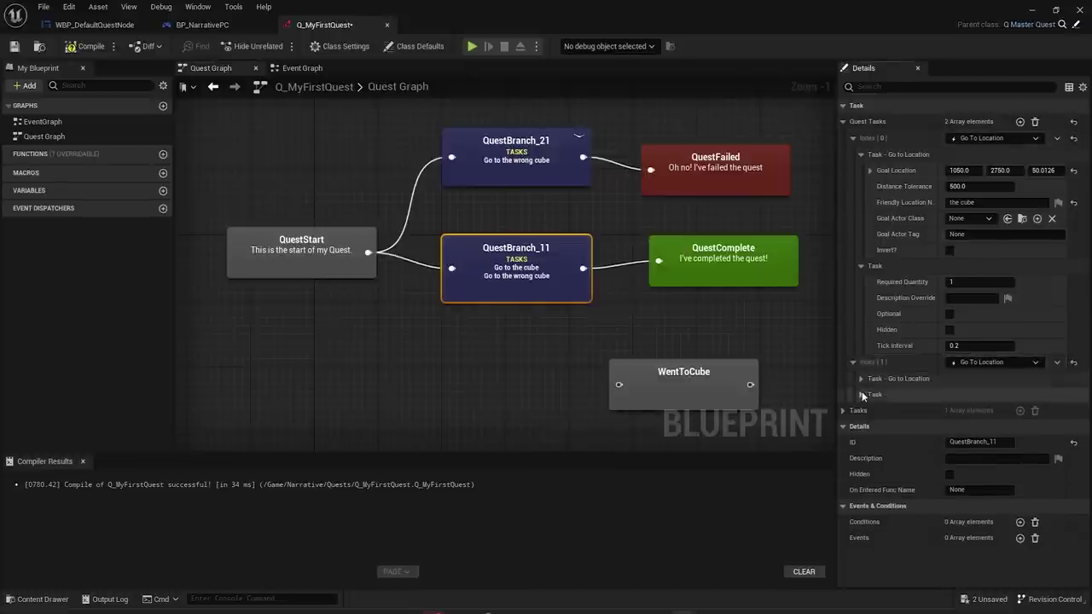
- Set the Friendly Location Name of QuestBranch_11's second task to "the other cube"
click(862, 394)
click(862, 380)
drag(1001, 427, 969, 427)
double_click(974, 427)
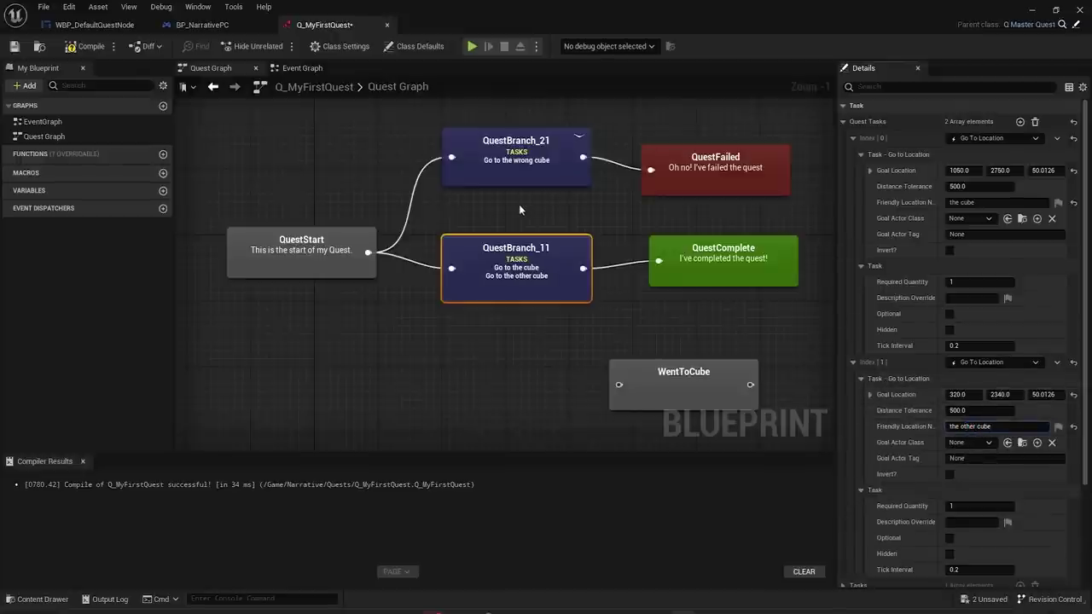
- Delete the QuestBranch_21 and QuestFailed nodes, realign QuestBranch_11 and QuestComplete with QuestStart, and compile the quest
drag(520, 203, 683, 162)
key(Delete)
drag(562, 306, 711, 242)
click(598, 185)
click(85, 47)
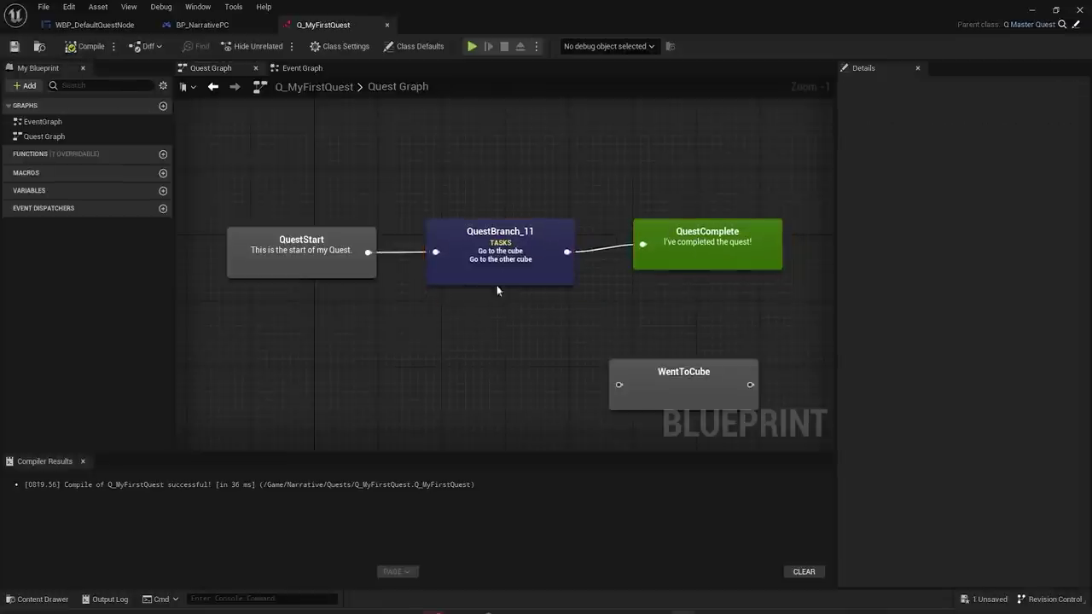
- Play the level and run the character to both cubes to test the two-task quest branch
click(1031, 12)
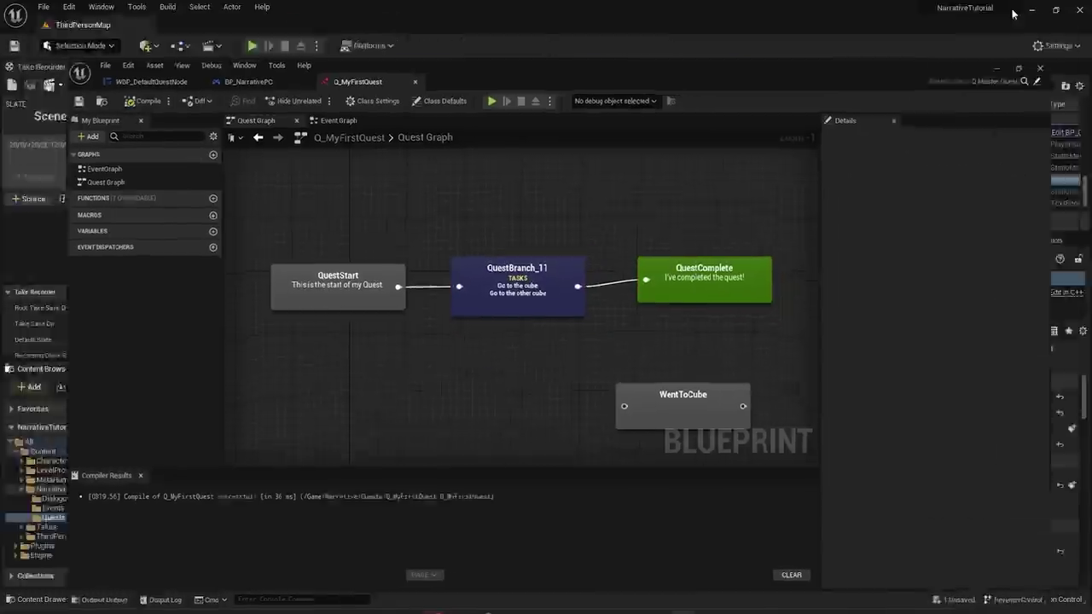
click(253, 45)
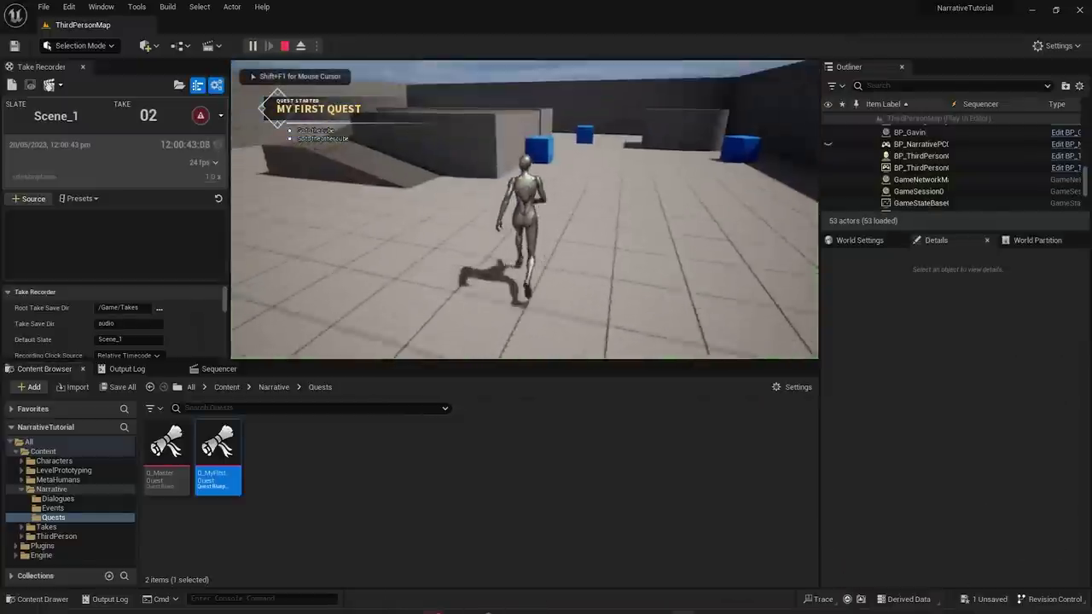
key(w)
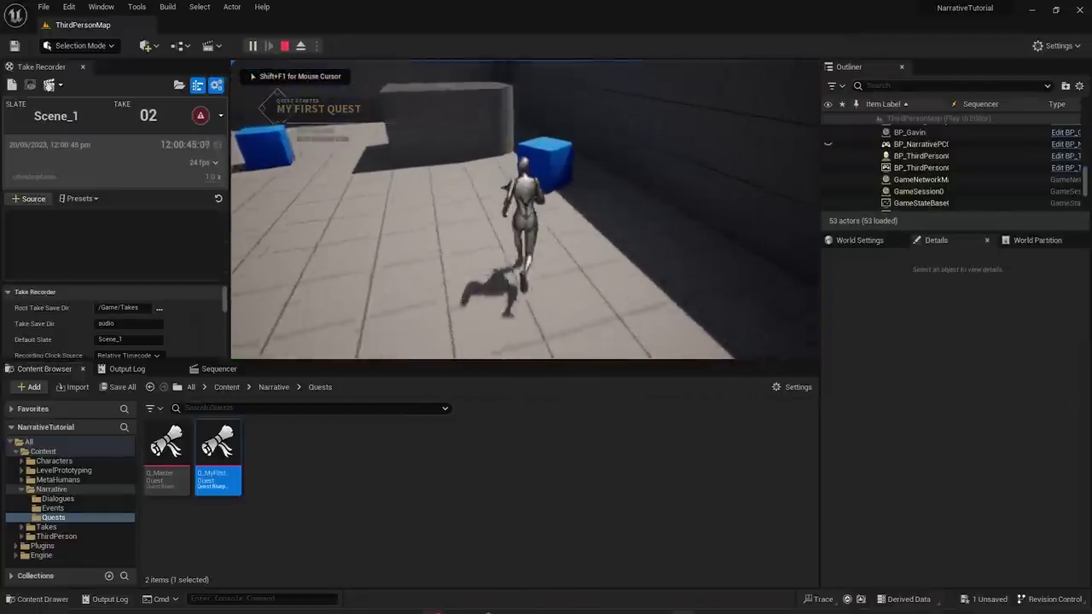
key(w)
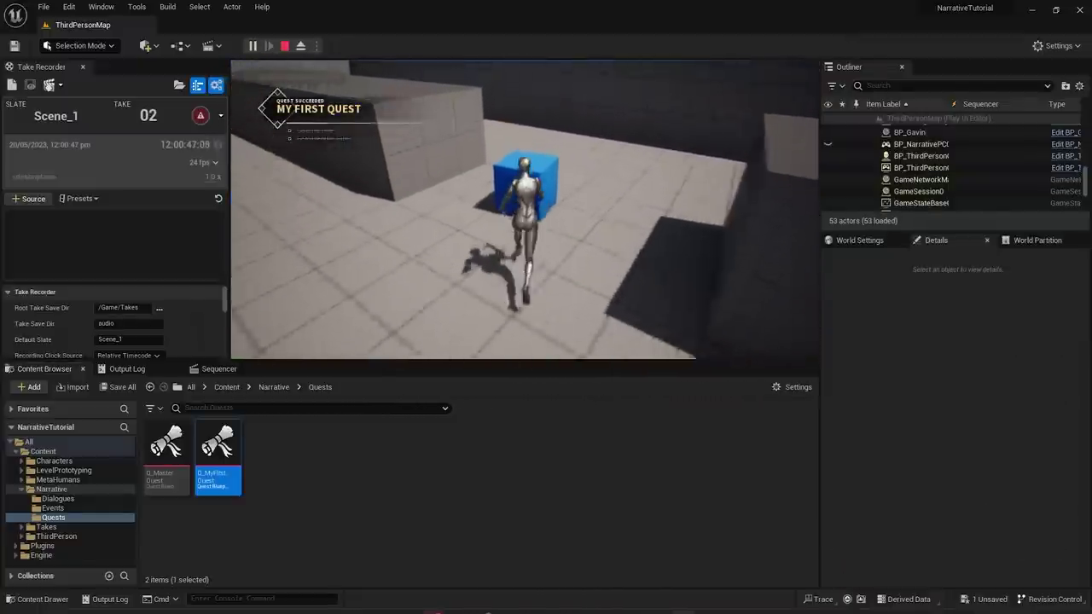
key(space)
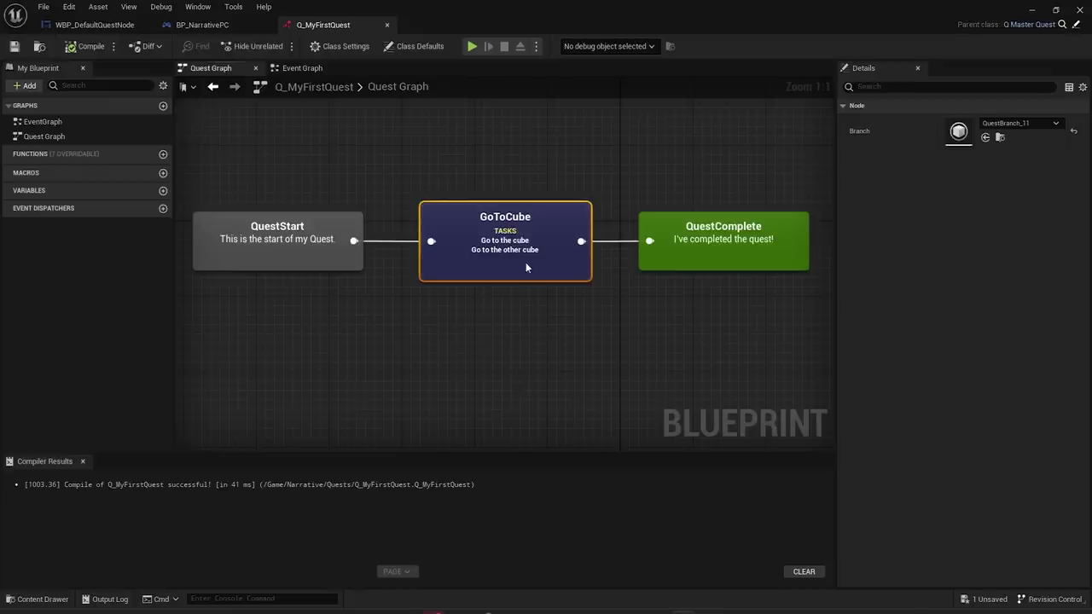
- Make the GoToCube branch's "the other cube" task Optional, and compile and save the quest
click(525, 268)
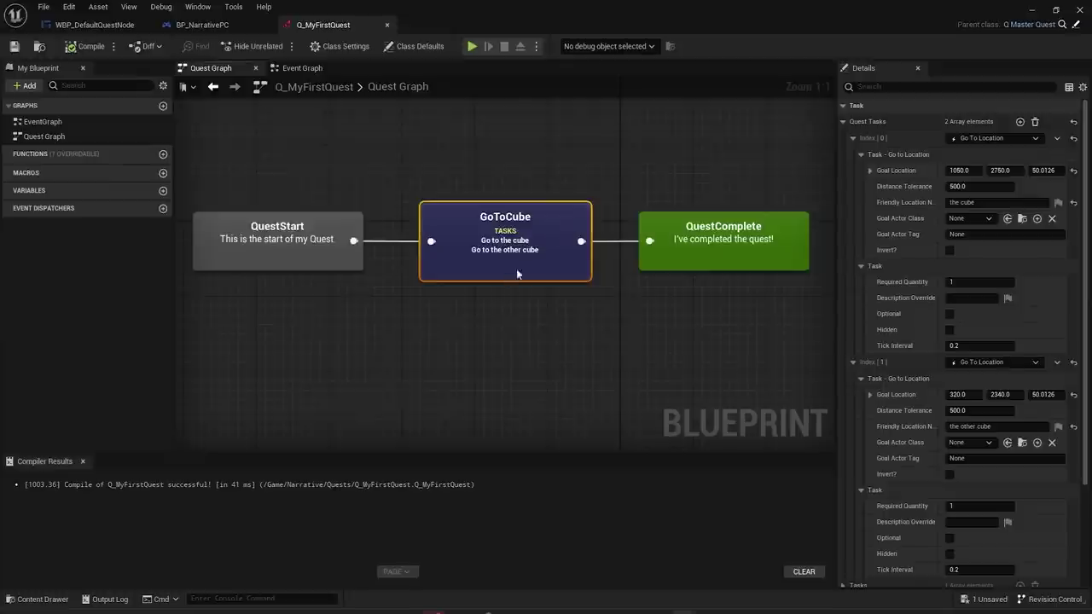
scroll(937, 414, down, 2)
drag(999, 371, 844, 382)
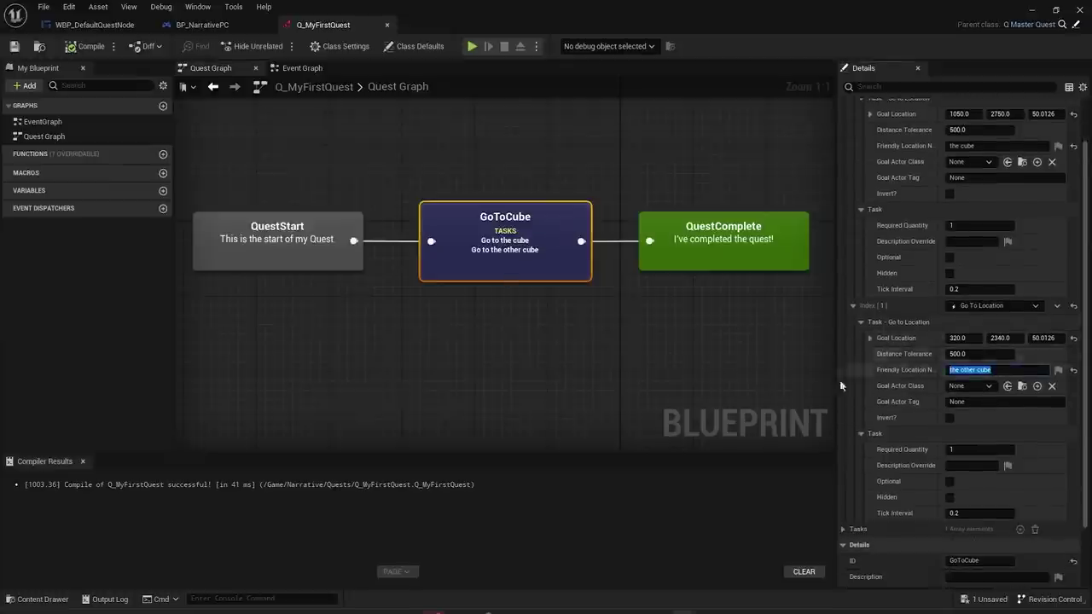
click(950, 481)
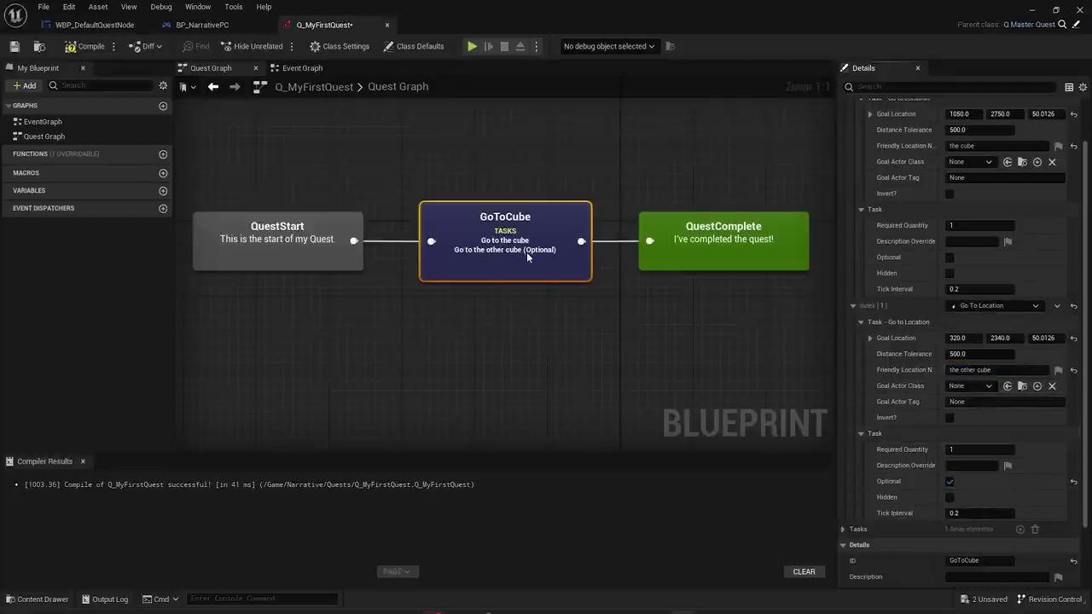
click(83, 51)
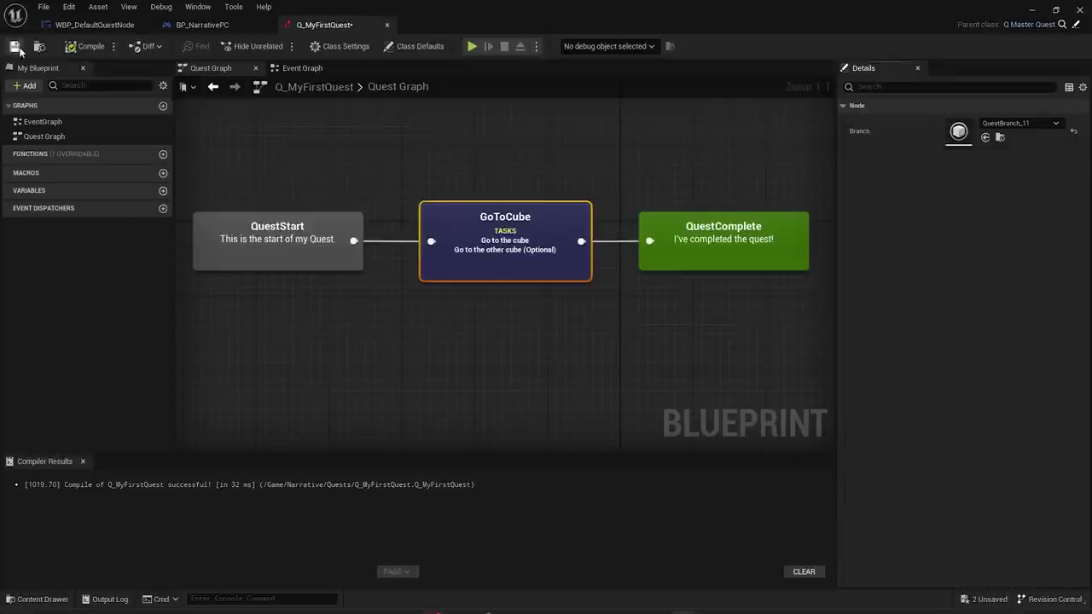
- Play the level and run the character straight to the required cube, skipping the optional one, and end the play session
click(1041, 11)
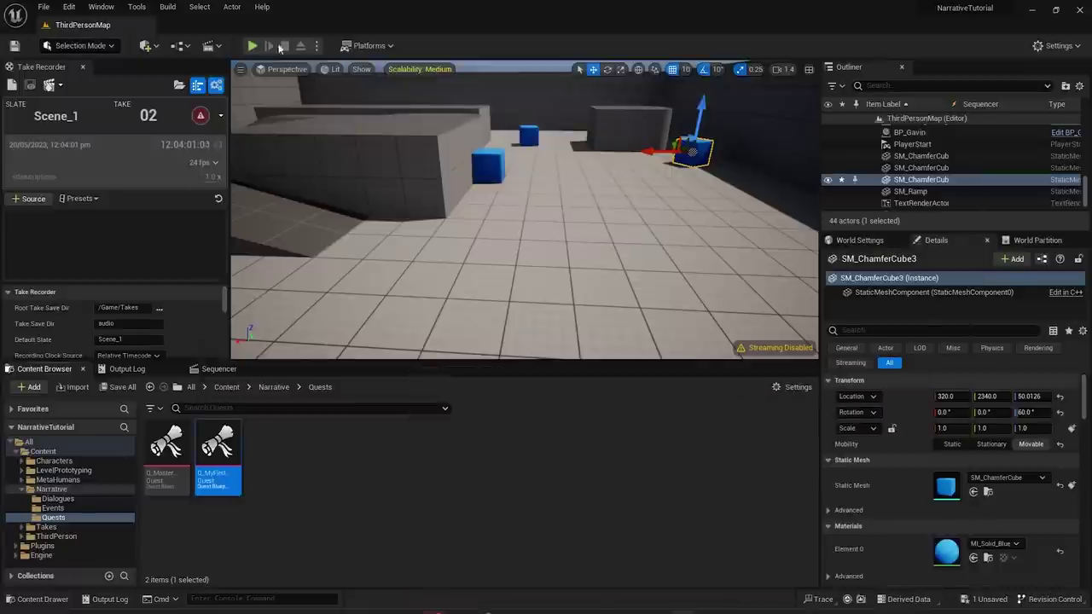
click(254, 45)
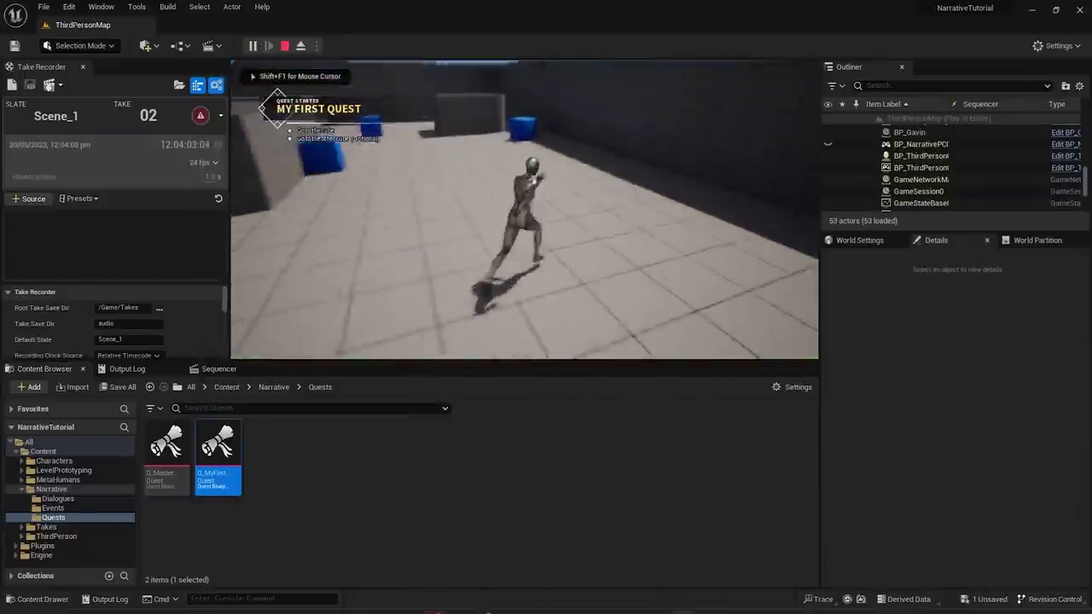
key(w)
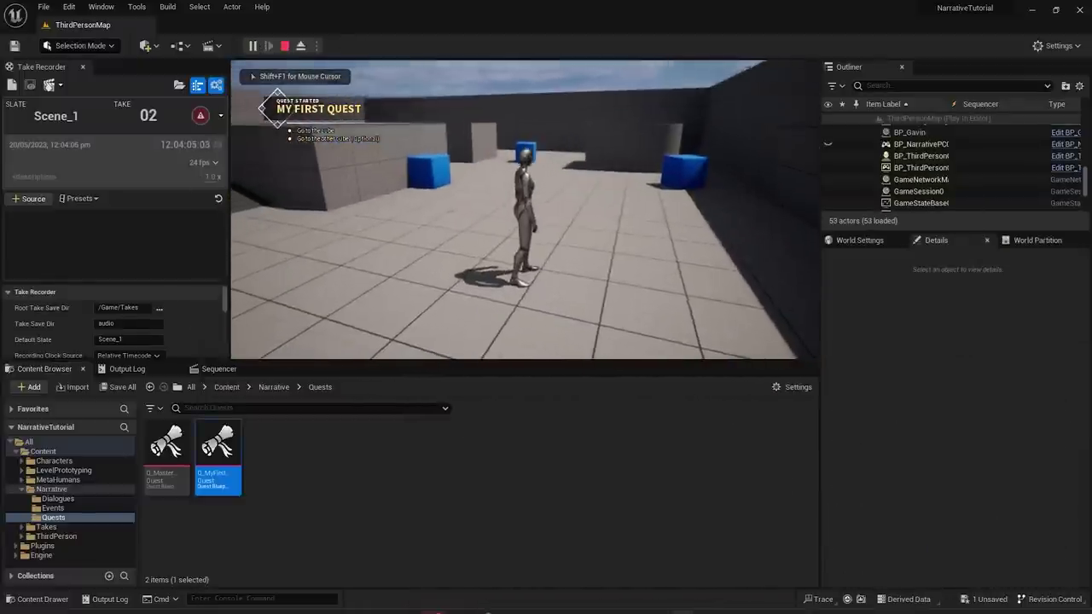
key(w)
key(space)
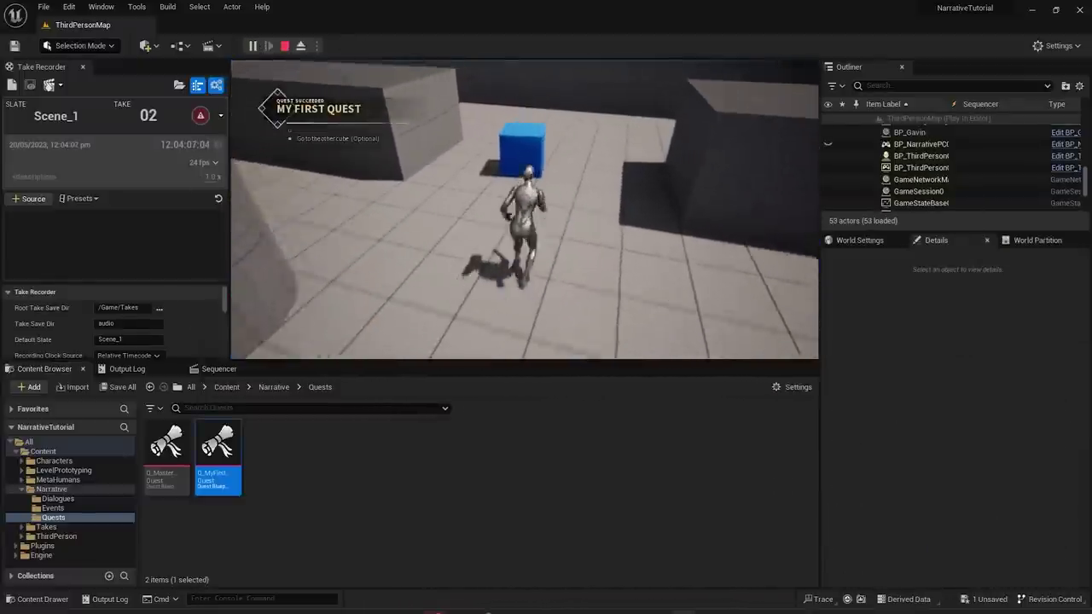
key(w)
key(space)
key(w)
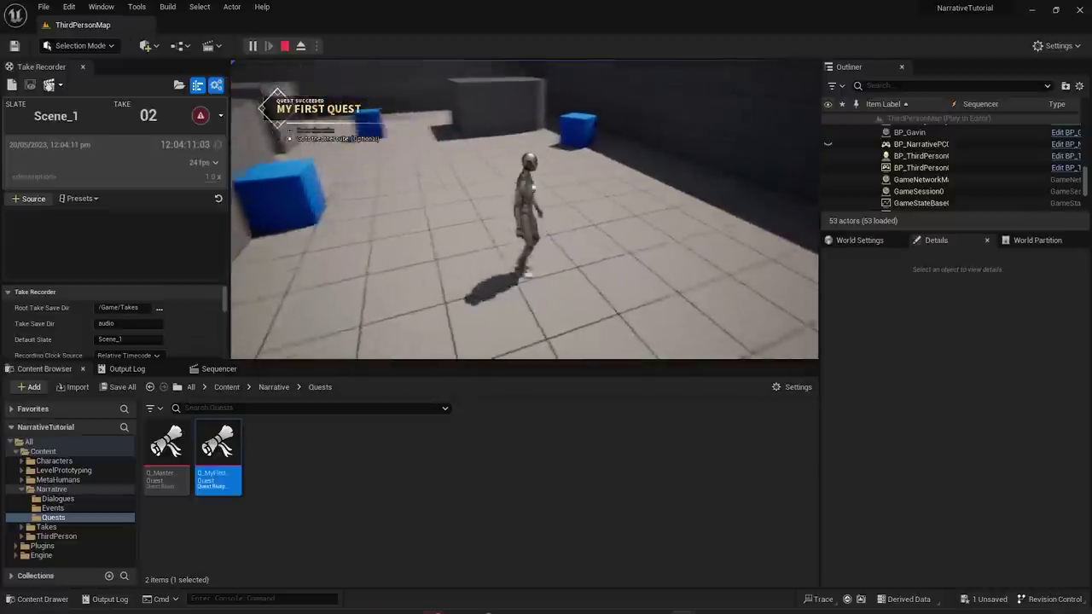
key(w)
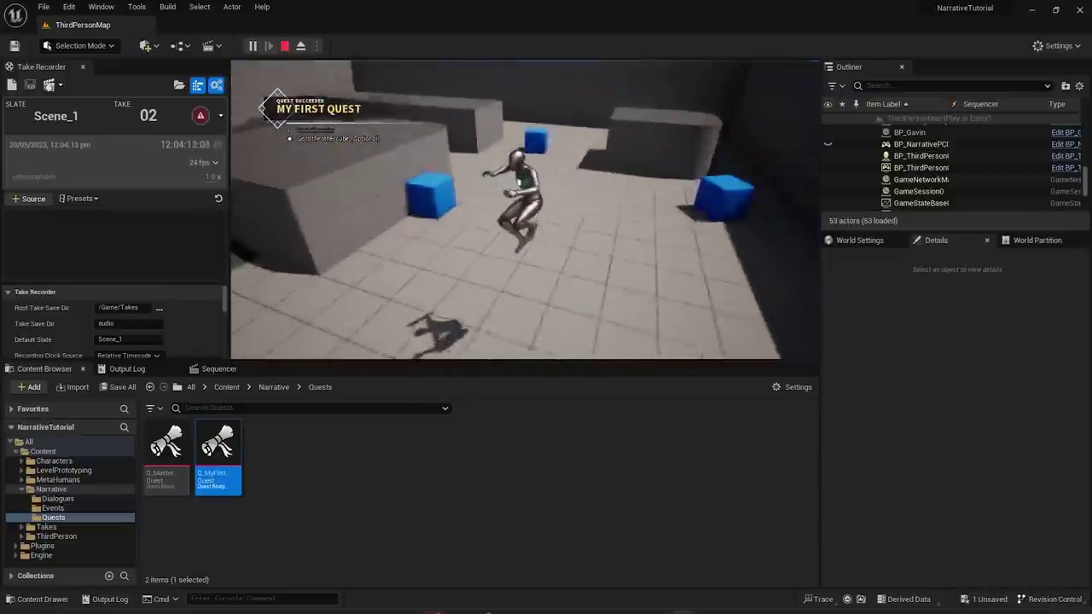
key(w)
key(space)
key(Escape)
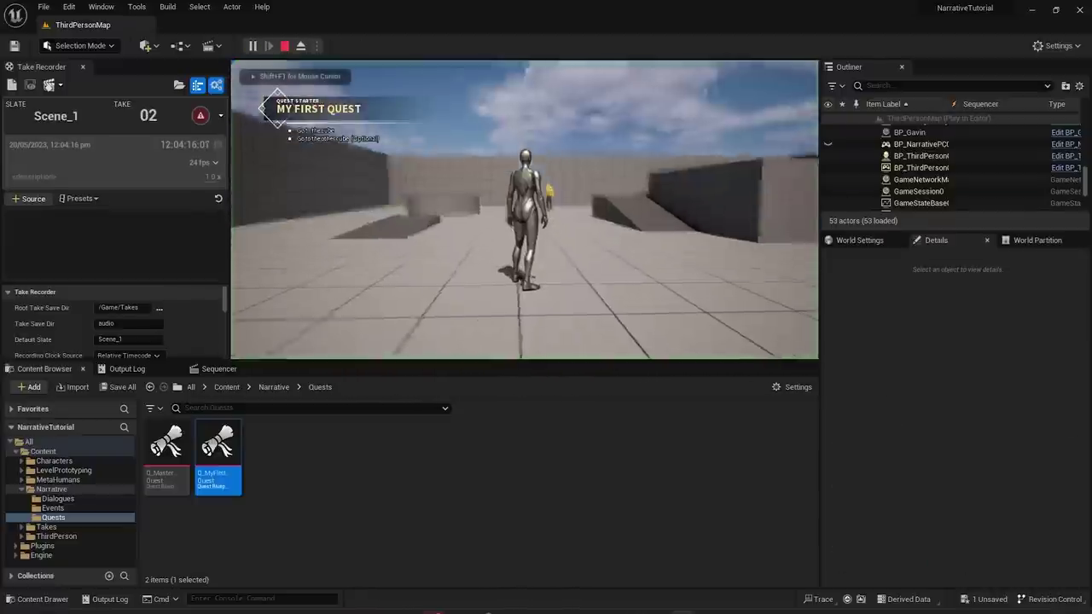
- Play the level and run the character to the optional other cube first and to the required cube after it
key(w)
key(w)
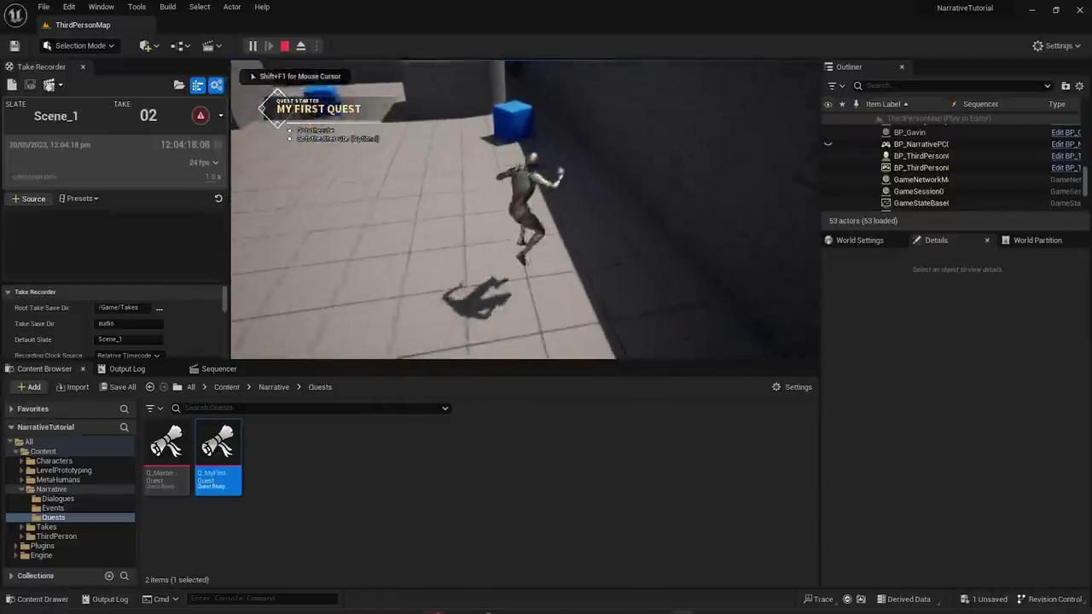
key(w)
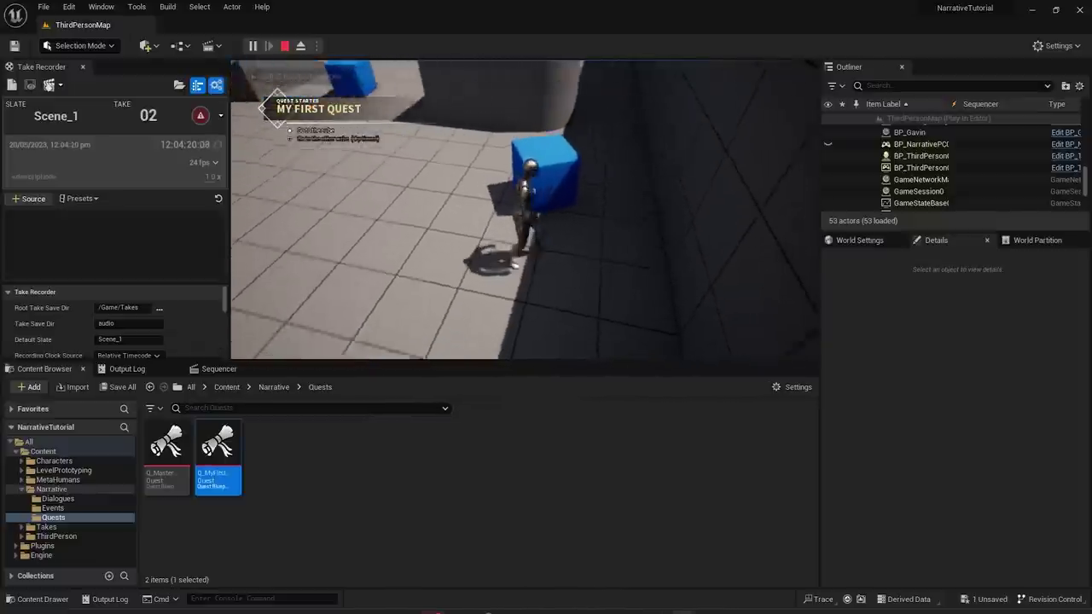
key(w)
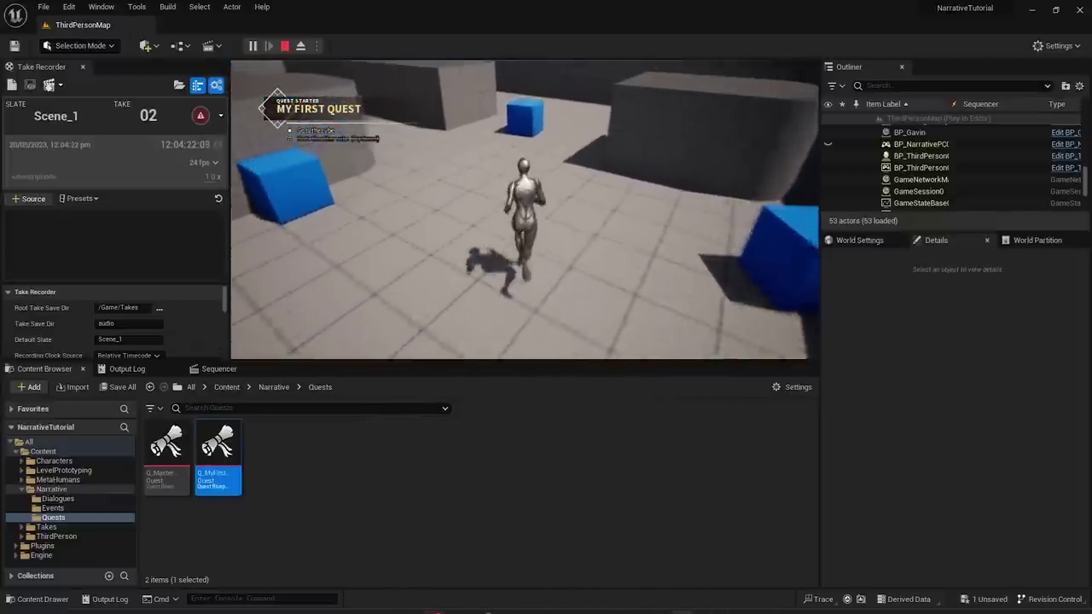
key(w)
key(s)
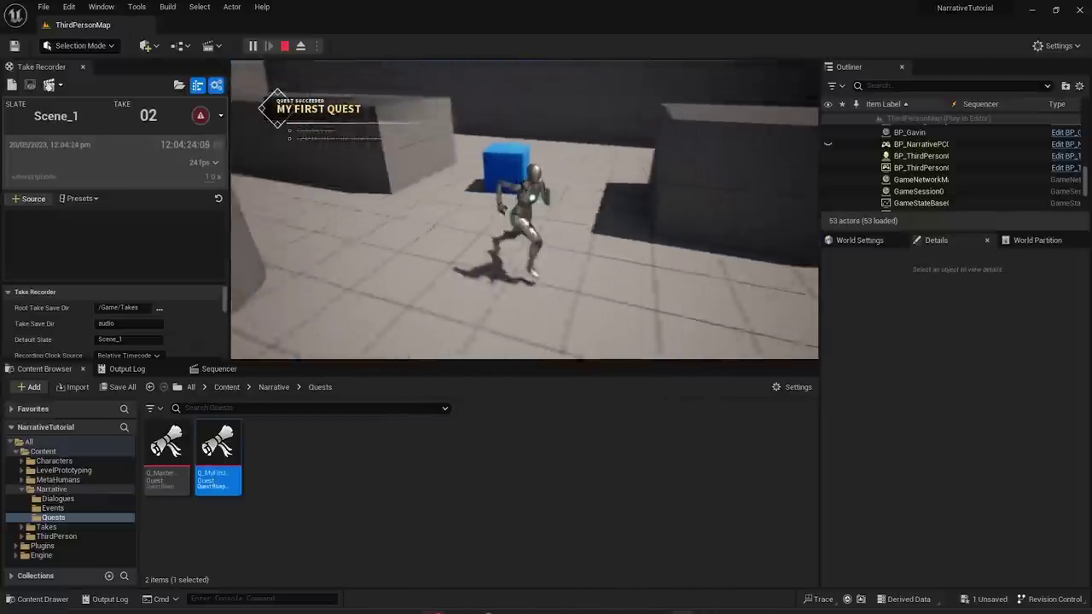
key(space)
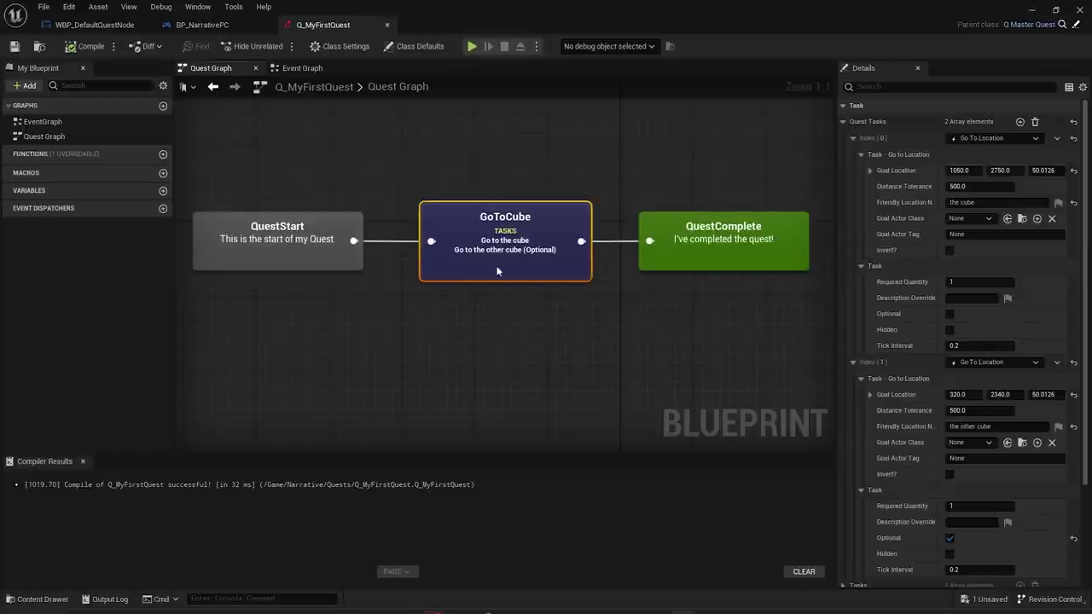
- Set the description override of the GoToCube branch's "the cube" task to "GO TO THE CUBE MAN!"
scroll(491, 250, down, 1)
scroll(491, 250, up, 1)
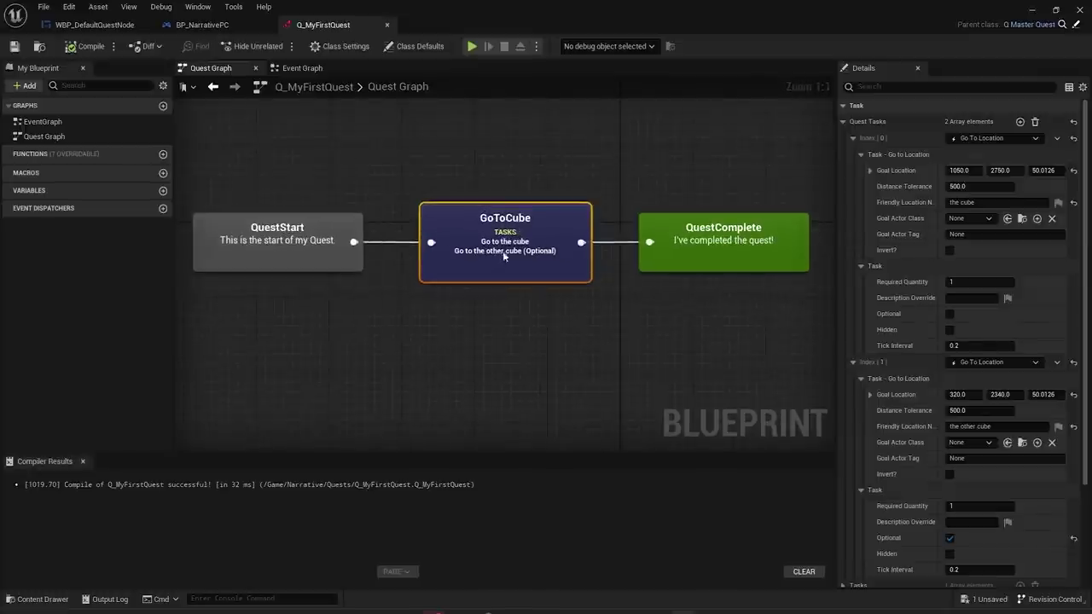
click(973, 202)
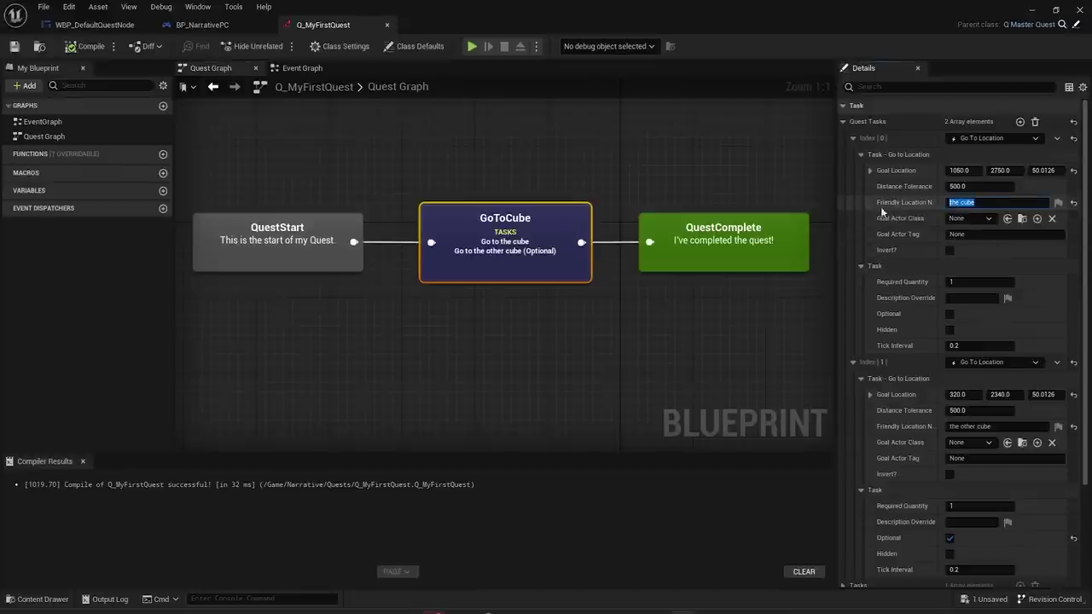
click(953, 299)
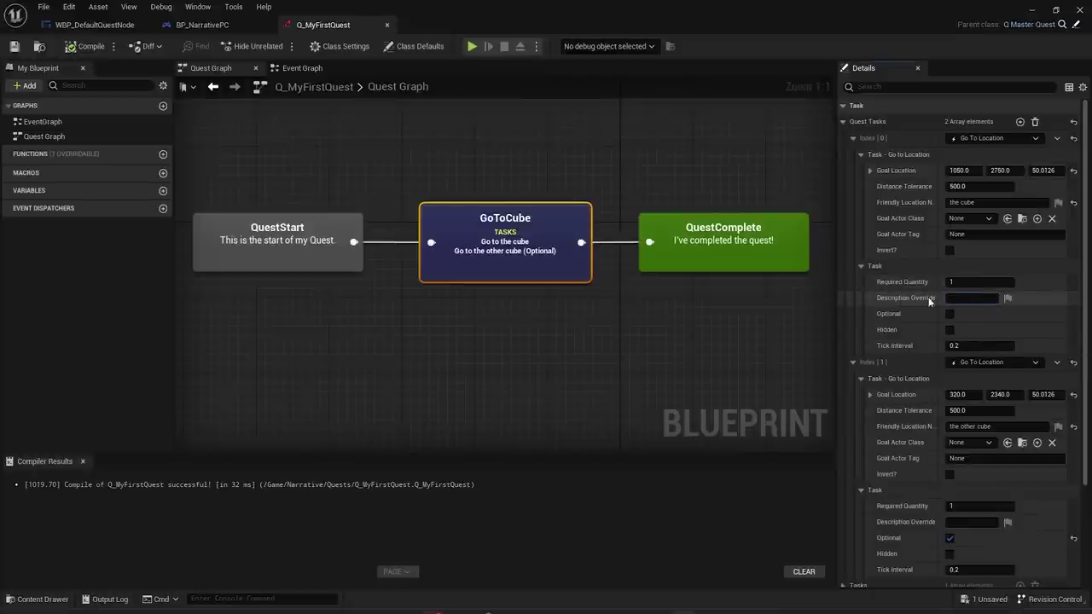
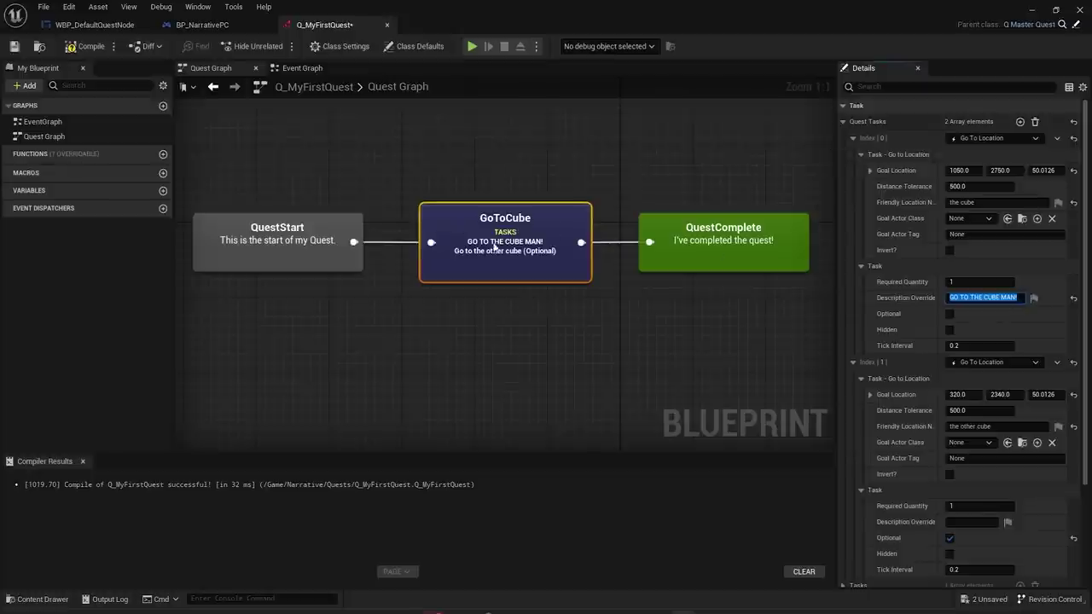
- Play the level to check the overridden task description in the quest notification
click(1033, 10)
click(253, 45)
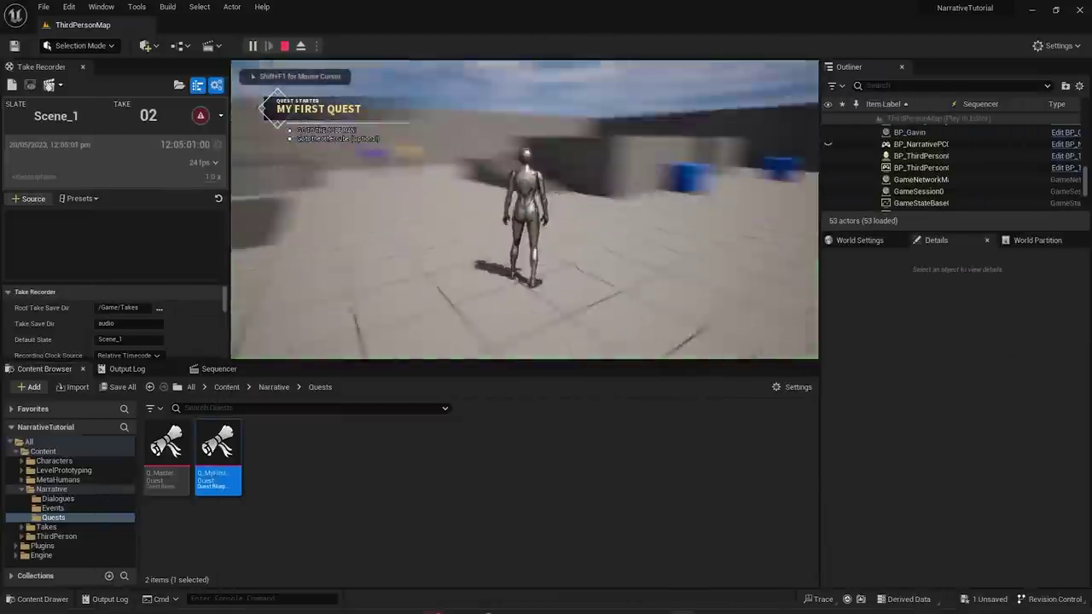
key(d)
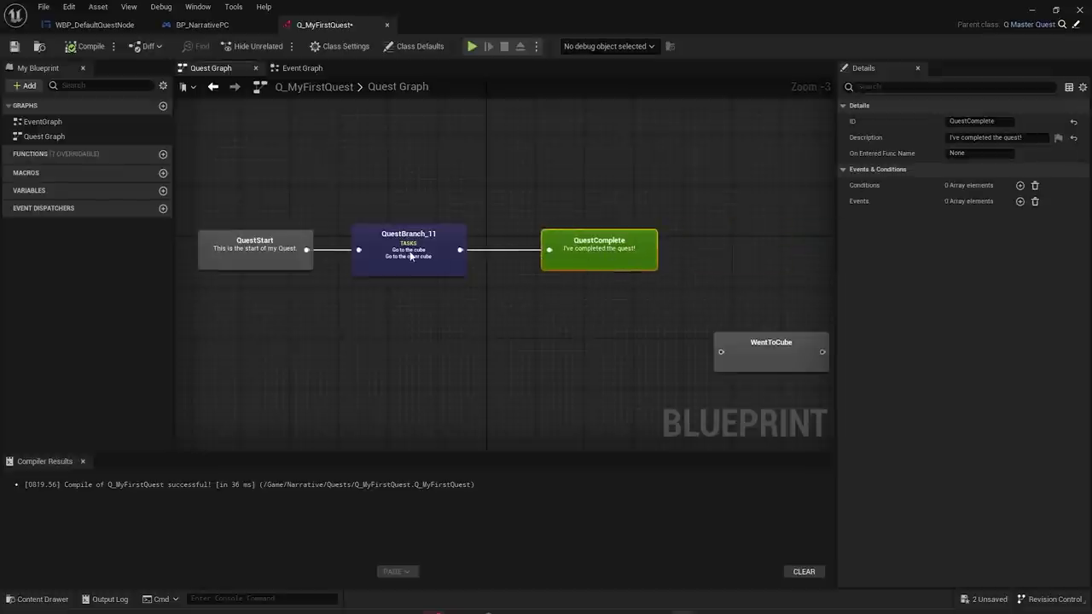
- Move QuestComplete farther along the graph and add a new state after QuestBranch_11
scroll(410, 254, up, 2)
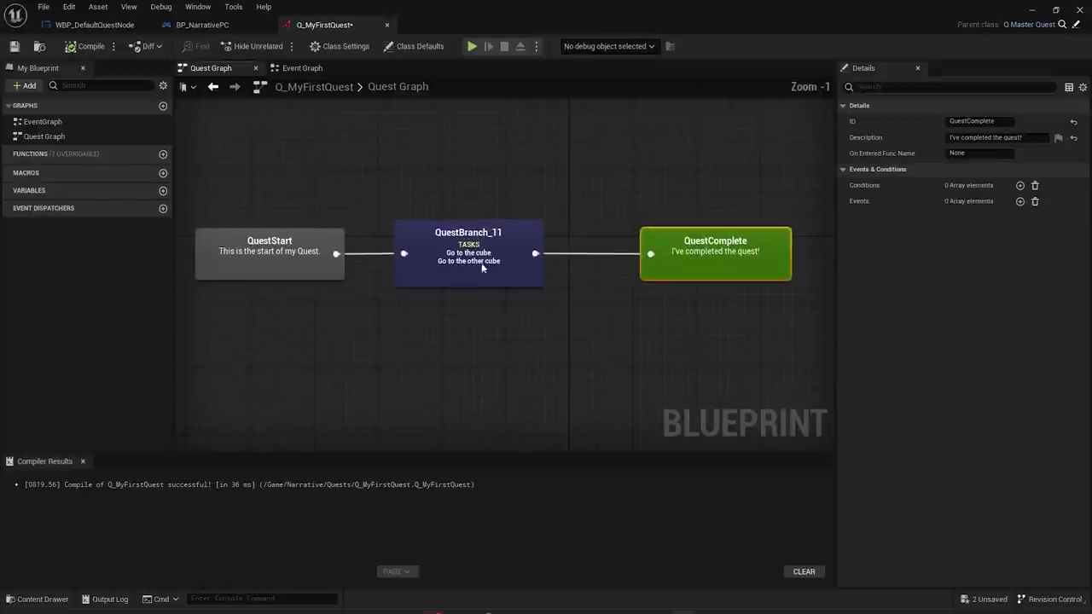
click(476, 257)
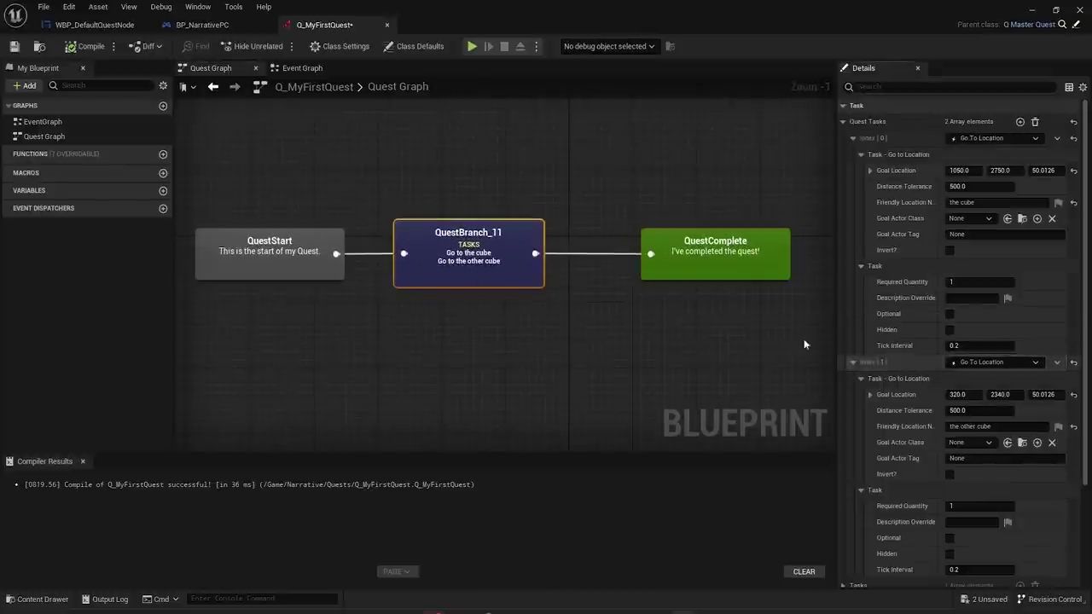
right_drag(653, 275, 487, 282)
drag(492, 282, 708, 291)
click(348, 275)
drag(369, 261, 436, 247)
click(465, 276)
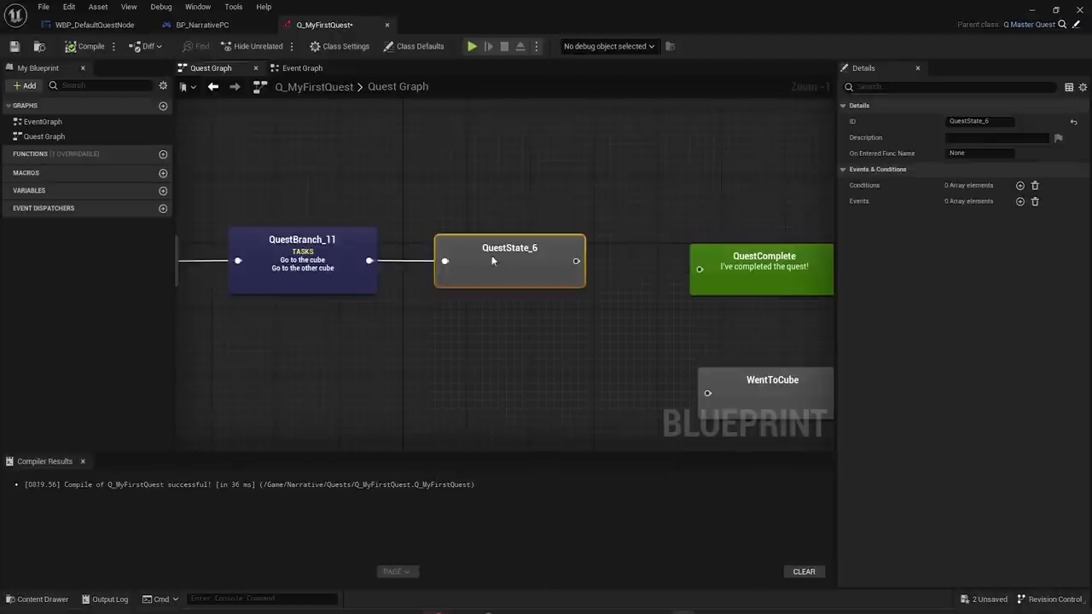
- Add a Go To Location branch after QuestState_6 and paste the "the other cube" task settings into it
drag(612, 205, 613, 205)
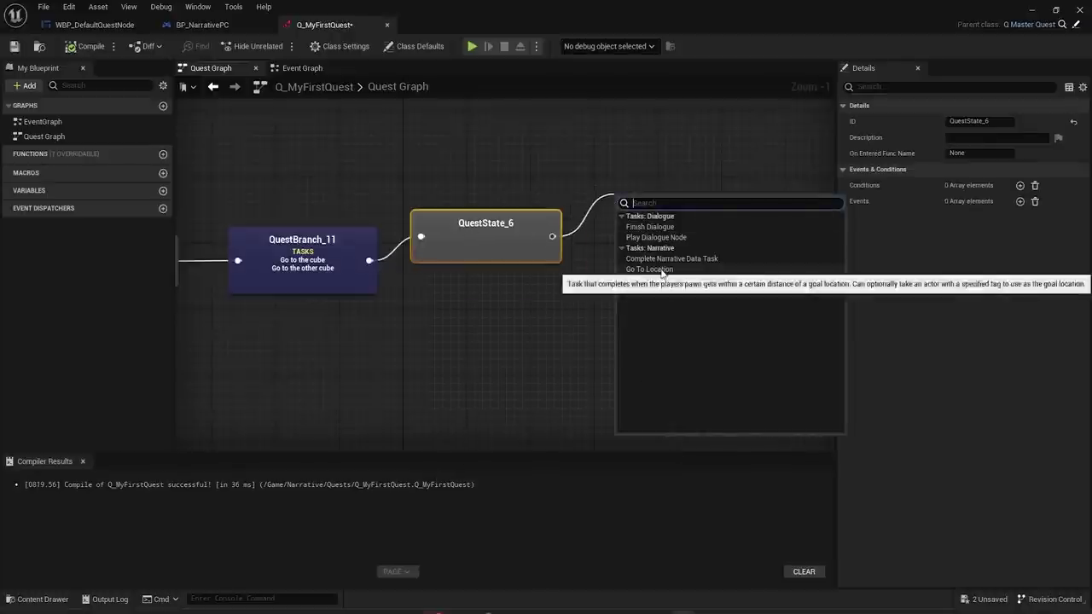
click(657, 272)
drag(676, 230, 662, 205)
shift+click(907, 139)
- Delete the extra state behind the new branch, connect the branch to QuestComplete, and realign QuestState_6 with QuestBranch_11
right_drag(669, 287, 523, 279)
click(765, 231)
key(Delete)
drag(635, 260, 755, 243)
drag(609, 199, 691, 254)
click(665, 290)
right_drag(665, 289, 683, 290)
scroll(683, 290, down, 1)
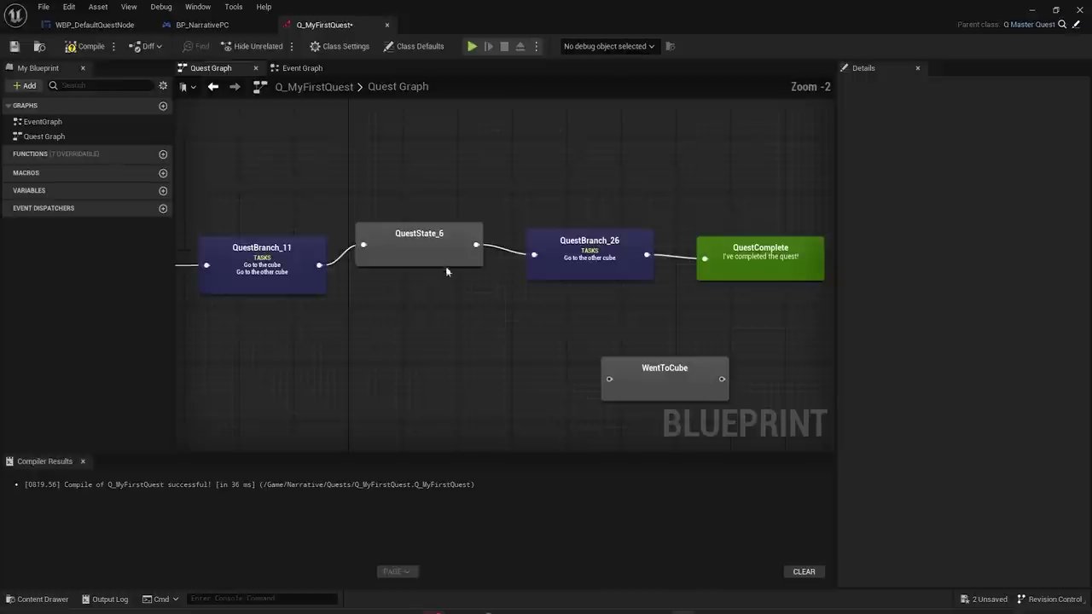
drag(418, 252, 424, 280)
- Delete the "the other cube" task from QuestBranch_11, leaving only "the cube", and compile and save the quest
right_drag(263, 282, 363, 279)
click(362, 279)
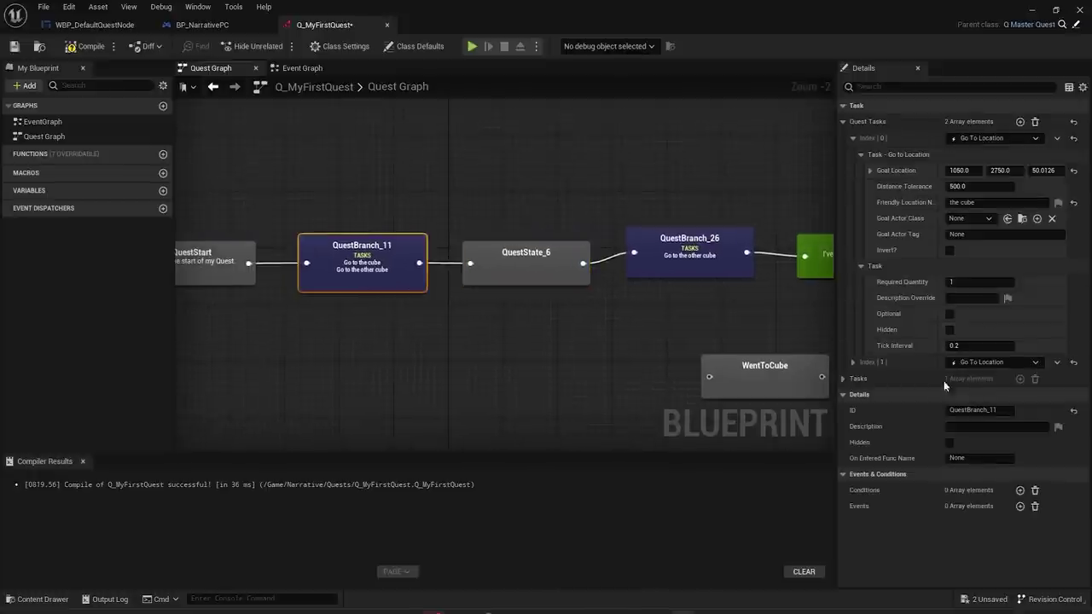
click(1057, 362)
click(1065, 392)
click(403, 295)
right_drag(402, 296, 483, 285)
click(446, 260)
right_drag(700, 315, 412, 296)
click(544, 284)
click(487, 319)
scroll(495, 320, down, 1)
scroll(518, 322, up, 1)
scroll(587, 307, down, 4)
scroll(513, 303, up, 2)
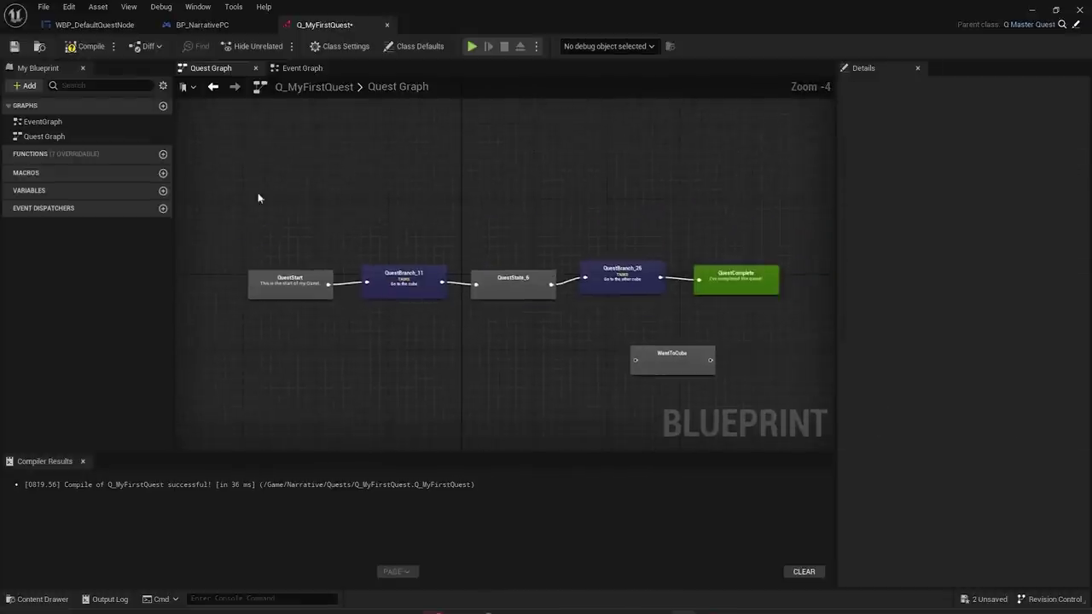
click(13, 46)
- Play the level and run the character to the cube and on to the other cube to test the chained branches
click(1031, 9)
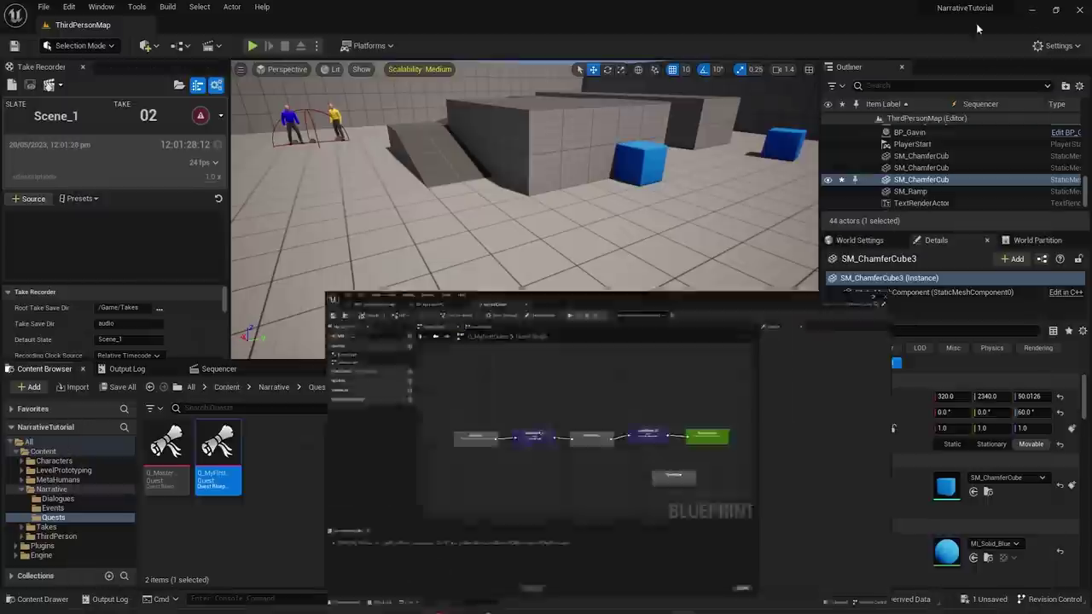
click(253, 45)
key(w)
key(space)
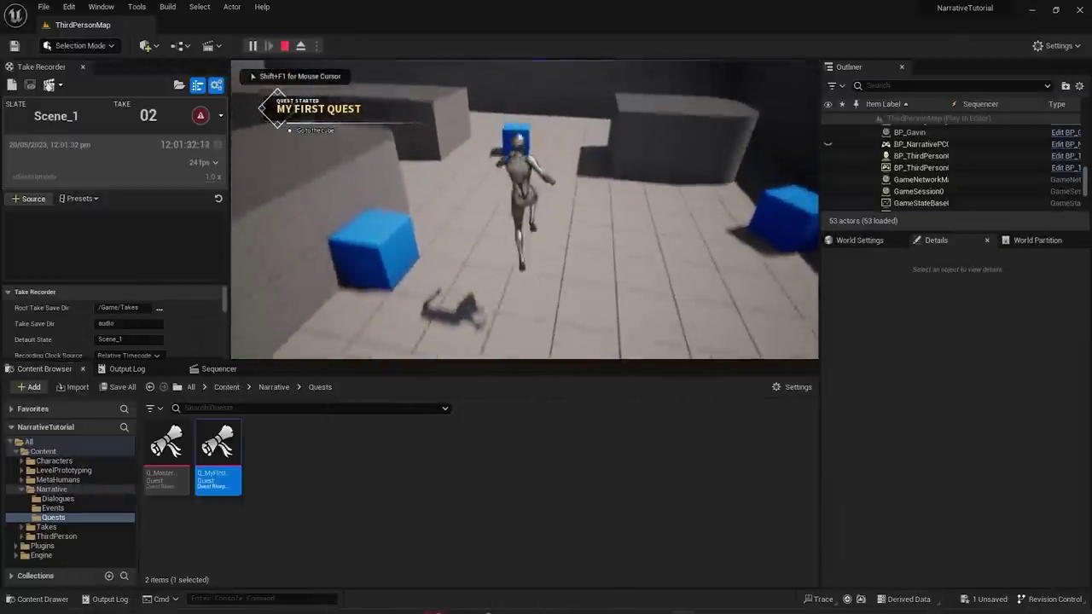
key(space)
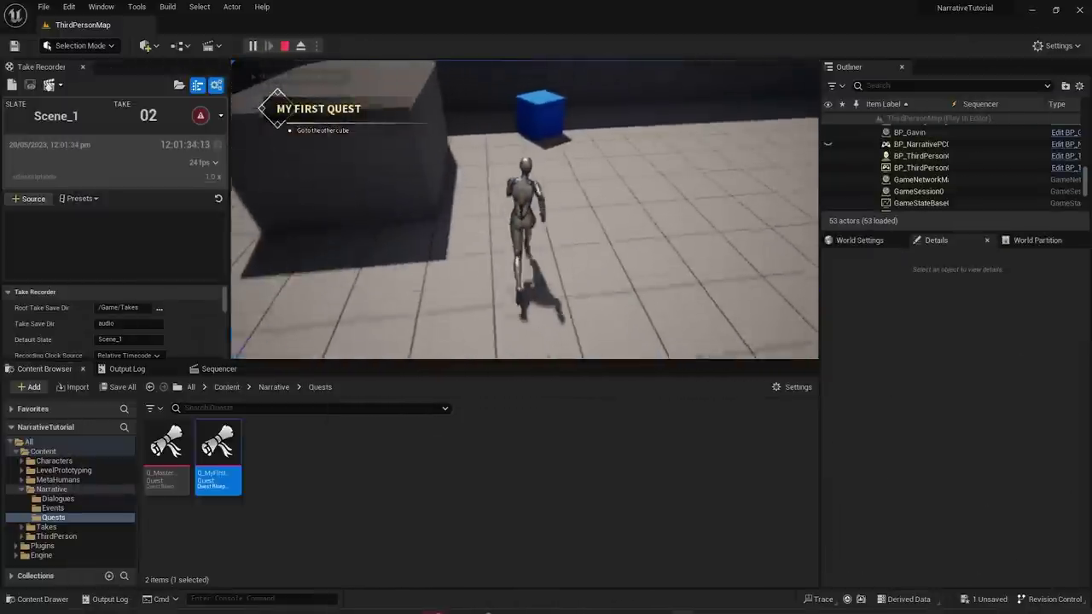
key(space)
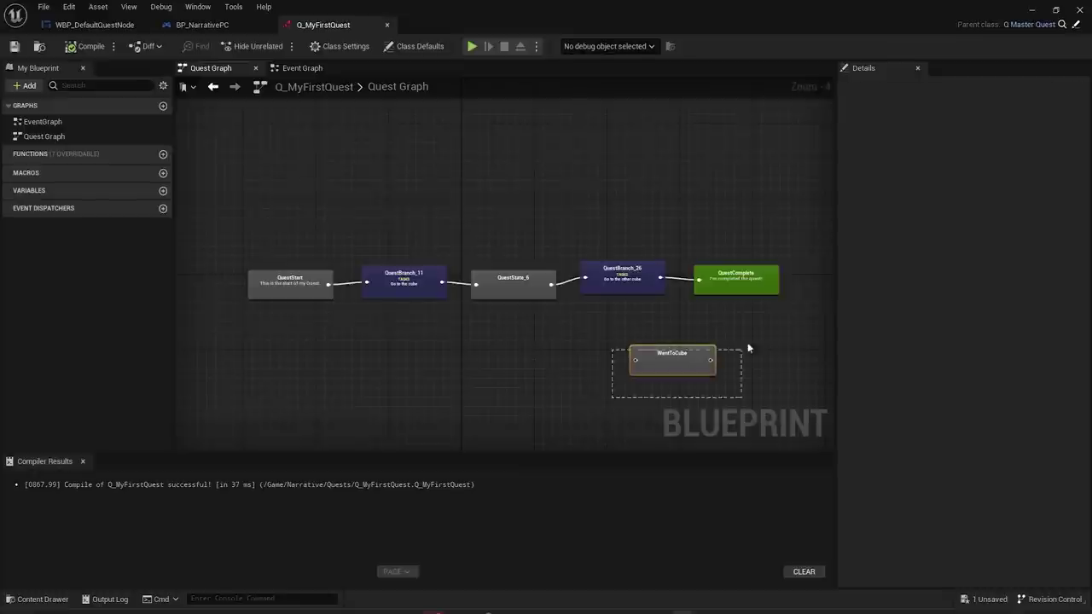
- Delete the unconnected WentToCube node from the quest graph
drag(747, 348, 747, 348)
key(Delete)
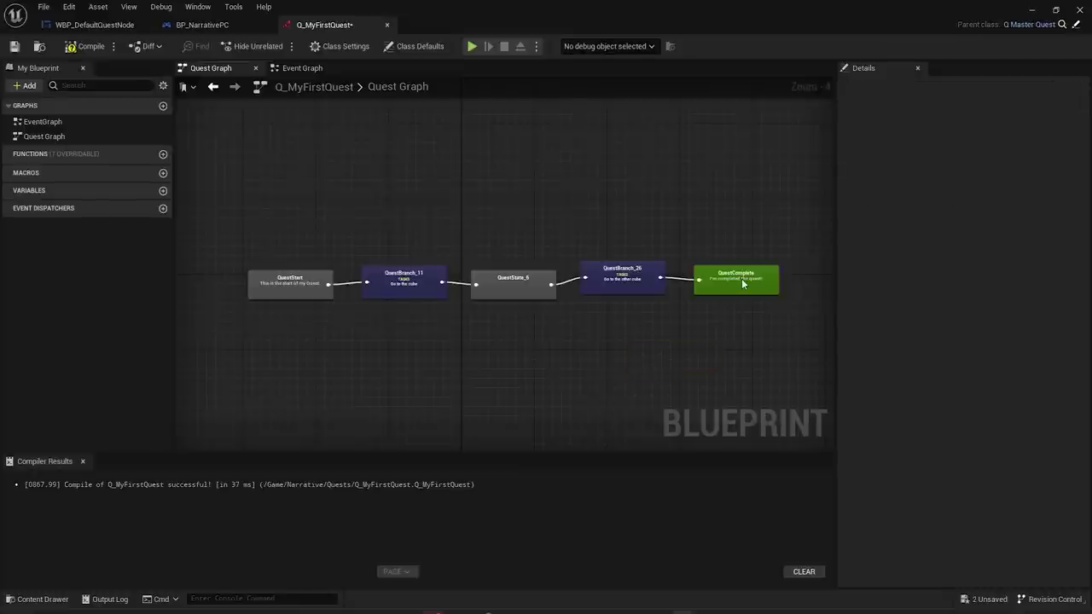
- Examine the tasks of QuestBranch_26 and QuestBranch_11 and the node chain starting at QuestStart
click(611, 280)
scroll(607, 306, up, 4)
scroll(624, 304, down, 2)
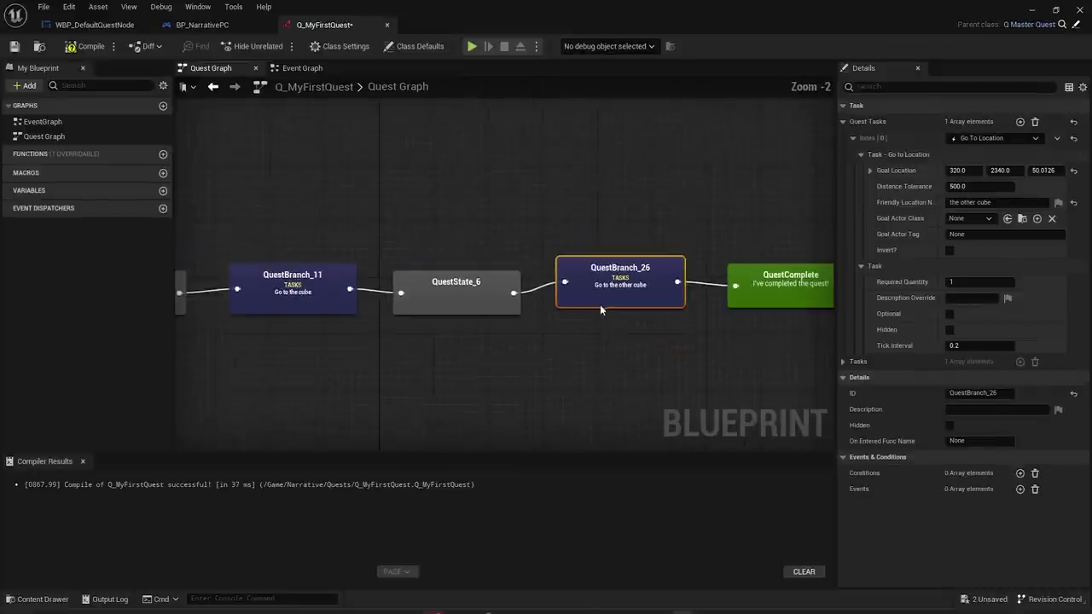
click(290, 297)
click(583, 281)
scroll(431, 346, down, 1)
right_drag(412, 339, 476, 318)
click(523, 330)
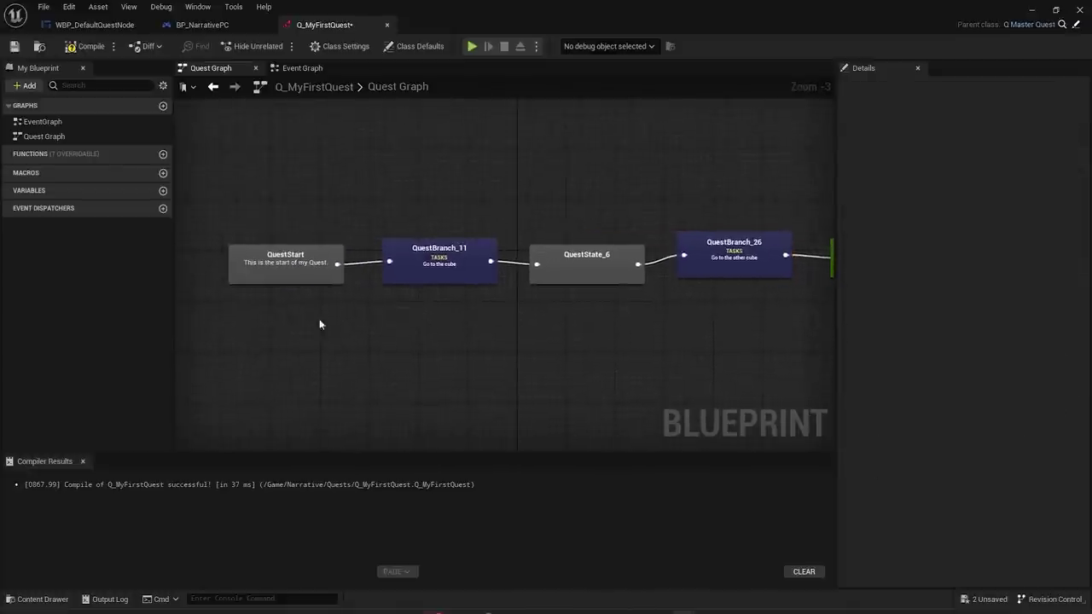
drag(311, 321, 685, 212)
- Add a second Go To Location branch from QuestState_6, replacing the state generated behind it with a fail-quest state
click(587, 269)
right_drag(589, 271, 341, 262)
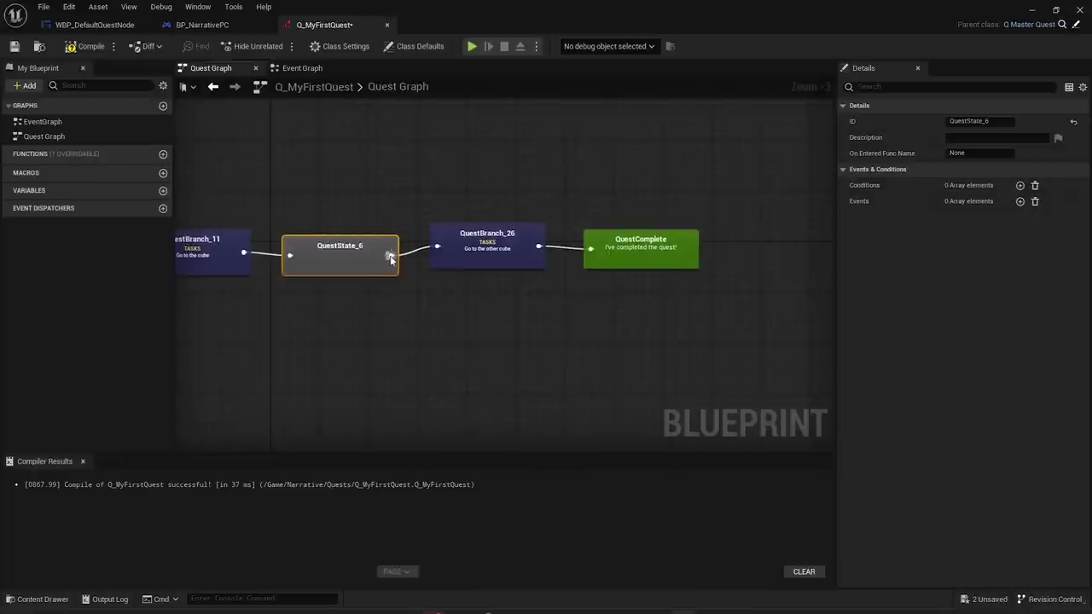
drag(391, 255, 461, 345)
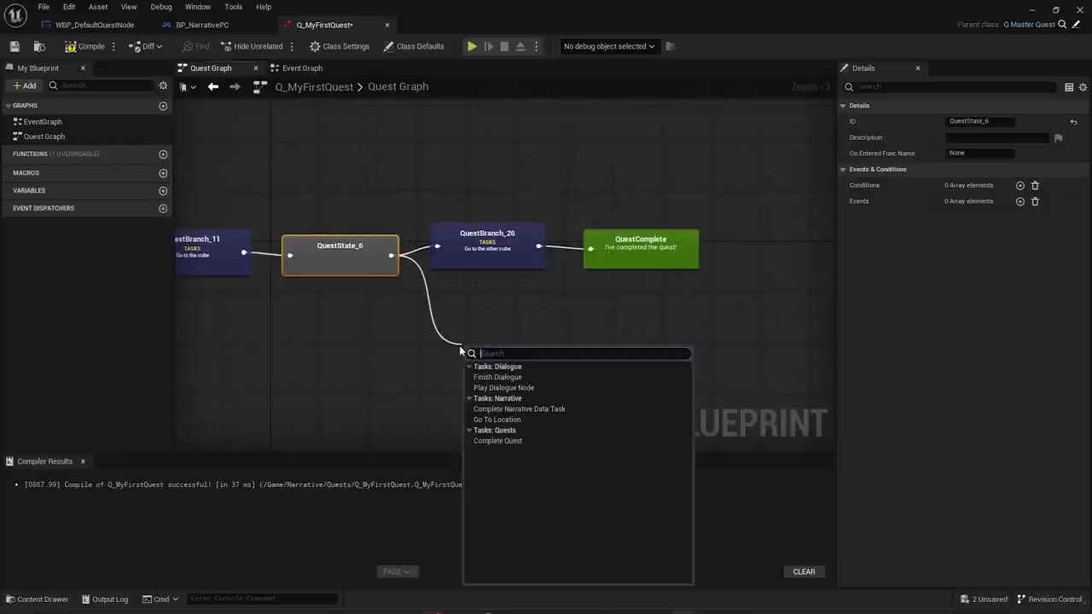
click(498, 419)
click(722, 365)
key(Delete)
drag(527, 367, 636, 372)
click(688, 407)
- Shift the red fail state farther along and add a regular state after QuestBranch_31
right_drag(587, 321, 601, 275)
drag(611, 331, 691, 331)
drag(537, 321, 584, 330)
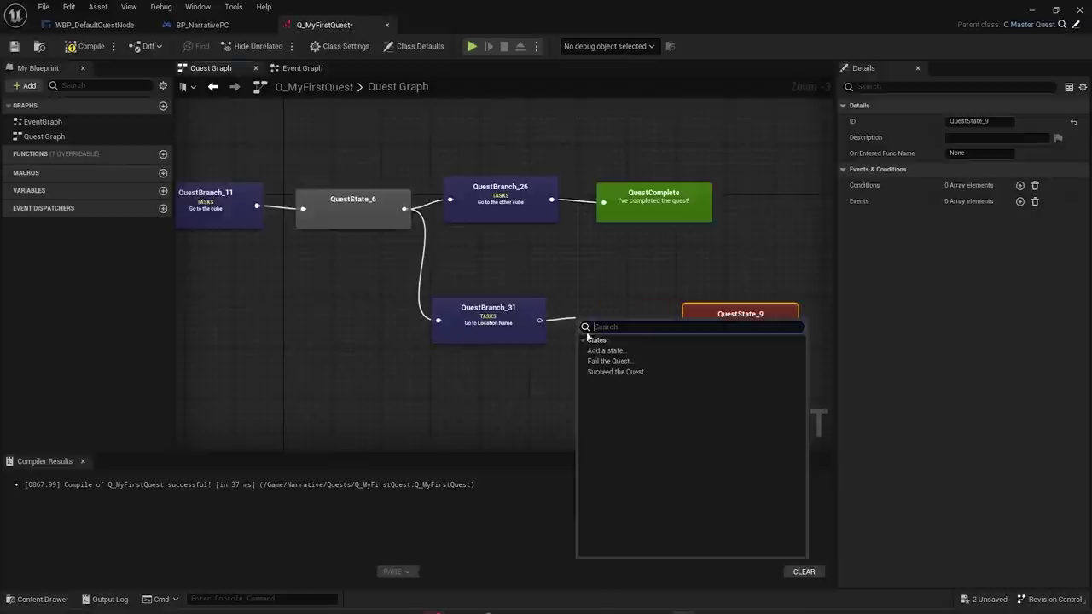
click(606, 350)
right_drag(619, 348, 550, 320)
drag(683, 325, 757, 325)
- Add a Go To Location branch from QuestState_10, connect it to QuestComplete, and delete its generated end state
drag(612, 314, 640, 271)
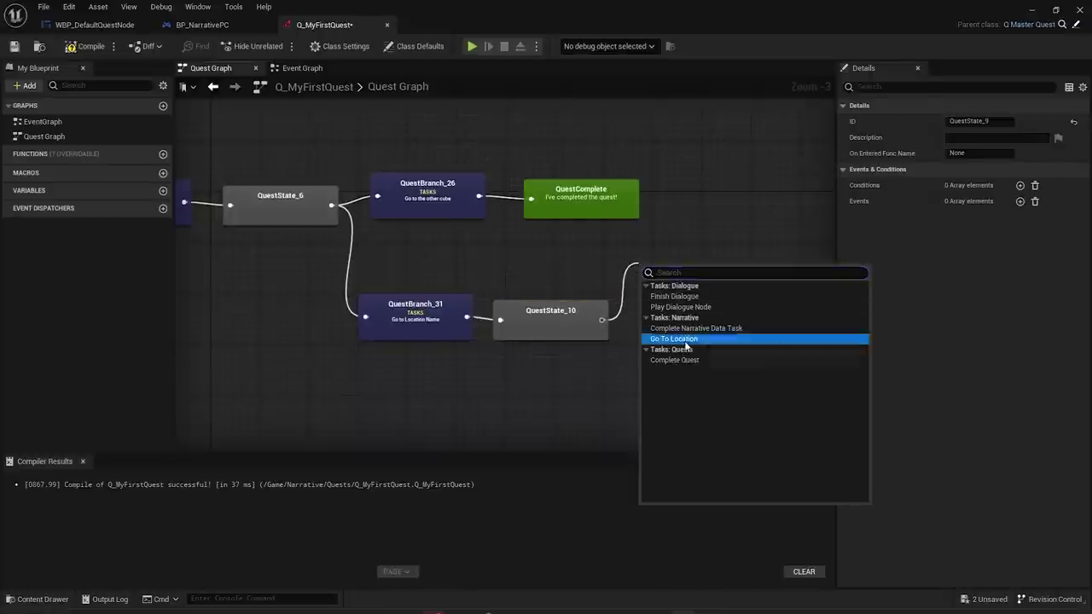
click(669, 334)
drag(739, 290, 796, 208)
right_drag(796, 208, 616, 192)
click(663, 276)
key(Delete)
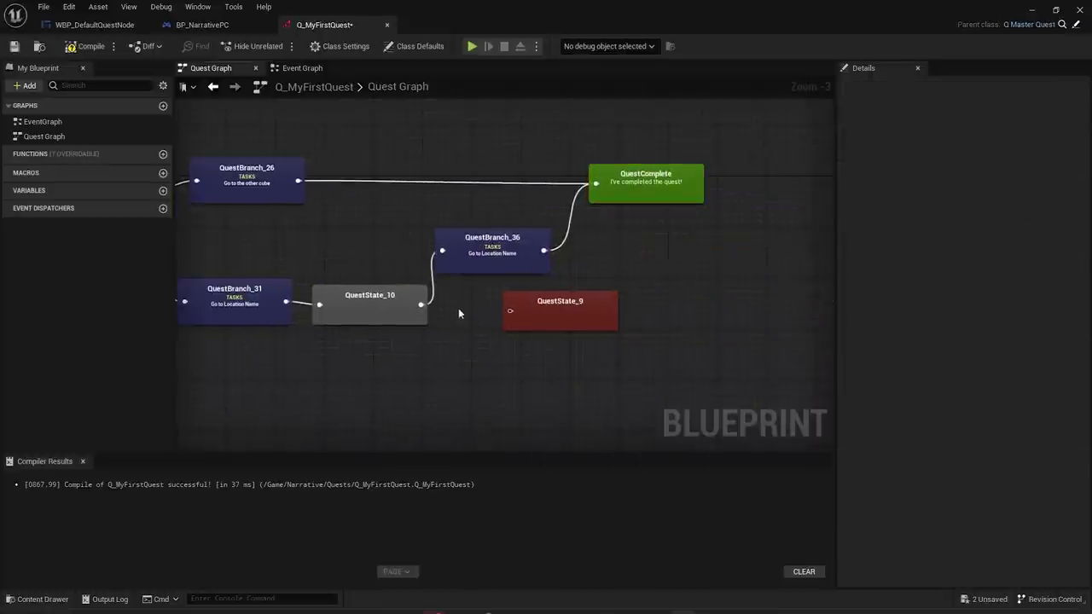
- Add another Go To Location branch from QuestState_10, delete its generated state, and connect it to the red QuestState_9
right_drag(459, 308, 428, 300)
drag(514, 295, 606, 295)
drag(390, 296, 419, 330)
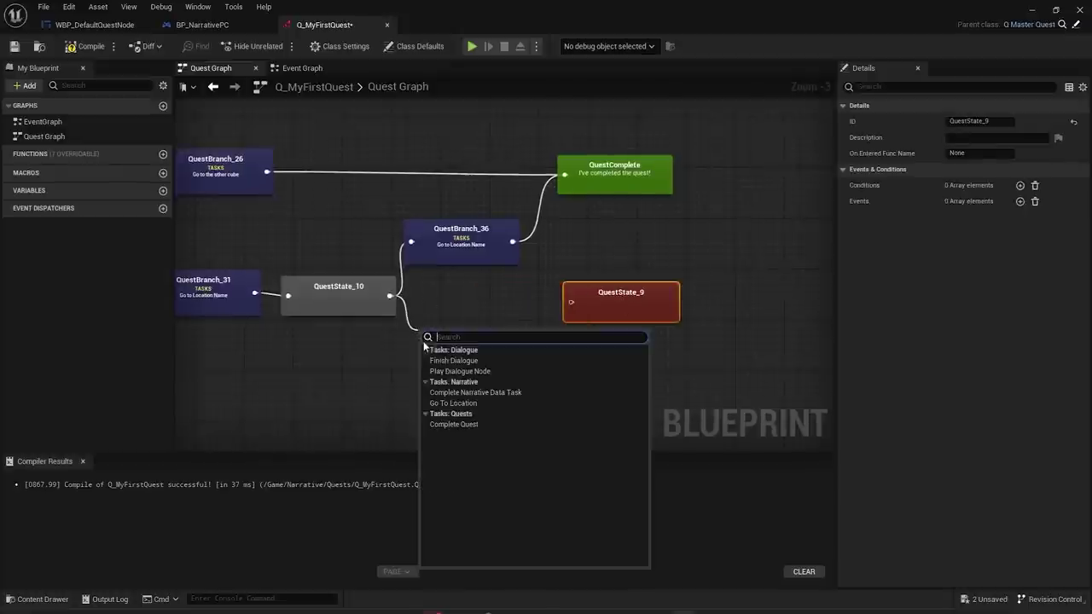
click(453, 403)
click(677, 363)
key(Delete)
drag(528, 350, 572, 302)
drag(466, 371, 483, 345)
- Rearrange QuestBranch_41 and QuestBranch_36 between QuestState_10 and the quest's two end states
right_drag(285, 315, 366, 314)
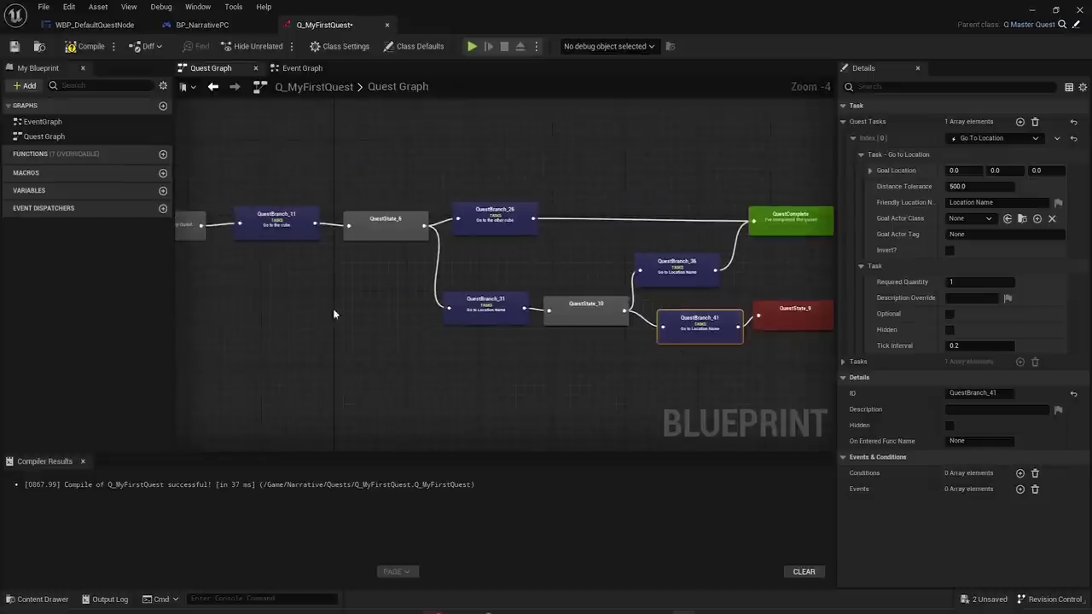
right_drag(229, 296, 330, 297)
drag(249, 297, 614, 182)
right_drag(653, 244, 461, 233)
click(430, 322)
drag(624, 326, 609, 316)
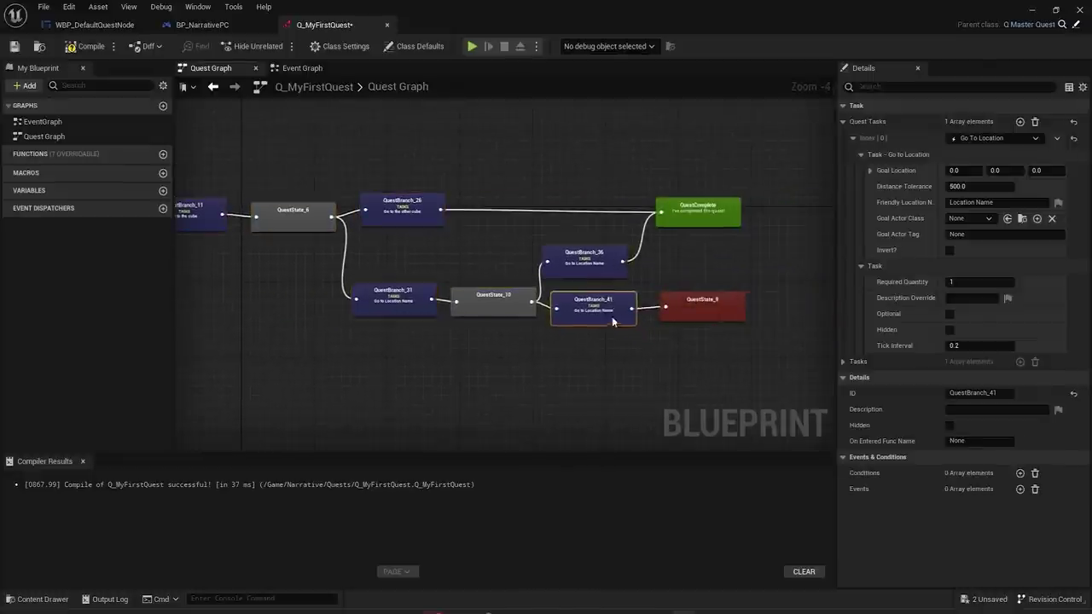
drag(597, 265, 615, 265)
click(677, 263)
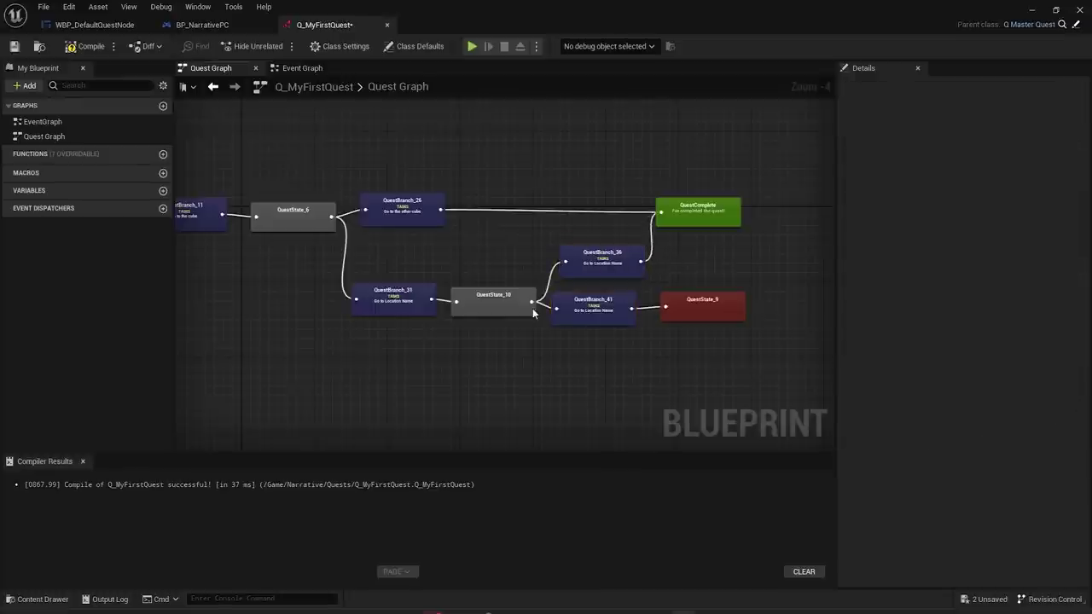
right_drag(356, 274, 502, 296)
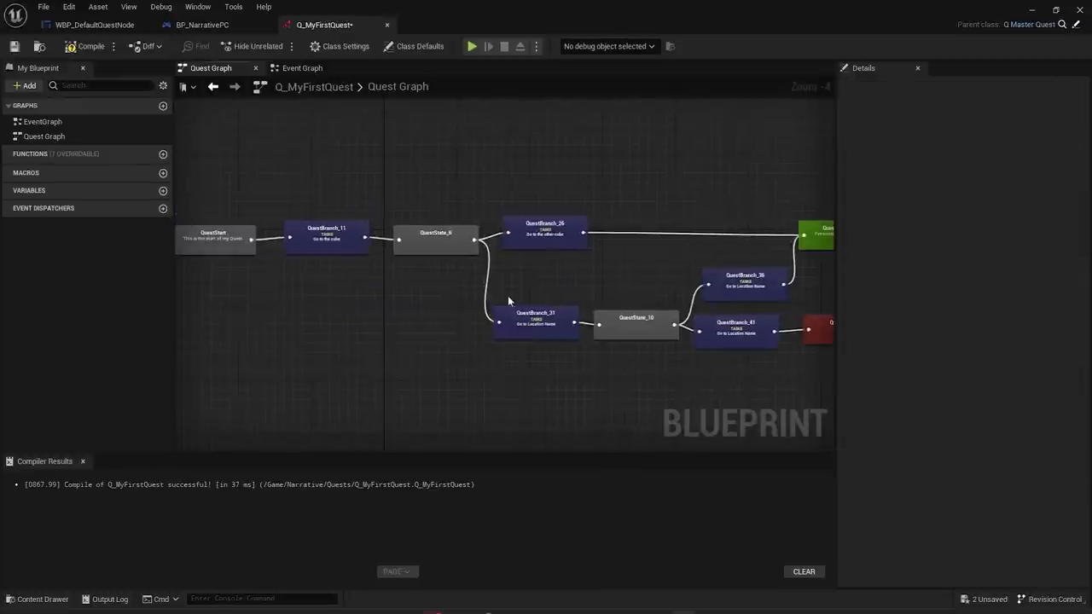
- Align QuestBranch_26 with QuestState_6 in the quest graph
right_drag(287, 295, 413, 289)
right_drag(600, 330, 474, 321)
right_drag(591, 273, 474, 288)
scroll(477, 266, down, 1)
drag(441, 252, 448, 259)
click(510, 277)
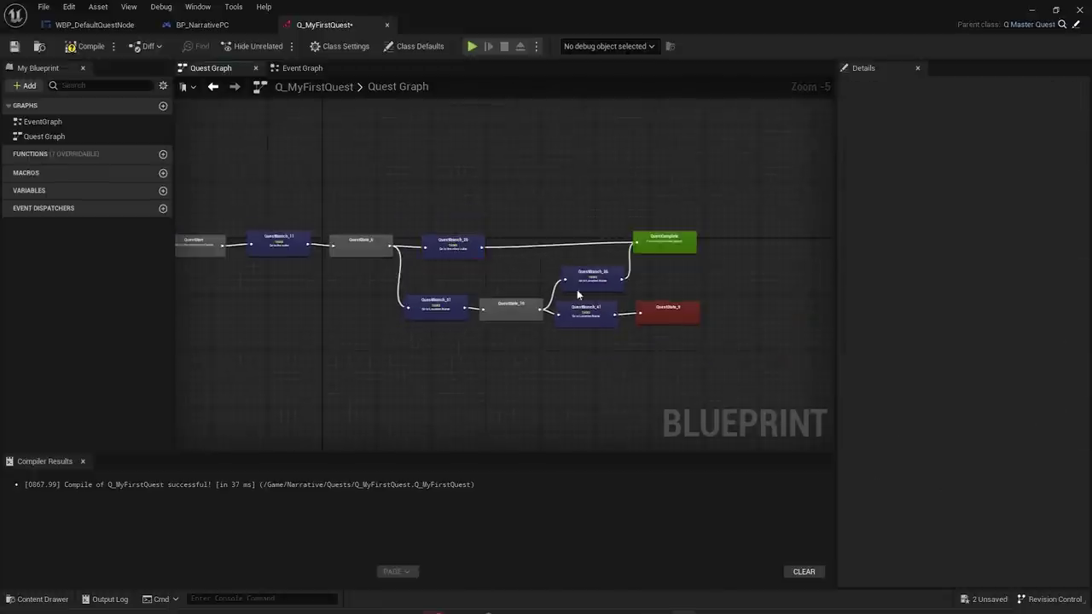
- Set the ID of the first branch, QuestBranch_11, to GoToCube
scroll(563, 279, up, 2)
right_drag(413, 274, 588, 228)
scroll(580, 228, up, 3)
click(566, 228)
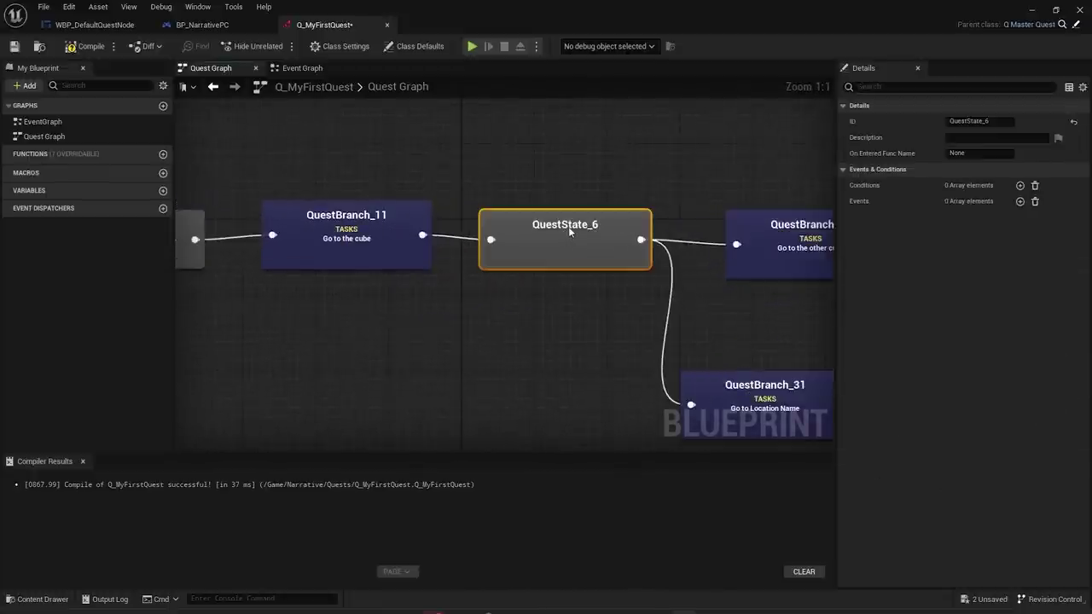
click(369, 227)
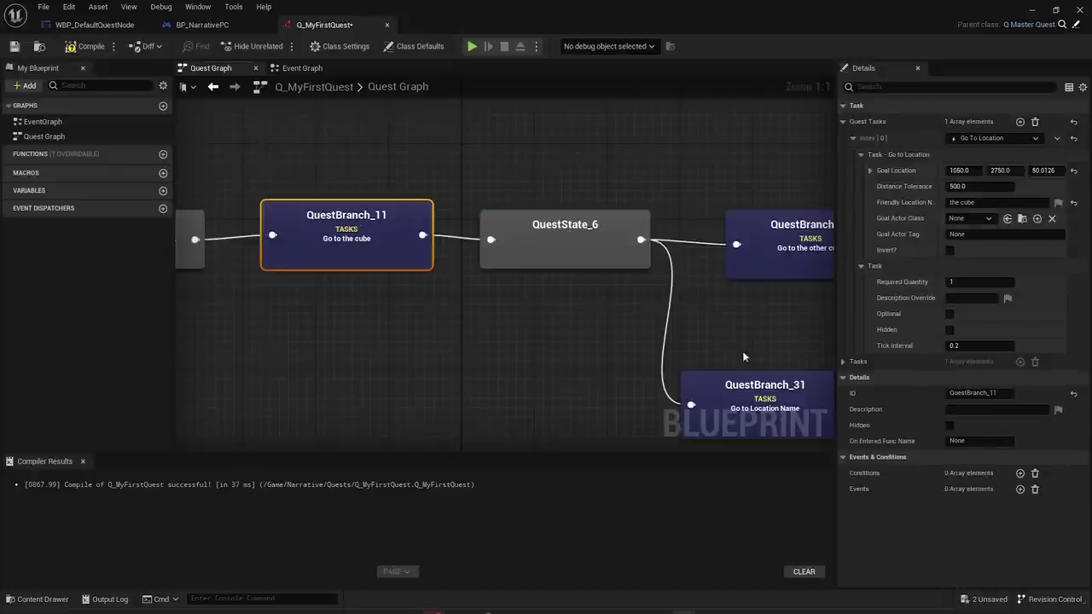
click(981, 393)
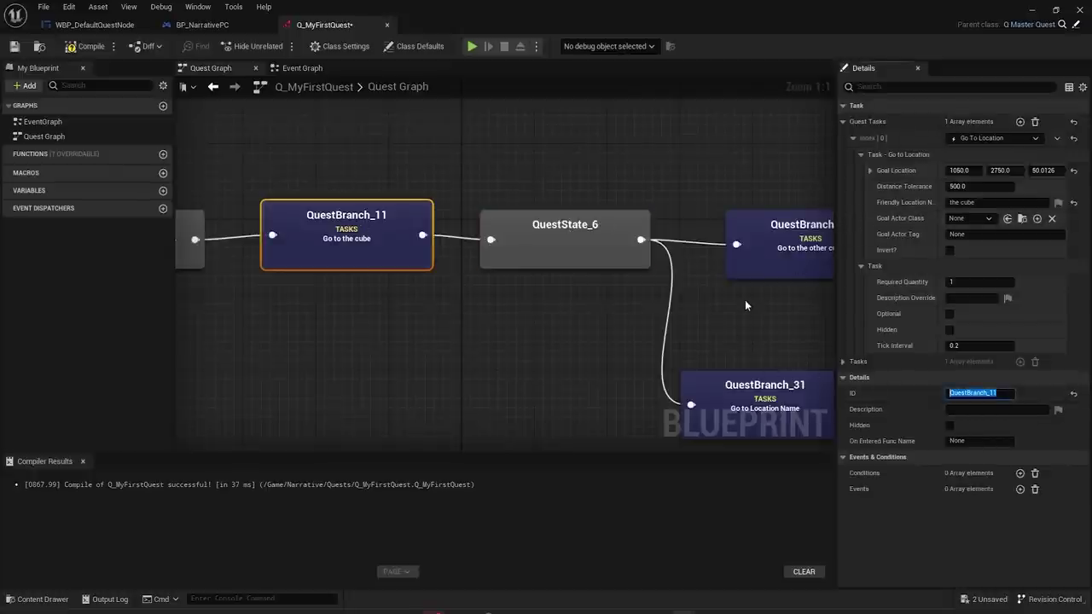
text(GoTo)
key(Return)
- Set the ID of the branch with the "Go to the other cube" task to GoToCube2
right_drag(745, 286, 529, 300)
click(593, 257)
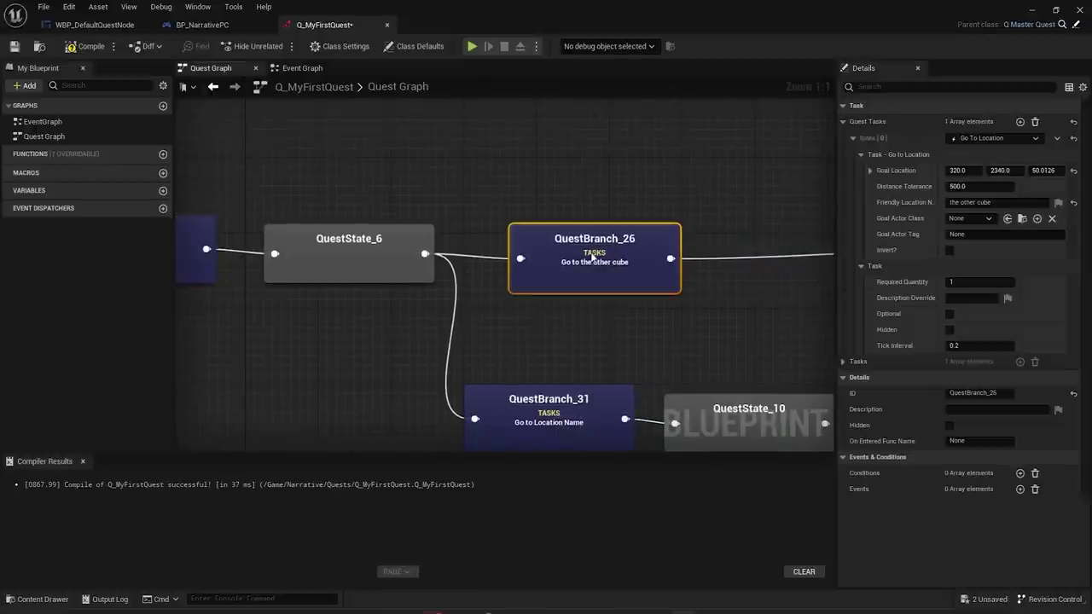
click(990, 394)
text(GotoCube2)
key(Return)
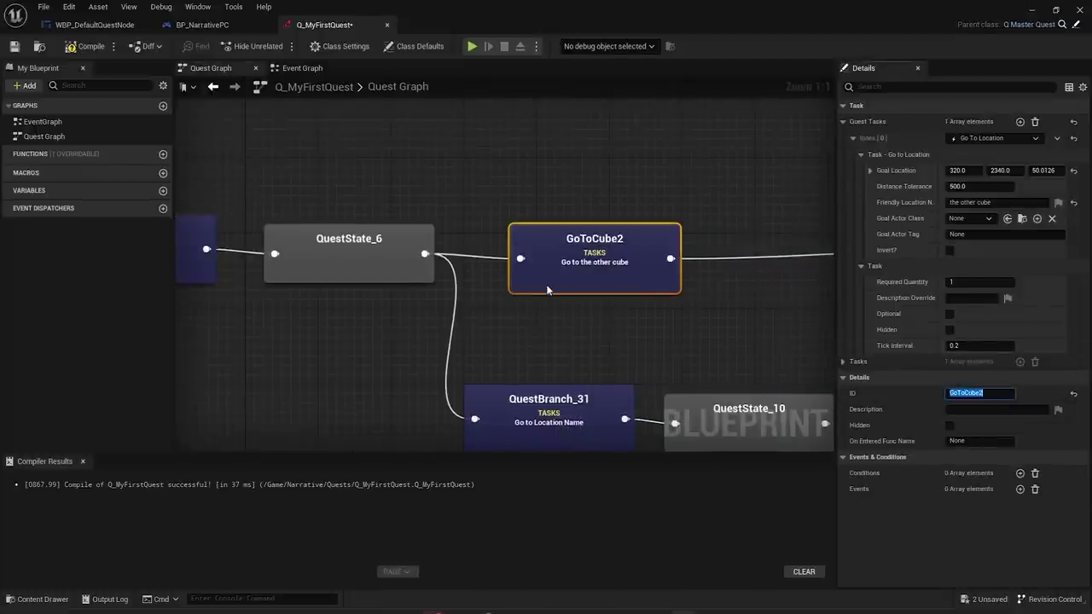
- Delete the whole lower path from QuestBranch_31 to the red fail state and move QuestComplete next to GoToCube2
scroll(548, 291, down, 2)
click(625, 300)
right_drag(625, 300, 480, 295)
click(560, 379)
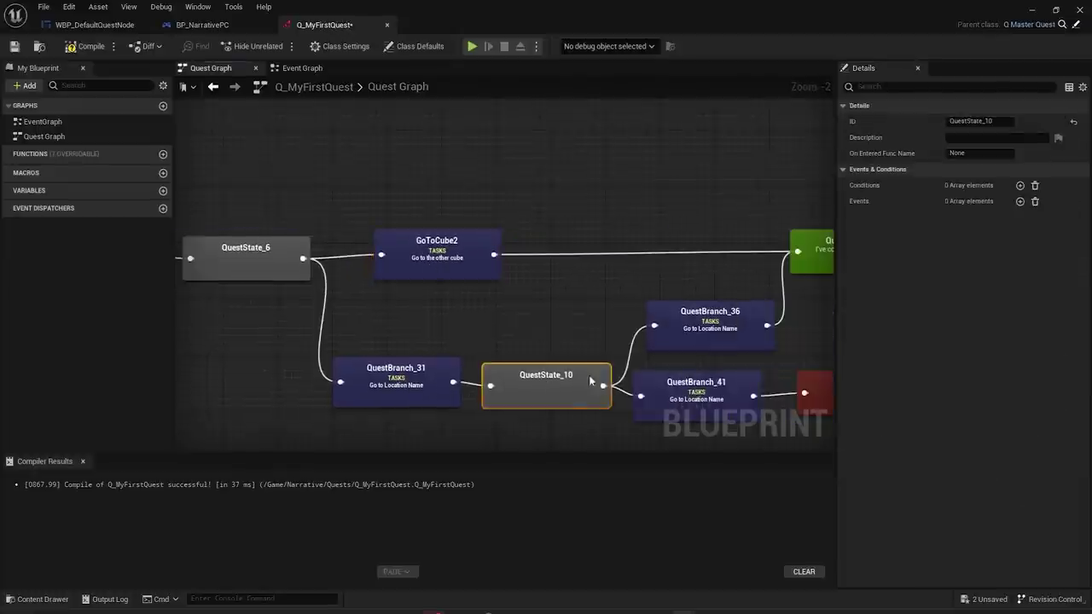
scroll(441, 378, down, 2)
drag(398, 388, 705, 299)
key(Delete)
drag(745, 256, 552, 254)
right_drag(551, 254, 668, 280)
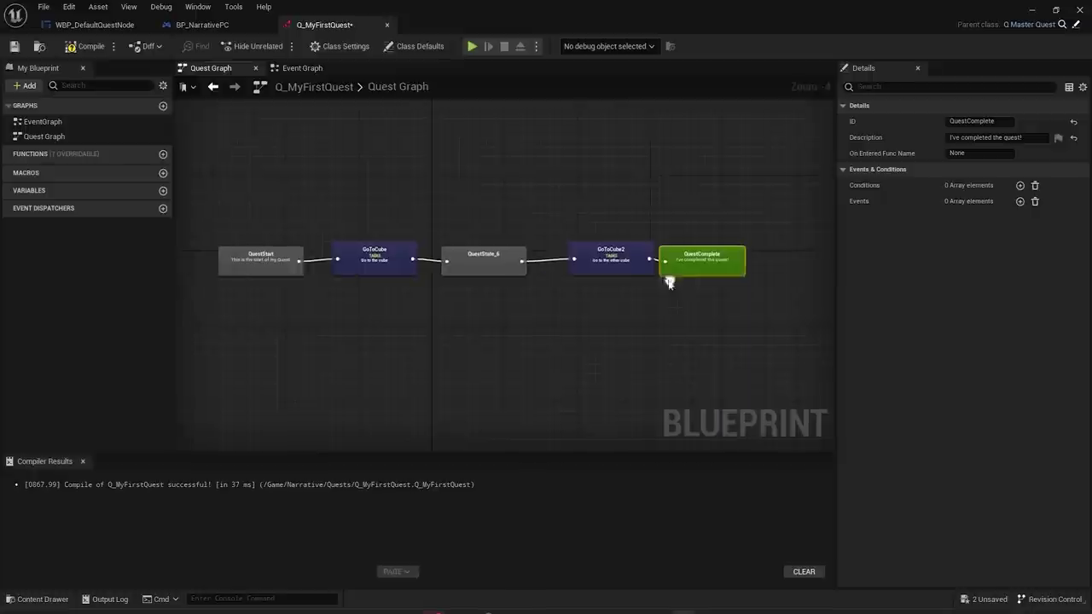
- Delete QuestState_6 and GoToCube2, move QuestComplete closer, and connect GoToCube to it
drag(488, 293, 628, 244)
key(Delete)
drag(681, 268, 457, 268)
scroll(390, 273, up, 4)
drag(549, 250, 671, 263)
click(582, 312)
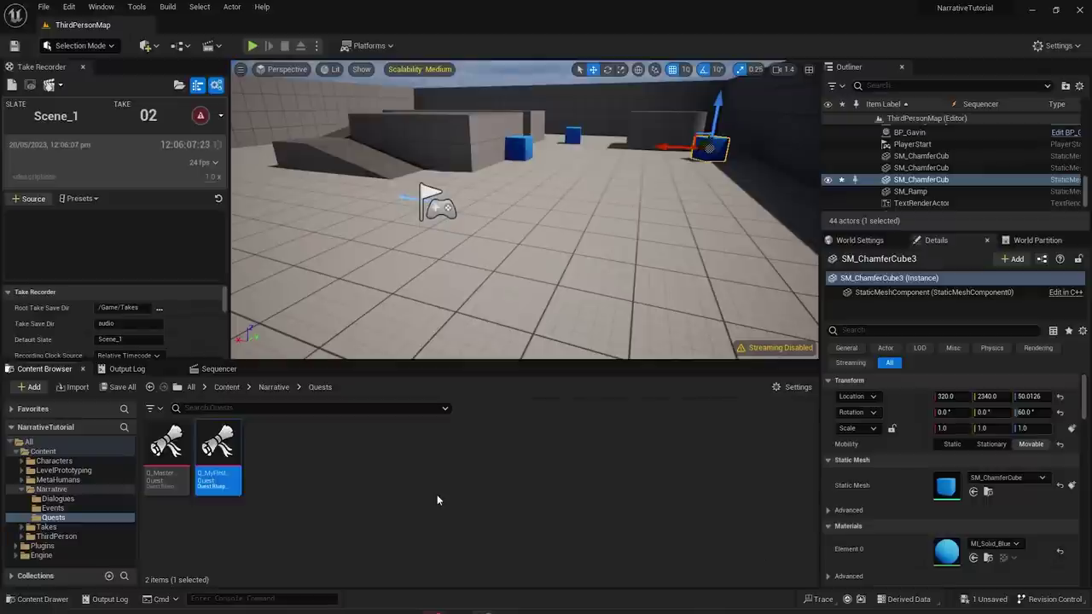
- Open Q_MyFirstQuest and review the task types offered for a new branch off QuestStart
double_click(229, 454)
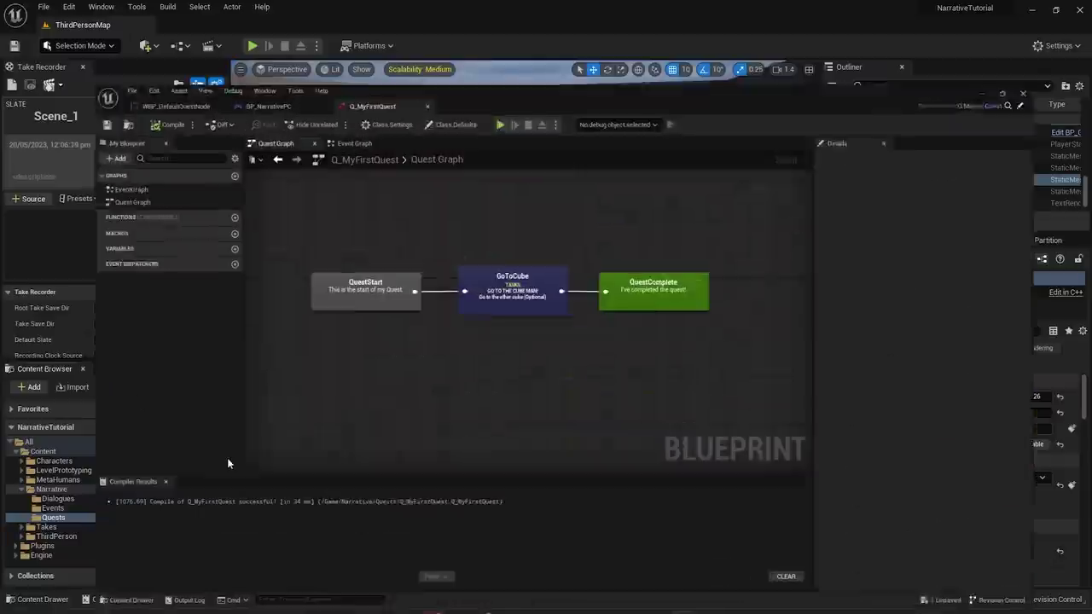
drag(475, 331, 505, 213)
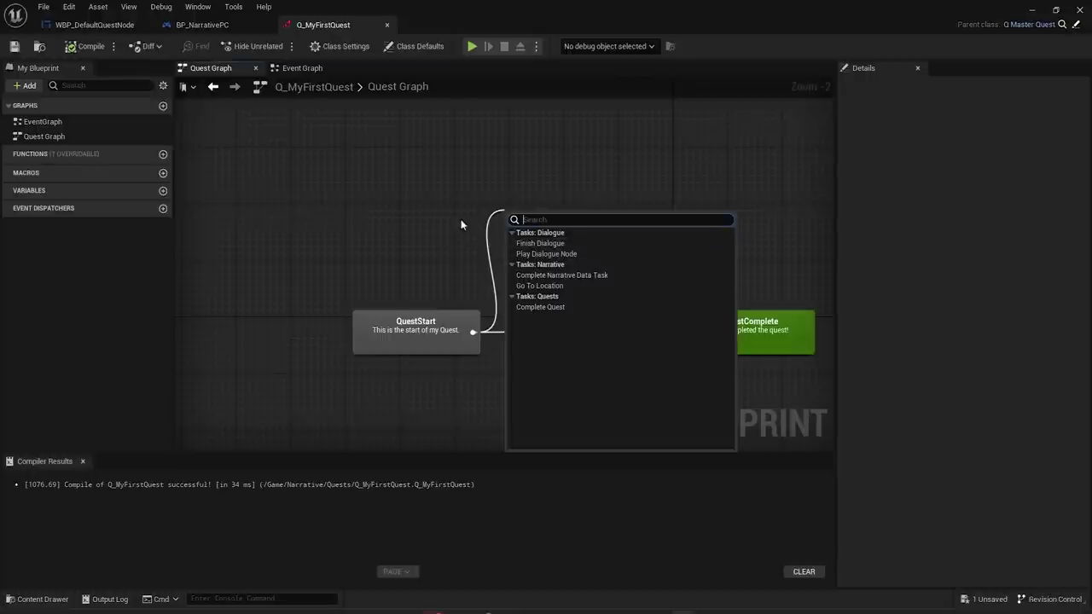
scroll(456, 182, up, 2)
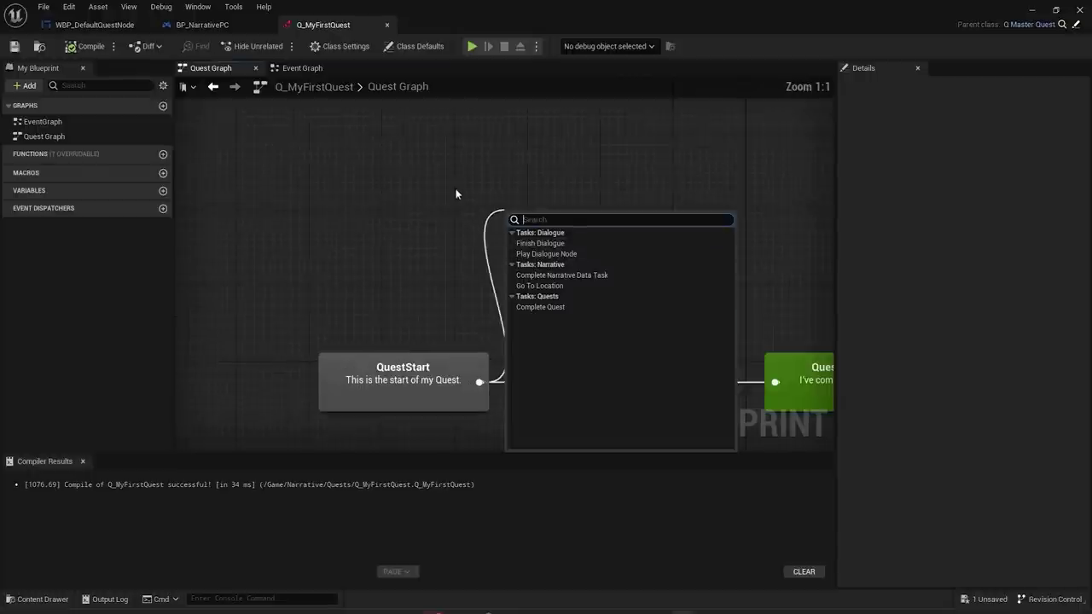
right_drag(453, 182, 405, 176)
drag(429, 331, 491, 162)
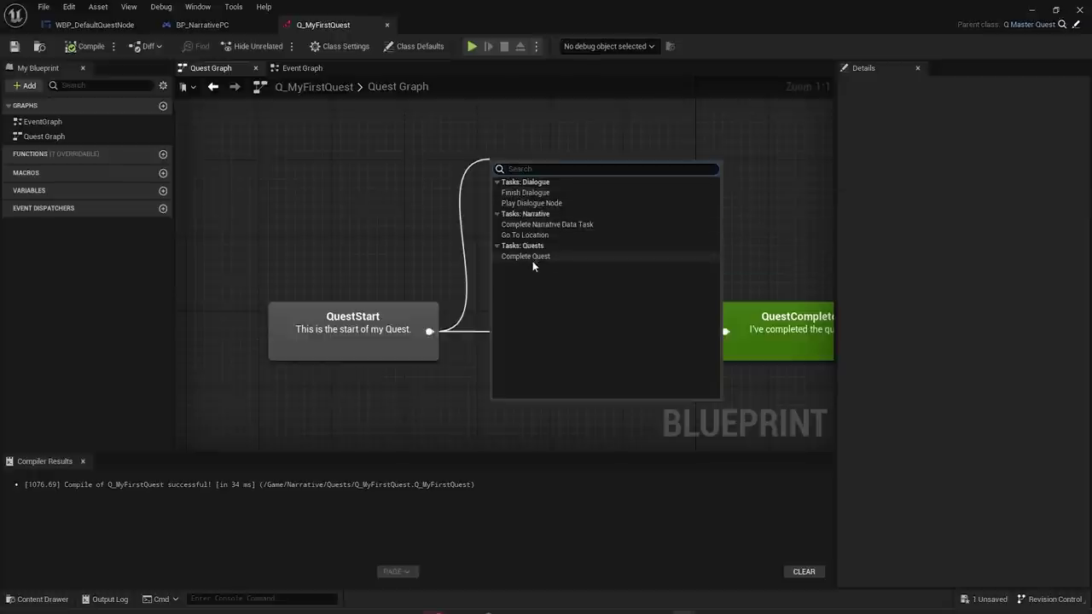
click(373, 178)
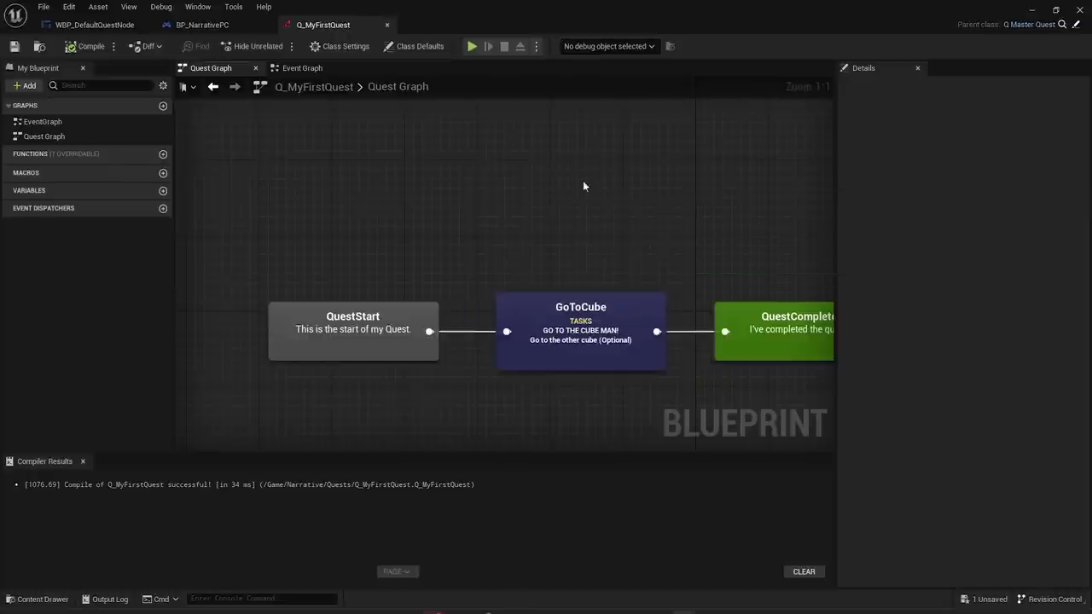
right_drag(475, 293, 445, 303)
scroll(402, 298, down, 1)
drag(399, 337, 451, 216)
click(434, 182)
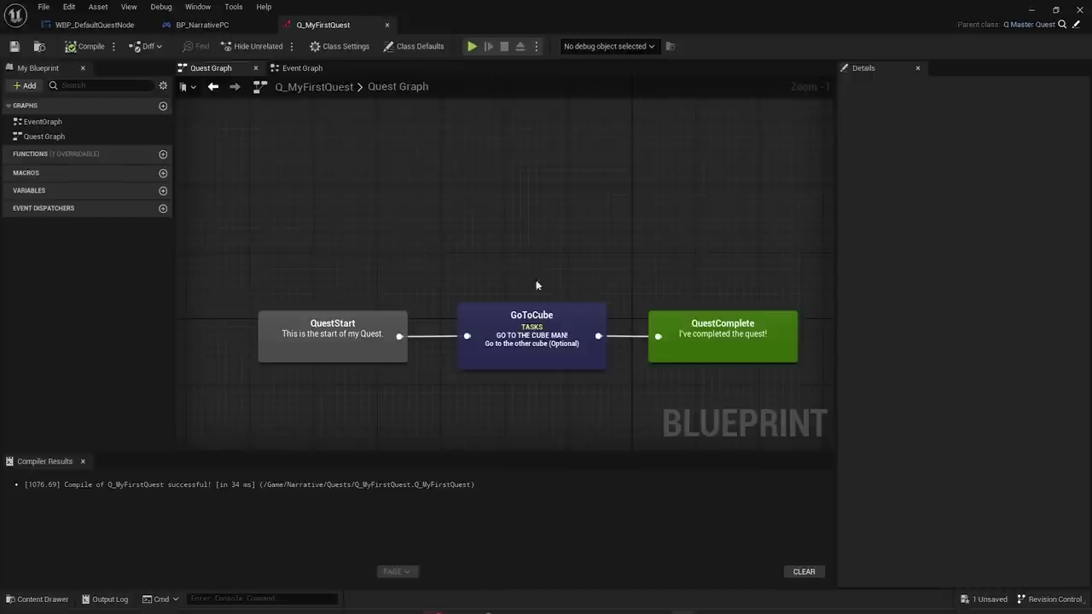
drag(399, 336, 437, 179)
key(Escape)
drag(399, 337, 458, 244)
key(Escape)
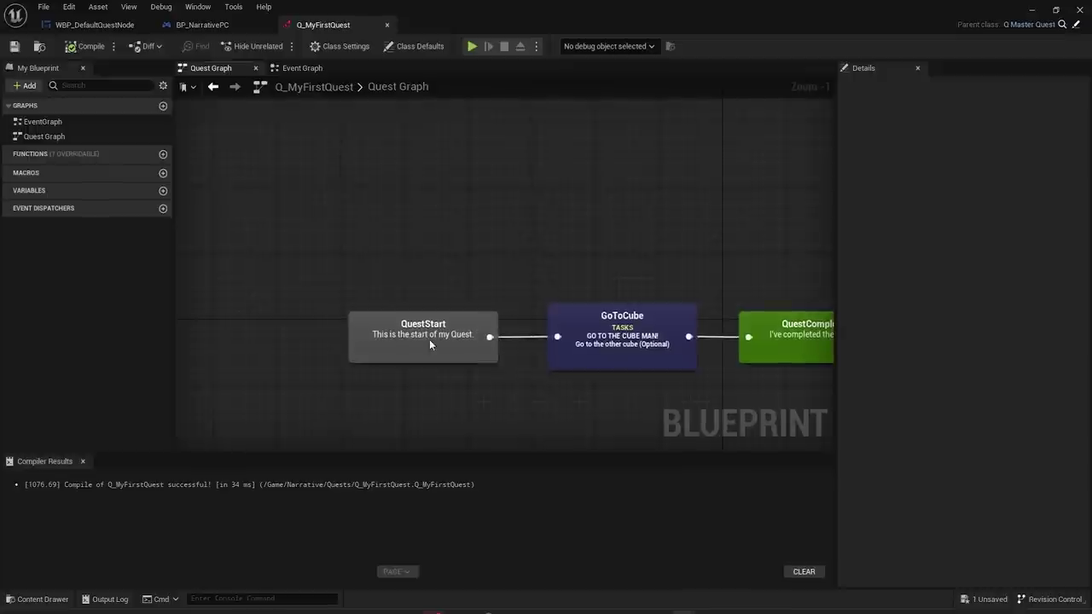
- Shift the QuestStart and GoToCube nodes slightly away from QuestComplete
click(429, 338)
click(596, 295)
drag(596, 295, 596, 284)
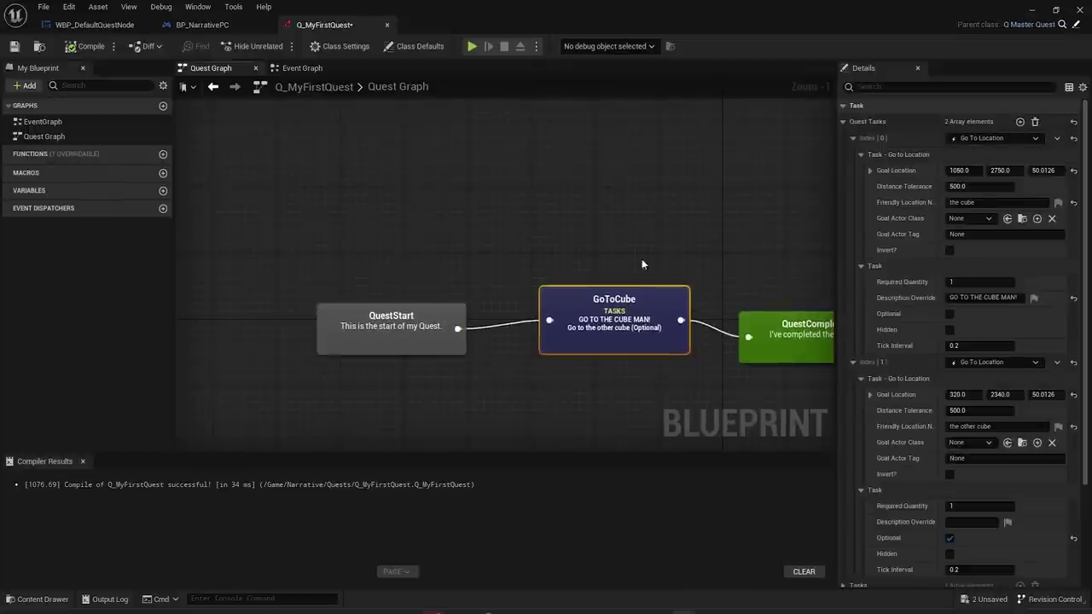
right_drag(599, 304, 545, 312)
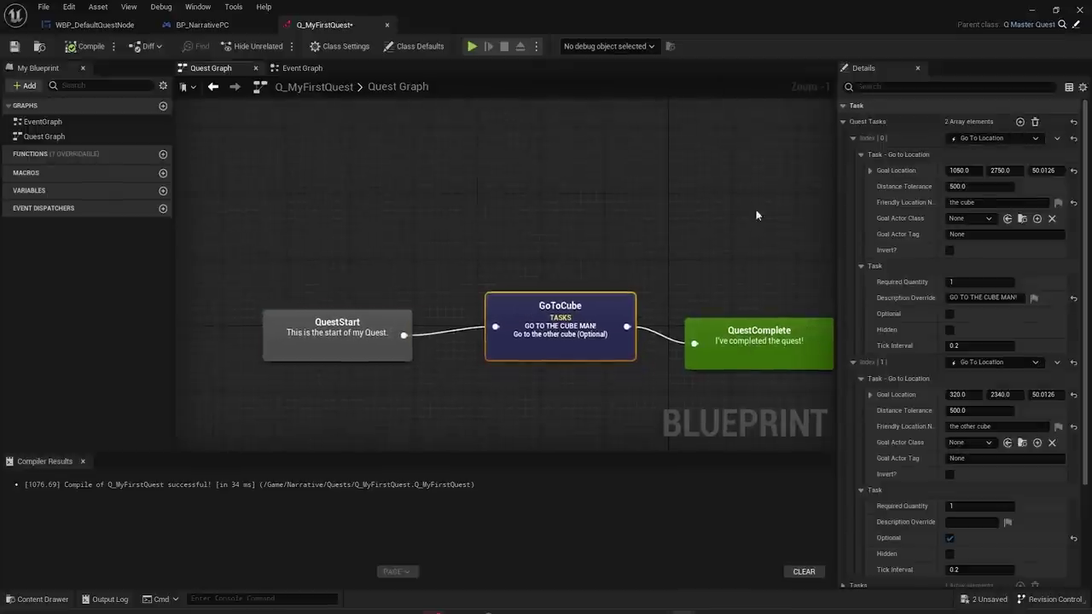
- Create a Narrative Task asset named BPT_FindItem in the Quests folder and save all modified content
click(1035, 9)
click(304, 518)
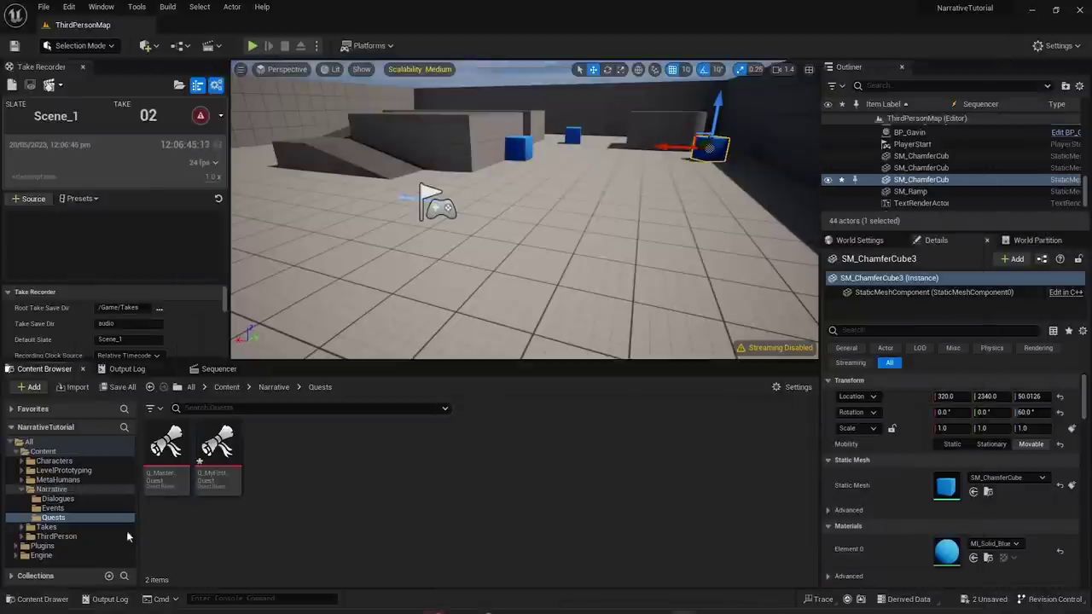
right_click(279, 483)
mouse_move(326, 531)
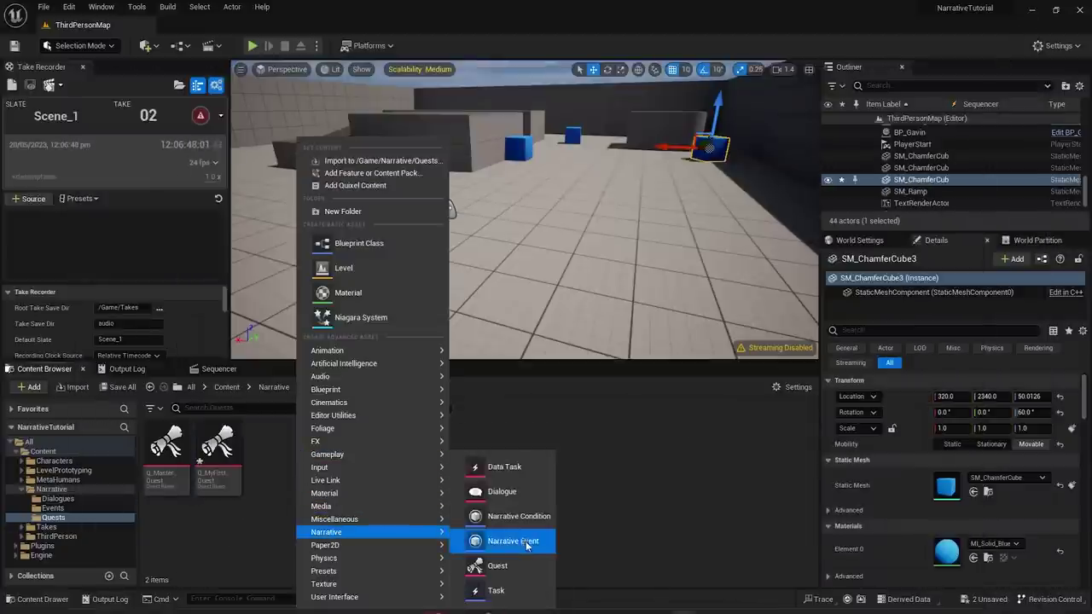
click(496, 591)
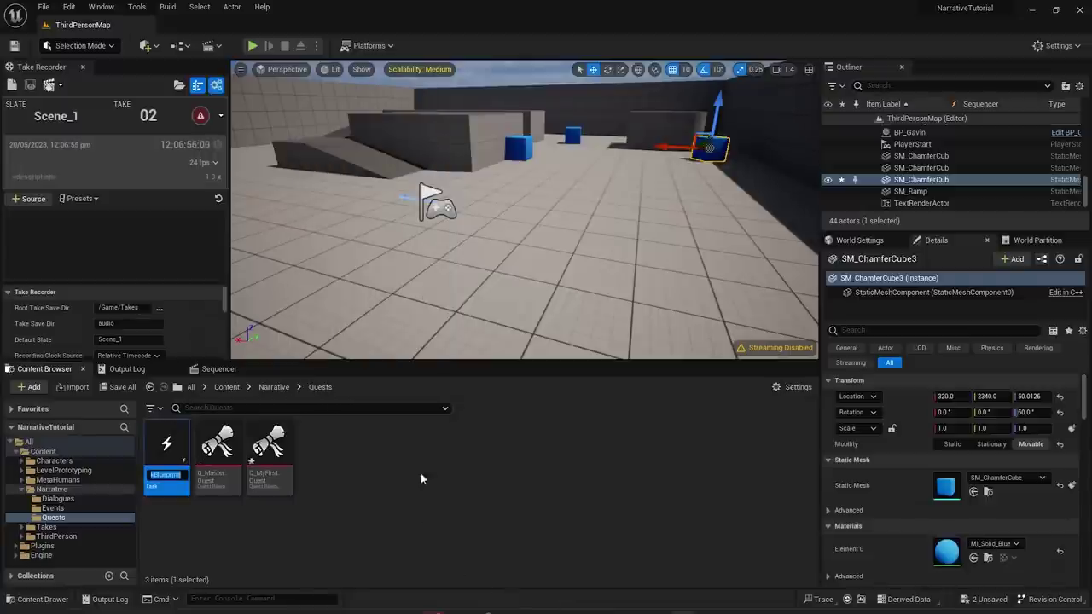
text(BPT_F)
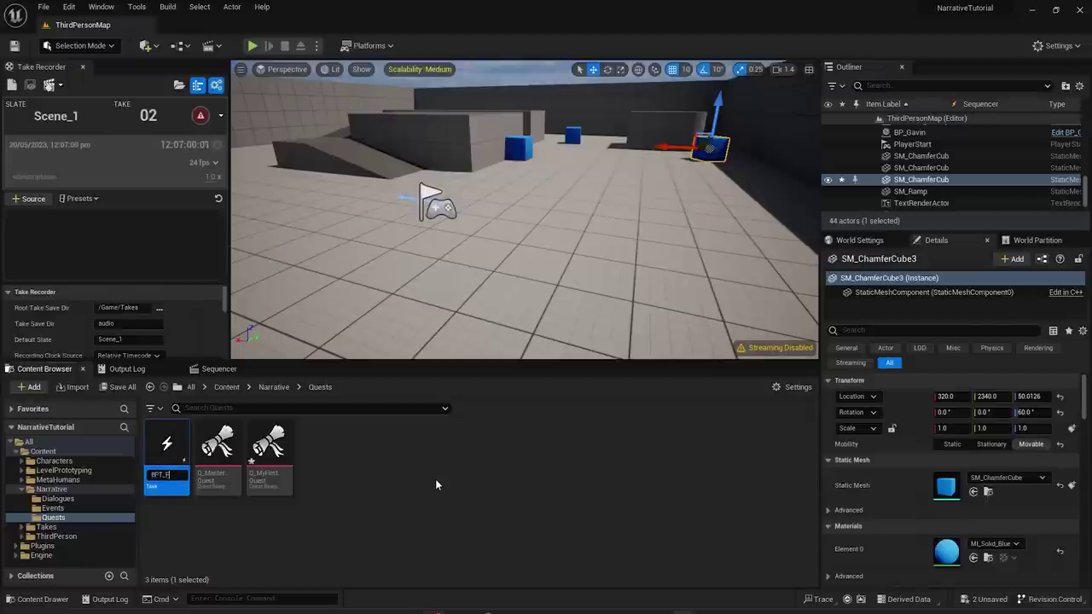
key(Return)
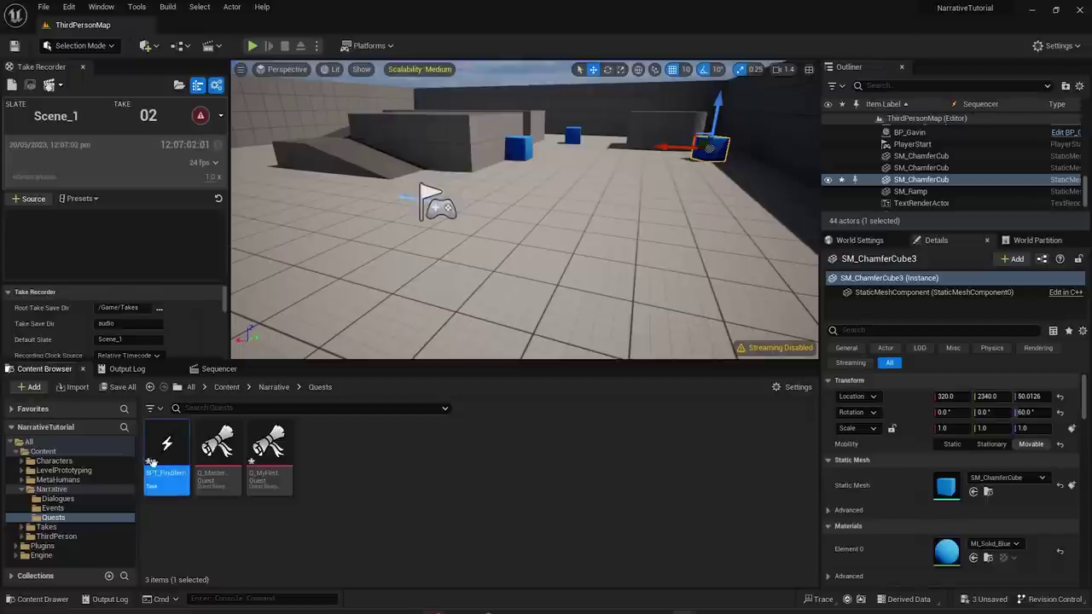
click(117, 386)
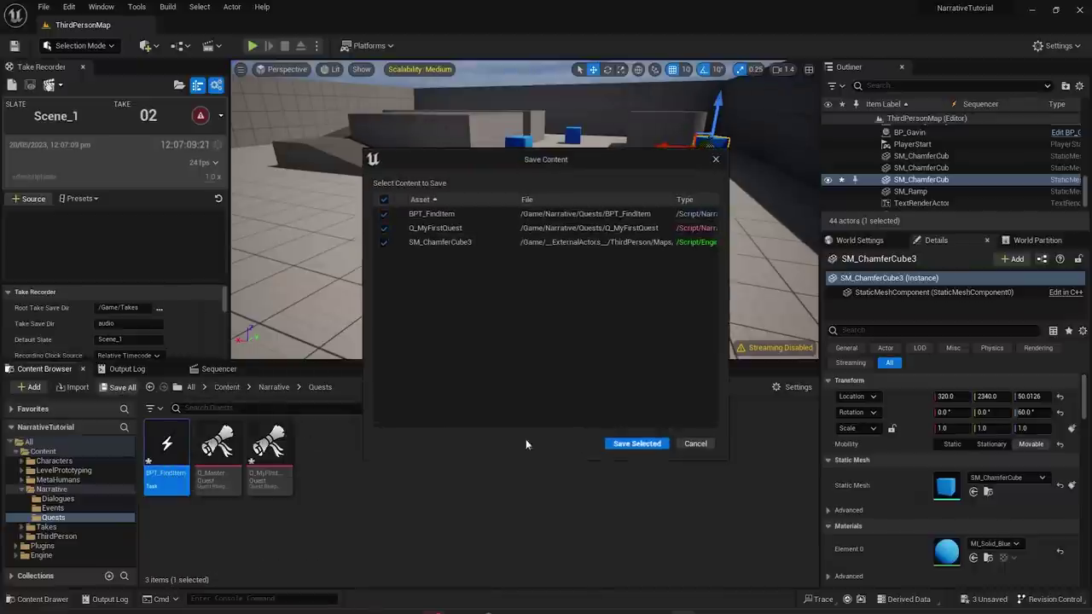
click(639, 443)
- Add a BPT_FindItem task branch off QuestStart in Q_MyFirstQuest and adjust its placement above GoToCube
double_click(268, 471)
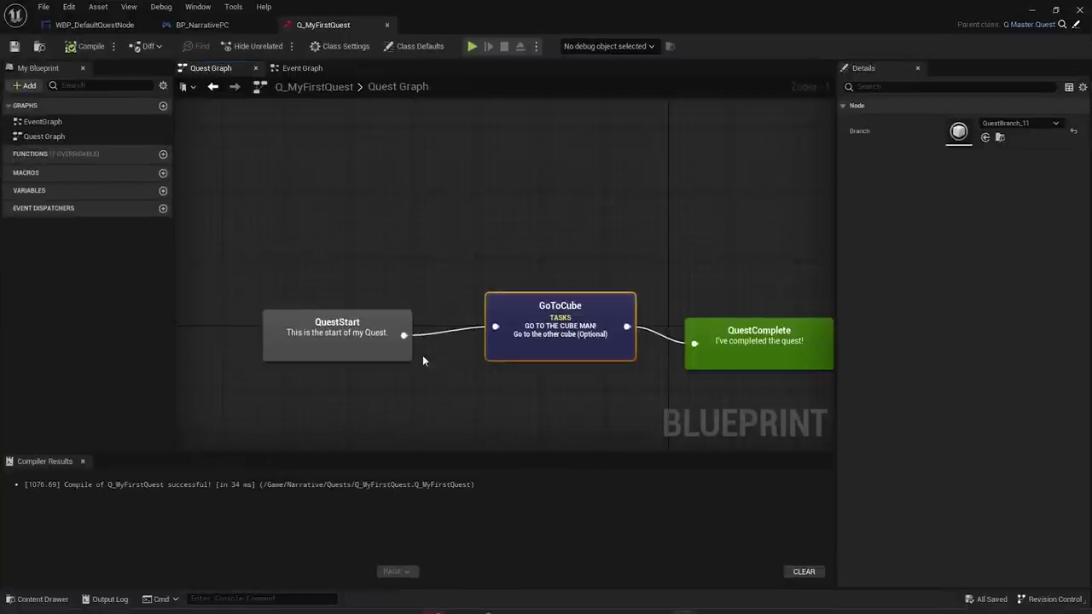
drag(402, 333, 476, 184)
click(519, 303)
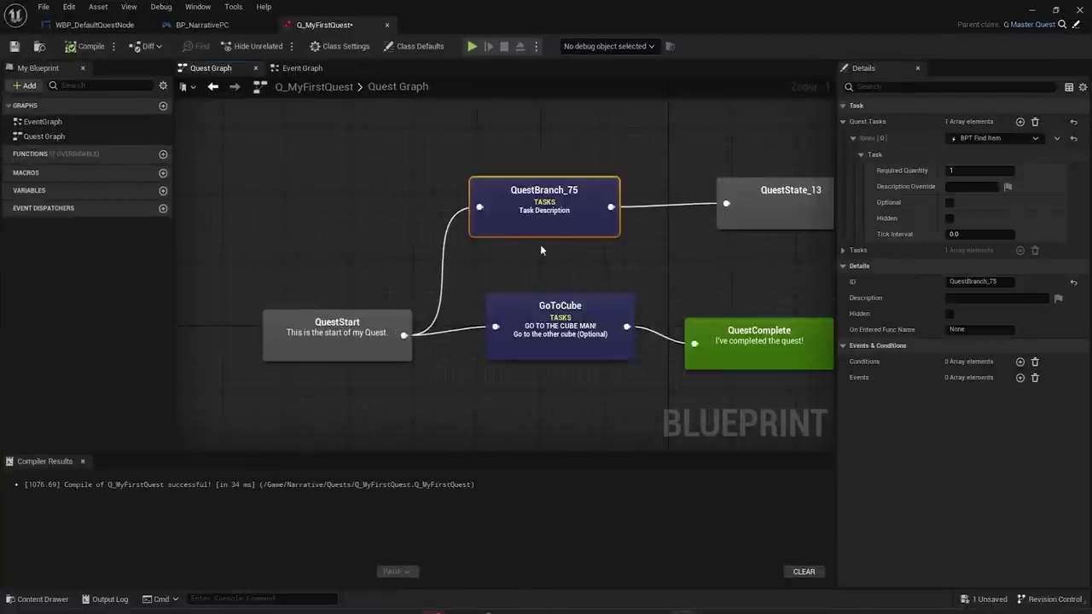
right_drag(548, 262, 427, 278)
scroll(428, 277, down, 1)
drag(431, 278, 639, 208)
click(422, 246)
scroll(431, 257, up, 2)
mouse_move(430, 257)
mouse_down()
mouse_move(488, 245)
mouse_move(441, 238)
mouse_up()
- Delete the BPT_FindItem branch with its generated state and check how the task is listed off QuestStart
drag(432, 276, 684, 177)
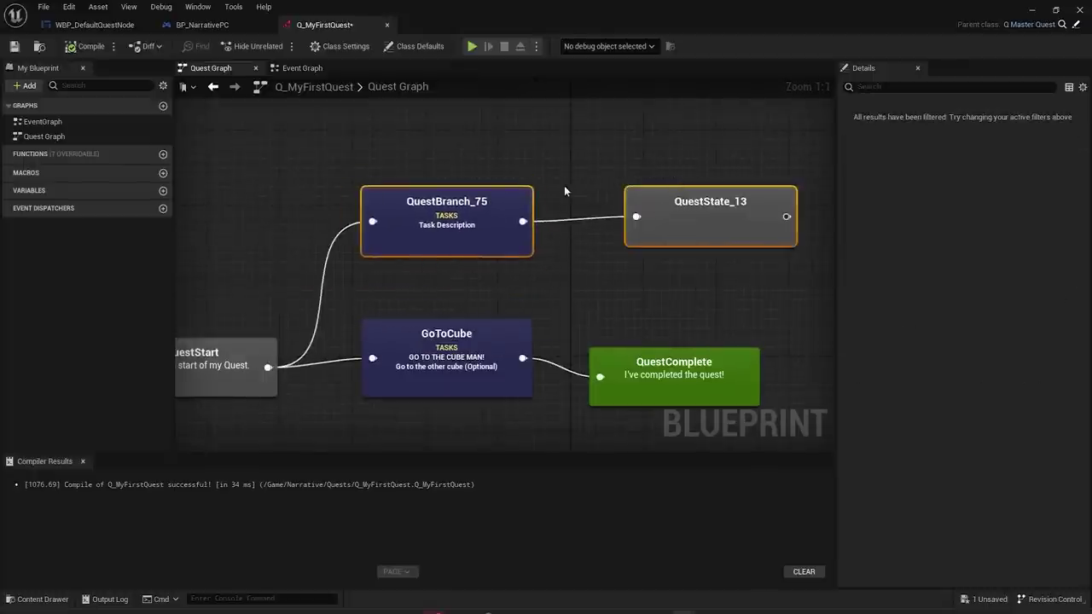
key(Delete)
drag(268, 367, 367, 196)
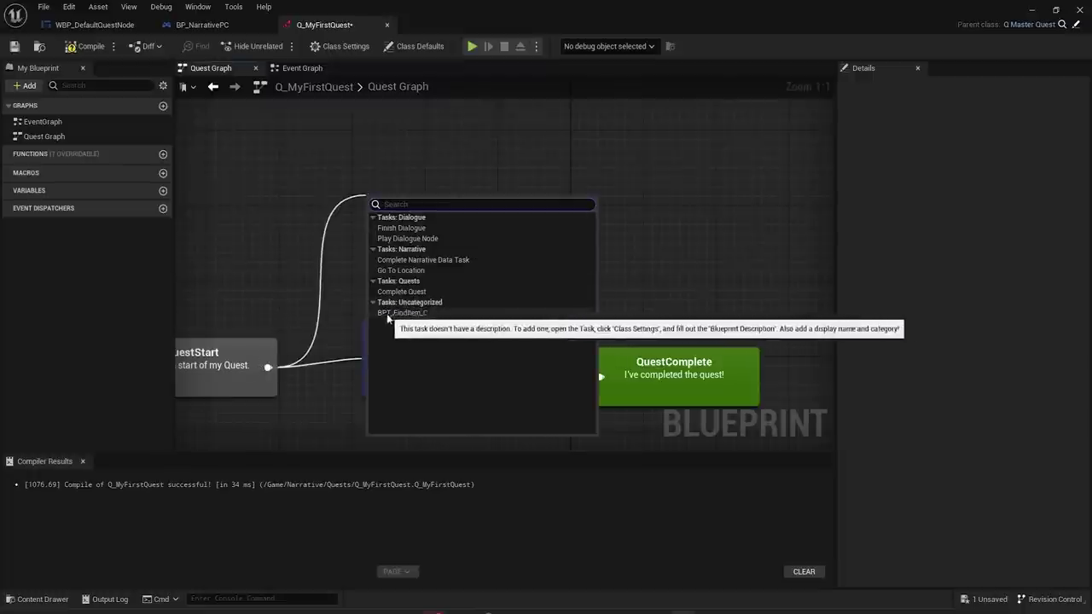
click(288, 224)
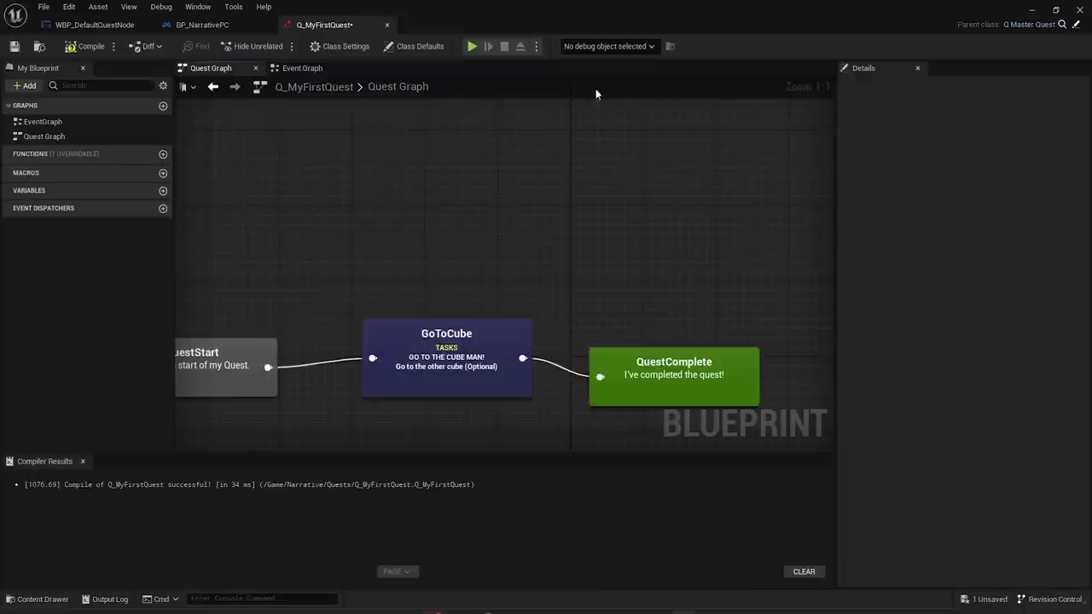
- Open BPT_FindItem and set its blueprint display name to Find Item in the class settings
click(1033, 12)
double_click(167, 467)
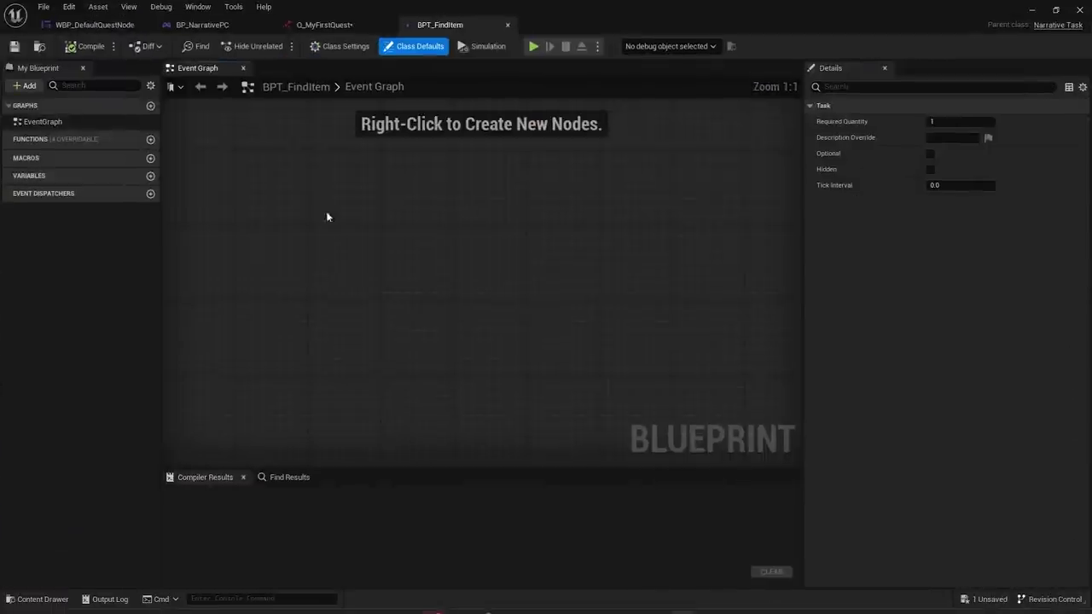
click(355, 48)
click(959, 200)
text(Find Item)
key(Return)
- Set the blueprint description to "Task that completes when the player finds the given item" and compile BPT_FindItem
click(983, 220)
text(Task that completes)
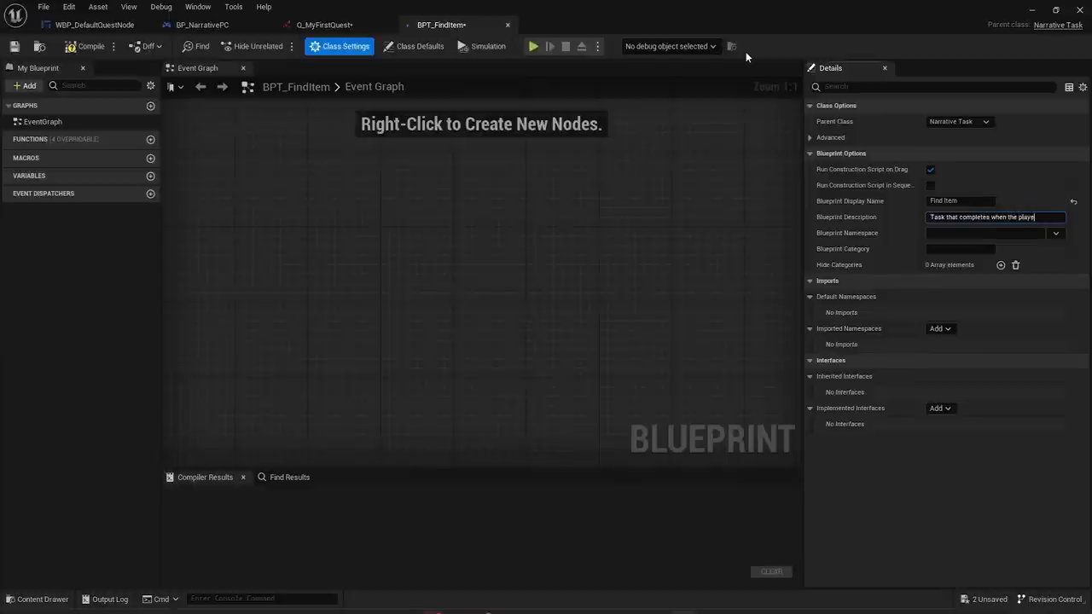
text( when the)
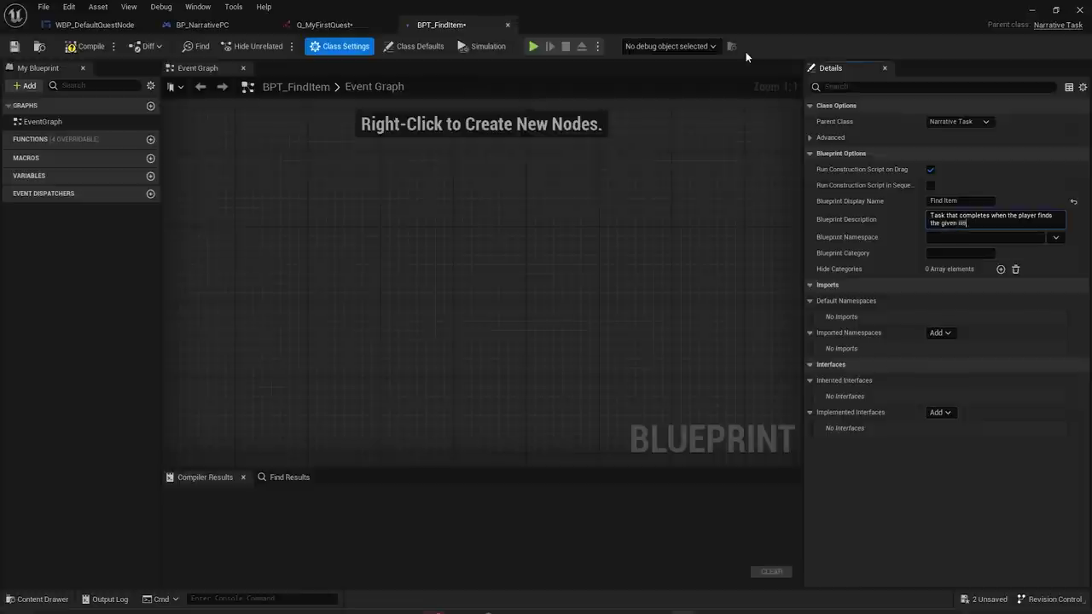
click(954, 255)
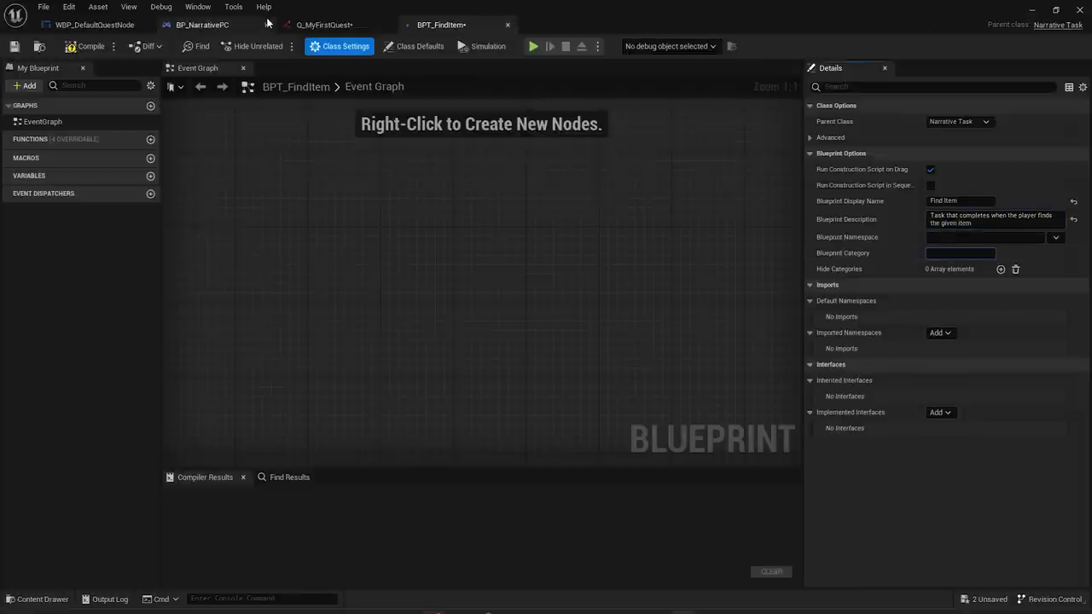
click(85, 46)
- Check the task list off QuestStart in Q_MyFirstQuest, then compile and save the quest
click(325, 25)
drag(268, 367, 362, 169)
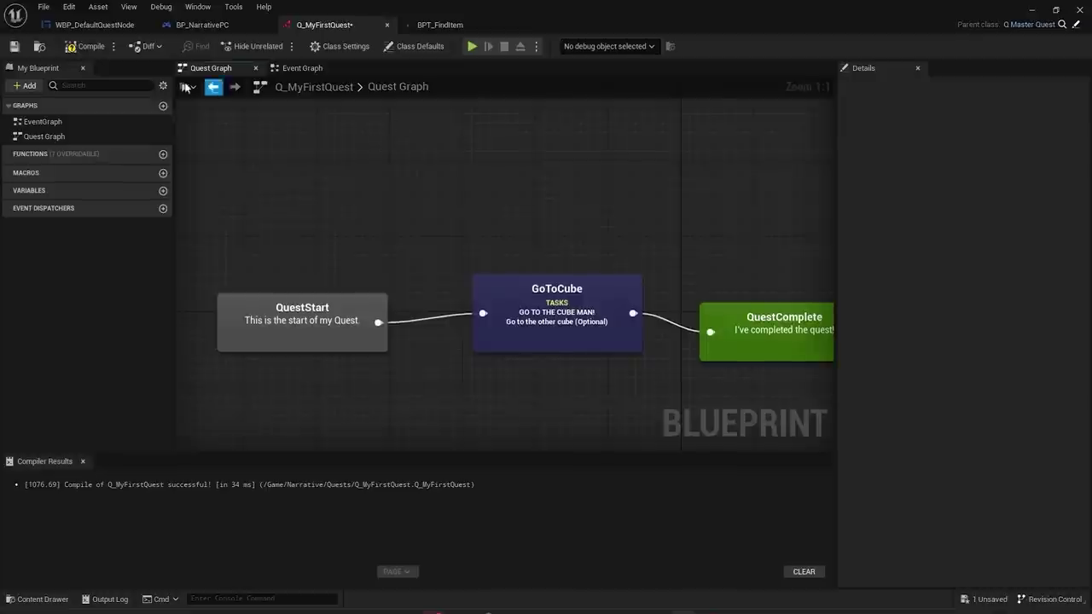
click(86, 46)
click(14, 46)
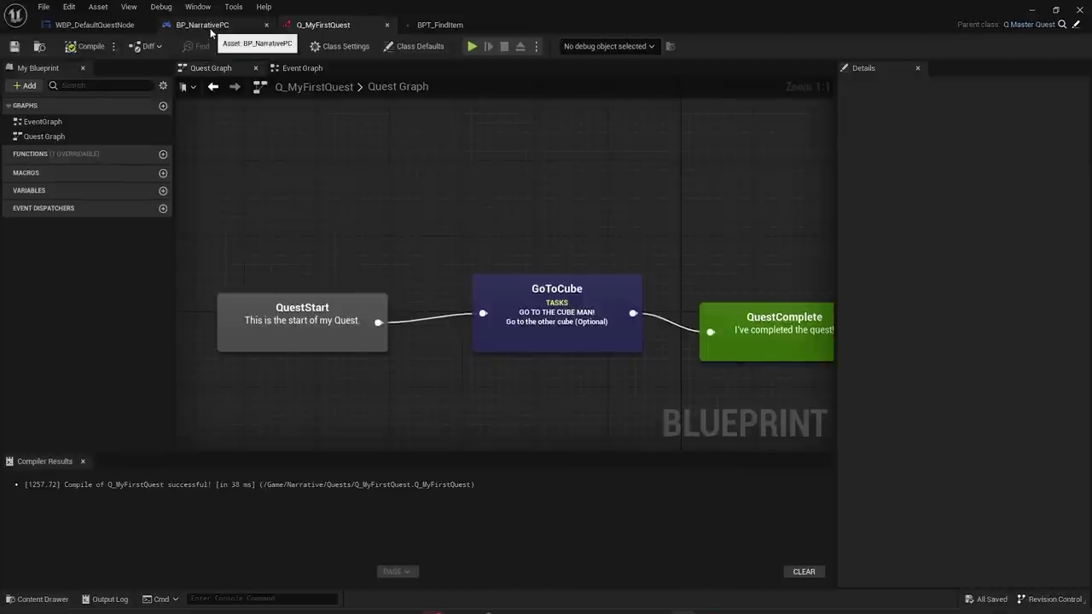
- Open BP_NarrativePC and delete the disabled Event Tick node from its event graph
click(205, 25)
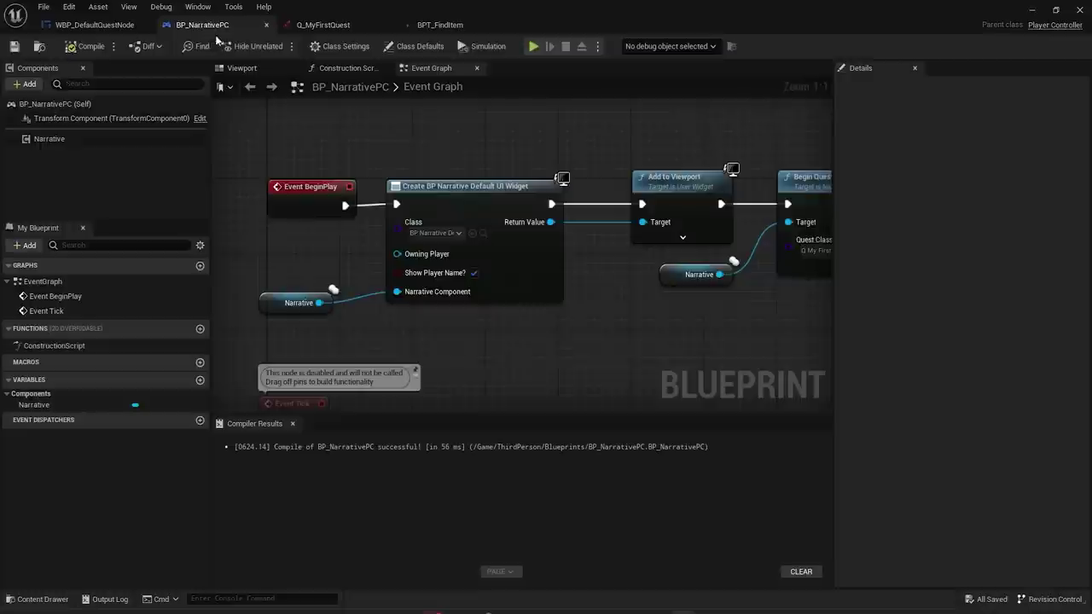
scroll(371, 231, down, 1)
click(314, 320)
key(Delete)
right_drag(326, 328, 300, 290)
right_drag(356, 252, 374, 303)
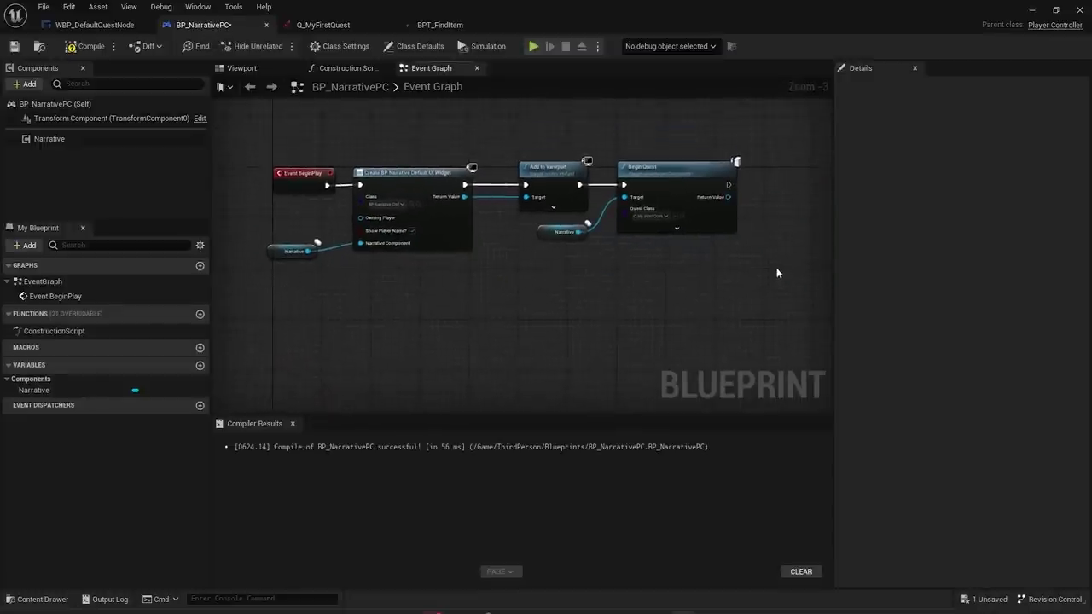
drag(831, 246, 867, 252)
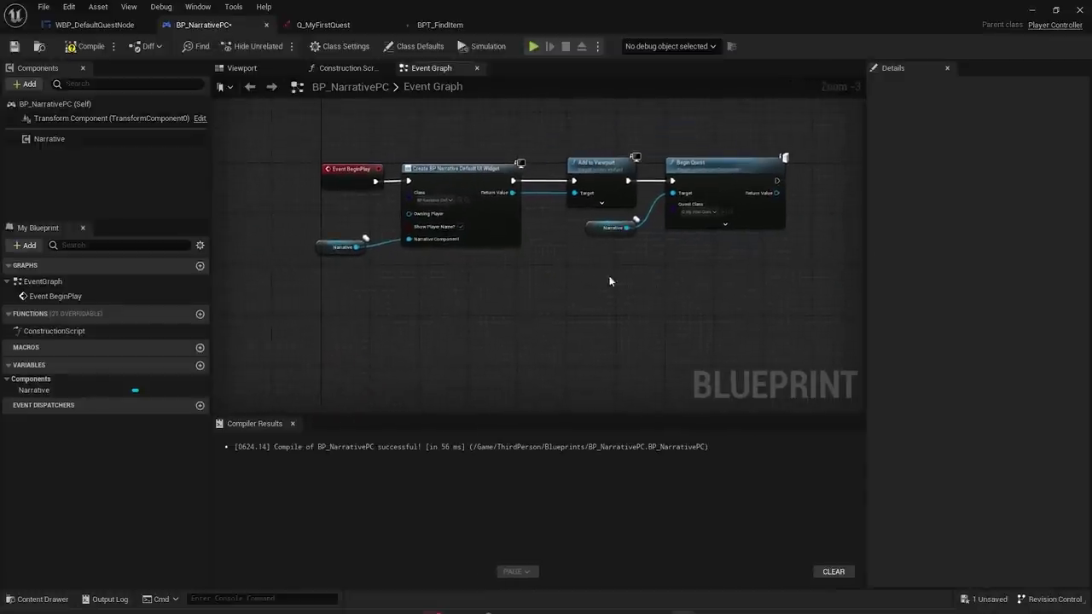
right_drag(615, 277, 559, 268)
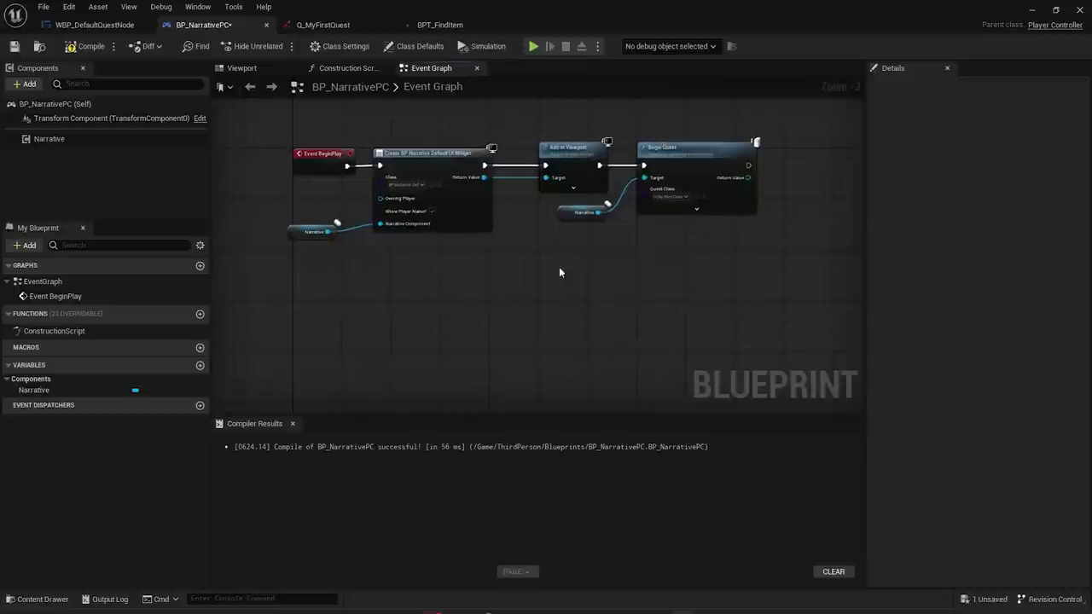
- Add an event dispatcher named OnItemFound to BP_NarrativePC and compile the blueprint
click(201, 407)
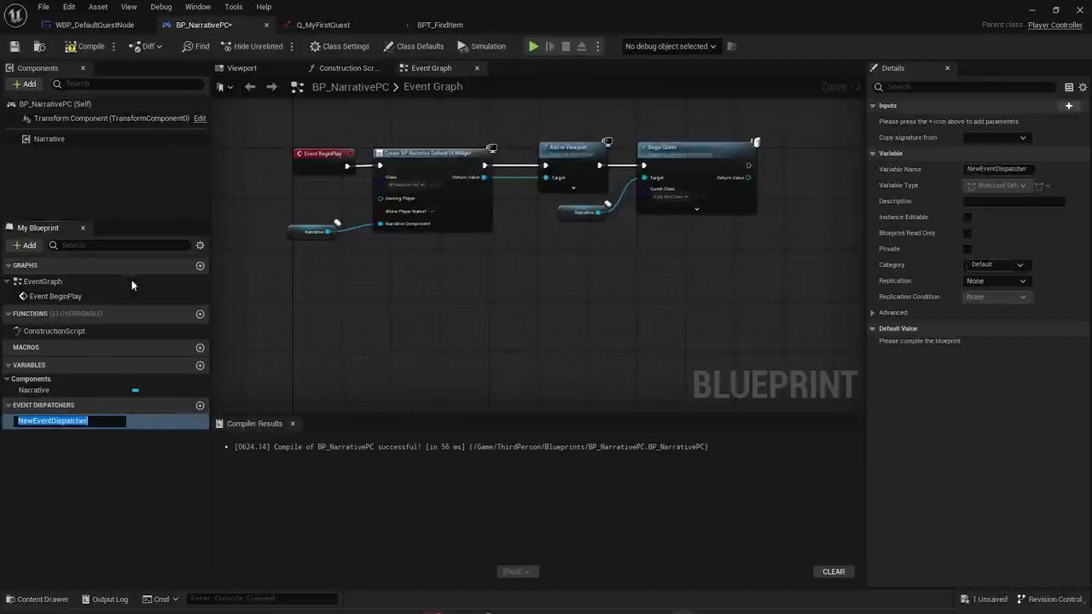
text(OnItemFound)
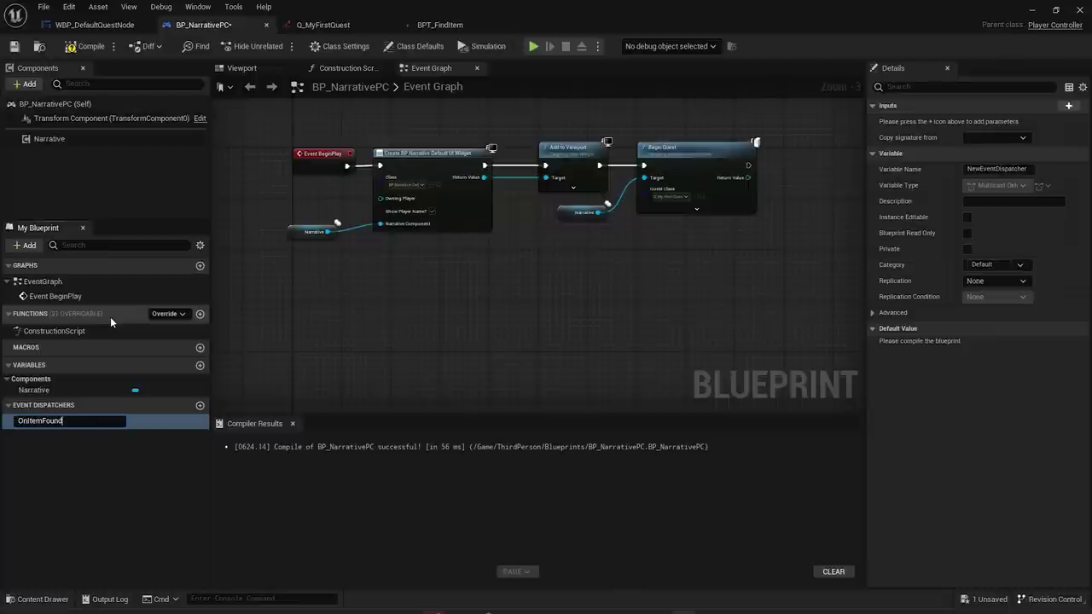
key(Return)
click(86, 46)
- Give the OnItemFound dispatcher a String input called Item Name, then compile and save the blueprint
click(1069, 105)
click(993, 121)
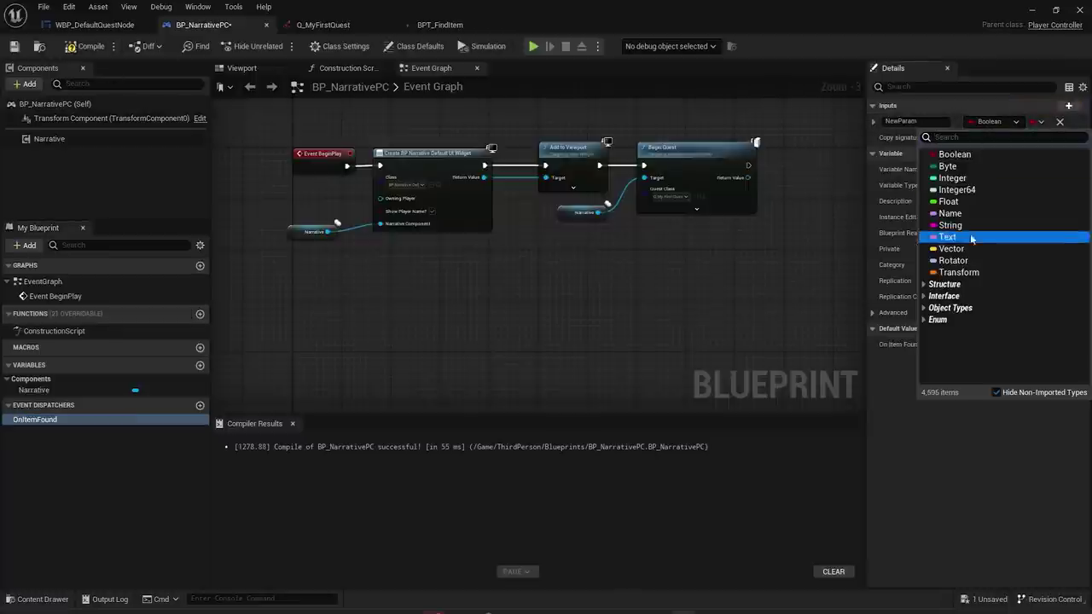
text(str)
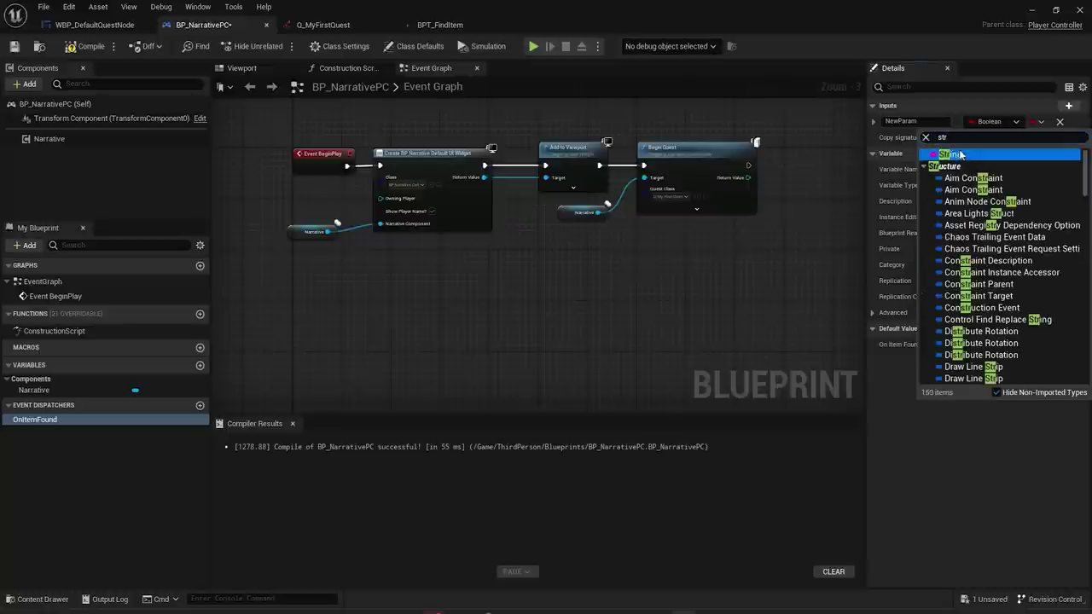
click(961, 156)
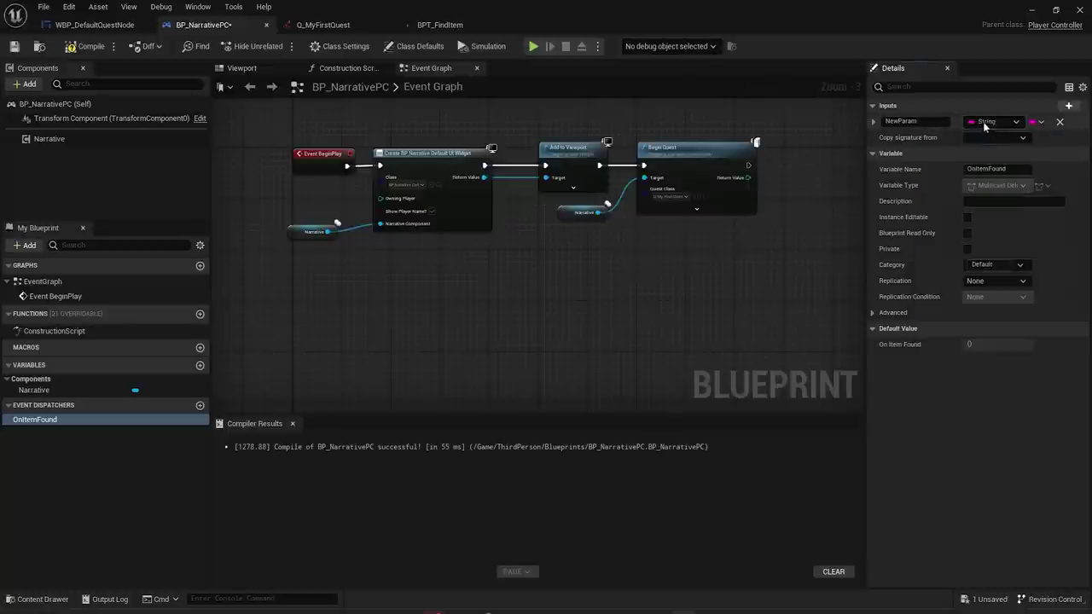
text(Item Name)
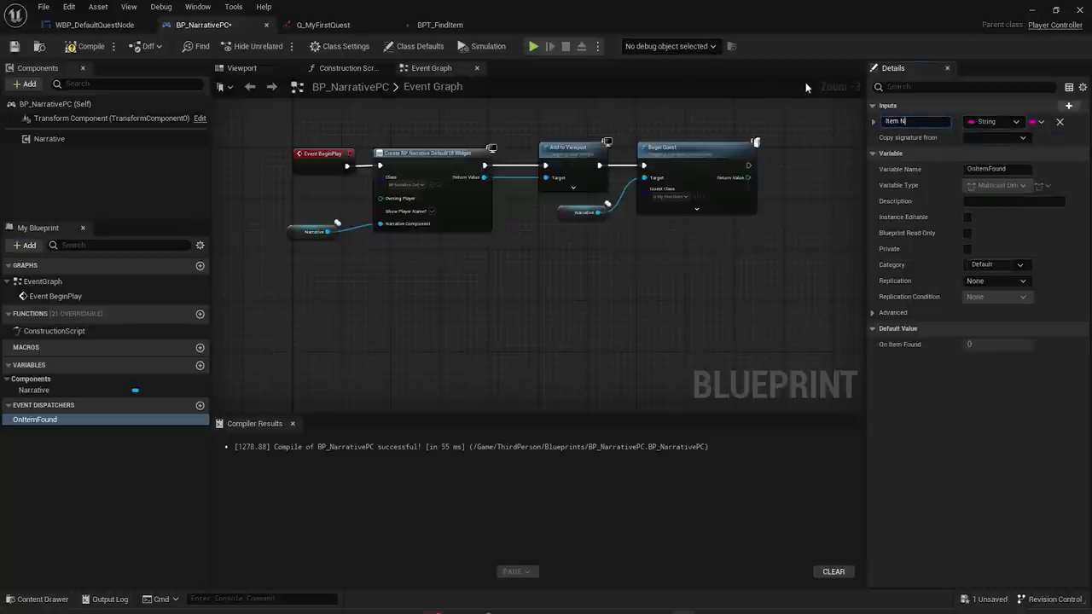
click(85, 46)
click(15, 46)
- Add a keyboard event for the 1 key below the Event BeginPlay chain
right_drag(341, 215, 355, 254)
scroll(355, 255, down, 2)
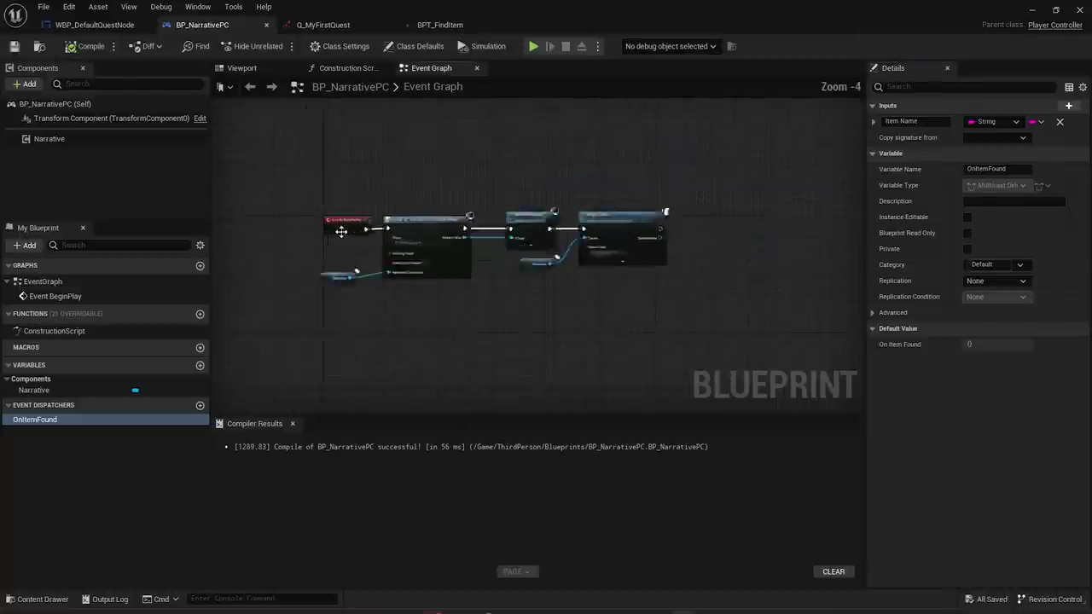
scroll(344, 231, up, 4)
right_drag(353, 298, 340, 164)
scroll(340, 163, down, 2)
right_click(309, 244)
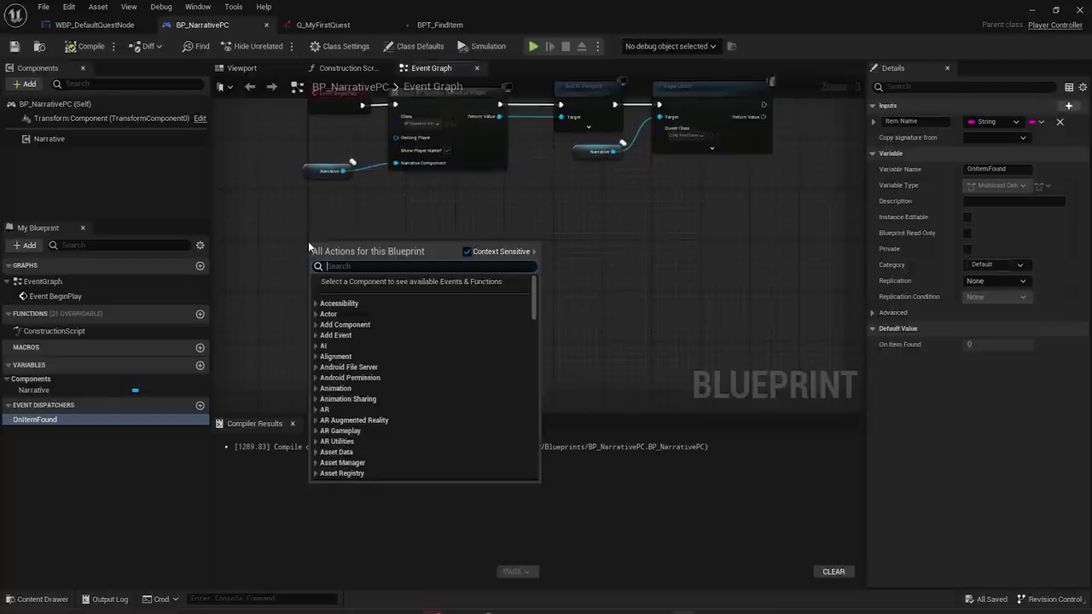
text(1)
scroll(341, 306, up, 3)
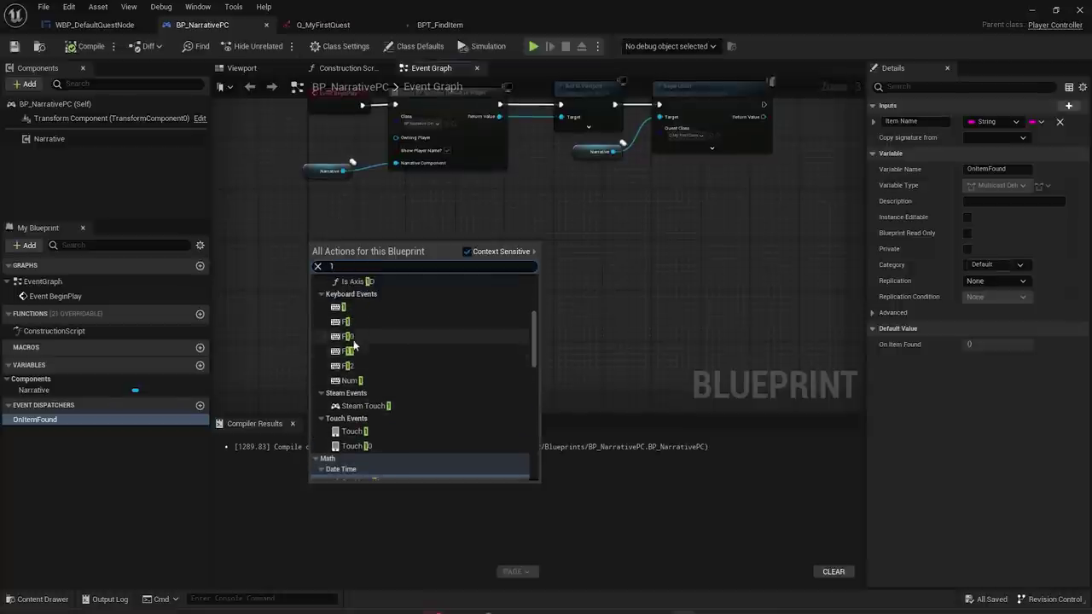
click(345, 307)
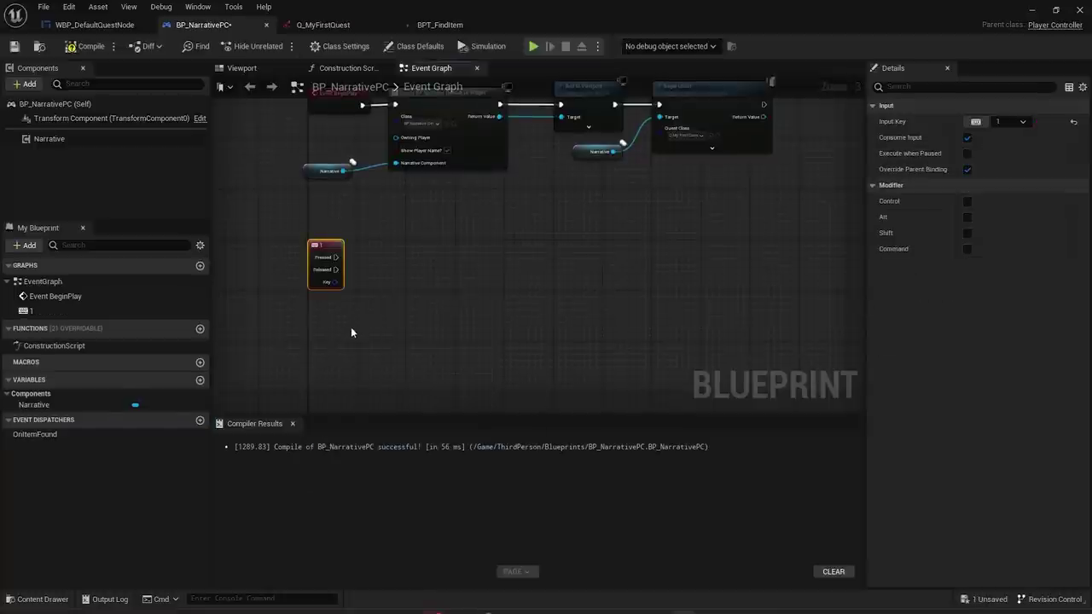
- Add a keyboard event for the 2 key and place it below the 1 key event
right_drag(351, 326, 340, 292)
right_click(307, 319)
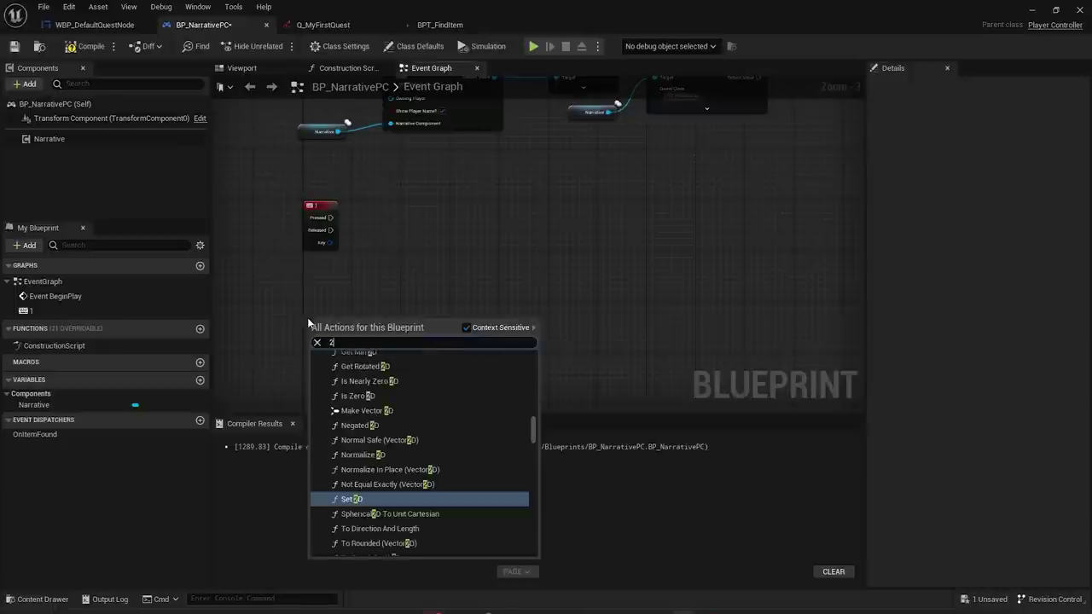
text(2)
scroll(384, 416, up, 10)
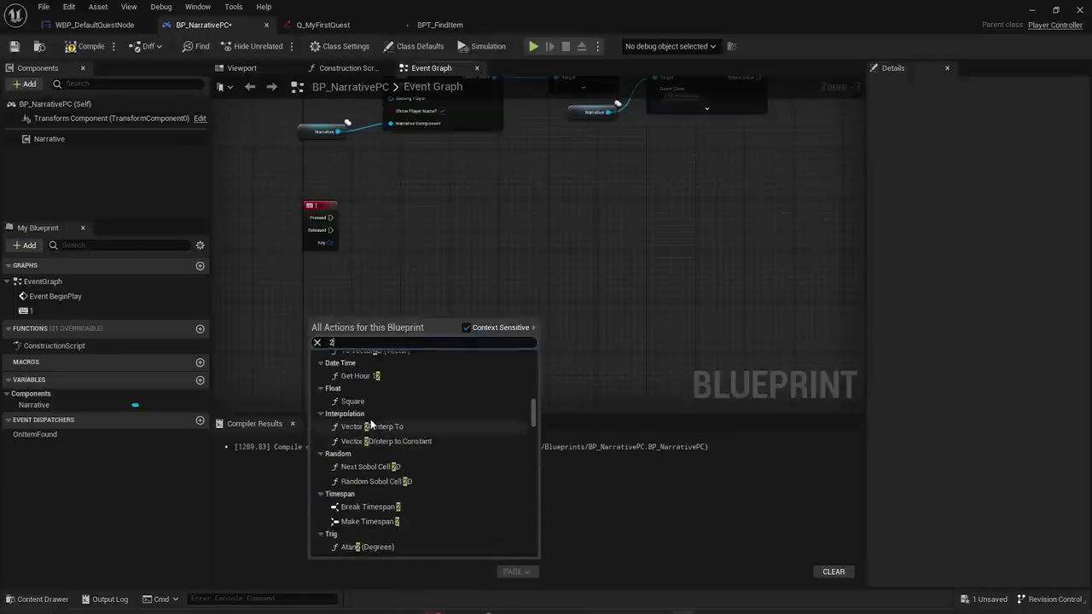
scroll(370, 426, up, 2)
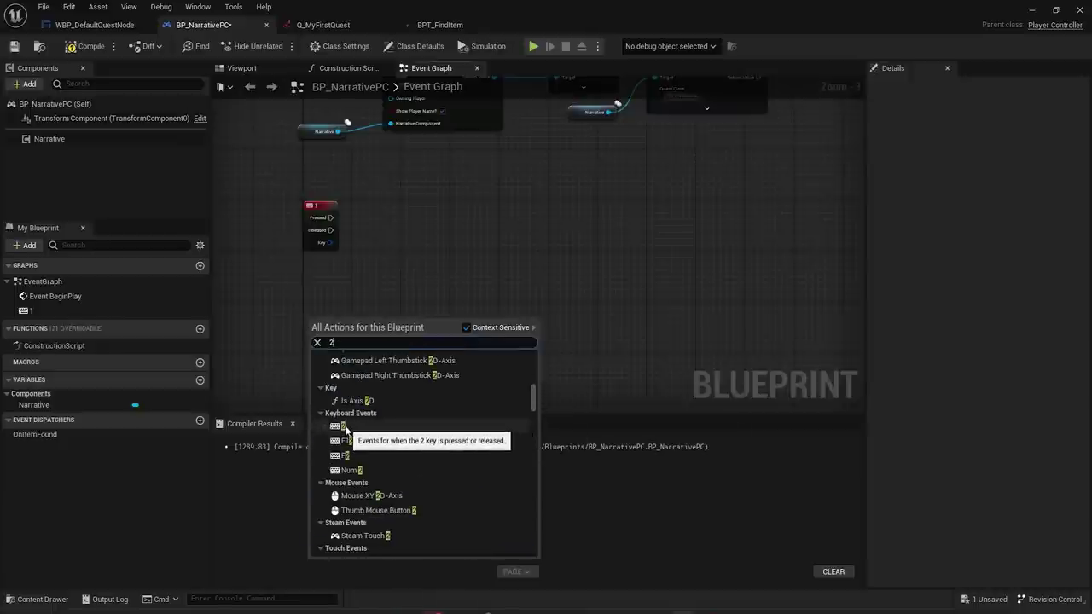
click(343, 413)
drag(323, 321, 322, 347)
right_drag(320, 330, 320, 305)
- Add two Call On Item Found nodes and connect them to the Pressed outputs of the 1 and 2 key events
drag(68, 450, 413, 171)
click(335, 261)
scroll(341, 256, up, 3)
drag(328, 161, 380, 161)
right_drag(384, 329, 339, 290)
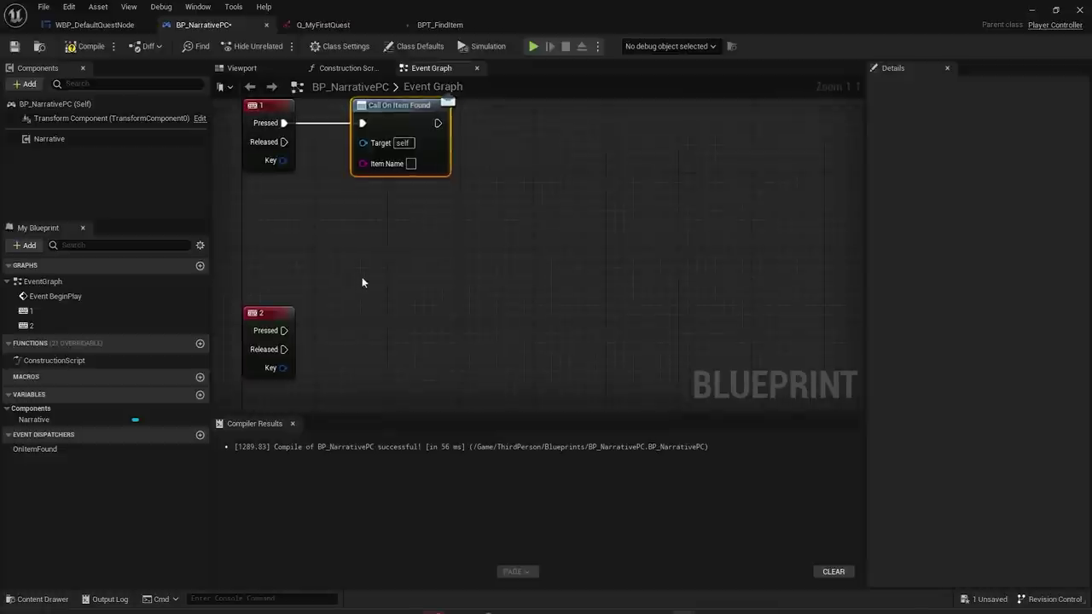
key(ctrl+v)
drag(284, 331, 353, 329)
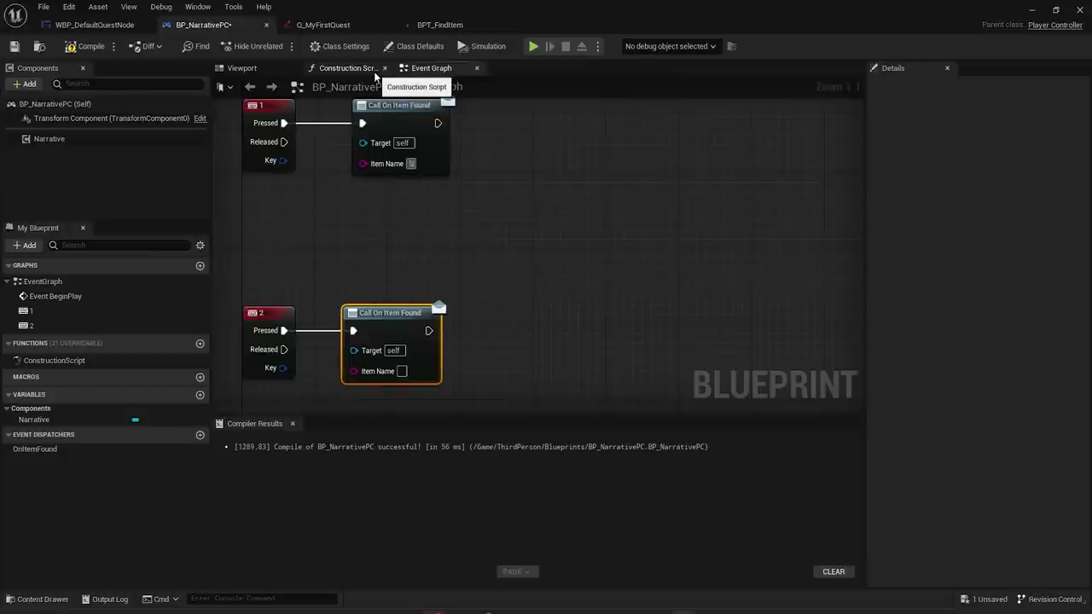
- Set Item Name to Sword on the 1 key's On Item Found call and to Shield on the 2 key's call
click(402, 372)
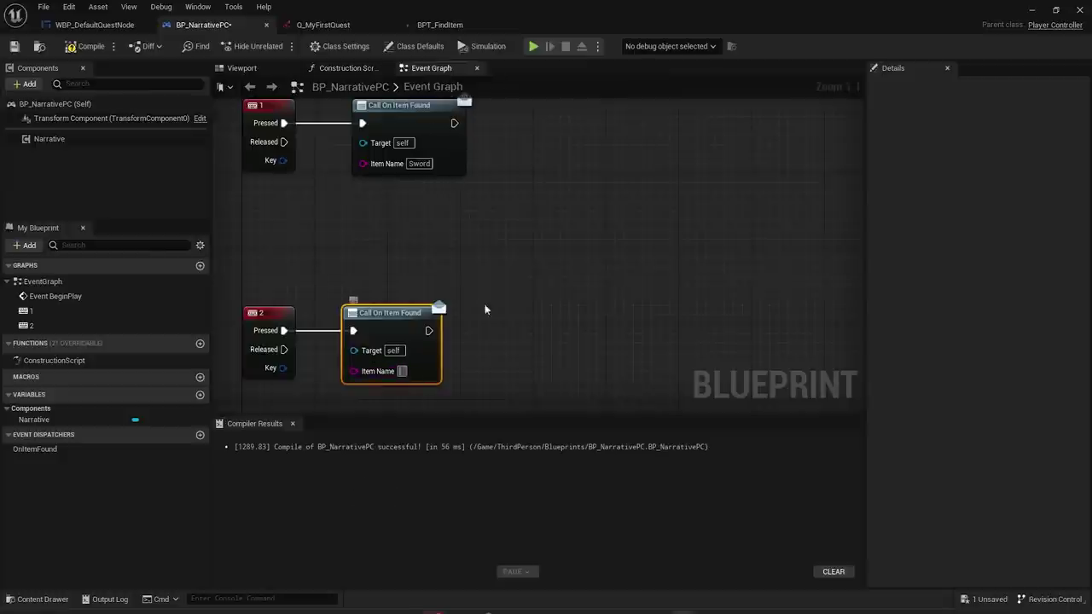
text(Shield)
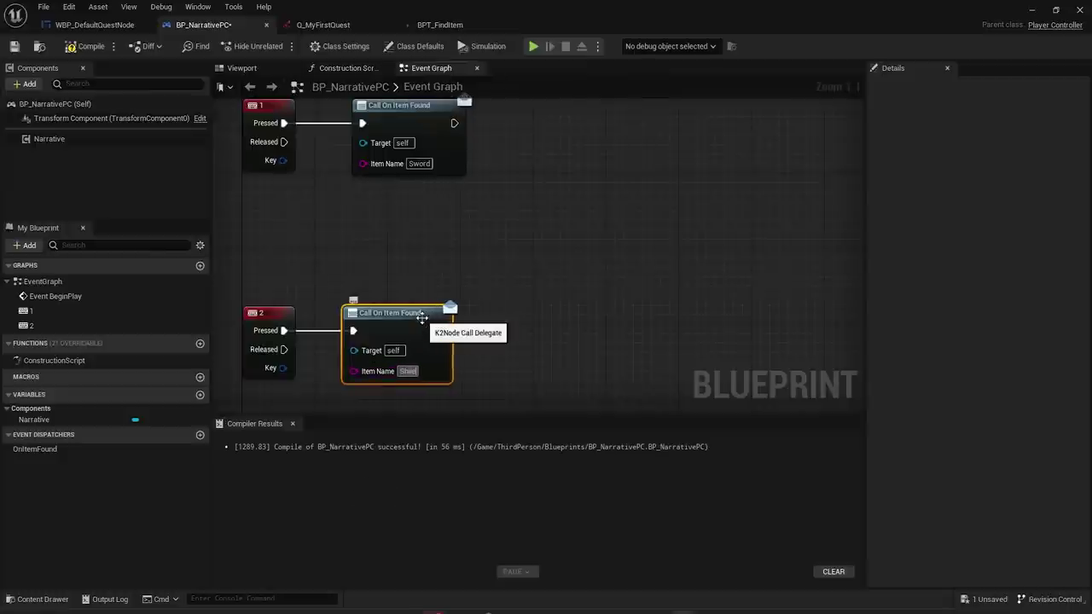
scroll(460, 211, down, 1)
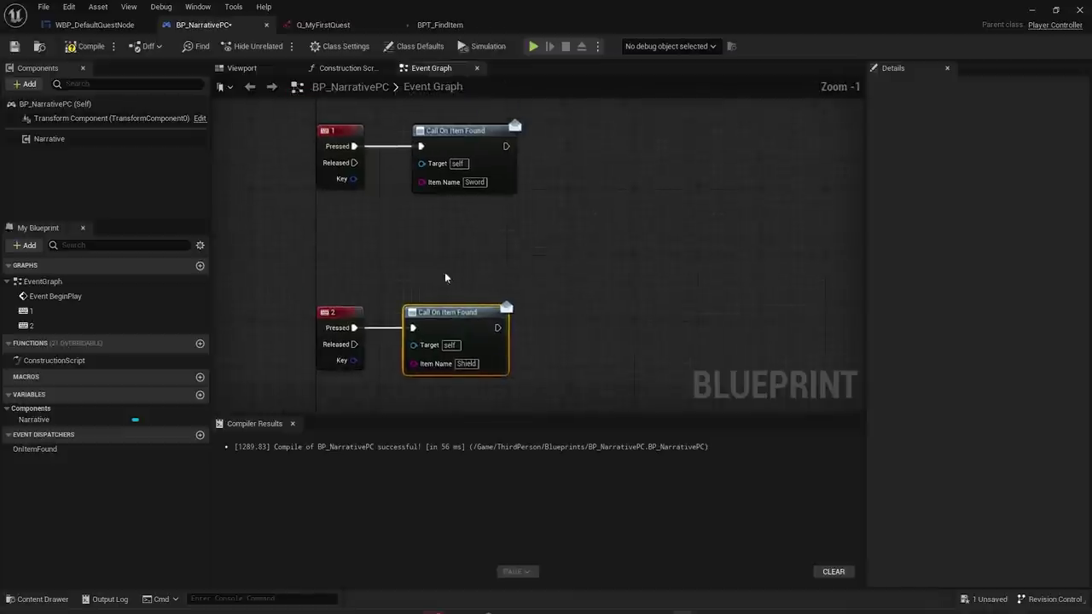
- Compile and save the BP_NarrativePC blueprint with its two Call On Item Found key events
drag(273, 343, 489, 170)
click(378, 246)
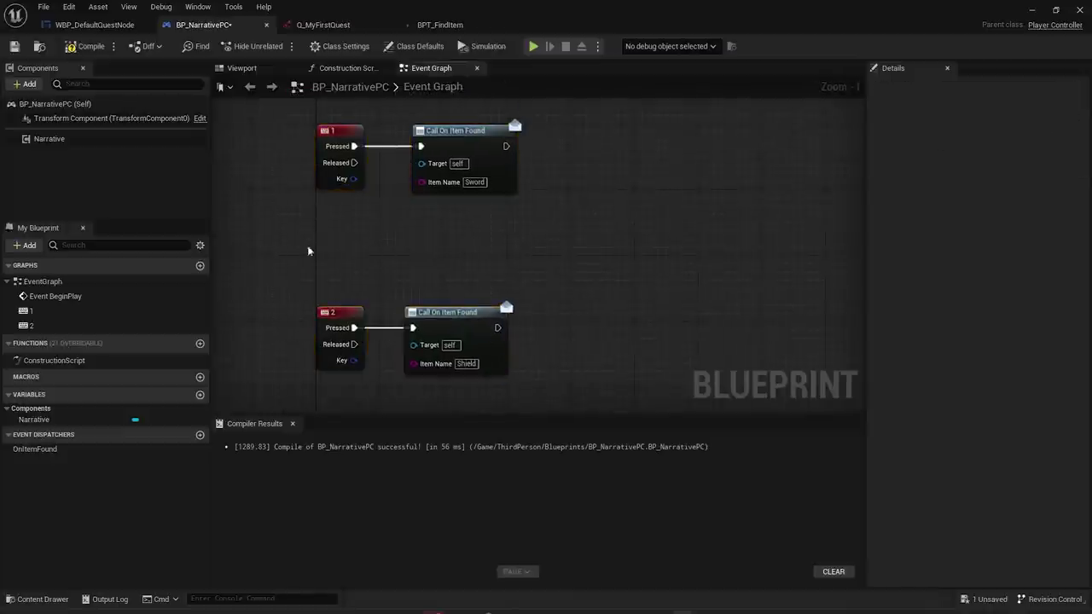
click(73, 46)
click(14, 46)
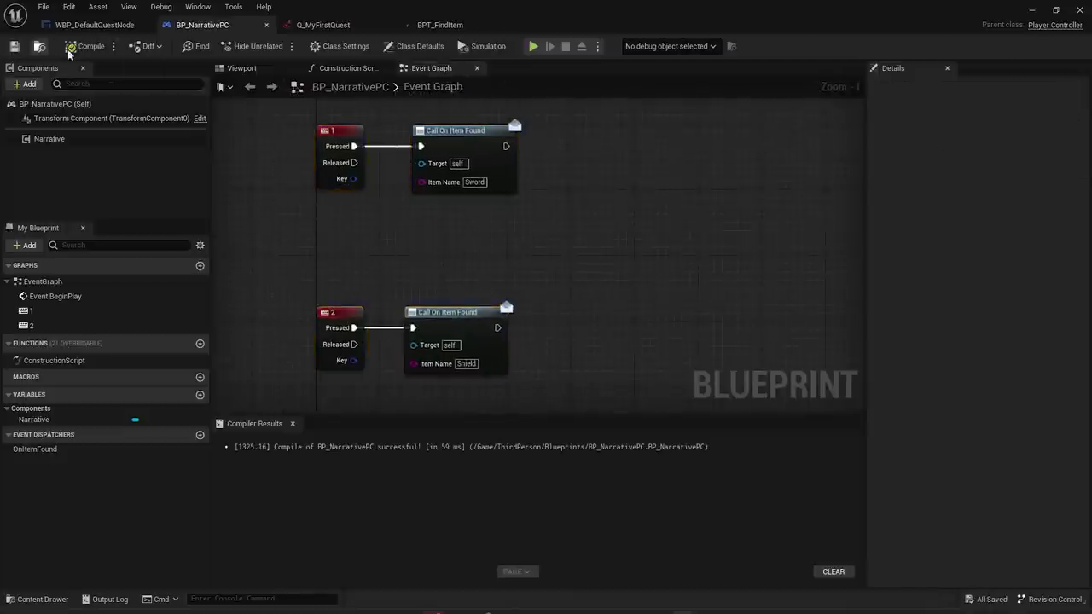
- Override the Begin Task event in the BPT_FindItem task blueprint
click(441, 26)
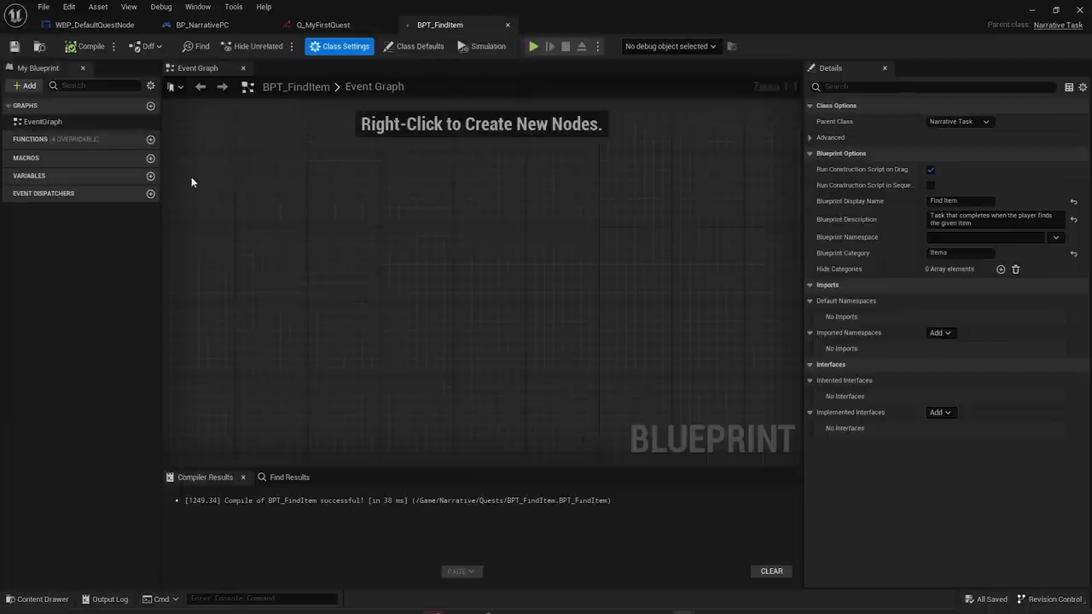
click(129, 140)
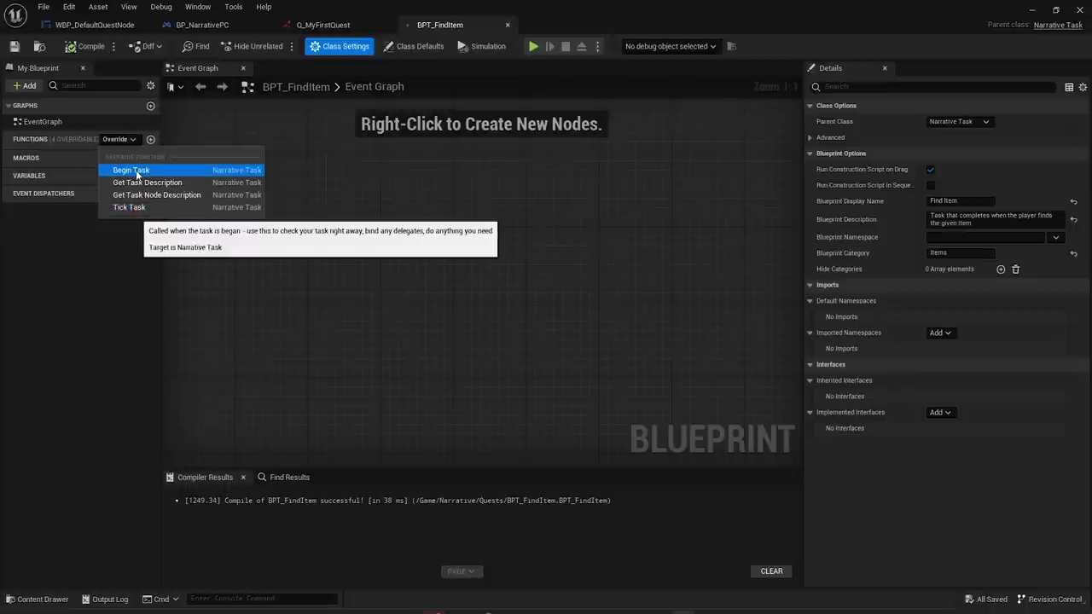
click(137, 174)
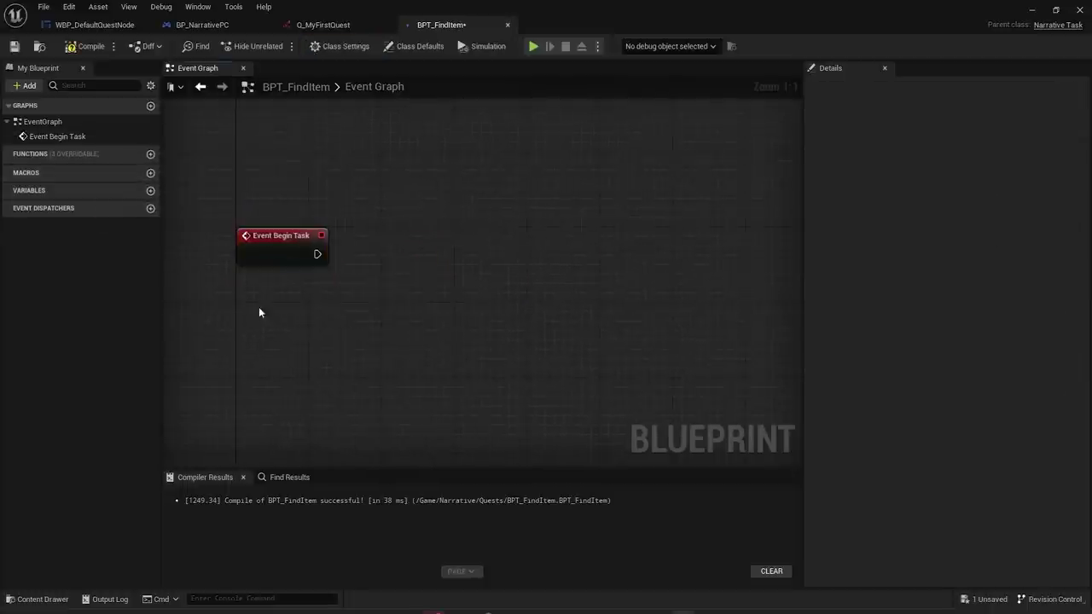
- Add a Get Owning Controller node below Event Begin Task
right_click(285, 336)
text(get)
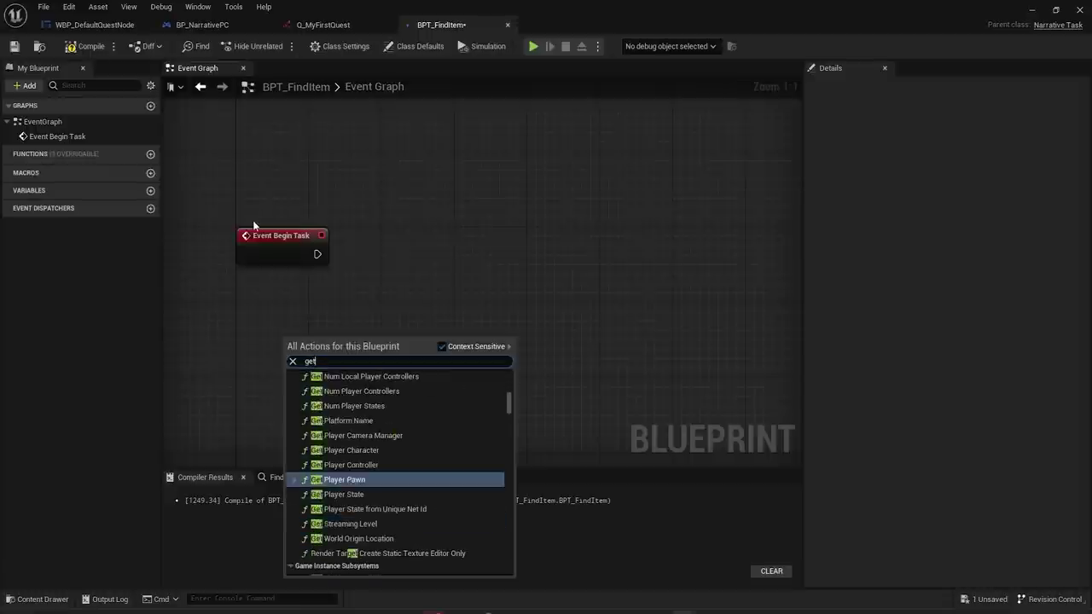
text( owning contr)
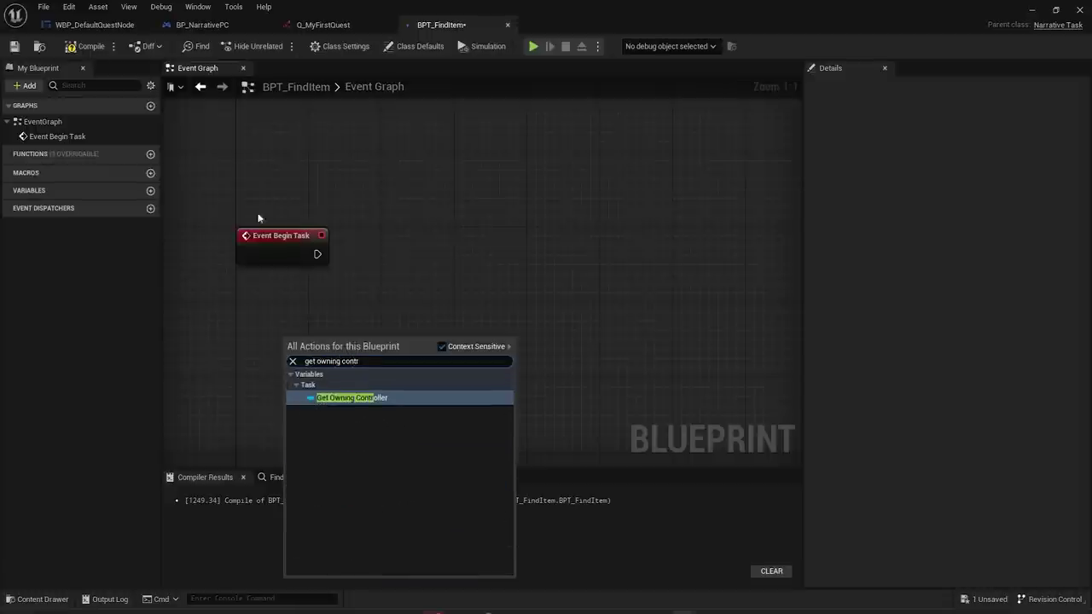
click(371, 397)
- Cast Owning Controller to BP_NarrativePC and run the cast from Event Begin Task
drag(299, 349, 441, 265)
text(cast to narra)
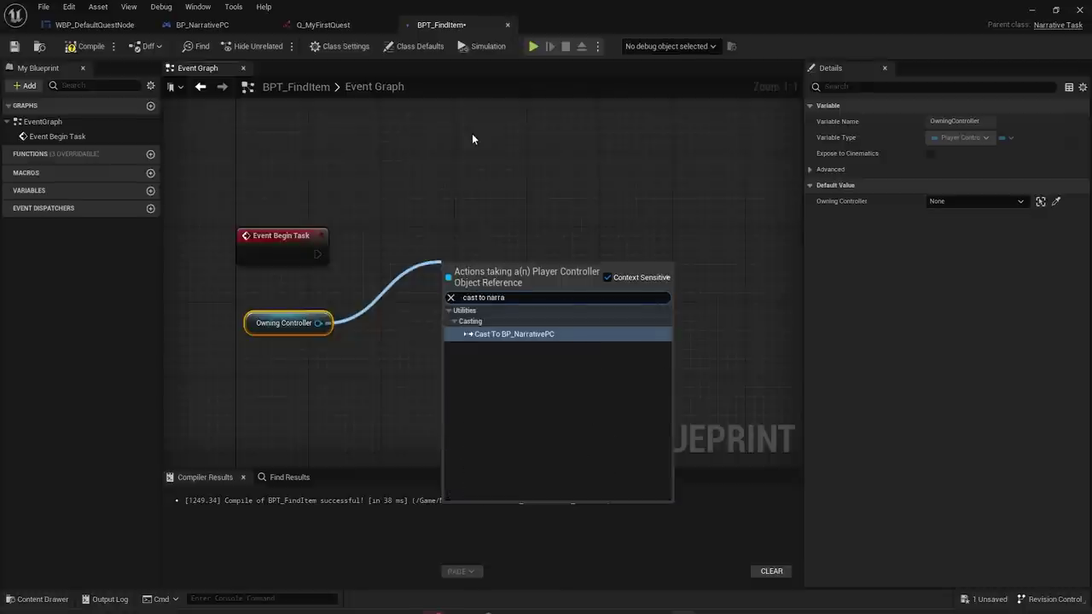
key(Return)
drag(478, 261, 398, 235)
drag(316, 254, 366, 253)
- Bind a custom event named OnItemFound to the cast player controller's On Item Found dispatcher
drag(477, 289, 583, 304)
text(assign on item)
key(Return)
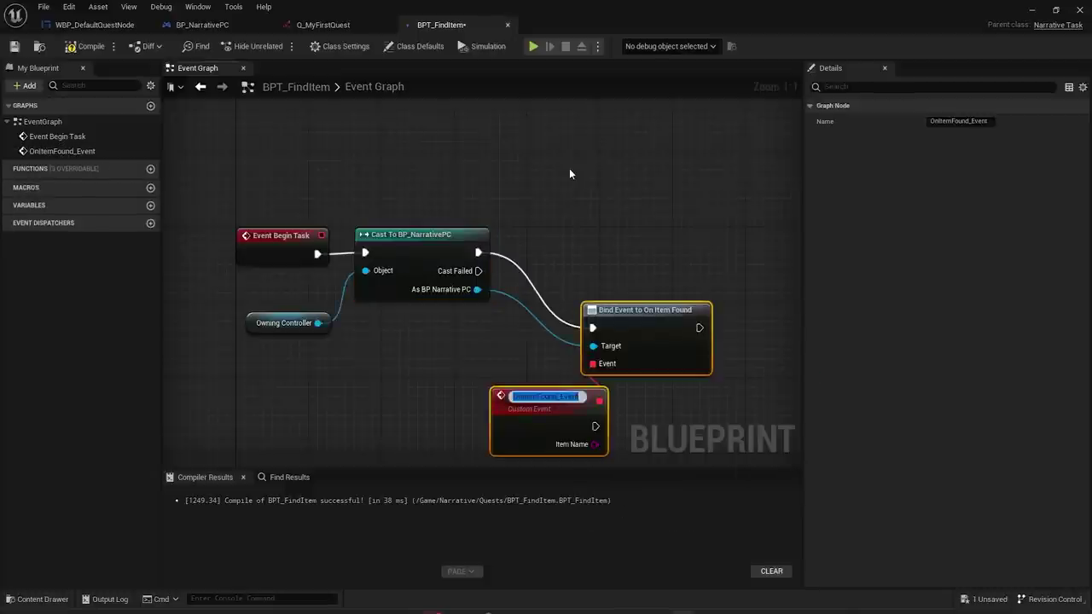
text(OnItemFound)
key(Return)
- Place the OnItemFound event below Owning Controller and align the Bind Event node with the cast node
click(469, 326)
drag(520, 403, 282, 434)
drag(642, 346, 629, 268)
key(q)
right_drag(546, 427, 564, 366)
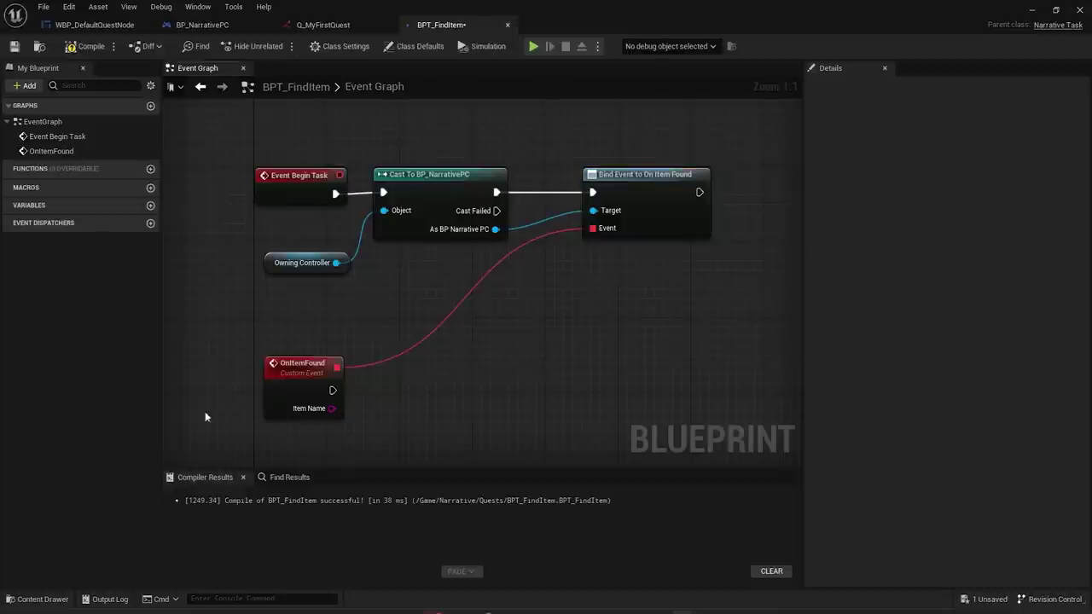
- Add an Equal, Case Insensitive (String) comparison fed by the OnItemFound event's Item Name
click(460, 325)
right_drag(378, 333, 379, 271)
drag(333, 347, 448, 376)
text(==)
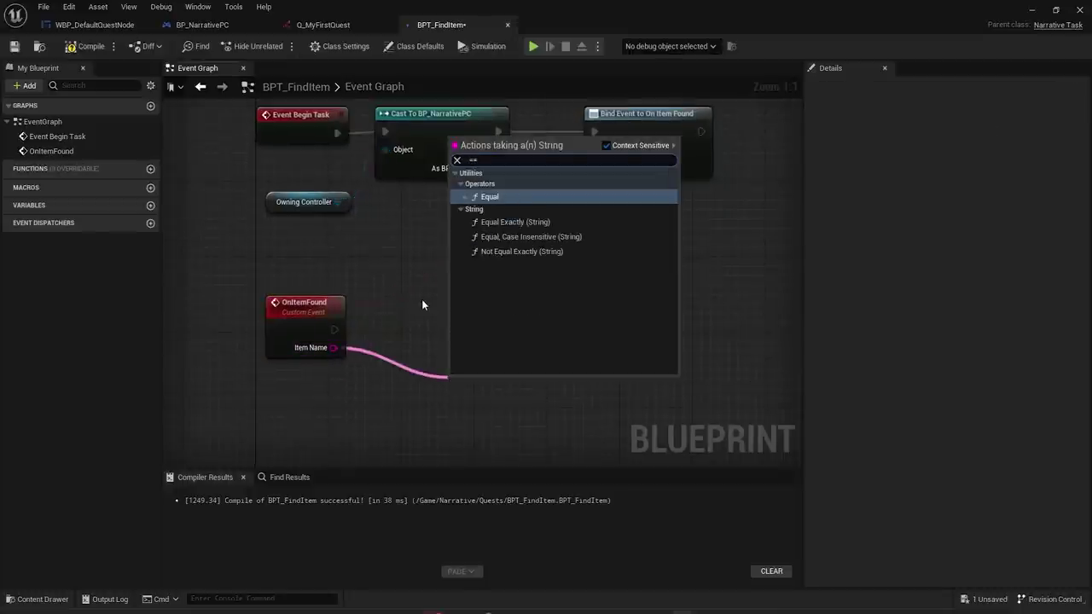
key(Down)
key(Down)
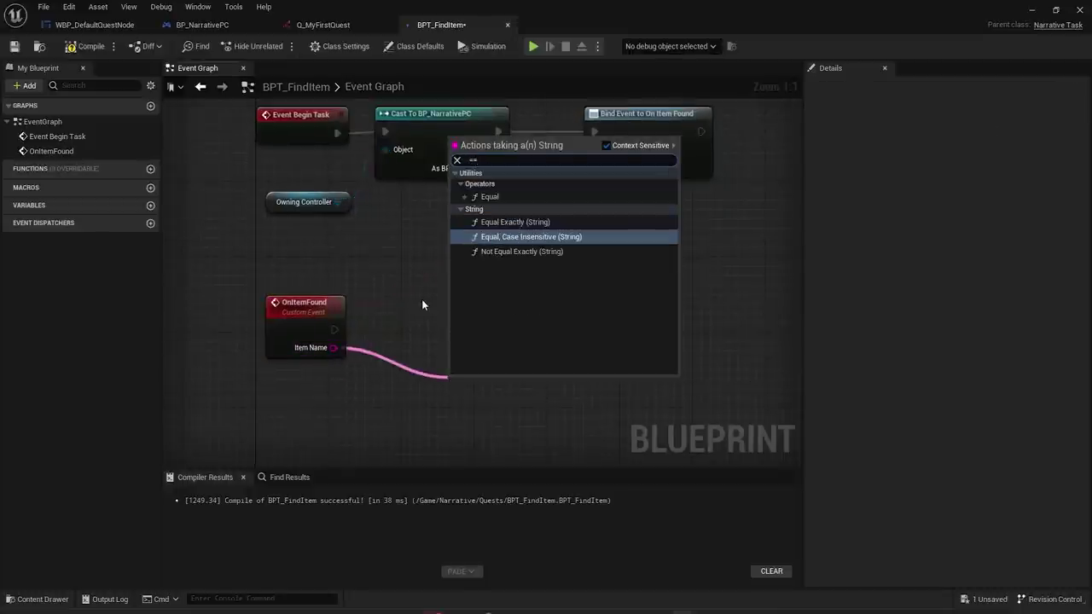
key(Return)
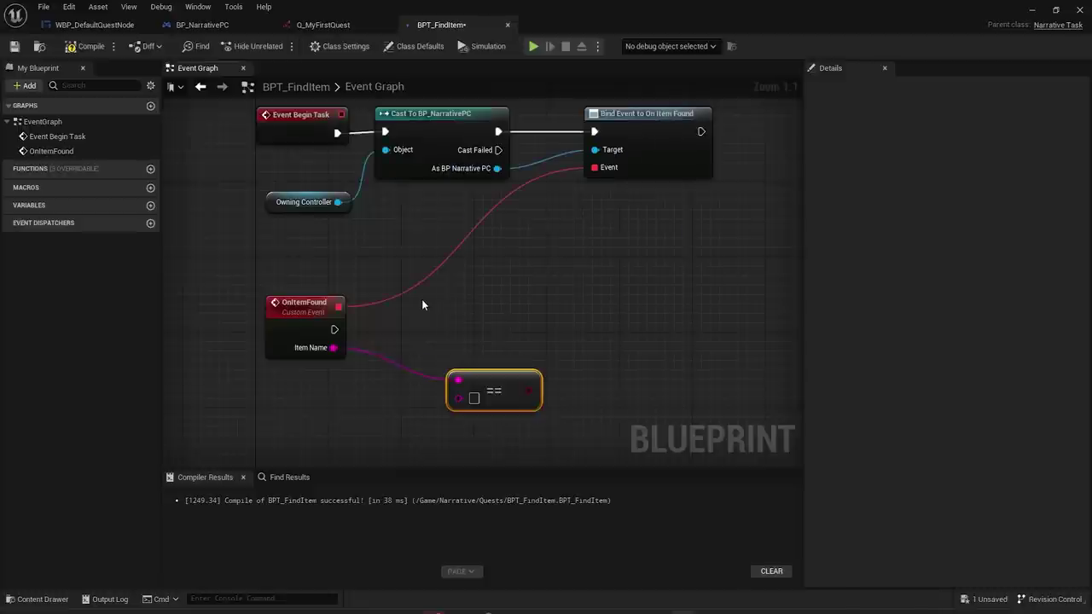
- Promote the comparison's second input to a string variable named ItemToFind and arrange the nodes beside OnItemFound
right_click(461, 403)
click(501, 420)
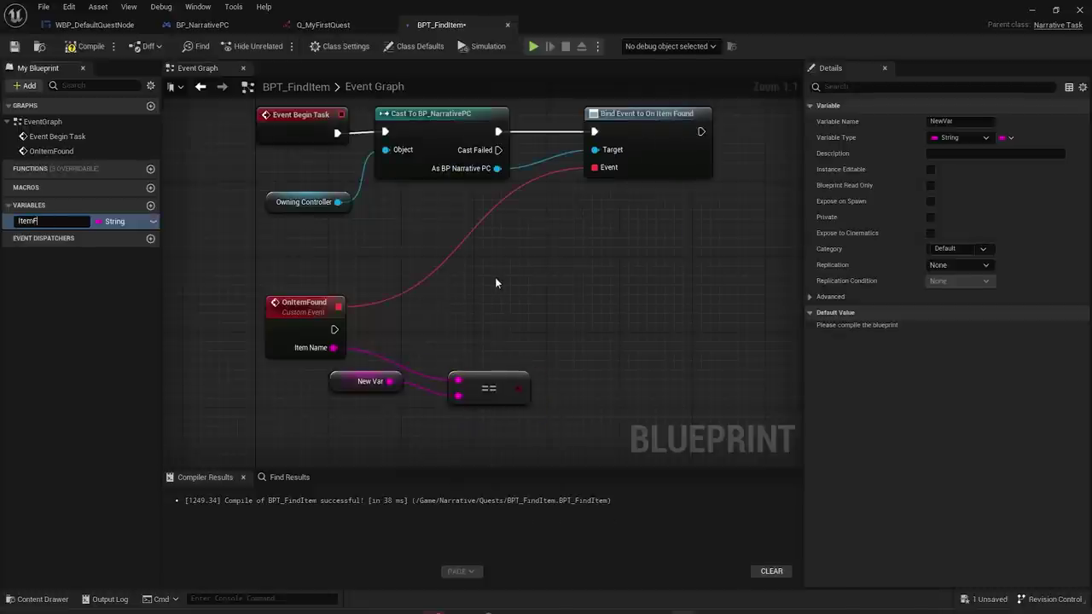
text(ItemF)
key(BackSpace)
text(ToFind)
key(Return)
drag(336, 388, 294, 406)
drag(486, 391, 406, 371)
drag(326, 402, 317, 403)
- Add a Branch using the comparison result as its condition and run it from the OnItemFound event
drag(437, 368, 523, 332)
text(branch)
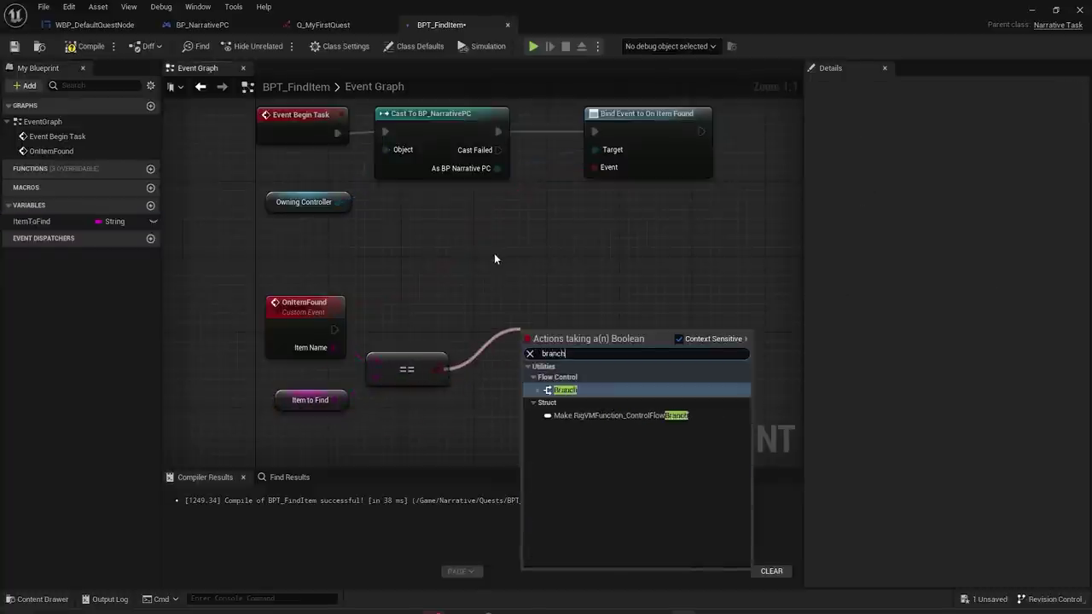
key(Return)
drag(530, 333, 475, 314)
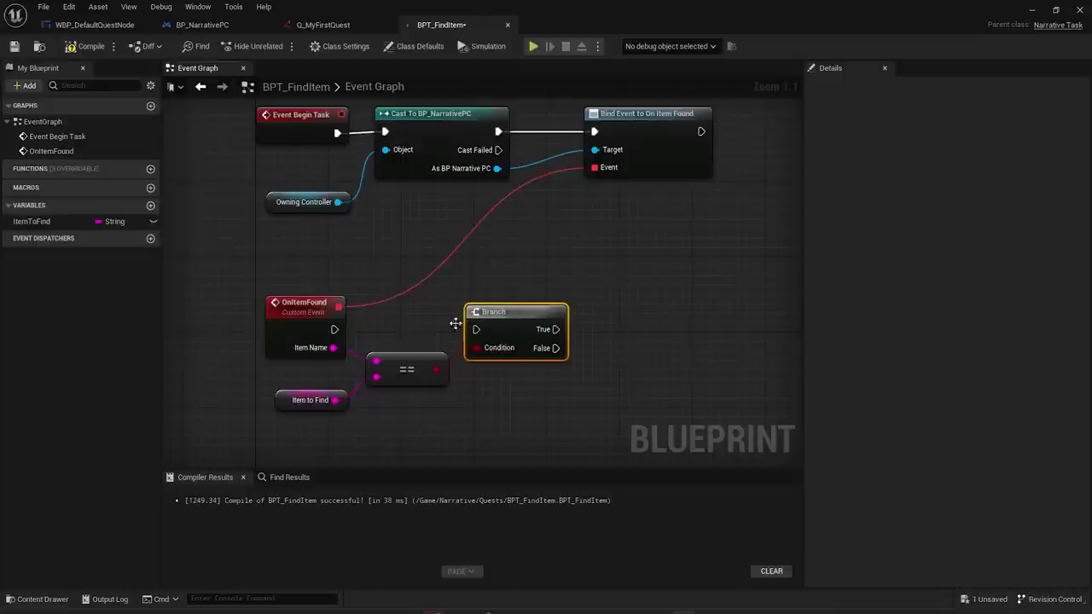
drag(335, 328, 478, 330)
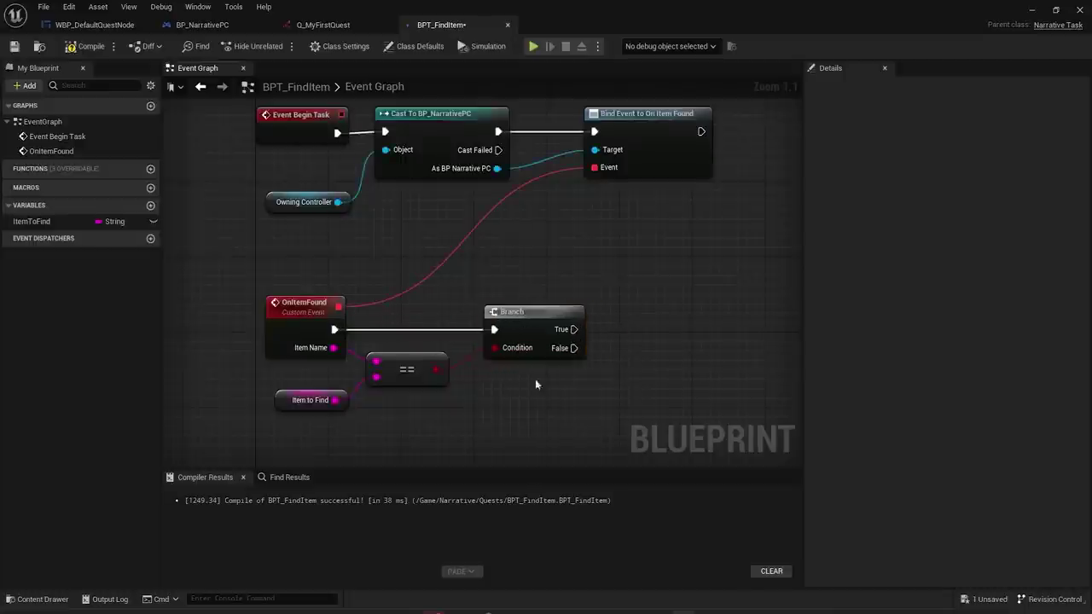
- Add an Add Progress node on the Branch's True output, align it with the Branch, and compile the blueprint
right_drag(594, 384, 493, 372)
drag(472, 318, 578, 324)
text(add p)
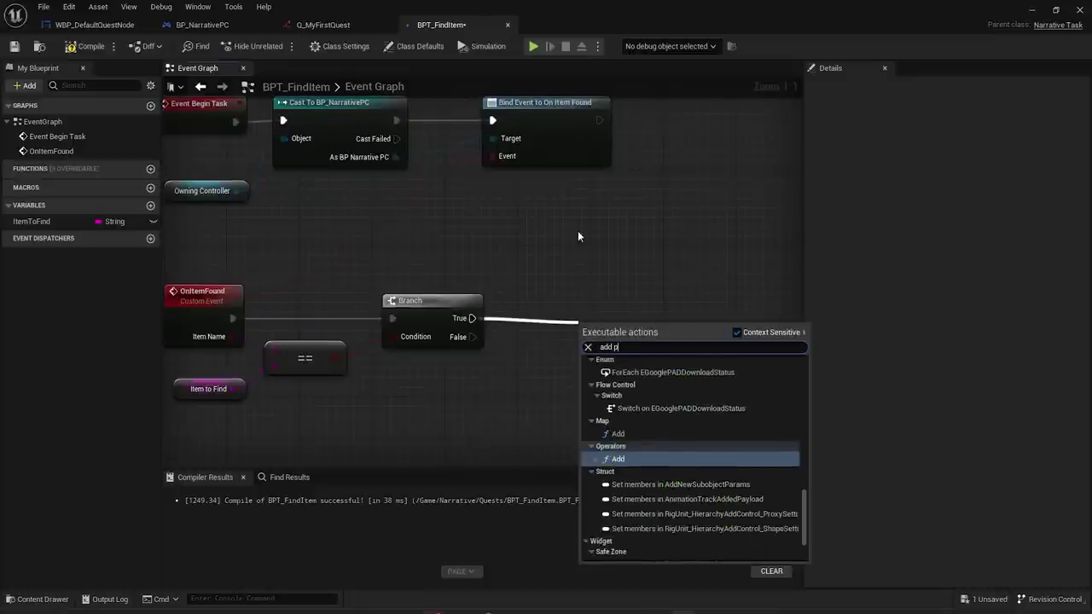
text(rogress)
key(Return)
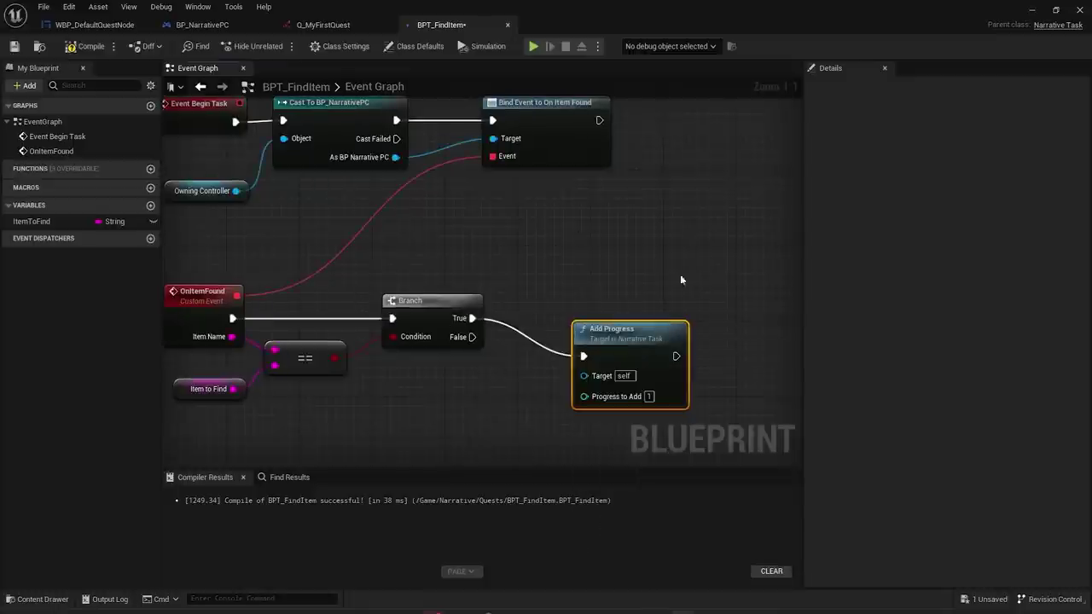
drag(600, 331, 574, 315)
click(538, 364)
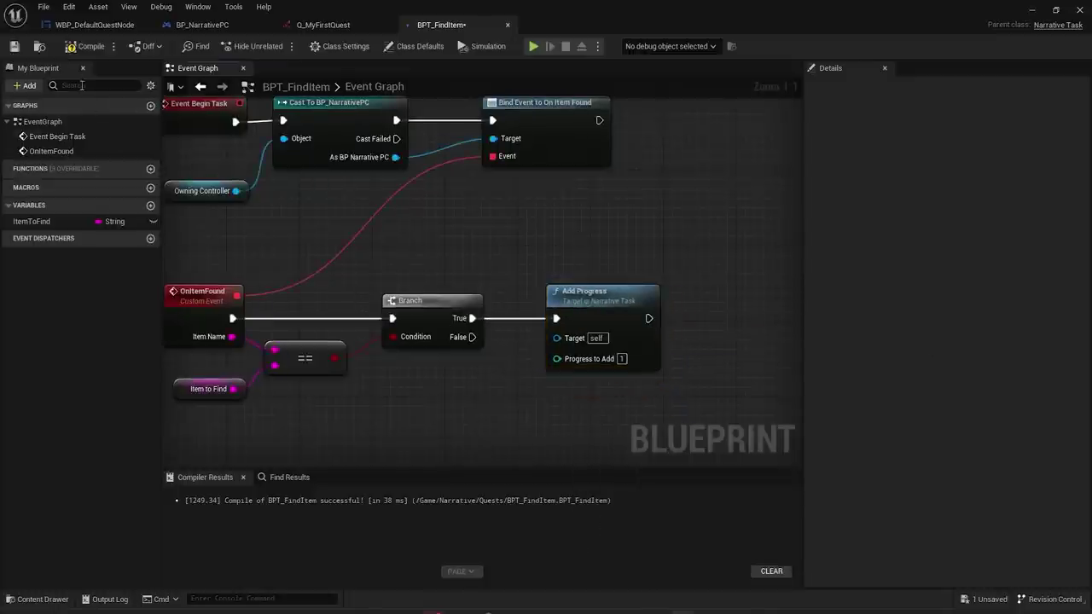
click(82, 48)
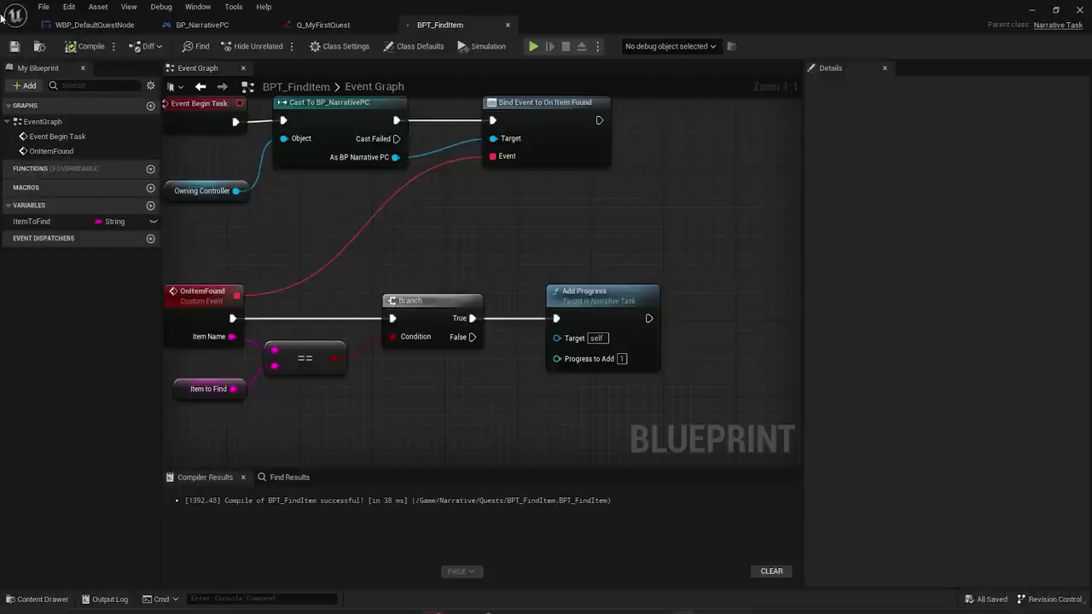
- Make the ItemToFind variable public and save BPT_FindItem
key(Home)
drag(184, 413, 736, 119)
click(642, 121)
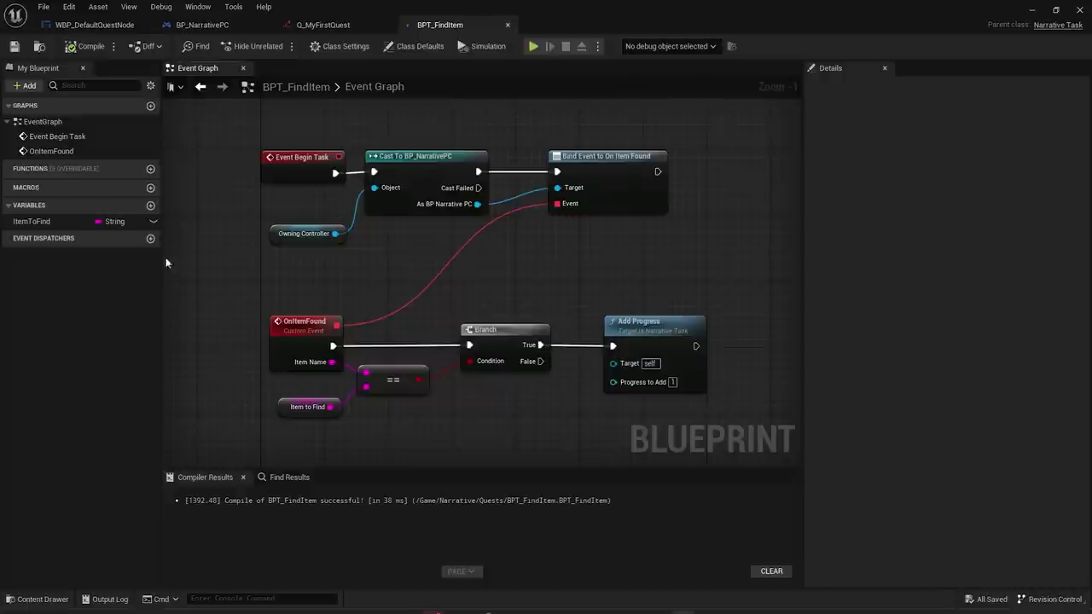
click(153, 223)
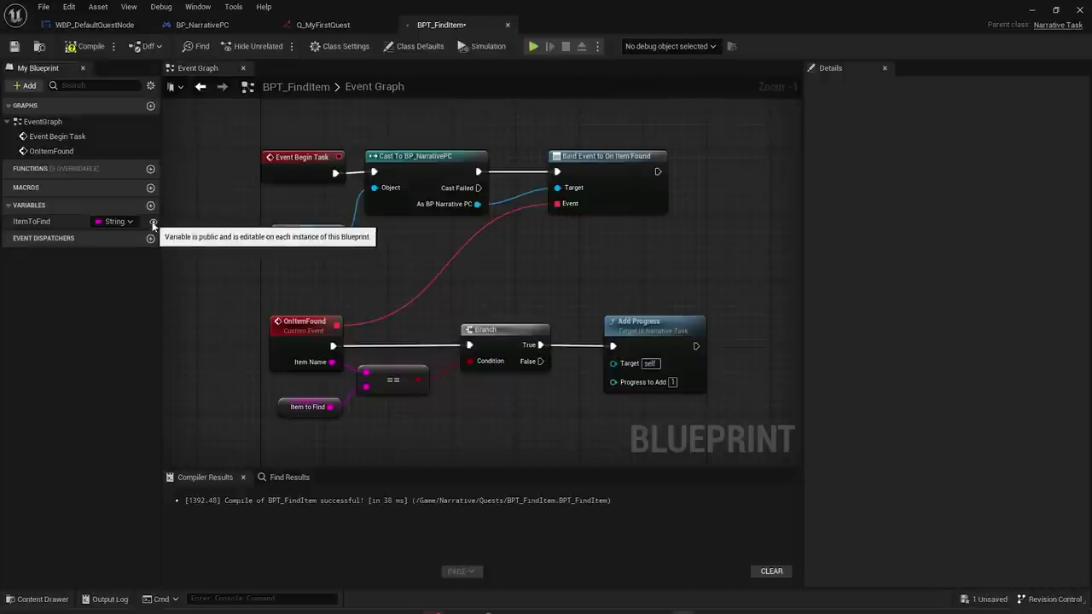
click(53, 227)
click(14, 47)
- Change the GoToCube task node's ID to FindSword in the Q_MyFirstQuest quest graph
click(342, 26)
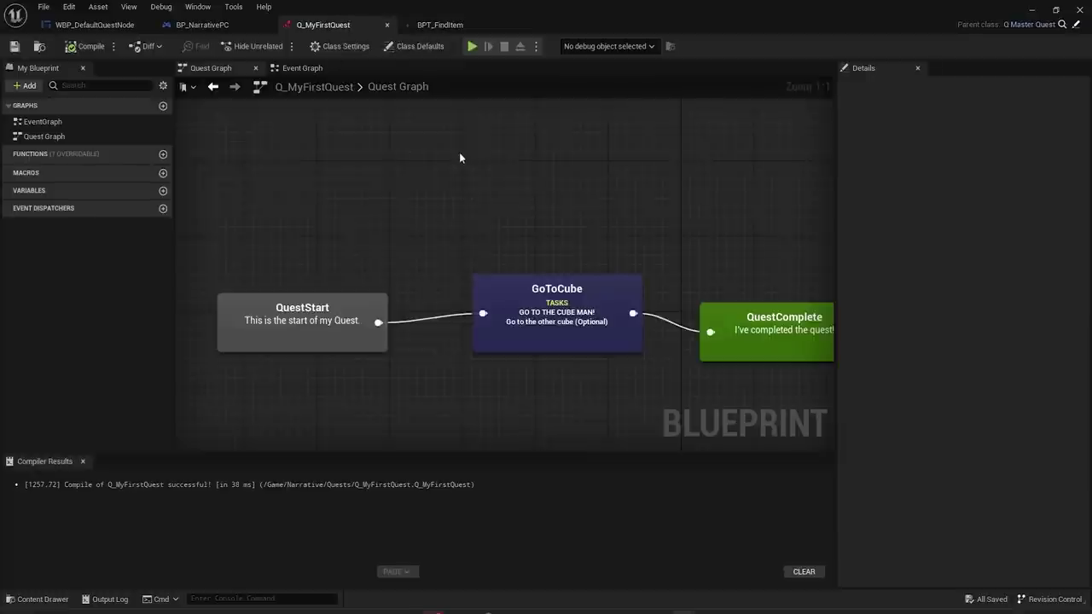
scroll(495, 359, down, 1)
mouse_move(499, 297)
mouse_down()
mouse_move(532, 283)
mouse_move(482, 305)
mouse_up()
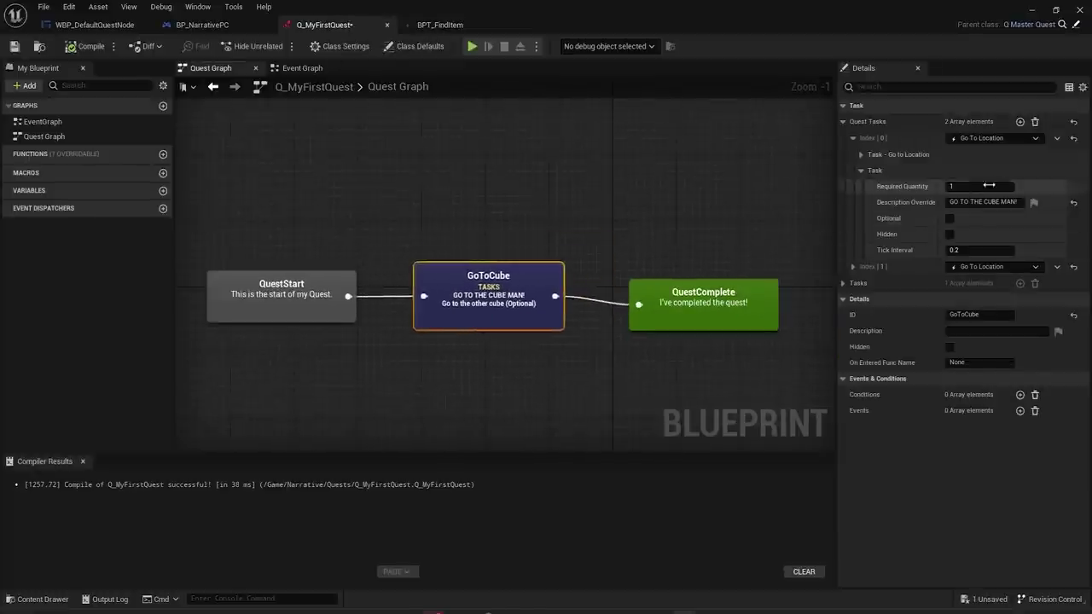
click(969, 315)
text(FindI)
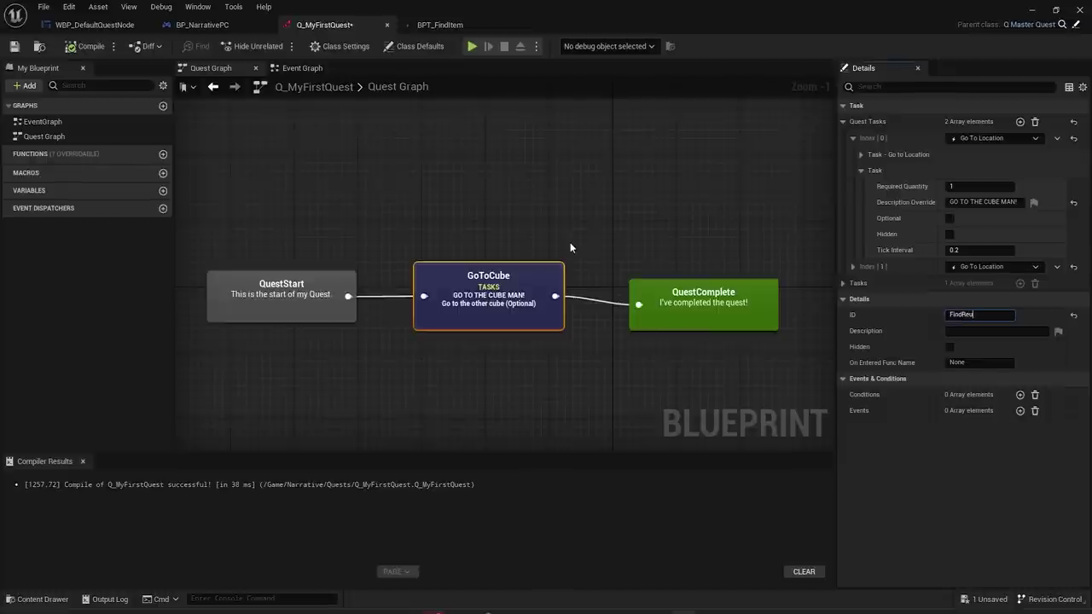
text(Sword)
key(Return)
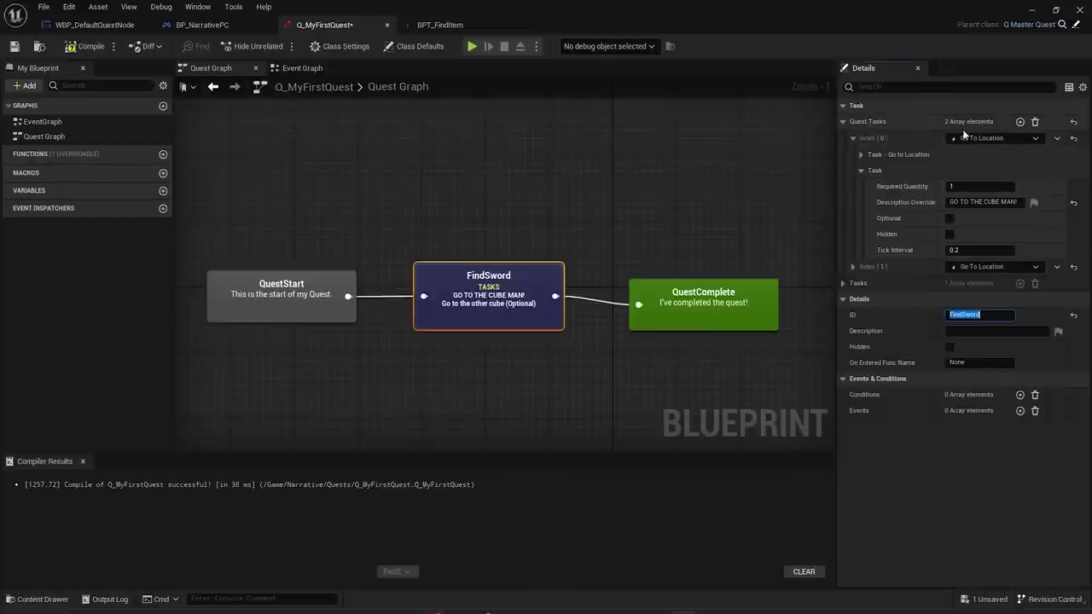
- Clear the FindSword node's quest tasks and add a single Find Item task
click(1035, 122)
click(1021, 121)
click(995, 137)
click(973, 210)
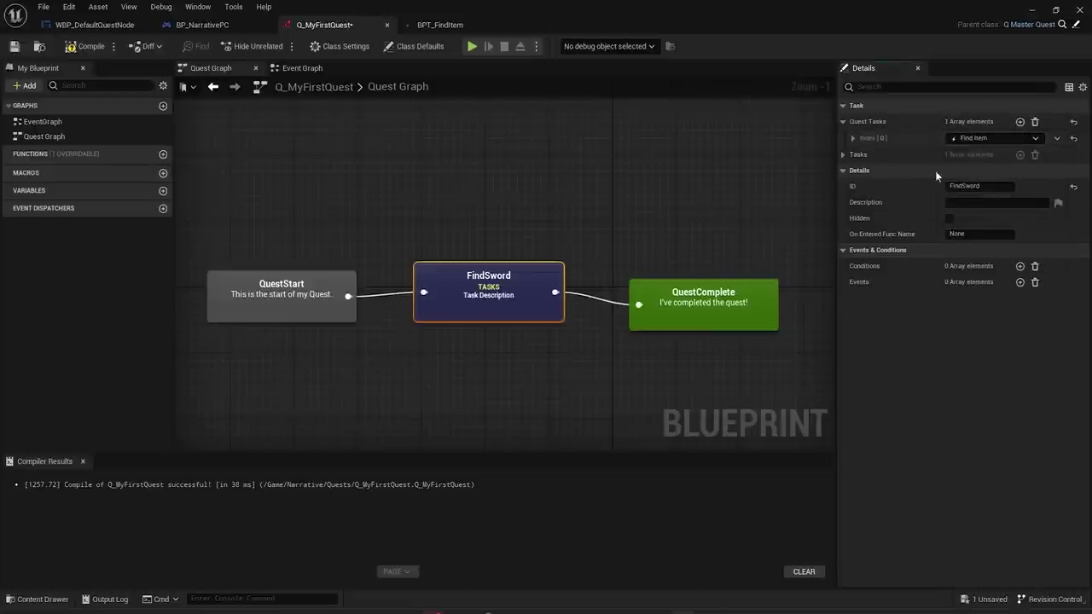
click(359, 280)
drag(348, 296, 397, 182)
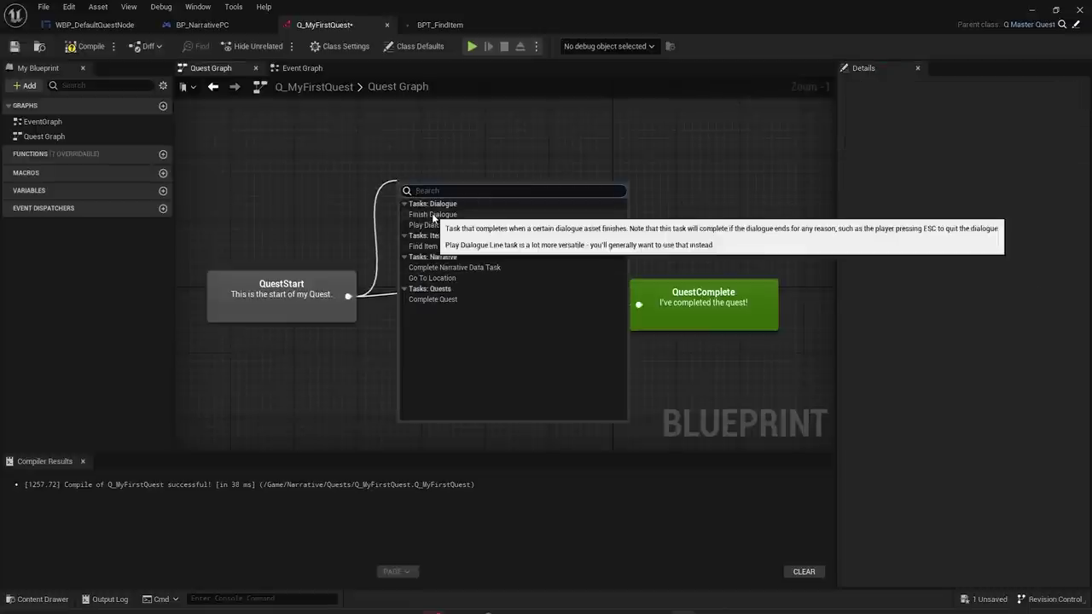
click(433, 215)
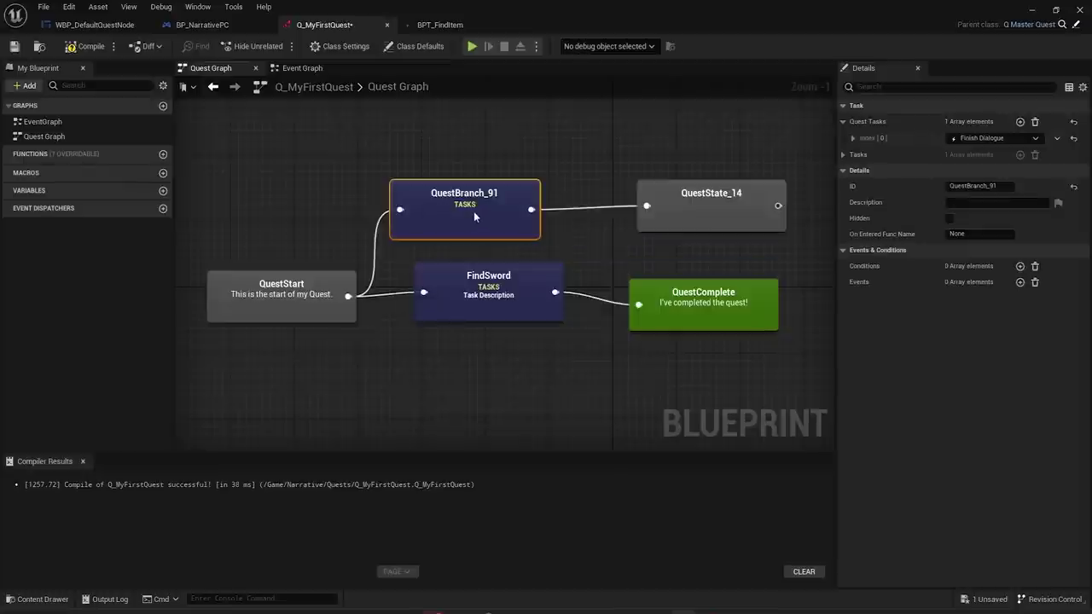
ctrl+click(779, 217)
key(Delete)
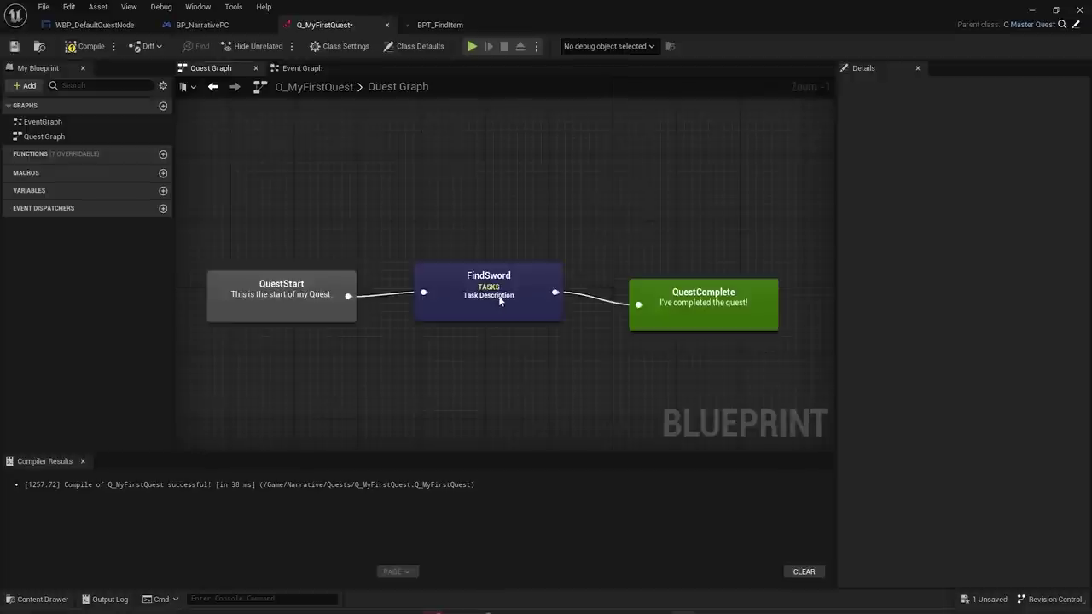
- Set the FindSword node's Item to Find to Sword and save Q_MyFirstQuest
click(517, 305)
click(990, 138)
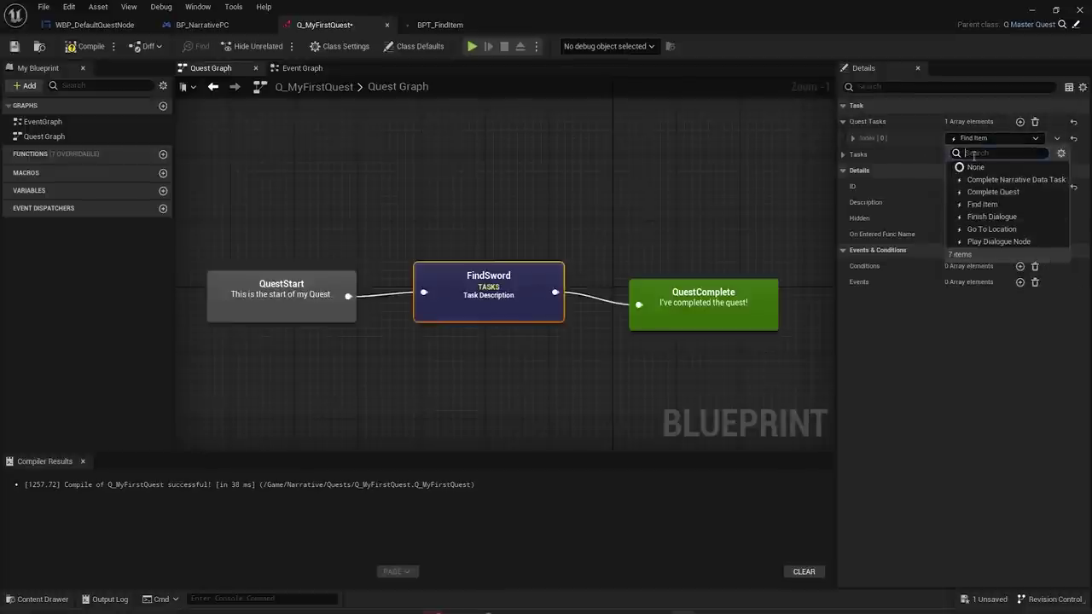
click(932, 140)
click(852, 137)
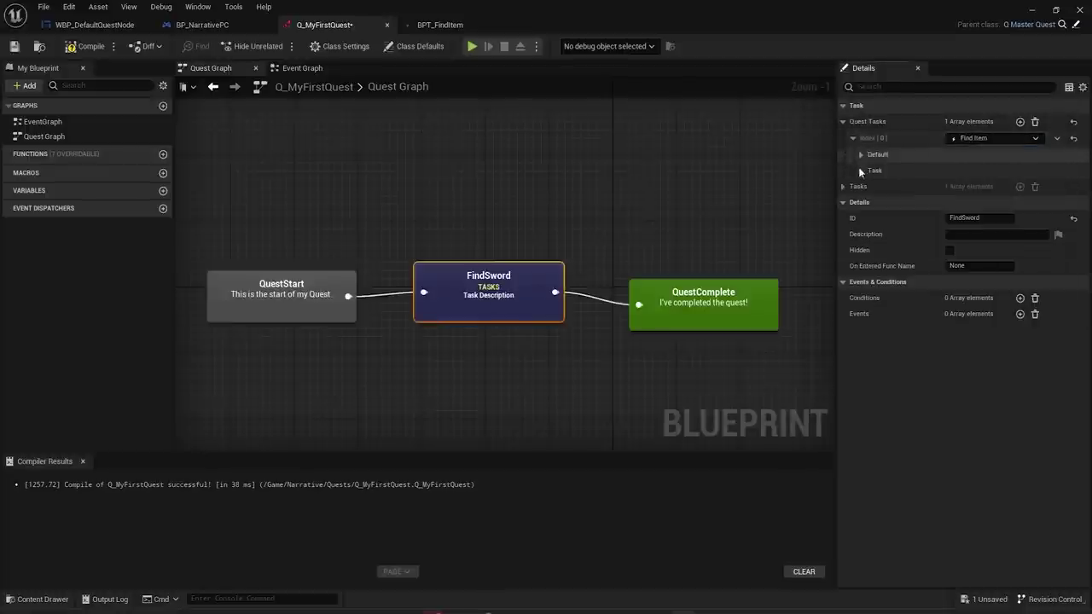
click(860, 169)
click(860, 154)
click(964, 170)
text(Sword)
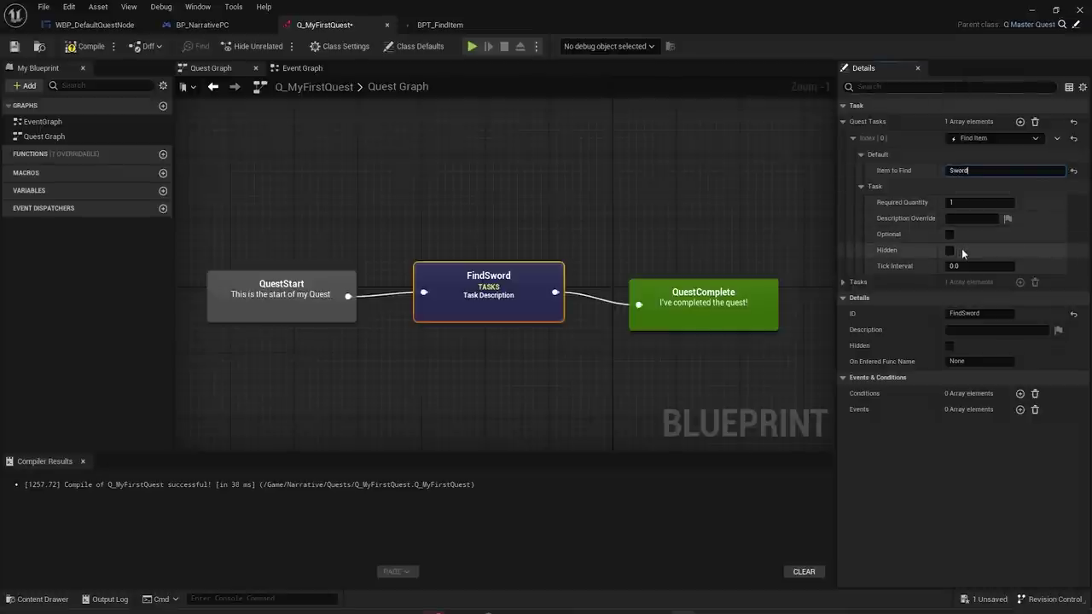
click(498, 221)
click(14, 46)
- Review the key 1 event and its Sword Call On Item Found node in BP_NarrativePC
click(215, 25)
drag(293, 239, 424, 117)
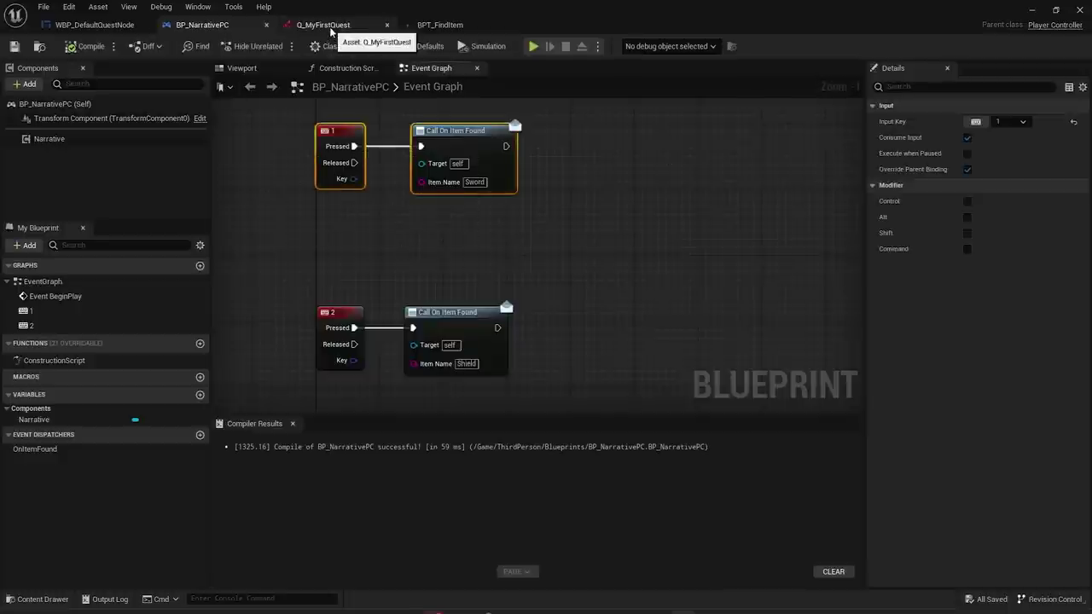
- Playtest the Find Item quest in ThirdPersonMap and stop the session
click(324, 25)
click(1032, 10)
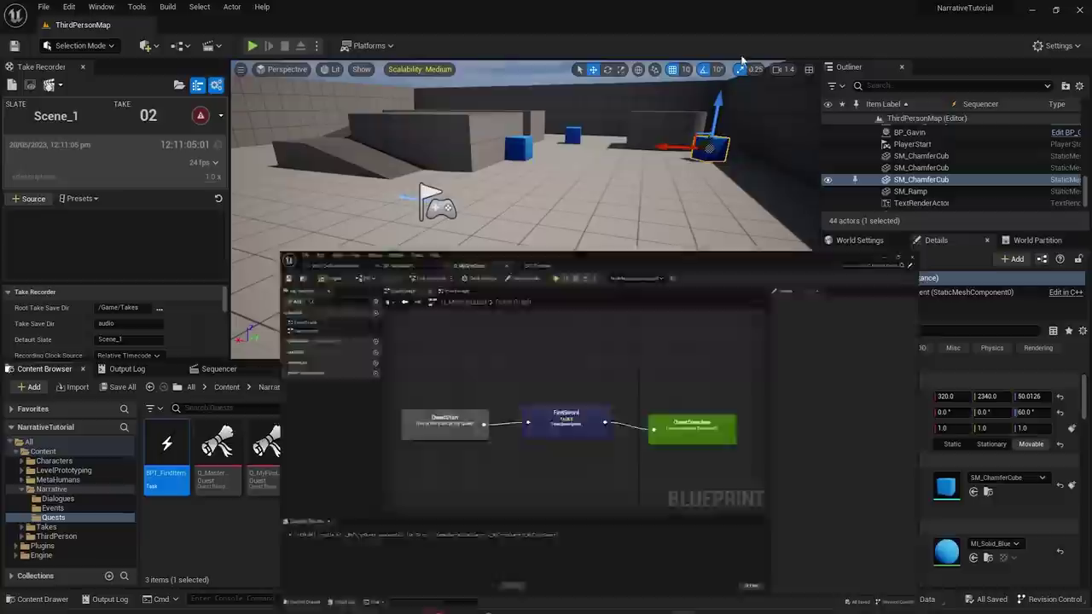
click(253, 45)
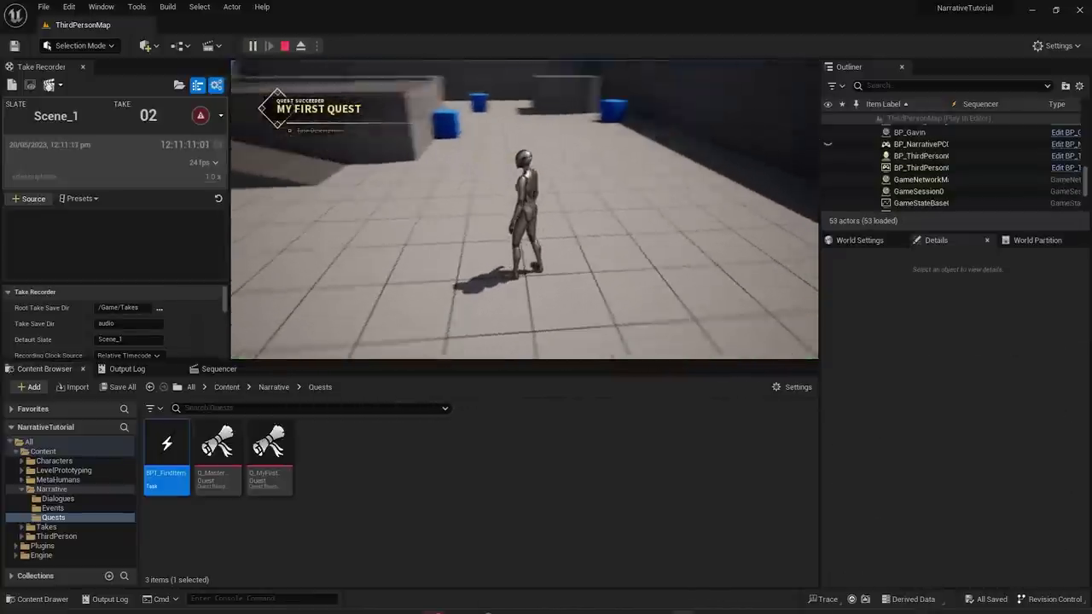
key(w)
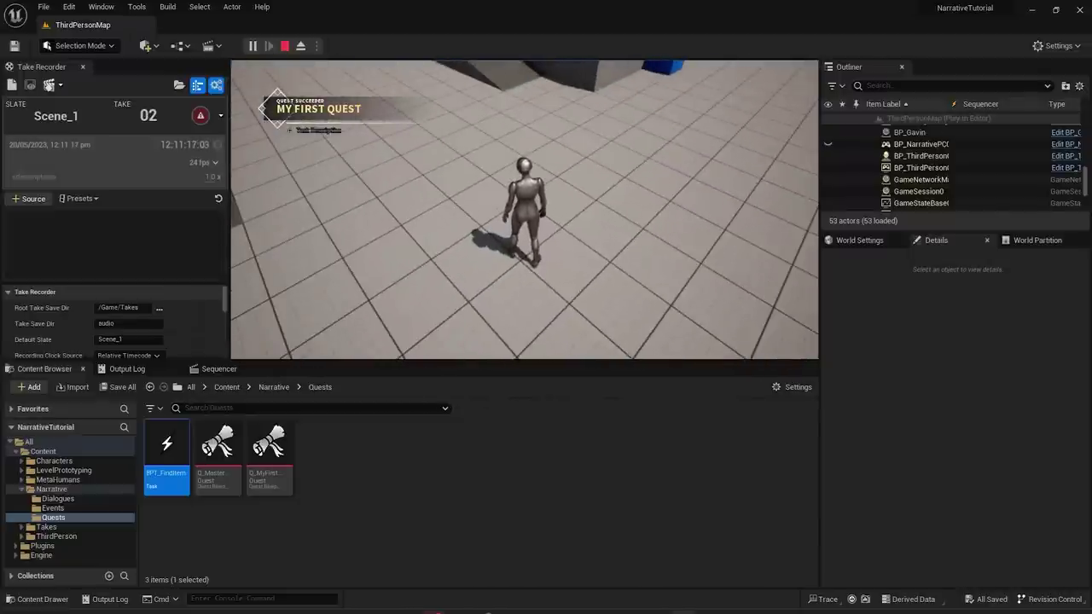
key(Escape)
- Override the Get Task Description function in BPT_FindItem and delete its parent call node
double_click(167, 452)
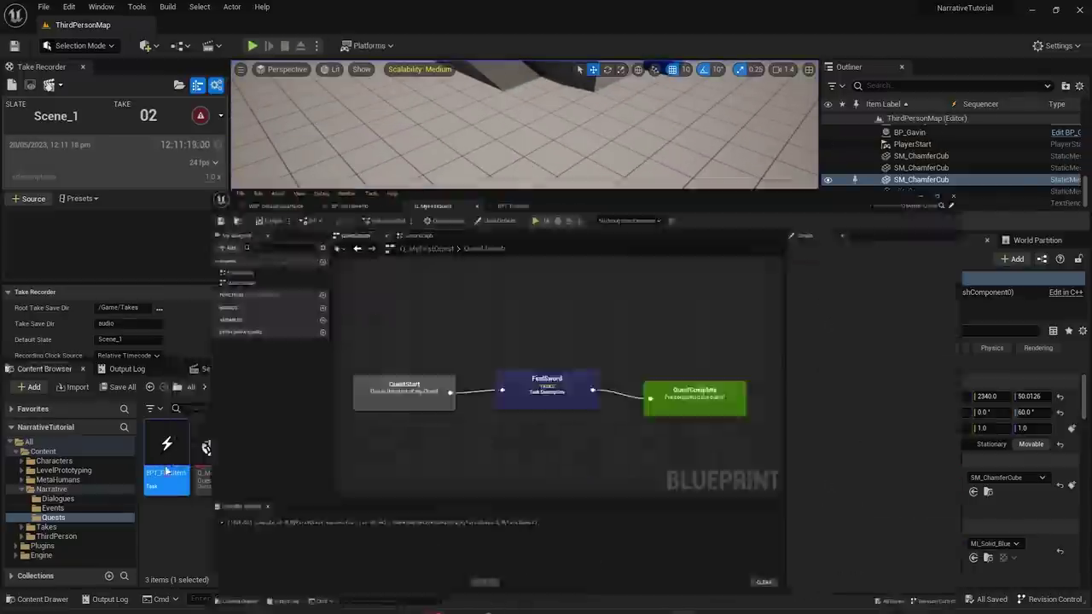
click(123, 169)
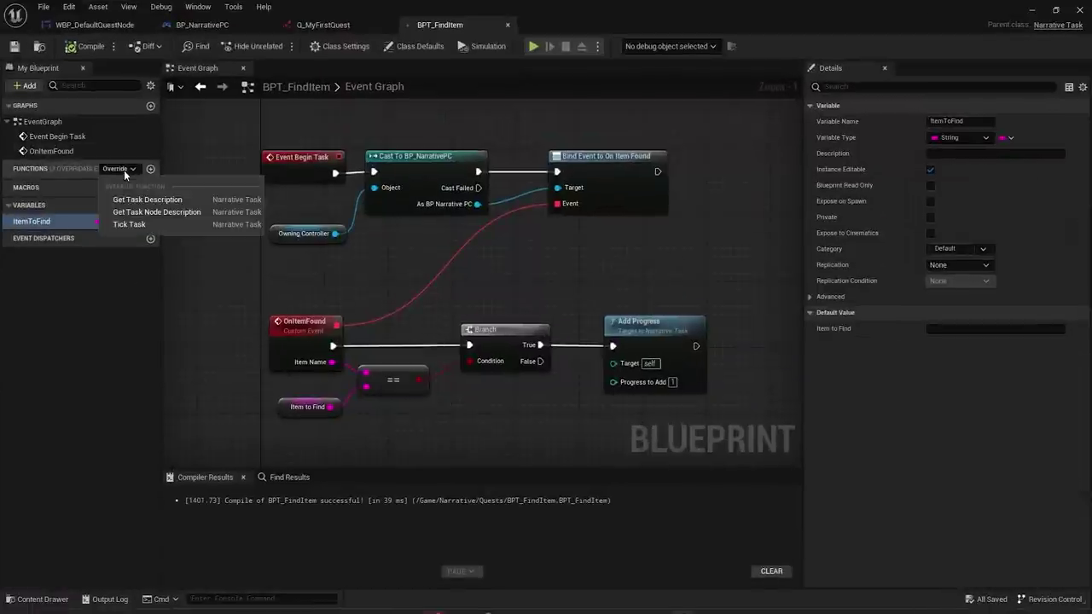
click(146, 201)
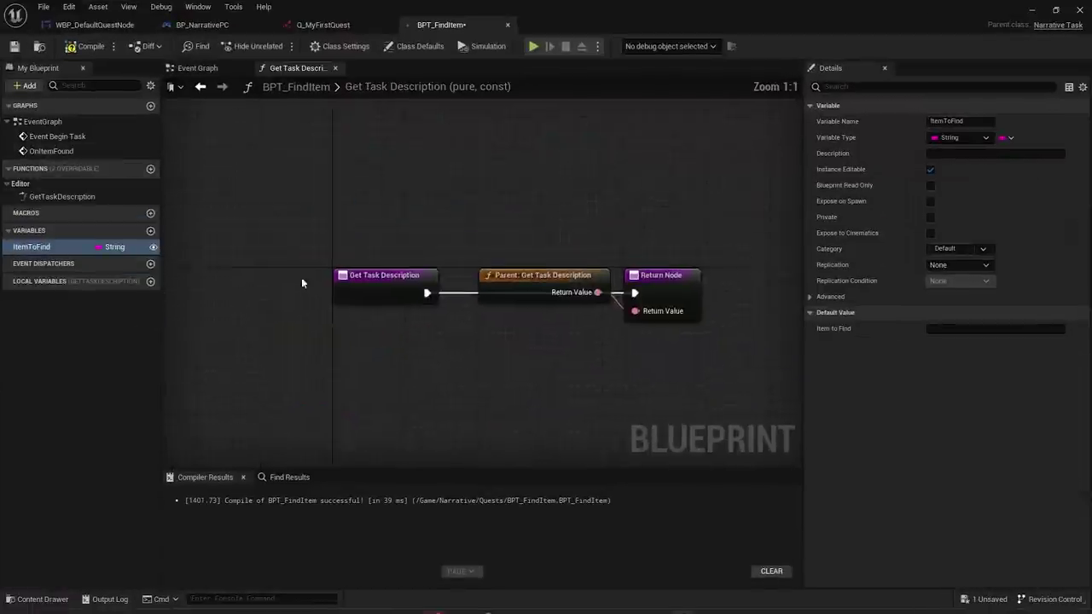
click(471, 243)
key(Delete)
- Feed the Return Node's Return Value from a new Format Text node with the format "Find a {itemname}"
drag(577, 236, 606, 360)
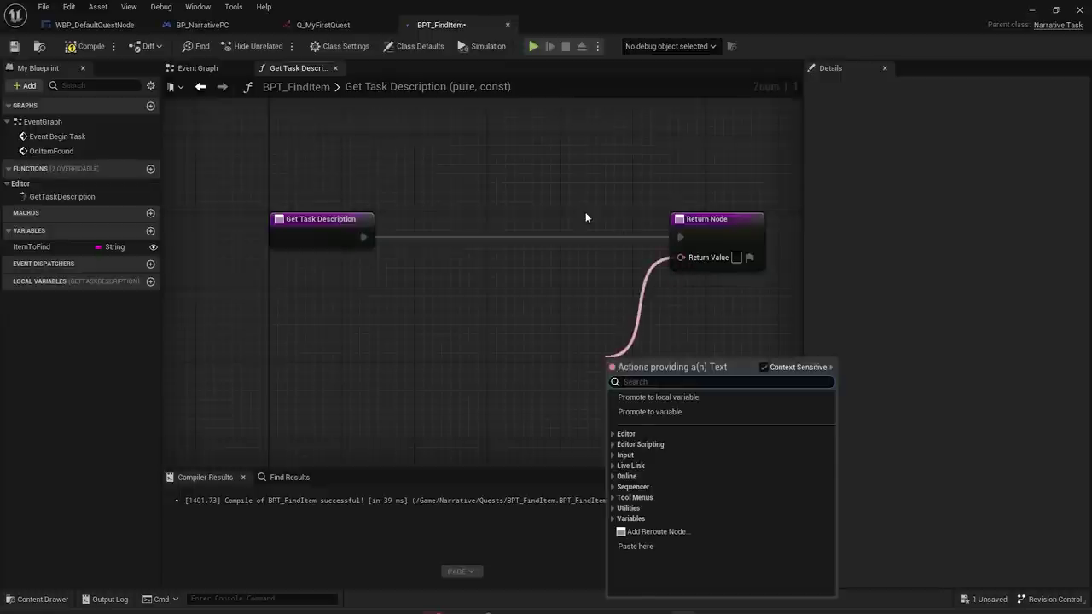
text(format)
key(Return)
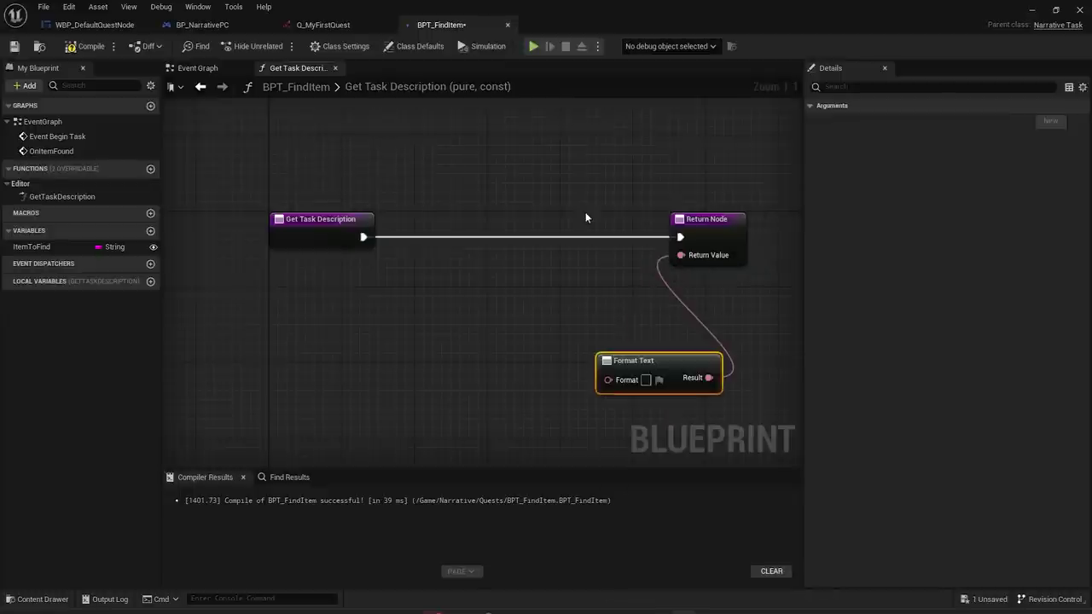
drag(646, 354, 572, 316)
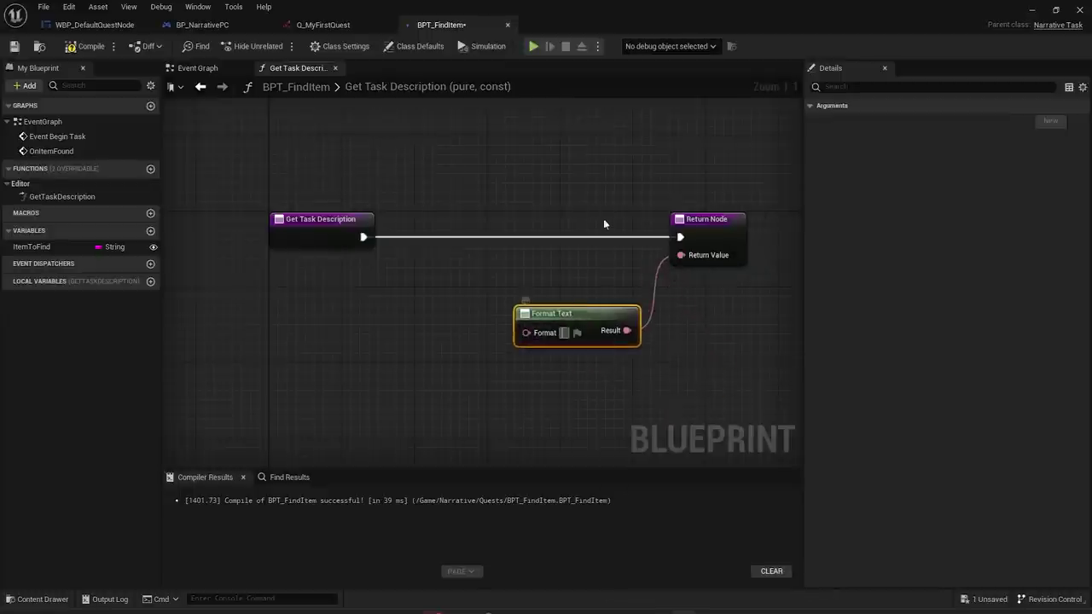
text(Find a)
key(BackSpace)
text(a {})
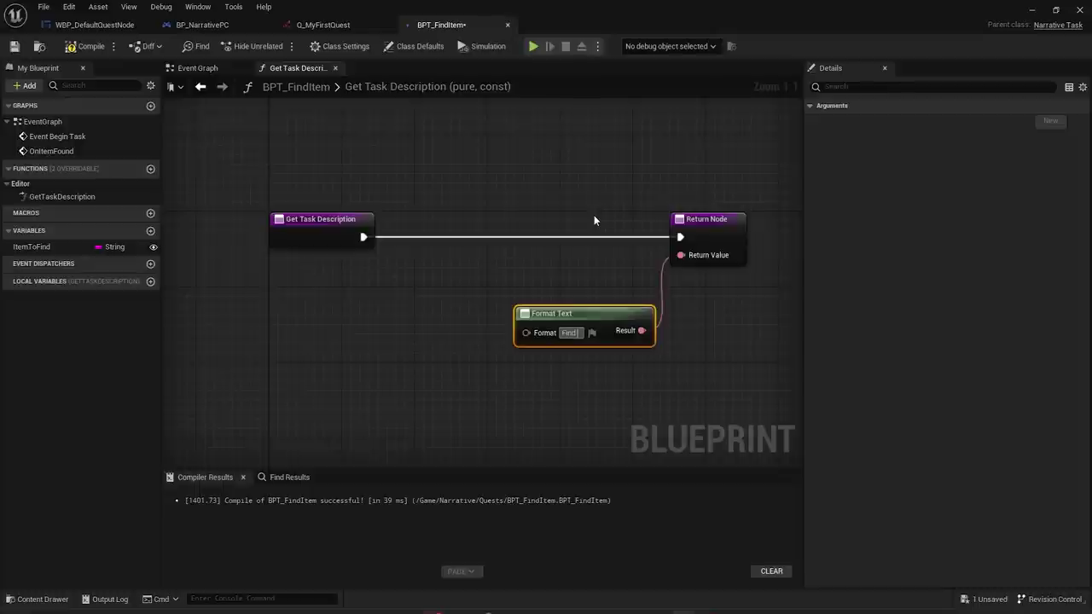
text(itemname})
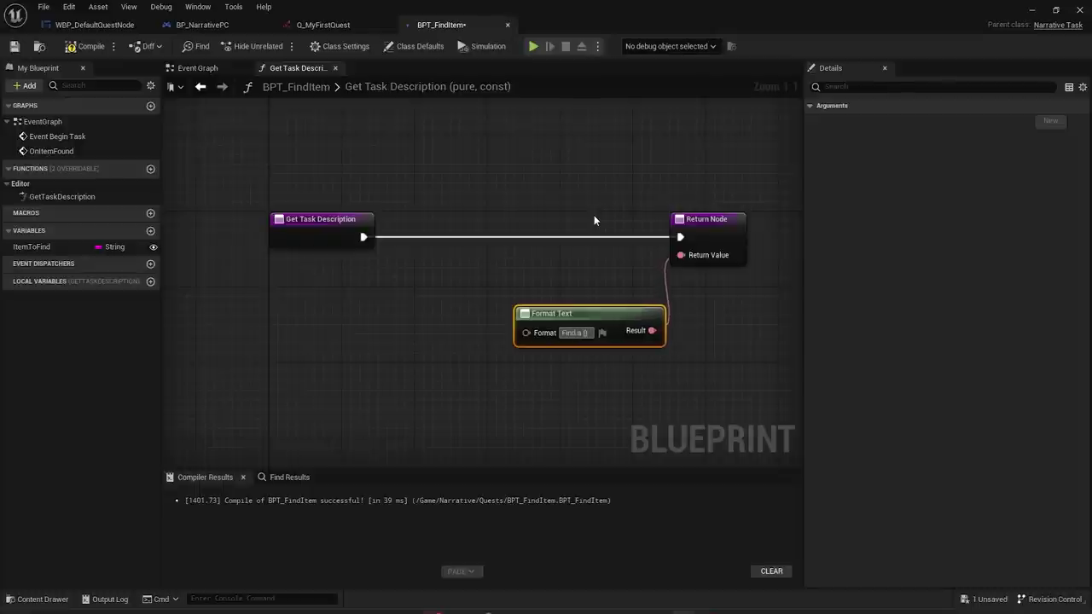
key(Return)
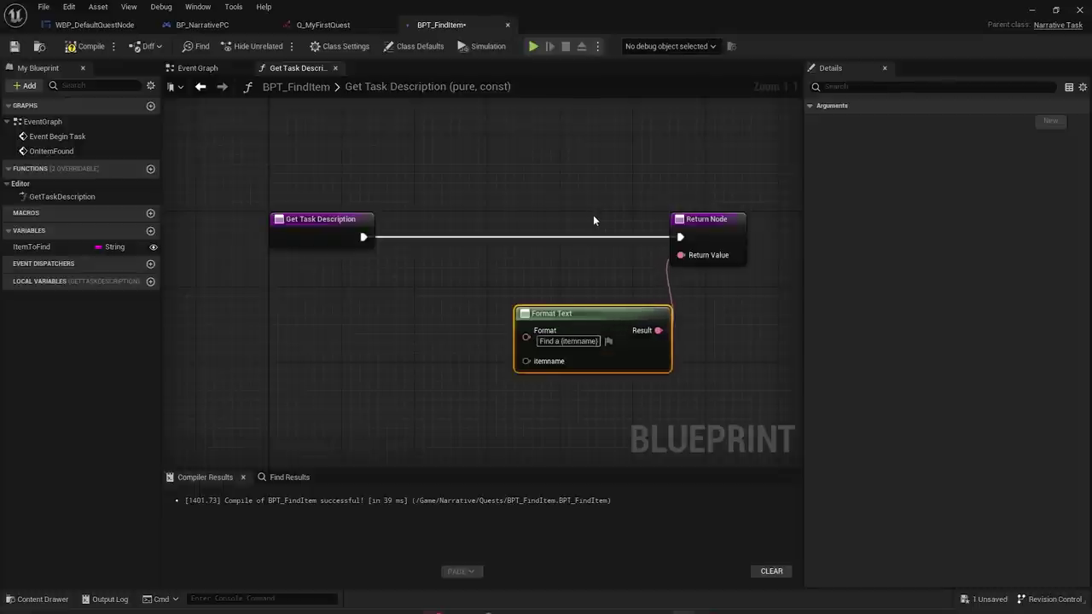
- Connect the ItemToFind variable to the Format Text node's itemname input and compile BPT_FindItem
drag(41, 244, 527, 361)
click(429, 378)
click(522, 387)
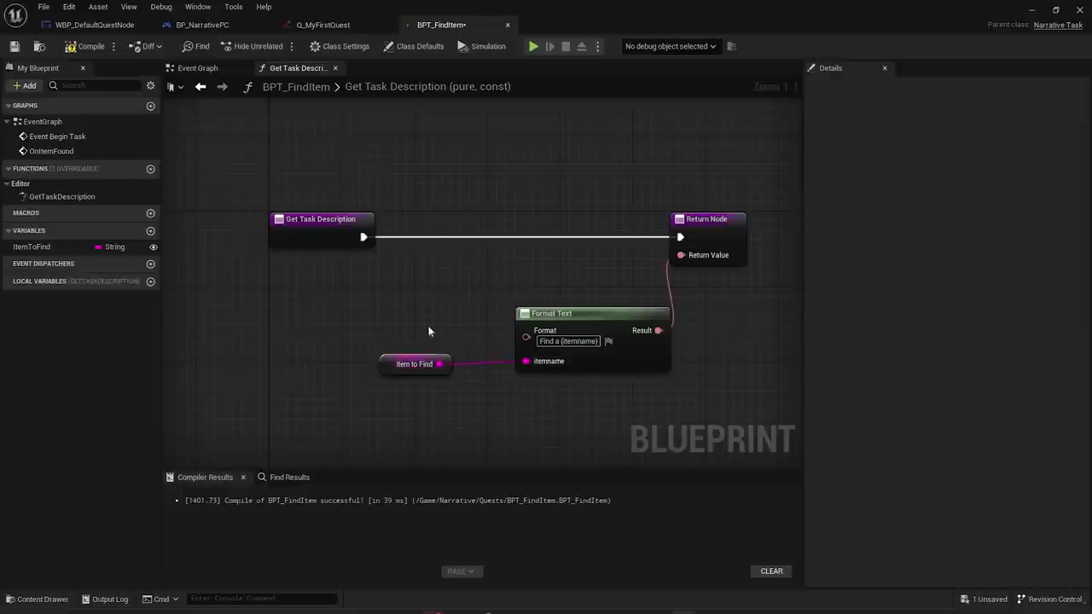
drag(634, 363, 589, 353)
click(585, 387)
click(79, 46)
- Enter Sword as the FindSword node's Item to Find, then compile, save and playtest Q_MyFirstQuest
click(333, 25)
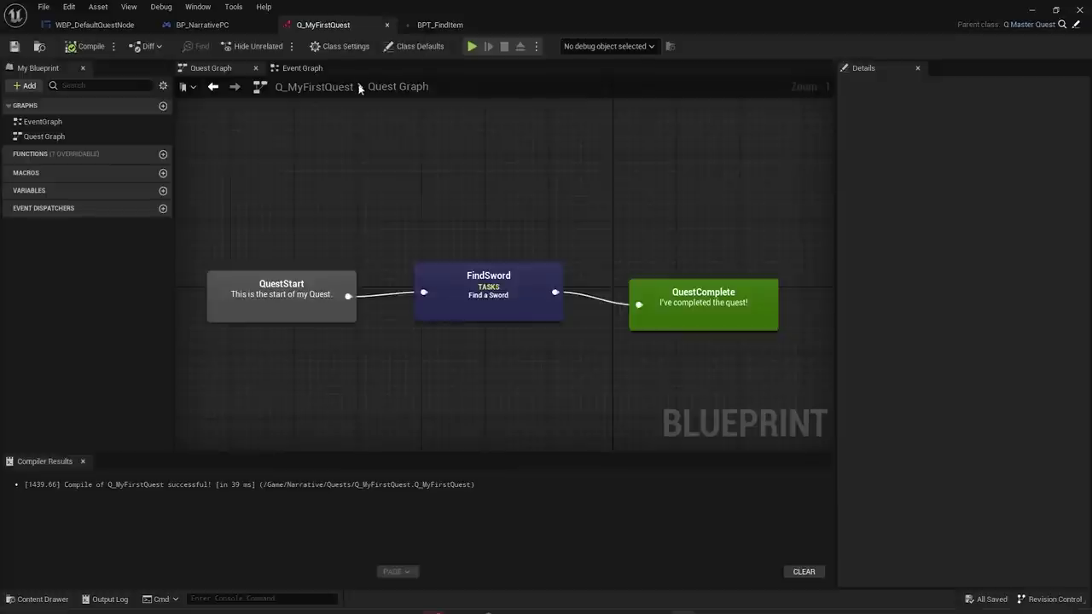
click(485, 302)
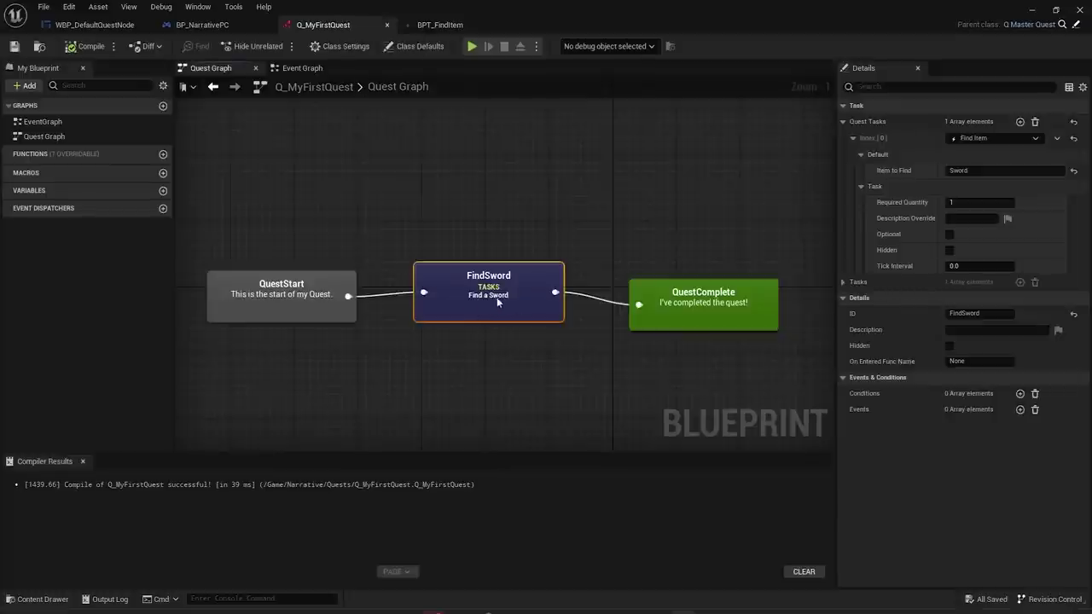
click(1003, 171)
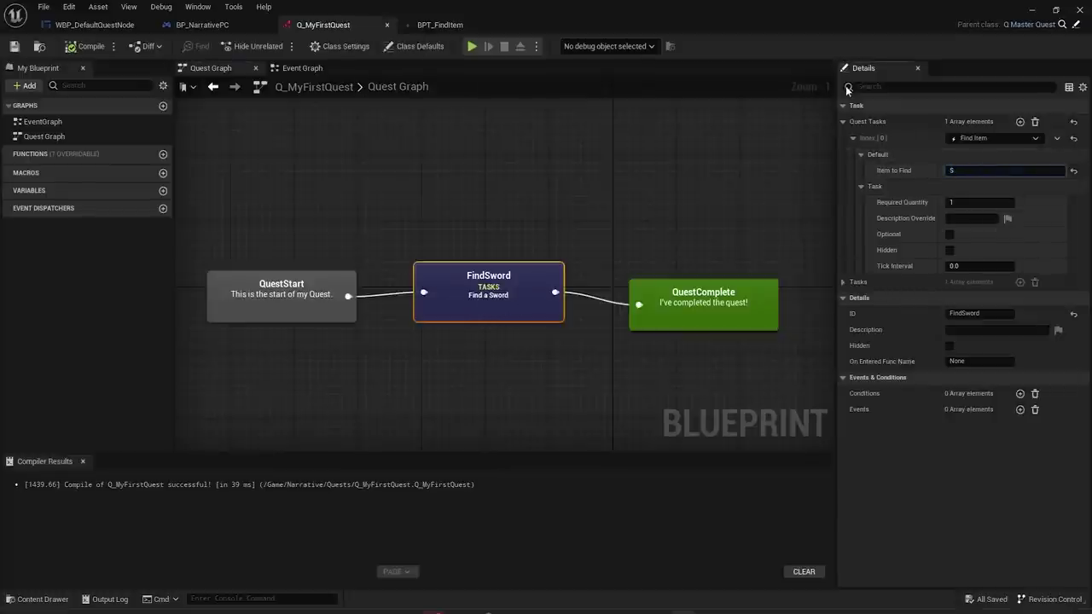
key(Return)
click(91, 46)
click(14, 46)
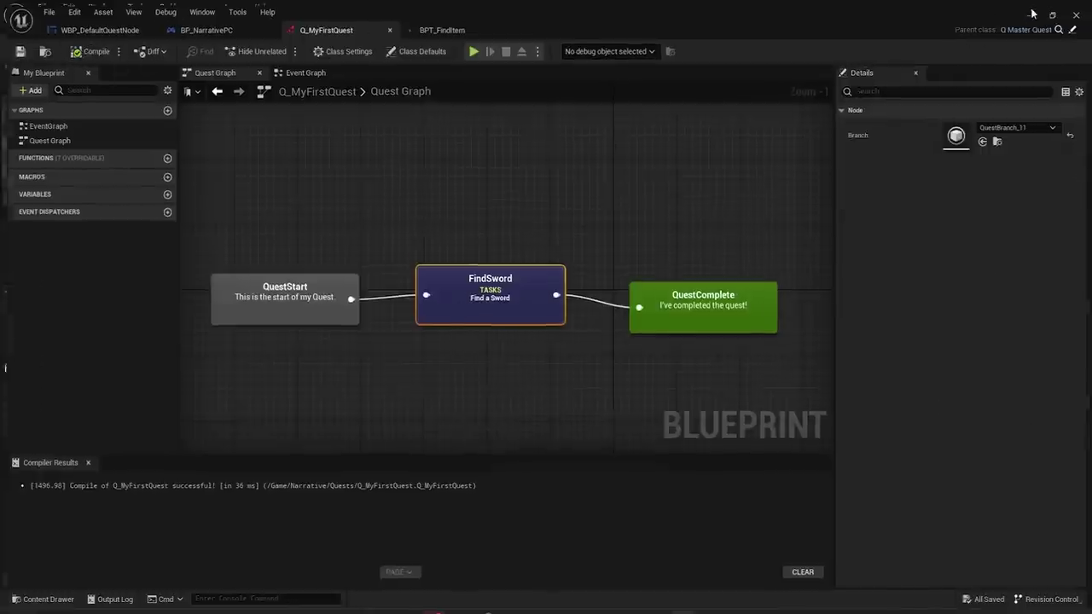
click(1032, 13)
click(253, 46)
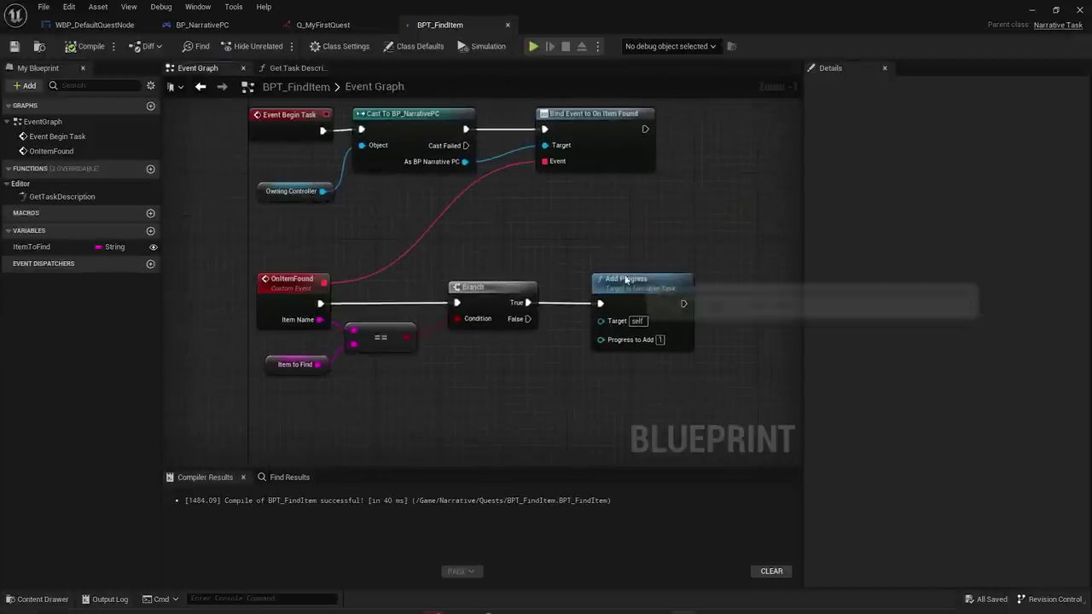
- Nudge BPT_FindItem's Add Progress node, then set the FindSword task's Required Quantity to 5 and save Q_MyFirstQuest
drag(635, 288, 626, 296)
click(571, 251)
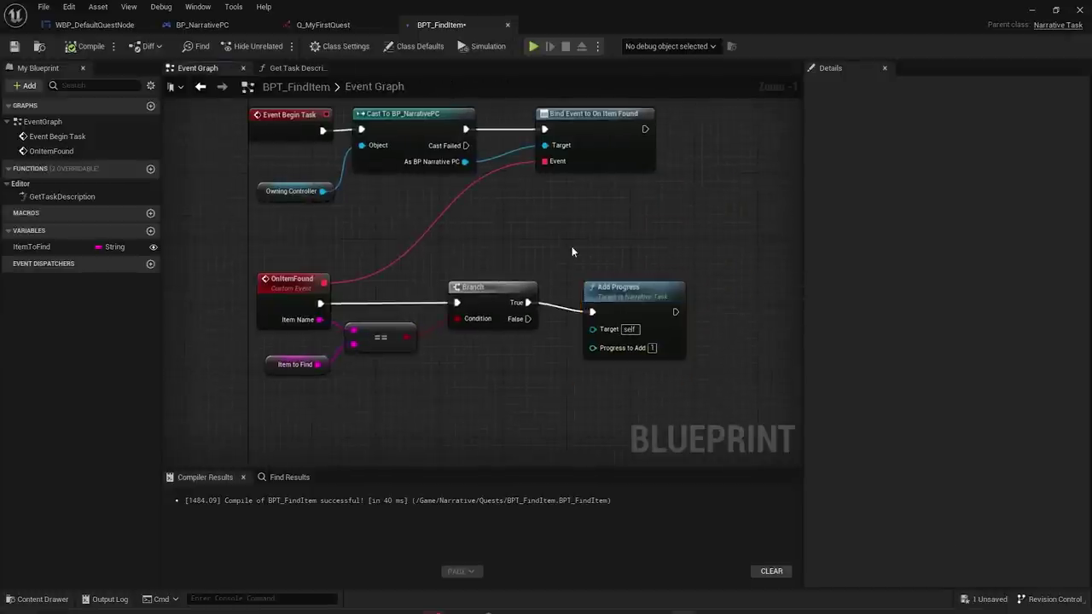
click(321, 24)
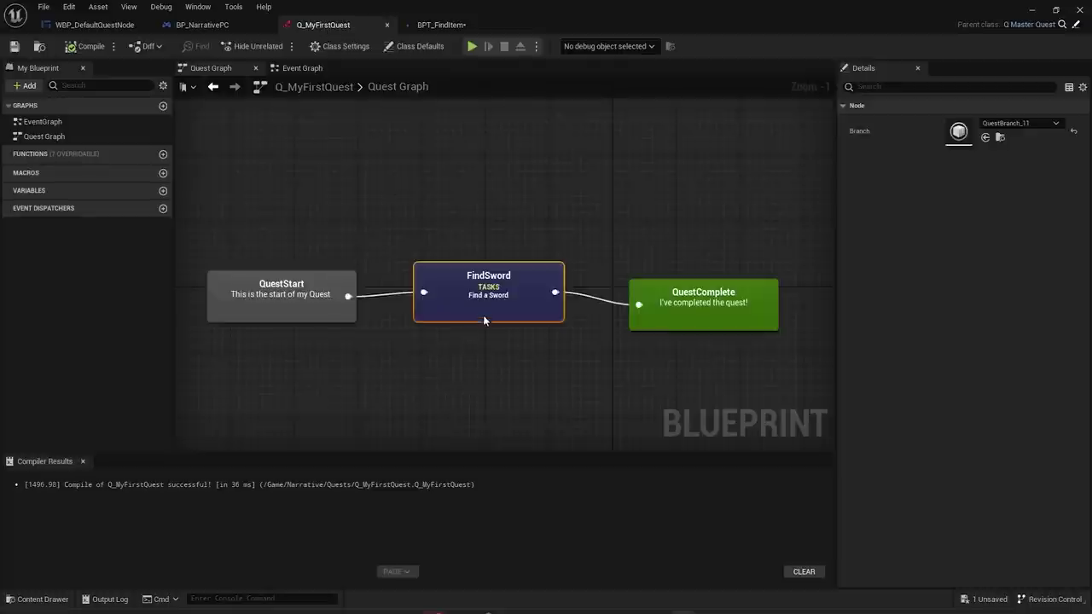
click(464, 299)
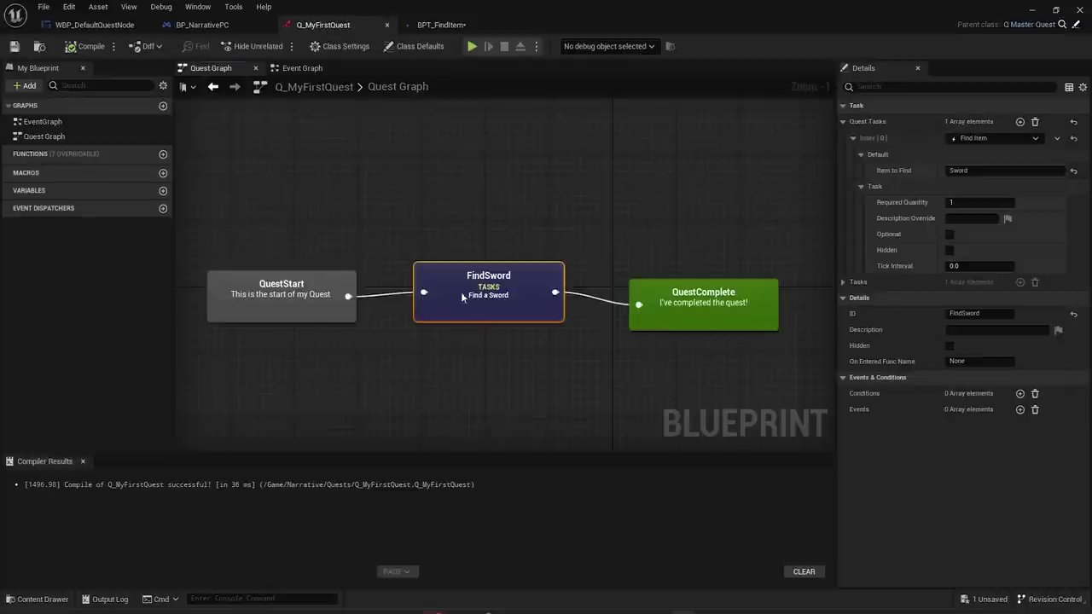
click(953, 202)
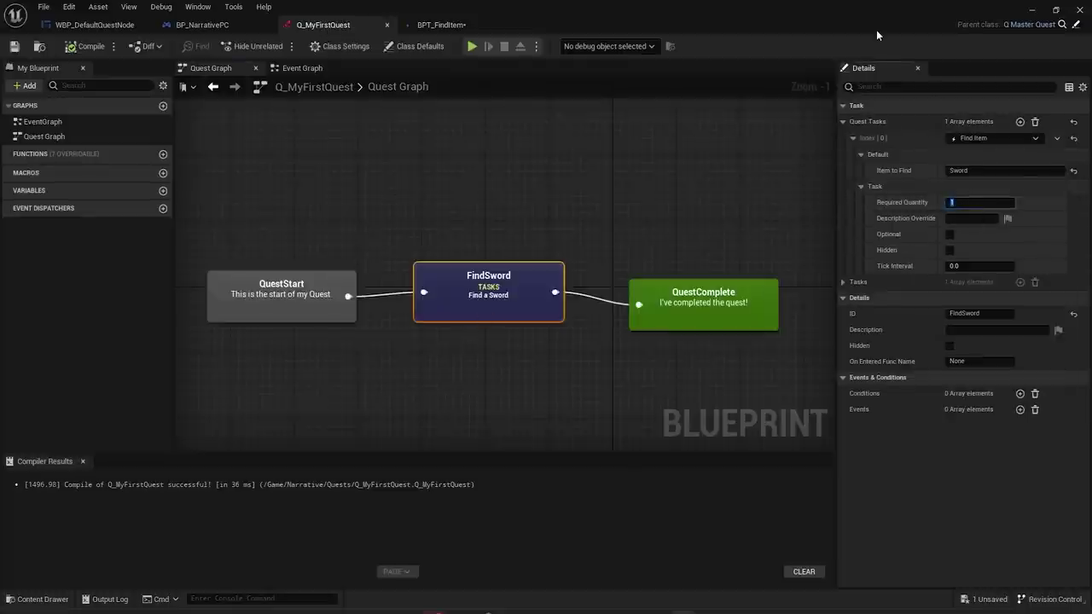
click(79, 48)
click(11, 51)
- Playtest the quest in ThirdPersonMap, finding the sword five times and running the character around the level
click(1034, 11)
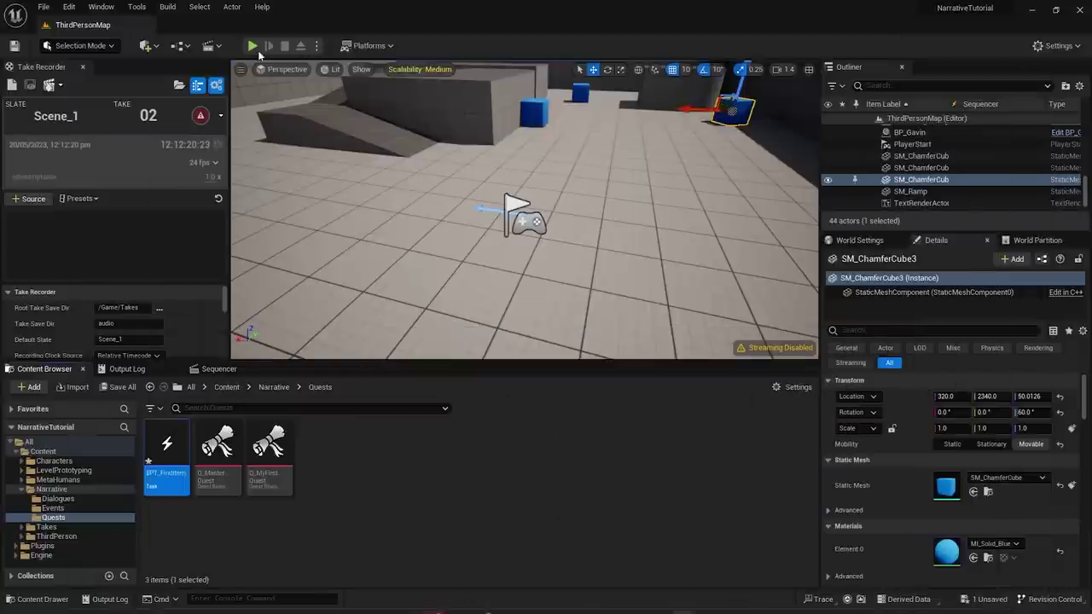
click(252, 46)
click(491, 220)
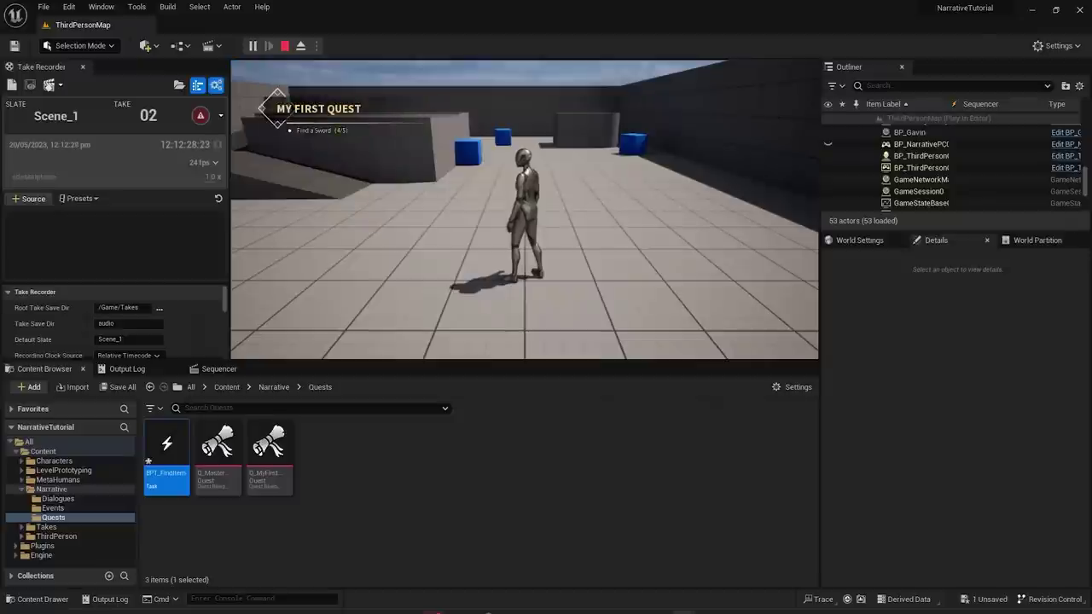
key(s)
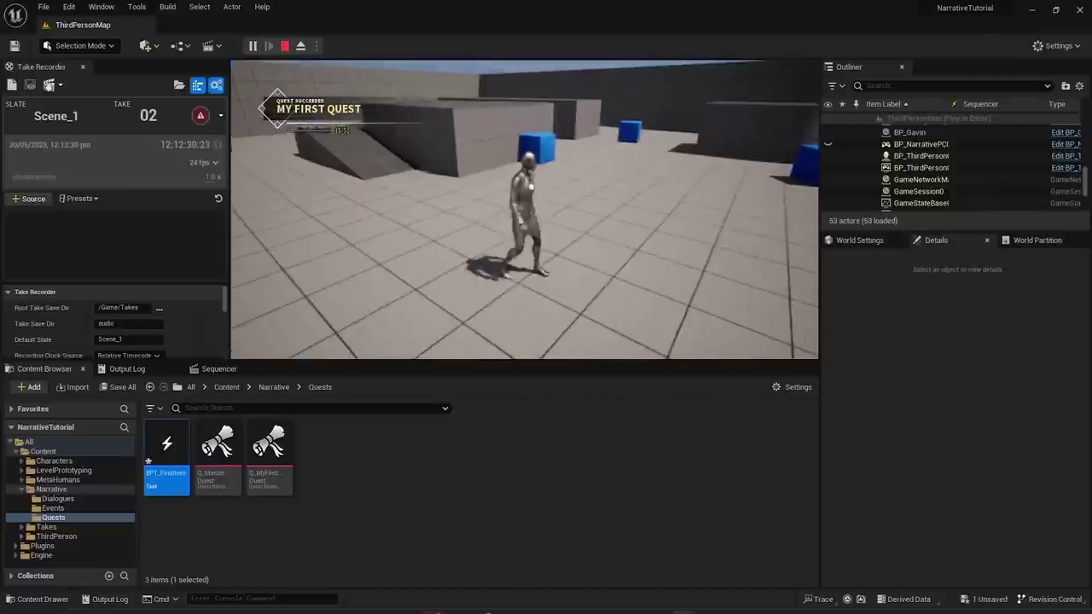
key(a)
key(w)
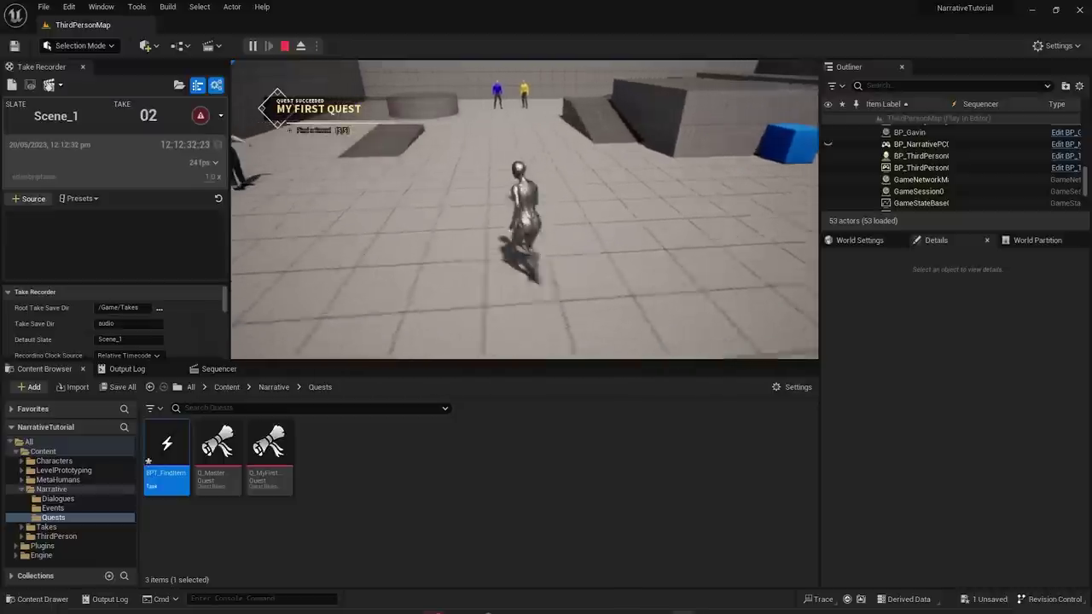
key(d)
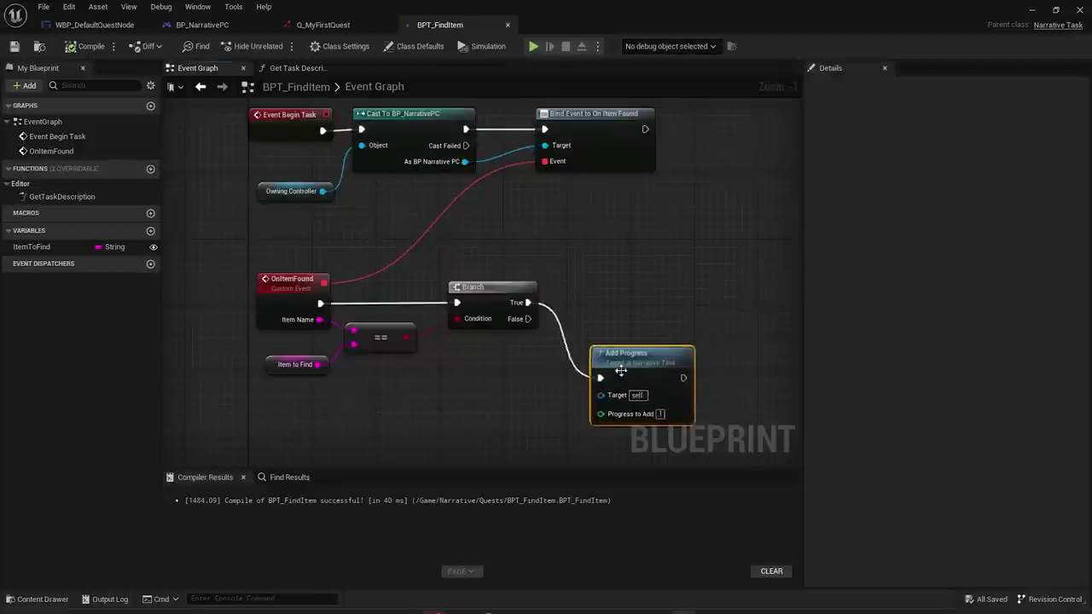
- Connect the Branch node's True output to a new Complete Task node instead of Add Progress and compile BPT_FindItem
drag(527, 302, 602, 298)
text(completet)
key(Return)
alt+click(673, 287)
click(85, 46)
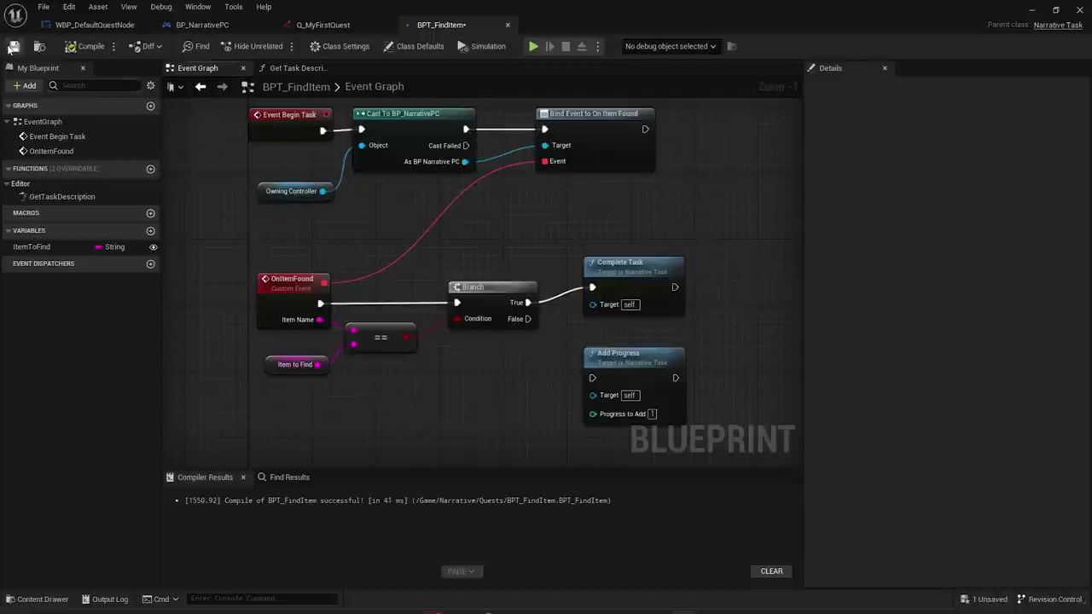
- Playtest the quest with the Find Item task calling Complete Task, then stop the session
click(1031, 10)
click(253, 46)
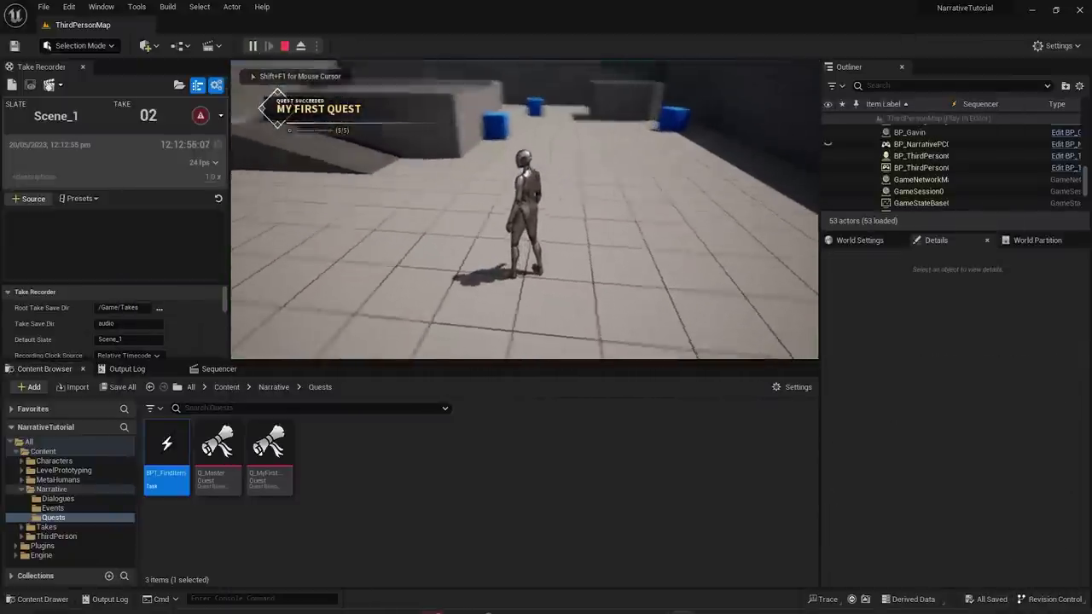
key(Escape)
- Reconnect the Branch node's True output to Add Progress in BPT_FindItem and delete the Complete Task node
double_click(162, 467)
drag(528, 303, 616, 305)
click(618, 293)
key(Delete)
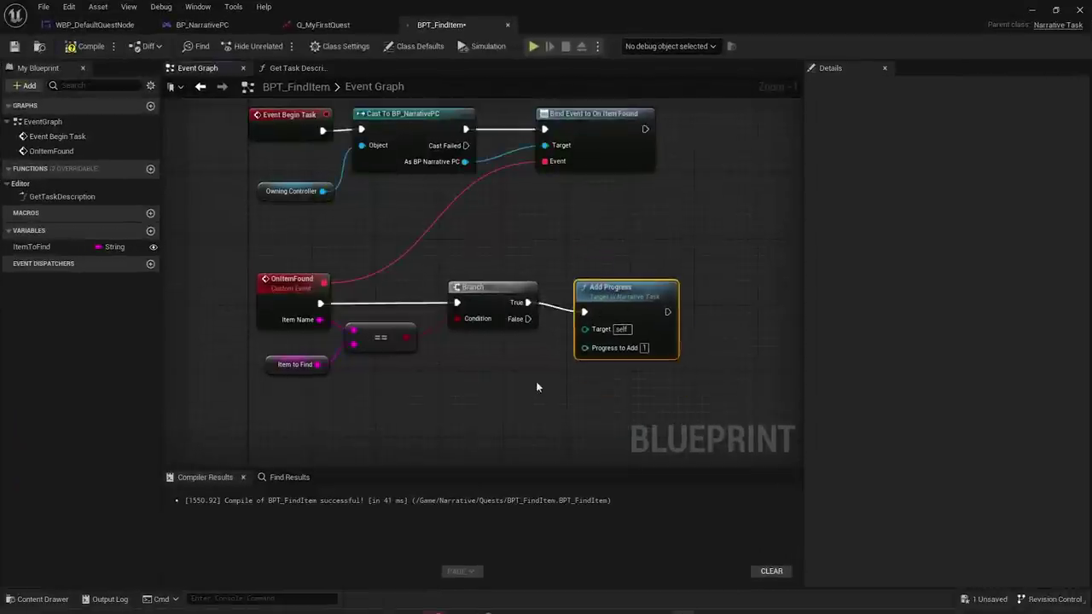
- Set the FindSword node's Find Item task to a Required Quantity of 2 and duplicate that task
click(322, 24)
click(504, 299)
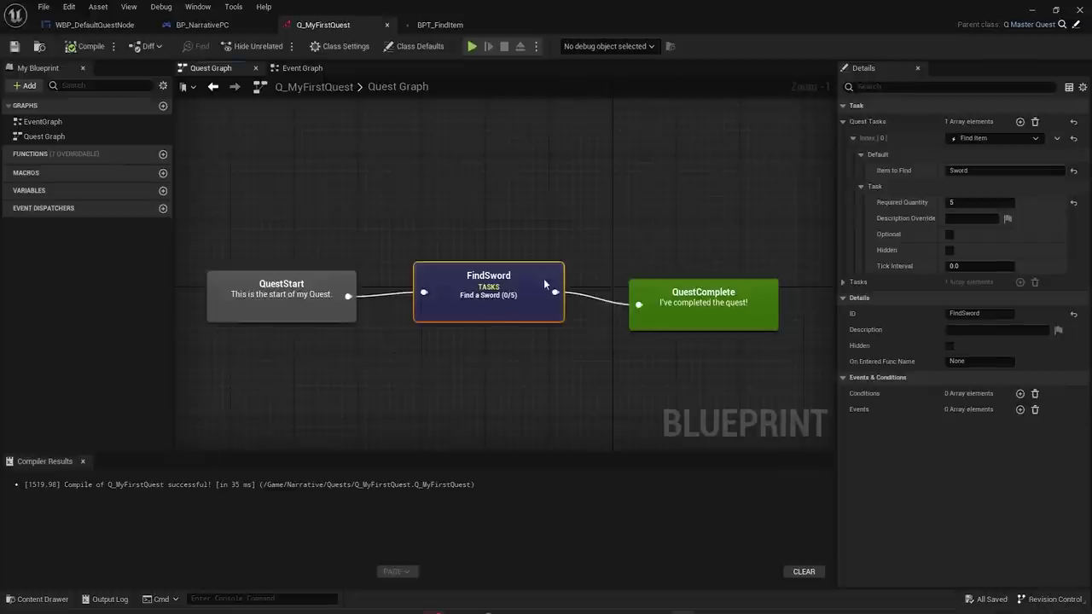
click(1058, 139)
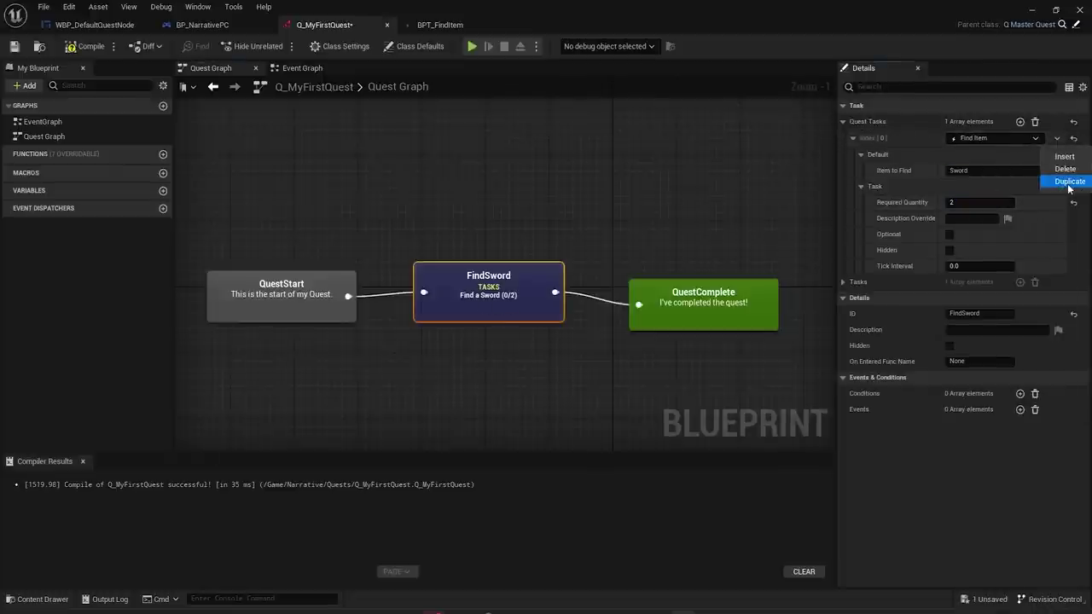
click(1064, 177)
- Set the duplicated Find Item task's Item to Find to Shield and expand its Task settings
click(854, 283)
click(861, 299)
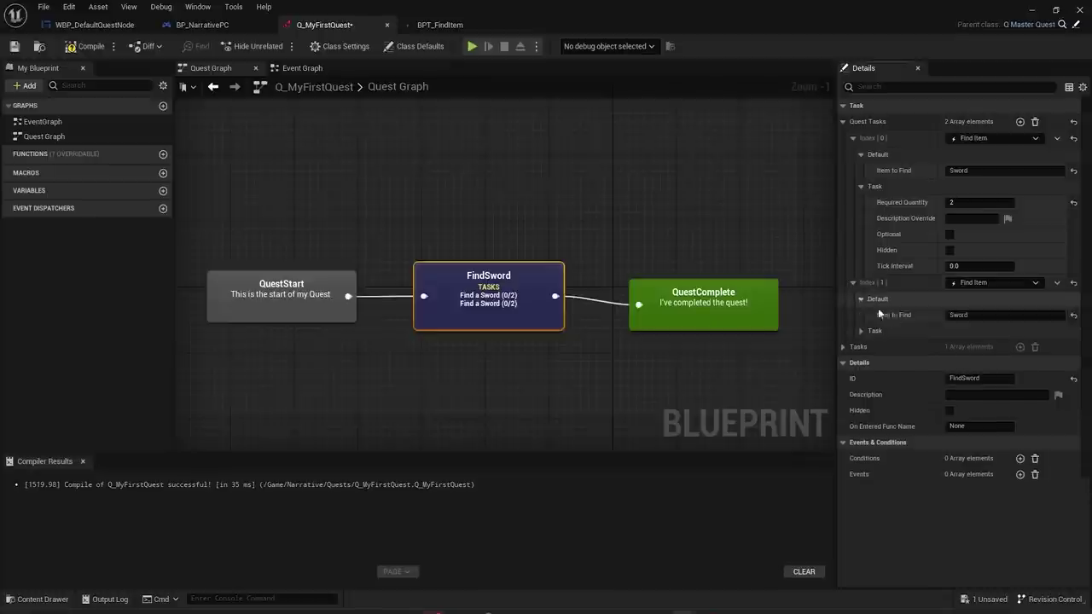
click(978, 315)
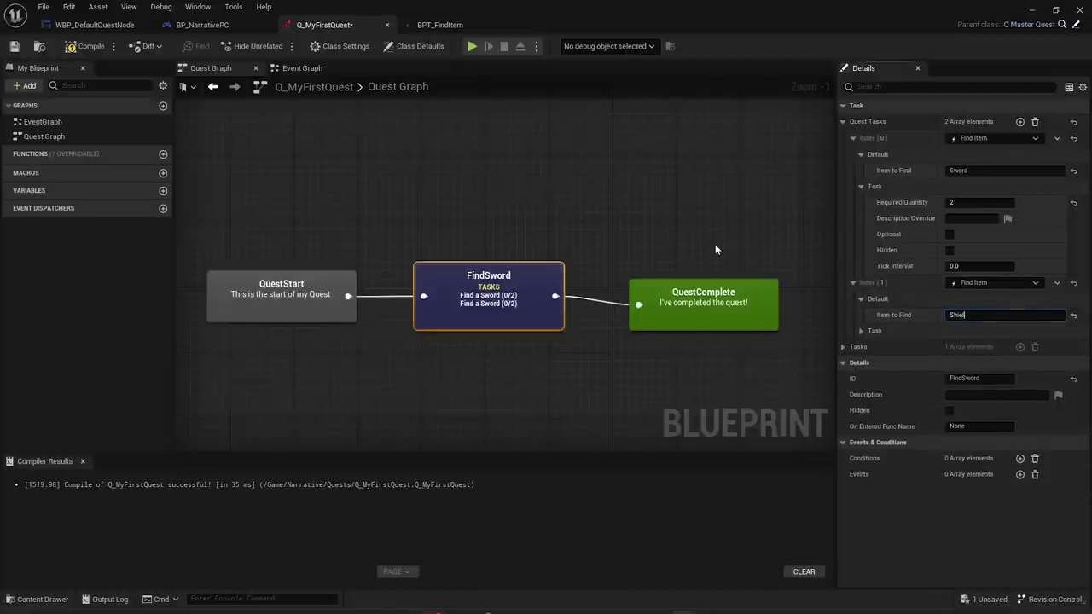
click(862, 331)
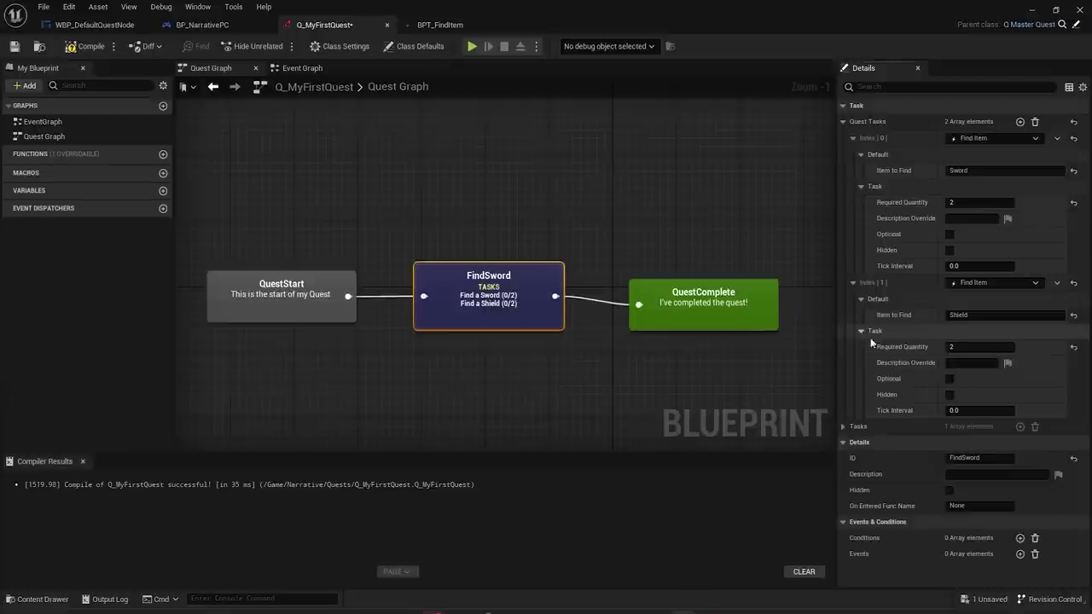
- Compile and save Q_MyFirstQuest with its Sword and Shield tasks, playtest the quest, and stop the session
click(962, 346)
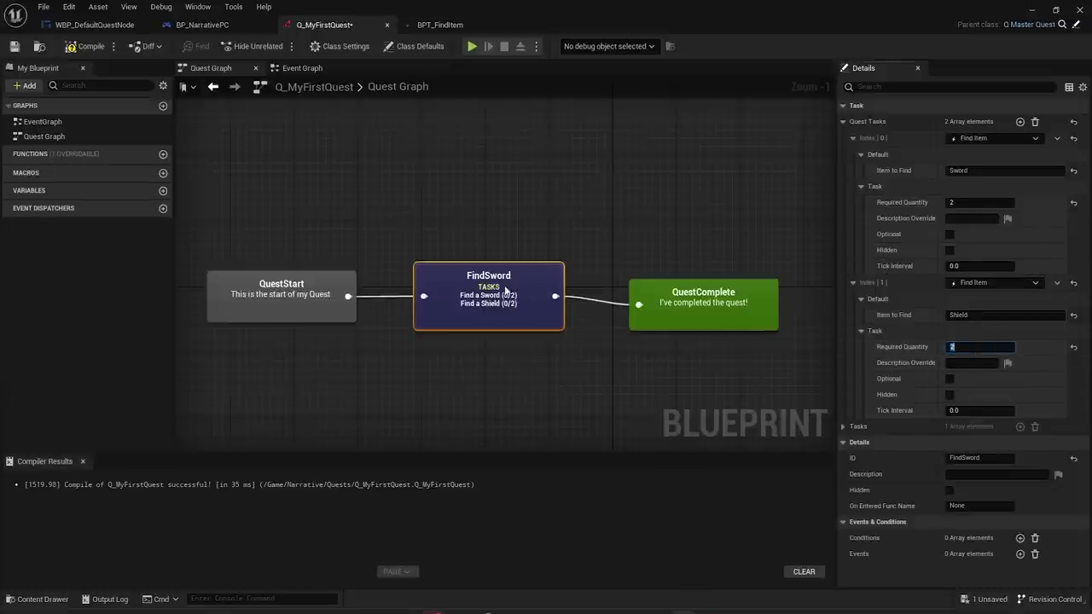
click(86, 46)
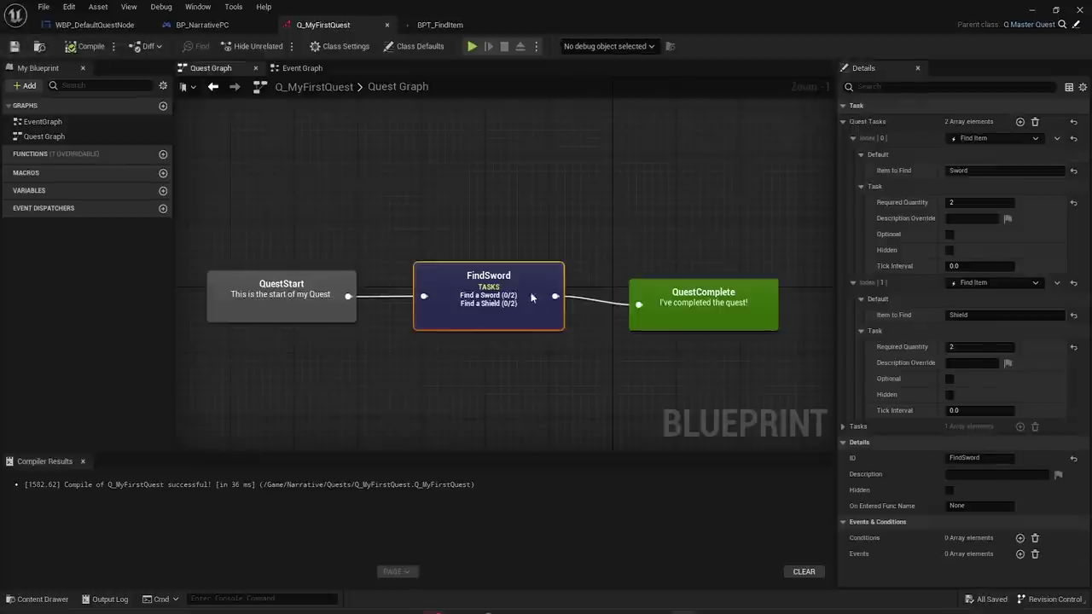
click(1033, 12)
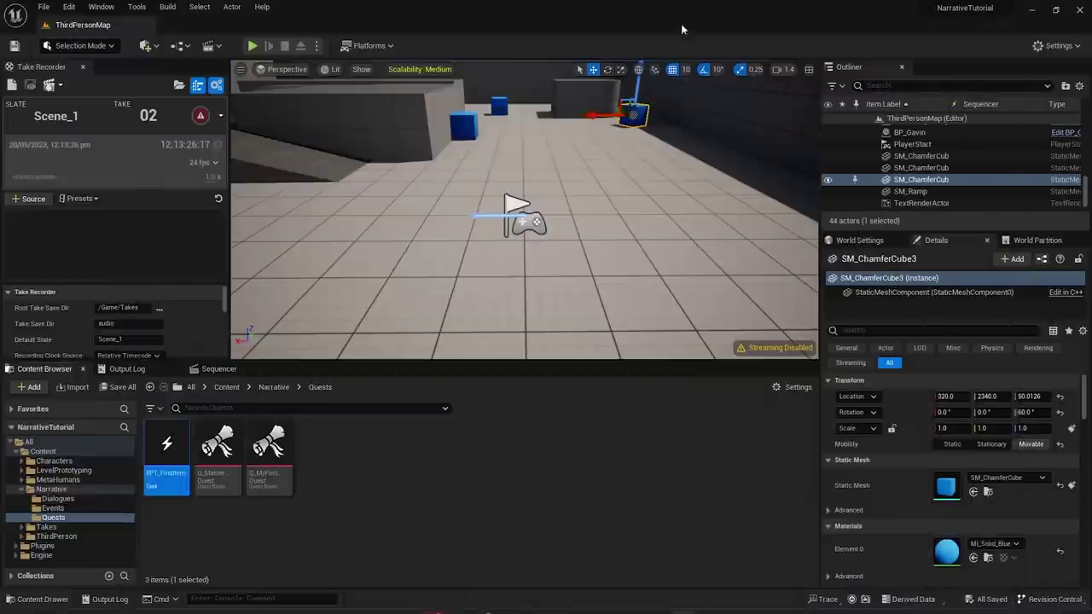
click(252, 46)
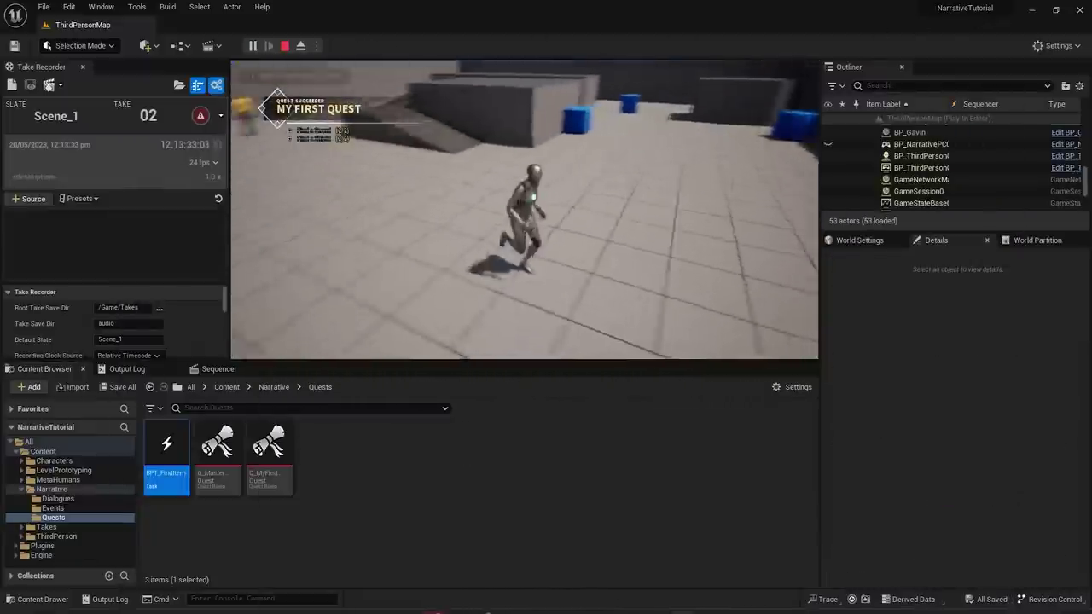
key(Escape)
- Set the FindSword node's Description in Q_MyFirstQuest to "Get ready for the war." and compile the quest
double_click(165, 470)
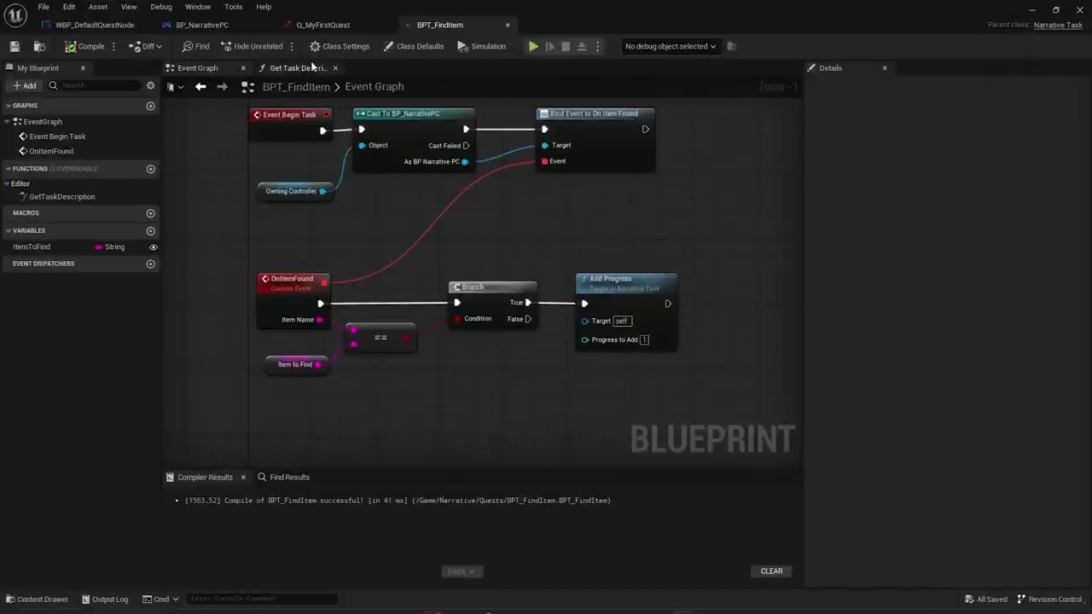
click(323, 24)
drag(469, 290, 450, 310)
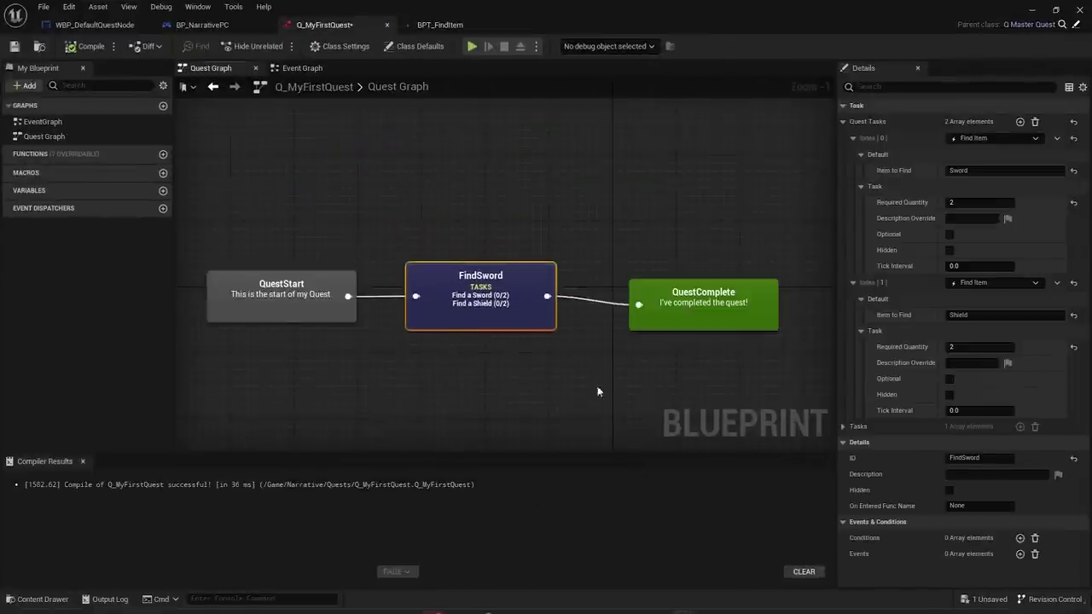
click(975, 475)
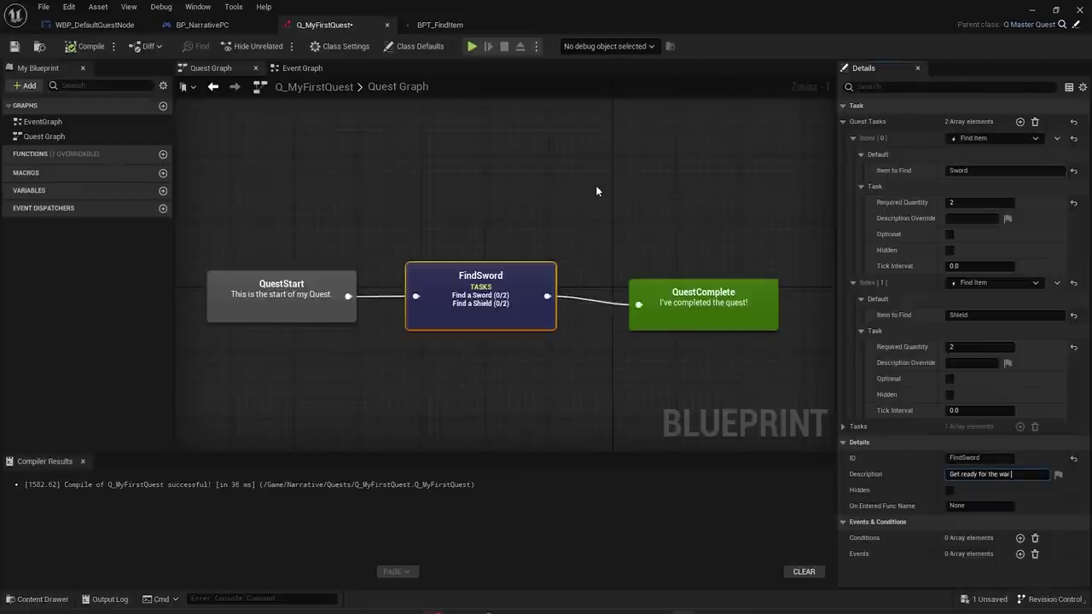
key(Return)
click(85, 46)
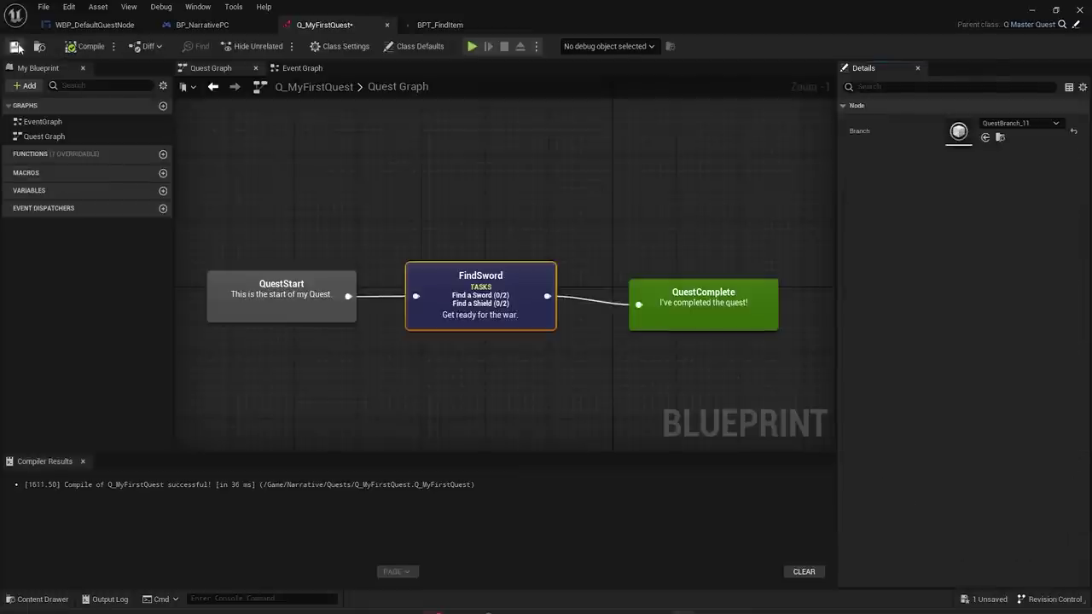
- Playtest the level to check the new FindSword description in the quest tracker, and stop the session
click(1032, 9)
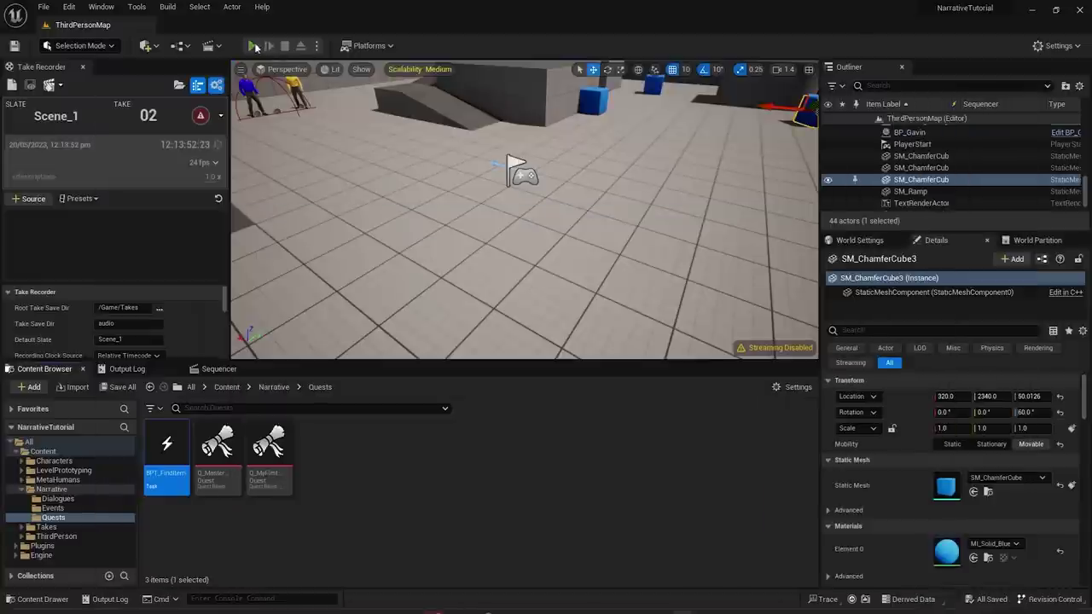
click(253, 46)
click(325, 135)
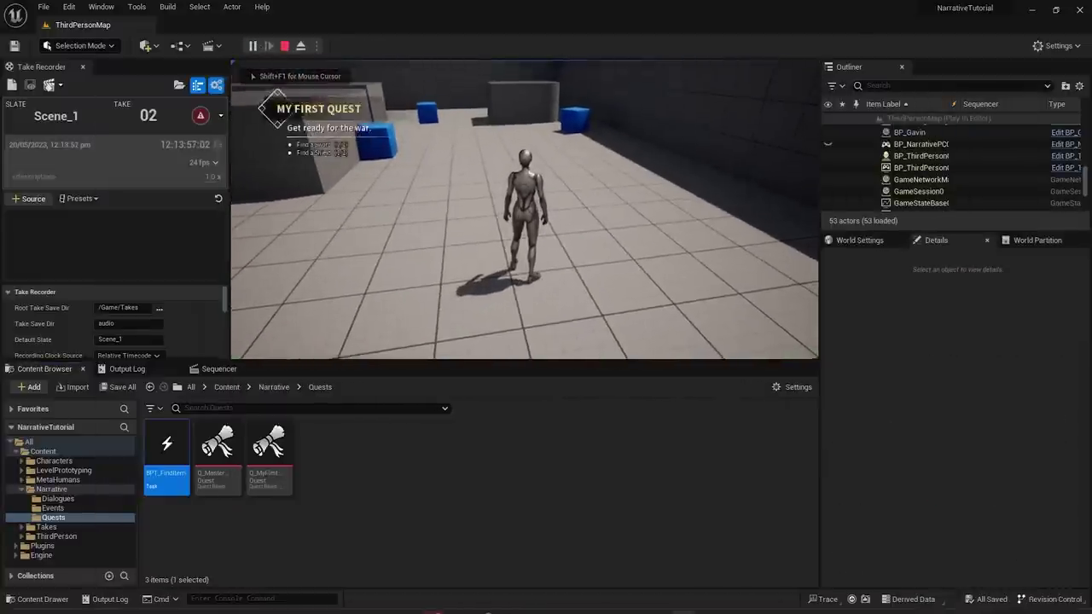
key(Escape)
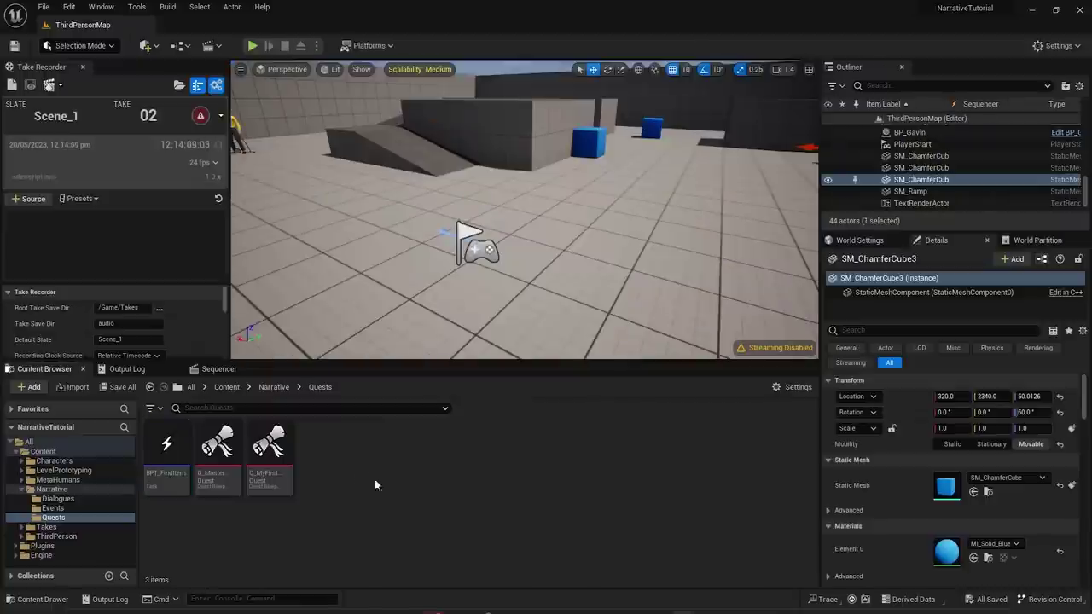
- Create an Actor Blueprint named BP_Pickup in the Quests folder
right_click(361, 473)
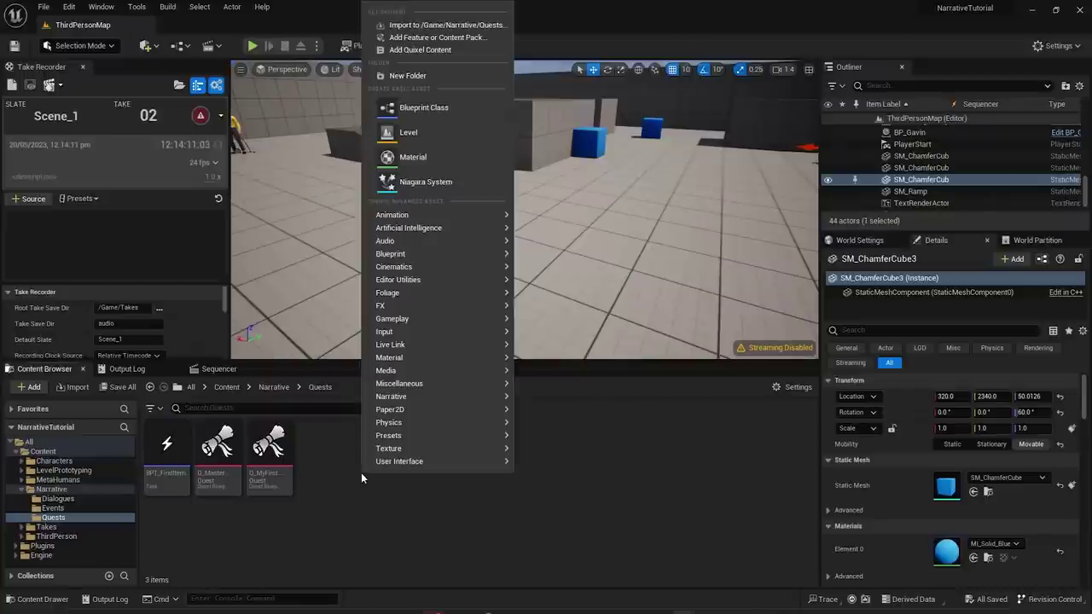
click(424, 109)
click(393, 210)
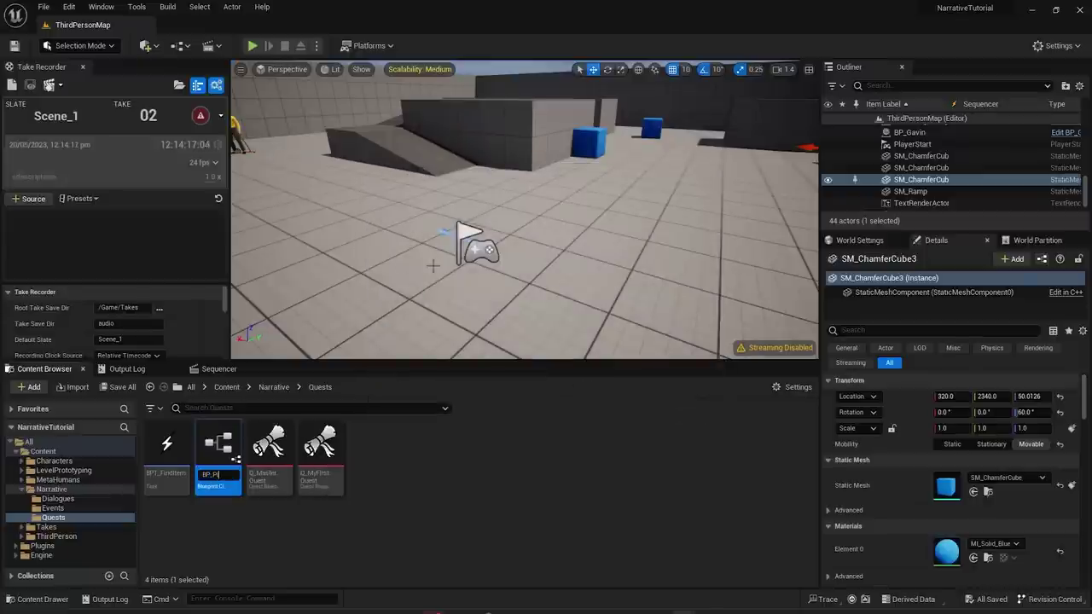
text(BP_Pickup)
key(Return)
- Open BP_Pickup and add a Sphere Collision component with a Sphere Radius of 75
click(26, 83)
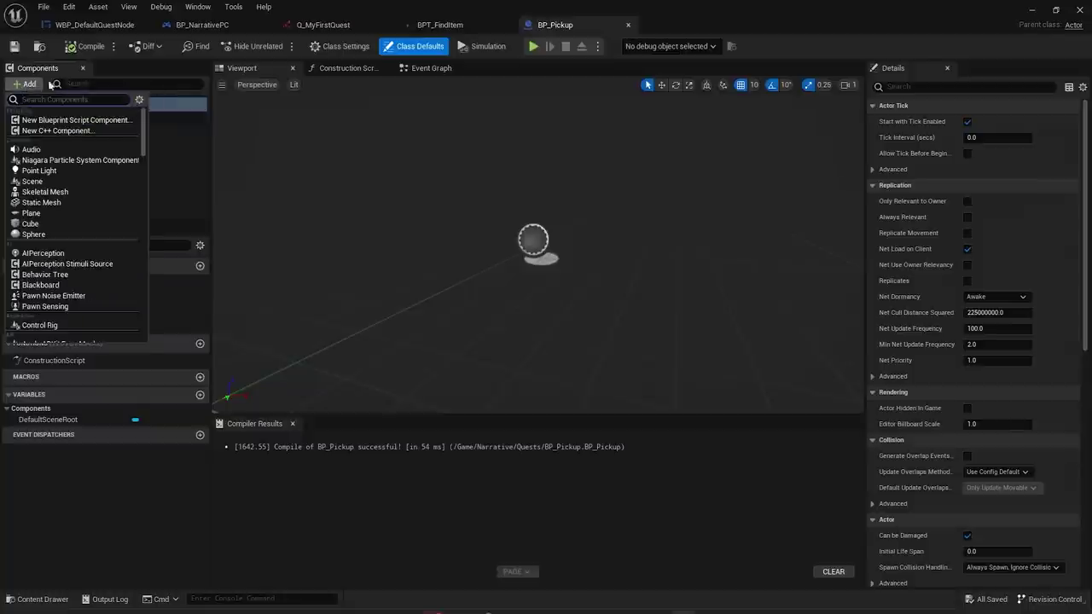
text(sphere coll)
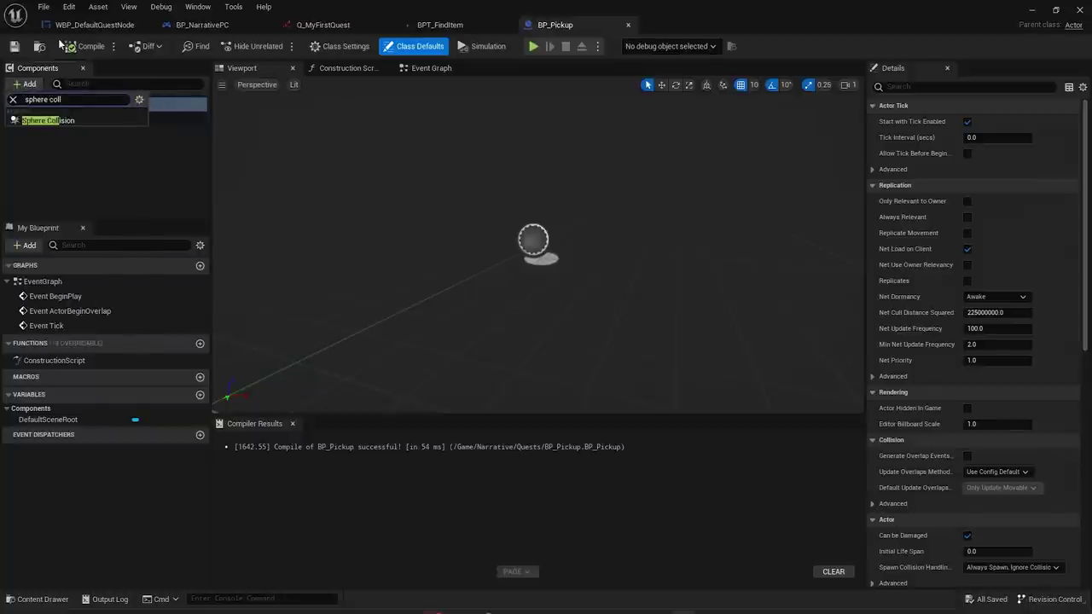
click(67, 117)
click(980, 314)
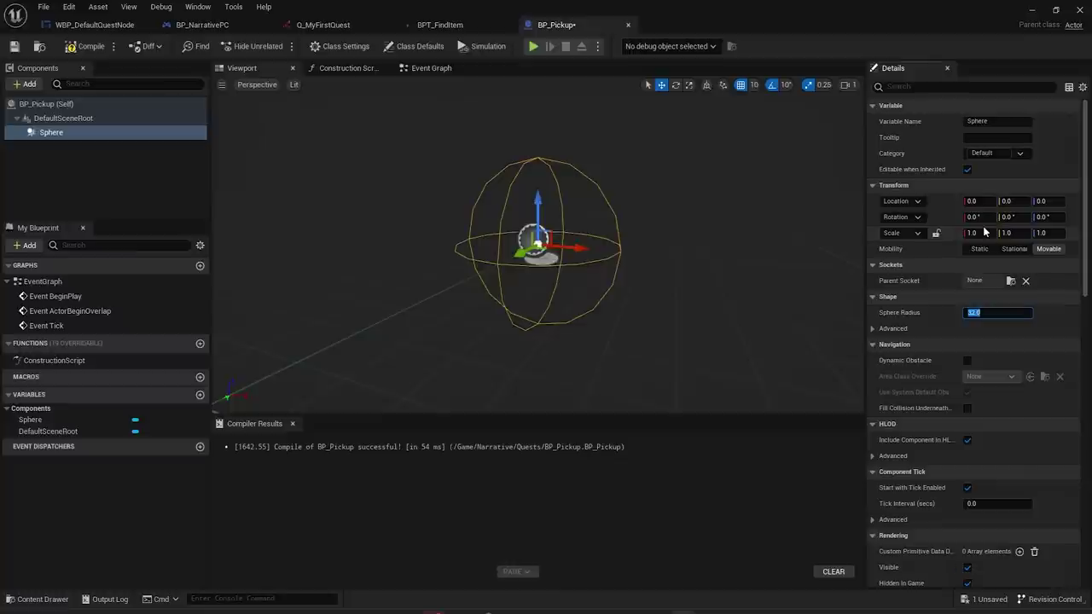
text(75)
key(Return)
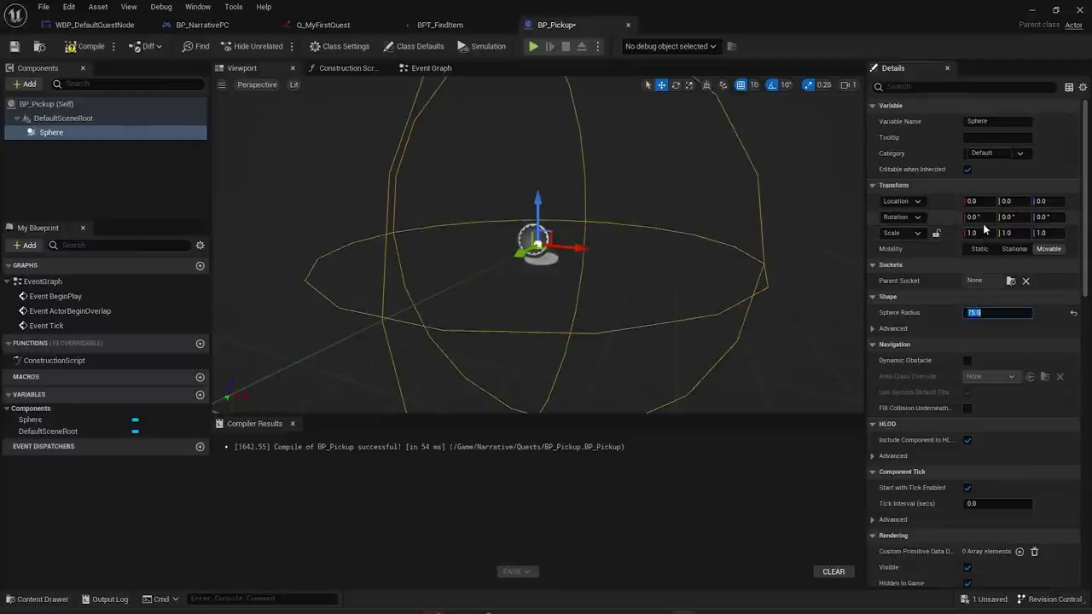
scroll(554, 205, down, 2)
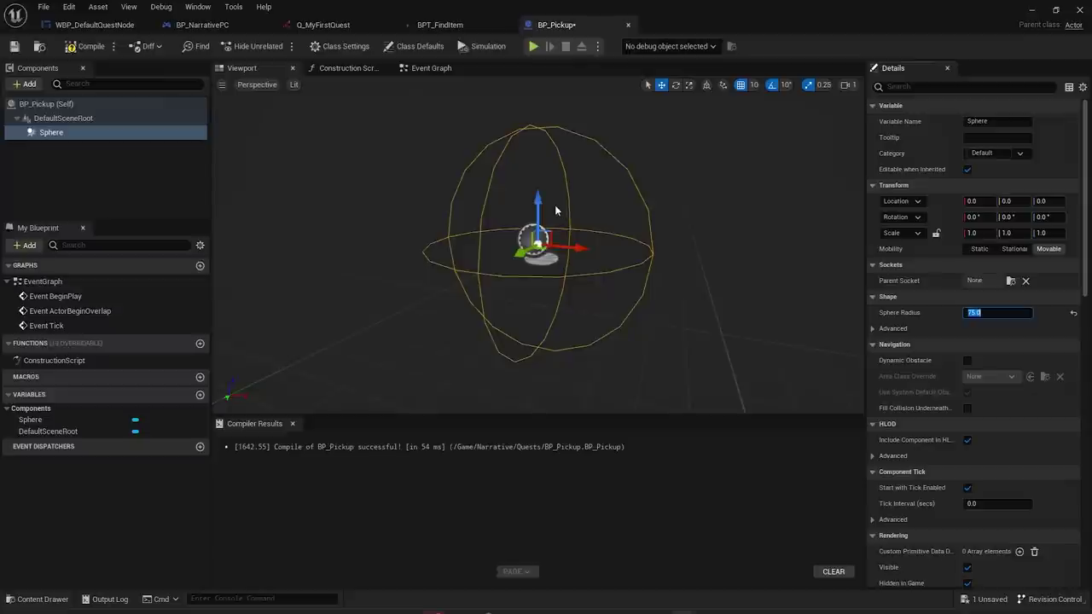
- Add a Text Render component under the Sphere with Center horizontal alignment and the text "Item Name", and save BP_Pickup
click(24, 84)
text(tex)
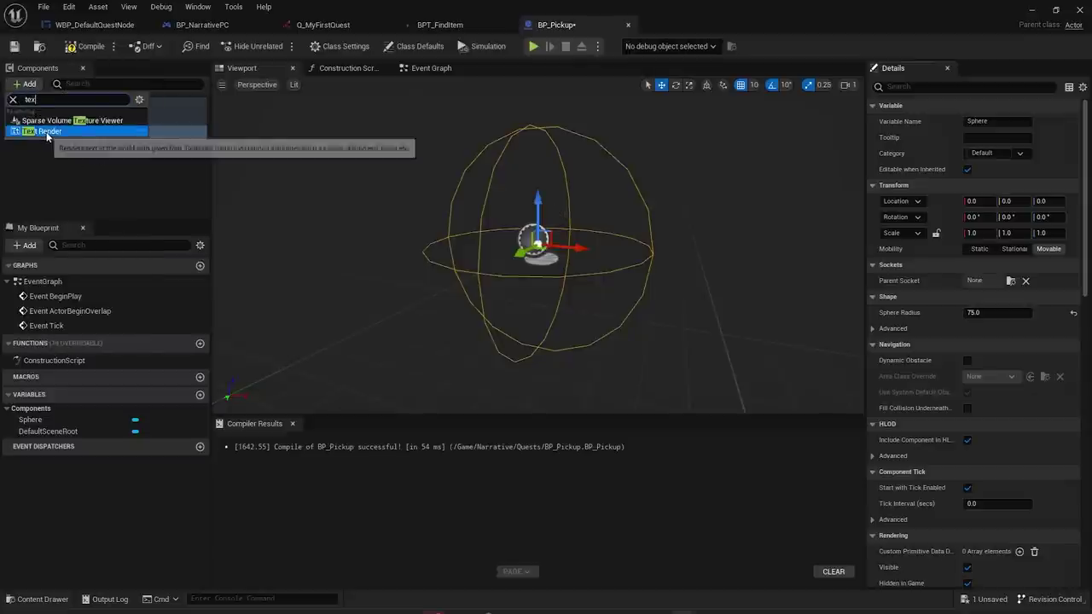
click(43, 132)
right_drag(482, 253, 358, 247)
scroll(633, 303, down, 3)
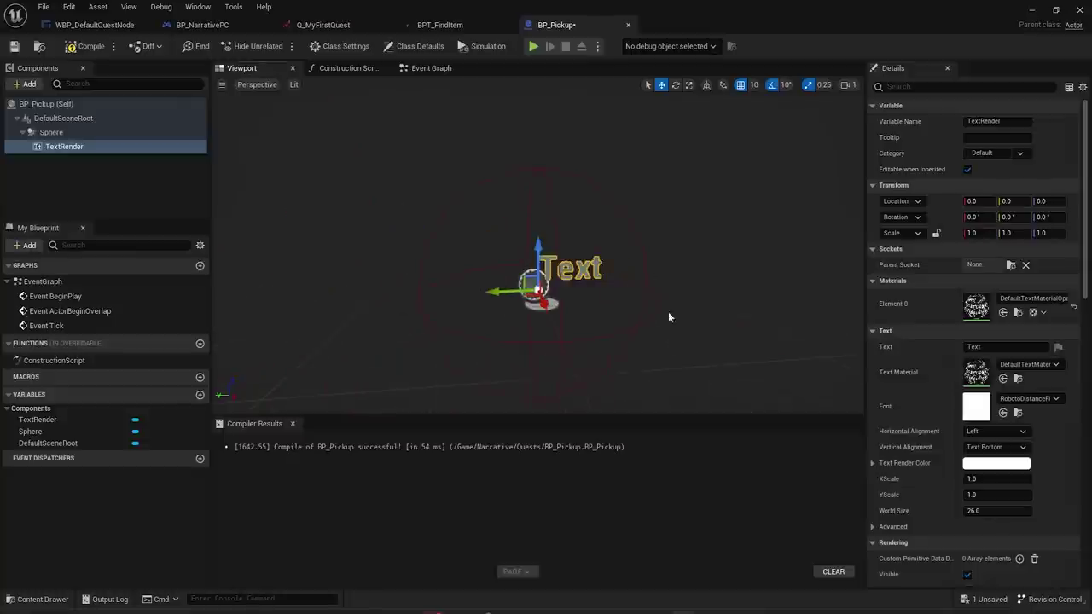
click(991, 431)
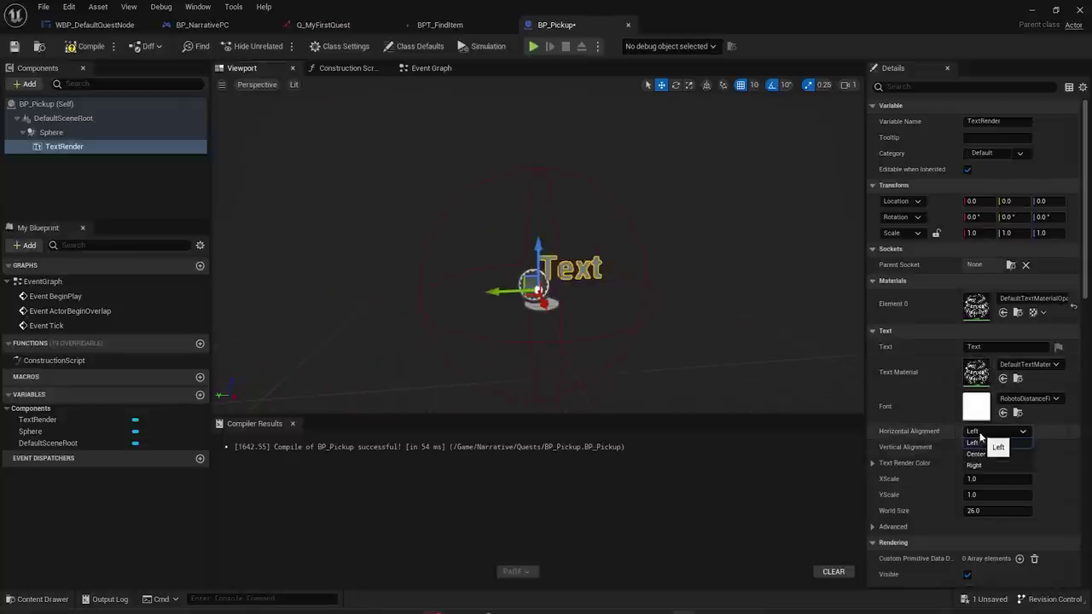
click(979, 456)
click(1007, 347)
text(Item Name)
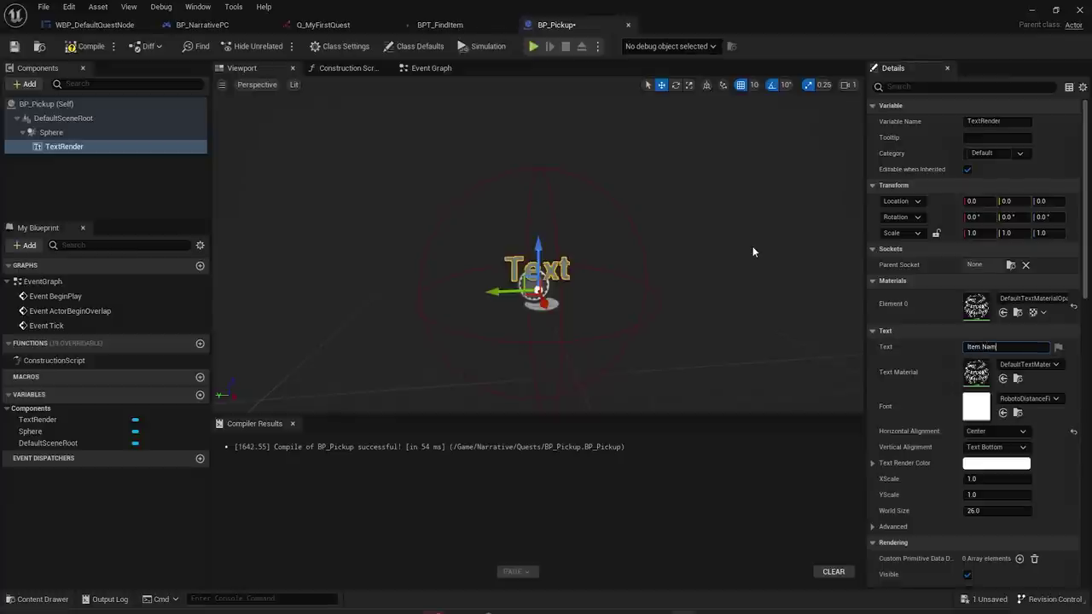
key(Return)
key(ctrl+s)
- Add an On Component Begin Overlap event for the Sphere component
click(51, 132)
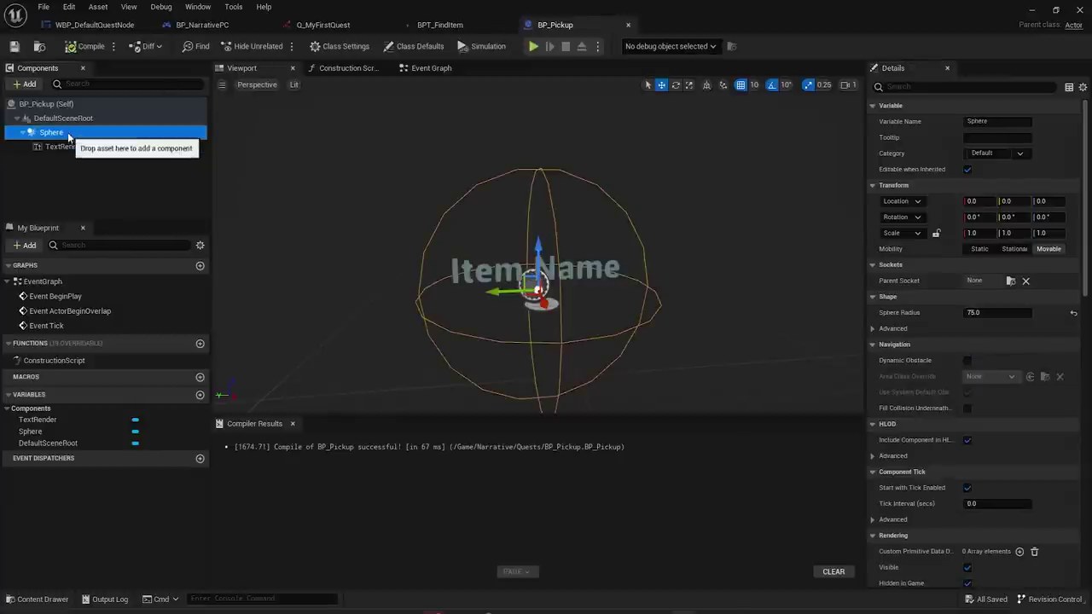
drag(1088, 215, 1085, 516)
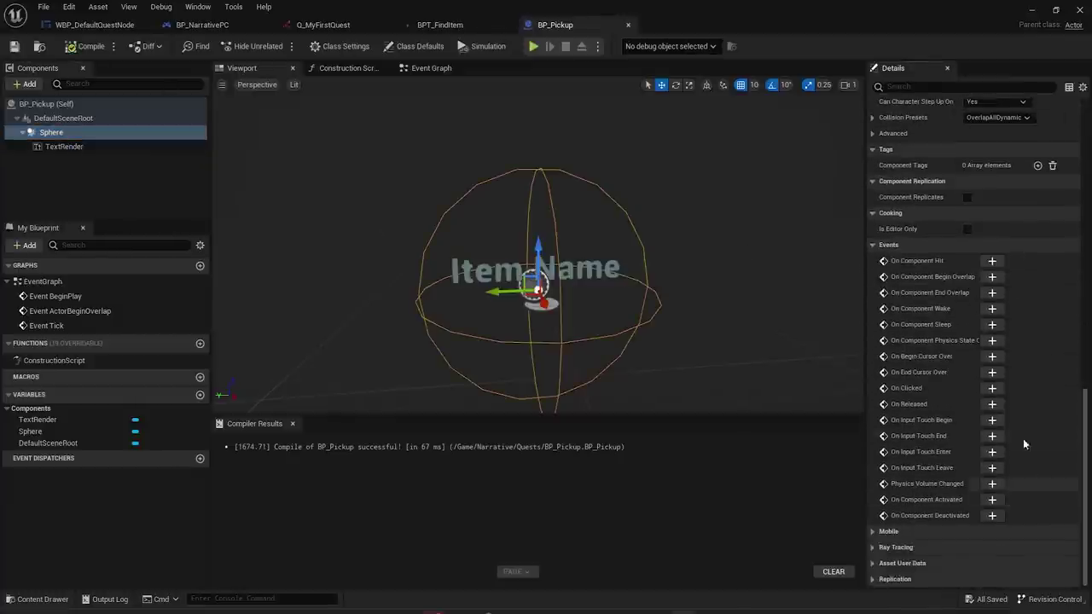
click(992, 276)
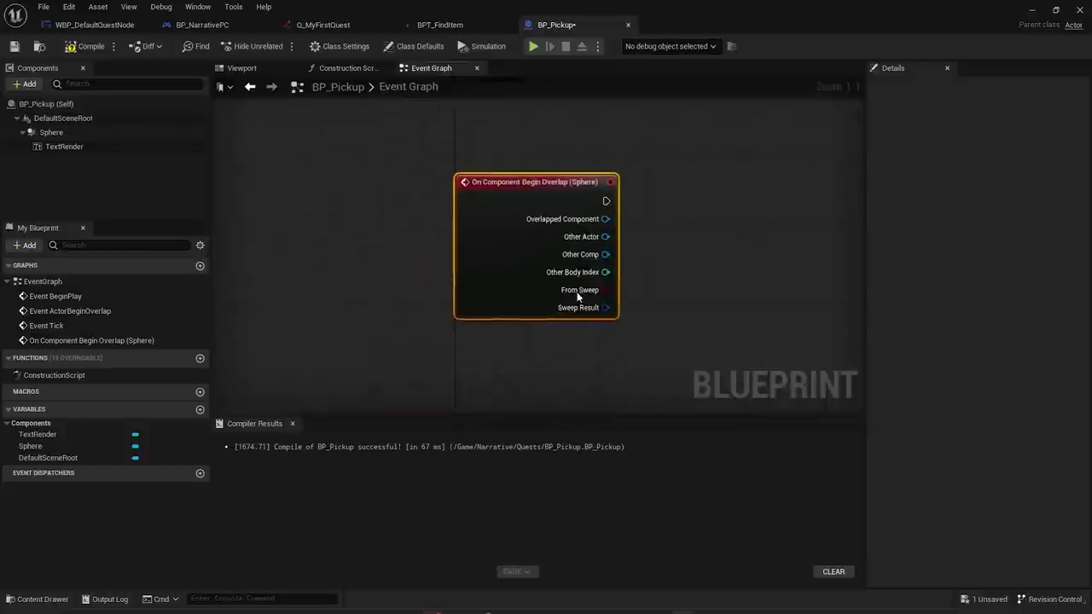
- Cast the overlap event's Other Actor to BP_ThirdPersonCharacter and align the cast node beside the event
right_drag(546, 282, 437, 311)
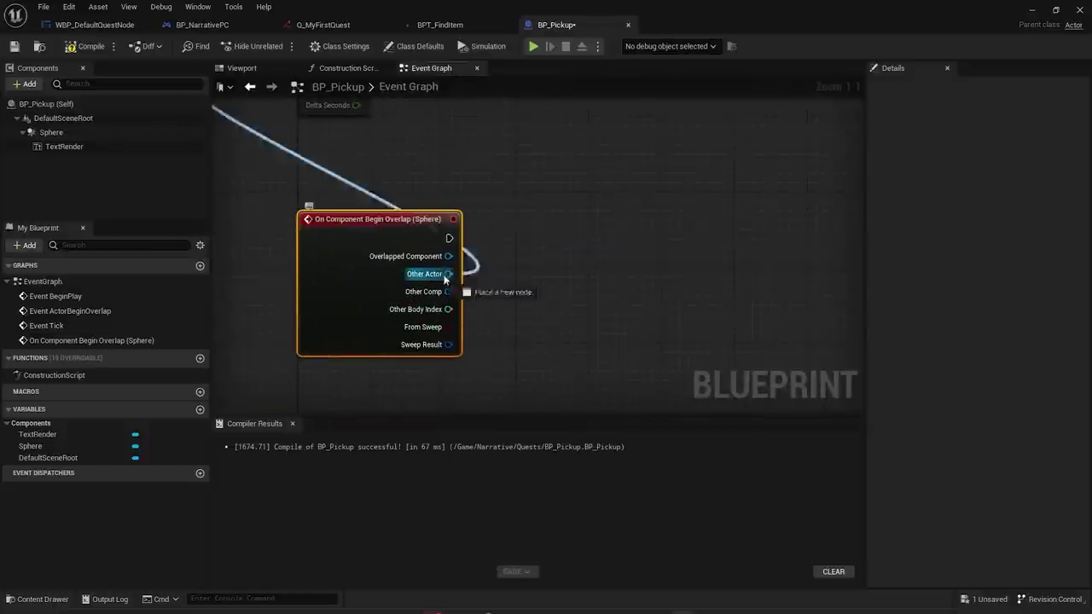
drag(437, 279, 563, 272)
text(cast to thirdper)
key(Up)
key(Return)
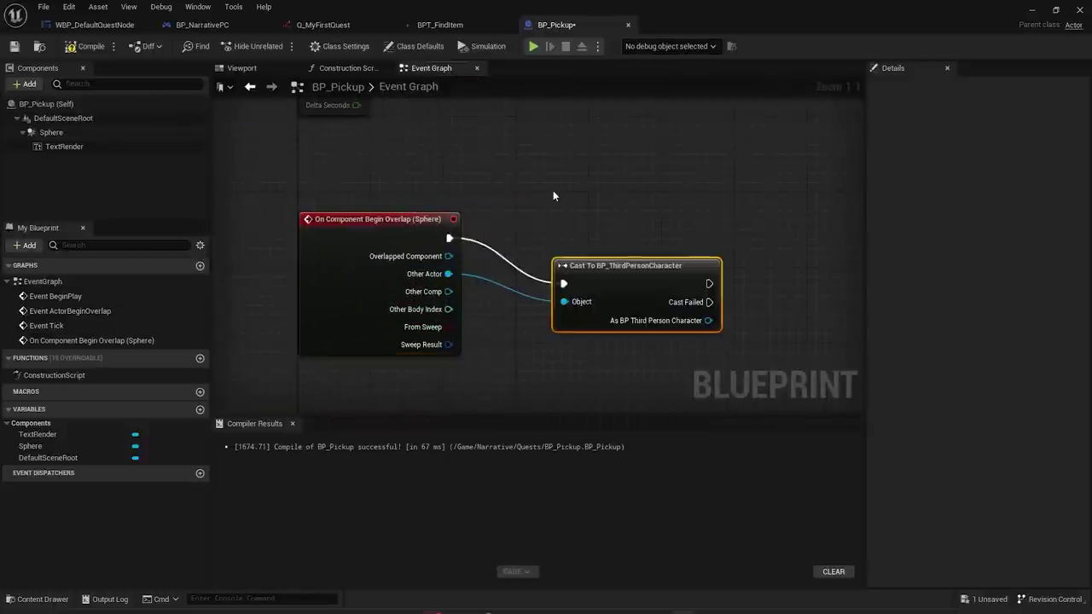
drag(622, 264, 557, 217)
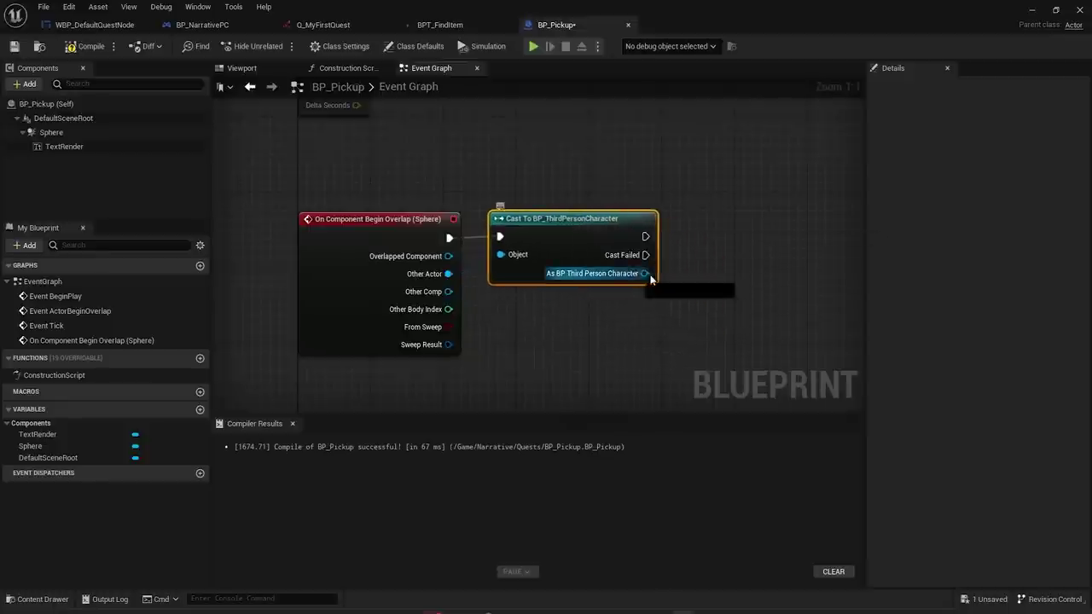
- Get the third-person character's controller and cast it to BP_NarrativePC, executing it after the character cast
drag(637, 278, 714, 282)
text(get controller)
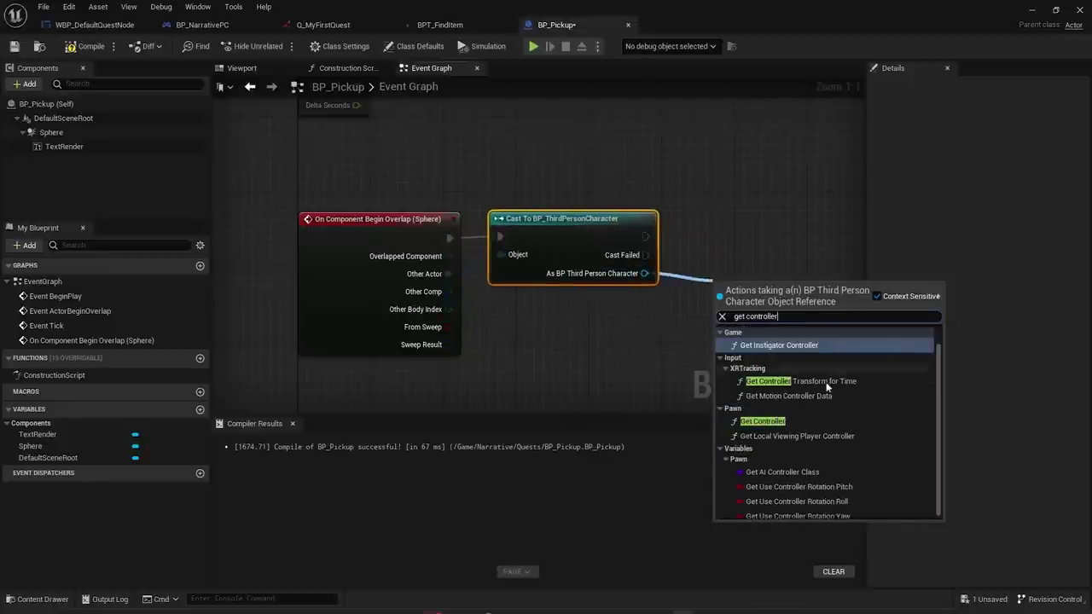
click(778, 420)
right_drag(771, 312, 542, 330)
drag(578, 330, 657, 275)
text(cast to na)
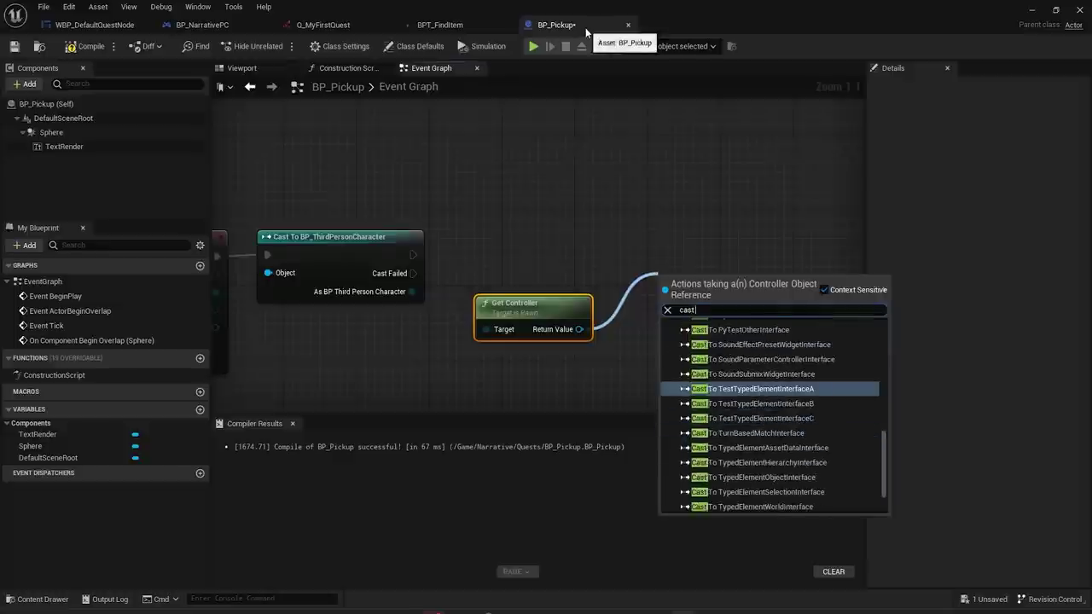
key(Return)
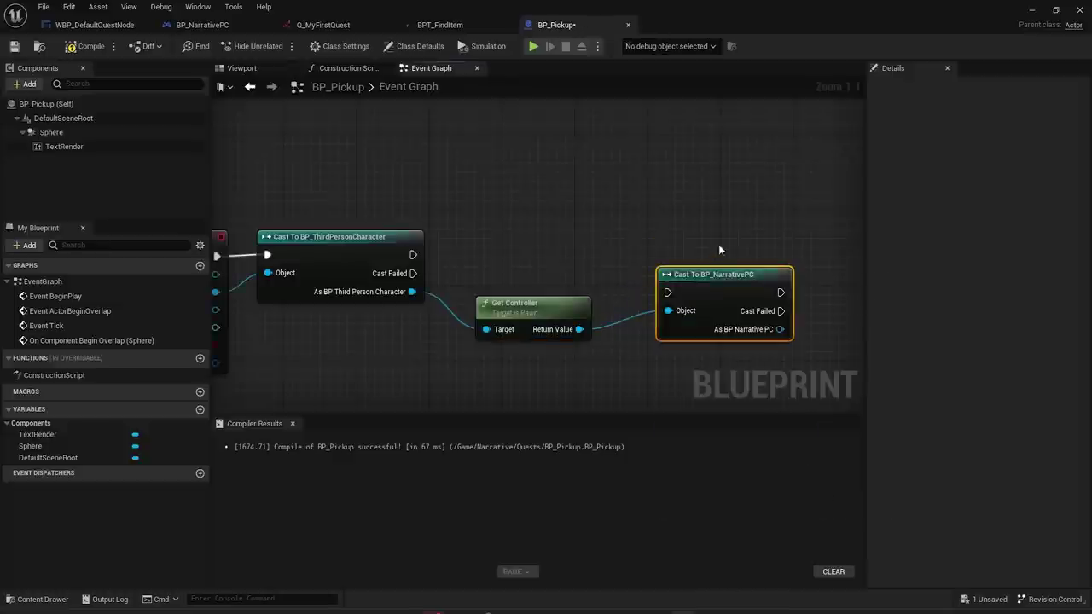
drag(708, 264, 678, 236)
drag(418, 254, 632, 255)
- Add a Call On Item Found node from the As BP Narrative PC output
right_drag(631, 256, 492, 255)
drag(603, 291, 713, 259)
text(call on)
key(Return)
- Promote the Item Name input of Call On Item Found to an instance-editable variable, and compile and save BP_Pickup
right_click(693, 292)
click(721, 316)
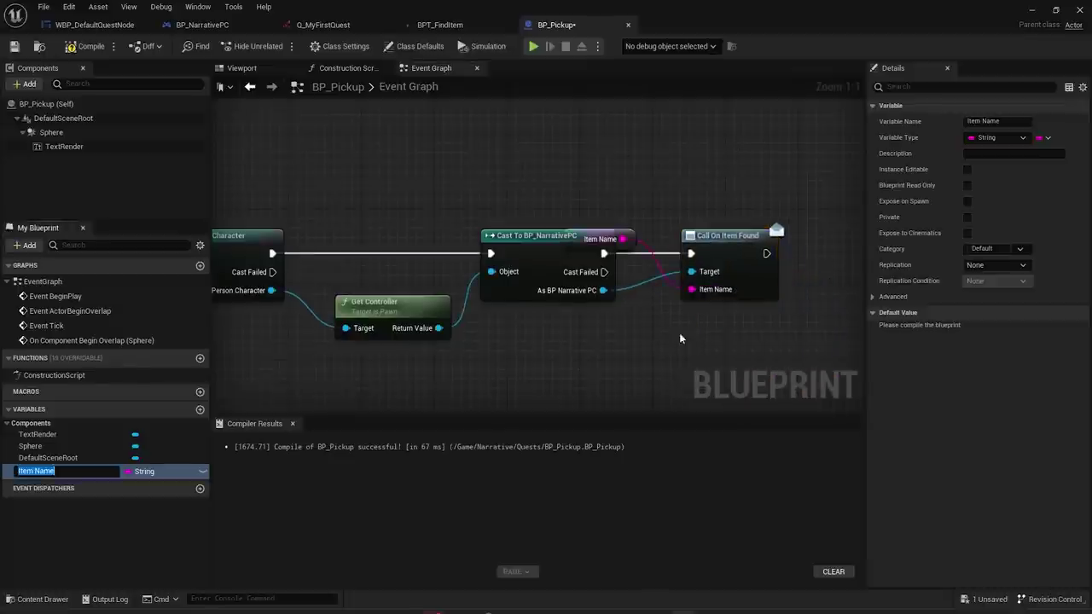
drag(631, 244, 613, 329)
click(649, 358)
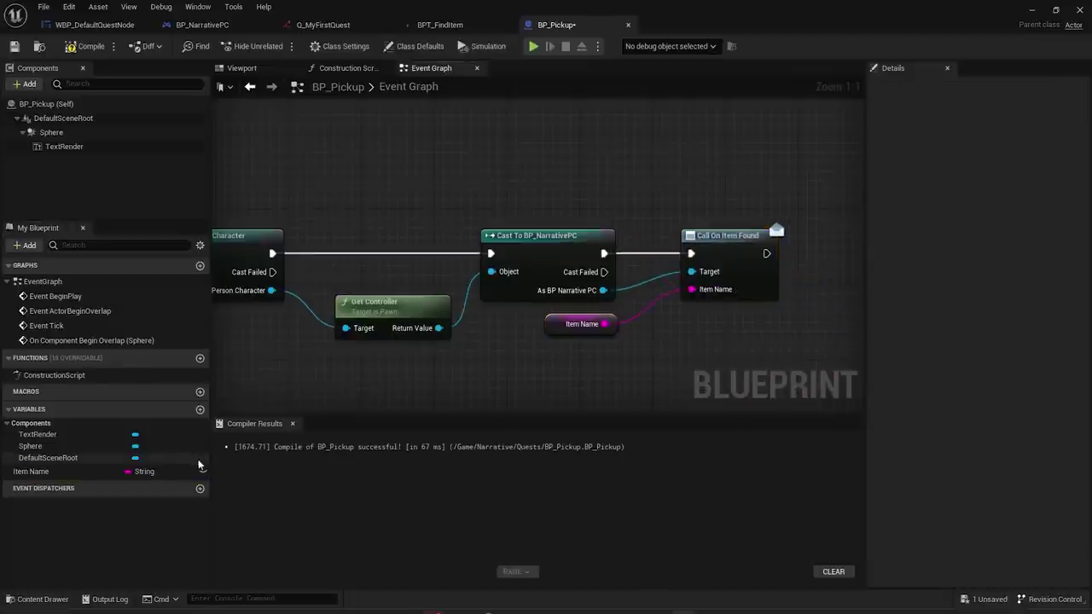
click(85, 46)
click(14, 46)
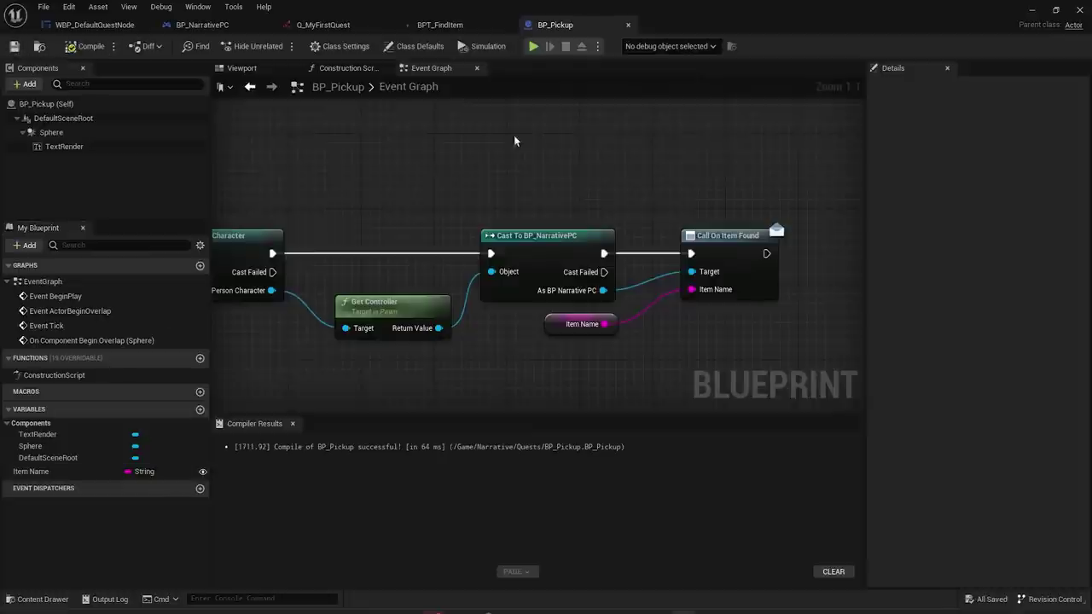
- In BP_Pickup's Construction Script, add a Set Text node targeting the TextRender component and execute it from the Construction Script entry
click(348, 69)
drag(64, 146, 558, 226)
text(set t)
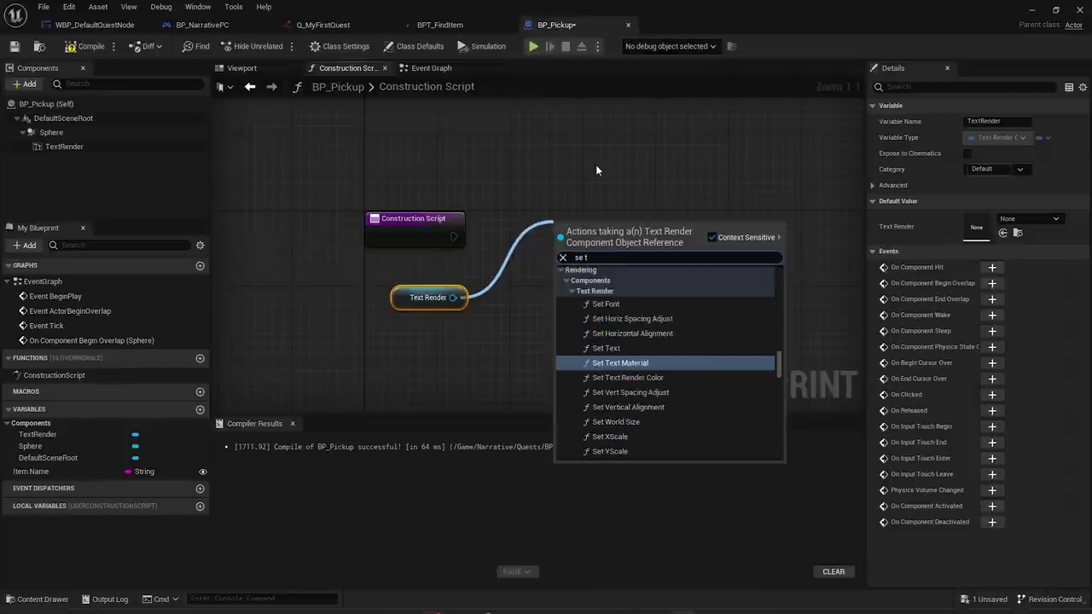
text(ext)
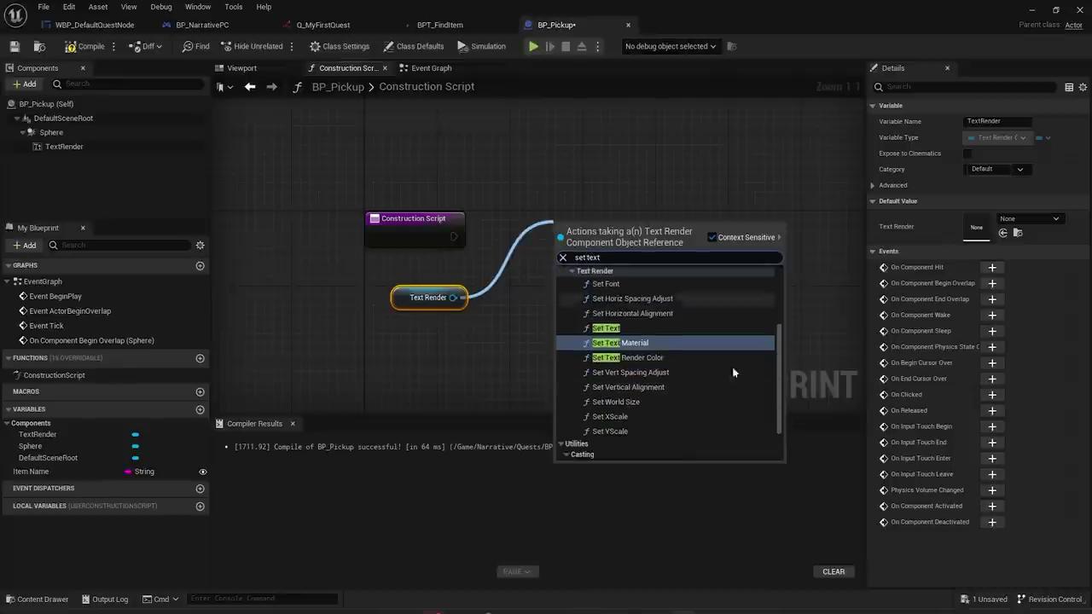
scroll(624, 405, down, 2)
scroll(641, 377, up, 3)
click(618, 354)
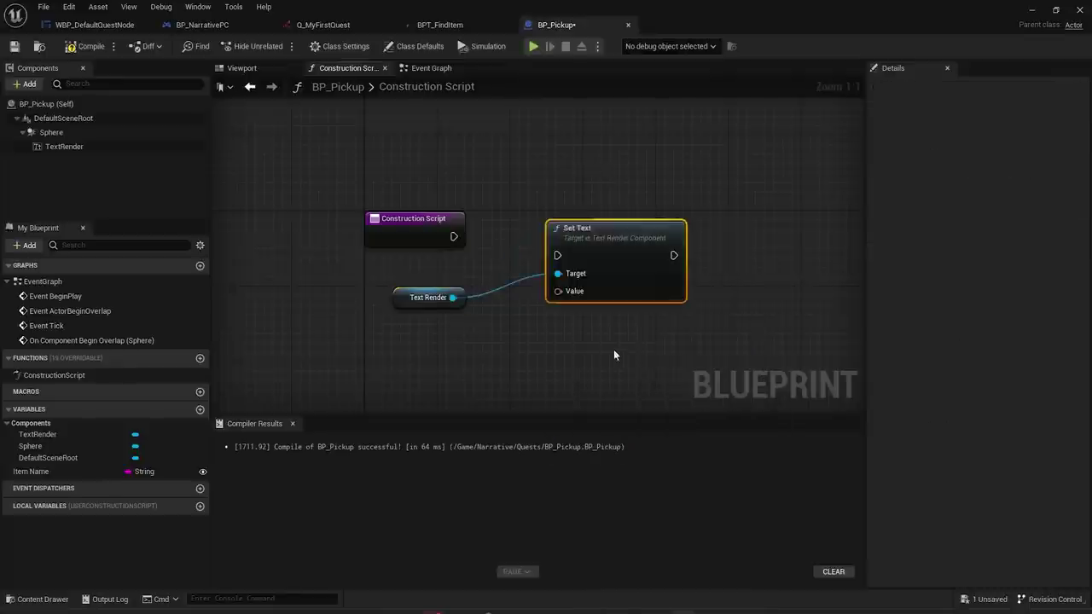
drag(454, 236, 593, 235)
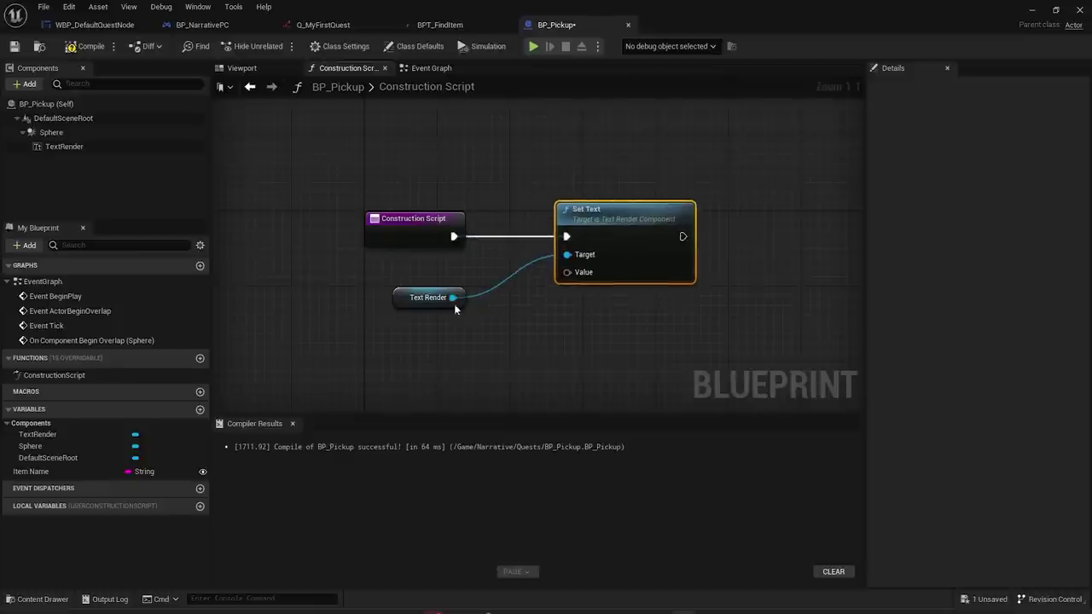
drag(424, 297, 432, 269)
- Feed the Item Name variable into Set Text's Value through a To Text (String) conversion, tidy the nodes, and compile and save BP_Pickup
drag(43, 473, 566, 272)
click(461, 344)
drag(424, 326, 352, 345)
click(480, 314)
drag(481, 314, 472, 333)
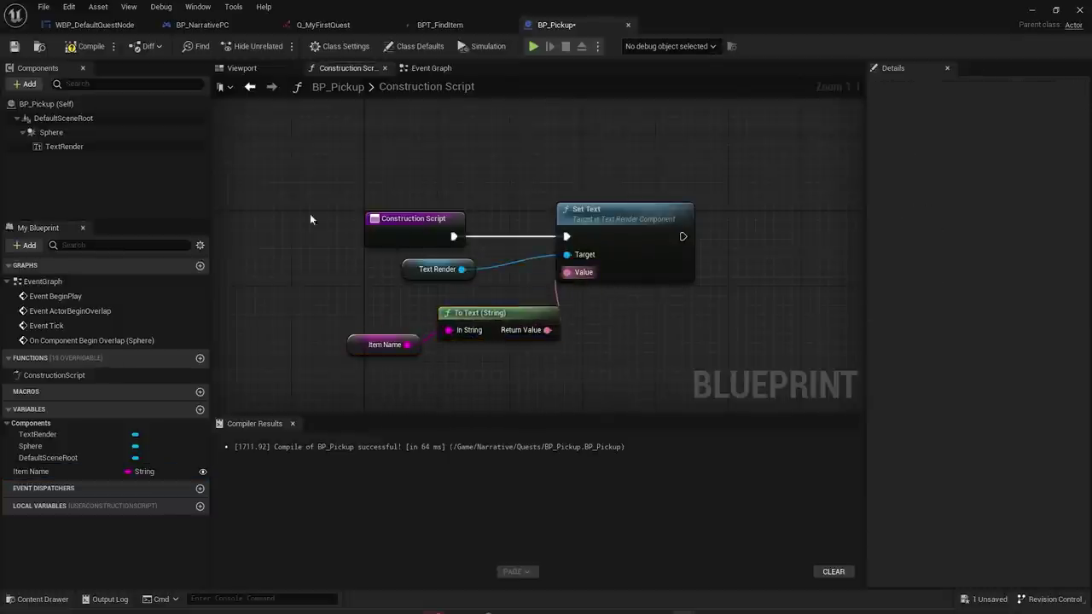
click(85, 46)
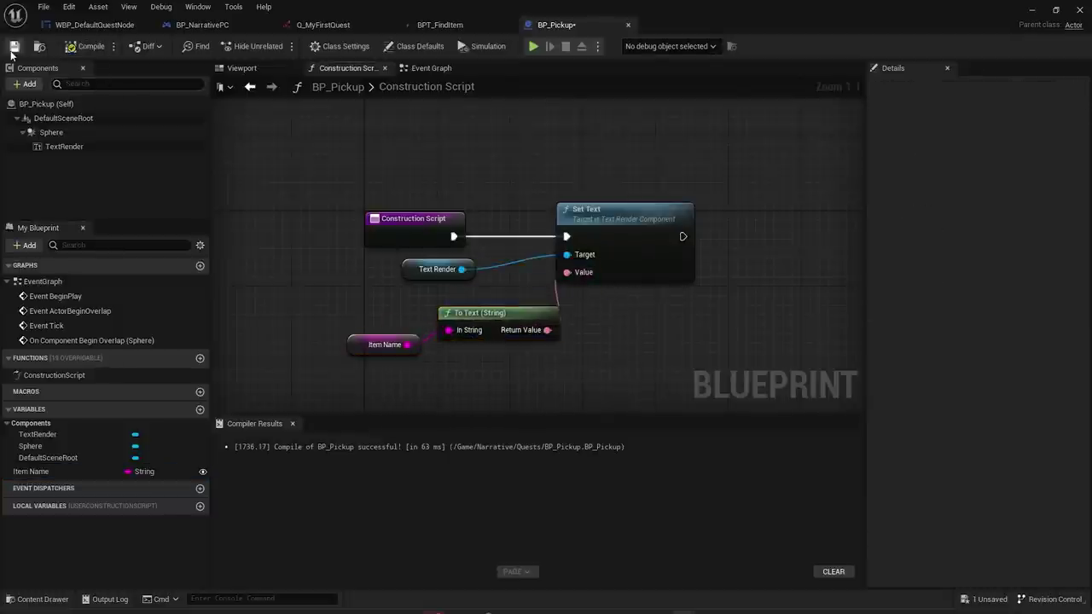
- Place a BP_Pickup in ThirdPersonMap at about X 970, Y 1630, Z 90 and set its Item Name to sword
click(1034, 11)
drag(167, 443, 595, 170)
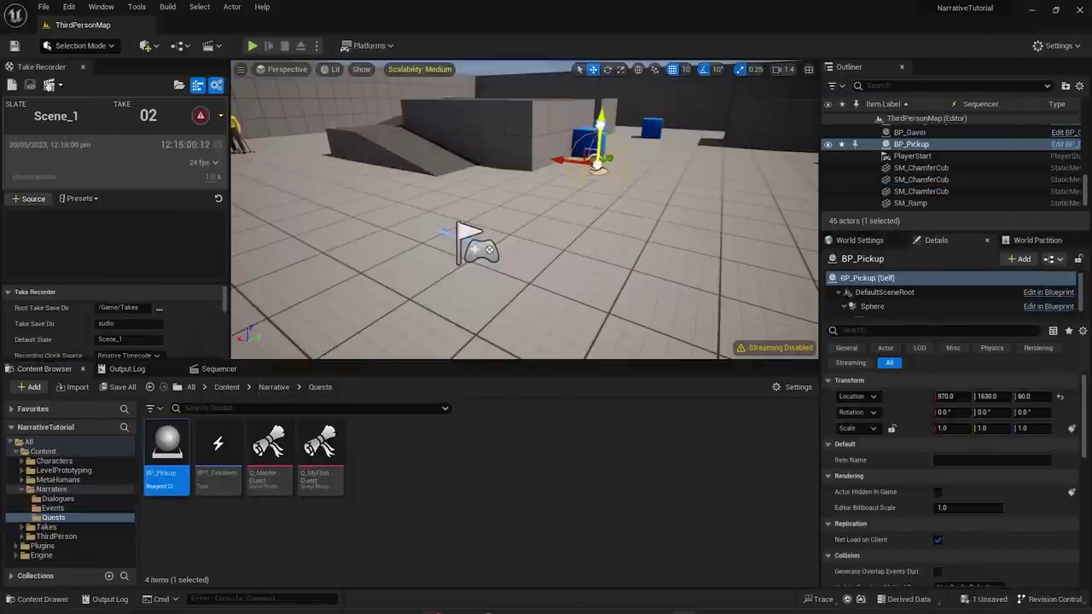
key(f)
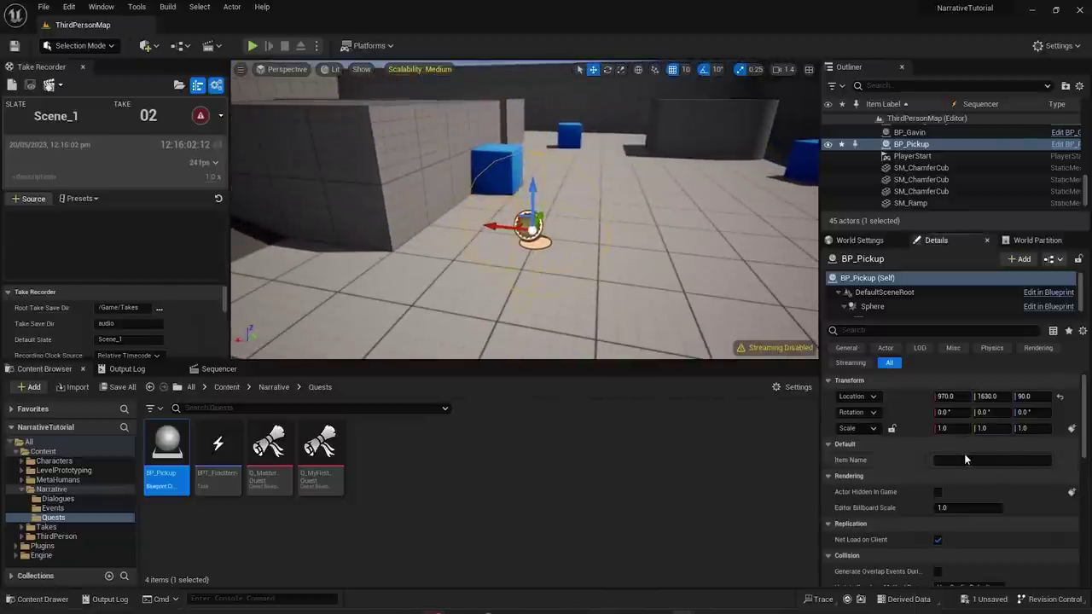
text(sword)
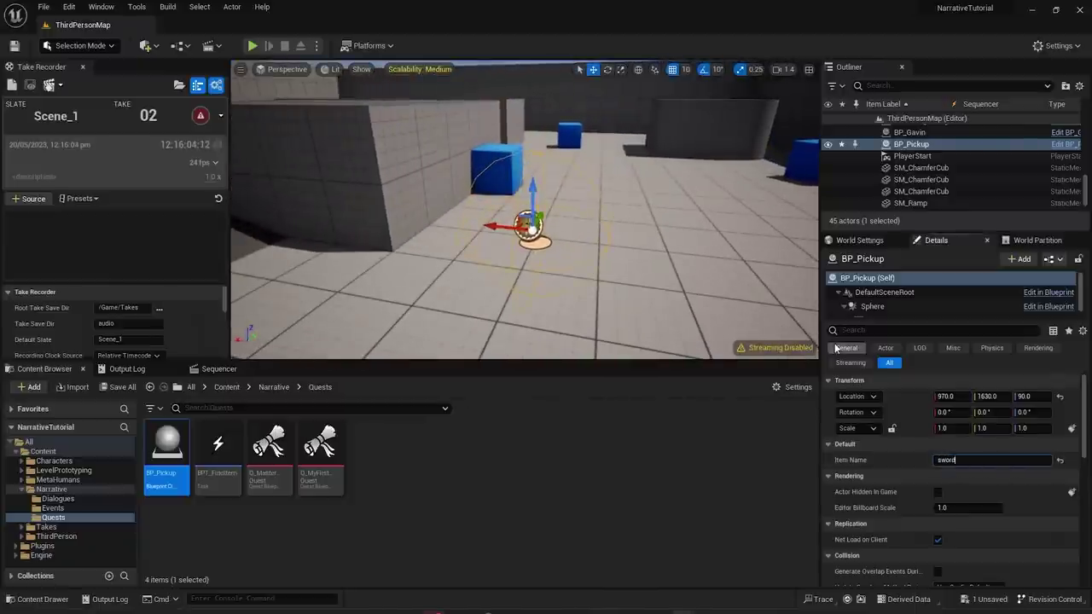
- Rotate the sword pickup about its Z axis to about -110°
right_drag(545, 130, 405, 144)
key(e)
drag(555, 224, 649, 224)
mouse_move(549, 266)
right_down()
mouse_move(606, 299)
mouse_move(529, 281)
mouse_move(561, 273)
right_up()
- Duplicate the sword pickup to X 790, Y 1630, and duplicate that copy again to X 790, Y 1890
key(w)
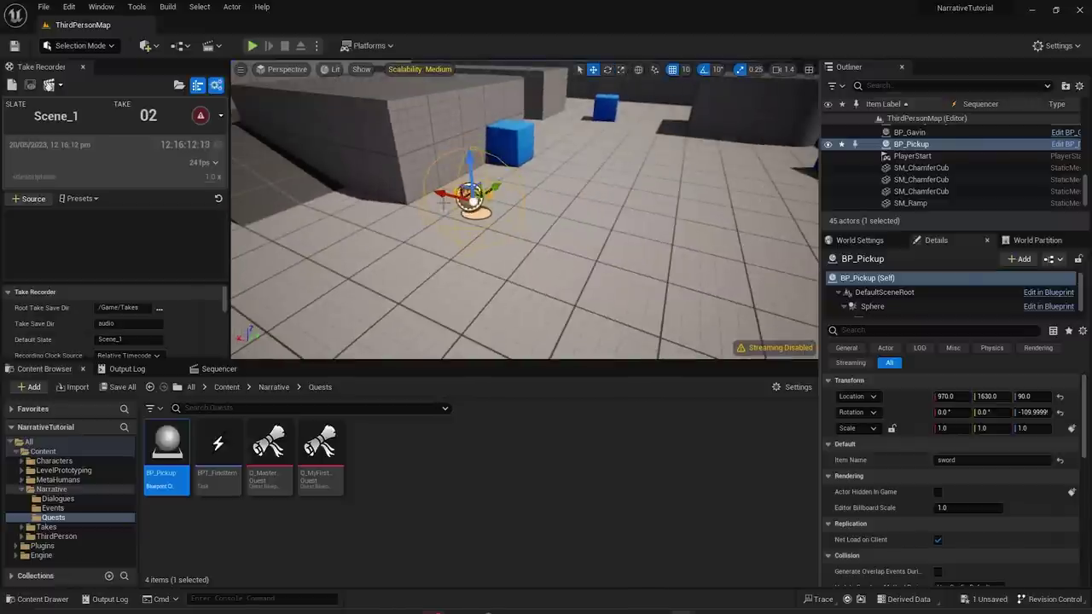
alt+drag(443, 198, 552, 226)
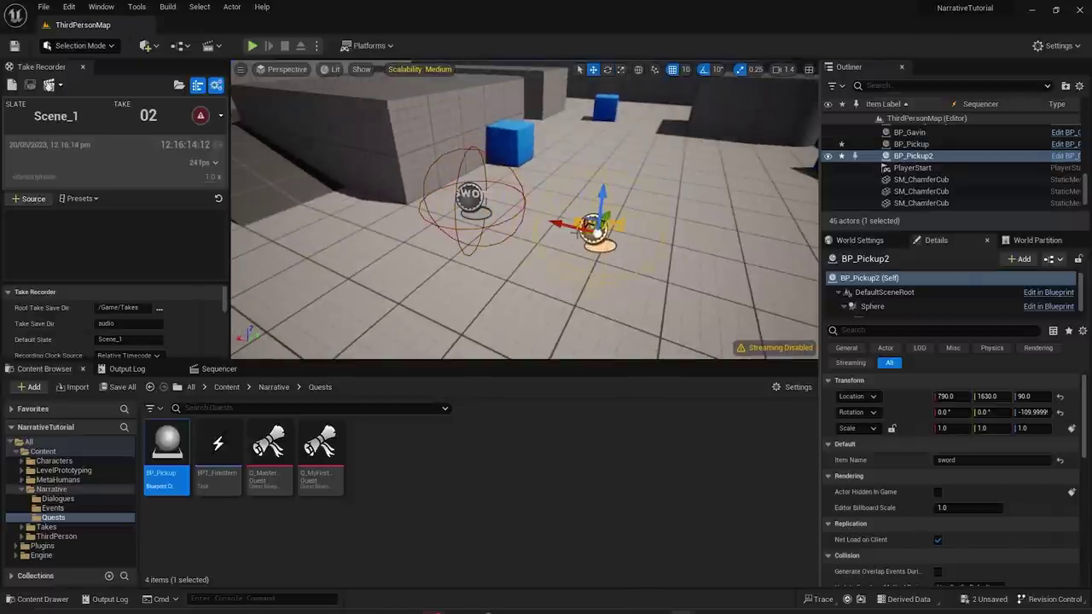
drag(645, 182, 663, 160)
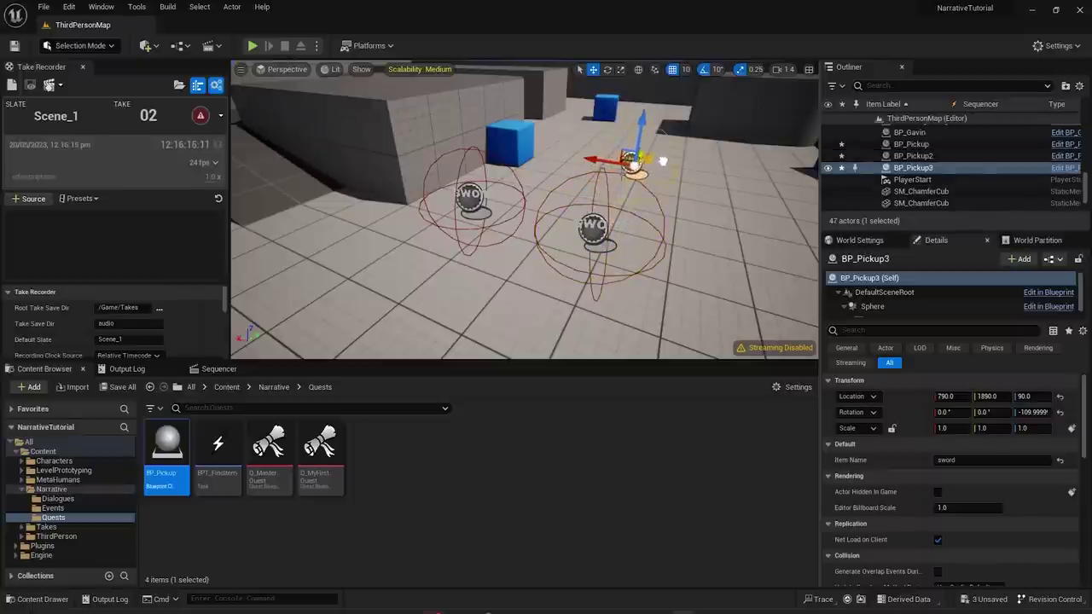
- Set the newest pickup's Item Name to shield, duplicate it to X 990, Y 1890, and save all changes
click(964, 460)
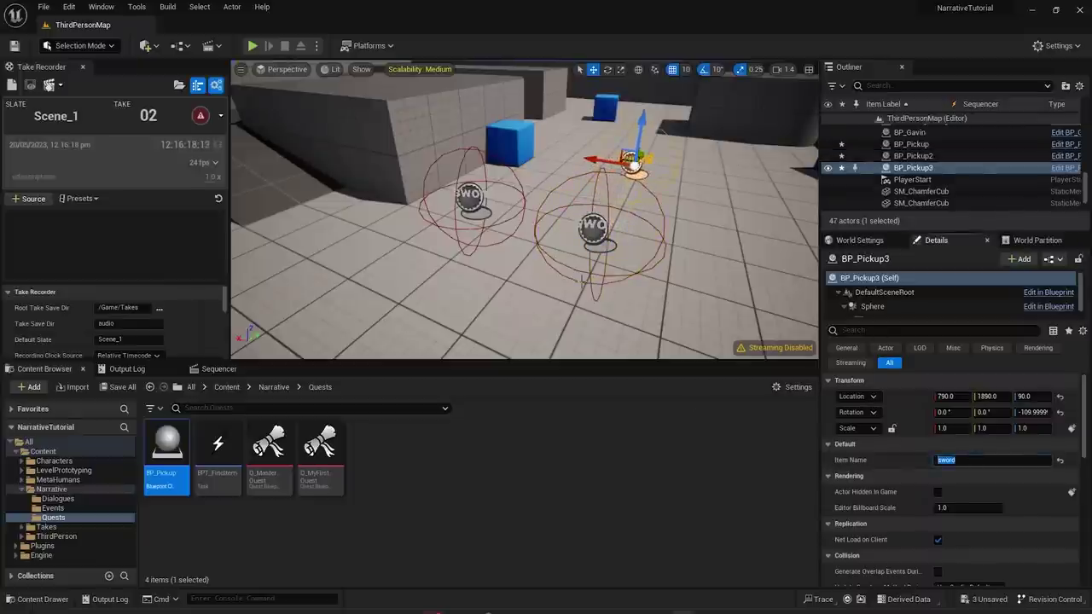
text(shield)
right_drag(584, 269, 543, 265)
alt+drag(543, 211, 468, 200)
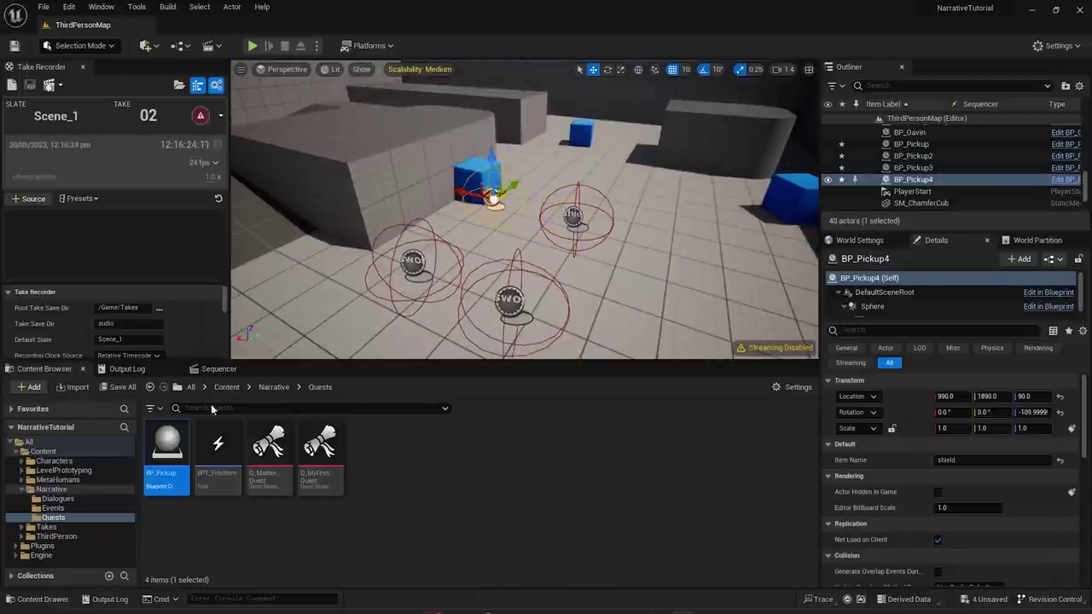
click(114, 391)
click(636, 440)
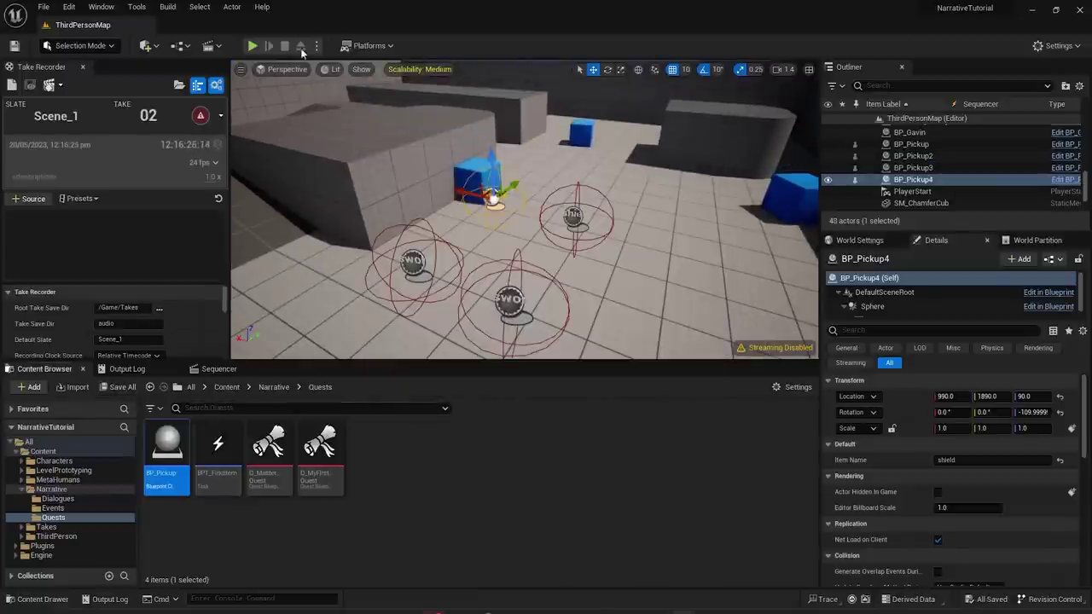
- Play-test the level by running through the sword and shield pickups to check the quest objectives, and stop the session
click(252, 45)
key(w)
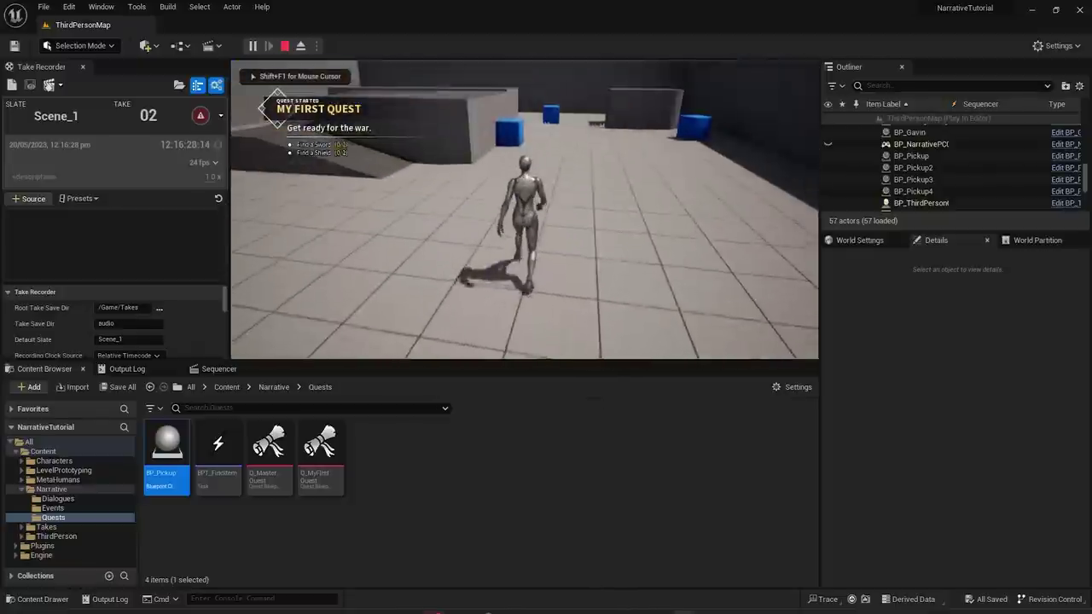
key(w)
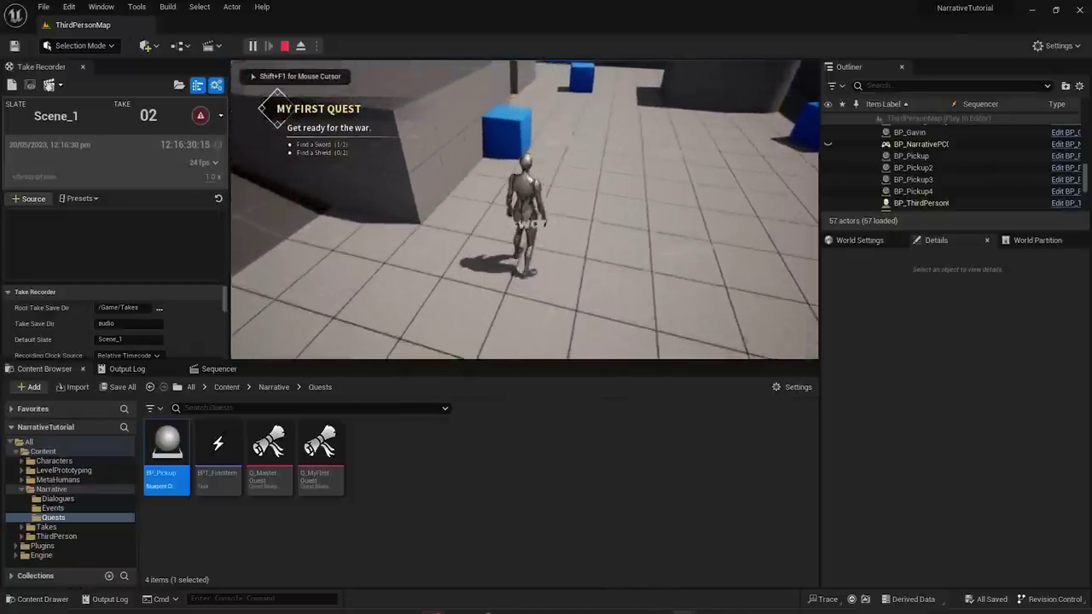
key(w)
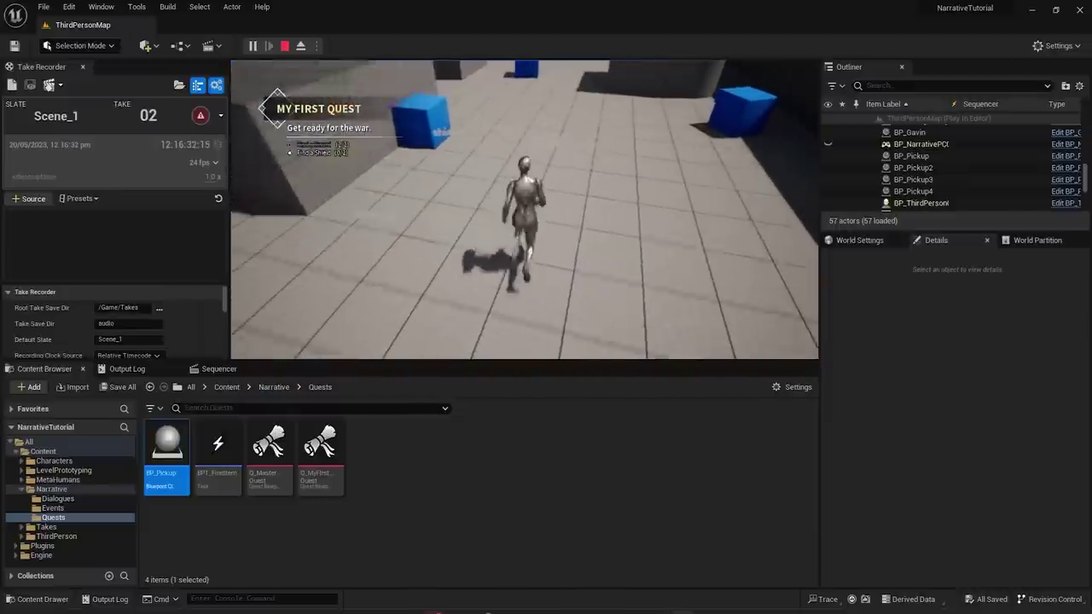
key(w)
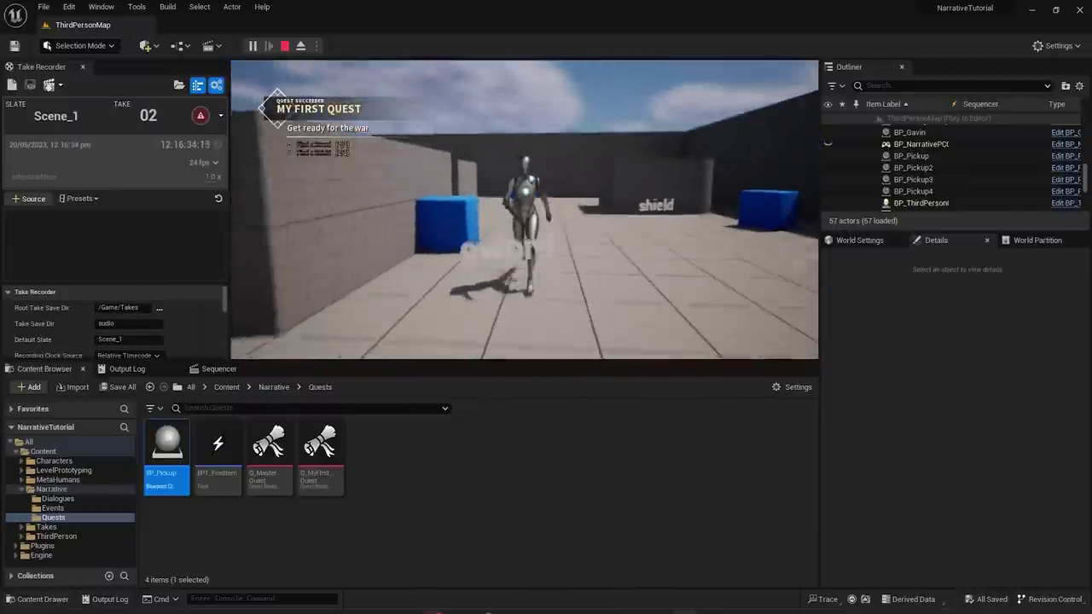
key(Escape)
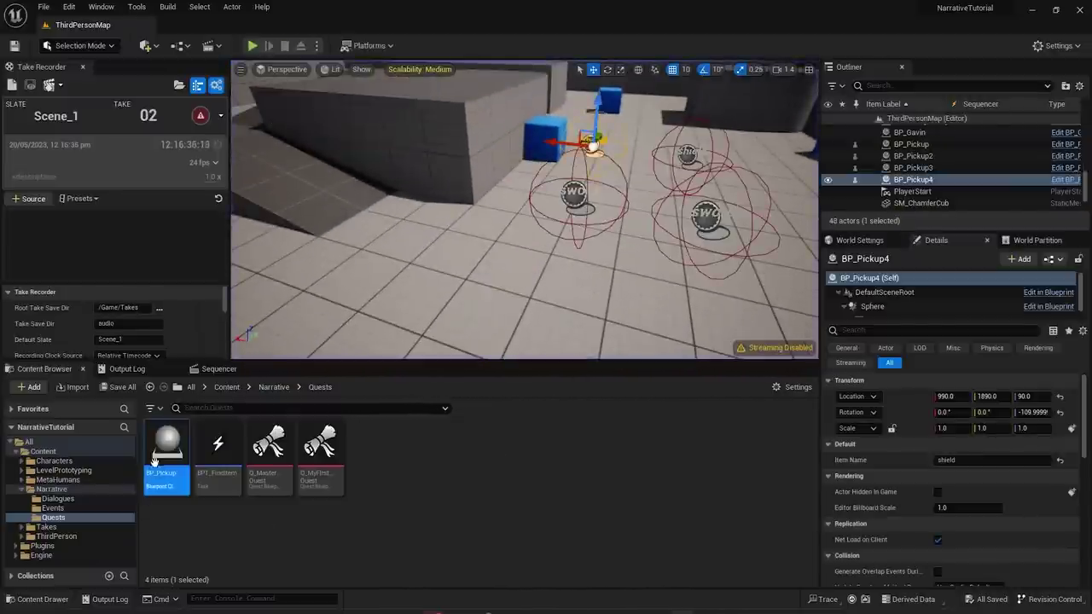
- In BP_Pickup's Event Graph, add a Destroy Actor node executed after Call On Item Found
double_click(163, 457)
click(425, 70)
right_drag(711, 250, 498, 238)
drag(554, 241, 670, 205)
text(destr)
key(Return)
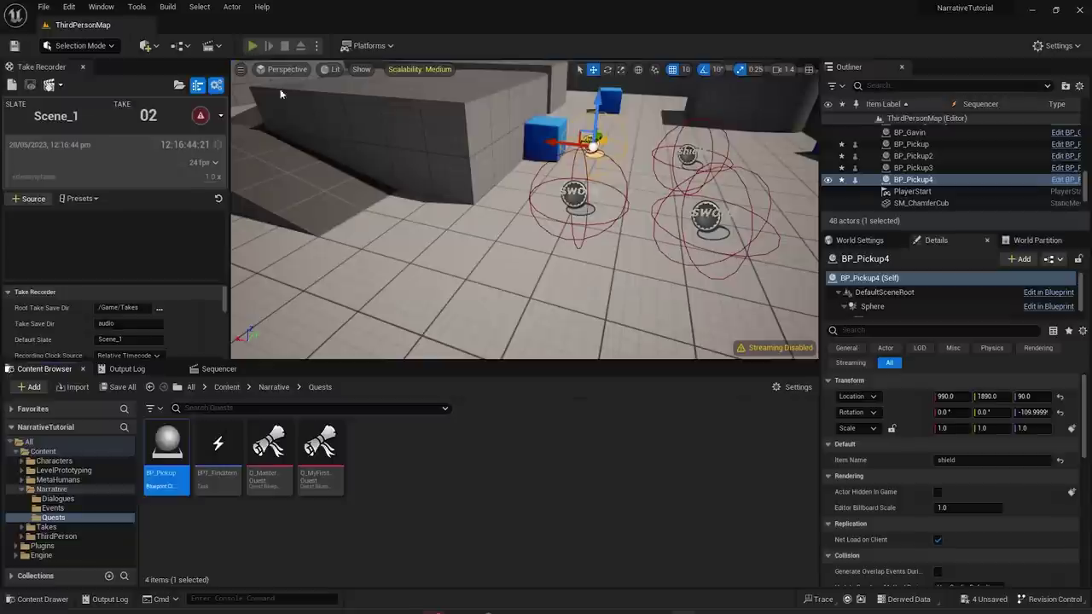
- Play-test the level again by collecting every sword and shield to check that pickups are destroyed, and stop the session
click(484, 173)
key(w)
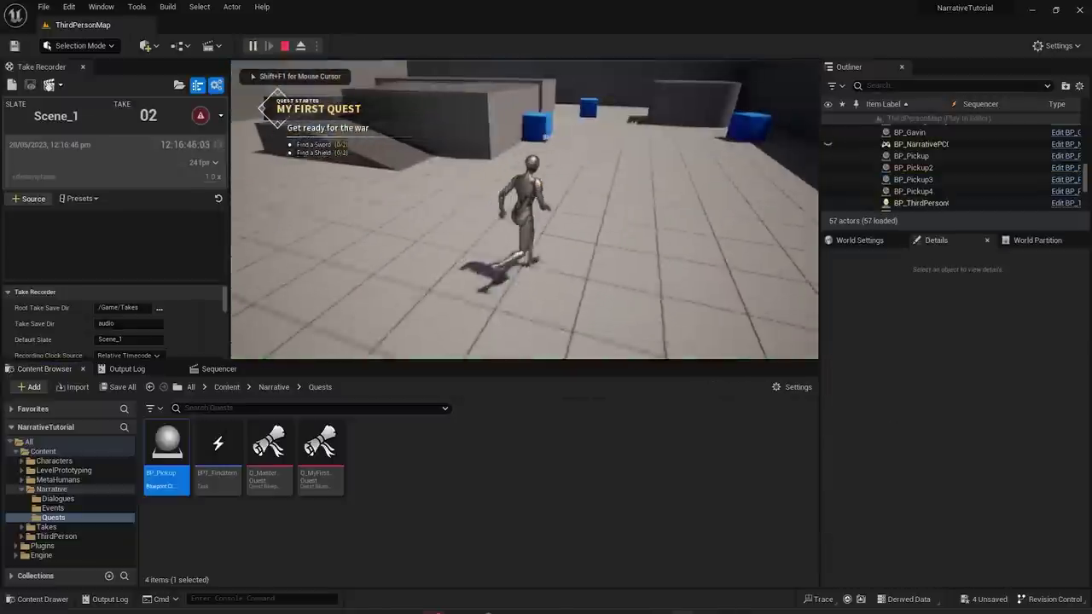
key(d)
key(s)
key(w)
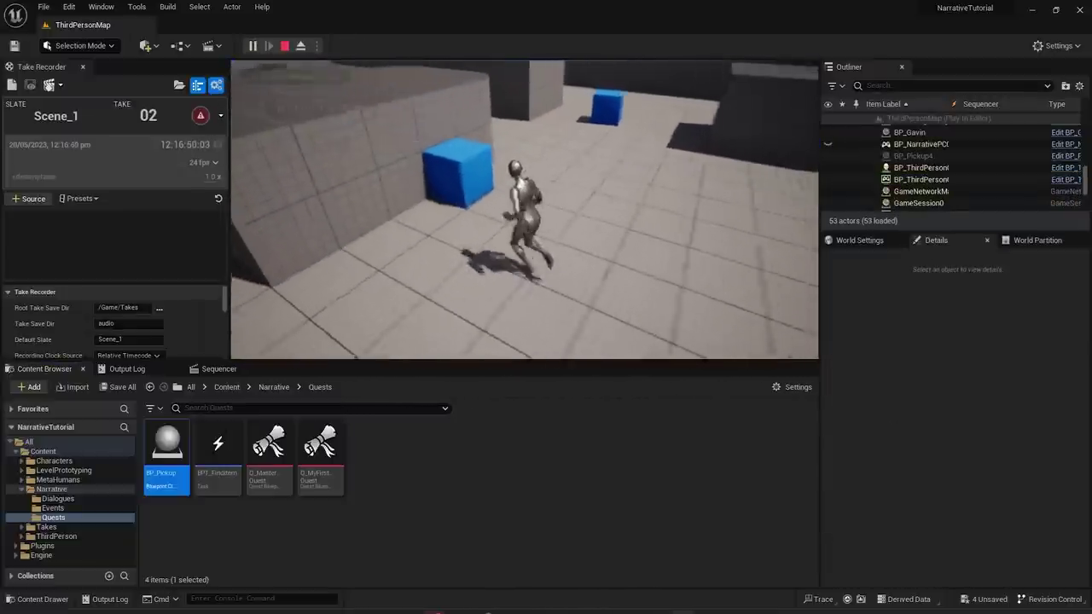
key(s)
key(space)
key(w)
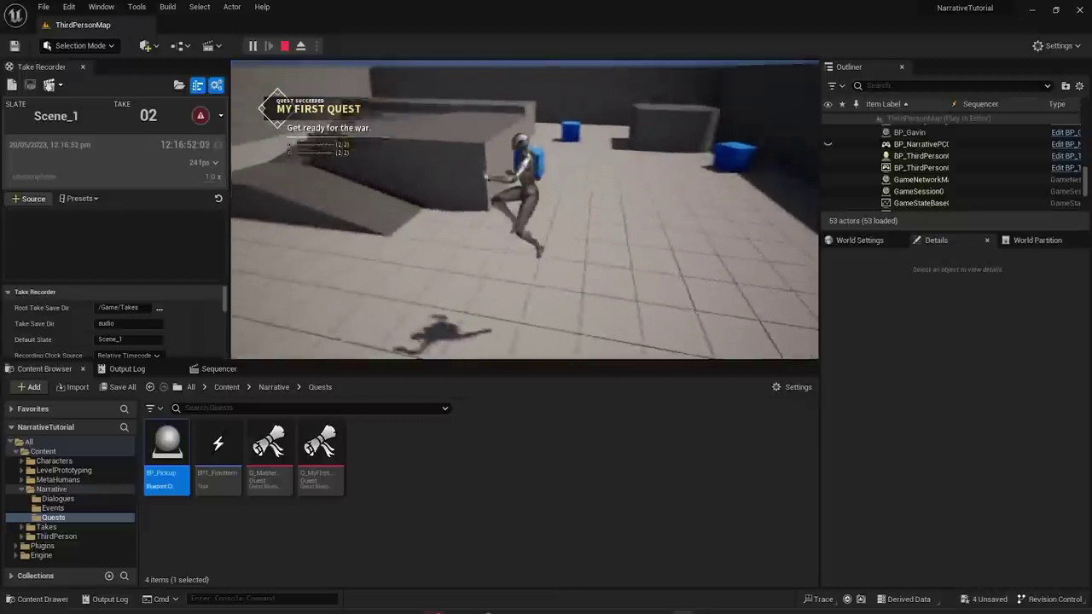
key(Escape)
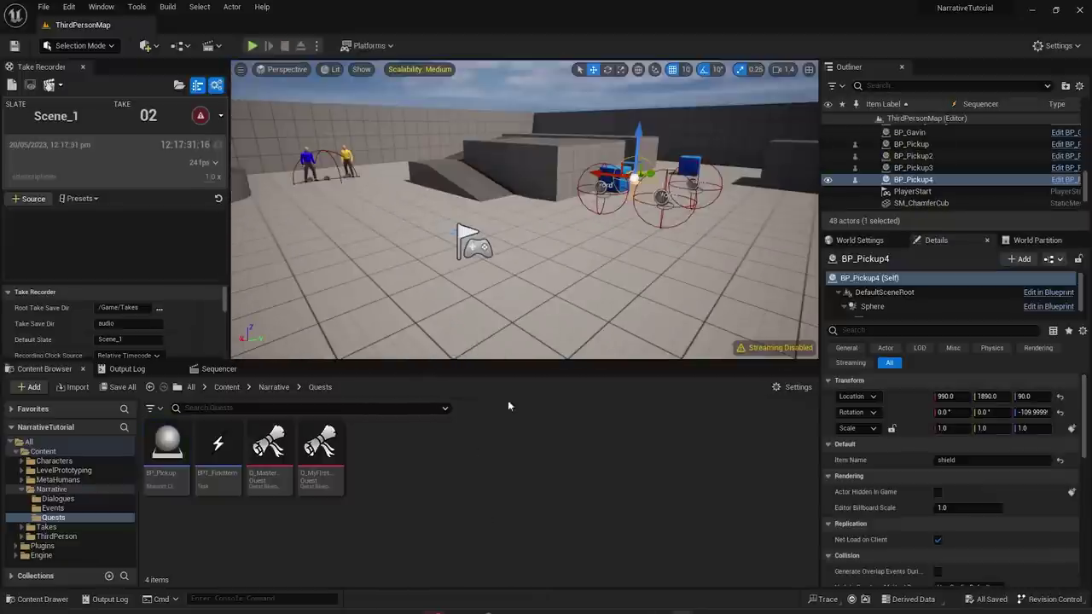
key(w)
right_drag(525, 209, 465, 239)
key(w)
right_drag(567, 210, 604, 213)
click(542, 213)
click(656, 180)
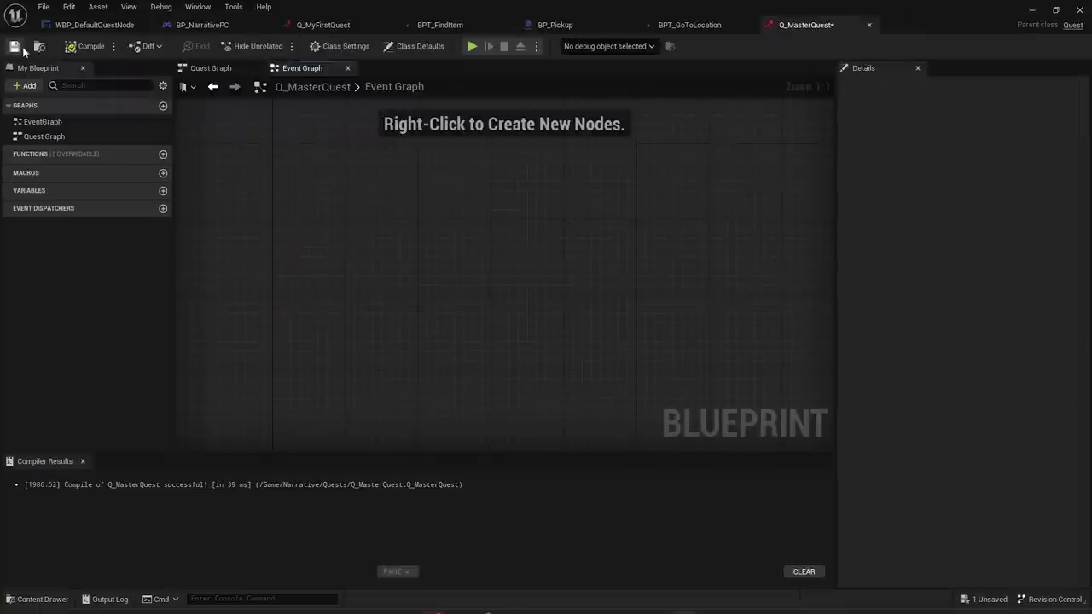
- Save the Q_MasterQuest blueprint and return to the level editor
click(22, 48)
click(1032, 10)
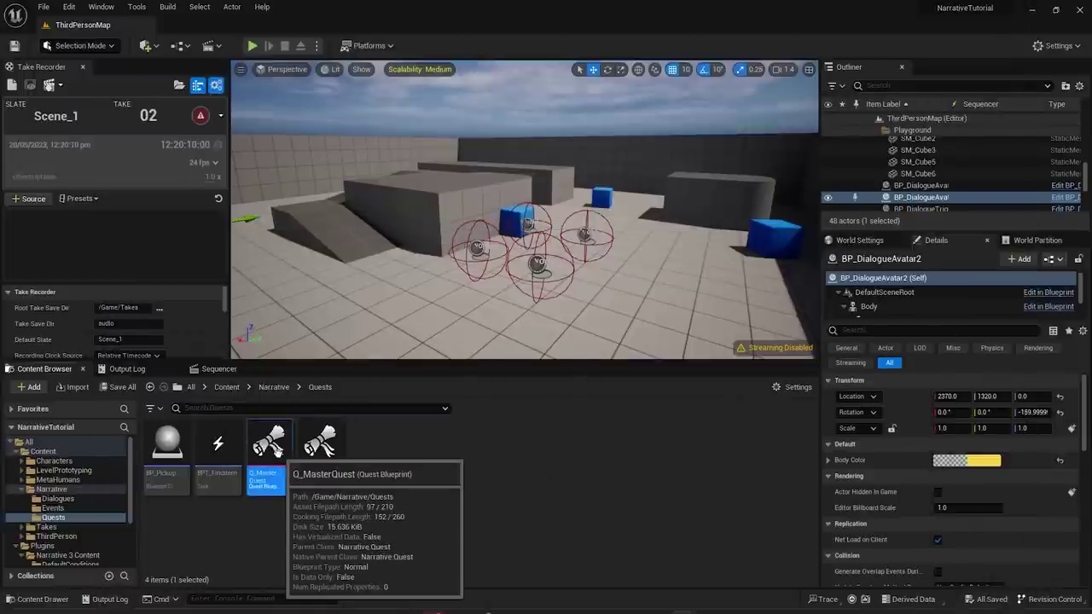
- Review the Q_MasterQuest, Q_MyFirstQuest, BPT_FindItem and BP_Pickup assets in the Quests folder
click(320, 442)
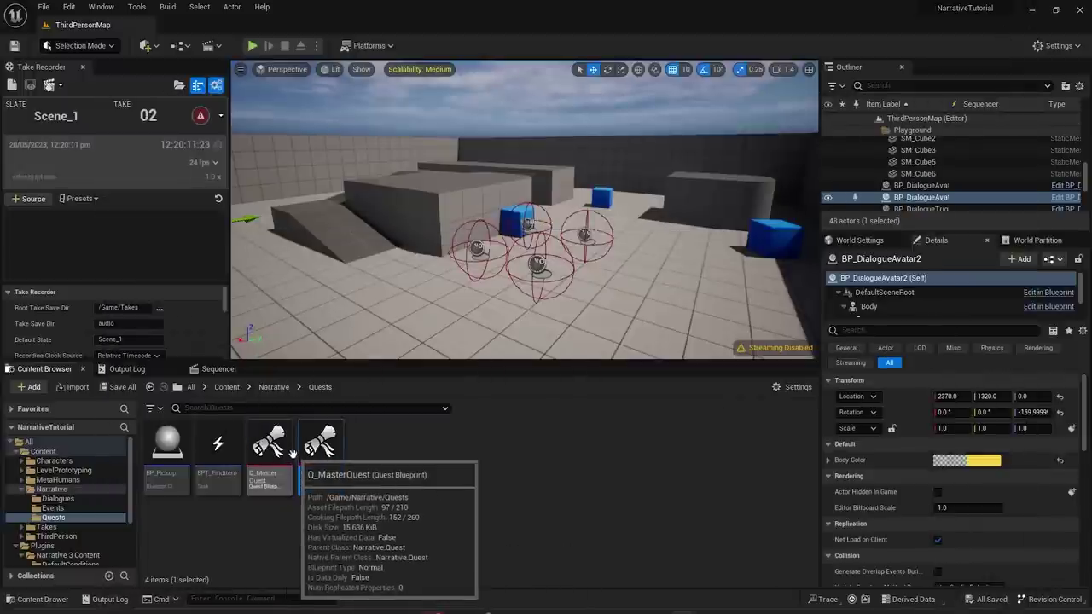
click(270, 451)
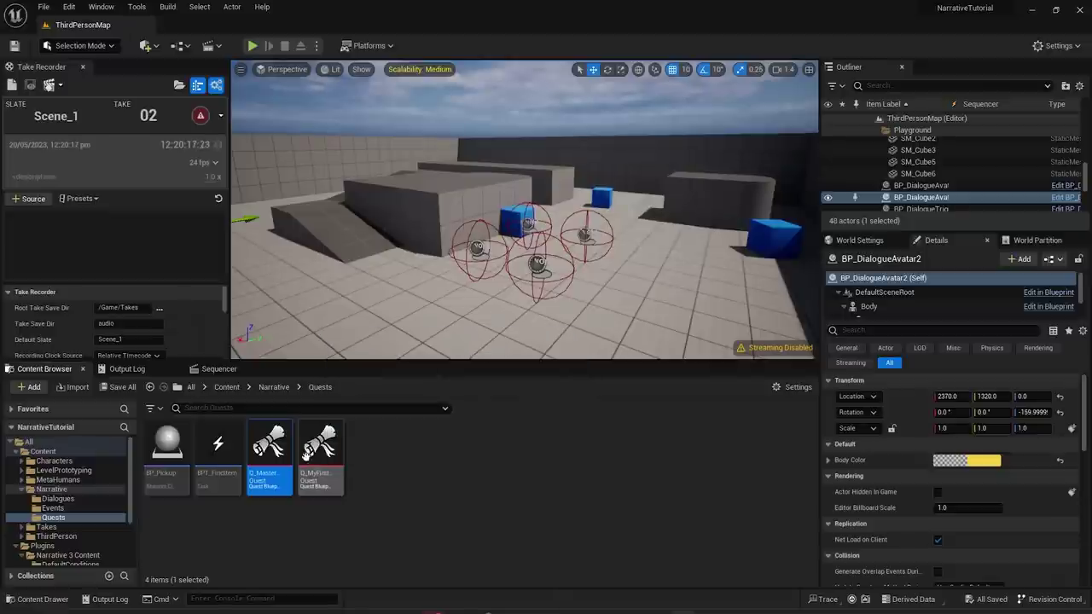
double_click(271, 472)
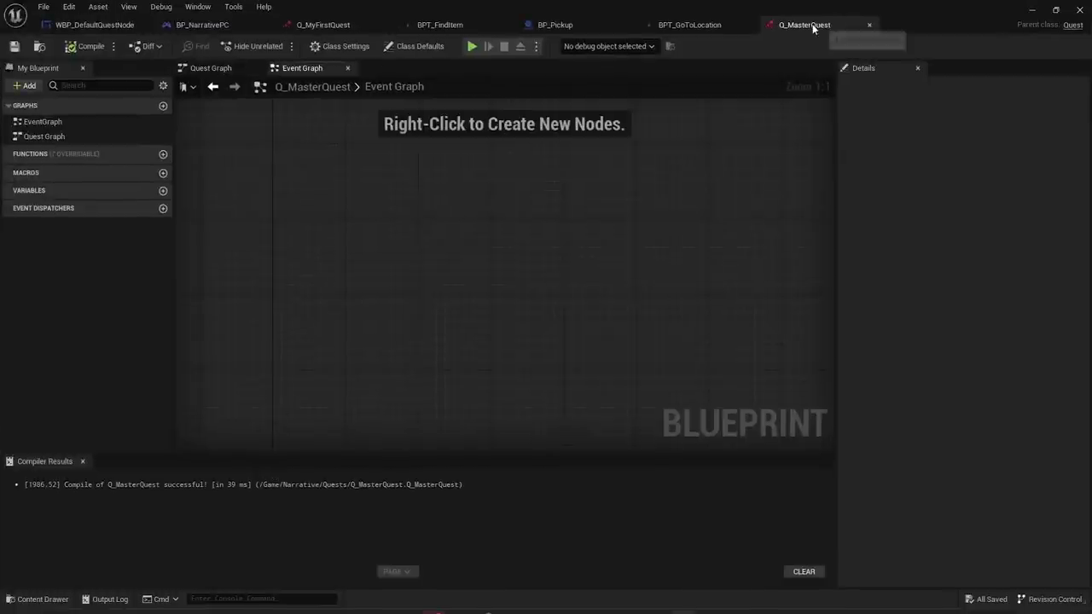
click(1033, 9)
click(324, 456)
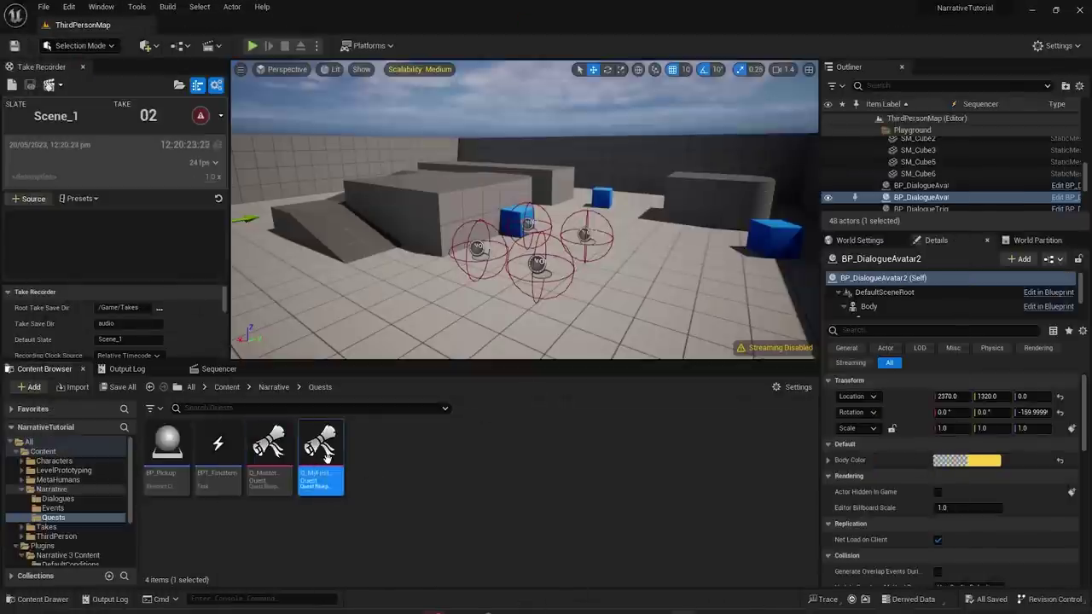
click(267, 455)
right_click(222, 453)
right_click(163, 460)
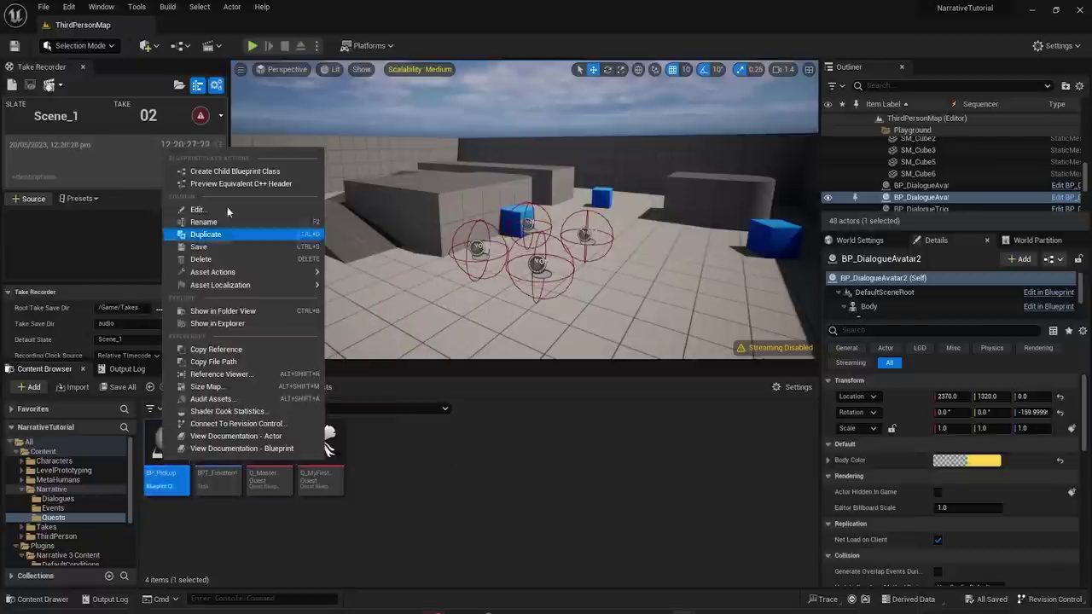
mouse_move(248, 272)
click(427, 517)
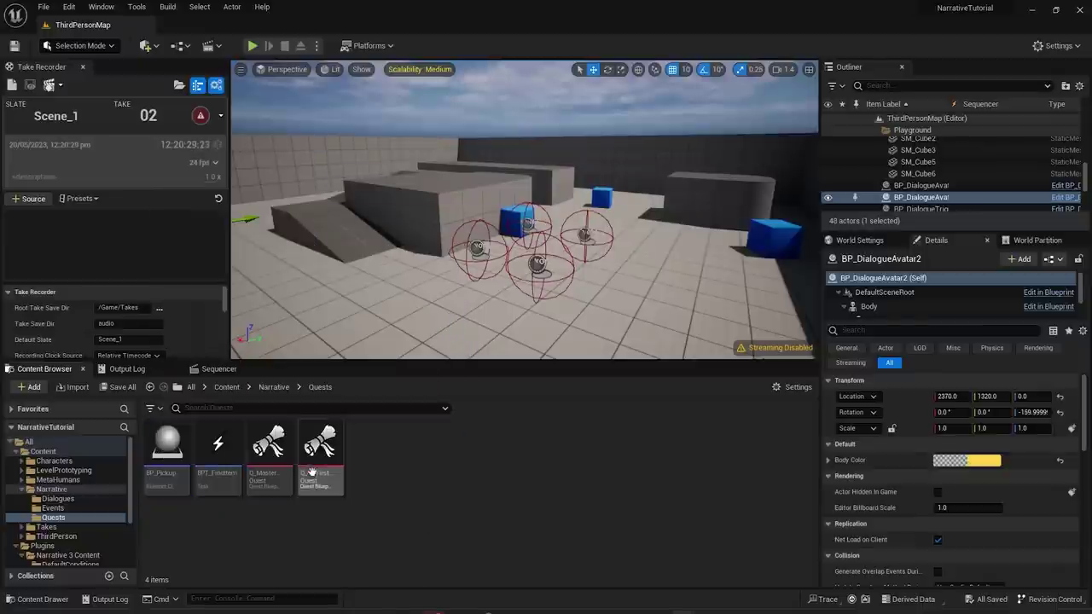
- Open Q_MasterQuest and view its Quest Graph and Event Graph
double_click(268, 452)
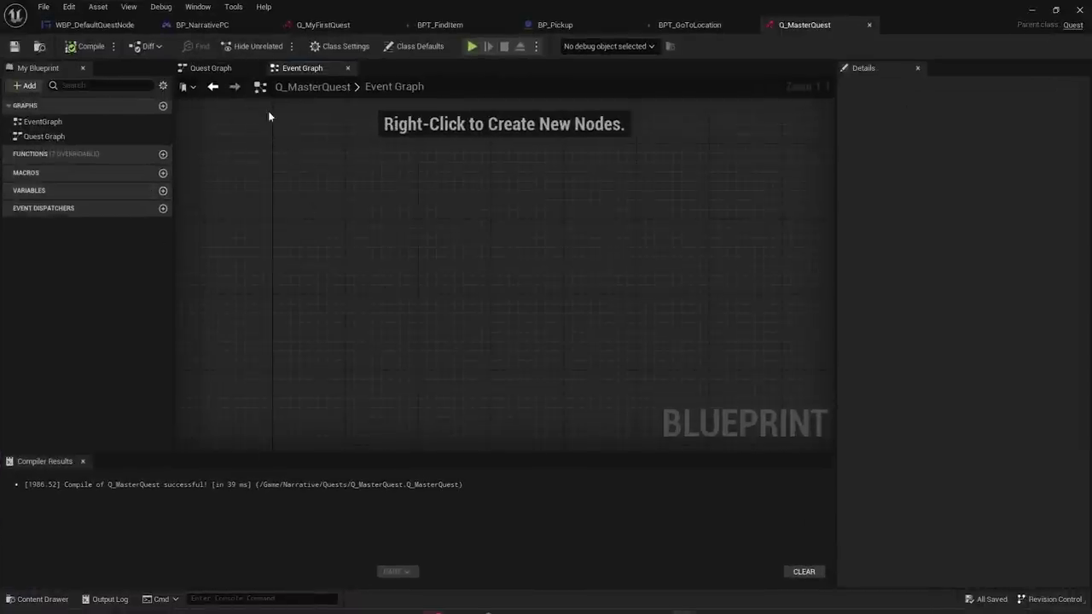
click(211, 69)
click(300, 69)
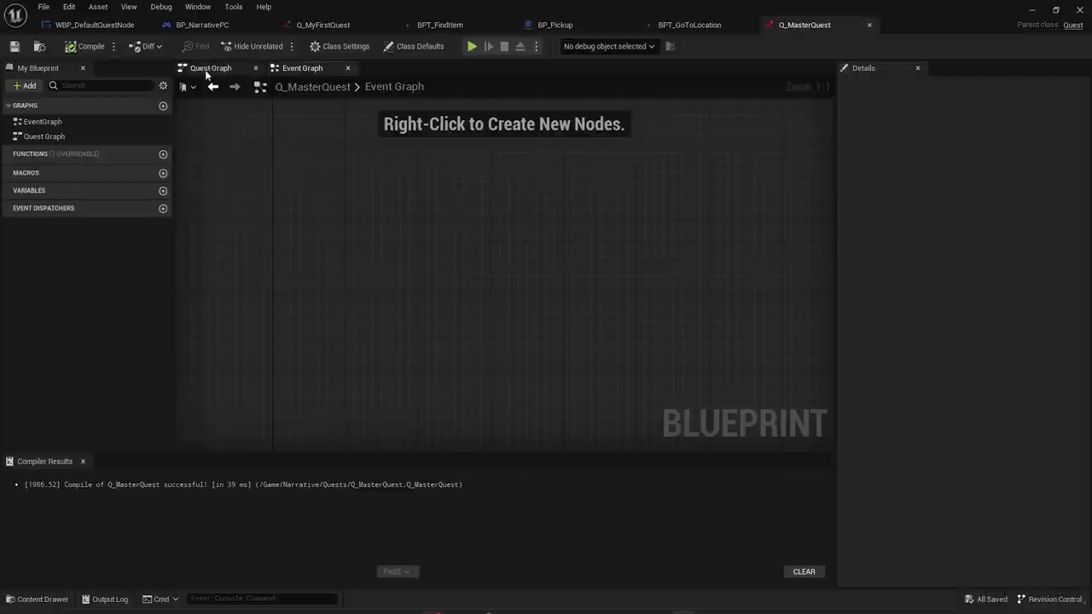
- Override the On Quest Succeeded event in Q_MasterQuest and add a String variable named QuestRewardItem
click(128, 154)
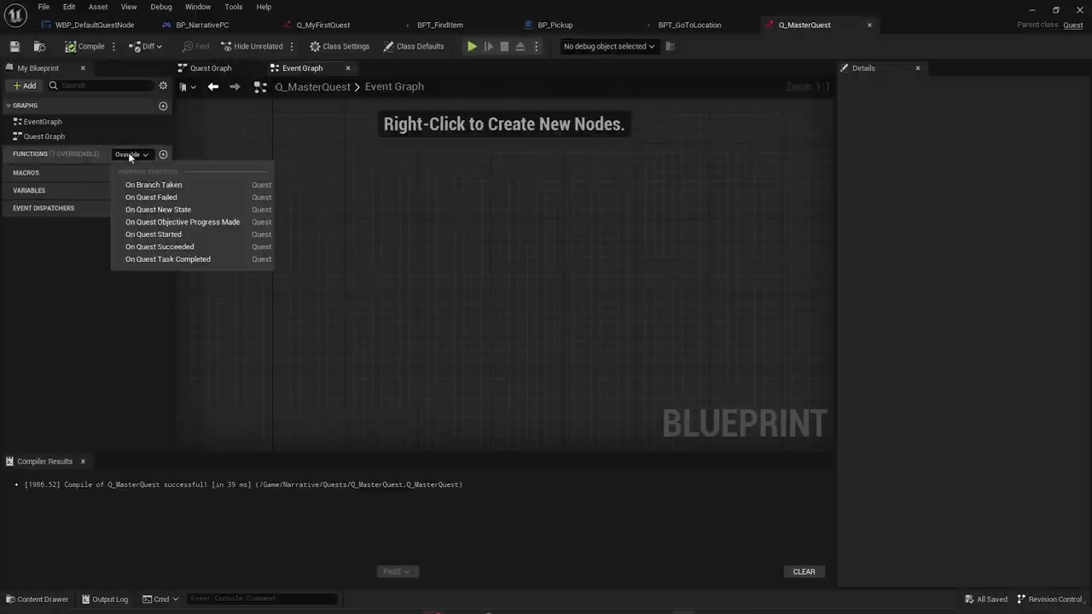
click(167, 247)
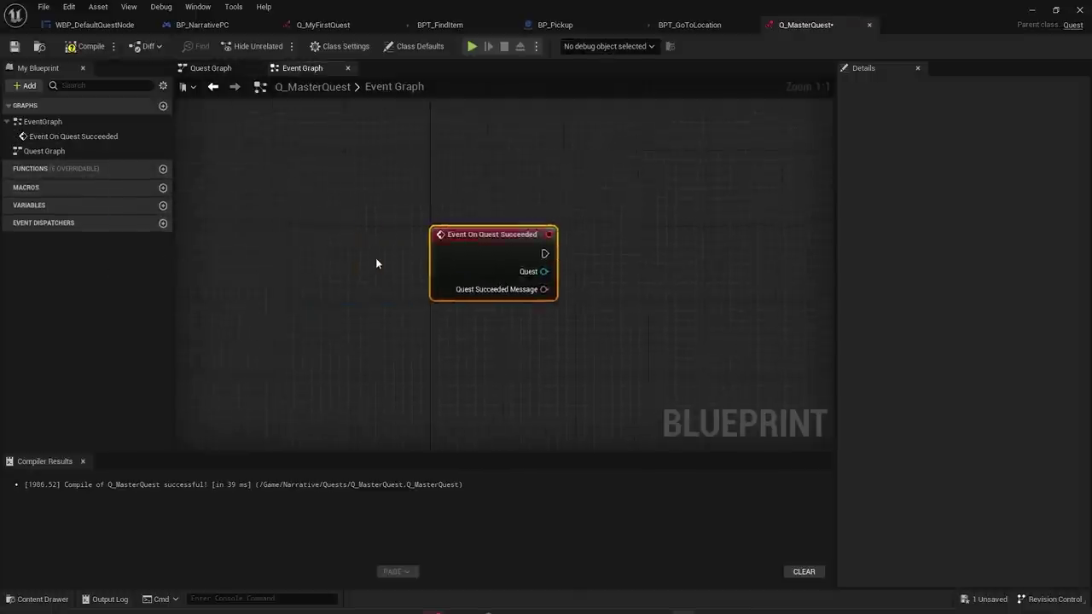
click(163, 205)
text(Q)
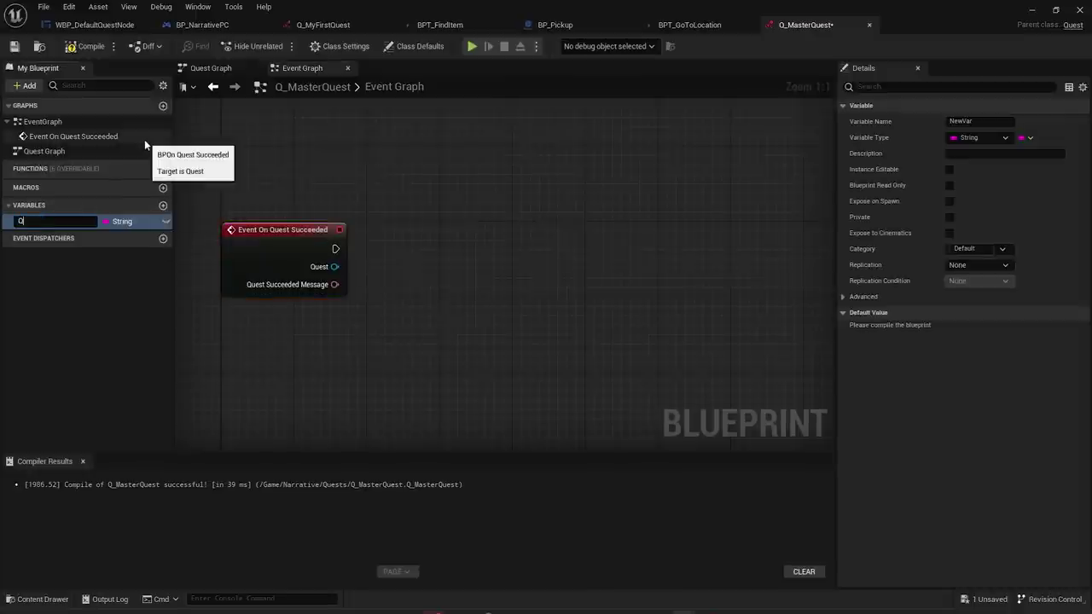
text(uestRewardItem)
key(Return)
- Add a Print String after Event On Quest Succeeded and feed its In String from a QuestRewardItem getter
drag(336, 249, 585, 241)
text(print strin)
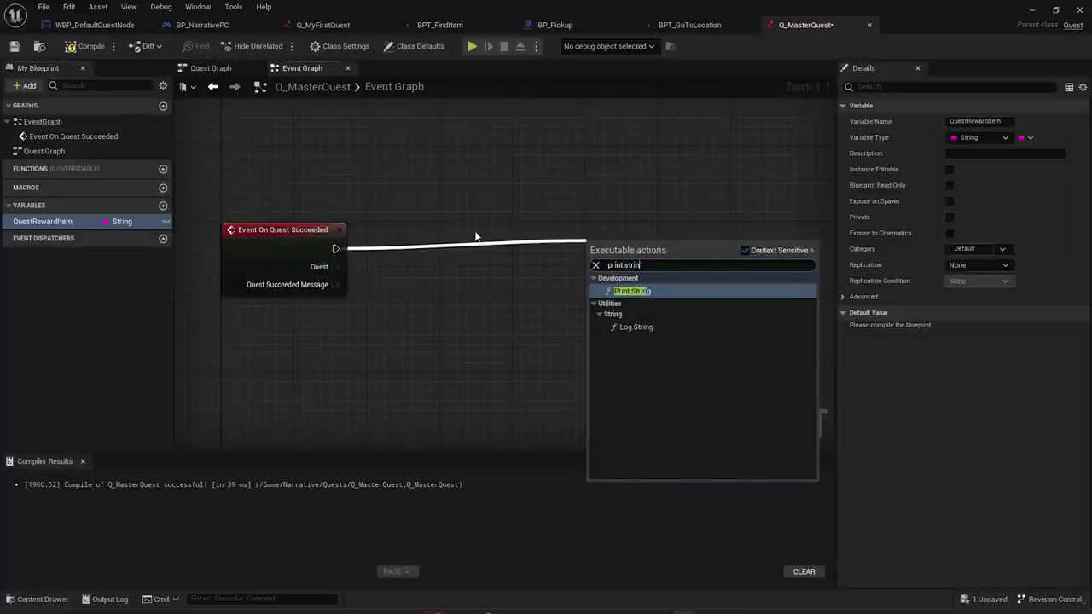
key(Return)
drag(95, 223, 338, 329)
click(384, 336)
drag(413, 336, 597, 285)
right_drag(490, 363, 572, 301)
right_click(344, 343)
text(get owning pawn)
key(Return)
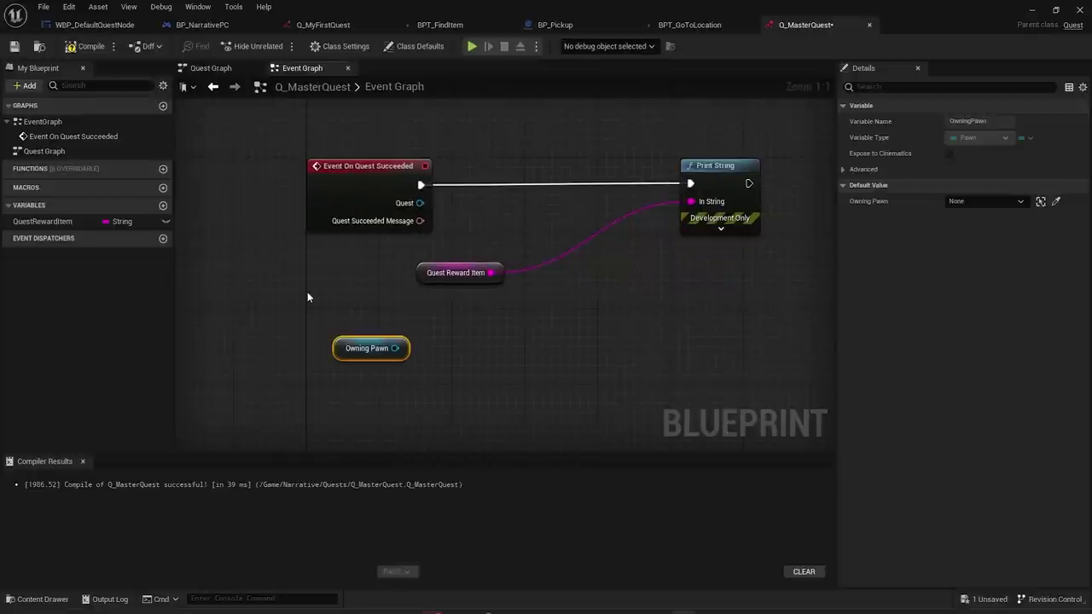
drag(396, 348, 513, 357)
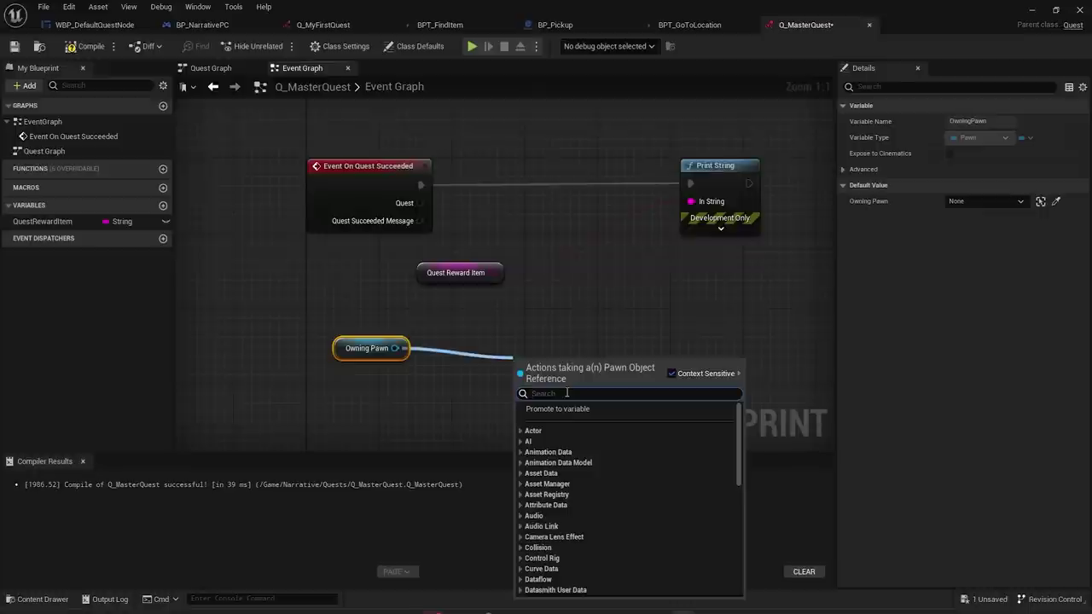
drag(303, 413, 446, 312)
key(Delete)
- Move the Quest Reward Item and Print String nodes closer to the event, and save Q_MasterQuest
drag(447, 266, 382, 271)
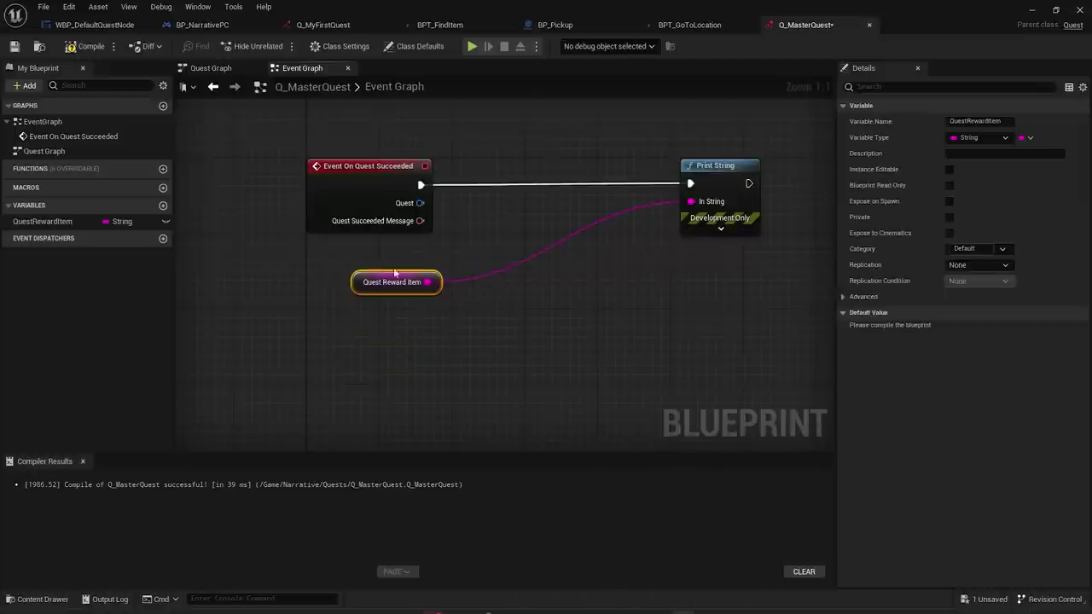
drag(683, 177, 528, 180)
key(ctrl+s)
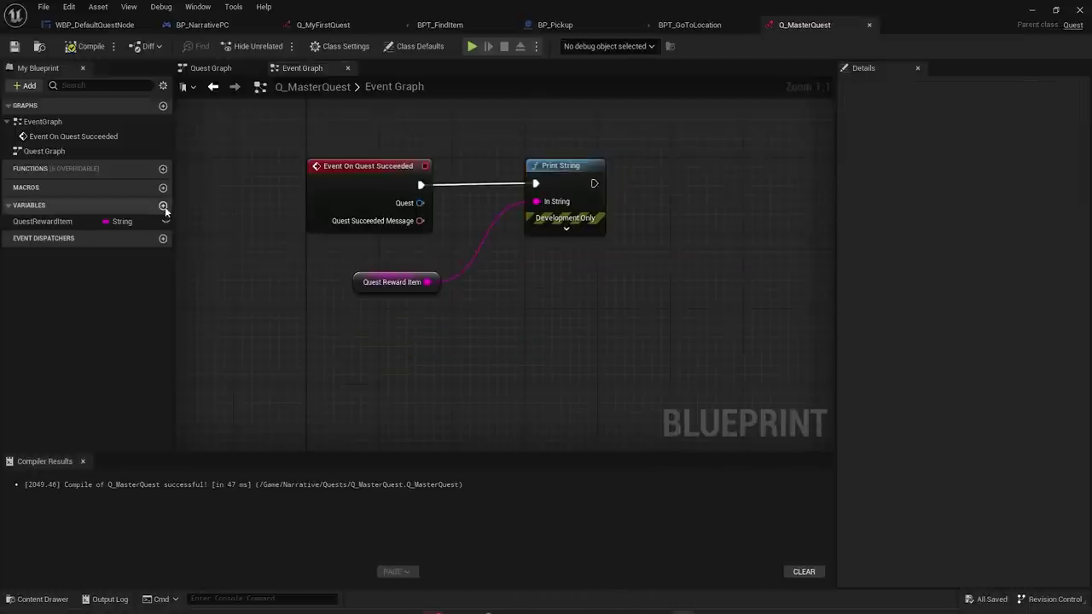
- Add an Integer variable named XP to Q_MasterQuest and compile the blueprint
click(163, 206)
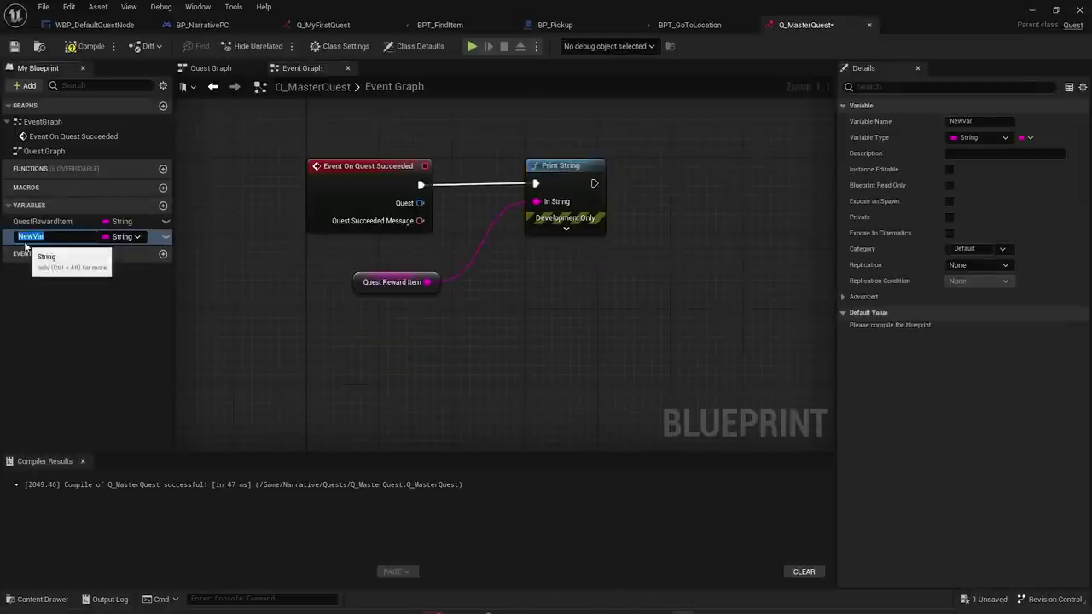
text(XP)
key(Return)
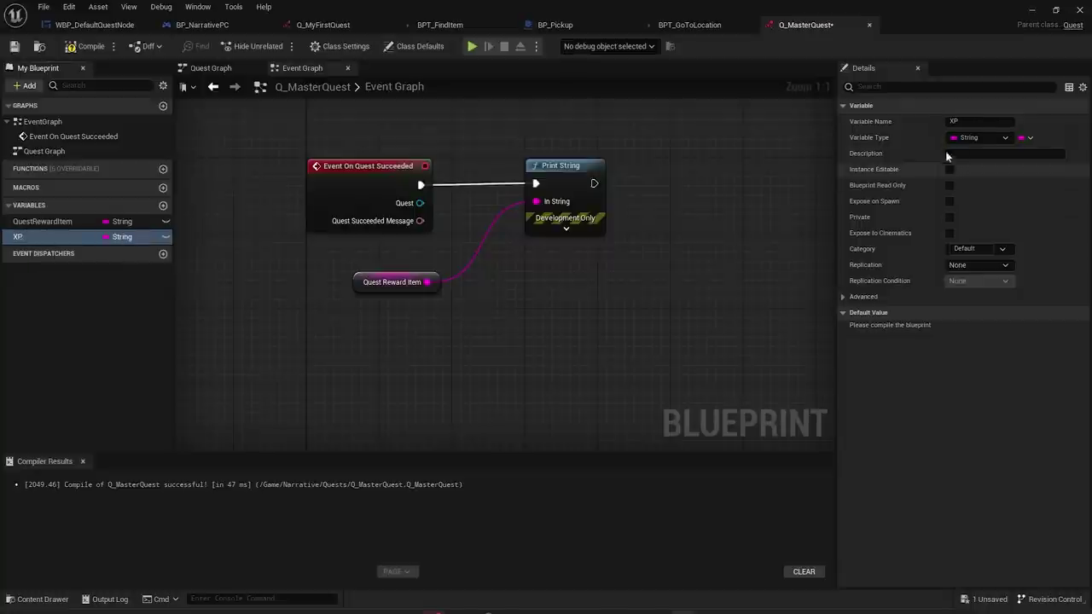
click(977, 137)
click(953, 195)
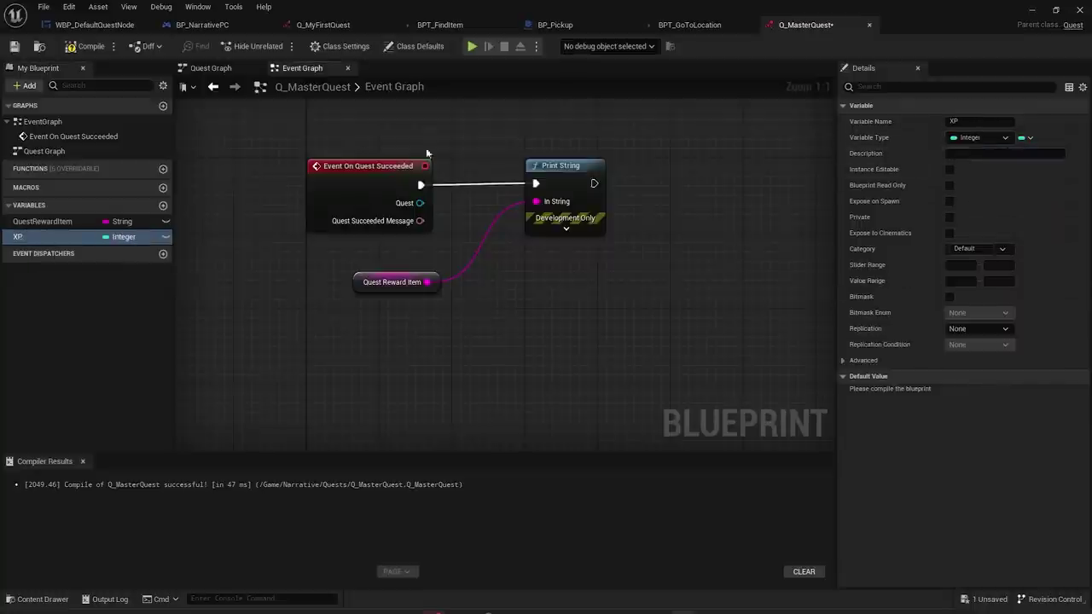
click(80, 47)
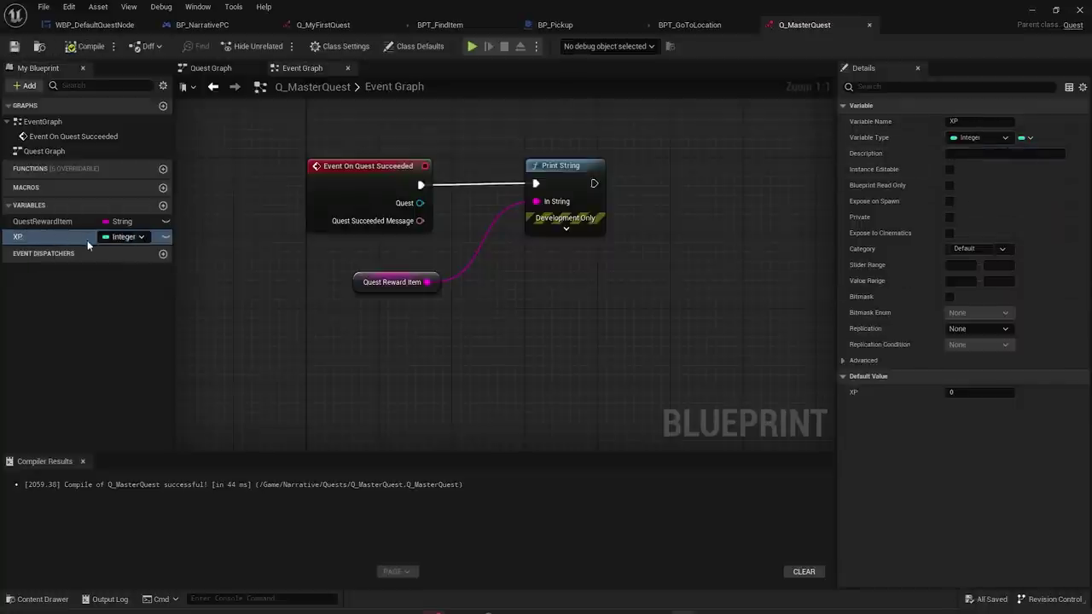
- Chain a second Print String after the first and feed its In String from a new Append node
drag(594, 183, 712, 149)
text(print st)
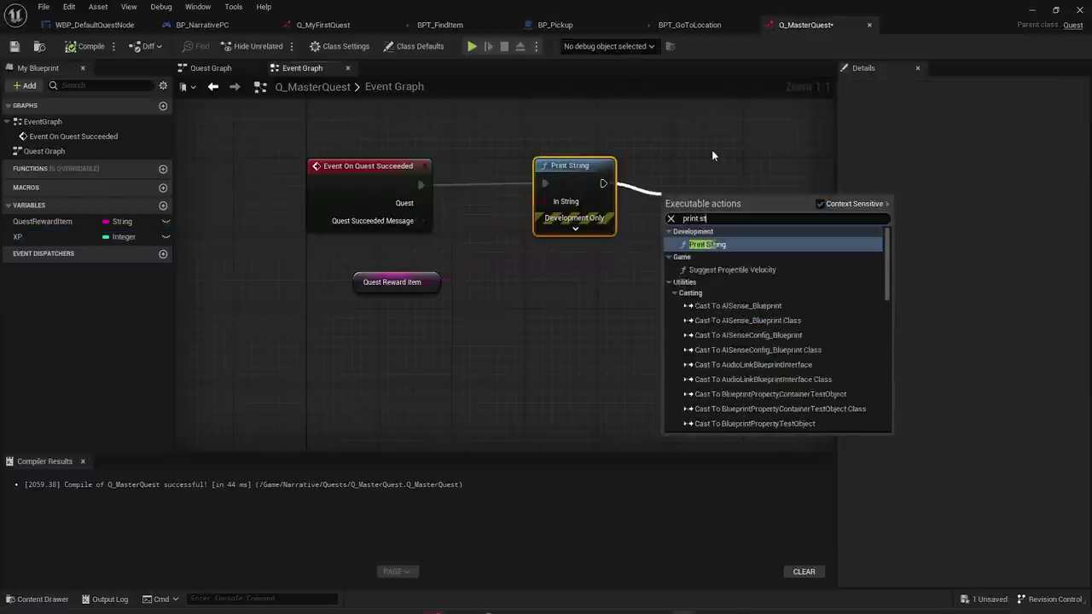
key(Return)
drag(691, 198, 633, 315)
text(append)
key(Return)
- Duplicate the Append node, enter "REWARD ITEM:" as A, connect Quest Reward Item to B, and feed the result into the first Print String
key(ctrl+c)
key(ctrl+v)
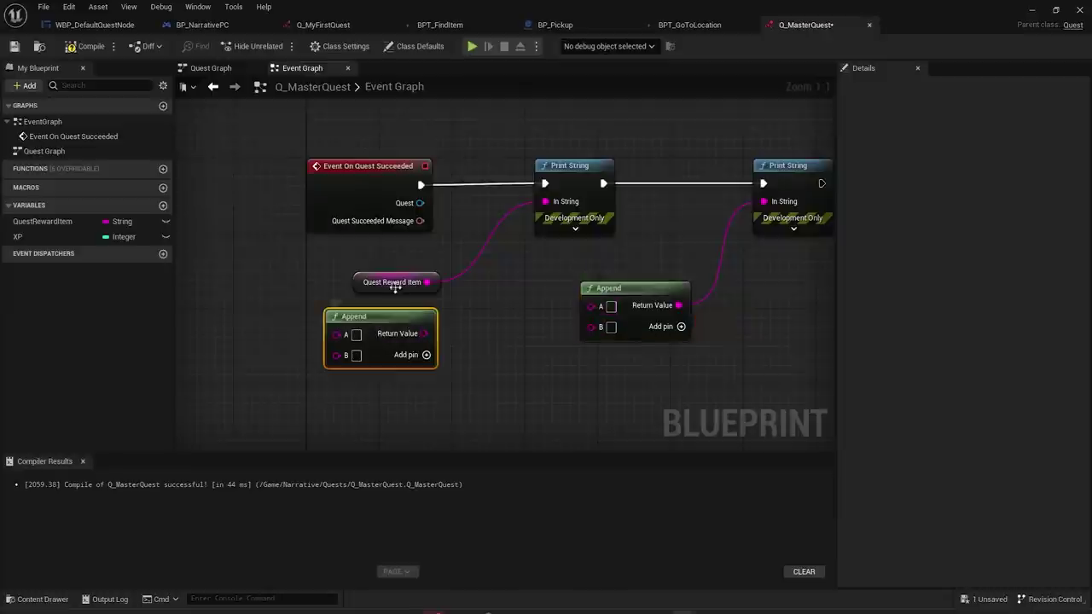
drag(400, 291, 284, 304)
text(REWARD ITEM)
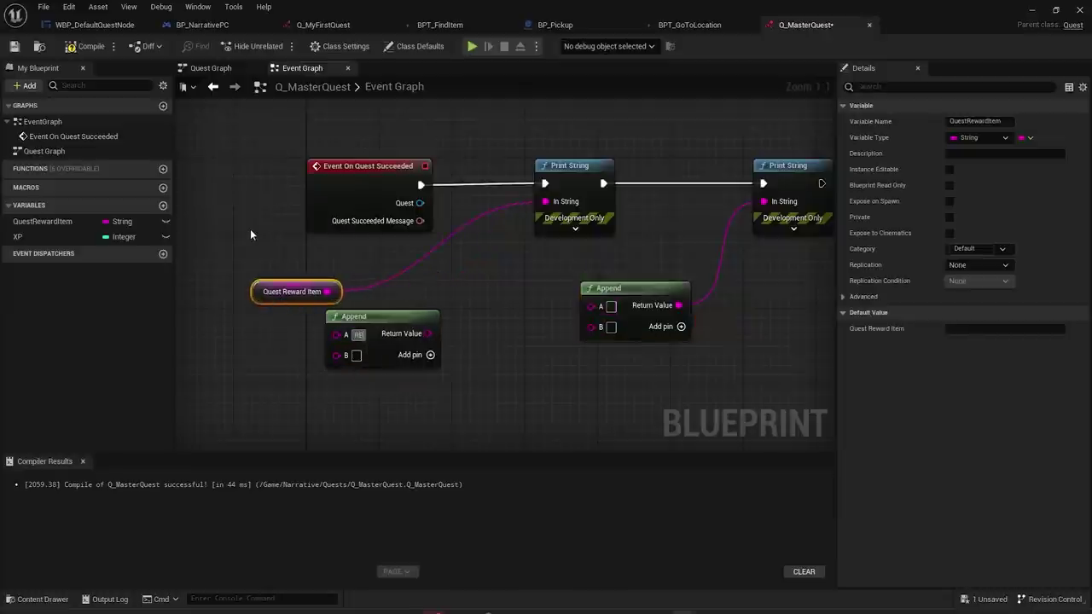
text(:)
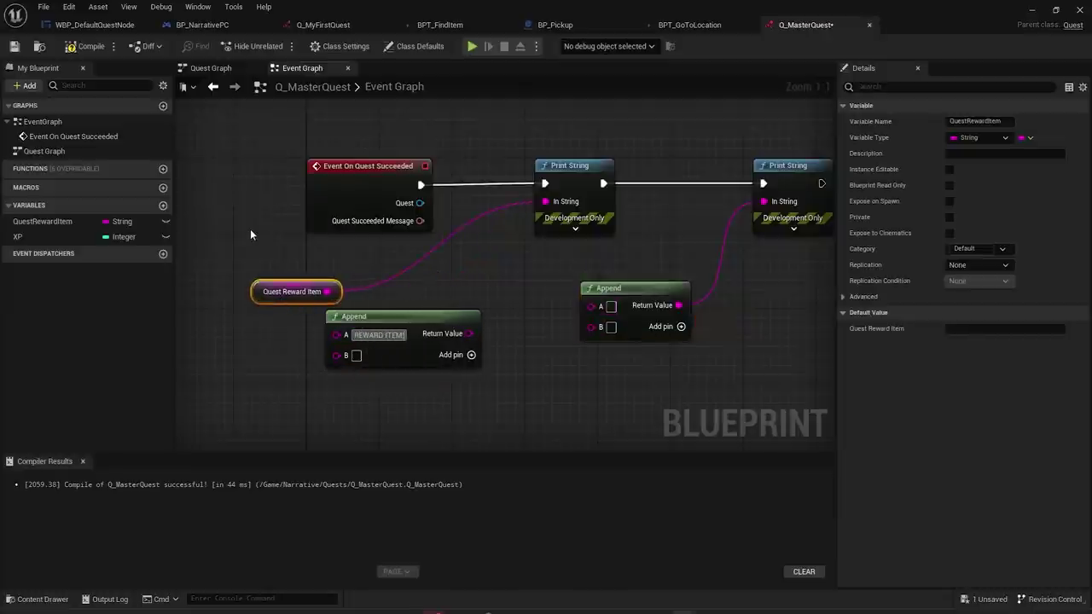
key(Return)
drag(327, 292, 251, 320)
drag(470, 334, 559, 205)
drag(401, 318, 427, 272)
- Enter "YOU GOT XP" as A on the second Append node and connect the XP variable to its B input
right_drag(462, 341, 331, 344)
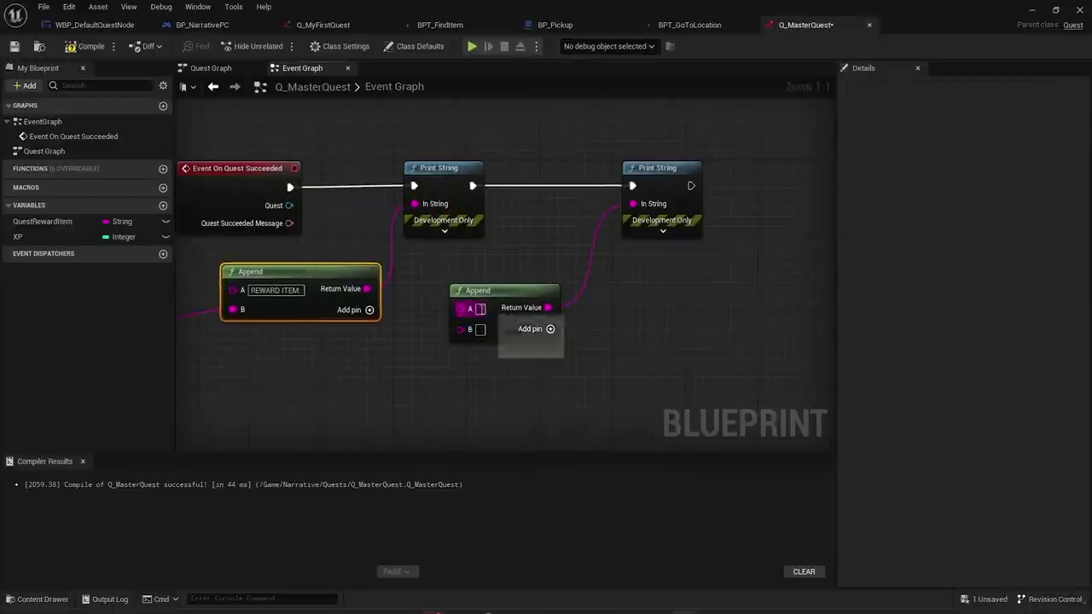
text(YOU GOT)
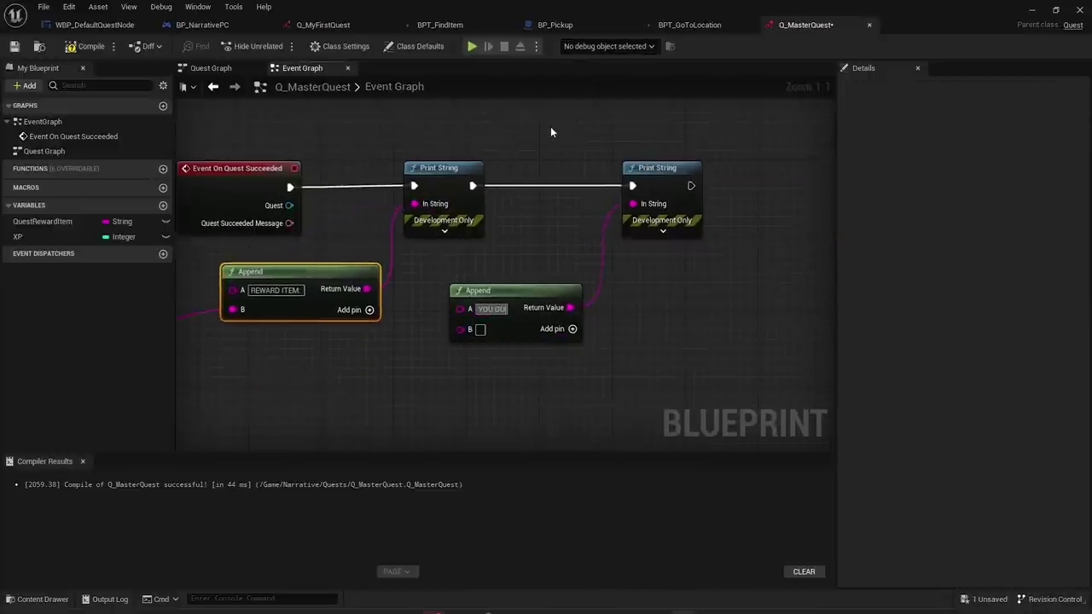
text( XP)
drag(20, 238, 461, 330)
click(343, 379)
right_drag(411, 380, 531, 377)
click(530, 374)
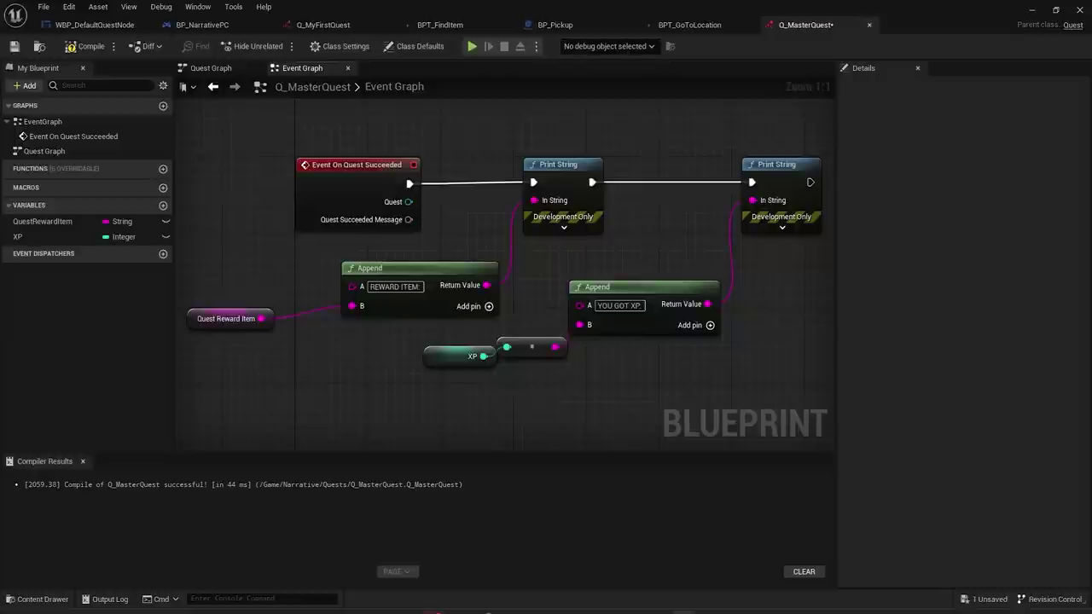
- Check the complete On Quest Succeeded reward logic and compile Q_MasterQuest
right_drag(353, 363, 434, 350)
scroll(433, 350, down, 1)
drag(272, 377, 778, 177)
click(592, 136)
click(75, 49)
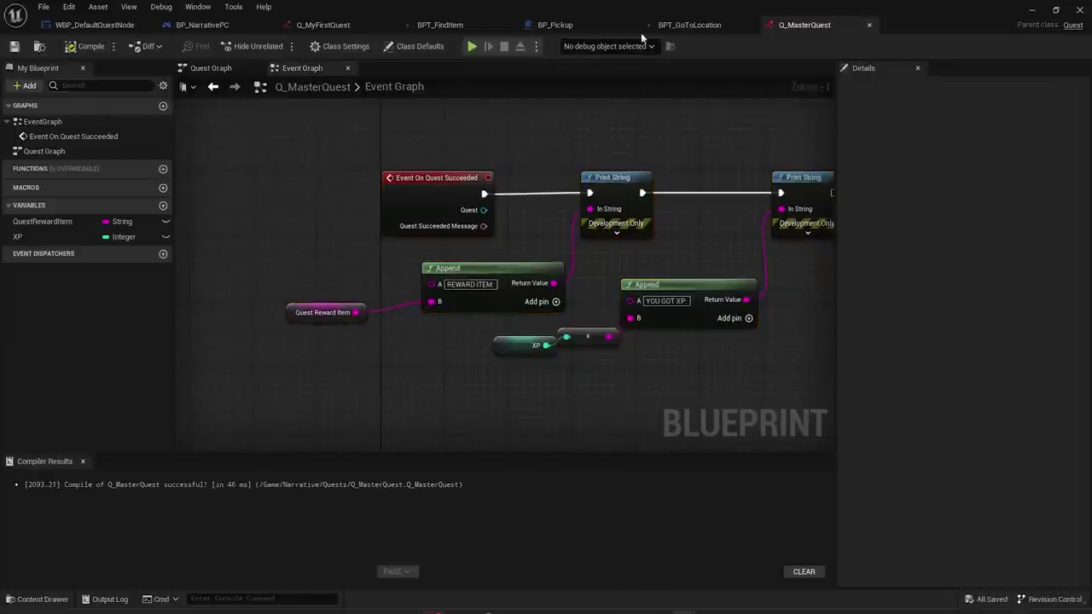
- In the Q_MyFirstQuest class defaults, set XP to 150 and Quest Reward Item to Crossbow, and compile
click(331, 26)
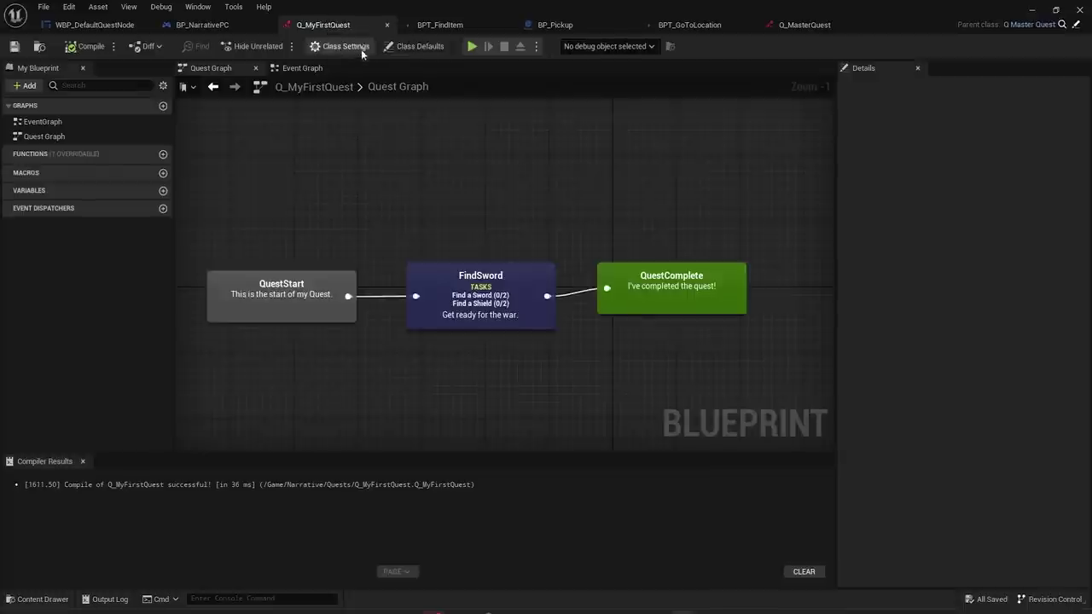
click(427, 49)
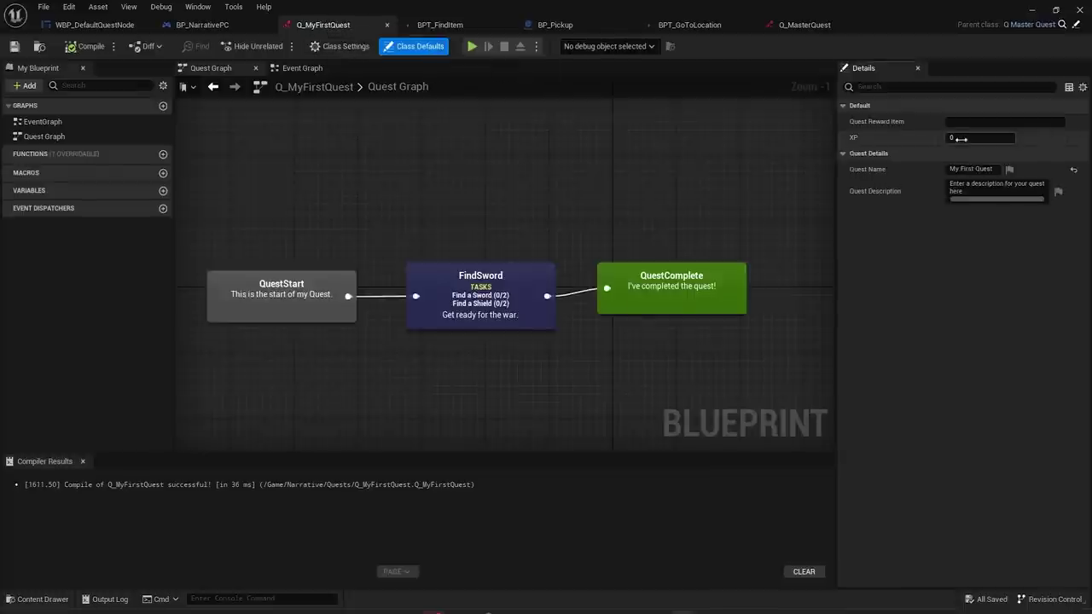
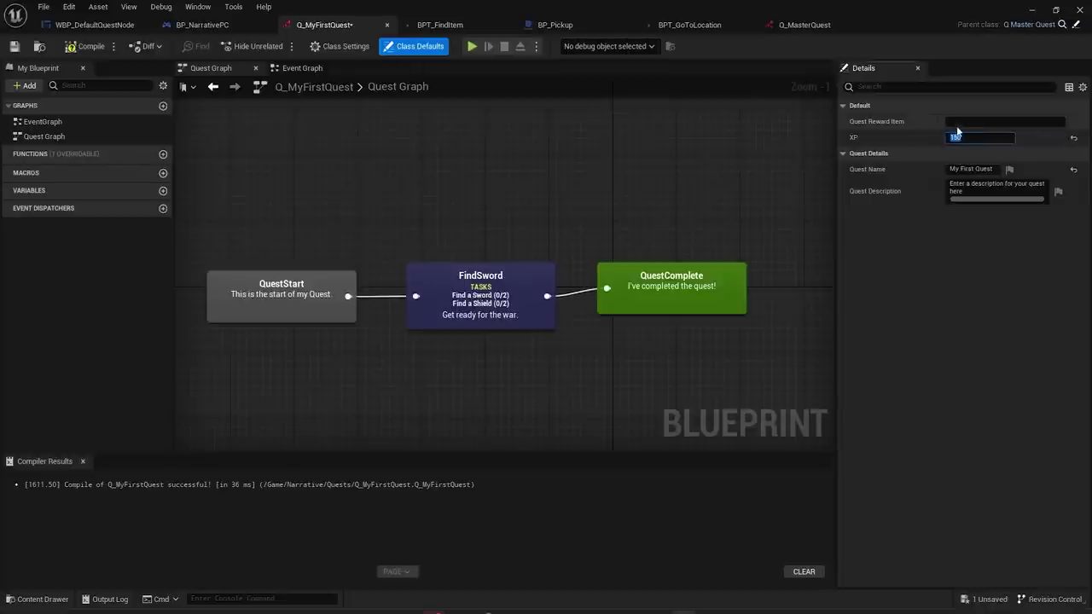
text(Crossbow)
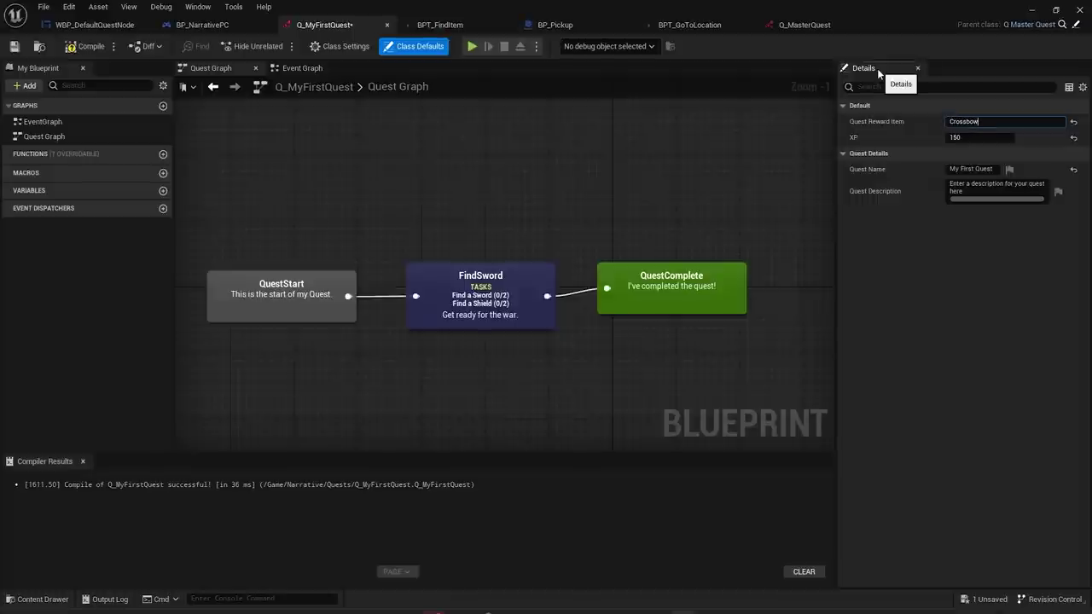
click(86, 46)
- Play-test the level by collecting the swords and shields to check the reward messages printed on quest completion
click(1033, 10)
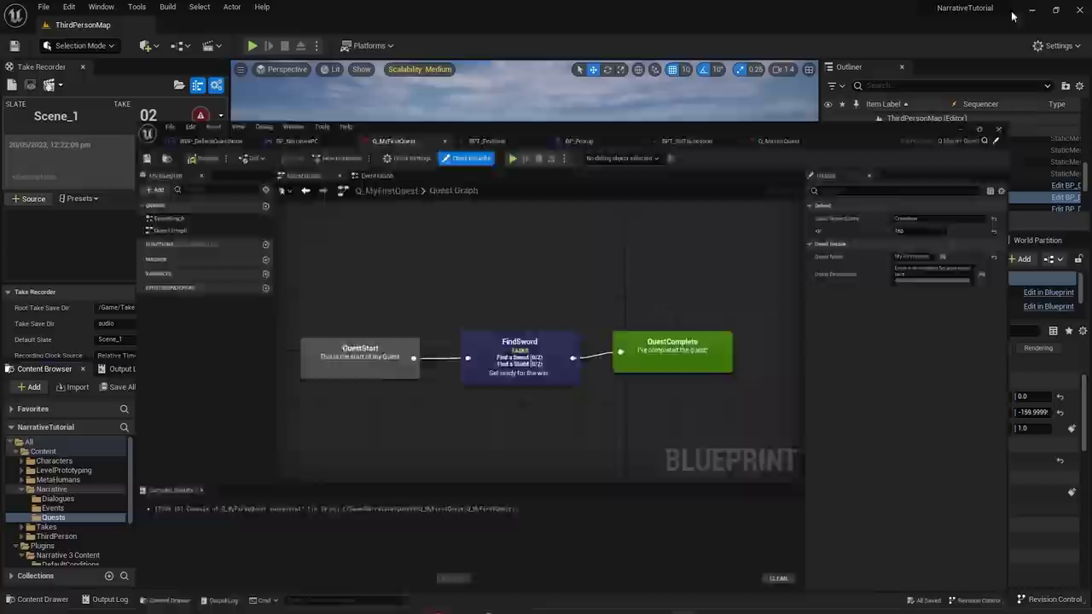
click(253, 47)
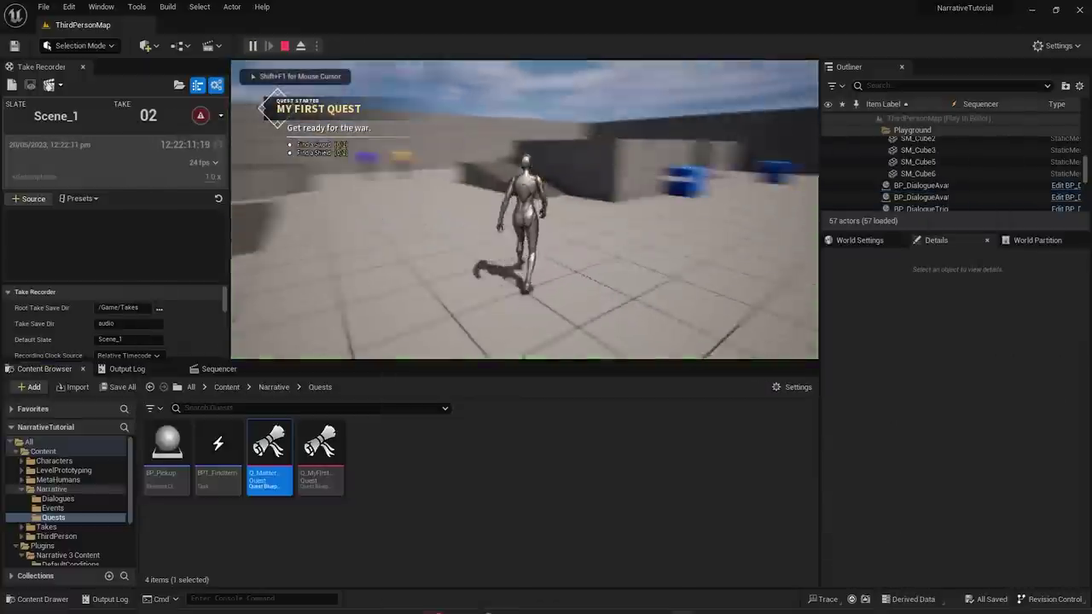
key(w)
key(d)
key(s)
key(w)
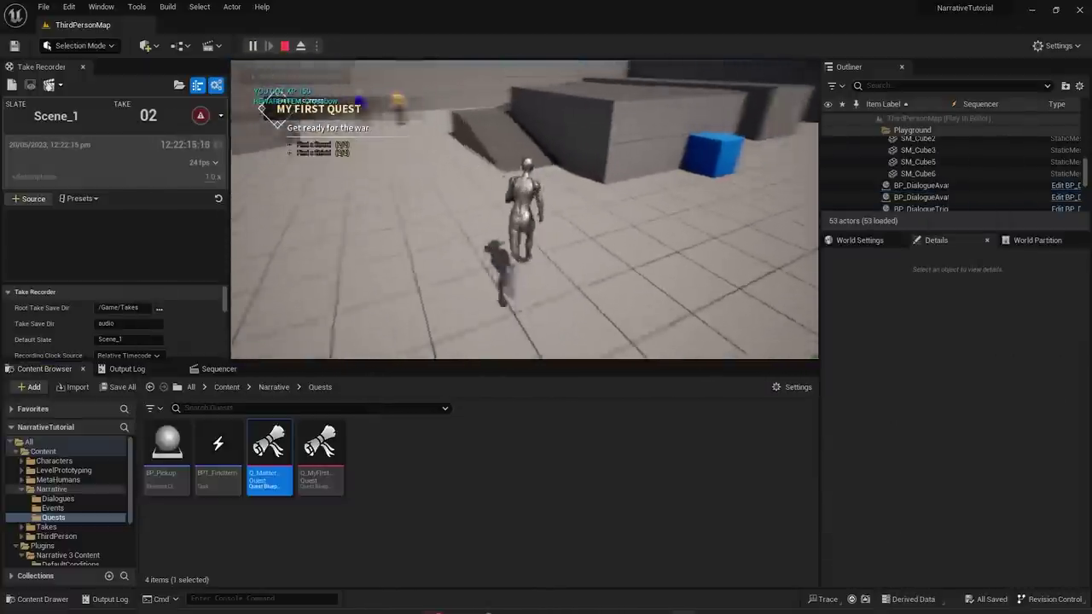
key(w)
key(space)
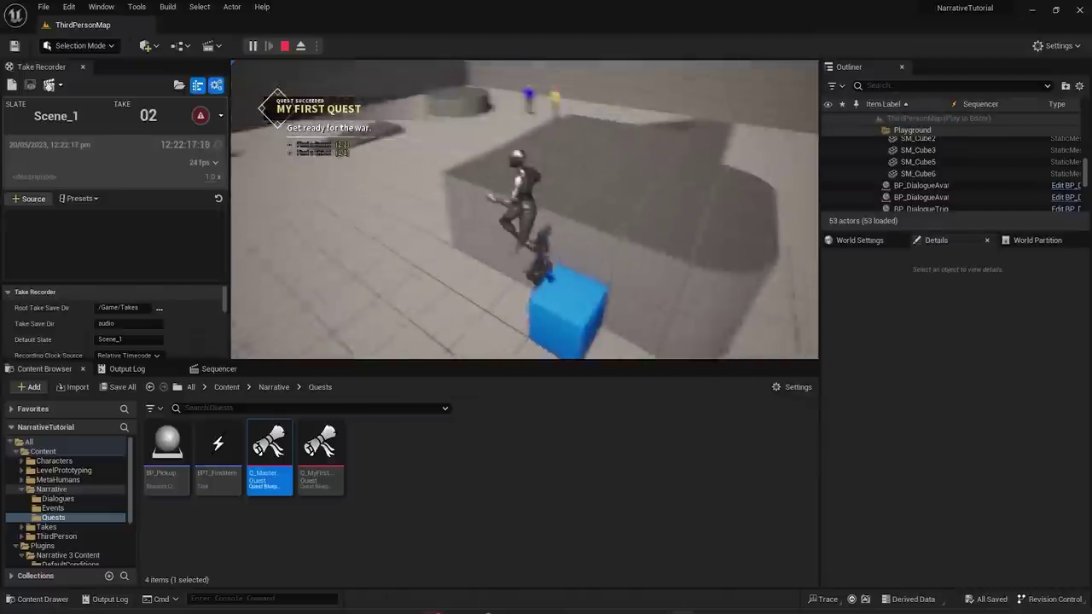
key(w)
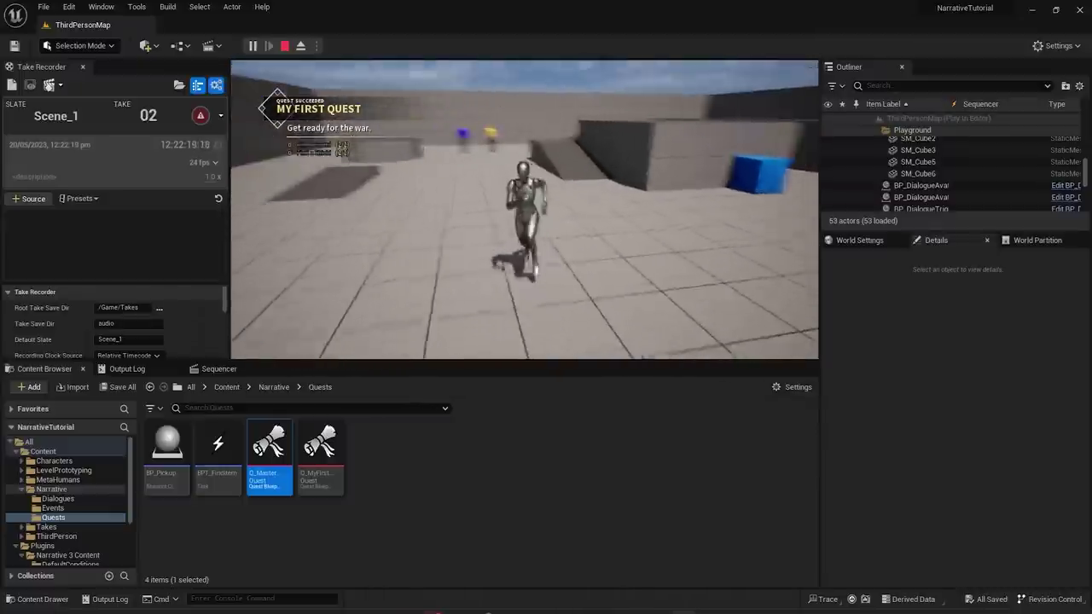
key(w)
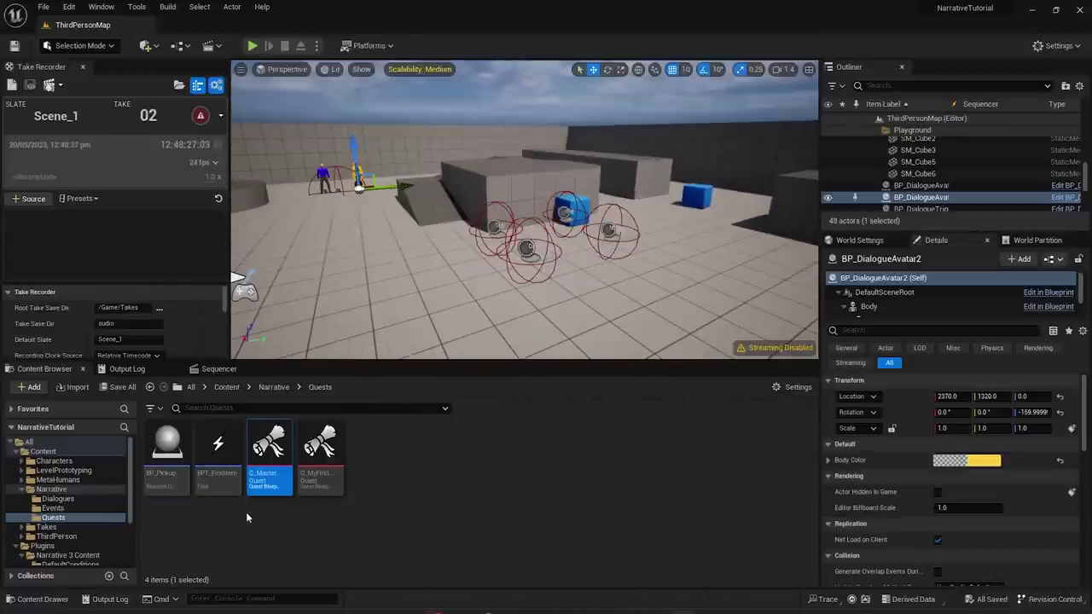
- Open BPT_FindItem and examine its Event Begin Task and OnItemFound node chains
double_click(218, 453)
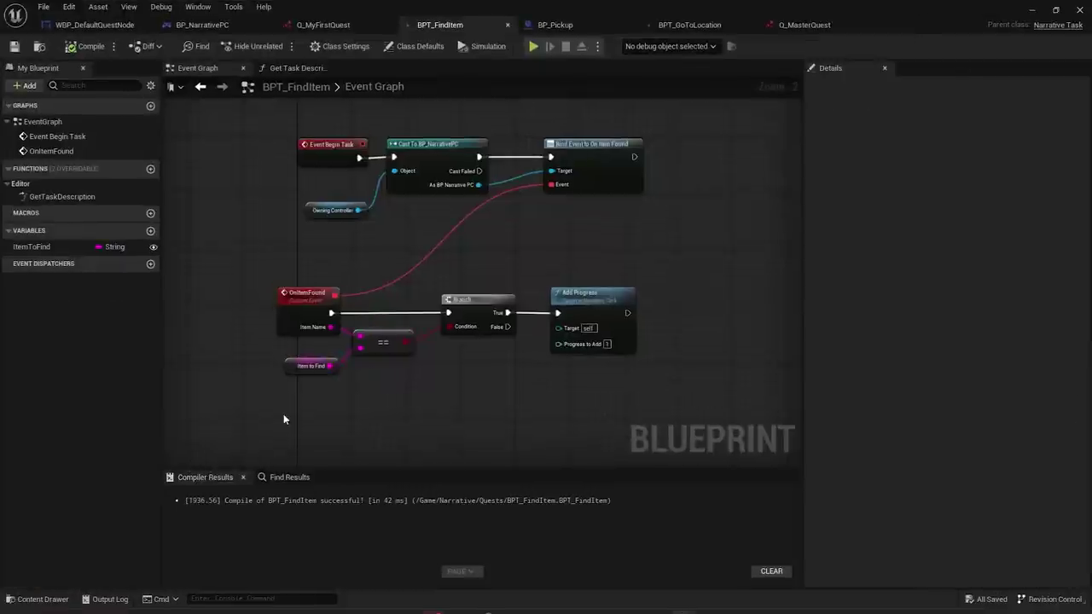
drag(248, 383, 655, 152)
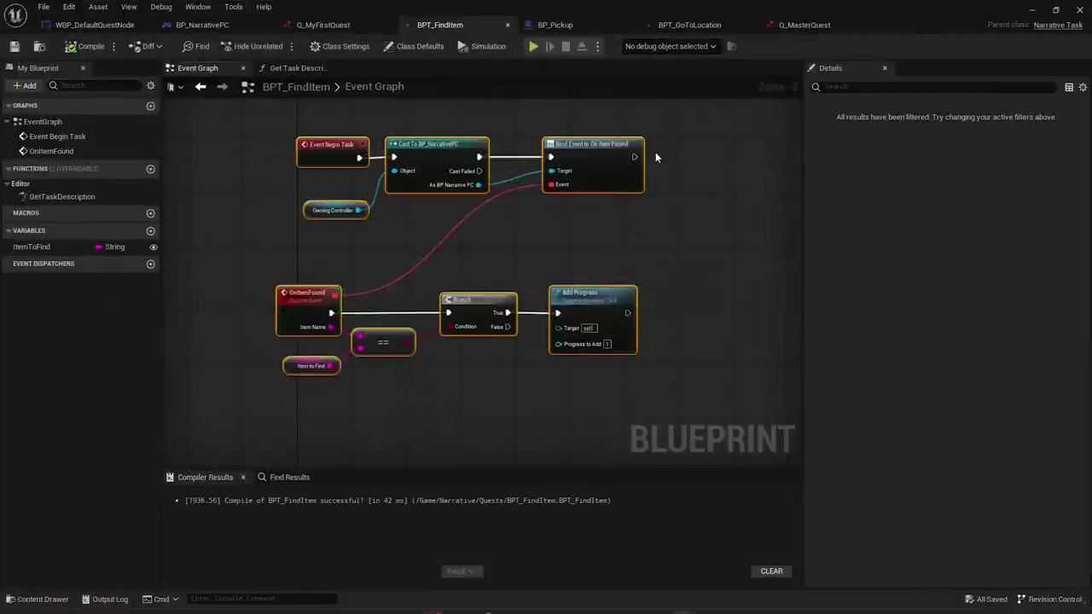
click(502, 260)
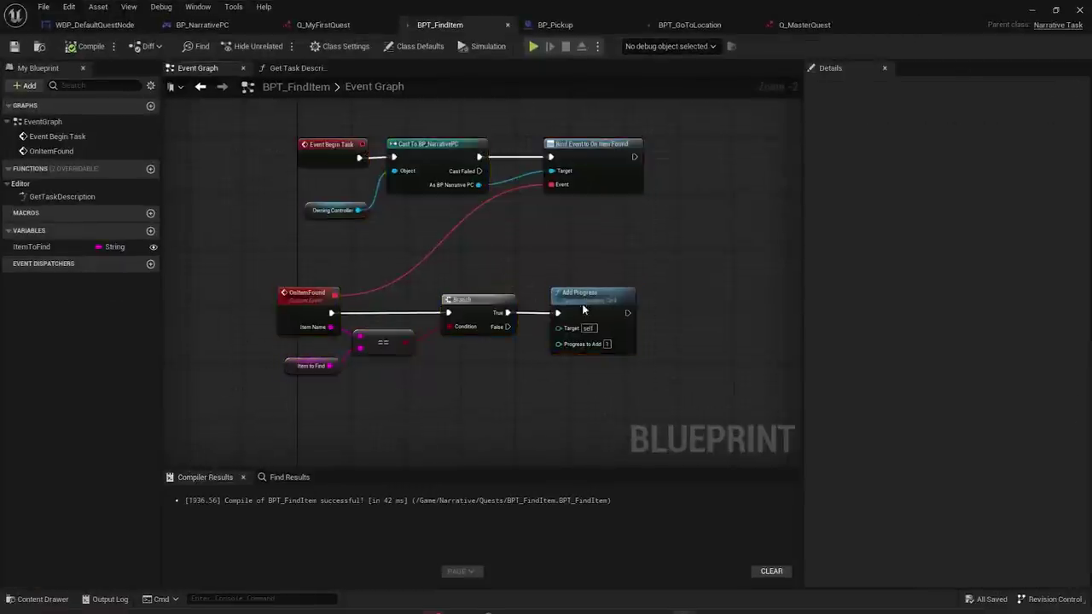
scroll(488, 270, down, 1)
drag(238, 381, 694, 151)
click(713, 220)
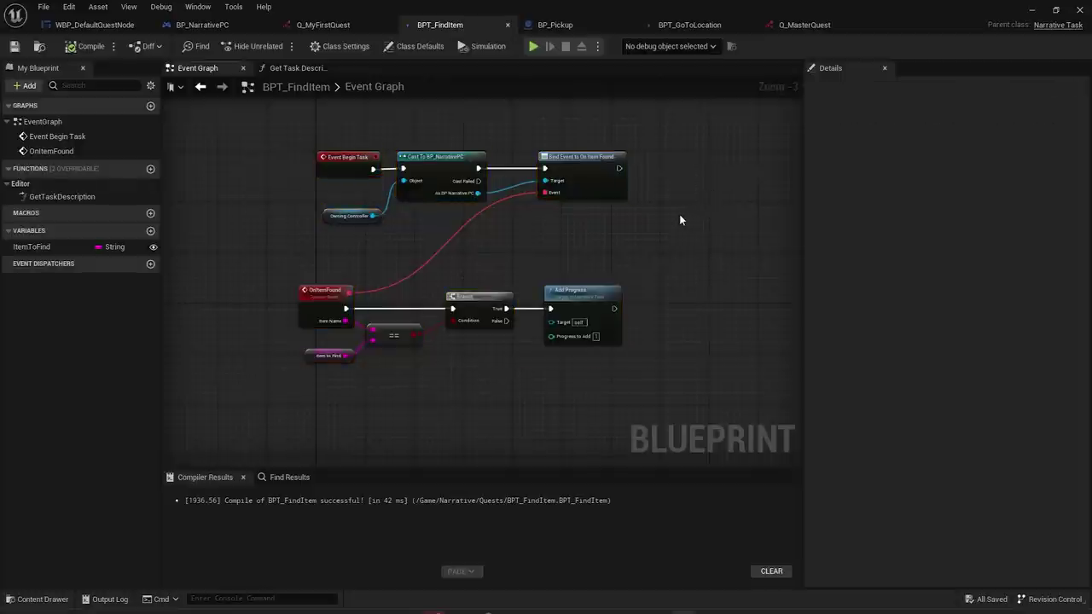
drag(217, 364, 679, 149)
click(643, 224)
- Add a Spawn Actor node after the Bind Event to On Item Found node and set its class to BP_Pickup
right_drag(600, 224, 386, 254)
scroll(386, 254, up, 3)
drag(563, 160, 653, 127)
text(spawn actor)
key(Return)
click(630, 175)
text(ick)
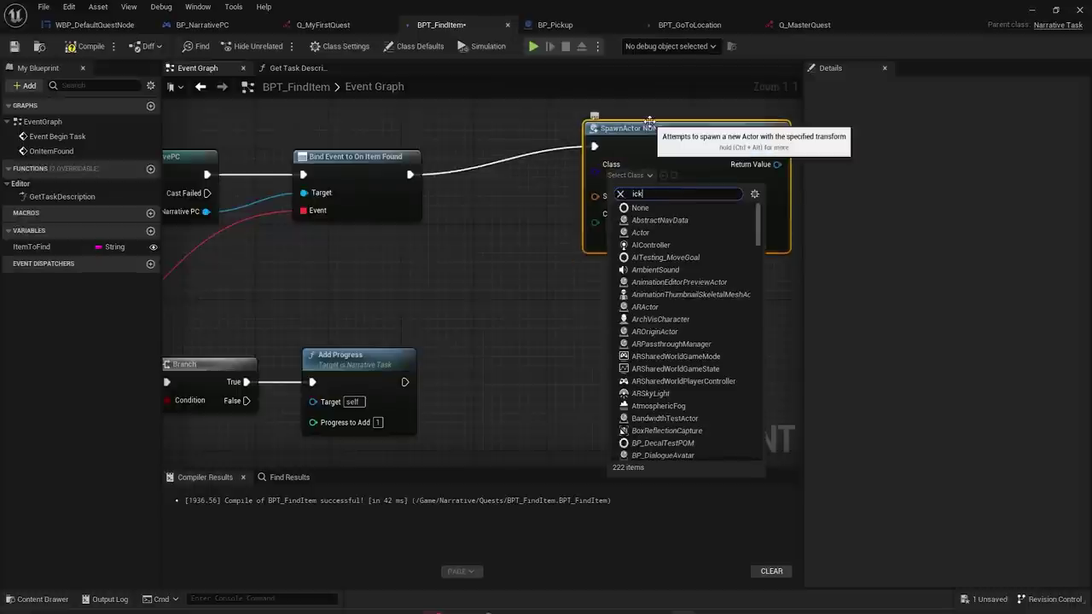
text(up)
click(650, 220)
- In BP_Pickup, enable Expose on Spawn for the Item Name variable and compile
click(555, 25)
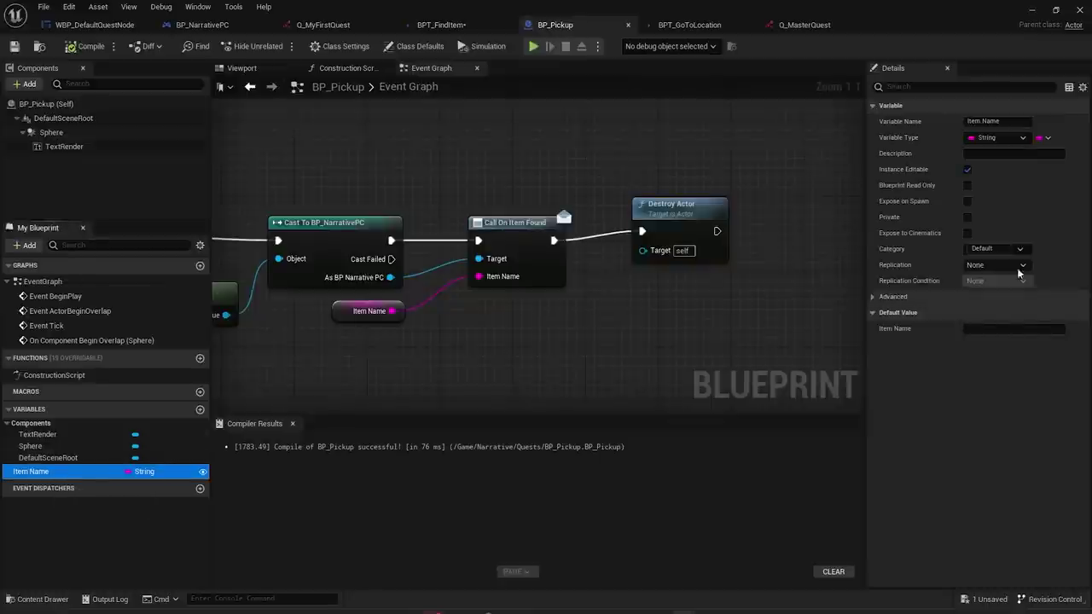
click(967, 200)
click(71, 46)
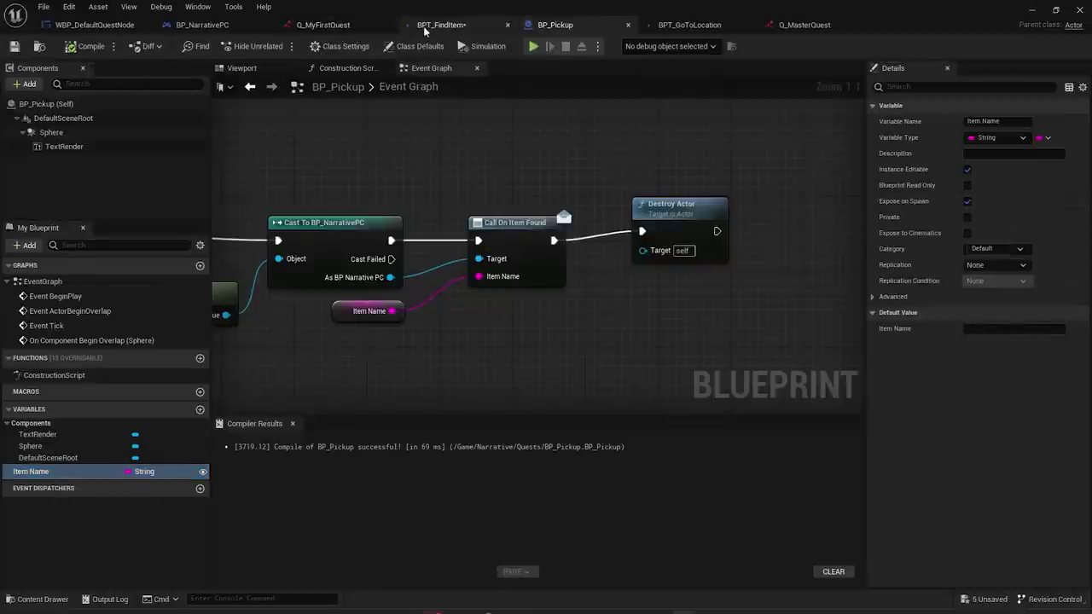
- In BPT_FindItem, switch the SpawnActor class to ARActor and back to BP_Pickup to refresh its exposed pins
click(441, 25)
click(625, 175)
click(657, 297)
click(642, 167)
text(pick)
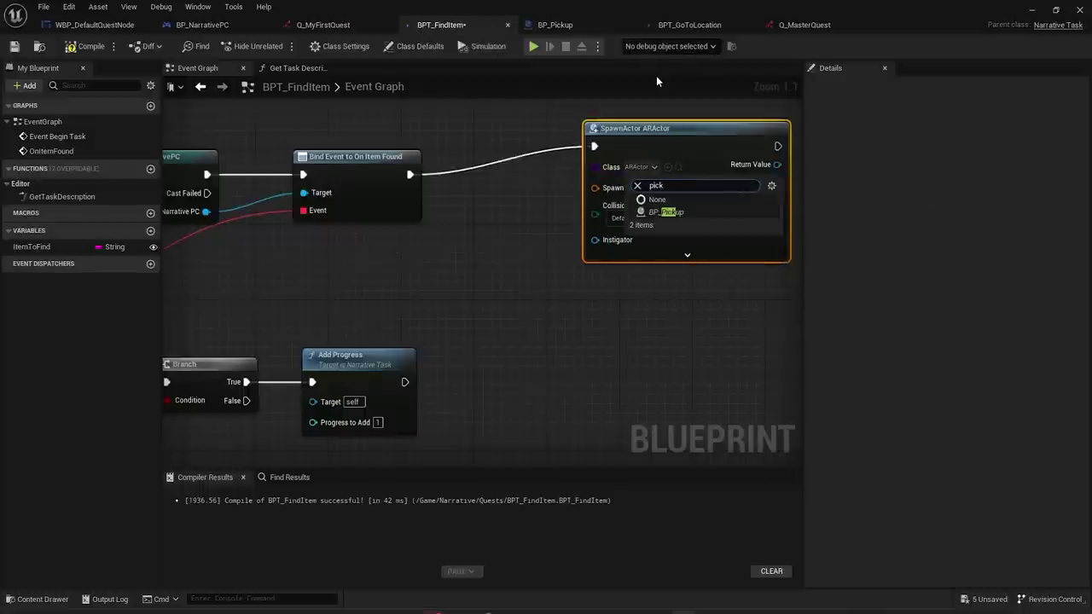
click(676, 213)
- Feed the ItemToFind variable into the Item Name input of the SpawnActor BP Pickup node
click(542, 255)
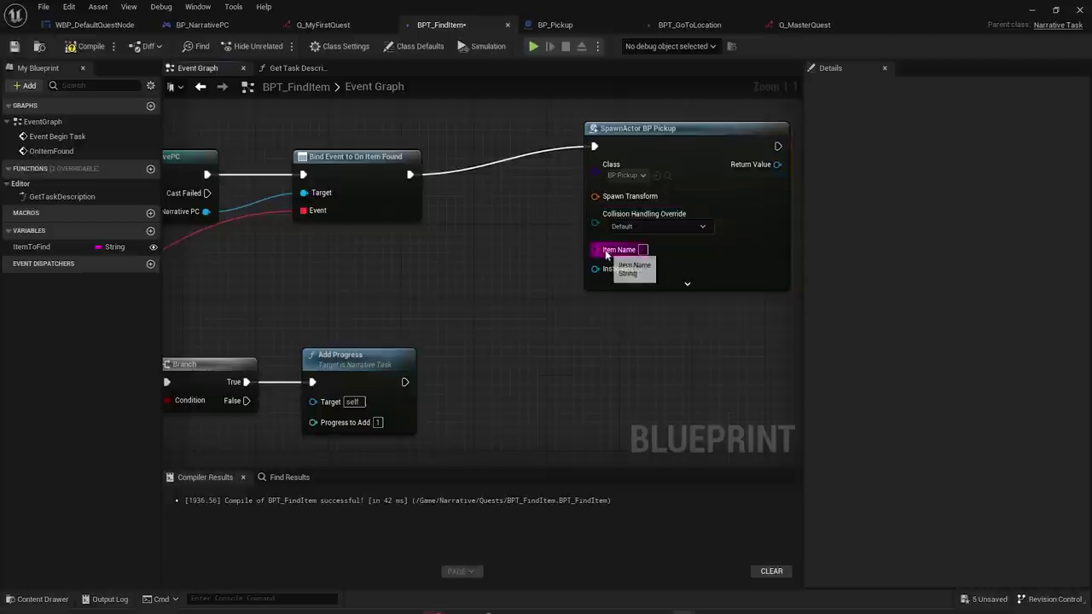
drag(760, 253, 705, 262)
ctrl+drag(34, 247, 541, 258)
drag(441, 281, 431, 318)
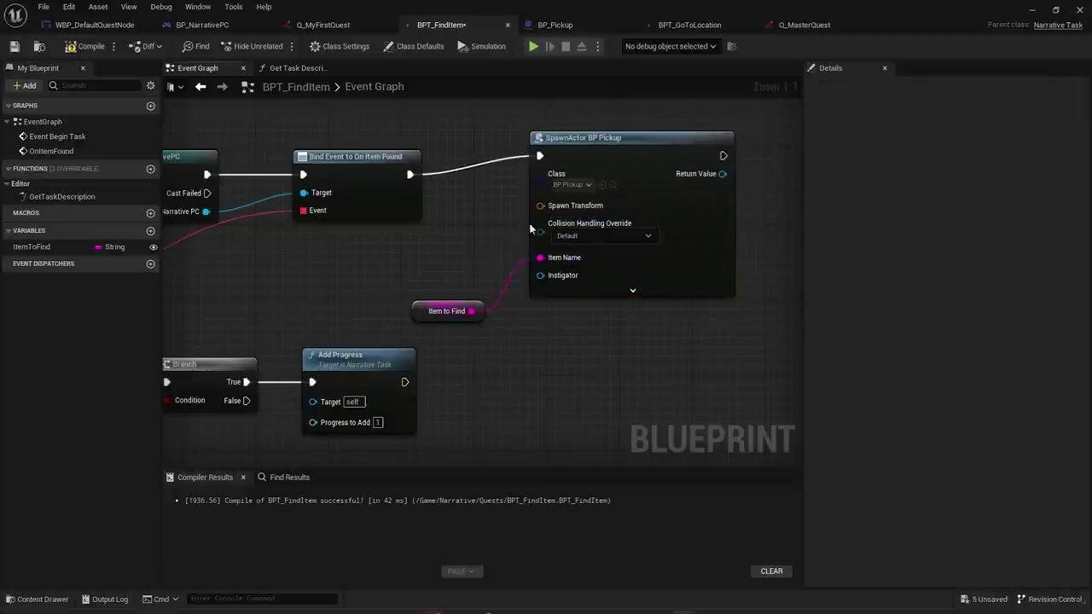
- Promote the Spawn Transform input to a variable named Item Spawn Transform
right_click(540, 206)
click(597, 227)
drag(433, 147, 407, 284)
click(931, 121)
text(Item)
key(Return)
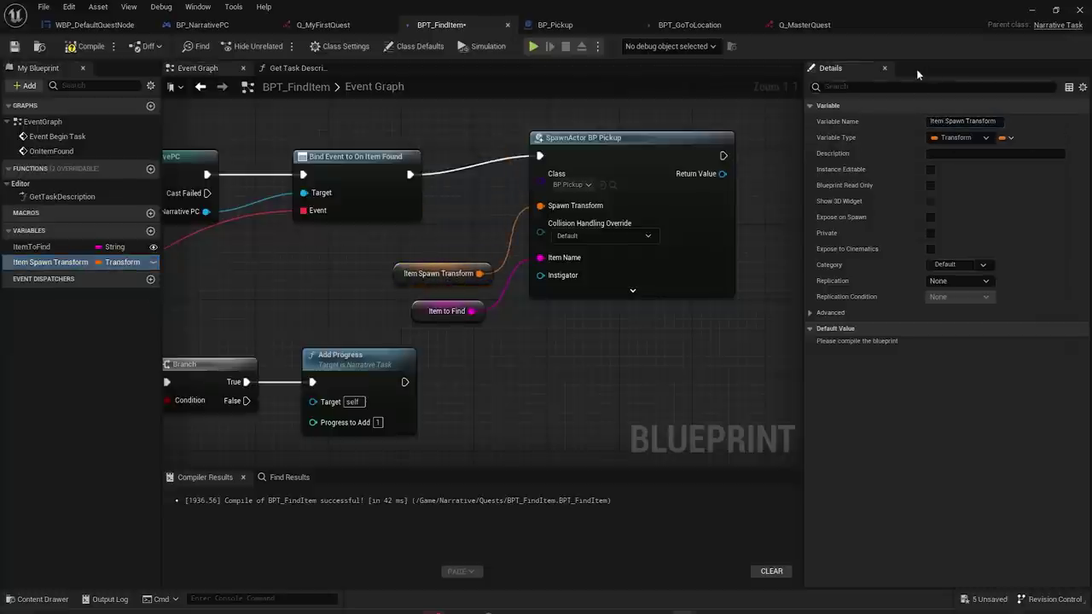
- Space the SpawnActor BP Pickup node farther from the Bind Event node and reposition its two variable getters
drag(648, 204, 757, 214)
click(524, 236)
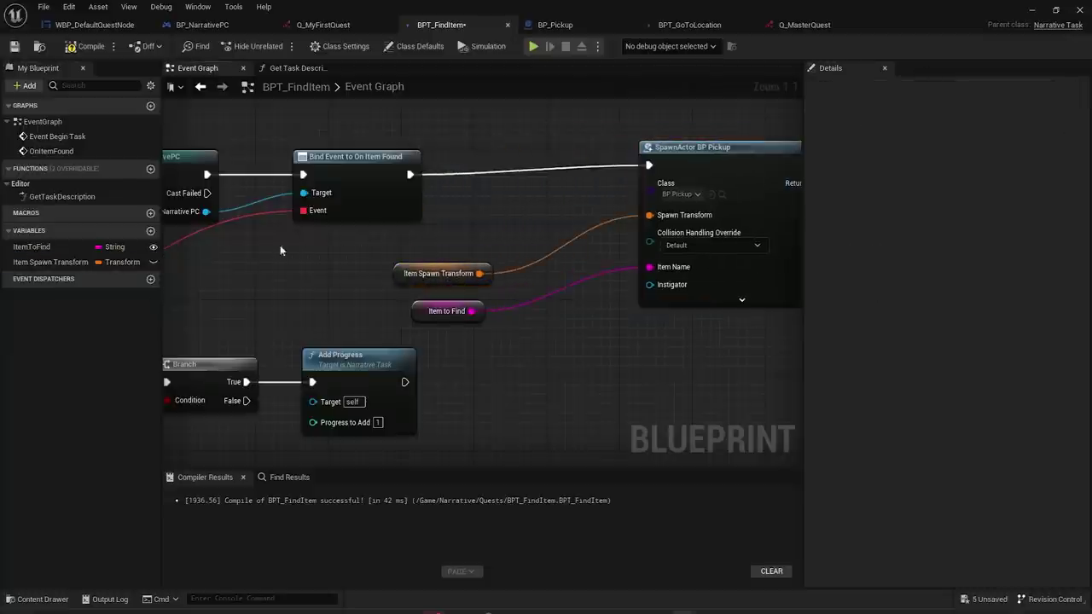
drag(437, 320, 443, 338)
click(446, 343)
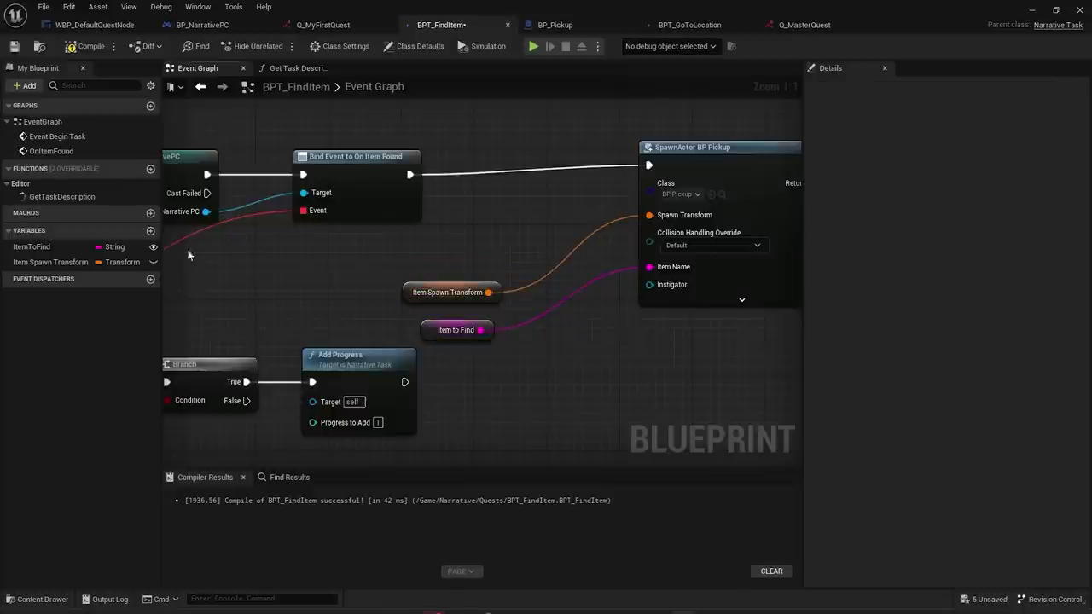
- Add a Boolean variable Spawn Item? with its getter in the graph, and make it and Item Spawn Transform instance editable
click(151, 230)
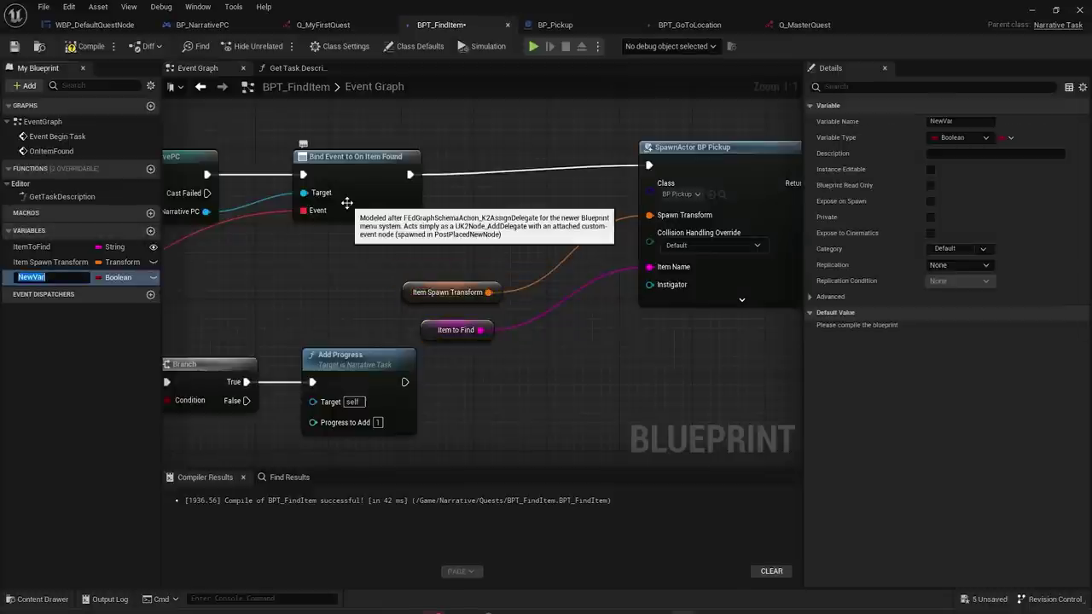
key(Return)
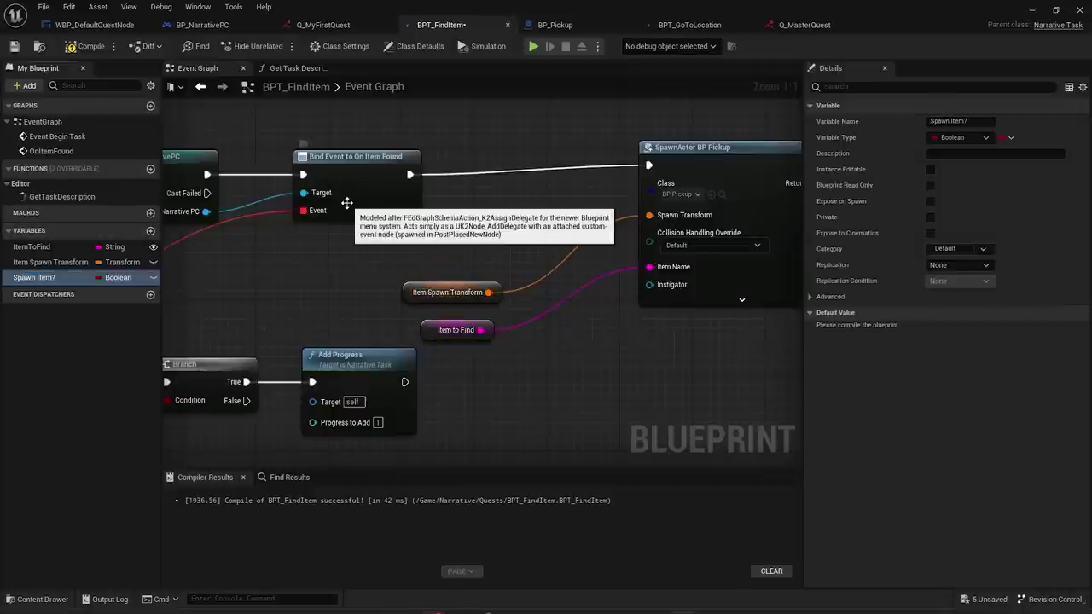
ctrl+drag(39, 280, 541, 153)
click(154, 277)
- Insert a Branch conditioned on Spawn Item? between the Bind Event and SpawnActor nodes, running SpawnActor on True, and compile and save
text(bra)
key(Return)
drag(601, 177, 525, 163)
drag(408, 177, 476, 174)
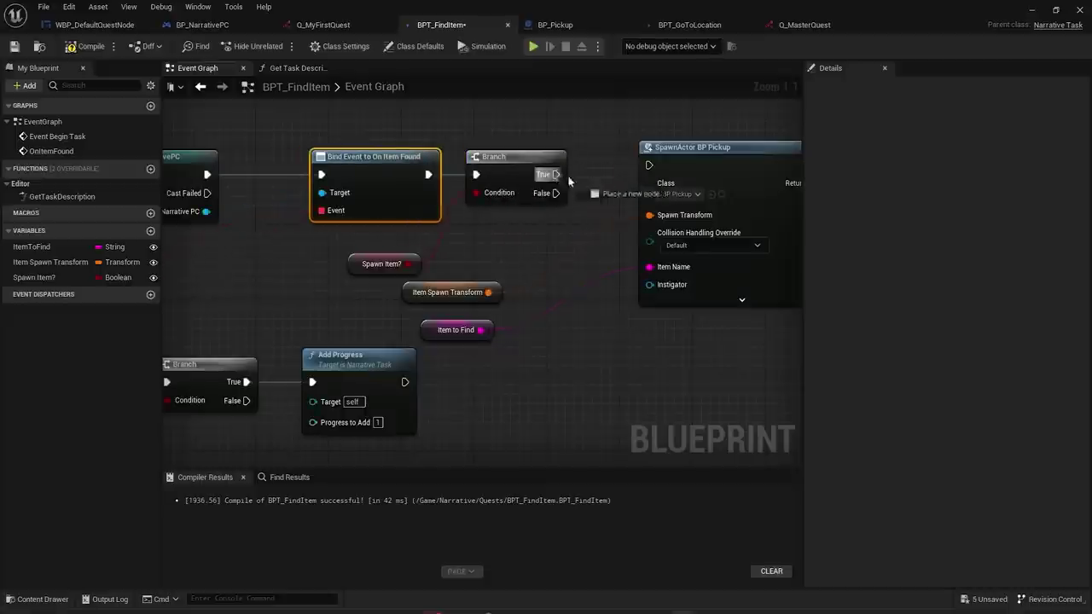
drag(740, 162, 732, 181)
click(598, 144)
right_drag(527, 162, 551, 164)
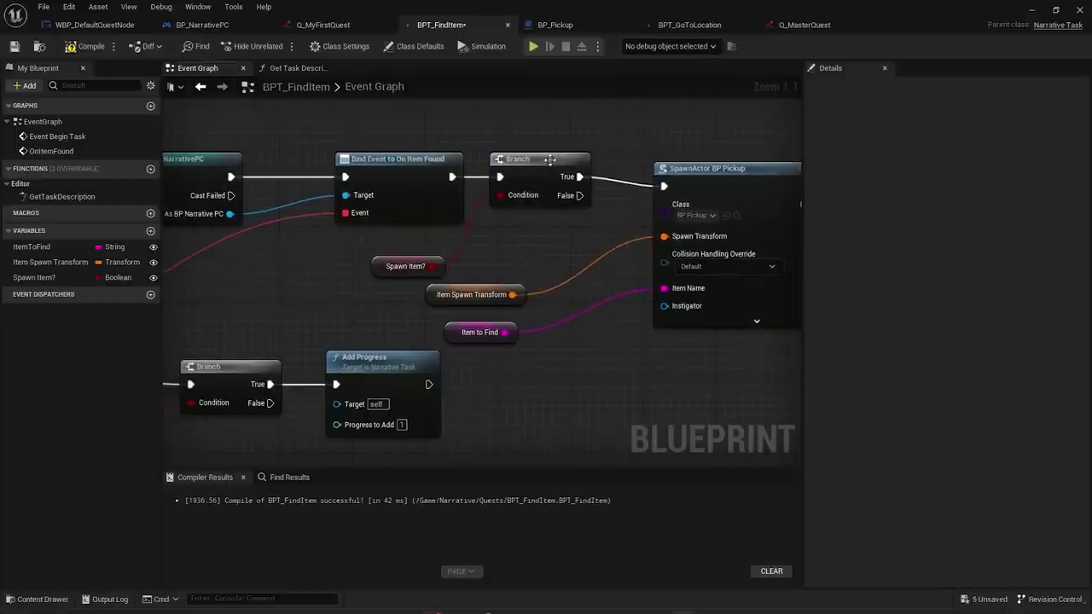
drag(552, 164, 570, 164)
click(522, 142)
click(86, 47)
click(15, 47)
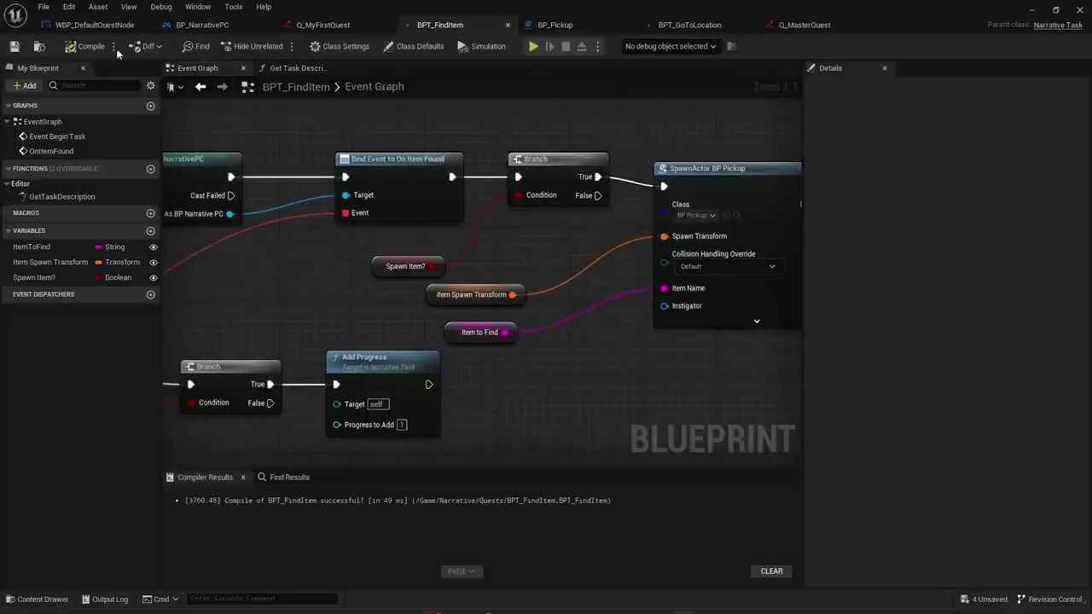
- In Q_MyFirstQuest, set Required Quantity to 1 for both FindSword tasks and compile
click(1033, 9)
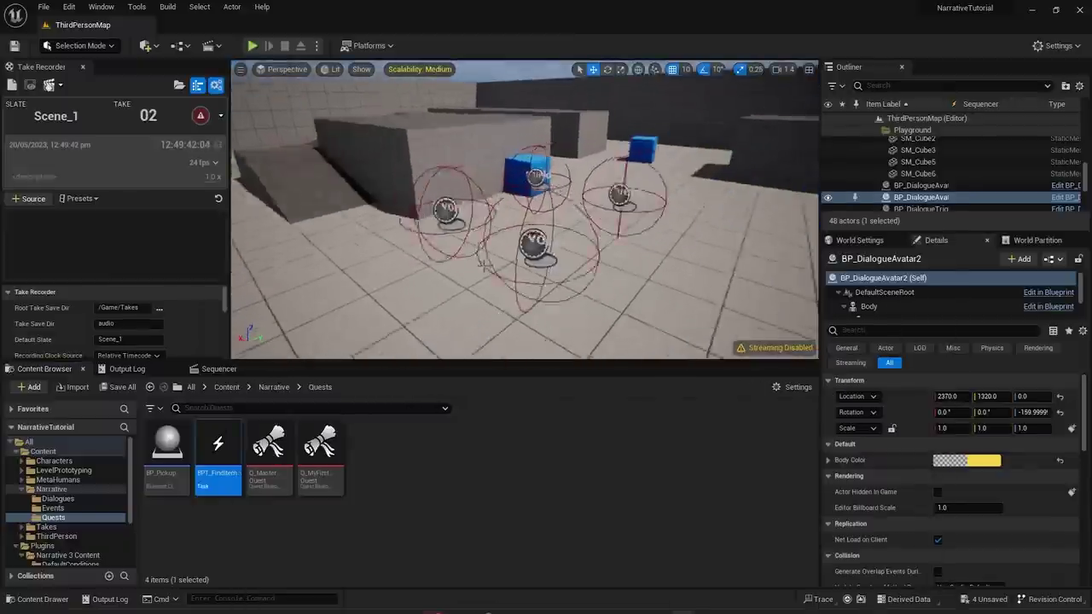
double_click(320, 452)
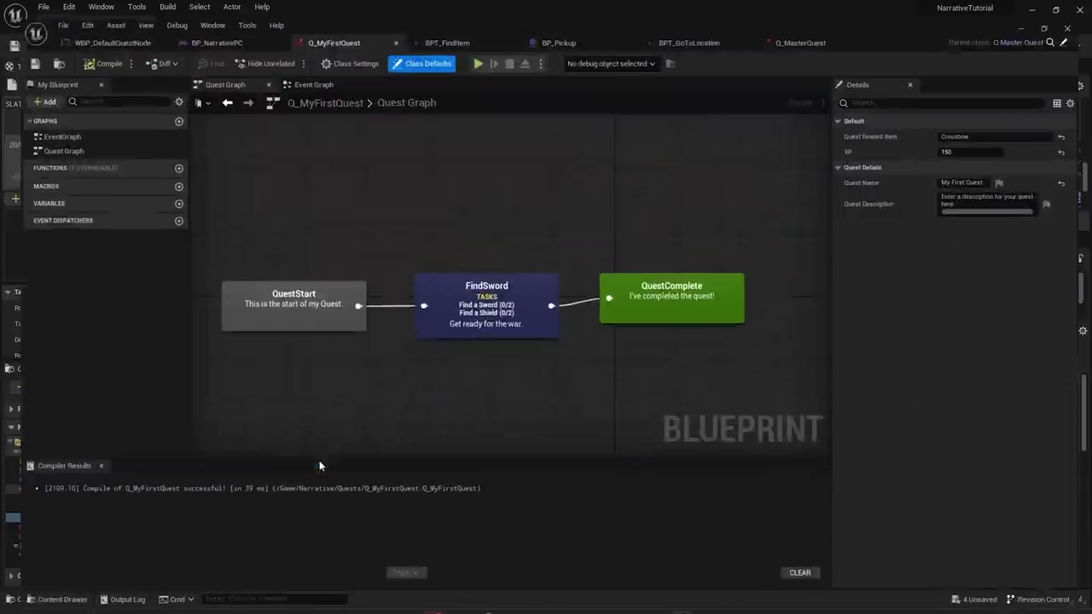
click(511, 314)
click(976, 235)
text(1)
click(977, 410)
text(1)
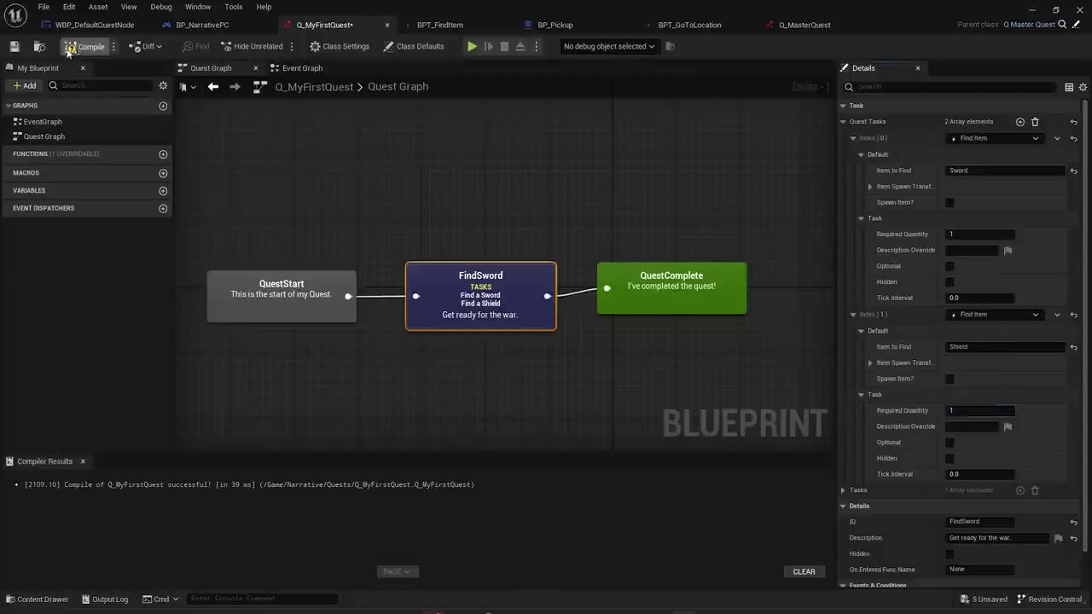
click(83, 46)
- Delete one sword pickup and one shield pickup from the level
click(1039, 8)
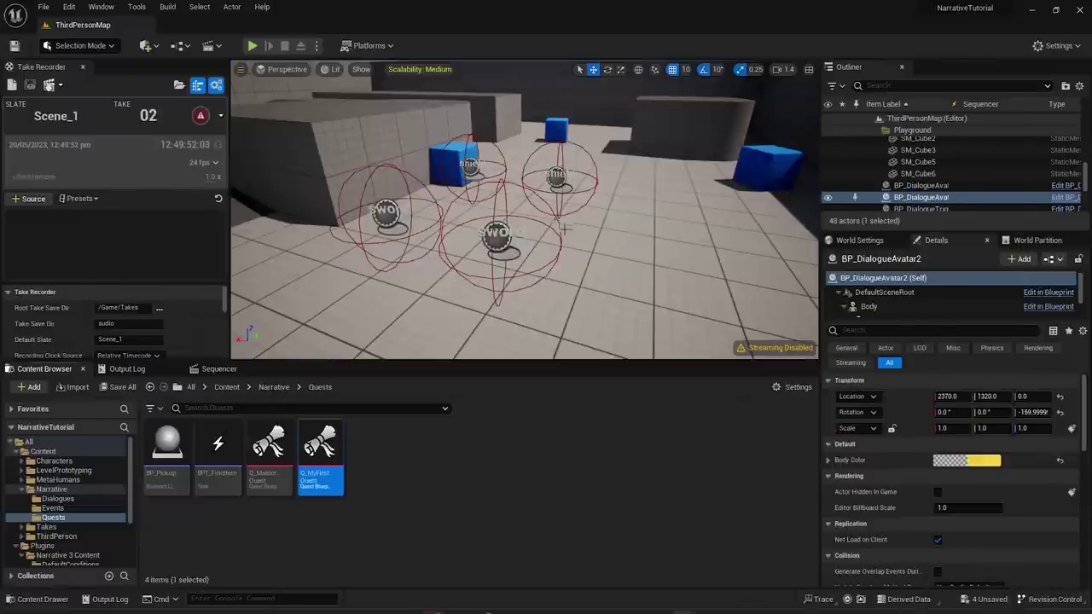
click(497, 237)
key(Delete)
click(557, 177)
key(Delete)
right_drag(539, 191, 550, 201)
- Copy the remaining sword pickup's location (970, 1630, 90) into the Sword task's Item Spawn Transform and enable Spawn Item?
click(493, 215)
click(595, 166)
click(590, 167)
click(495, 226)
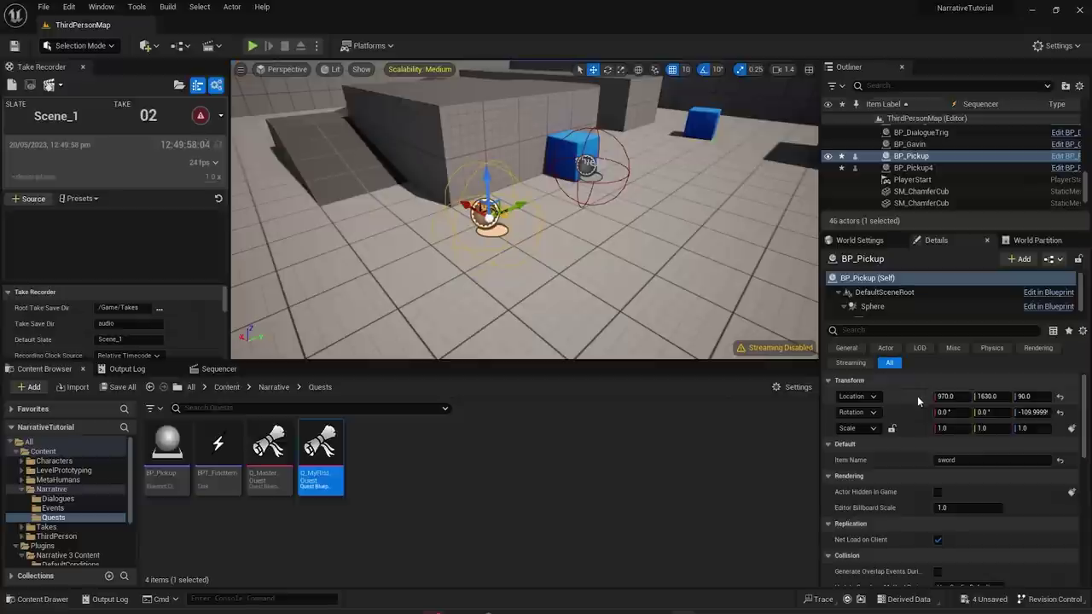
double_click(322, 471)
click(507, 304)
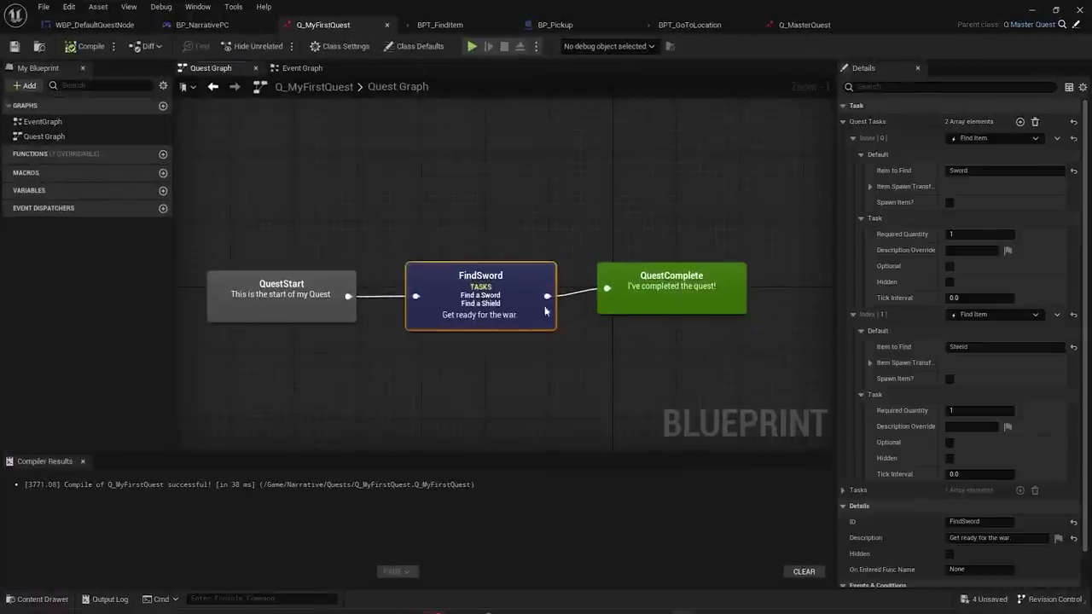
click(898, 186)
shift+click(920, 203)
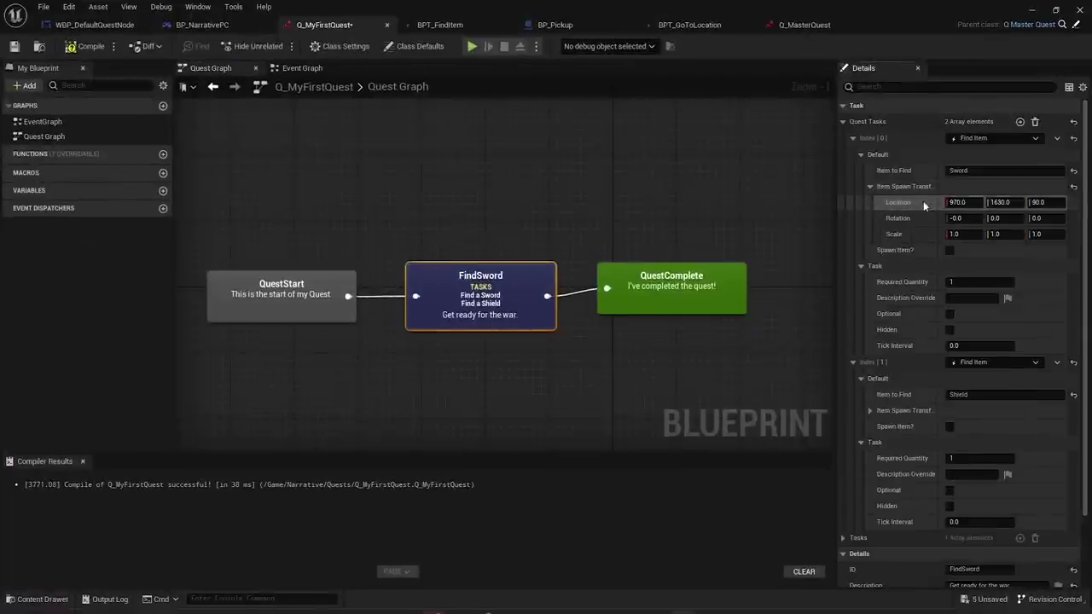
click(950, 250)
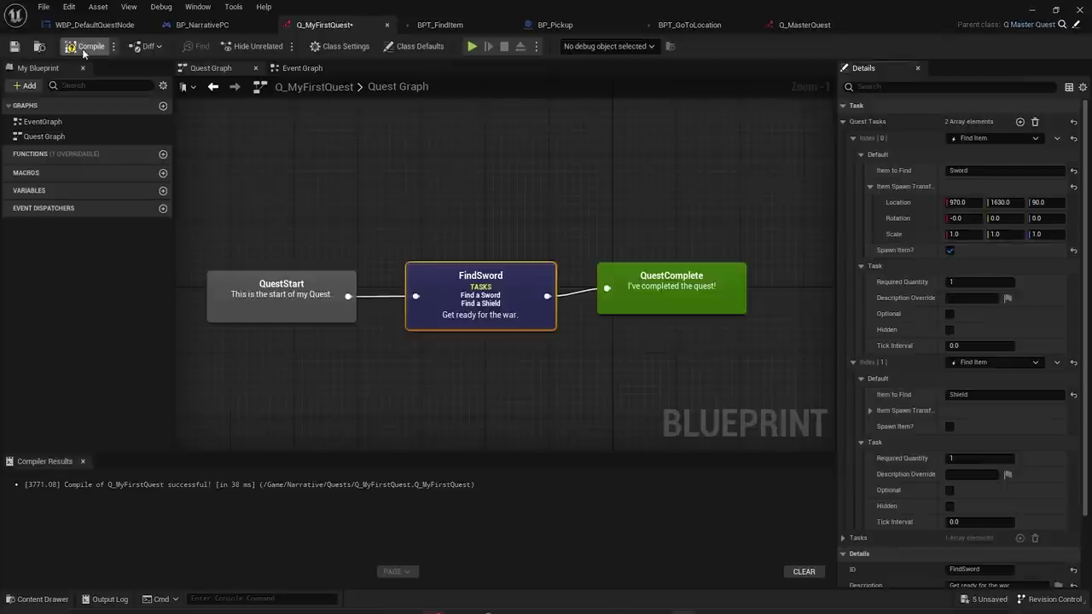
- Paste the shield pickup's location (990, 1890, 90) into the Shield task's Item Spawn Transform, enable Spawn Item?, and compile
click(1032, 10)
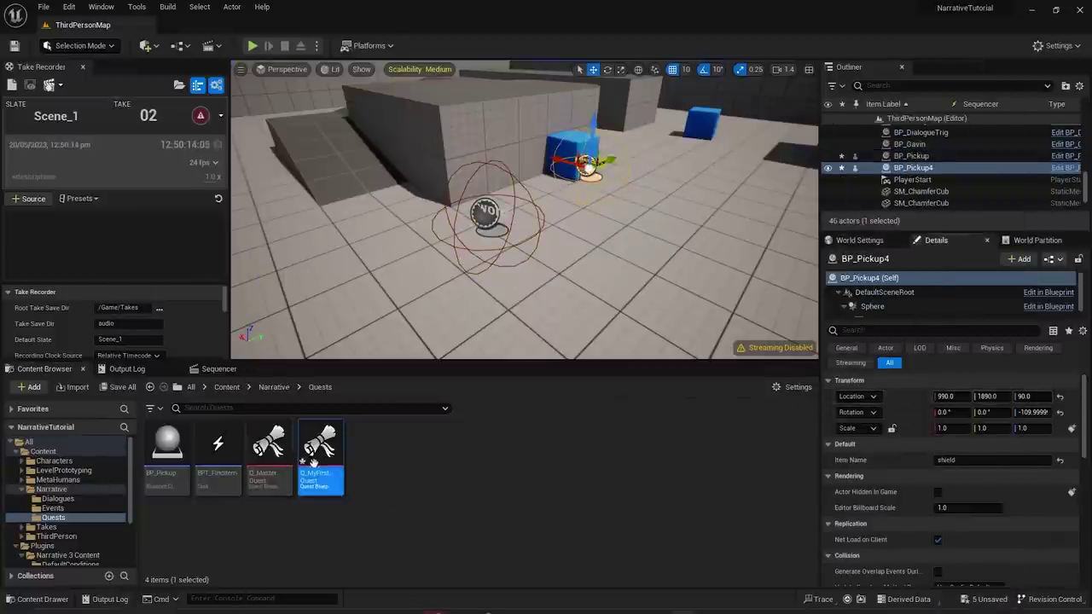
double_click(337, 447)
scroll(931, 337, down, 2)
click(870, 325)
shift+click(909, 339)
click(949, 389)
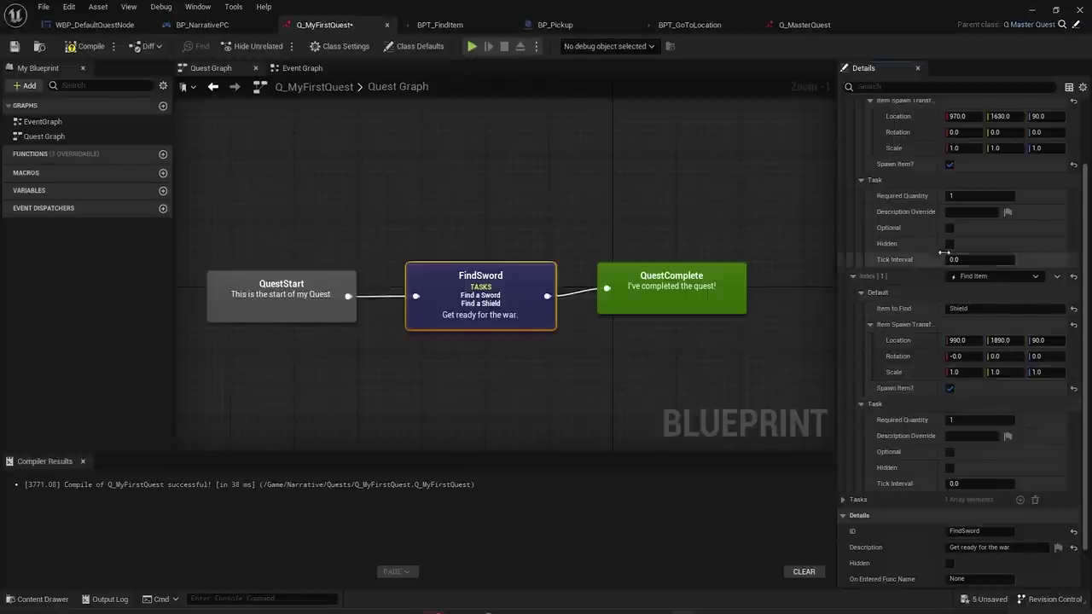
click(85, 46)
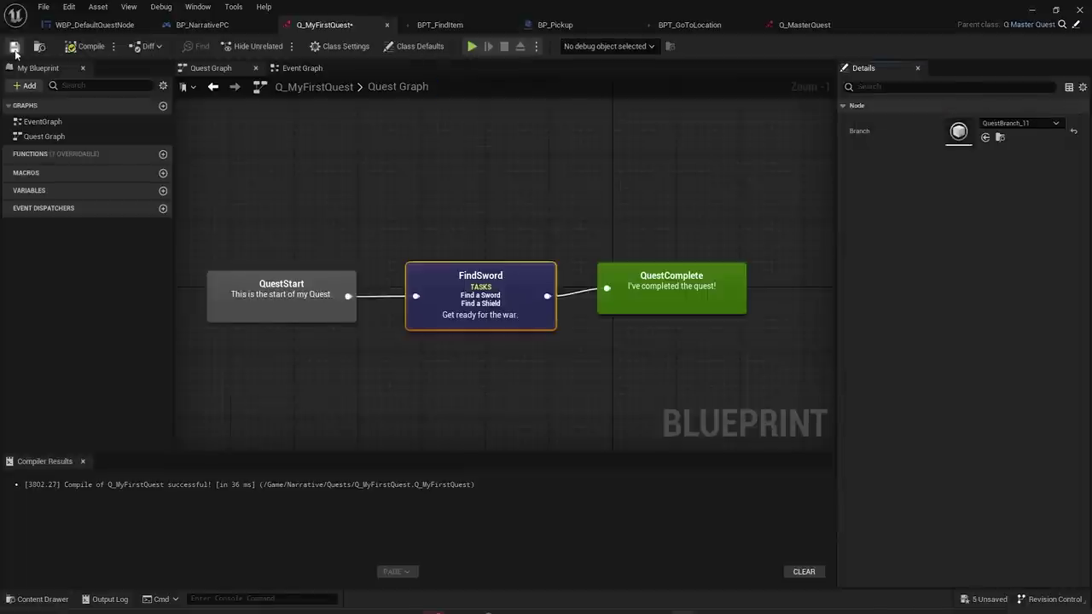
drag(469, 309, 462, 301)
- Delete the two remaining pickups from the level and save the modified assets
click(1031, 11)
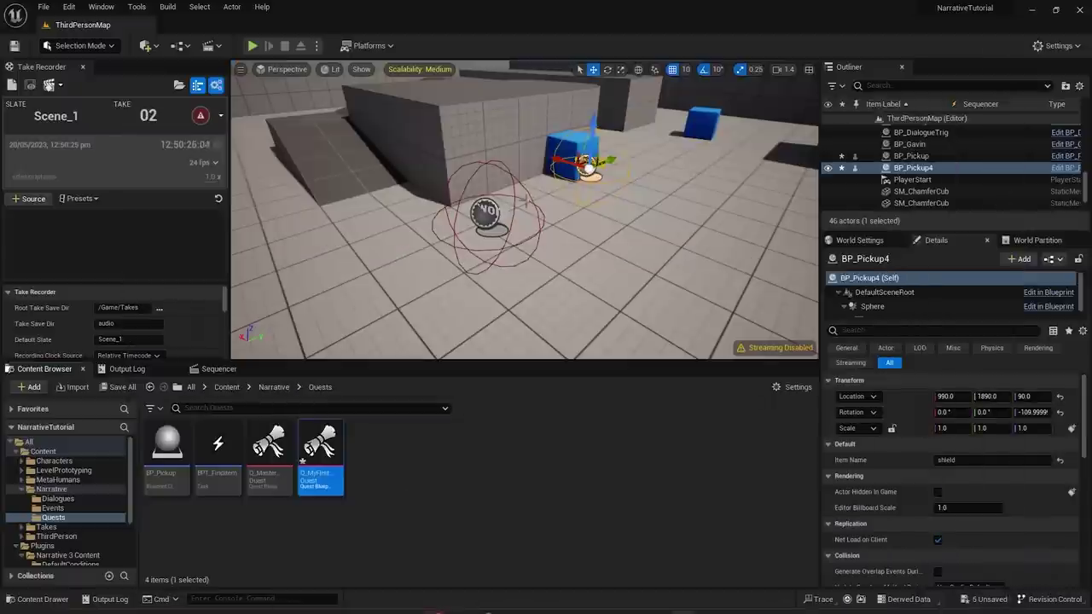
key(Escape)
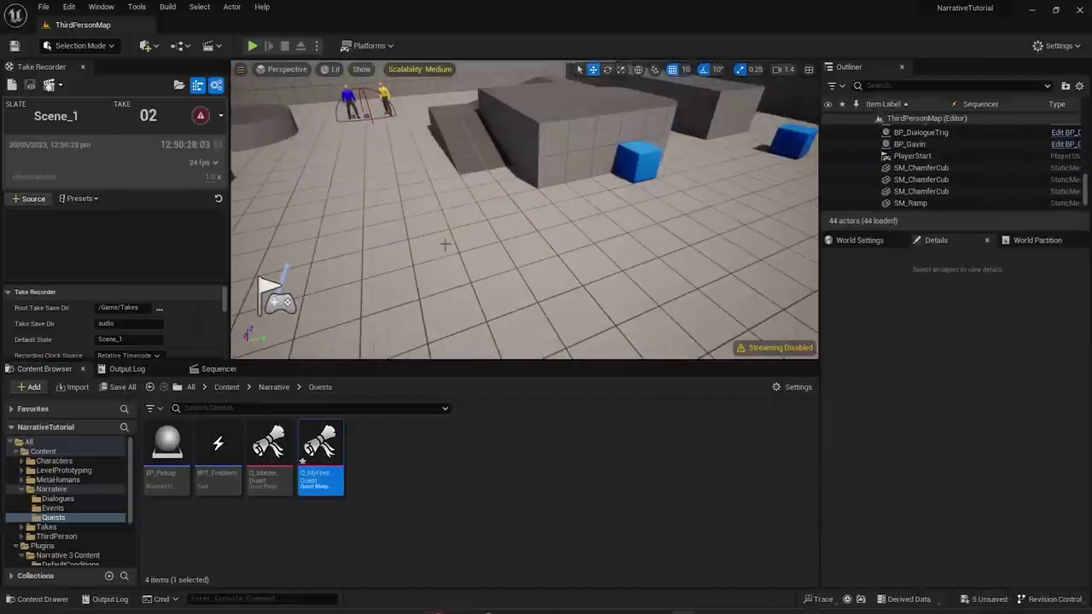
click(117, 387)
click(638, 442)
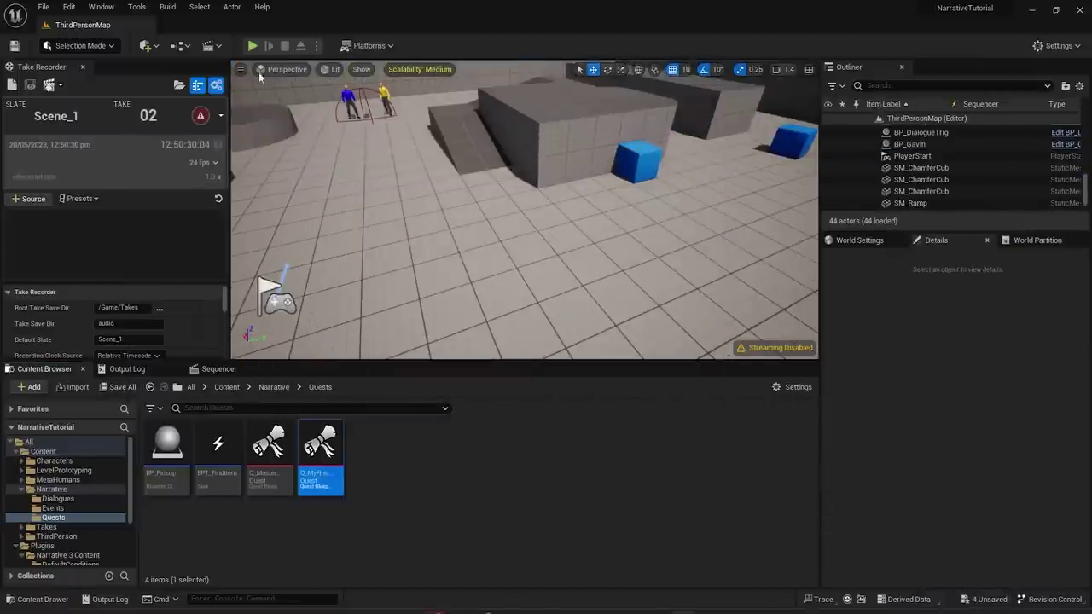
- Play-test the level by running to the spawned sword and shield to complete the quest, and stop the session
click(253, 46)
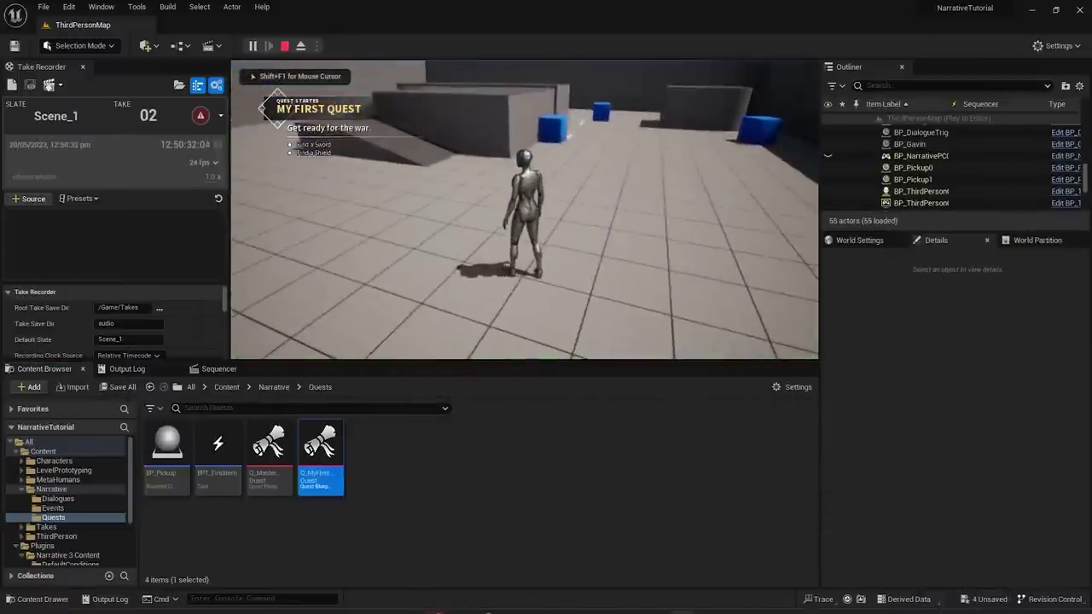
key(w)
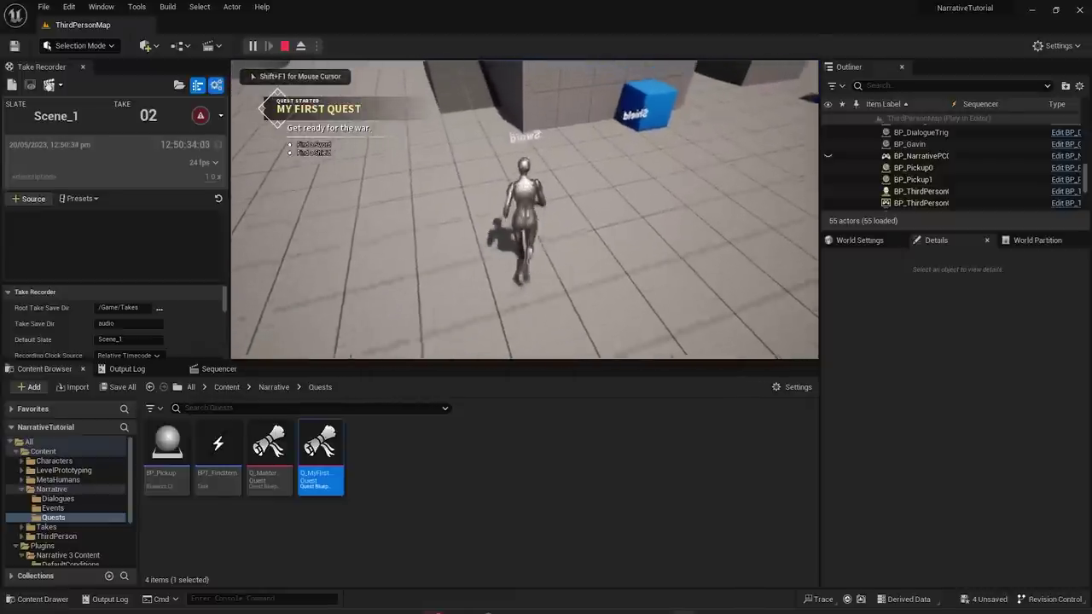
key(w)
key(space)
key(w)
key(space)
key(space)
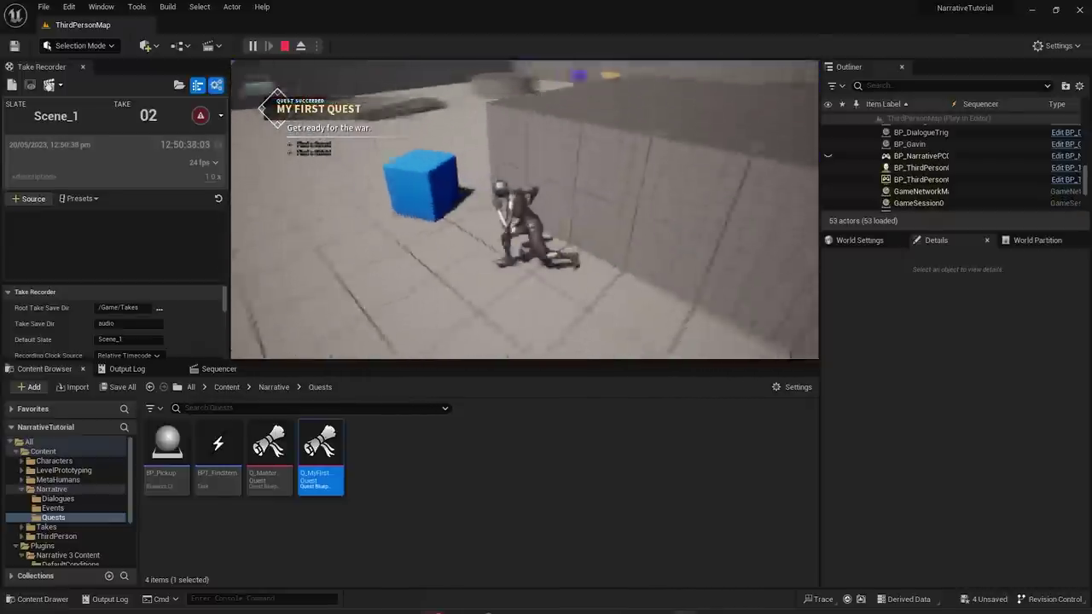
key(w)
key(space)
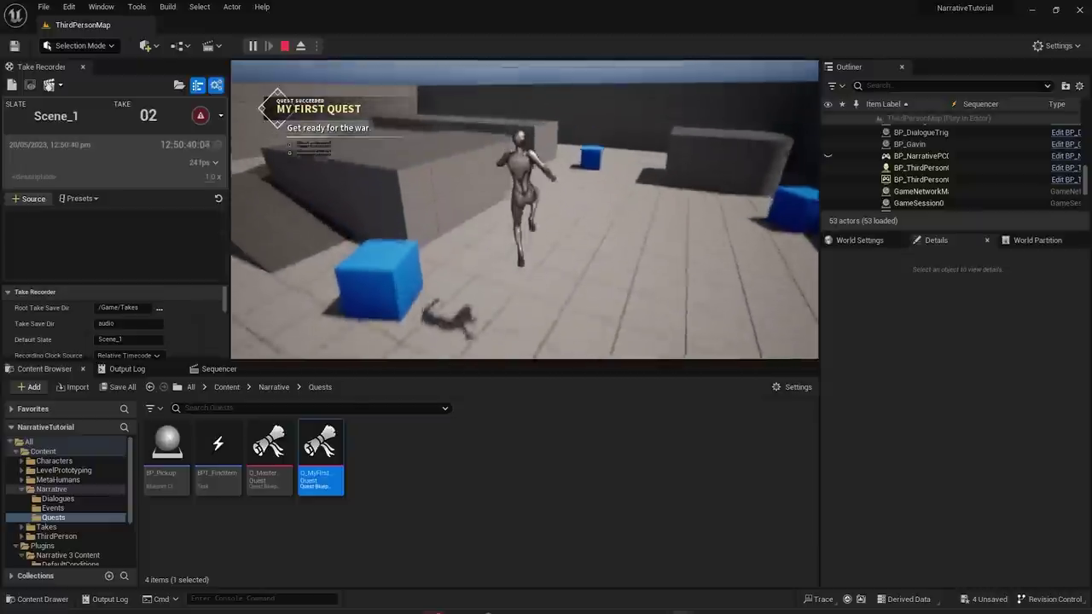
key(w)
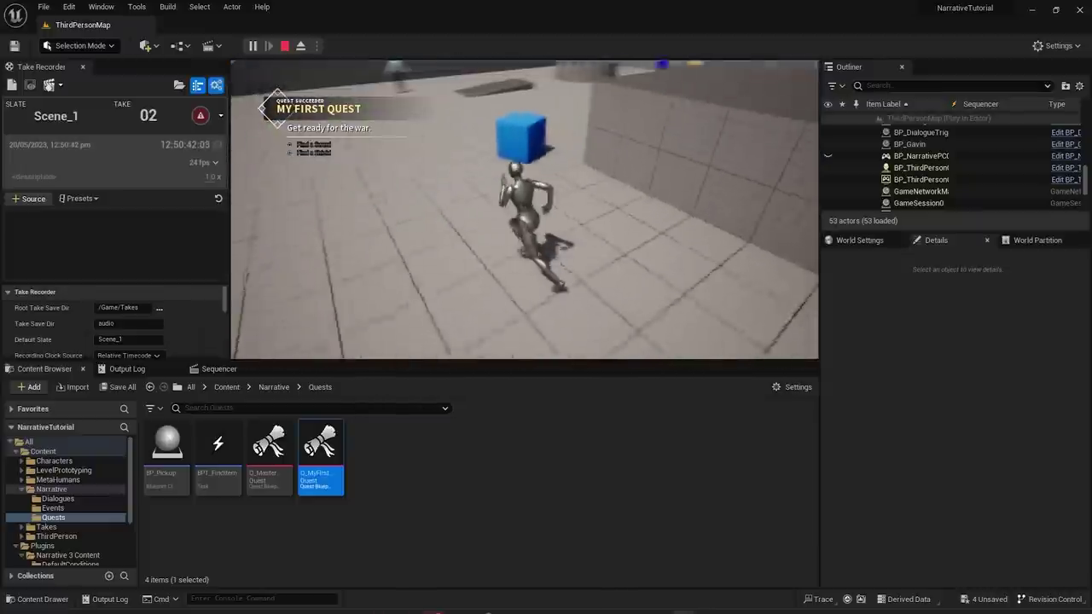
key(space)
key(Escape)
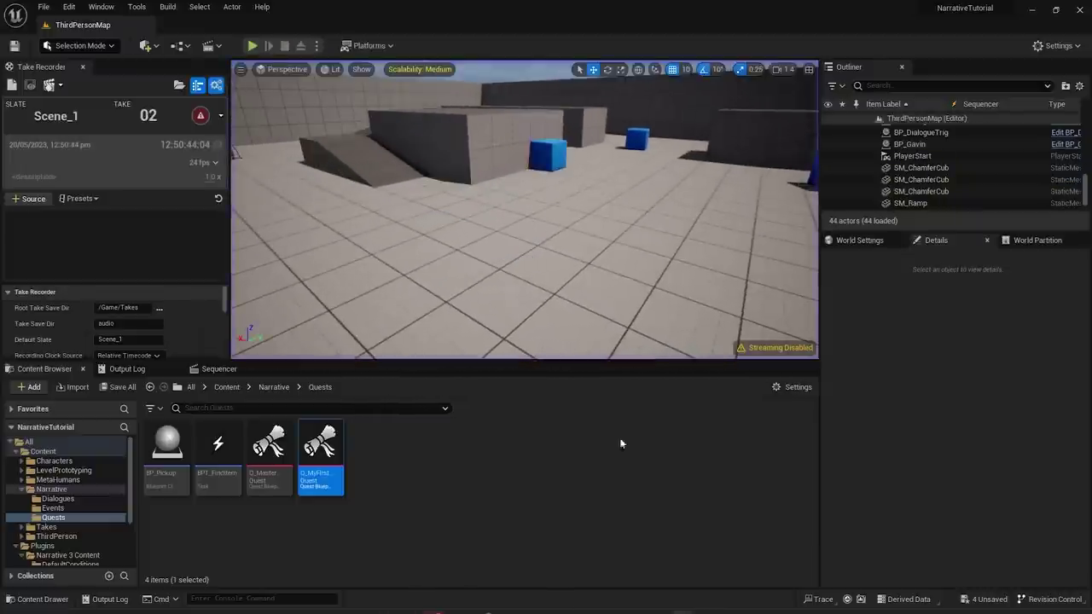
- Open BPT_FindItem and tidy its event graph, aligning the SpawnActor BP Pickup node and its input variables with the Branch
double_click(216, 453)
scroll(482, 286, down, 2)
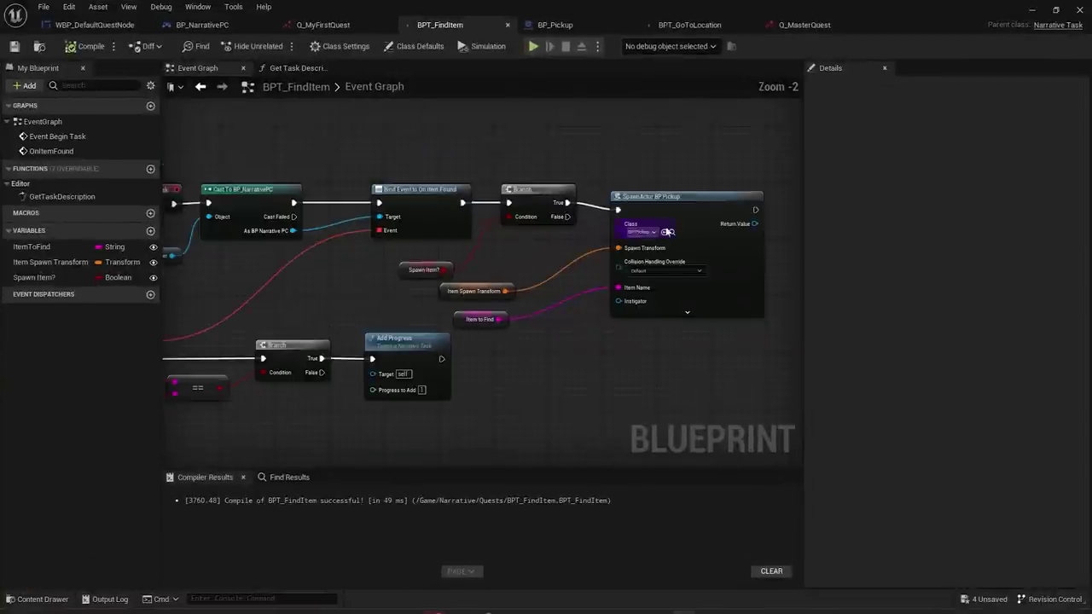
click(687, 218)
right_drag(547, 240, 612, 231)
drag(478, 260, 512, 254)
click(461, 267)
right_drag(460, 268, 581, 187)
drag(200, 388, 570, 248)
click(570, 218)
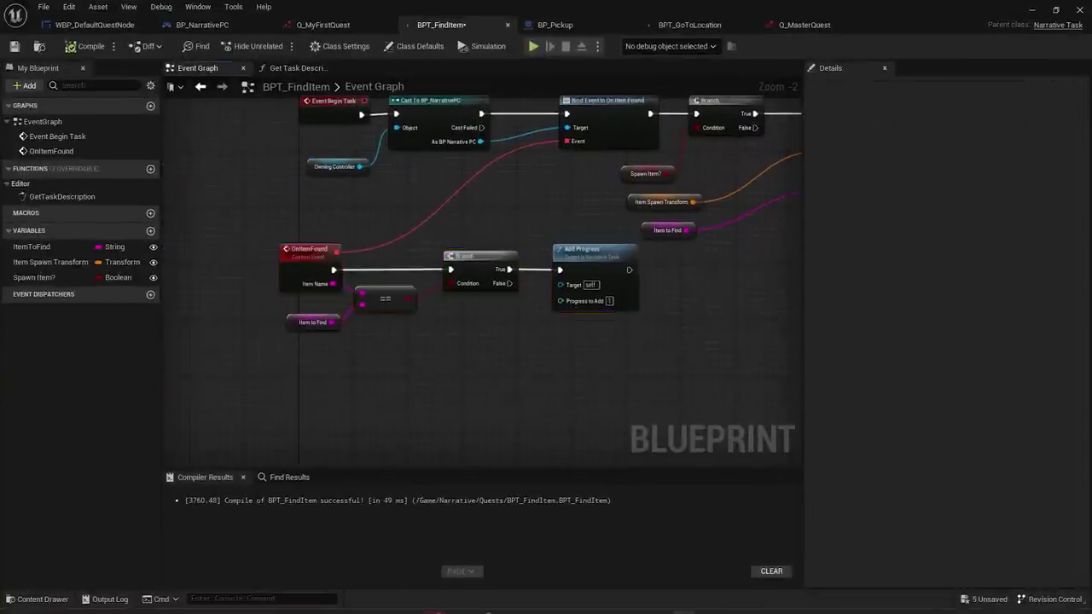
right_drag(570, 218, 487, 315)
right_drag(589, 354, 397, 364)
drag(395, 360, 684, 143)
click(684, 143)
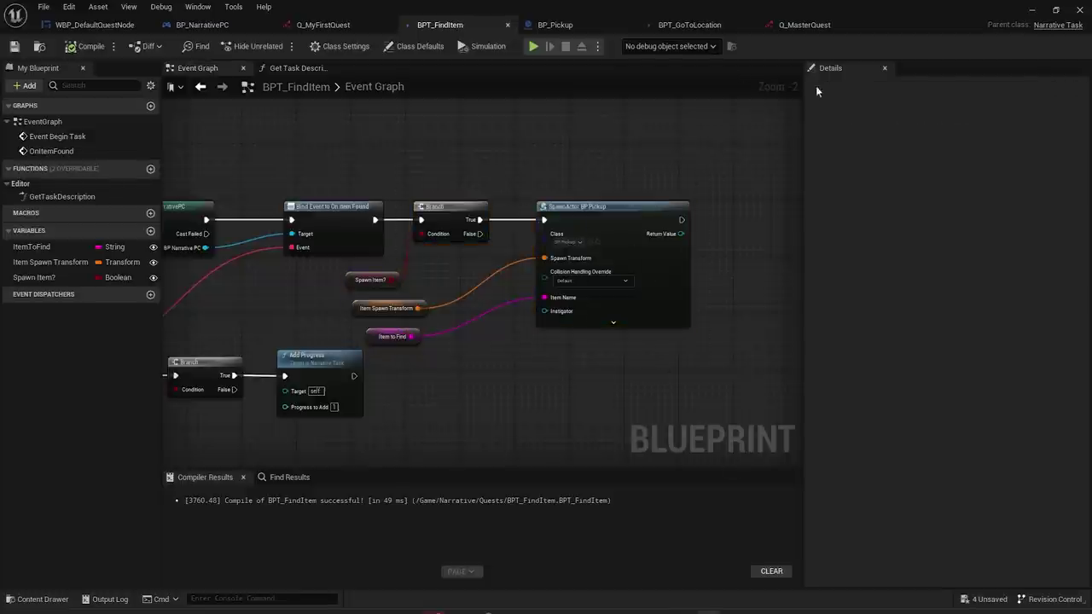
- Return to the level, select the dialogue trigger between the two avatars, and open its assigned D_Rick dialogue
click(1034, 10)
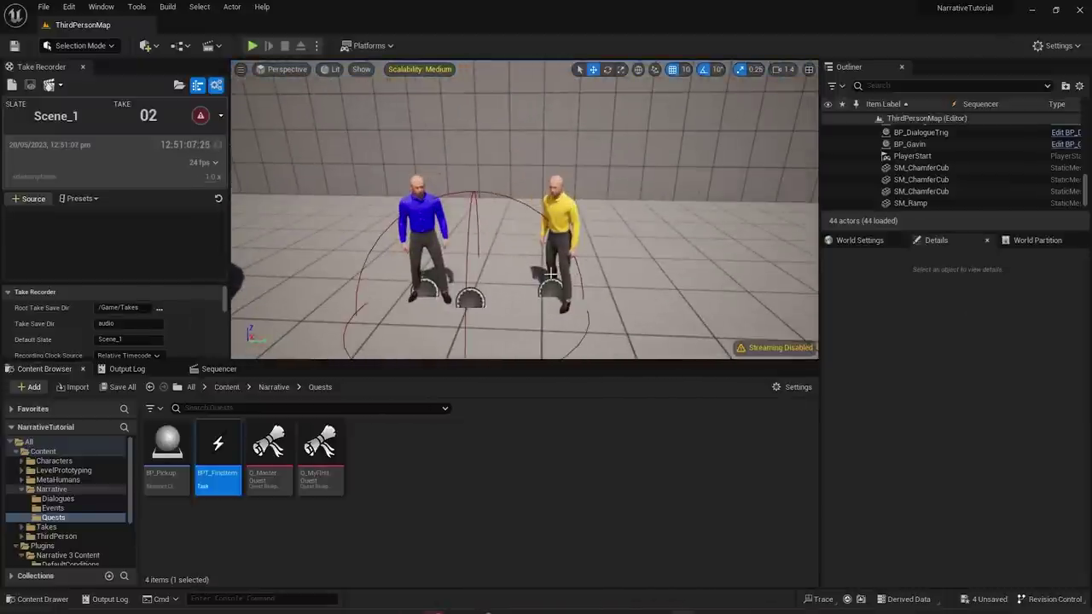
click(431, 252)
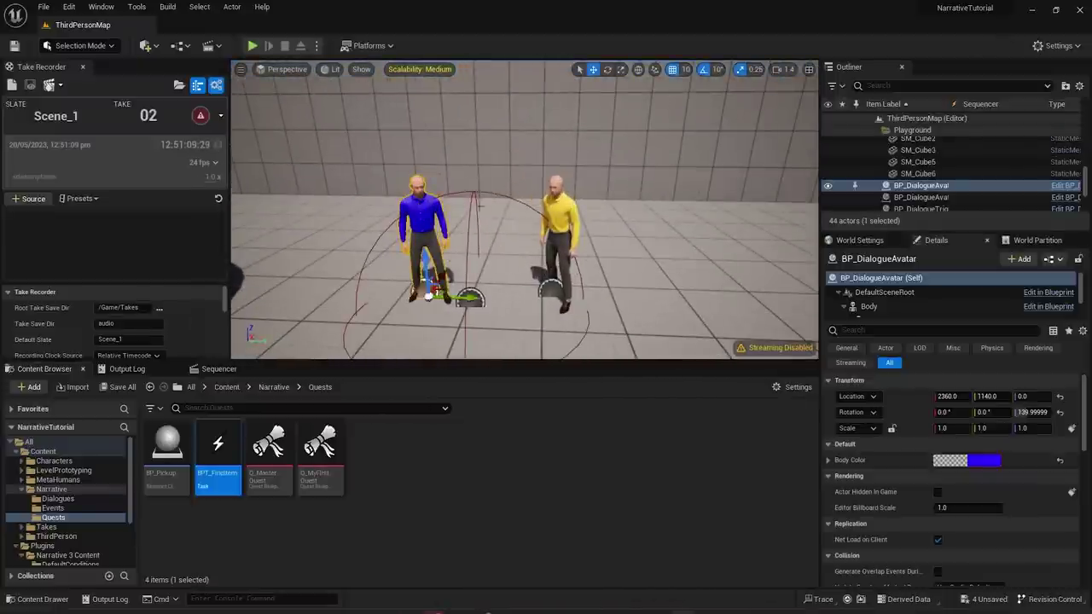
click(469, 298)
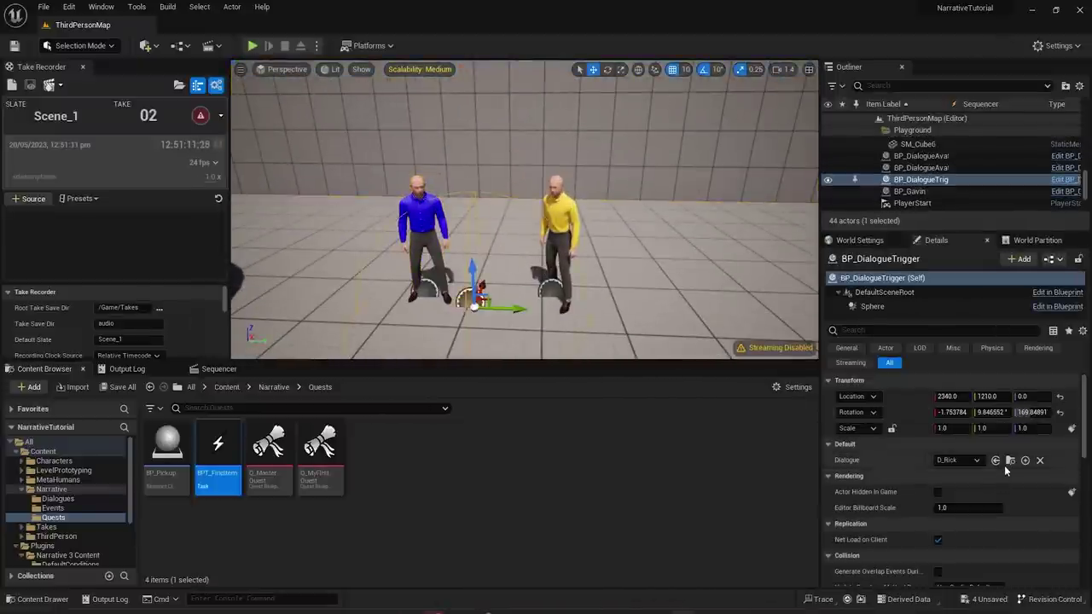
click(1010, 460)
double_click(225, 468)
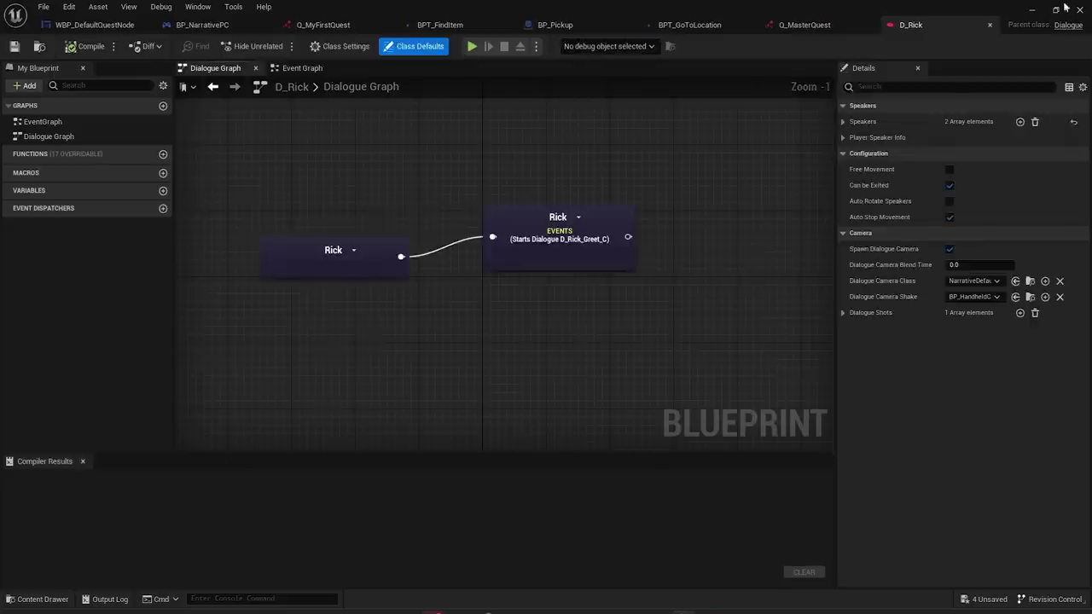
- Return to the dialogue assets and open D_Rick_Greet, framing the player options and Rick's replies
click(1080, 7)
double_click(269, 450)
scroll(528, 272, up, 5)
scroll(558, 297, down, 2)
right_drag(502, 352, 542, 282)
scroll(512, 309, up, 2)
scroll(459, 279, down, 1)
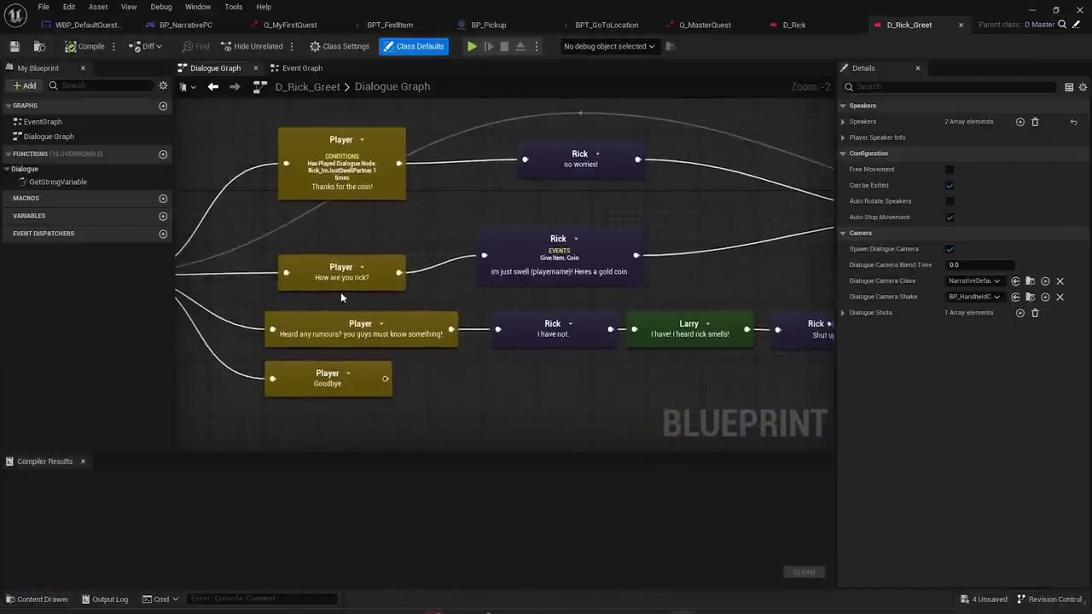
- Clear the events on Rick's gold-coin reply and set its text to "I'm not doing so well. Theres a war coming, and we don't have any weapons."
click(616, 267)
click(1035, 500)
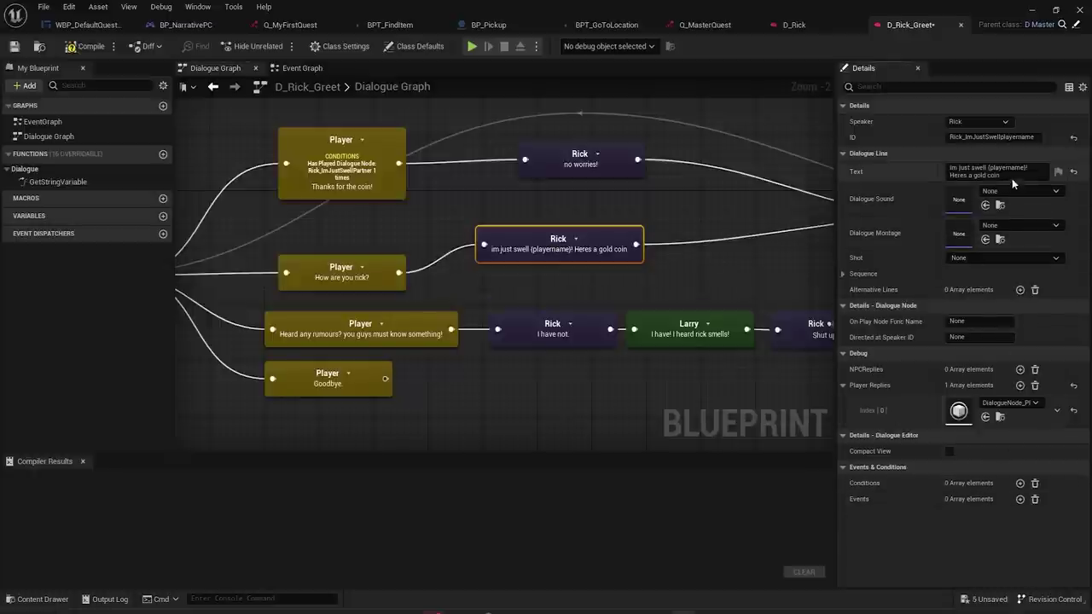
drag(1012, 177, 644, 116)
key(BackSpace)
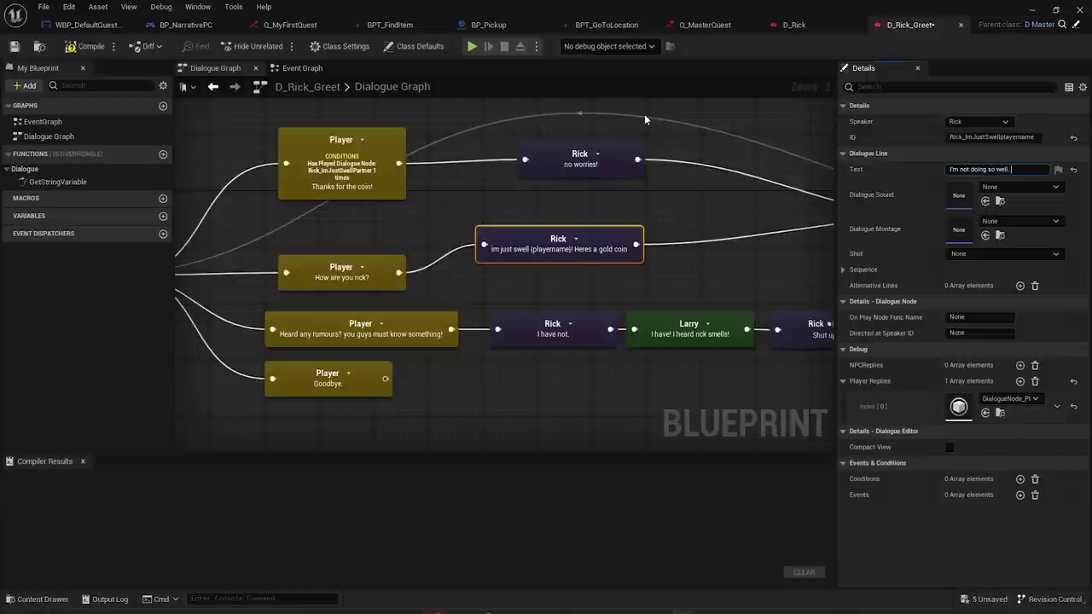
text(I'm not doing so well. Theres a war coming)
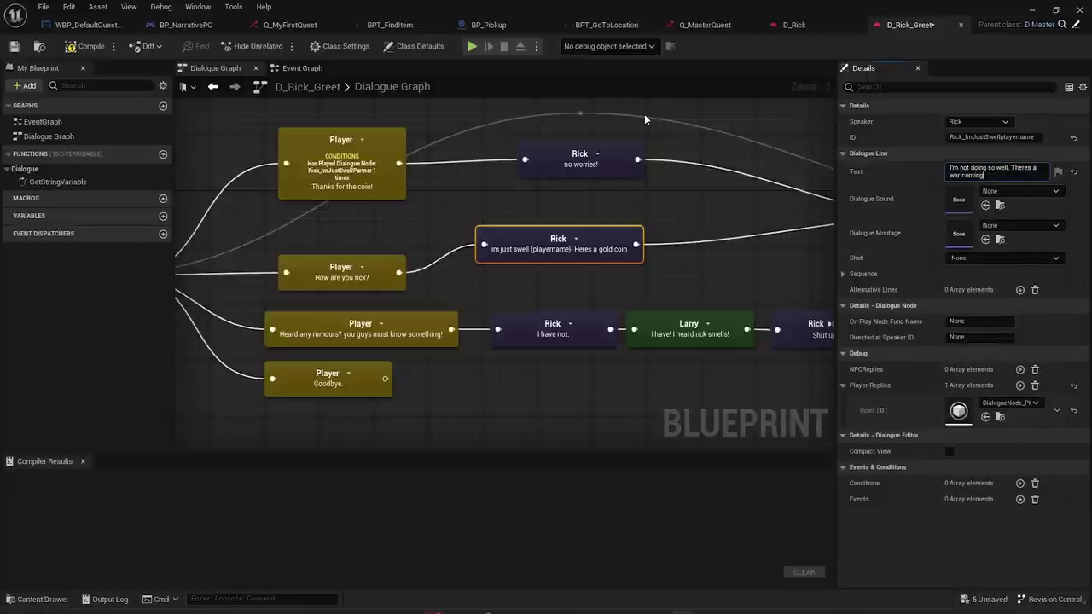
text(, and we don't have an)
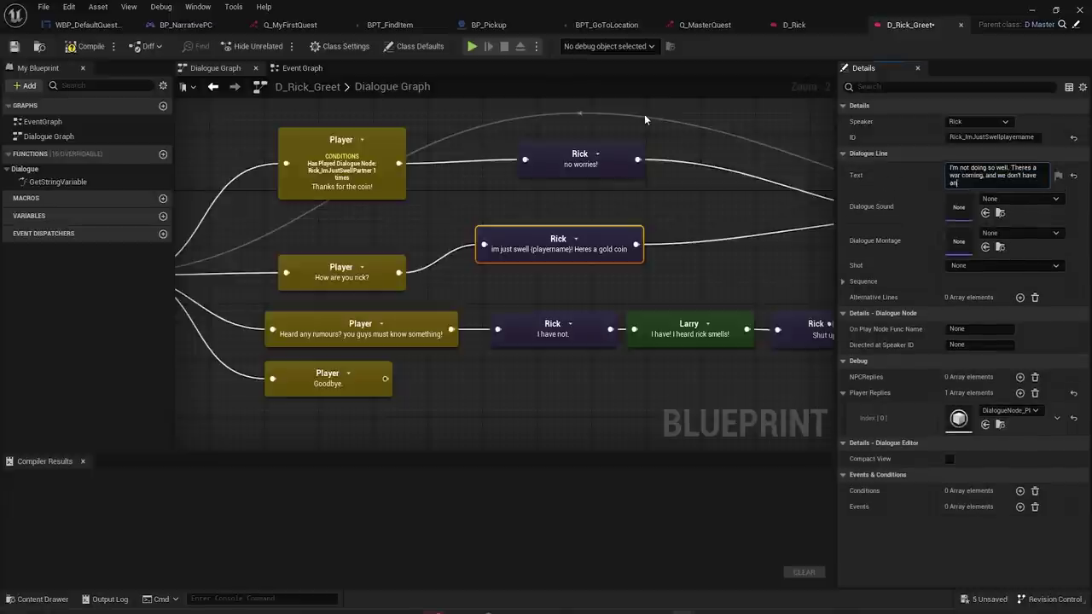
text(y weapons.)
key(Return)
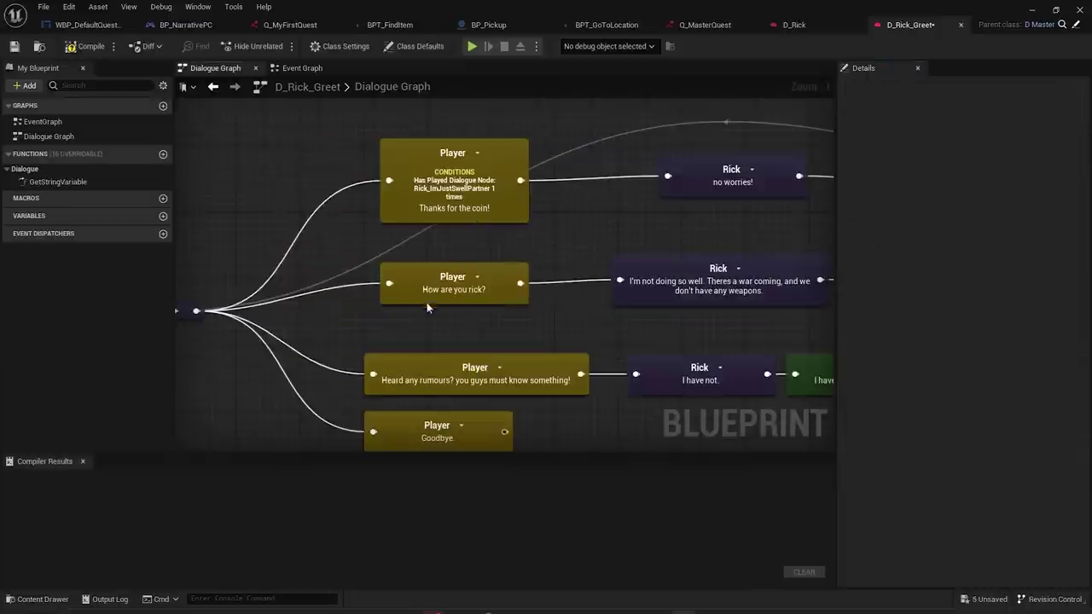
- Change the player's "How are you rick?" line to "Do you need any help?"
click(427, 295)
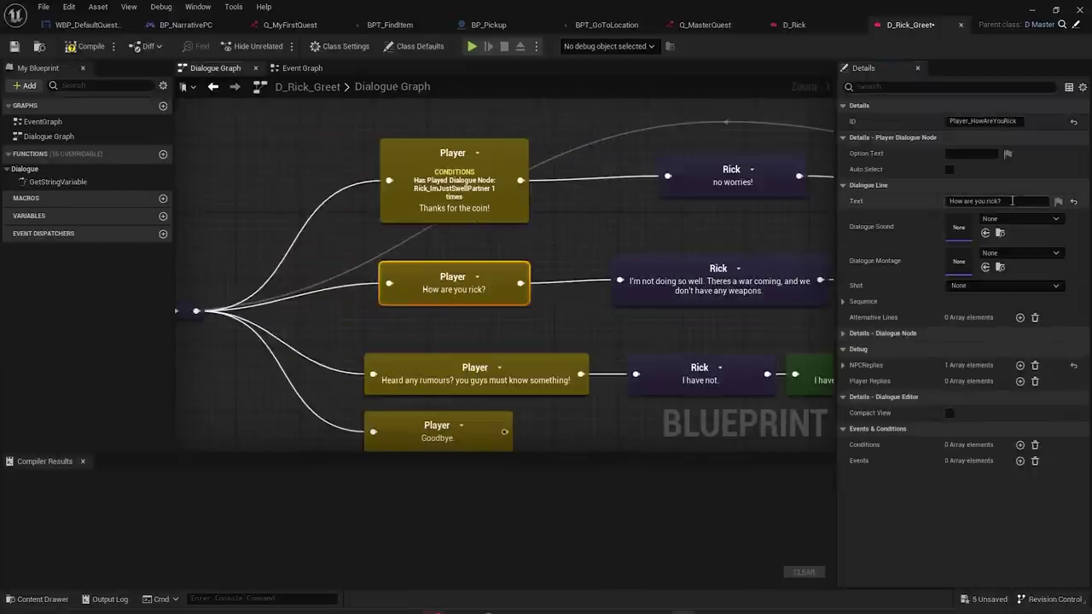
drag(1018, 202, 626, 192)
text(Do yo)
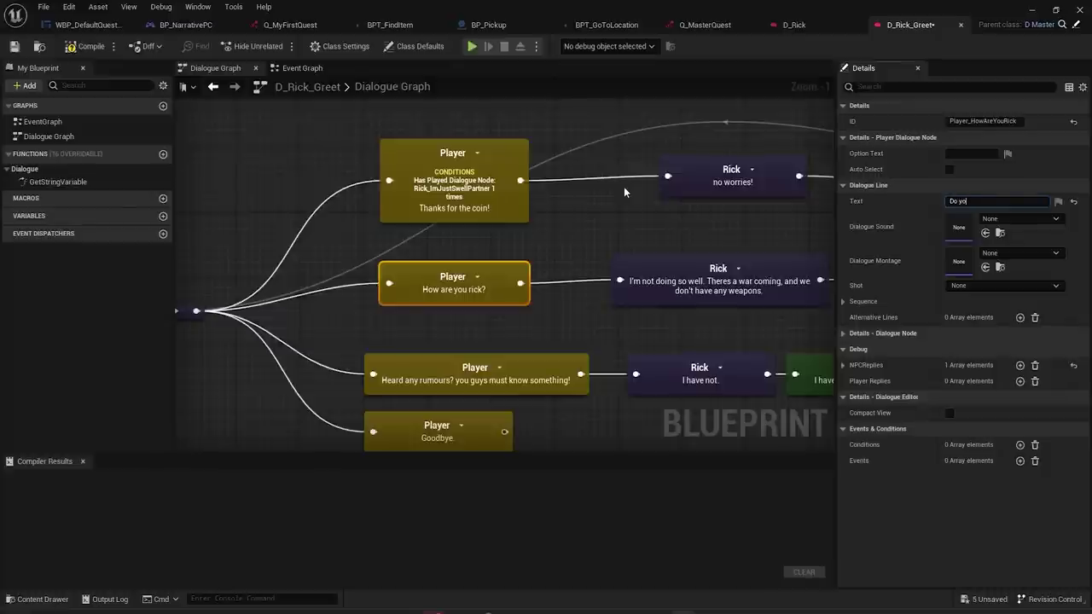
text(u need any help?)
key(Return)
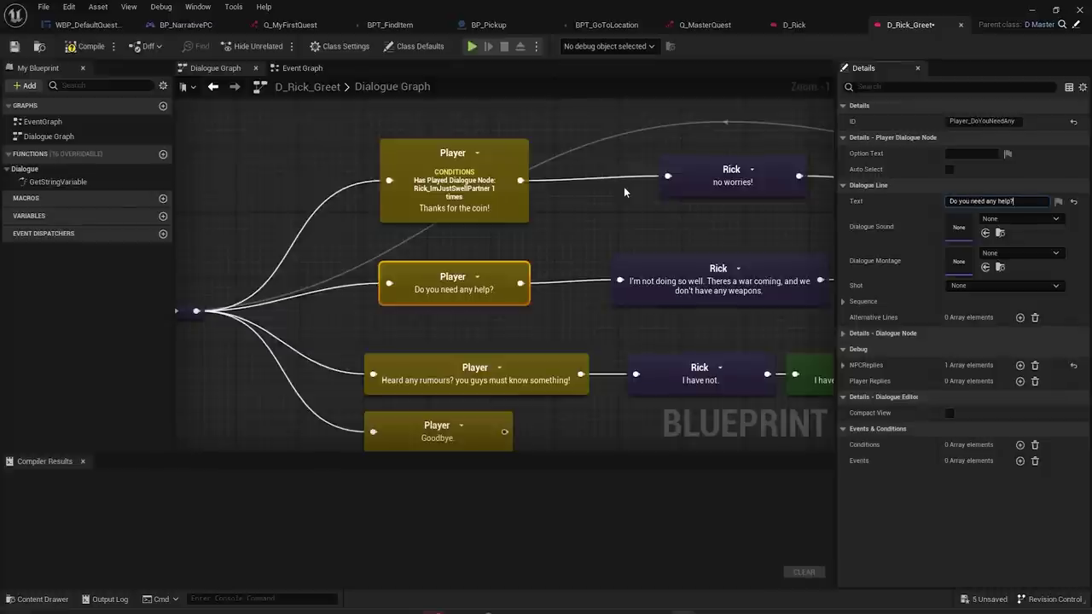
- Disconnect Rick's weapons line from the empty Player node and move that node further along to make room
click(574, 322)
right_drag(574, 322, 286, 336)
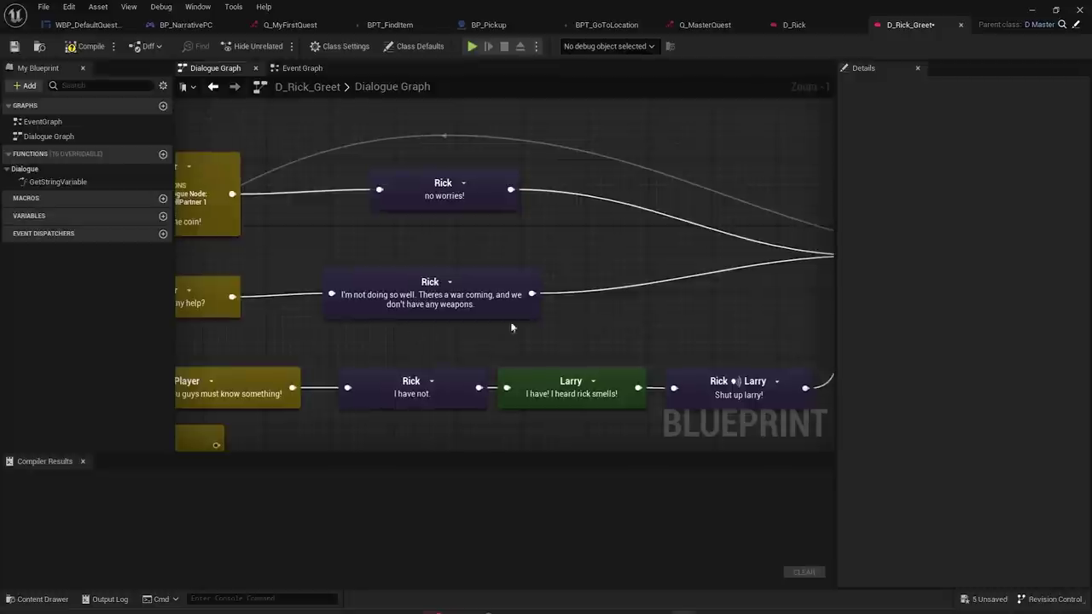
click(482, 307)
scroll(609, 287, down, 2)
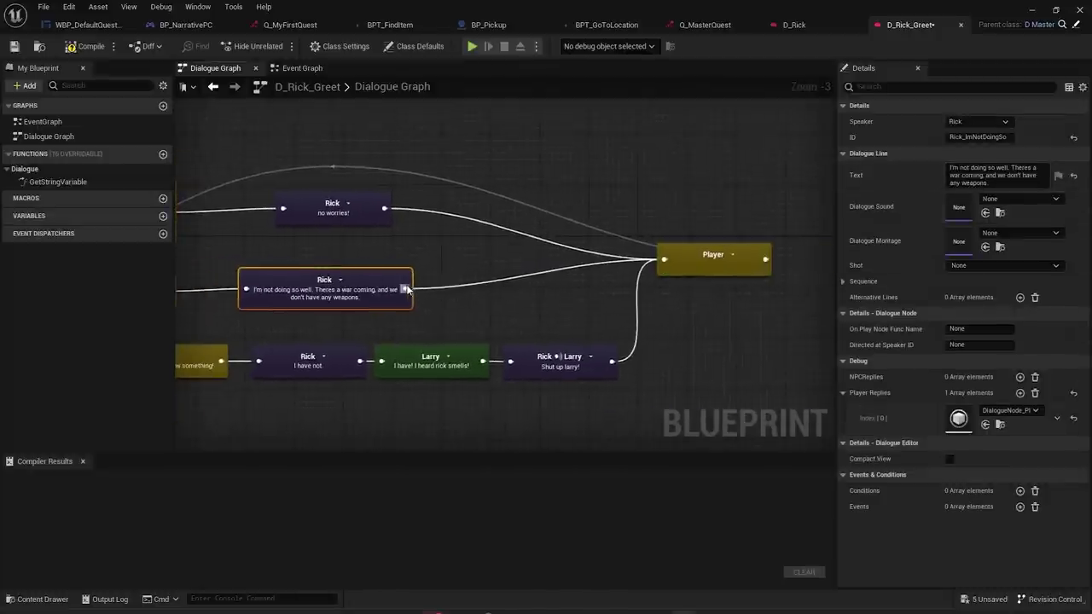
alt+click(407, 289)
drag(702, 258, 807, 259)
click(722, 275)
scroll(406, 291, up, 1)
- Add a Player reply after Rick's weapons line with the text "Can I help?"
drag(404, 289, 467, 271)
click(522, 316)
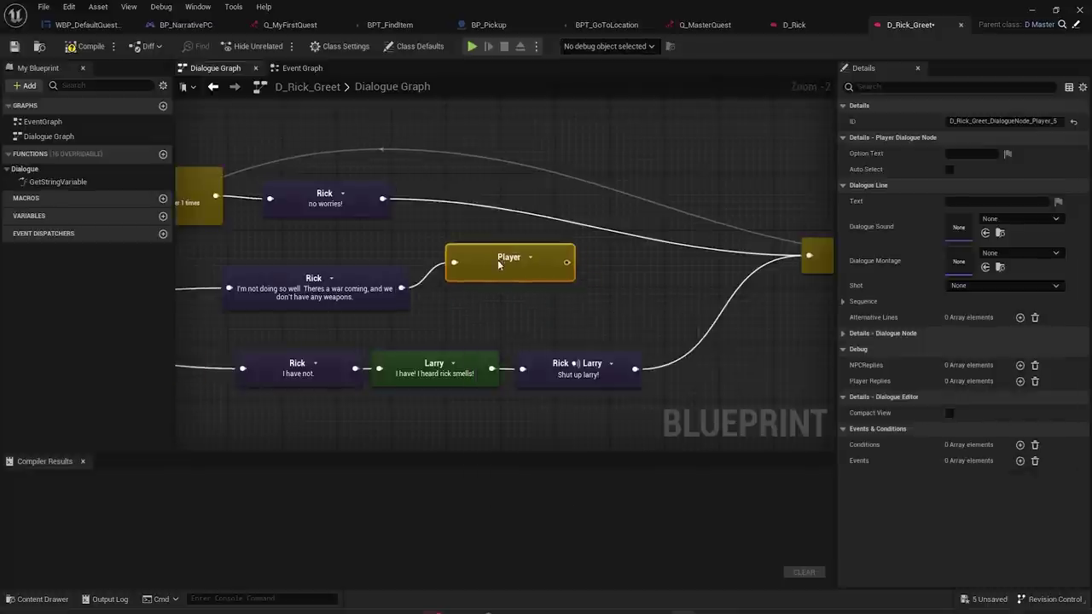
click(963, 203)
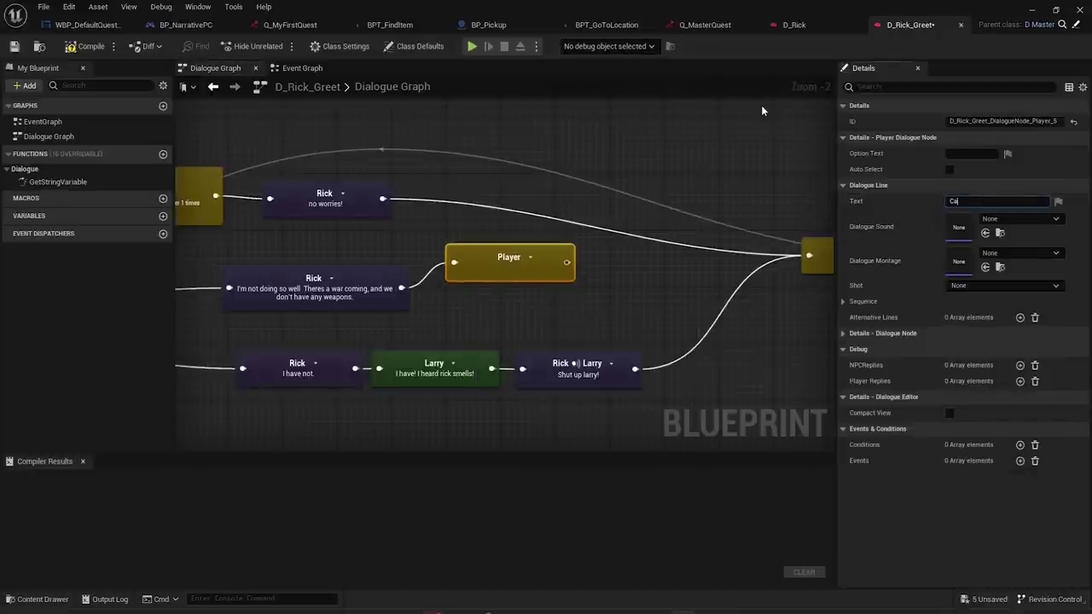
key(Return)
- Rearrange the dialogue nodes to leave free space around Rick's weapons line and the "Can I help?" reply
right_drag(413, 252, 667, 257)
scroll(666, 258, down, 2)
drag(434, 307, 714, 127)
drag(412, 276, 582, 284)
right_drag(710, 154, 656, 216)
scroll(627, 215, up, 3)
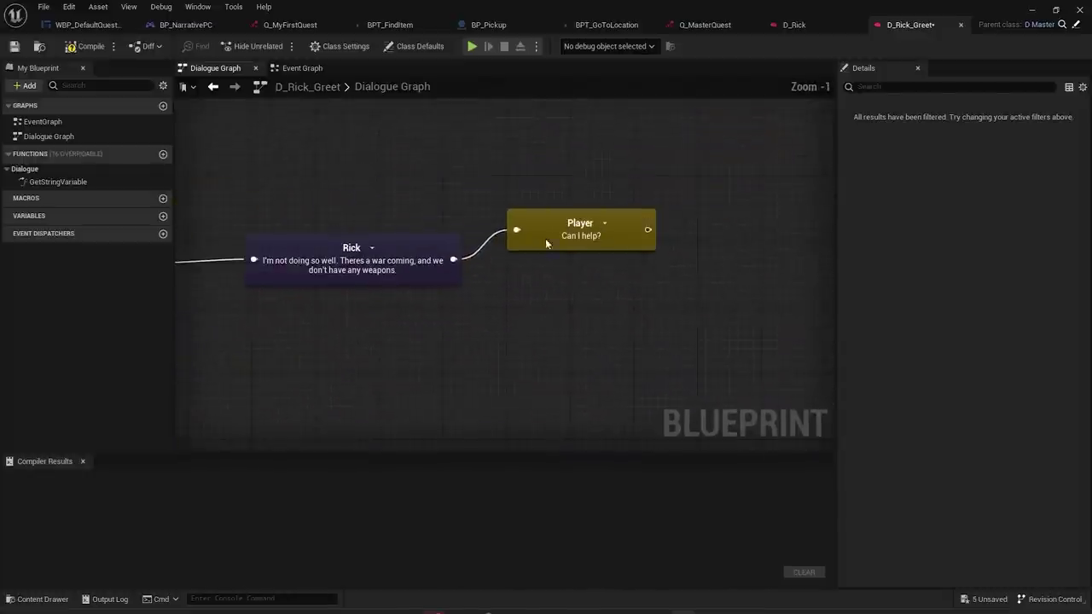
click(549, 246)
click(688, 295)
right_drag(688, 295, 599, 311)
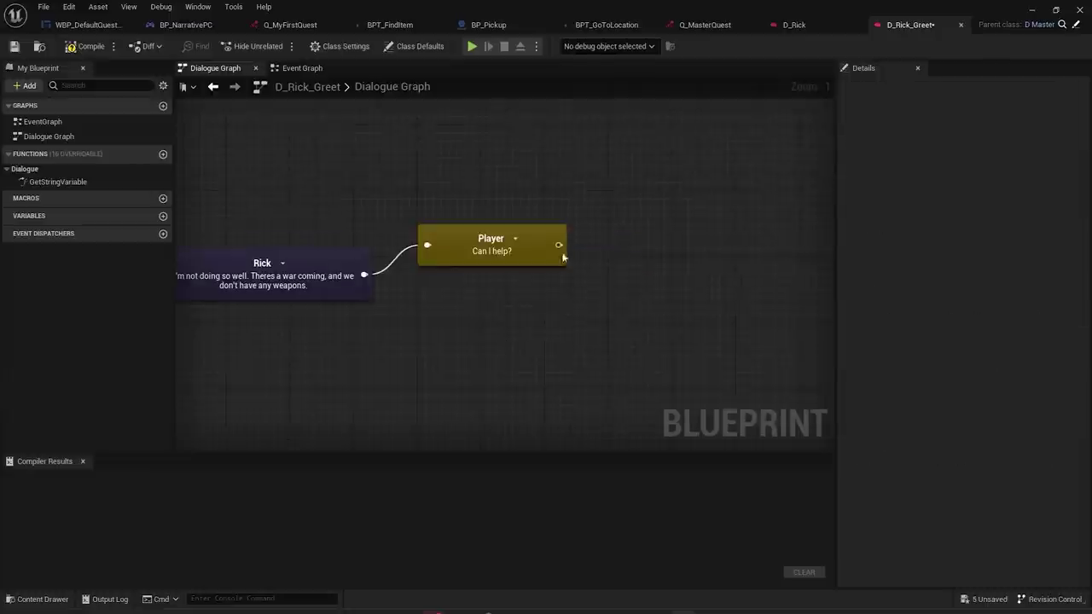
- Add a Rick line after "Can I help?" reading "Would you? We'll need a sword and shield to defend the castle." and place it closer
drag(556, 248, 653, 236)
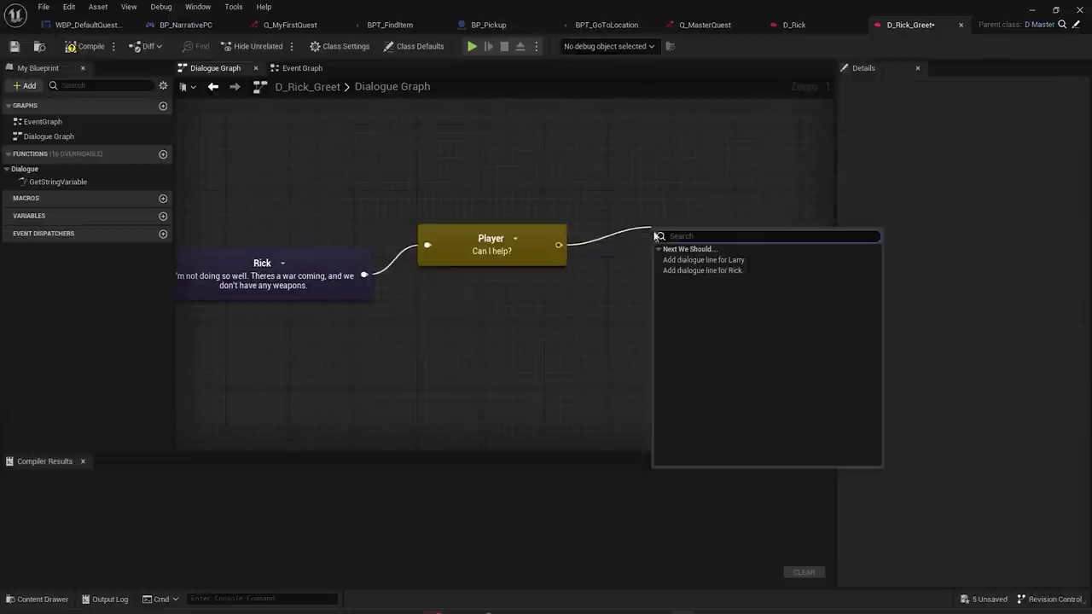
click(694, 271)
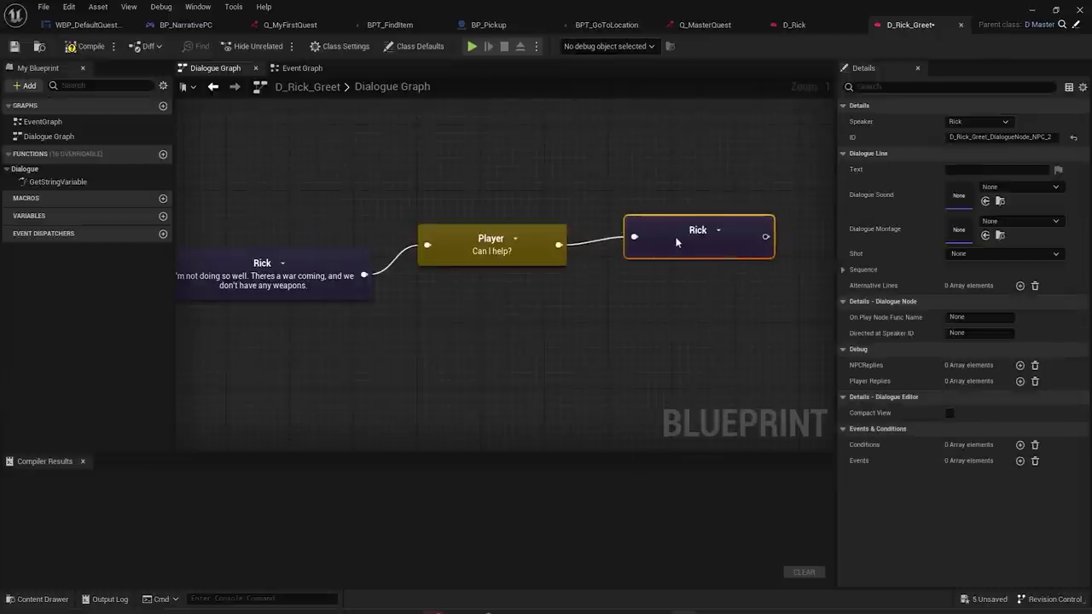
text(Would you? W)
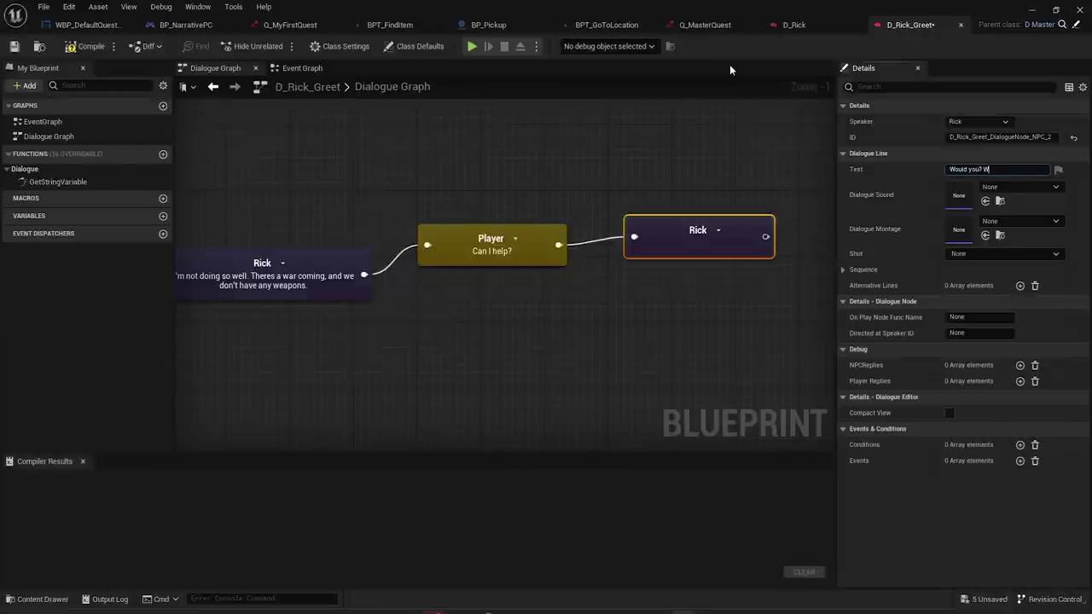
text(e'll need at least 2 swords and)
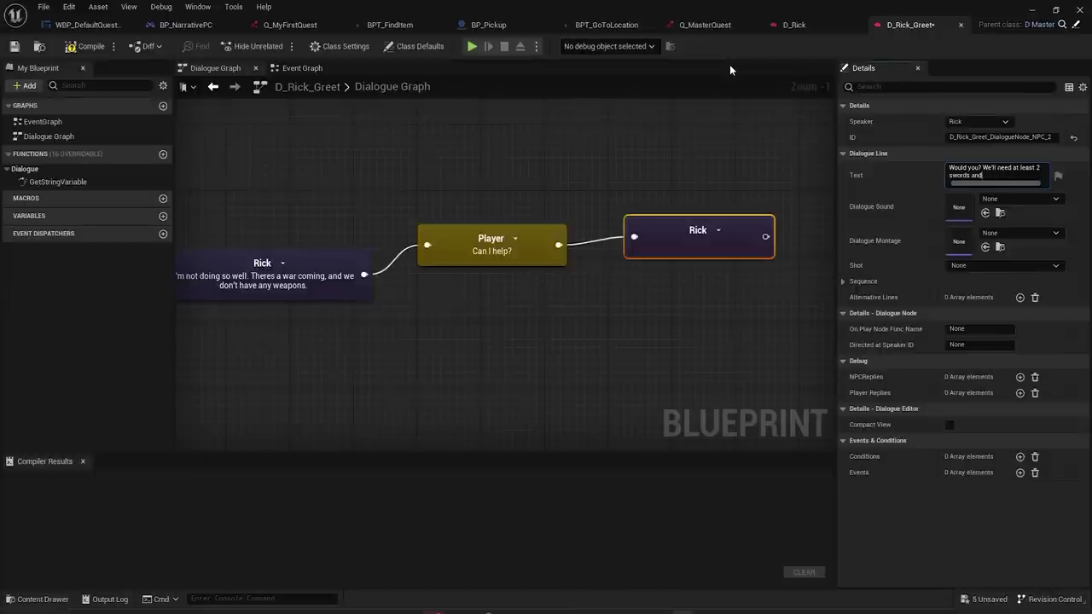
key(Return)
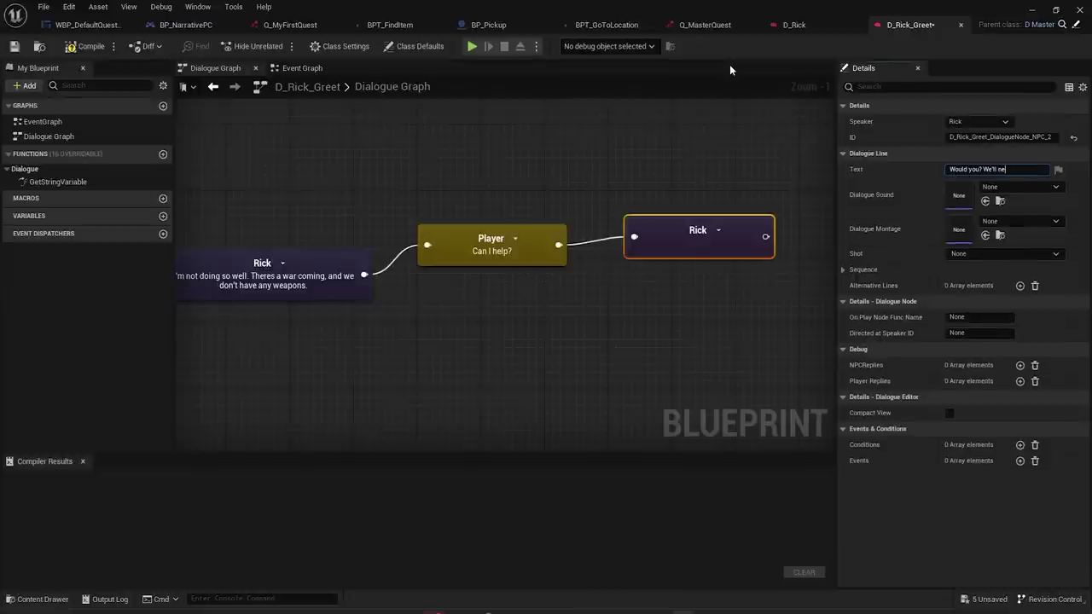
text(rd and shield to defend the castle.)
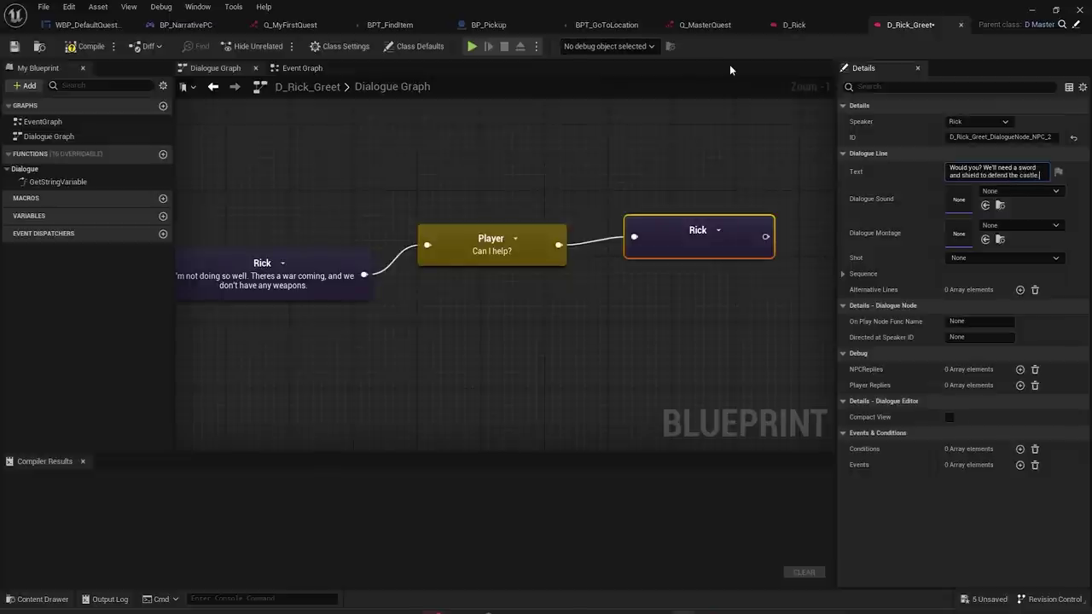
key(Return)
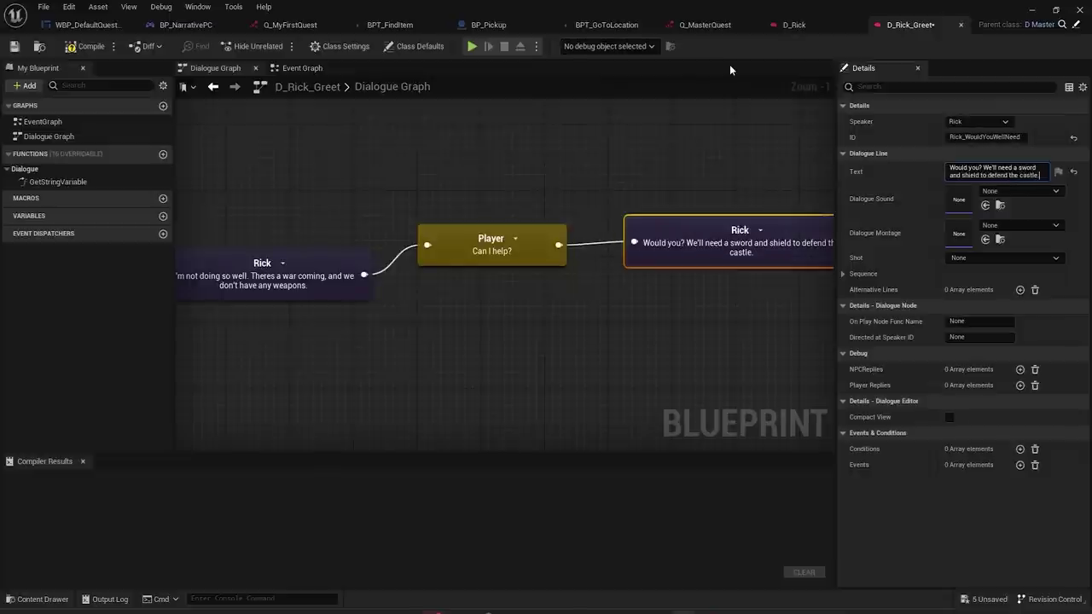
click(561, 301)
scroll(560, 300, down, 1)
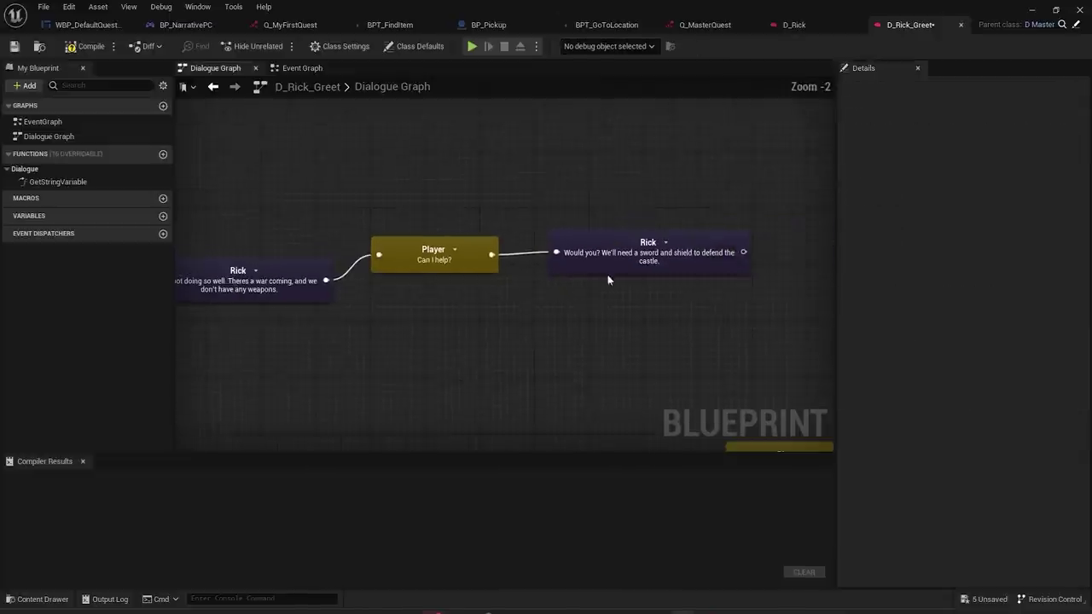
click(583, 275)
drag(566, 272, 579, 265)
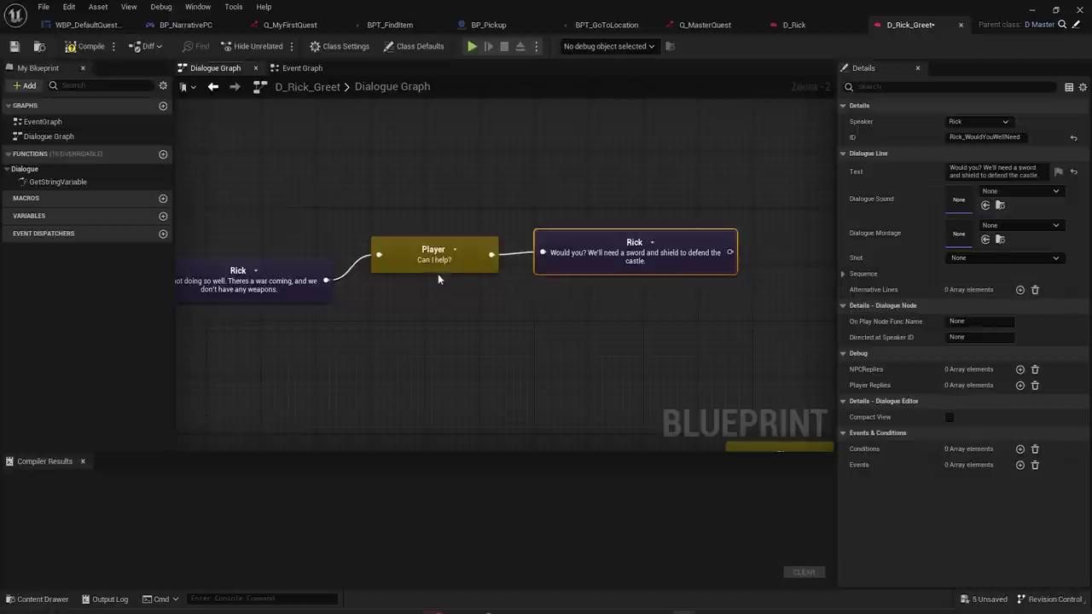
click(190, 358)
- Add a Begin Quest event for Q_MyFirstQuest to Rick's sword and shield line and align the node with the "Can I help?" reply
click(591, 257)
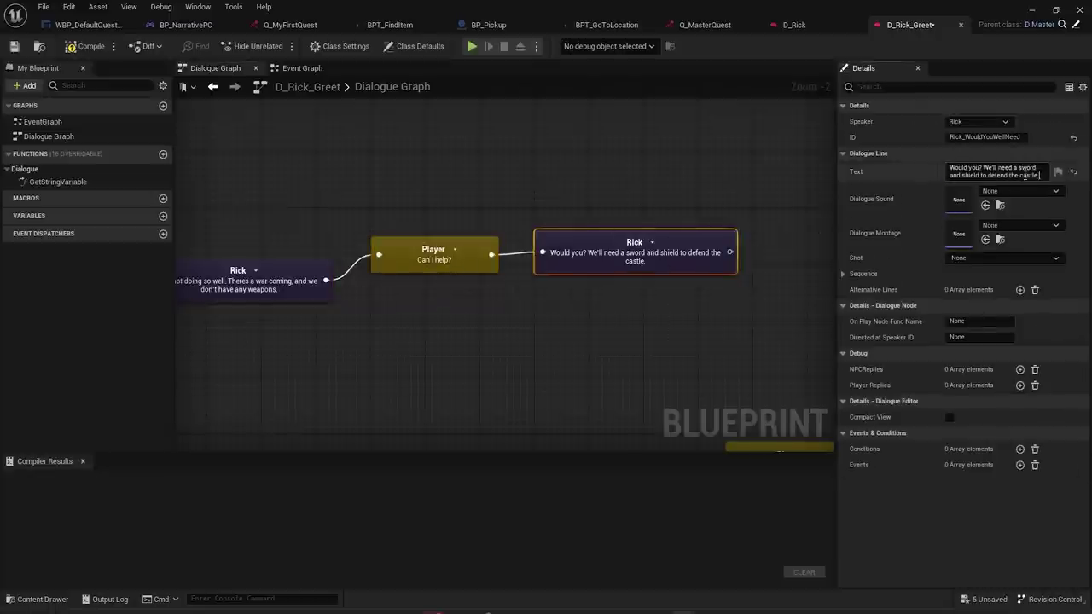
right_drag(683, 263, 618, 266)
click(1020, 465)
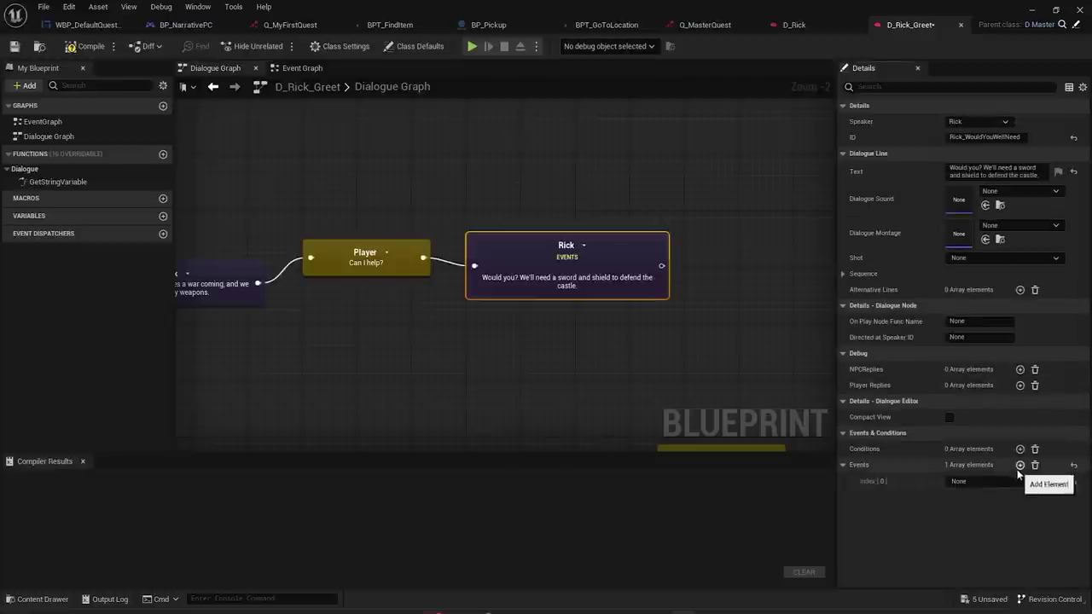
click(990, 481)
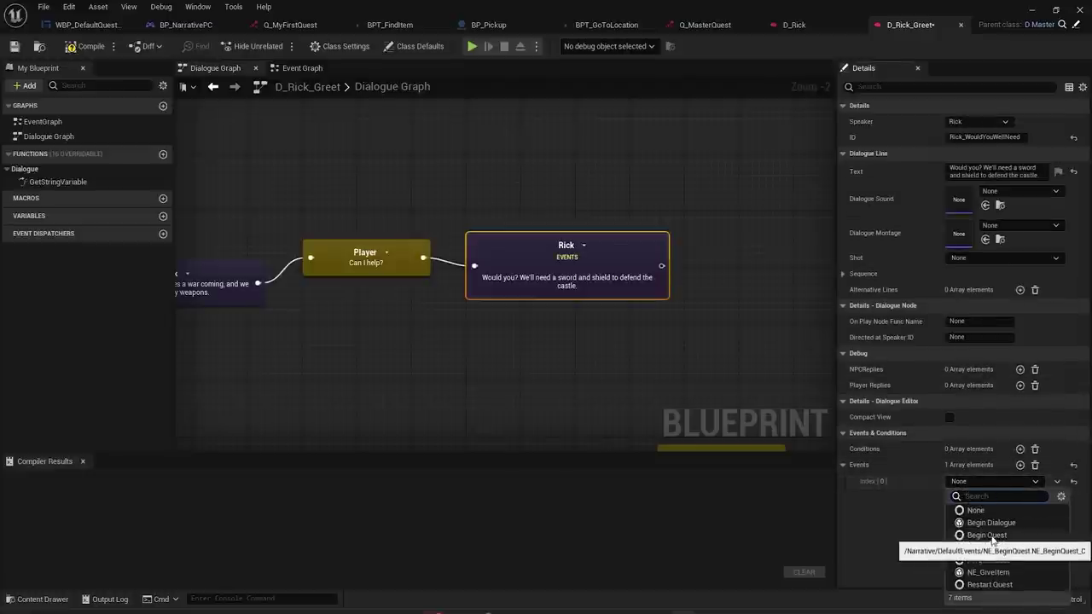
click(987, 535)
click(853, 481)
click(861, 498)
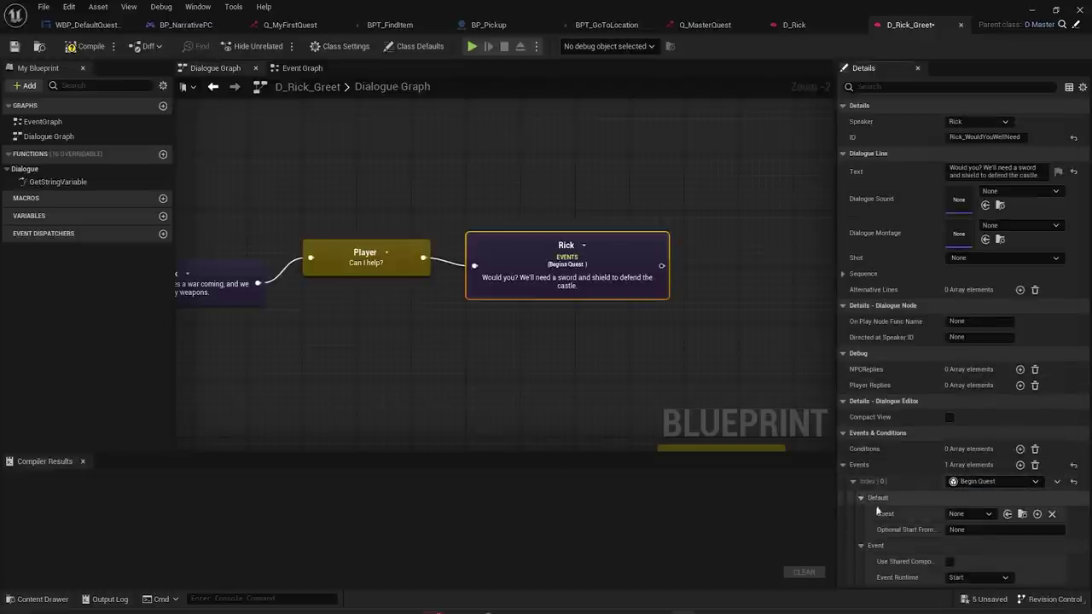
click(967, 514)
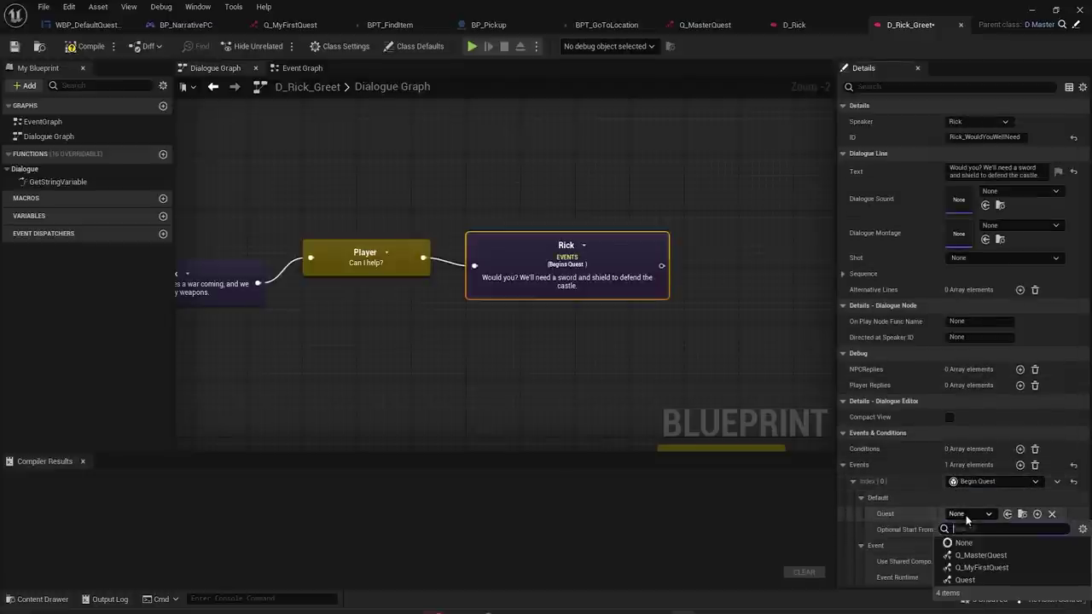
click(981, 567)
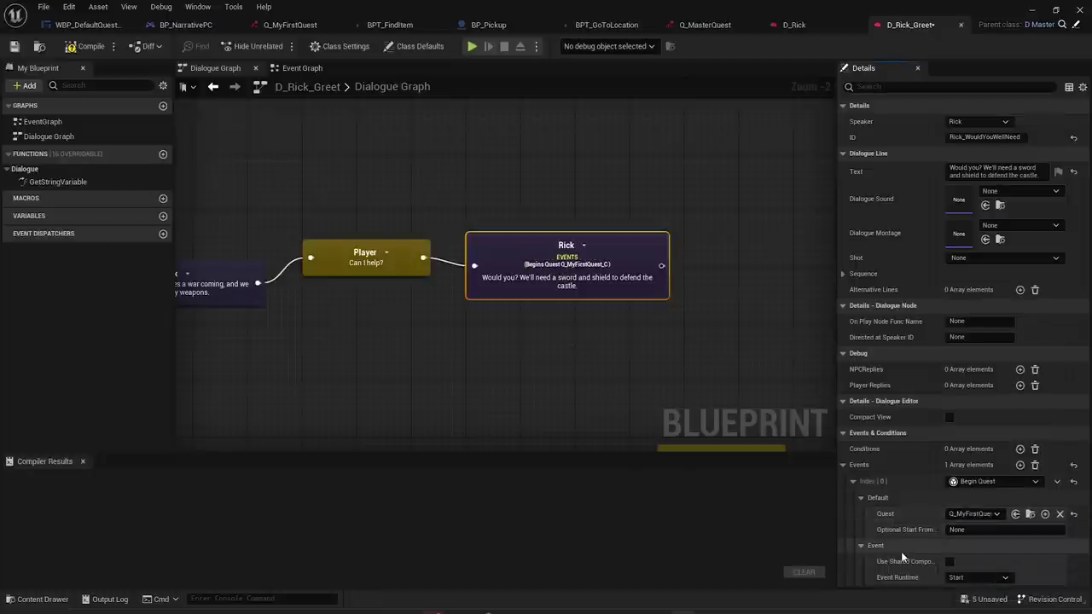
drag(569, 282, 563, 276)
click(543, 266)
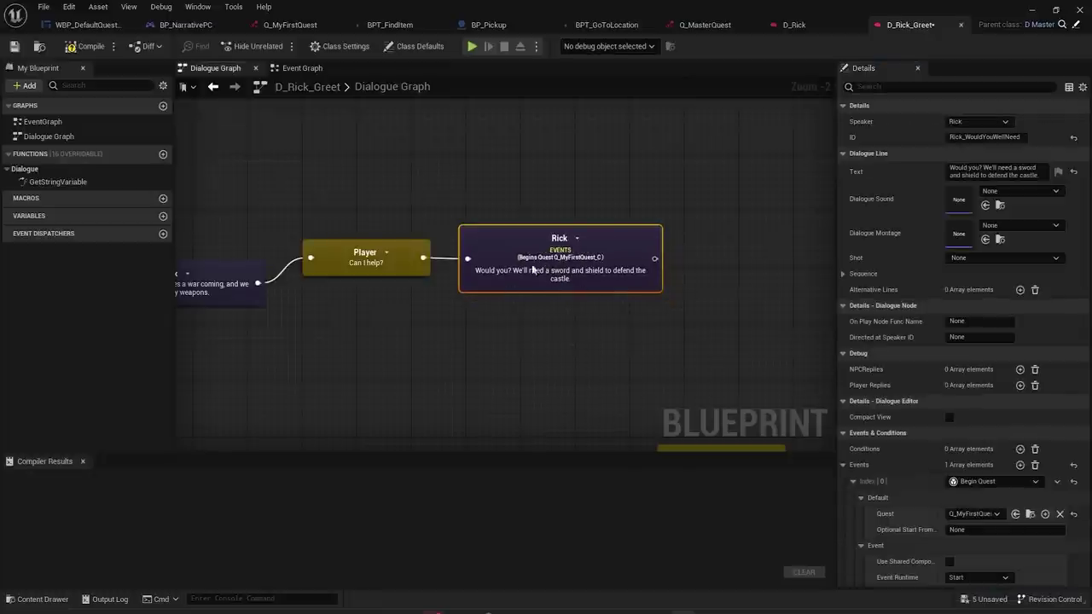
- Set the Begin Quest event's runtime to End, then compile and save D_Rick_Greet
scroll(547, 281, up, 2)
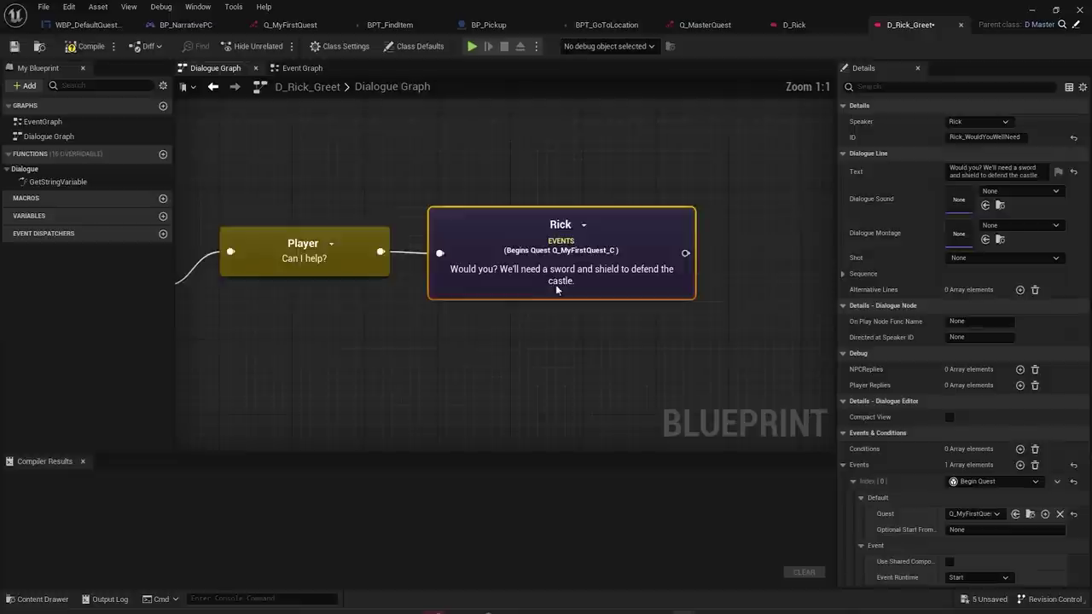
click(957, 578)
click(961, 566)
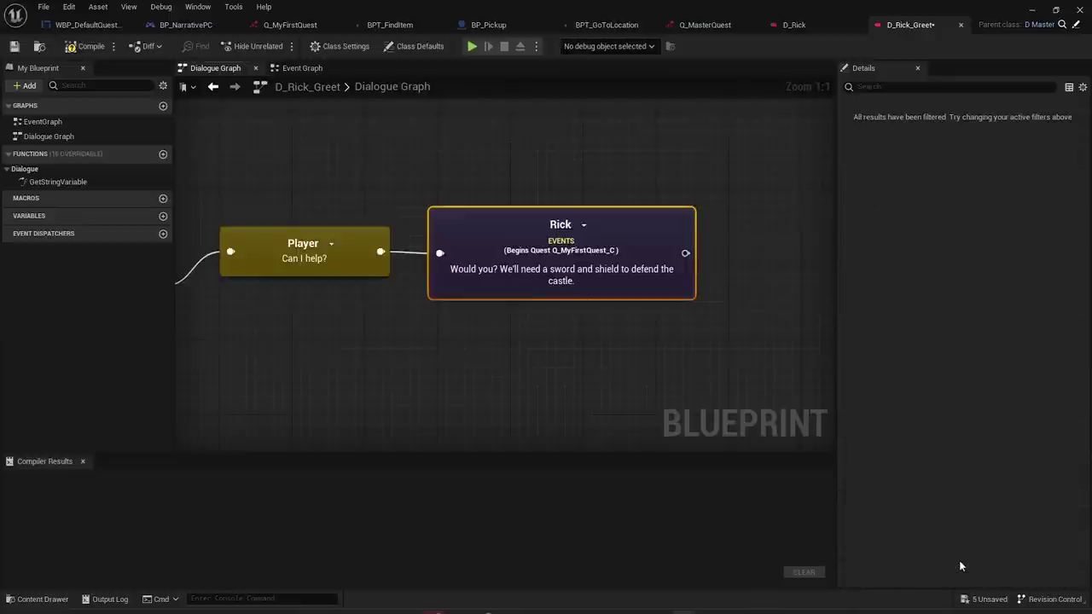
click(632, 274)
click(963, 577)
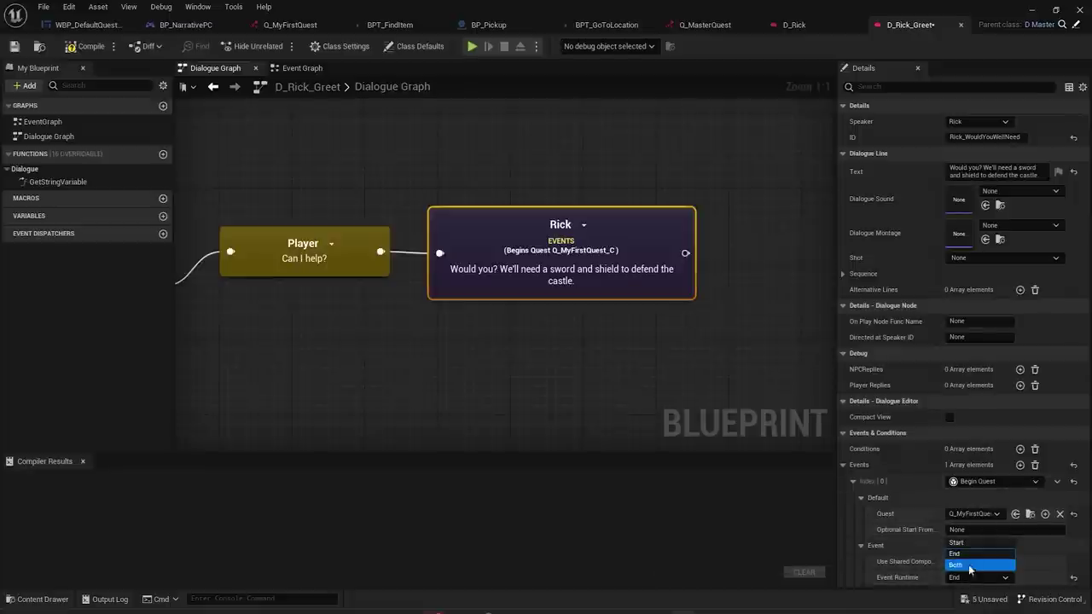
click(956, 555)
scroll(514, 309, down, 4)
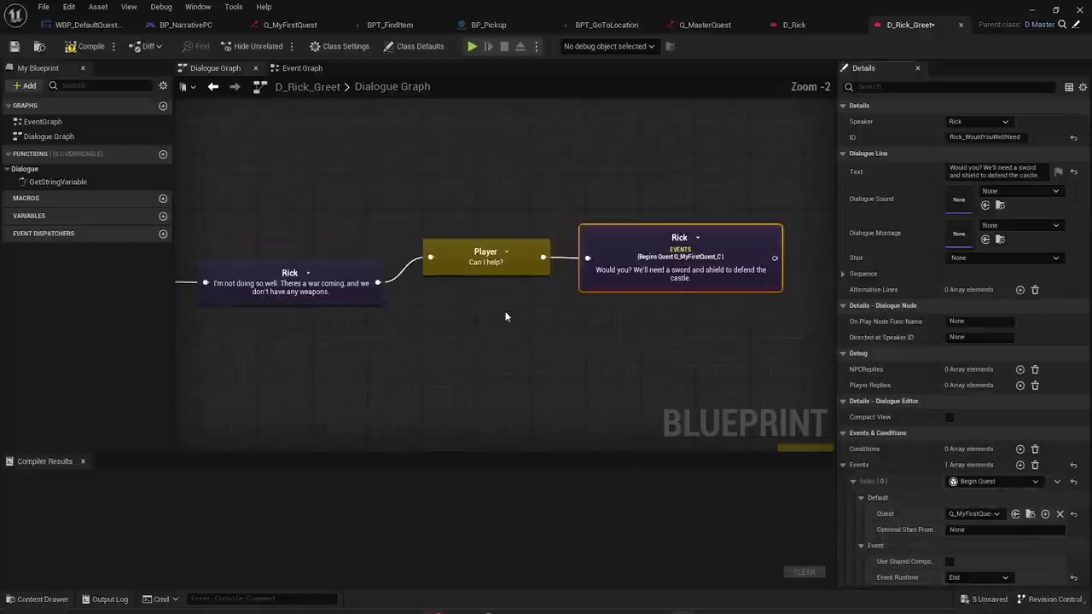
click(89, 48)
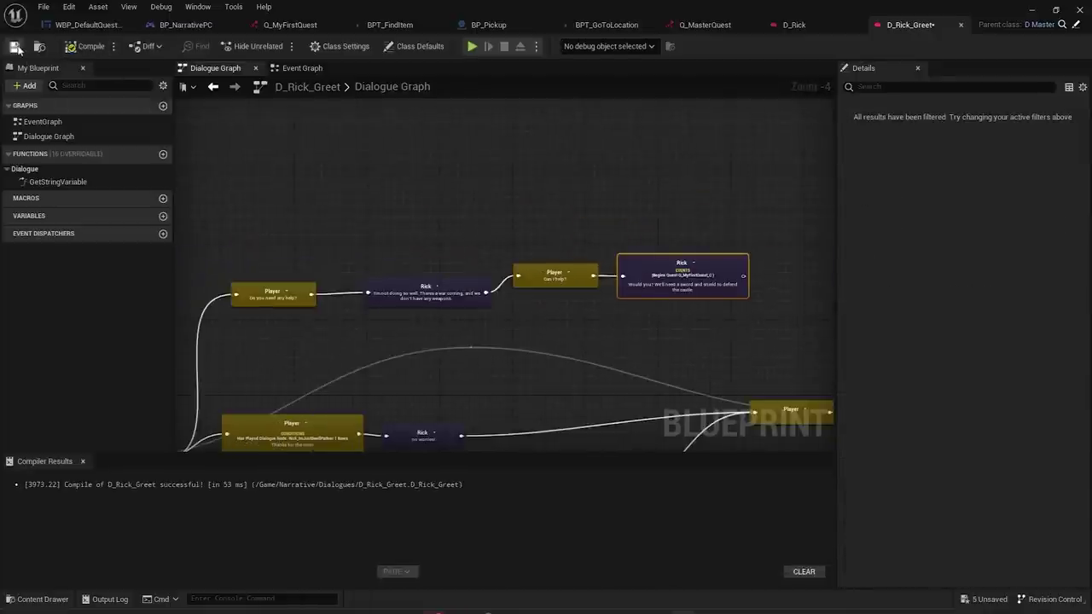
- Return to the level and briefly playtest it to check whether the quest starts before talking to Rick
click(1029, 8)
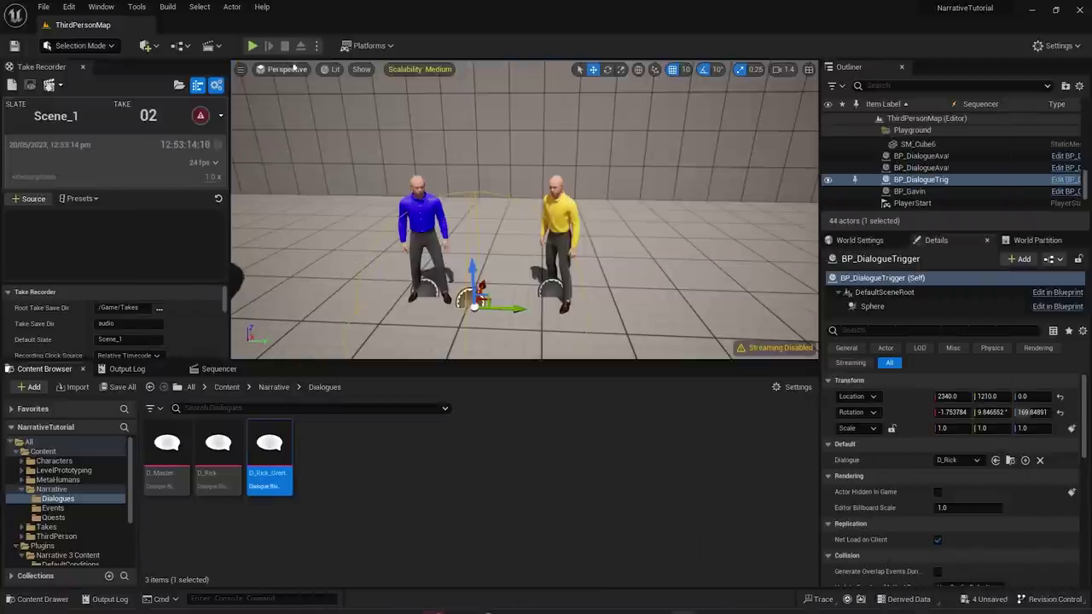
click(254, 46)
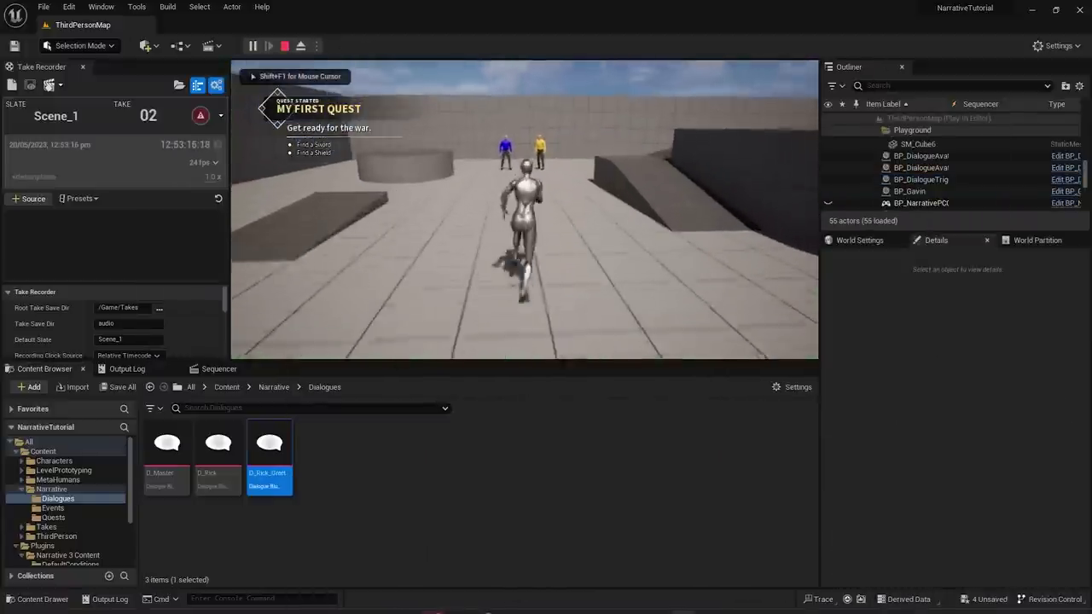
key(Escape)
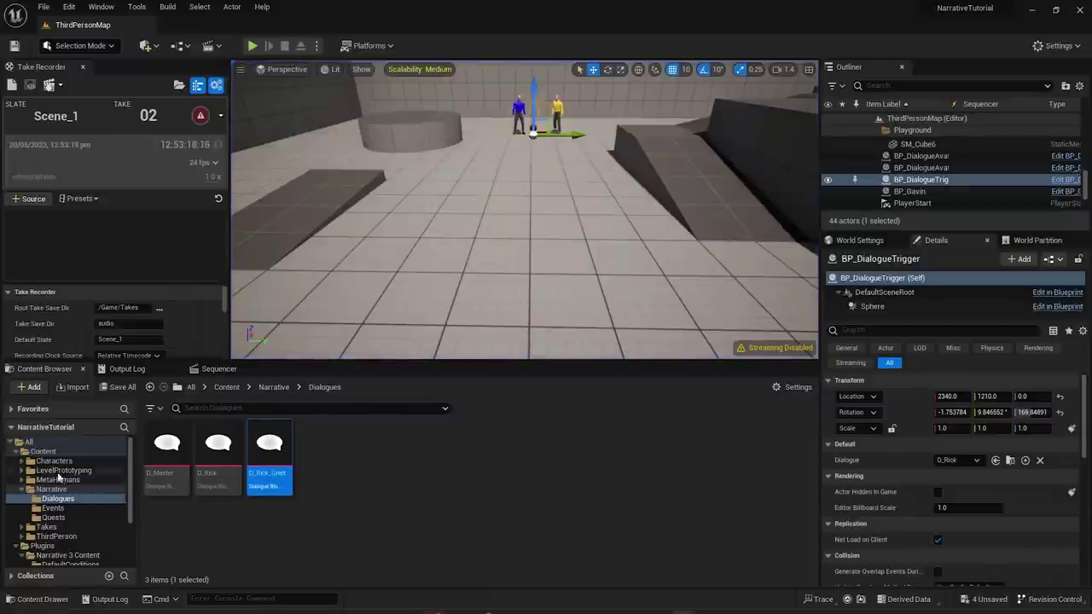
- Find and open BP_NarrativePC, stop it from starting the quest automatically at play, and compile and save it
click(64, 453)
text(pc)
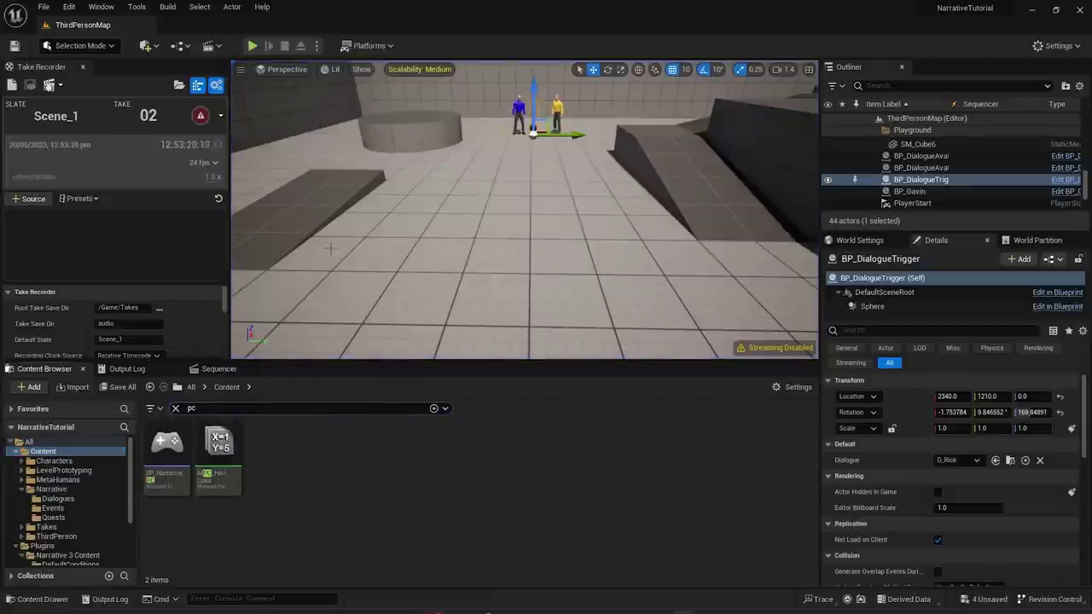
double_click(166, 452)
scroll(439, 244, down, 5)
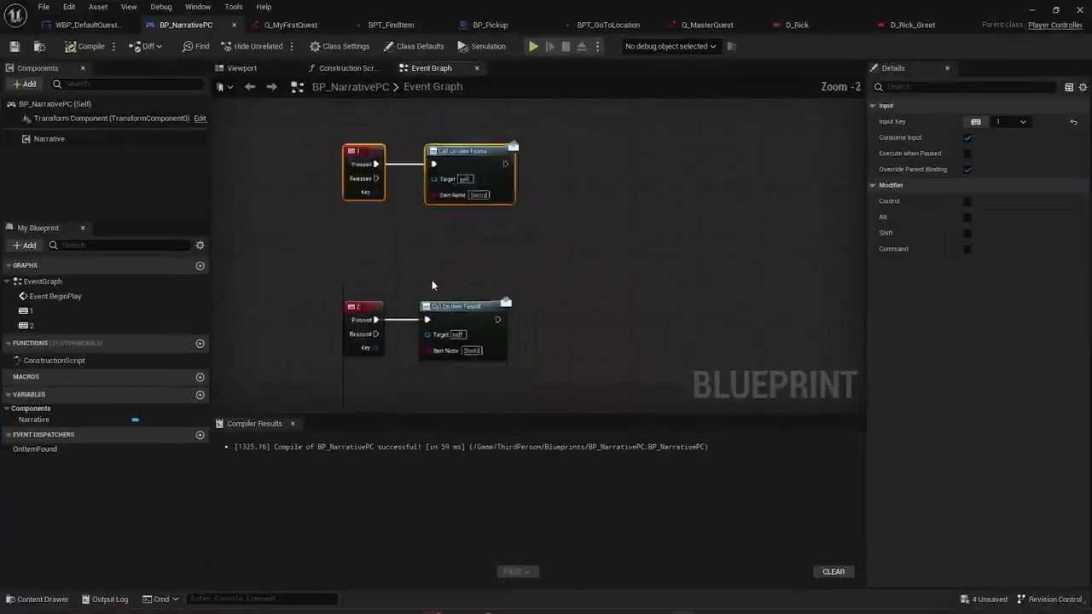
scroll(519, 256, up, 5)
click(85, 46)
click(14, 46)
click(1031, 11)
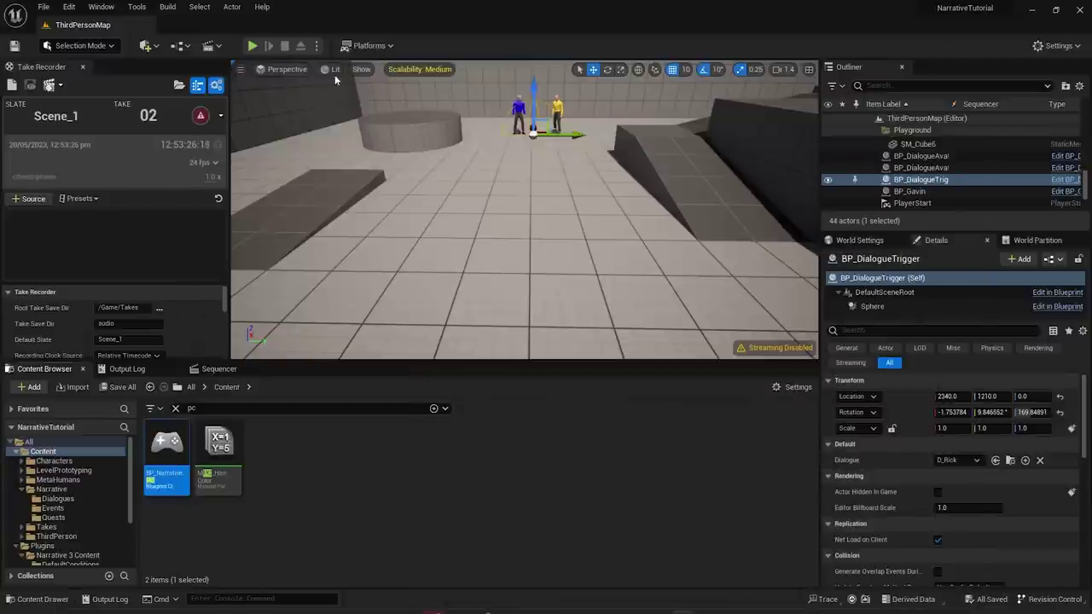
- Playtest the level full screen, talk to Rick, and choose "Do you need any help?" and "Can I help?"
click(252, 46)
key(w)
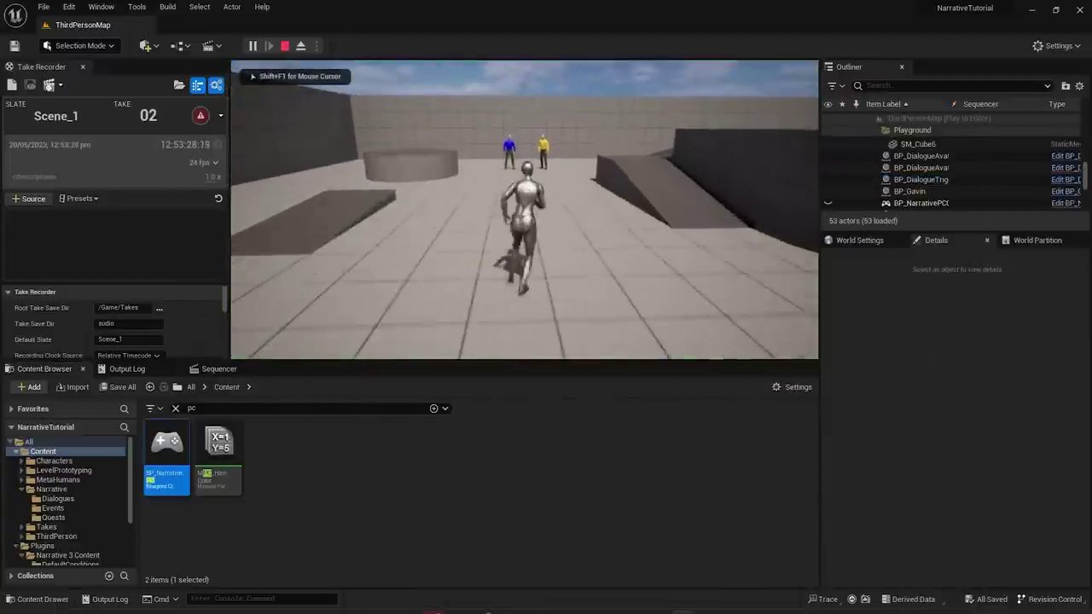
key(F11)
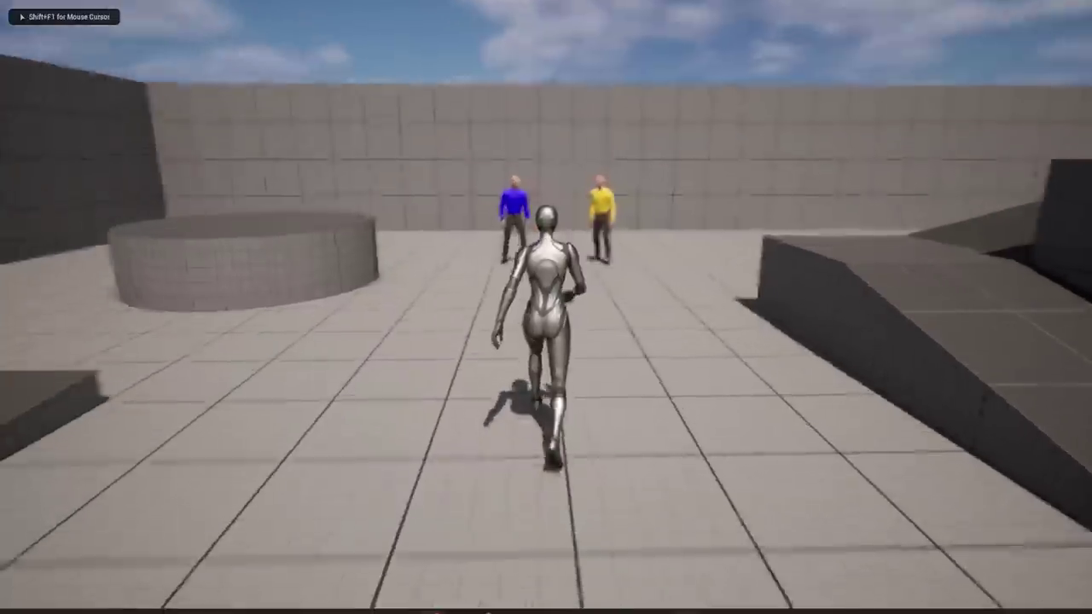
key(e)
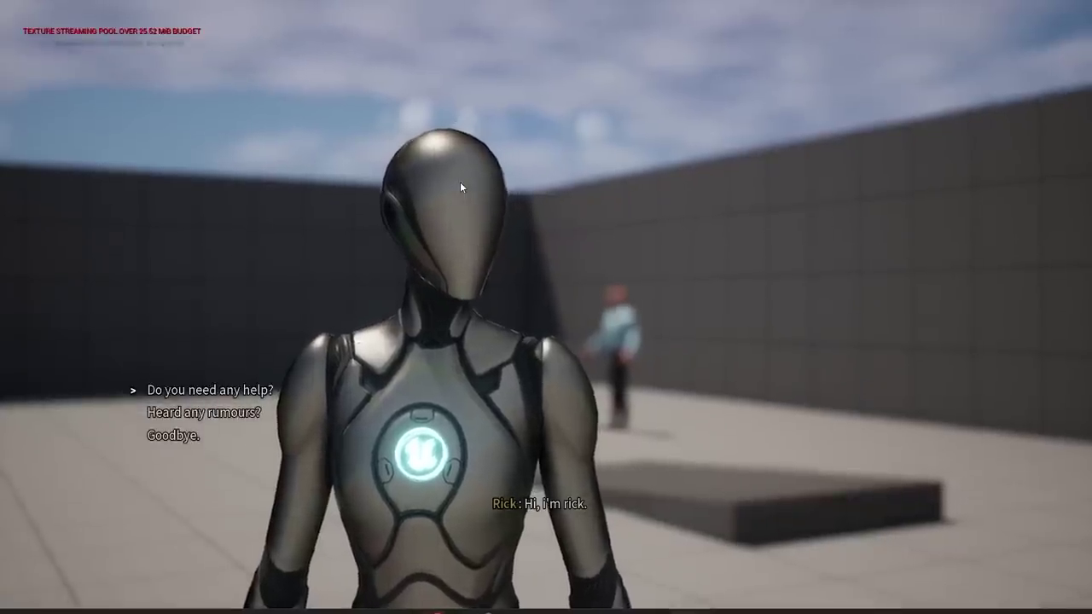
key(Return)
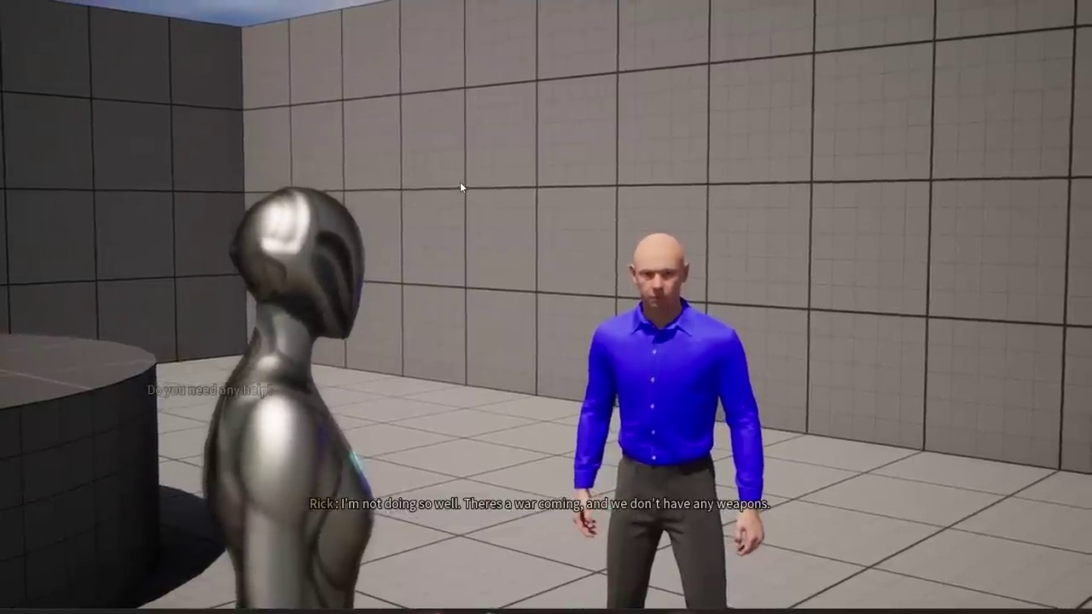
key(Return)
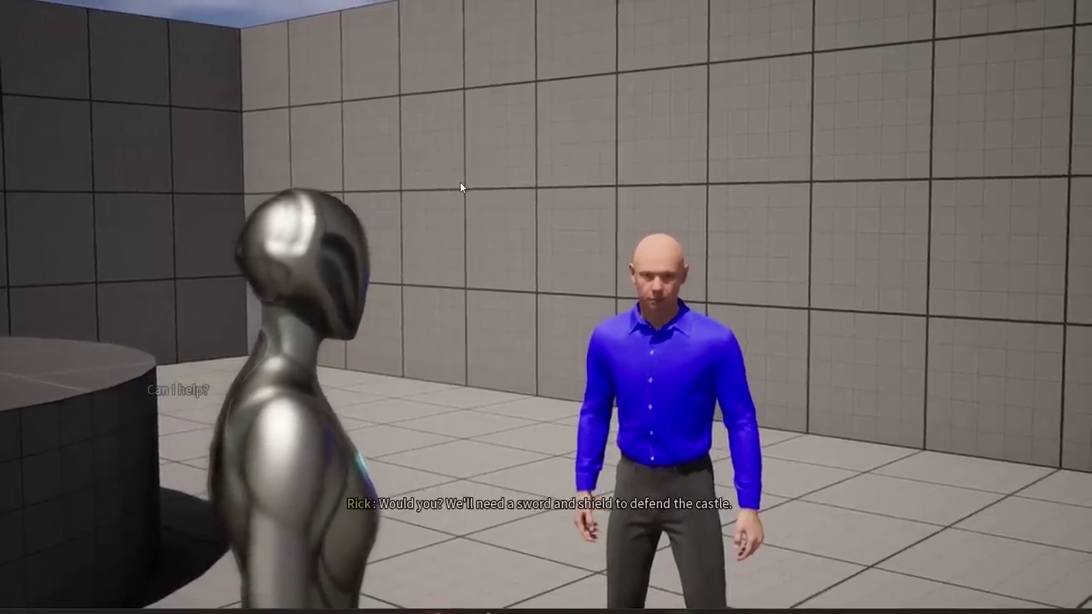
- Find the sword and shield in the running quest, explore the level around the blue cubes, and end the playtest
key(s)
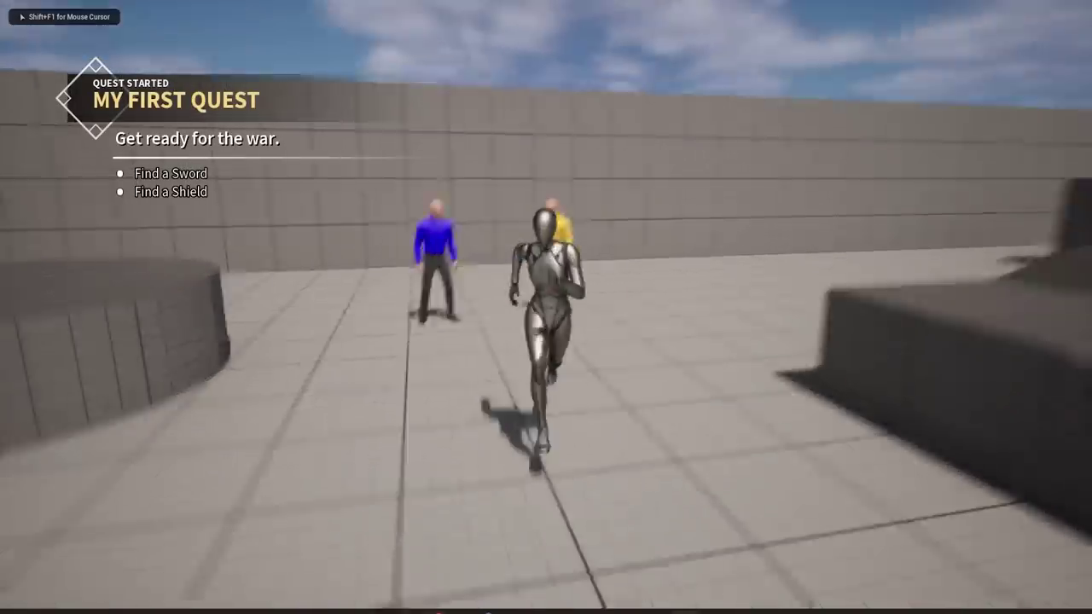
key(space)
key(w)
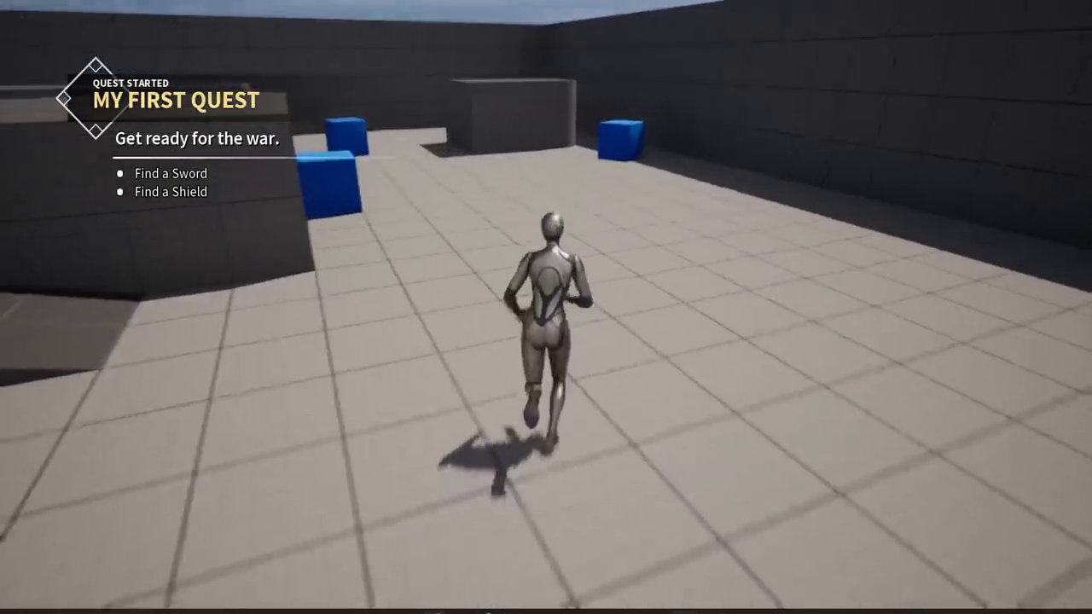
key(w)
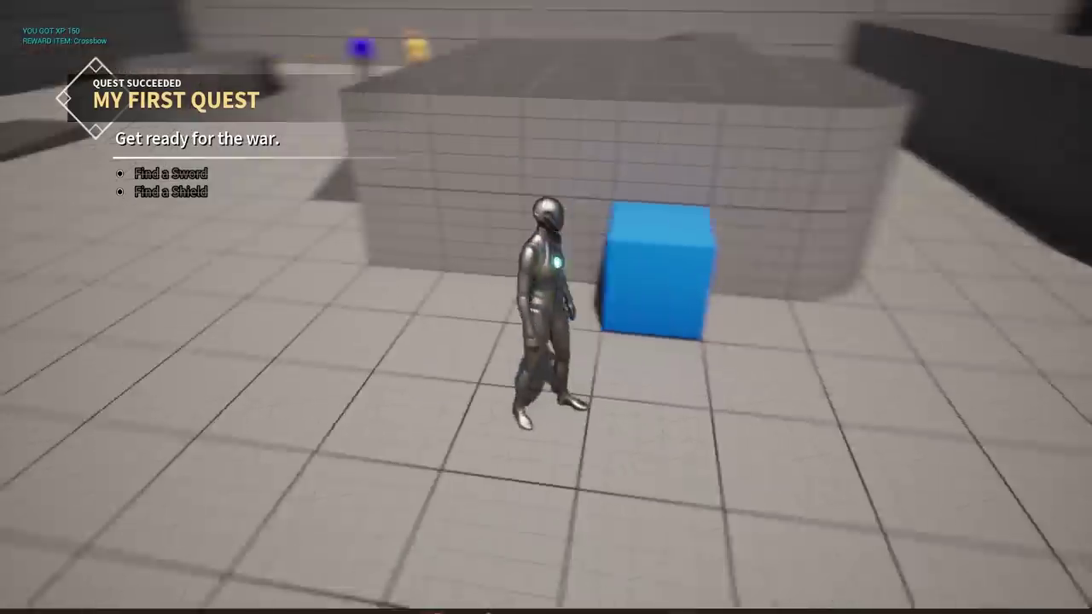
key(space)
key(w)
key(space)
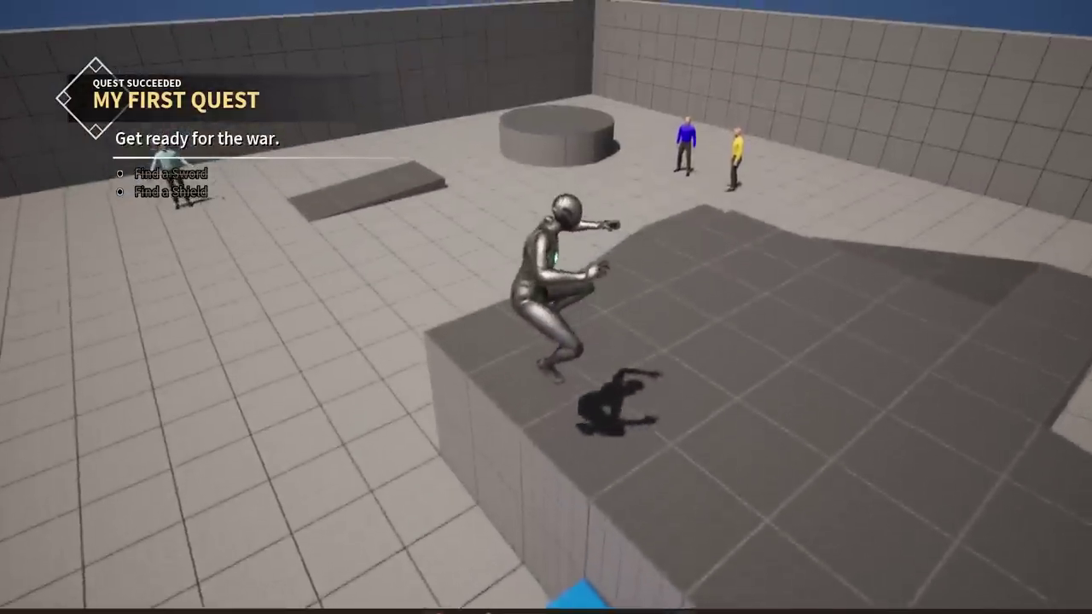
key(w)
key(space)
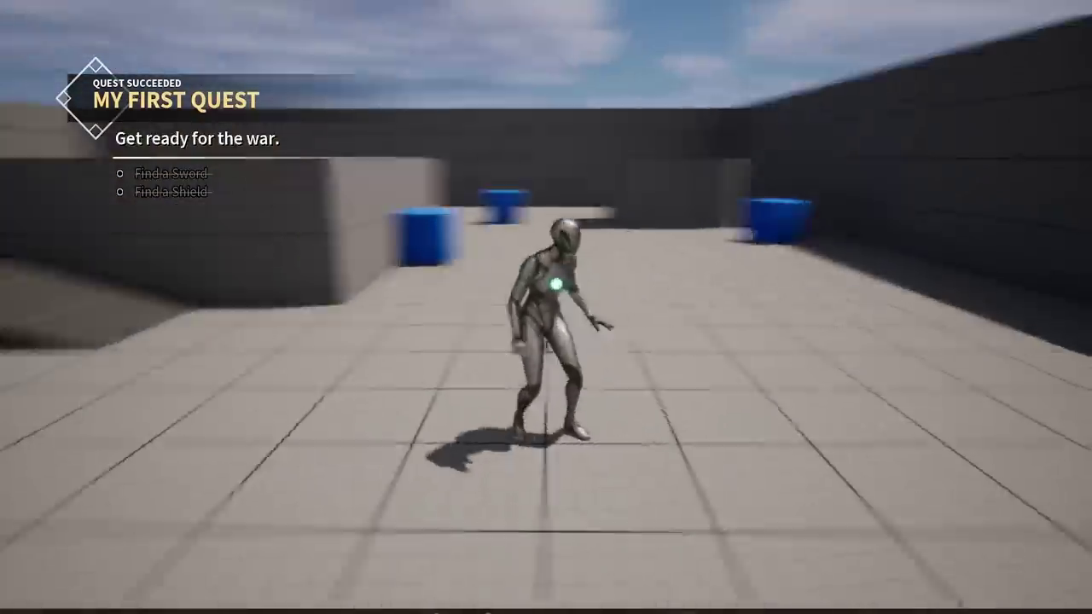
key(w)
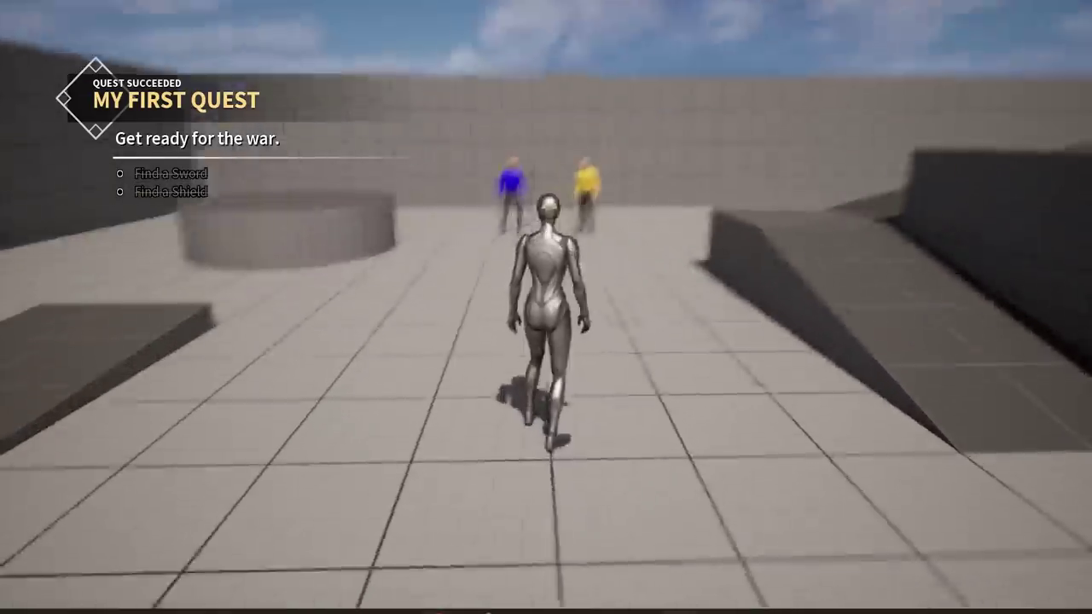
key(w)
key(space)
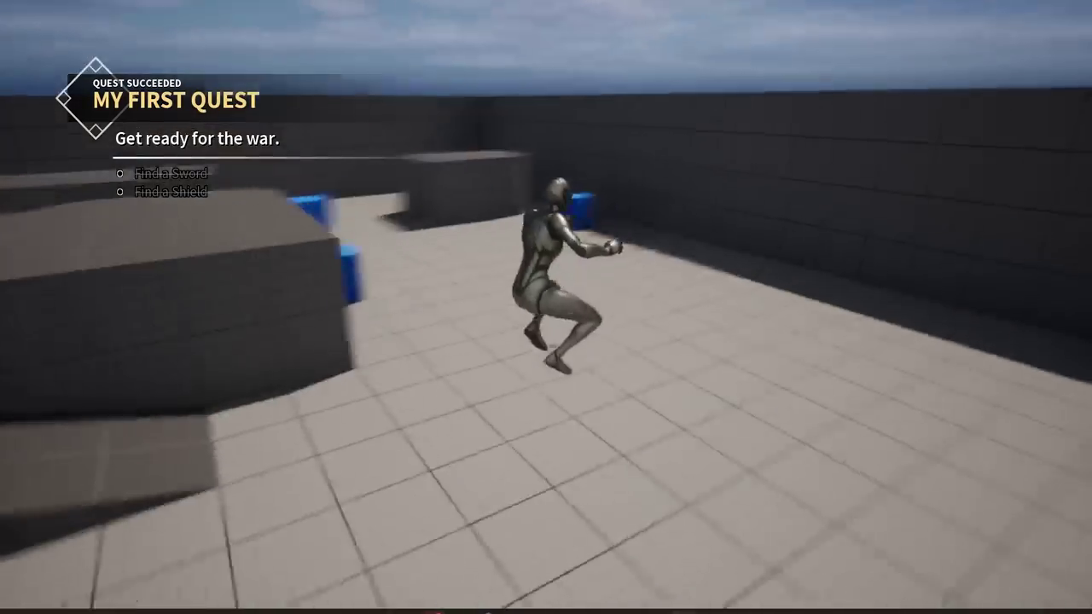
key(w)
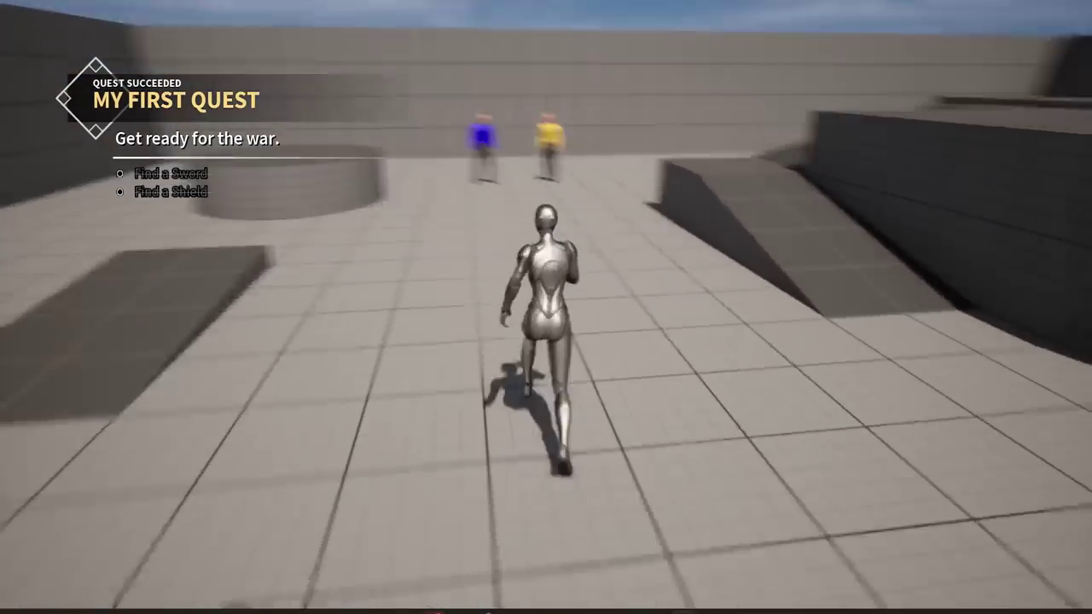
key(Escape)
key(F11)
- Reopen D_Rick_Greet, examine the branches from Rick's greeting to the player replies, and return to the level
click(276, 461)
double_click(275, 462)
scroll(421, 292, down, 4)
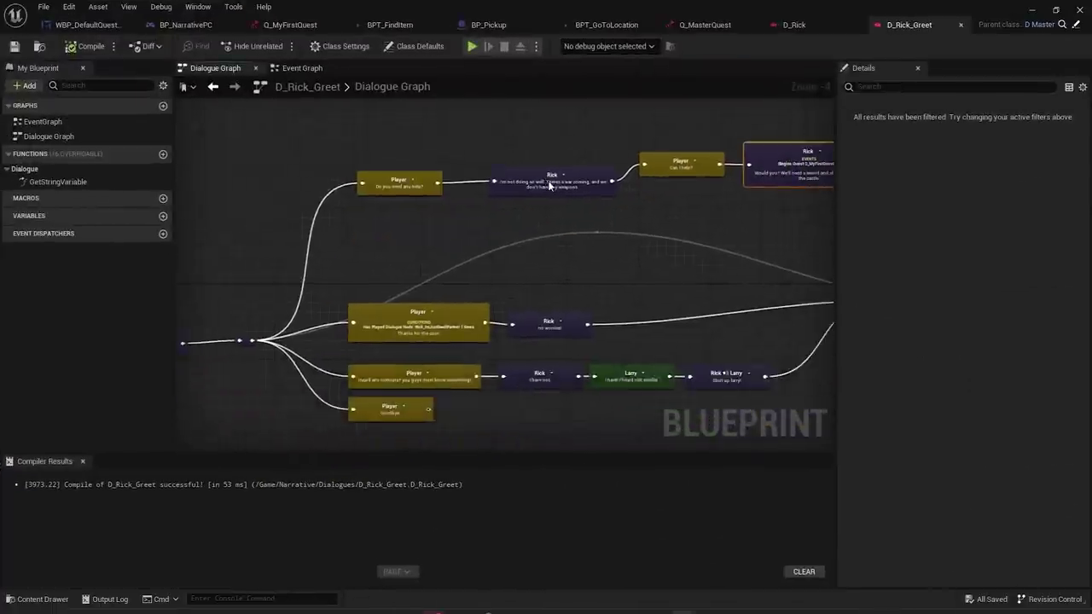
right_drag(447, 205, 654, 221)
scroll(478, 287, up, 5)
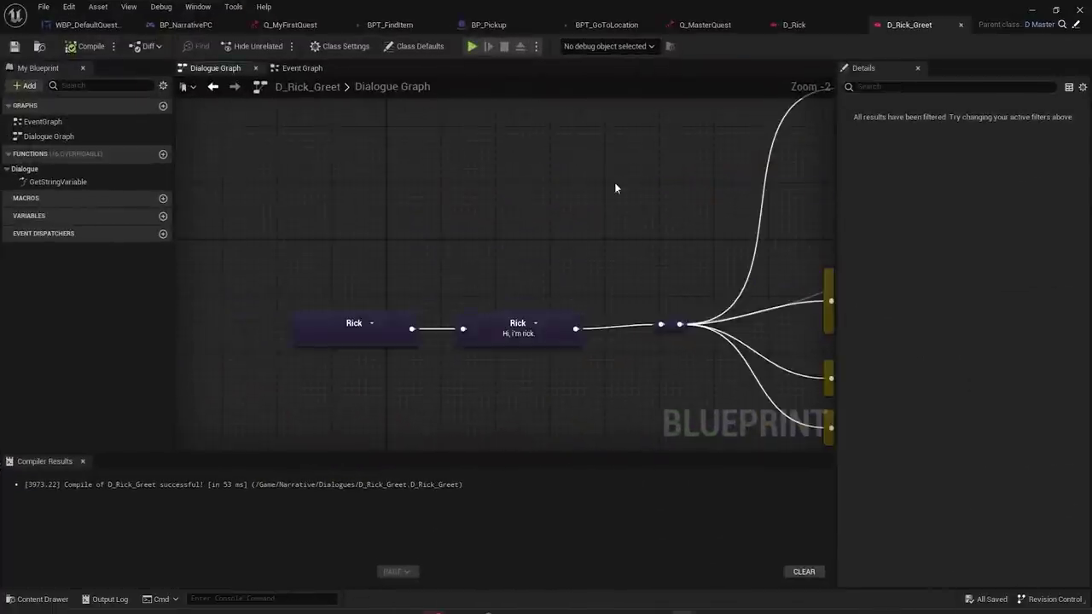
scroll(558, 237, down, 3)
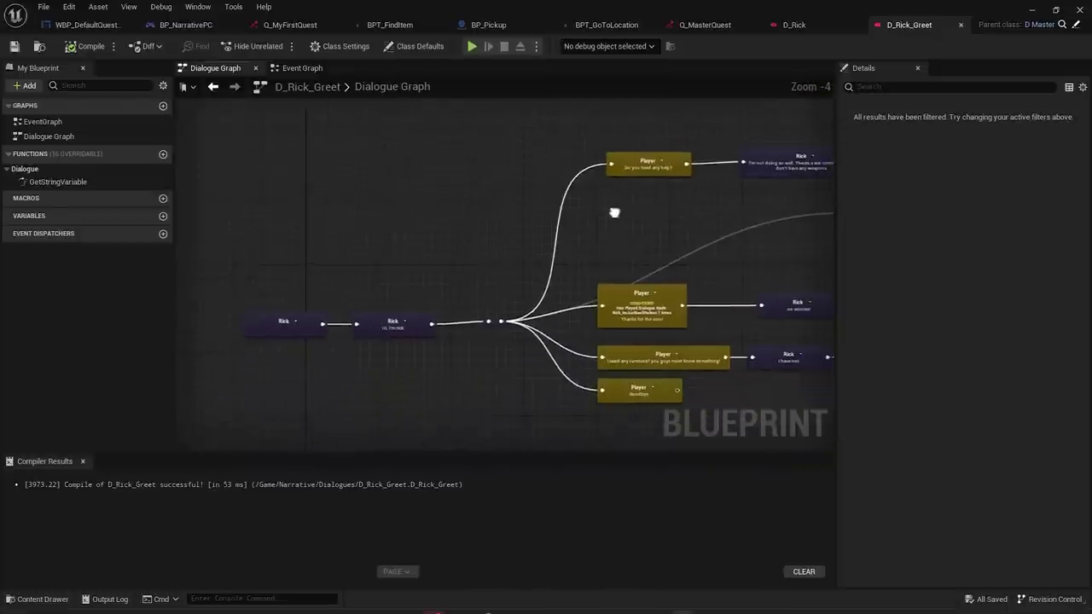
click(1032, 10)
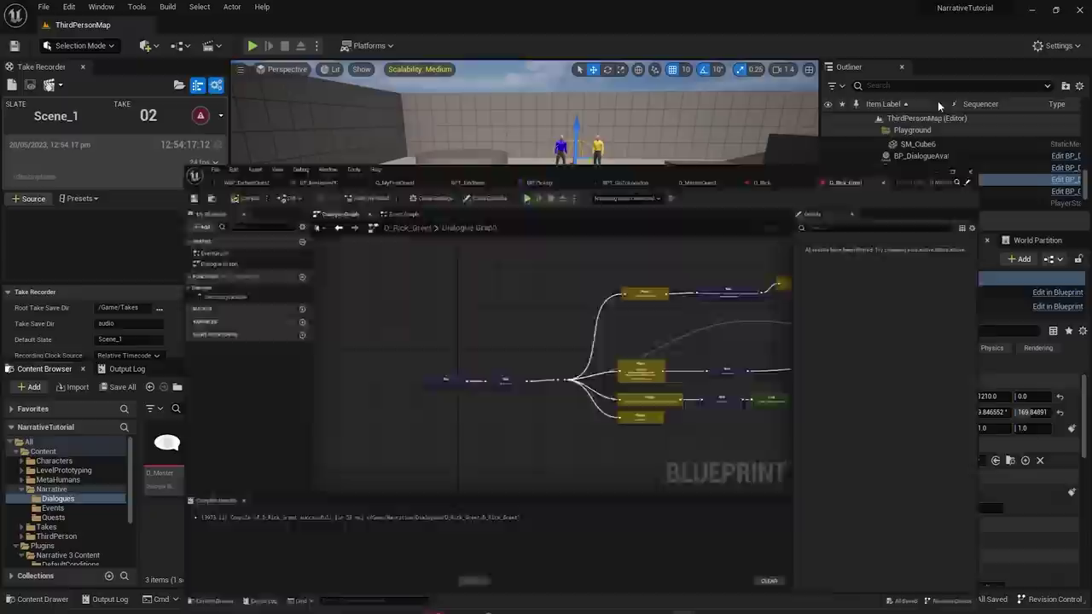
- Duplicate the D_Rick dialogue in the Dialogues folder and name the copy D_Rick_MyFirstQuest
click(227, 485)
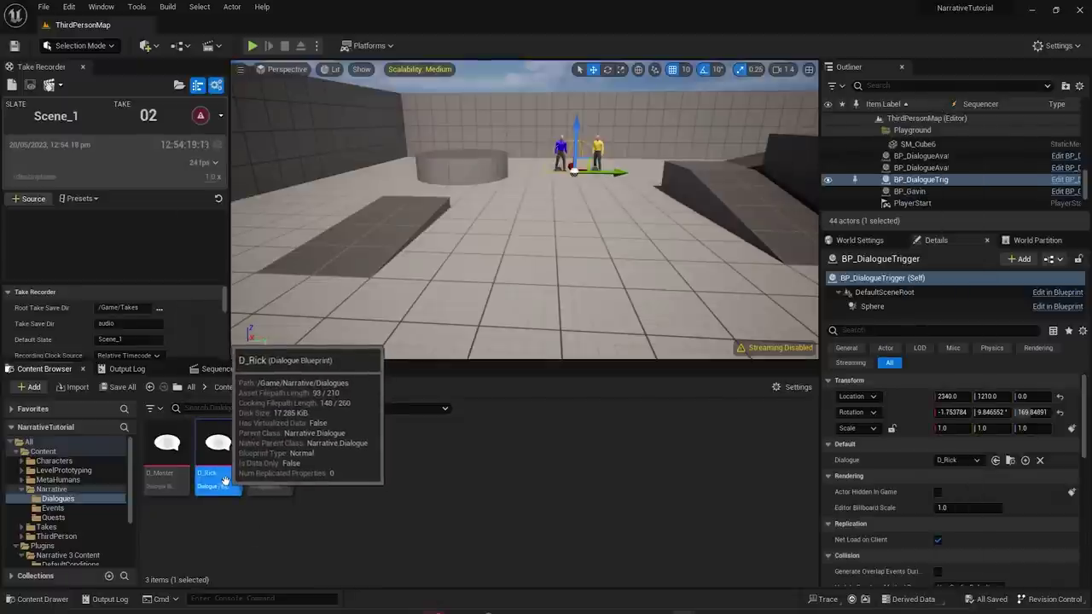
key(ctrl+d)
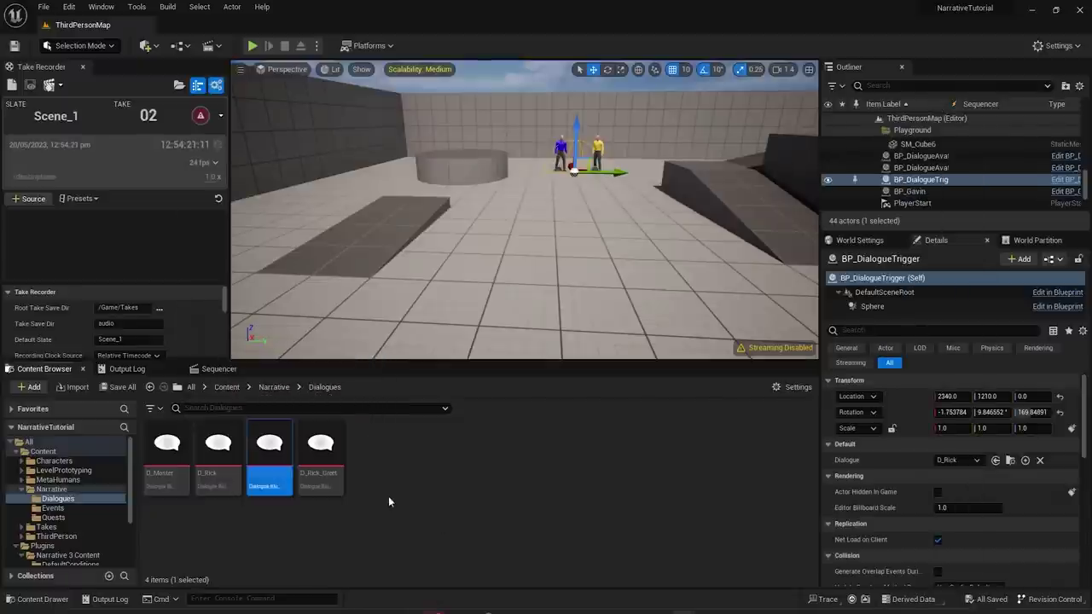
key(BackSpace)
text(_MyFirstQuest)
key(Return)
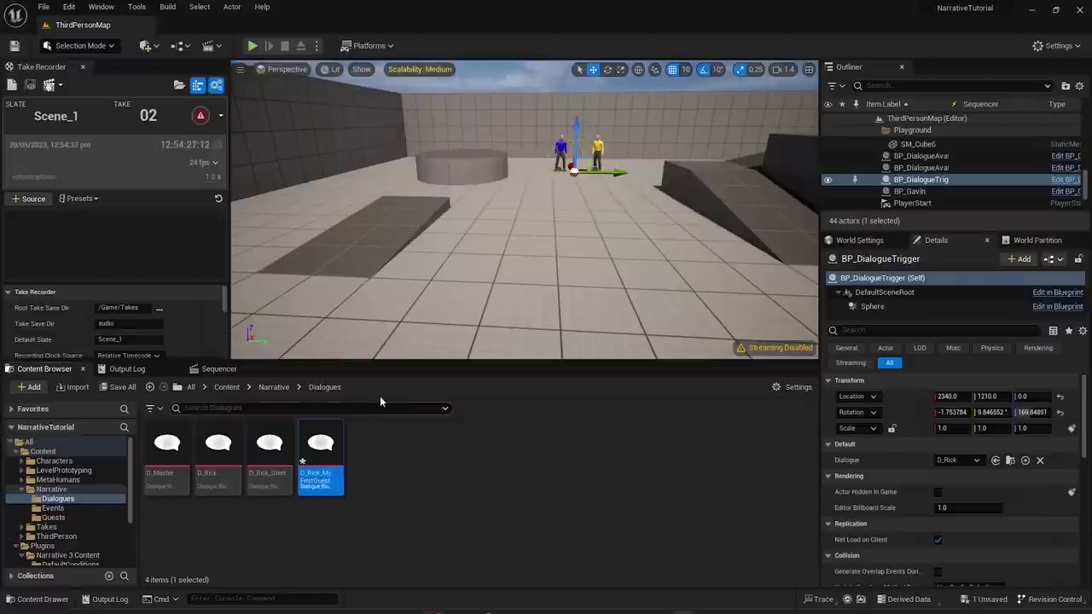
- Open the dialogue graph of D_Rick_MyFirstQuest and delete the Rick node that starts D_Rick_Greet
double_click(322, 465)
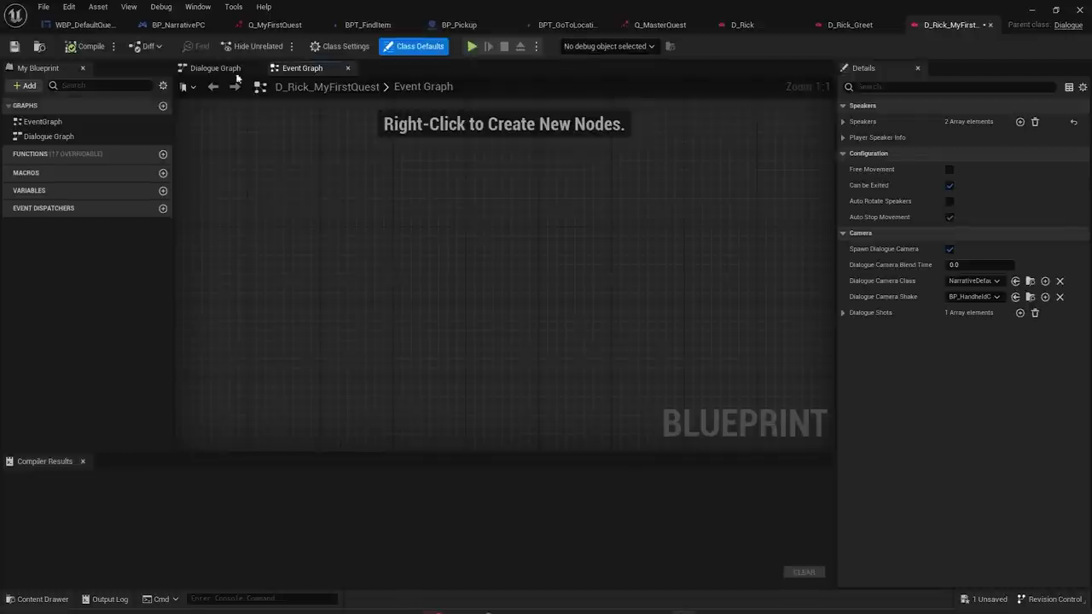
click(215, 68)
right_drag(504, 249, 458, 350)
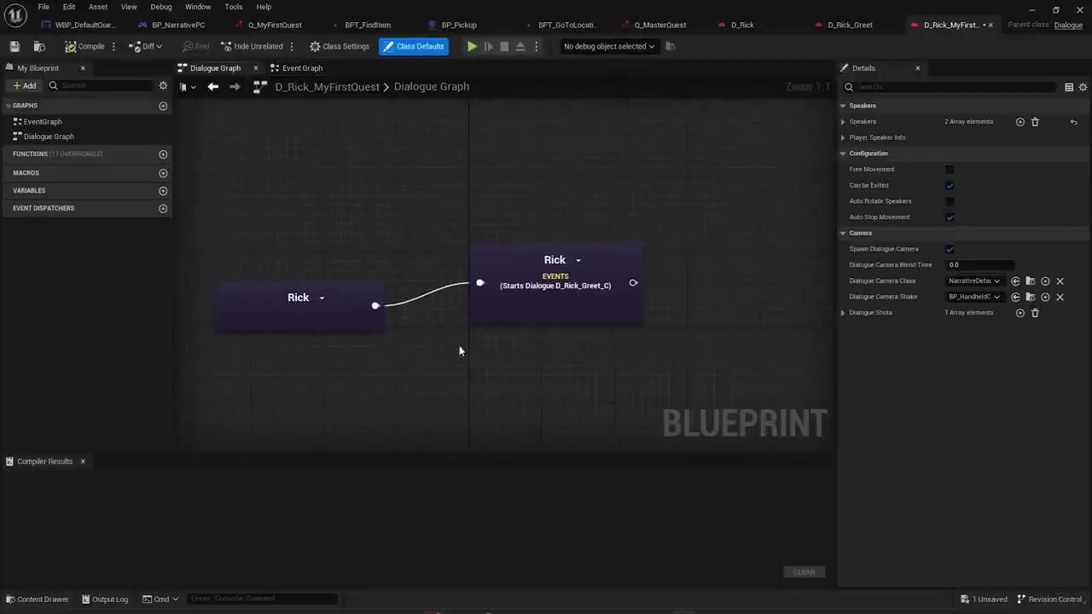
click(512, 307)
key(Delete)
- Add a Rick line after the root node with the text "Hows the quest coming along, have you found the weapons?"
drag(375, 305, 523, 210)
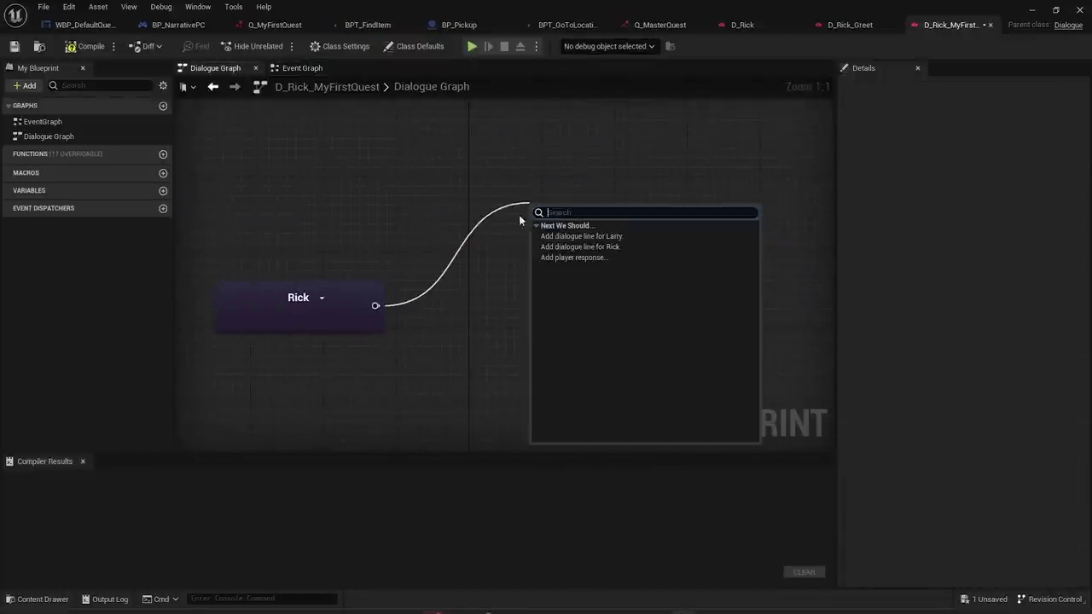
click(587, 245)
drag(561, 251, 525, 270)
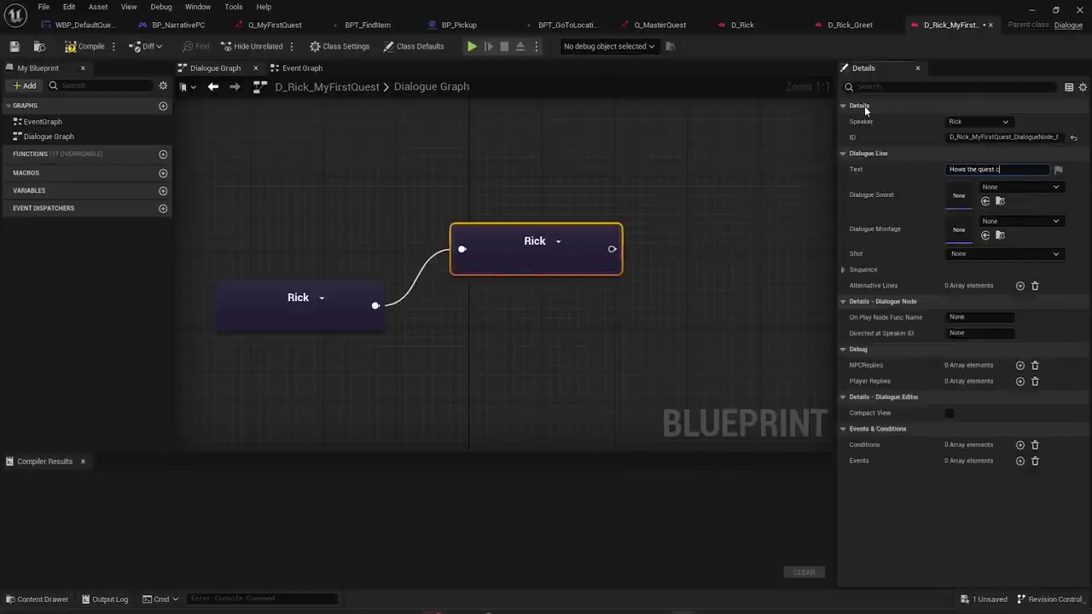
text(. have you found the weapo)
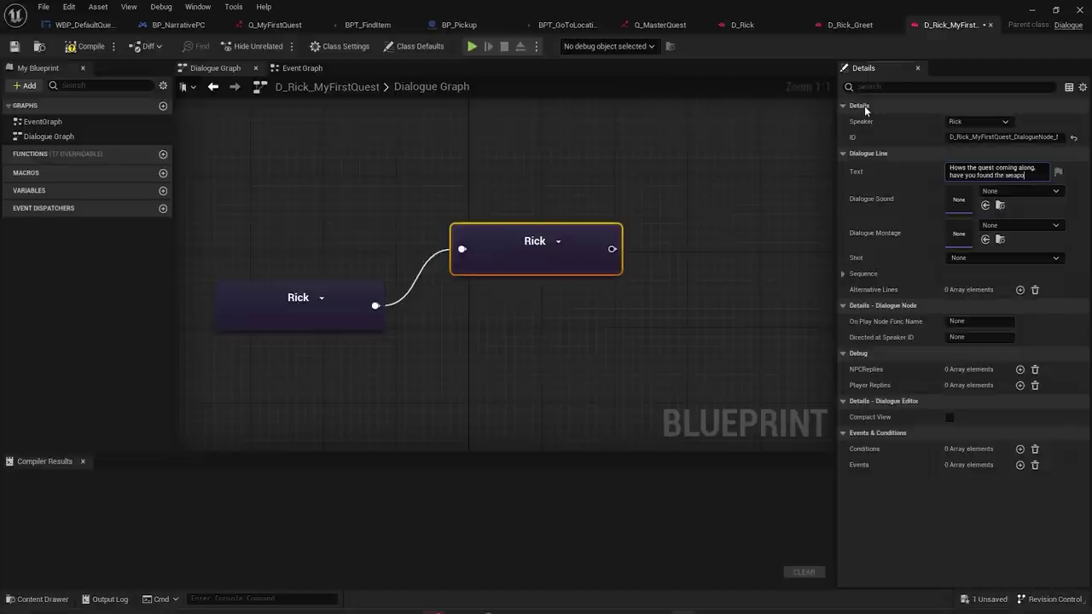
text(ns?)
click(566, 293)
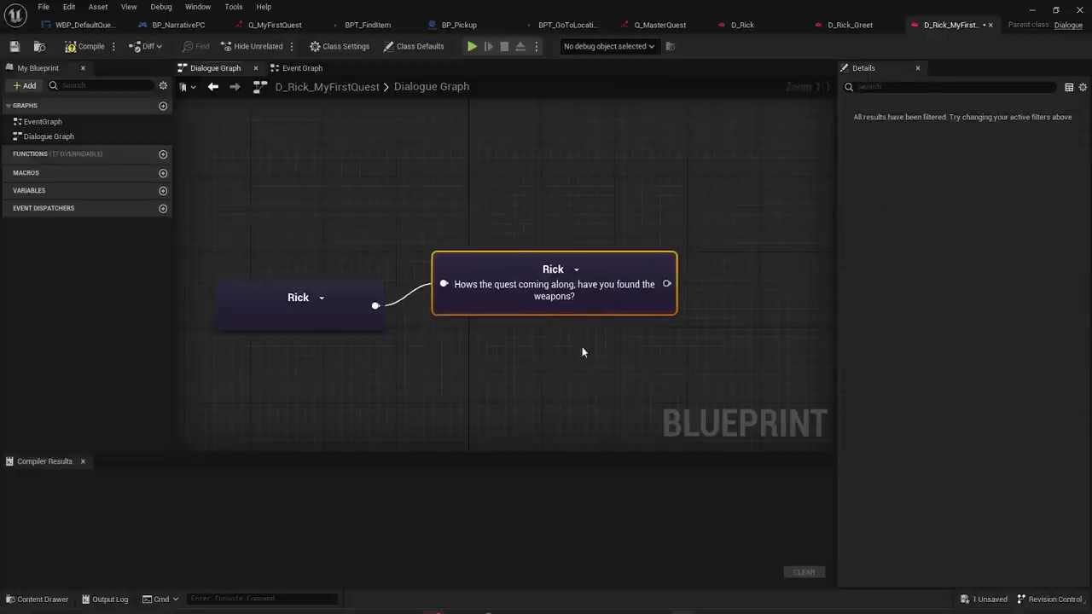
- Add a player response to Rick's question with the text "I sure have!"
scroll(546, 337, down, 3)
click(548, 305)
drag(545, 306, 639, 266)
click(655, 286)
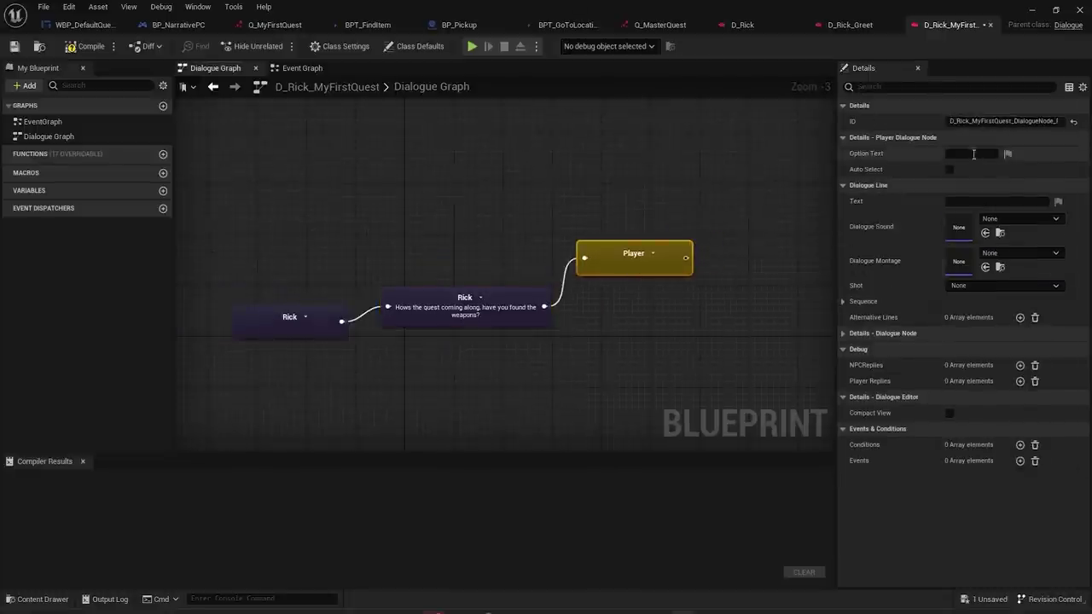
click(974, 201)
text(I sure have!)
key(Return)
- Add a second player response, "Sorry, I haven't found the weapons yet", then compile and save the dialogue
drag(545, 307, 575, 358)
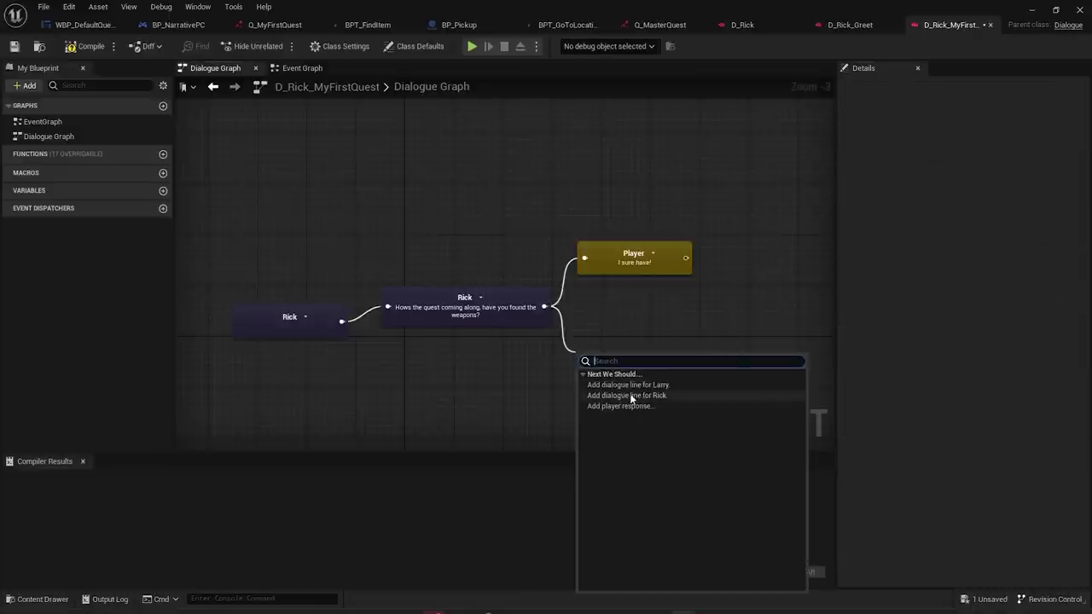
click(630, 393)
click(968, 202)
text(Sorry, I haven)
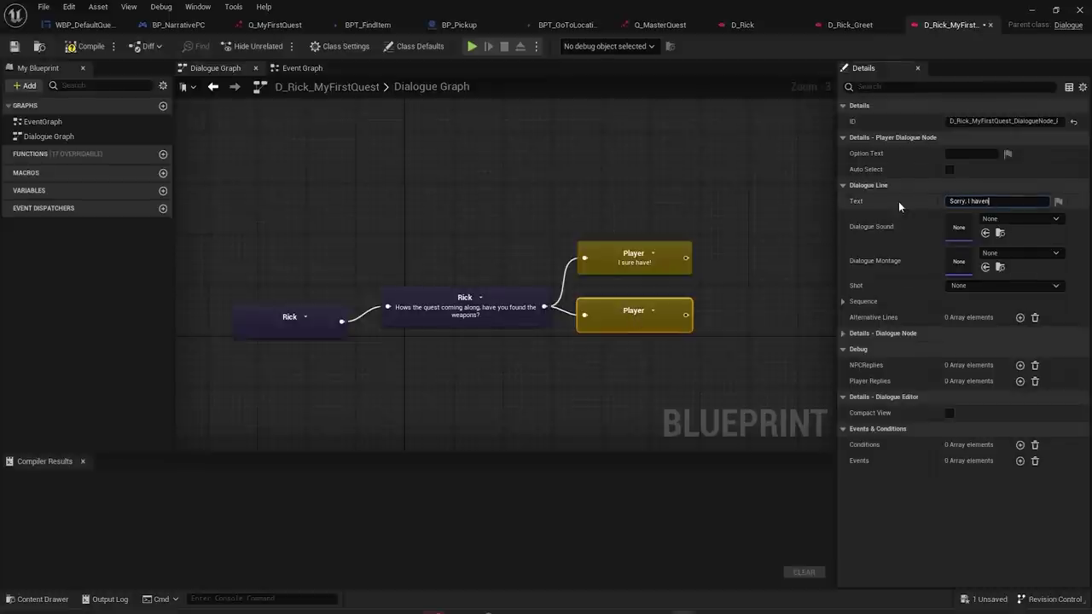
text('t found the weapons yet)
click(727, 439)
click(84, 47)
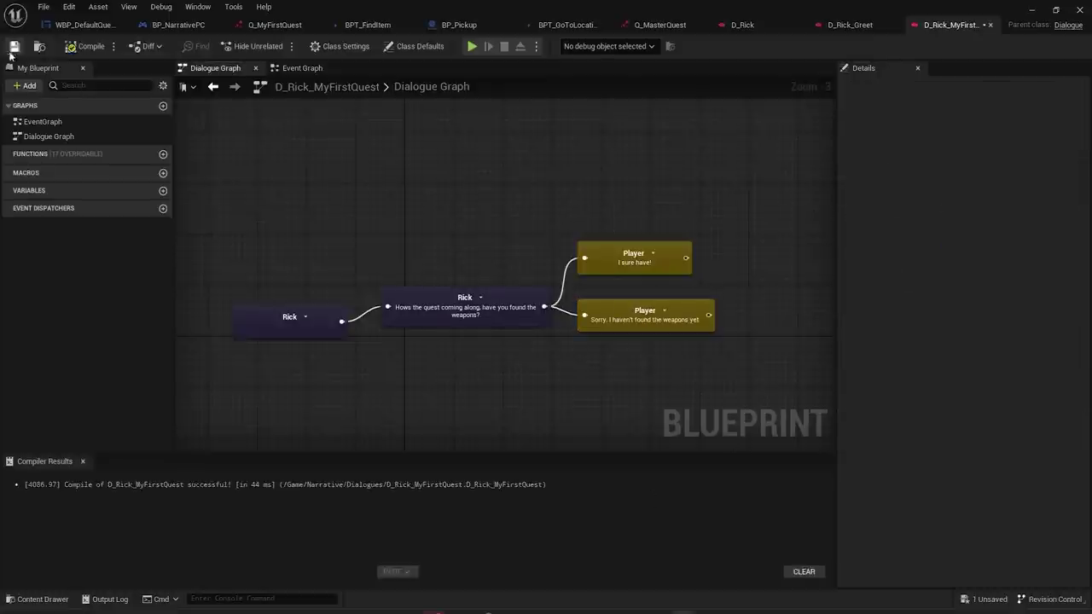
- In D_Rick, lower the node that starts D_Rick_Greet and add a second Rick line from the root above it
click(742, 25)
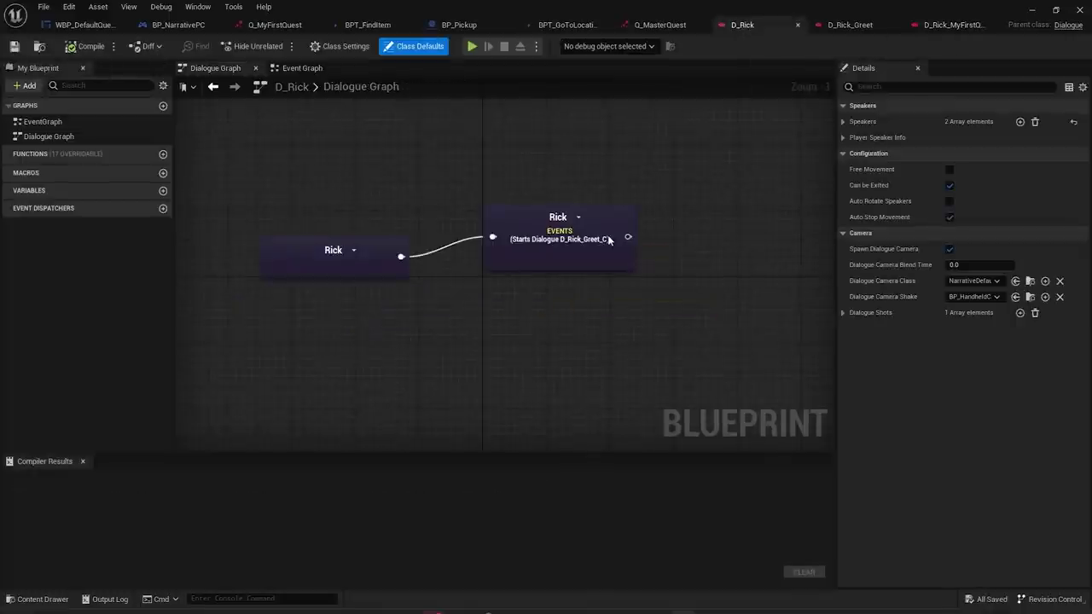
drag(566, 259, 569, 315)
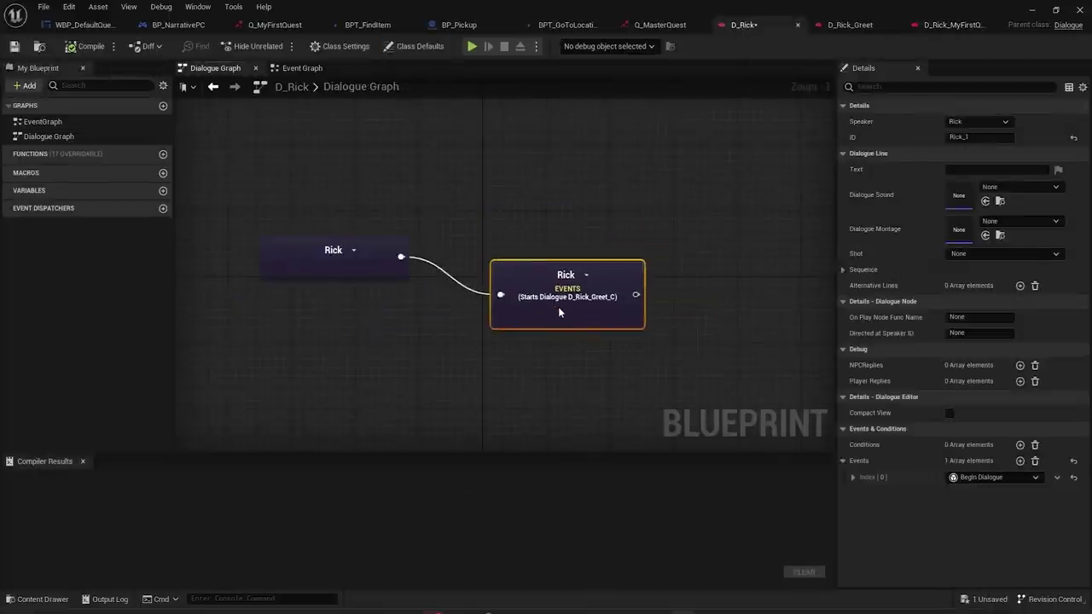
drag(401, 256, 488, 172)
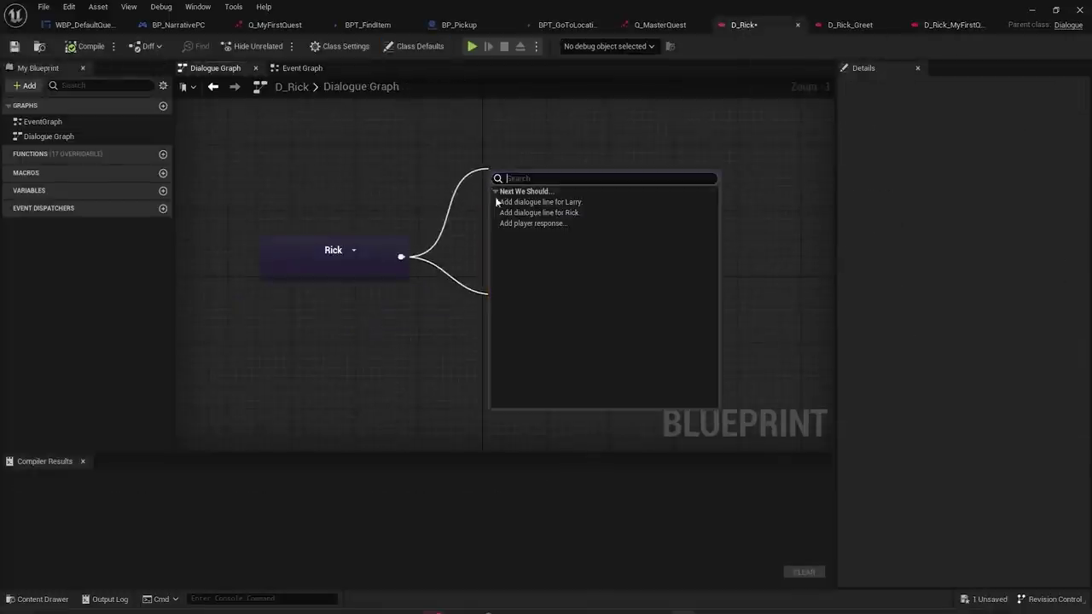
click(545, 215)
drag(554, 190, 579, 190)
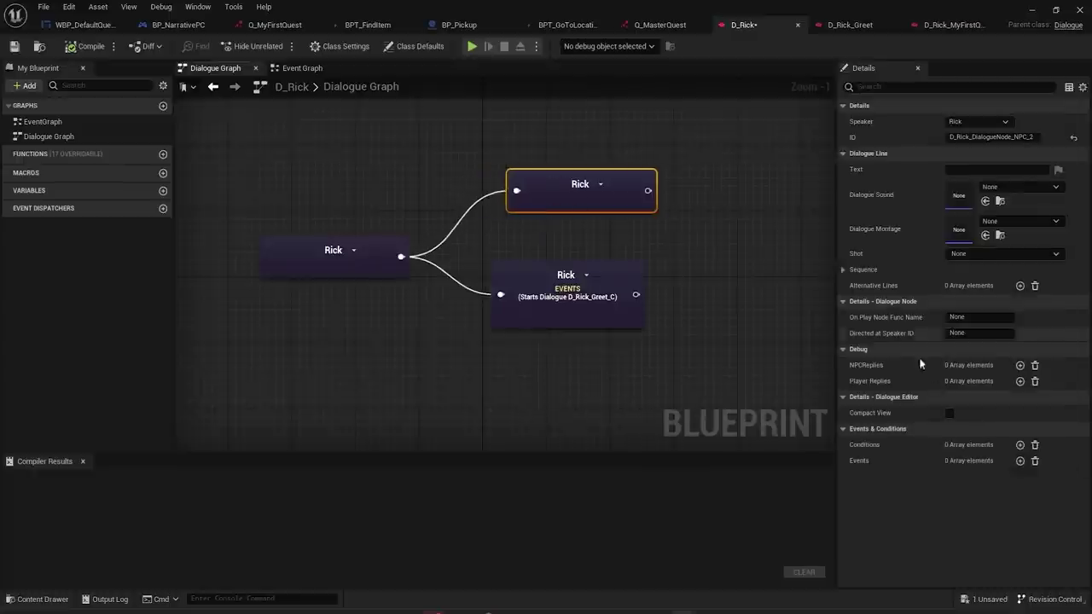
- Give the new Rick node a Begin Dialogue event that starts D_Rick_MyFirstQuest
click(1020, 461)
click(981, 478)
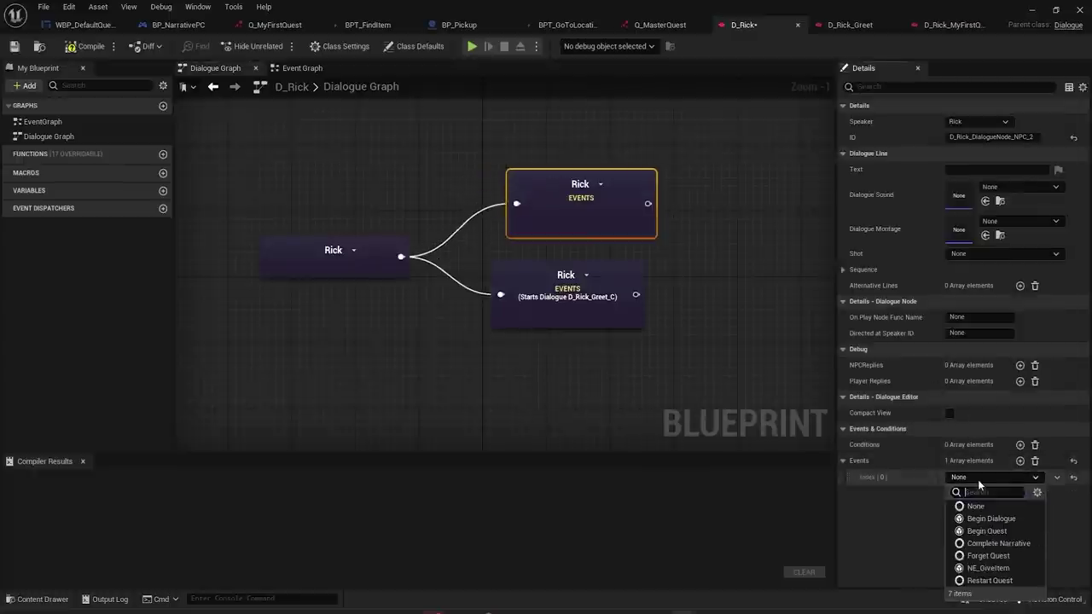
click(956, 510)
click(853, 477)
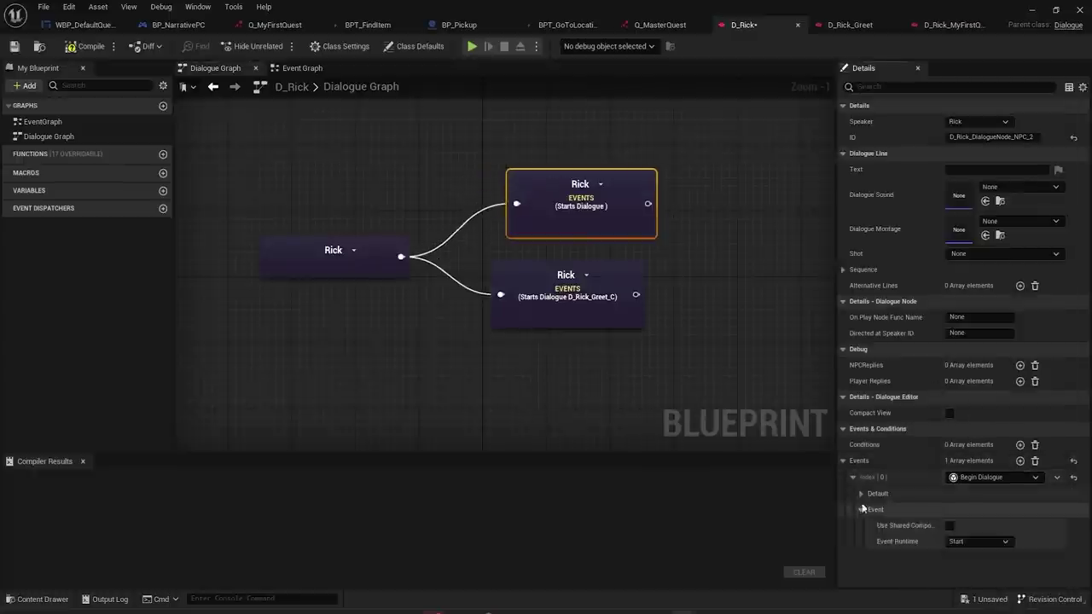
click(861, 493)
click(971, 510)
click(988, 470)
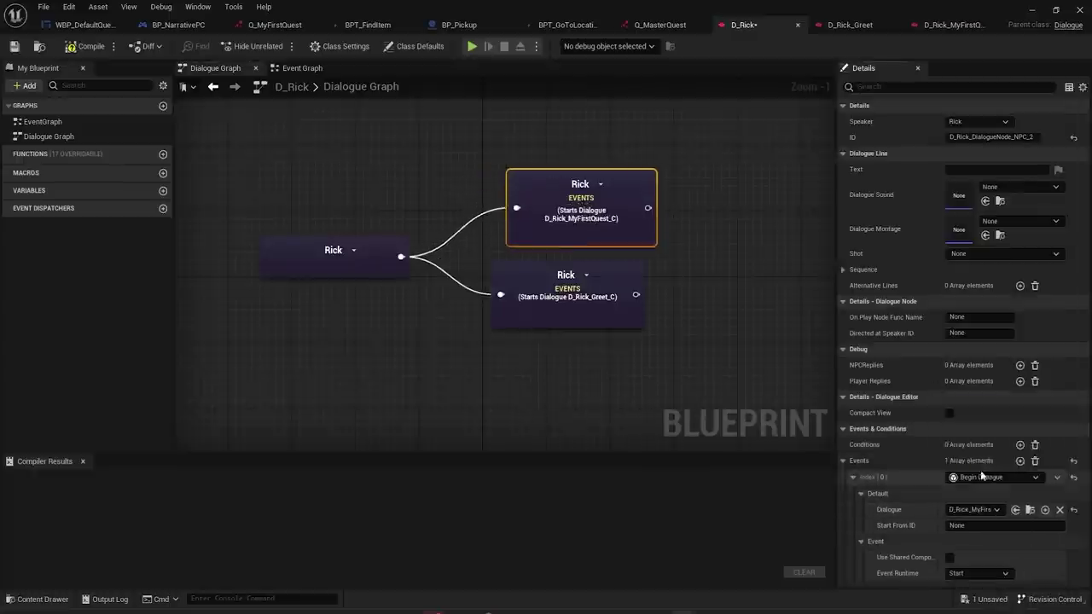
- Reposition the D_Rick_MyFirstQuest node above the D_Rick_Greet node and compare the two branches
drag(583, 237, 559, 231)
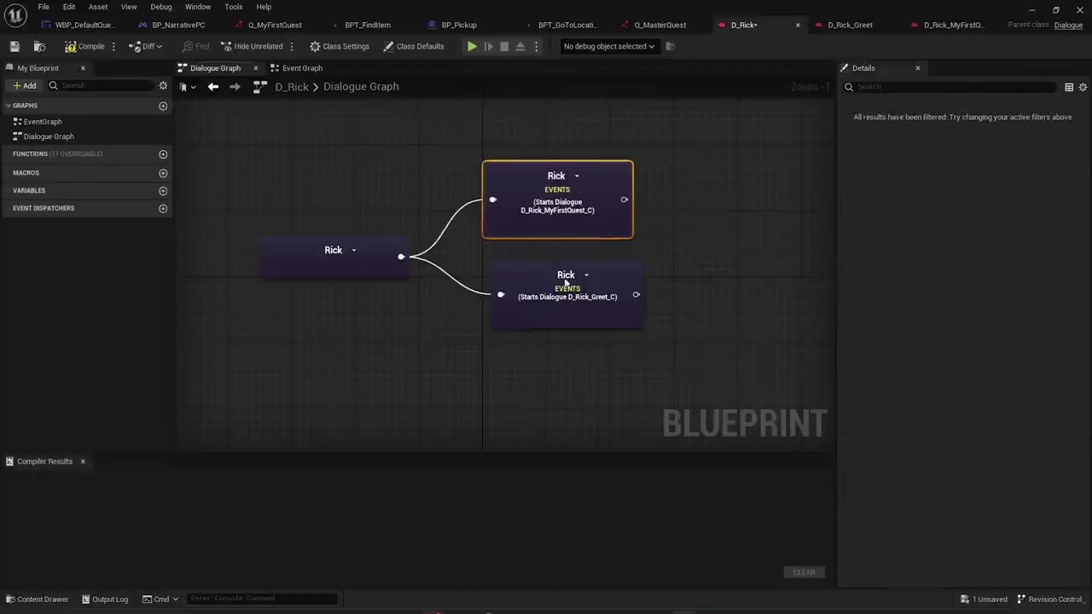
click(466, 312)
click(539, 215)
click(544, 299)
click(536, 231)
click(555, 293)
click(543, 216)
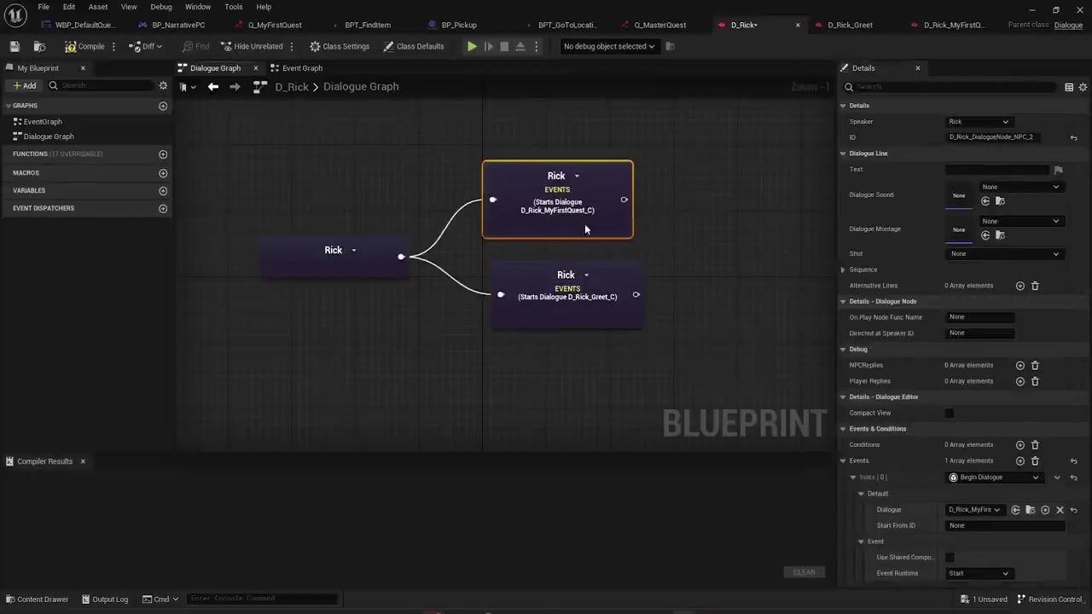
- Add an Is Quest In Progress condition for Q_MyFirstQuest to the node that starts D_Rick_MyFirstQuest
click(1020, 445)
click(969, 460)
click(1007, 553)
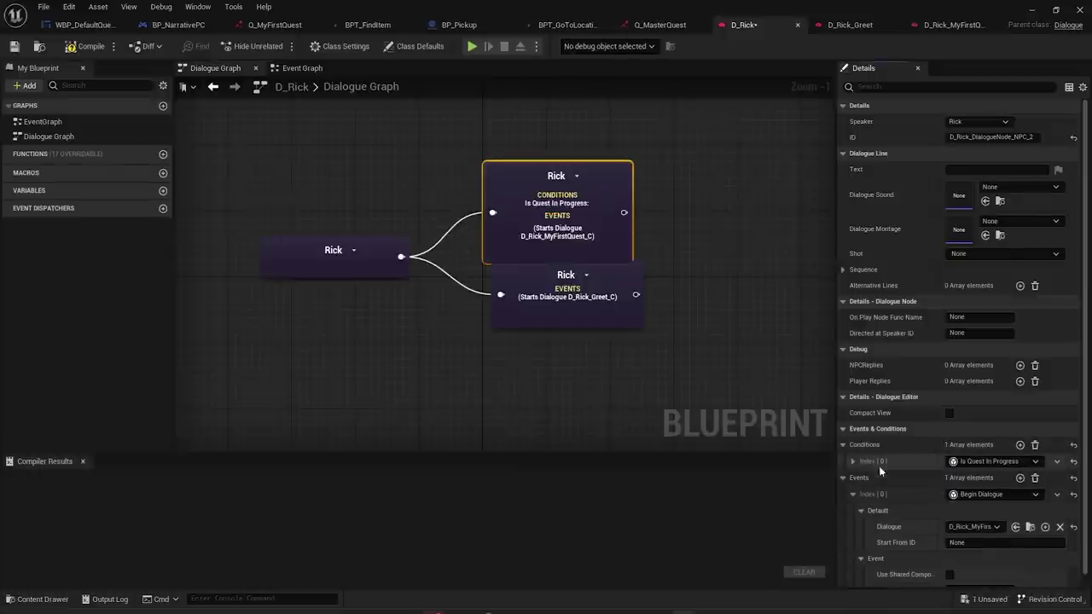
click(969, 494)
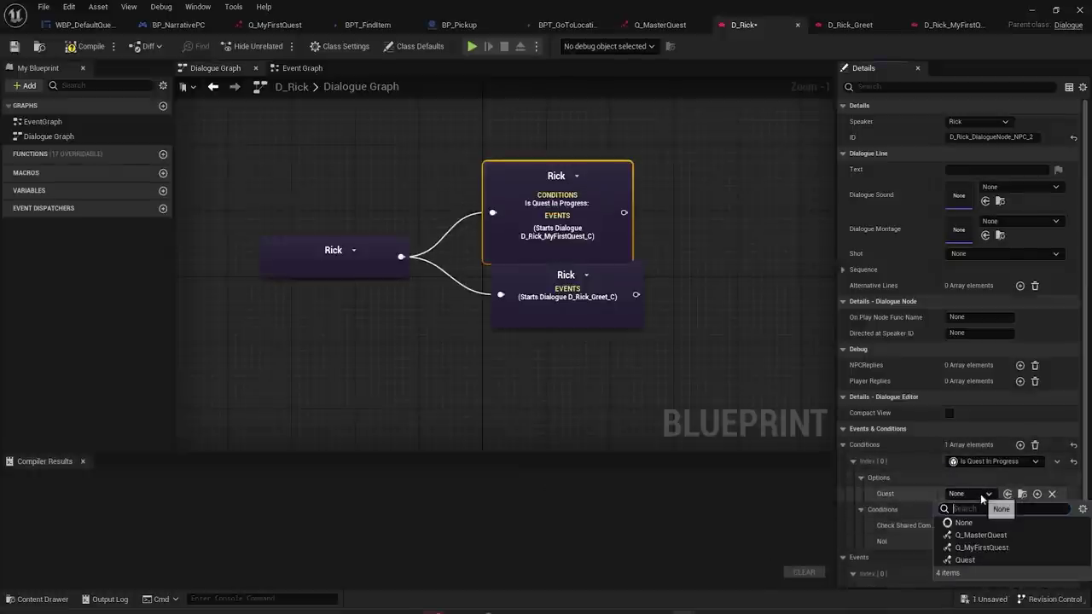
click(994, 550)
click(704, 284)
- Space the two branch nodes apart and line them up to the right of the root node
drag(564, 196, 566, 155)
click(551, 238)
drag(469, 223, 658, 137)
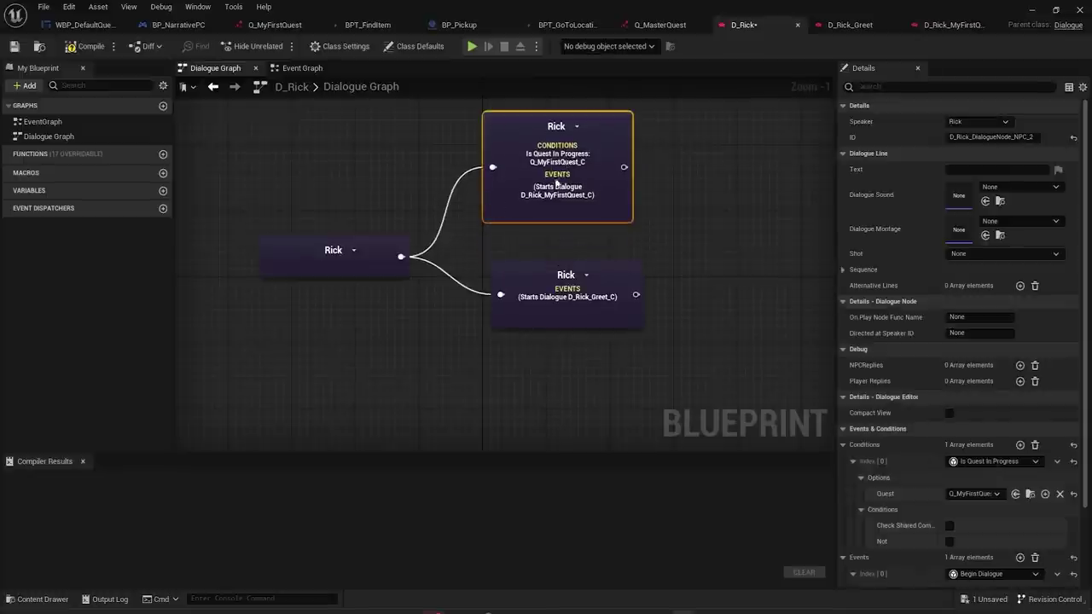
right_drag(559, 176, 549, 234)
drag(544, 239, 547, 217)
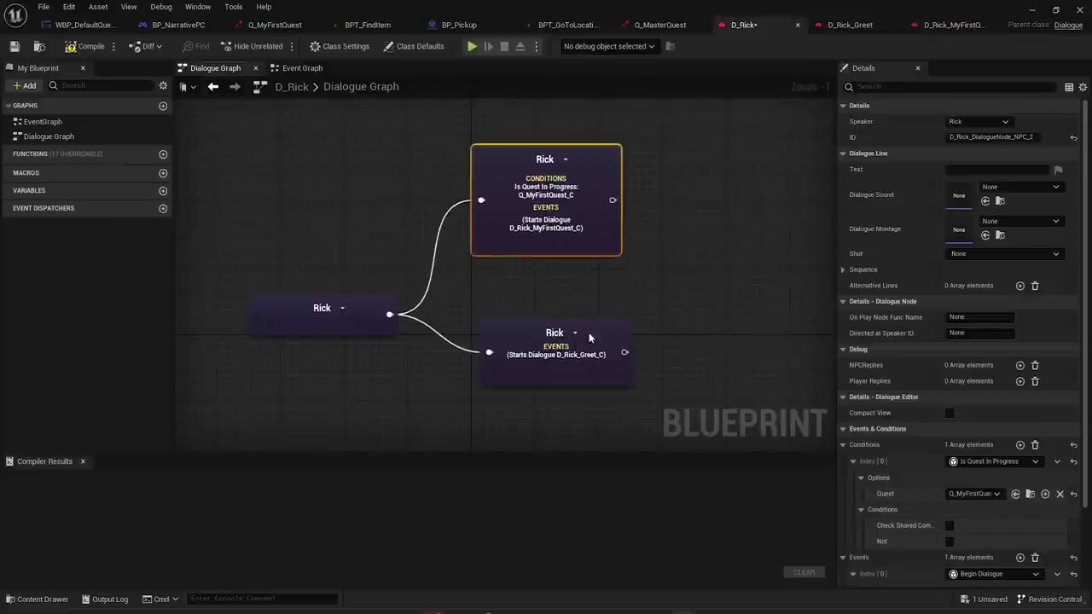
mouse_move(570, 358)
mouse_down()
mouse_move(565, 350)
mouse_move(563, 373)
mouse_up()
click(535, 297)
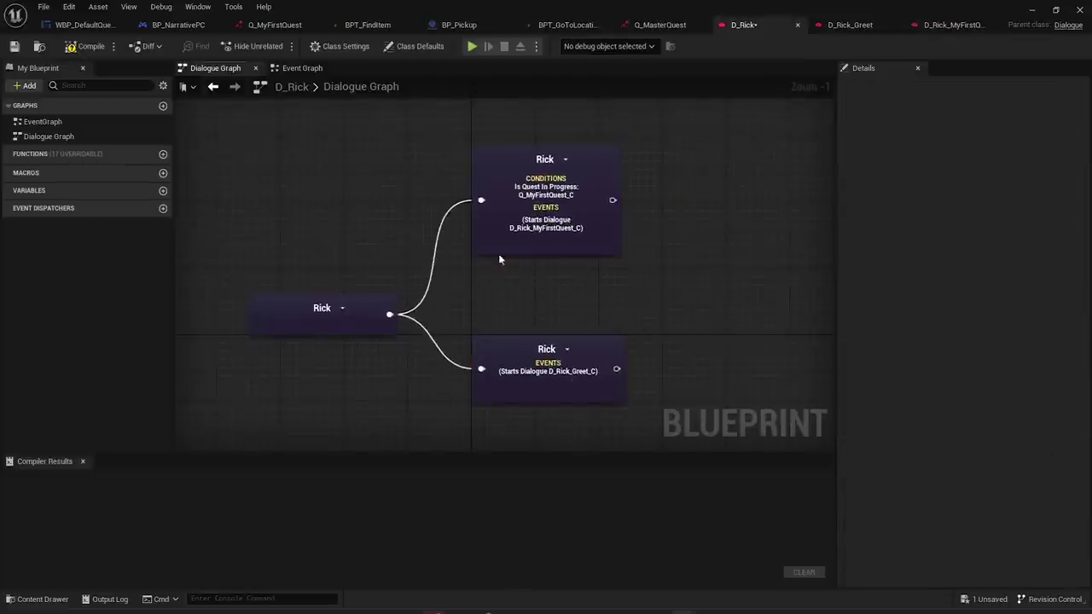
drag(519, 240, 520, 266)
click(461, 256)
- Review the two branches of the D_Rick graph, then compile and save it
scroll(404, 245, down, 1)
drag(368, 335, 521, 181)
click(401, 180)
right_drag(384, 178, 424, 219)
scroll(403, 235, down, 1)
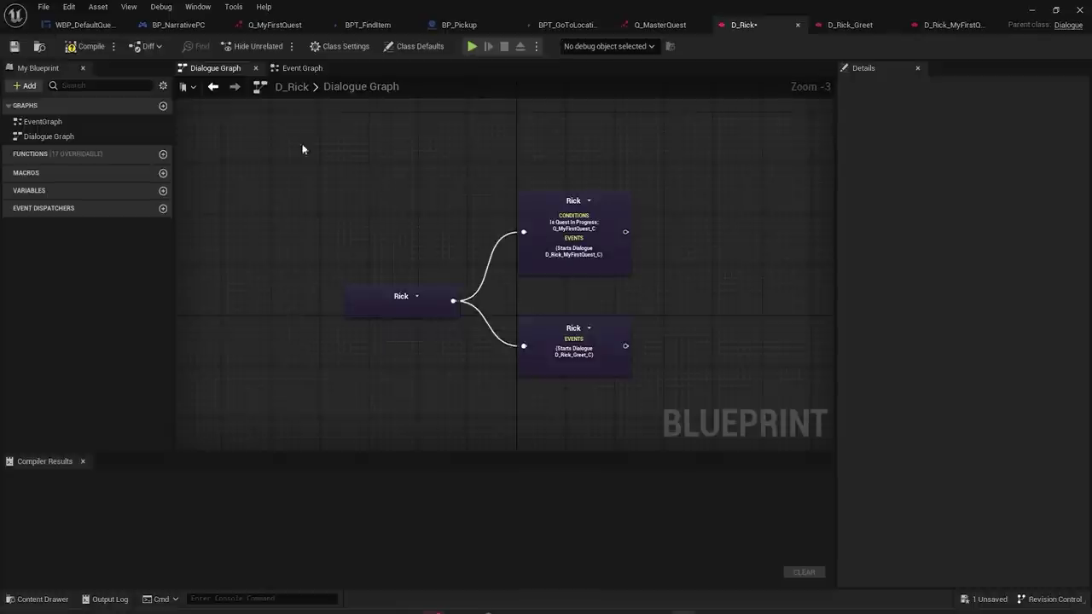
click(79, 49)
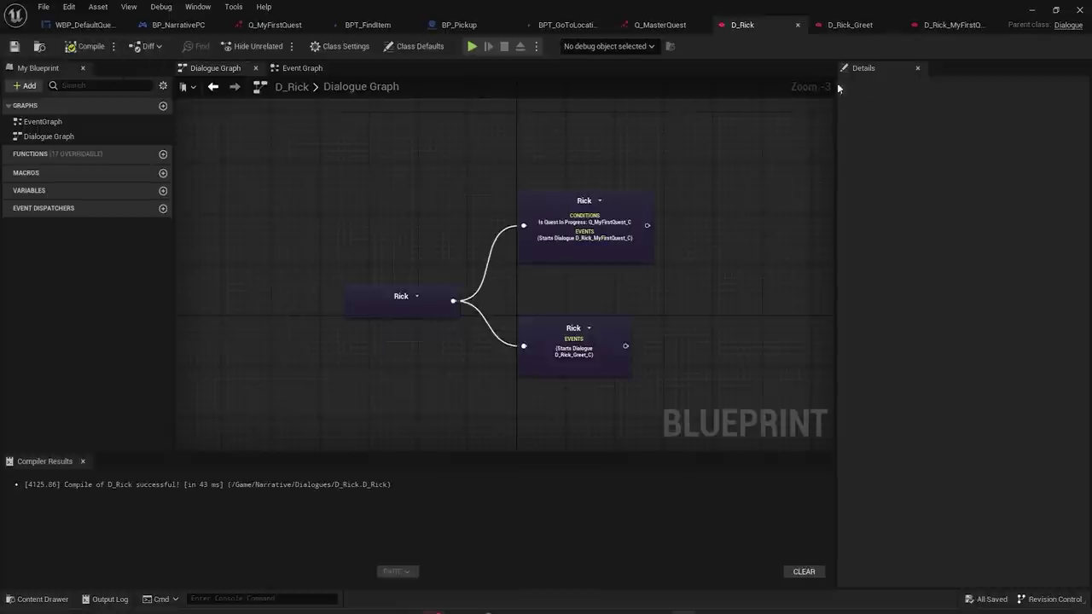
- In D_Rick_MyFirstQuest, shift Rick's question and both player replies down to line up with the root node
click(952, 25)
drag(466, 352, 631, 269)
click(481, 257)
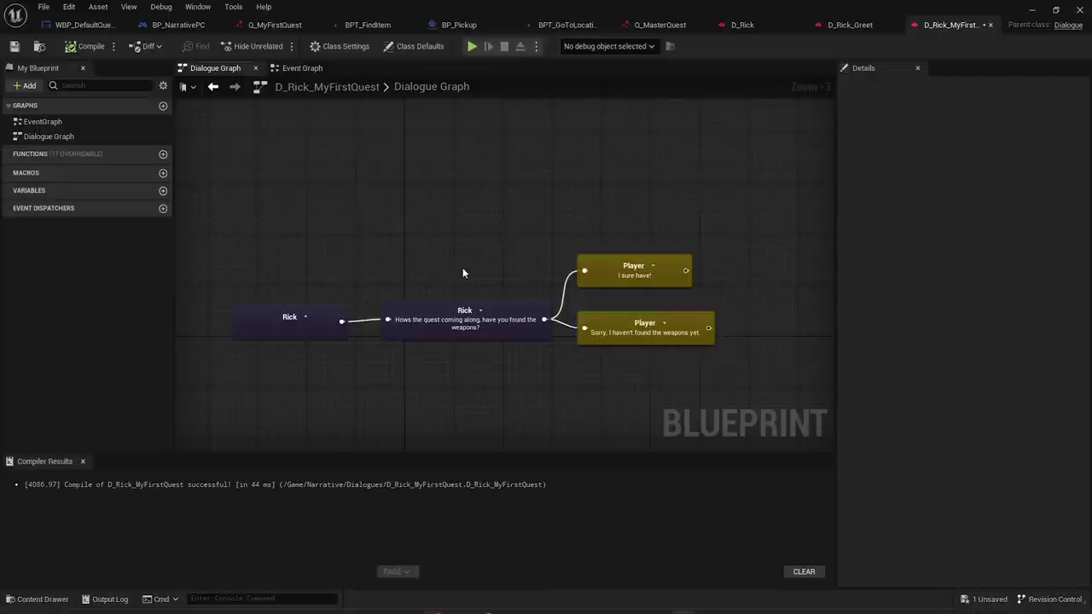
- In Q_MyFirstQuest, disconnect QuestComplete from FindSword and move it further right to make room between them
click(275, 24)
click(465, 192)
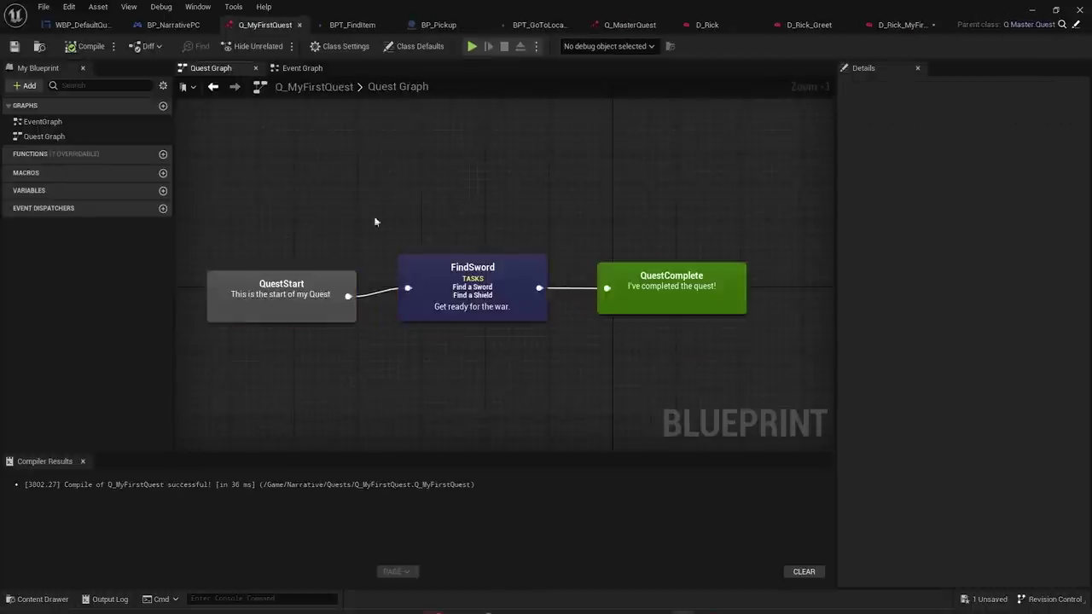
drag(294, 378, 603, 251)
click(611, 307)
click(601, 304)
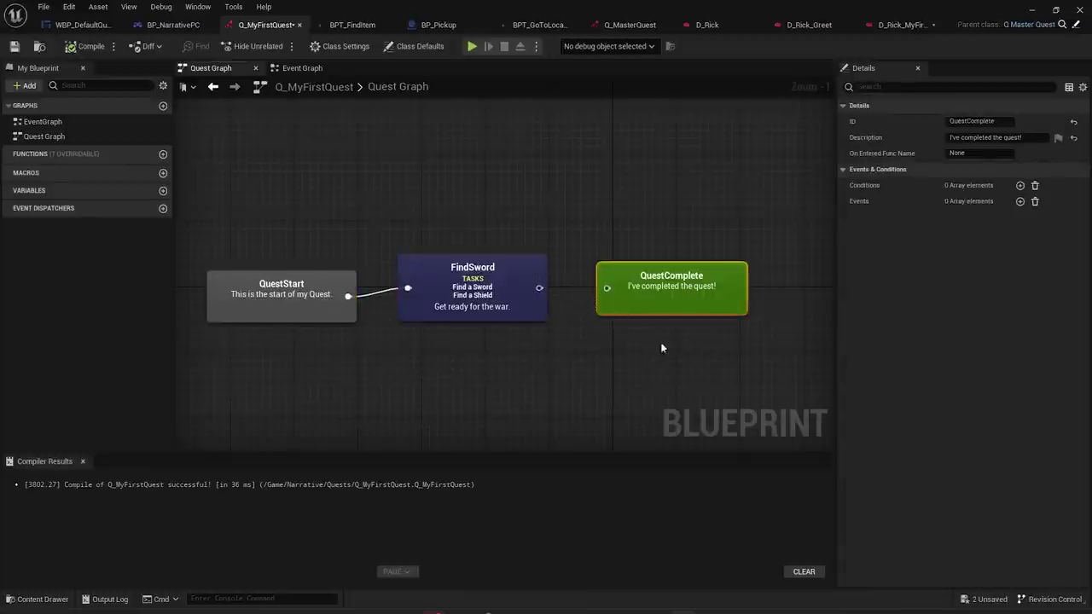
right_drag(620, 339, 422, 341)
scroll(463, 346, down, 2)
drag(475, 327, 752, 326)
- Add a new state after FindSword in the quest graph and set its ID to GotWeapons
drag(385, 318, 427, 322)
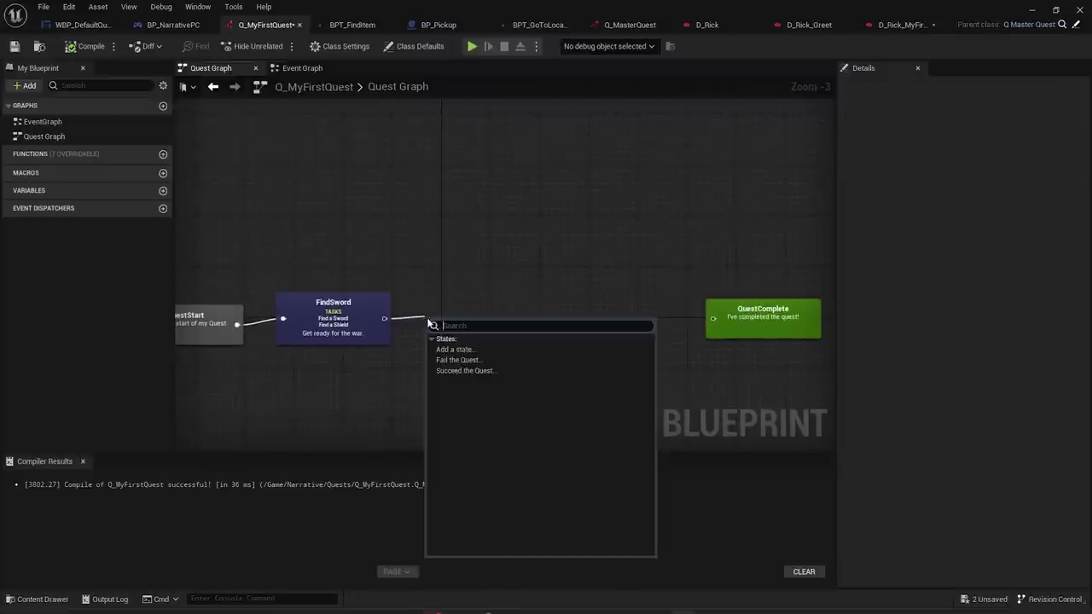
click(457, 349)
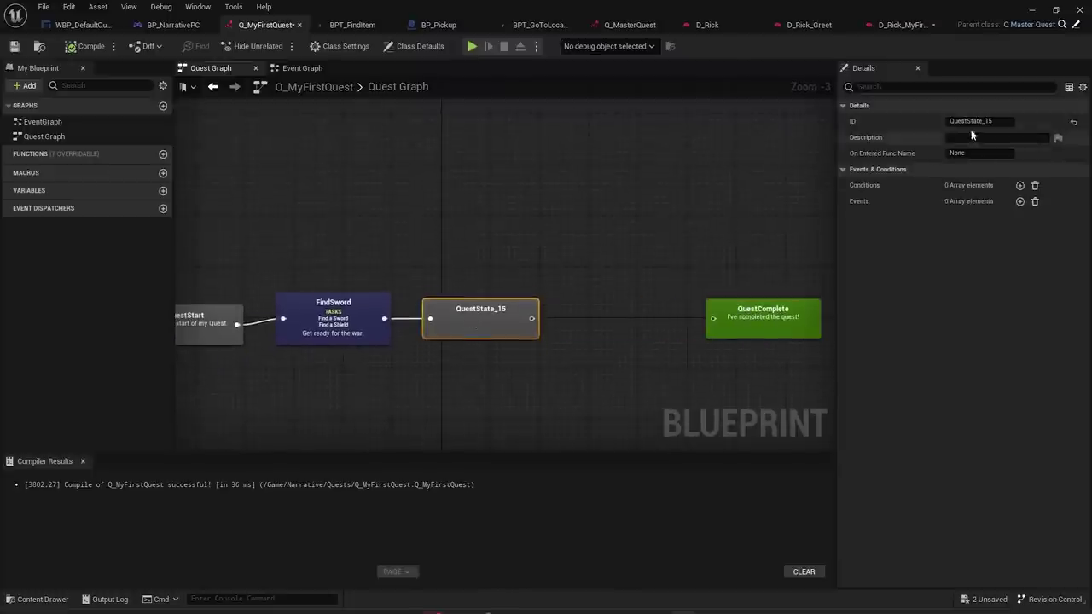
click(998, 122)
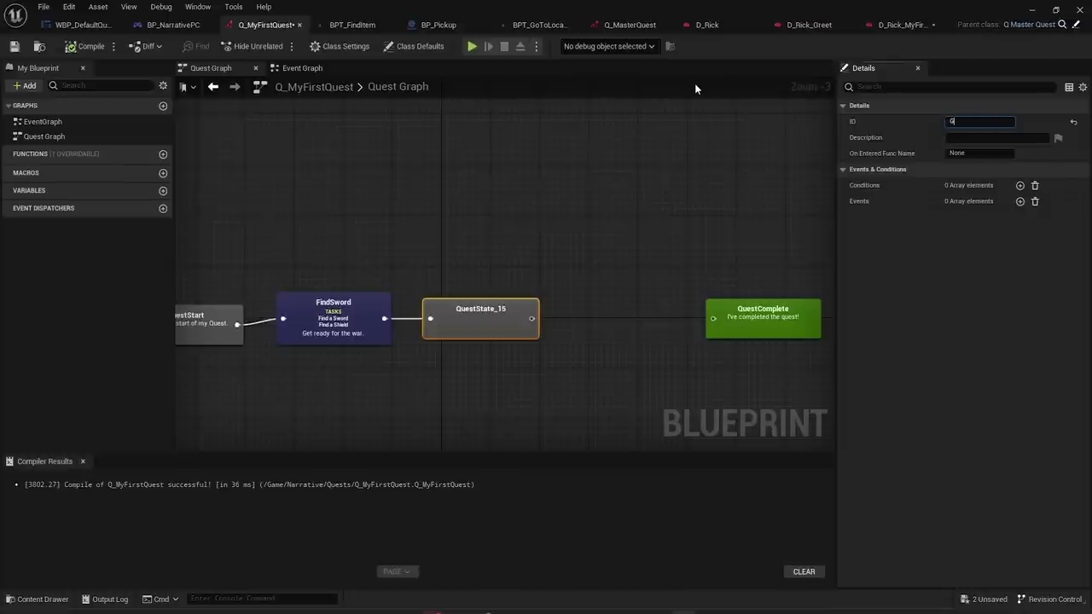
text(GotWeapons)
key(Return)
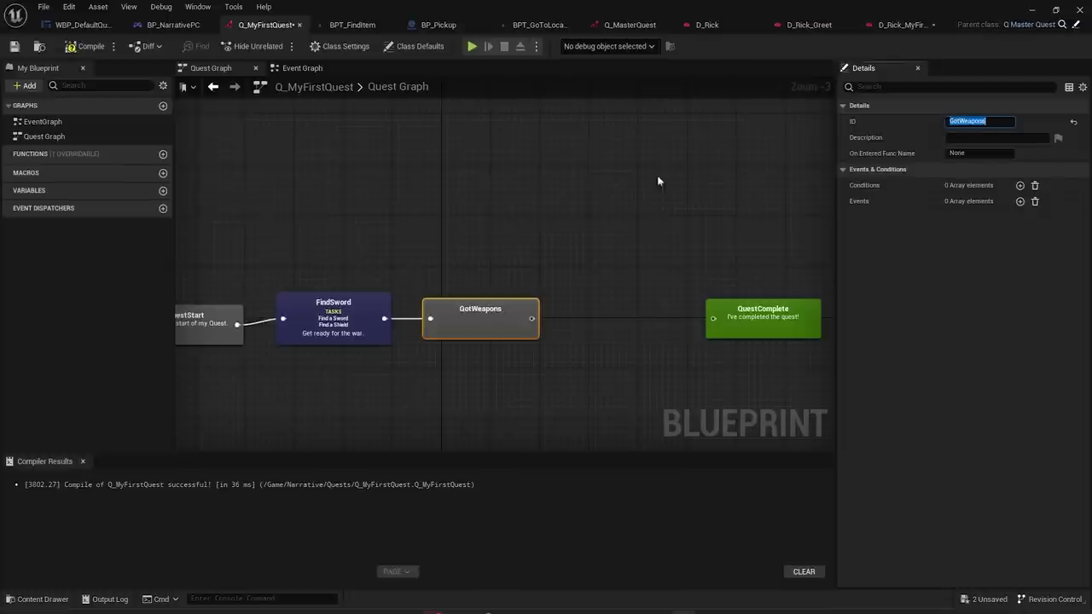
click(579, 299)
drag(560, 312, 576, 305)
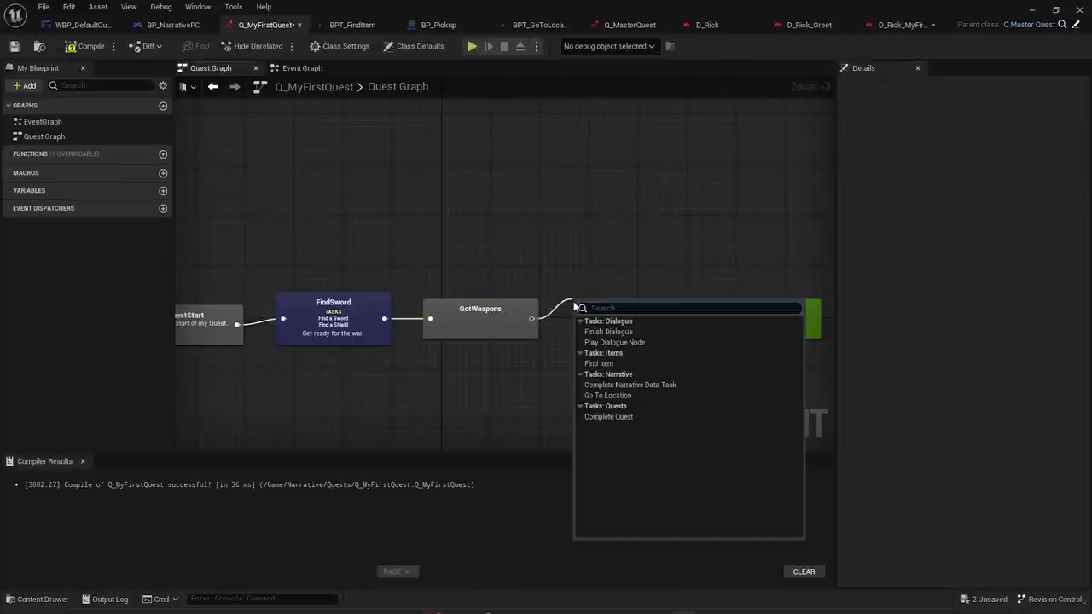
click(672, 153)
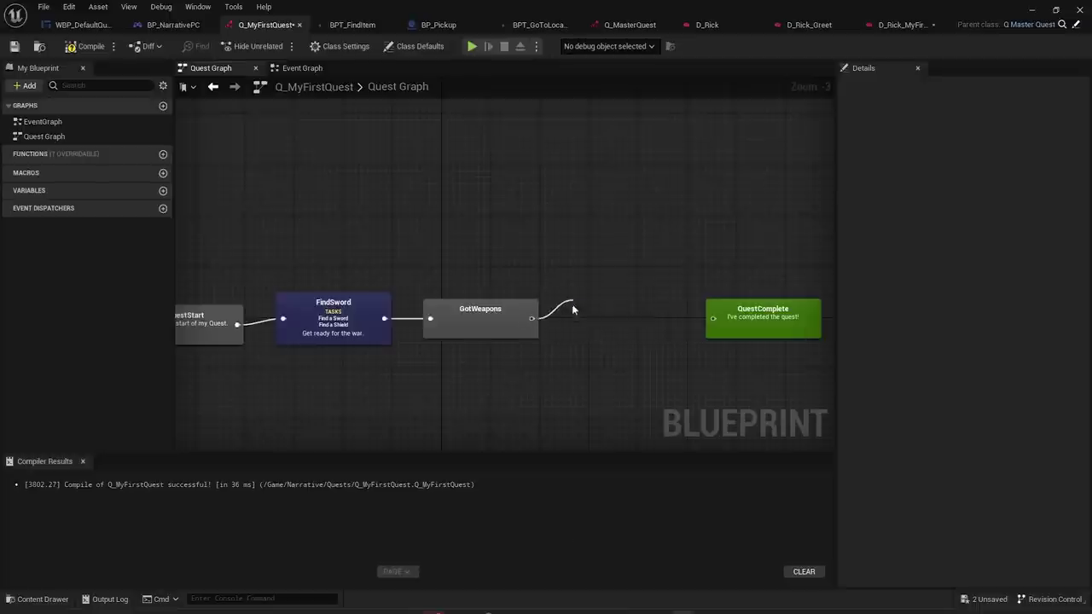
drag(574, 306, 575, 307)
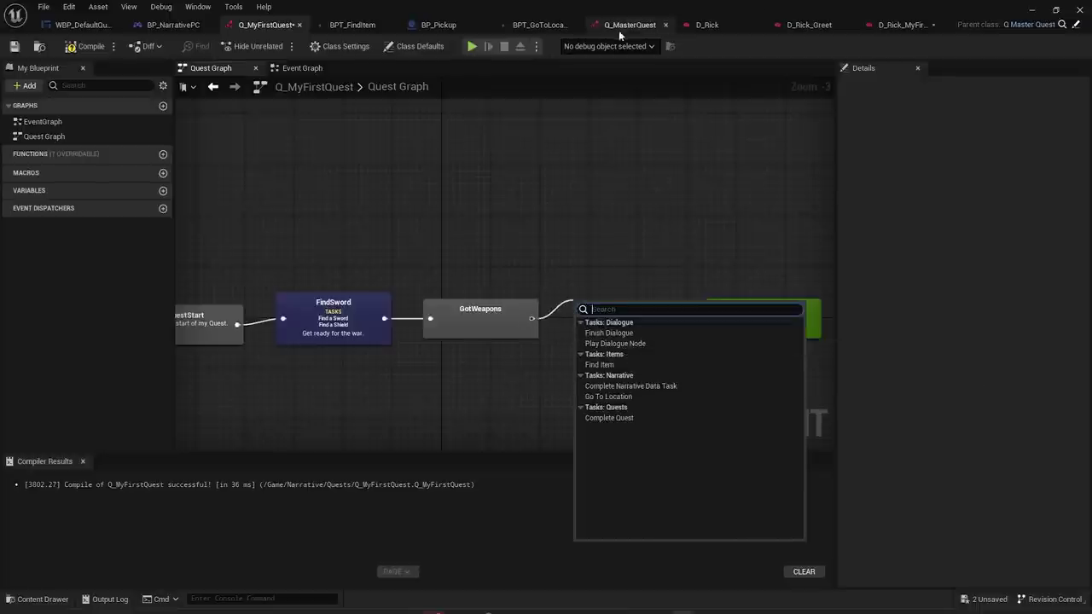
- In D_Rick_MyFirstQuest, set the ID of the player's "I sure have!" reply to Player_GiveWeaponsToRick
click(900, 25)
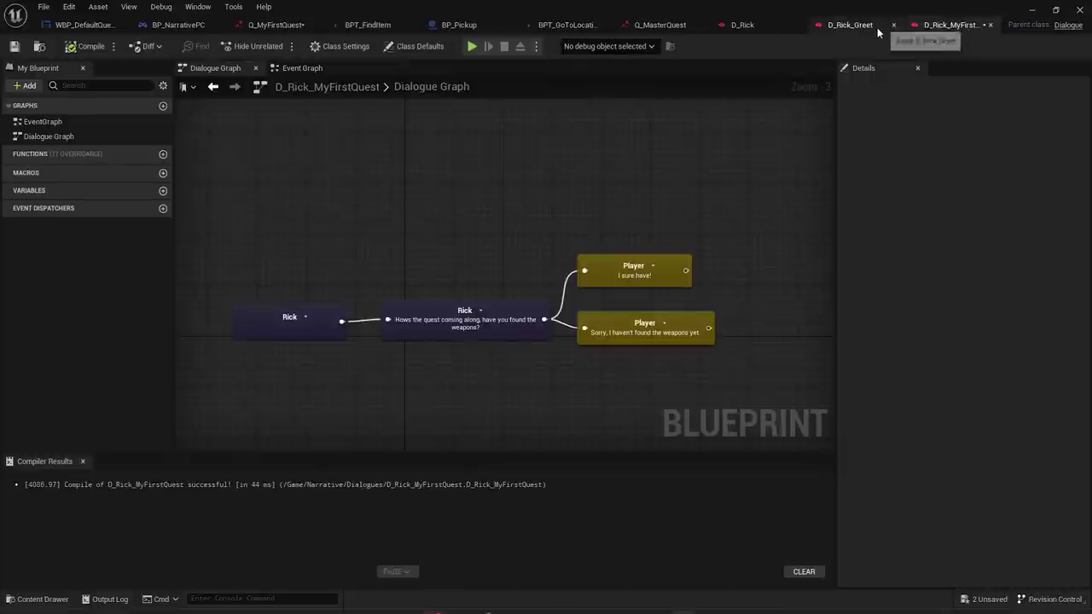
click(608, 281)
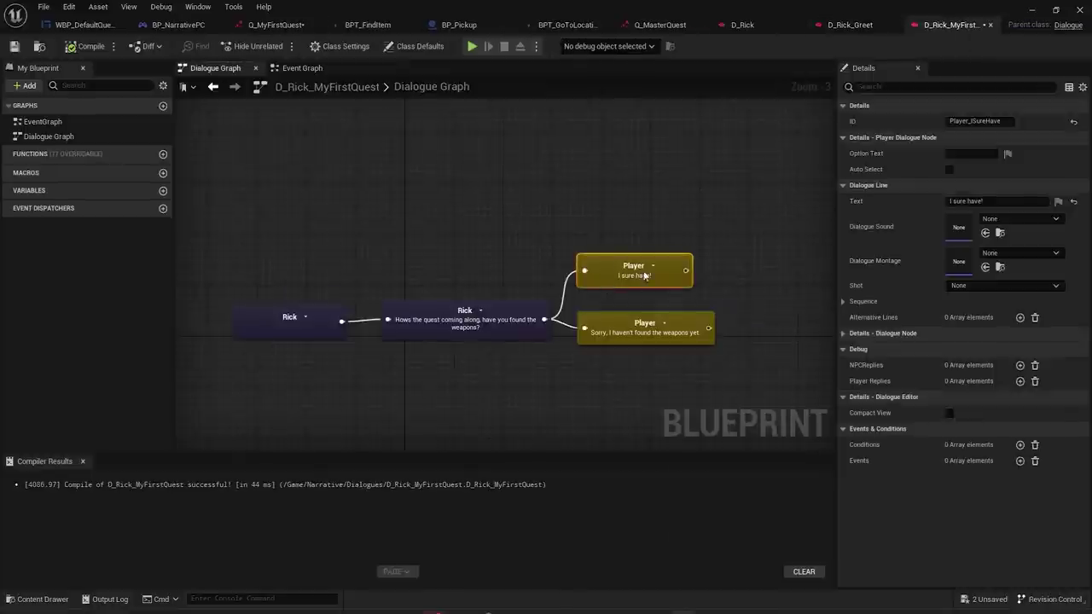
drag(646, 280, 644, 293)
scroll(525, 326, up, 1)
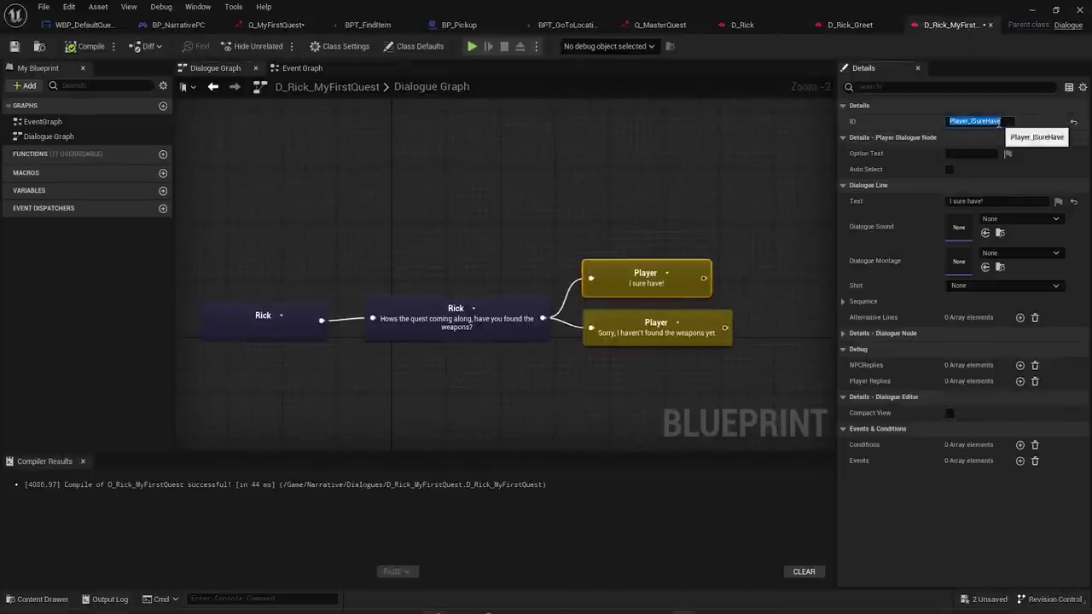
drag(972, 123, 1041, 127)
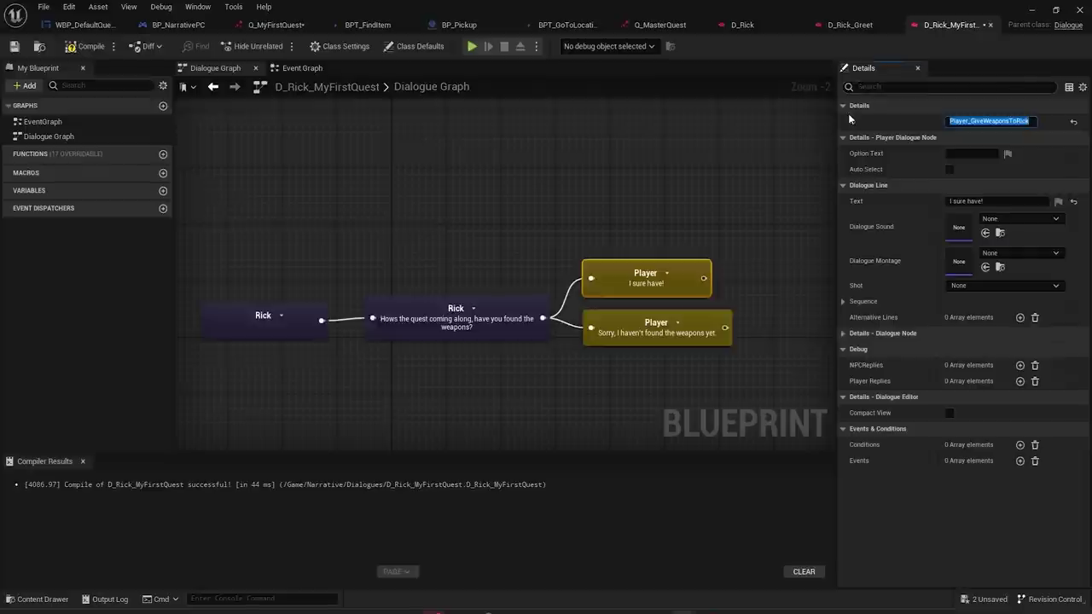
- In Q_MyFirstQuest, add a branch with a Play Dialogue Node task from the GotWeapons state
click(273, 25)
drag(530, 320, 575, 272)
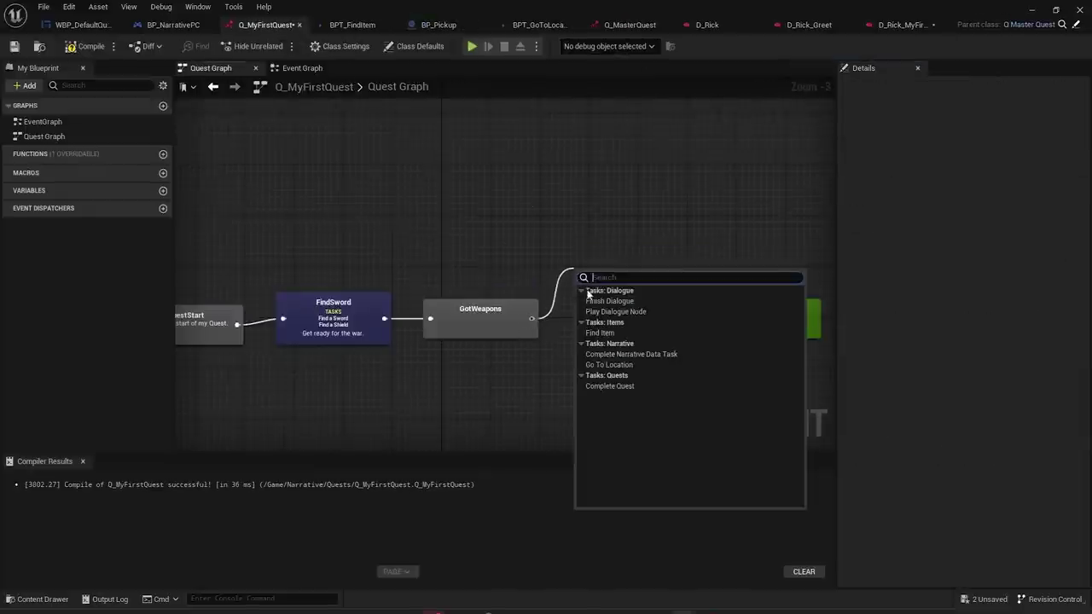
click(622, 315)
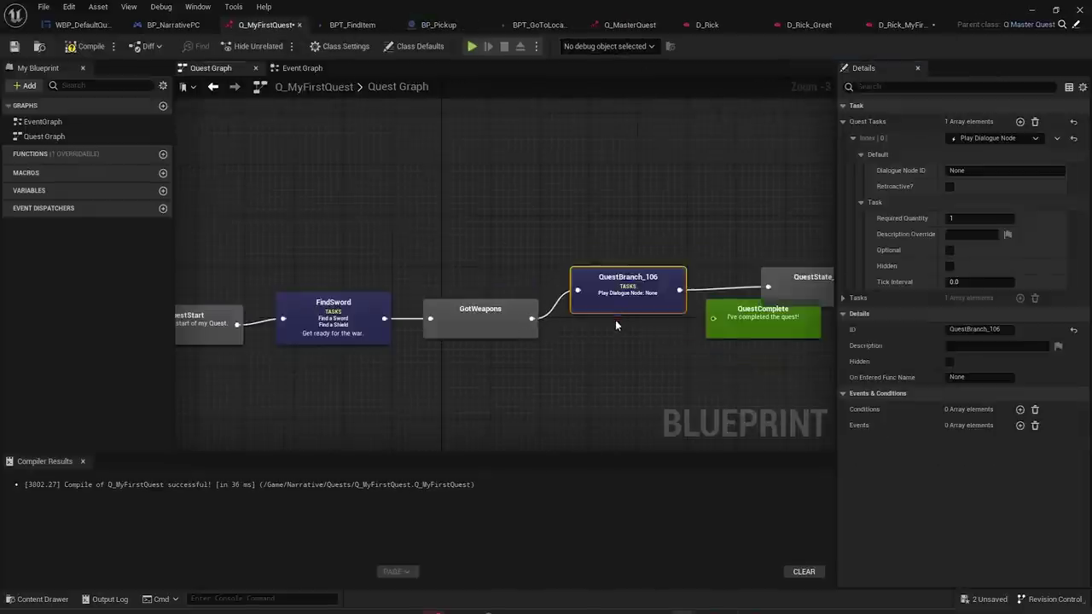
right_drag(615, 318, 517, 317)
- Set the new branch's Dialogue Node ID to Player_GiveWeaponsToRick and connect the branch to QuestComplete
click(974, 170)
text(Player_GiveWeaponsToRick)
click(611, 182)
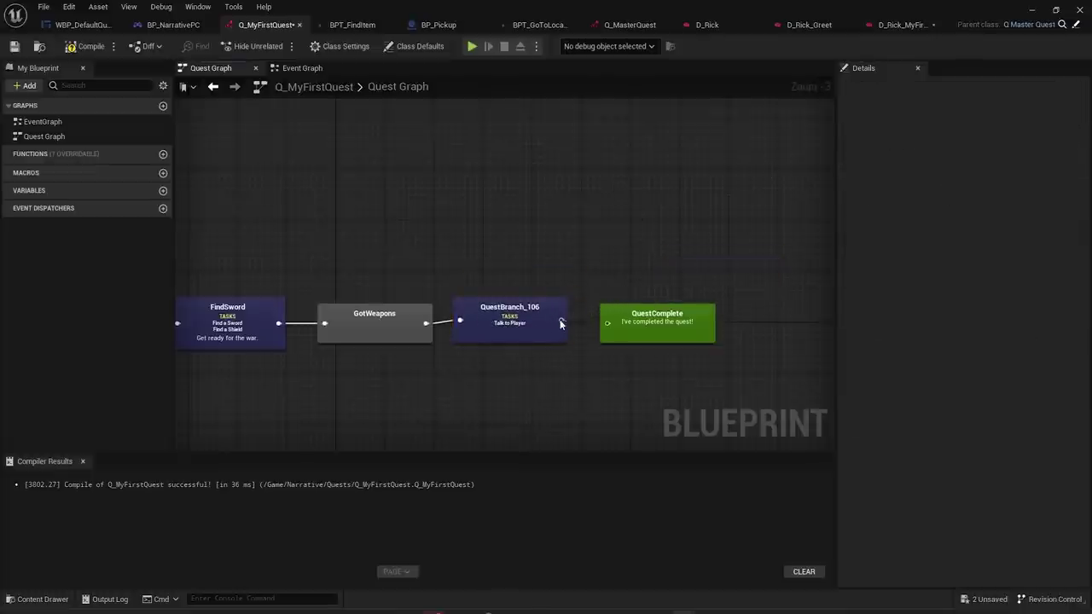
click(525, 327)
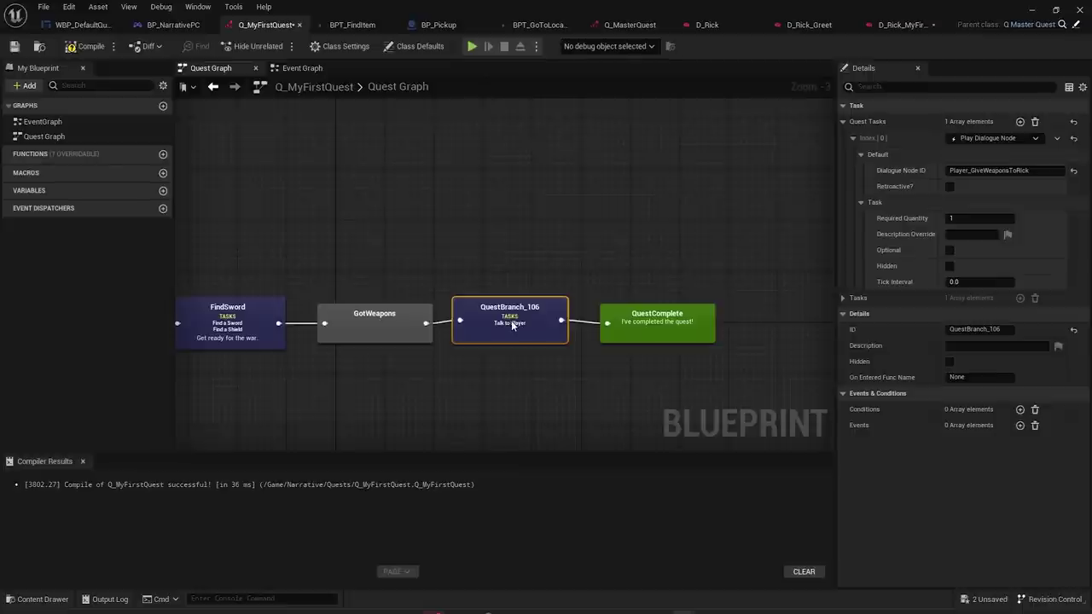
- Set the task's description override to "Talk to Rick." and the branch's description to "Bring the weapons back to rick."
scroll(511, 320, up, 3)
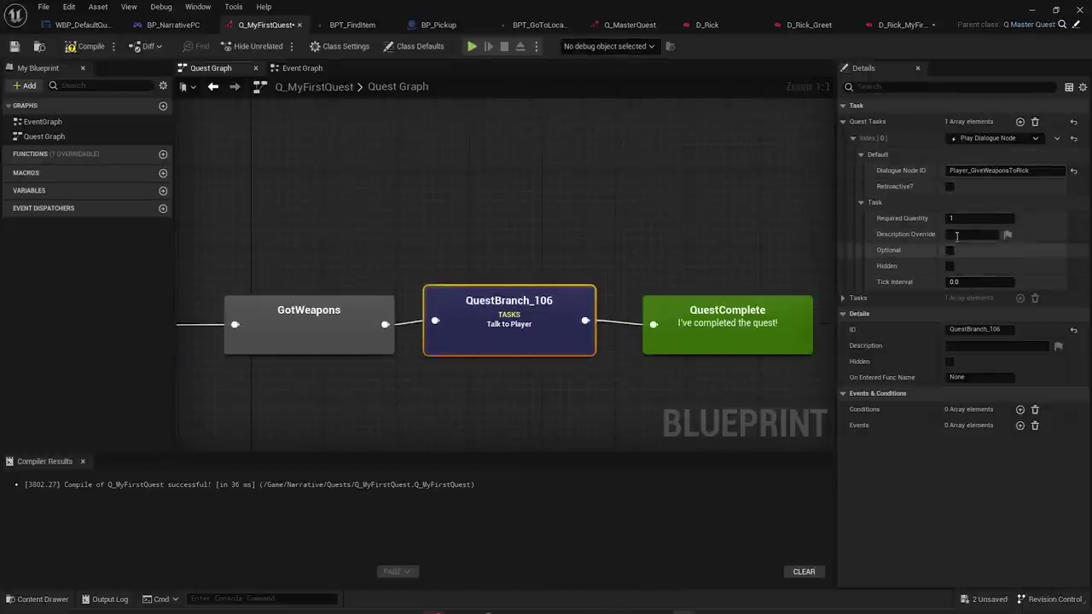
click(960, 235)
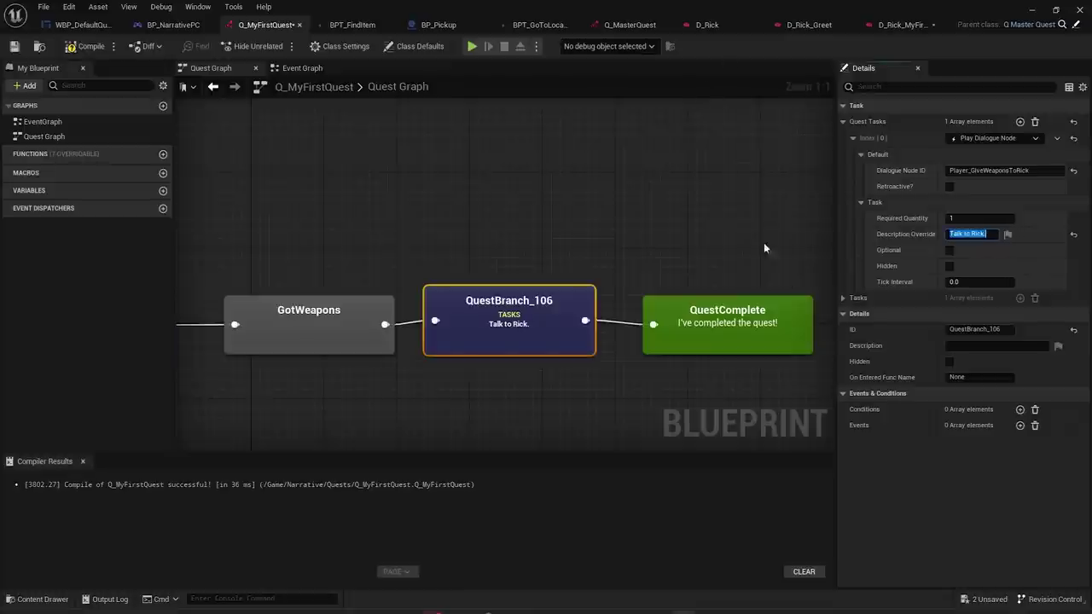
key(Tab)
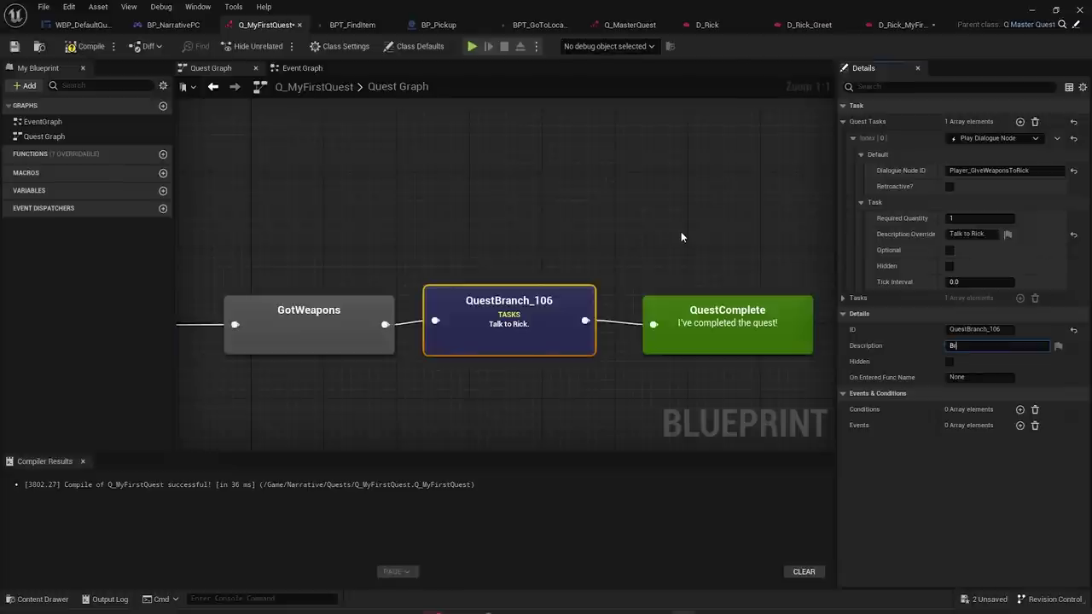
text(Bring the weapons back to rick.)
key(Return)
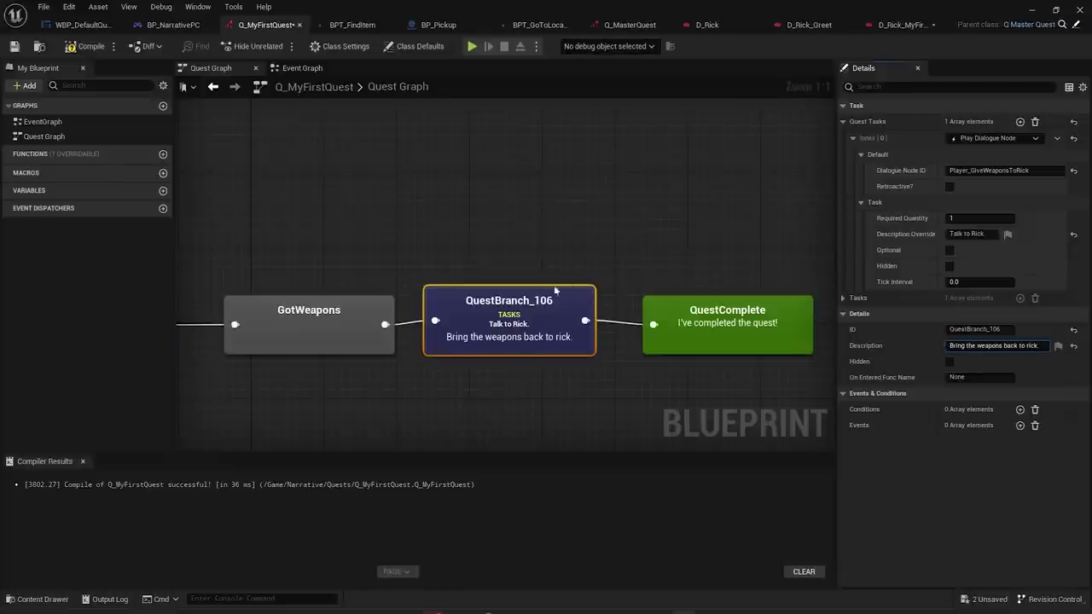
- Set the ID of the branch between GotWeapons and QuestComplete to GiveWeapons
scroll(544, 233, down, 3)
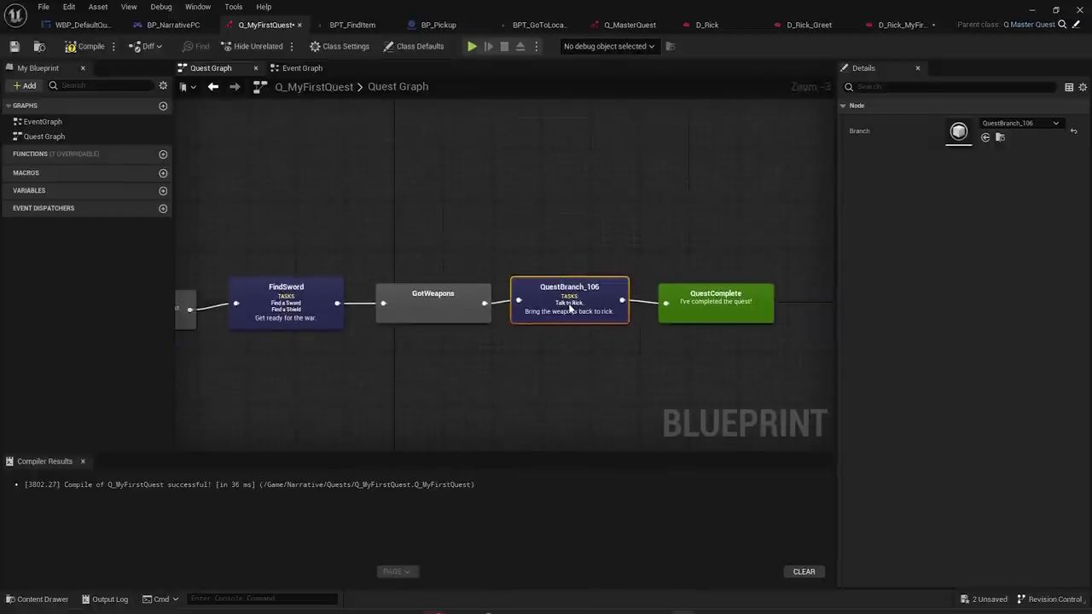
click(570, 309)
drag(1007, 331, 739, 317)
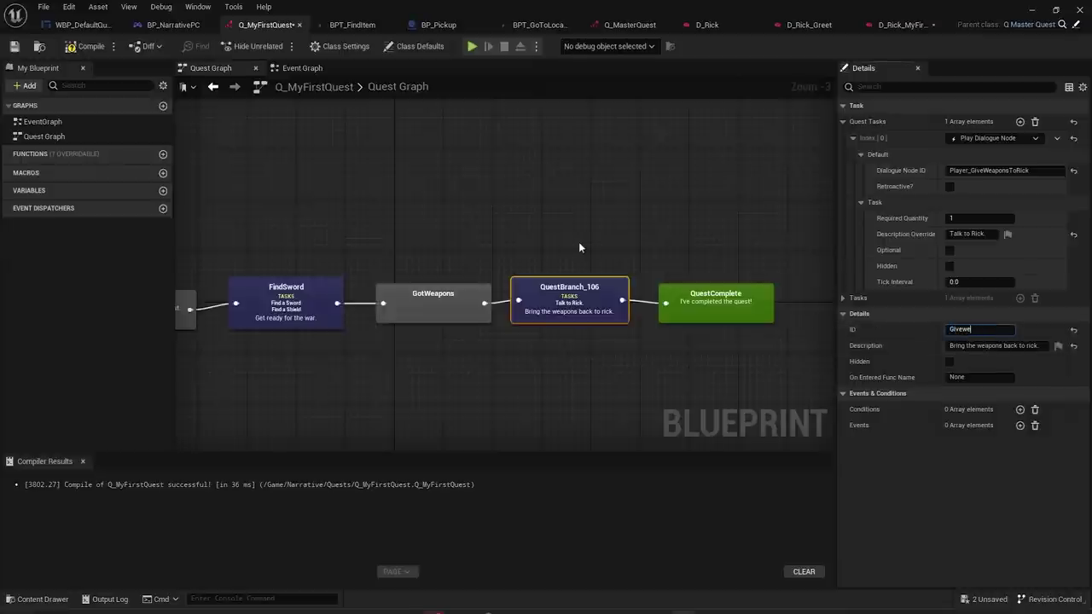
text(GiveWeapons)
key(Return)
drag(568, 318, 582, 297)
click(542, 224)
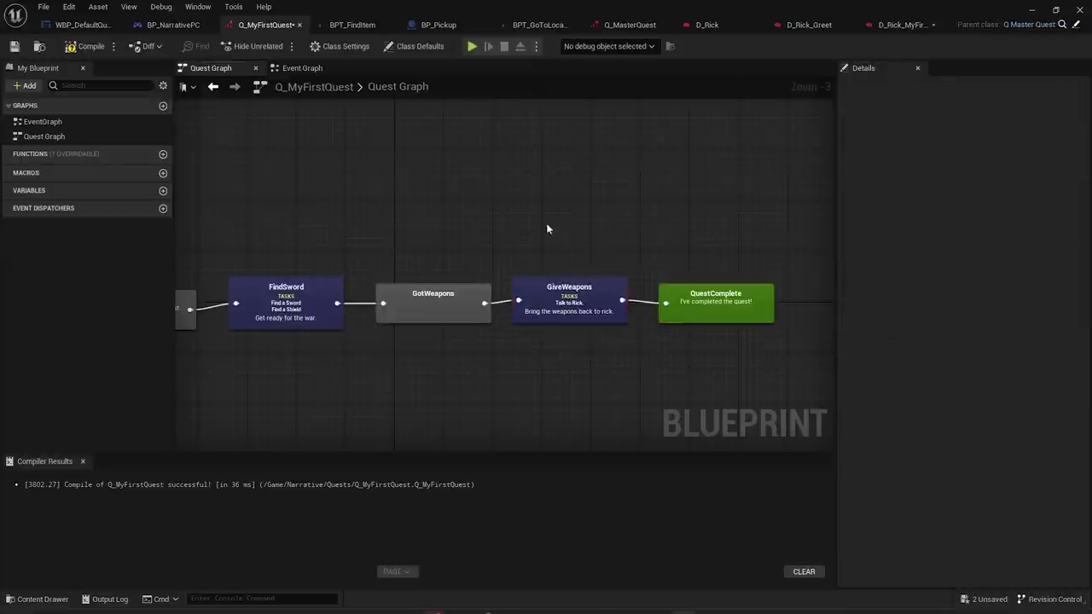
- Review the quest flow node by node from QuestStart to QuestComplete, including the GiveWeapons branch's settings
scroll(605, 219, down, 1)
scroll(493, 240, up, 1)
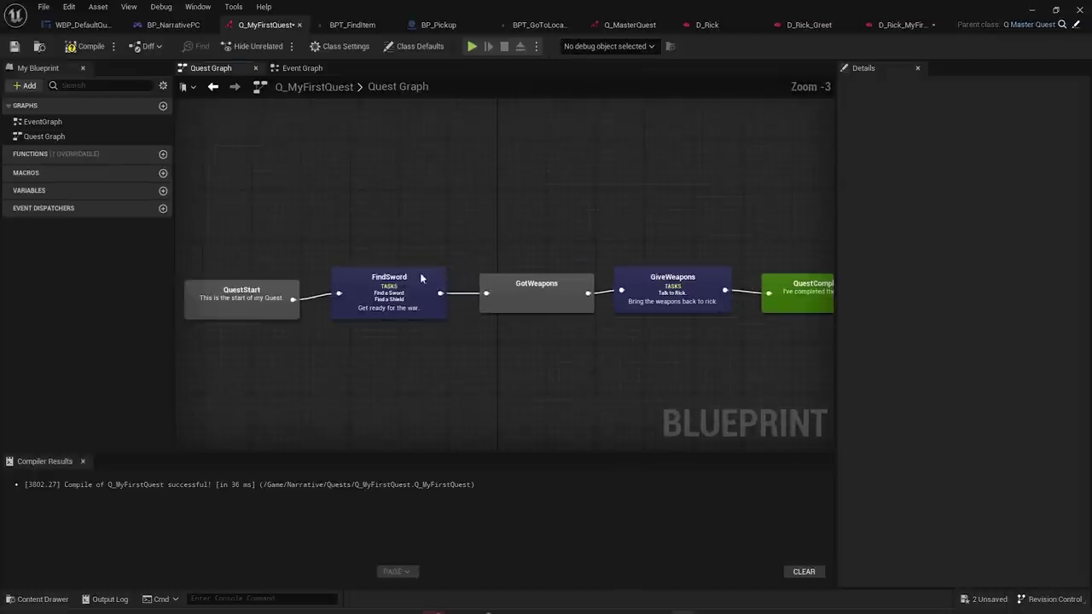
scroll(376, 294, down, 1)
drag(287, 342, 513, 212)
right_drag(399, 263, 554, 267)
click(286, 373)
drag(286, 373, 426, 244)
drag(500, 341, 668, 227)
click(651, 218)
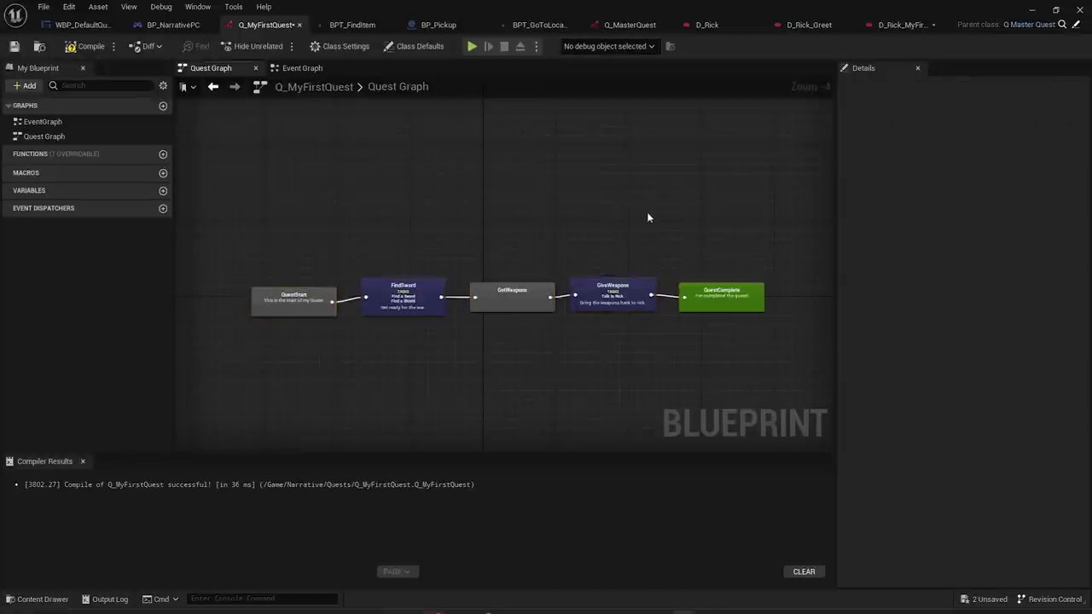
click(604, 309)
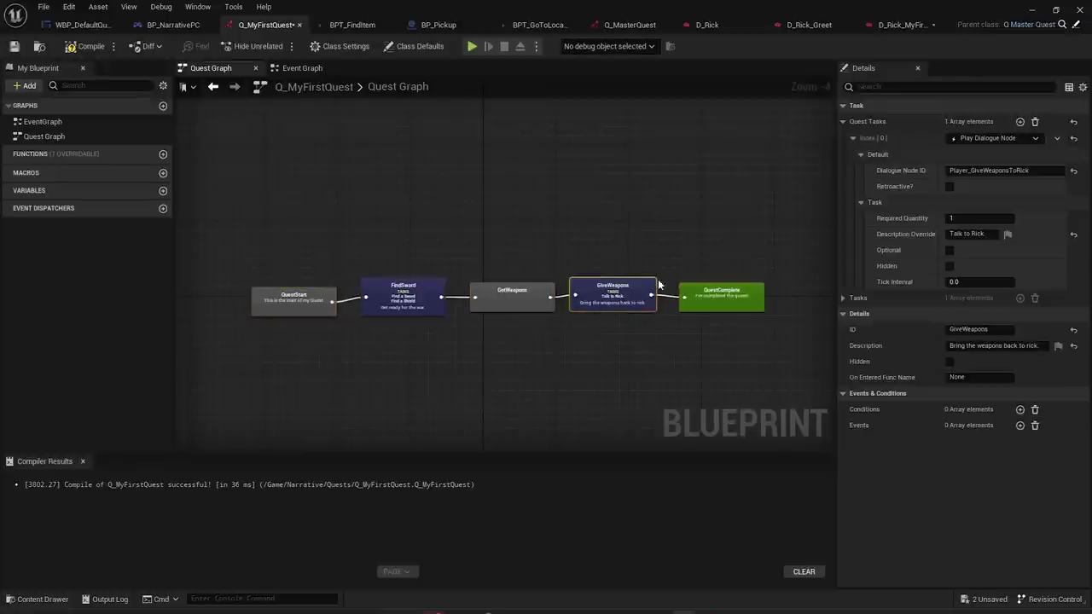
- Compile and save both Q_MyFirstQuest and D_Rick_MyFirstQuest
click(65, 49)
click(17, 49)
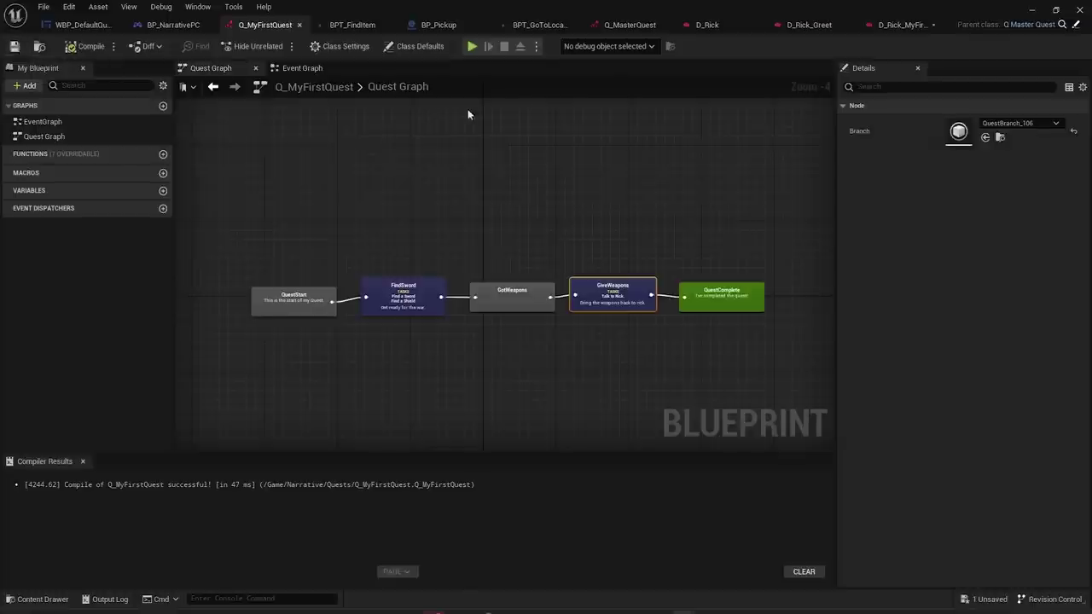
click(912, 25)
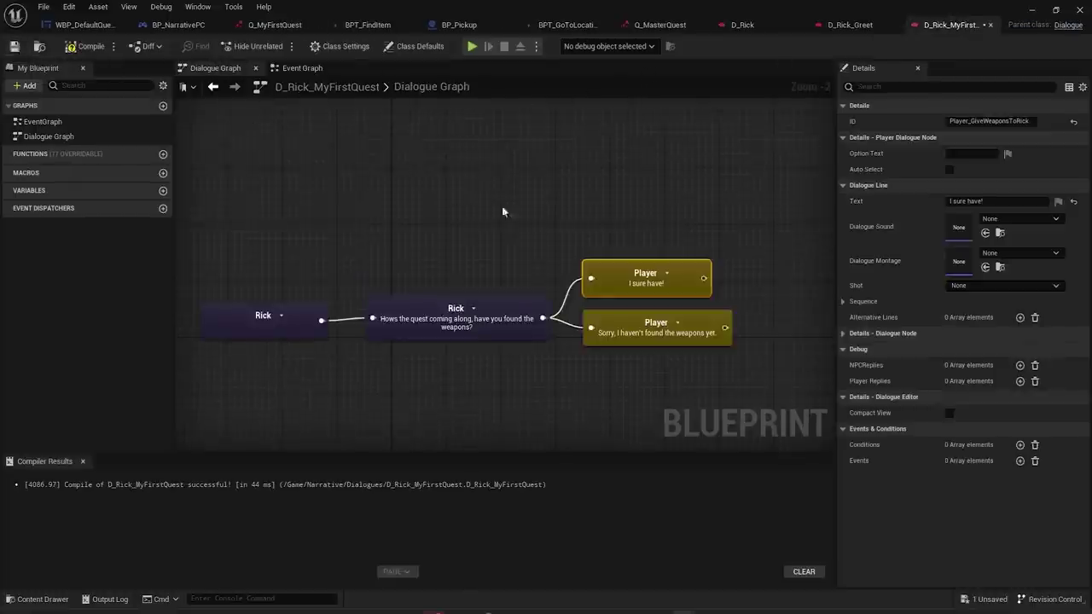
click(86, 46)
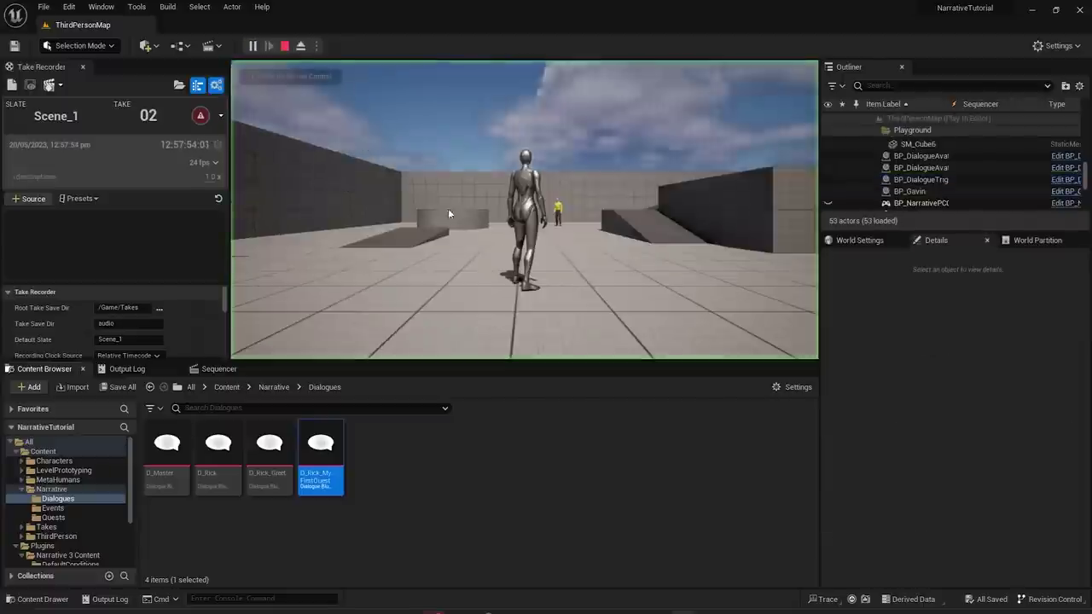
- Play-test the level: talk to Rick to start the quest, and collect the sword and shield
key(space)
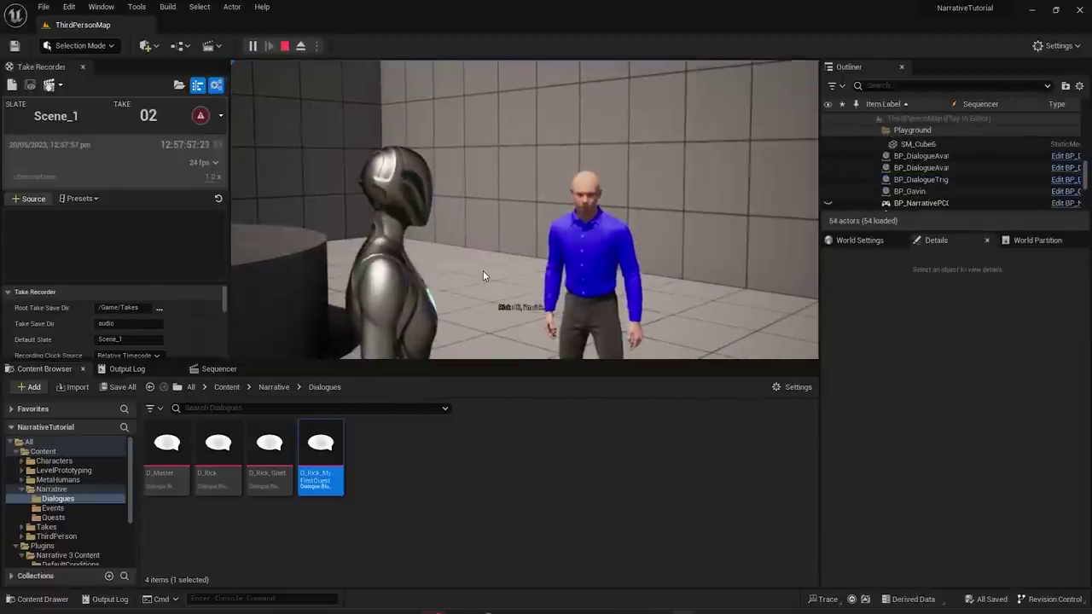
key(Return)
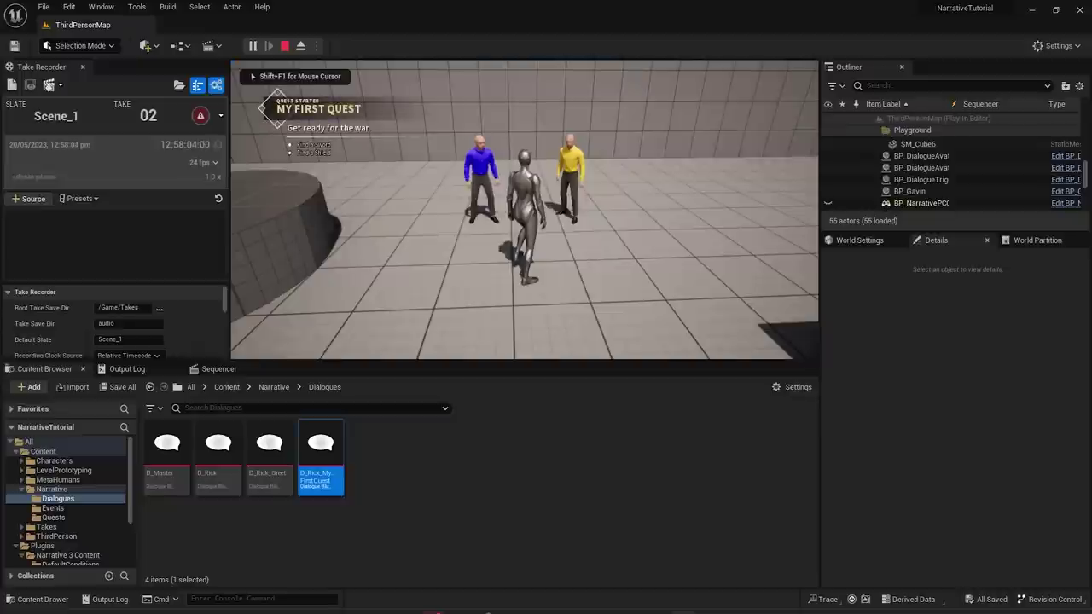
key(s)
key(w)
key(w)
key(space)
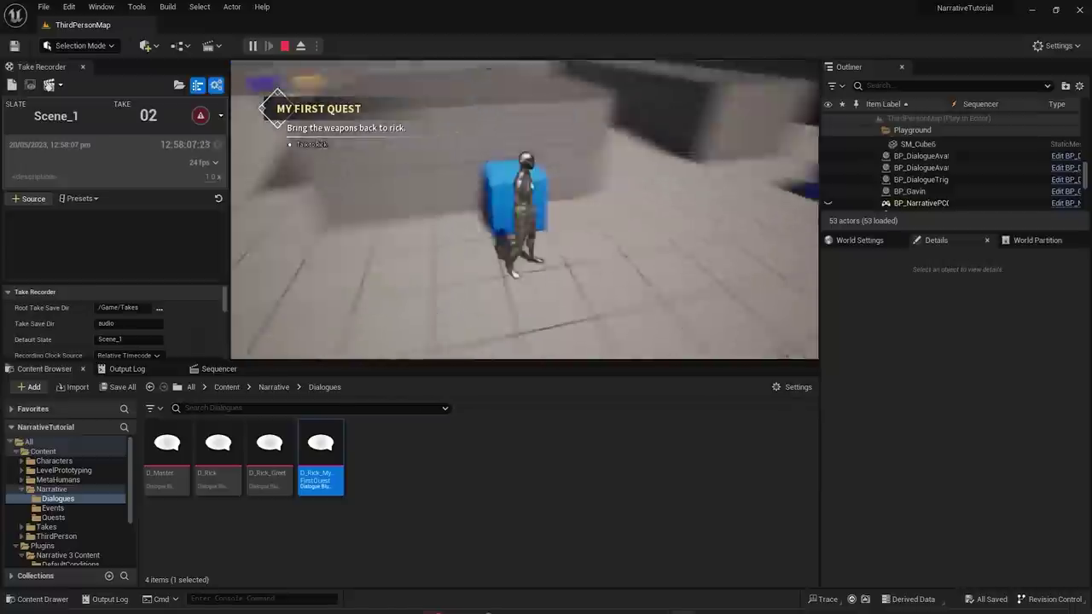
- Return to Rick in the play test, answer "I sure have!", and check the quest status after the dialogue
key(space)
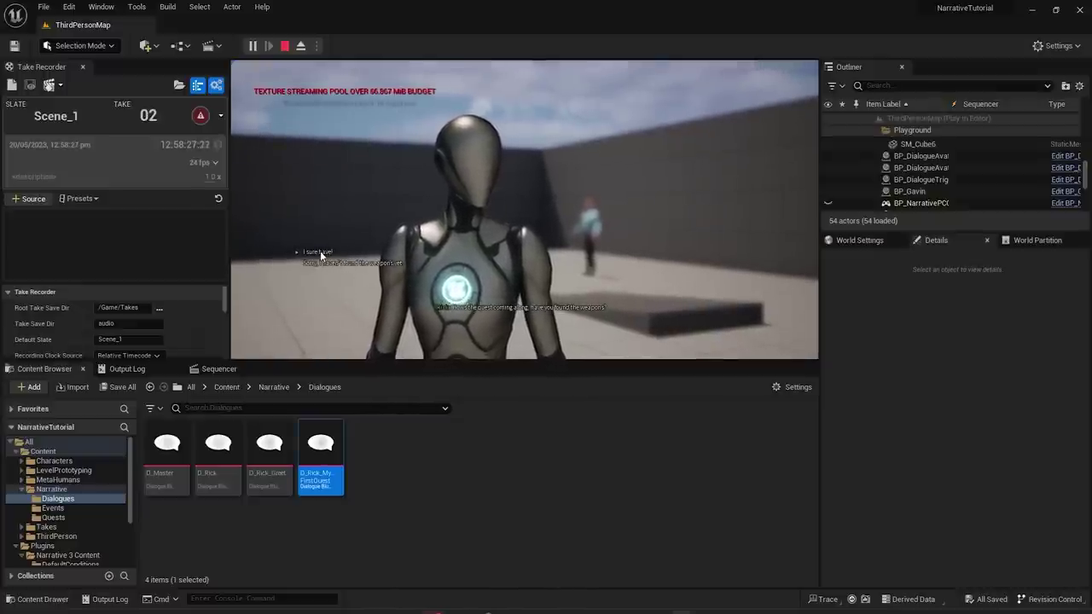
click(320, 251)
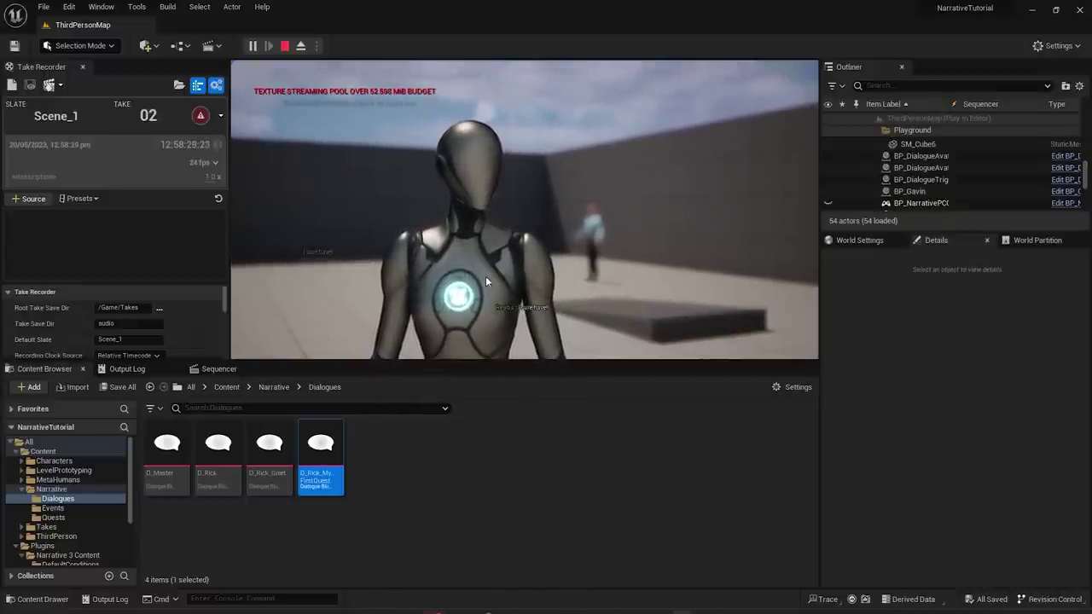
key(w)
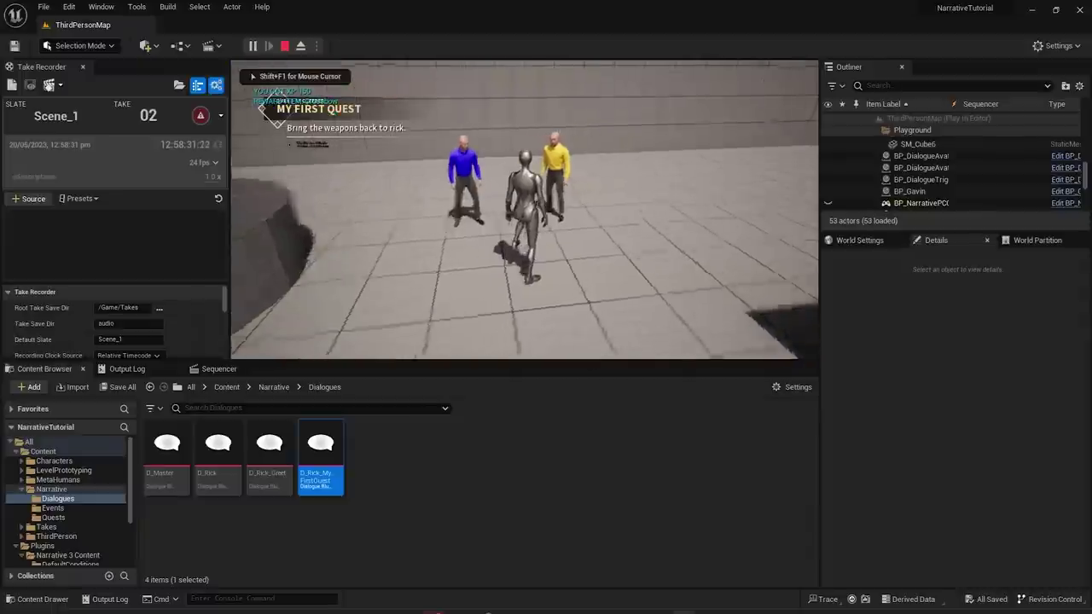
key(w)
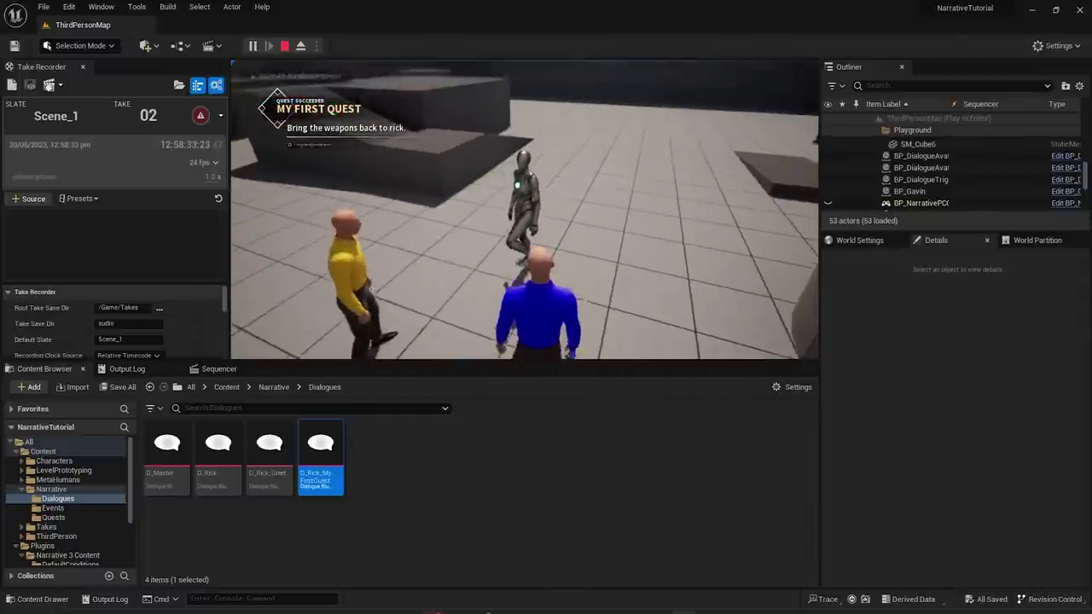
key(space)
key(w)
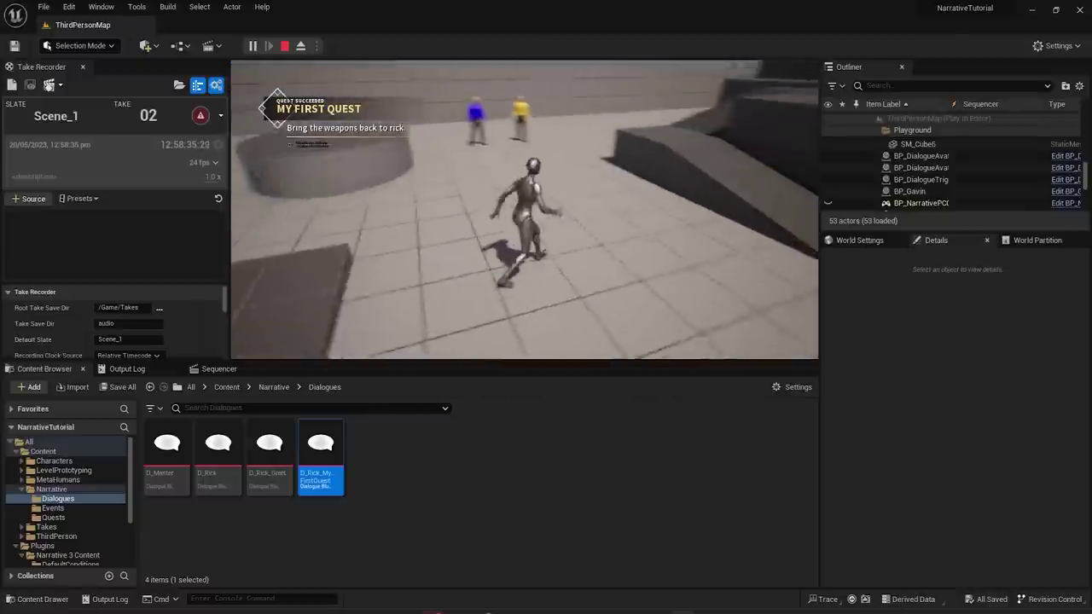
key(space)
key(w)
key(space)
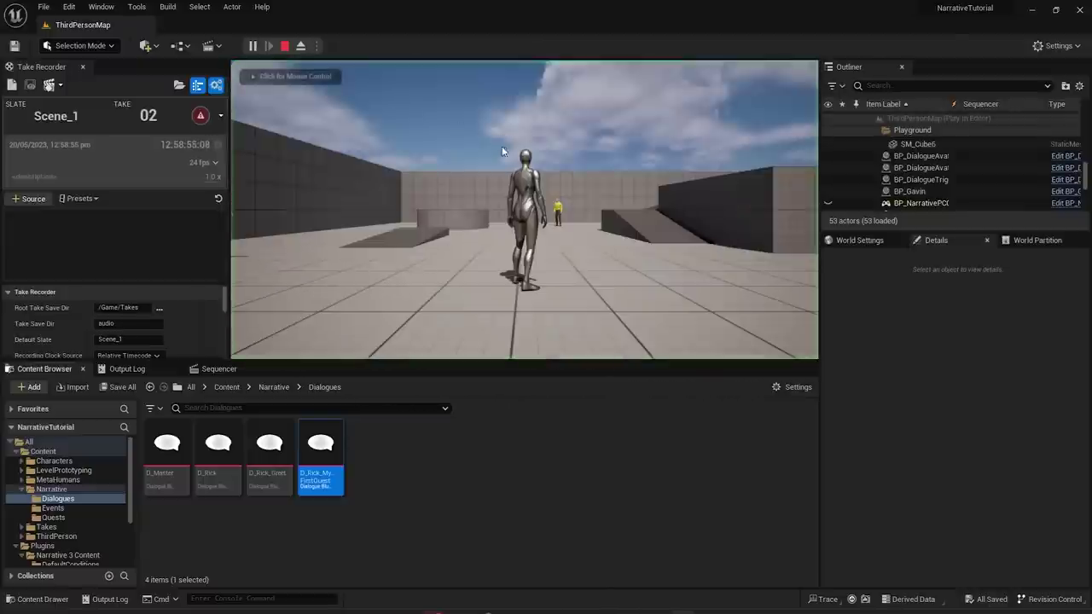
- Play-test starting the quest with Rick, talk to him again without the weapons to check the offered replies, and end the play test
click(501, 152)
key(w)
key(w)
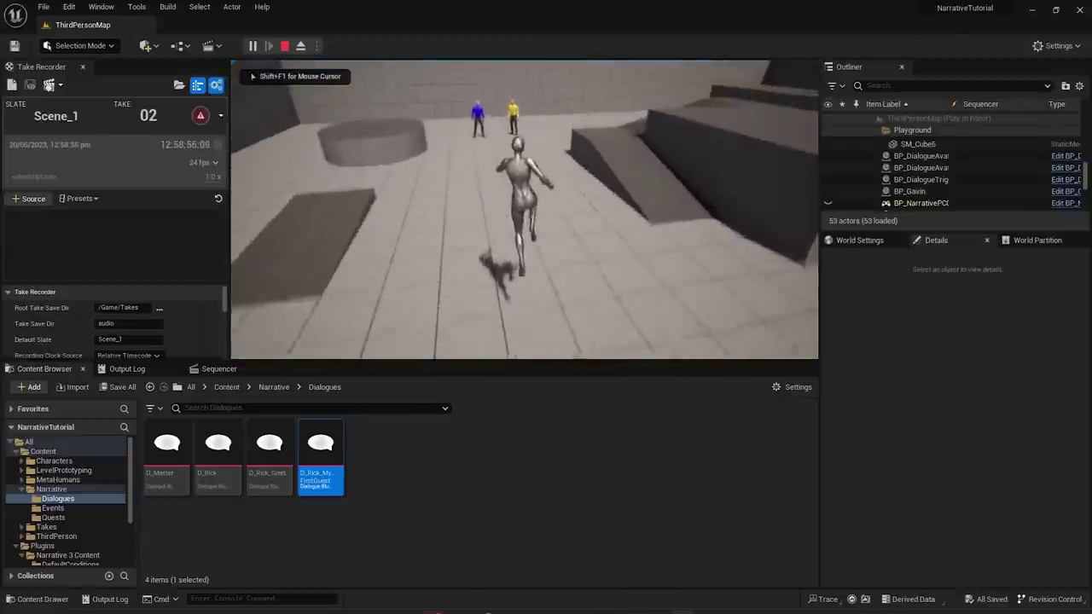
key(w)
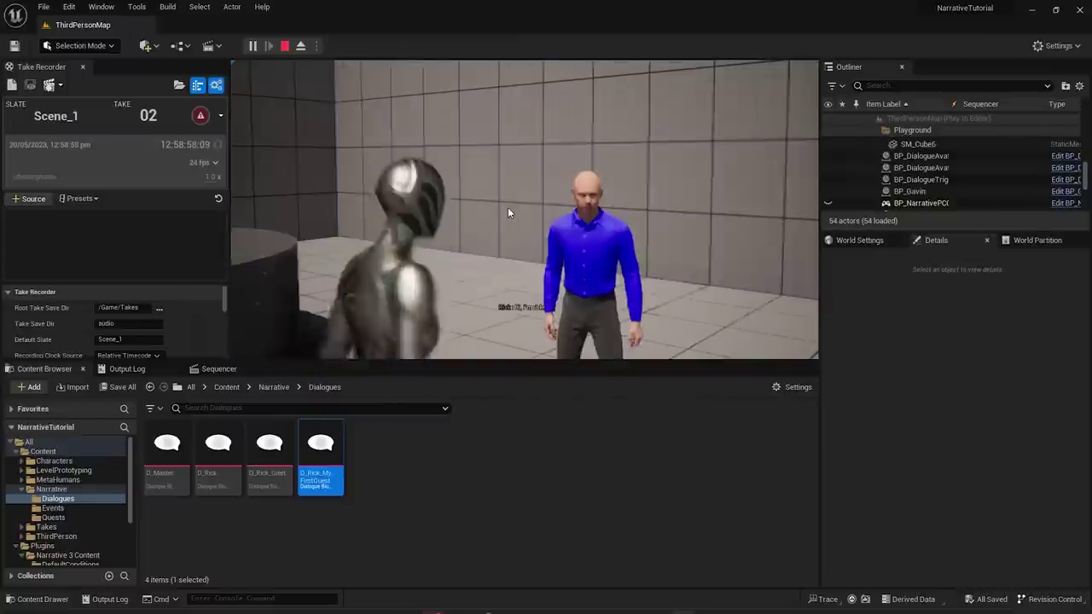
key(Return)
key(Return)
key(Return)
key(Return)
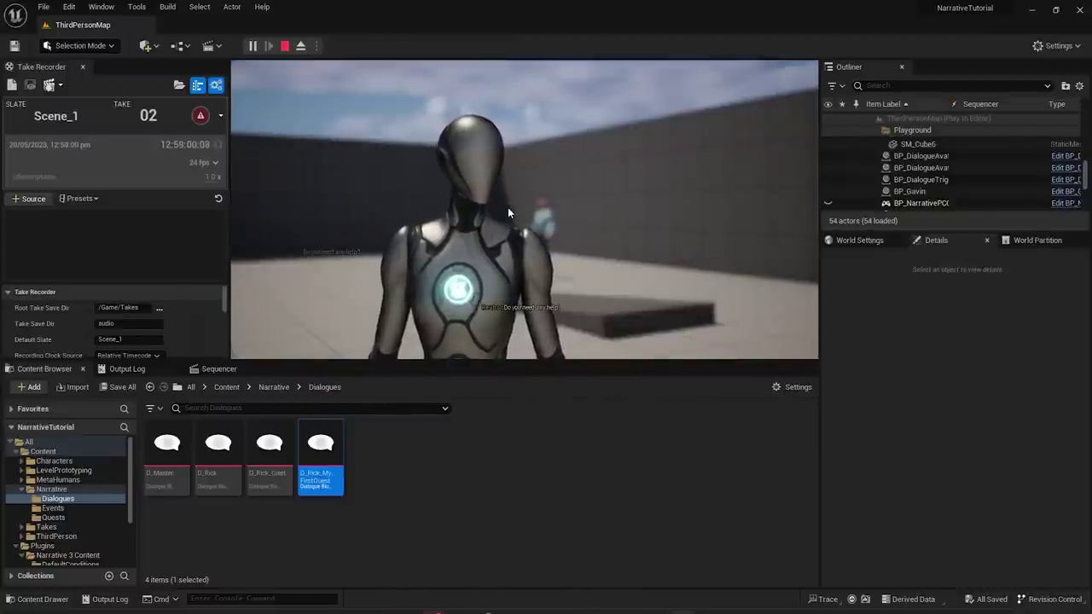
key(s)
key(w)
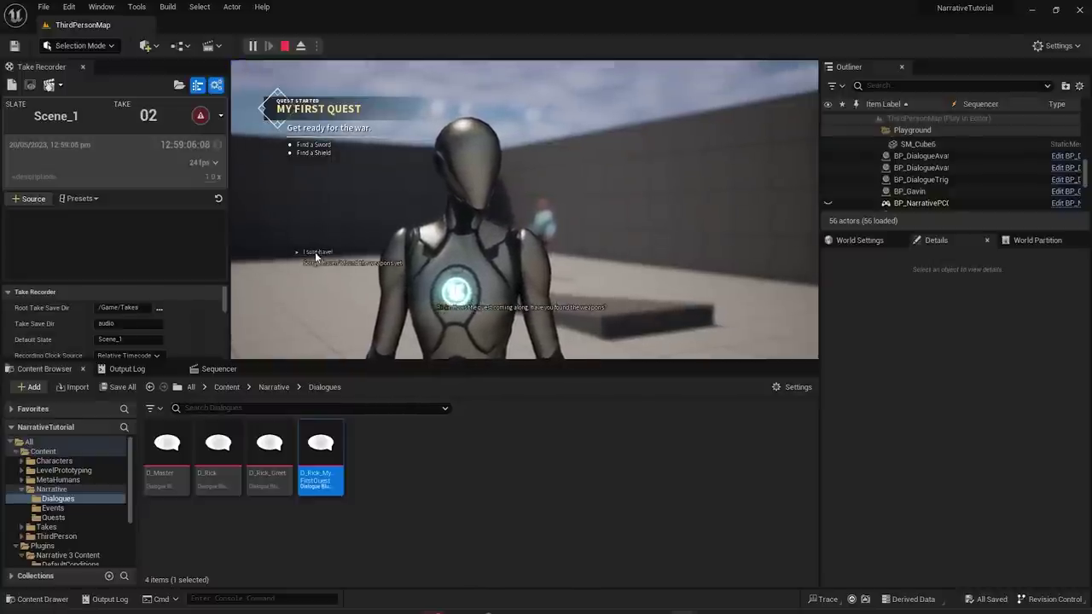
click(285, 46)
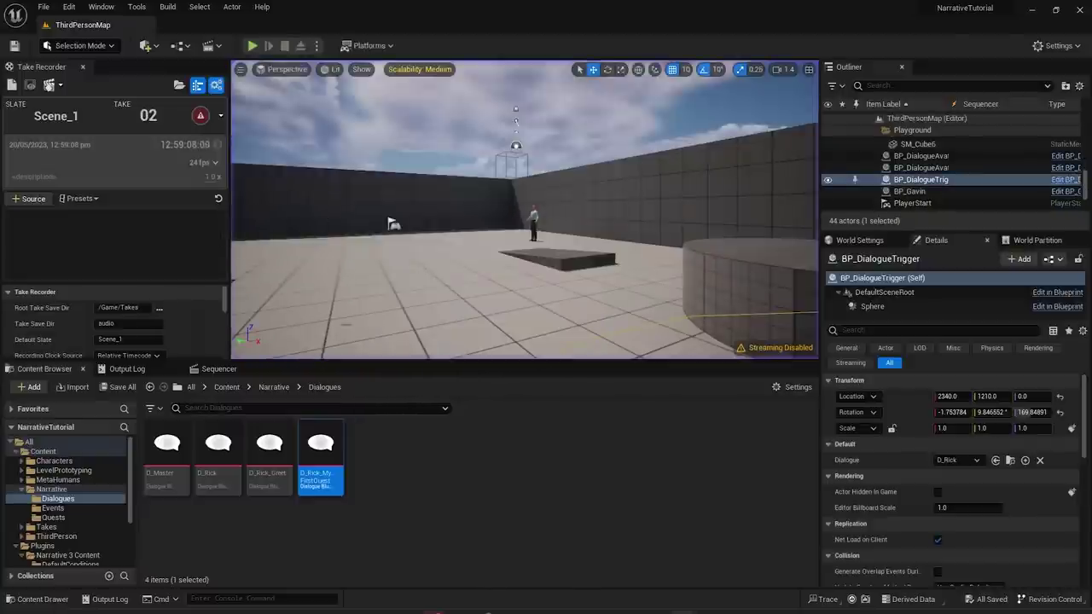
- Copy the ID of the GotWeapons state from the quest graph of Q_MyFirstQuest
double_click(319, 472)
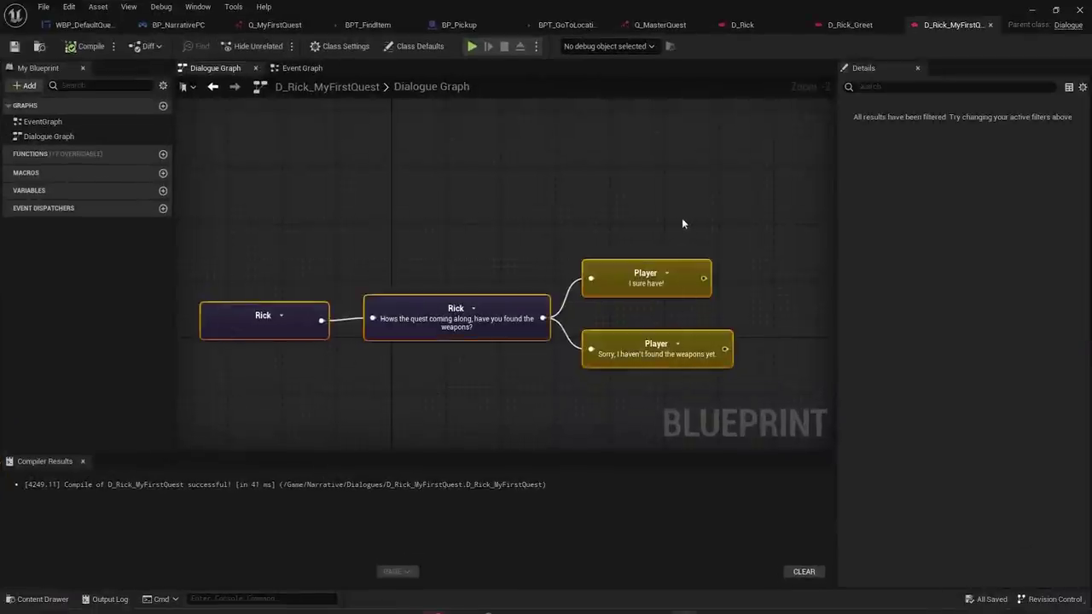
click(638, 279)
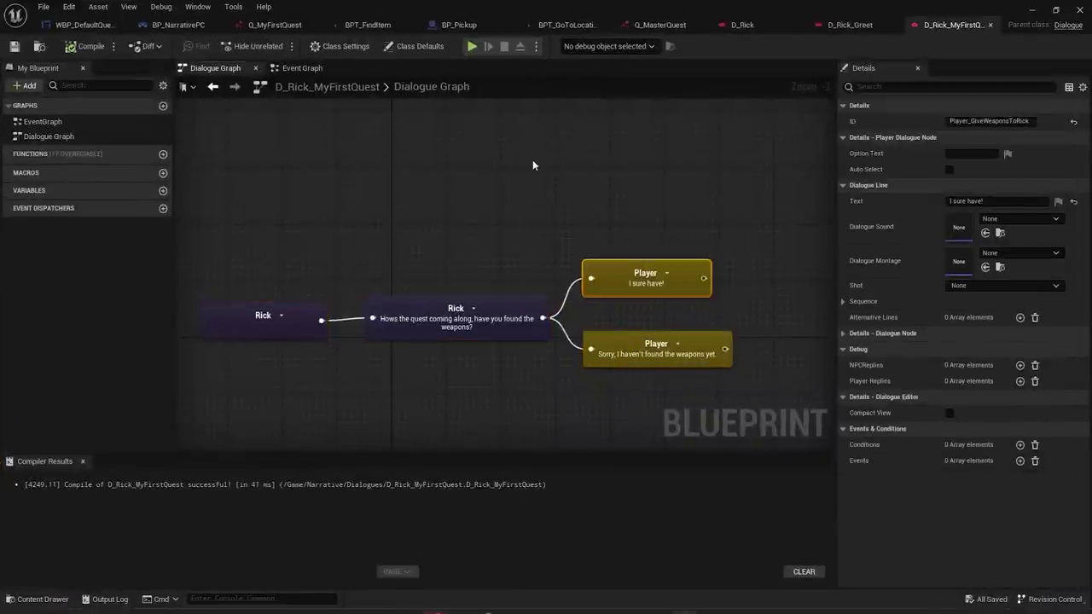
click(275, 24)
click(498, 309)
scroll(499, 310, up, 4)
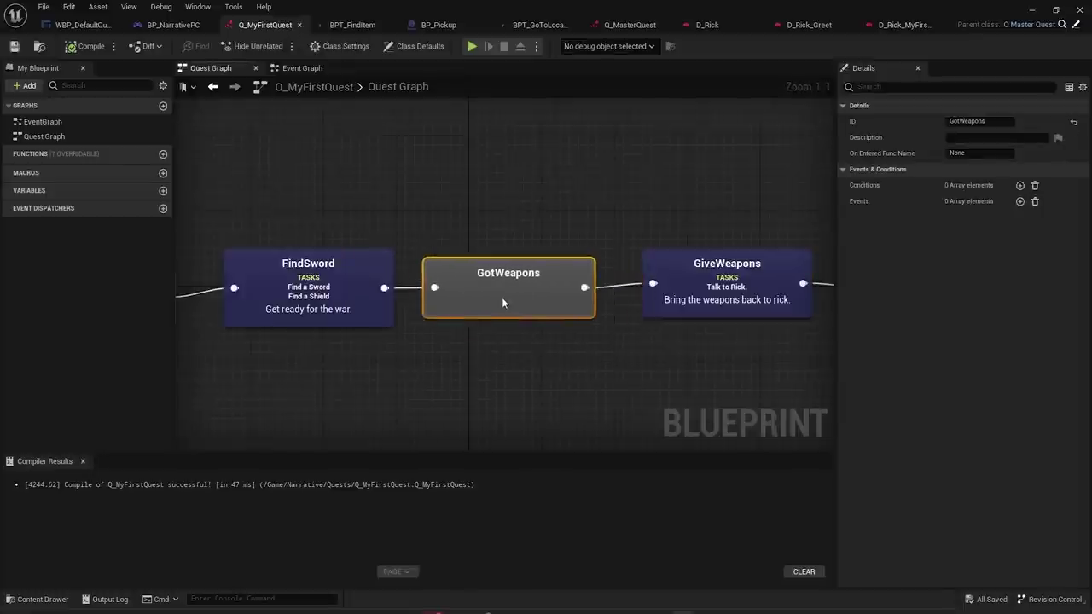
scroll(507, 244, down, 2)
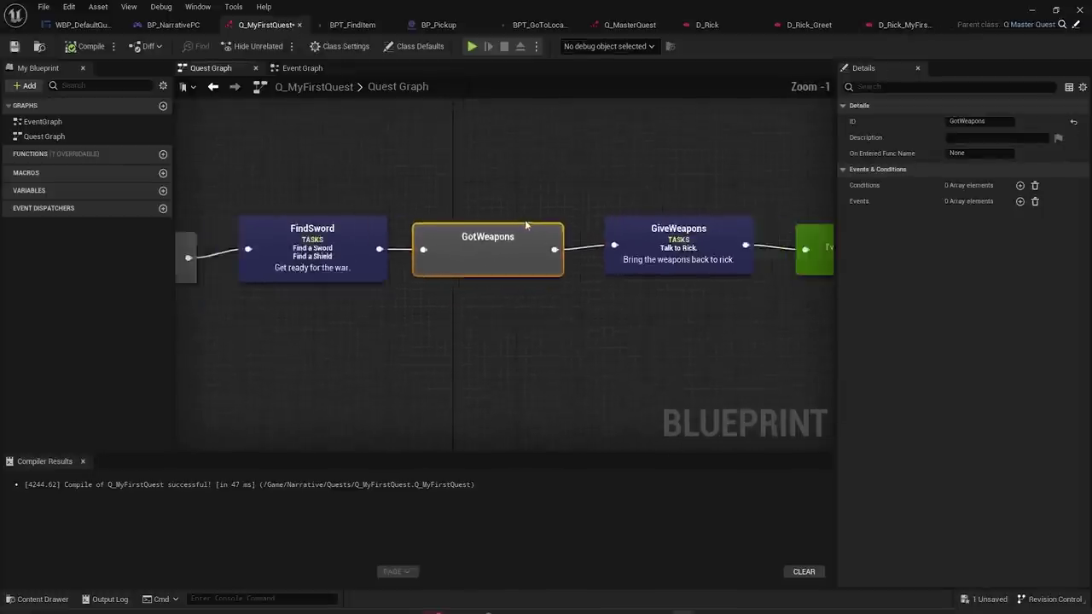
right_drag(507, 244, 507, 271)
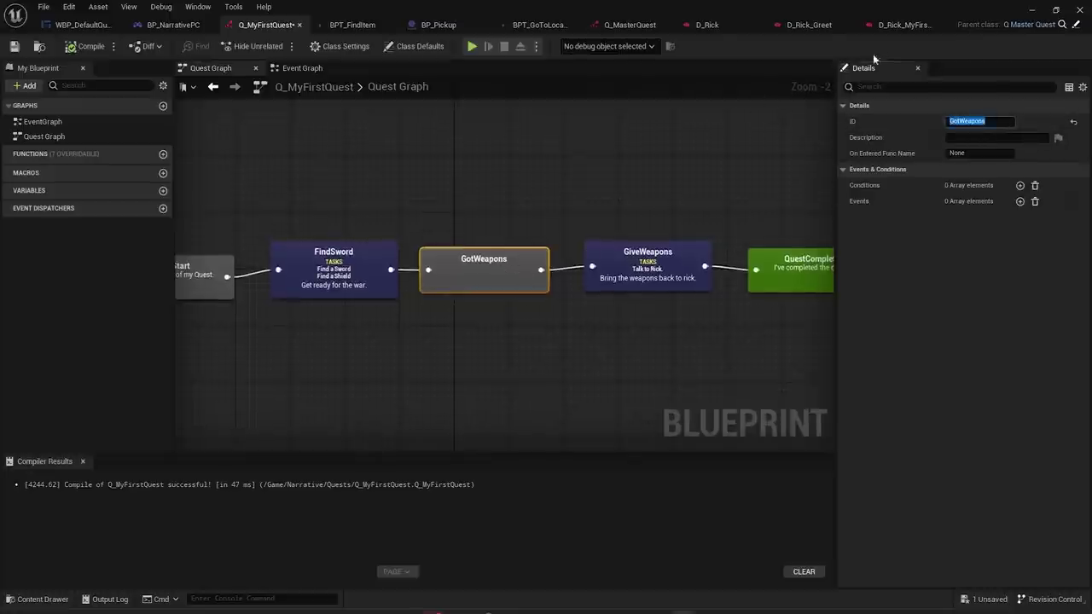
- Give the "I sure have!" reply in D_Rick_MyFirstQuest an Is Quest at State condition for Q_MyFirstQuest with state GotWeapons
click(892, 25)
click(624, 289)
click(1020, 445)
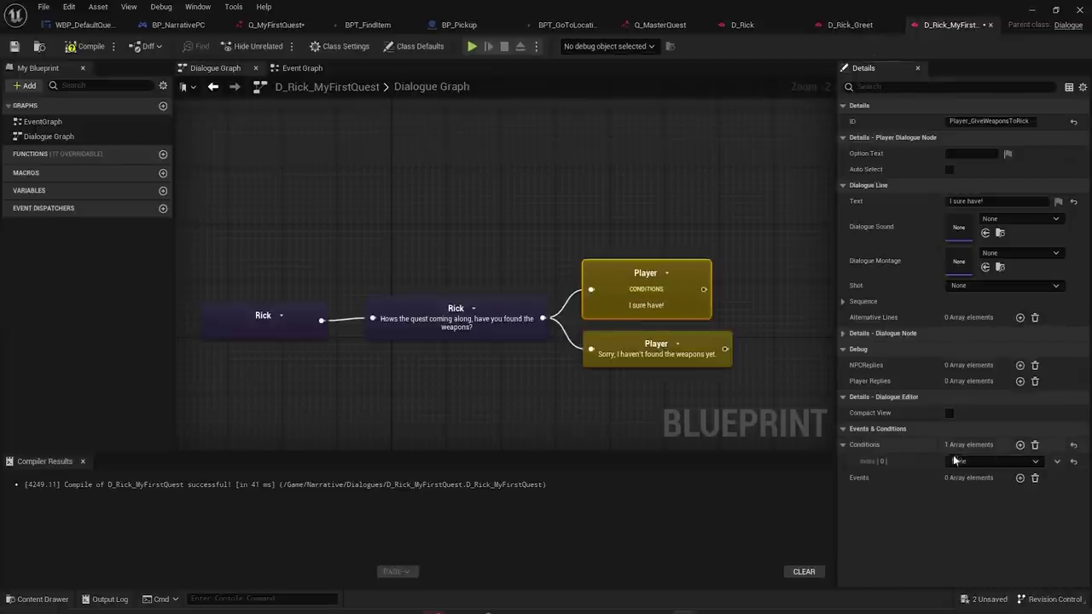
click(968, 461)
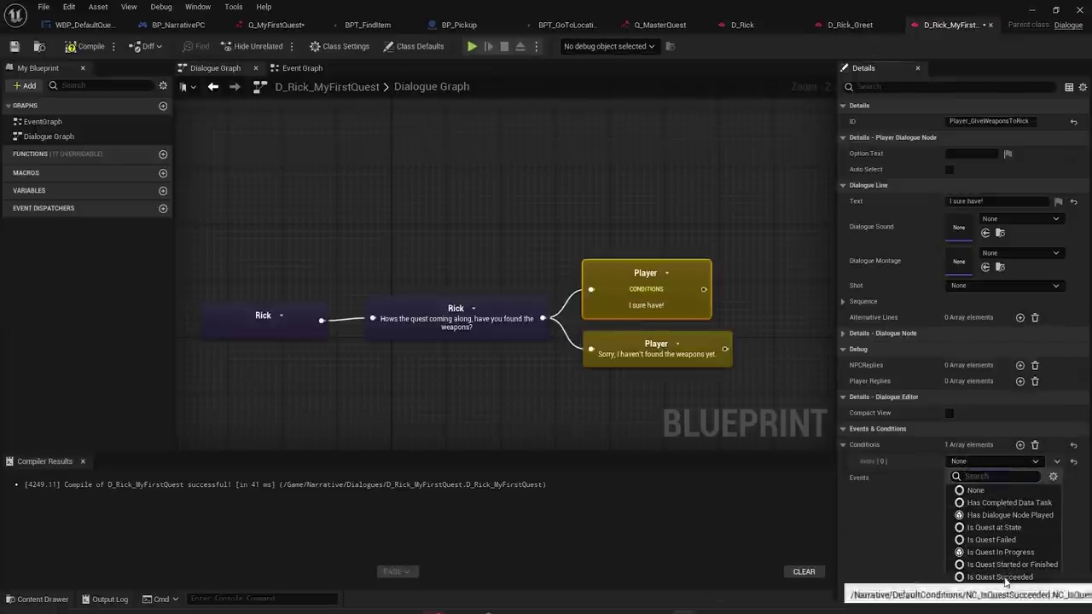
click(994, 527)
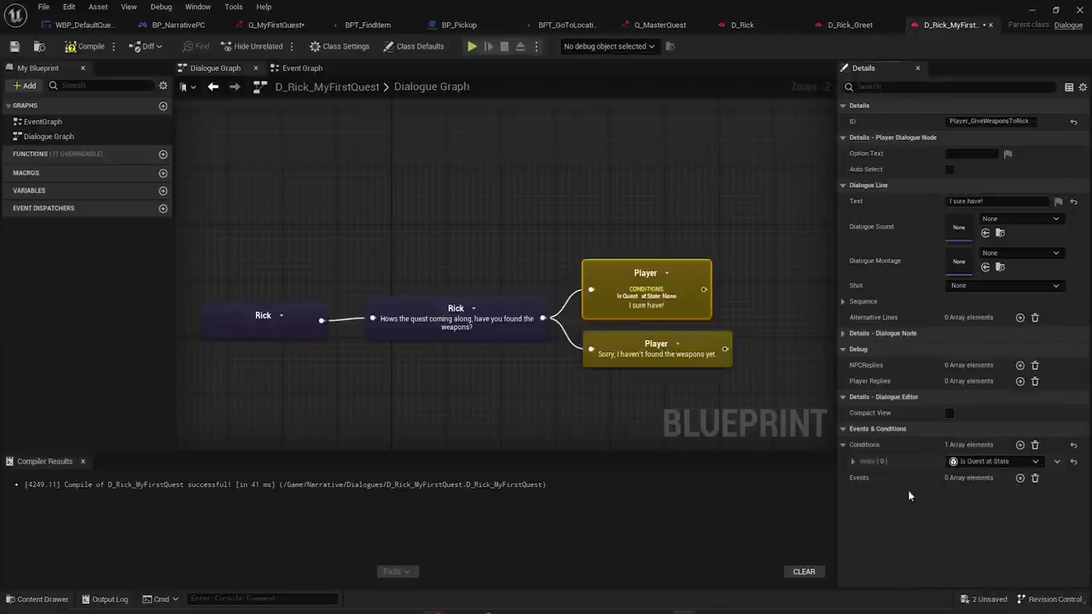
click(852, 462)
text(GotWeapons)
click(969, 496)
click(973, 545)
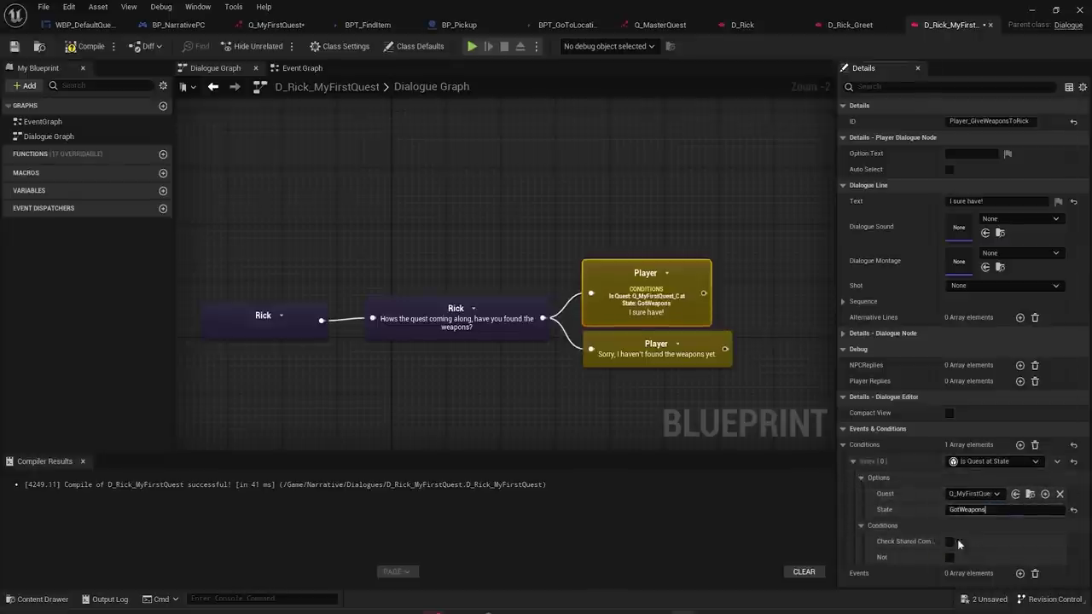
- Copy the "I sure have!" reply's condition to the "Sorry, I haven't found the weapons yet." reply and enable Not on the copy
click(641, 313)
scroll(648, 301, up, 2)
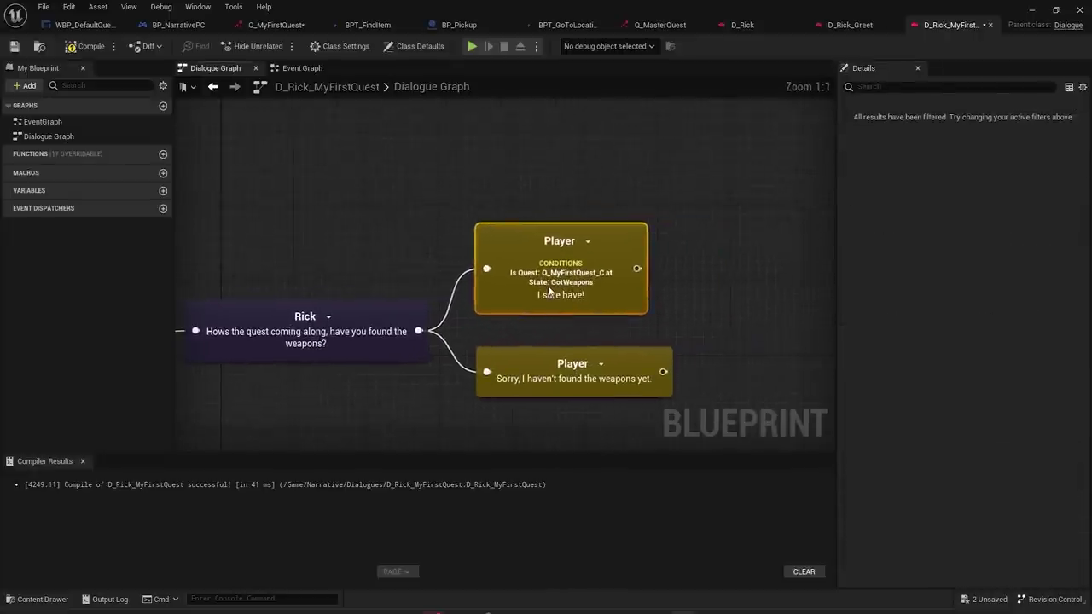
click(550, 291)
mouse_move(566, 287)
mouse_down()
mouse_move(561, 274)
mouse_move(561, 290)
mouse_up()
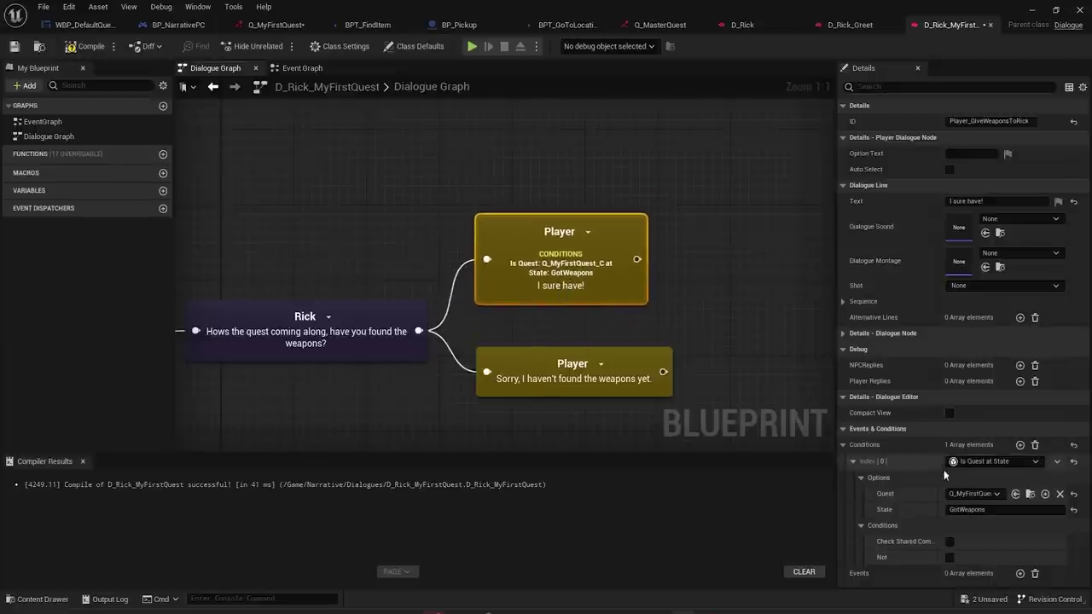
click(575, 386)
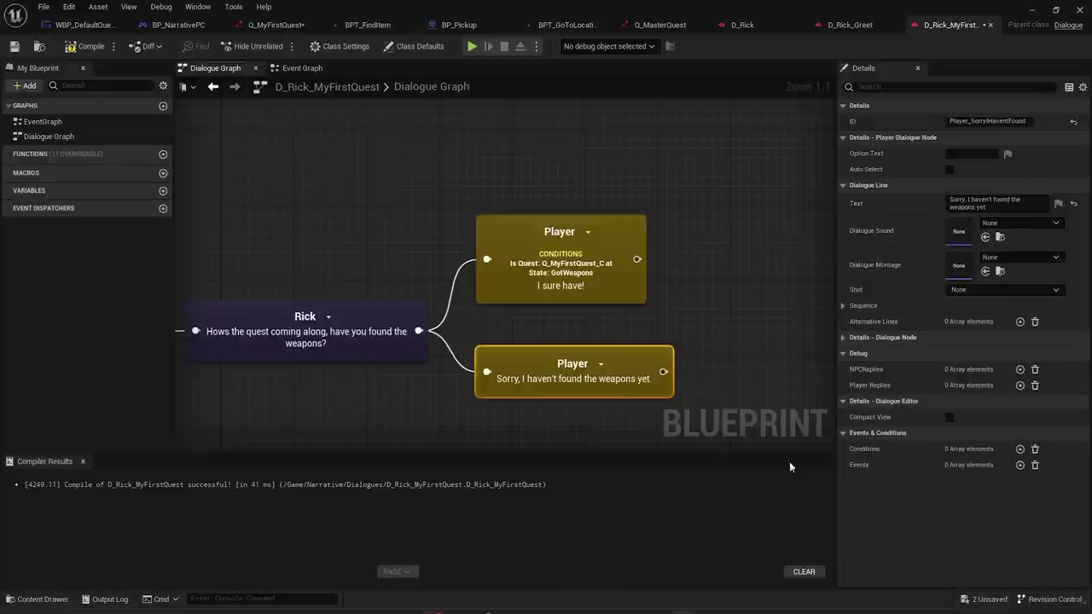
key(ctrl+v)
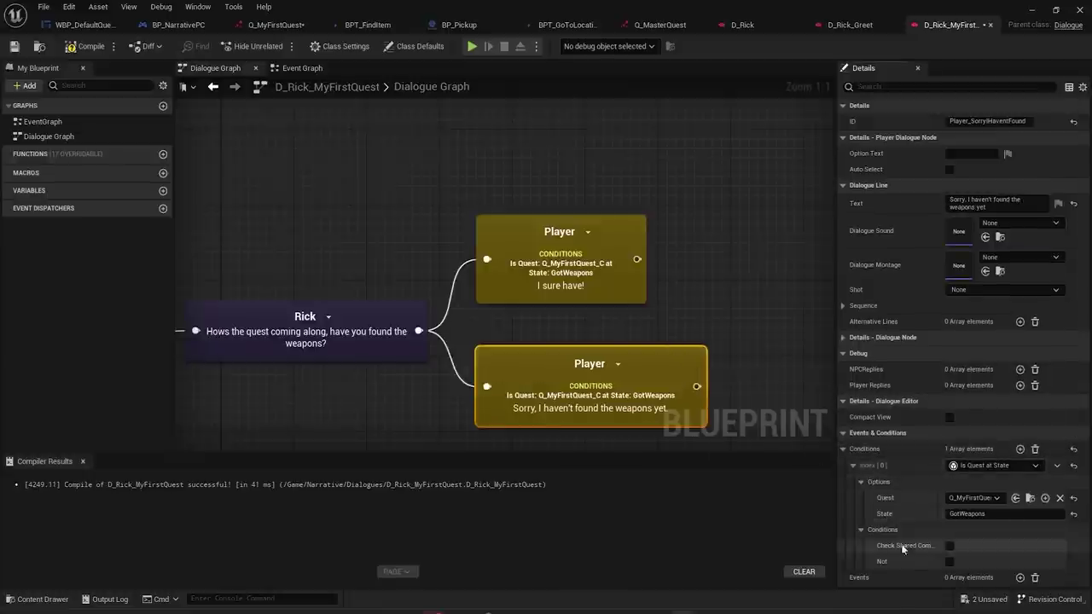
click(950, 561)
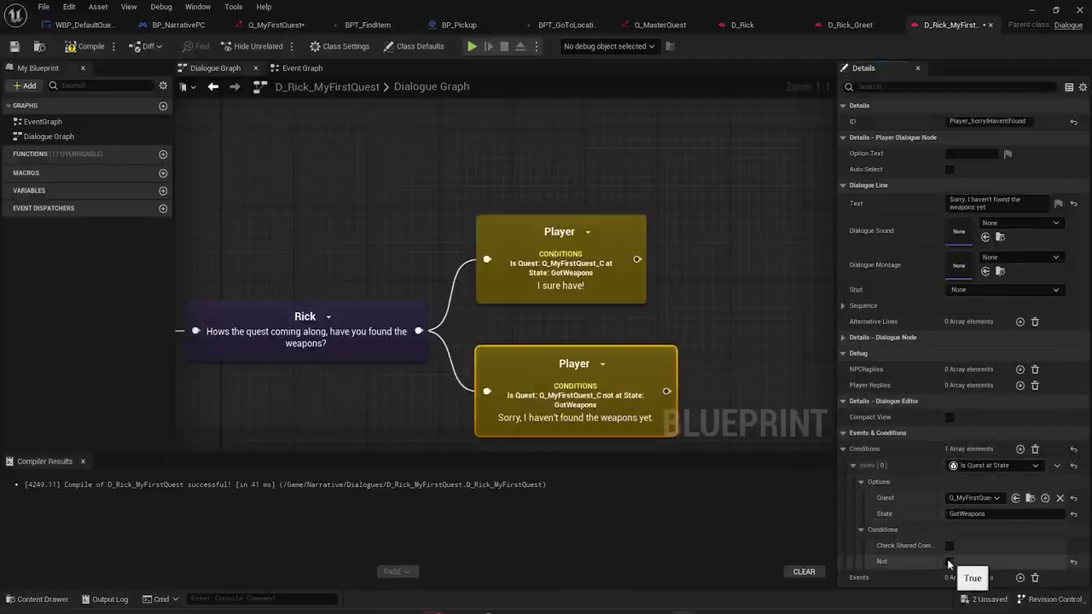
- Review the conditions on both player replies, and compile and save D_Rick_MyFirstQuest
click(714, 431)
click(600, 433)
right_drag(576, 398, 564, 365)
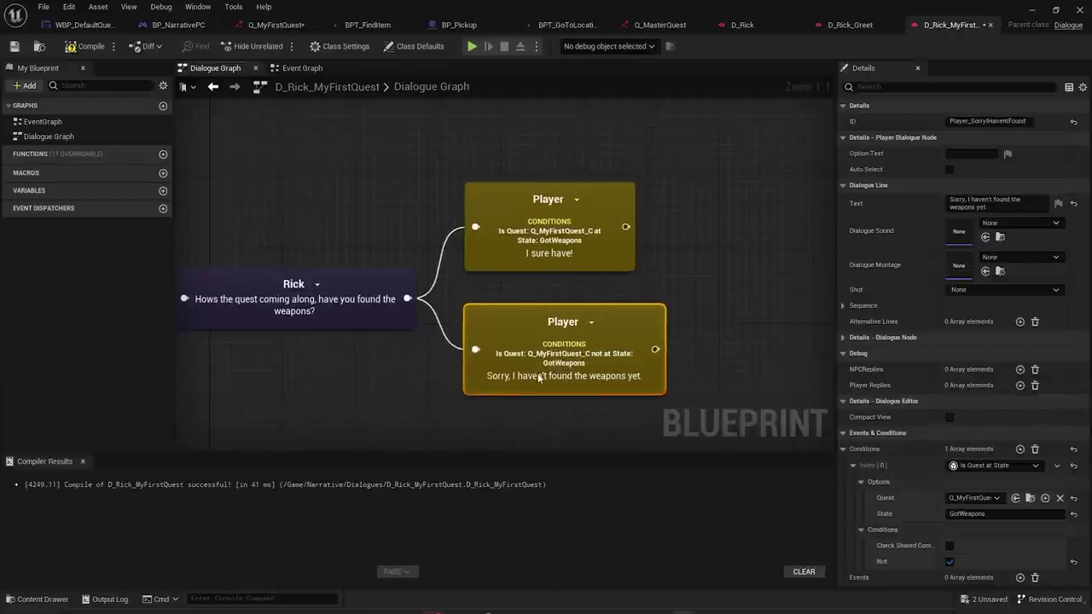
right_drag(292, 359, 362, 369)
click(362, 369)
scroll(362, 370, down, 2)
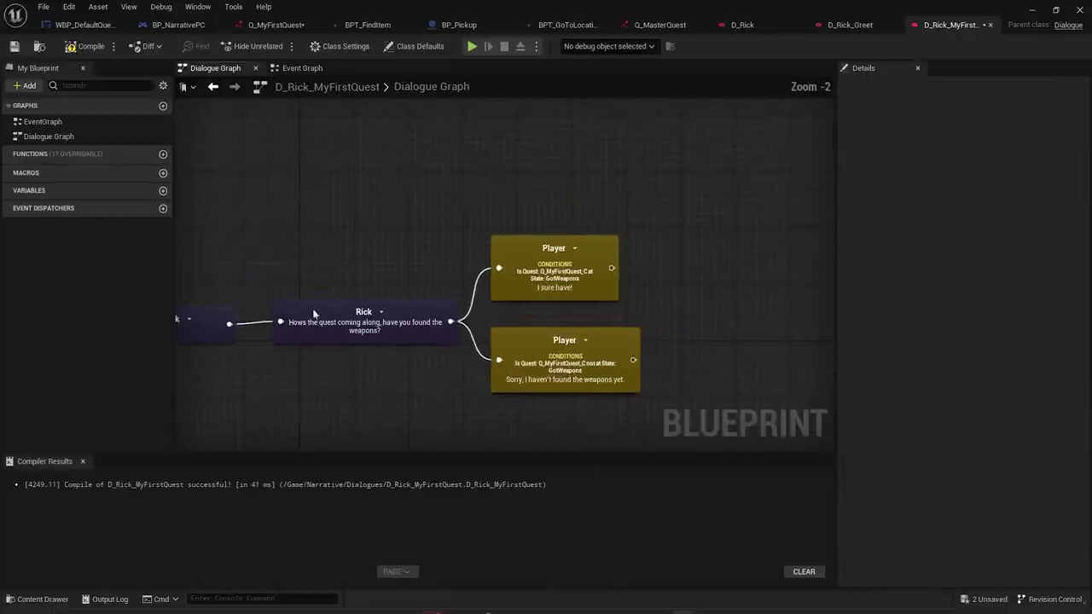
click(83, 50)
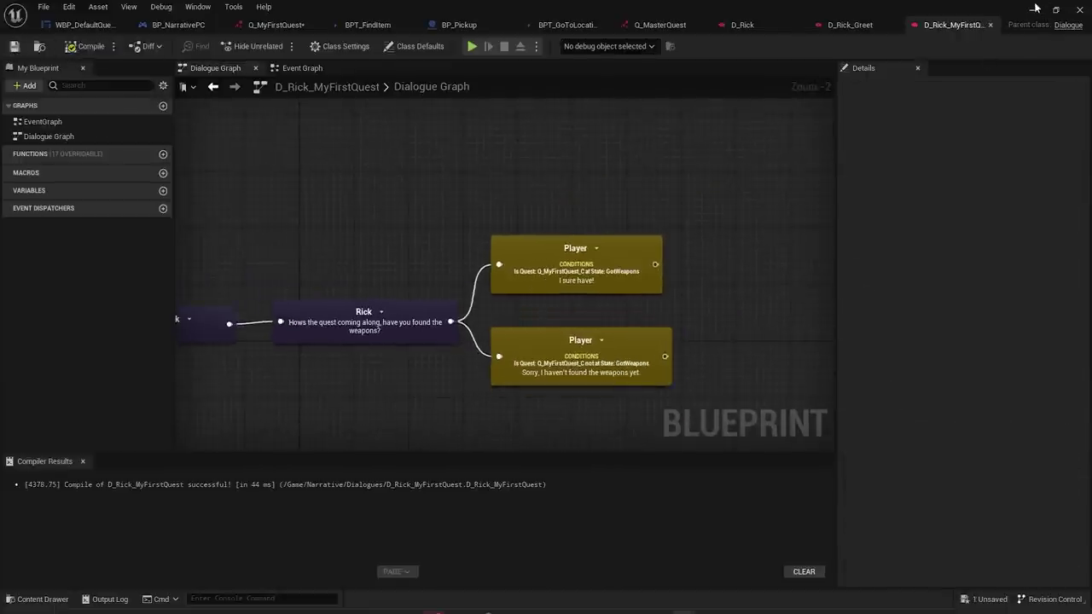
- Play-test the level and start the quest by offering Rick help in his dialogue
click(1034, 10)
click(253, 45)
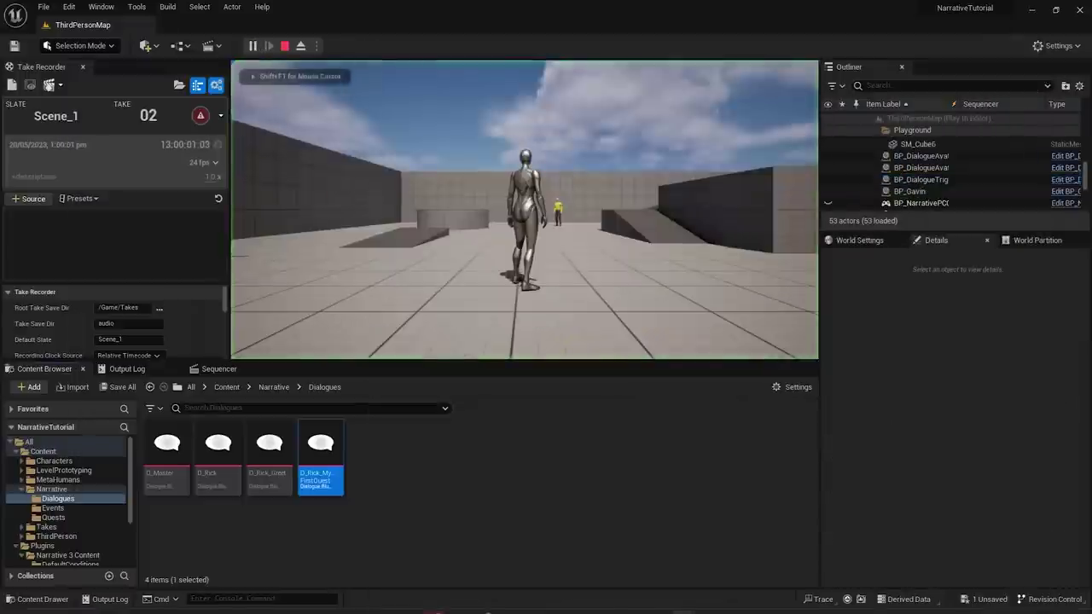
key(w)
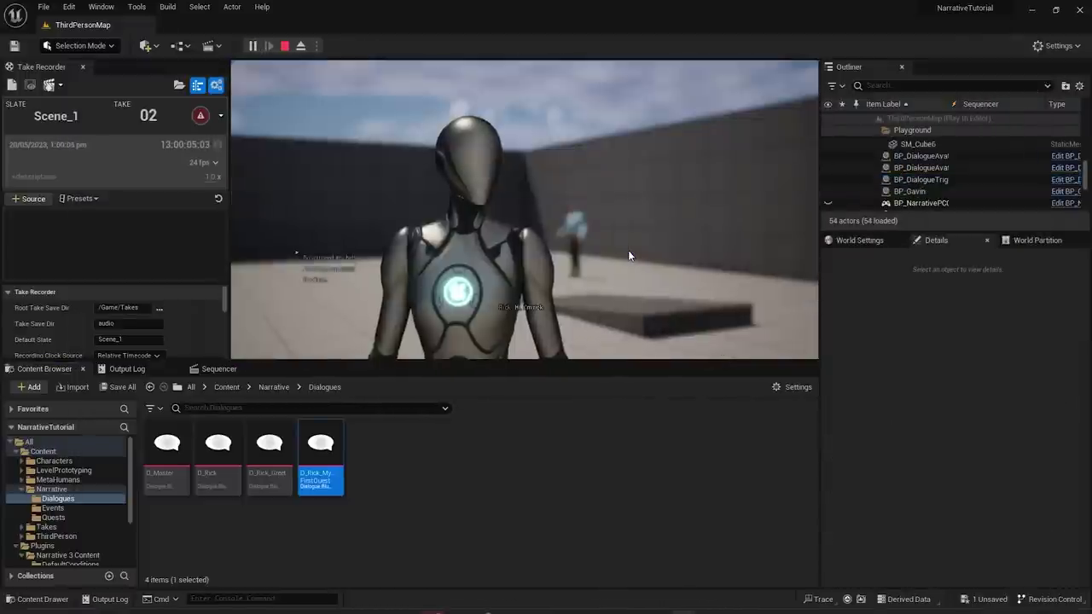
key(Return)
key(Return)
key(Return)
key(Return)
key(Return)
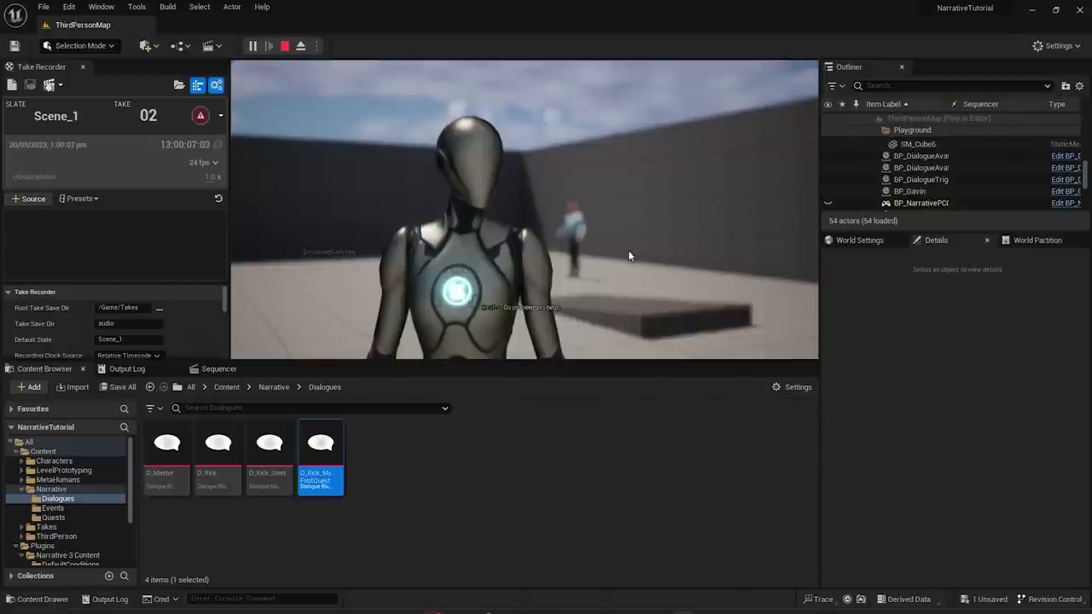
key(Return)
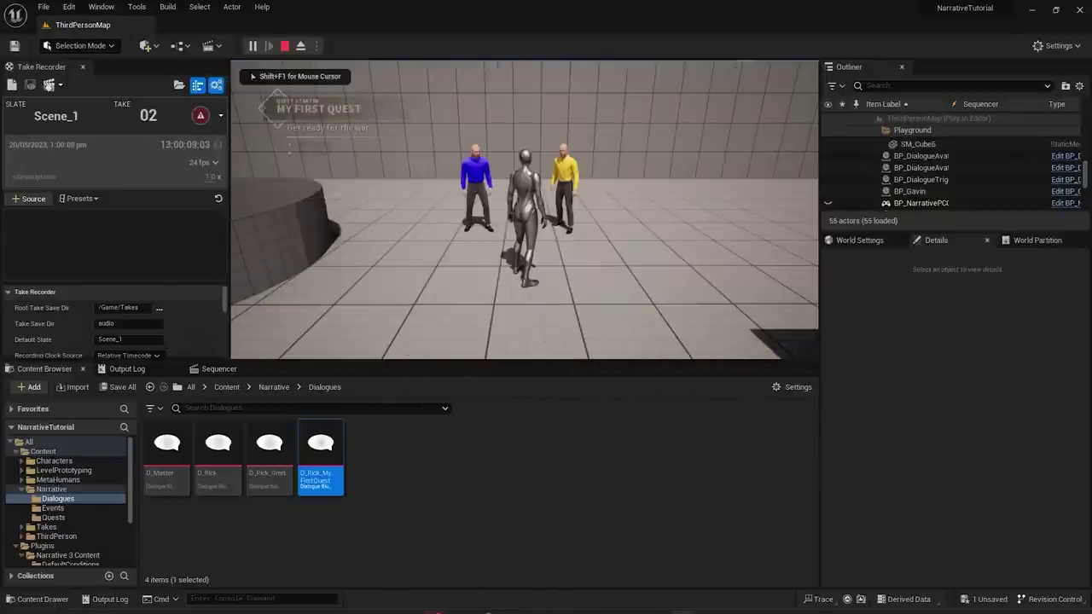
- Talk to Rick again without the weapons and answer "Sorry, I haven't found the weapons yet."
key(d)
key(w)
key(w)
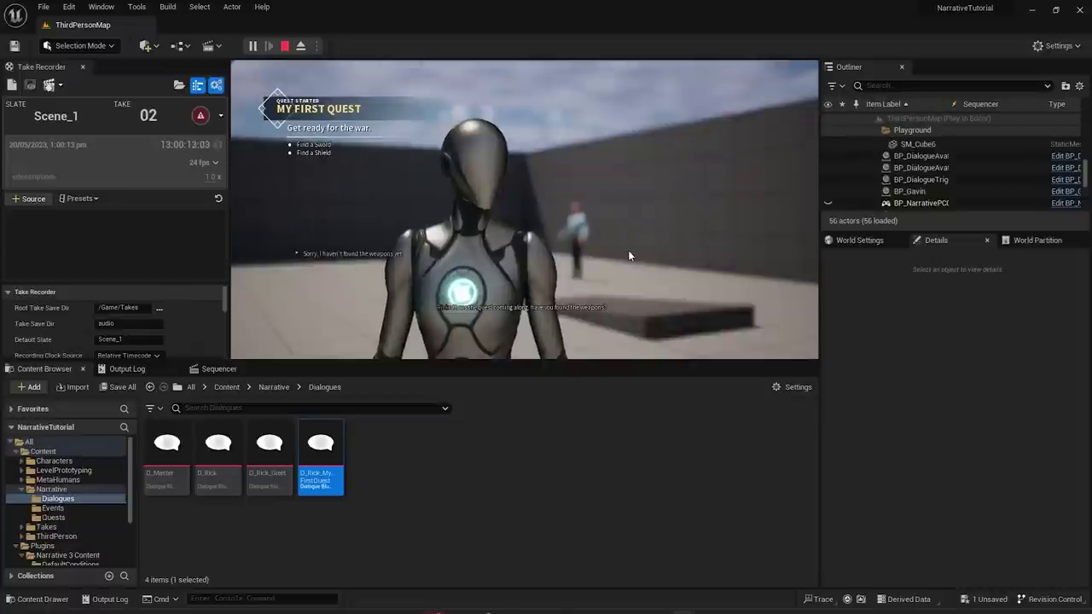
click(337, 252)
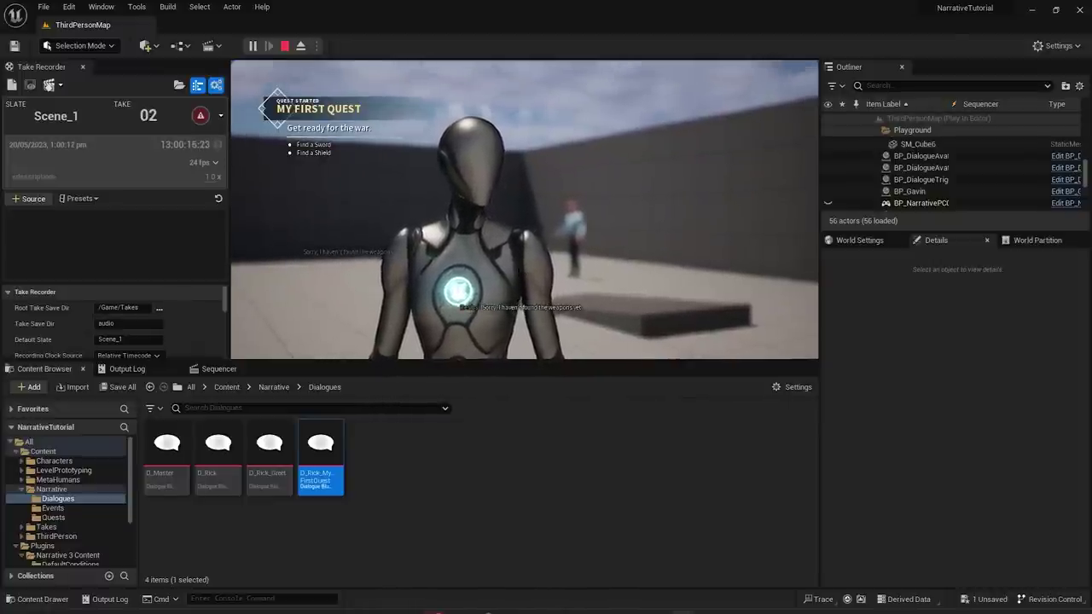
- Playtest My First Quest by collecting the weapons and answering Rick with "I sure have!", and end the play session
key(w)
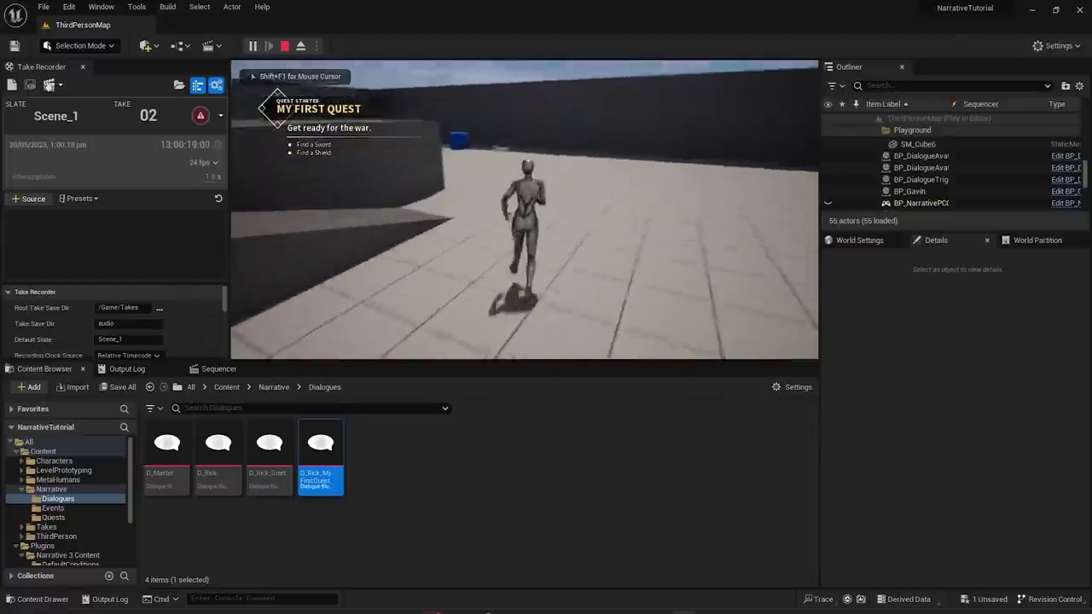
key(space)
key(w)
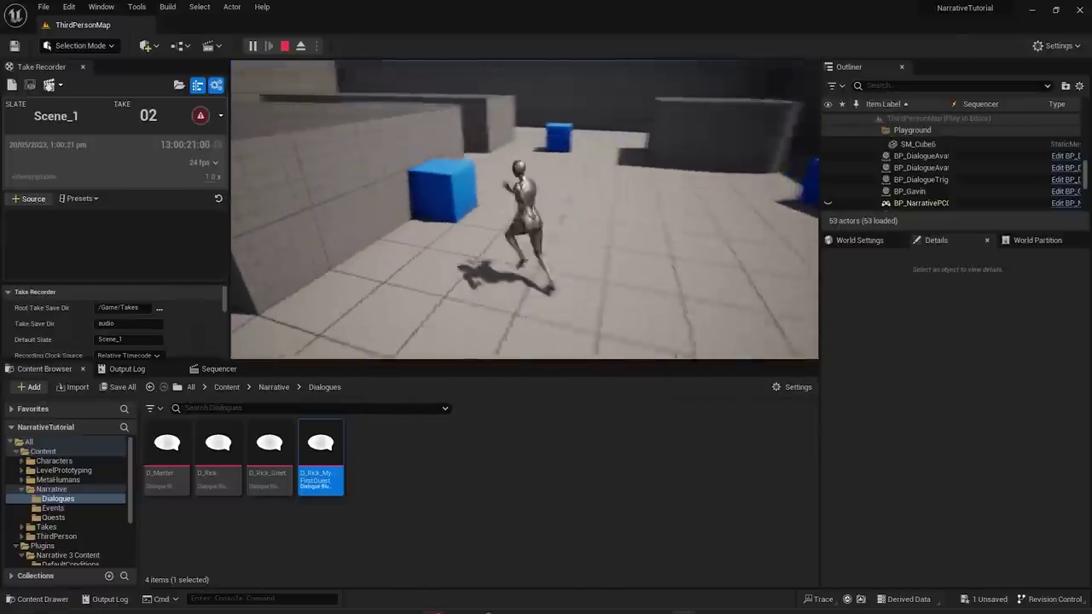
key(w)
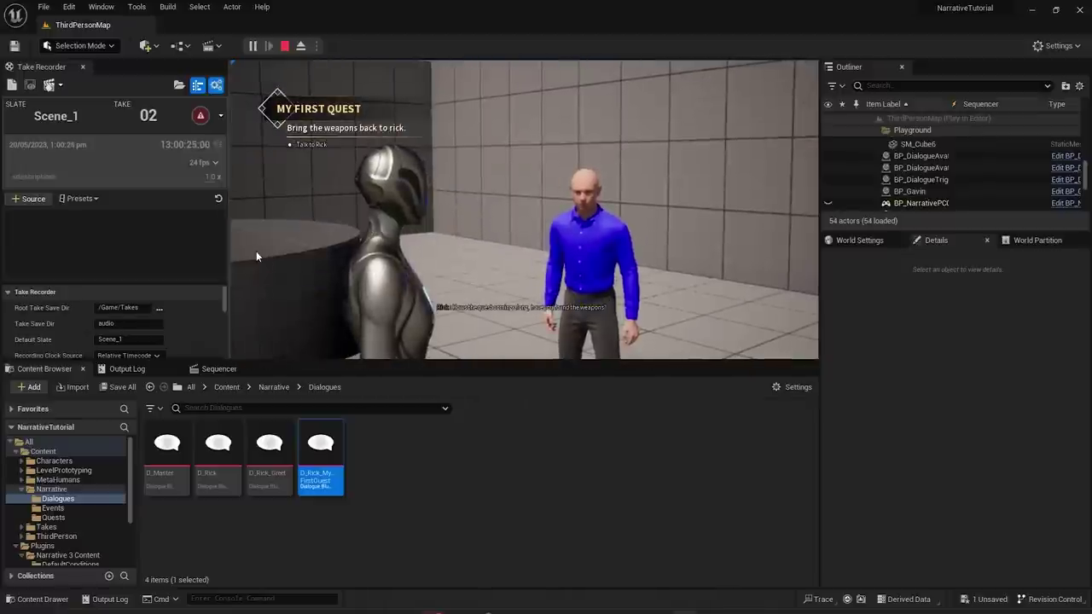
click(256, 252)
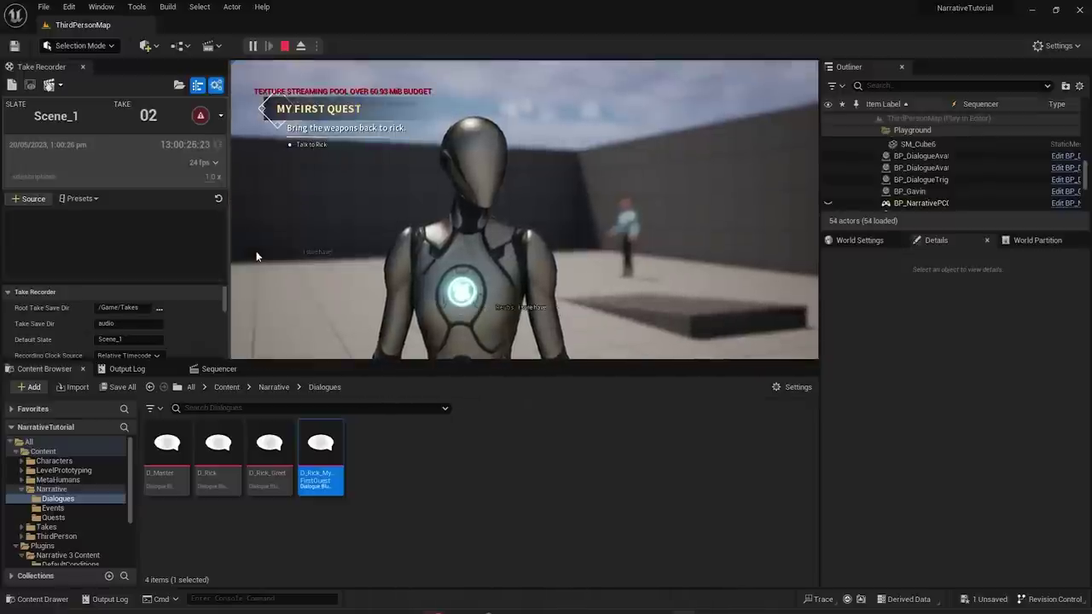
key(s)
key(space)
key(Escape)
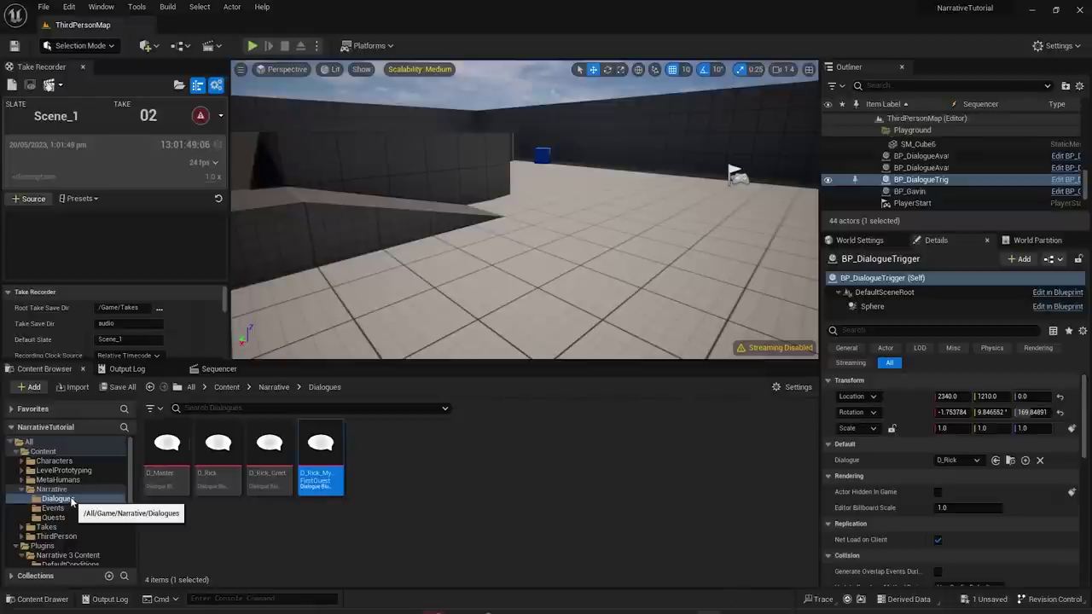
double_click(319, 465)
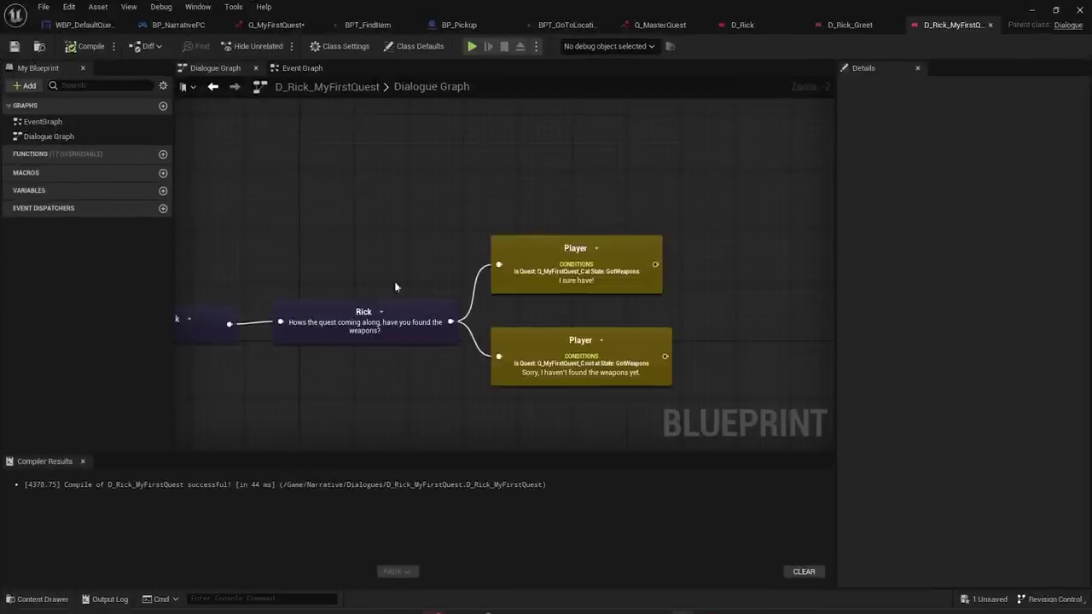
click(744, 26)
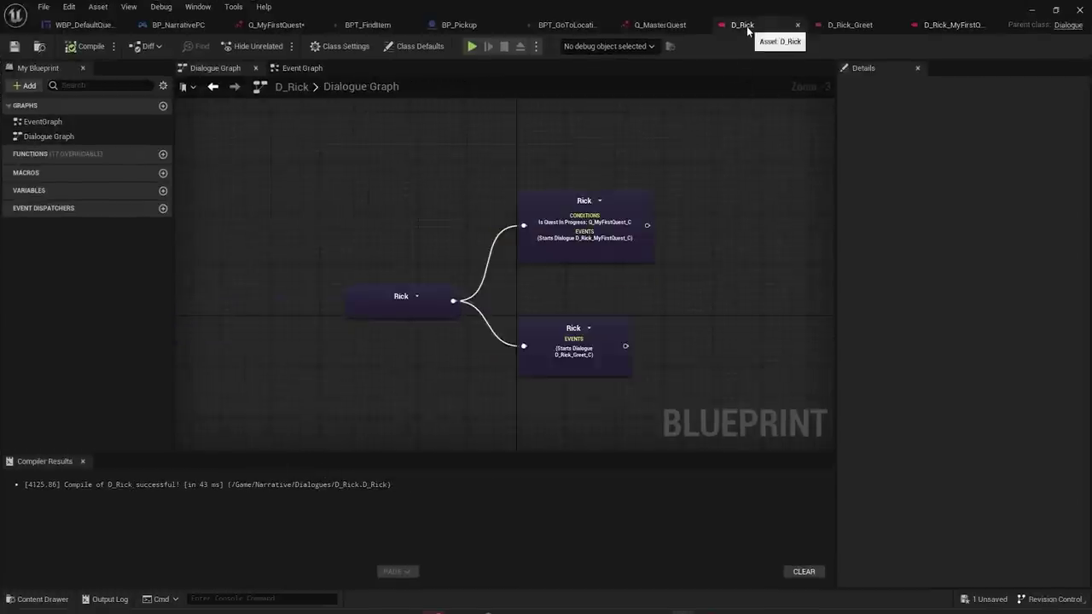
double_click(546, 254)
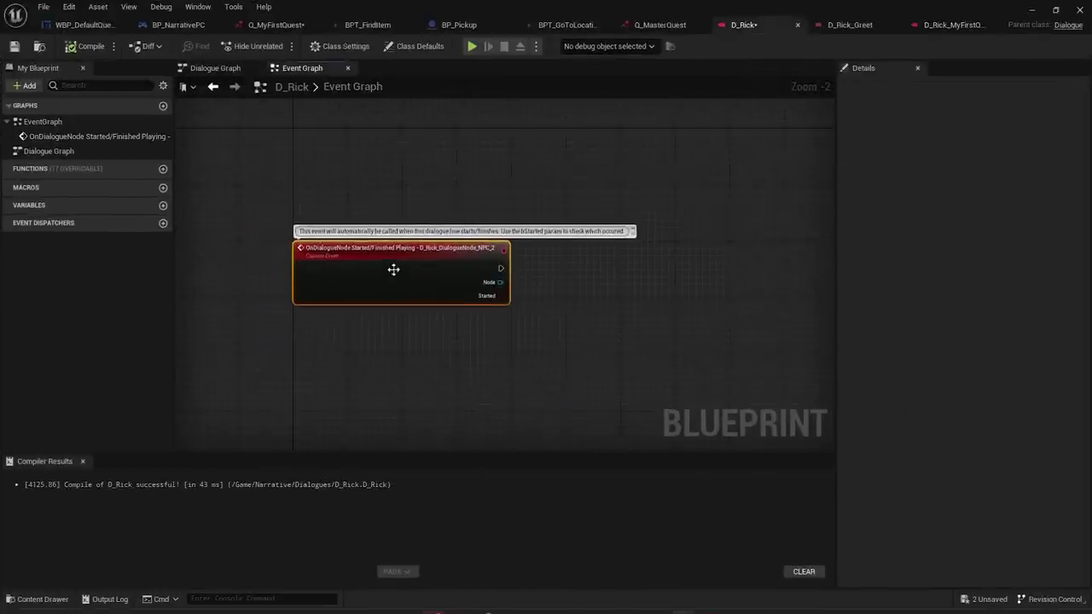
key(Delete)
click(217, 71)
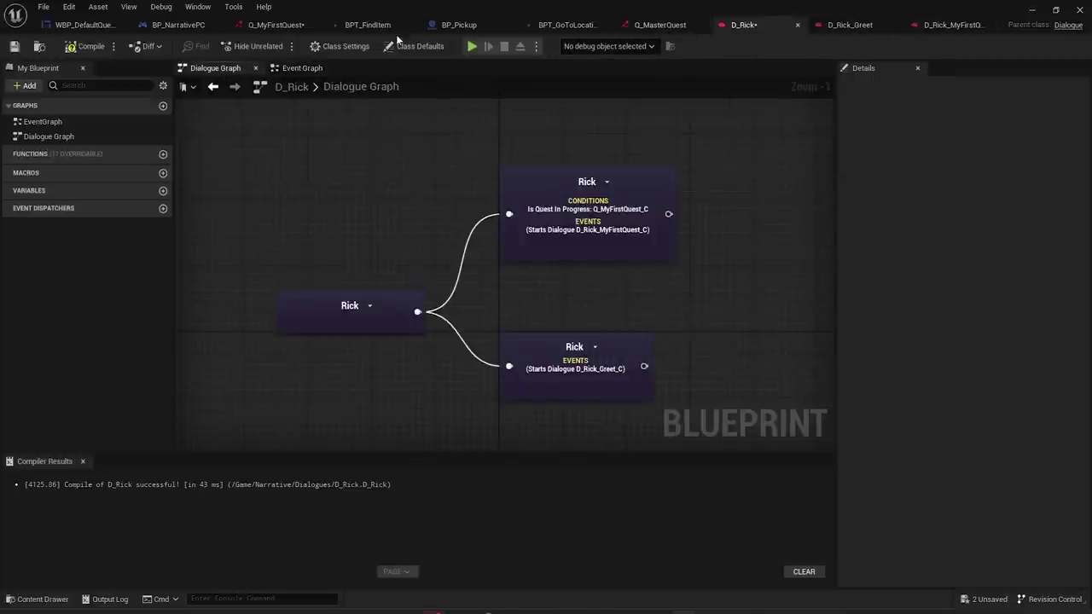
- Open the quest graph of Q_MyFirstQuest and select the GotWeapons state
click(268, 25)
scroll(457, 287, up, 2)
right_drag(458, 288, 527, 294)
click(366, 279)
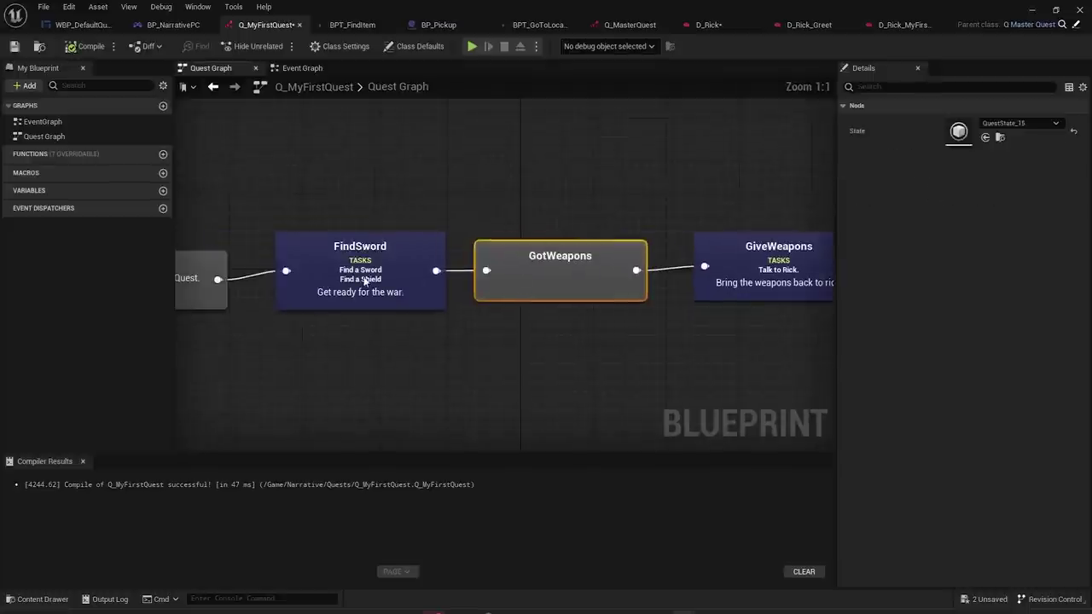
click(593, 286)
double_click(572, 275)
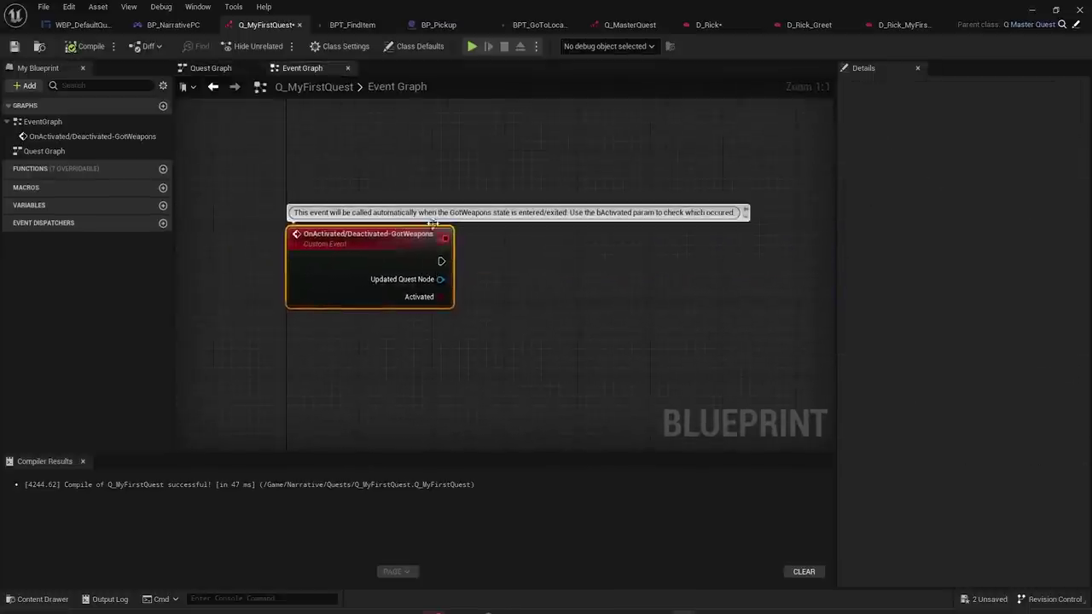
click(235, 68)
mouse_move(632, 251)
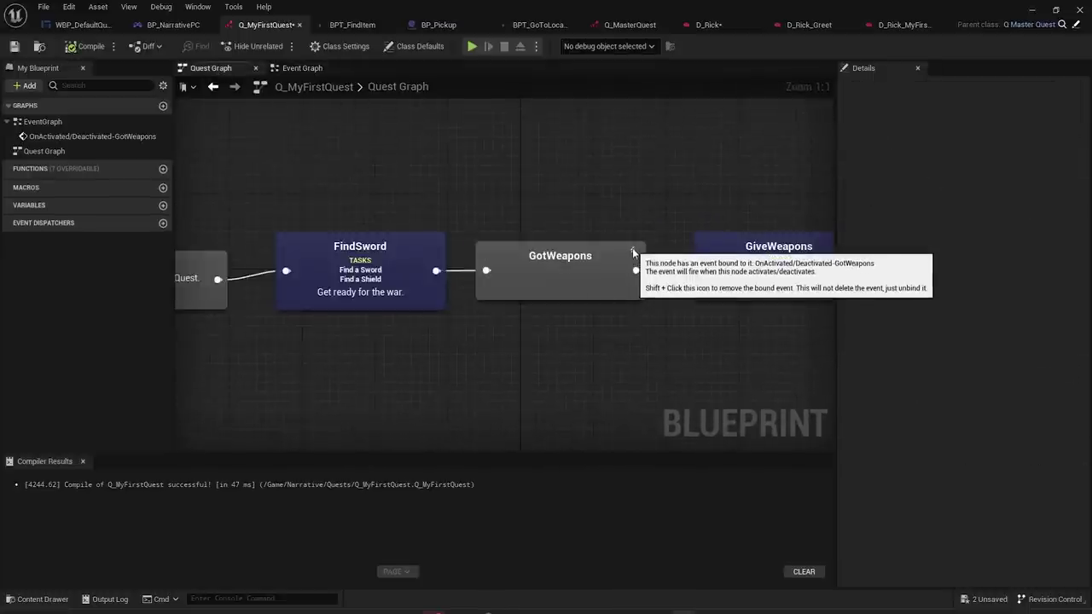
click(632, 248)
key(Delete)
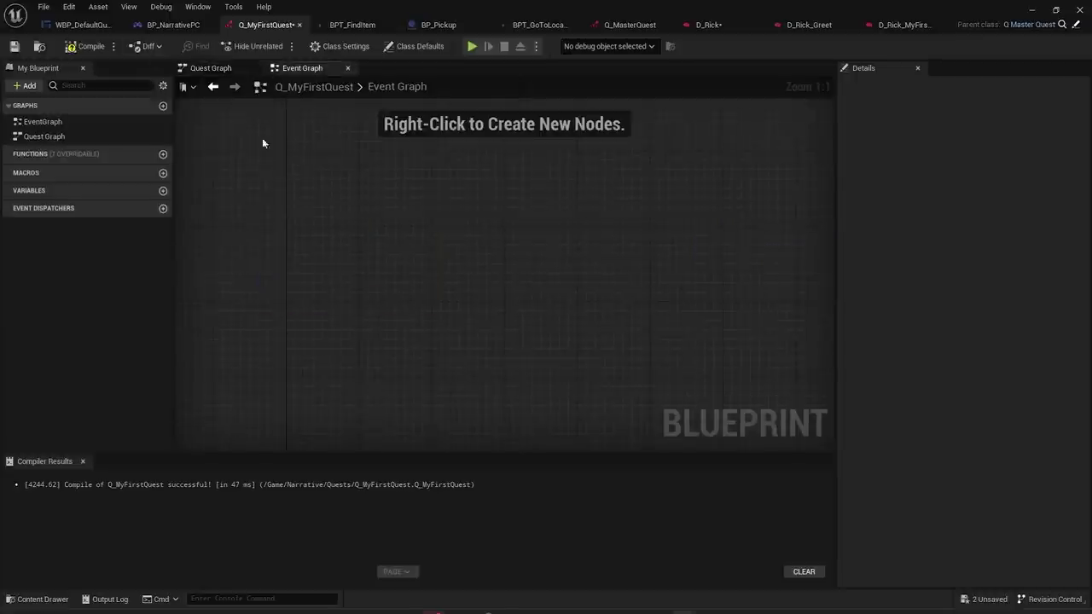
click(218, 72)
- Add a Begin Dialogue event to the GotWeapons state and expand its Default and Event settings
click(566, 281)
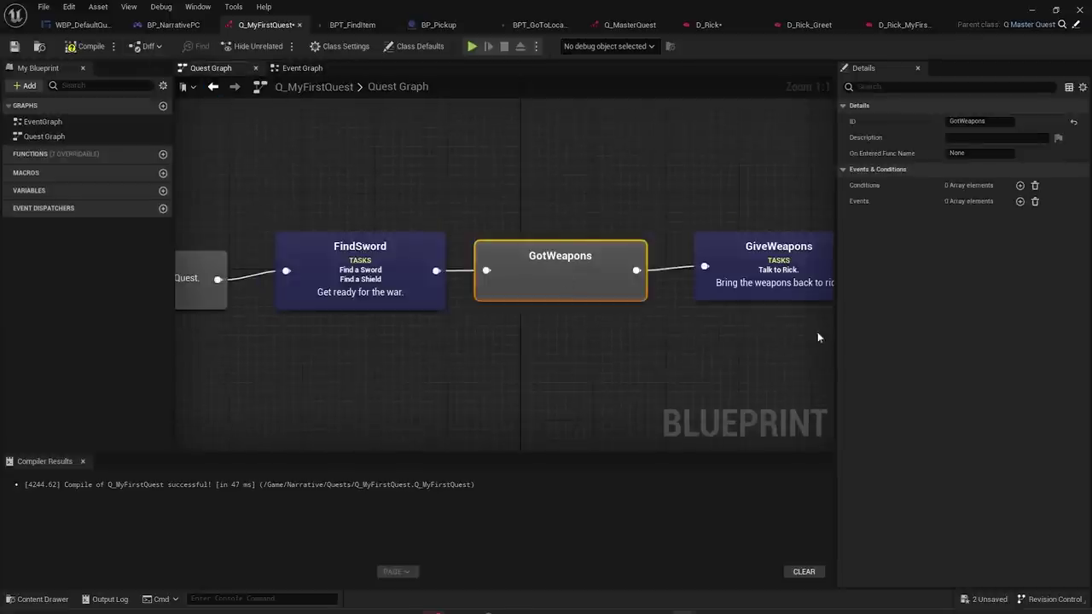
click(1020, 201)
click(533, 271)
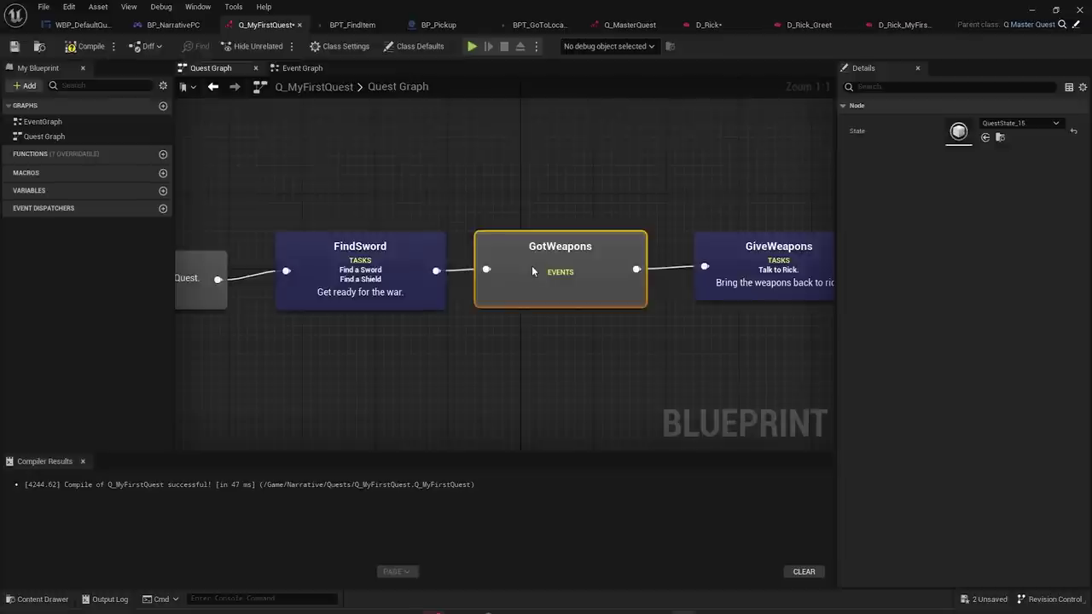
click(575, 283)
click(994, 218)
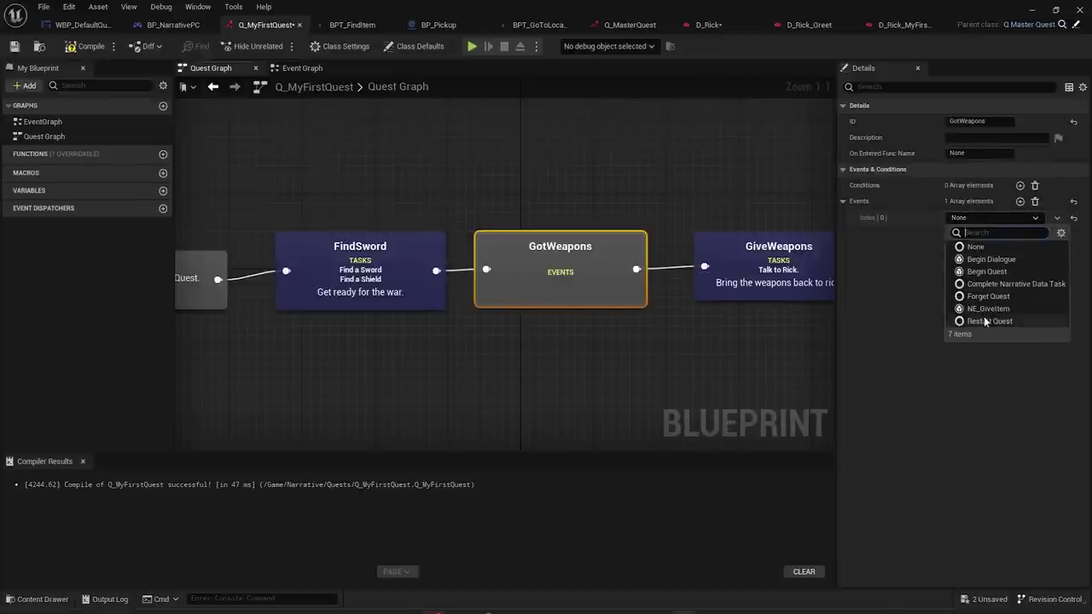
click(987, 258)
click(853, 217)
click(861, 234)
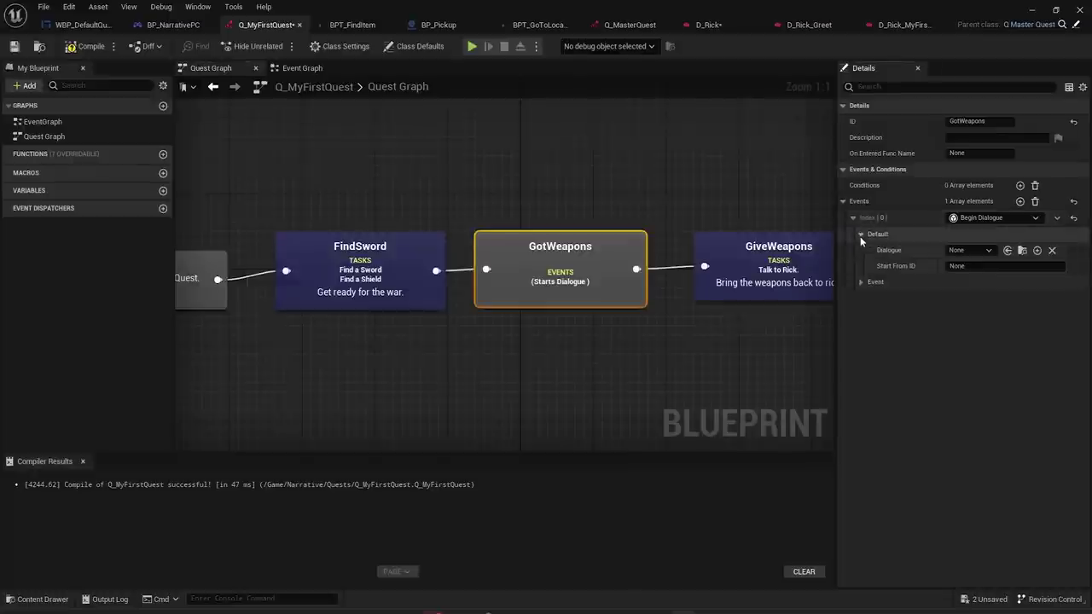
click(862, 282)
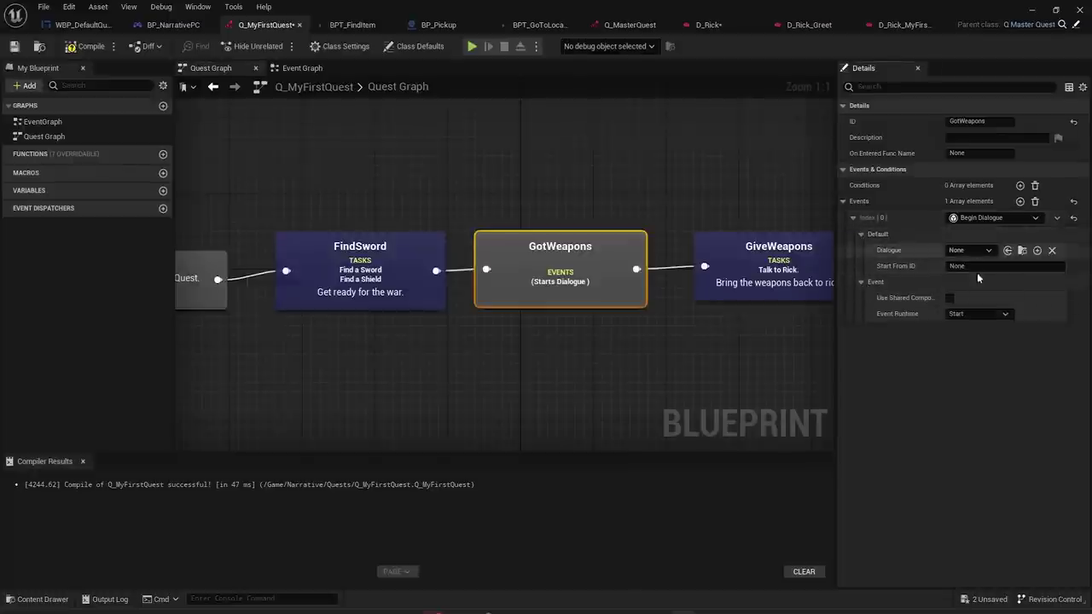
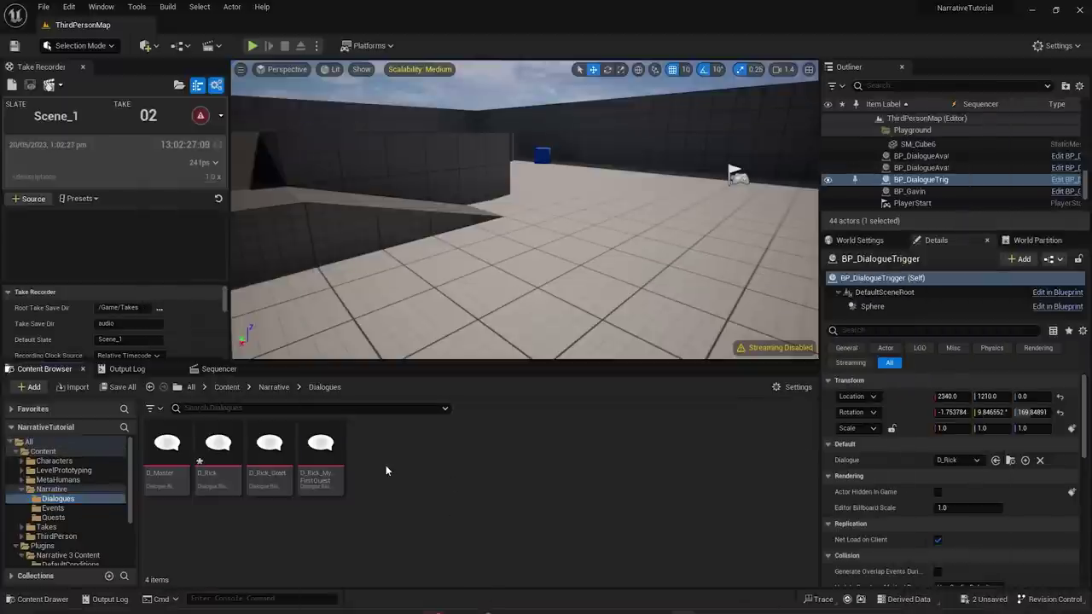
- Create a child dialogue blueprint of D_Master named D_PlayerBringWeaponsBack in the Dialogues folder and open it
right_click(385, 471)
click(166, 452)
right_click(167, 452)
click(236, 214)
text(D_RickingWeaponsBack)
key(Return)
double_click(213, 474)
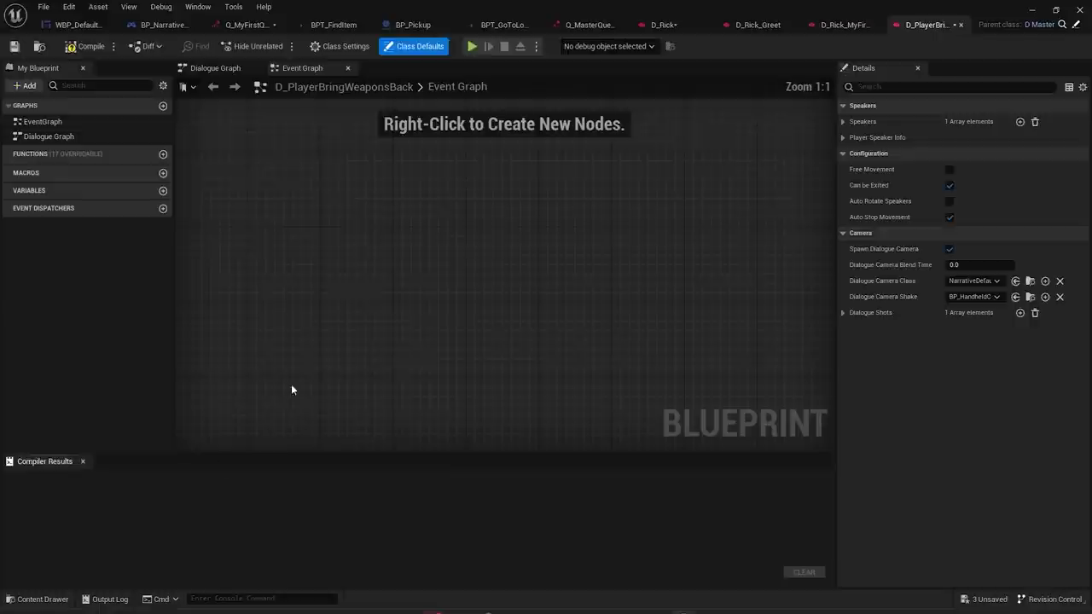
- Clear the Master root node's line text in the dialogue graph and add a player response connected to it
click(215, 67)
click(354, 311)
key(BackSpace)
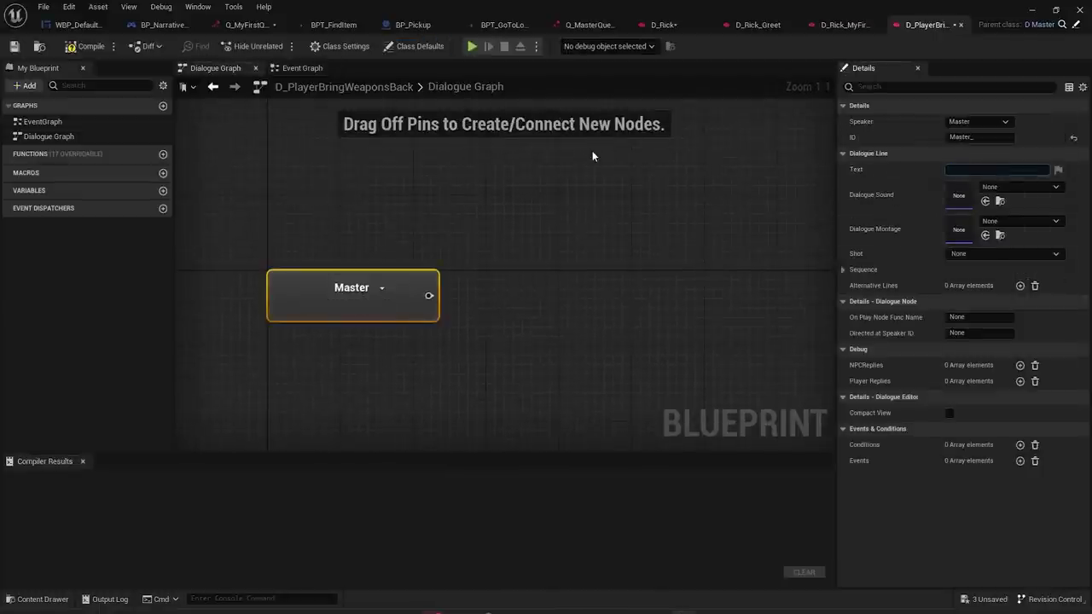
click(487, 227)
drag(428, 301, 513, 278)
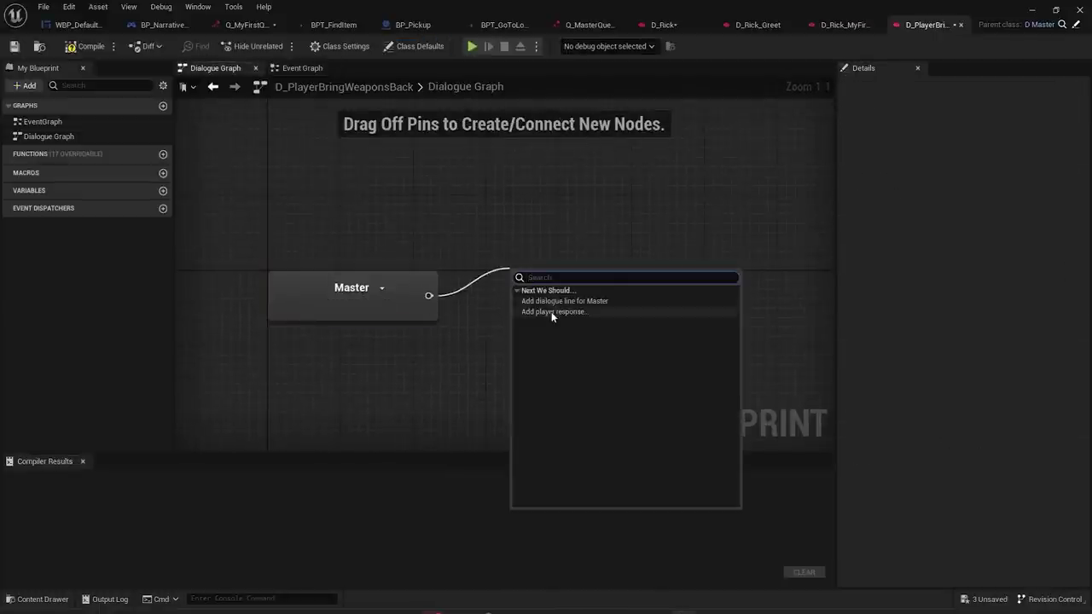
click(560, 314)
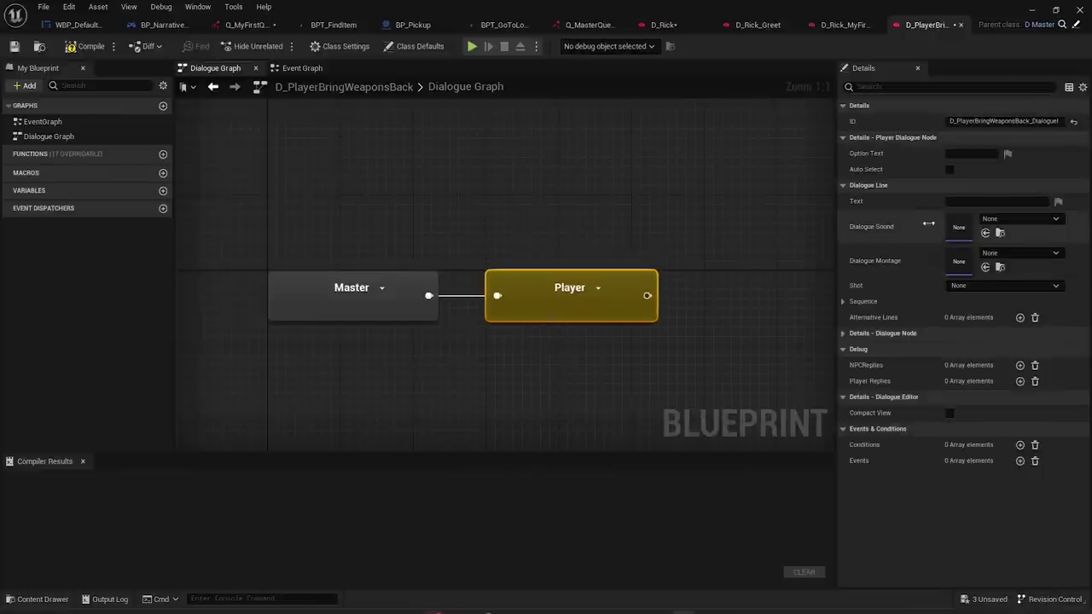
- Enable Auto Select on the player response and Free Movement in the dialogue's class defaults
click(949, 170)
click(971, 154)
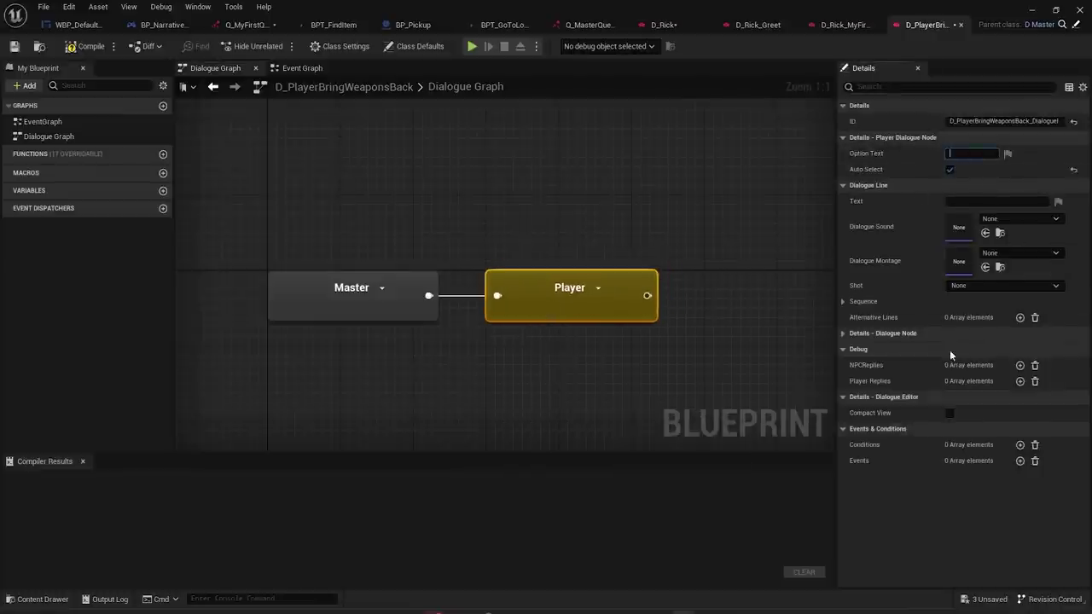
click(772, 245)
click(403, 47)
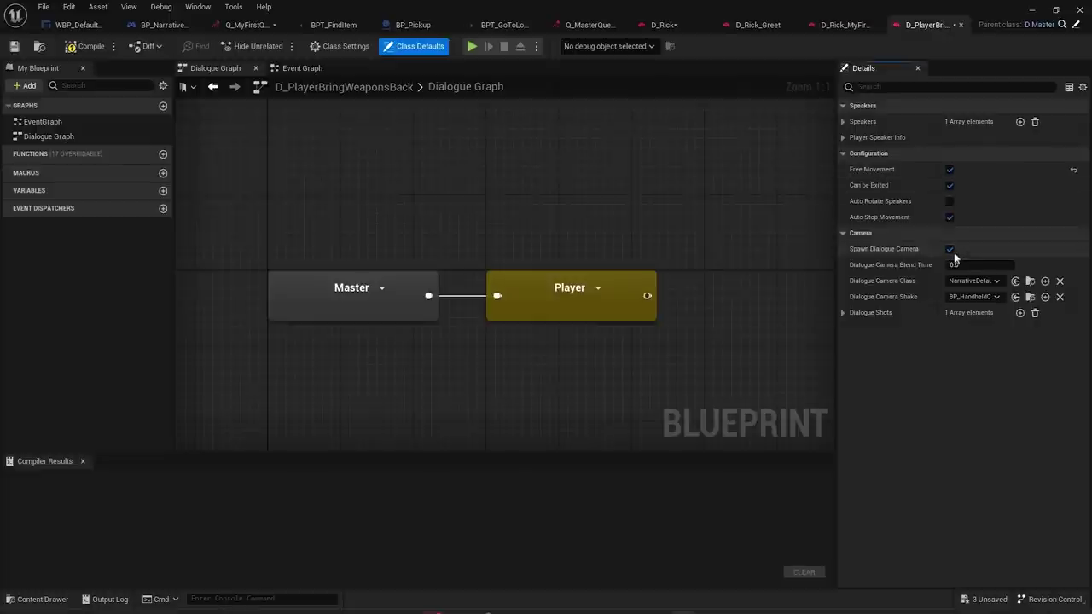
- Set the player response's line text to "I should bring those weapons back to rick" and compile the dialogue
click(569, 286)
click(973, 202)
text(I should bring those weapo)
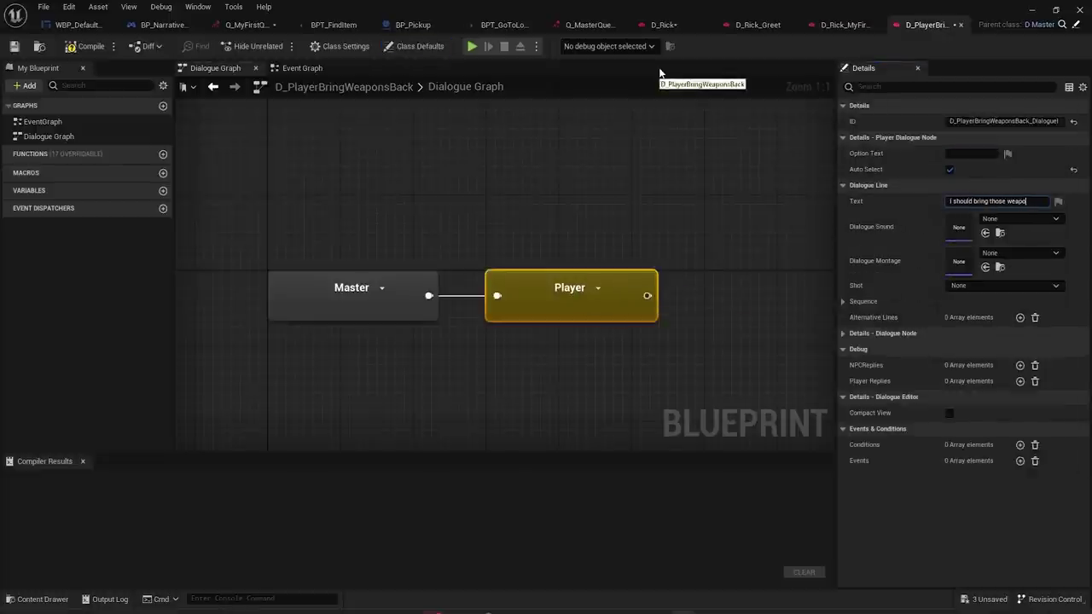
text(ns back t)
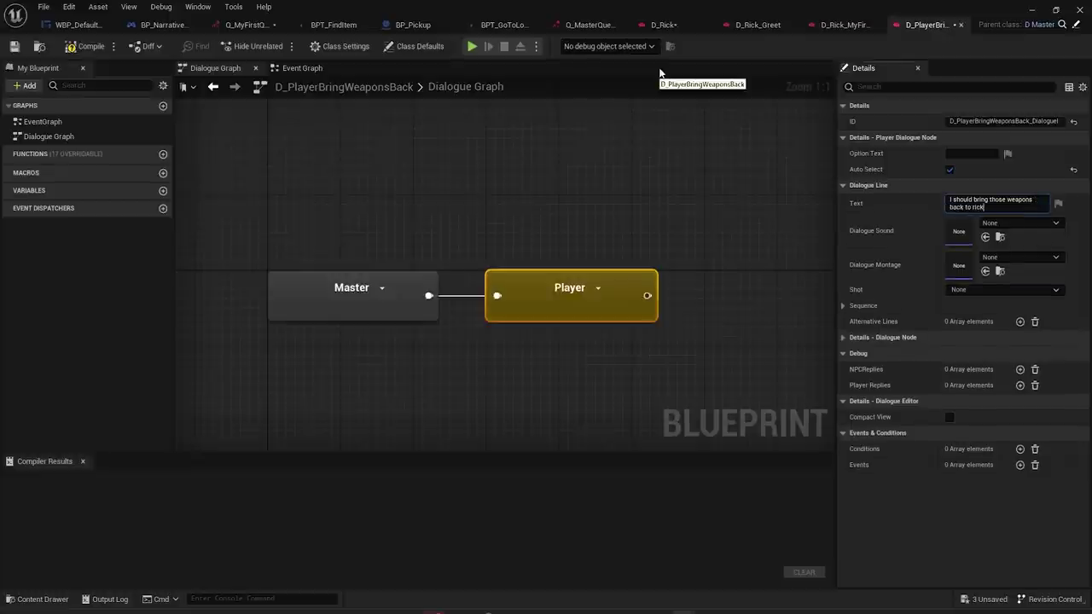
text(o rick)
key(Return)
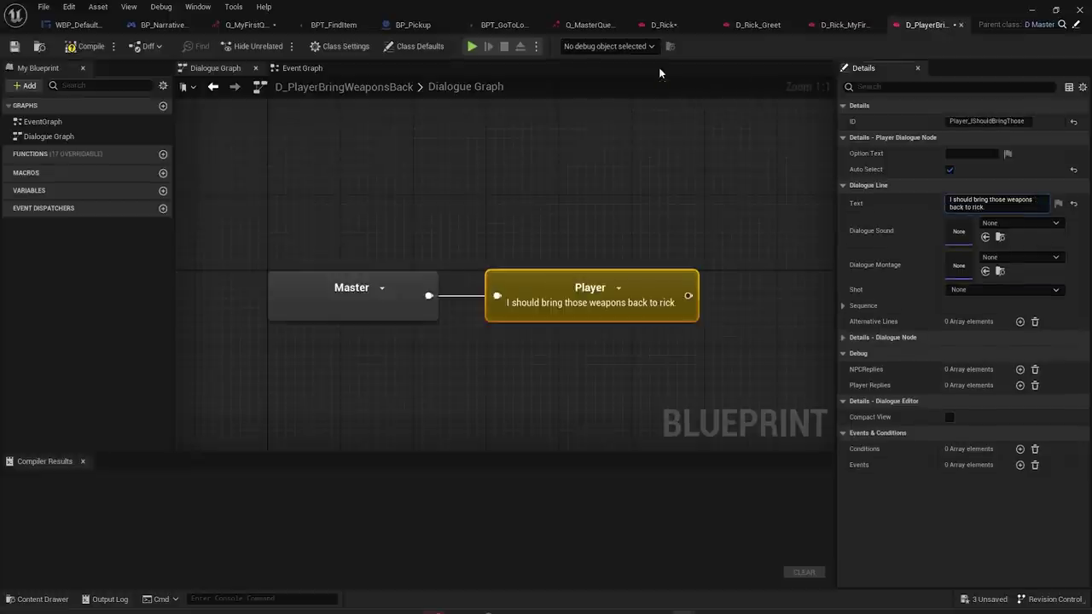
click(81, 49)
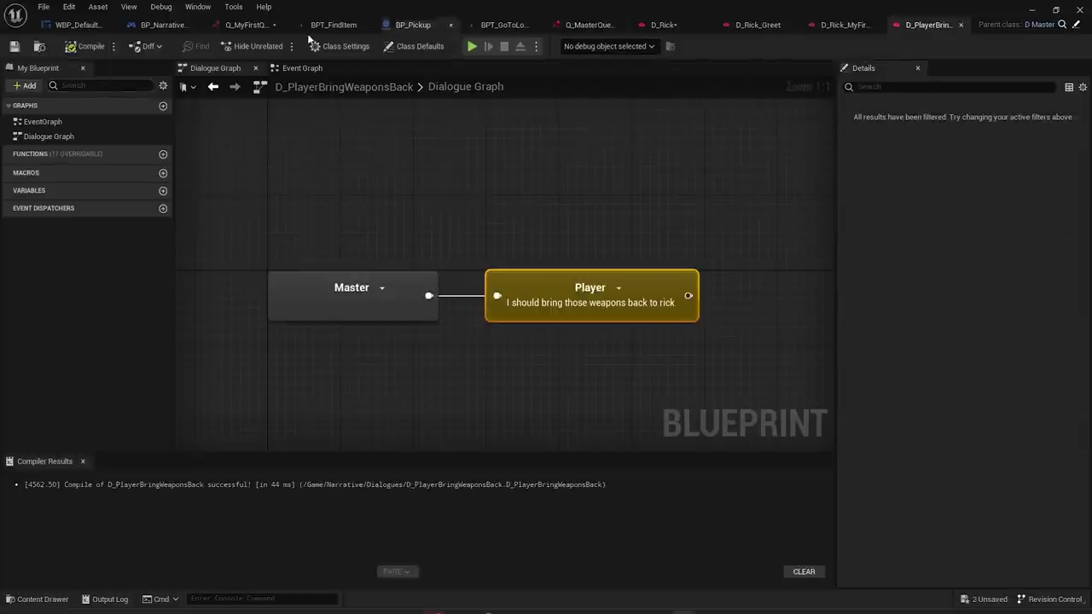
- Assign D_PlayerBringWeaponsBack as the dialogue of the GotWeapons state's Begin Dialogue event in Q_MyFirstQuest and save the quest
click(281, 25)
scroll(461, 281, down, 2)
scroll(597, 282, up, 2)
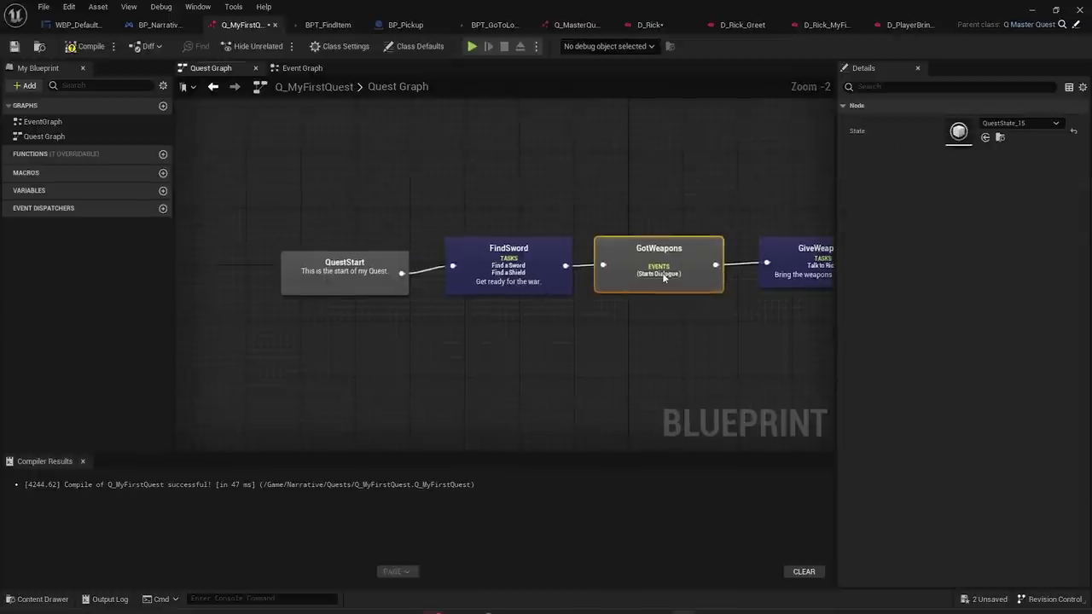
right_drag(629, 275, 511, 274)
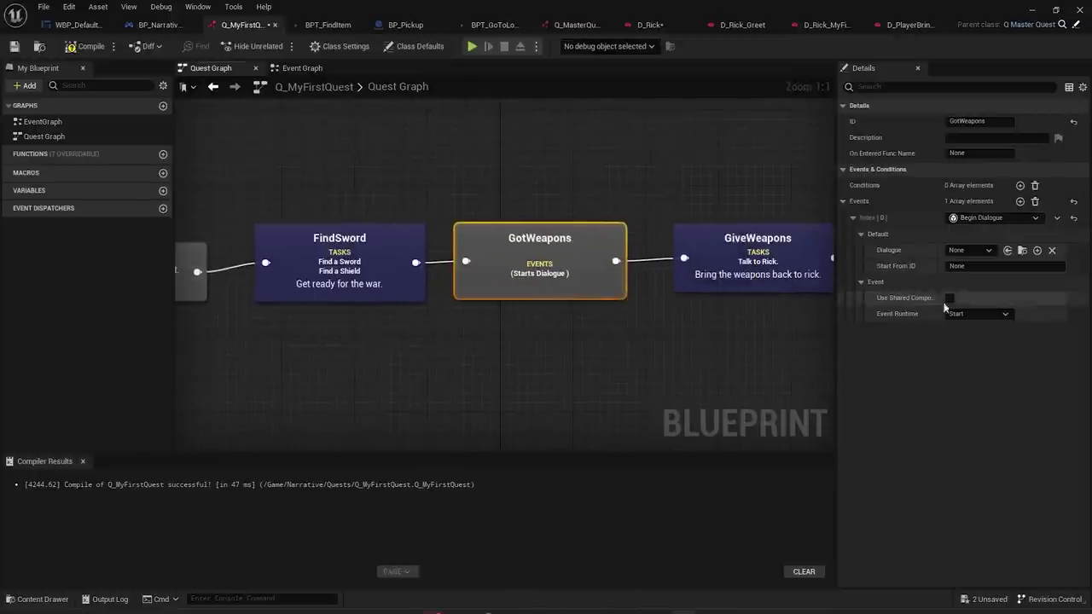
click(973, 250)
click(1002, 304)
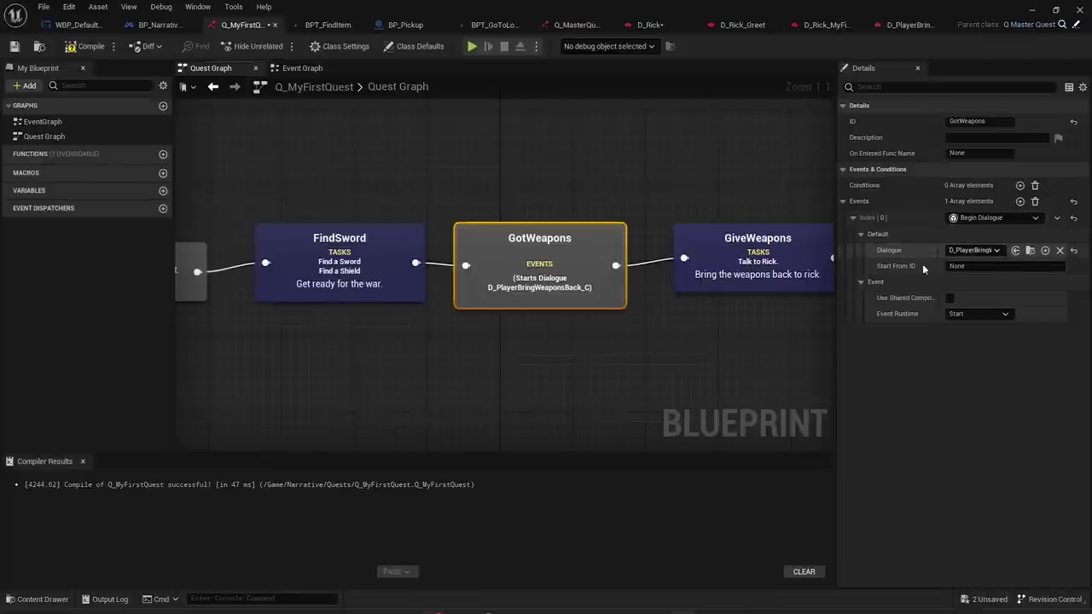
click(18, 46)
- Play the level, run to Rick and advance his dialogue to accept My First Quest
click(1034, 10)
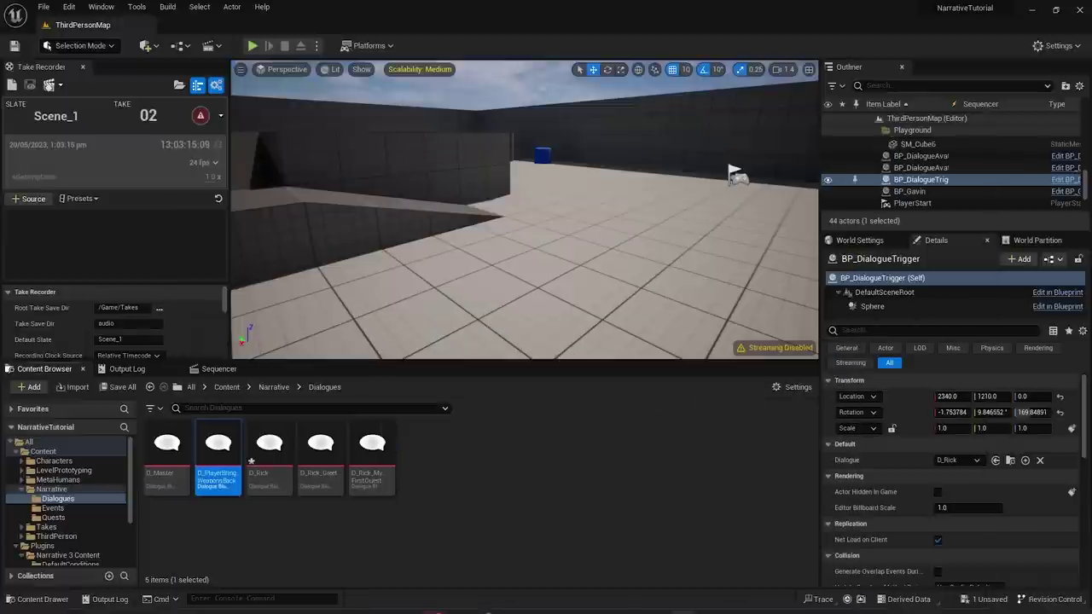
click(253, 46)
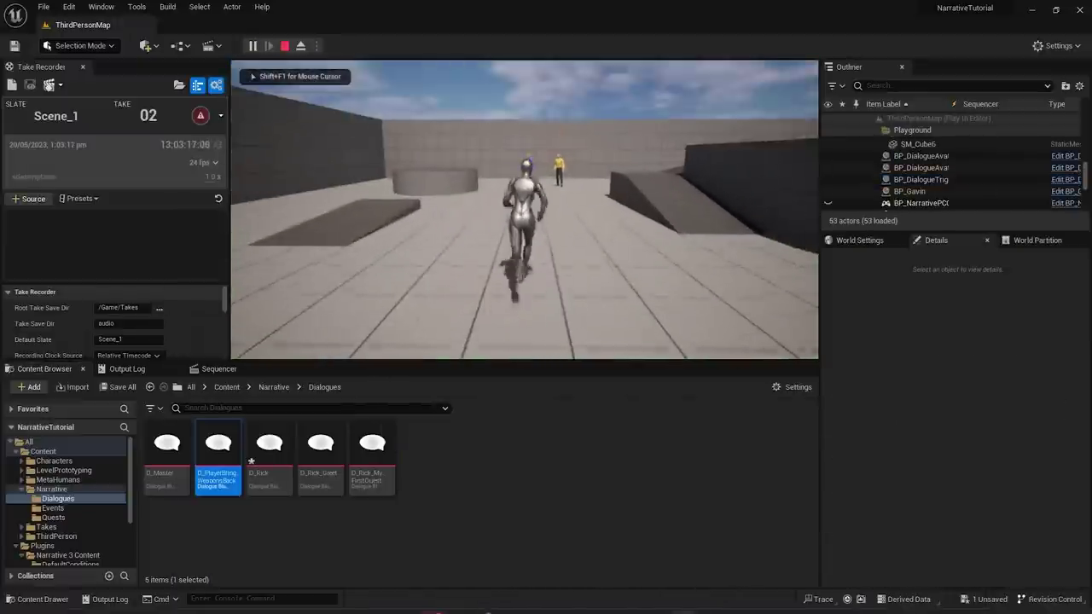
key(w)
key(space)
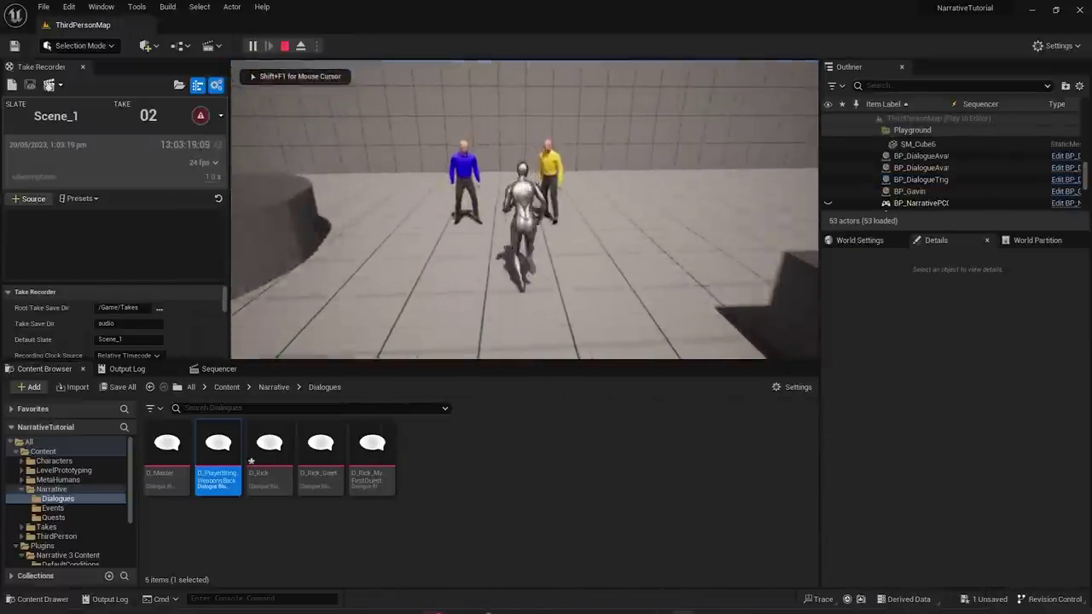
key(Return)
key(Return)
key(Return)
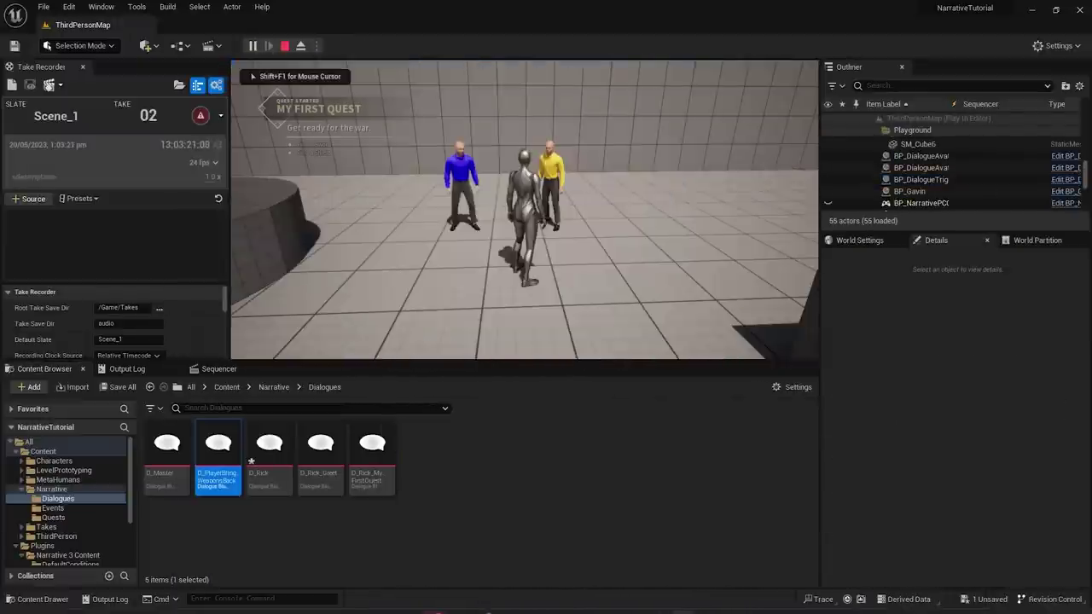
- Run to the blue cubes and collect the sword and shield to test the GotWeapons dialogue
key(s)
key(w)
key(space)
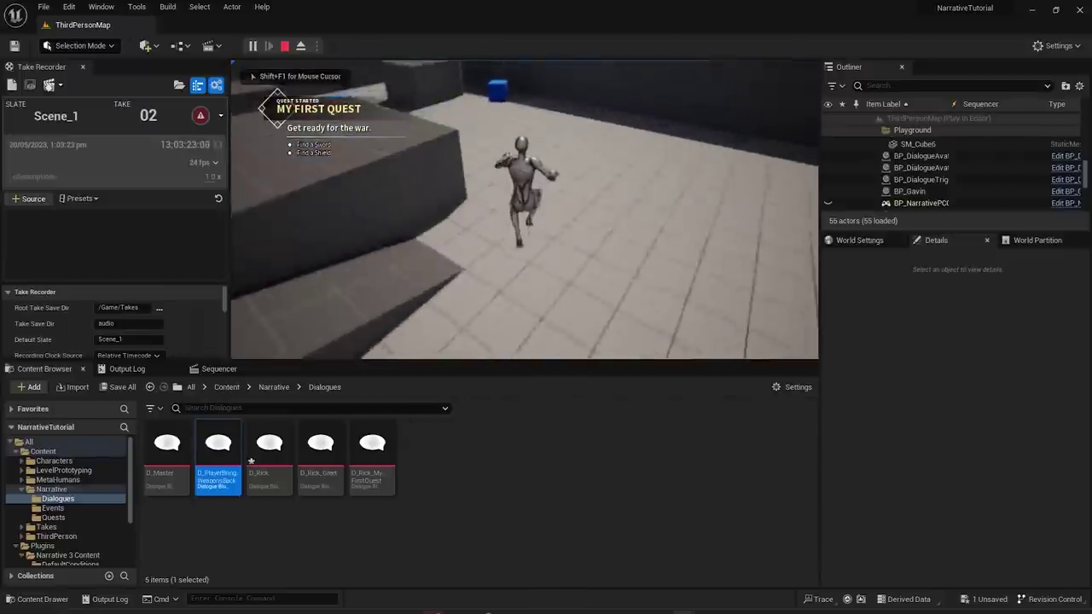
key(w)
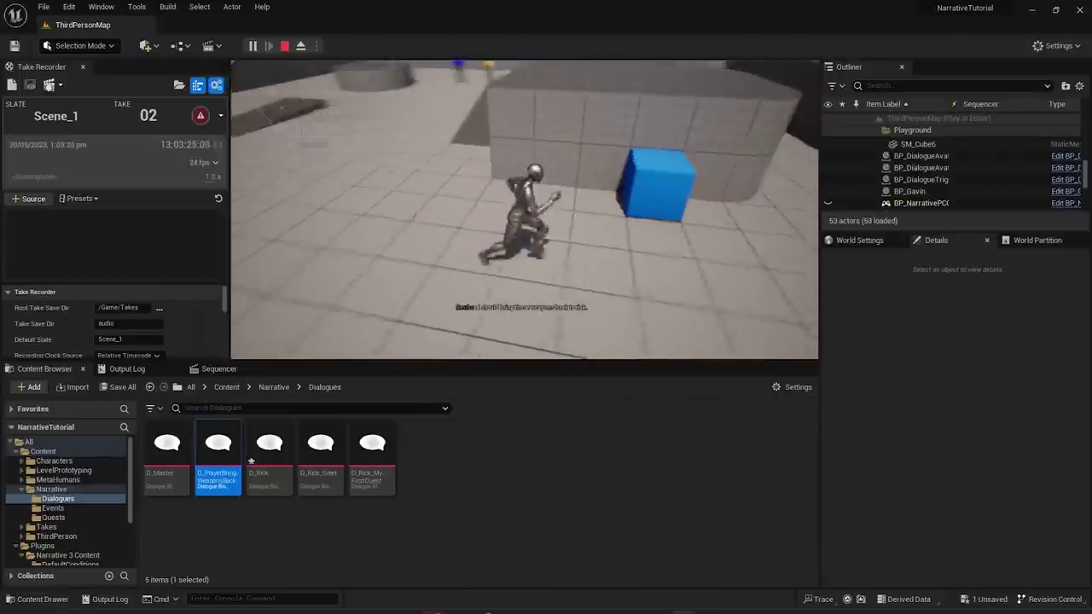
key(w)
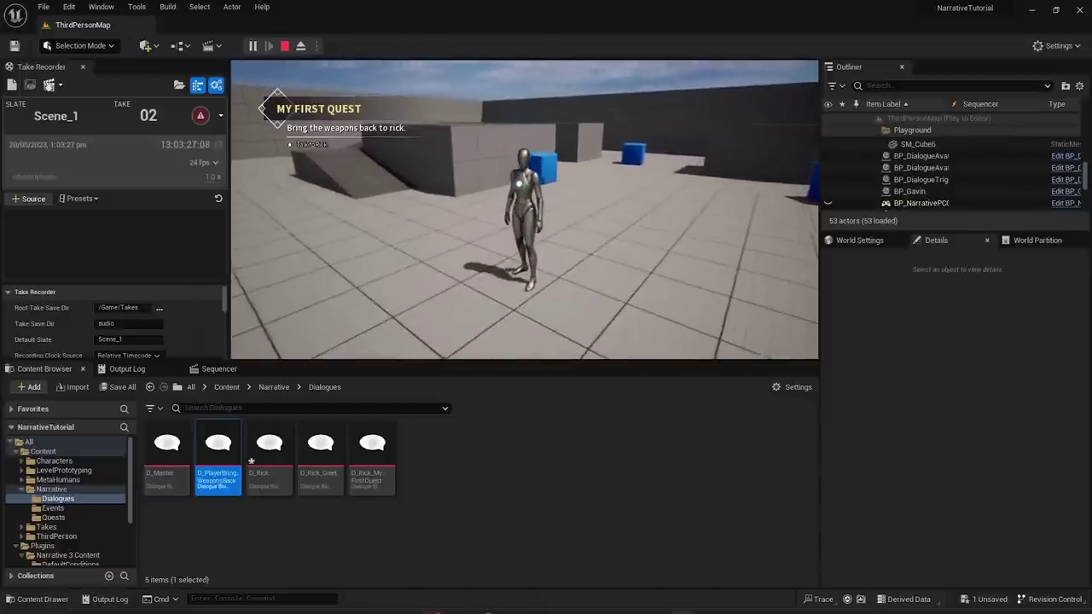
- Run back to Rick in the play test and talk to him about the weapons
key(a)
key(w)
key(space)
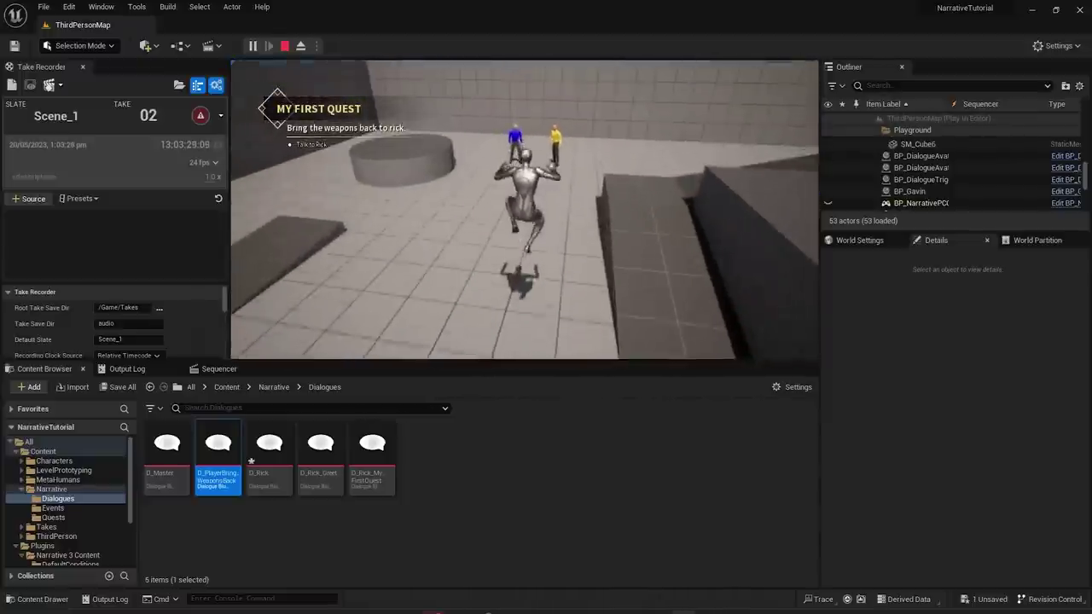
key(w)
key(e)
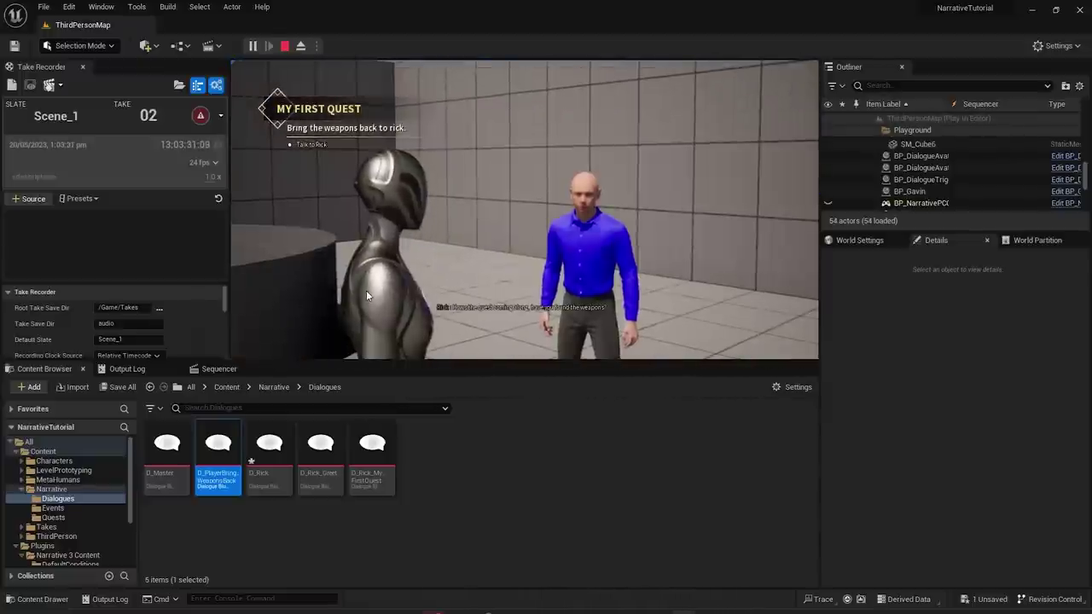
key(Return)
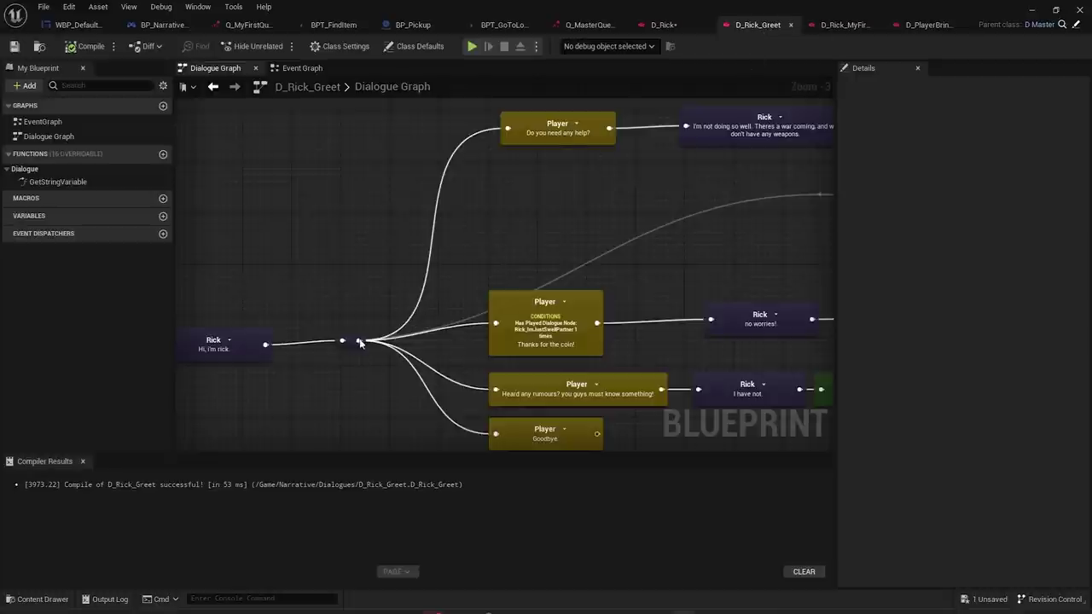
- Add a player response after Rick's greeting in D_Rick_Greet with an Is Quest Succeeded condition for Q_MyFirstQuest
drag(358, 342, 479, 213)
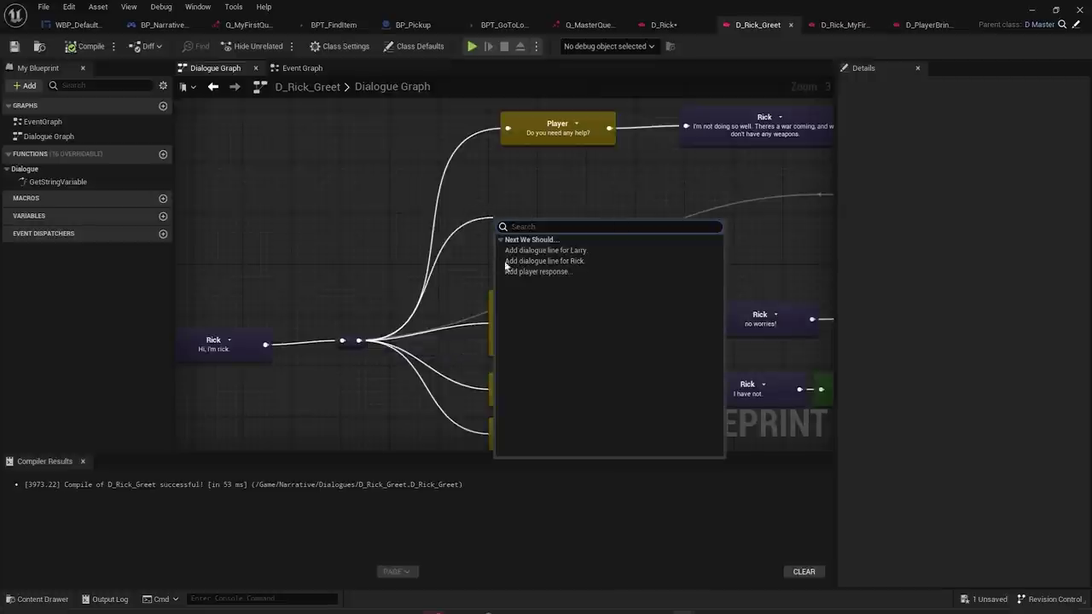
click(539, 272)
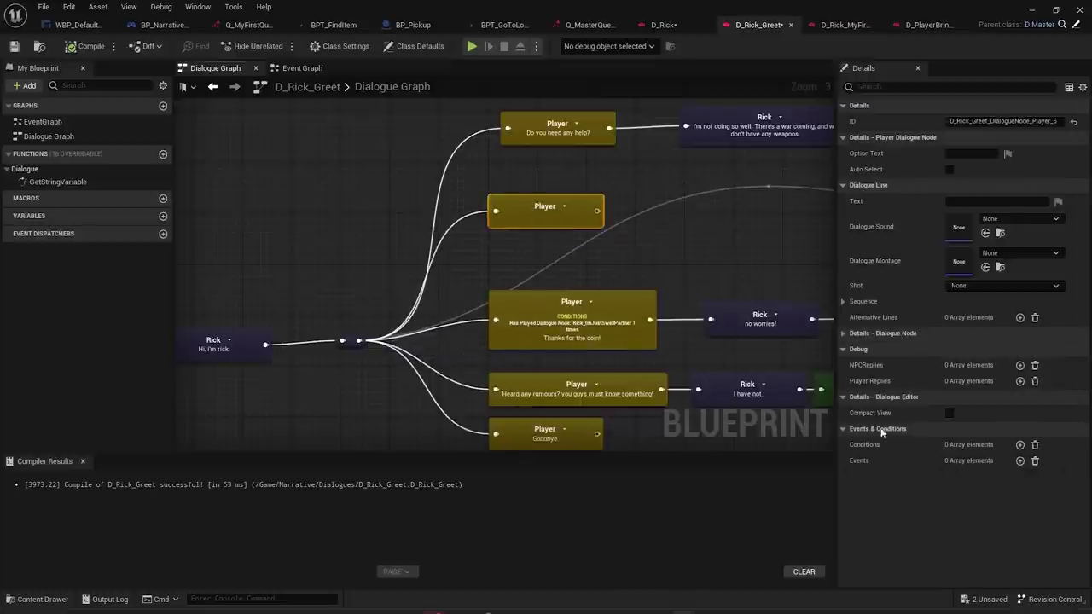
click(1020, 447)
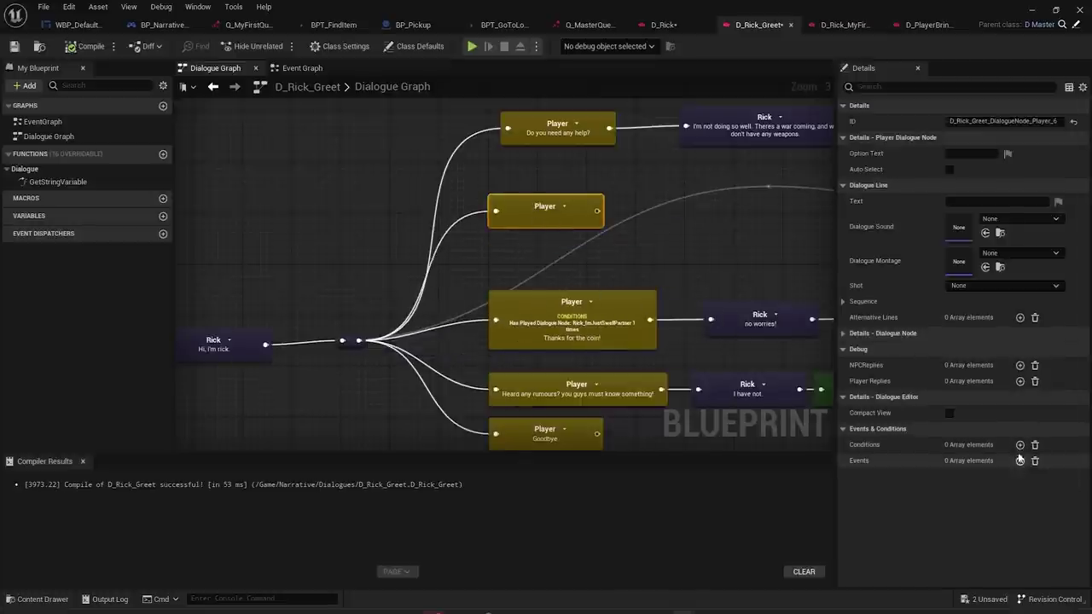
click(967, 462)
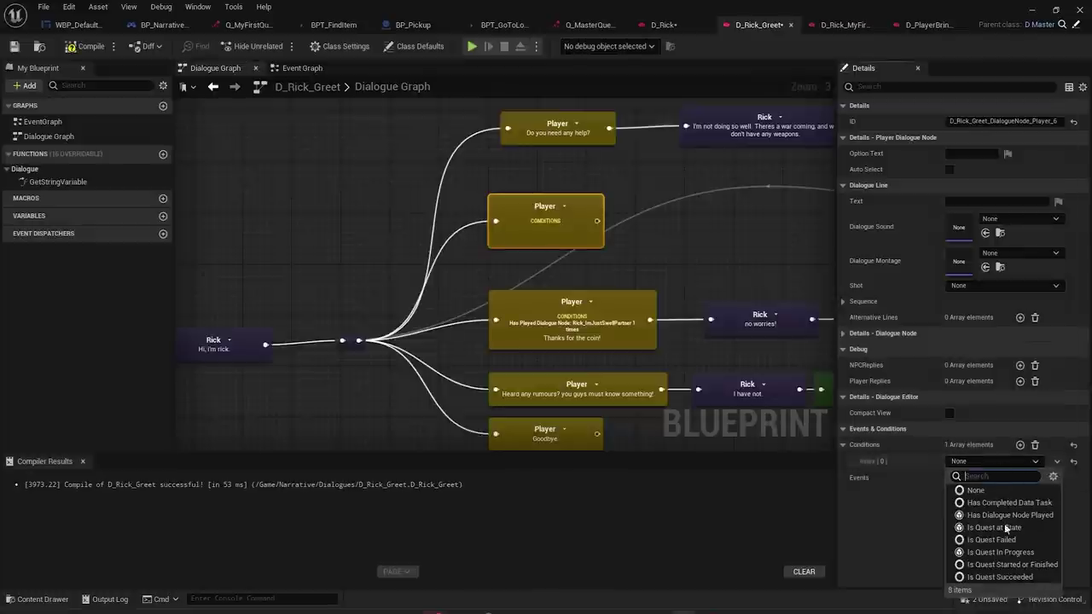
click(1007, 578)
click(852, 461)
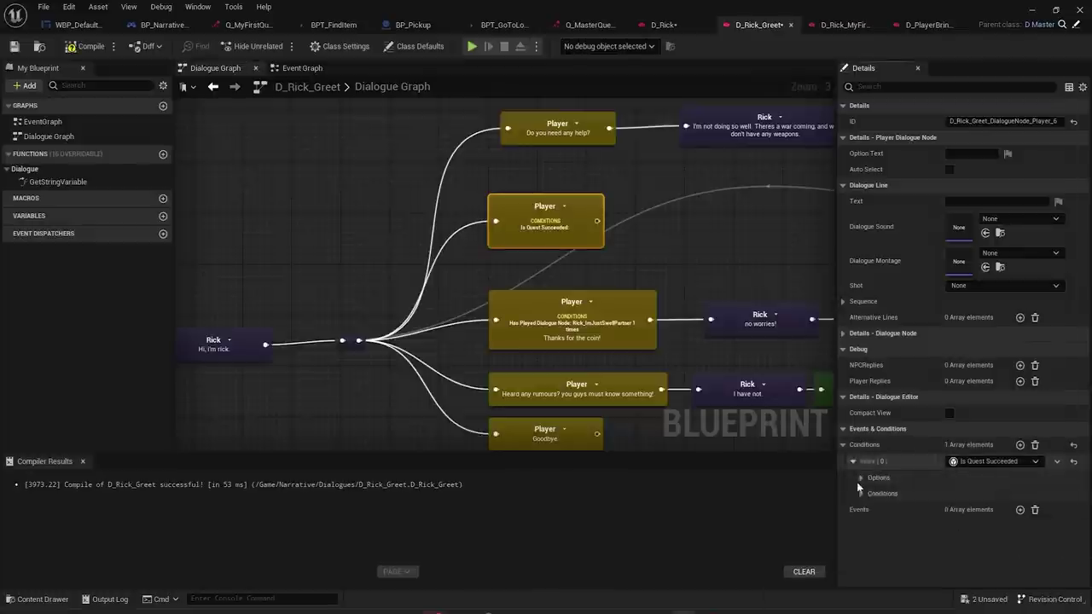
click(861, 478)
click(972, 494)
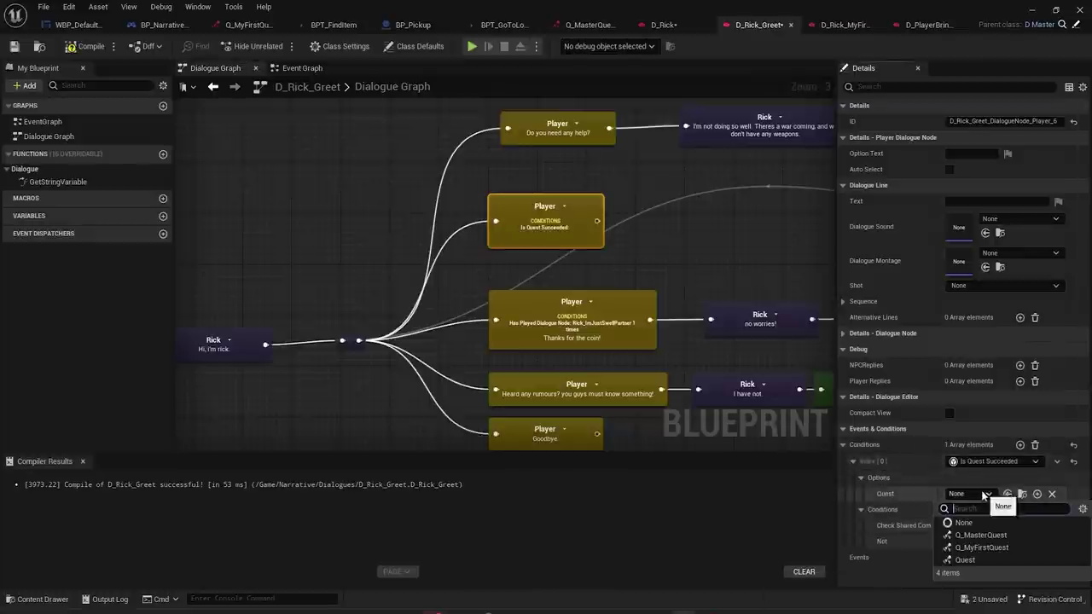
click(987, 553)
- Set the new player response's line text to "Hey, could I get a reward for helping you earlier?"
click(978, 203)
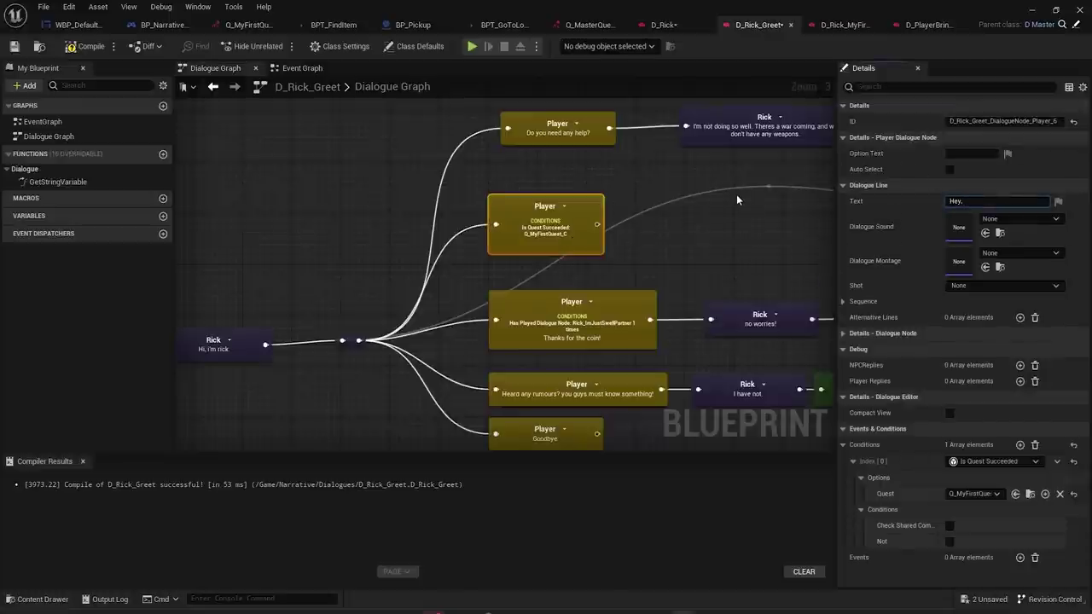
text(Hey, could I get a reward for helping you earlier?)
key(Return)
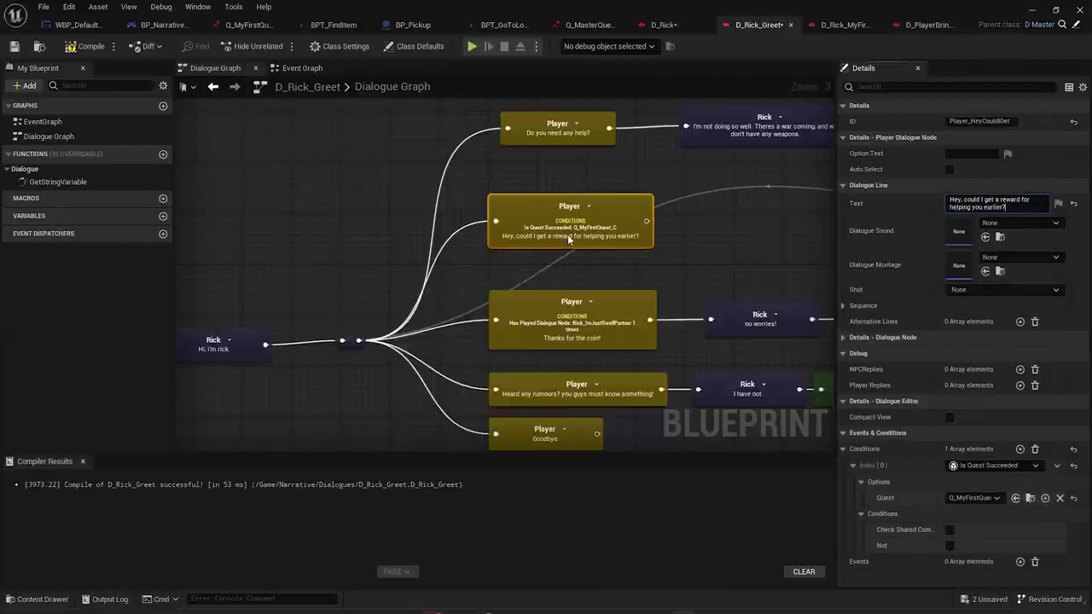
- Add a Rick dialogue line connected to the reward response, with the text "Sure thing, here you go."
right_drag(587, 234, 505, 233)
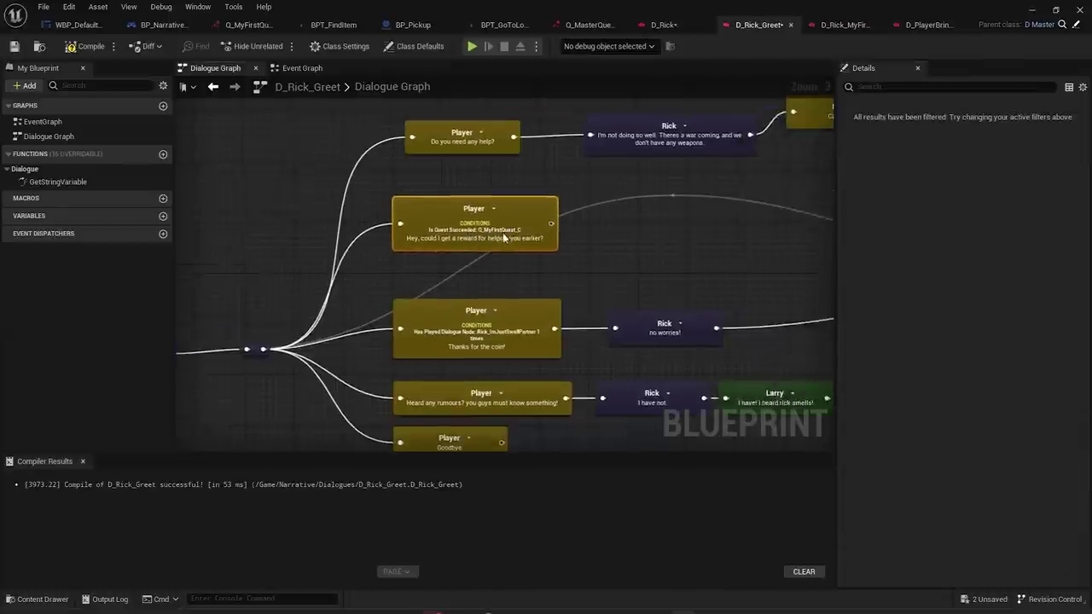
scroll(505, 234, up, 3)
click(610, 248)
right_drag(582, 243, 495, 252)
scroll(482, 231, down, 1)
drag(482, 228, 547, 223)
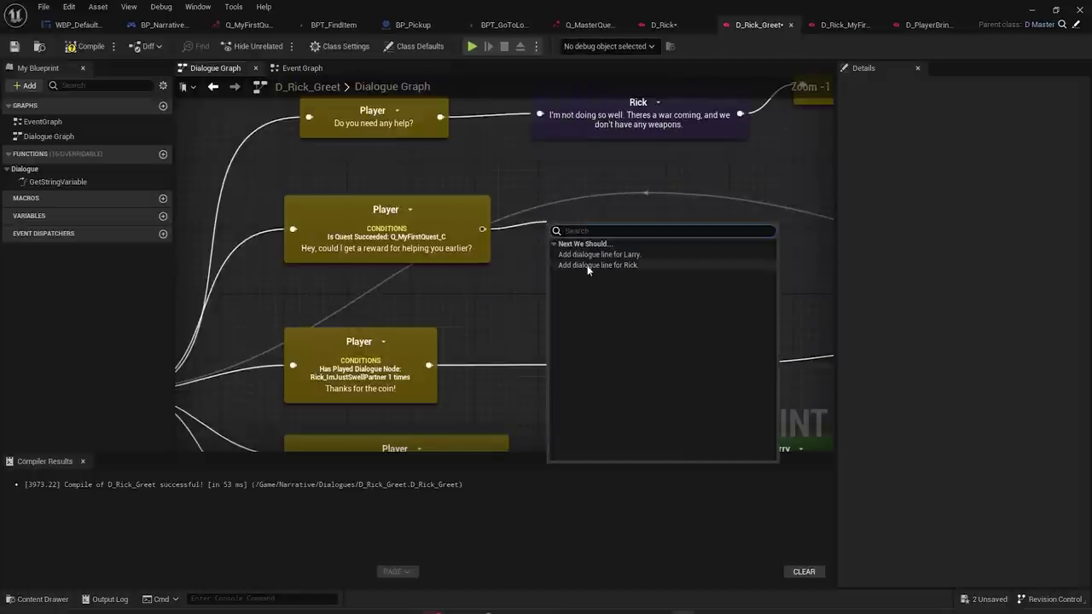
click(606, 265)
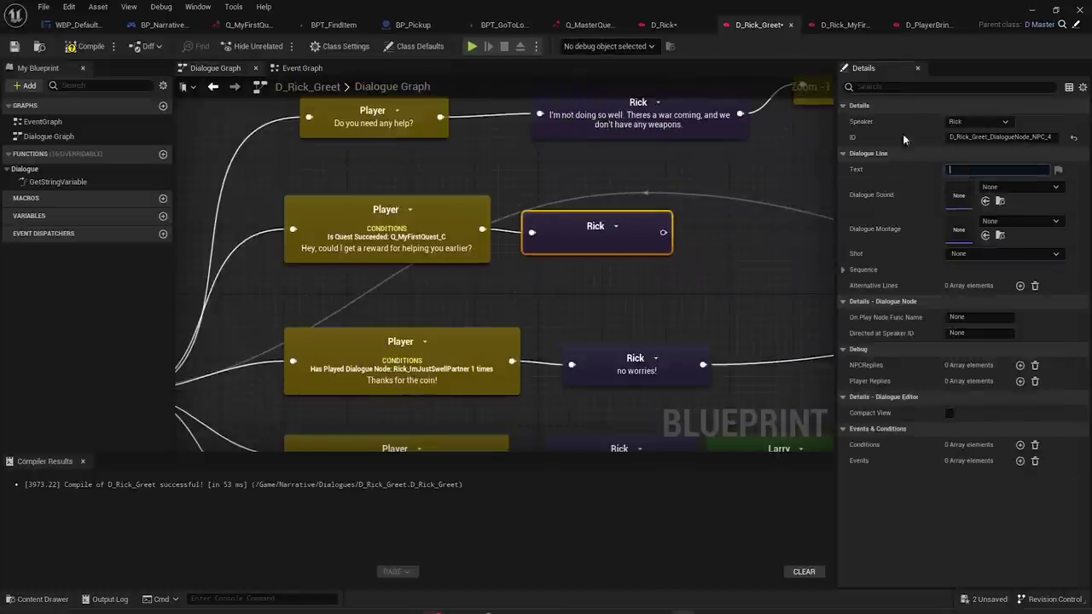
text(Sure thing, here you go.)
key(Return)
- Add an NE Give Item event to Rick's reward line with the item name "Ricks Swrod"
click(1020, 461)
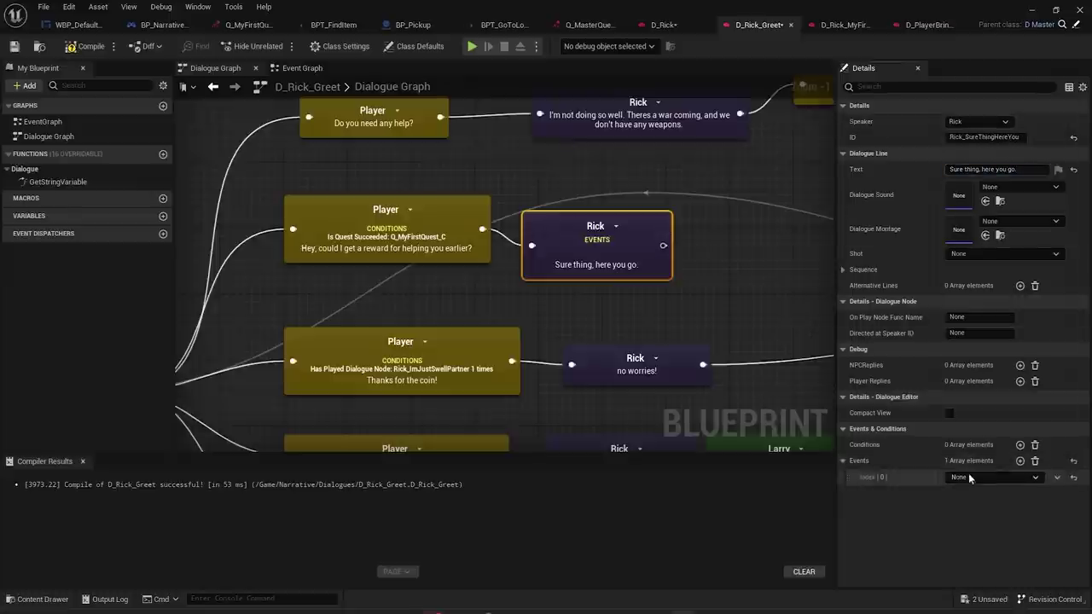
click(979, 477)
click(990, 569)
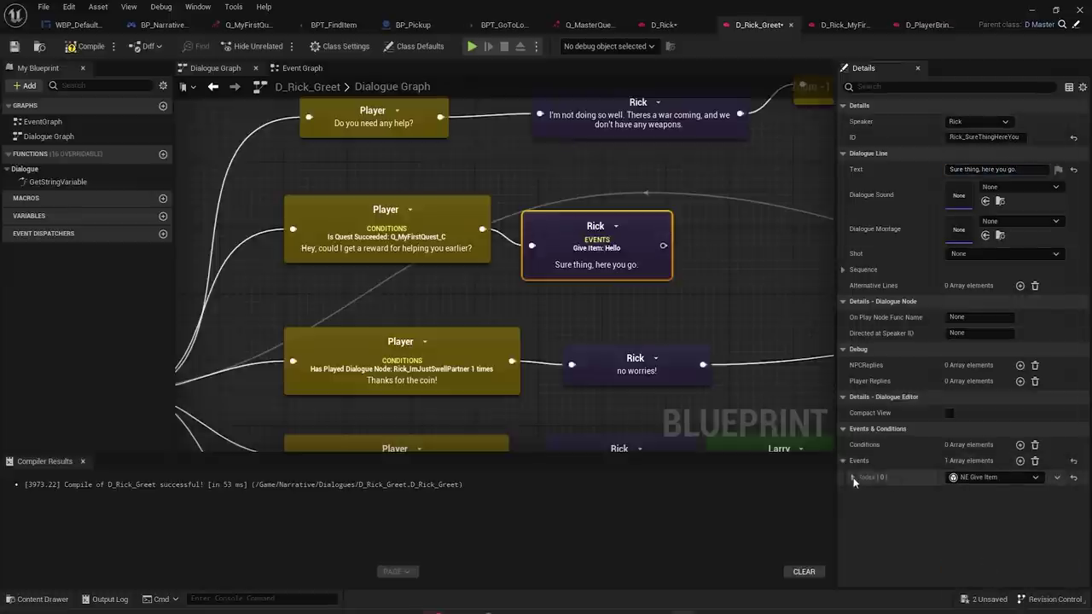
click(989, 557)
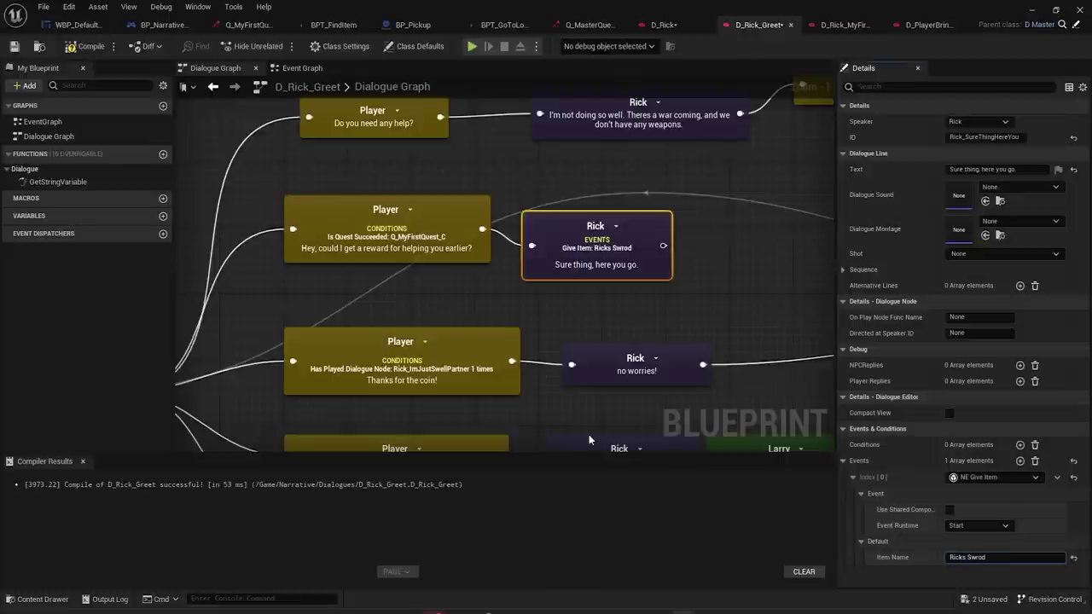
- Connect Rick's reward line to the shared empty player node at the end of the graph and compile the dialogue
click(600, 249)
scroll(674, 244, down, 5)
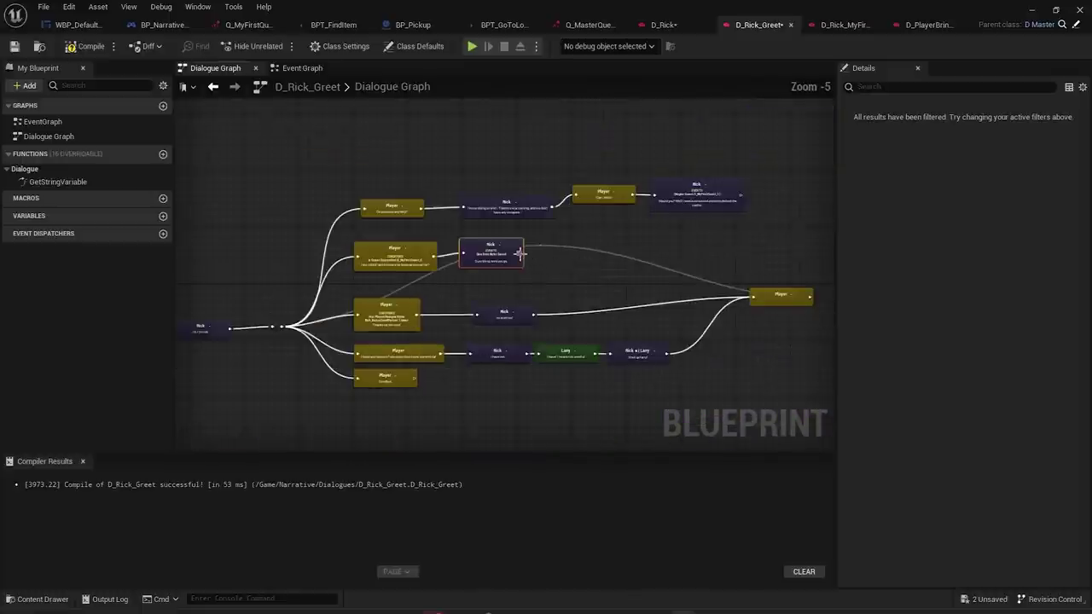
drag(754, 300, 755, 299)
click(88, 46)
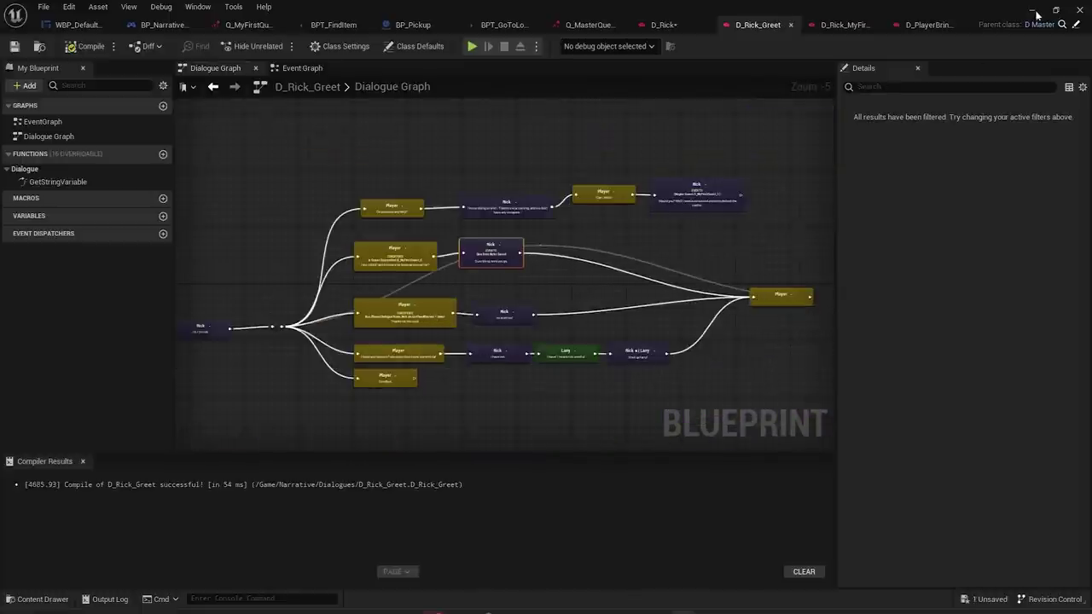
- Play the level again and talk to Rick to start My First Quest
click(1033, 11)
key(alt+p)
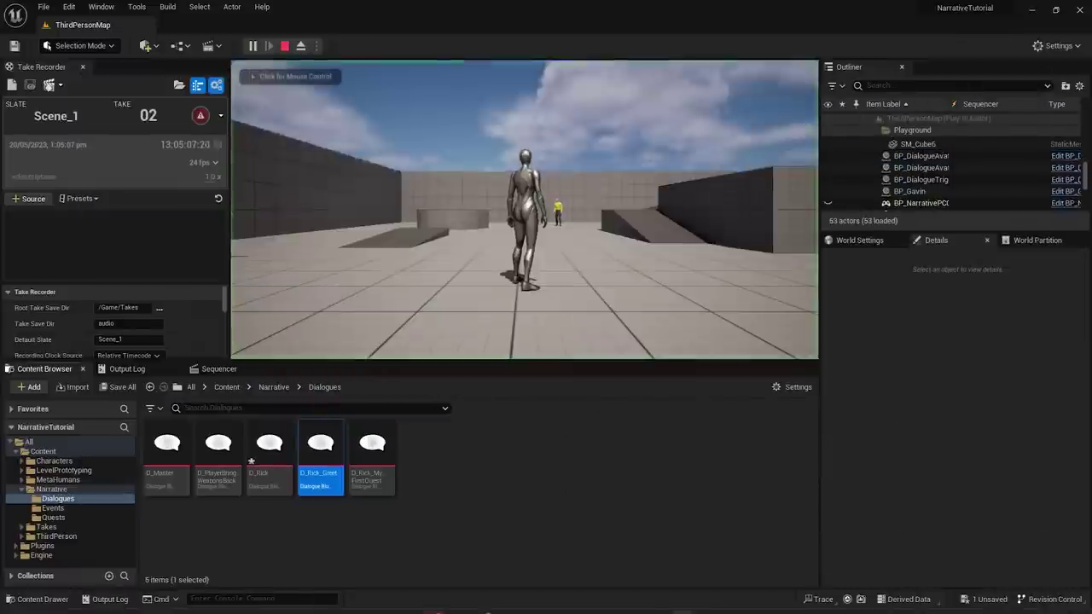
key(w)
key(space)
key(w)
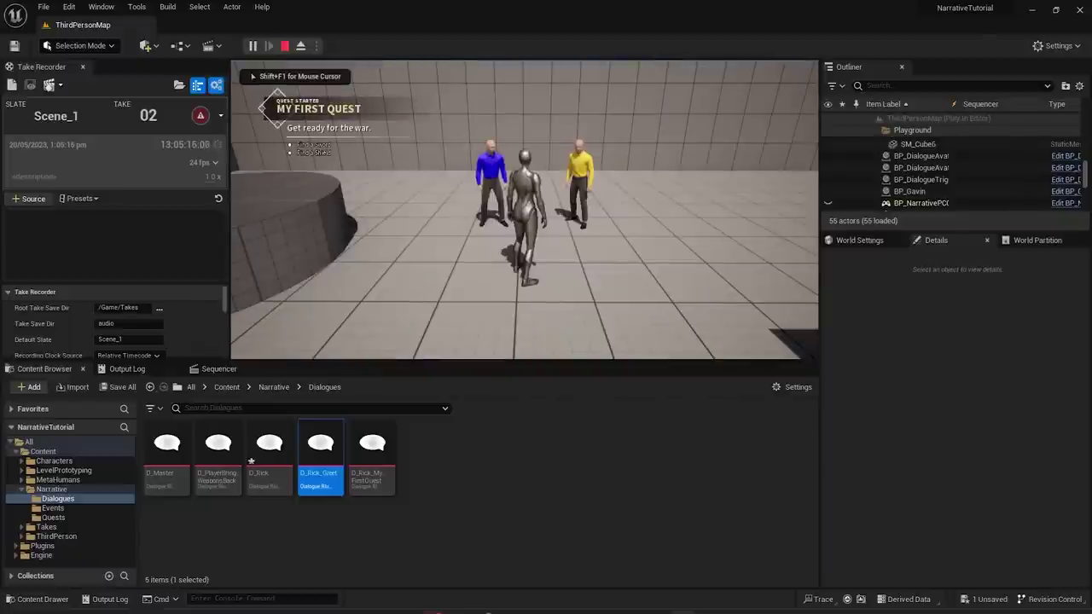
- Collect the sword and shield in the play test and hand them over to Rick
key(s)
key(w)
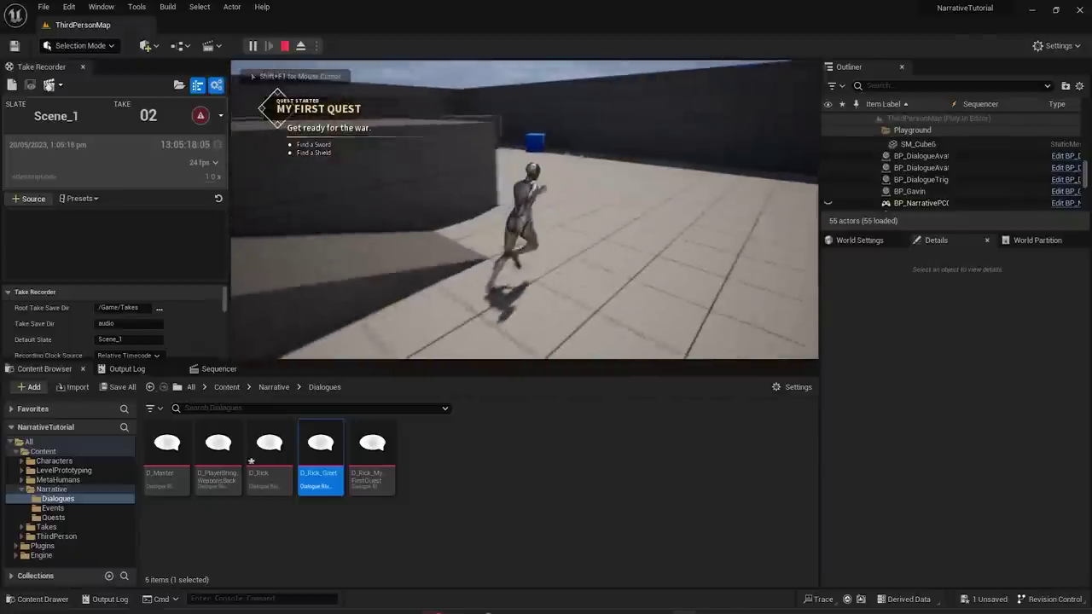
key(w)
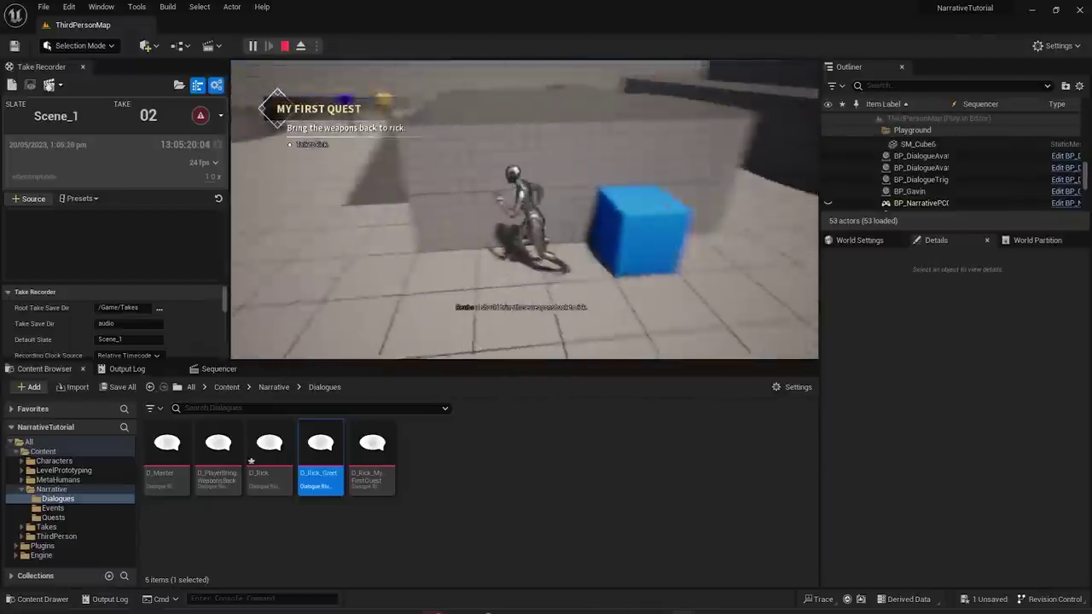
key(w)
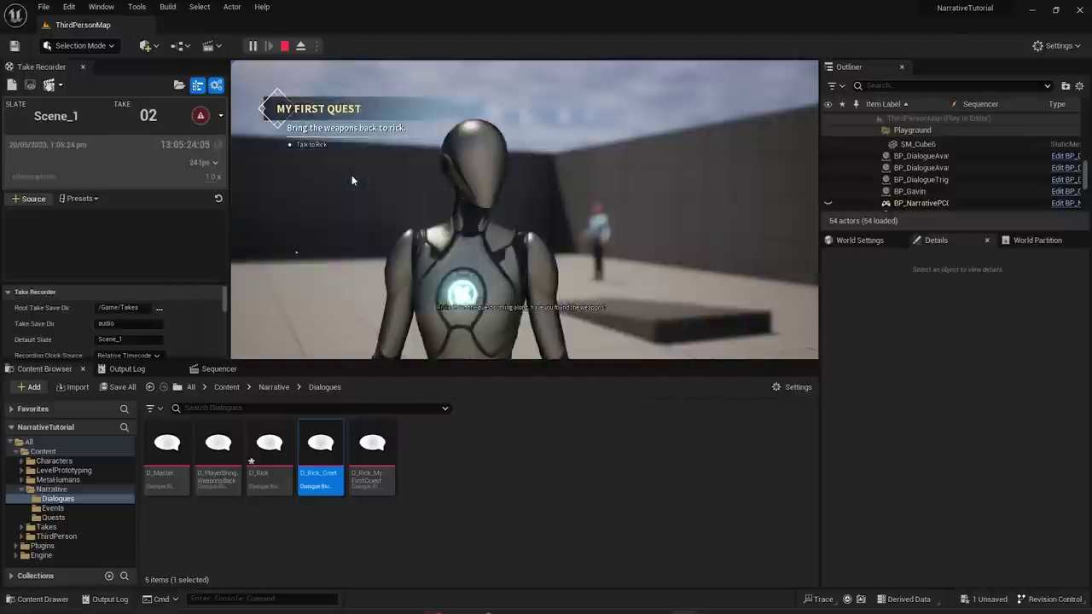
key(s)
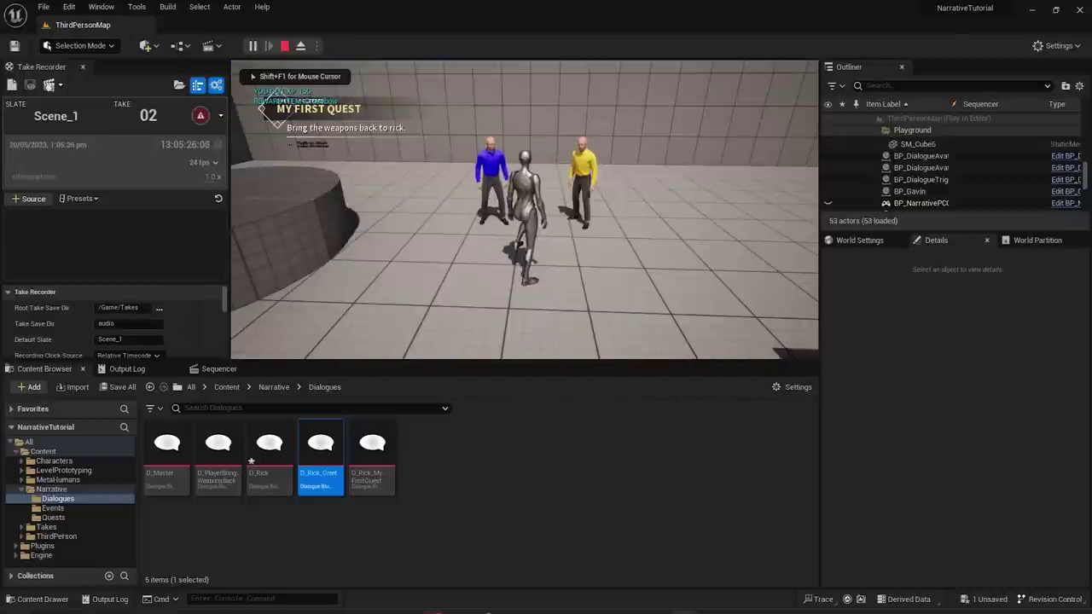
- Talk to Rick again, choose the response asking for a reward for helping earlier, and stop the play test
key(s)
key(w)
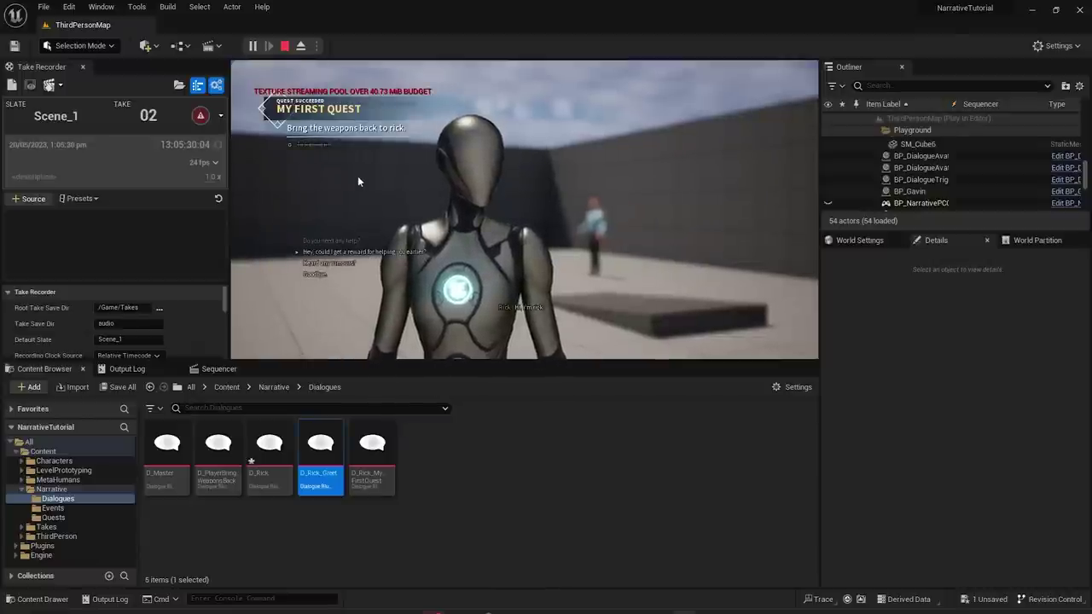
click(365, 254)
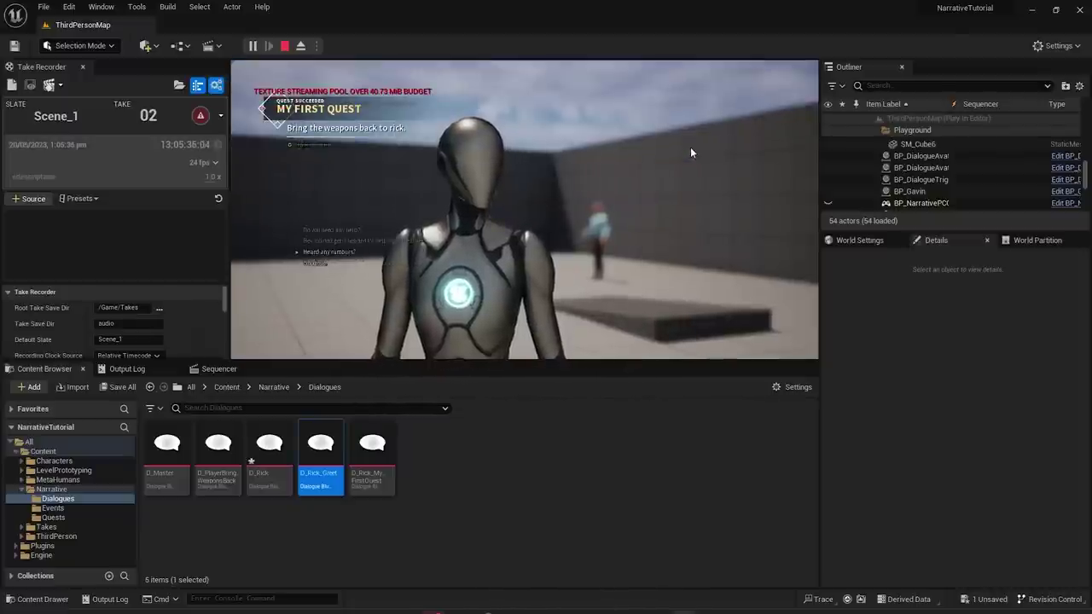
key(Escape)
- Search the project's Content folder for "narrativepc"
right_drag(587, 260, 449, 267)
scroll(580, 261, down, 1)
click(43, 451)
click(52, 489)
click(57, 498)
click(58, 518)
click(57, 498)
click(43, 451)
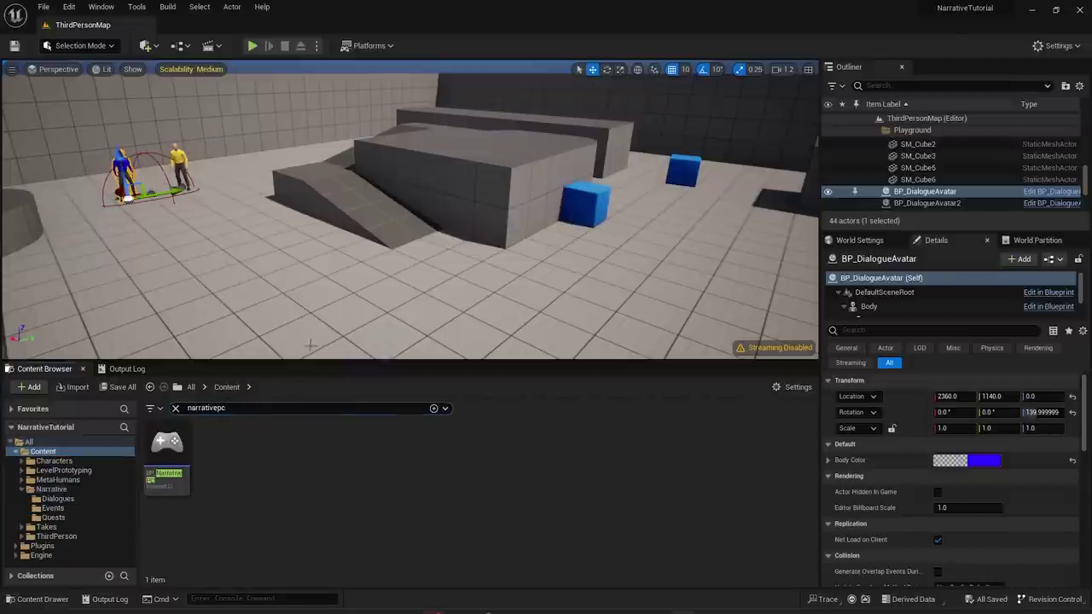
- Open the BP_NarrativePC blueprint and place a reference to its Narrative component in the event graph
double_click(176, 464)
right_drag(406, 227, 568, 285)
scroll(570, 284, down, 2)
right_drag(415, 298, 432, 255)
right_drag(524, 316, 543, 272)
drag(52, 139, 688, 252)
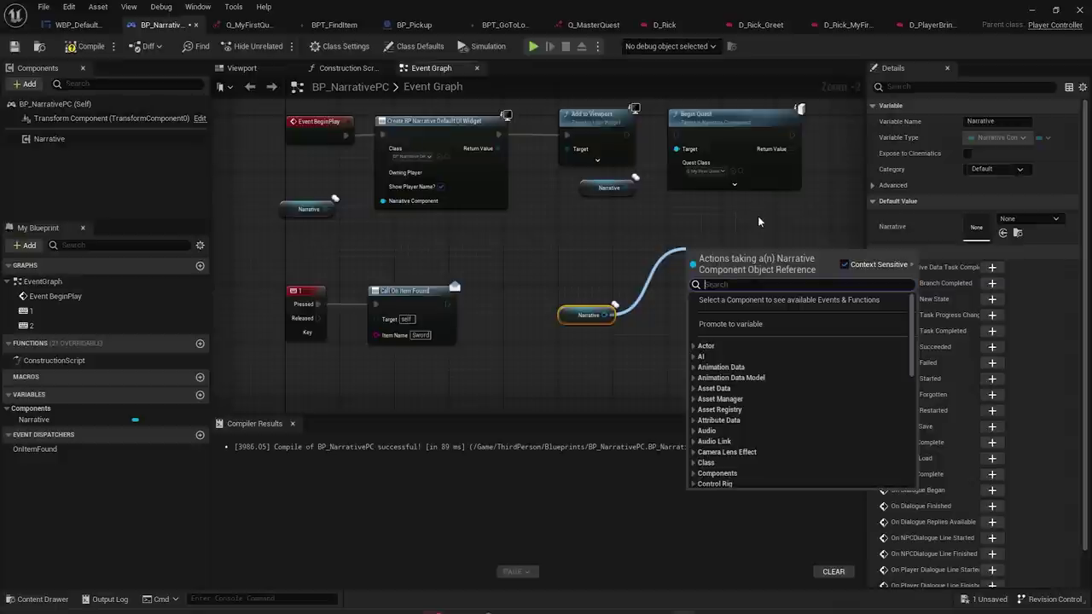
- Add a Get Quest node from the Narrative reference and set its quest class to Q_MyFirstQuest
text(is quest)
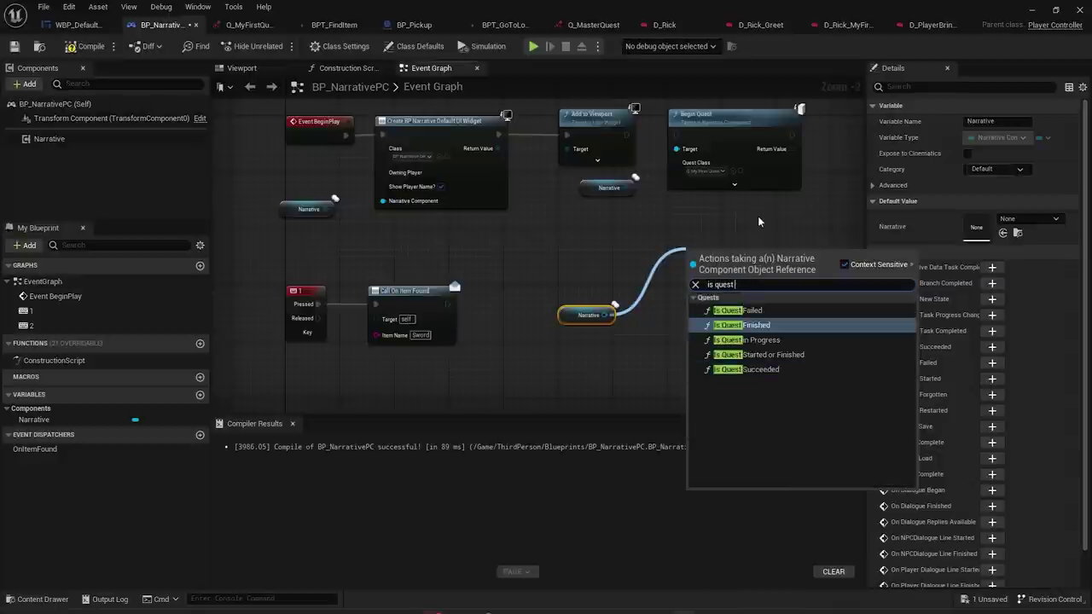
key(BackSpace)
key(BackSpace)
key(BackSpace)
key(BackSpace)
key(BackSpace)
key(BackSpace)
key(BackSpace)
key(BackSpace)
text(get)
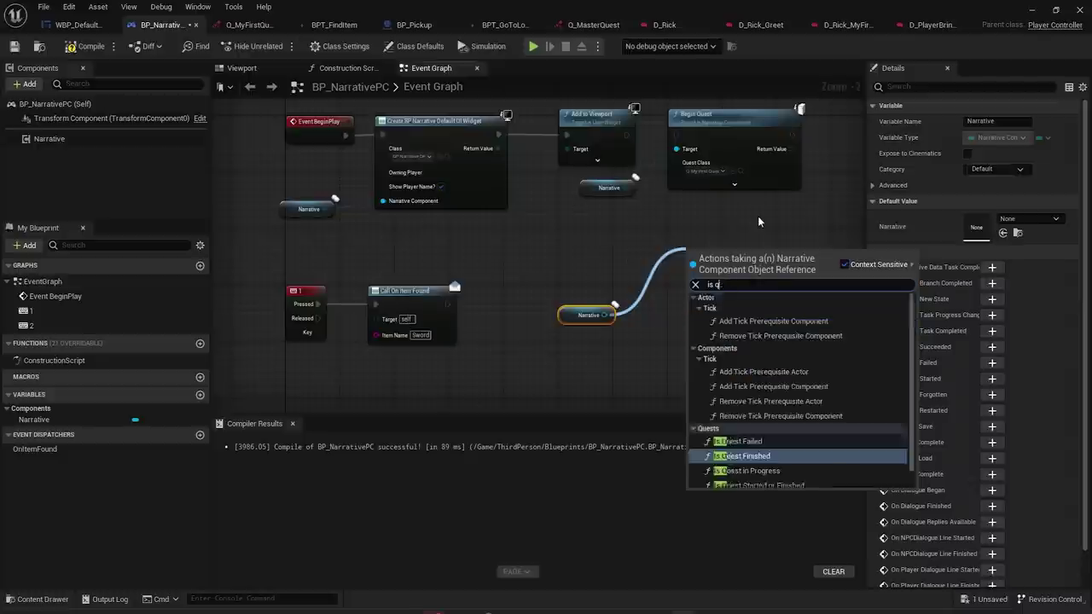
text( ques)
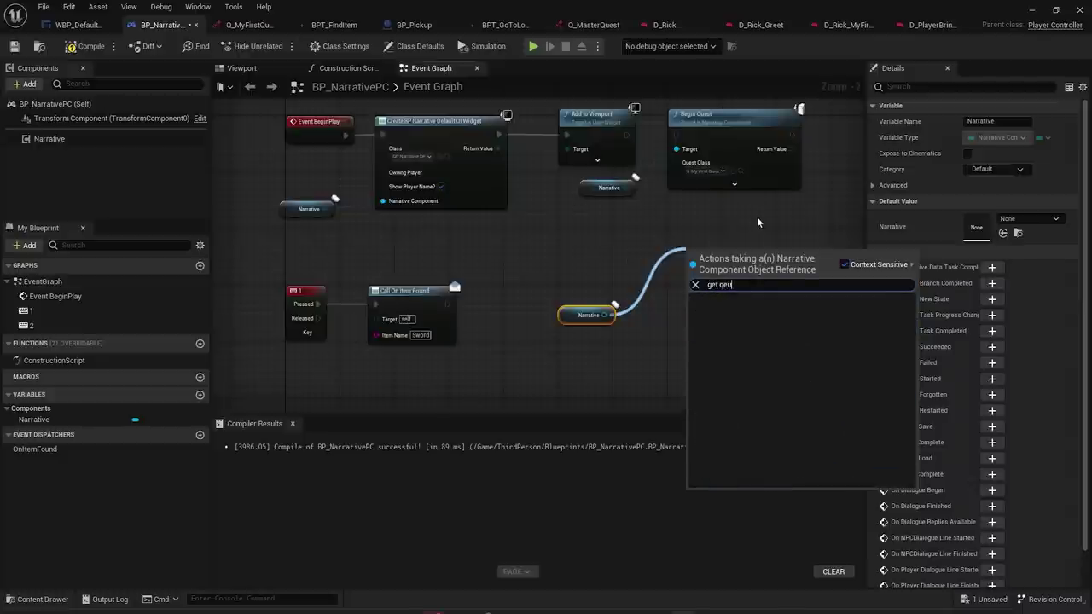
key(Return)
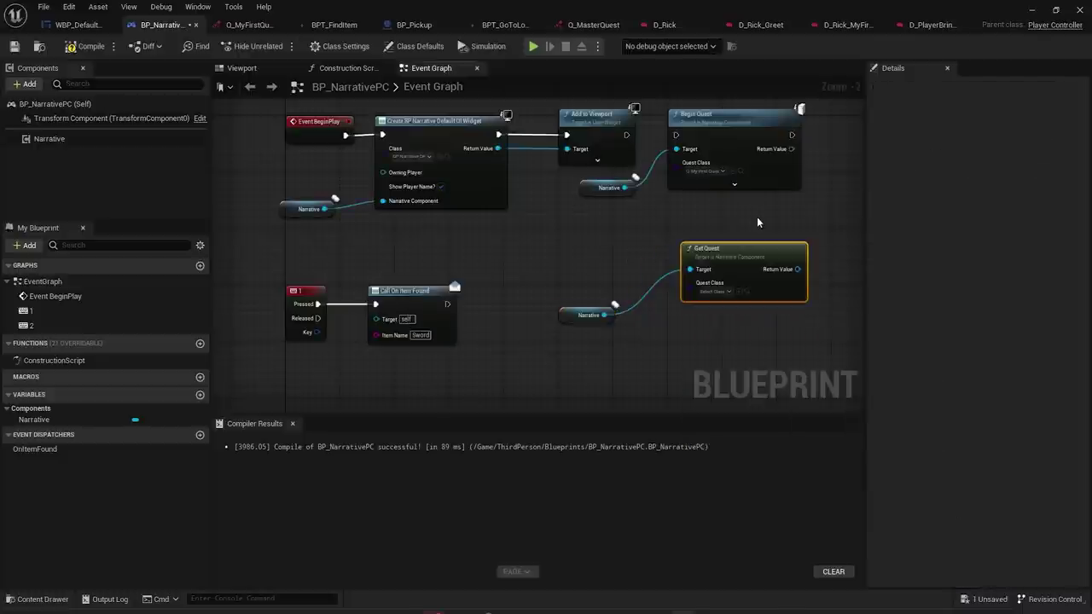
click(678, 355)
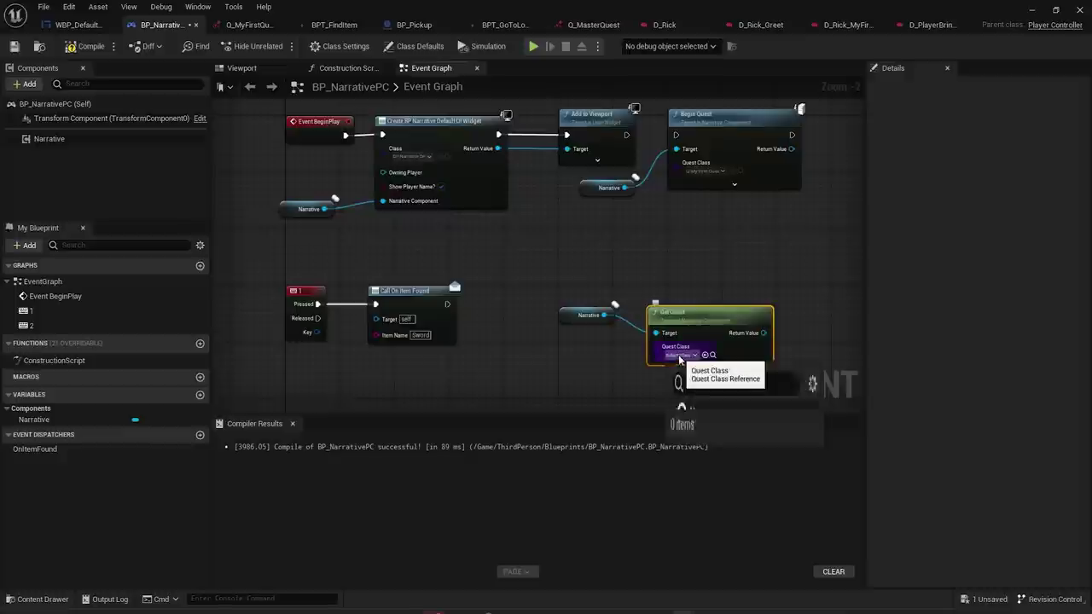
click(717, 410)
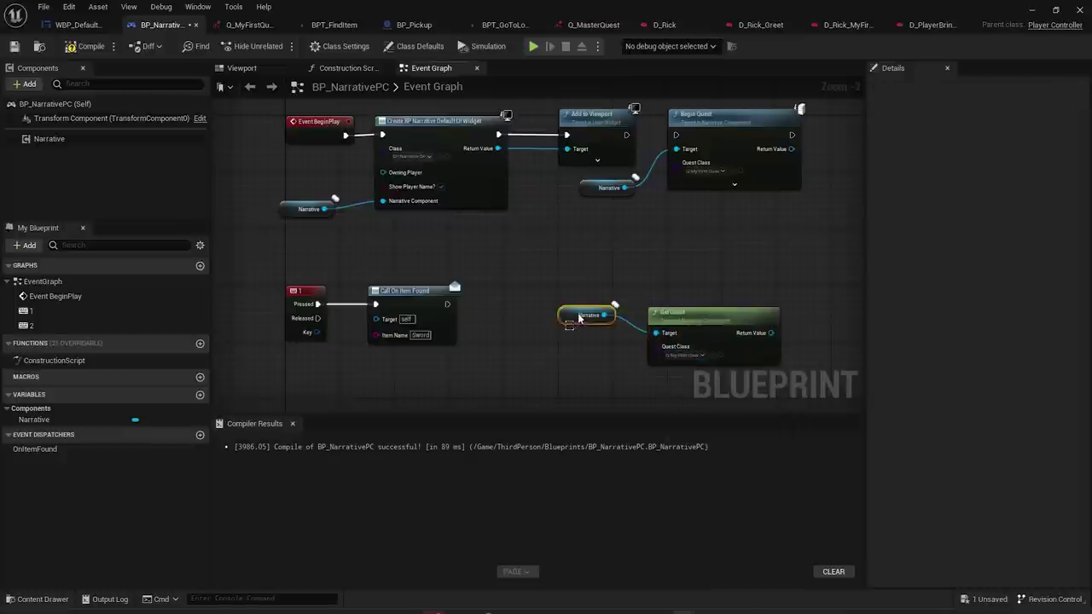
- Move the Narrative and Get Quest nodes beneath the 1 key event and delete that event's Call On Item Found node
drag(579, 317, 562, 365)
ctrl+click(730, 322)
drag(730, 322, 373, 371)
right_drag(375, 372, 468, 306)
click(479, 218)
key(Delete)
- Get the current state from the Get Quest result and get the description of that state
drag(508, 315, 584, 301)
text(get current state)
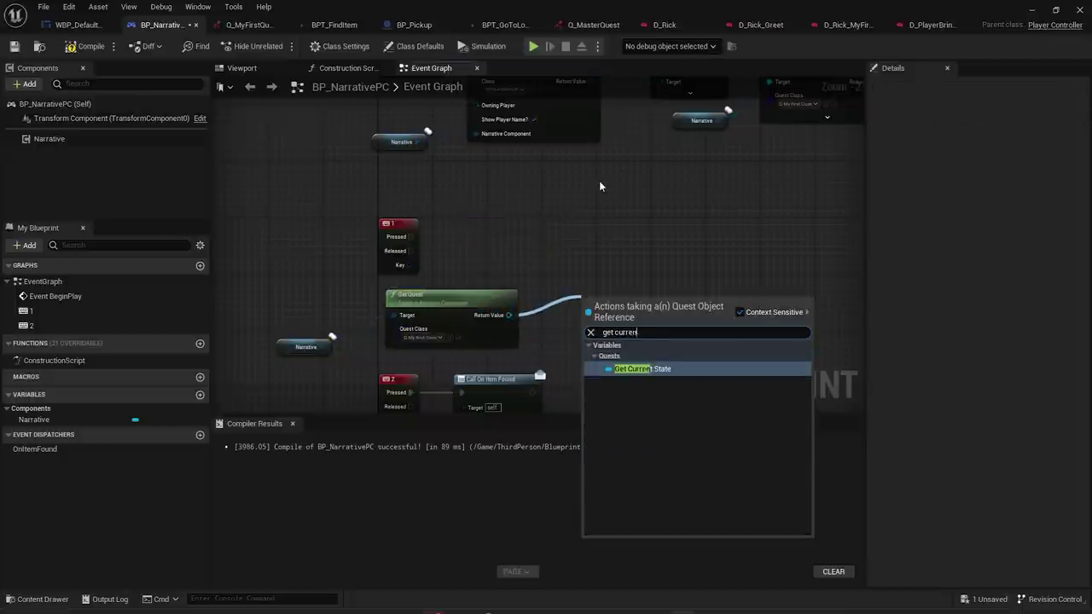
key(Return)
drag(601, 307, 698, 318)
text(get desc)
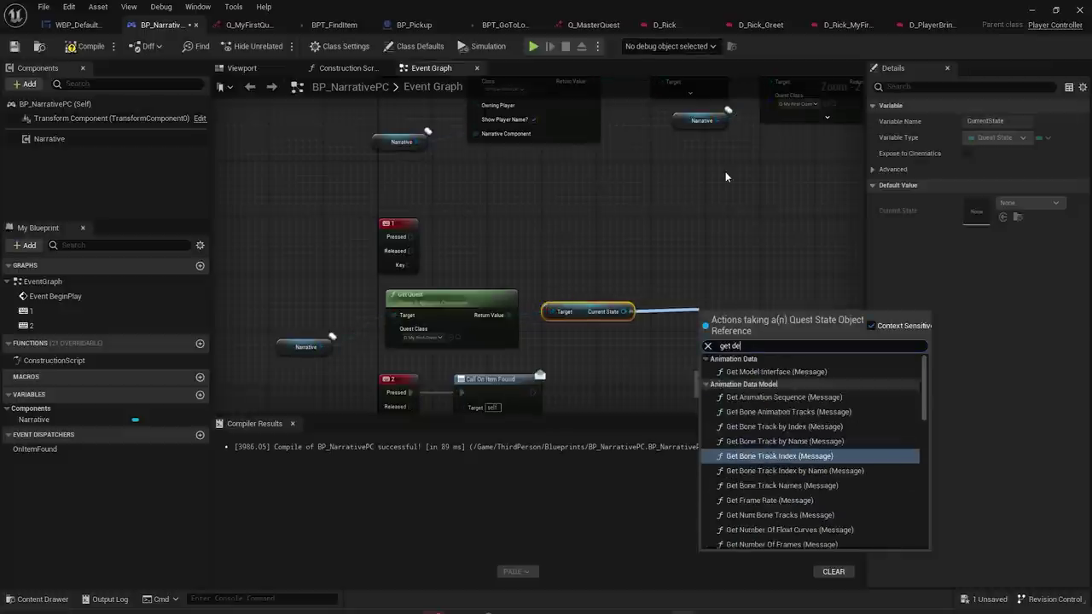
key(Return)
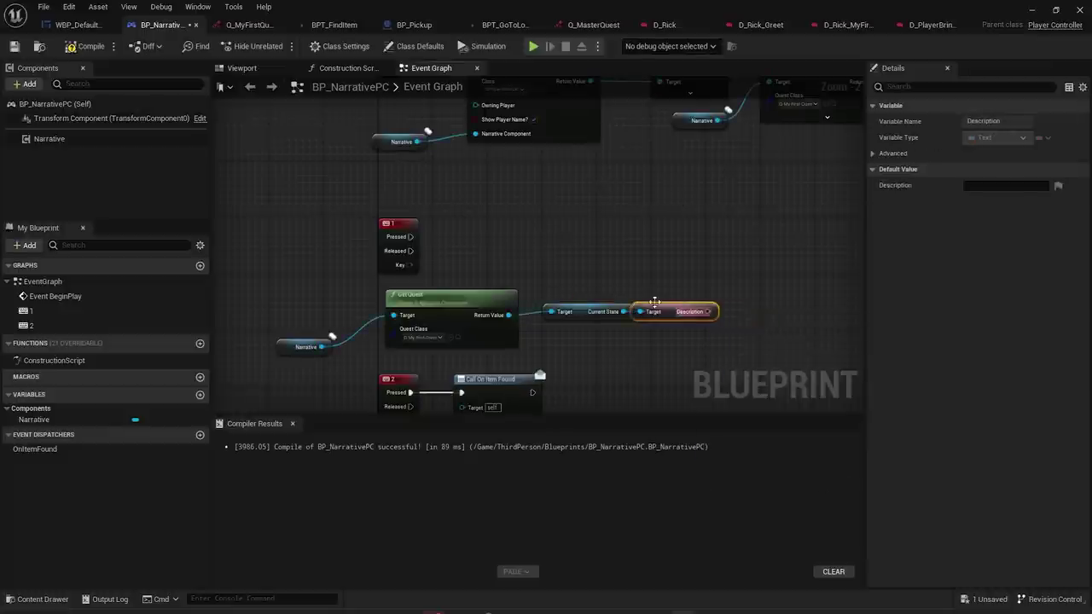
- Add a Print String node to the 1 key's Pressed output and feed it the state description
drag(570, 237, 836, 239)
text(print)
key(Return)
drag(710, 312, 791, 265)
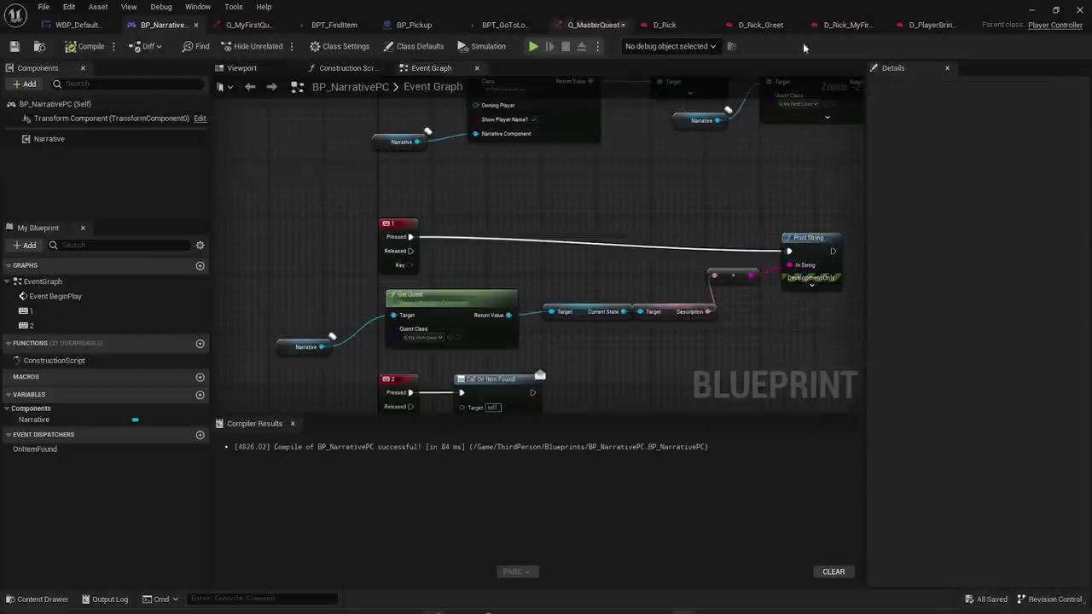
- In Q_MyFirstQuest, set the GotWeapons state's description to "I've found the weapons. I need to bring them back to rick." and save
click(247, 25)
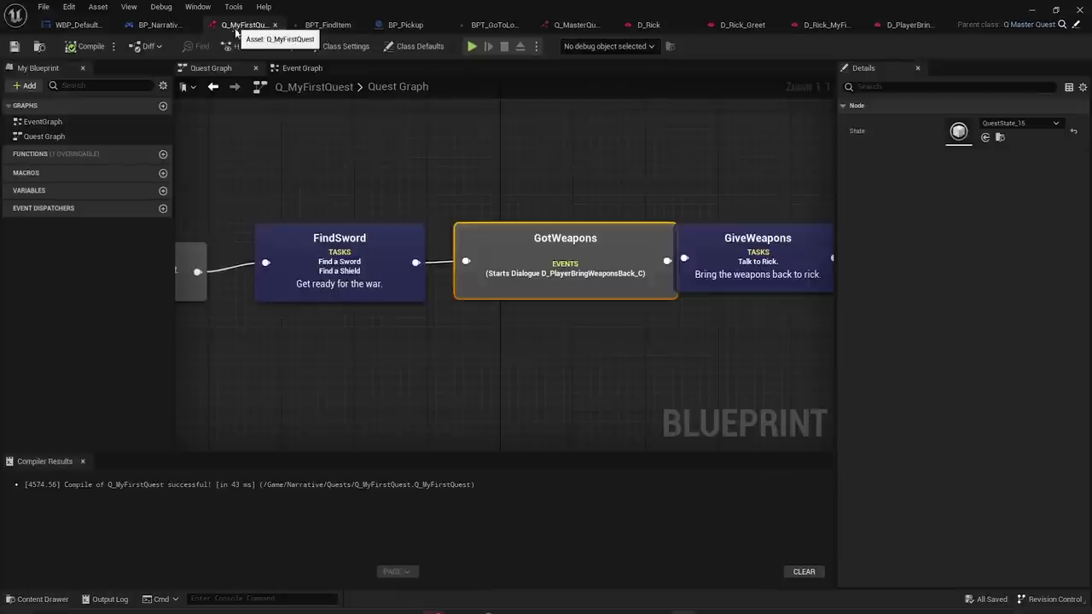
scroll(521, 255, down, 1)
scroll(521, 254, down, 1)
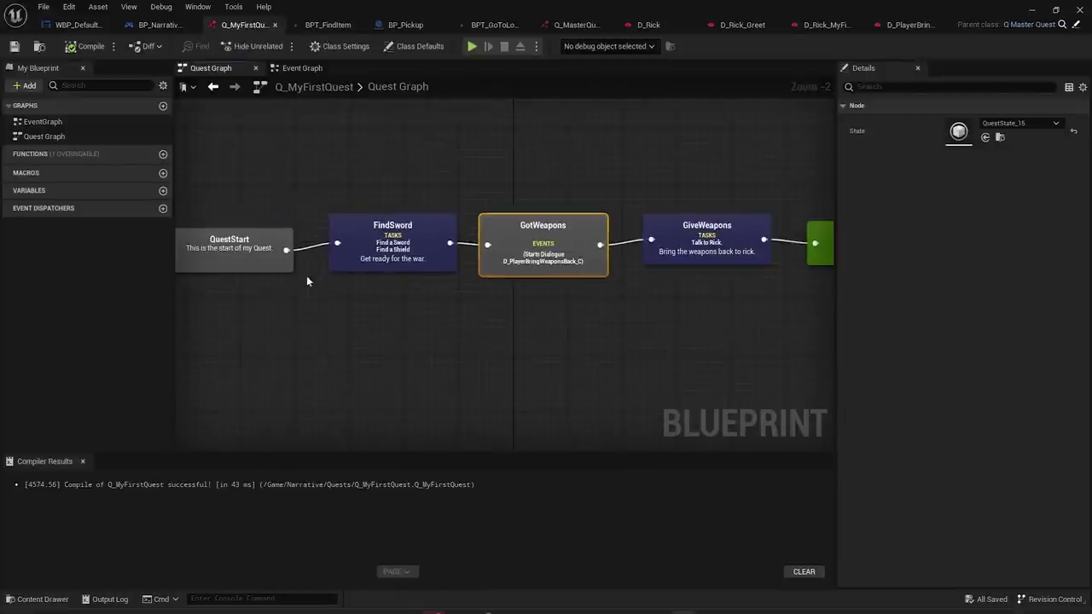
click(210, 252)
click(550, 243)
click(971, 136)
text(I've found)
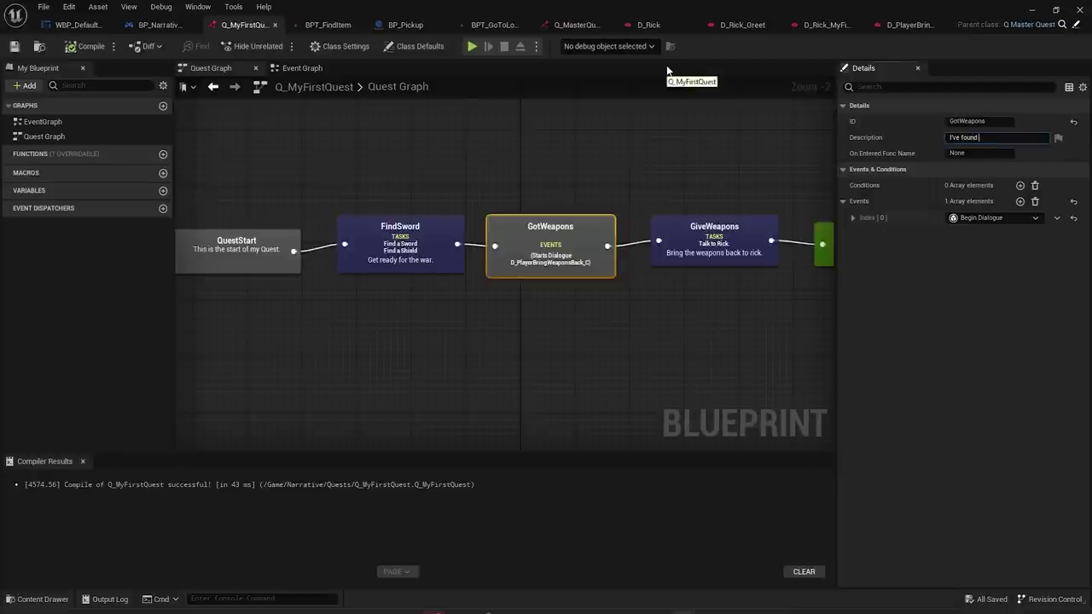
text( the weapons. I need to bring them back t)
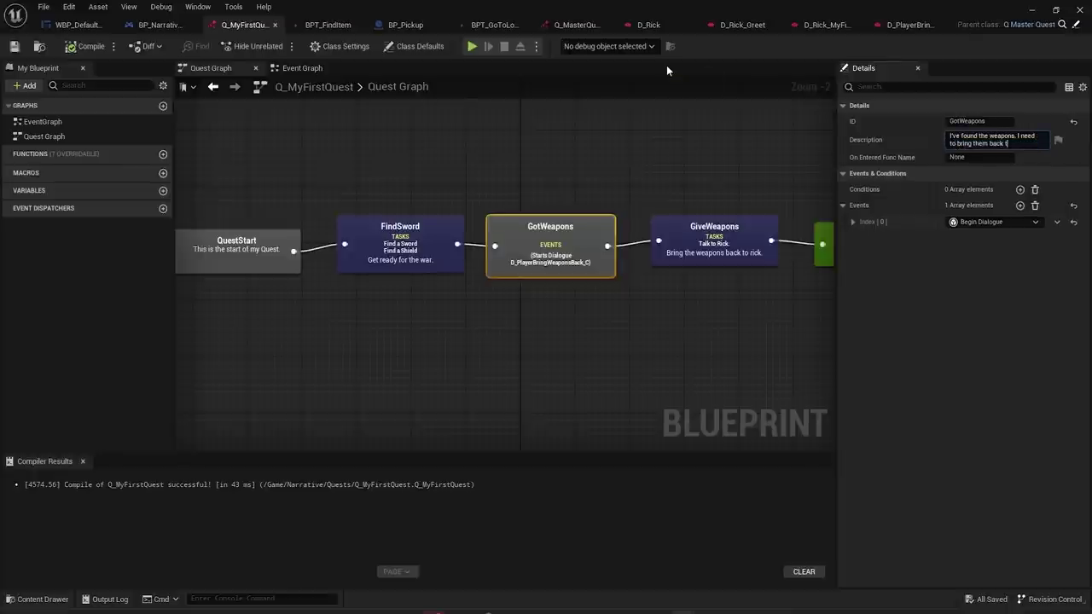
text(o rick.)
key(Return)
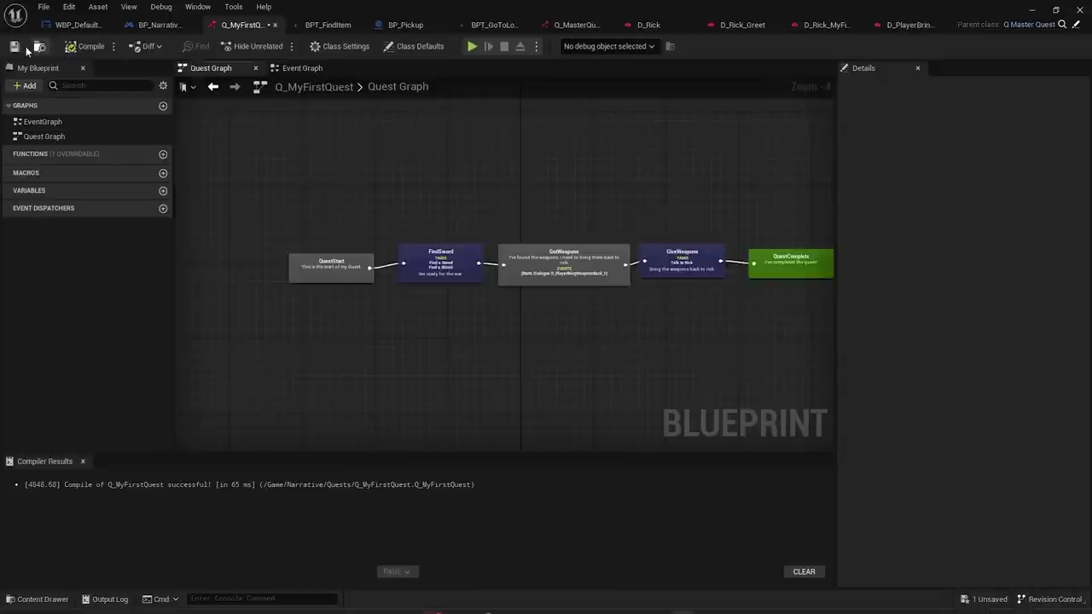
click(15, 46)
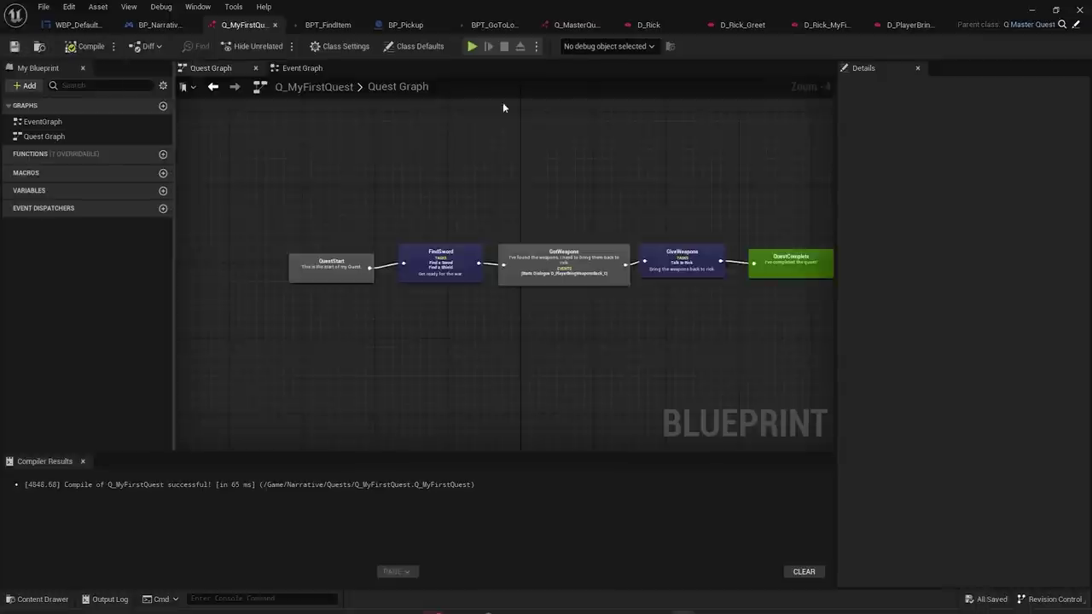
- Return to the level, play it, and talk to Rick to start My First Quest
click(1031, 10)
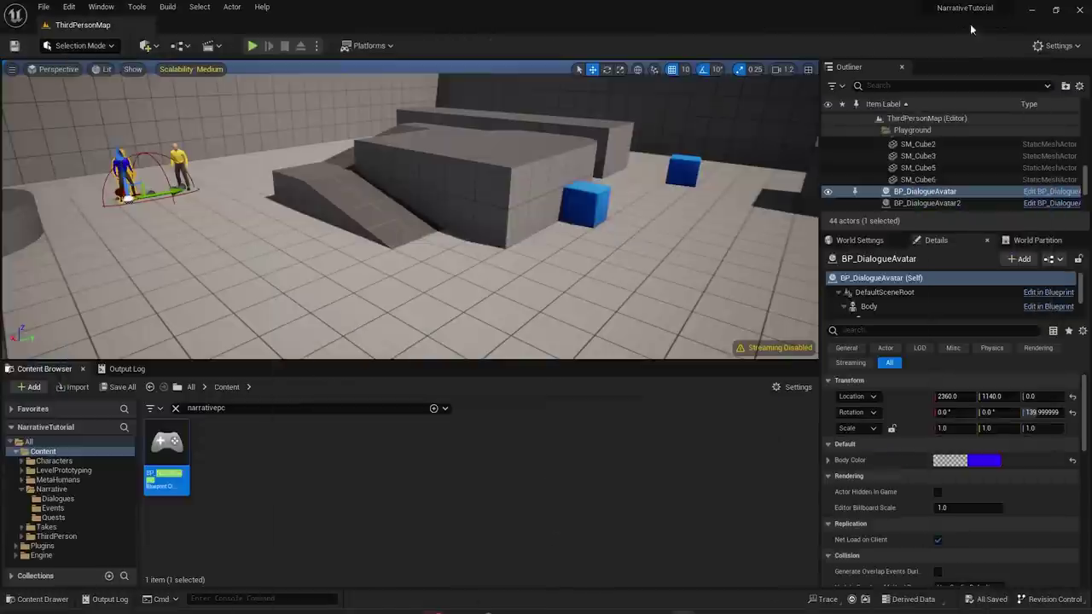
click(253, 46)
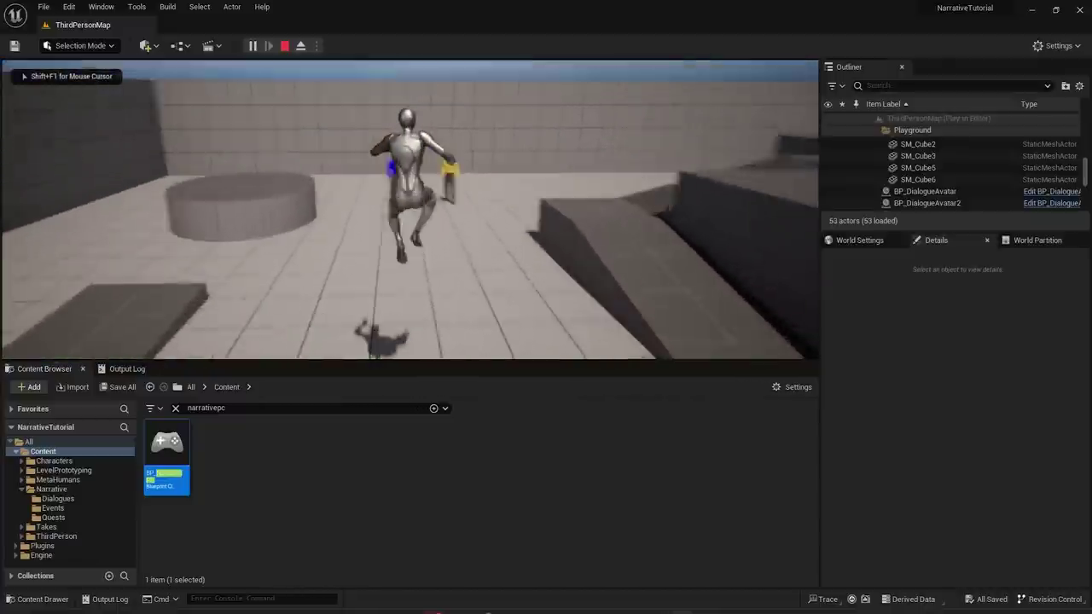
key(w)
key(e)
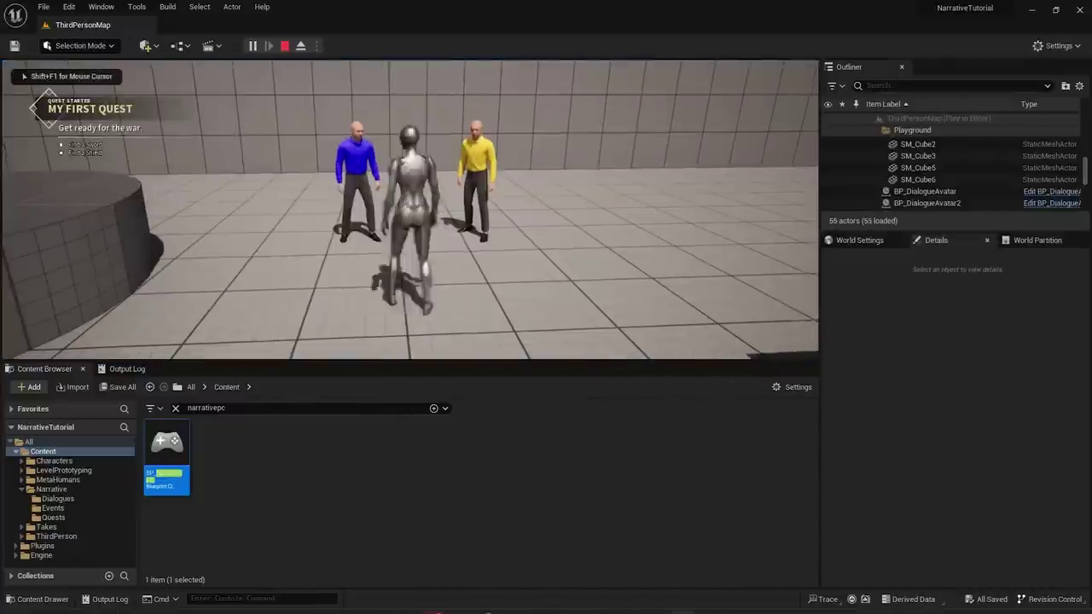
- Print the quest's current state description in the play test before collecting any weapons
key(s)
key(d)
key(w)
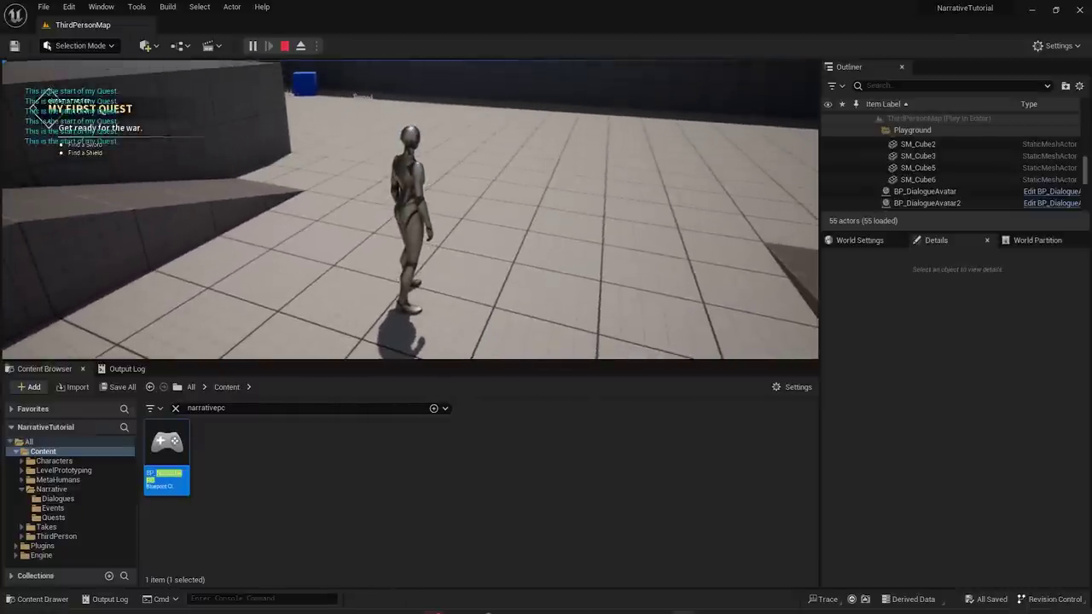
key(w)
key(space)
key(s)
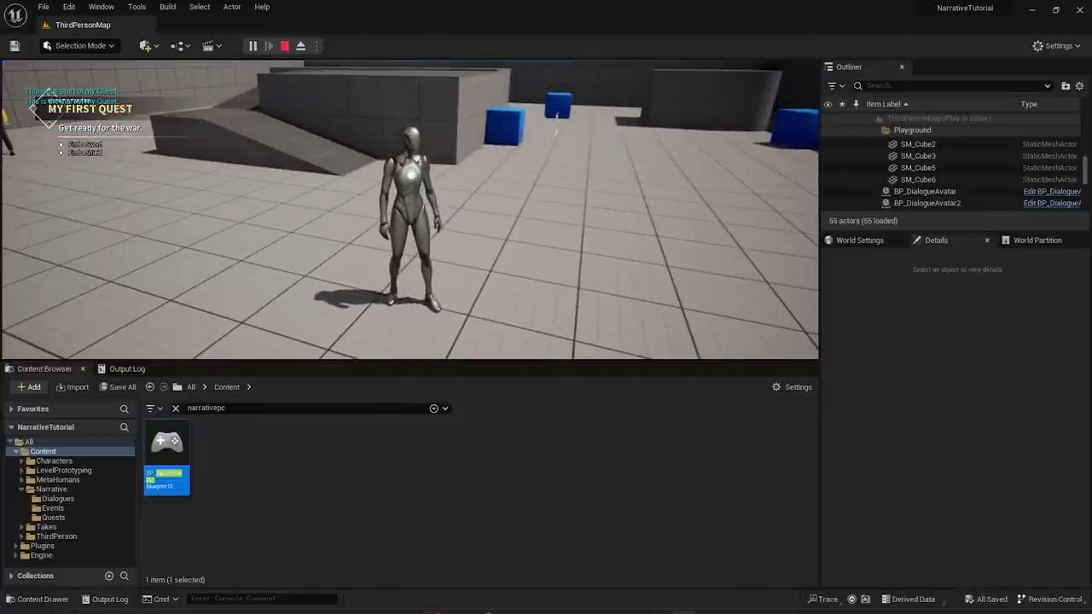
- Collect the sword and shield, print the quest's state description again, and stop the play test
key(w)
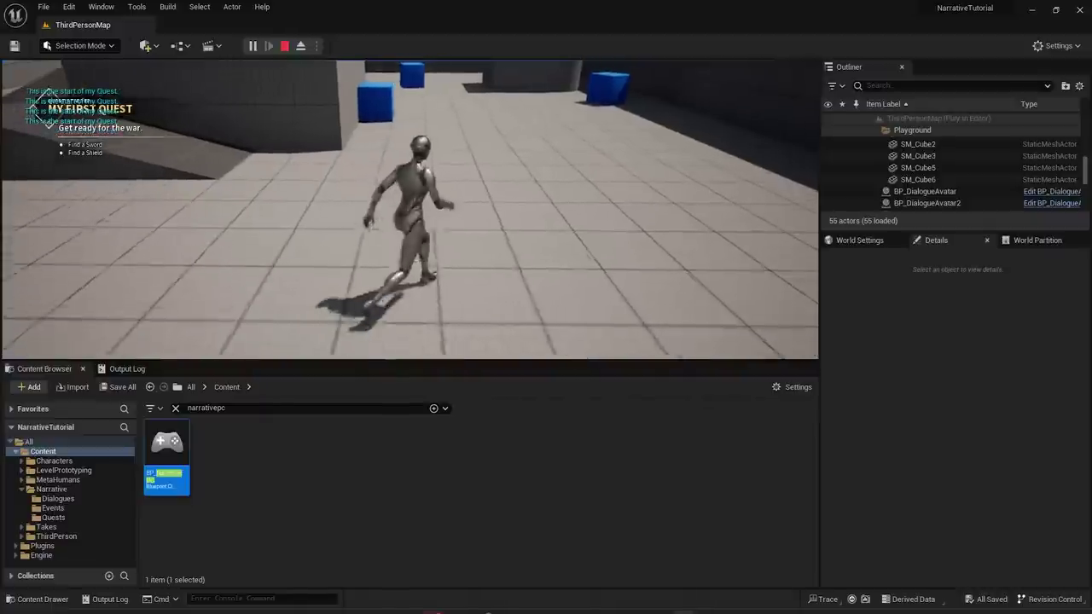
key(a)
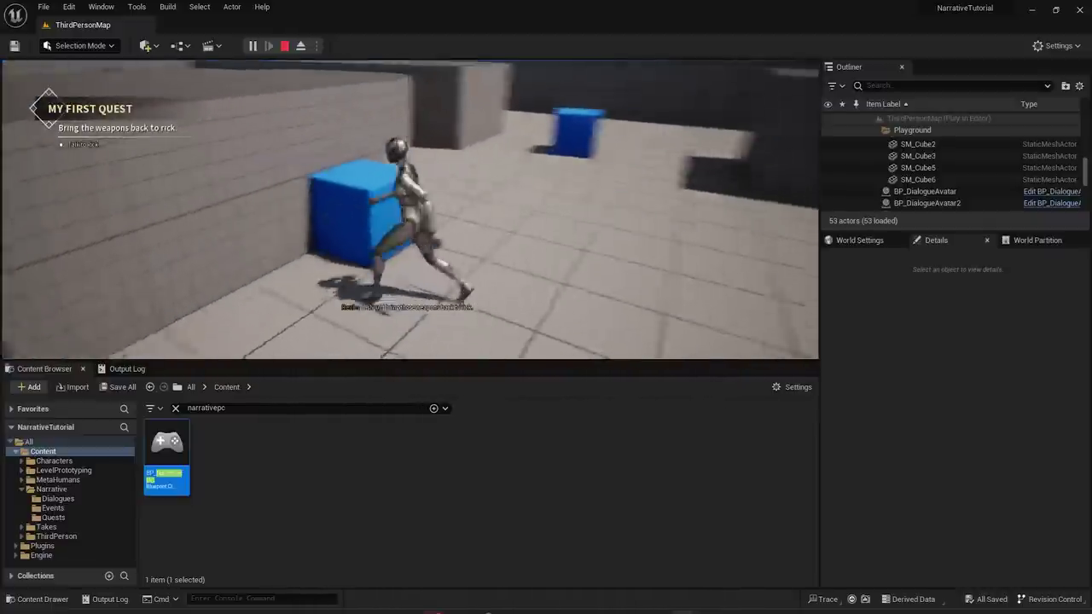
key(w)
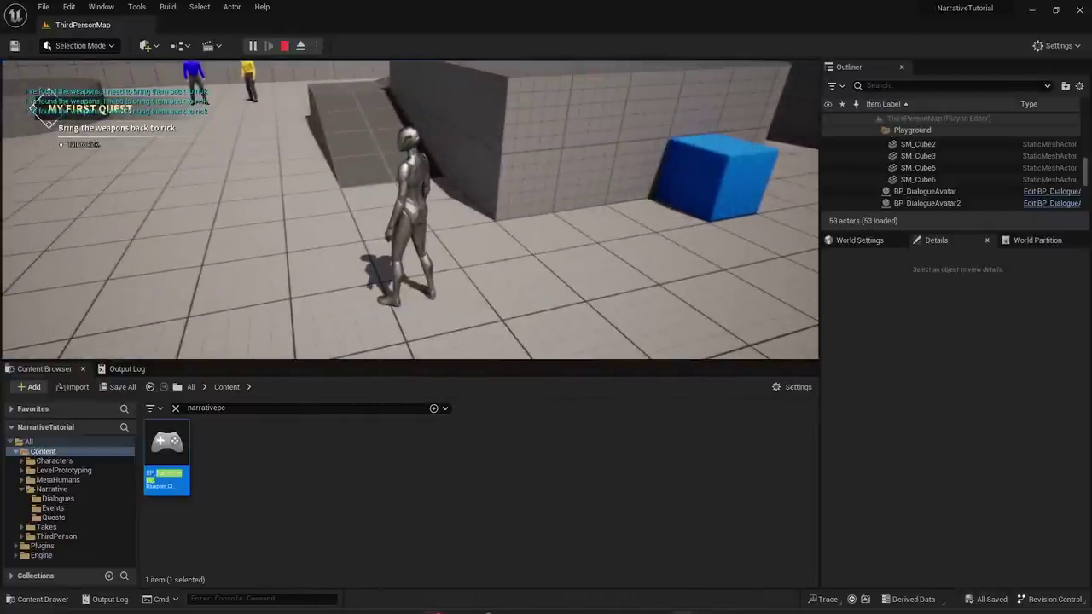
key(d)
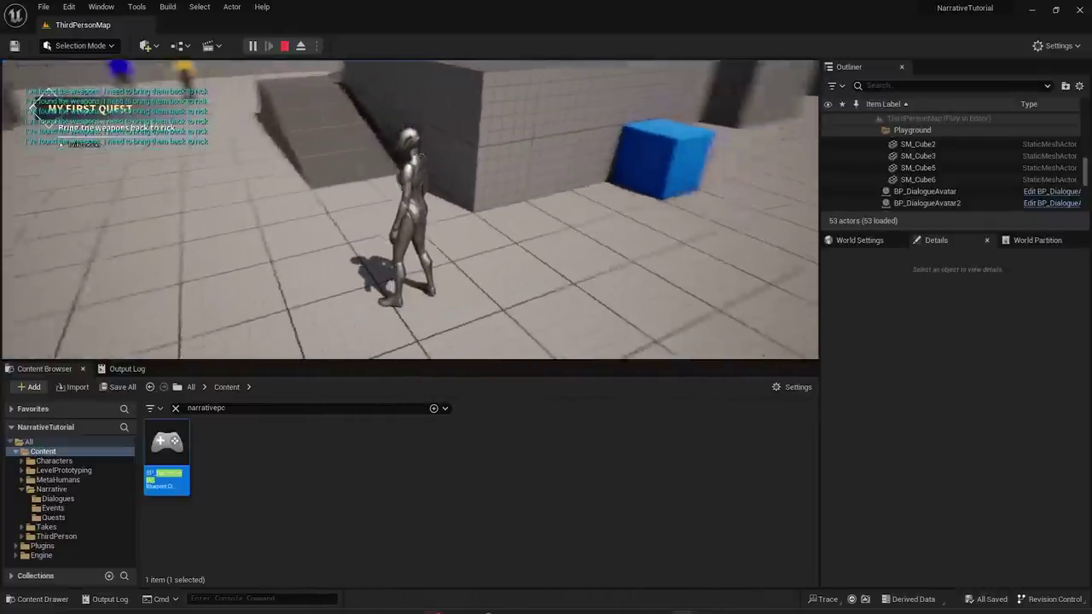
key(d)
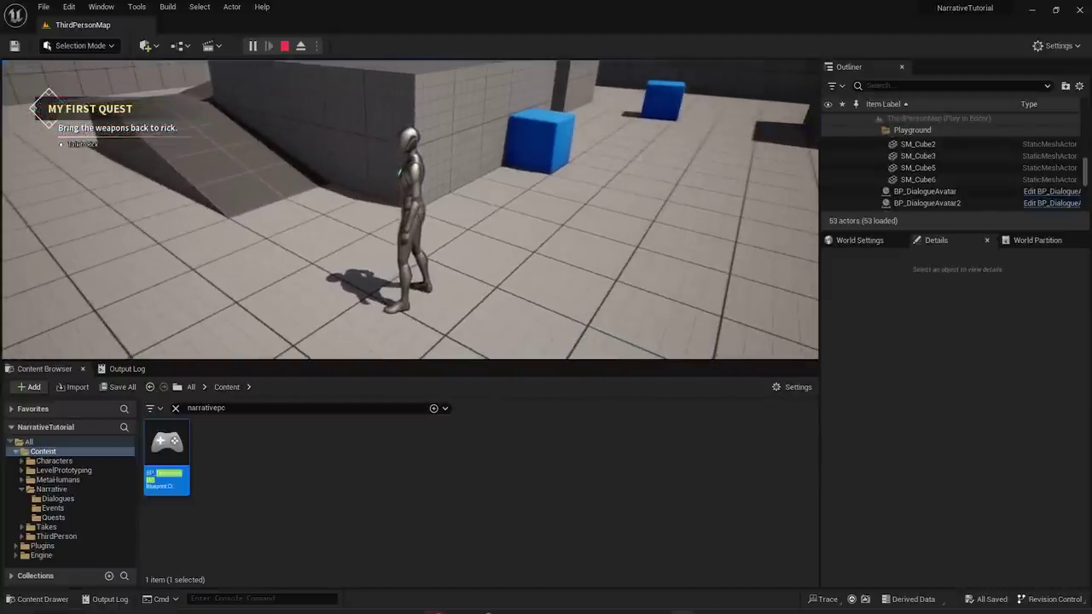
key(Escape)
- In BP_NarrativePC, add a Create Widget node to the 1 key's Pressed output with the class BP_QuestJournal
key(alt+Tab)
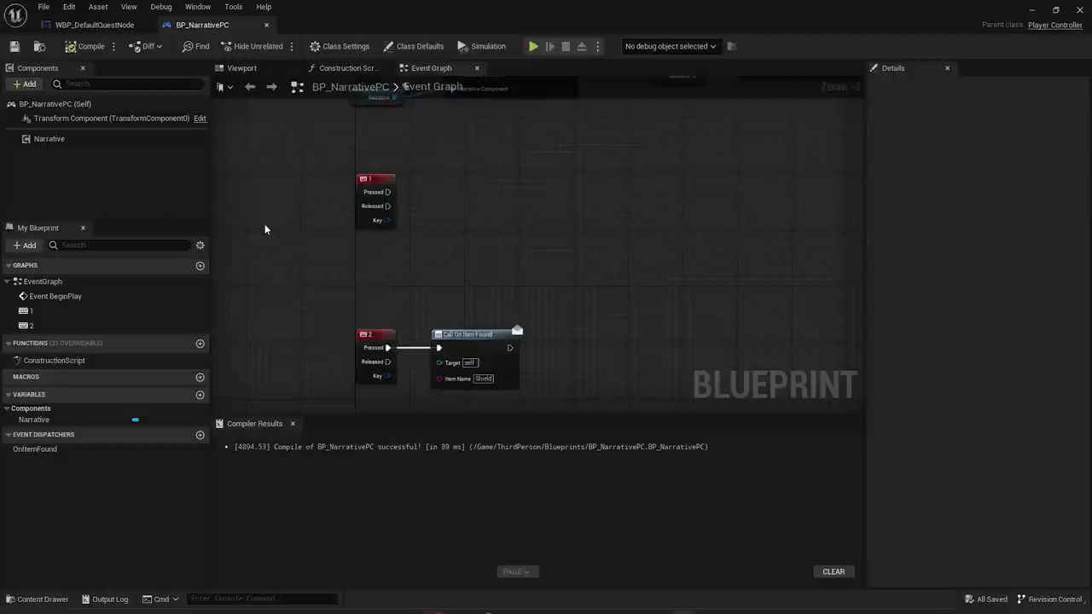
right_drag(326, 217, 315, 272)
drag(384, 248, 488, 253)
text(create)
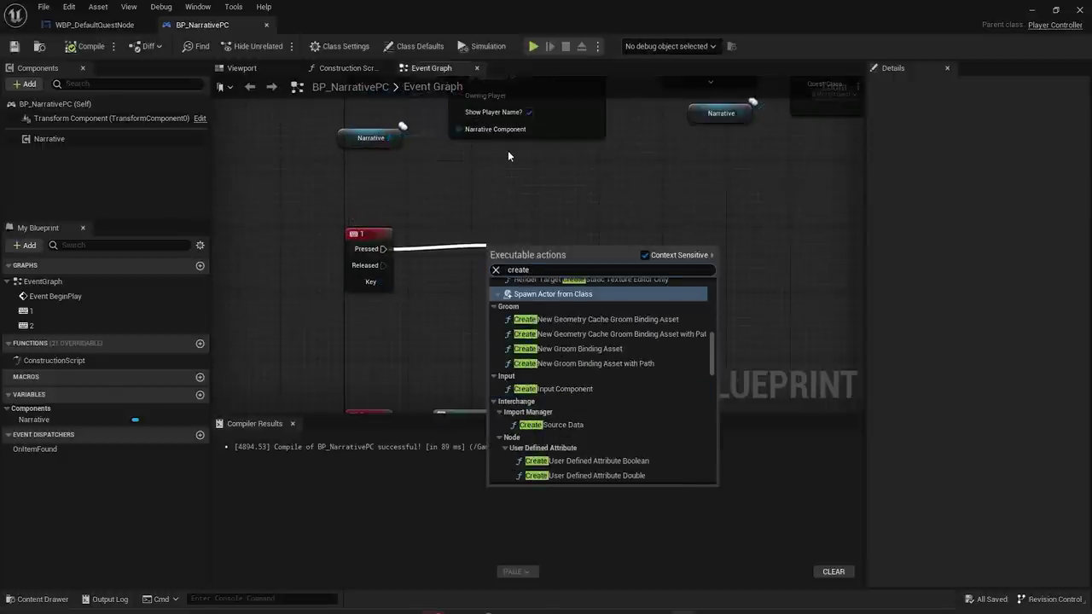
text(widget)
key(Return)
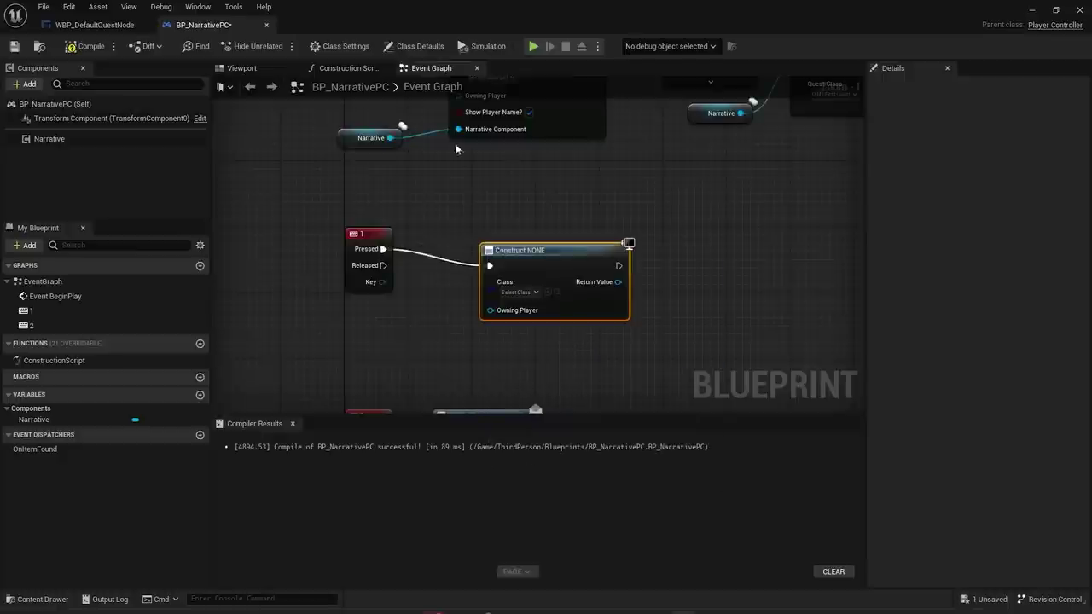
drag(523, 255, 515, 239)
click(510, 276)
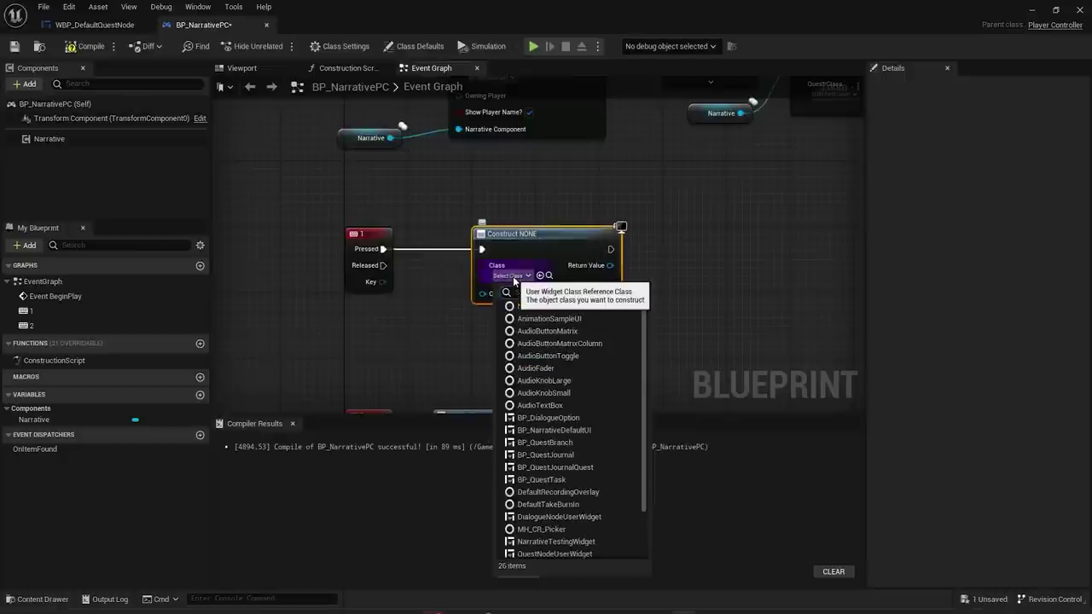
text(journ)
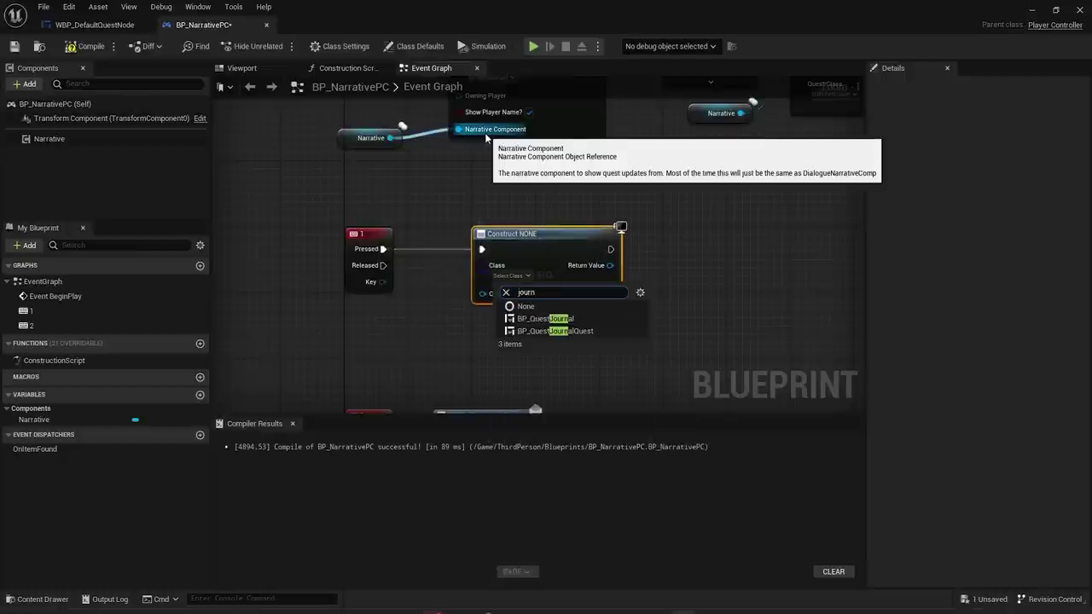
click(559, 318)
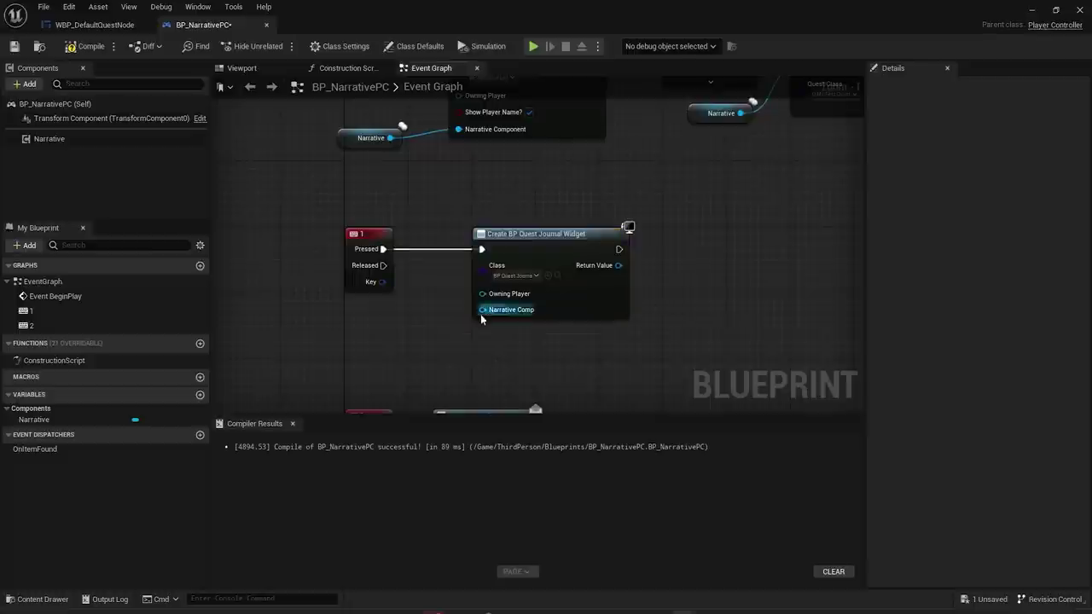
- Connect a Narrative reference to the journal widget's Narrative Comp input and add the created widget to the viewport
drag(59, 142, 515, 343)
drag(618, 265, 701, 278)
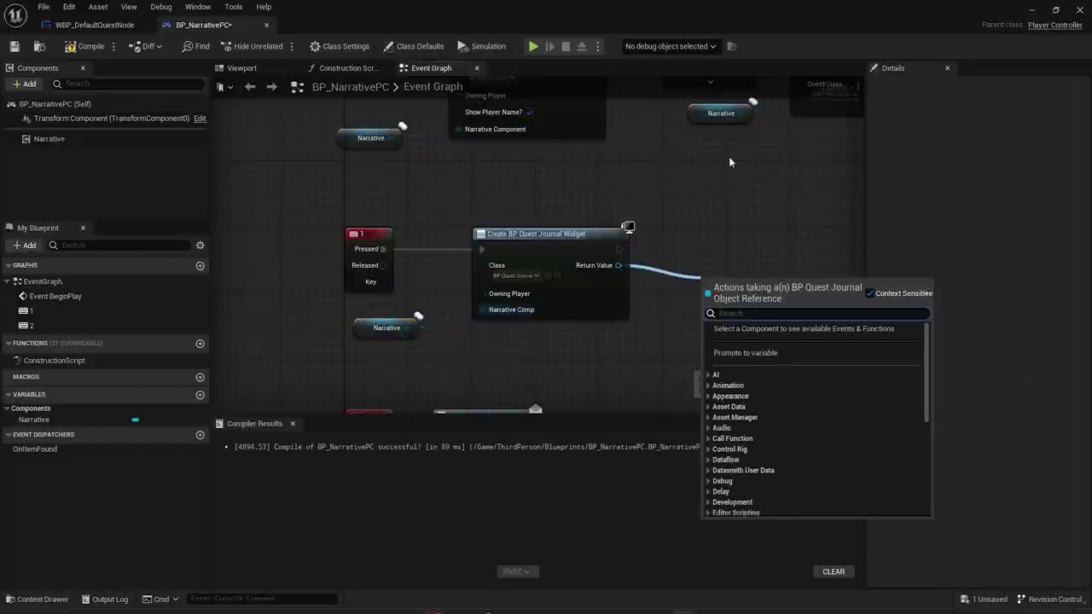
text(add to vi)
key(Return)
drag(731, 301, 722, 250)
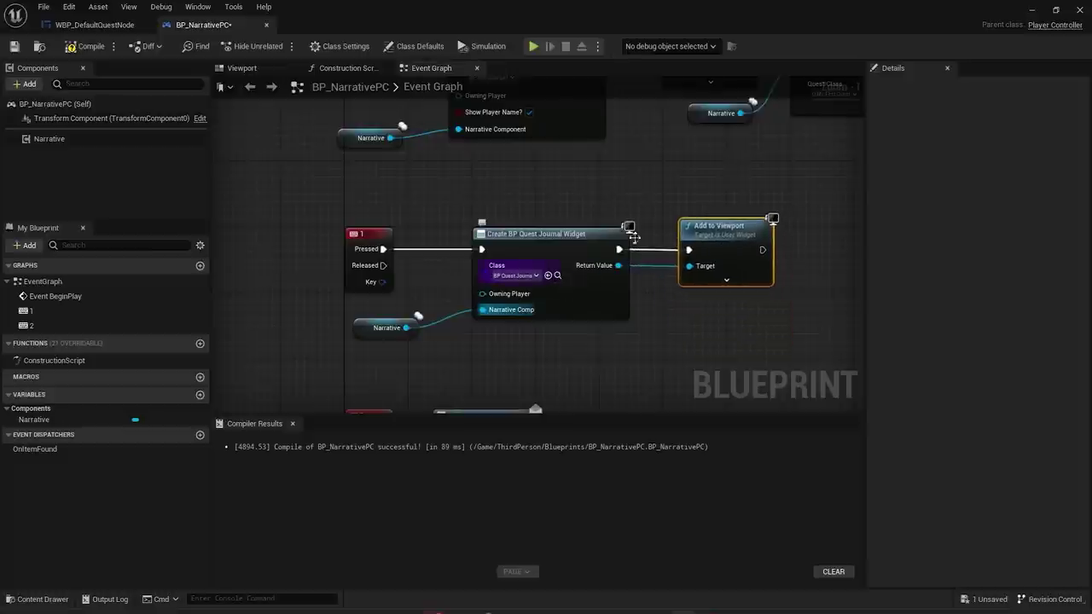
- Open the BP_QuestJournal widget and examine its designer layout and event graph
click(1034, 10)
double_click(366, 480)
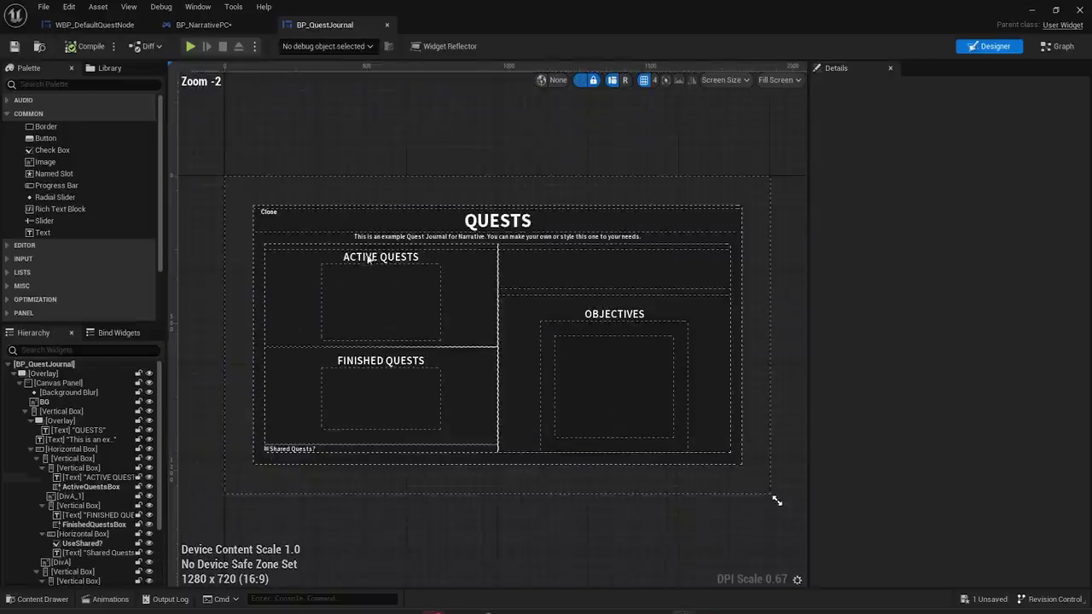
click(628, 348)
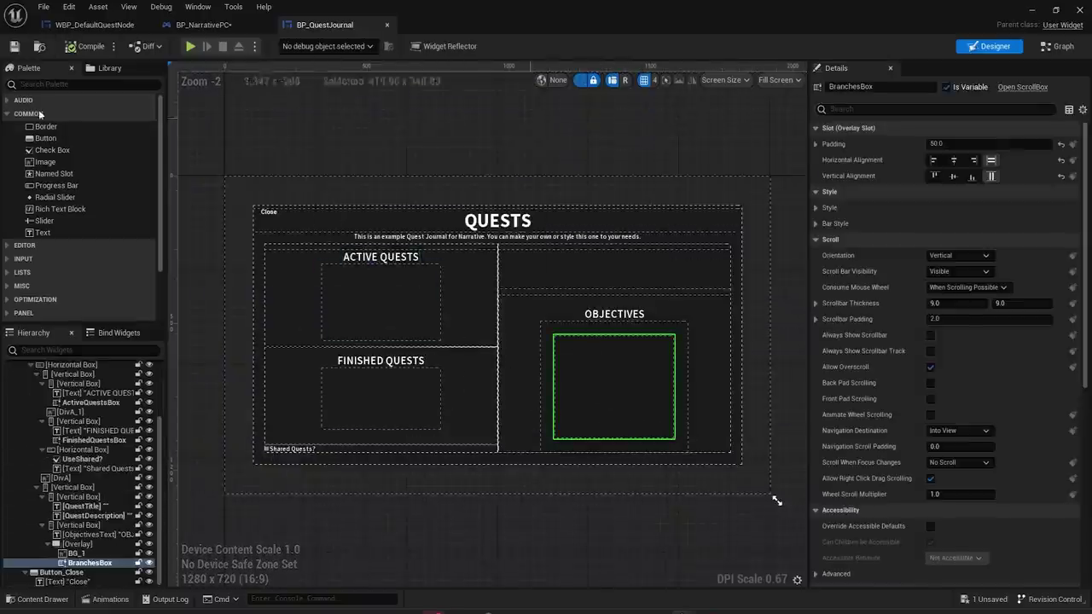
click(1061, 51)
scroll(644, 259, down, 5)
right_drag(666, 276, 537, 275)
right_drag(439, 234, 488, 329)
right_drag(527, 224, 648, 228)
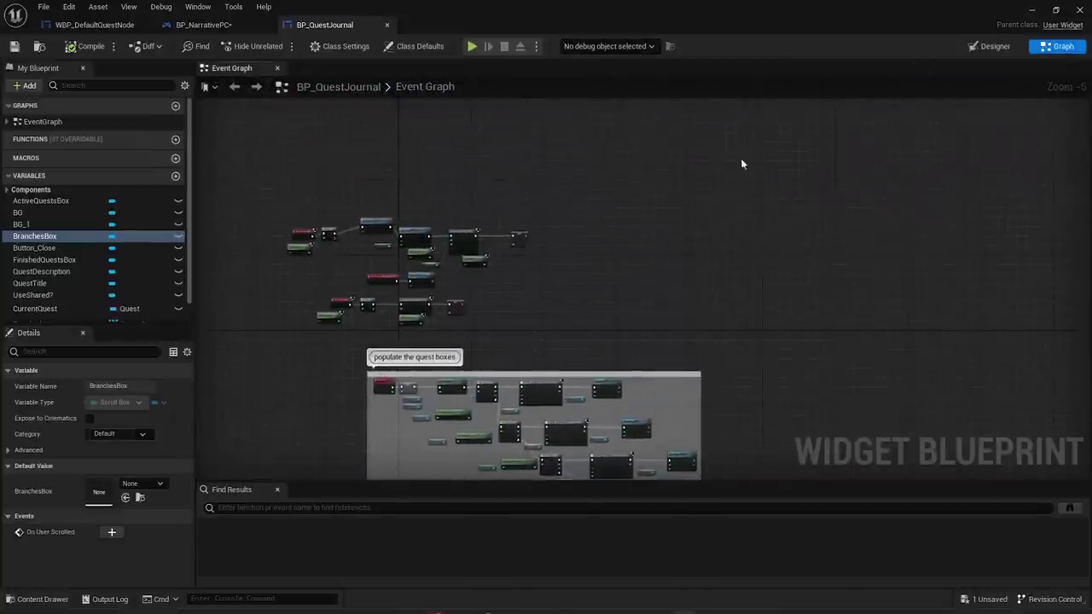
click(1032, 11)
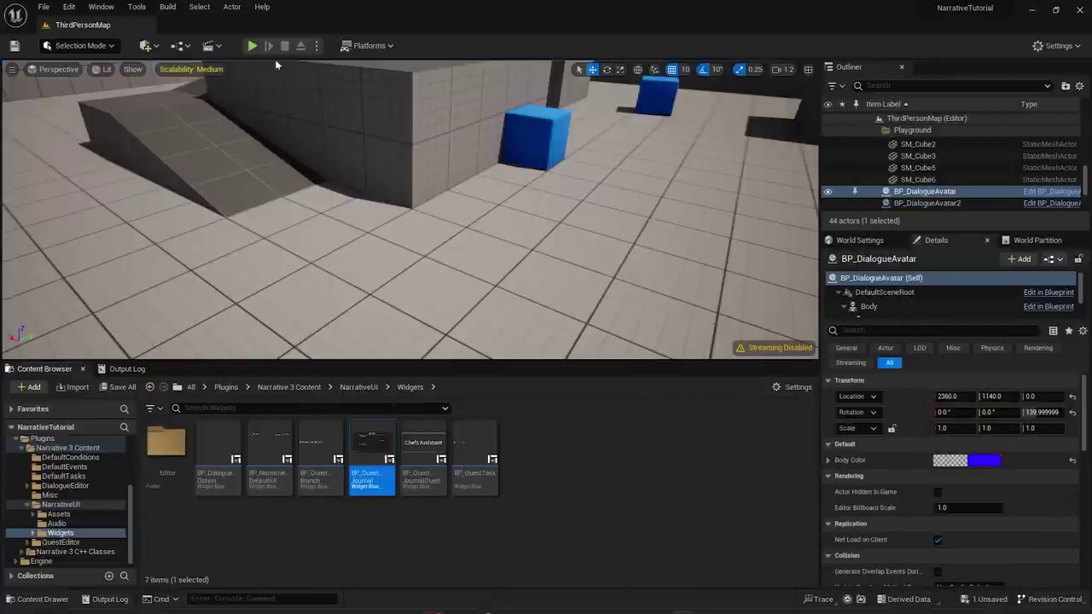
- Start a play test, view the quest journal before accepting any quest in an enlarged viewport, and close the journal
click(254, 45)
click(499, 209)
key(w)
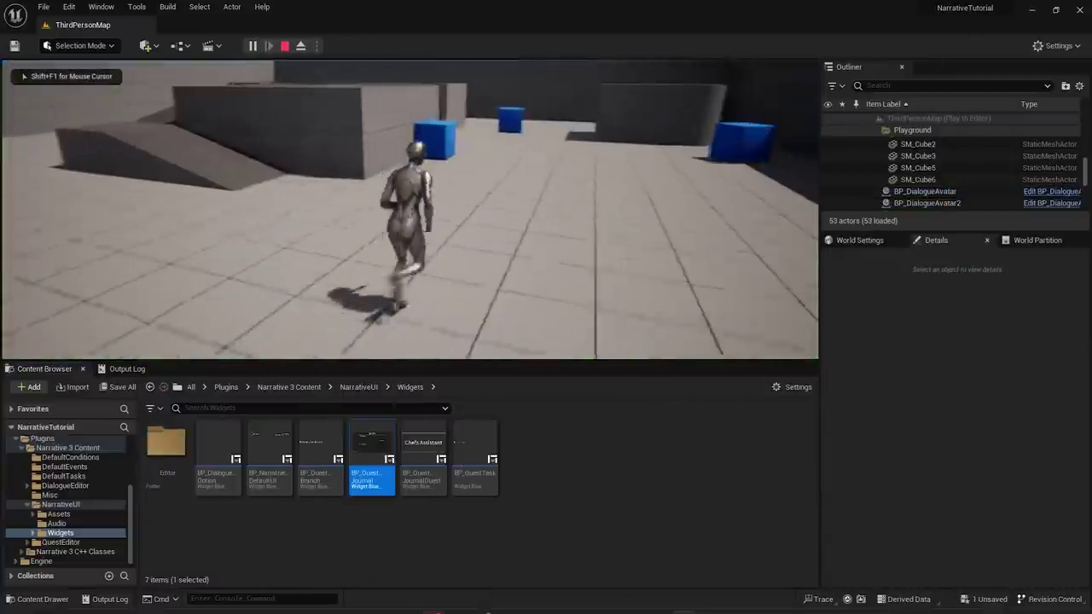
key(j)
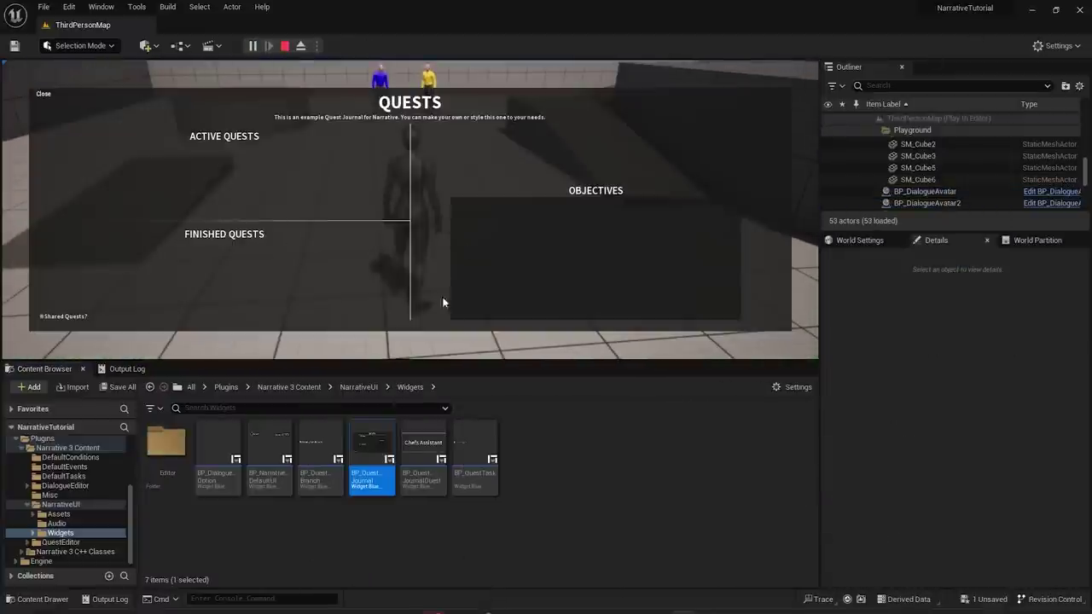
drag(500, 362, 493, 455)
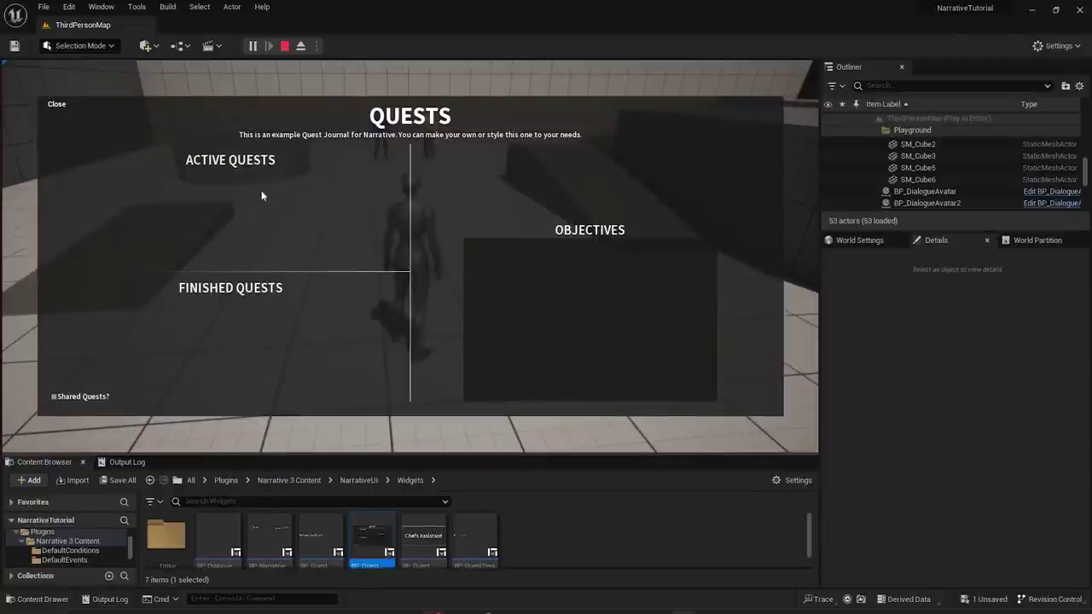
click(57, 104)
- Walk to Rick and go through his dialogue to accept the weapons quest
key(w)
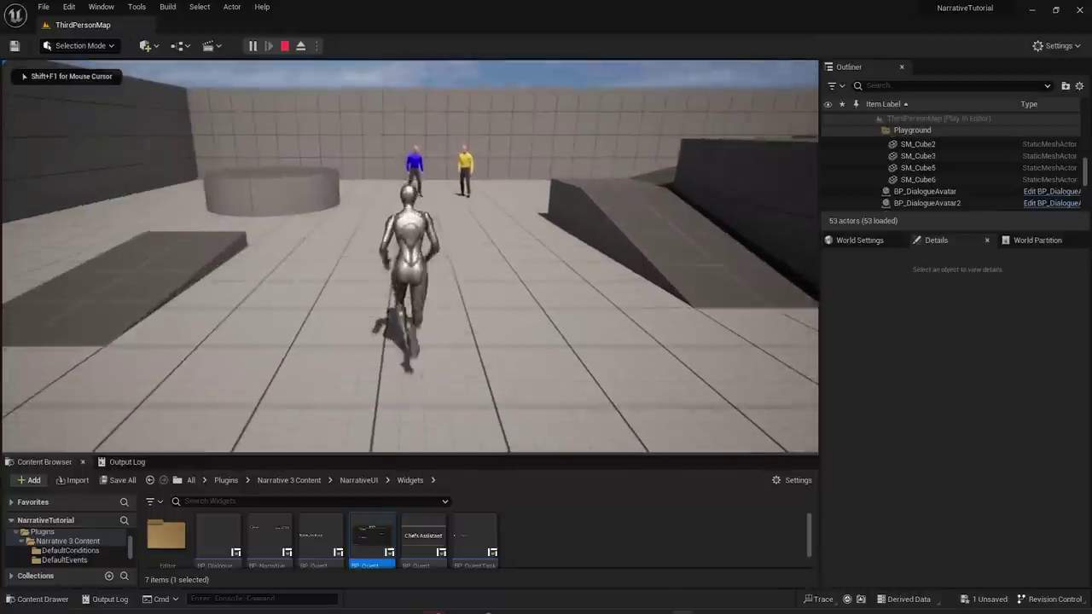
key(e)
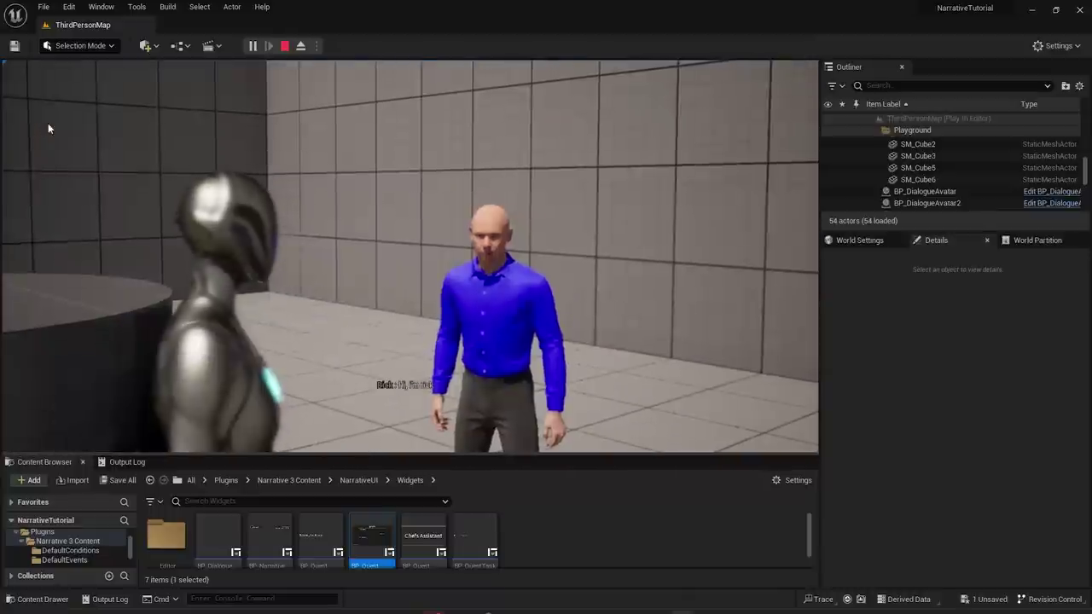
key(Return)
key(Return)
key(Return)
key(Return)
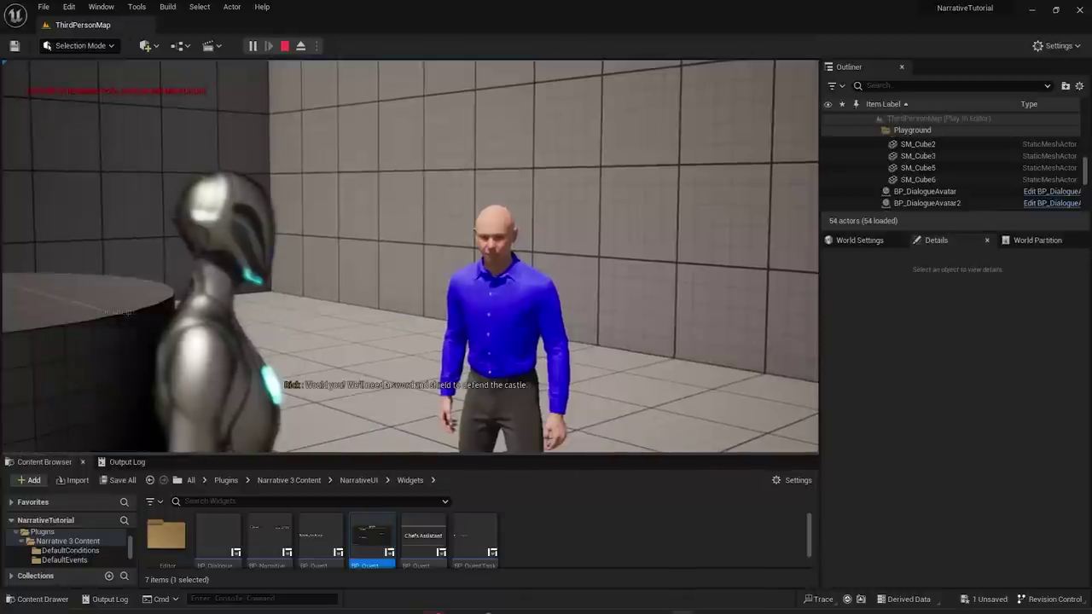
- Reopen the quest journal and view the details of the active My First Quest
key(s)
key(j)
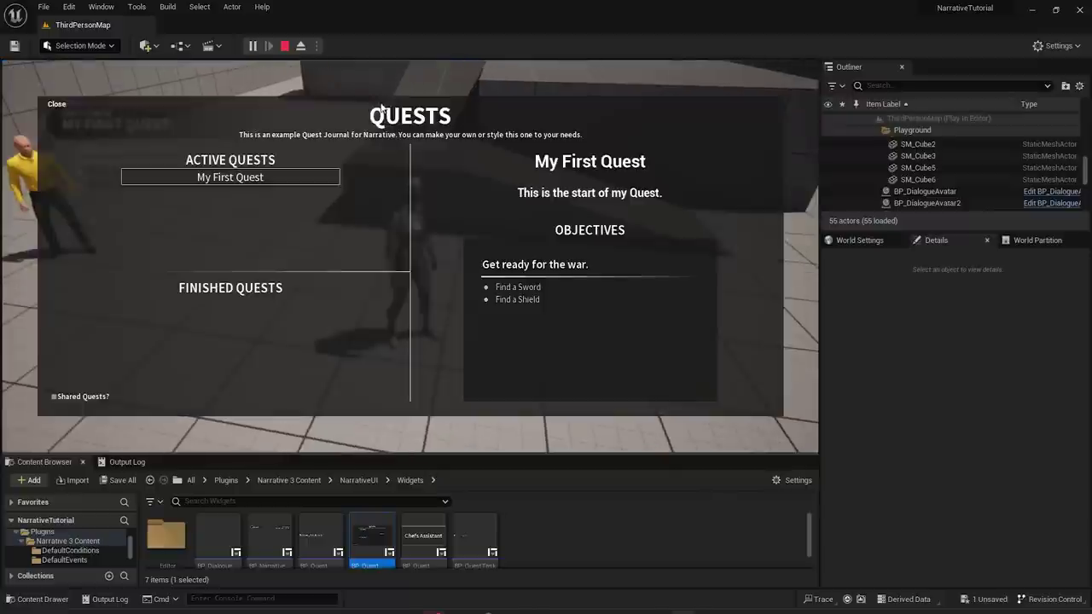
click(228, 181)
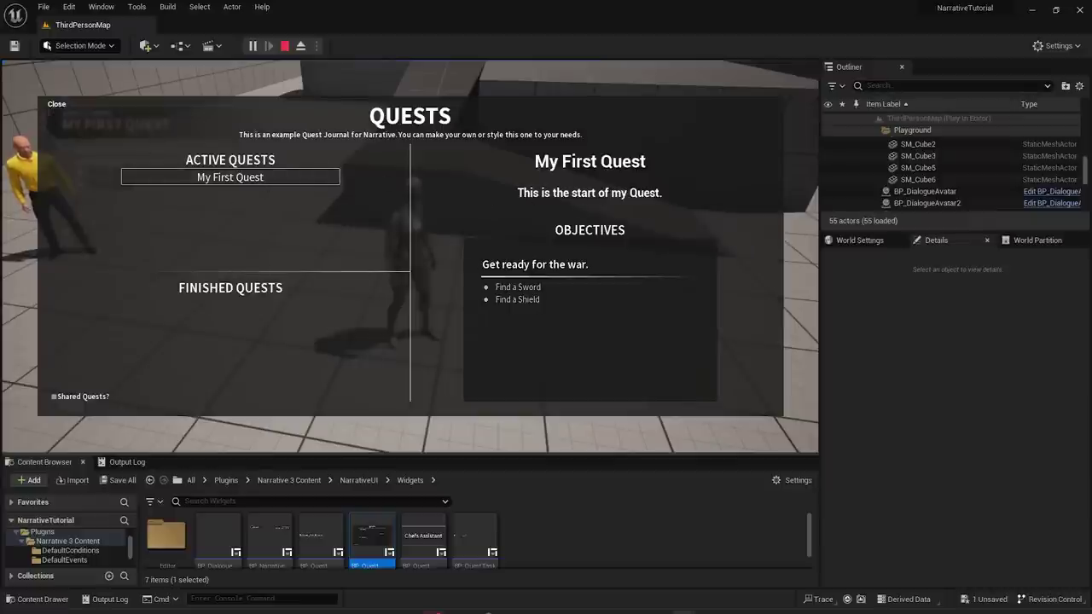
- Collect the sword and shield, then check My First Quest's updated description and objectives in the journal
key(w)
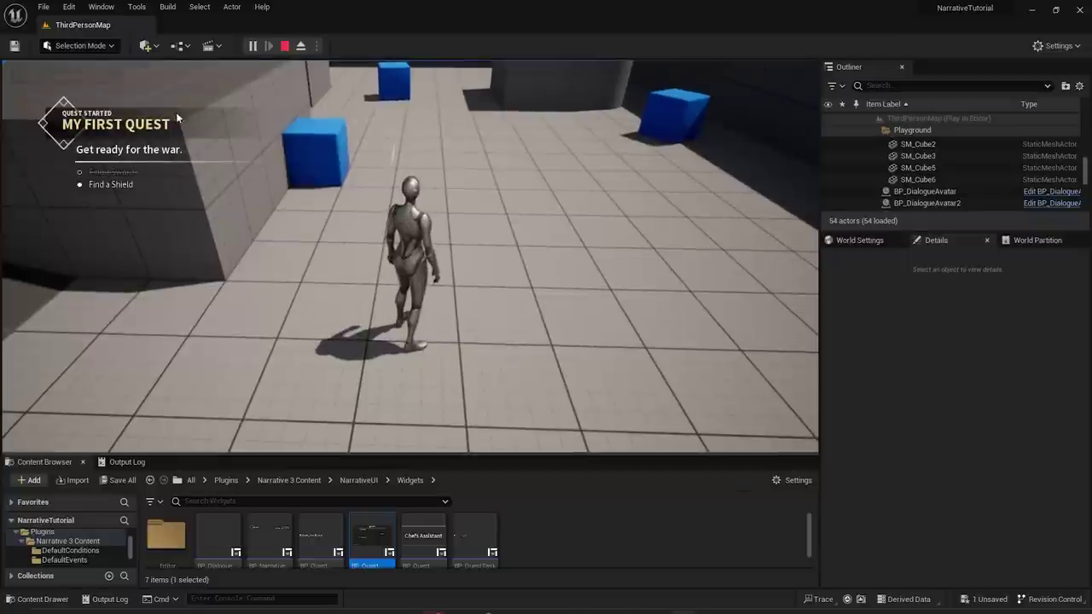
key(j)
click(58, 104)
key(w)
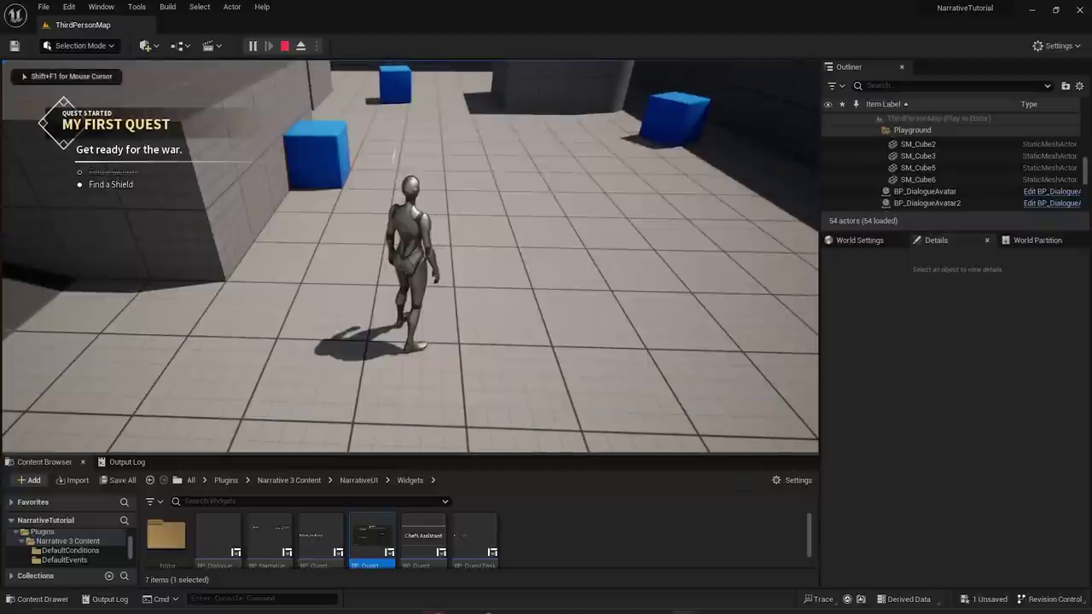
key(j)
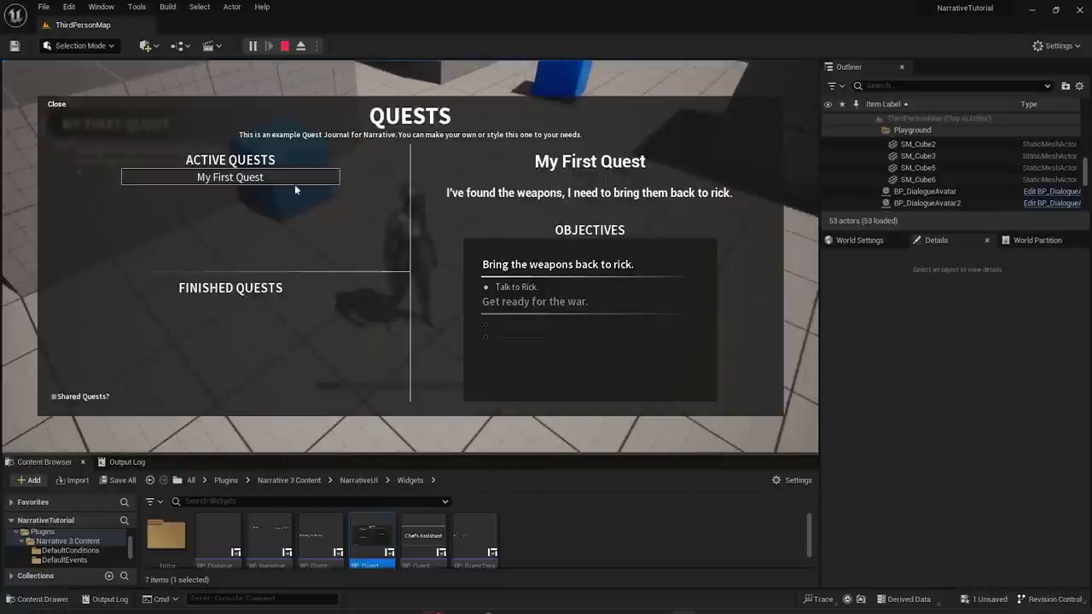
click(531, 211)
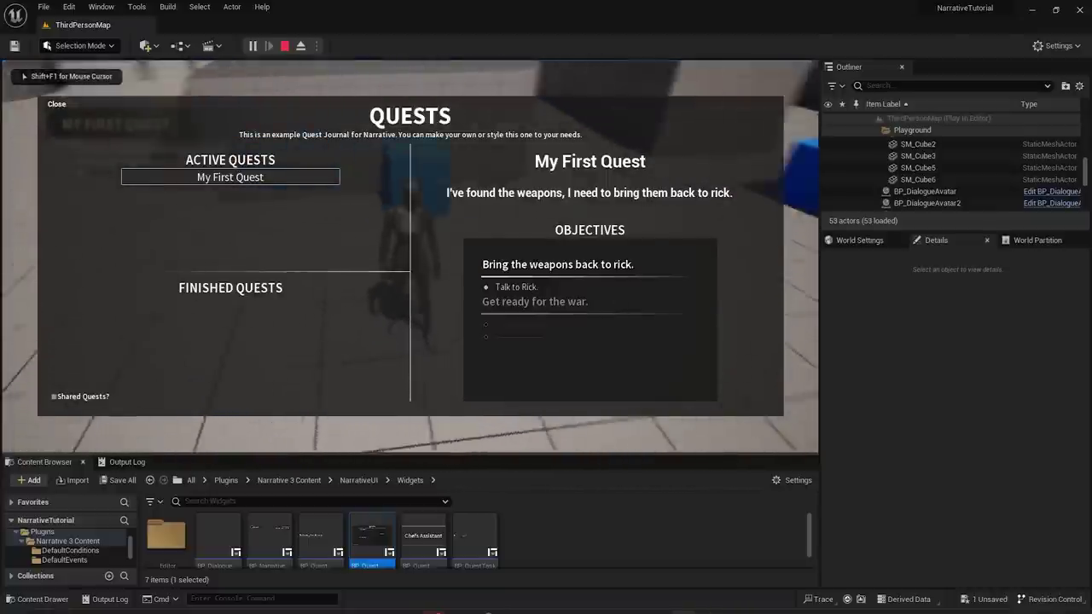
key(j)
- Return to Rick and go through his dialogue to hand over the weapons and complete the quest
key(w)
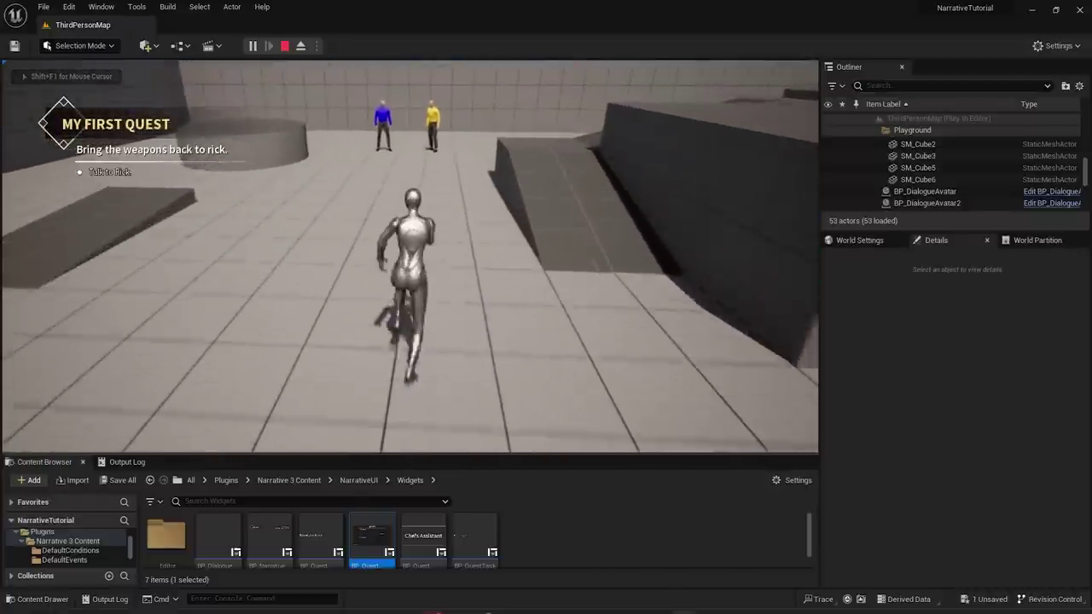
key(e)
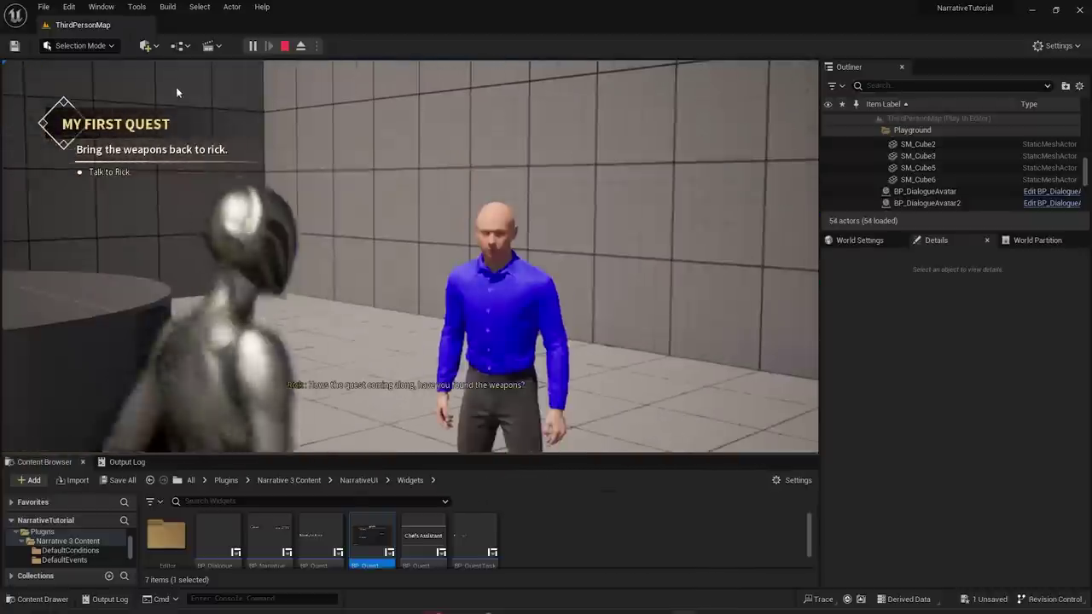
key(Return)
key(Return)
key(Return)
- View My First Quest under the journal's finished quests, close the journal, and walk away
key(d)
key(j)
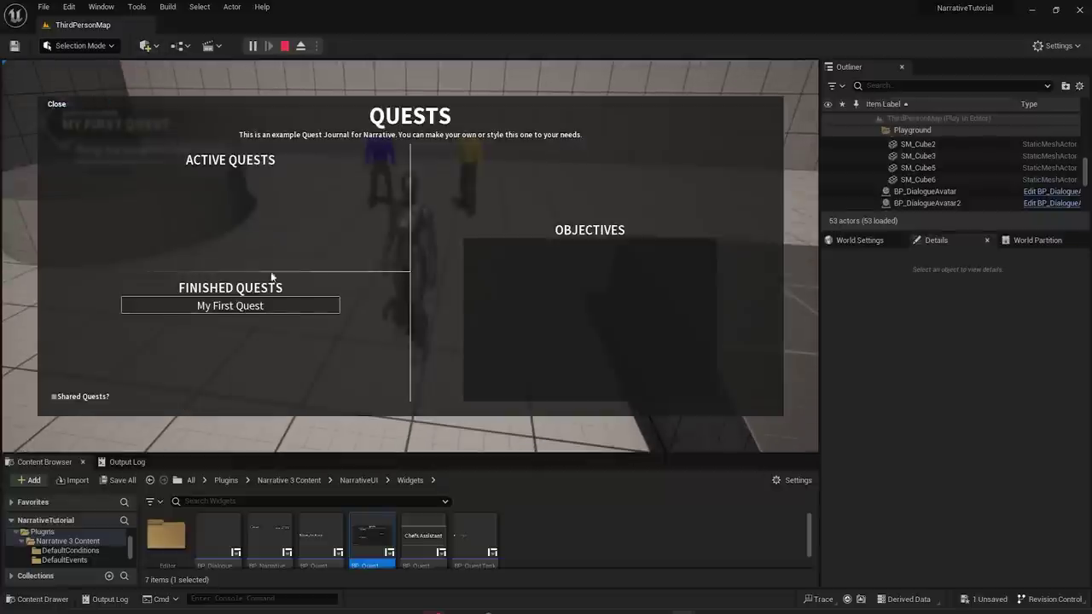
click(253, 307)
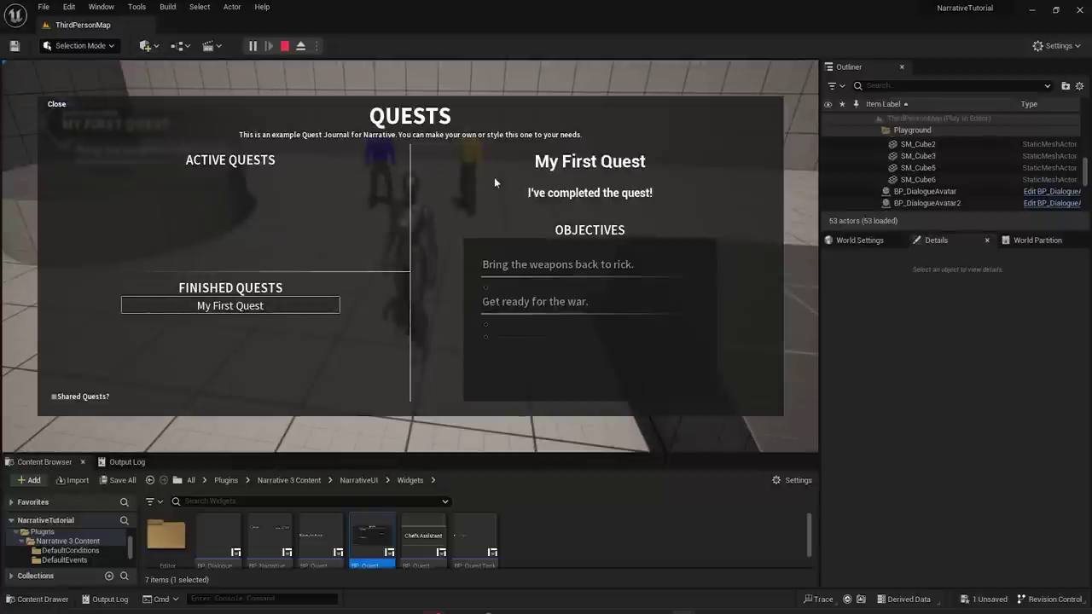
click(57, 104)
key(w)
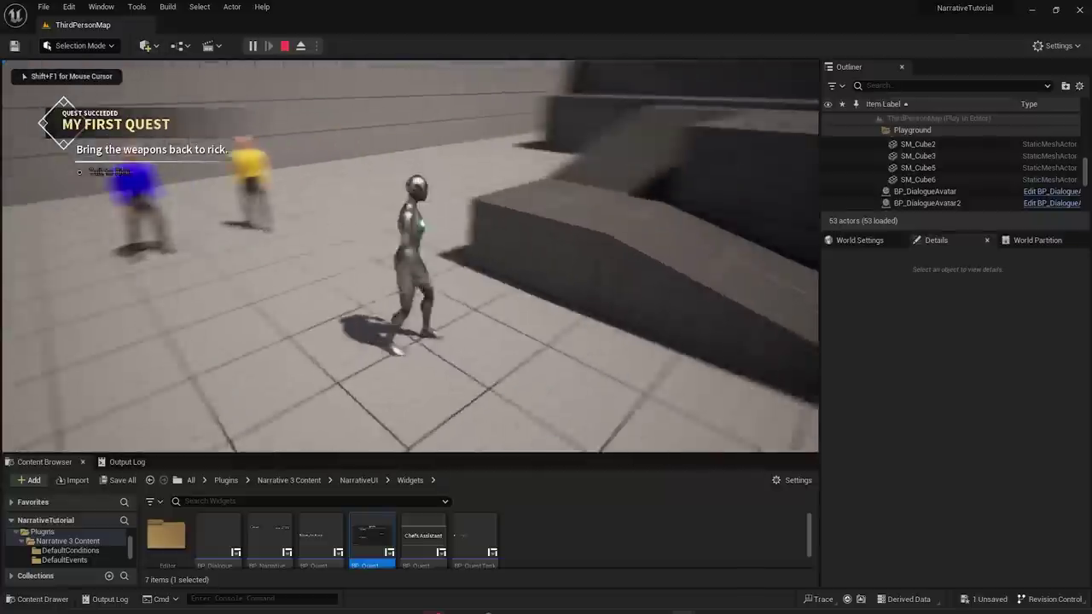
key(d)
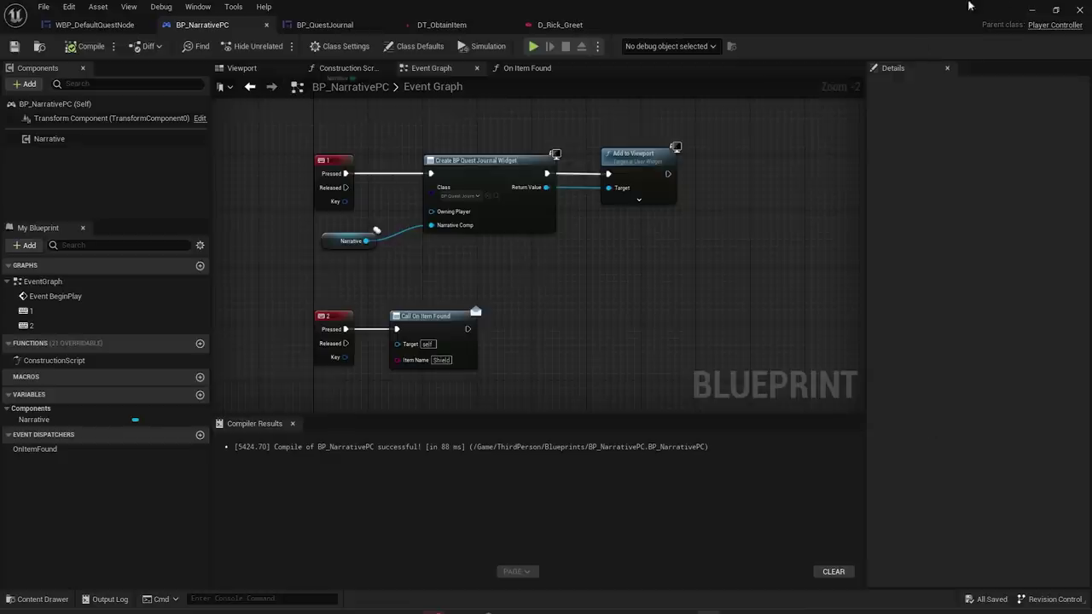
- Open the D_Rick_Greet dialogue and examine the player's reward request line and its quest condition
click(1031, 11)
right_drag(512, 213, 444, 183)
key(w)
key(w)
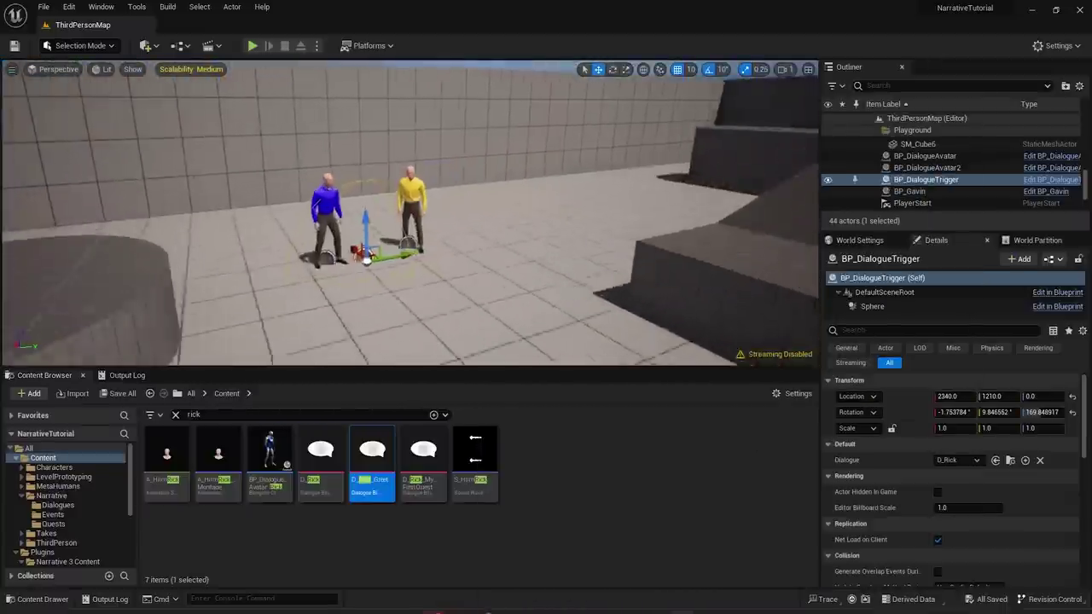
double_click(372, 465)
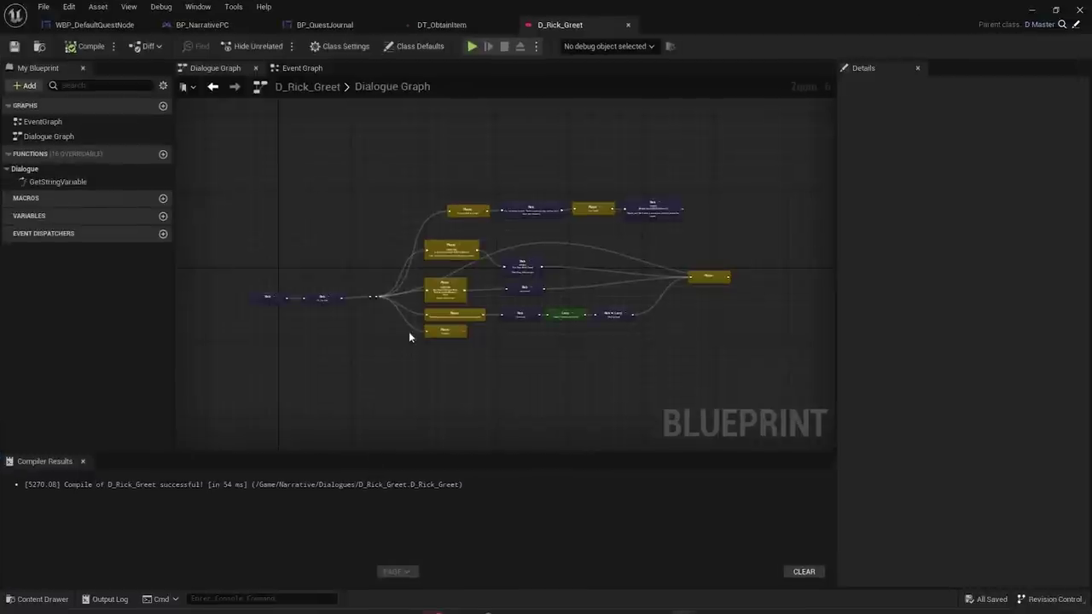
scroll(357, 282, up, 6)
scroll(517, 253, down, 3)
click(509, 299)
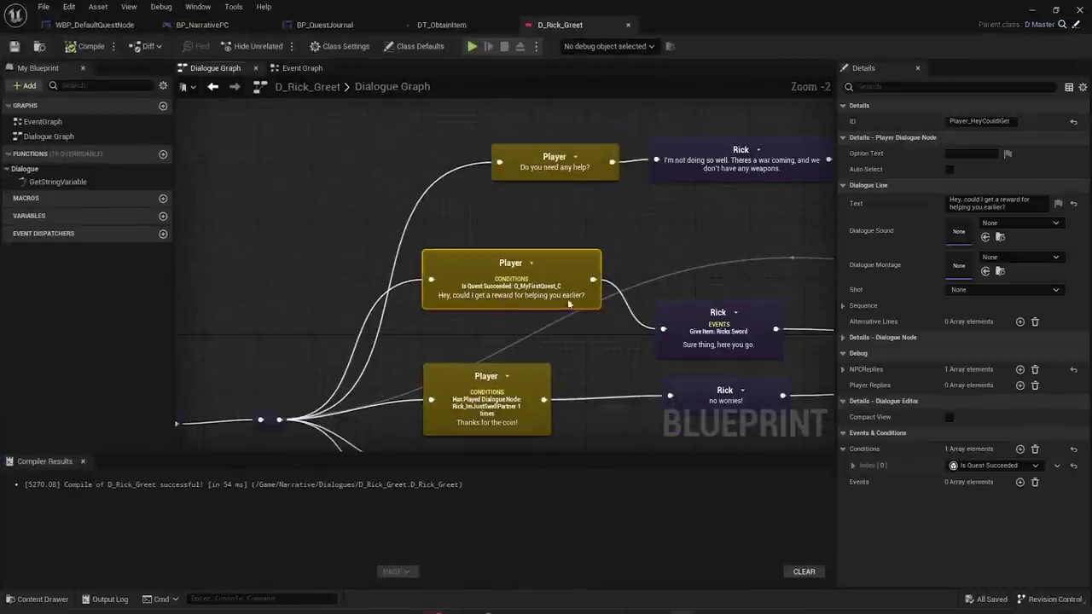
- Reposition the player's reward request node and Rick's Give Item reply node in the dialogue graph
scroll(582, 324, up, 1)
drag(612, 337, 612, 287)
right_drag(651, 327, 449, 327)
drag(378, 278, 400, 315)
click(392, 253)
right_drag(392, 254, 542, 232)
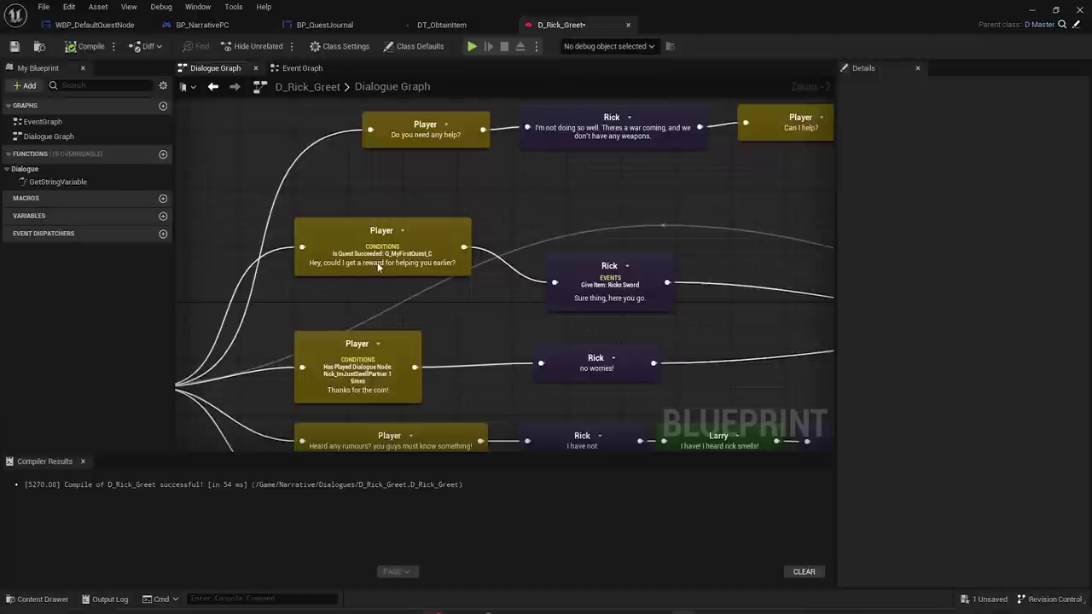
mouse_move(354, 231)
mouse_down()
mouse_move(379, 227)
mouse_move(367, 223)
mouse_up()
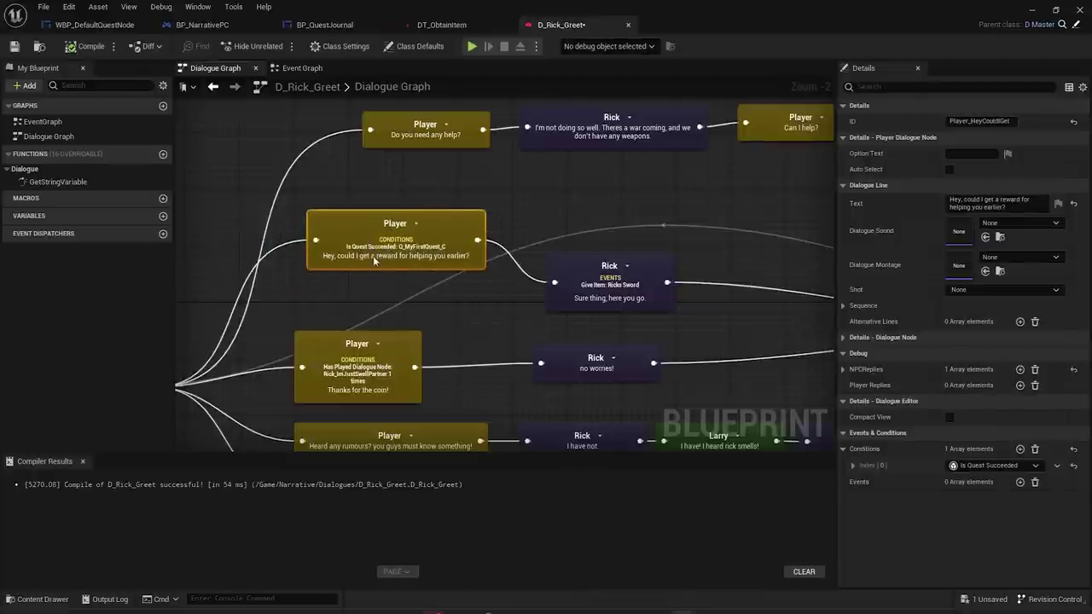
drag(625, 274, 623, 222)
right_drag(612, 309, 500, 295)
drag(506, 225, 505, 295)
click(513, 210)
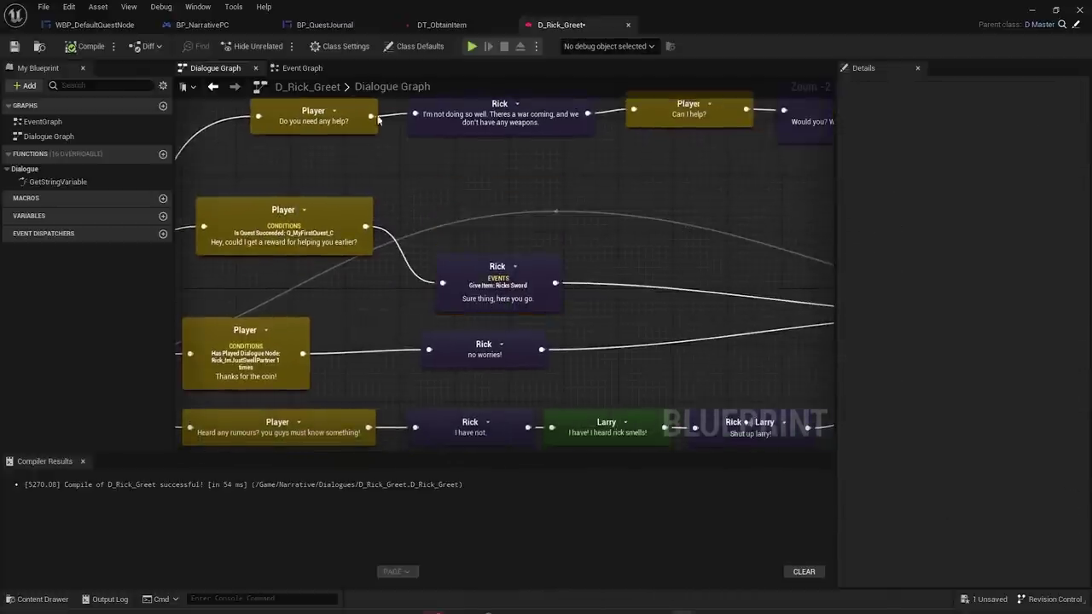
- Add a keyboard event for the 3 key below the 2 key event in BP_NarrativePC
click(200, 25)
right_drag(399, 236, 419, 167)
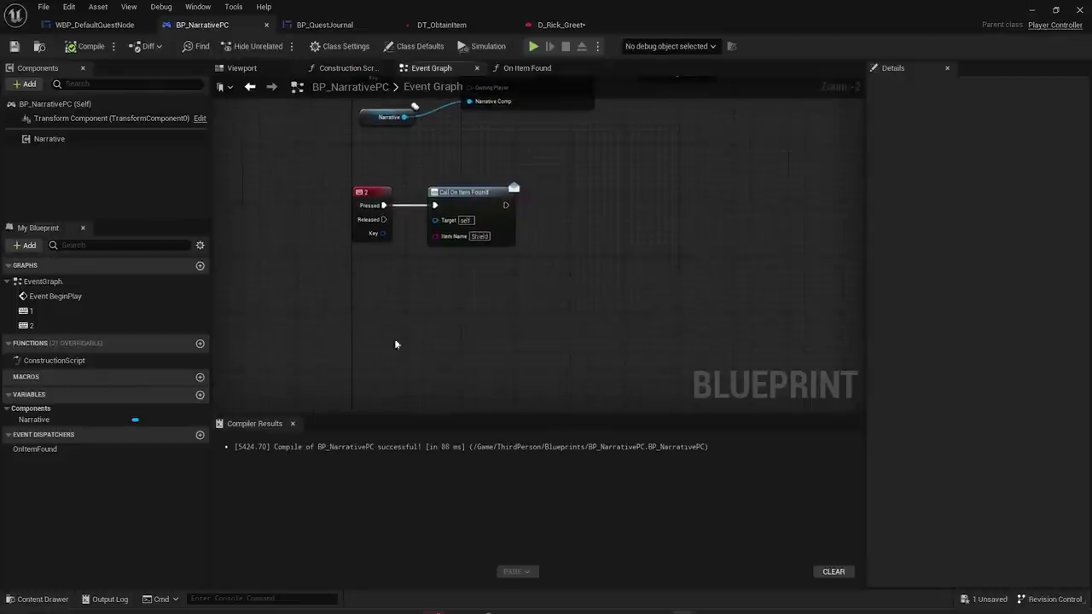
right_click(349, 326)
text(3)
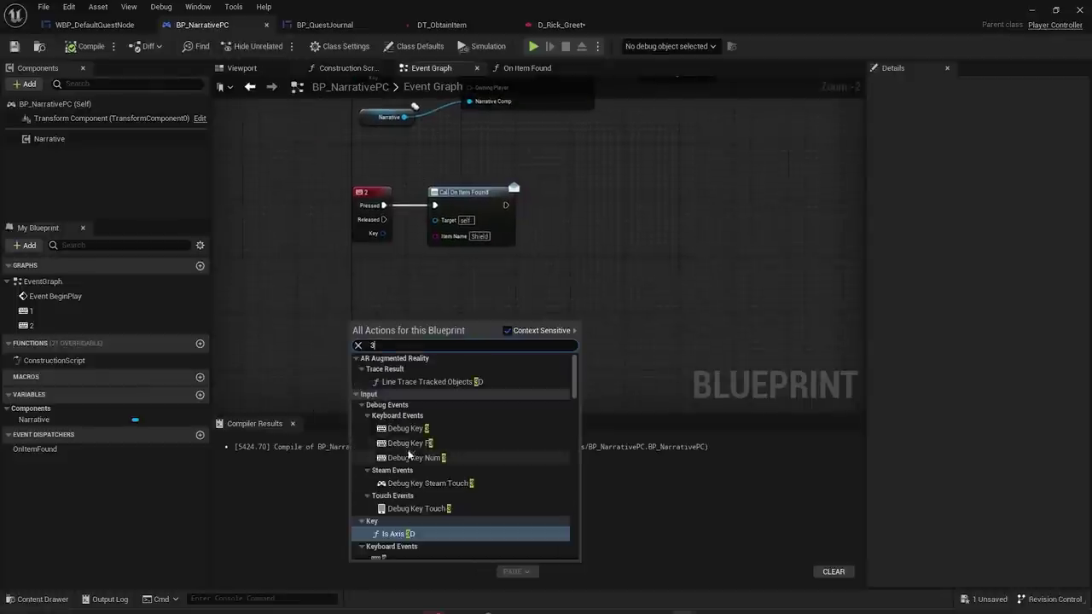
scroll(402, 479, down, 2)
click(397, 465)
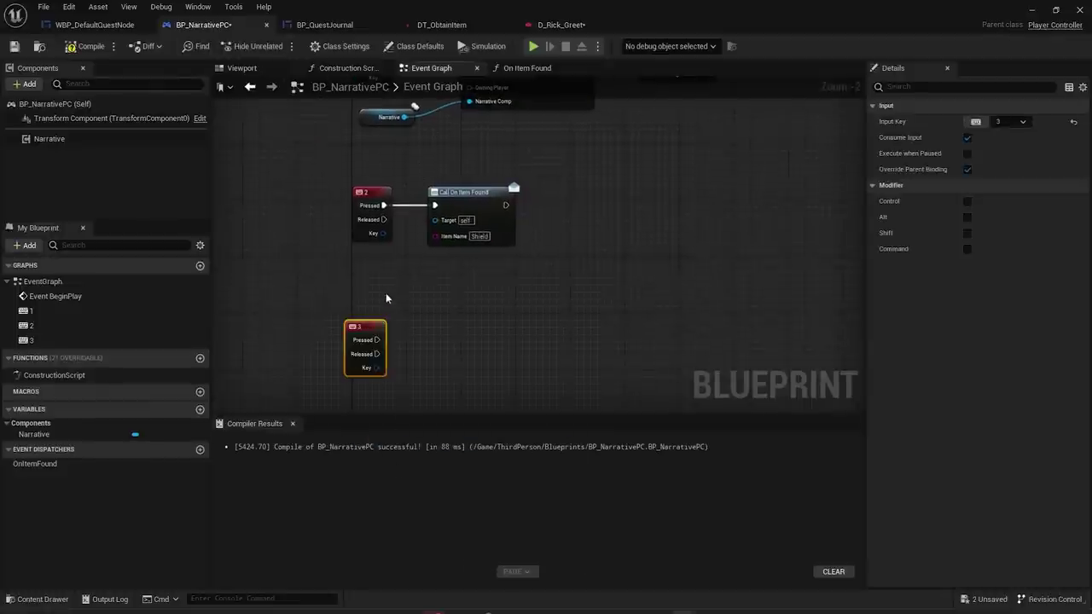
- Replace the 2 key's Call On Item Found node with a Save node targeting the Narrative component
drag(48, 139, 461, 303)
text(save)
click(501, 355)
click(463, 192)
key(Delete)
drag(477, 299, 444, 178)
drag(384, 205, 428, 200)
- Add a Print String node after Save with the text "Saving..." and align it beside the Save node
drag(539, 200, 642, 205)
text(print)
key(Return)
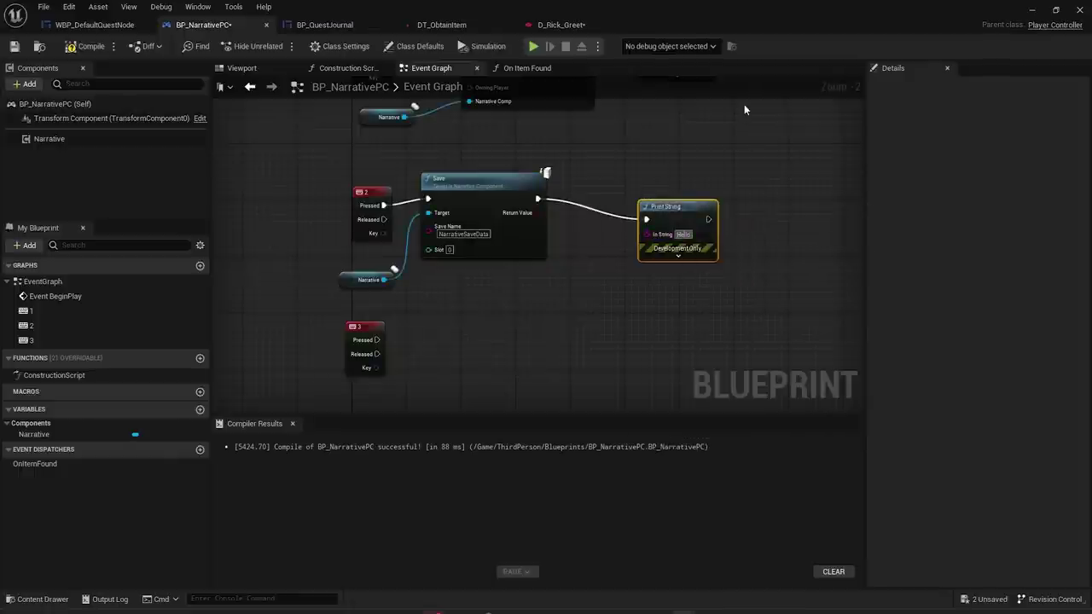
key(BackSpace)
text(Saving...)
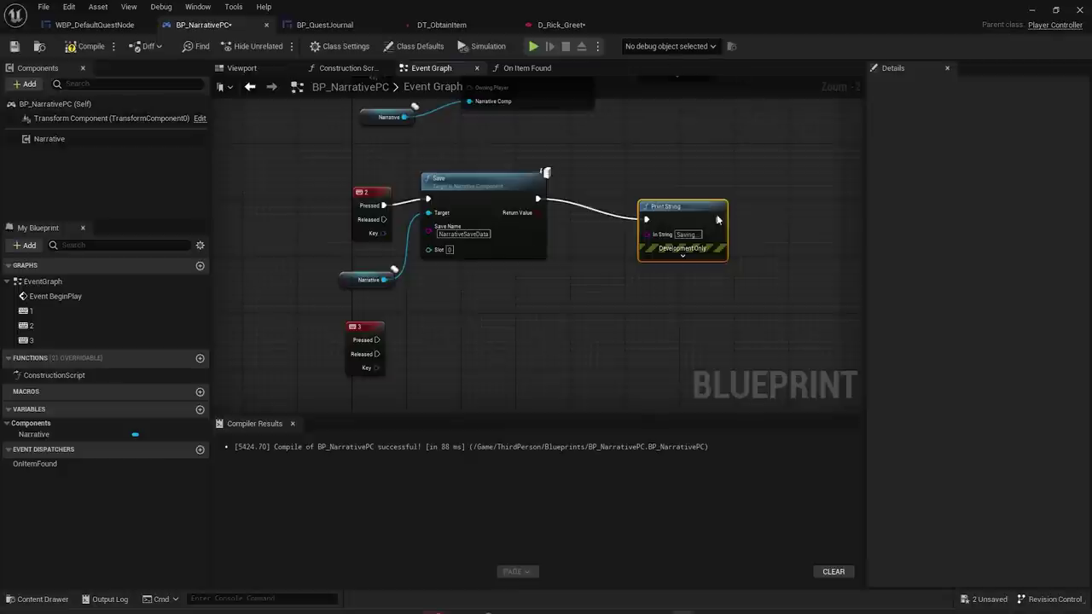
drag(717, 214, 669, 193)
- Duplicate the Narrative reference below the 3 key event and add a Load node targeting it
drag(376, 302, 470, 265)
key(ctrl+c)
key(ctrl+v)
right_drag(411, 397, 411, 392)
drag(419, 412, 458, 339)
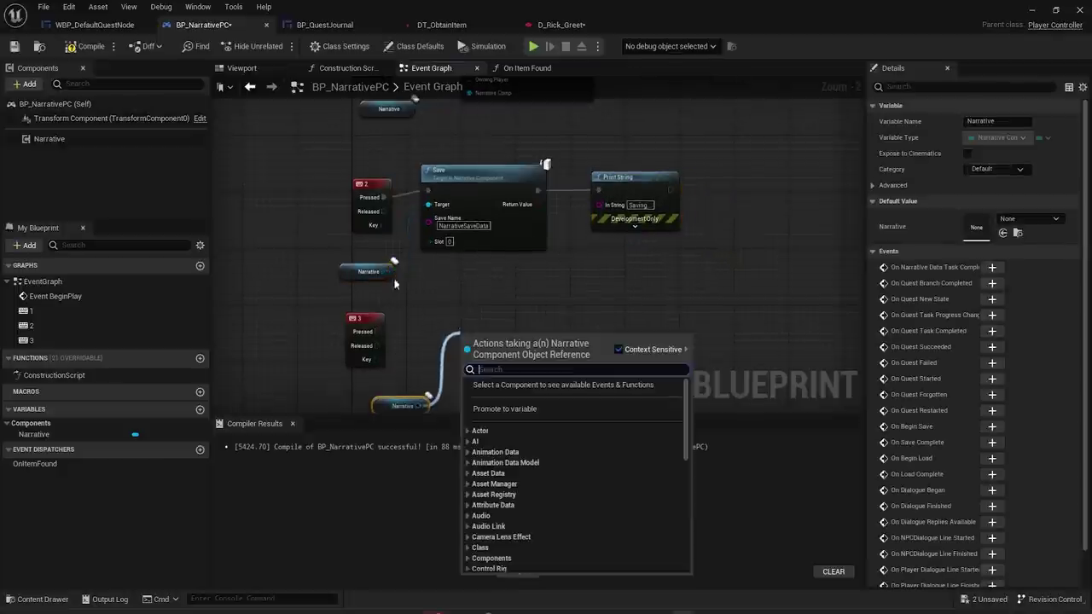
text(load)
key(Return)
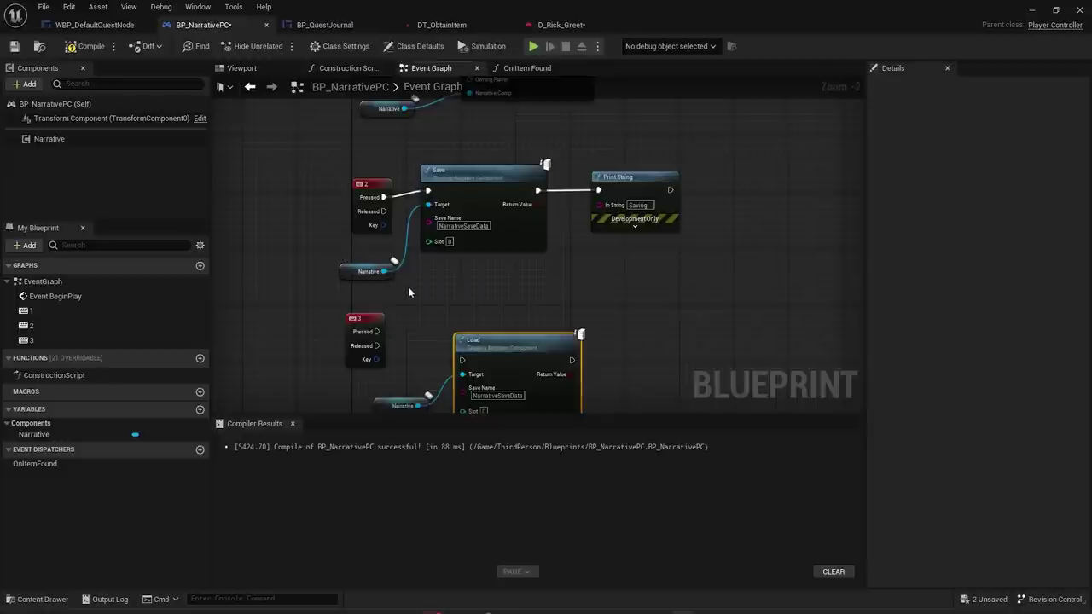
- Connect the Load node to the 3 key's Pressed output and follow it with a copied Print String reading "Loading..."
drag(376, 331, 495, 328)
click(661, 224)
key(ctrl+c)
key(ctrl+v)
drag(585, 333, 642, 330)
click(681, 346)
text(Loading...)
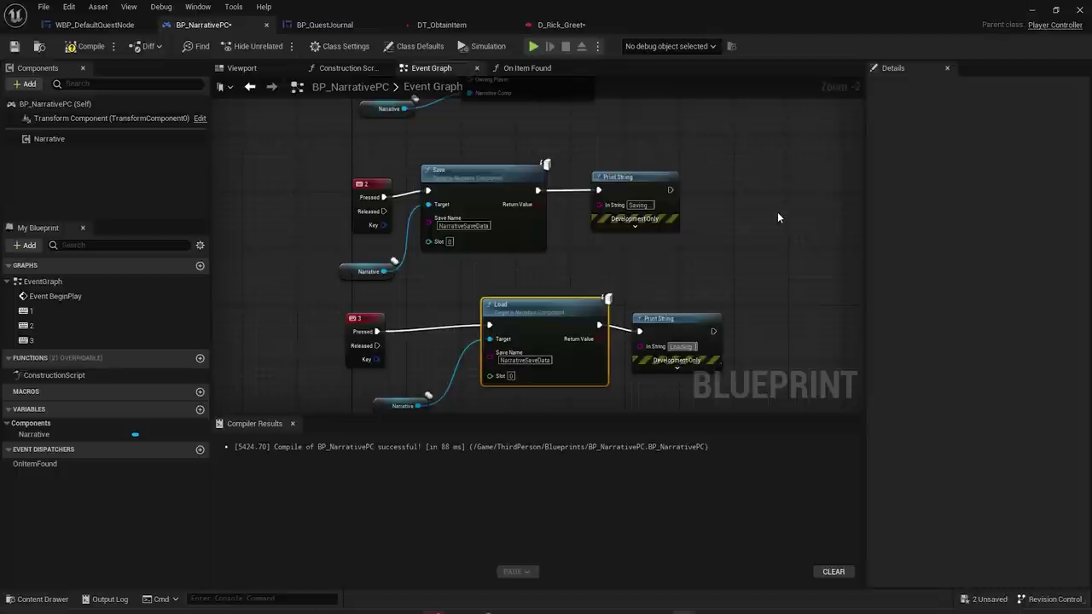
key(Return)
- Compile and save BP_NarrativePC and return to the level
click(85, 46)
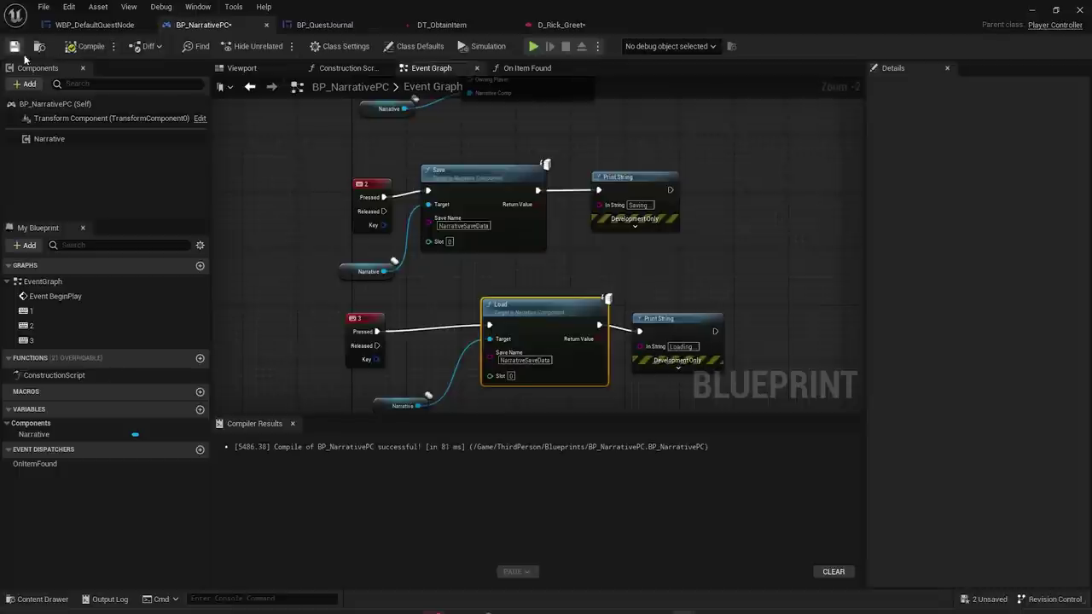
click(14, 46)
click(1034, 9)
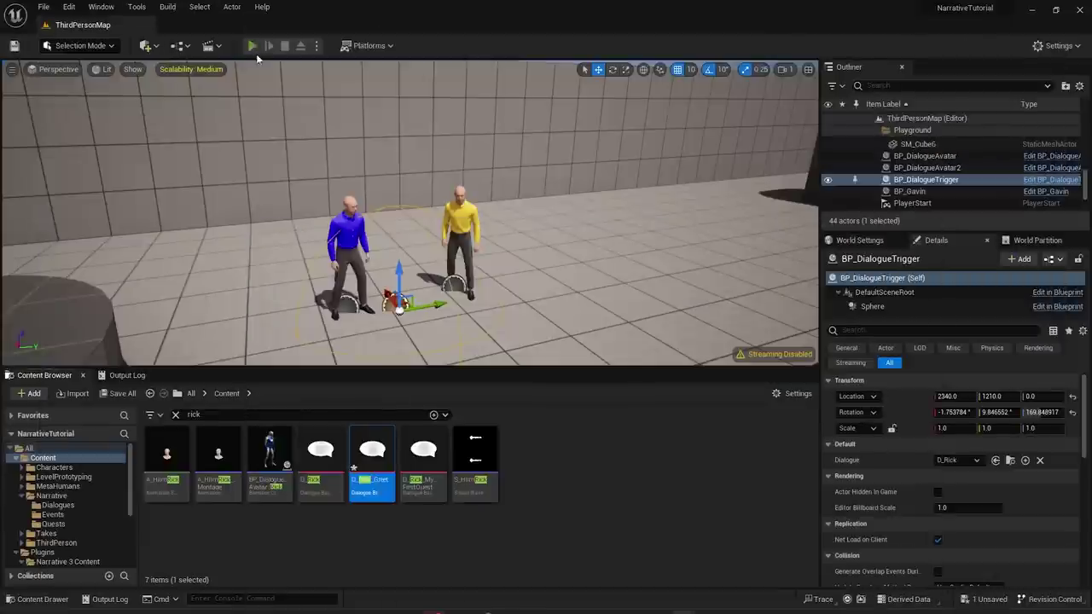
- Play the level and check the quest journal before accepting any quest
click(253, 47)
click(538, 243)
key(w)
key(j)
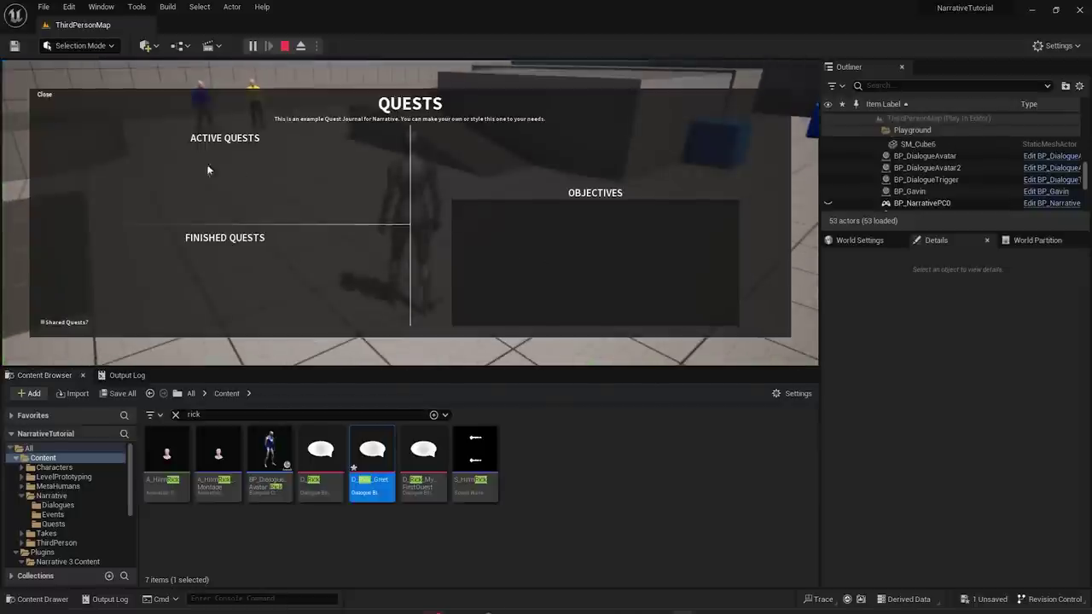
click(41, 95)
- Run the character to Rick and advance through his dialogue to start My First Quest
key(w)
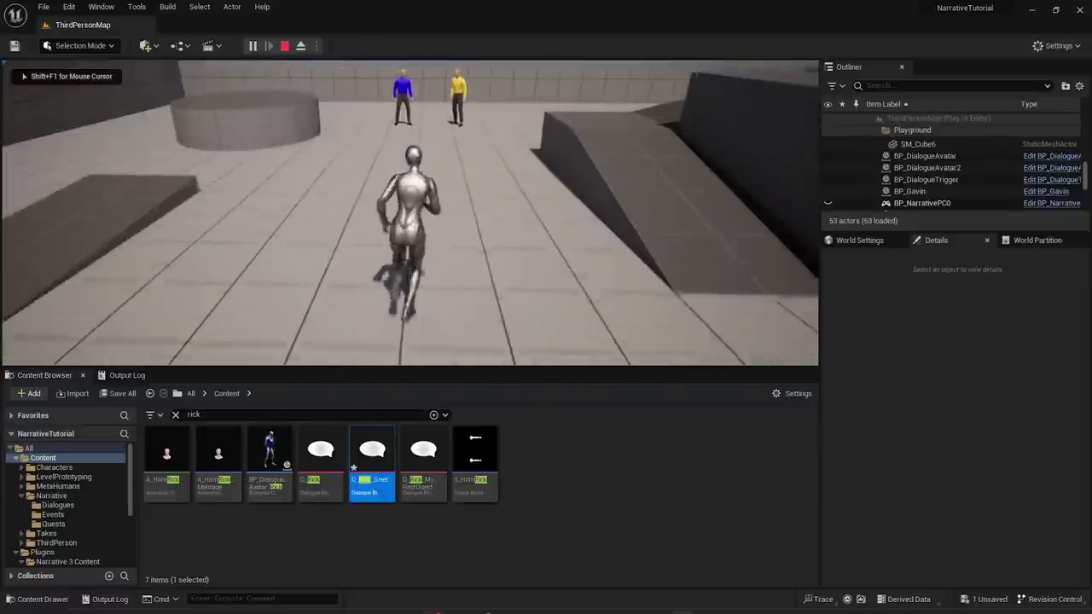
key(w)
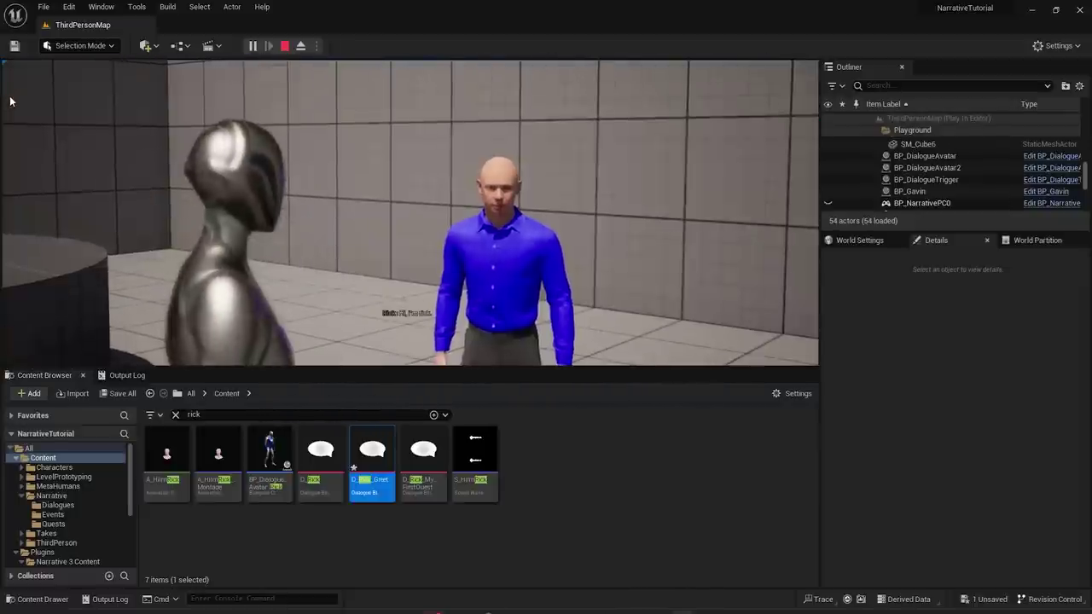
key(Return)
key(Return)
key(Return)
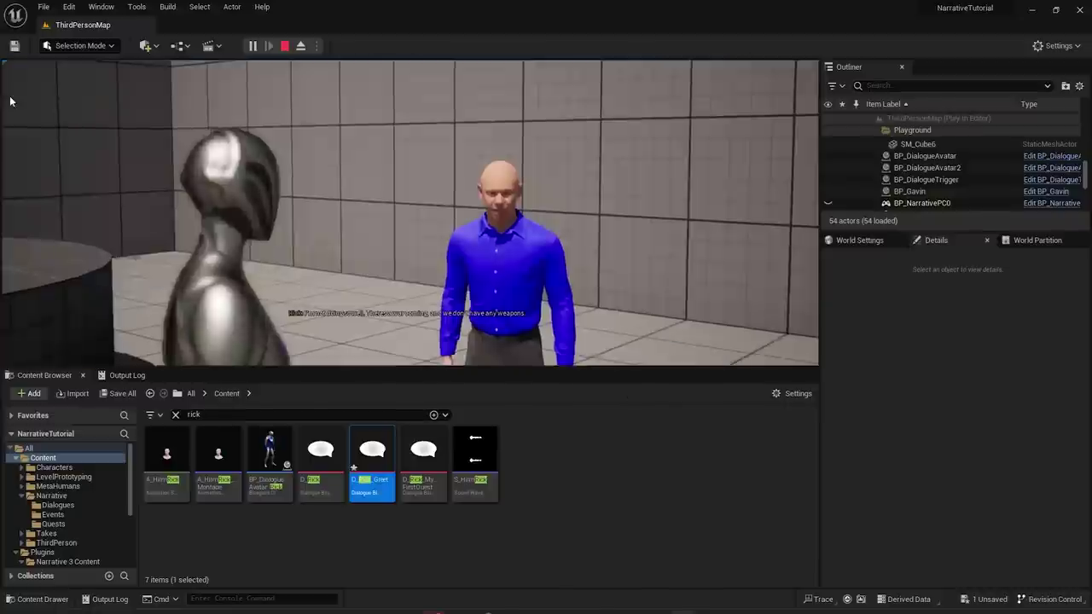
key(Return)
- Save the Narrative progress in play, check the quest journal and end the play session
key(s)
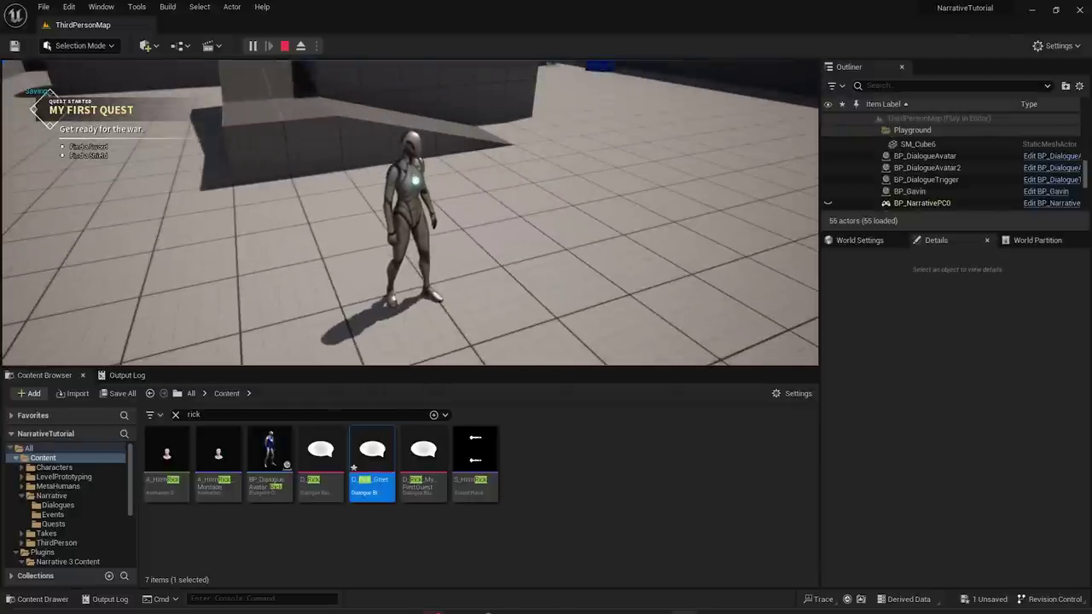
key(j)
click(44, 96)
key(w)
key(Escape)
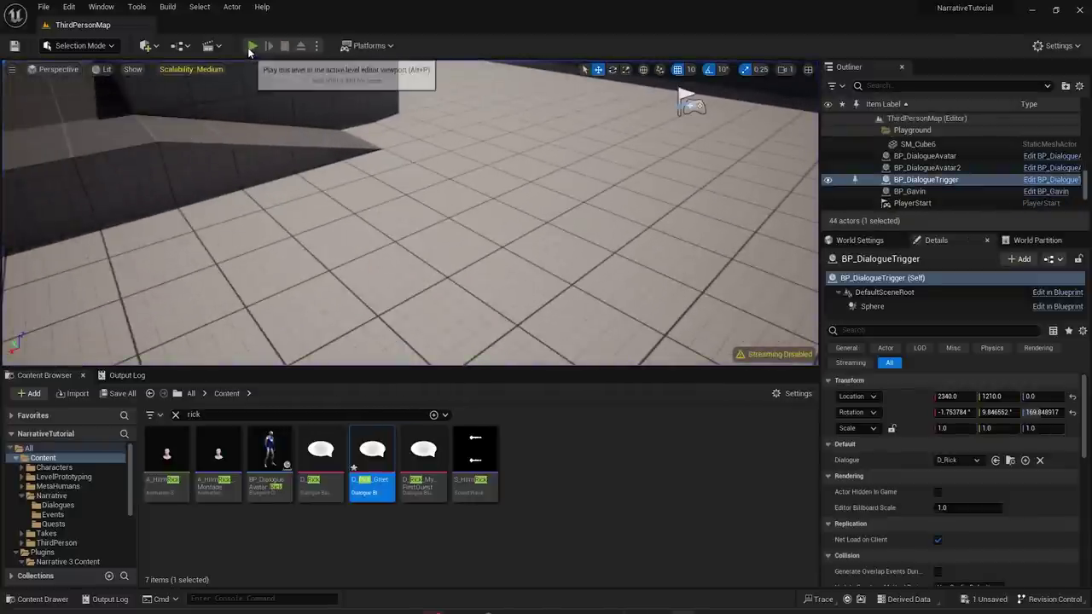
- Play the level again and compare the quest journal before and after loading the saved Narrative progress
click(252, 46)
key(j)
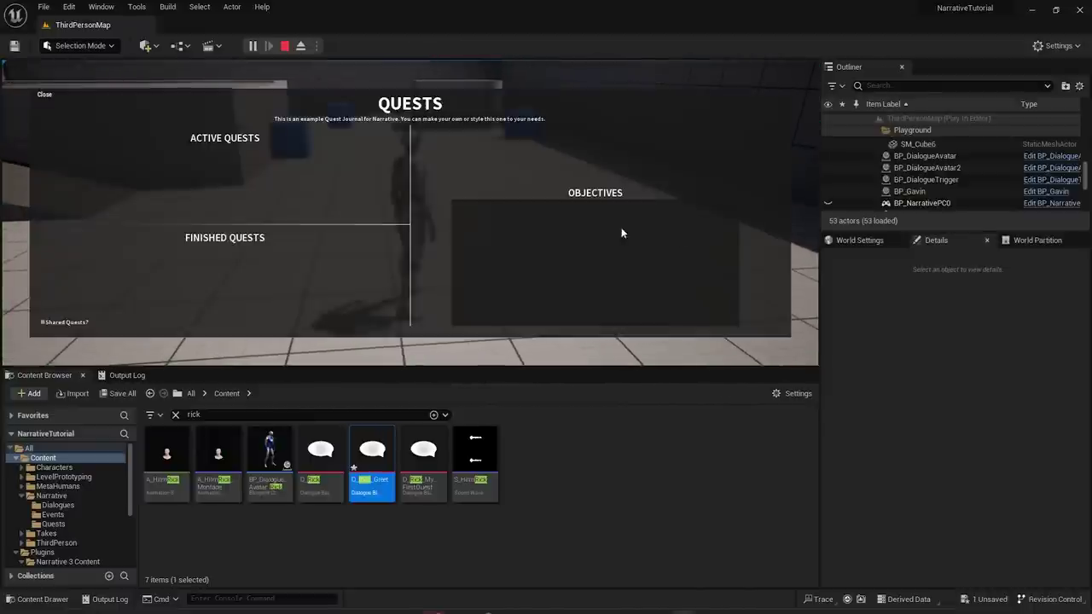
click(44, 95)
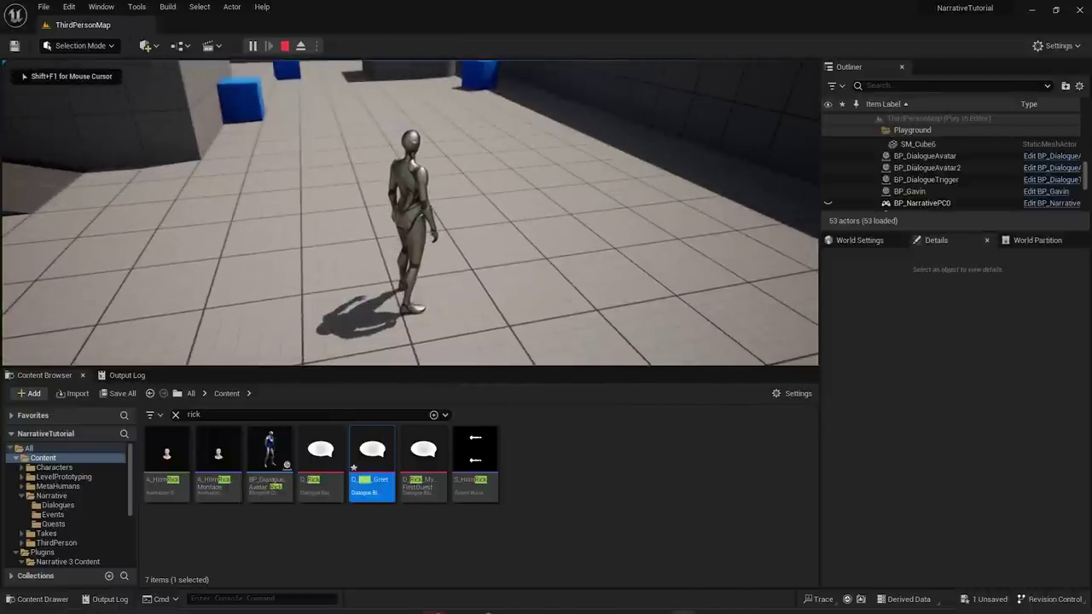
key(j)
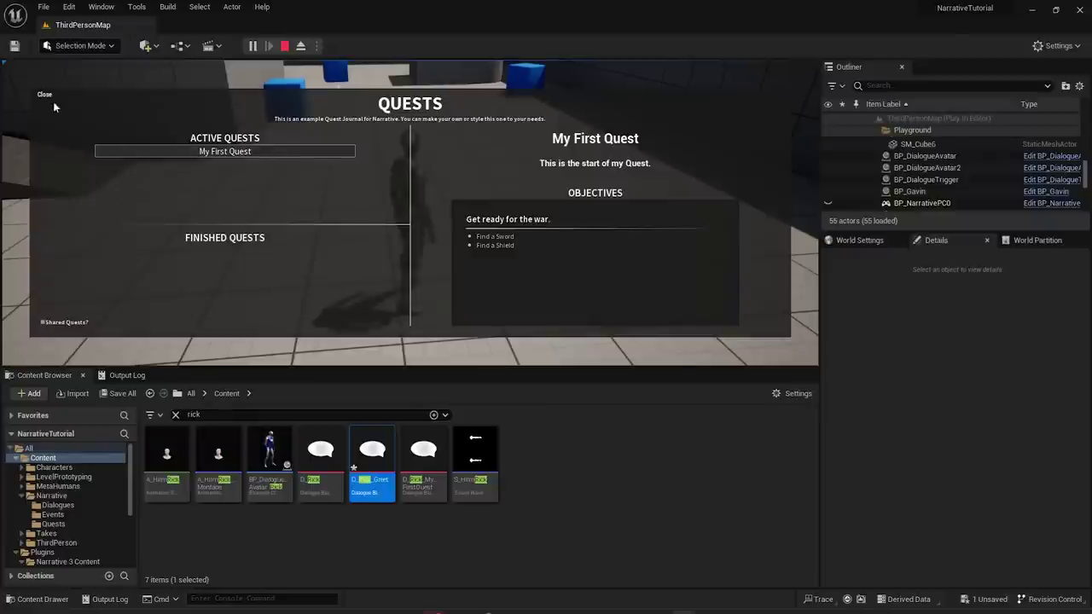
key(j)
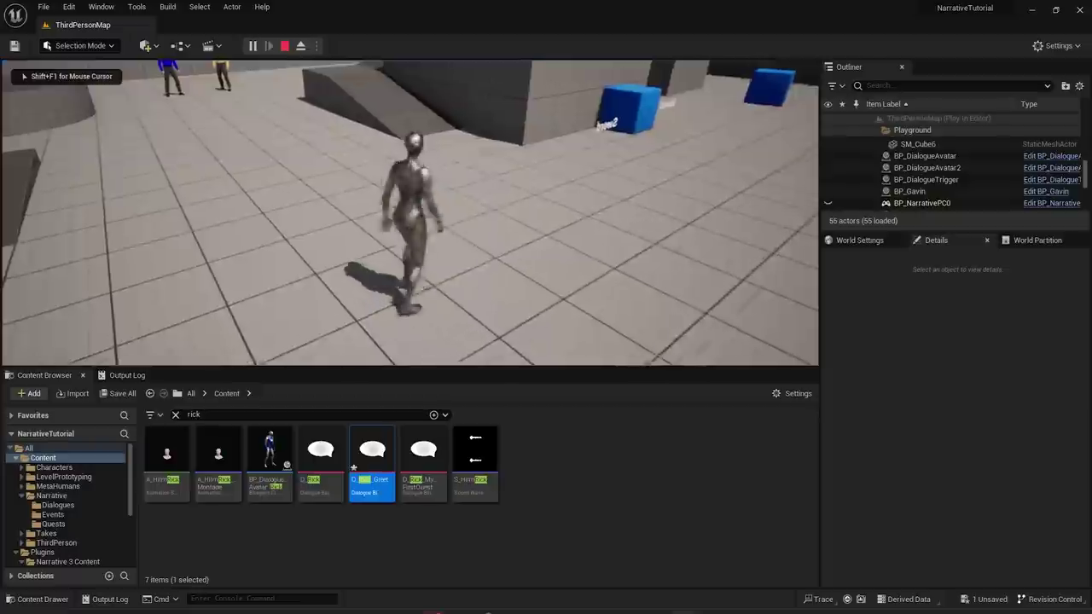
- Return to Rick and talk to him to test his dialogue with the loaded quest
key(w)
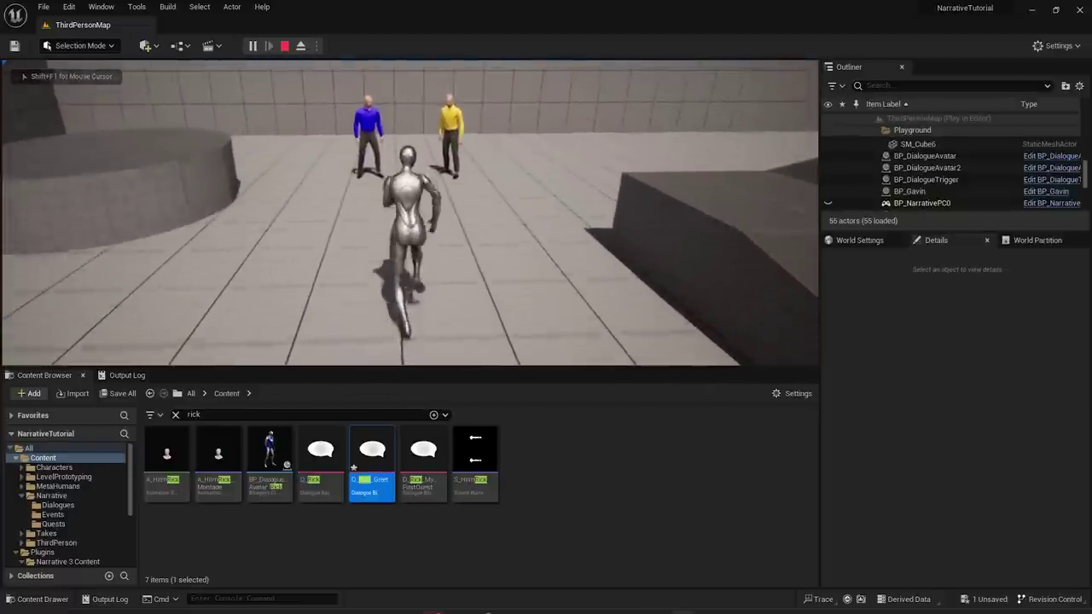
key(e)
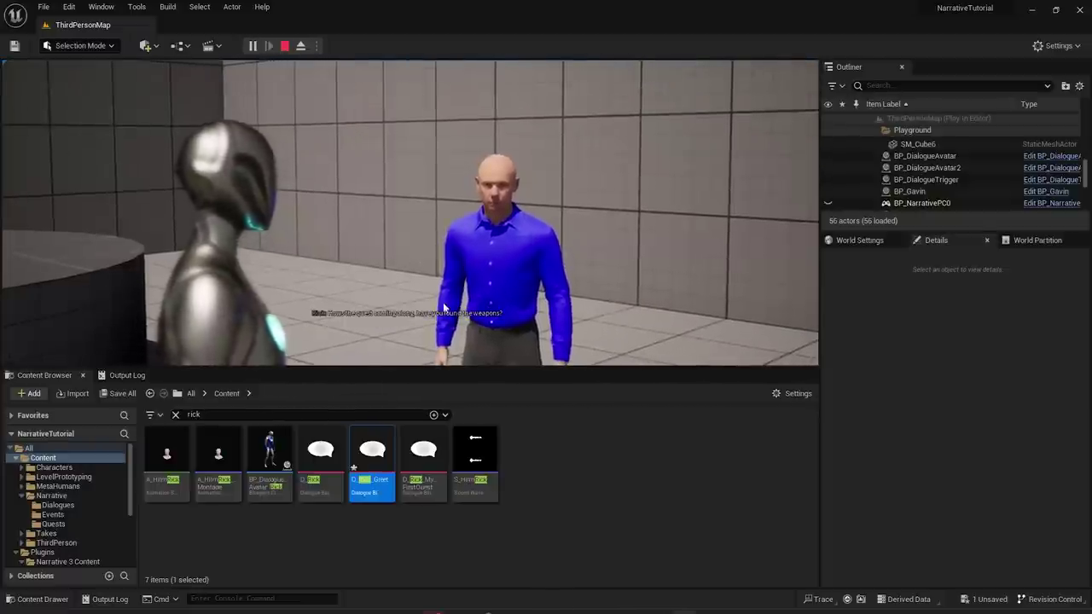
key(w)
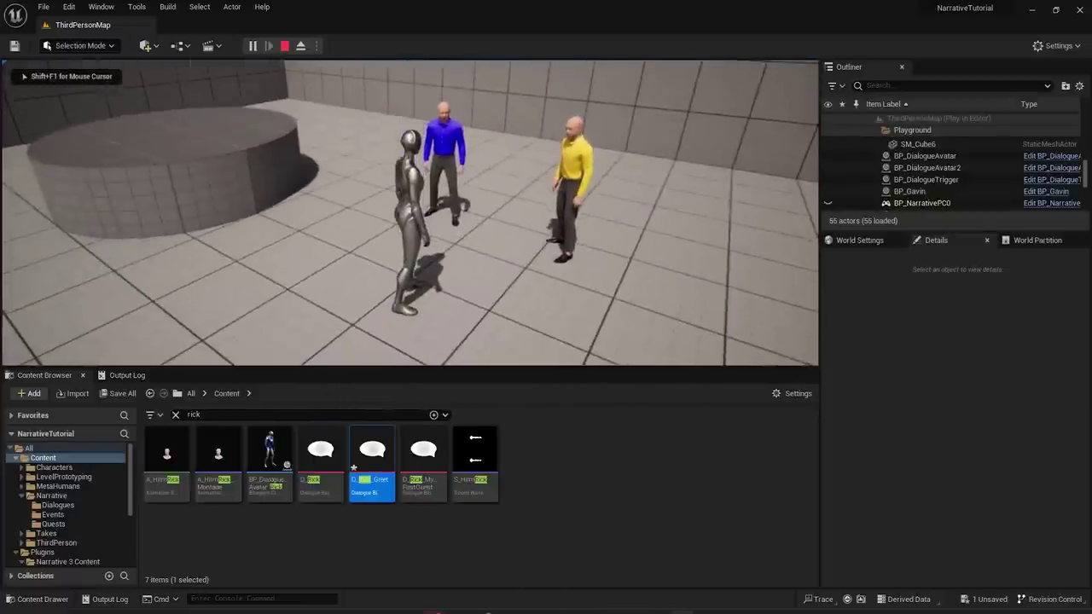
key(s)
key(space)
key(s)
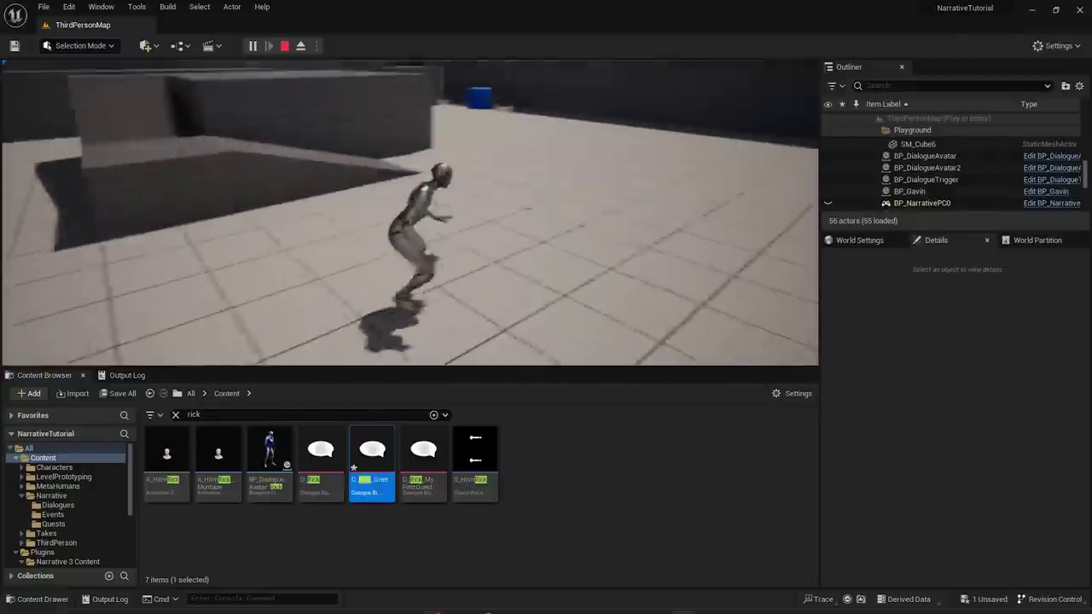
key(space)
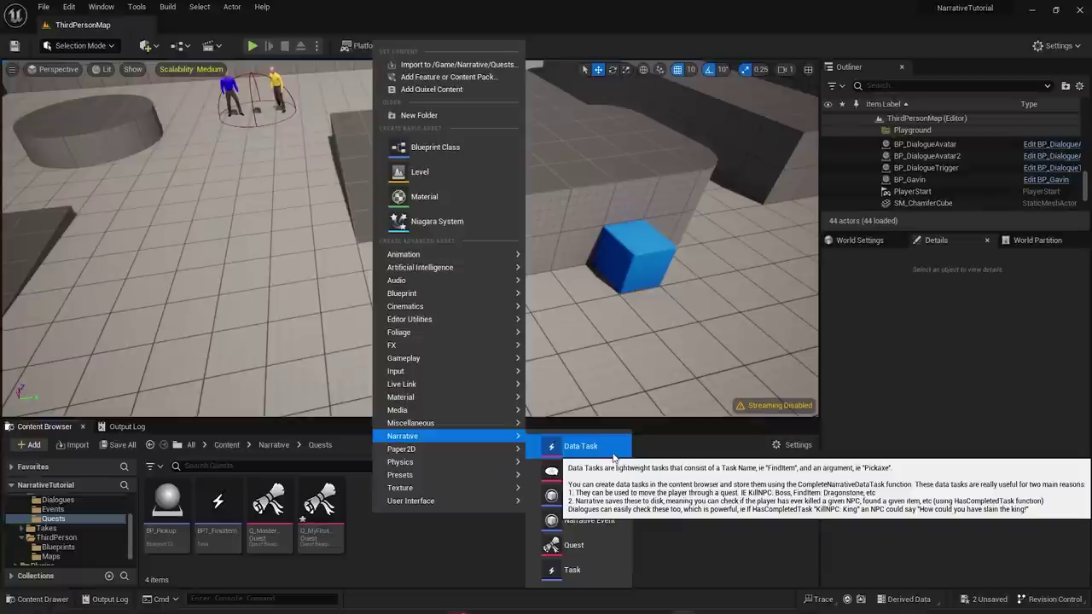
- Place BP_Pickup on the floor near the ramp, raise it to Z 60 and set its Item Name to "sword"
drag(167, 507, 386, 324)
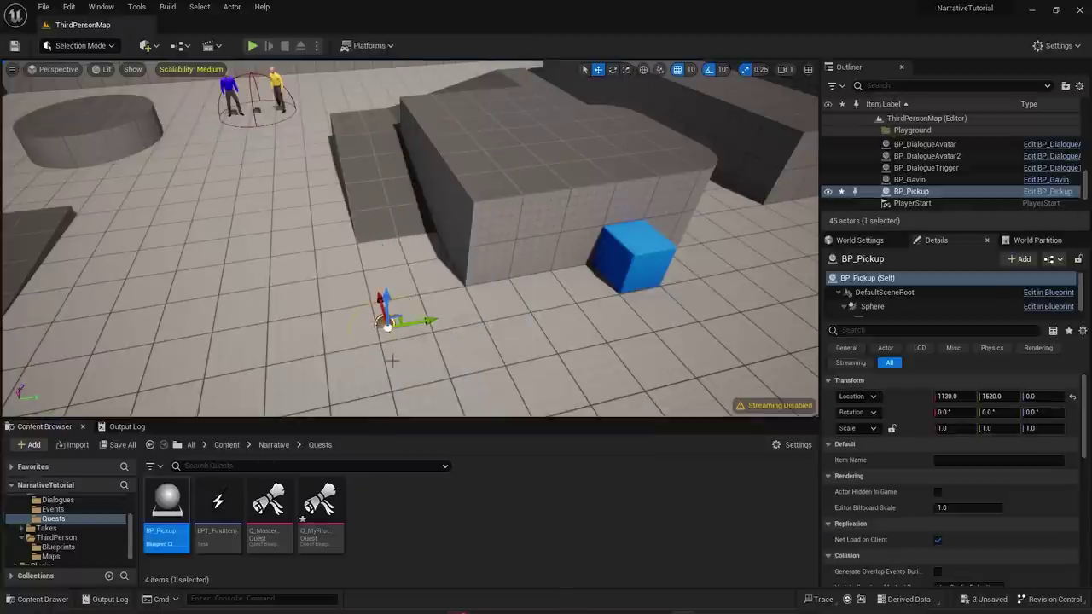
scroll(392, 360, up, 4)
drag(420, 242, 423, 207)
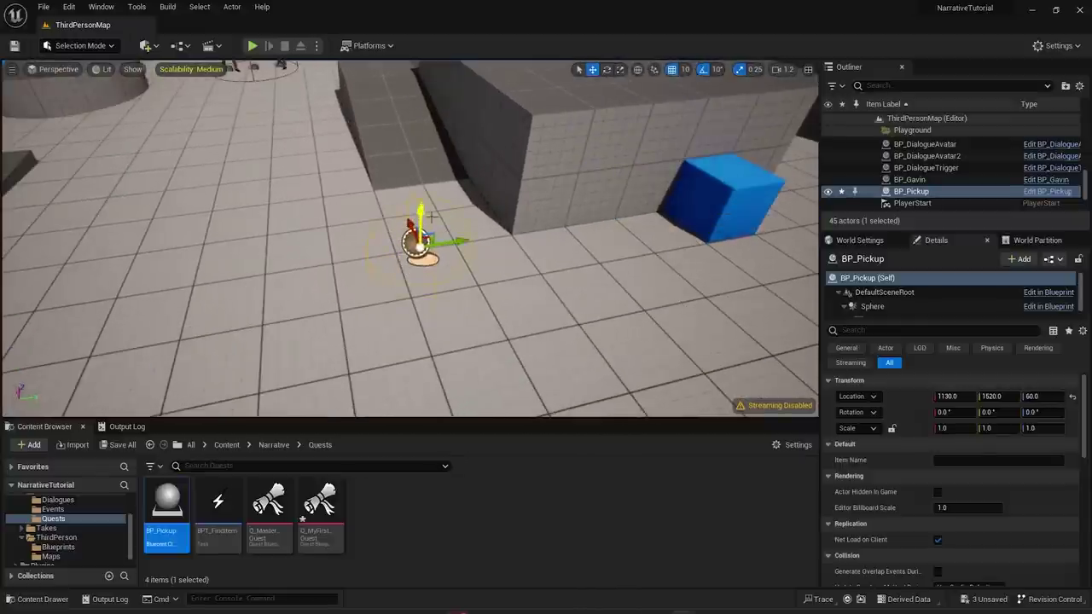
click(977, 460)
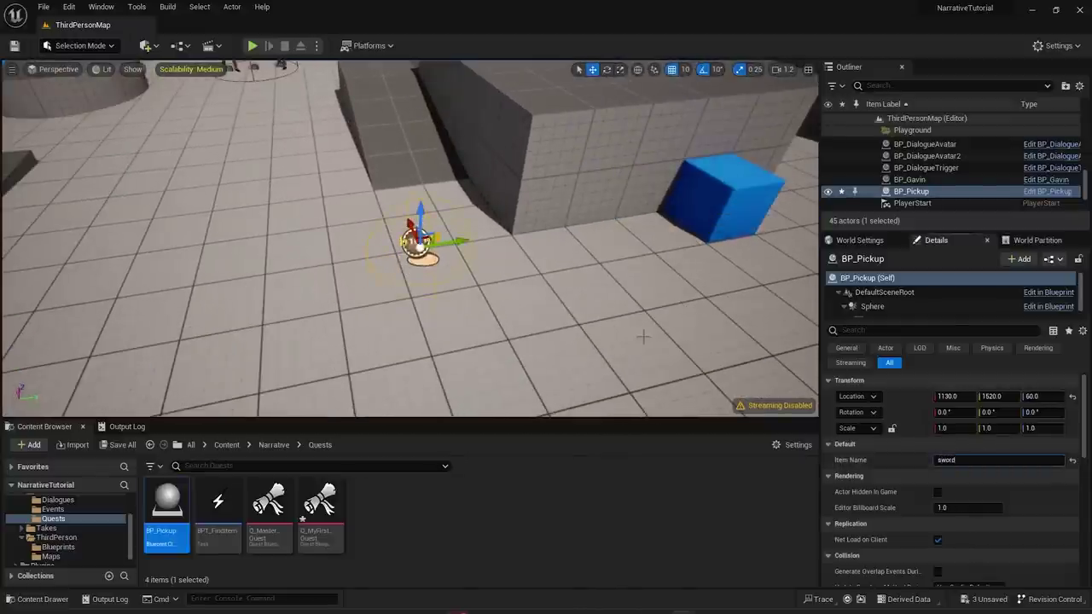
- Move the sword pickup to Y 1560 and rotate it to about -180° around the vertical axis
drag(459, 241, 487, 239)
key(e)
drag(429, 282, 524, 282)
right_drag(544, 251, 548, 128)
click(473, 188)
right_drag(473, 188, 452, 170)
scroll(473, 189, down, 1)
key(s)
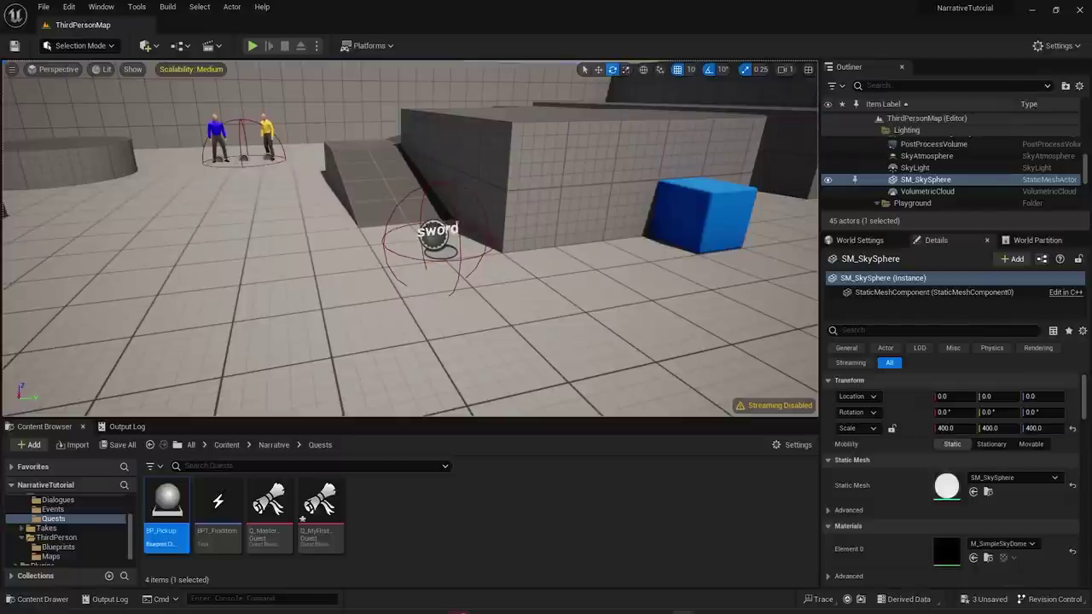
right_drag(443, 263, 448, 346)
click(459, 298)
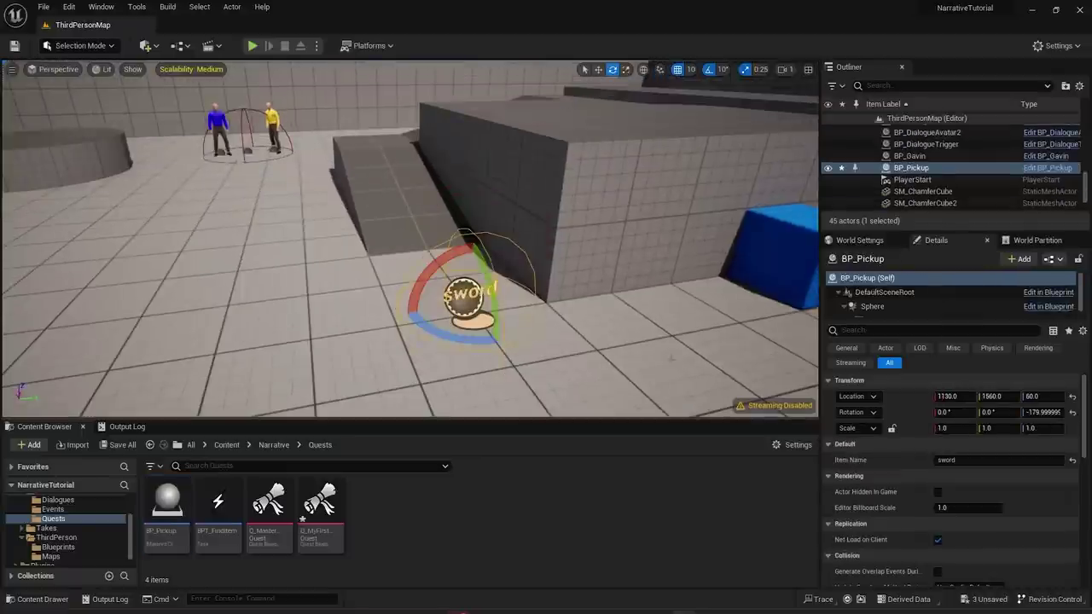
drag(550, 340, 551, 394)
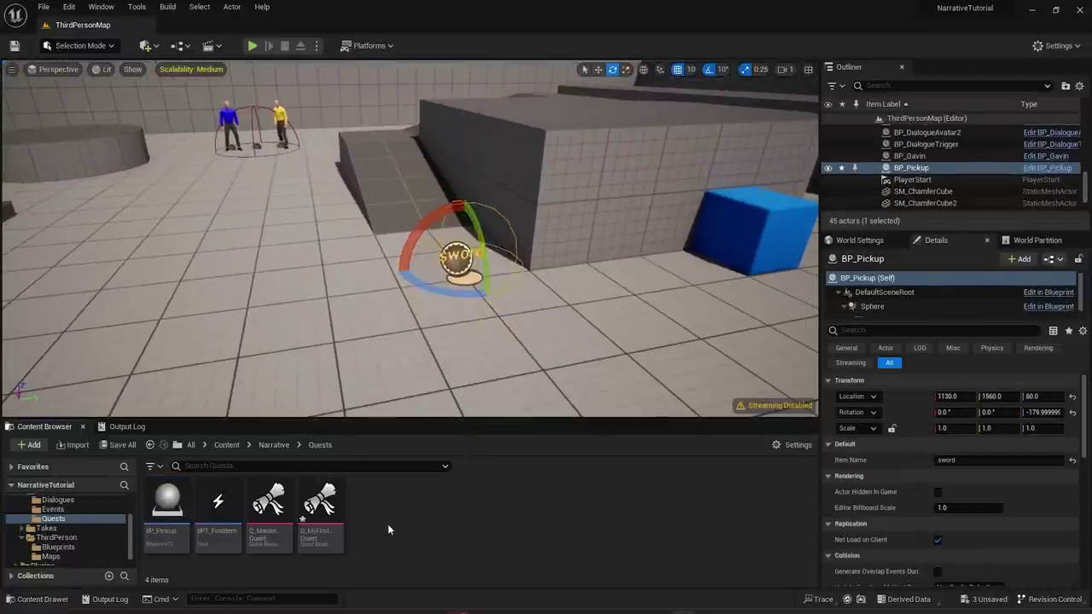
click(468, 335)
click(467, 254)
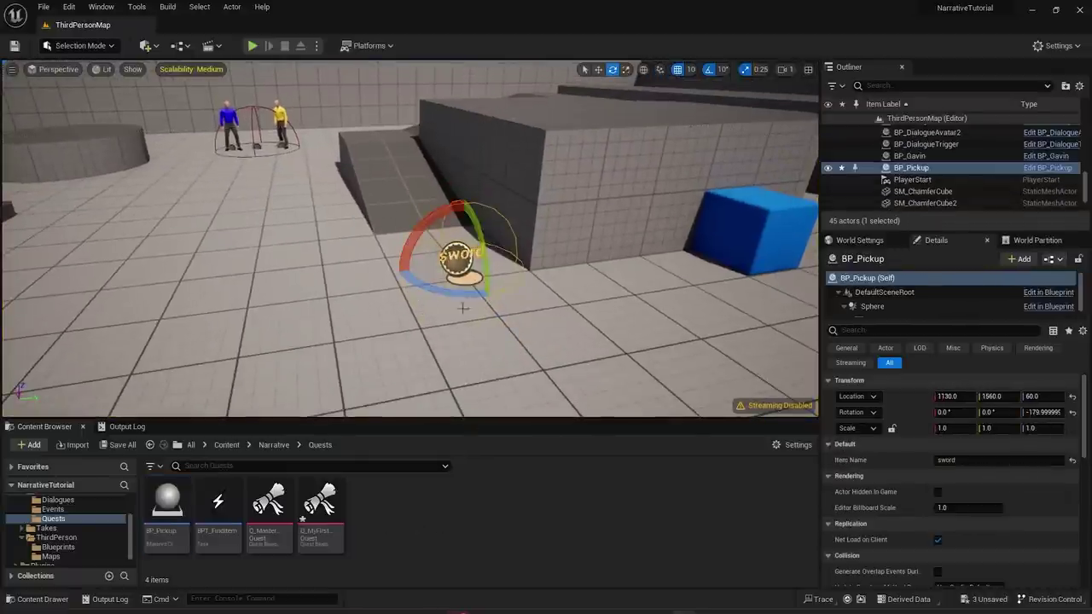
click(462, 315)
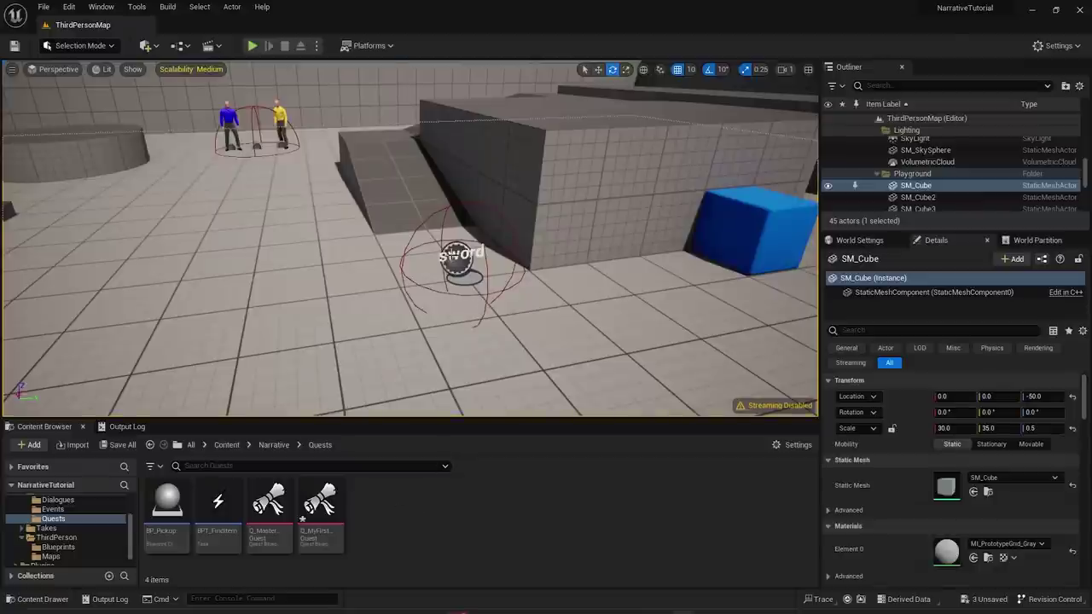
click(453, 256)
click(437, 347)
scroll(478, 329, up, 2)
scroll(498, 322, down, 4)
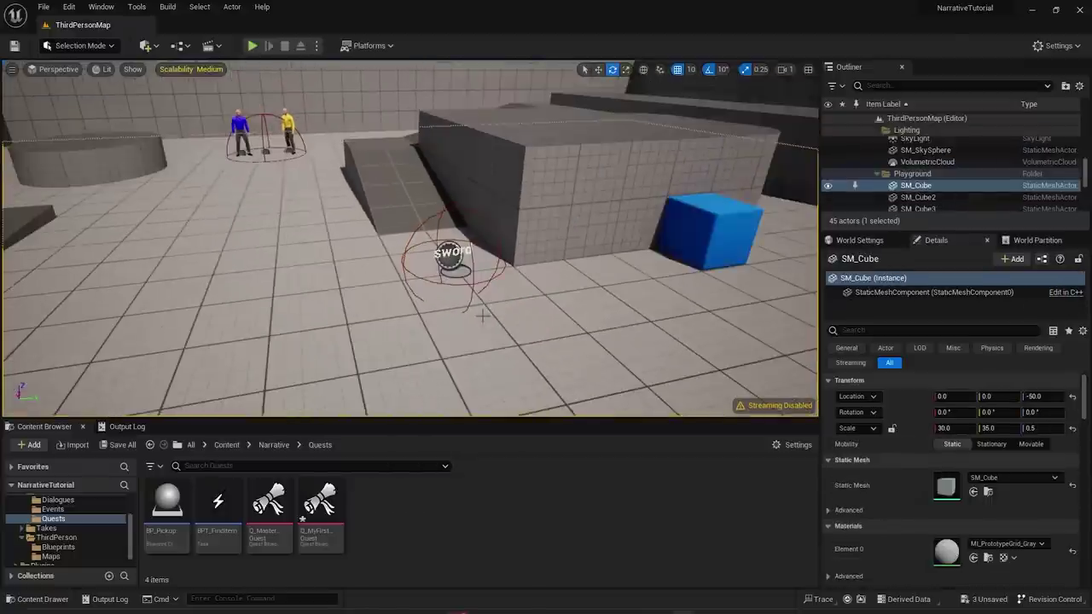
- Create a Narrative Data Task named FindItem in the Quests folder
right_click(394, 518)
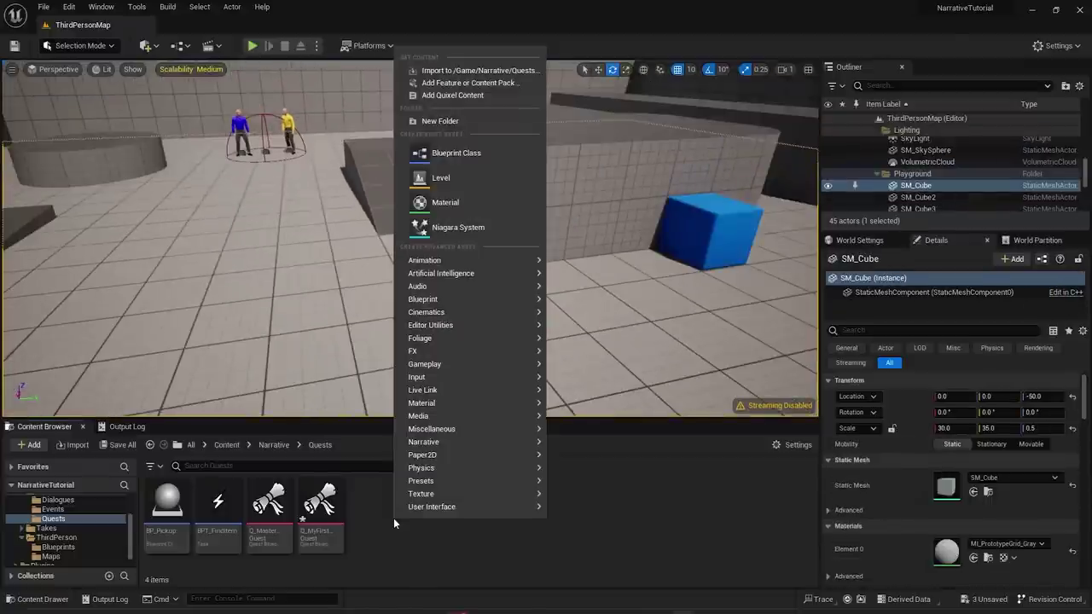
mouse_move(478, 442)
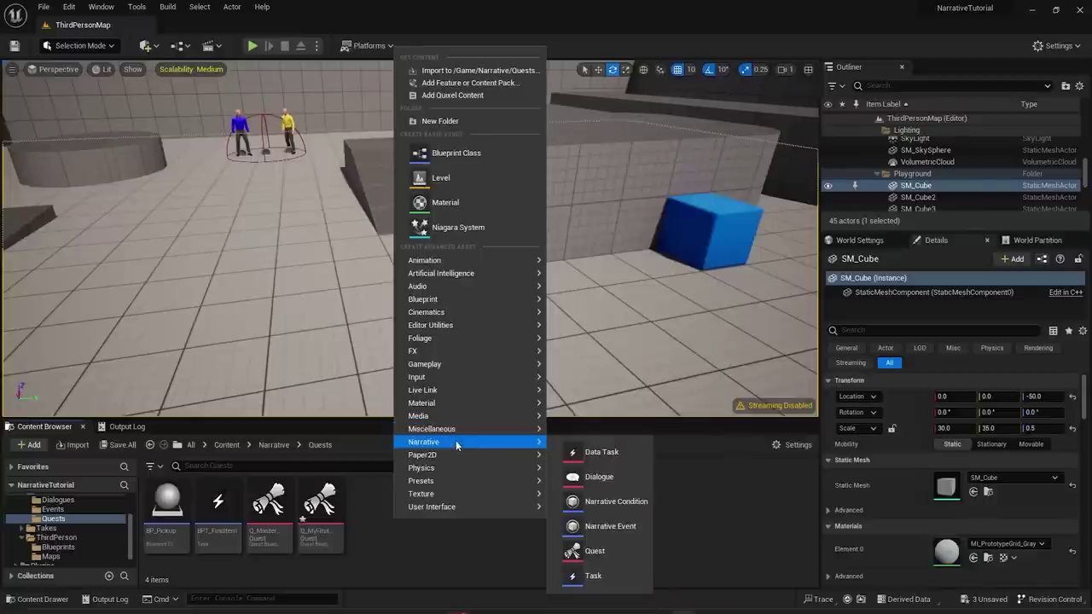
click(597, 451)
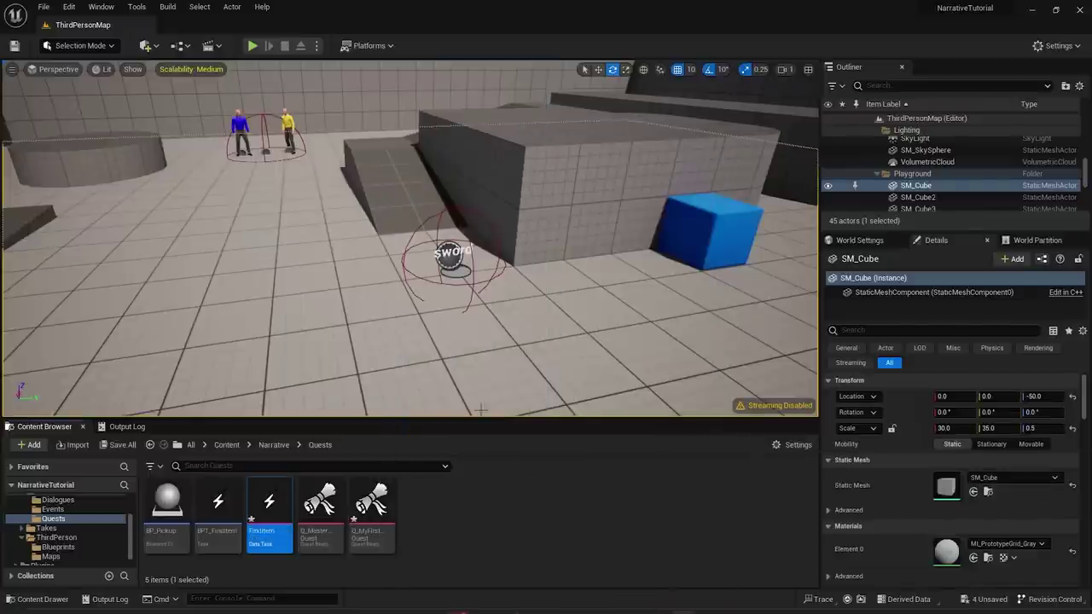
- Open the FindItem data task and examine its Task Name and Argument Name settings
double_click(271, 538)
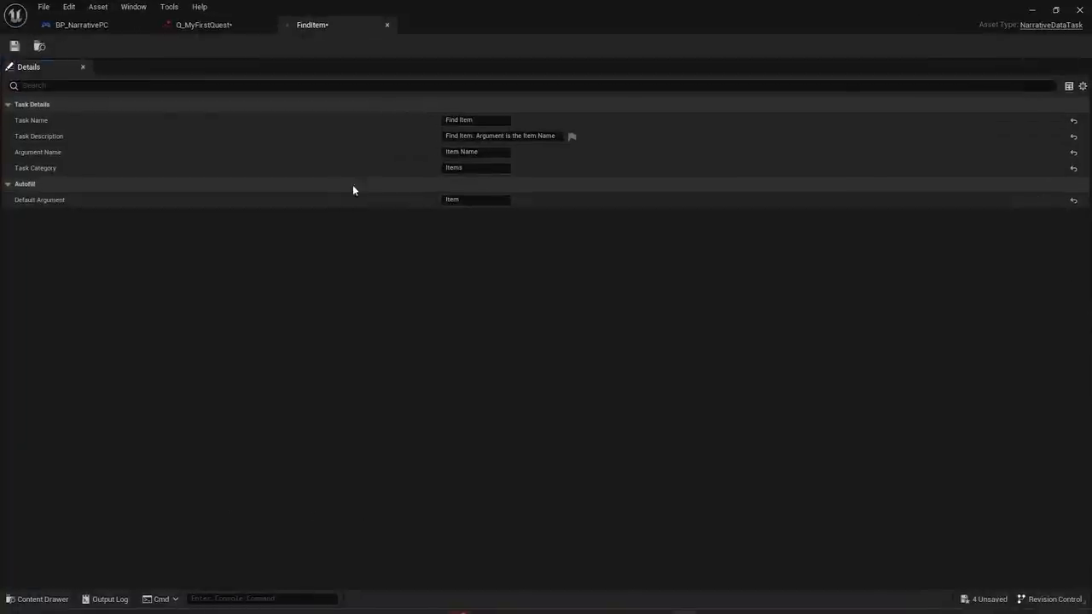
click(474, 121)
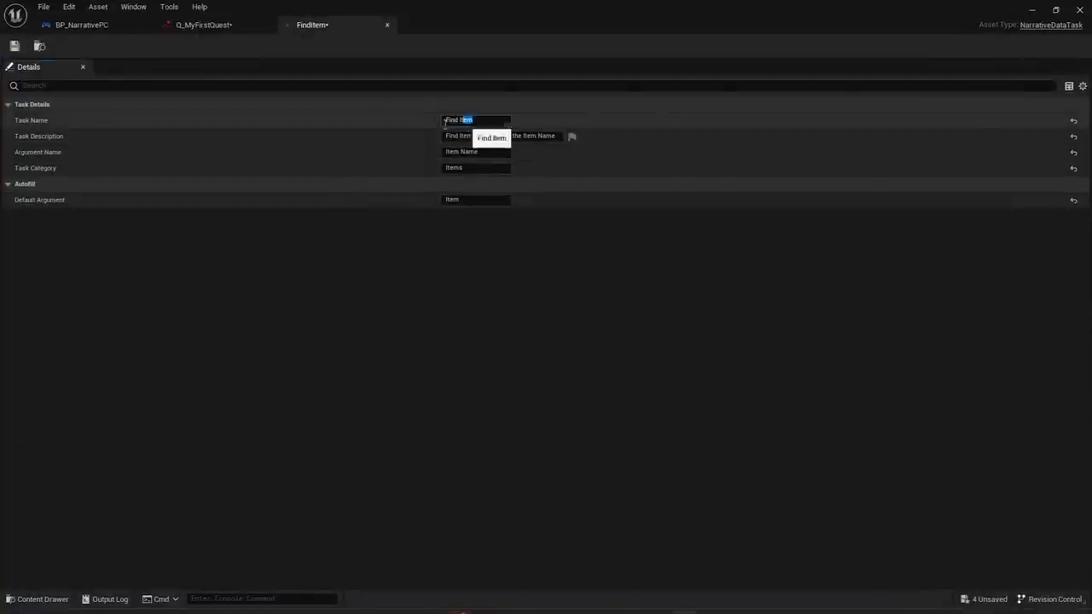
click(44, 157)
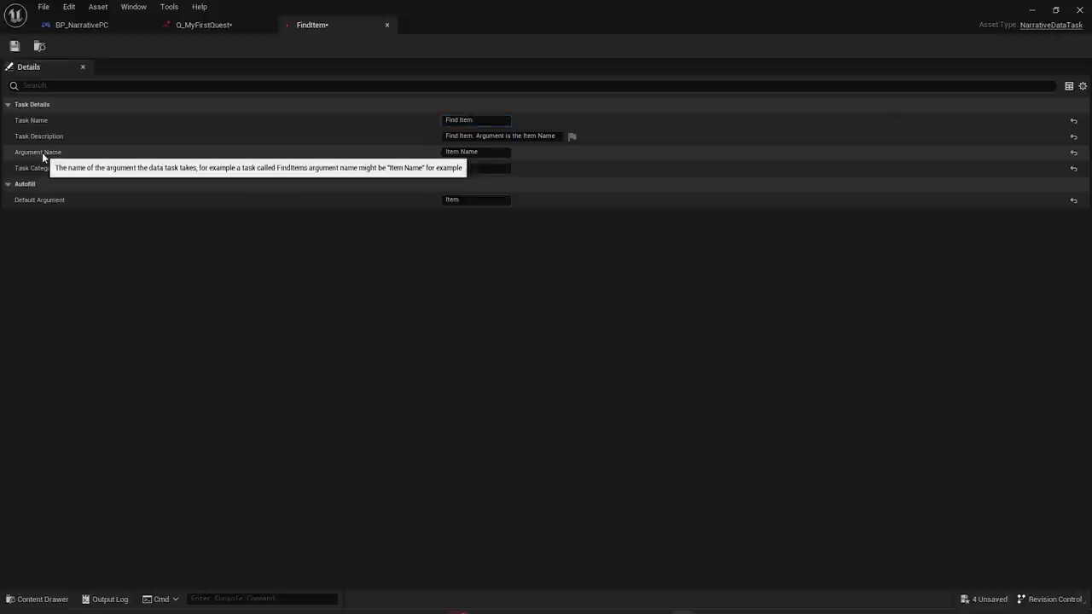
click(1033, 10)
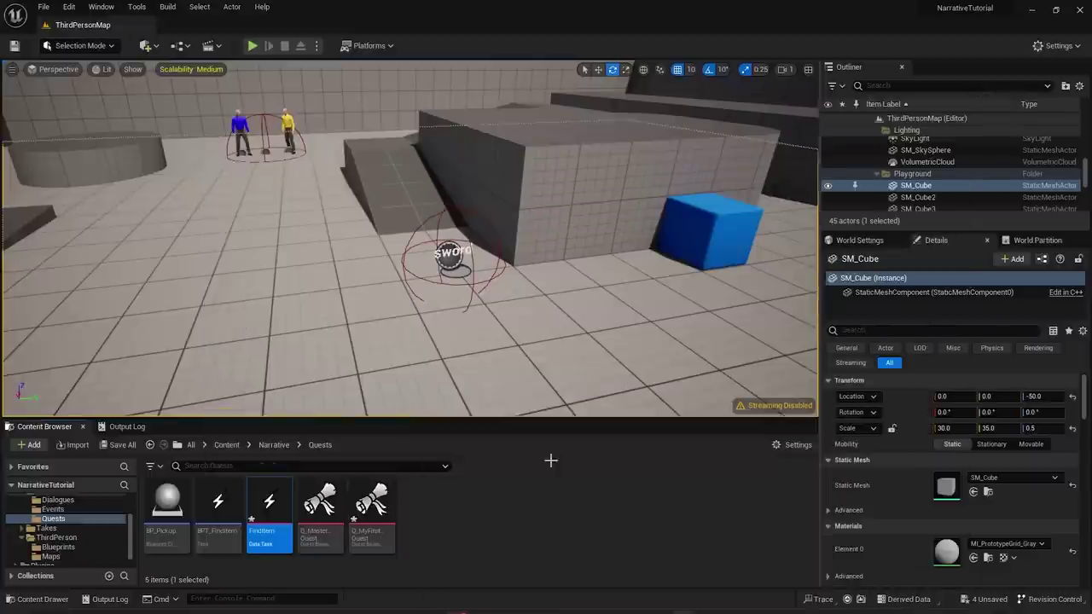
double_click(269, 512)
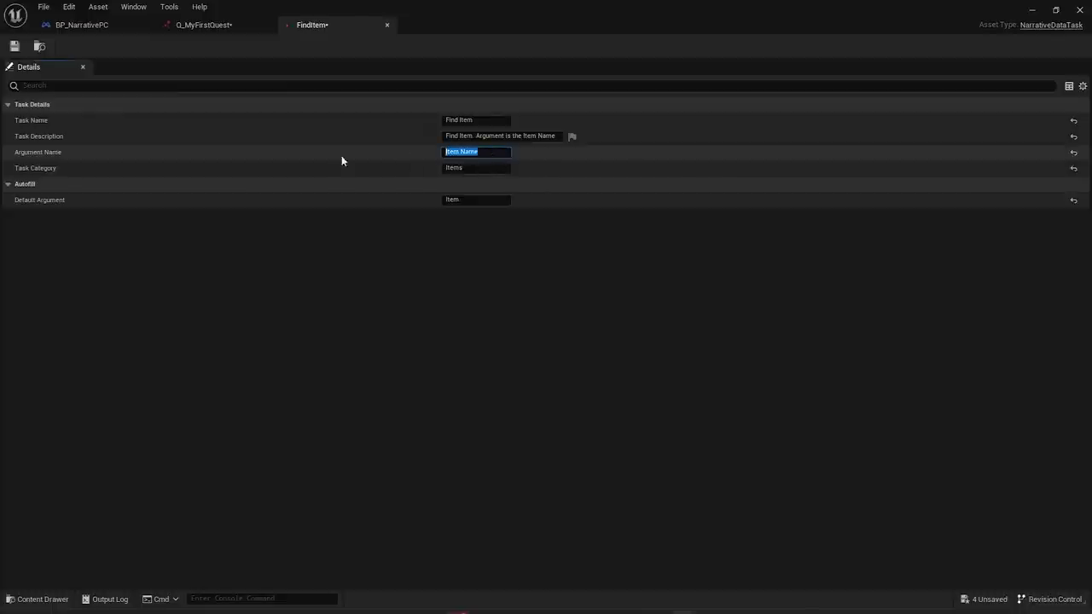
- In BP_NarrativePC's Event Graph, add an Assign node with a custom event for the OnItemFound dispatcher beside Add to Viewport
click(90, 26)
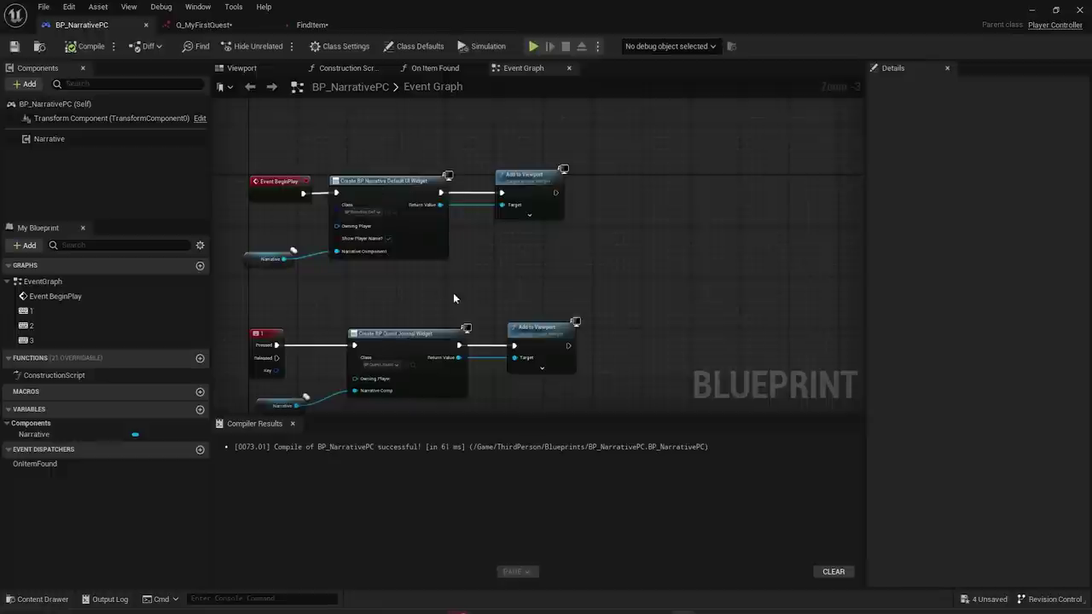
right_drag(526, 270, 534, 287)
drag(256, 310, 536, 195)
drag(541, 195, 543, 187)
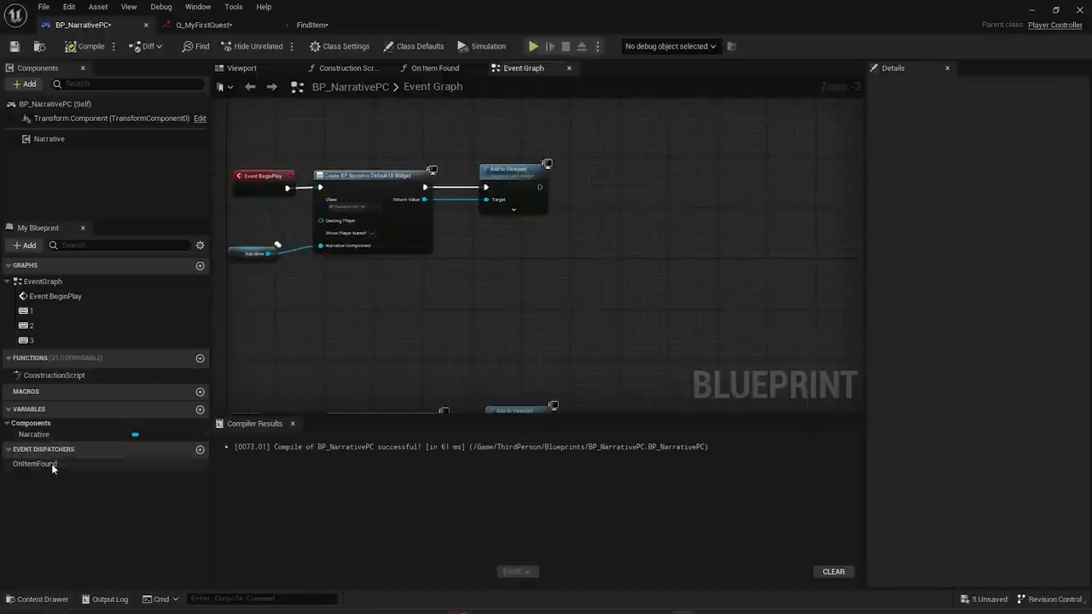
drag(52, 463, 342, 383)
drag(559, 207, 596, 173)
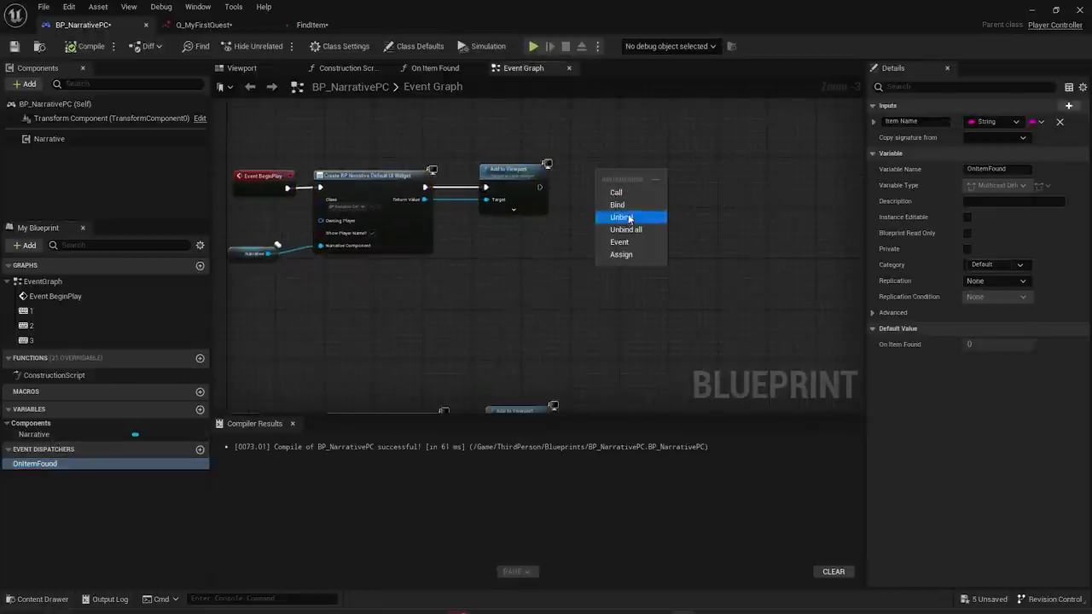
click(622, 255)
- Place the OnItemFound custom event below Add to Viewport and connect the Bind Event node after BeginPlay's Add to Viewport
scroll(603, 263, up, 3)
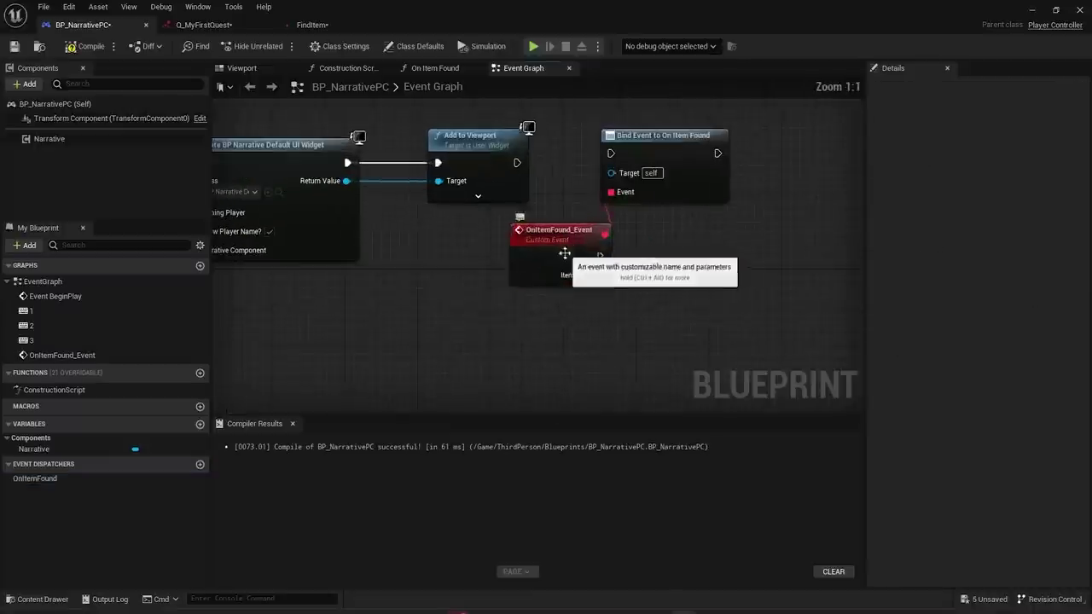
drag(565, 250, 483, 288)
drag(607, 155, 608, 157)
drag(643, 158, 635, 169)
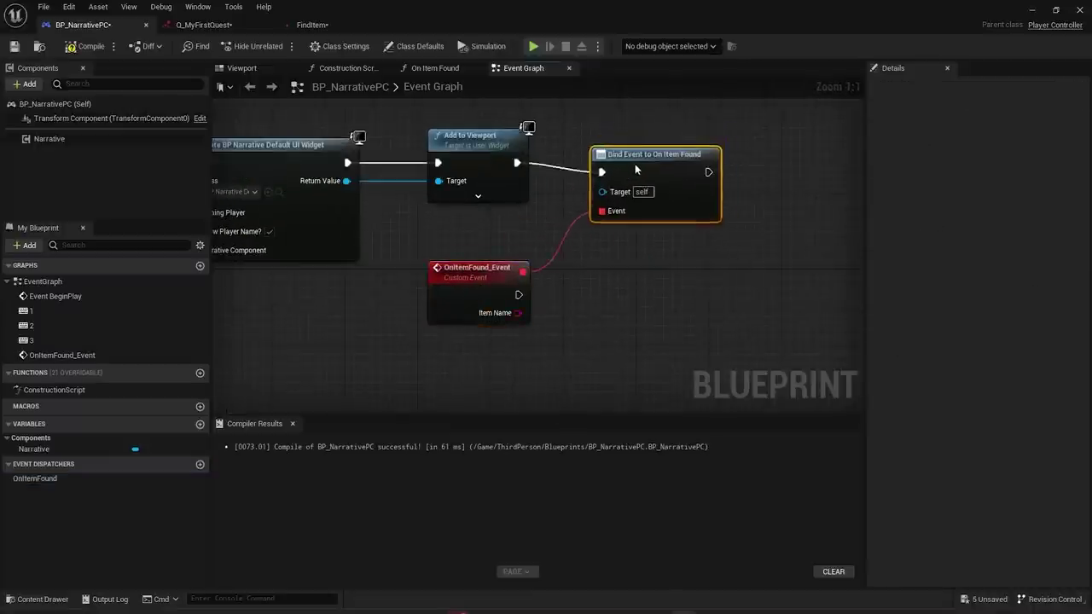
- Add a Narrative component reference and a Complete Narrative Data Task node from it, beside the OnItemFound custom event
right_drag(639, 290, 637, 230)
drag(51, 138, 698, 250)
text(complete nar)
key(Return)
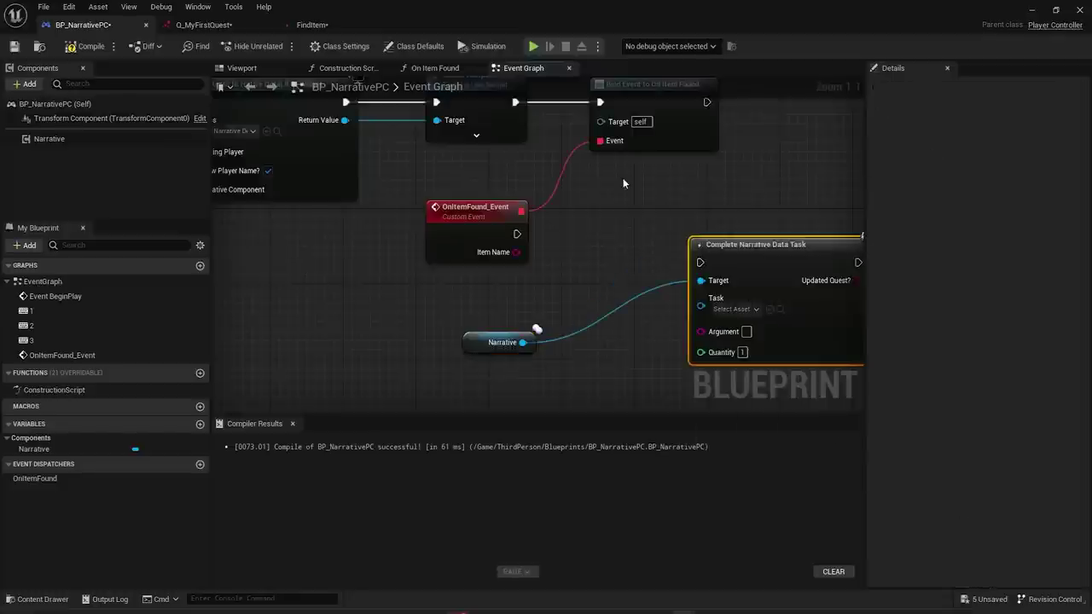
right_drag(751, 238, 635, 215)
drag(659, 226, 658, 189)
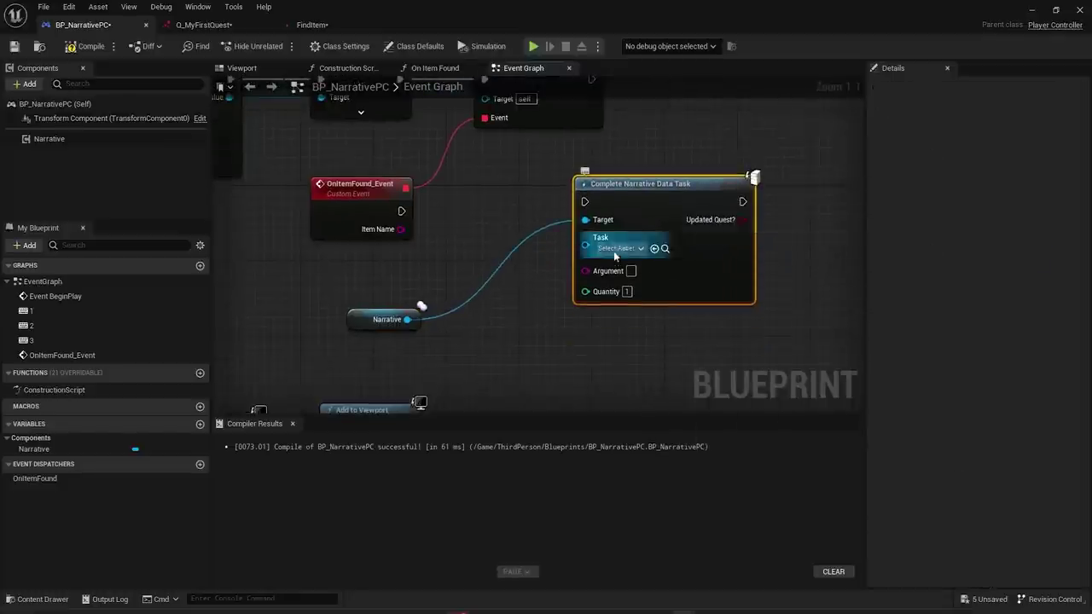
- Set the Complete Narrative Data Task node's Task to FindItem
click(624, 252)
click(551, 303)
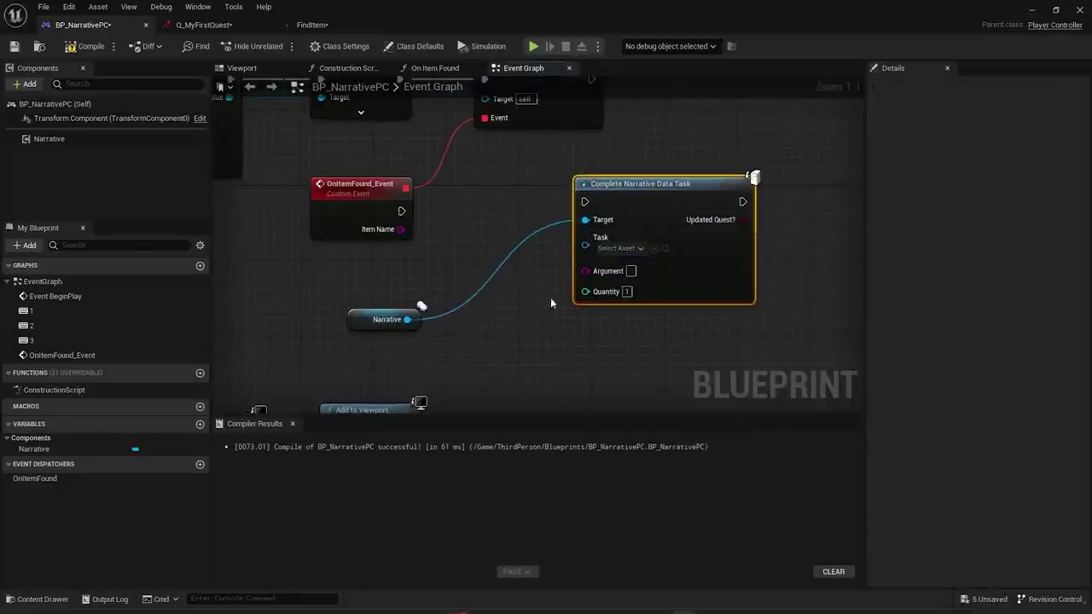
click(619, 248)
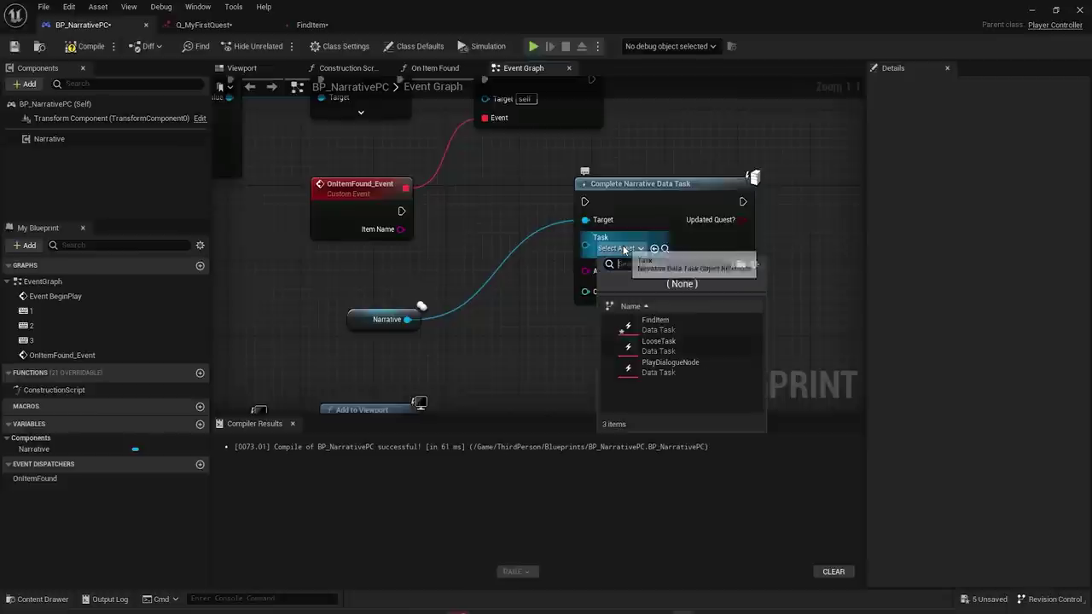
click(655, 321)
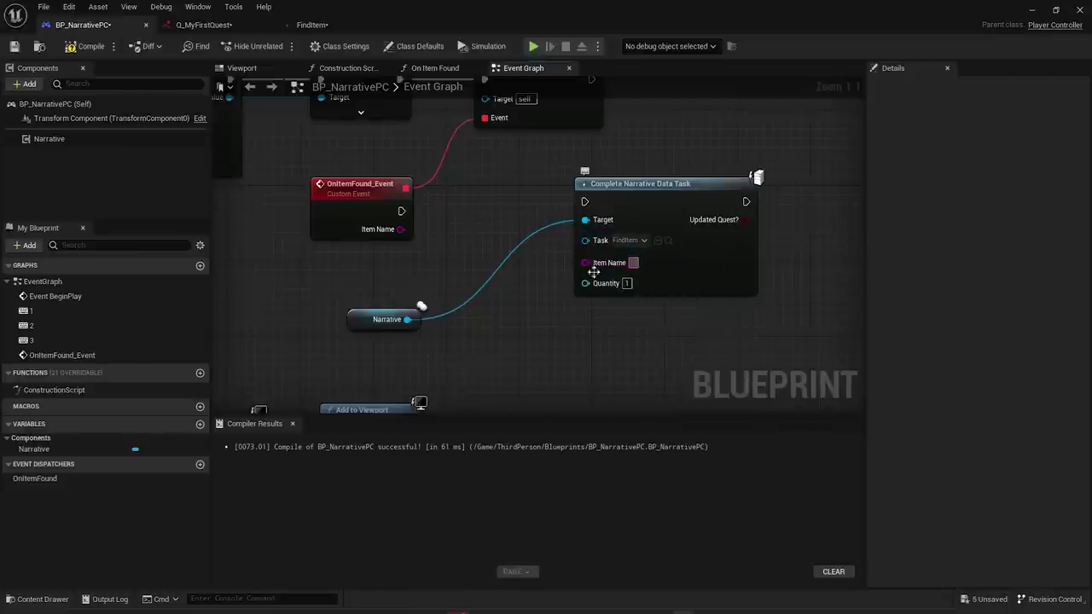
drag(557, 319, 507, 345)
click(458, 333)
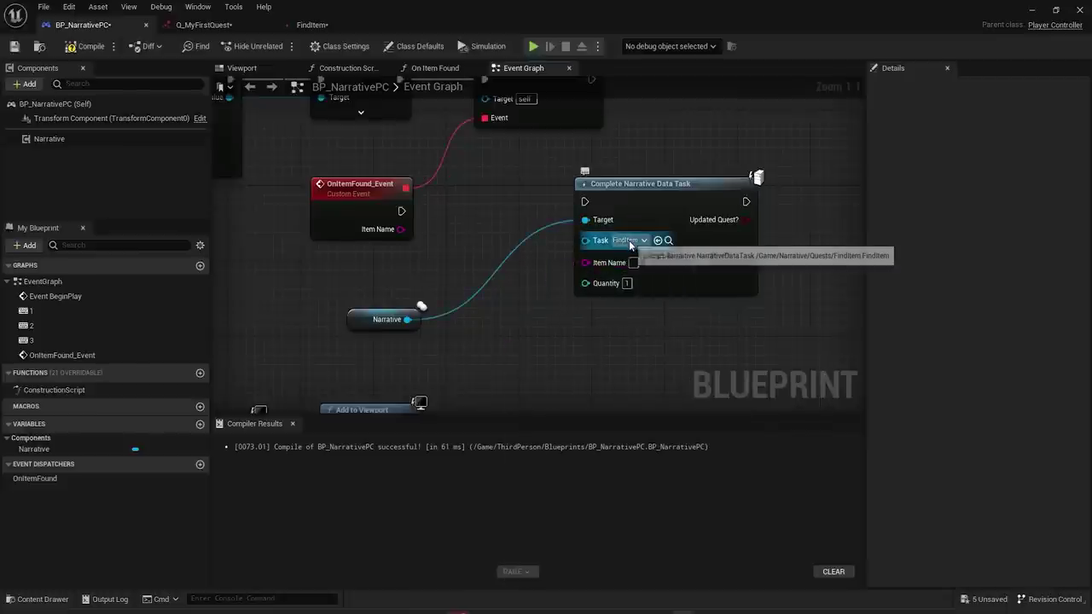
click(631, 243)
click(566, 288)
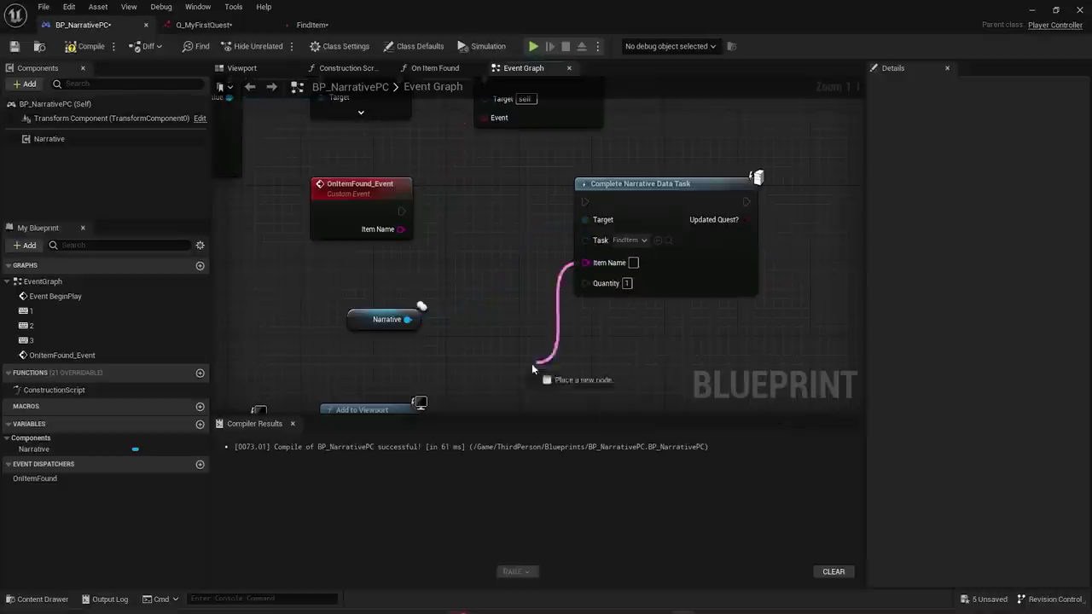
- Connect the OnItemFound custom event's execution and Item Name to the Complete Narrative Data Task node and tidy the Narrative reference
drag(519, 356, 507, 248)
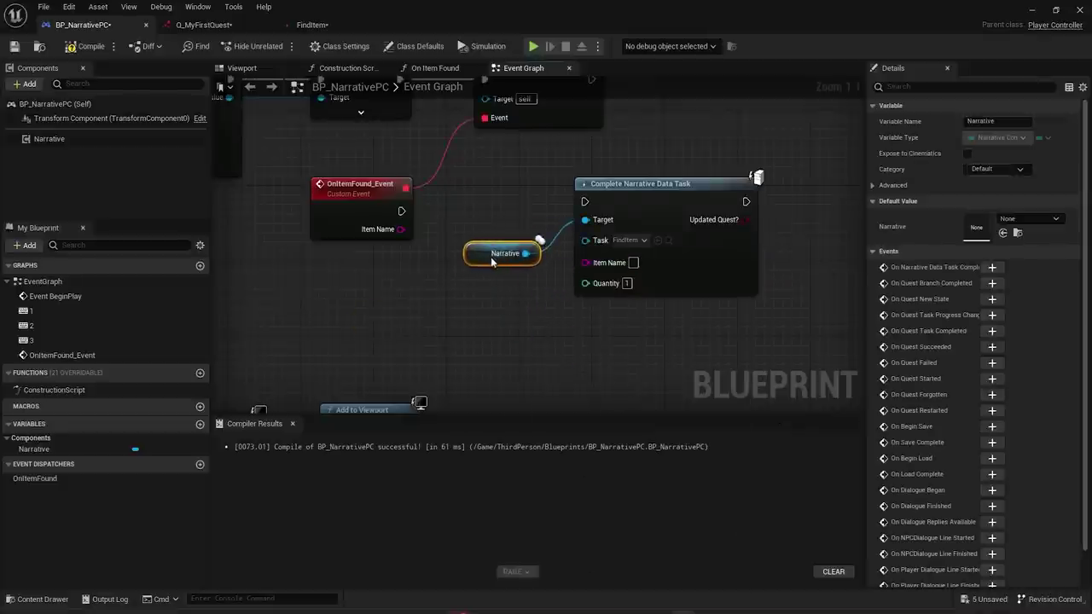
drag(634, 219, 652, 220)
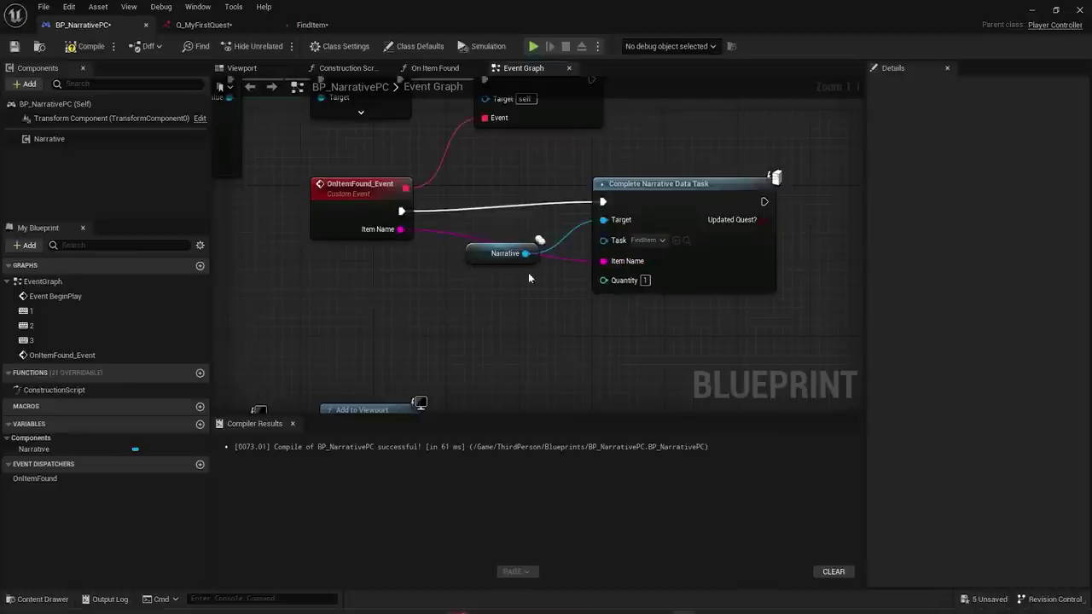
drag(512, 256, 486, 285)
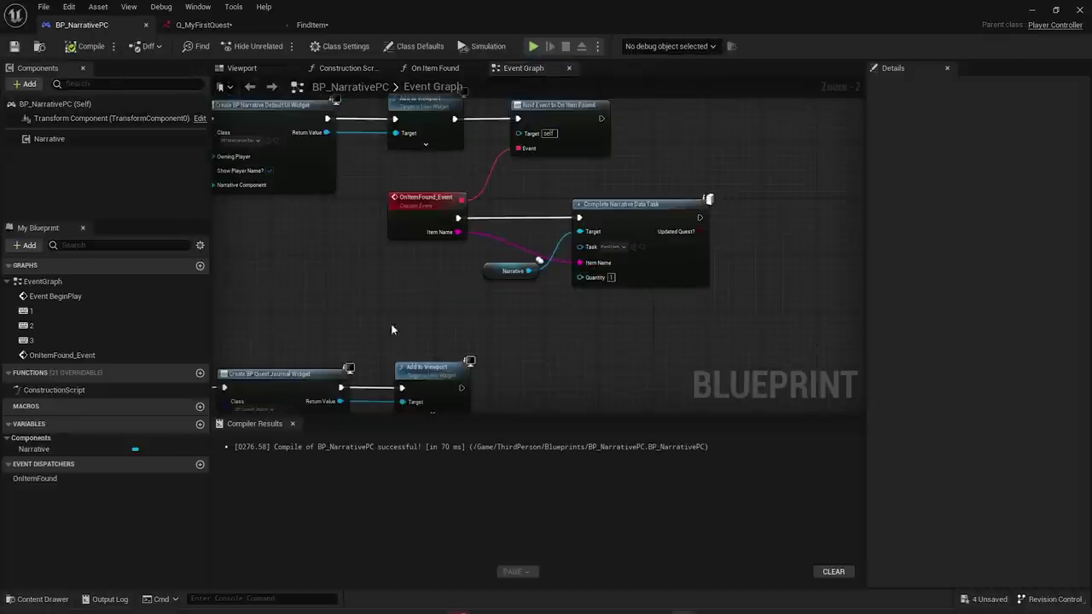
- Add a keyboard event for the 4 key below the Load nodes in the Event Graph
right_drag(300, 296, 509, 101)
right_drag(543, 291, 537, 155)
scroll(510, 216, down, 1)
right_drag(503, 295, 543, 182)
right_click(352, 312)
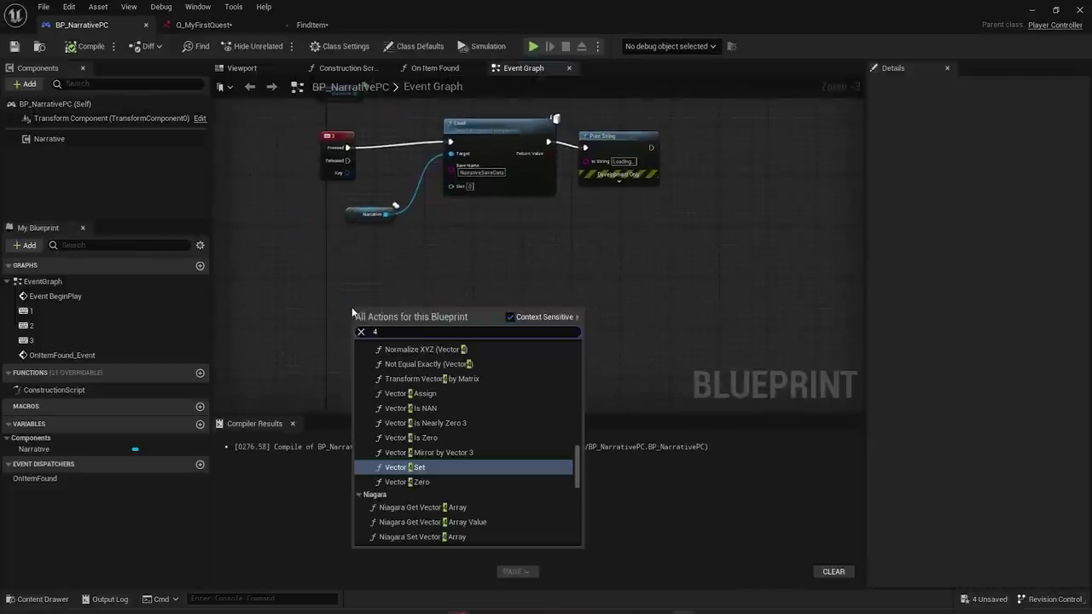
text(4)
scroll(419, 415, up, 10)
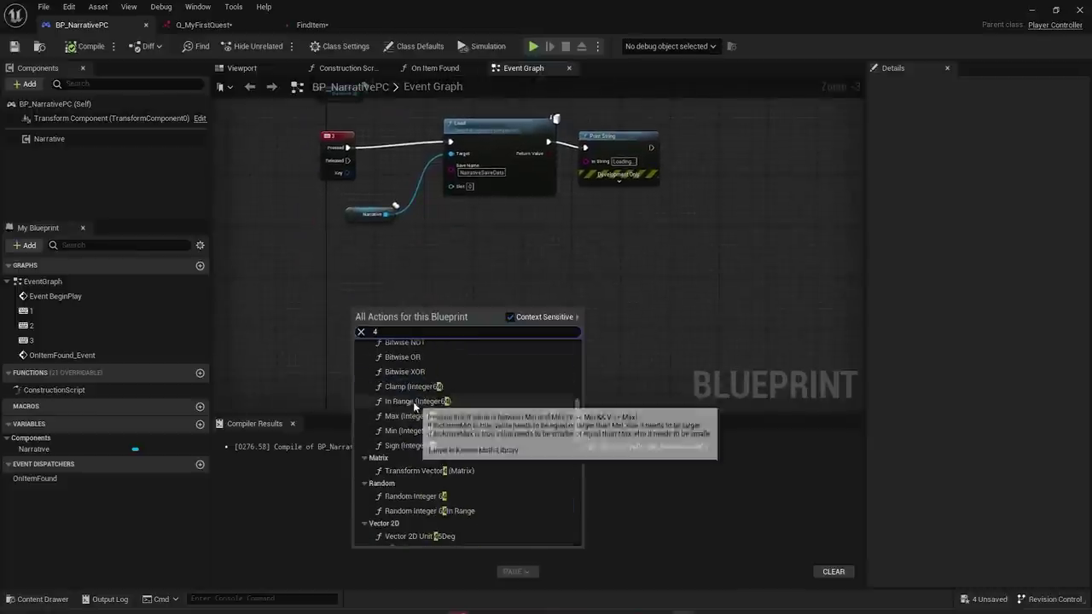
scroll(415, 411, up, 1)
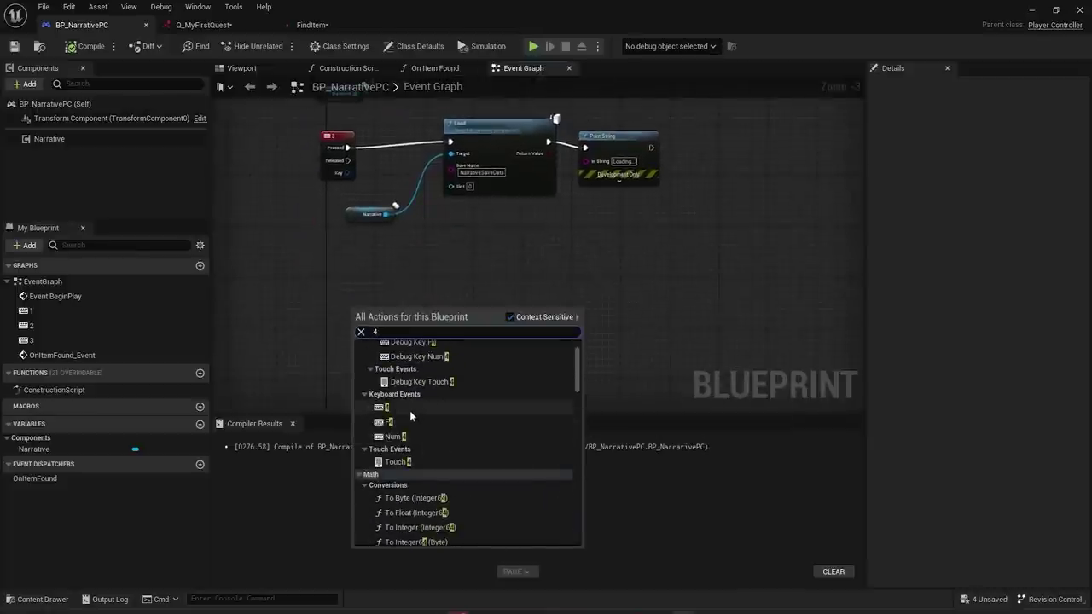
click(410, 410)
right_drag(396, 361, 410, 314)
- Add a Narrative reference below the 4 key event and a Get Number Of Times Task Was Completed node from it
scroll(410, 314, up, 2)
drag(99, 144, 342, 384)
drag(526, 331, 527, 331)
text(get number)
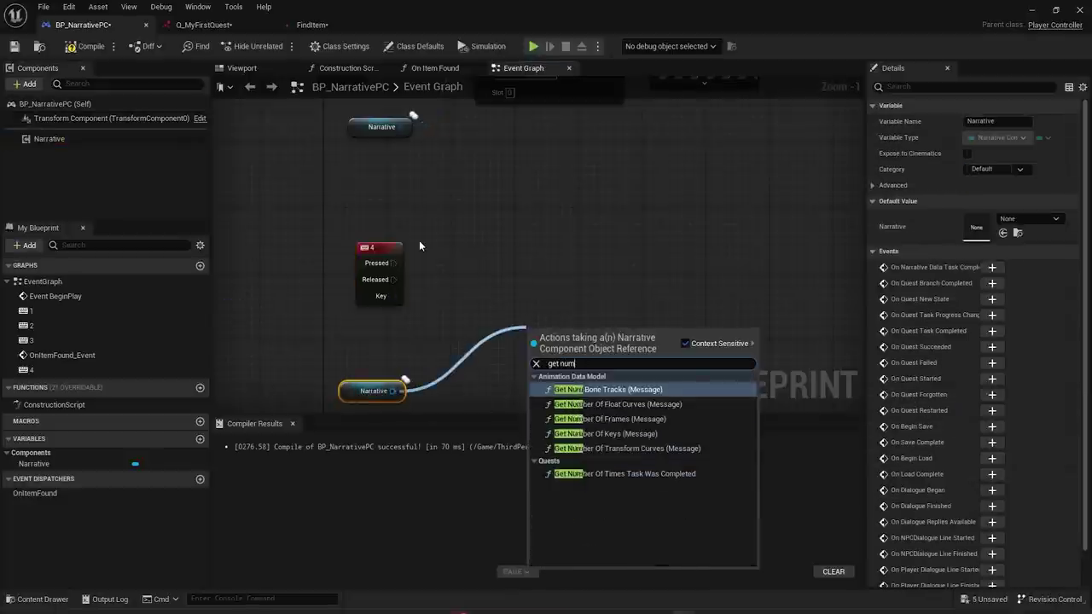
key(Down)
key(Down)
key(Return)
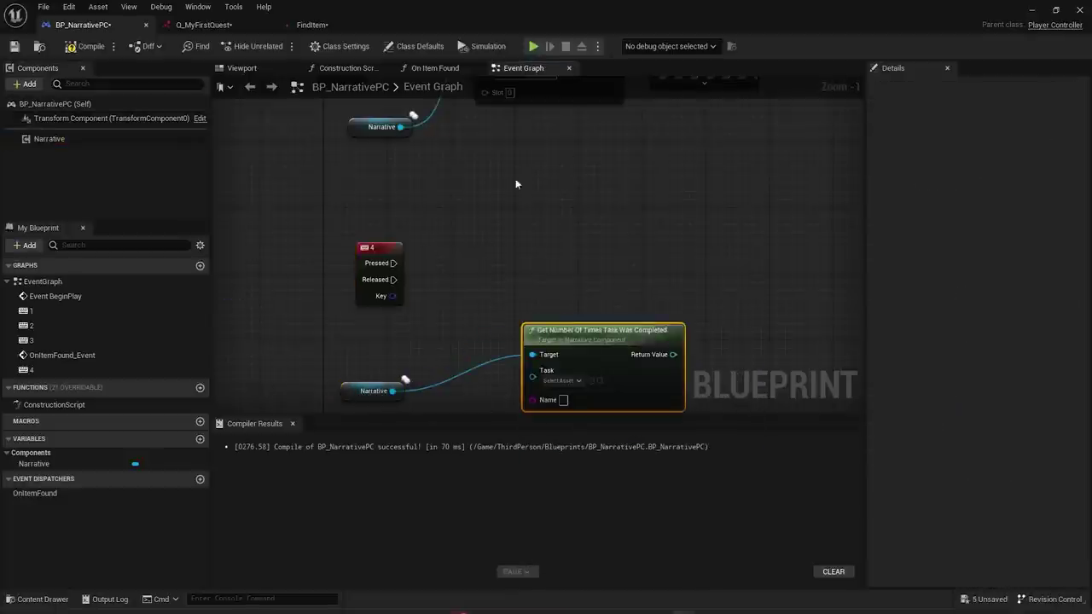
- Set the completion-count node's Task to FindItem and its Name to "sword"
click(561, 381)
click(598, 454)
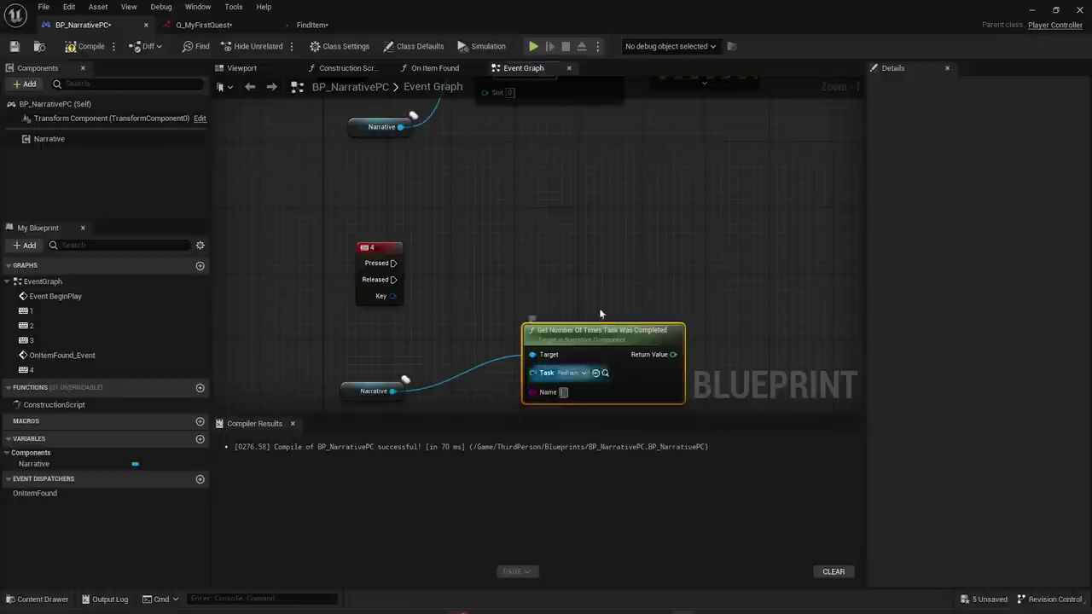
text(sword)
- Add a Print String to the 4 key's Pressed output, feed it the completion count, and compile the blueprint
drag(665, 253, 785, 202)
text(print st)
key(Return)
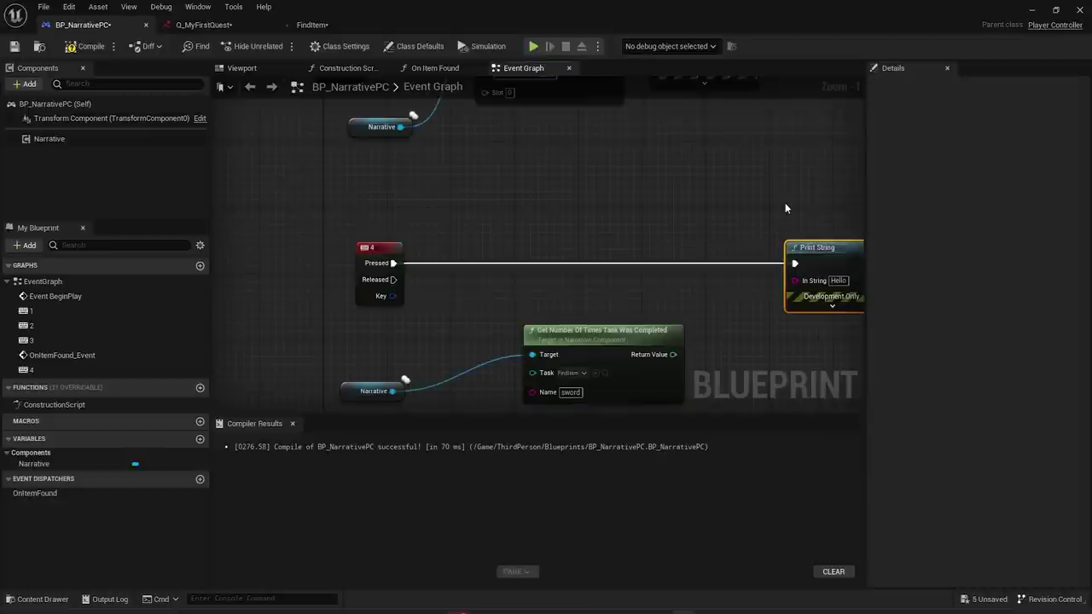
drag(674, 354, 688, 356)
drag(798, 295, 796, 281)
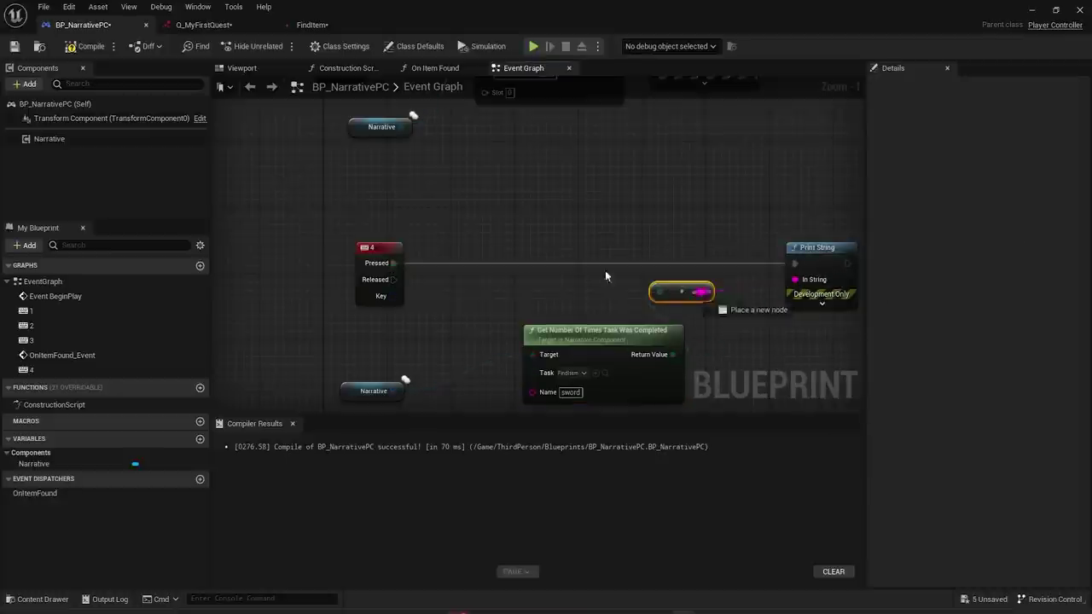
click(86, 46)
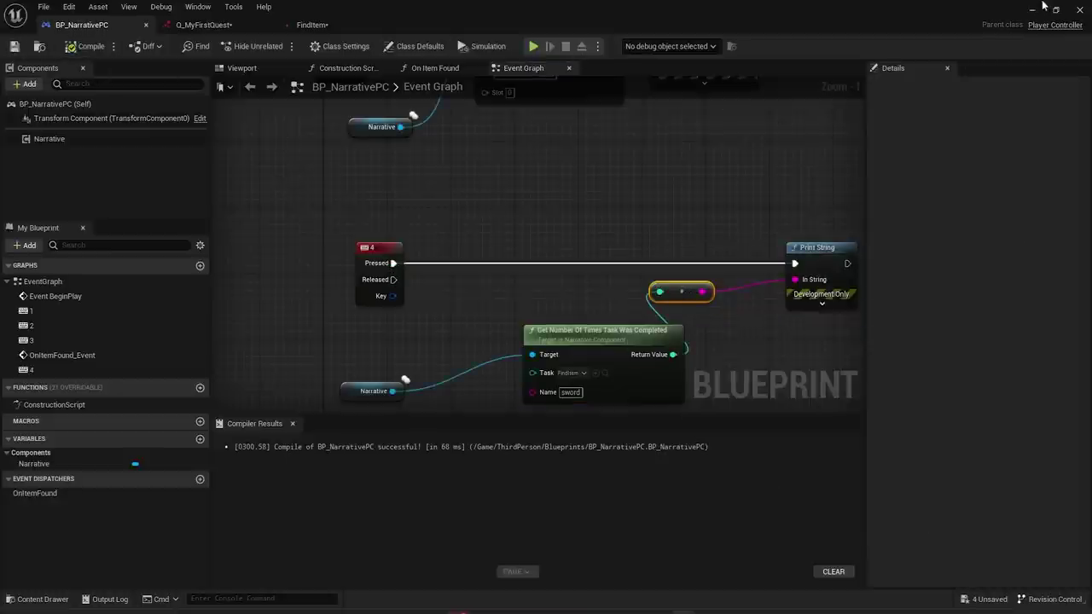
- Play the level to test the sword pickup's completion count, save the progress, and end the play session
click(1031, 7)
click(252, 47)
click(461, 190)
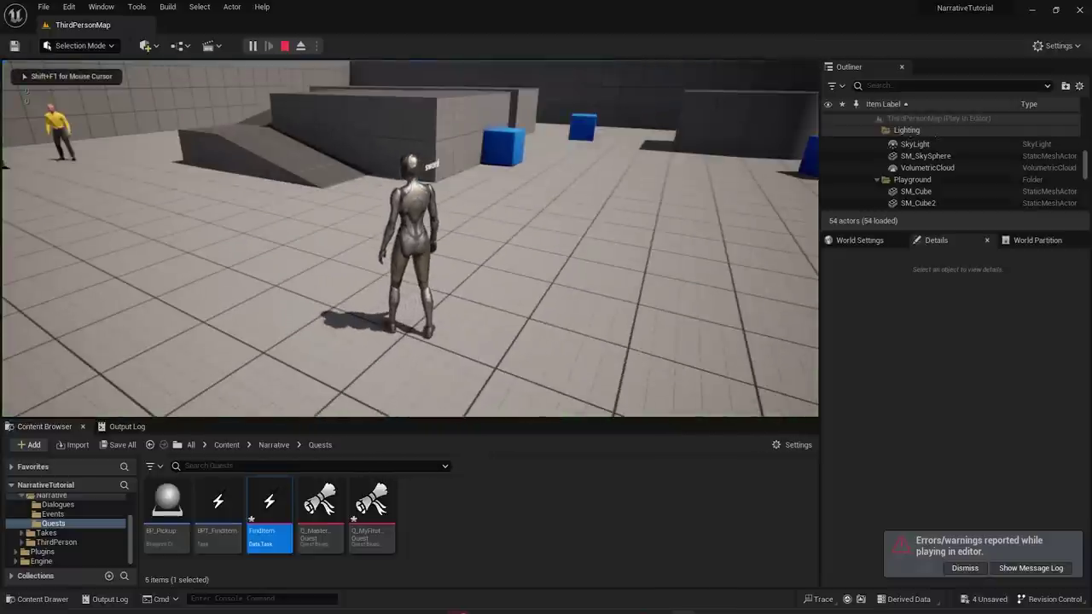
key(s)
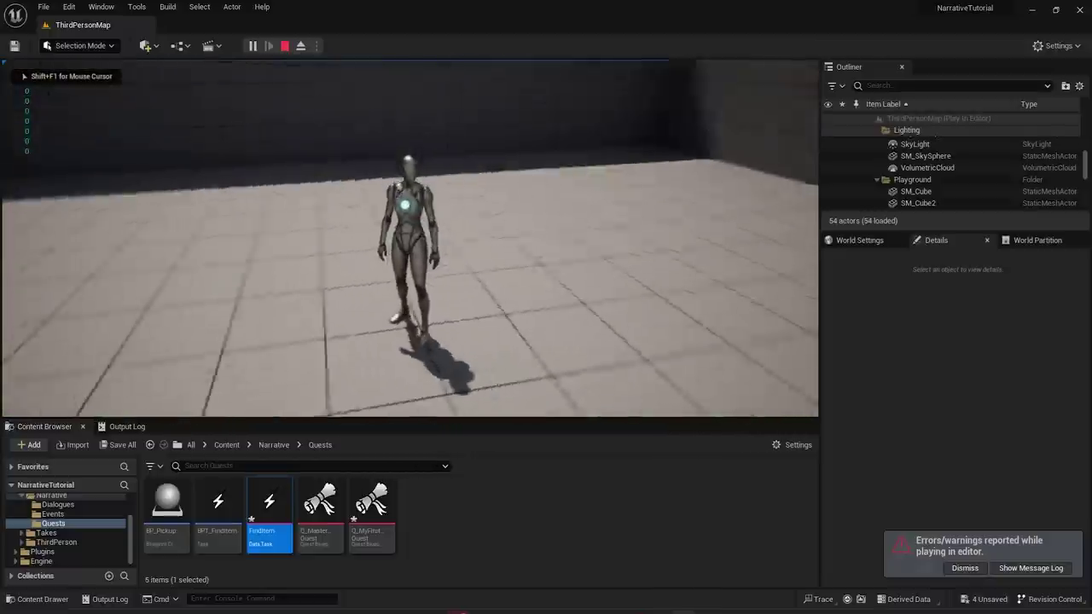
key(w)
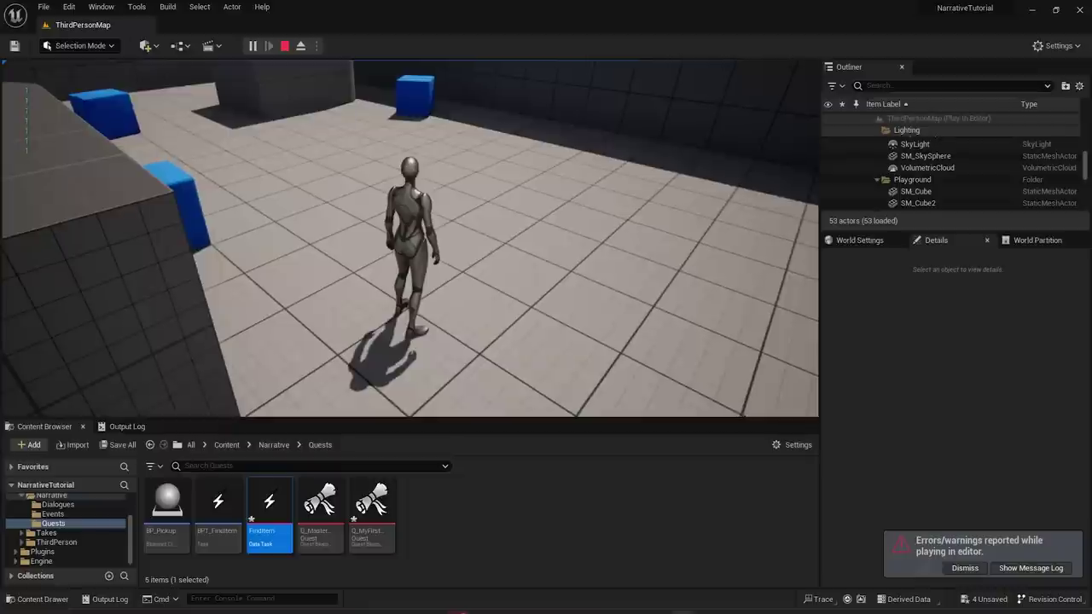
key(w)
key(space)
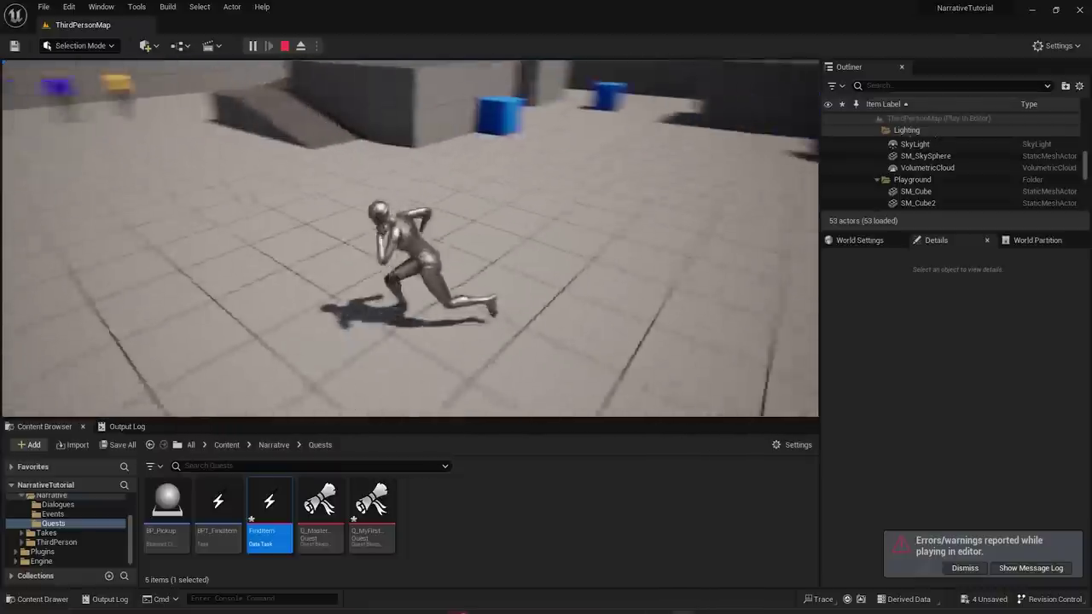
key(w)
key(space)
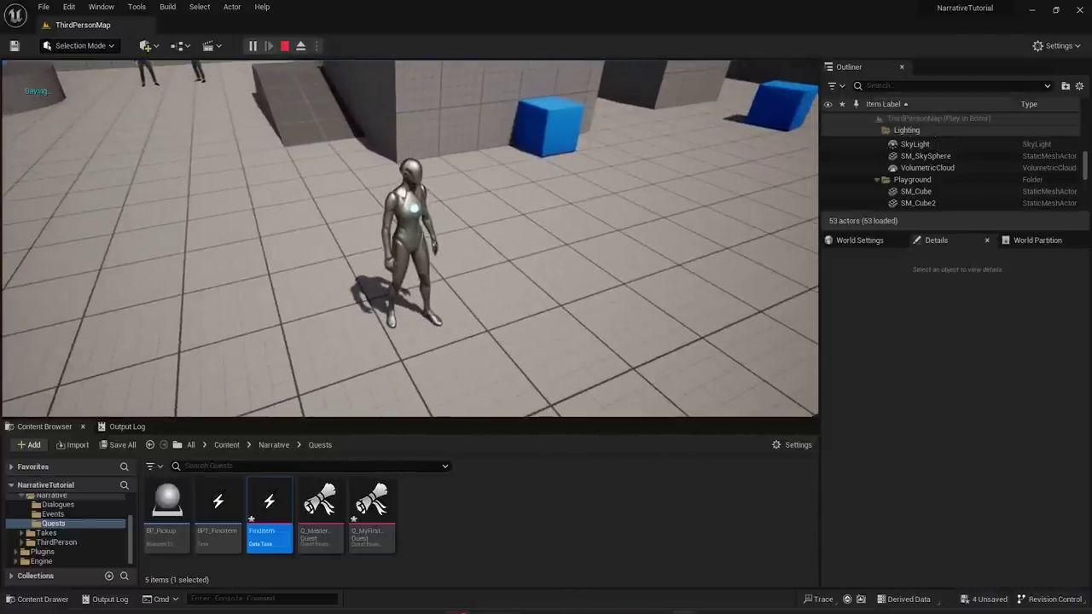
key(Escape)
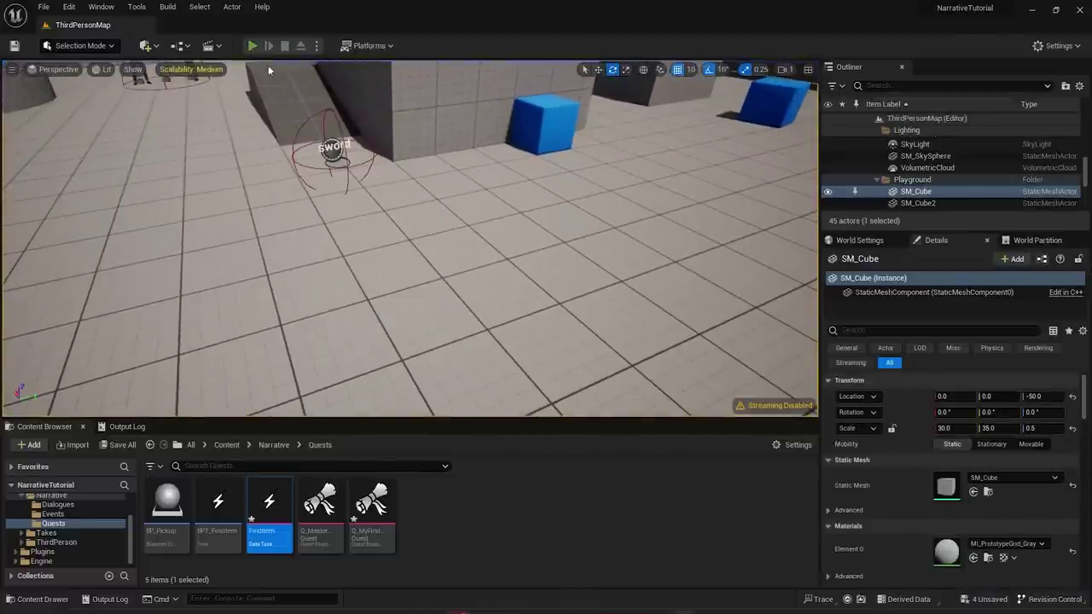
- Play the level again, run over to the NPCs and start a dialogue
click(252, 46)
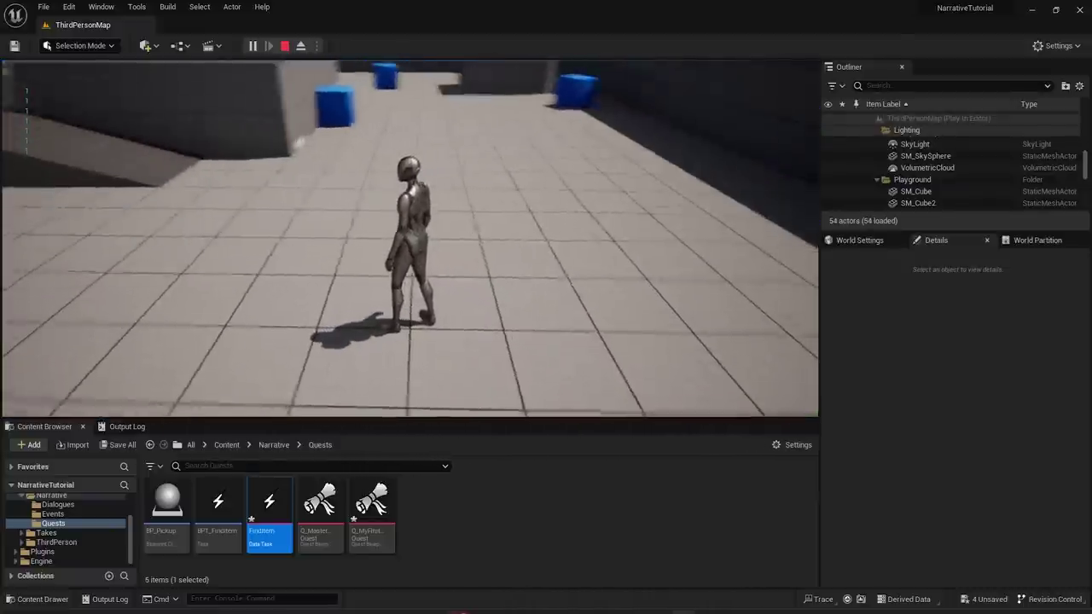
key(w)
key(space)
key(w)
key(space)
key(w)
key(space)
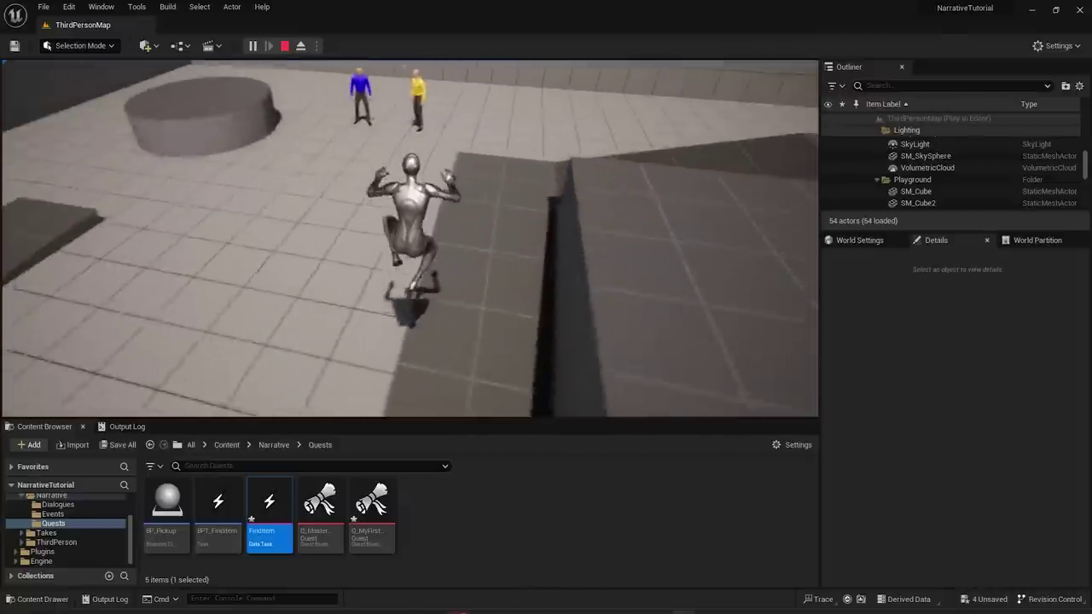
key(space)
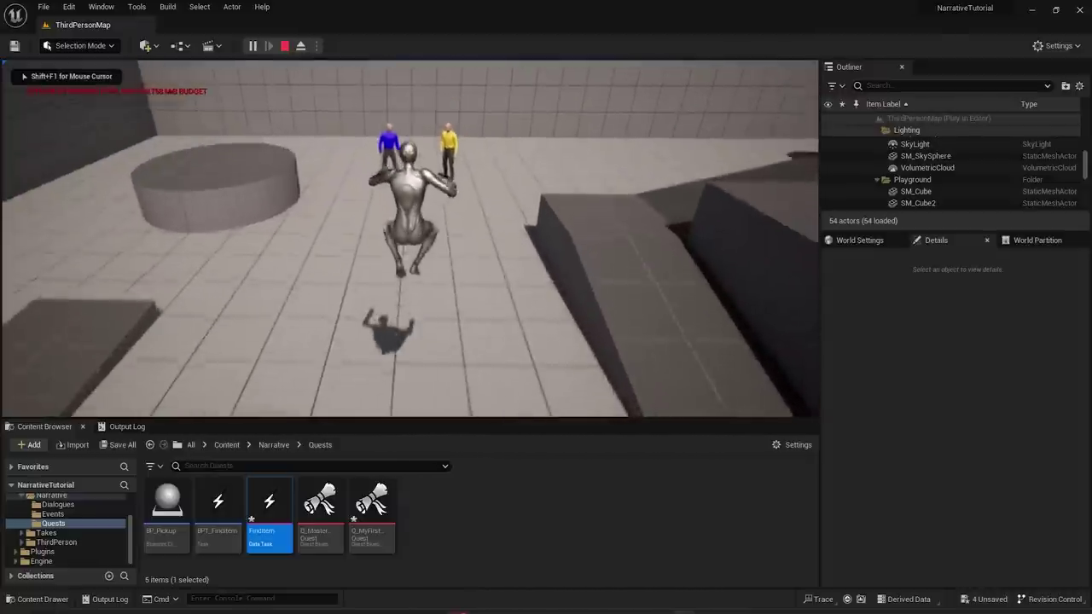
key(w)
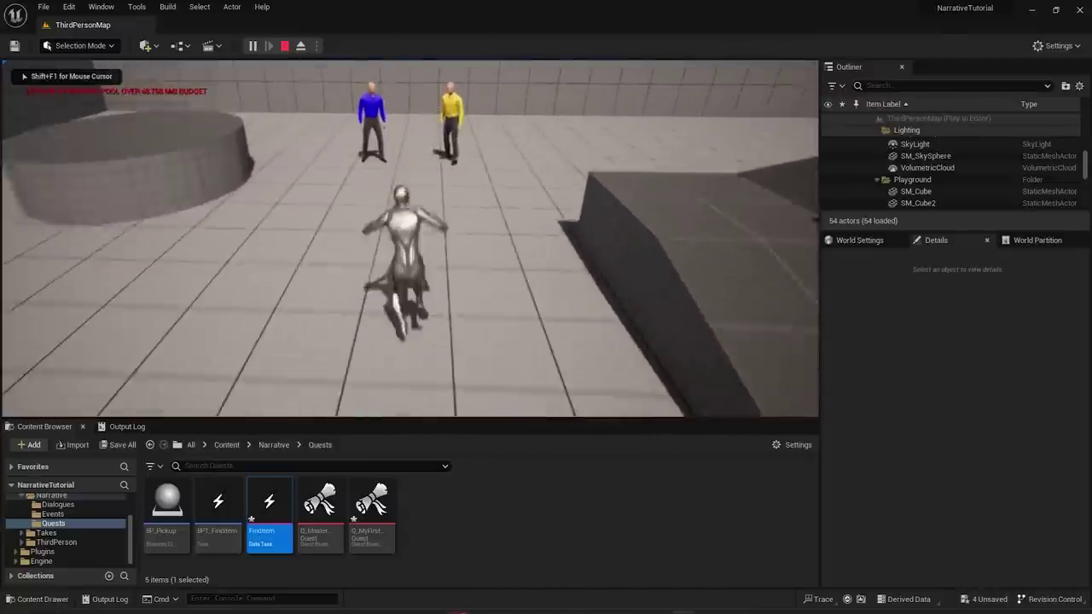
key(e)
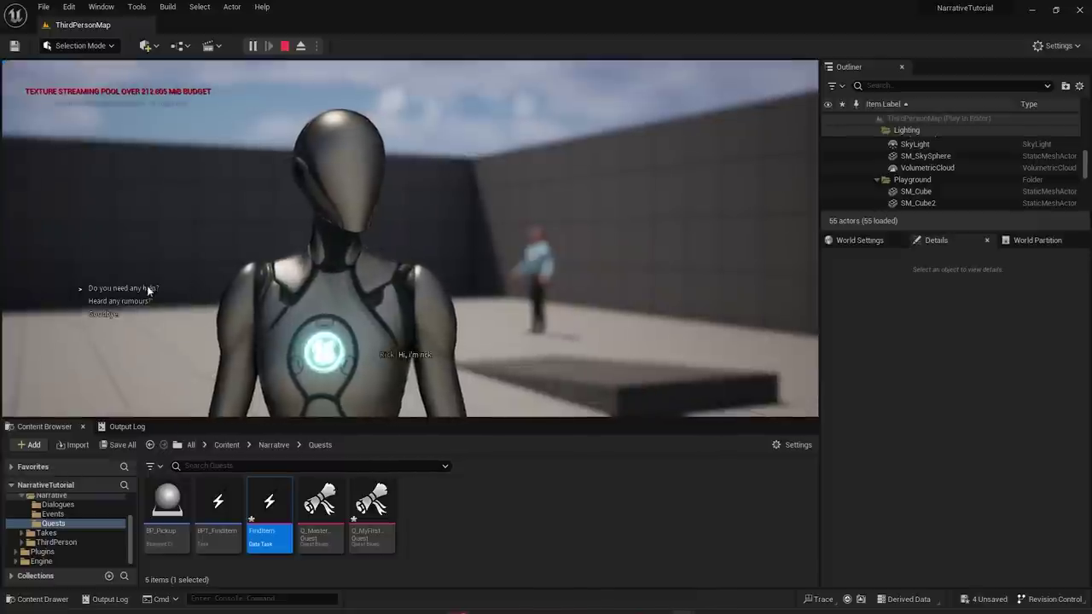
- Leave the dialogue, save the game progress and end the play session
click(106, 285)
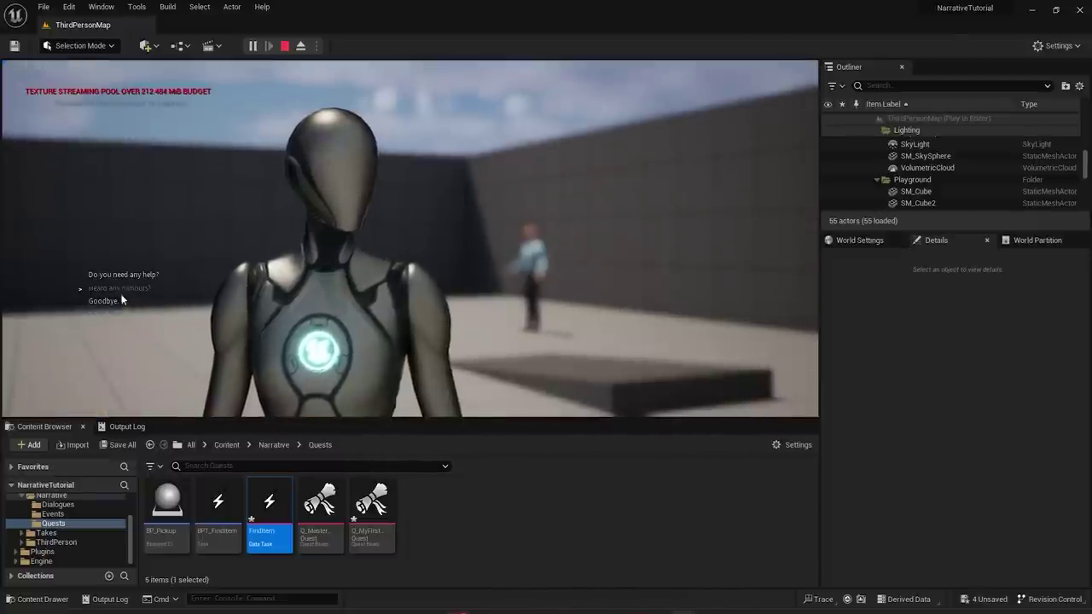
click(105, 287)
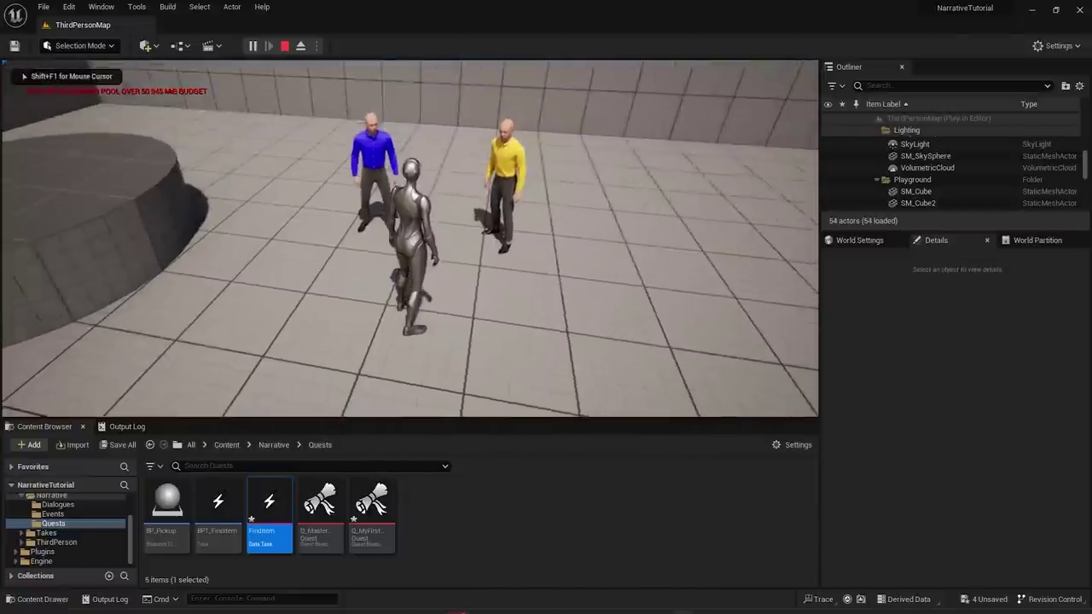
key(s)
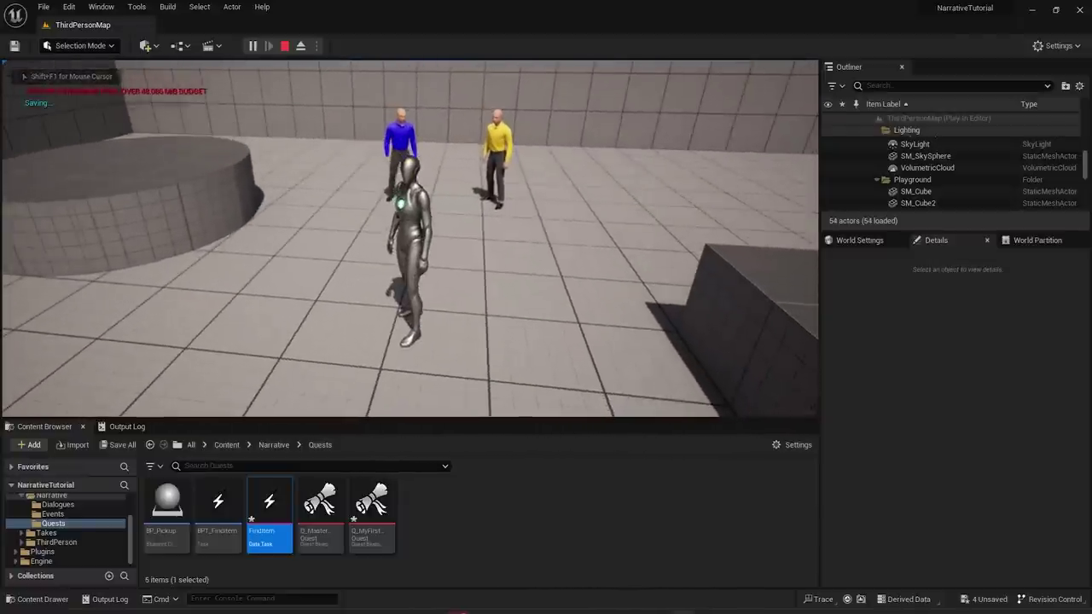
key(Escape)
- Play the level again, run over to the NPCs, start the dialogue and look through its response options
click(252, 46)
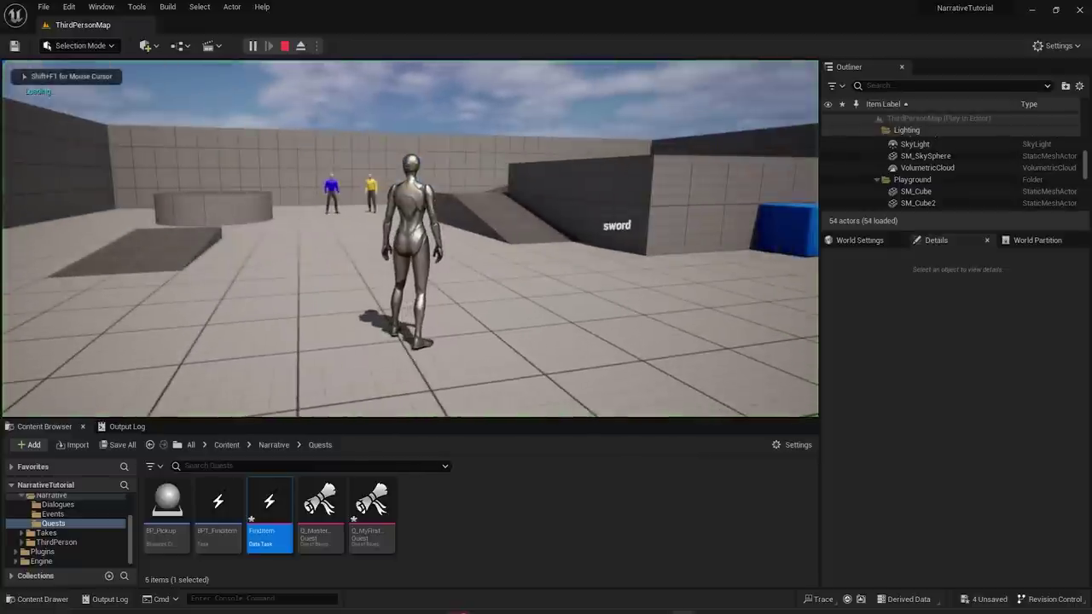
key(w)
key(space)
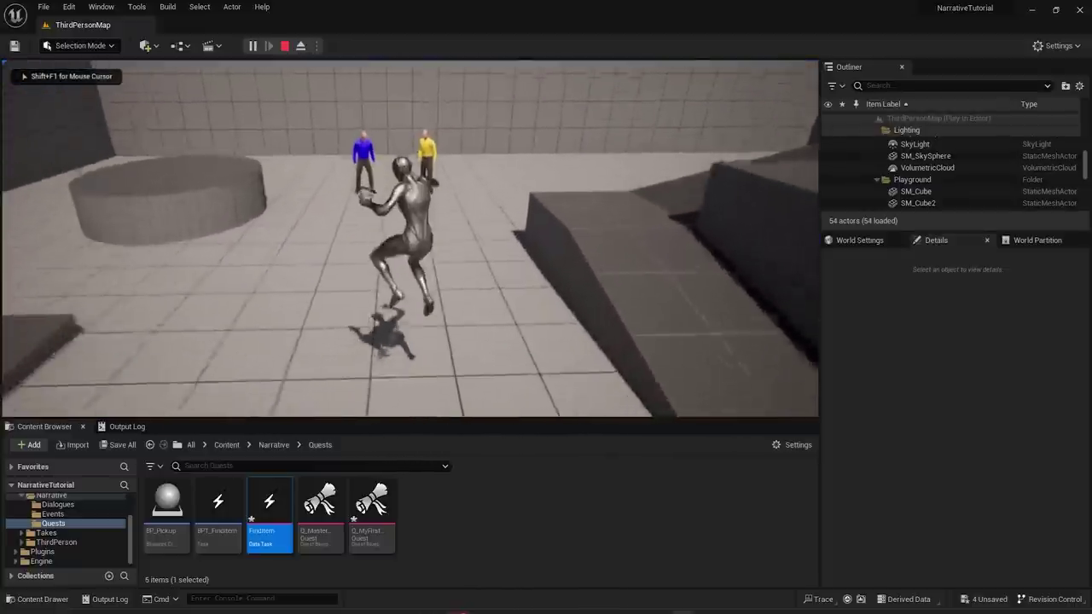
key(e)
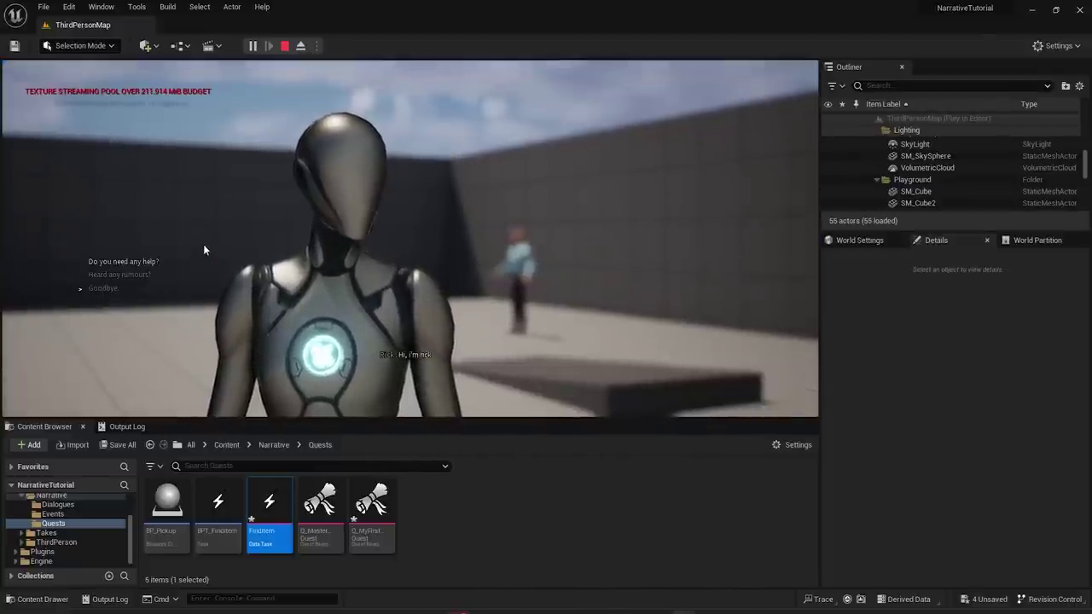
scroll(204, 246, down, 2)
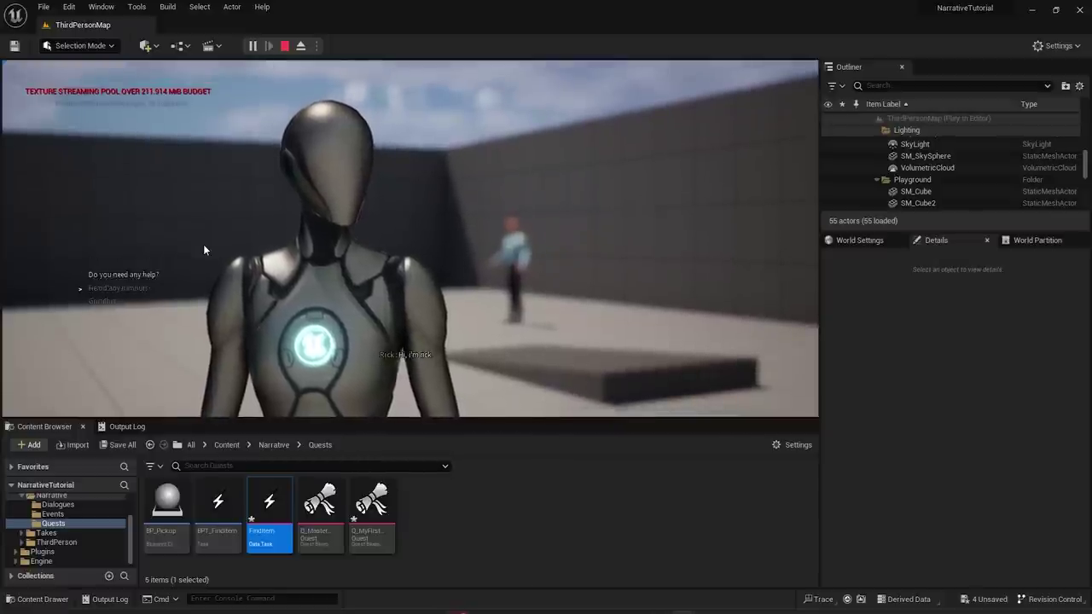
scroll(204, 246, up, 1)
scroll(204, 246, down, 1)
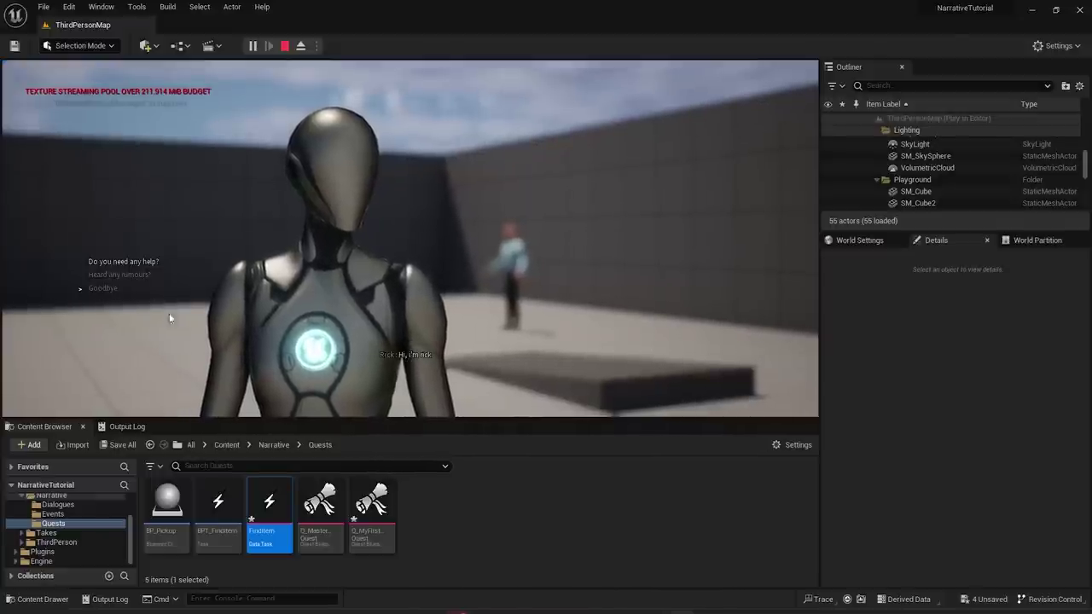
- Open the PlayDialogueNode data task from the Narrative 3 Content plugin's DefaultTasks folder and examine its settings
click(42, 552)
double_click(223, 545)
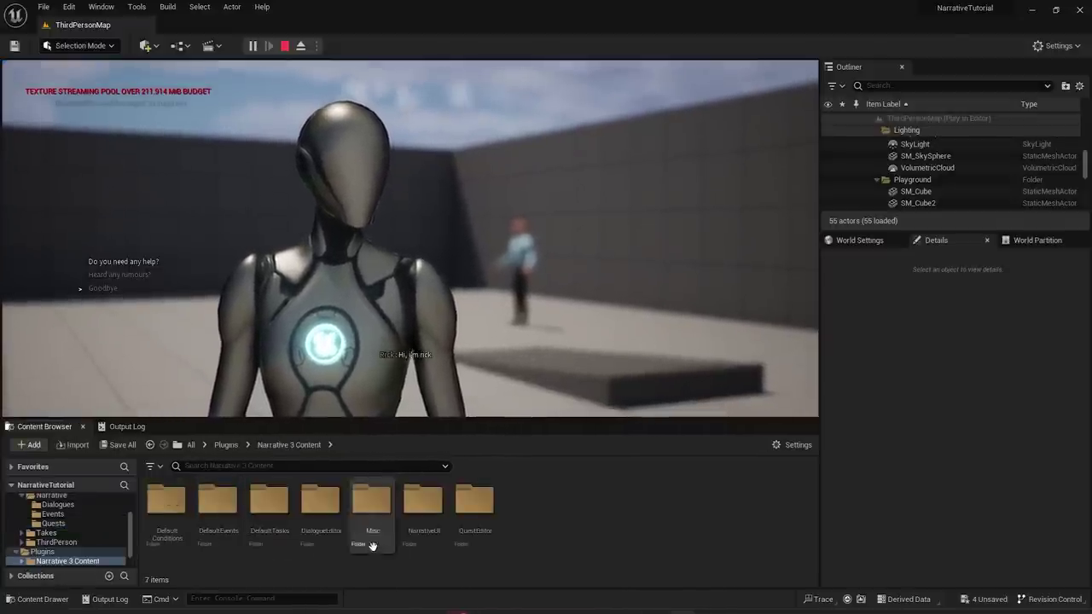
double_click(268, 509)
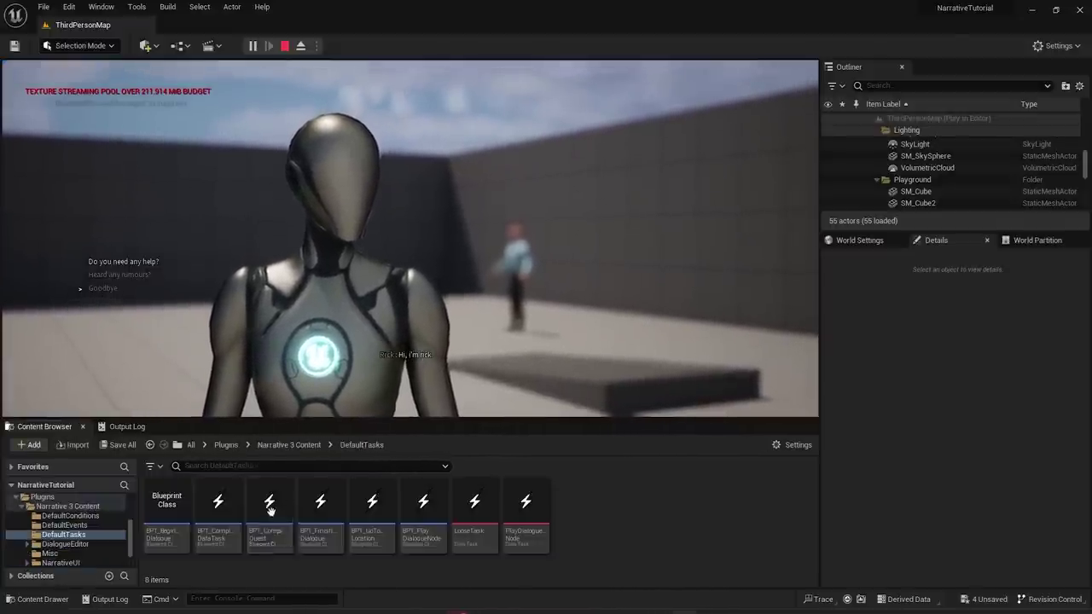
double_click(525, 508)
click(497, 152)
drag(474, 152, 500, 154)
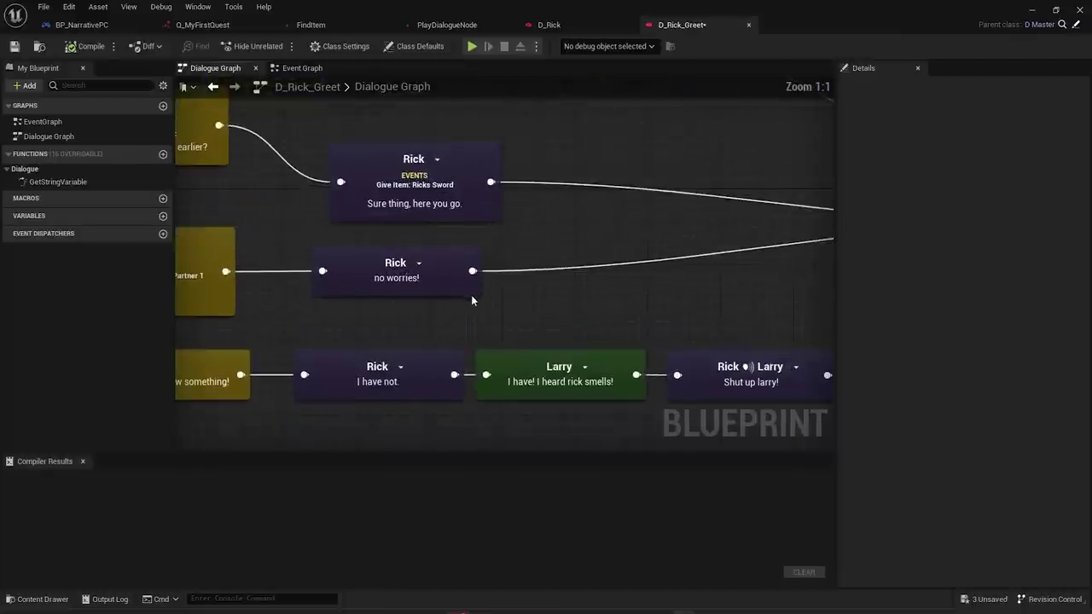
- Move the rumours branch and the Goodbye response lower in D_Rick_Greet's dialogue graph
scroll(460, 298, down, 3)
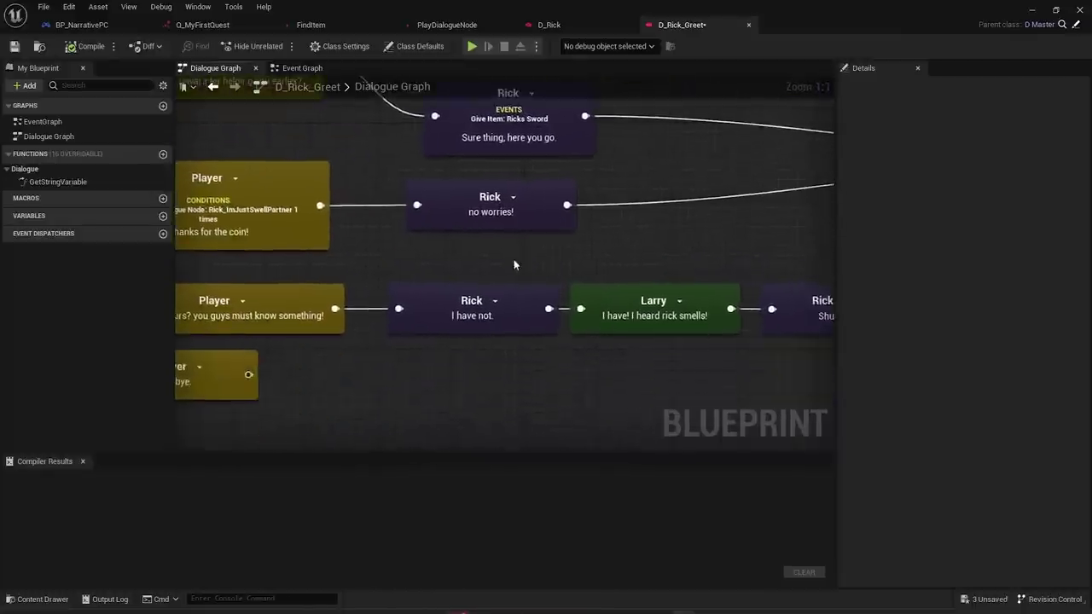
drag(265, 381, 794, 295)
drag(315, 305, 323, 357)
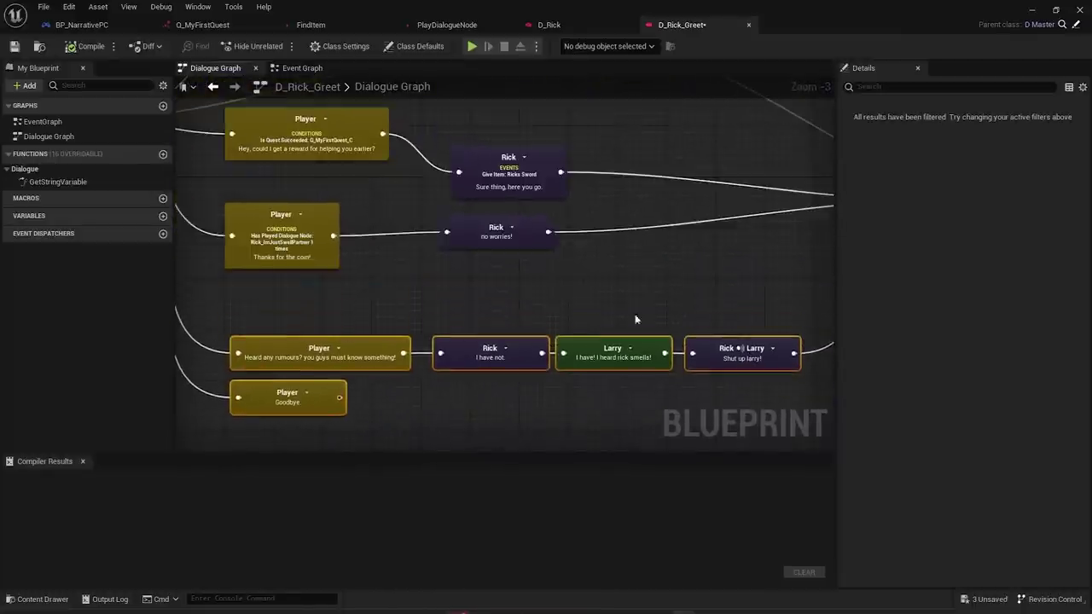
- Add a dialogue line for Rick after "no worries!" with the text "I heard you'd found a sword somewhere."
drag(522, 240, 564, 255)
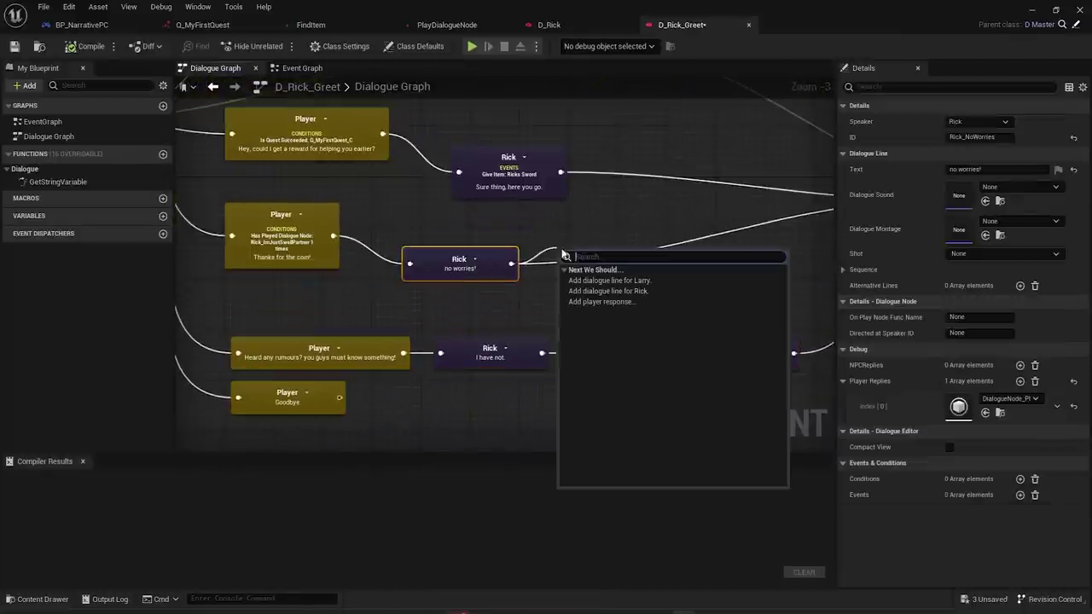
click(608, 291)
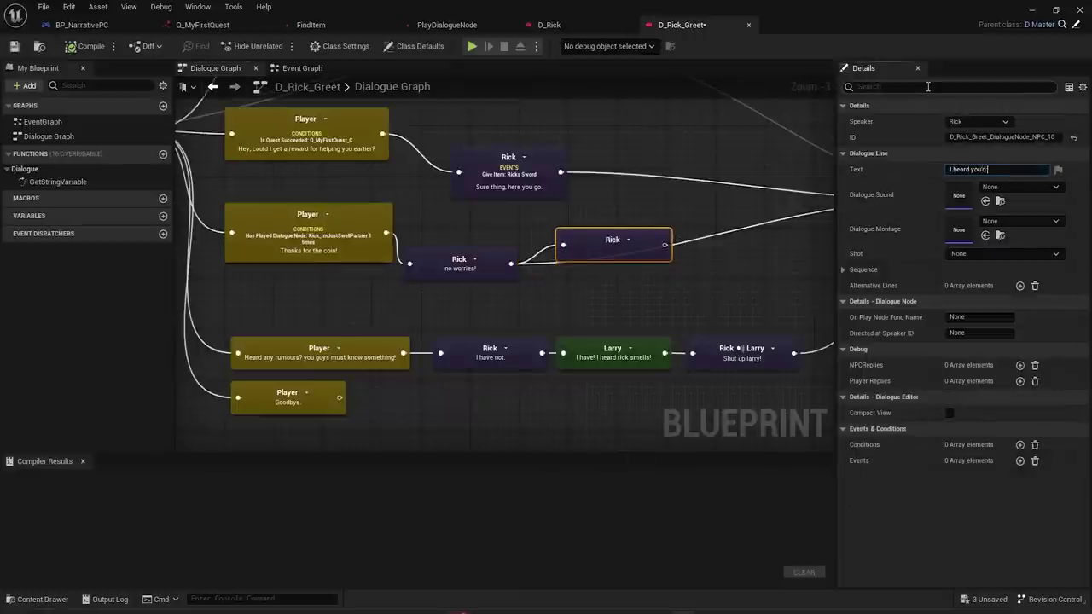
text(I heard you'd found a sword somewhere.)
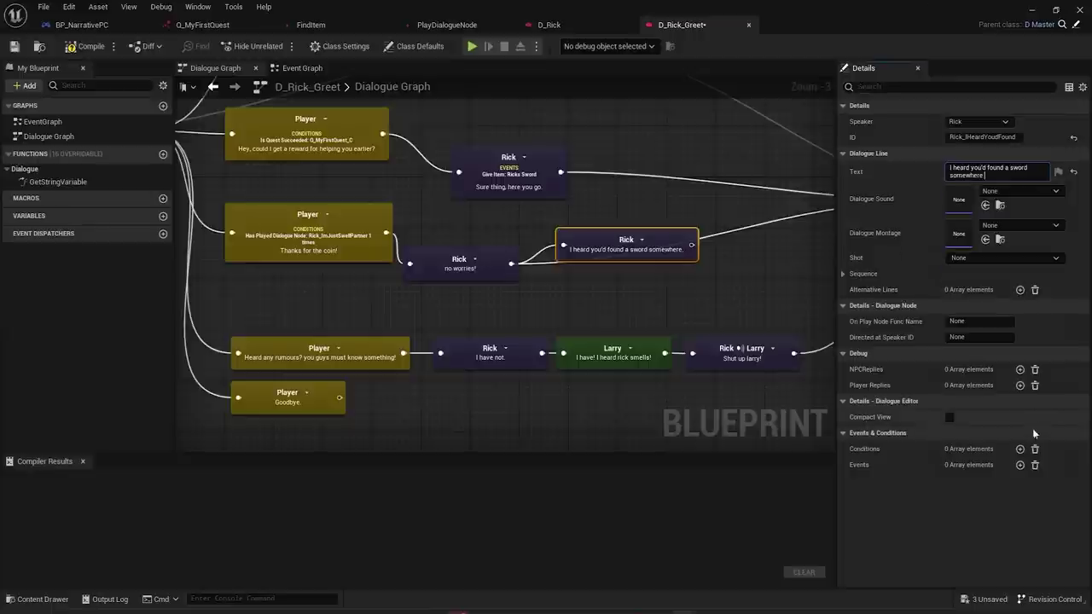
- Add a Has Completed Data Task condition to Rick's sword line, with Task FindItem and Argument "sword"
click(1020, 450)
click(995, 465)
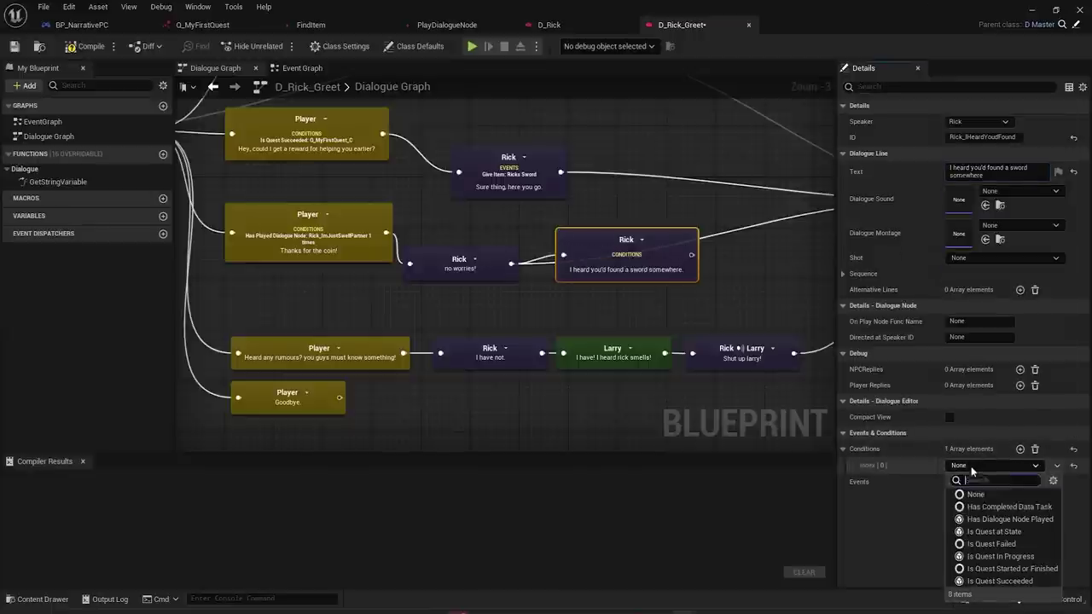
click(993, 506)
click(861, 483)
click(1016, 500)
click(984, 363)
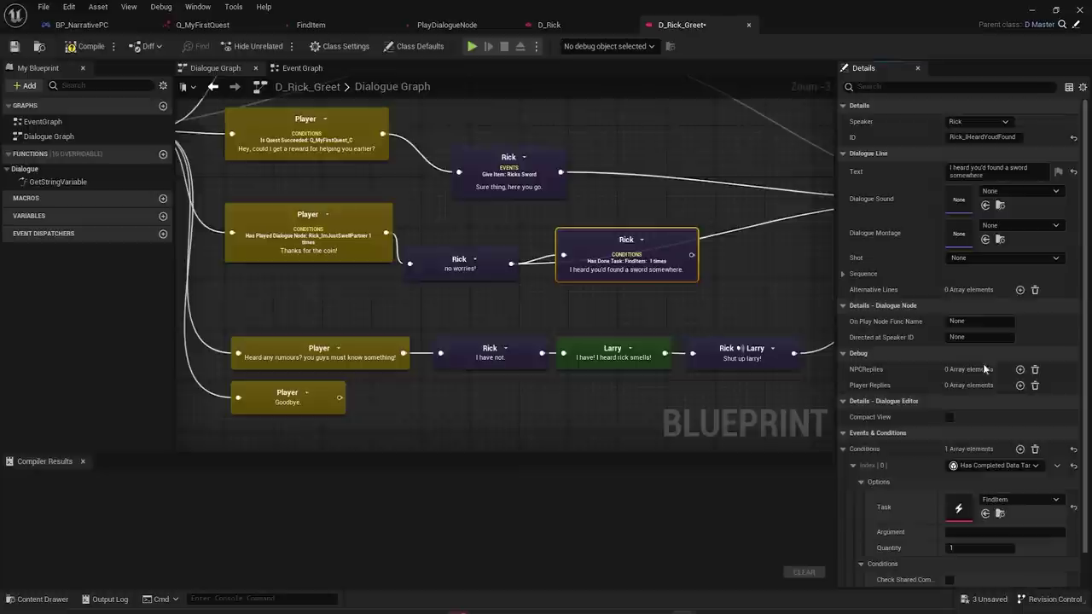
text(sword)
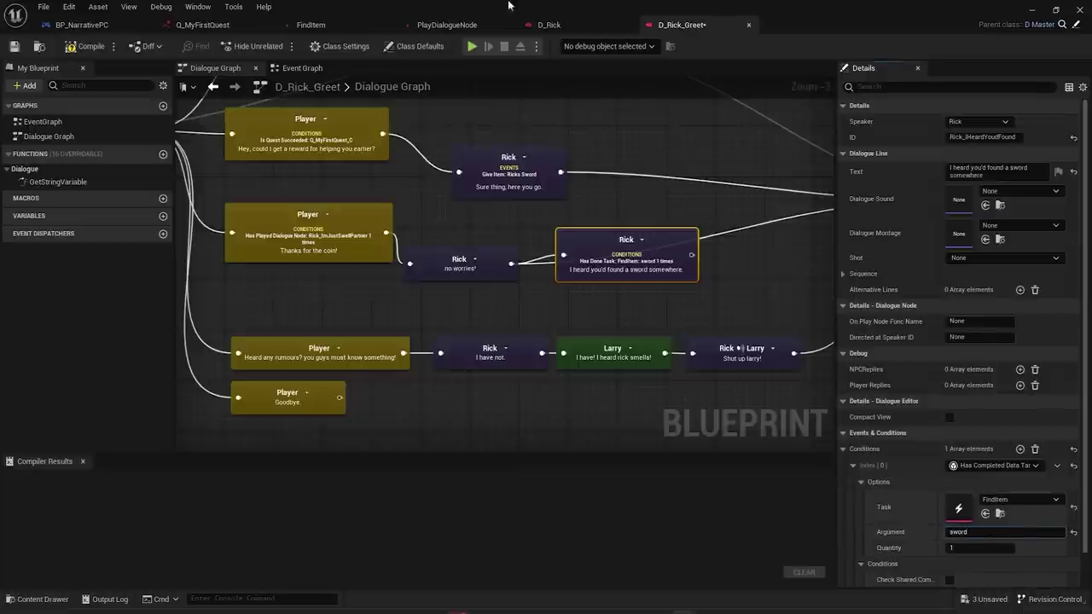
- Reposition and delete Rick's conditional sword line, and realign the "no worries!" node beside the player's thanks
drag(598, 244, 606, 279)
scroll(551, 280, up, 3)
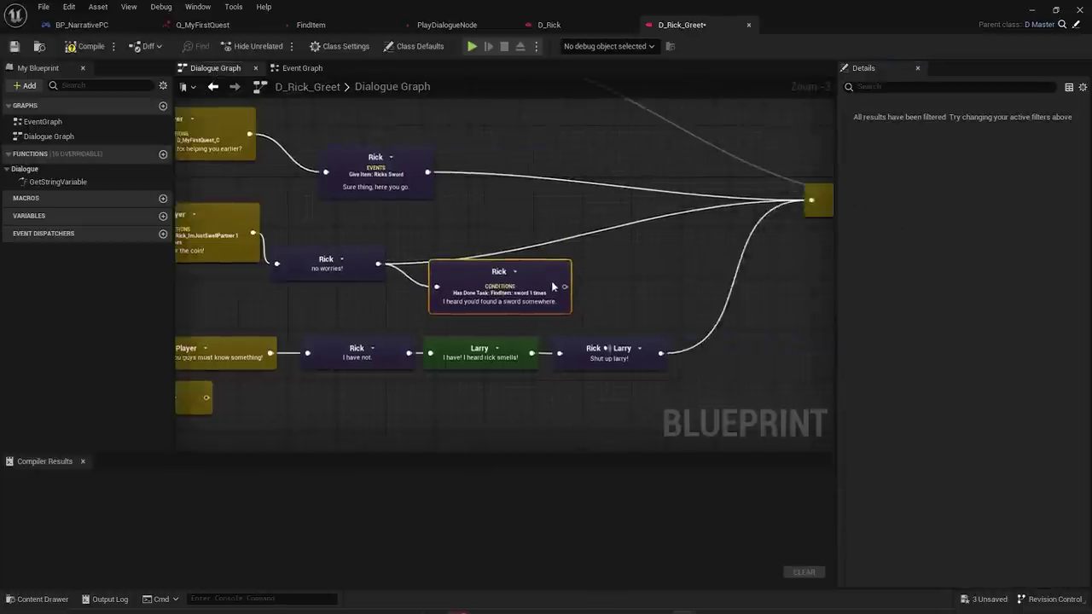
drag(477, 297, 415, 284)
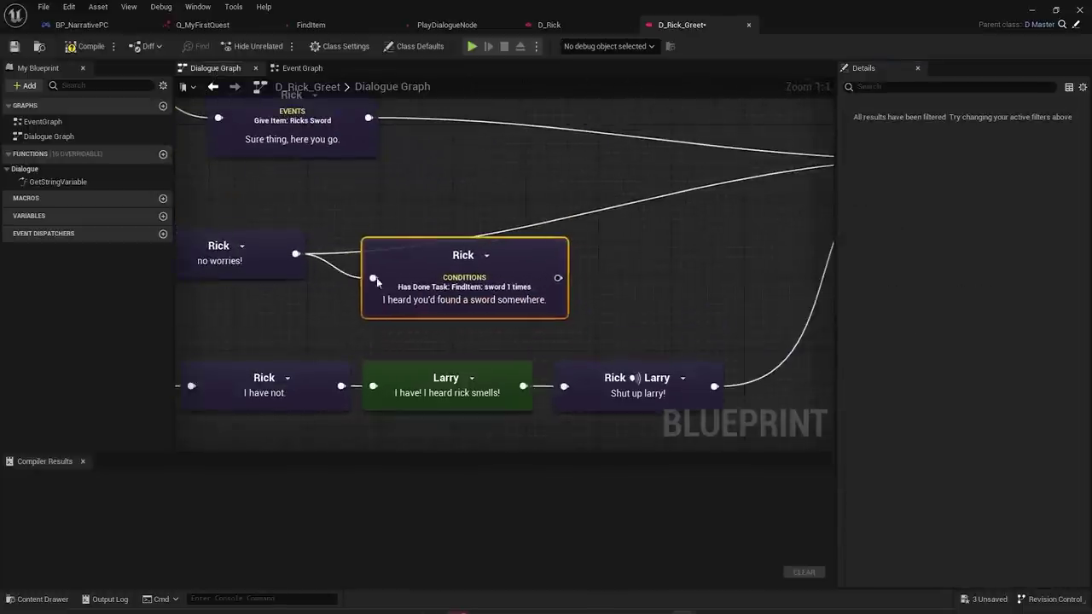
drag(491, 279, 493, 286)
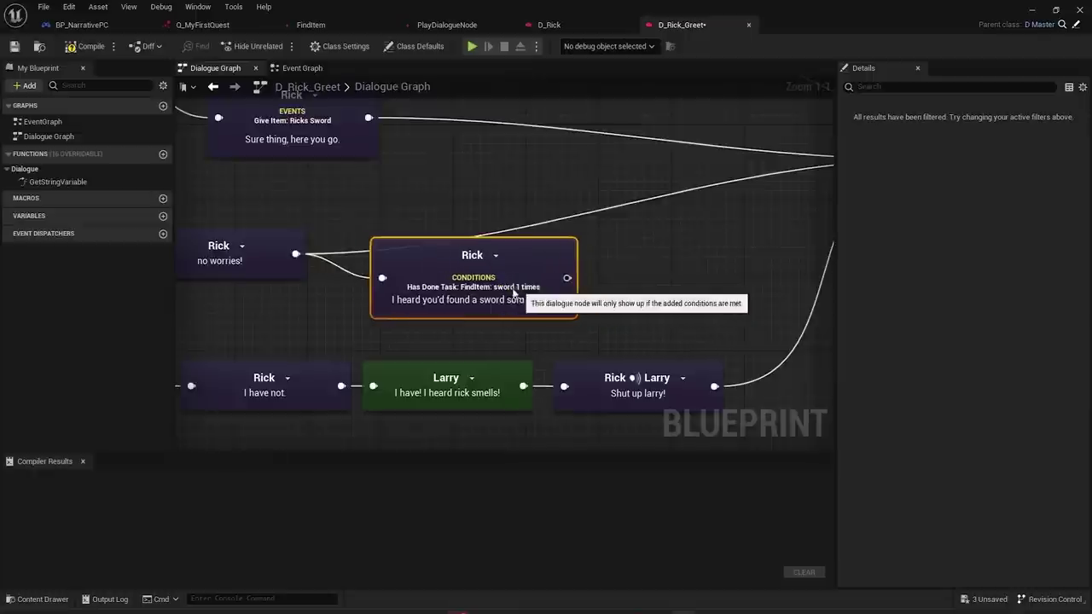
key(Delete)
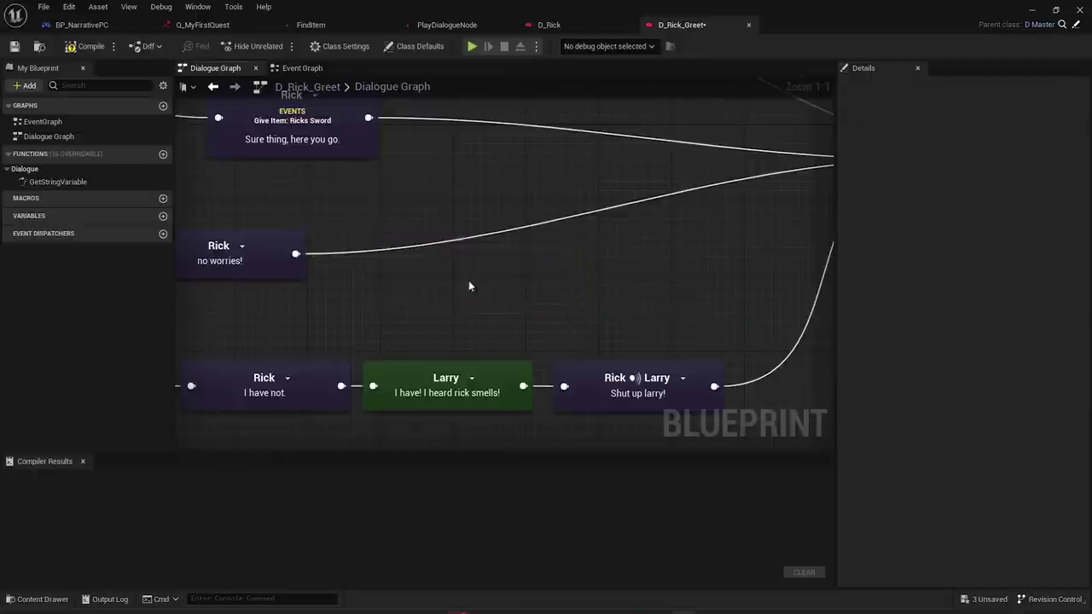
scroll(653, 268, down, 2)
drag(454, 247, 503, 240)
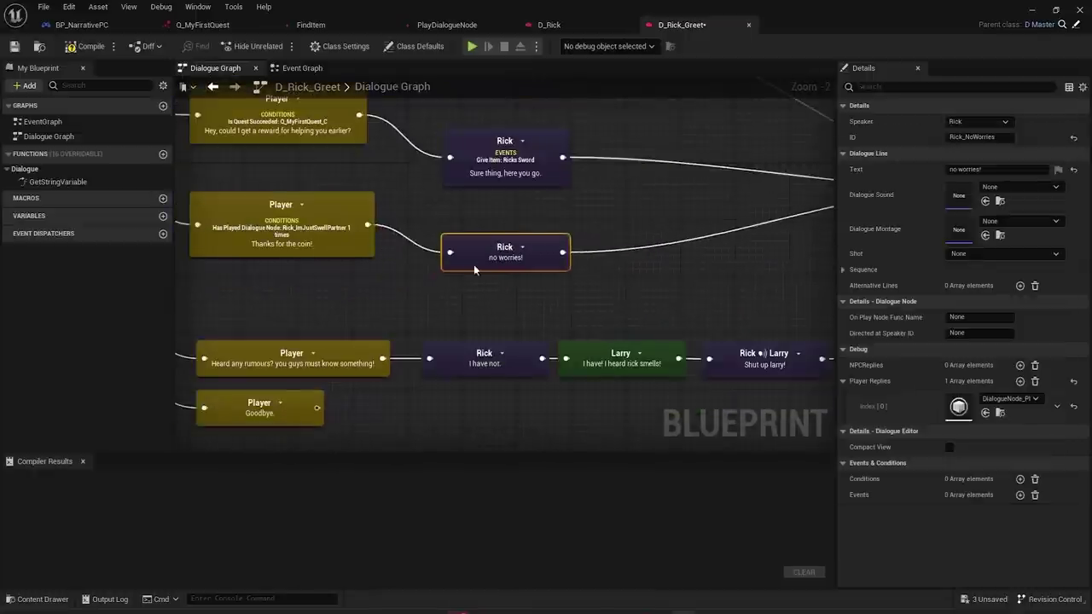
- In Q_MyFirstQuest, change the task of QuestBranch_114 to Complete Narrative Data Task
click(202, 25)
right_click(218, 30)
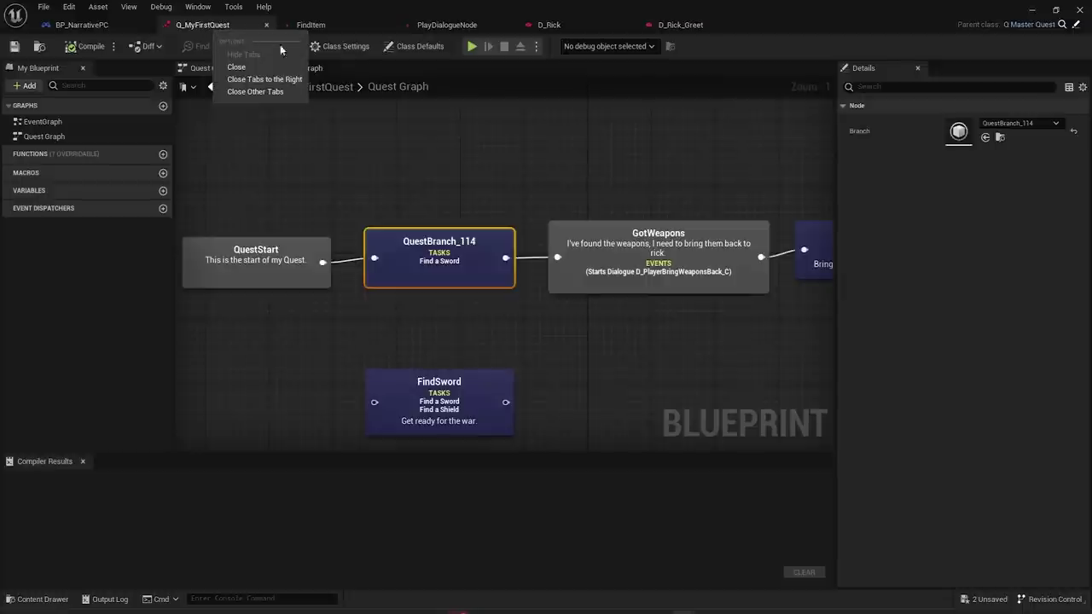
click(507, 196)
drag(524, 265, 525, 267)
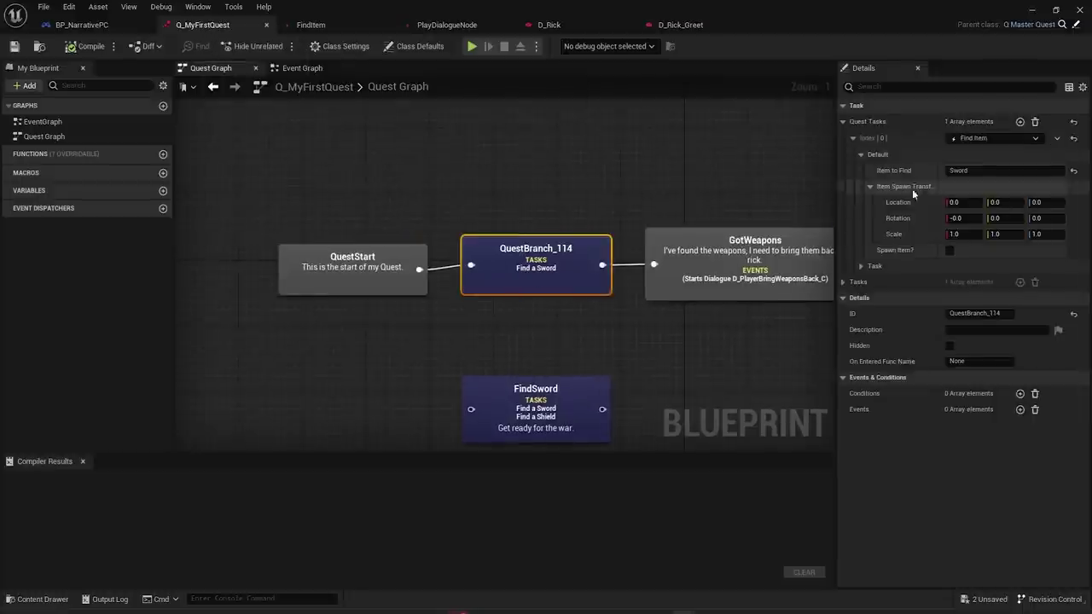
click(977, 138)
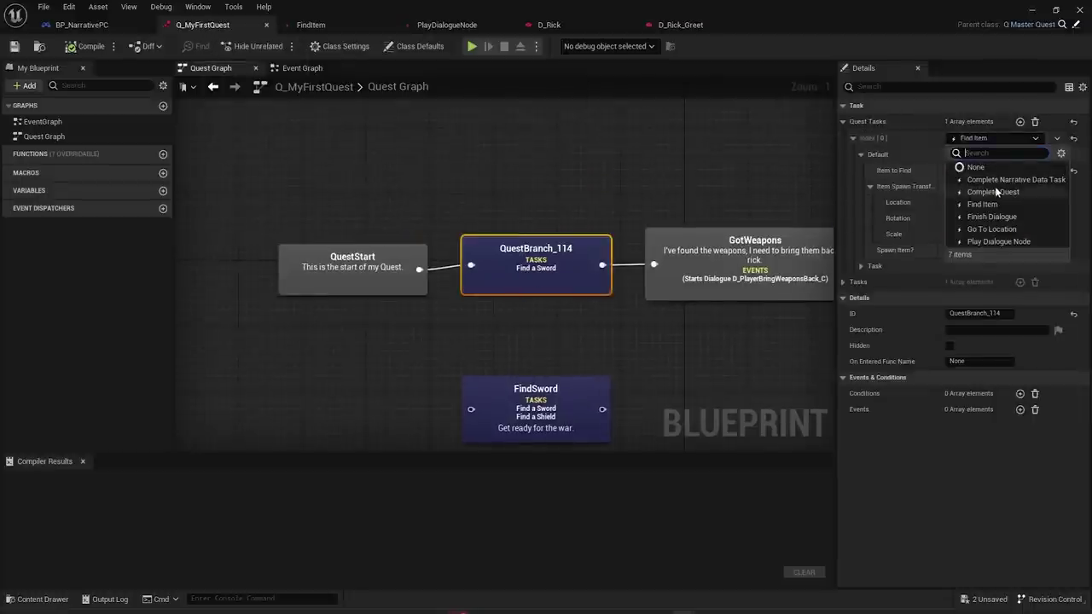
click(993, 178)
click(863, 156)
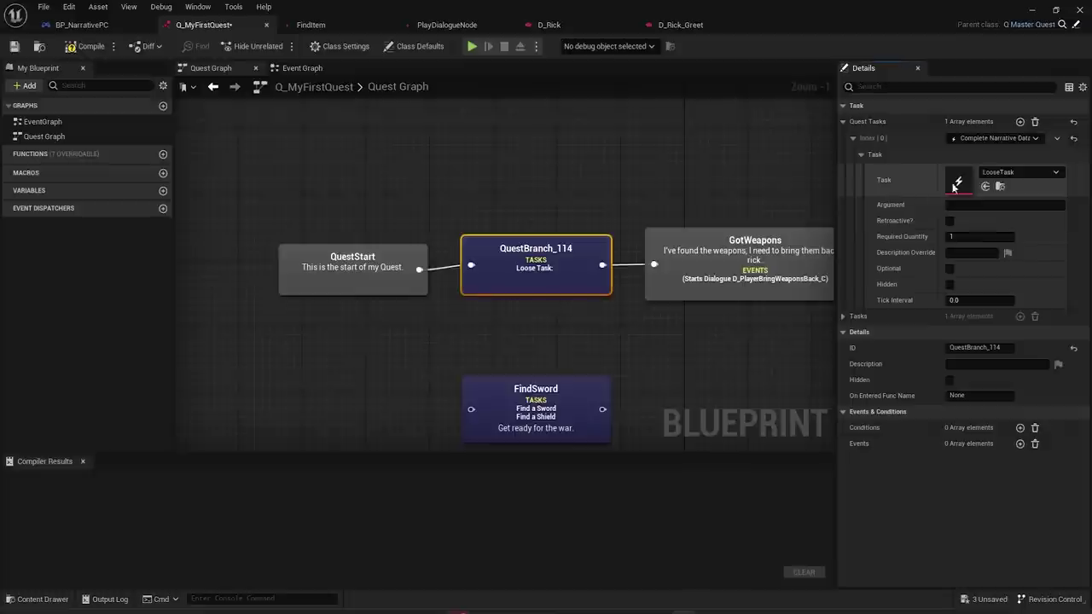
- Set the branch's data task to FindItem with the argument "sword" and compile the quest
click(992, 174)
click(989, 329)
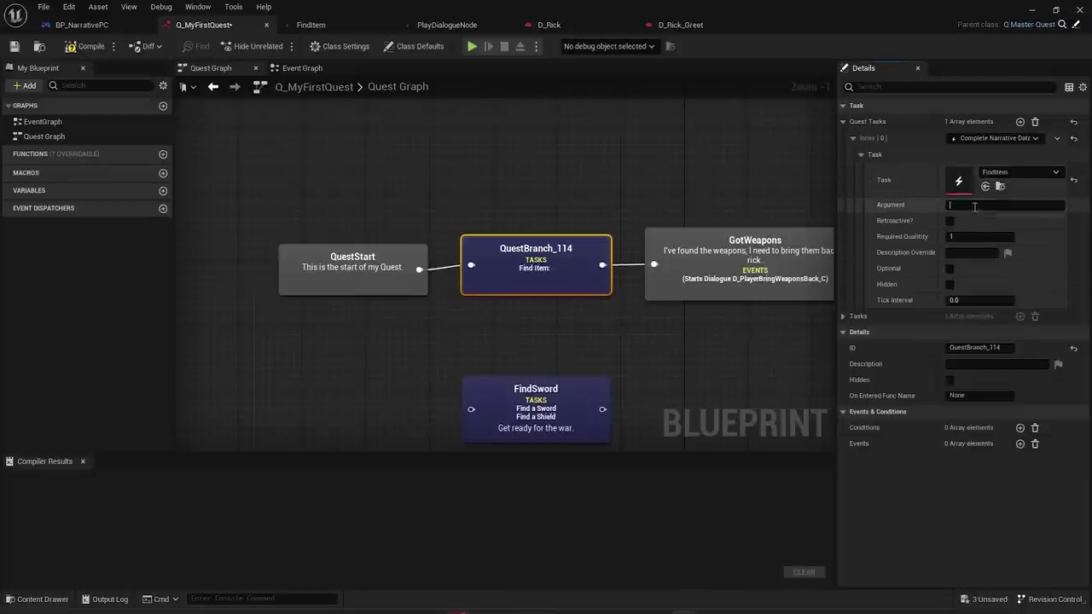
text(sword)
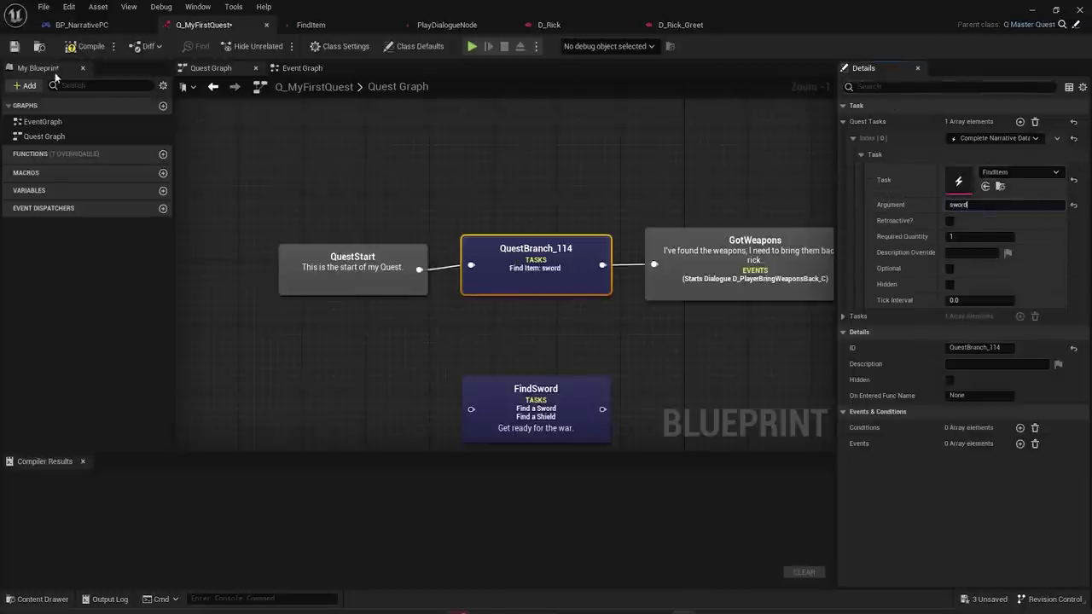
key(F7)
- Play the level, run to Rick and advance his dialogue to accept the quest
click(1030, 10)
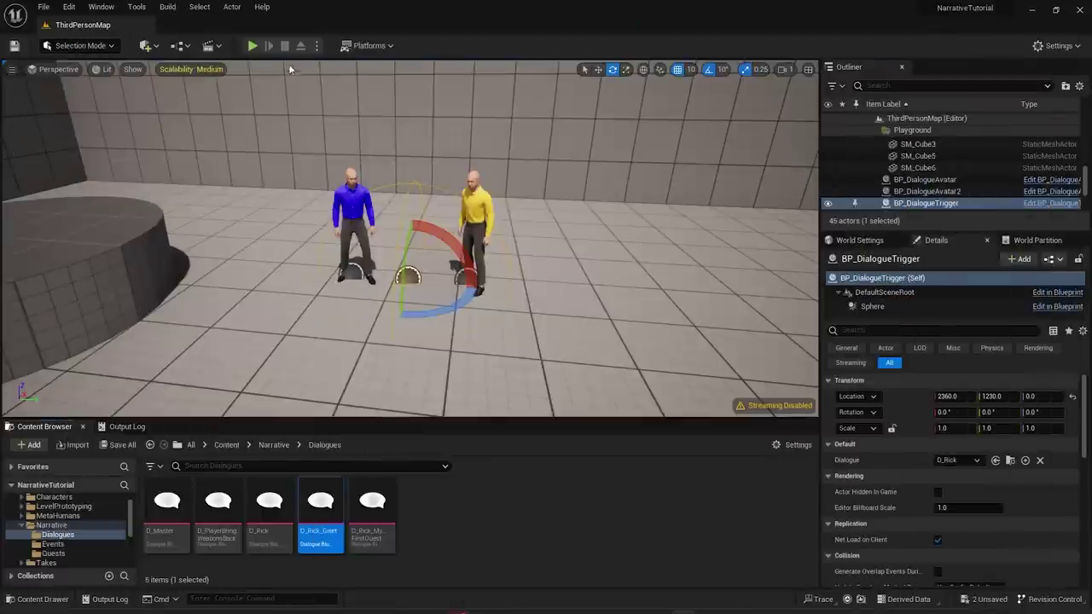
click(252, 45)
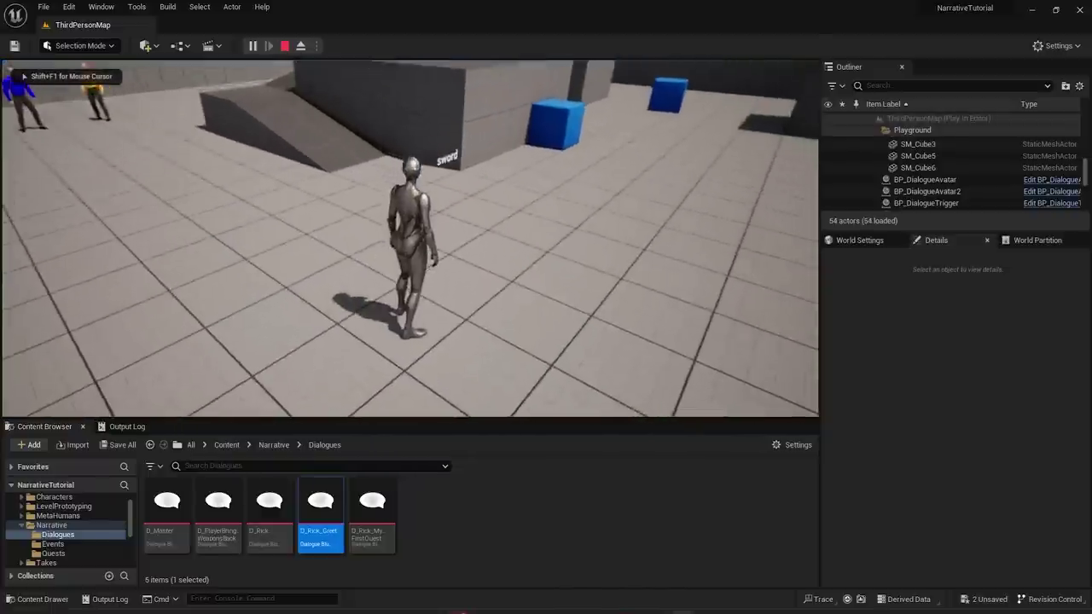
key(w)
key(space)
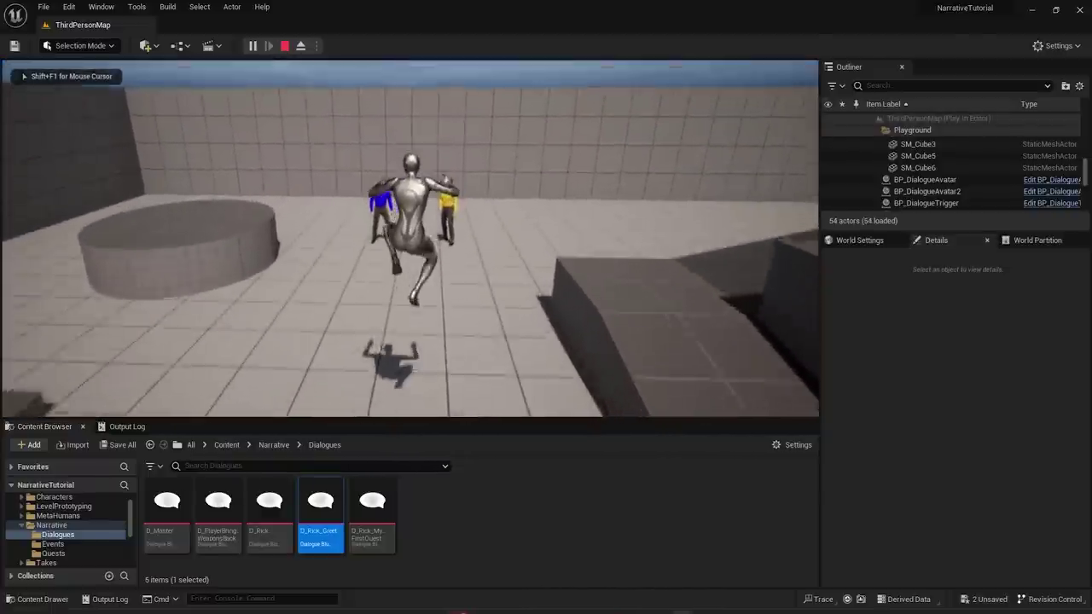
key(Return)
key(Return)
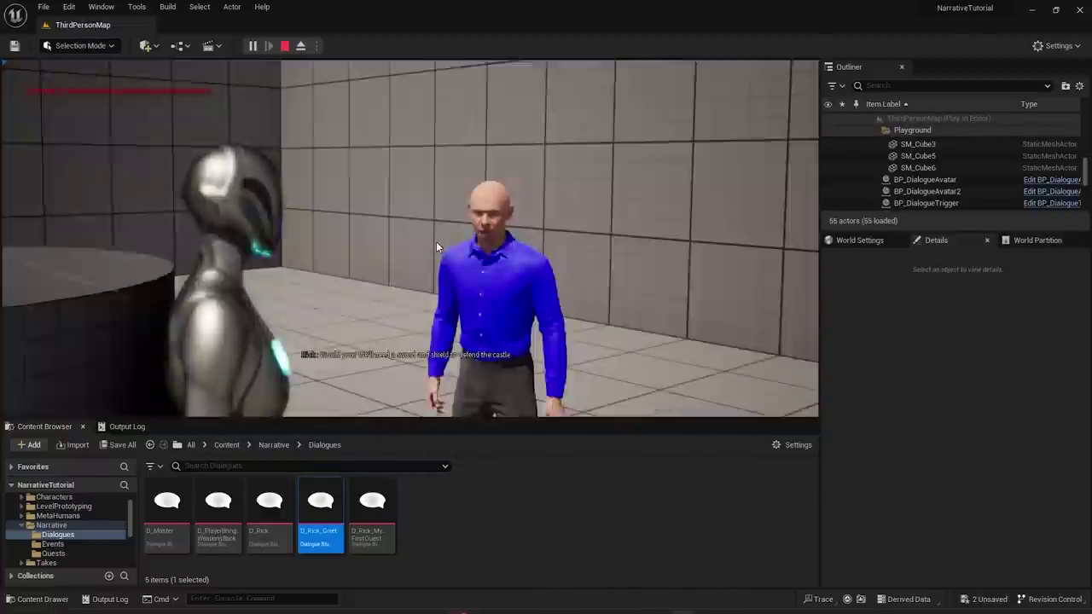
- Collect the sword pickup to test the quest's FindItem task, and end the play session
key(s)
key(w)
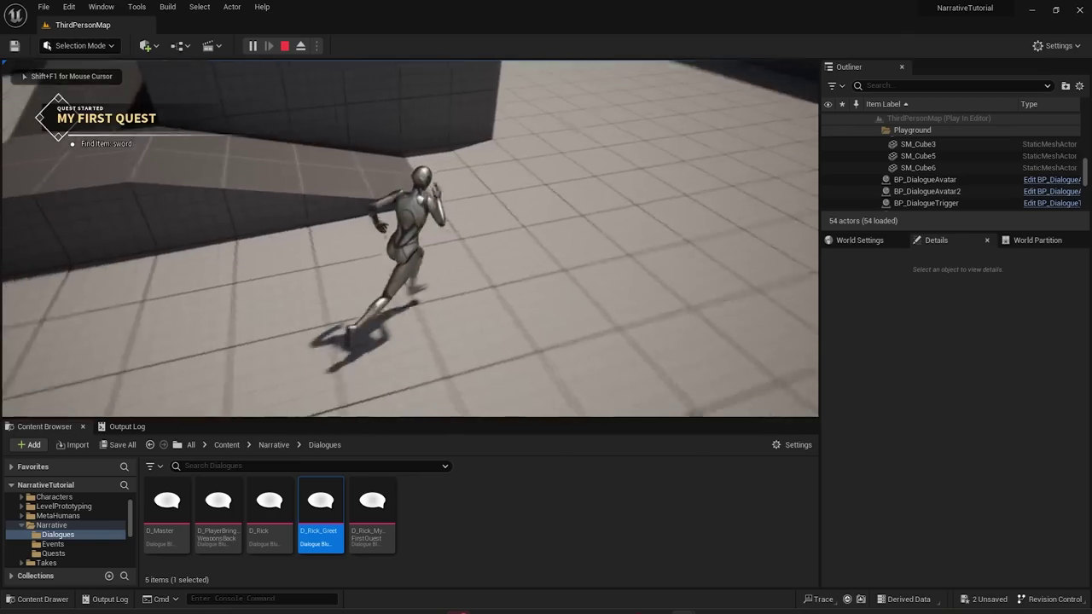
key(w)
key(space)
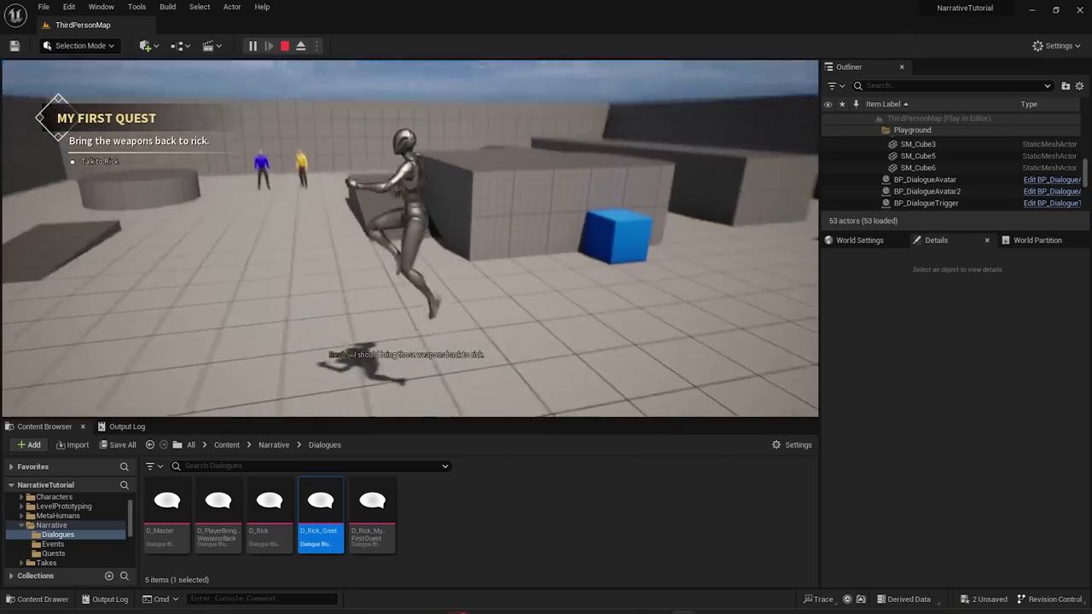
key(Escape)
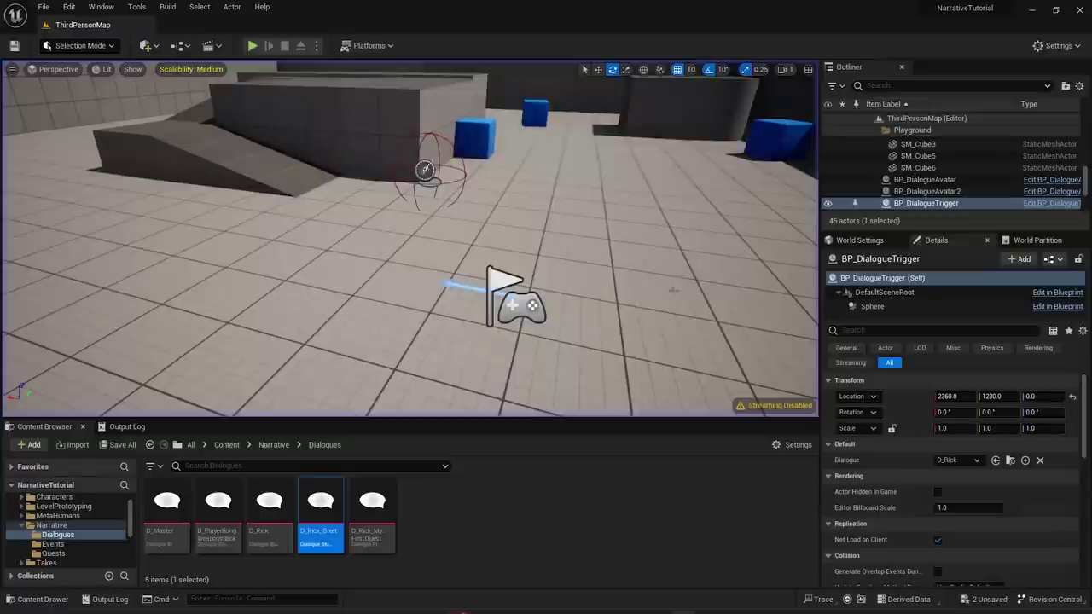
- Open Q_MyFirstQuest from the Quests folder, enable Retroactive on QuestBranch_114's FindItem task, and compile
click(54, 554)
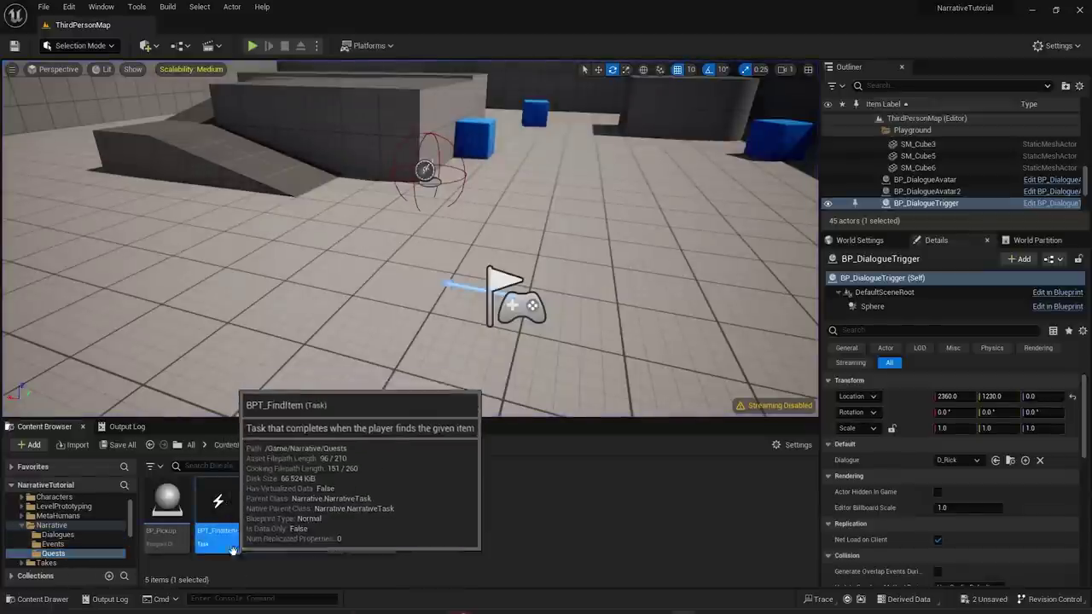
drag(216, 529, 216, 510)
key(Escape)
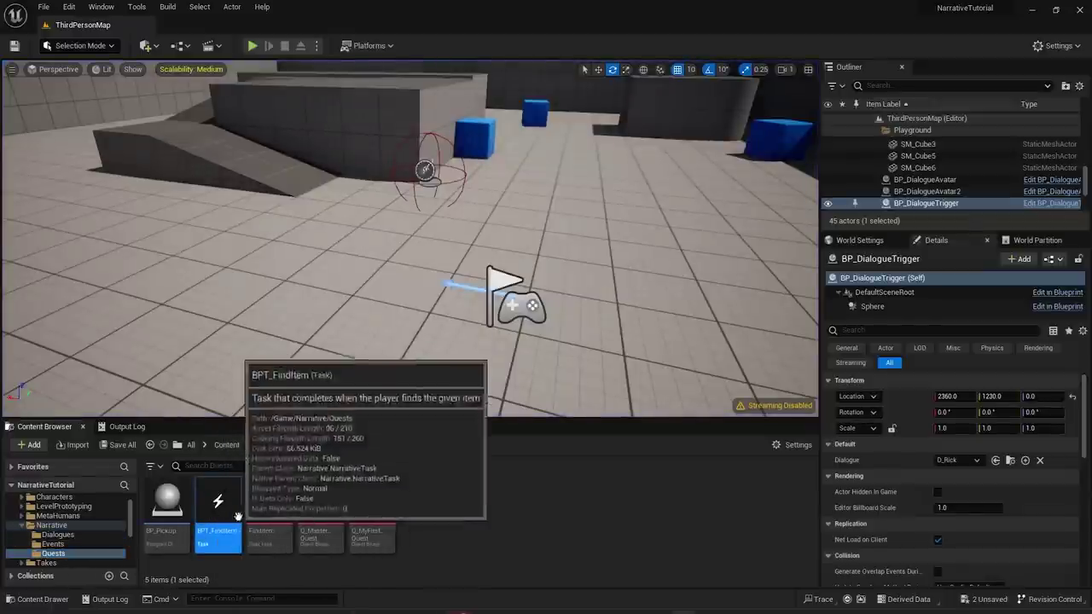
click(270, 512)
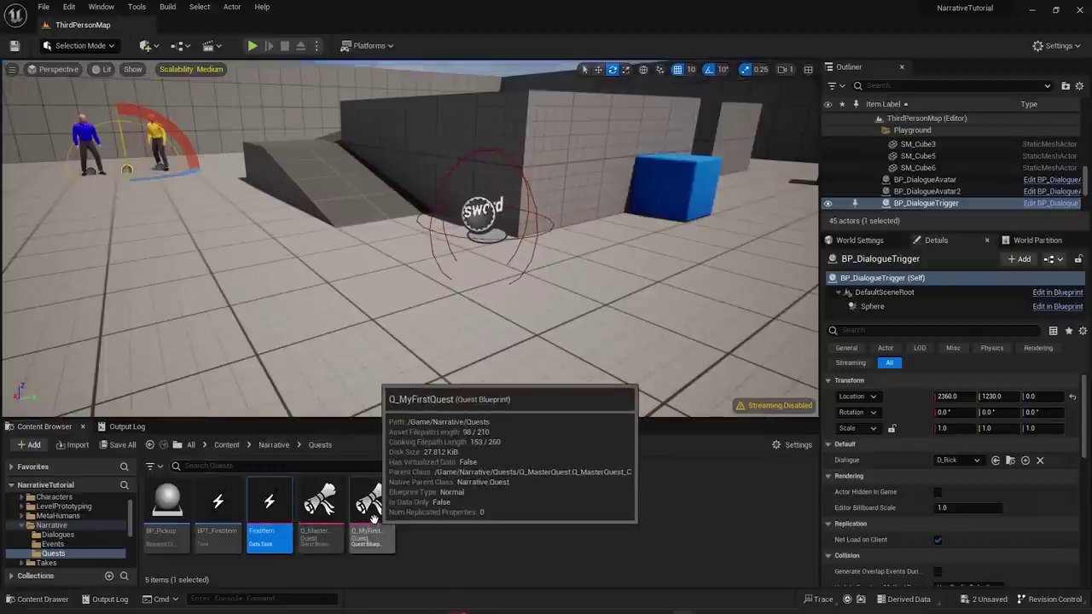
double_click(371, 519)
click(531, 284)
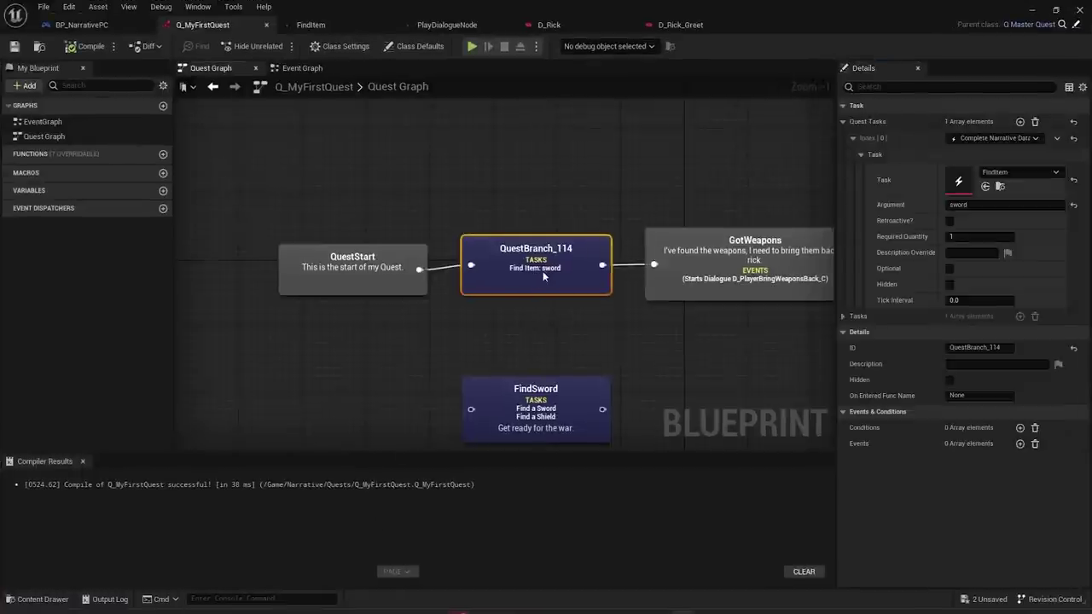
click(949, 221)
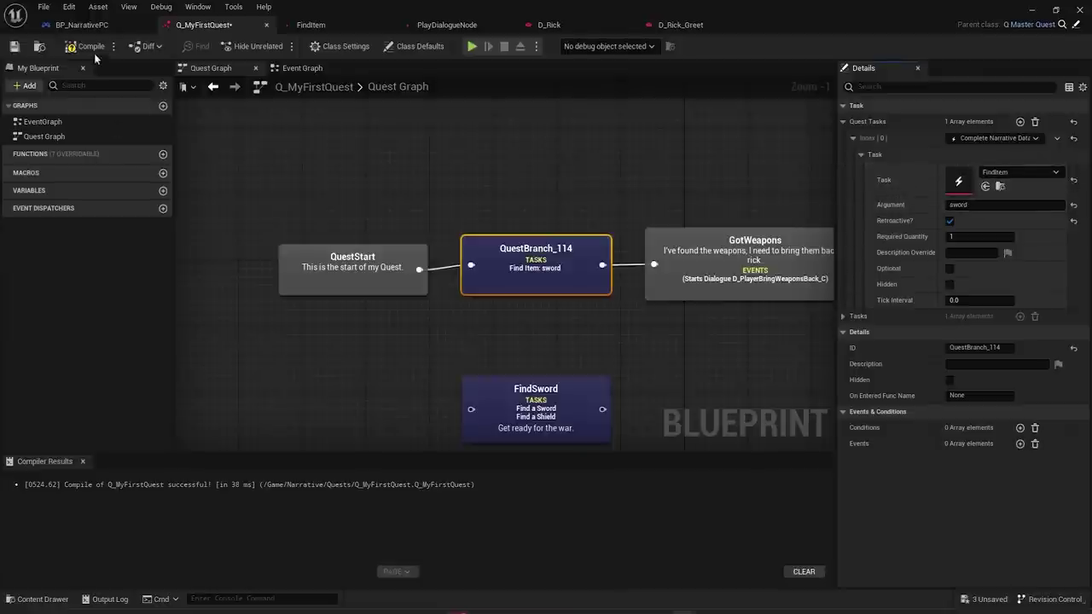
click(951, 222)
click(89, 47)
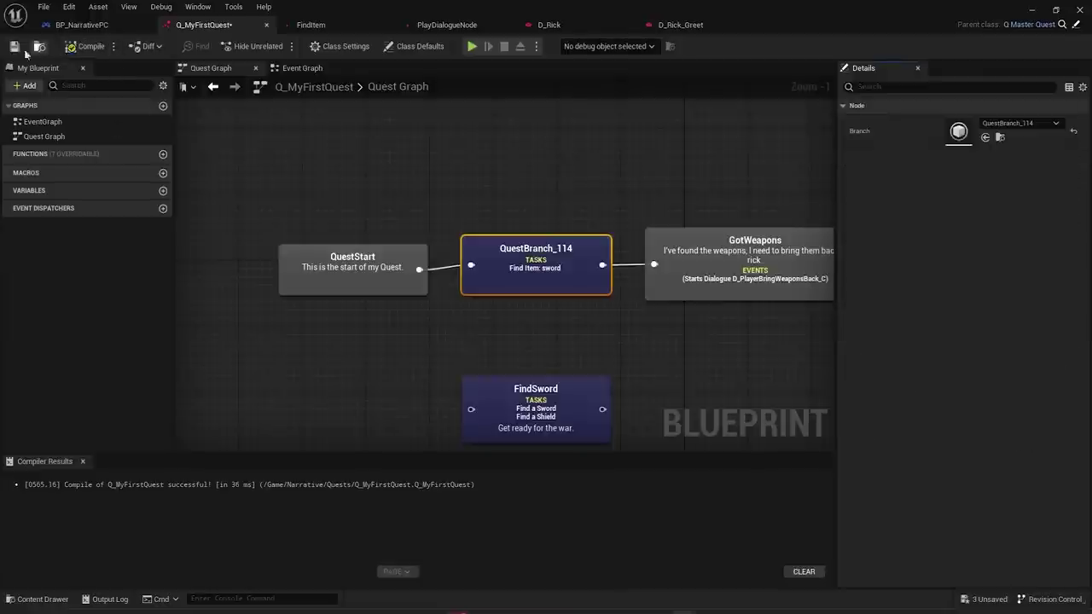
- Play the level and collect the sword before approaching Rick, to test the retroactive task
click(1031, 10)
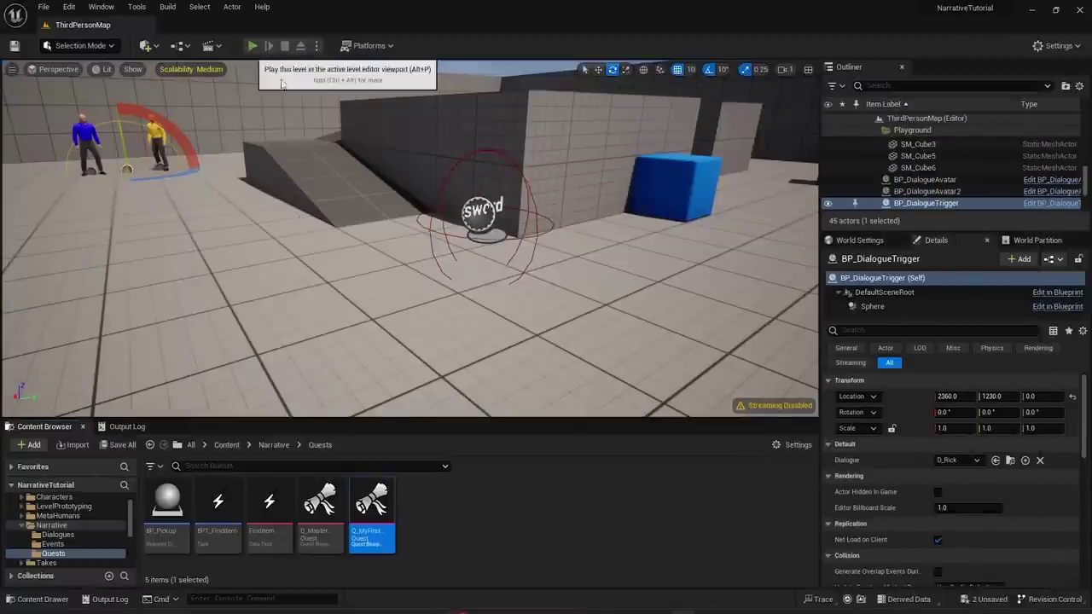
click(253, 45)
key(w)
key(d)
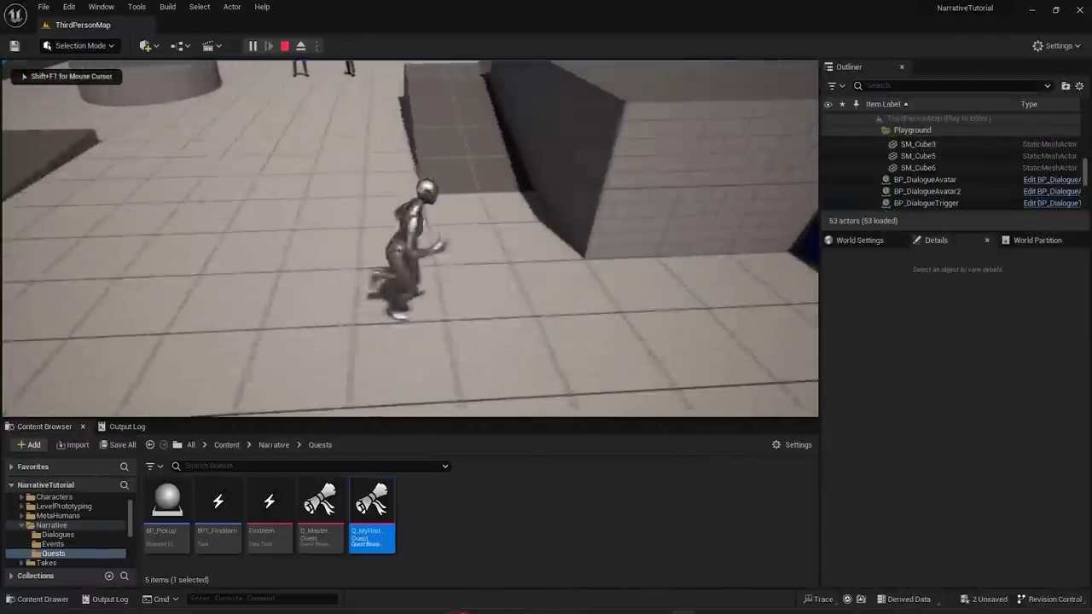
key(space)
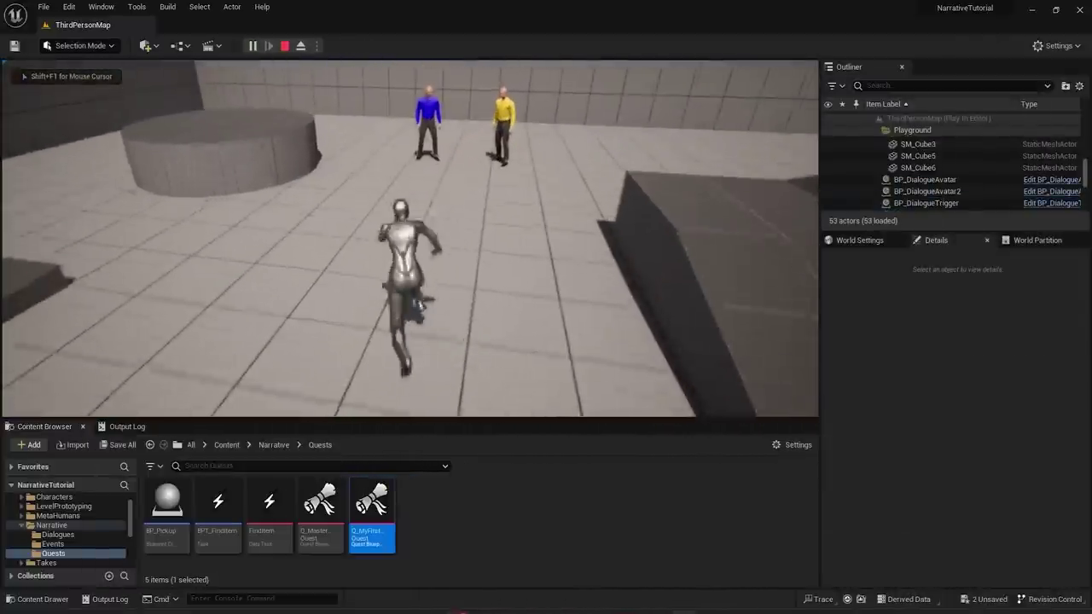
- Talk to Rick and offer help to start My First Quest with the sword already collected
key(e)
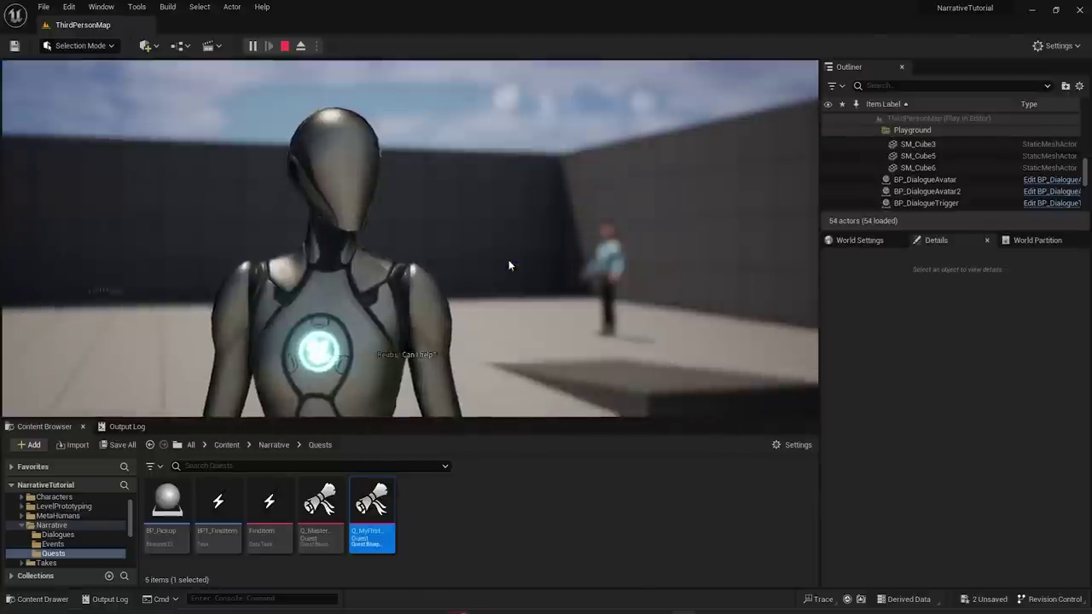
key(Return)
key(Return)
key(s)
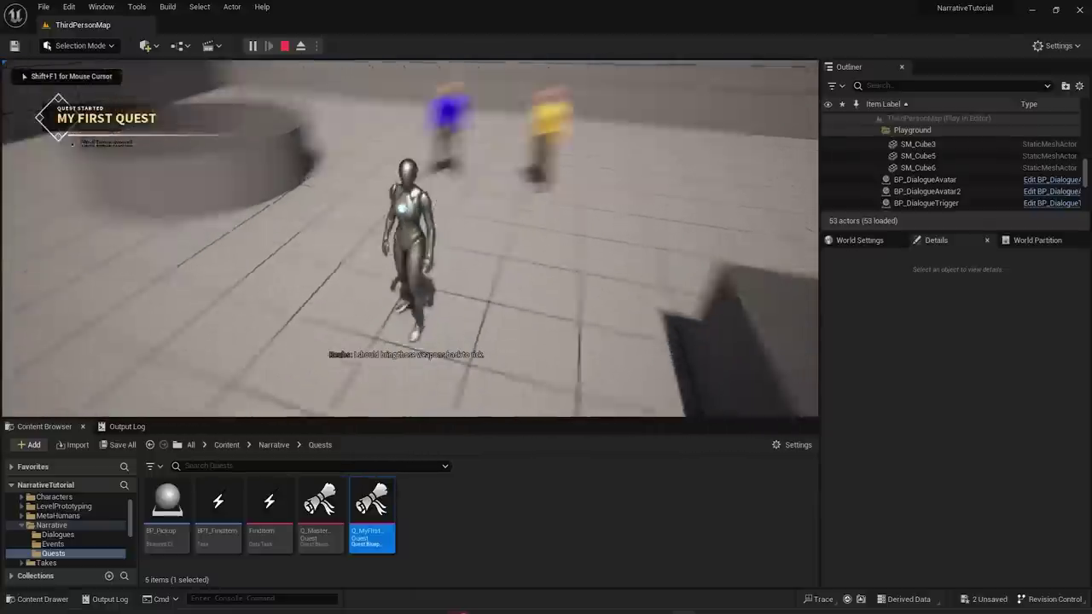
- Run around the level and return to Rick to trigger his follow-up quest dialogue
key(w)
key(s)
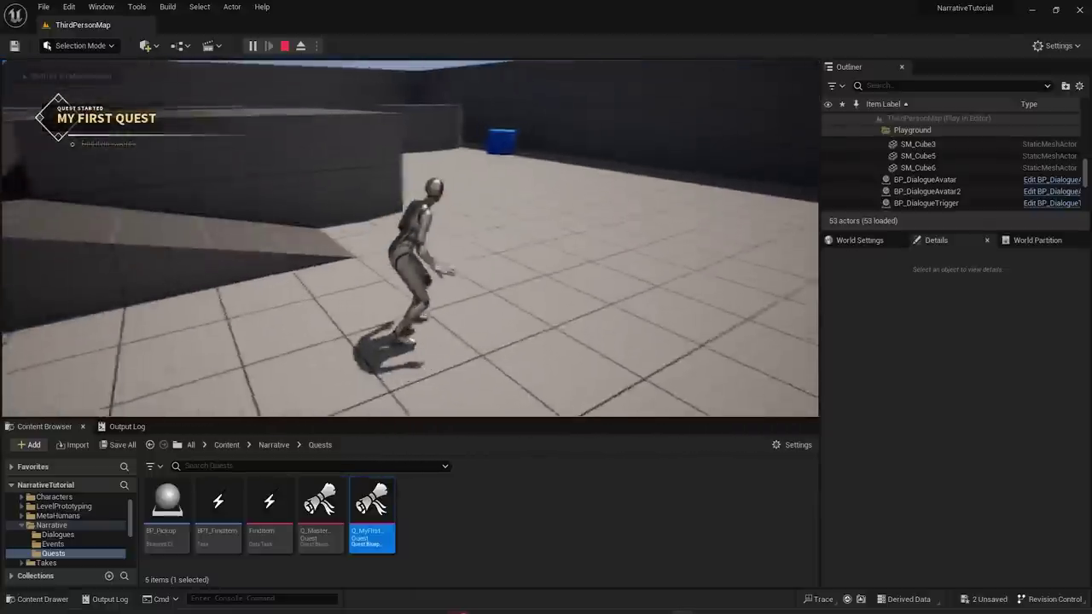
key(w)
key(space)
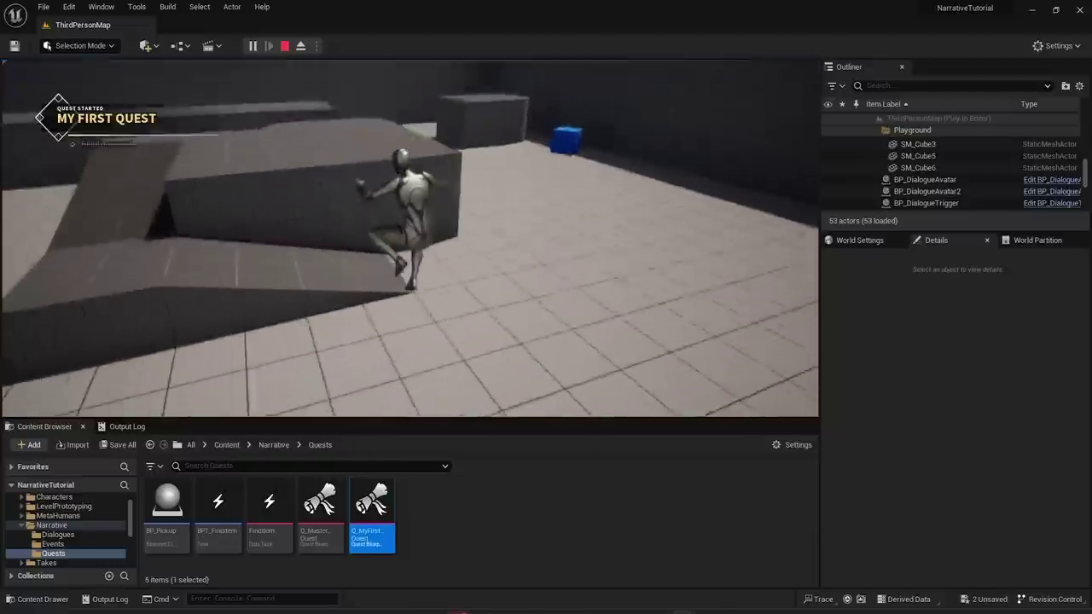
key(w)
key(w)
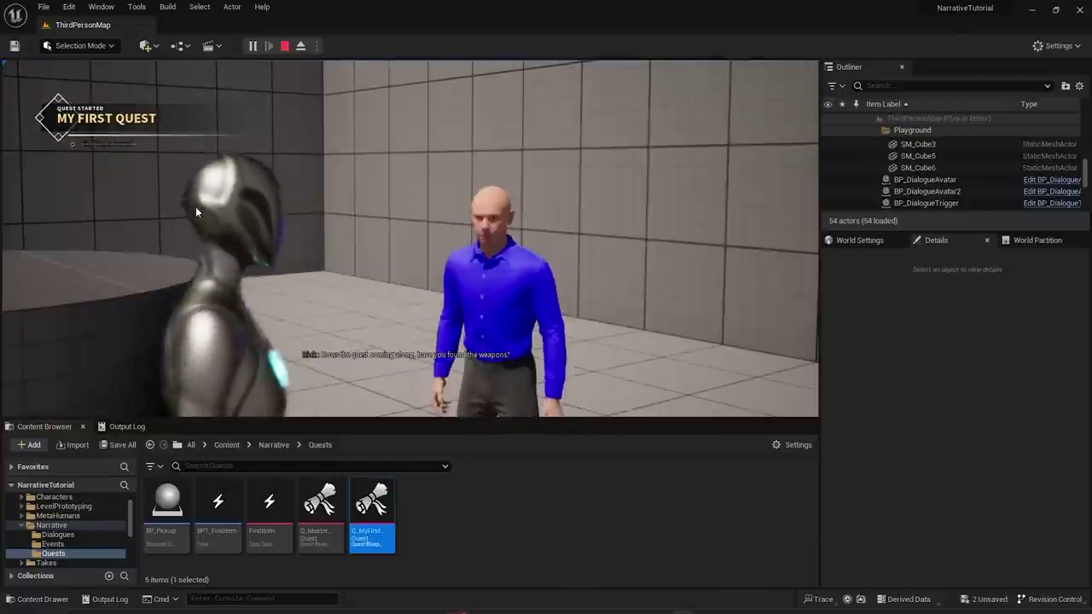
click(274, 544)
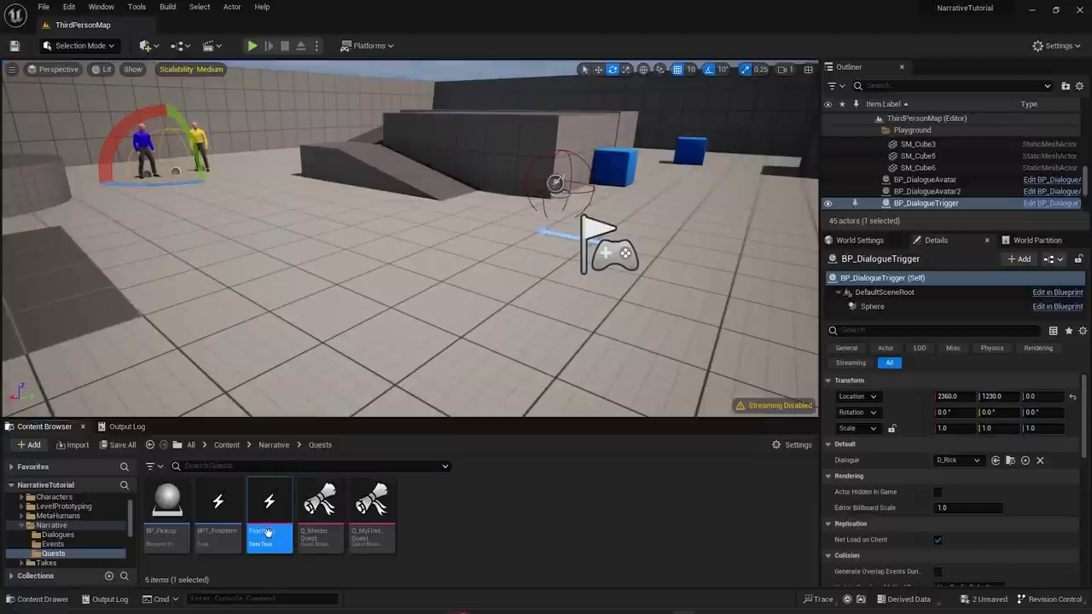
click(214, 539)
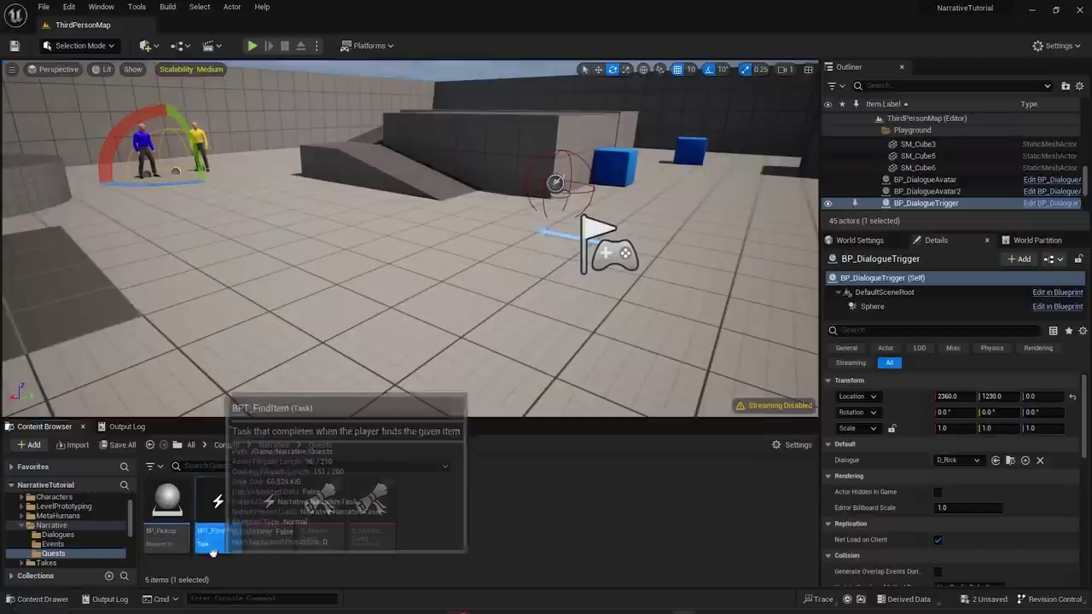
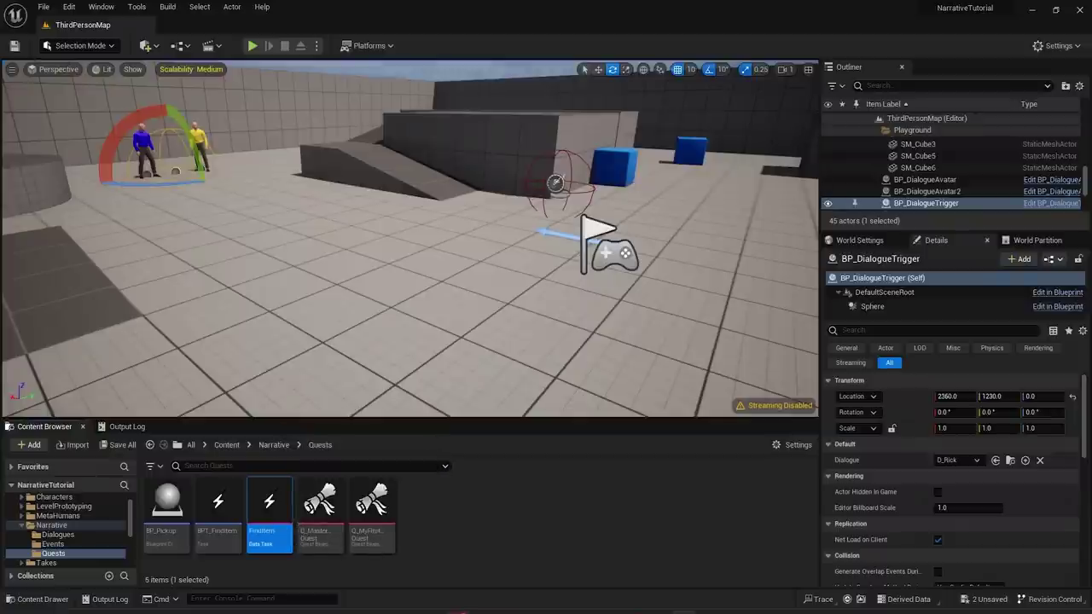
- Change the play Net Mode to run as a client, and start the level in the viewport
click(317, 47)
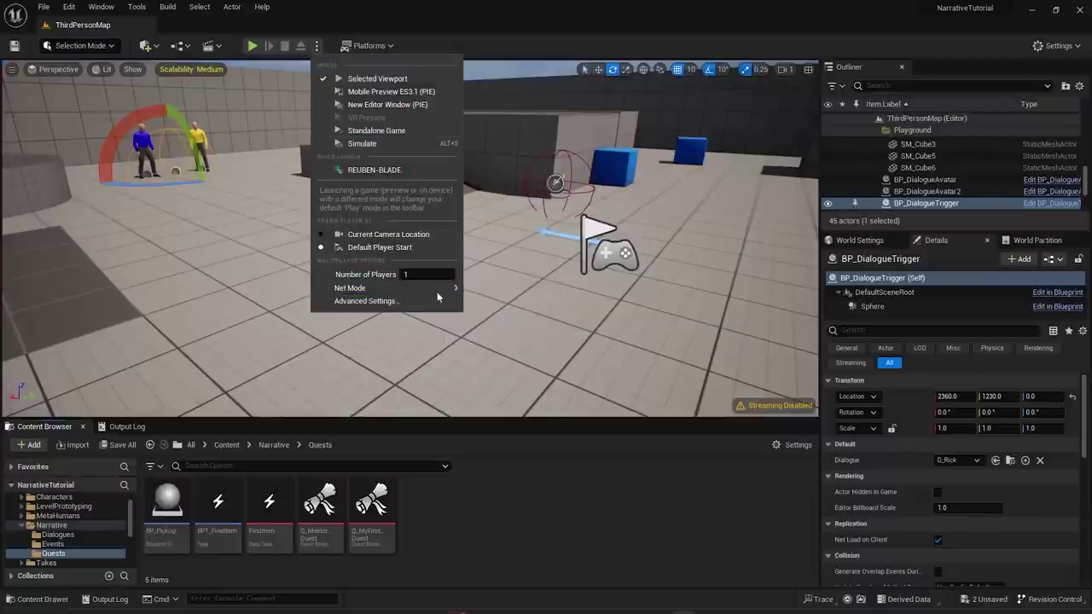
click(504, 317)
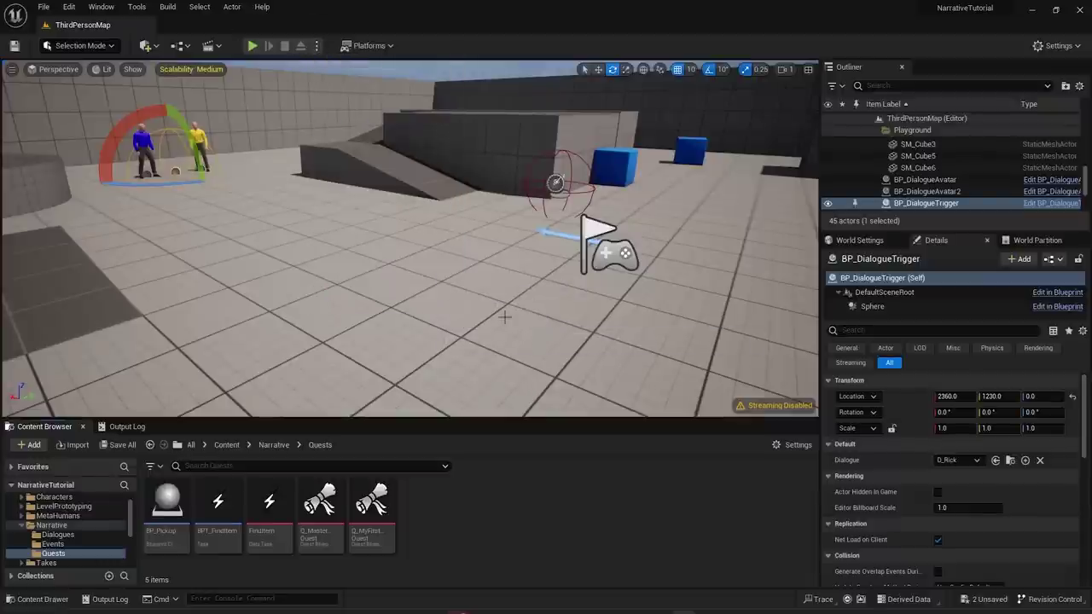
click(254, 46)
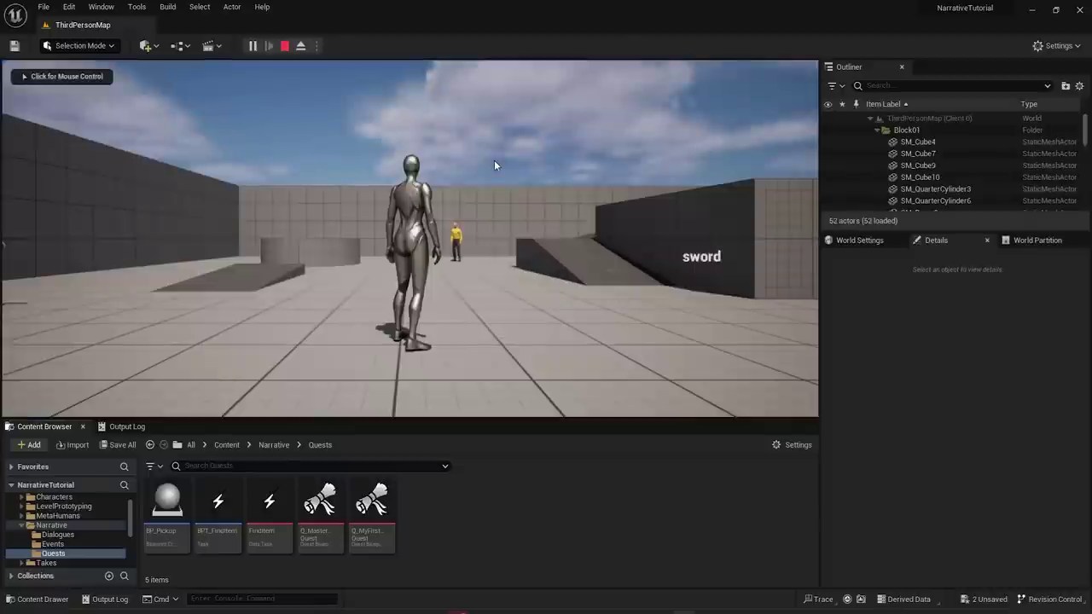
click(495, 166)
- As the client, accept Rick's quest and collect the sword to test networked task progress
key(w)
key(space)
key(e)
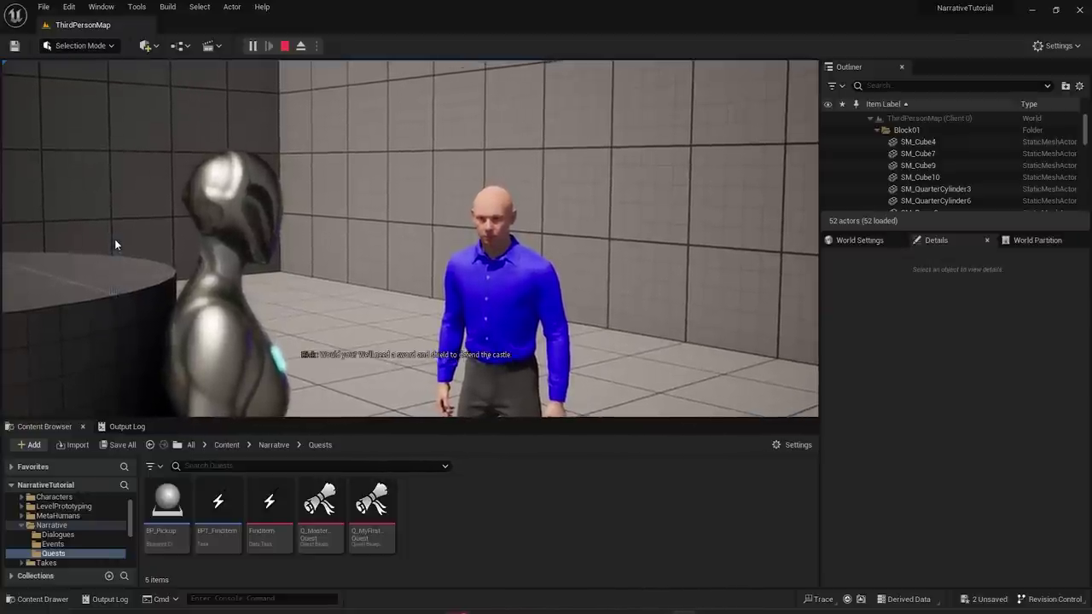
key(w)
key(w)
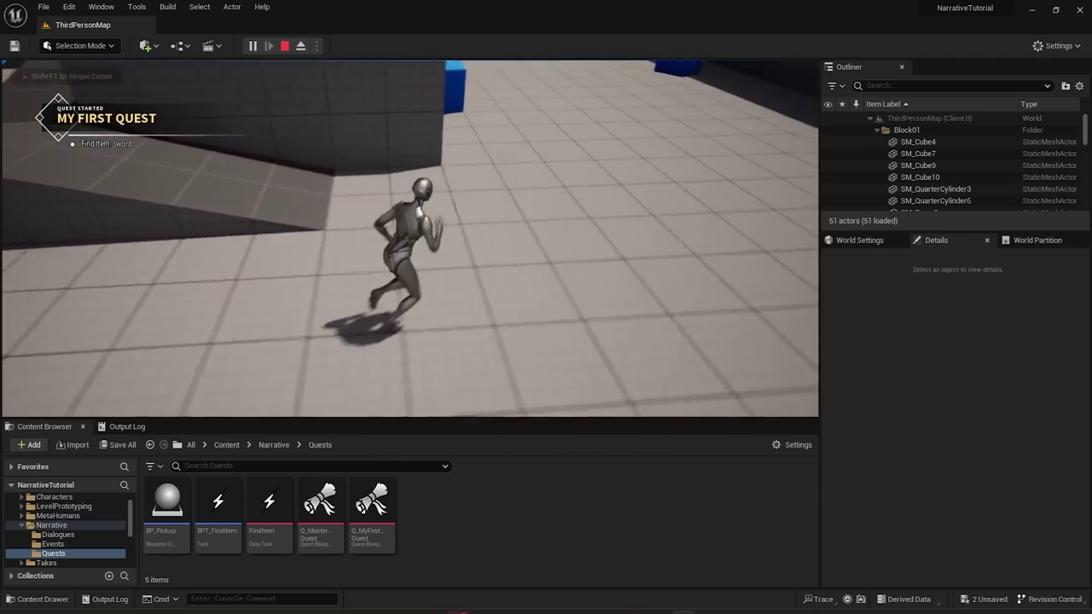
key(w)
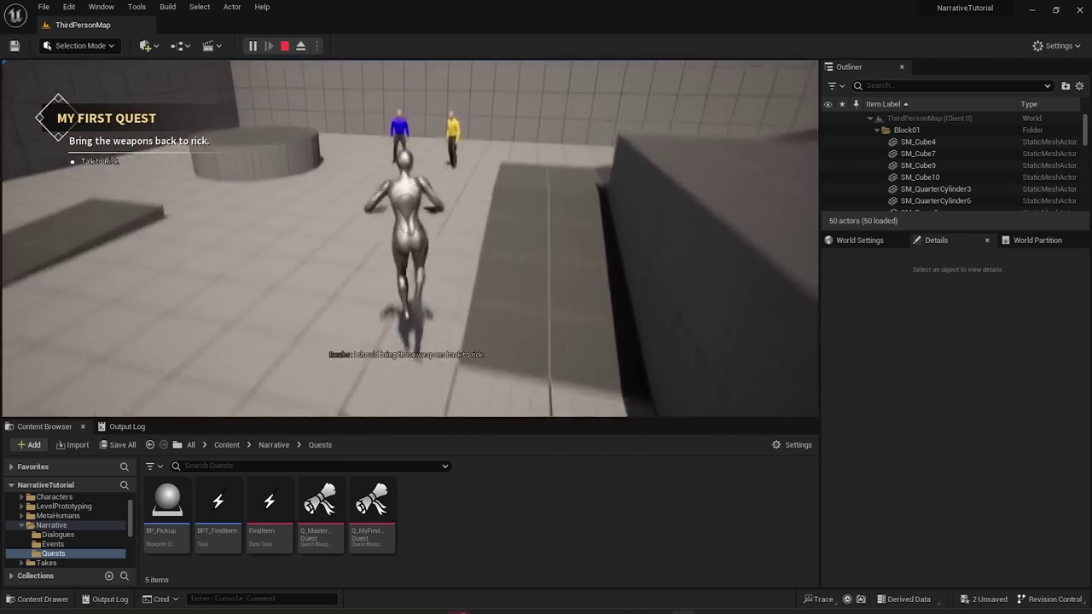
- Return to Rick and answer "I sure have!" to complete the quest, and end the play session
key(e)
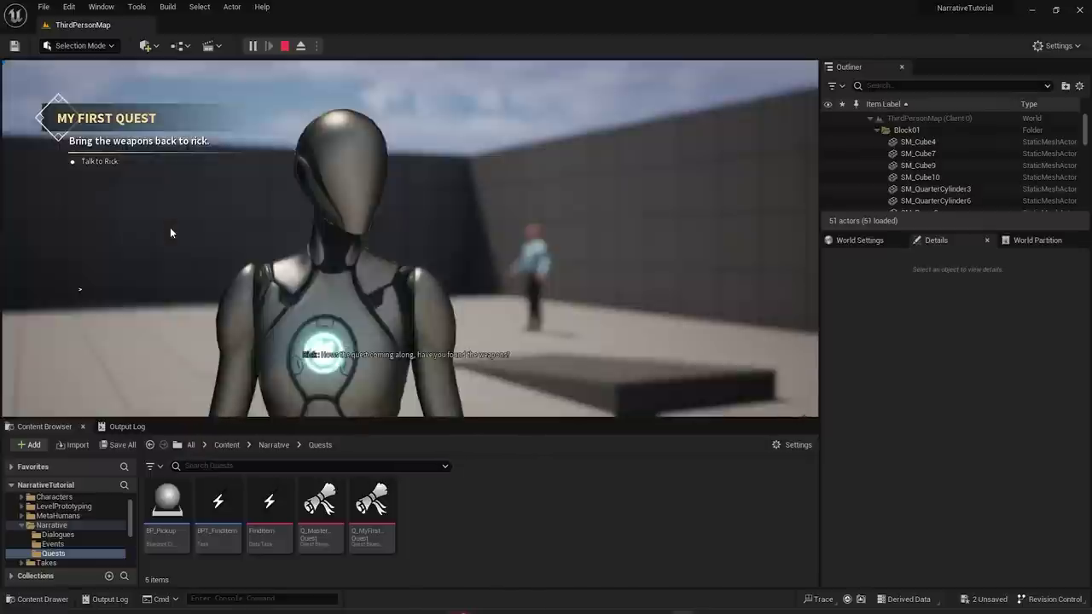
key(Return)
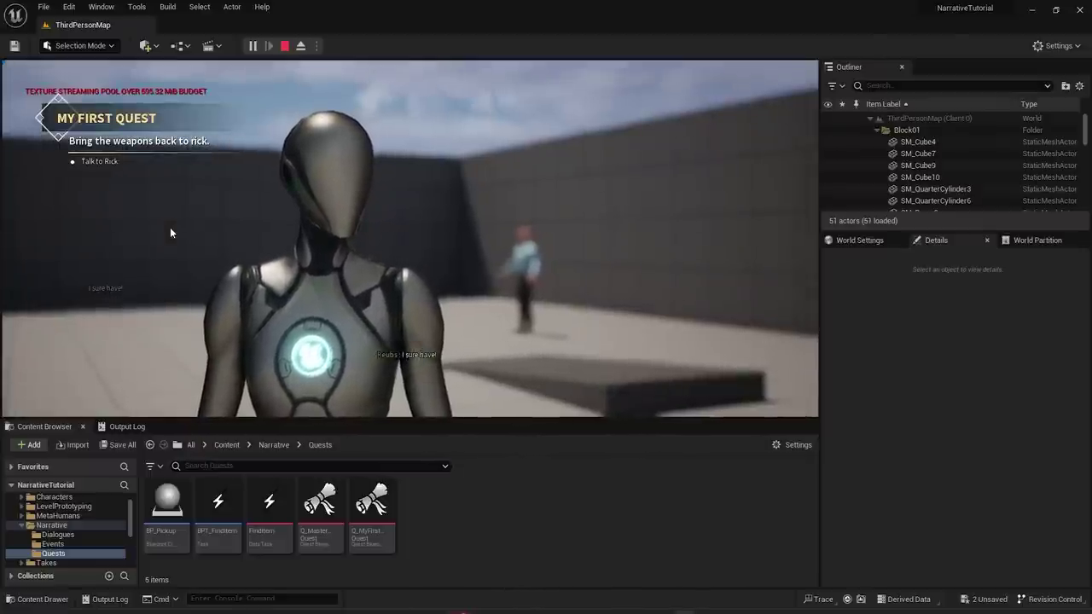
key(d)
key(s)
key(space)
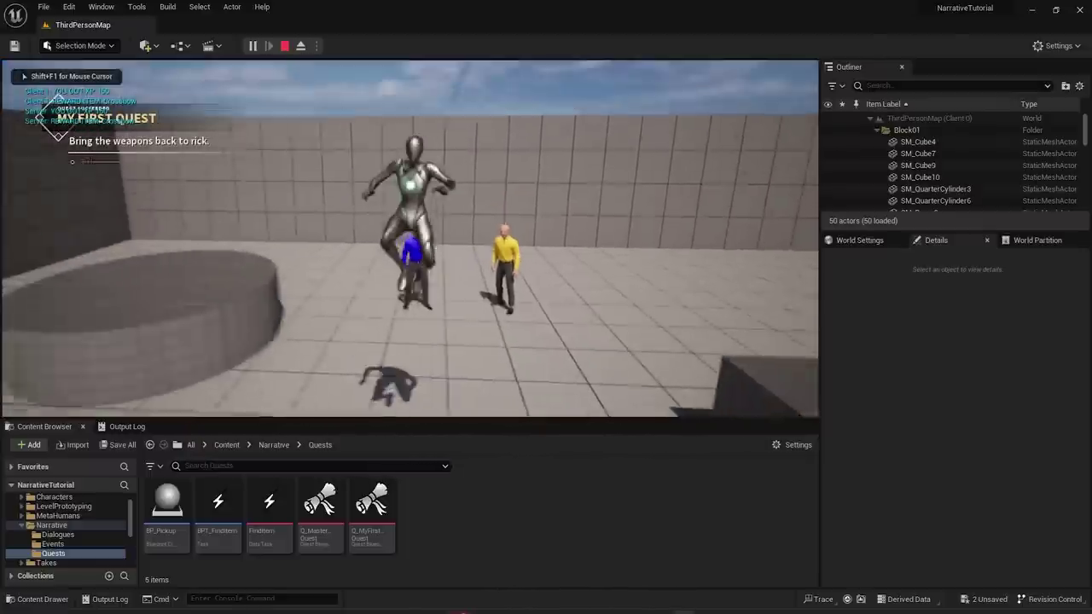
key(w)
key(space)
key(space)
key(space)
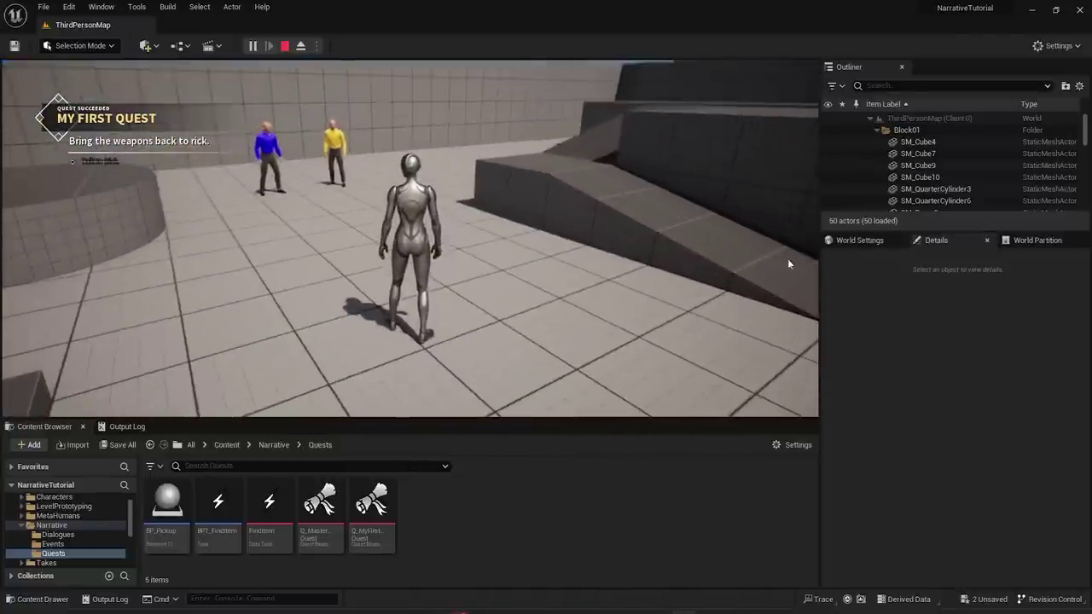
key(Escape)
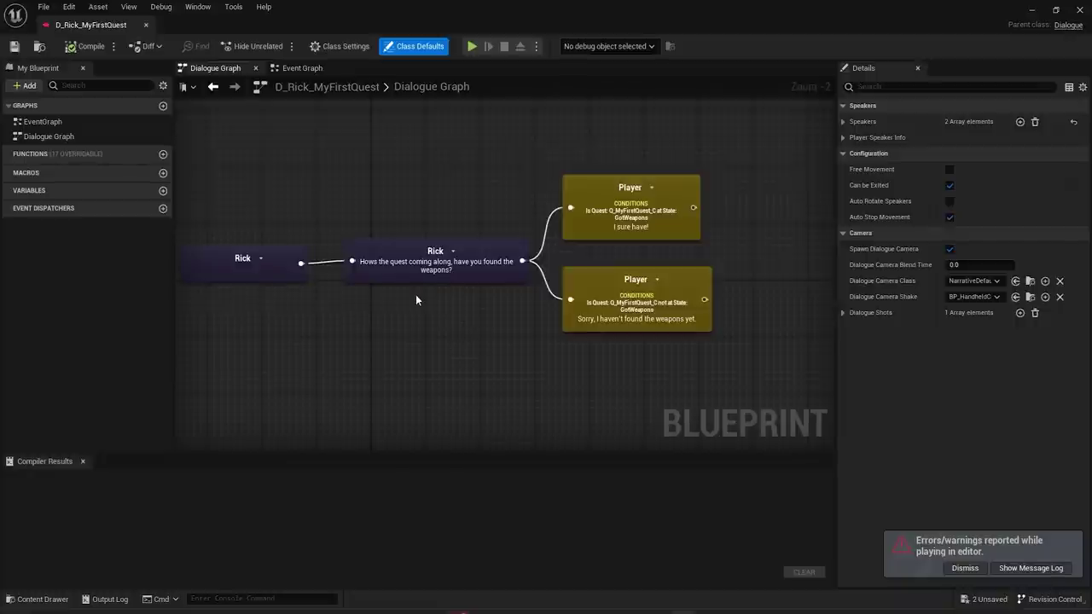
- Examine the two conditional Player replies in the D_Rick_MyFirstQuest dialogue and the Is Quest at State conditions set on them
right_drag(390, 291, 430, 303)
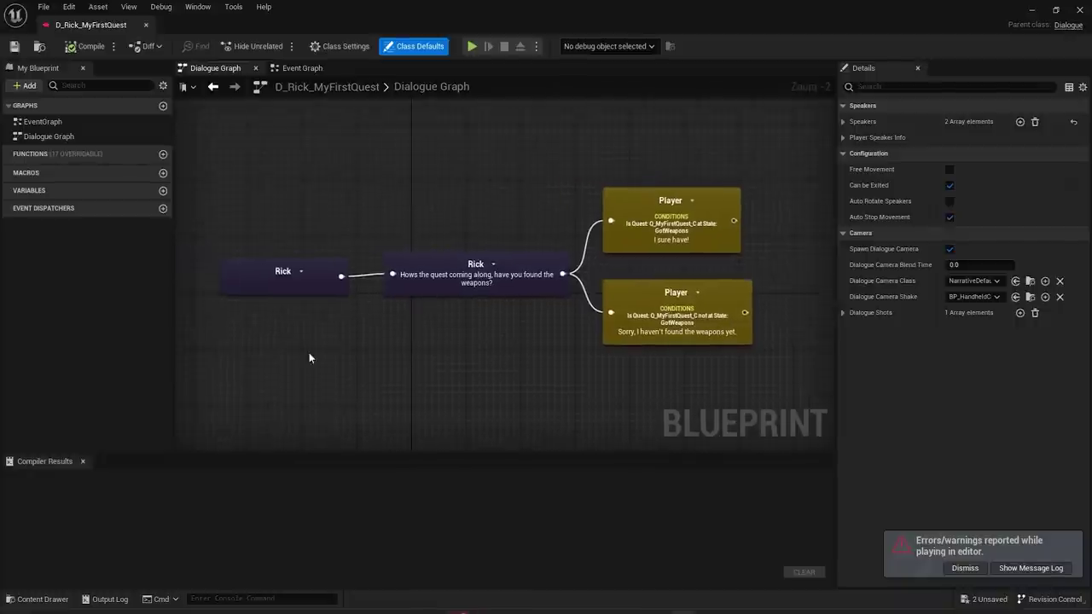
drag(508, 209, 512, 210)
scroll(621, 263, up, 2)
mouse_move(687, 239)
mouse_down()
mouse_move(708, 219)
mouse_move(687, 238)
mouse_up()
right_drag(683, 235, 578, 237)
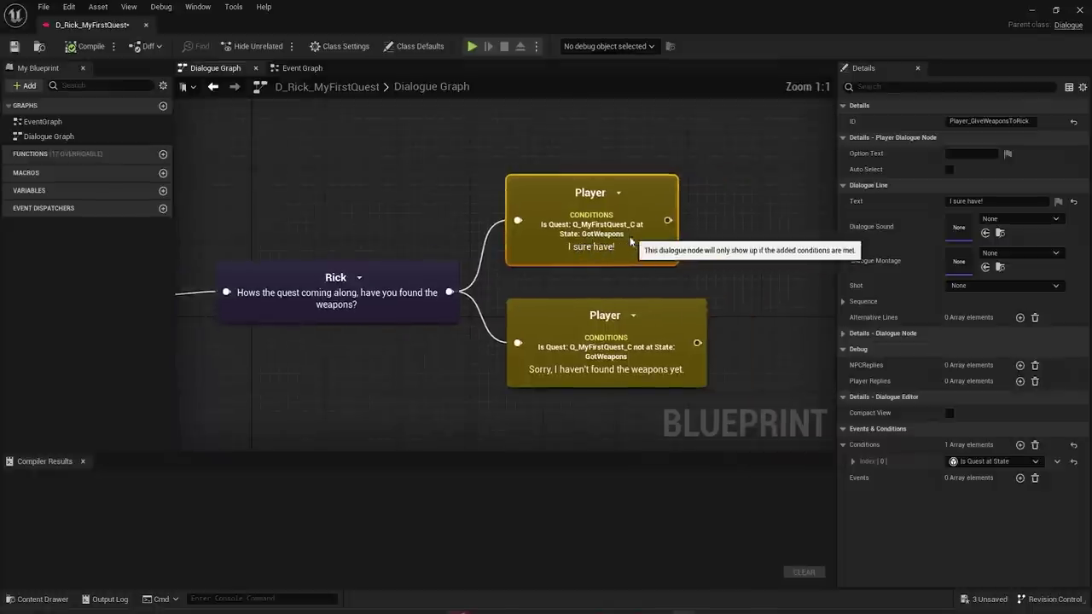
mouse_move(575, 253)
mouse_down()
mouse_move(596, 261)
mouse_move(573, 252)
mouse_up()
click(578, 282)
click(585, 338)
click(561, 251)
click(582, 341)
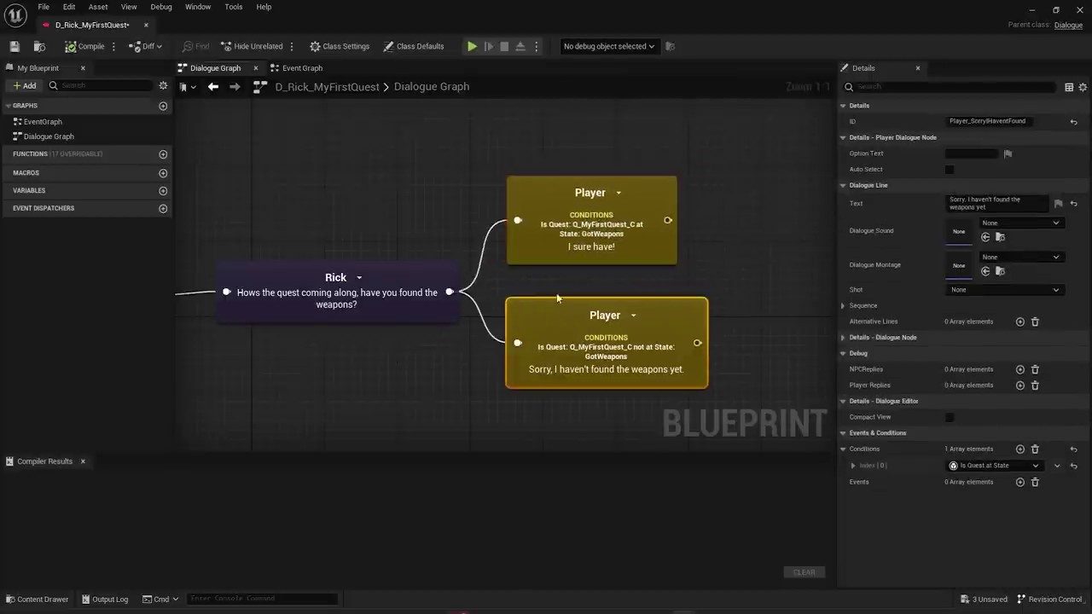
click(574, 293)
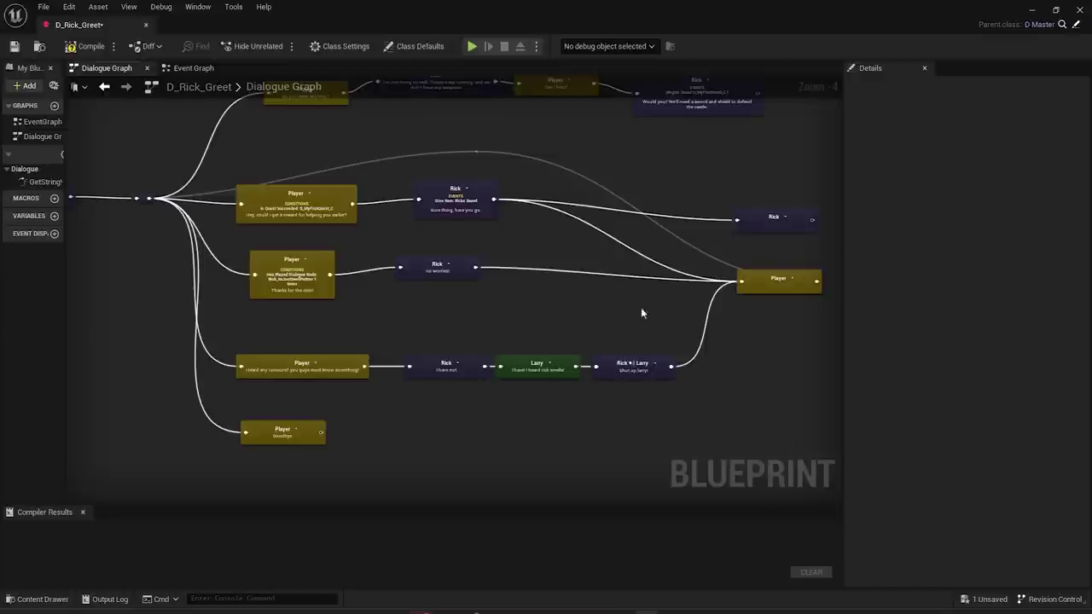
- In D_Rick_Greet, delete the empty Rick line after "Sure thing, here you go." and reposition the auto-select Player node
drag(790, 202, 696, 180)
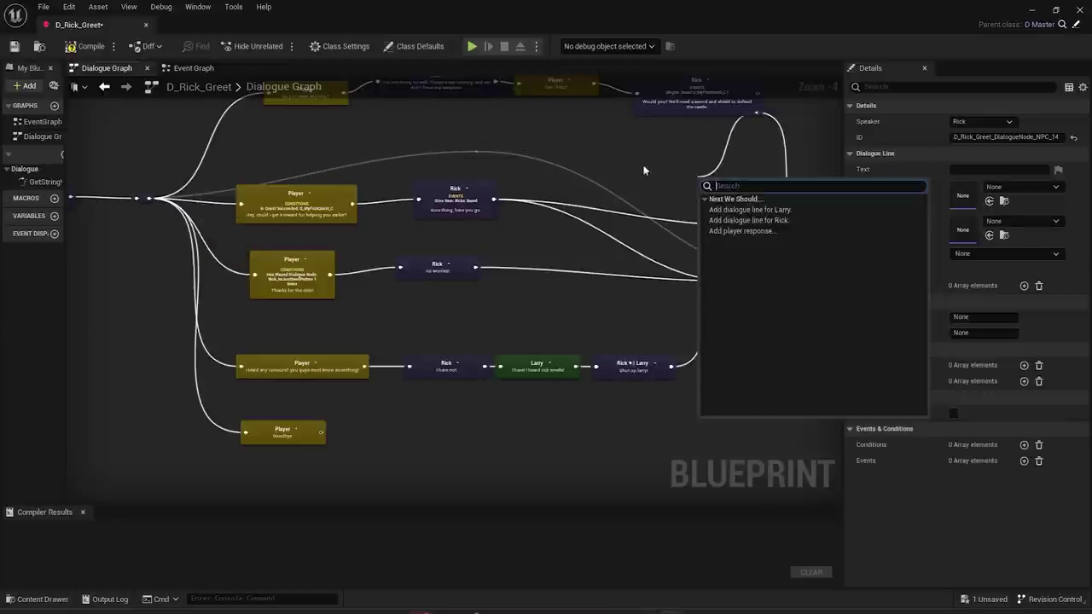
click(750, 257)
click(758, 228)
key(Delete)
drag(781, 280, 759, 266)
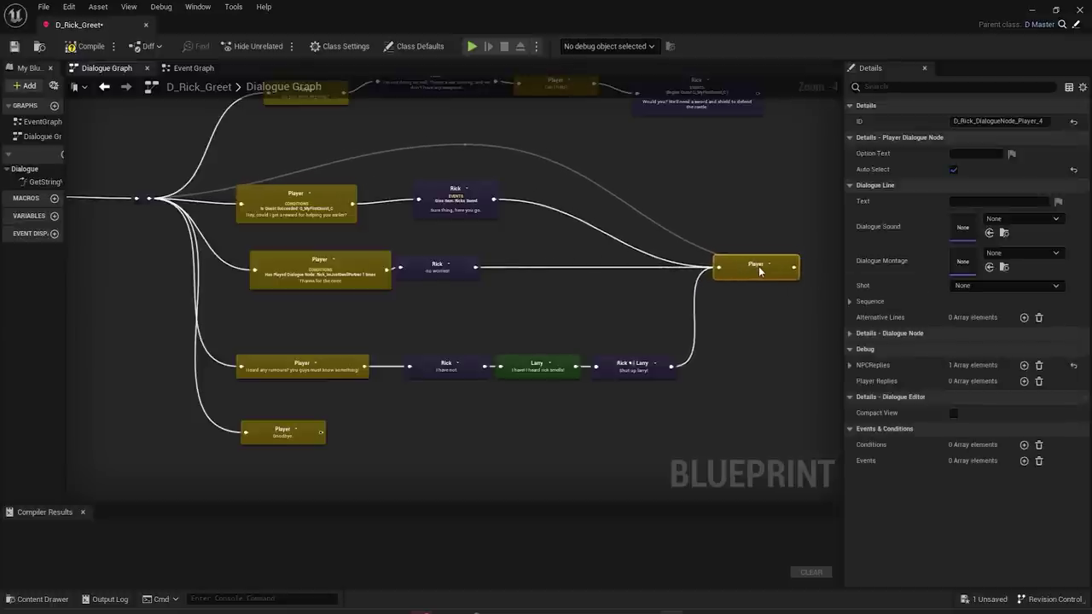
scroll(718, 288, up, 5)
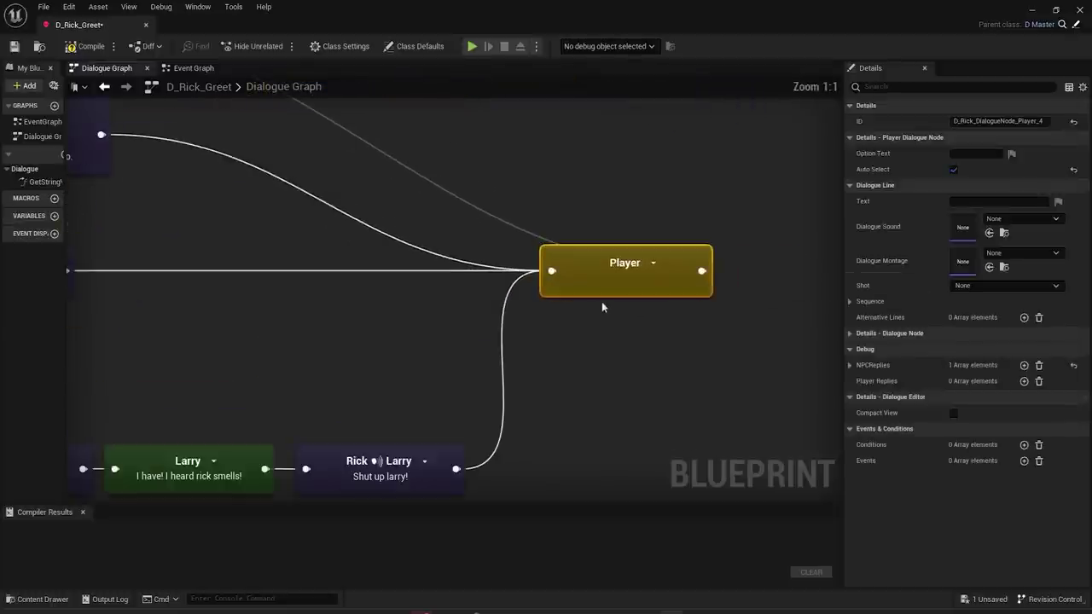
scroll(589, 288, down, 4)
right_drag(589, 287, 784, 280)
scroll(538, 298, down, 1)
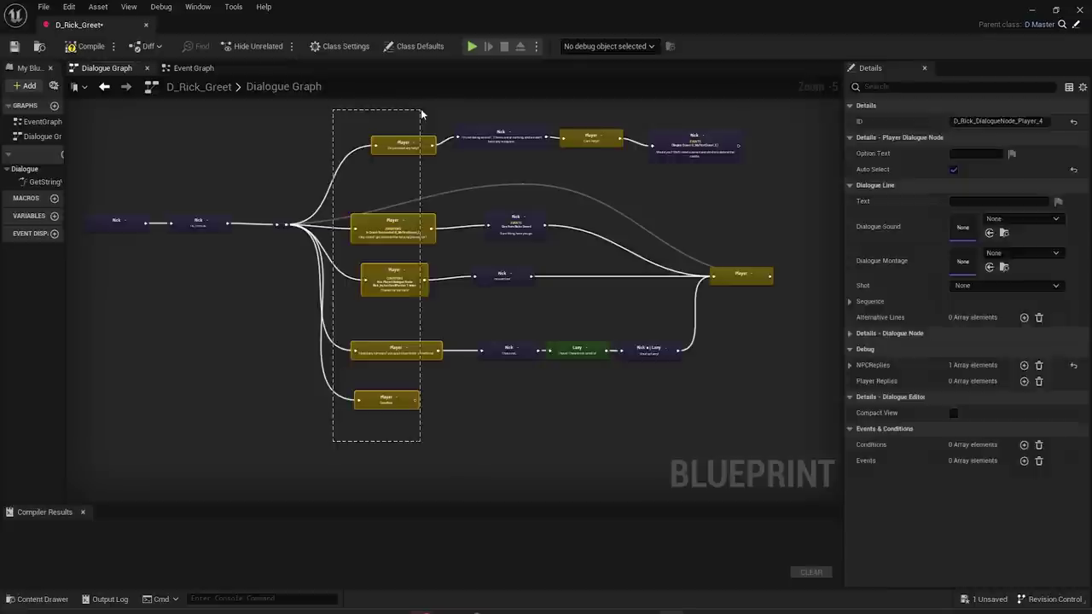
- Try adding an empty Rick line after "no worries!" and linking it back to the player choices, and delete that line
drag(421, 108, 421, 109)
scroll(646, 268, up, 2)
drag(620, 233, 775, 163)
click(819, 202)
scroll(598, 255, down, 2)
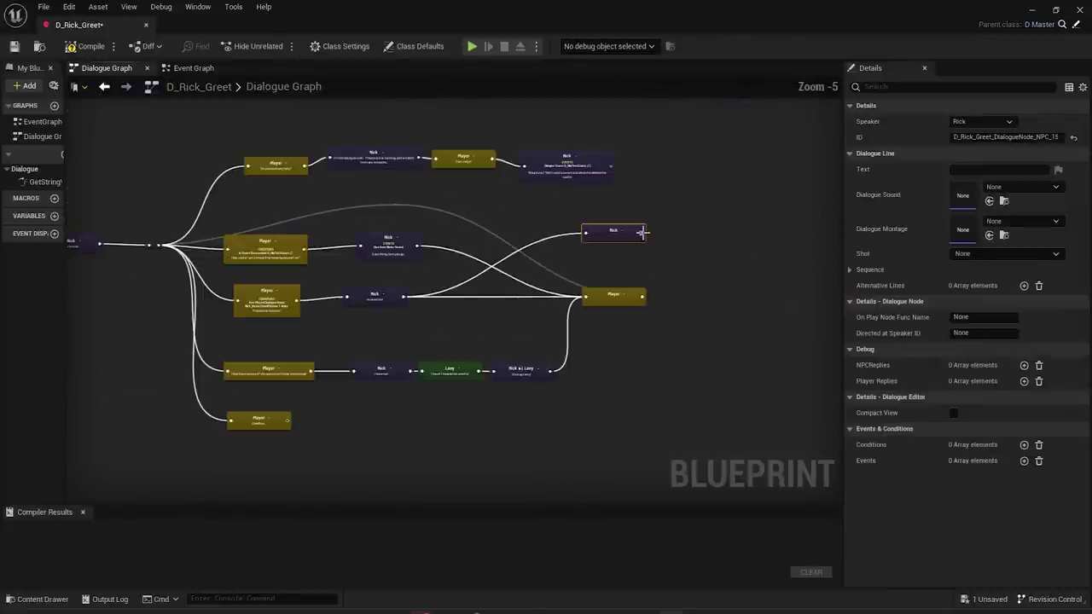
drag(156, 245, 581, 256)
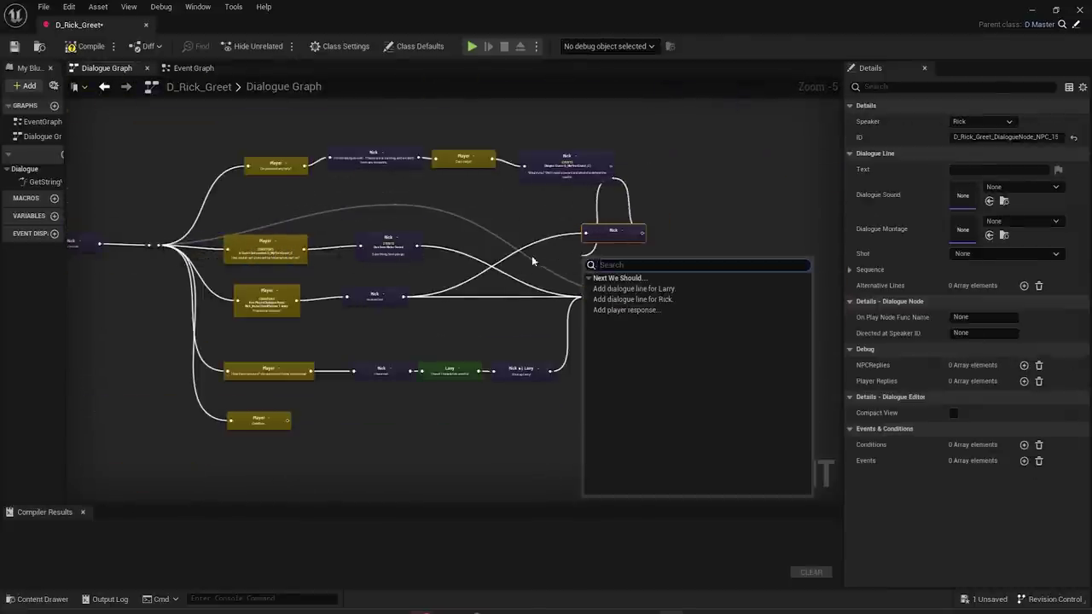
click(540, 259)
click(616, 241)
key(Delete)
- Examine the "Heard any rumours?" branch and how its replies route through the auto-select Player node back to the choices
right_drag(452, 299, 466, 291)
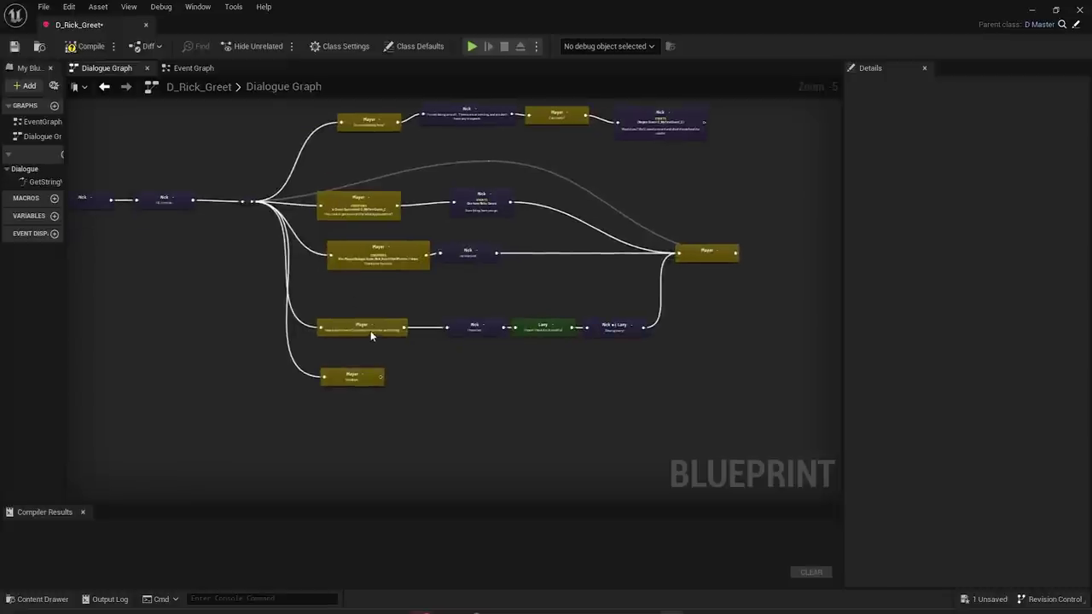
scroll(370, 331, up, 2)
click(414, 318)
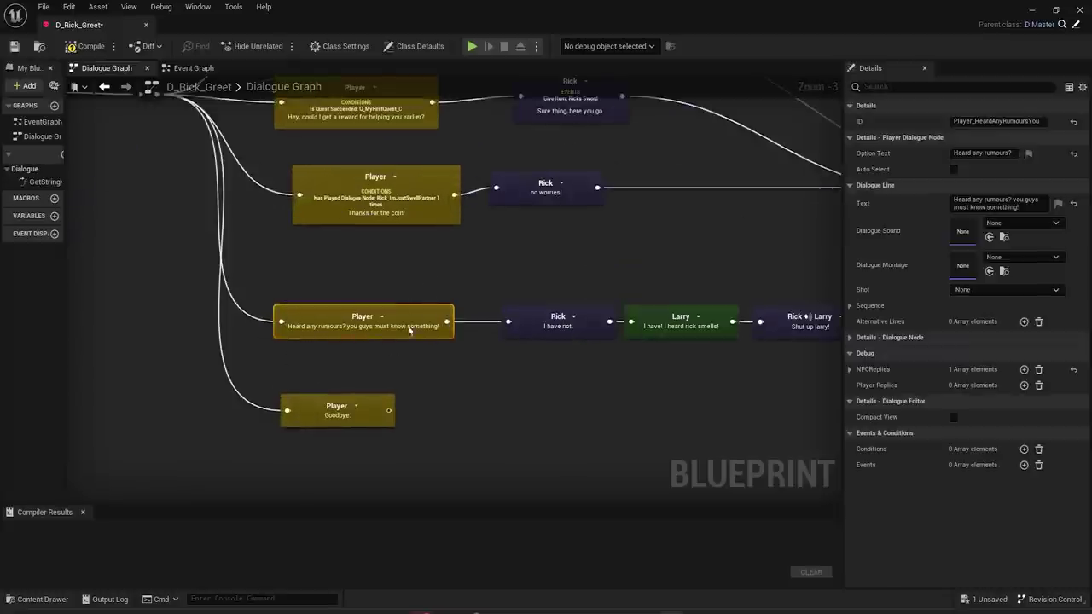
right_drag(474, 343, 266, 344)
scroll(262, 344, down, 1)
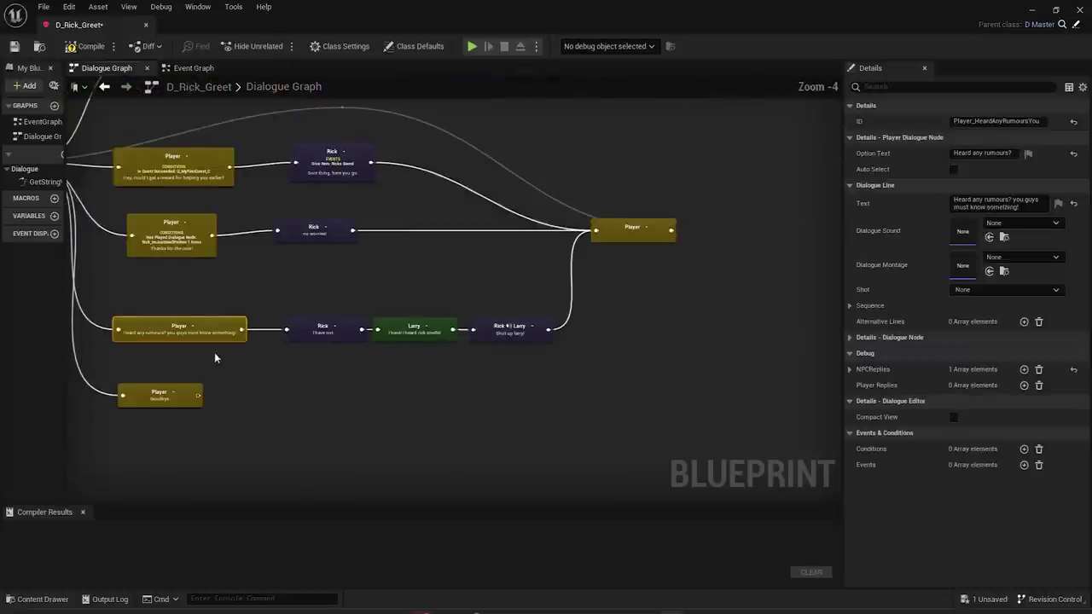
drag(586, 302, 588, 301)
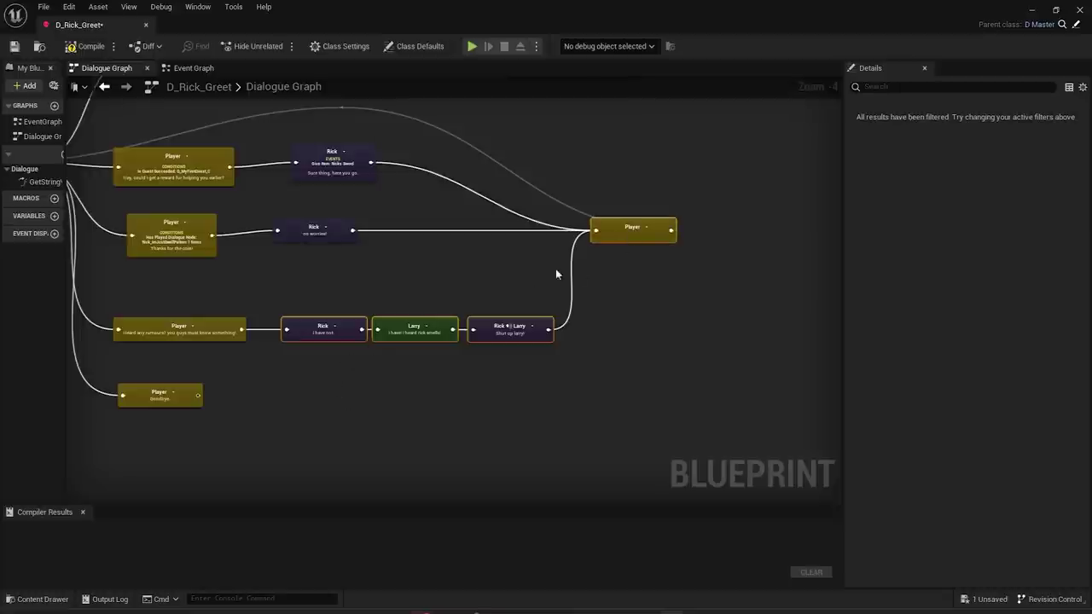
mouse_move(613, 231)
mouse_down()
mouse_move(626, 242)
mouse_move(604, 231)
mouse_up()
right_drag(347, 282, 497, 301)
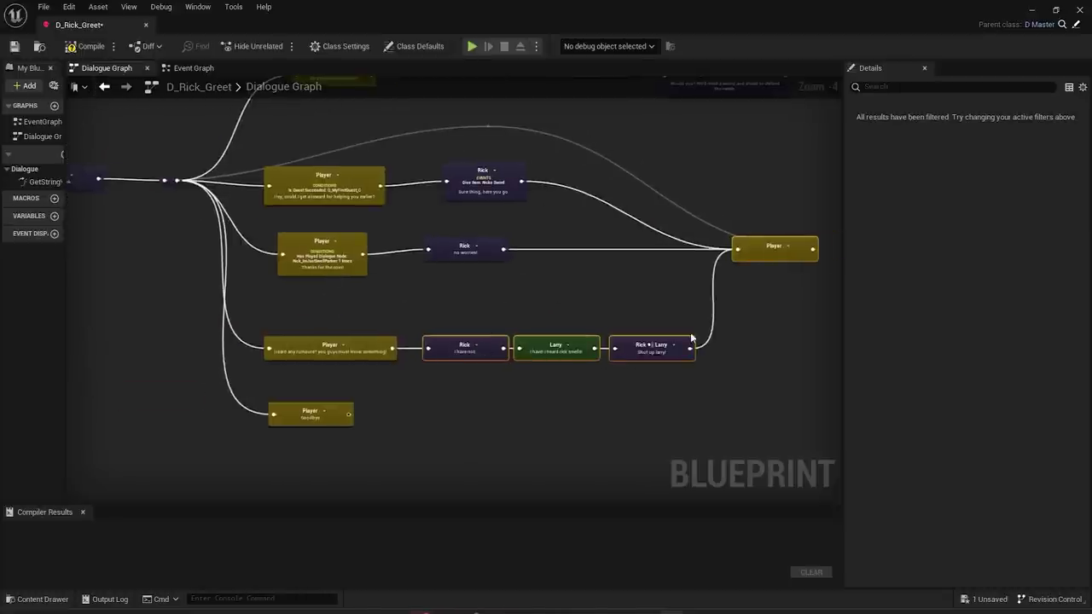
click(516, 307)
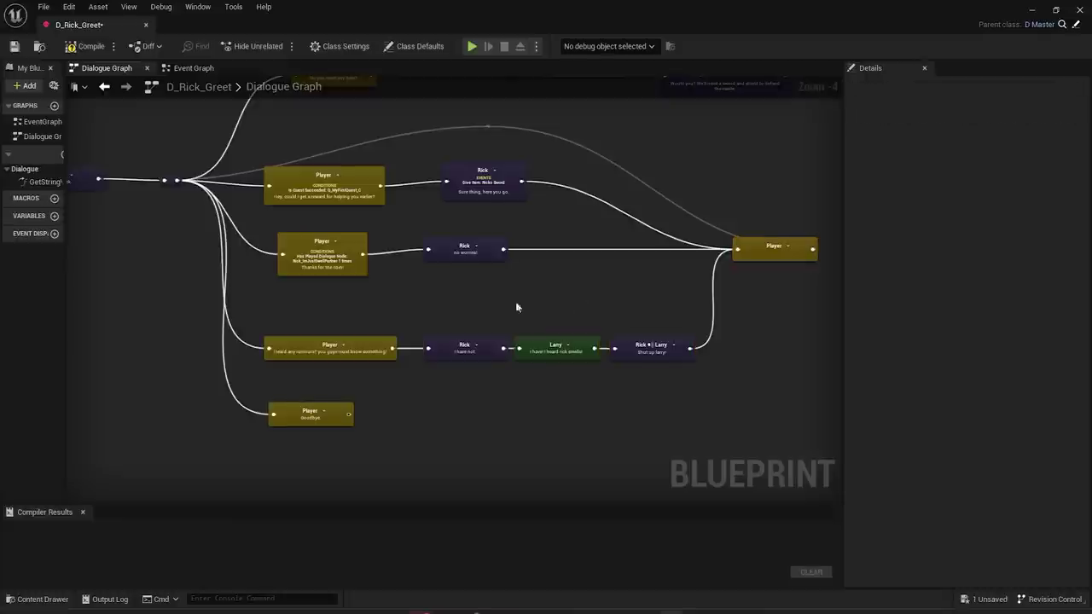
click(764, 251)
drag(441, 406, 712, 314)
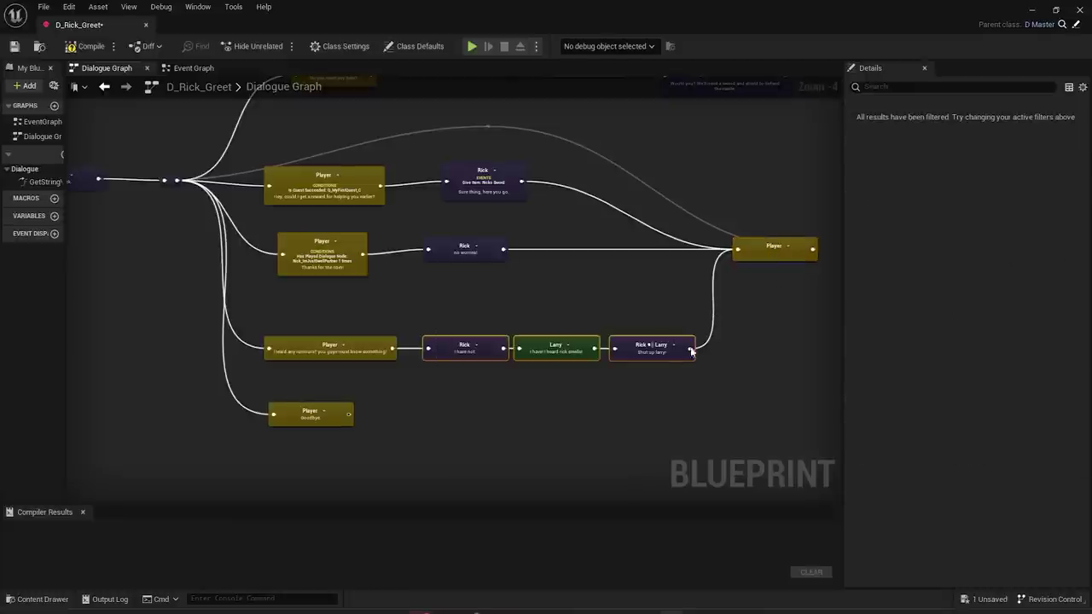
right_drag(383, 299, 422, 311)
right_drag(355, 366, 368, 410)
scroll(367, 409, down, 1)
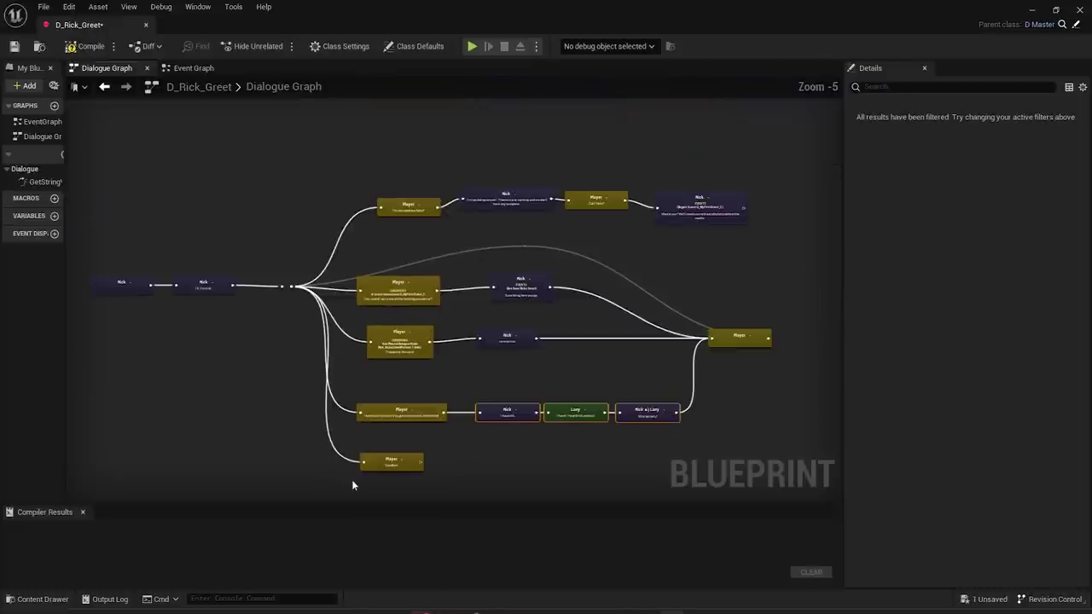
right_drag(741, 371, 731, 366)
click(709, 351)
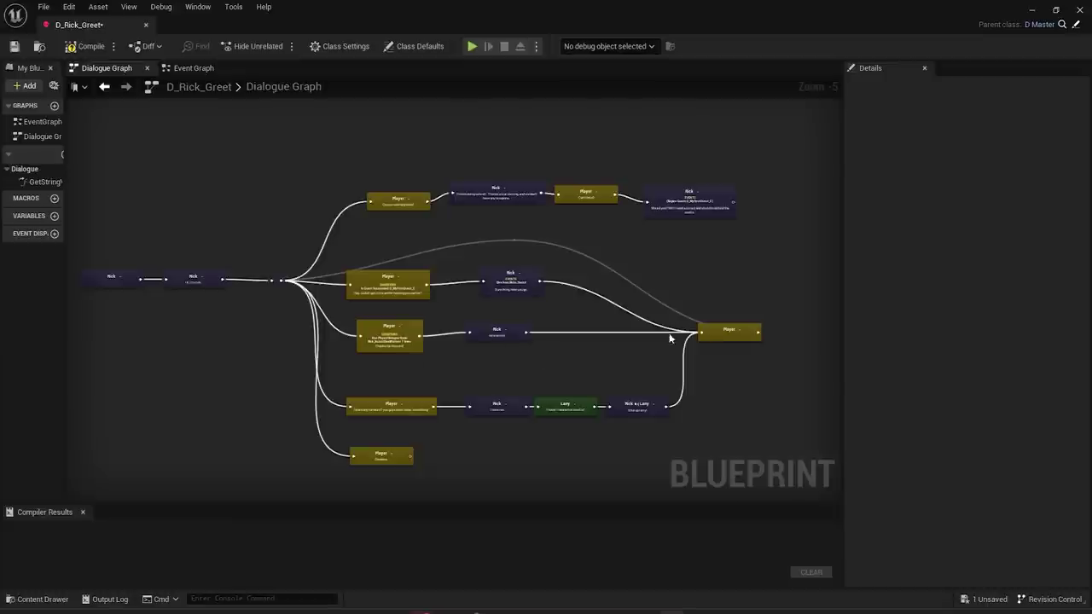
- Move the auto-select Player node slightly farther from the replies that feed into it
drag(718, 340, 734, 336)
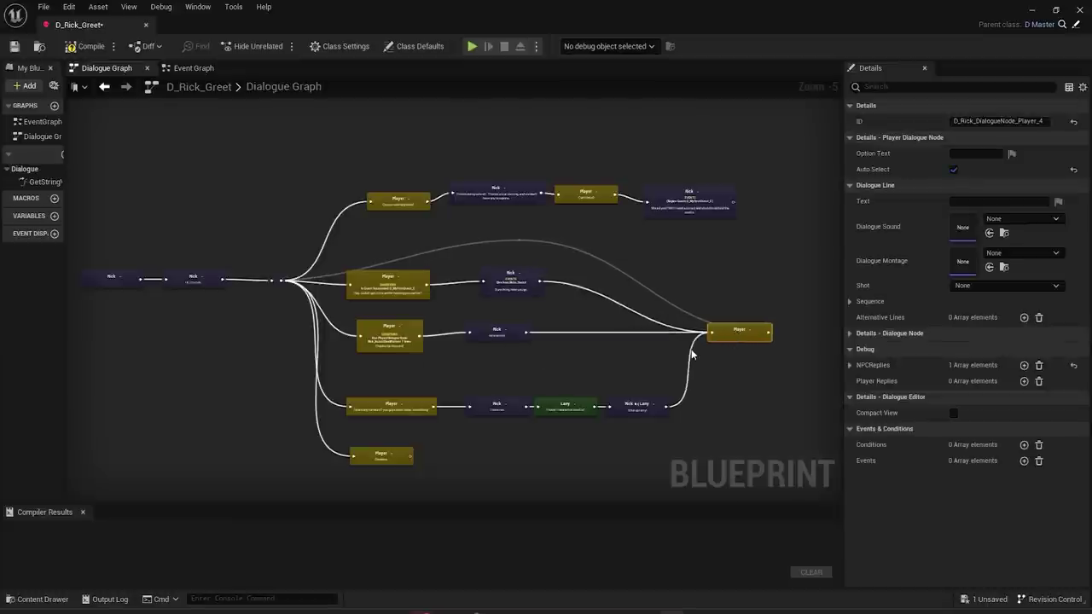
scroll(721, 359, up, 5)
right_drag(754, 308, 674, 308)
scroll(619, 312, down, 3)
scroll(615, 309, down, 1)
drag(679, 311, 685, 313)
right_drag(534, 322, 706, 338)
scroll(405, 288, down, 2)
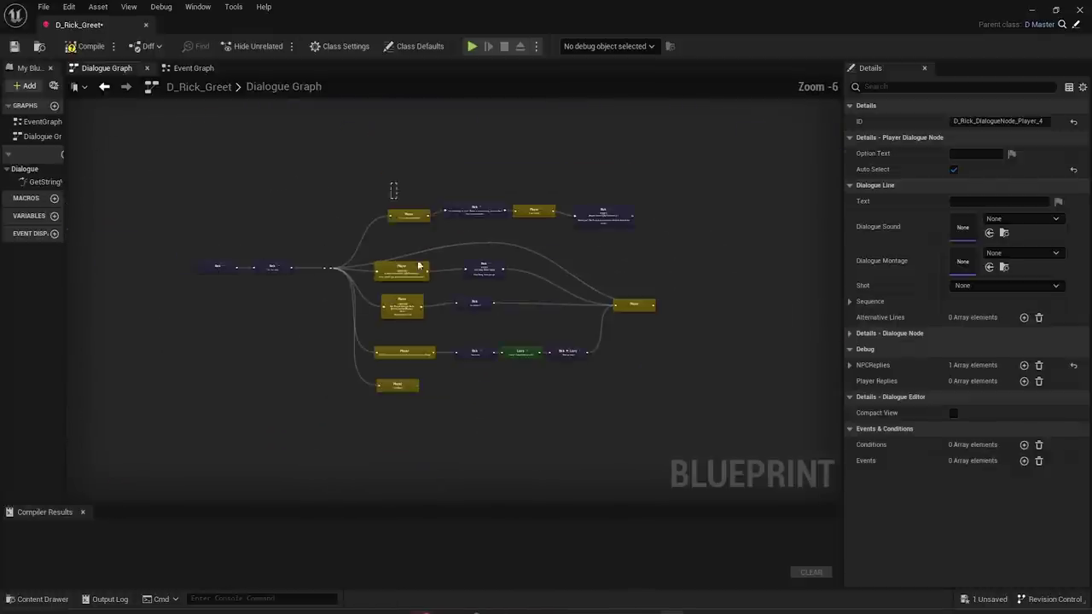
- Inspect the "Do you need any help?" Player line, including its dialogue sound and montage, and Rick's reply to it
click(424, 432)
scroll(444, 398, up, 2)
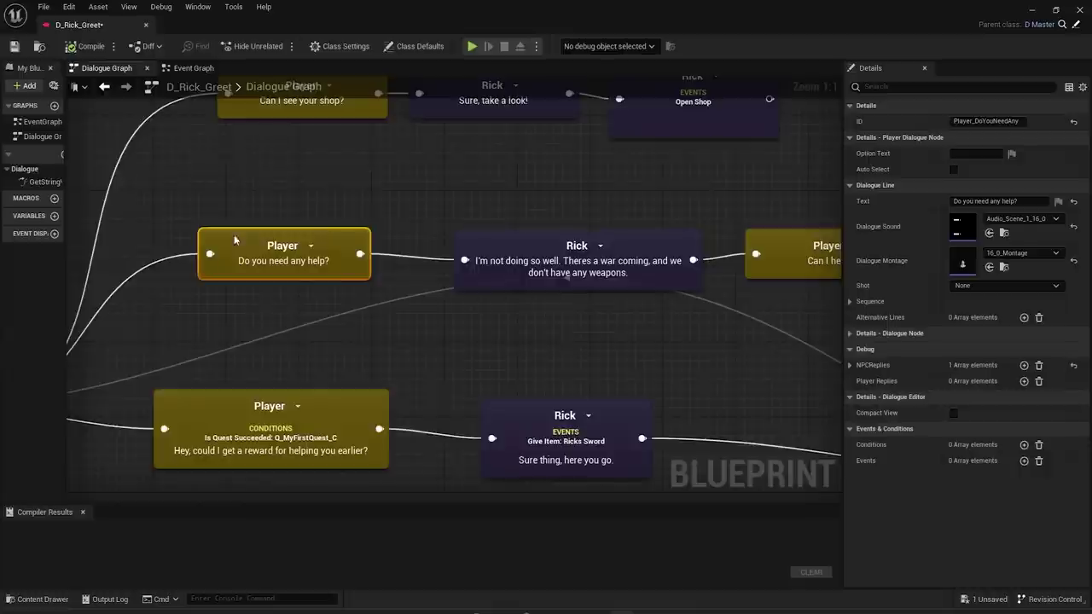
drag(64, 209, 136, 210)
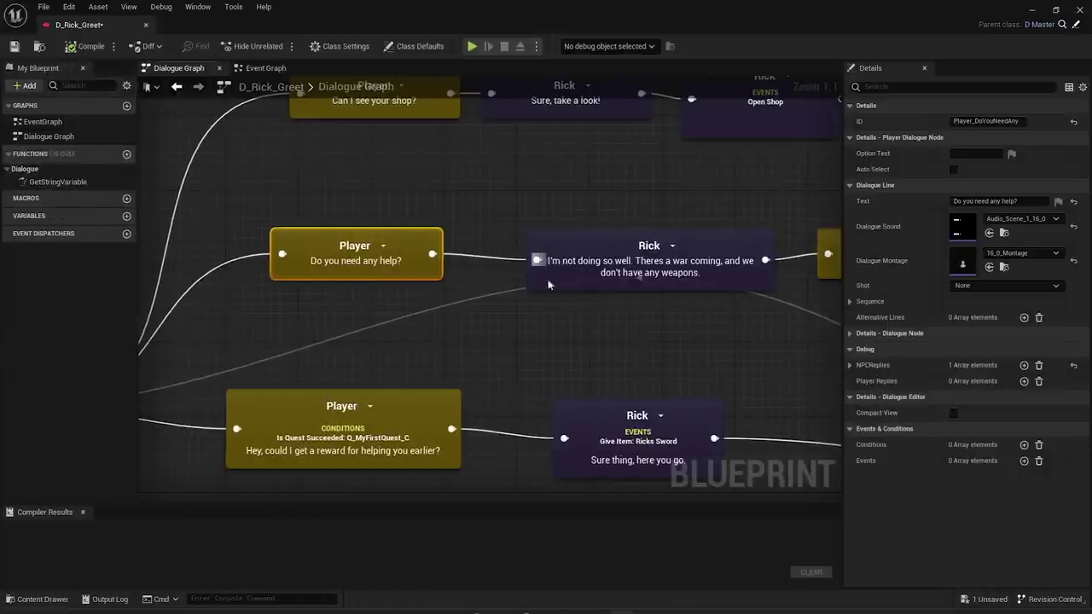
click(321, 289)
click(320, 270)
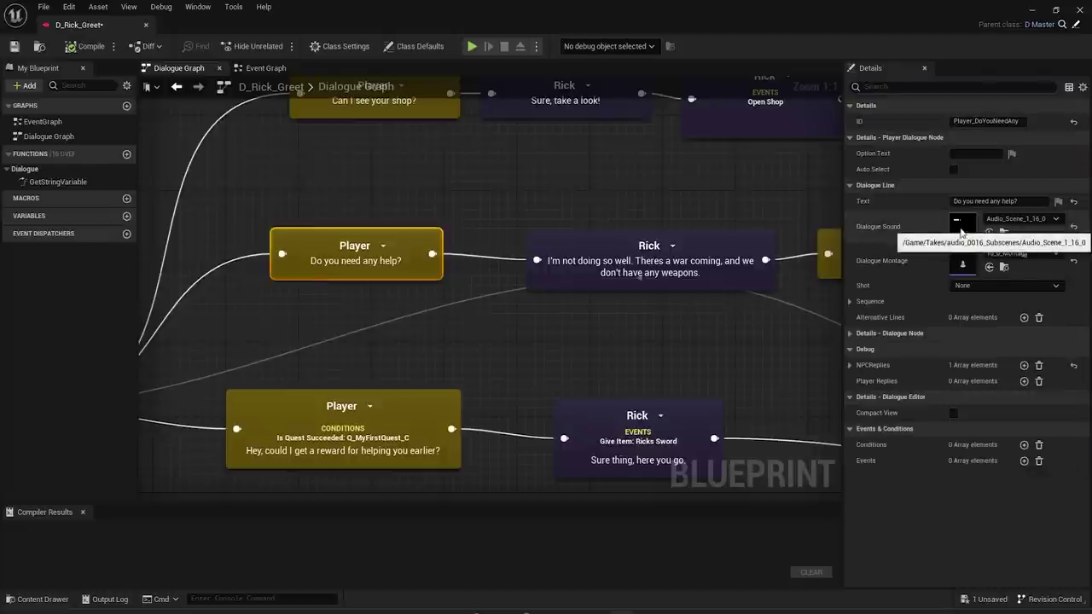
click(594, 273)
click(395, 265)
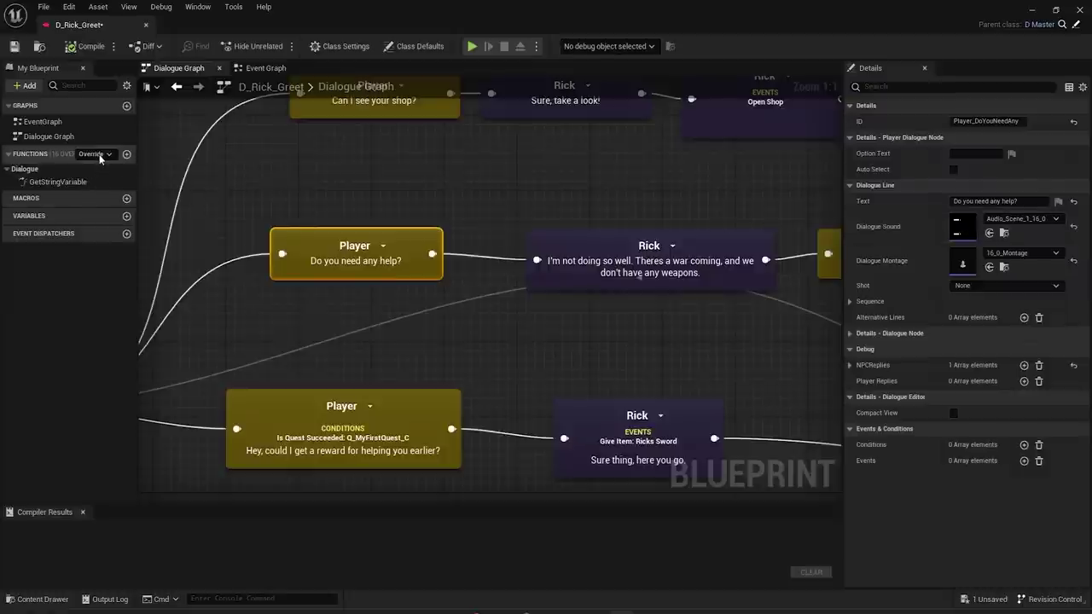
- Override Get Line Duration in D_Rick_Greet, replacing the parent call with a direct return value of 10.0, and compile
click(95, 154)
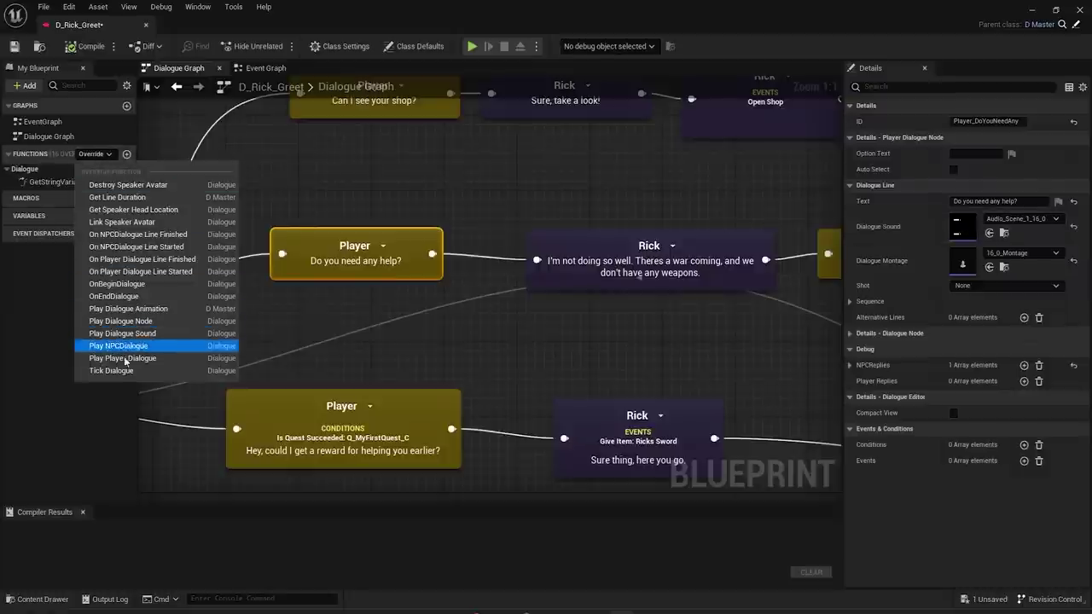
click(118, 197)
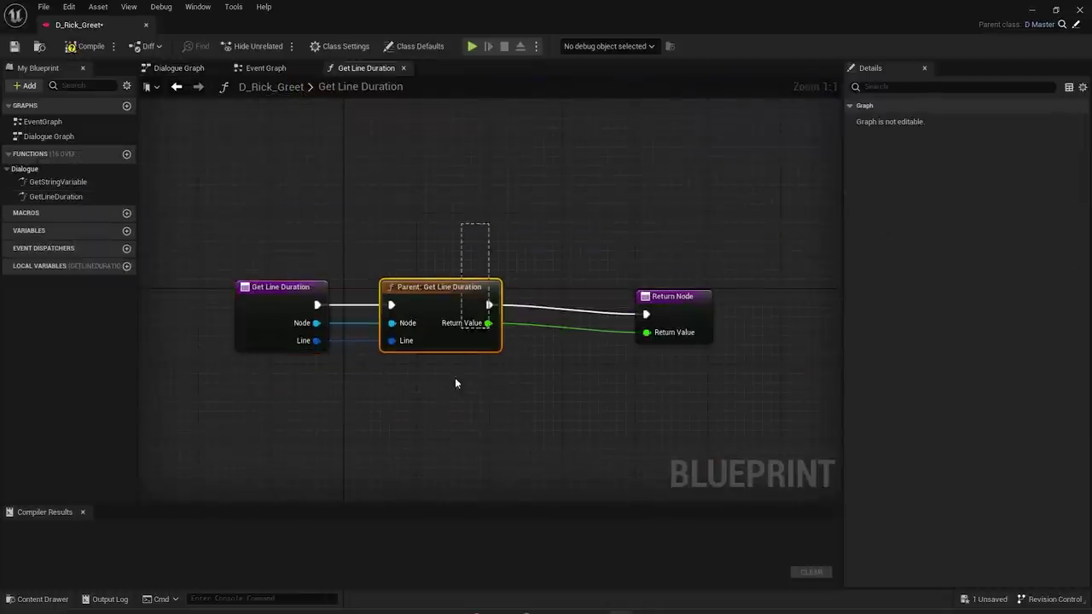
key(Delete)
text(10)
key(Return)
drag(318, 304, 646, 314)
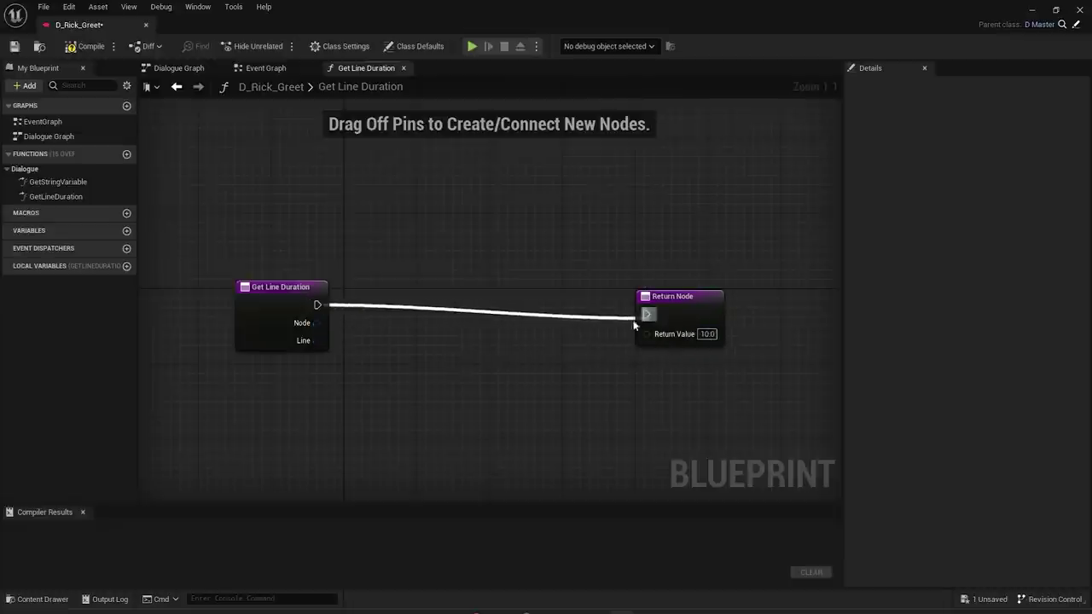
click(85, 47)
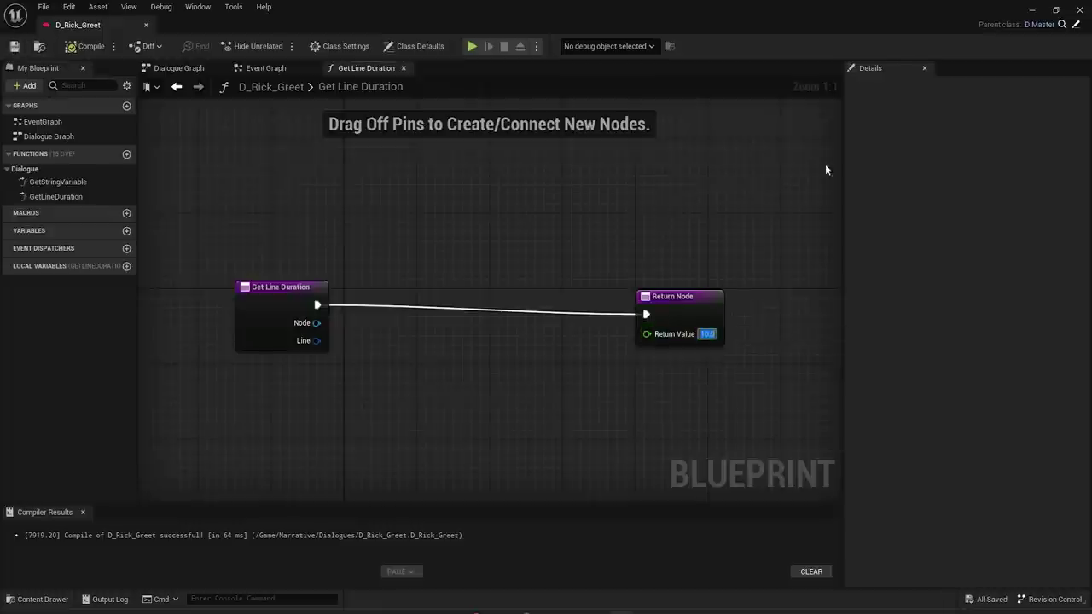
click(71, 48)
- Play the level and ask Rick "Do you need any help?" to test the overridden line duration, and end the session
drag(619, 410, 789, 256)
click(714, 231)
click(1034, 9)
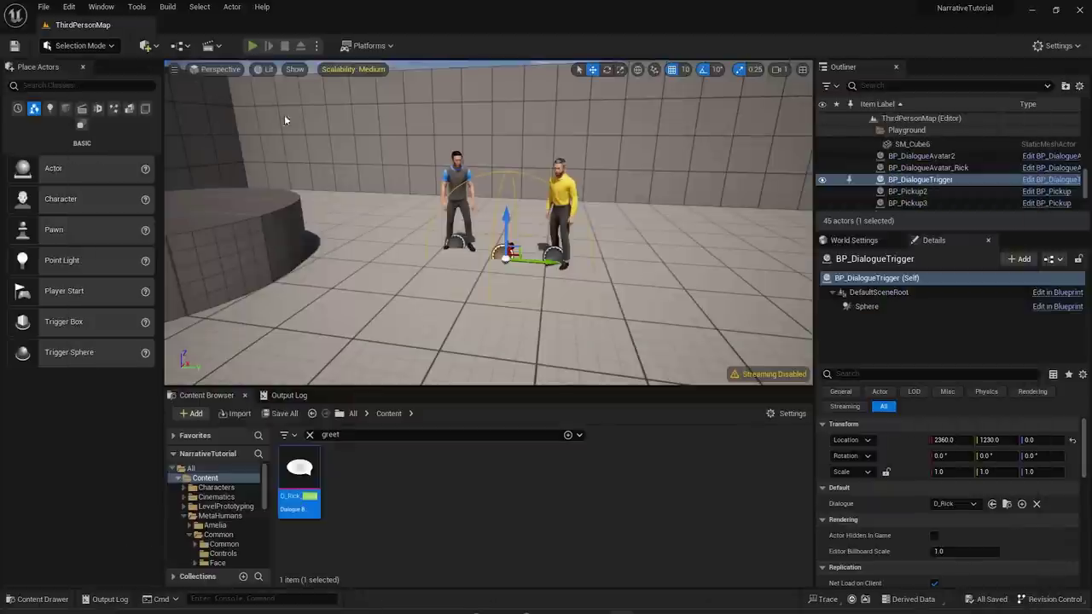
click(253, 46)
click(463, 174)
key(w)
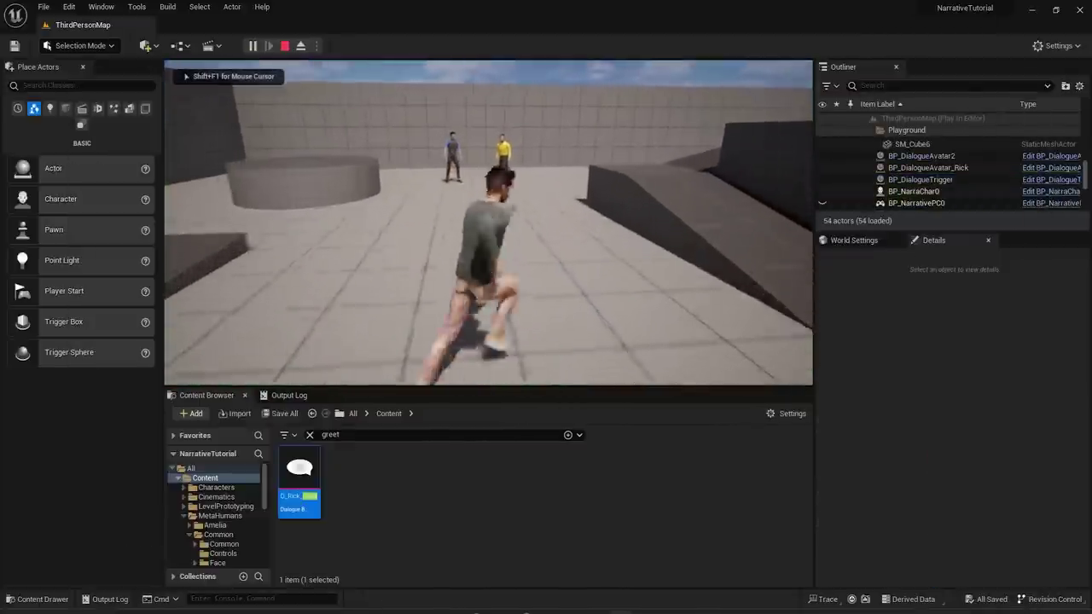
key(space)
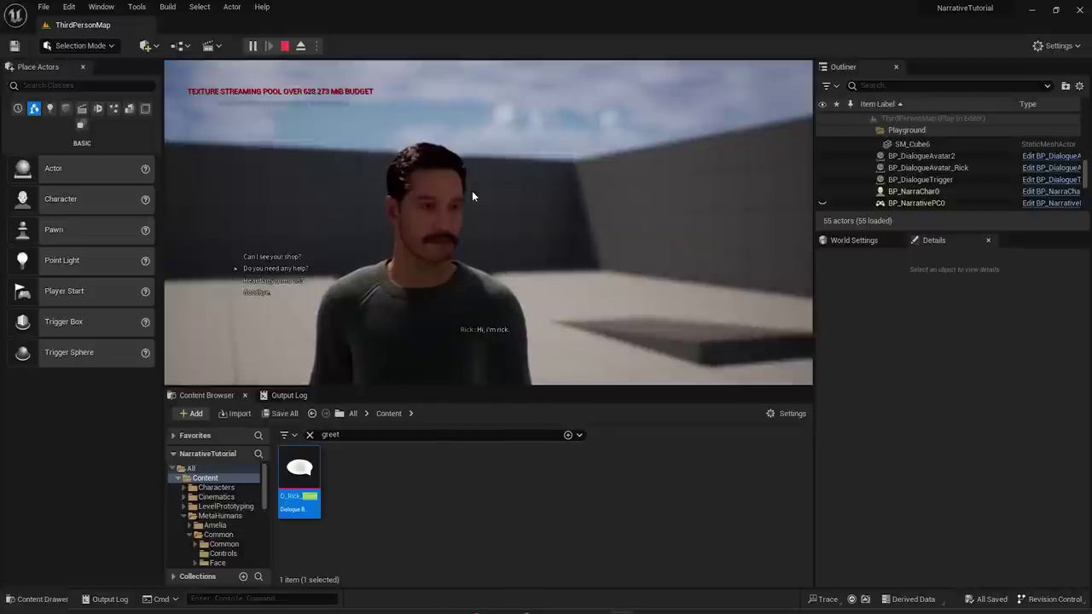
key(Return)
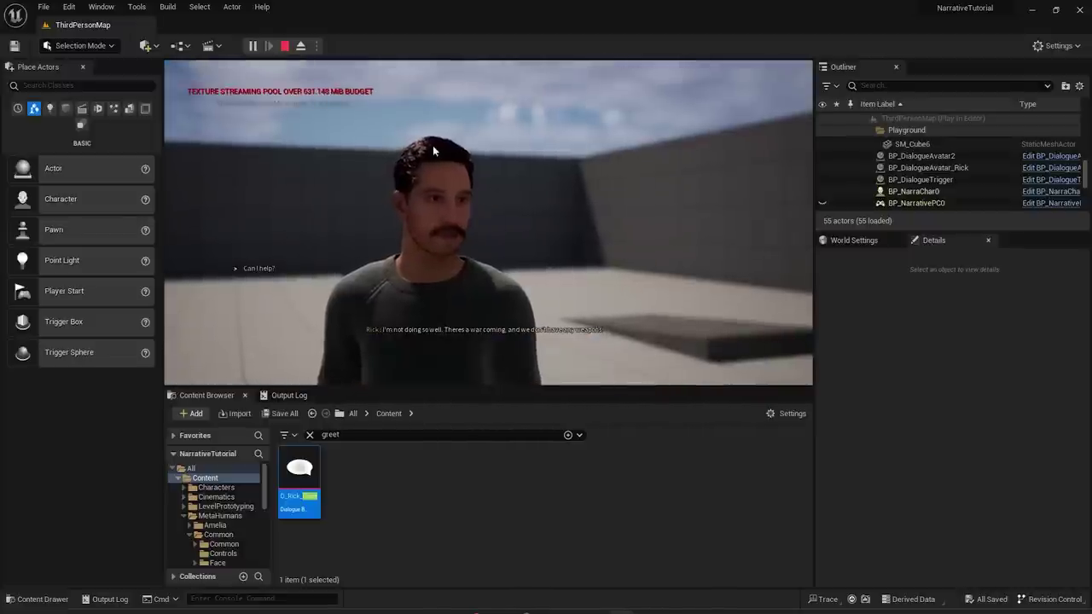
click(283, 49)
- Reopen D_Rick_Greet, move the Return Node closer to Get Line Duration, and set its Return Value to 99999
double_click(290, 461)
drag(660, 303, 465, 300)
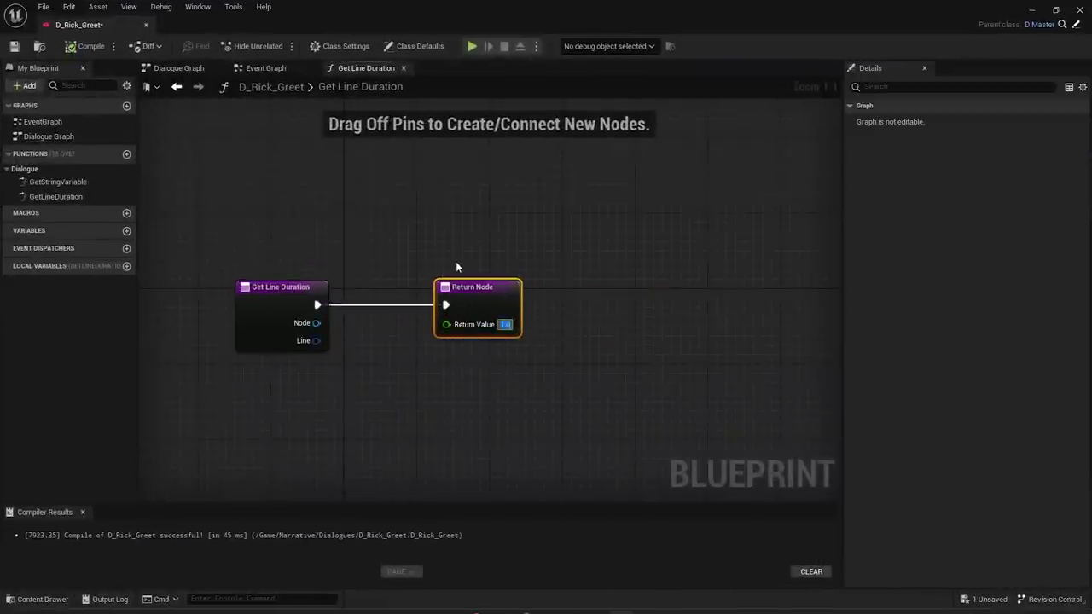
text(99999)
key(Return)
key(Return)
drag(219, 384, 599, 242)
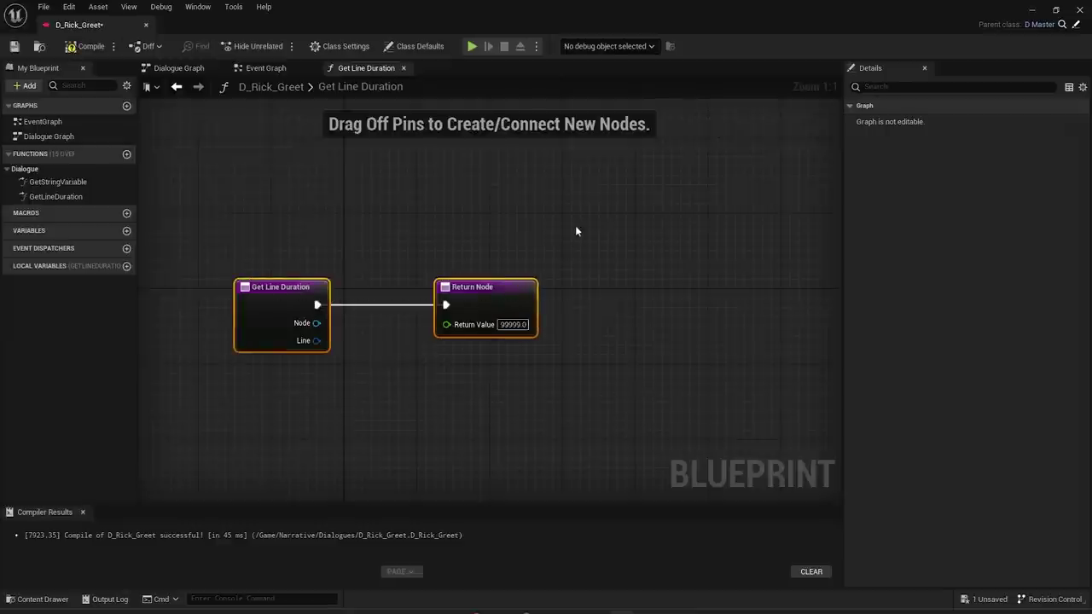
- Compile D_Rick_Greet, play the level, talk to Rick while skipping lines to test the overridden line duration, and end the session
click(600, 241)
click(75, 46)
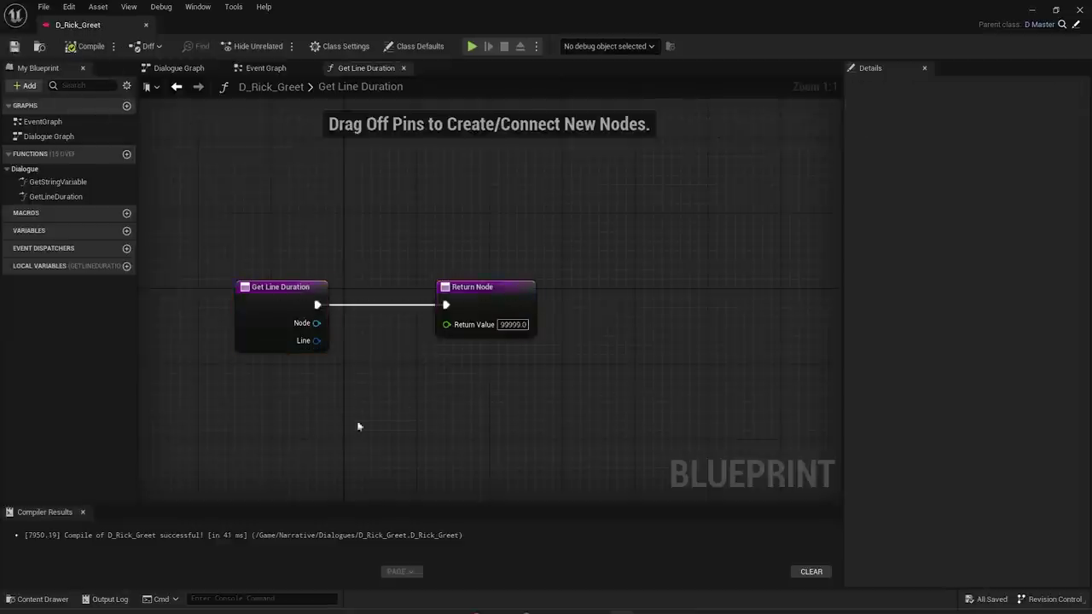
drag(220, 423, 640, 237)
click(640, 237)
click(1031, 10)
click(253, 46)
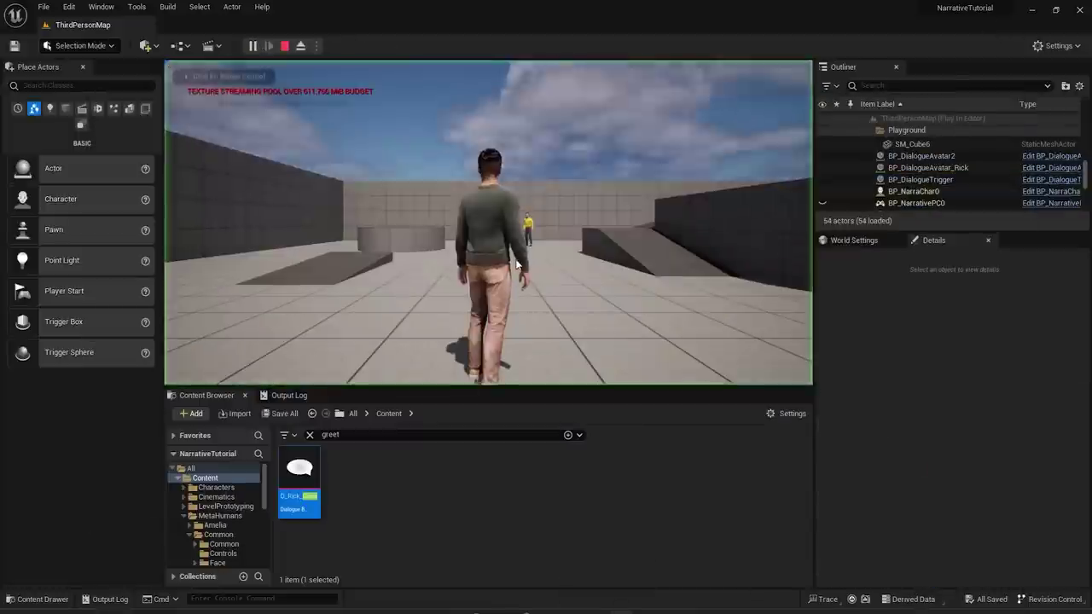
key(w)
key(space)
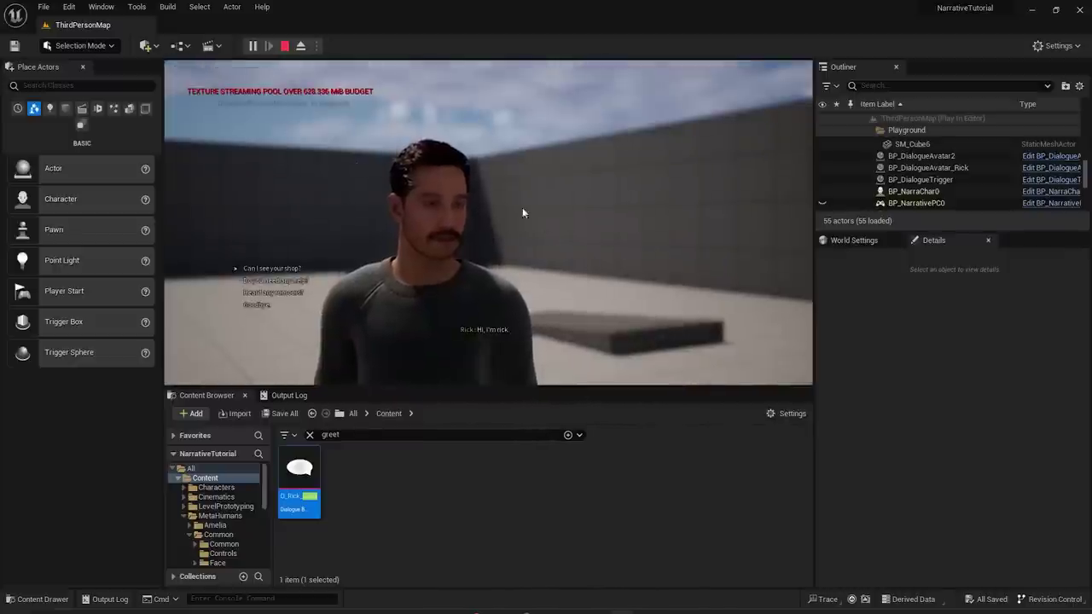
key(Escape)
- Reopen D_Rick_Greet and add a Break DialogueLine node from the Line output of Get Line Duration
double_click(291, 499)
drag(303, 478, 633, 180)
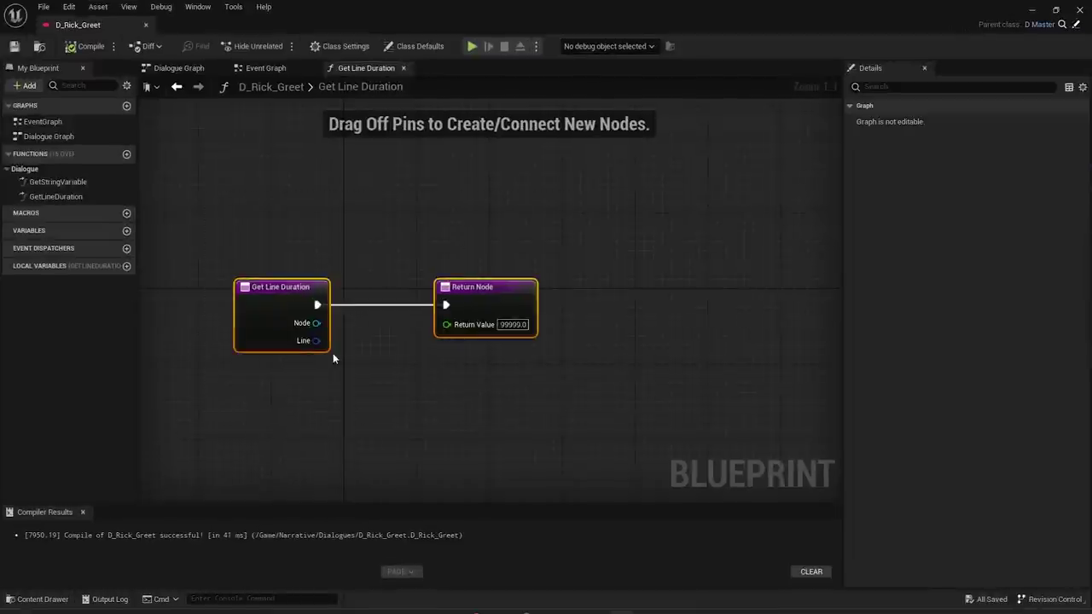
drag(316, 340, 355, 429)
text(br)
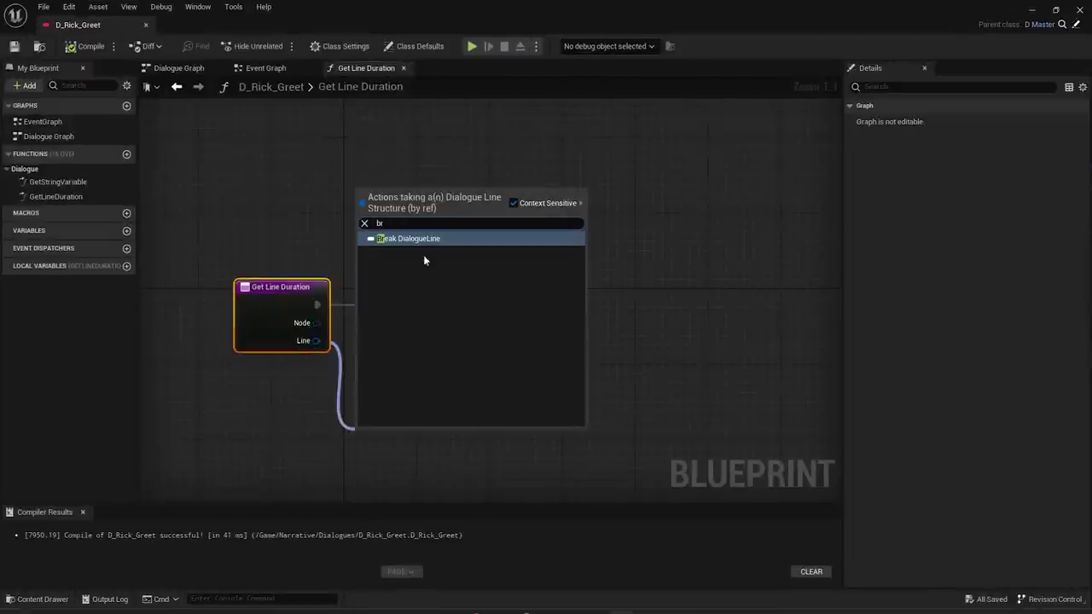
key(Return)
right_drag(432, 319, 388, 205)
- Try adding a duration node from the Dialogue Sound output, and delete it together with the Break DialogueLine node
drag(462, 349, 651, 341)
text(durat)
key(Return)
key(Delete)
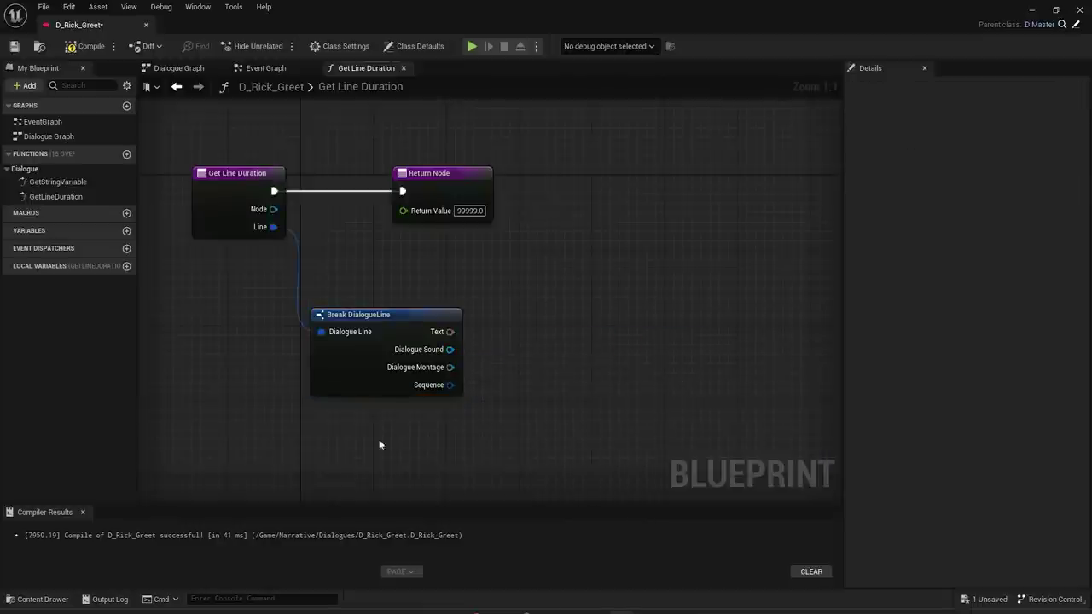
drag(420, 414, 513, 275)
key(Delete)
click(468, 212)
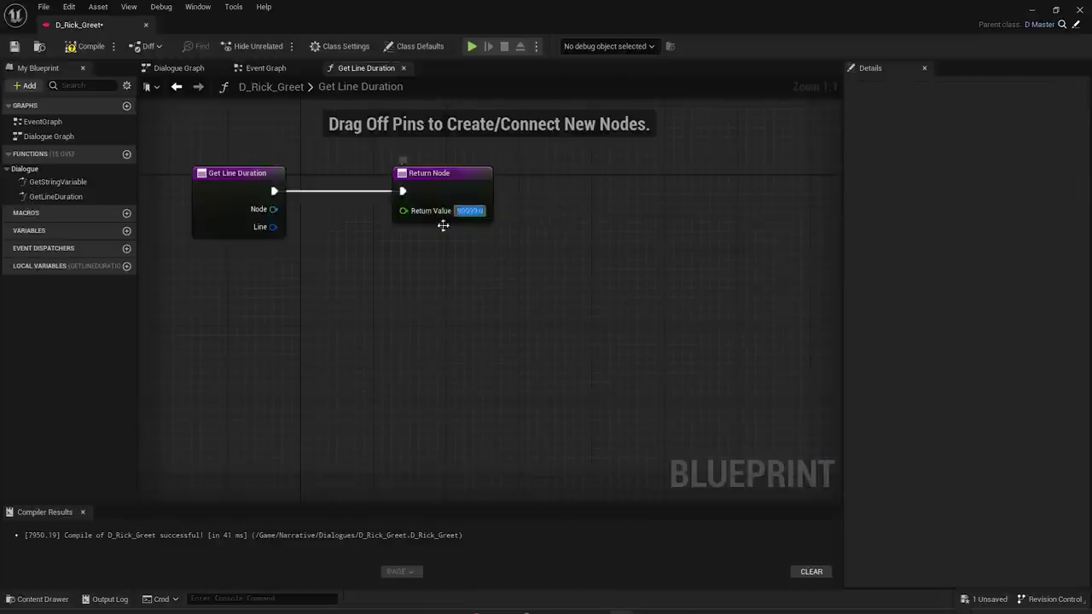
right_drag(465, 199, 617, 221)
right_drag(476, 168, 468, 217)
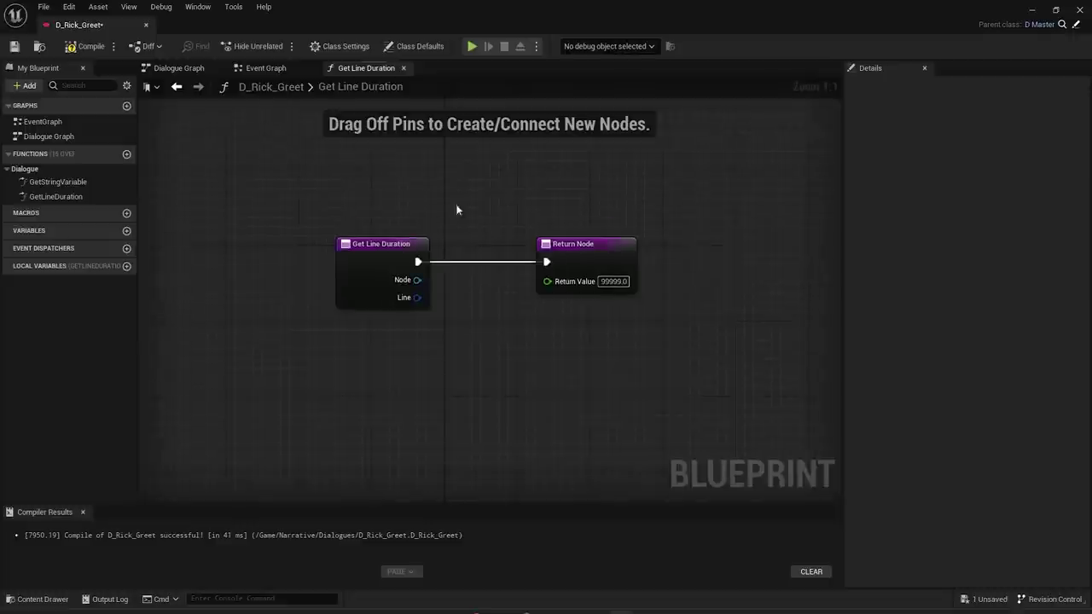
- Add a Skip Current Line node to the Event Graph of D_Rick_Greet and reposition it
click(265, 68)
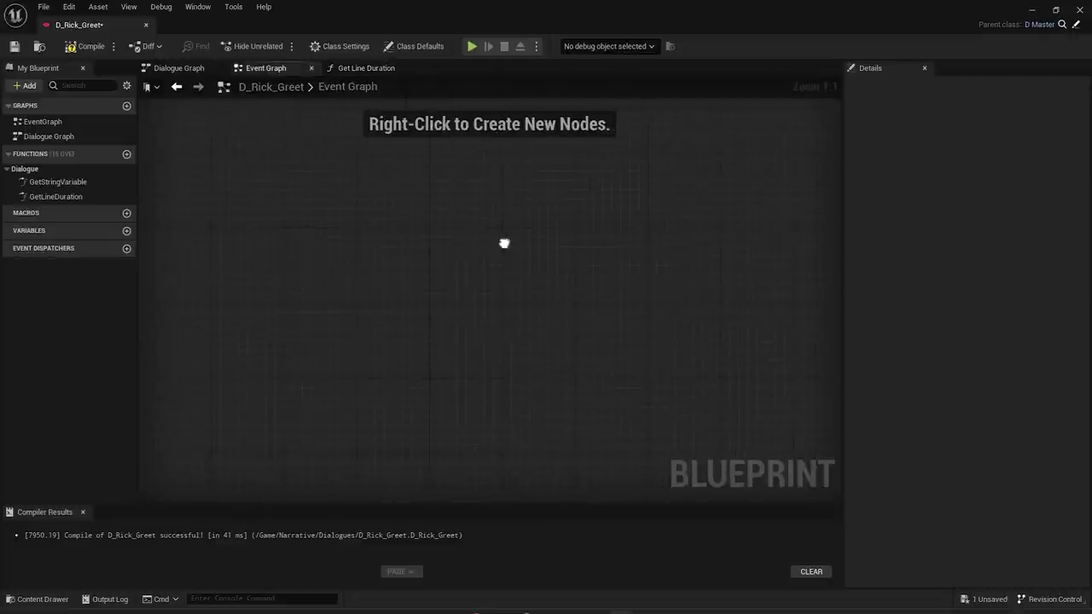
right_click(505, 243)
text(skip)
key(Return)
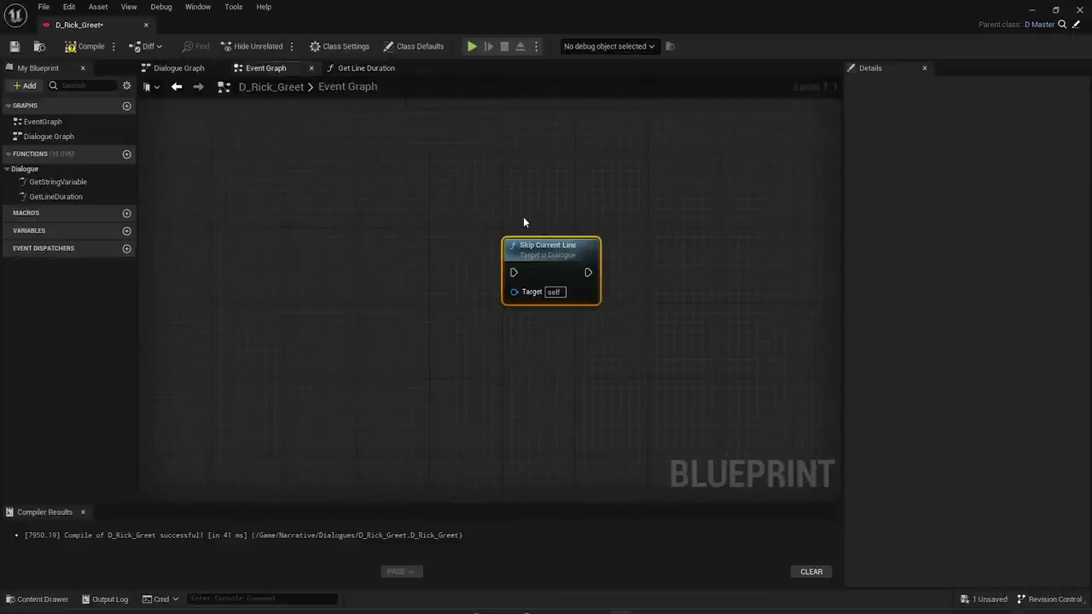
drag(559, 262, 491, 247)
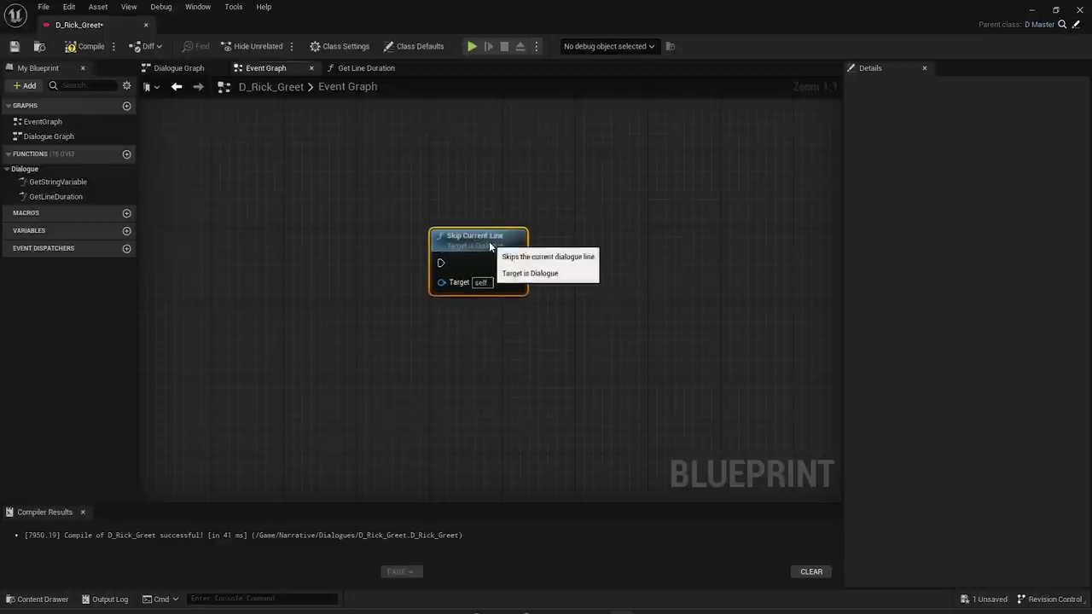
- Delete the Skip Current Line node and the GetLineDuration override
key(Delete)
click(74, 195)
key(Delete)
- Override Get Speaker Head Location and move its Return Node further away from the parent call
click(108, 154)
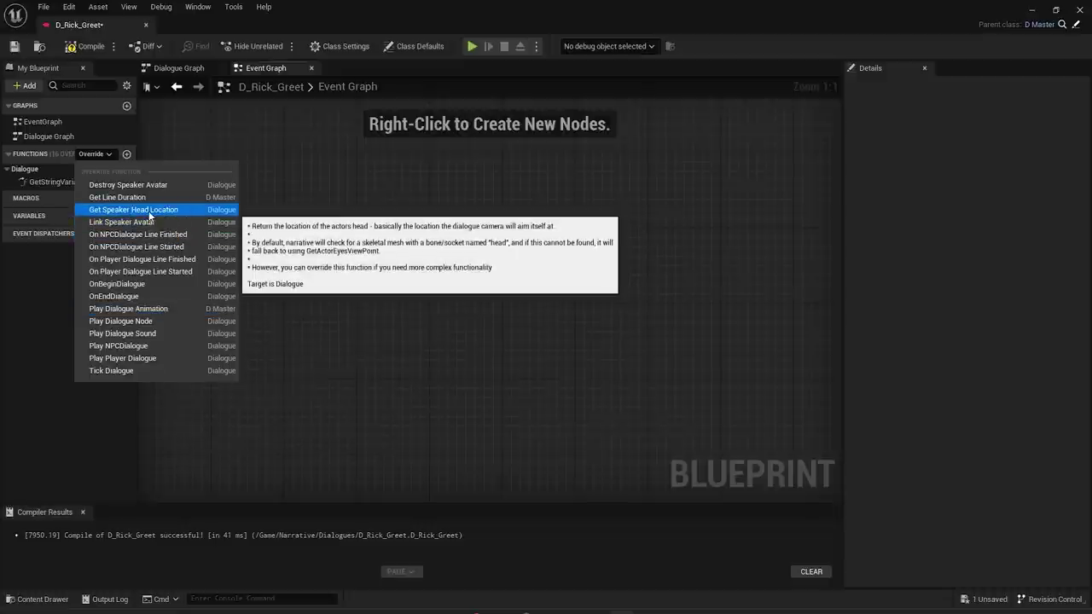
click(158, 210)
drag(448, 390, 634, 281)
drag(564, 367, 597, 283)
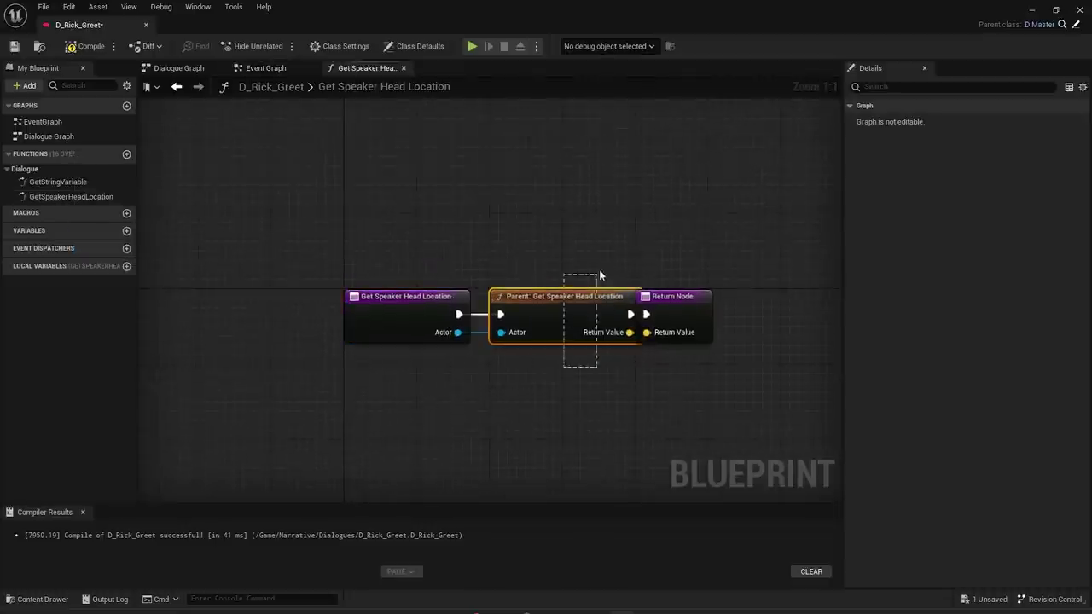
drag(688, 324, 760, 323)
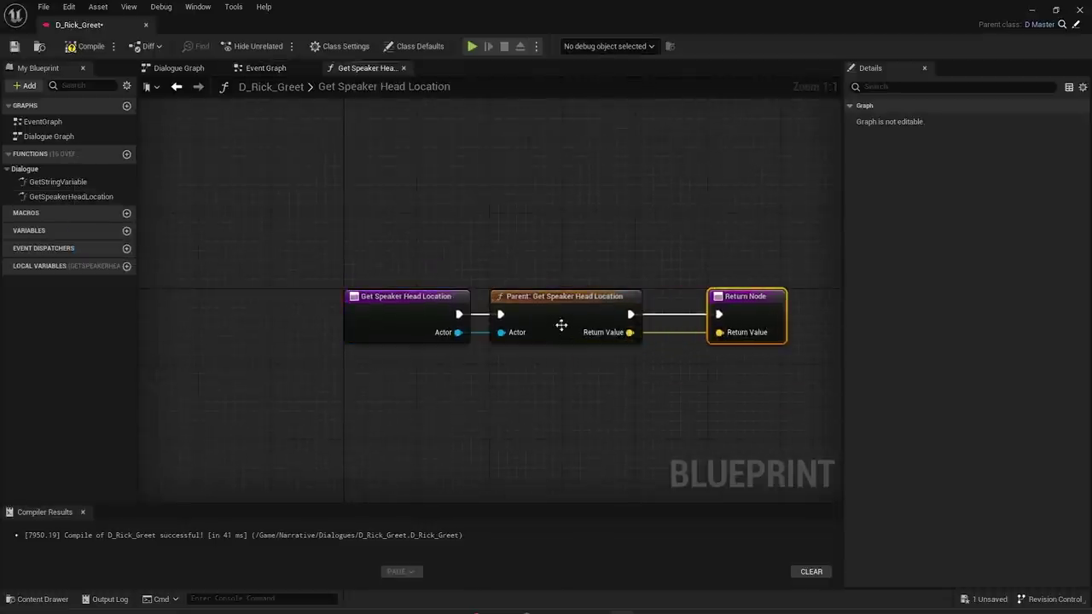
- Delete the parent call and search for "get" actions from the Actor output of Get Speaker Head Location
click(560, 330)
key(Delete)
drag(482, 431, 481, 431)
text(get)
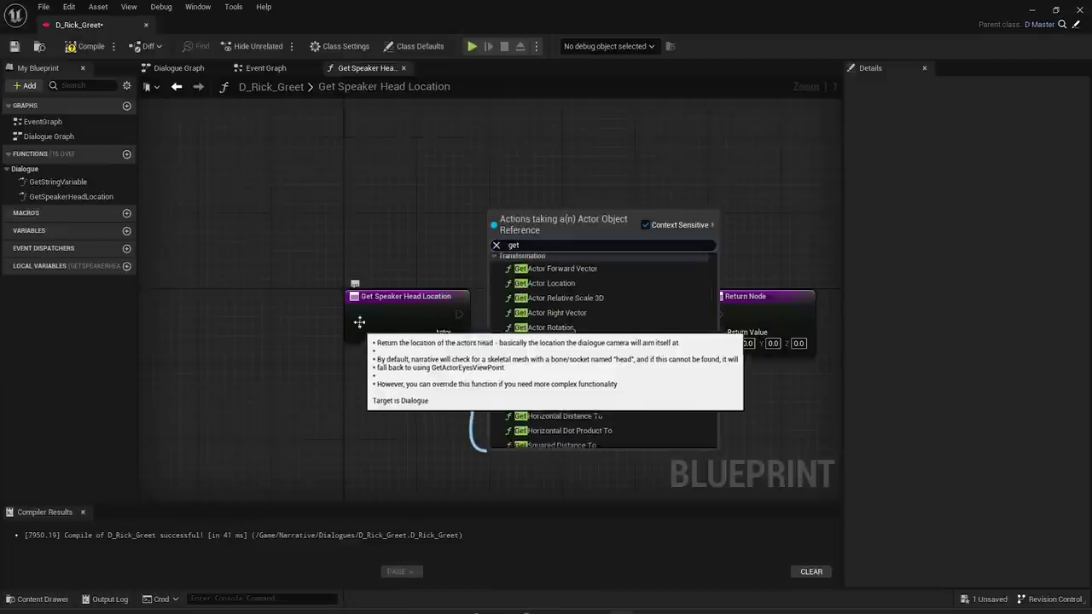
- Cancel the node search and delete the GetSpeakerHeadLocation override
drag(310, 398, 826, 266)
click(63, 196)
key(Delete)
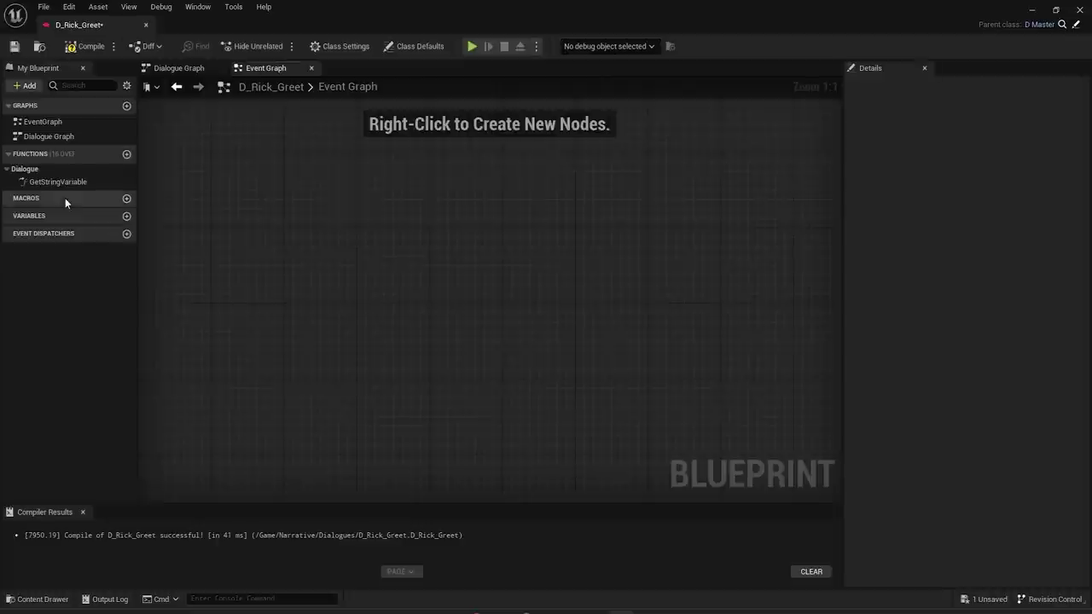
- Override Play Dialogue Sound as an event in the Event Graph, leaving its execution output unconnected
click(94, 153)
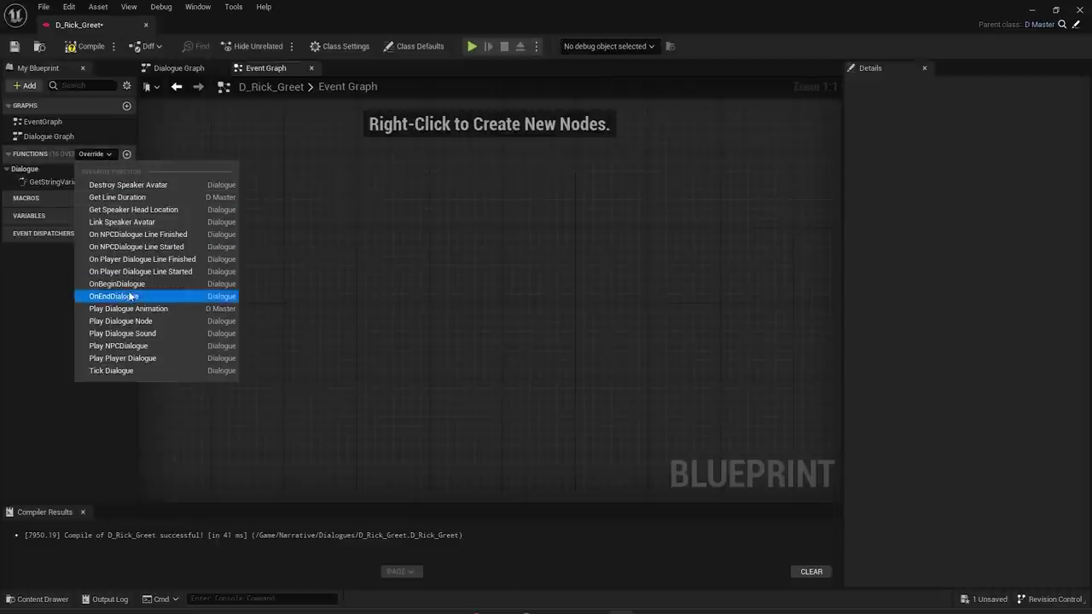
click(141, 338)
right_drag(512, 302, 384, 320)
drag(411, 286, 551, 281)
click(439, 241)
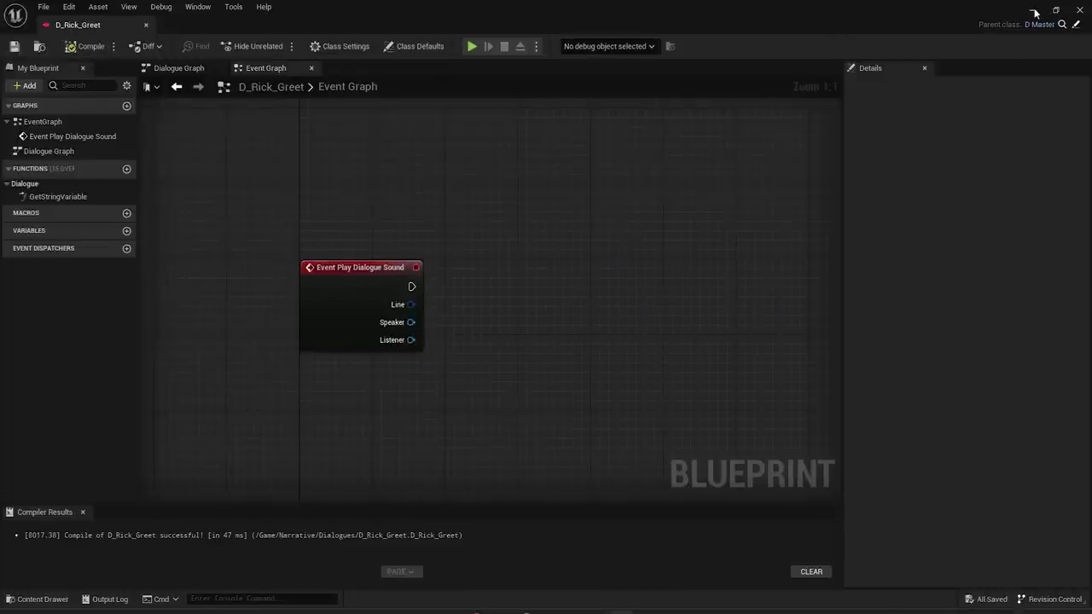
- Play the level and talk to Rick to test the empty Play Dialogue Sound override, and end the session
click(1034, 11)
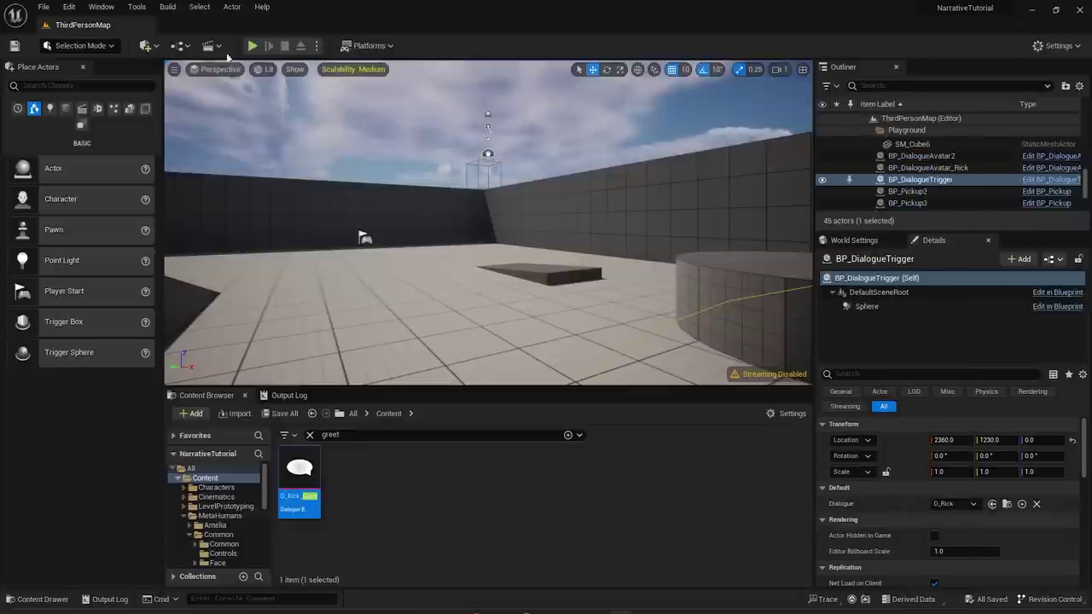
click(254, 46)
key(w)
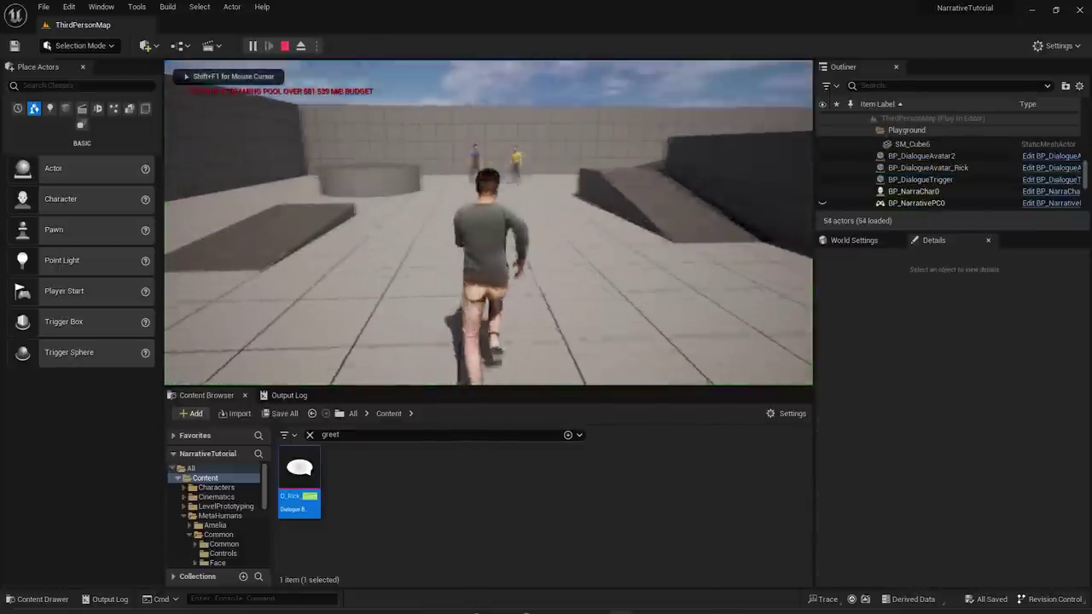
key(space)
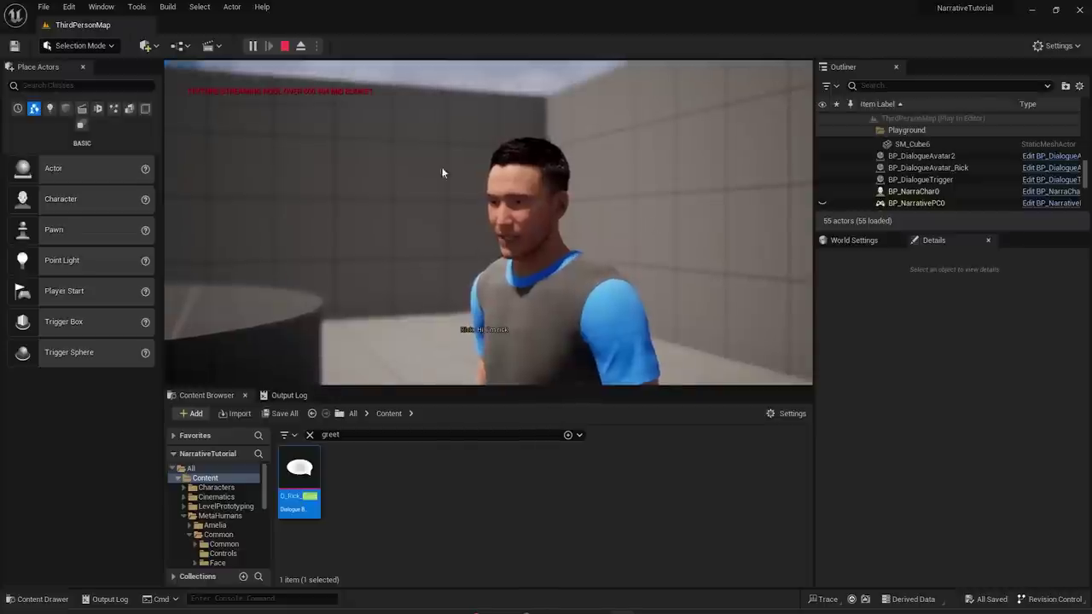
click(285, 46)
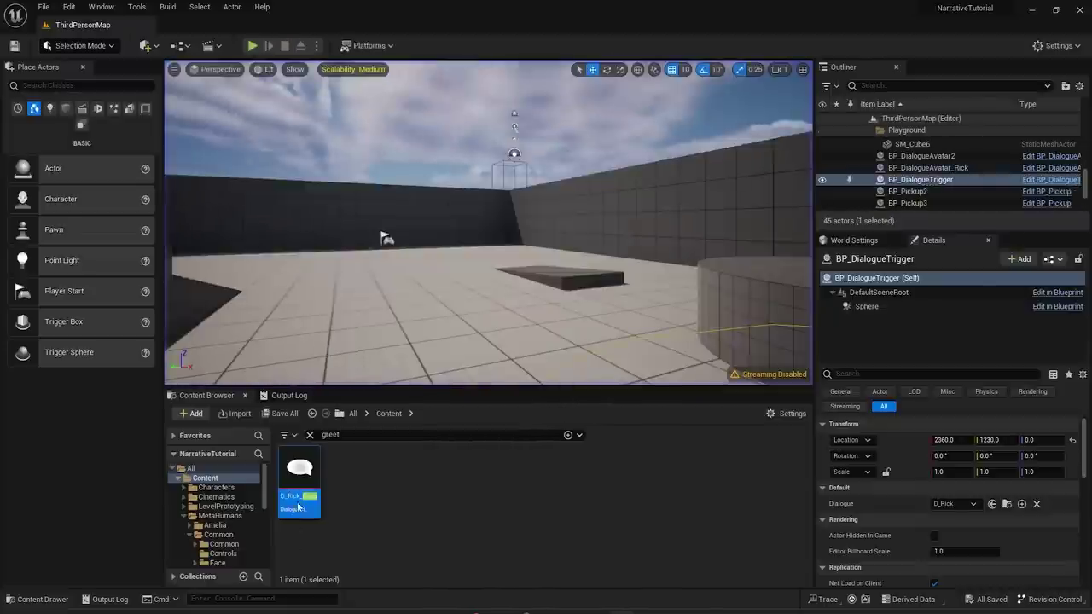
- Reopen D_Rick_Greet and connect a Play Sound 2D node to Event Play Dialogue Sound
double_click(301, 485)
click(333, 327)
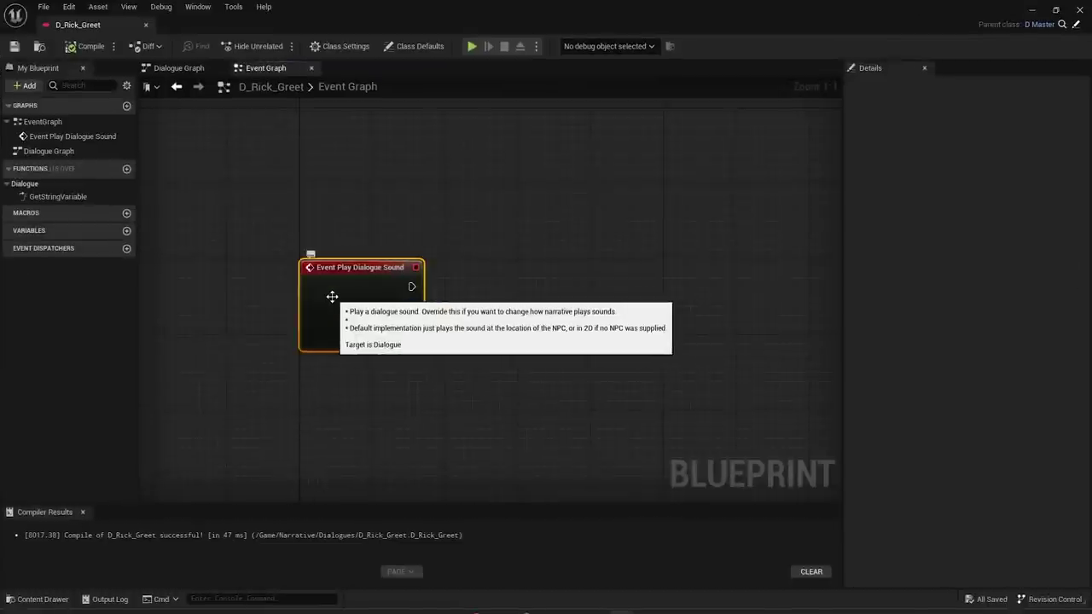
drag(339, 294, 341, 306)
drag(412, 296, 547, 293)
text(play sound)
key(Return)
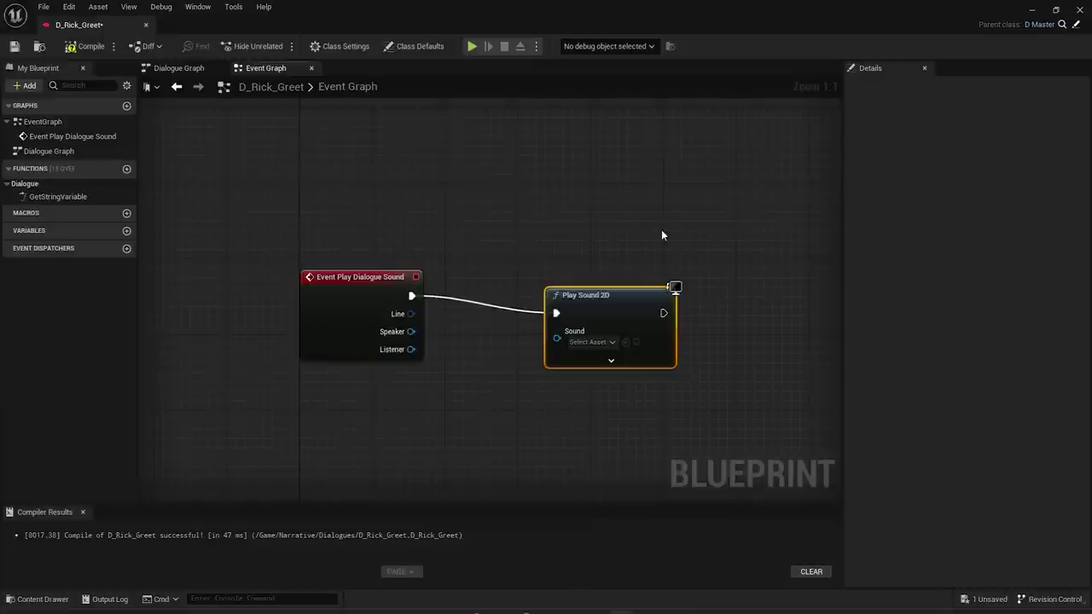
- Expand Play Sound 2D, break the event's Line, wire Dialogue Sound into the Sound input, and arrange the nodes
click(611, 360)
drag(411, 314, 432, 360)
text(brea)
click(486, 407)
drag(617, 301, 734, 291)
drag(567, 395, 699, 327)
drag(478, 361, 504, 313)
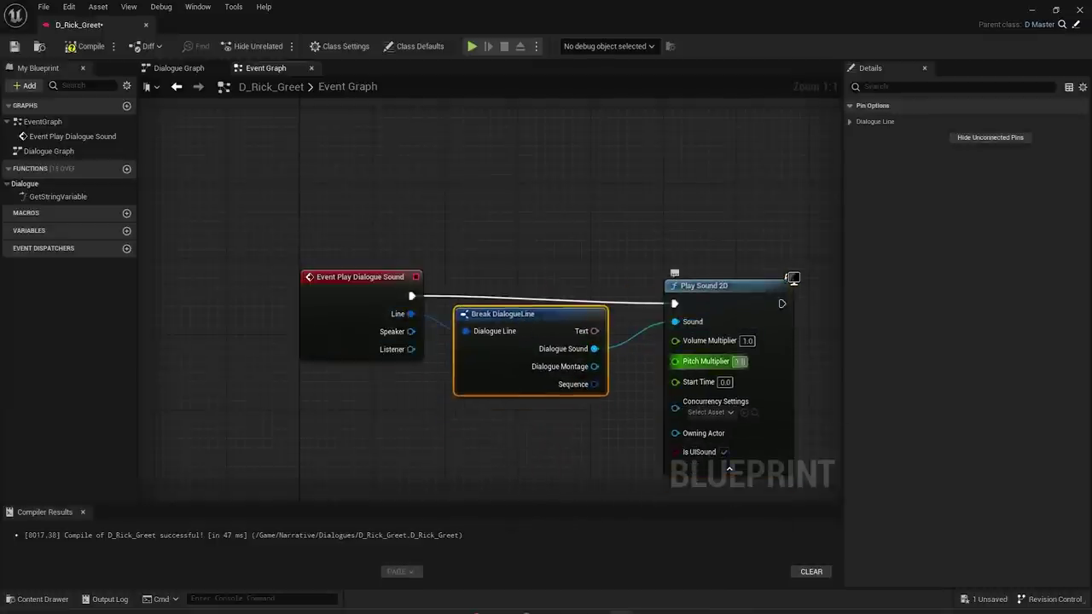
- Set Play Sound 2D's Pitch Multiplier to 0.5 and Volume Multiplier to 0.25
click(740, 361)
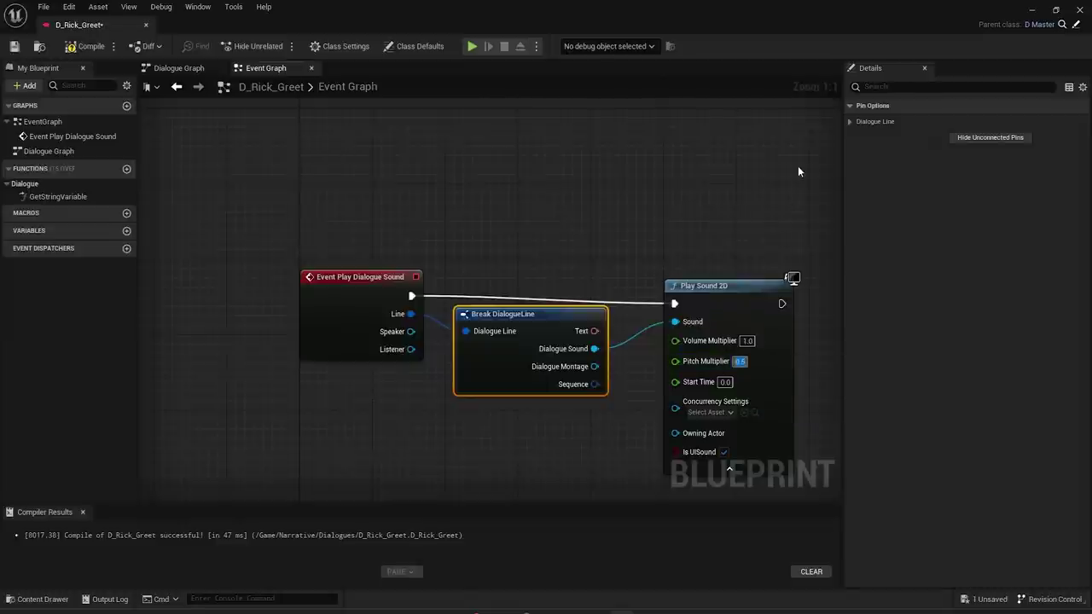
click(748, 340)
text(0.25)
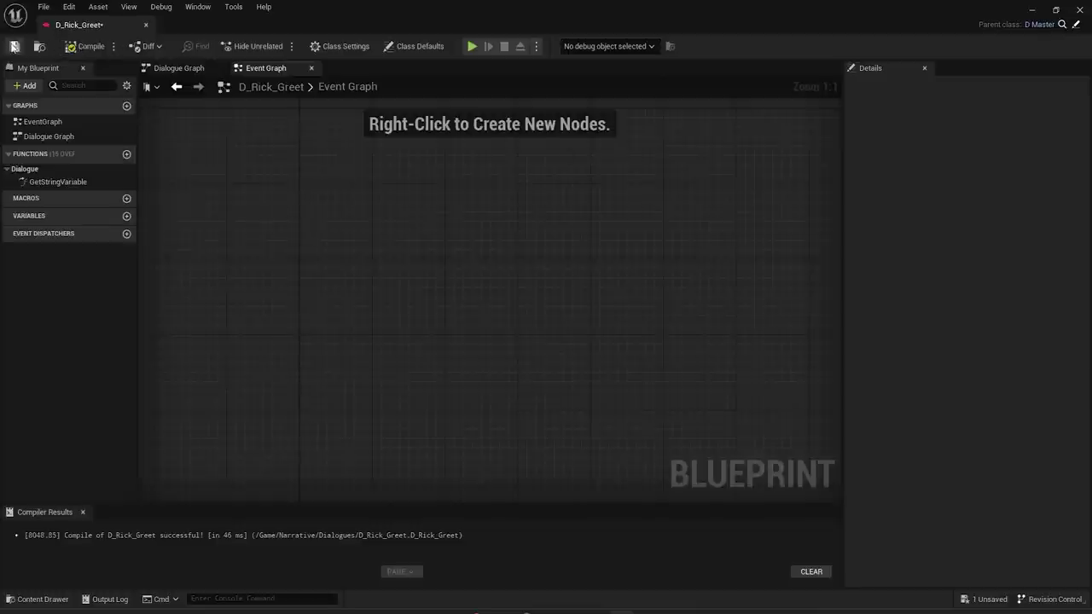
- Save D_Rick_Greet, override Play NPCDialogue as an event in the Event Graph, and save again
click(13, 46)
click(94, 155)
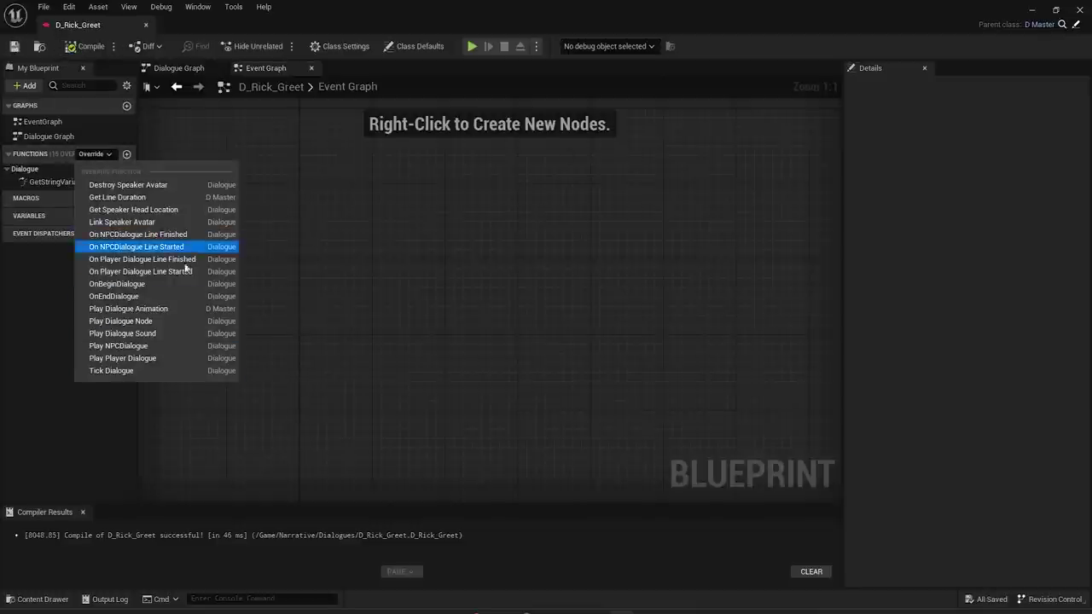
click(132, 346)
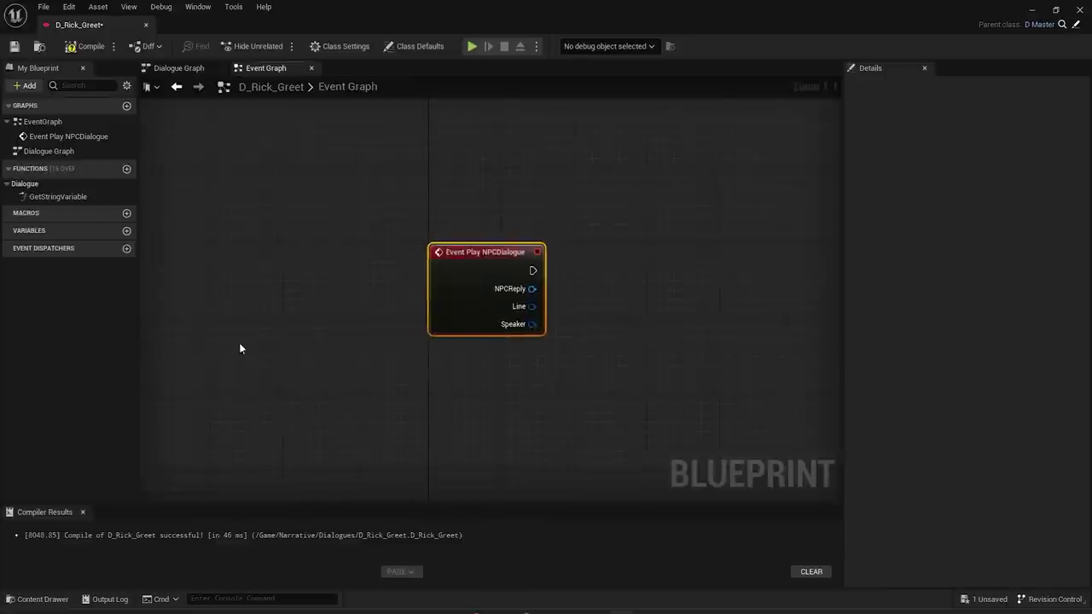
right_drag(510, 336, 310, 346)
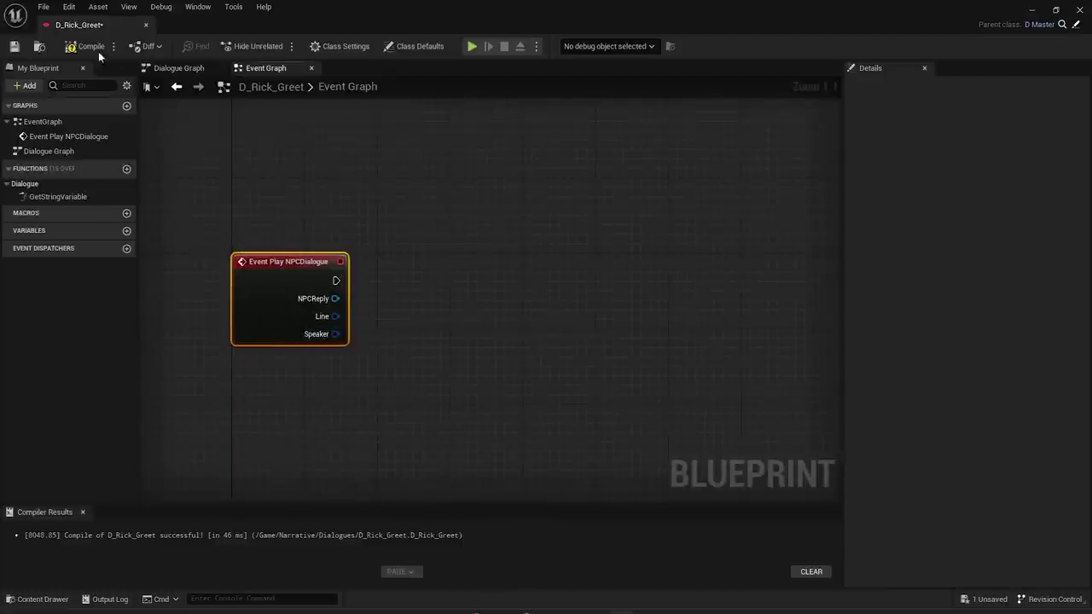
click(15, 47)
- Play the level and talk to Rick to test the empty Play NPCDialogue override, and end the session
click(1034, 8)
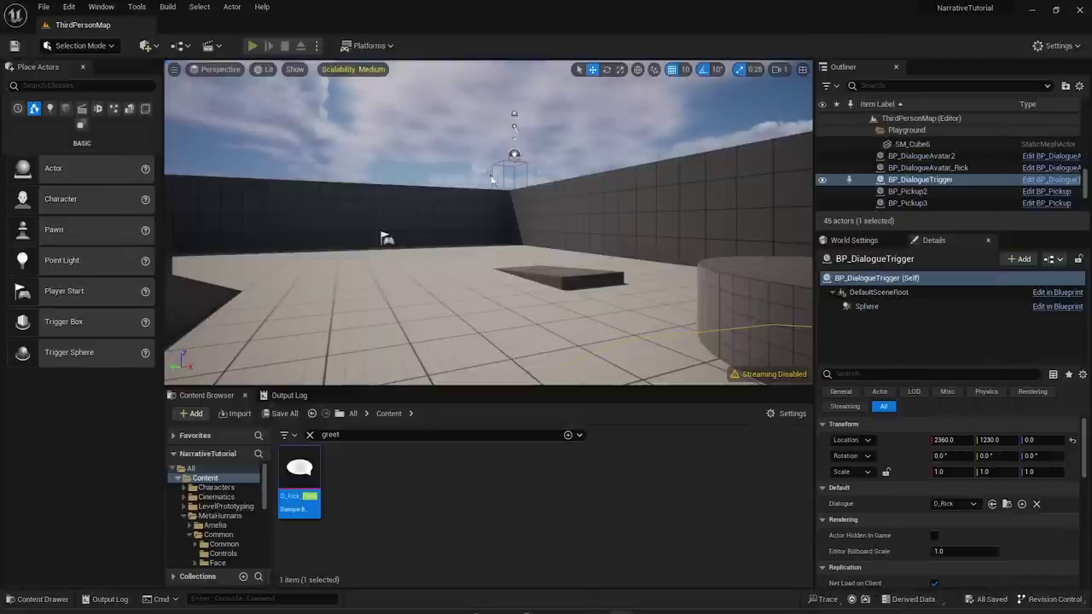
click(252, 47)
key(w)
key(space)
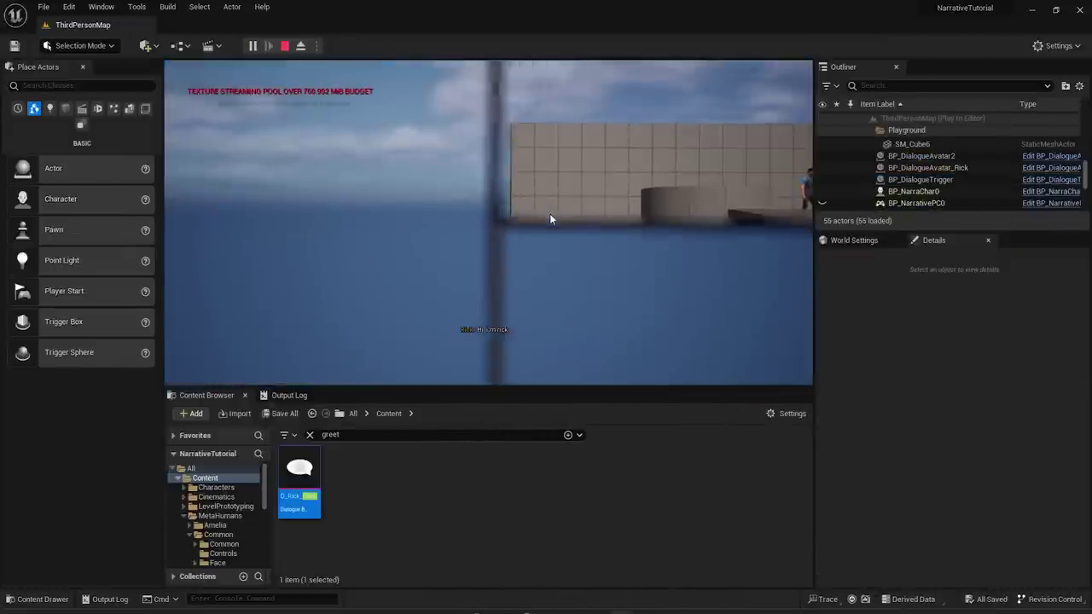
click(284, 46)
- Reopen D_Rick_Greet, delete Event Play NPCDialogue, return to the Dialogue Graph, and compile
double_click(299, 470)
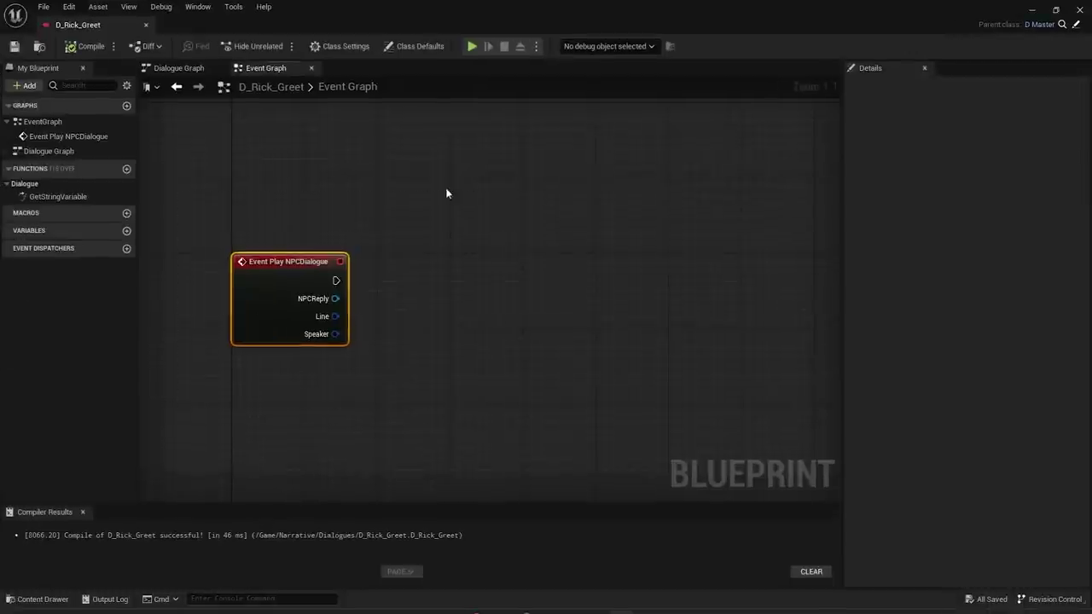
key(Delete)
click(175, 68)
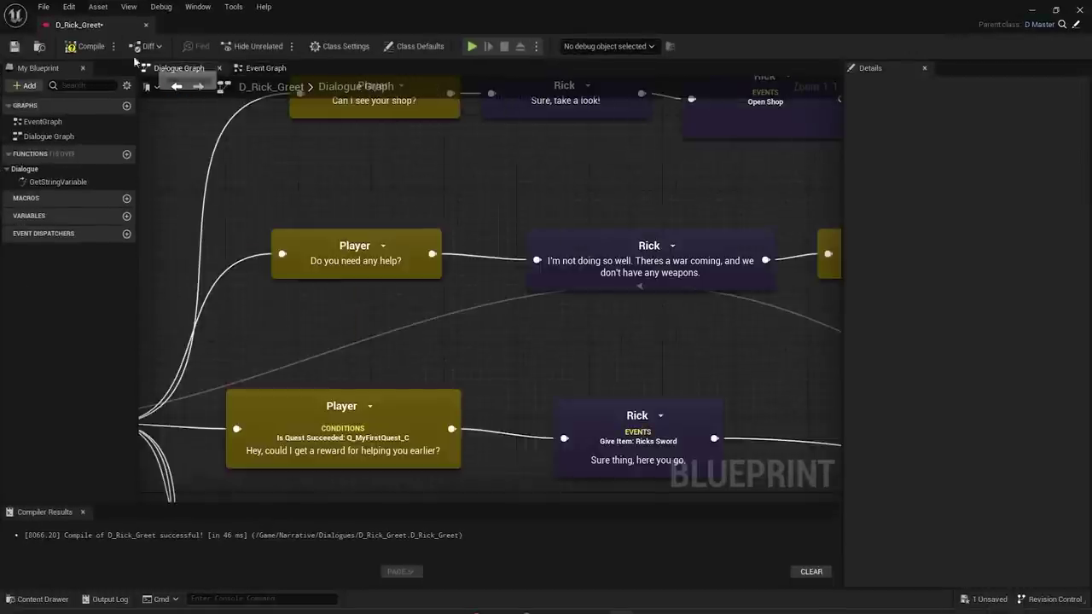
click(71, 46)
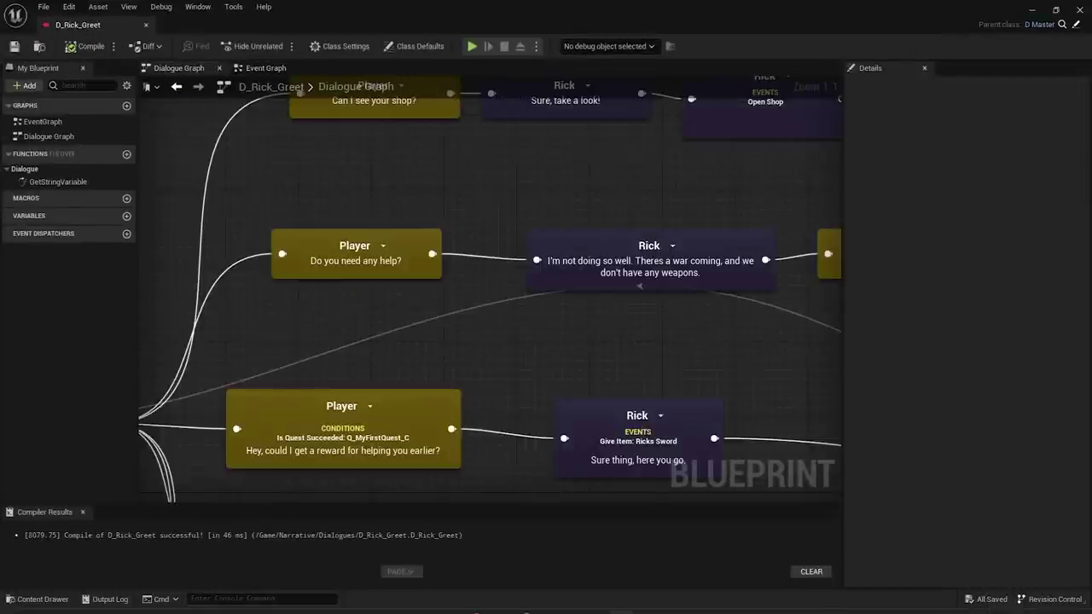
- Override Tick Dialogue in D_Rick_Greet's Event Graph as a demonstration, and delete the added event
click(265, 68)
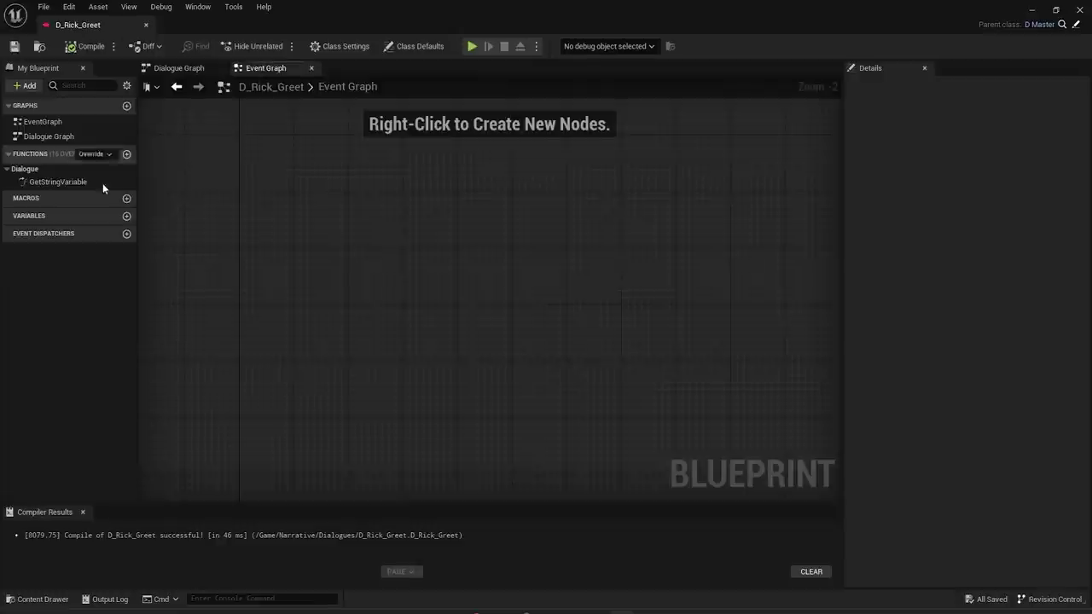
click(107, 153)
click(119, 368)
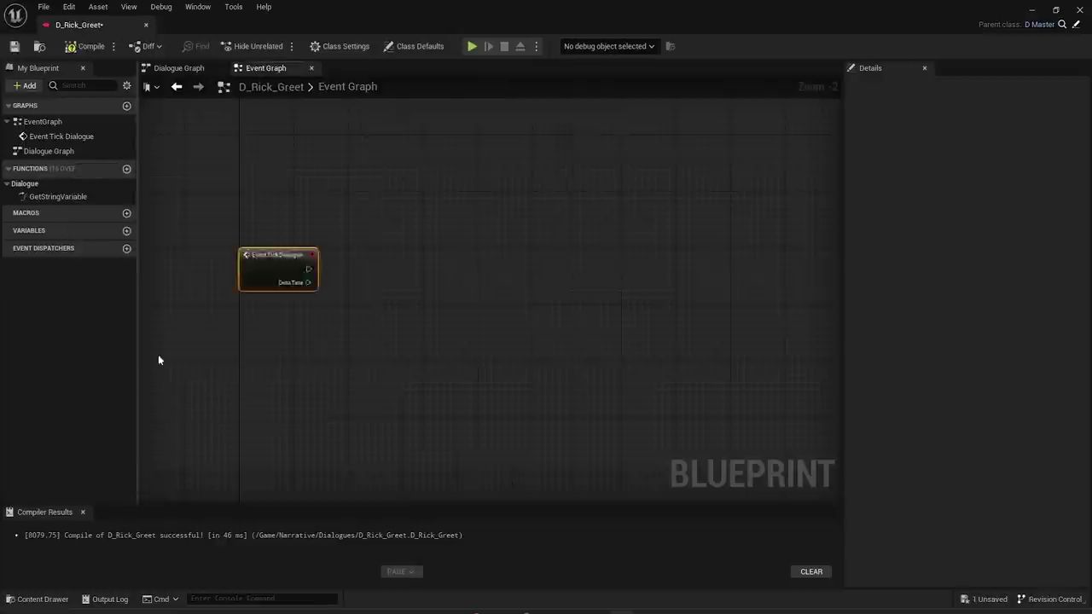
scroll(308, 309, up, 2)
drag(570, 266, 570, 266)
key(Escape)
key(Delete)
- Override OnBeginDialogue in D_Rick_Greet's Event Graph, and delete the added event nodes
click(94, 154)
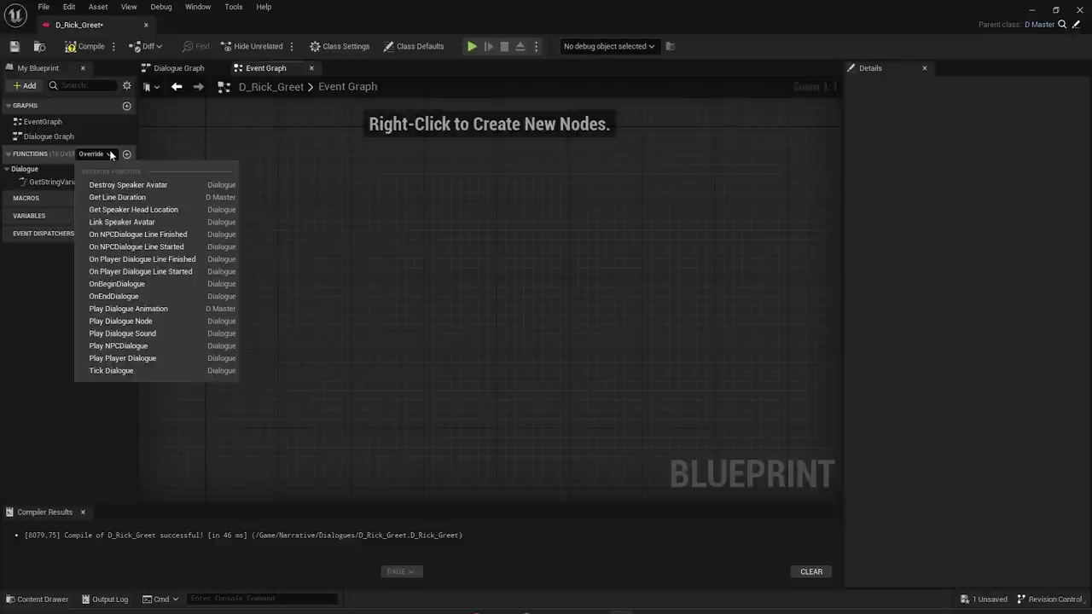
click(130, 284)
drag(333, 363, 640, 200)
key(Delete)
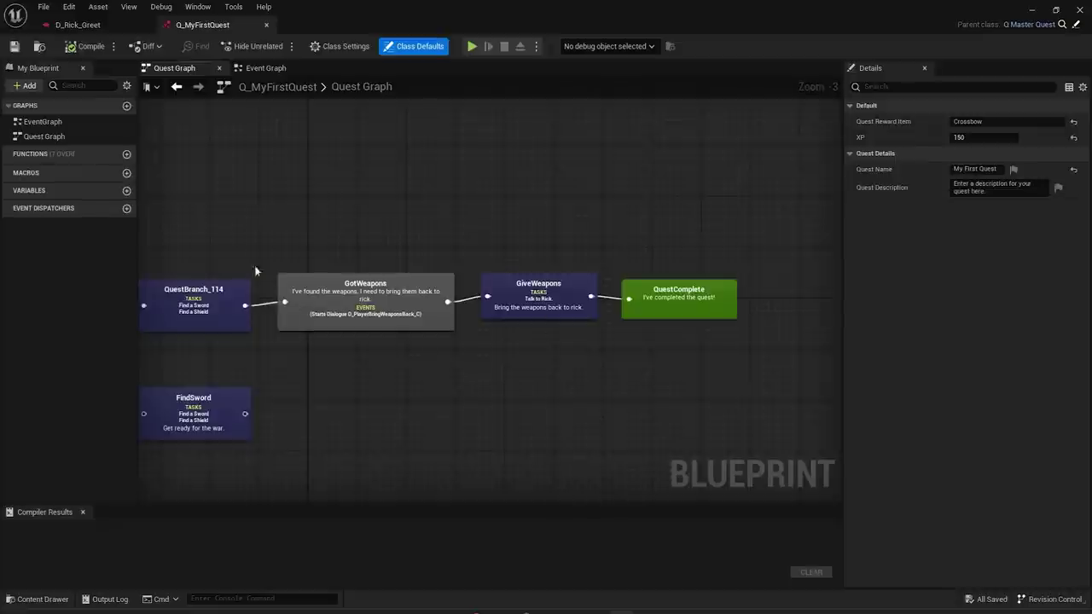
- Override On Quest Failed in Q_MyFirstQuest, delete the added event nodes, and compile the quest
click(104, 154)
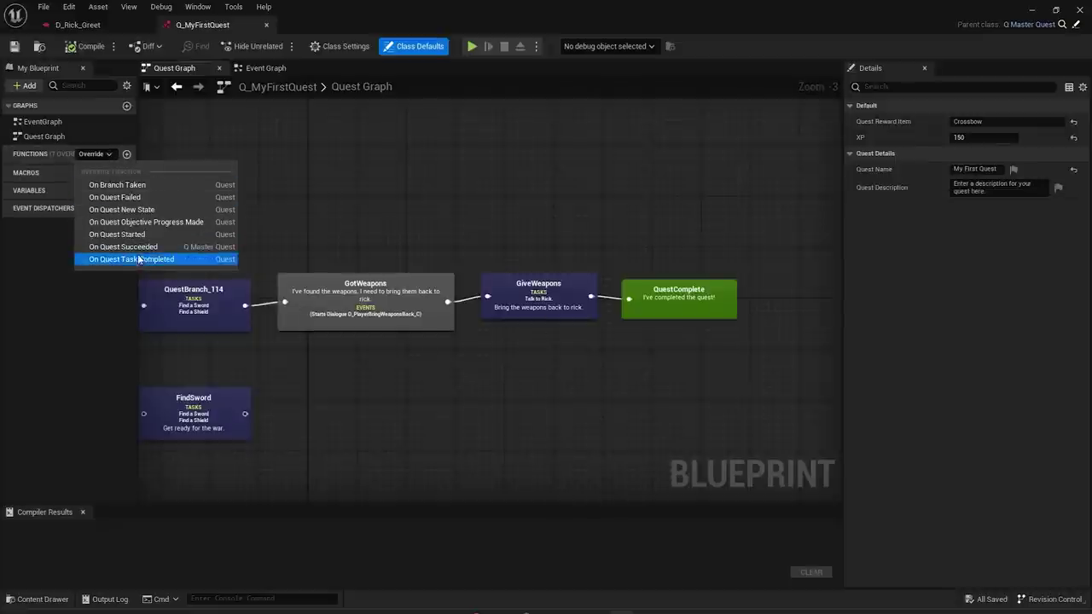
click(145, 197)
right_drag(546, 296, 378, 290)
drag(258, 358, 563, 159)
drag(336, 262, 341, 254)
key(Delete)
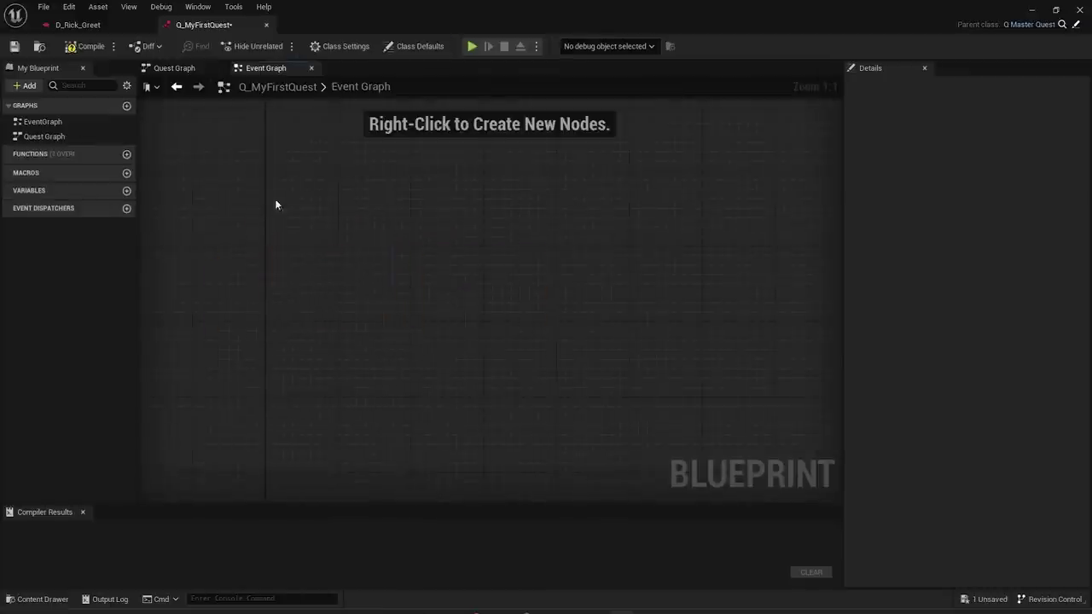
click(86, 46)
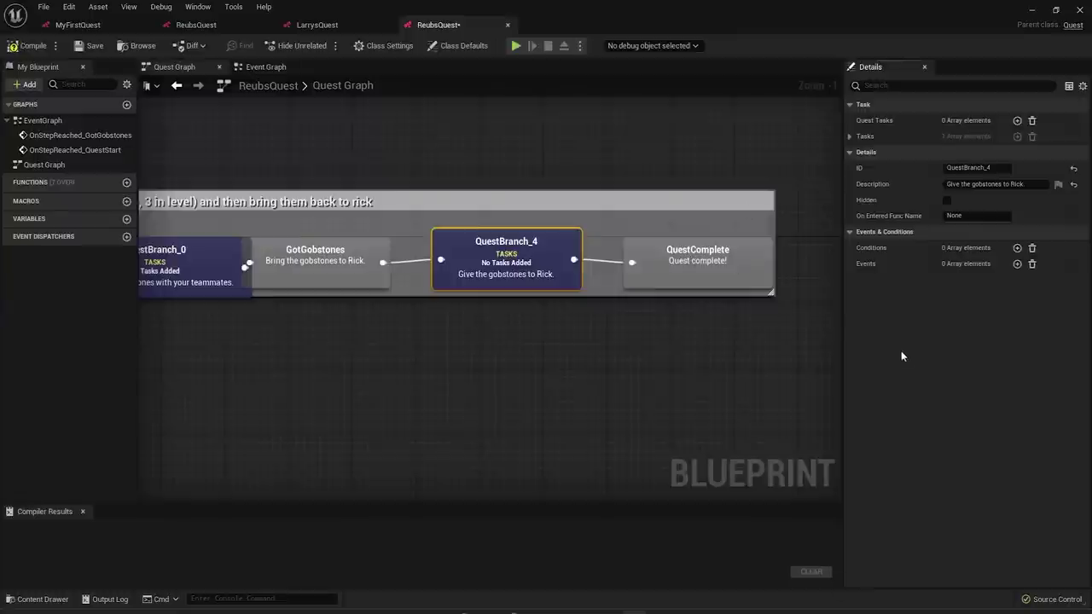
- Add an entry to QuestBranch_4's Quest Tasks and set it to Complete Narrative Data Task
click(850, 138)
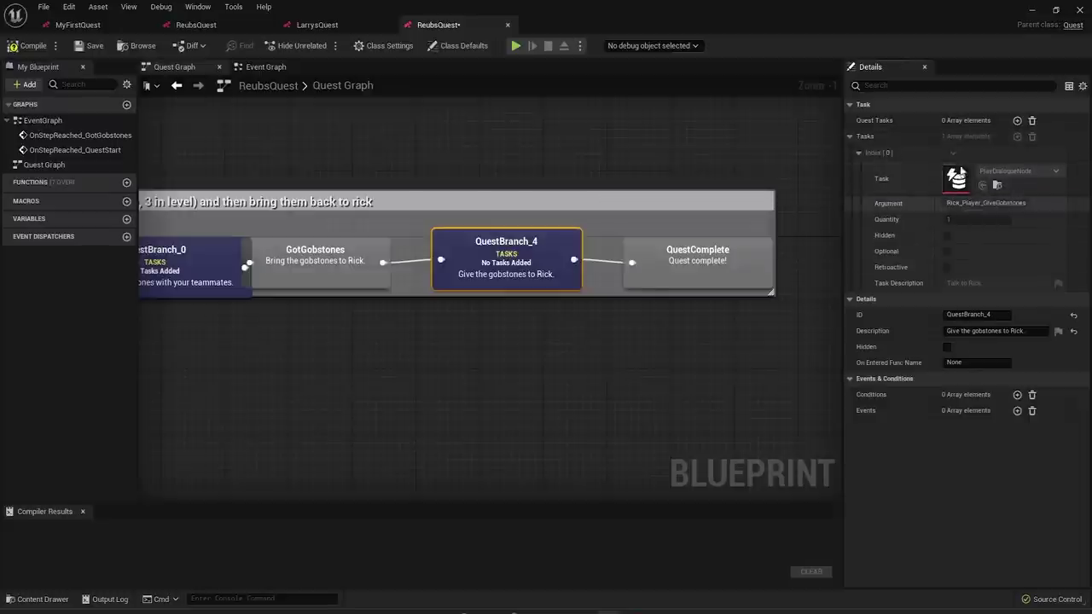
click(1017, 120)
click(994, 137)
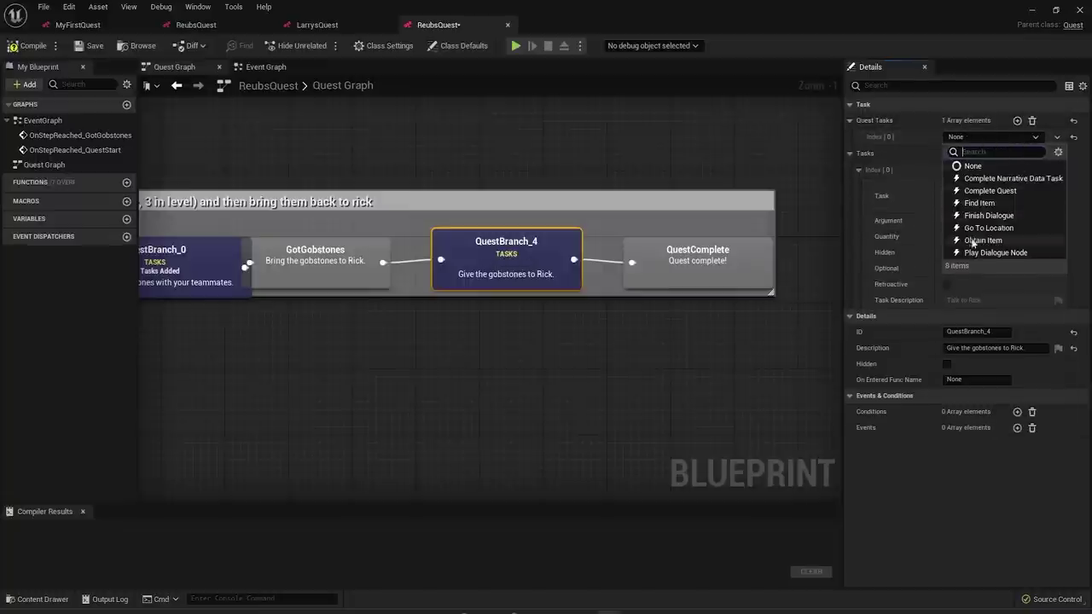
click(986, 181)
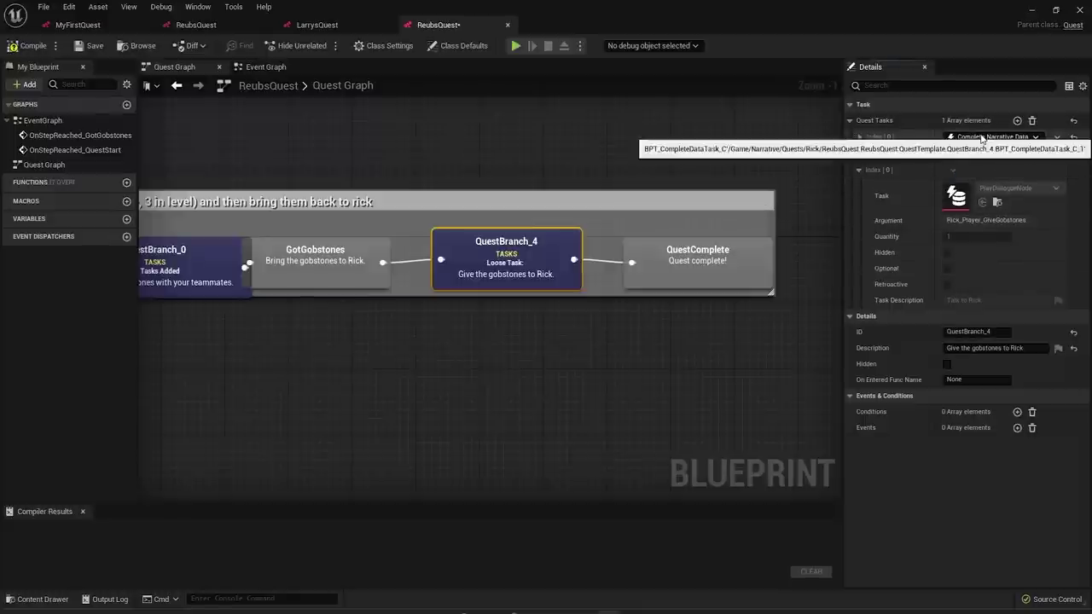
- Copy the old task's PlayDialogueNode asset, Rick_Player_GiveGobstones argument and "Talk to Rick." description into QuestBranch_4's new quest task
click(860, 137)
click(869, 154)
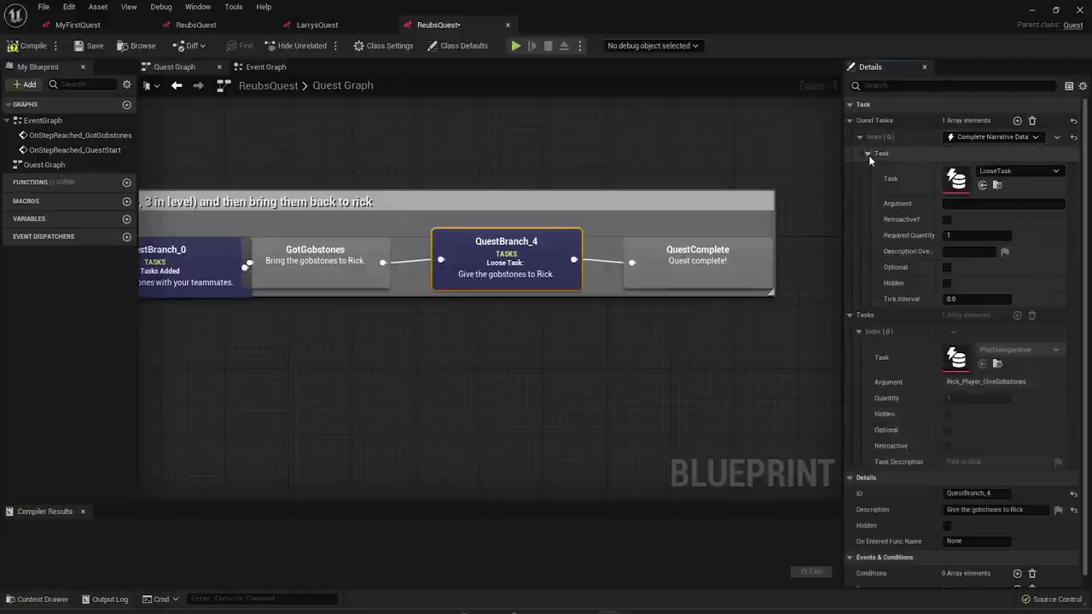
shift+right_click(945, 357)
shift+click(957, 174)
shift+right_click(900, 379)
shift+click(909, 205)
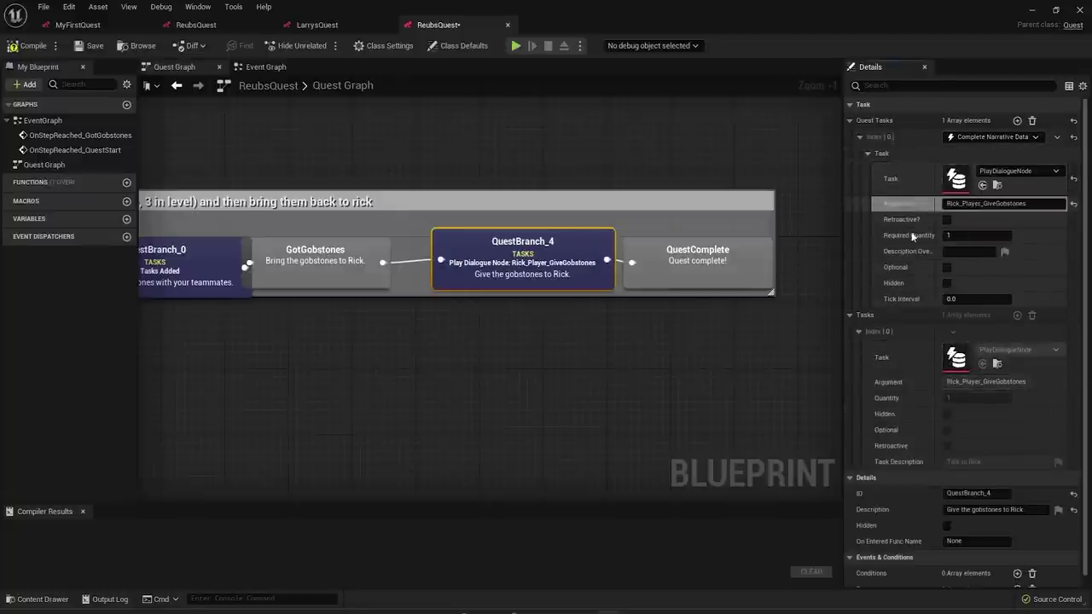
shift+right_click(911, 465)
shift+click(915, 249)
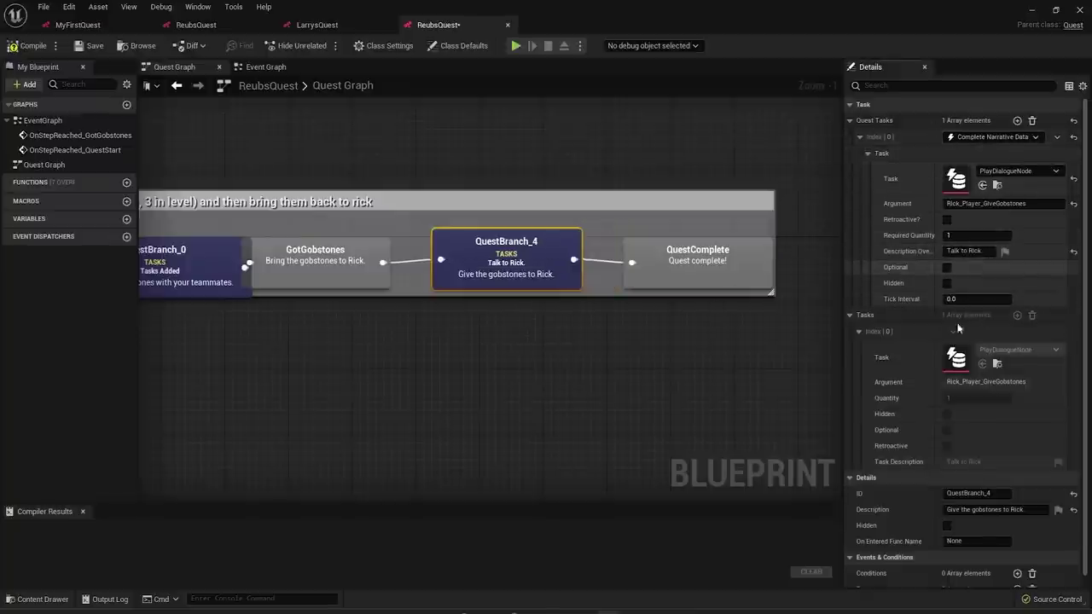
shift+click(958, 367)
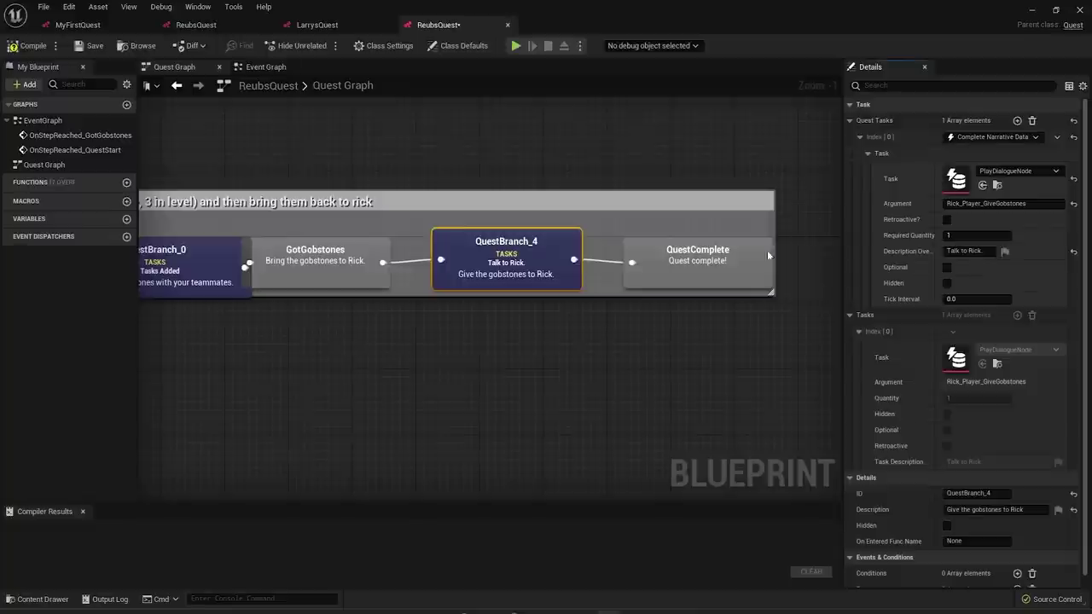
- Move QuestComplete closer to QuestBranch_4 and enlarge the surrounding comment box to the right and downward
drag(723, 257, 704, 259)
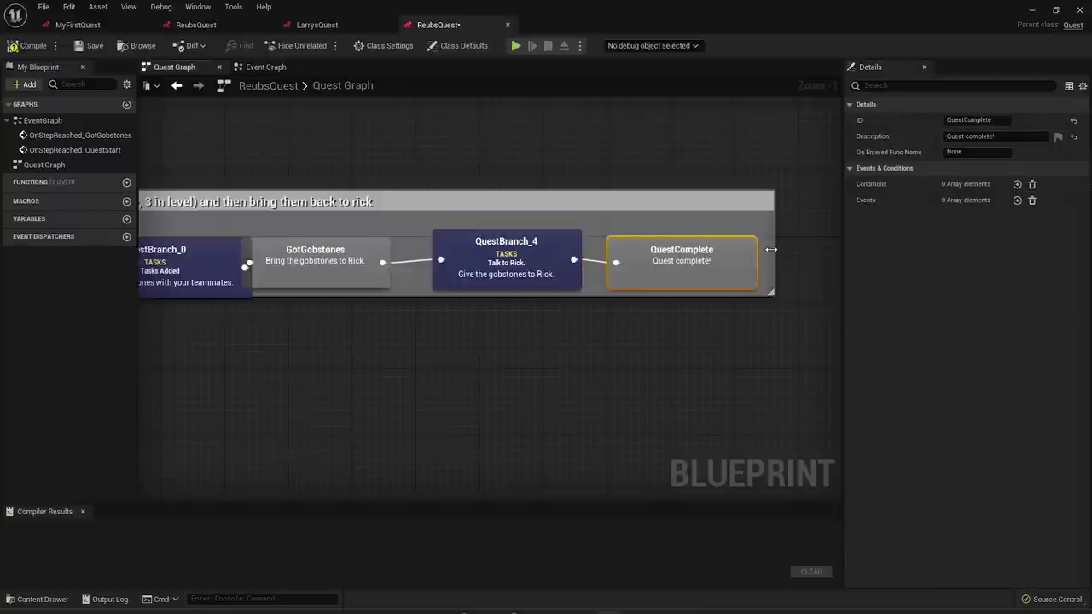
drag(771, 250, 804, 252)
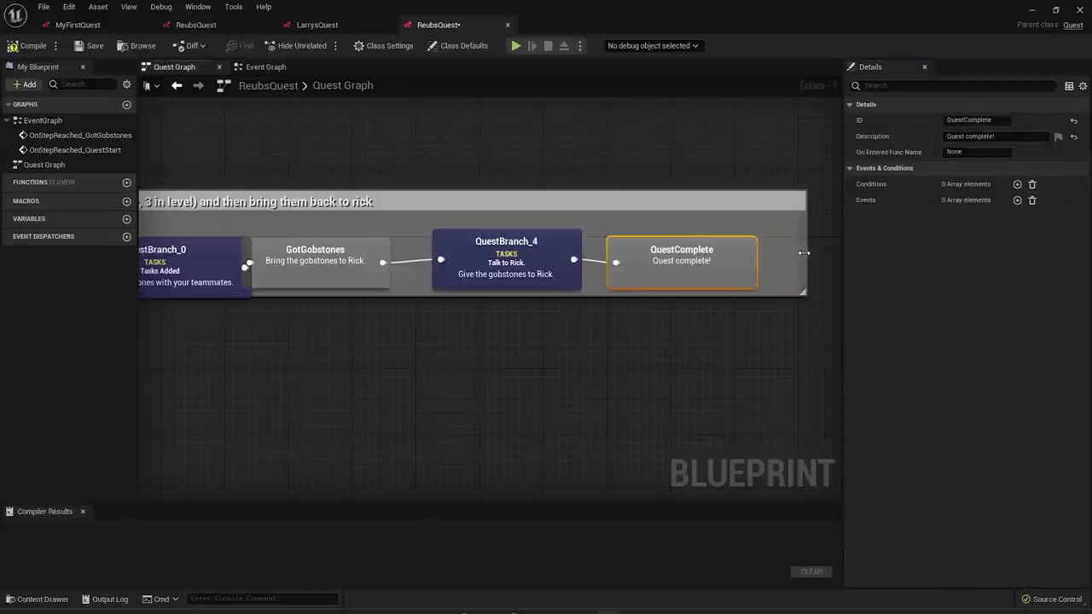
drag(508, 311, 503, 343)
- Line up the GotGobstones, QuestBranch_4 and QuestComplete nodes in one row inside the comment box
right_drag(335, 303, 483, 314)
click(501, 296)
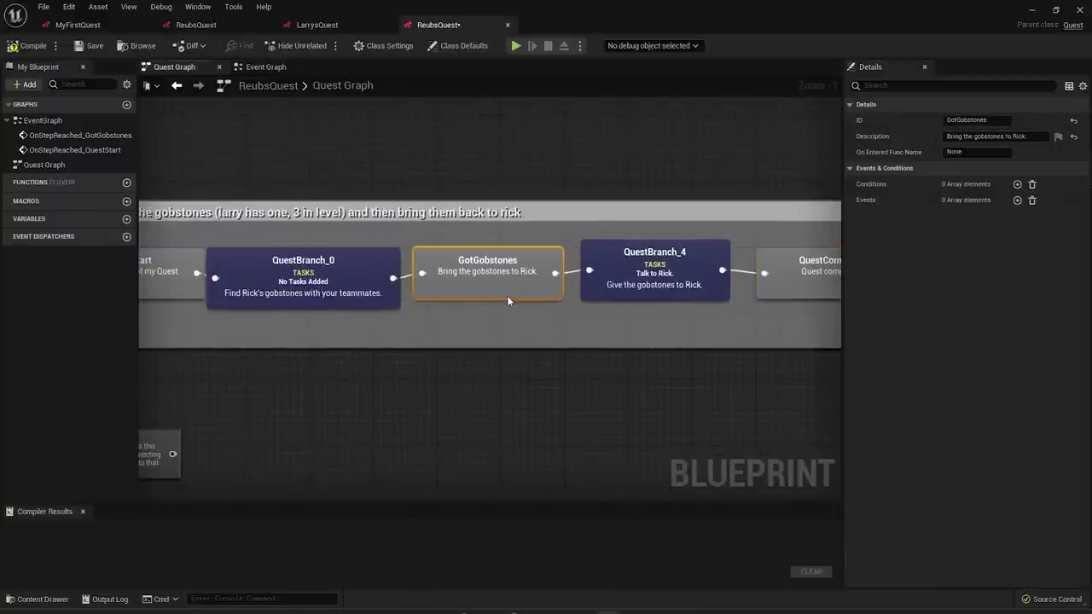
right_drag(500, 294, 398, 293)
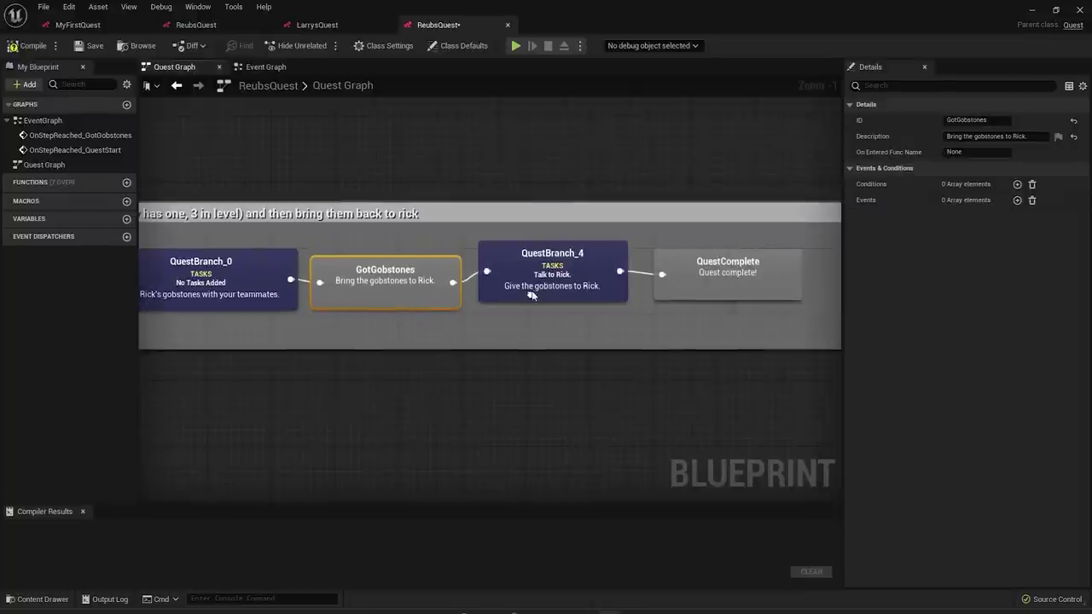
click(586, 296)
click(665, 310)
drag(752, 285, 752, 294)
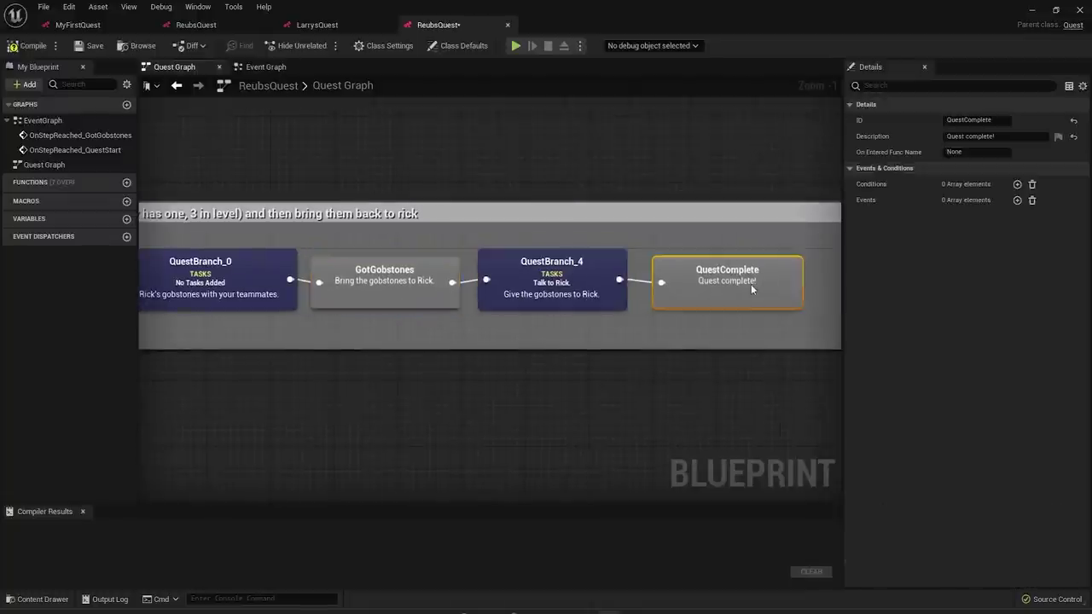
click(723, 210)
click(665, 164)
scroll(664, 168, down, 1)
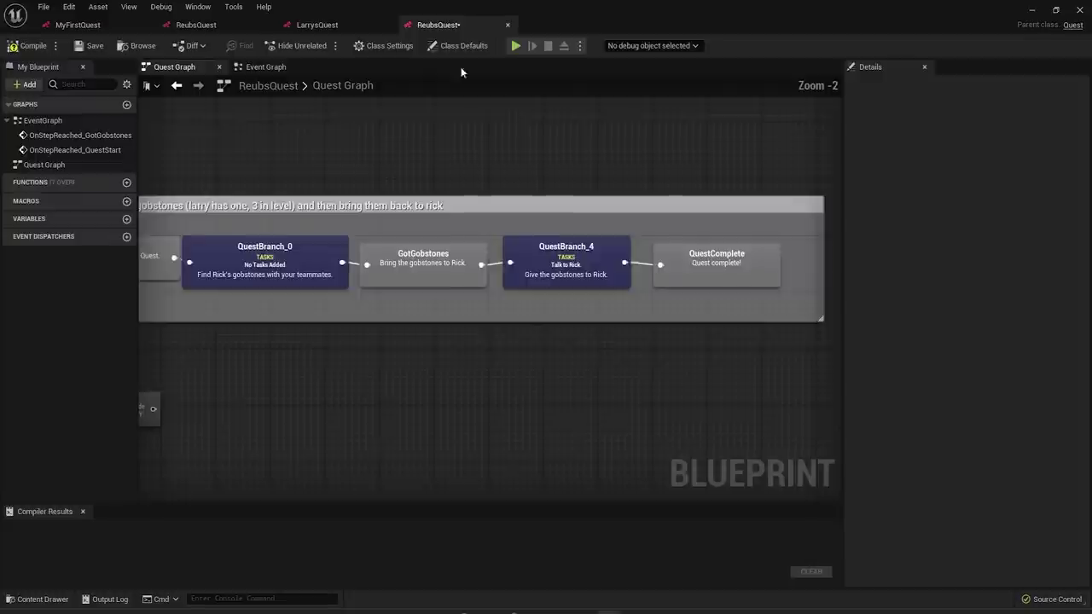
- Check ReubsQuest's class defaults and the QuestComplete and QuestBranch_4 nodes
click(461, 45)
click(708, 265)
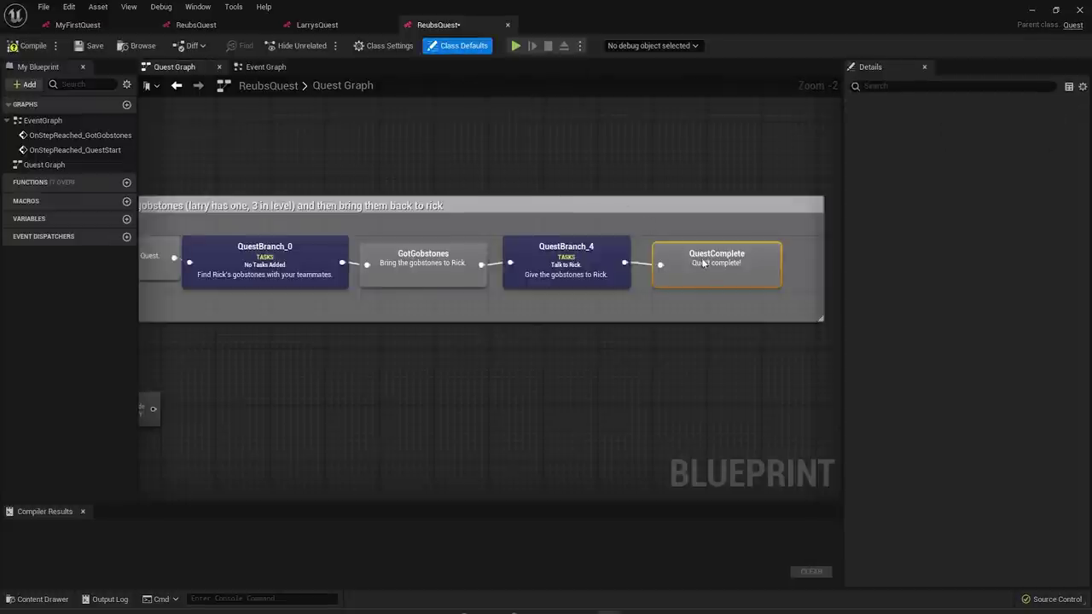
click(562, 274)
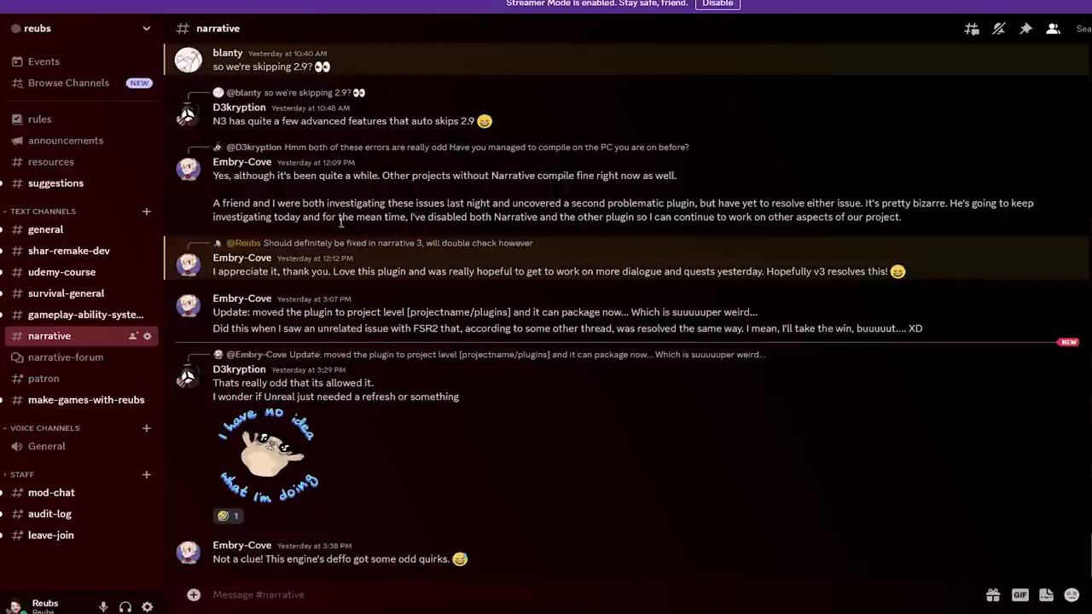
- Look at the narrative-forum channel on the reubs Discord server, and browse the message history of the narrative channel
click(71, 357)
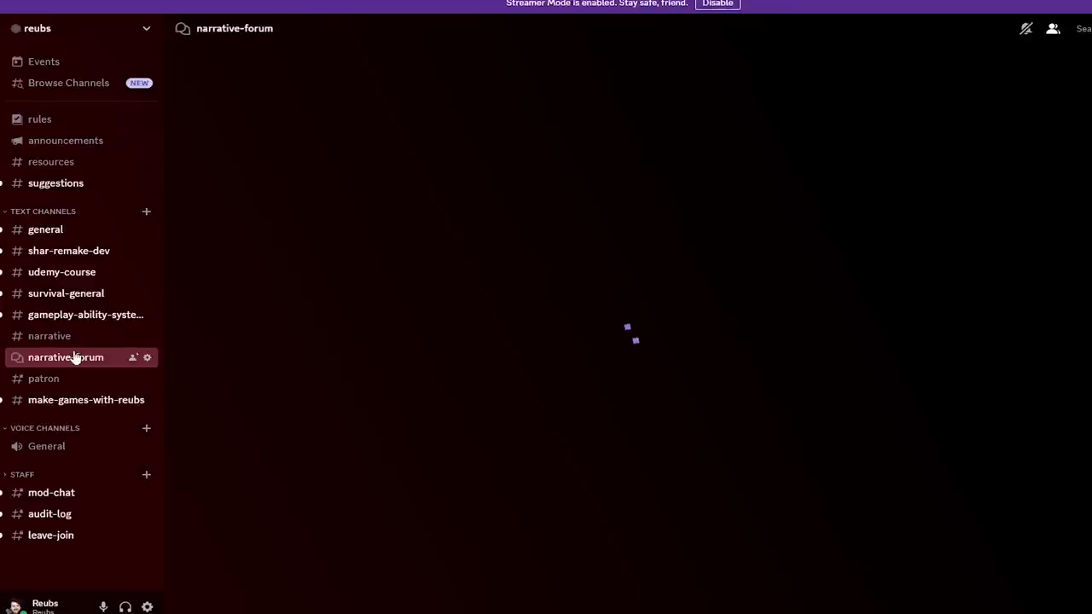
click(71, 340)
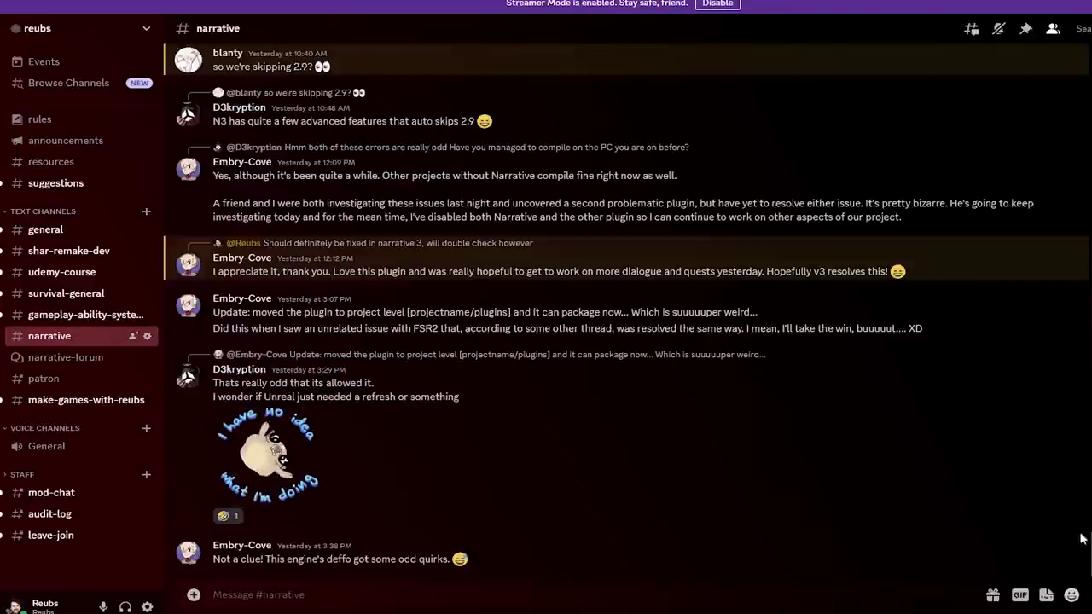
drag(1090, 546, 1090, 85)
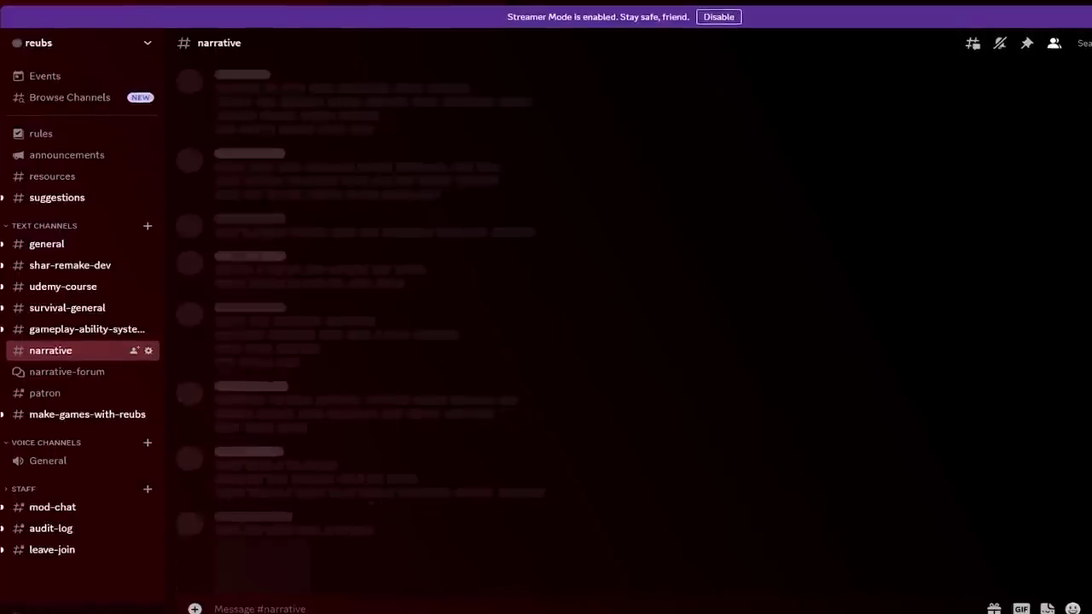
scroll(628, 325, down, 15)
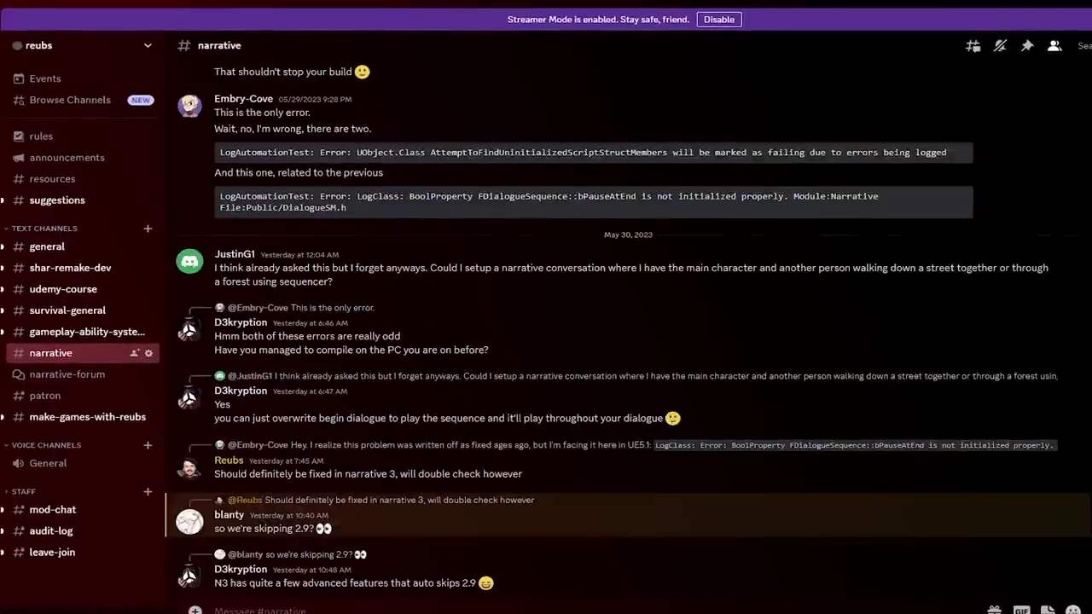
scroll(628, 324, down, 5)
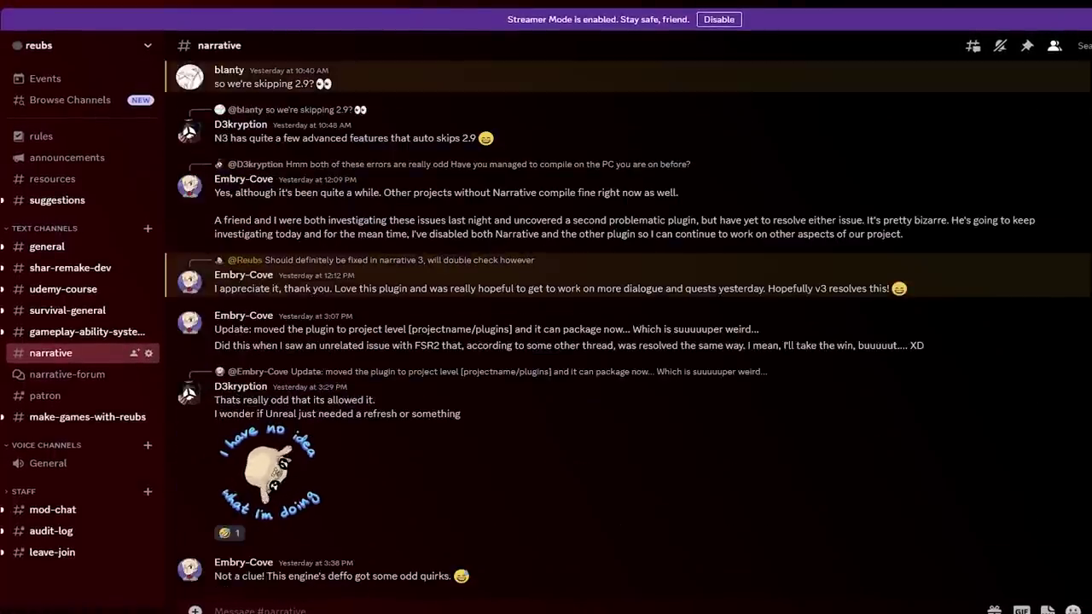